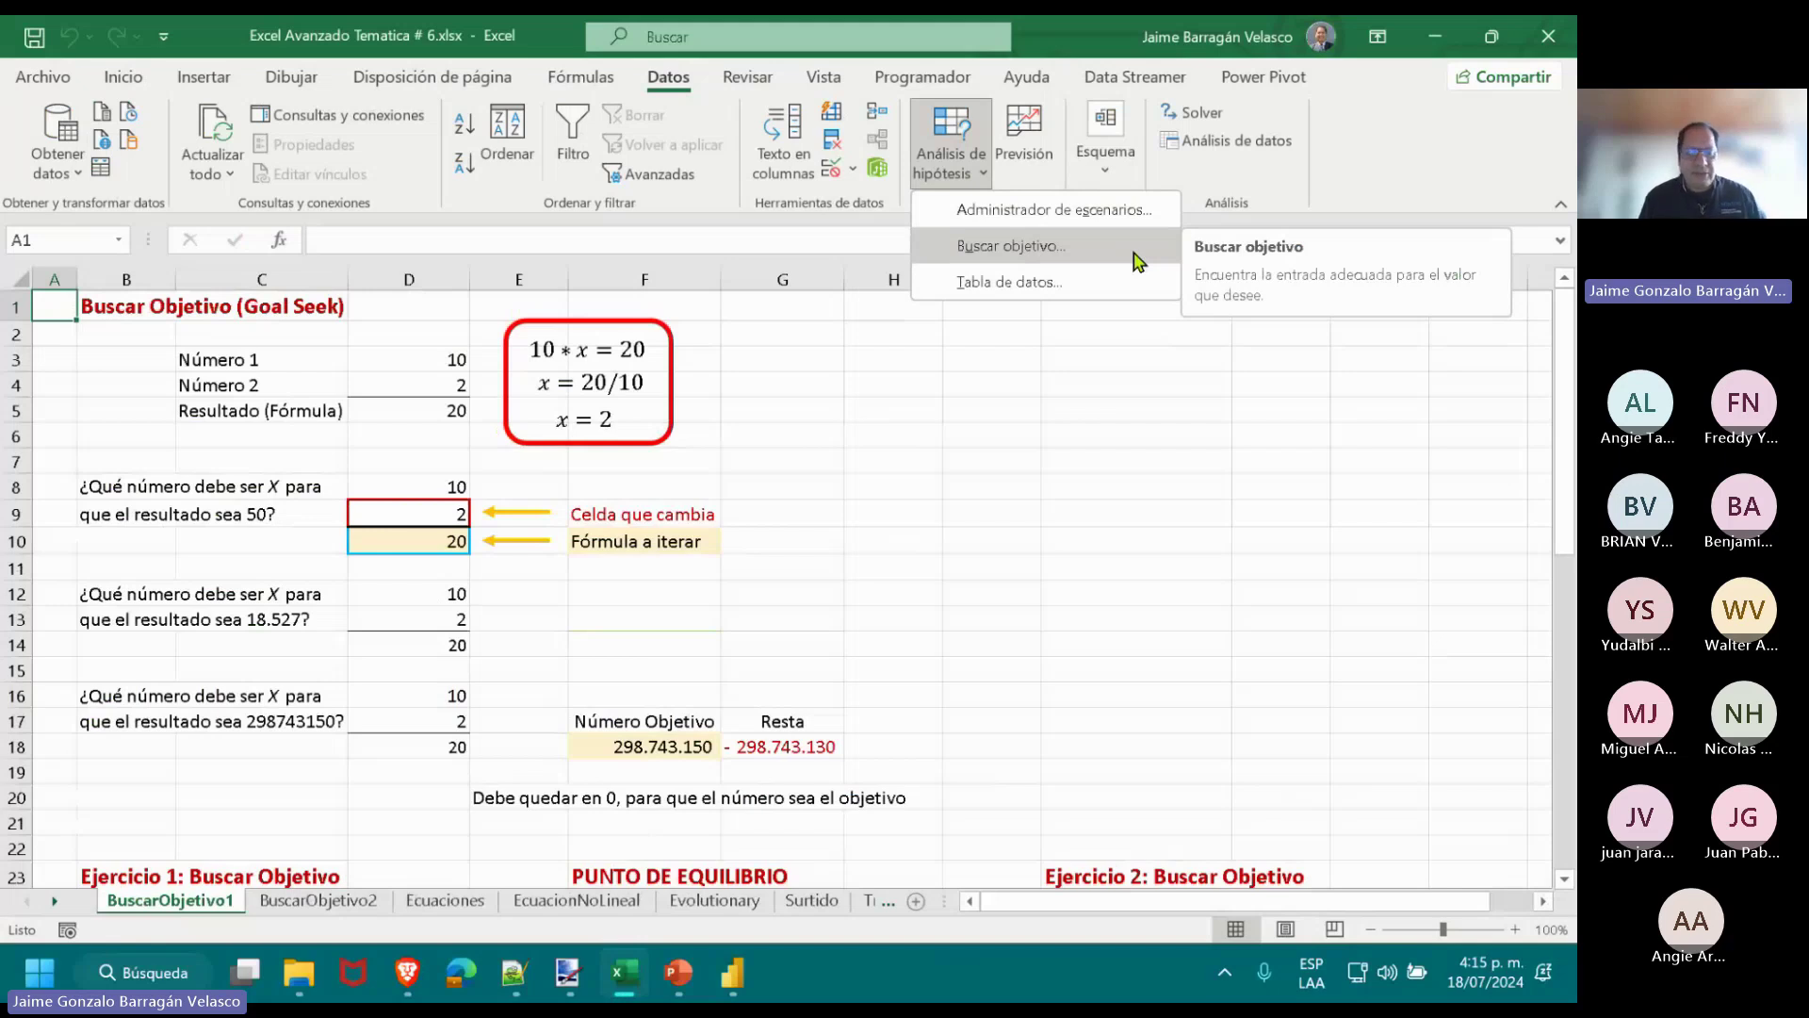
Switch to the Teams meeting in the browser, view the meeting chat, and return to the Excel workbook.
{"action": "left_click", "coordinate": [1135, 256]}
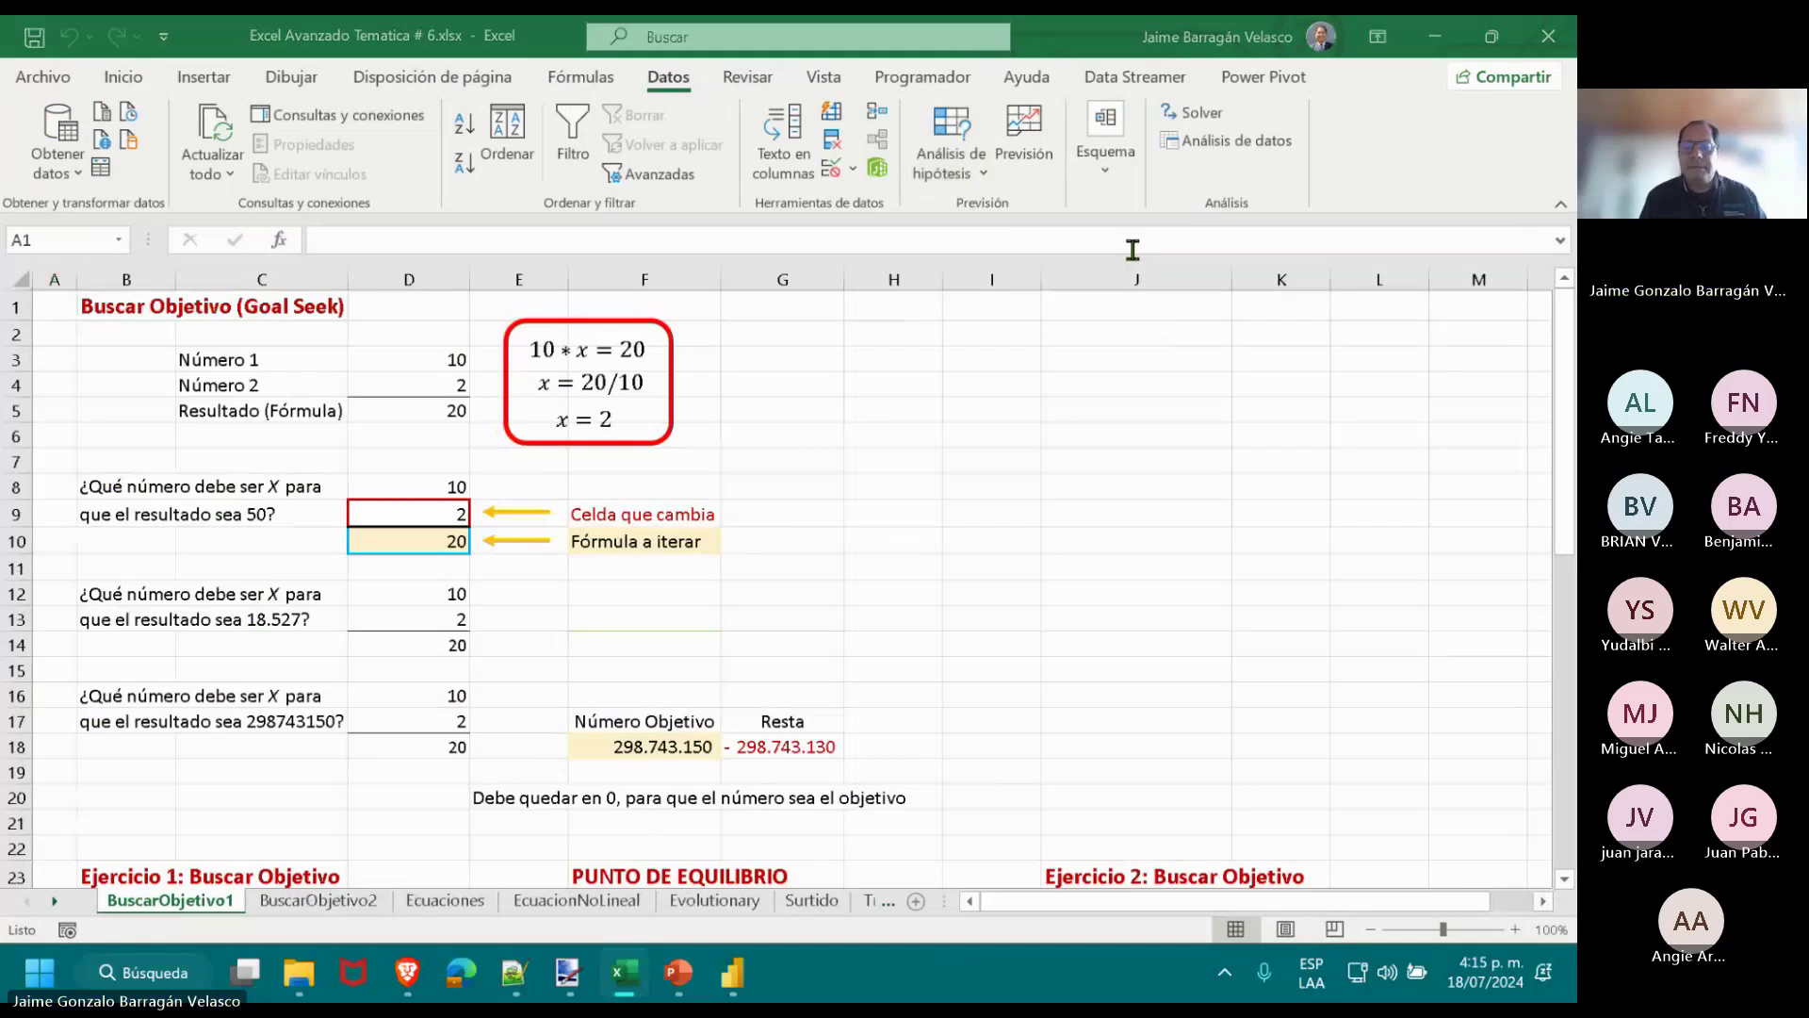
{"action": "key", "text": "alt+Tab"}
{"action": "key", "text": "Tab"}
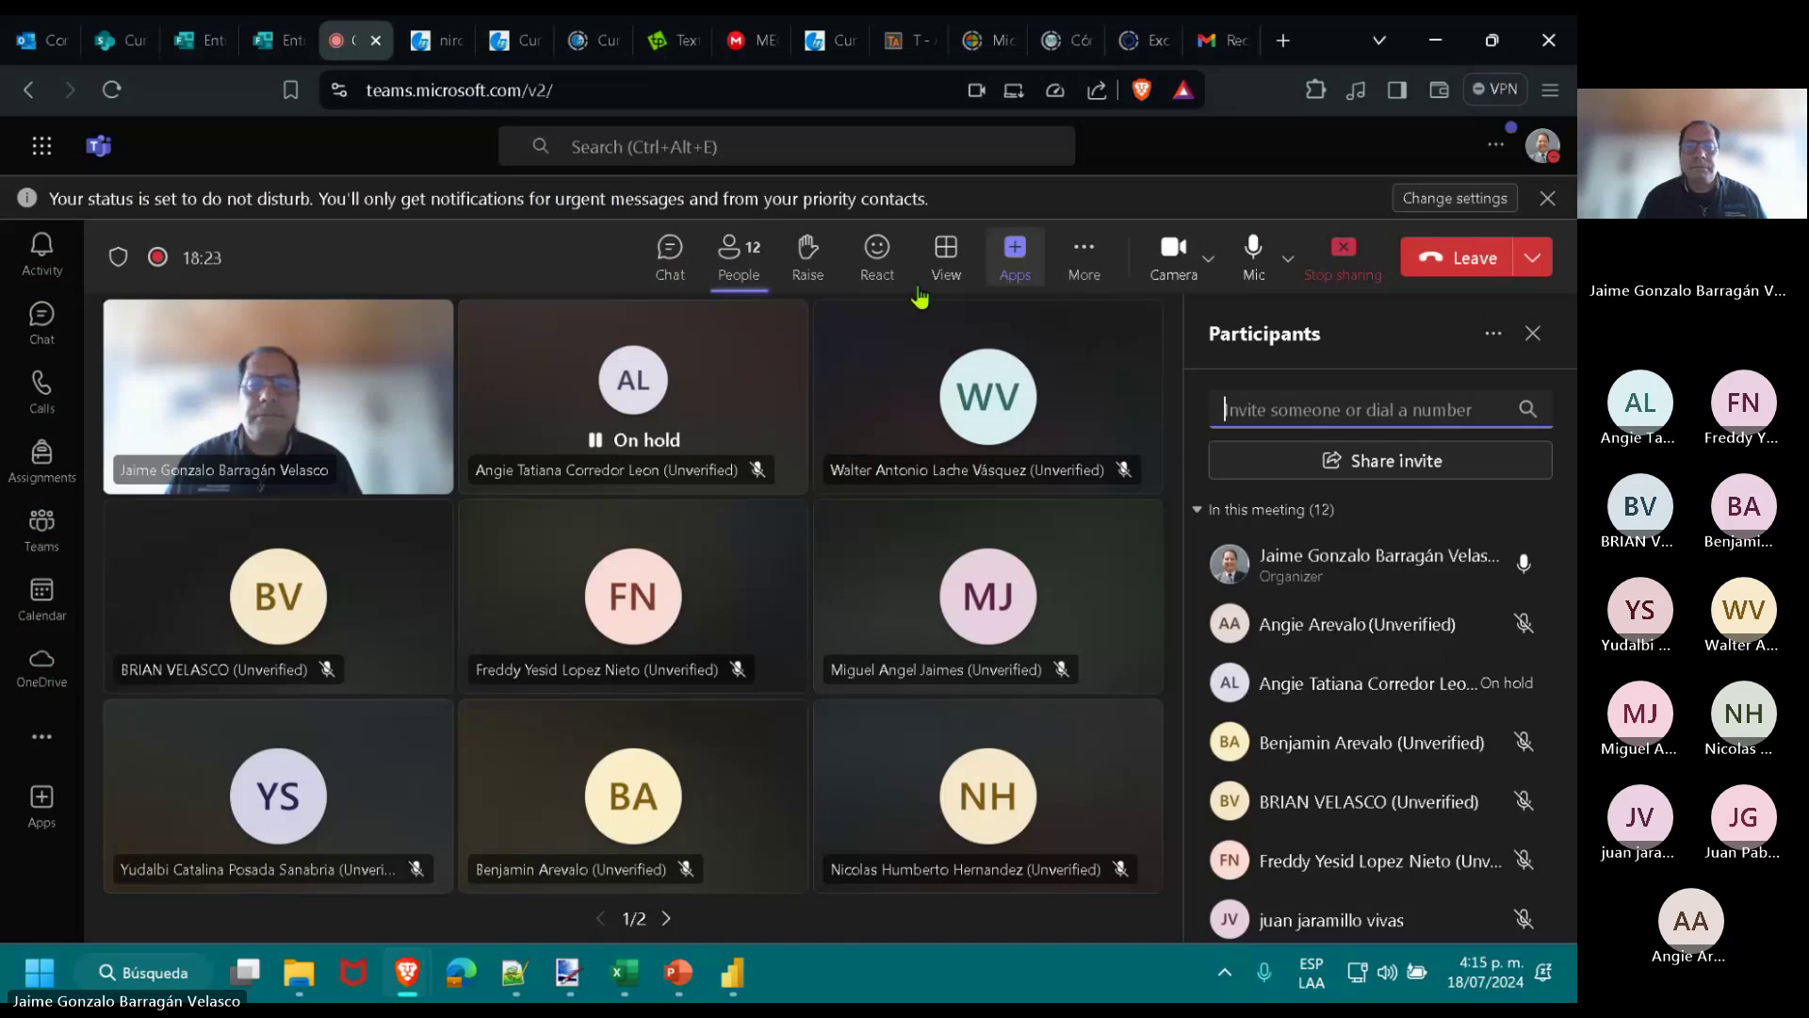
{"action": "left_click", "coordinate": [668, 268]}
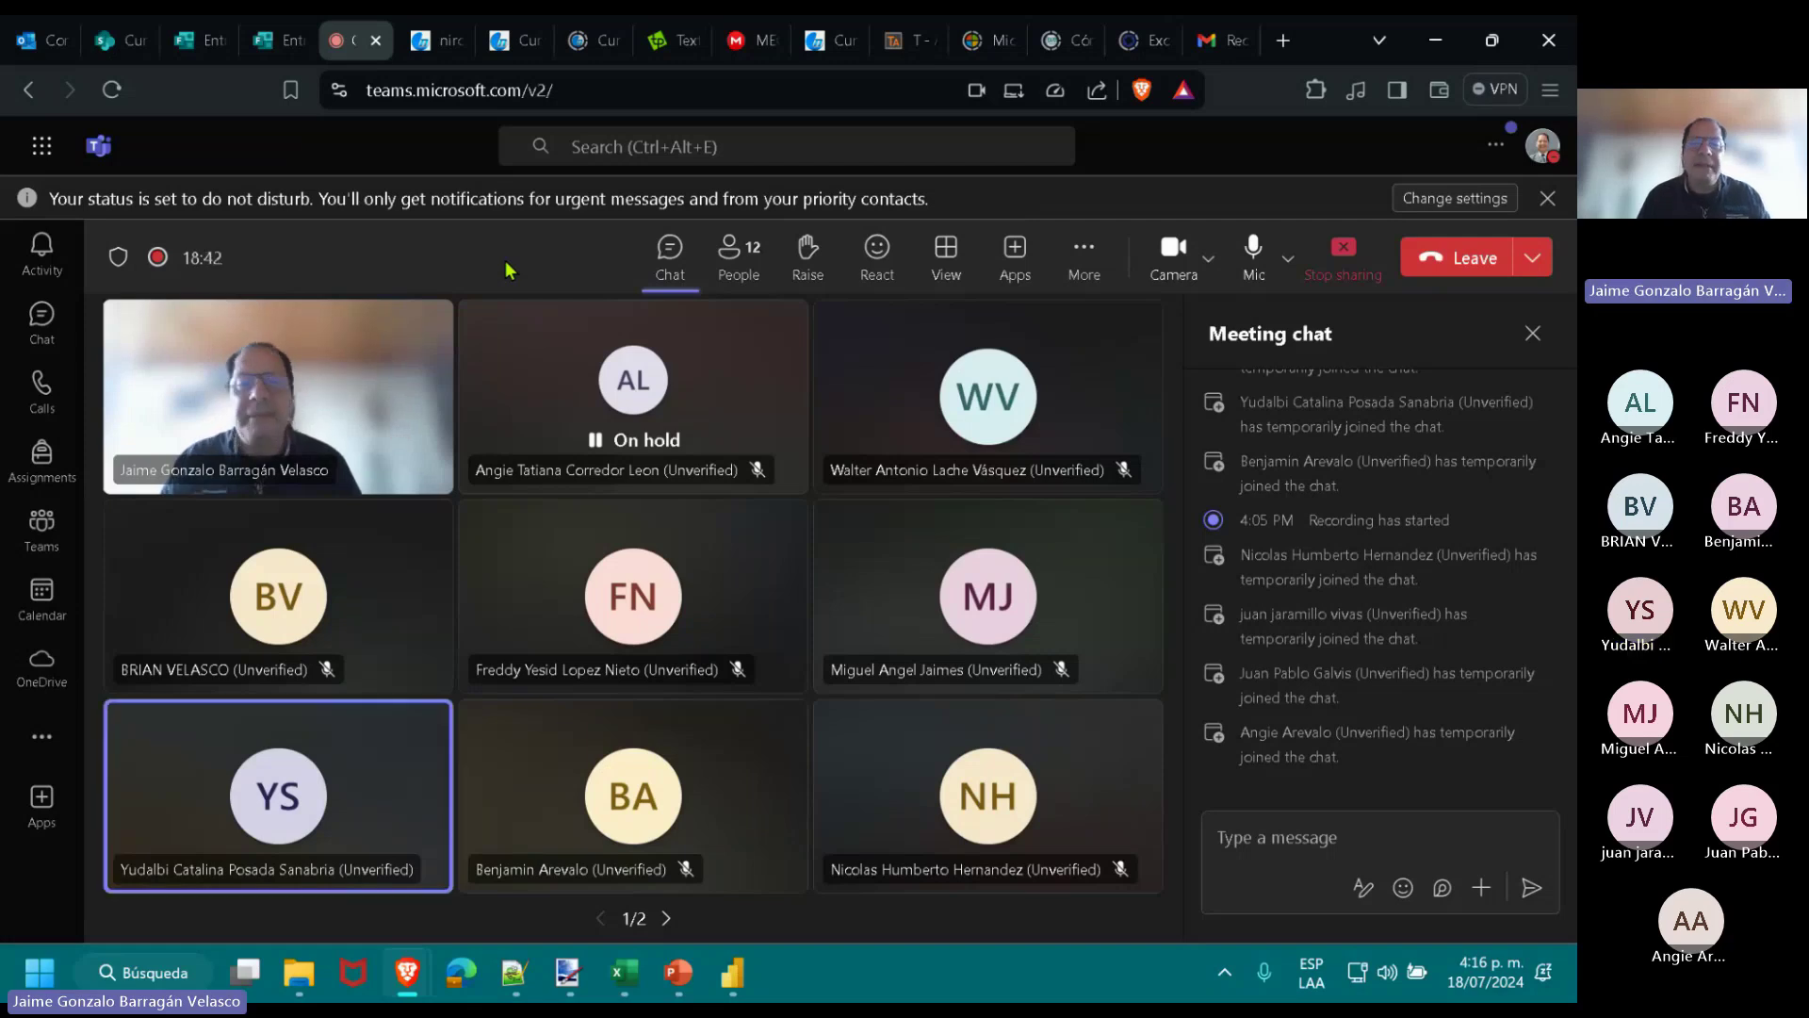
{"action": "key", "text": "alt+Tab"}
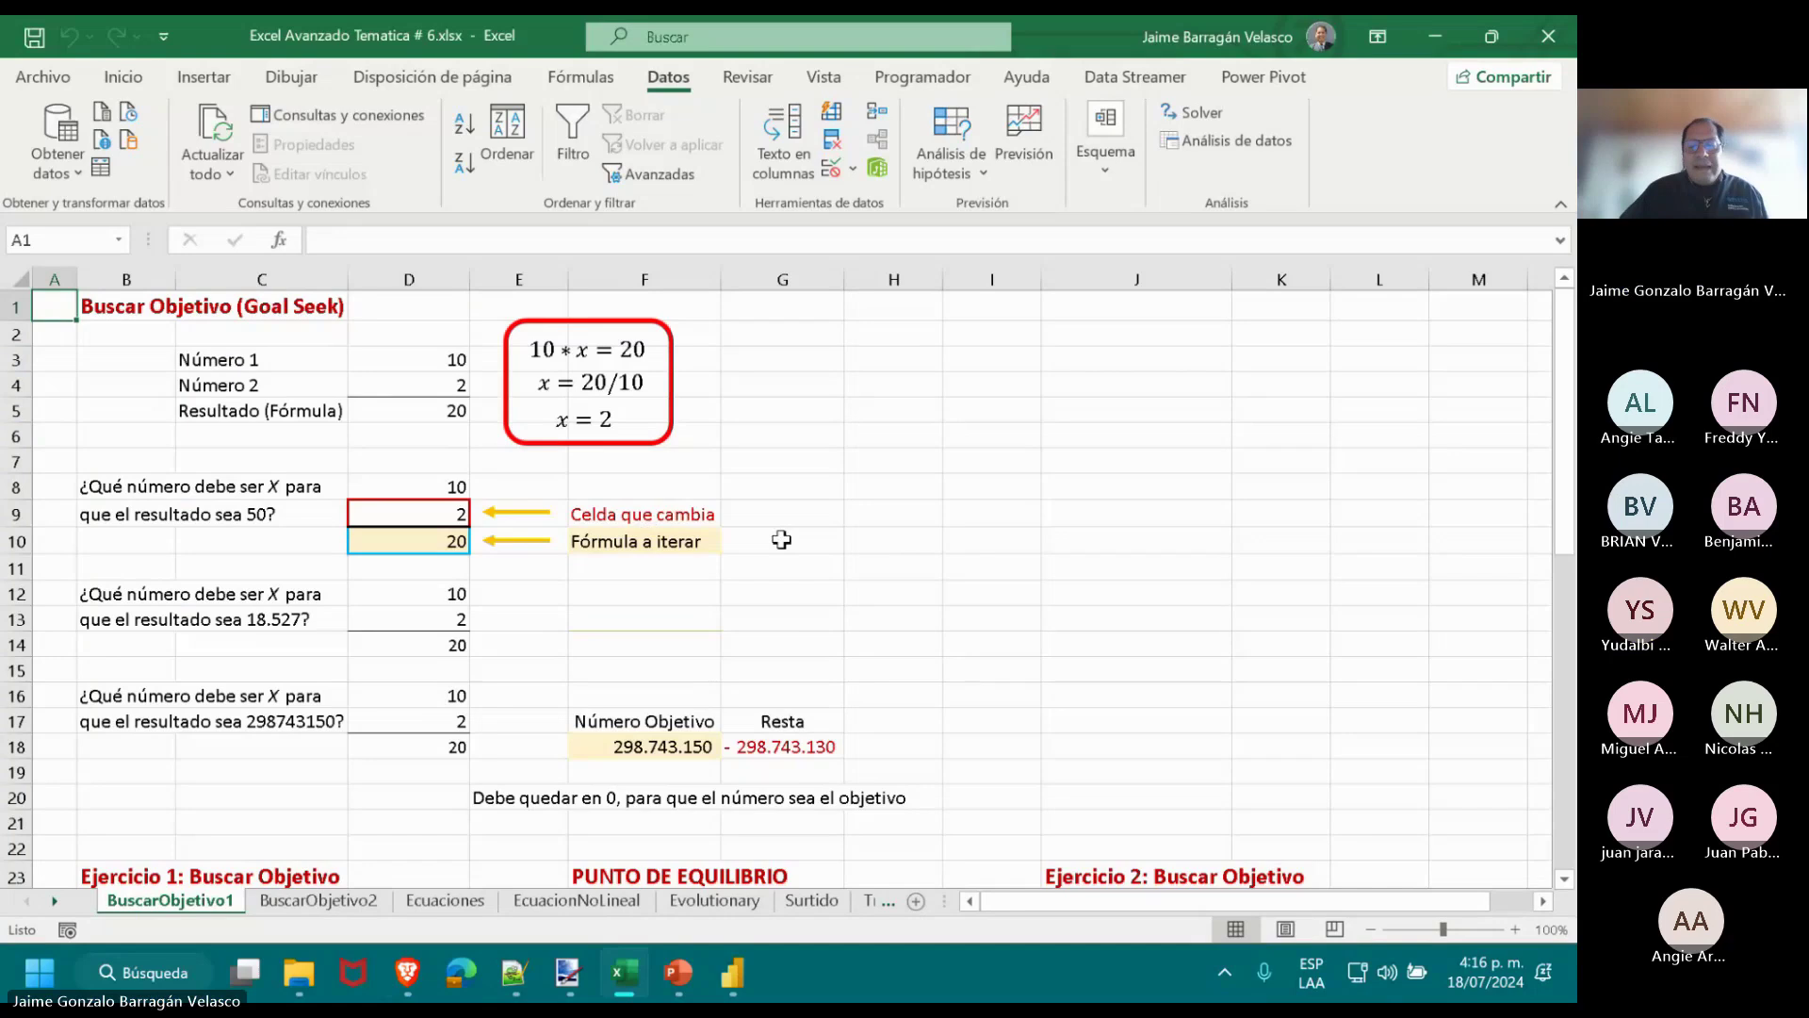
Enlarge the BuscarObjetivo1 worksheet view to 160%.
{"action": "left_click", "coordinate": [1516, 929]}
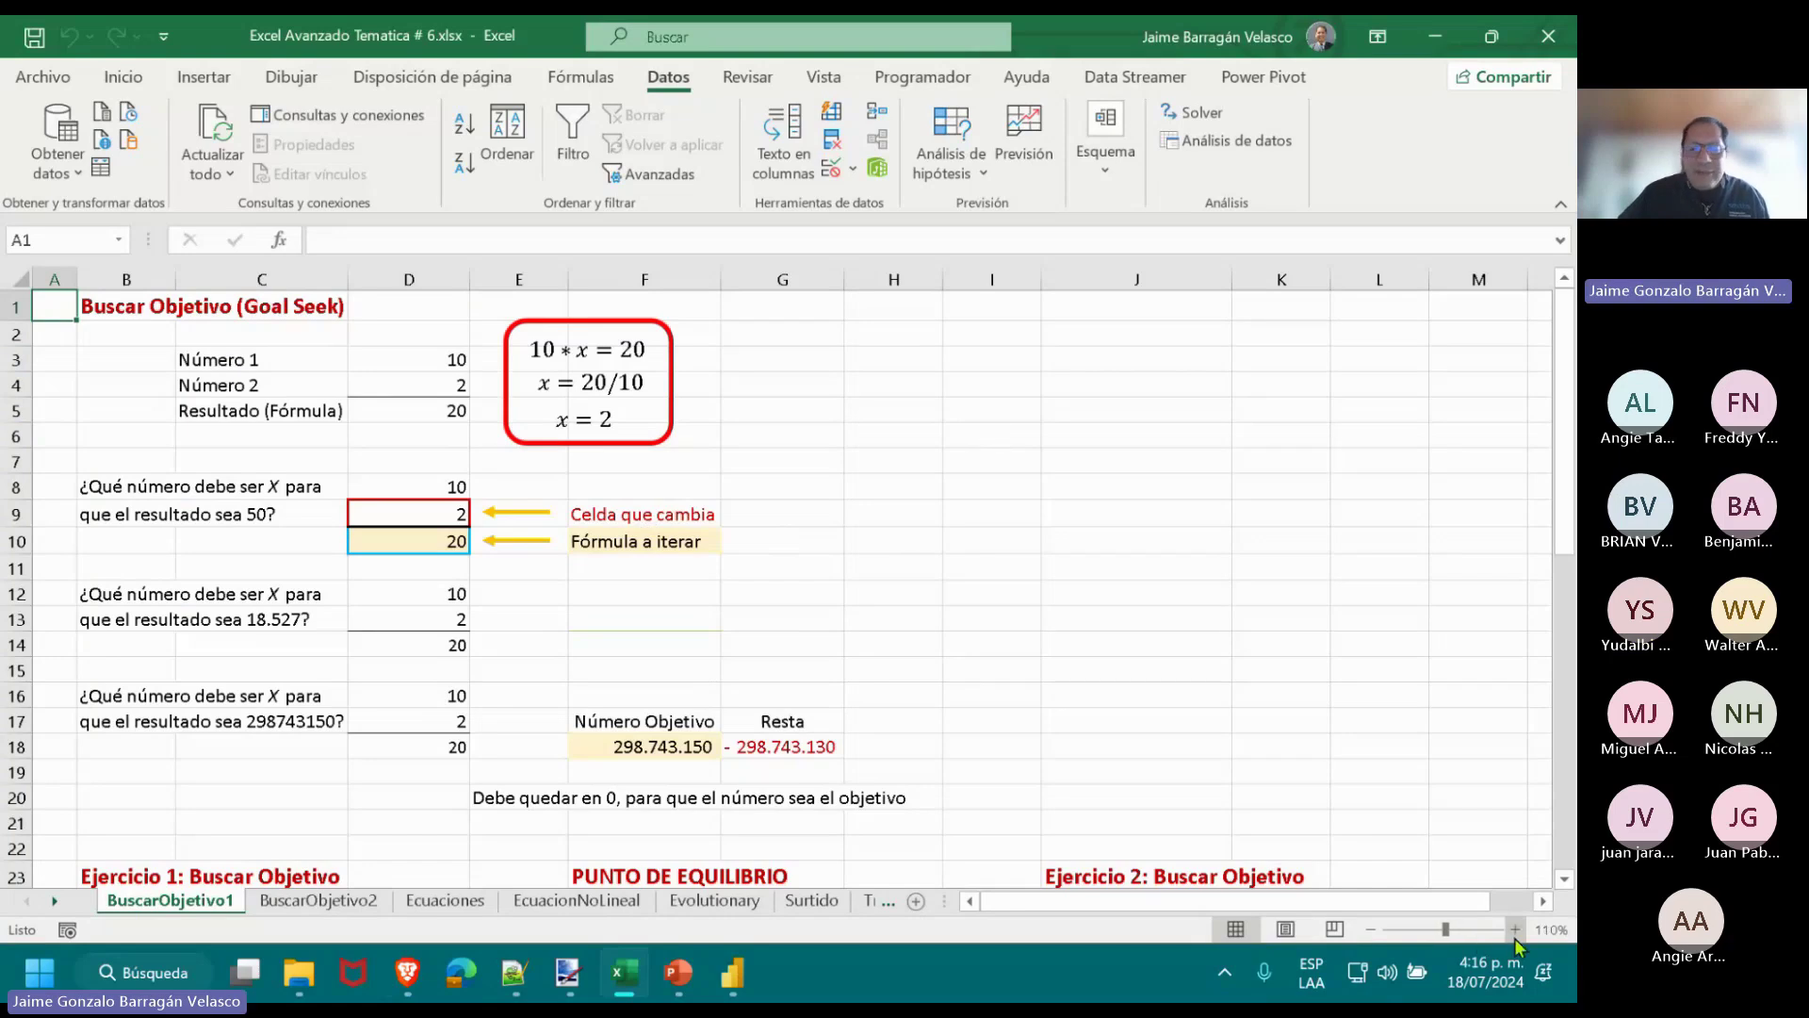
{"action": "left_click", "coordinate": [1515, 929]}
{"action": "left_click", "coordinate": [1515, 929]}
{"action": "left_click", "coordinate": [1515, 929]}
{"action": "left_click", "coordinate": [1515, 929]}
{"action": "left_click", "coordinate": [1516, 929]}
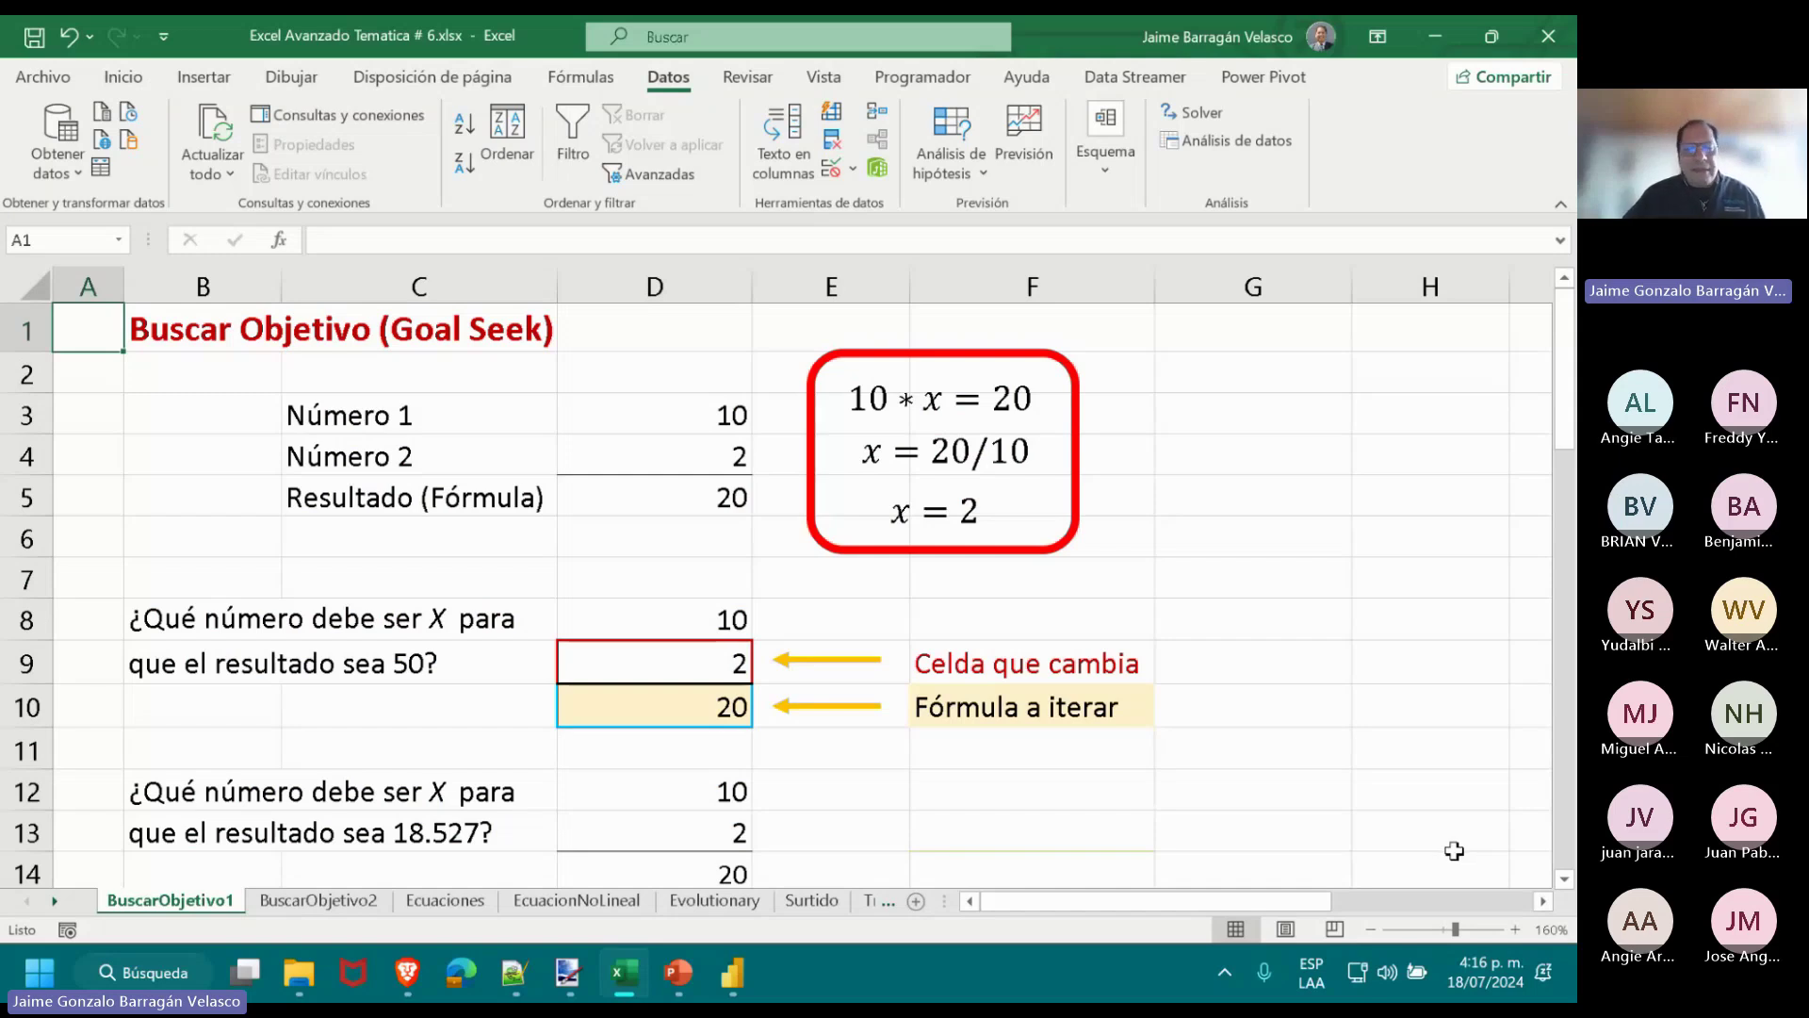
Examine the first example in D3:D5, inspecting the result formula in D5 and the matching equation in the red box.
{"action": "left_click", "coordinate": [681, 429]}
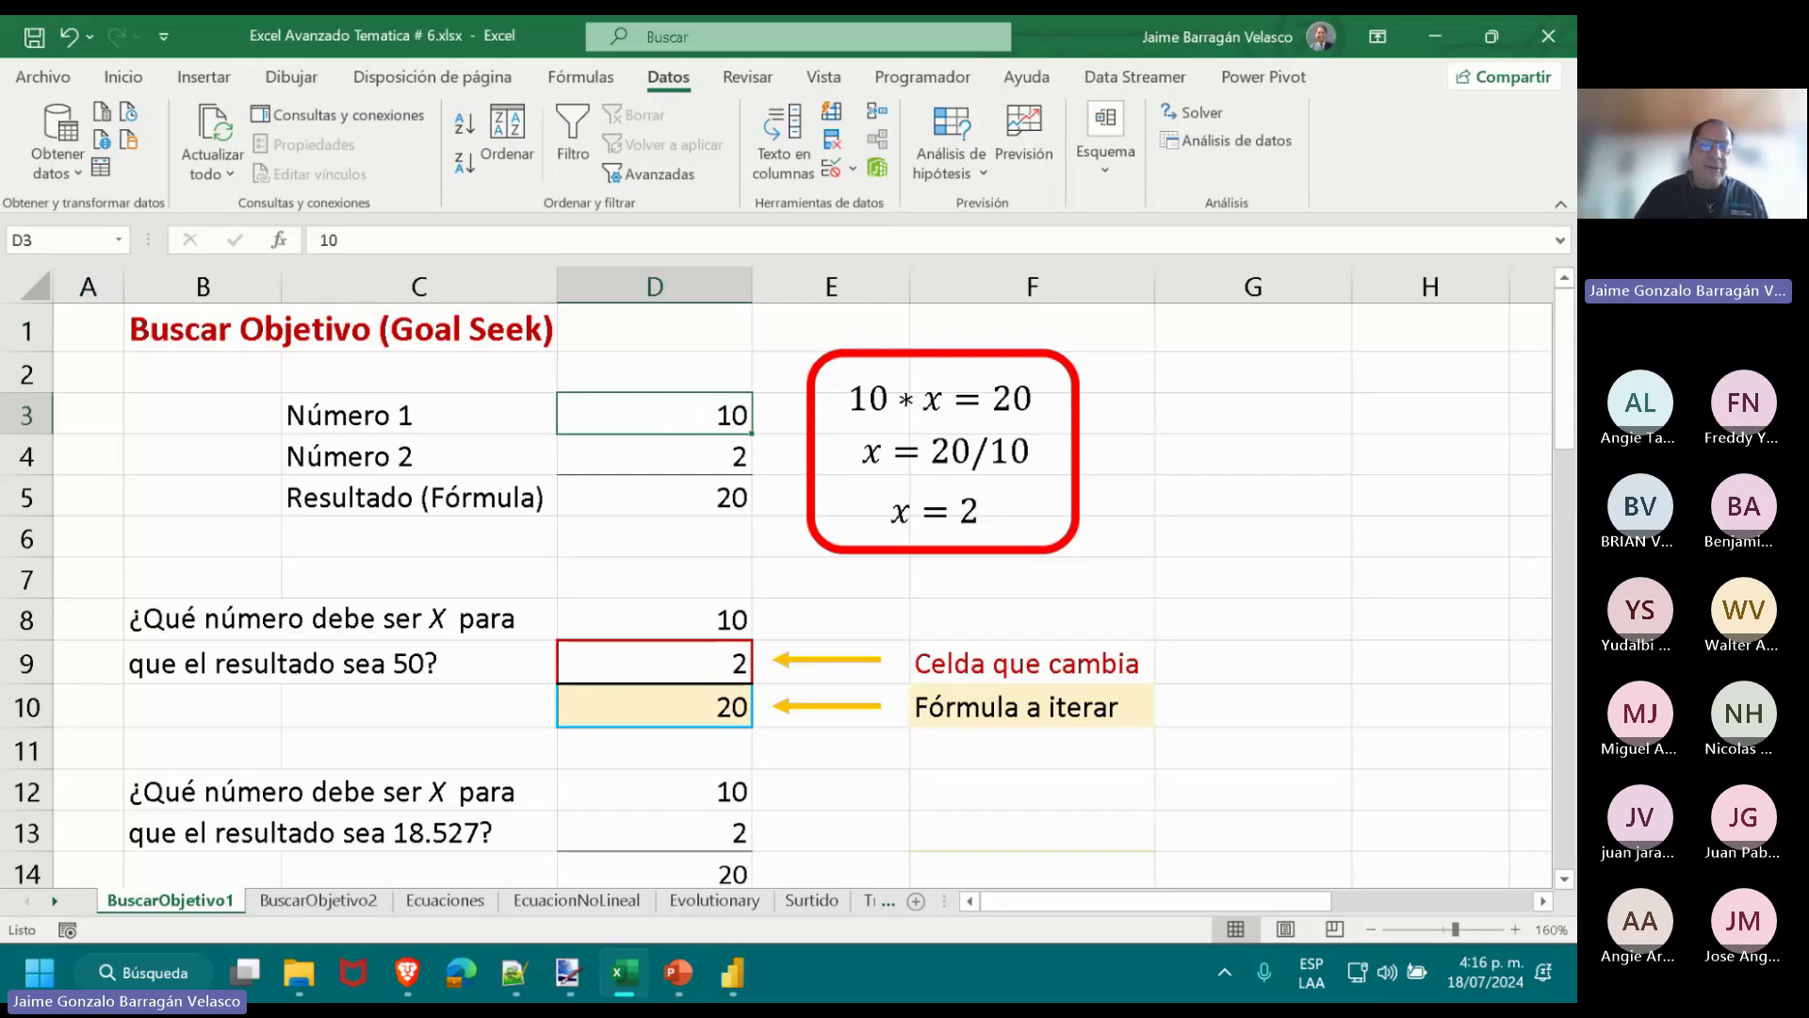
{"action": "key", "text": "Down"}
{"action": "key", "text": "Down"}
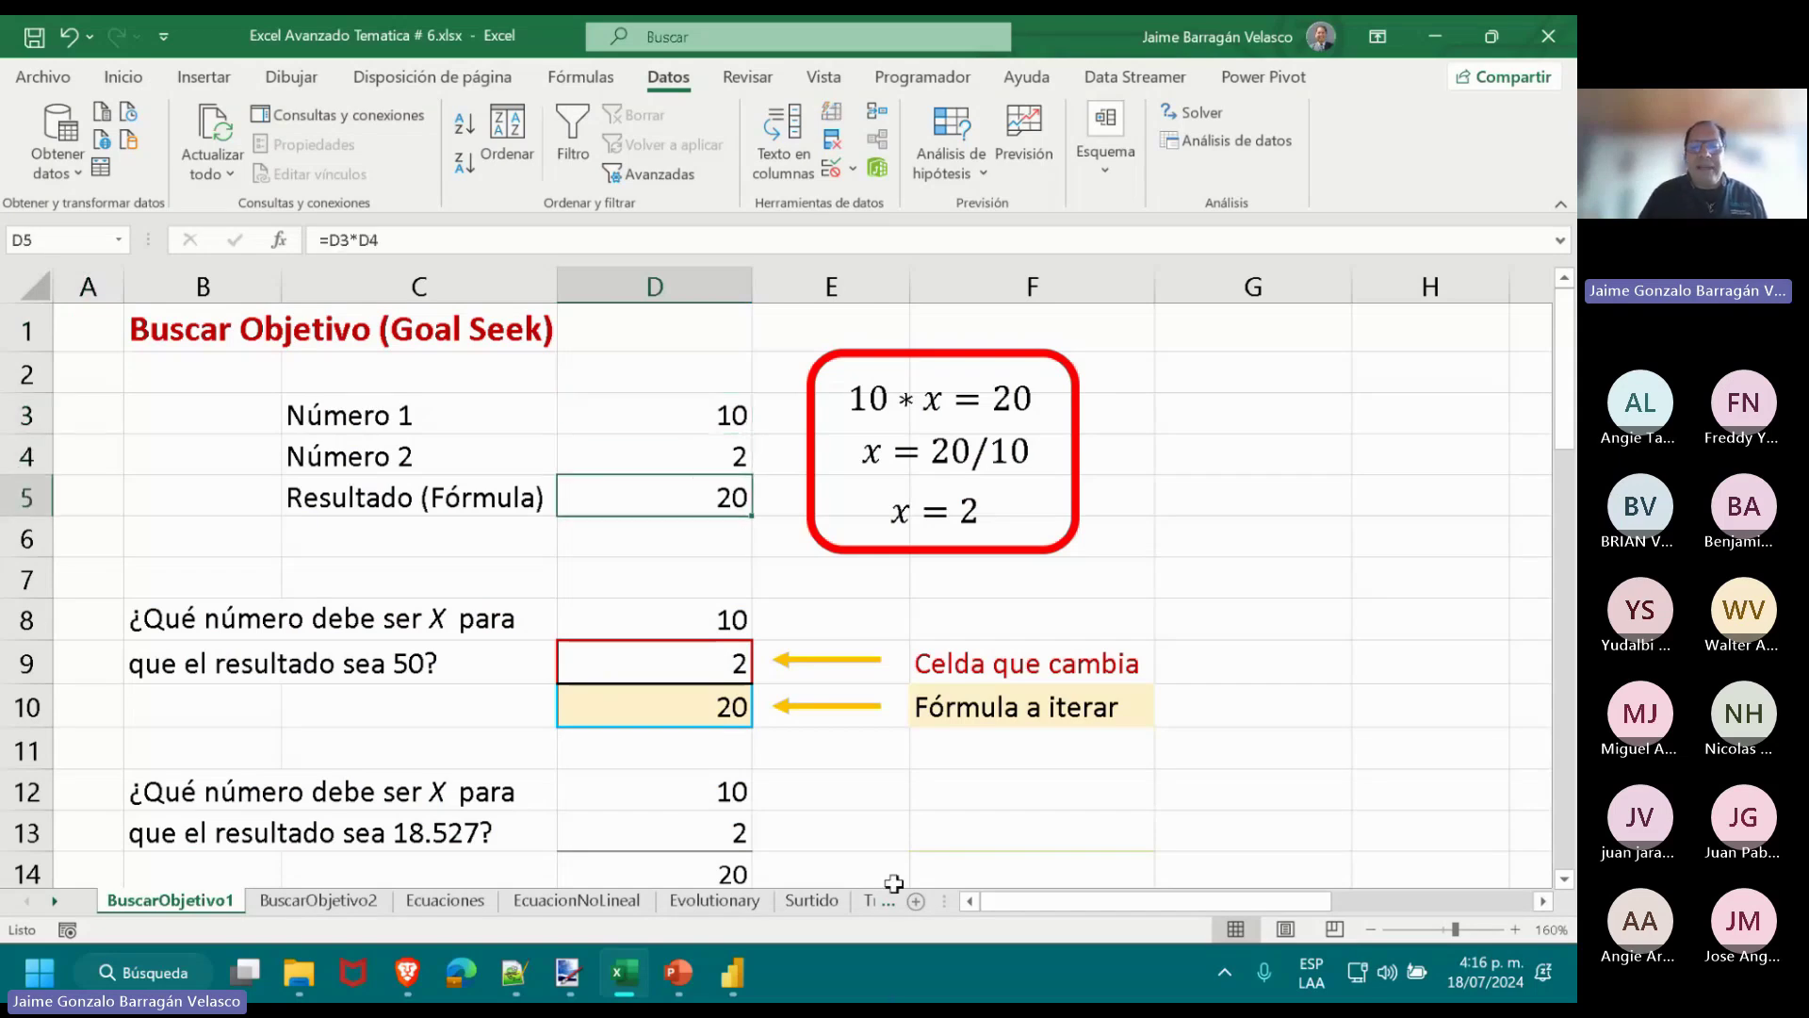
{"action": "double_click", "coordinate": [702, 489]}
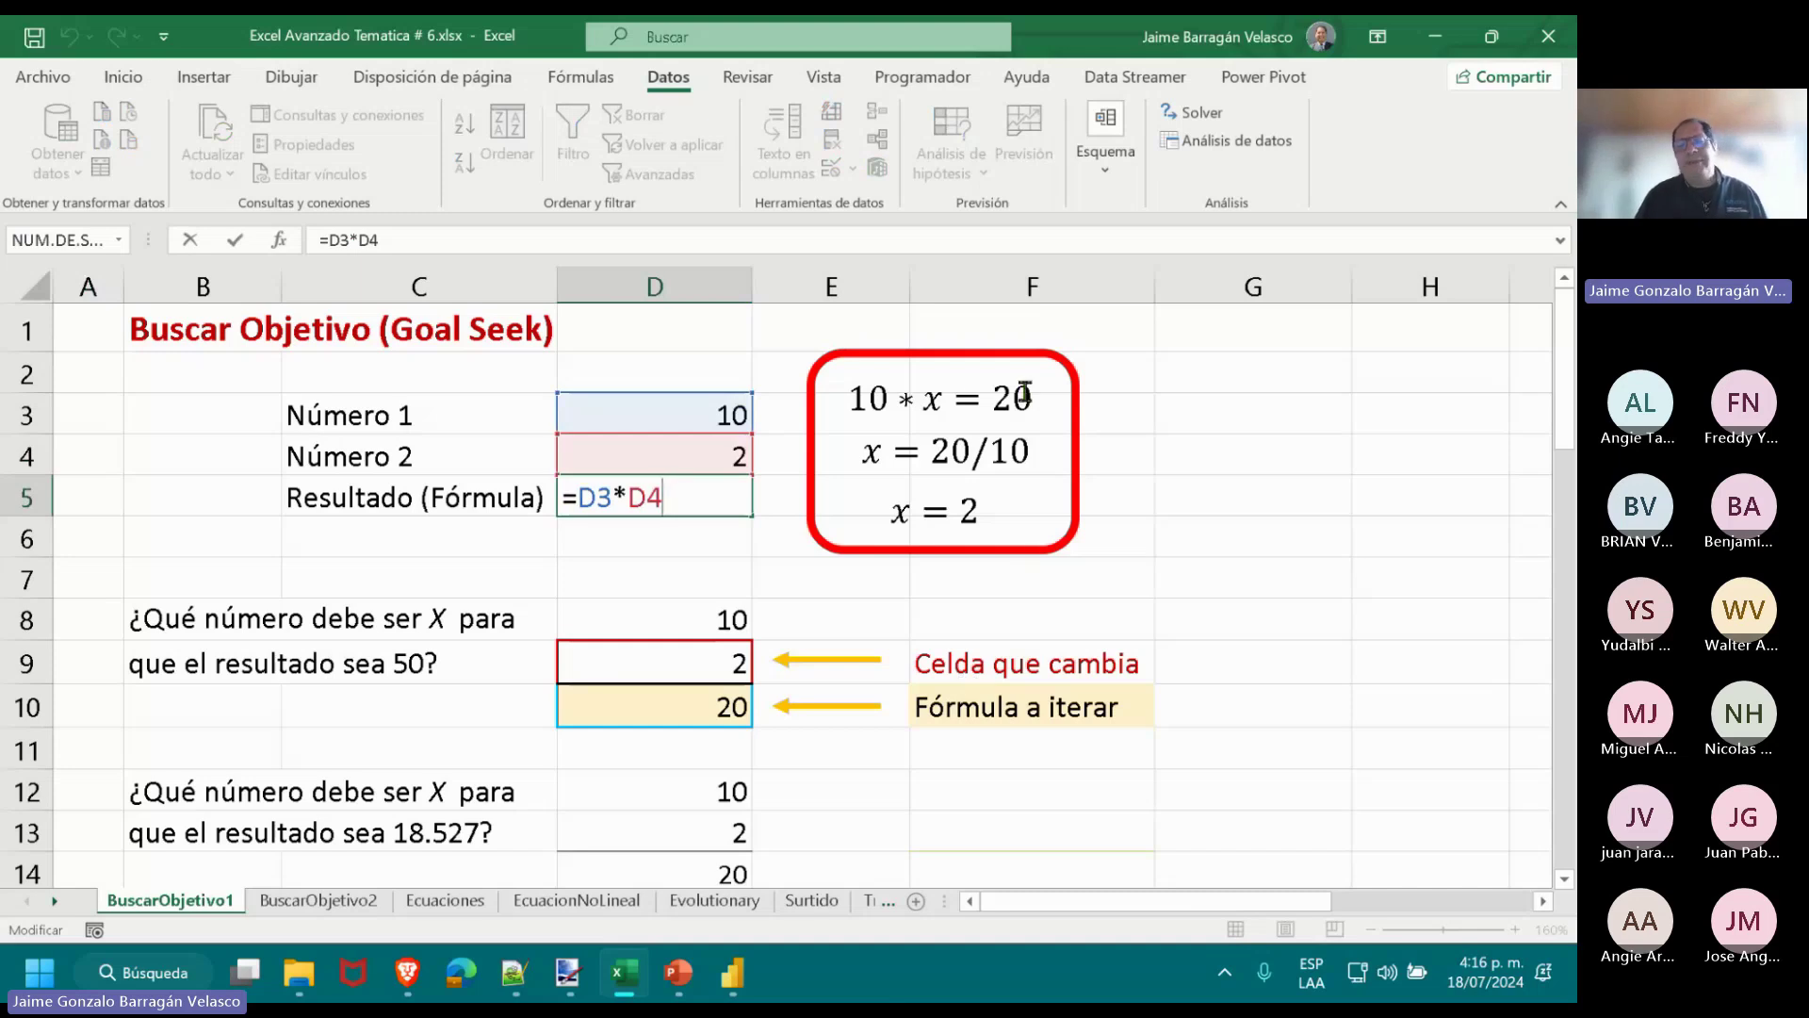
{"action": "left_click", "coordinate": [940, 403]}
{"action": "left_click_drag", "start_coordinate": [940, 404], "coordinate": [860, 402]}
{"action": "left_click", "coordinate": [1261, 425]}
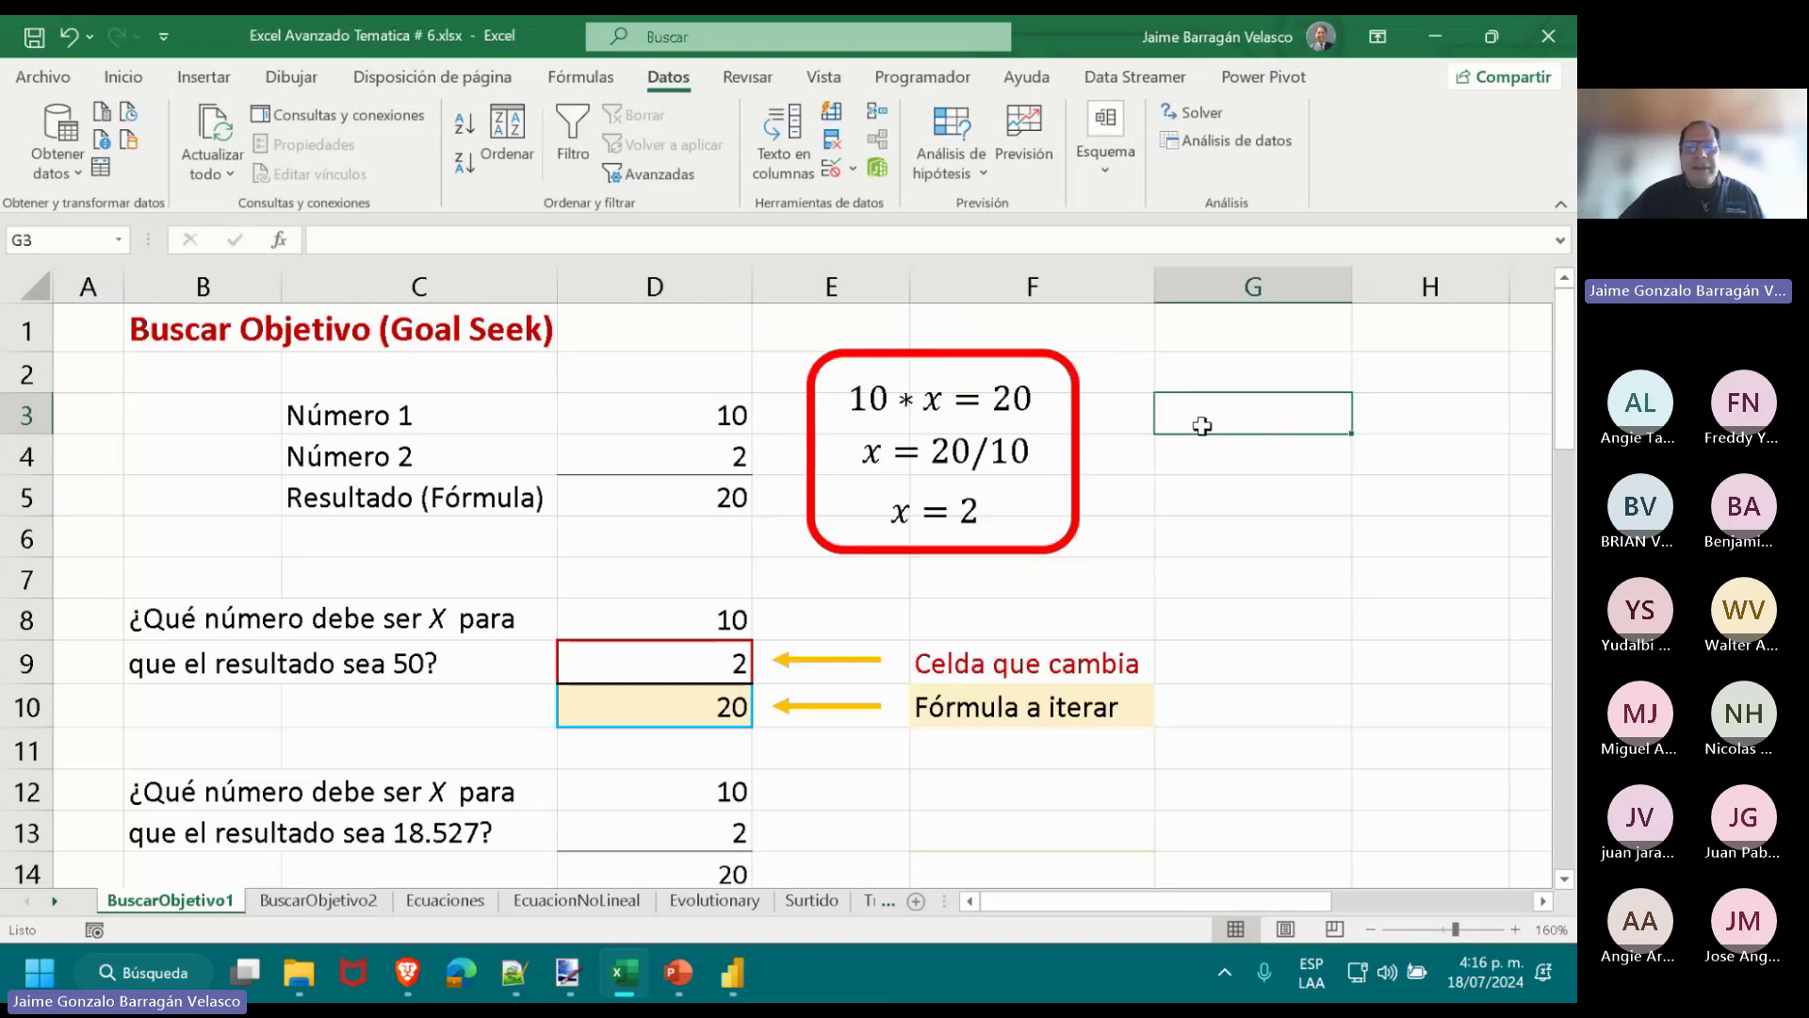
{"action": "left_click", "coordinate": [705, 425]}
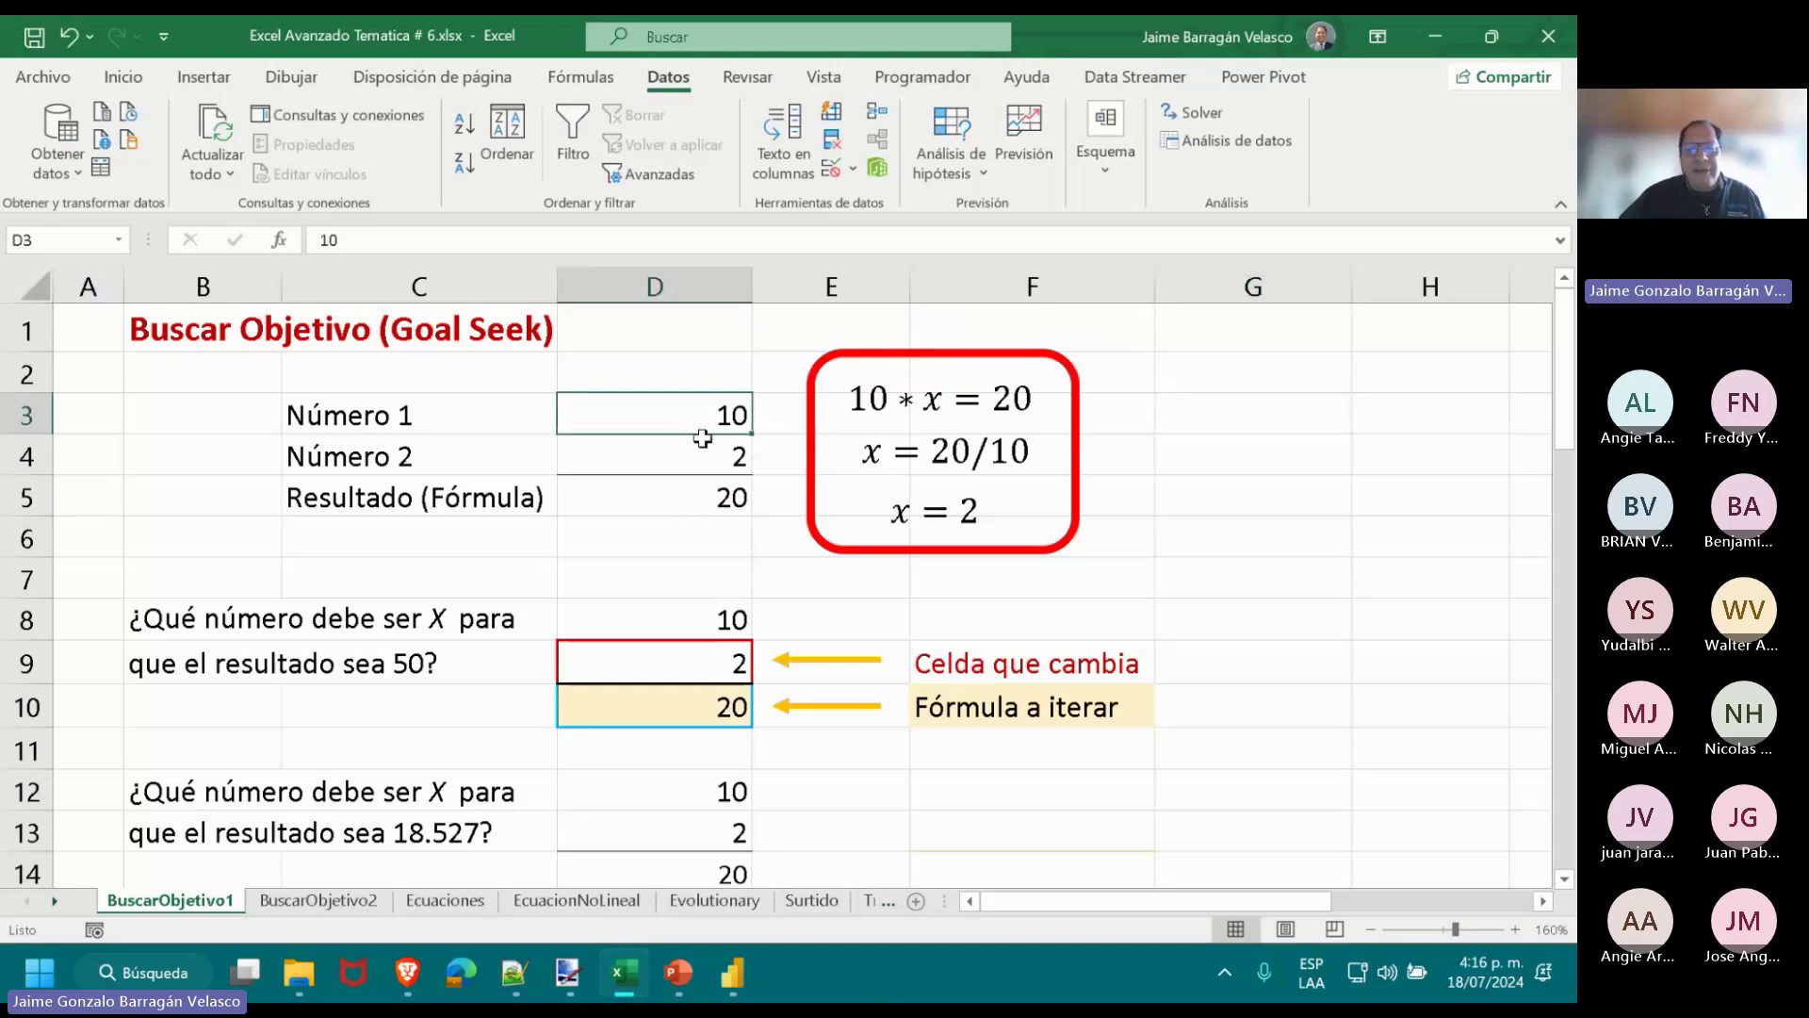
{"action": "left_click", "coordinate": [704, 494]}
{"action": "double_click", "coordinate": [704, 495]}
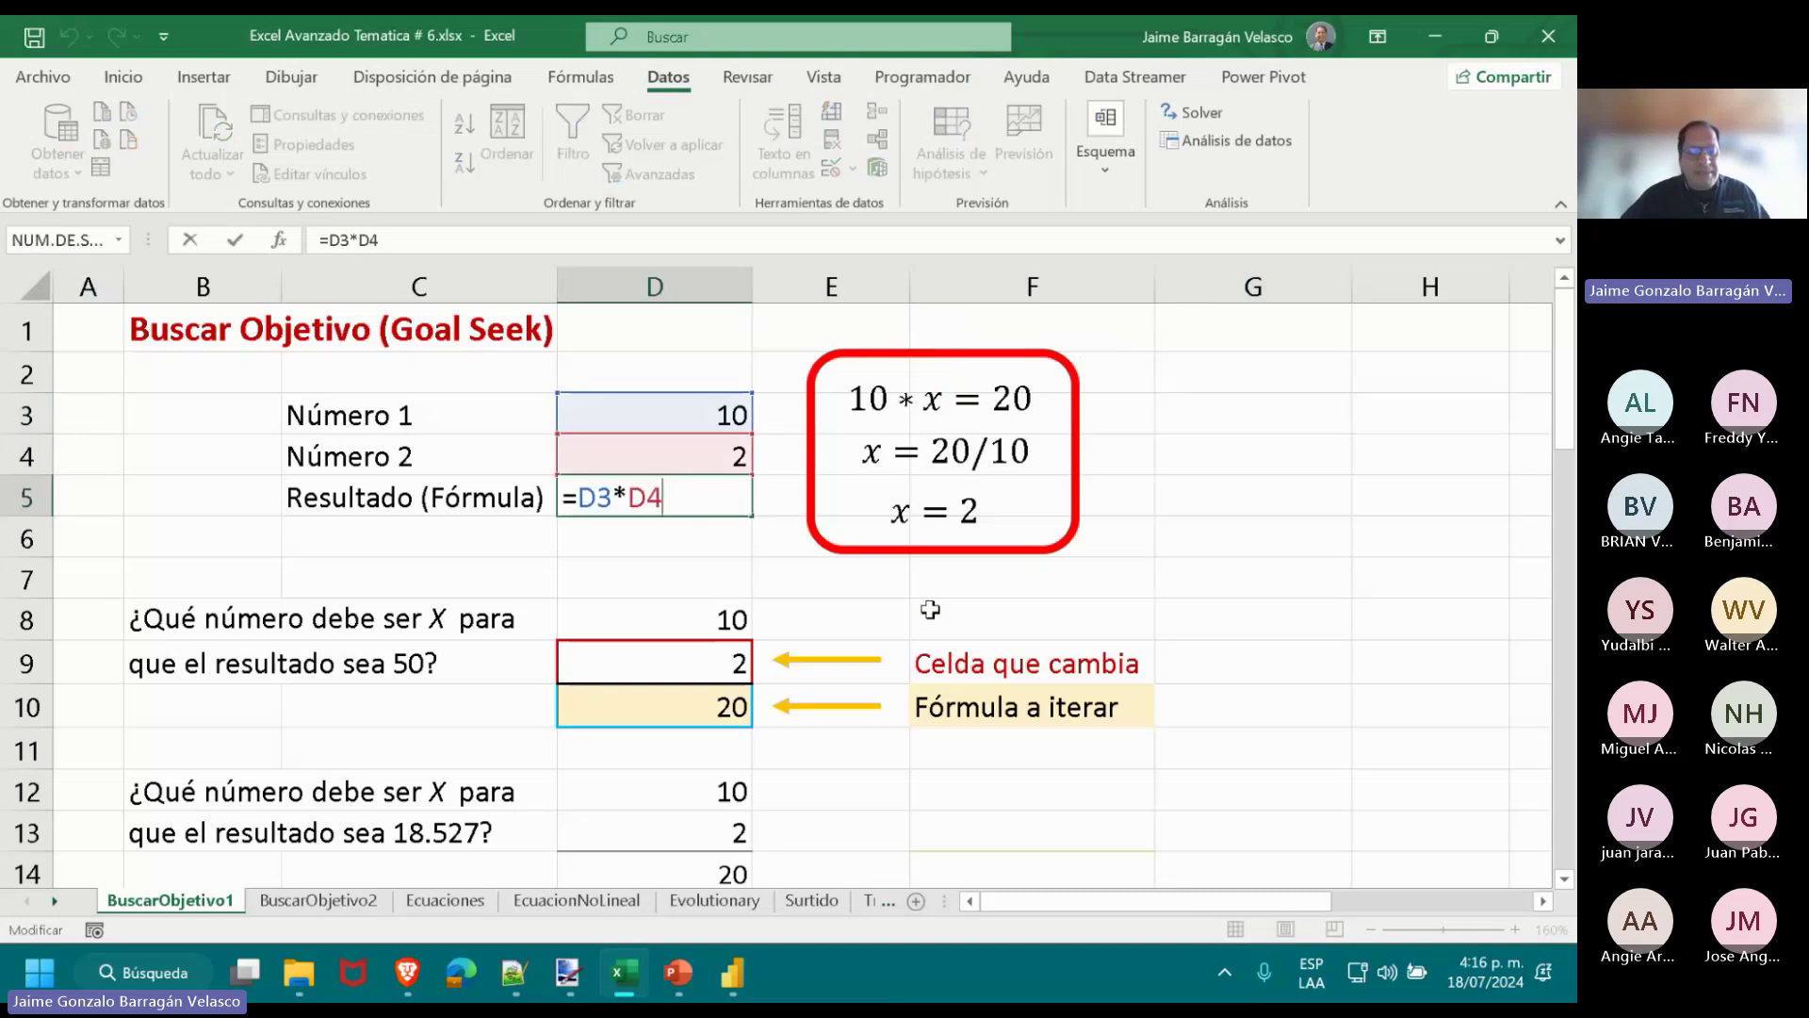
{"action": "key", "text": "Escape"}
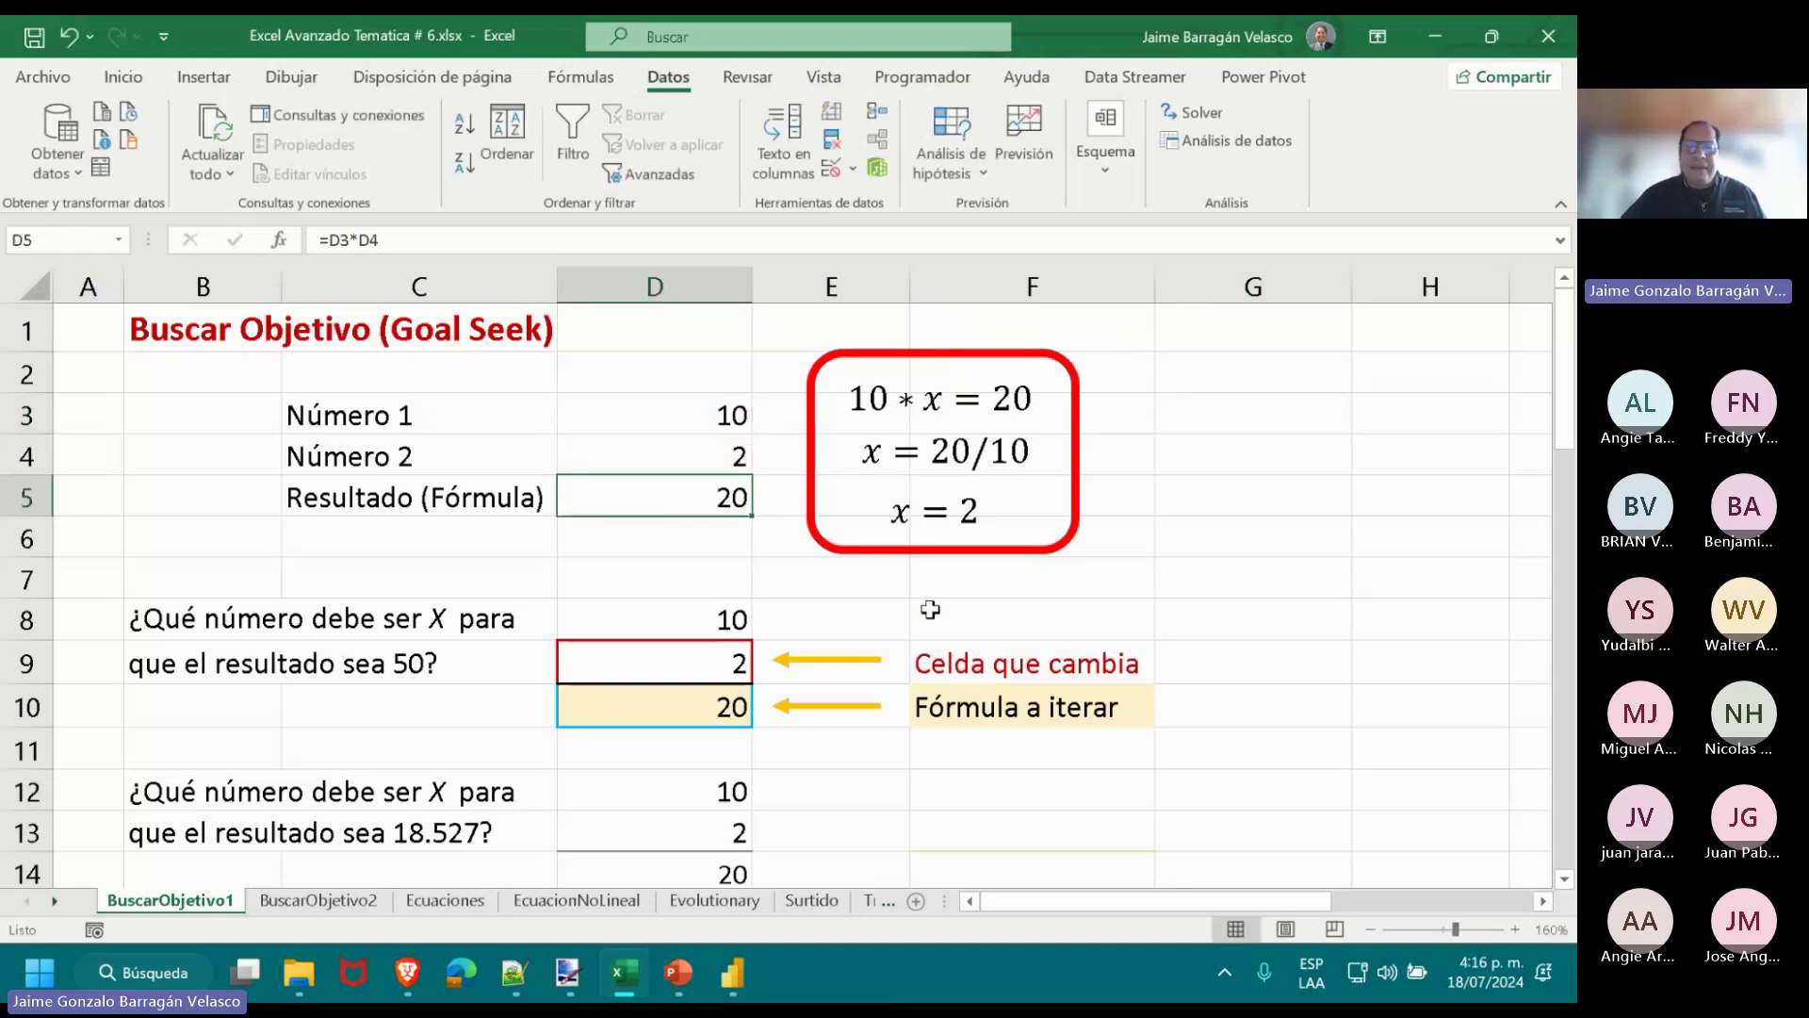
Examine the terms of the three equations in the red box, from the multiplication through the division to the value of x.
{"action": "left_click", "coordinate": [928, 409]}
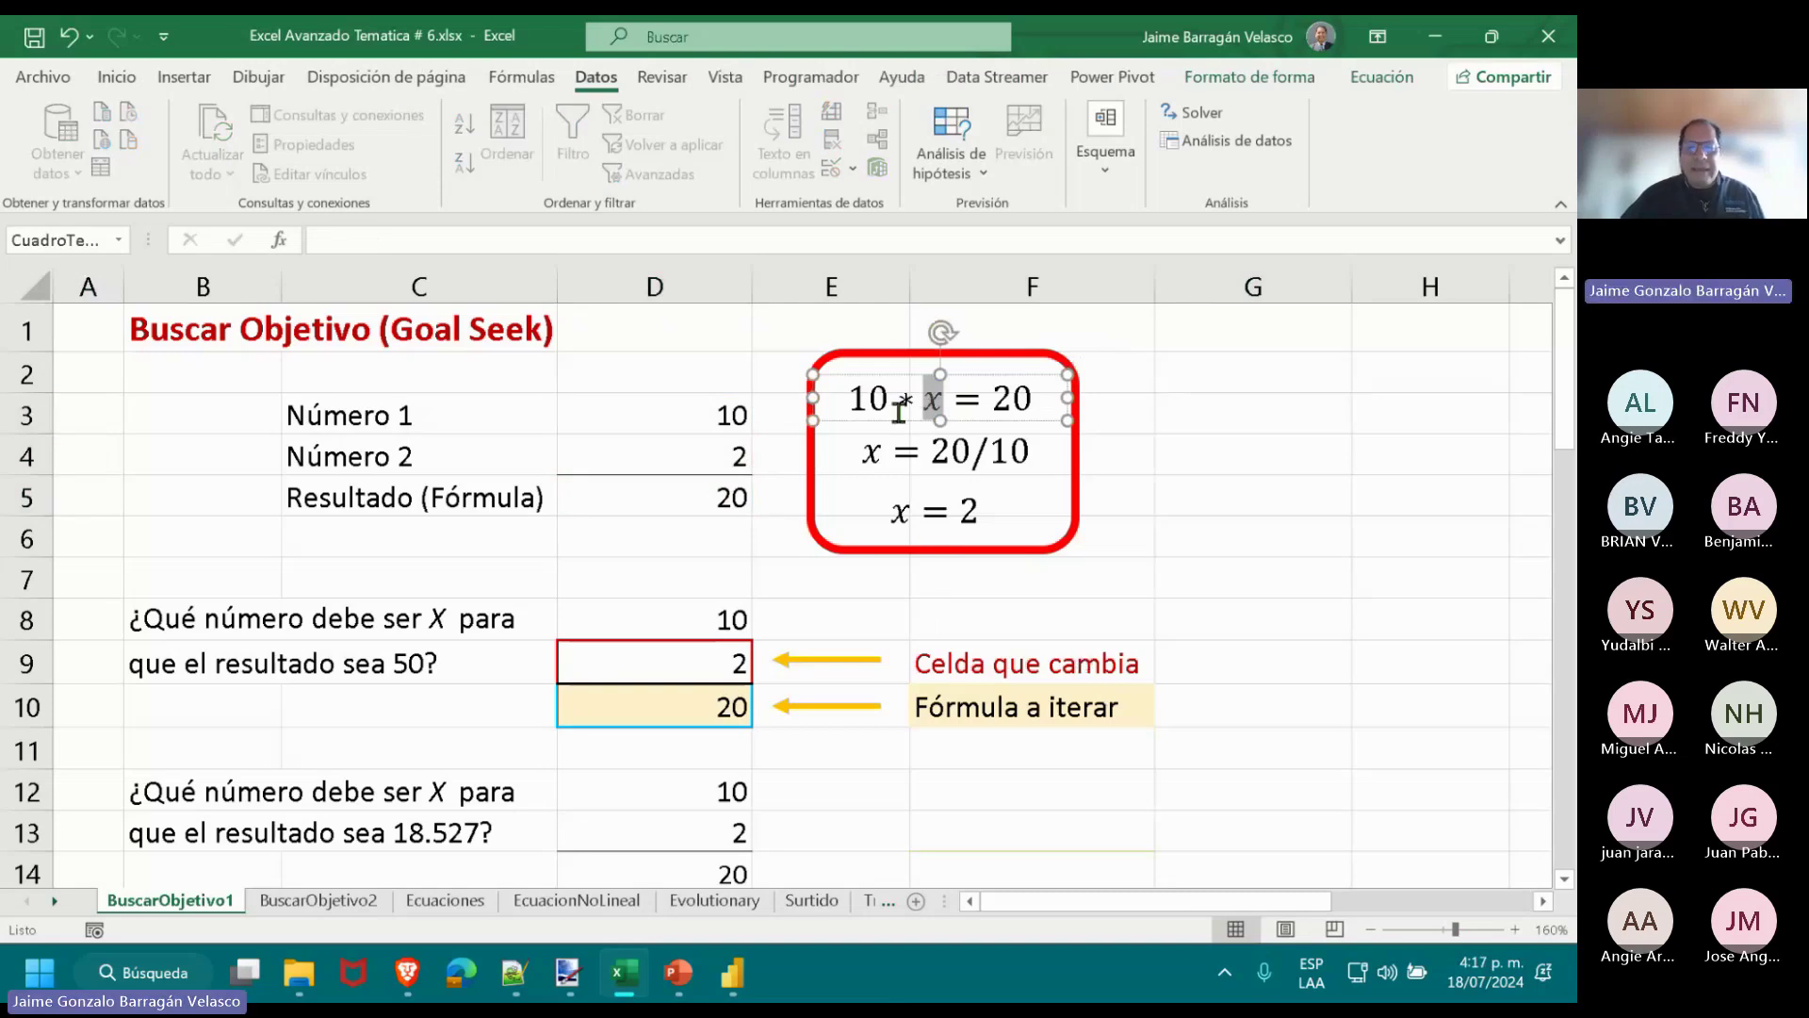
{"action": "left_click_drag", "start_coordinate": [895, 407], "coordinate": [851, 403]}
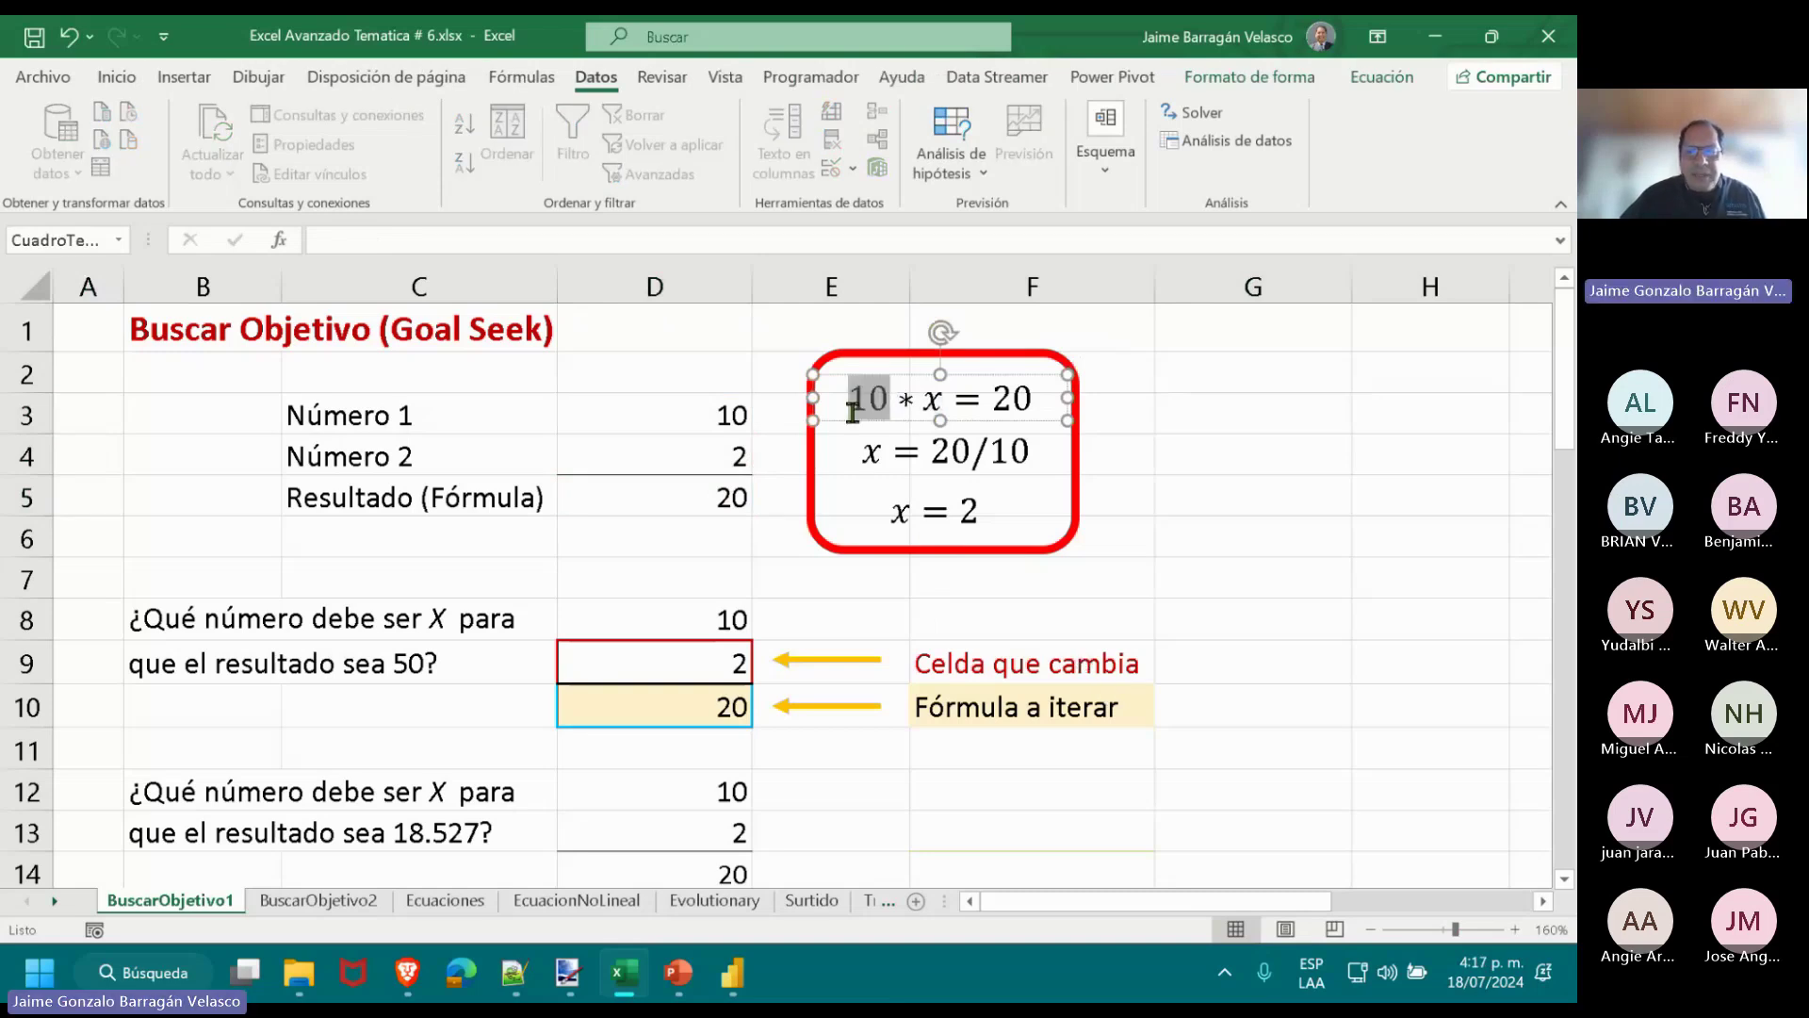
{"action": "double_click", "coordinate": [1024, 403]}
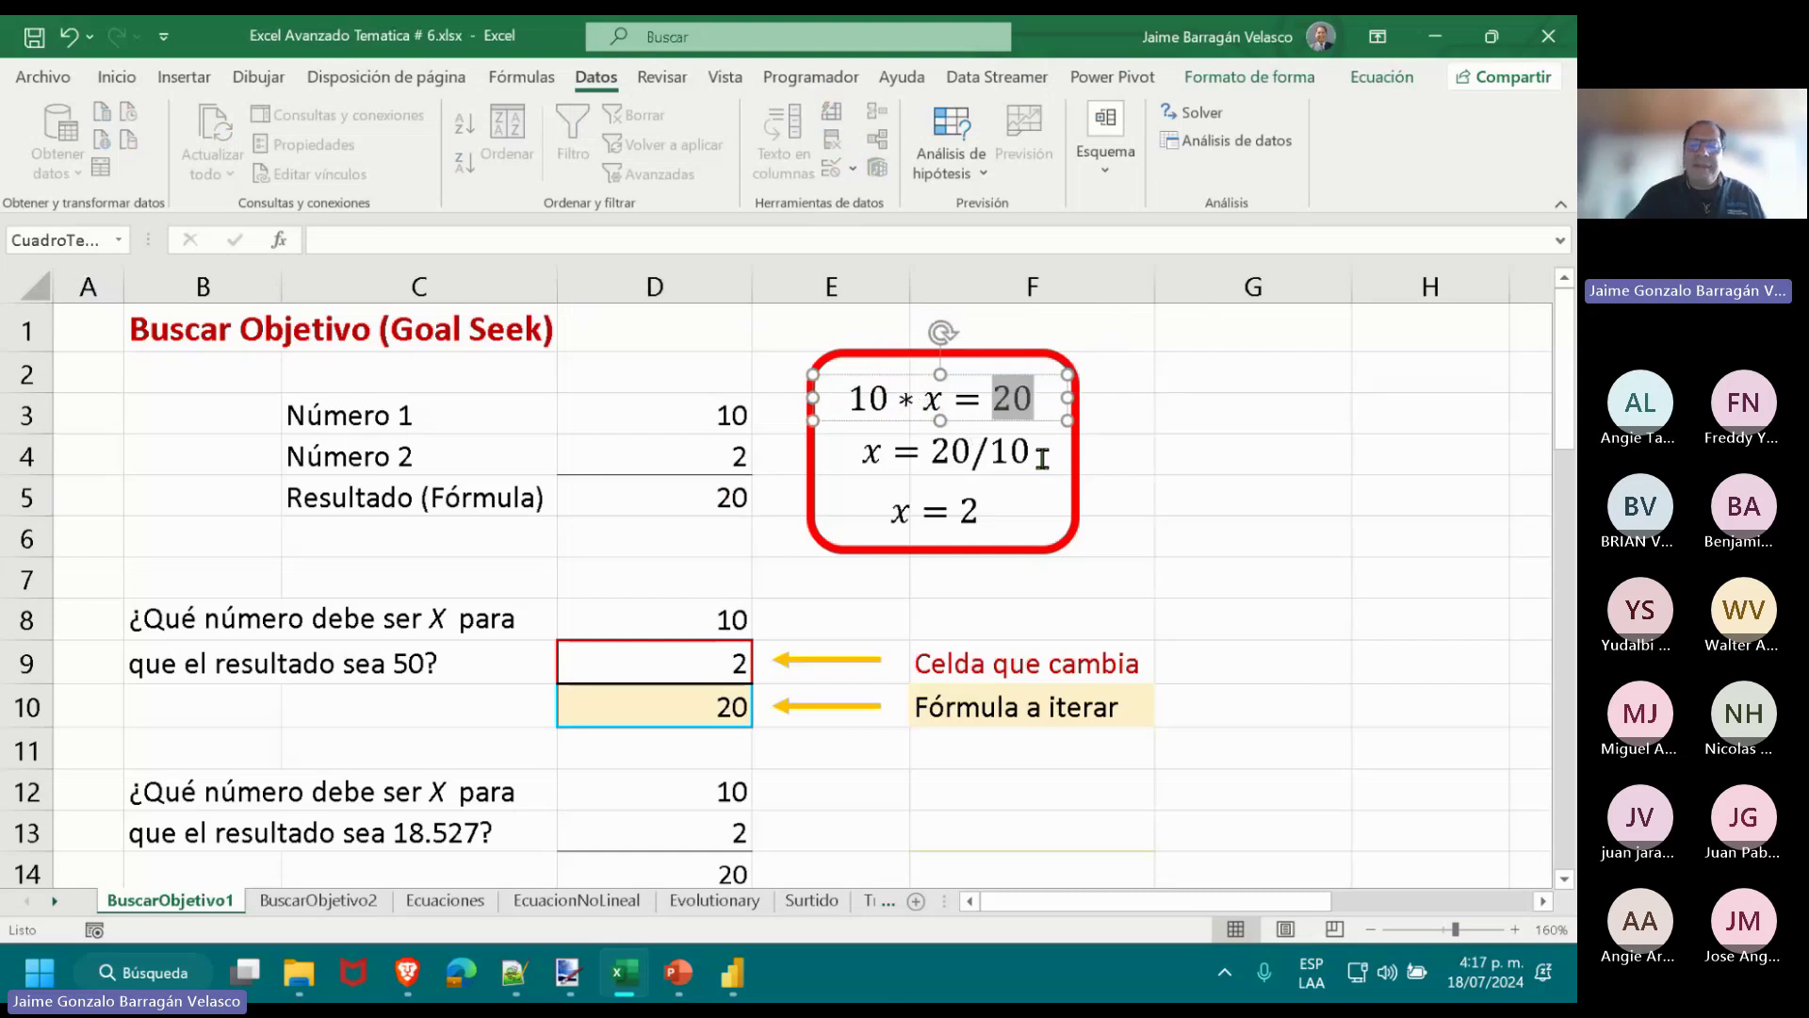
{"action": "left_click", "coordinate": [883, 398]}
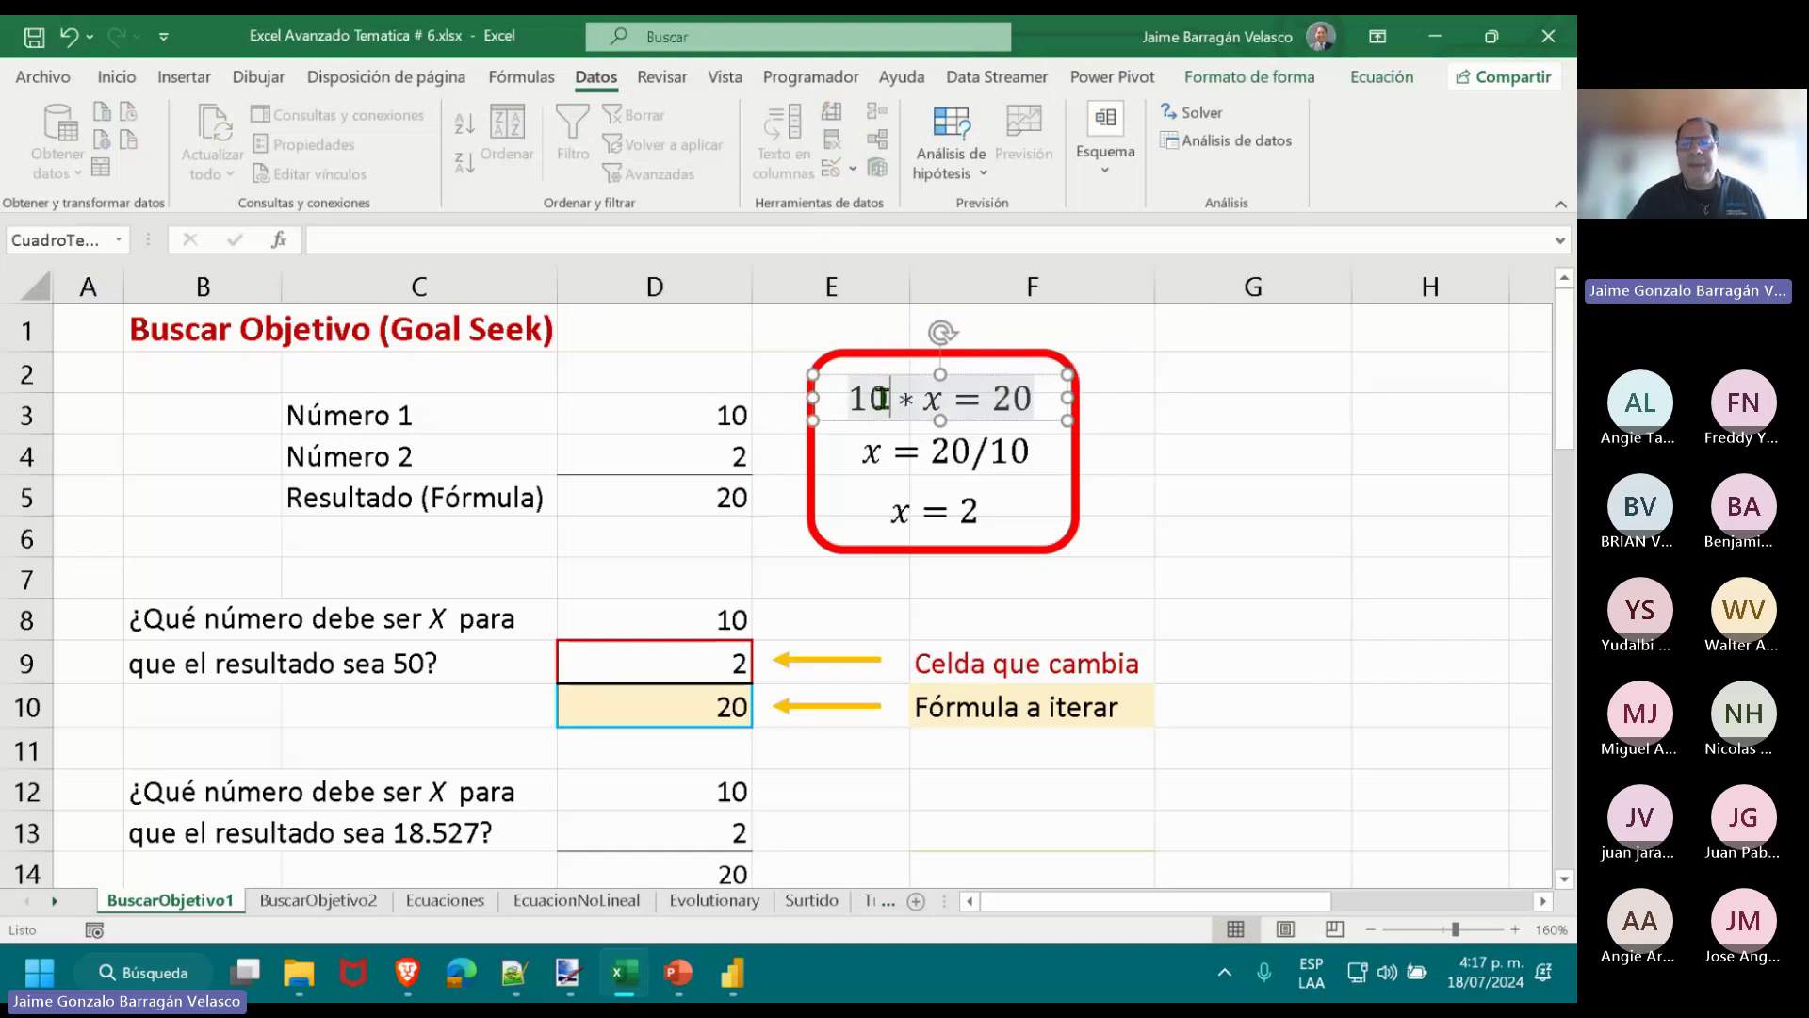
{"action": "left_click_drag", "start_coordinate": [931, 452], "coordinate": [1015, 452]}
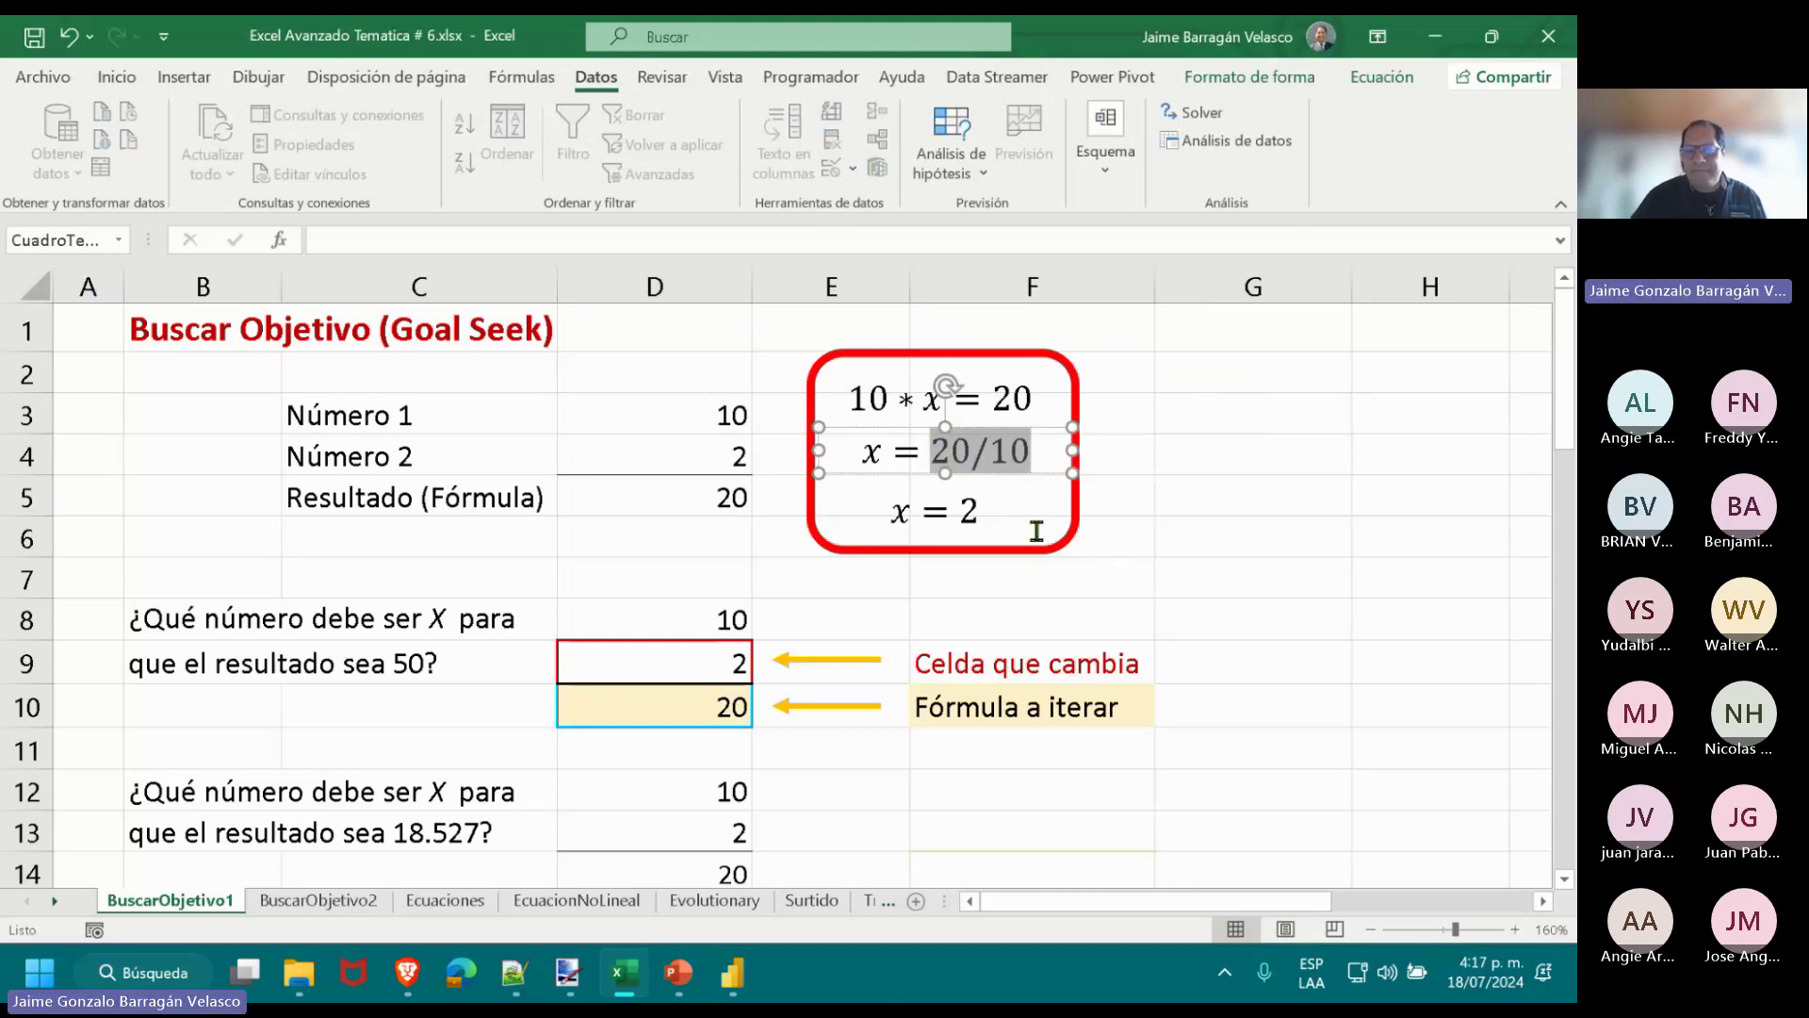
{"action": "double_click", "coordinate": [968, 512]}
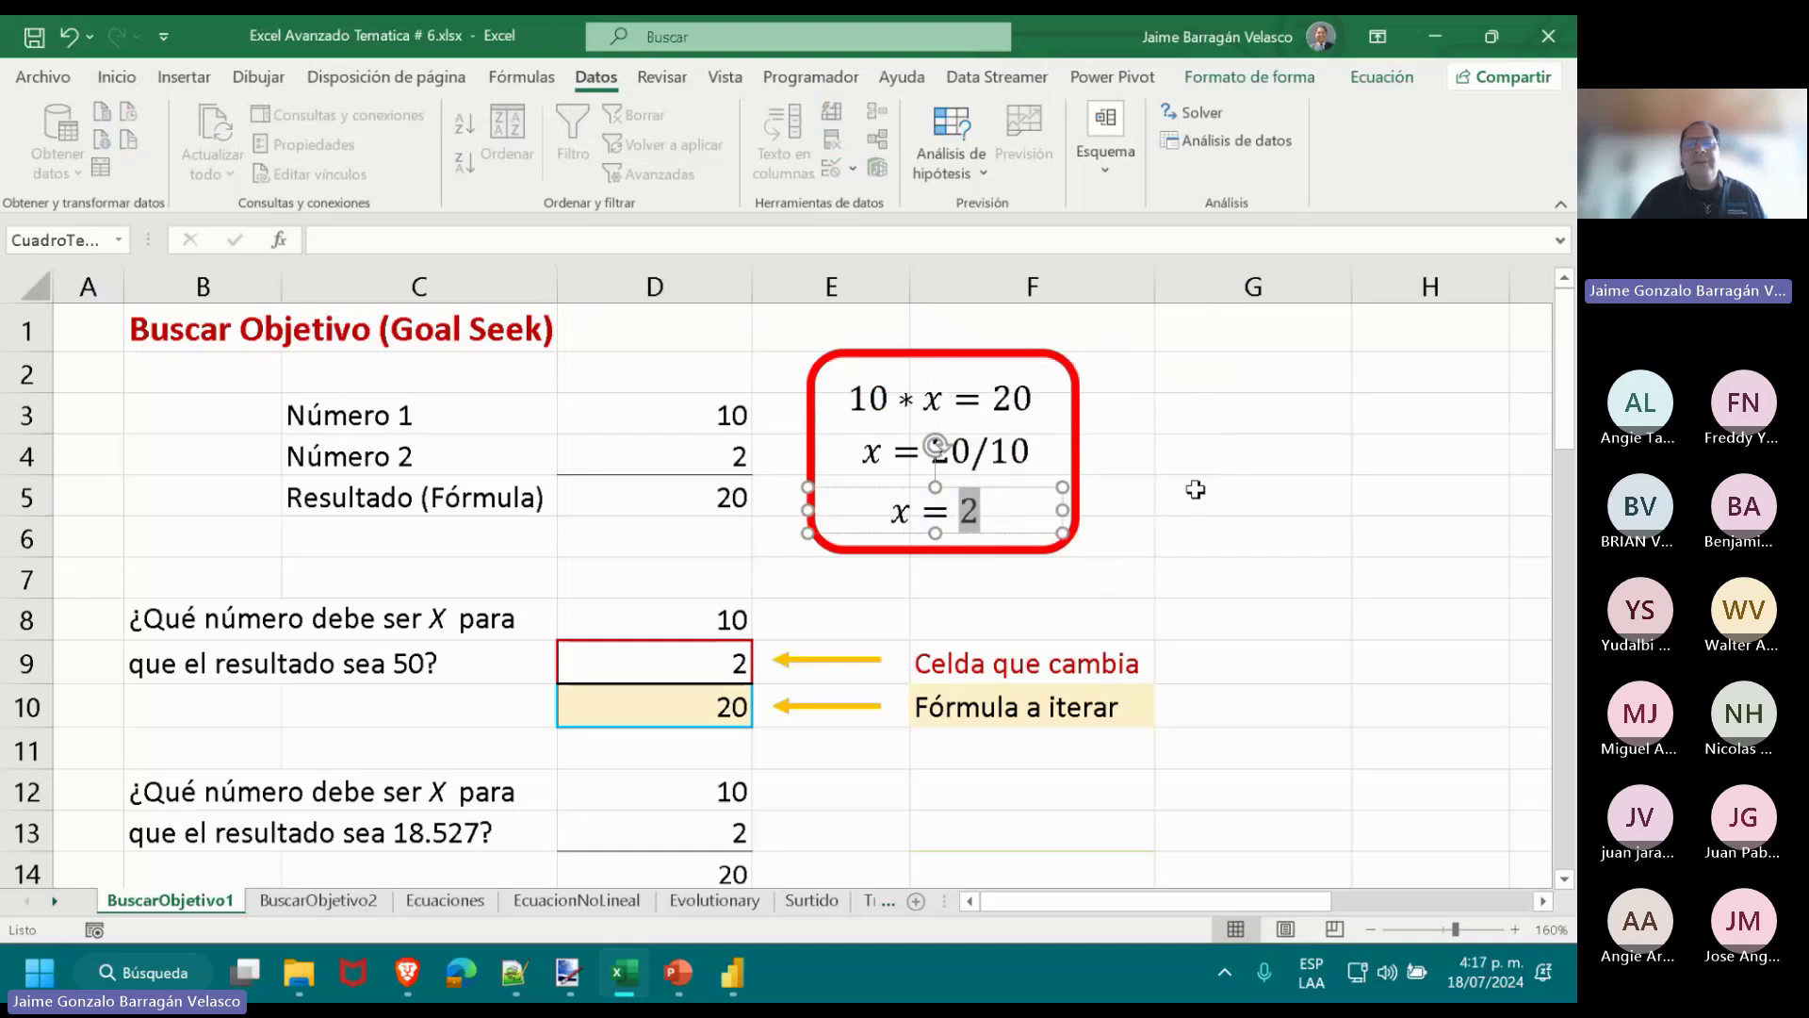
{"action": "left_click", "coordinate": [1212, 531]}
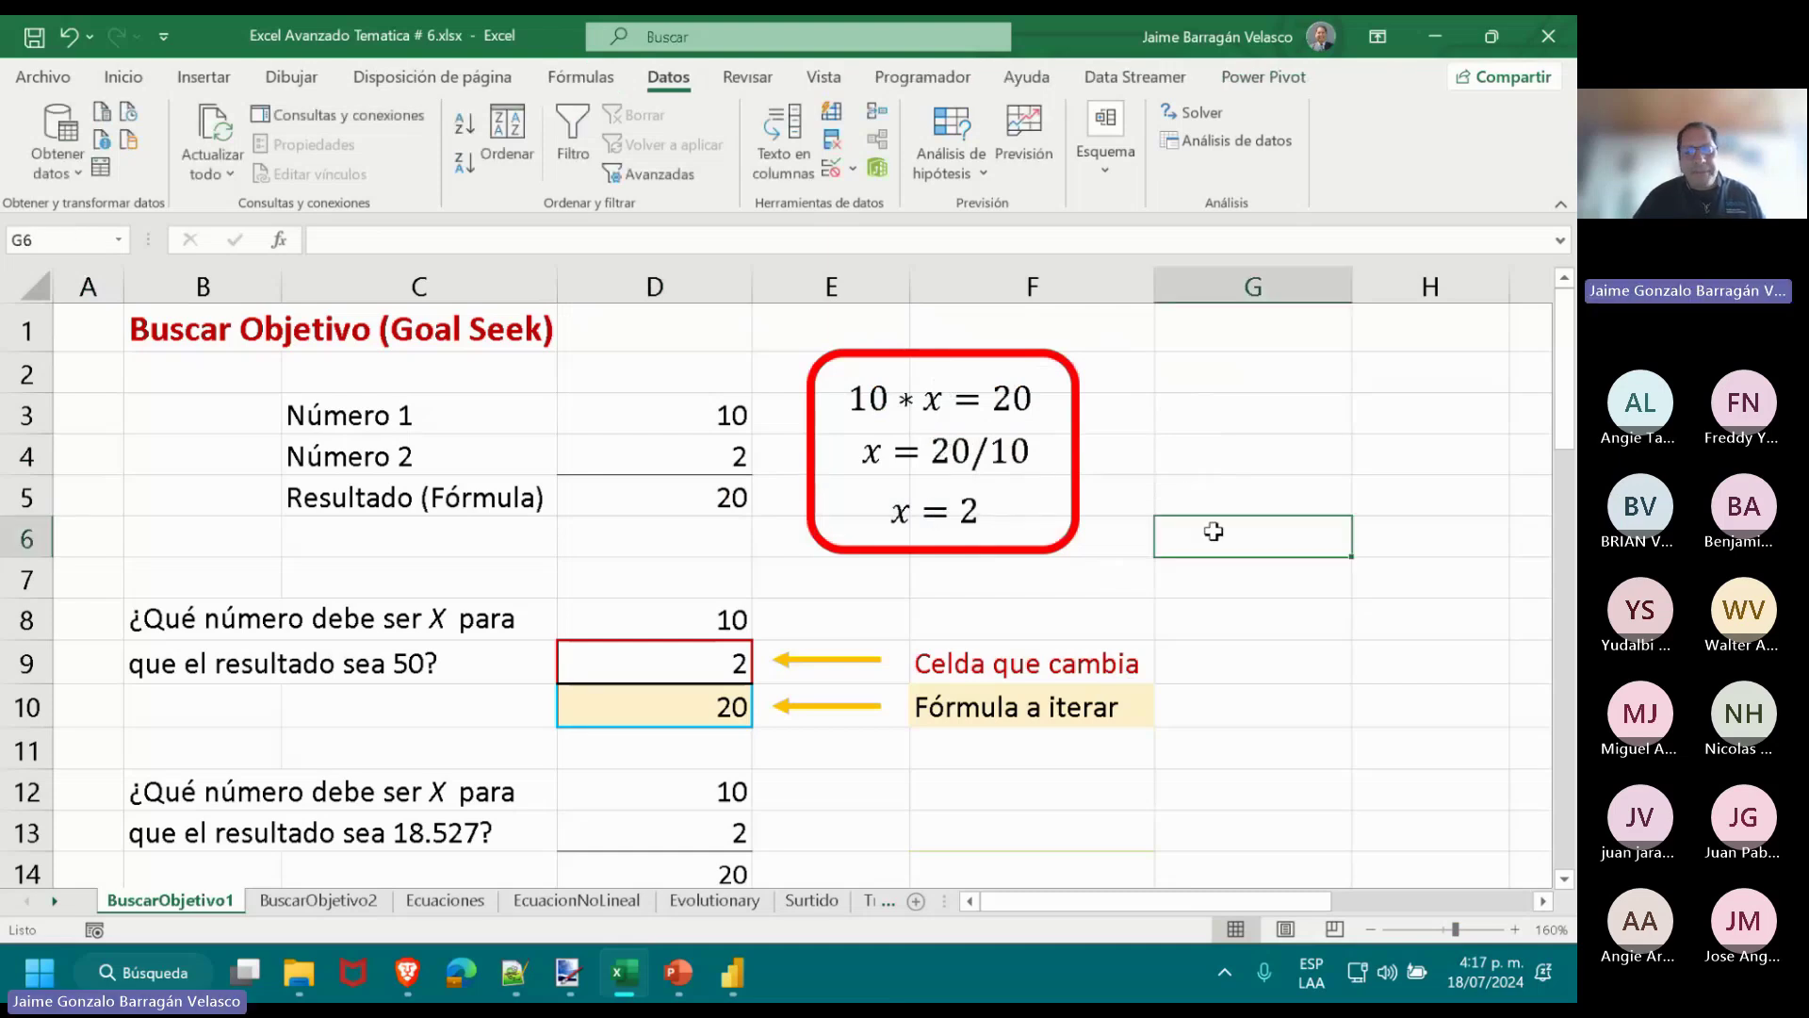
Review the question about reaching a result of 50, checking cell D9 and the formula in D10 without changing it.
{"action": "scroll", "coordinate": [1213, 532], "scroll_direction": "down", "scroll_amount": 1}
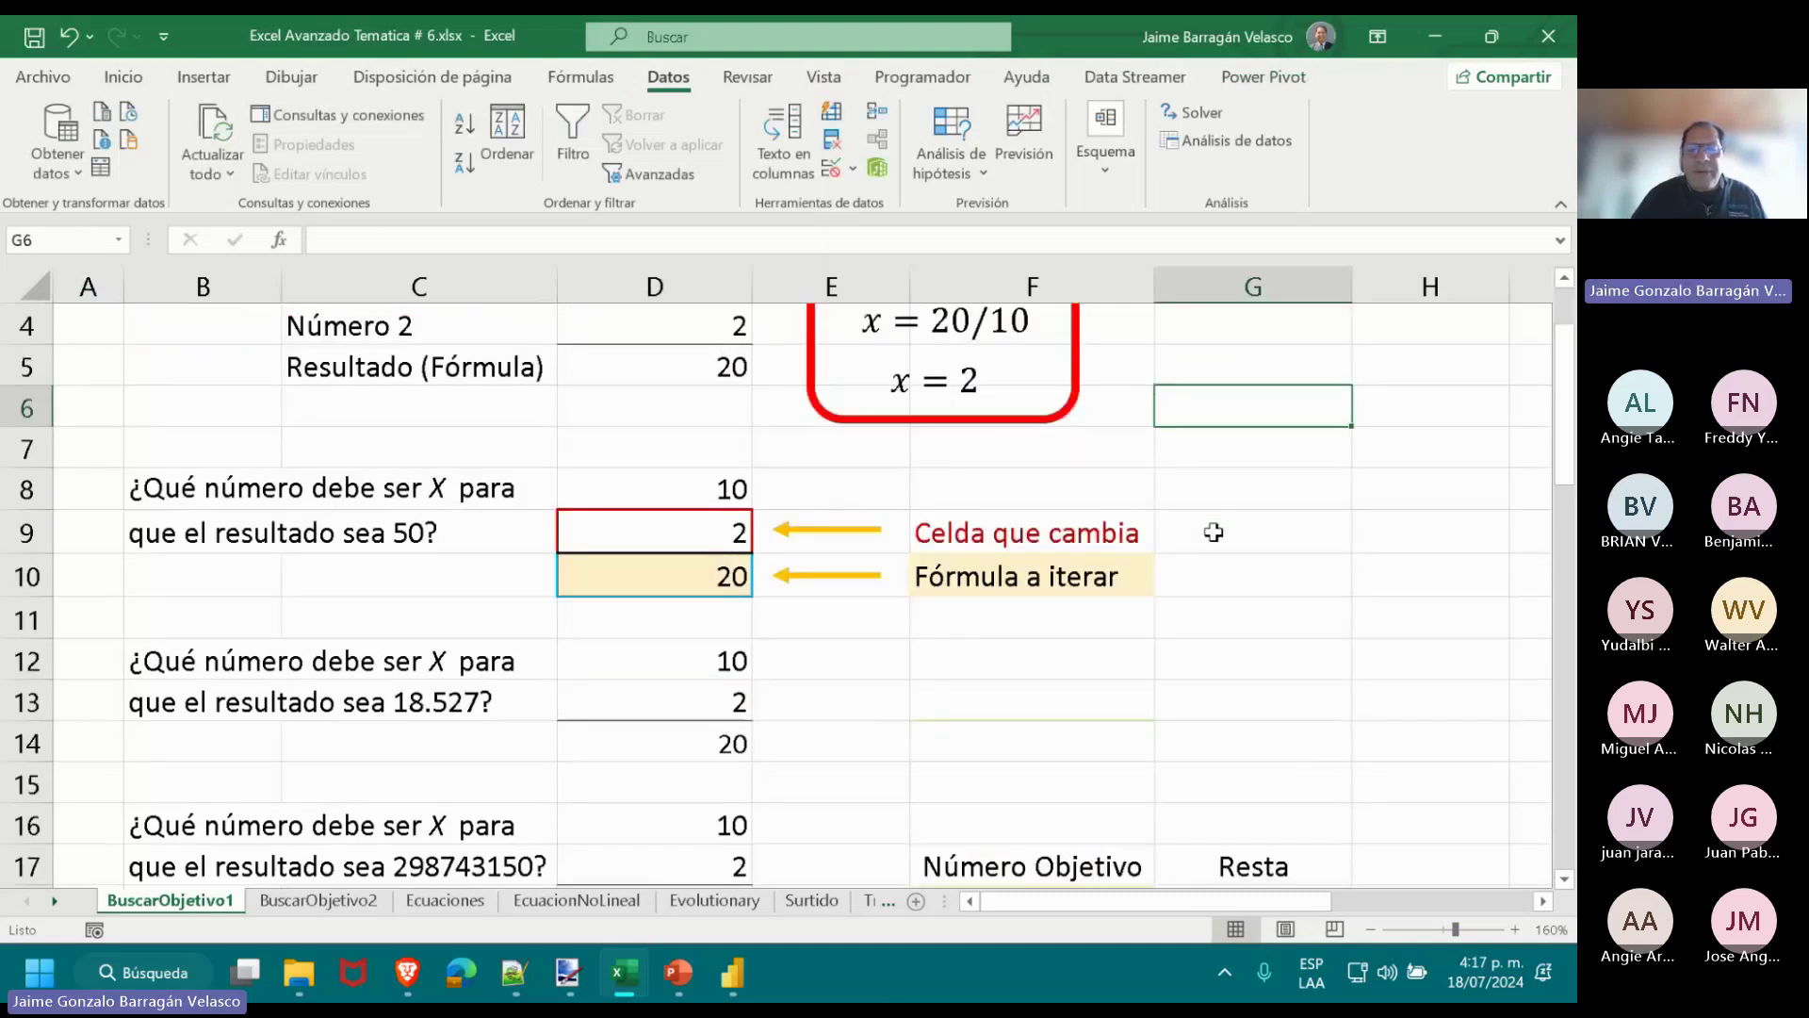
{"action": "scroll", "coordinate": [1213, 532], "scroll_direction": "down", "scroll_amount": 1}
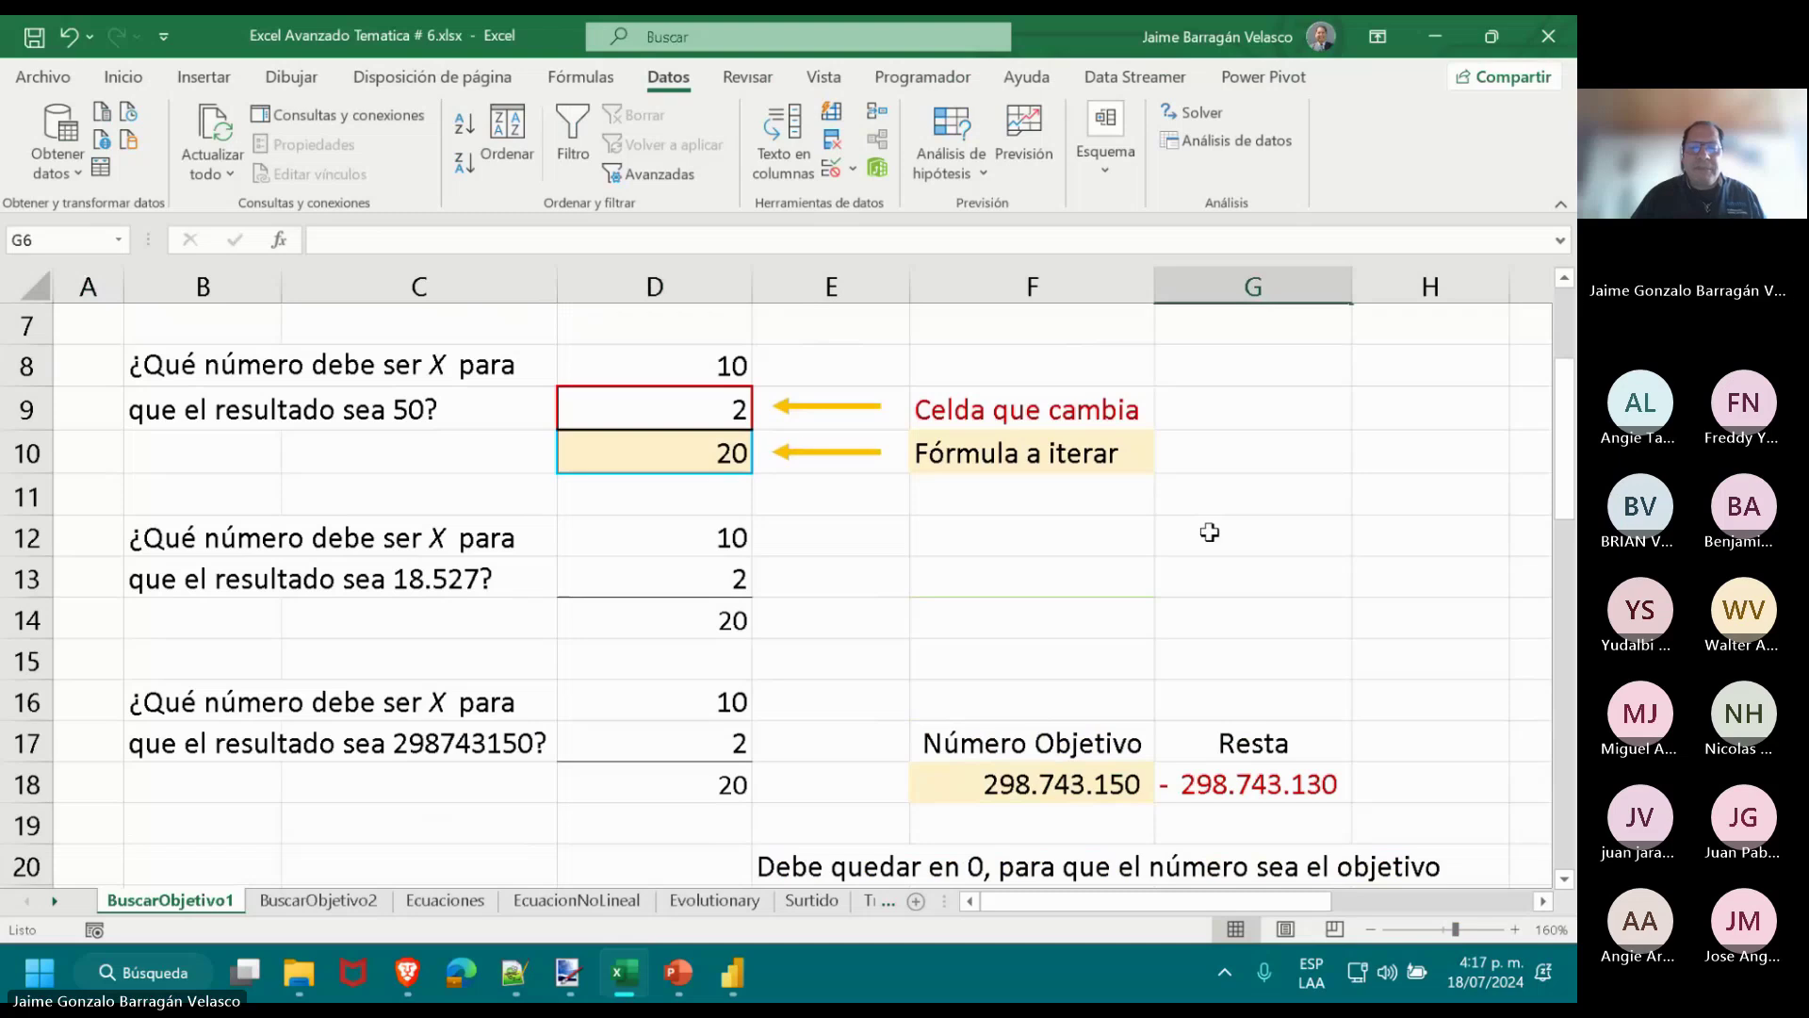
{"action": "left_click", "coordinate": [287, 408]}
{"action": "key", "text": "Right"}
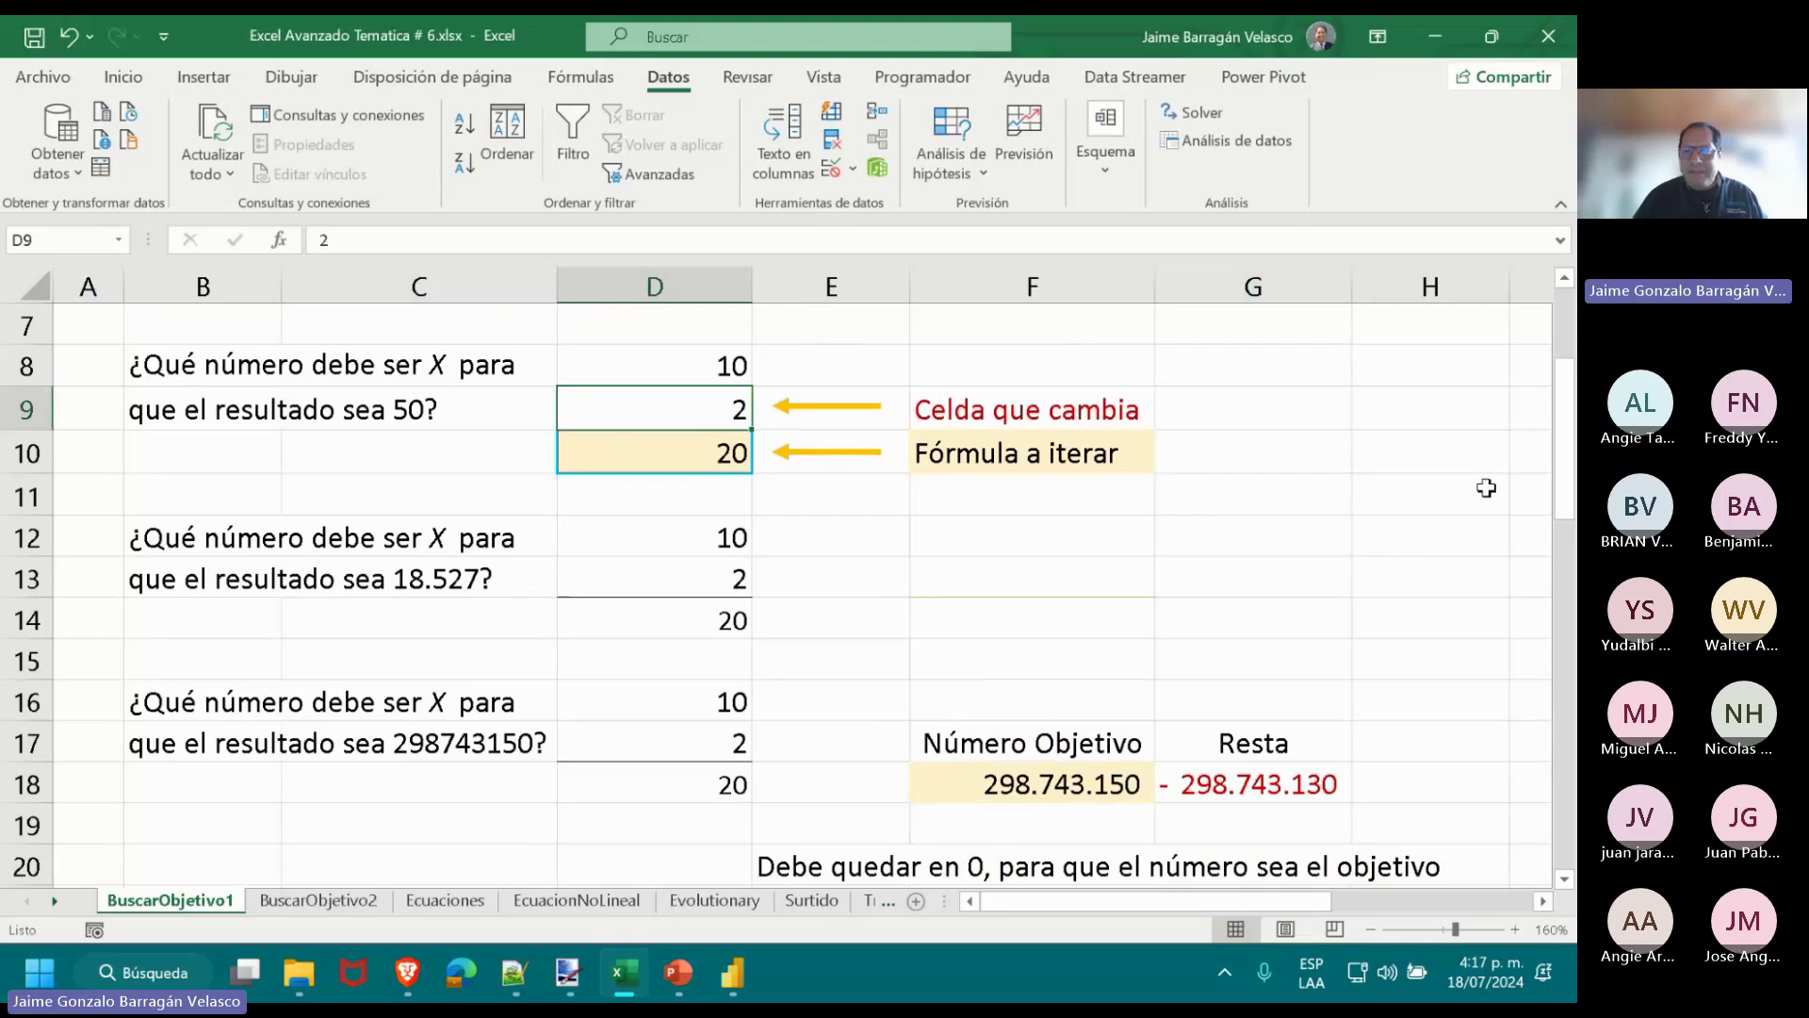
{"action": "left_click_drag", "start_coordinate": [1566, 488], "coordinate": [1563, 490]}
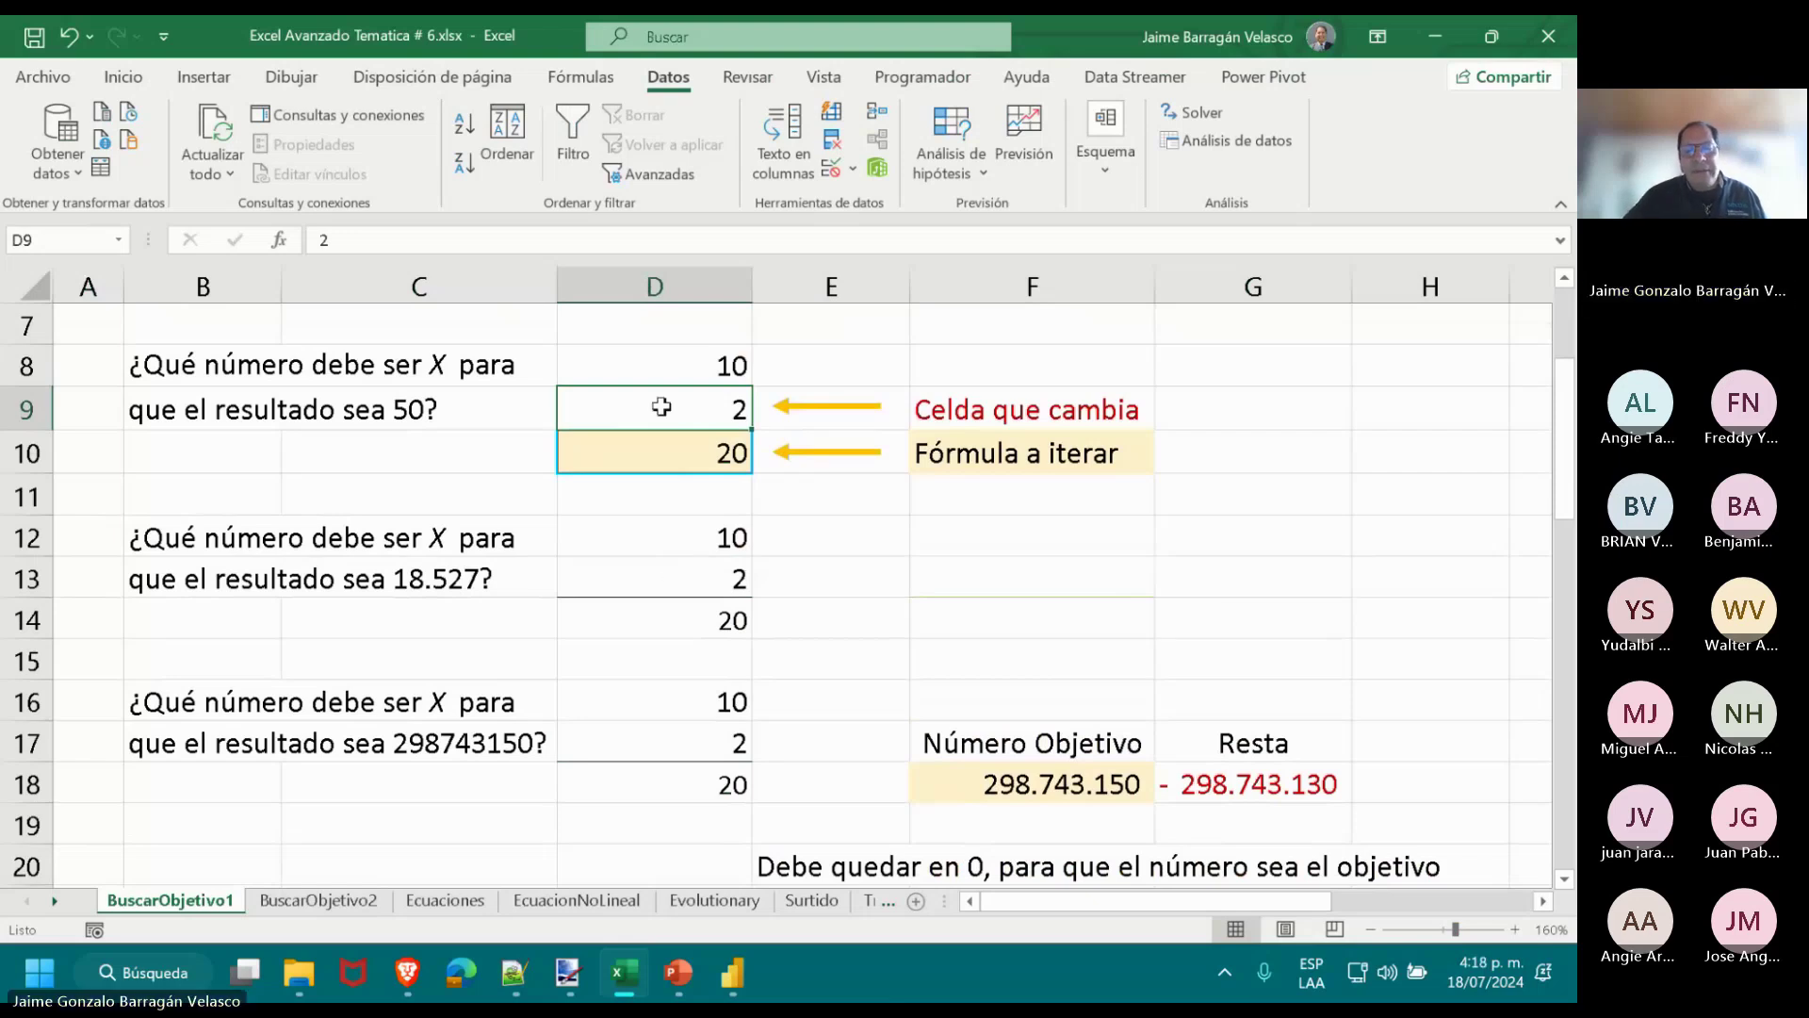
{"action": "double_click", "coordinate": [671, 454]}
{"action": "left_click_drag", "start_coordinate": [671, 459], "coordinate": [561, 468]}
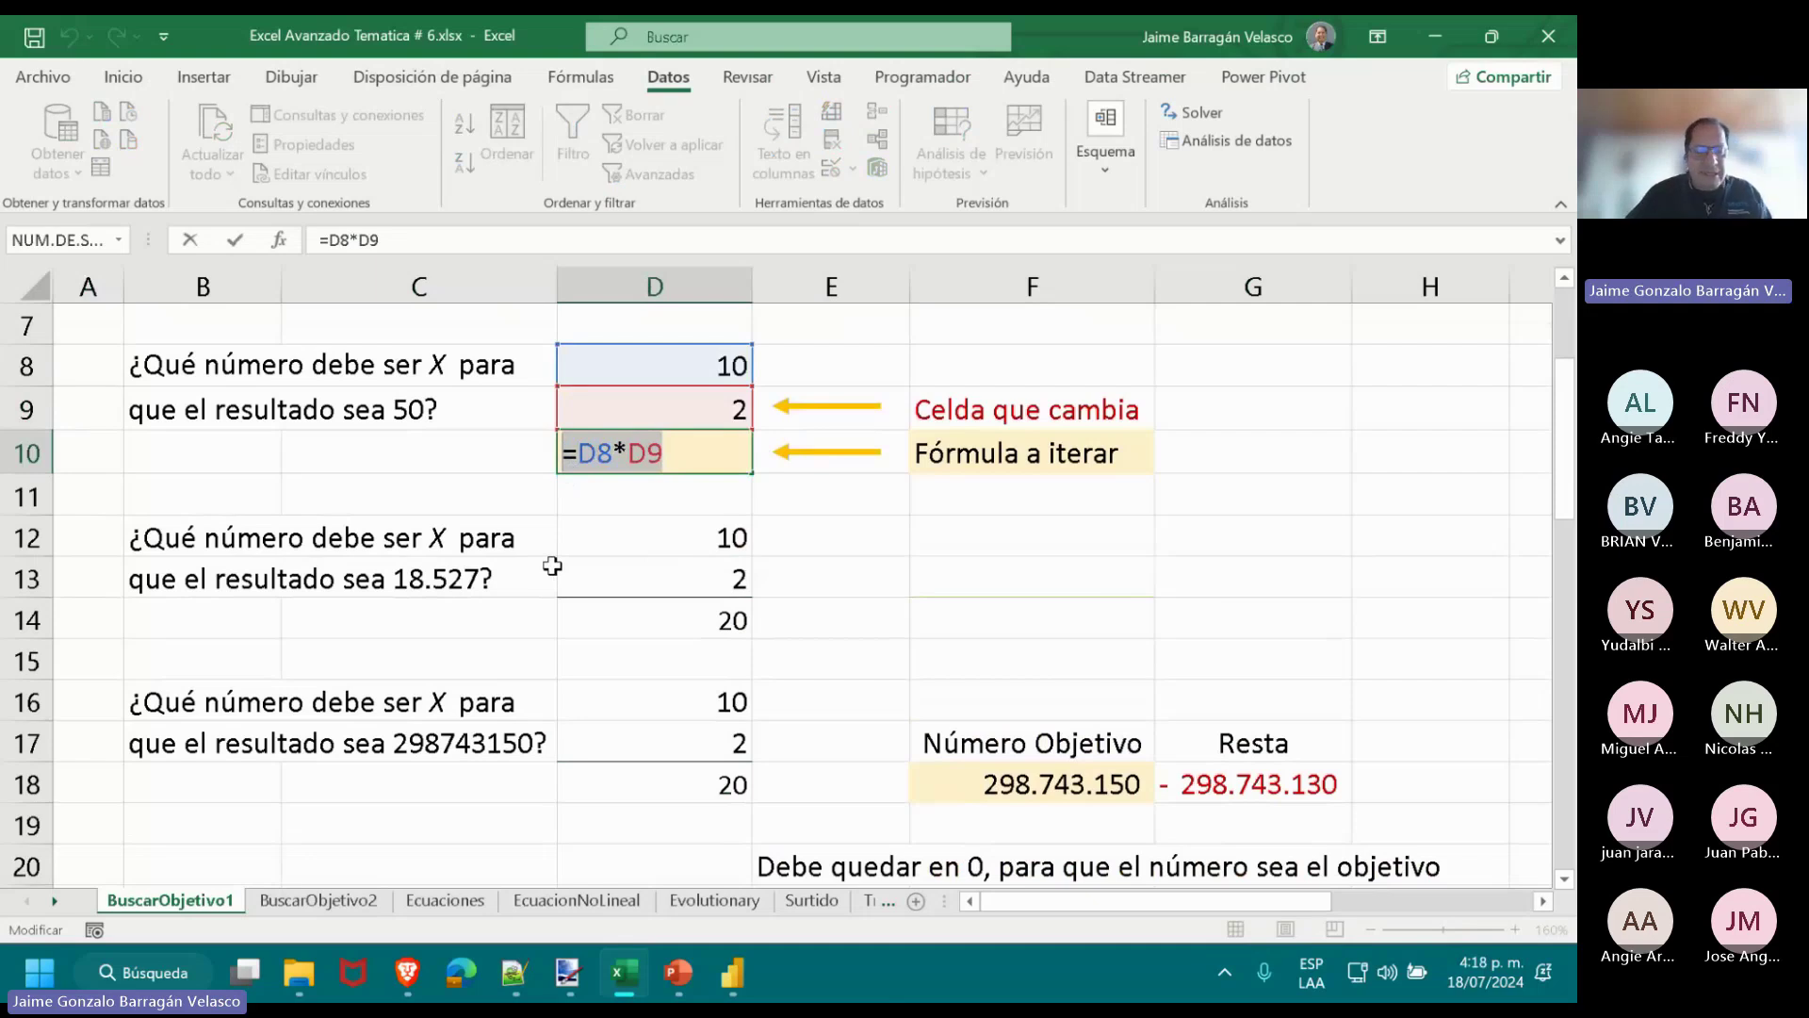
{"action": "key", "text": "BackSpace"}
{"action": "key", "text": "Escape"}
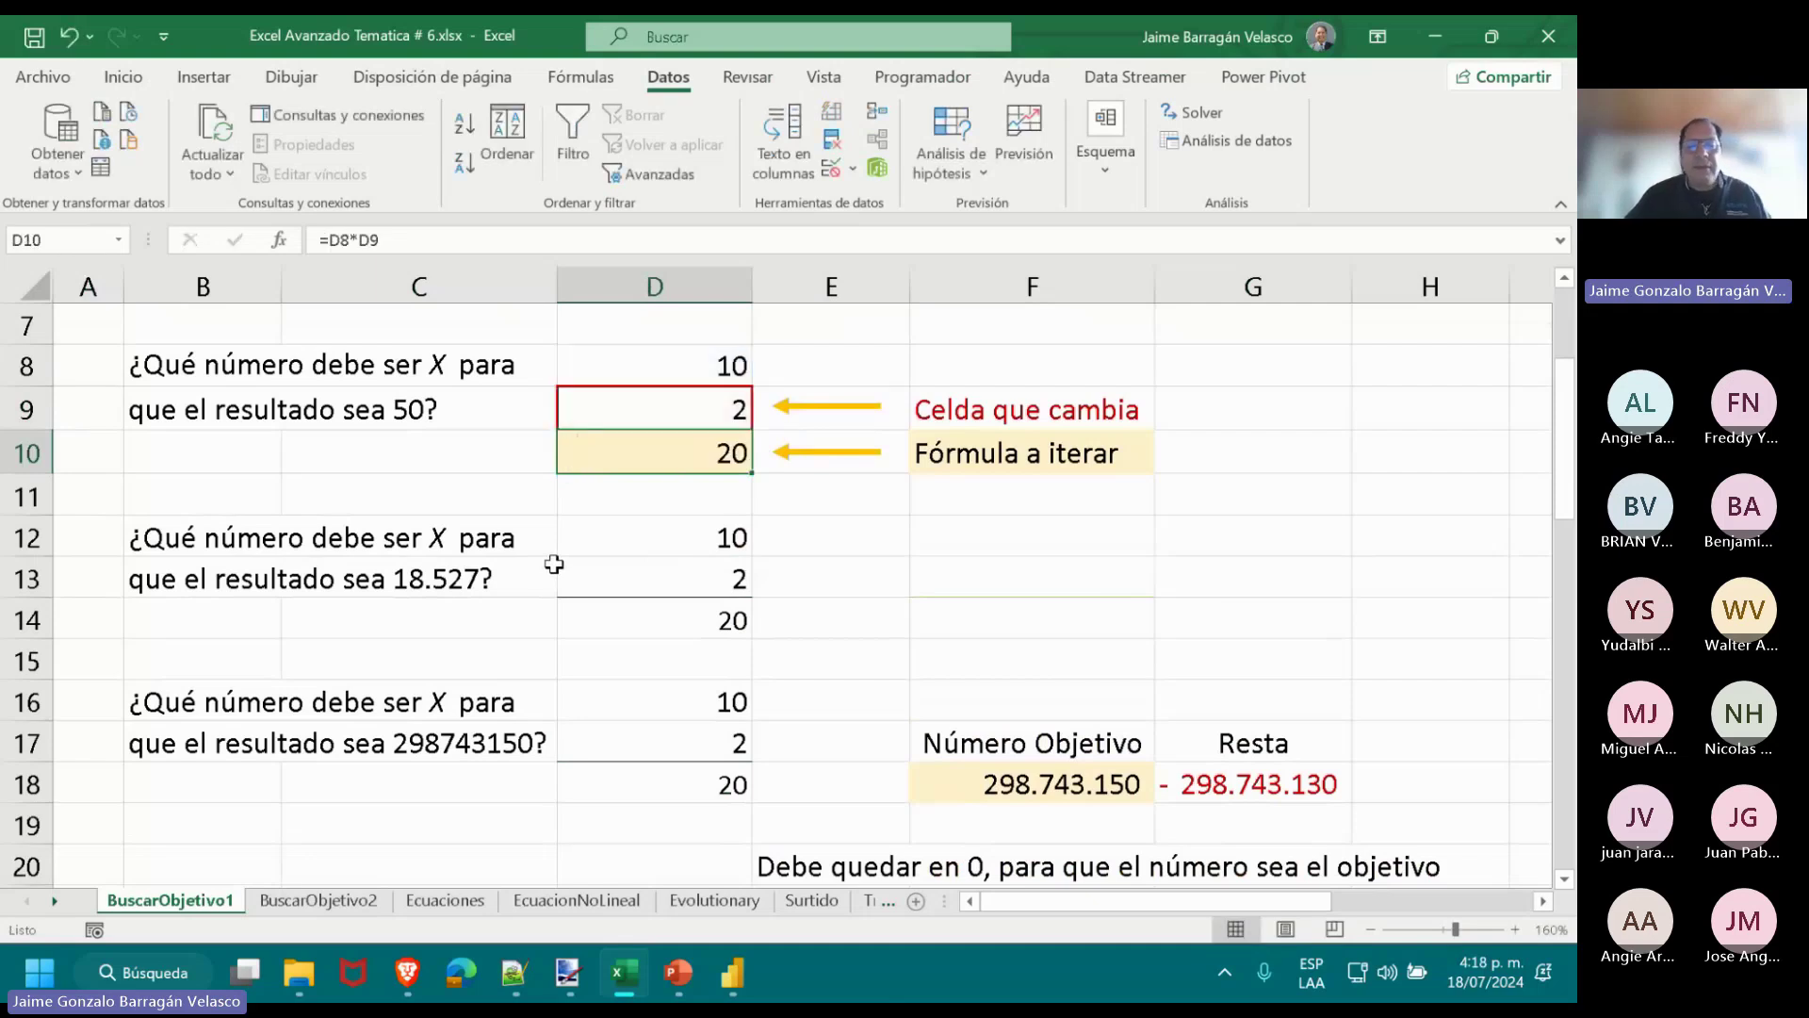
Compare the constant in D8, the formula to iterate in D10, and the changing cell D9 with its label in F9.
{"action": "double_click", "coordinate": [661, 365]}
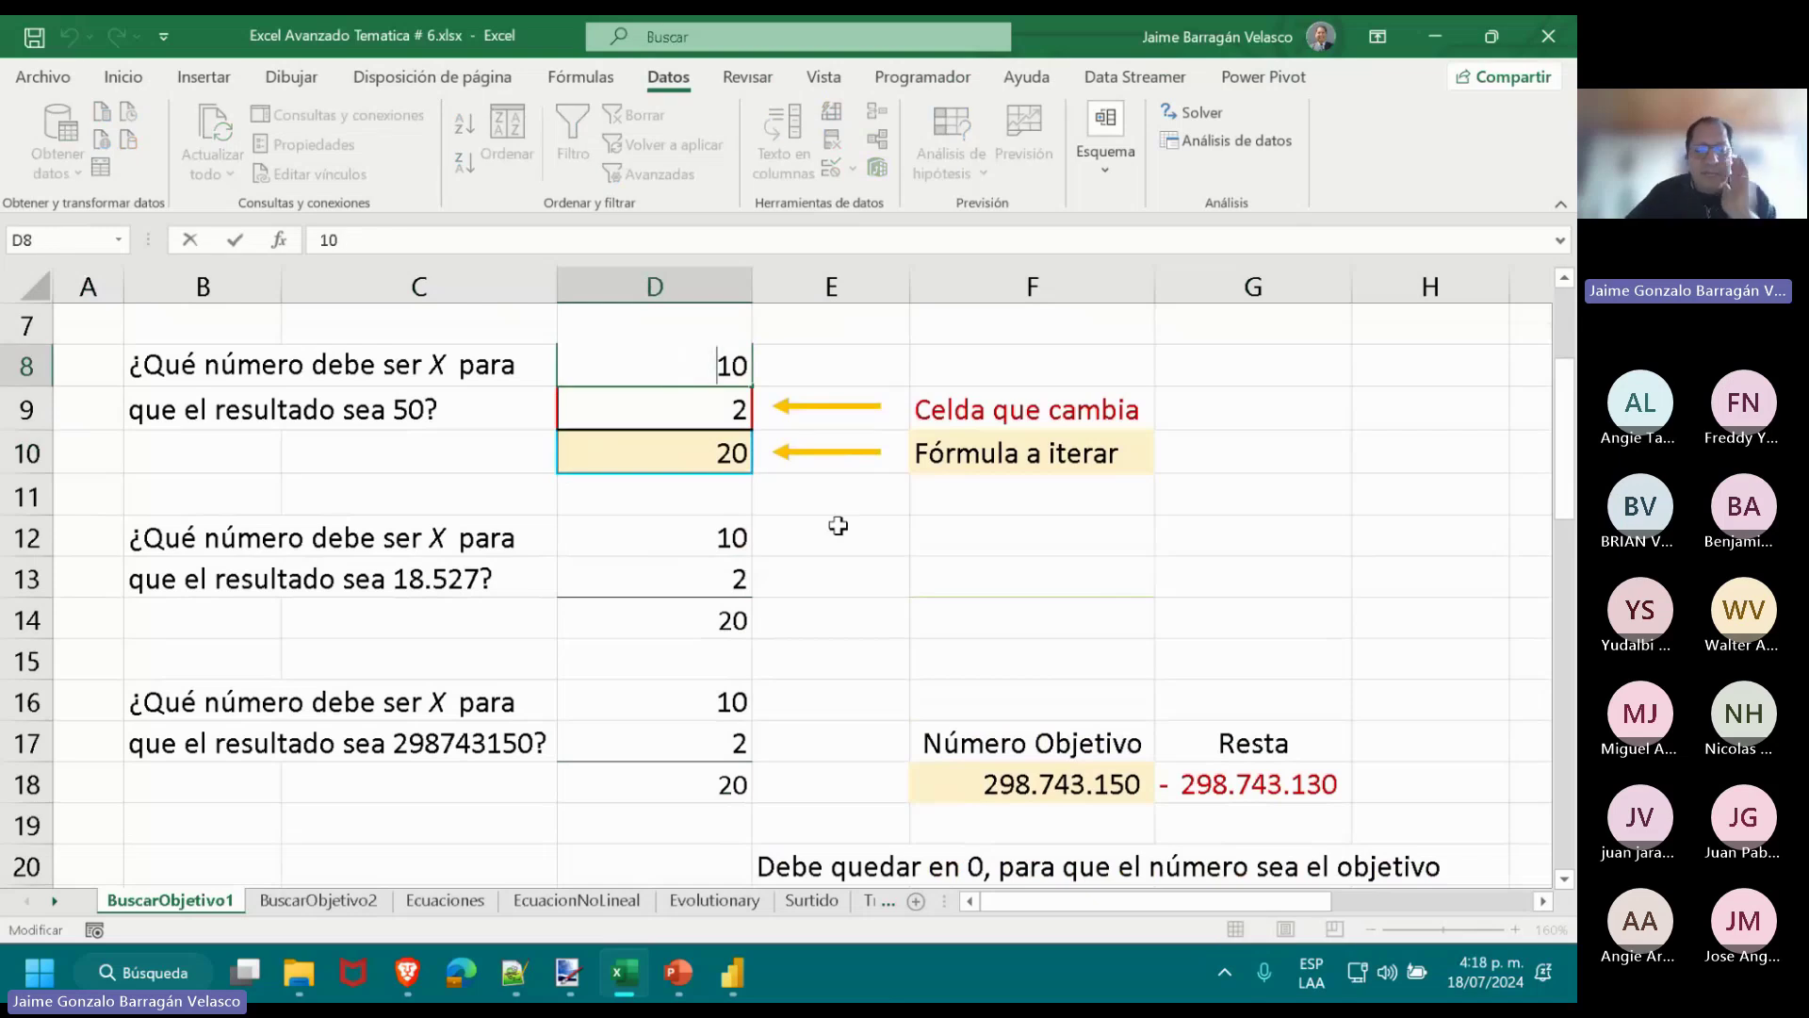
{"action": "key", "text": "Escape"}
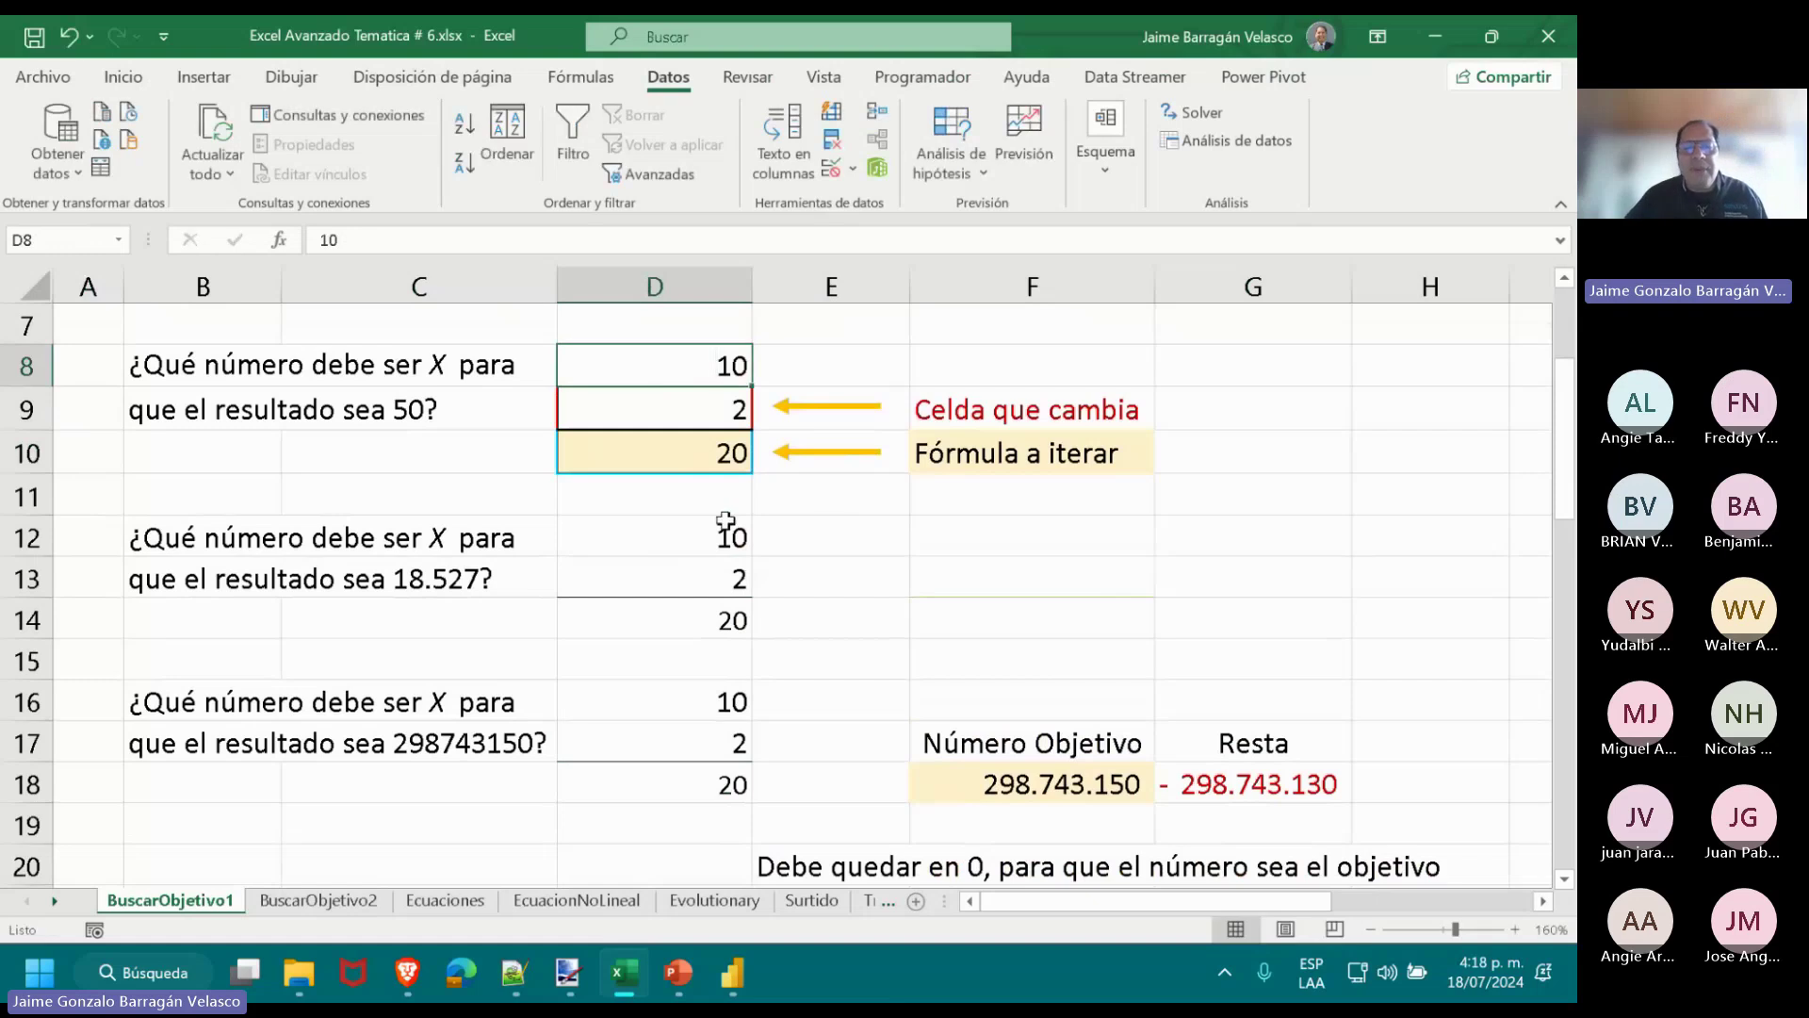
{"action": "left_click", "coordinate": [674, 456]}
{"action": "double_click", "coordinate": [678, 450]}
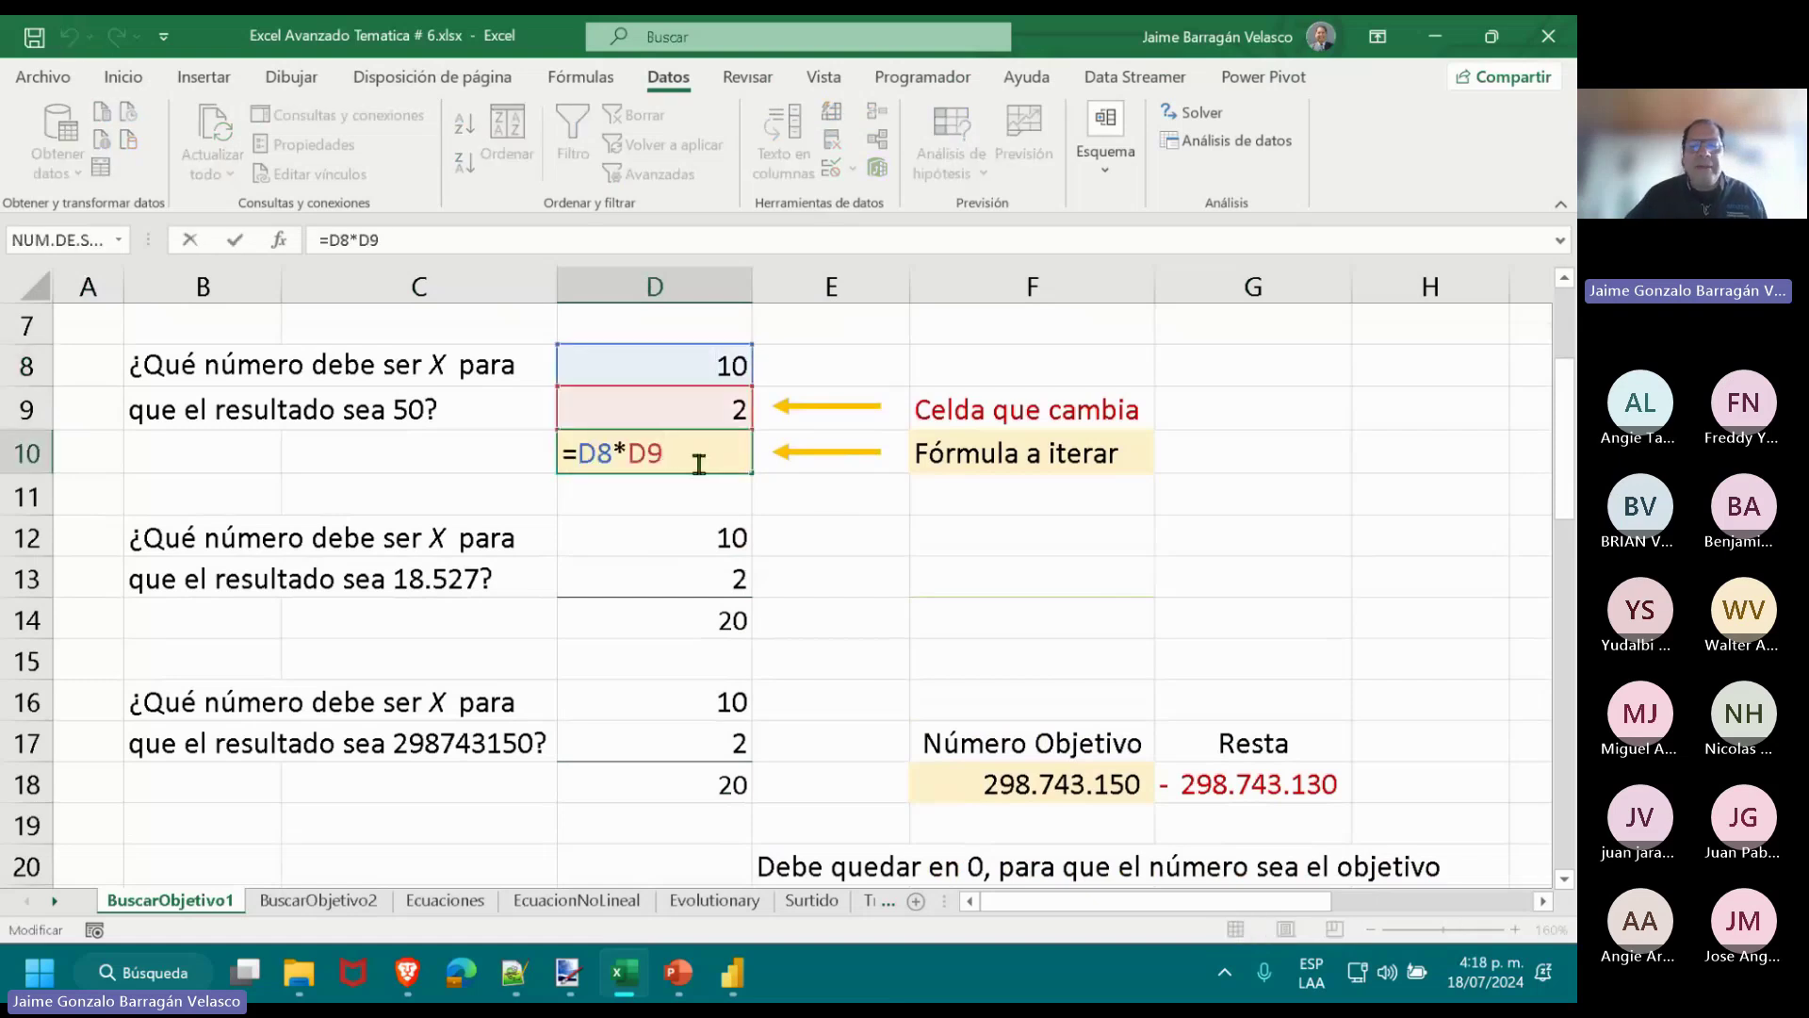
{"action": "left_click_drag", "start_coordinate": [681, 446], "coordinate": [563, 453]}
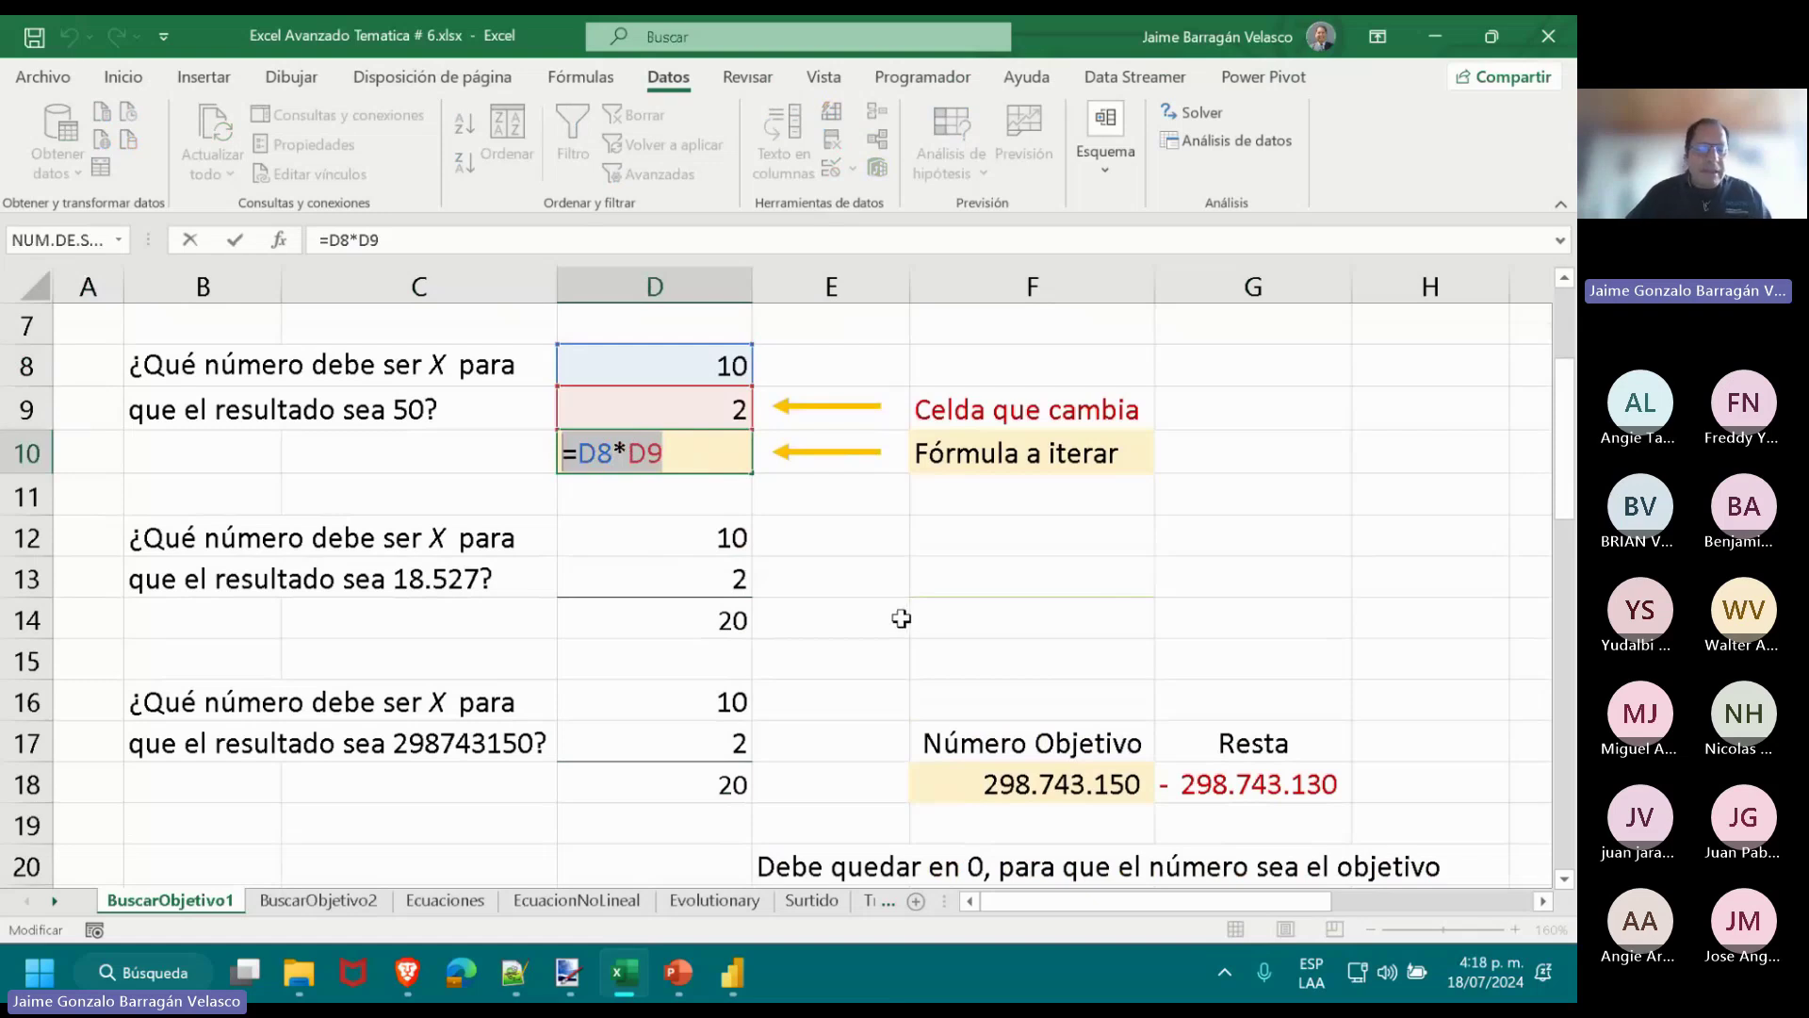
{"action": "key", "text": "Escape"}
{"action": "key", "text": "ctrl+c"}
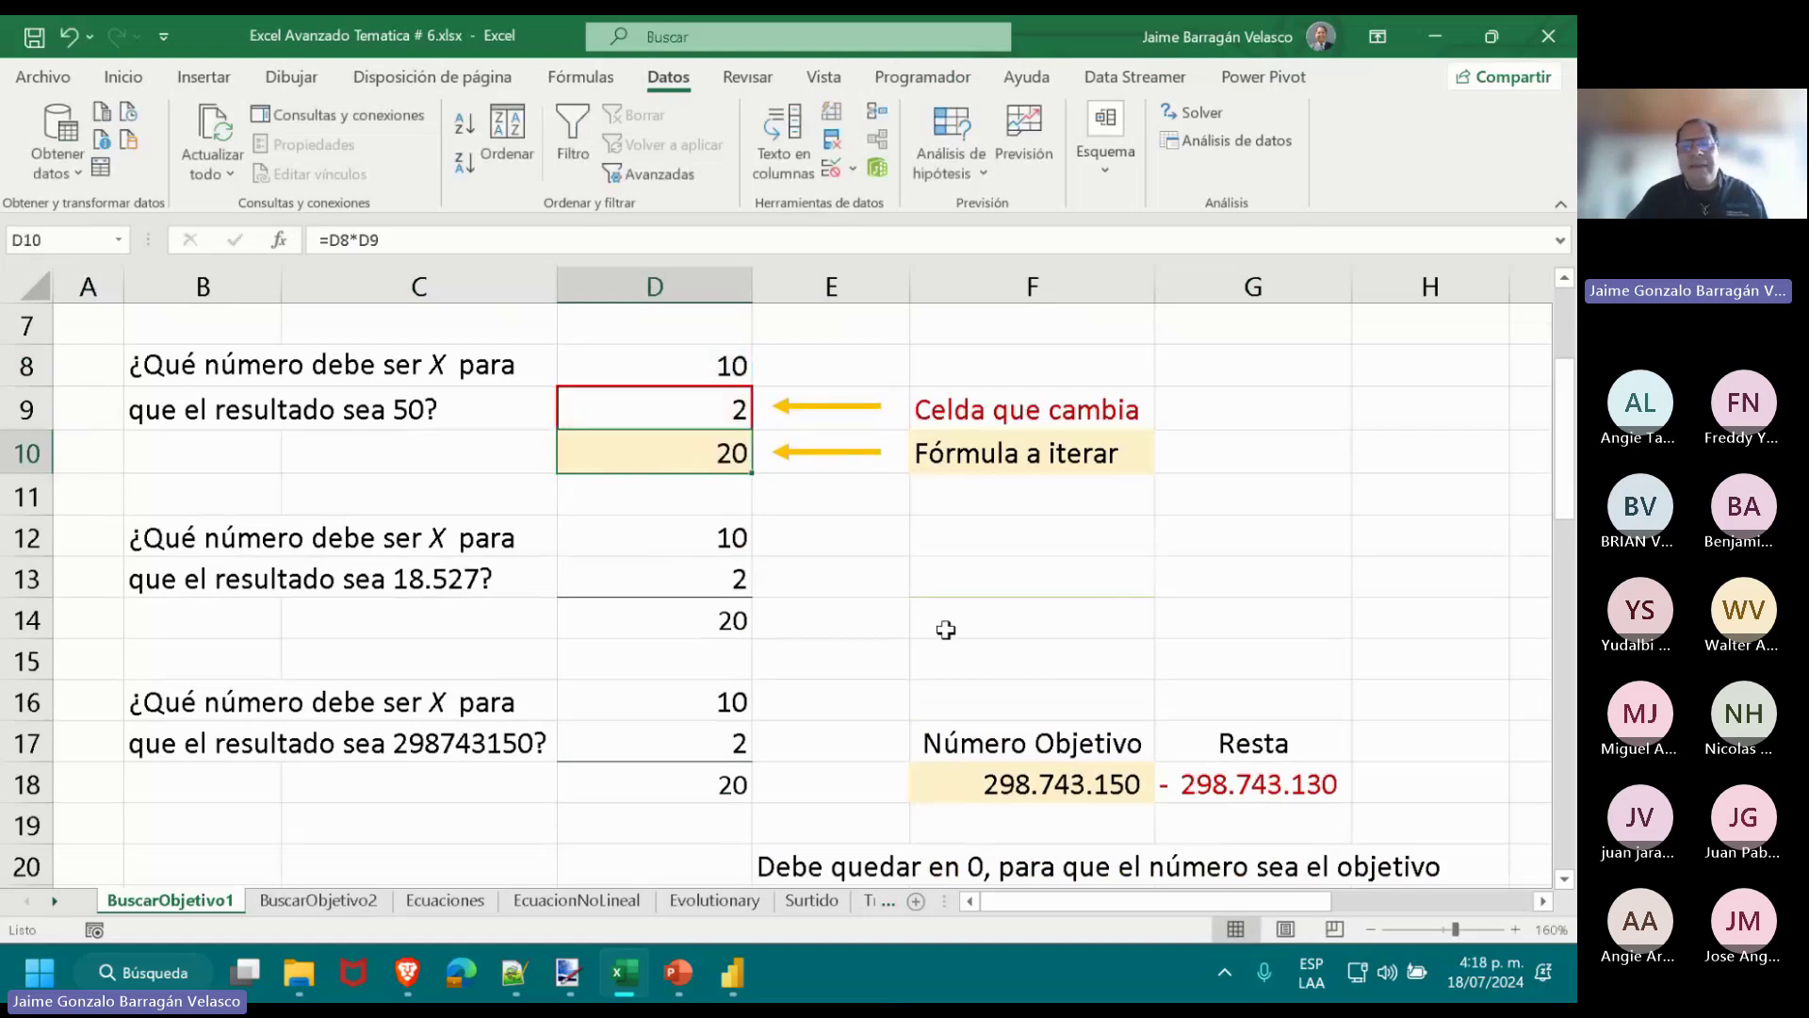
{"action": "left_click", "coordinate": [937, 406]}
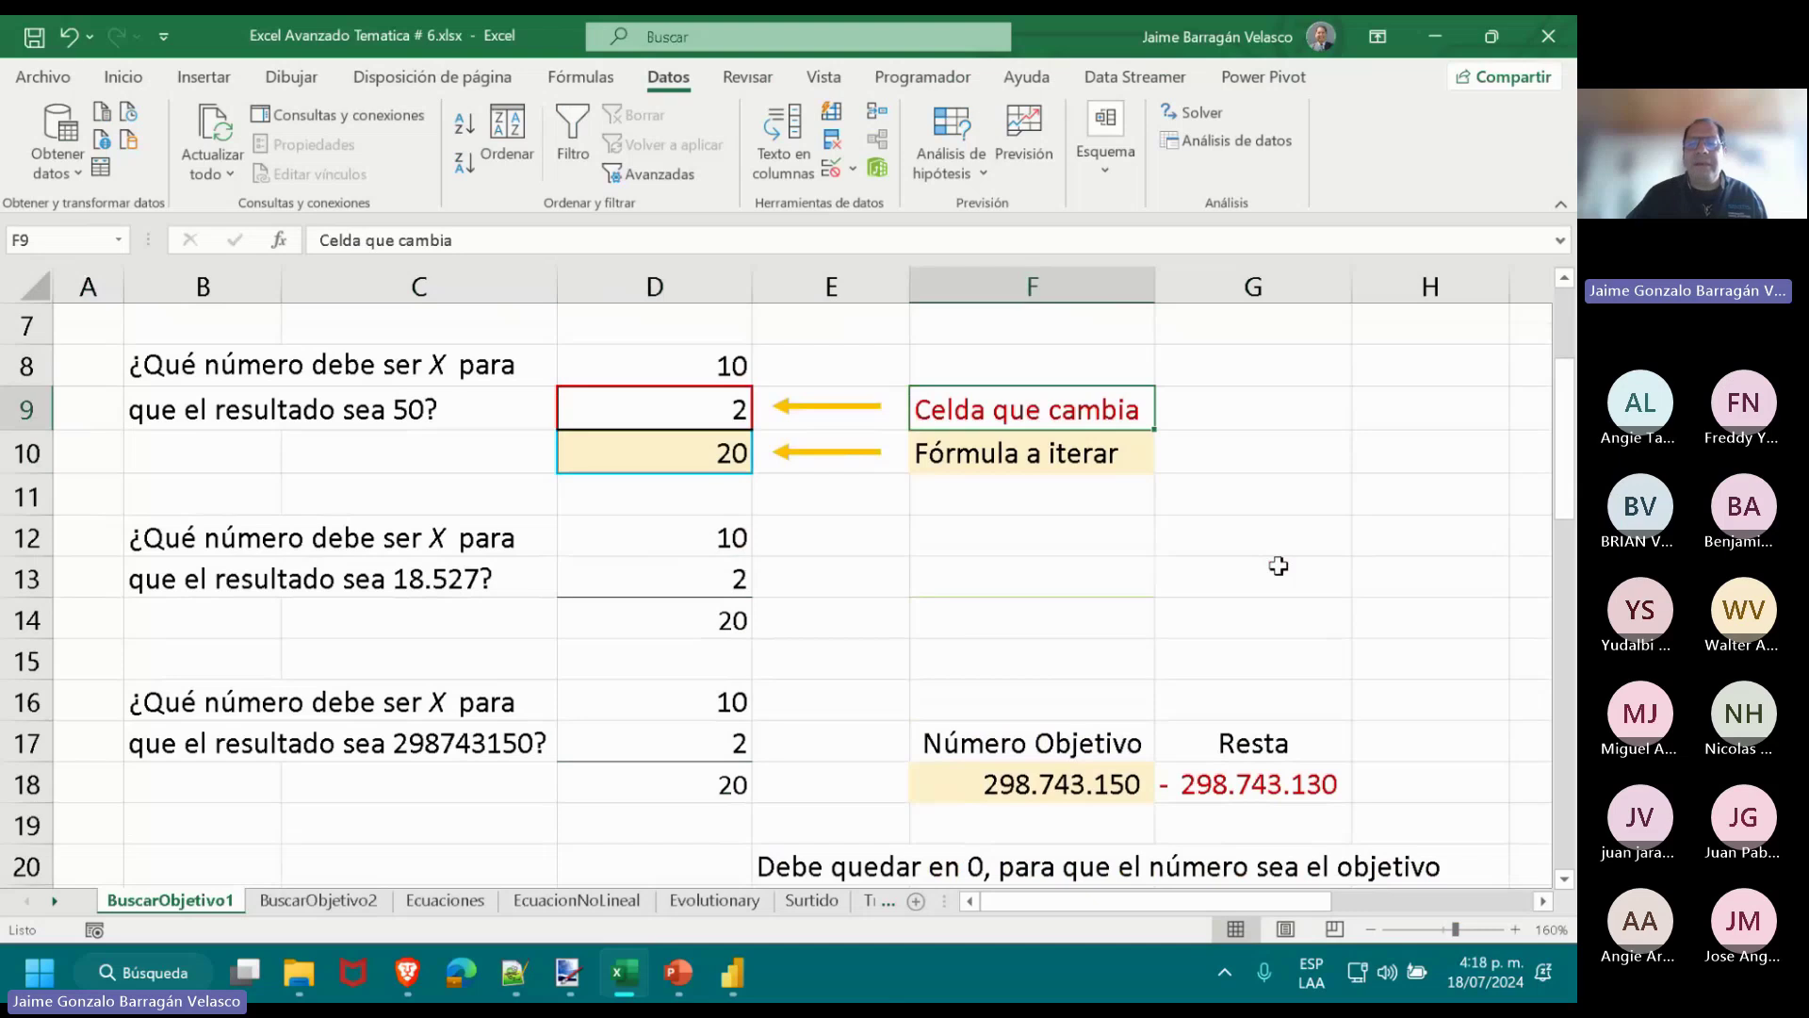
{"action": "double_click", "coordinate": [691, 407]}
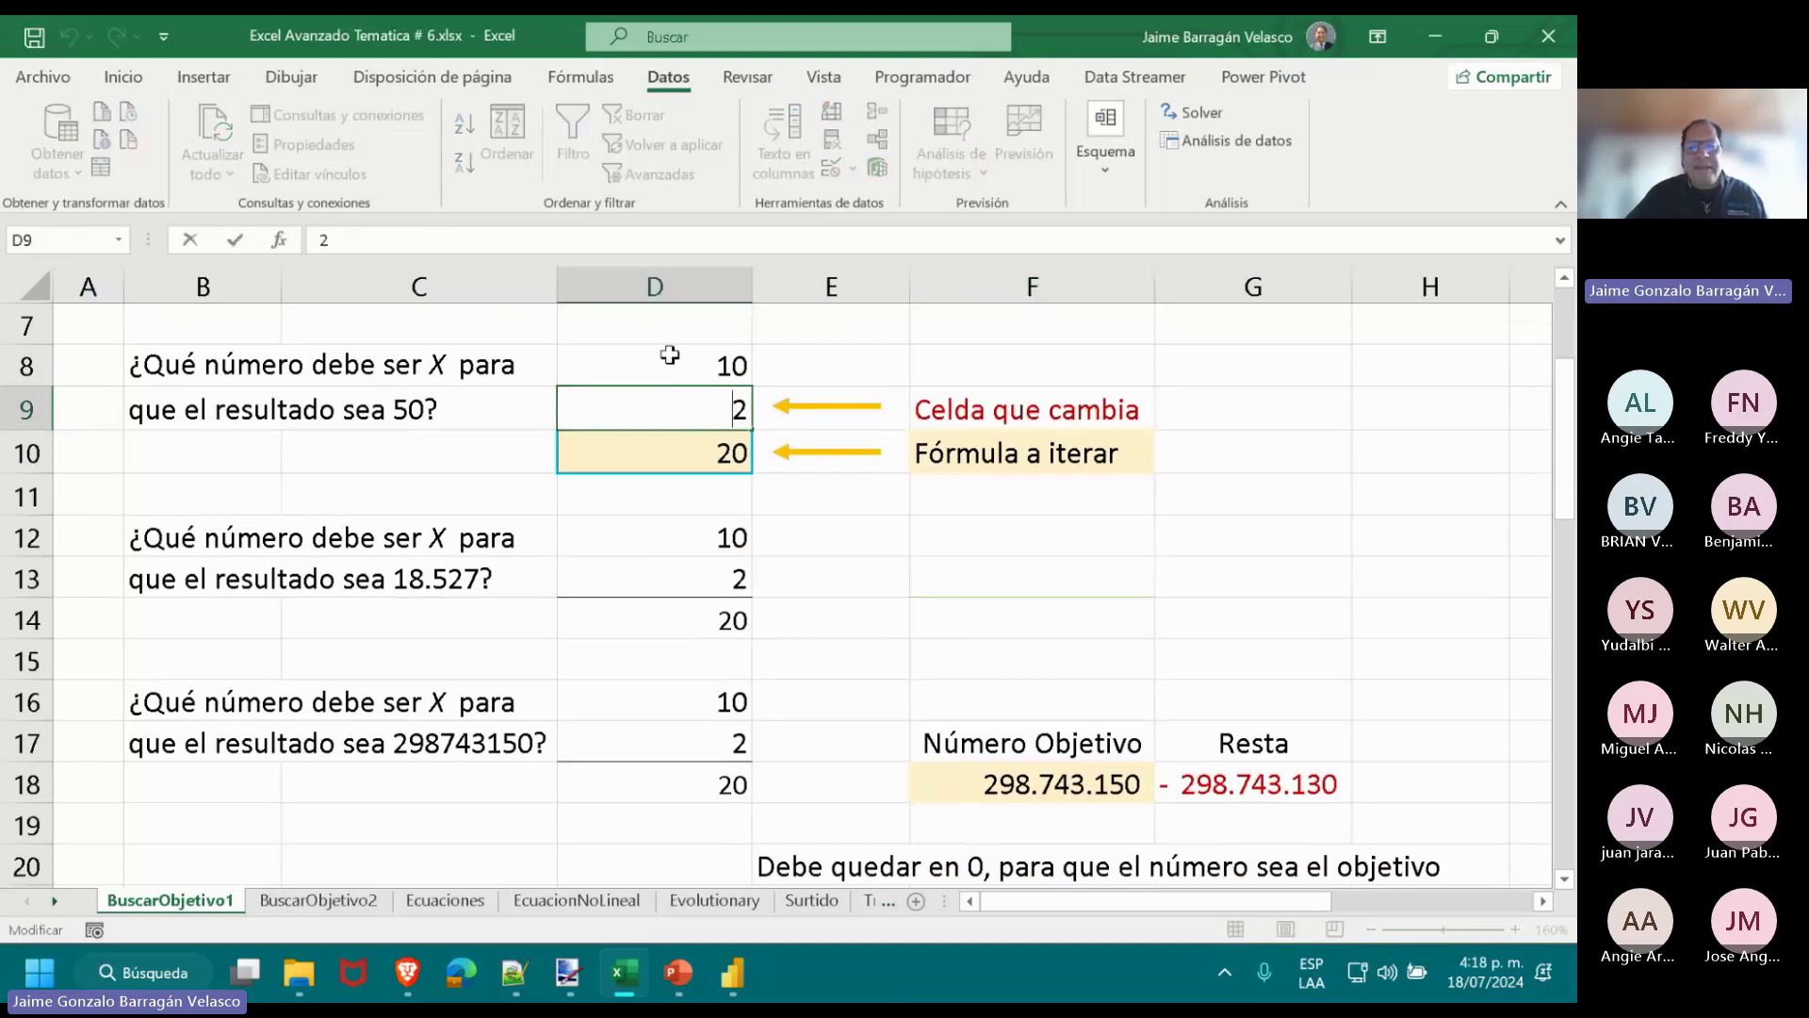
{"action": "left_click", "coordinate": [669, 355]}
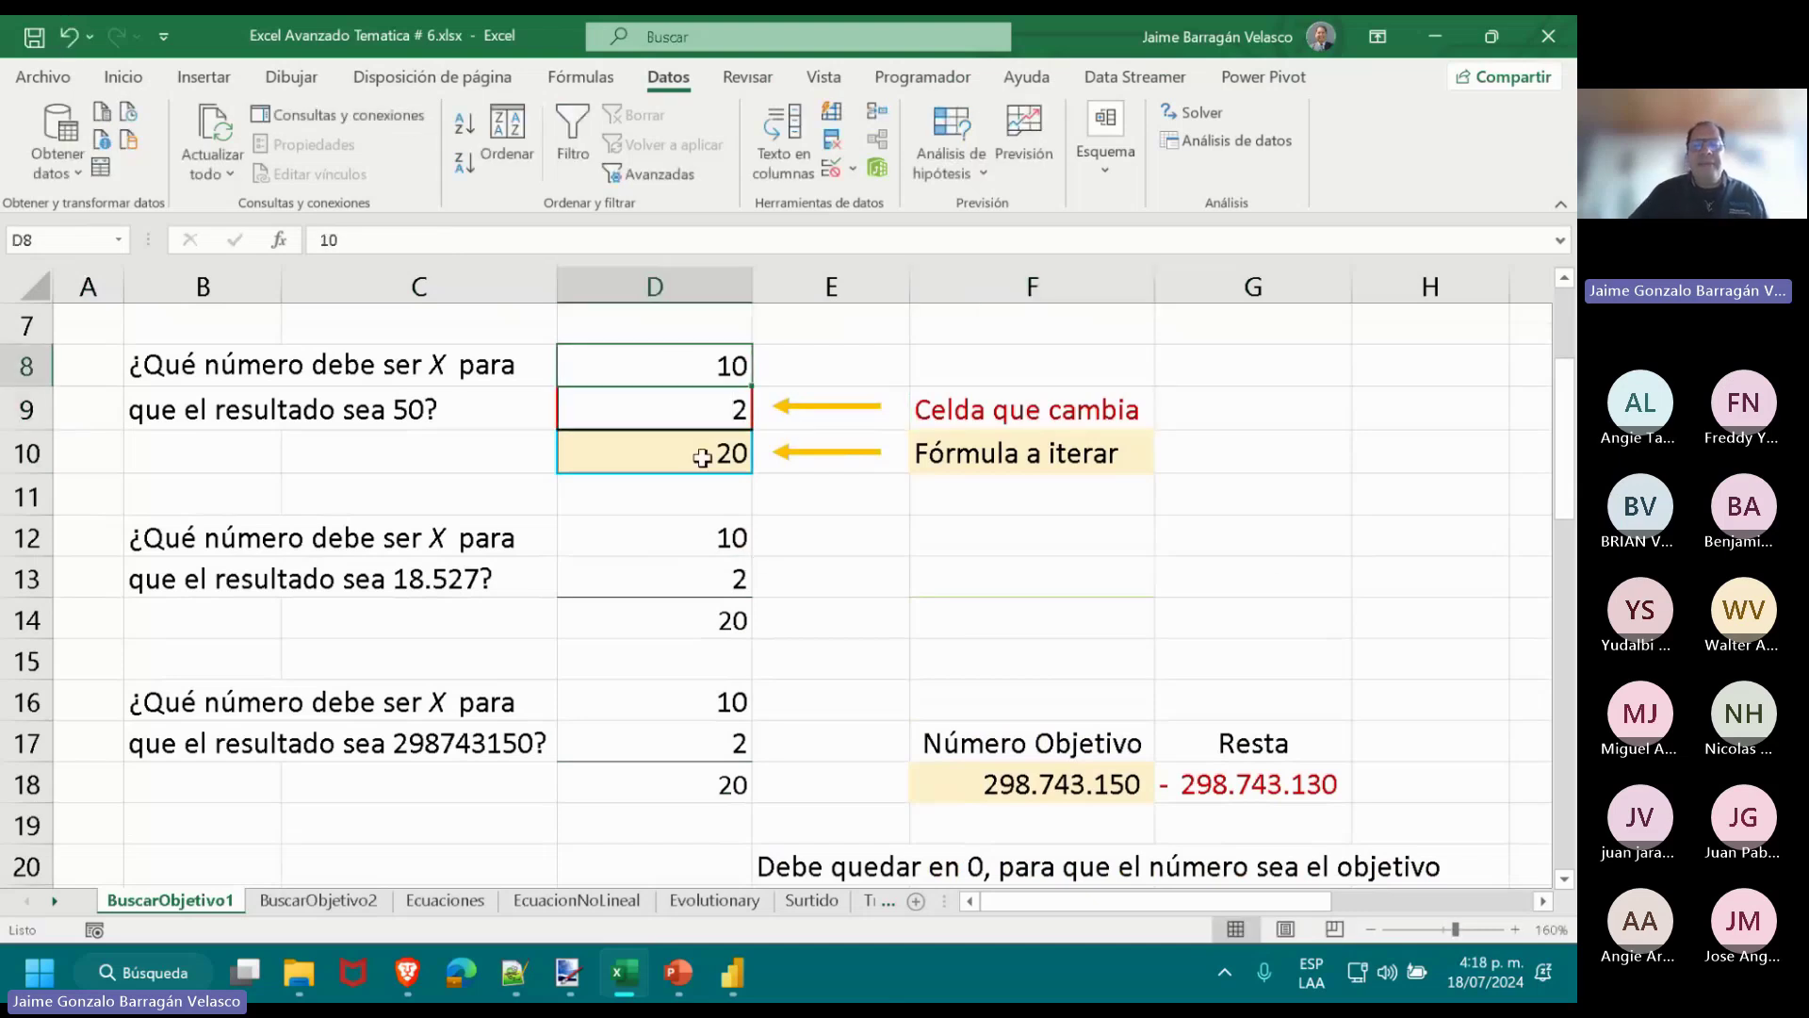
{"action": "left_click", "coordinate": [682, 409]}
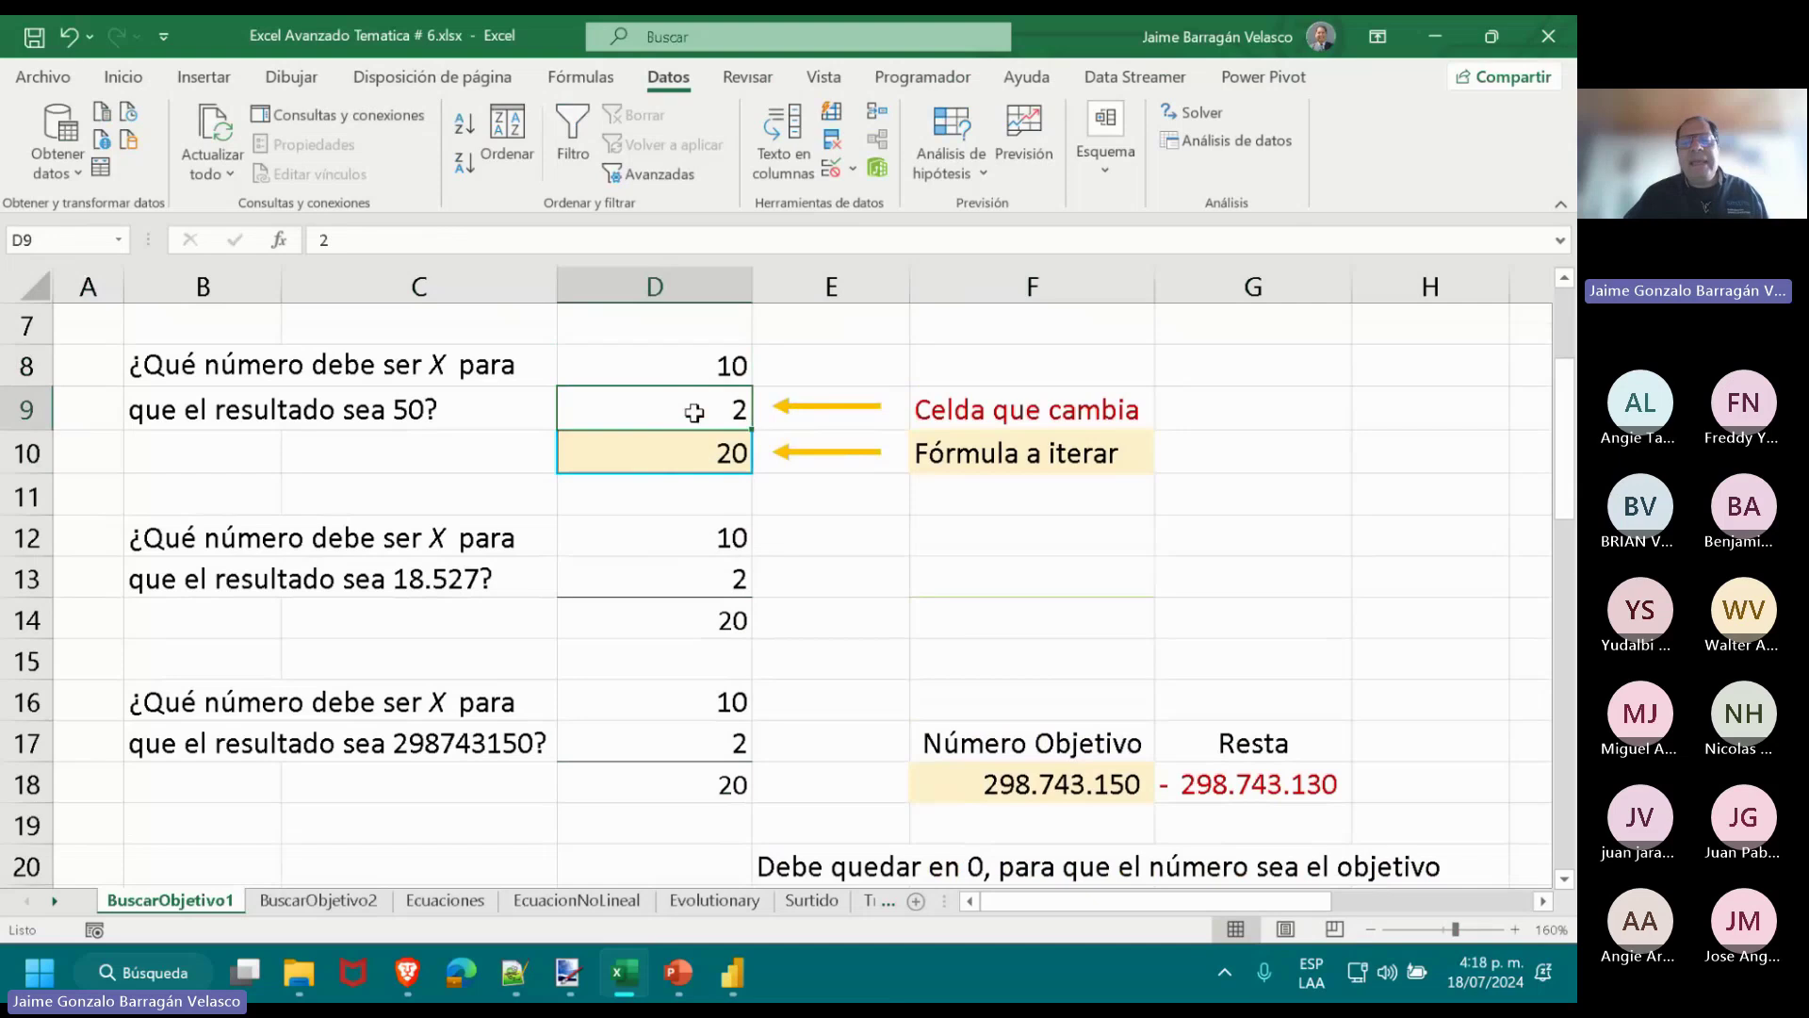
Examine the formula in D10 and the two cells it multiplies, D8 and D9, leaving the formula unchanged.
{"action": "left_click", "coordinate": [690, 460]}
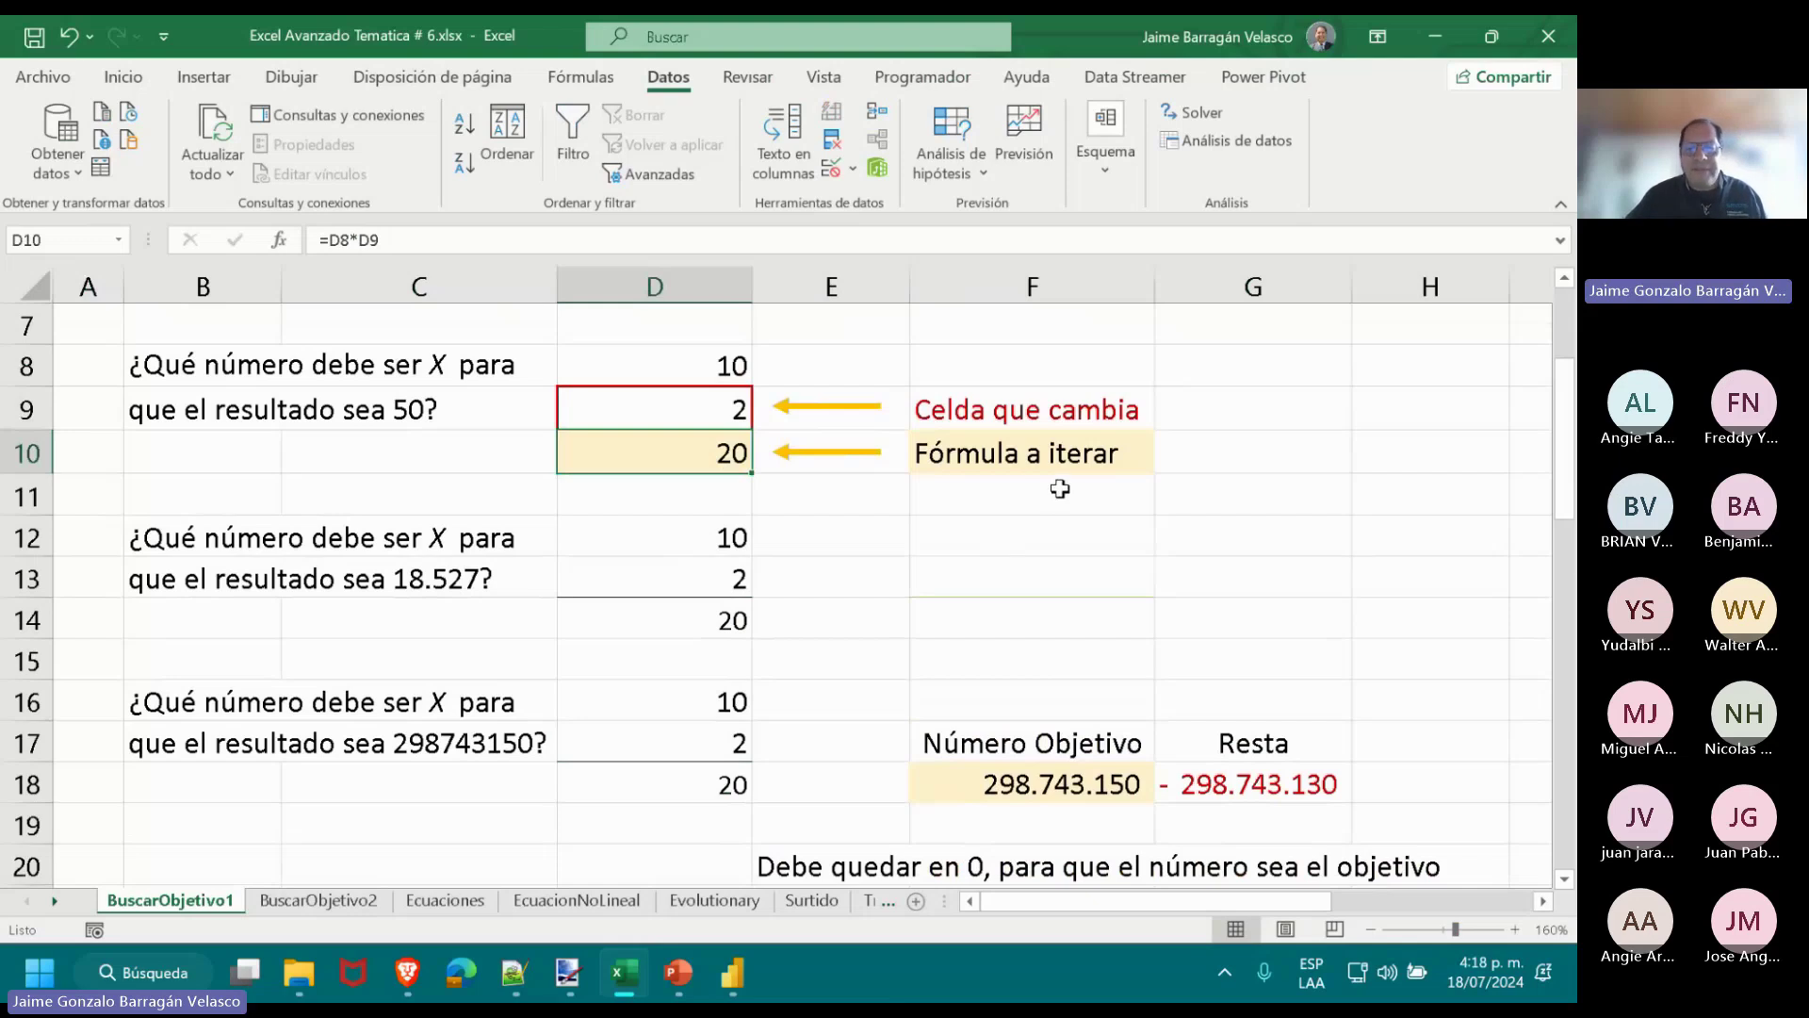
{"action": "left_click", "coordinate": [688, 370]}
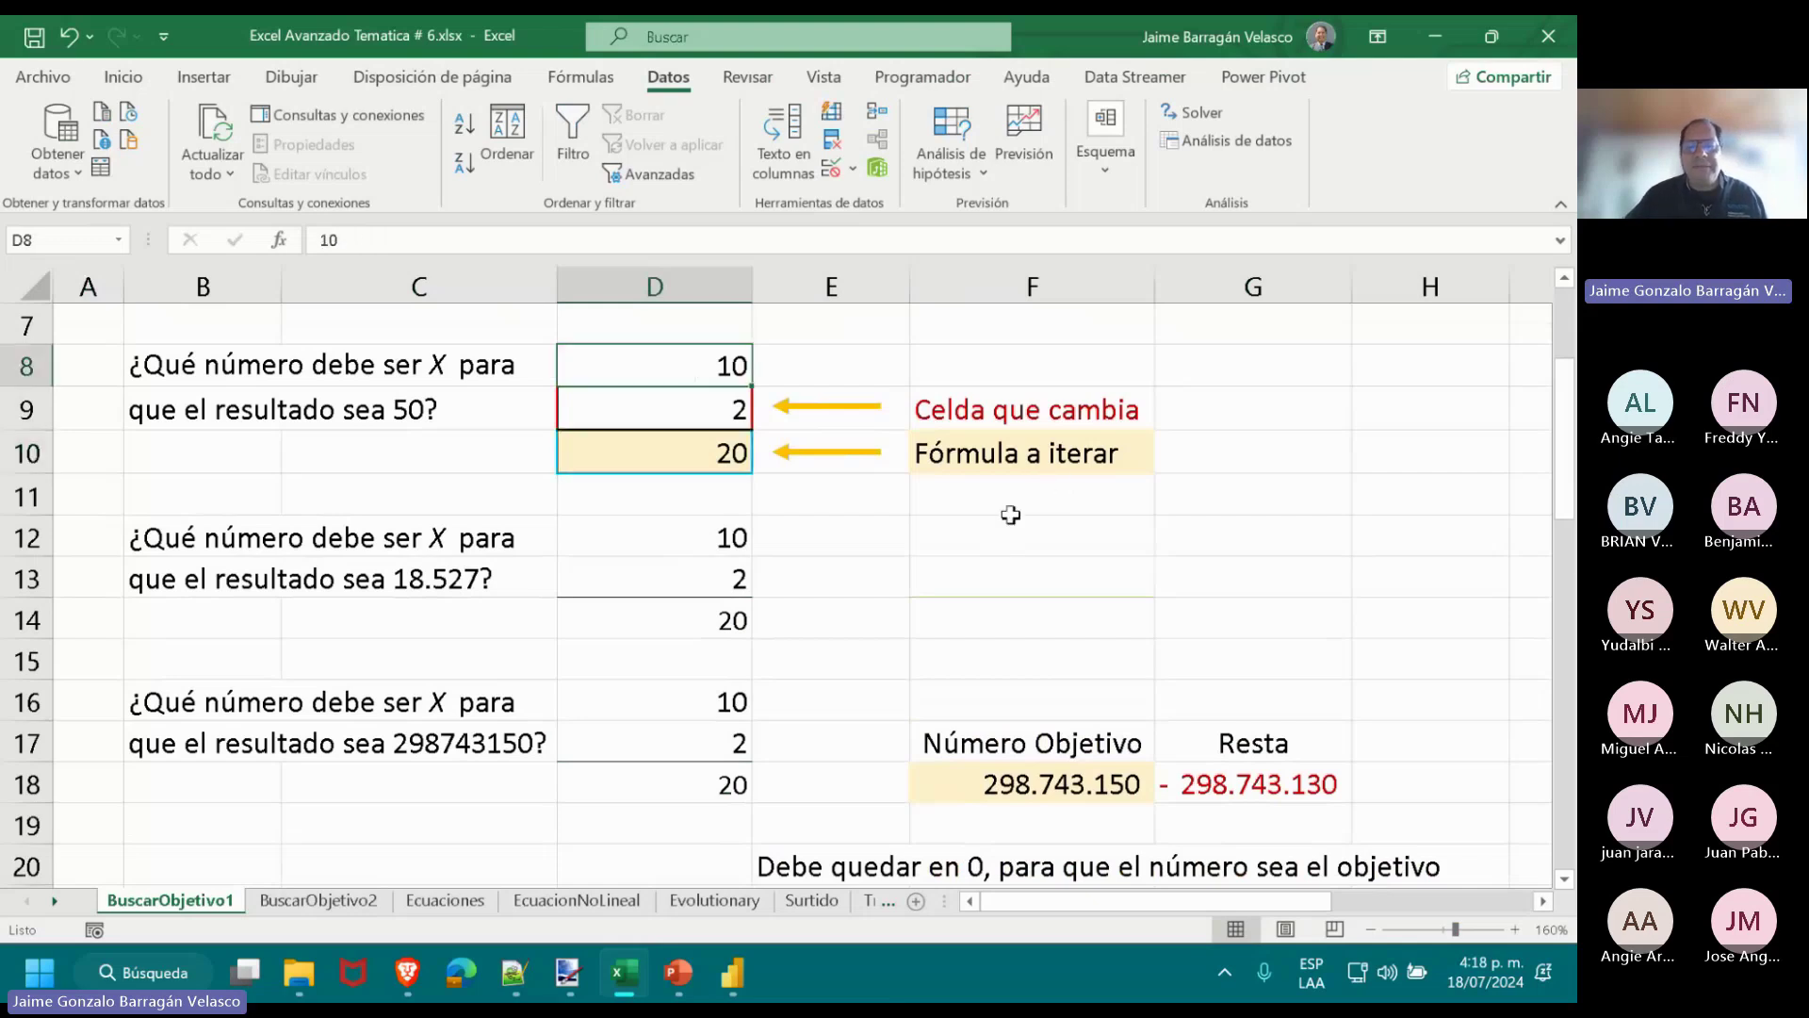
{"action": "left_click", "coordinate": [653, 411]}
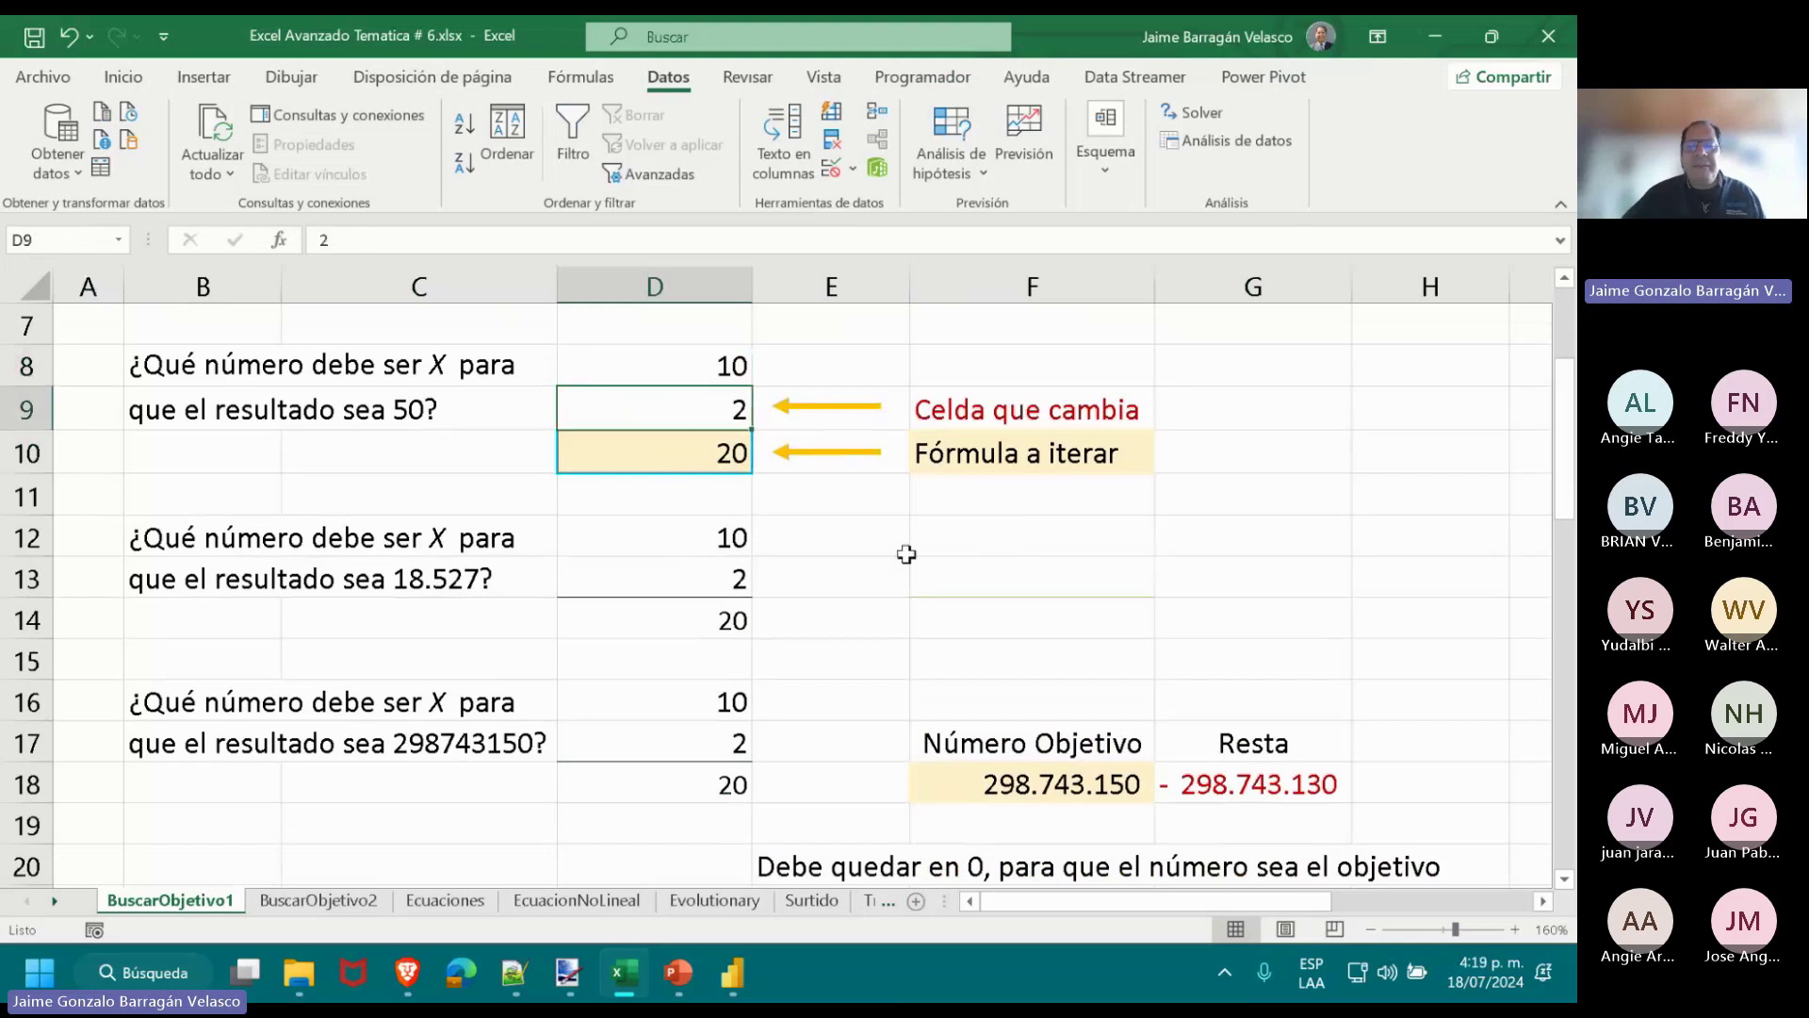
{"action": "left_click", "coordinate": [719, 456]}
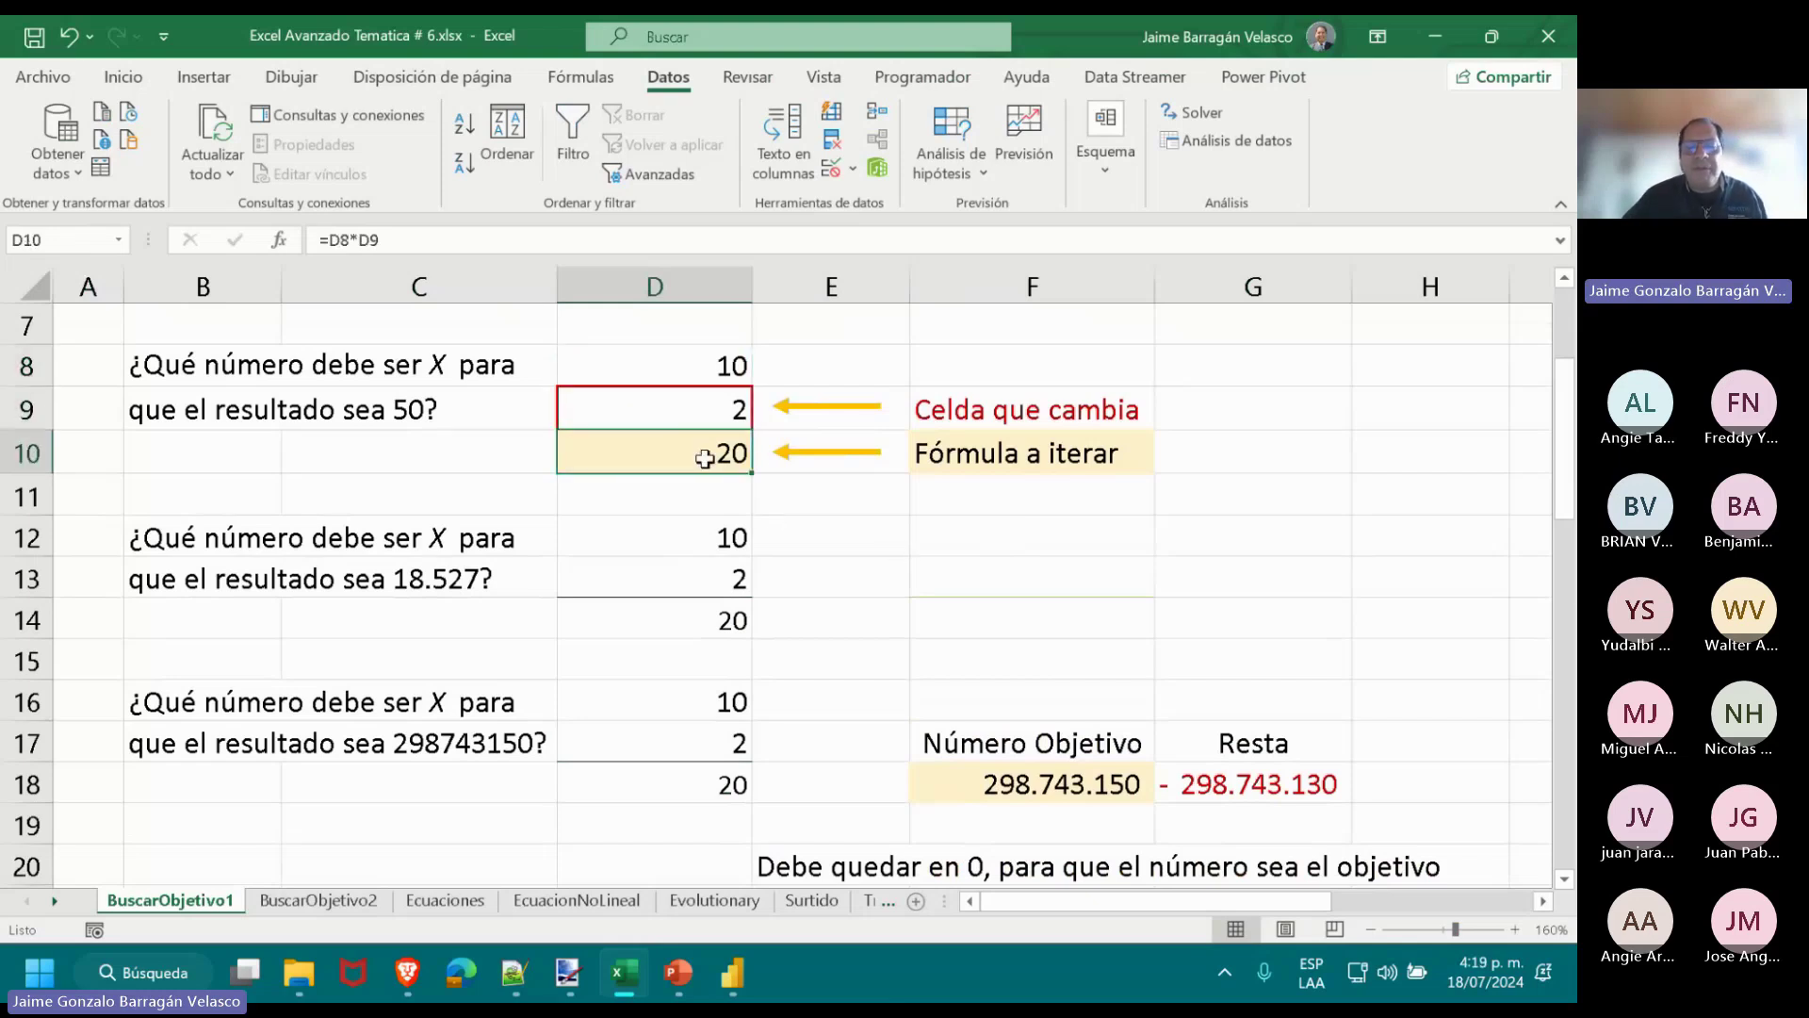
{"action": "double_click", "coordinate": [713, 459]}
{"action": "left_click_drag", "start_coordinate": [712, 461], "coordinate": [578, 459]}
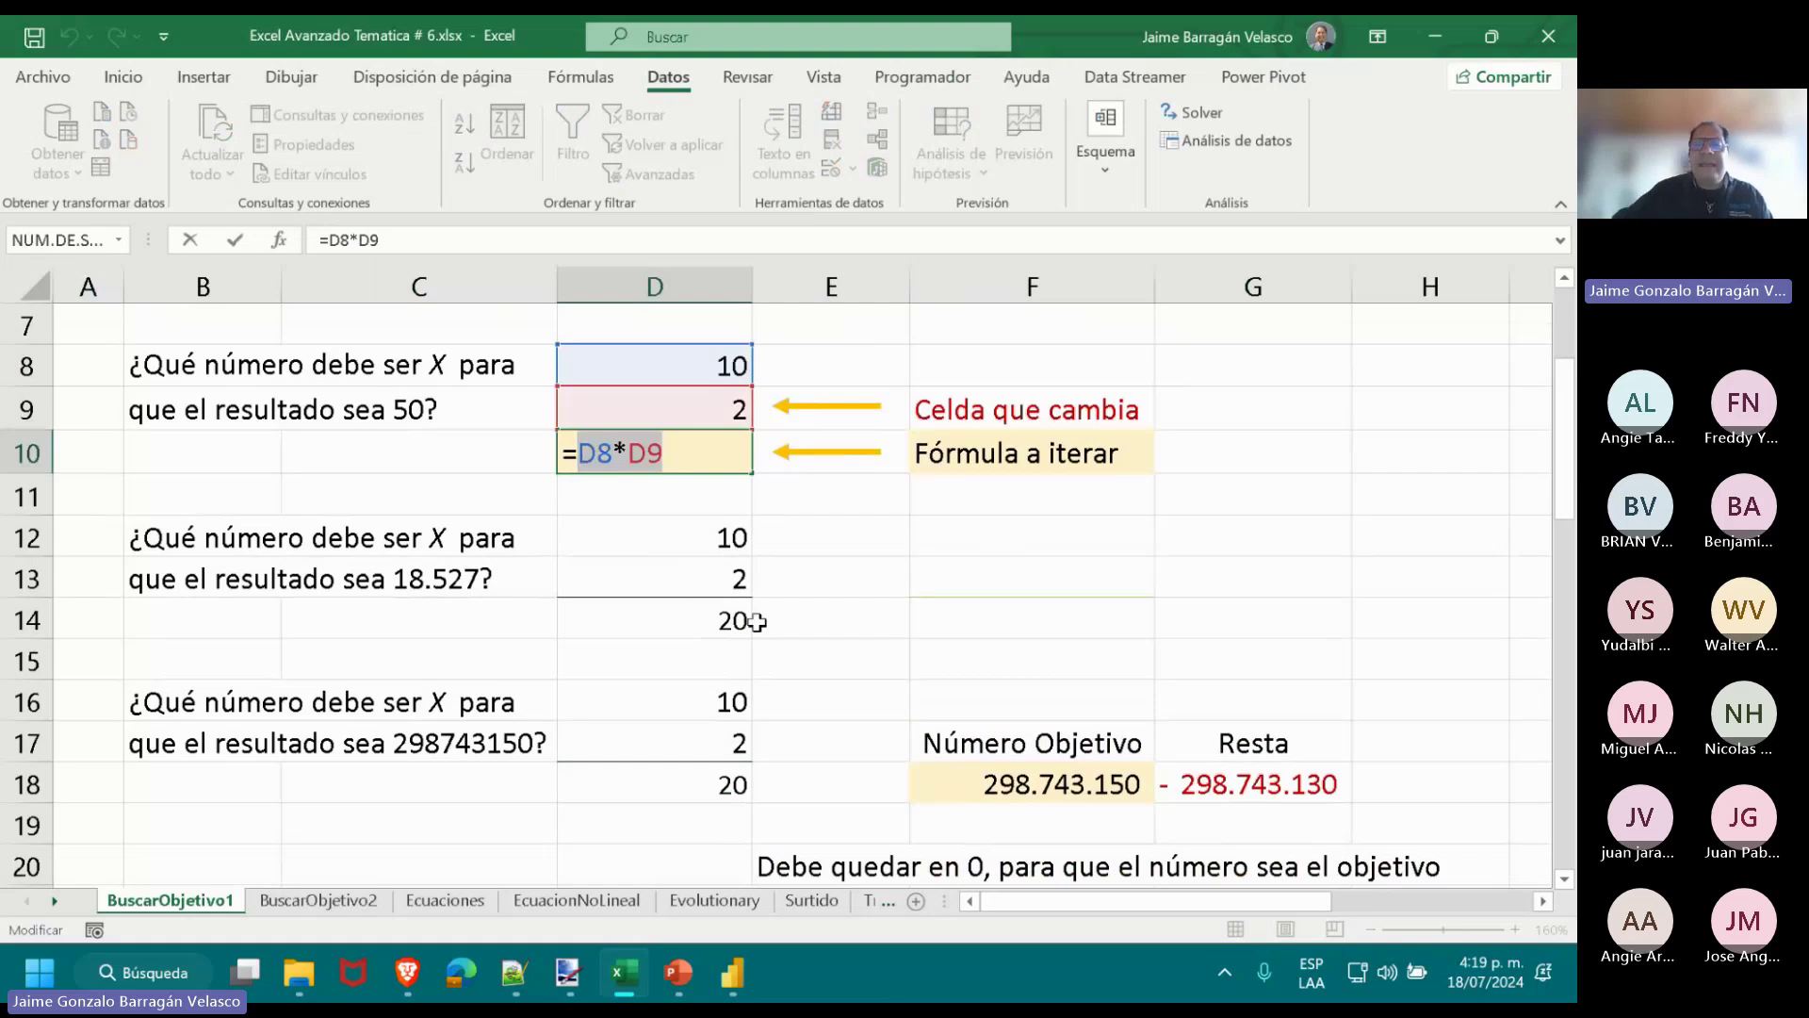
{"action": "key", "text": "Escape"}
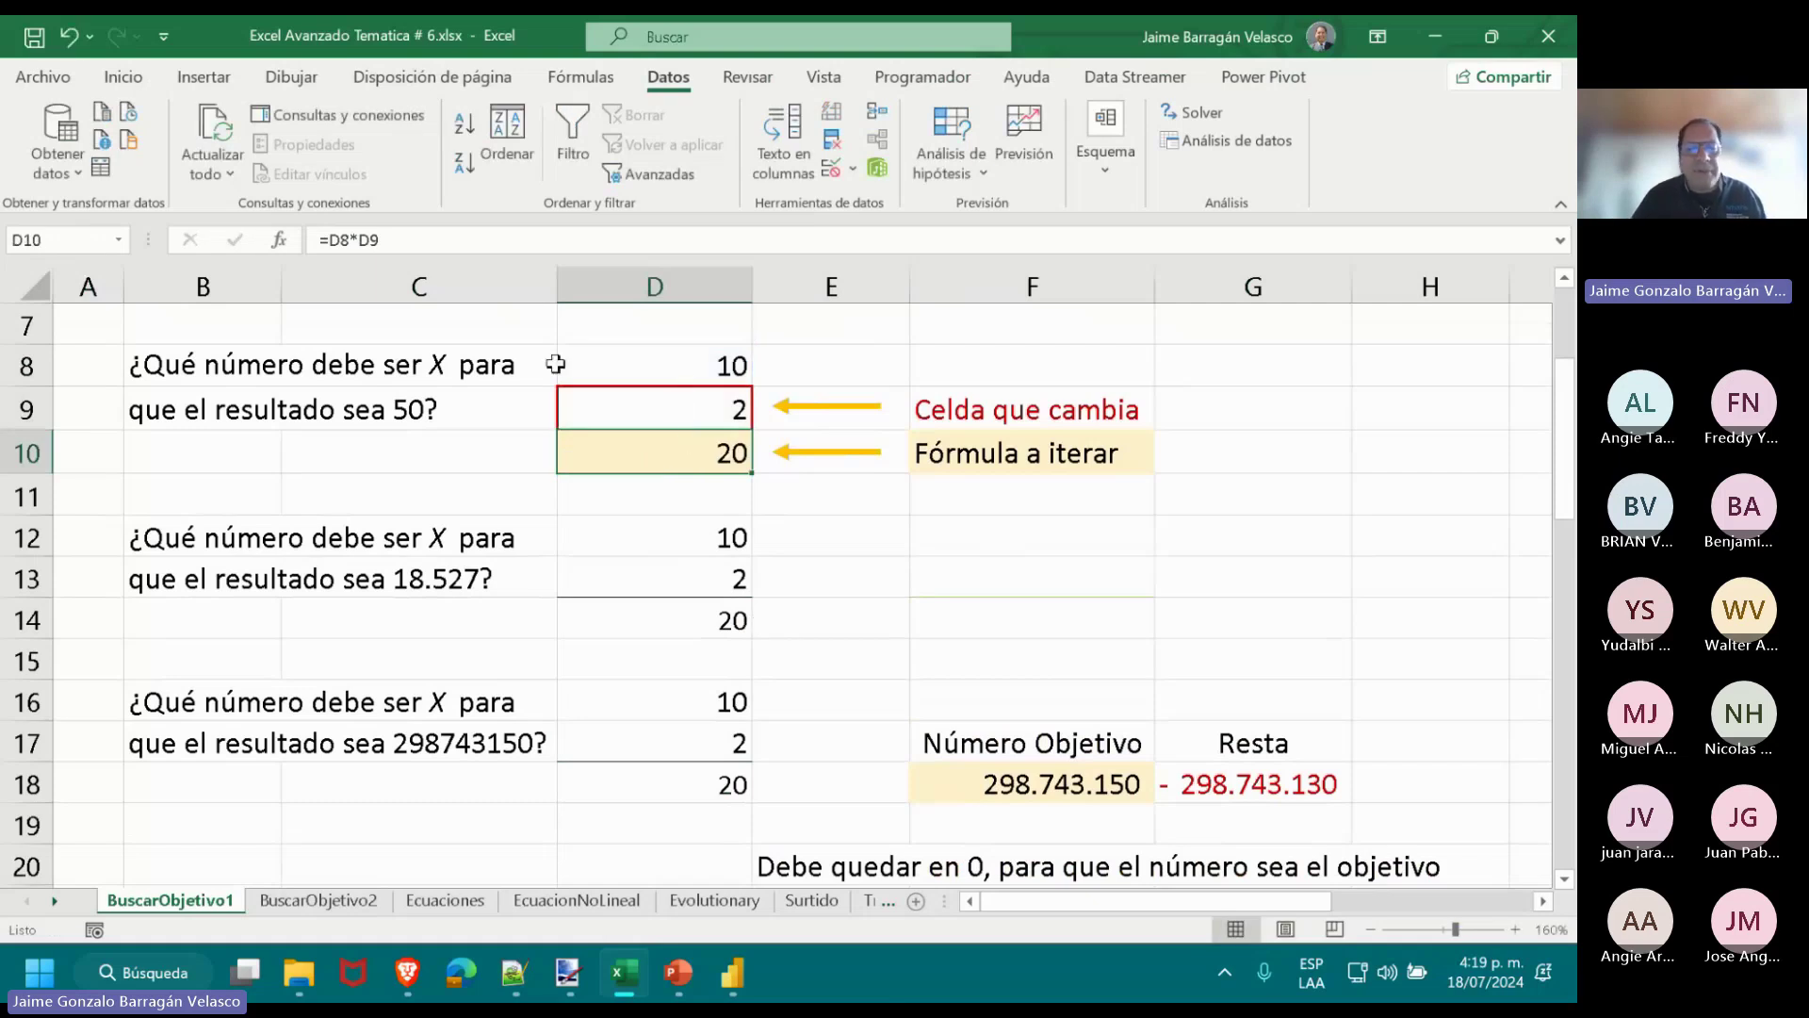
Try Goal Seek on formula cell D10 with a target value of 50 by changing D9, then discard the solution.
{"action": "left_click", "coordinate": [385, 398]}
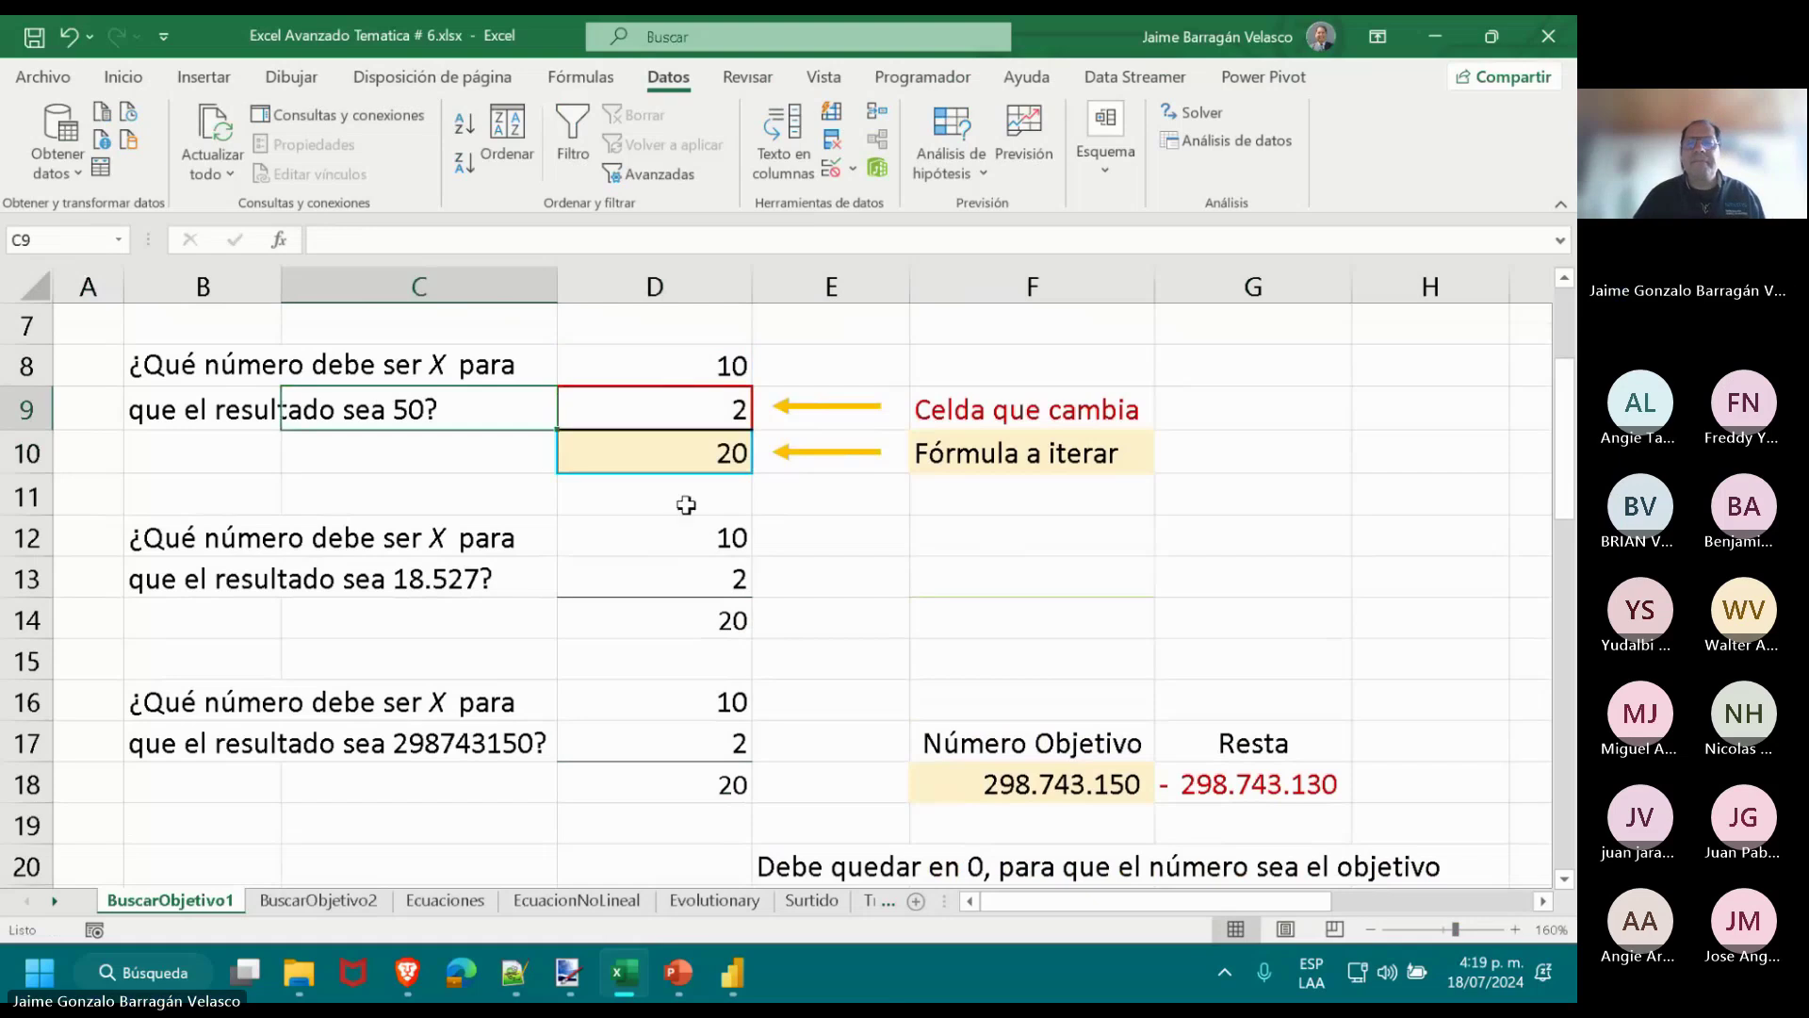
{"action": "left_click", "coordinate": [985, 173]}
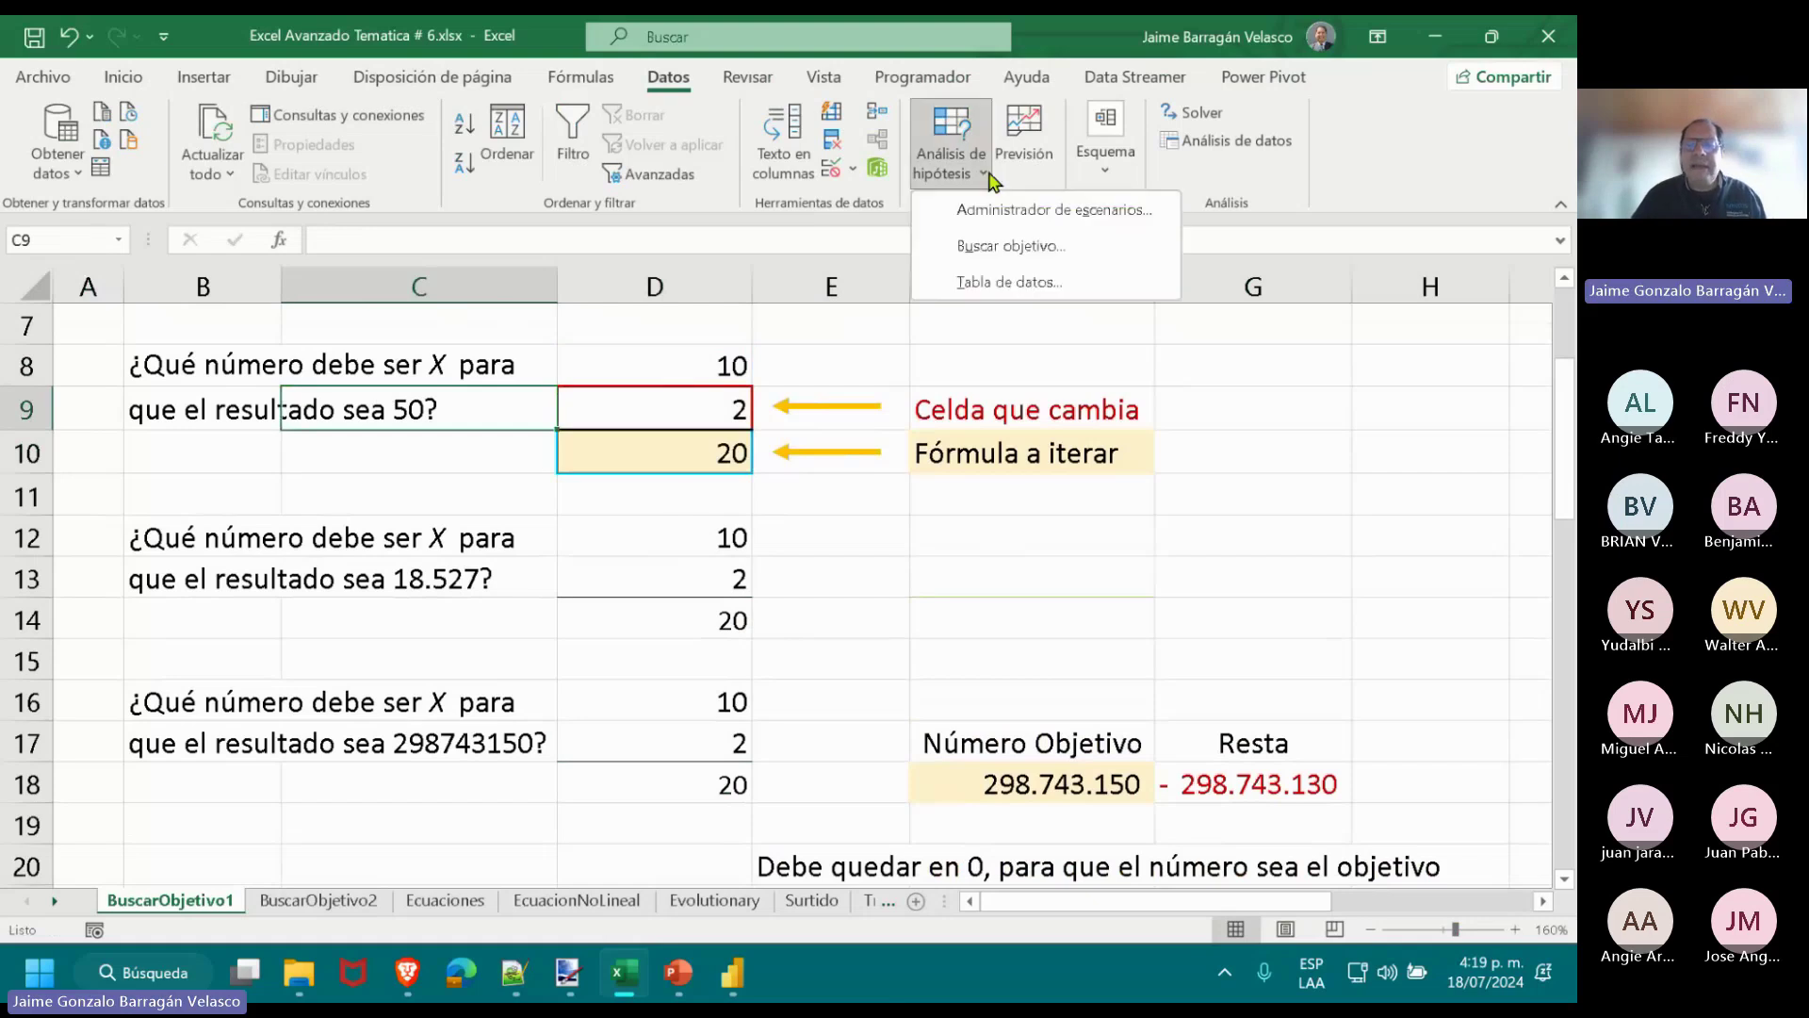
{"action": "left_click", "coordinate": [1032, 245]}
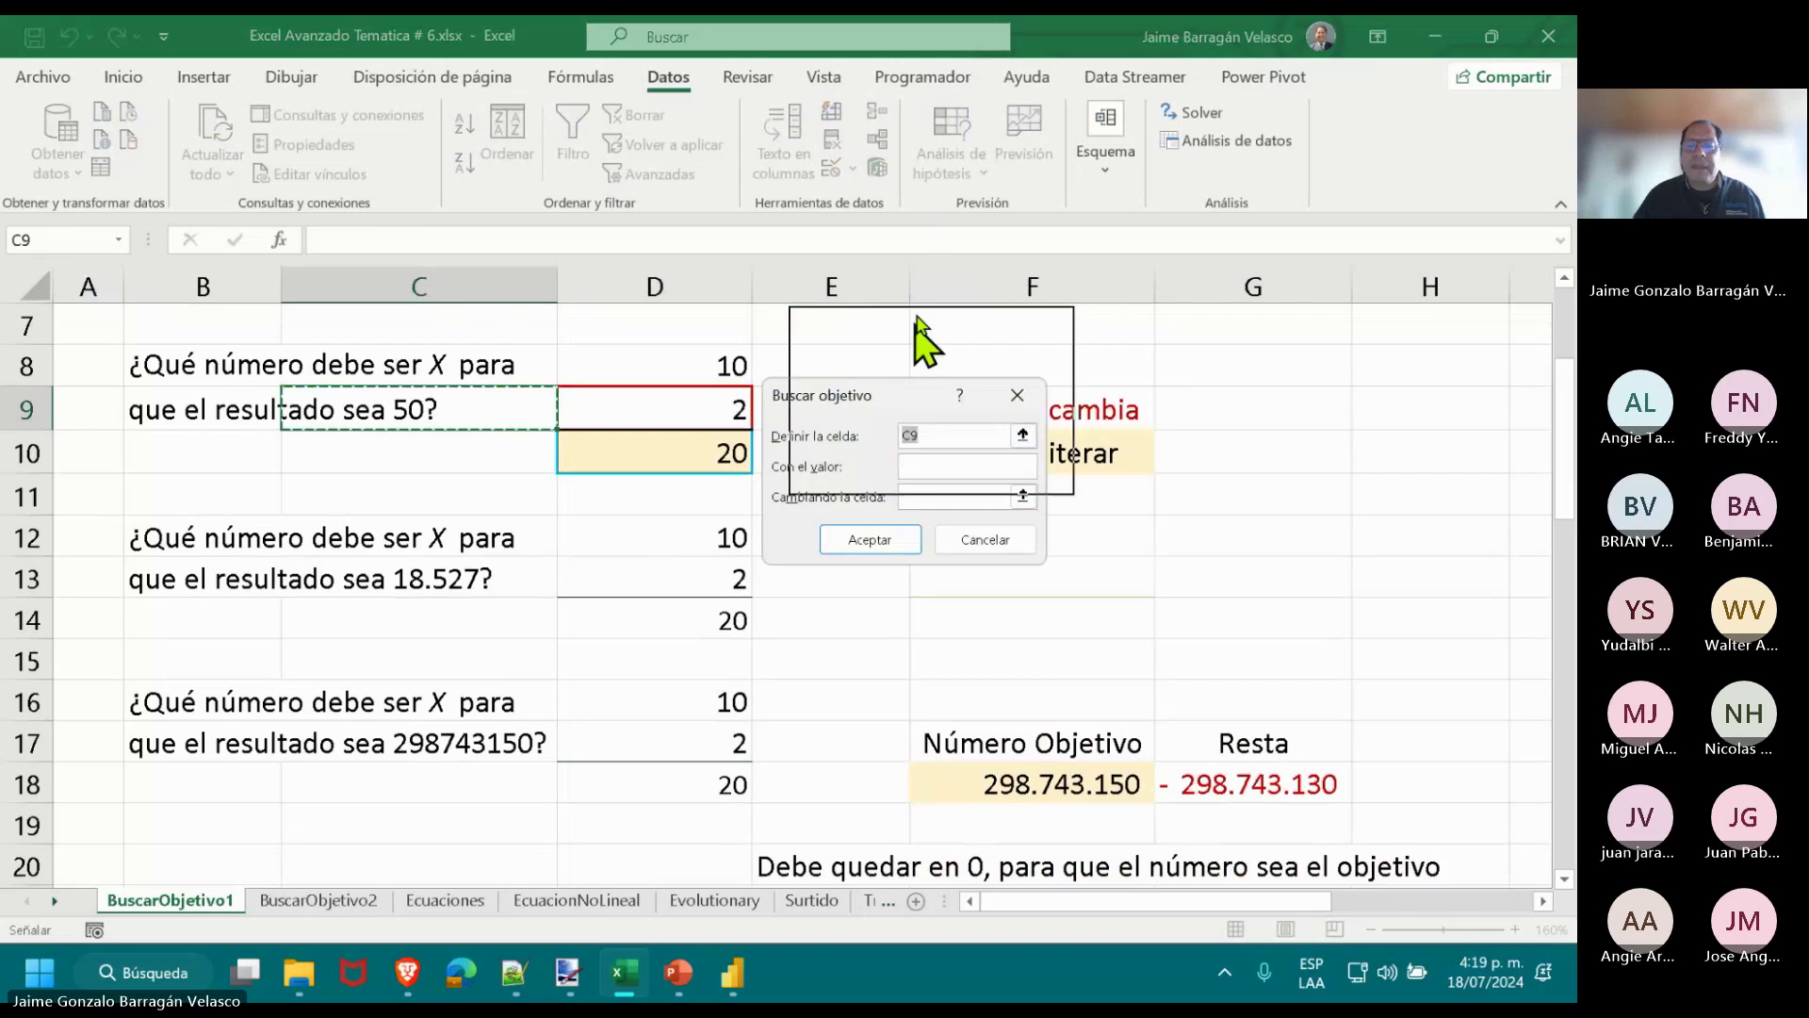
{"action": "left_click_drag", "start_coordinate": [887, 397], "coordinate": [981, 367]}
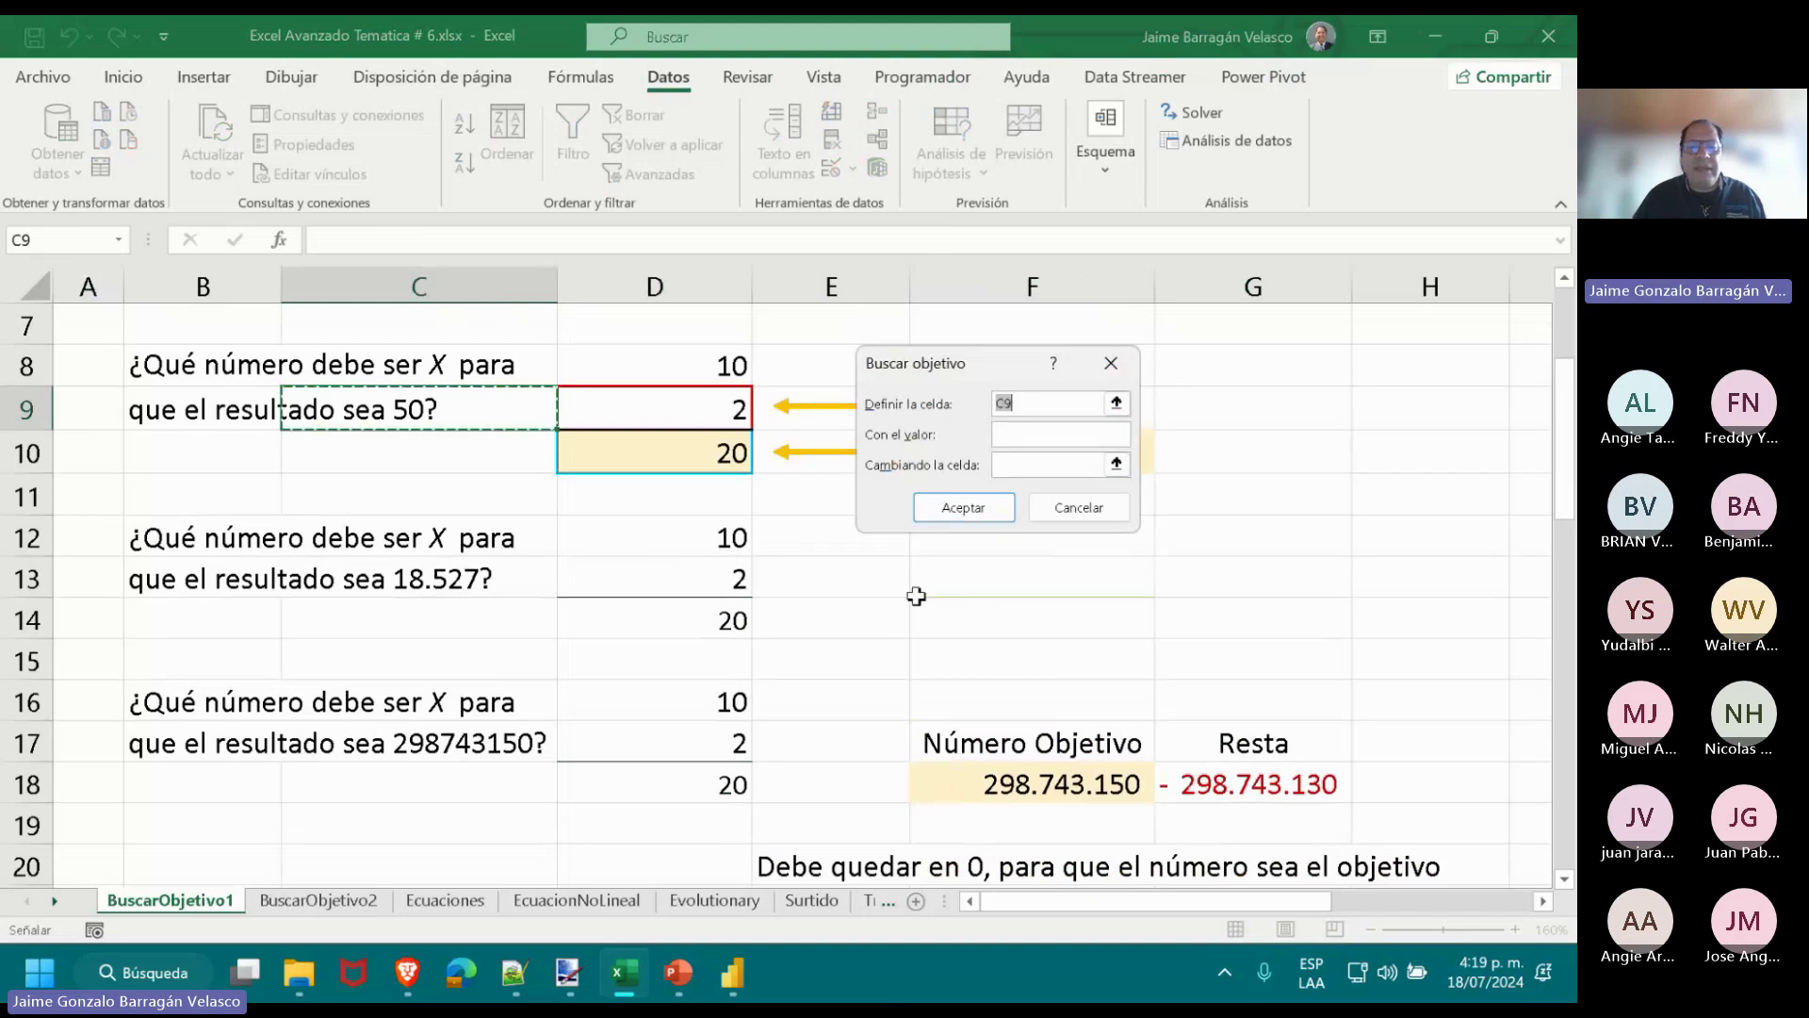
{"action": "left_click", "coordinate": [684, 396]}
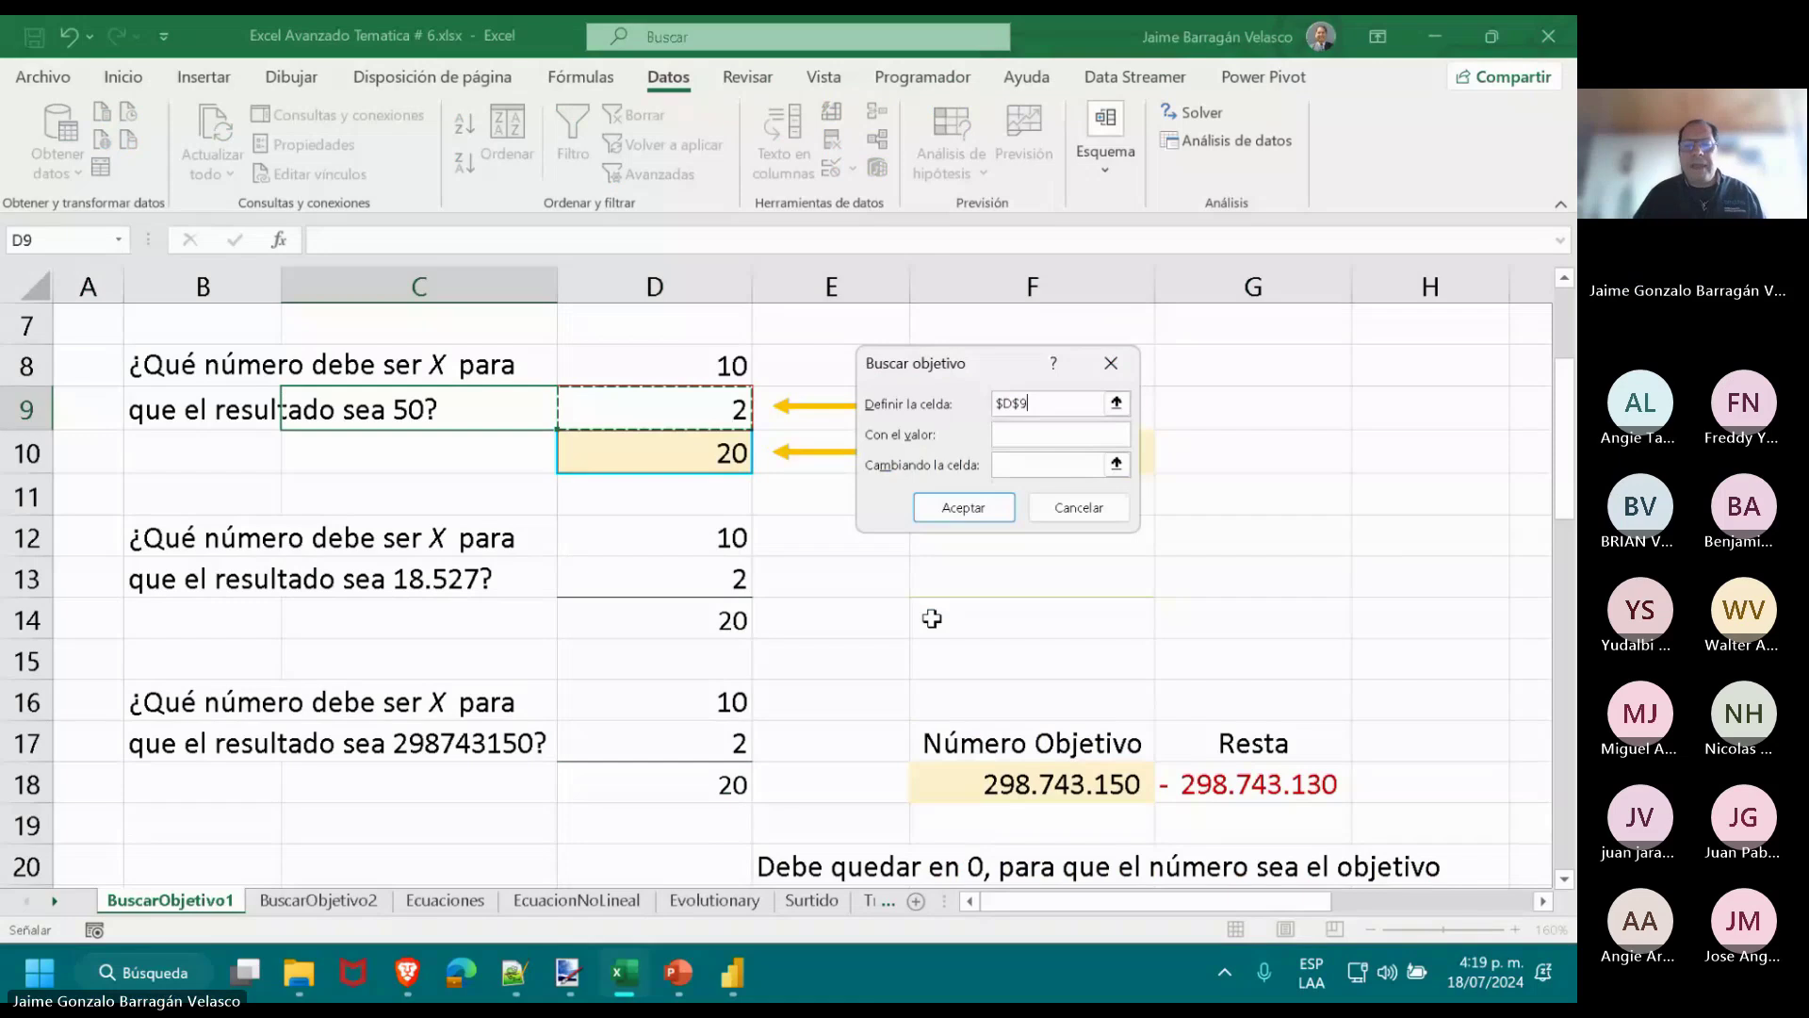
{"action": "left_click", "coordinate": [707, 459]}
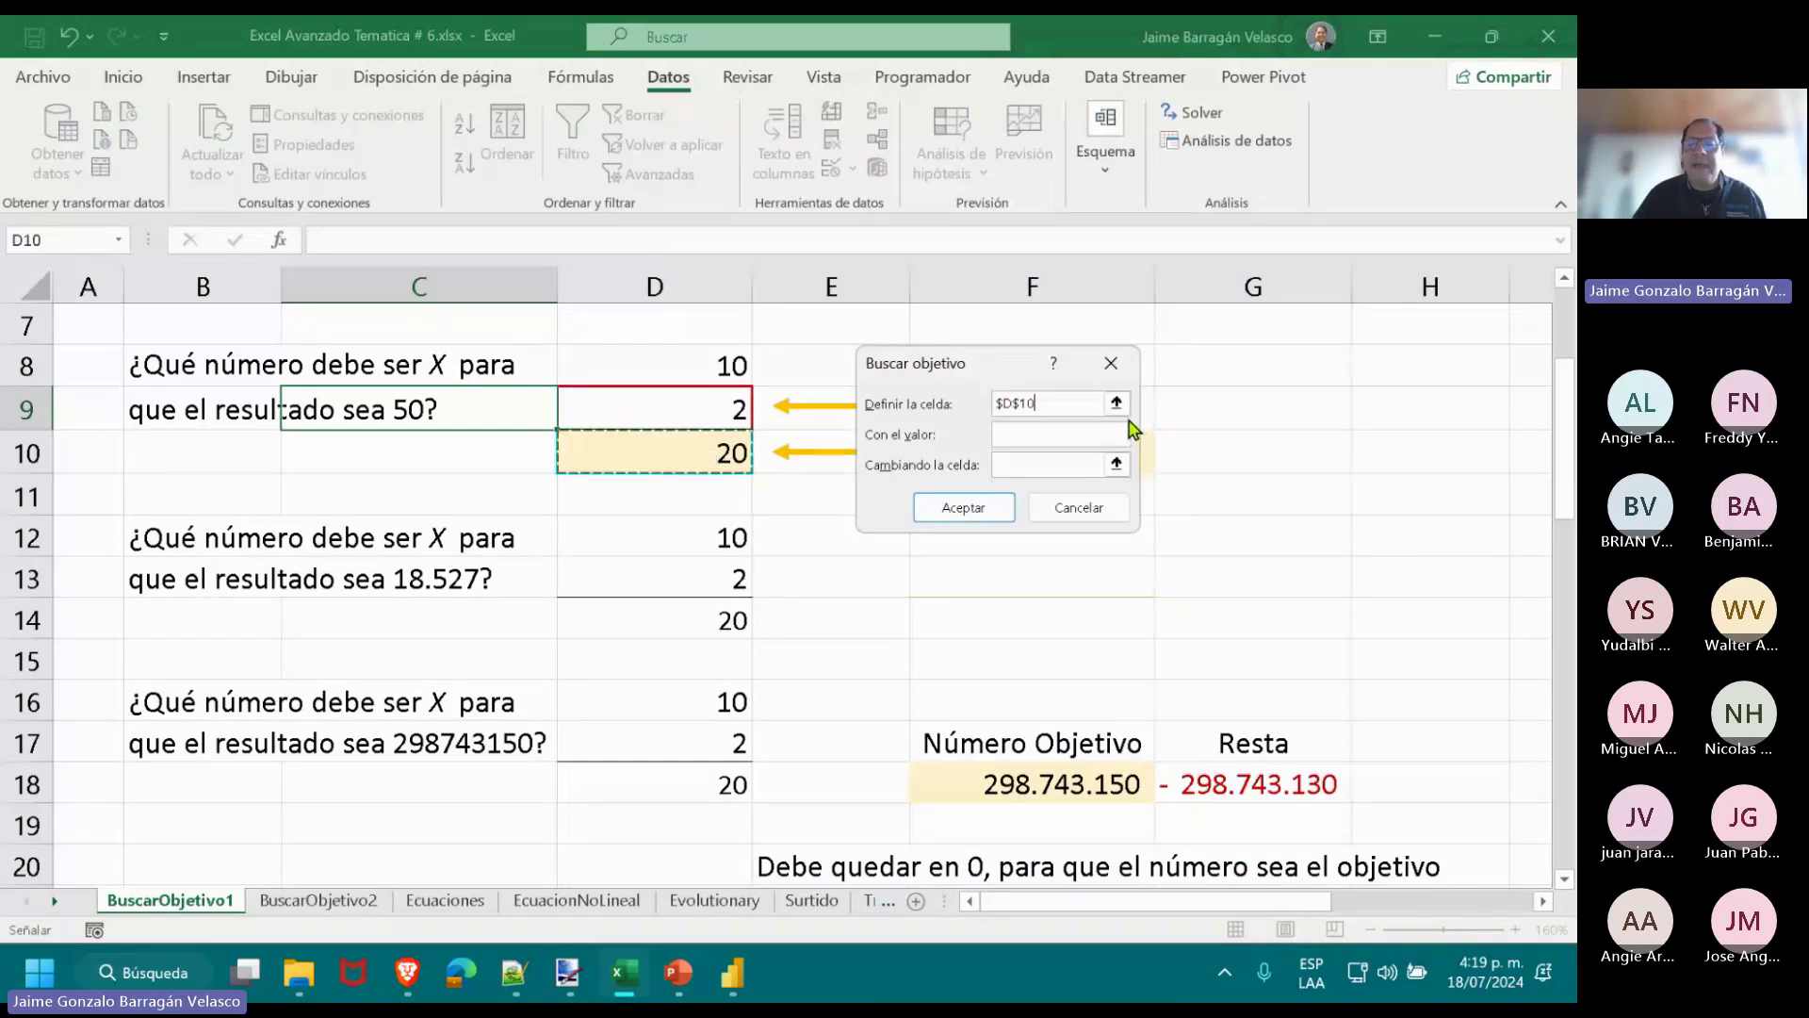
{"action": "left_click", "coordinate": [1086, 431]}
{"action": "type", "text": "50"}
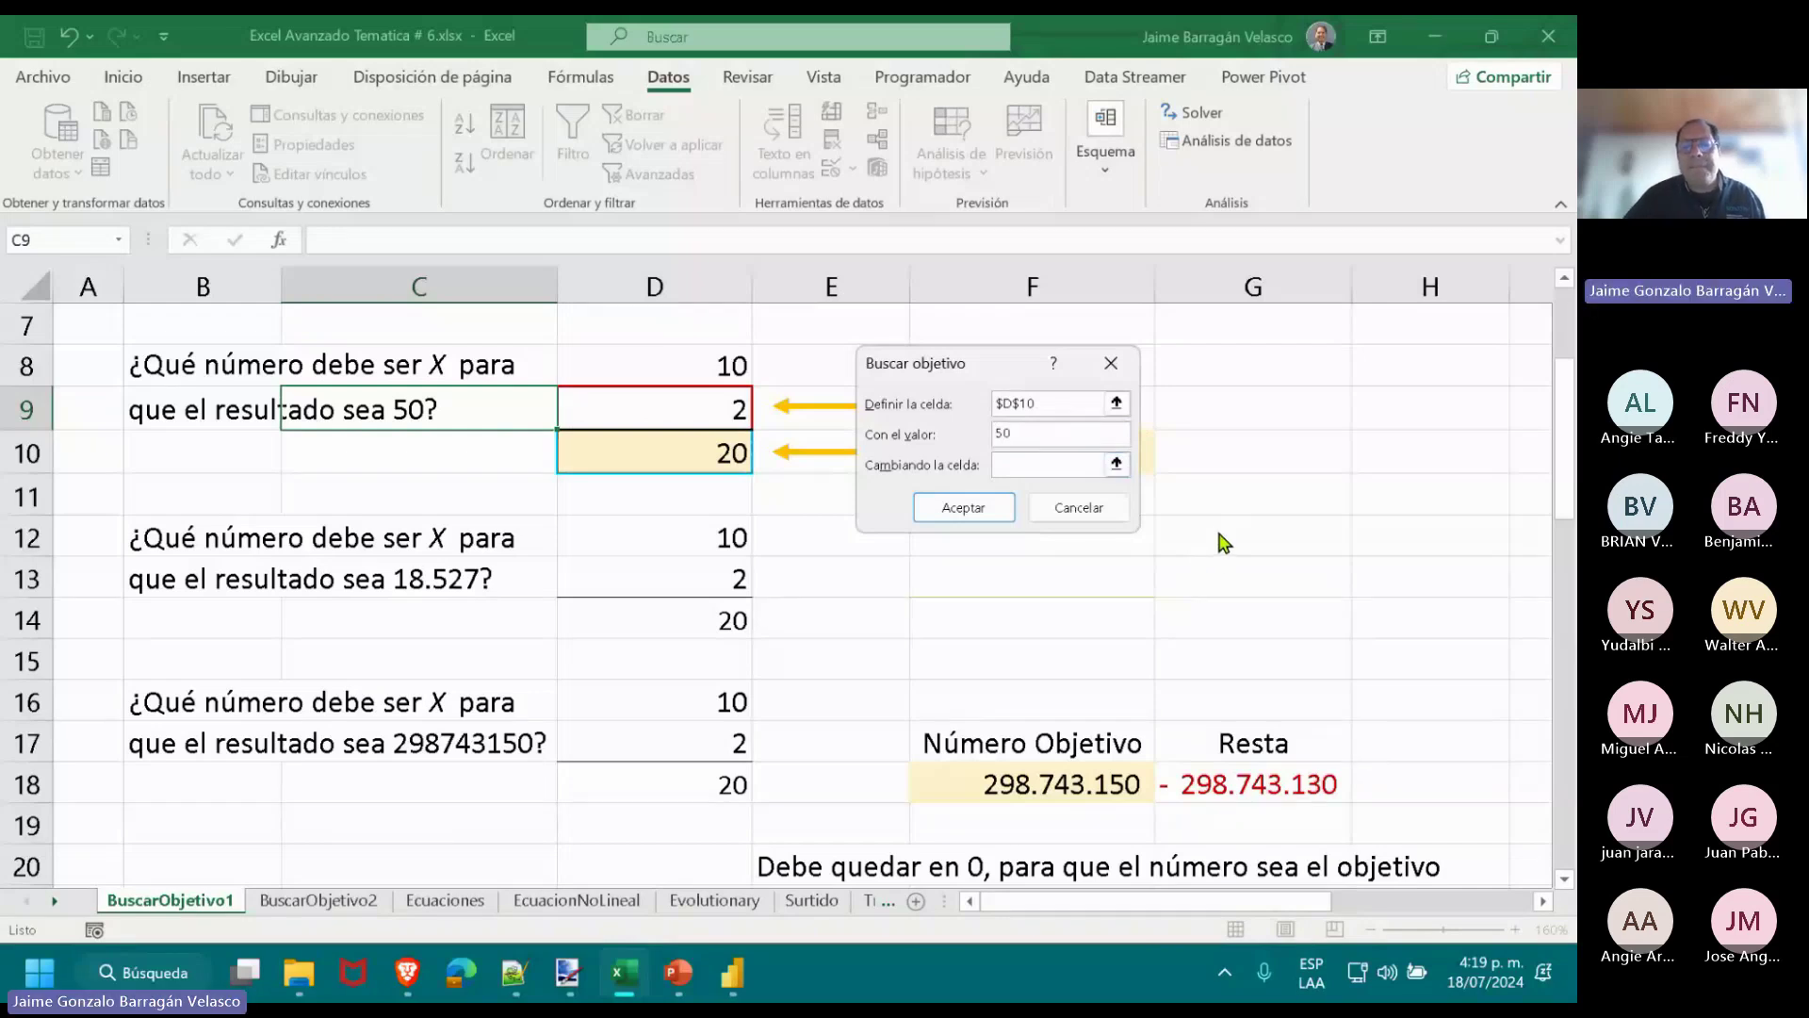
{"action": "left_click", "coordinate": [1027, 463]}
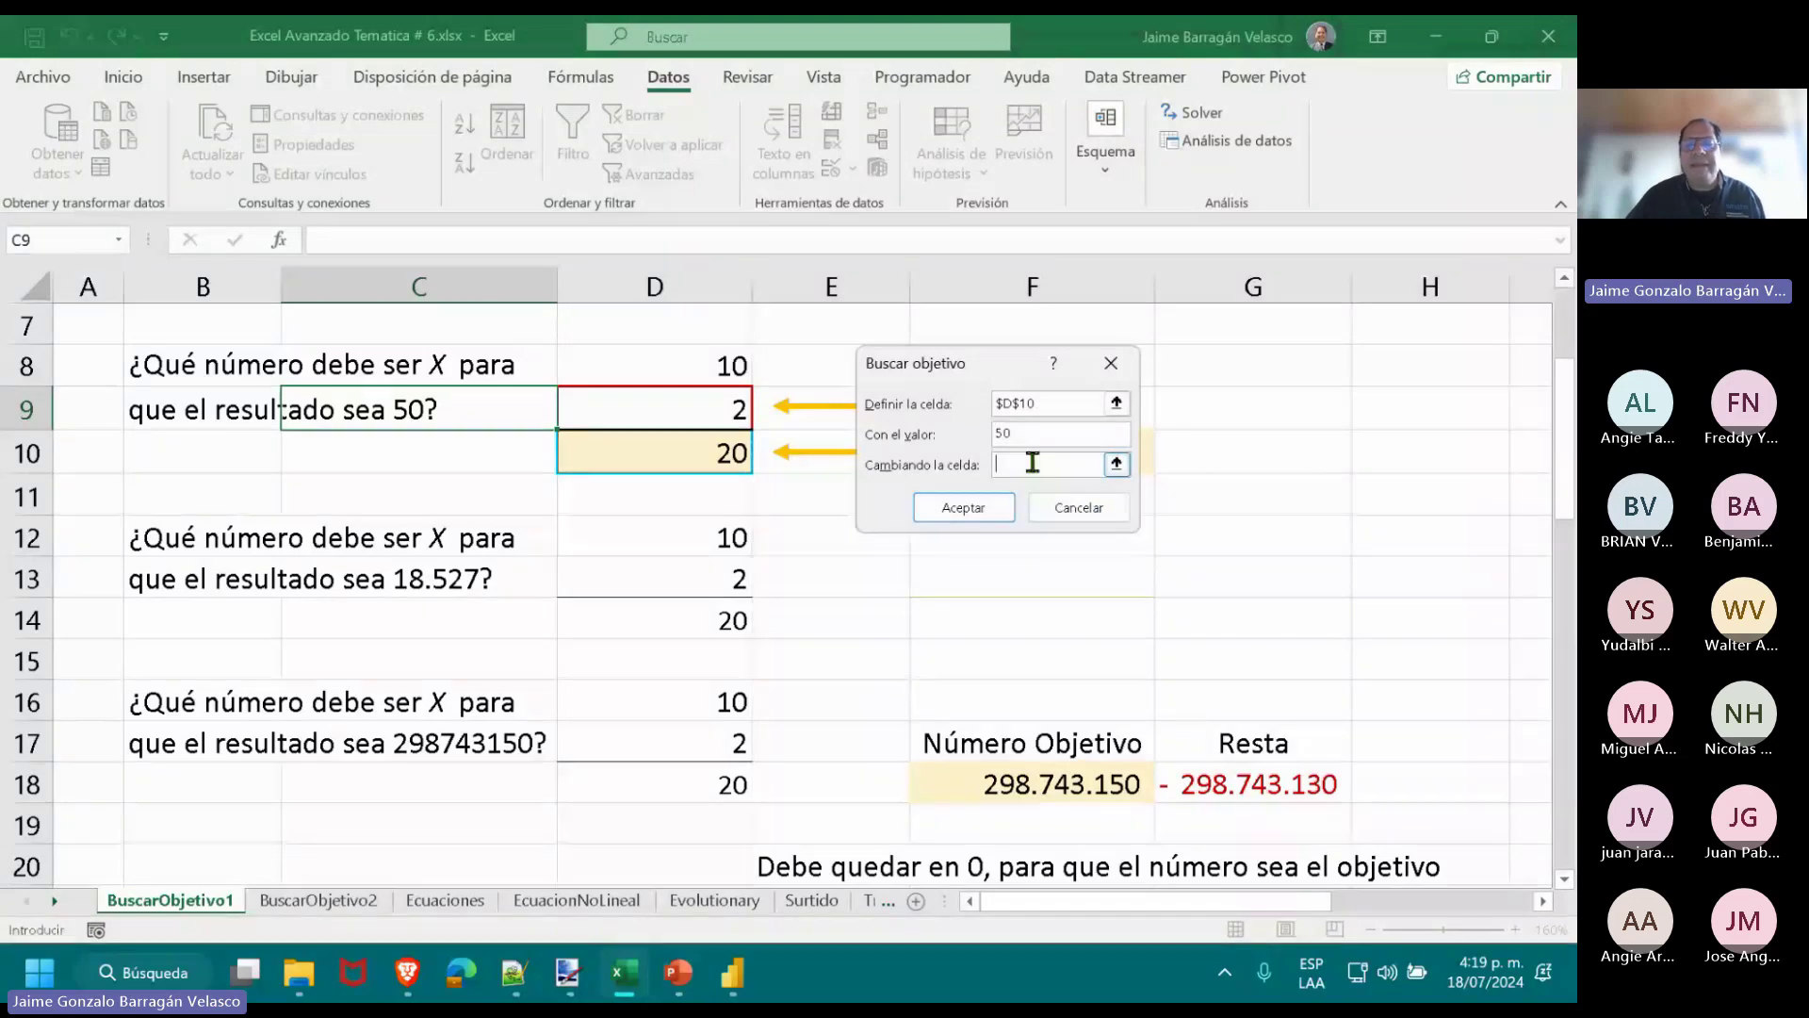
{"action": "left_click", "coordinate": [660, 408]}
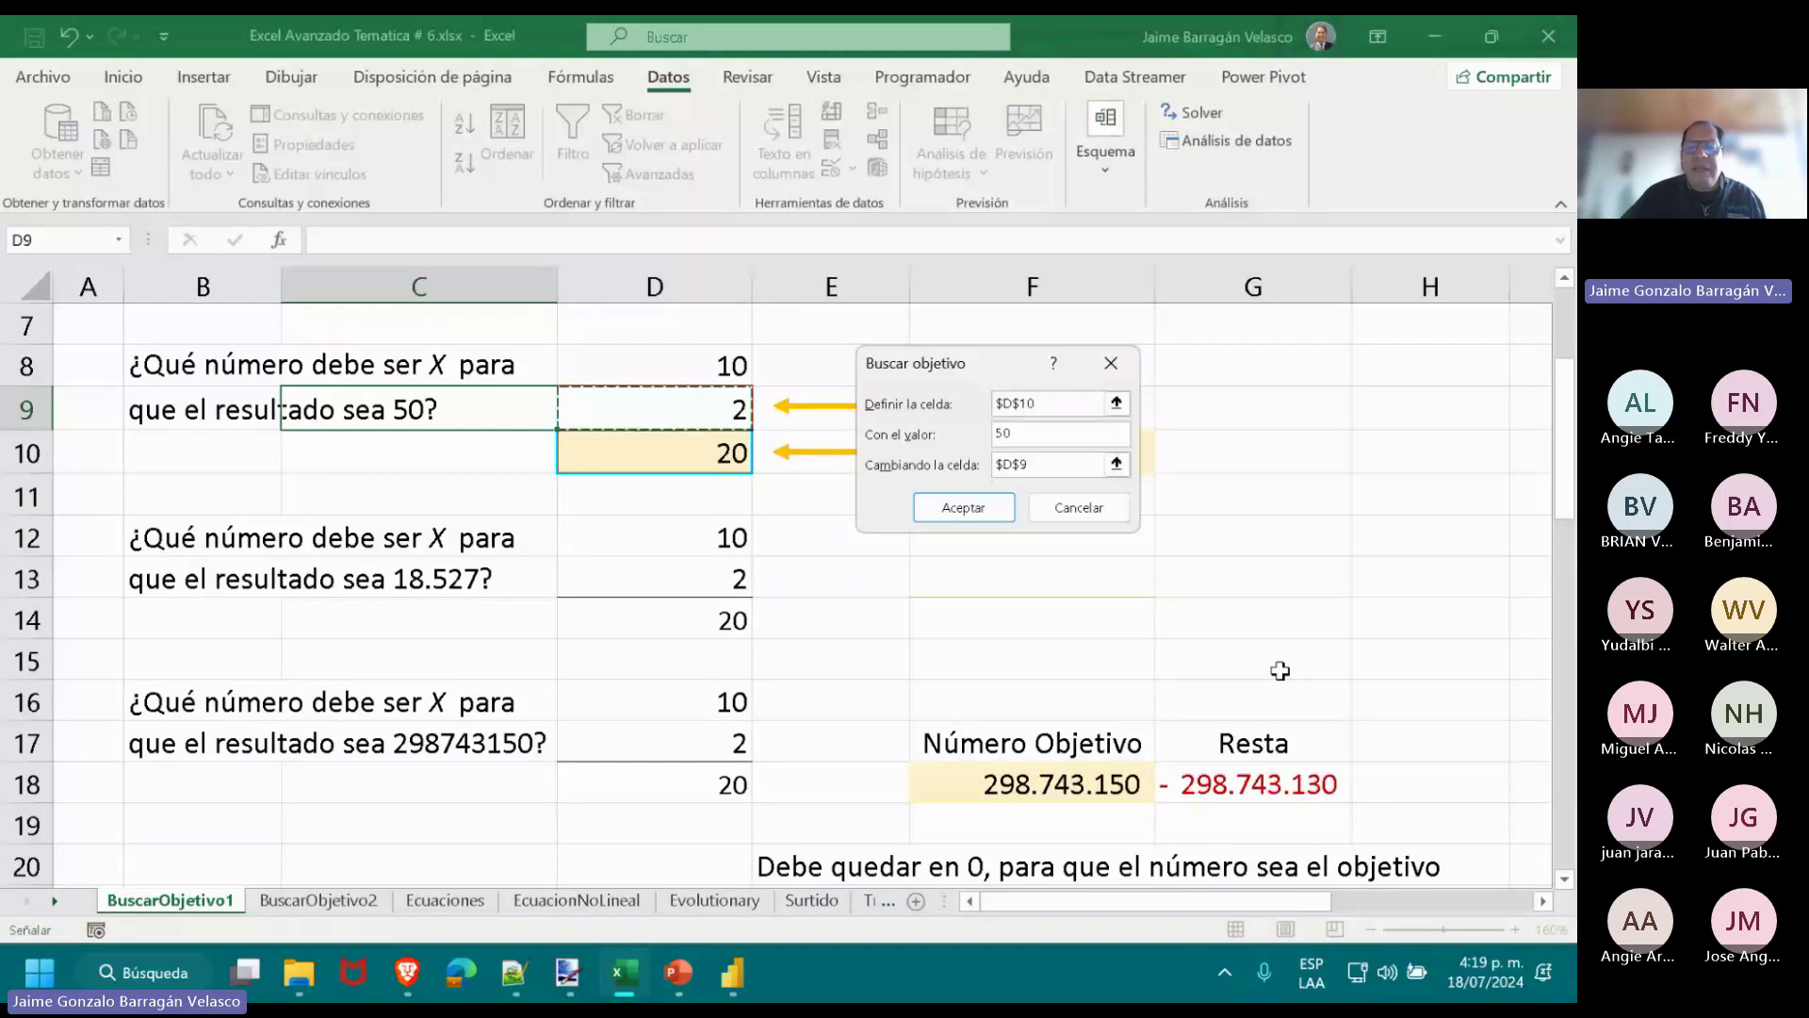
{"action": "left_click", "coordinate": [971, 509]}
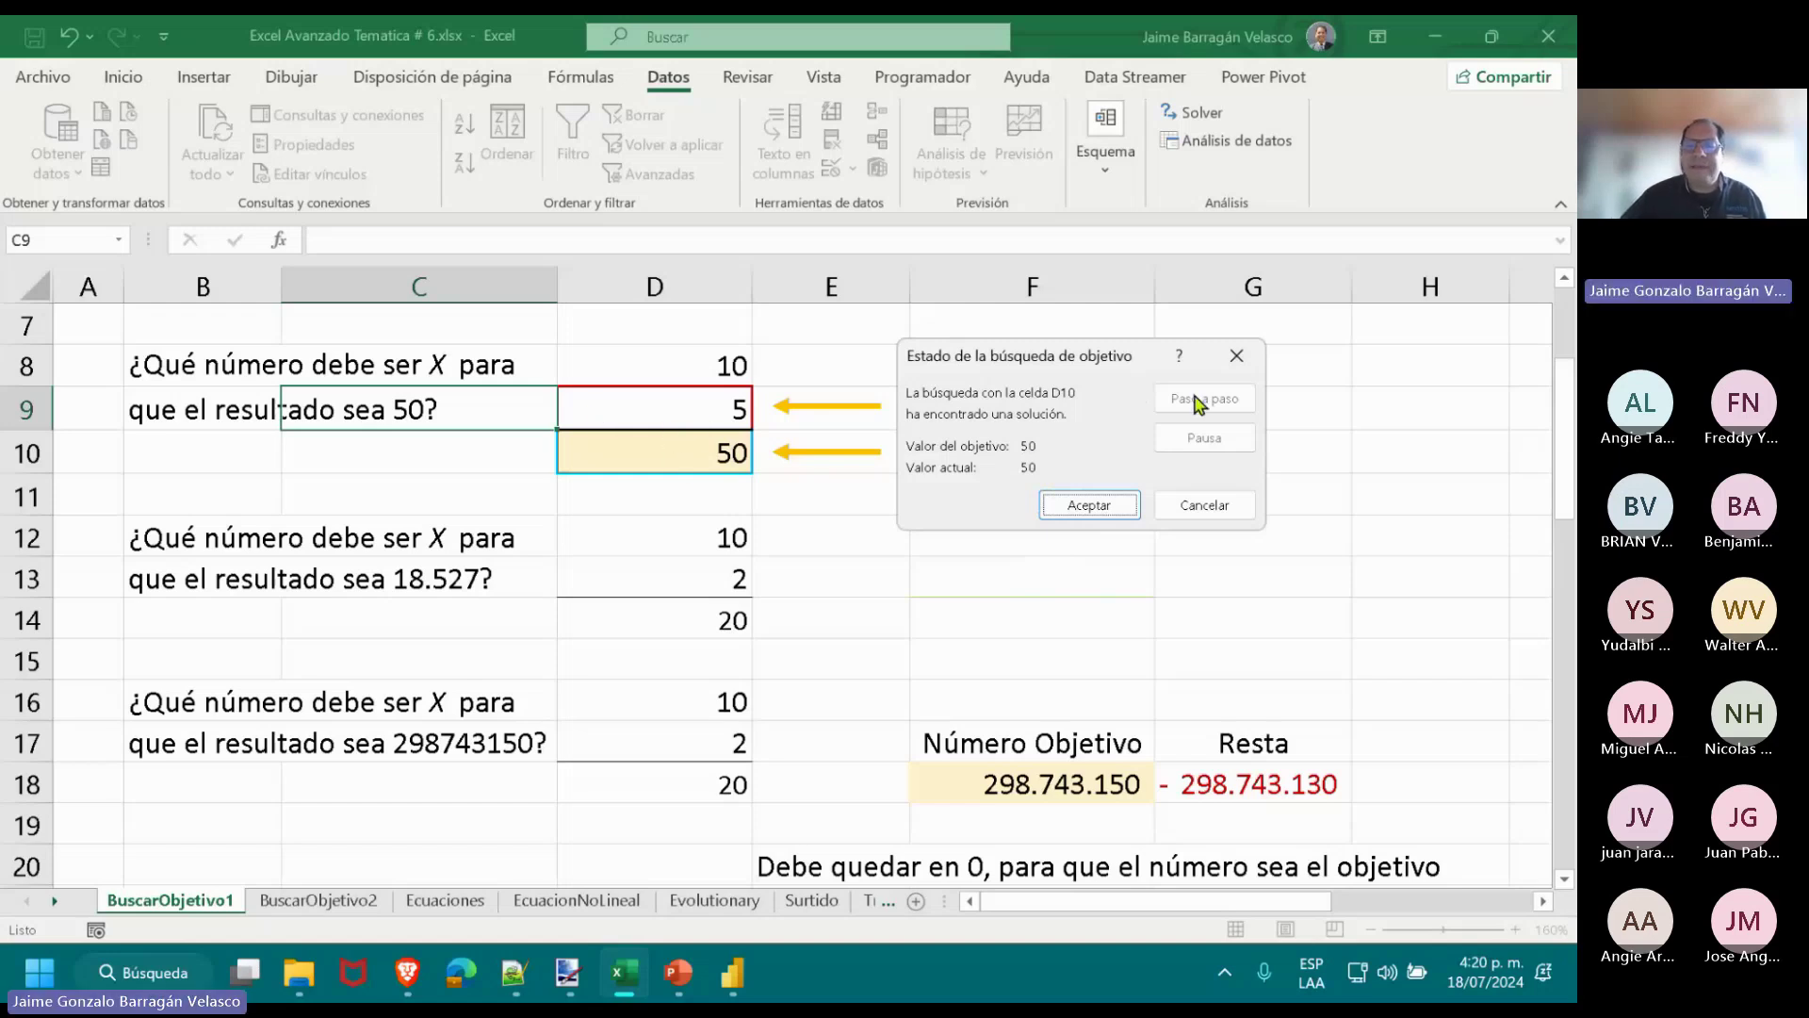
{"action": "left_click", "coordinate": [1243, 510]}
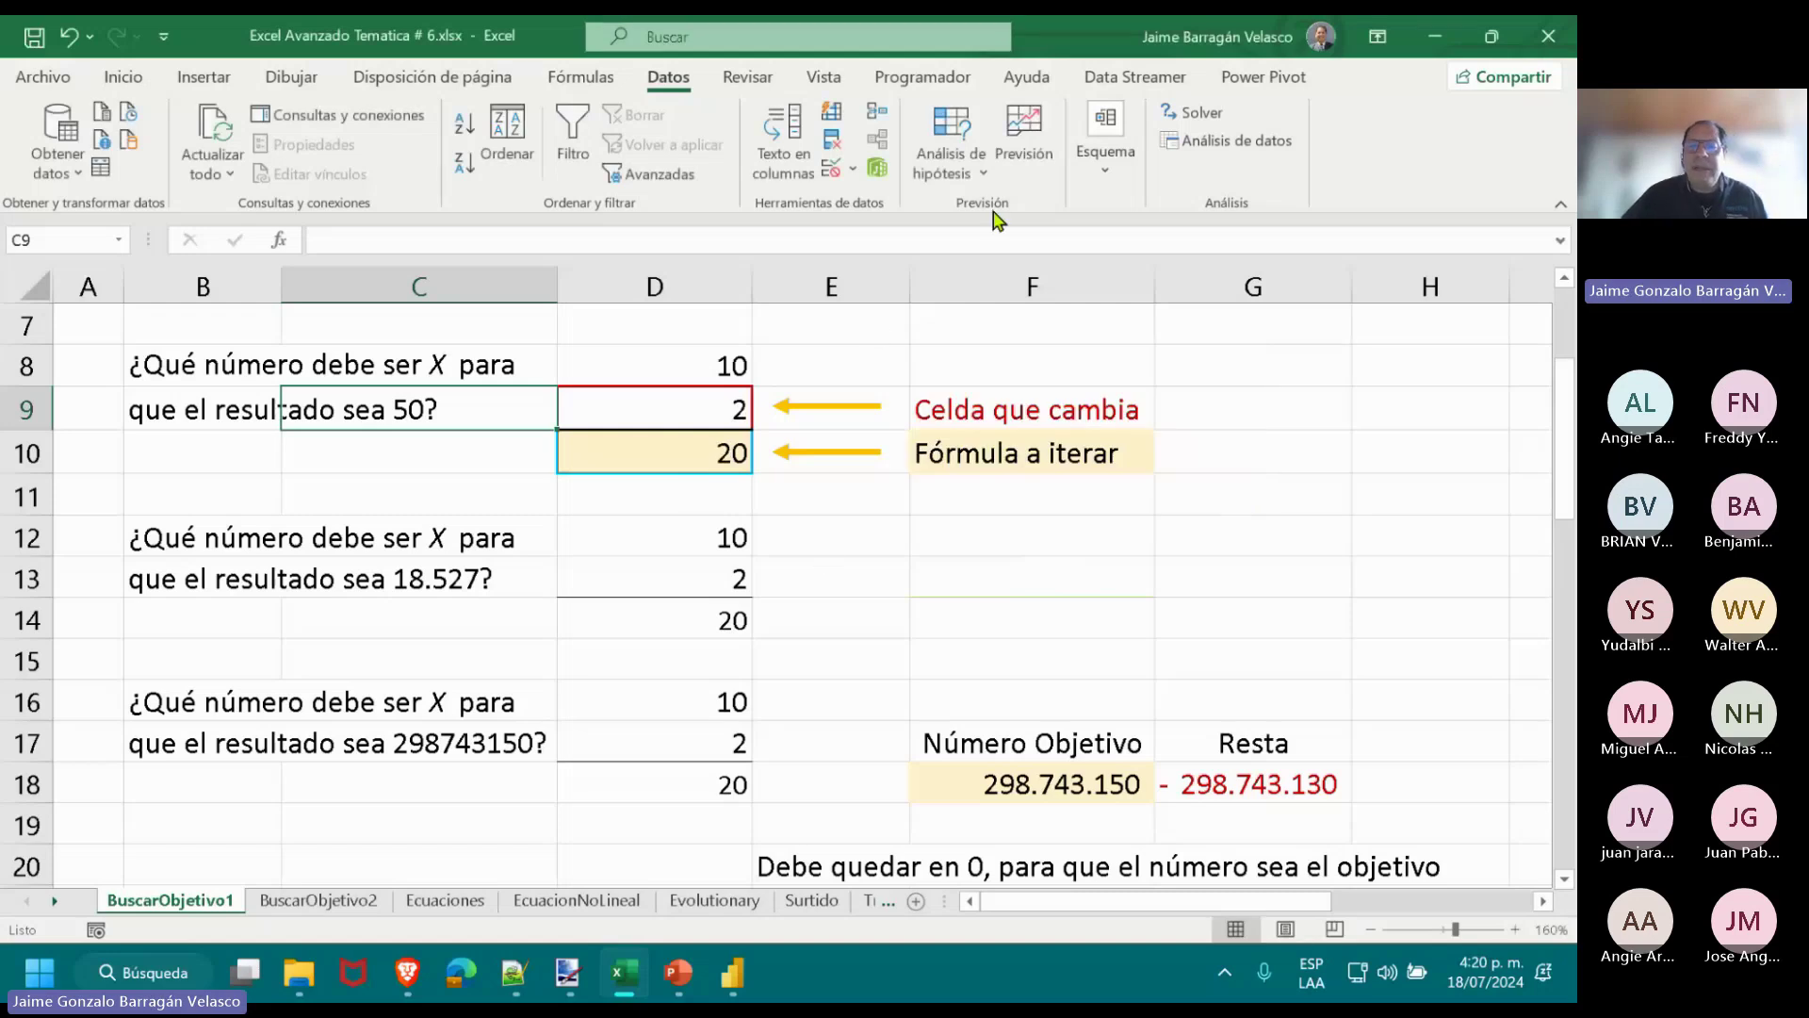
Try Goal Seek on D10 with a target value of 75 by changing D9, and cancel the proposed solution.
{"action": "left_click", "coordinate": [950, 162]}
{"action": "left_click", "coordinate": [1003, 242]}
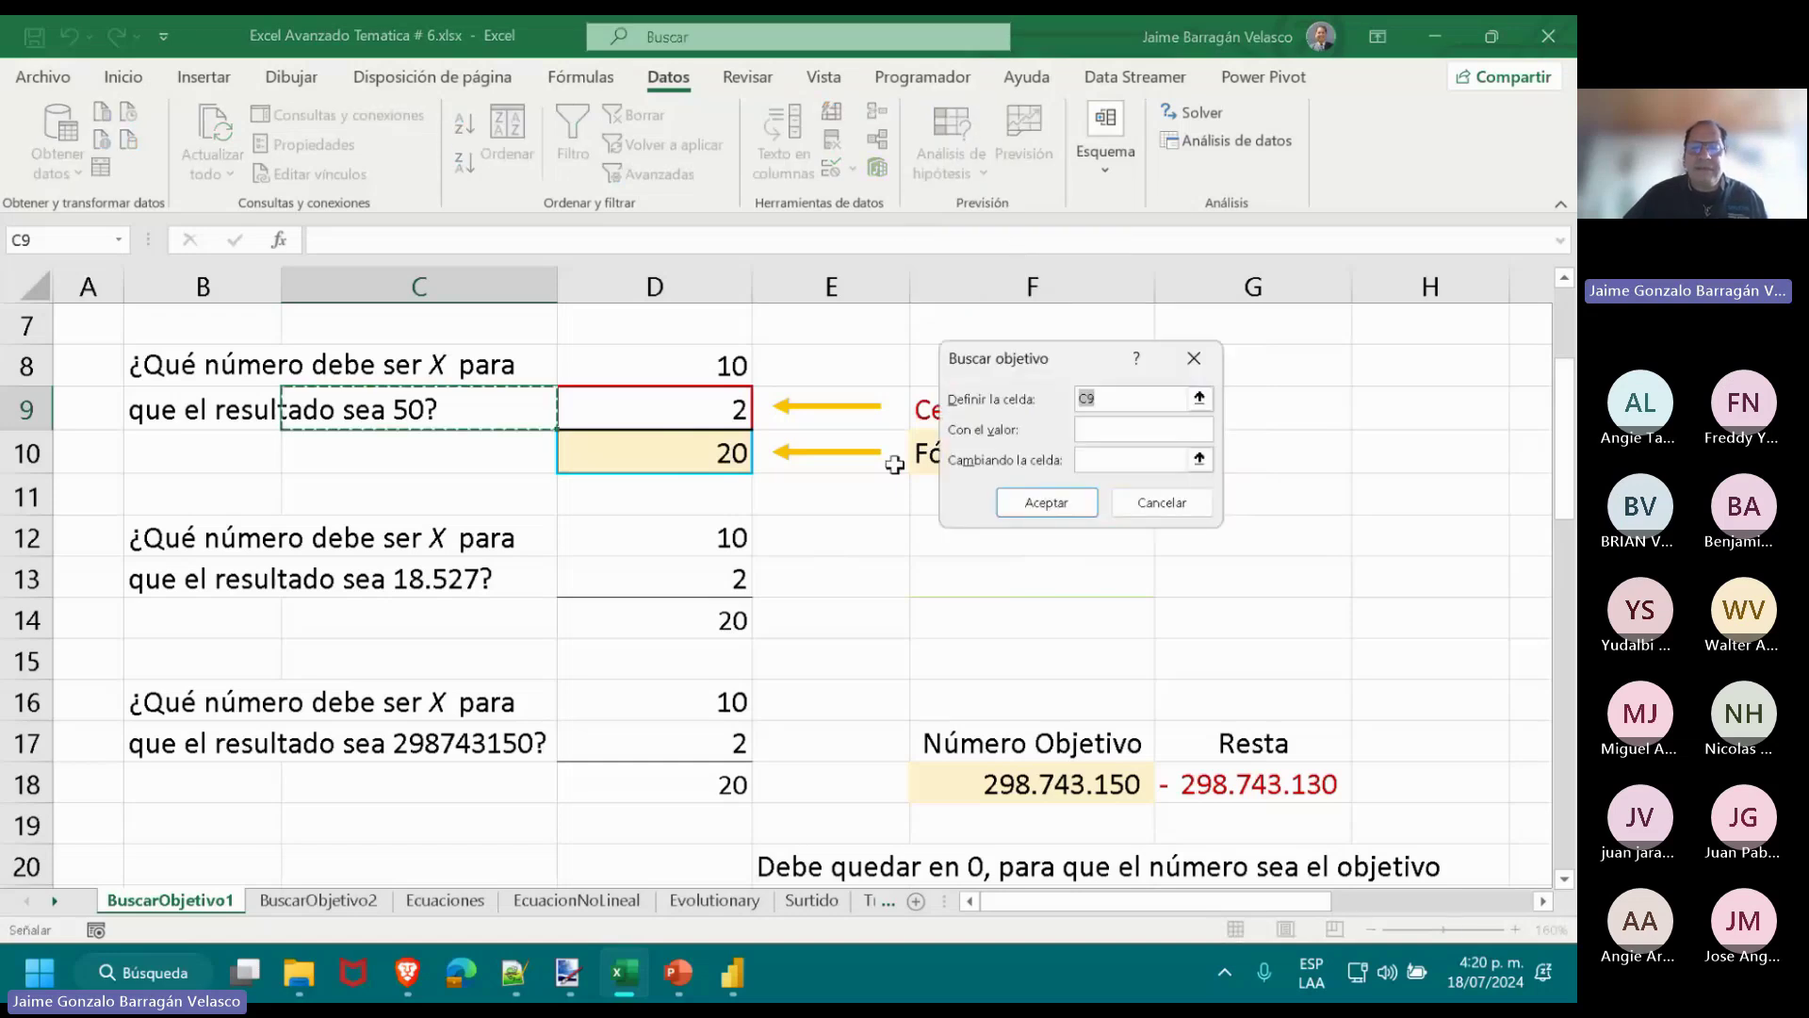
{"action": "left_click", "coordinate": [680, 465]}
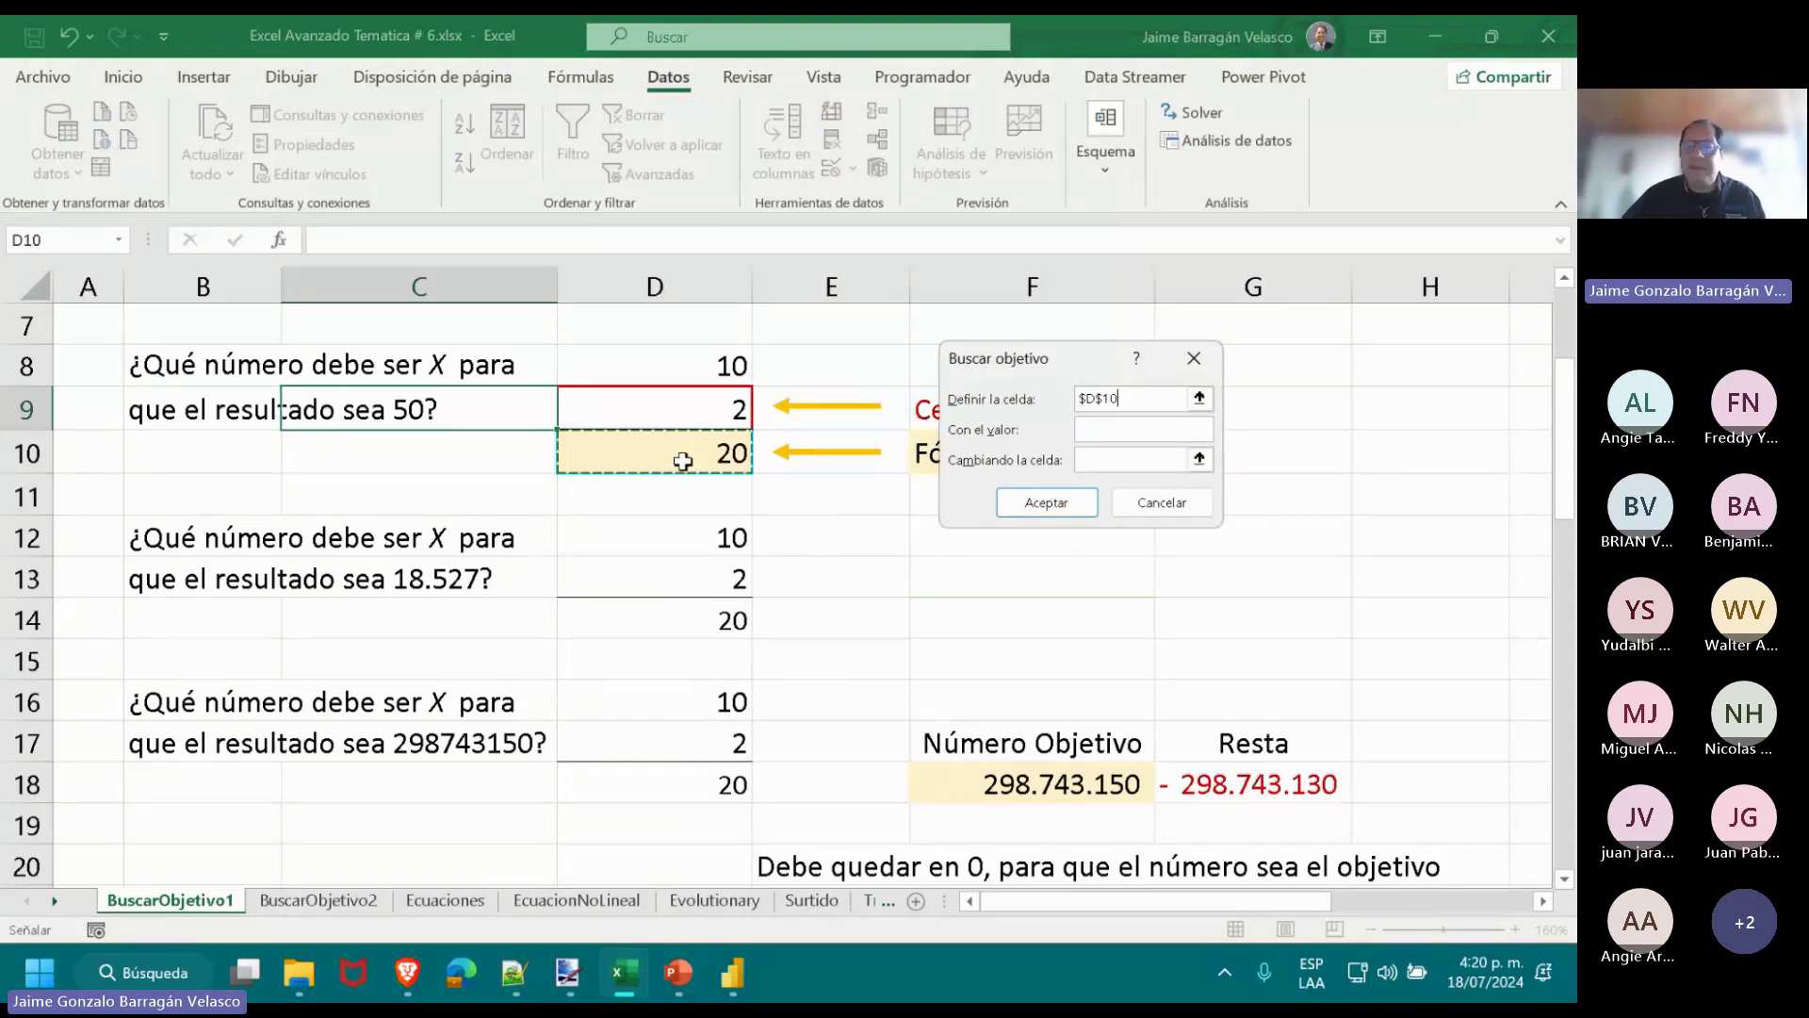
{"action": "left_click", "coordinate": [1135, 432]}
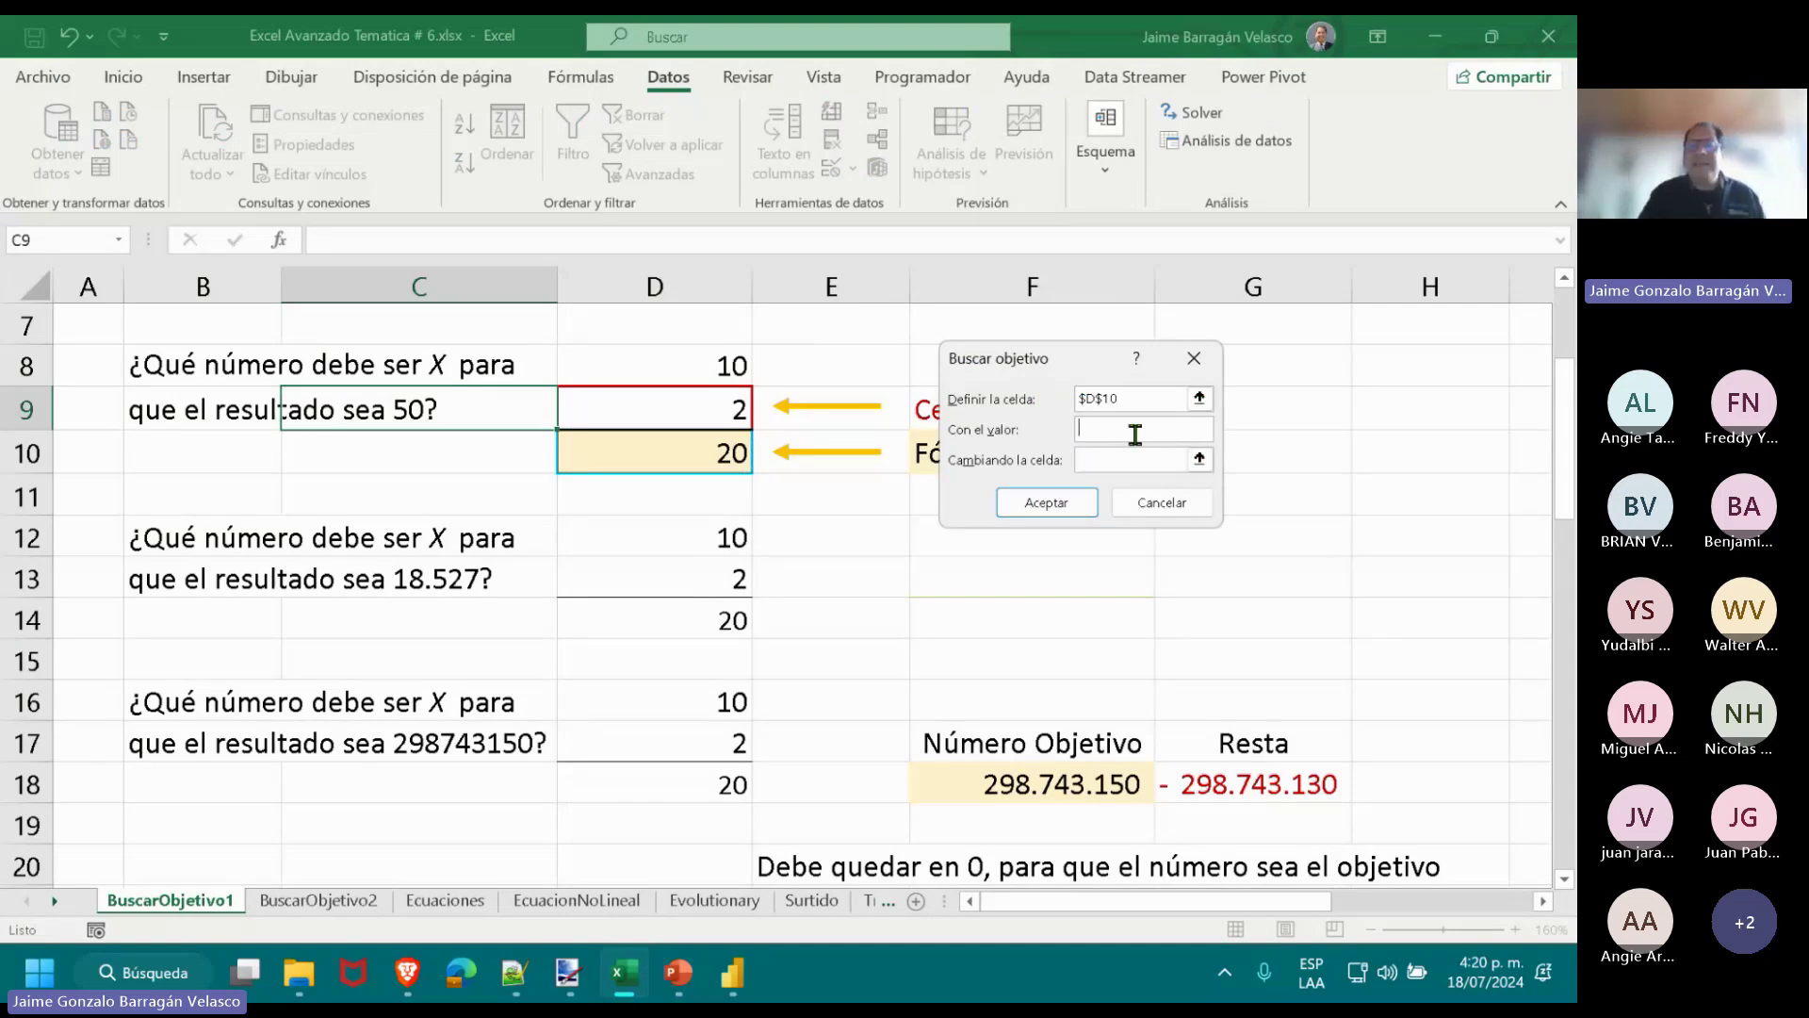
{"action": "type", "text": "75"}
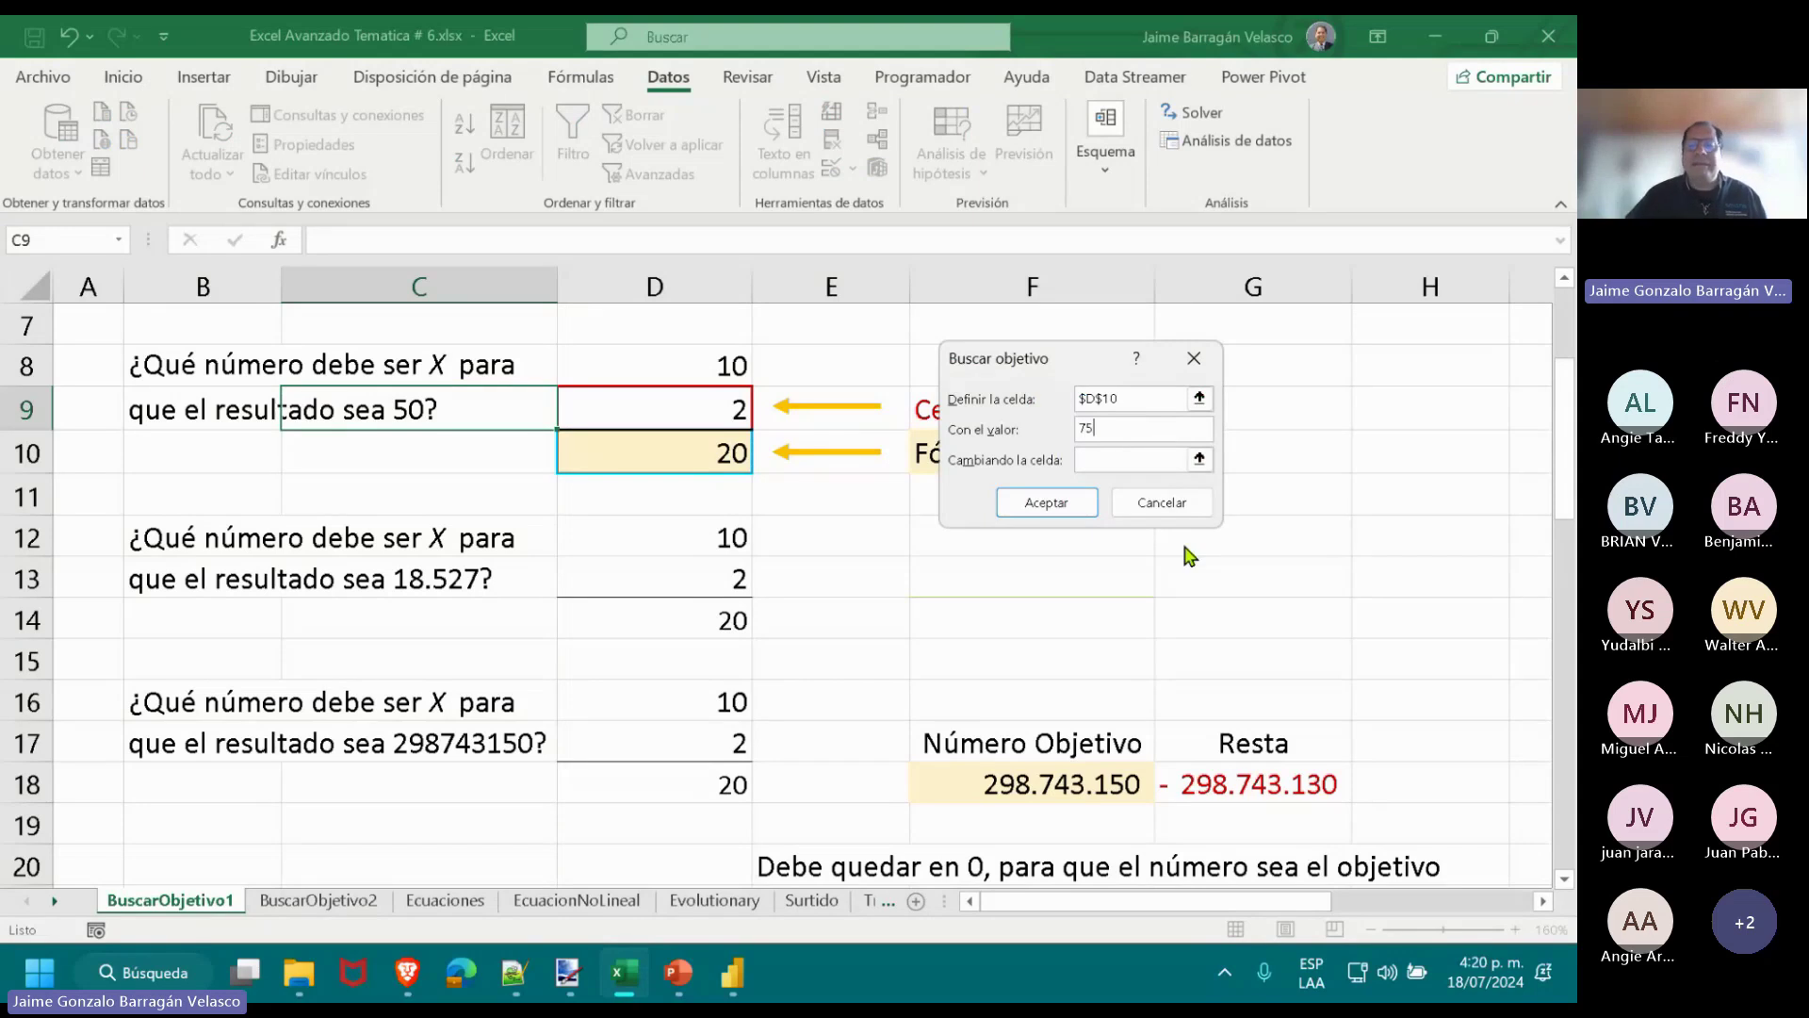
{"action": "left_click", "coordinate": [1140, 459]}
{"action": "left_click", "coordinate": [731, 409]}
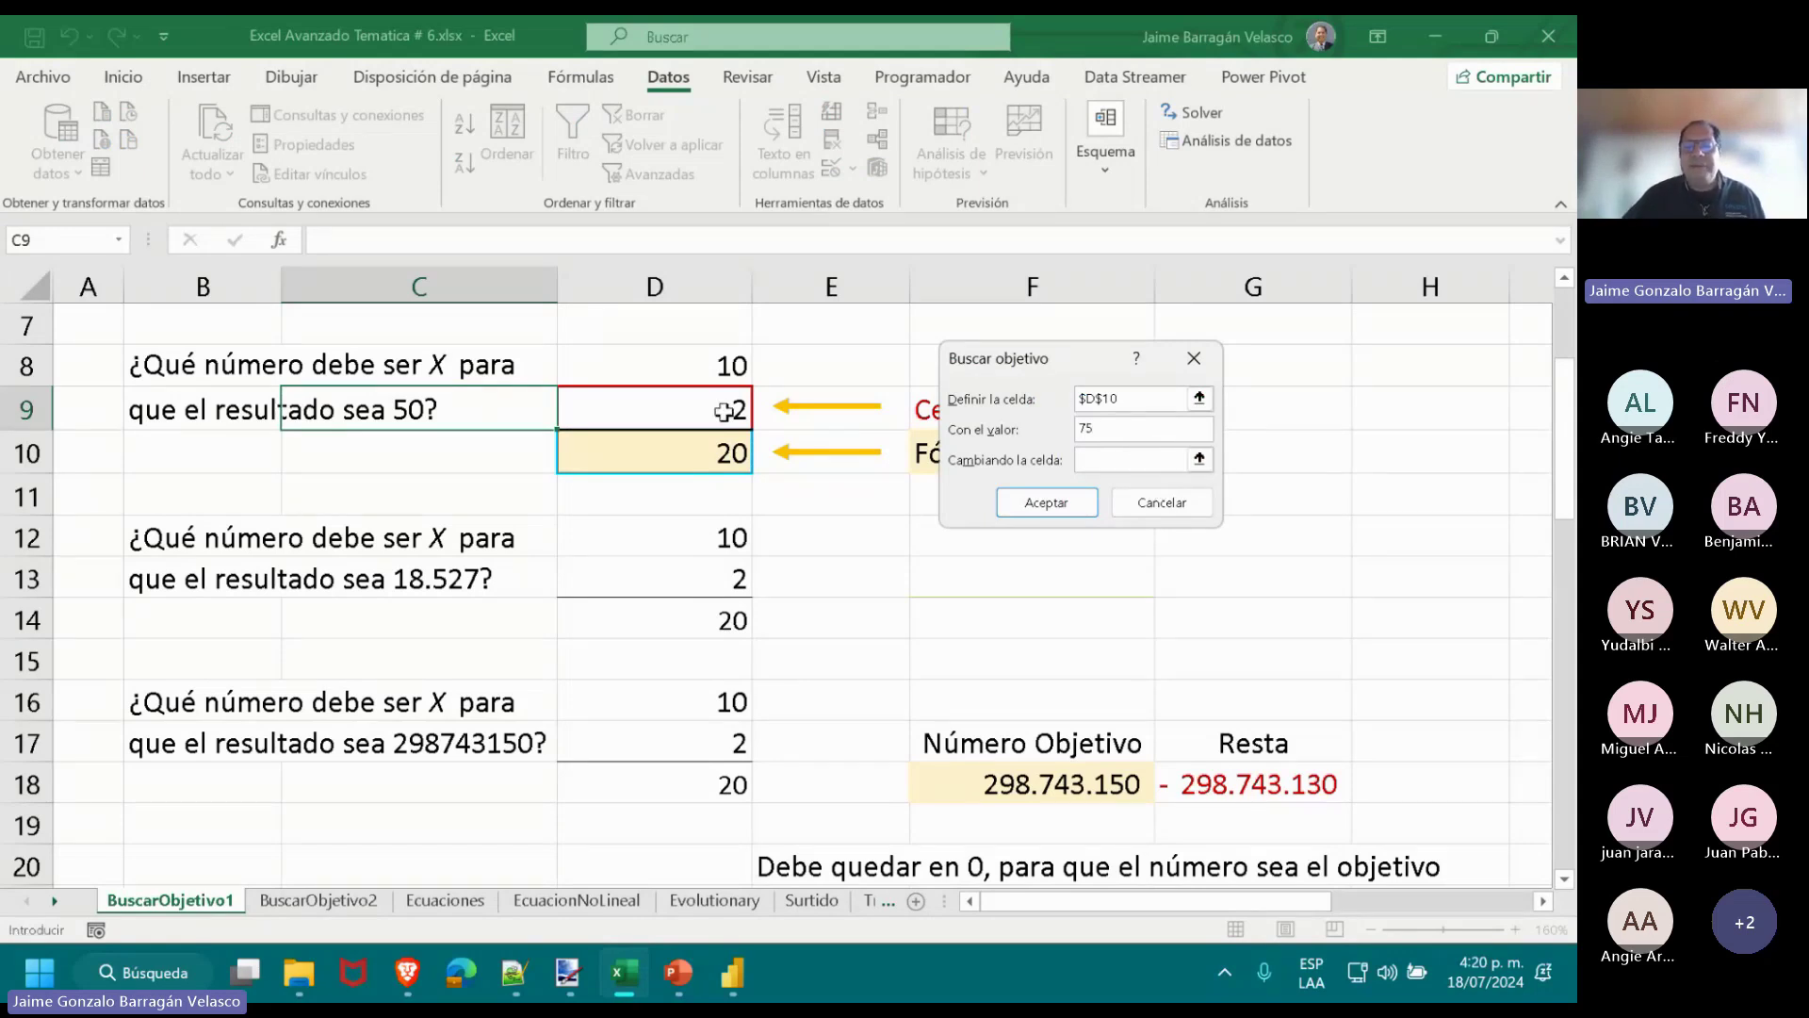
{"action": "left_click", "coordinate": [1049, 503]}
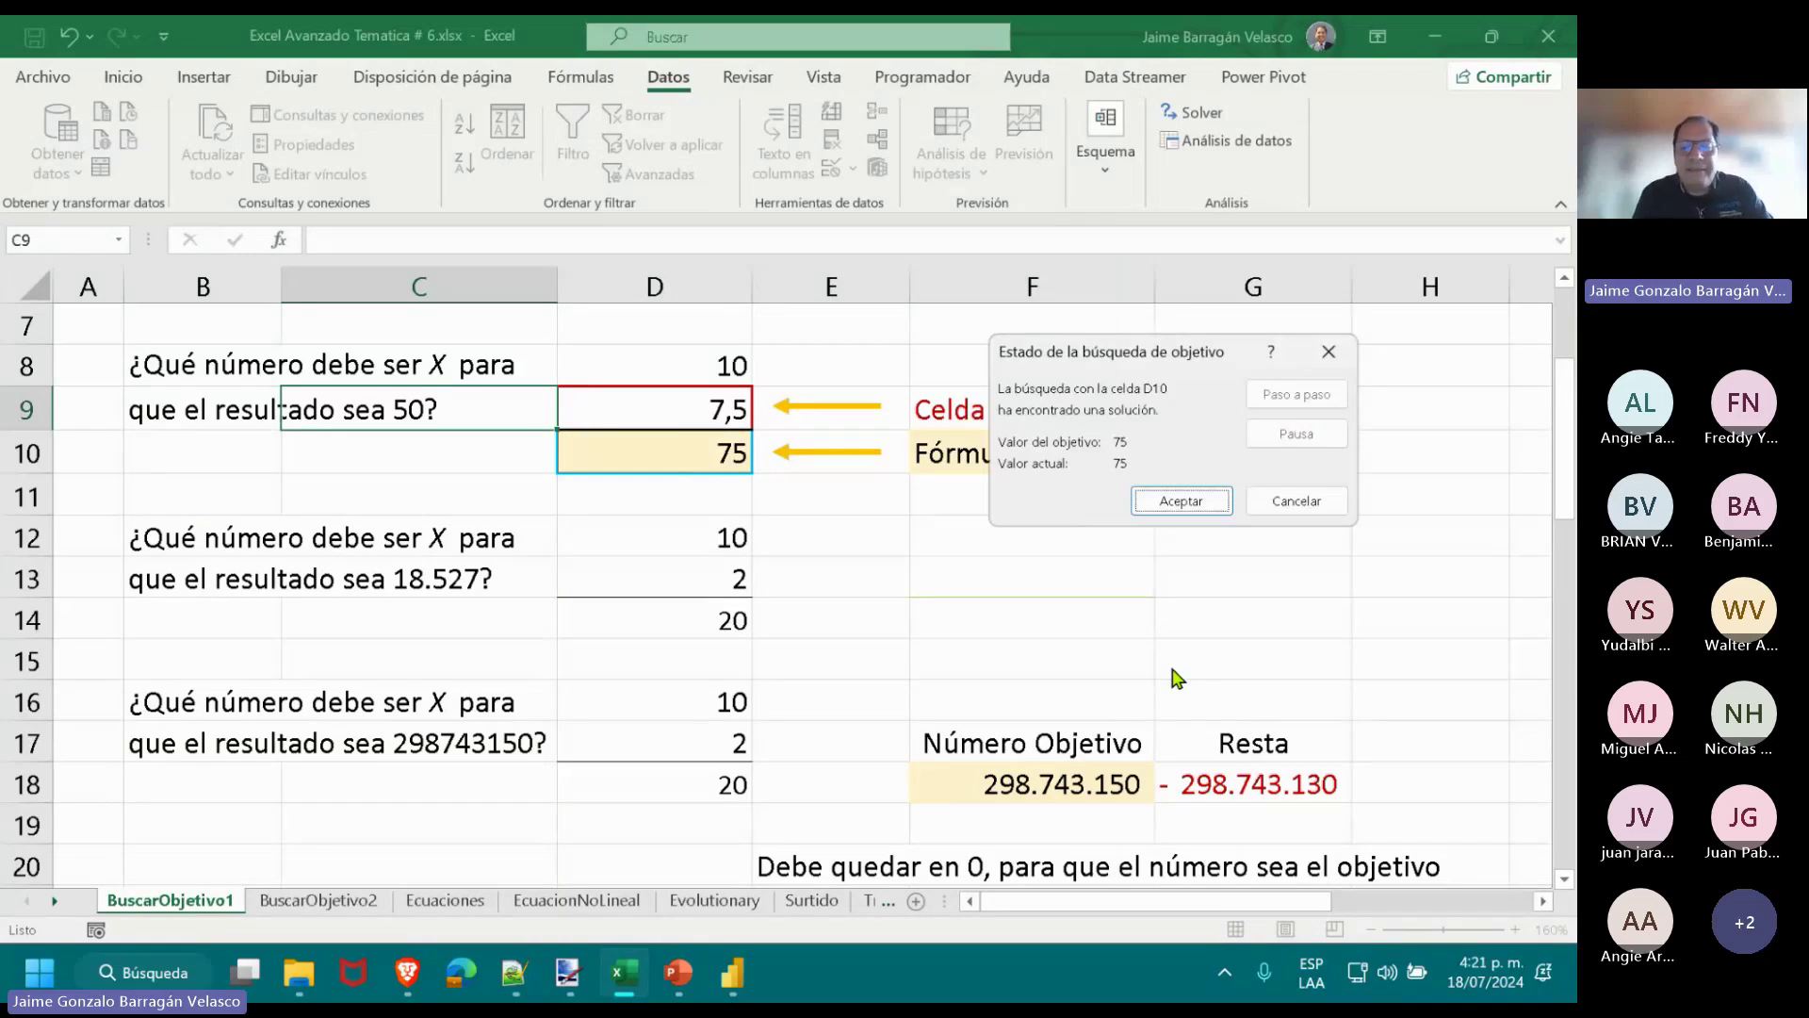
{"action": "left_click", "coordinate": [1301, 500]}
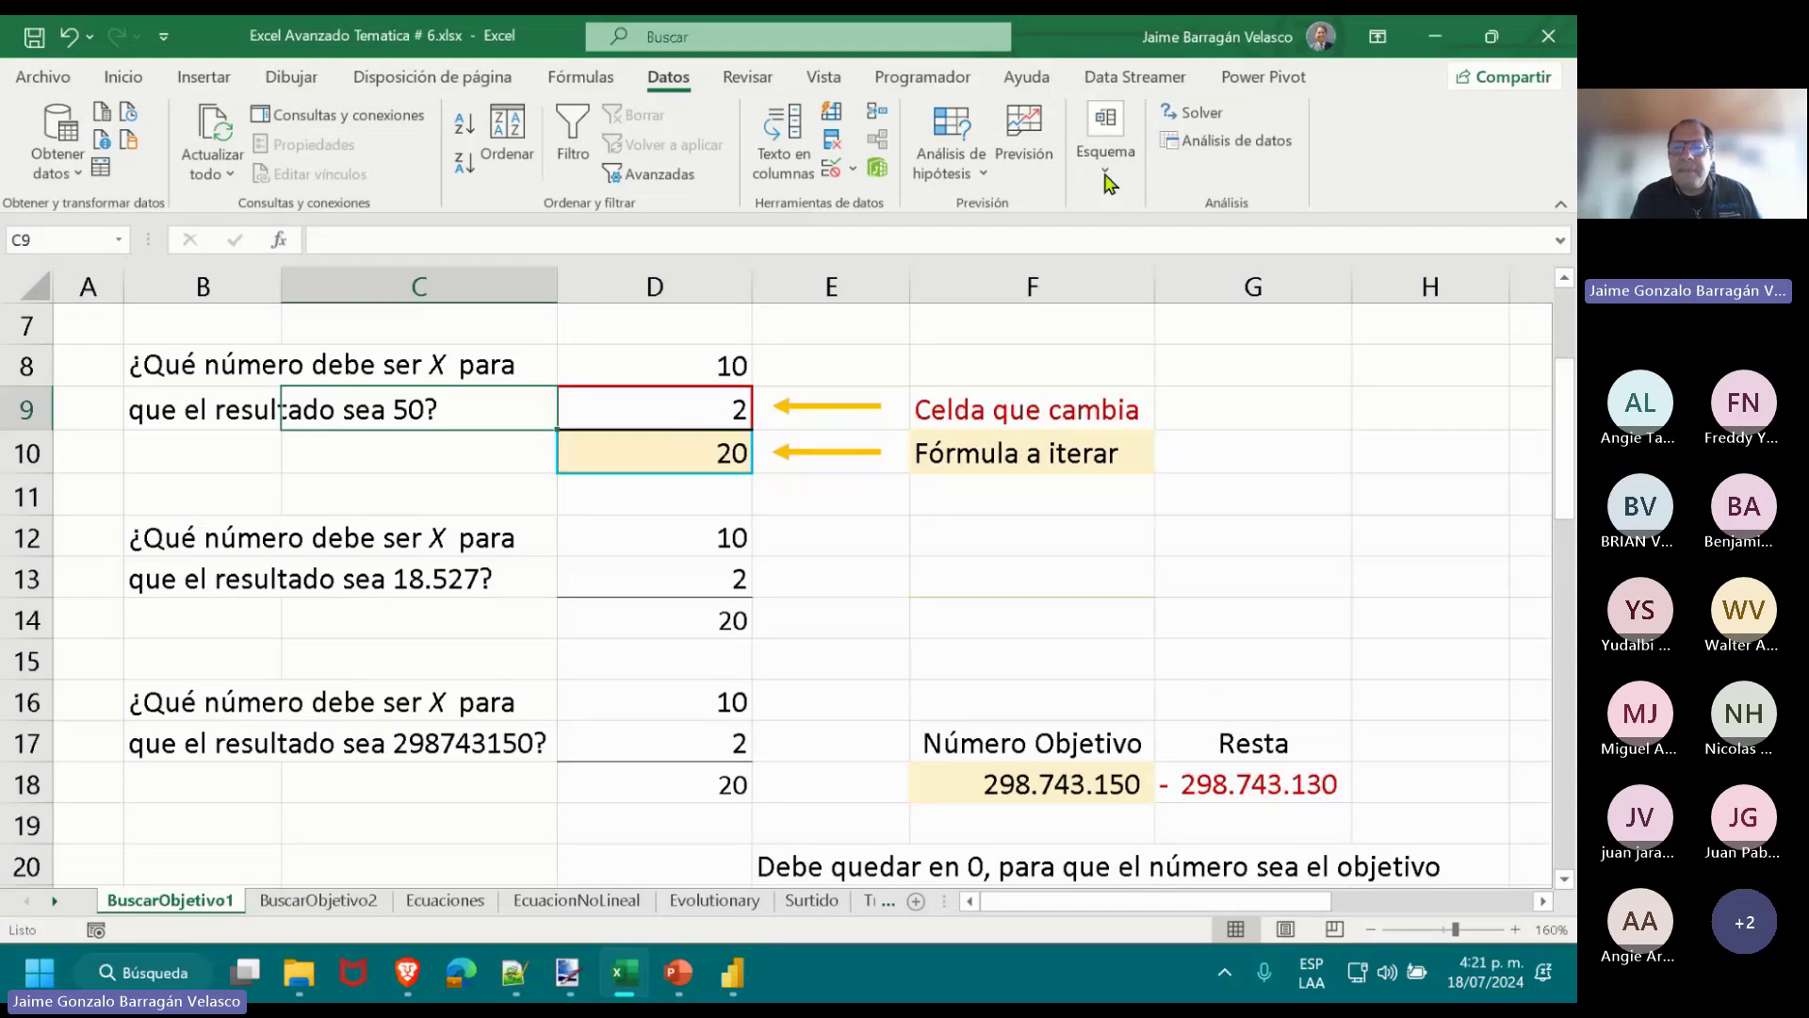
Run Goal Seek to bring D10 to 50 by changing D9, and accept the solution into the sheet.
{"action": "left_click", "coordinate": [952, 160]}
{"action": "left_click", "coordinate": [1011, 246]}
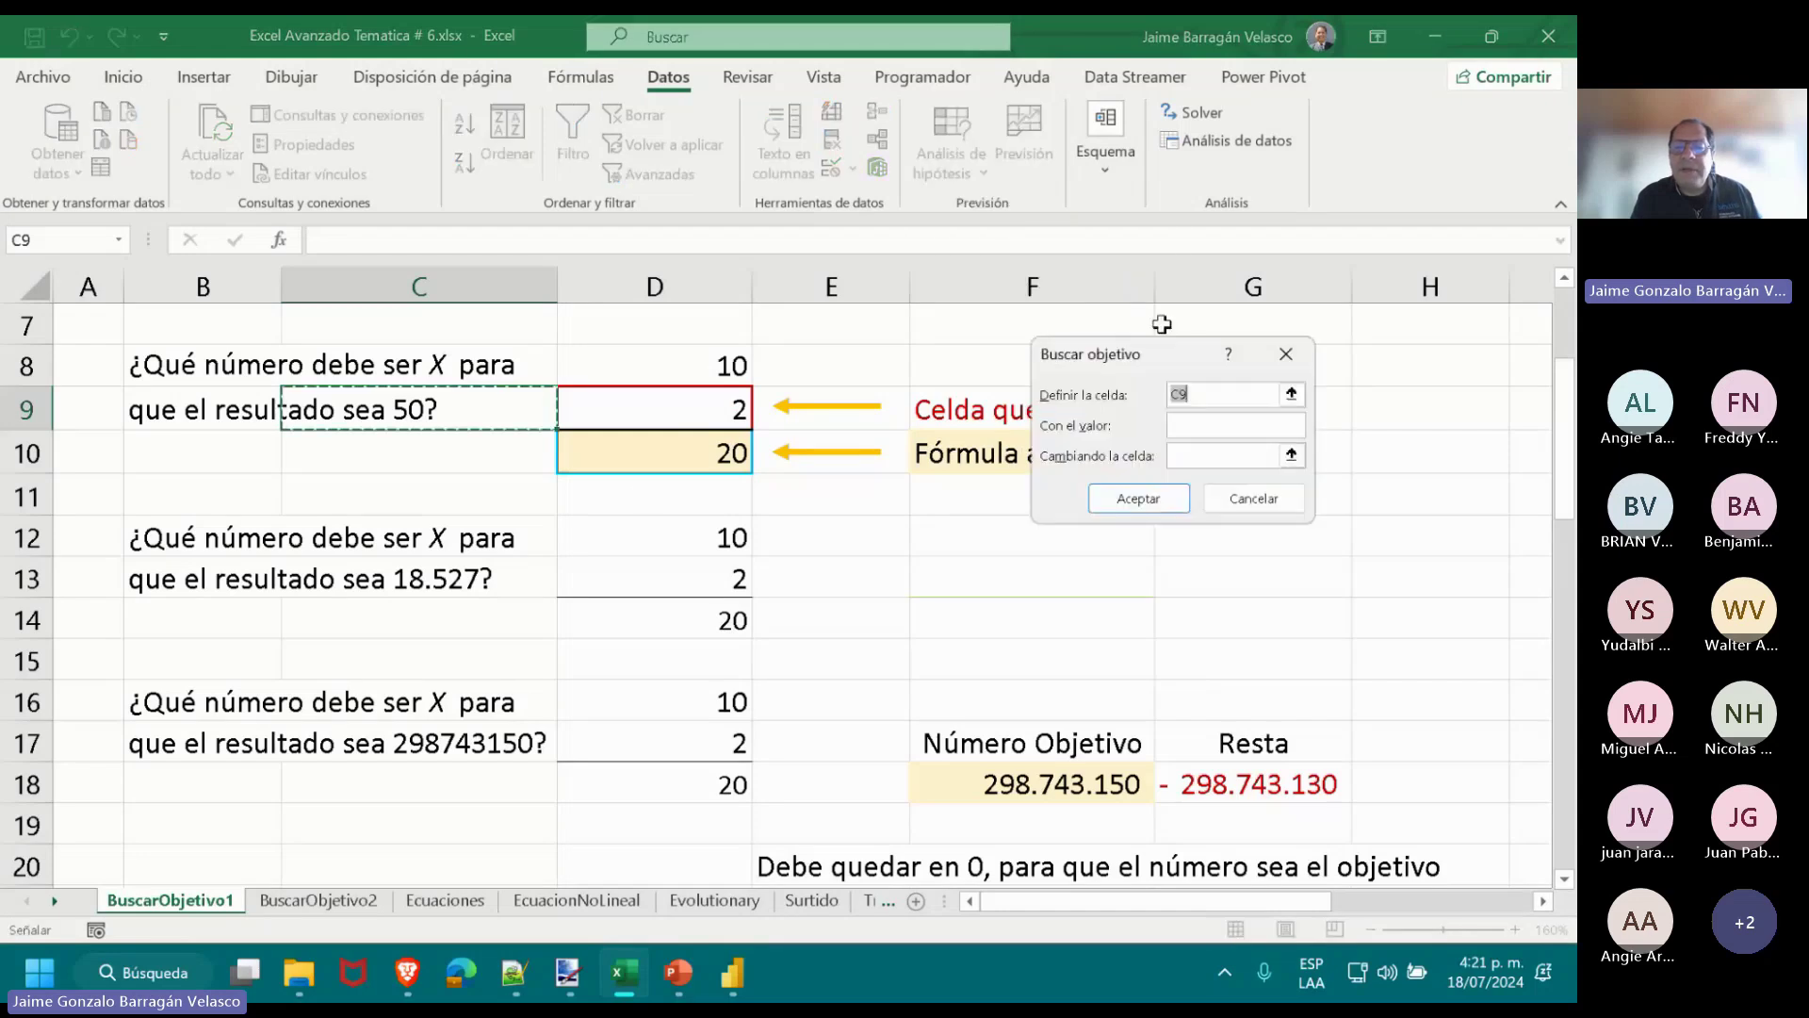
{"action": "left_click", "coordinate": [631, 450]}
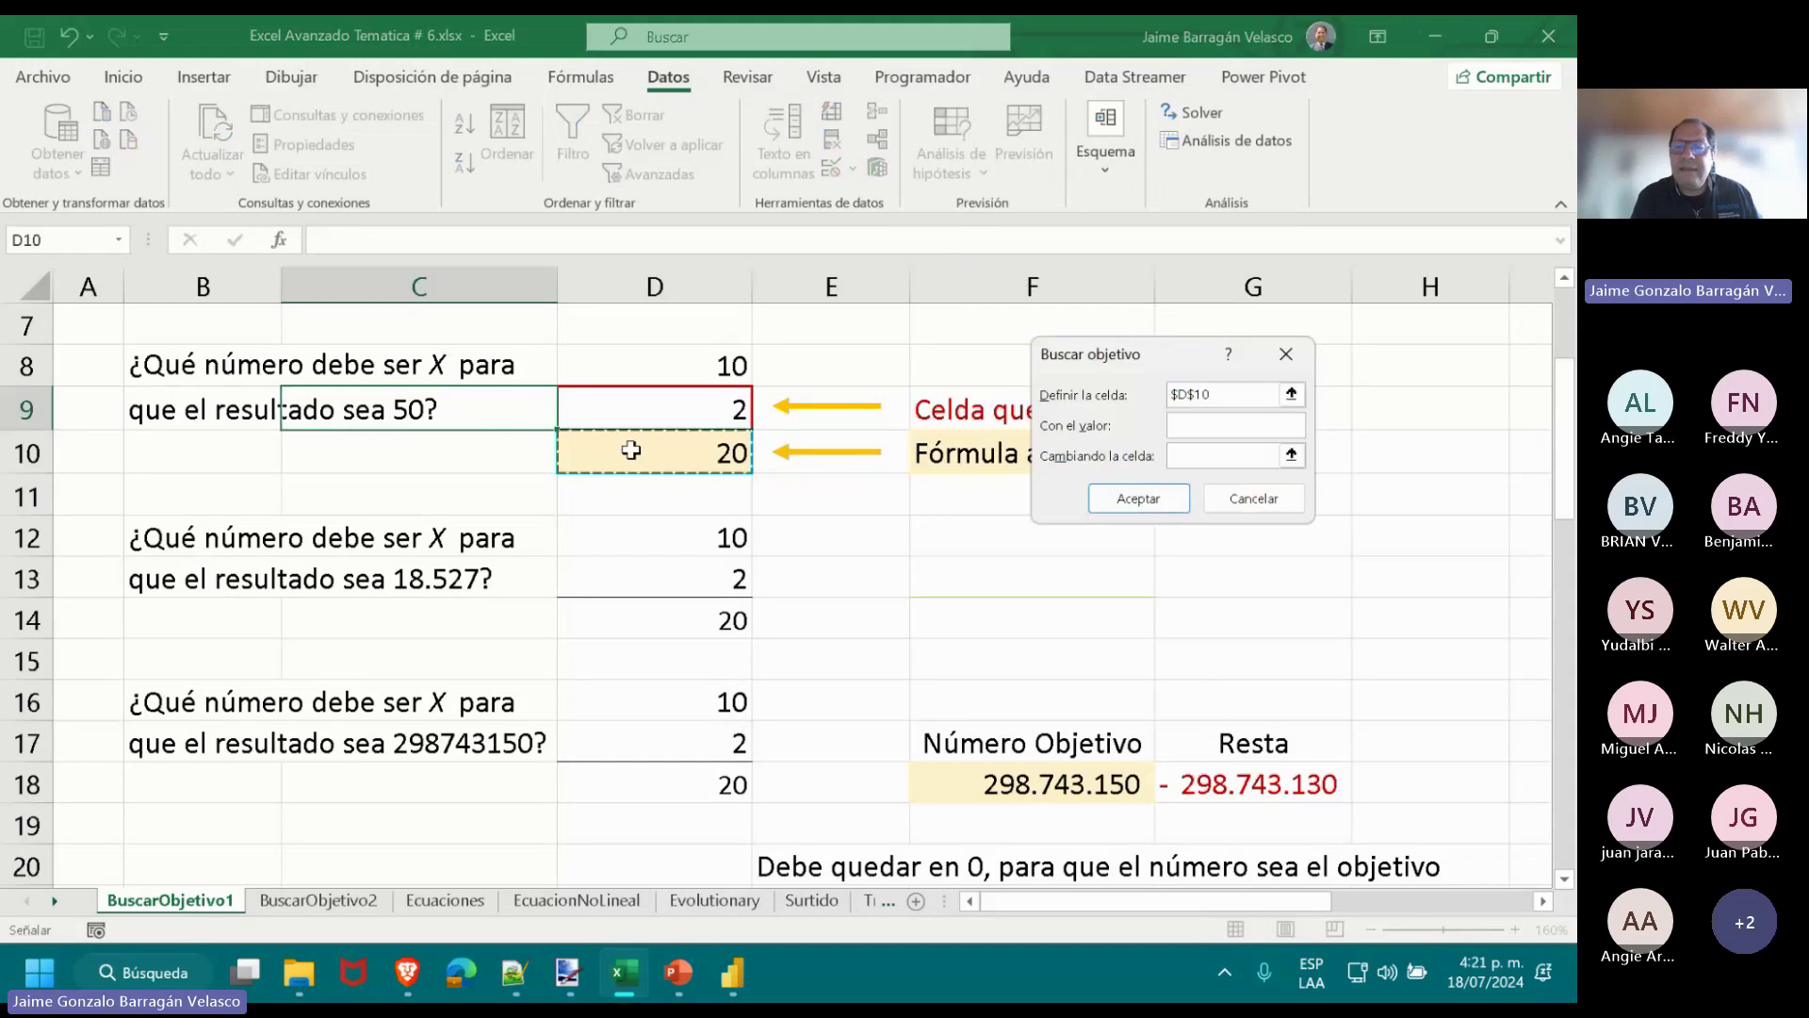
{"action": "left_click", "coordinate": [1215, 426]}
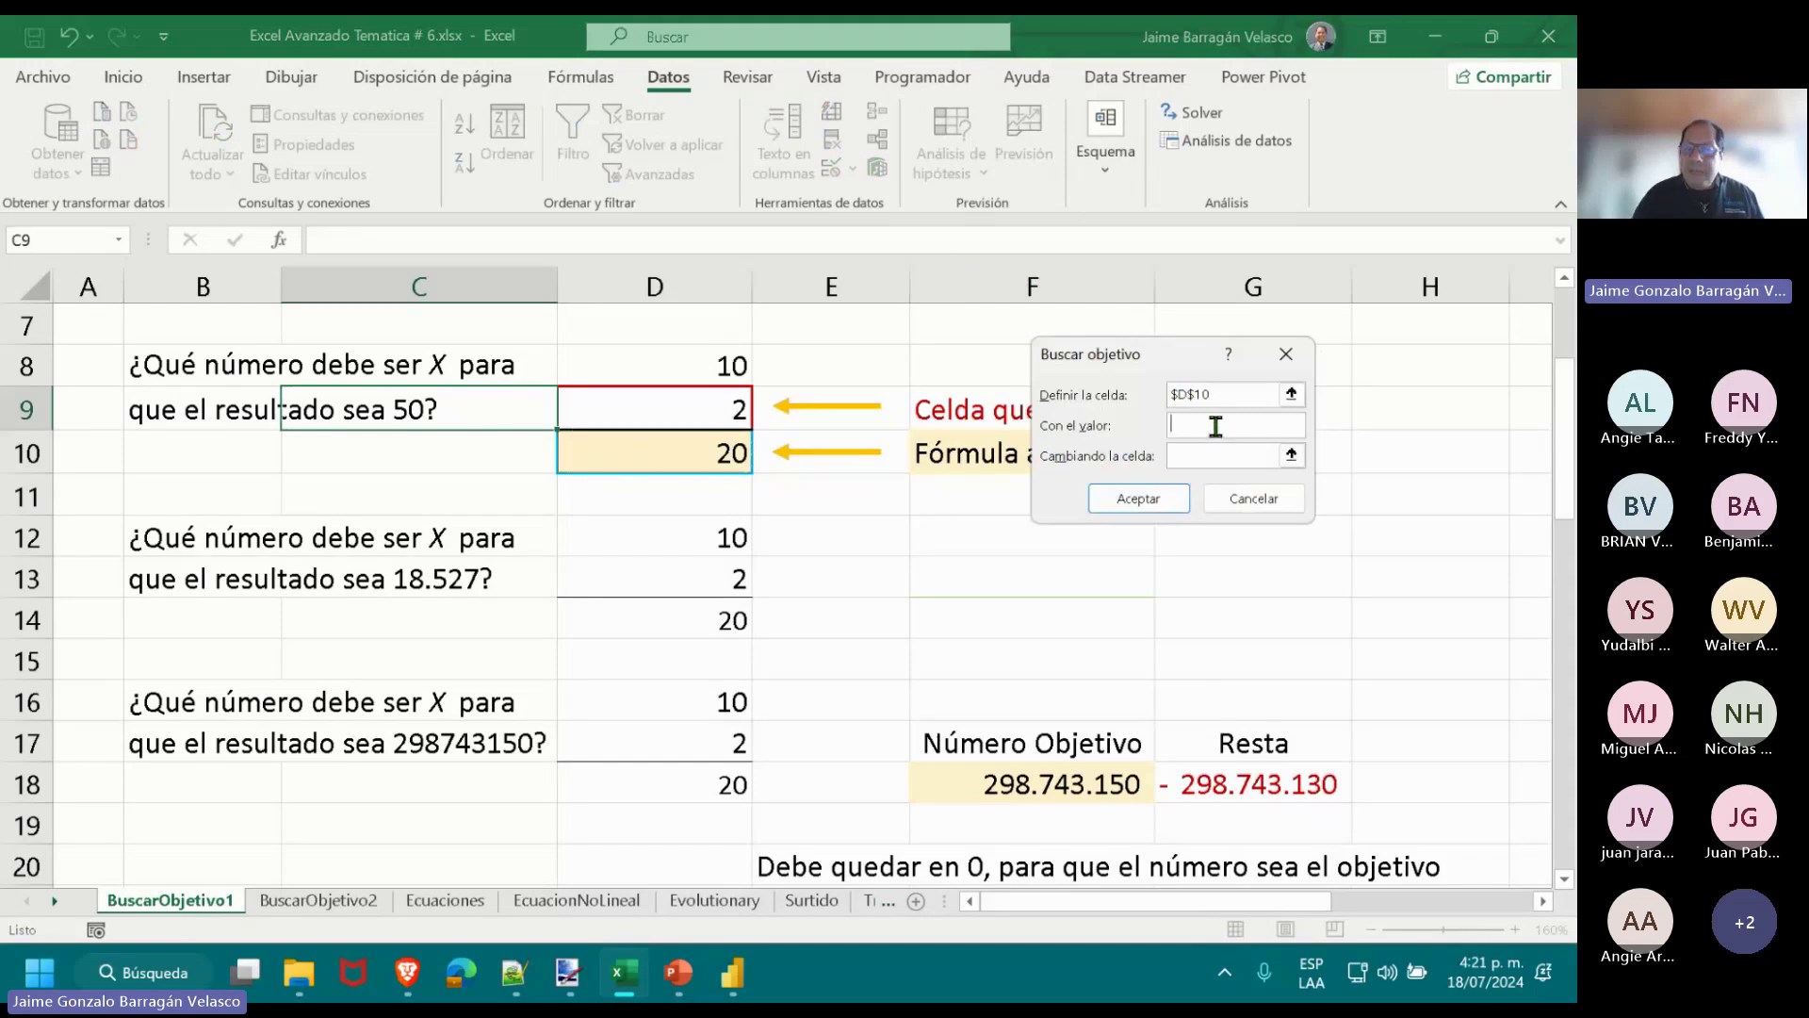
{"action": "type", "text": "50"}
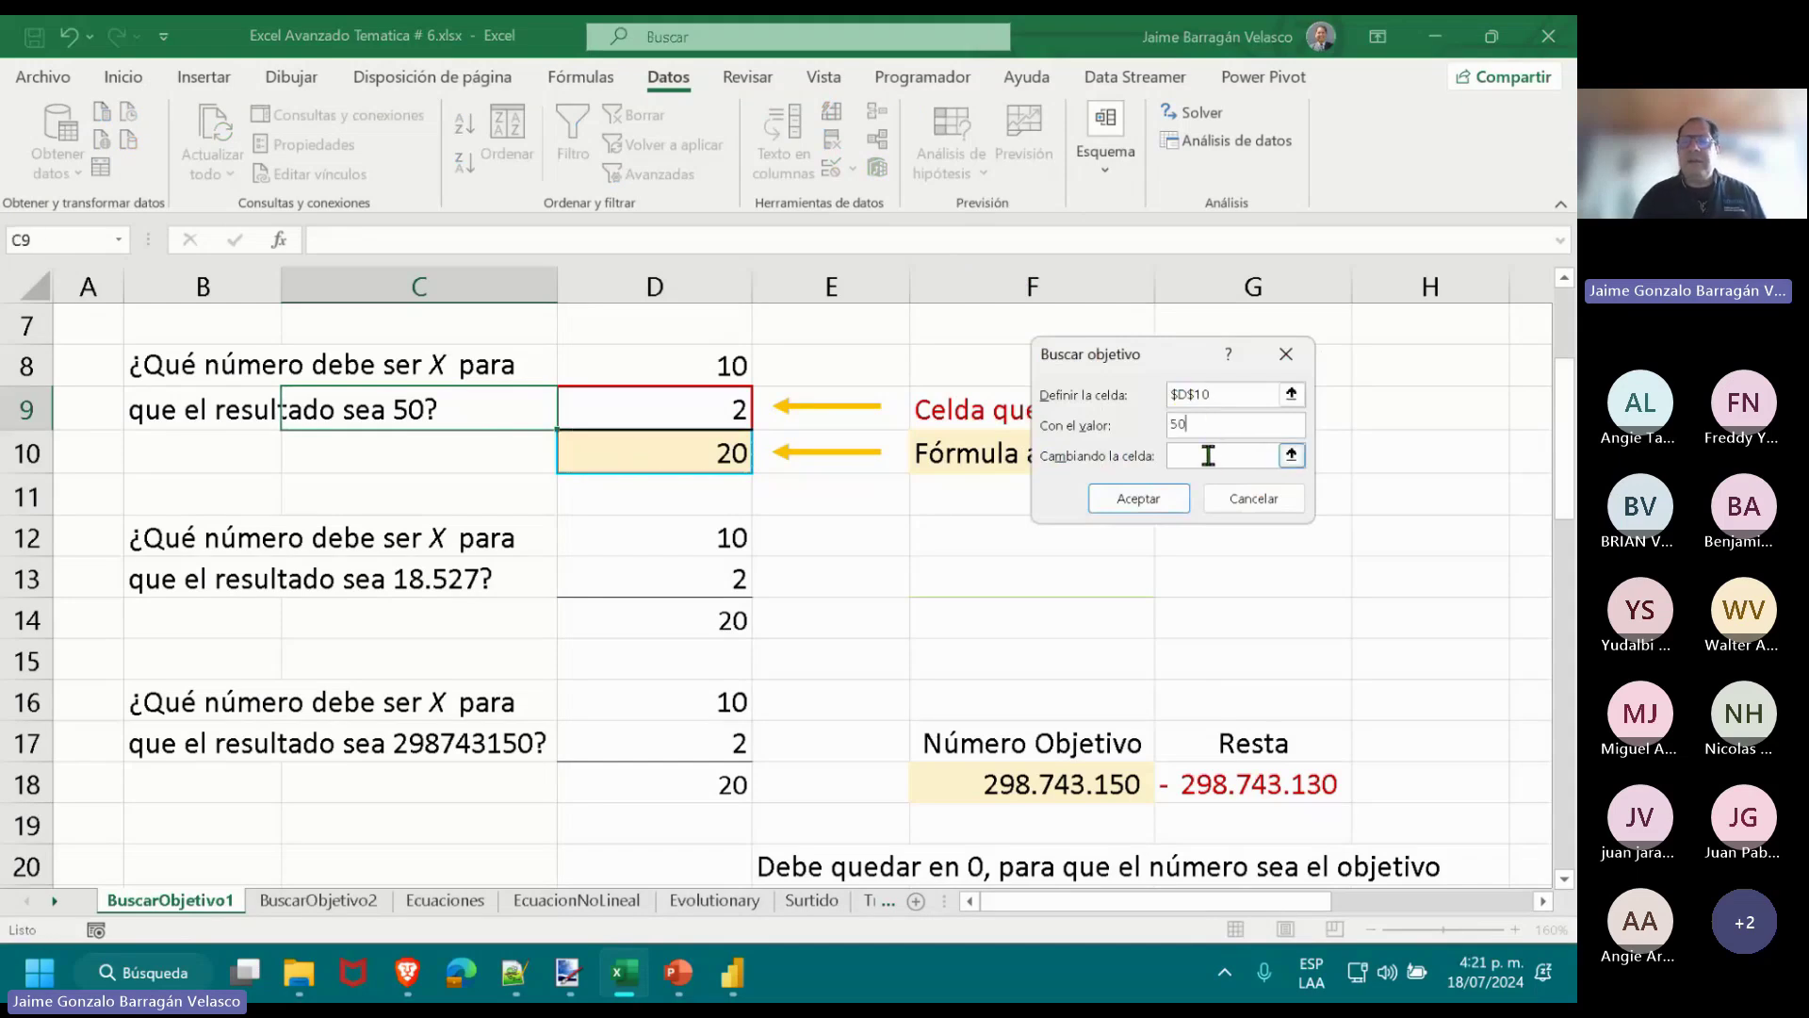
{"action": "left_click", "coordinate": [1208, 455]}
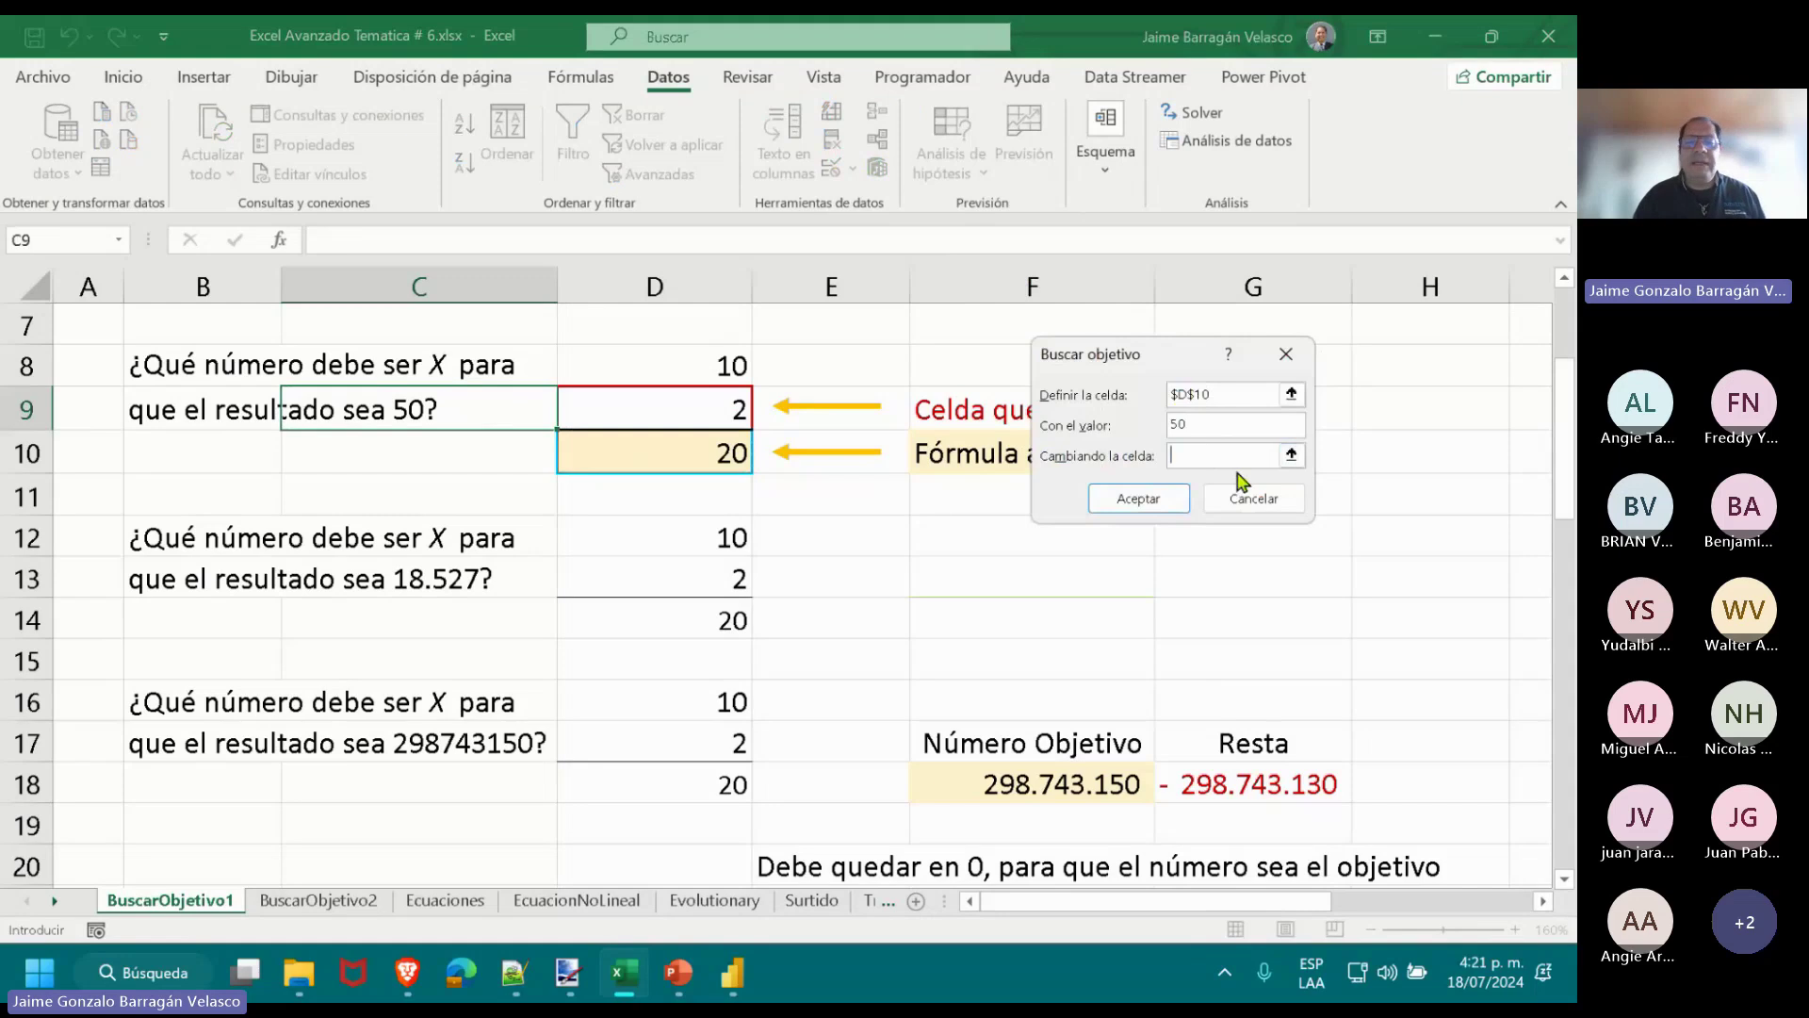
{"action": "left_click", "coordinate": [651, 412]}
{"action": "left_click", "coordinate": [1145, 498]}
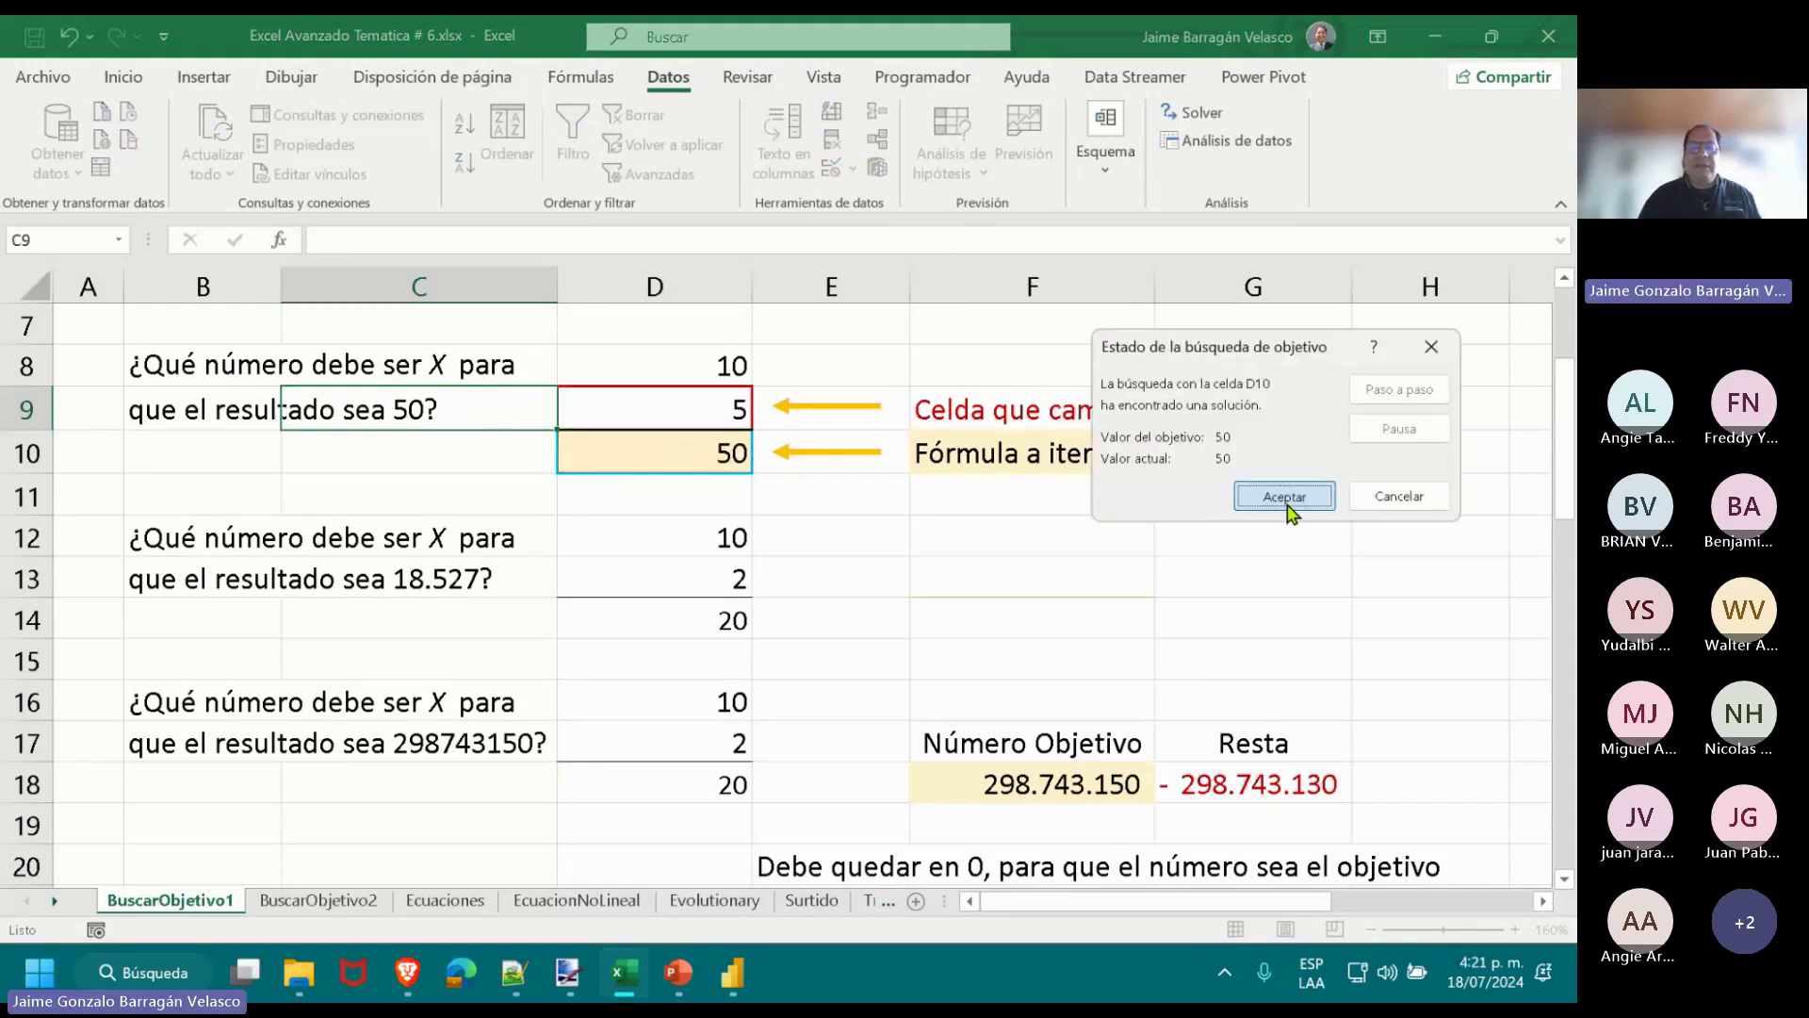
{"action": "left_click", "coordinate": [1284, 496]}
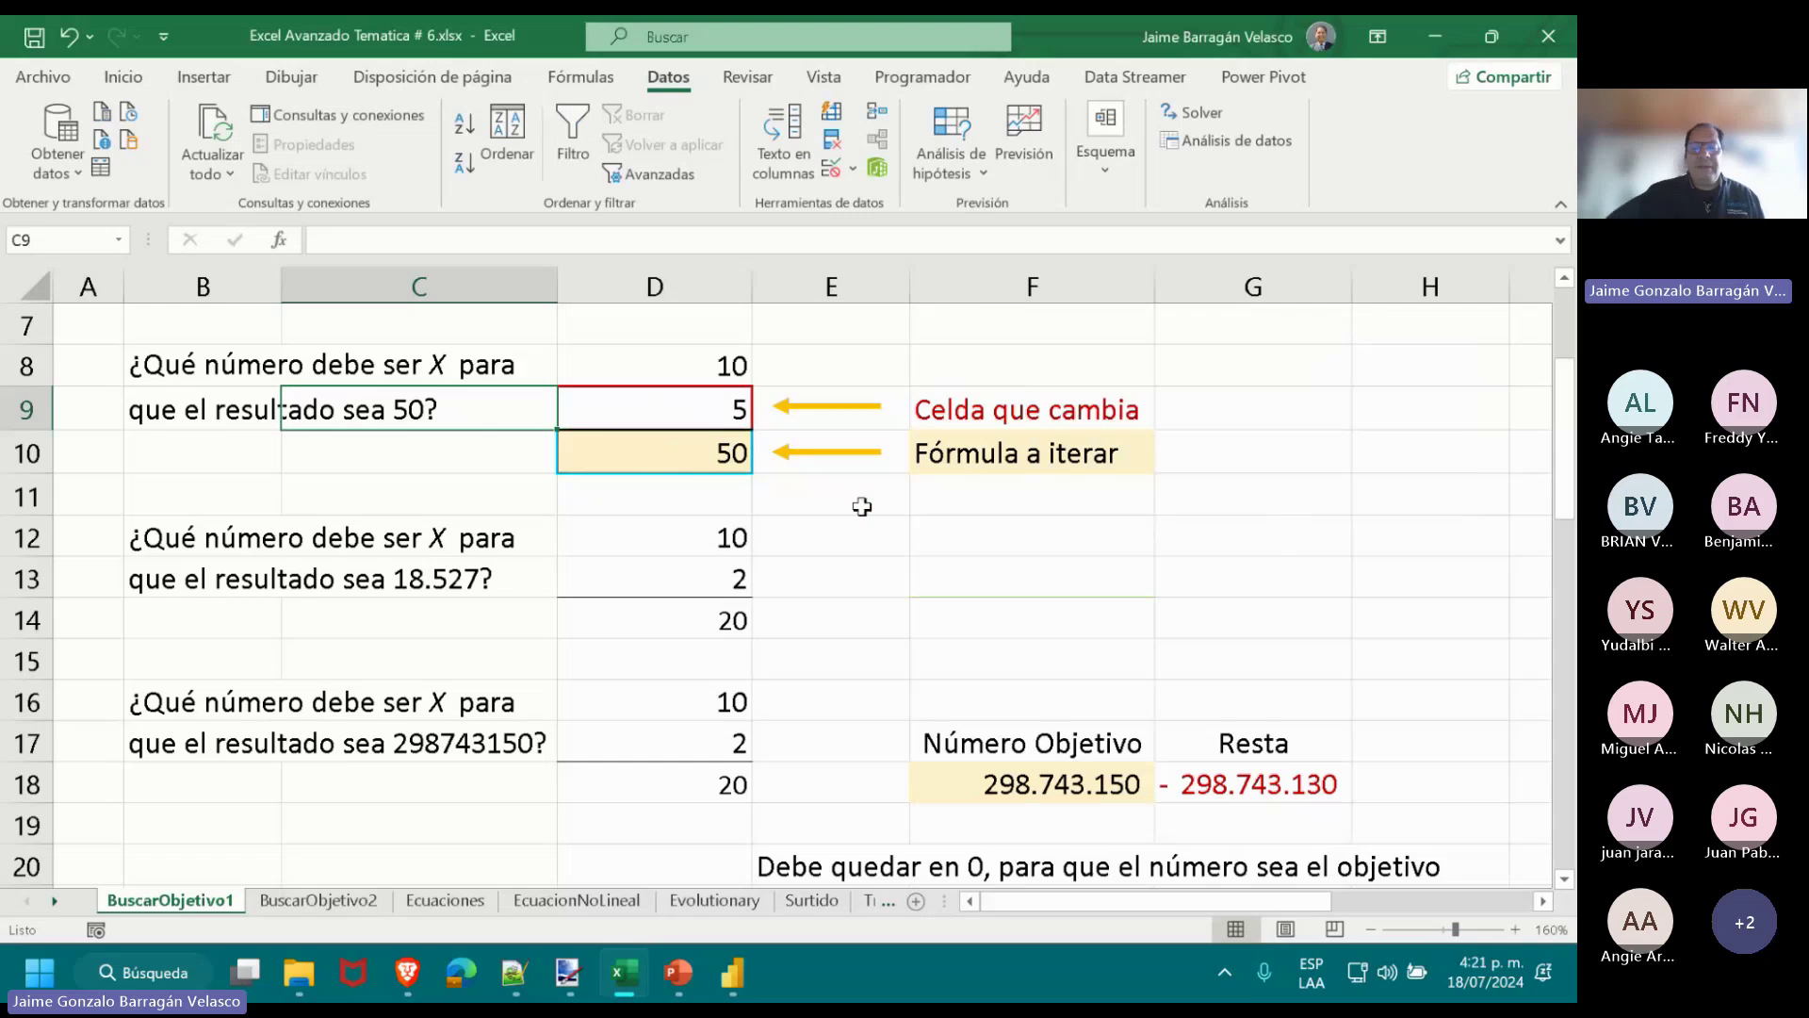
Run Goal Seek to bring formula cell D14 to 18527 by changing D13, and accept the solution into the sheet.
{"action": "scroll", "coordinate": [949, 505], "scroll_direction": "down", "scroll_amount": 1}
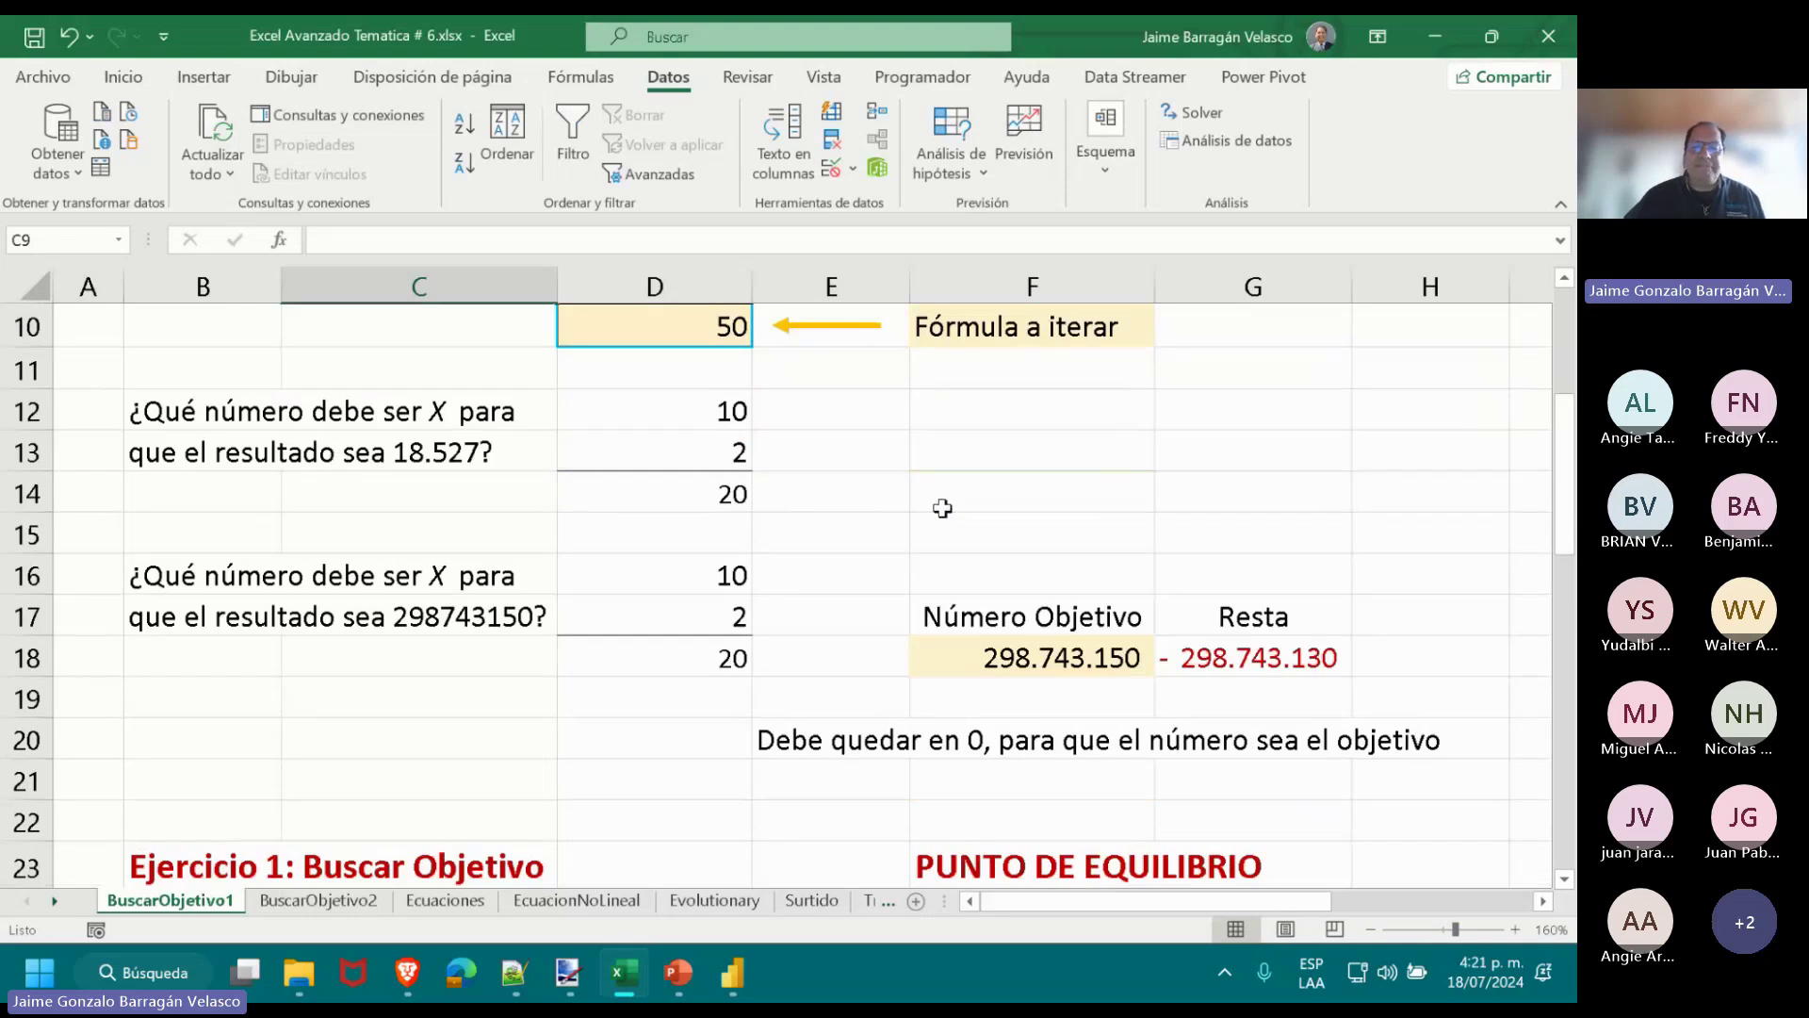
{"action": "left_click", "coordinate": [989, 188]}
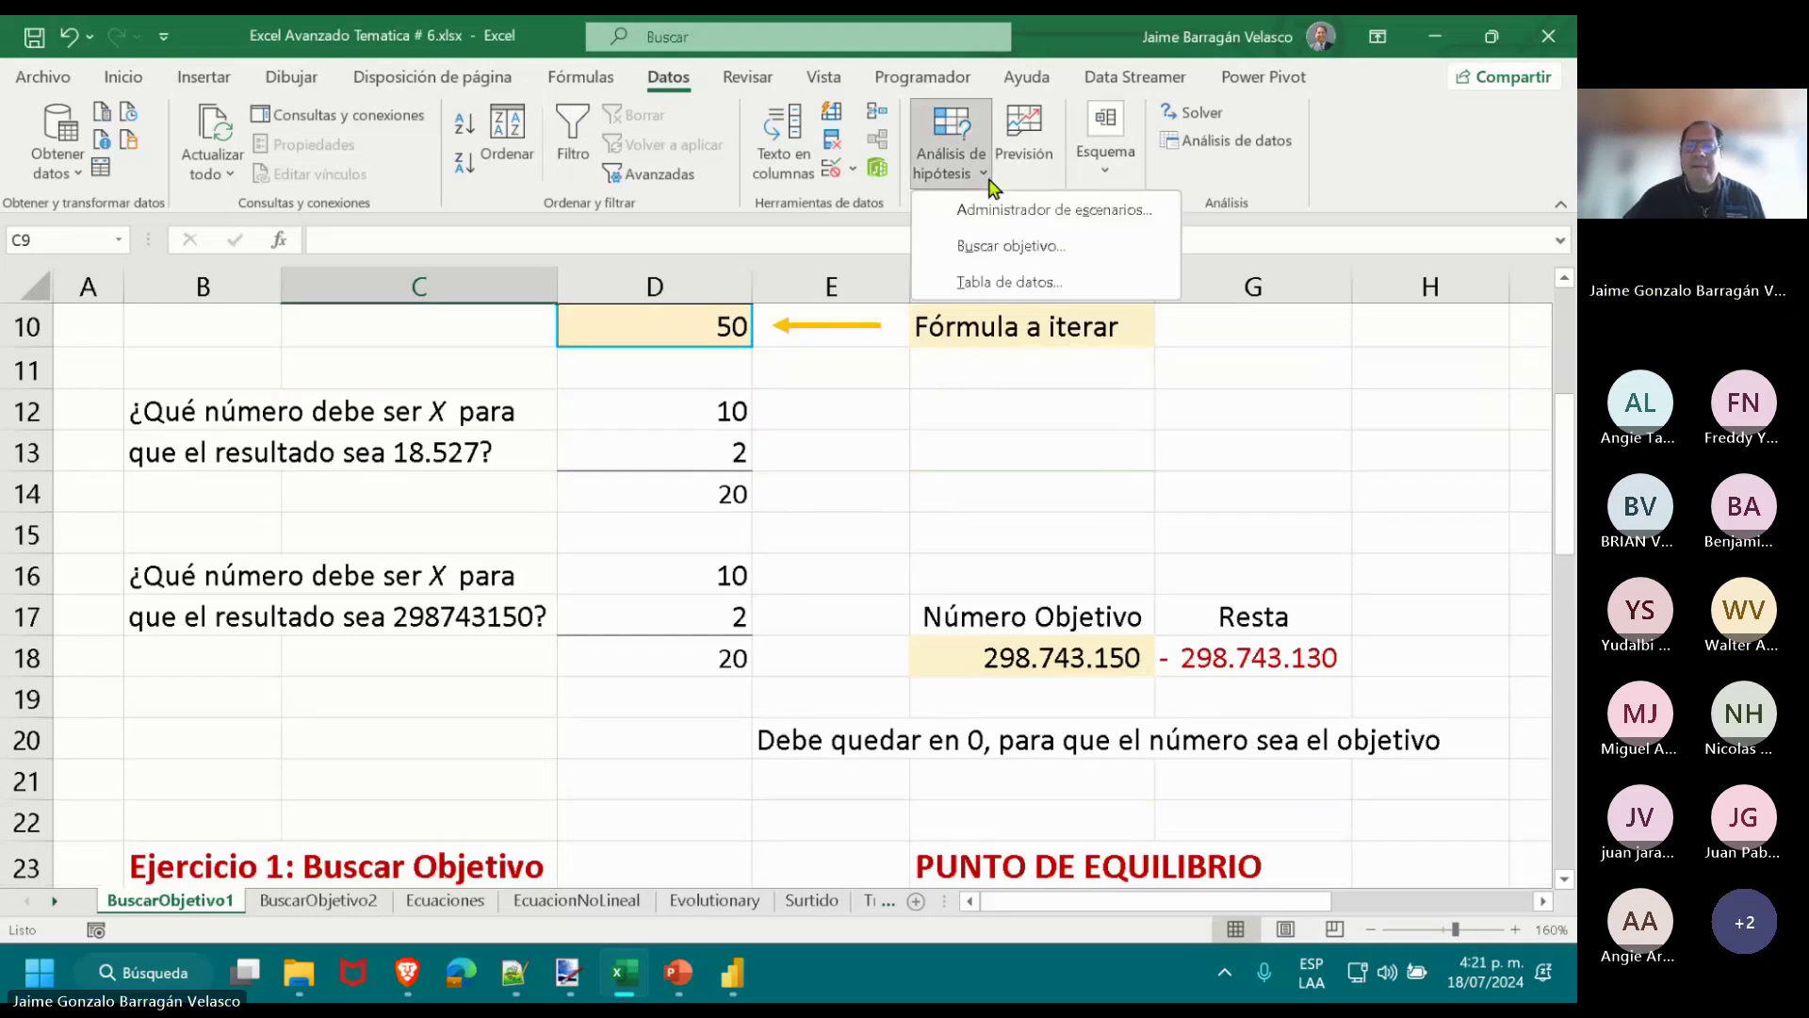
{"action": "left_click", "coordinate": [1037, 249]}
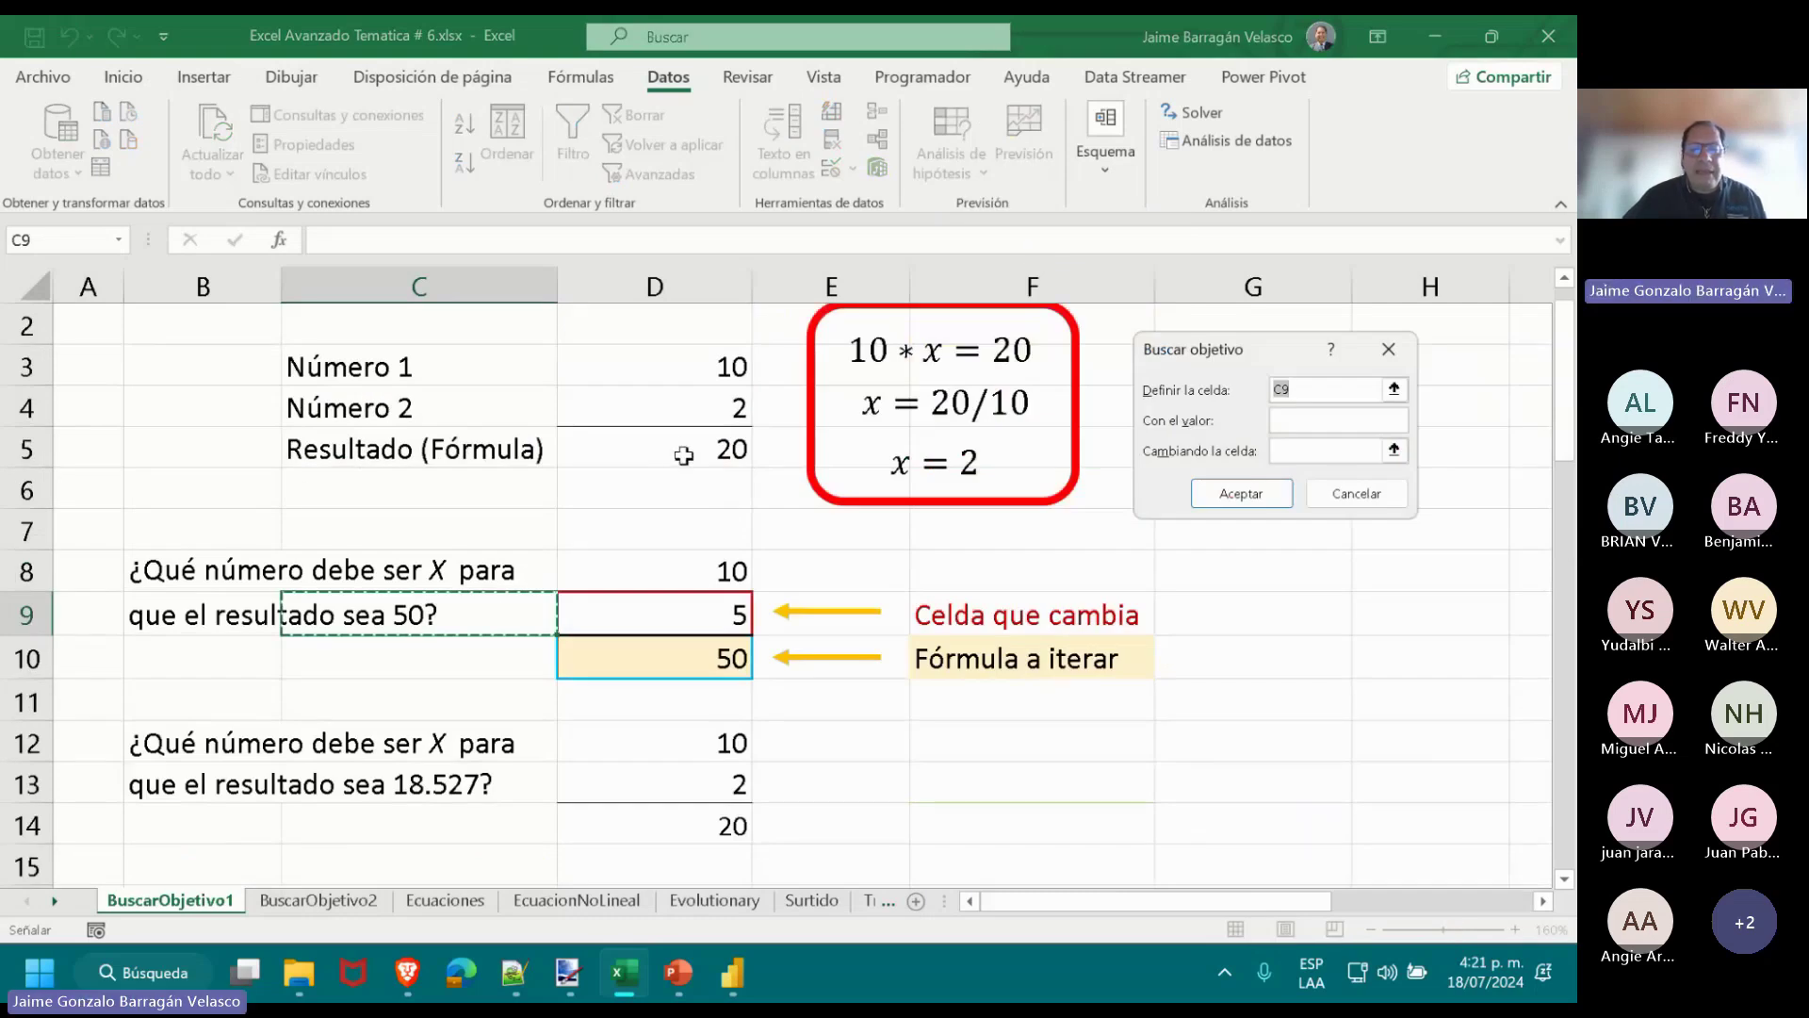
{"action": "scroll", "coordinate": [680, 582], "scroll_direction": "down", "scroll_amount": 2}
{"action": "left_click", "coordinate": [669, 583]}
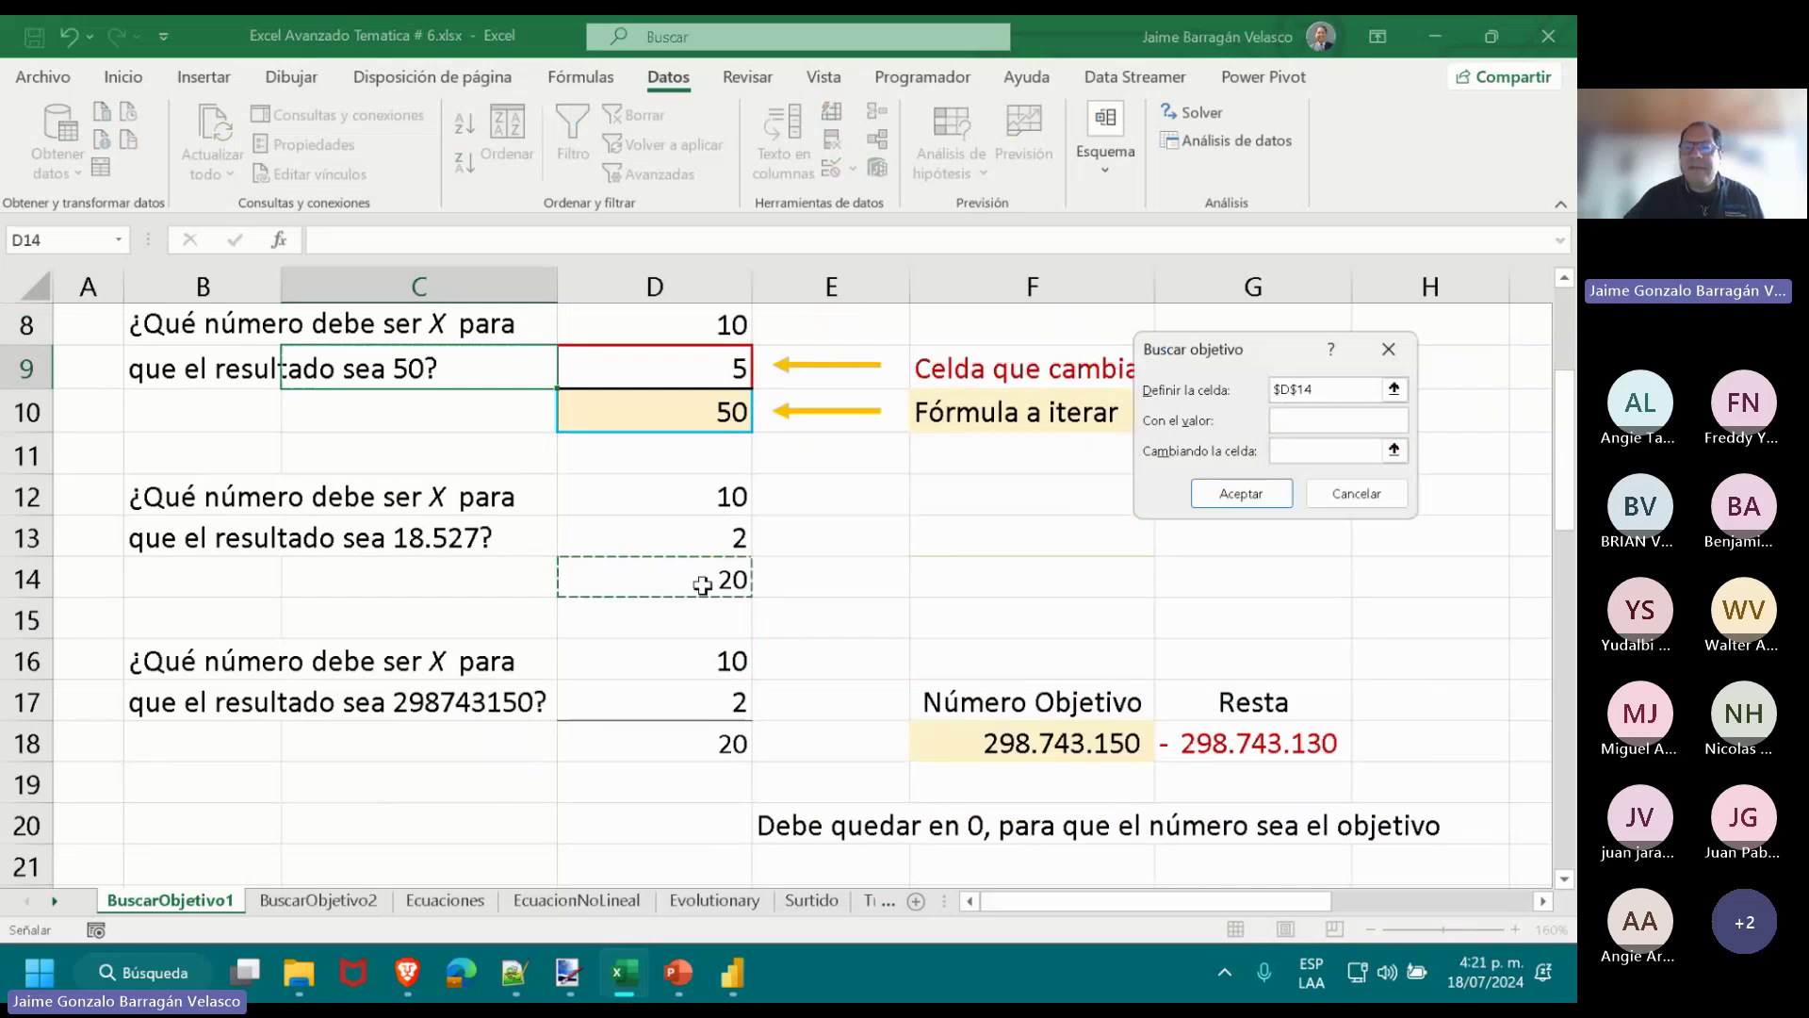
{"action": "left_click", "coordinate": [1289, 424]}
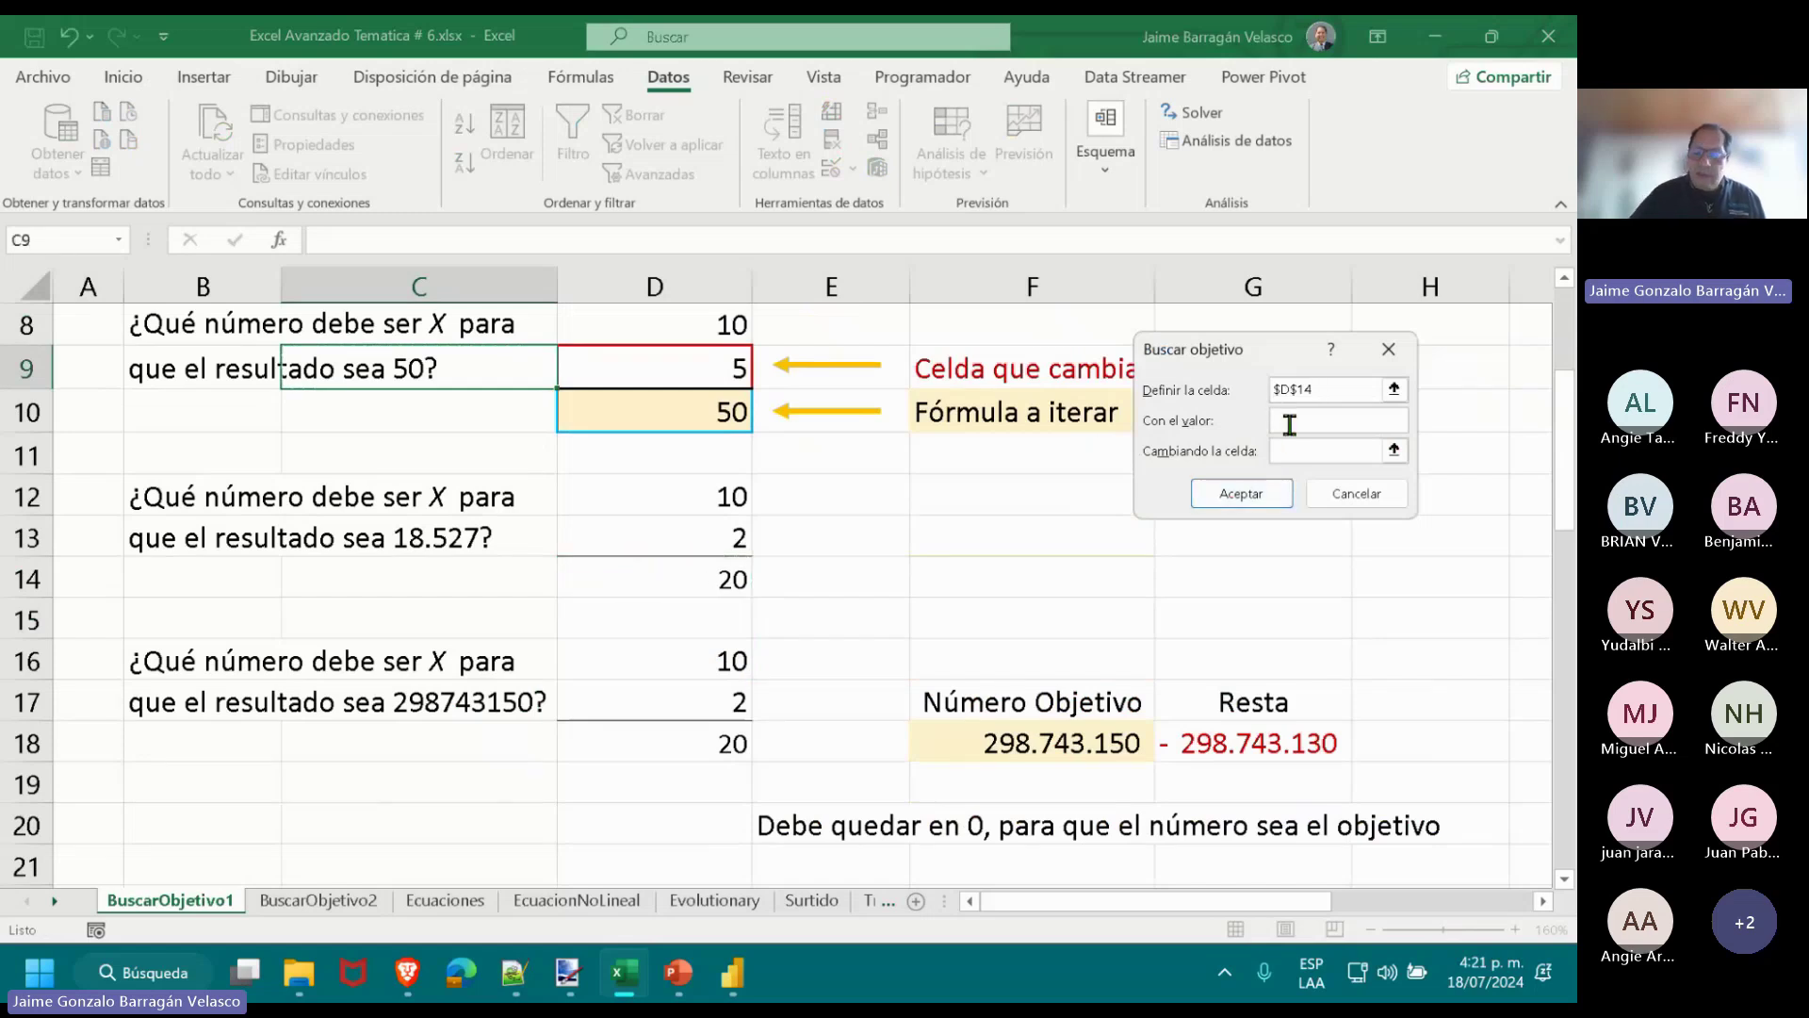
{"action": "type", "text": "18527"}
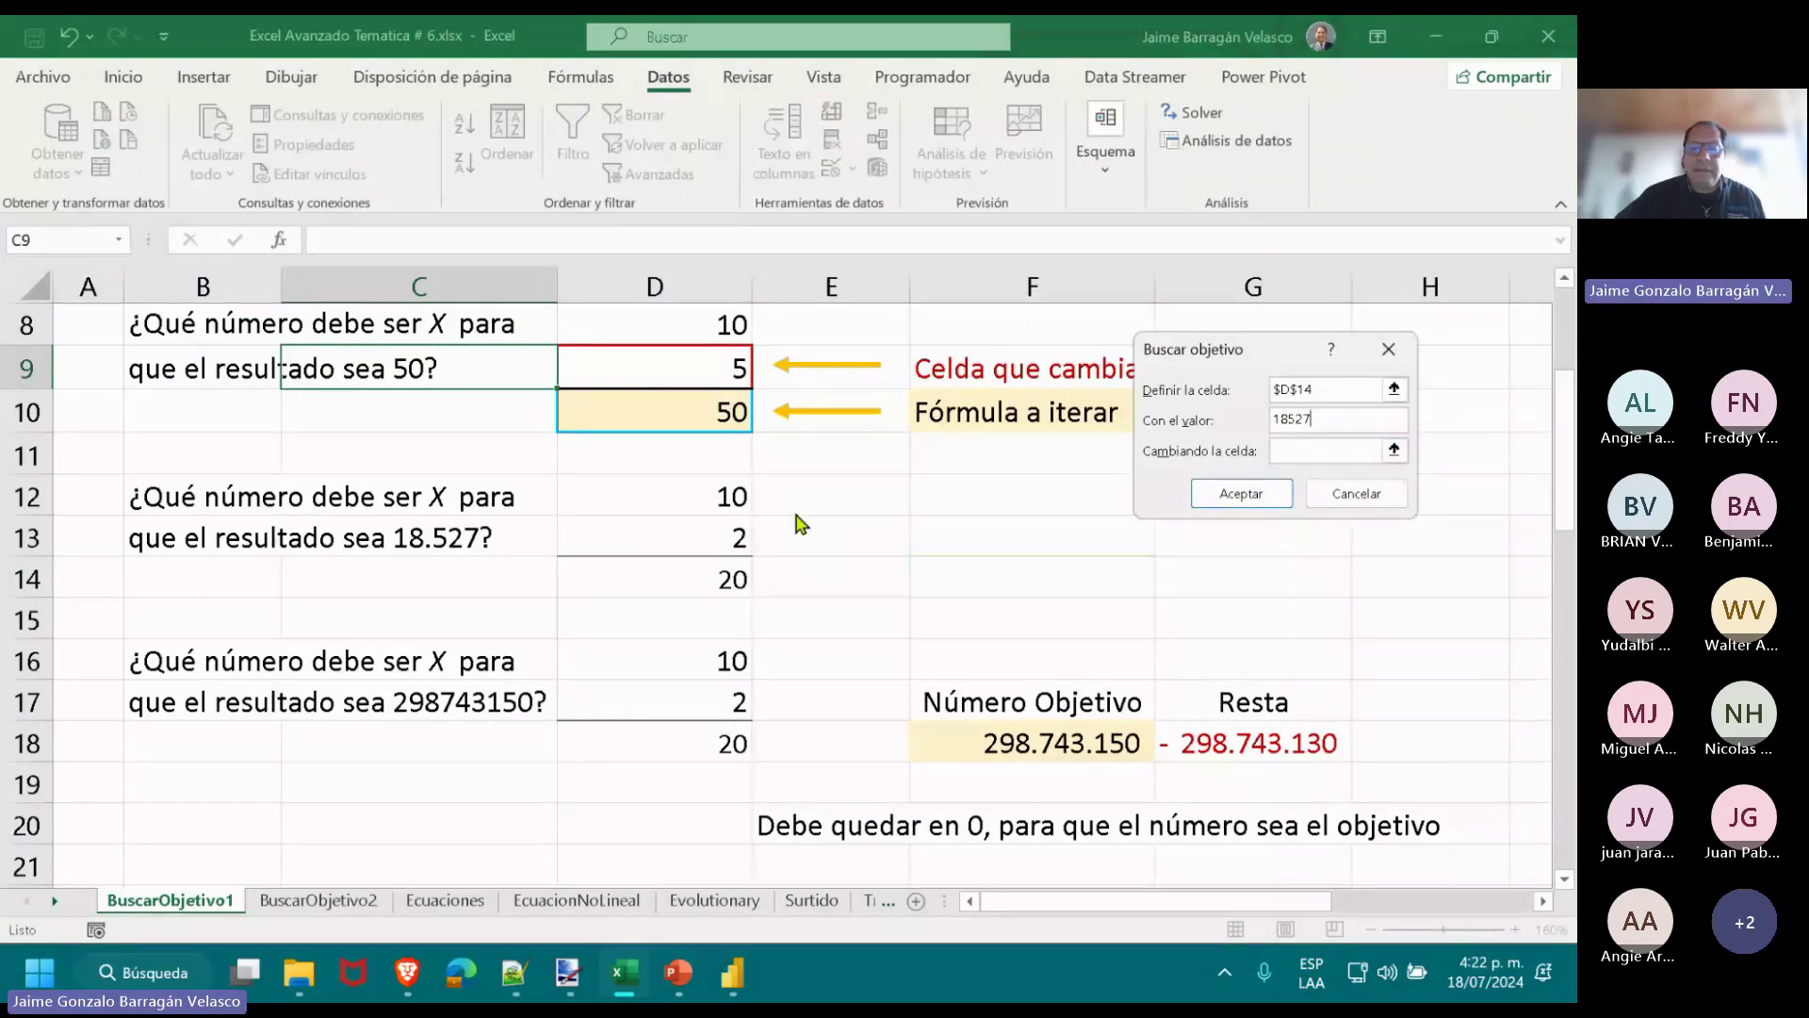
{"action": "left_click", "coordinate": [578, 539]}
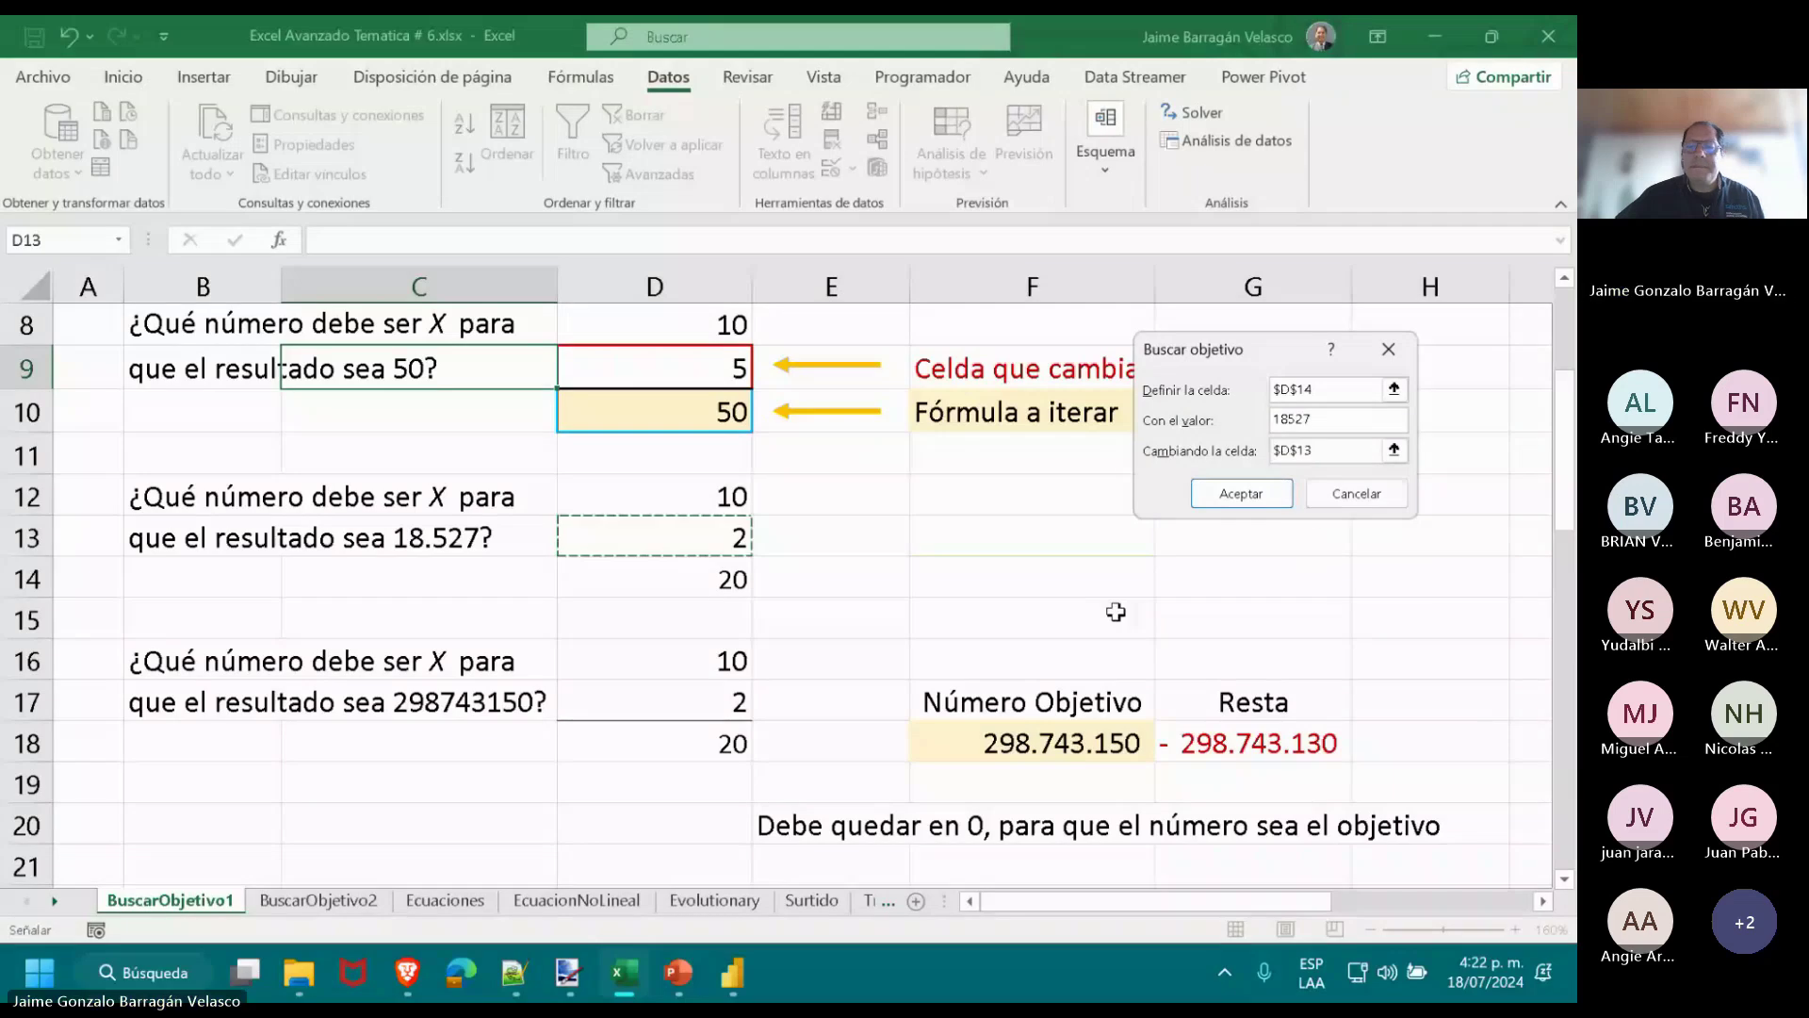
{"action": "left_click", "coordinate": [1314, 513]}
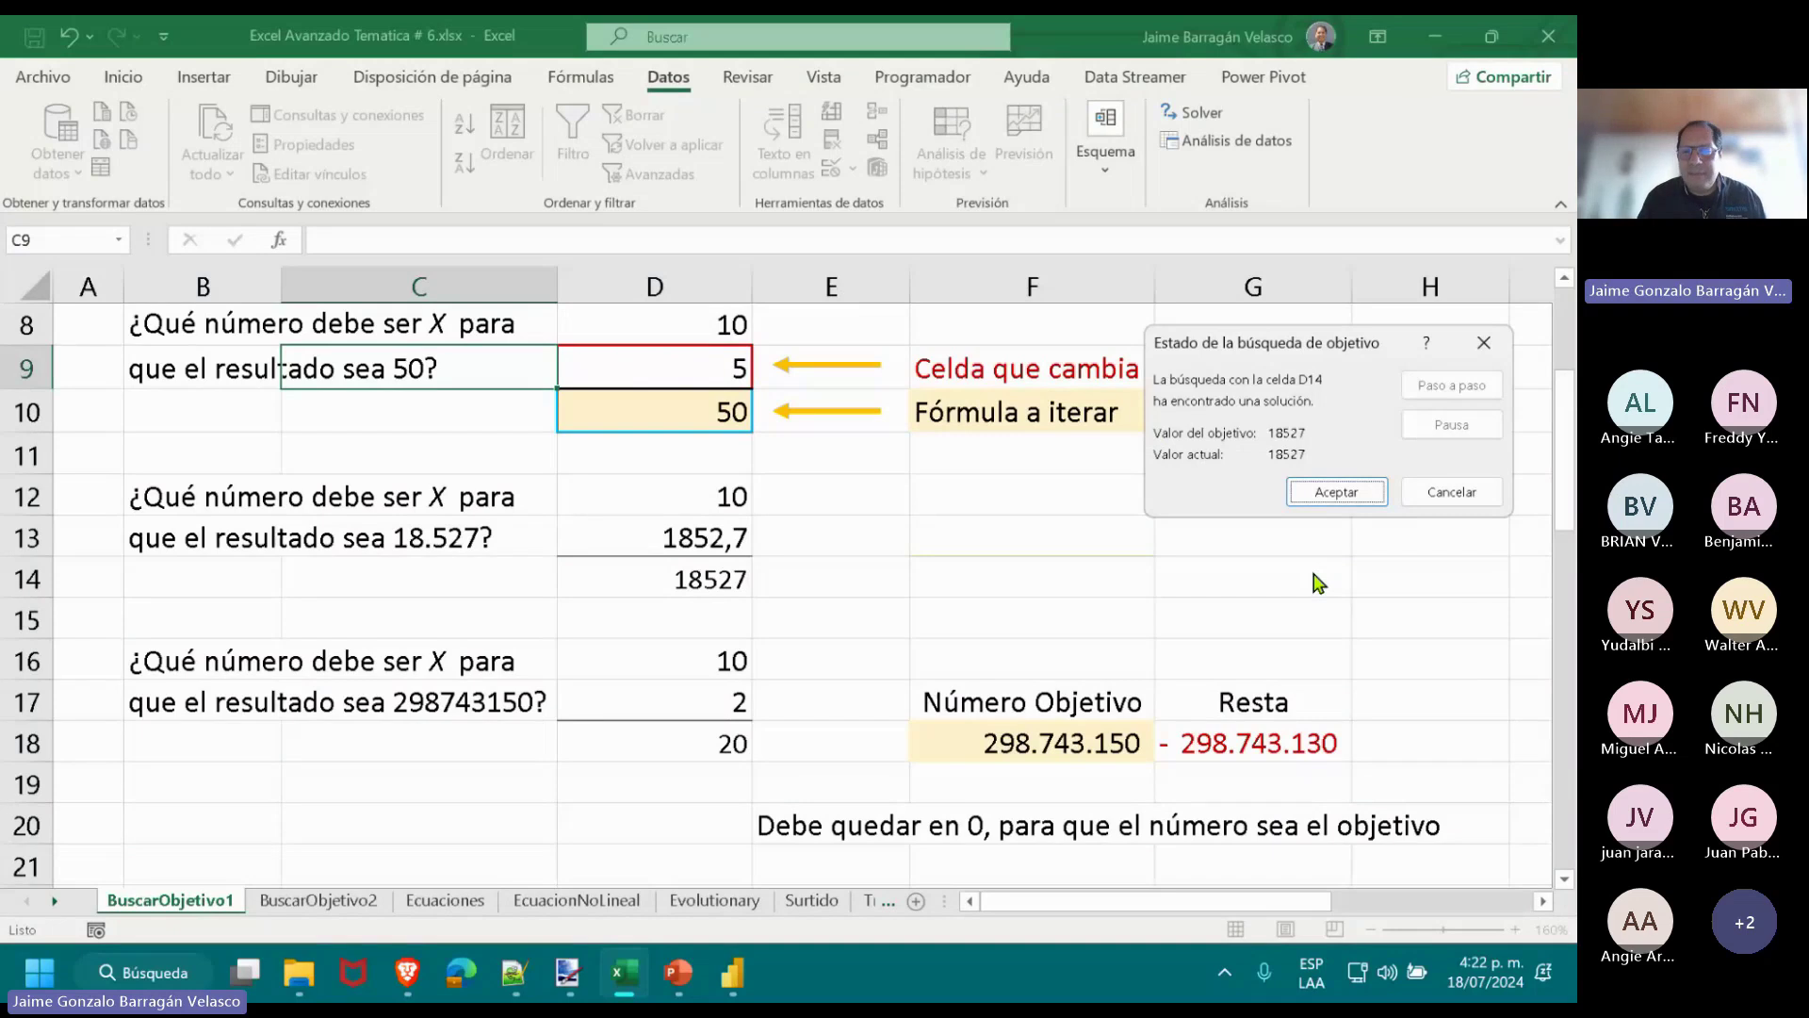
{"action": "key", "text": "Return"}
Copy the target number 298743150 from the question text in B17, leaving the cell's text unchanged.
{"action": "scroll", "coordinate": [1314, 575], "scroll_direction": "down", "scroll_amount": 1}
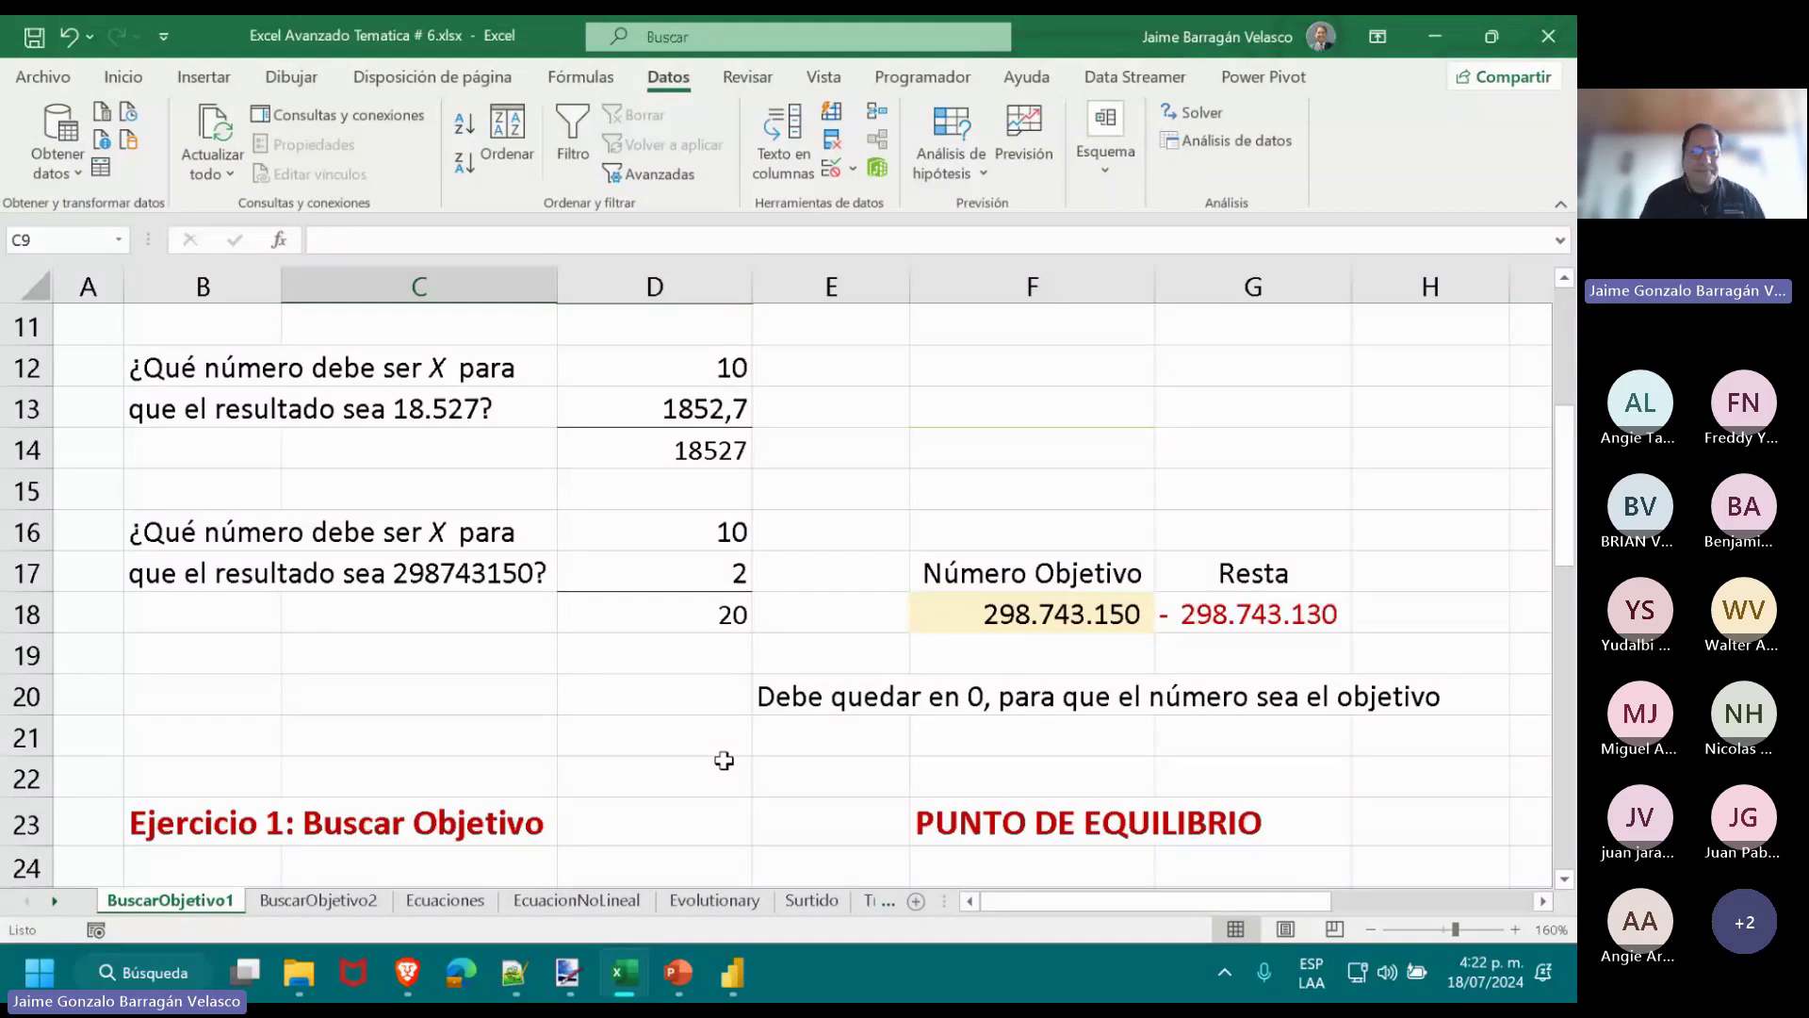
{"action": "left_click", "coordinate": [184, 577]}
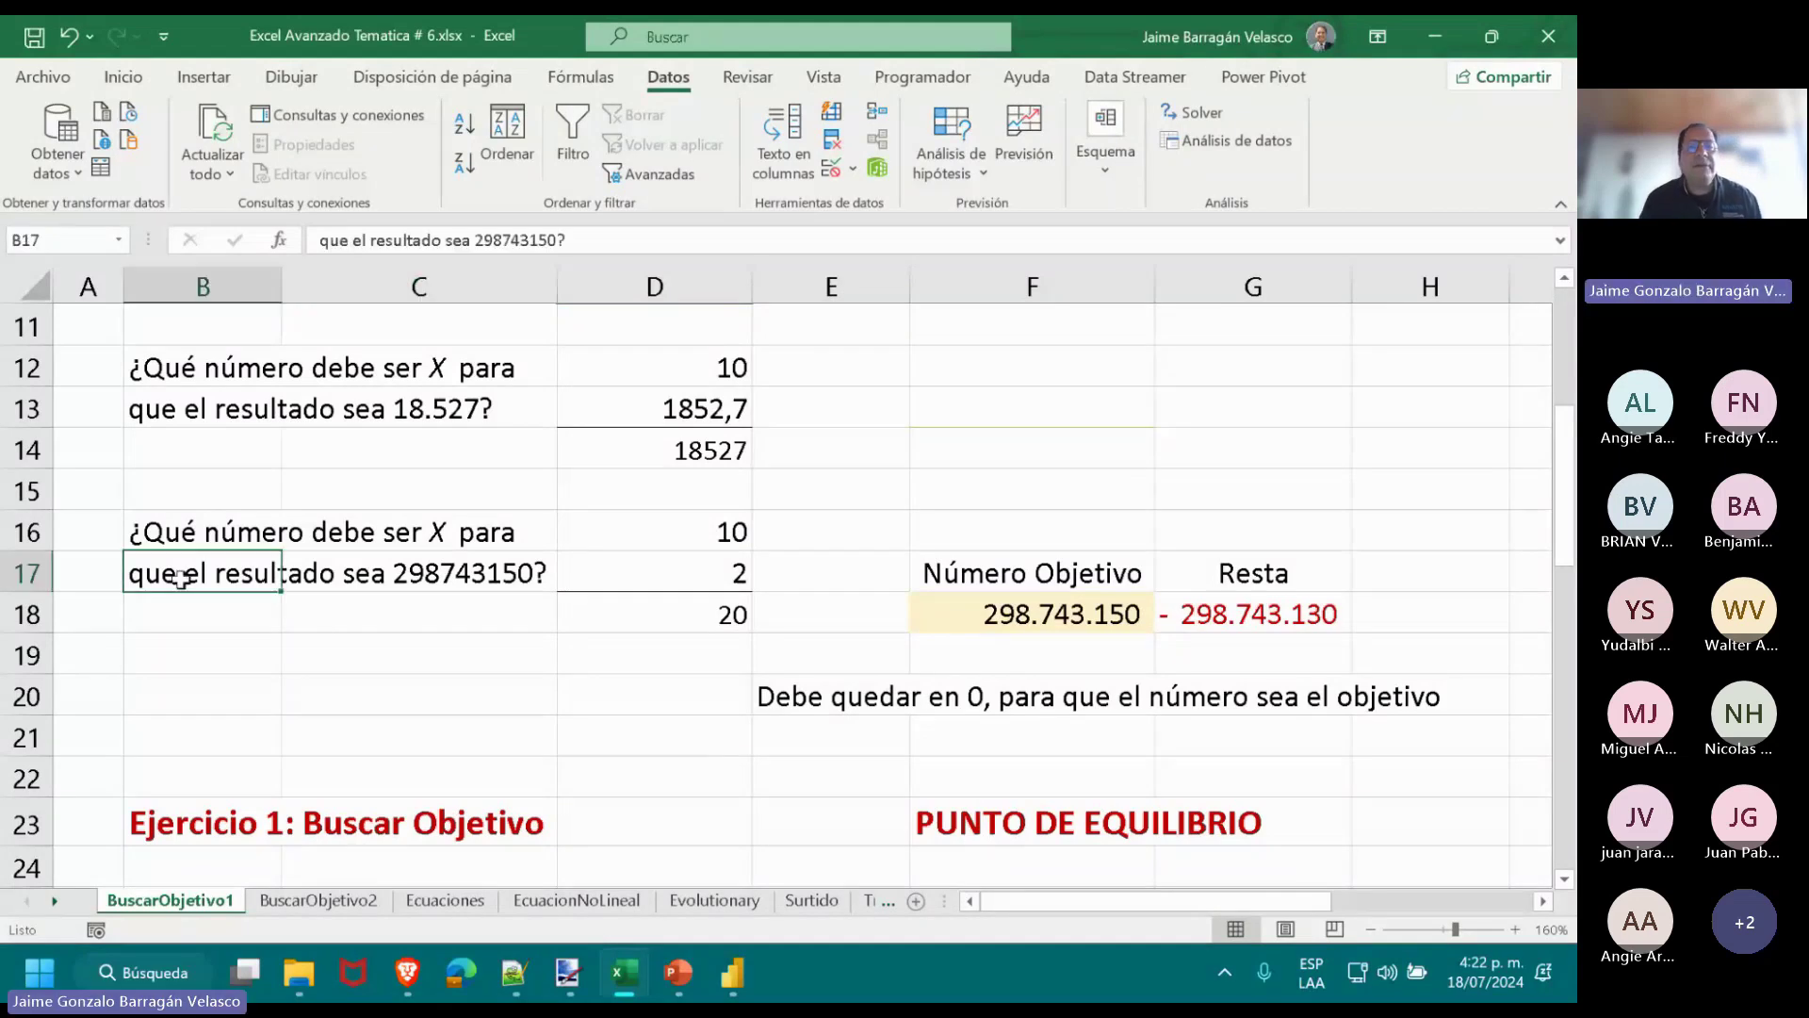
{"action": "left_click", "coordinate": [552, 236]}
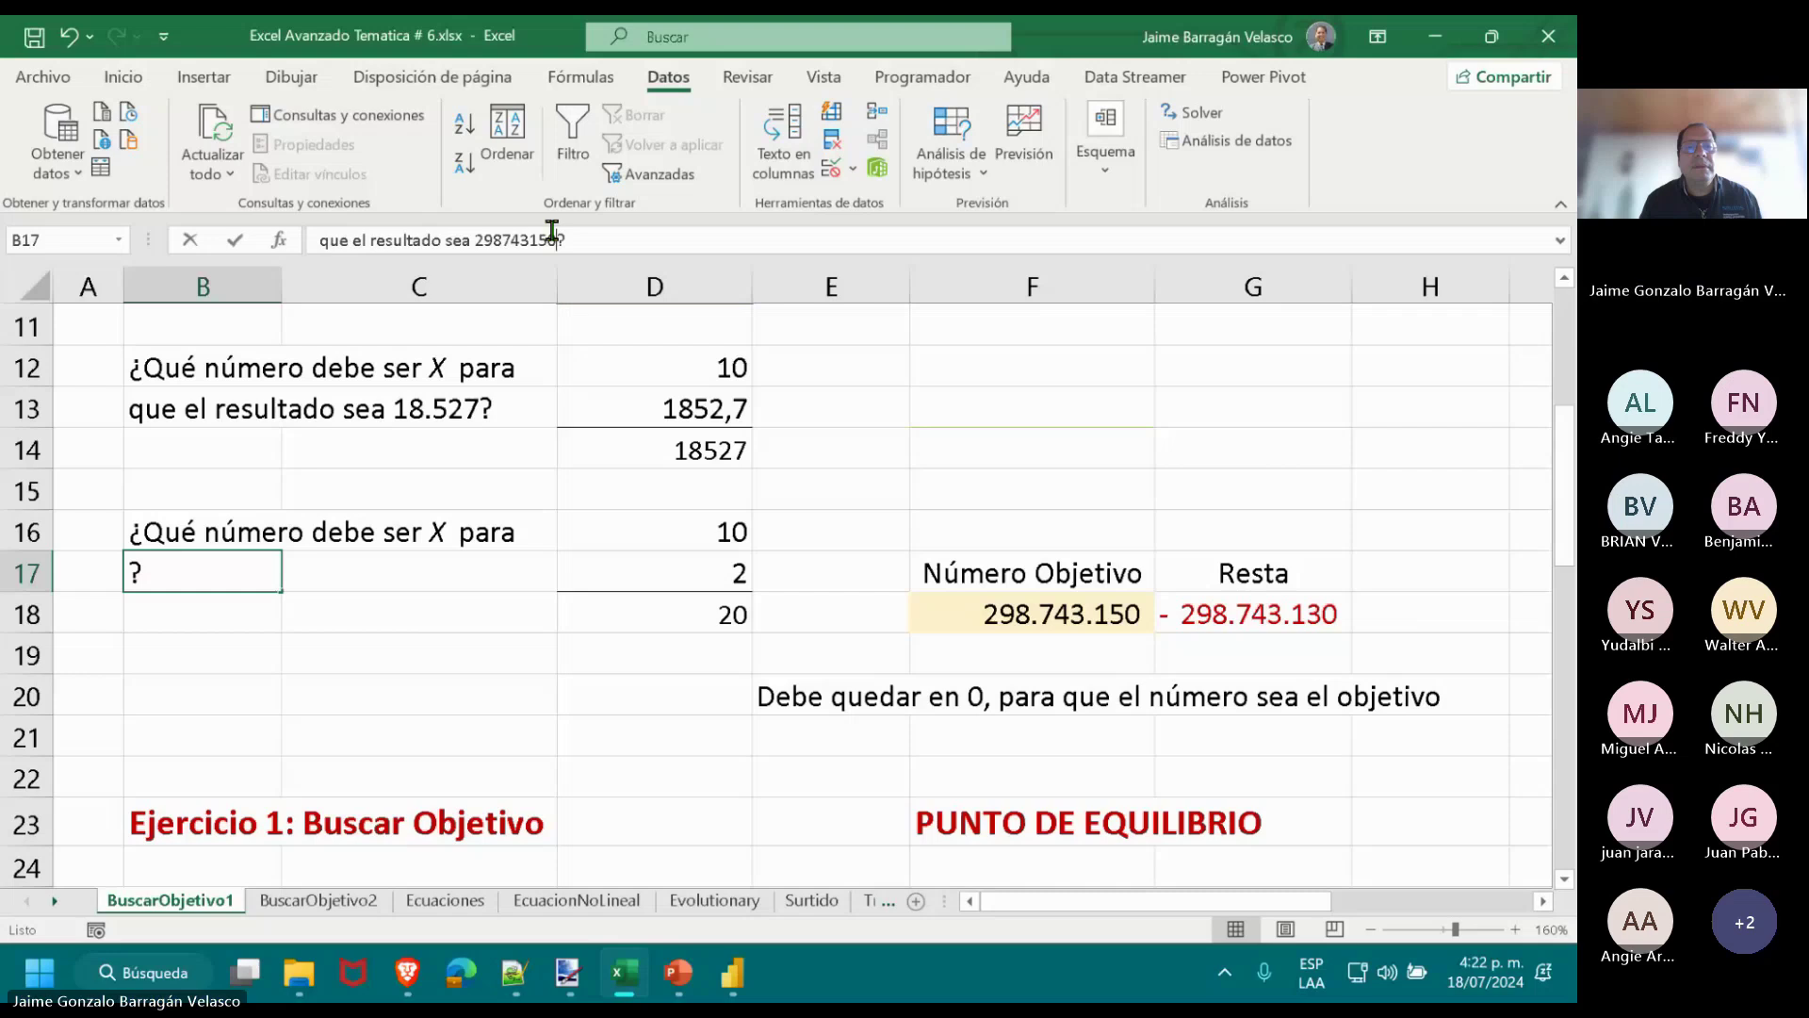
{"action": "left_click_drag", "start_coordinate": [552, 237], "coordinate": [479, 240]}
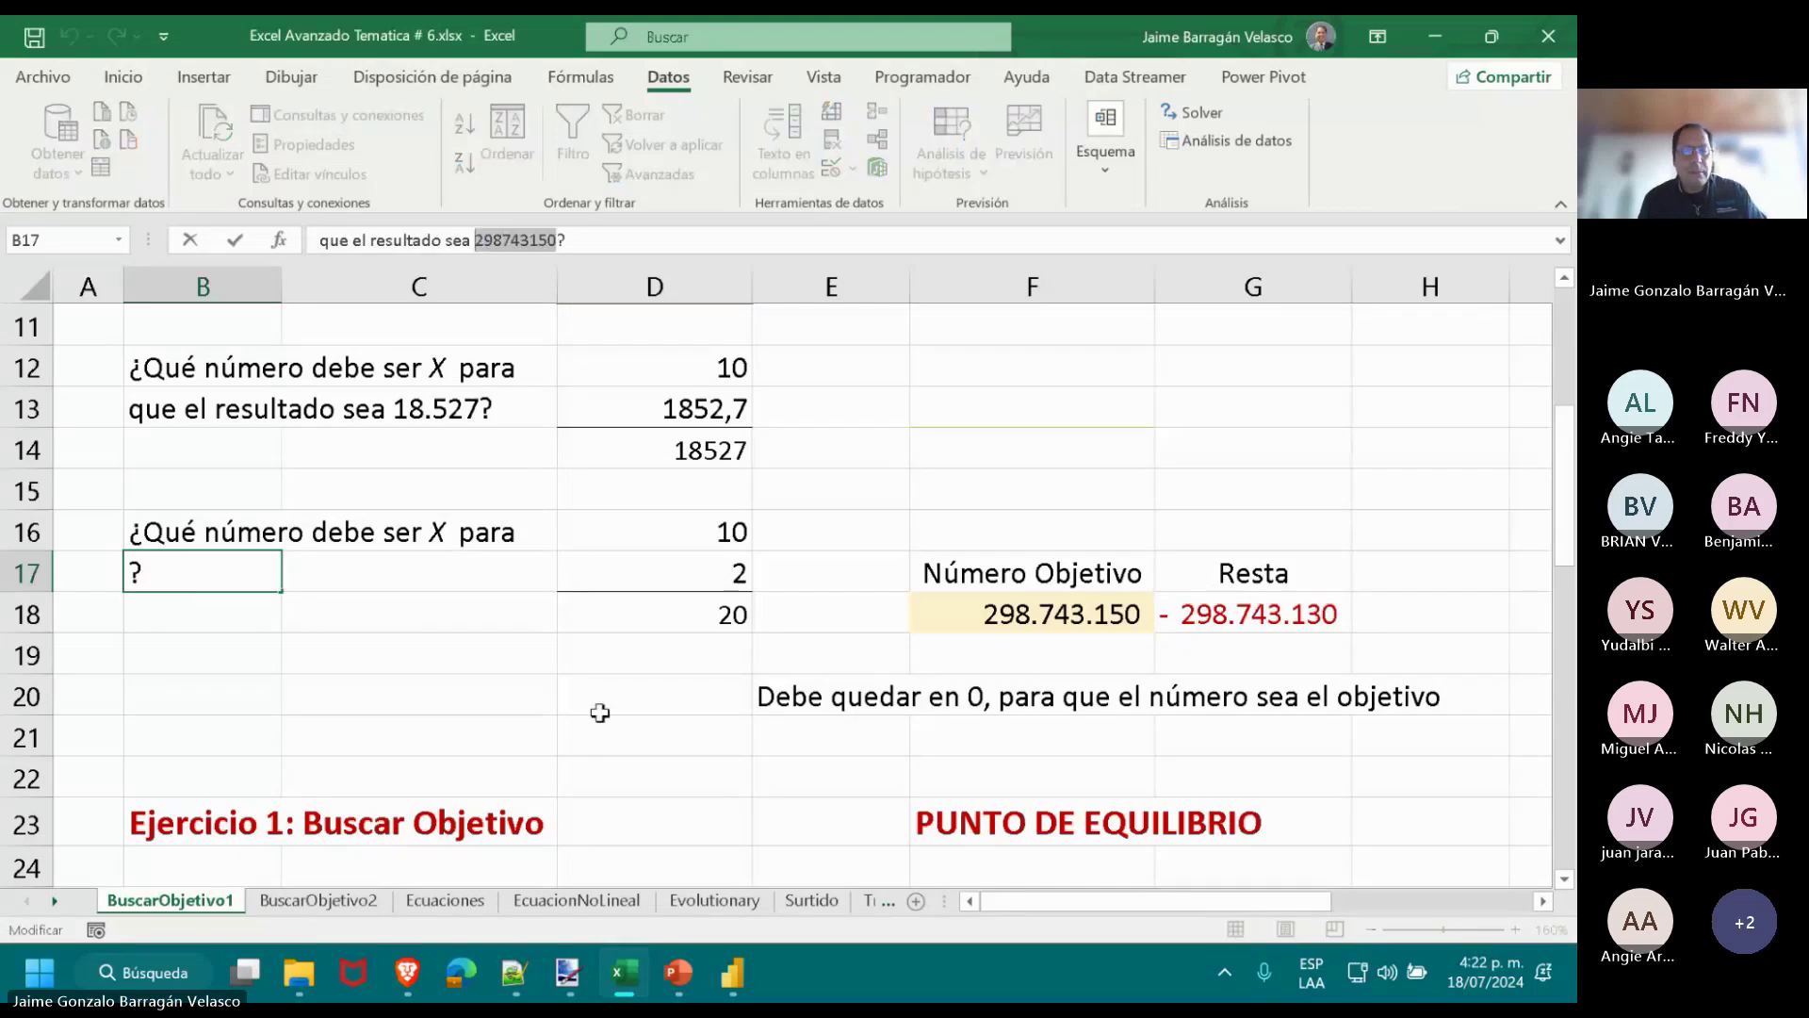
{"action": "key", "text": "Escape"}
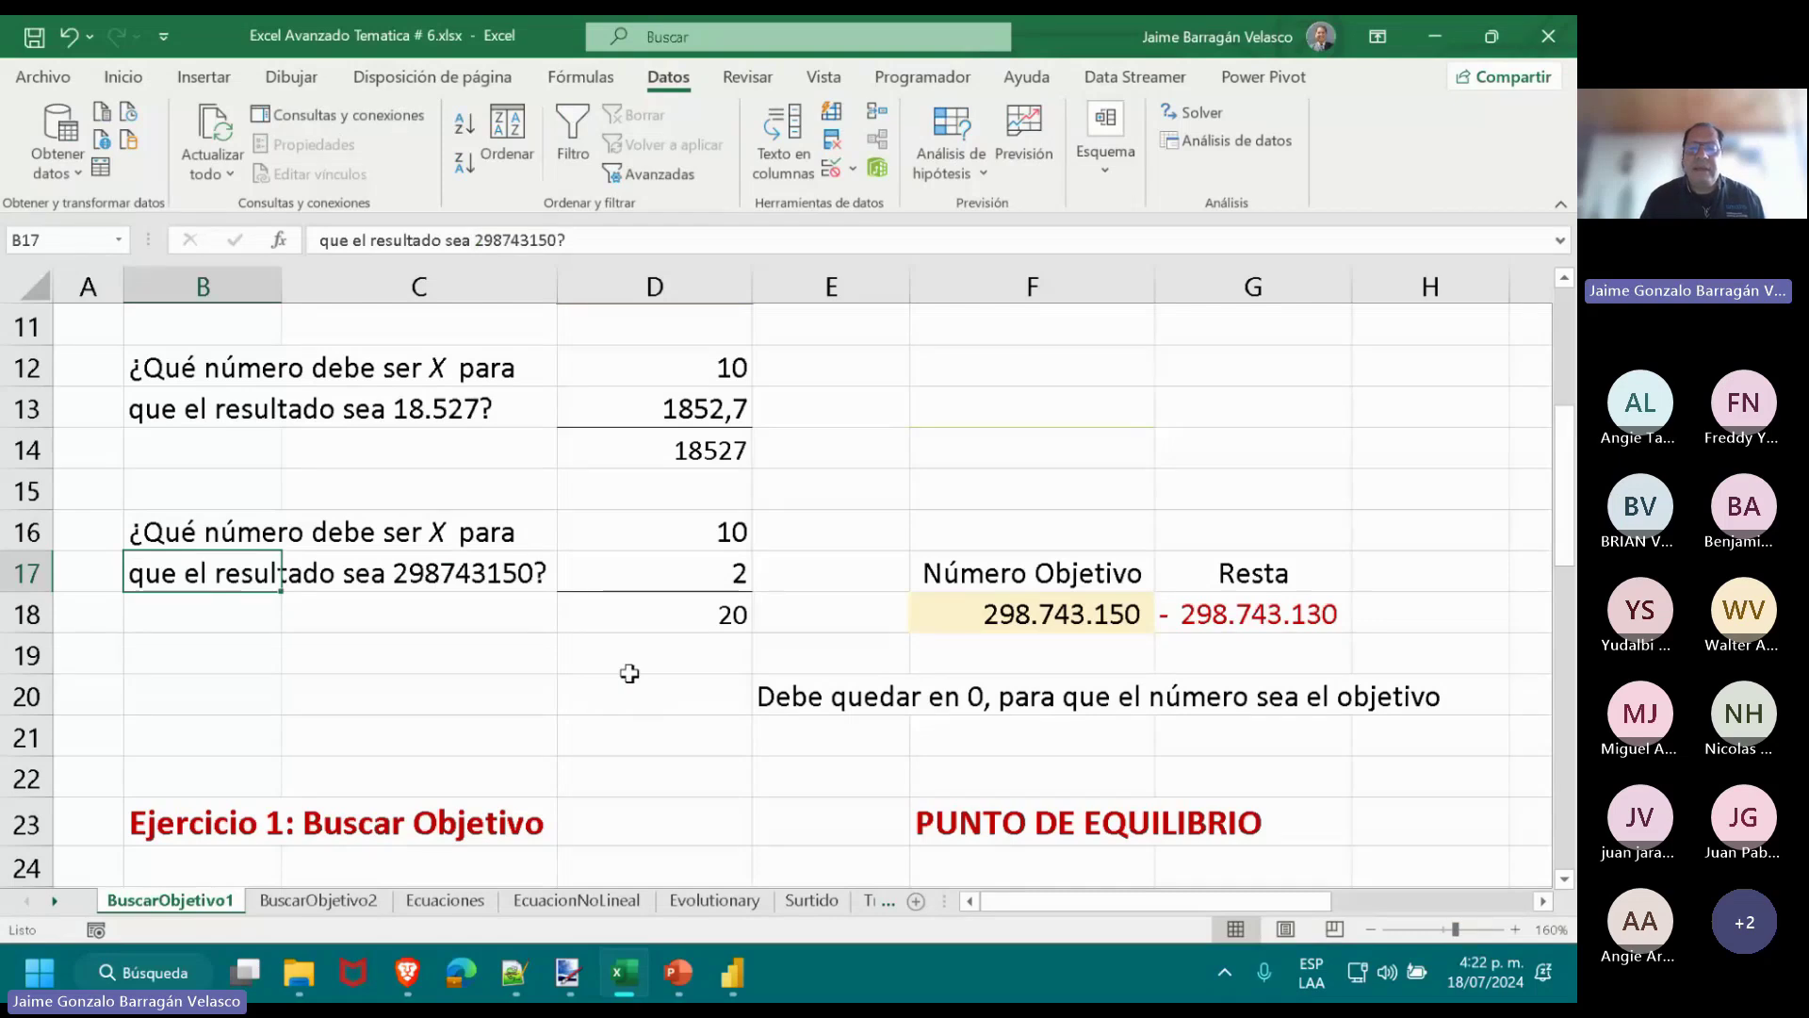
Try Goal Seek on formula cell D18 with a target value of 298743150 by changing D17, and discard the solution.
{"action": "left_click", "coordinate": [693, 612]}
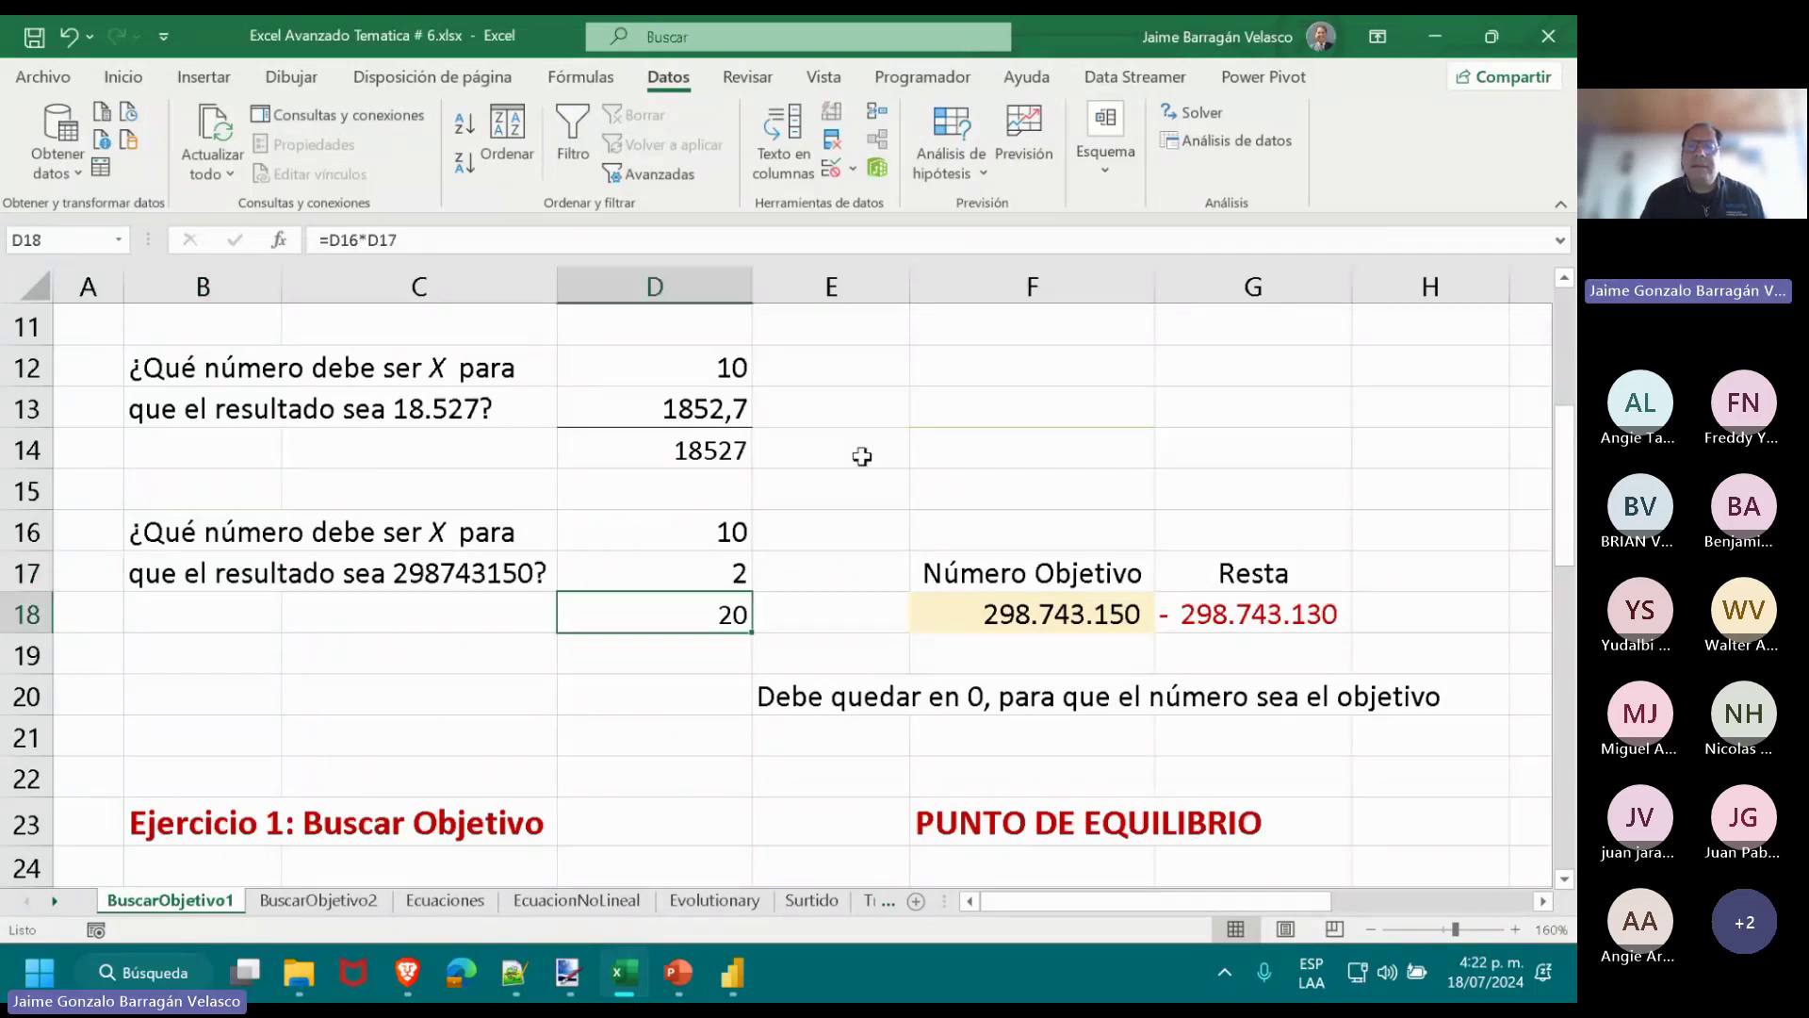
{"action": "left_click", "coordinate": [951, 162]}
{"action": "left_click", "coordinate": [1051, 242]}
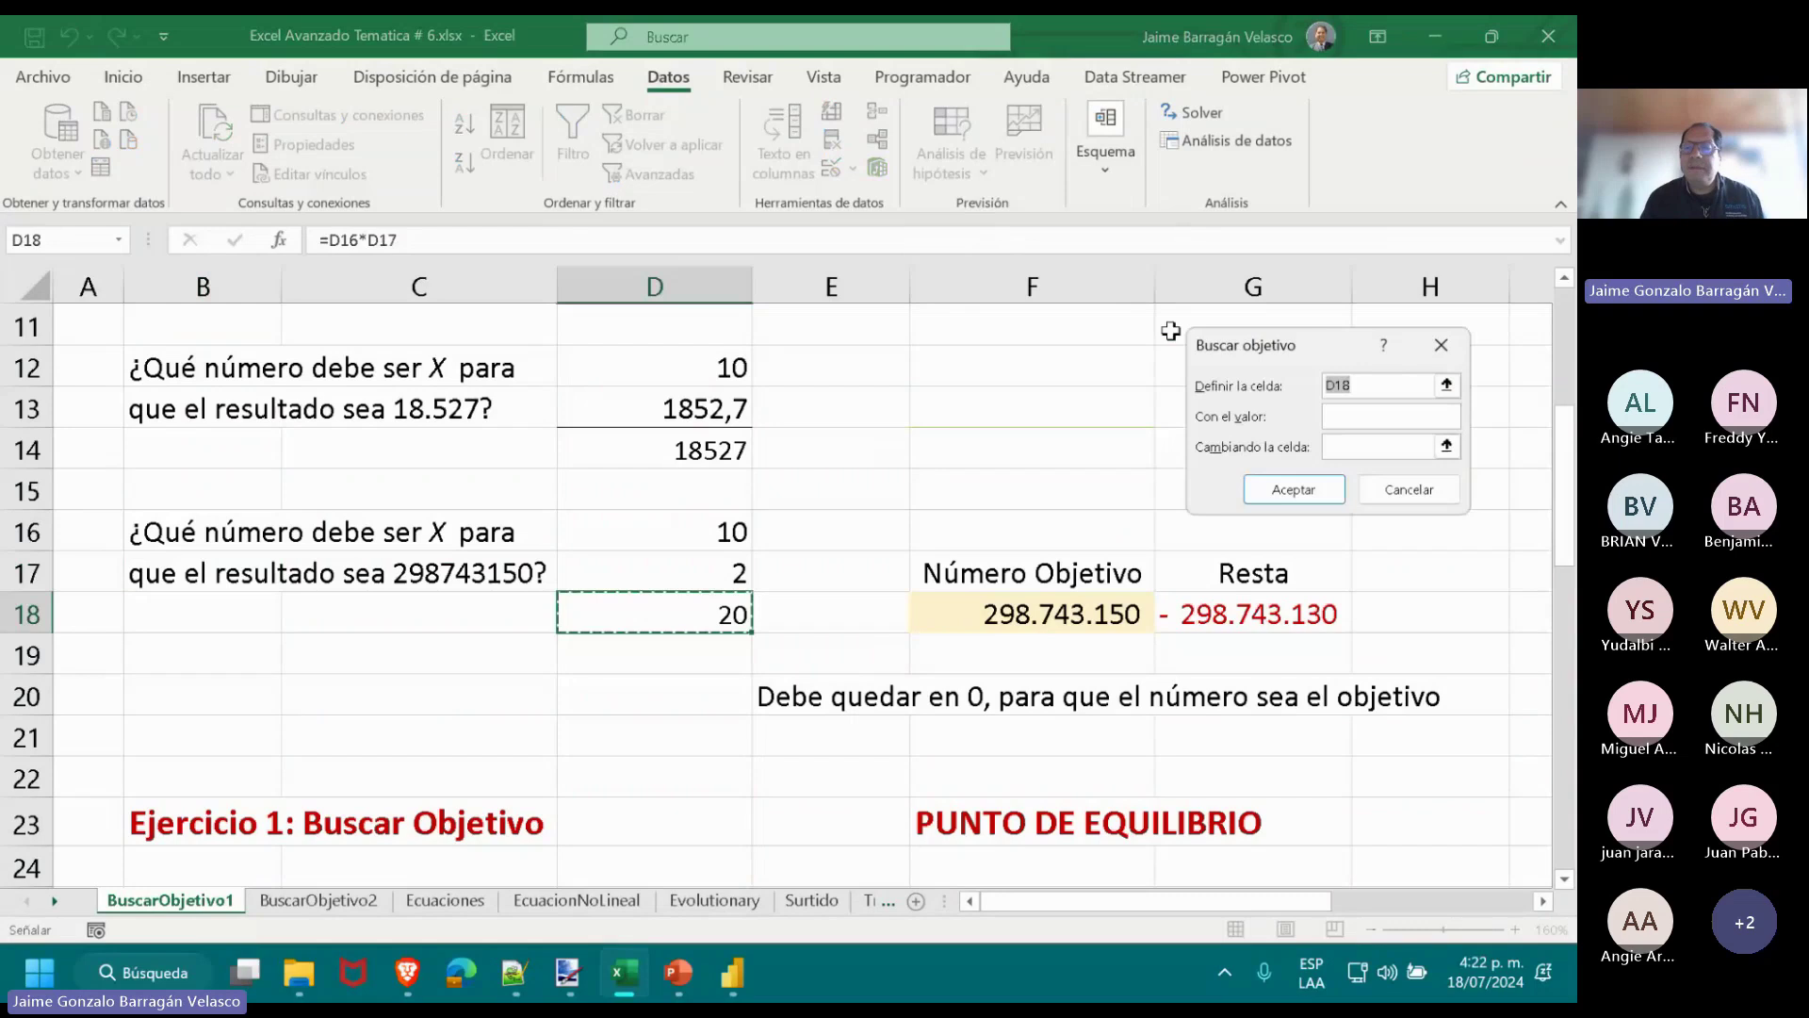
{"action": "left_click", "coordinate": [668, 603]}
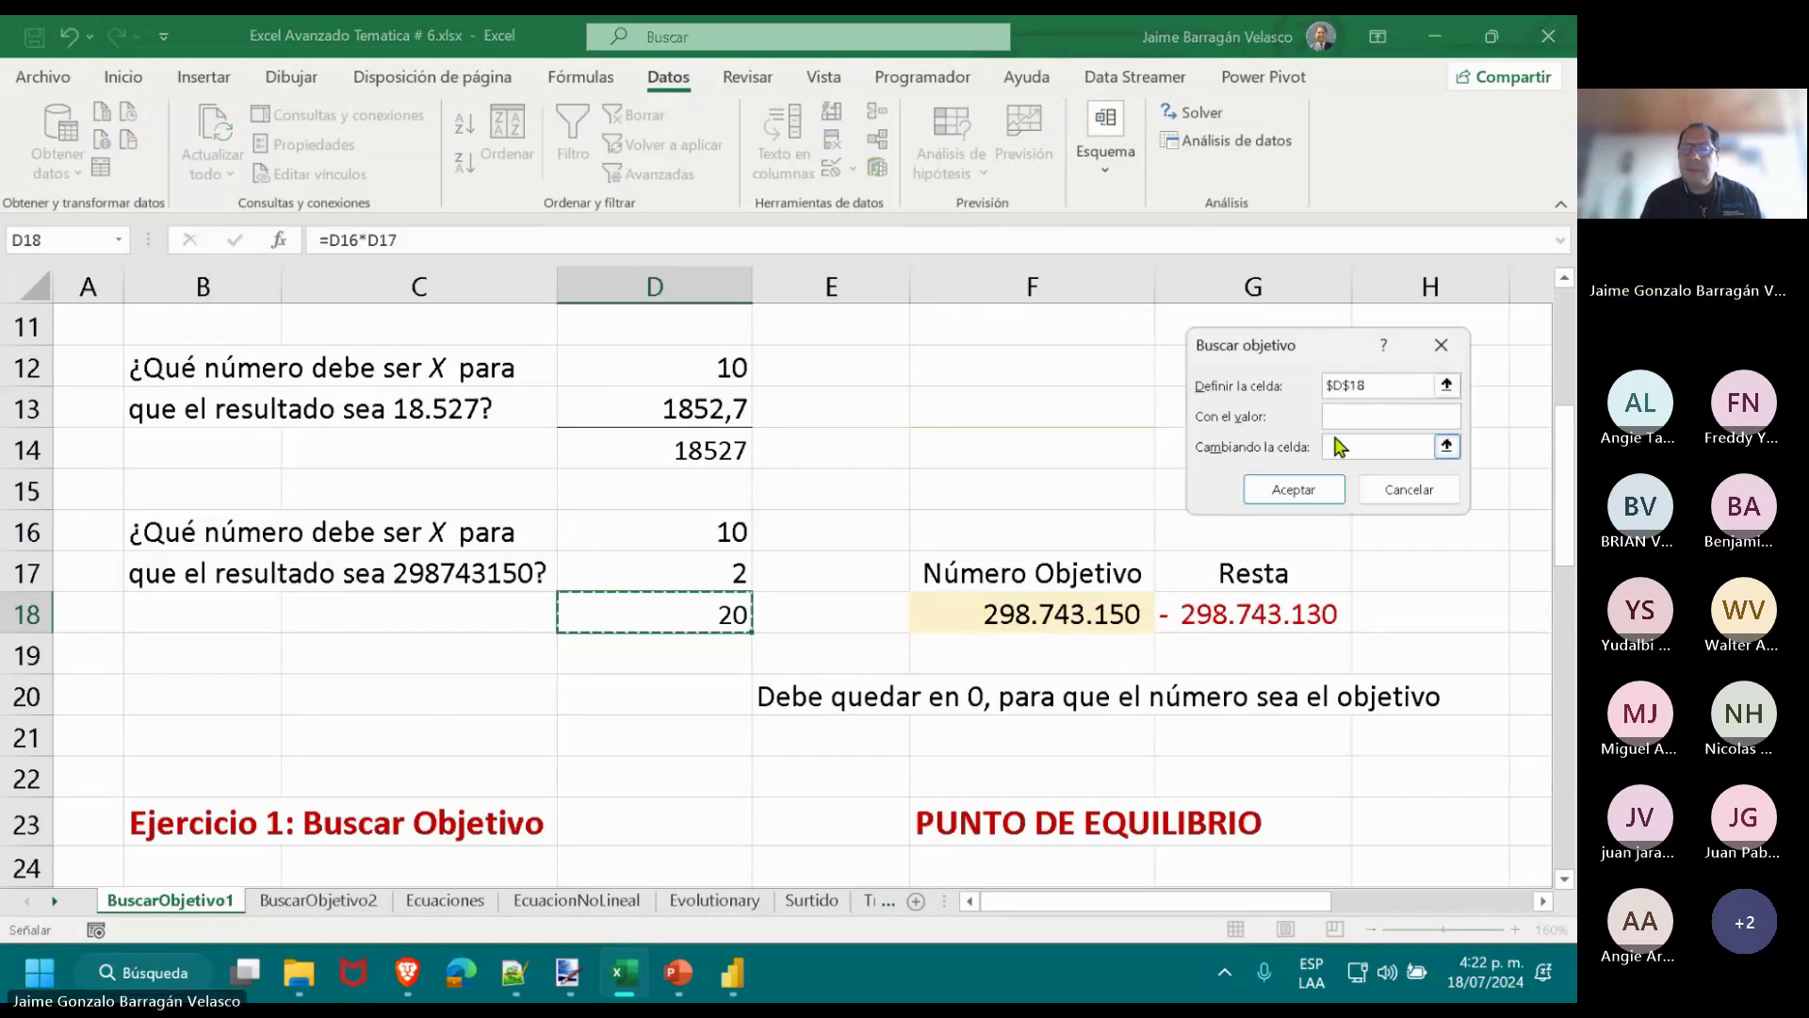
{"action": "left_click", "coordinate": [1392, 416]}
{"action": "type", "text": "298743150"}
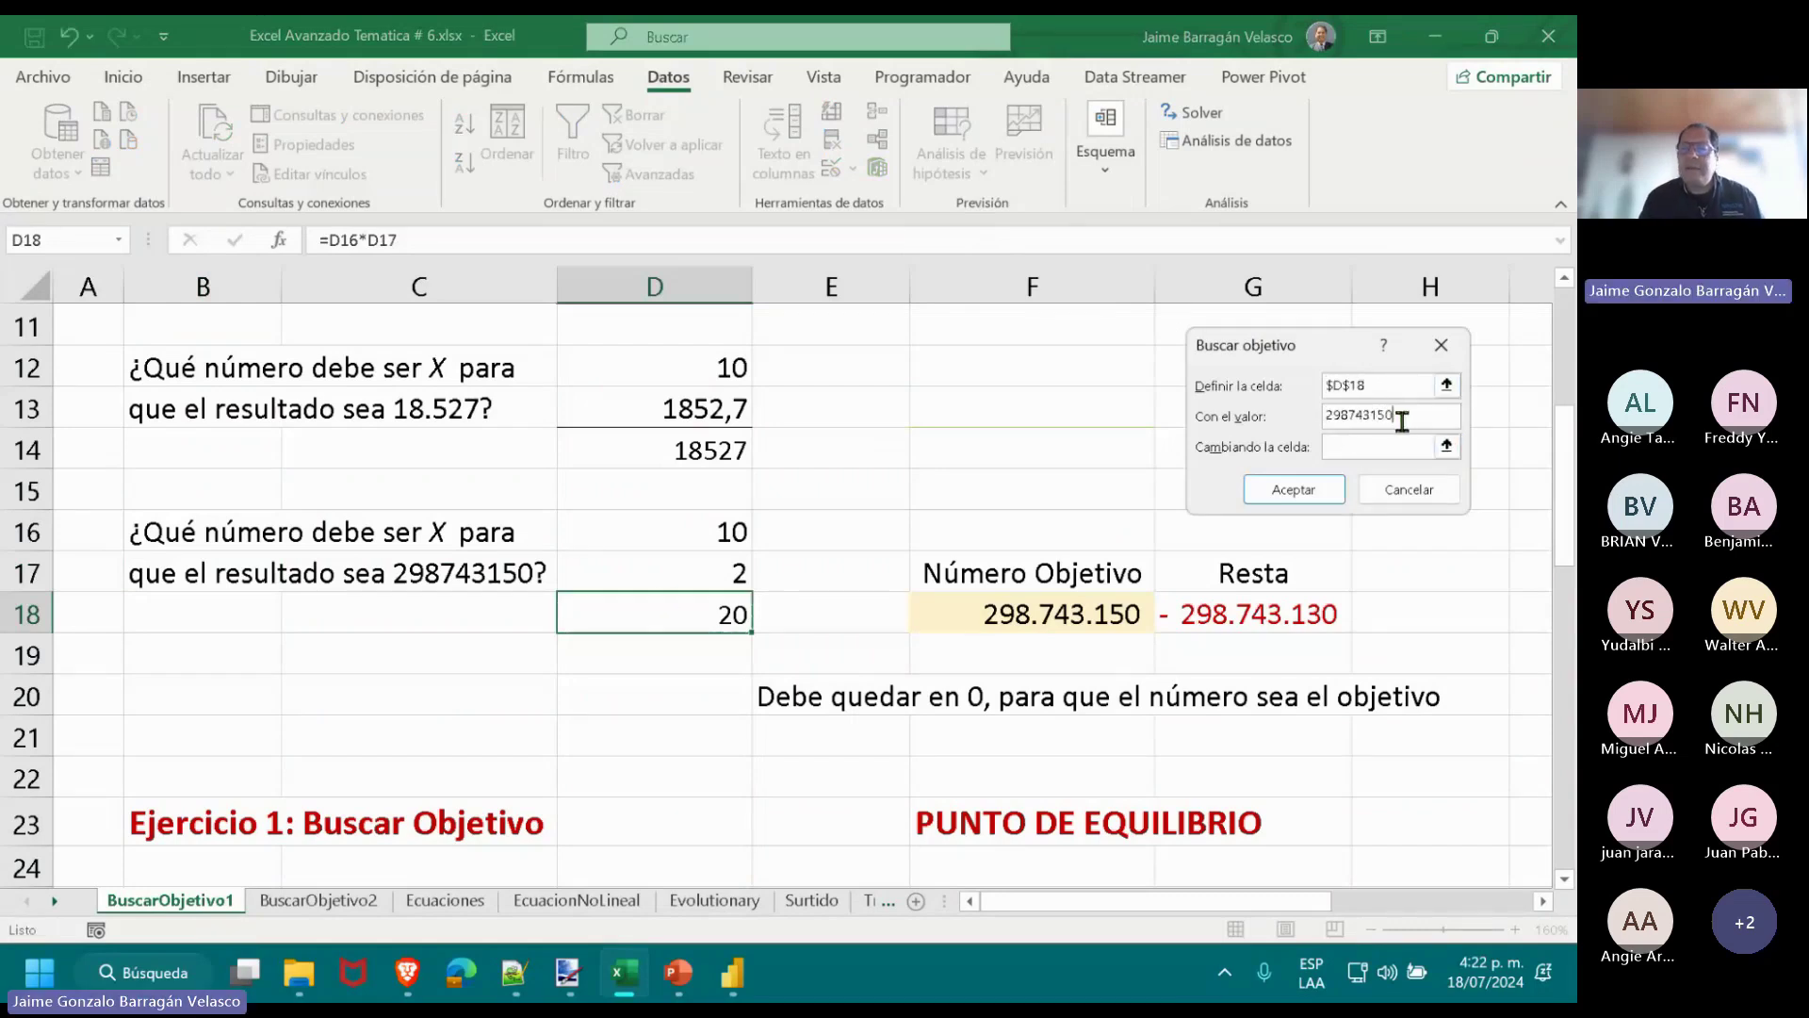
{"action": "key", "text": "Tab"}
{"action": "key", "text": "Up"}
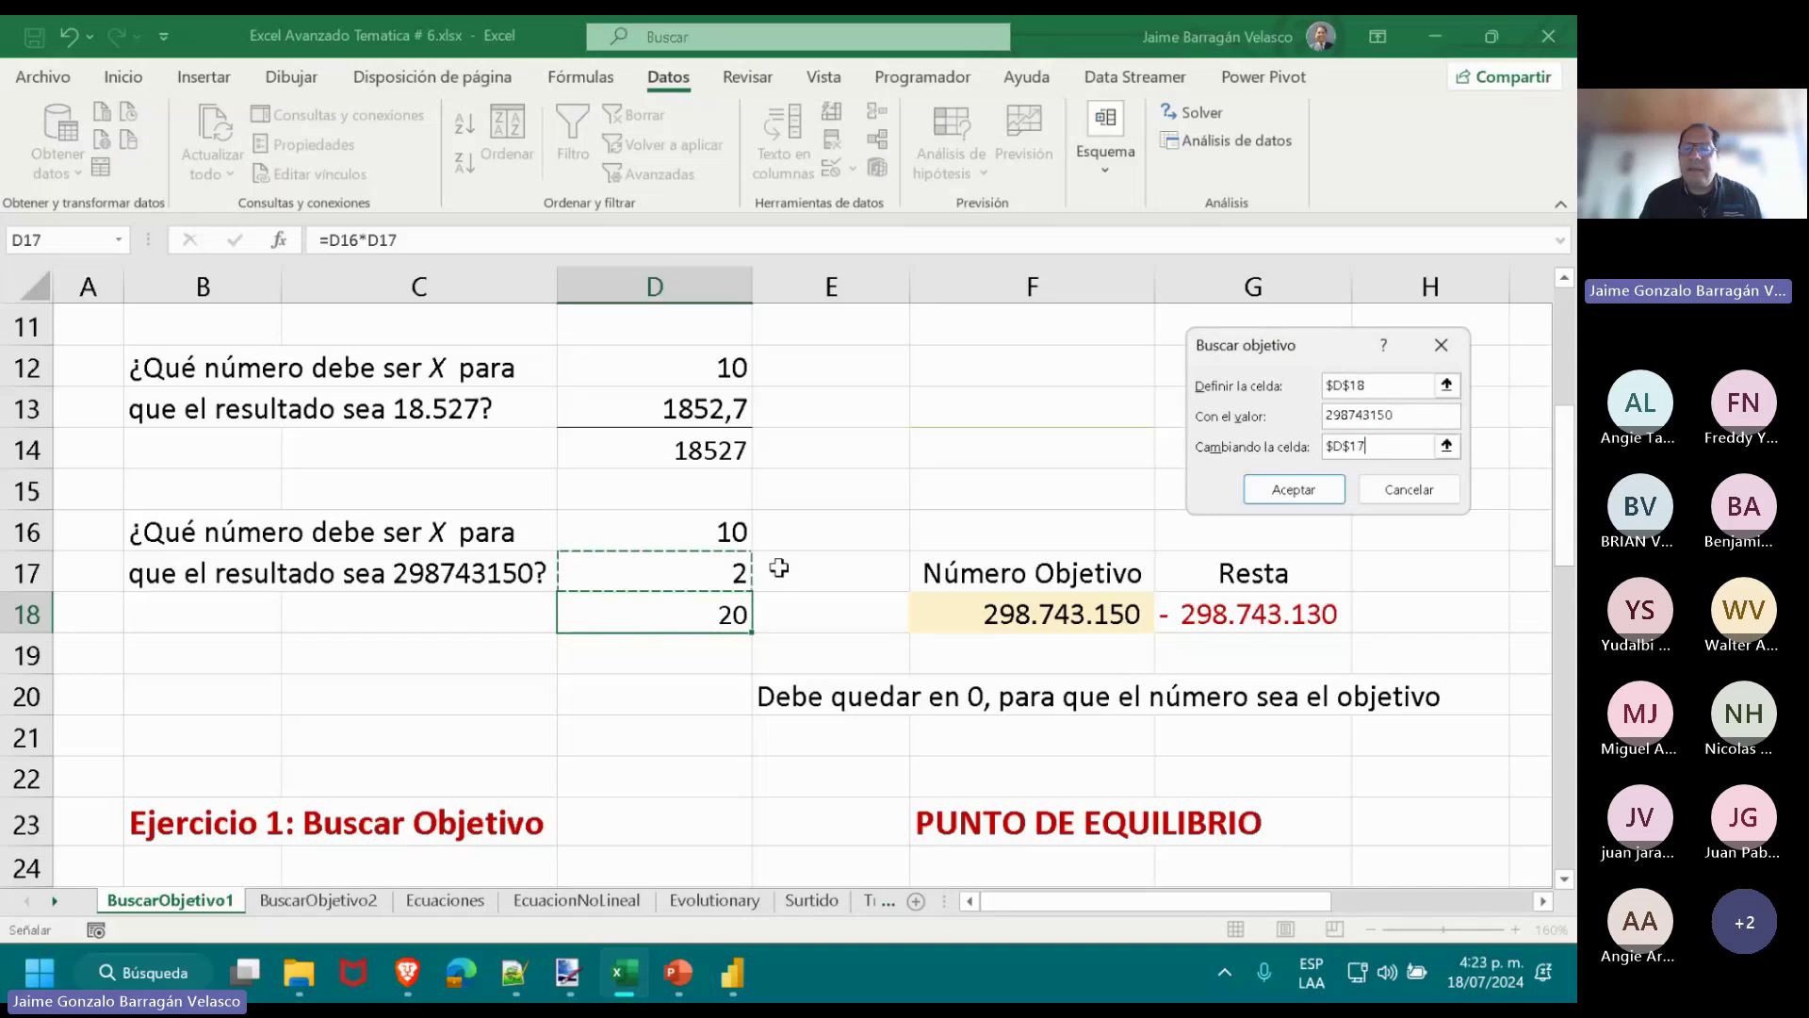
{"action": "left_click", "coordinate": [1294, 490]}
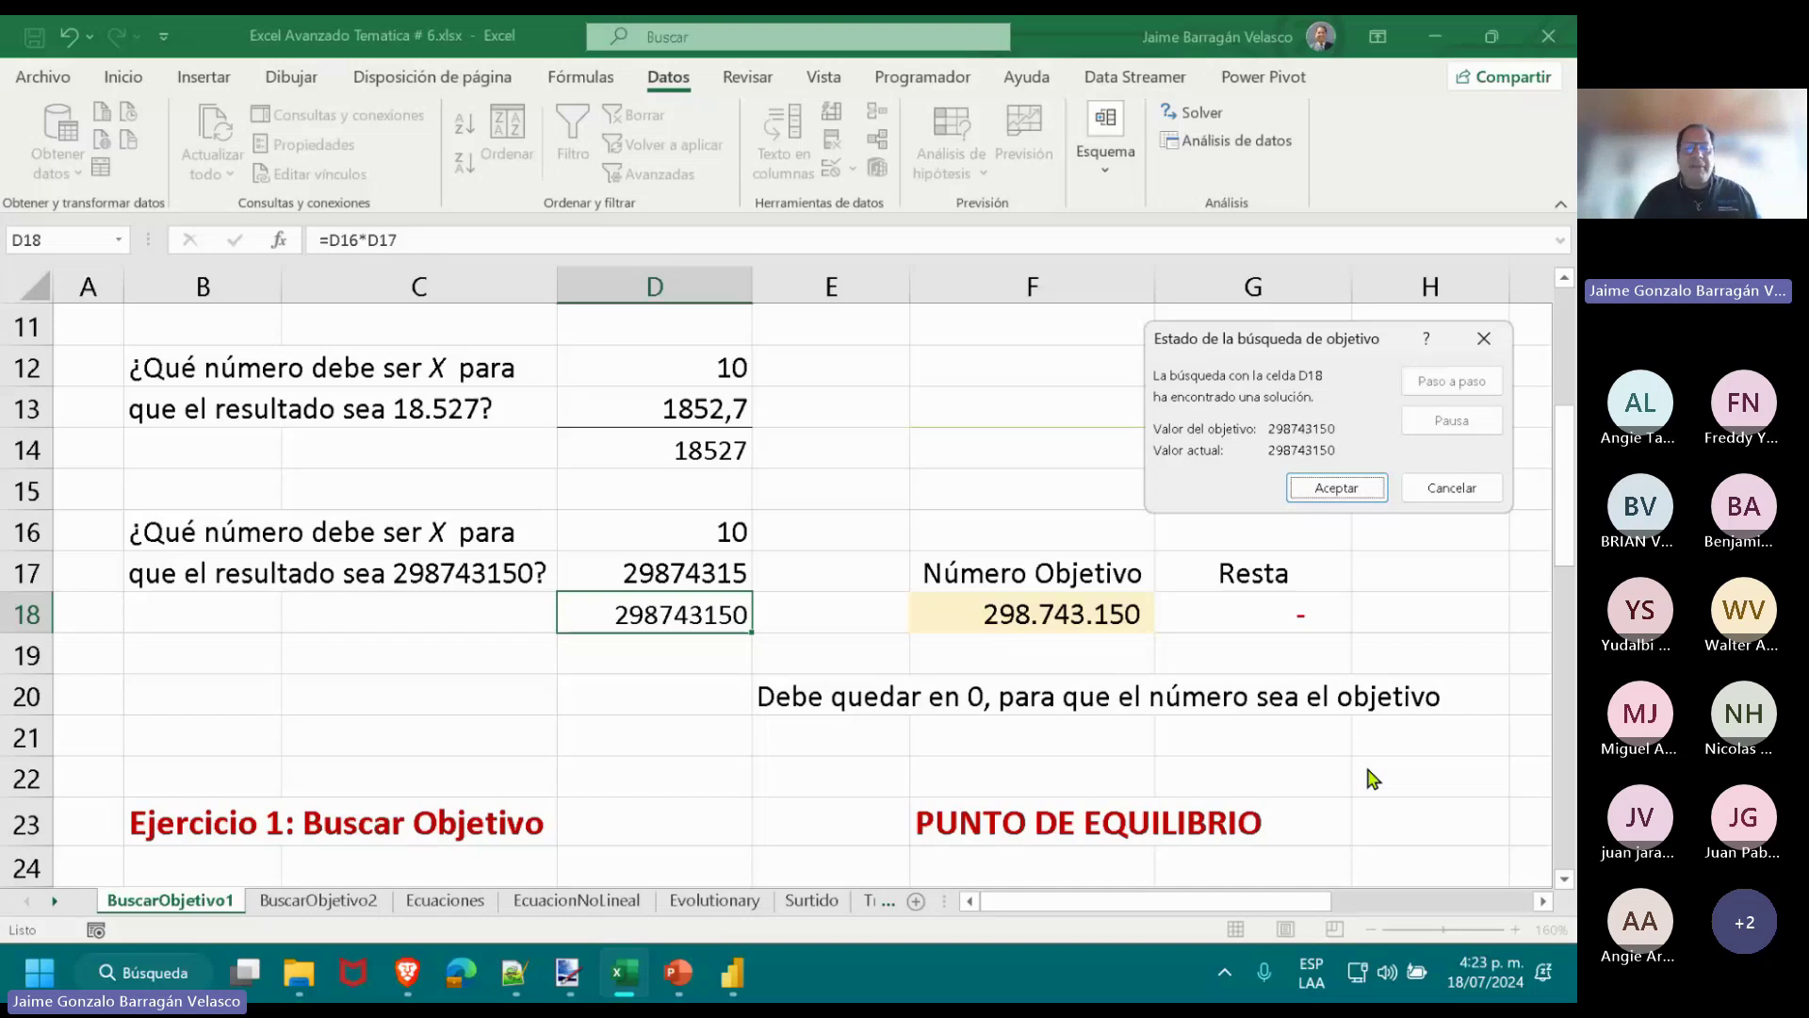
{"action": "left_click", "coordinate": [1467, 499]}
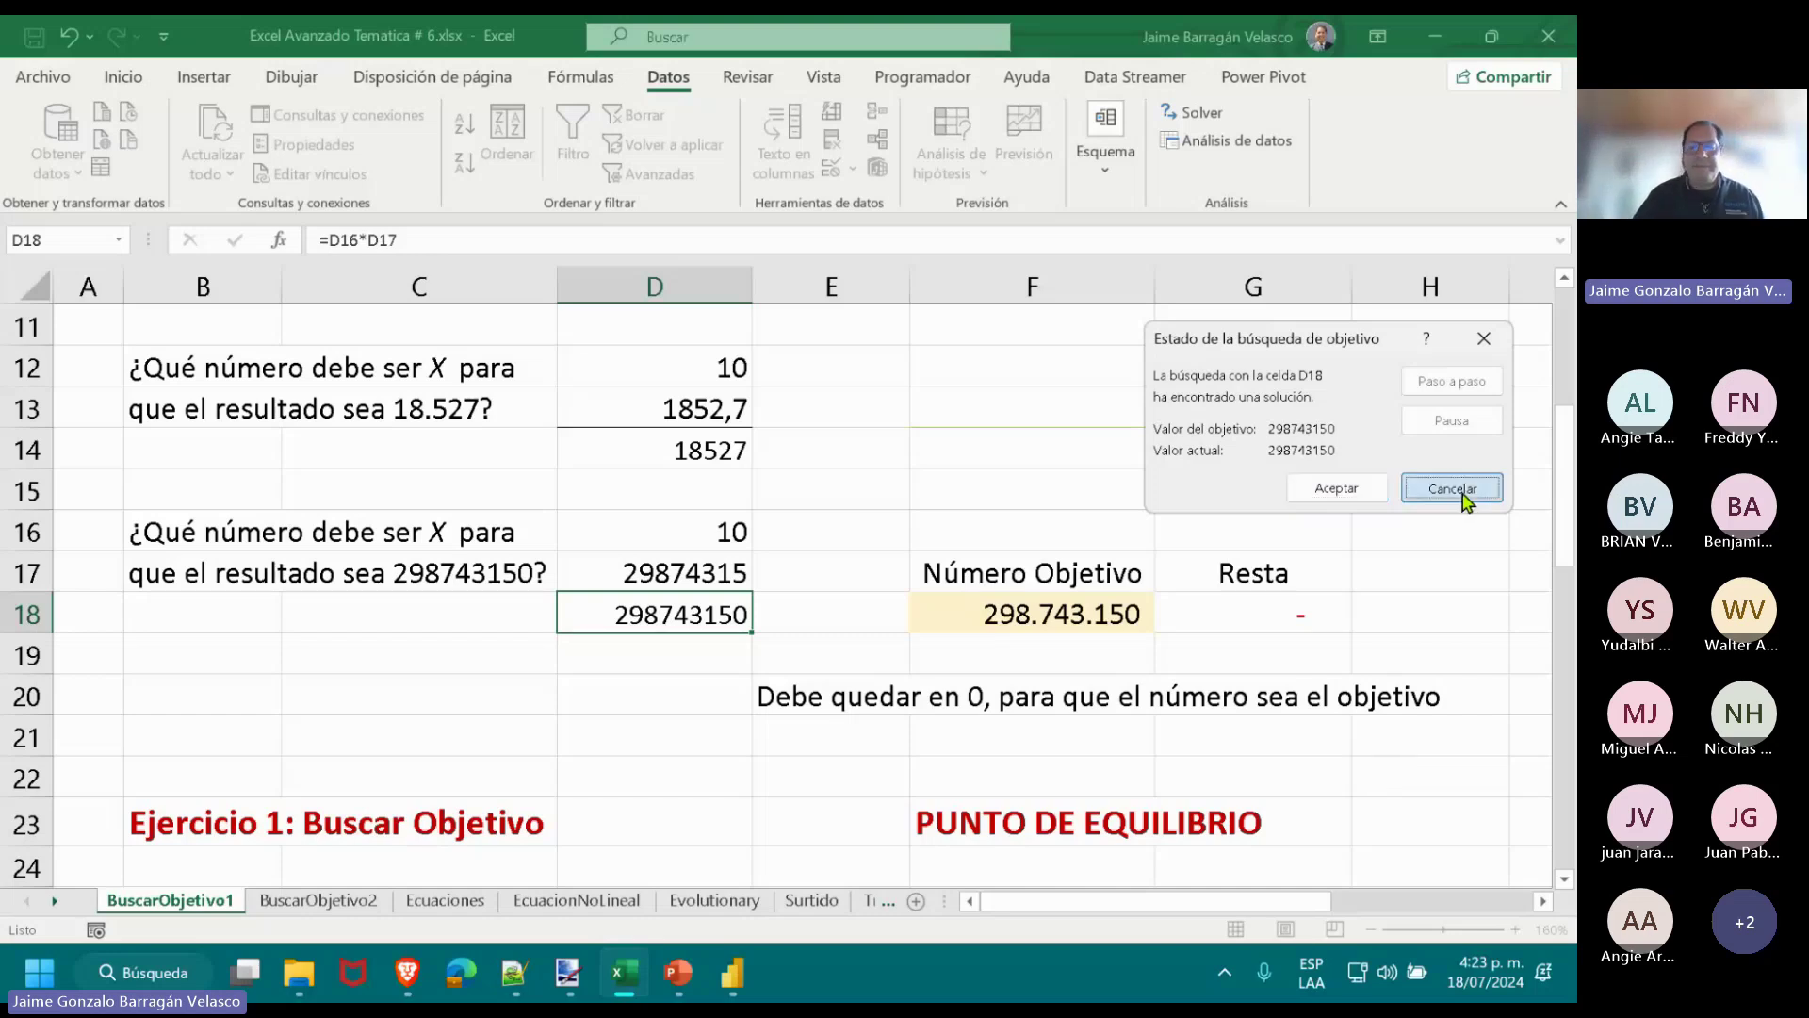
Examine the target number in F18, the subtraction formula in G18 and the multiplication formula in D18 without changing them.
{"action": "left_click", "coordinate": [1013, 617]}
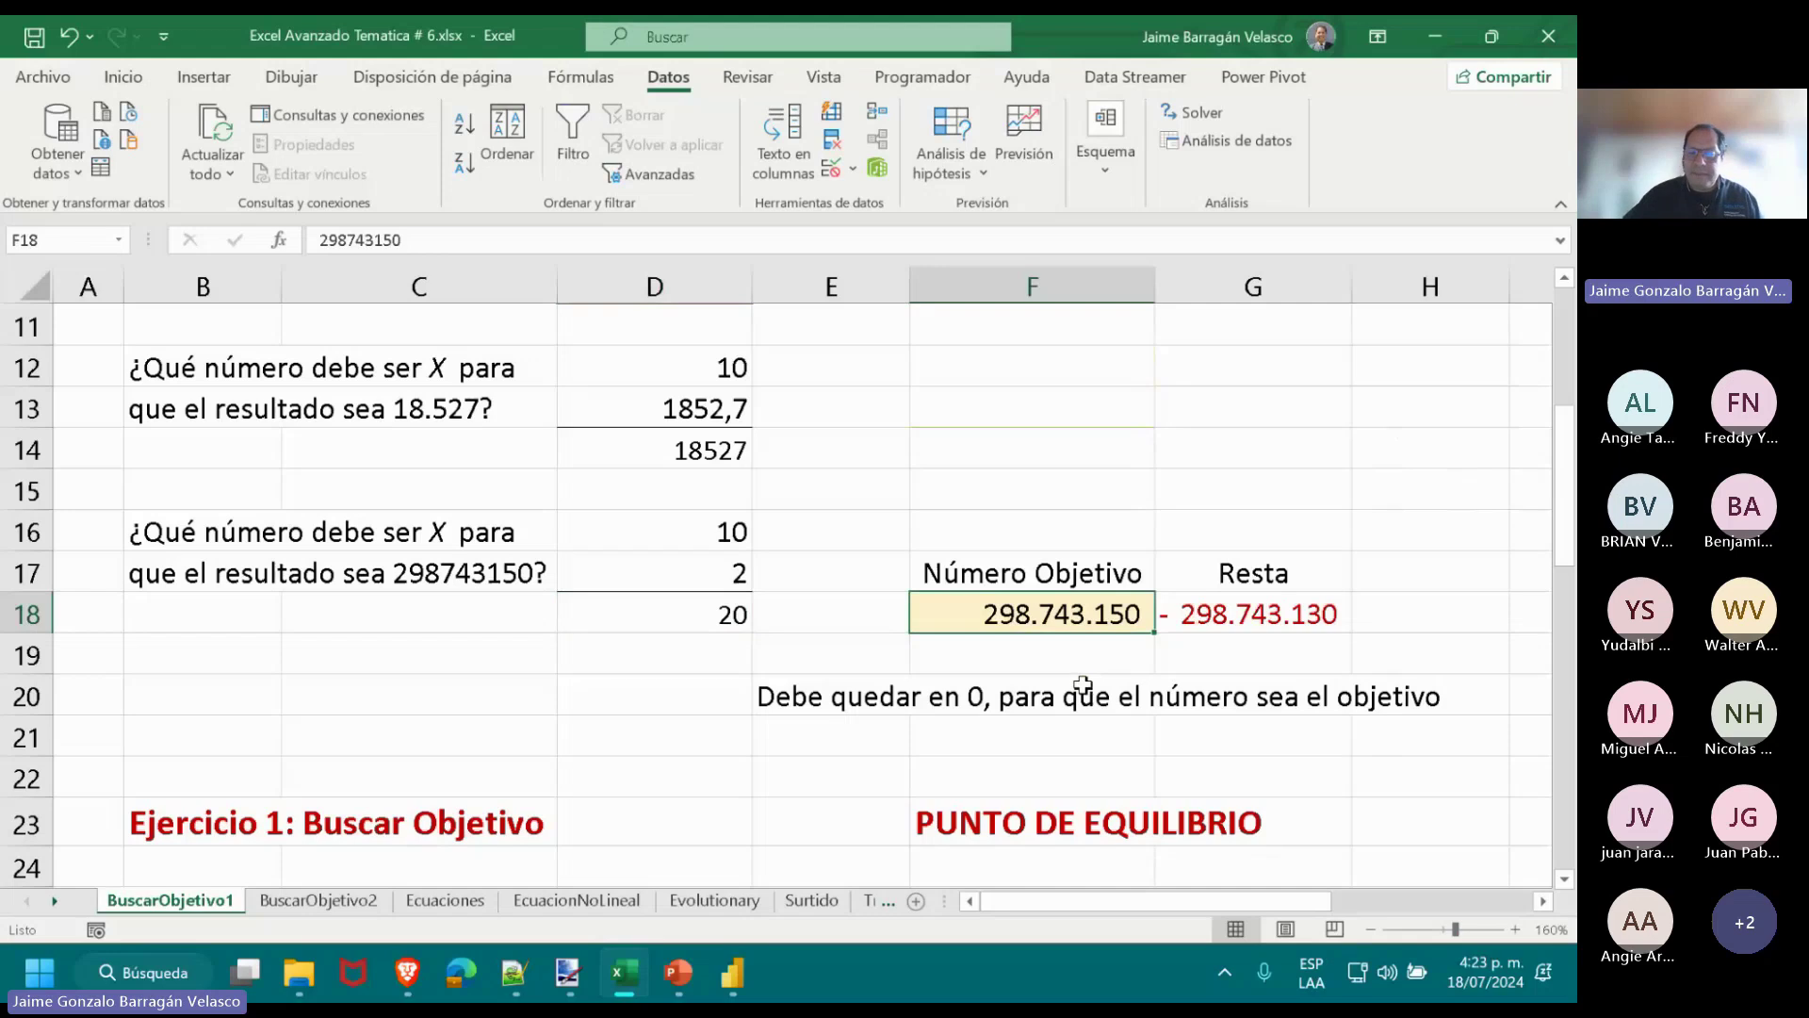
{"action": "left_click", "coordinate": [1300, 608]}
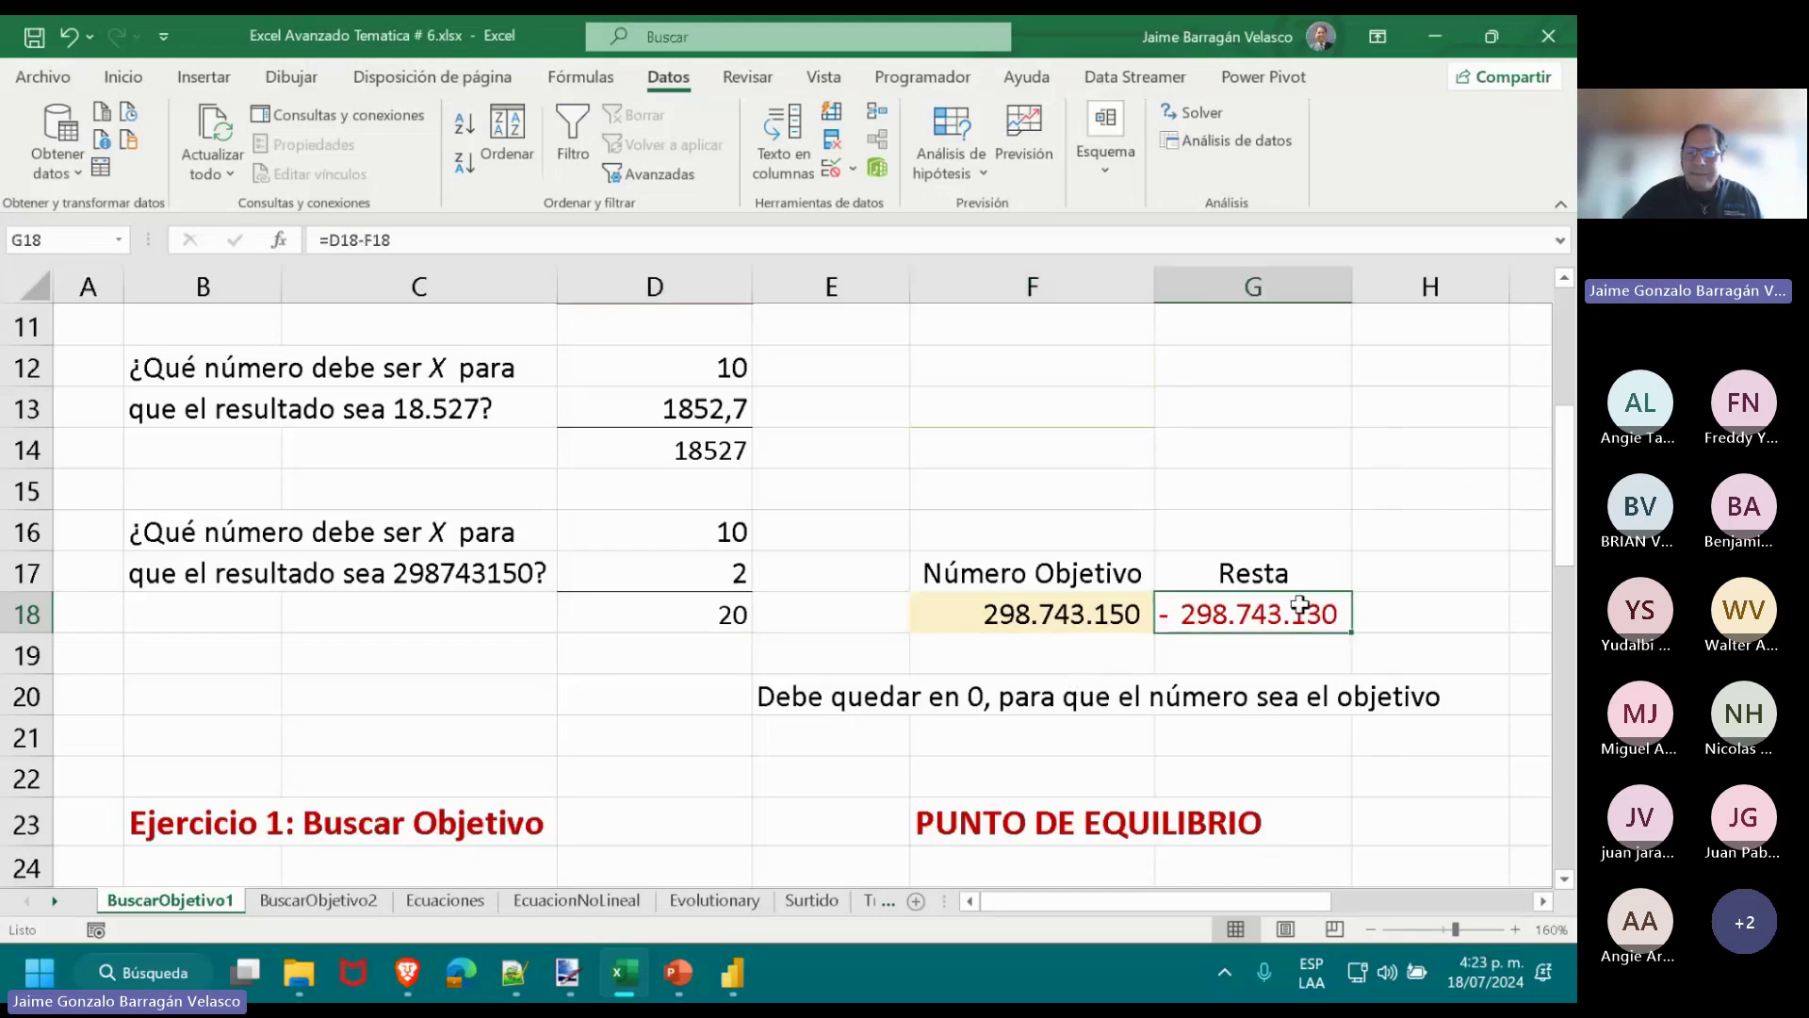
{"action": "double_click", "coordinate": [1300, 608]}
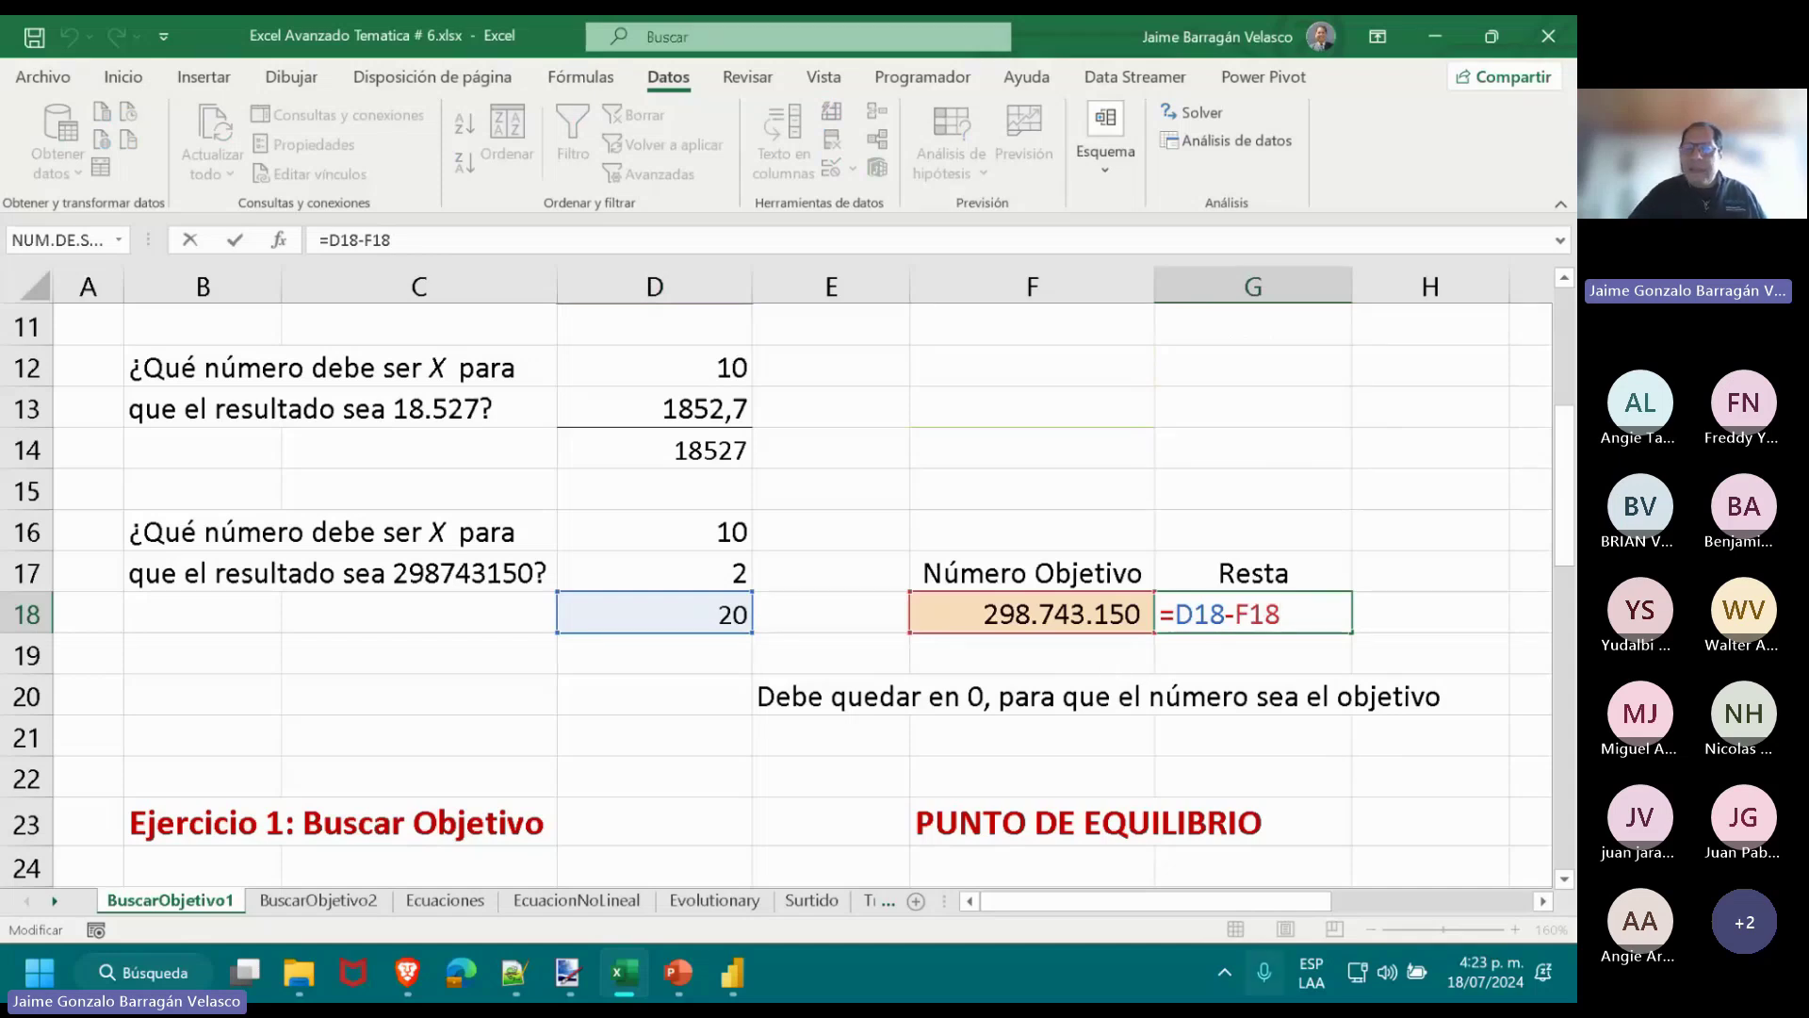
{"action": "key", "text": "Return"}
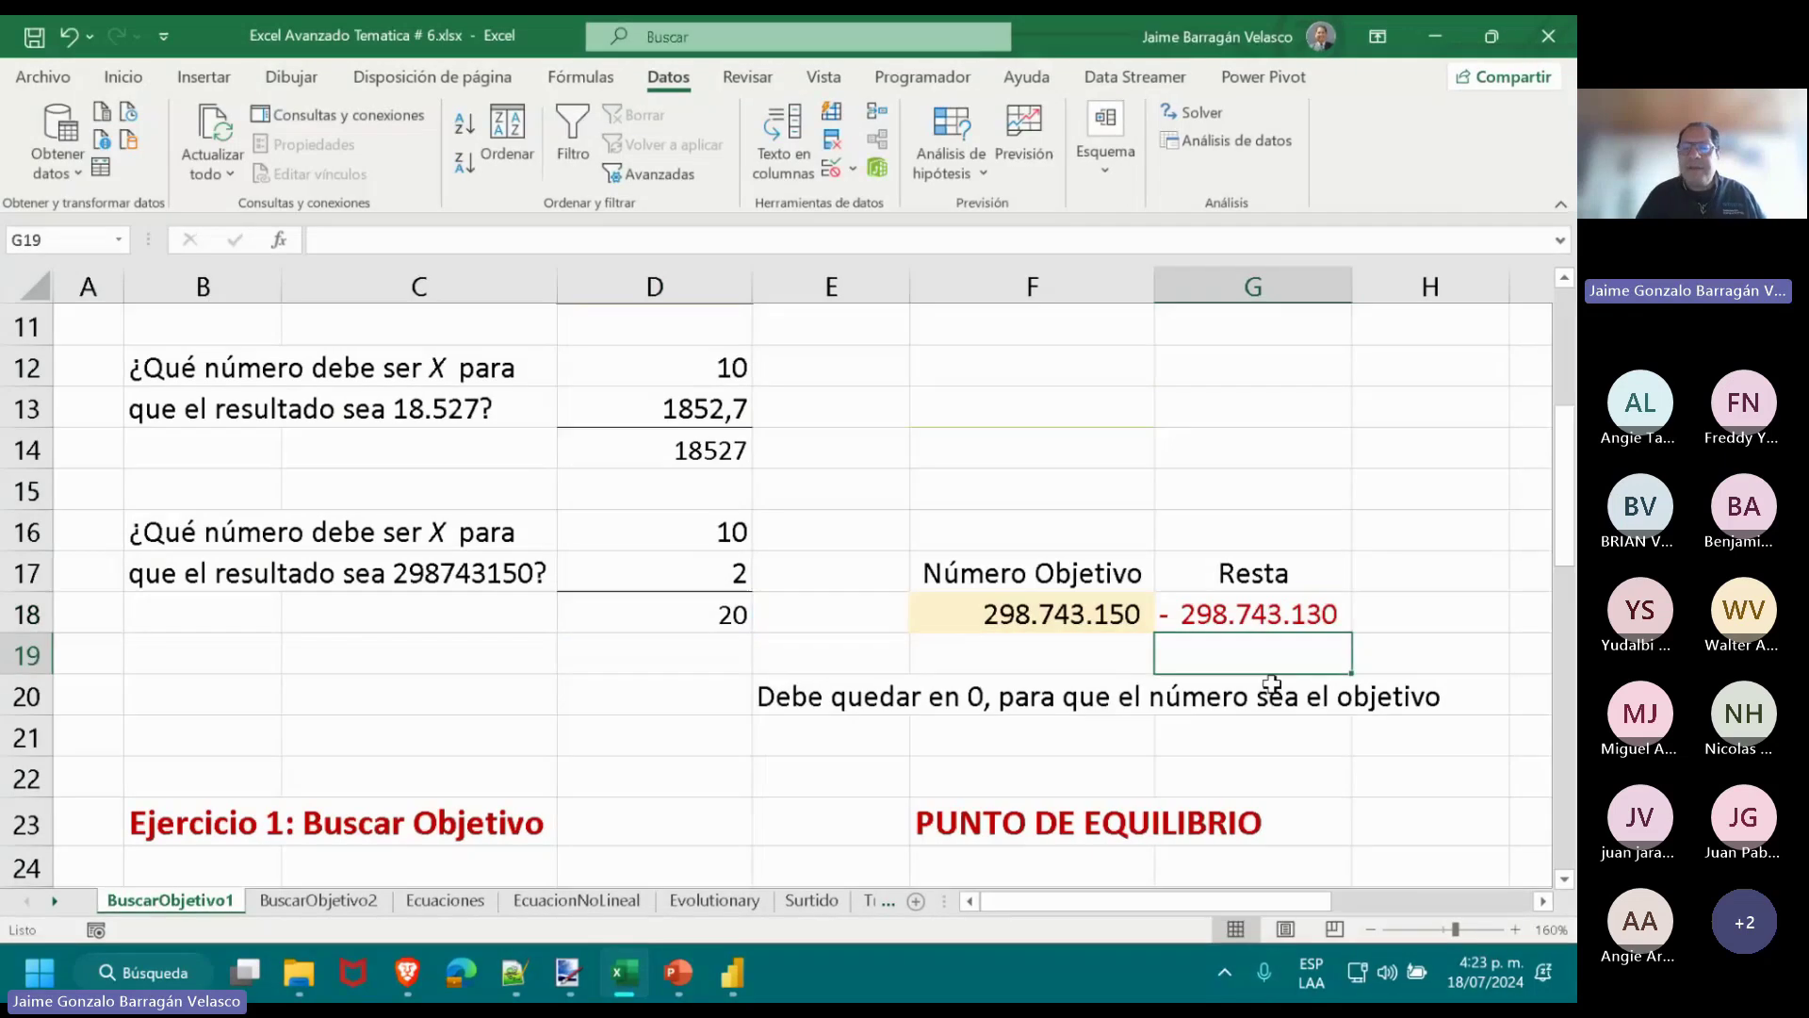
{"action": "left_click", "coordinate": [1259, 613]}
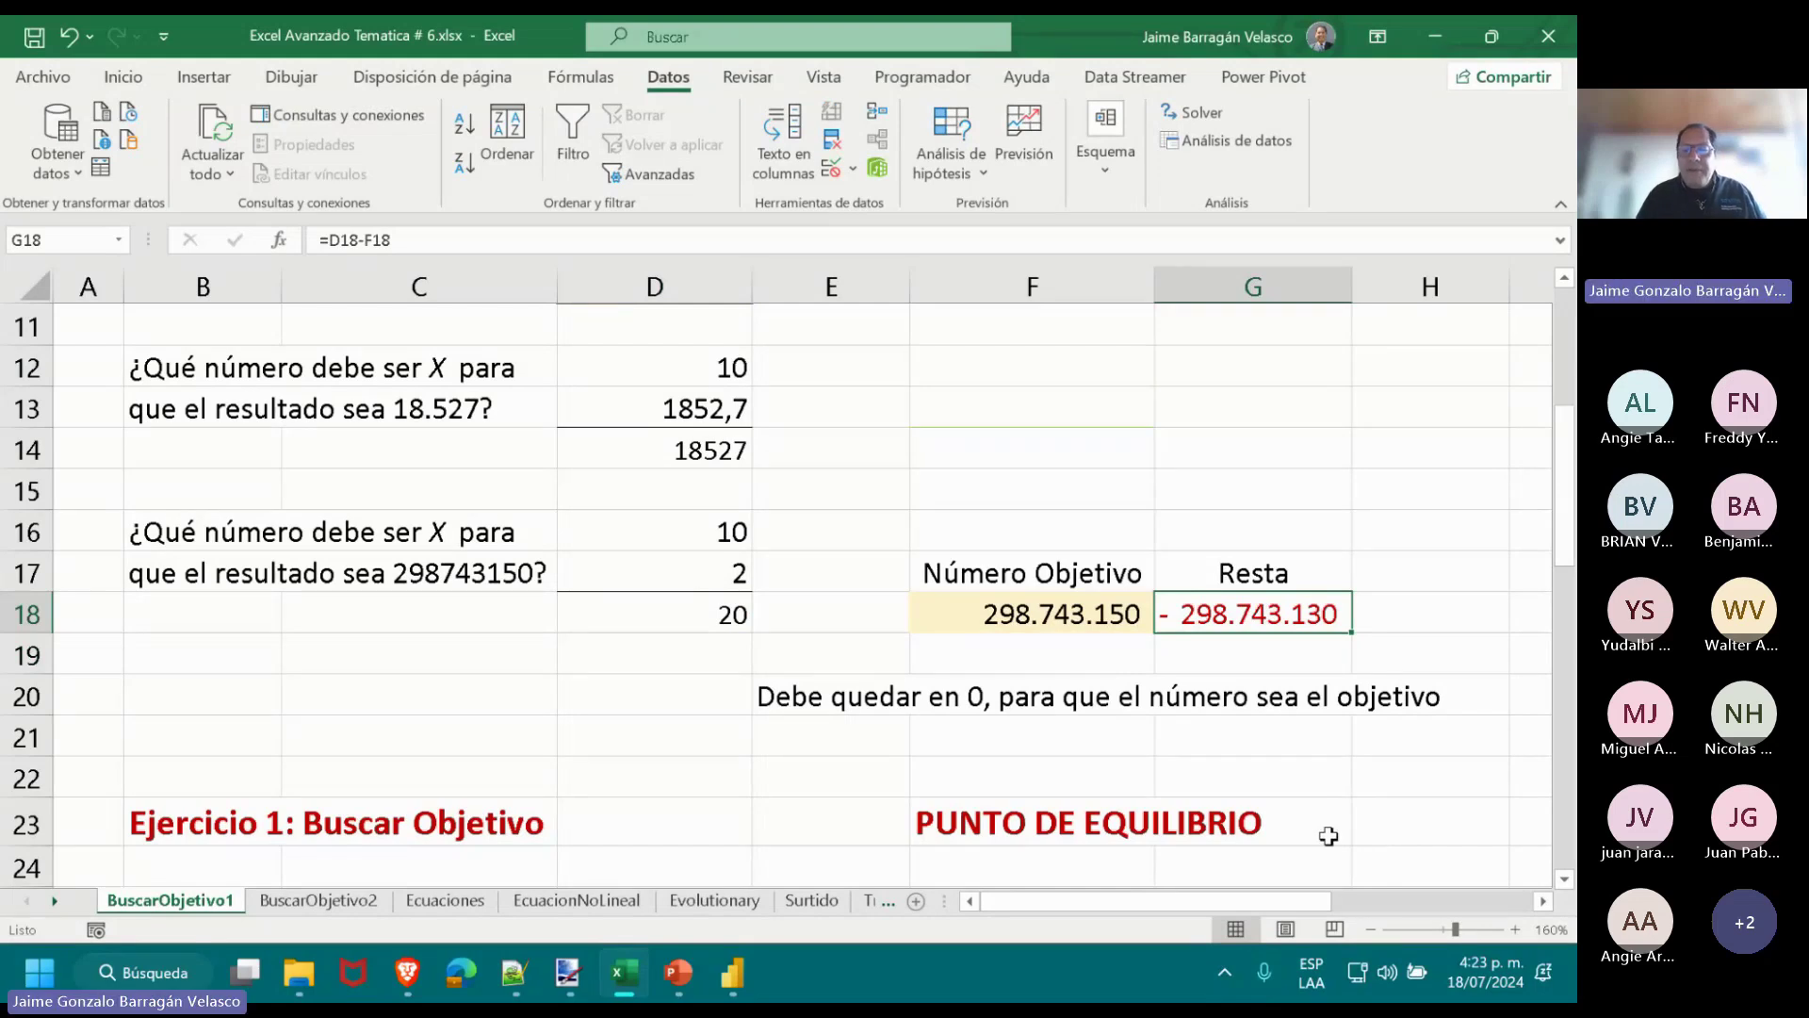
{"action": "double_click", "coordinate": [1223, 632]}
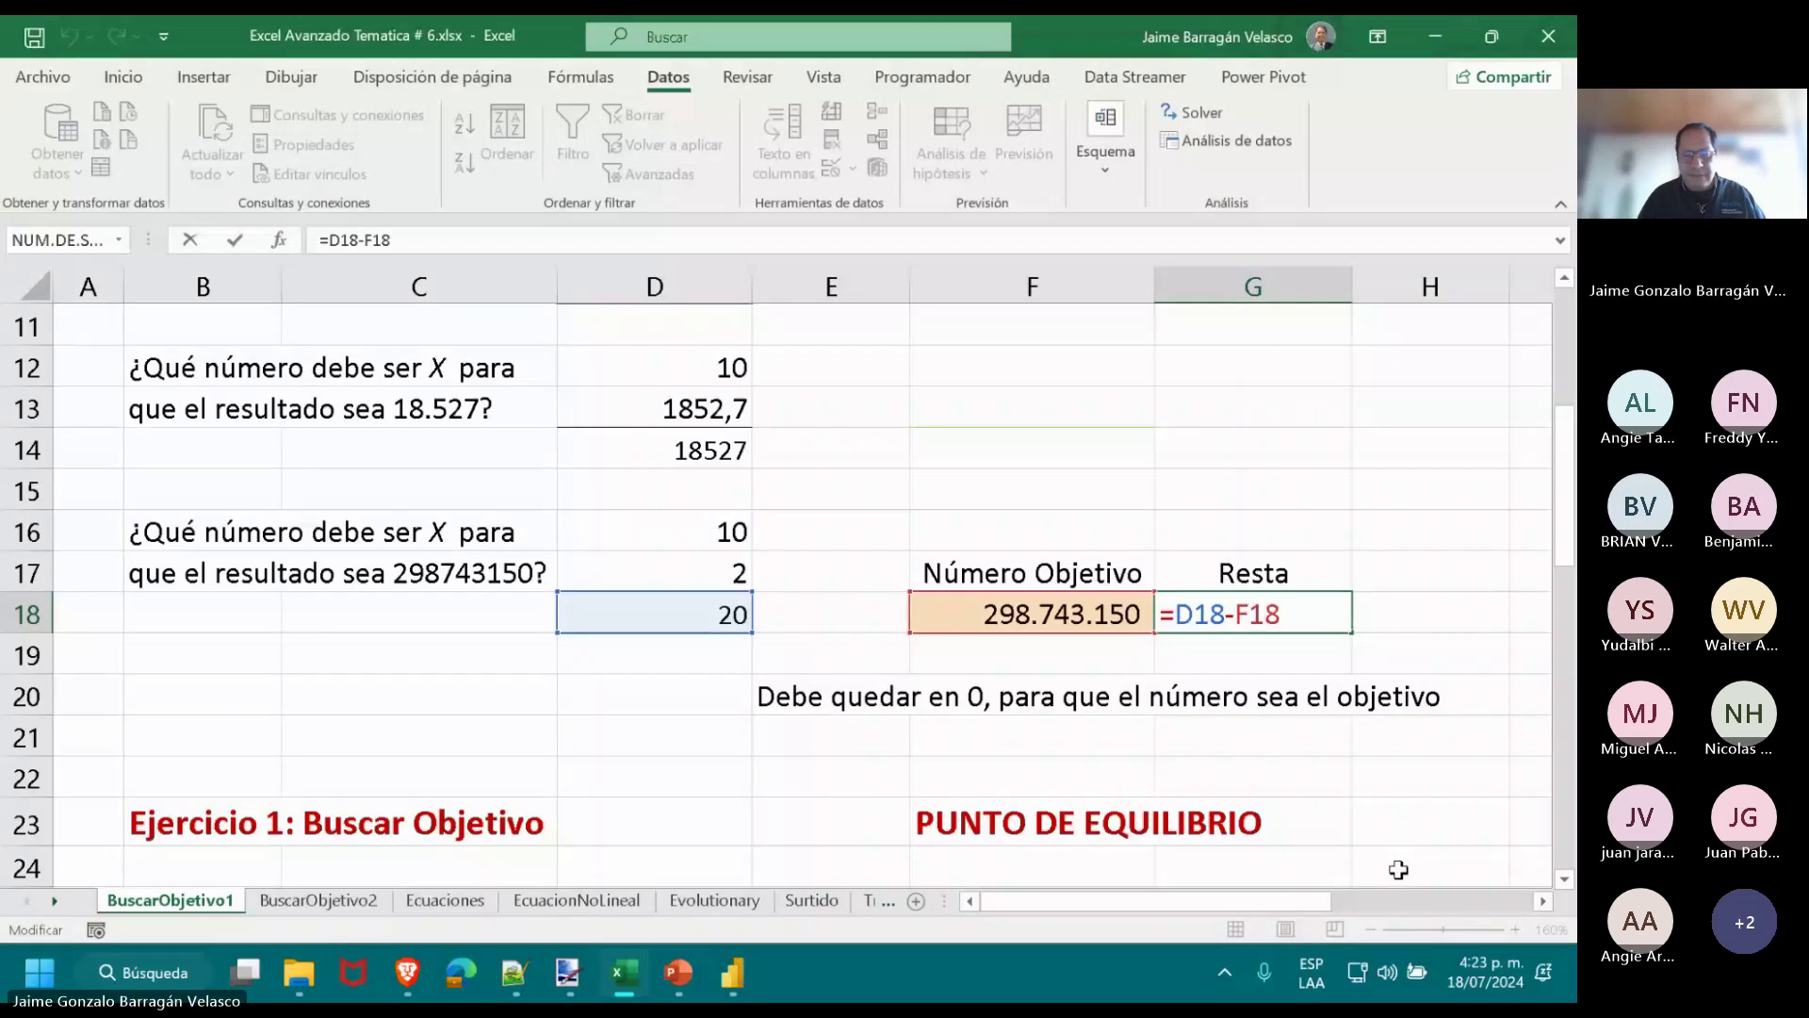
{"action": "key", "text": "Escape"}
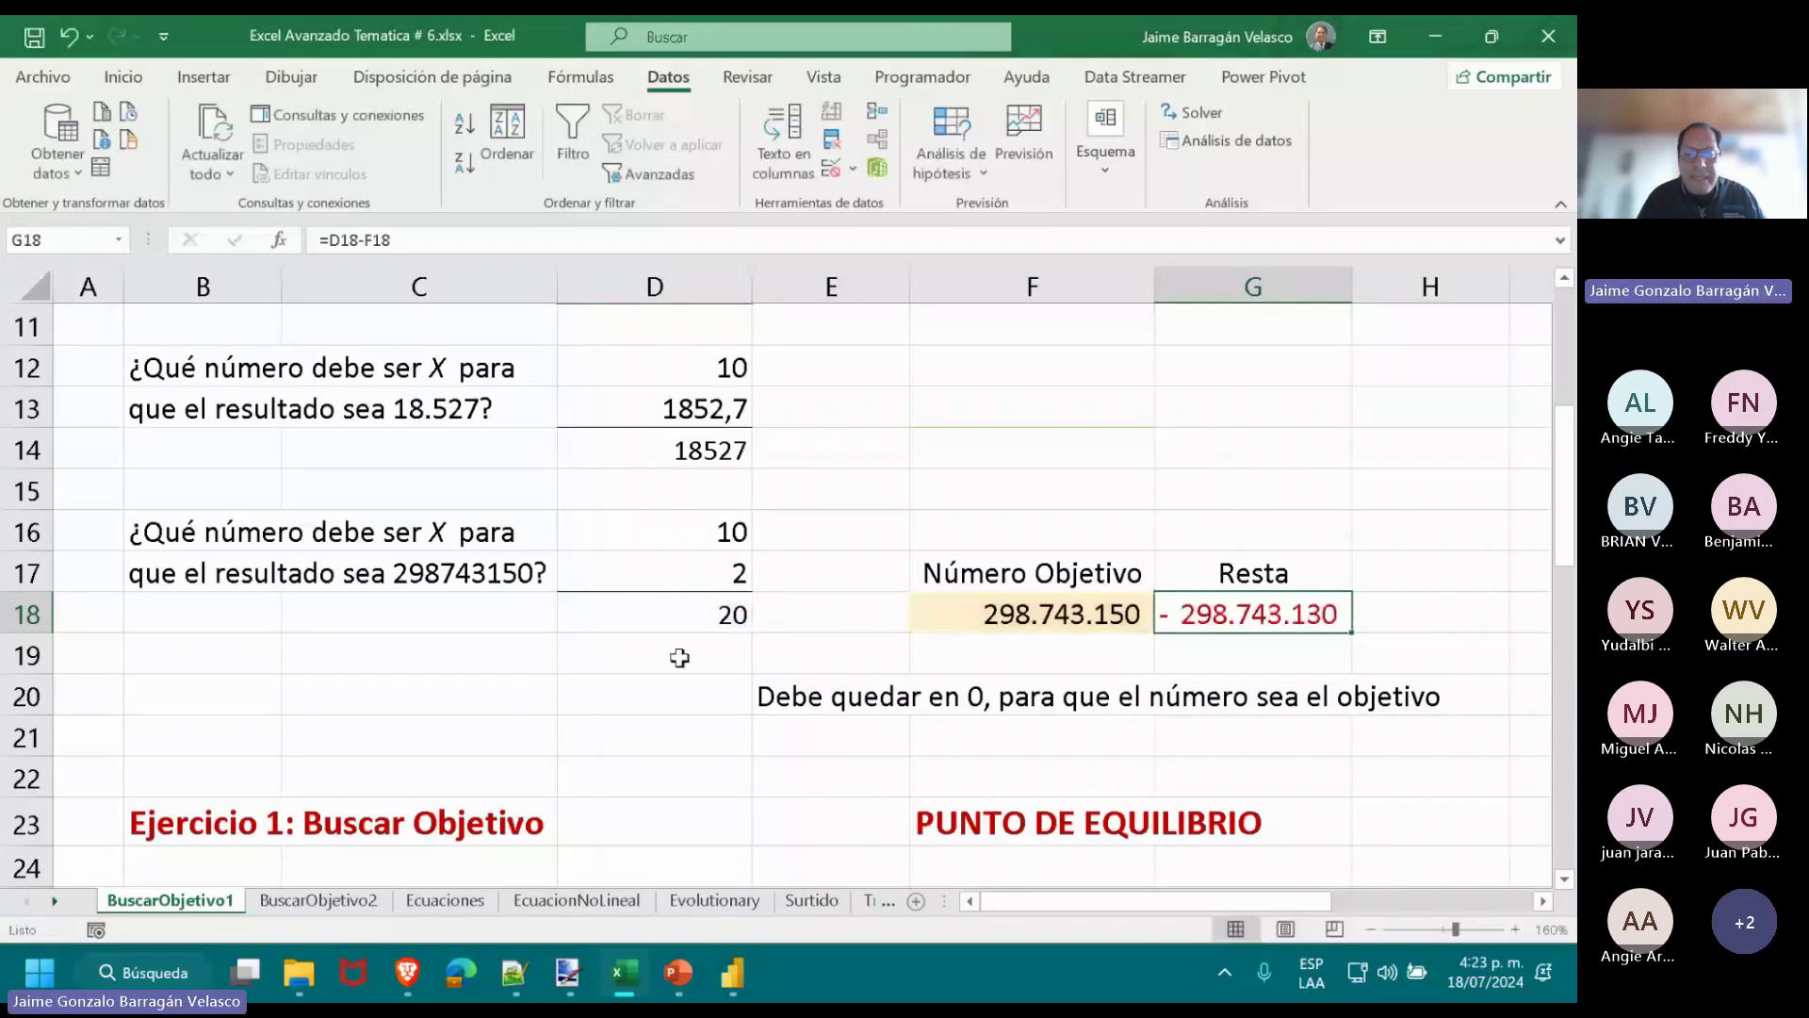
{"action": "double_click", "coordinate": [667, 619]}
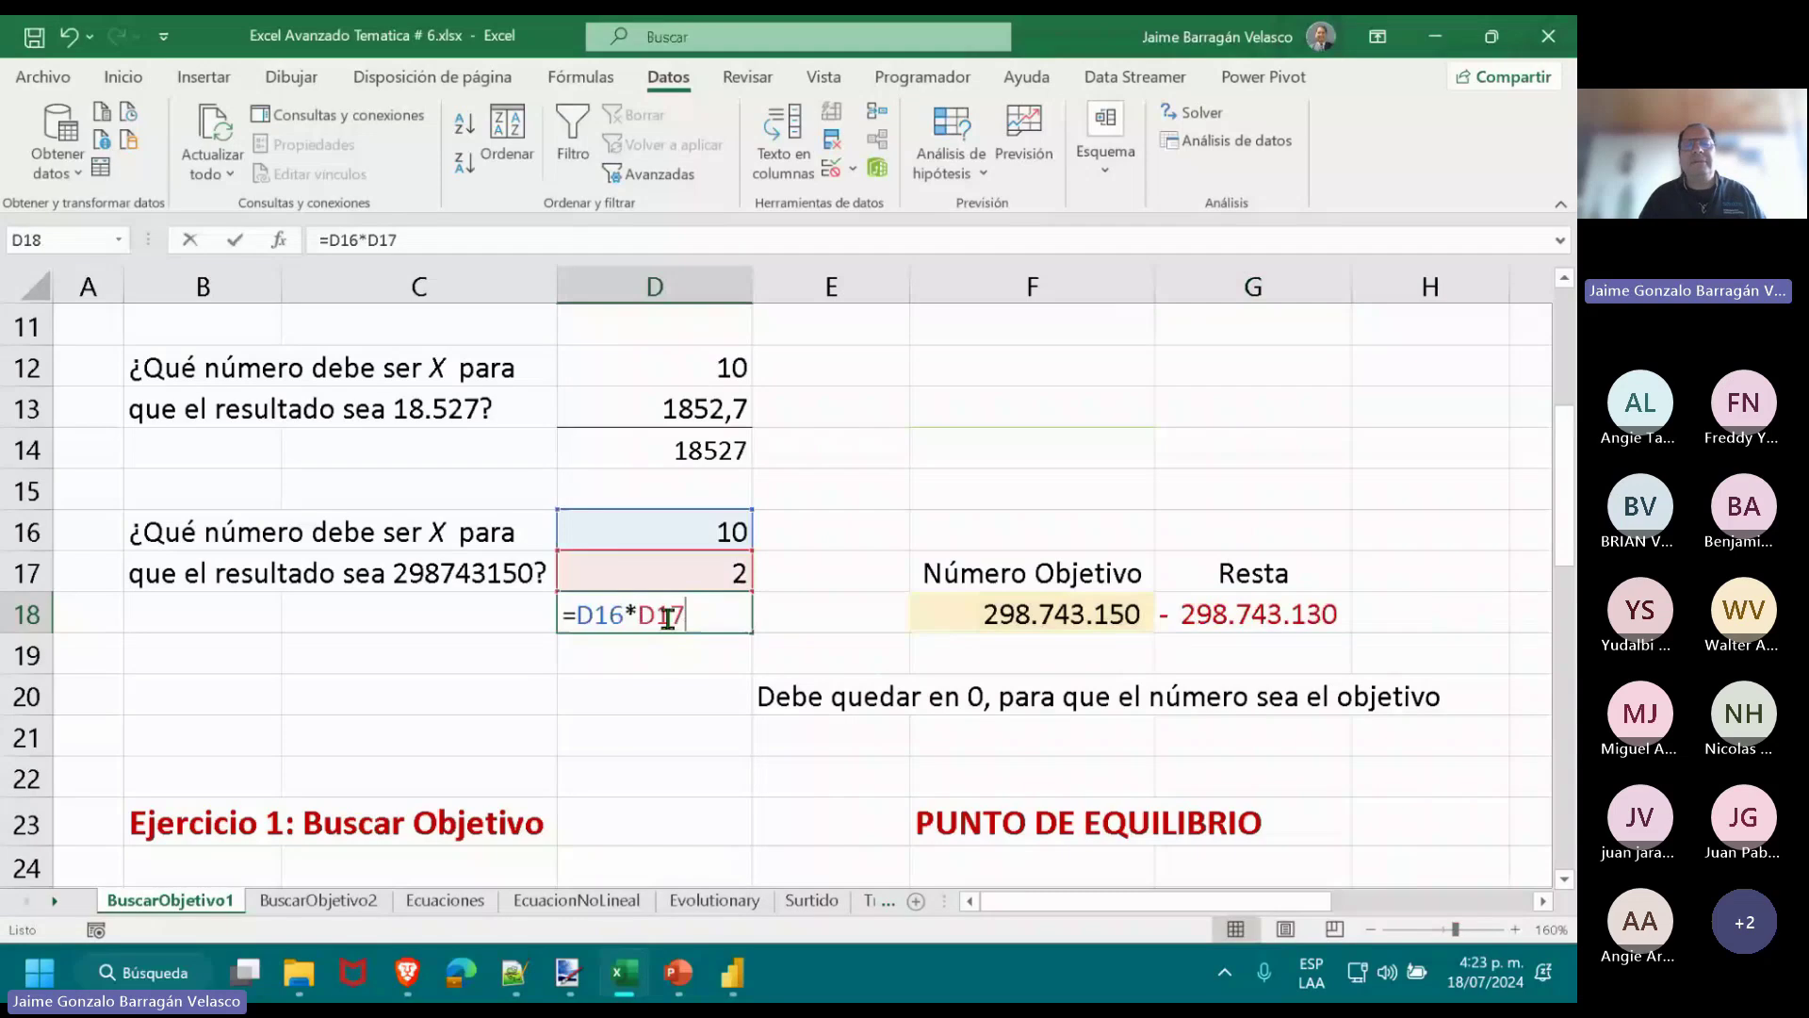
{"action": "key", "text": "Escape"}
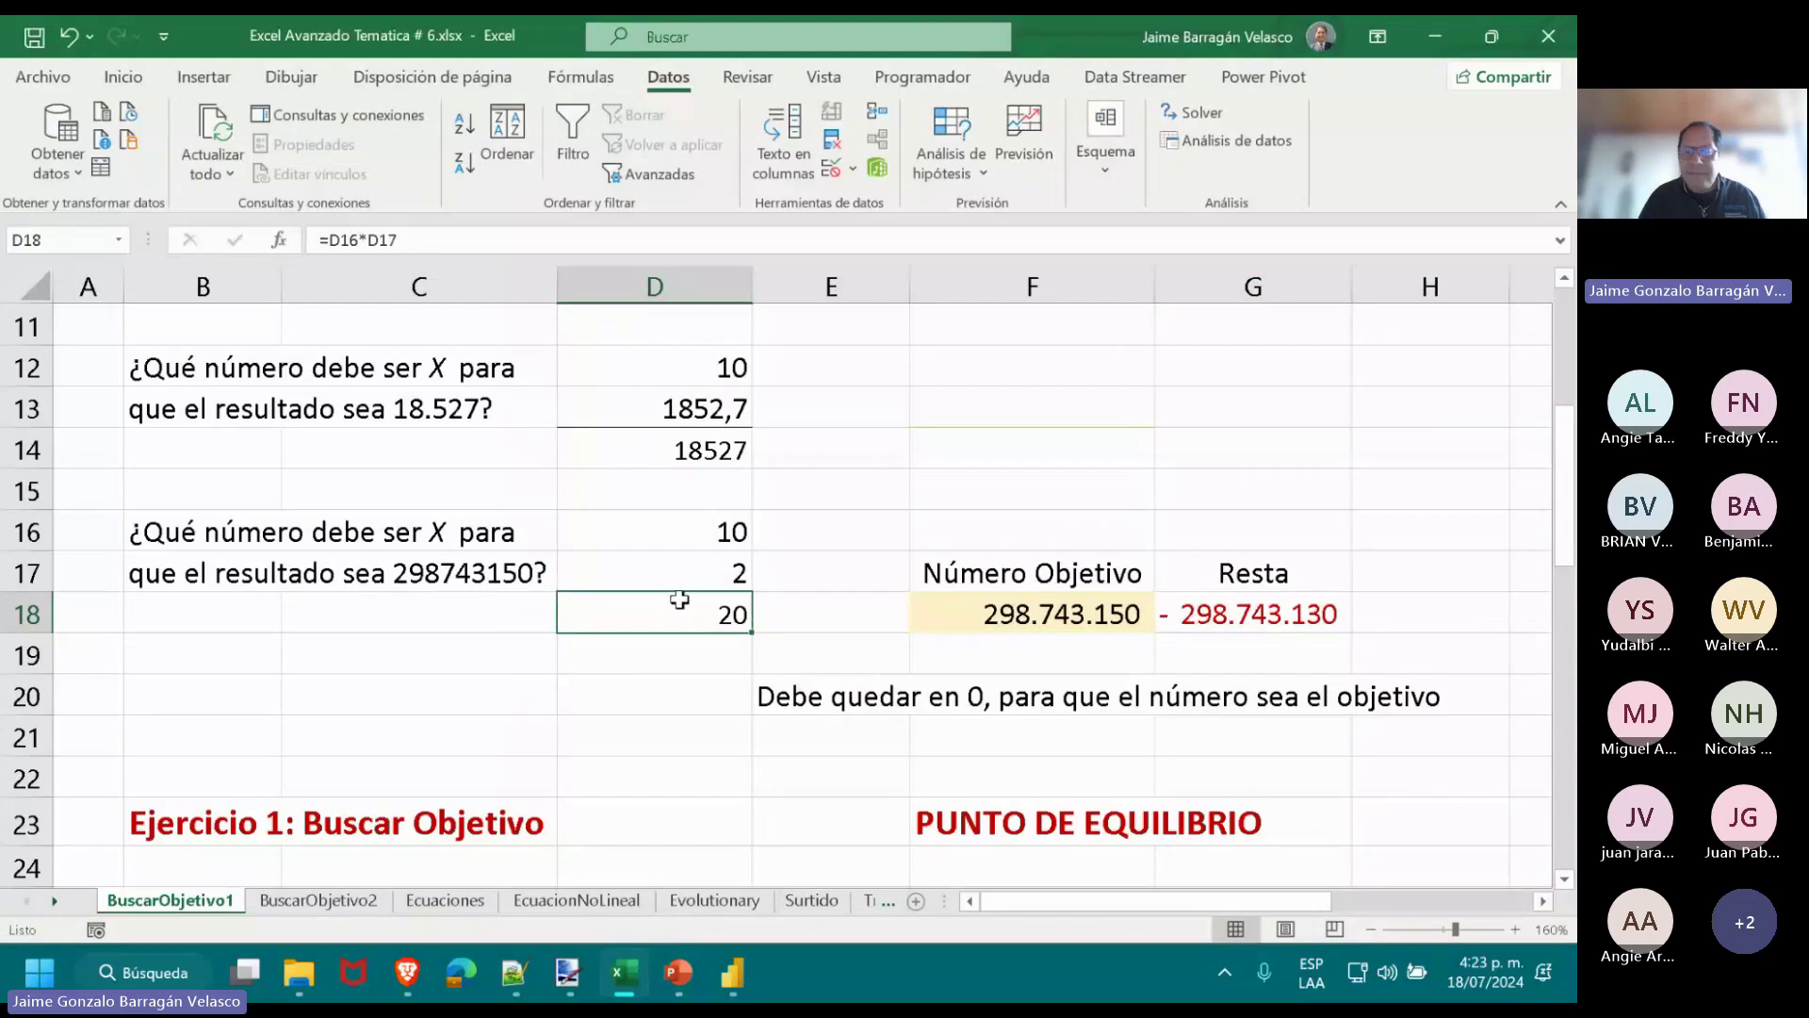
{"action": "left_click", "coordinate": [1290, 608]}
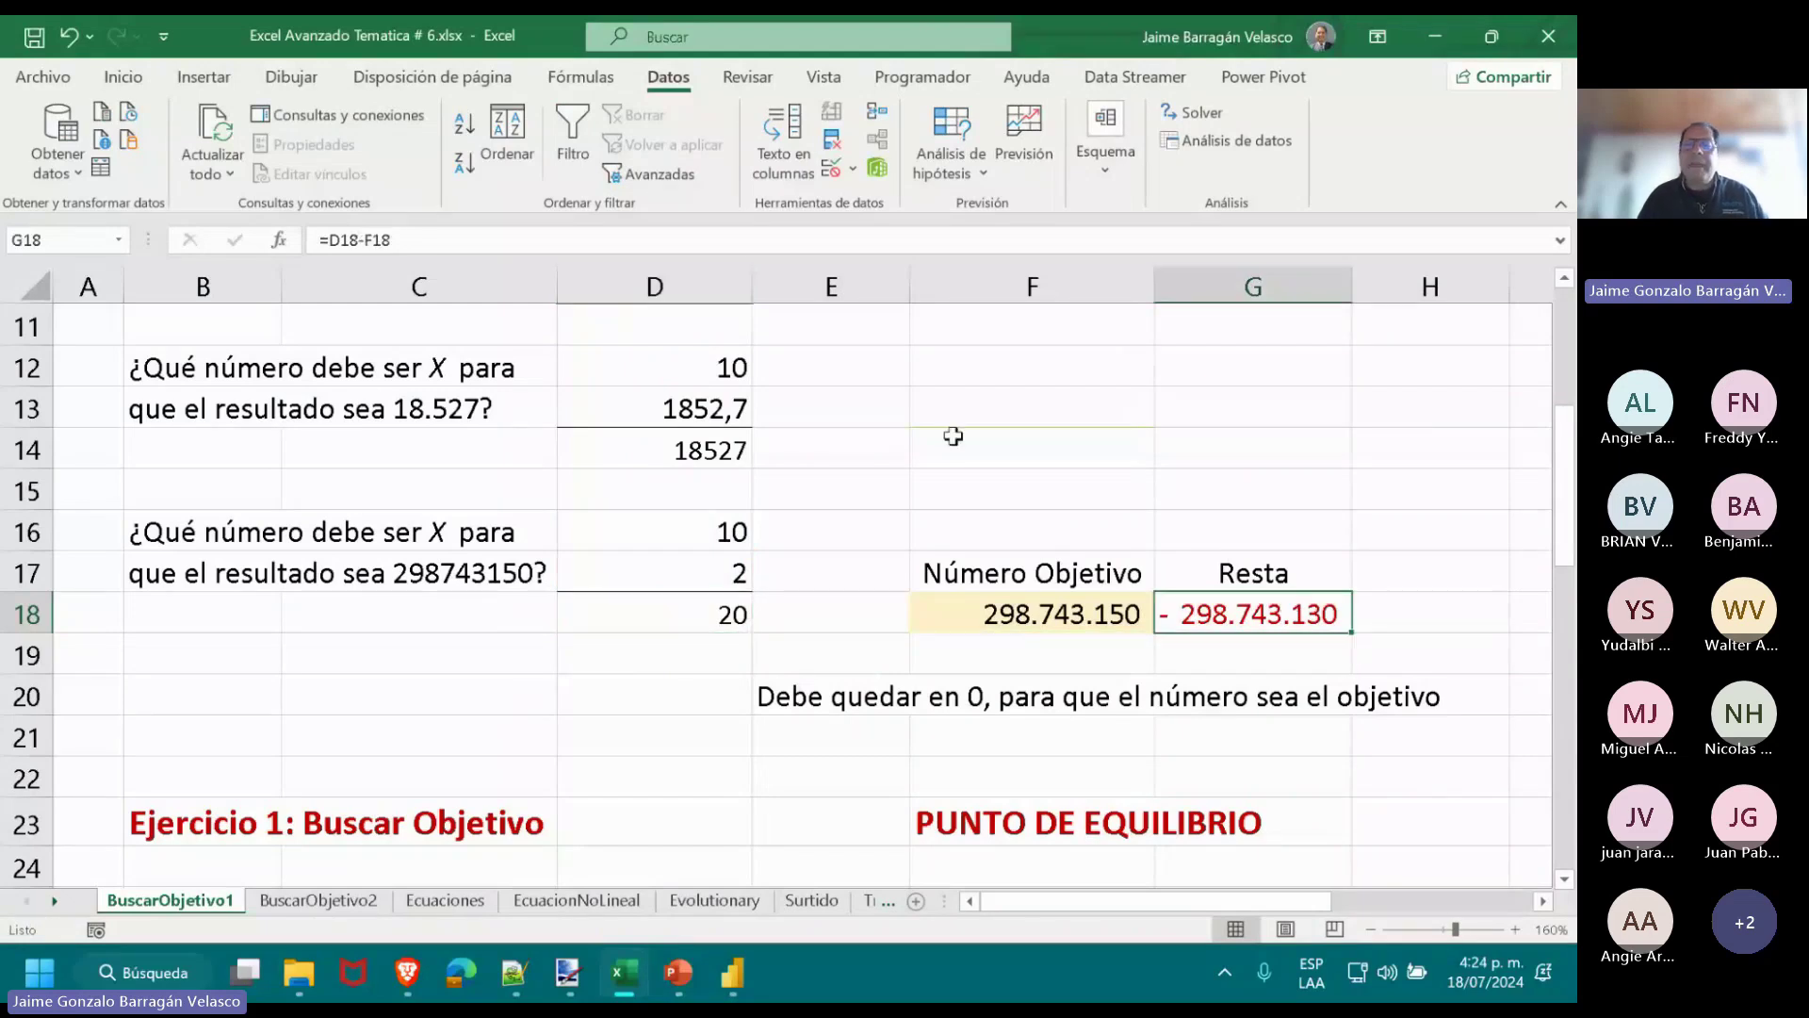
{"action": "left_click", "coordinate": [983, 174]}
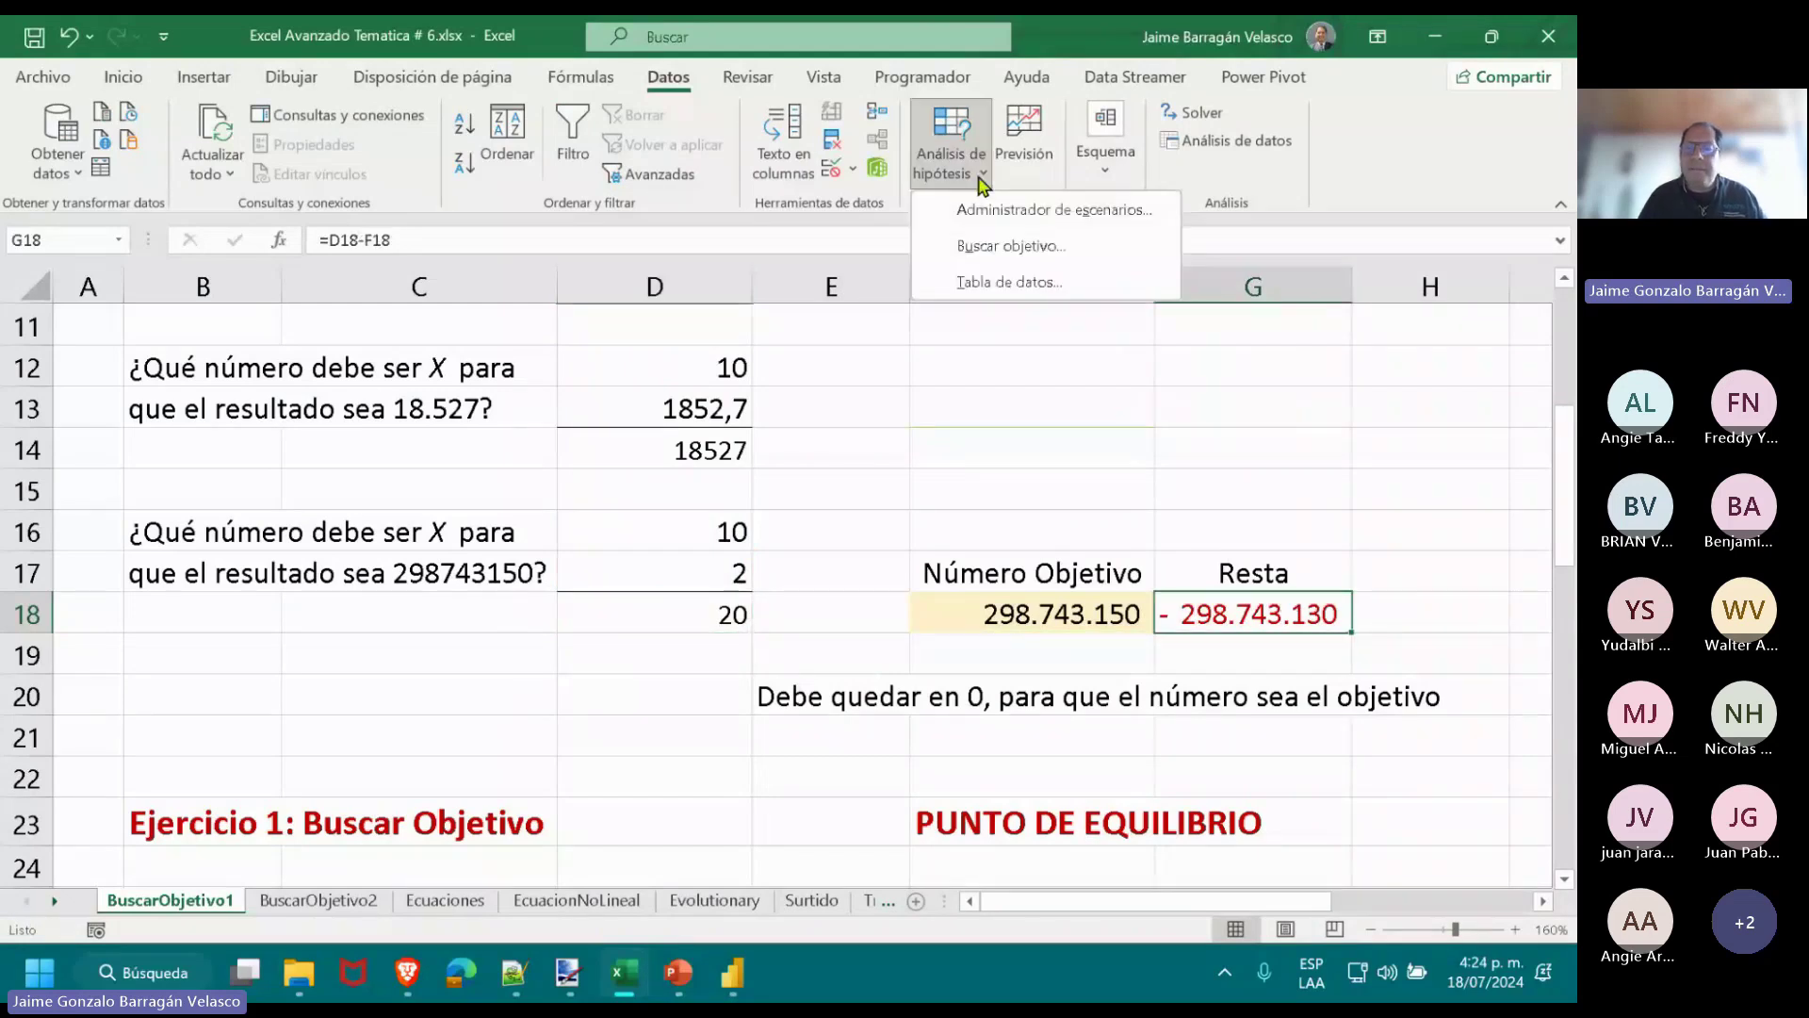
{"action": "left_click", "coordinate": [1016, 247]}
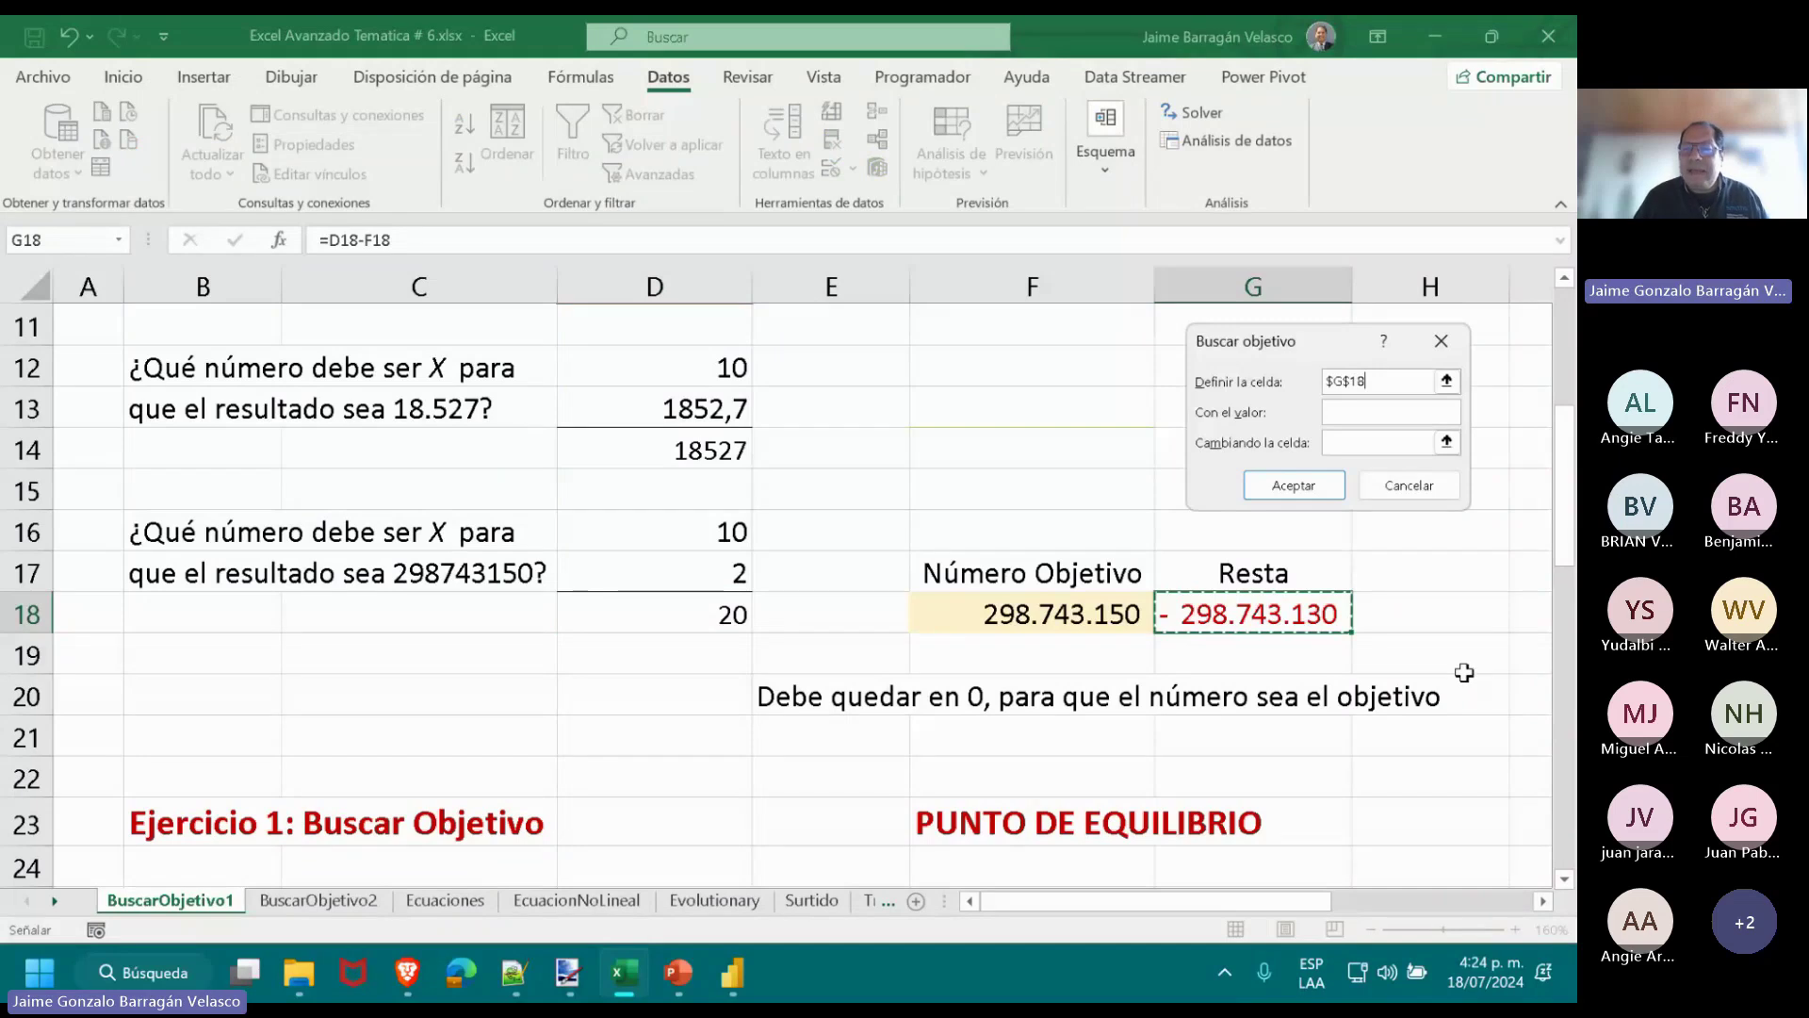
{"action": "left_click", "coordinate": [1368, 412]}
{"action": "type", "text": "0"}
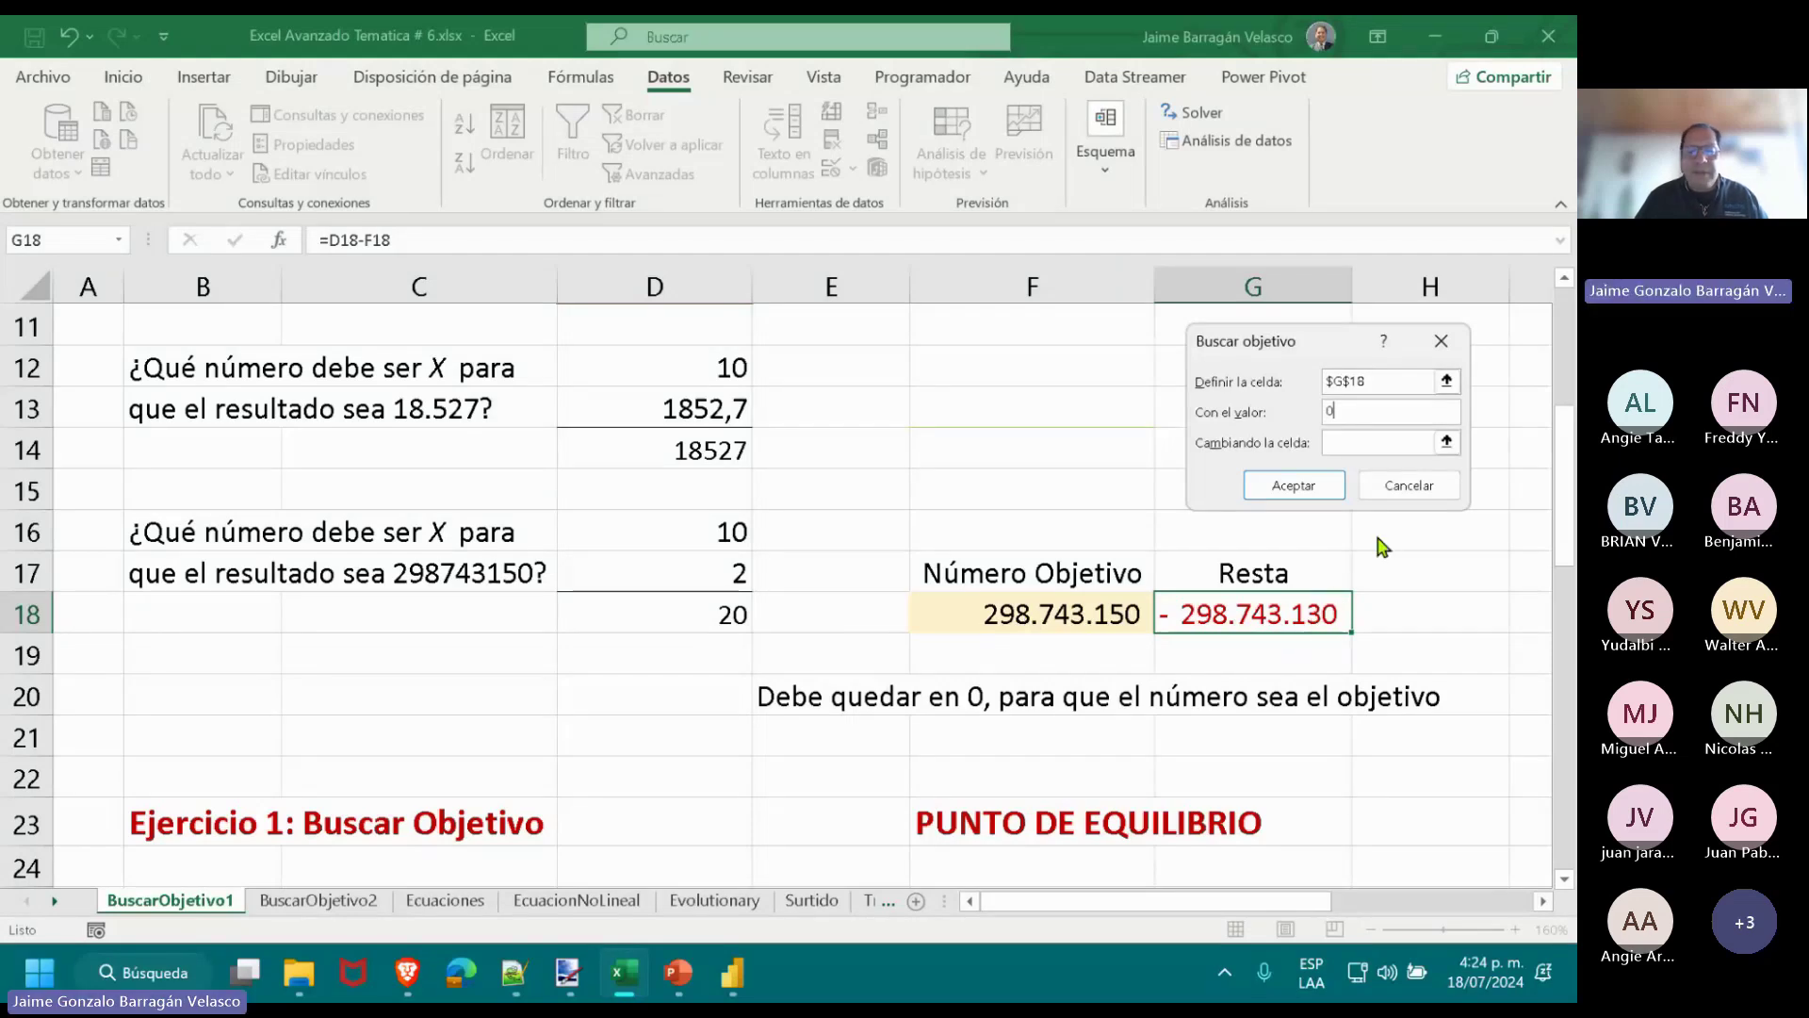
{"action": "key", "text": "Escape"}
Leave the pending Goal Seek setup and try 200 as the multiplier in D17.
{"action": "left_click", "coordinate": [687, 594]}
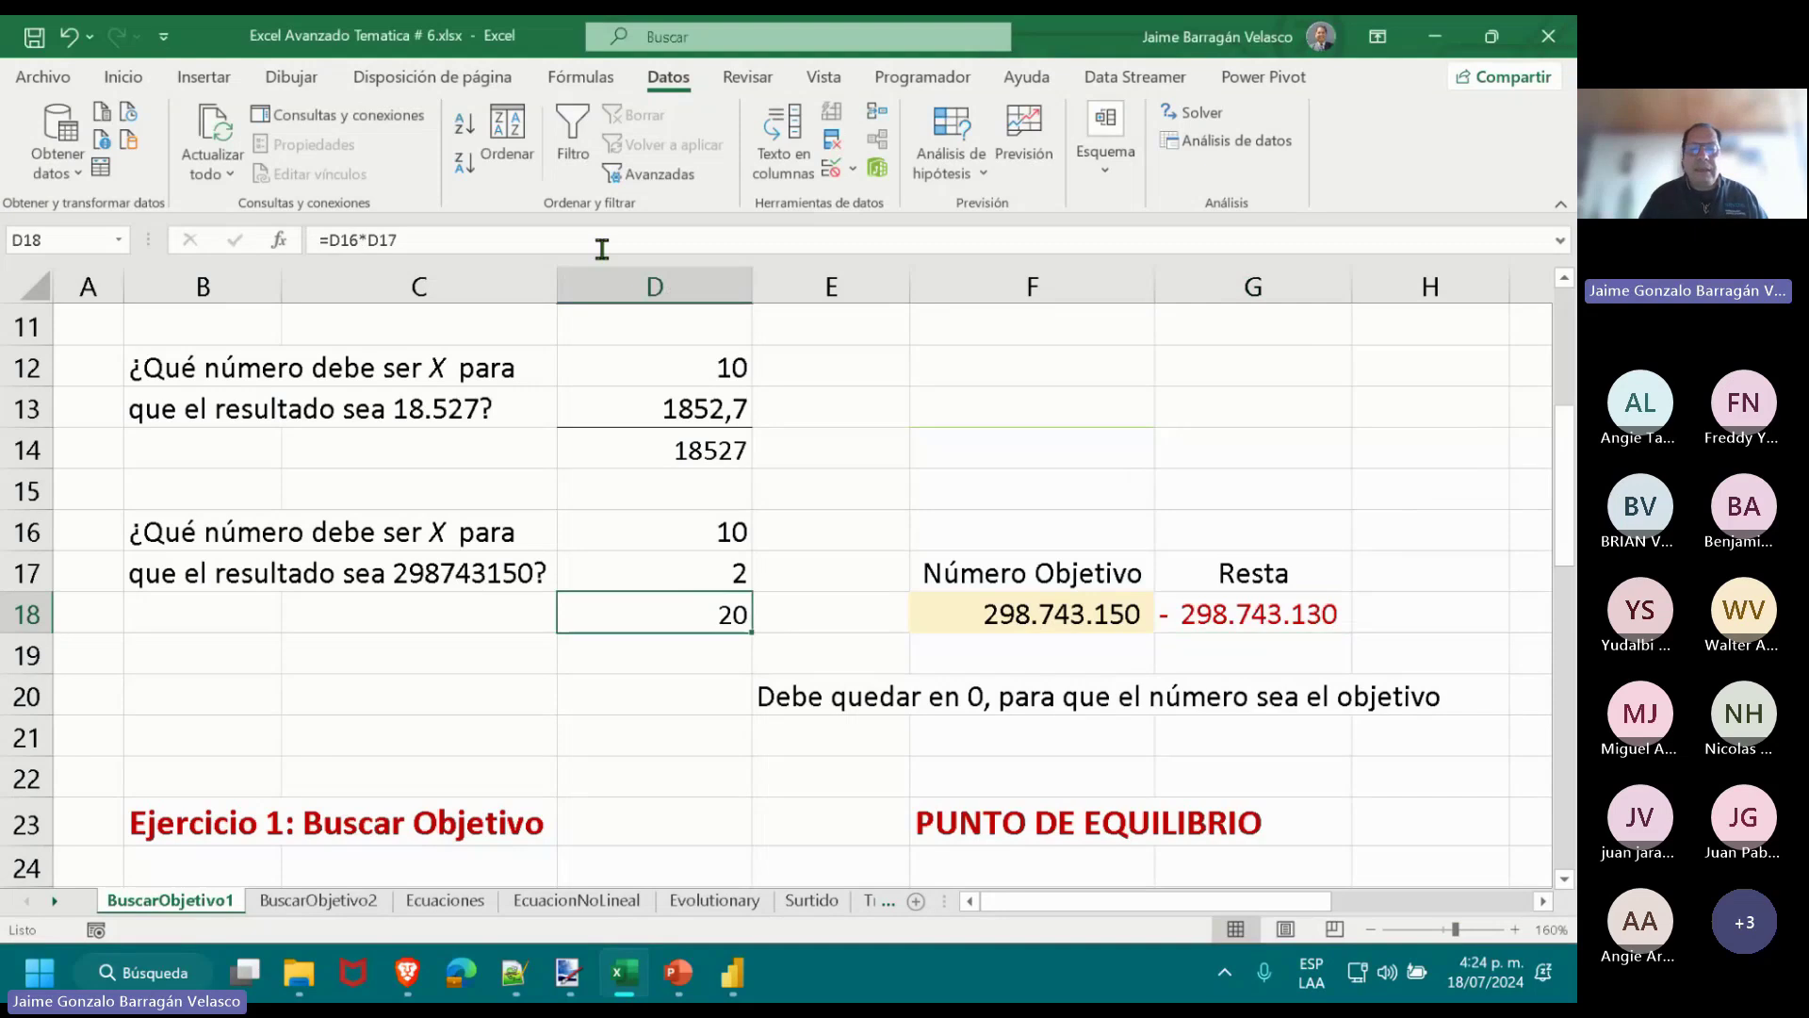
{"action": "left_click", "coordinate": [603, 248]}
{"action": "key", "text": "shift+Return"}
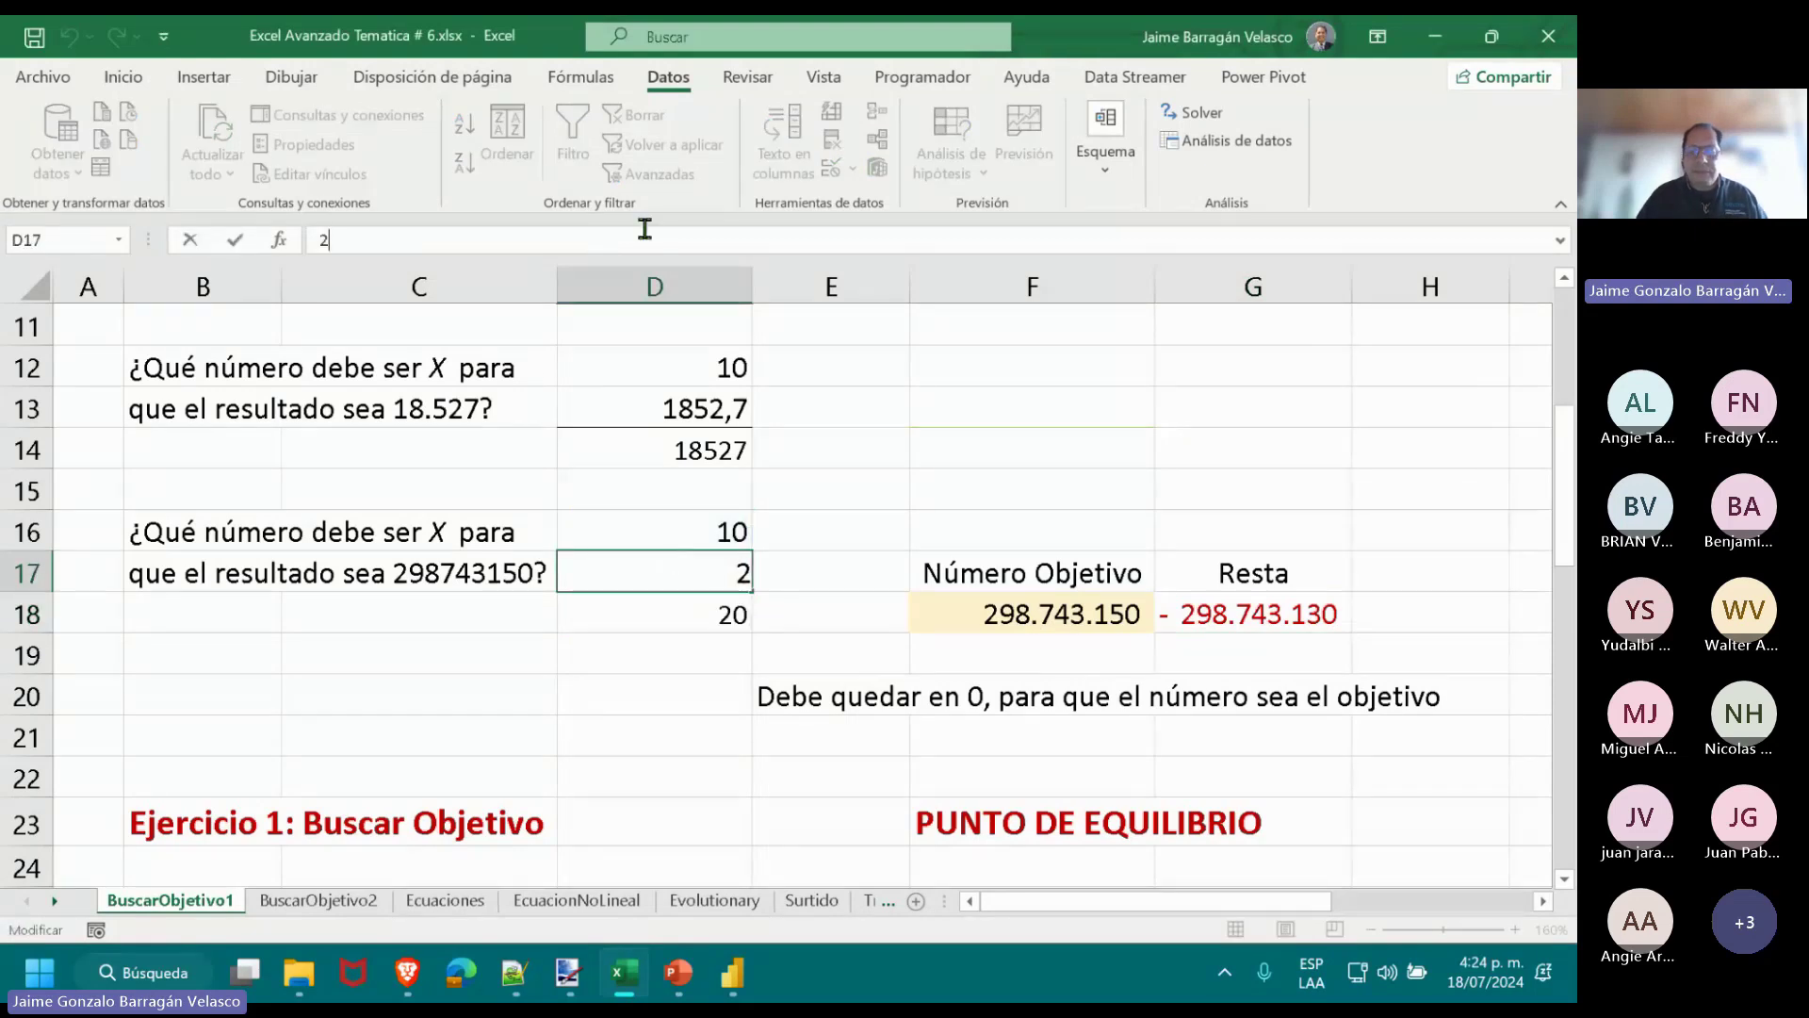
{"action": "type", "text": "200"}
{"action": "key", "text": "Return"}
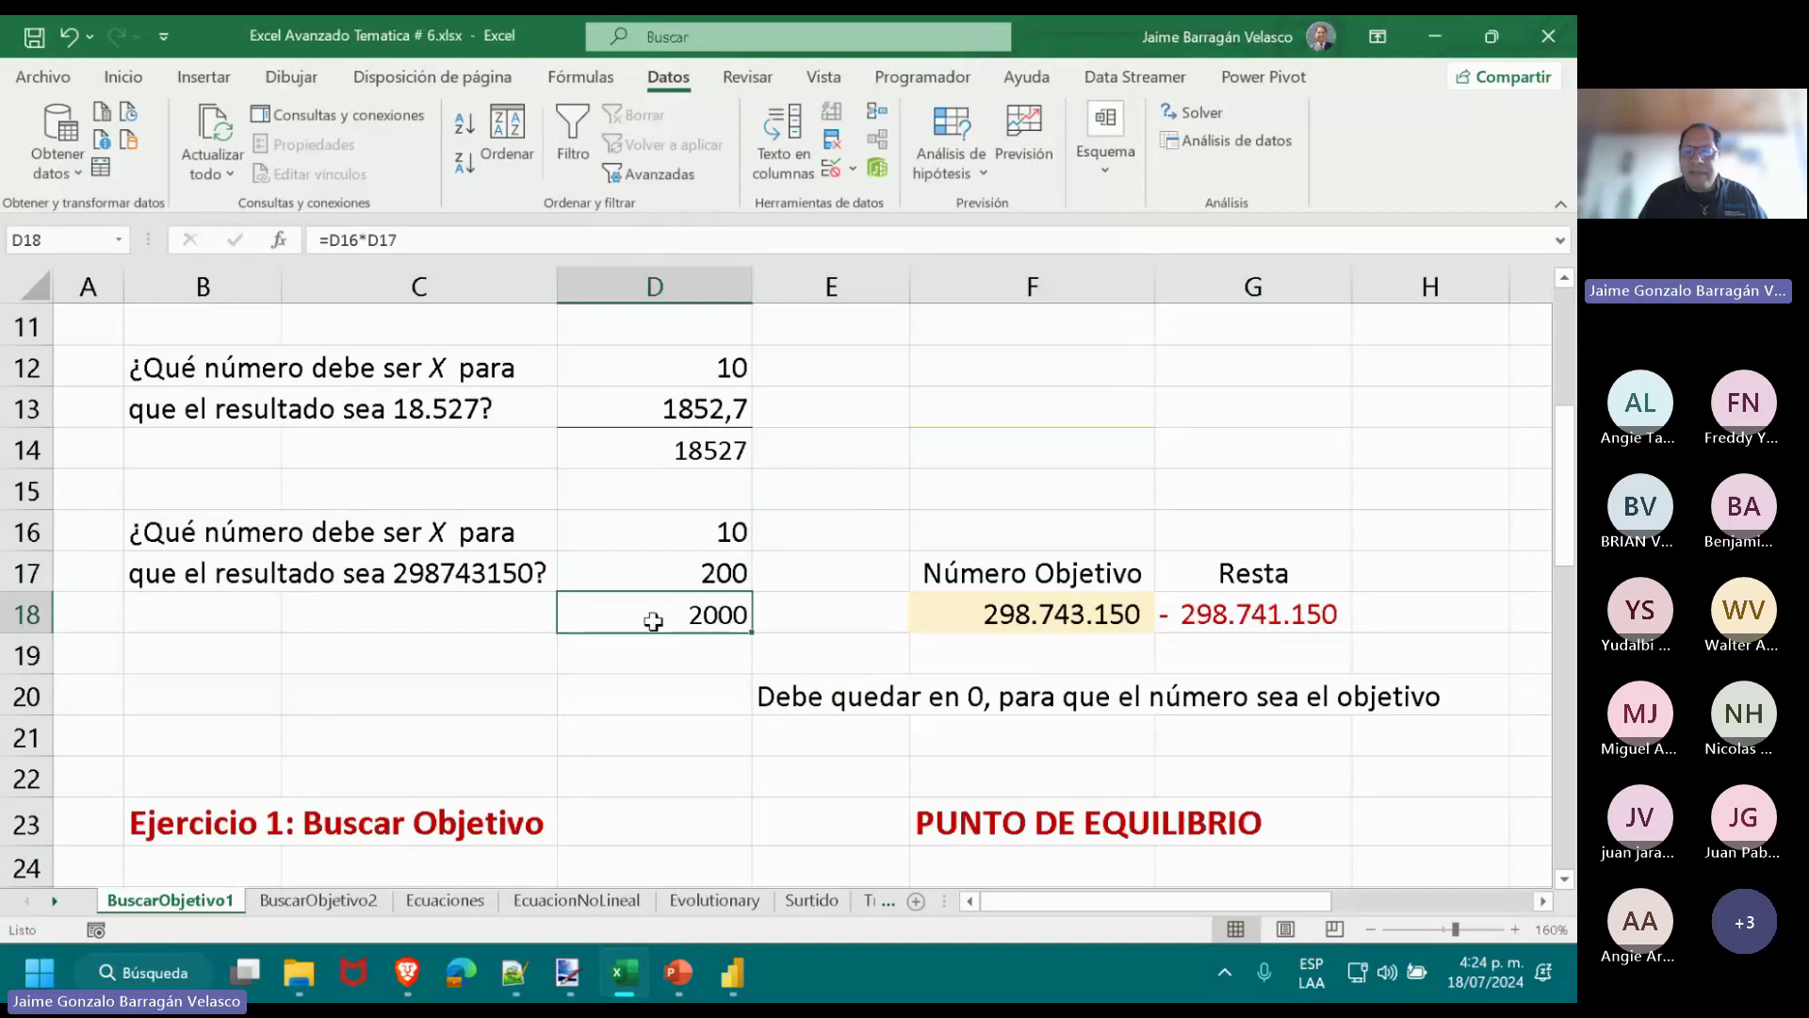
Try larger multipliers in D17 by extending the number with zeros to 20000 and 200000.
{"action": "left_click", "coordinate": [630, 573]}
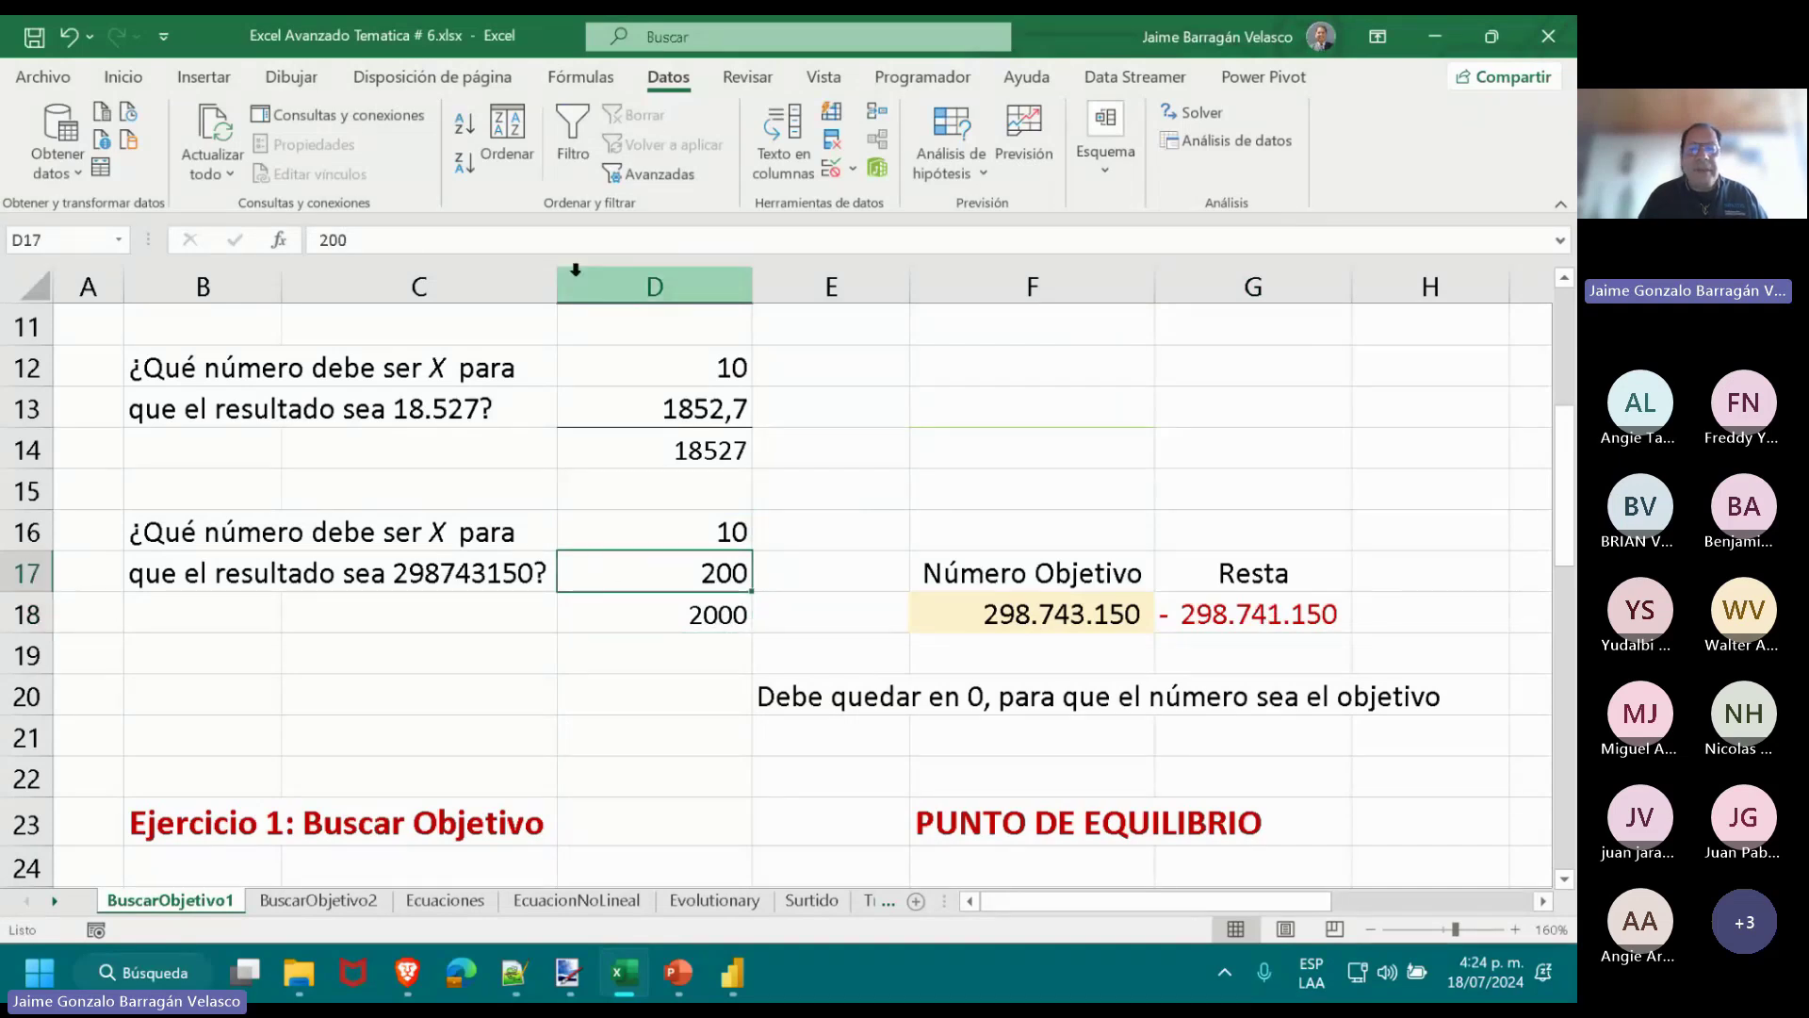
{"action": "left_click", "coordinate": [571, 244]}
{"action": "type", "text": "00"}
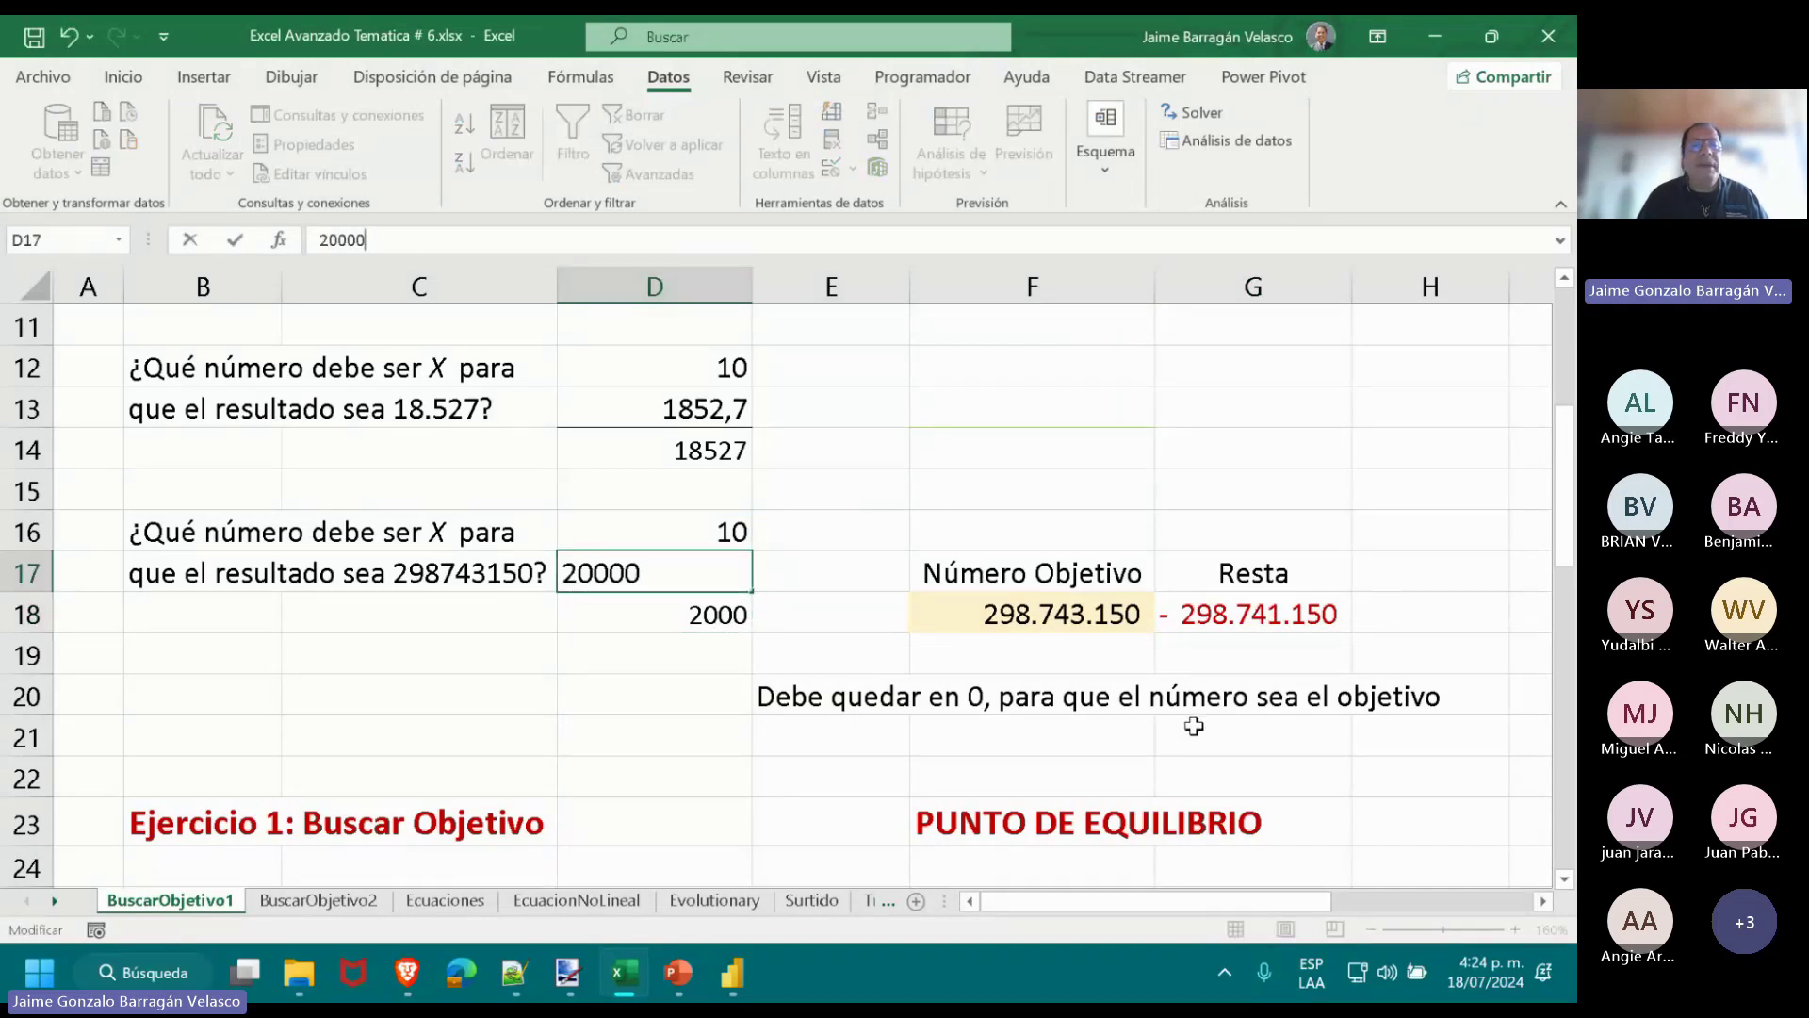
{"action": "key", "text": "Return"}
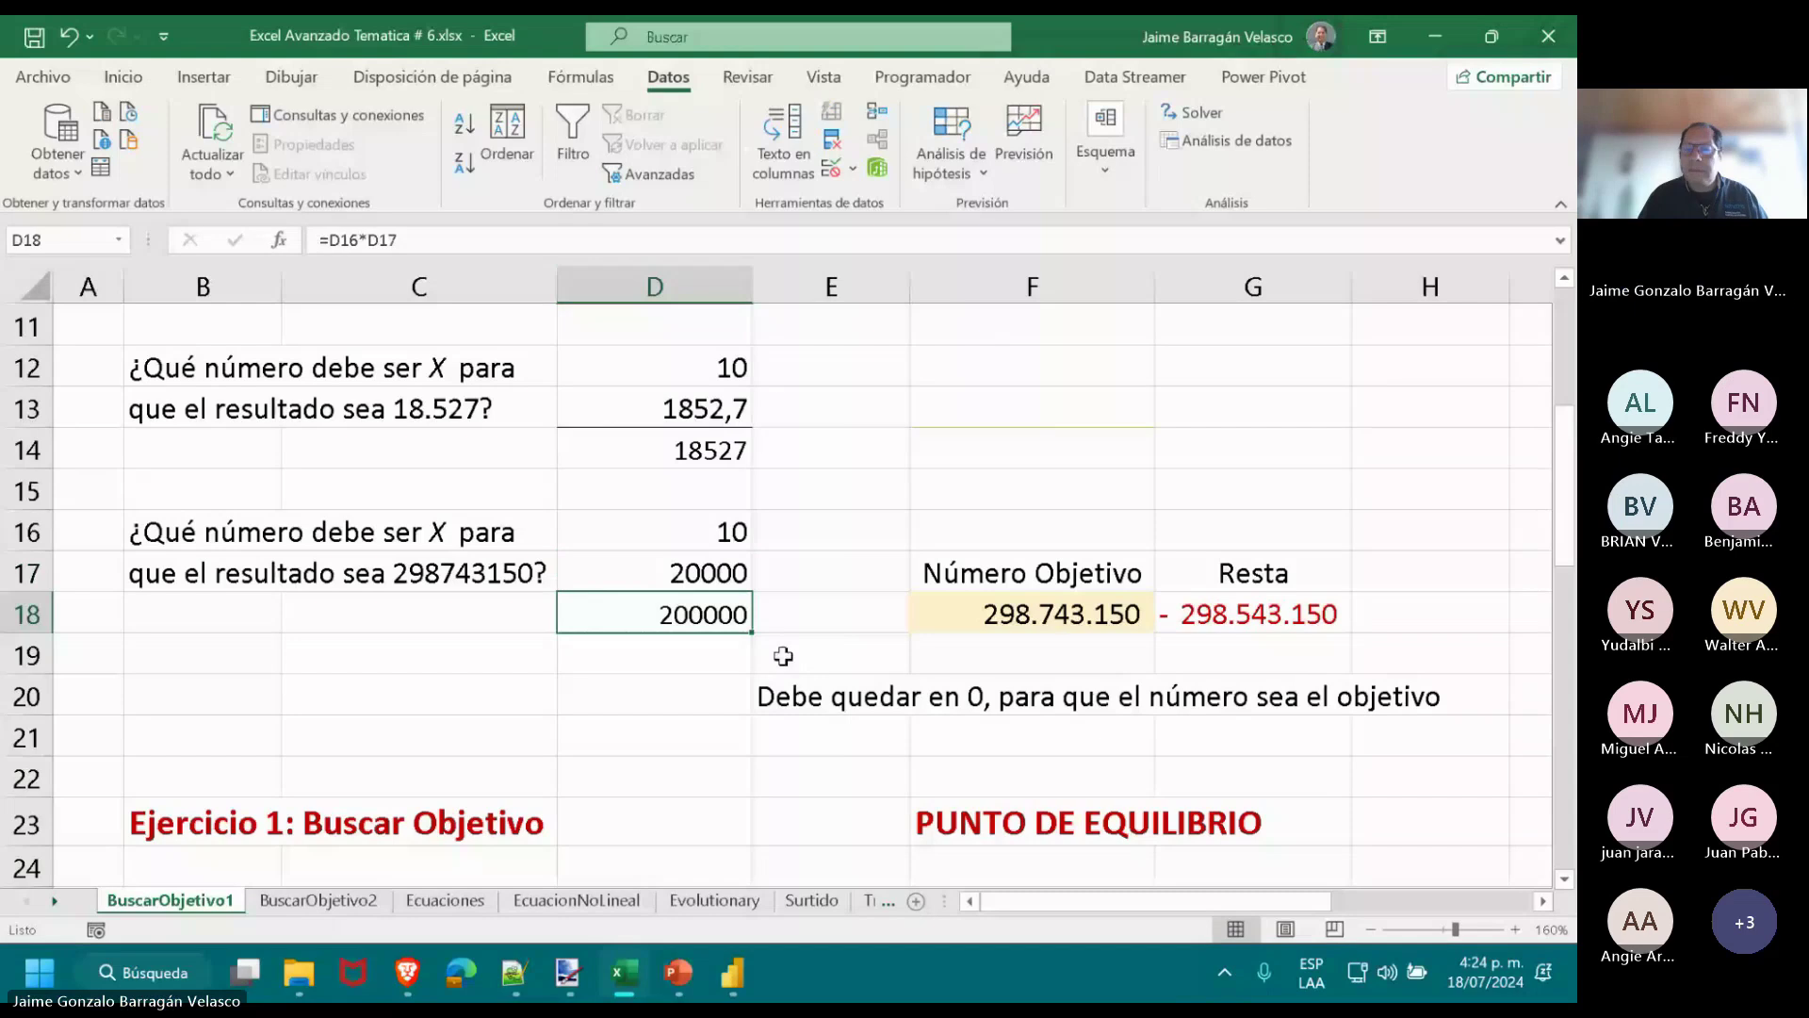
{"action": "left_click", "coordinate": [655, 573]}
{"action": "left_click", "coordinate": [571, 244]}
{"action": "type", "text": "0"}
{"action": "key", "text": "Return"}
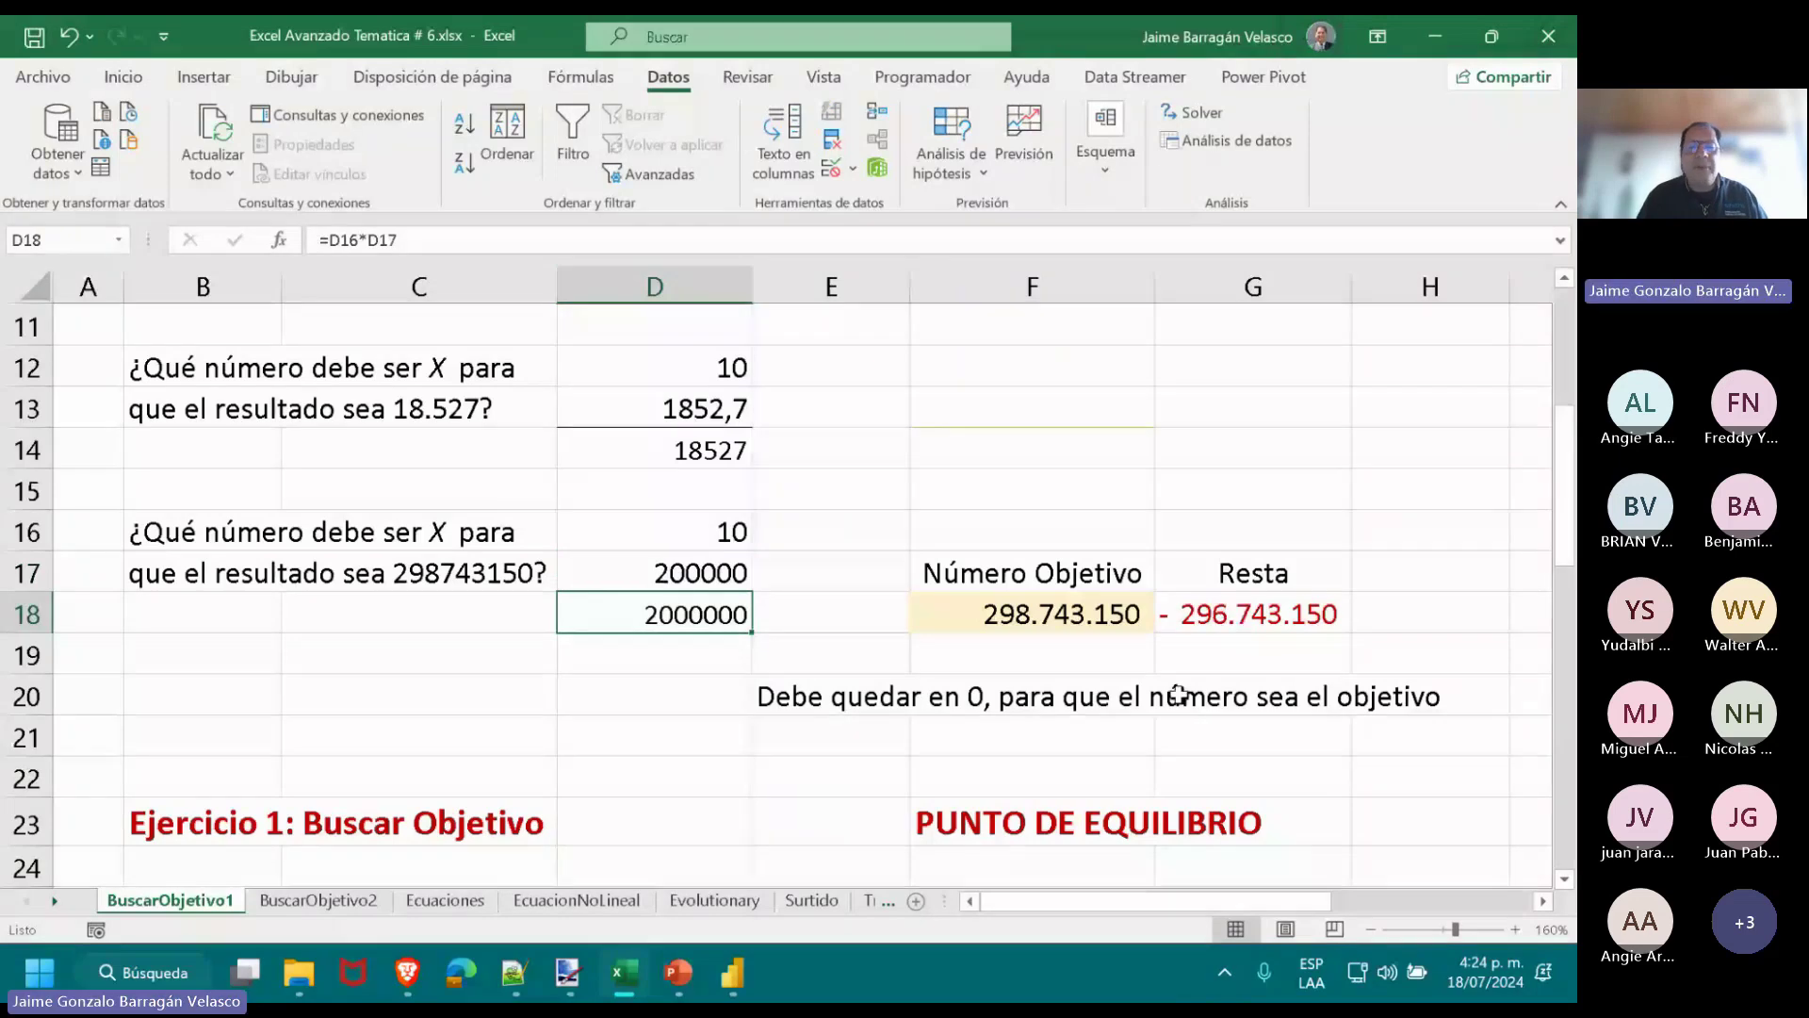
Keep approaching the target number manually by trying 2000000 and 20000000 as the multiplier in D17.
{"action": "left_click", "coordinate": [655, 573]}
{"action": "left_click", "coordinate": [685, 241]}
{"action": "type", "text": "0"}
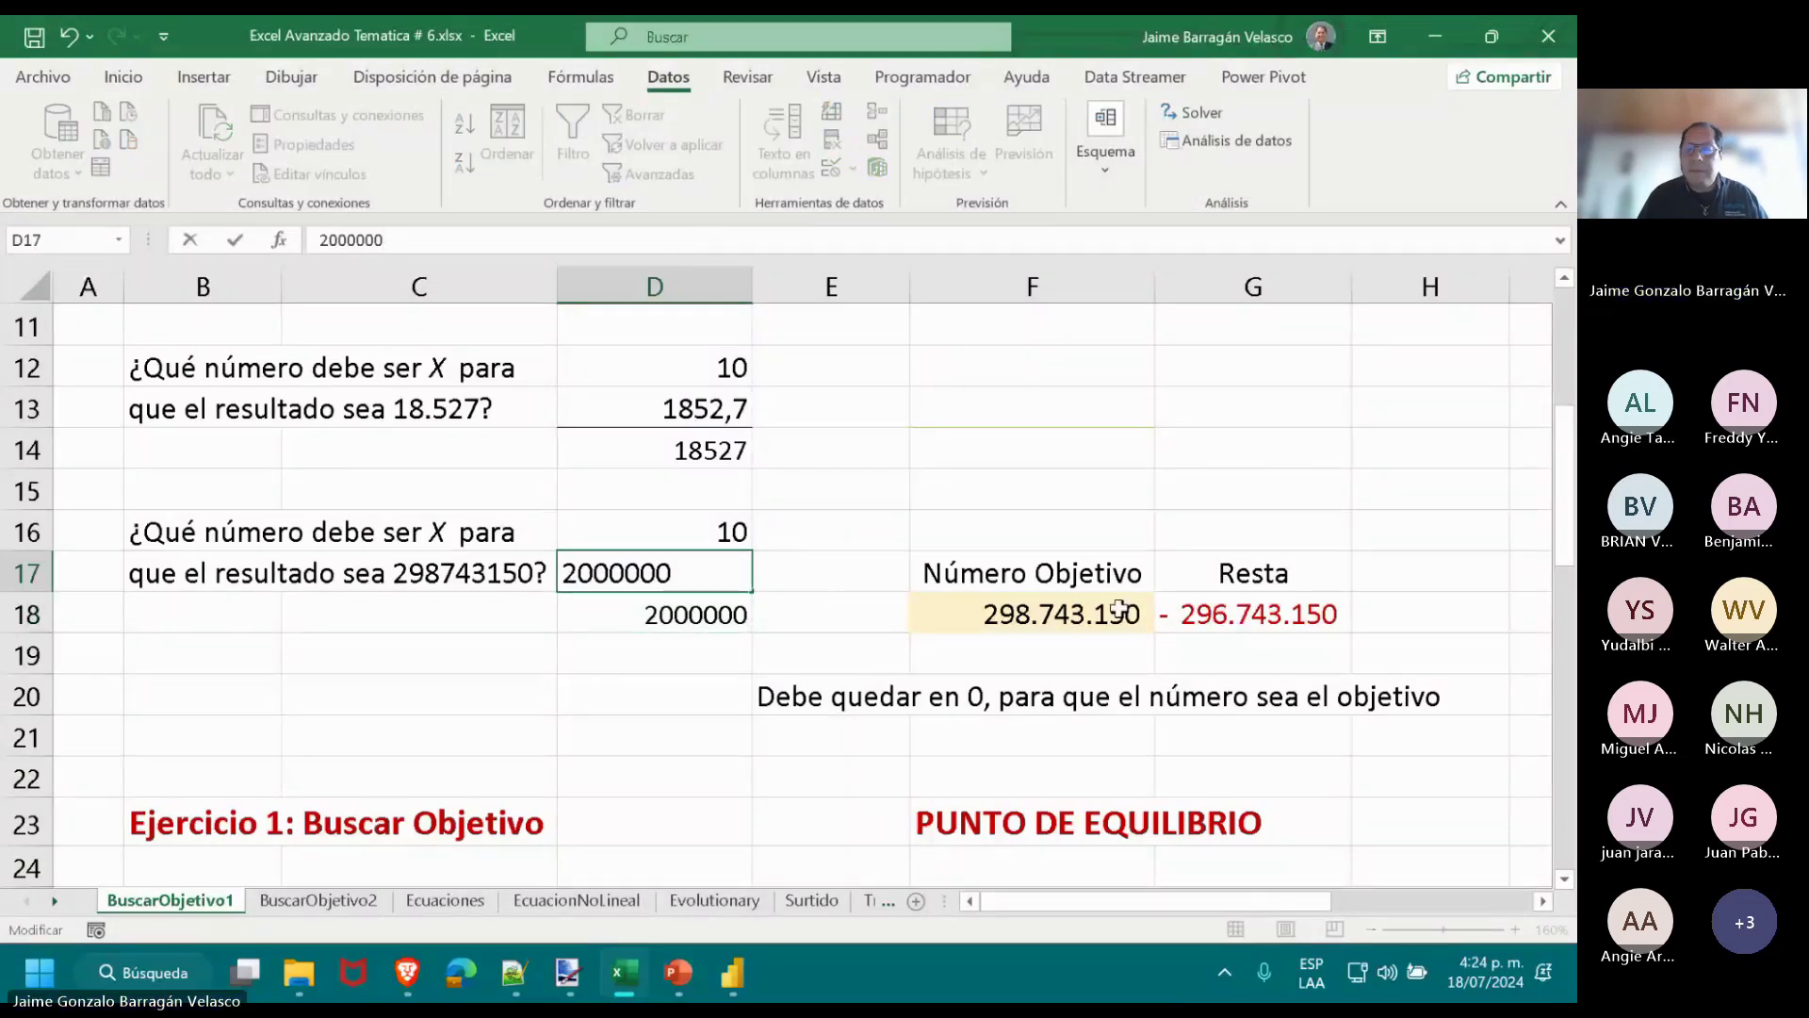
{"action": "key", "text": "Return"}
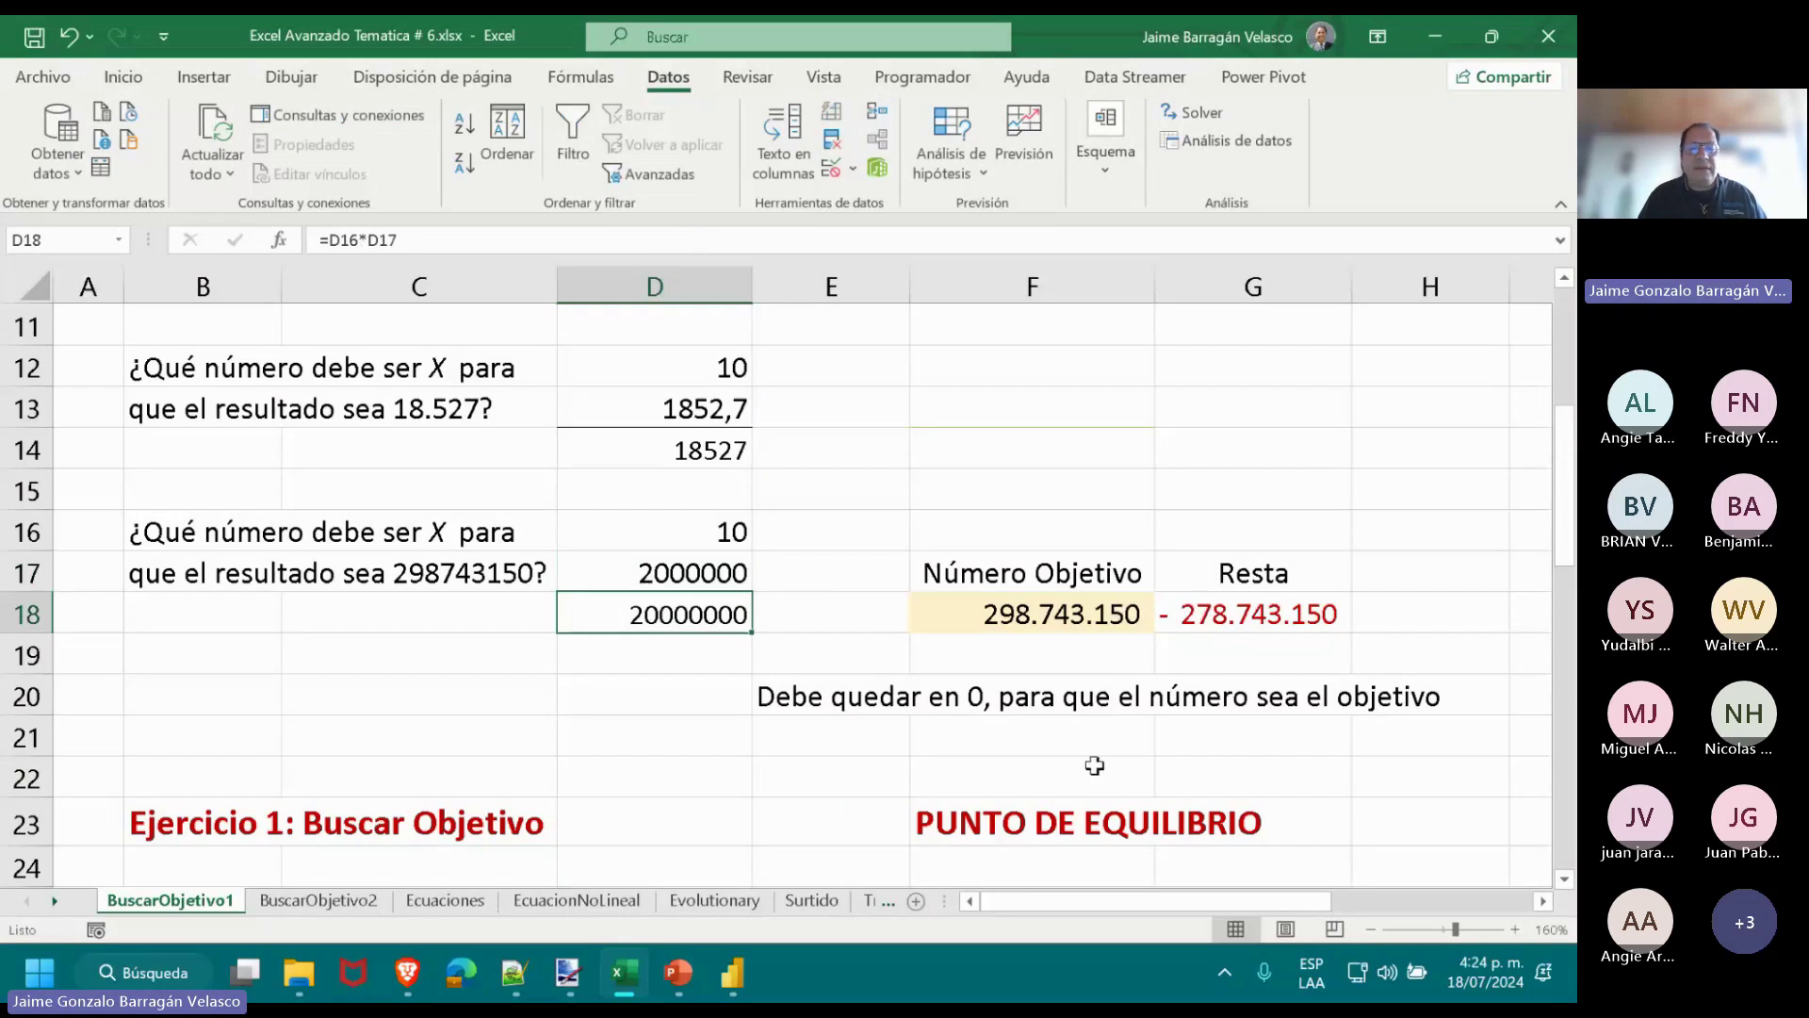
{"action": "left_click", "coordinate": [660, 573]}
{"action": "left_click", "coordinate": [586, 247]}
{"action": "type", "text": "0"}
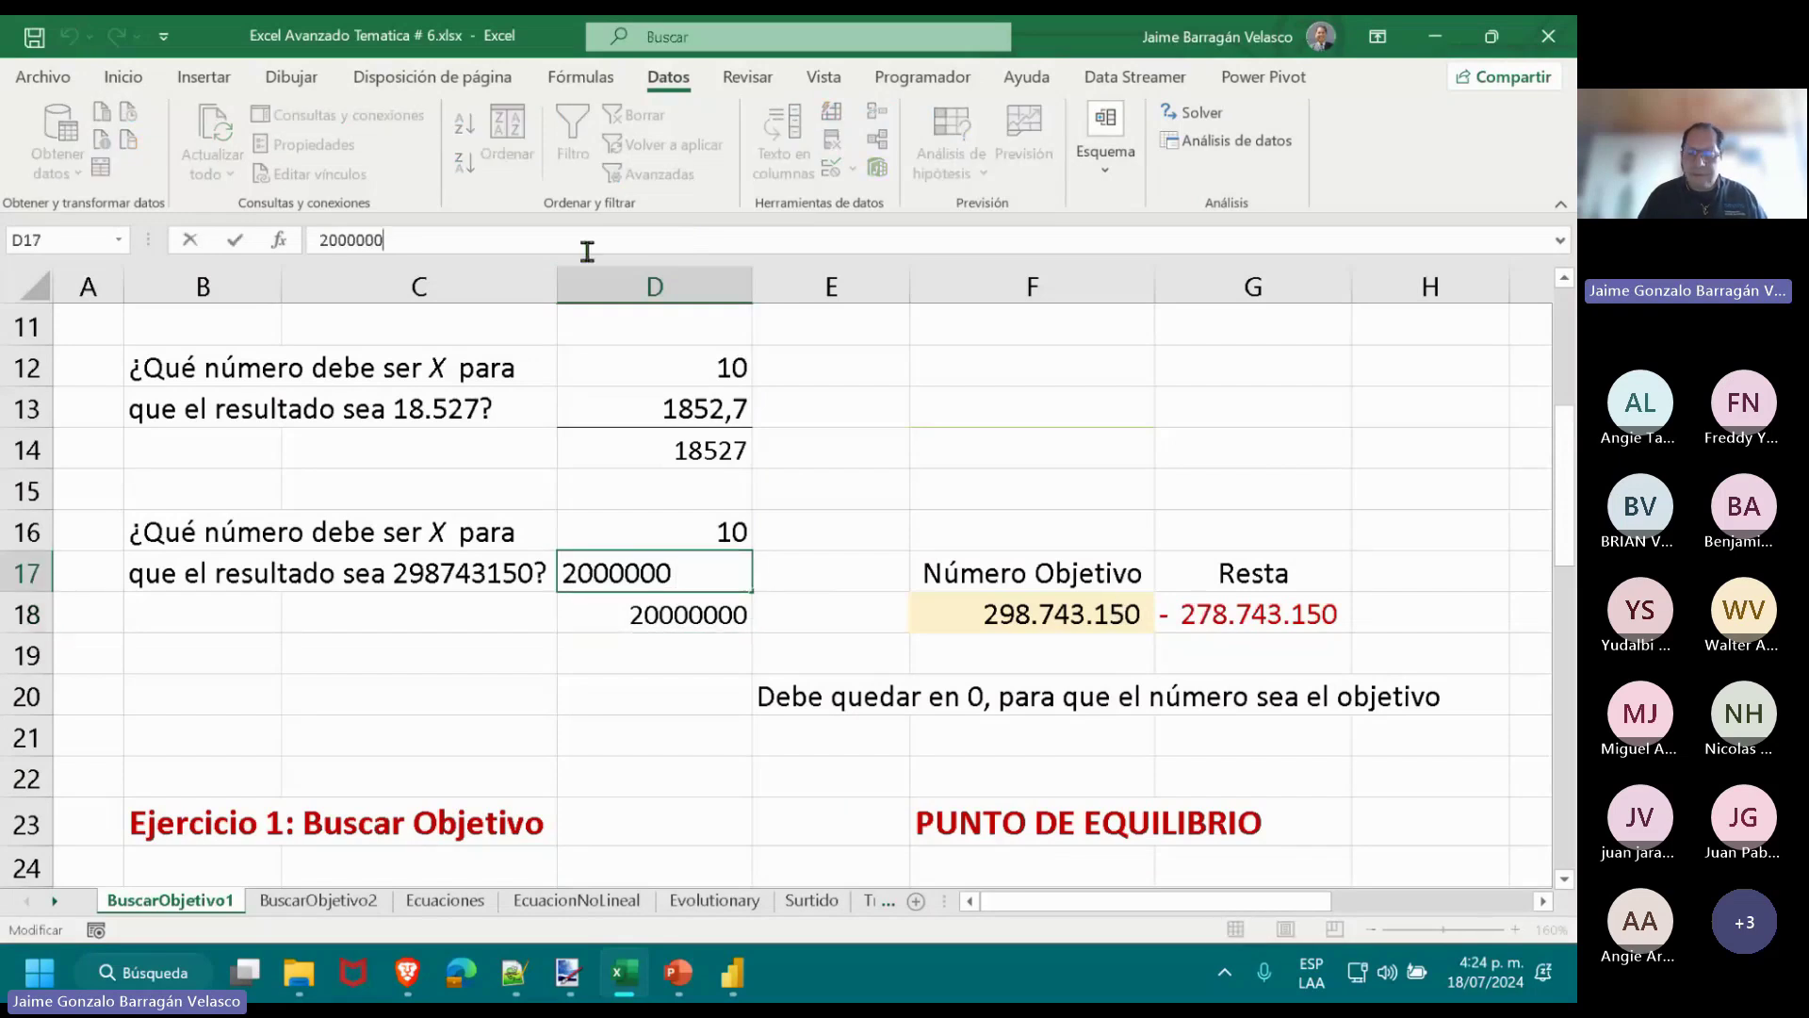
{"action": "key", "text": "Return"}
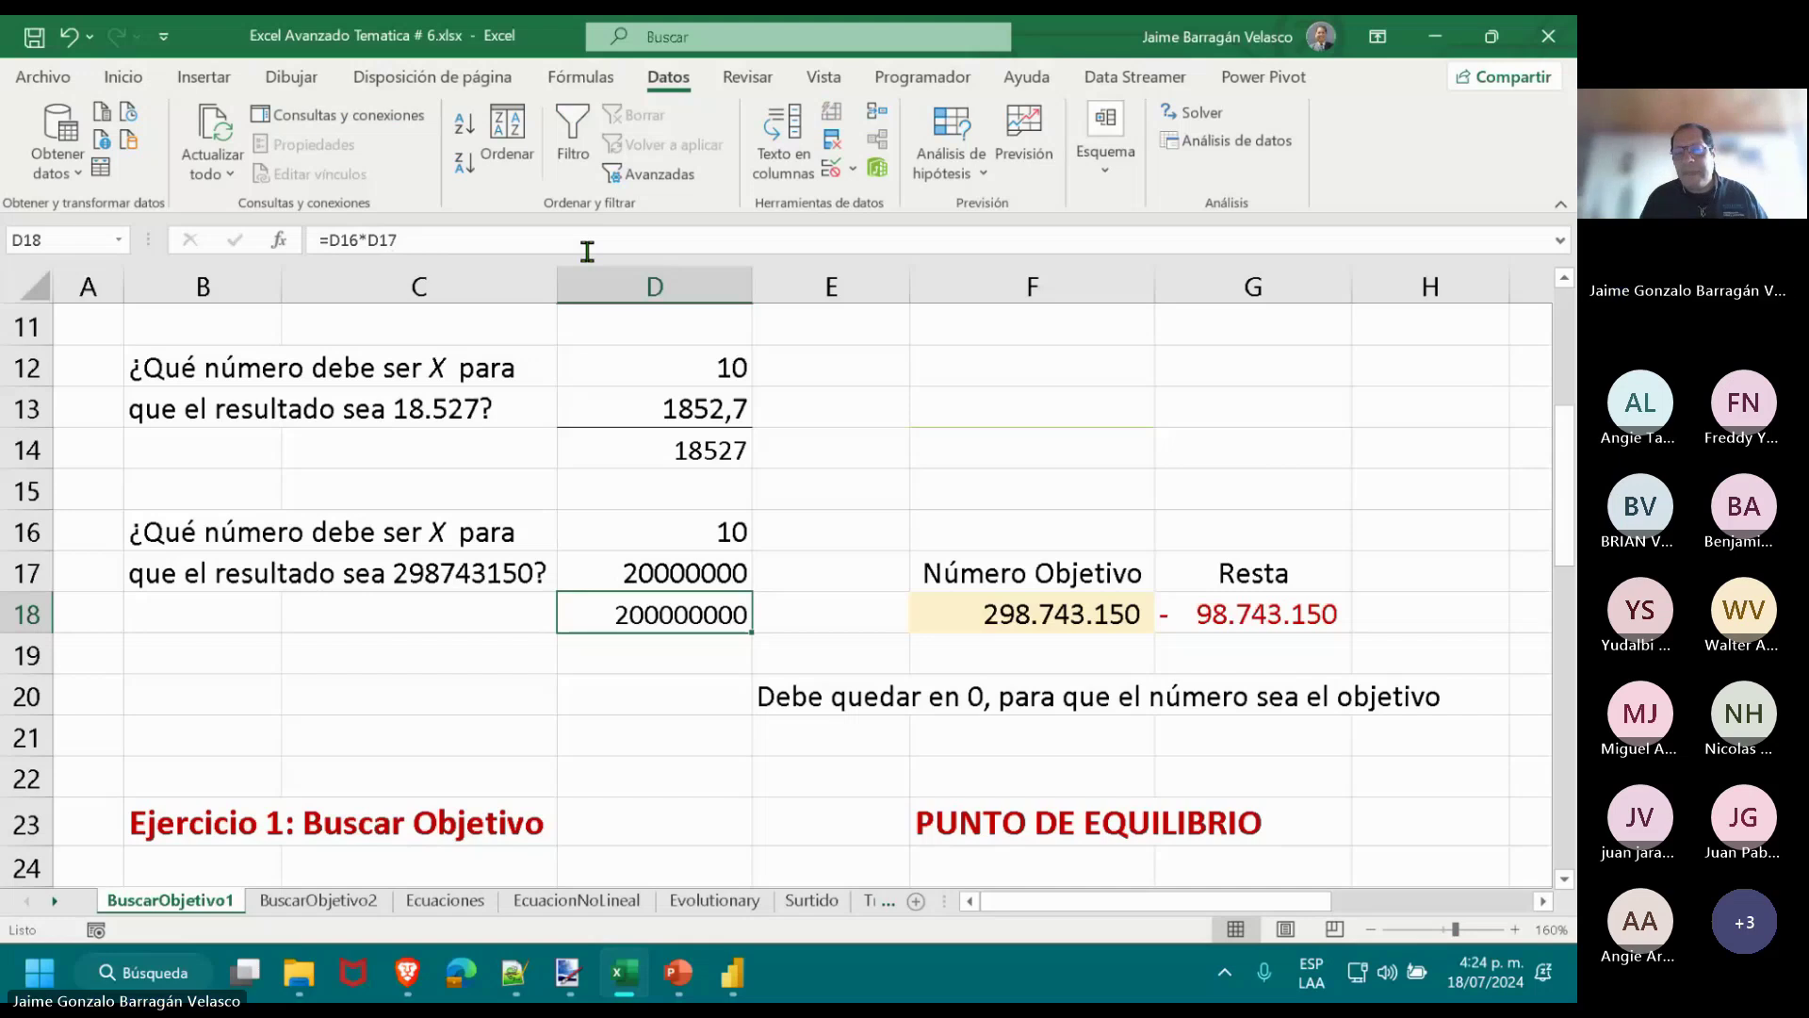
Reset the multiplier in D17 to 2.
{"action": "key", "text": "Up"}
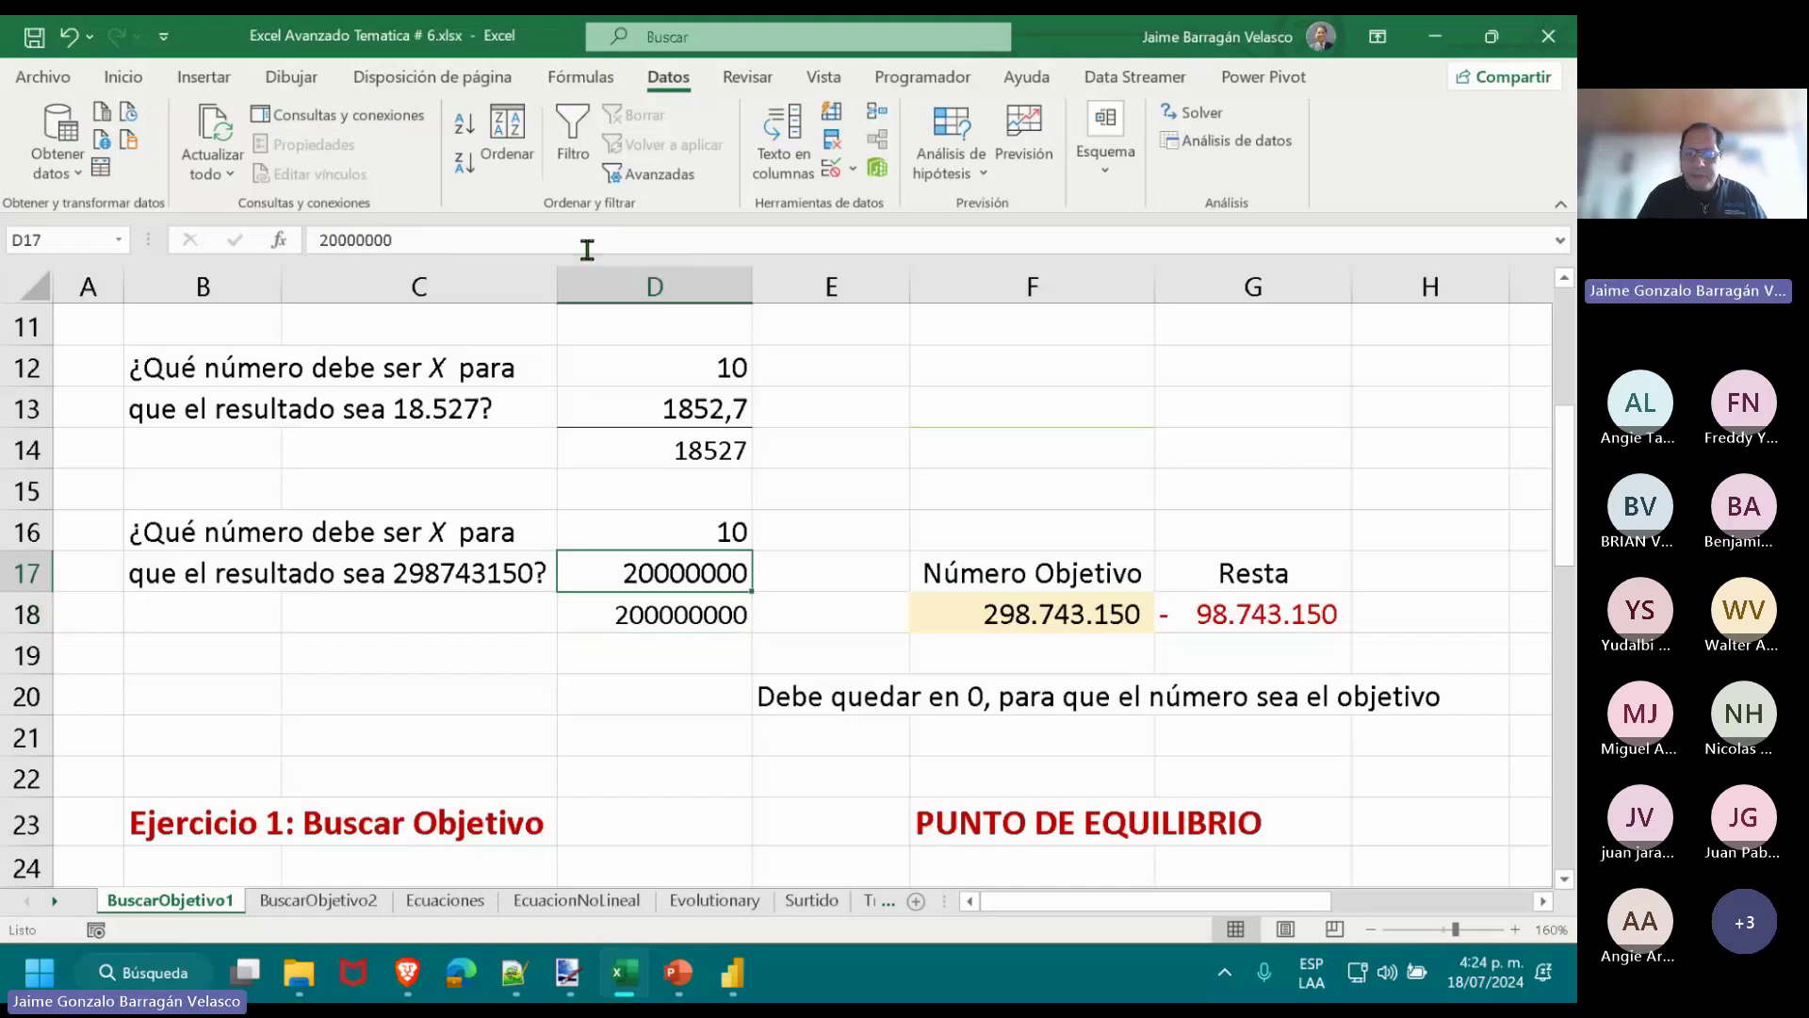
{"action": "type", "text": "2"}
{"action": "key", "text": "Return"}
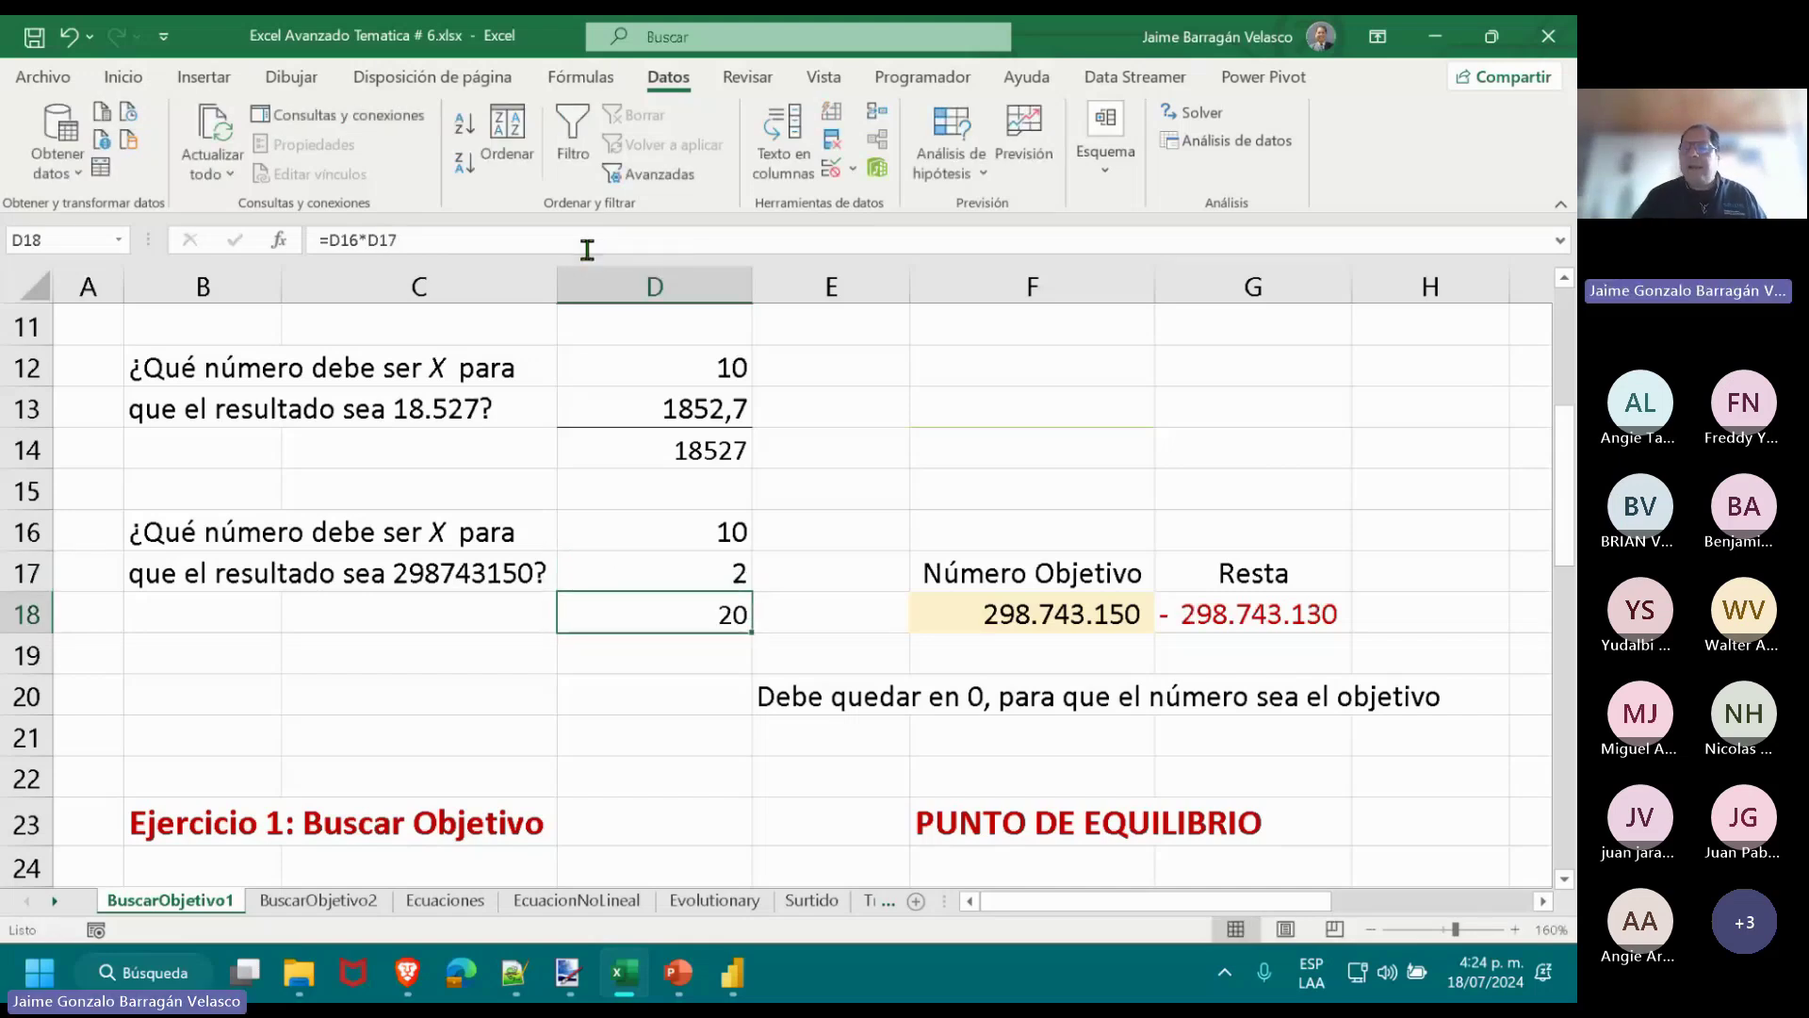
Try Goal Seek on the subtraction cell G18 with a target value of 0 by changing D17, and discard the solution.
{"action": "left_click", "coordinate": [971, 148]}
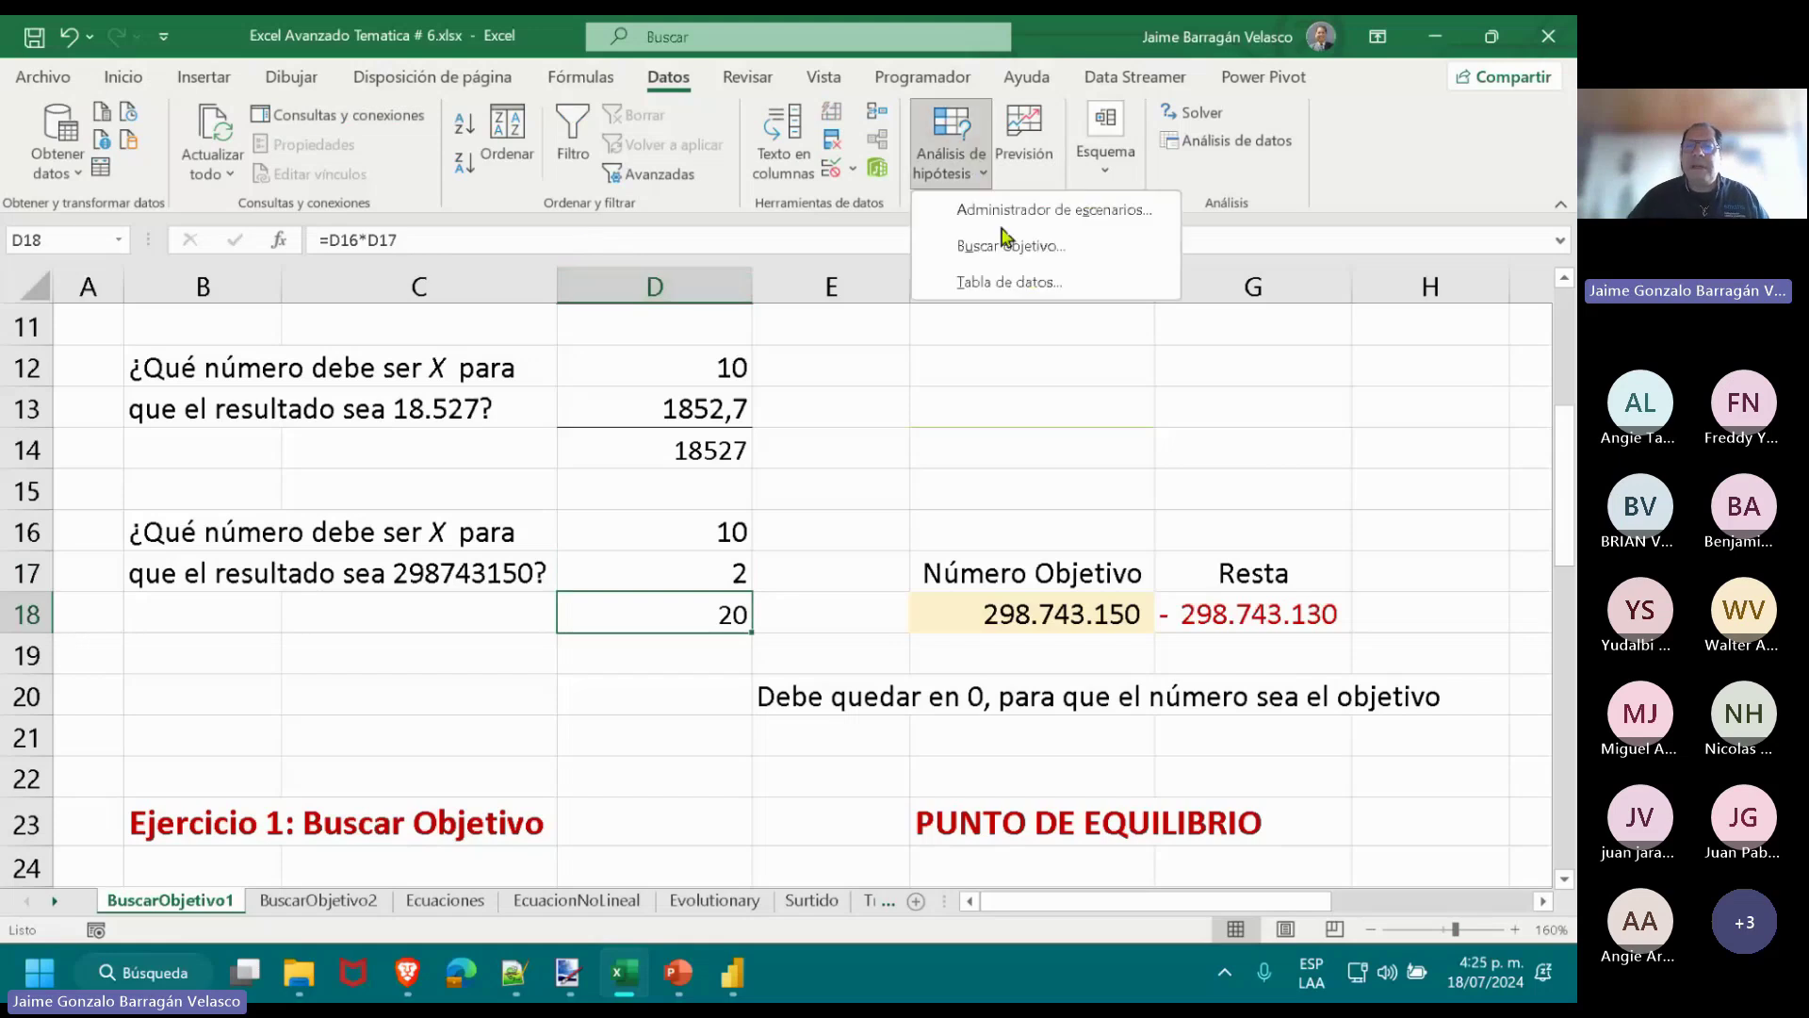
{"action": "left_click", "coordinate": [1006, 244]}
{"action": "left_click", "coordinate": [1247, 615]}
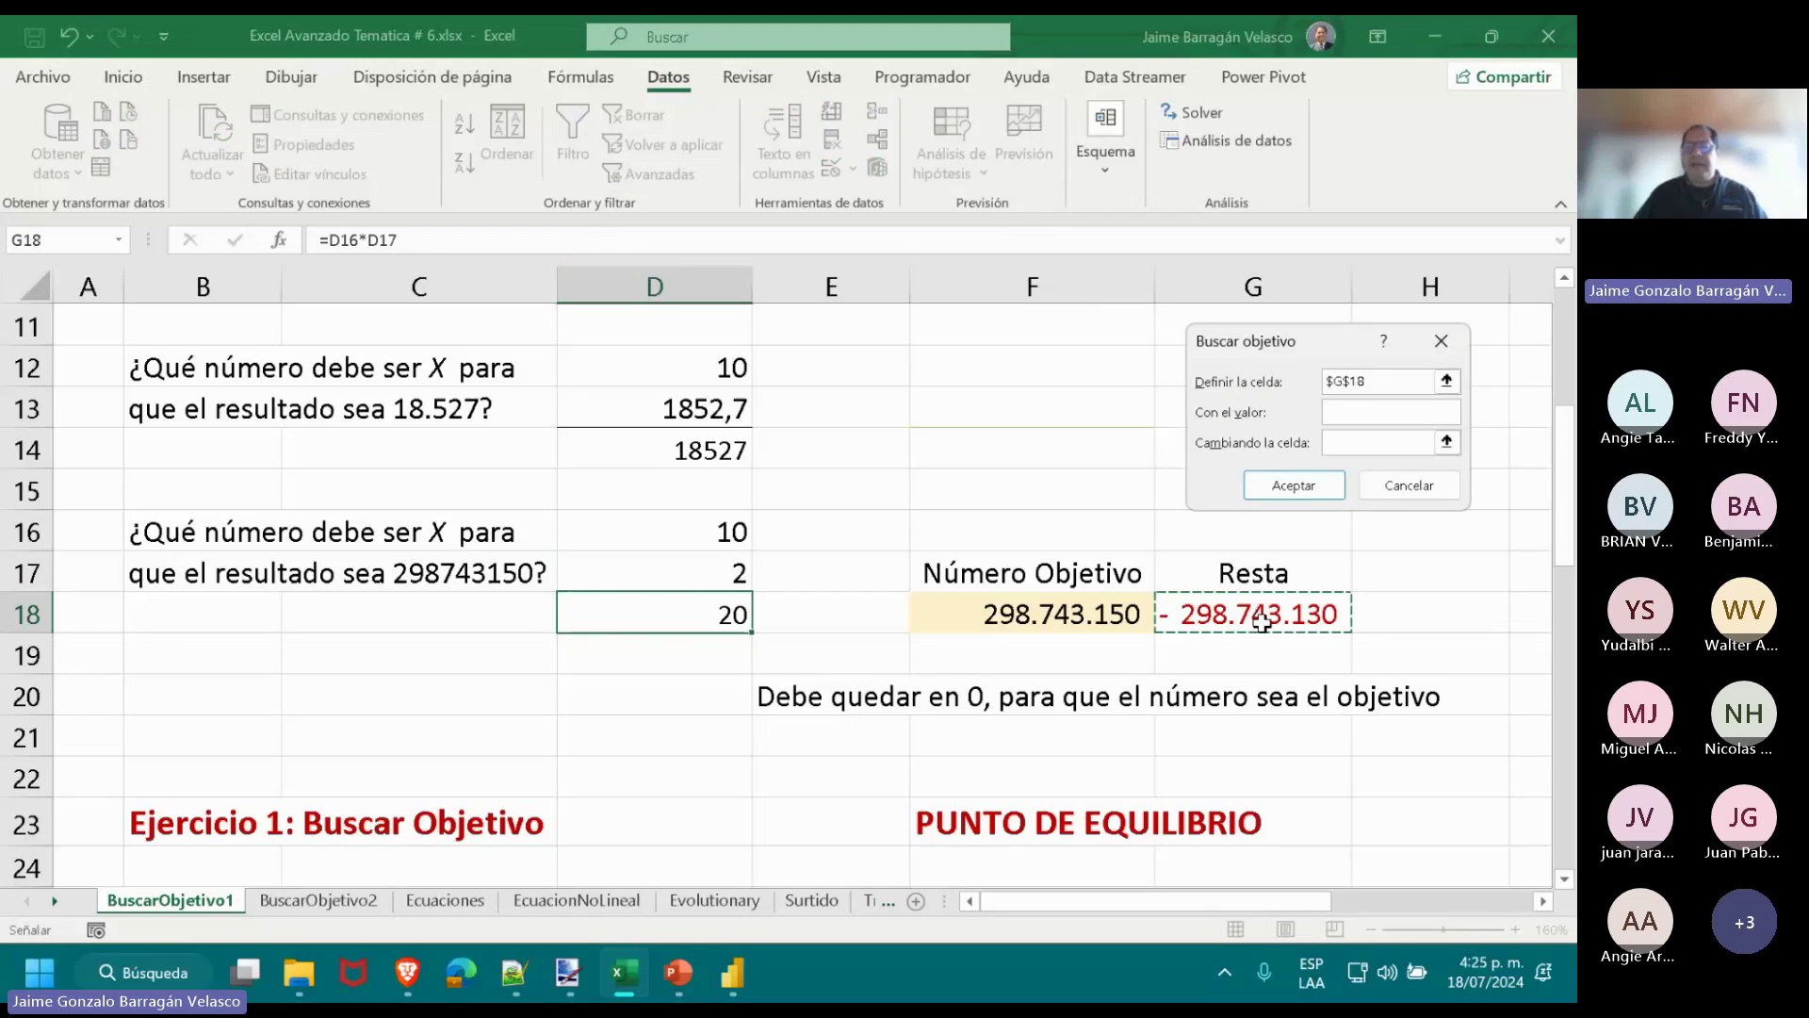
{"action": "left_click", "coordinate": [1376, 412]}
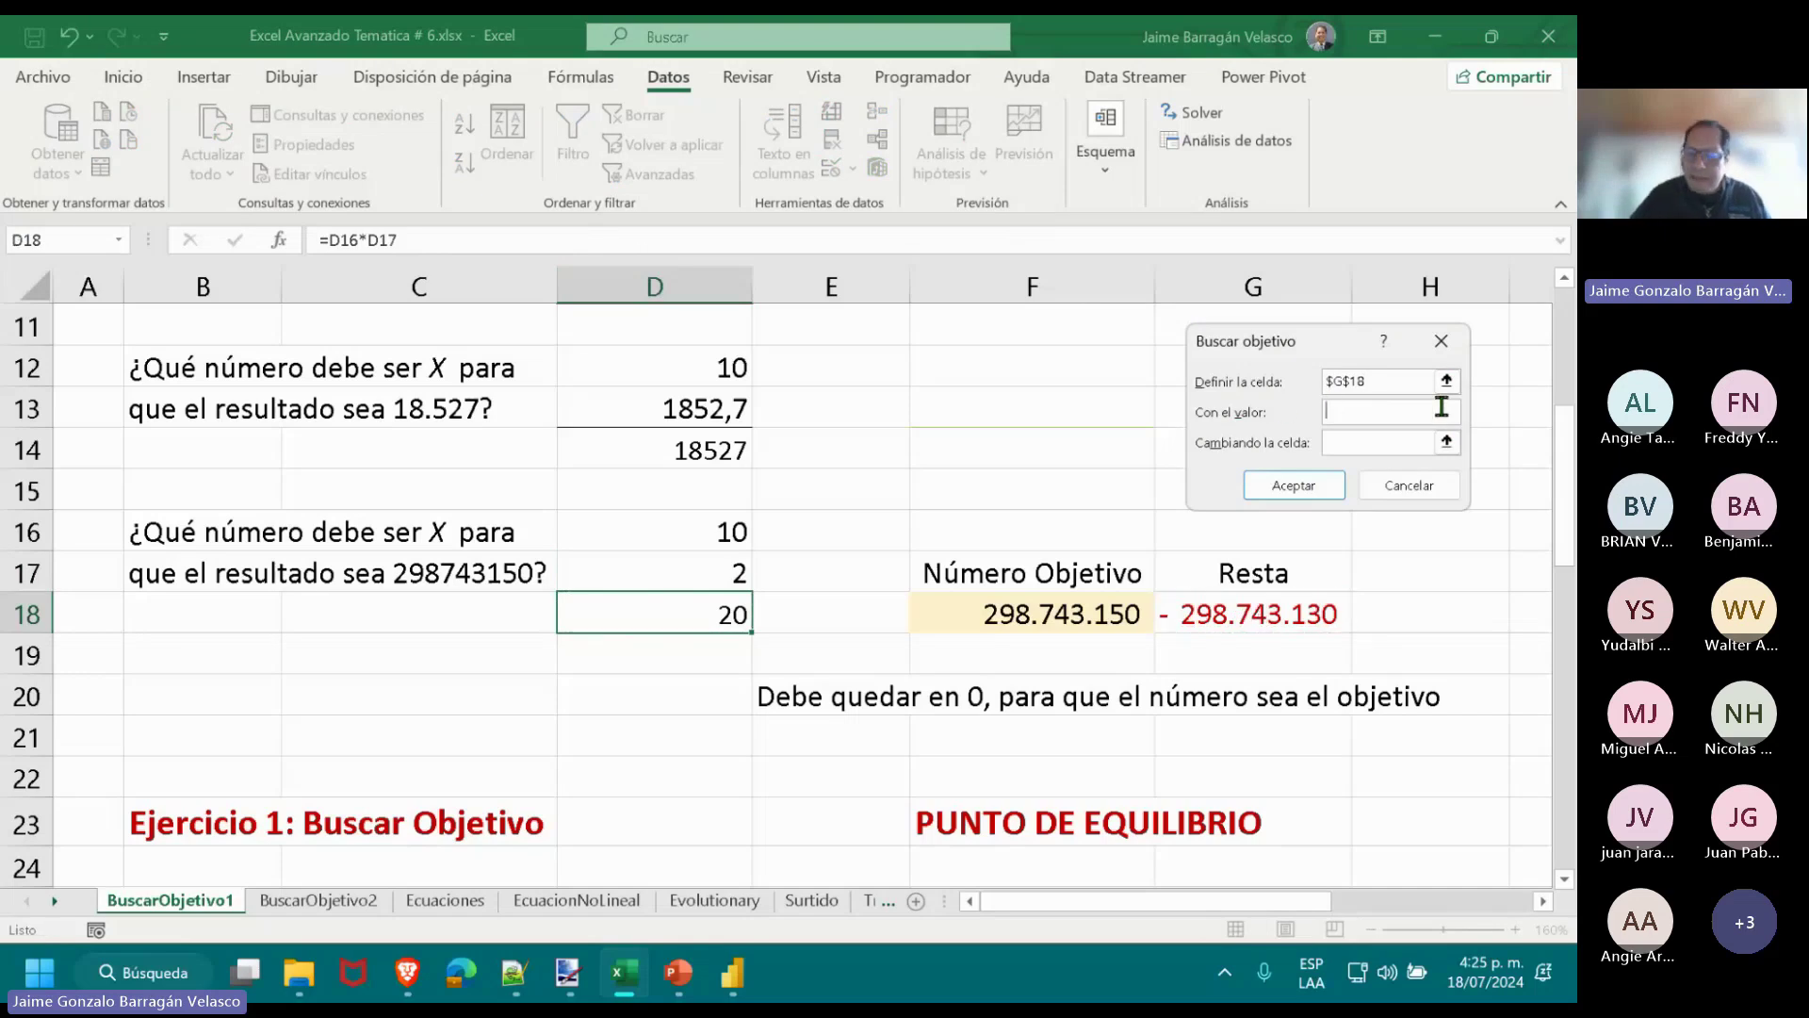
{"action": "type", "text": "0"}
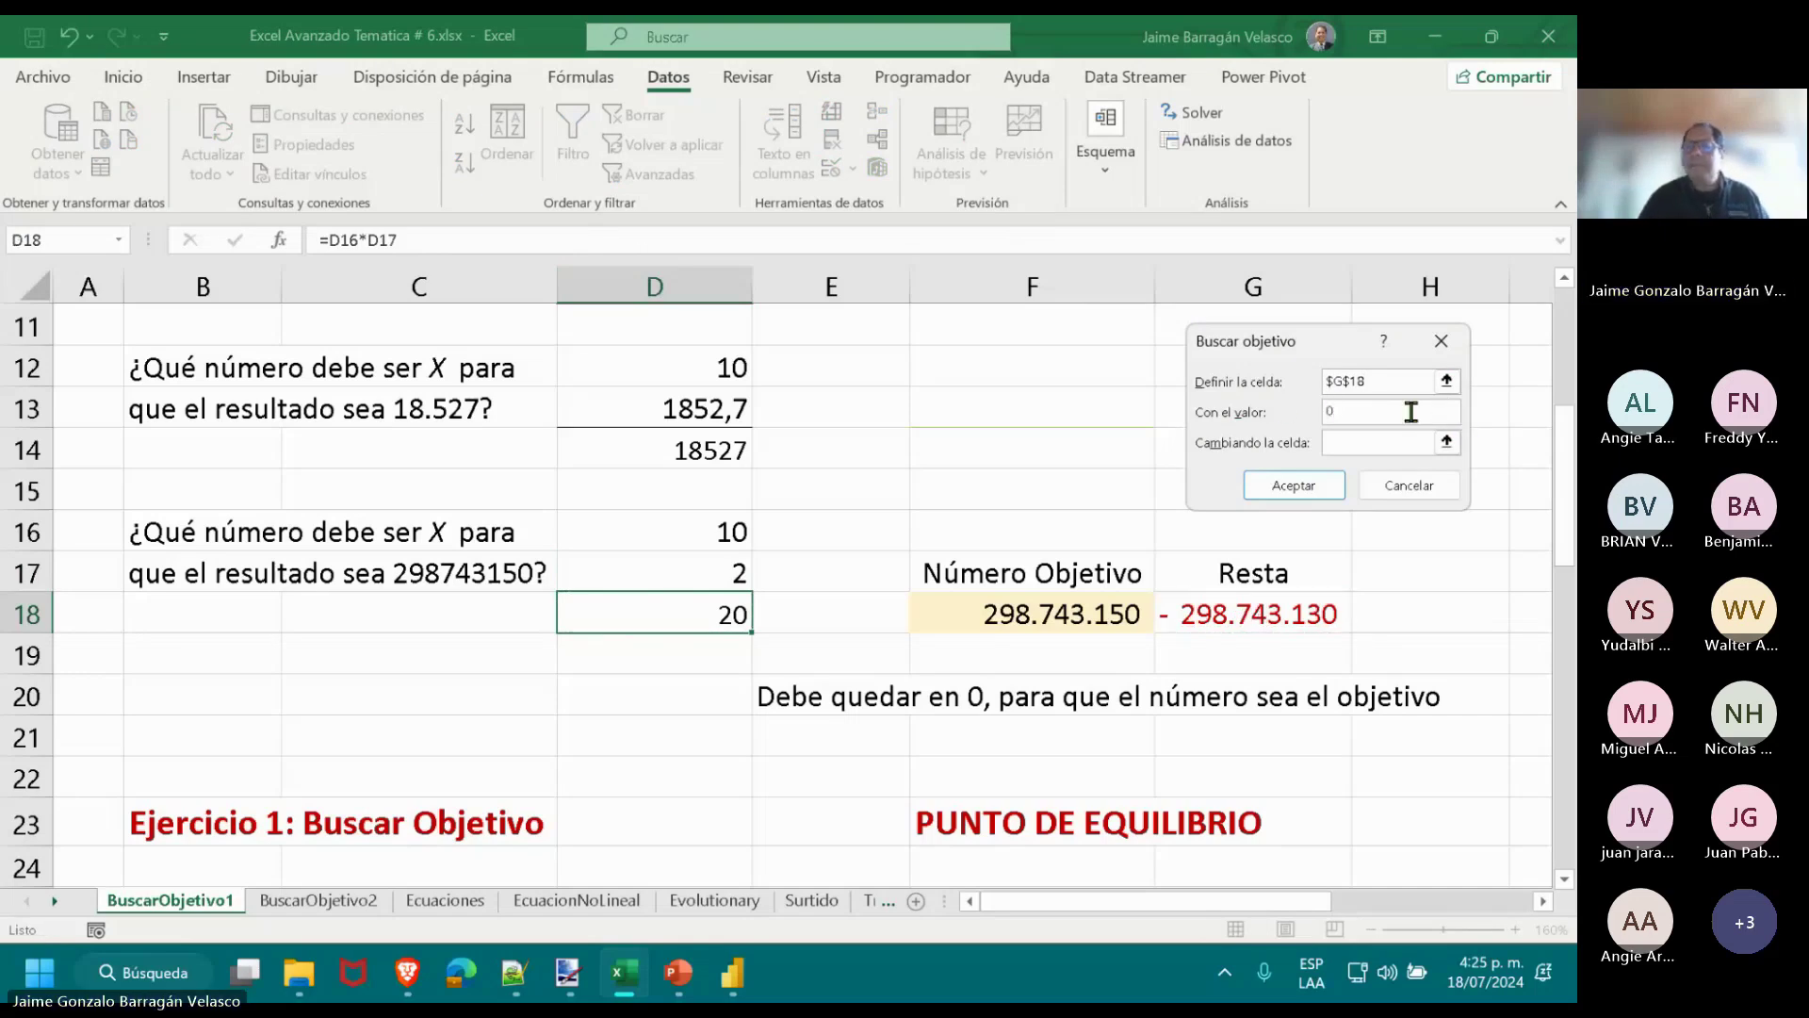
{"action": "left_click", "coordinate": [1371, 445]}
{"action": "left_click", "coordinate": [705, 568]}
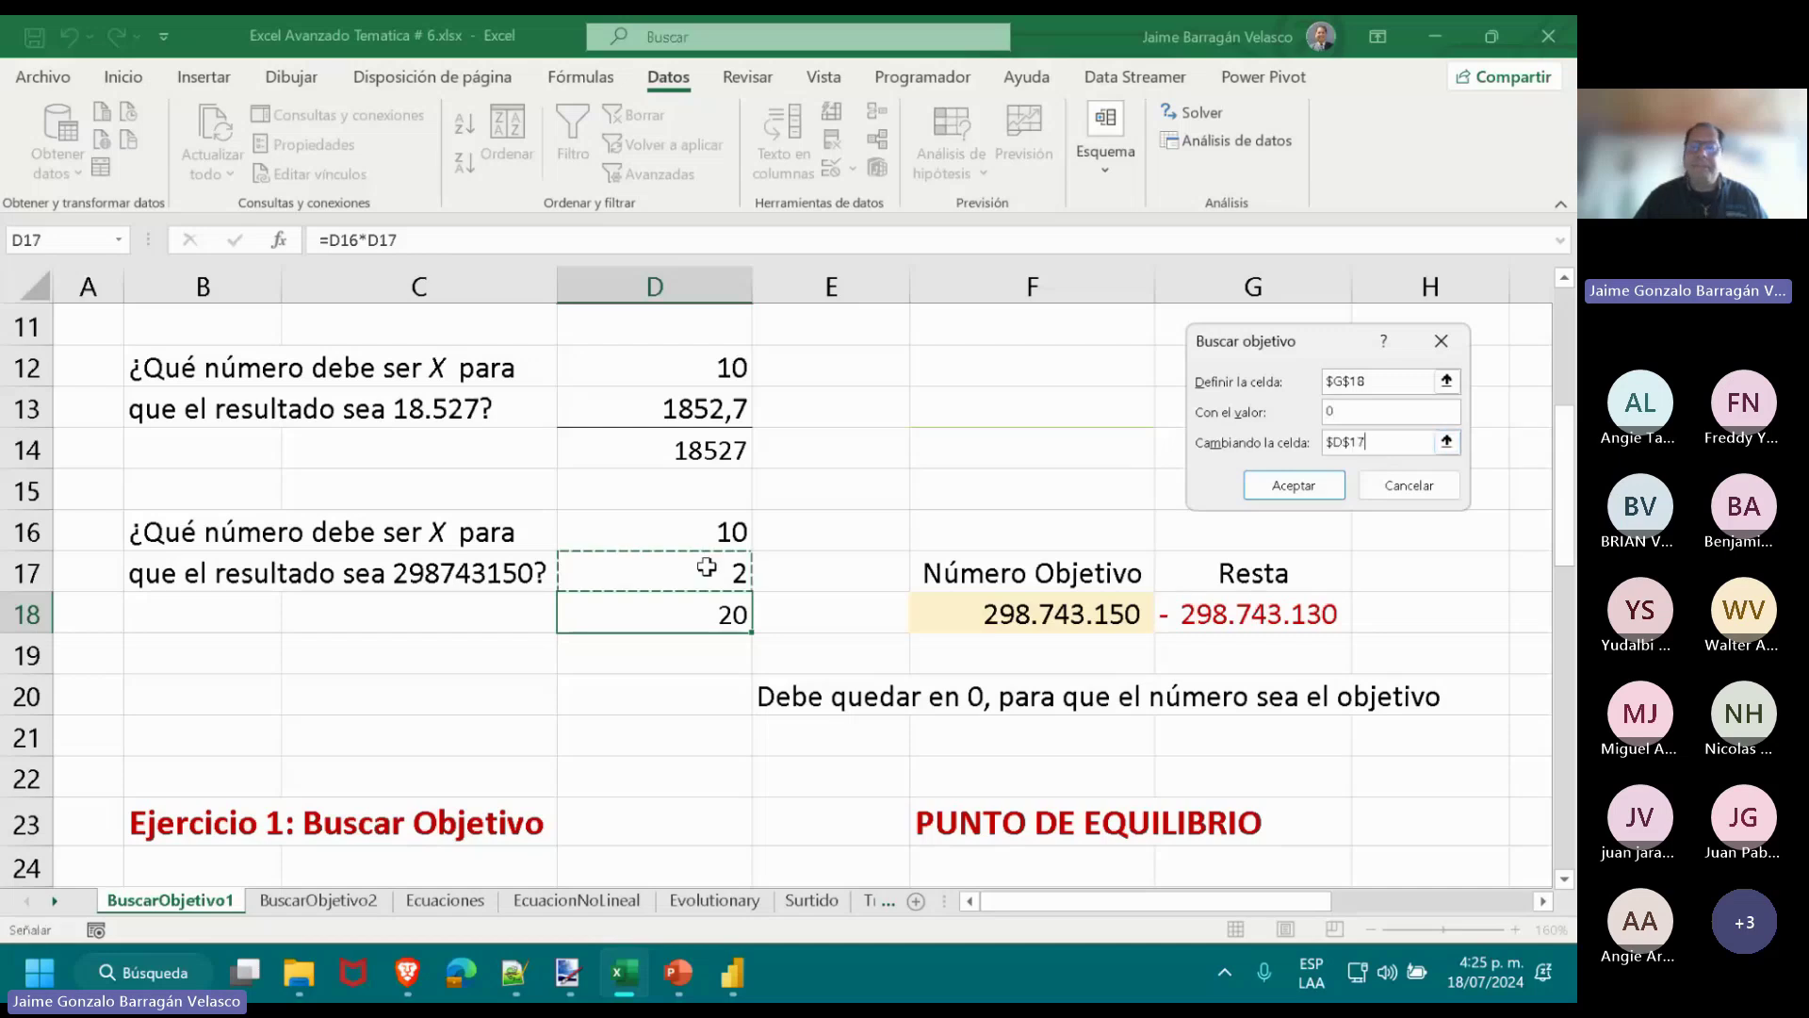
{"action": "left_click", "coordinate": [1283, 484]}
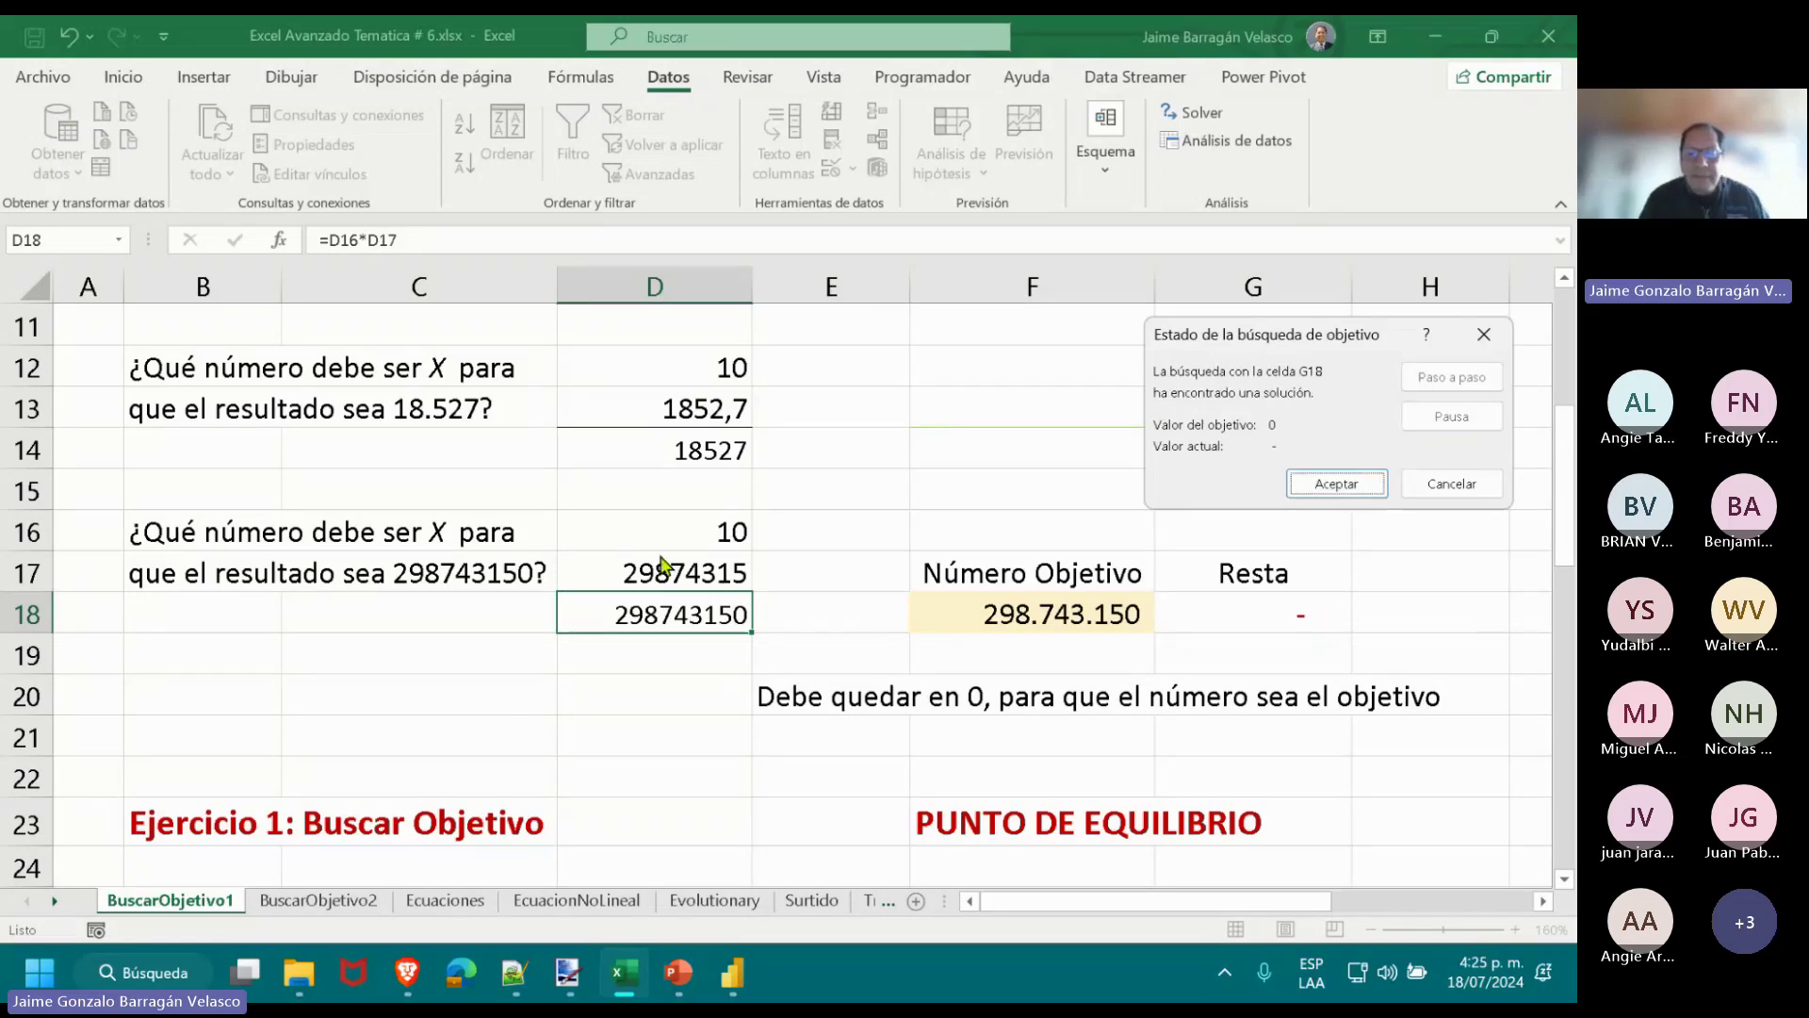
{"action": "left_click", "coordinate": [1429, 484]}
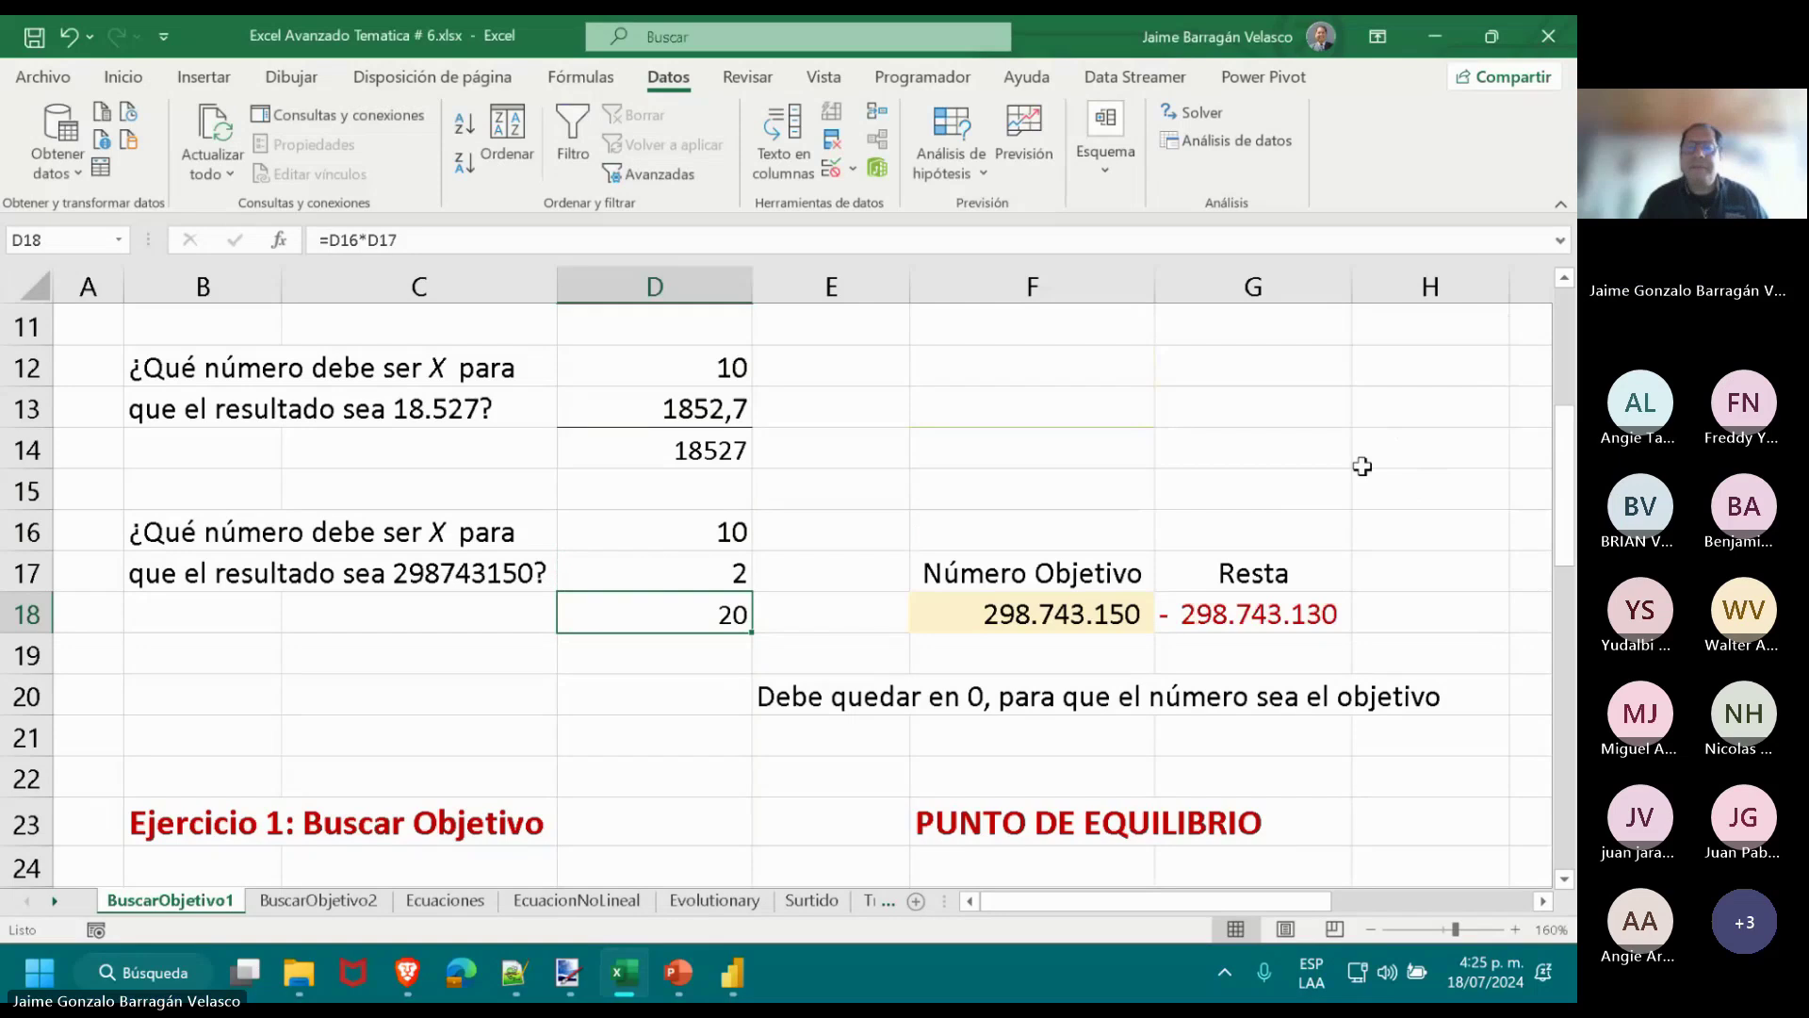
Run Goal Seek to bring the subtraction cell G18 to 0 by changing D17, and accept the solution into the sheet.
{"action": "left_click", "coordinate": [950, 162]}
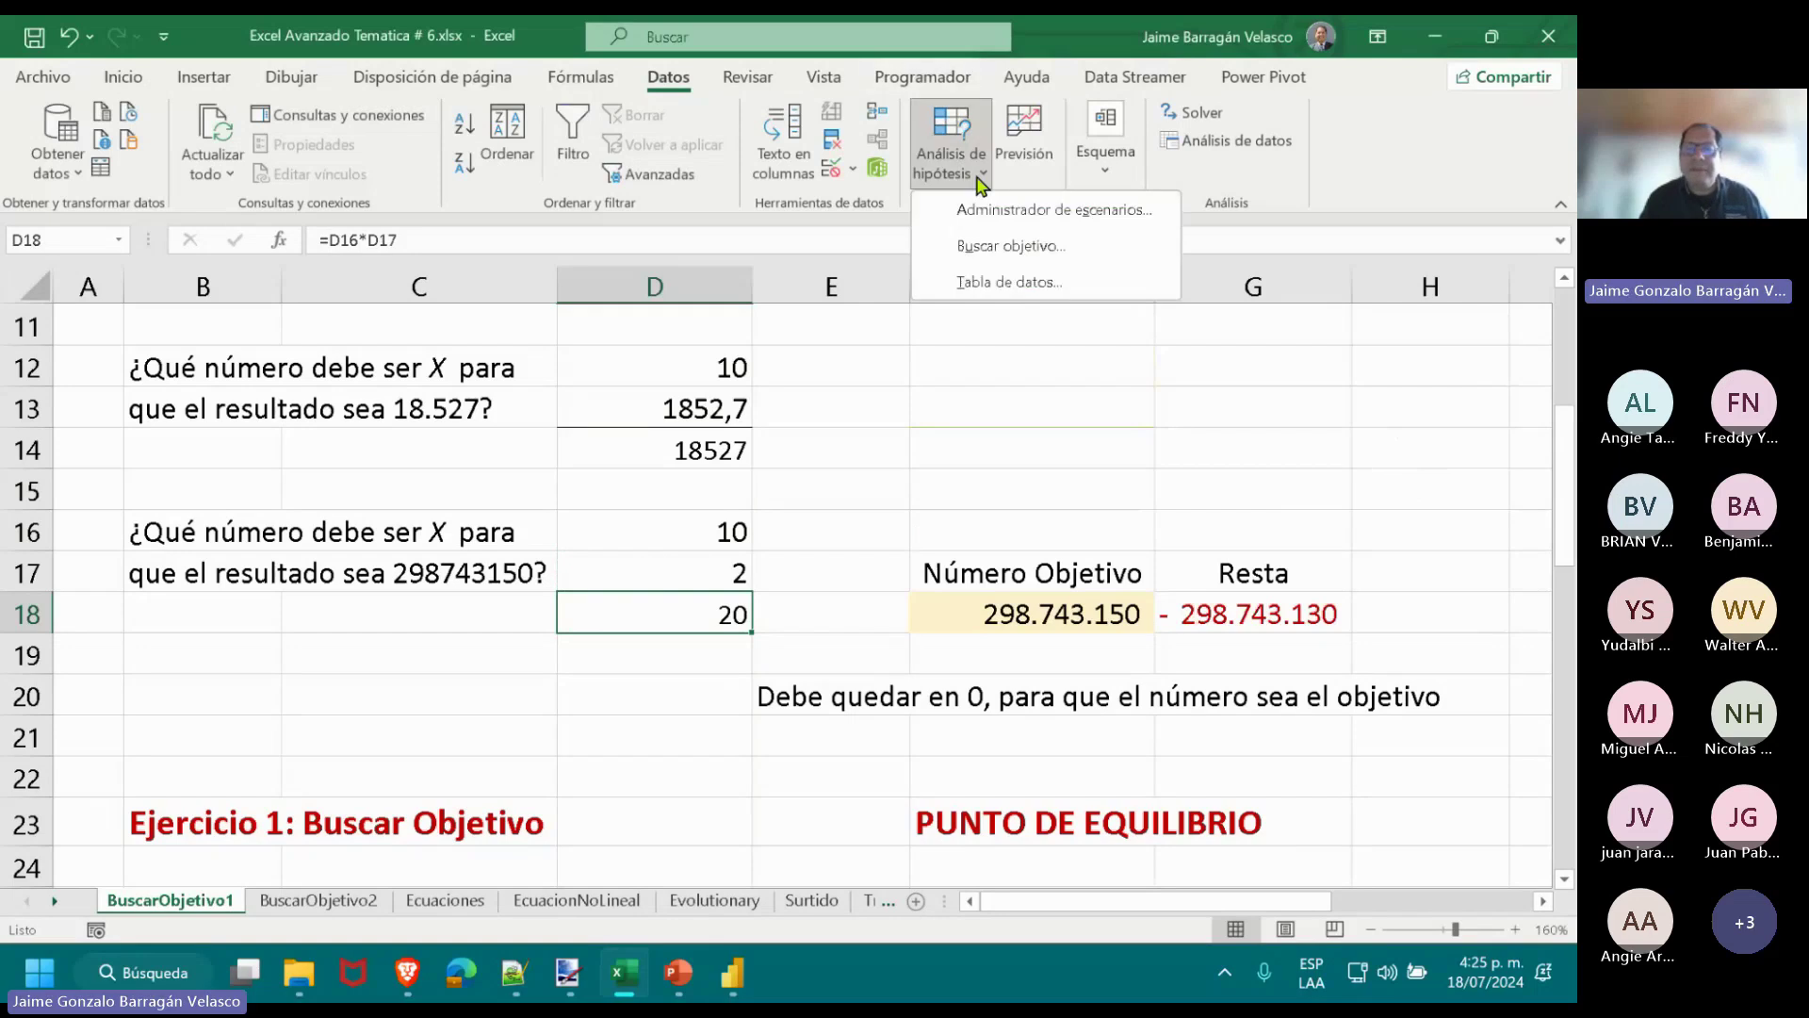
{"action": "left_click", "coordinate": [1012, 245]}
{"action": "left_click", "coordinate": [1243, 617]}
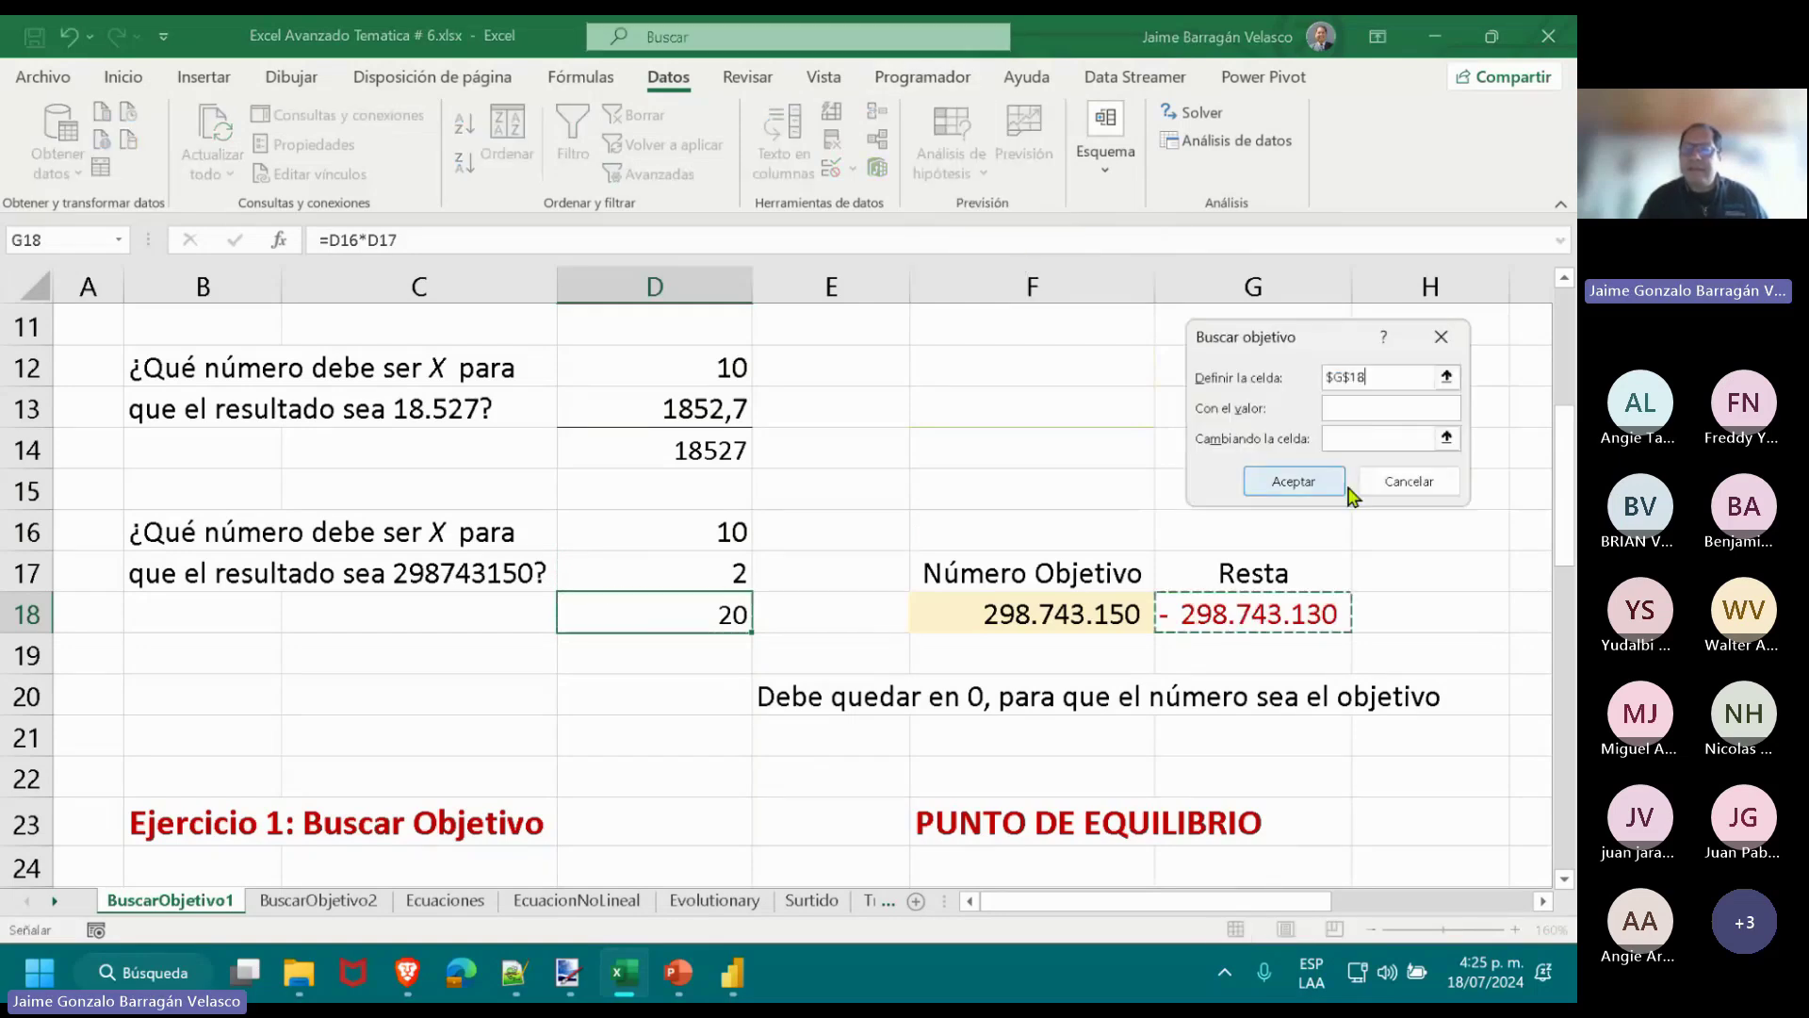
{"action": "left_click", "coordinate": [1355, 409]}
{"action": "type", "text": "0"}
{"action": "left_click", "coordinate": [1355, 433]}
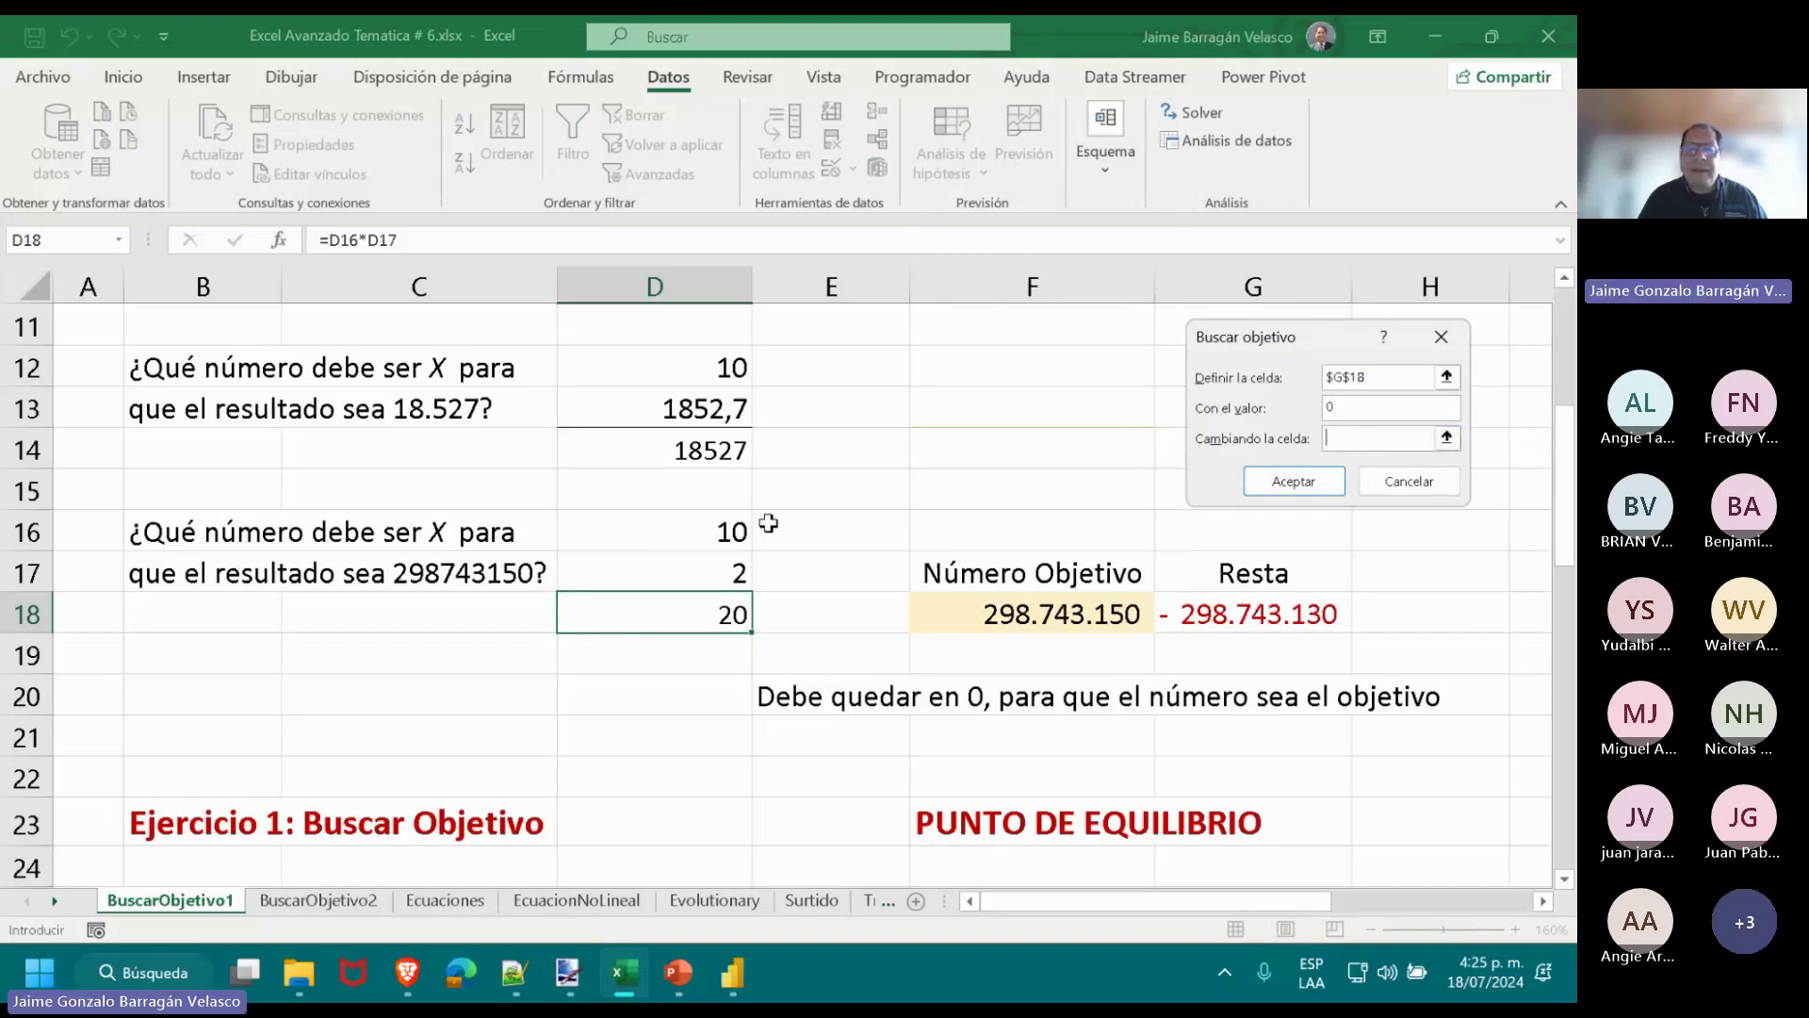
{"action": "left_click", "coordinate": [726, 562]}
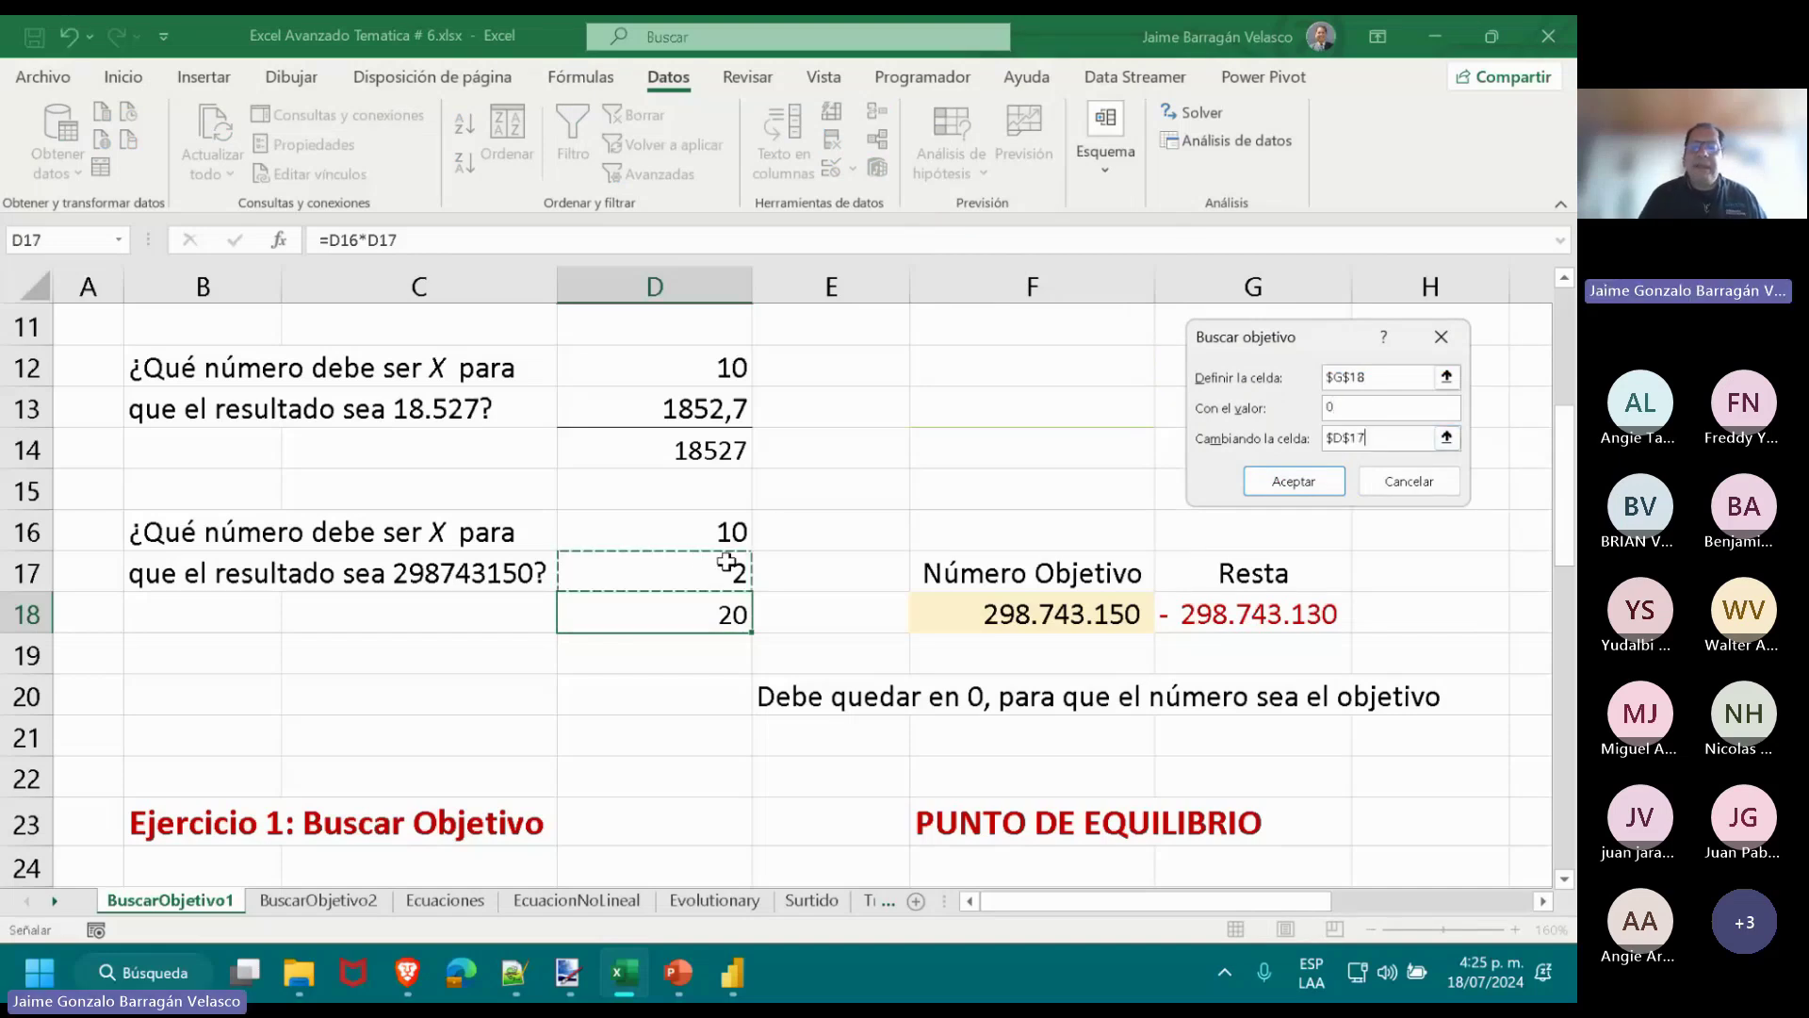
{"action": "left_click", "coordinate": [1265, 481]}
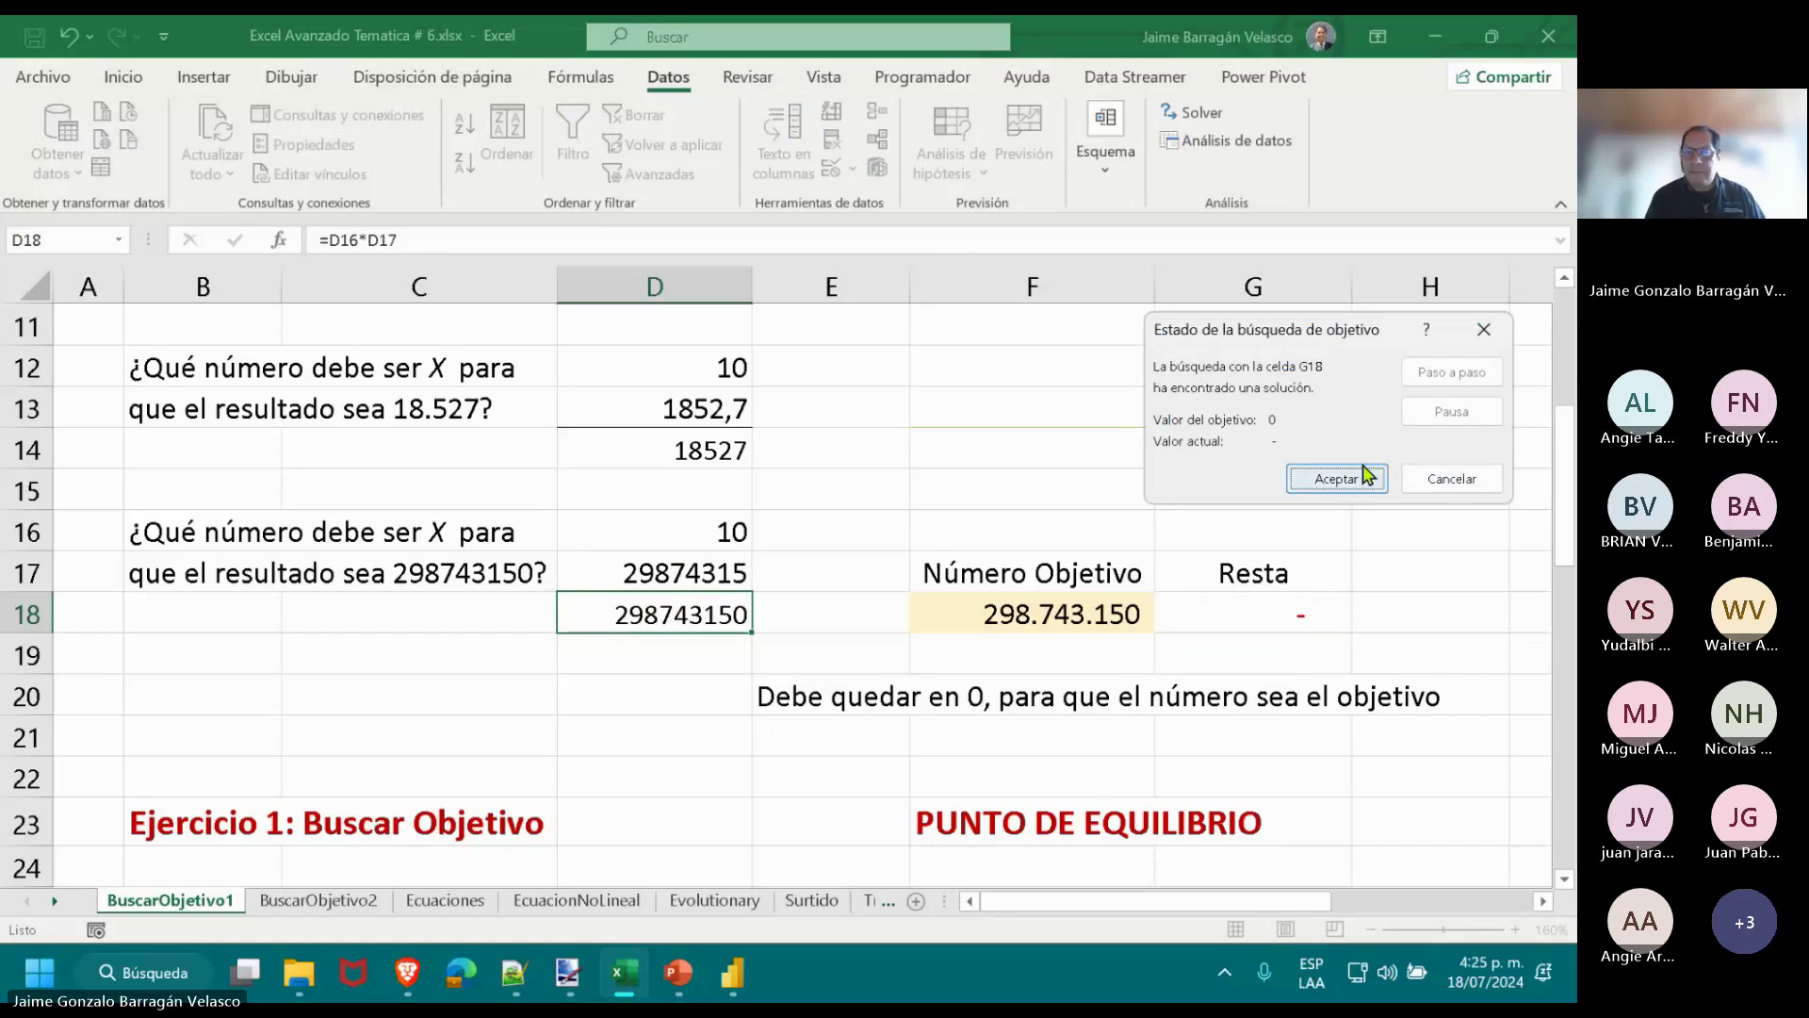
{"action": "left_click", "coordinate": [1359, 476]}
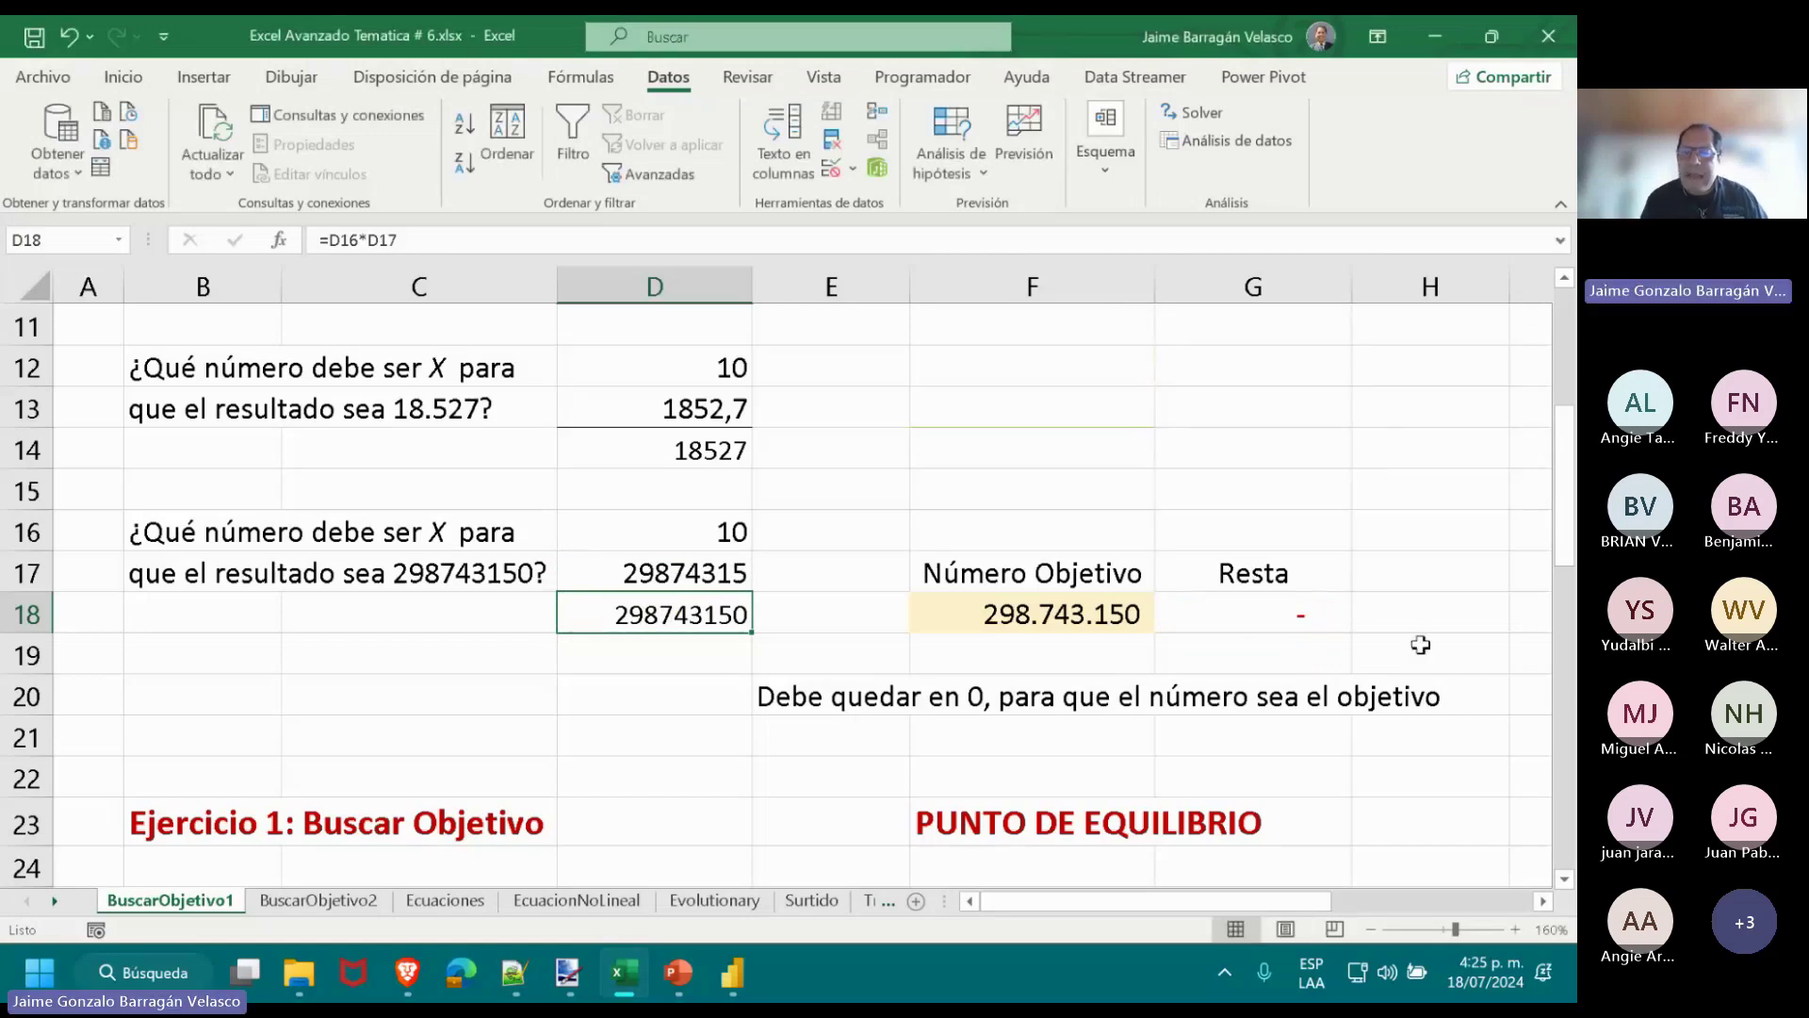
Review the subtraction formula in G18, the multiplication formula in D18 and the solved range D16:D18 without changing them.
{"action": "left_click", "coordinate": [1326, 615]}
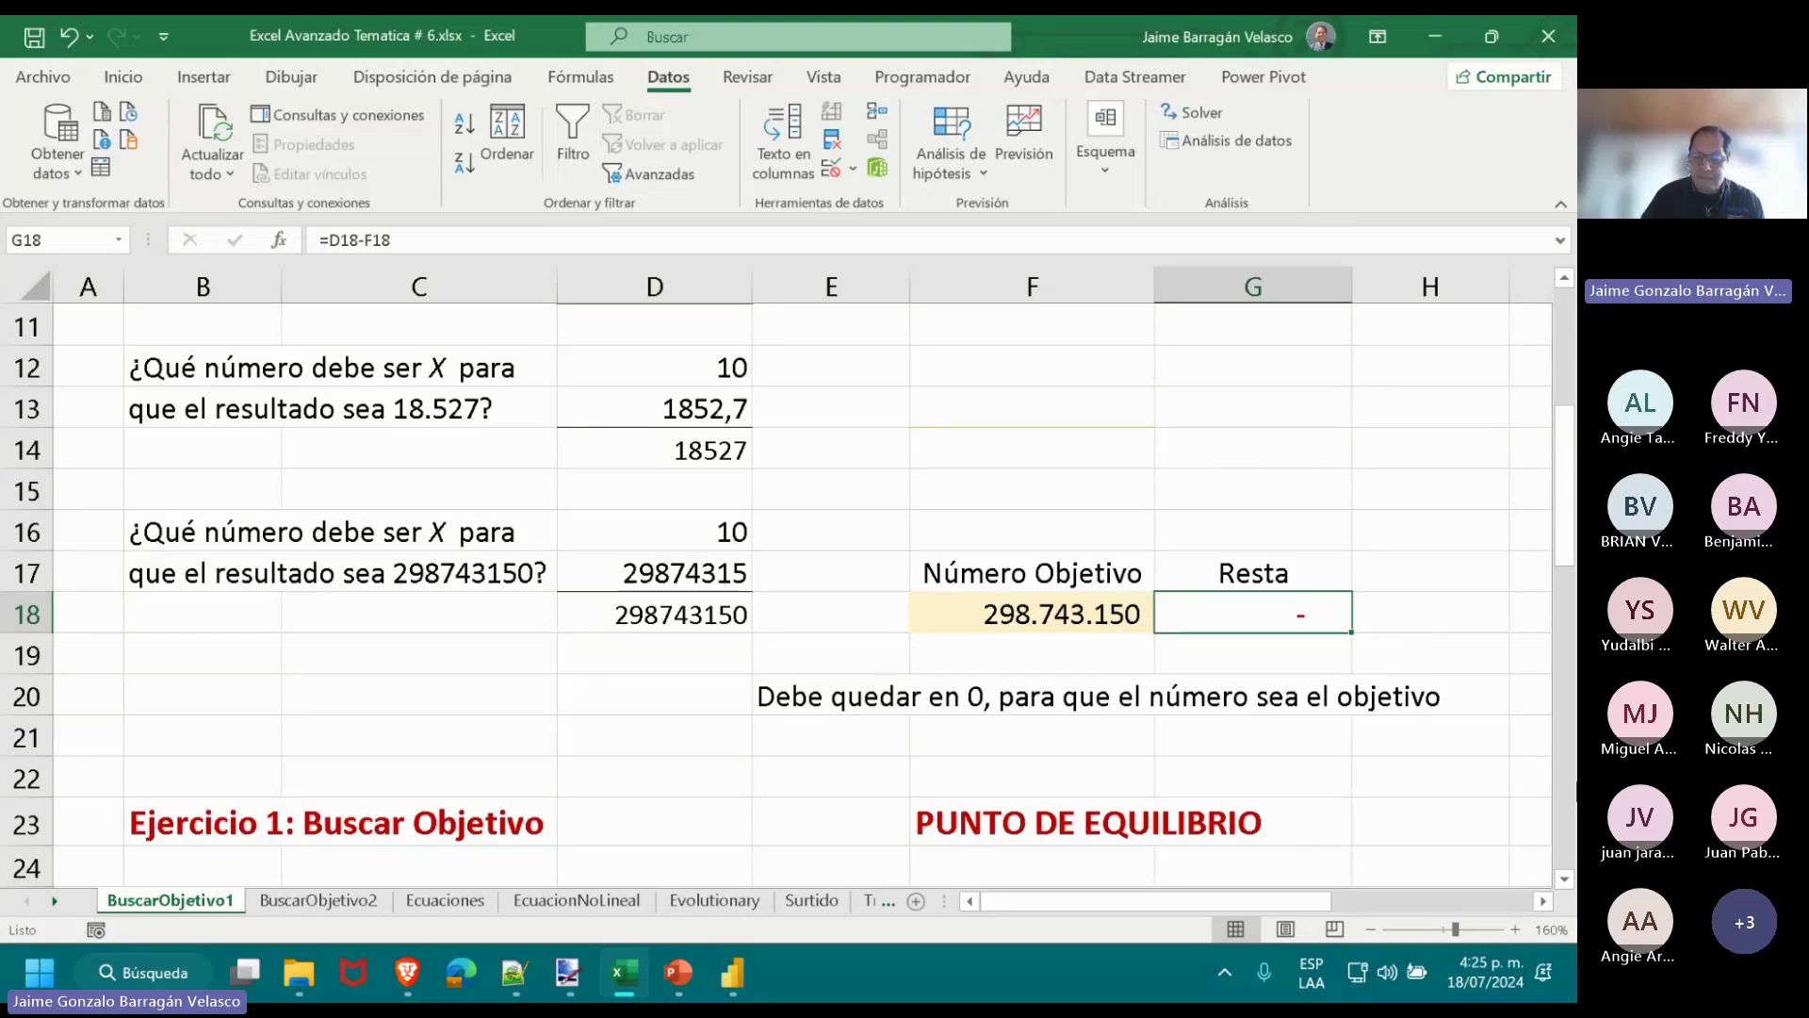
{"action": "key", "text": "Left"}
{"action": "key", "text": "Left"}
{"action": "key", "text": "Left"}
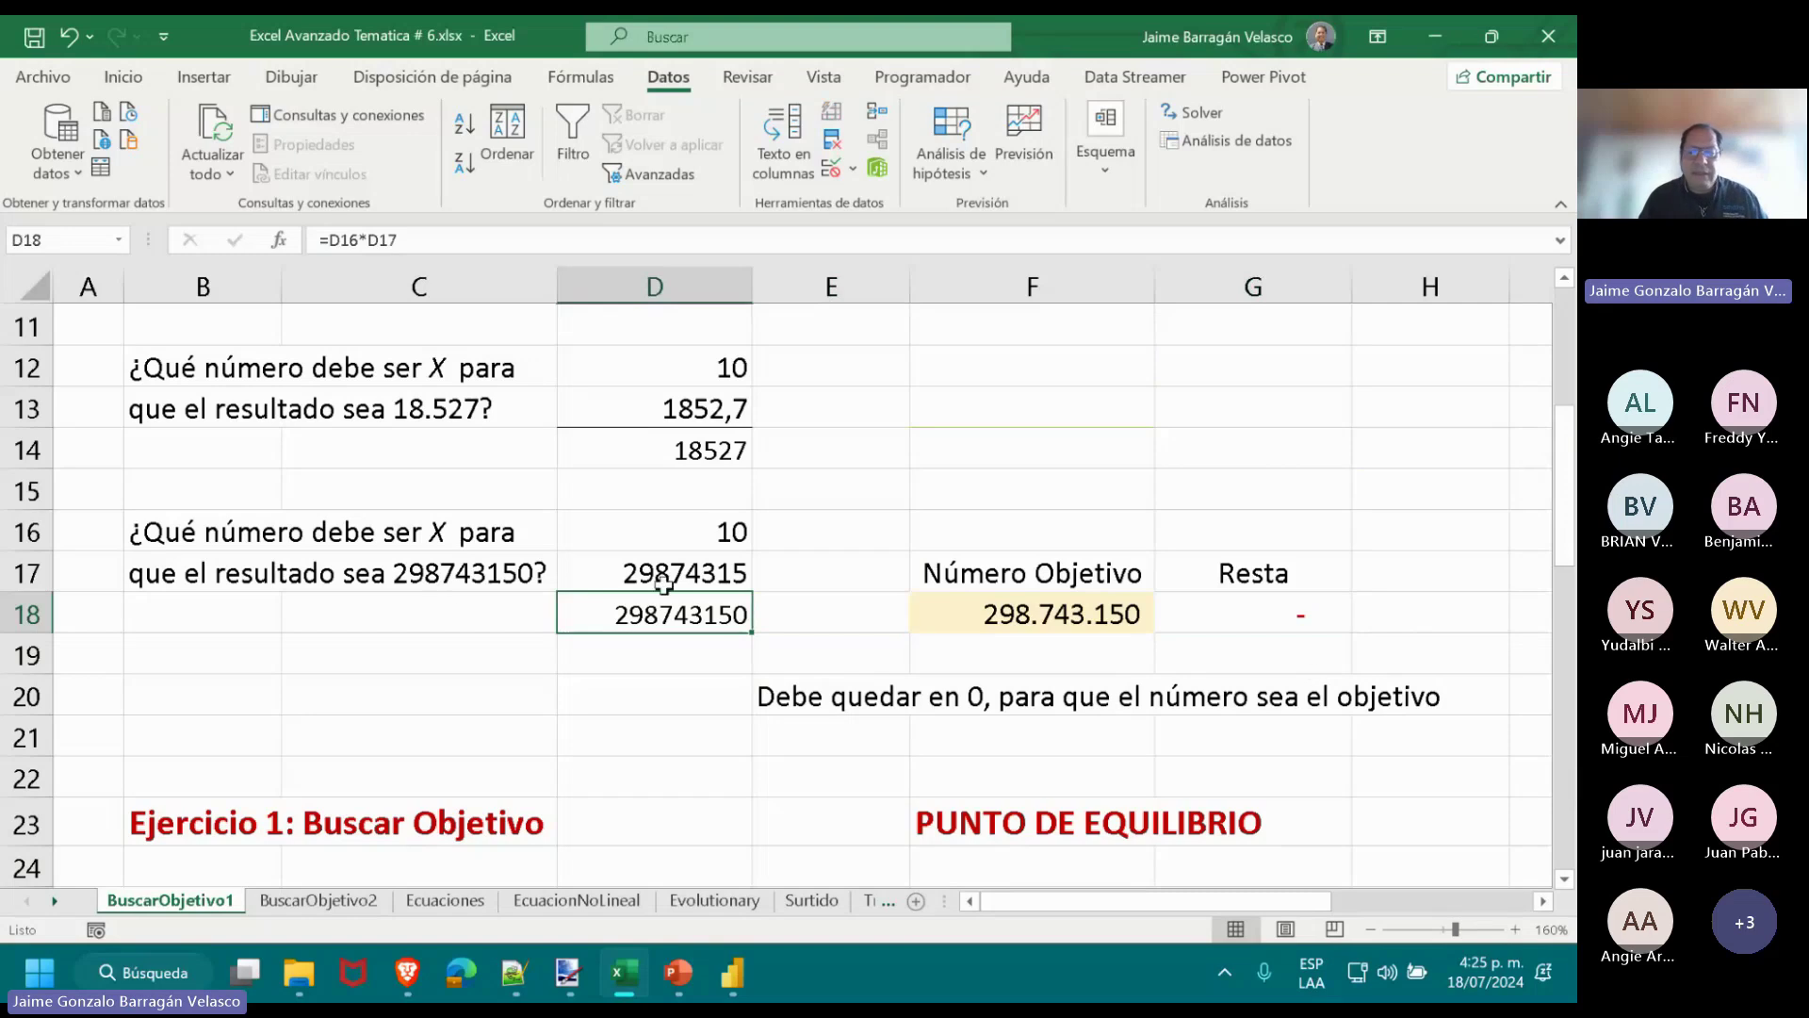
{"action": "double_click", "coordinate": [1225, 614]}
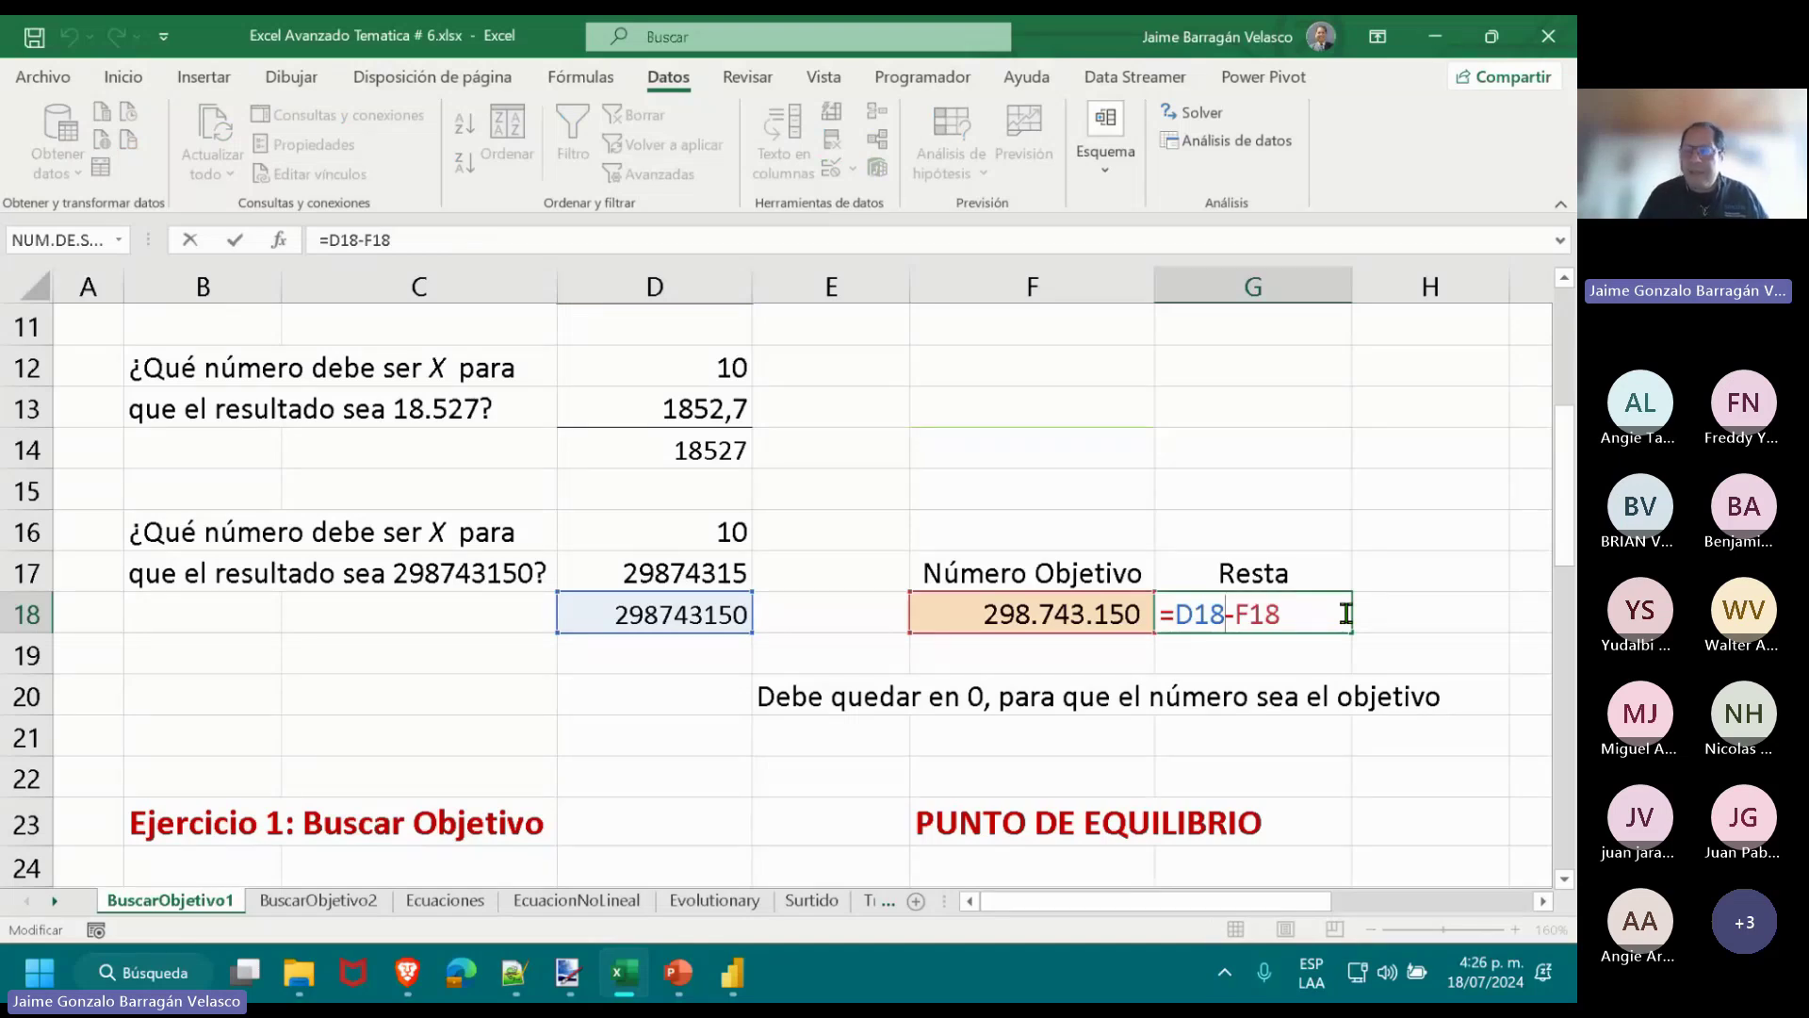
{"action": "key", "text": "Return"}
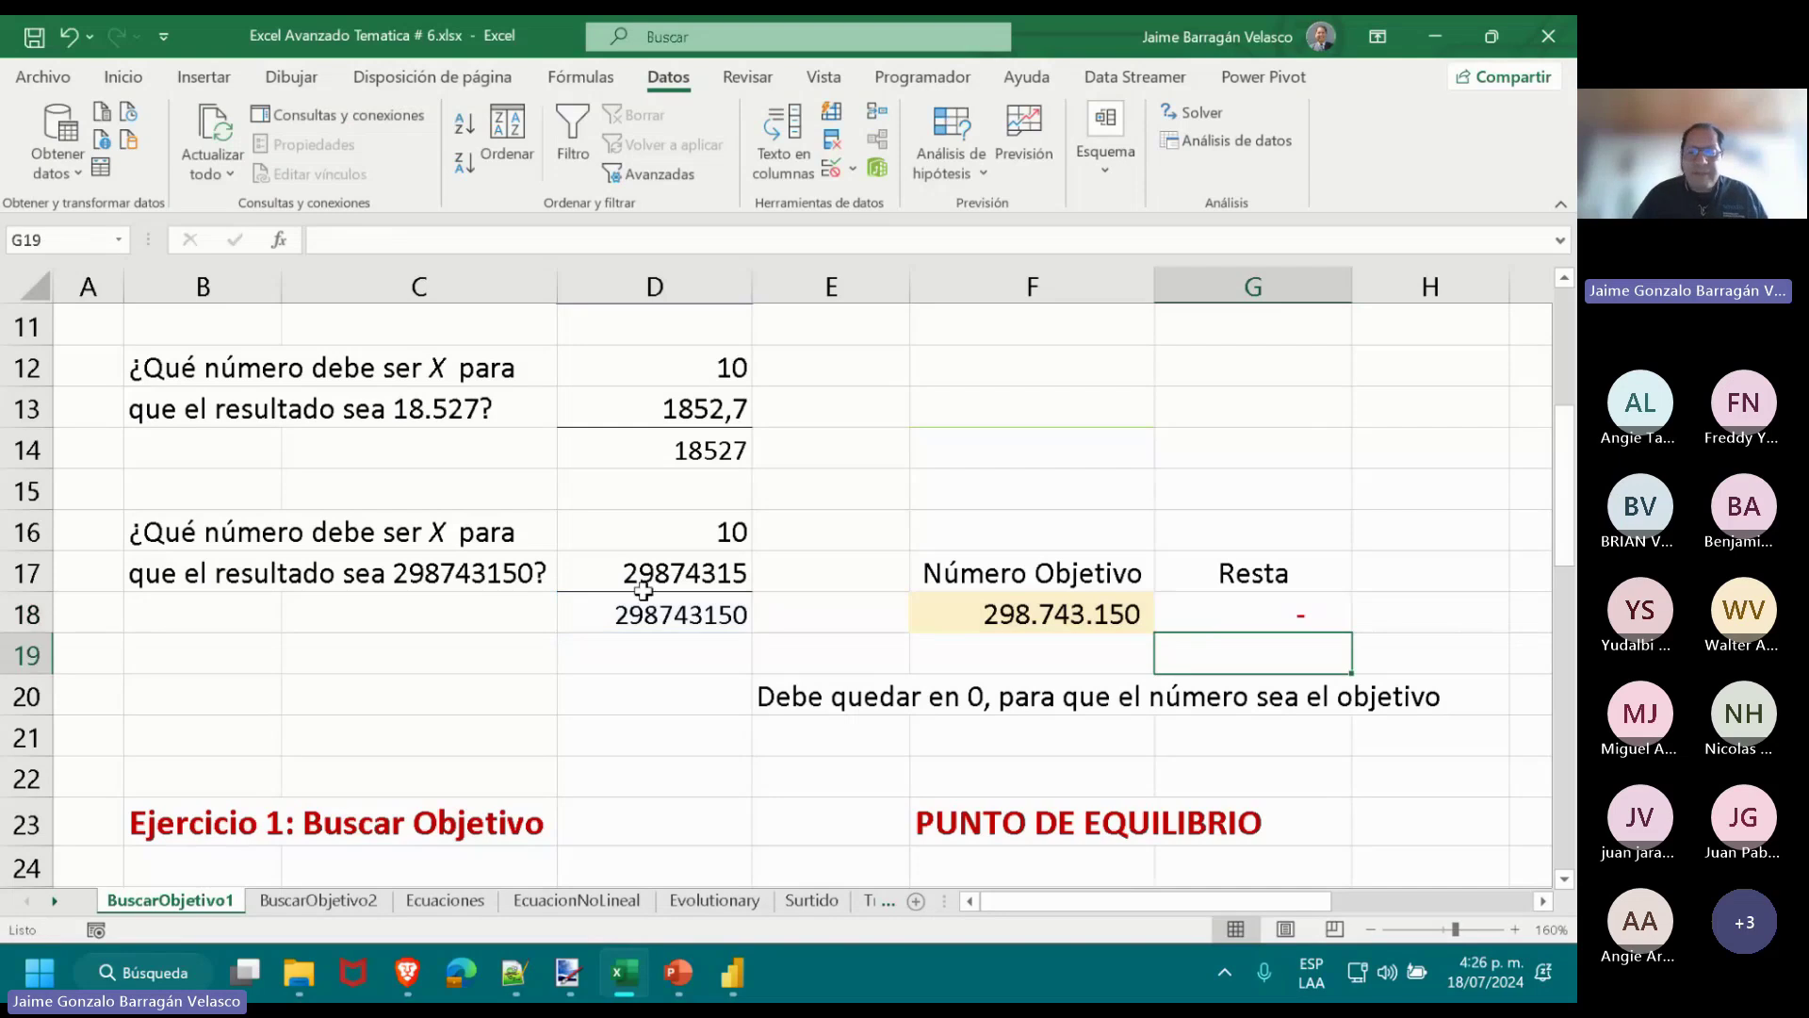
{"action": "left_click_drag", "start_coordinate": [706, 512], "coordinate": [714, 616]}
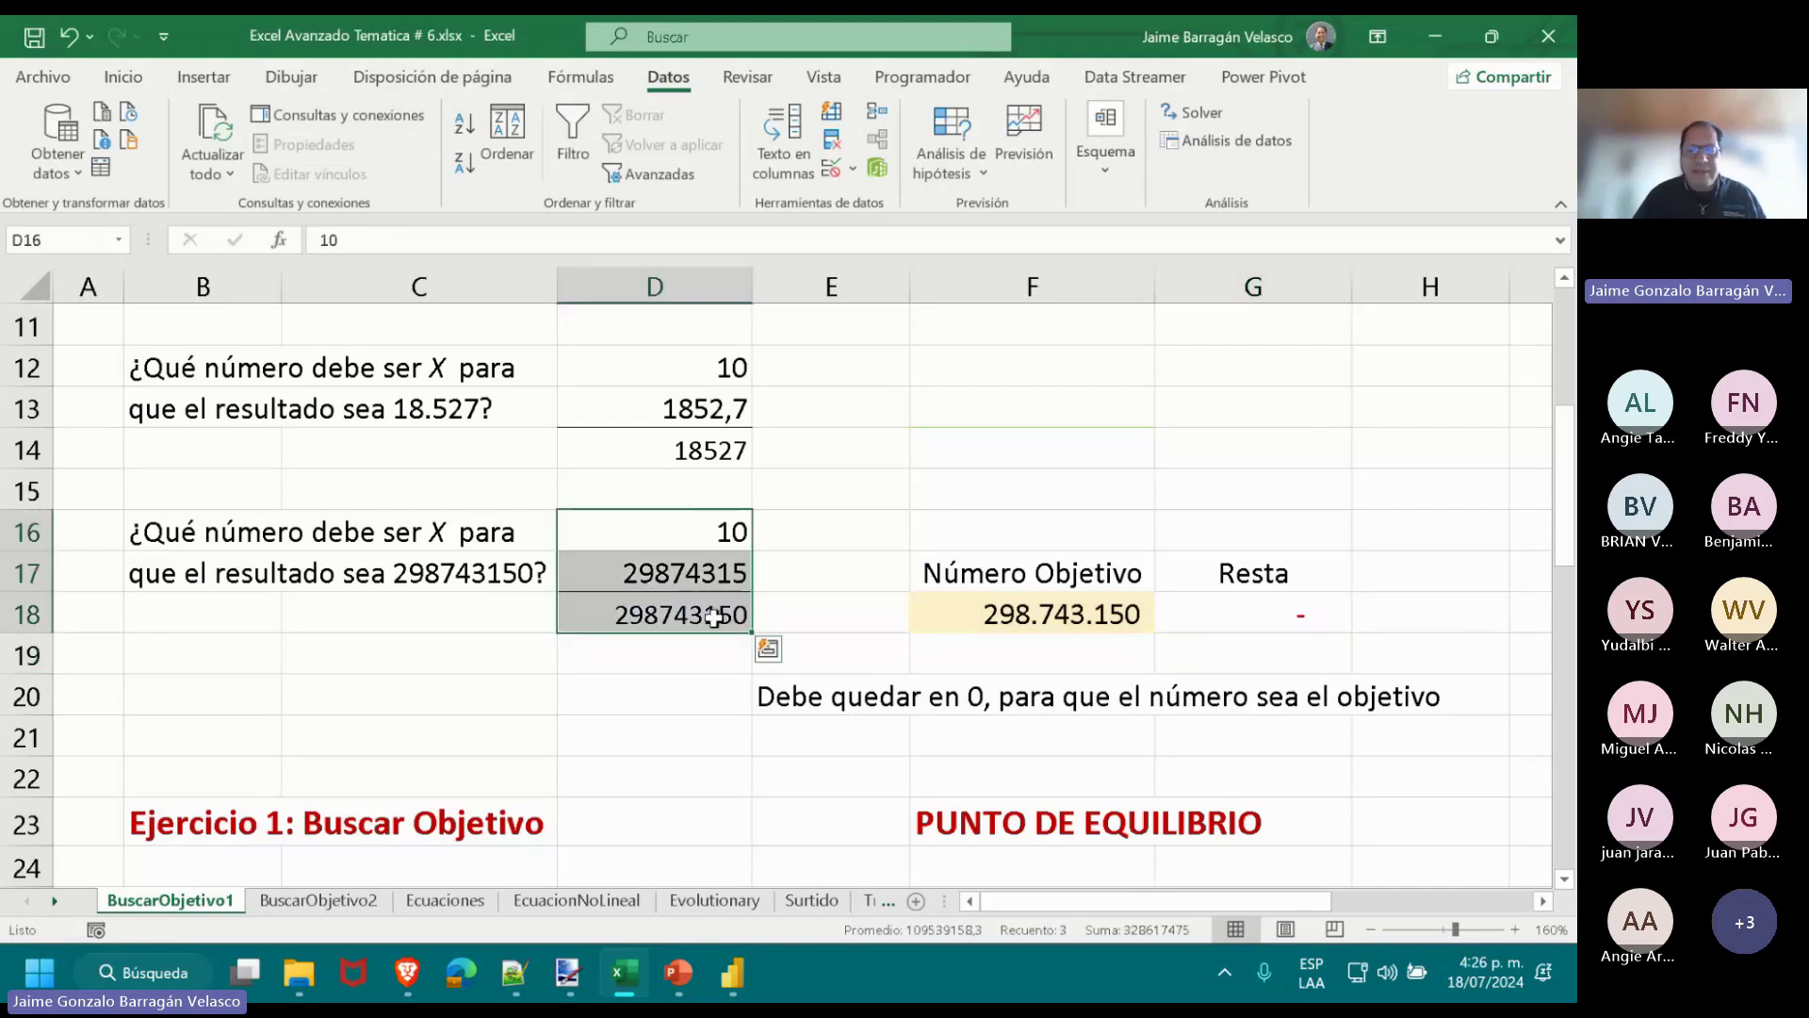
Reduce the sheet zoom to 150% and look over the break-even exercise below the multiplication examples.
{"action": "scroll", "coordinate": [765, 761], "scroll_direction": "down", "scroll_amount": 1}
{"action": "scroll", "coordinate": [764, 762], "scroll_direction": "down", "scroll_amount": 1}
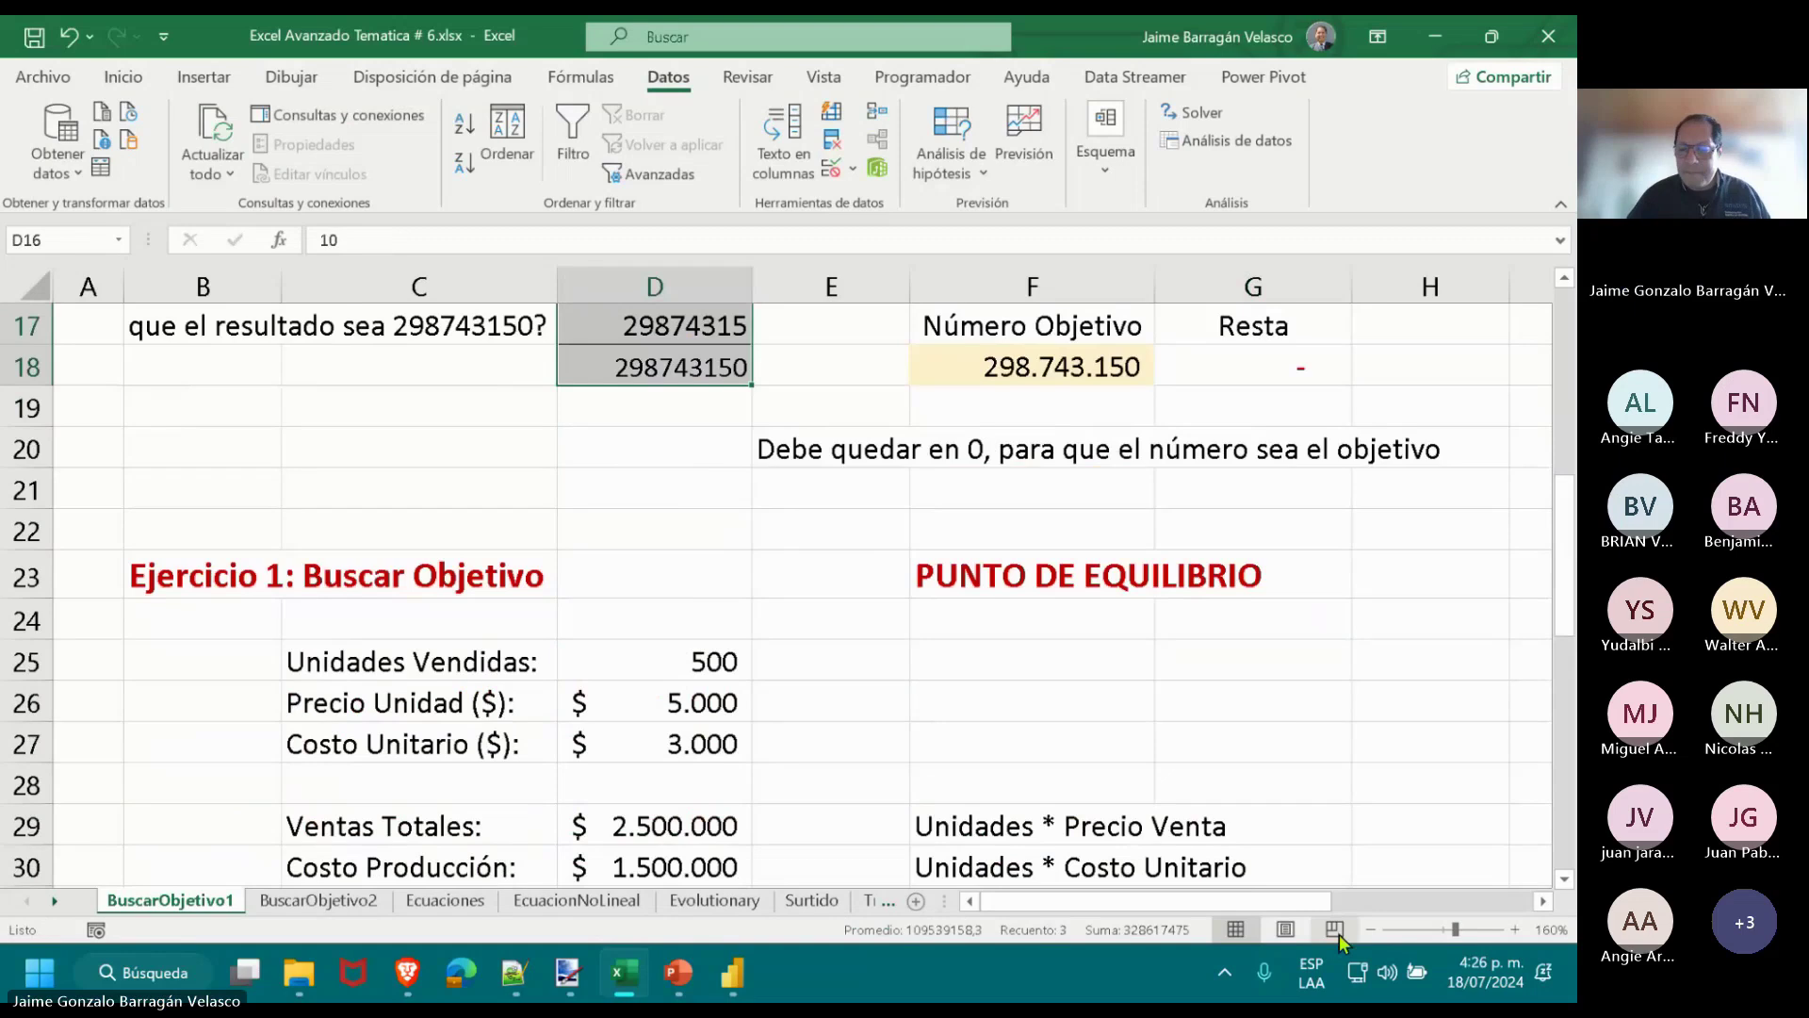
{"action": "left_click", "coordinate": [1370, 929]}
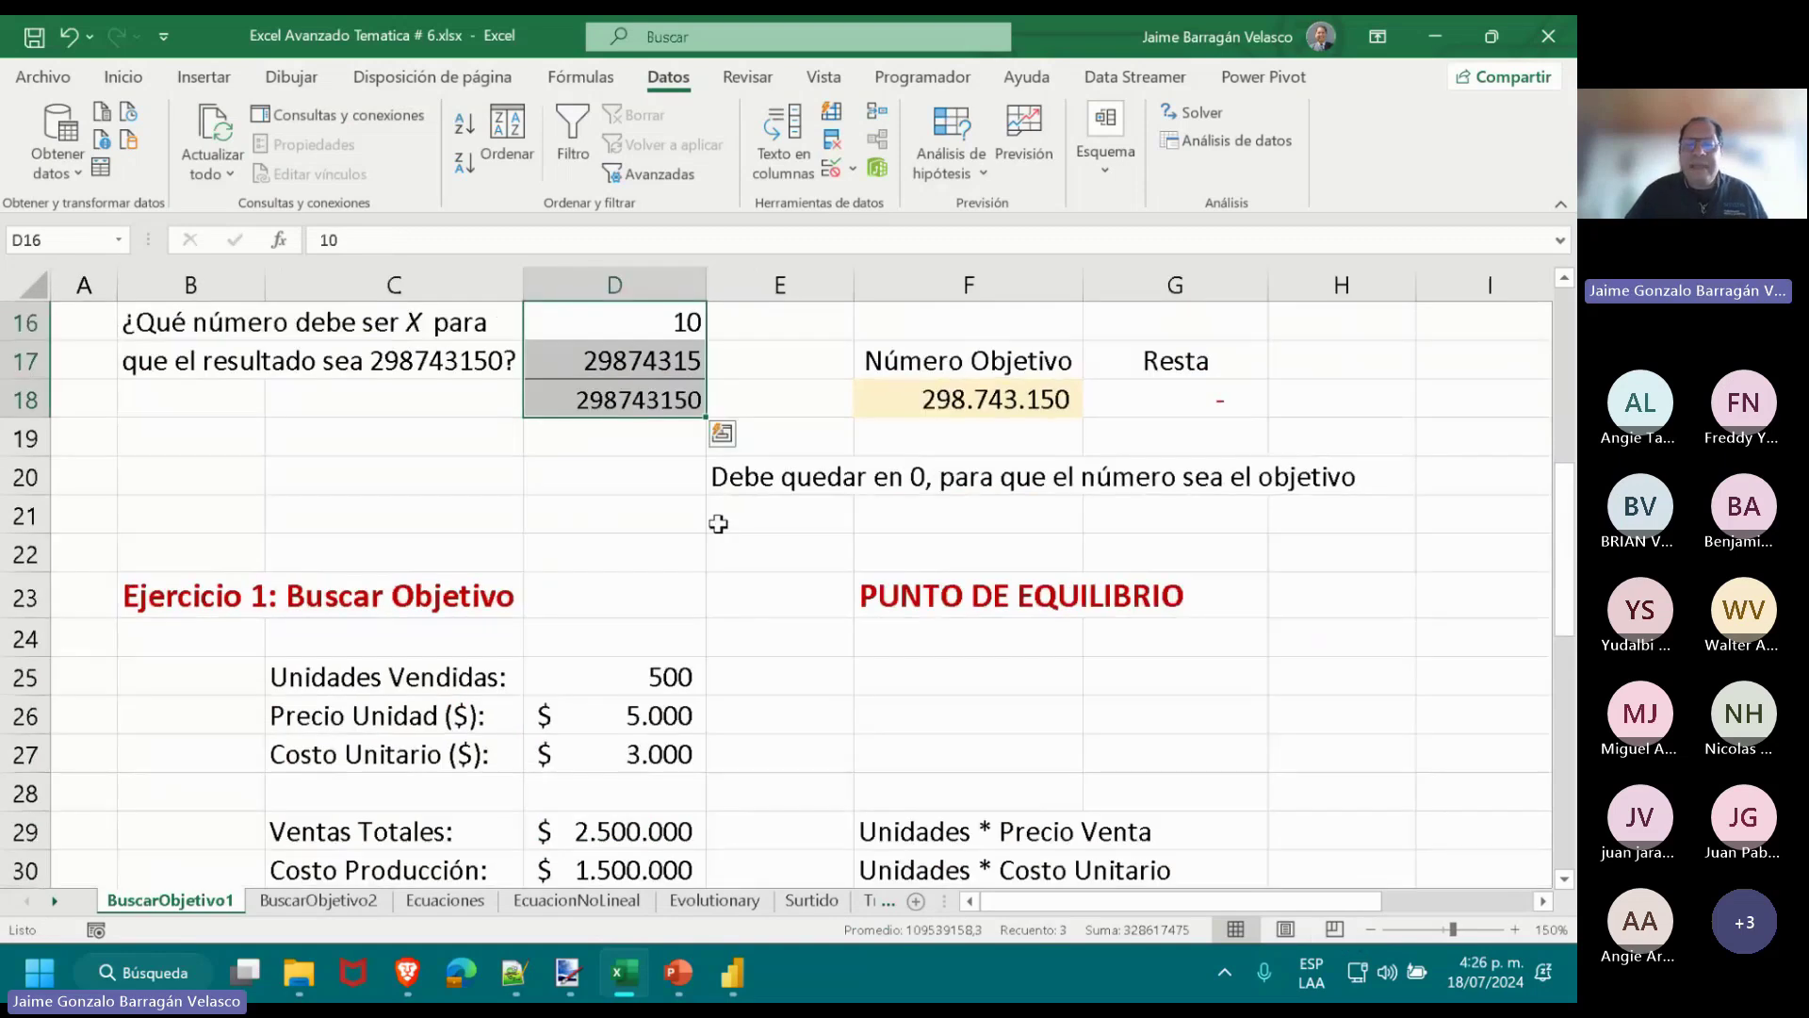
{"action": "scroll", "coordinate": [718, 524], "scroll_direction": "up", "scroll_amount": 5}
{"action": "scroll", "coordinate": [710, 521], "scroll_direction": "down", "scroll_amount": 5}
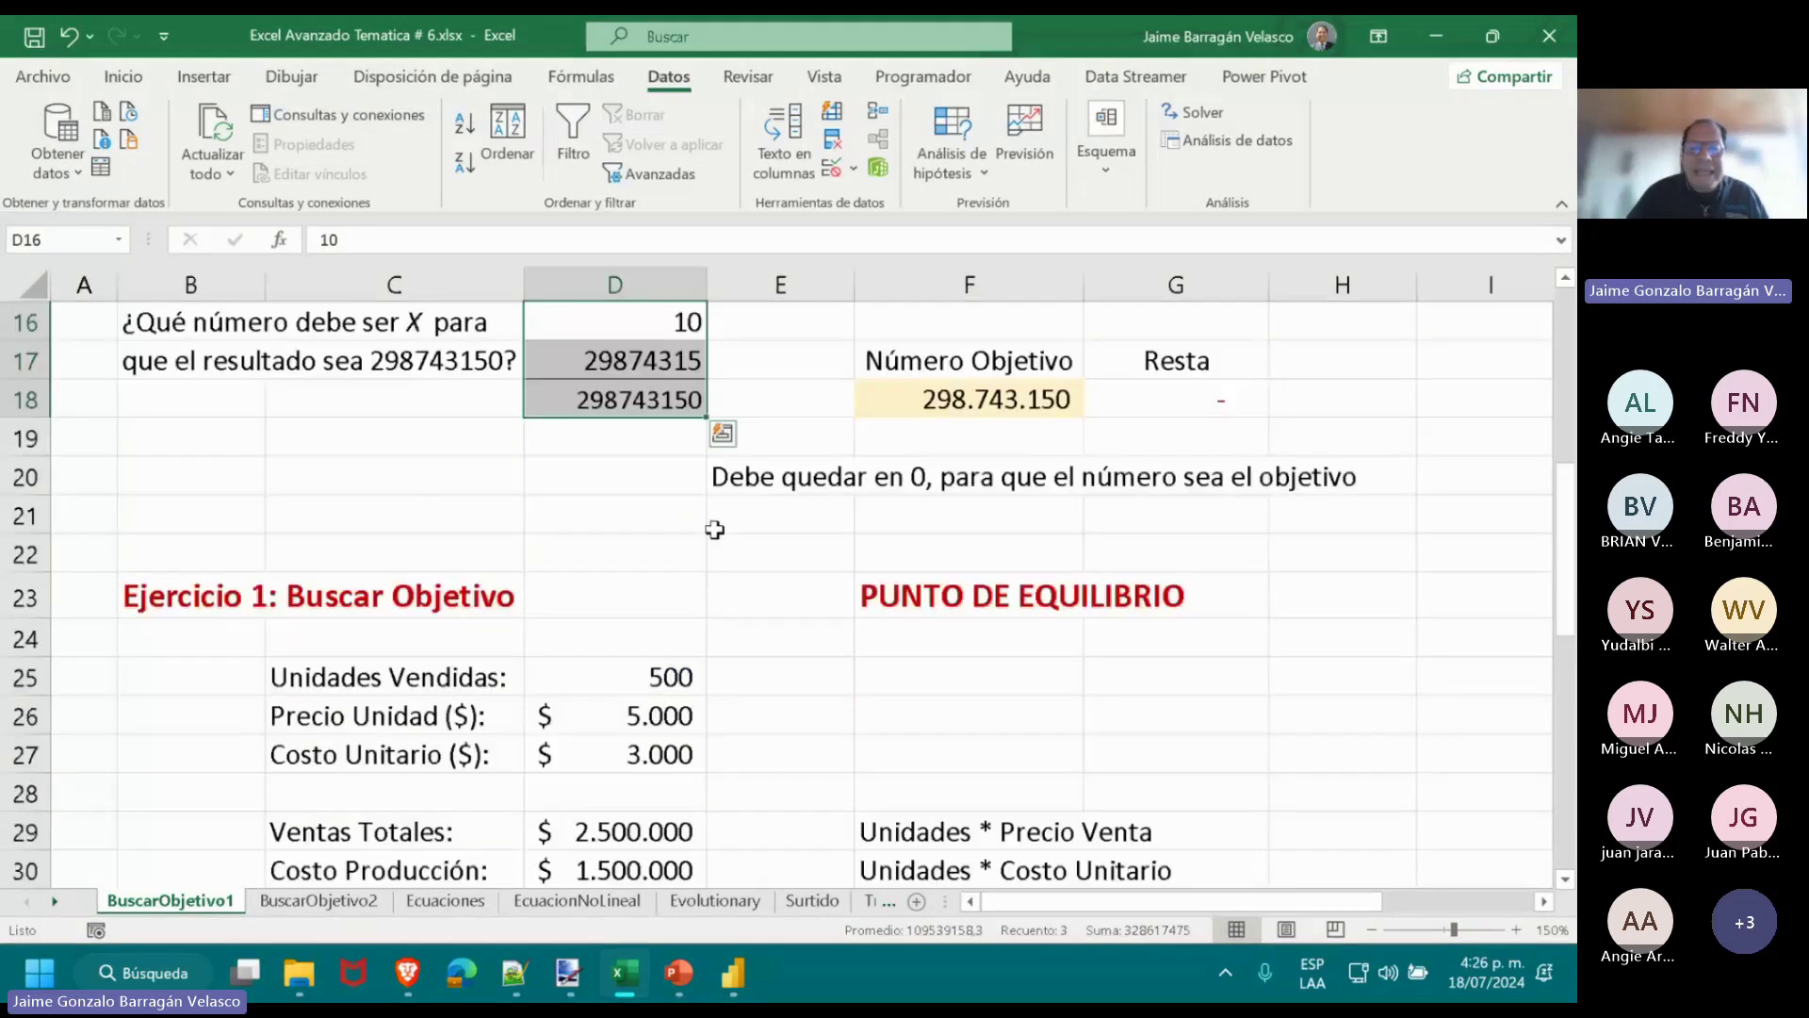
{"action": "scroll", "coordinate": [711, 528], "scroll_direction": "up", "scroll_amount": 1}
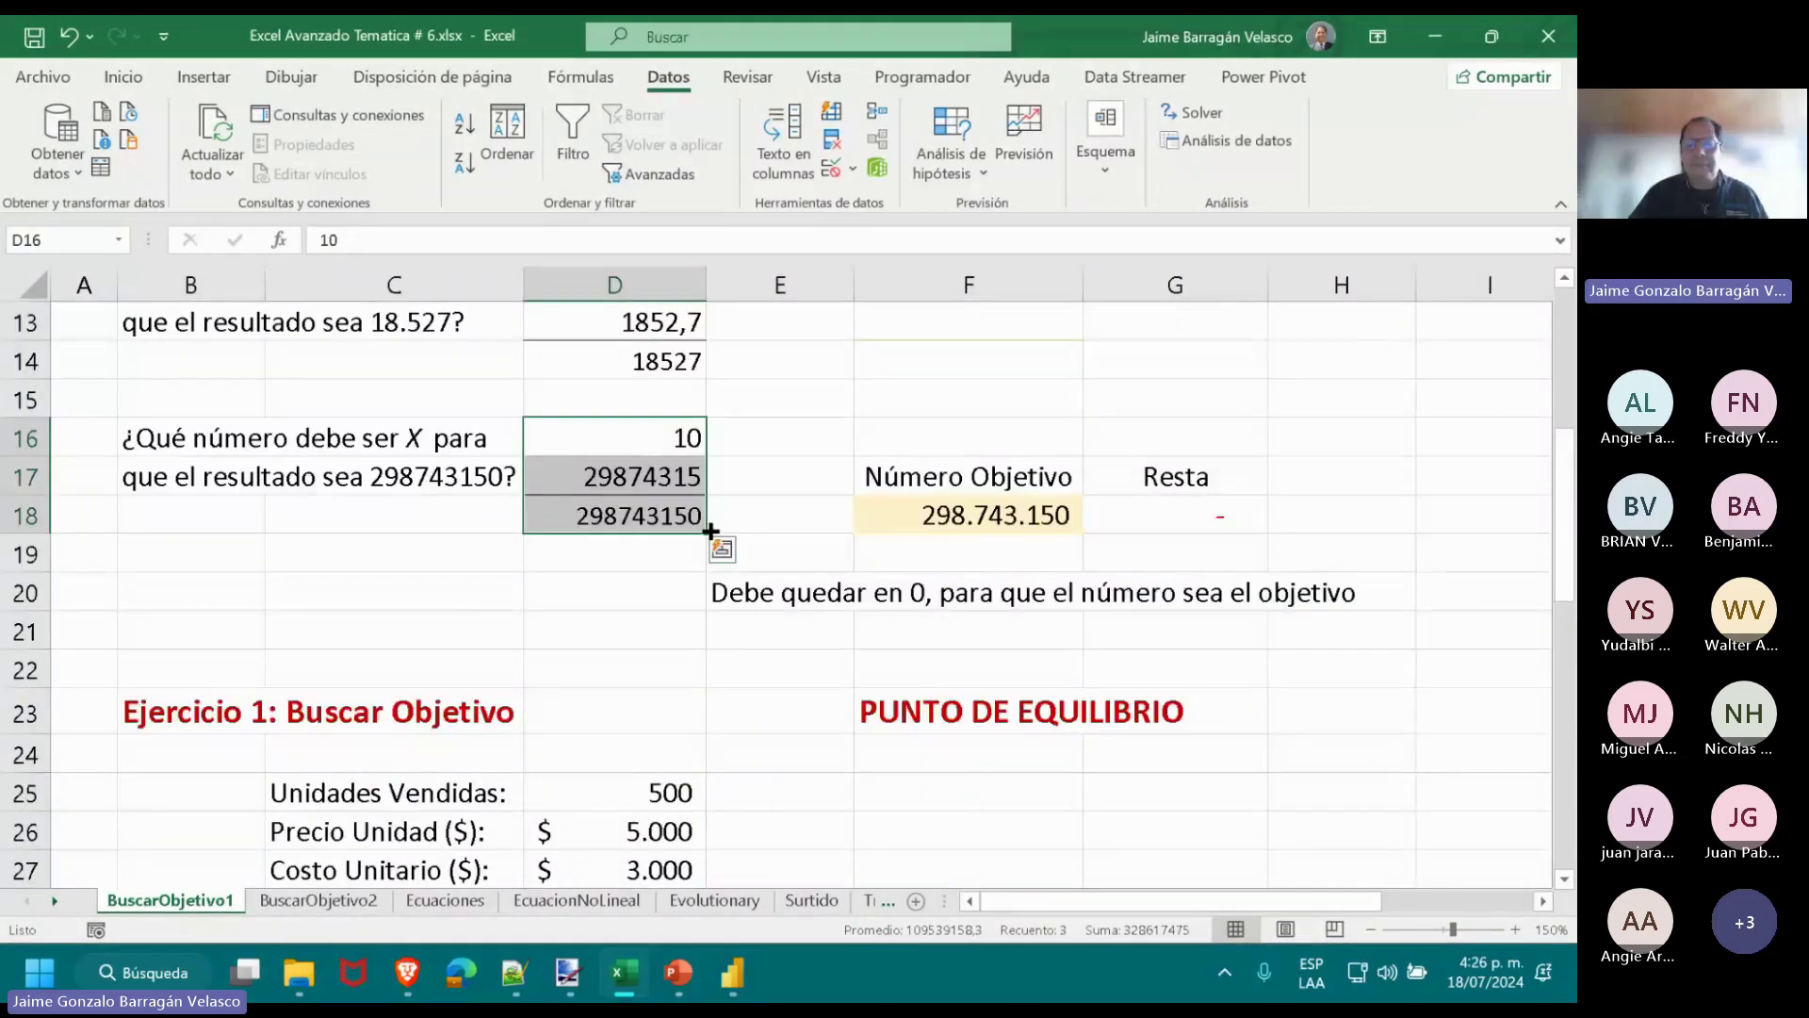
Switch to the Teams meeting window to check the chat and participants, and return to the Excel workbook.
{"action": "left_click", "coordinate": [165, 604]}
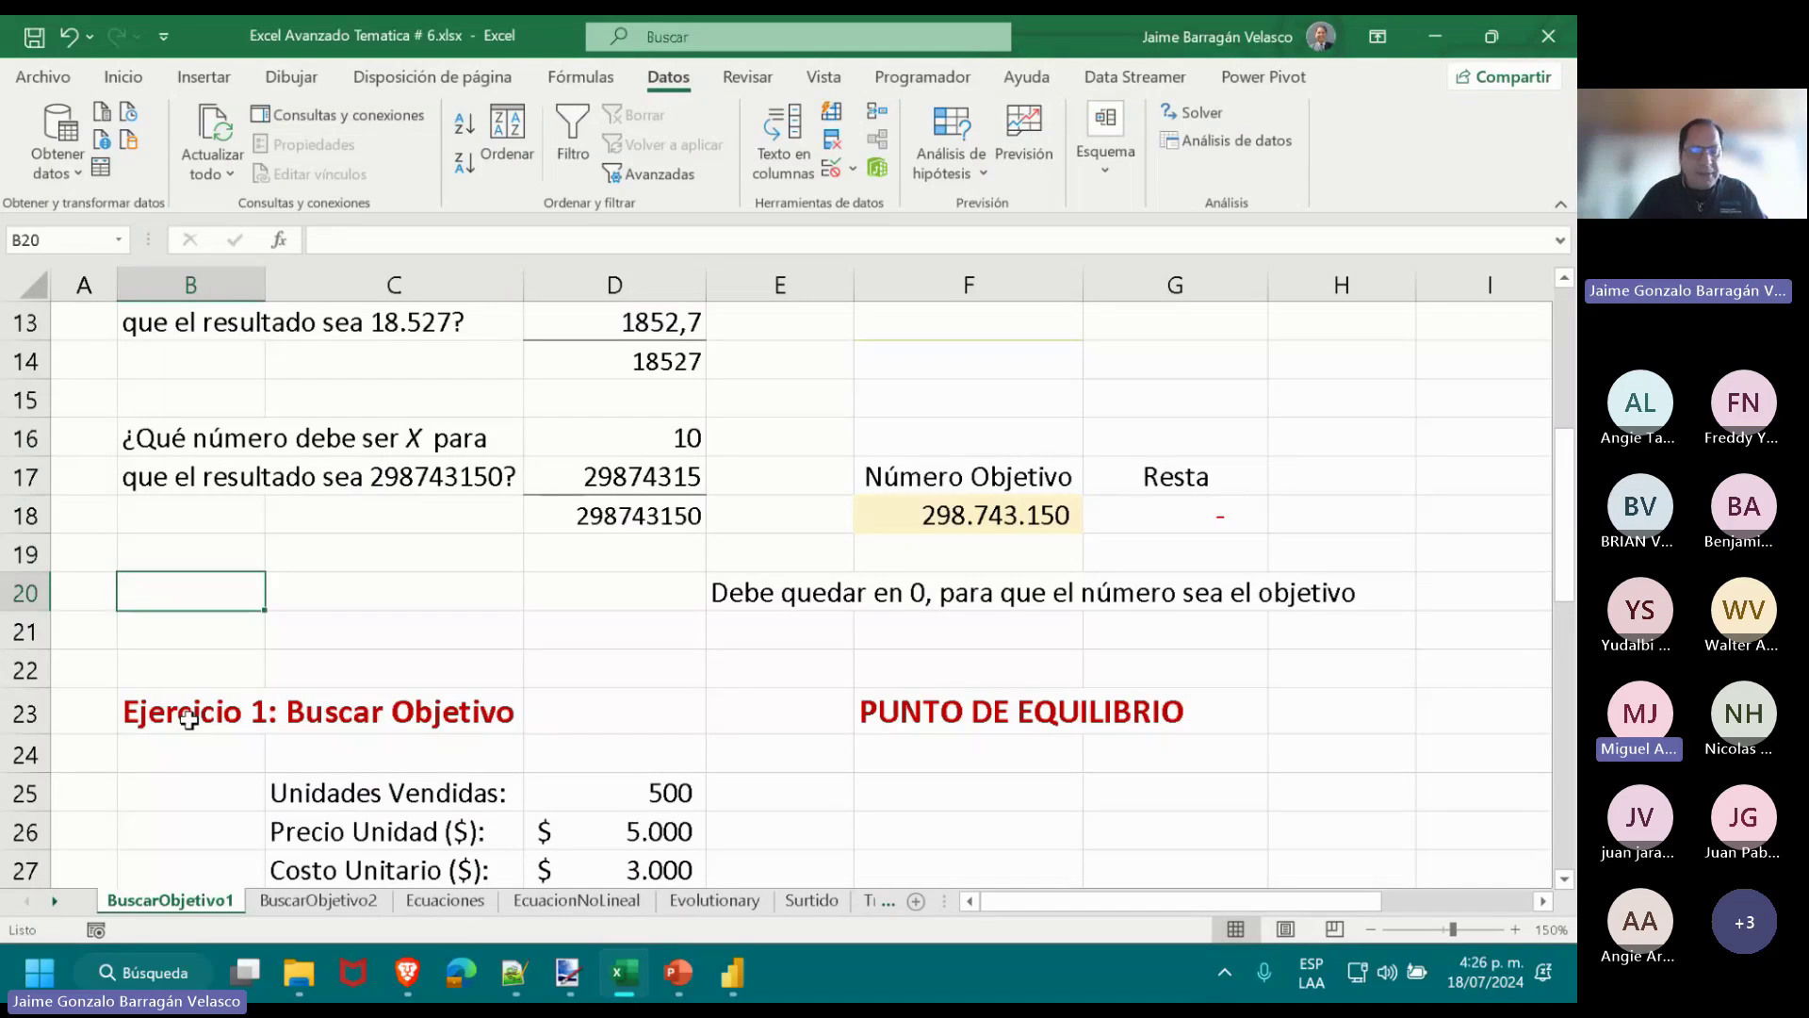
{"action": "key", "text": "alt+Tab"}
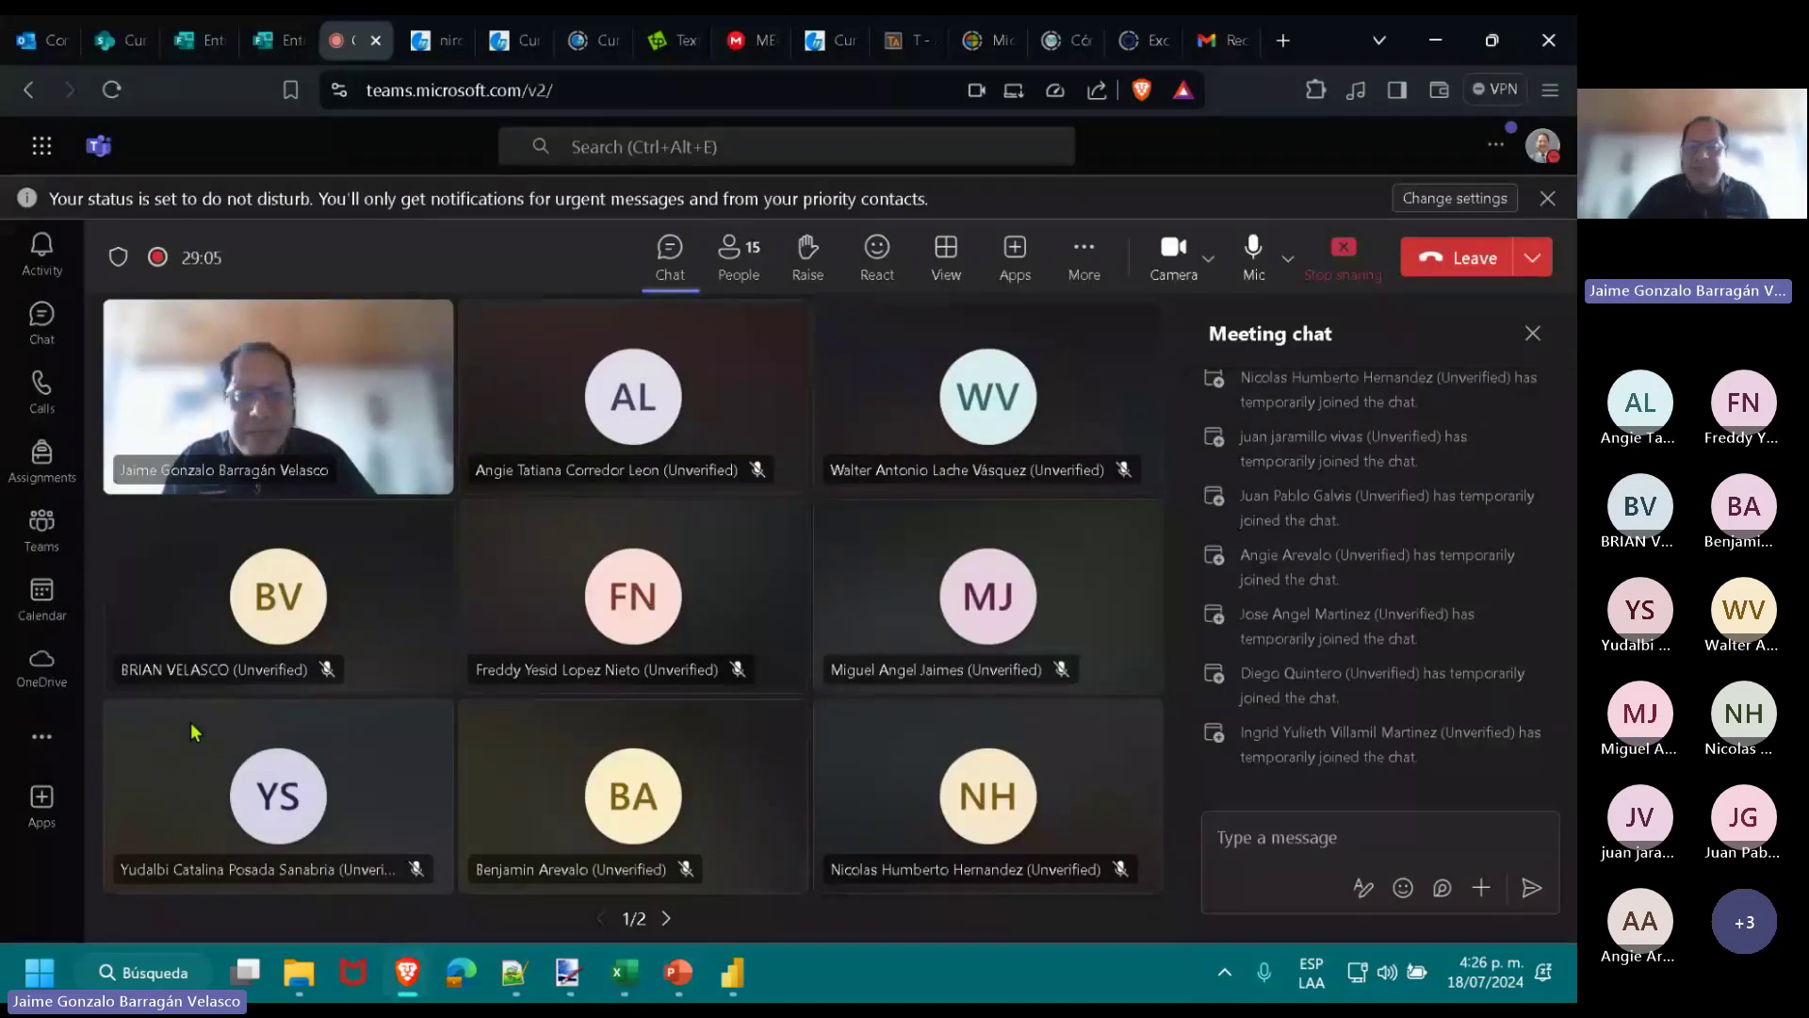
{"action": "key", "text": "alt+Tab"}
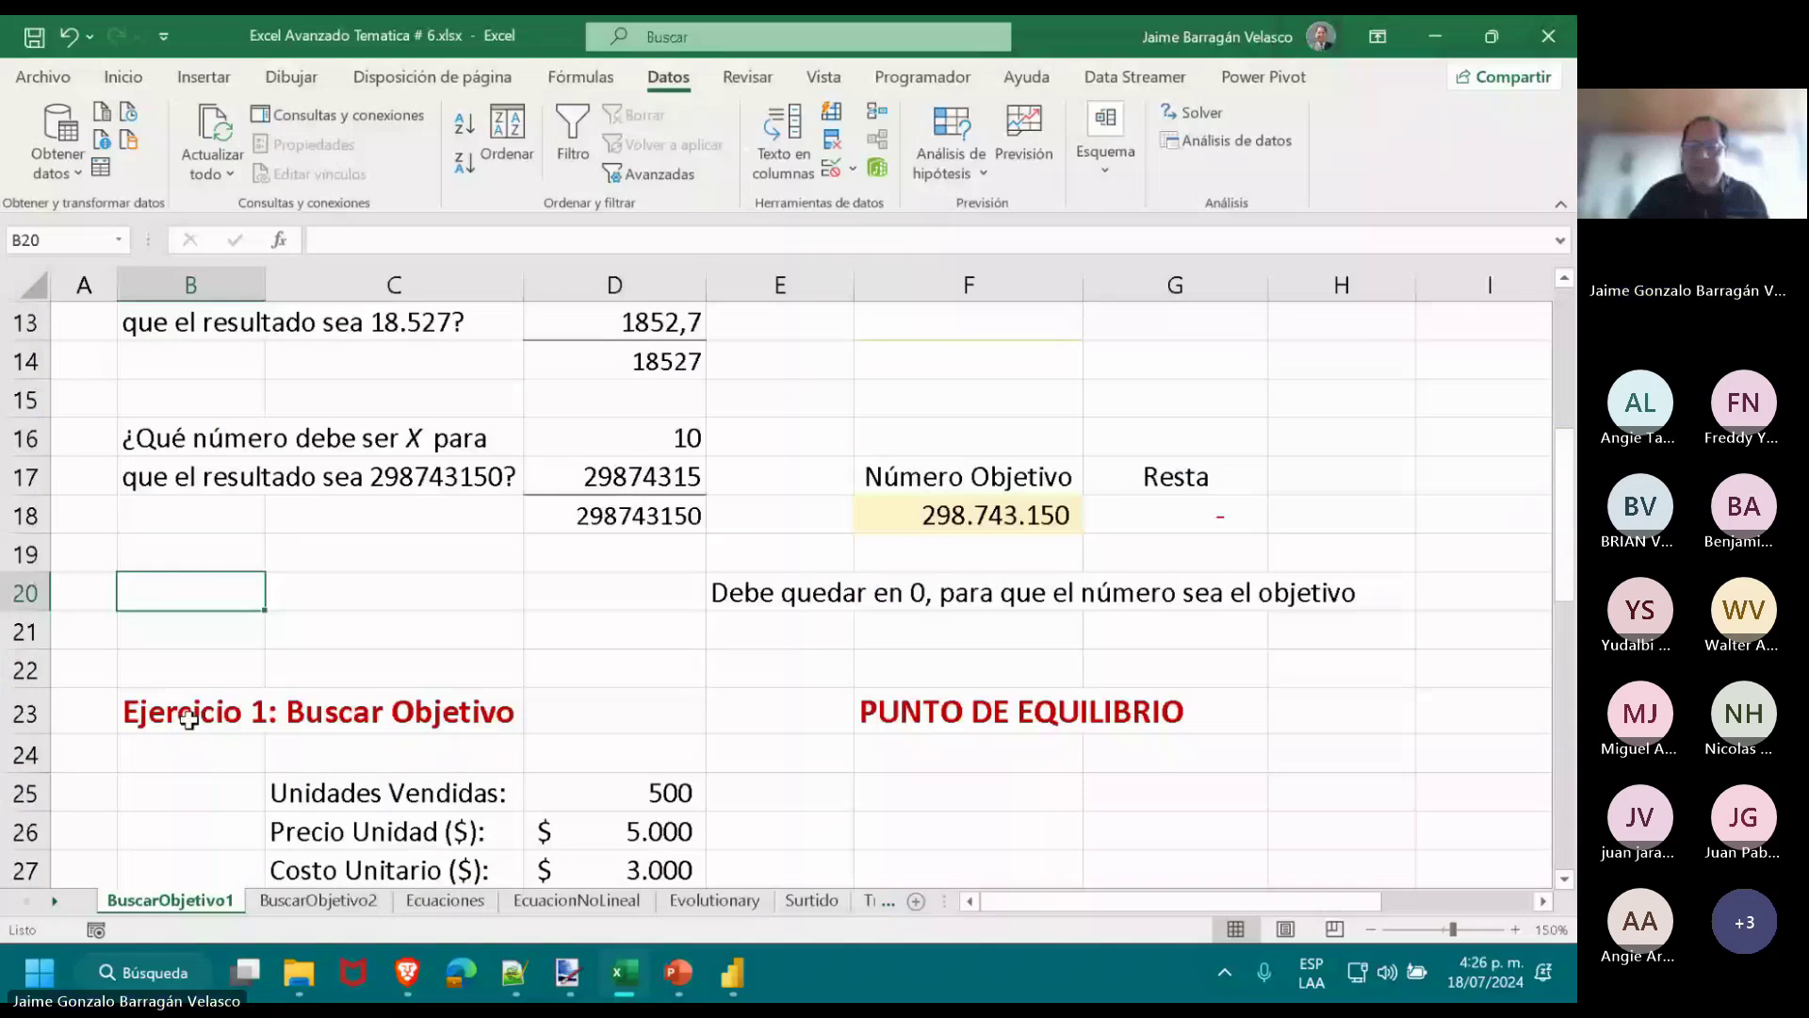
Look over the break-even exercise, its two questions, and the units sold, unit price and unit cost inputs in D25:D27.
{"action": "scroll", "coordinate": [583, 650], "scroll_direction": "down", "scroll_amount": 3}
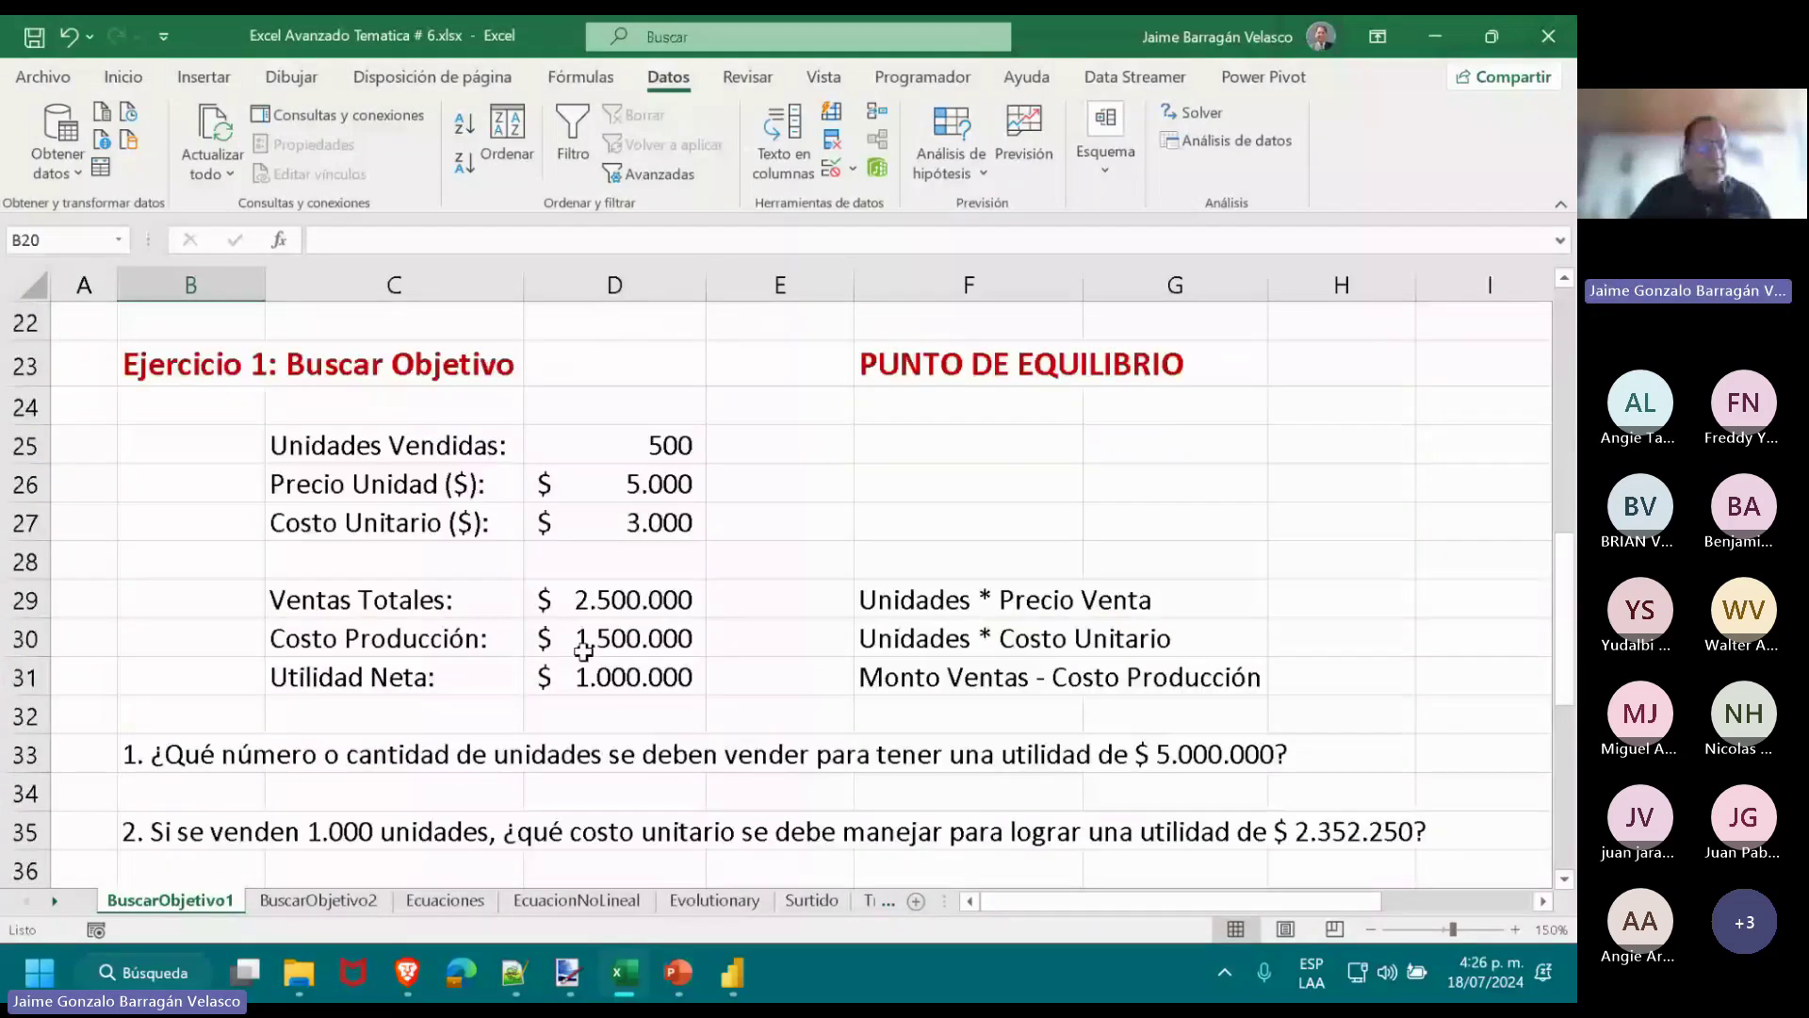
{"action": "scroll", "coordinate": [583, 650], "scroll_direction": "down", "scroll_amount": 1}
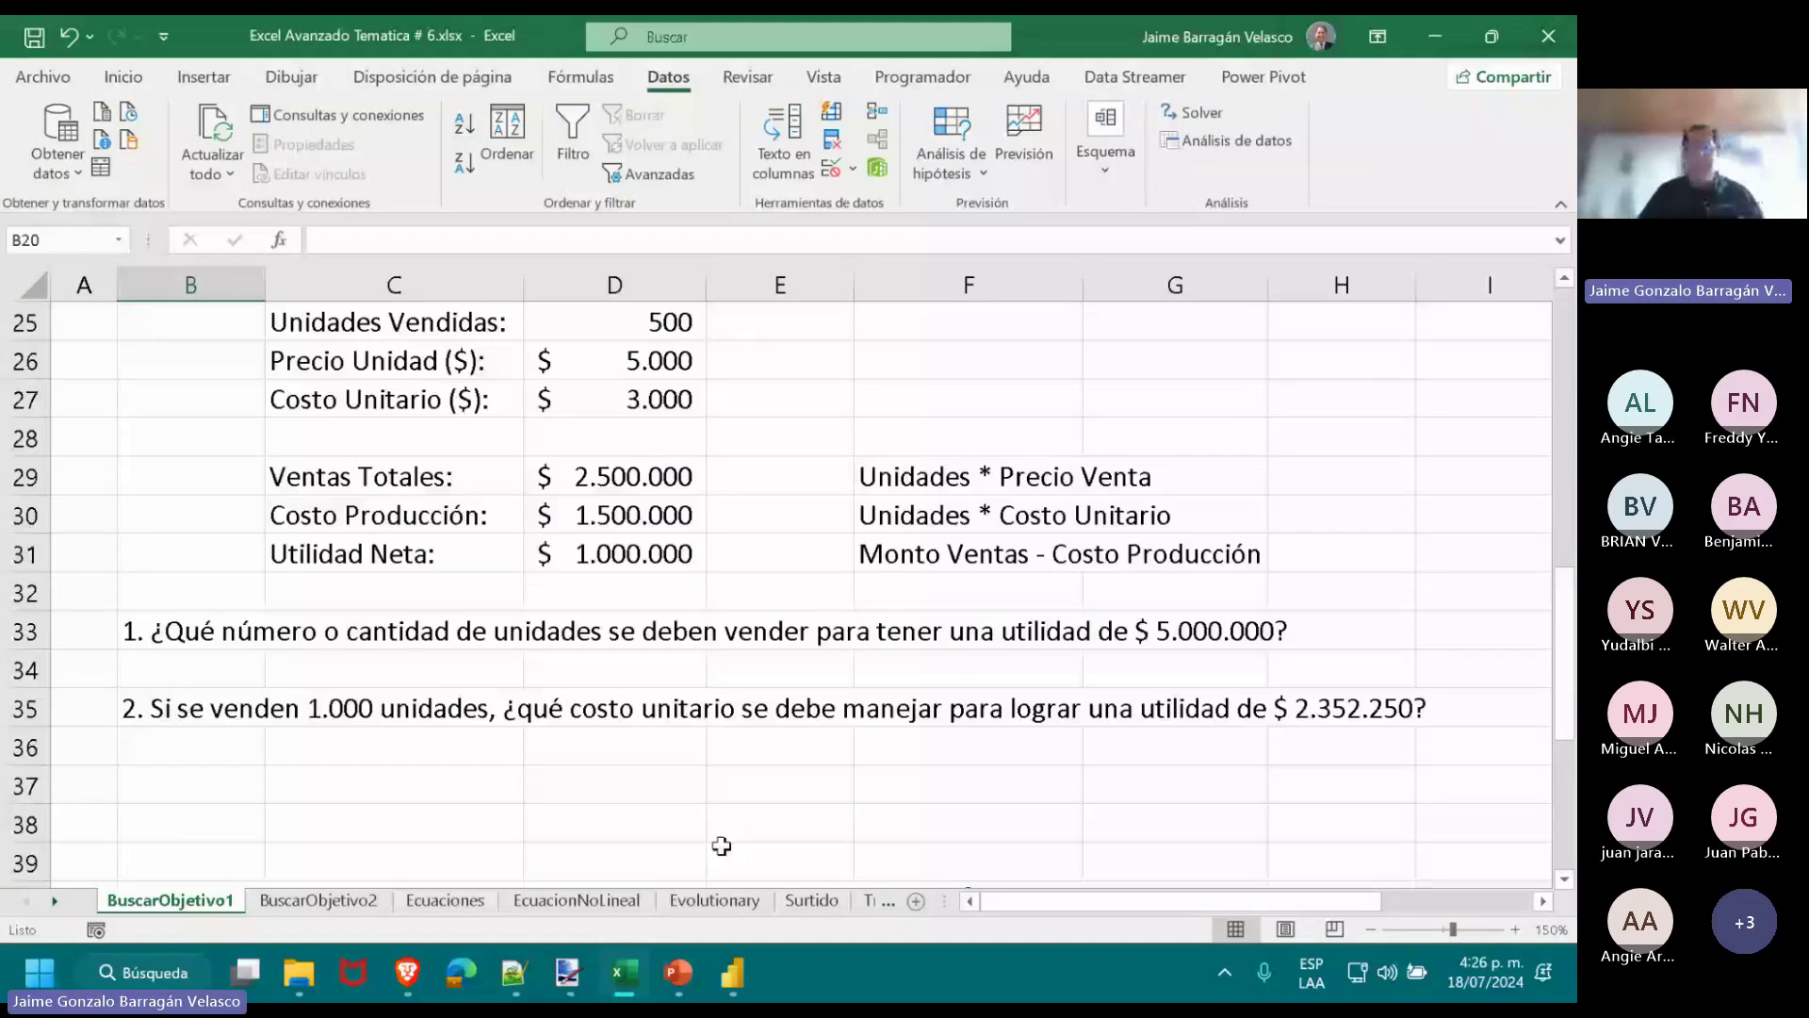
{"action": "scroll", "coordinate": [721, 846], "scroll_direction": "up", "scroll_amount": 1}
{"action": "left_click_drag", "start_coordinate": [1152, 901], "coordinate": [1192, 505]}
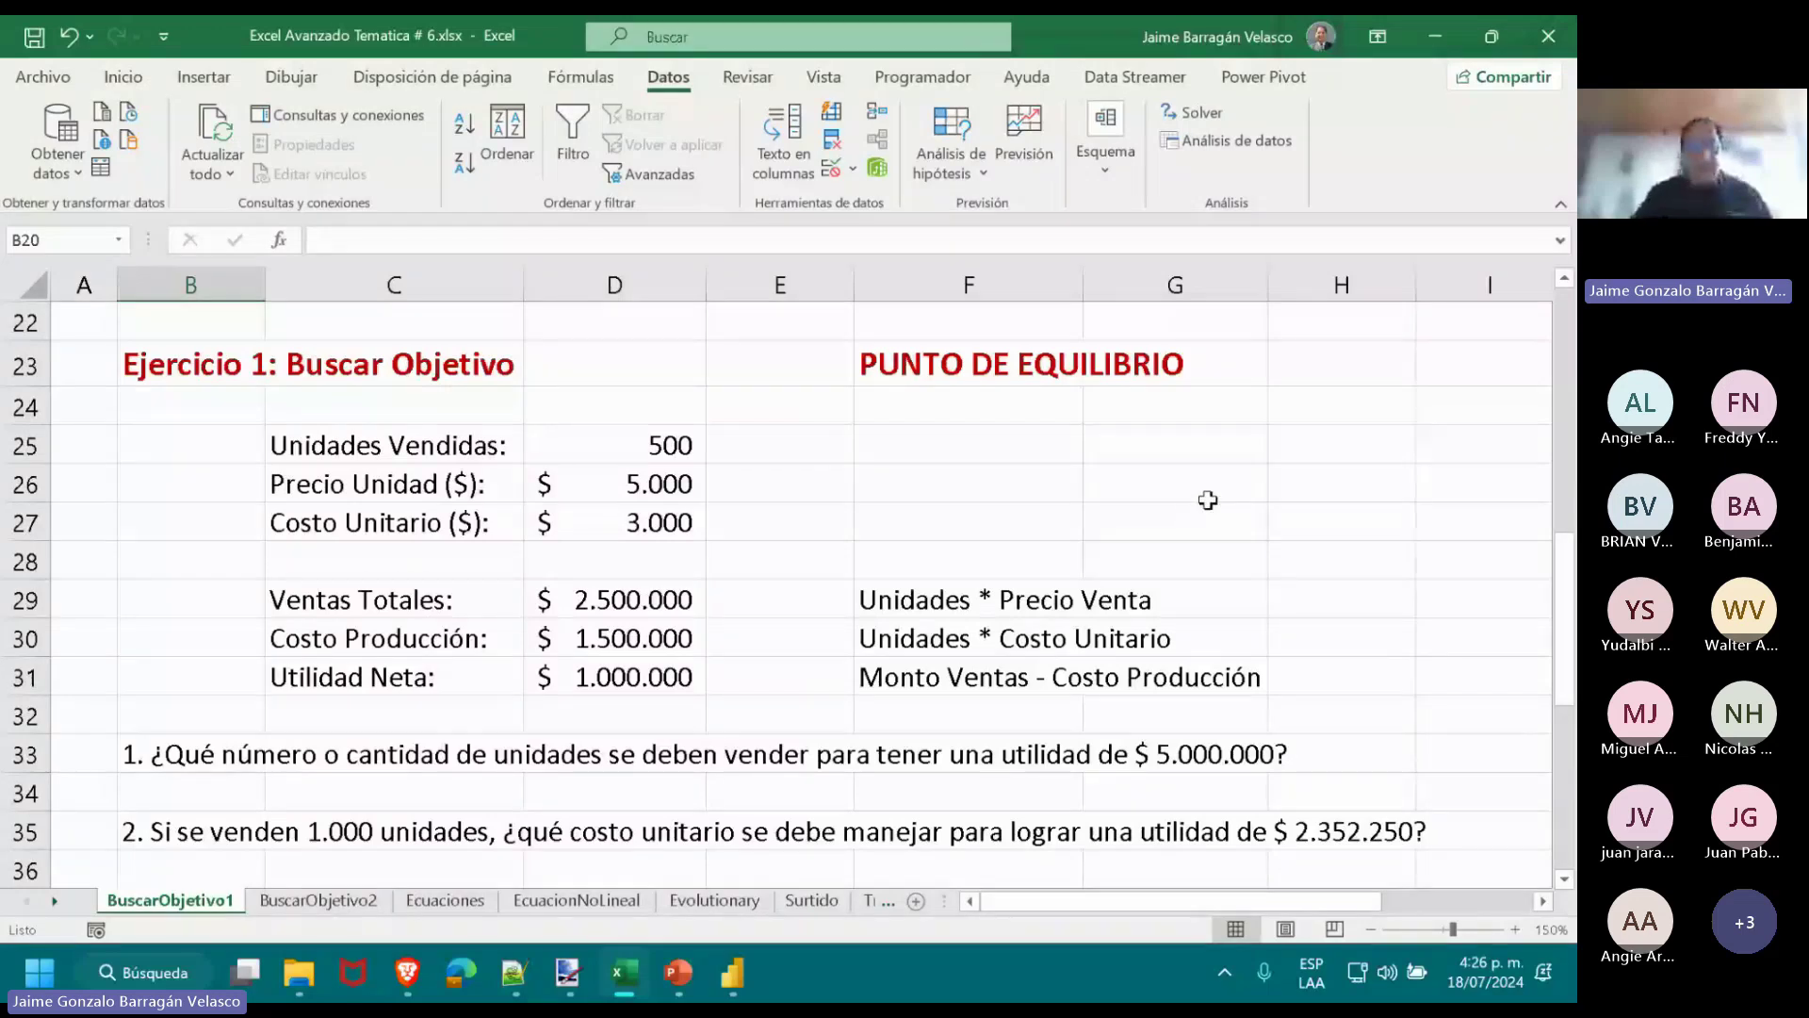
{"action": "left_click", "coordinate": [648, 454]}
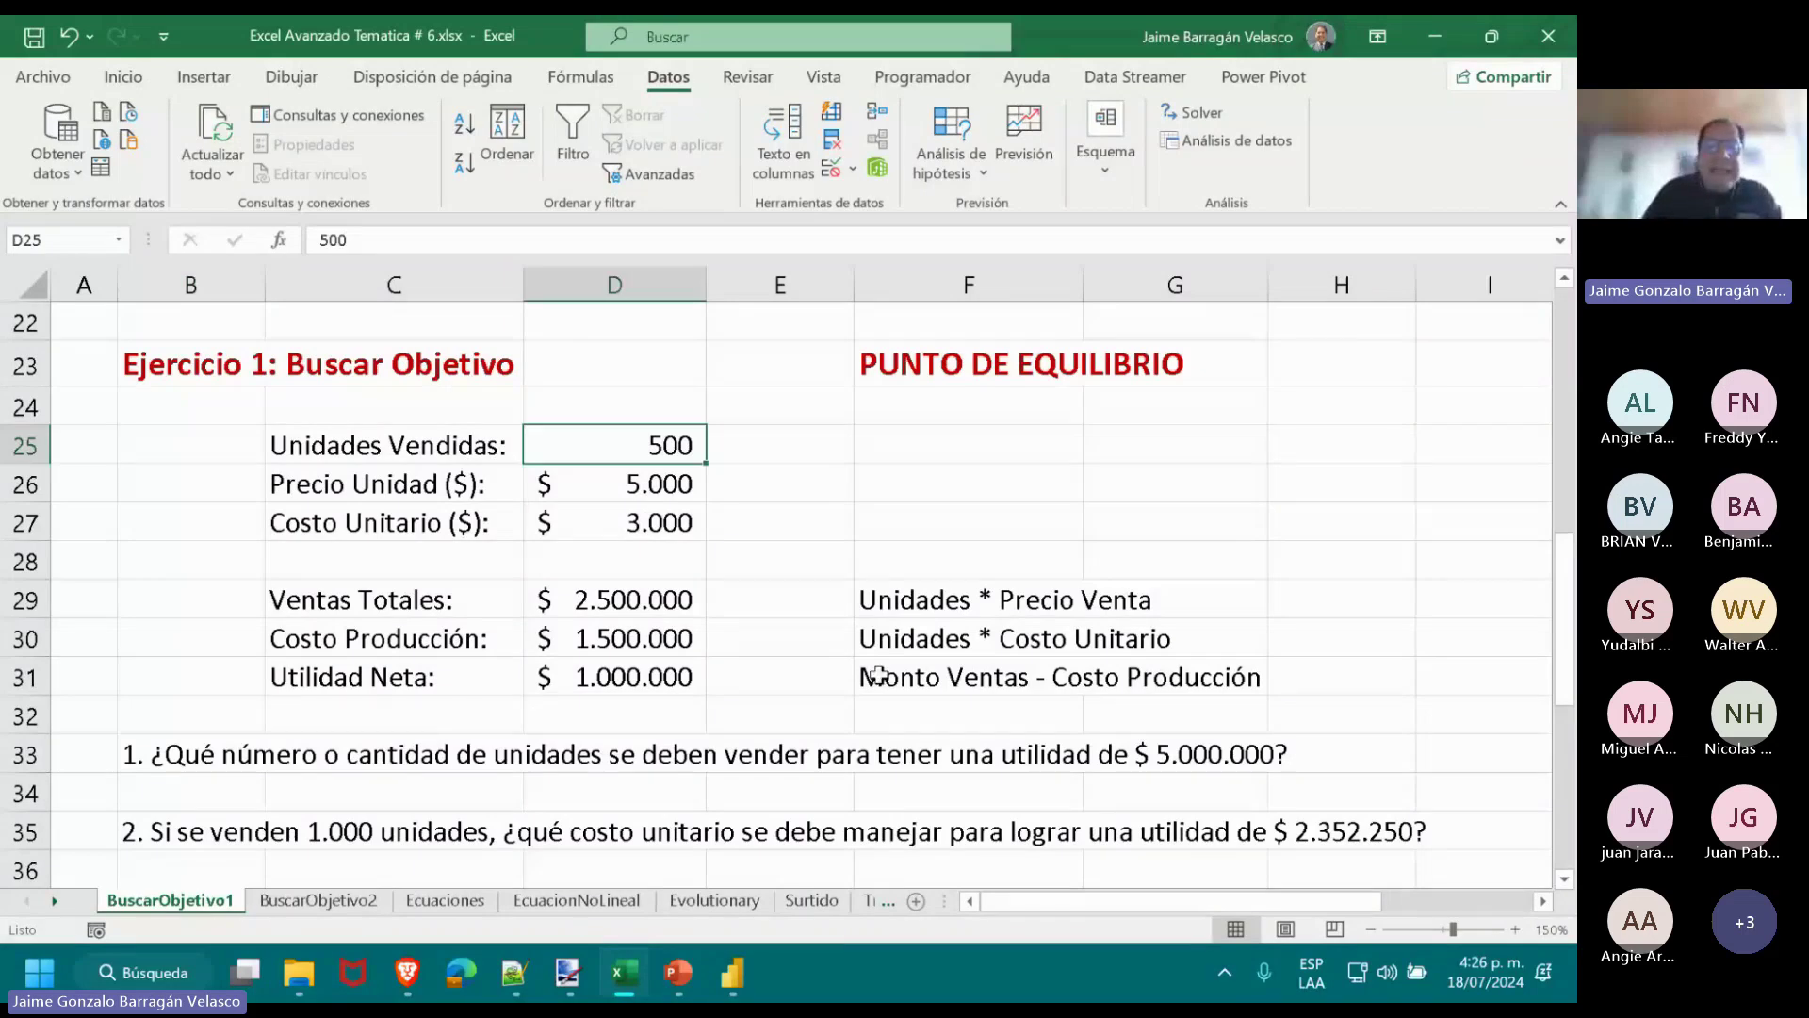
{"action": "key", "text": "Down"}
{"action": "key", "text": "Down"}
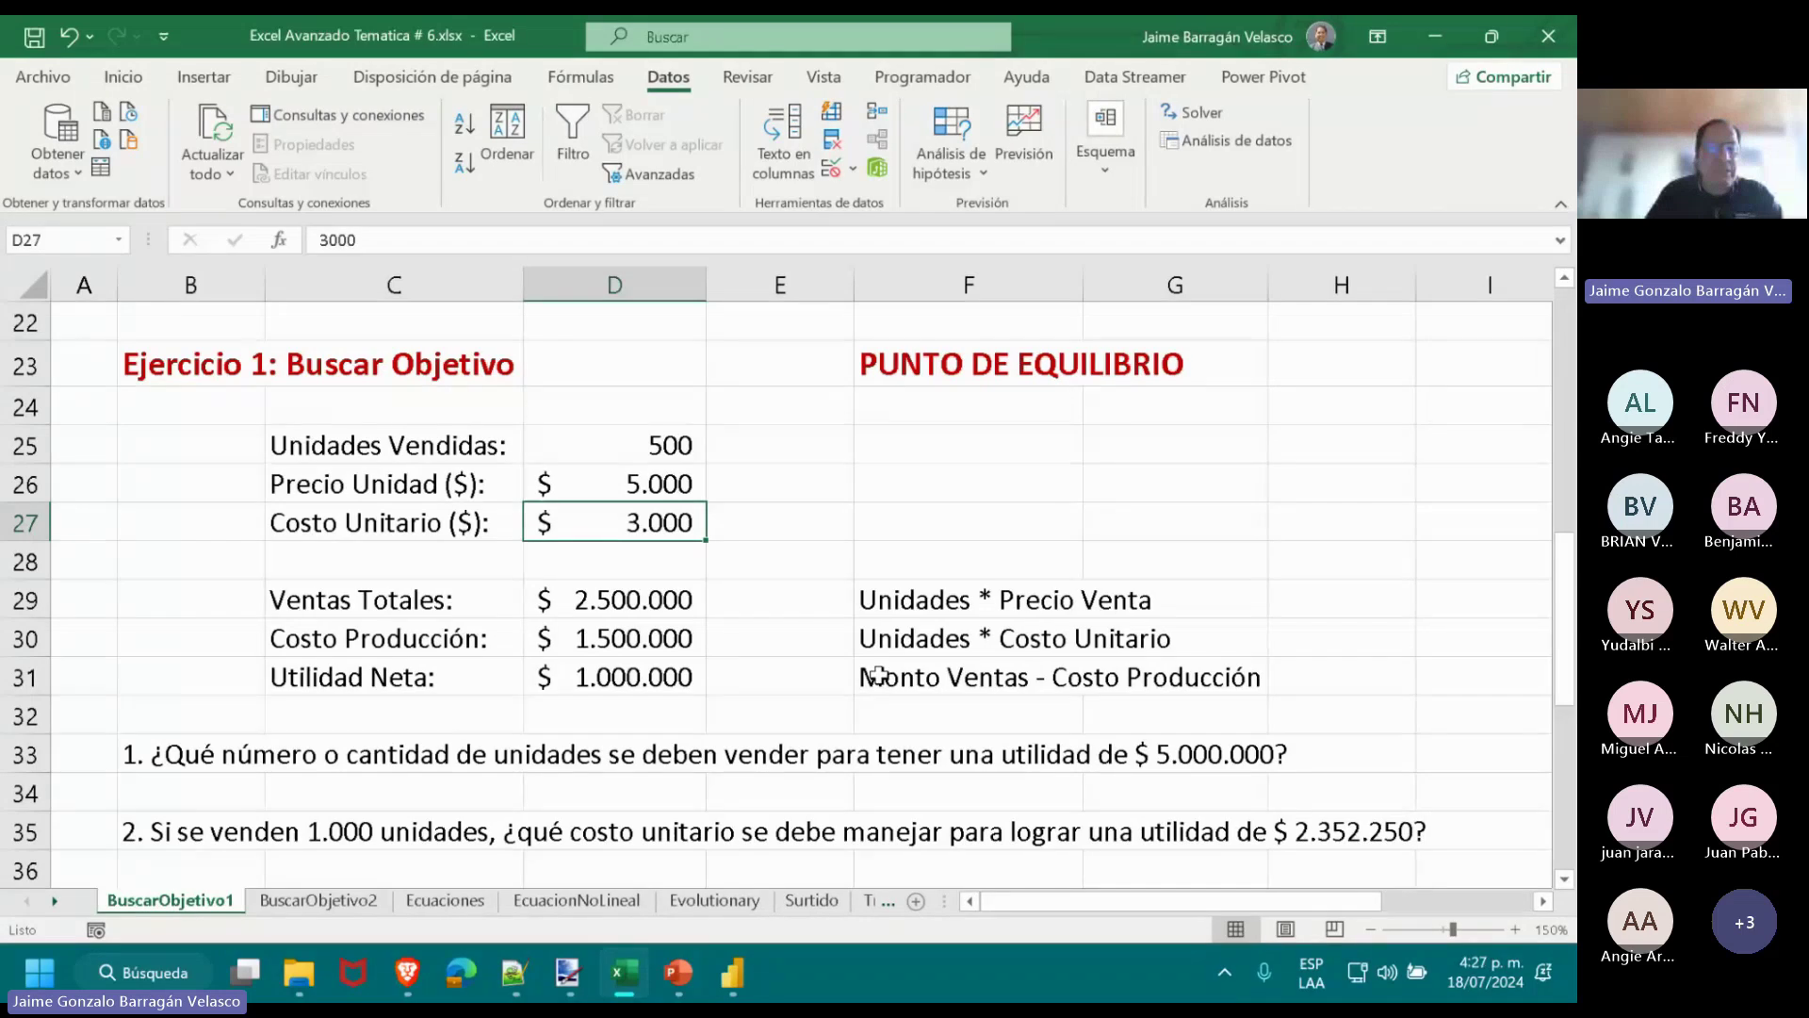
Review the total sales formula in D29 and the production cost formula in D30 without changing them.
{"action": "key", "text": "Down"}
{"action": "key", "text": "Down"}
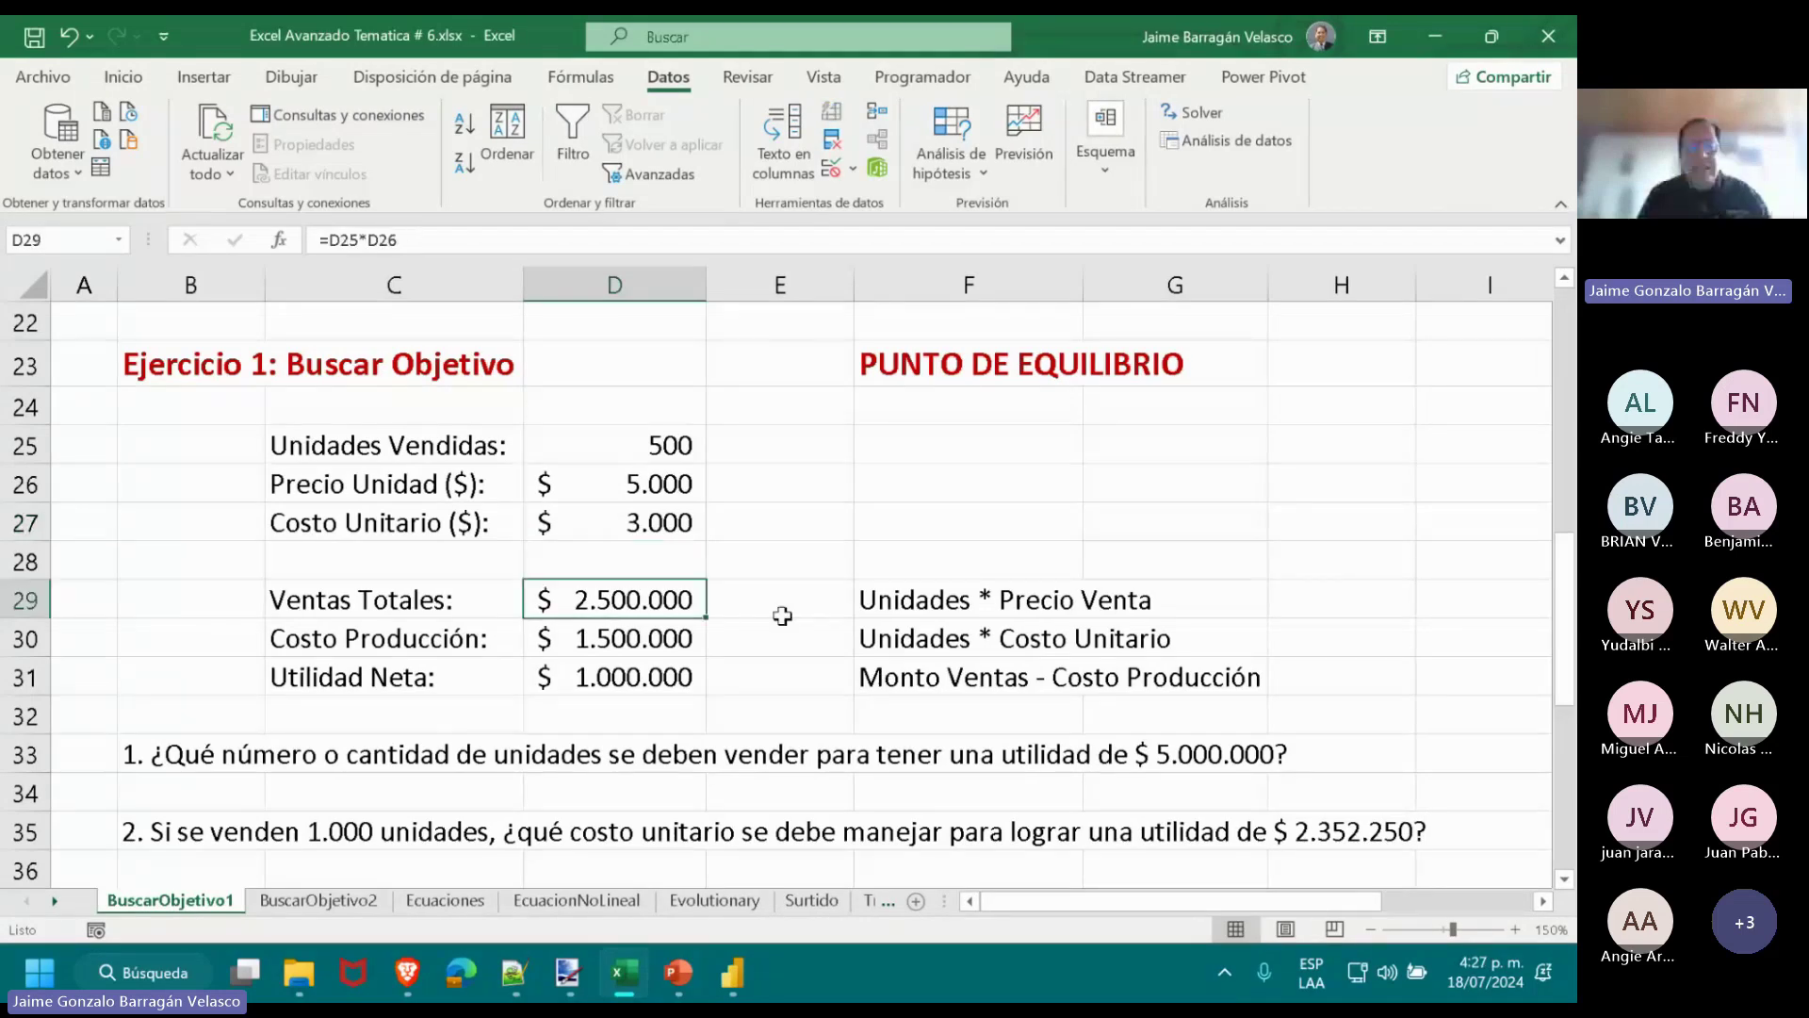
{"action": "double_click", "coordinate": [679, 617]}
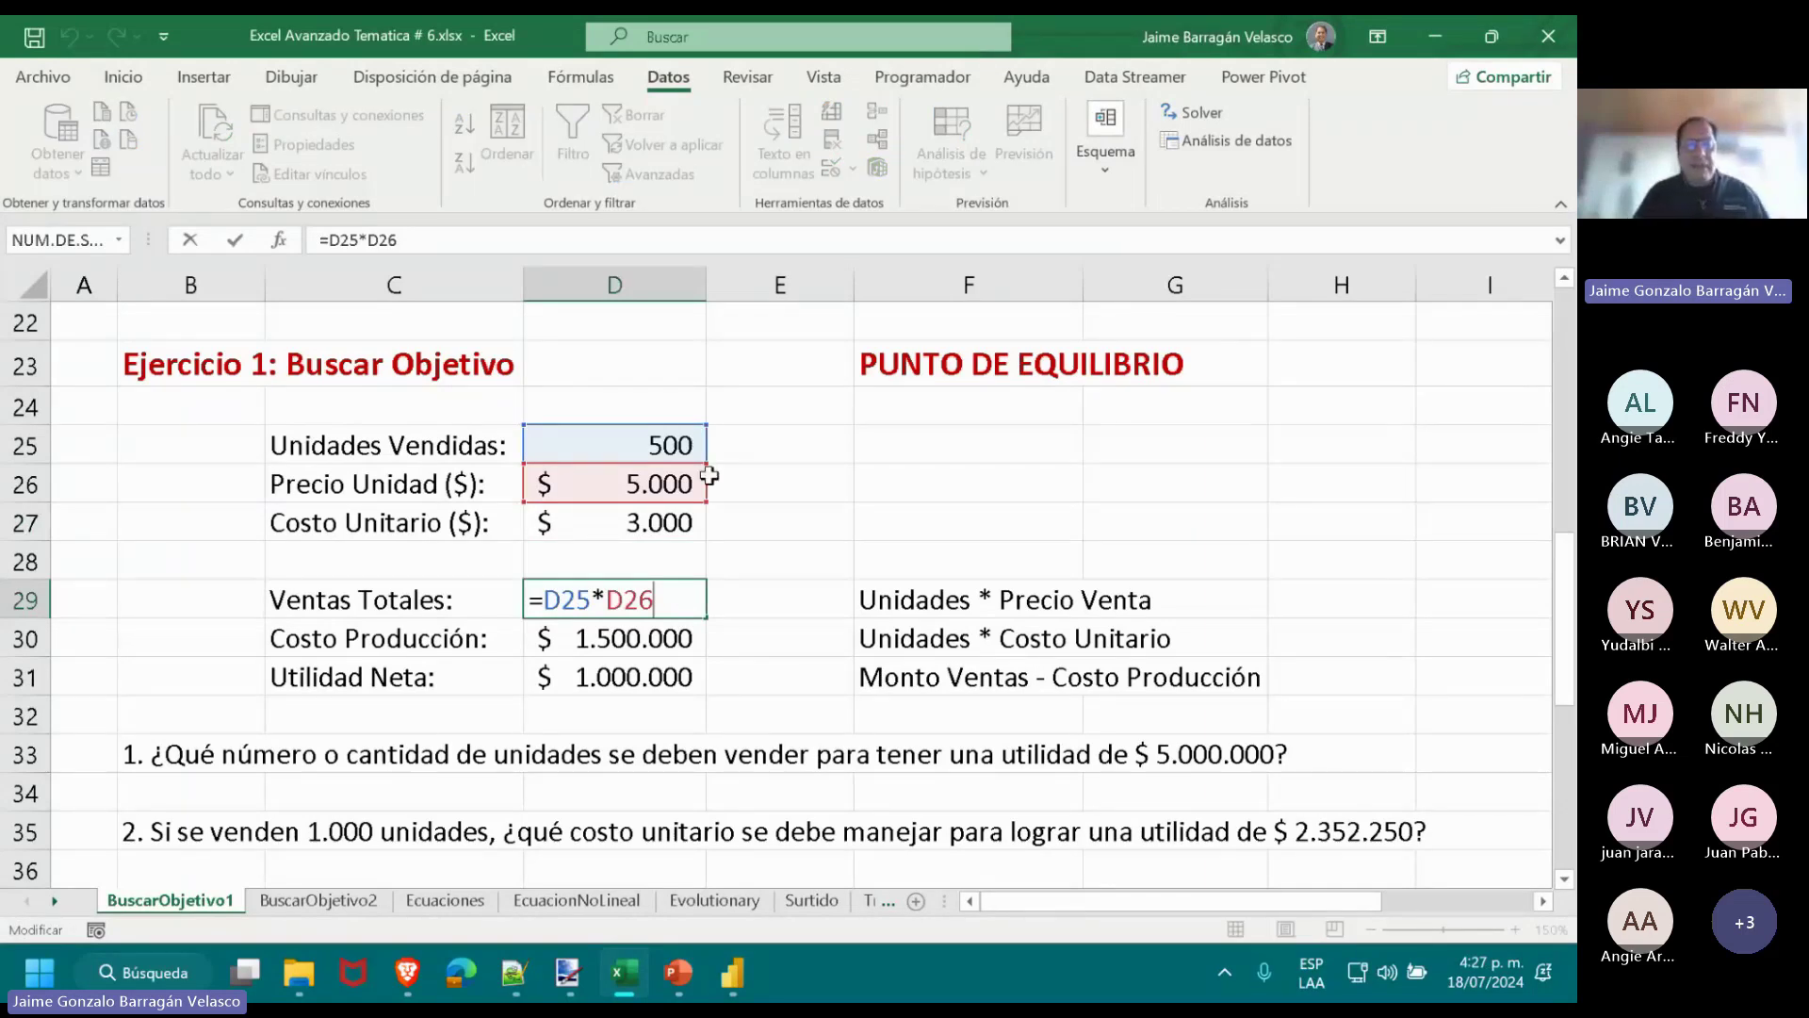
{"action": "key", "text": "Escape"}
{"action": "key", "text": "Down"}
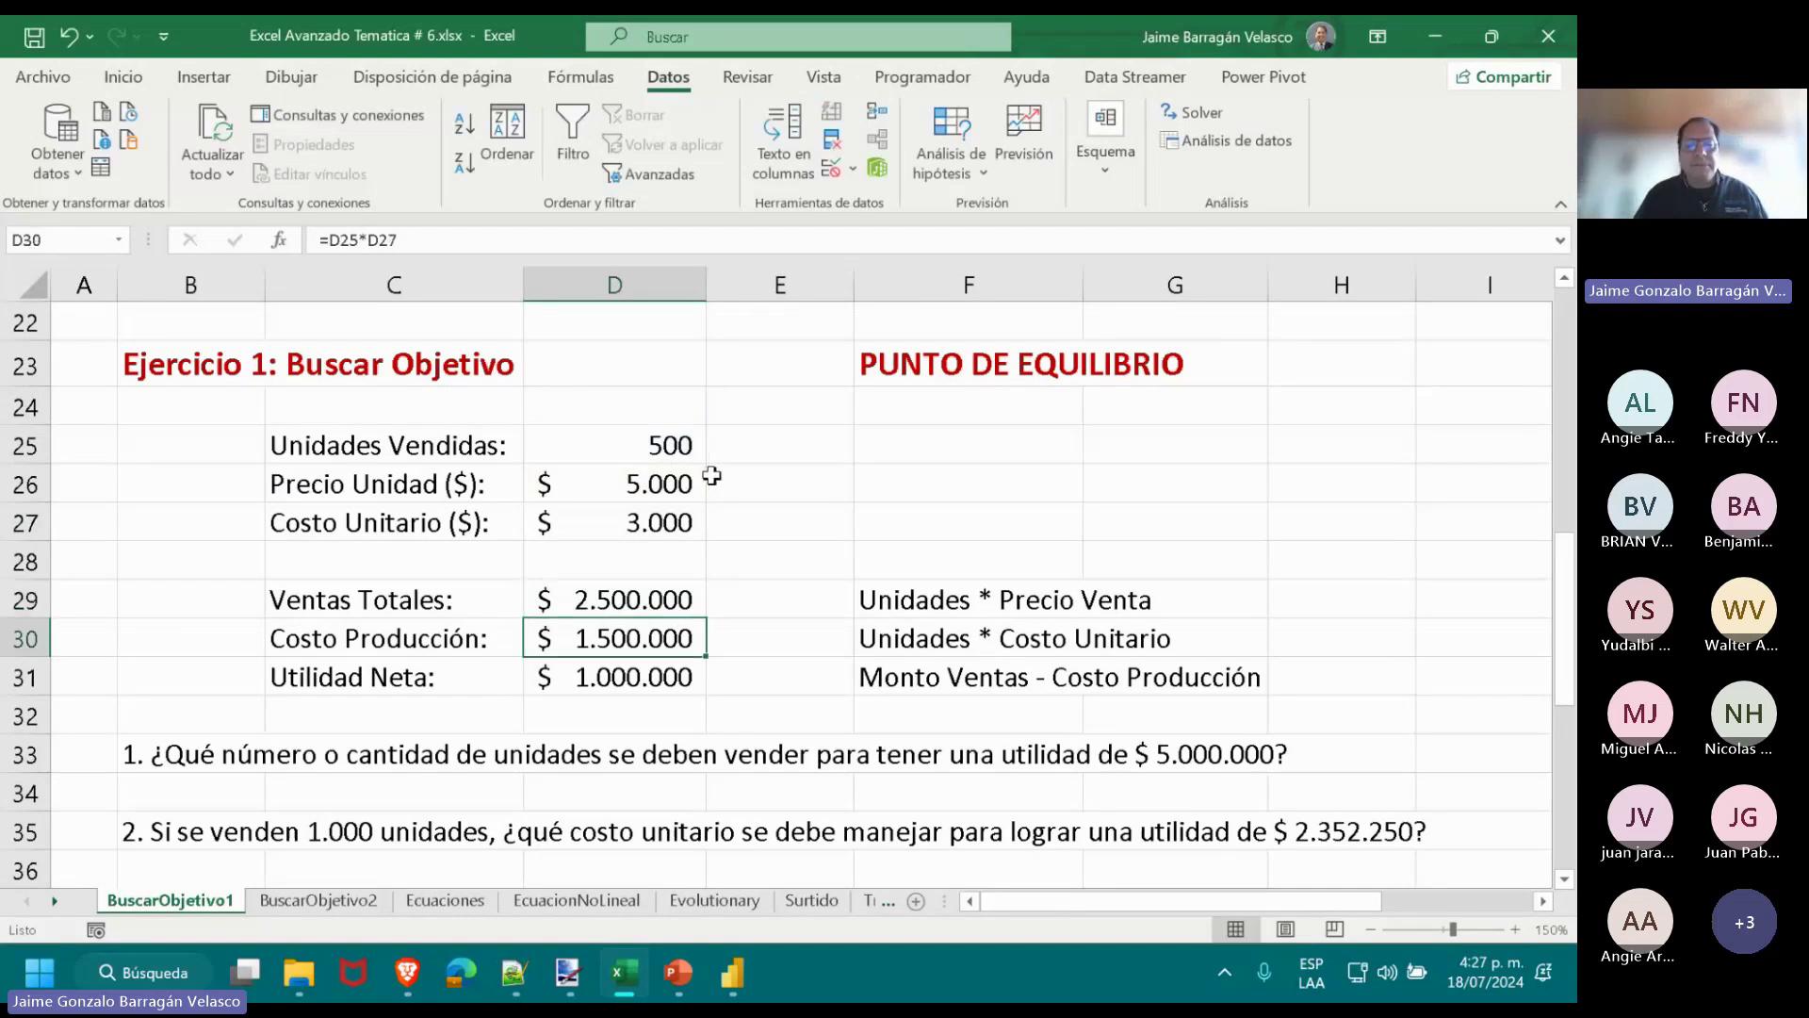
{"action": "double_click", "coordinate": [622, 639]}
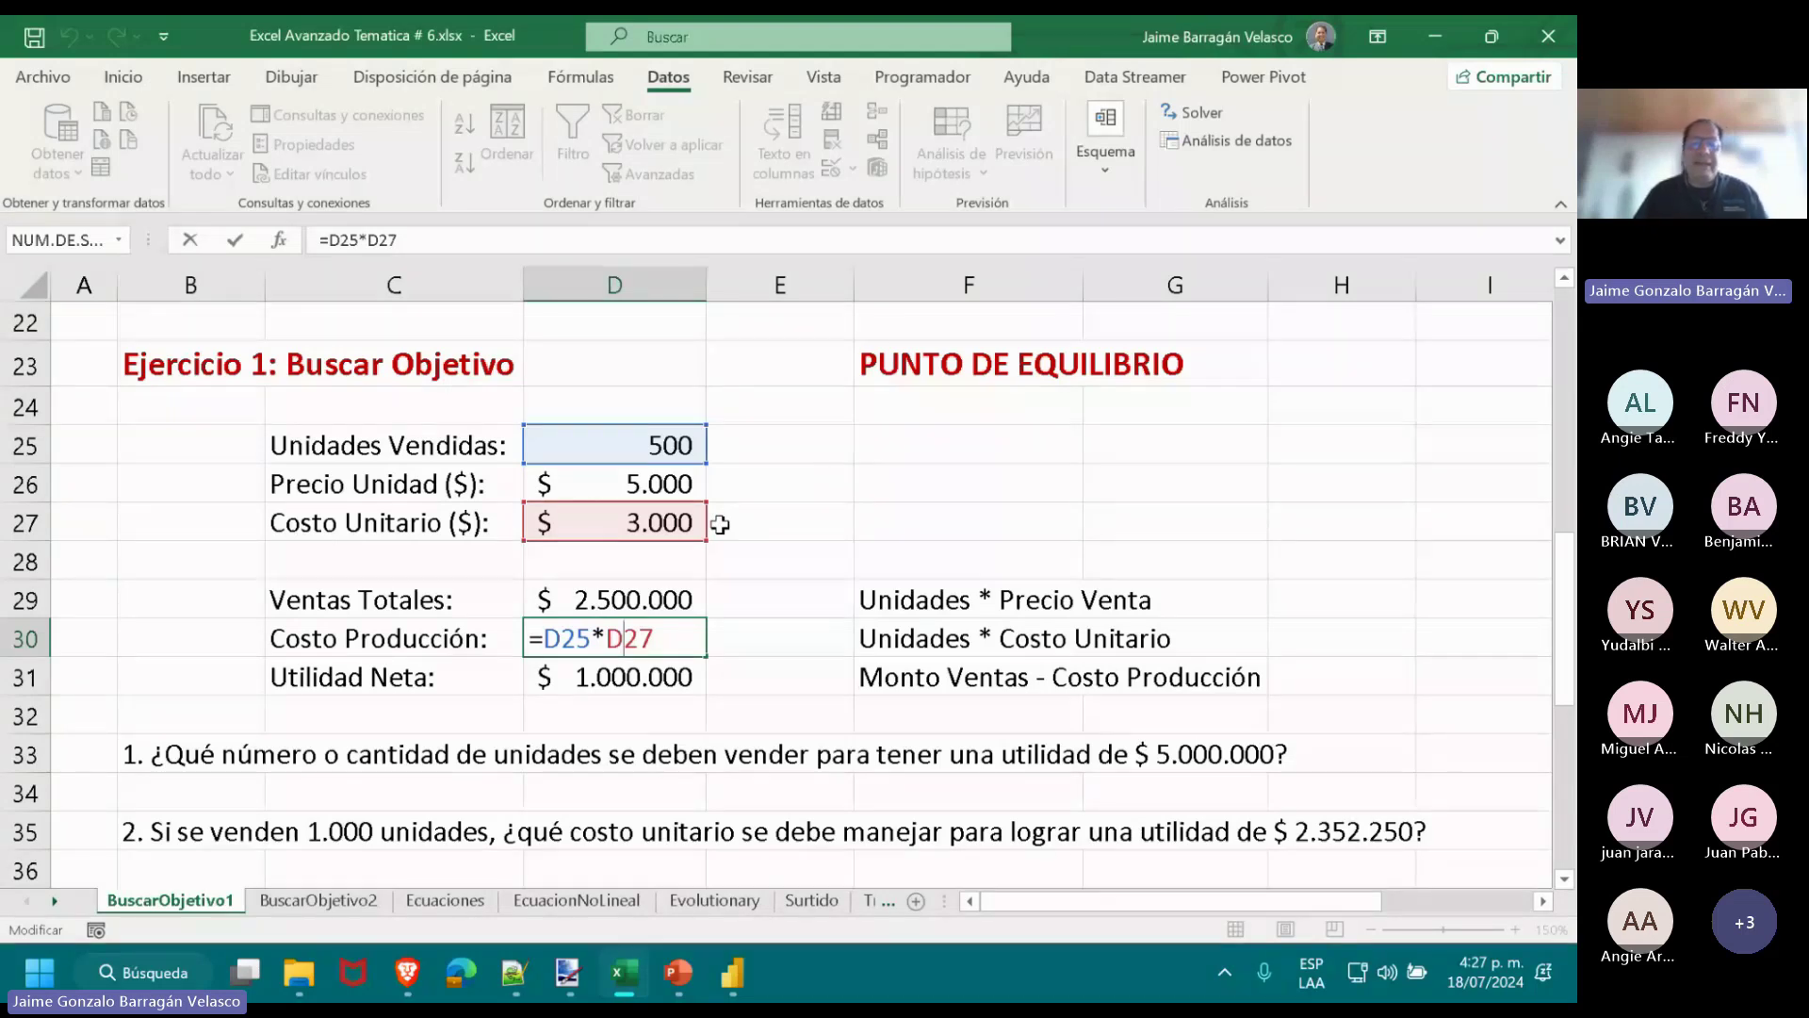
{"action": "key", "text": "Left"}
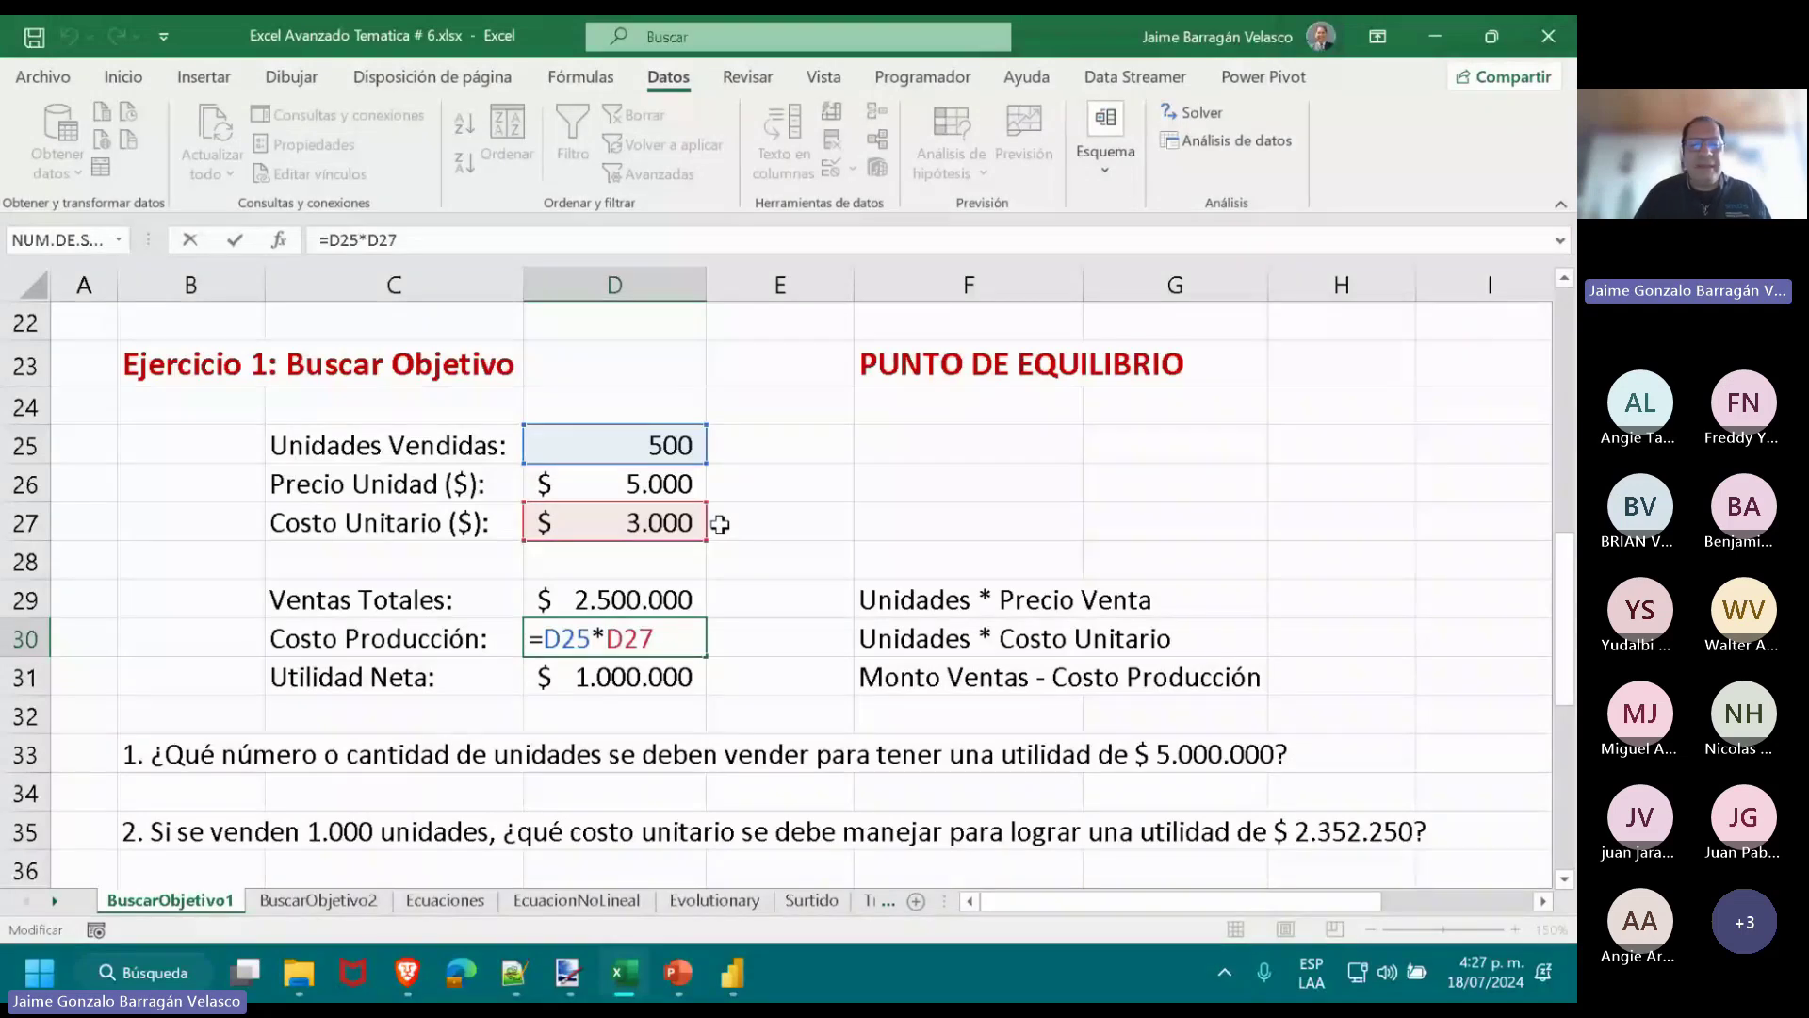
{"action": "key", "text": "ctrl+Return"}
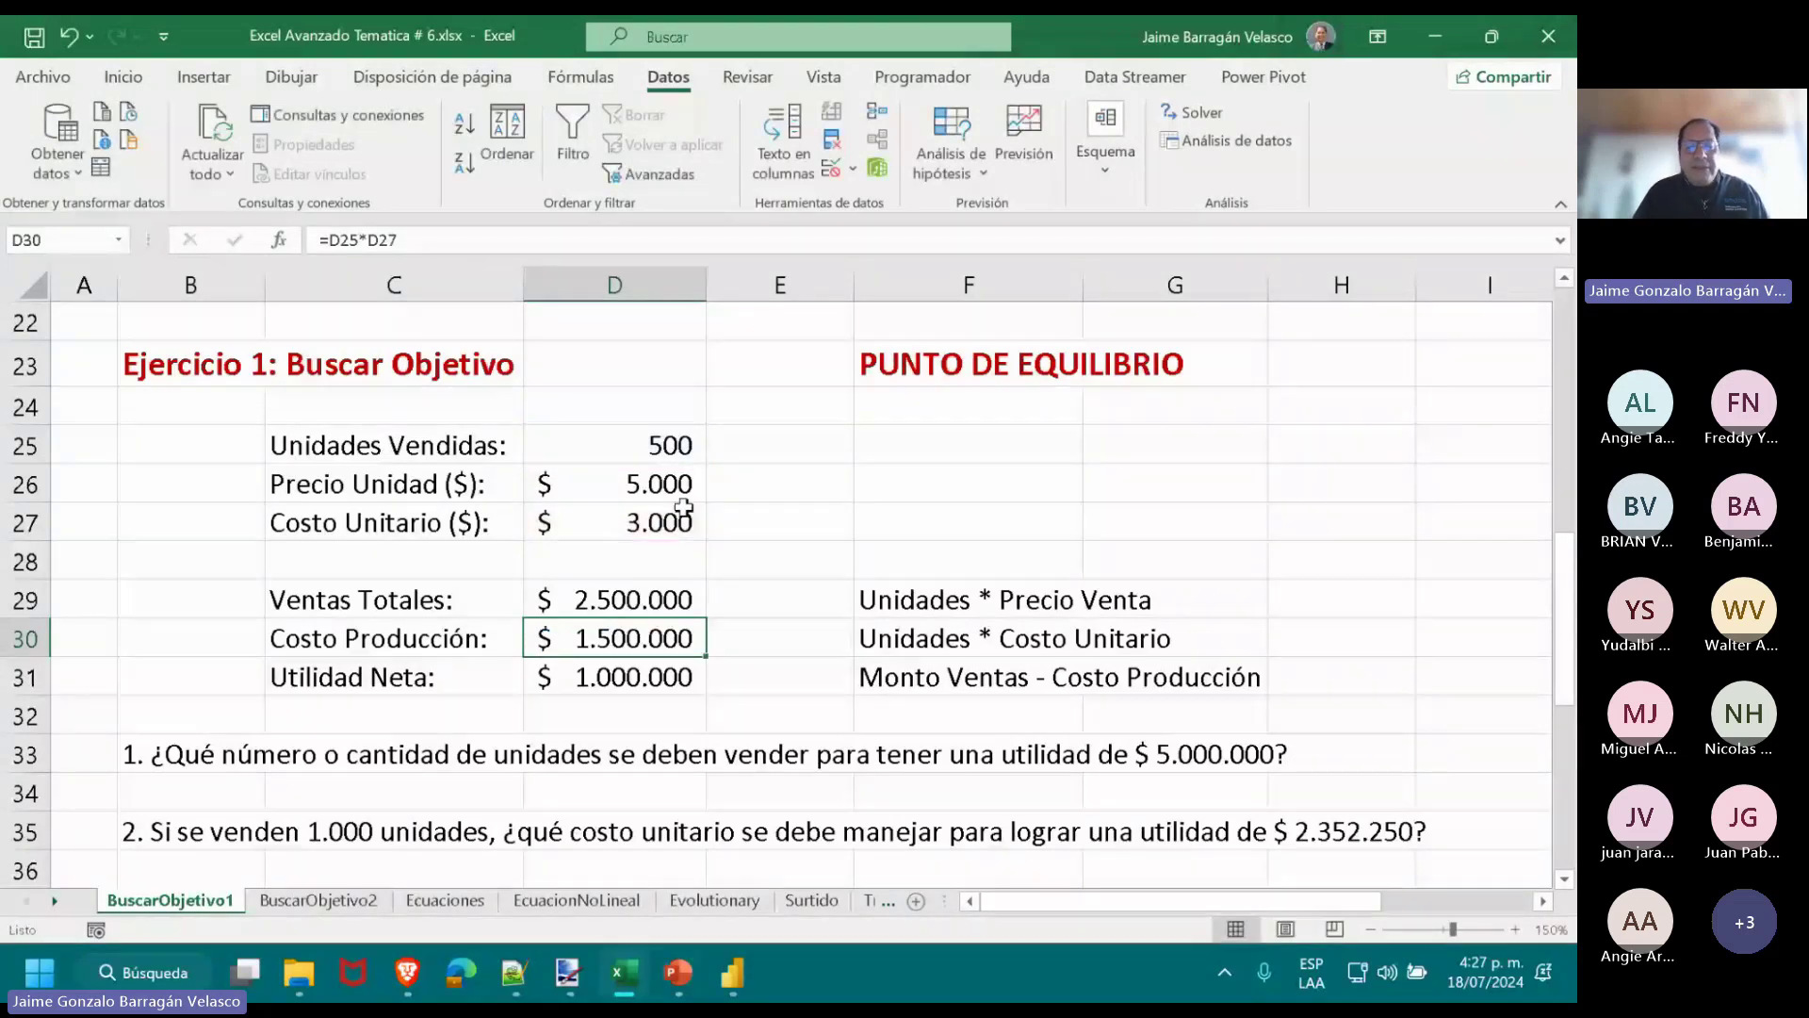
Review the net profit formula in D31 without changing it, and read the two questions below the exercise.
{"action": "left_click", "coordinate": [621, 681]}
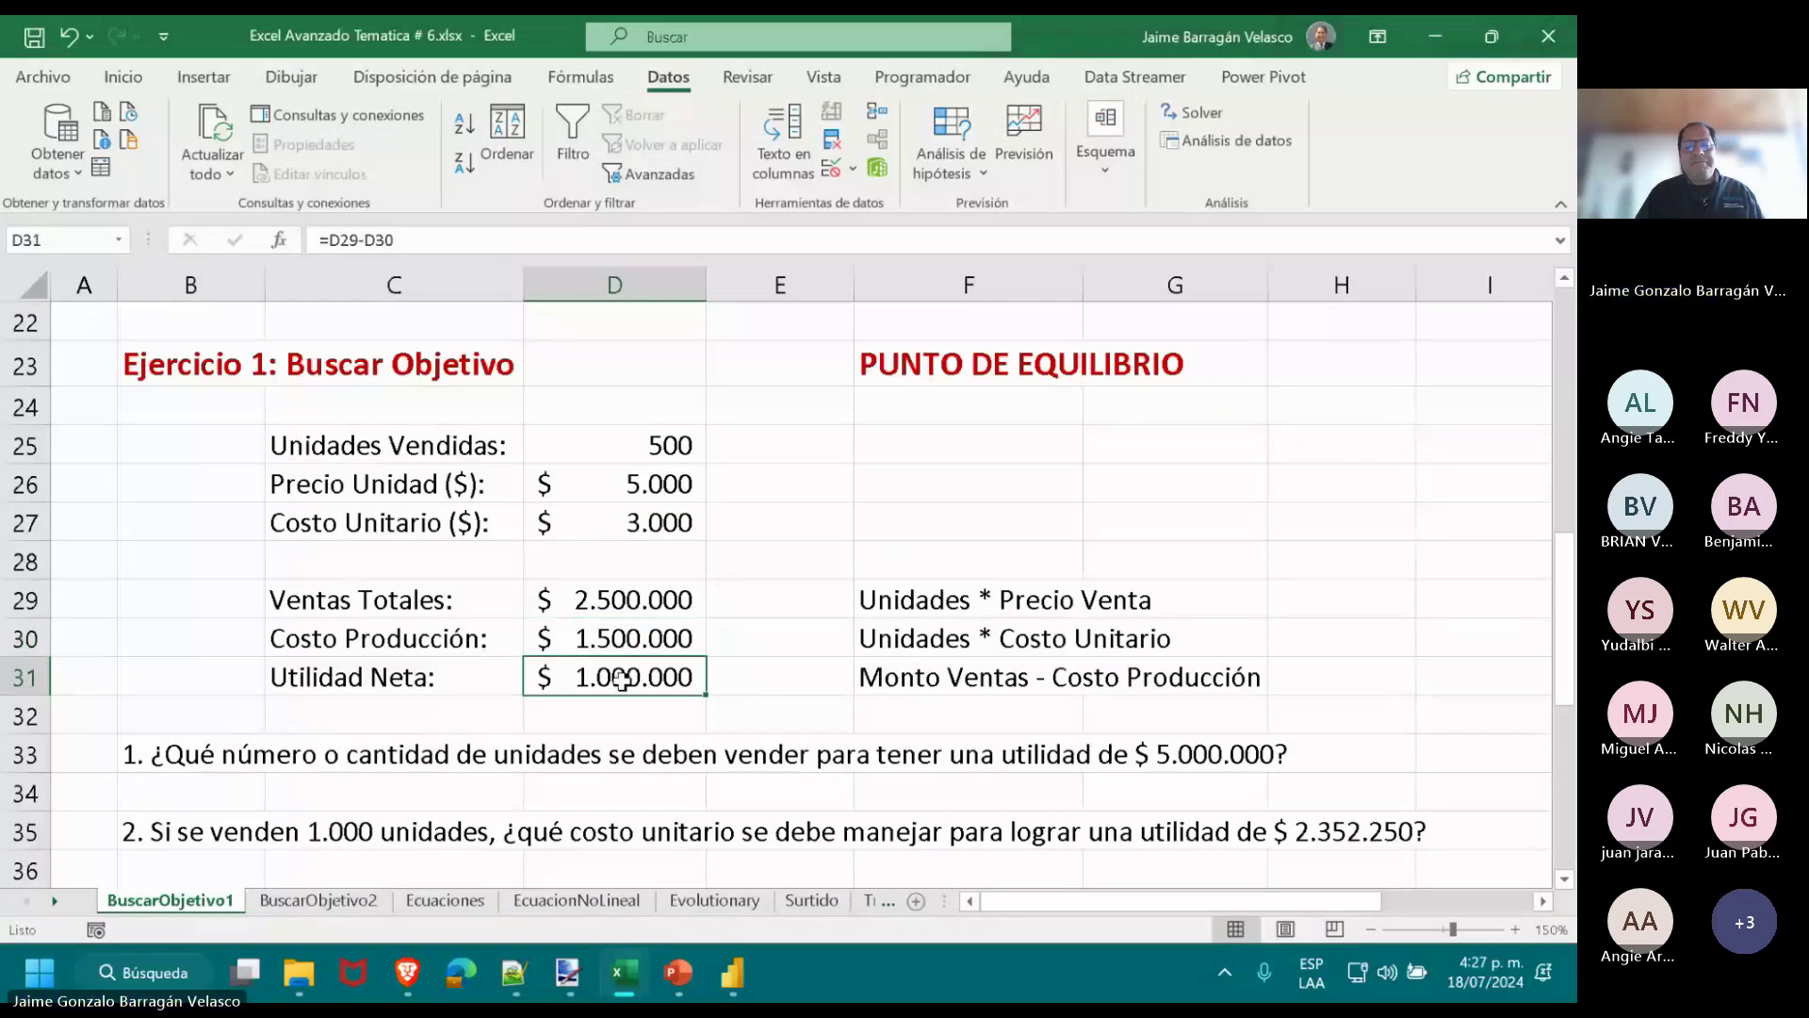
{"action": "double_click", "coordinate": [621, 681]}
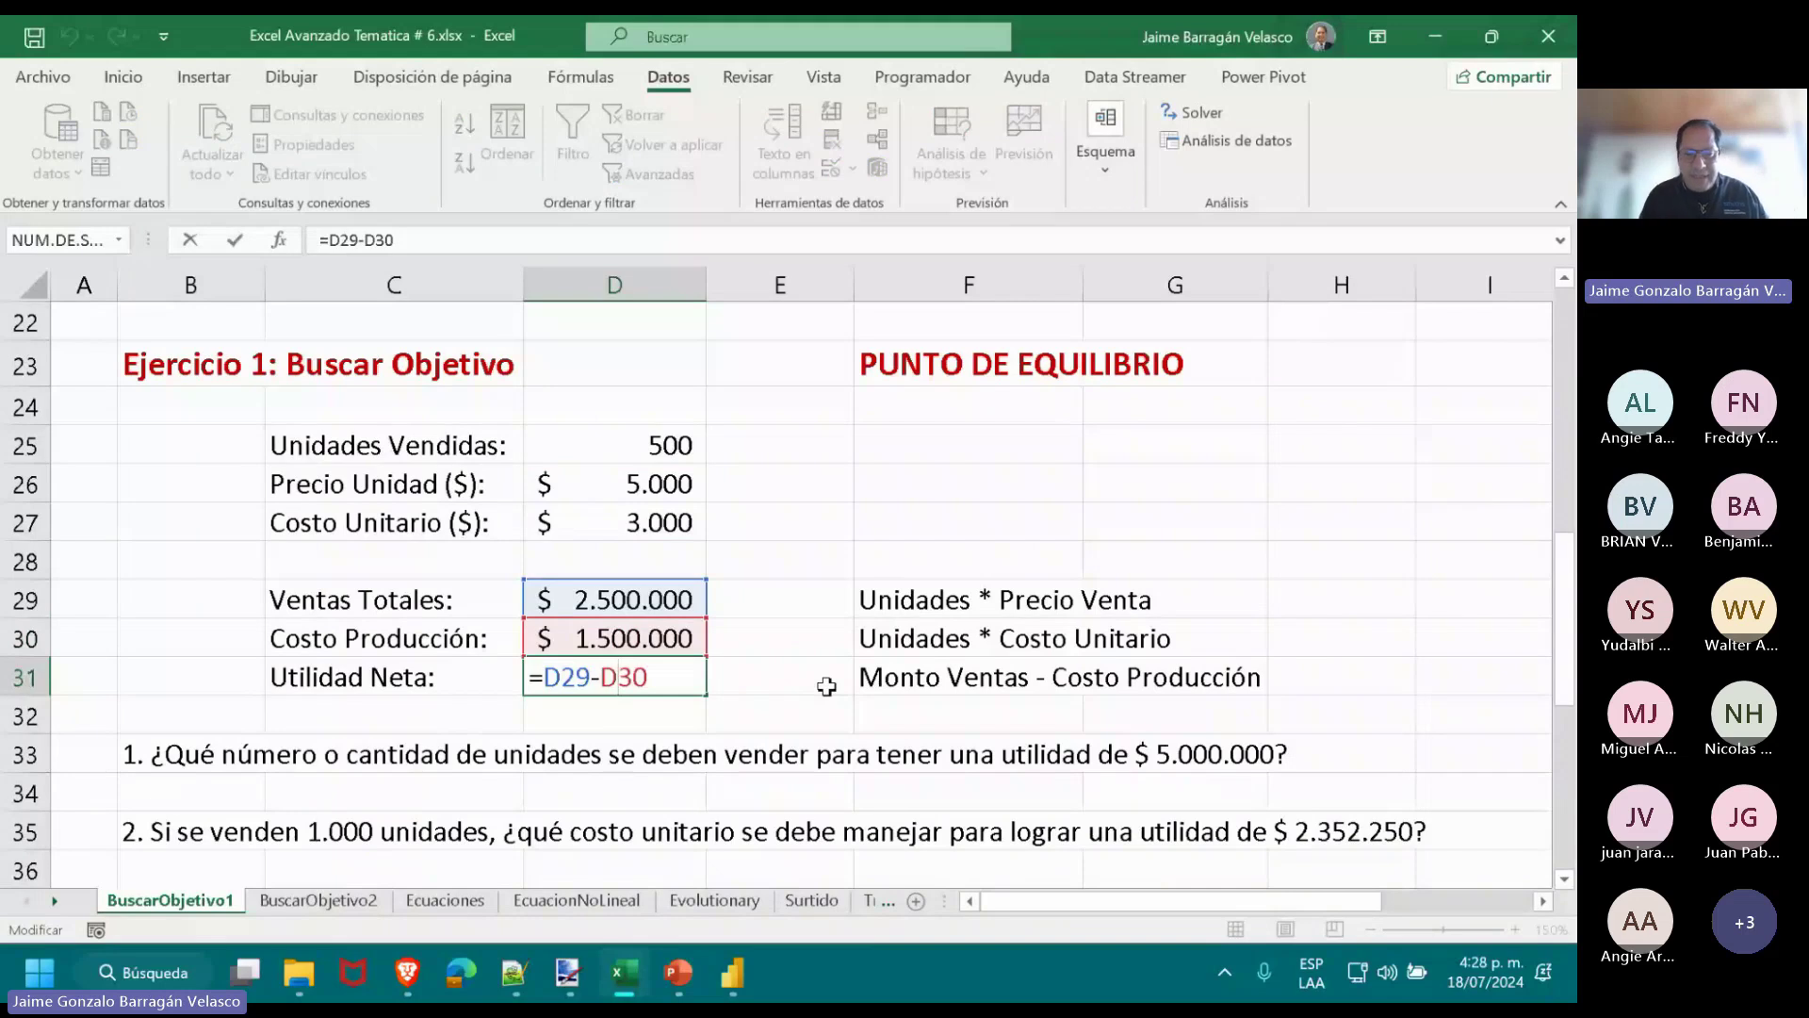
{"action": "key", "text": "Return"}
{"action": "left_click", "coordinate": [658, 677]}
{"action": "key", "text": "Left"}
{"action": "scroll", "coordinate": [798, 693], "scroll_direction": "down", "scroll_amount": 1}
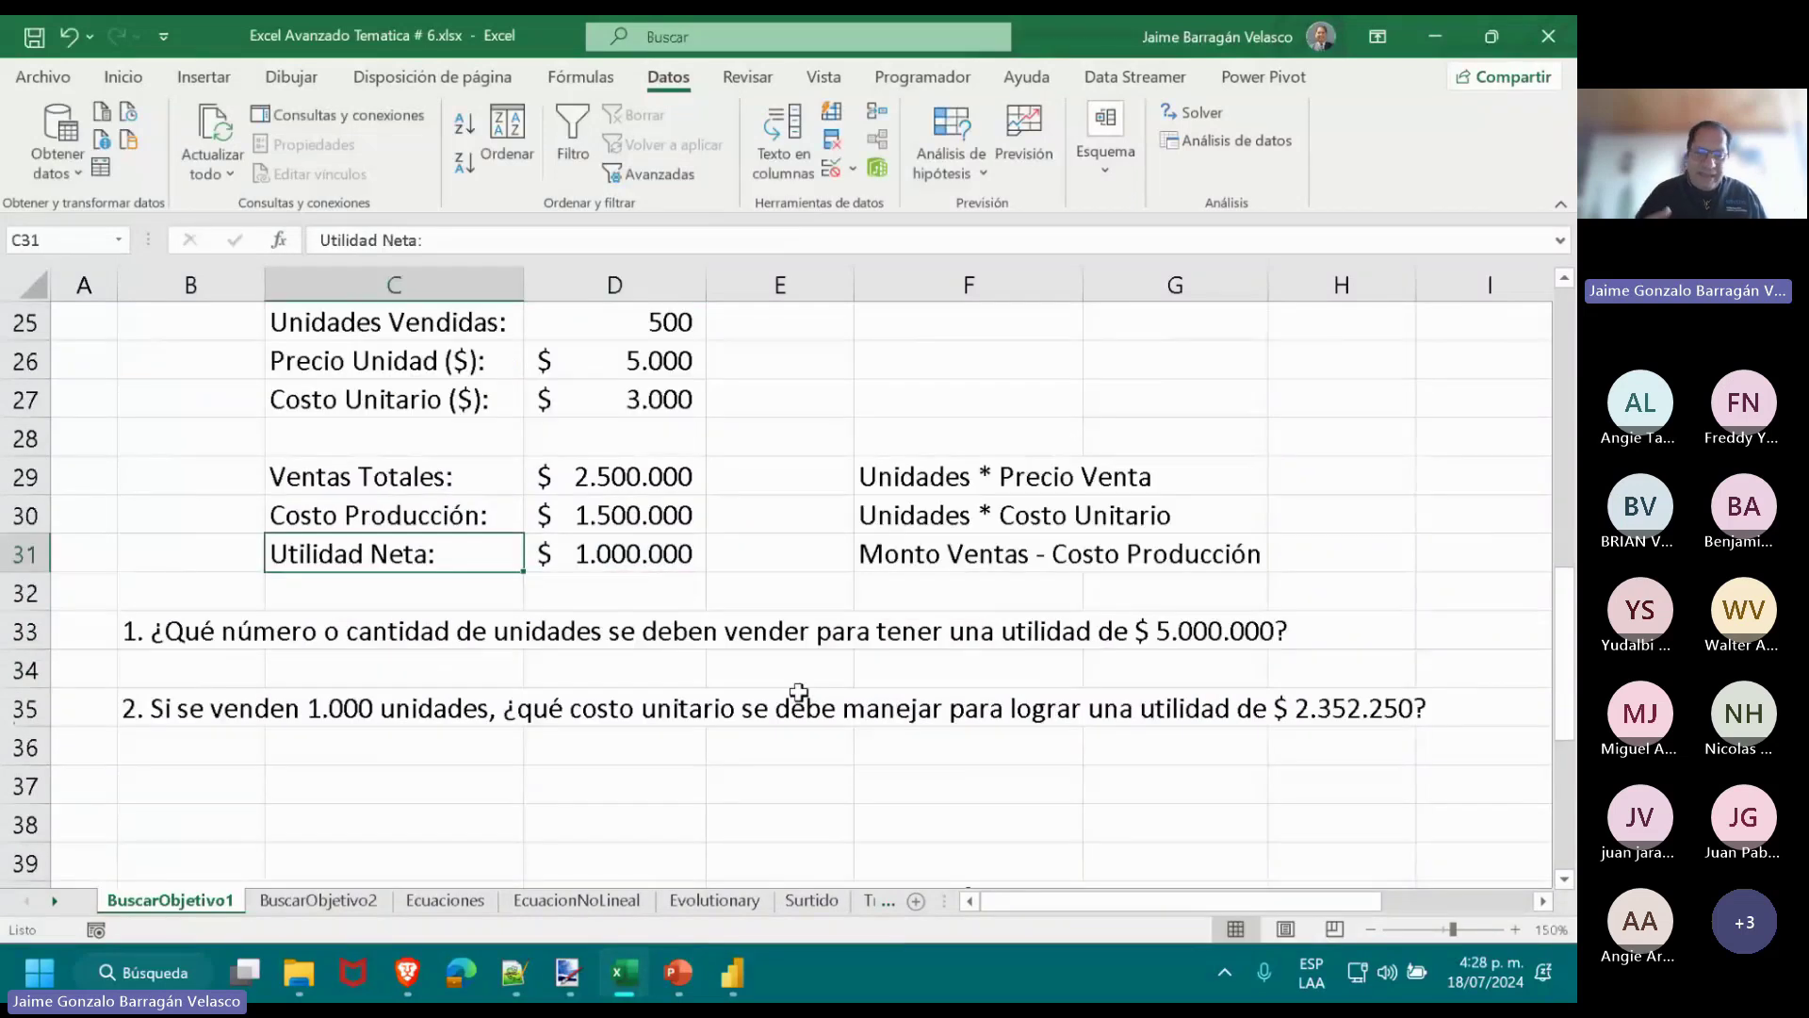
{"action": "scroll", "coordinate": [798, 692], "scroll_direction": "up", "scroll_amount": 1}
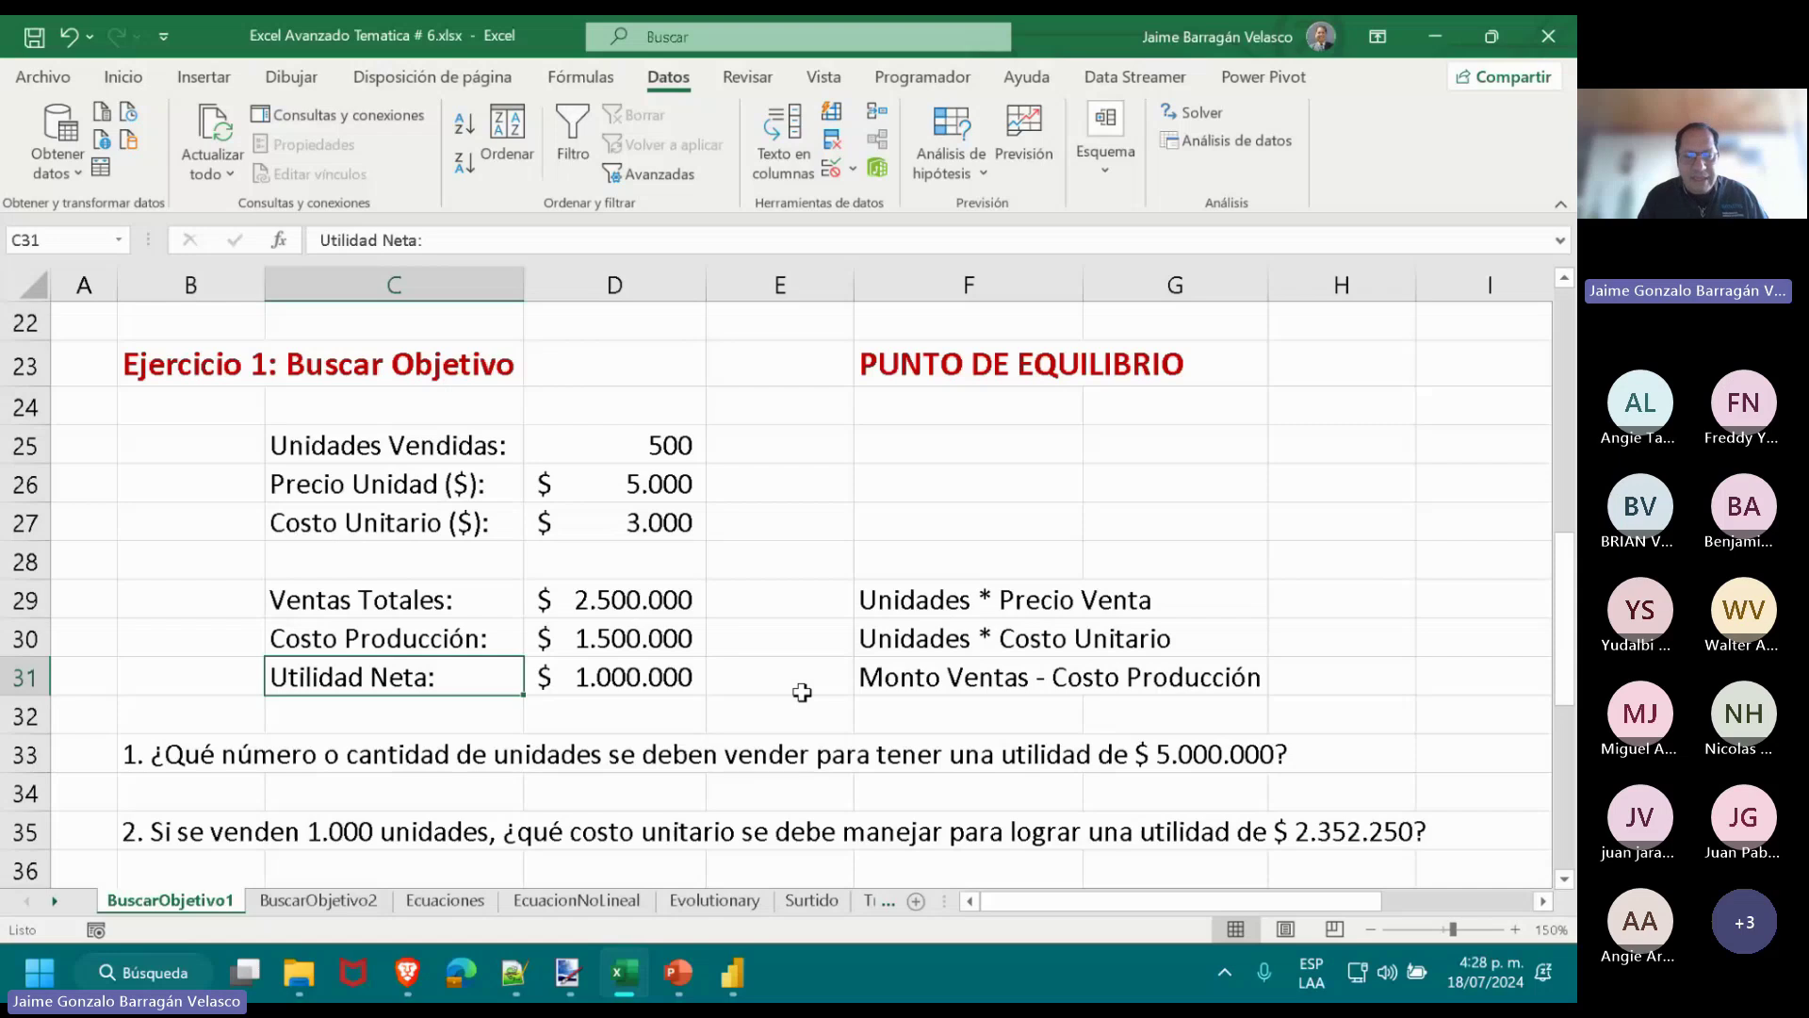
Copy the exercise figures D25:D31 into column E starting at E25, and narrow column E to fit them.
{"action": "left_click_drag", "start_coordinate": [655, 445], "coordinate": [655, 671]}
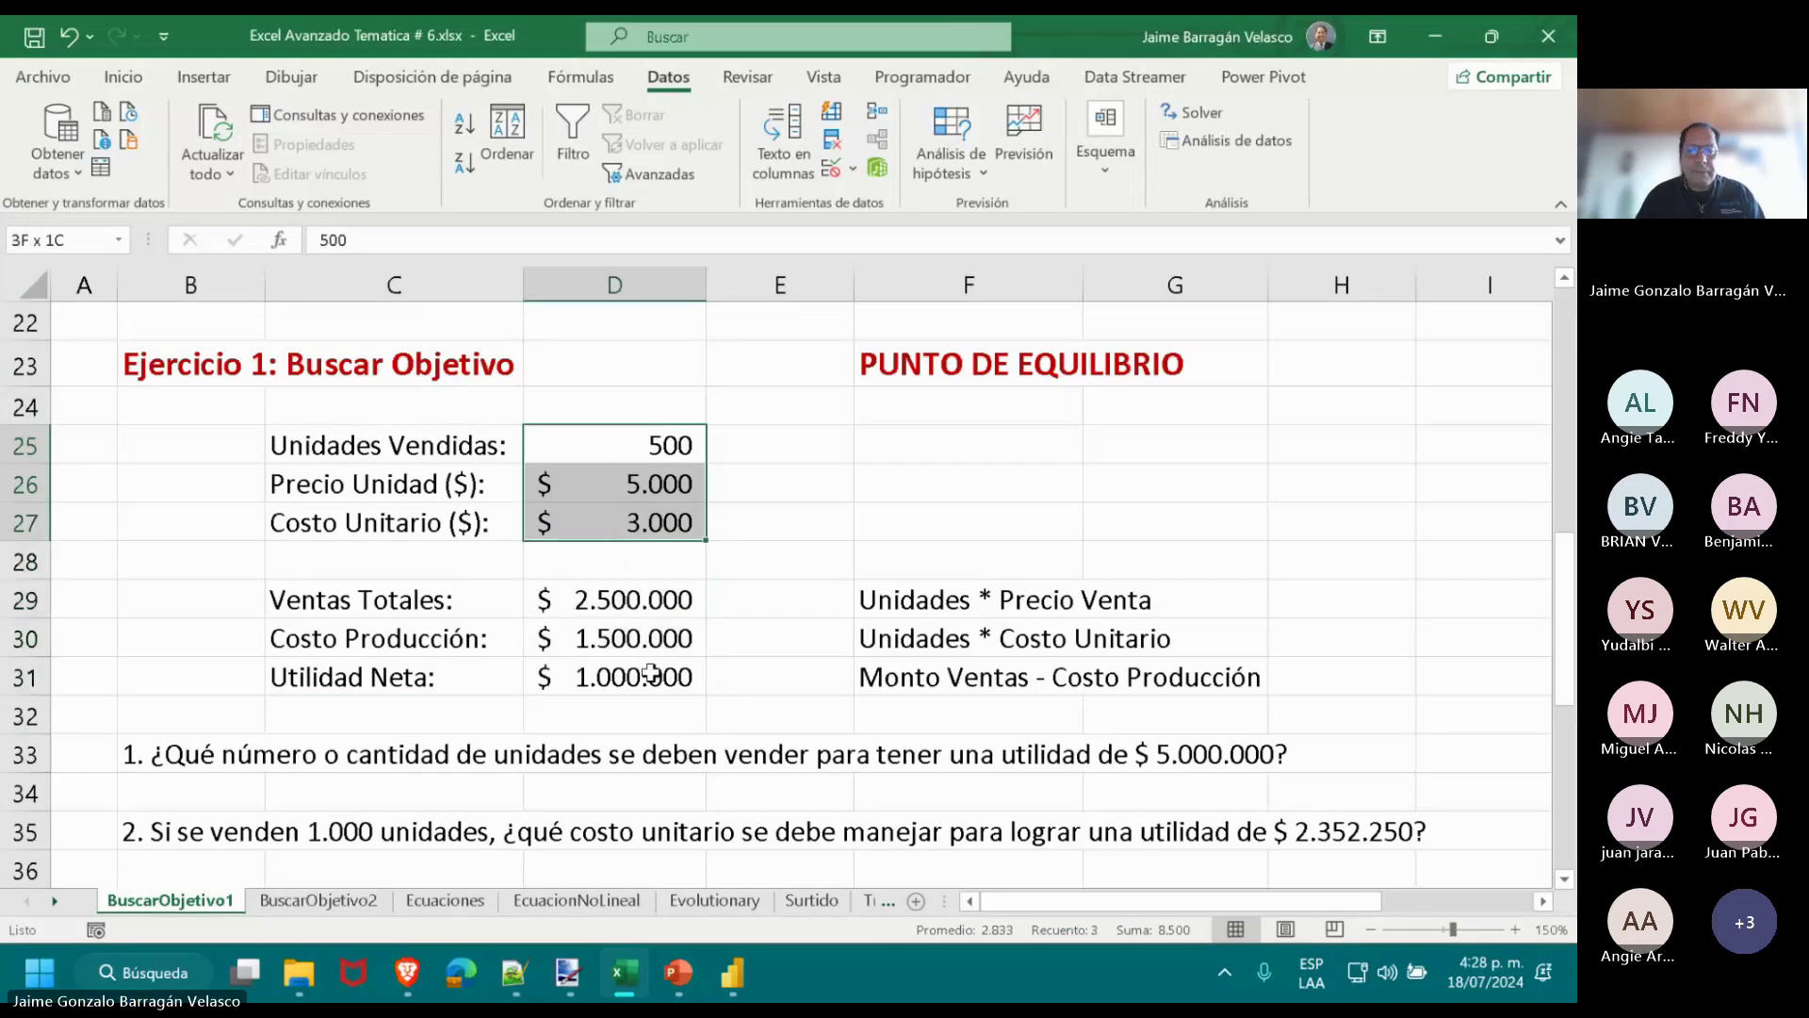
{"action": "key", "text": "ctrl+c"}
{"action": "key", "text": "Right"}
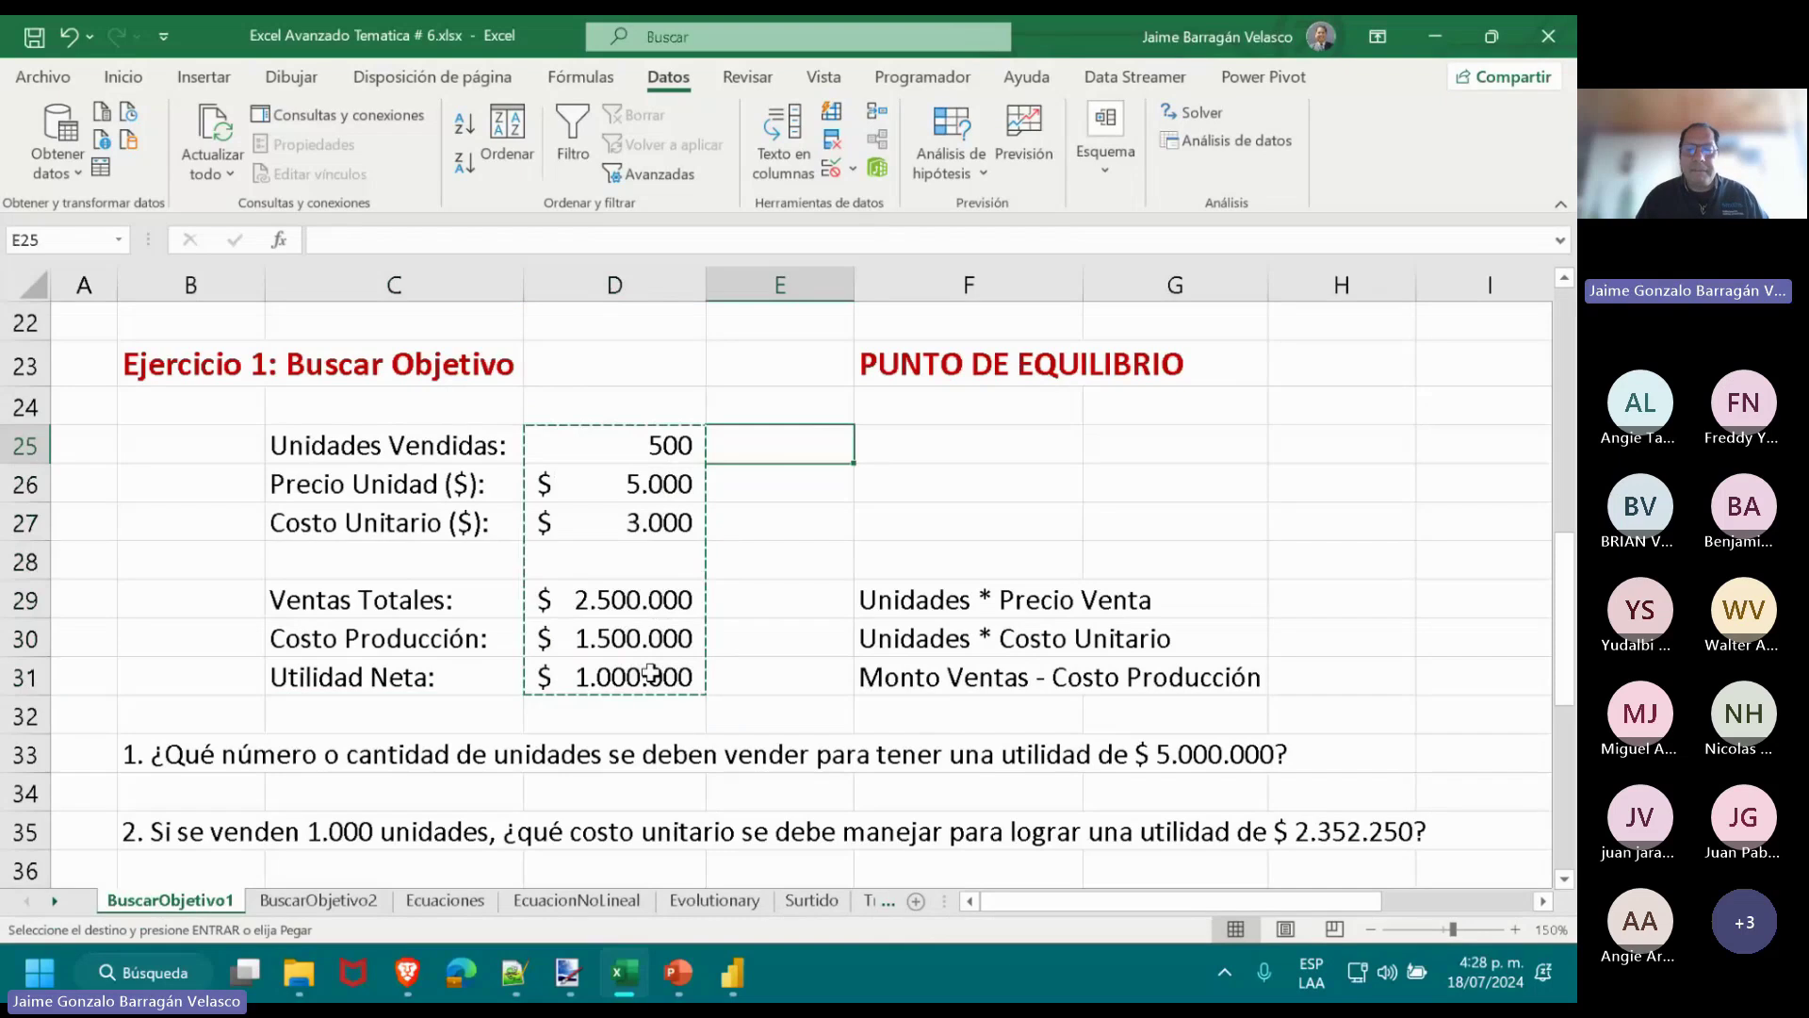
{"action": "key", "text": "ctrl+v"}
{"action": "double_click", "coordinate": [855, 285]}
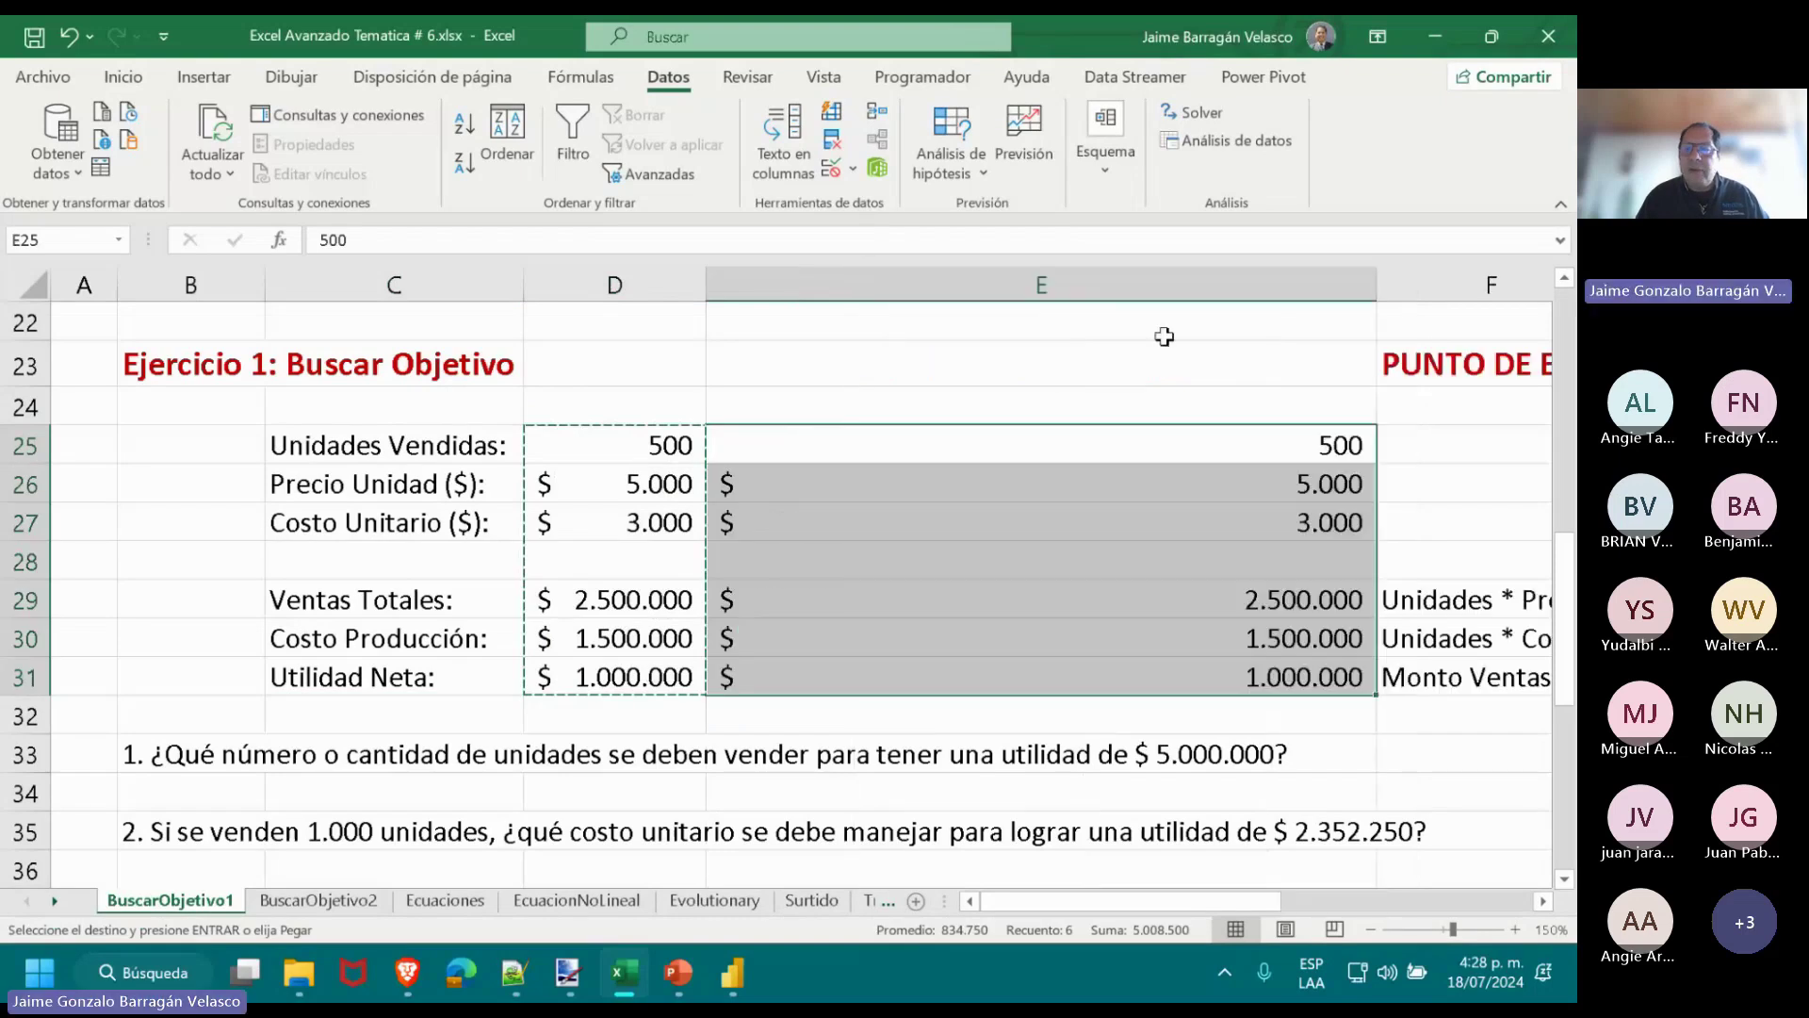
{"action": "left_click_drag", "start_coordinate": [1376, 293], "coordinate": [877, 292]}
Check the copied inputs and the formulas for total sales, production cost and net profit in E25:E31 without changing them.
{"action": "left_click", "coordinate": [853, 440]}
{"action": "key", "text": "Down"}
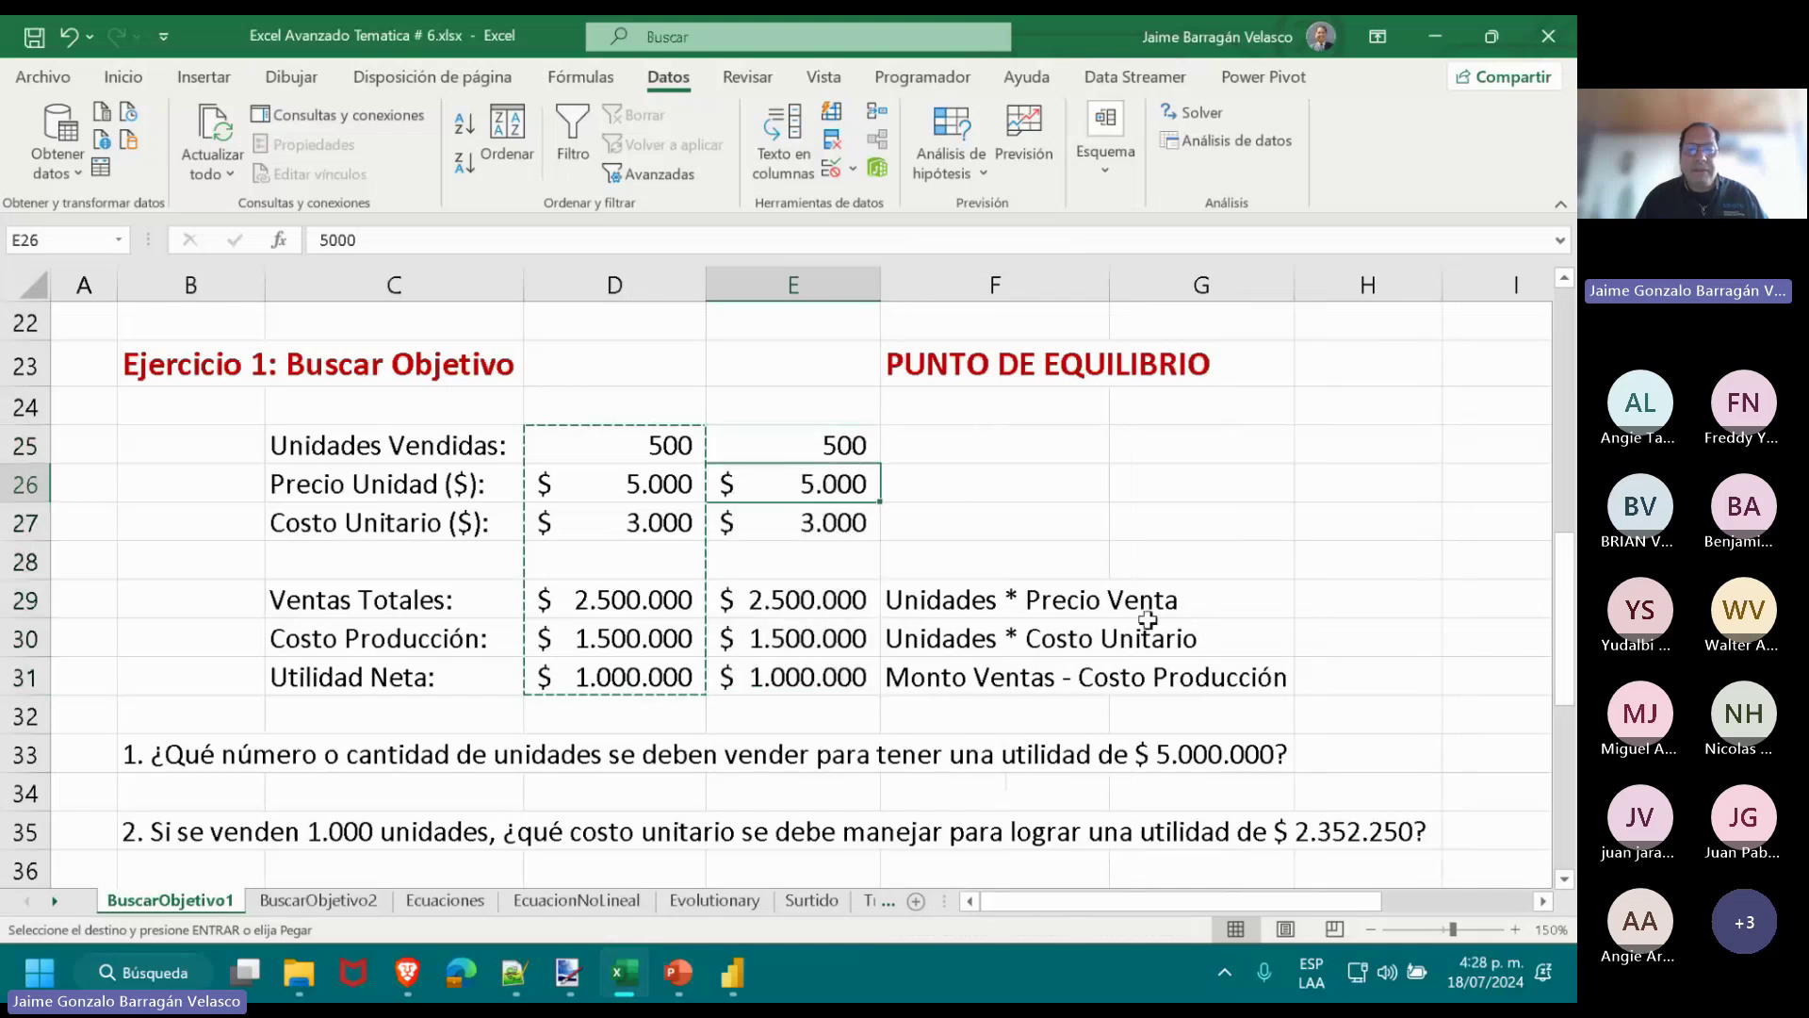
{"action": "key", "text": "Down"}
{"action": "key", "text": "Down"}
{"action": "key", "text": "Down"}
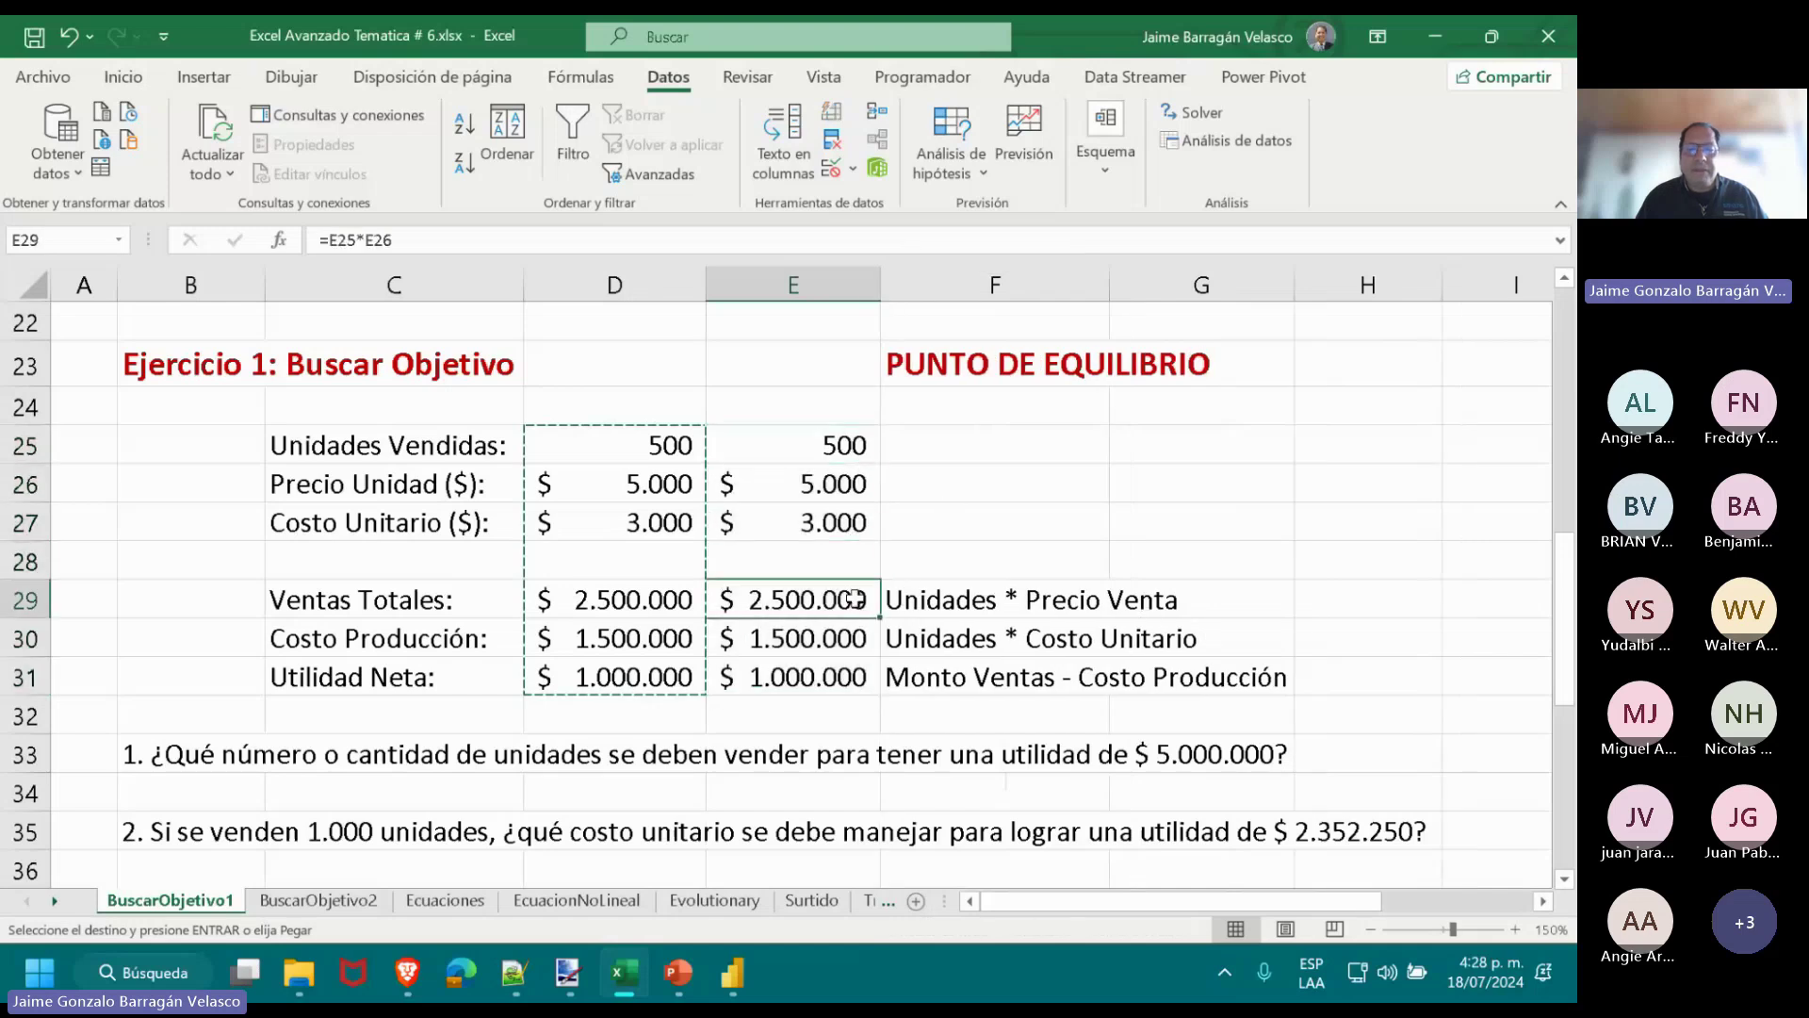
{"action": "left_click", "coordinate": [841, 648]}
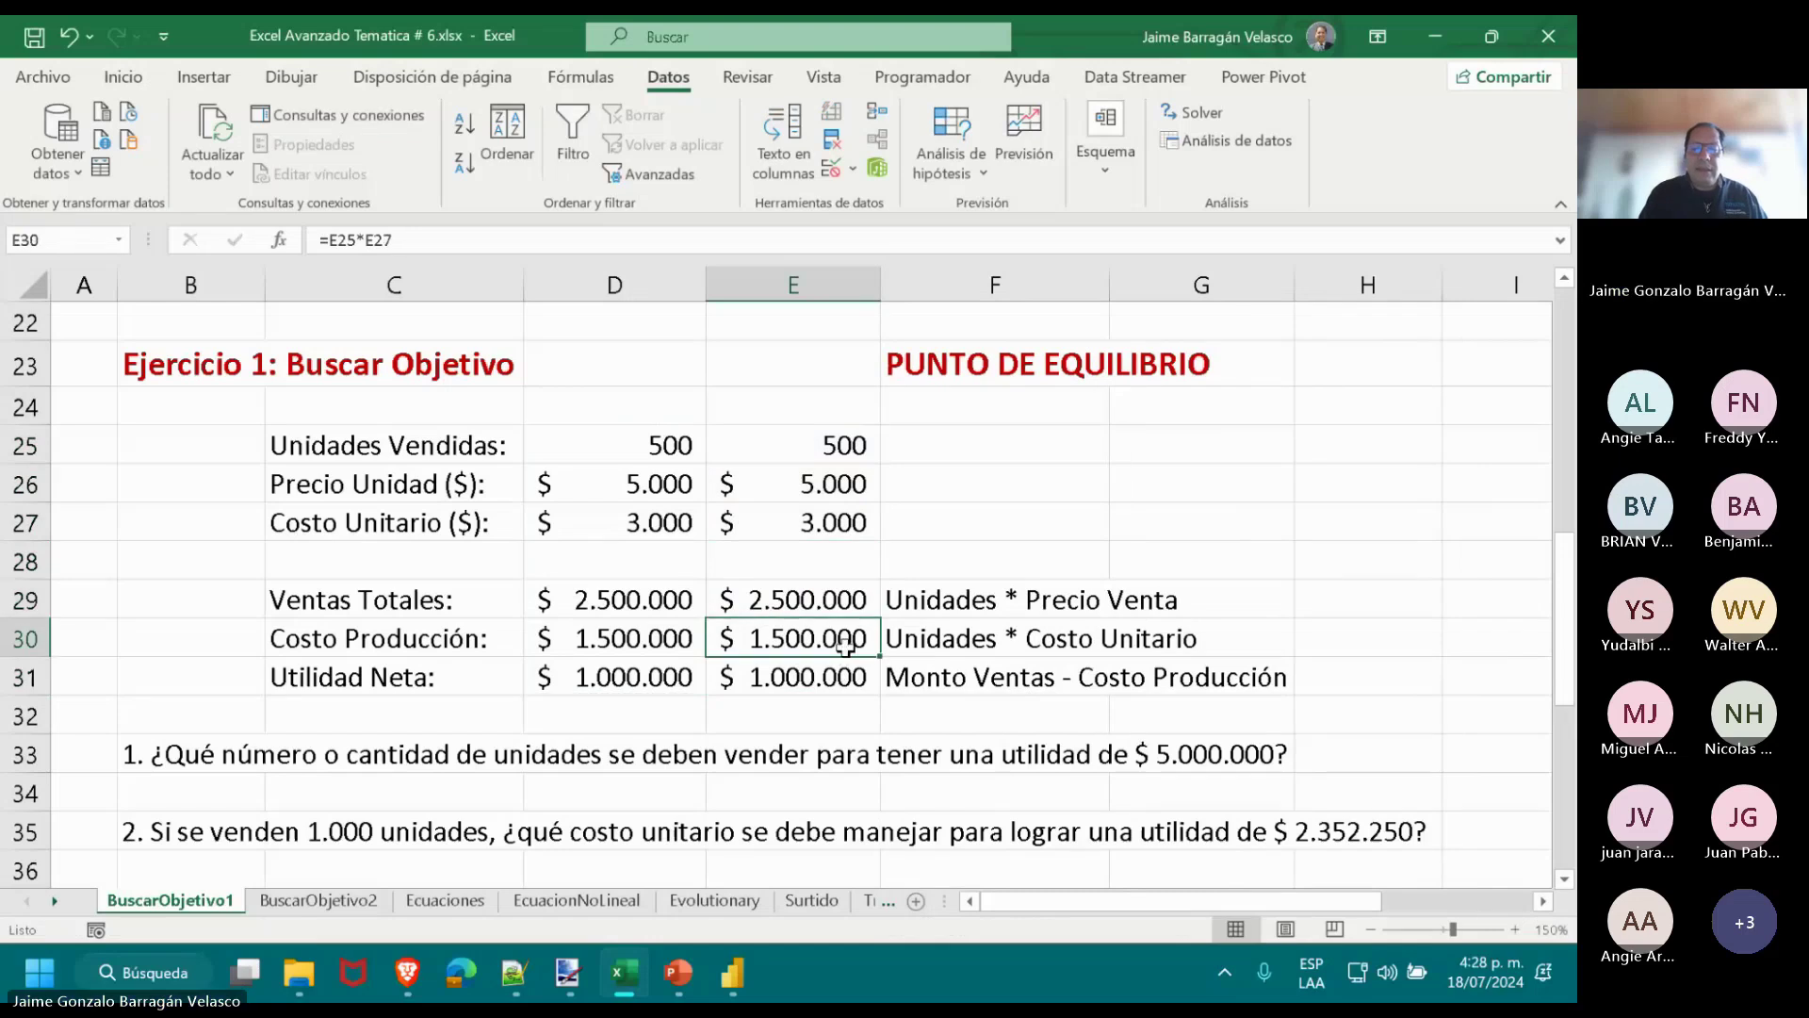
{"action": "double_click", "coordinate": [842, 648]}
{"action": "key", "text": "Escape"}
{"action": "left_click", "coordinate": [830, 679]}
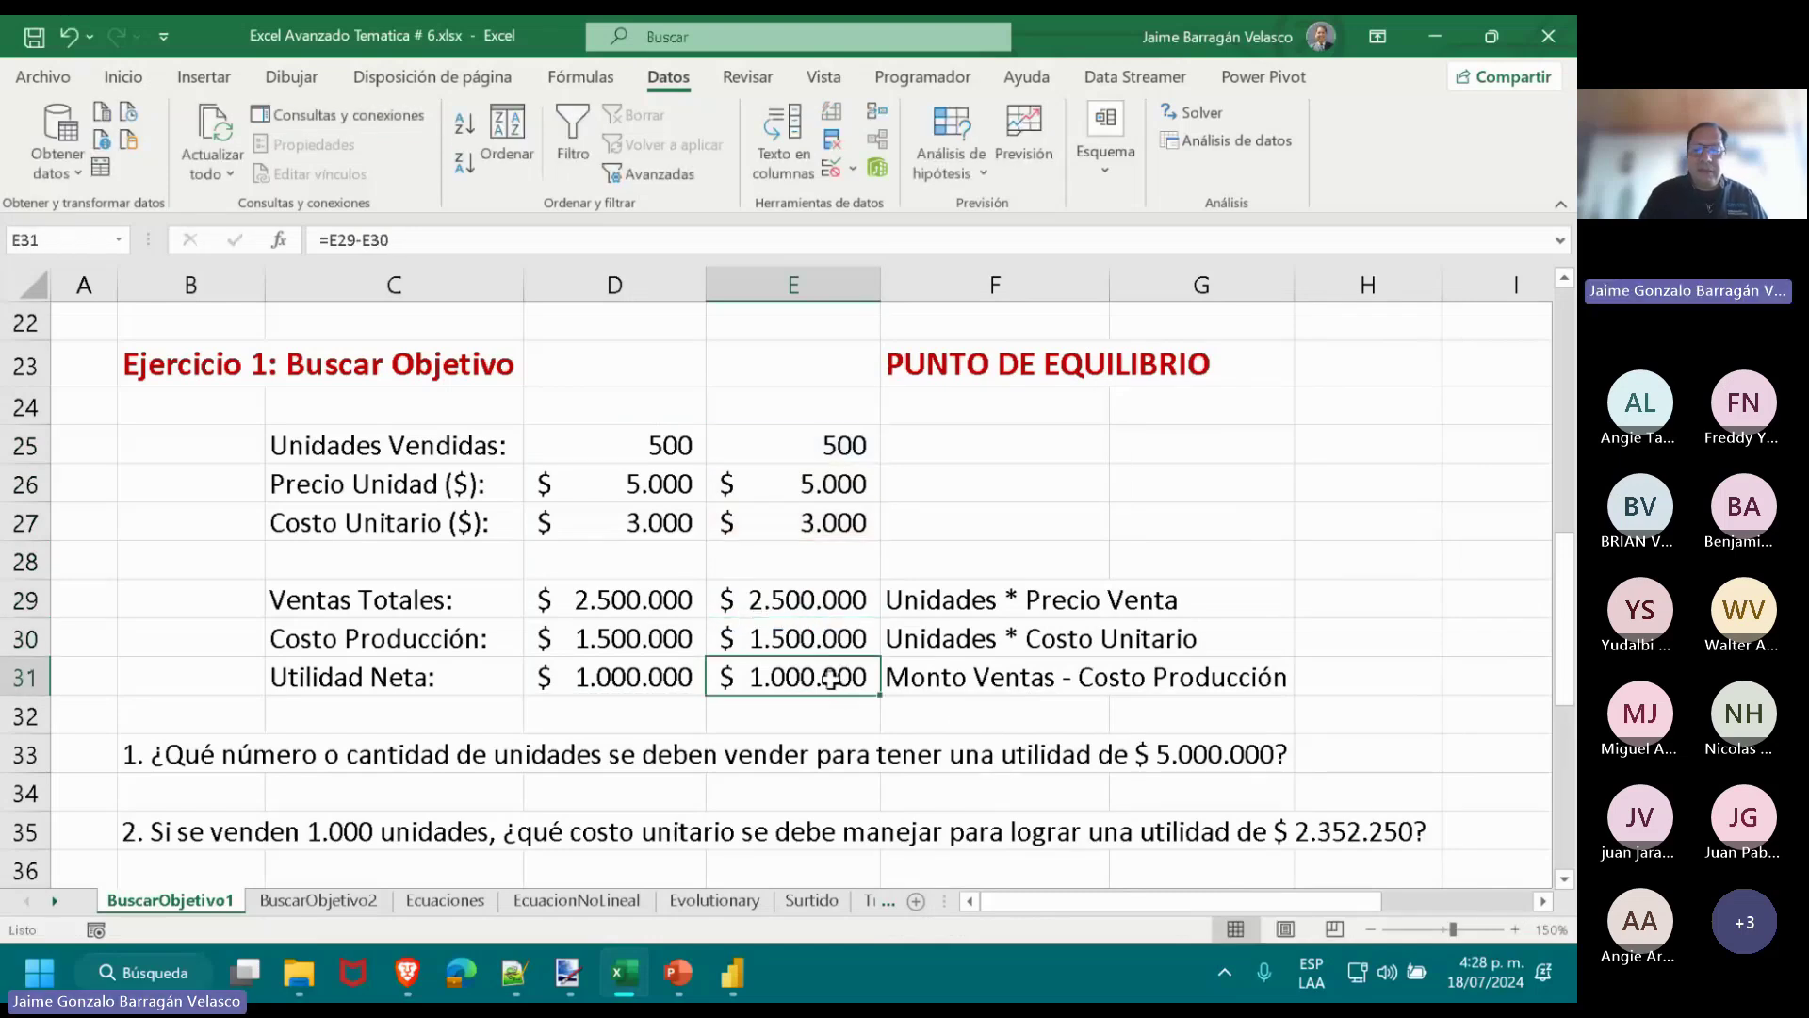
{"action": "double_click", "coordinate": [830, 679]}
{"action": "key", "text": "Escape"}
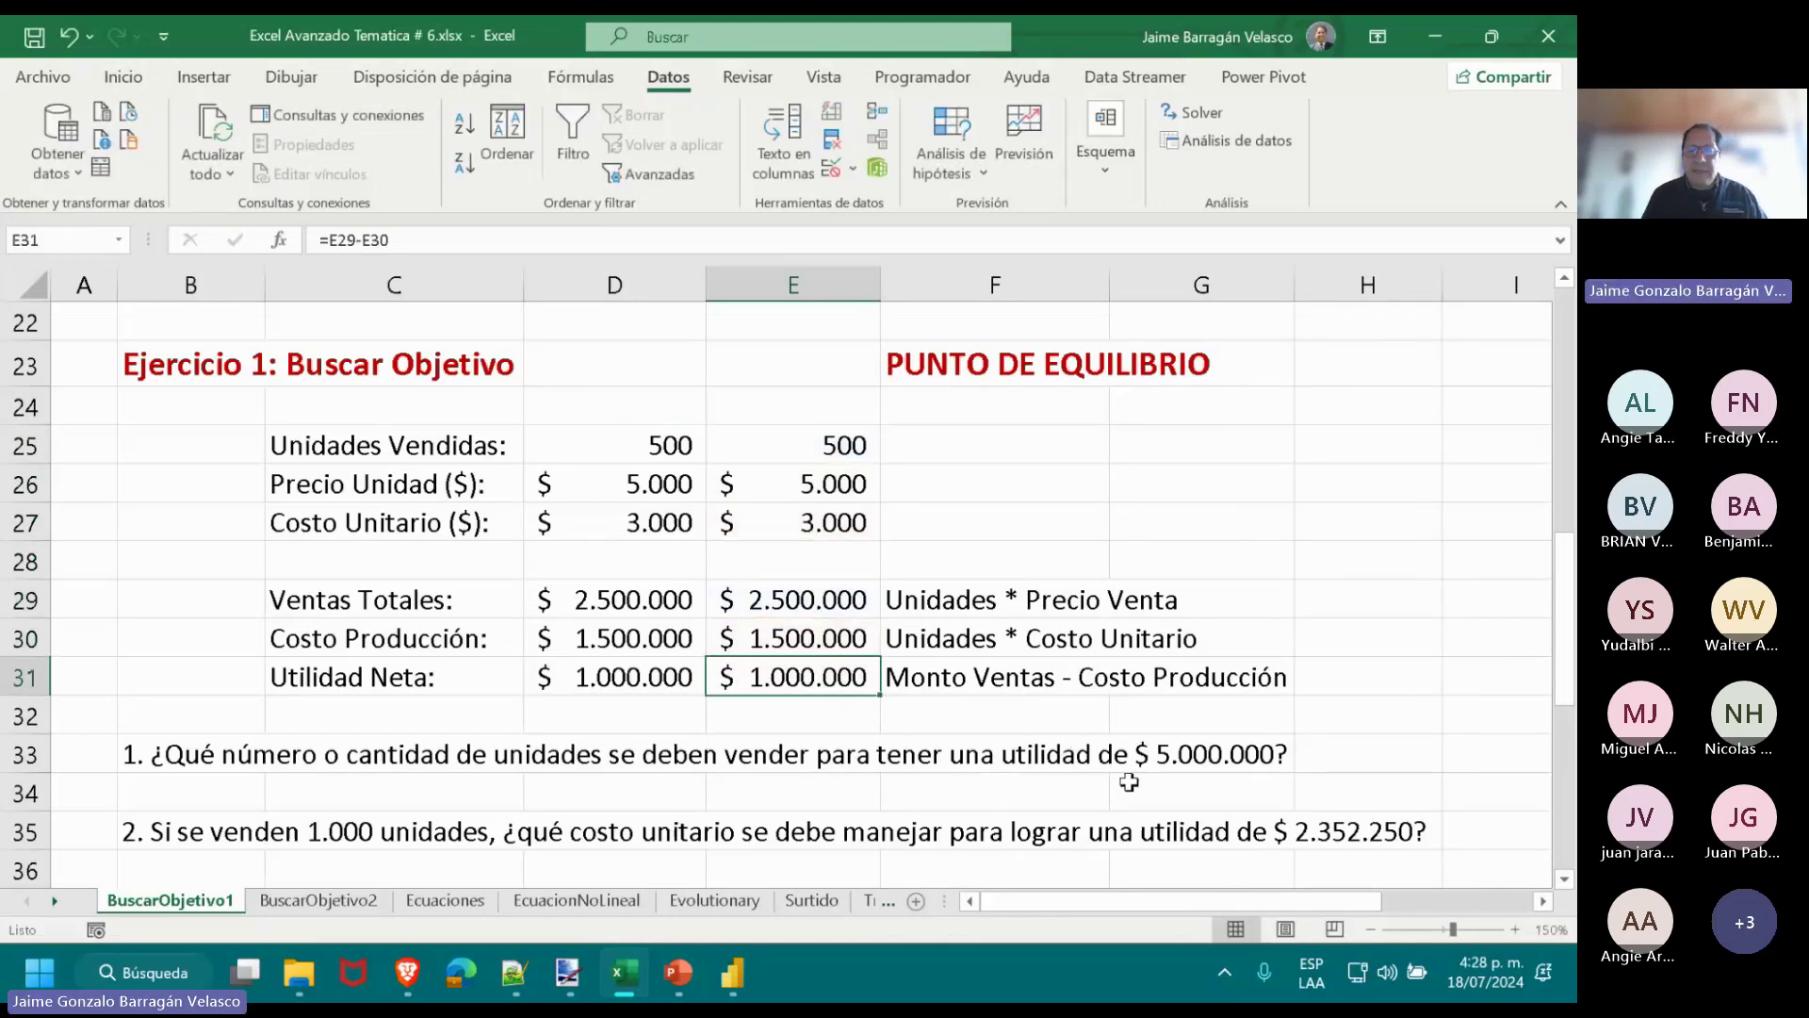
Shade the original figures in D25:D31 with the light turquoise fill from the recent colours.
{"action": "left_click_drag", "start_coordinate": [614, 445], "coordinate": [615, 677]}
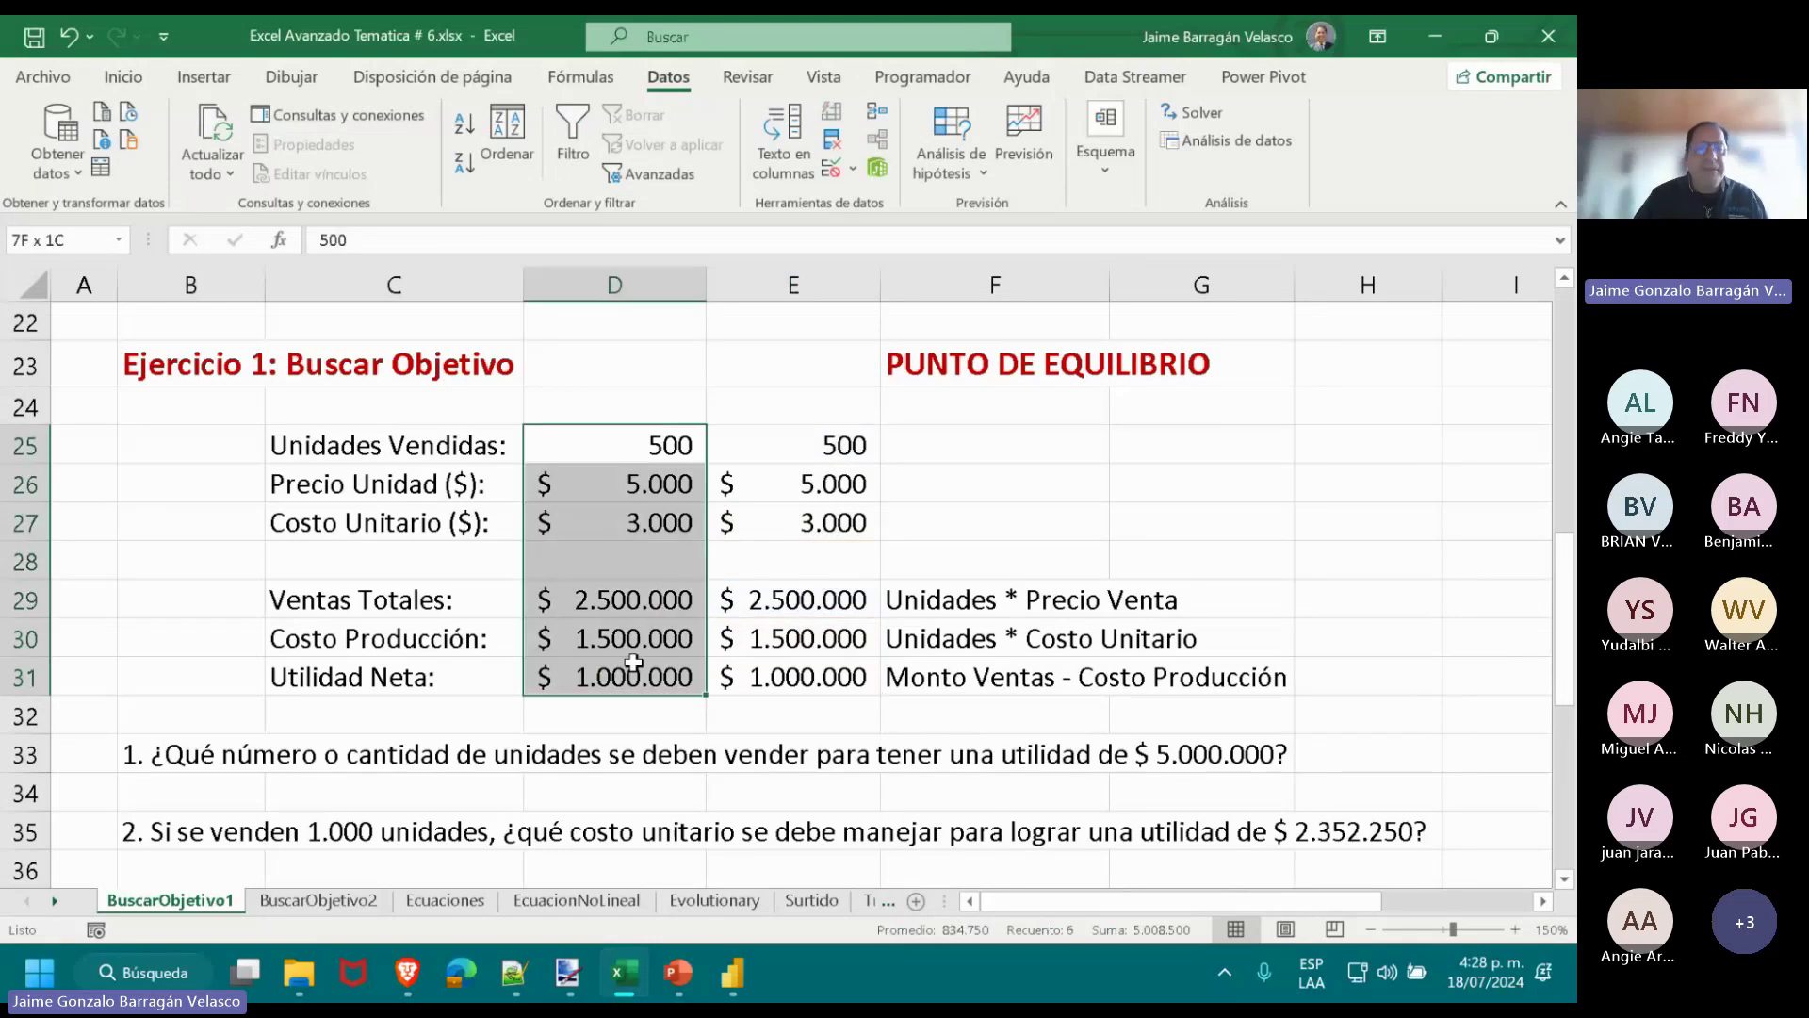
{"action": "left_click", "coordinate": [146, 79]}
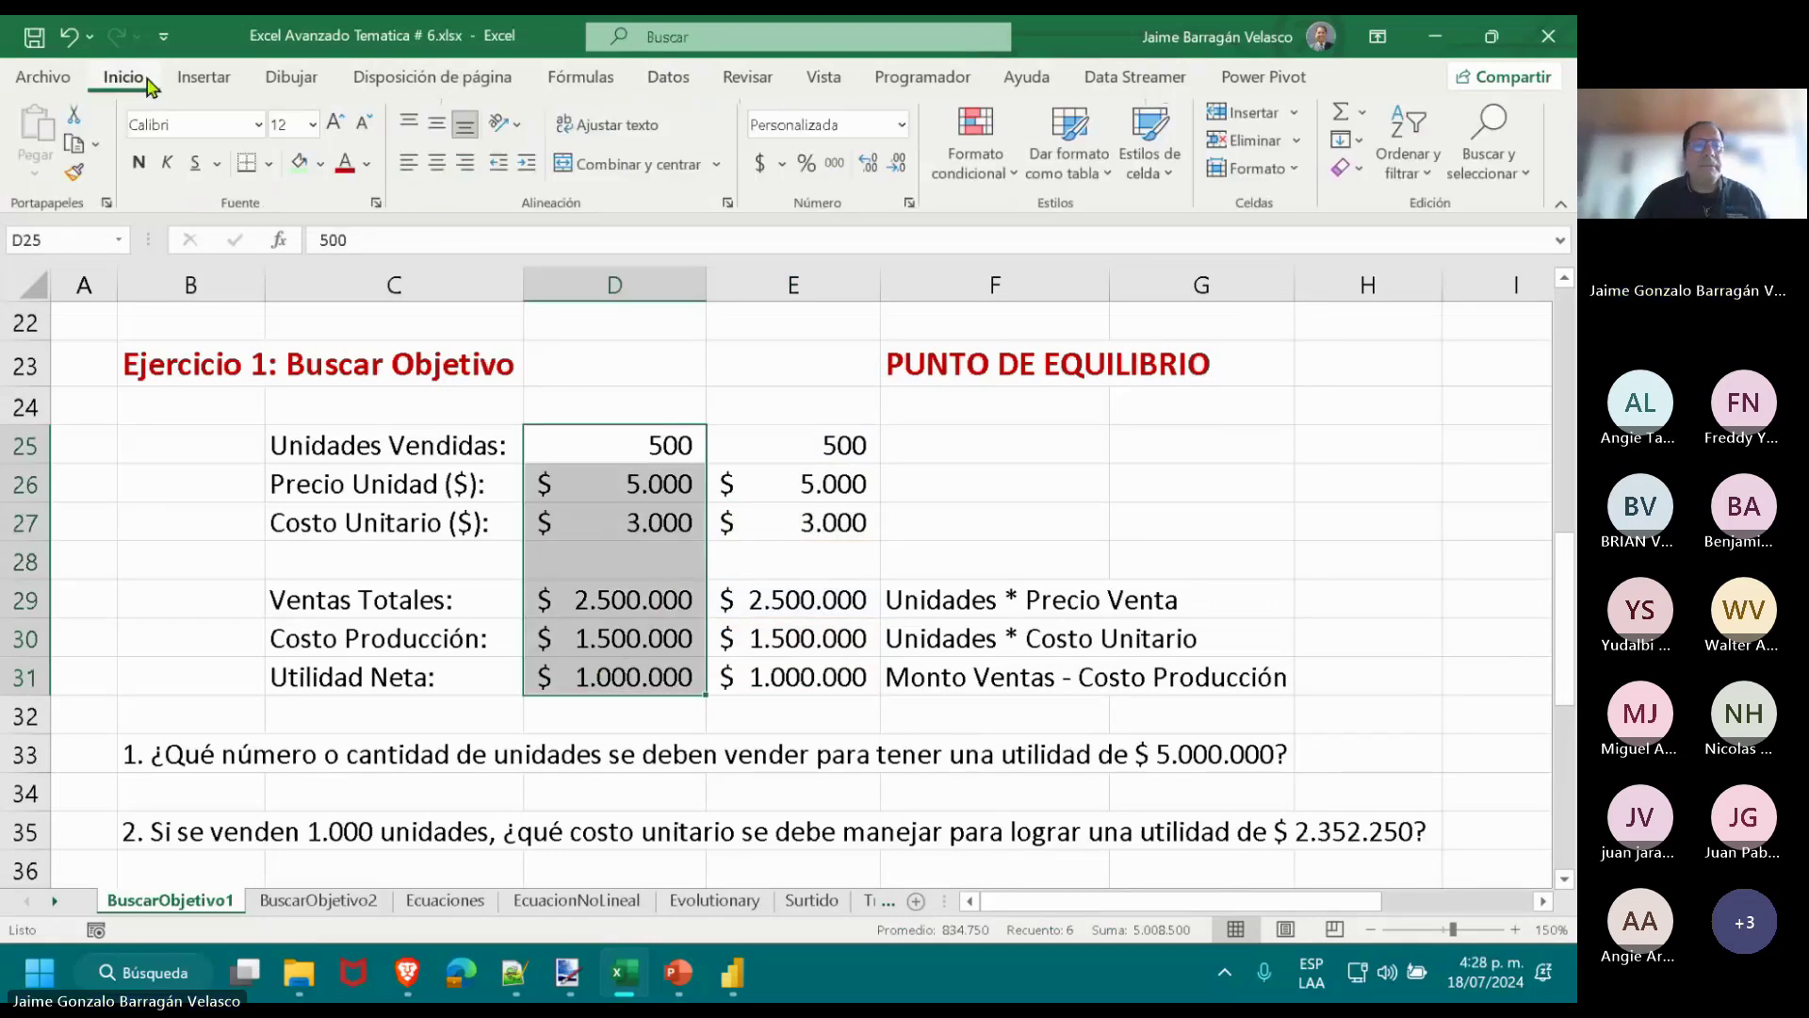
{"action": "left_click", "coordinate": [321, 163]}
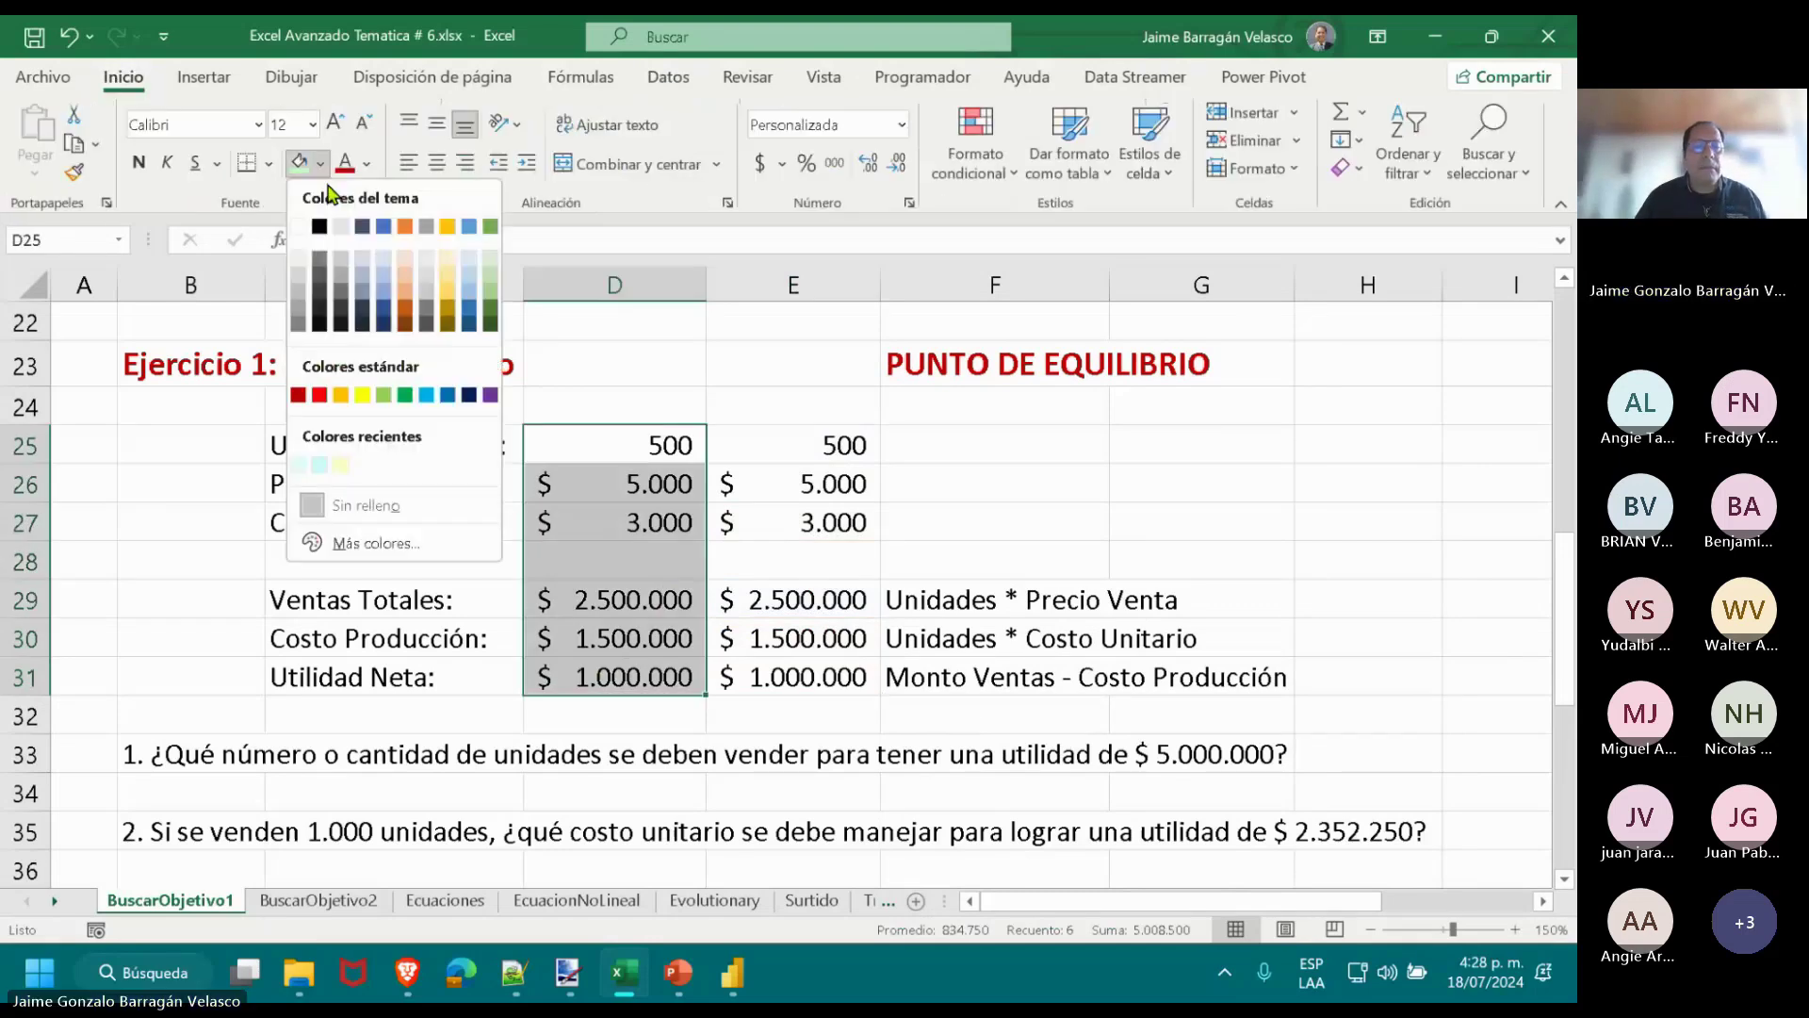
{"action": "left_click", "coordinate": [326, 465]}
{"action": "left_click", "coordinate": [782, 712]}
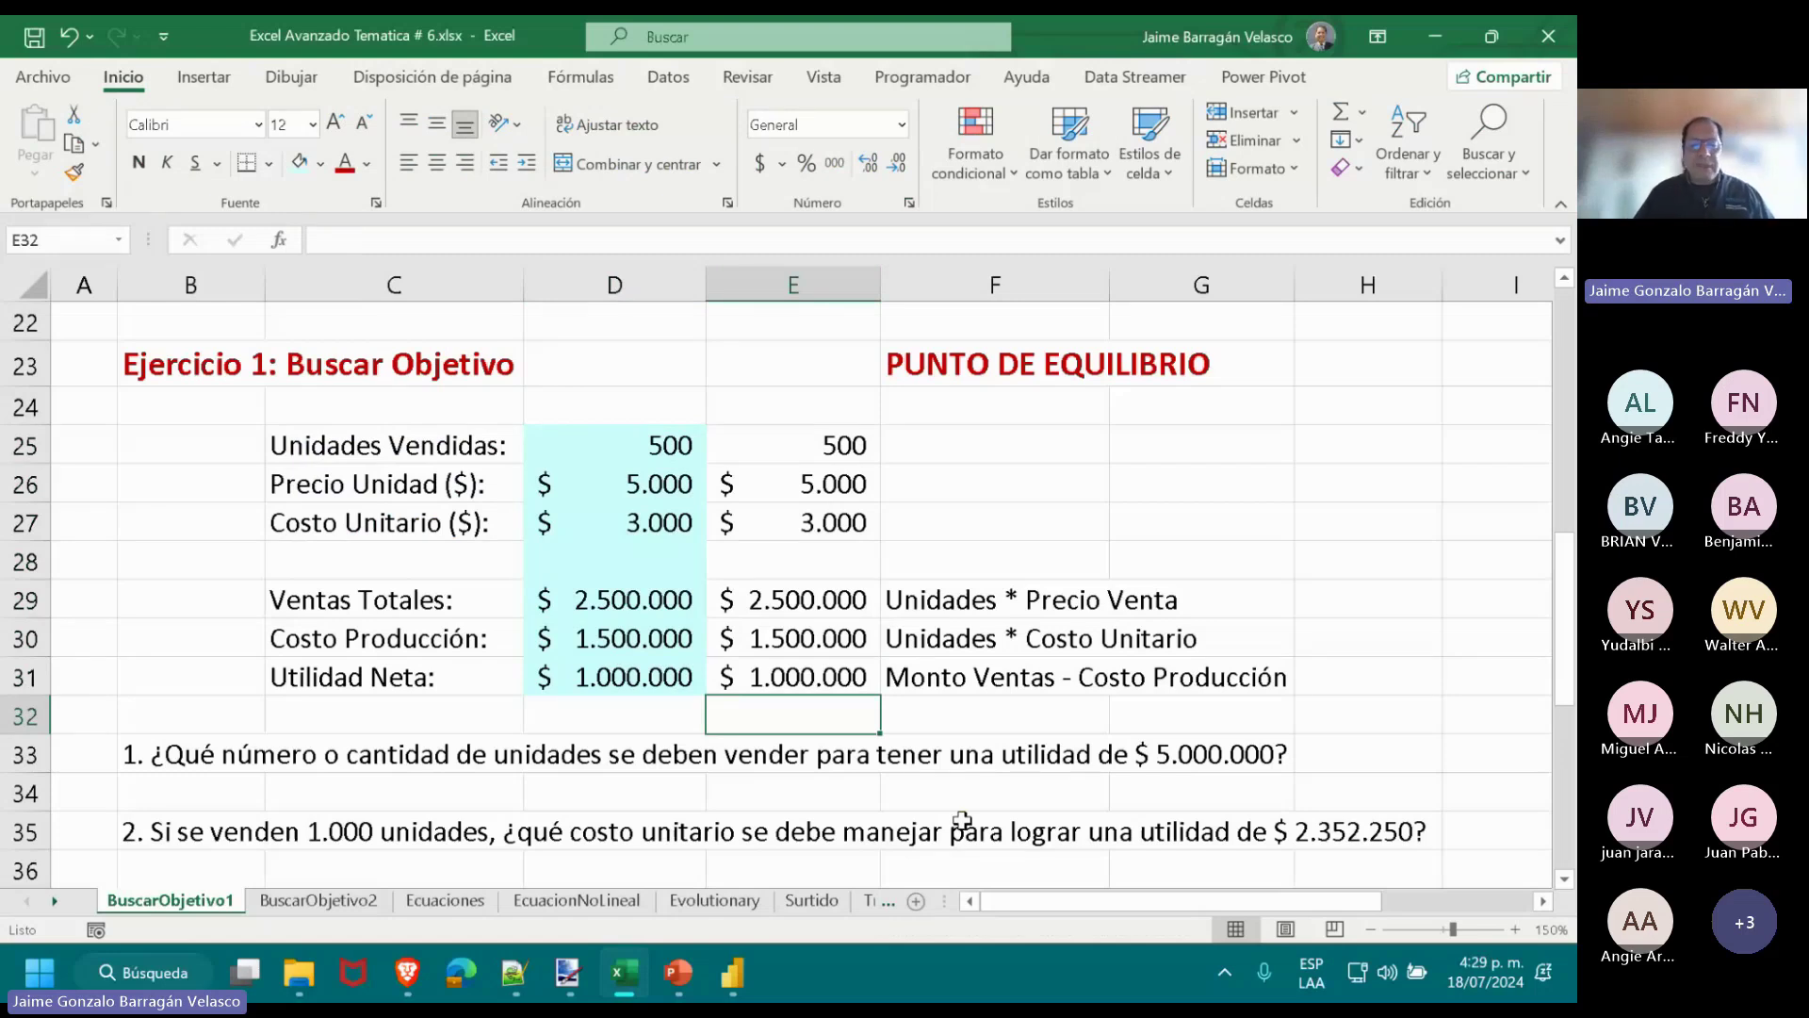
Examine the net profit cell D31 as the target and the inputs D25:D27 as candidates for the changing cell.
{"action": "left_click", "coordinate": [582, 678]}
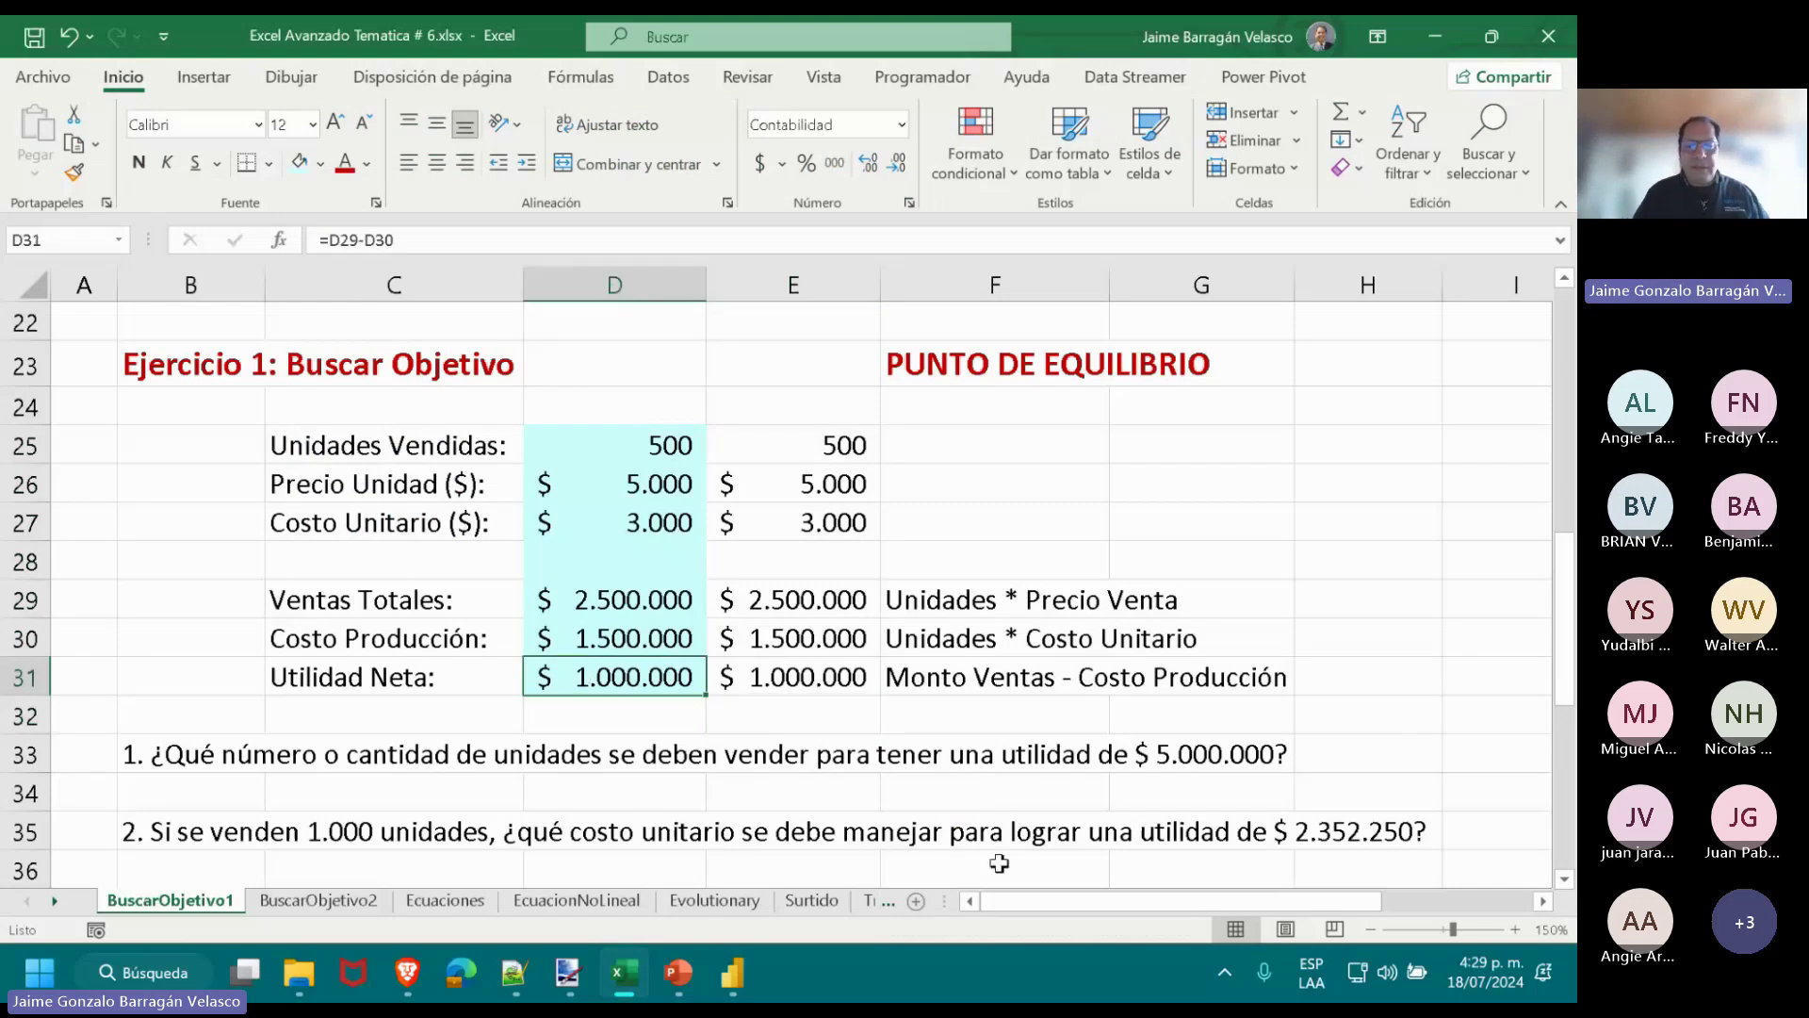
{"action": "left_click", "coordinate": [635, 443]}
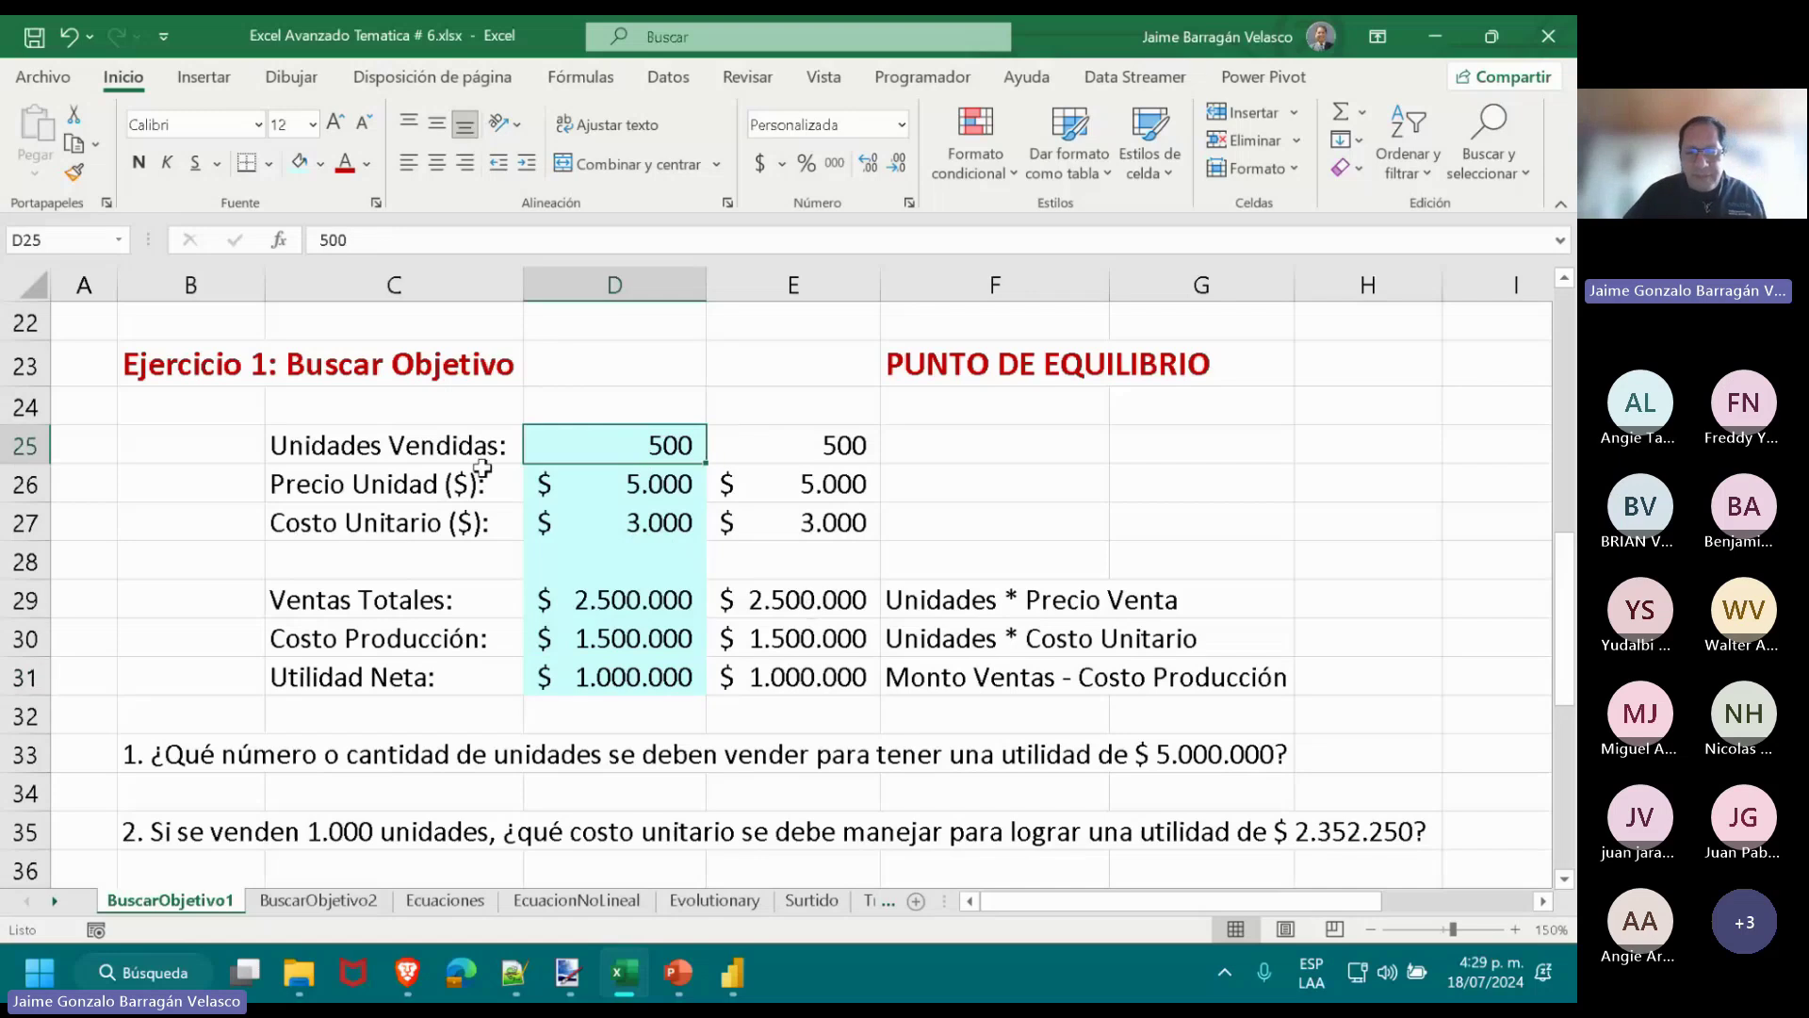
{"action": "left_click", "coordinate": [613, 487]}
{"action": "left_click", "coordinate": [625, 524]}
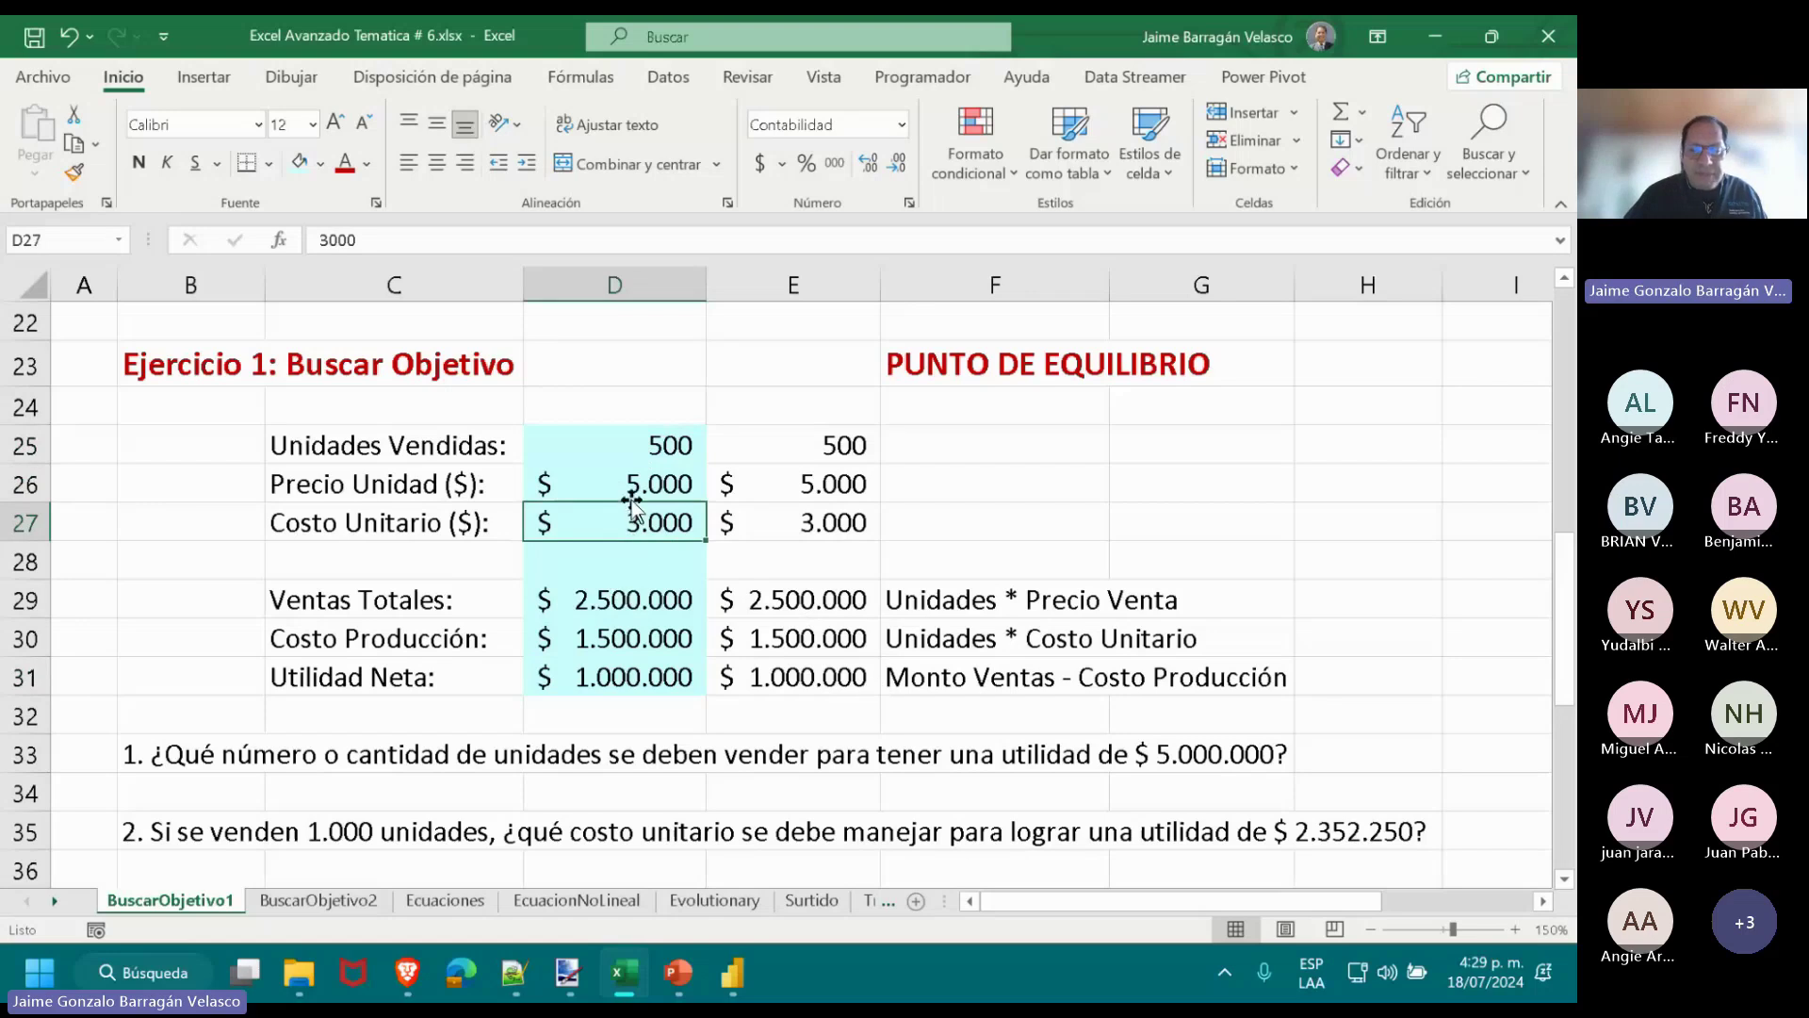
{"action": "mouse_move", "coordinate": [666, 963]}
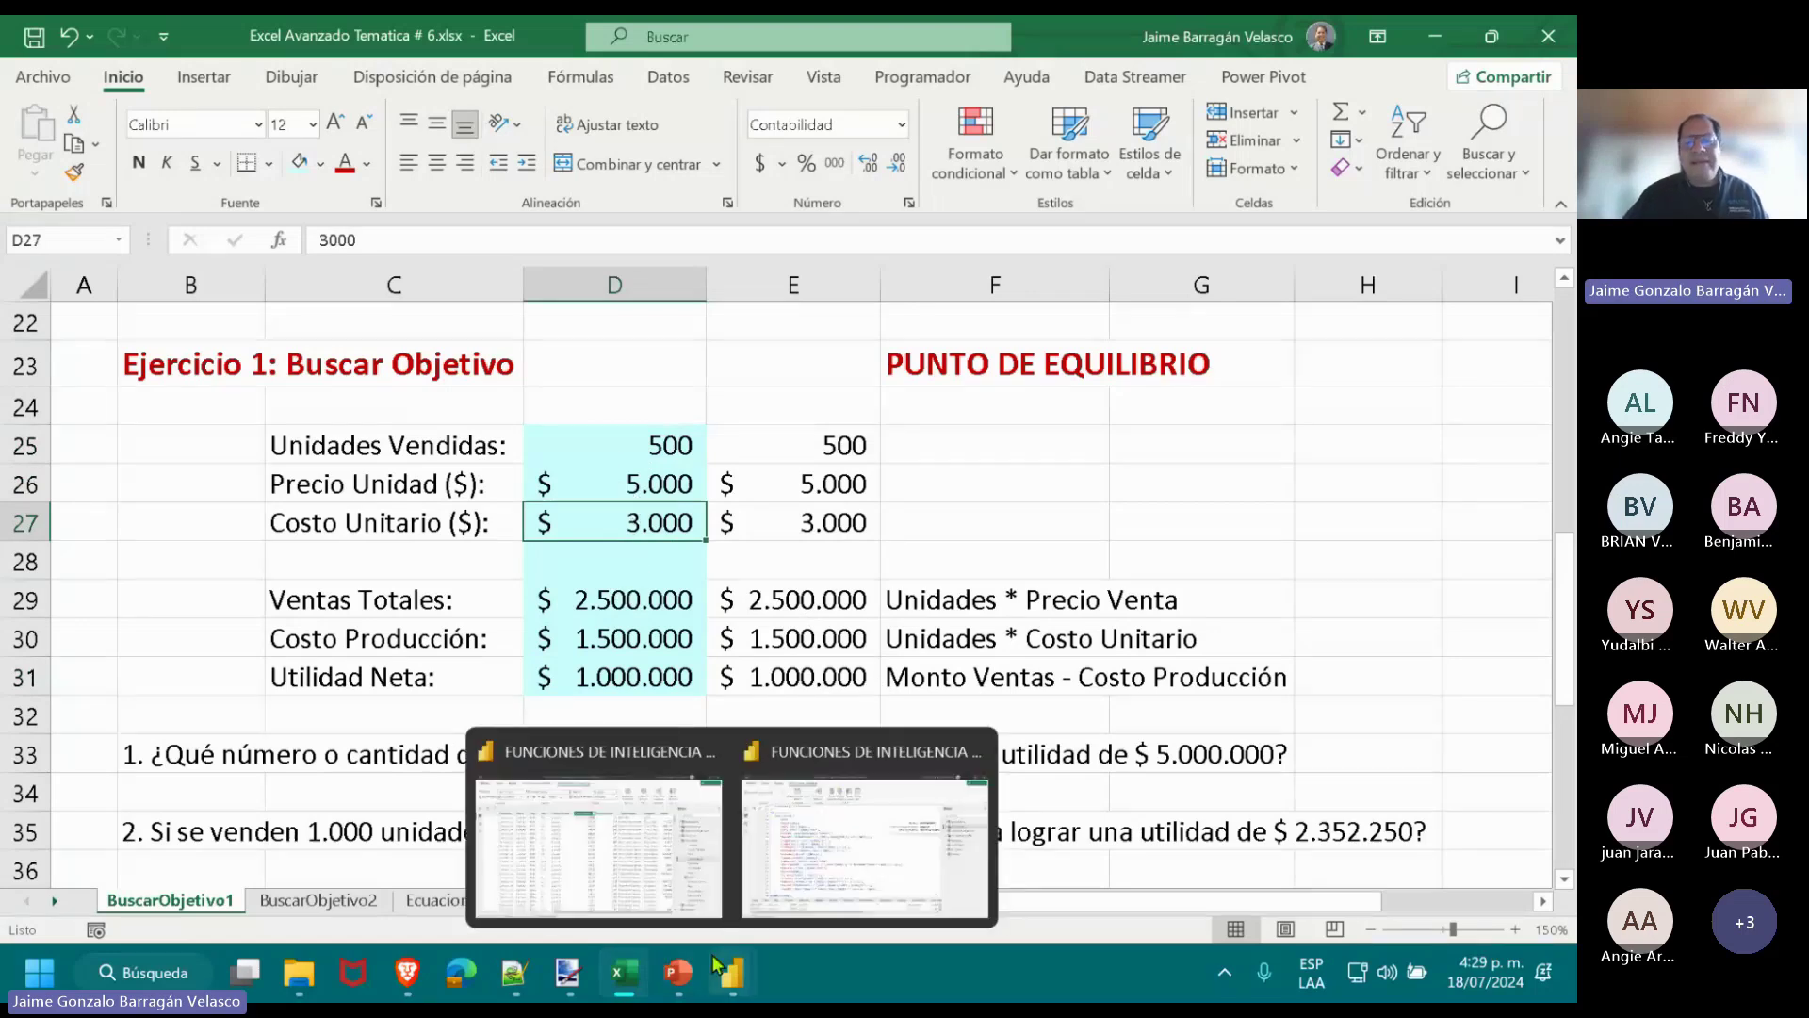
{"action": "left_click", "coordinate": [625, 680]}
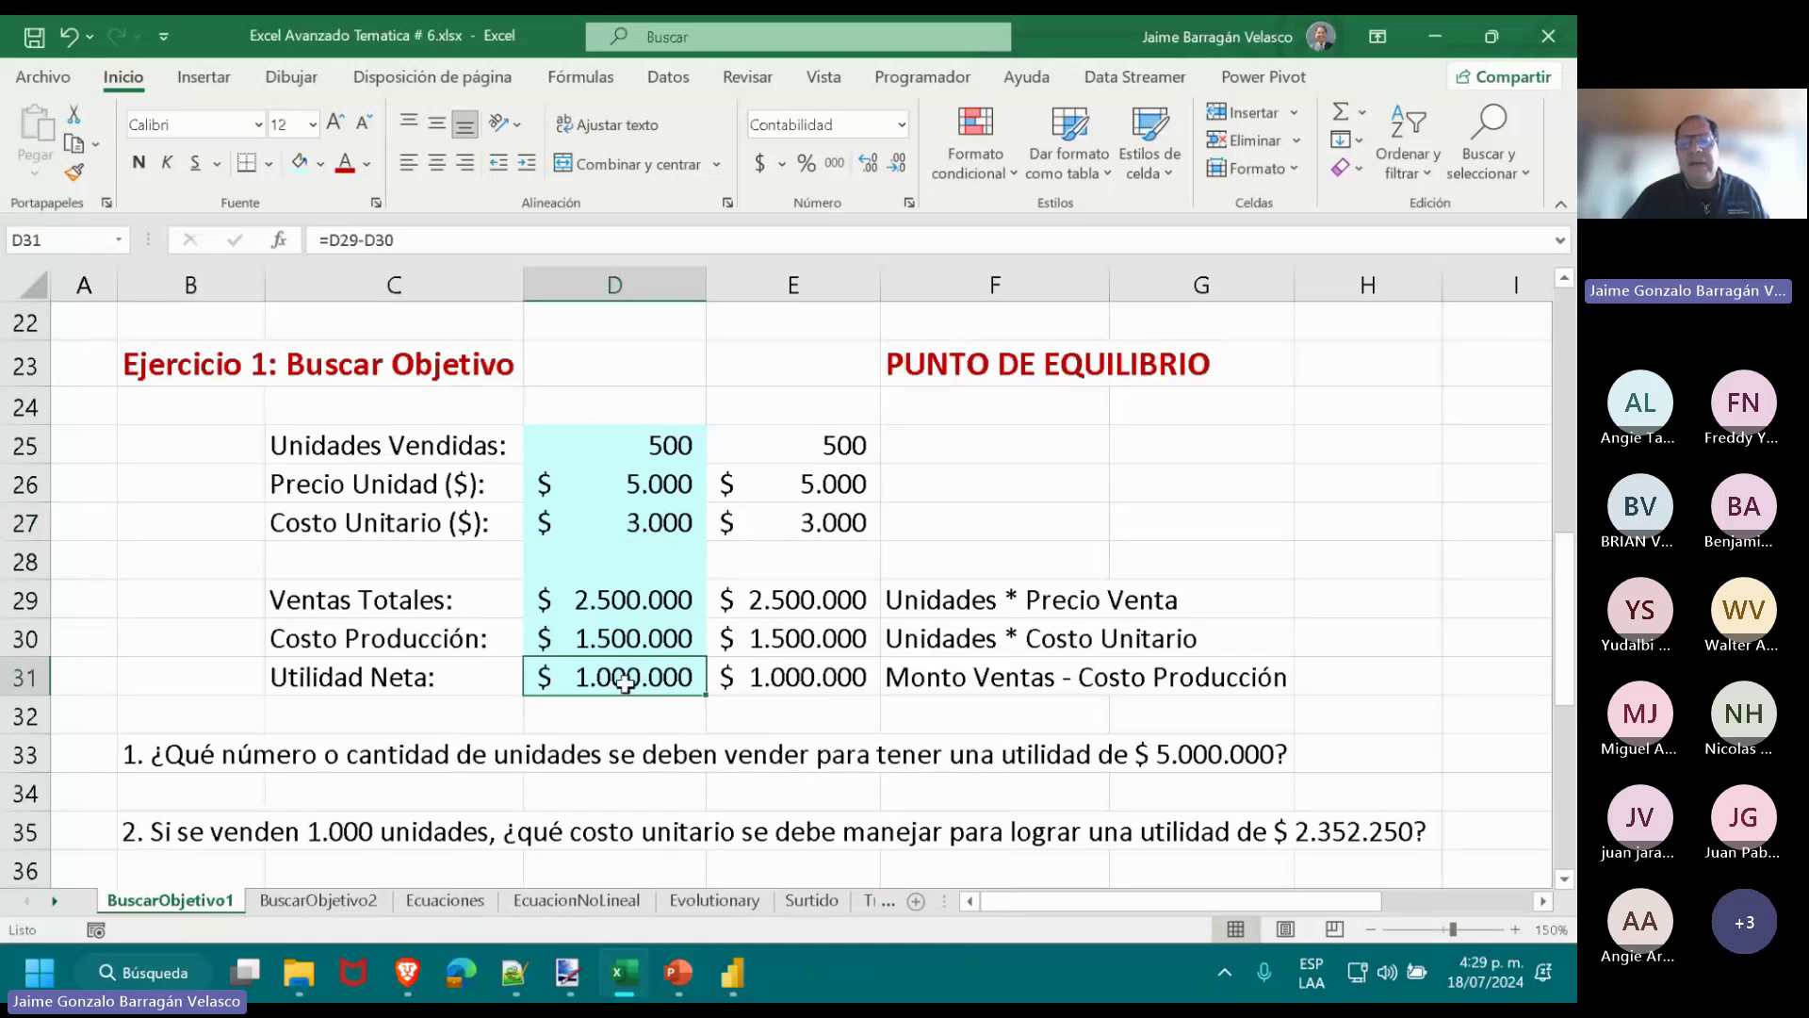
{"action": "left_click", "coordinate": [630, 448]}
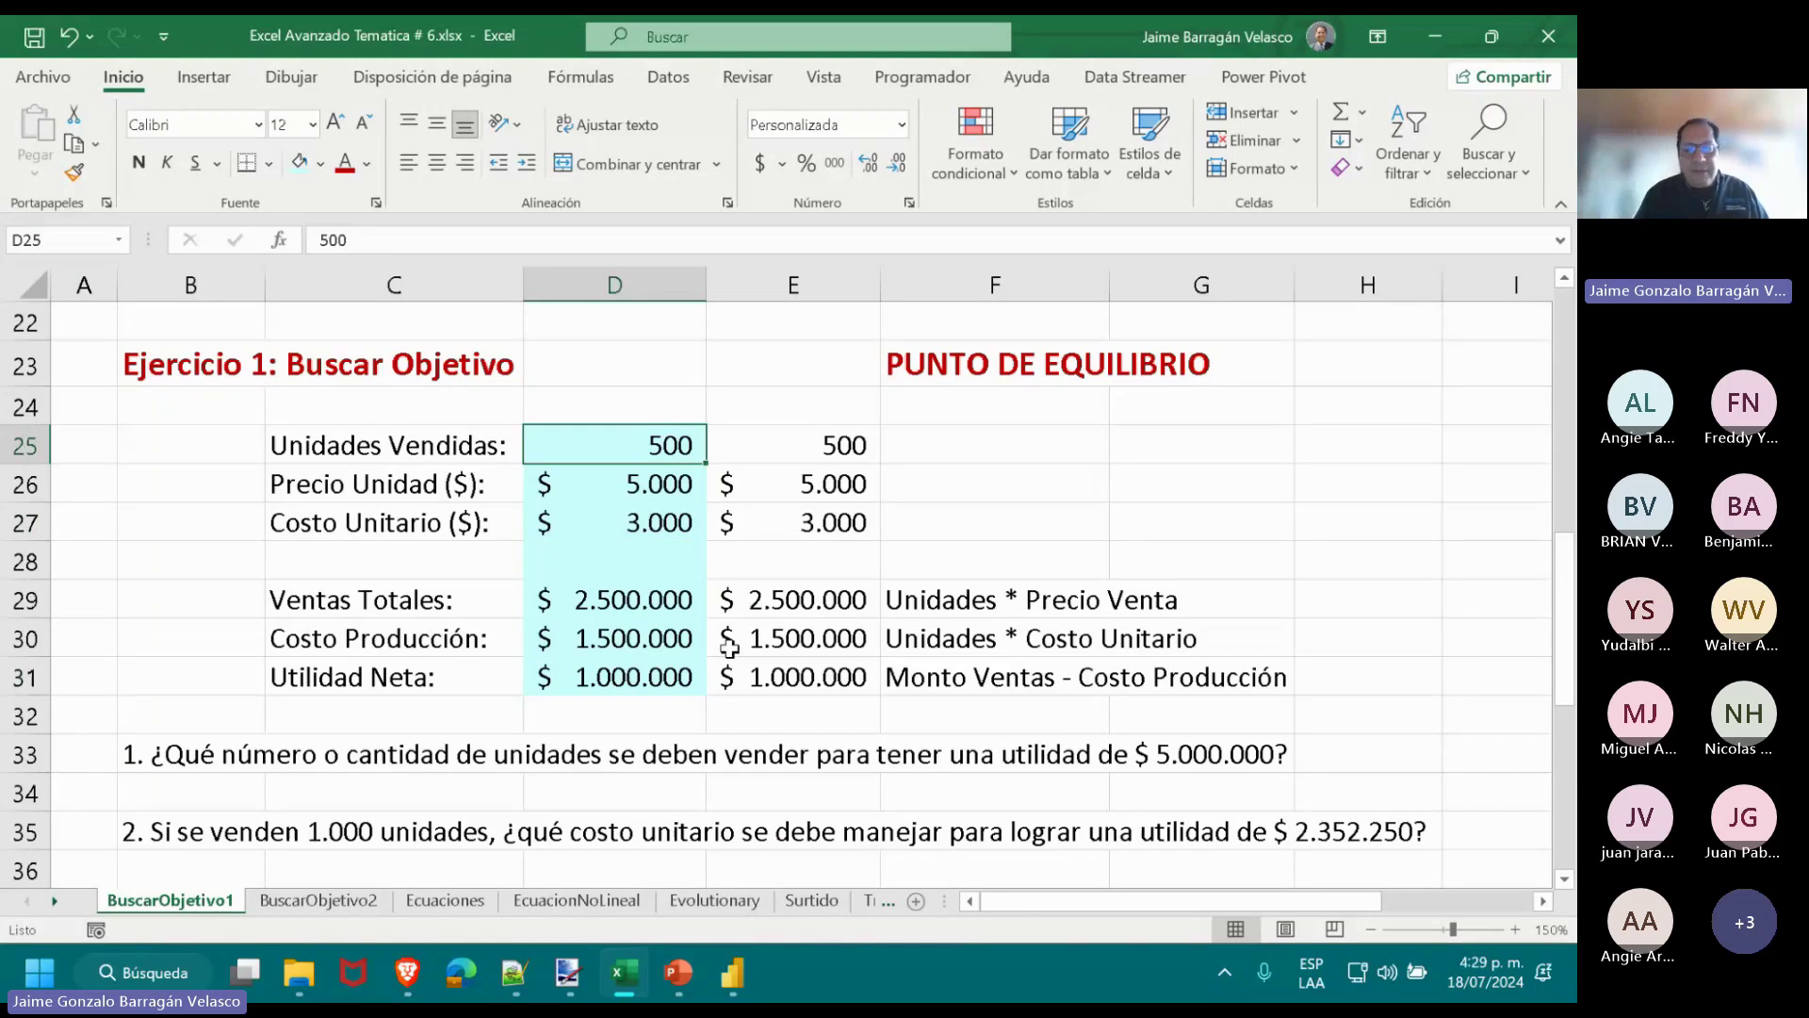
{"action": "left_click", "coordinate": [618, 686]}
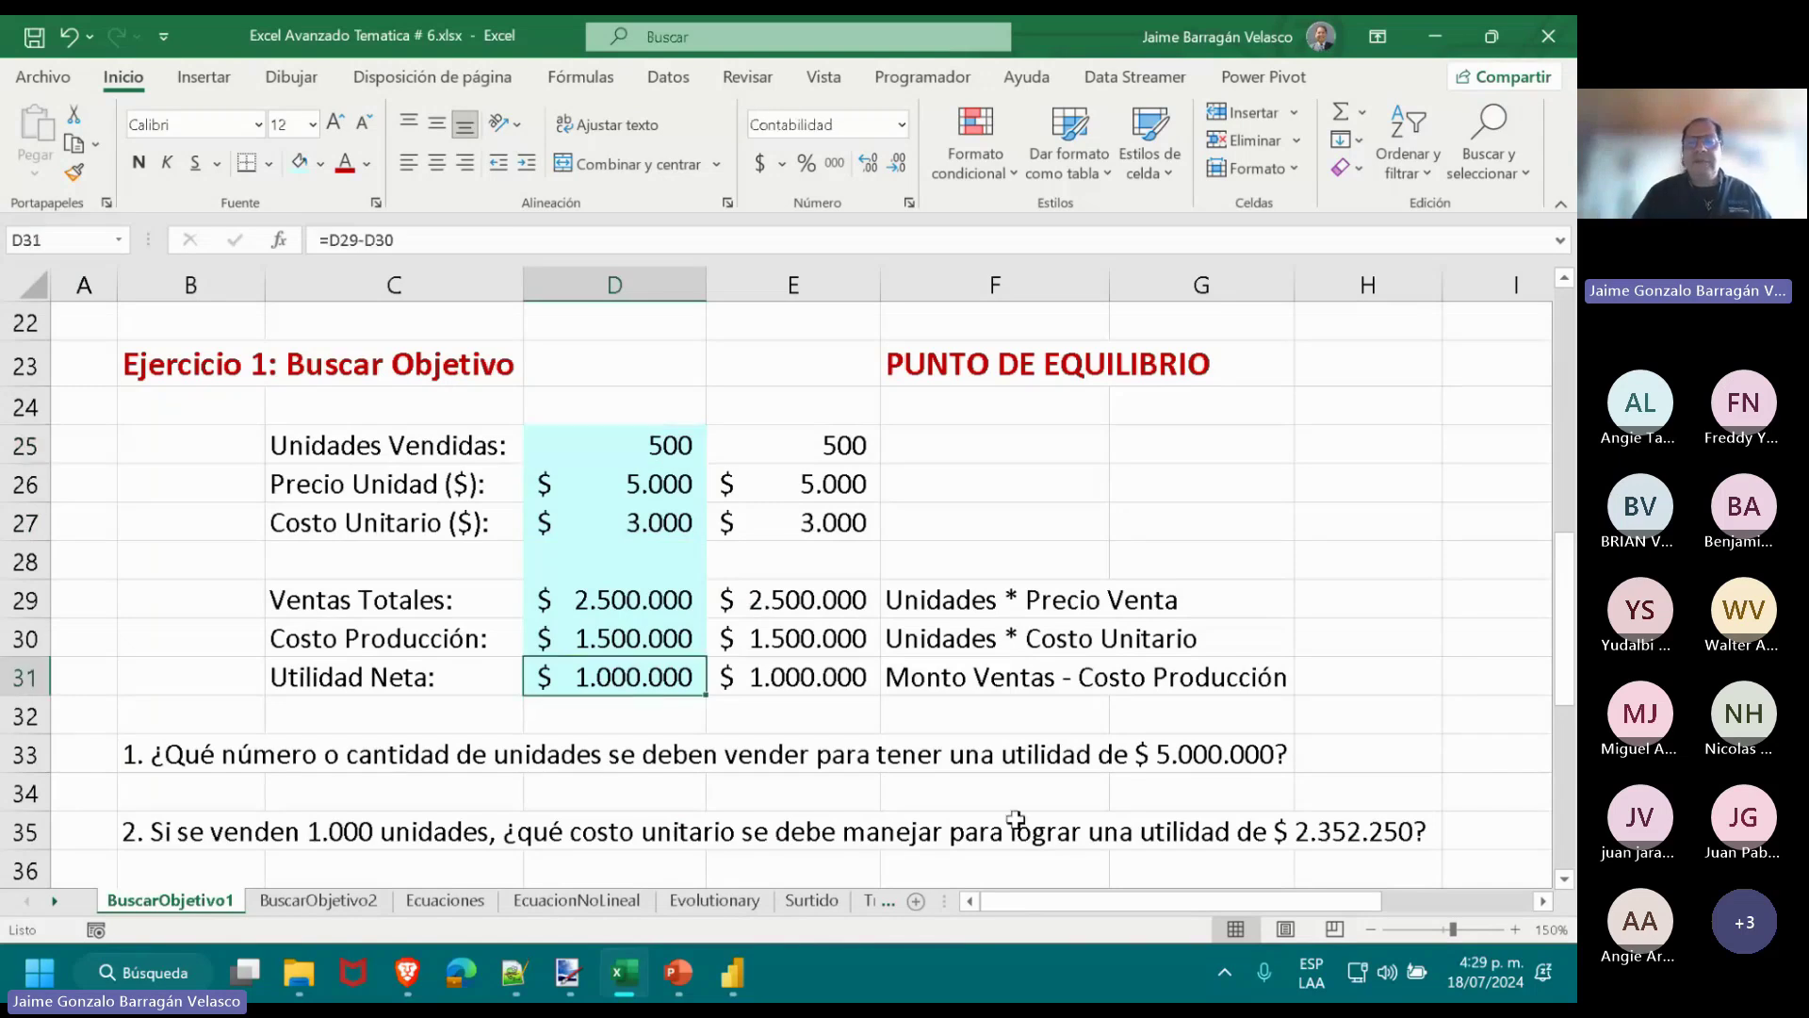
{"action": "left_click", "coordinate": [671, 79]}
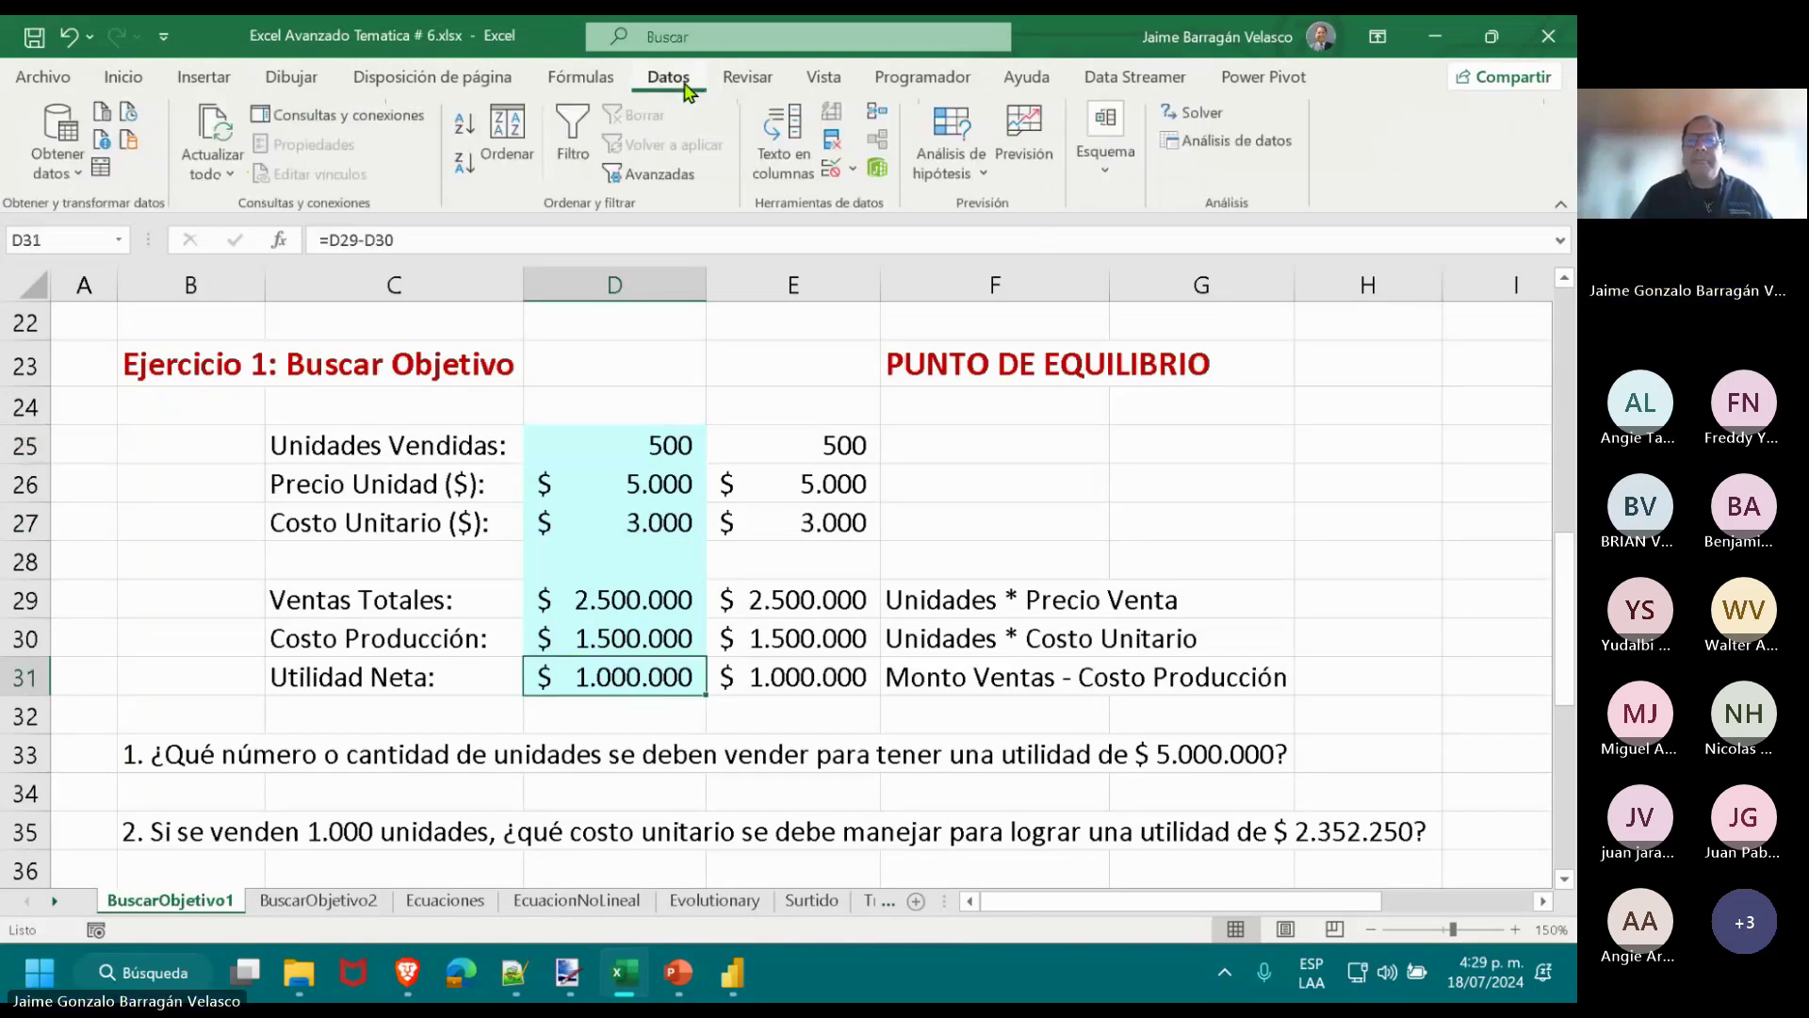
{"action": "left_click", "coordinate": [988, 177]}
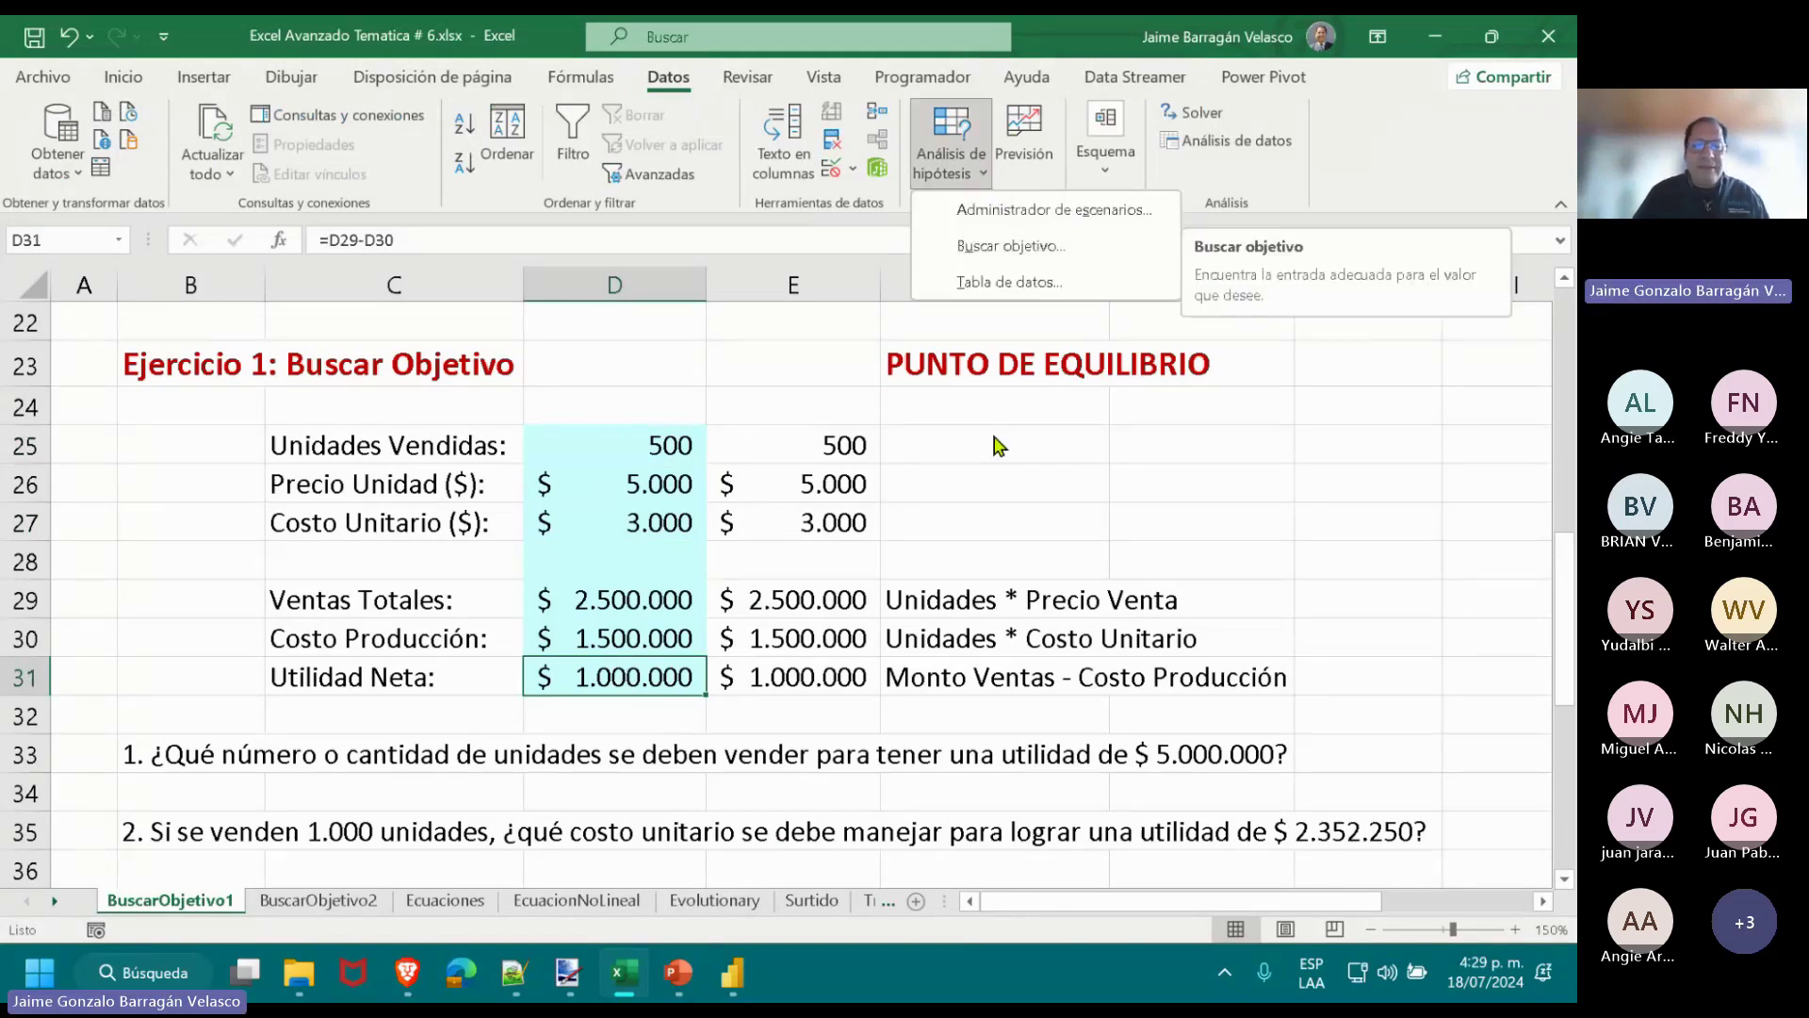
Try 1000 and 2500 as the units sold in D25 to test their effect on net profit.
{"action": "left_click", "coordinate": [651, 445]}
{"action": "type", "text": "1000"}
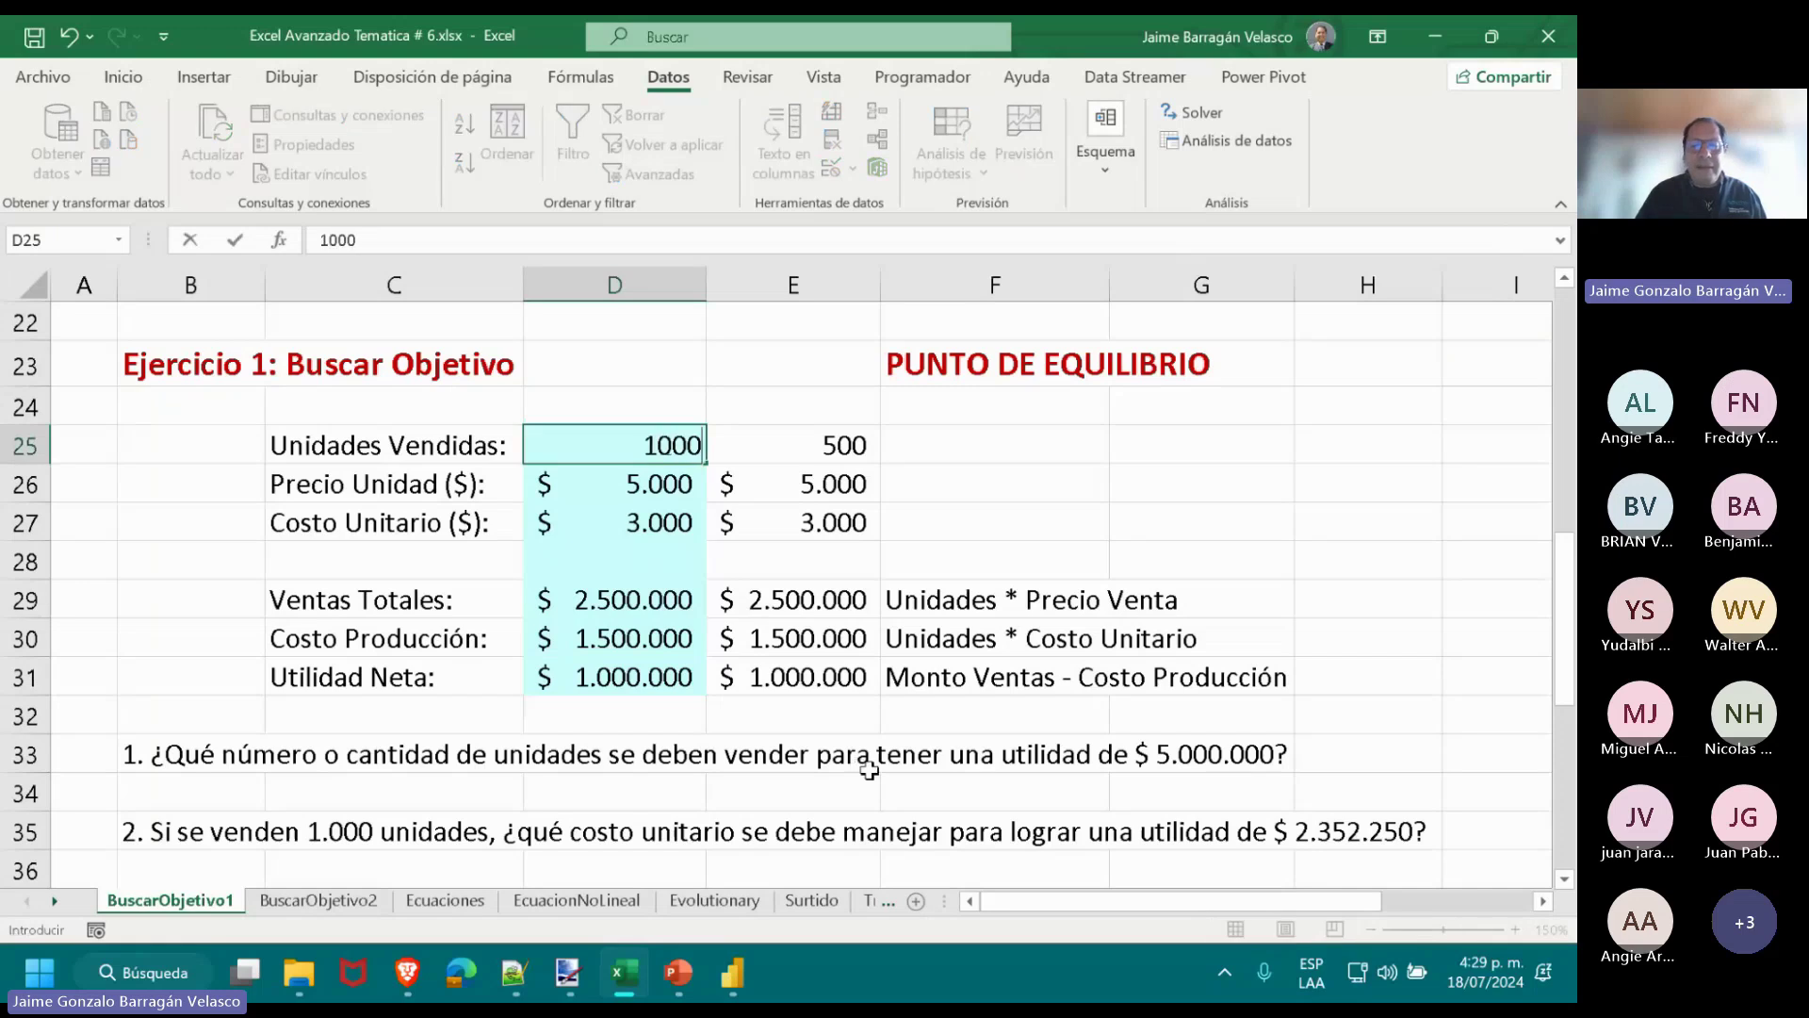
{"action": "key", "text": "ctrl+Return"}
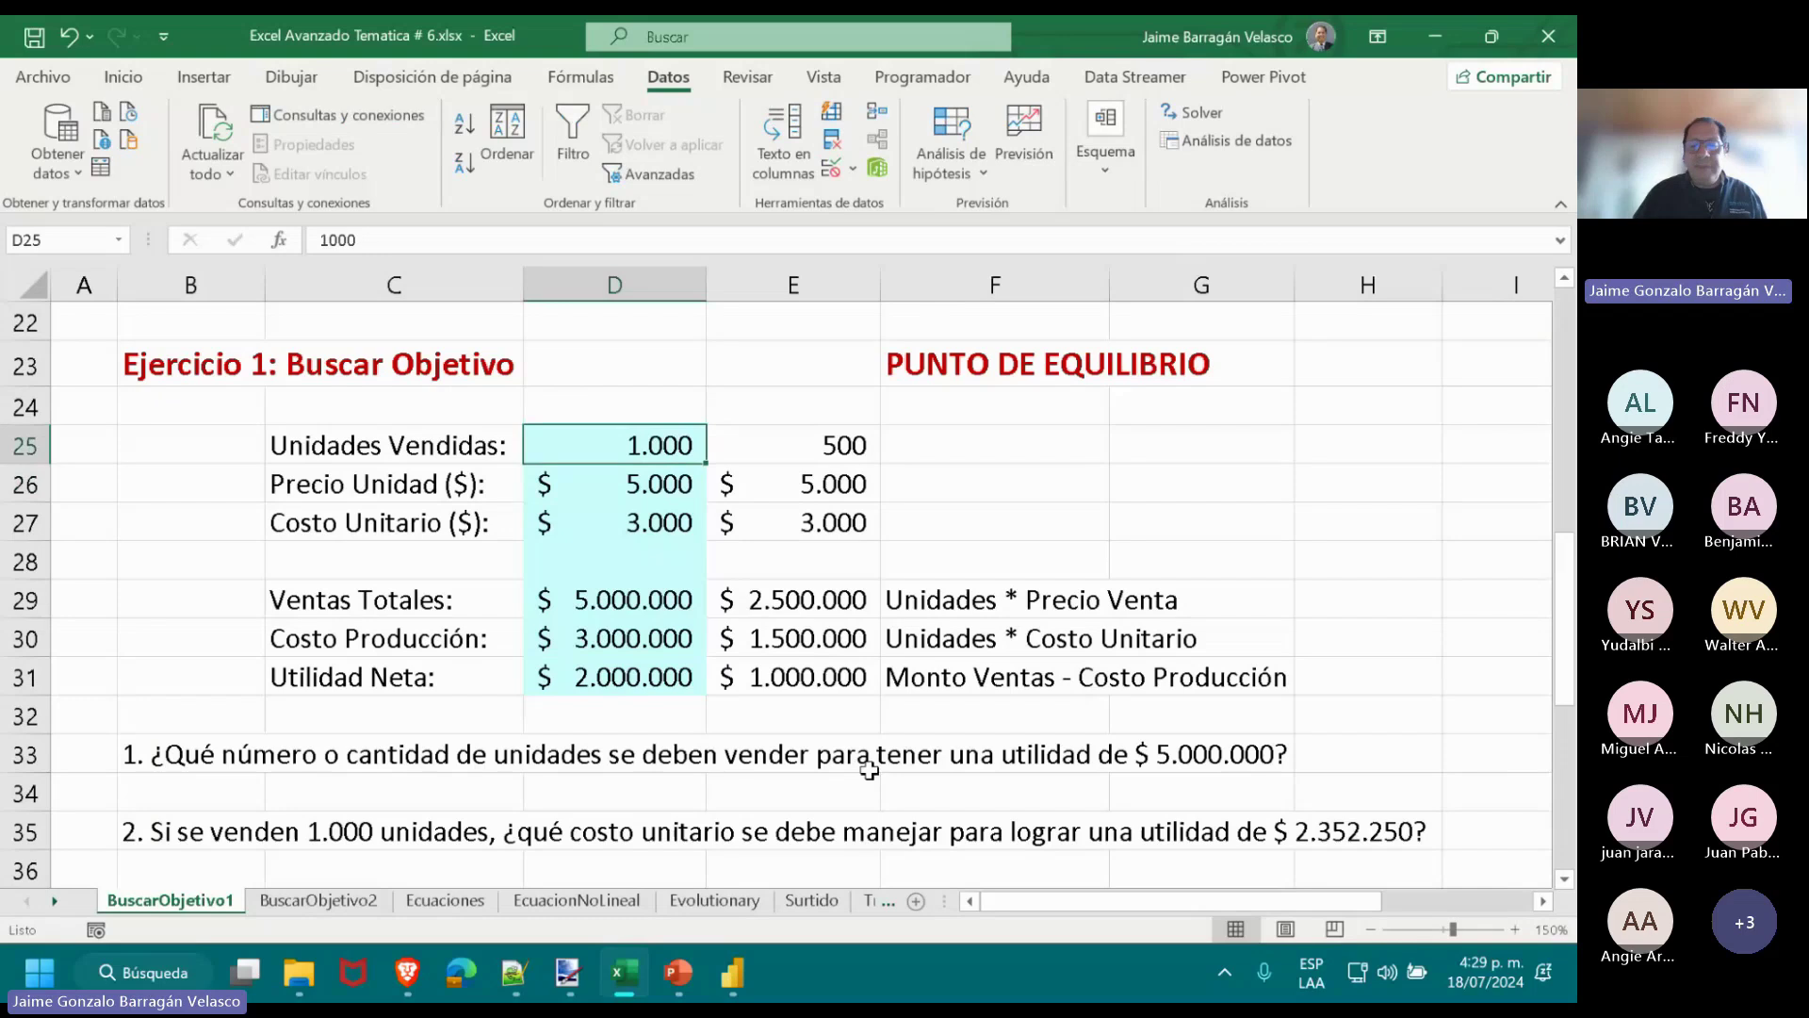
{"action": "type", "text": "2500"}
{"action": "key", "text": "Return"}
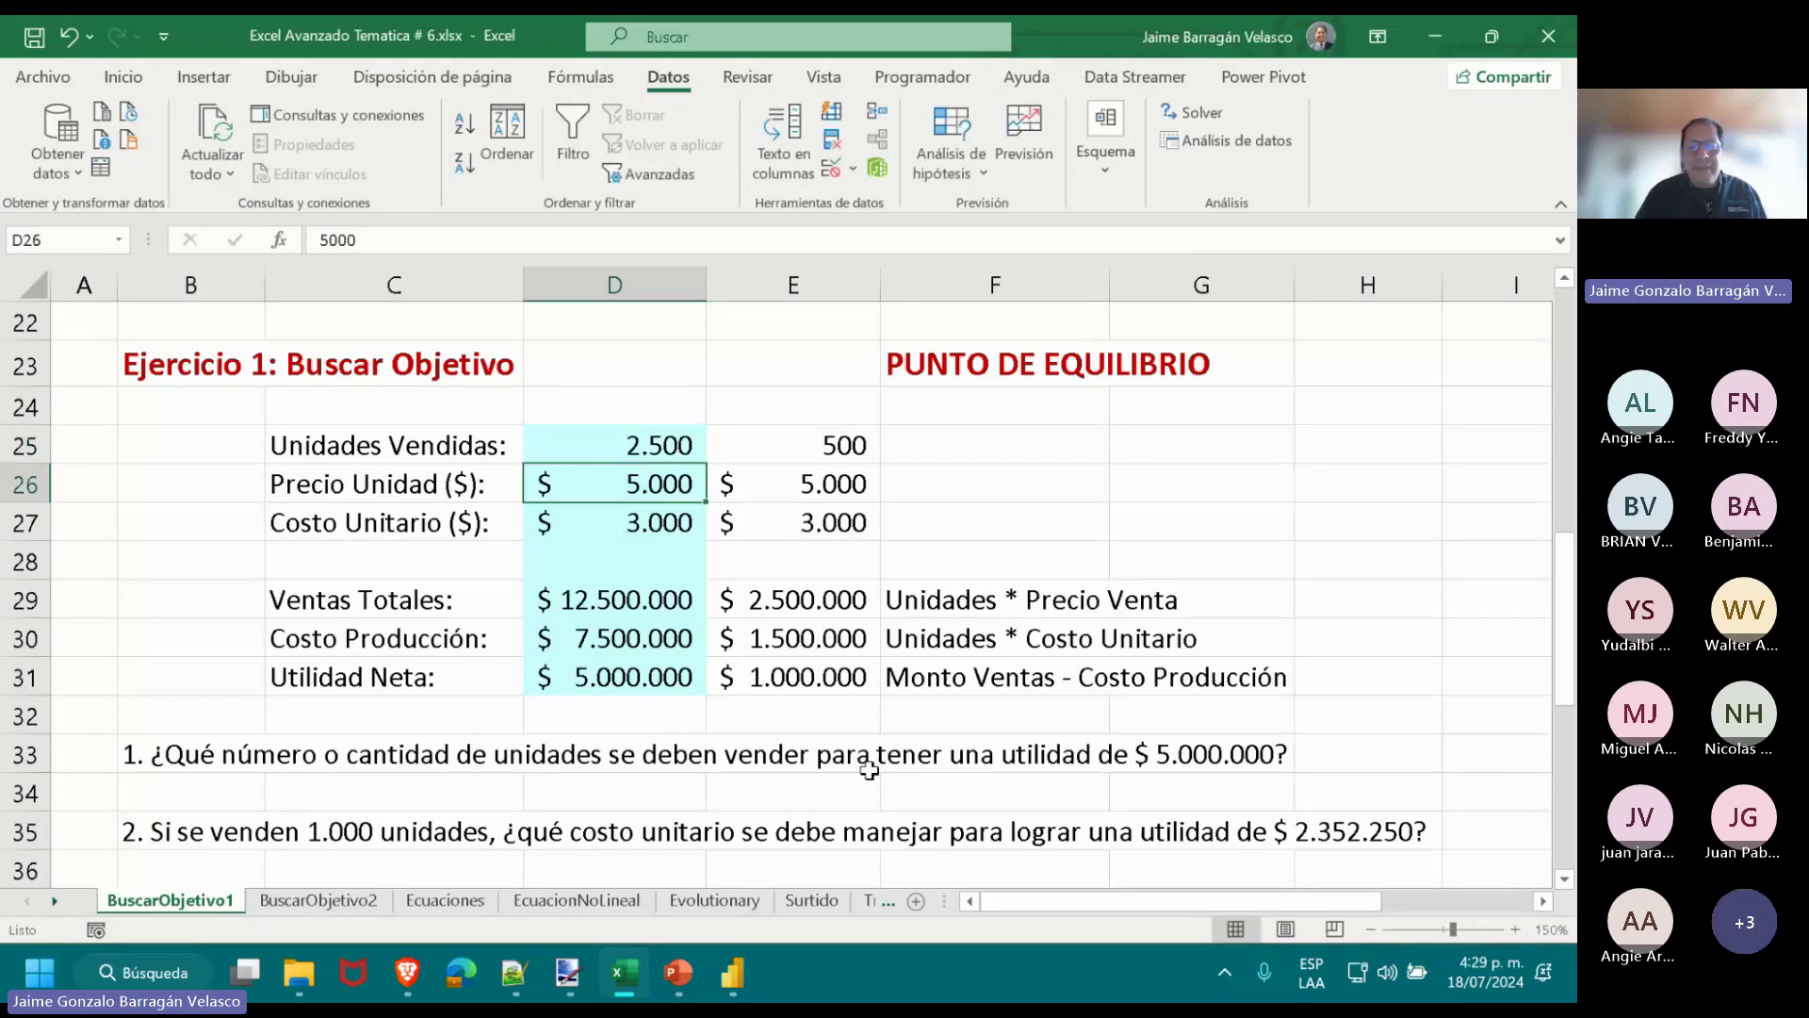
Set the units sold in D25 back to 500.
{"action": "key", "text": "Up"}
{"action": "key", "text": "F2"}
{"action": "key", "text": "BackSpace"}
{"action": "key", "text": "BackSpace"}
{"action": "key", "text": "BackSpace"}
{"action": "key", "text": "BackSpace"}
{"action": "type", "text": "500"}
{"action": "key", "text": "Return"}
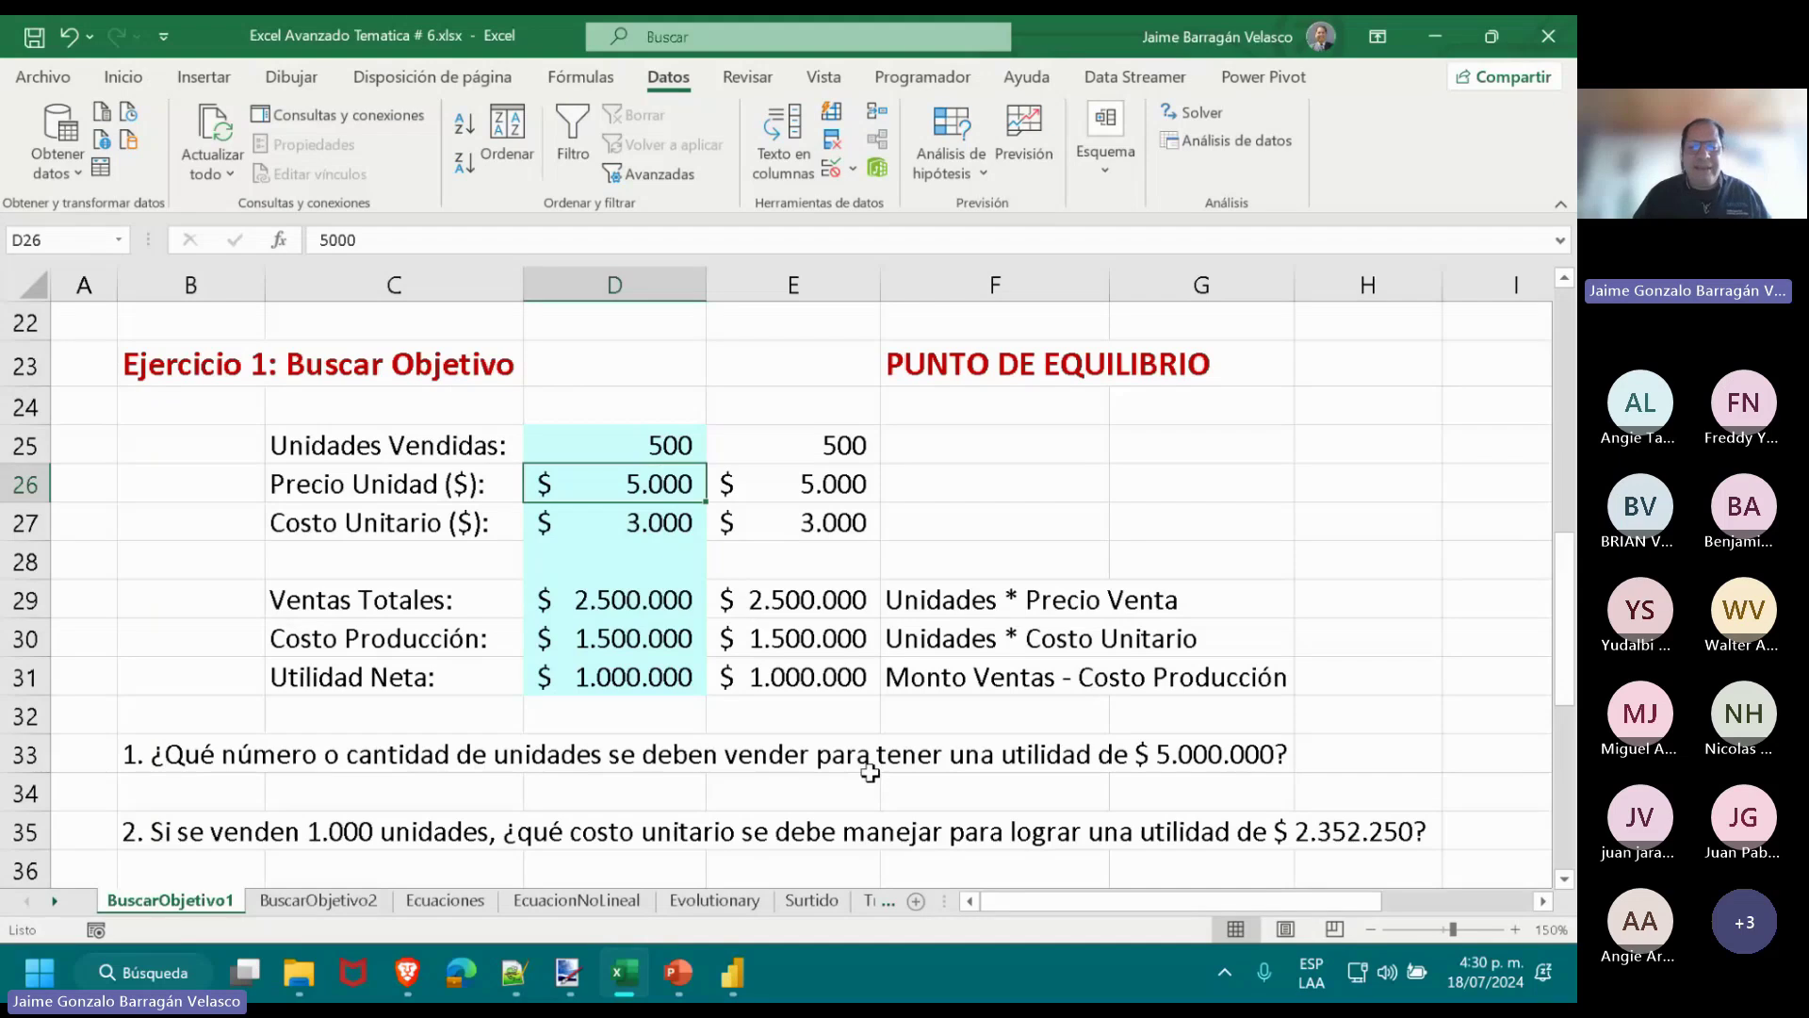
Set up Goal Seek with the net profit in D31 as the target cell and 5000000 as its goal value.
{"action": "left_click", "coordinate": [650, 684]}
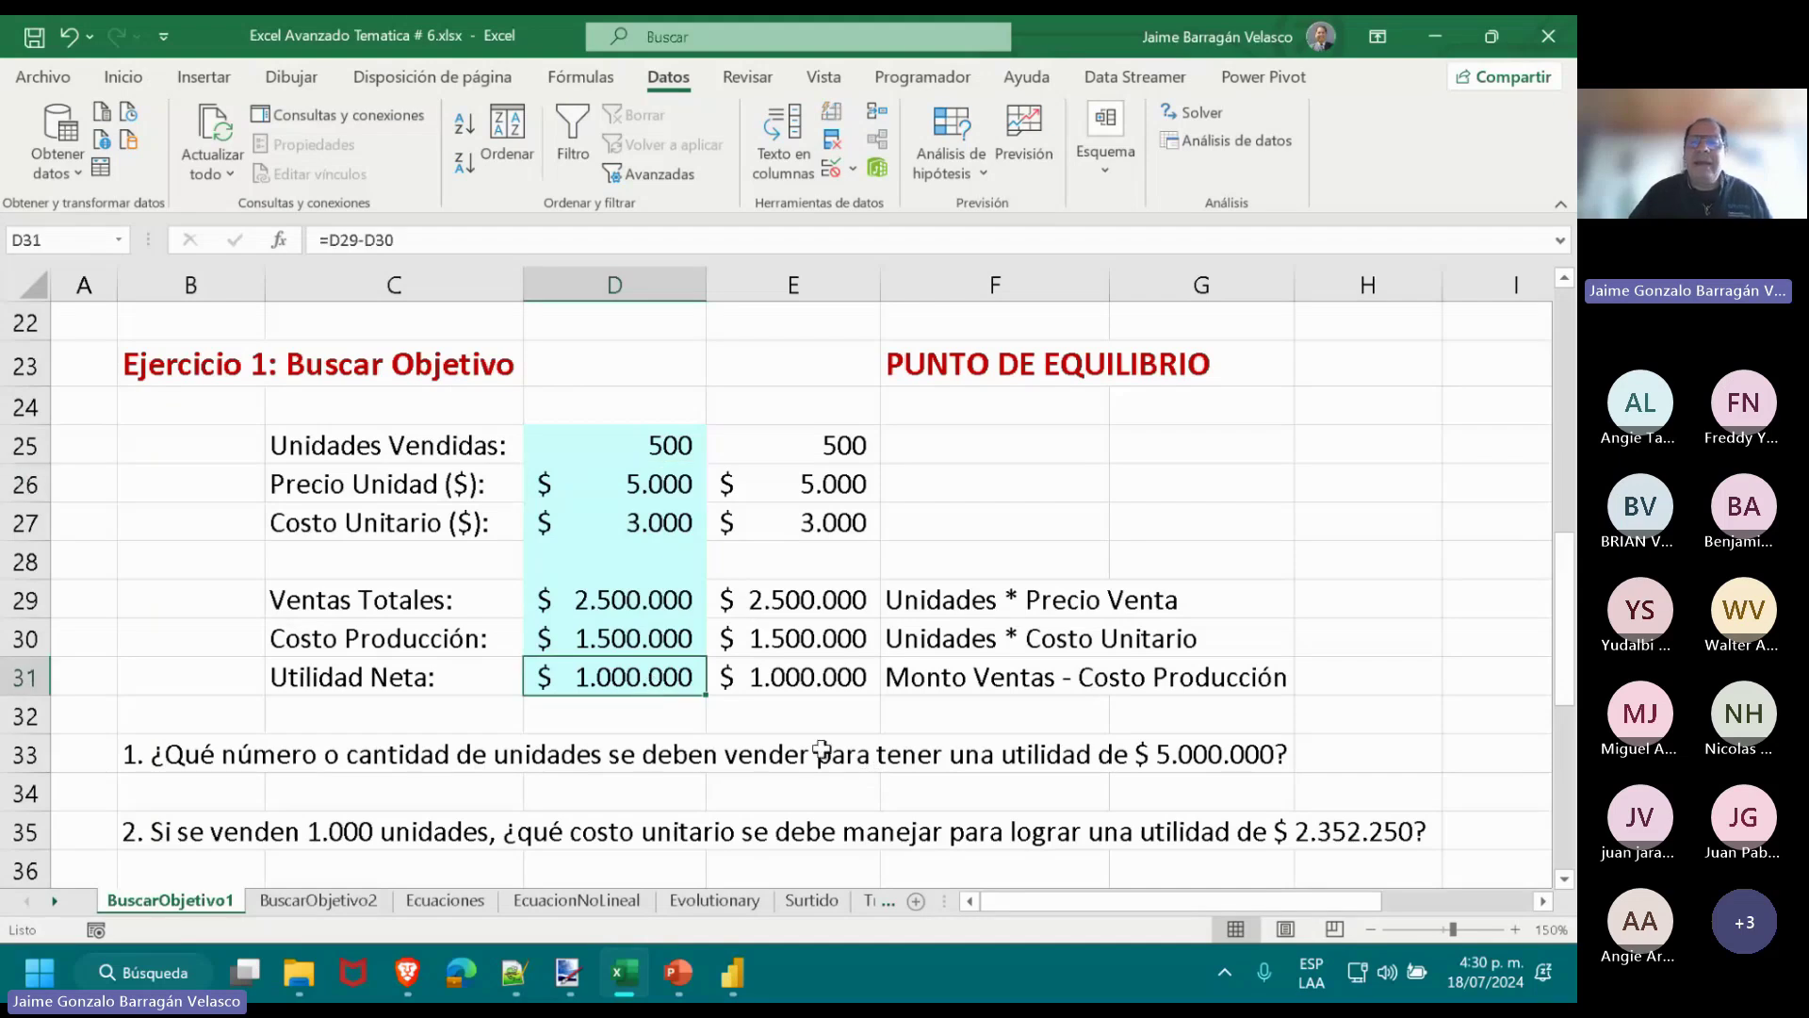
{"action": "left_click", "coordinate": [950, 160]}
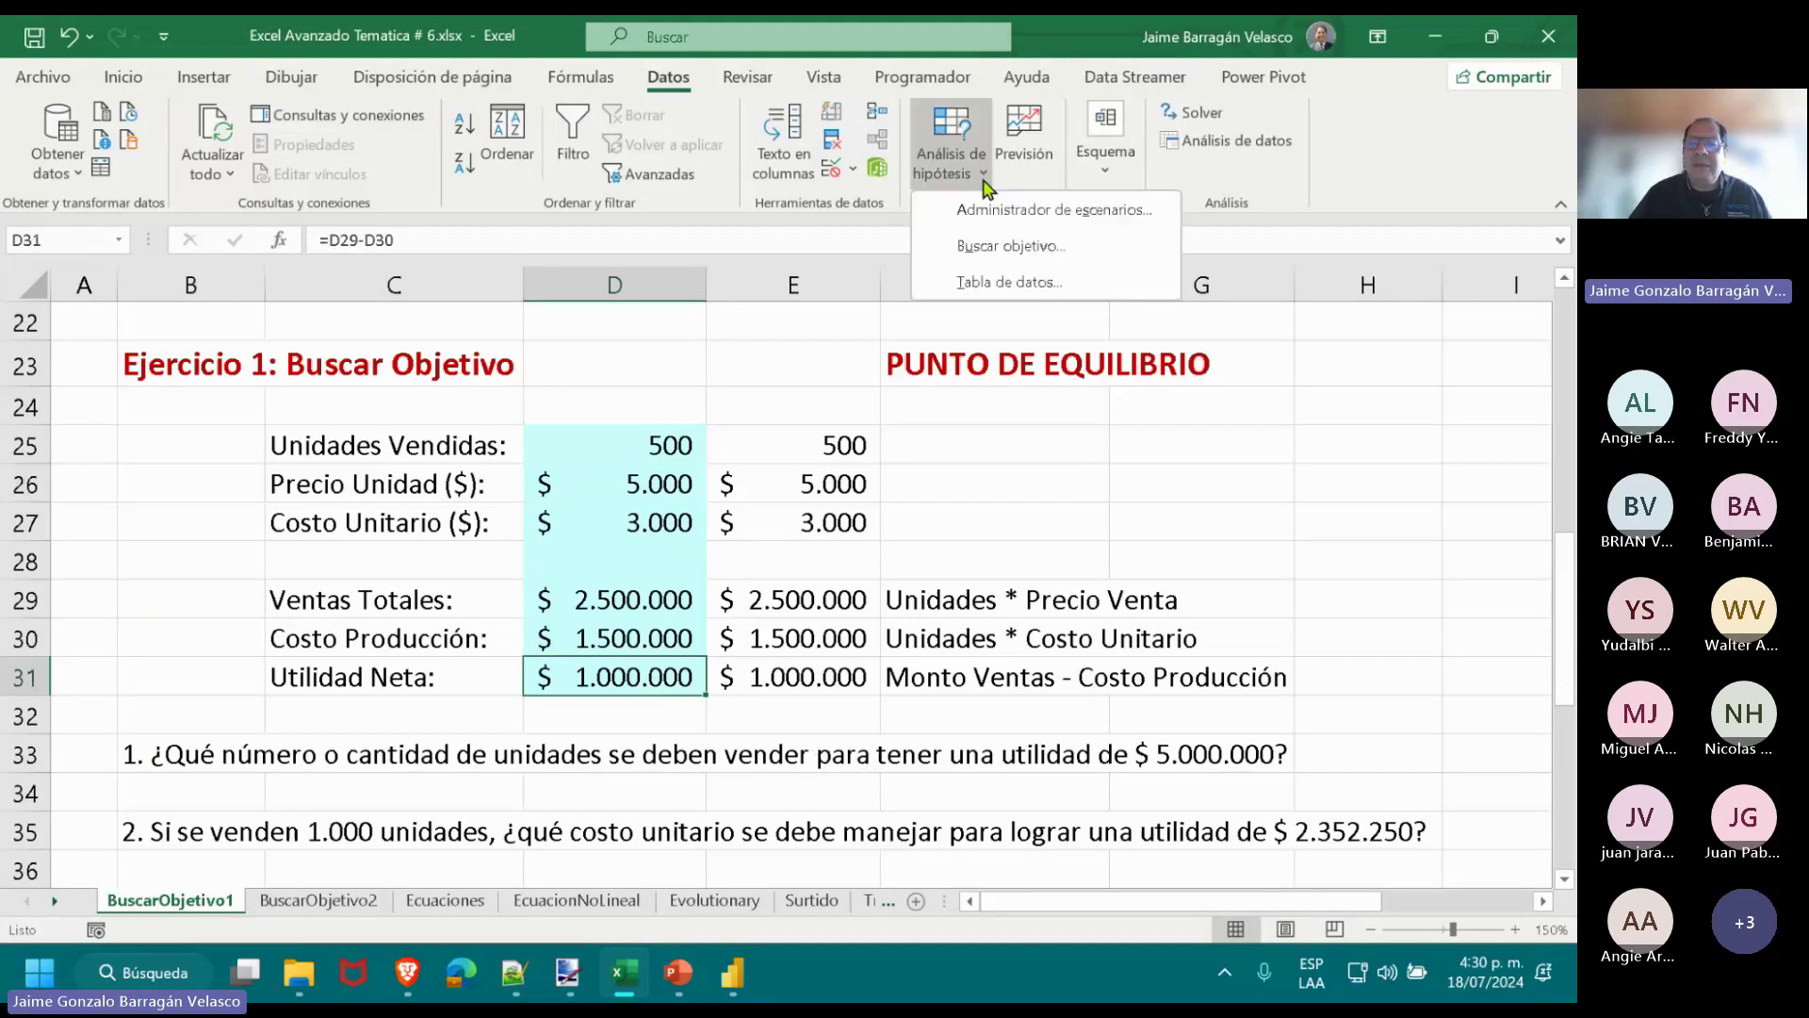
{"action": "left_click", "coordinate": [1003, 249]}
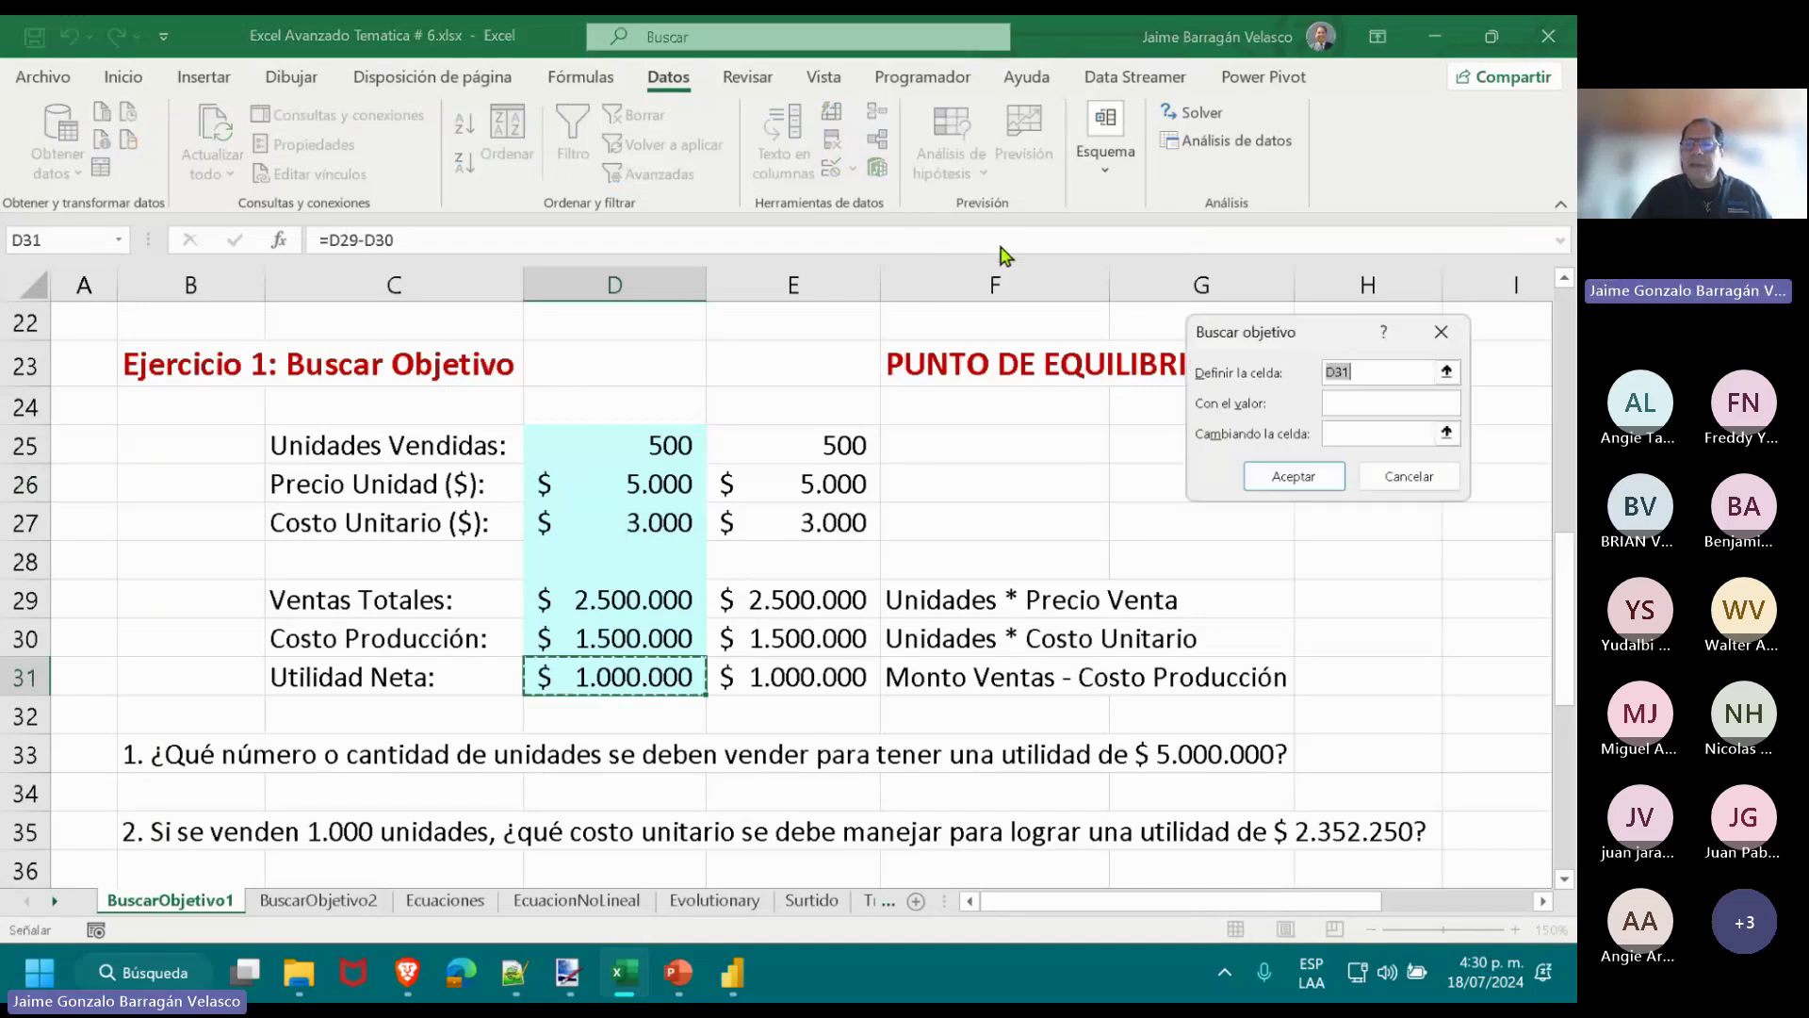
{"action": "left_click", "coordinate": [628, 677]}
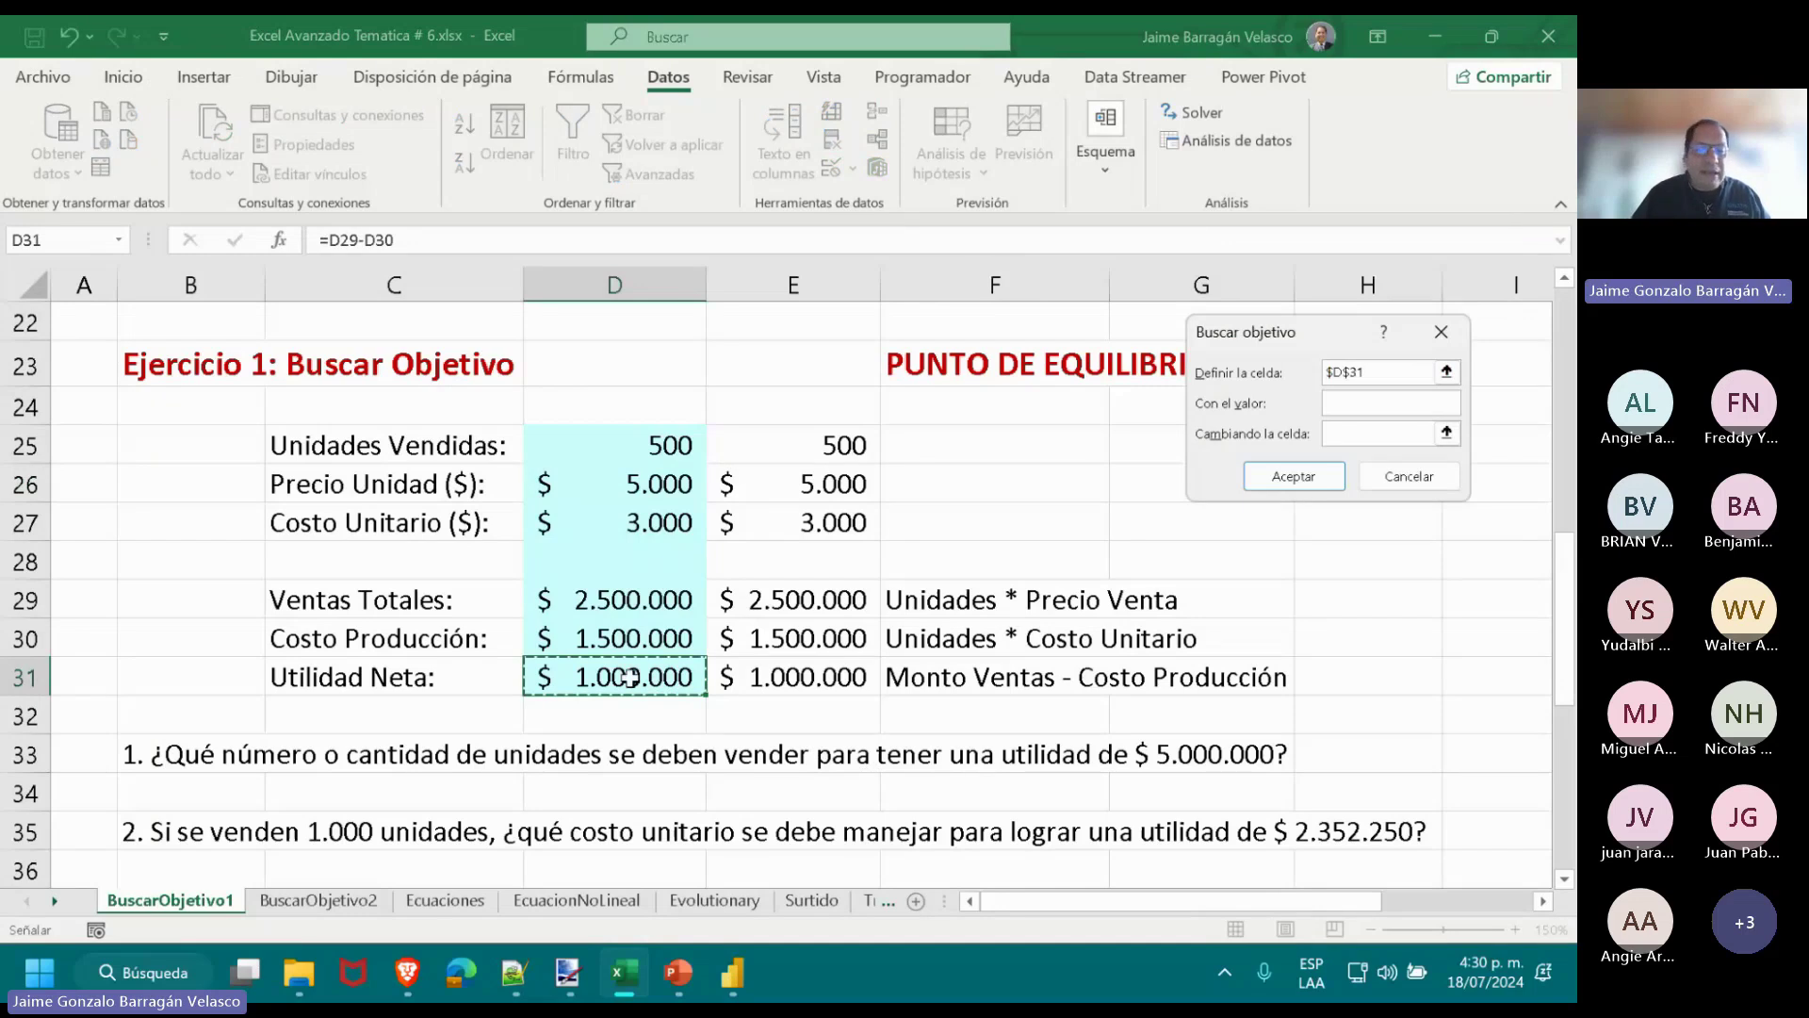
{"action": "left_click", "coordinate": [1406, 407]}
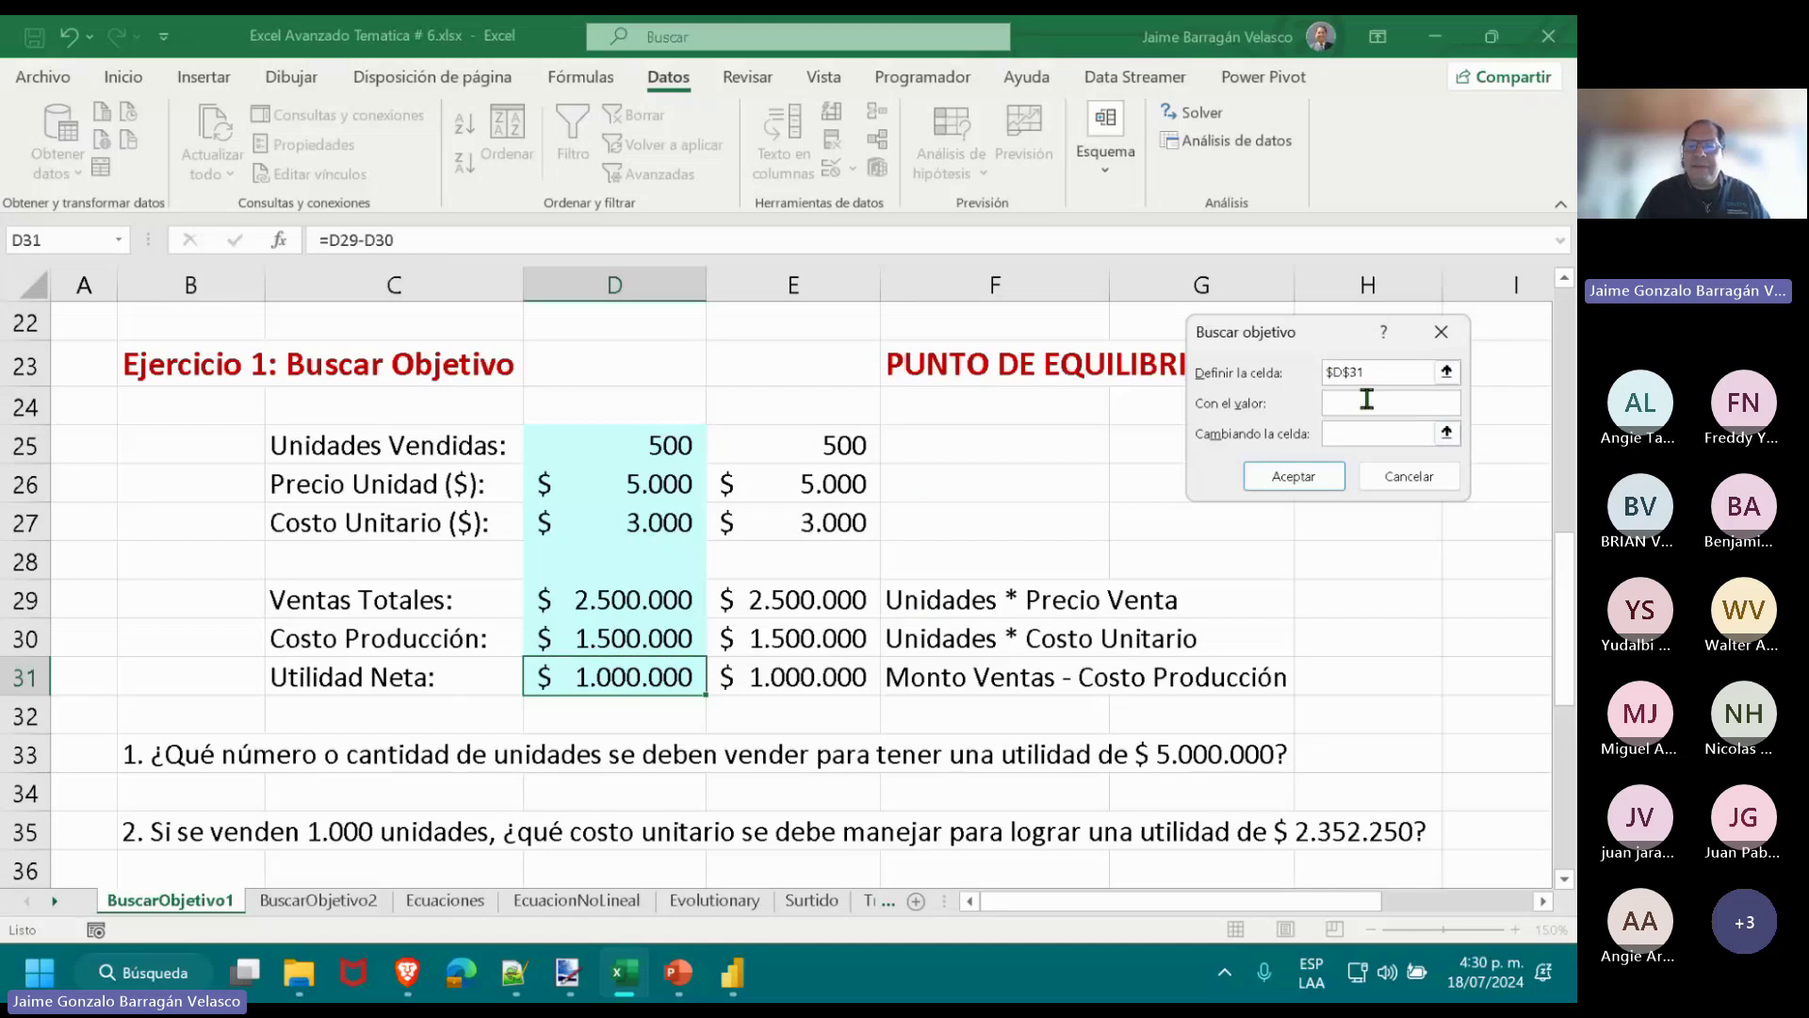
{"action": "type", "text": "5"}
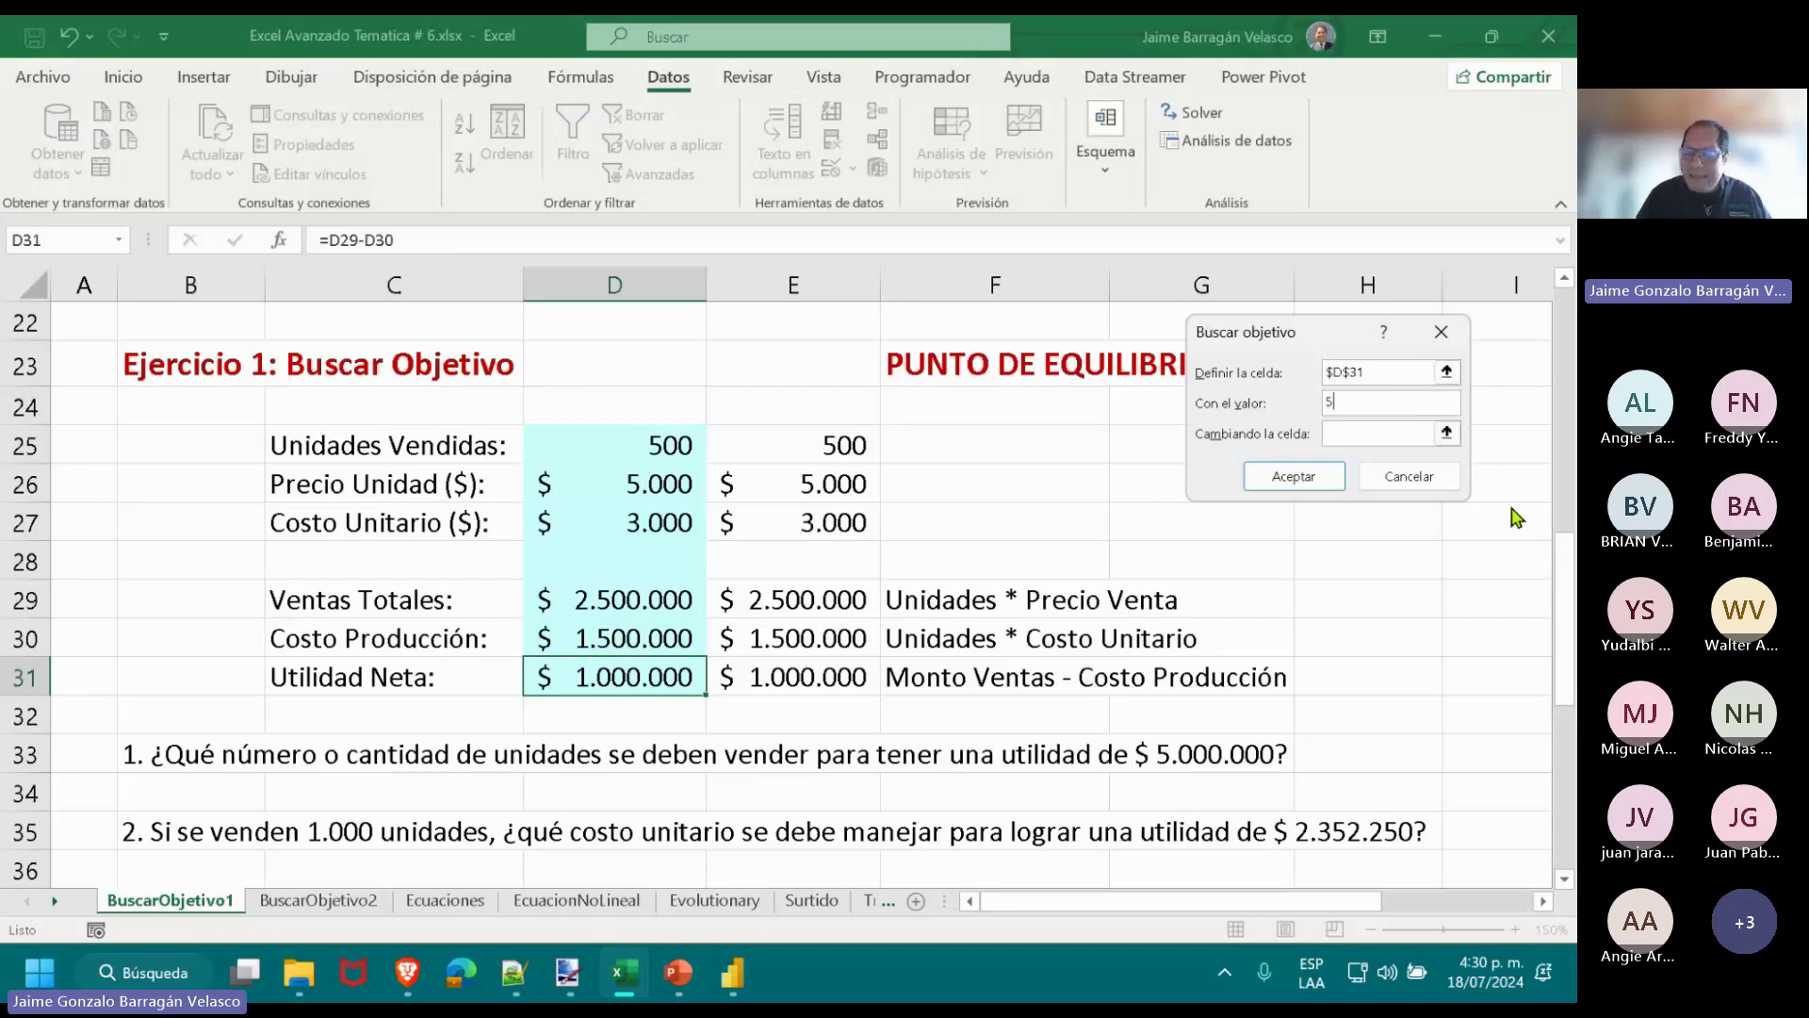
{"action": "type", "text": "000"}
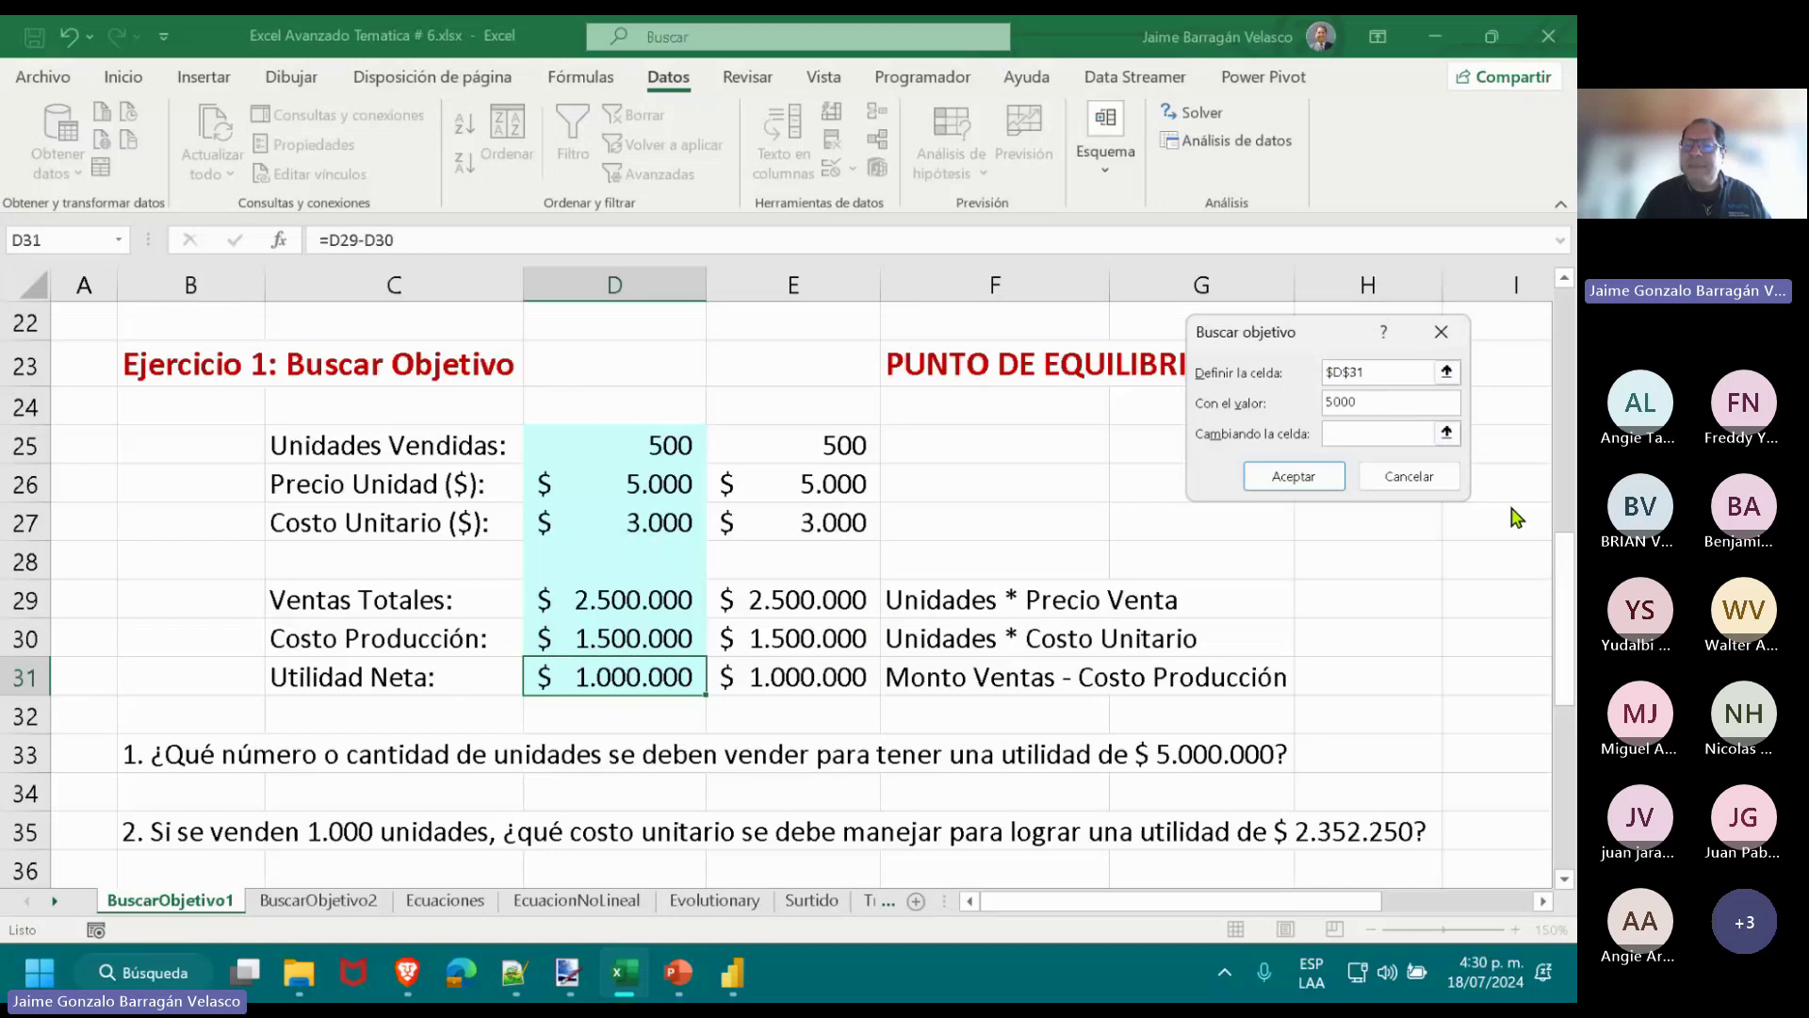
{"action": "type", "text": "0"}
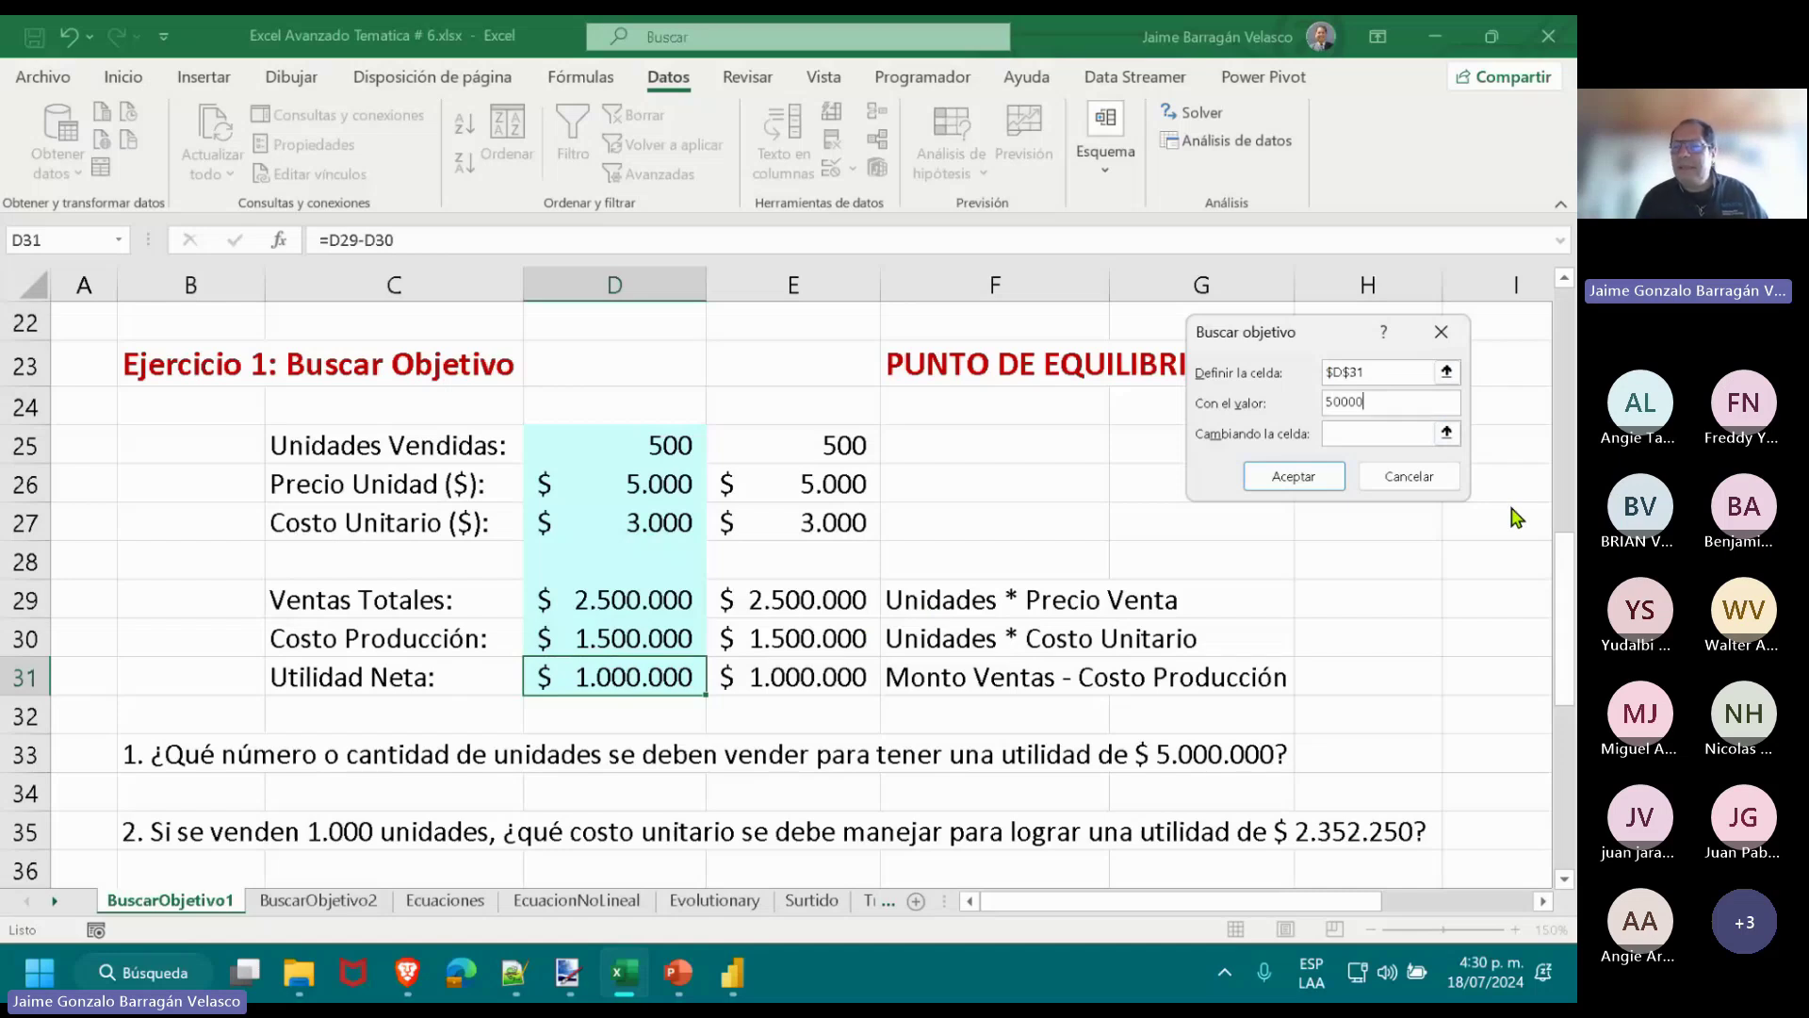
{"action": "type", "text": "00"}
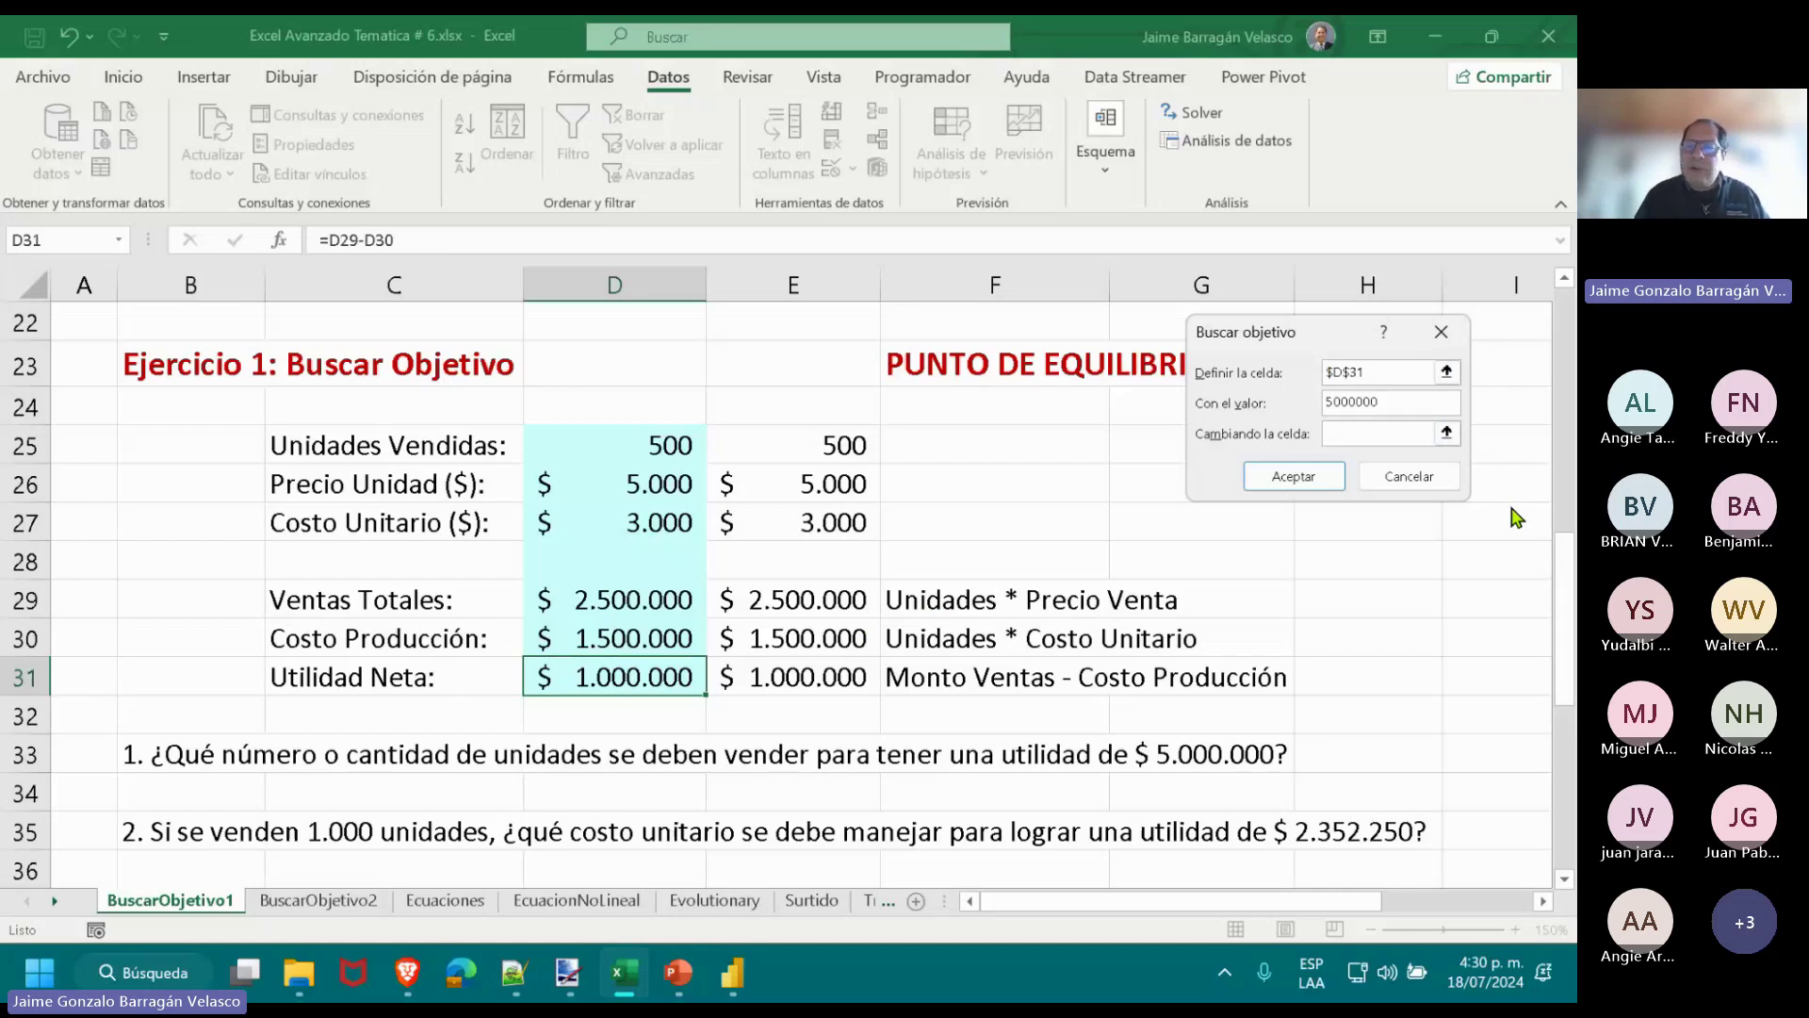
Use the units sold in D25 as the changing cell, run the goal search and accept its solution.
{"action": "key", "text": "Tab"}
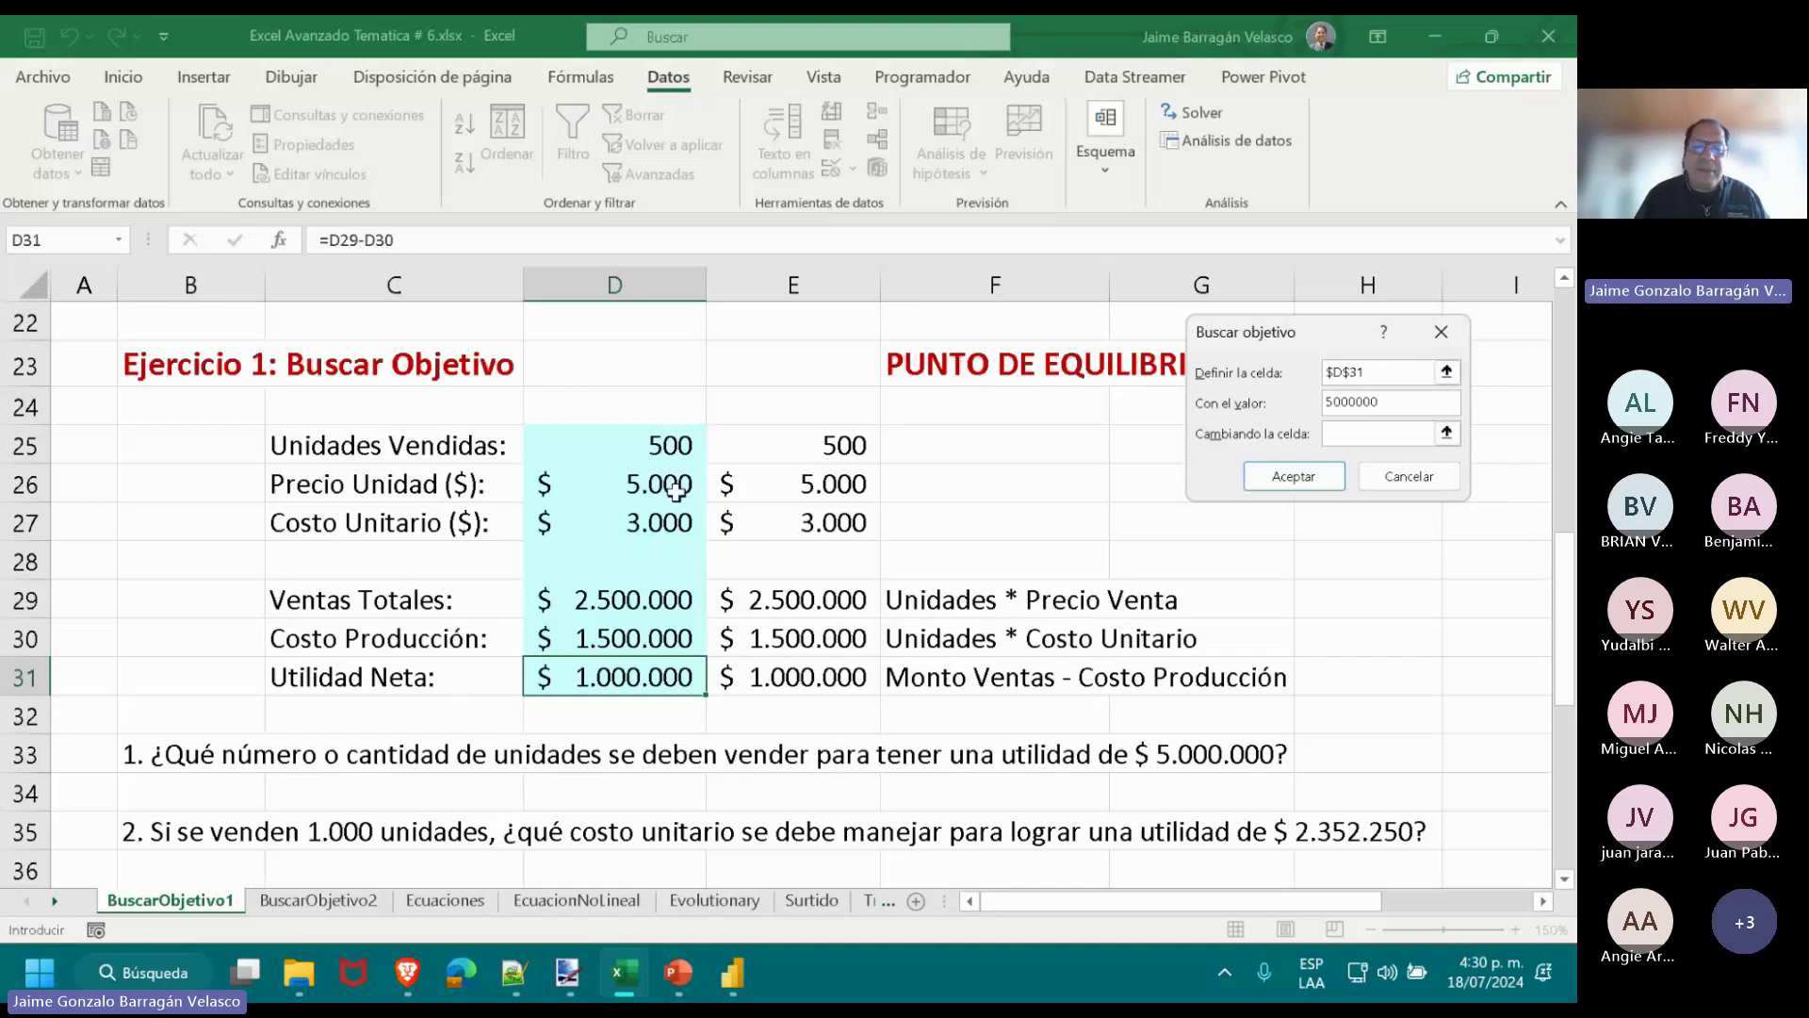
{"action": "left_click", "coordinate": [634, 450]}
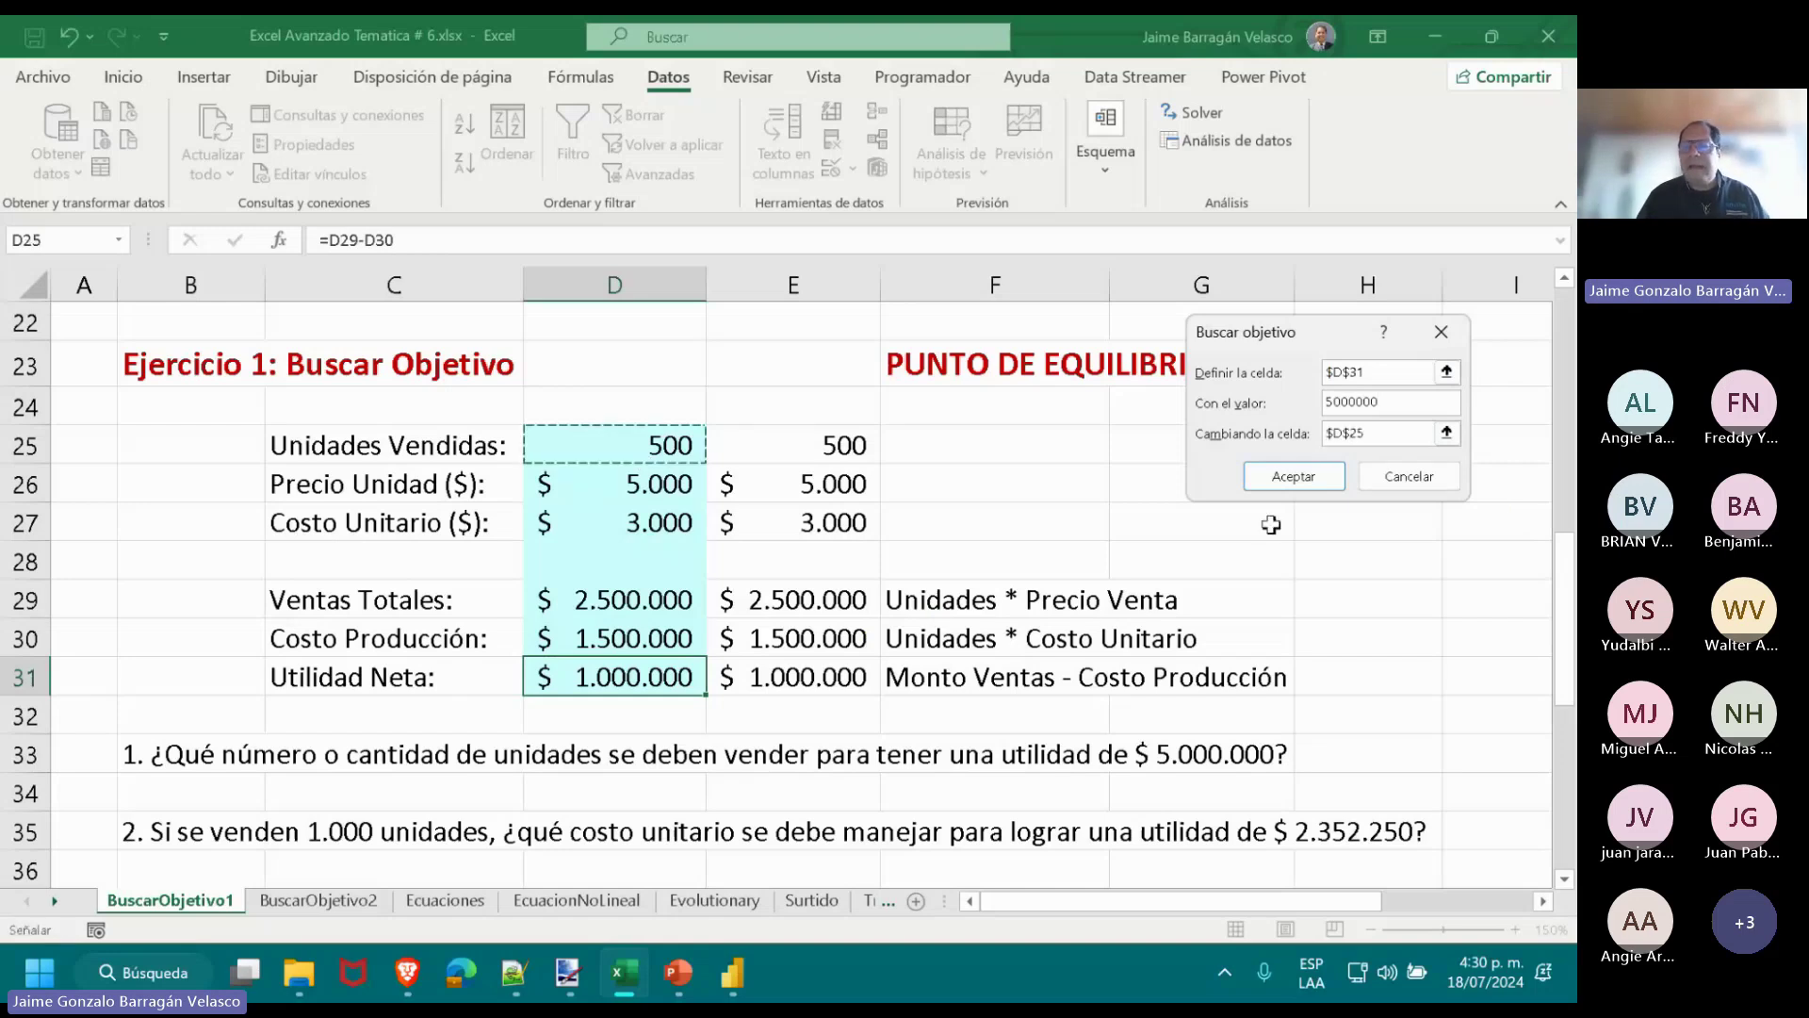
{"action": "left_click", "coordinate": [1317, 490]}
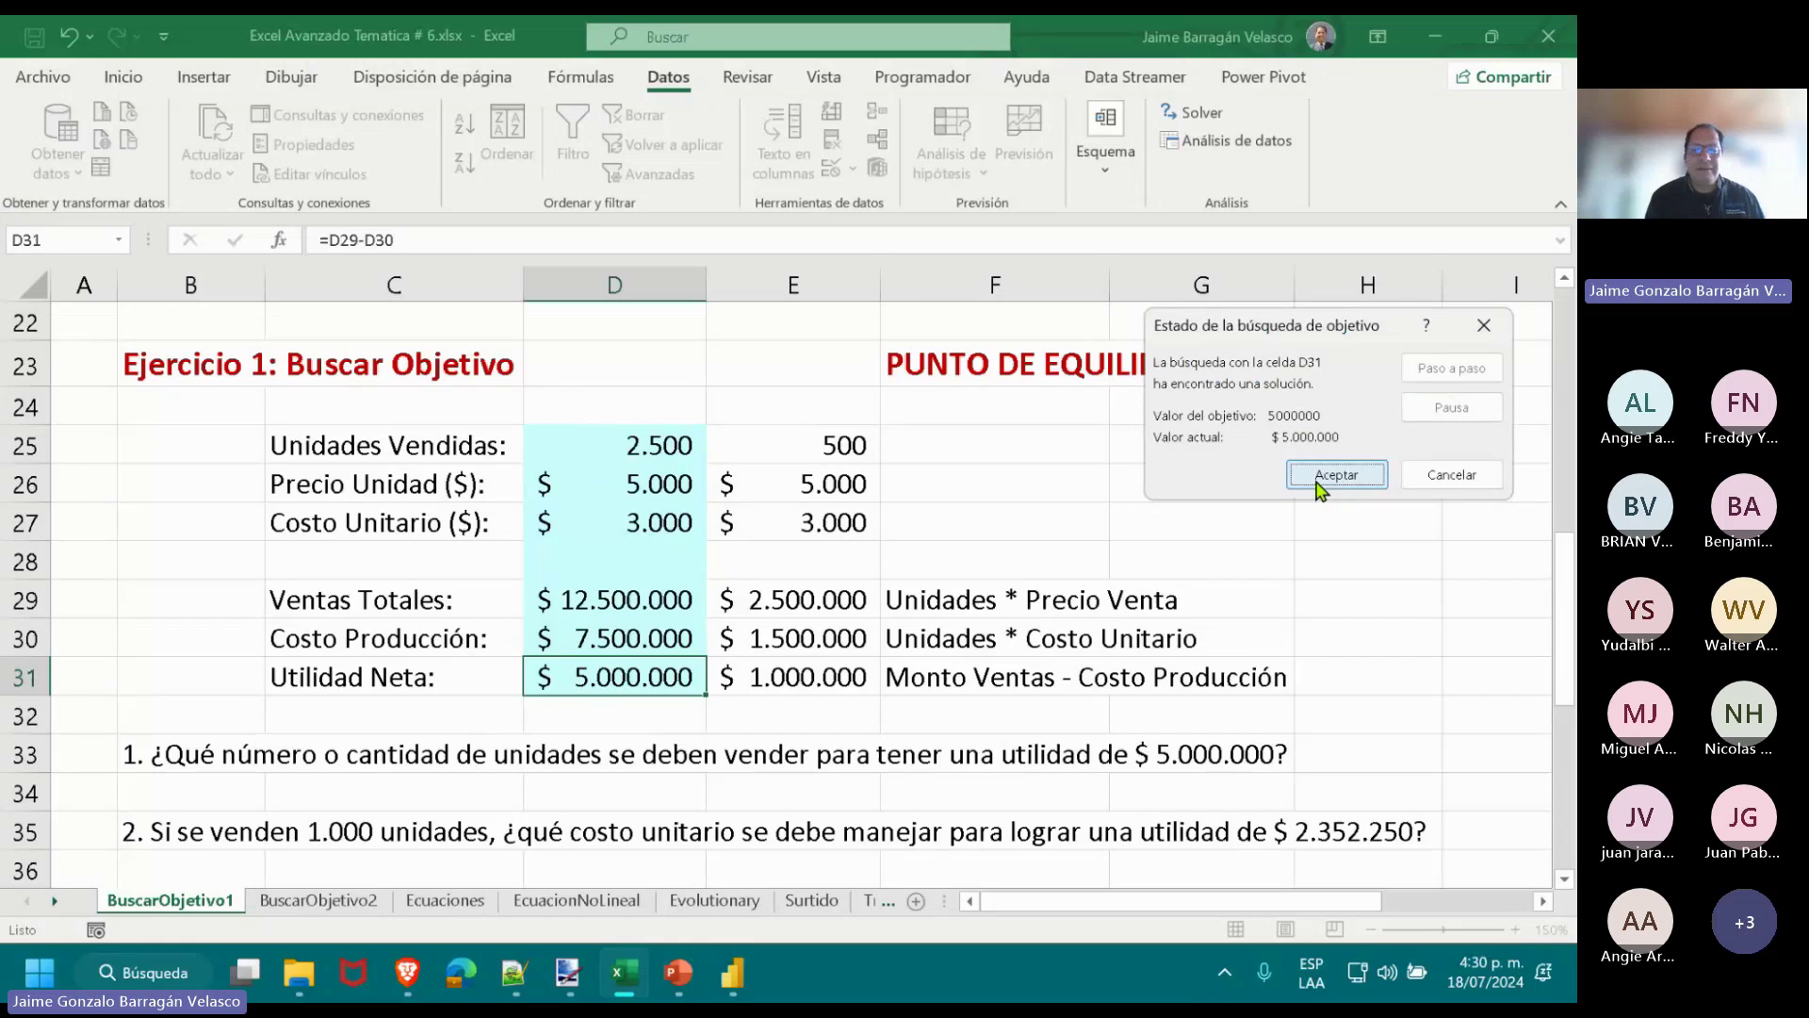
{"action": "left_click", "coordinate": [1338, 474]}
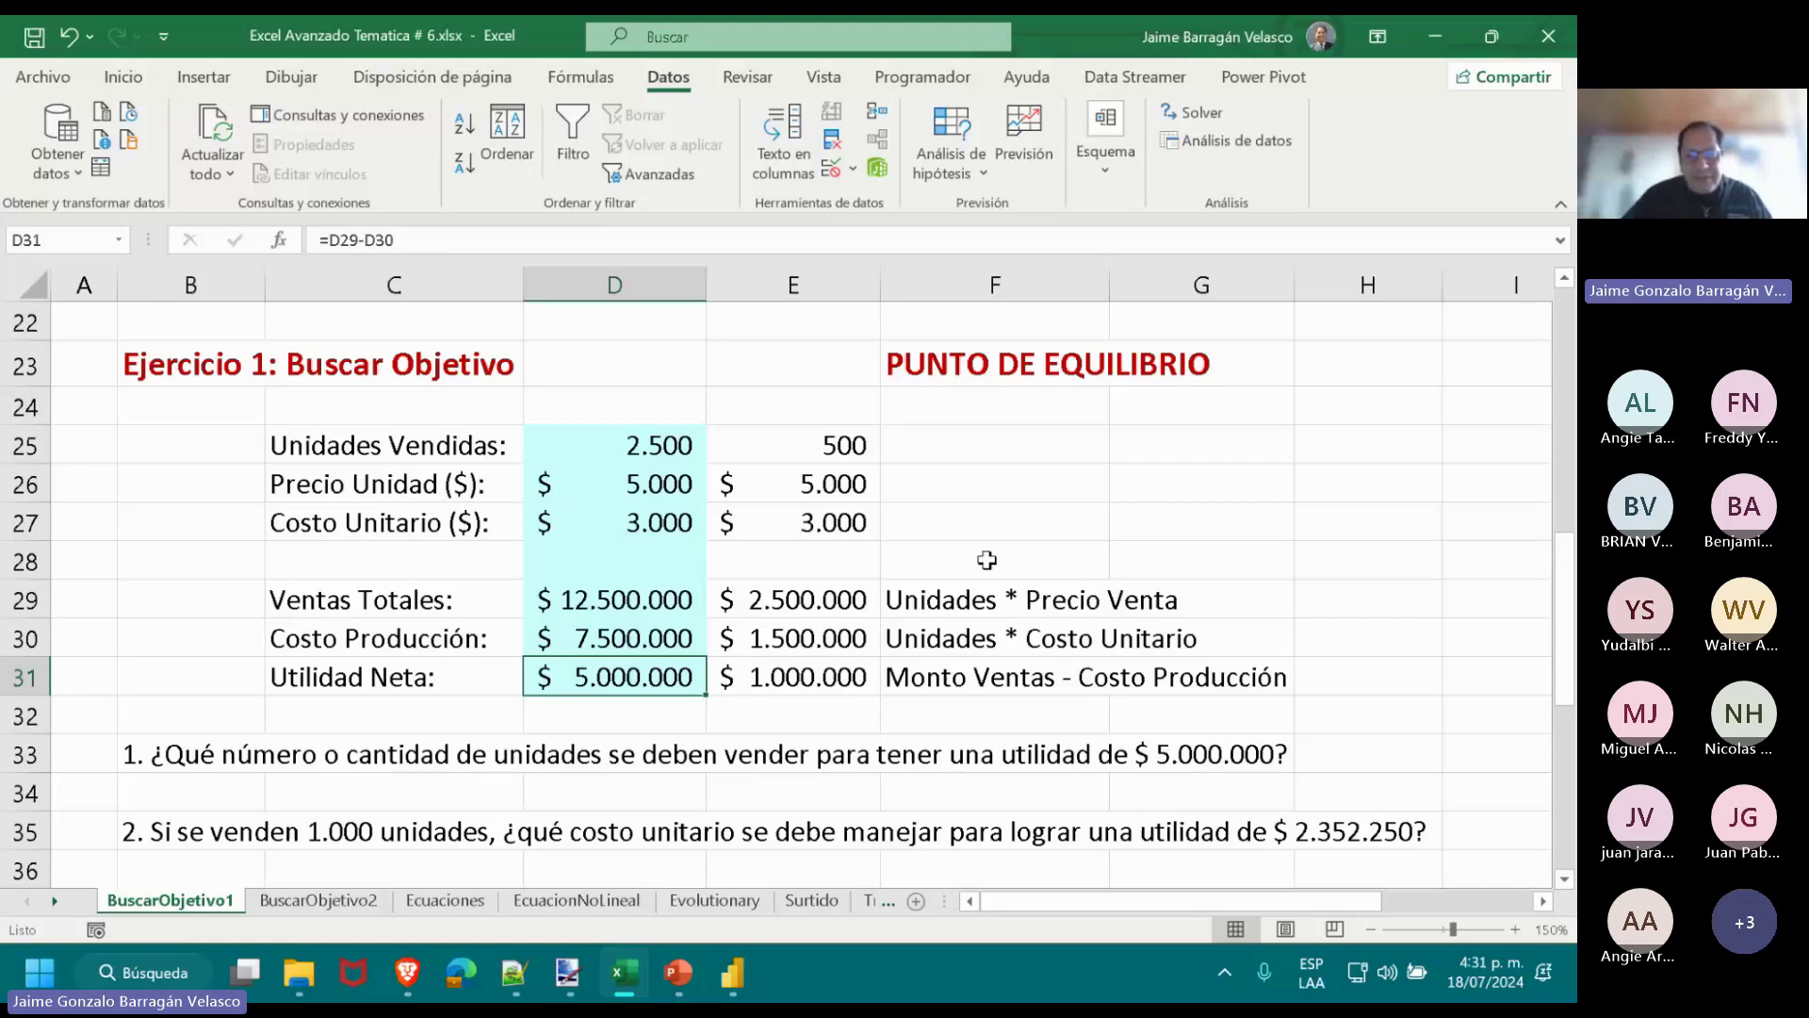
Compare the units sold in D25 and E25, and read the second exercise question in B35.
{"action": "left_click", "coordinate": [619, 447]}
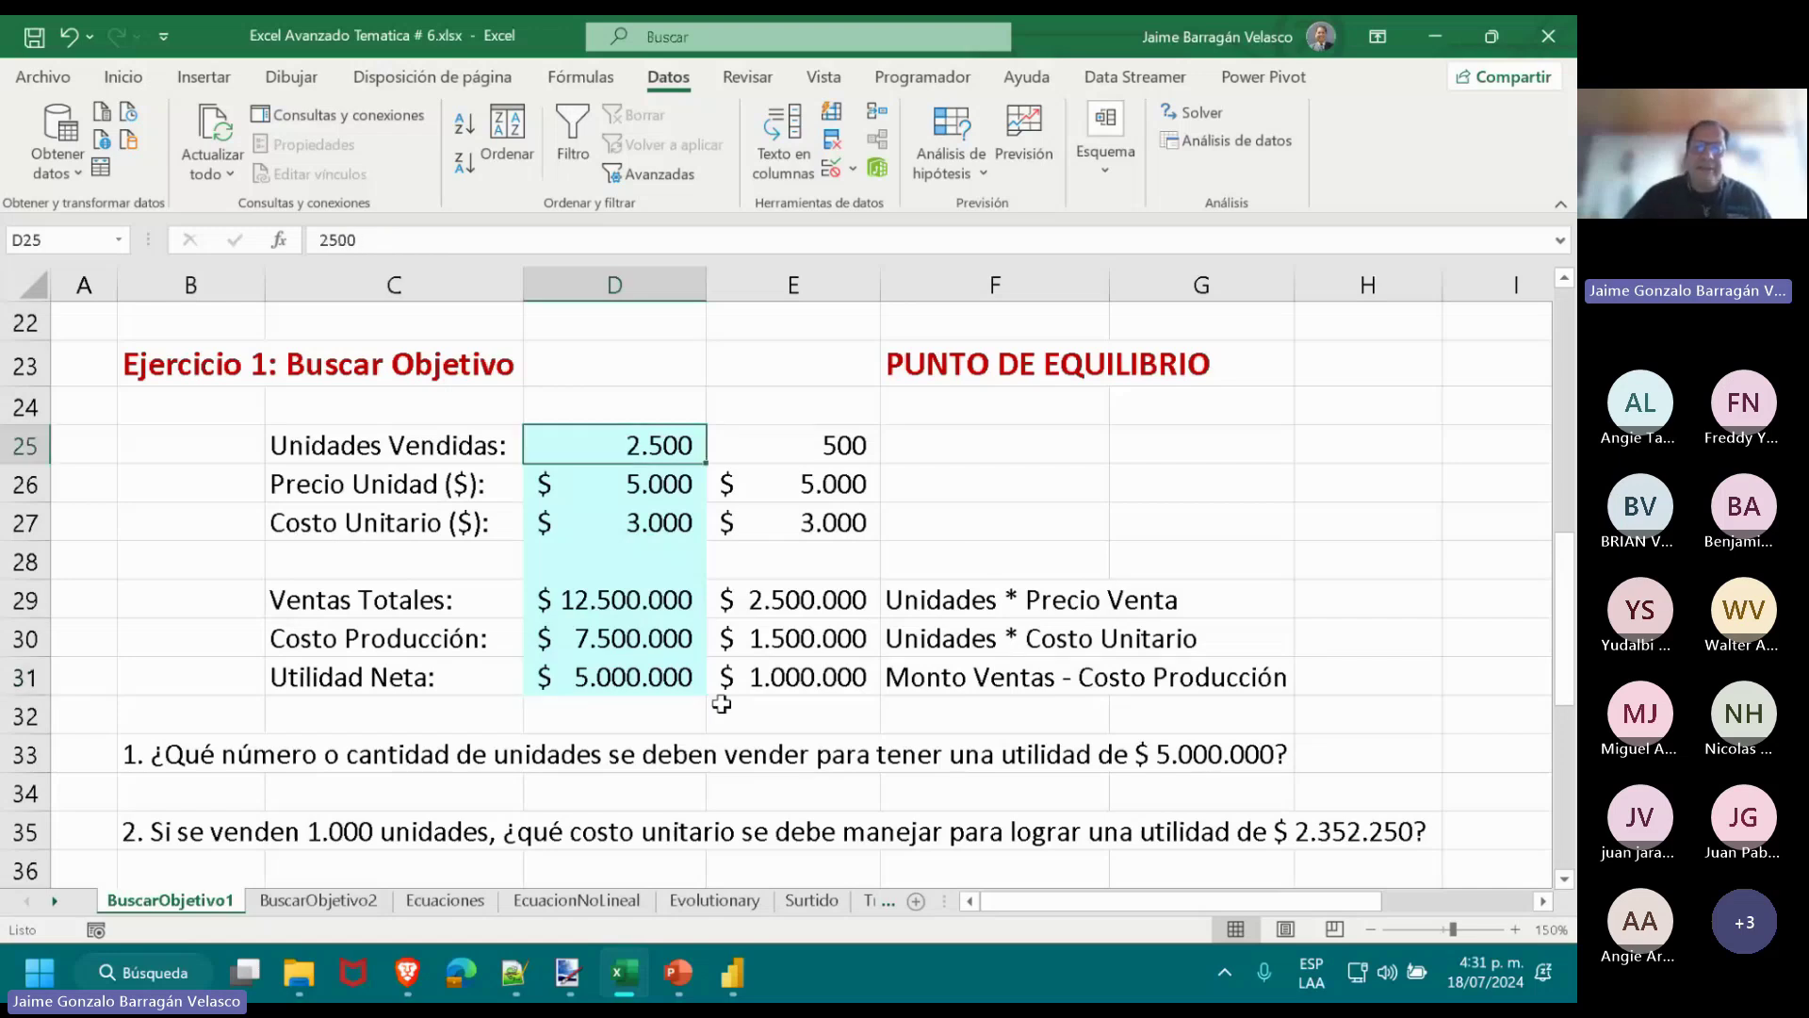
{"action": "left_click", "coordinate": [744, 441]}
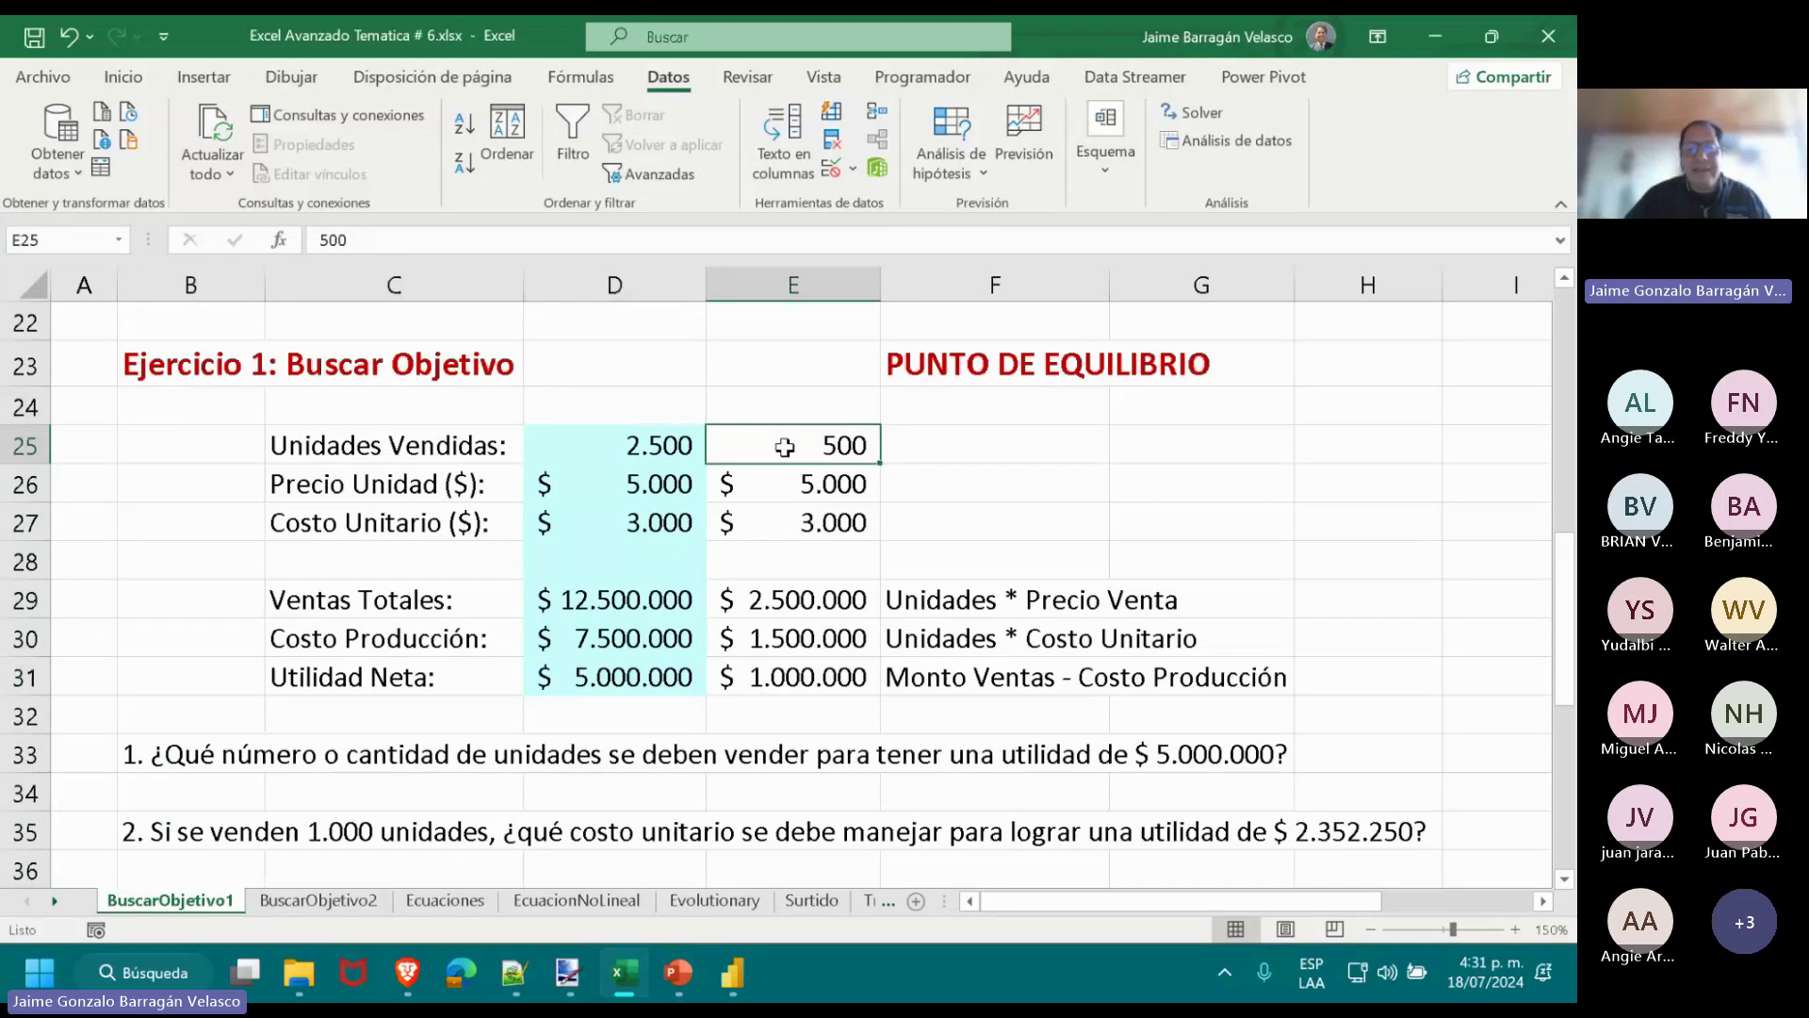
{"action": "key", "text": "Left"}
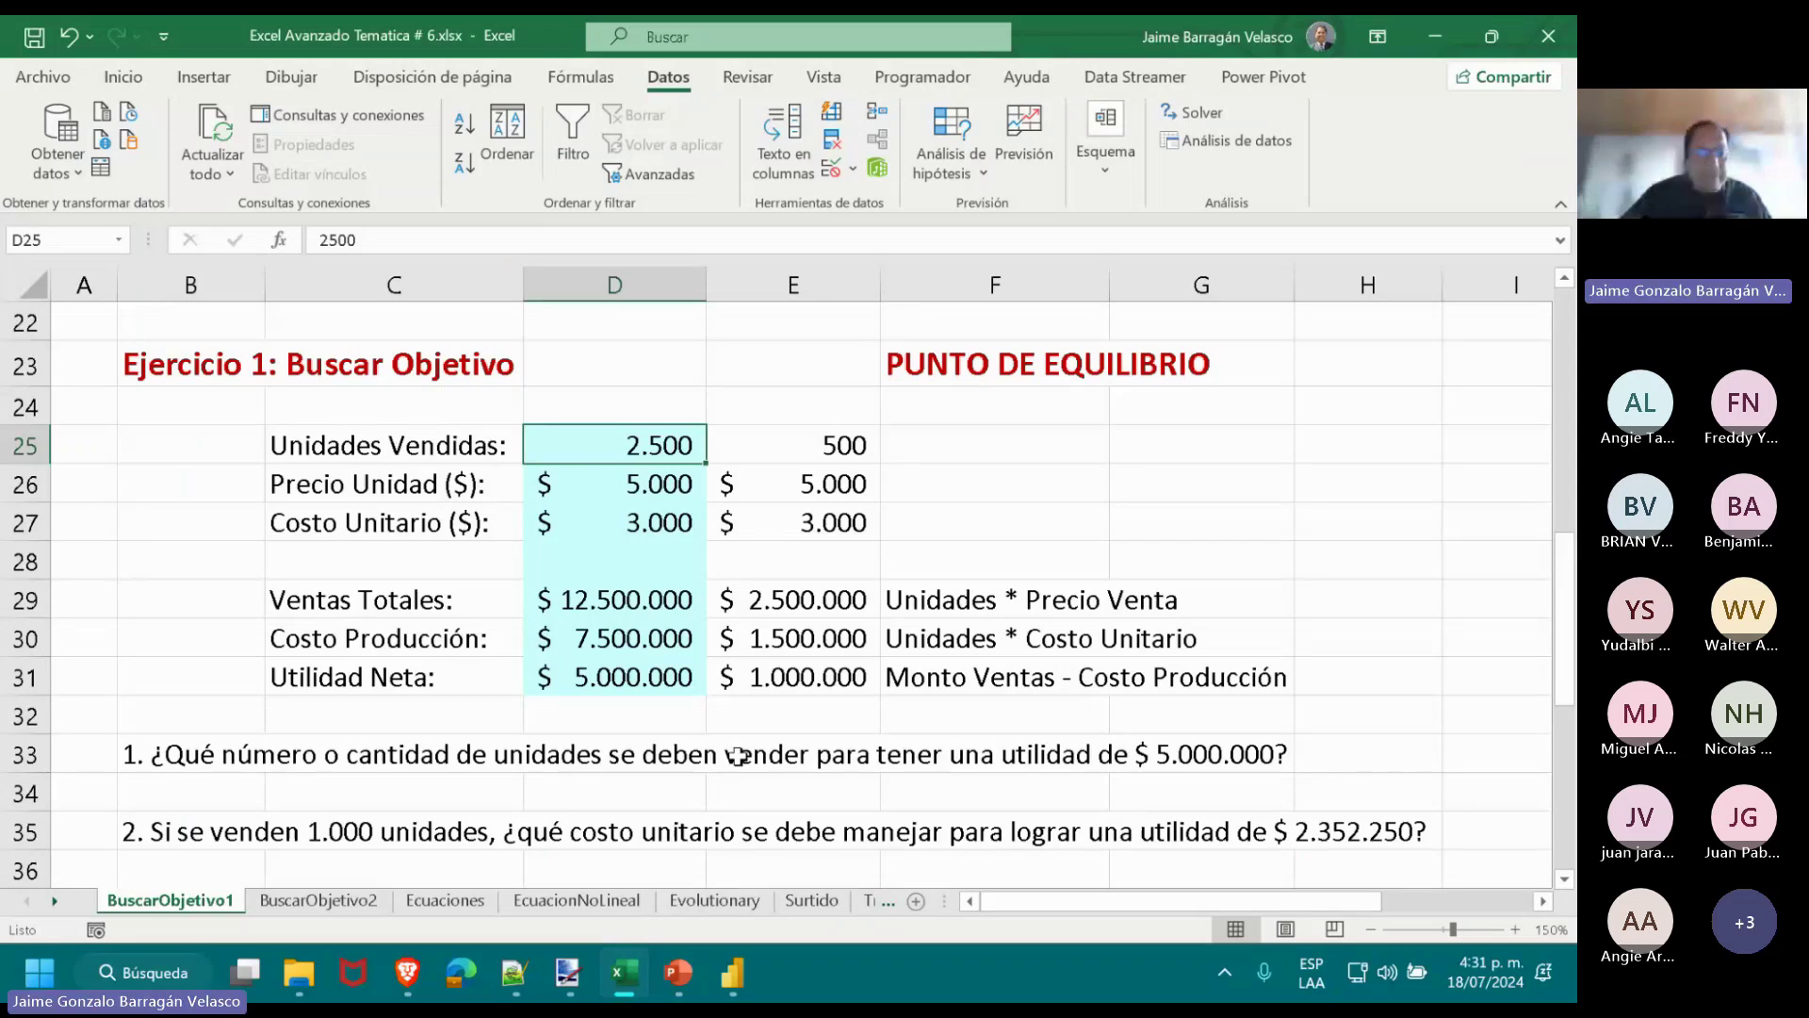
{"action": "left_click", "coordinate": [141, 833]}
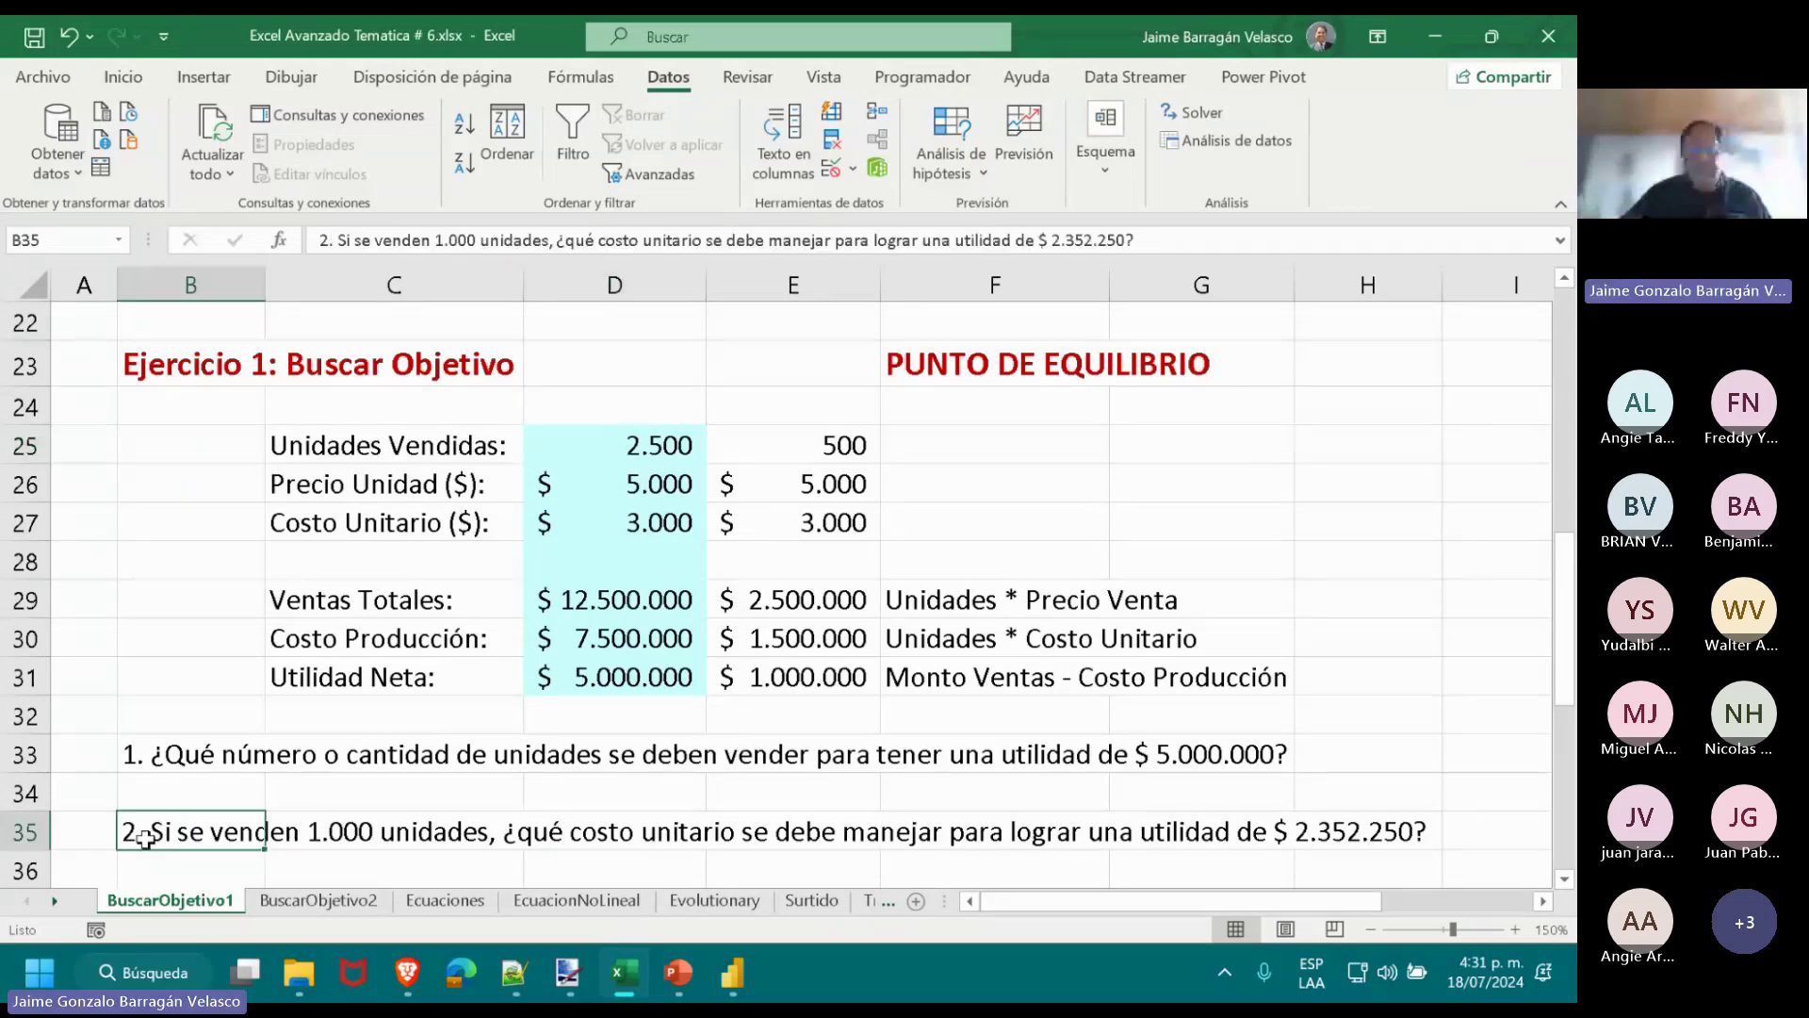
{"action": "right_click", "coordinate": [407, 971]}
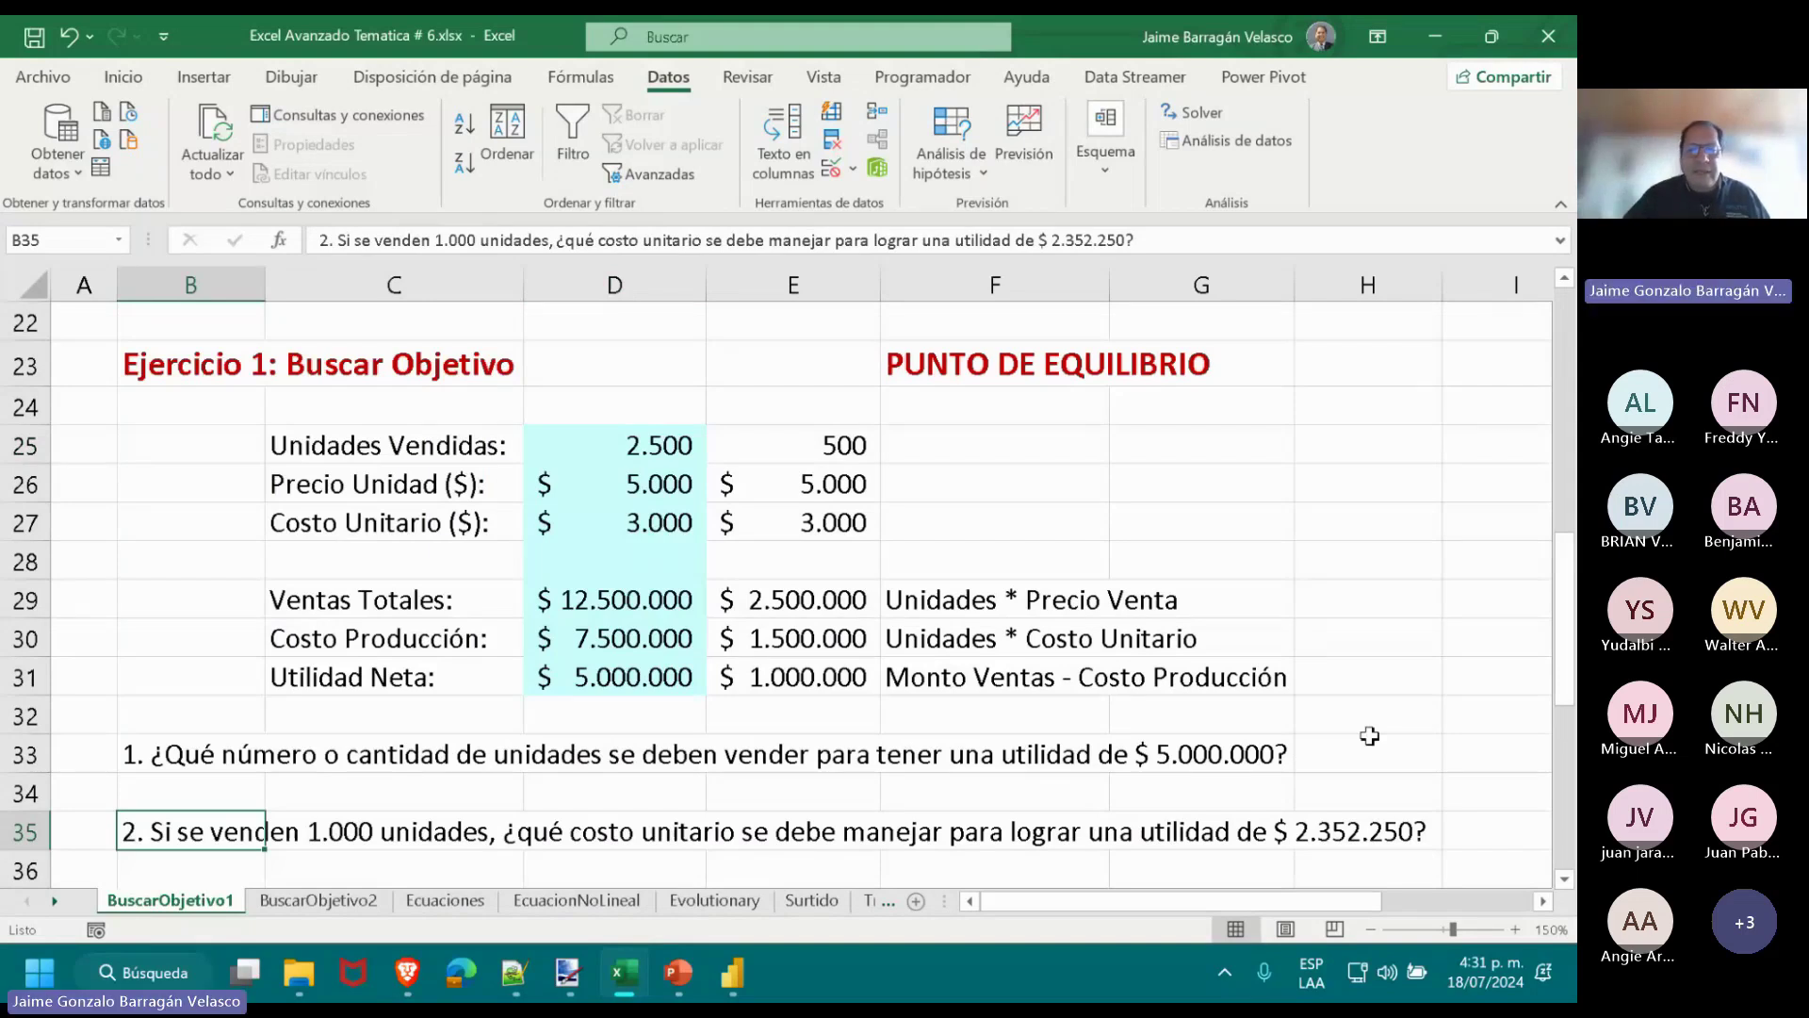
Set the units sold in E25 to 1000 for the second question.
{"action": "left_click", "coordinate": [710, 444]}
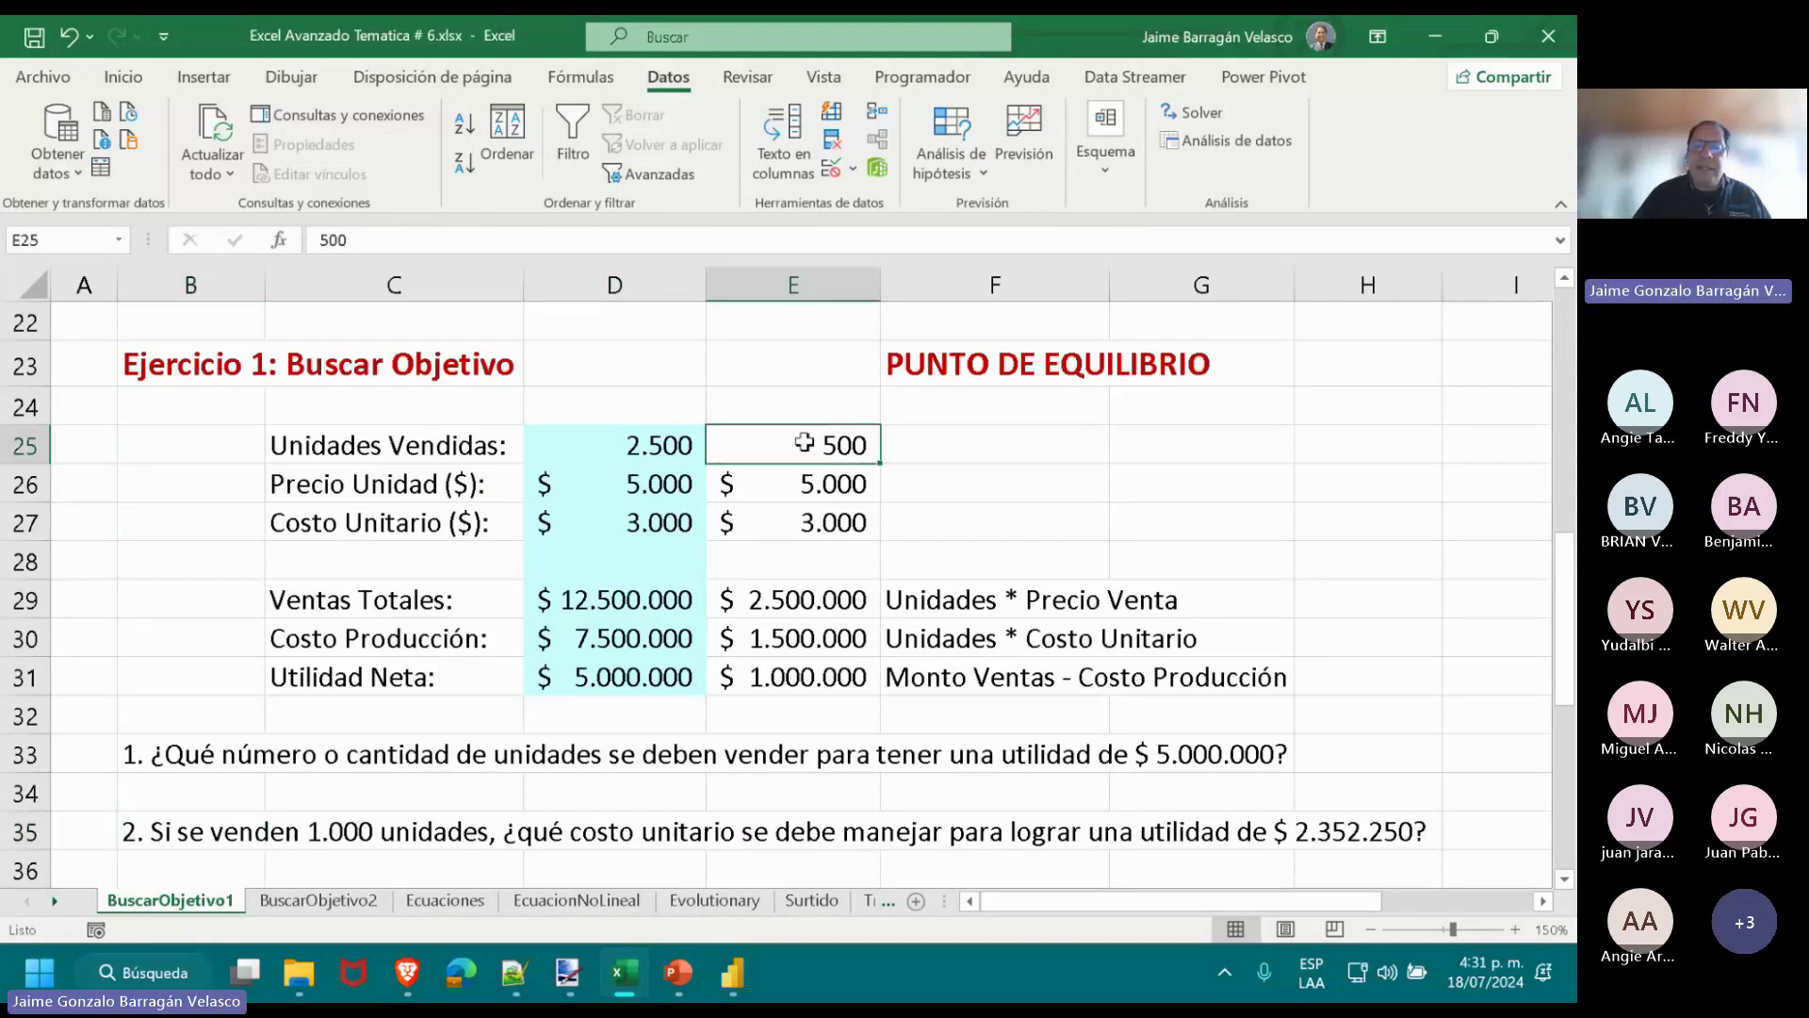
{"action": "double_click", "coordinate": [716, 444]}
{"action": "key", "text": "BackSpace"}
{"action": "type", "text": "10"}
{"action": "key", "text": "Return"}
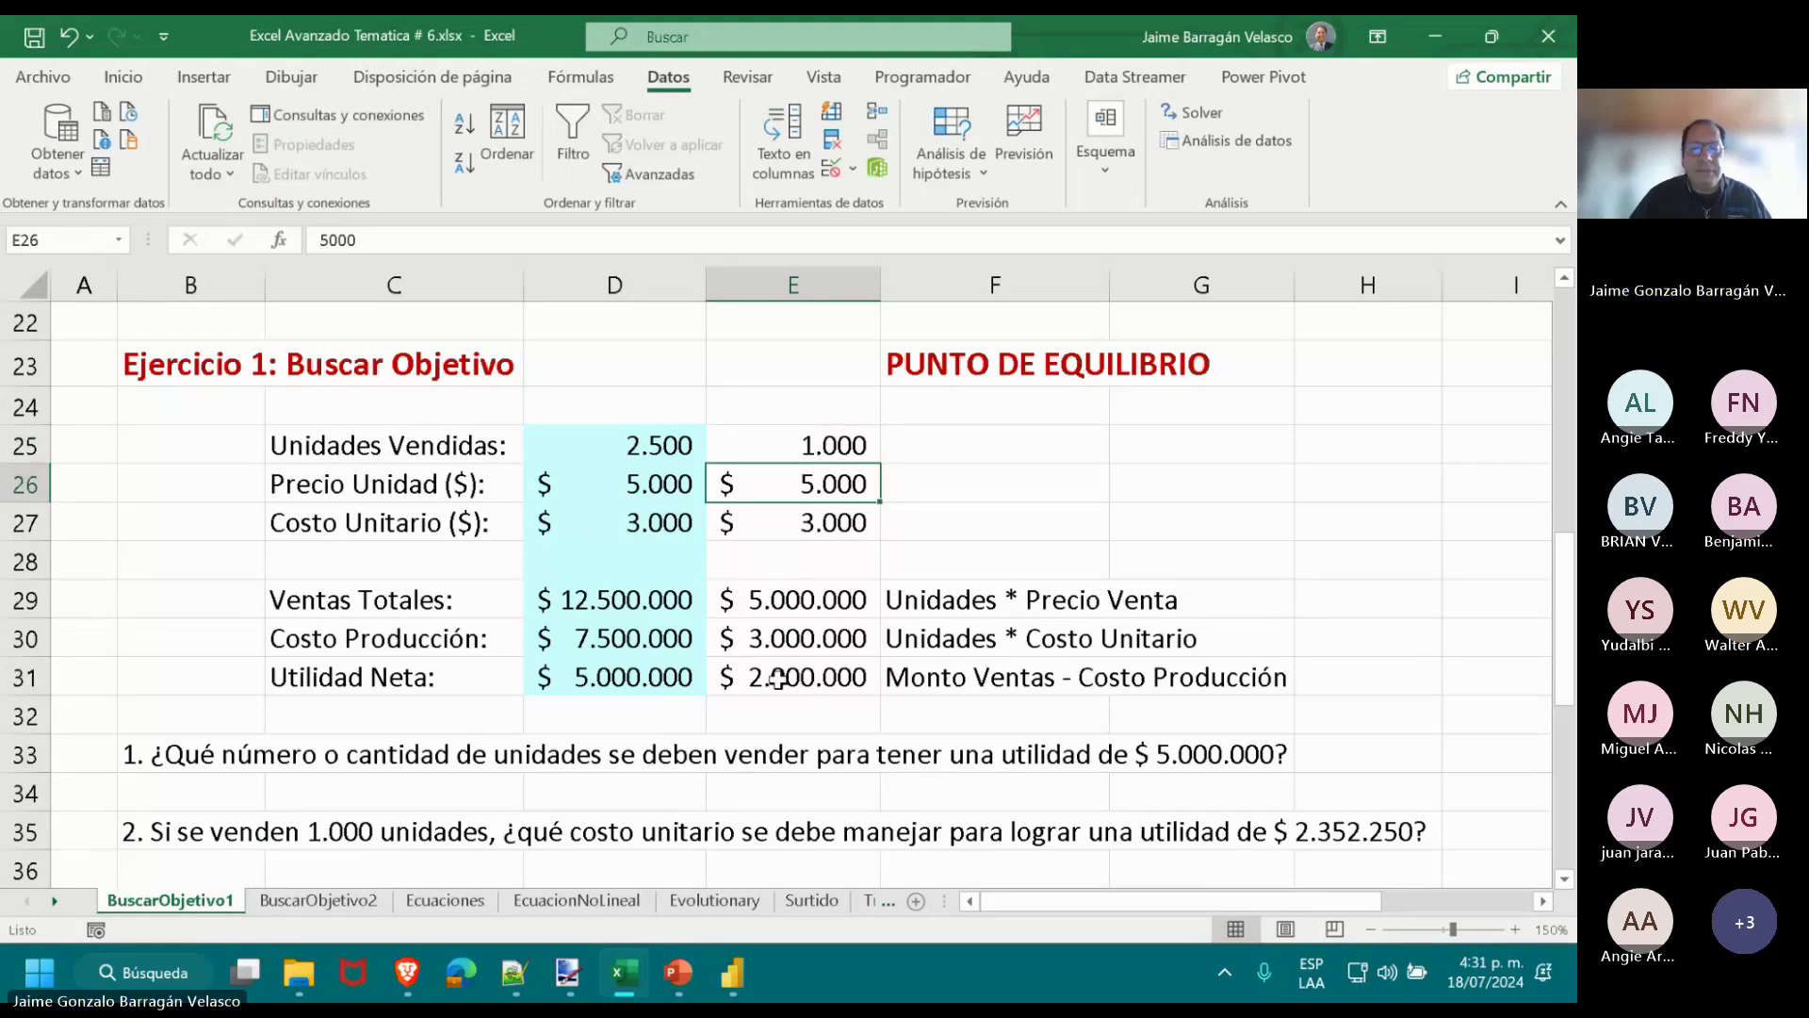
Set up Goal Seek with the net profit in E31 as the target cell and 2352250 as its goal value.
{"action": "left_click", "coordinate": [853, 528]}
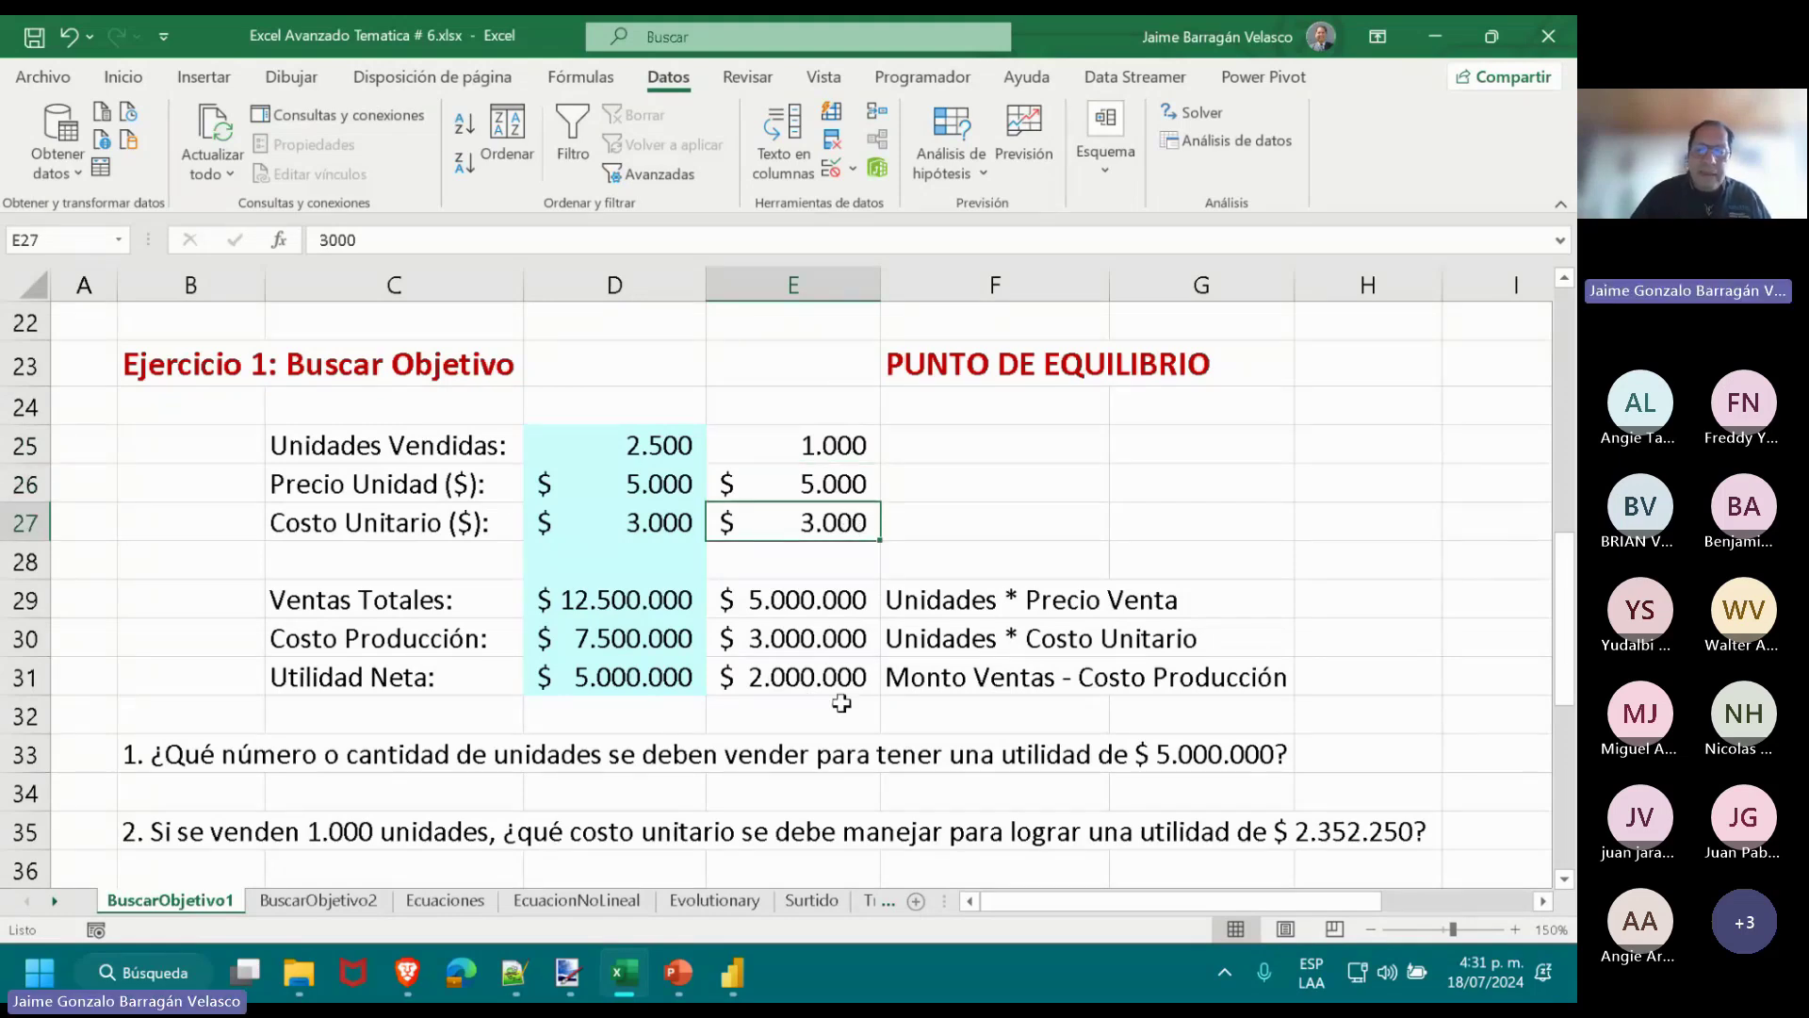
{"action": "left_click", "coordinate": [837, 675]}
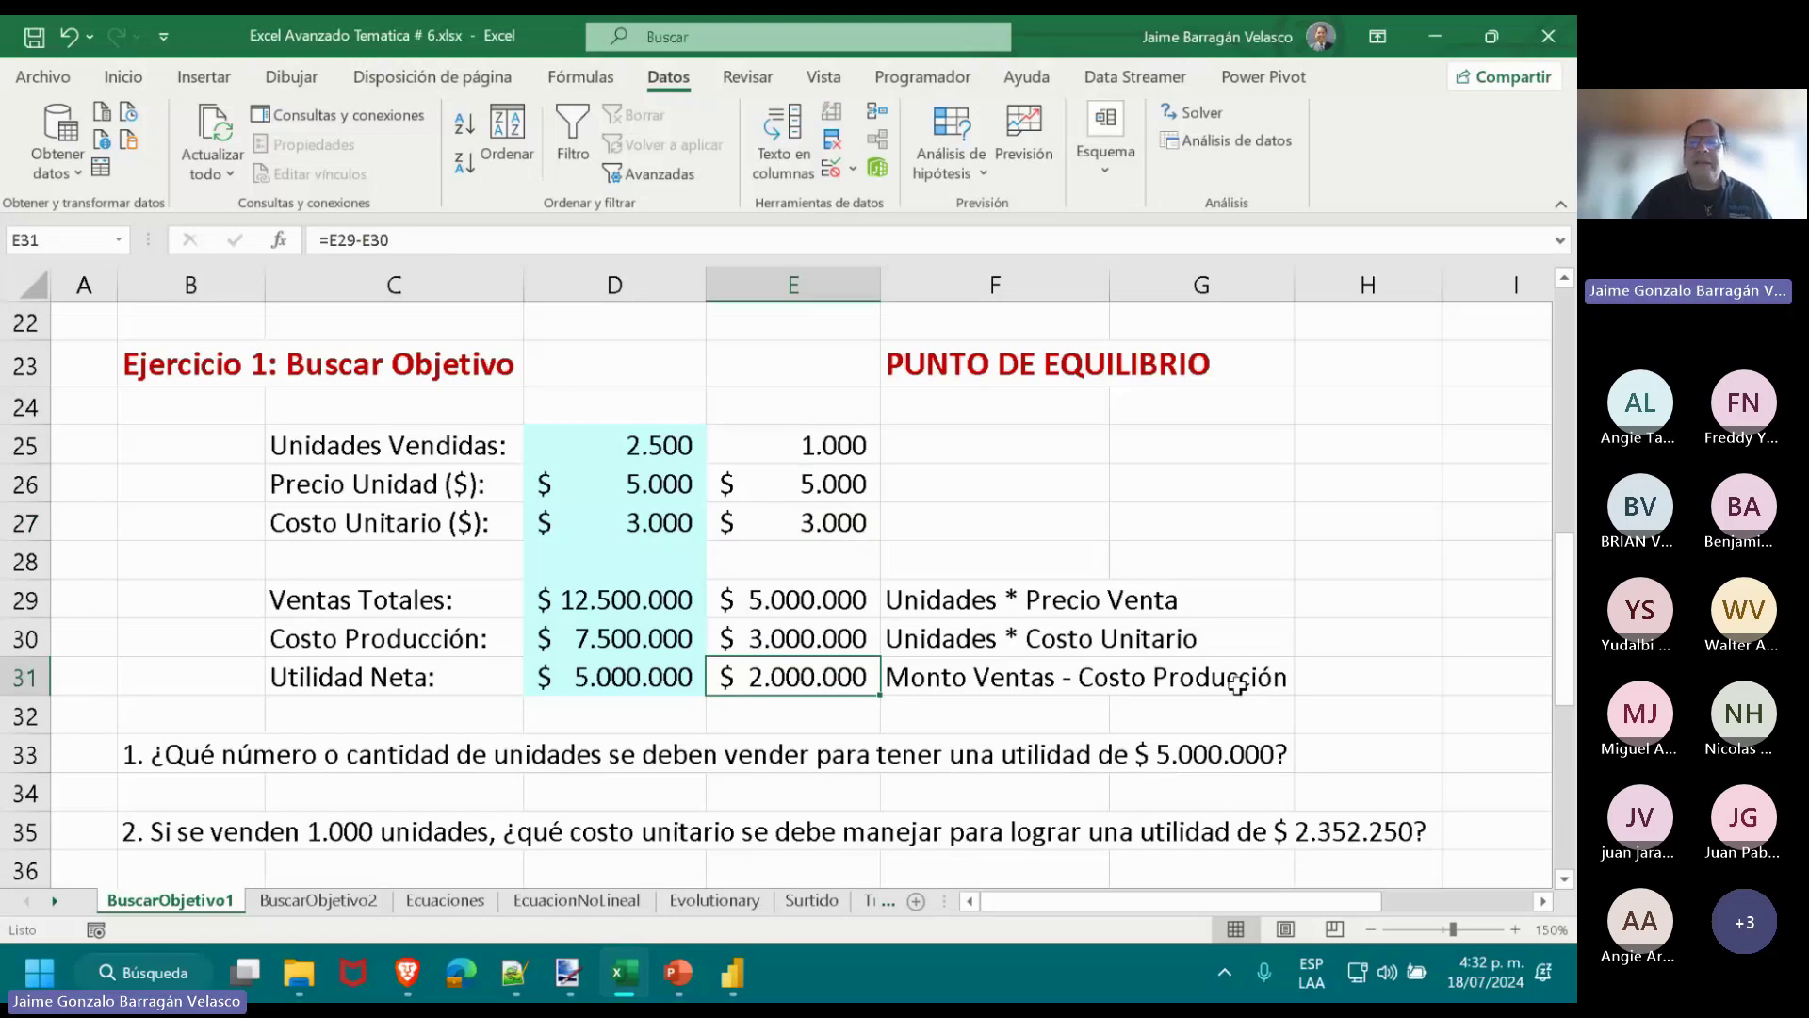
{"action": "left_click", "coordinate": [988, 179]}
{"action": "left_click", "coordinate": [1027, 246]}
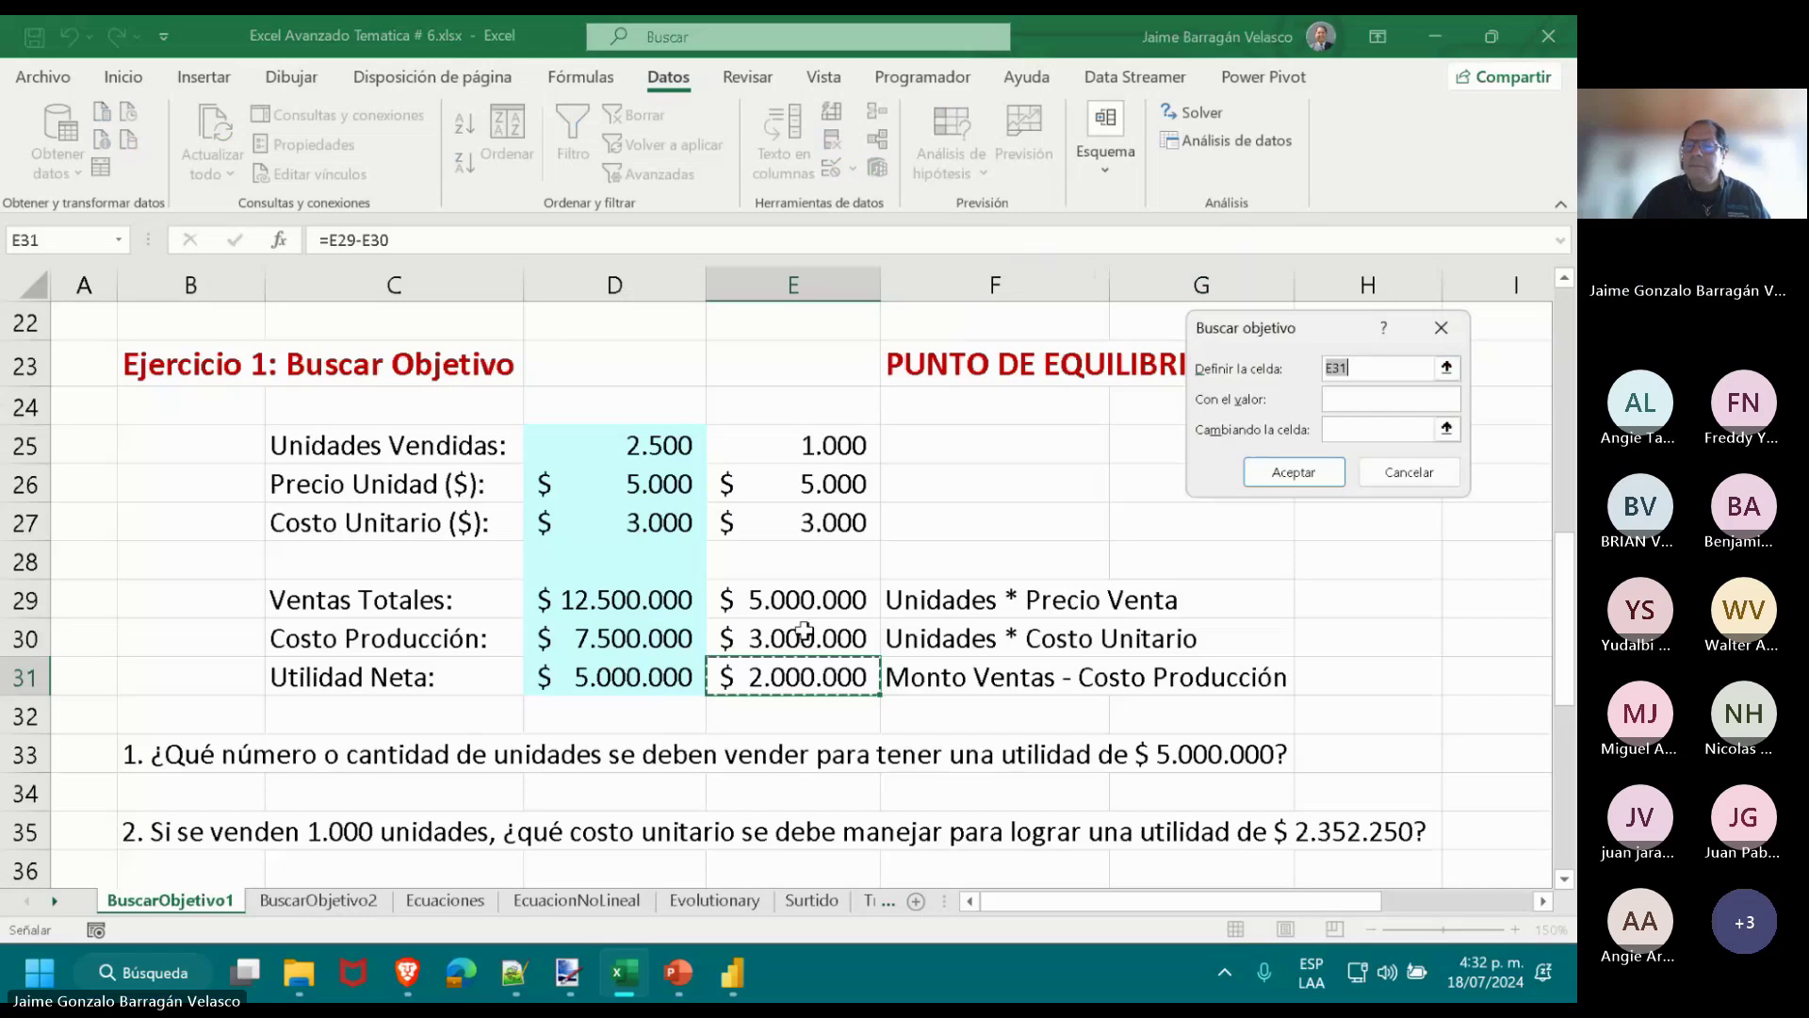
{"action": "left_click", "coordinate": [1380, 398]}
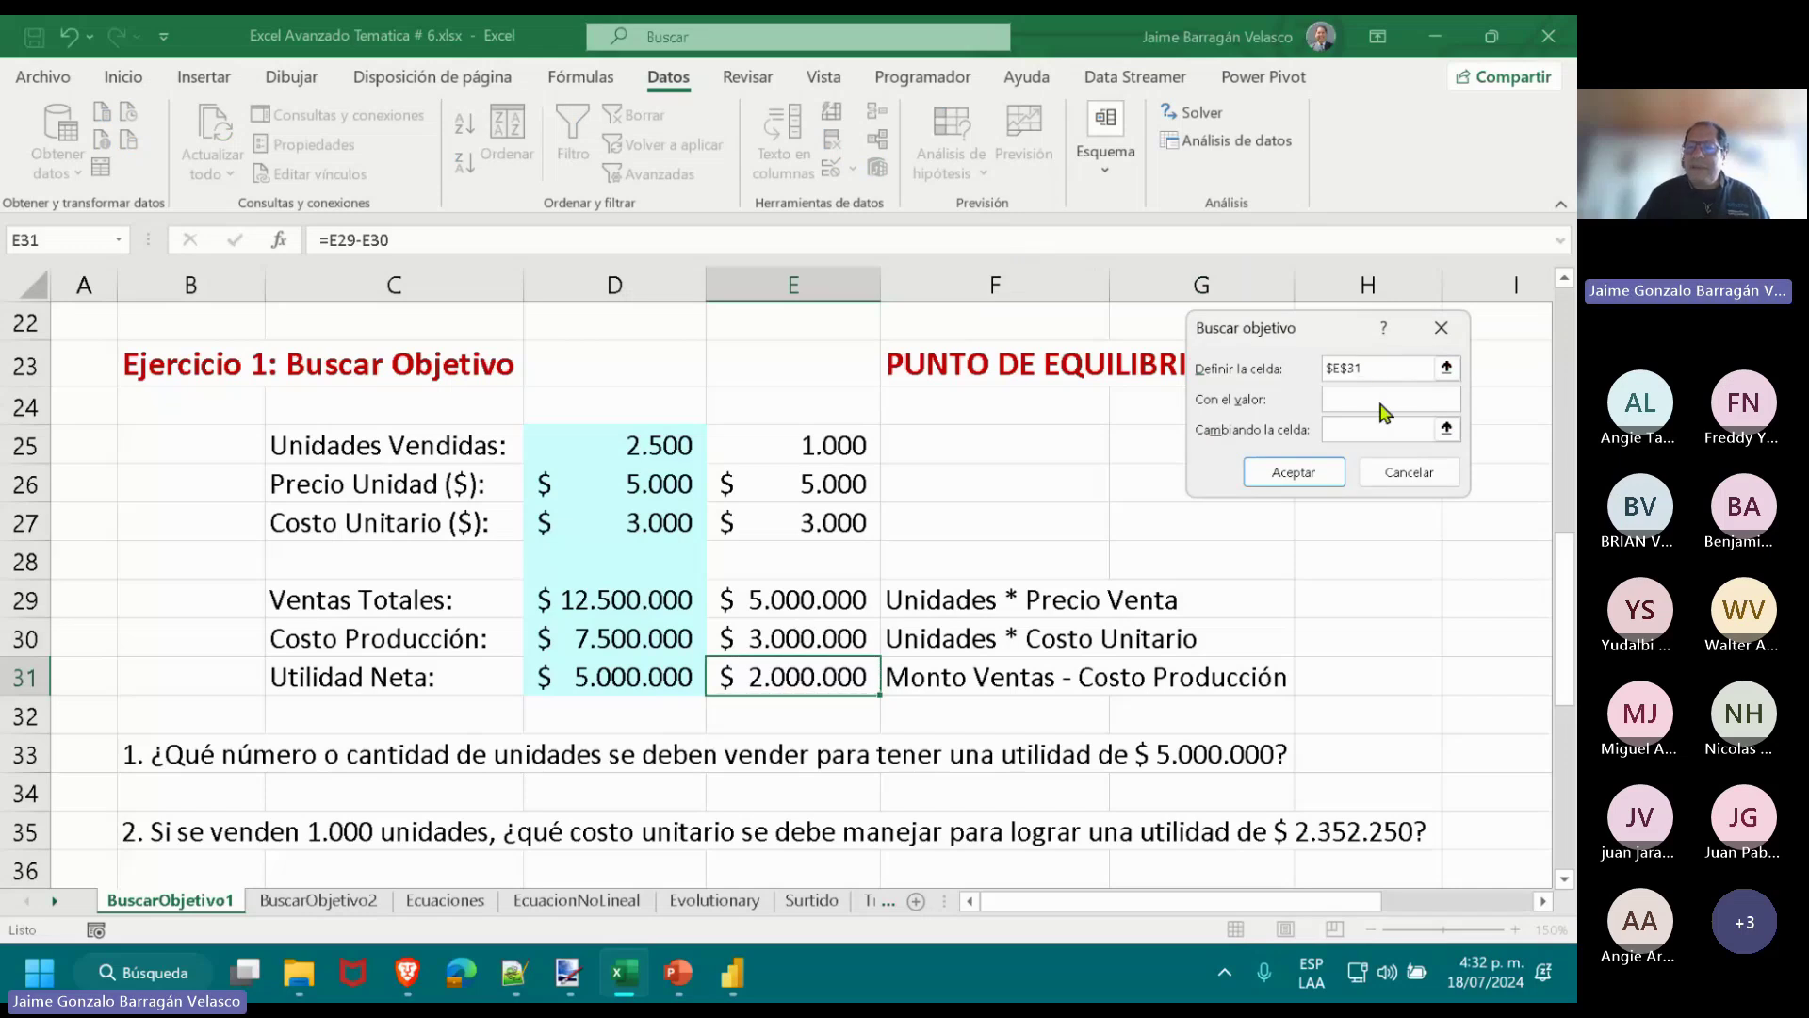
{"action": "type", "text": "23522"}
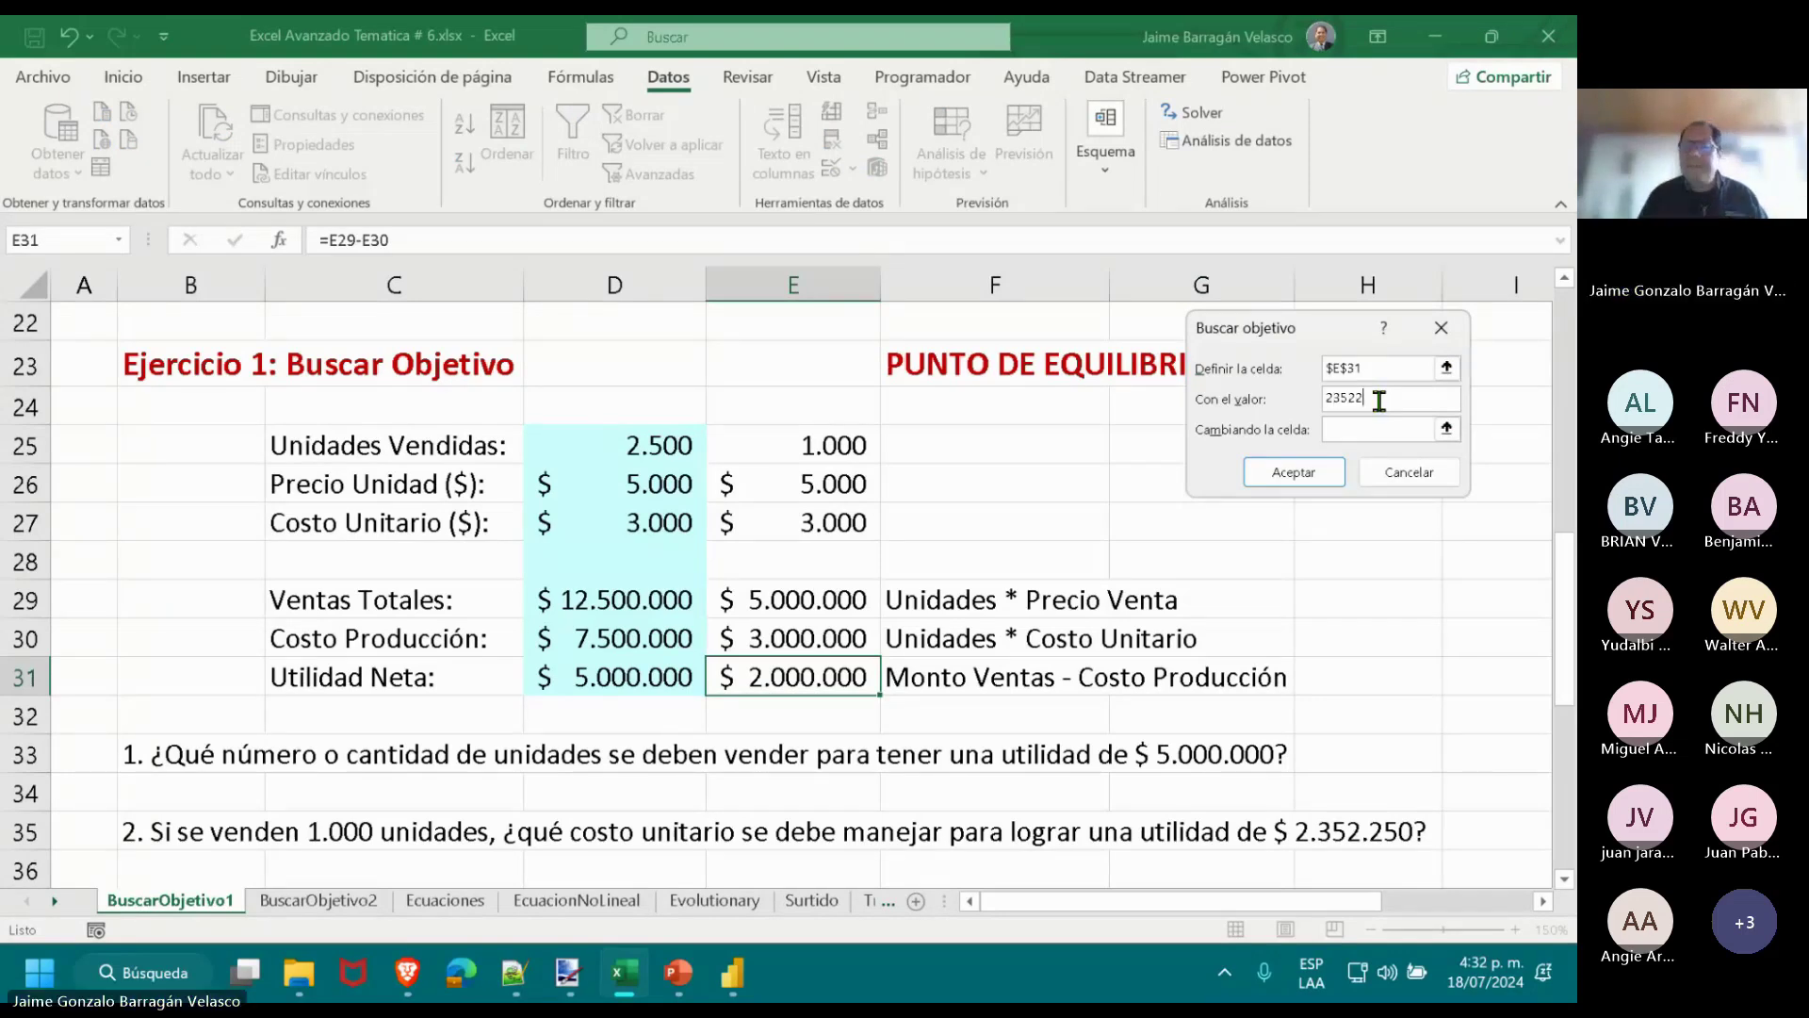
{"action": "type", "text": "50"}
Use the unit cost in E27 as the changing cell, run the goal search and accept its solution.
{"action": "left_click", "coordinate": [1385, 429]}
{"action": "left_click", "coordinate": [800, 527]}
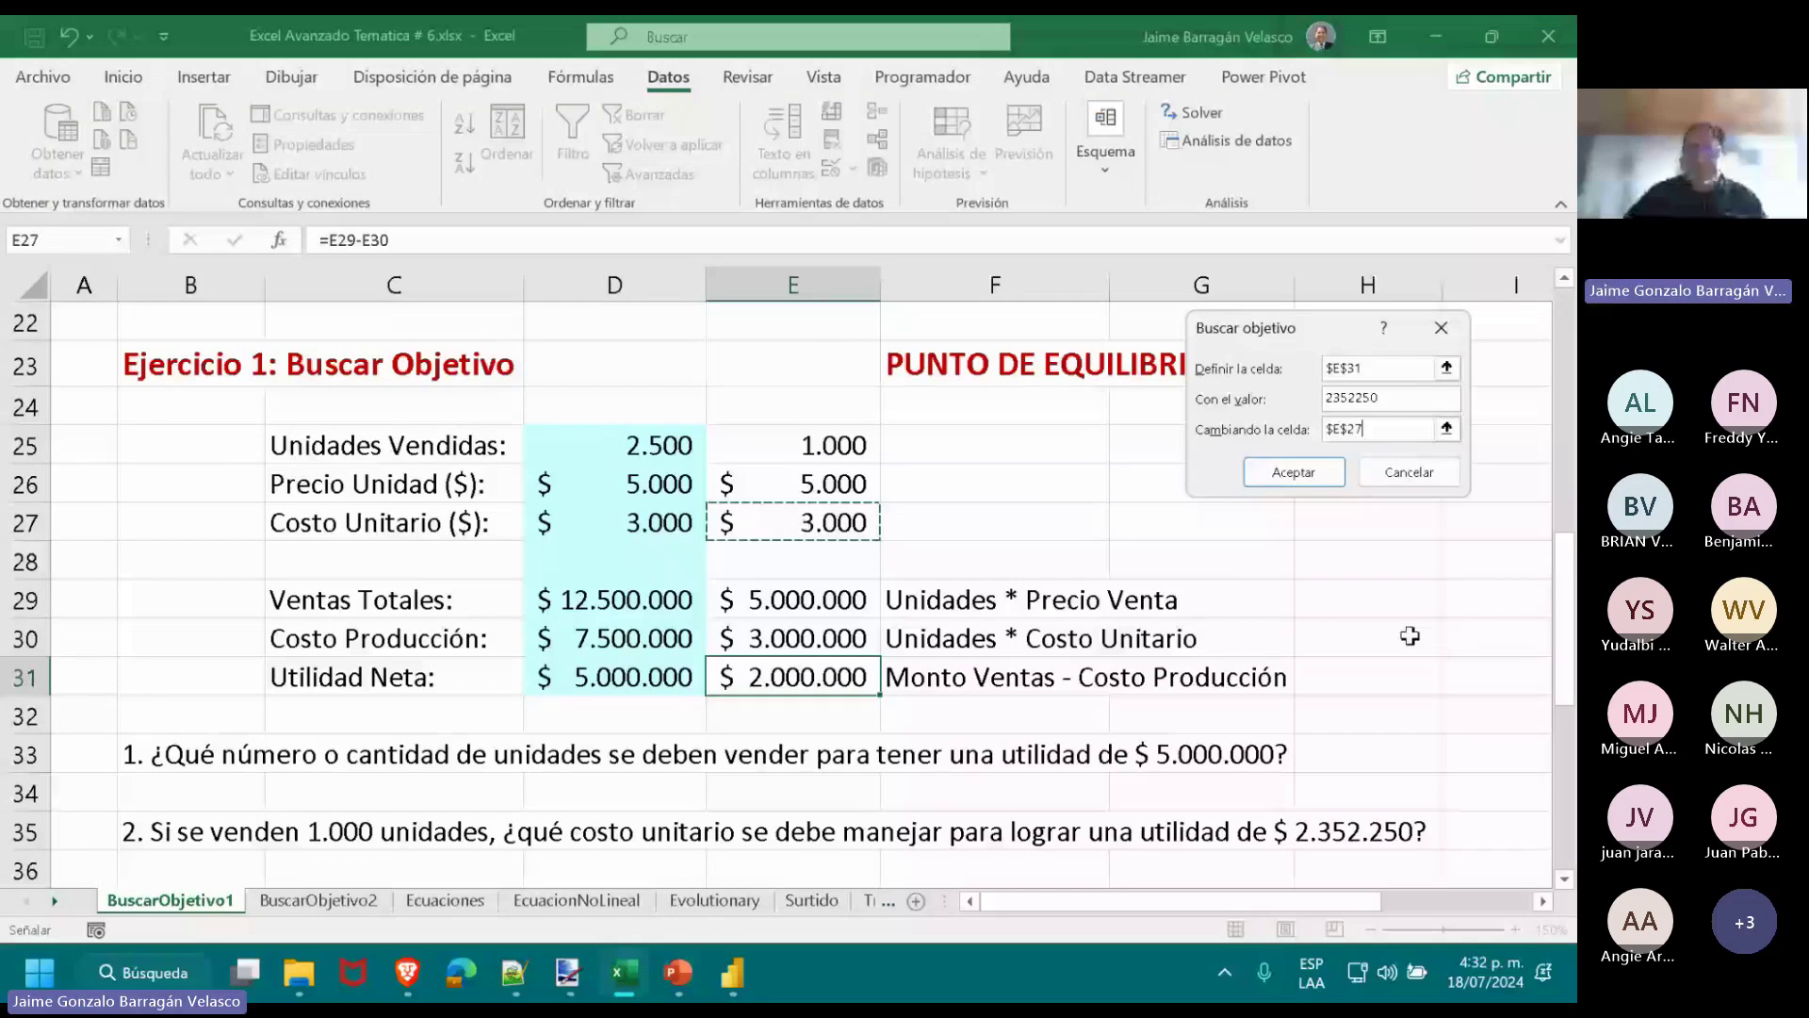
{"action": "left_click", "coordinate": [1306, 489]}
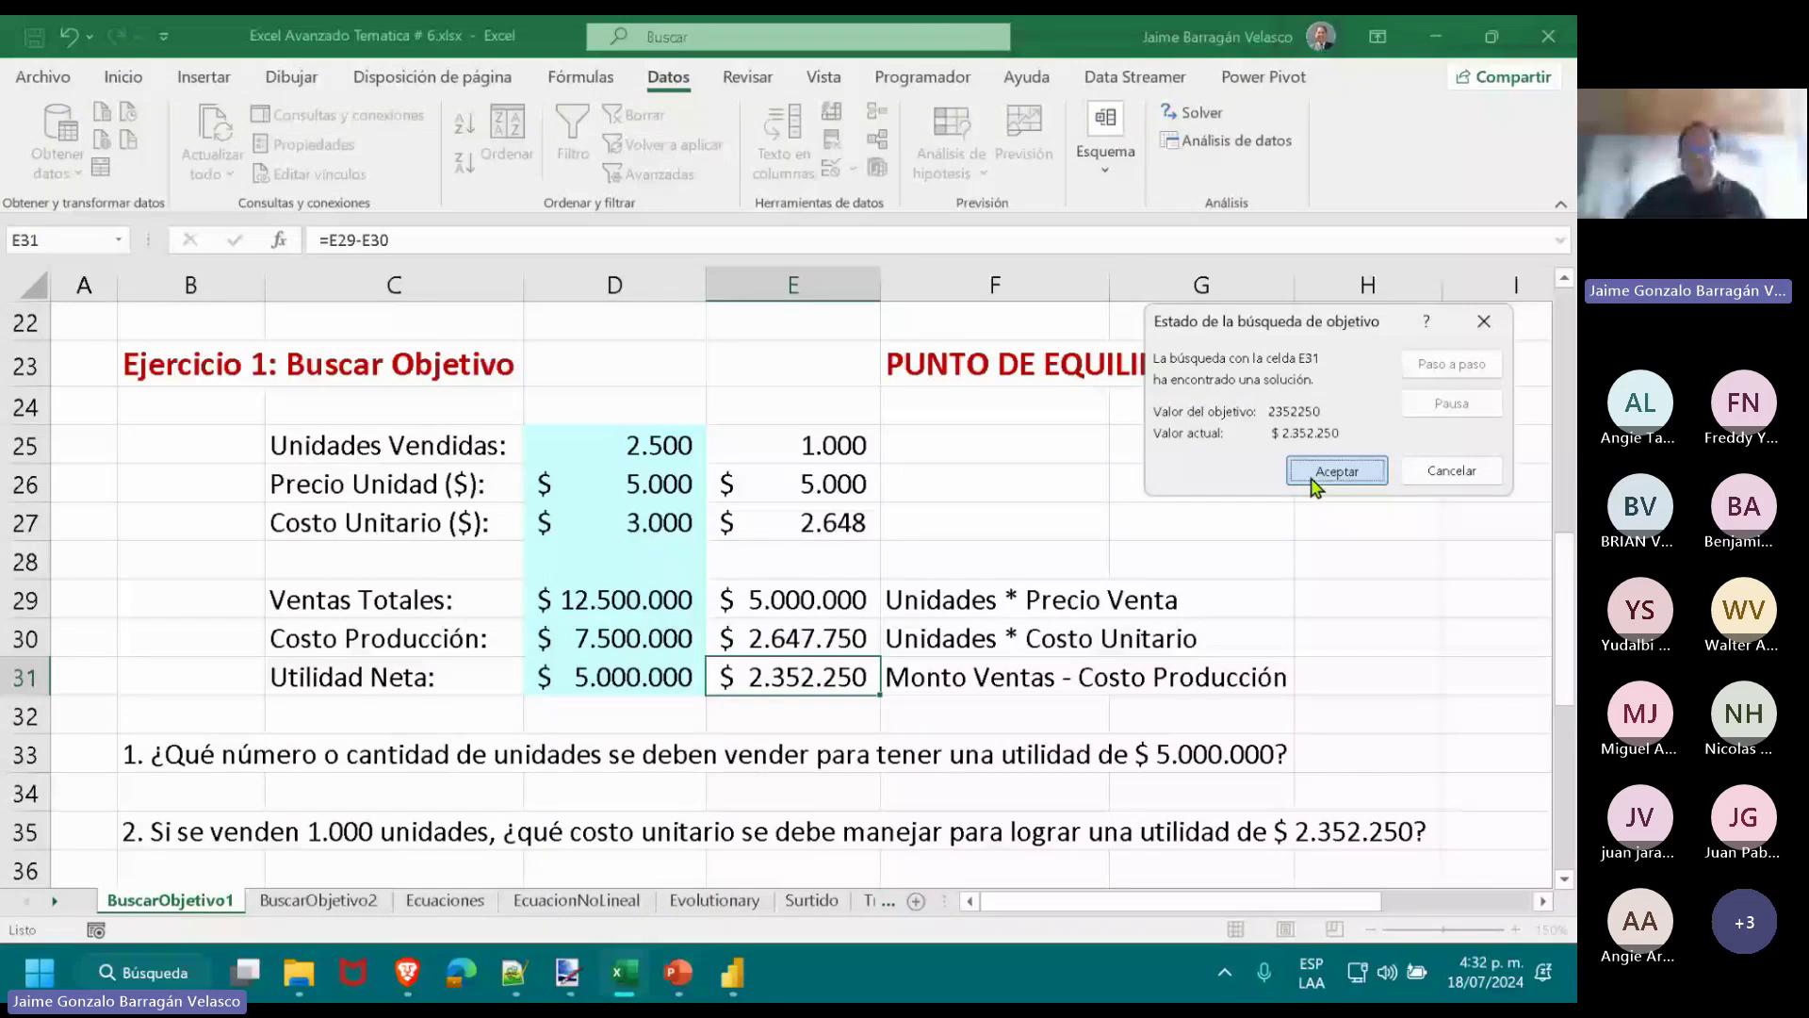
{"action": "left_click", "coordinate": [1317, 483]}
Check the solved unit cost in E27 against the net profit in E31, the unit price in E26 and the units in E25.
{"action": "left_click", "coordinate": [850, 520]}
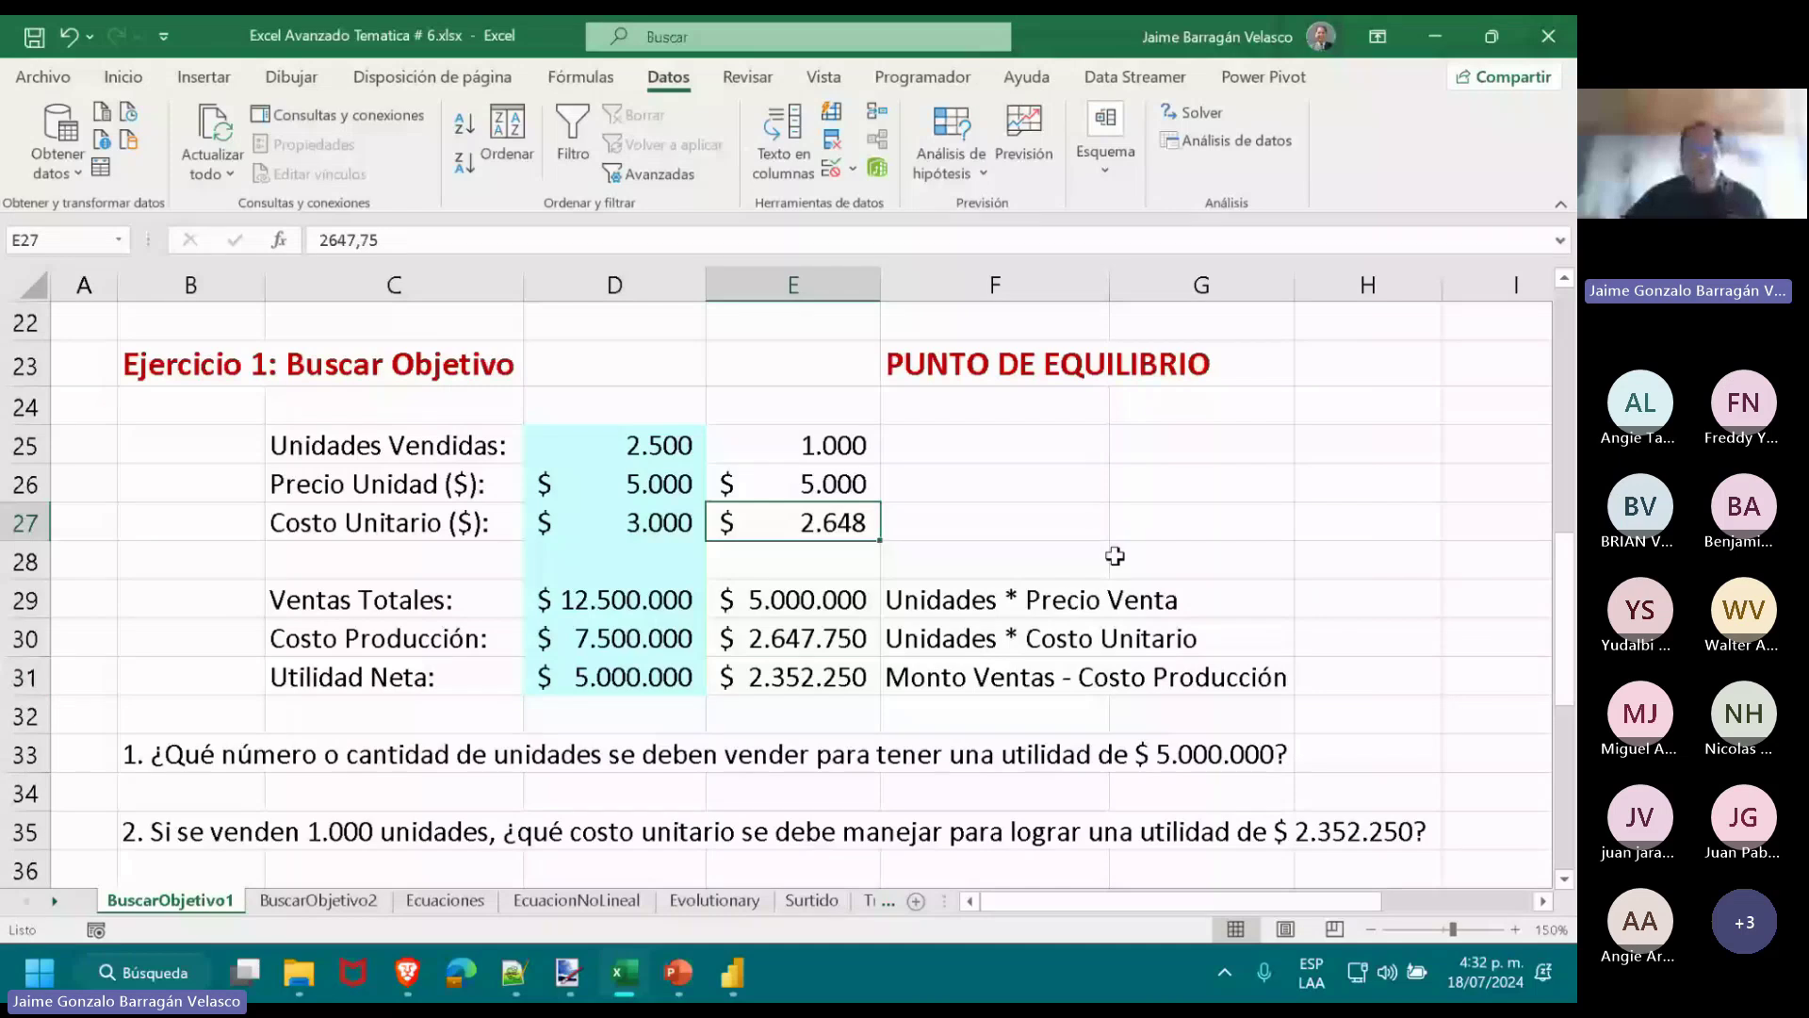
{"action": "key", "text": "Down"}
{"action": "key", "text": "Down"}
{"action": "key", "text": "Down"}
{"action": "key", "text": "Down"}
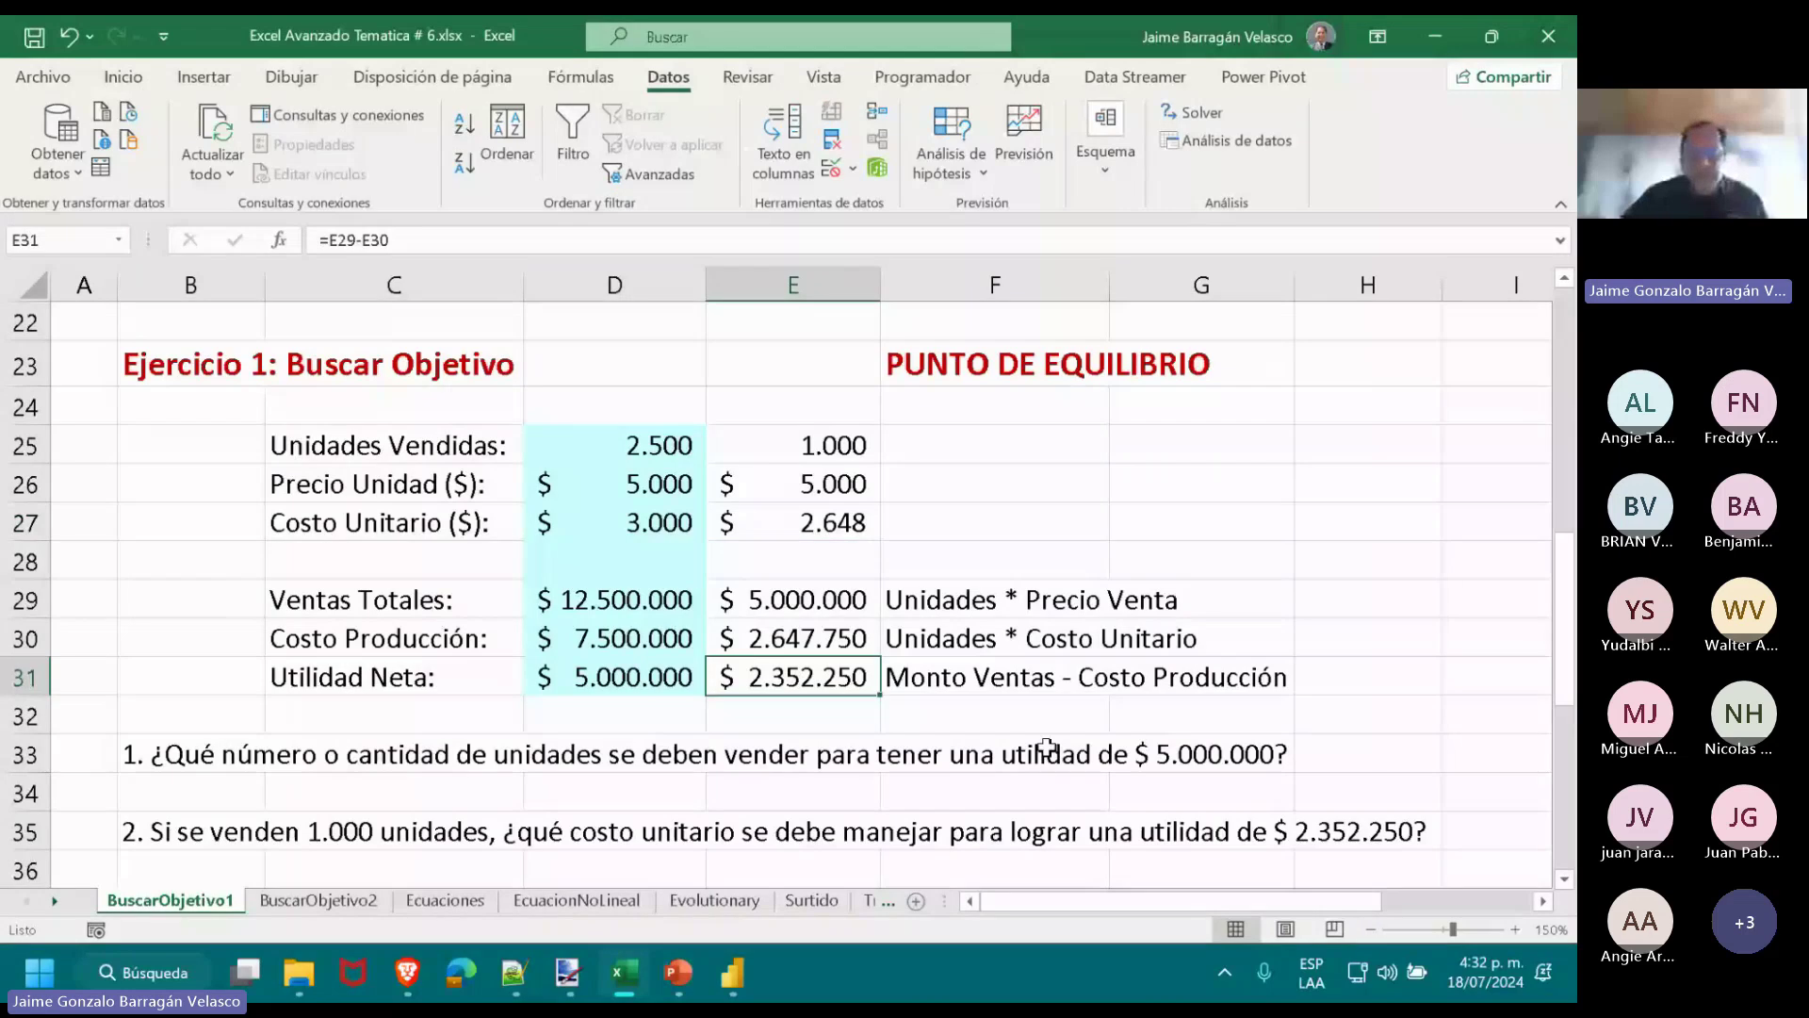
{"action": "left_click", "coordinate": [829, 483]}
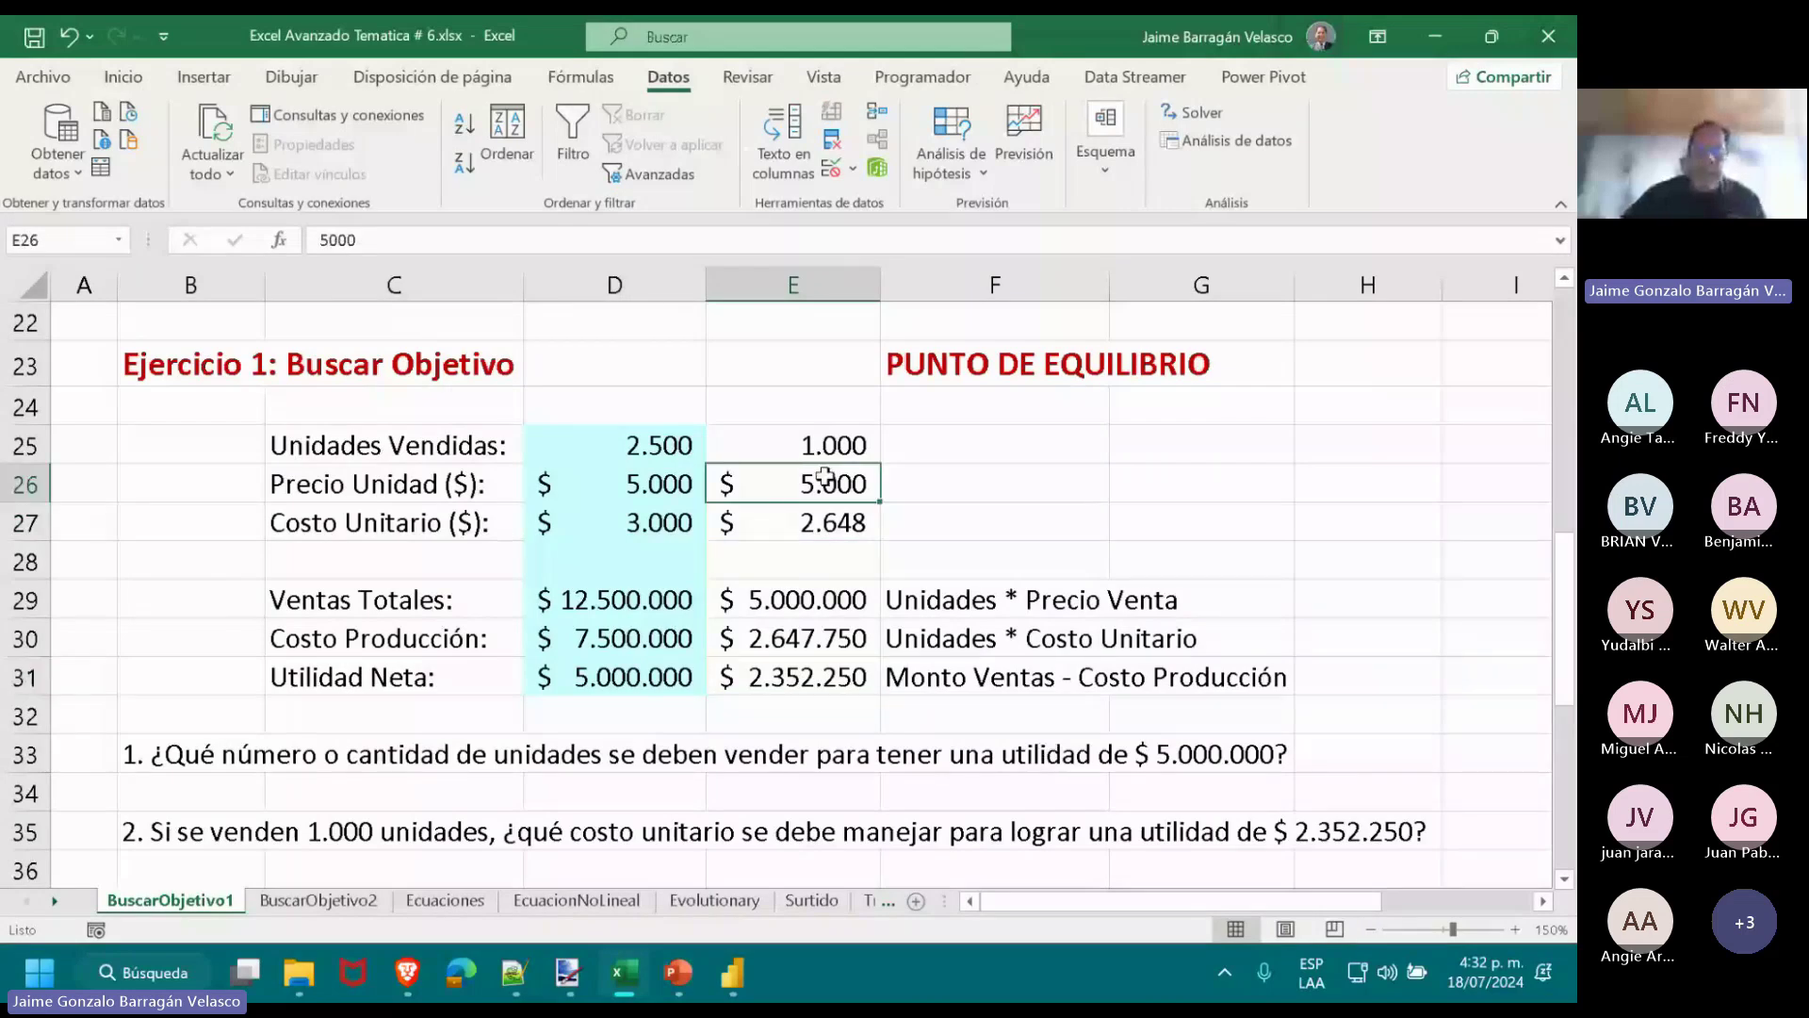
{"action": "left_click", "coordinate": [835, 446]}
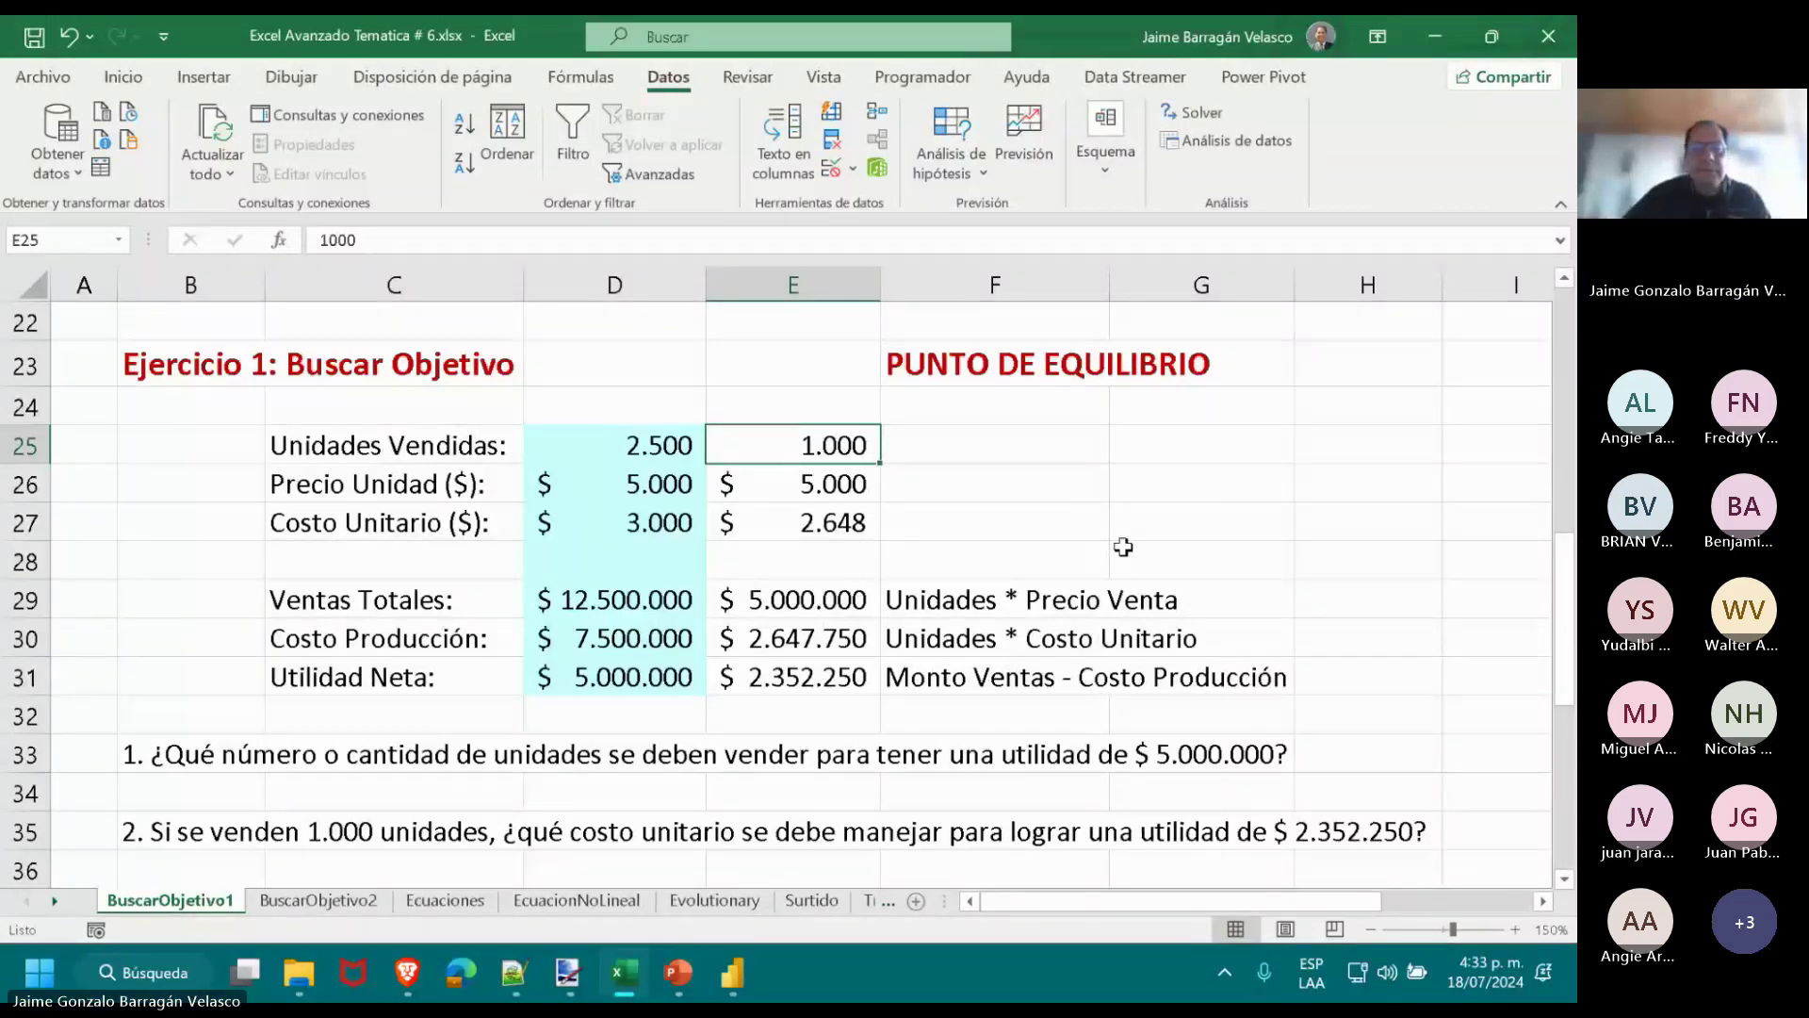
{"action": "key", "text": "alt+Tab"}
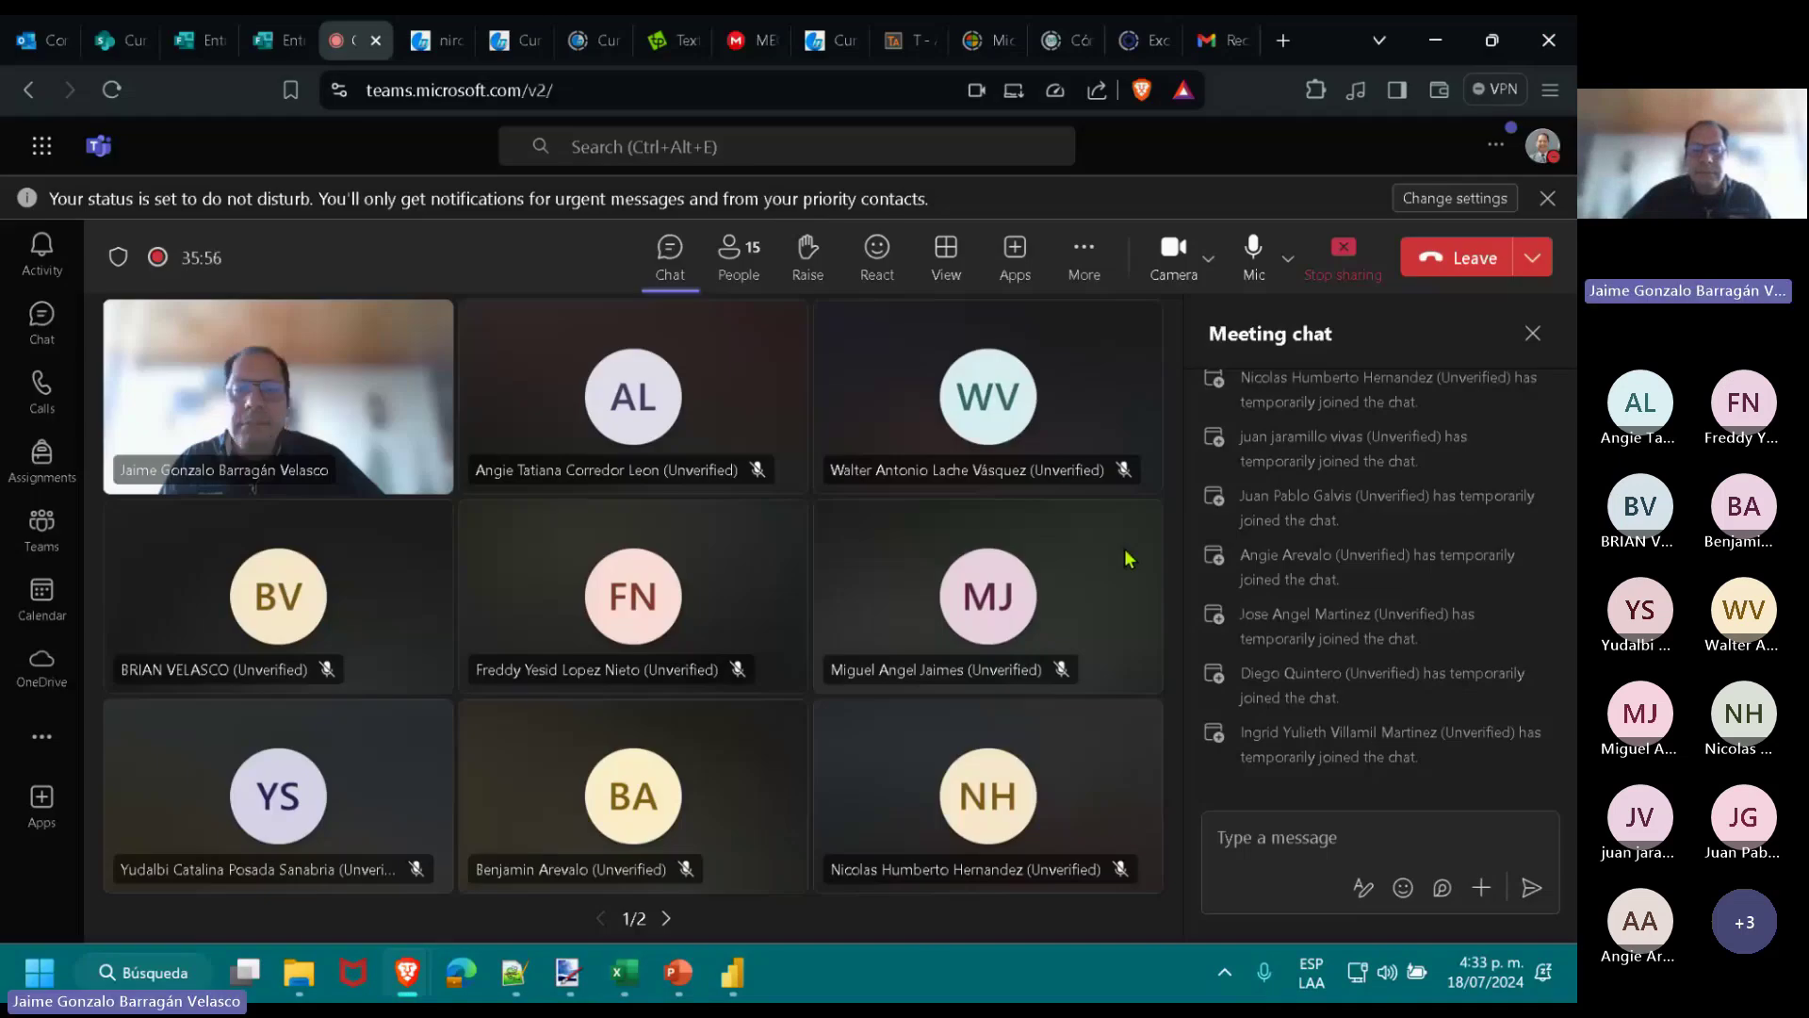
{"action": "key", "text": "alt+Tab"}
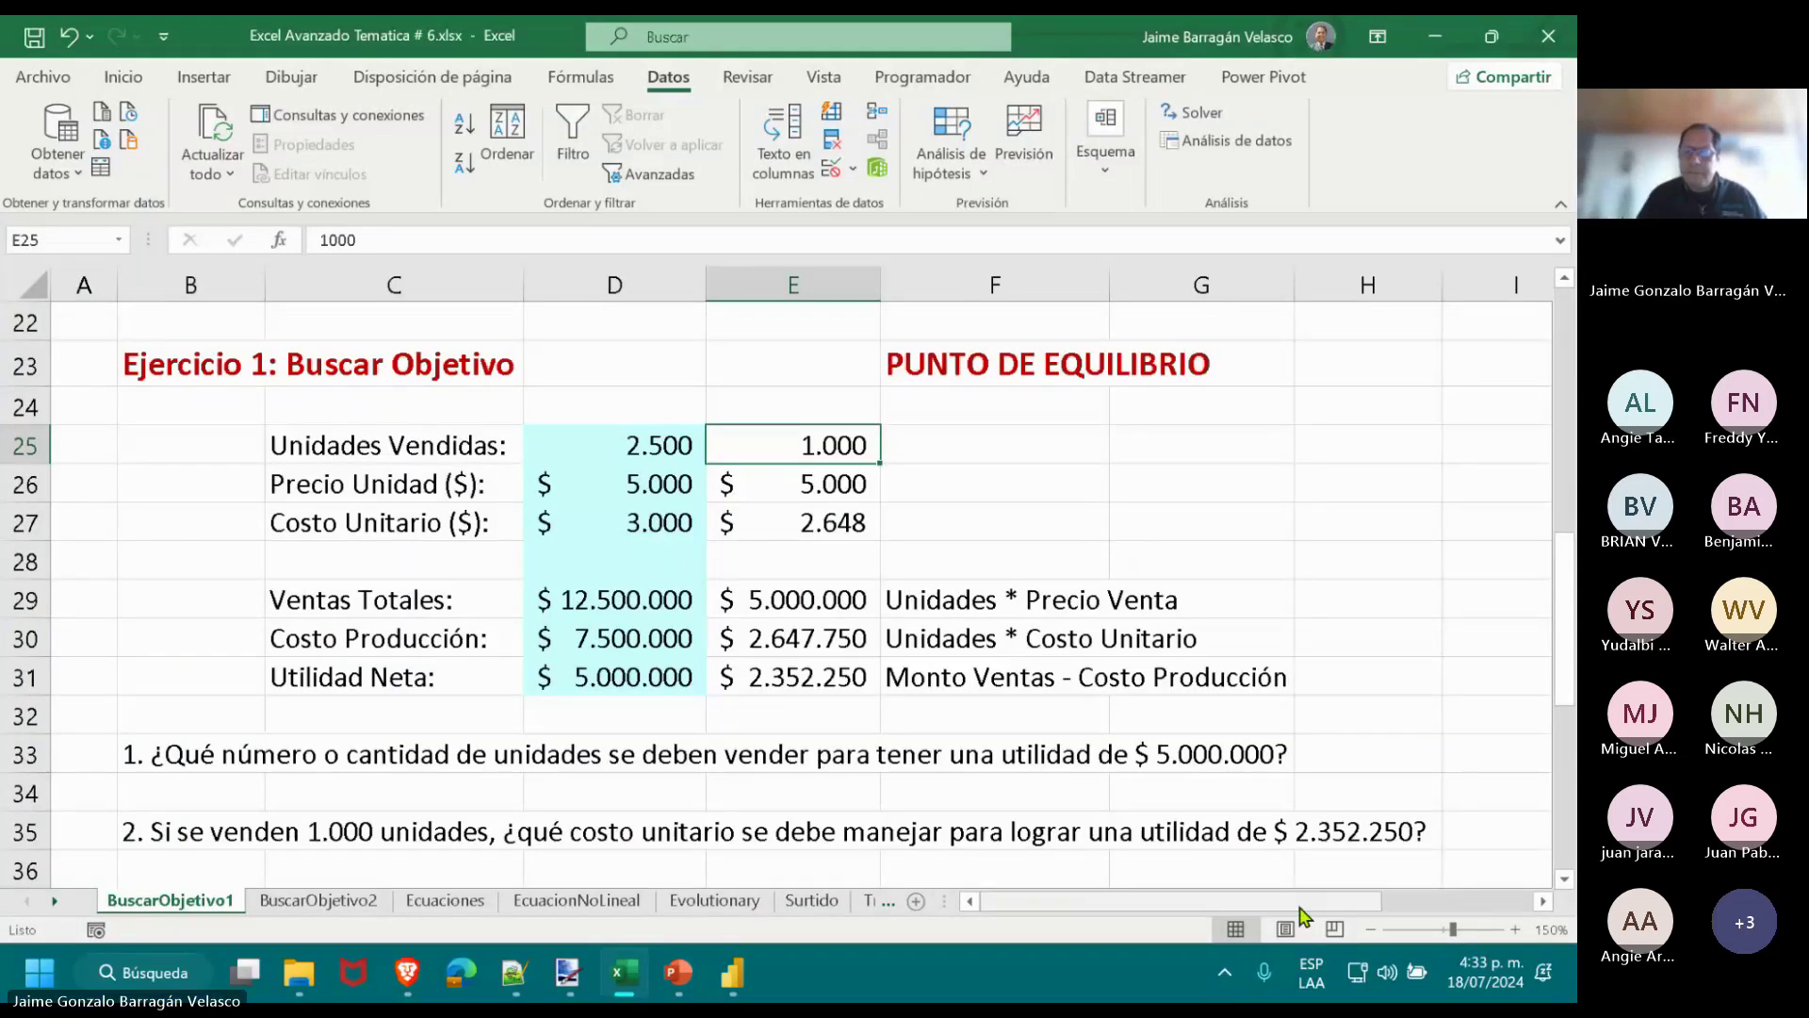
Go to Exercise 2 in columns J and K and review its units, unit price, total sales, expenses and profit cells.
{"action": "left_click_drag", "start_coordinate": [1299, 908], "coordinate": [1560, 916]}
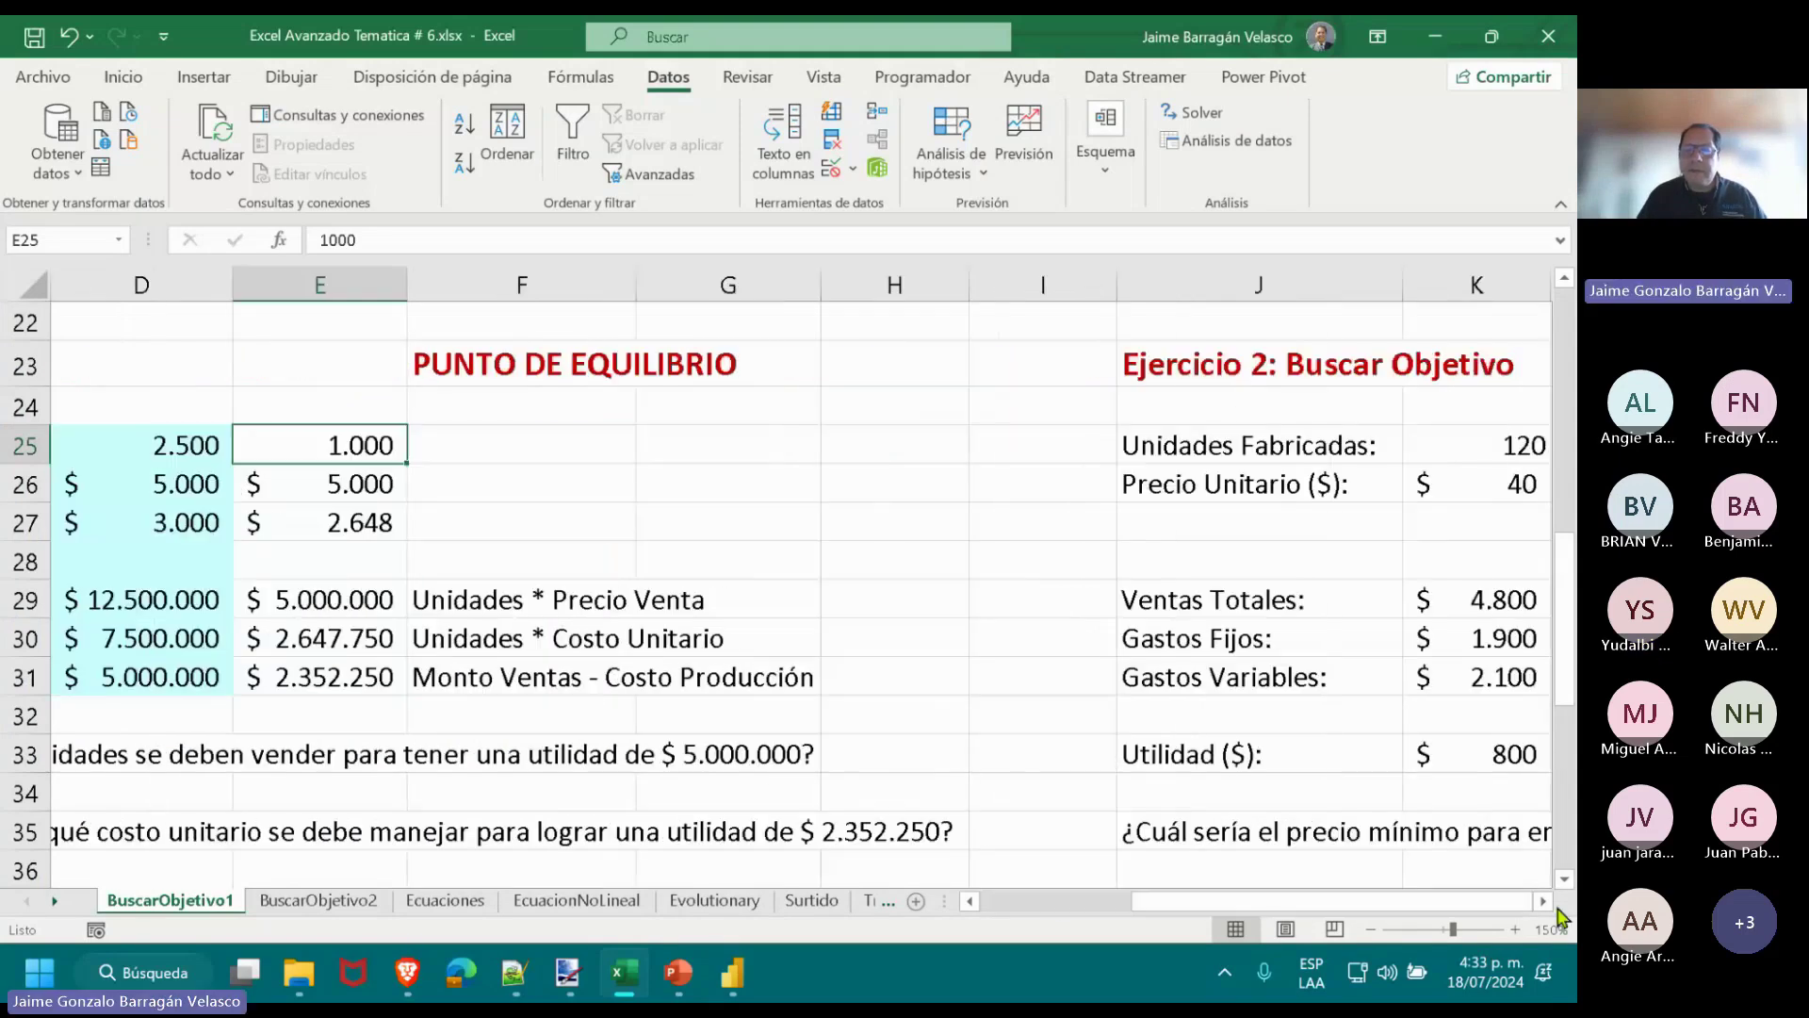
{"action": "left_click", "coordinate": [1544, 906]}
{"action": "left_click", "coordinate": [1544, 906]}
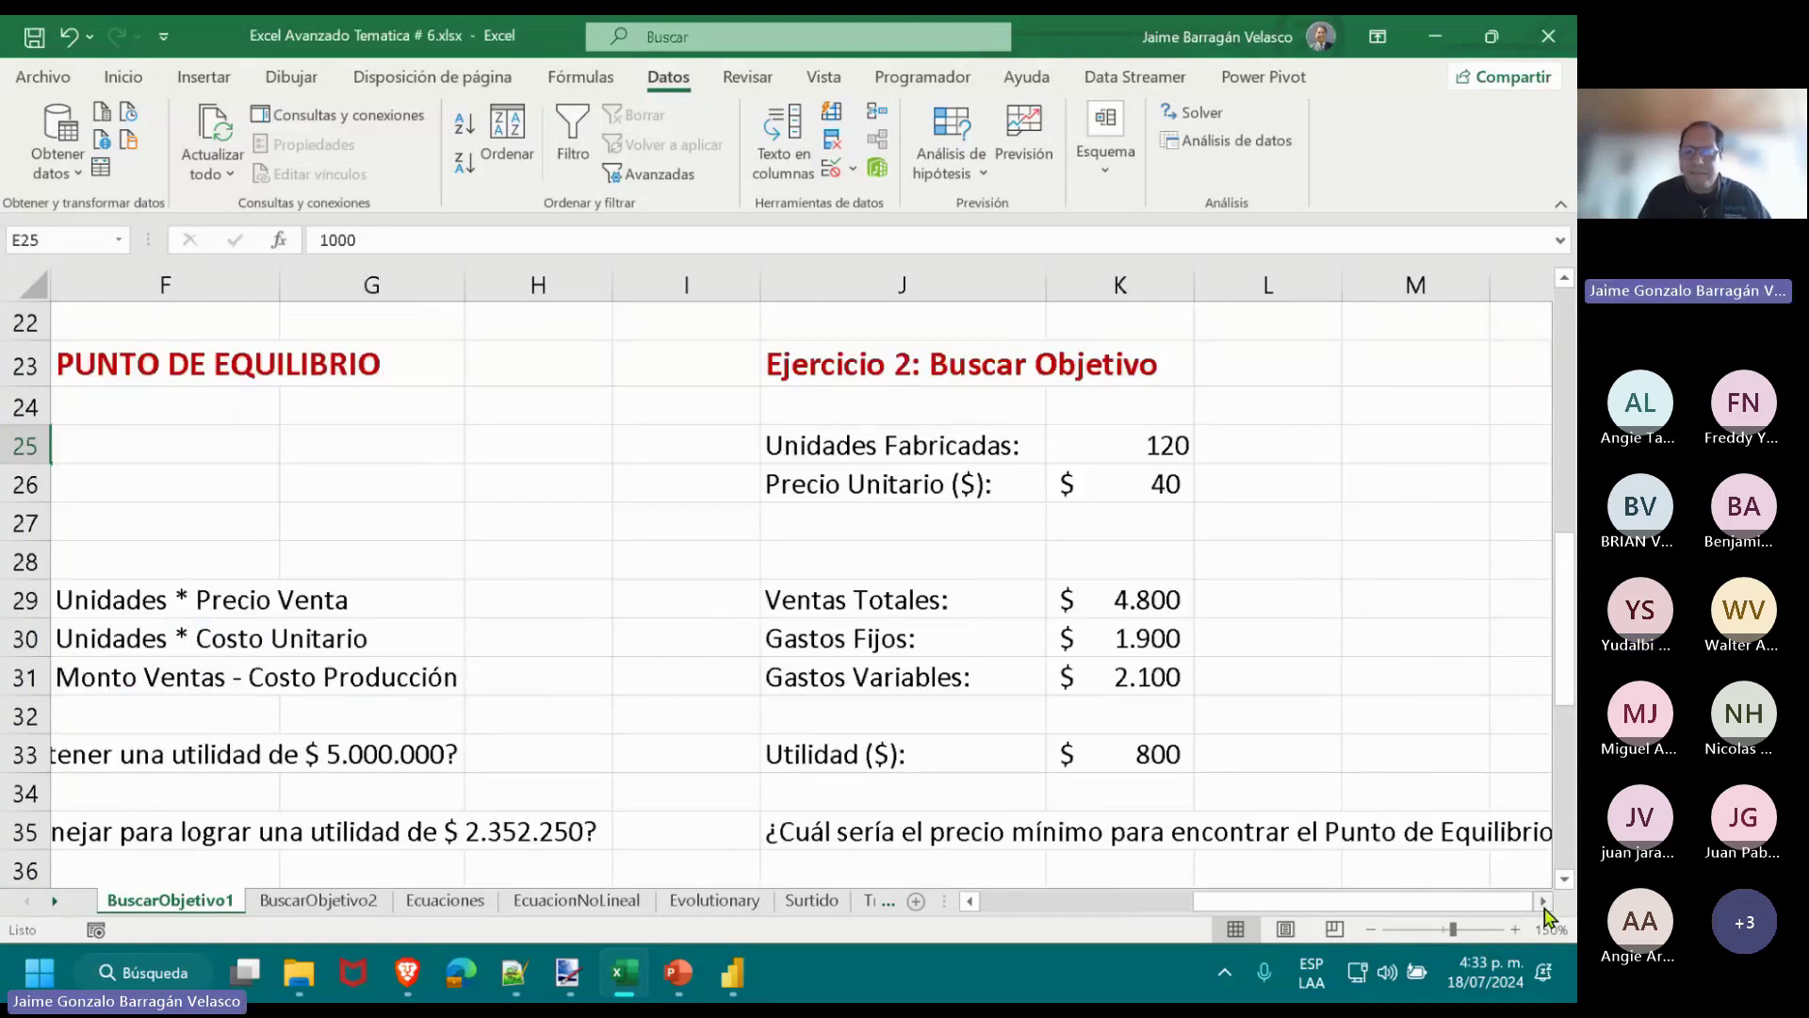
{"action": "left_click", "coordinate": [1512, 872]}
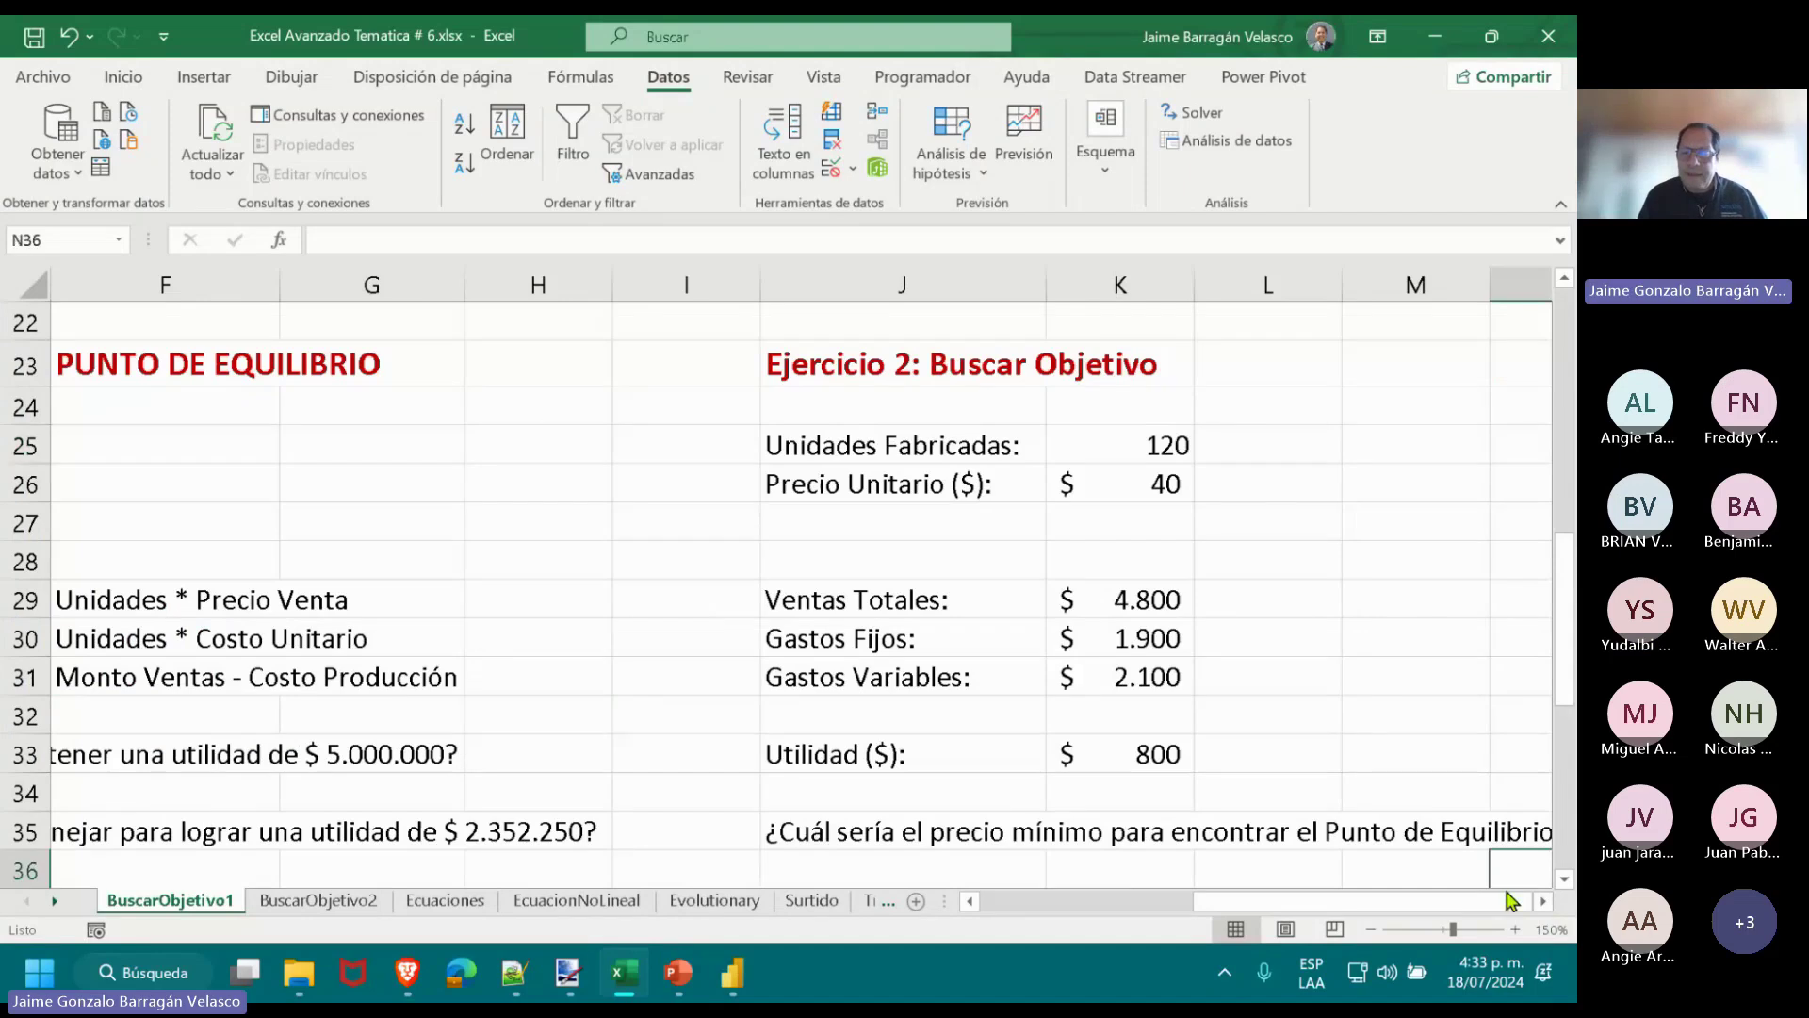
{"action": "left_click", "coordinate": [1546, 905]}
{"action": "left_click", "coordinate": [1545, 905]}
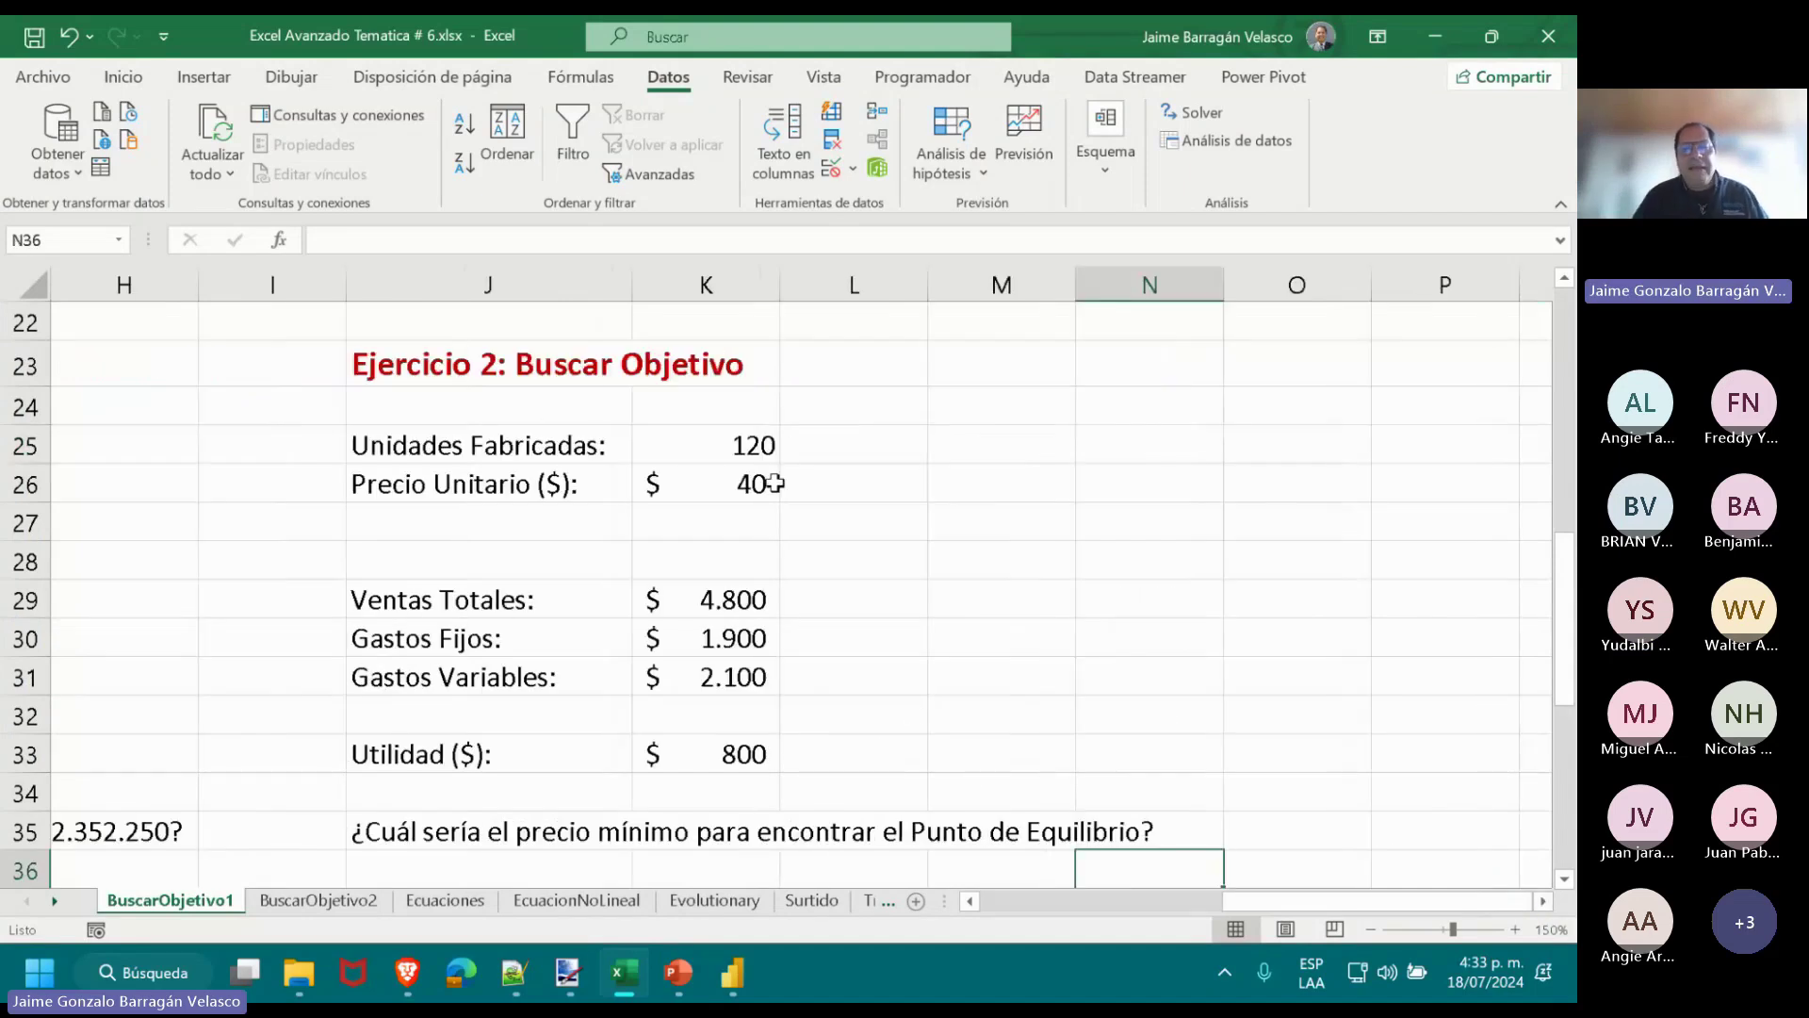
{"action": "left_click", "coordinate": [743, 453]}
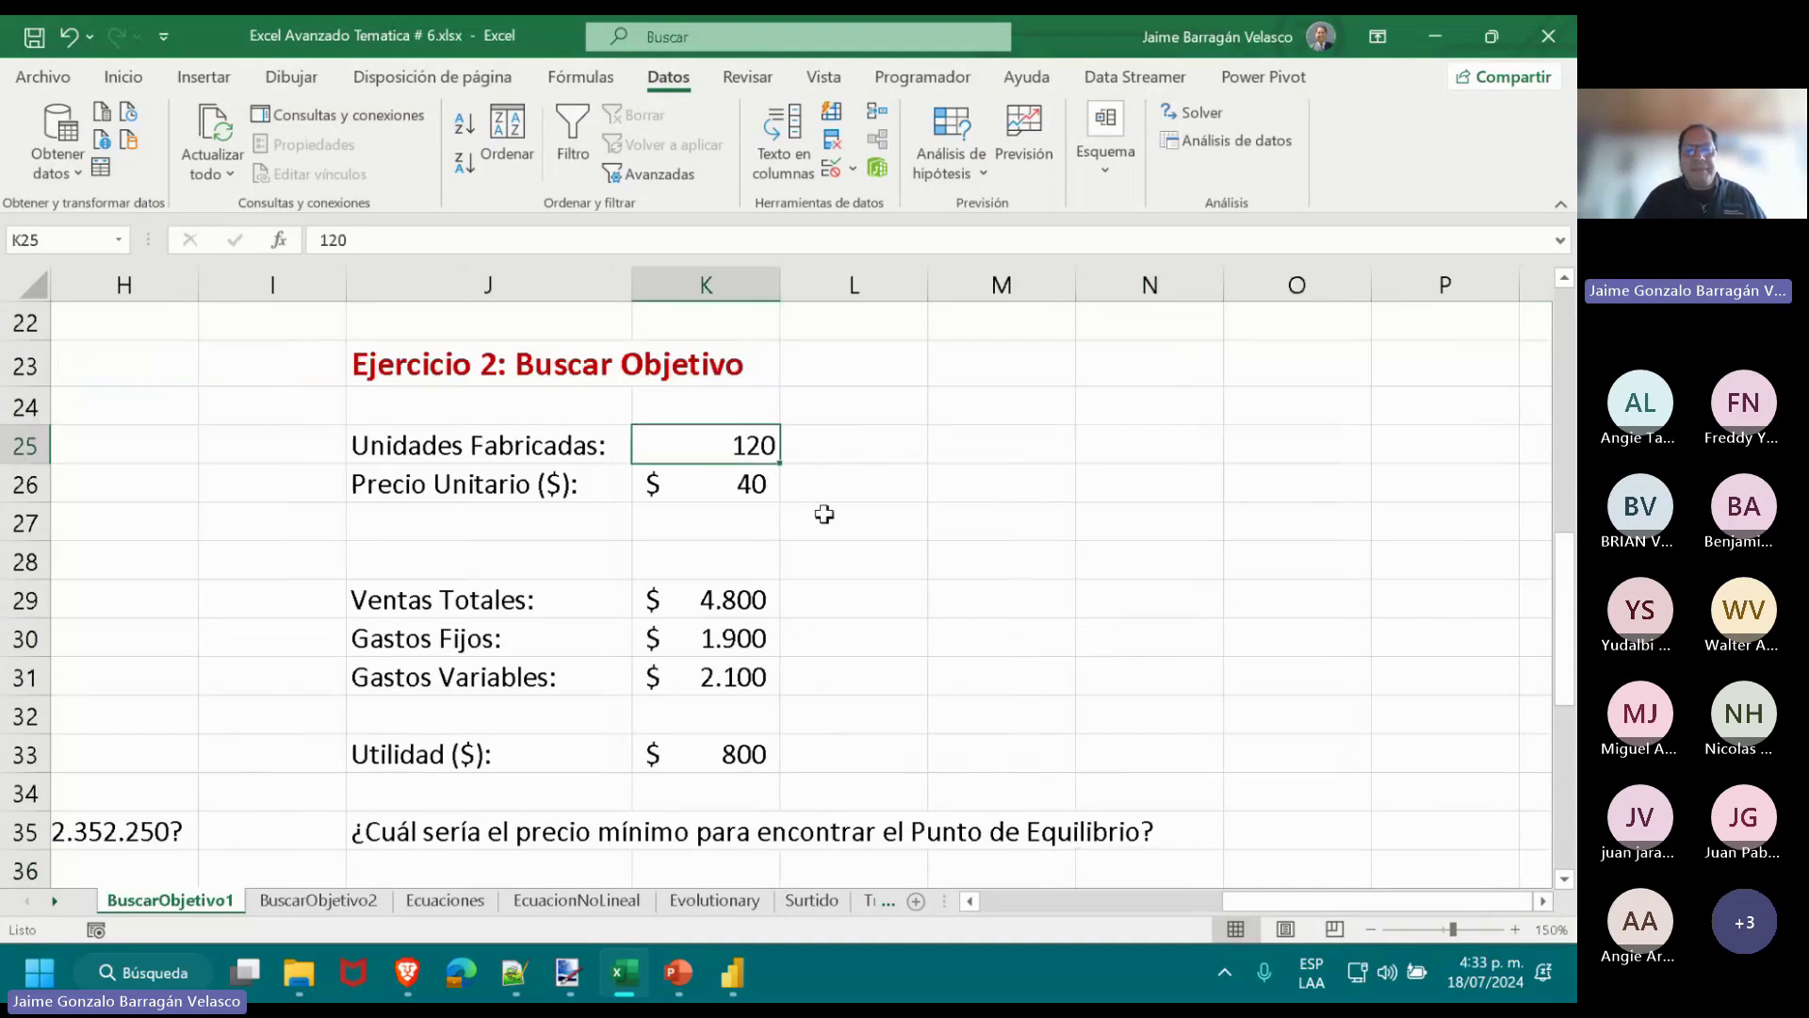
{"action": "left_click", "coordinate": [753, 484]}
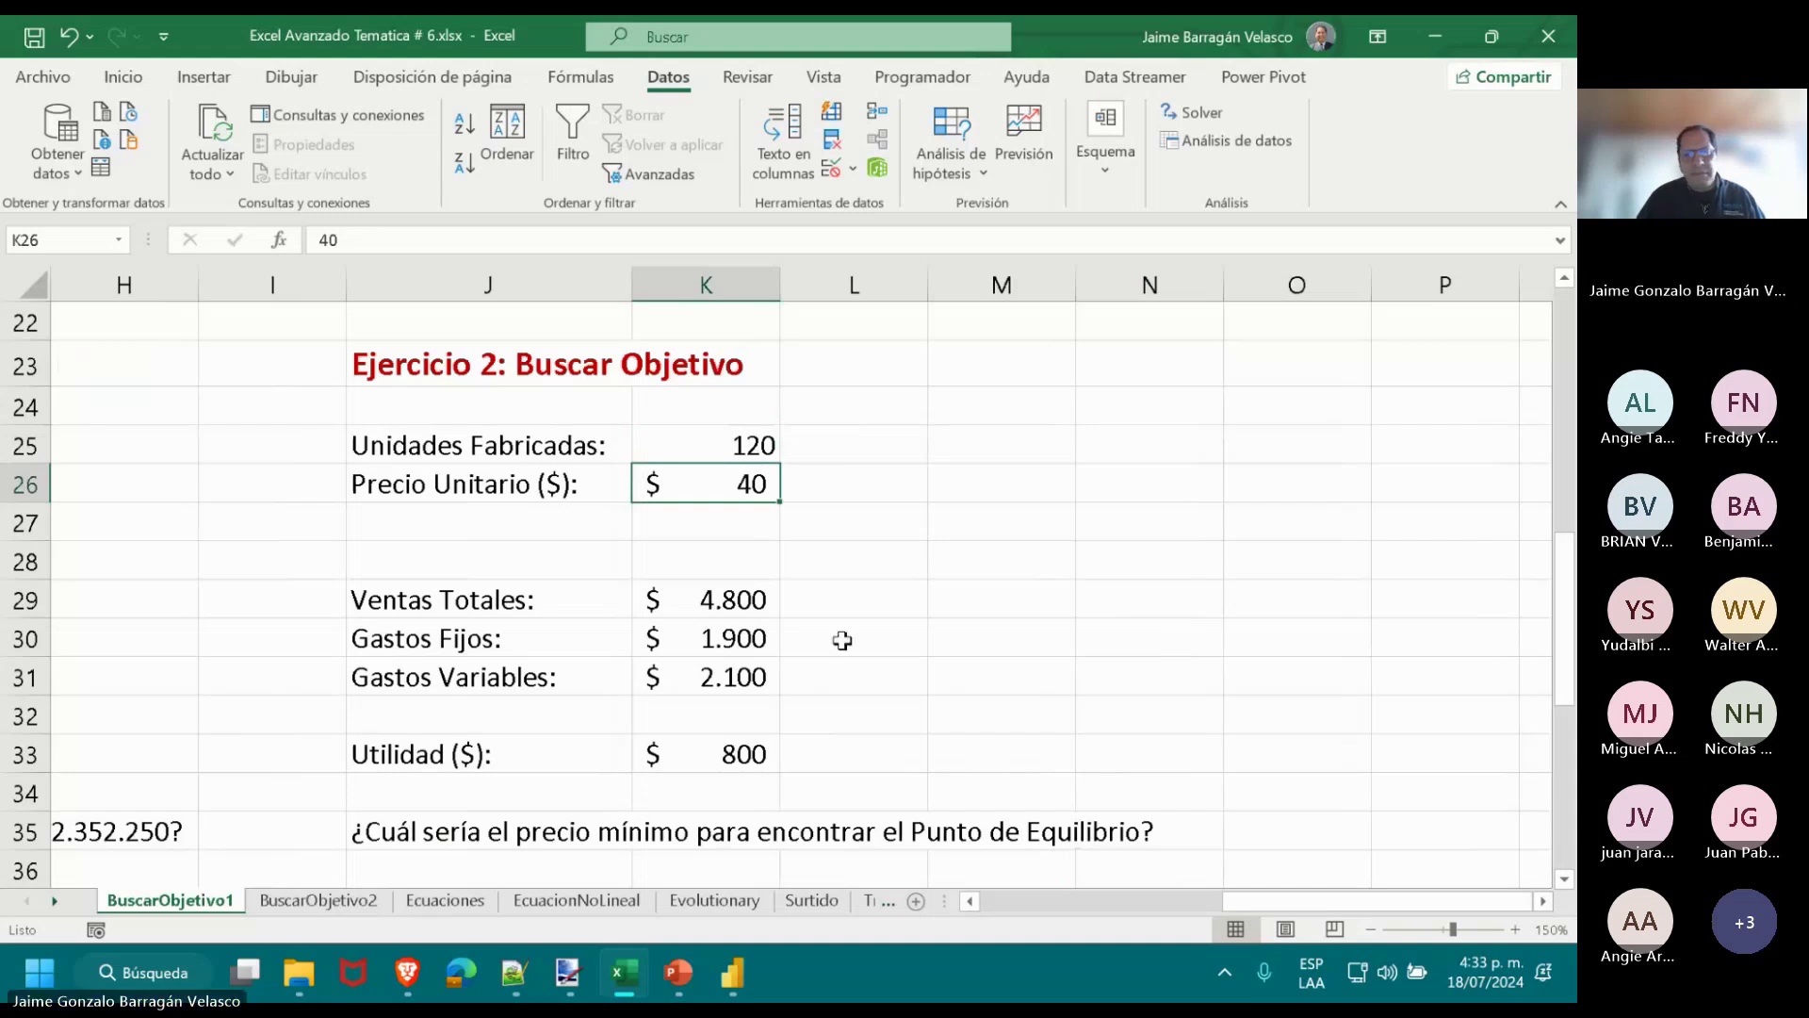
{"action": "left_click", "coordinate": [745, 608]}
{"action": "left_click", "coordinate": [751, 638]}
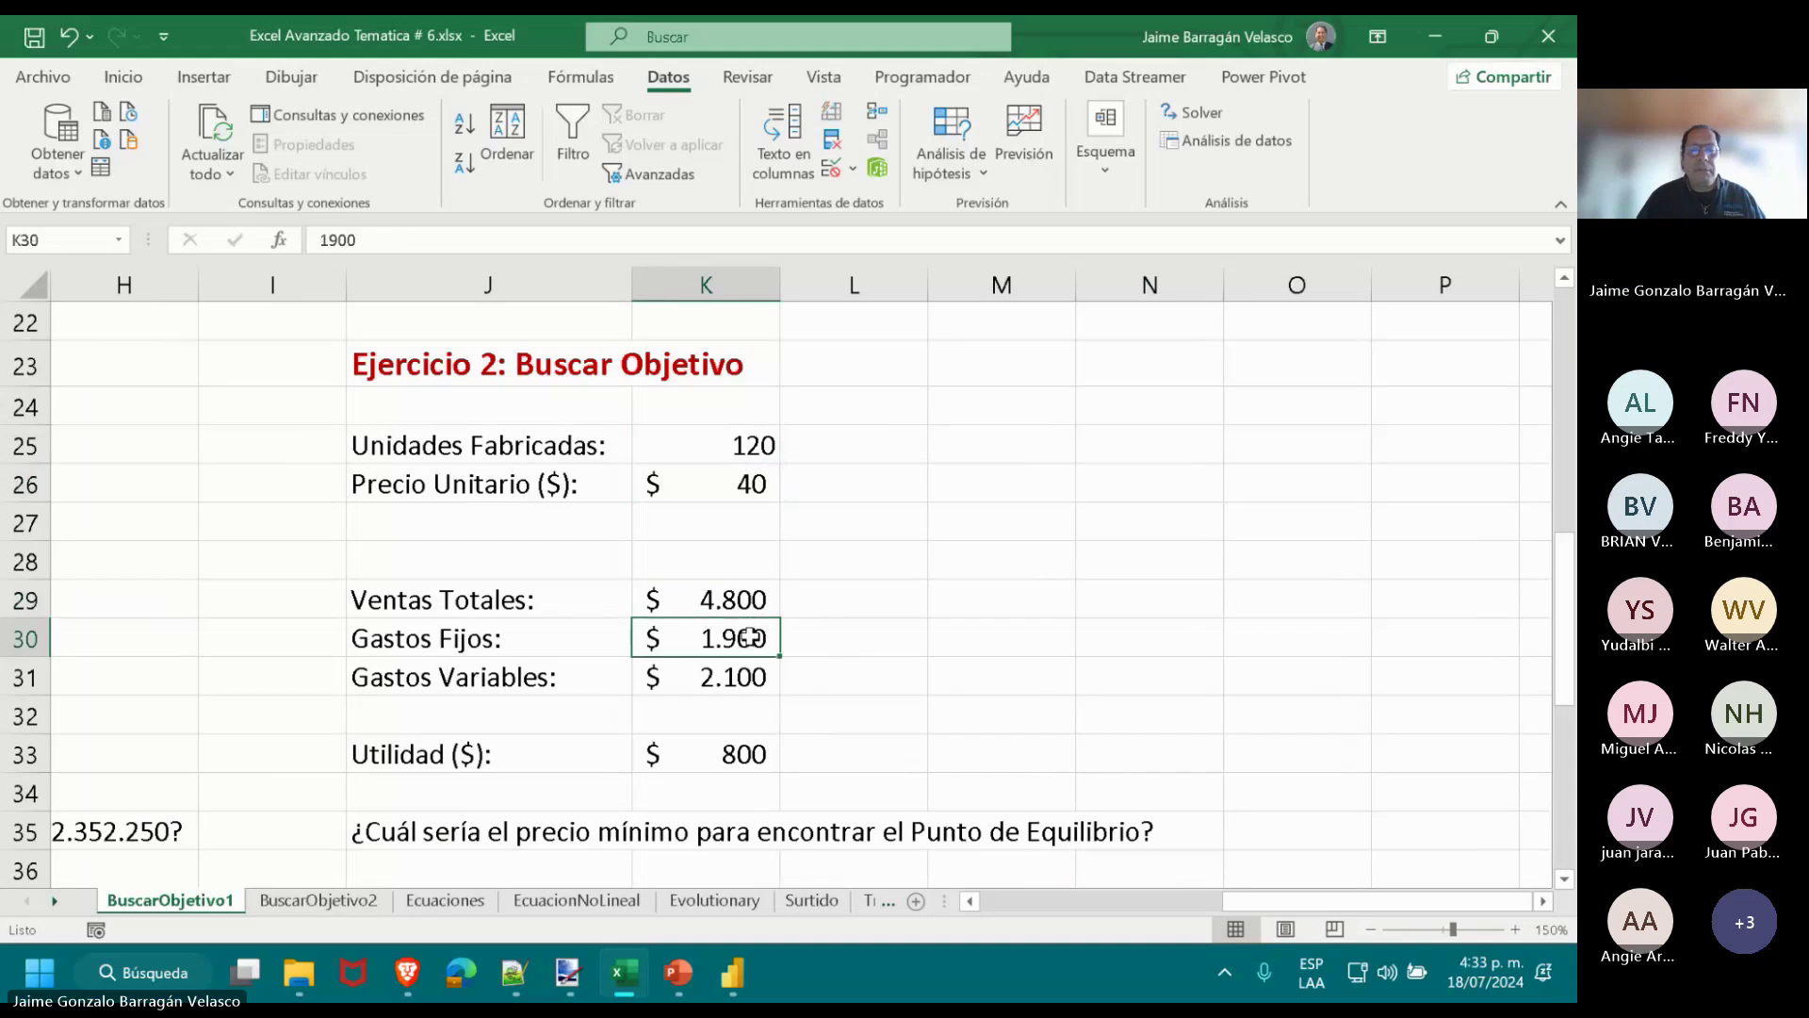
{"action": "left_click", "coordinate": [744, 679]}
{"action": "left_click", "coordinate": [742, 757]}
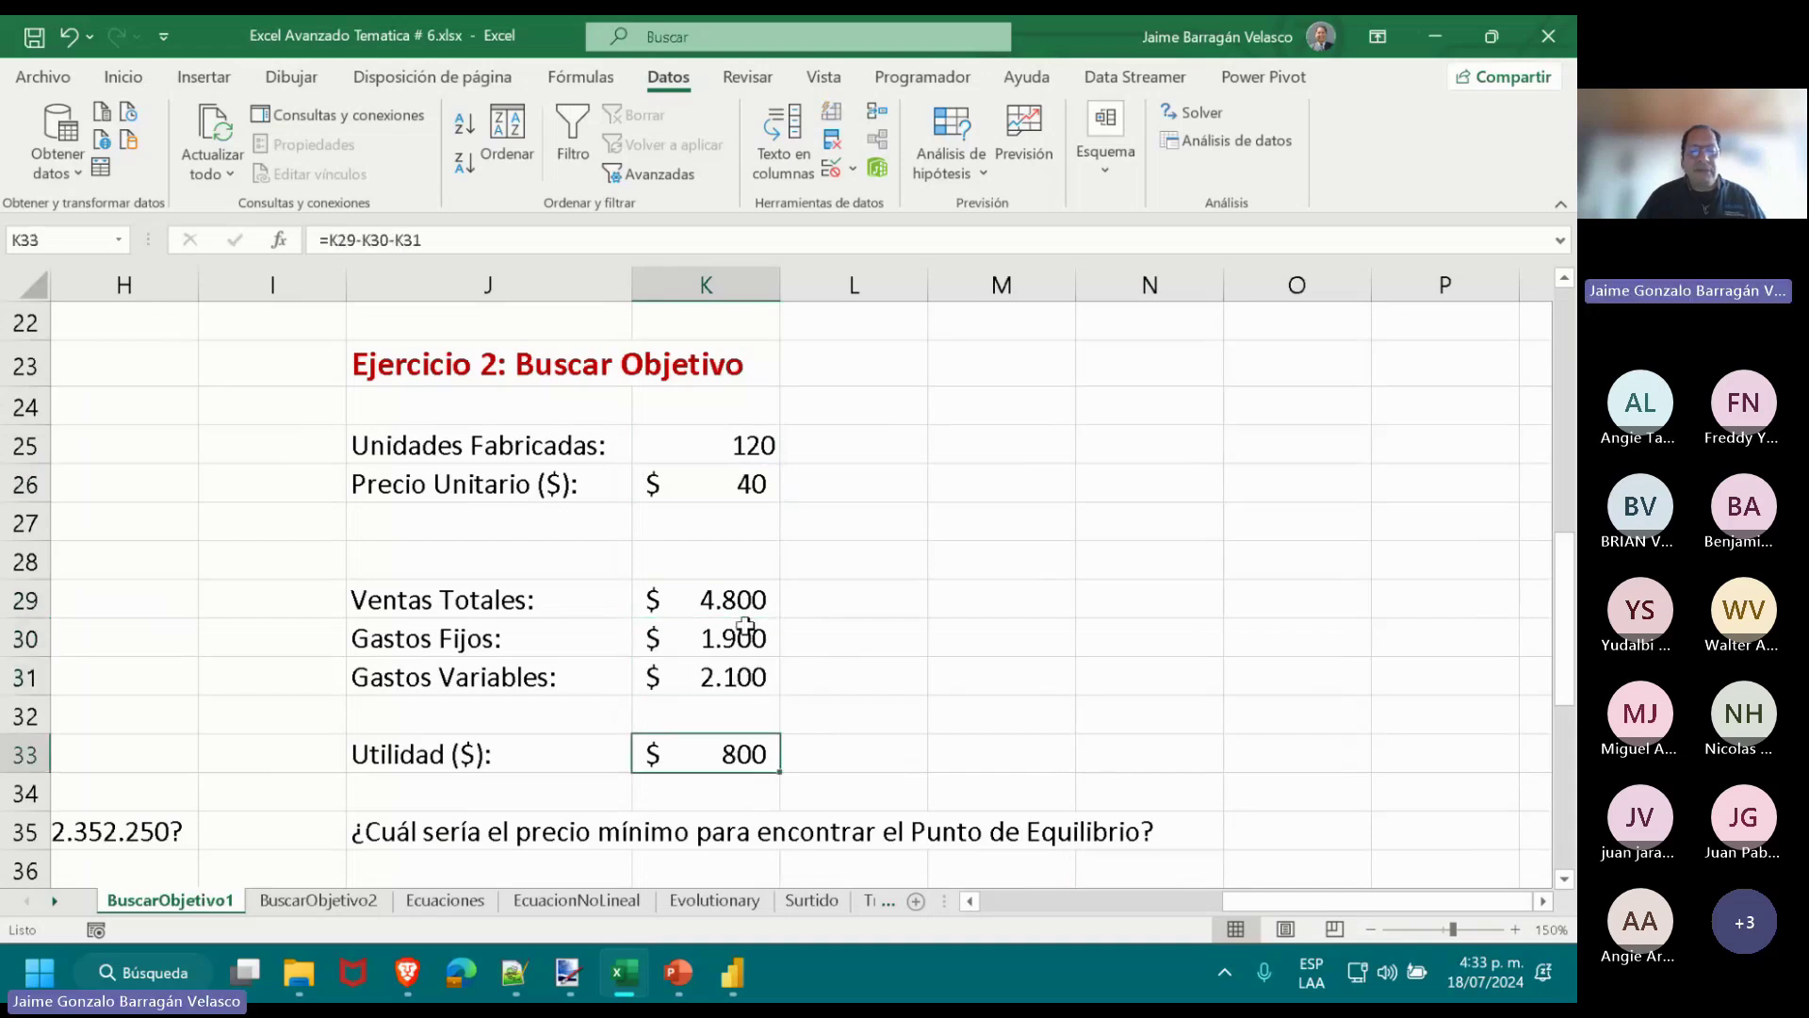
Examine the total sales formula in K29, the fixed and variable expenses in K30 and K31, and the profit formula in K33.
{"action": "left_click", "coordinate": [739, 608]}
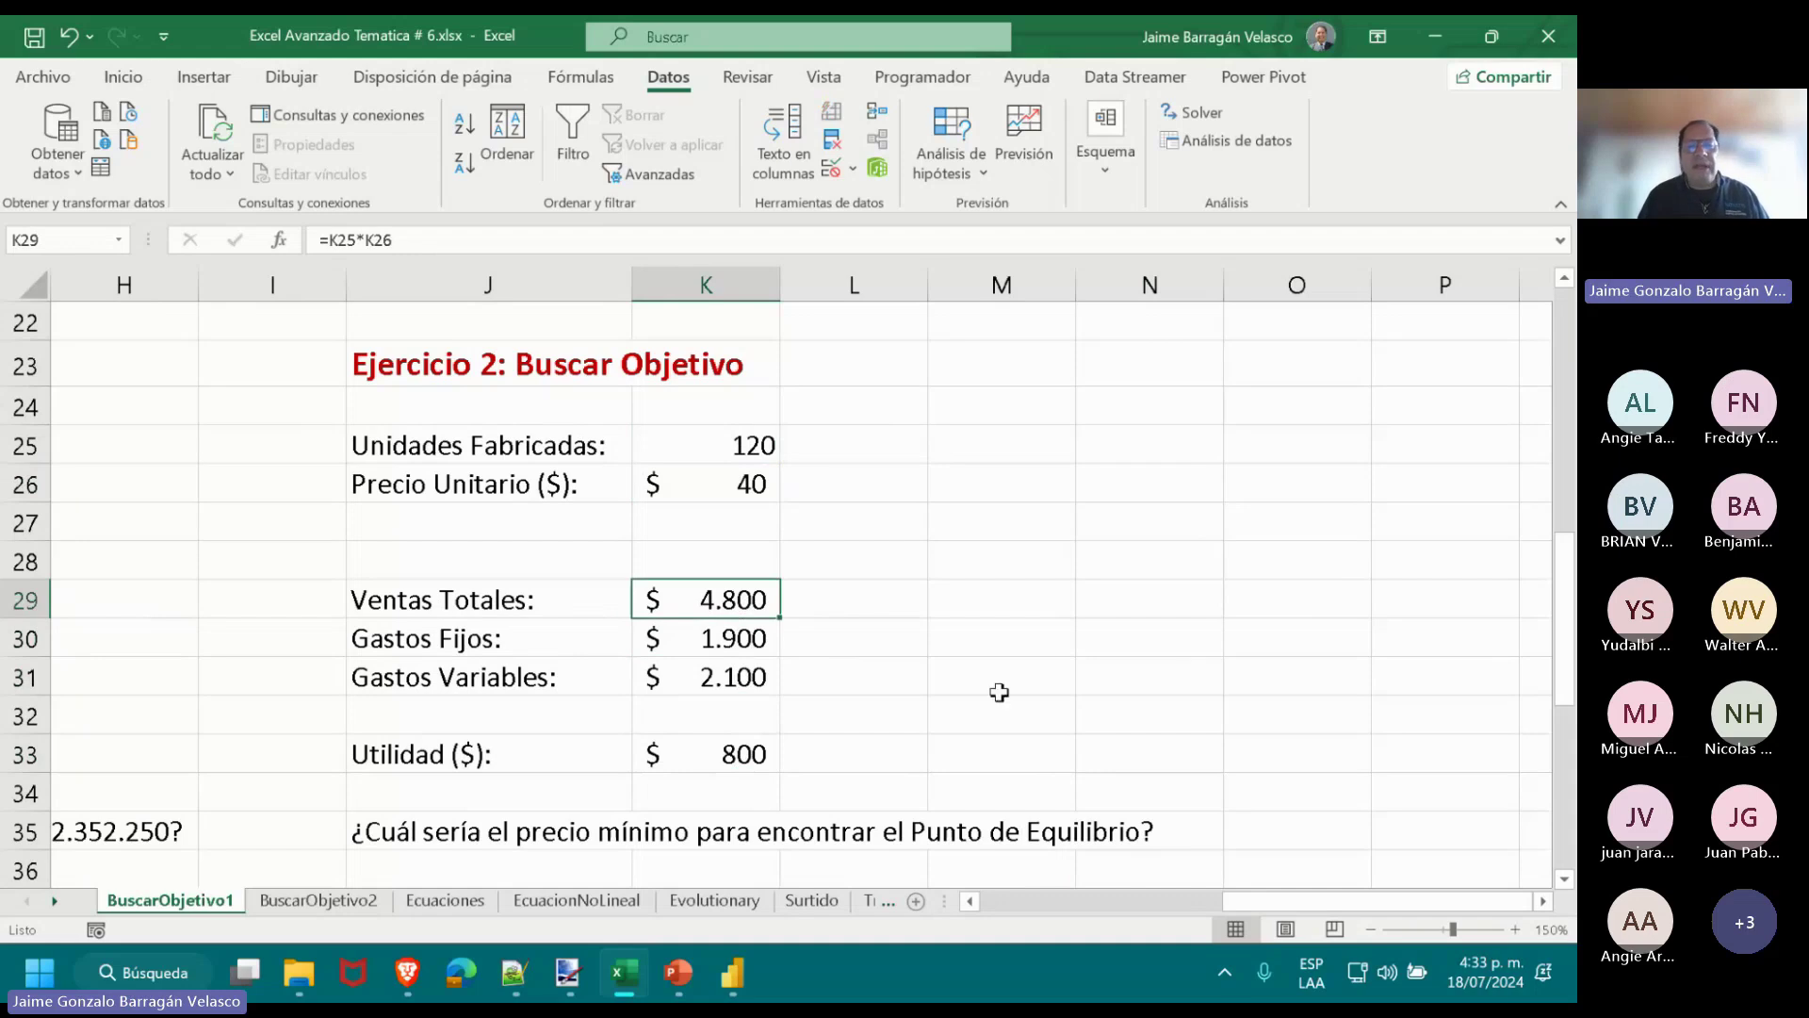
{"action": "key", "text": "Down"}
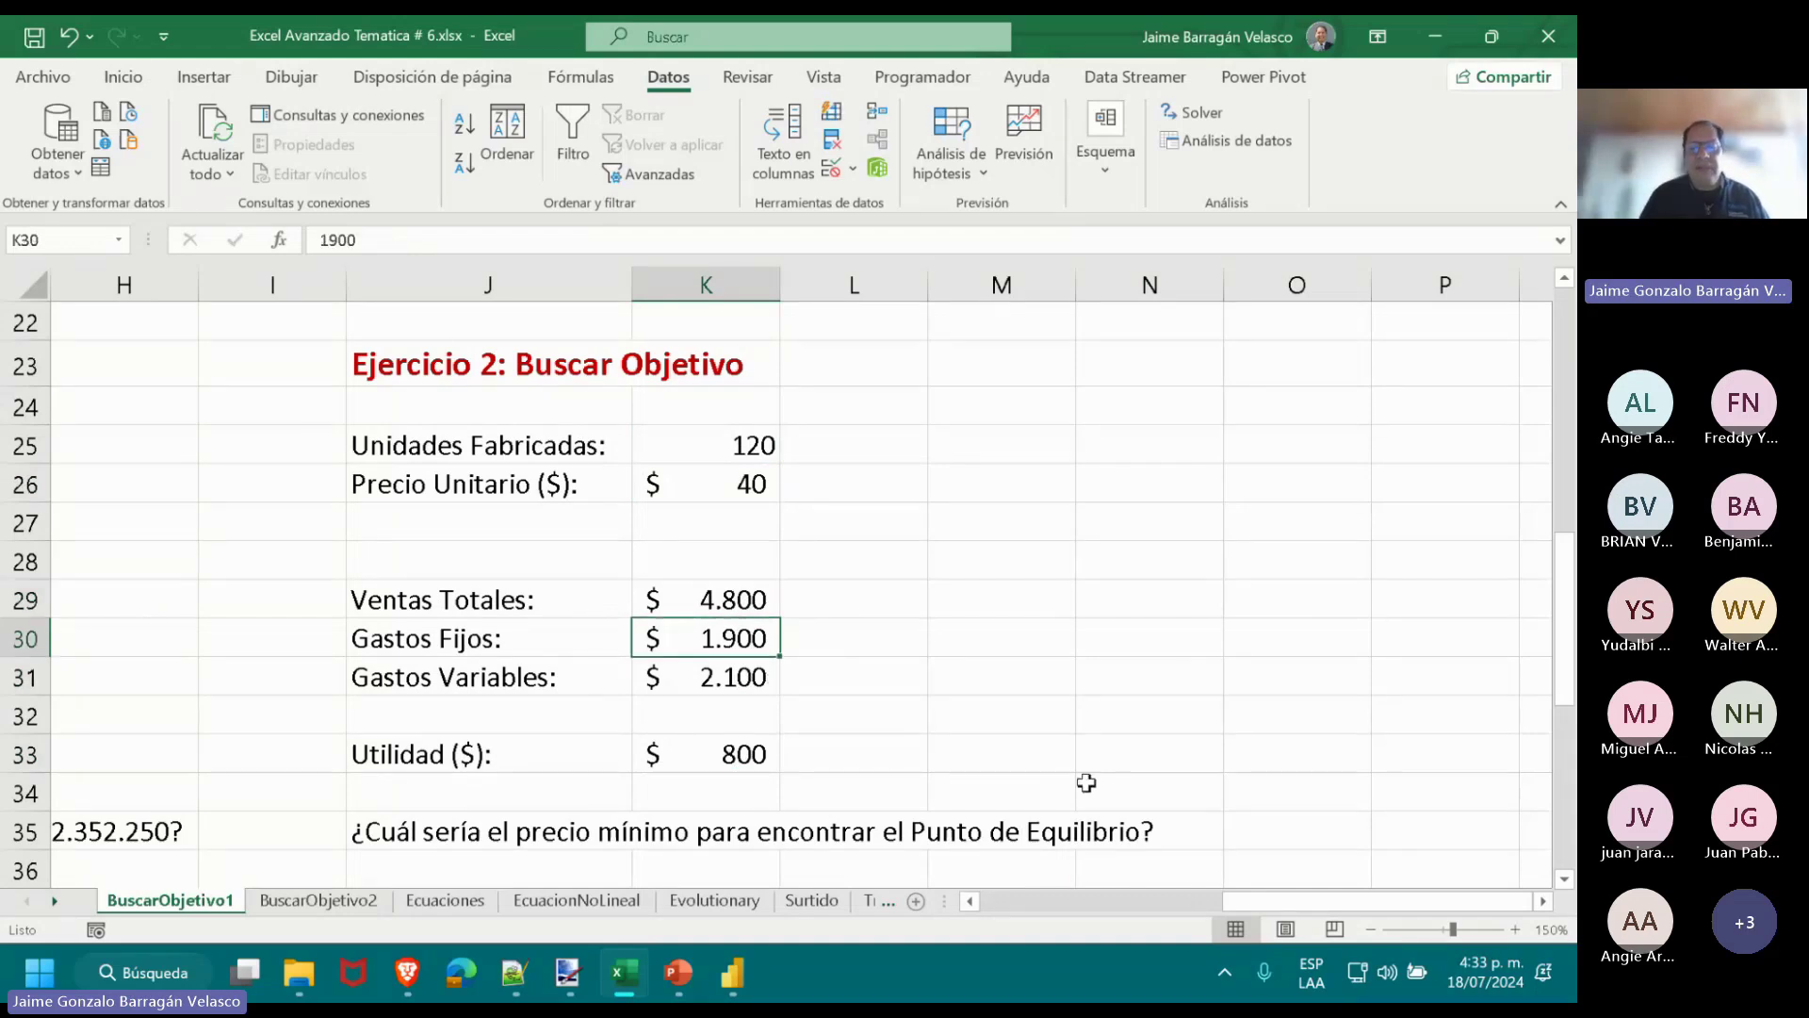
{"action": "left_click", "coordinate": [754, 679]}
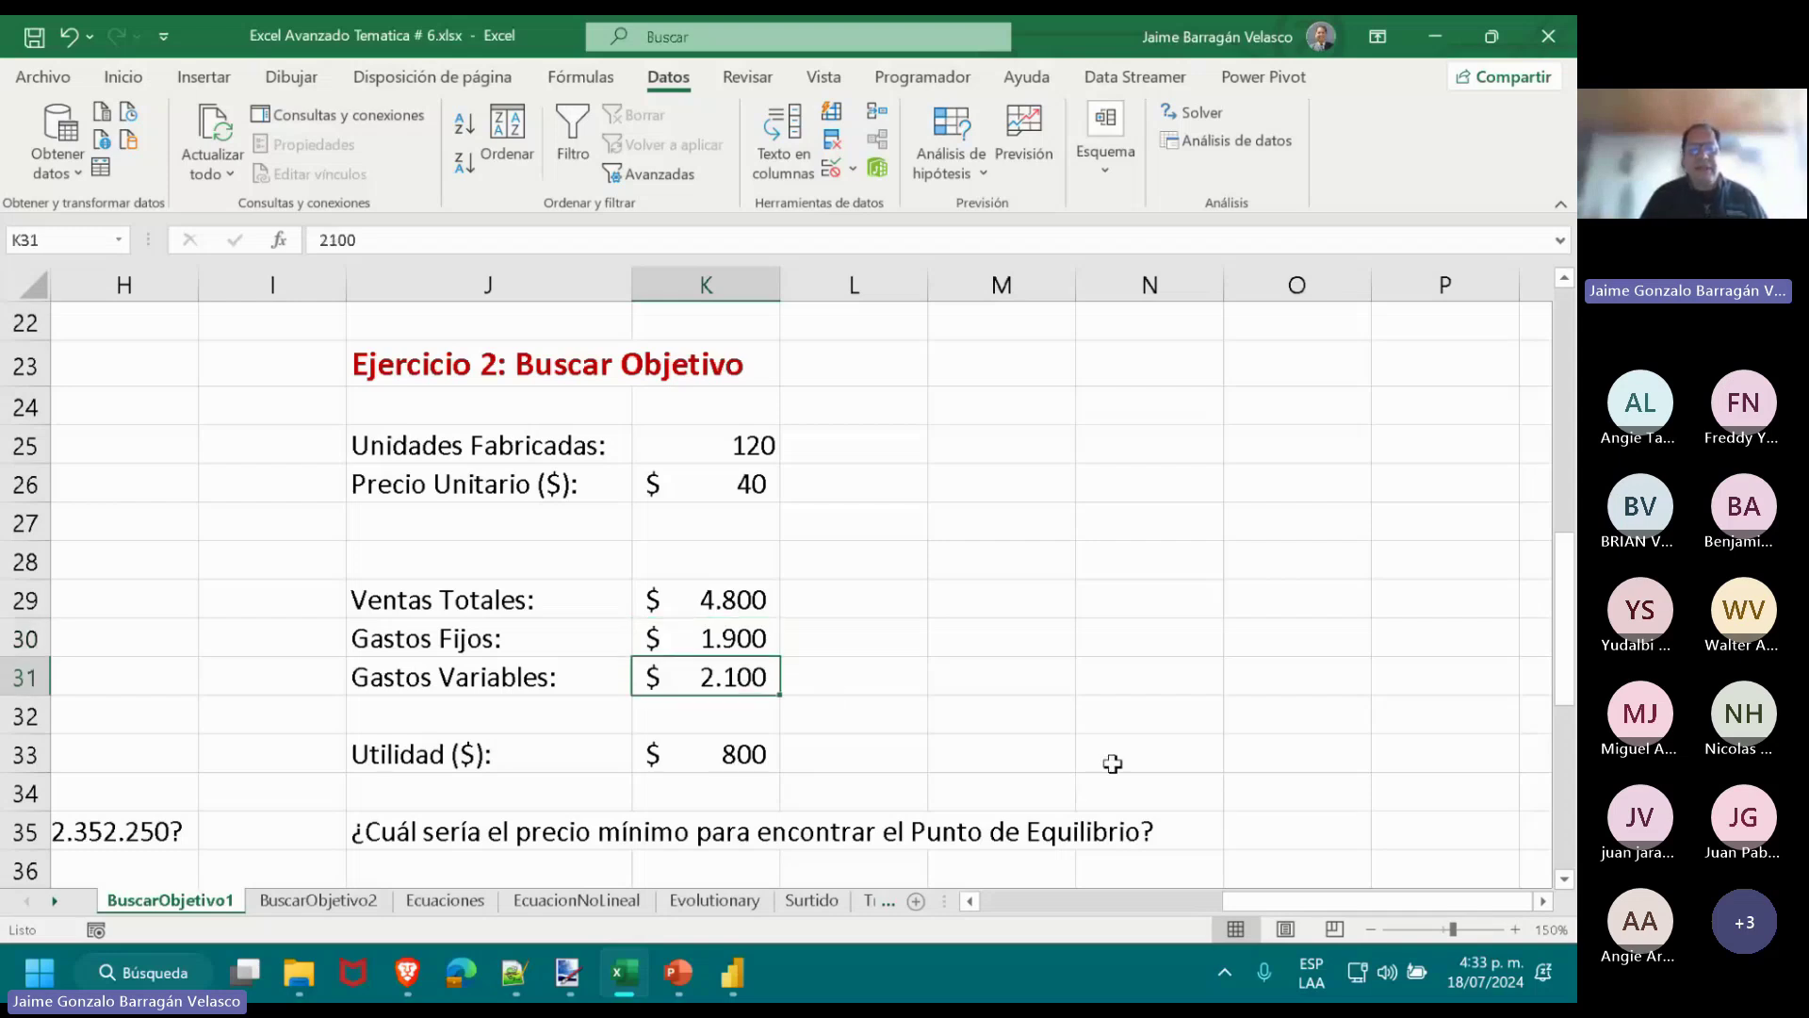
{"action": "double_click", "coordinate": [724, 759]}
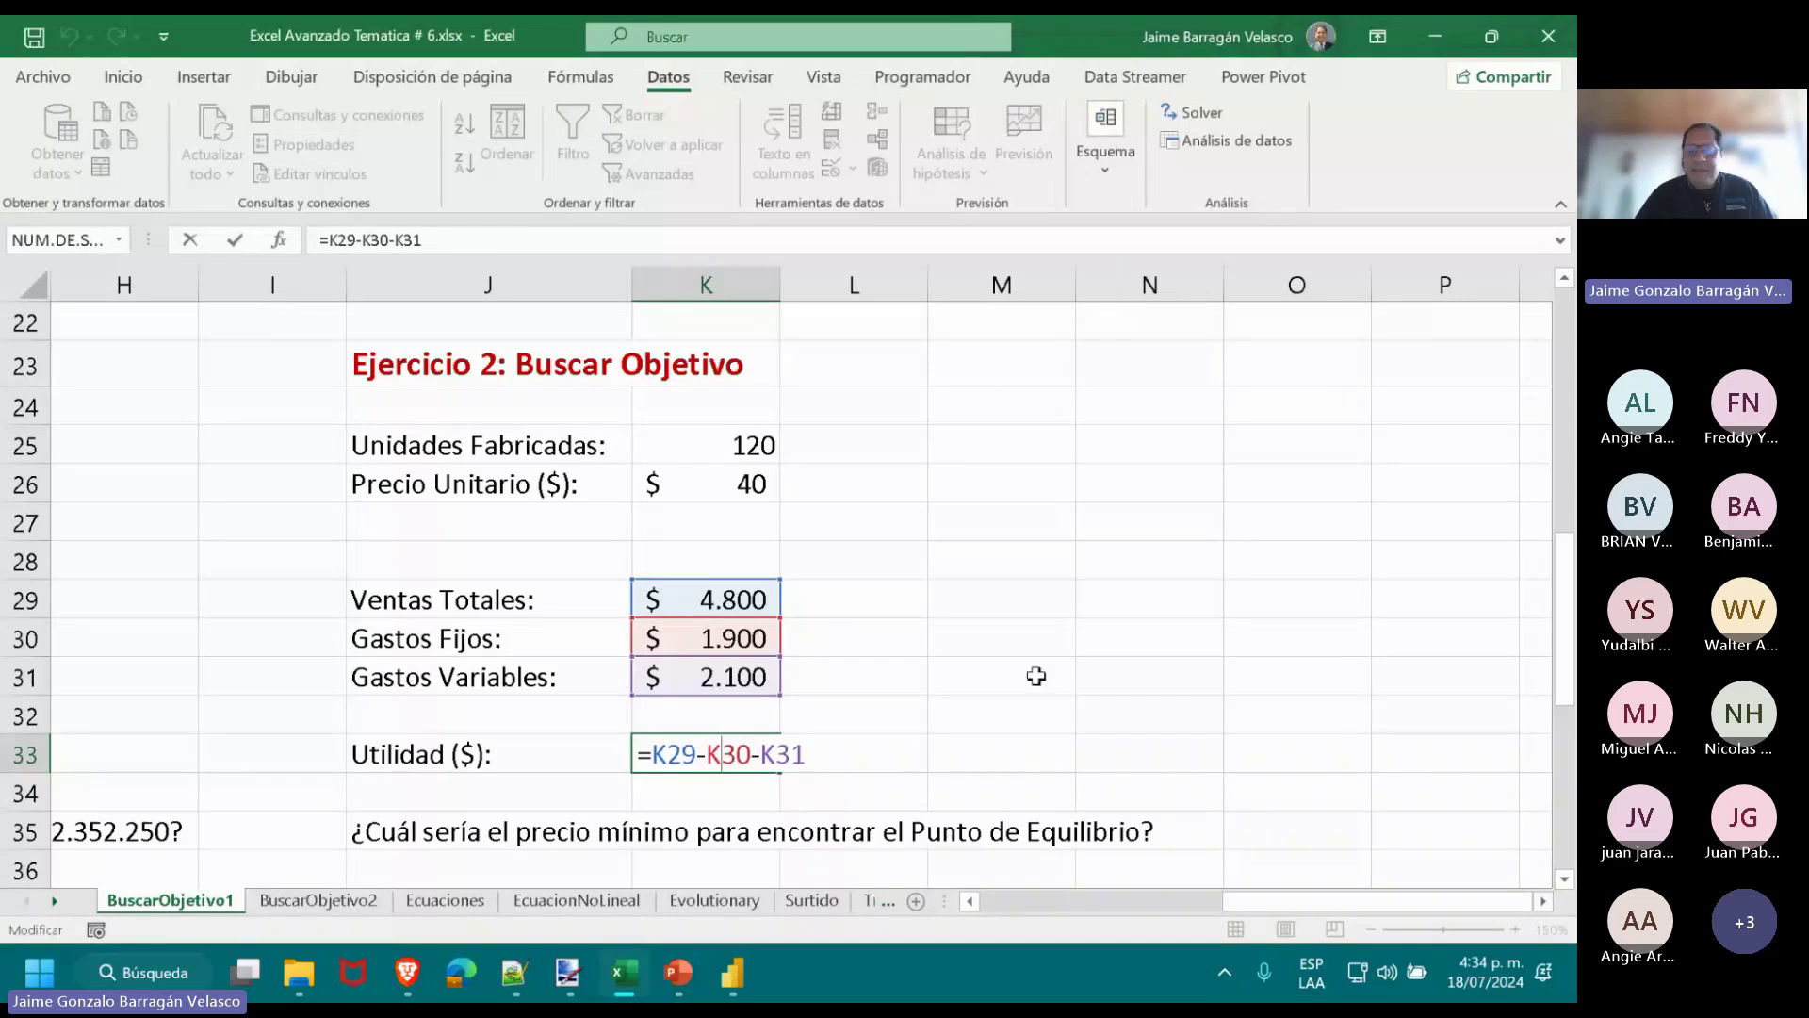
{"action": "key", "text": "Return"}
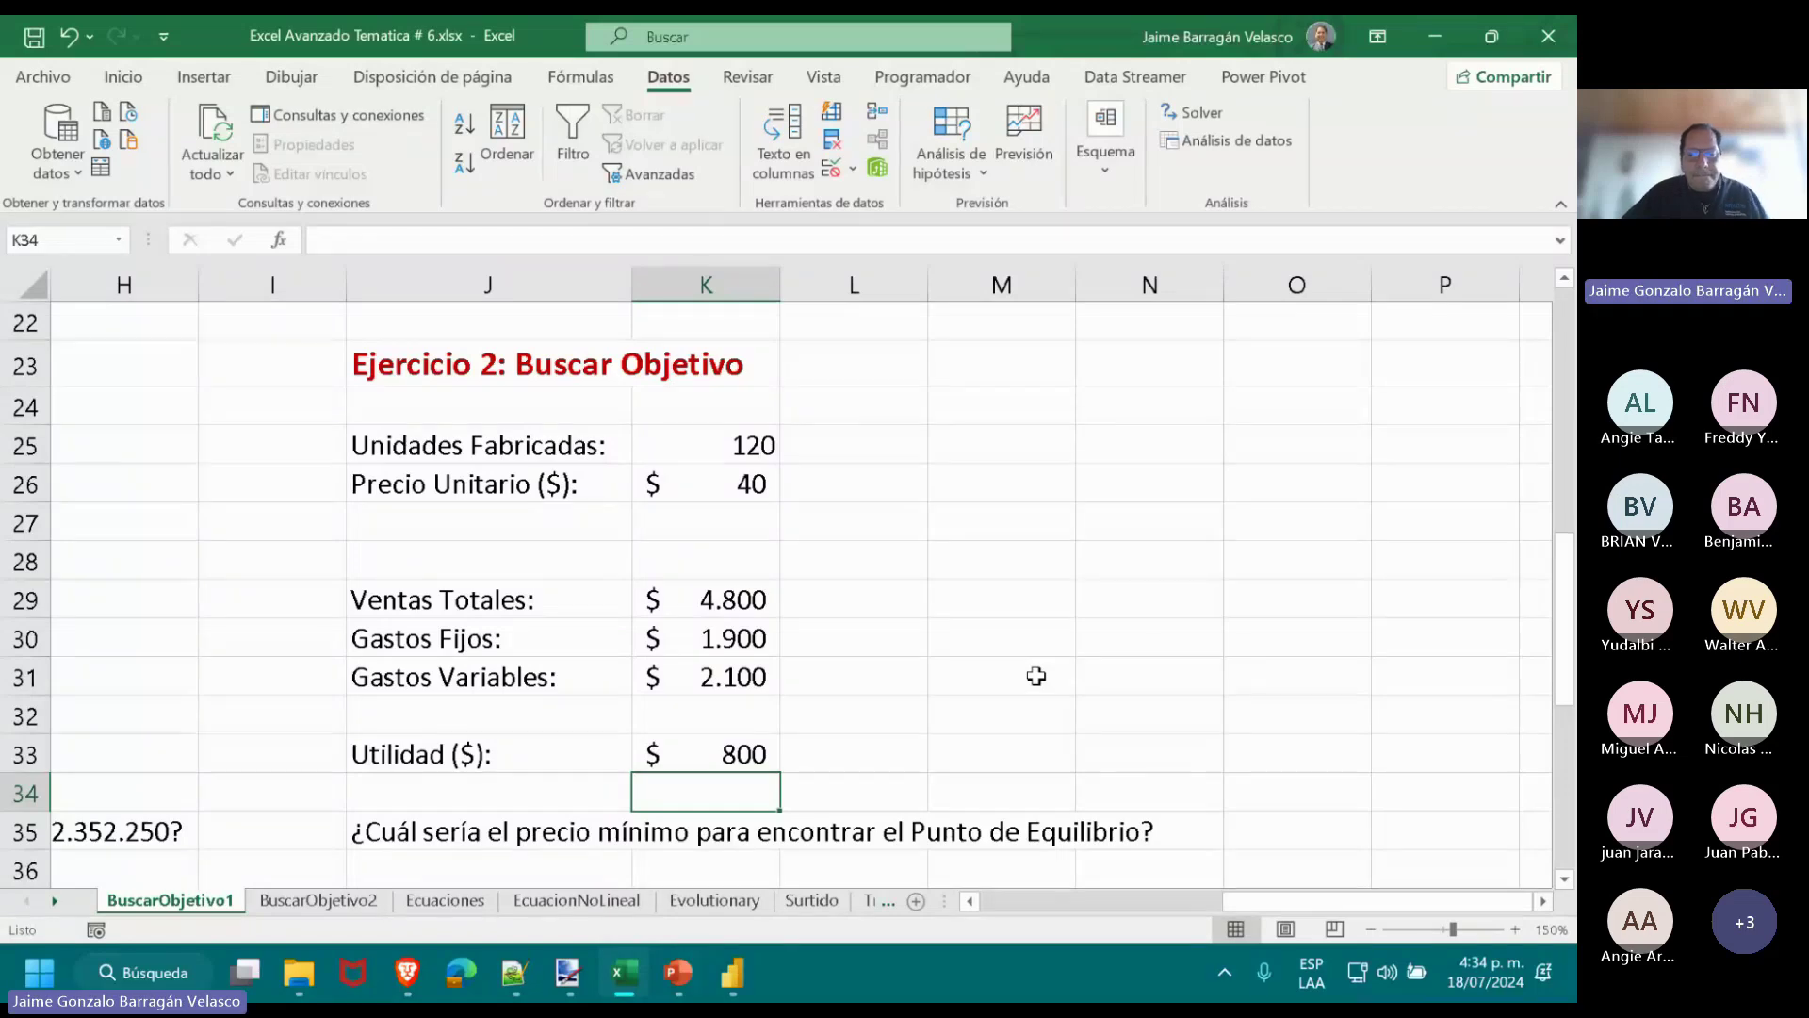
{"action": "left_click", "coordinate": [742, 751]}
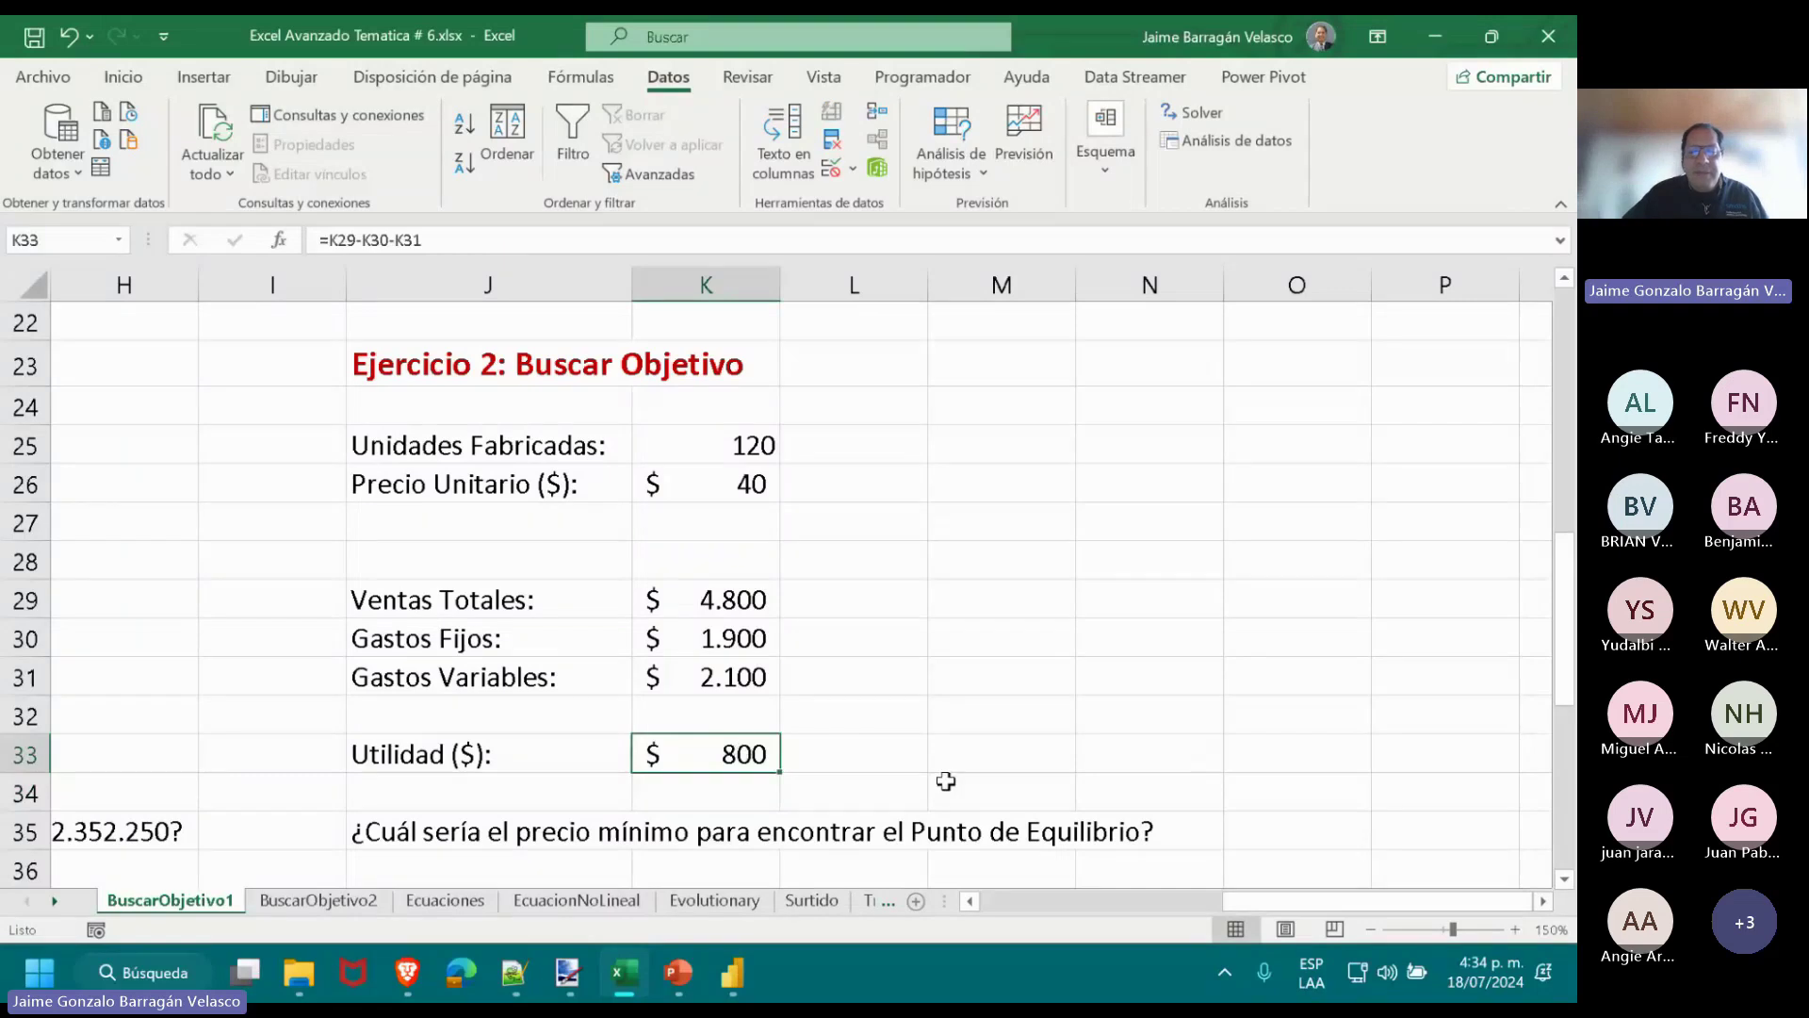
Trace how the unit price in K26 feeds total sales and the profit in K33, and read the break-even note in row 37.
{"action": "left_click", "coordinate": [744, 483]}
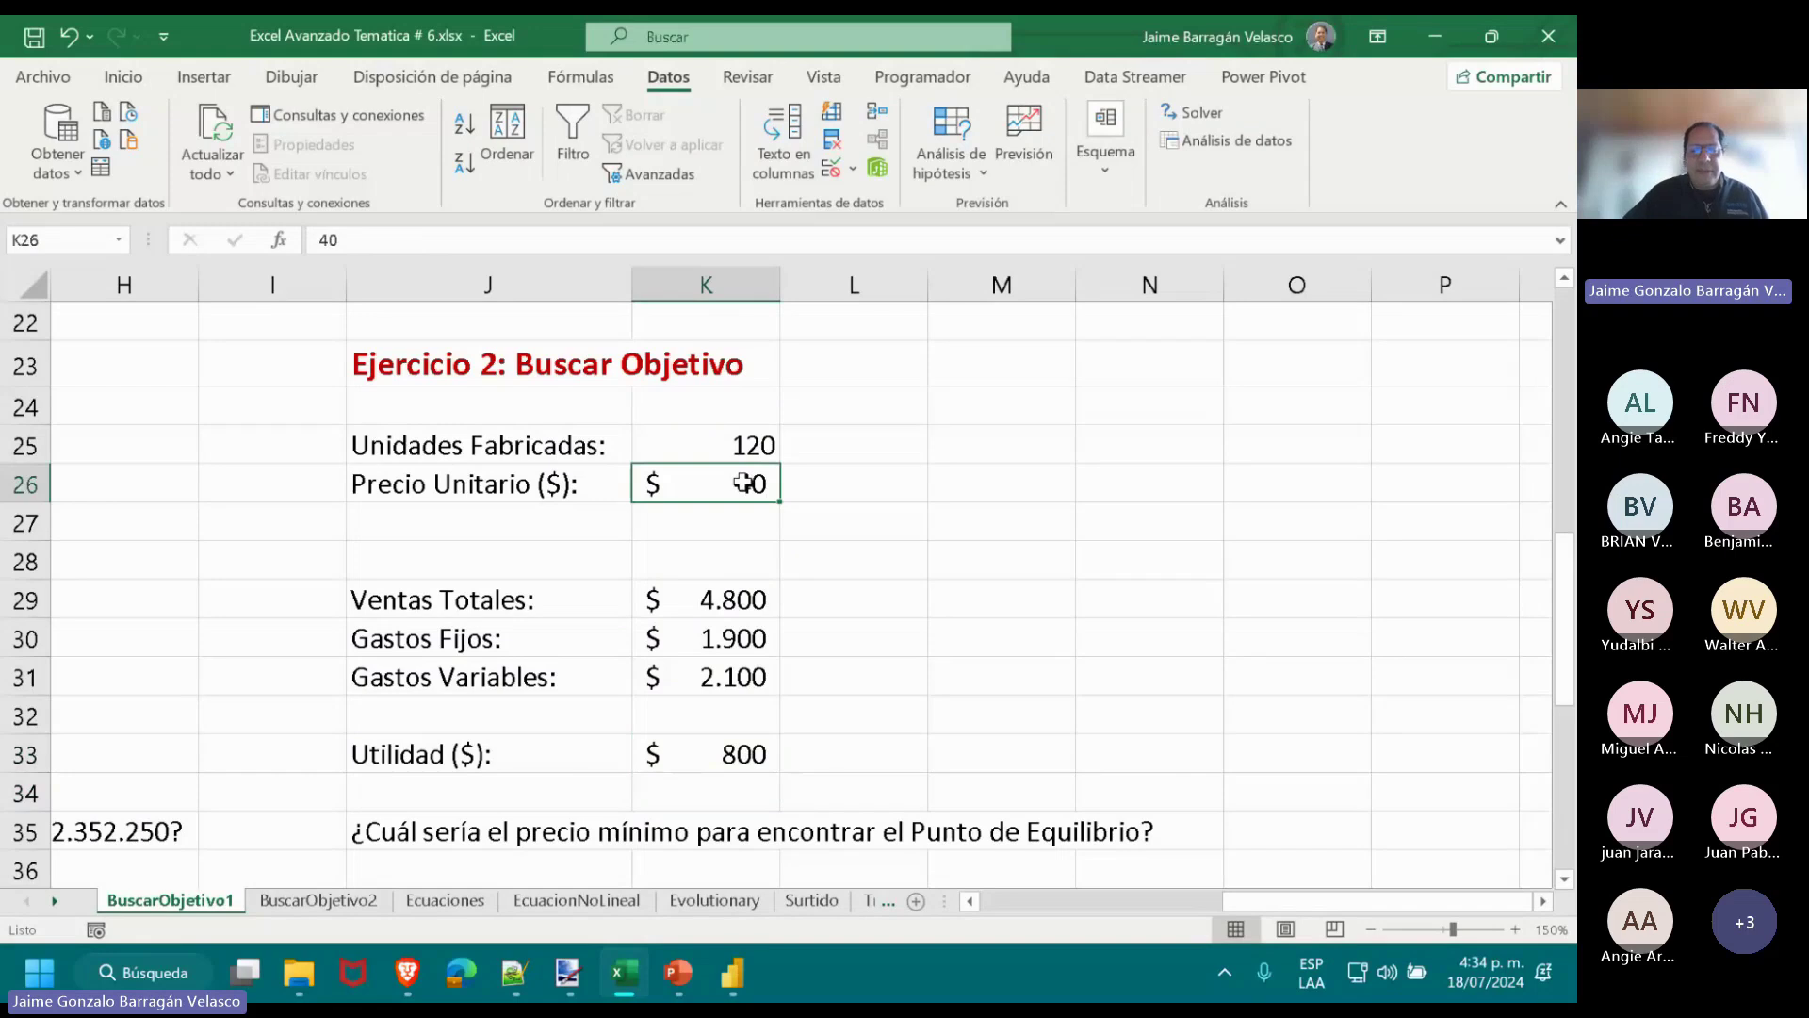
{"action": "left_click", "coordinate": [744, 763]}
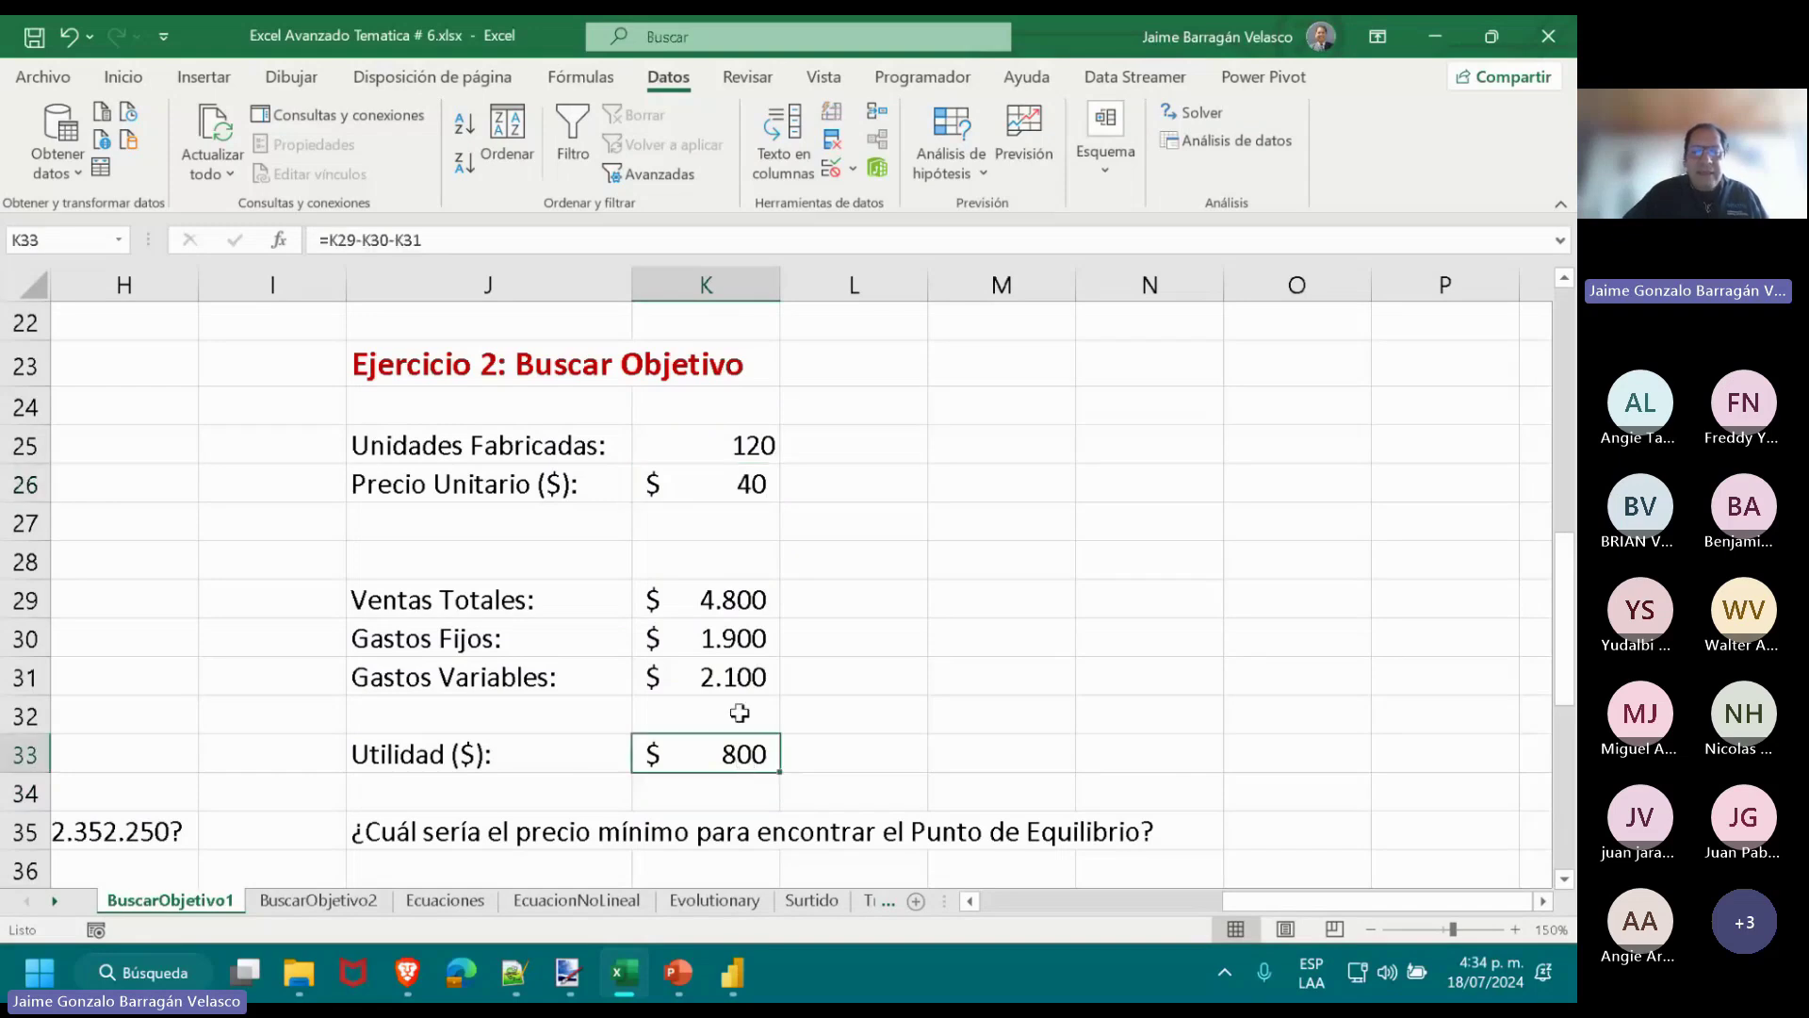
{"action": "left_click", "coordinate": [743, 602]}
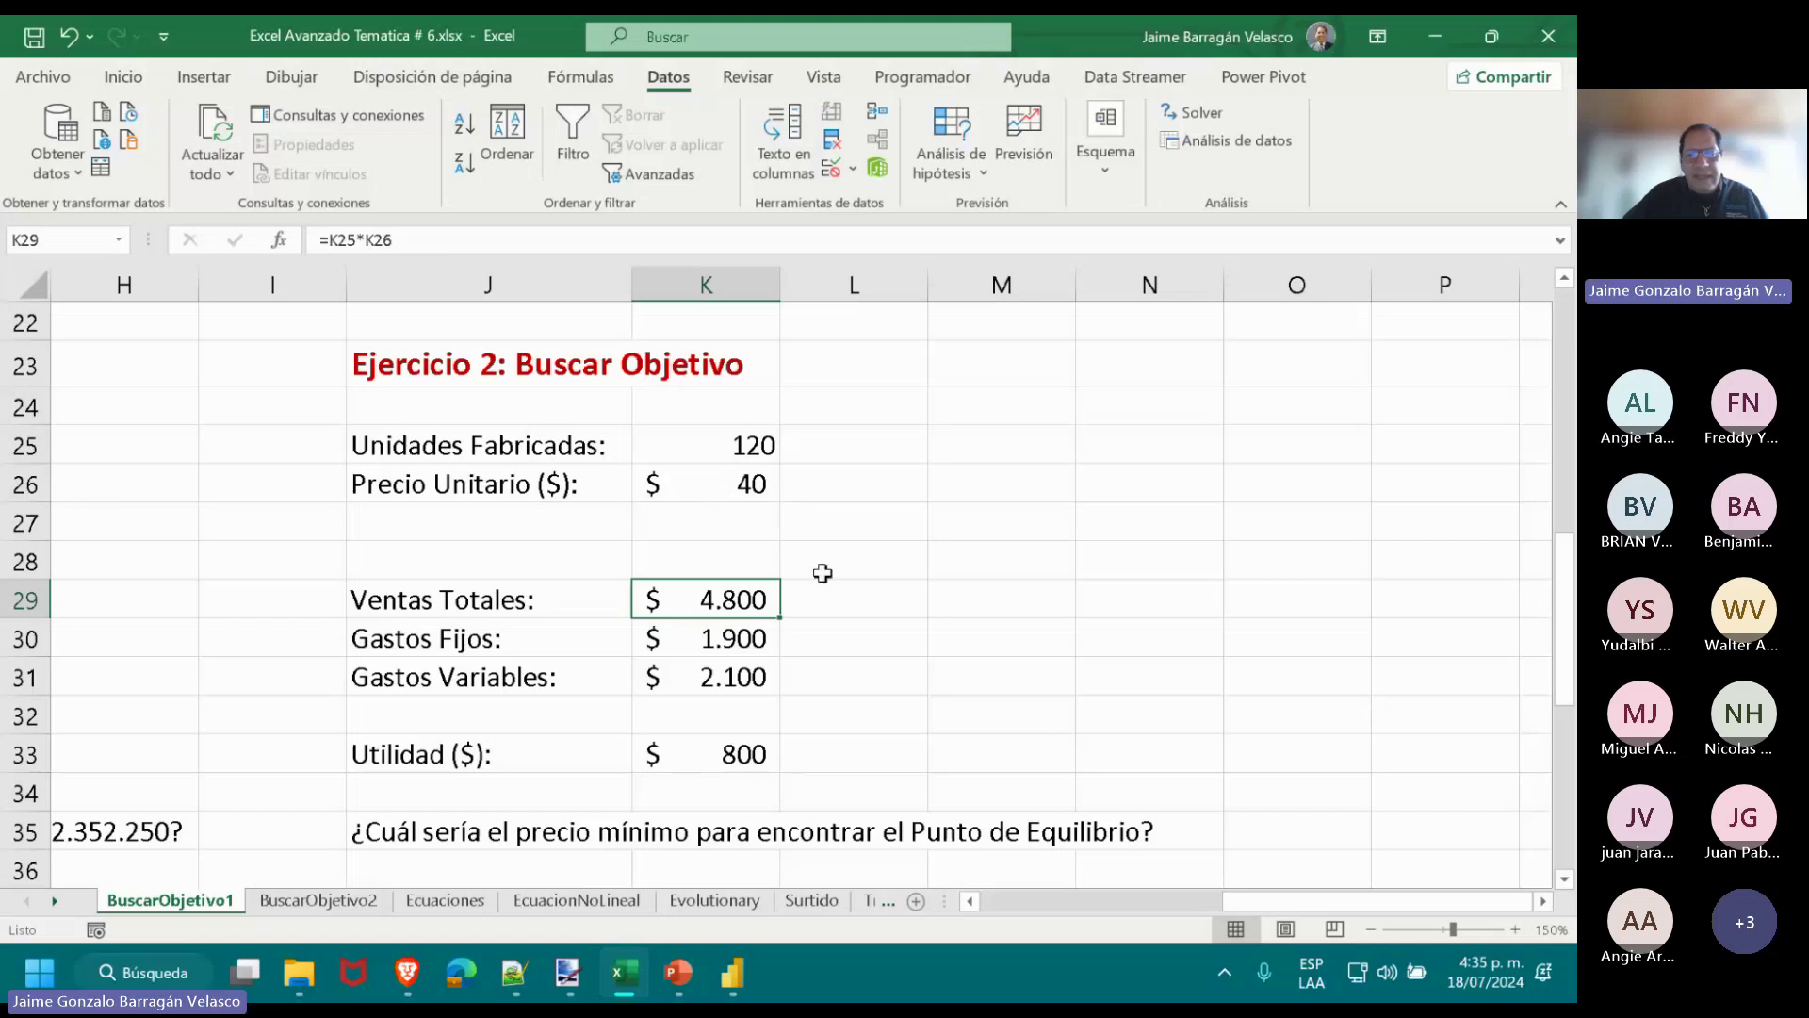
{"action": "left_click", "coordinate": [711, 478]}
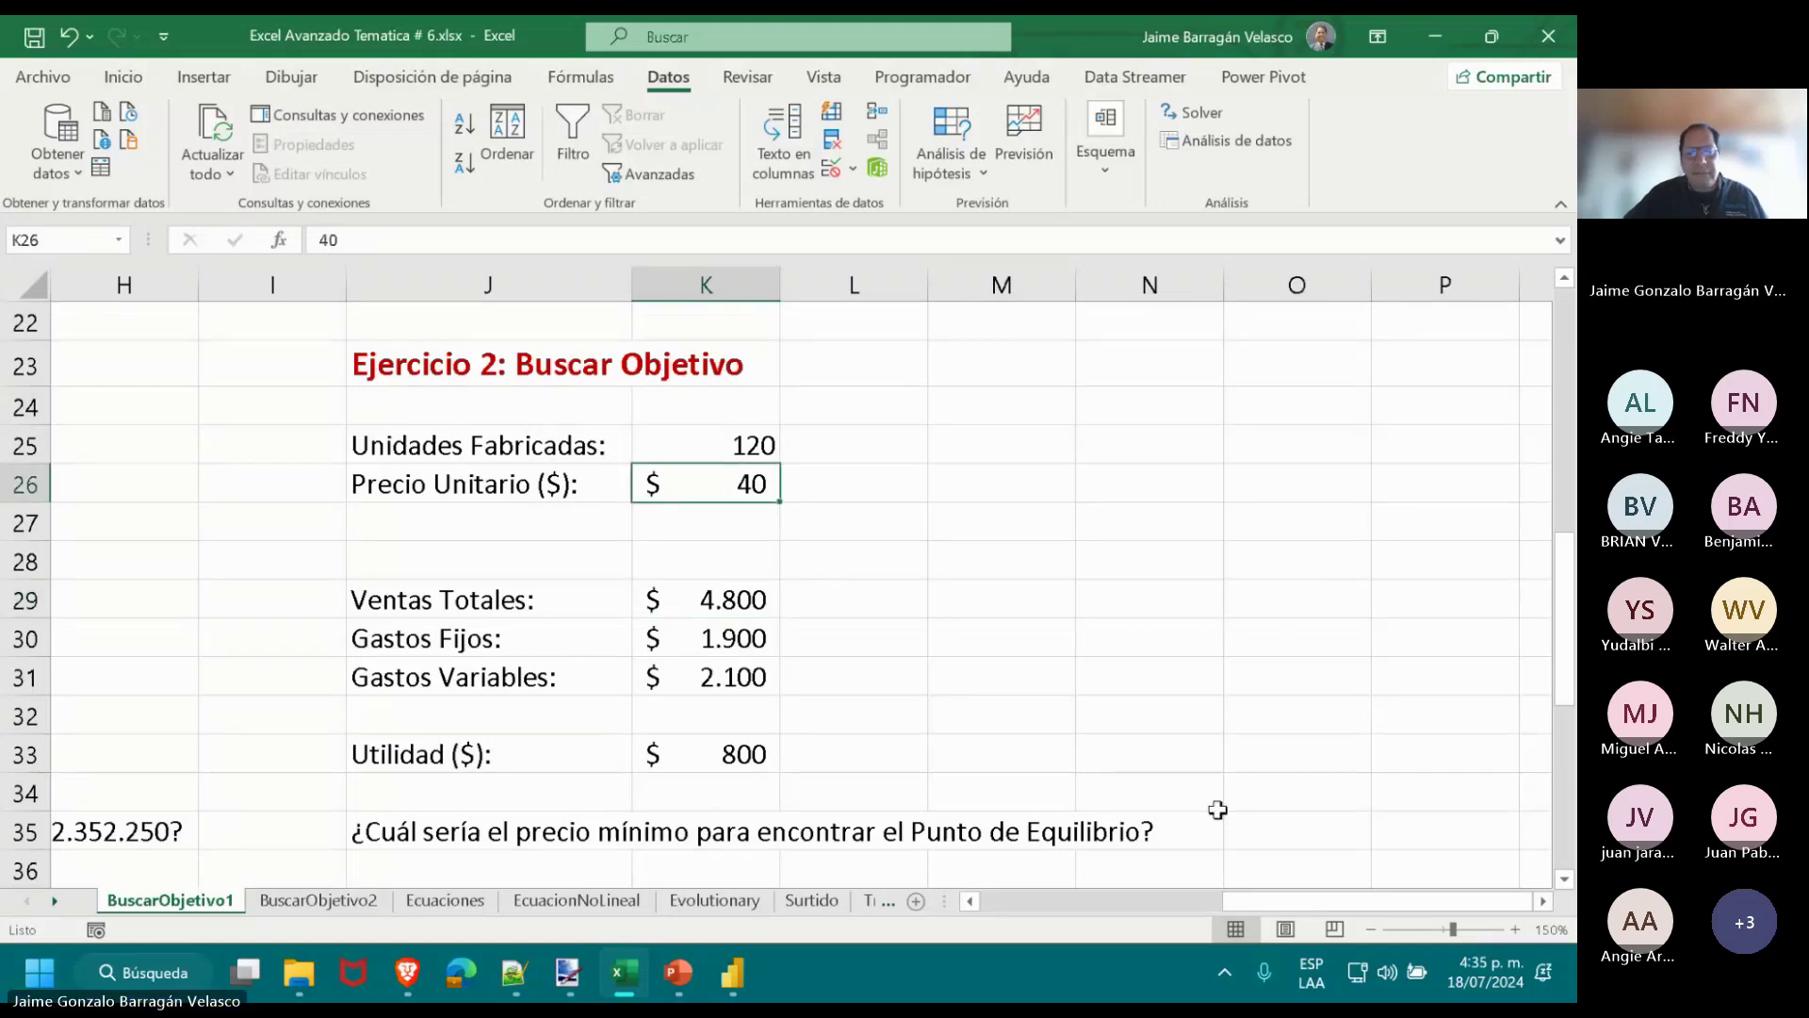
{"action": "left_click", "coordinate": [754, 751]}
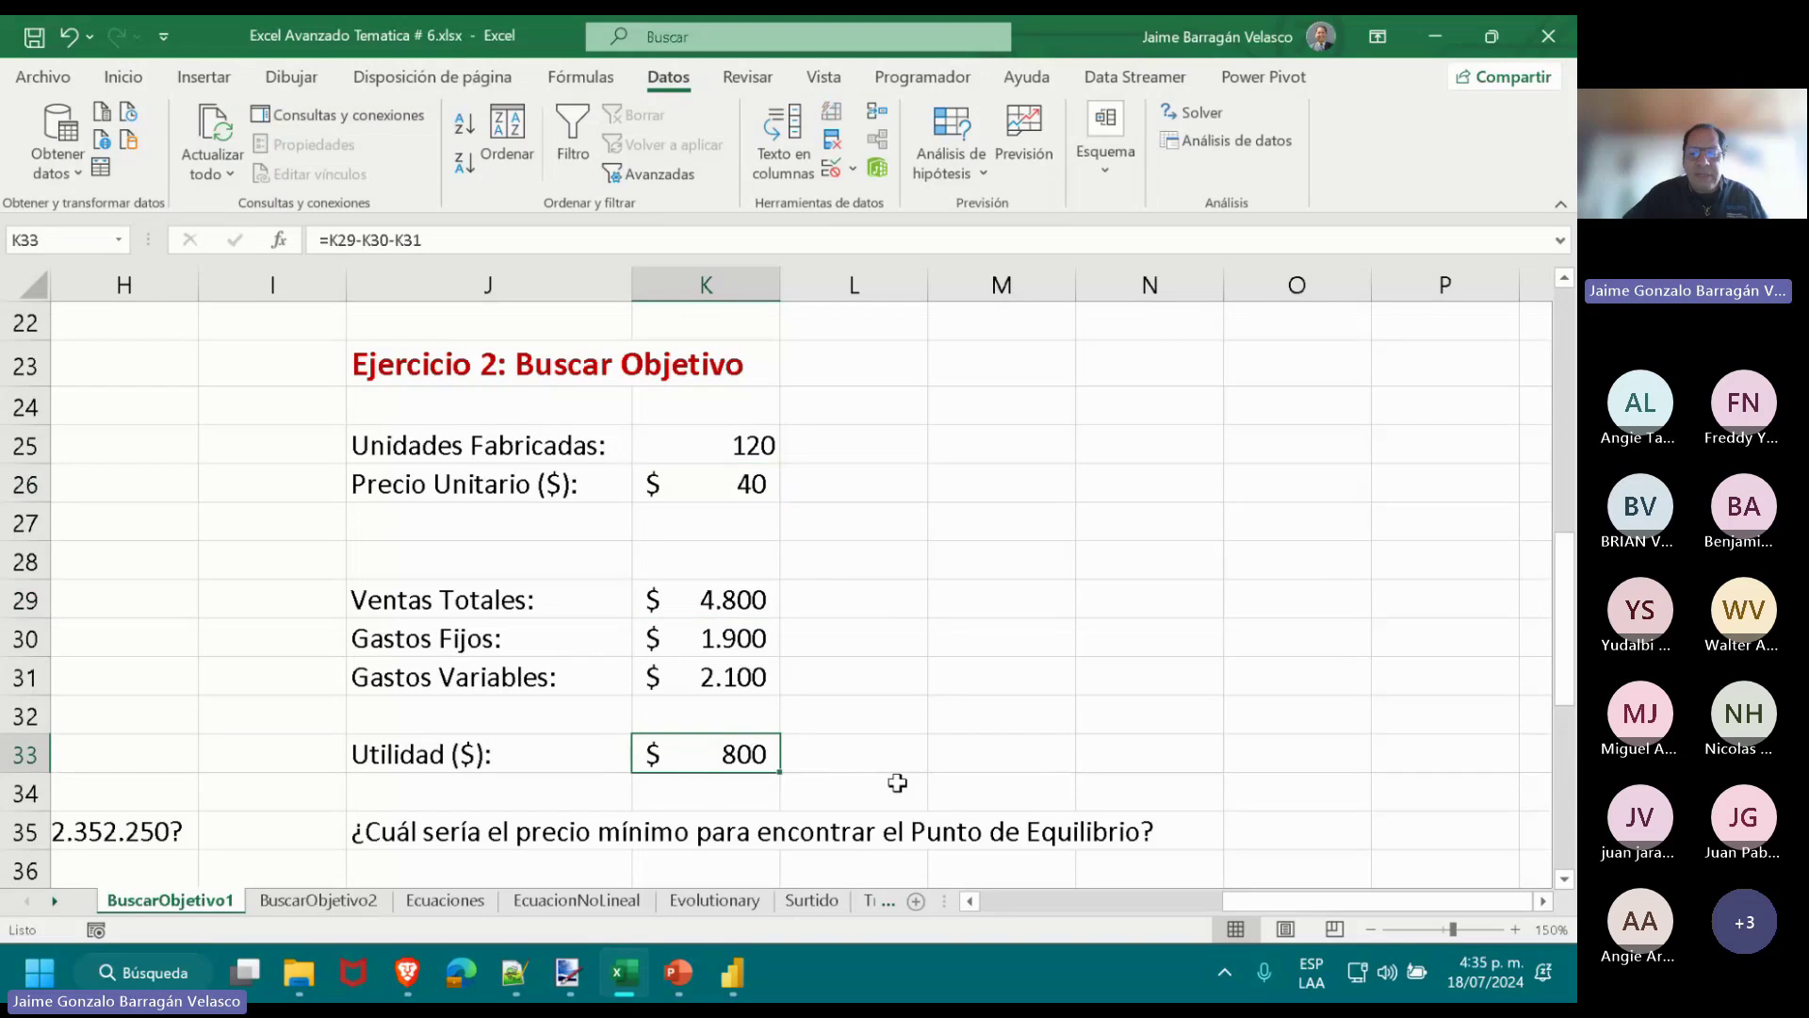
{"action": "double_click", "coordinate": [723, 749]}
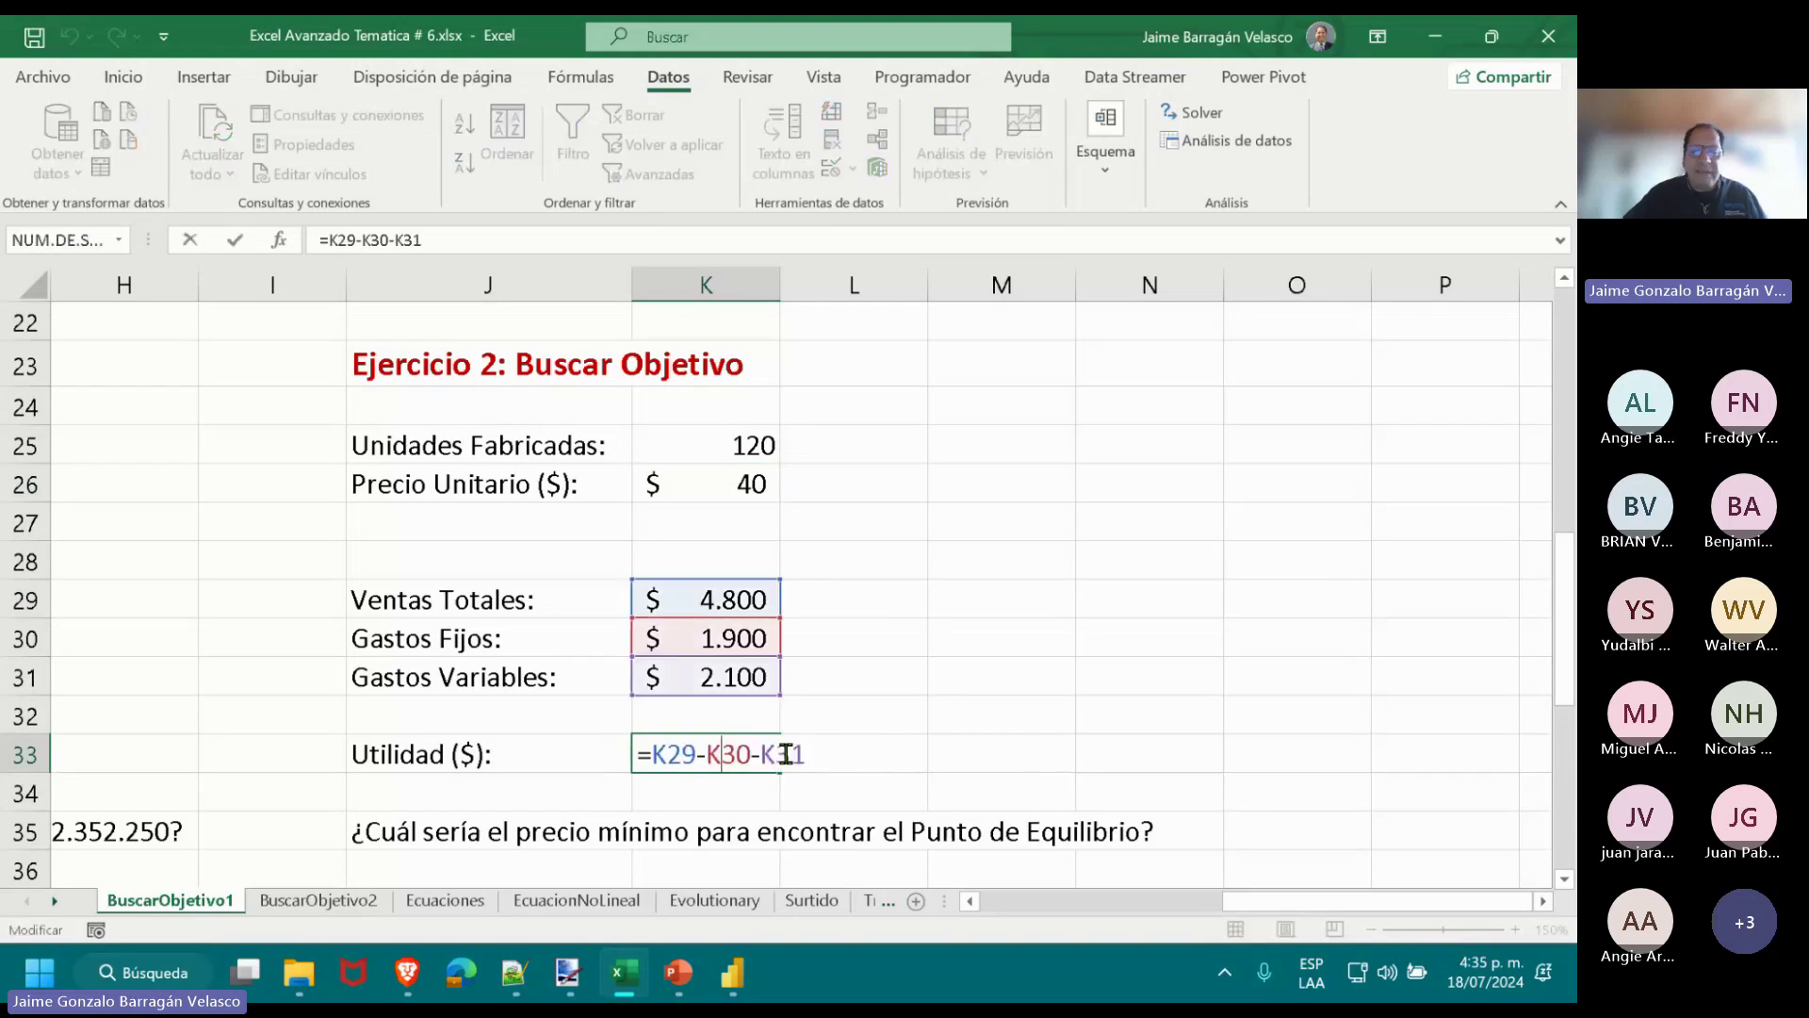
{"action": "key", "text": "Escape"}
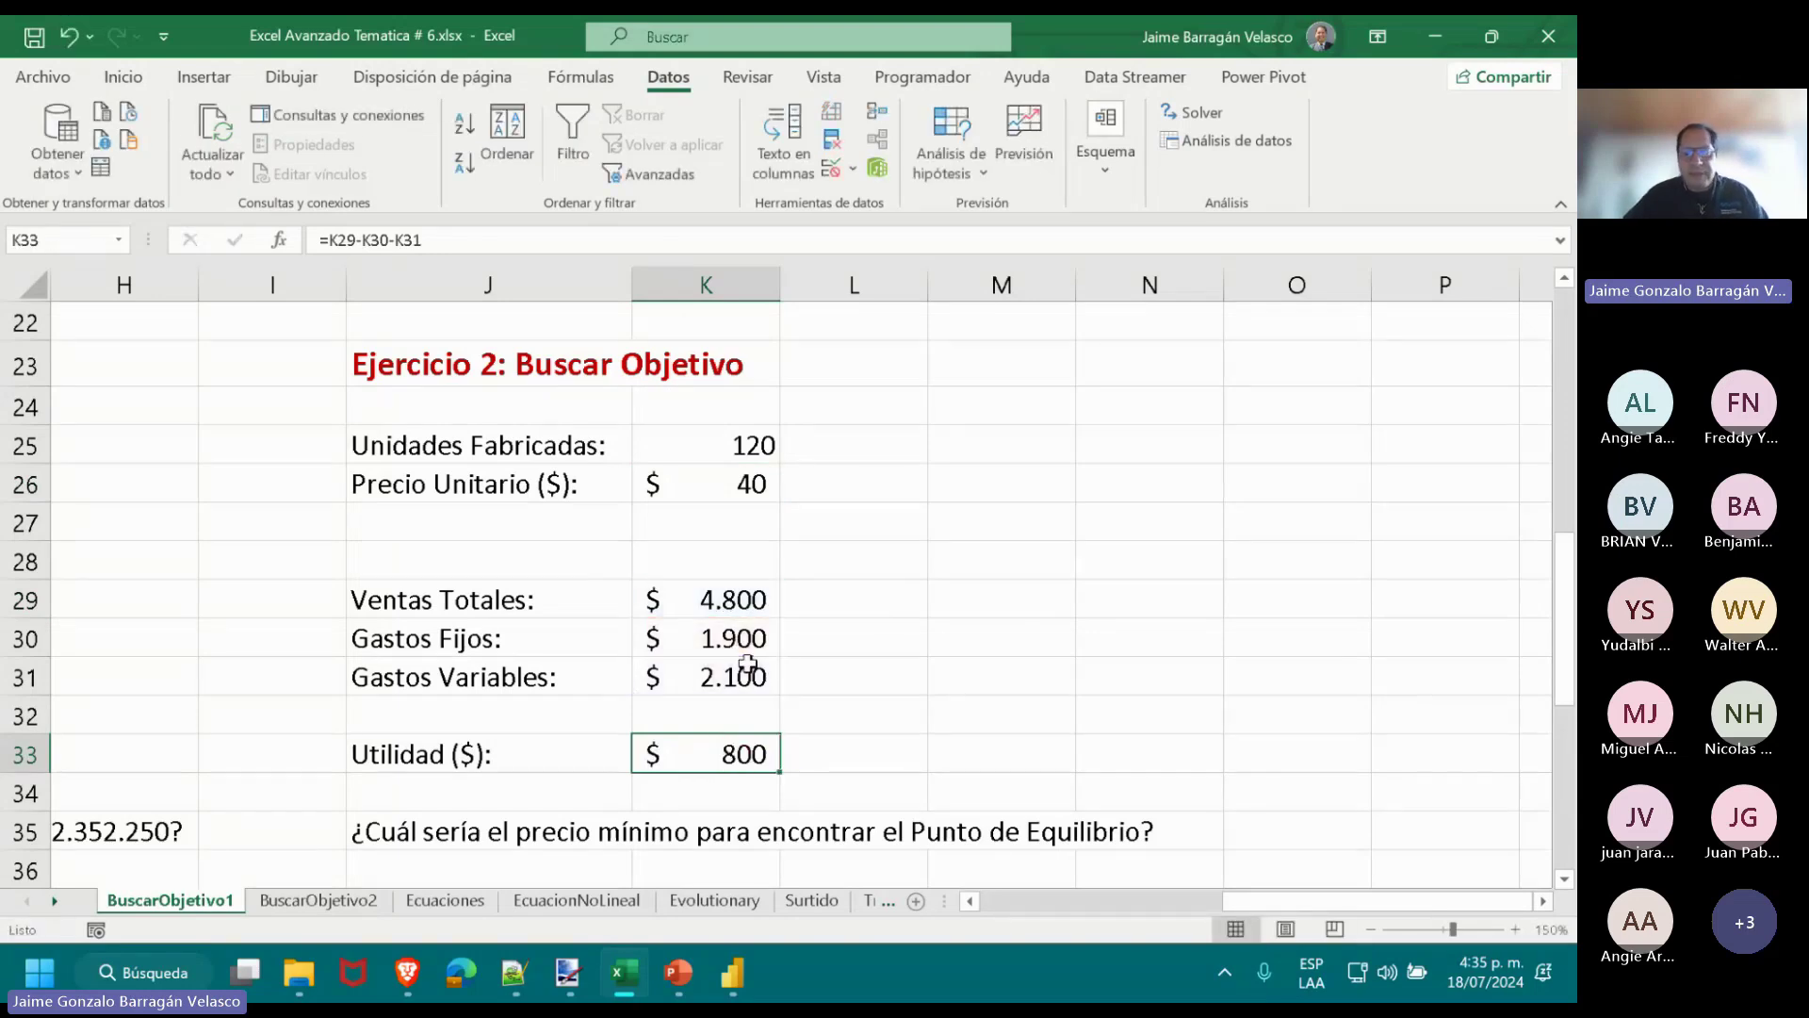
{"action": "scroll", "coordinate": [747, 665], "scroll_direction": "down", "scroll_amount": 1}
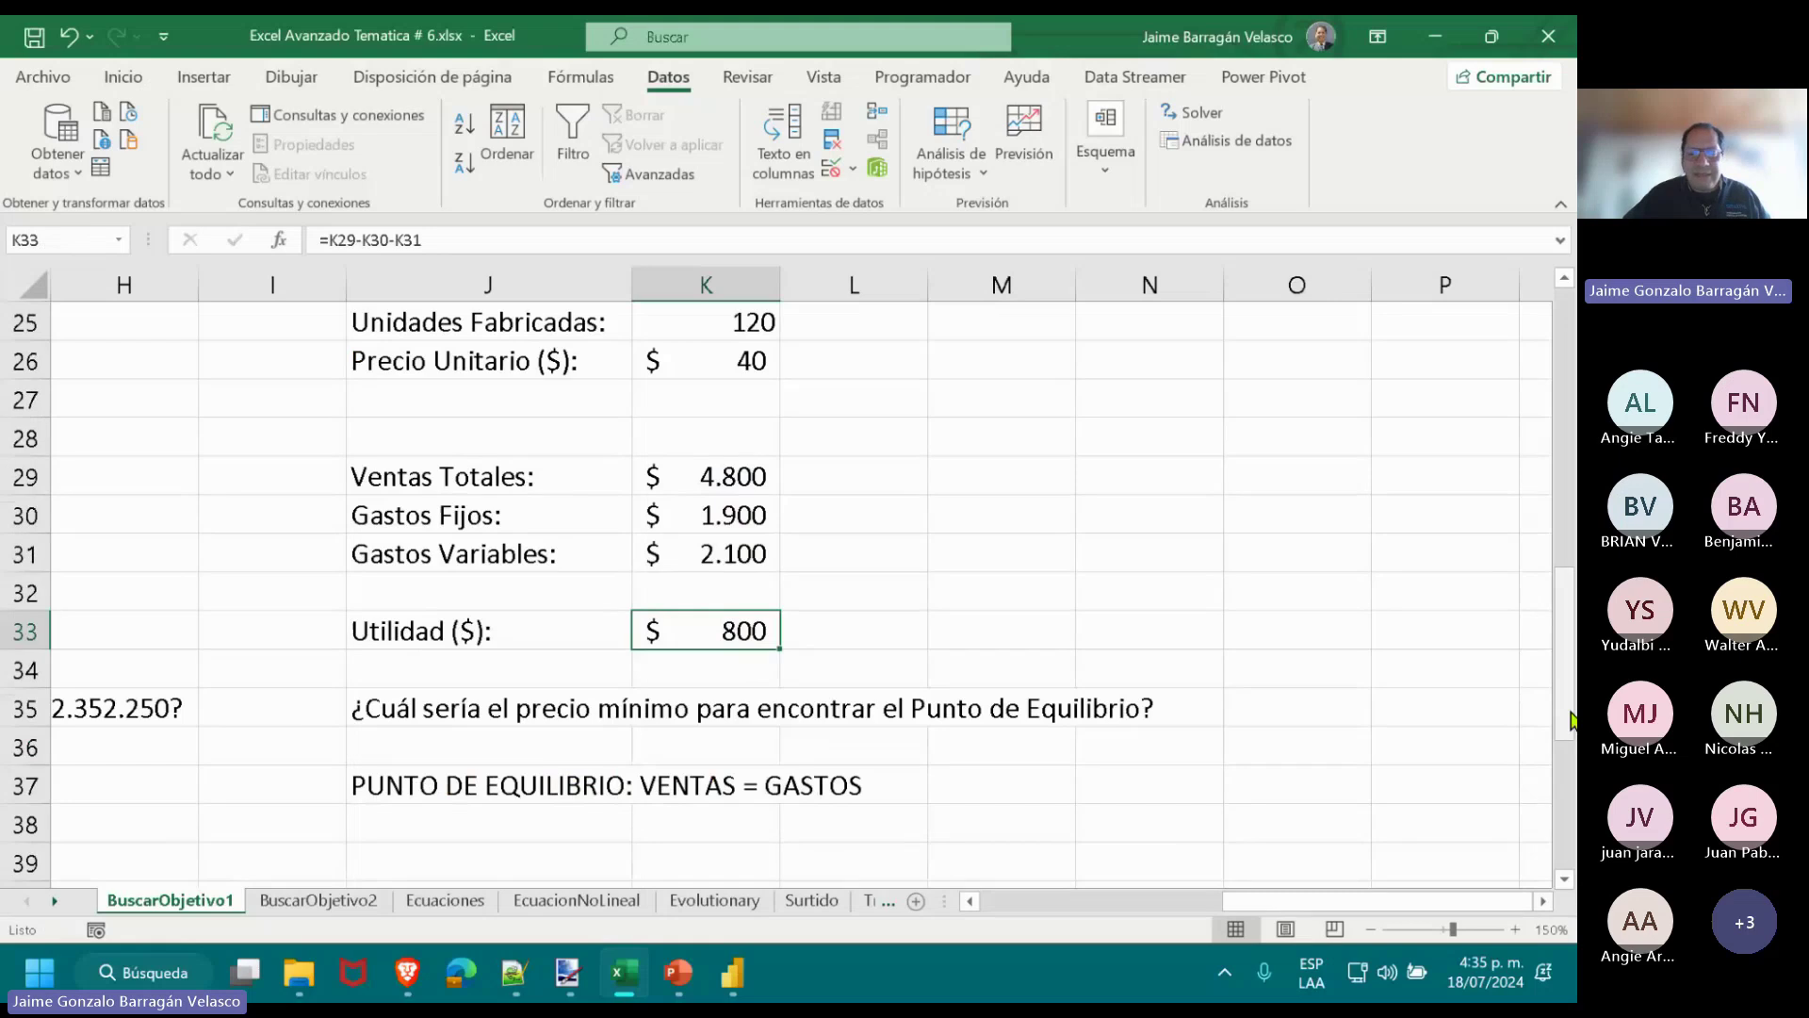
Examine which cells the Exercise 2 profit formula in K33 refers to, without changing it.
{"action": "scroll", "coordinate": [1568, 716], "scroll_direction": "up", "scroll_amount": 1}
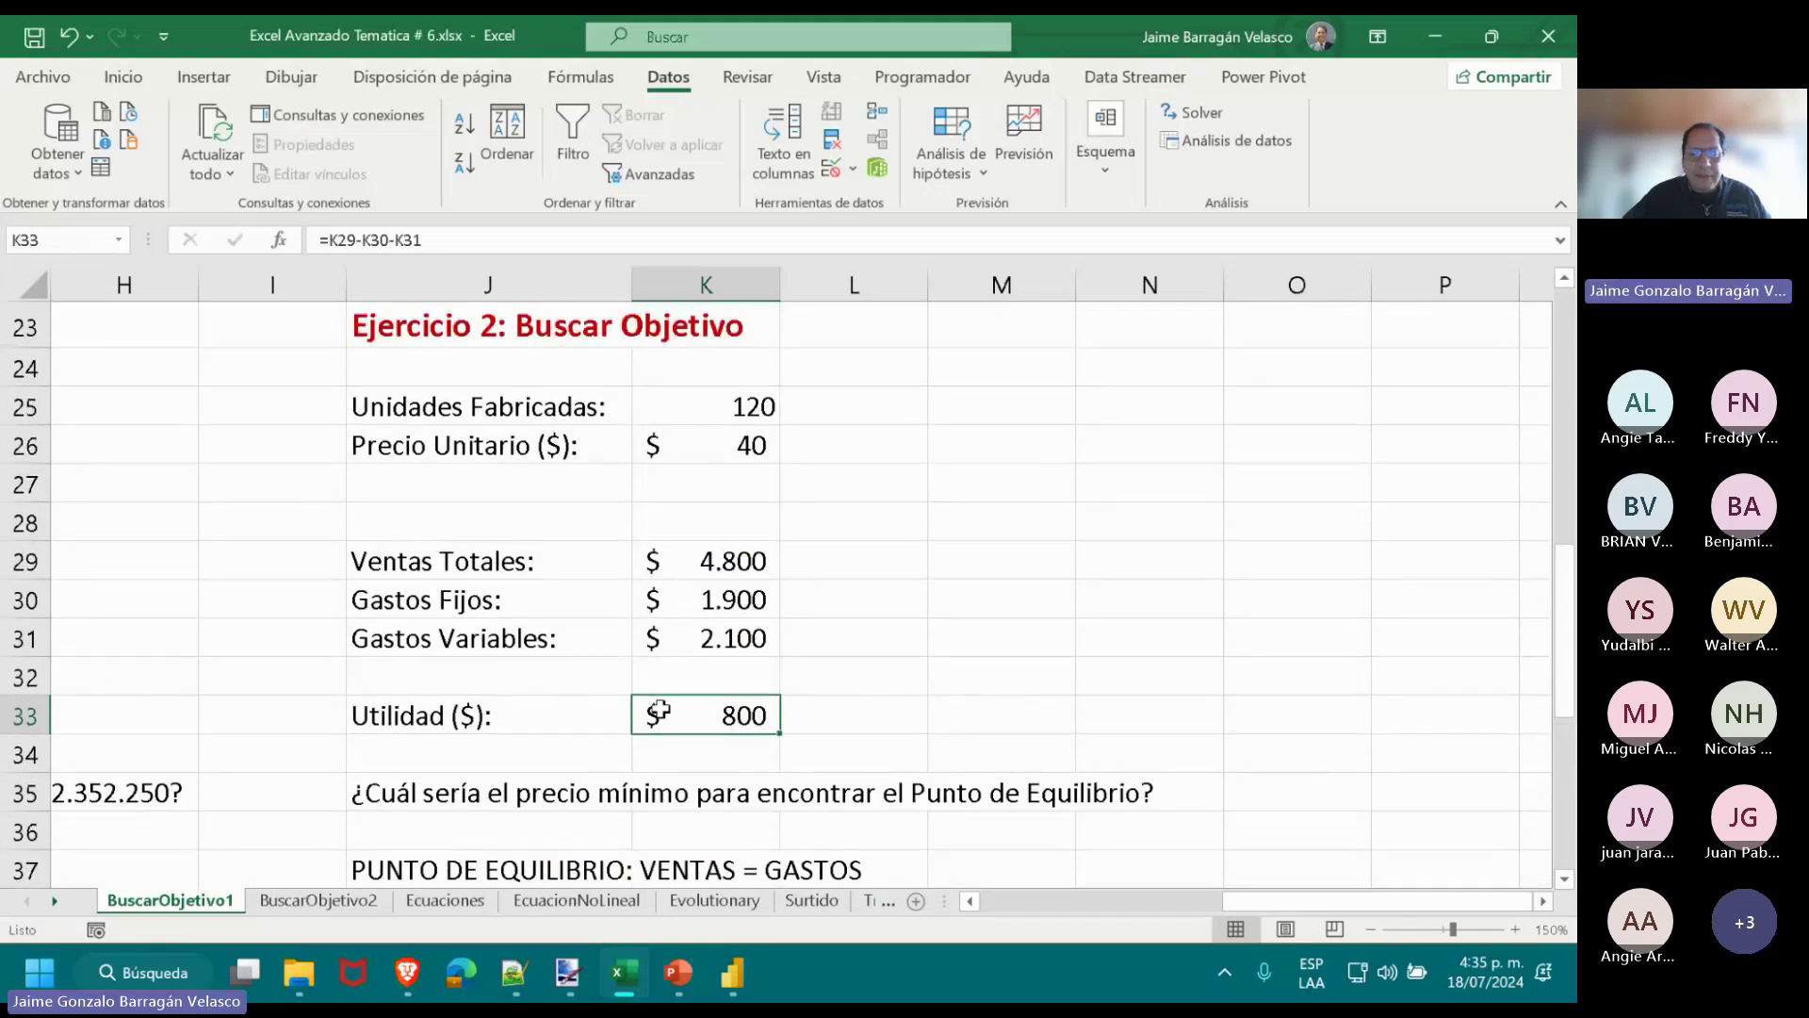
{"action": "double_click", "coordinate": [719, 719]}
{"action": "double_click", "coordinate": [719, 718]}
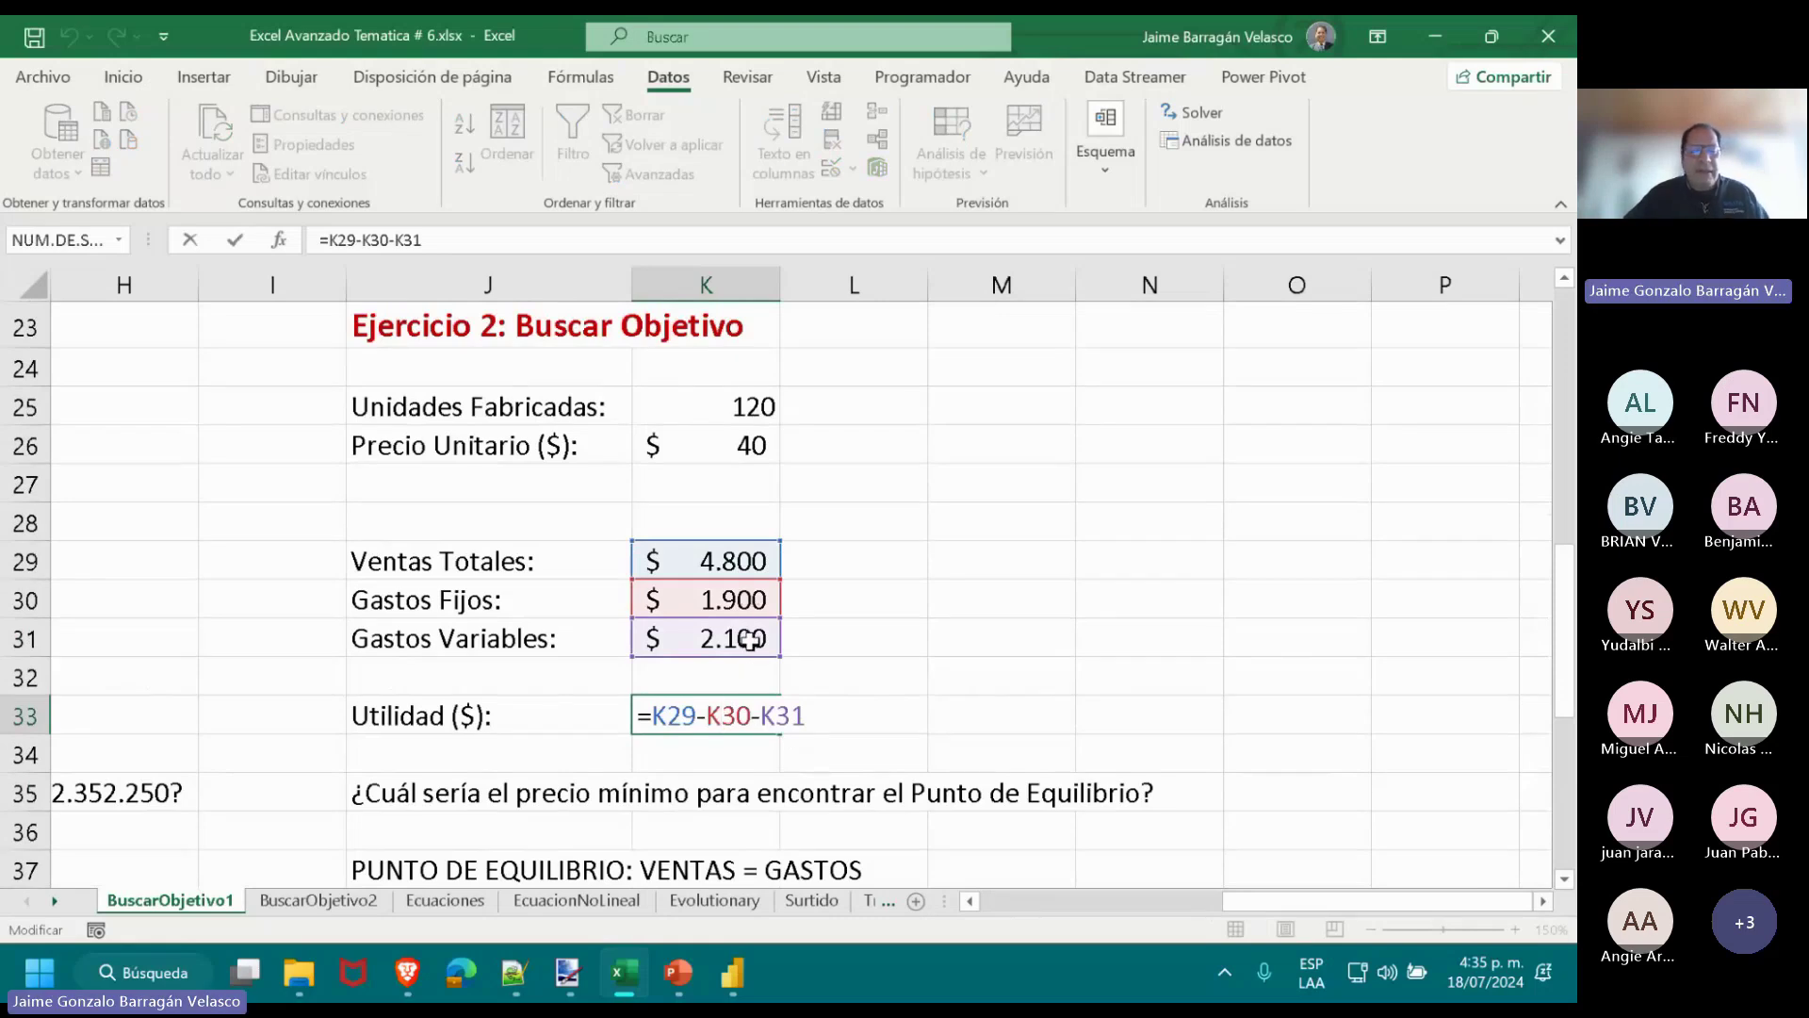
{"action": "key", "text": "Escape"}
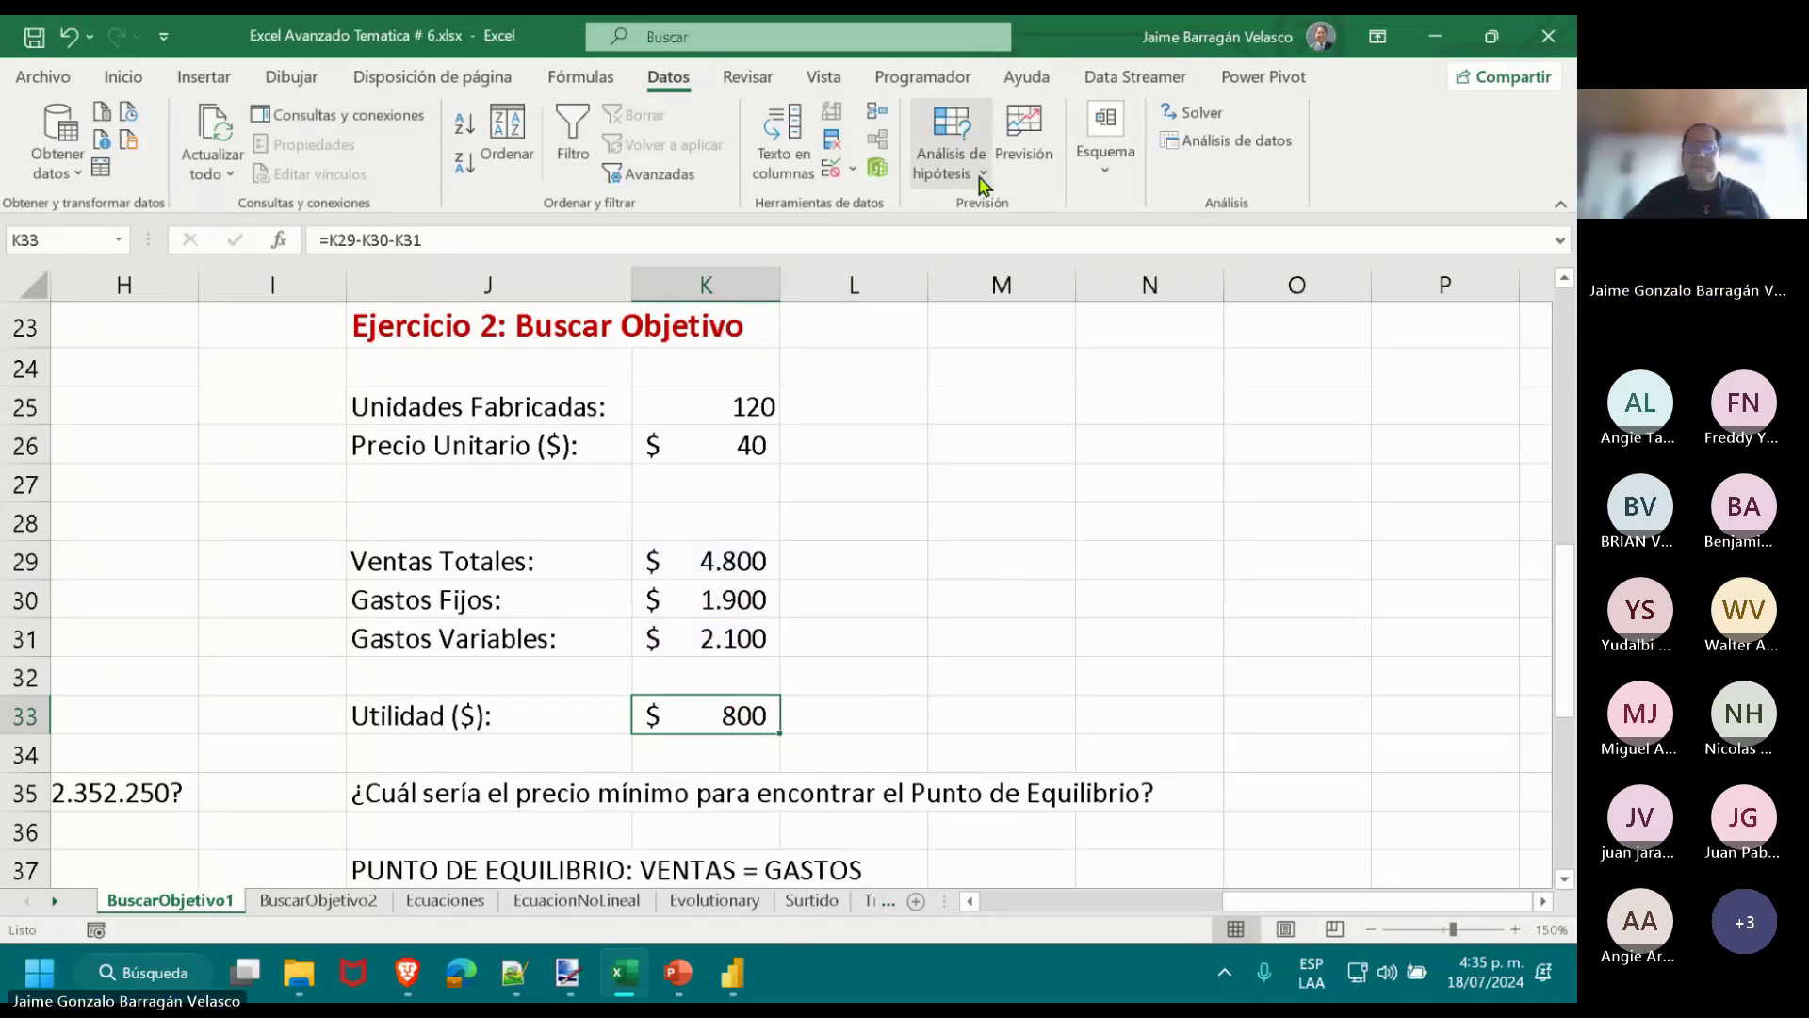
Run Goal Seek to bring the profit in K33 to 0 by changing the unit price in K26, and accept the solution.
{"action": "left_click", "coordinate": [950, 156]}
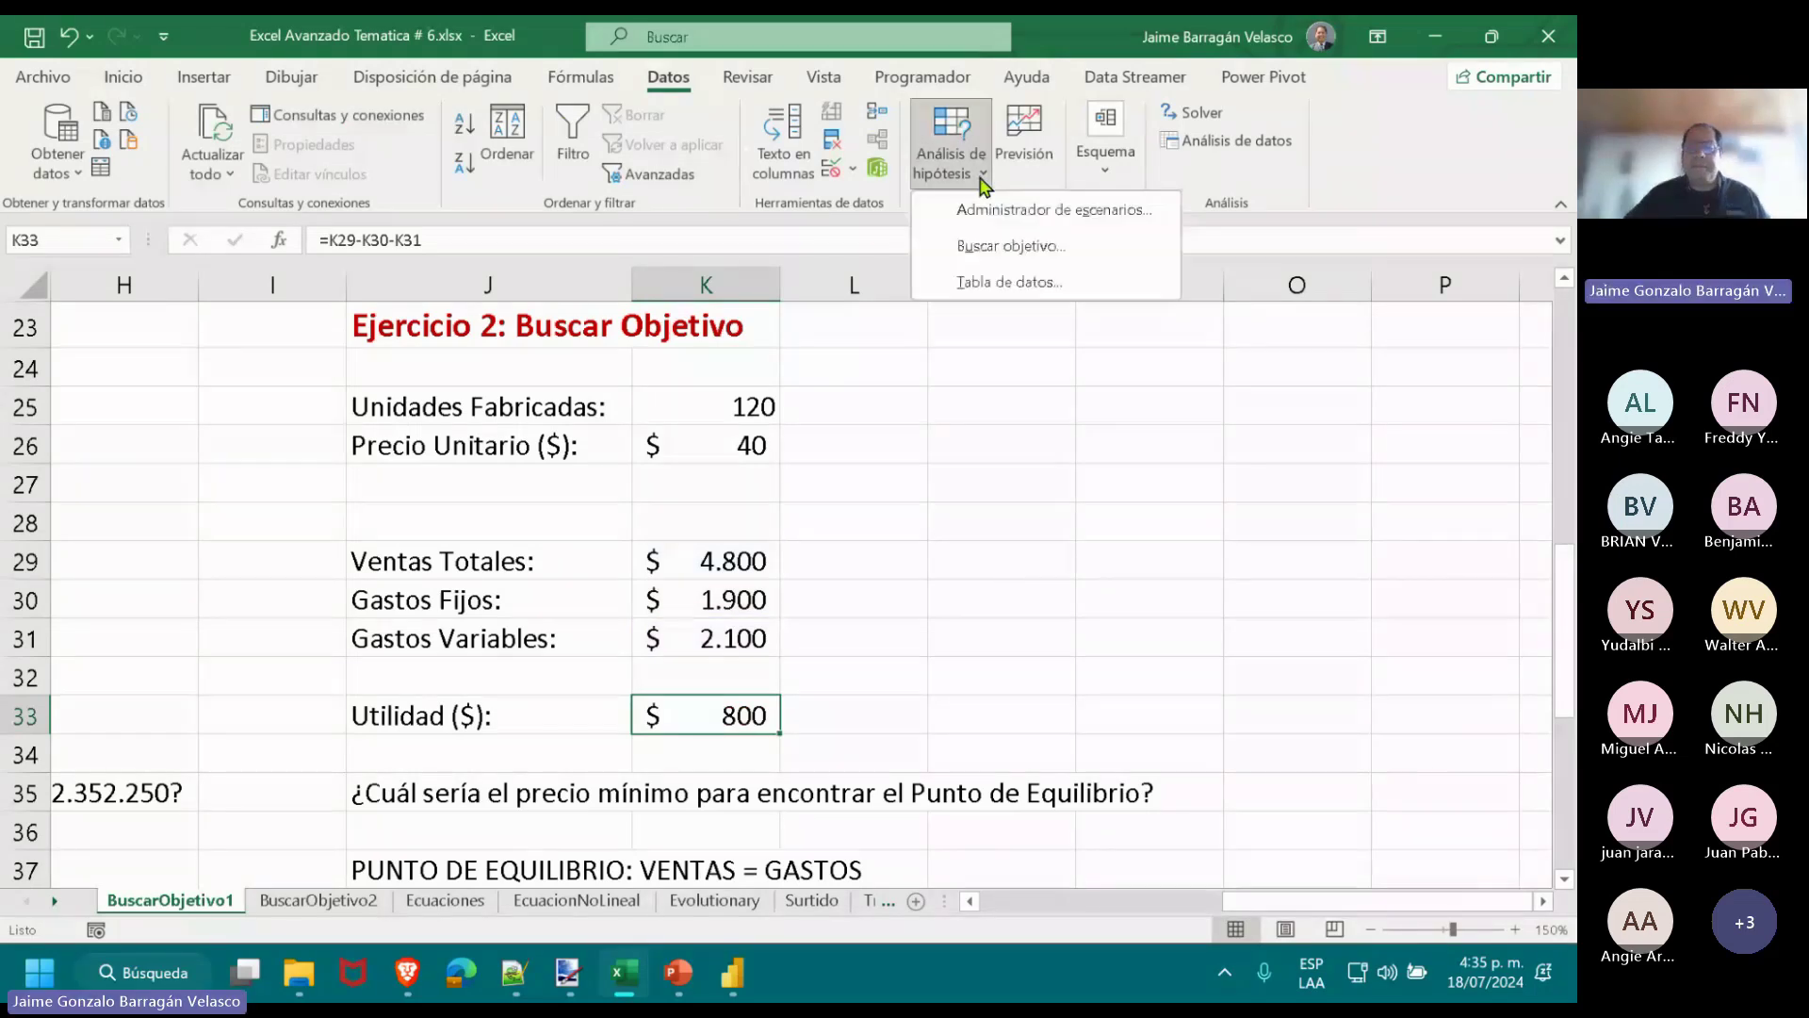
{"action": "left_click", "coordinate": [1008, 247]}
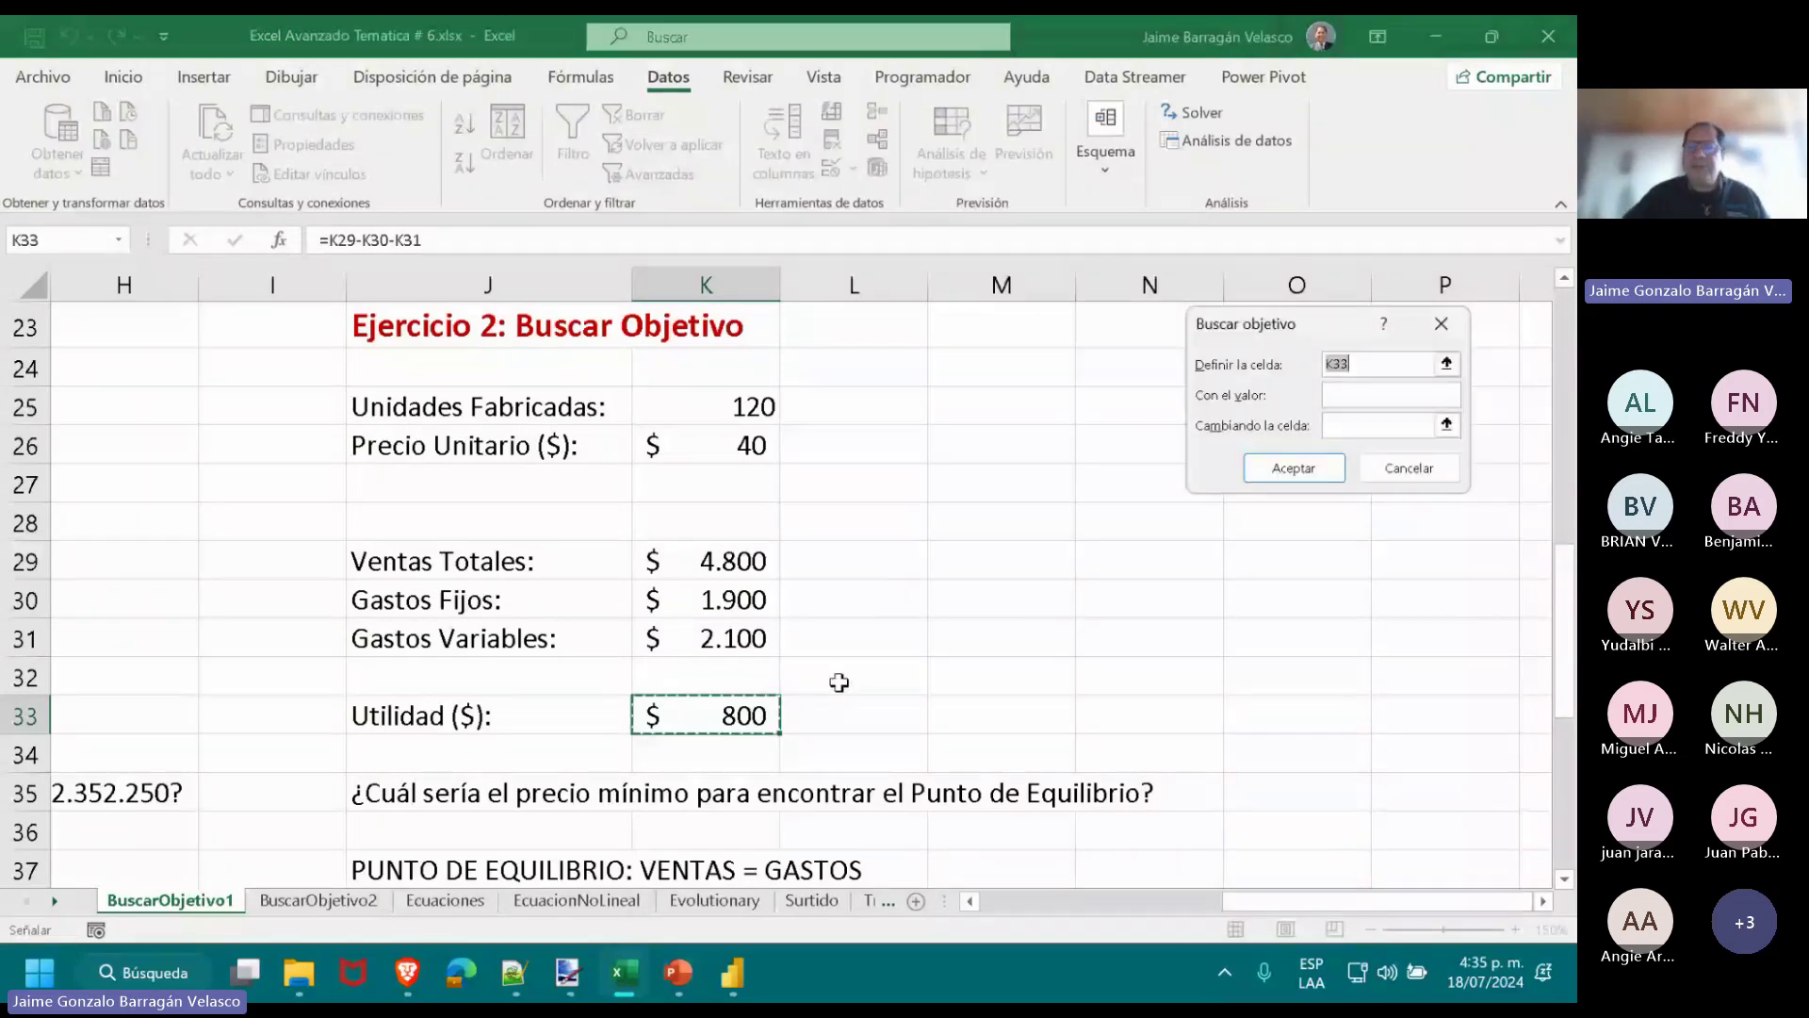
{"action": "left_click", "coordinate": [712, 718]}
{"action": "left_click", "coordinate": [1377, 403]}
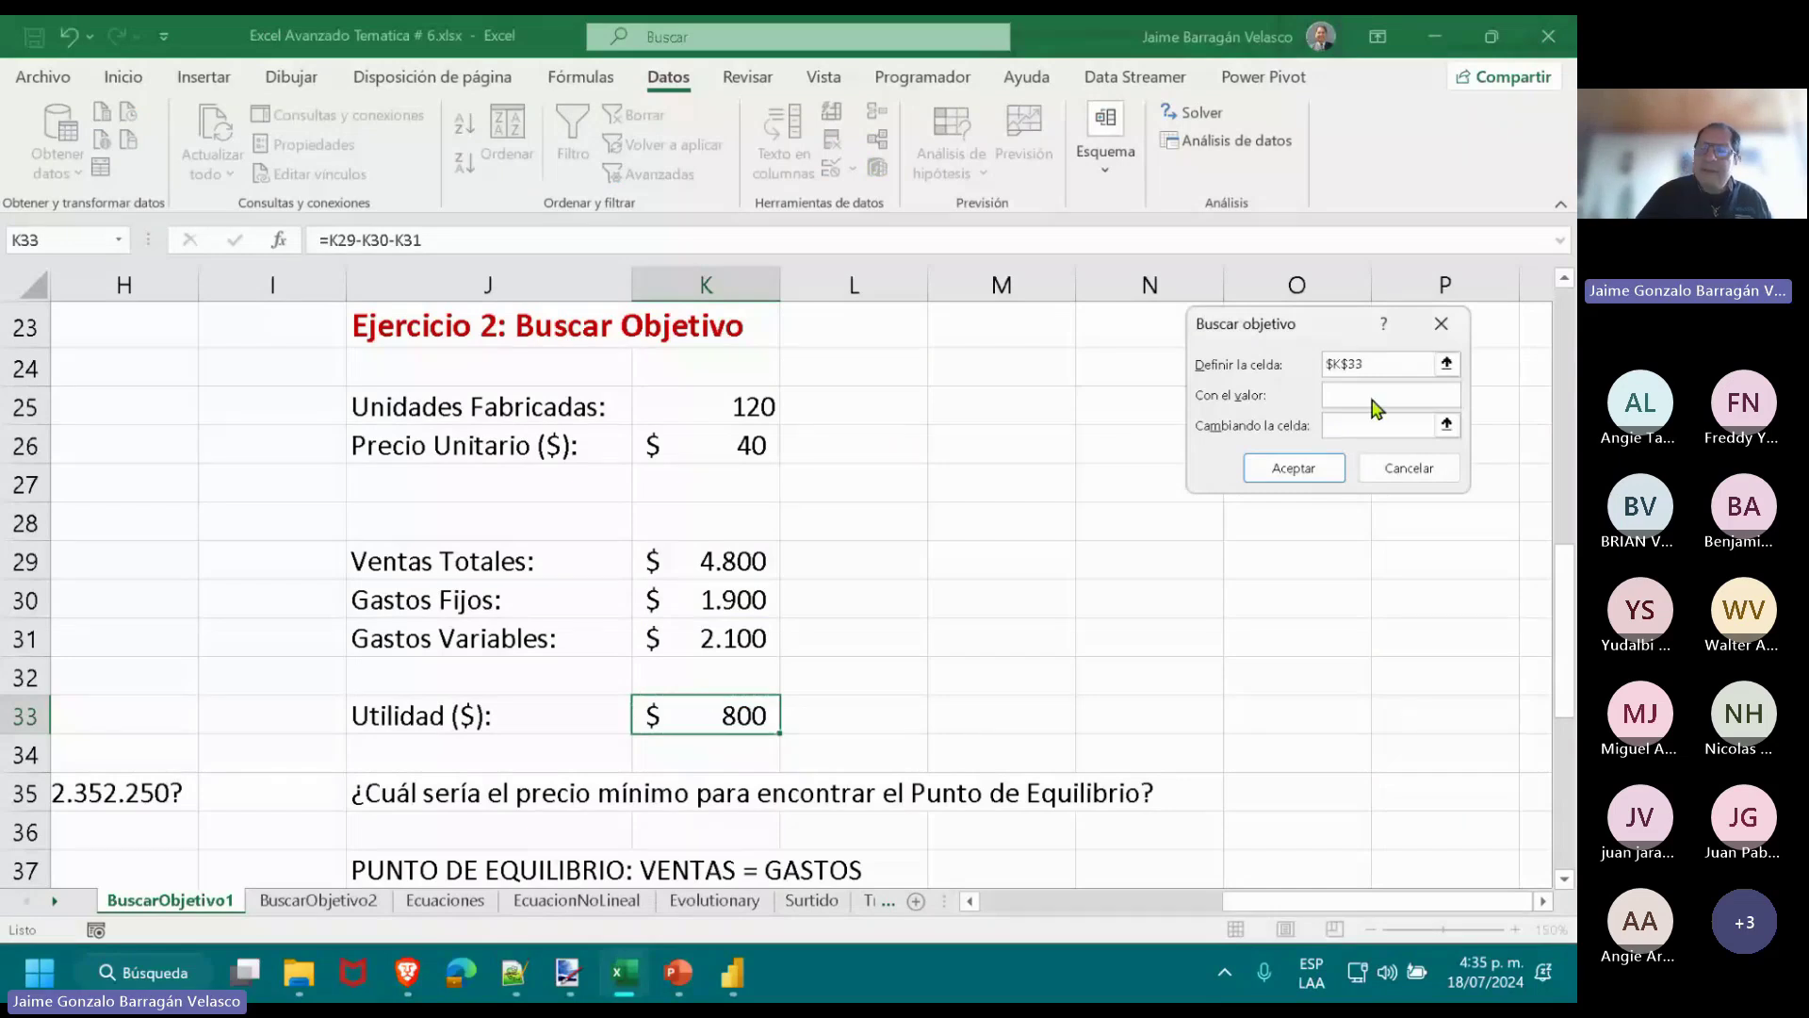
{"action": "type", "text": "0"}
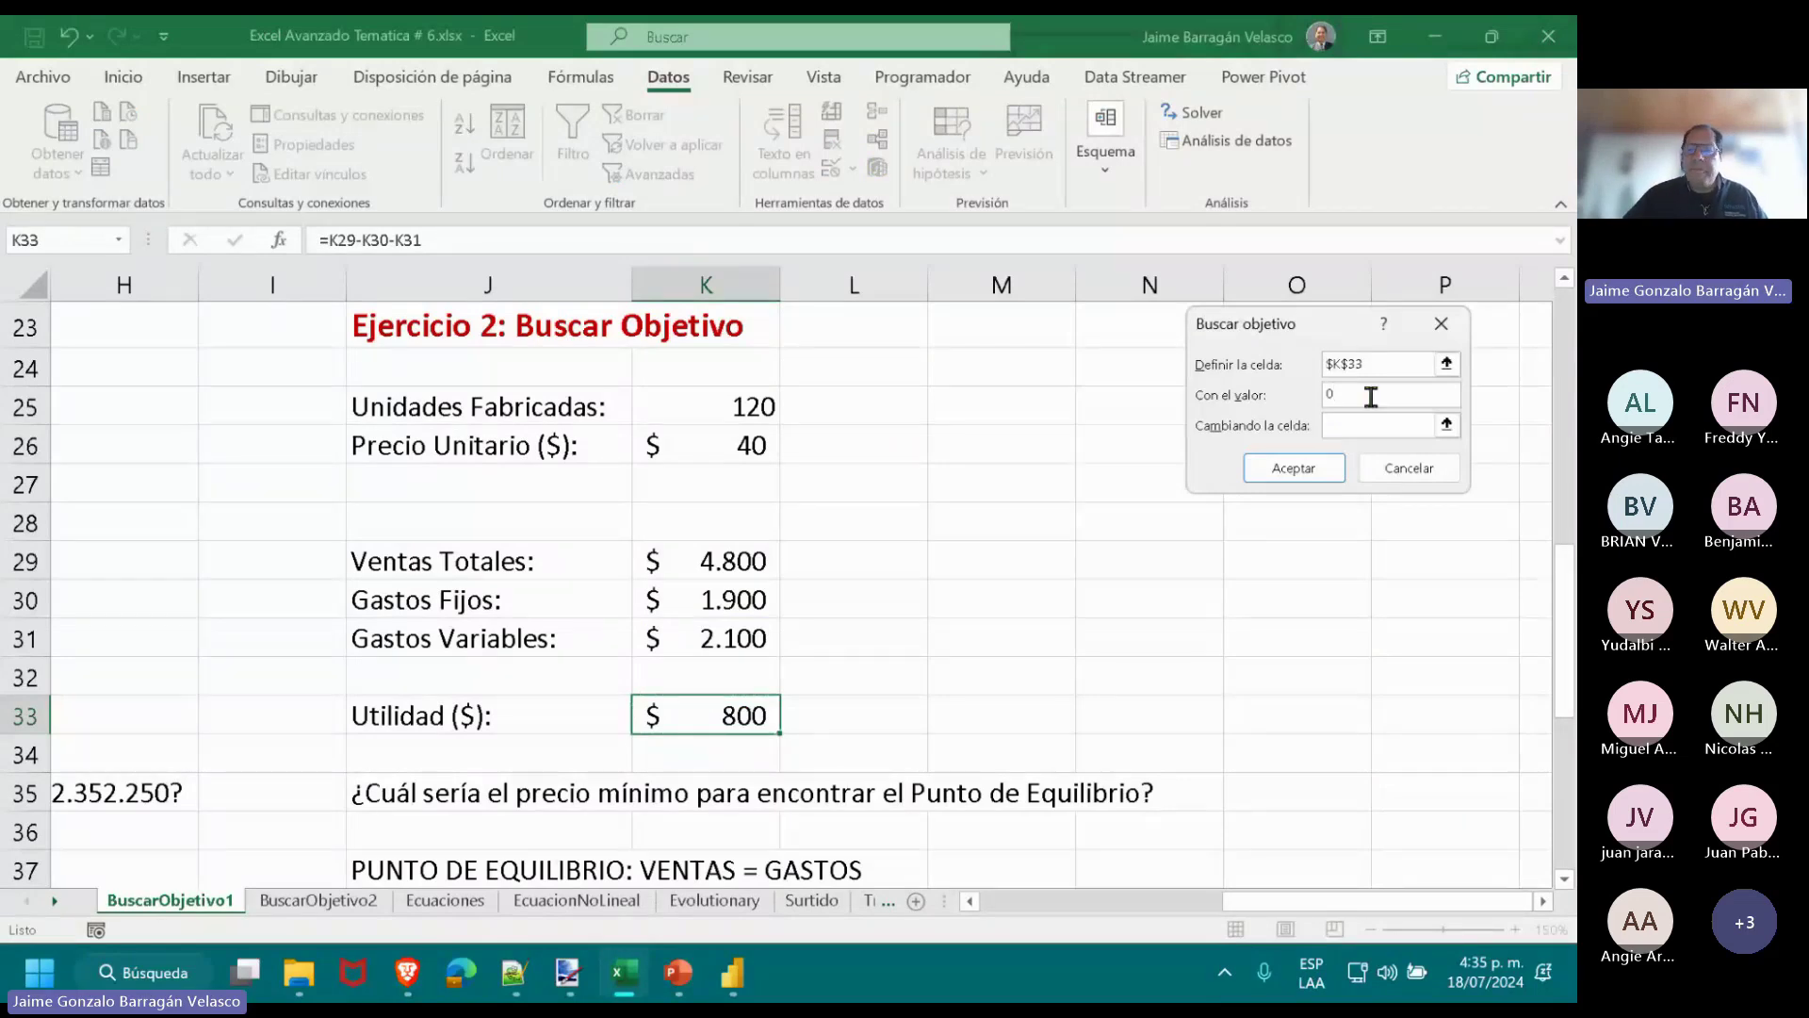
{"action": "left_click", "coordinate": [1362, 425]}
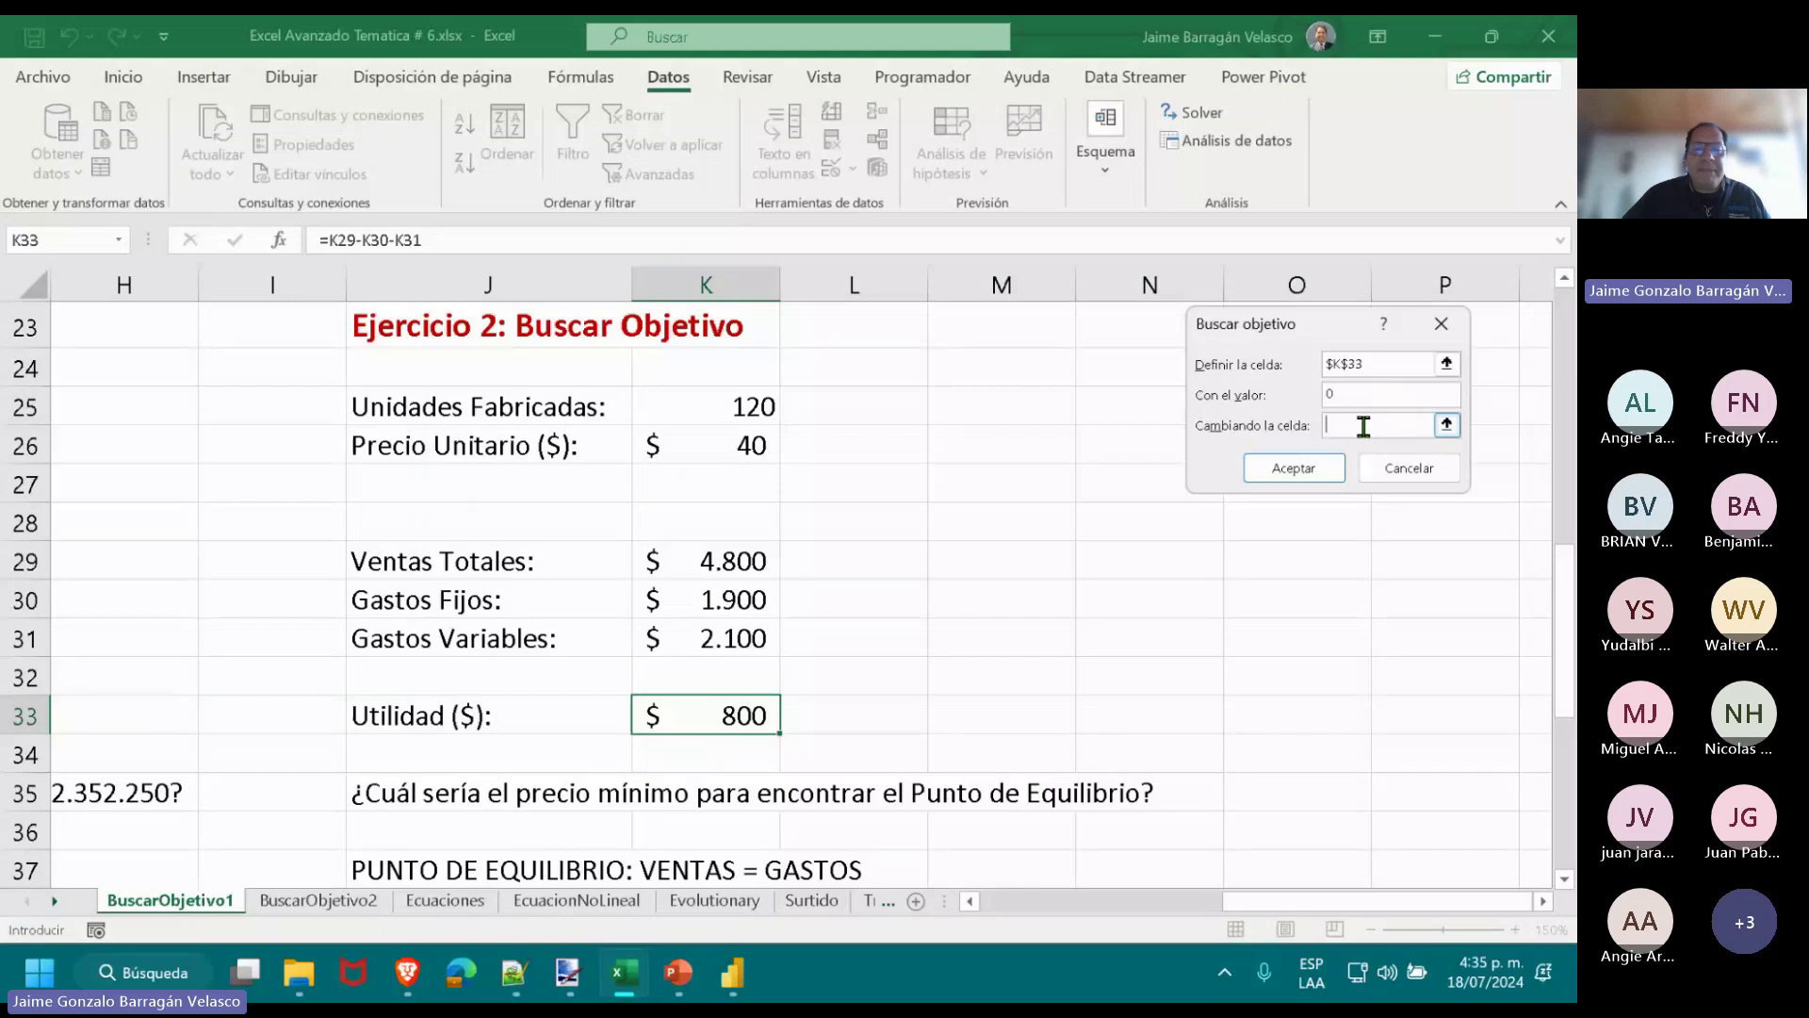
{"action": "left_click", "coordinate": [747, 450]}
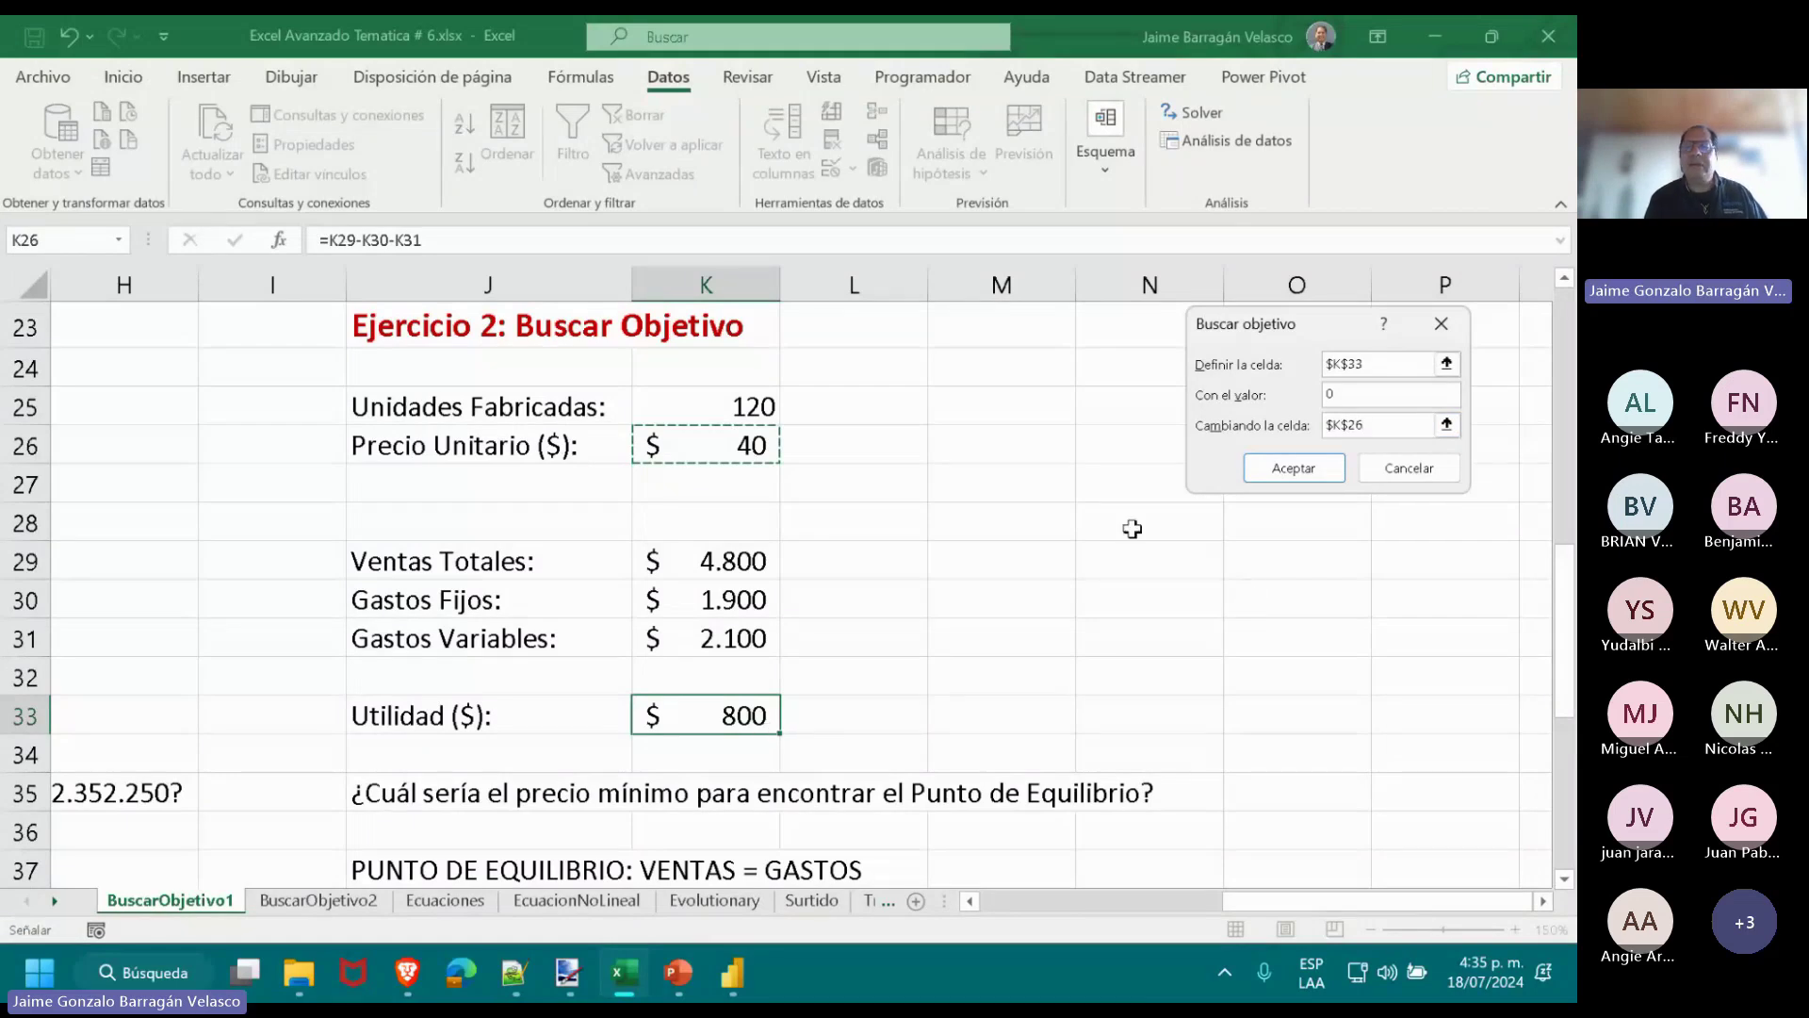
{"action": "left_click", "coordinate": [1310, 471]}
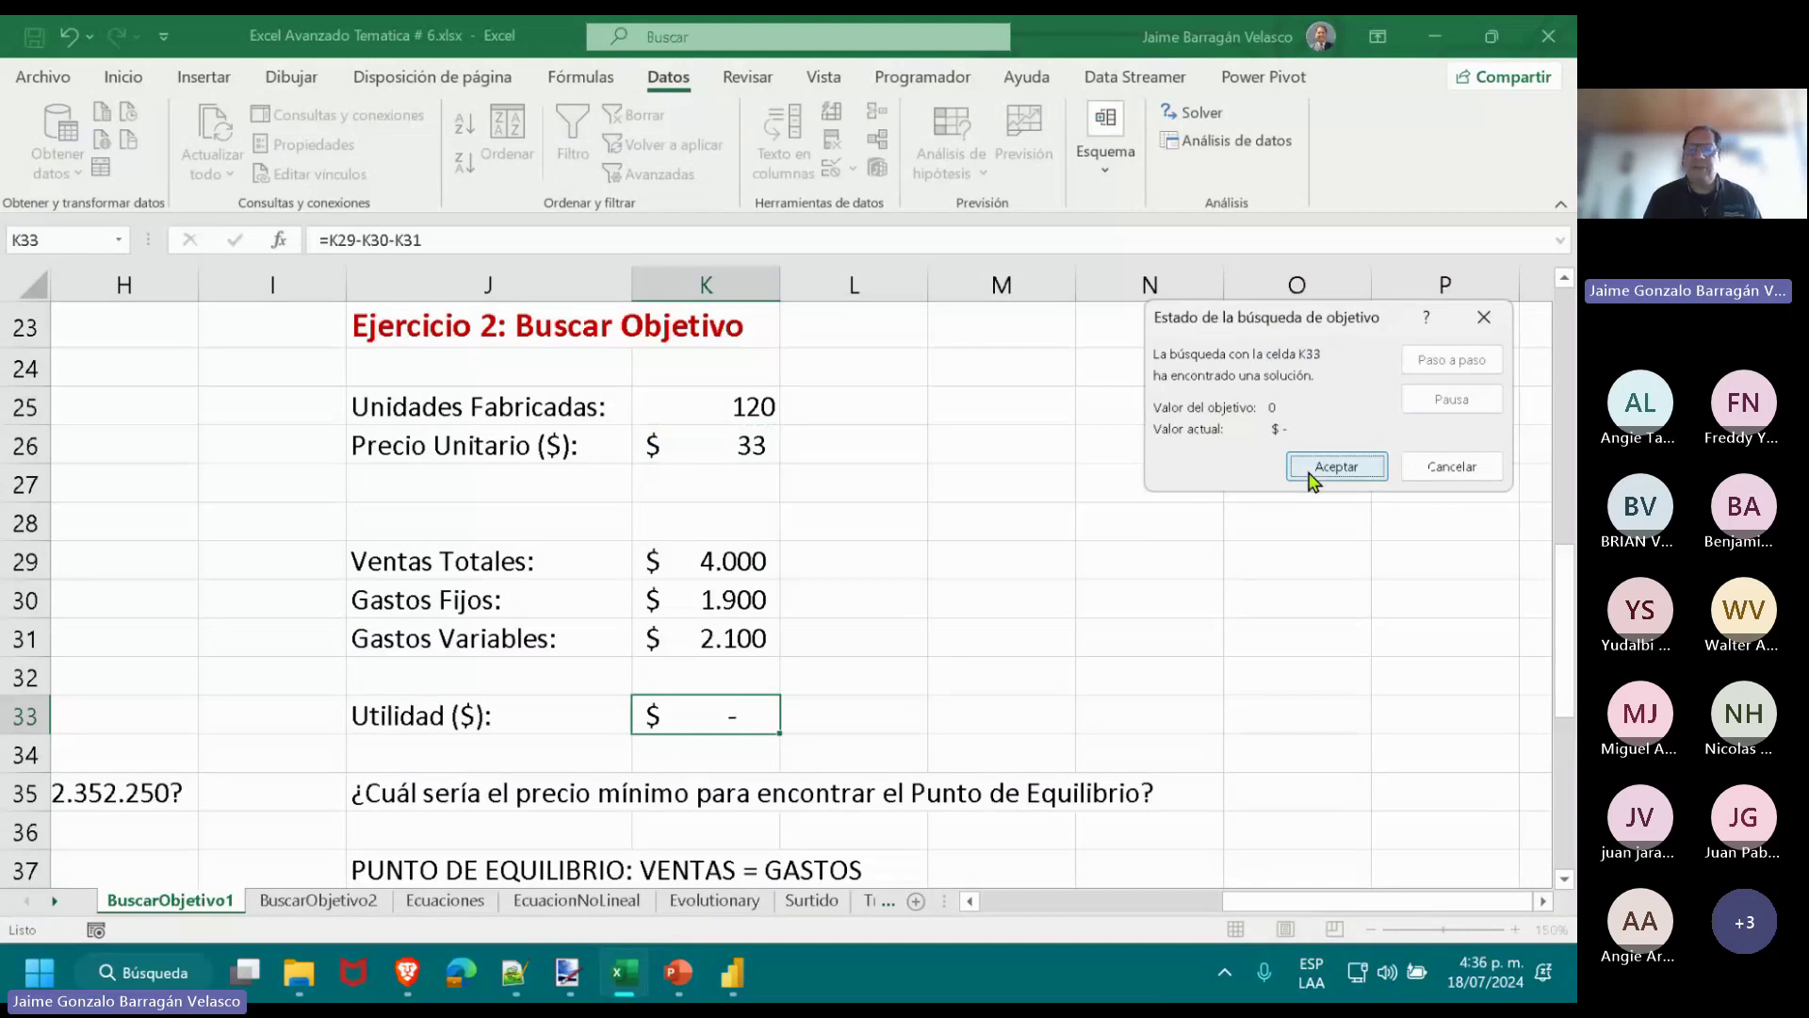
{"action": "left_click", "coordinate": [1309, 479]}
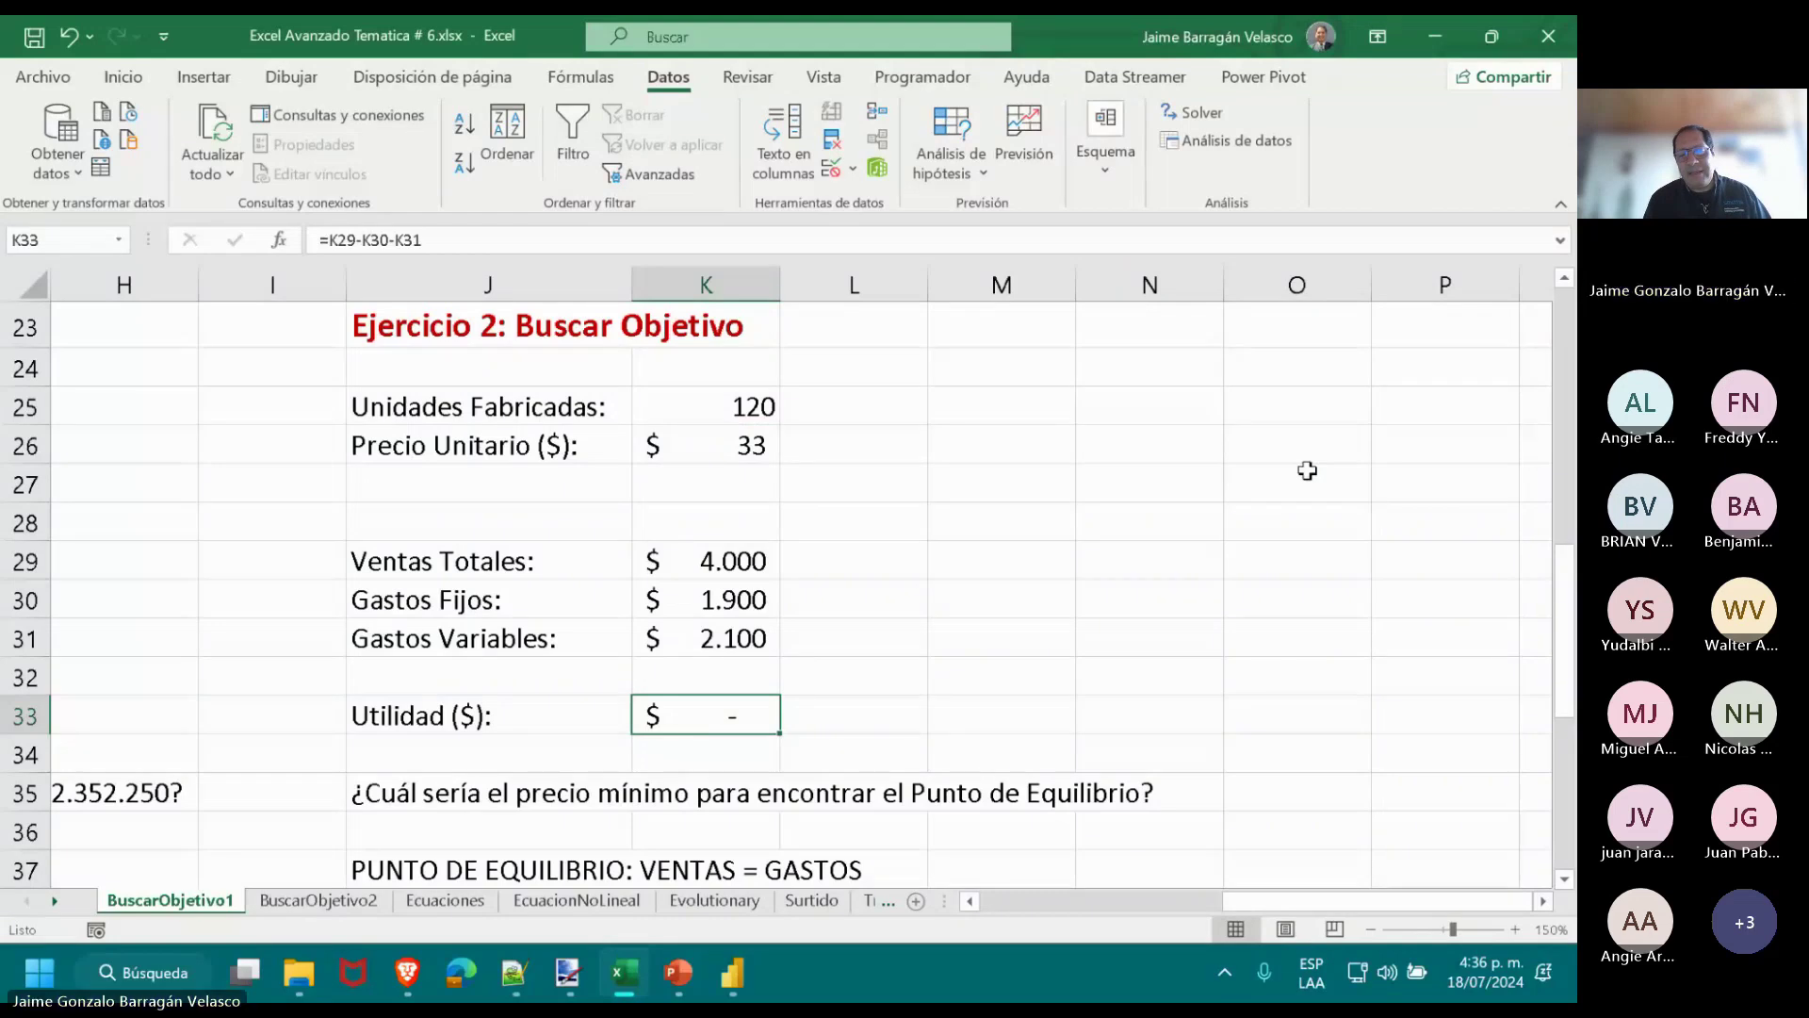
Undo the Goal Seek solution applied to the Exercise 2 unit price.
{"action": "scroll", "coordinate": [1350, 848], "scroll_direction": "down", "scroll_amount": 1}
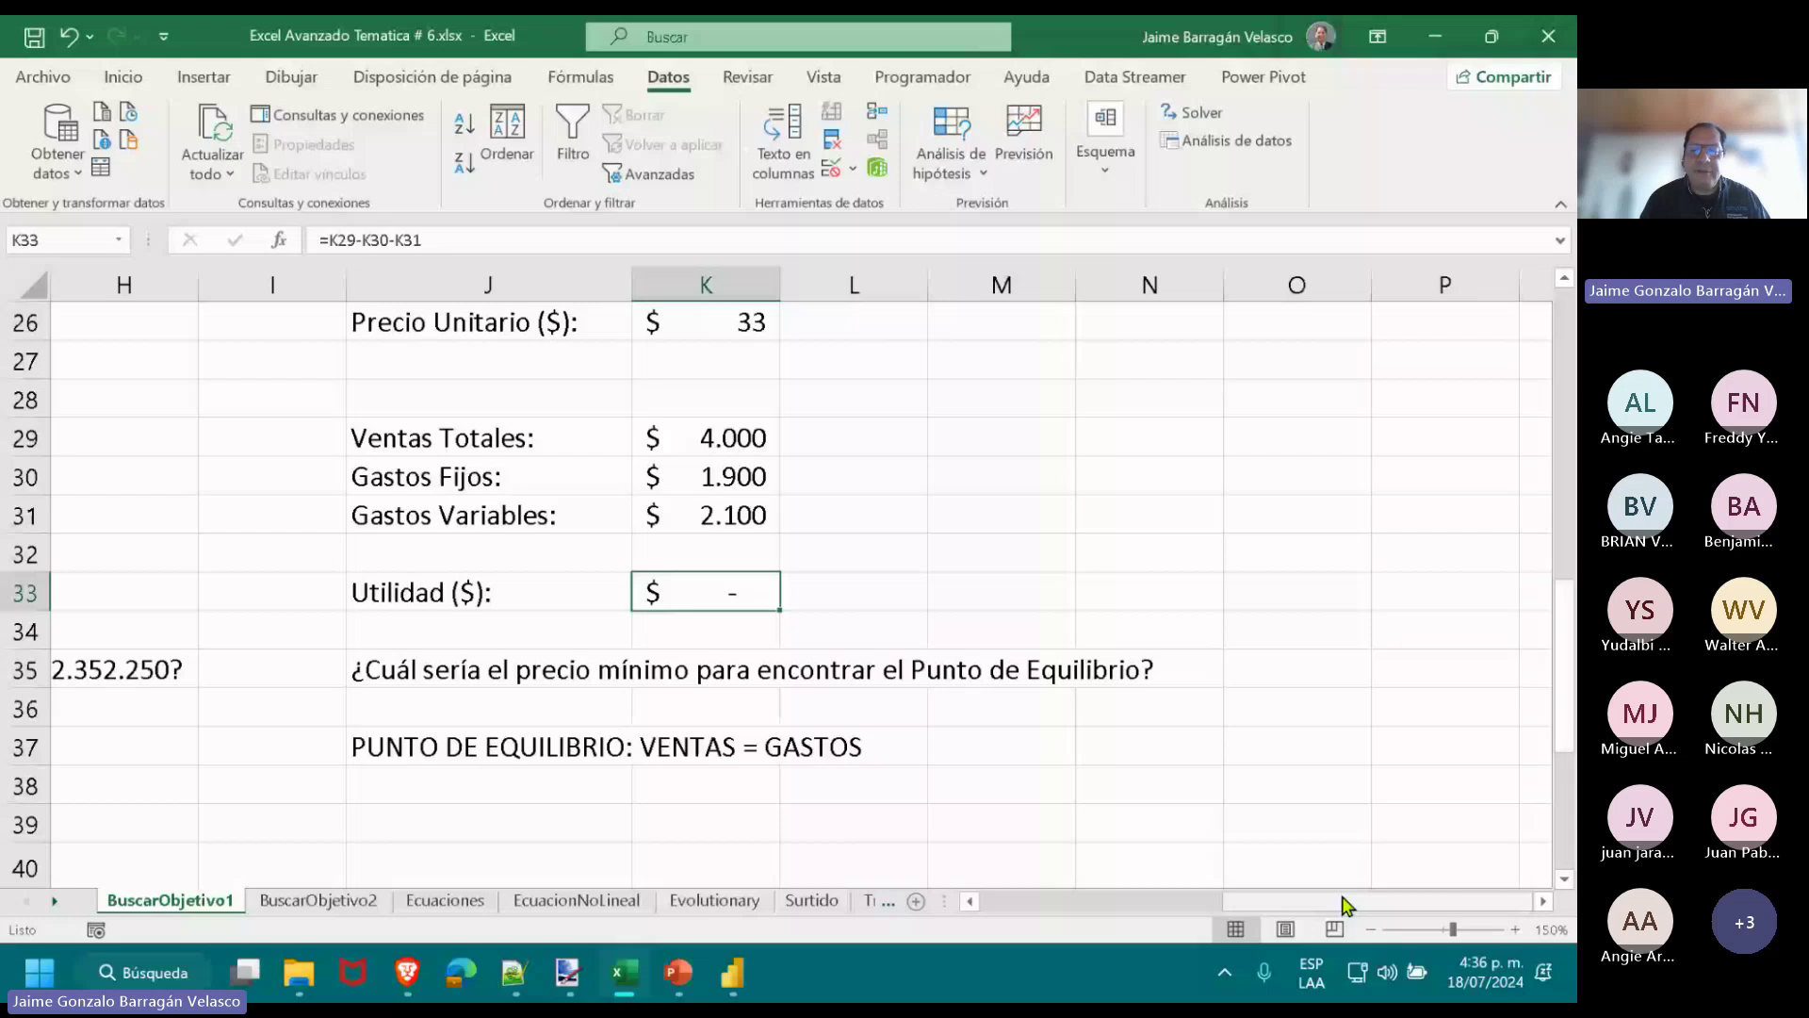
{"action": "key", "text": "ctrl+z"}
{"action": "scroll", "coordinate": [1276, 680], "scroll_direction": "up", "scroll_amount": 1}
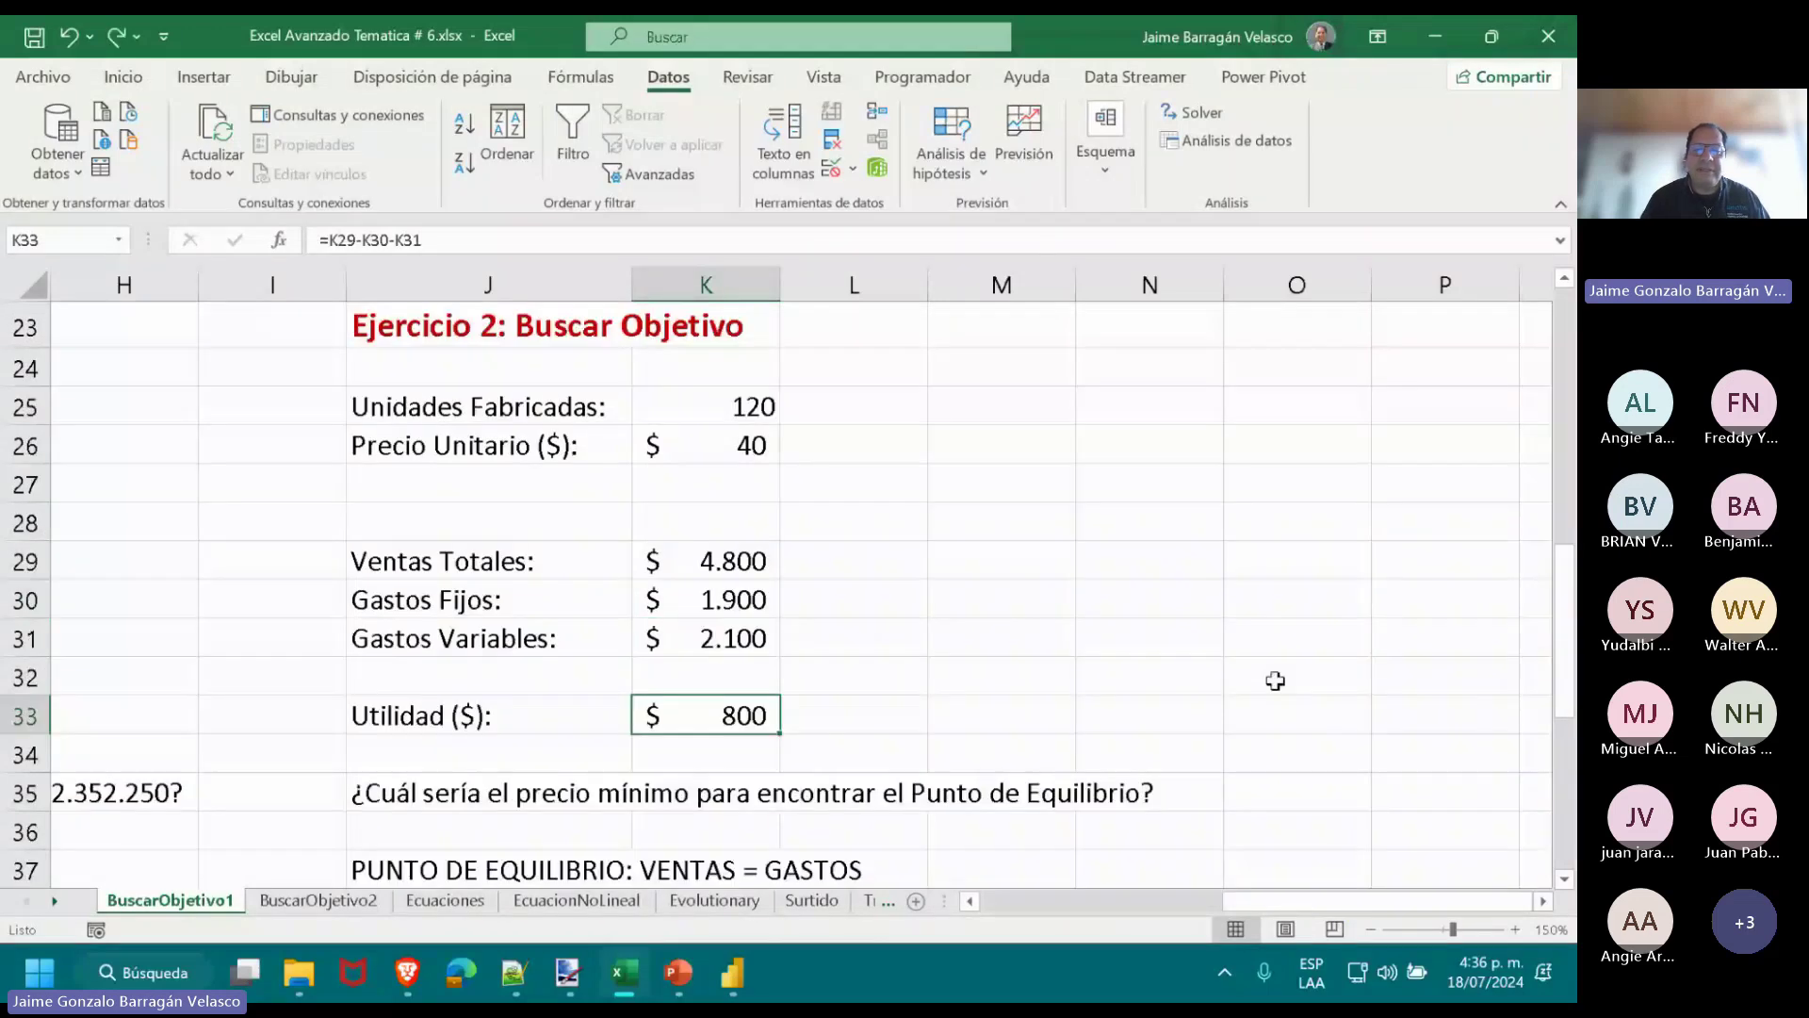
Repeat Goal Seek for break-even, with K33 as the target cell, 0 as its value and K26 as the changing cell, keeping the solution.
{"action": "left_click", "coordinate": [951, 162]}
{"action": "left_click", "coordinate": [1007, 252]}
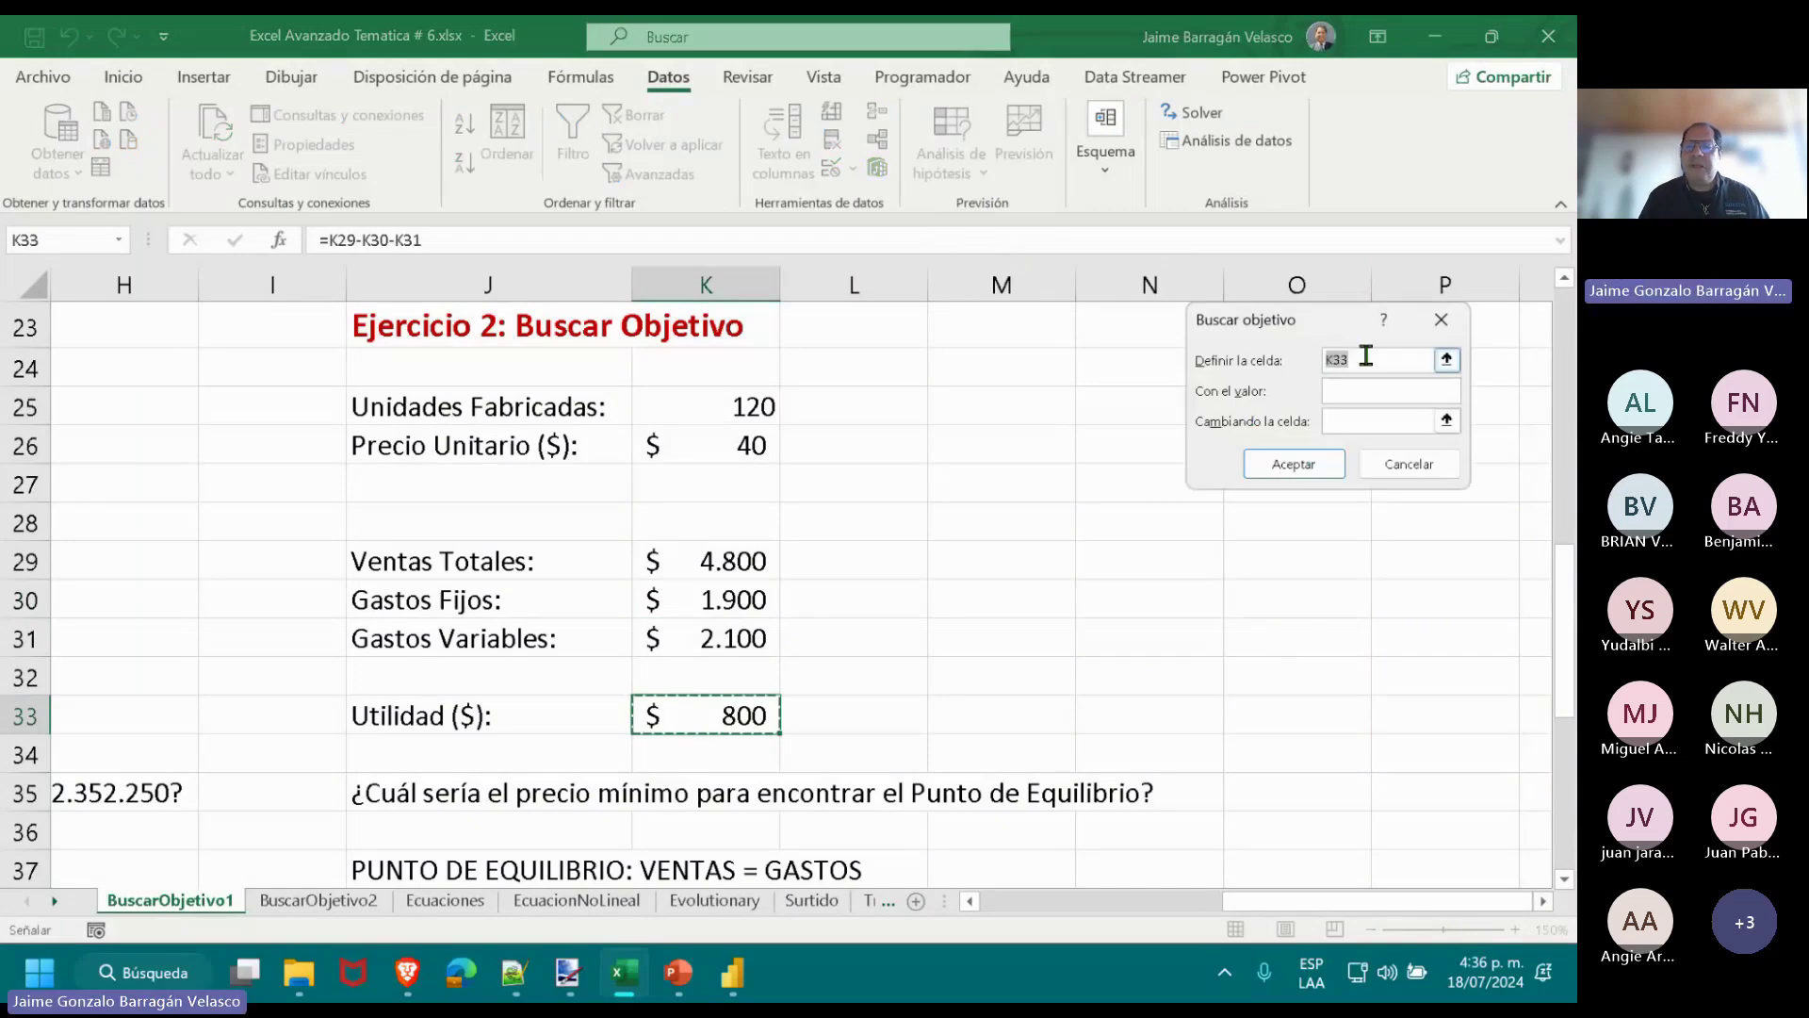
{"action": "left_click", "coordinate": [696, 720]}
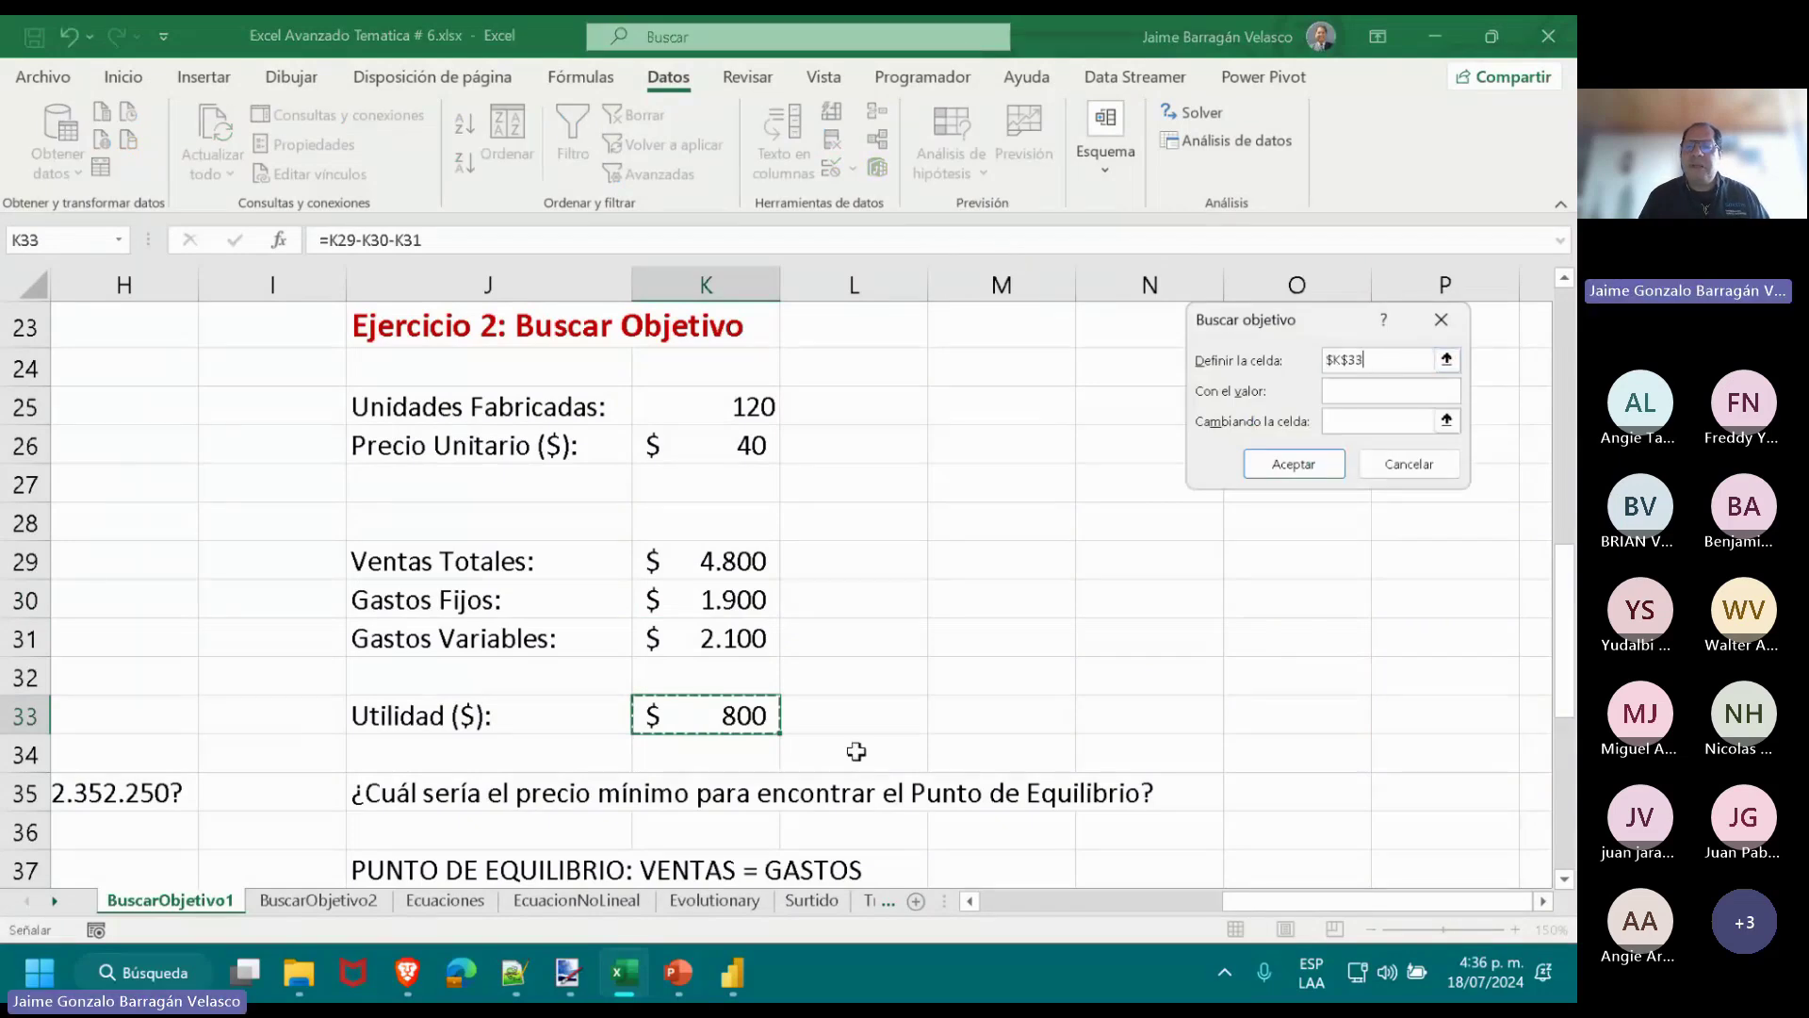
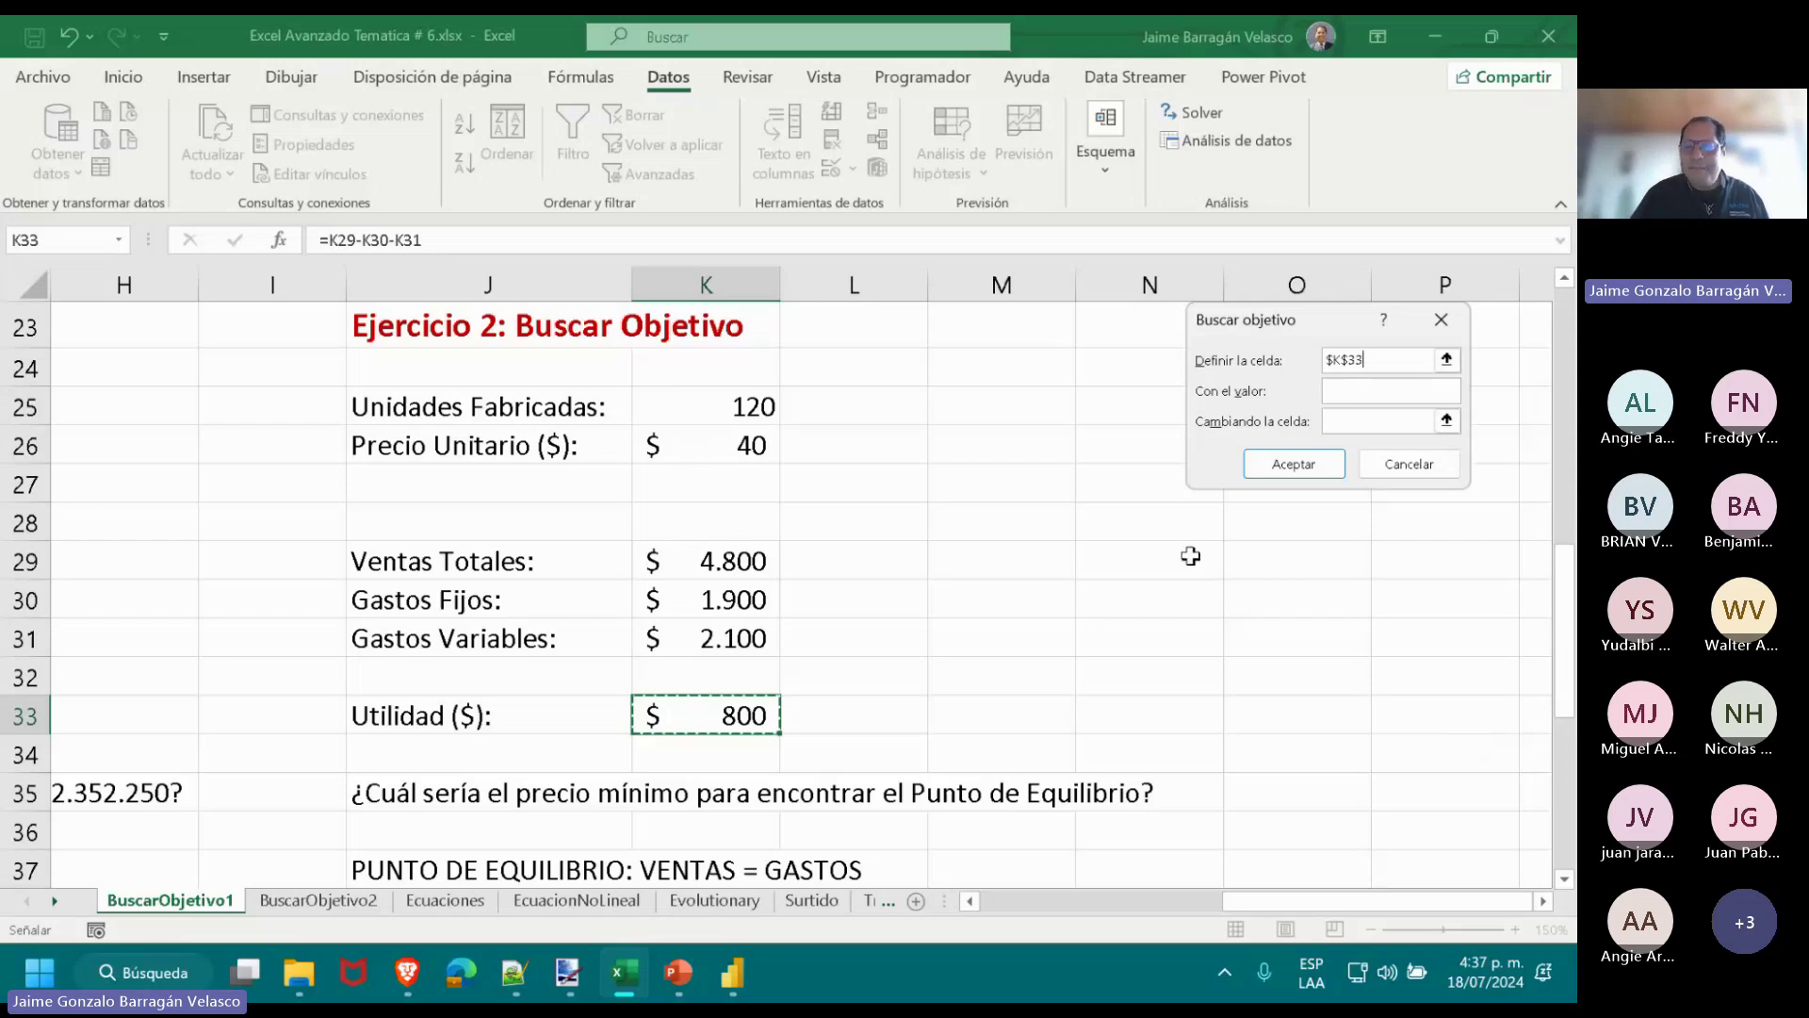
{"action": "key", "text": "Tab"}
{"action": "type", "text": "0"}
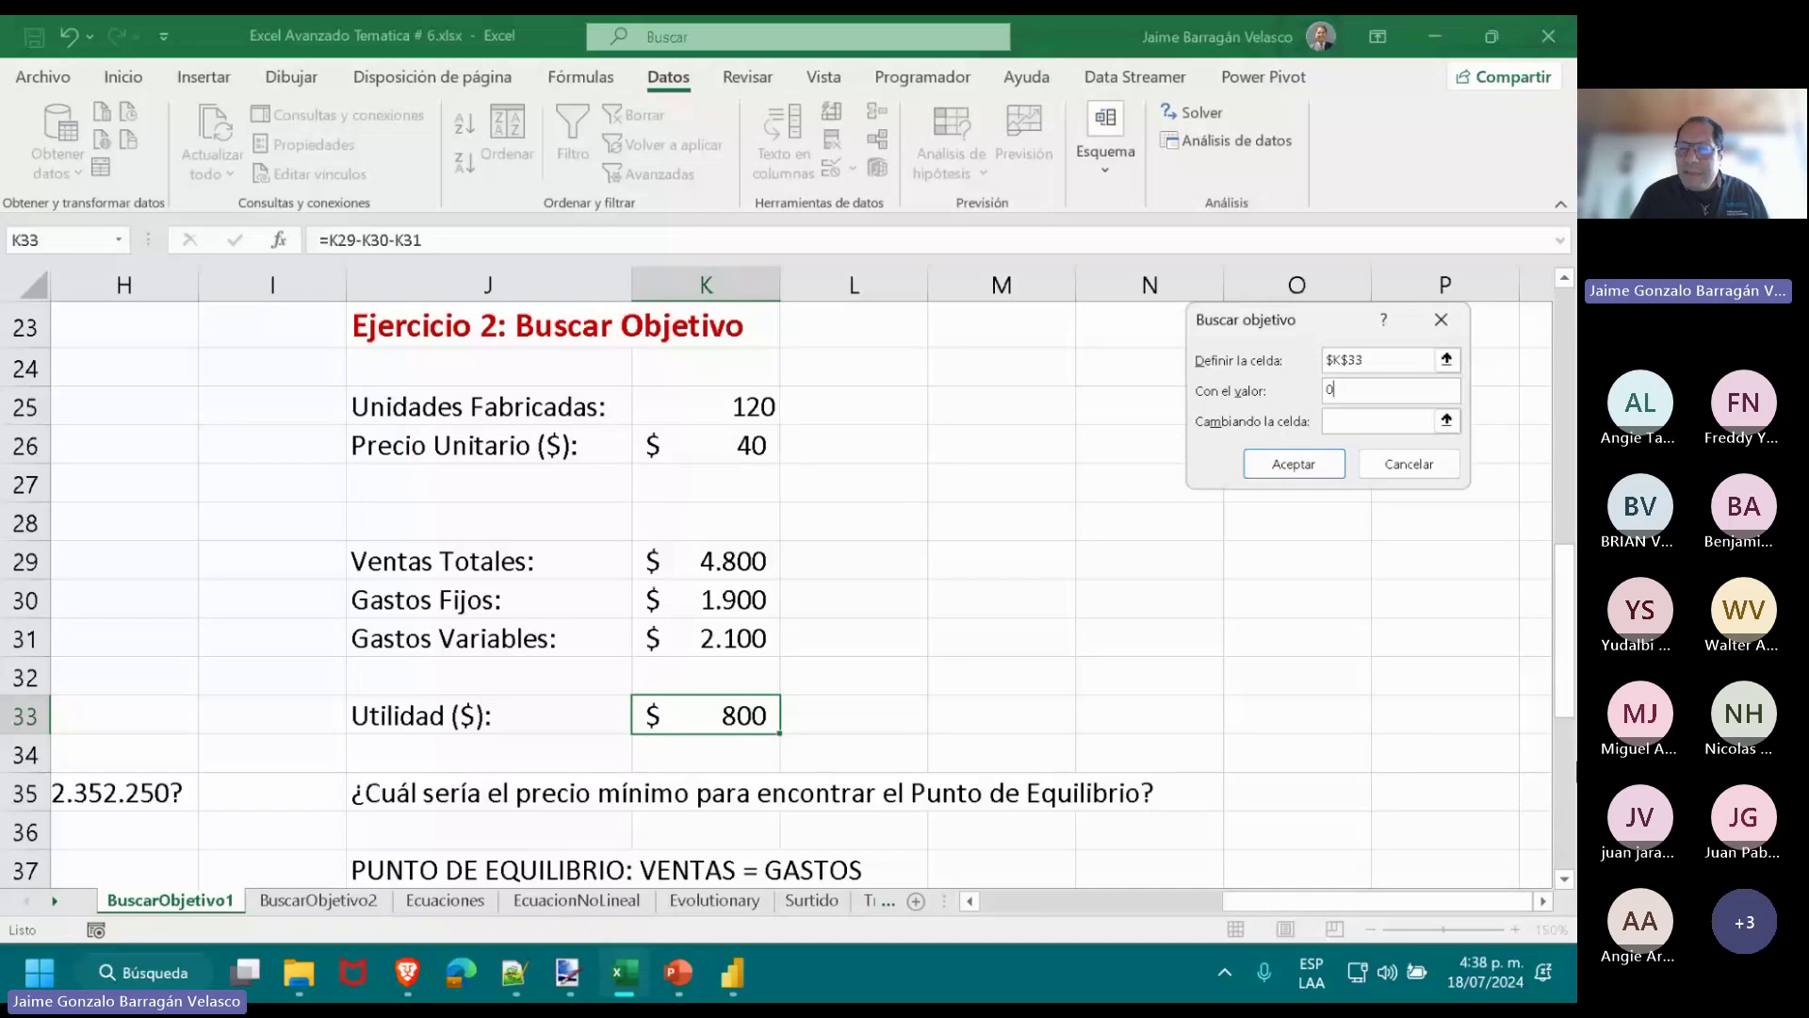
{"action": "left_click", "coordinate": [1373, 421]}
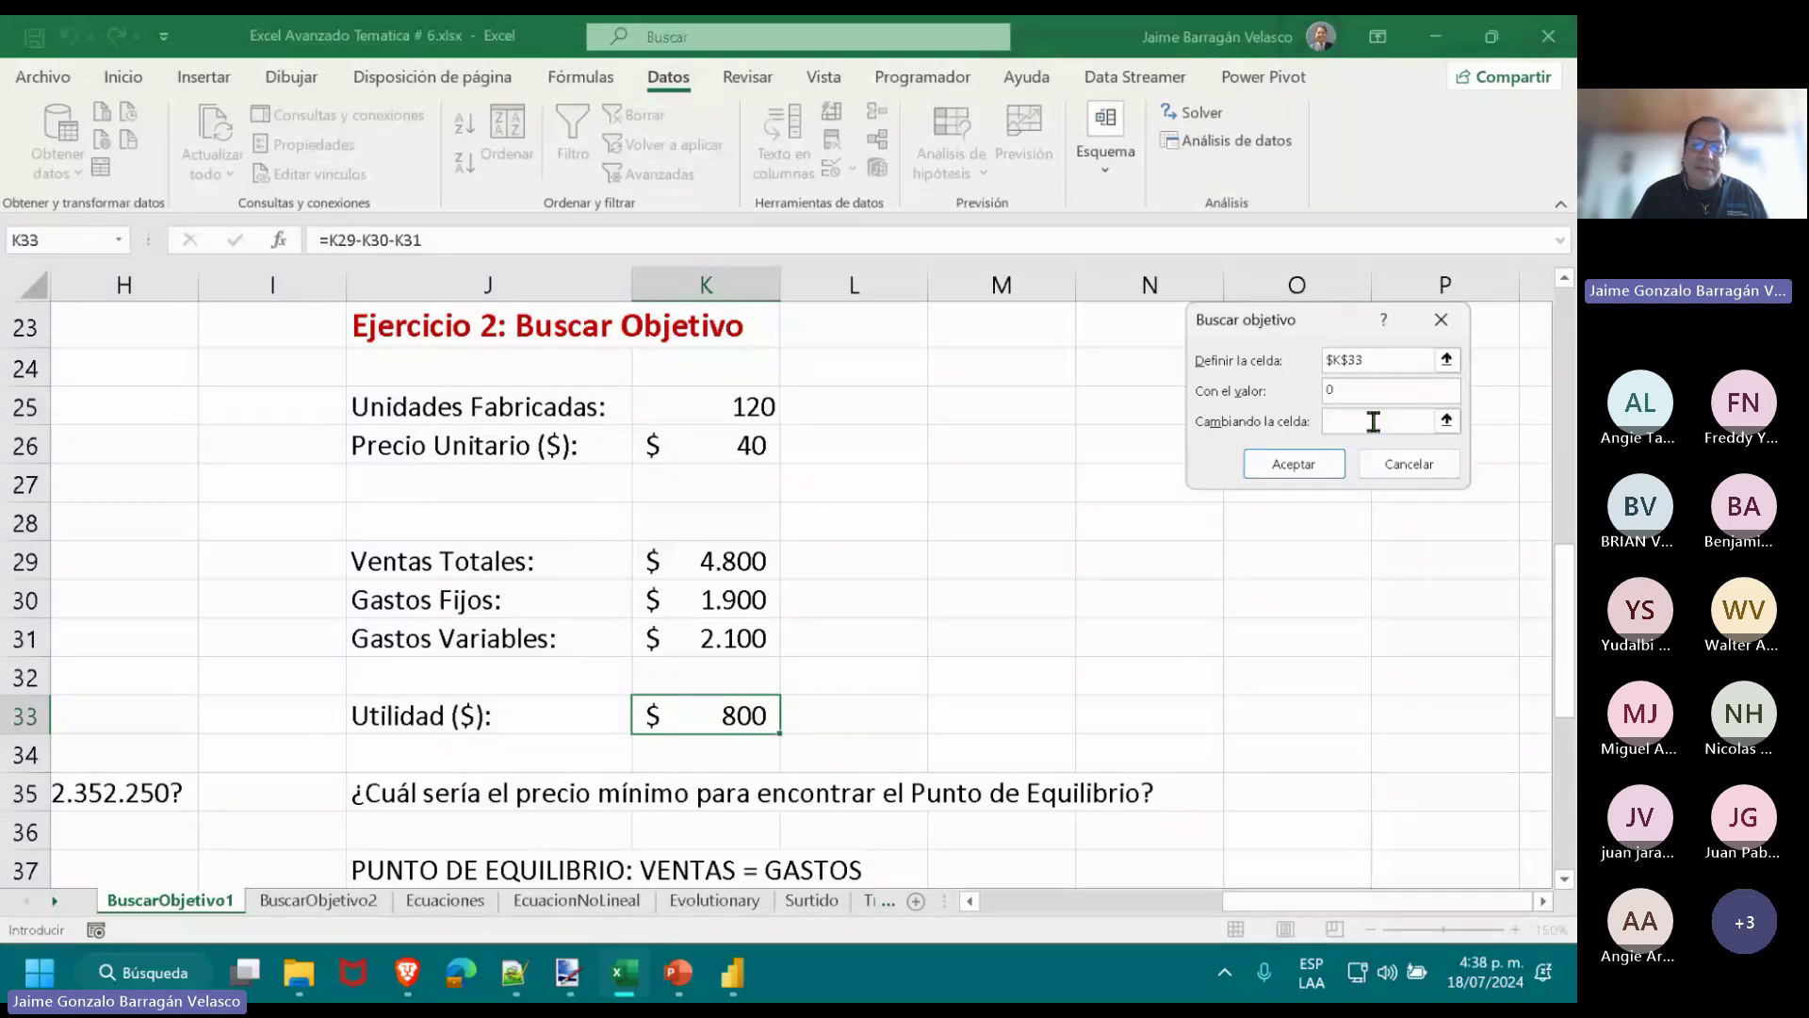
{"action": "left_click", "coordinate": [751, 449]}
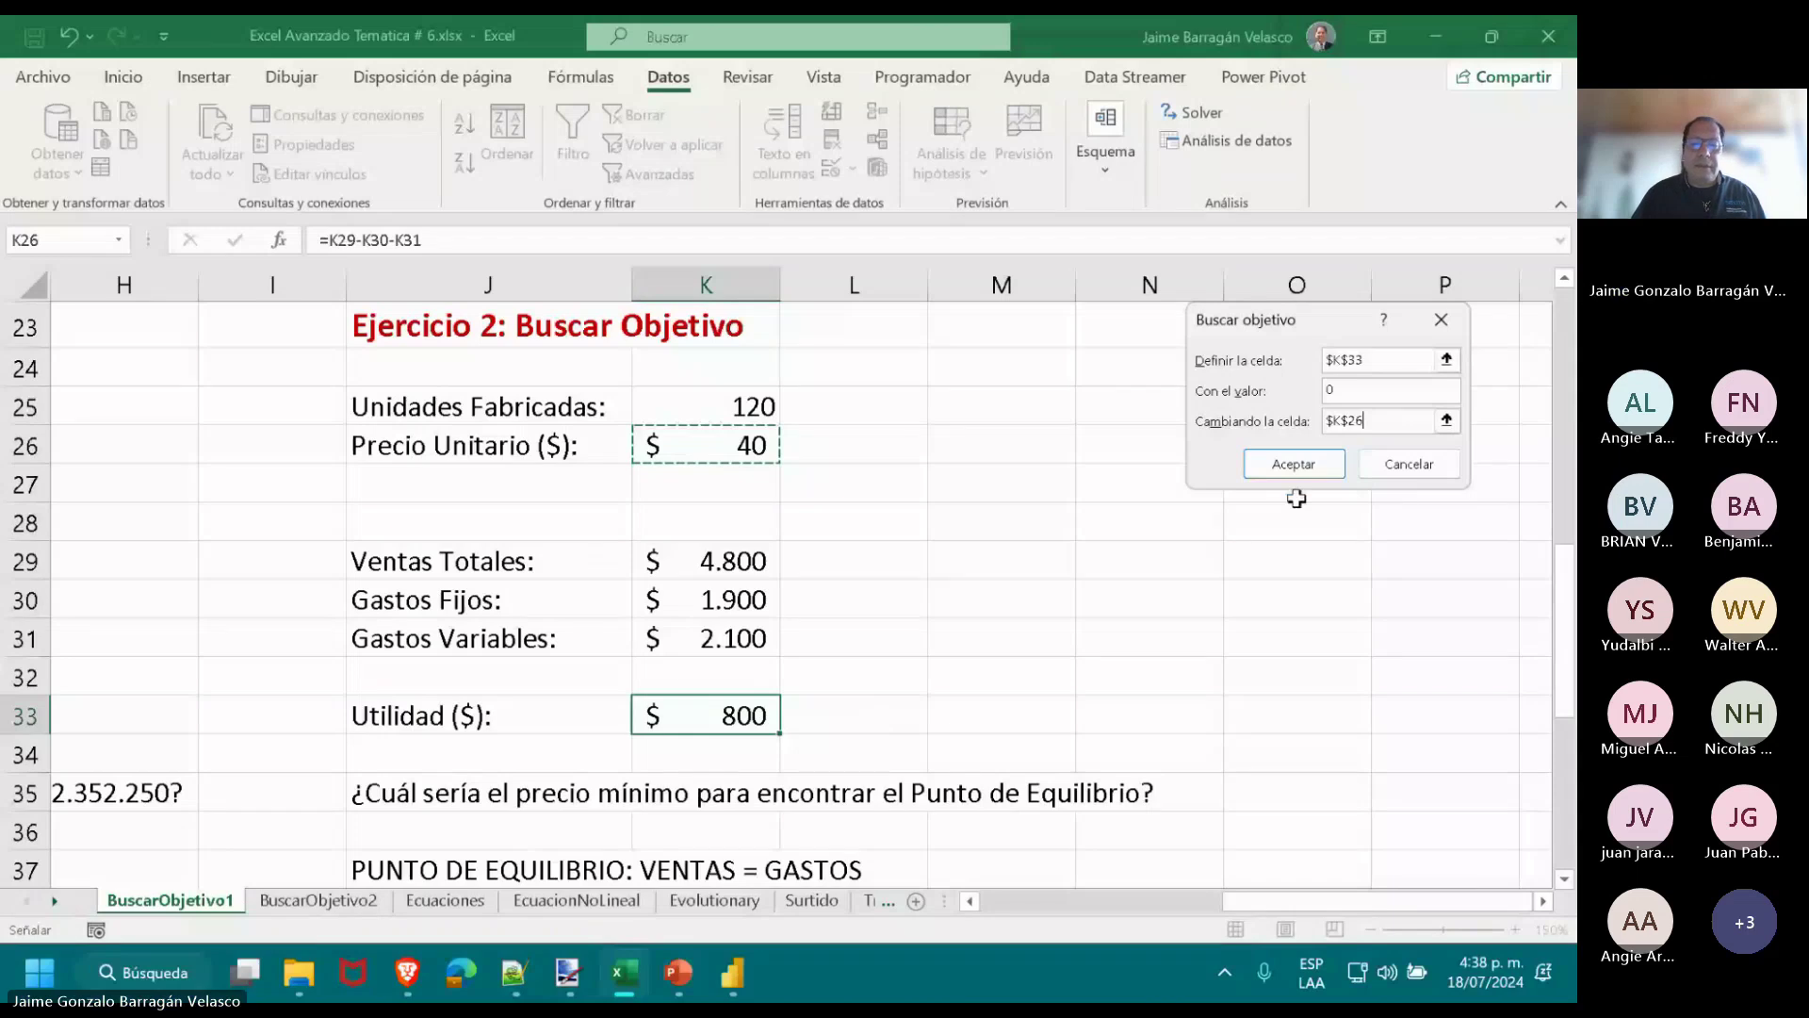
{"action": "left_click", "coordinate": [1297, 467]}
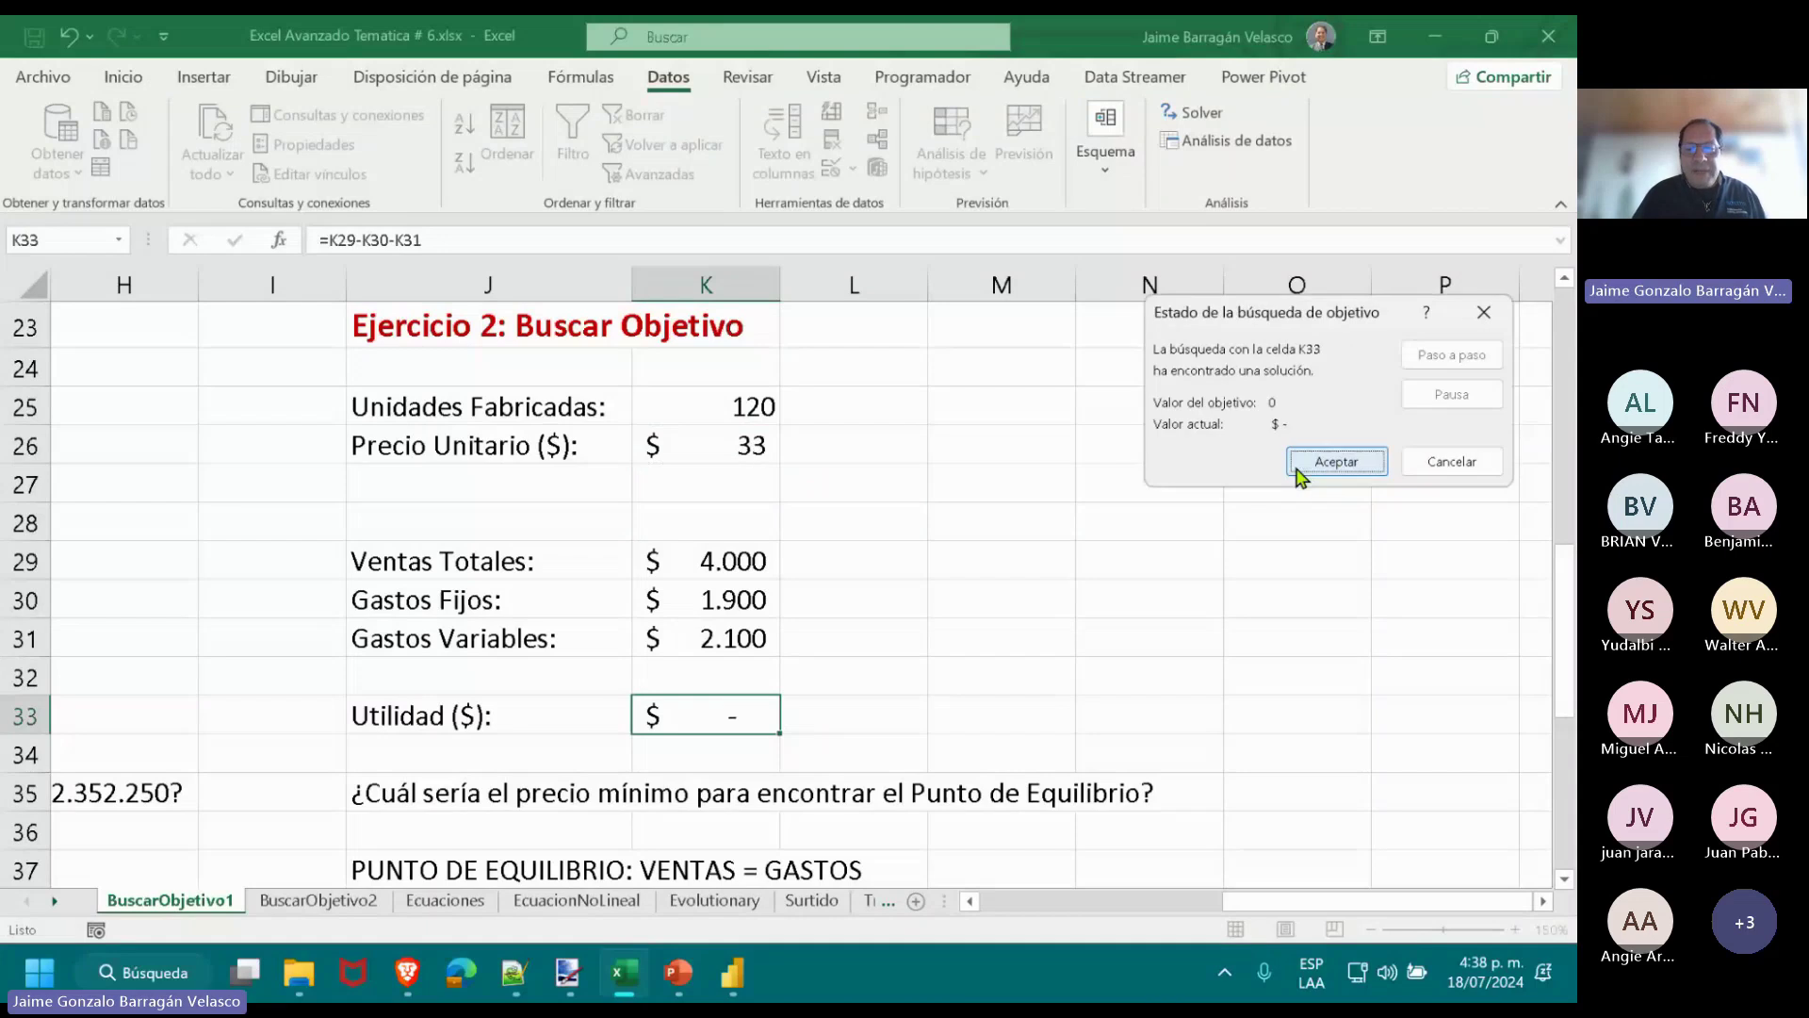
{"action": "left_click", "coordinate": [1297, 468]}
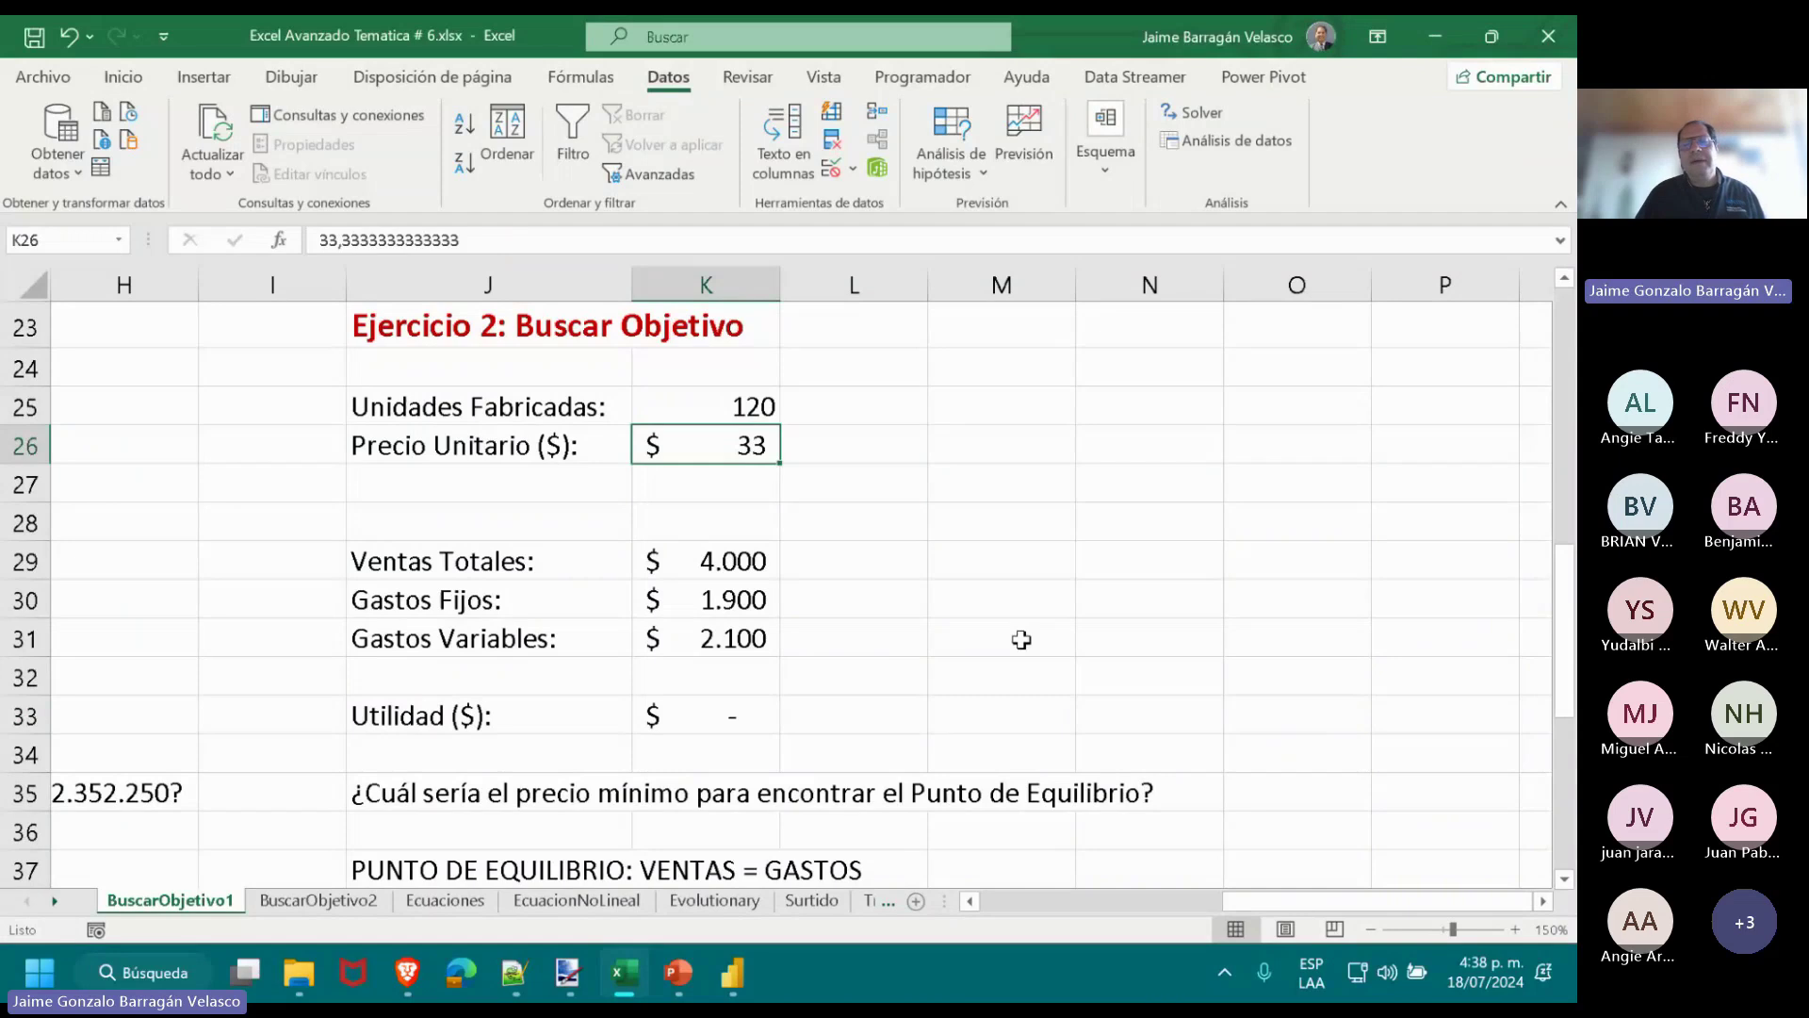
Check the profit in K33 and test a unit price of 34 in K26.
{"action": "left_click", "coordinate": [711, 713]}
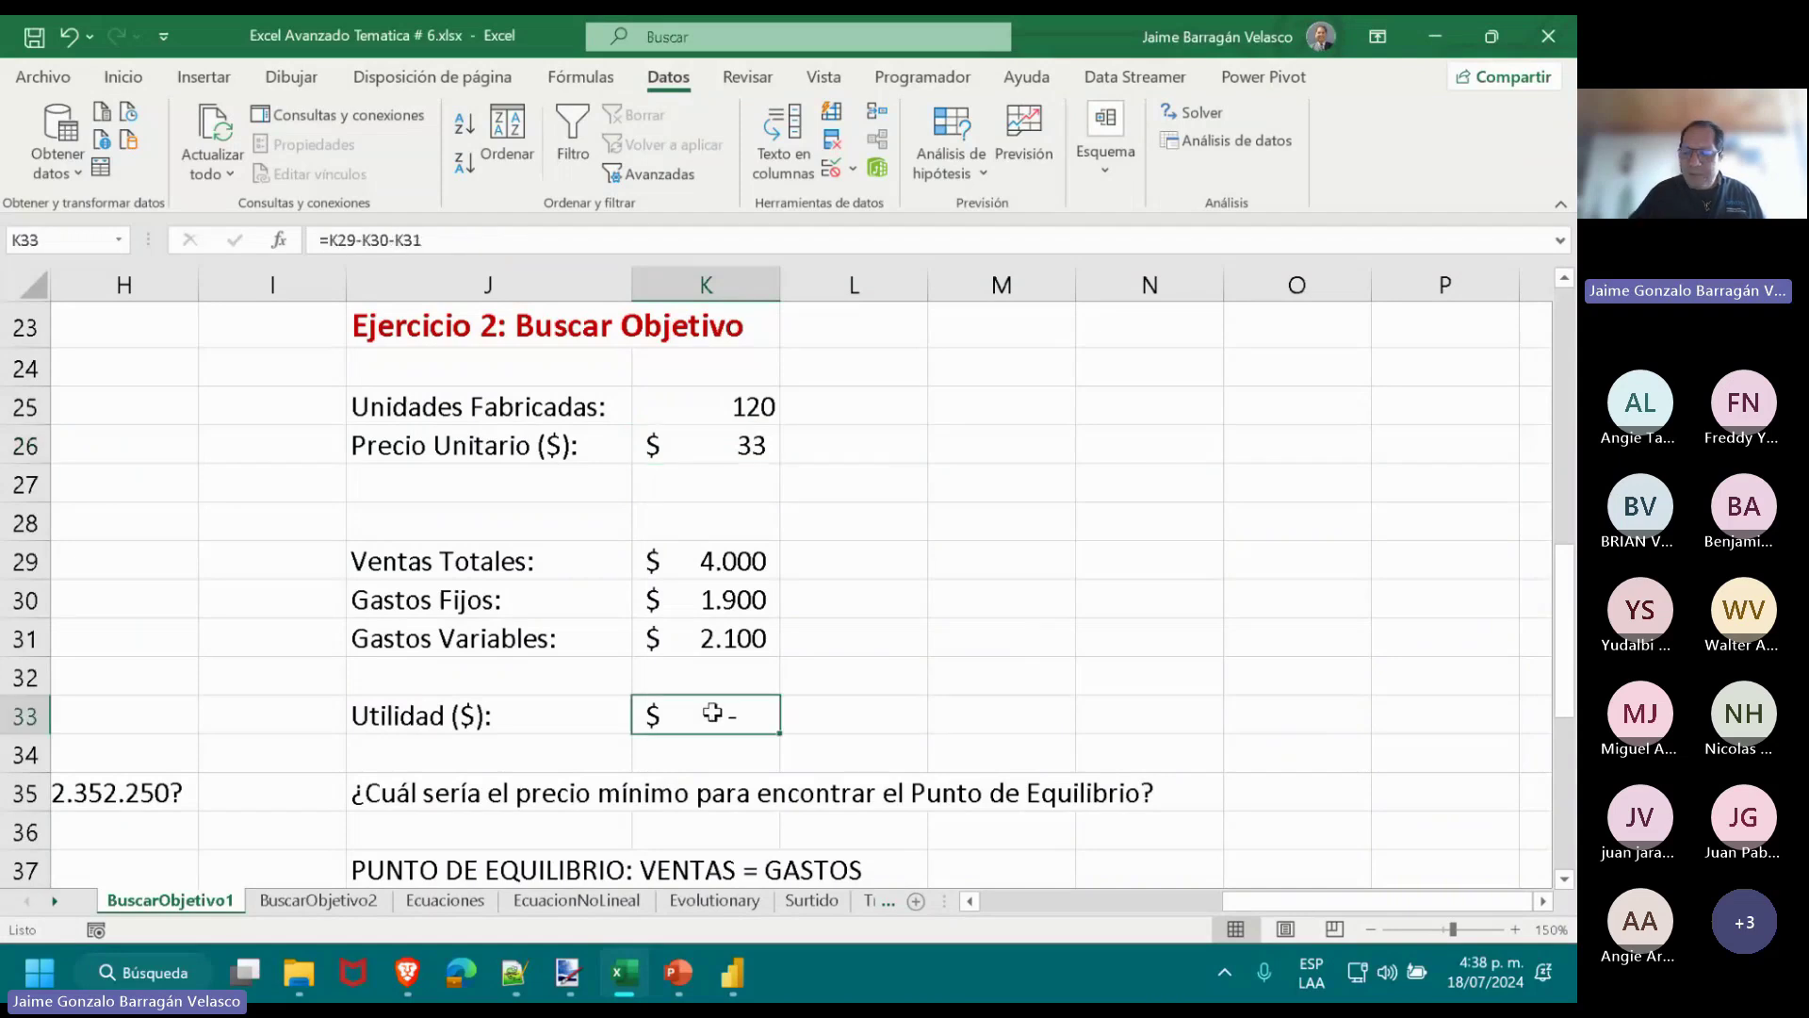
{"action": "left_click", "coordinate": [706, 446]}
{"action": "type", "text": "34"}
{"action": "key", "text": "Return"}
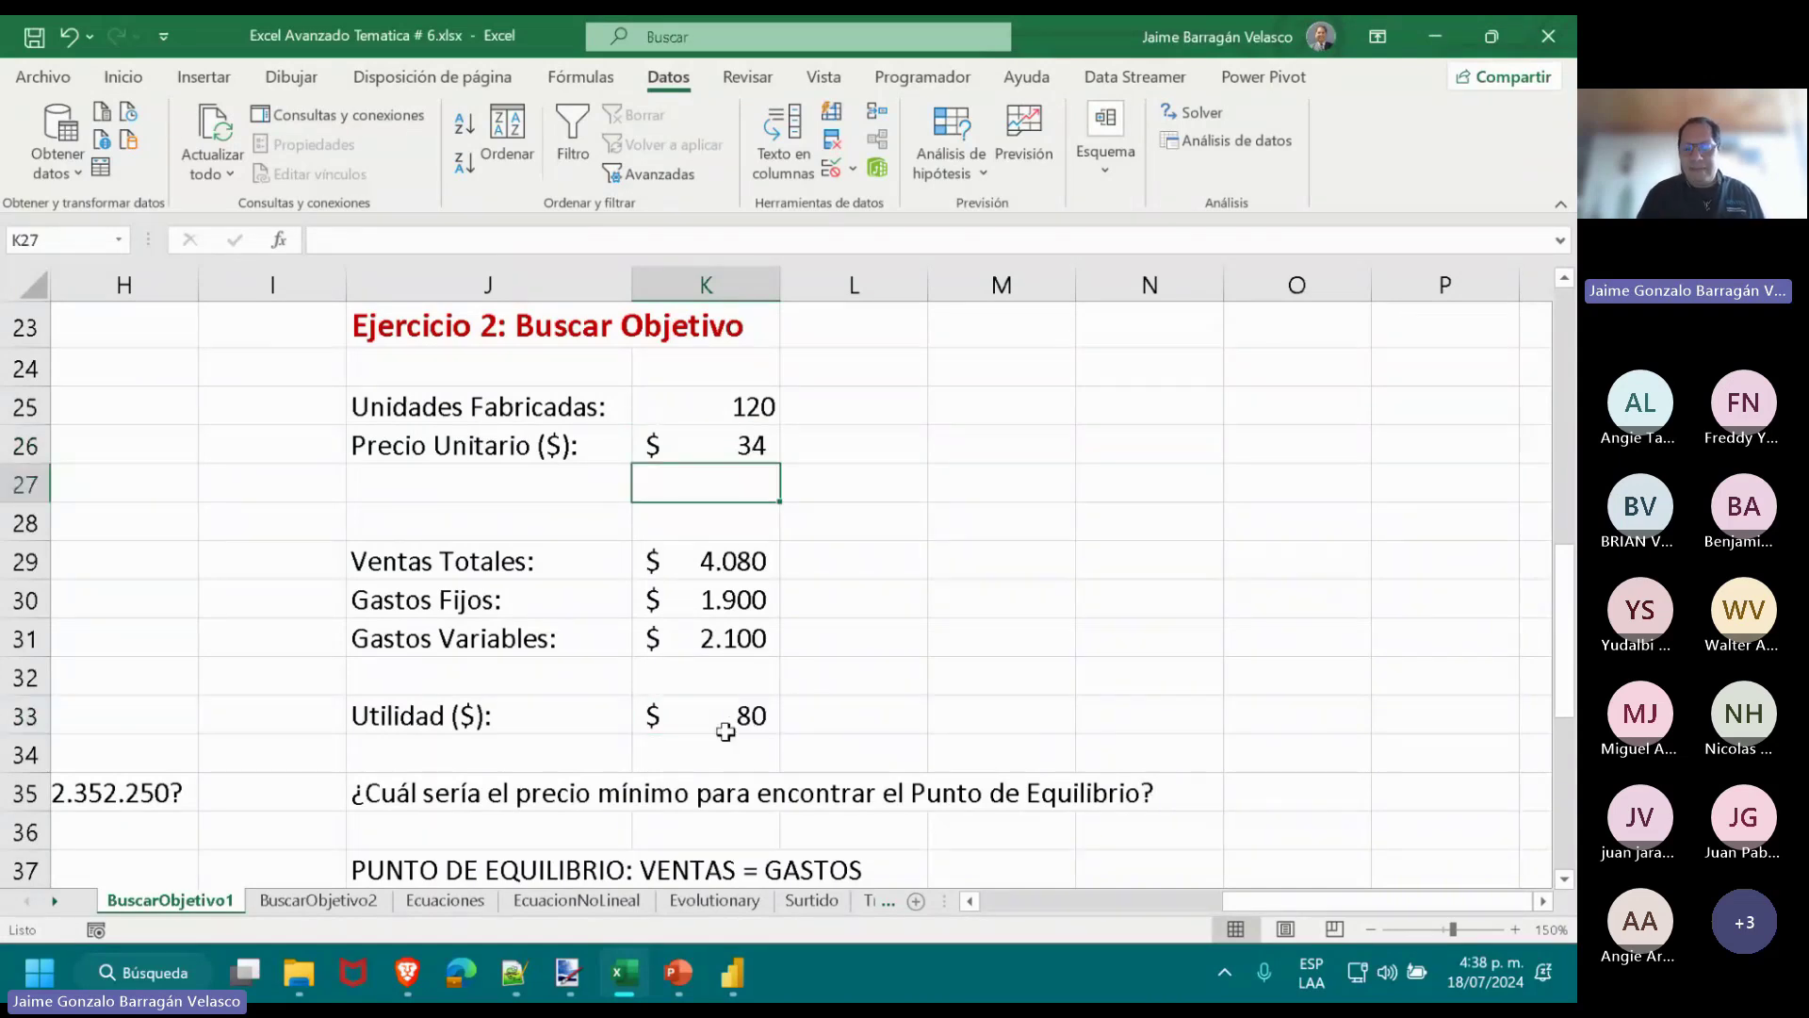
Test a unit price of 32,5 in K26 and look at the profit in K33.
{"action": "key", "text": "Up"}
{"action": "type", "text": "32,5"}
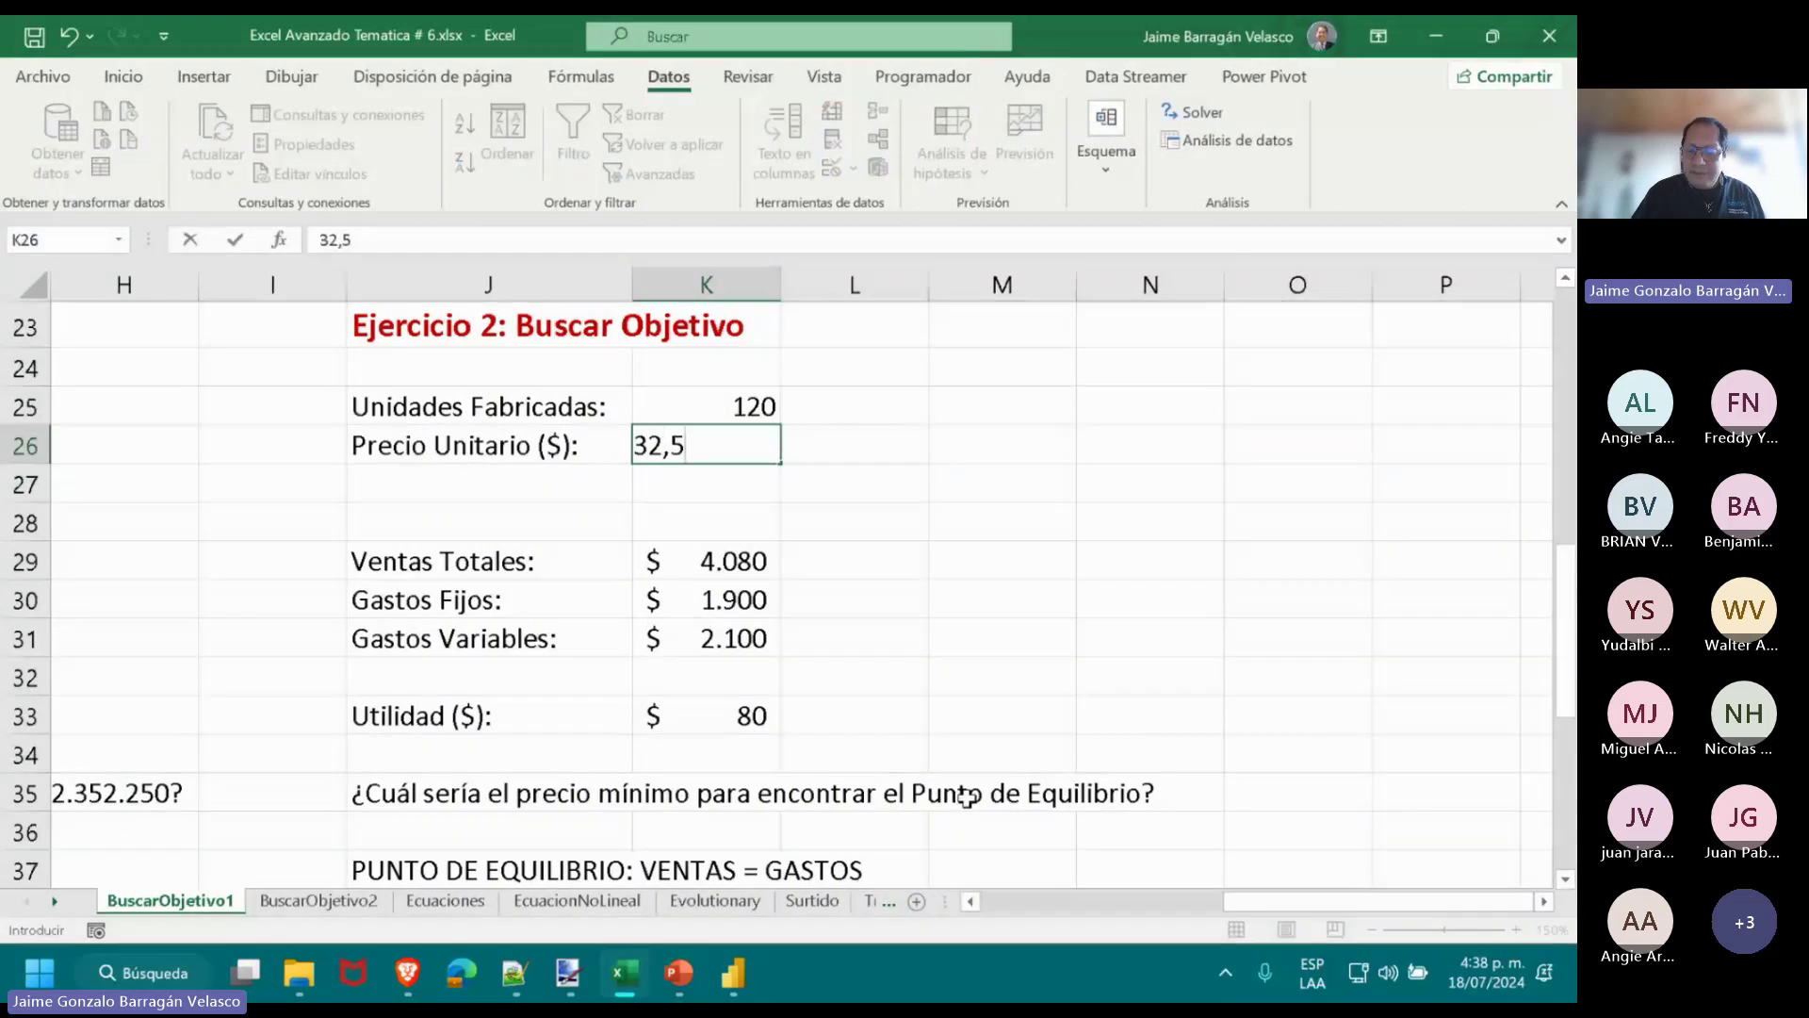
{"action": "key", "text": "BackSpace"}
{"action": "type", "text": "5"}
{"action": "left_click", "coordinate": [676, 720]}
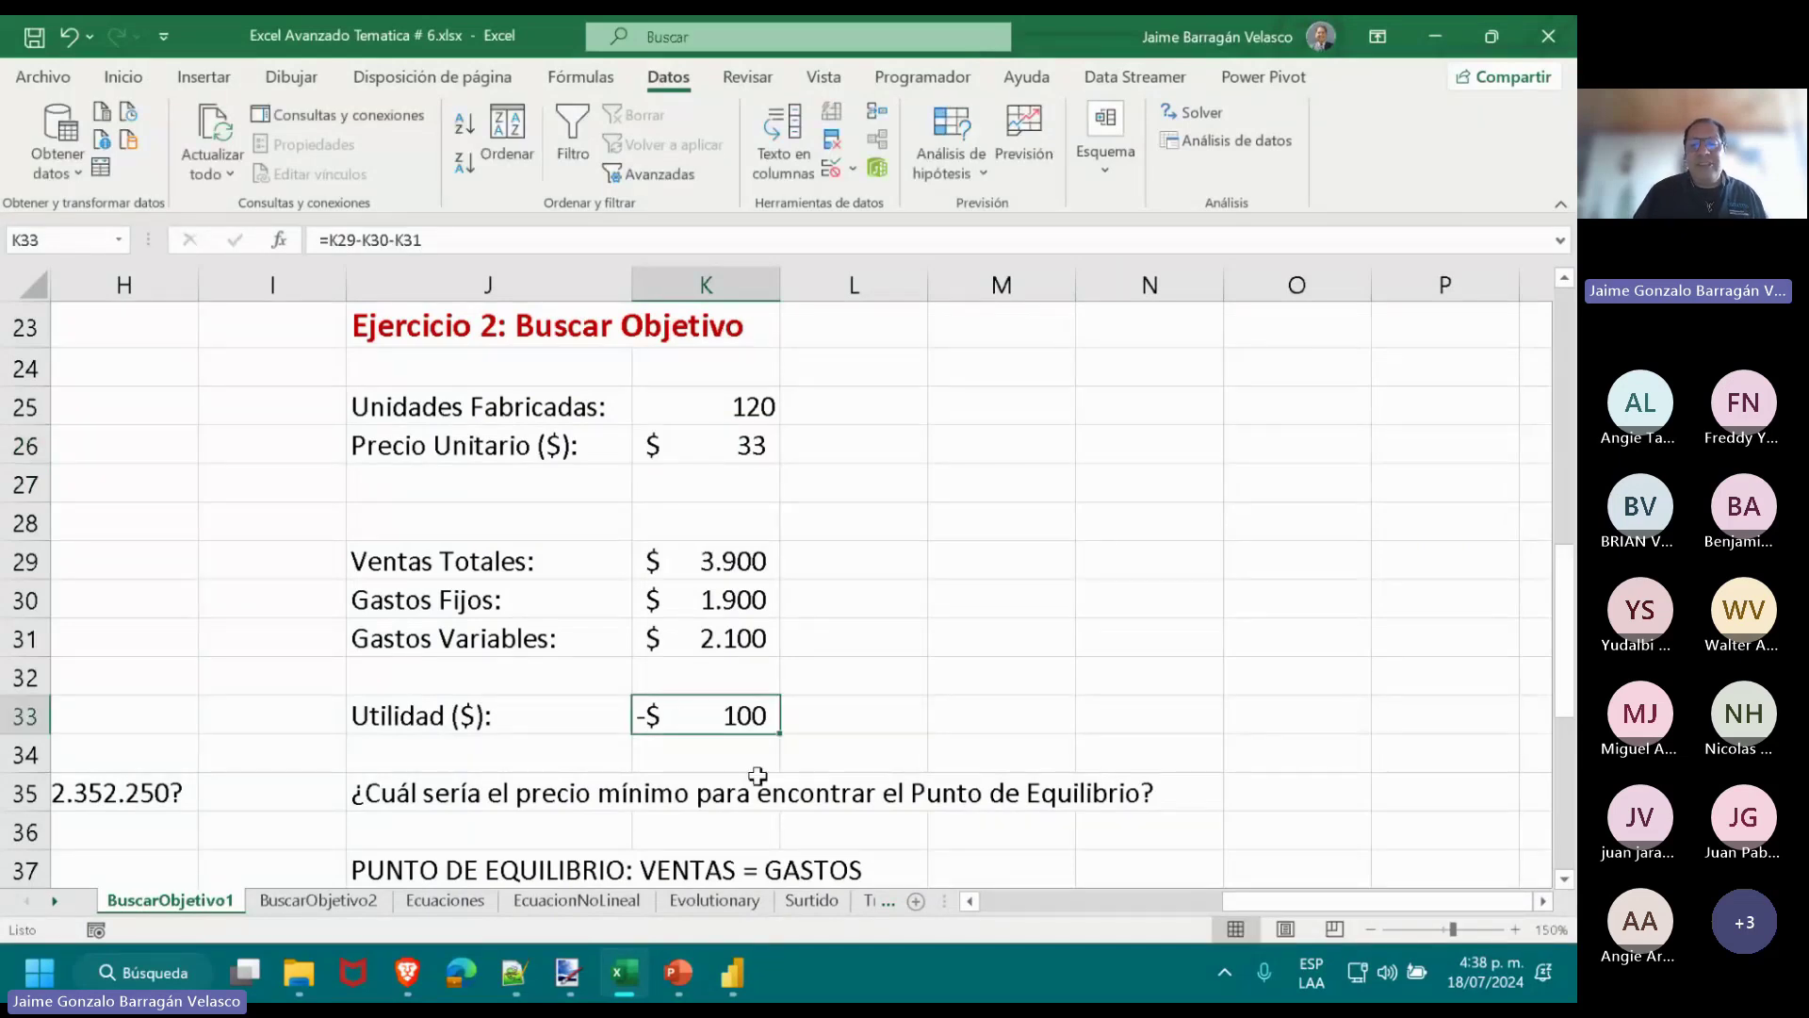
Format the unit price in K26 to show one decimal place.
{"action": "left_click", "coordinate": [719, 436]}
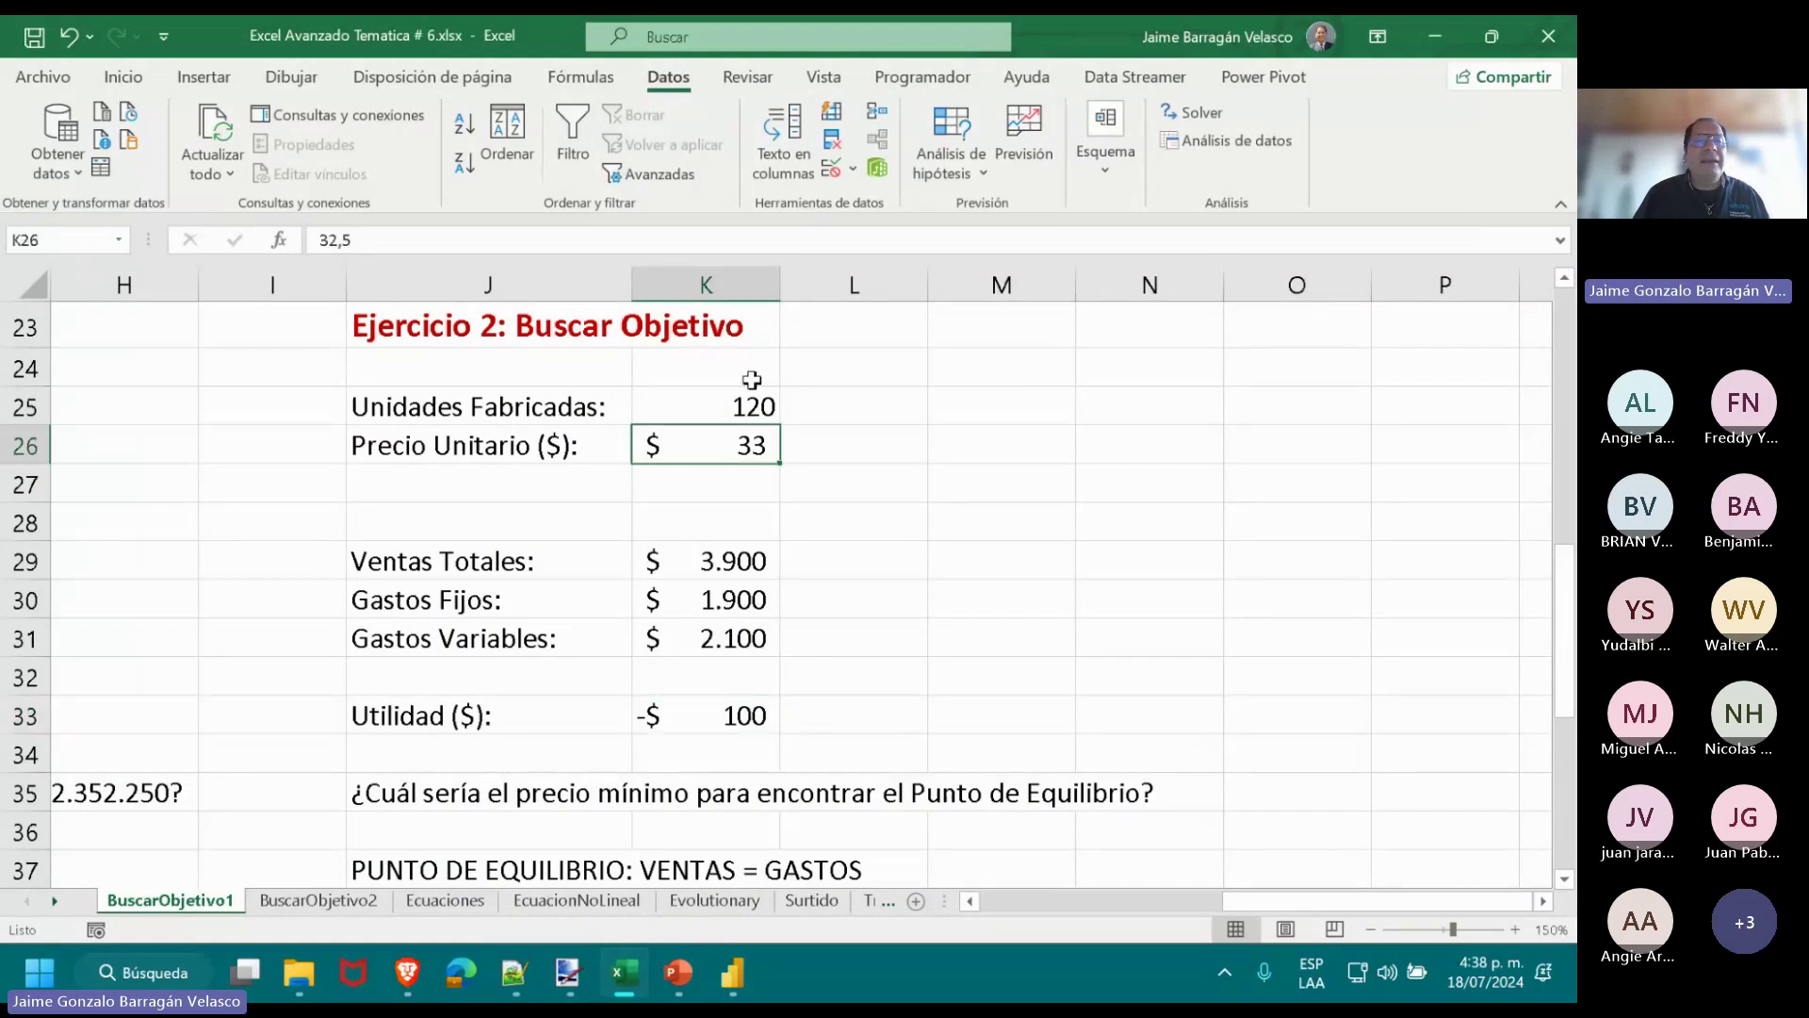
{"action": "left_click", "coordinate": [124, 77]}
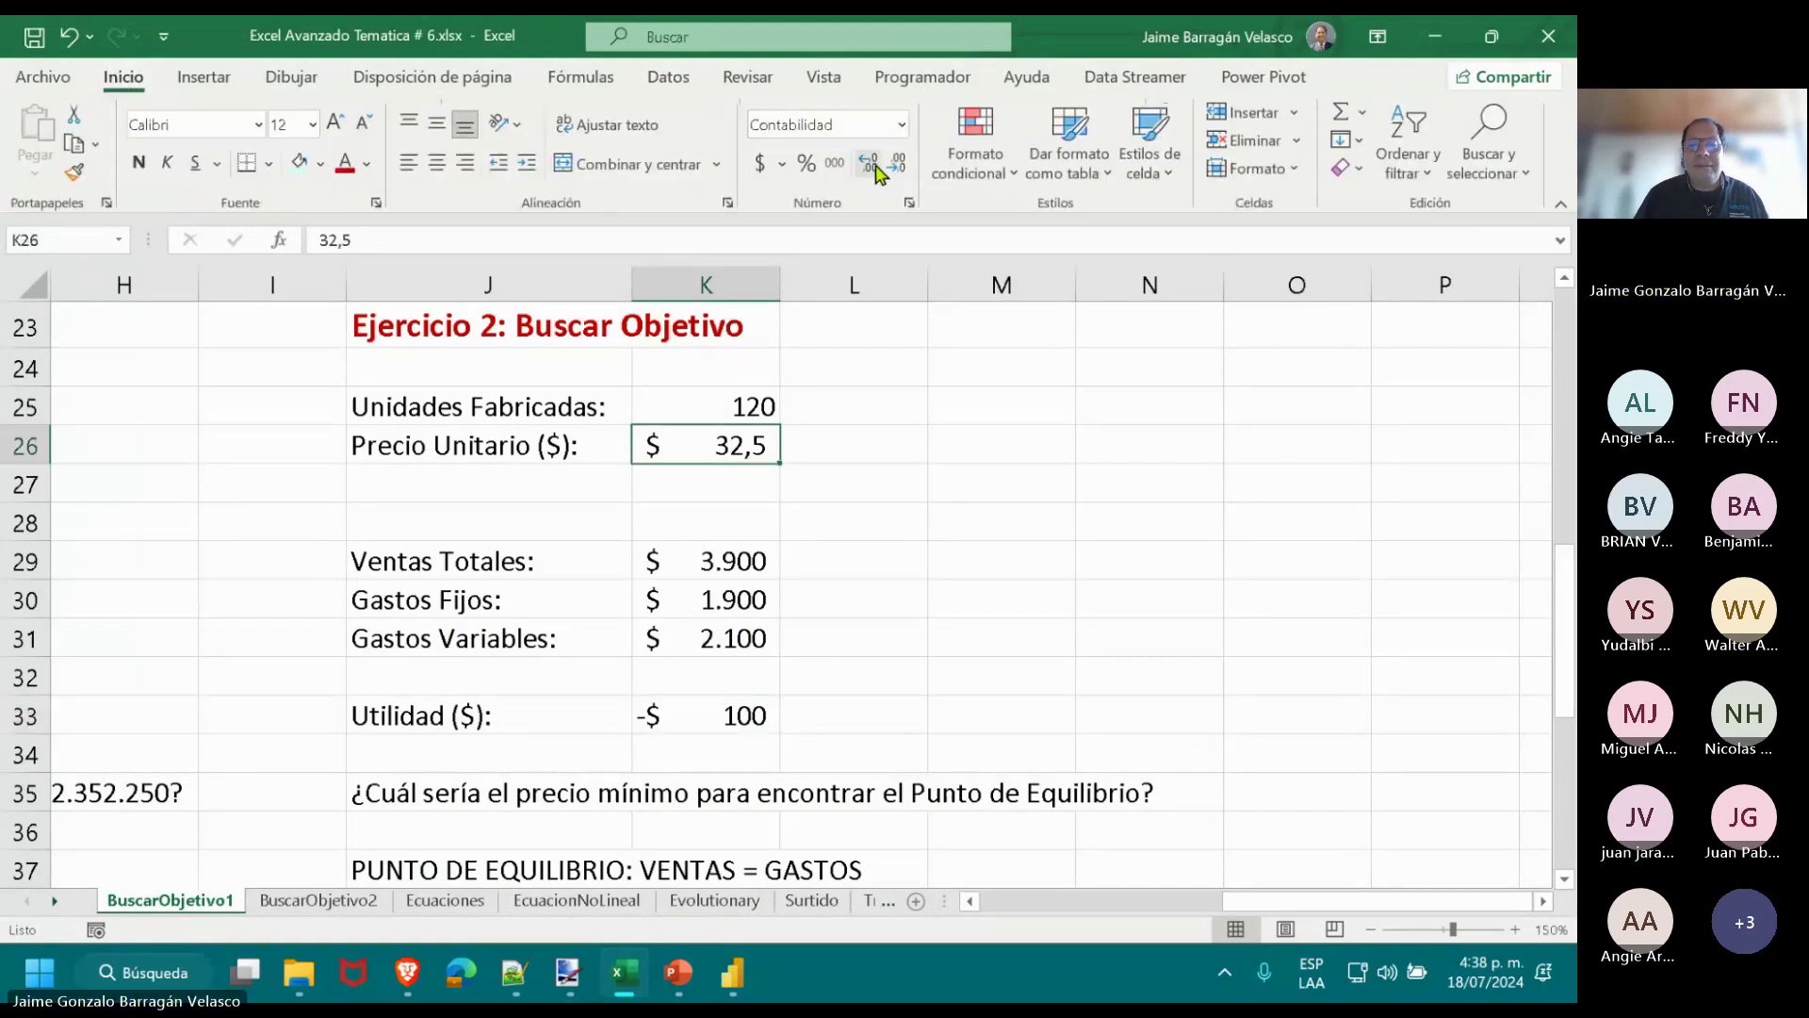
Check the number format settings of the profit cell K33, leaving them as they are.
{"action": "left_click", "coordinate": [702, 729]}
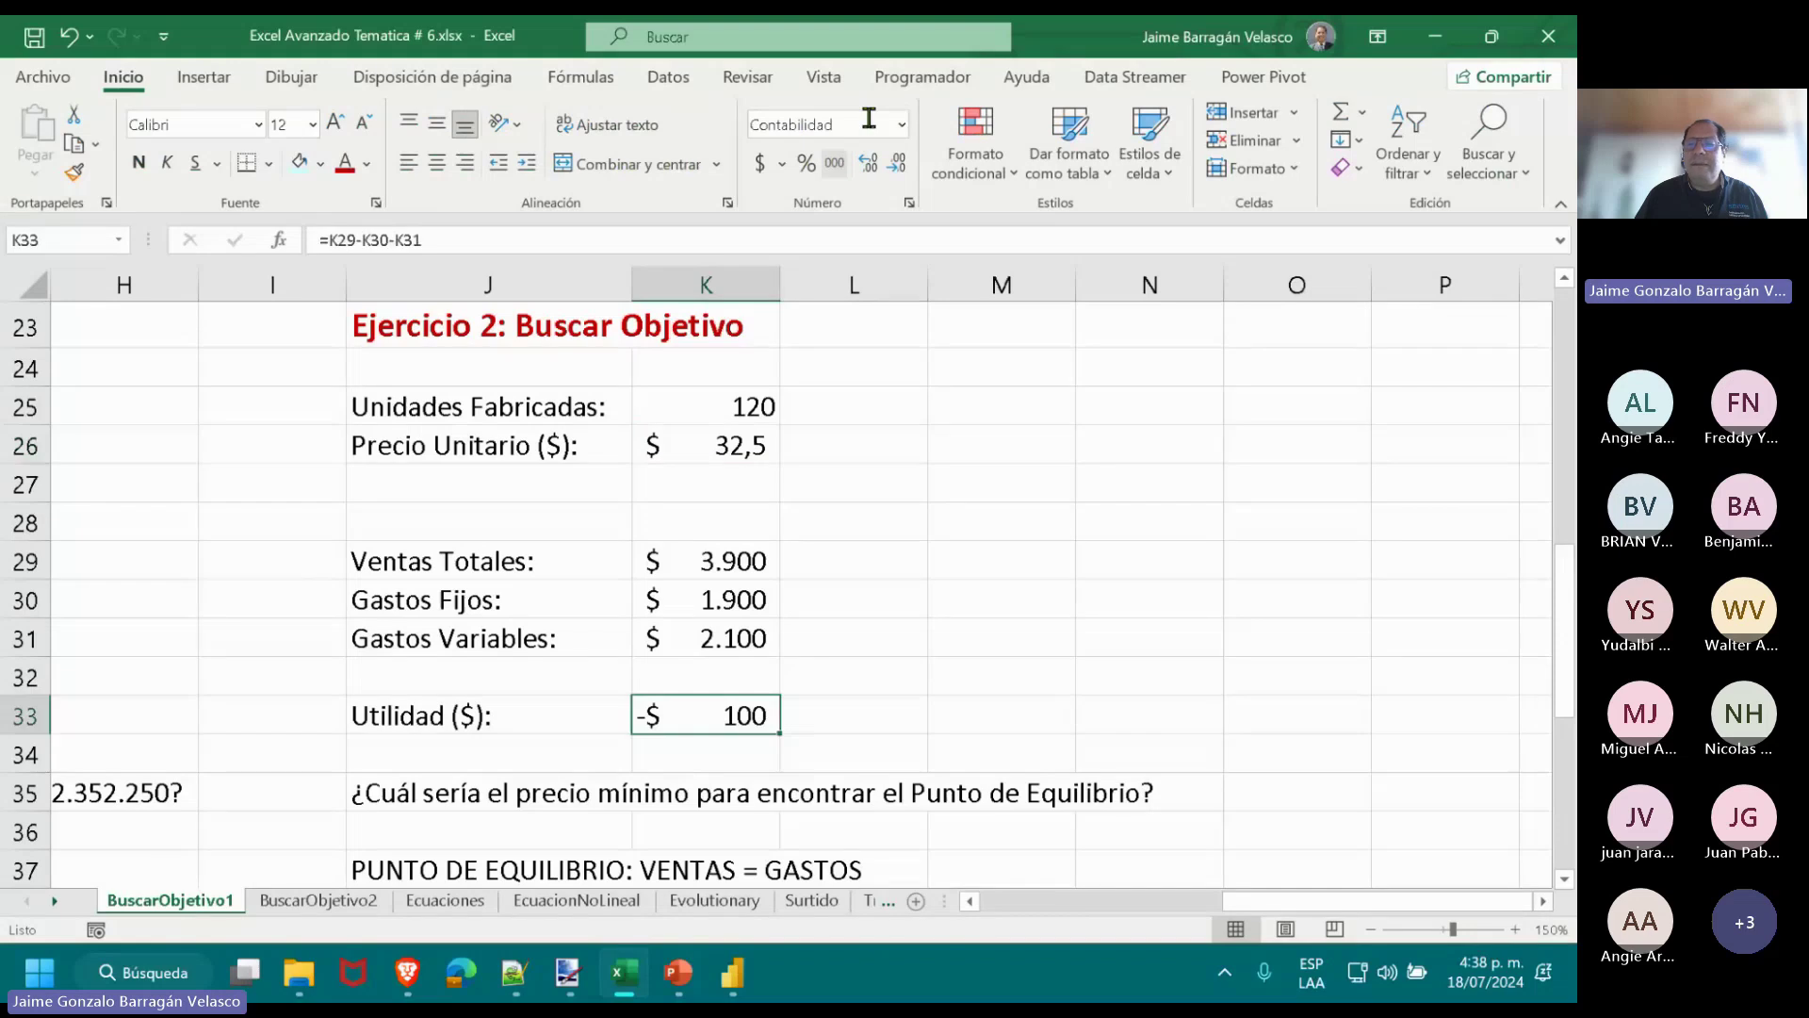
{"action": "left_click", "coordinate": [908, 203]}
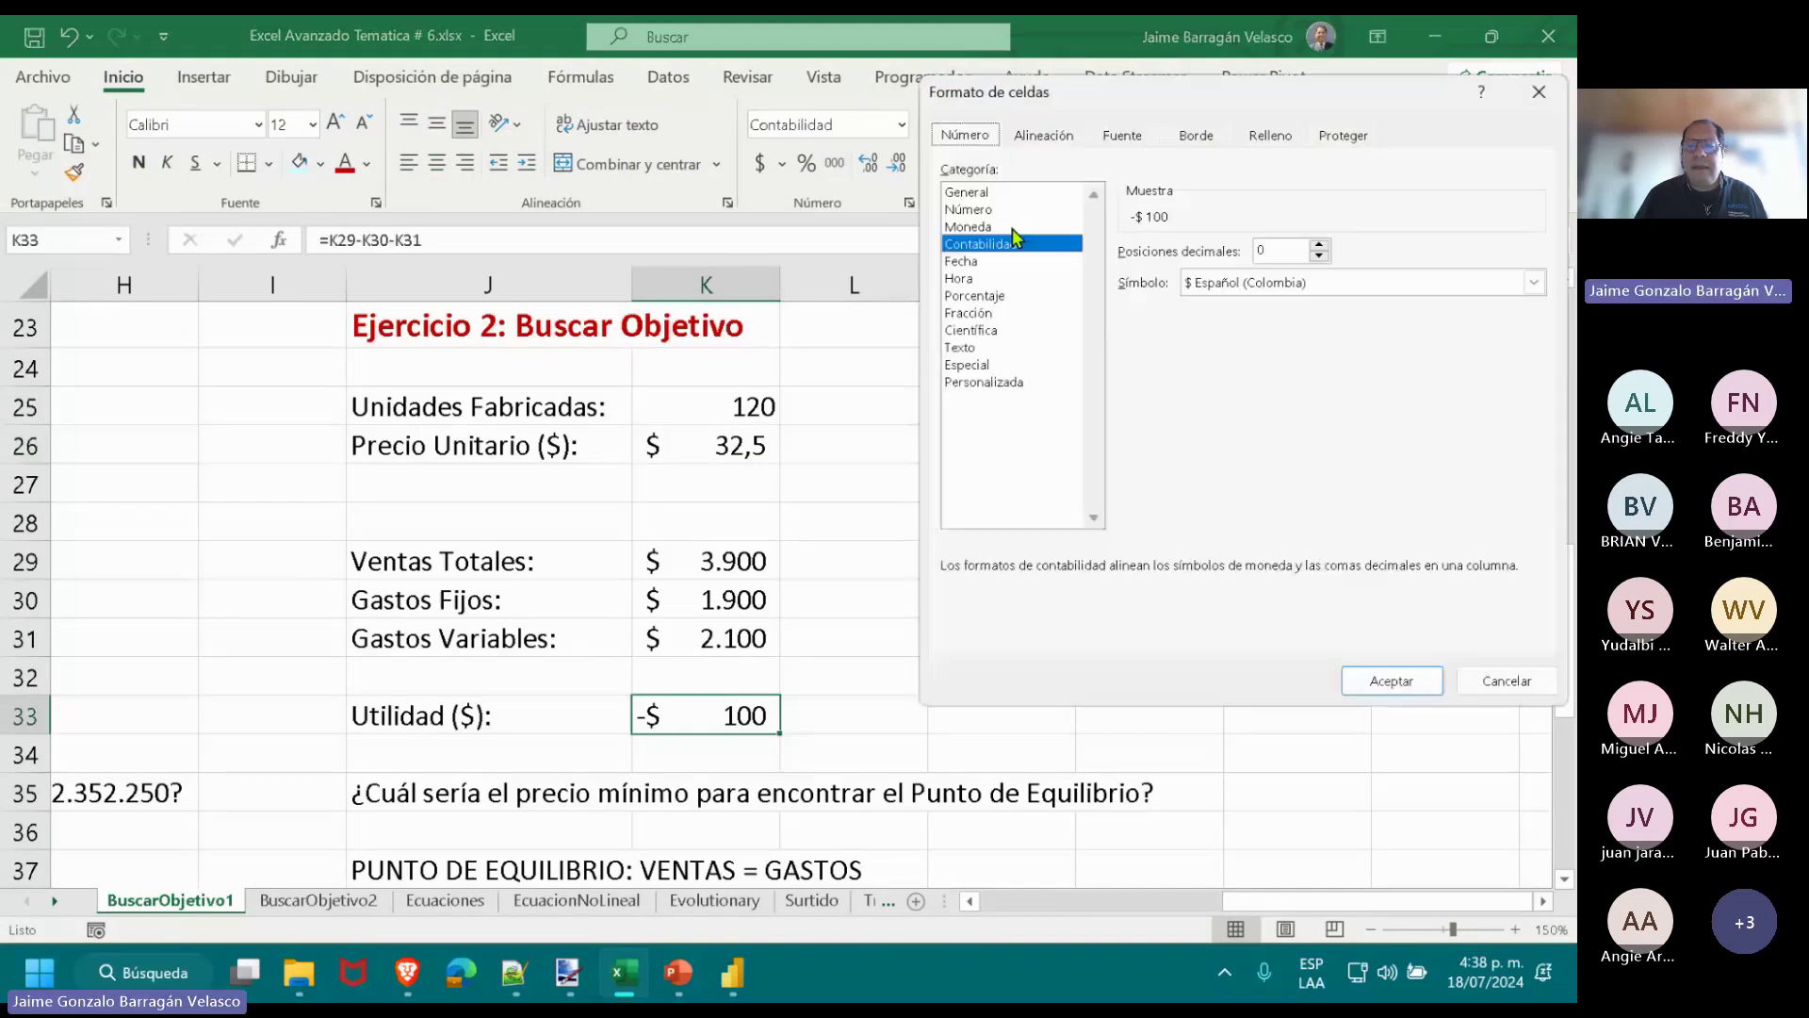
{"action": "left_click", "coordinate": [1507, 682]}
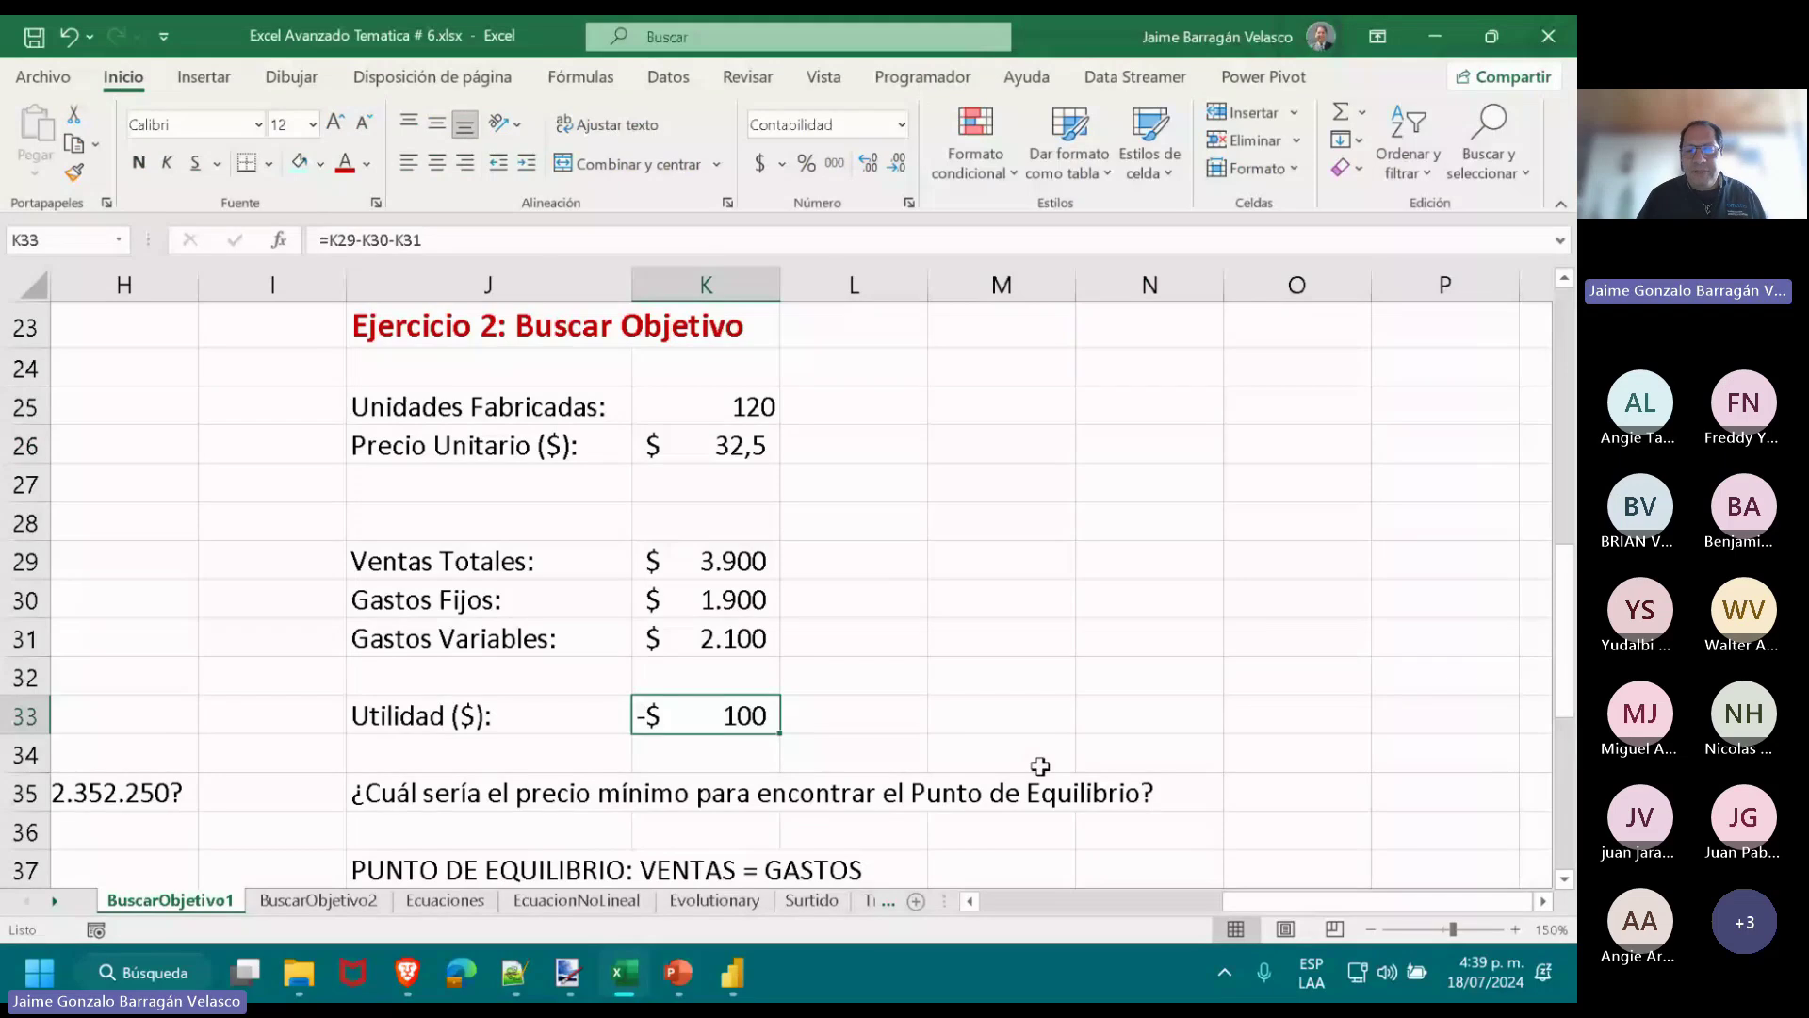
Test a unit price of 33 in K26 to see its effect on the profit.
{"action": "left_click", "coordinate": [722, 450]}
{"action": "type", "text": "33"}
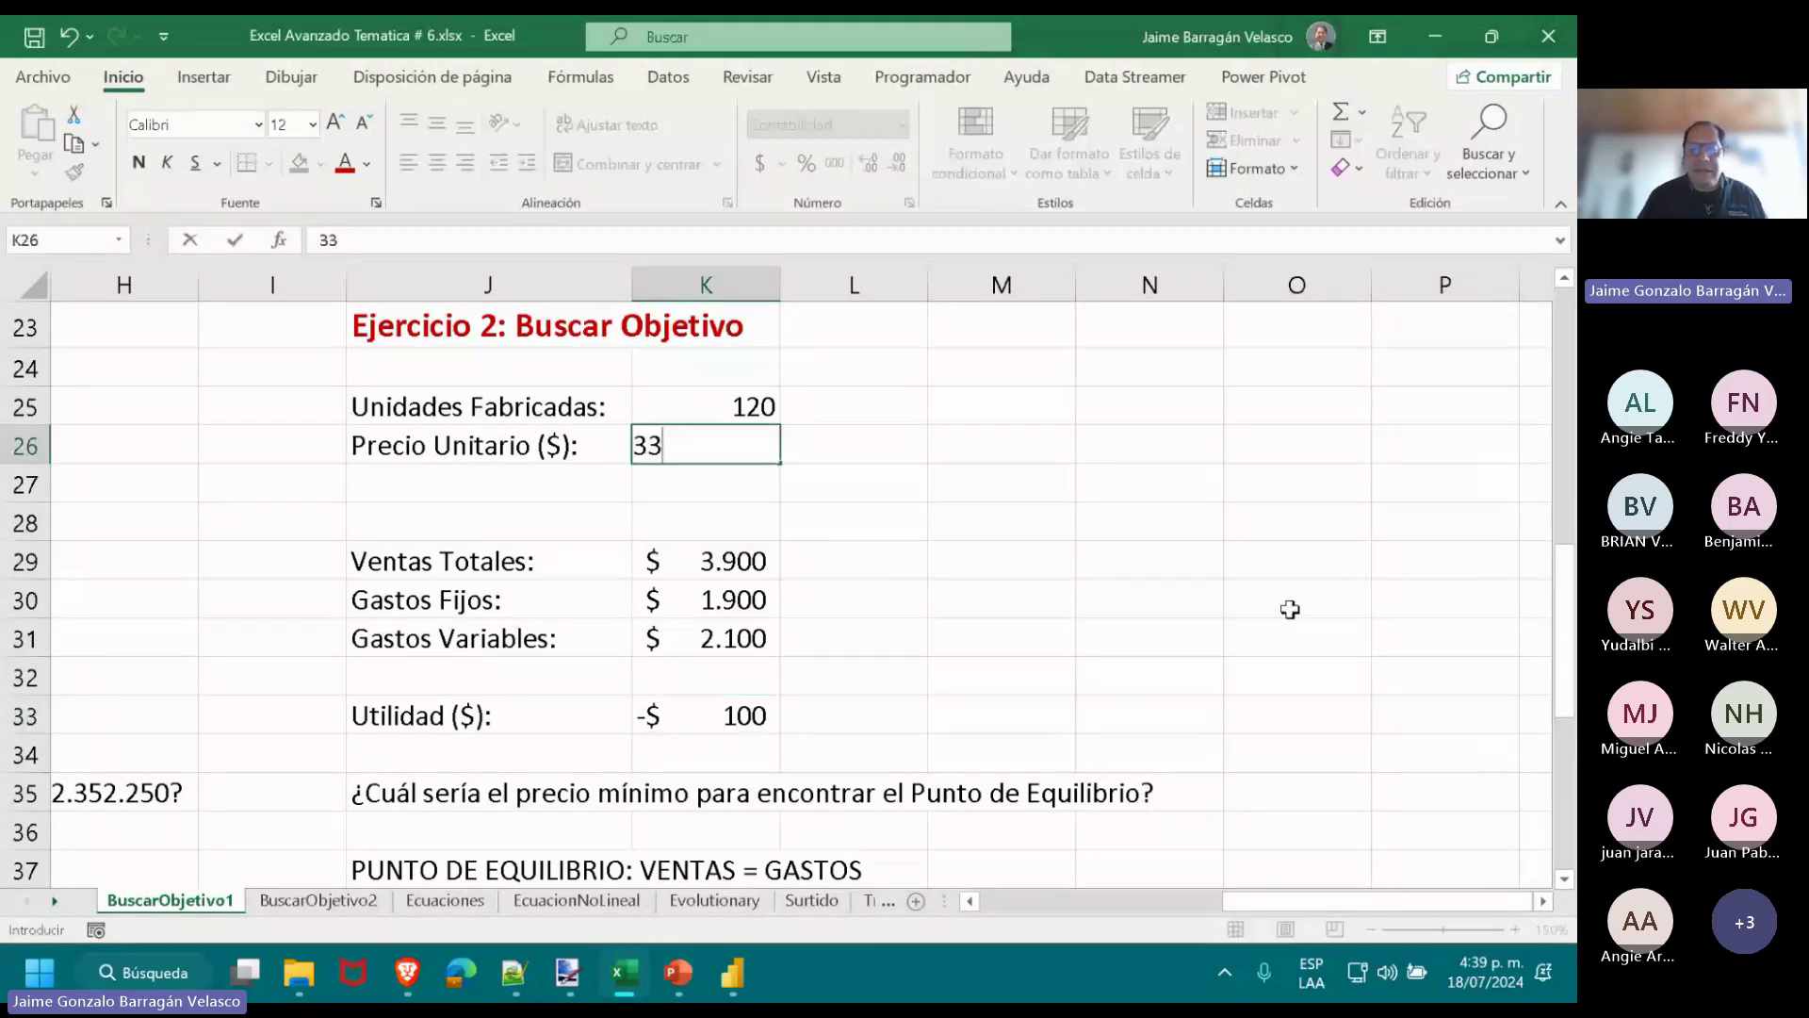
{"action": "key", "text": "Return"}
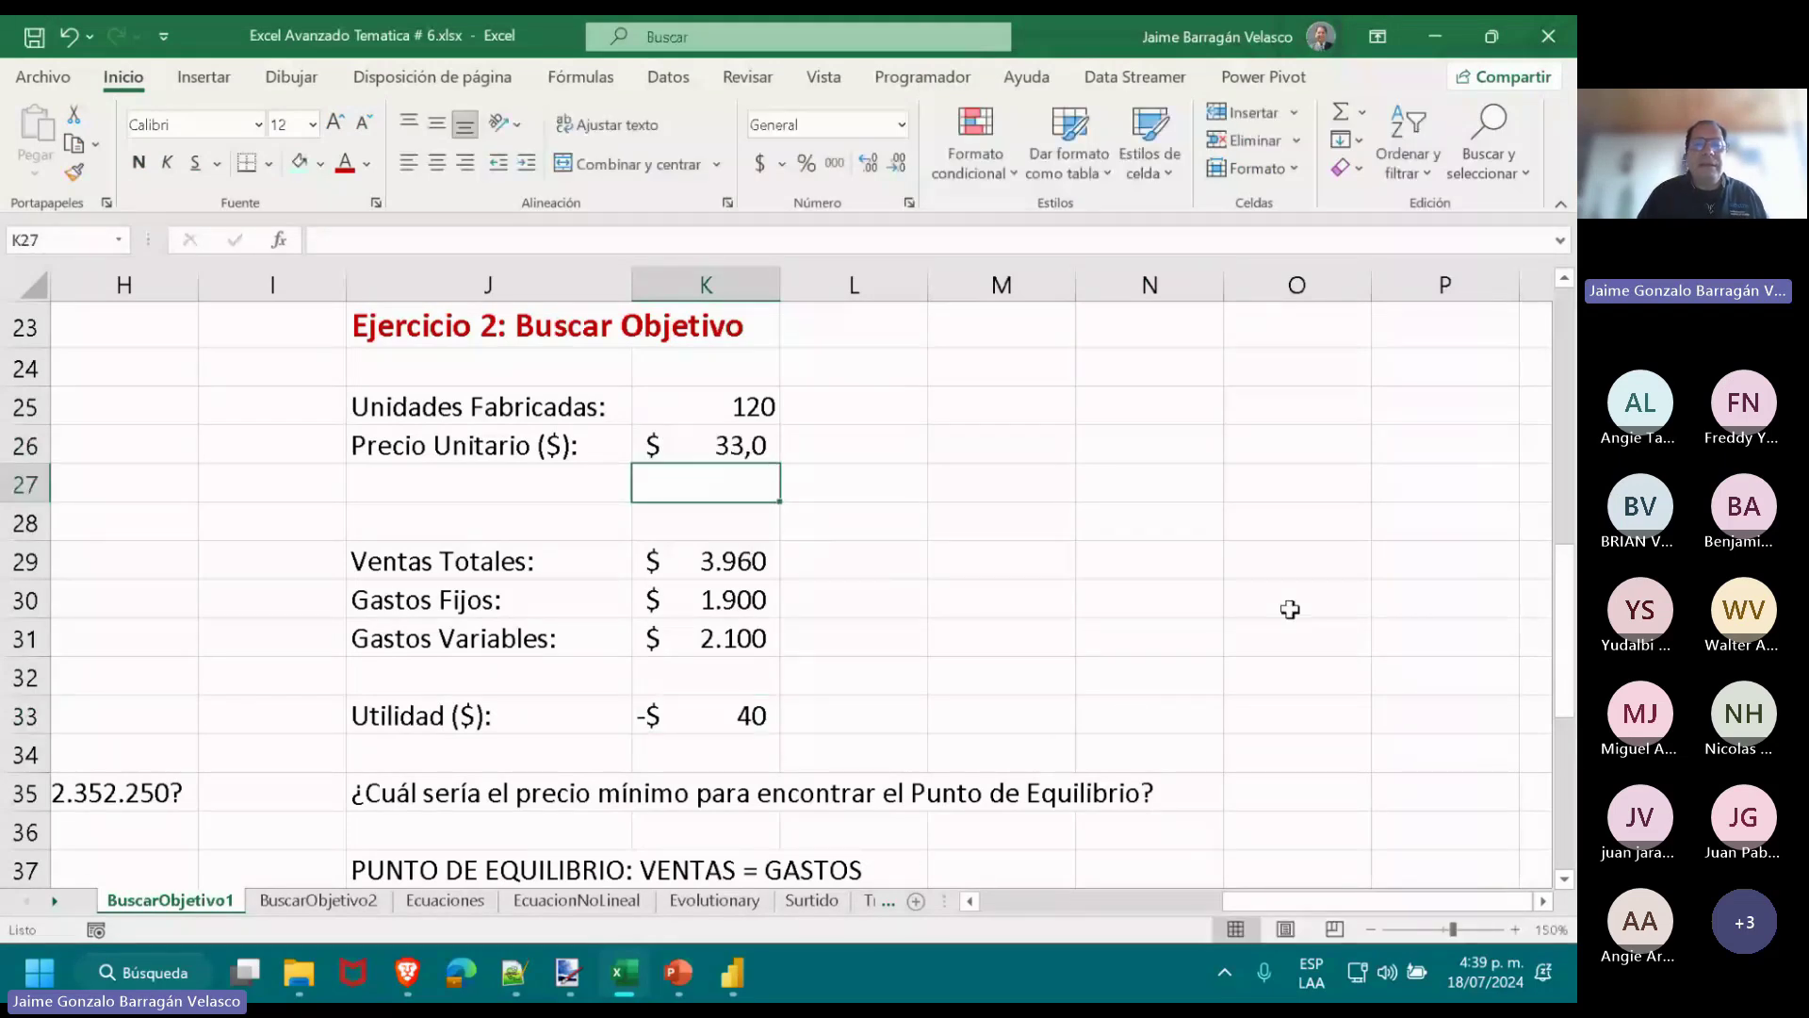
Change the unit price in K26 to 34, keeping that cell selected.
{"action": "key", "text": "Up"}
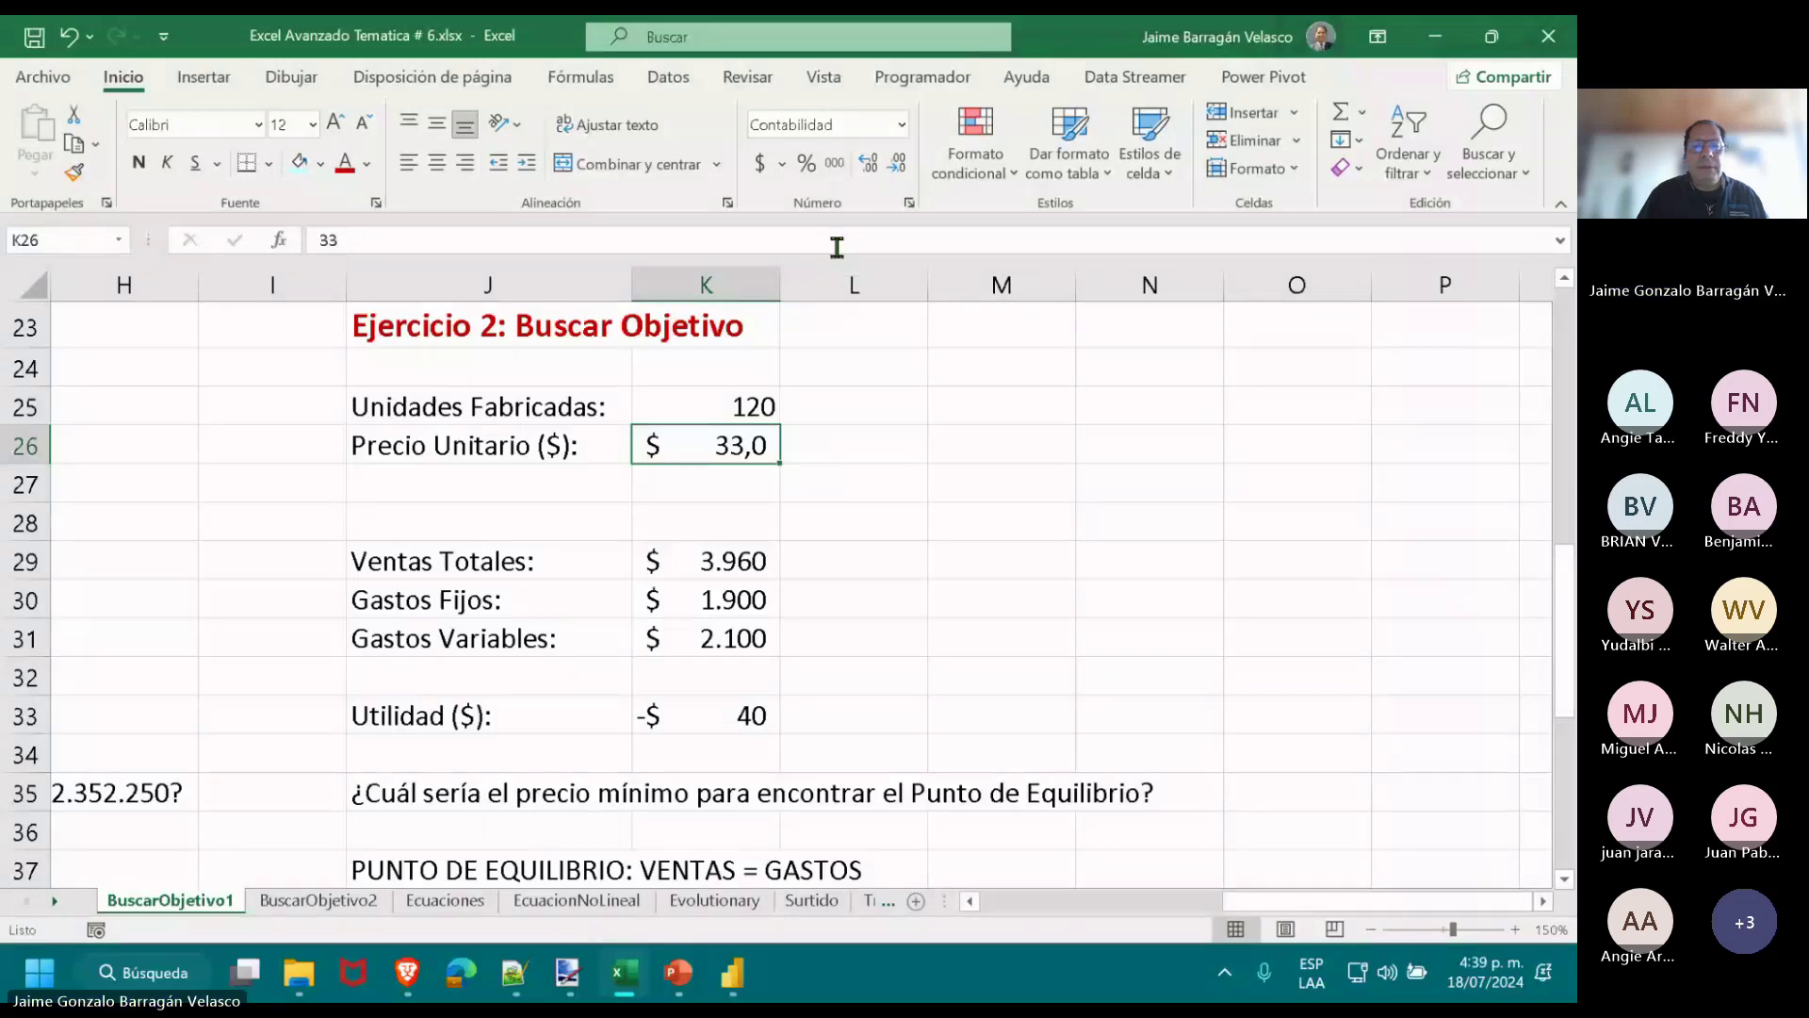
{"action": "left_click", "coordinate": [837, 247]}
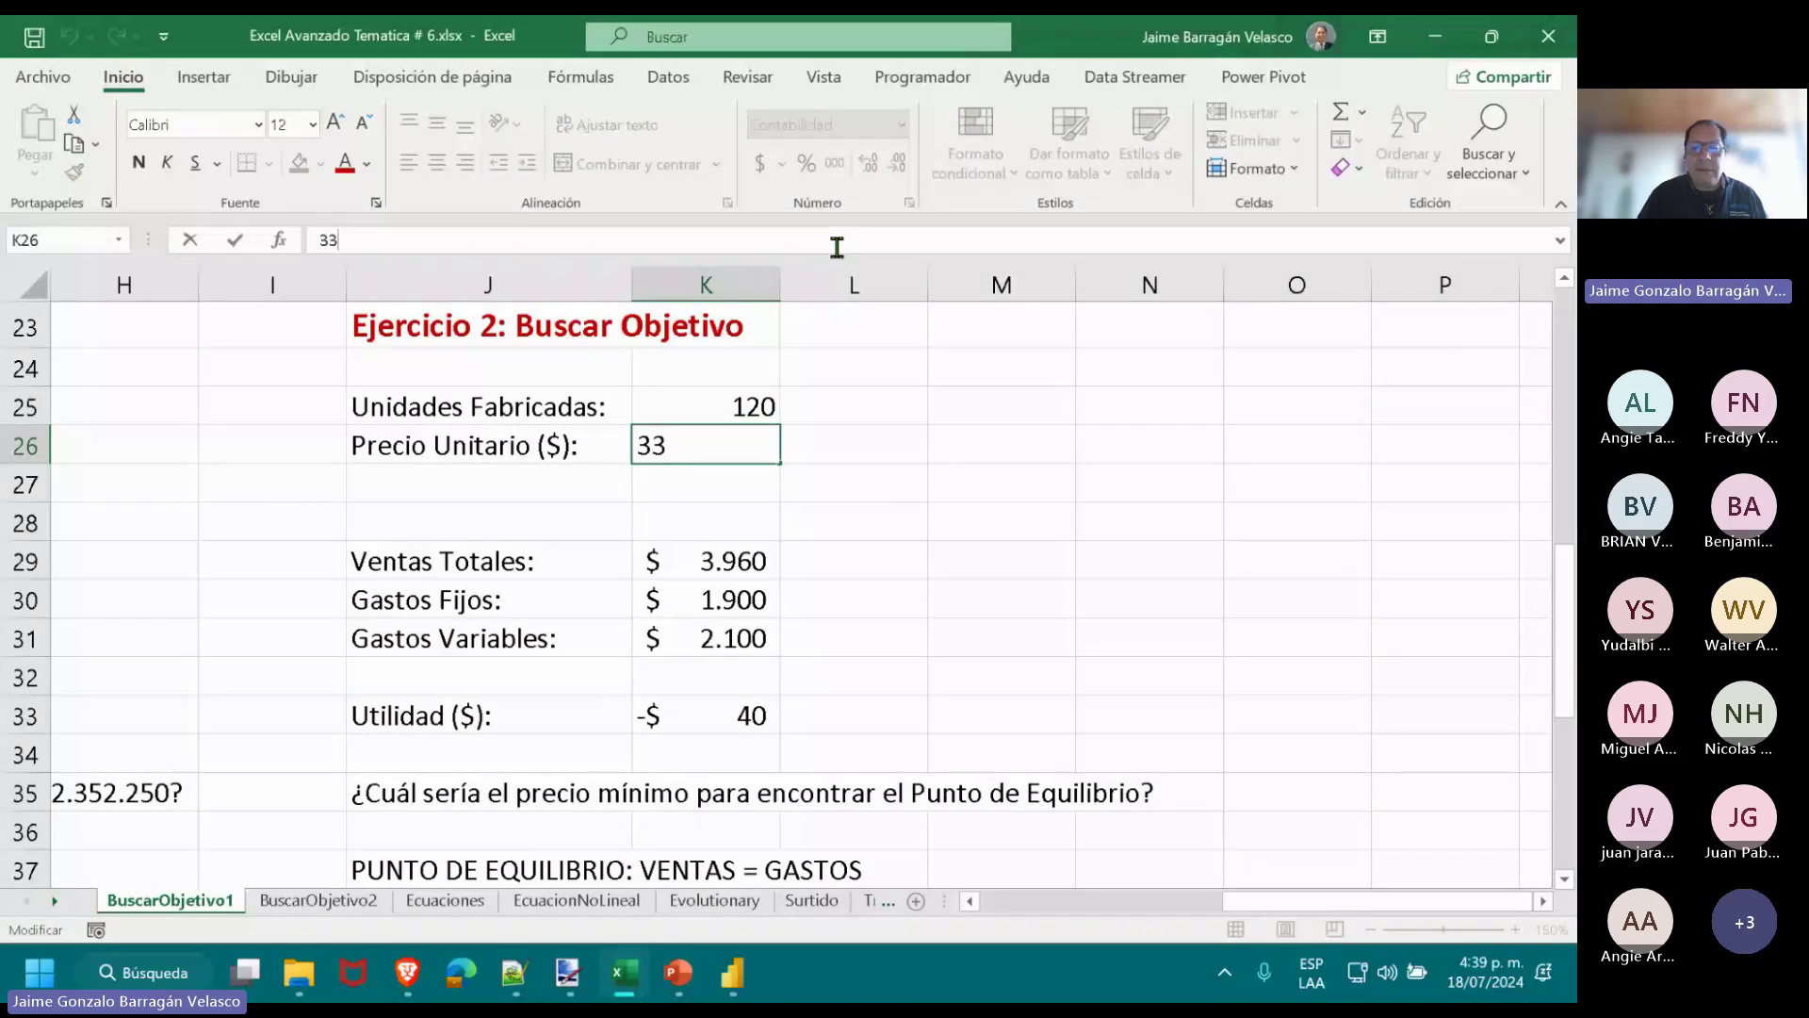
{"action": "key", "text": "BackSpace"}
{"action": "type", "text": "4"}
{"action": "key", "text": "ctrl+Return"}
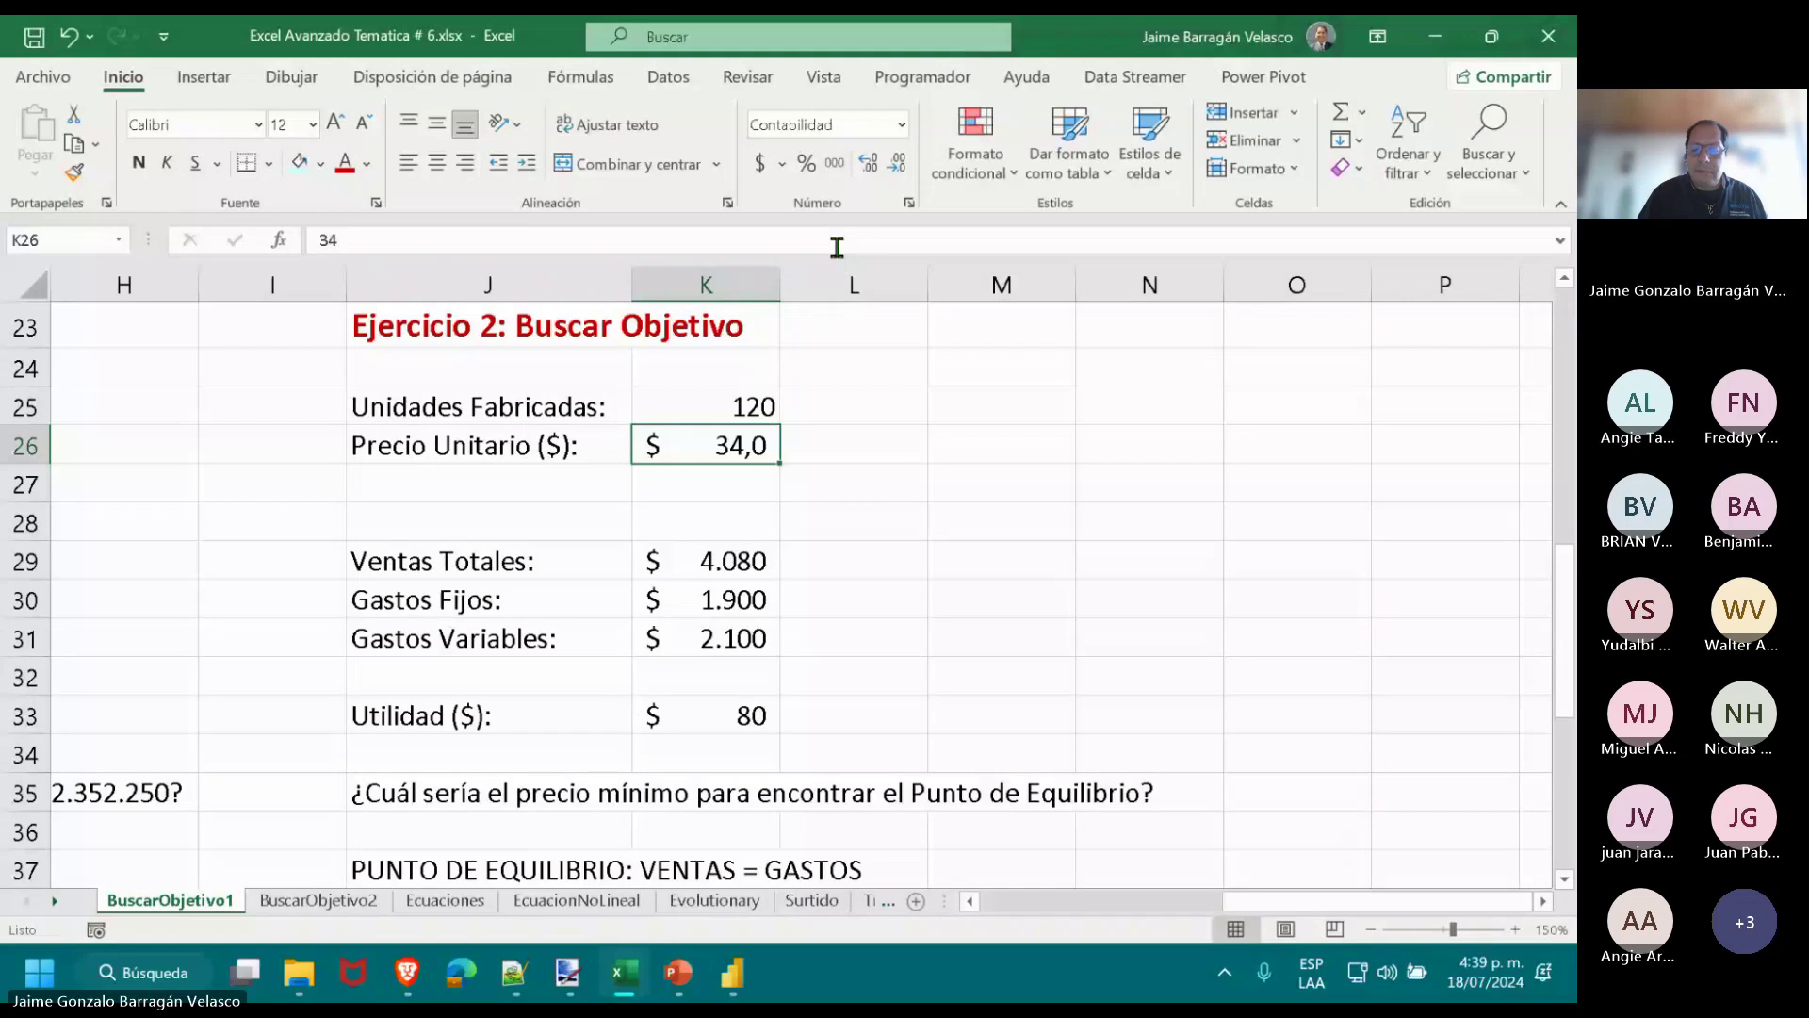
Test a unit price of 33,5 in K26 to see its effect on the profit.
{"action": "left_click", "coordinate": [837, 247]}
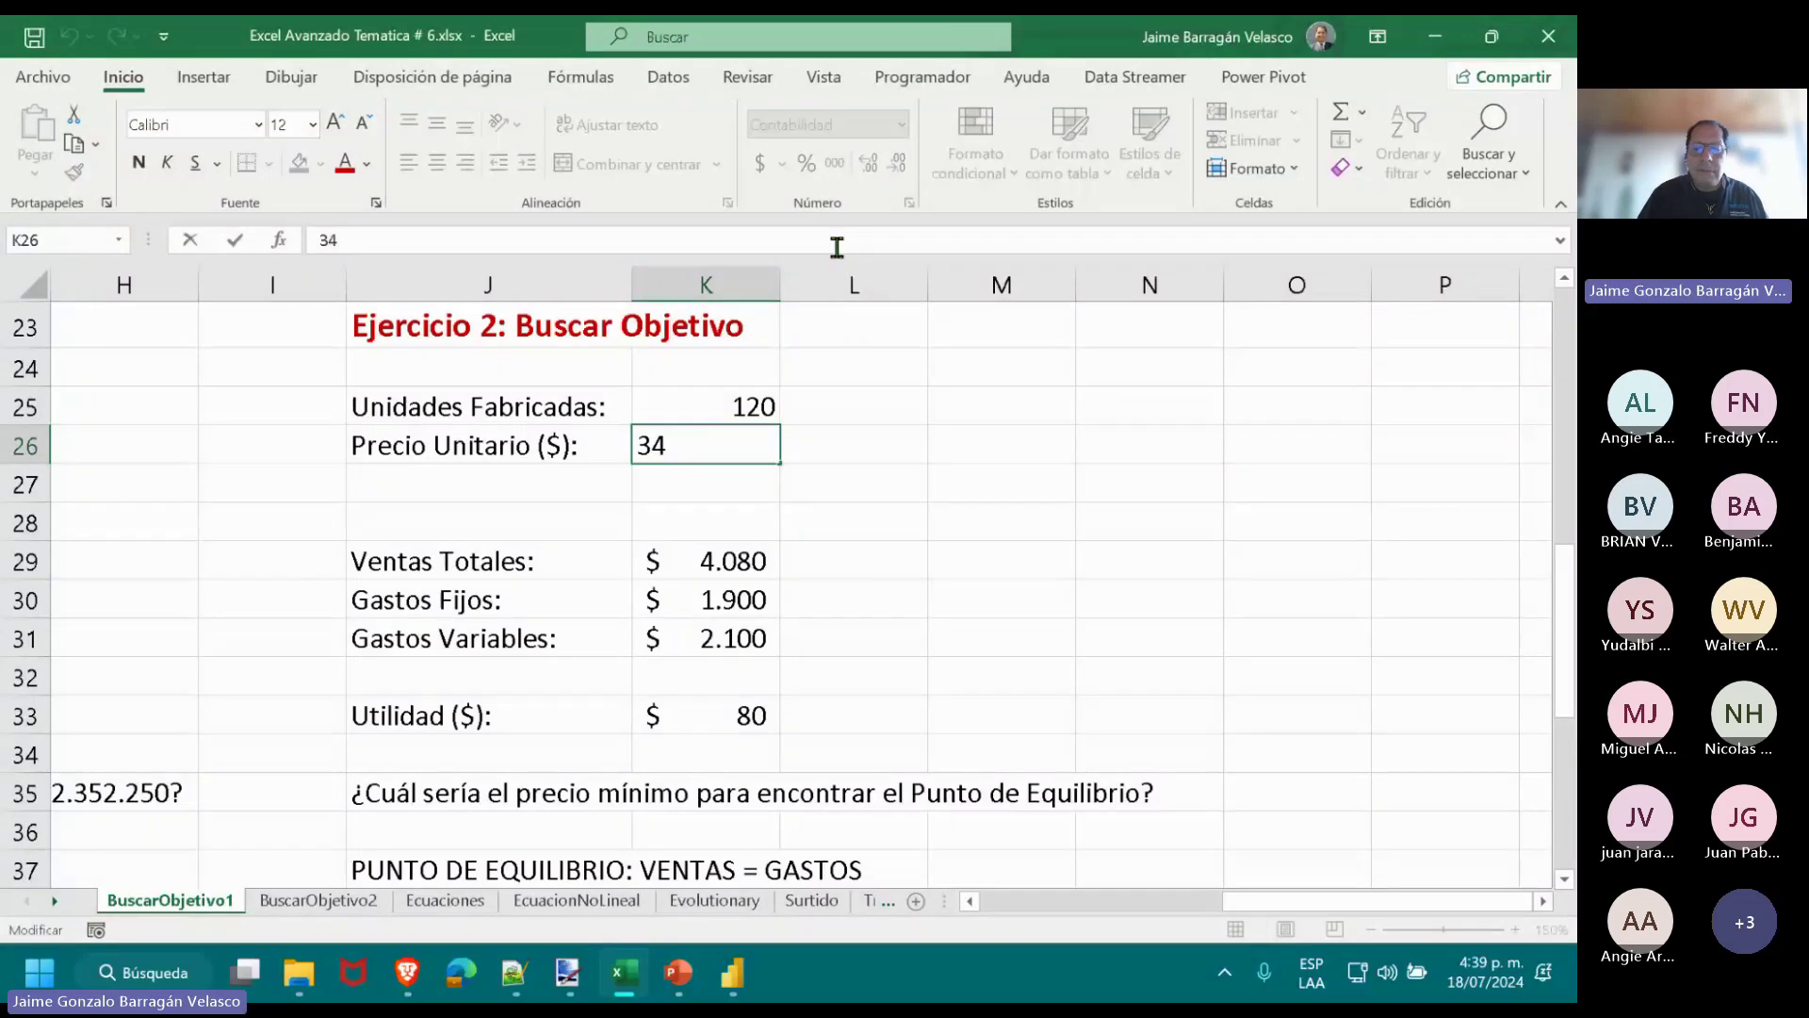
{"action": "key", "text": "BackSpace"}
{"action": "type", "text": "3,5"}
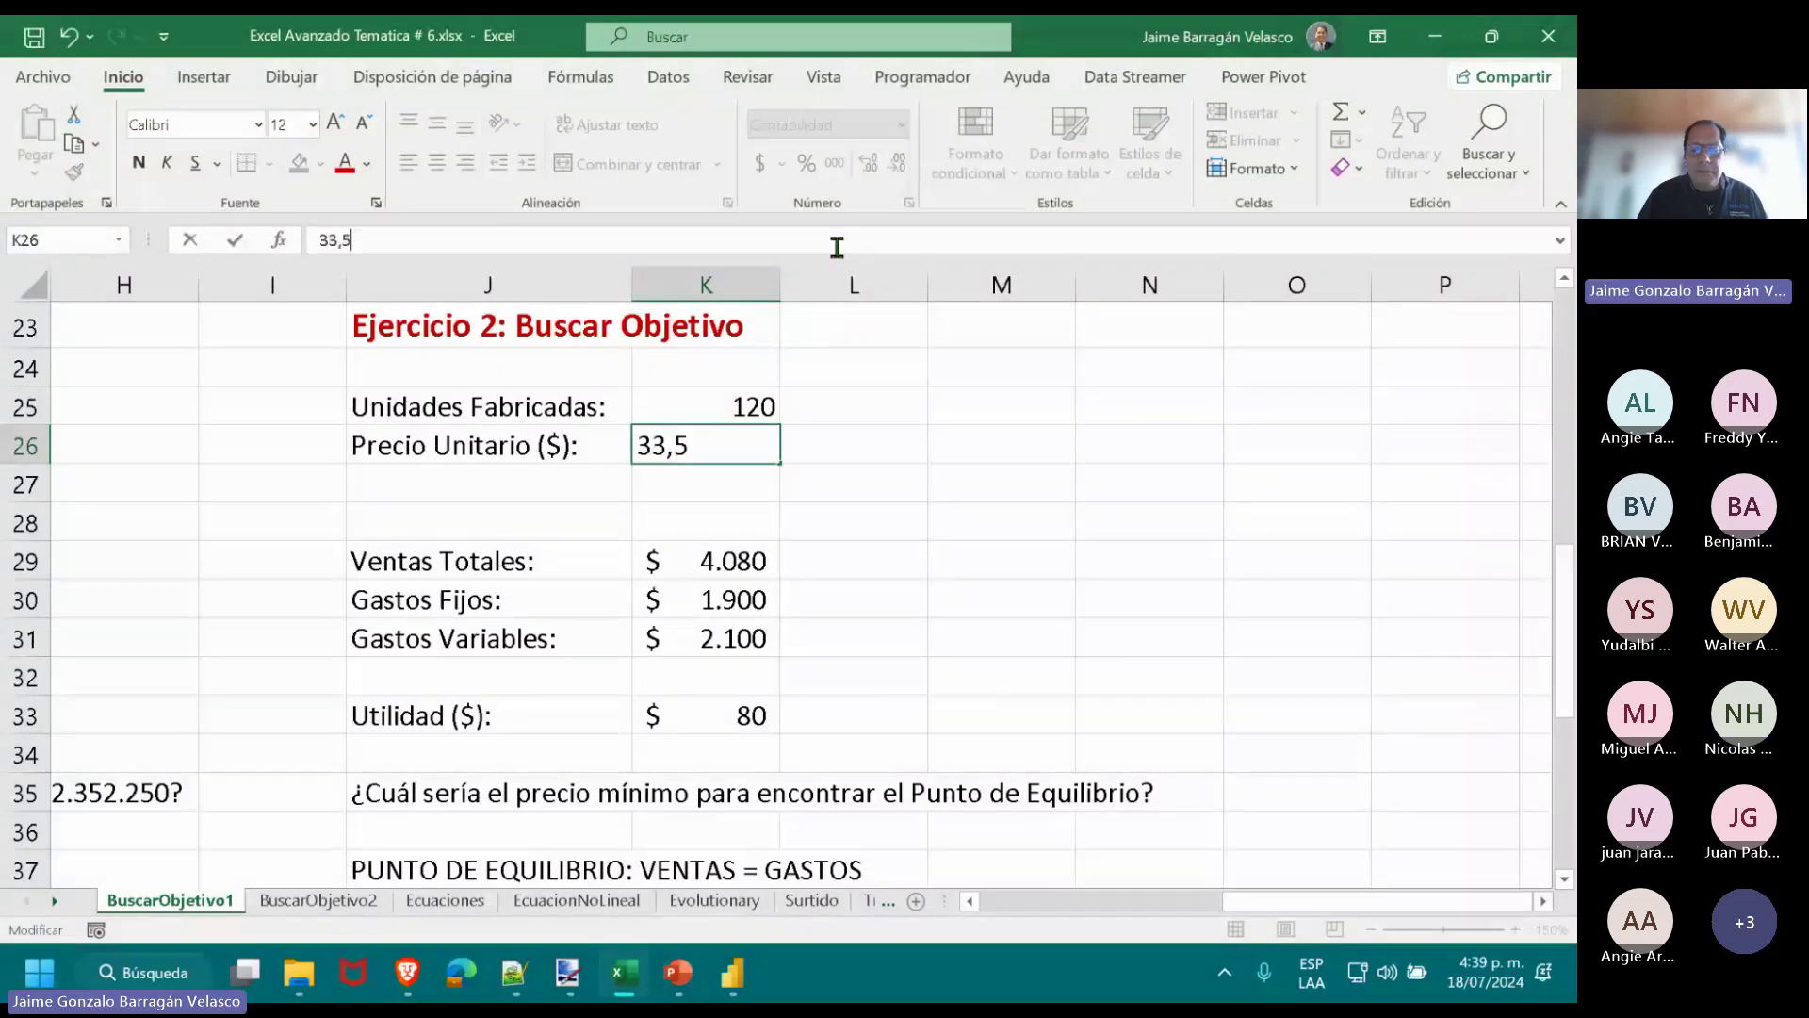
{"action": "key", "text": "Return"}
{"action": "key", "text": "Up"}
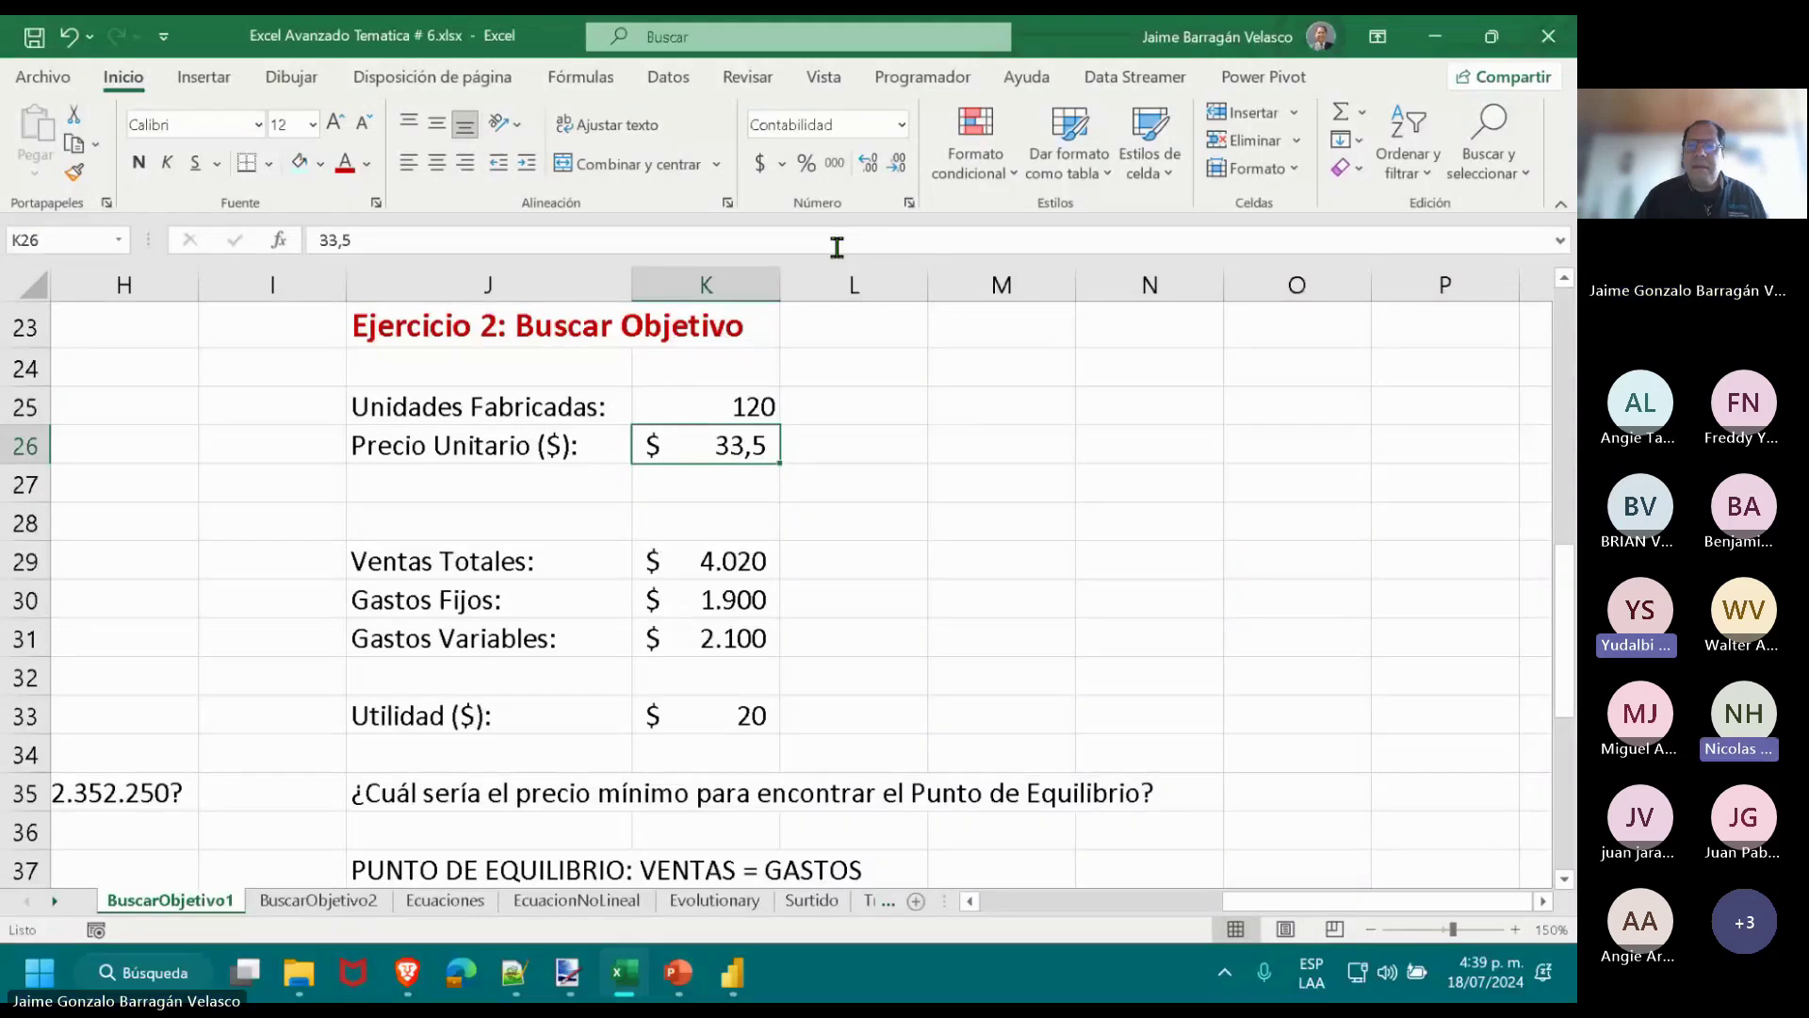
Set the unit price in K26 to 33 and format it to show no decimal places.
{"action": "type", "text": "33"}
{"action": "key", "text": "Return"}
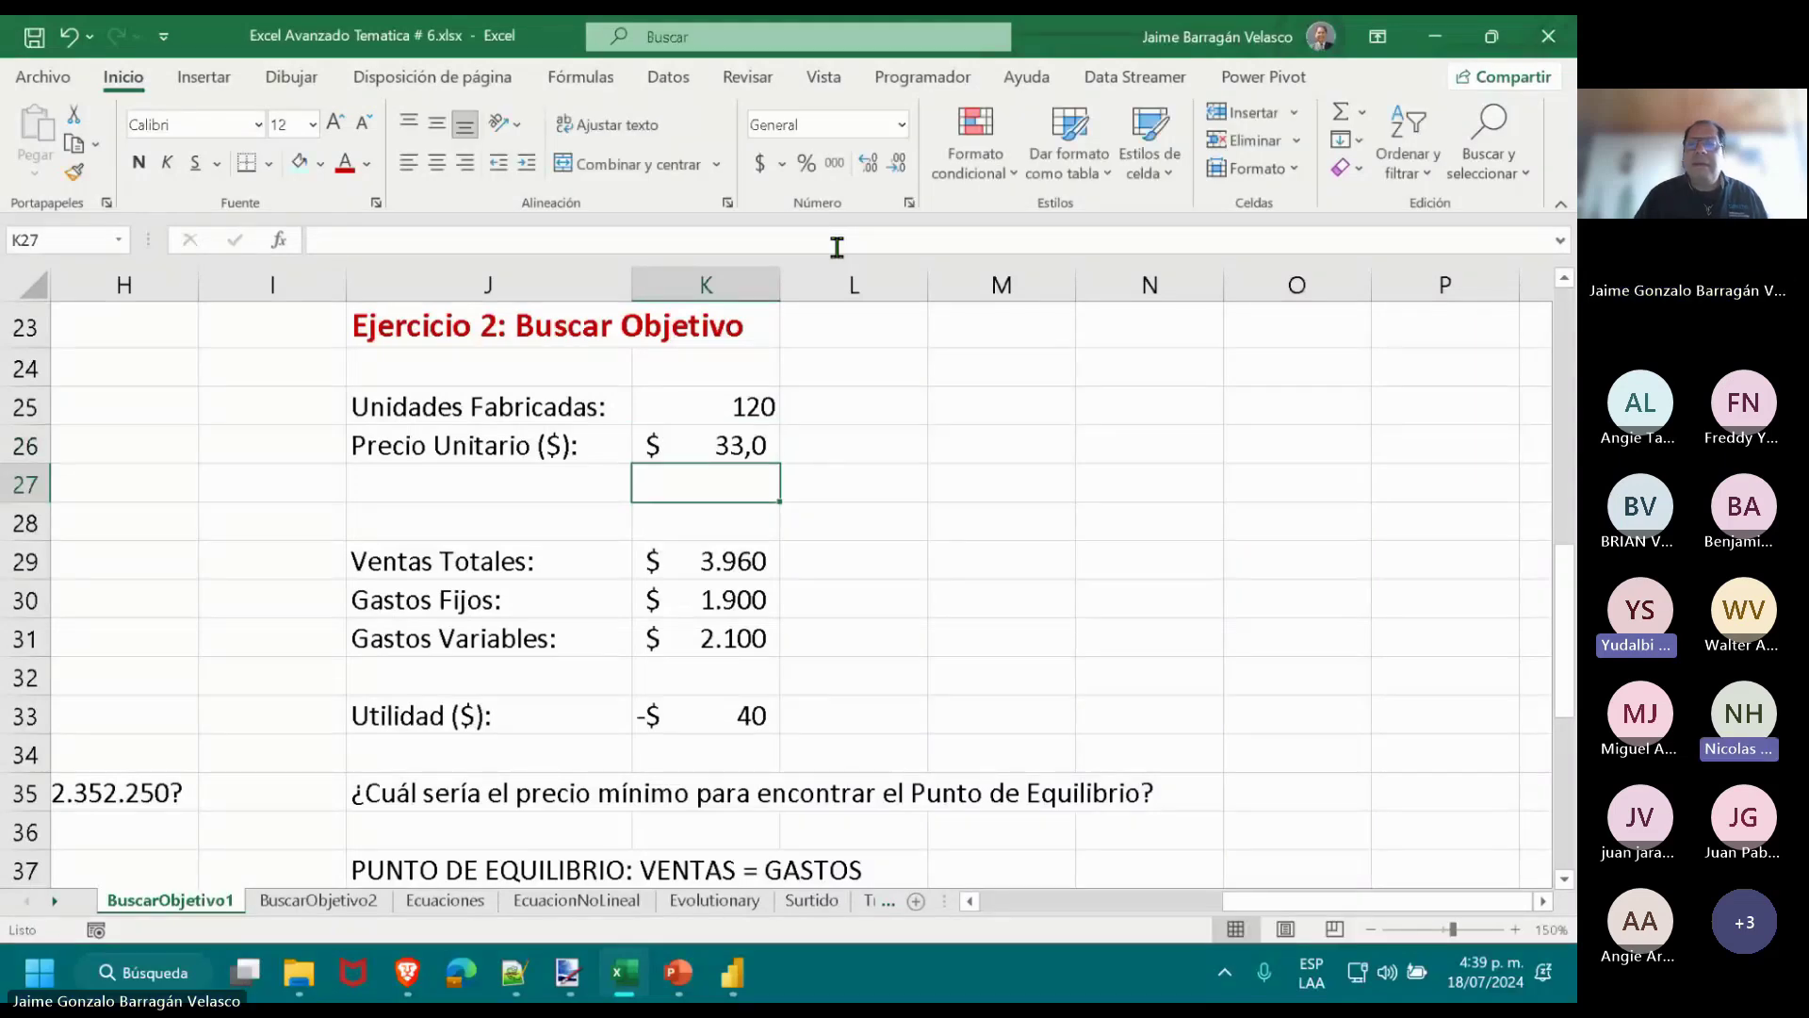
{"action": "key", "text": "Up"}
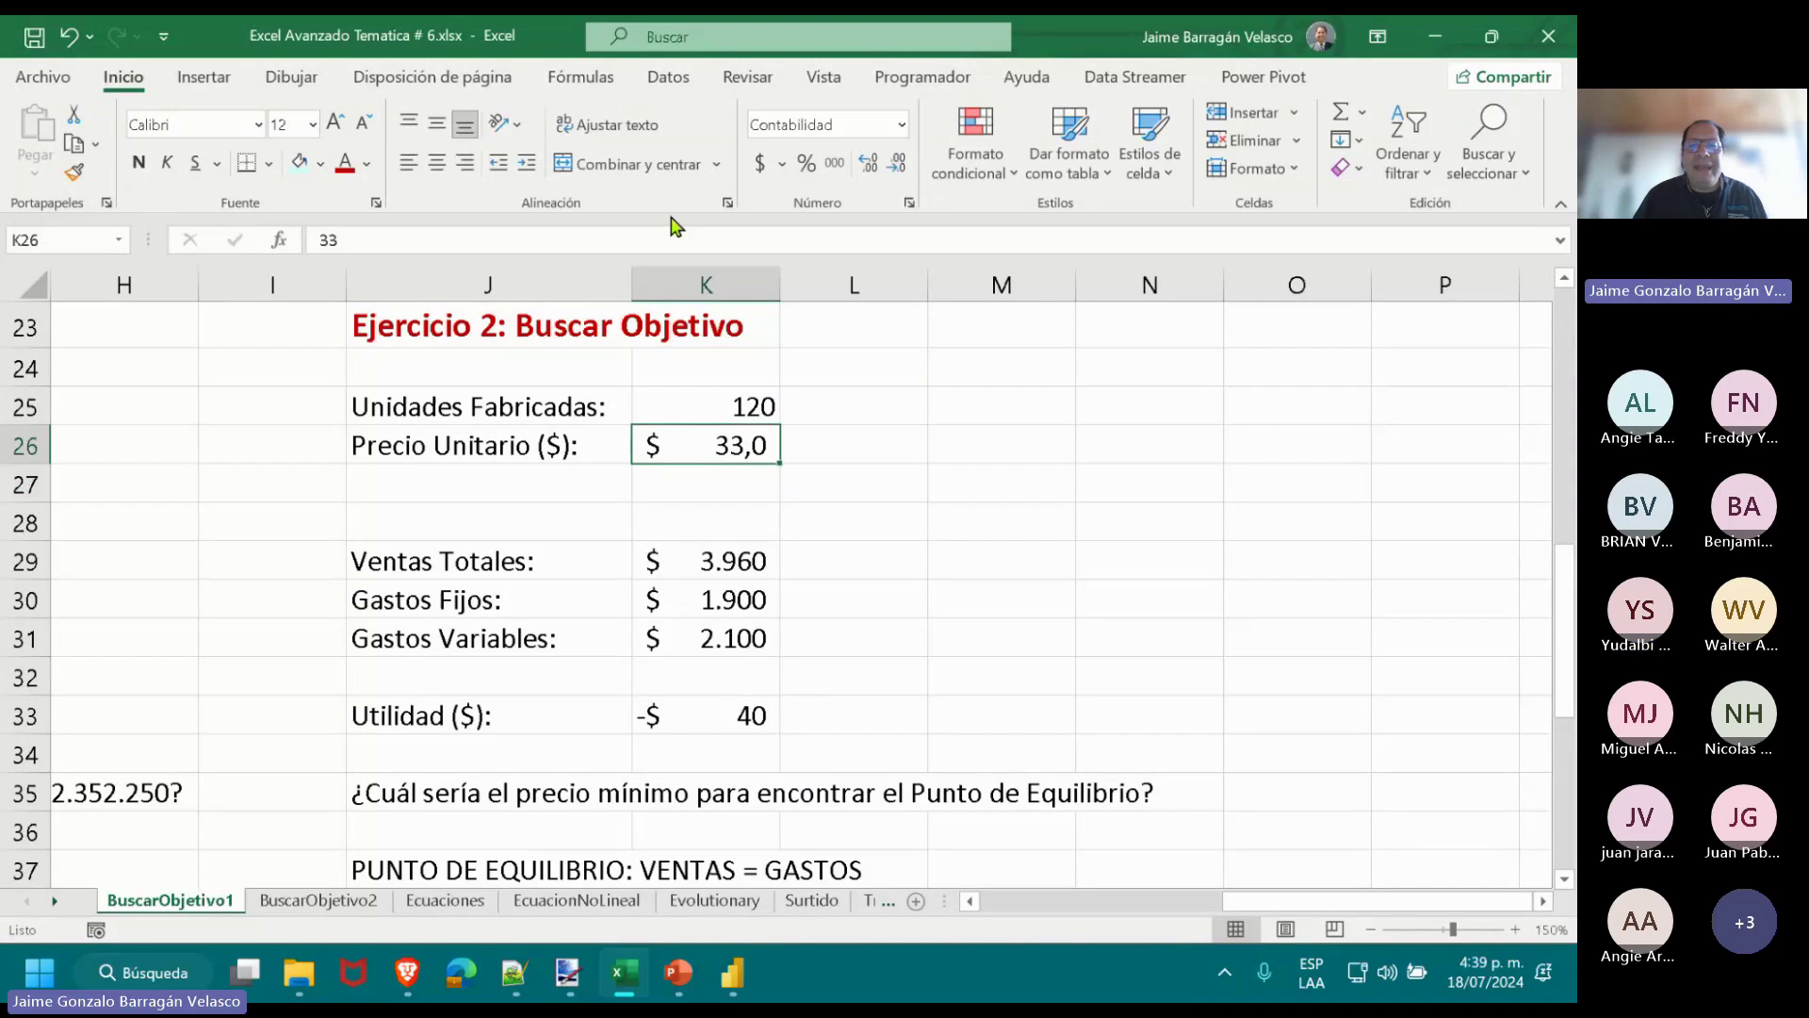
{"action": "left_click", "coordinate": [898, 166]}
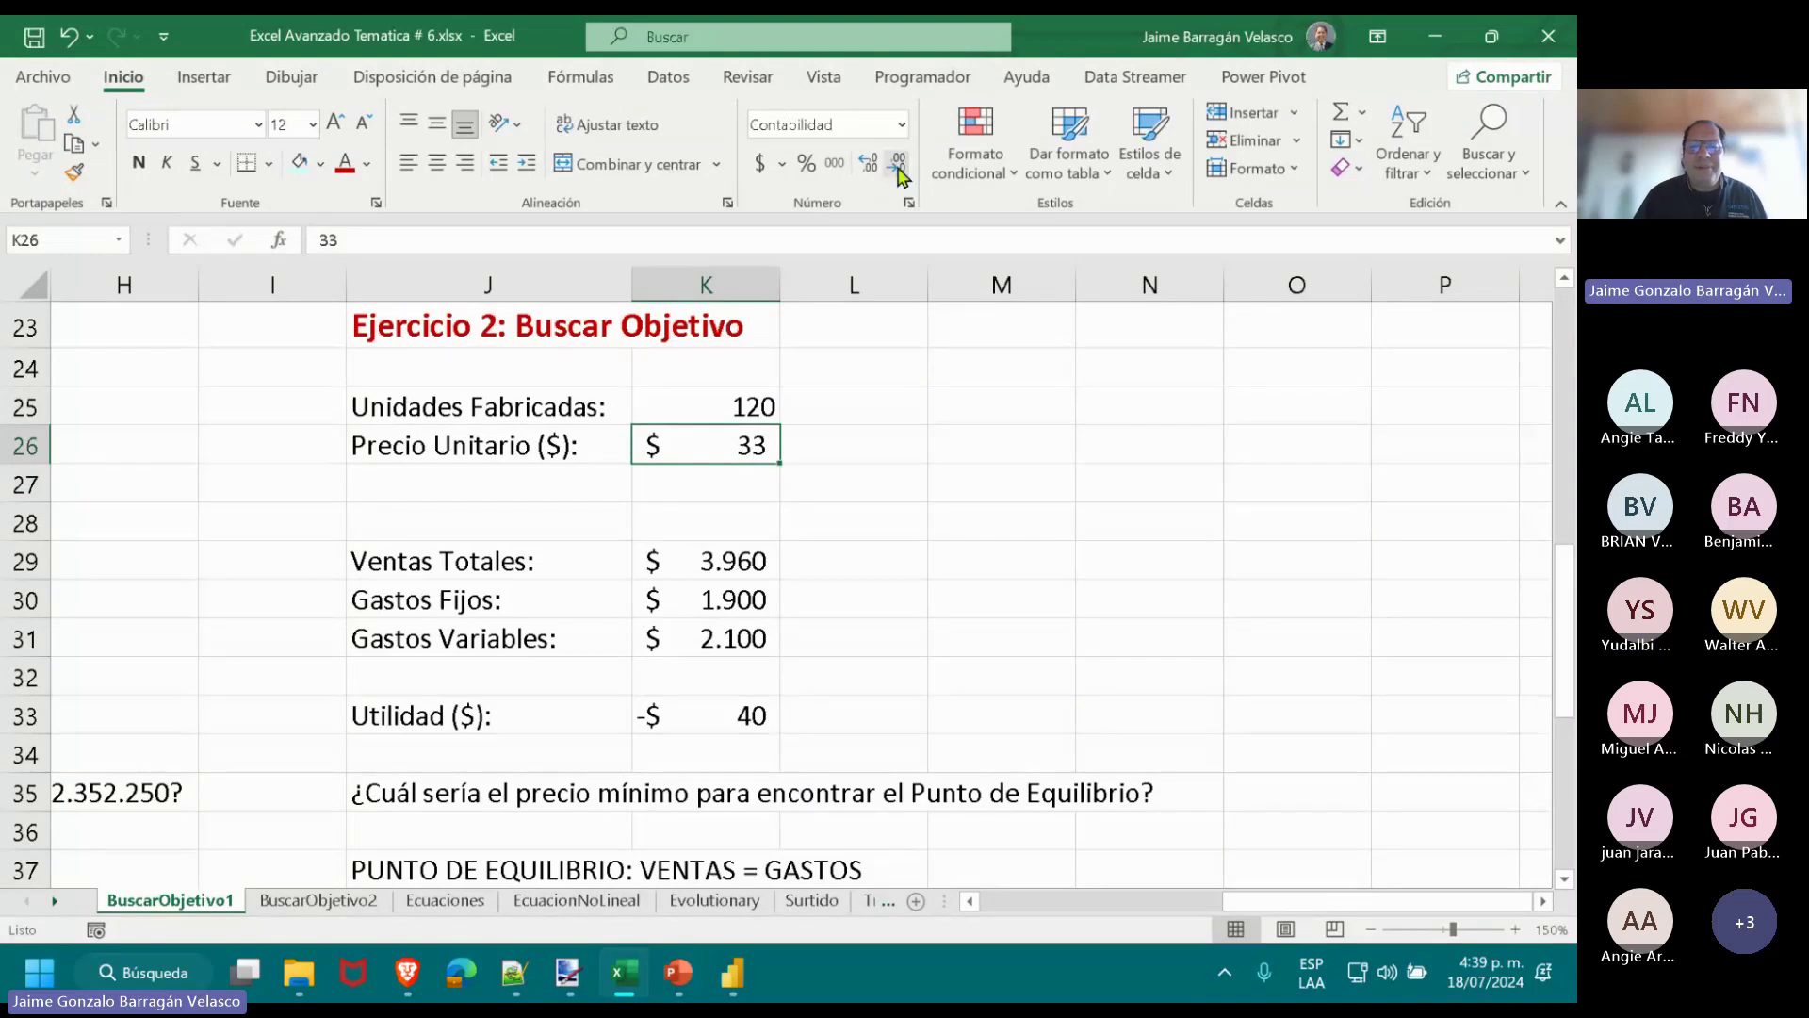
Show the unit price in K26 with three decimals and set it to 40.
{"action": "left_click", "coordinate": [868, 166]}
{"action": "left_click", "coordinate": [868, 165]}
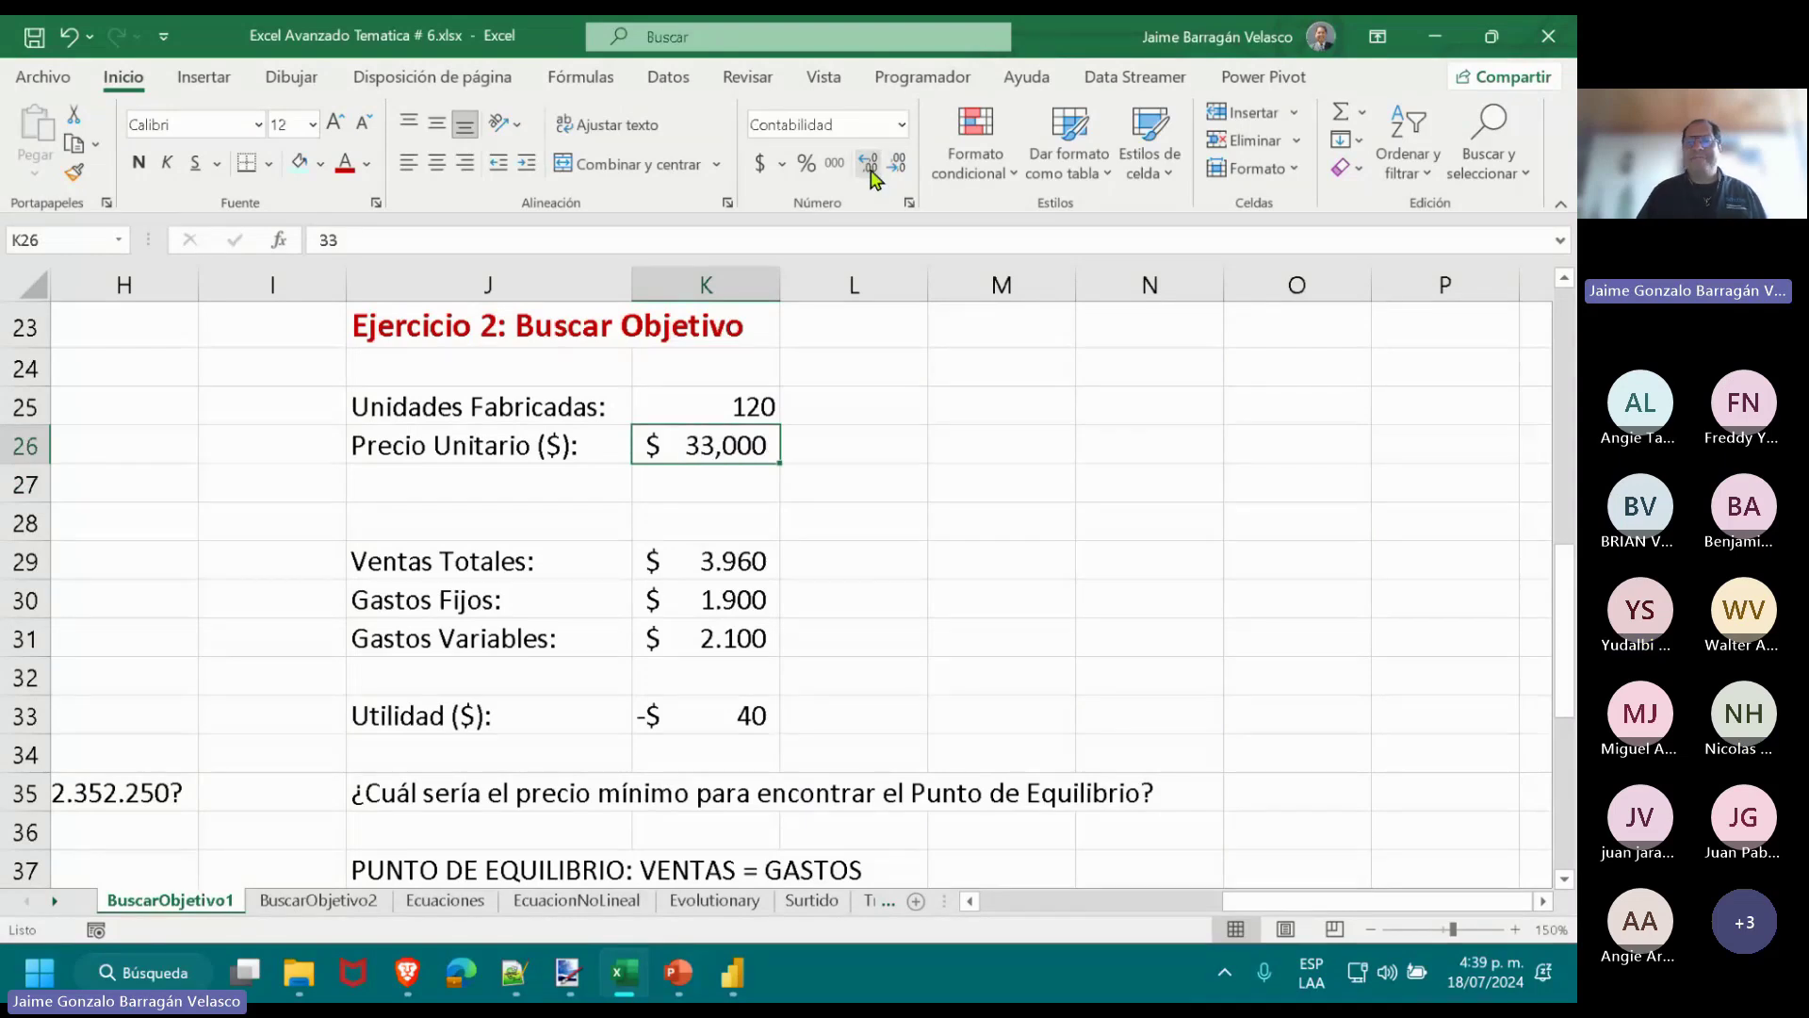
{"action": "left_click", "coordinate": [1016, 172]}
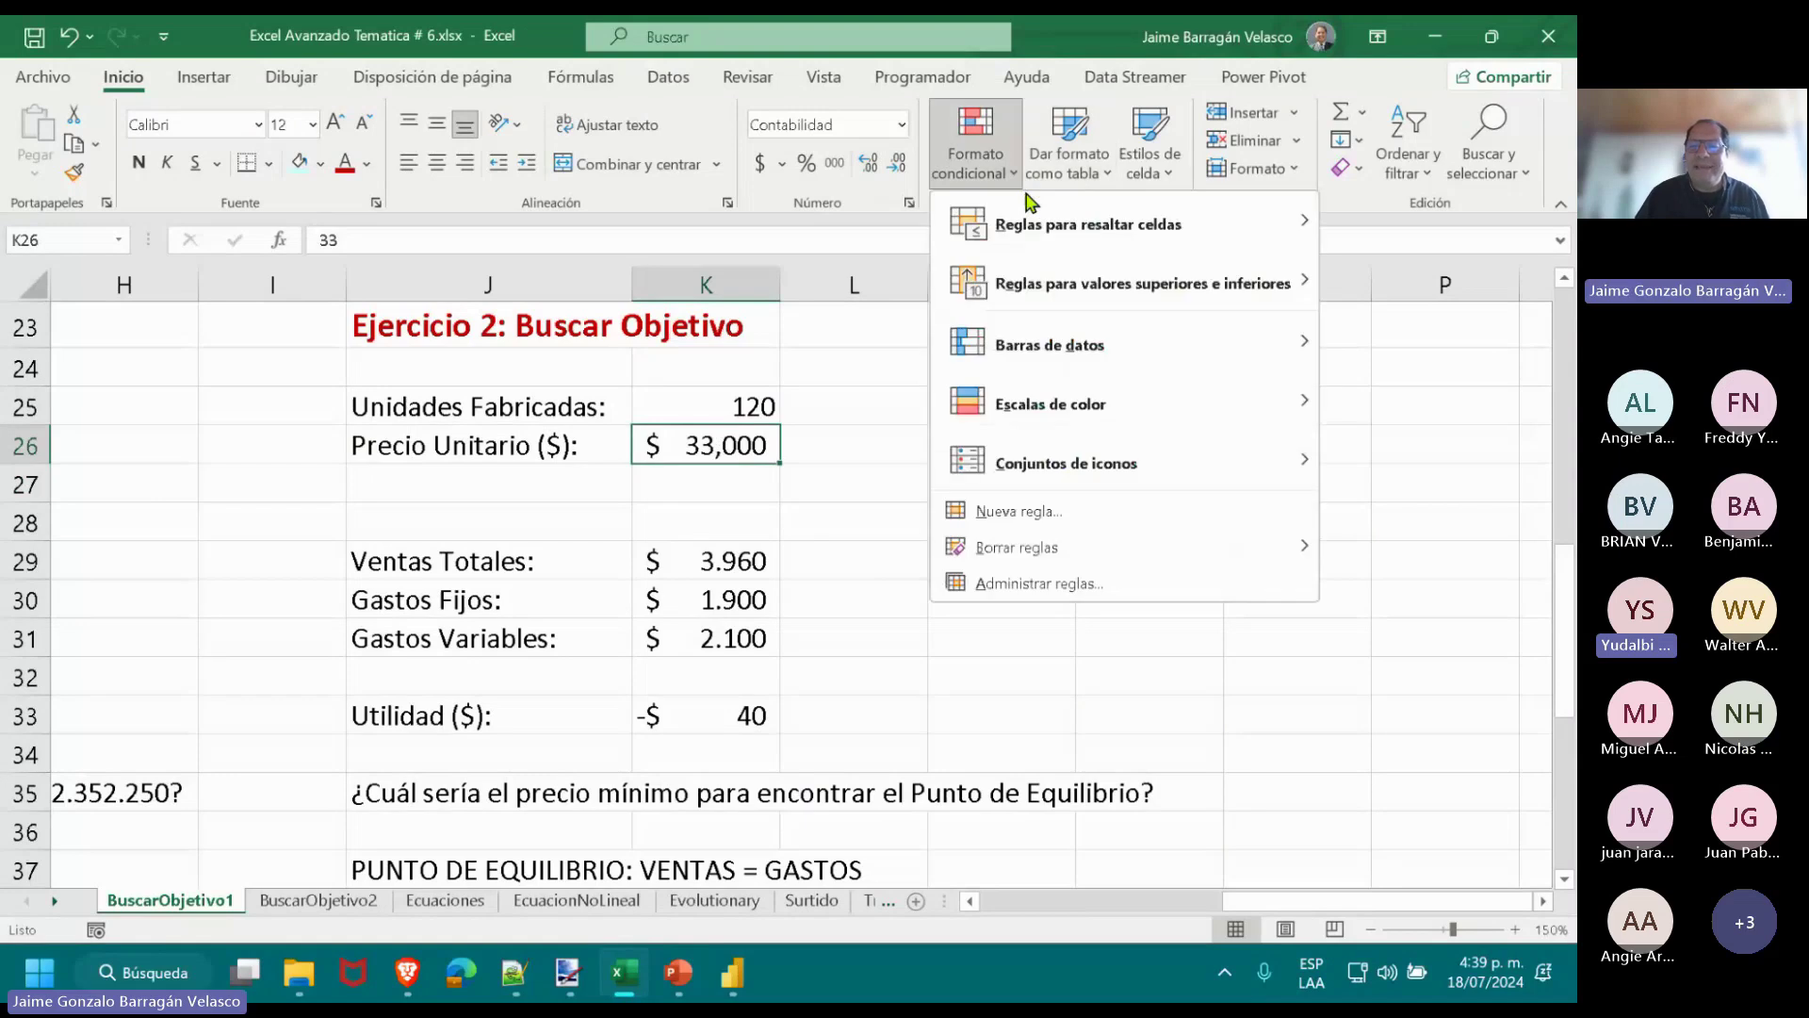
{"action": "mouse_move", "coordinate": [1081, 341]}
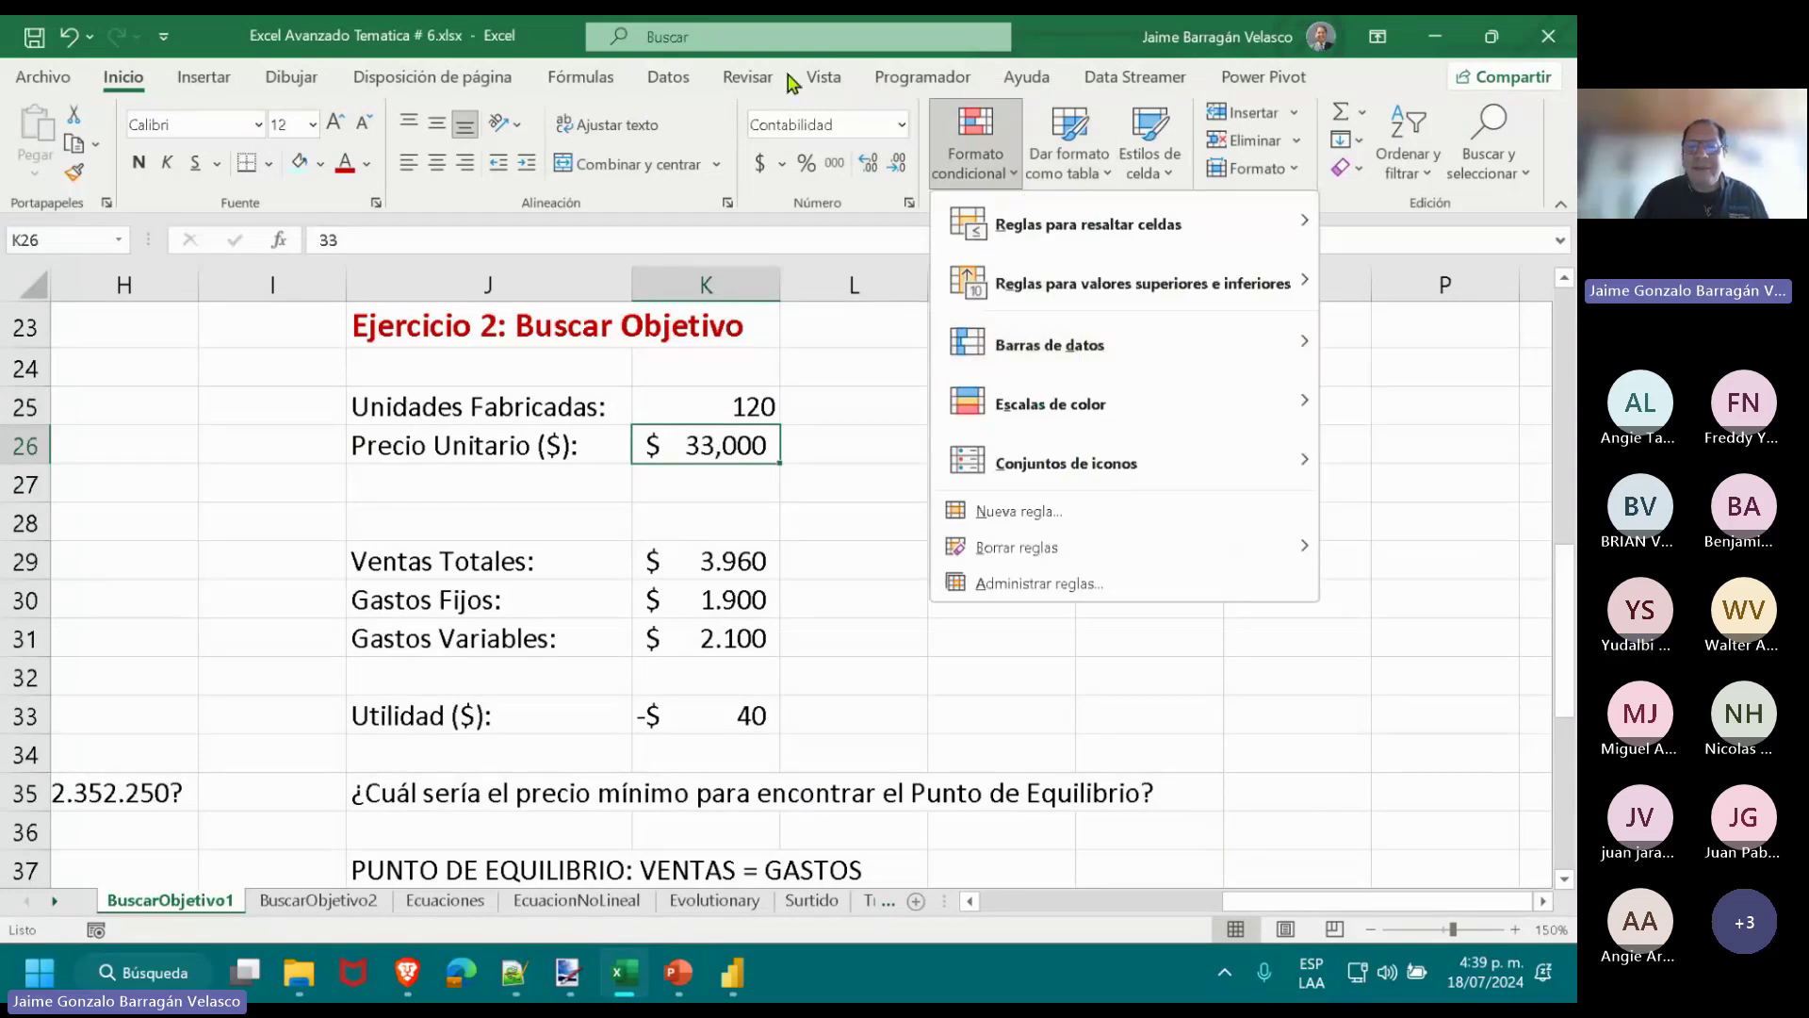
{"action": "left_click", "coordinate": [668, 77]}
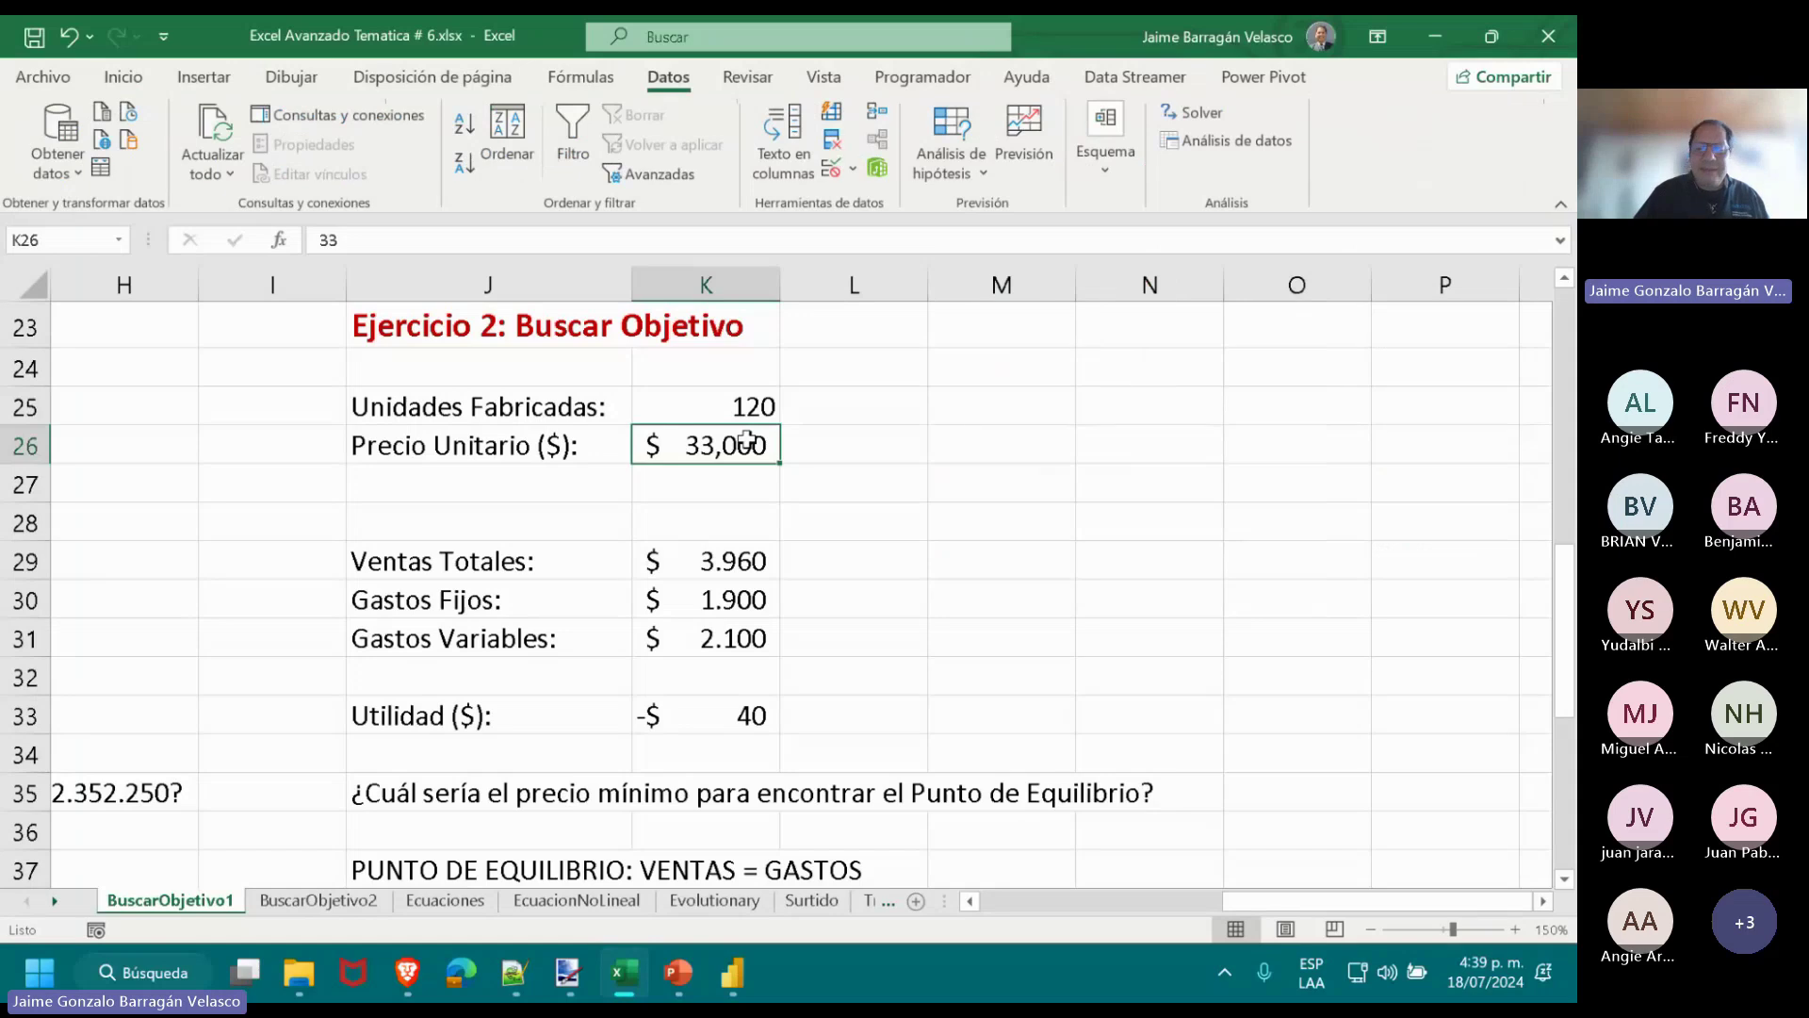
{"action": "type", "text": "40"}
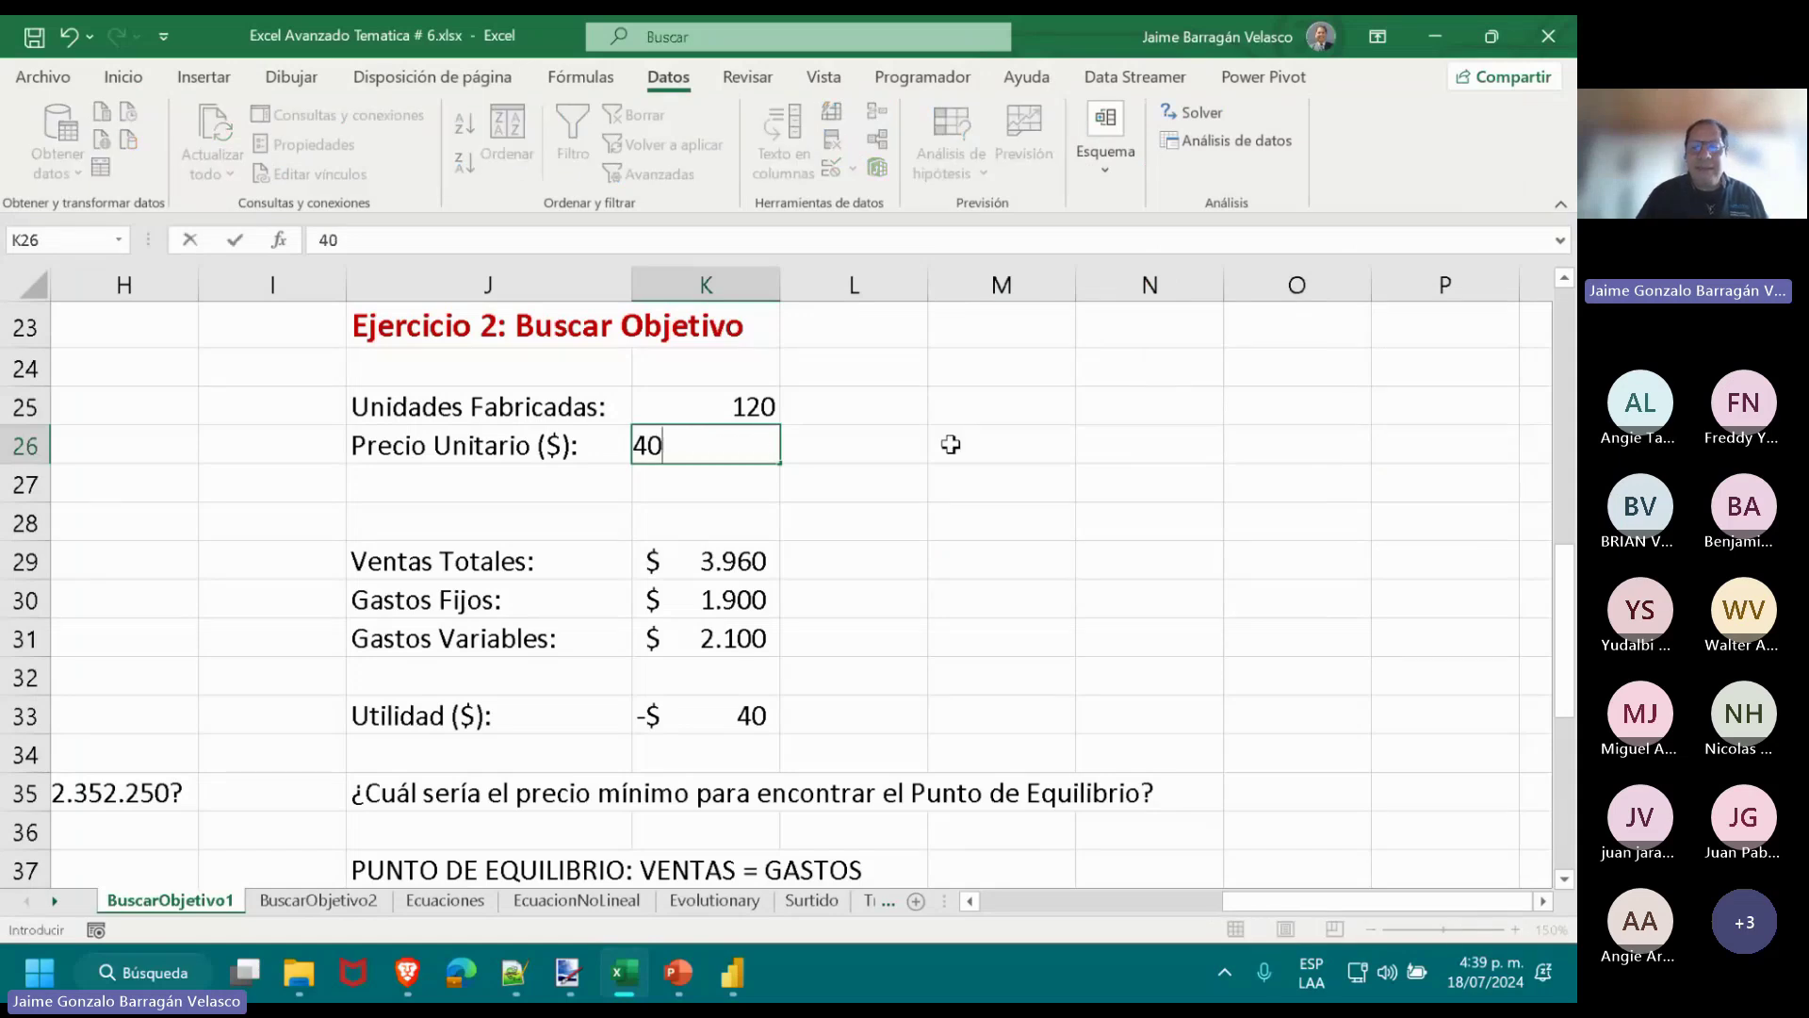
{"action": "key", "text": "ctrl+Return"}
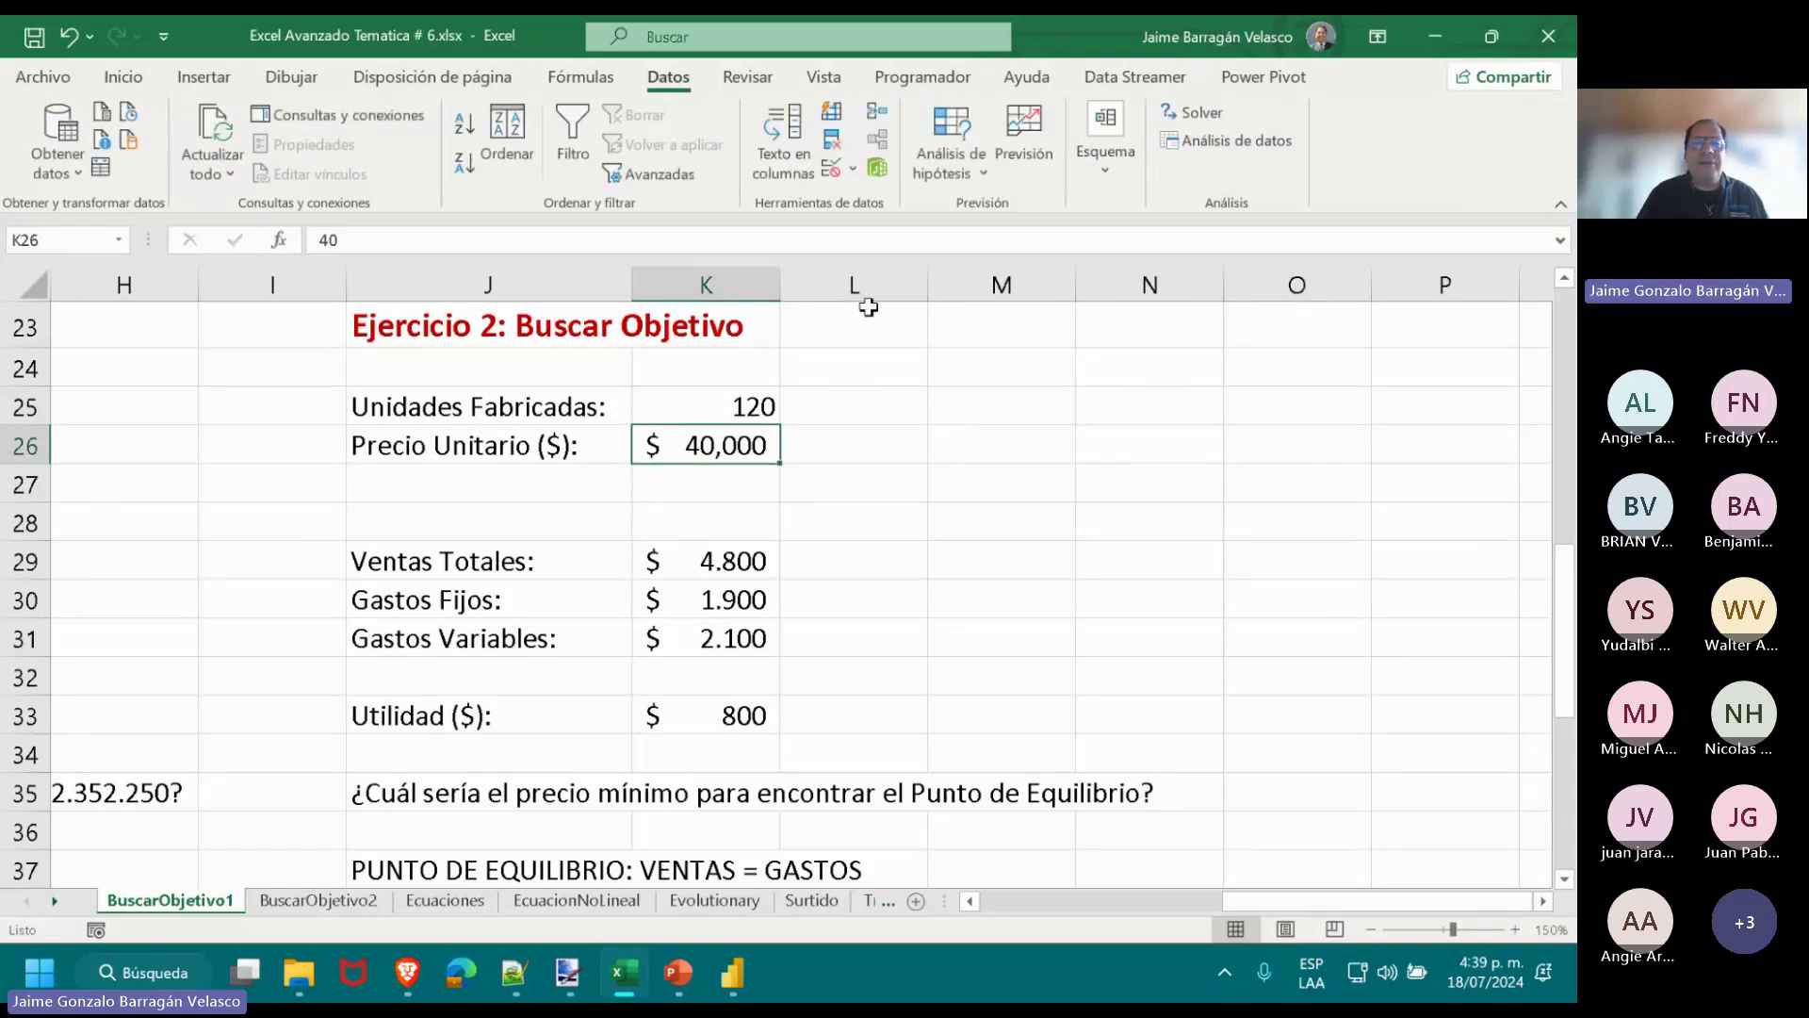
Reduce the unit price in K26 to two decimal places.
{"action": "left_click", "coordinate": [123, 76]}
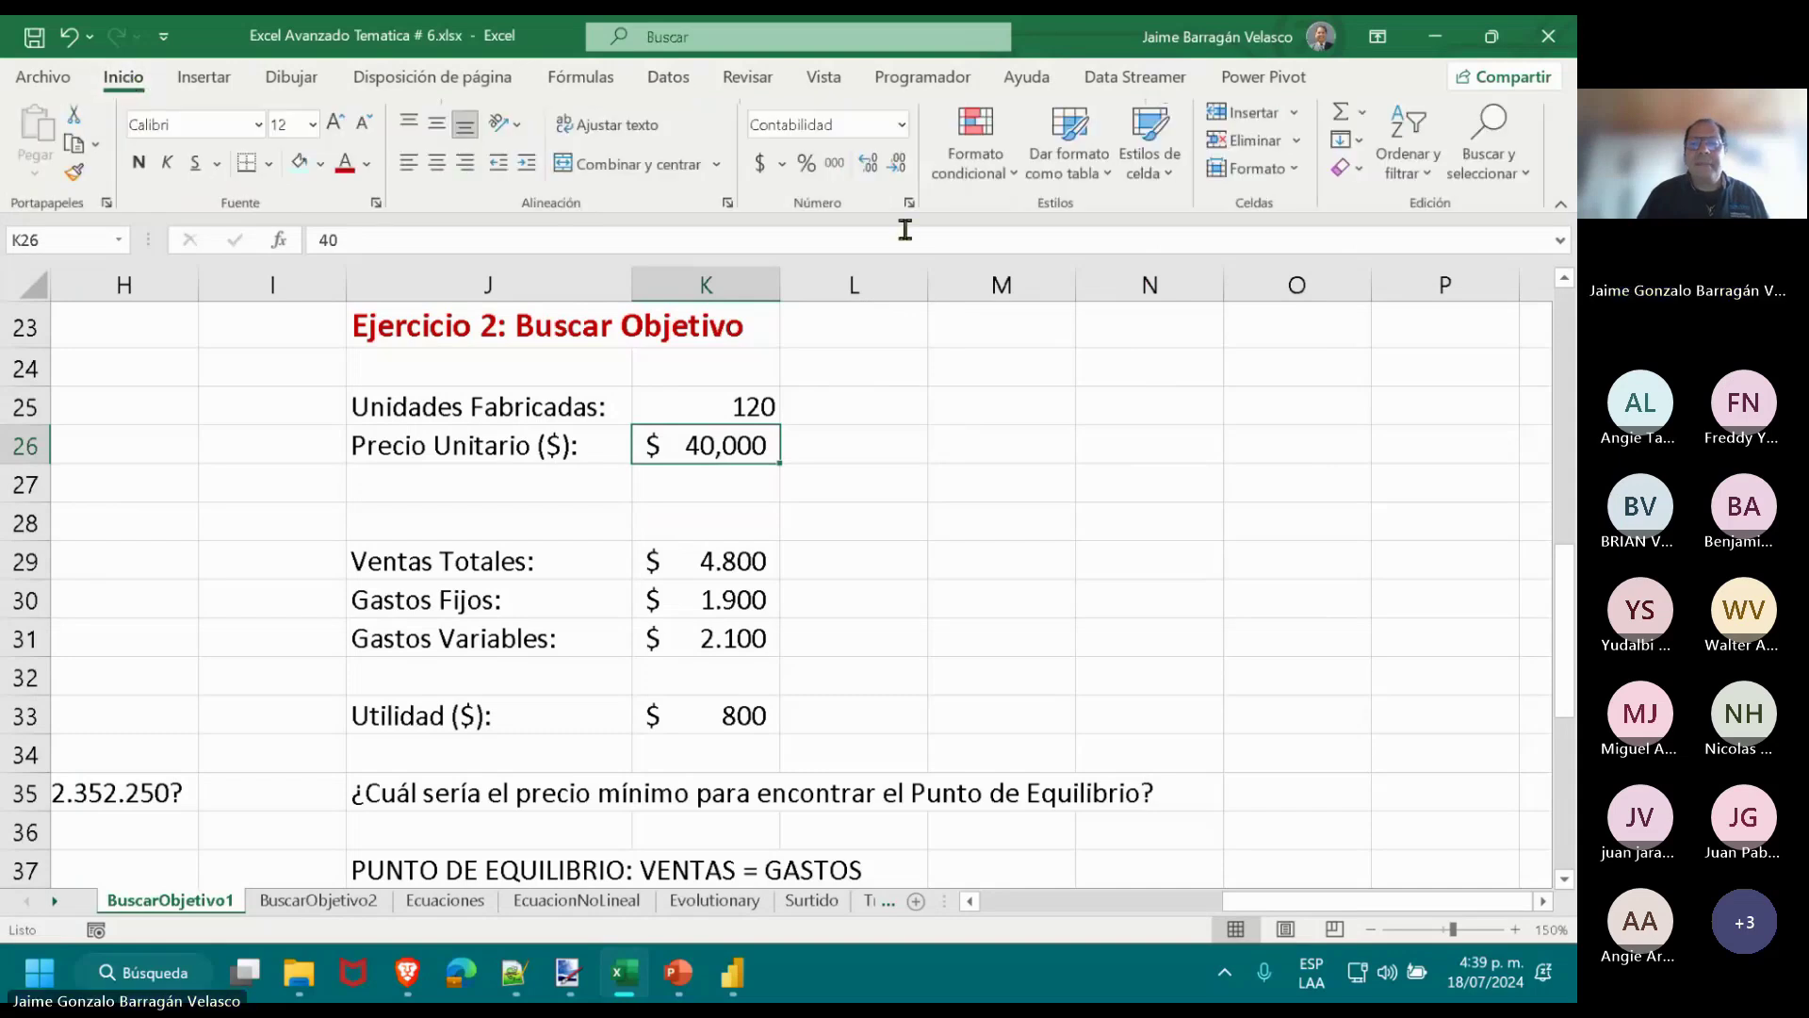
{"action": "left_click", "coordinate": [896, 165]}
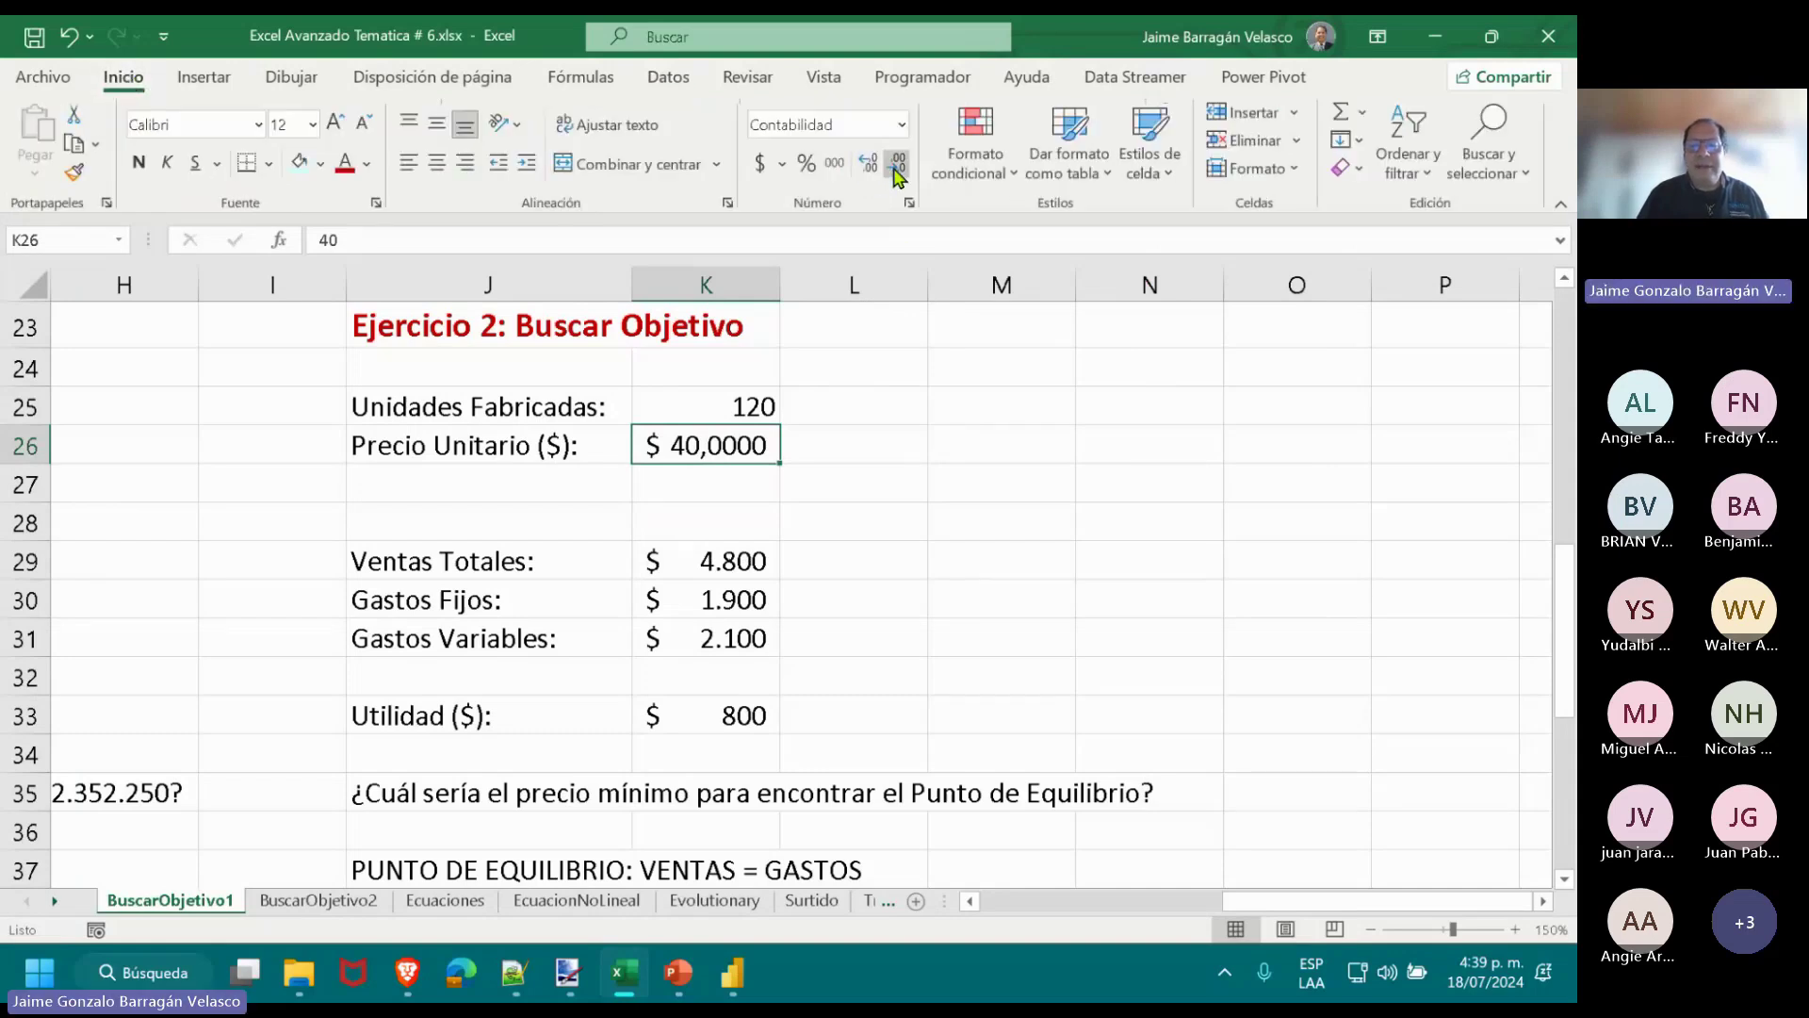
{"action": "left_click", "coordinate": [896, 166]}
{"action": "left_click", "coordinate": [896, 166]}
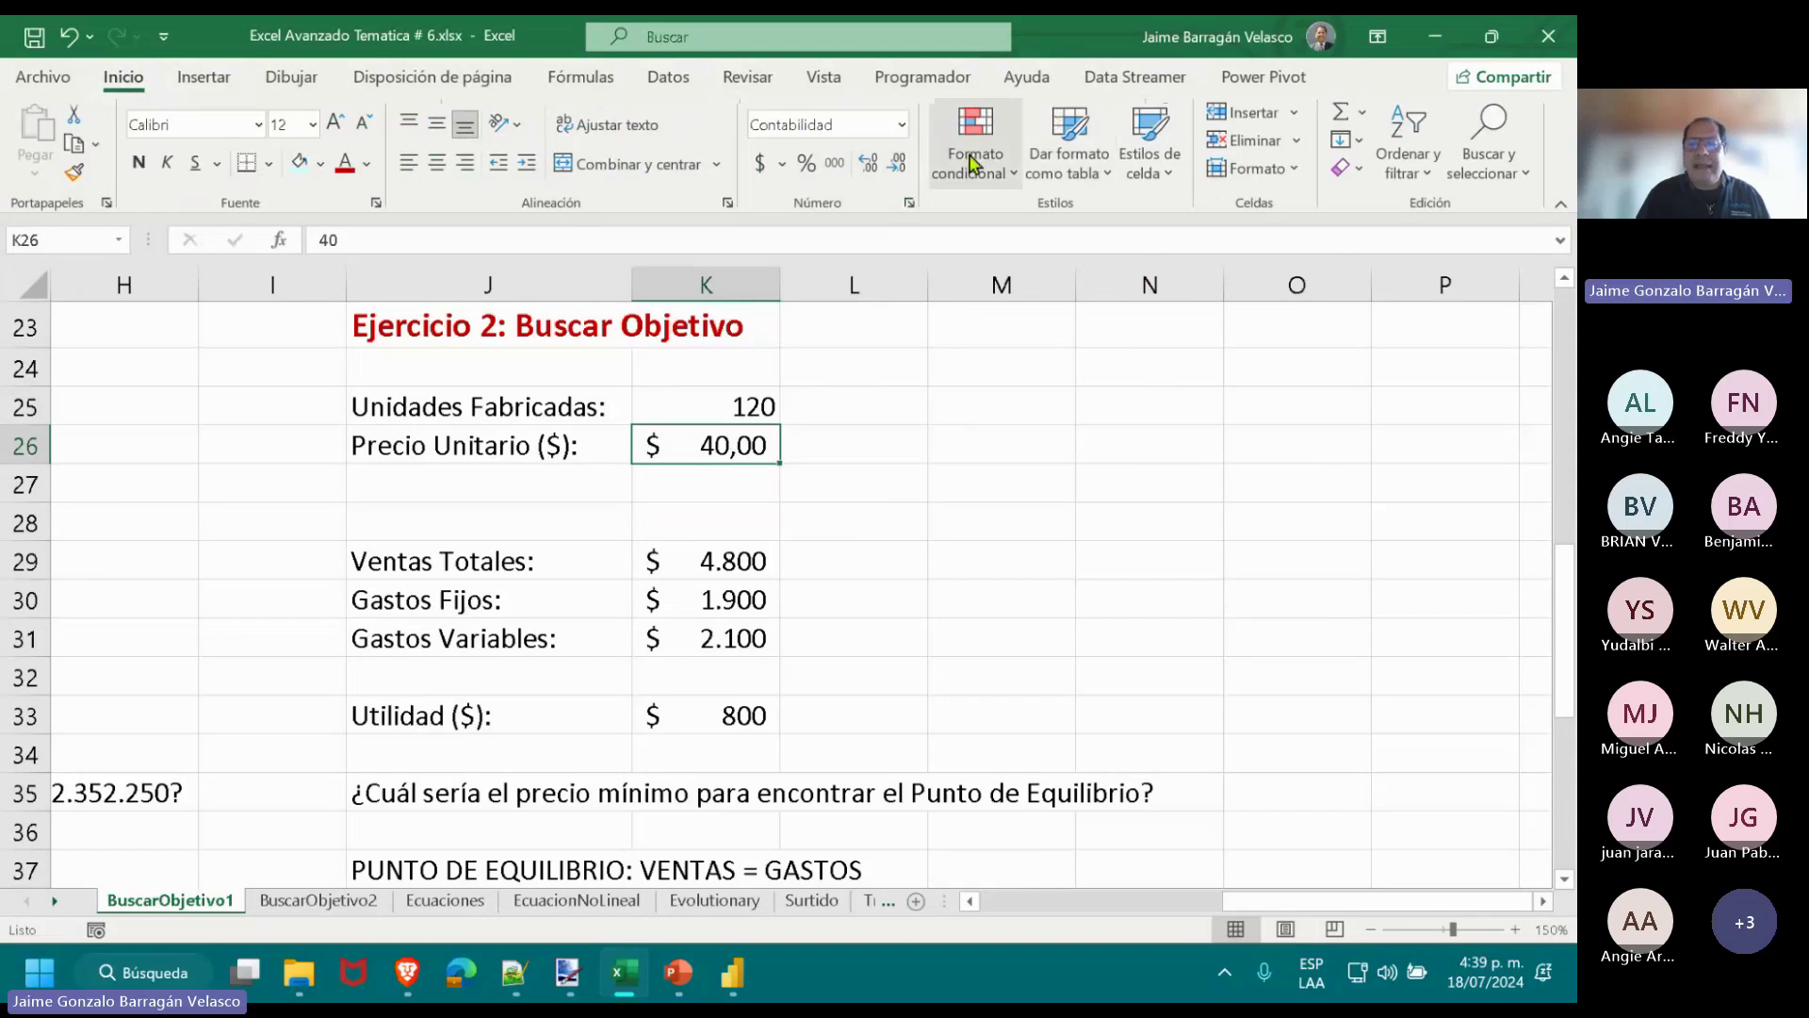
Run Goal Seek to bring the Utilidad in K33 to 0 by changing the unit price in K26, and keep the solution.
{"action": "left_click", "coordinate": [668, 80]}
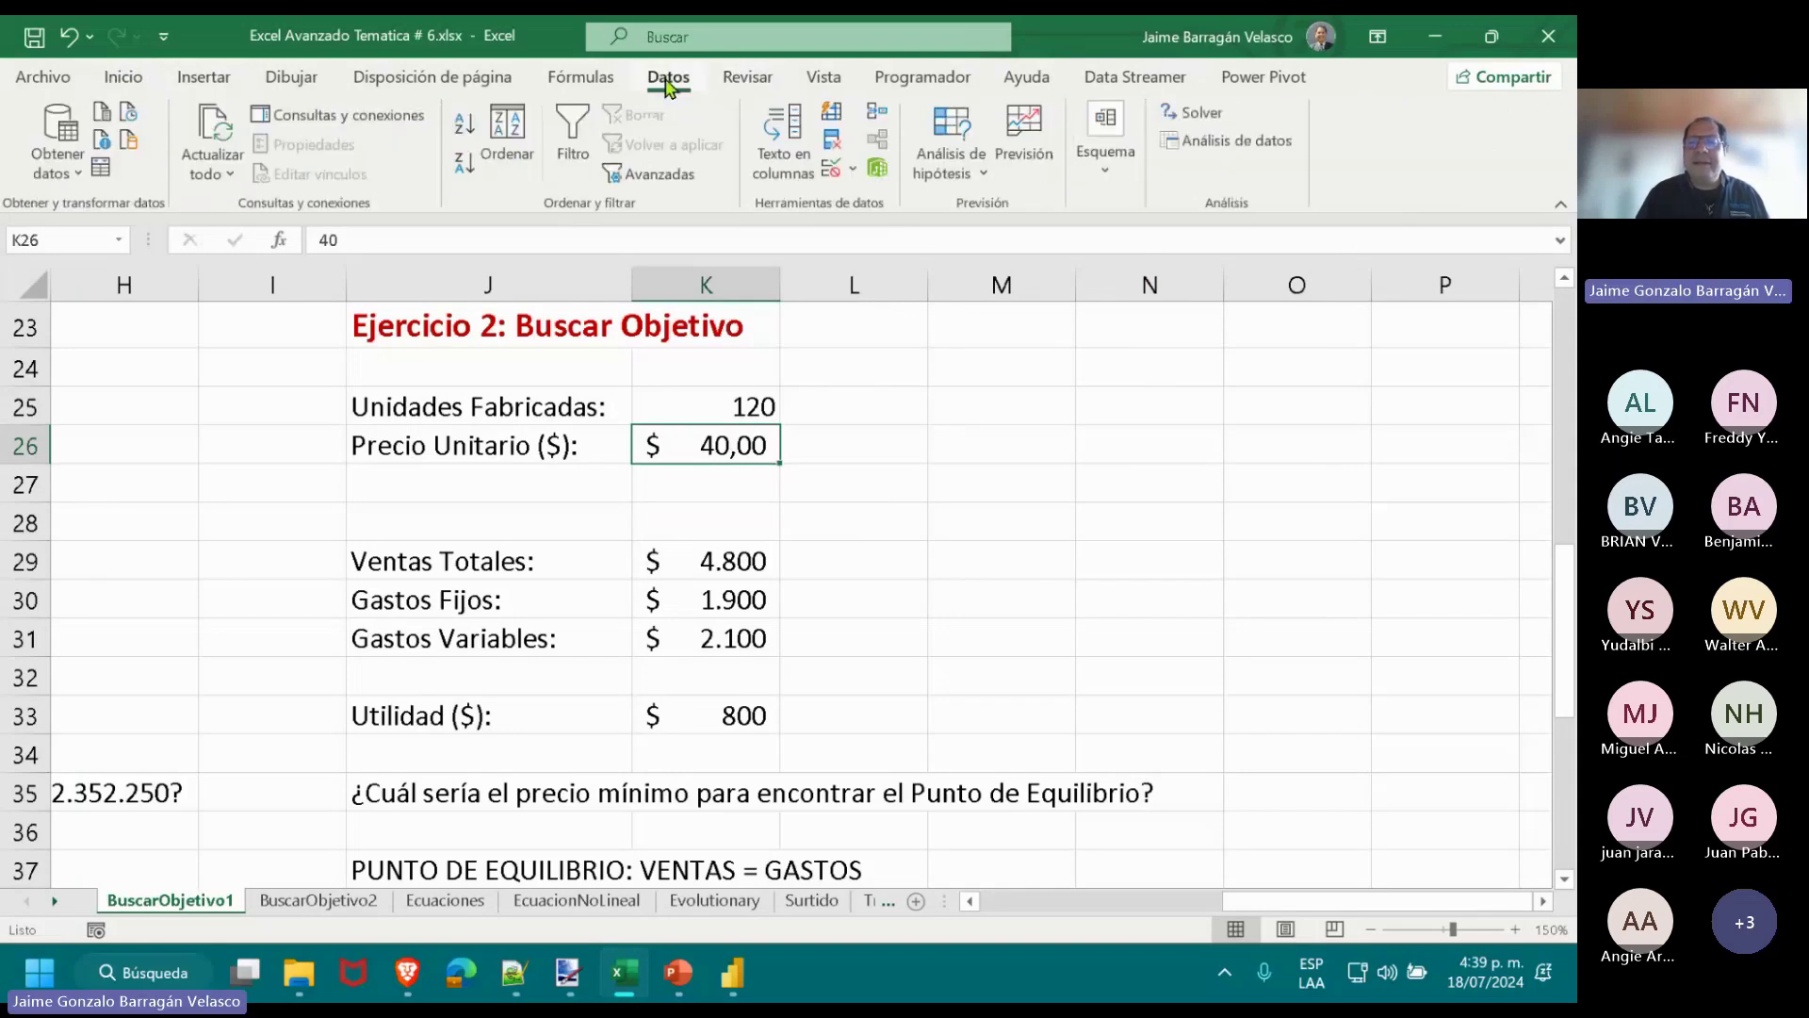
{"action": "left_click", "coordinate": [985, 179]}
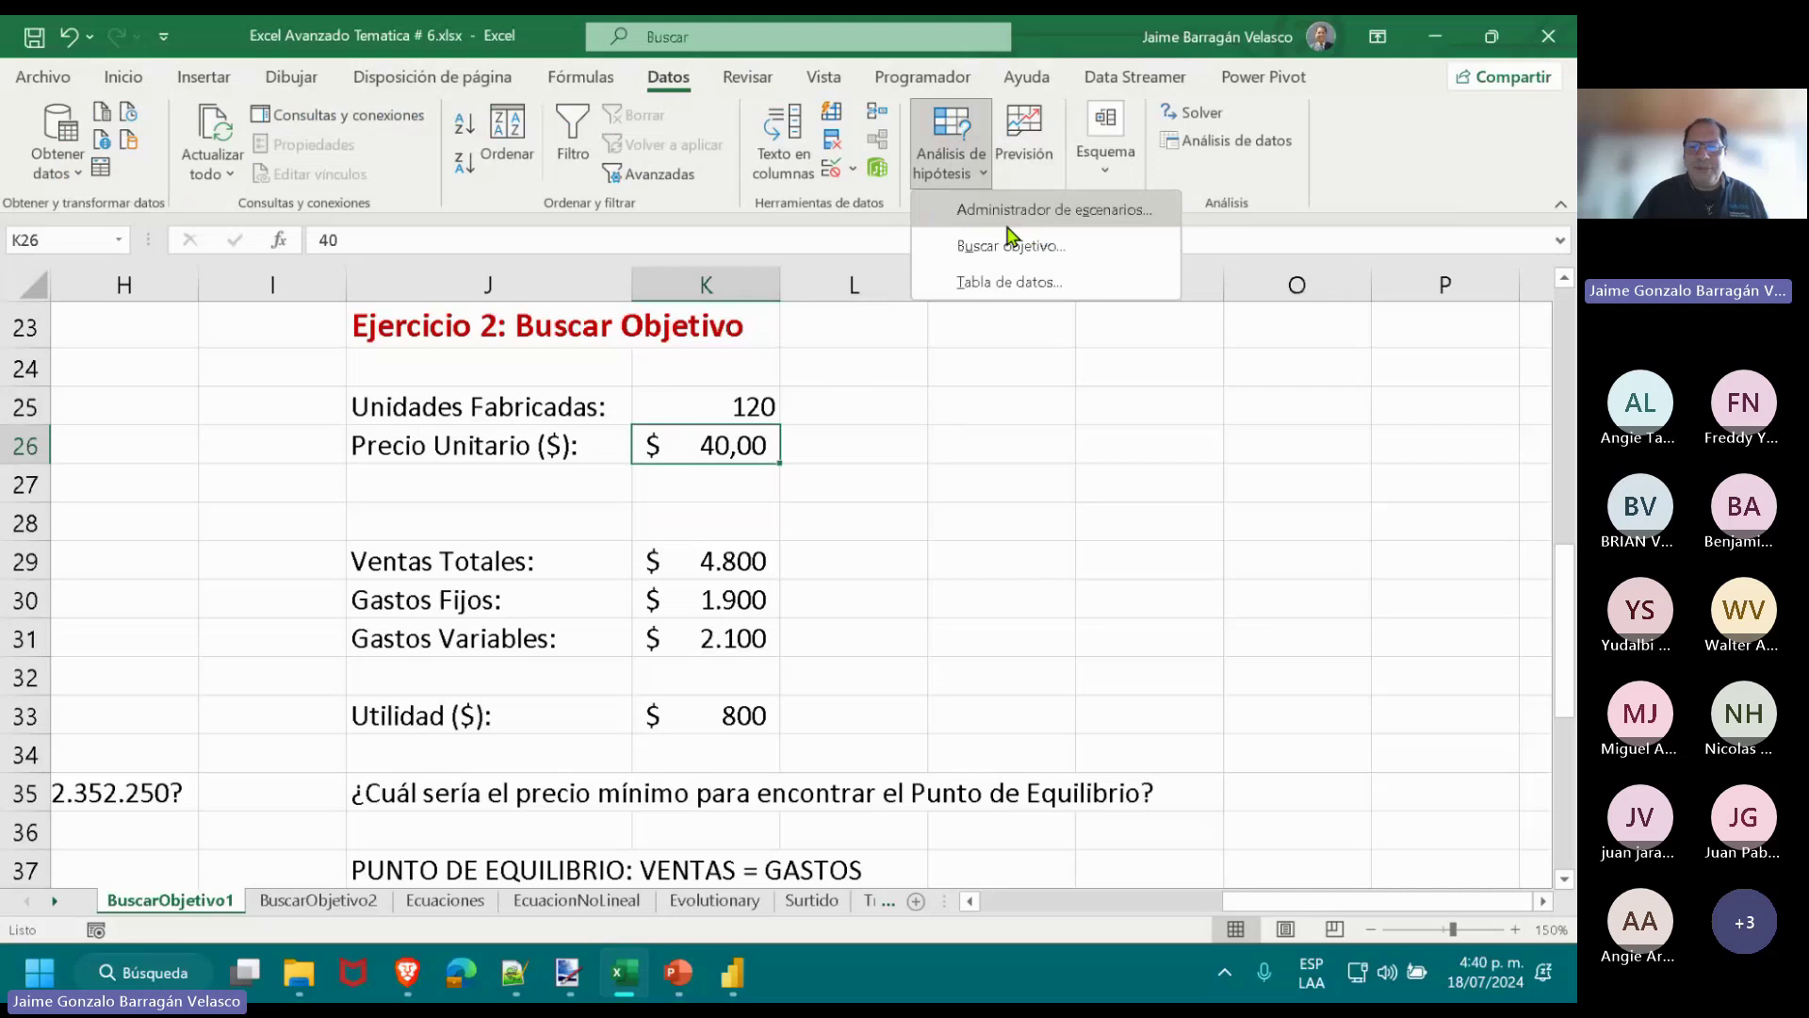
{"action": "left_click", "coordinate": [1011, 243]}
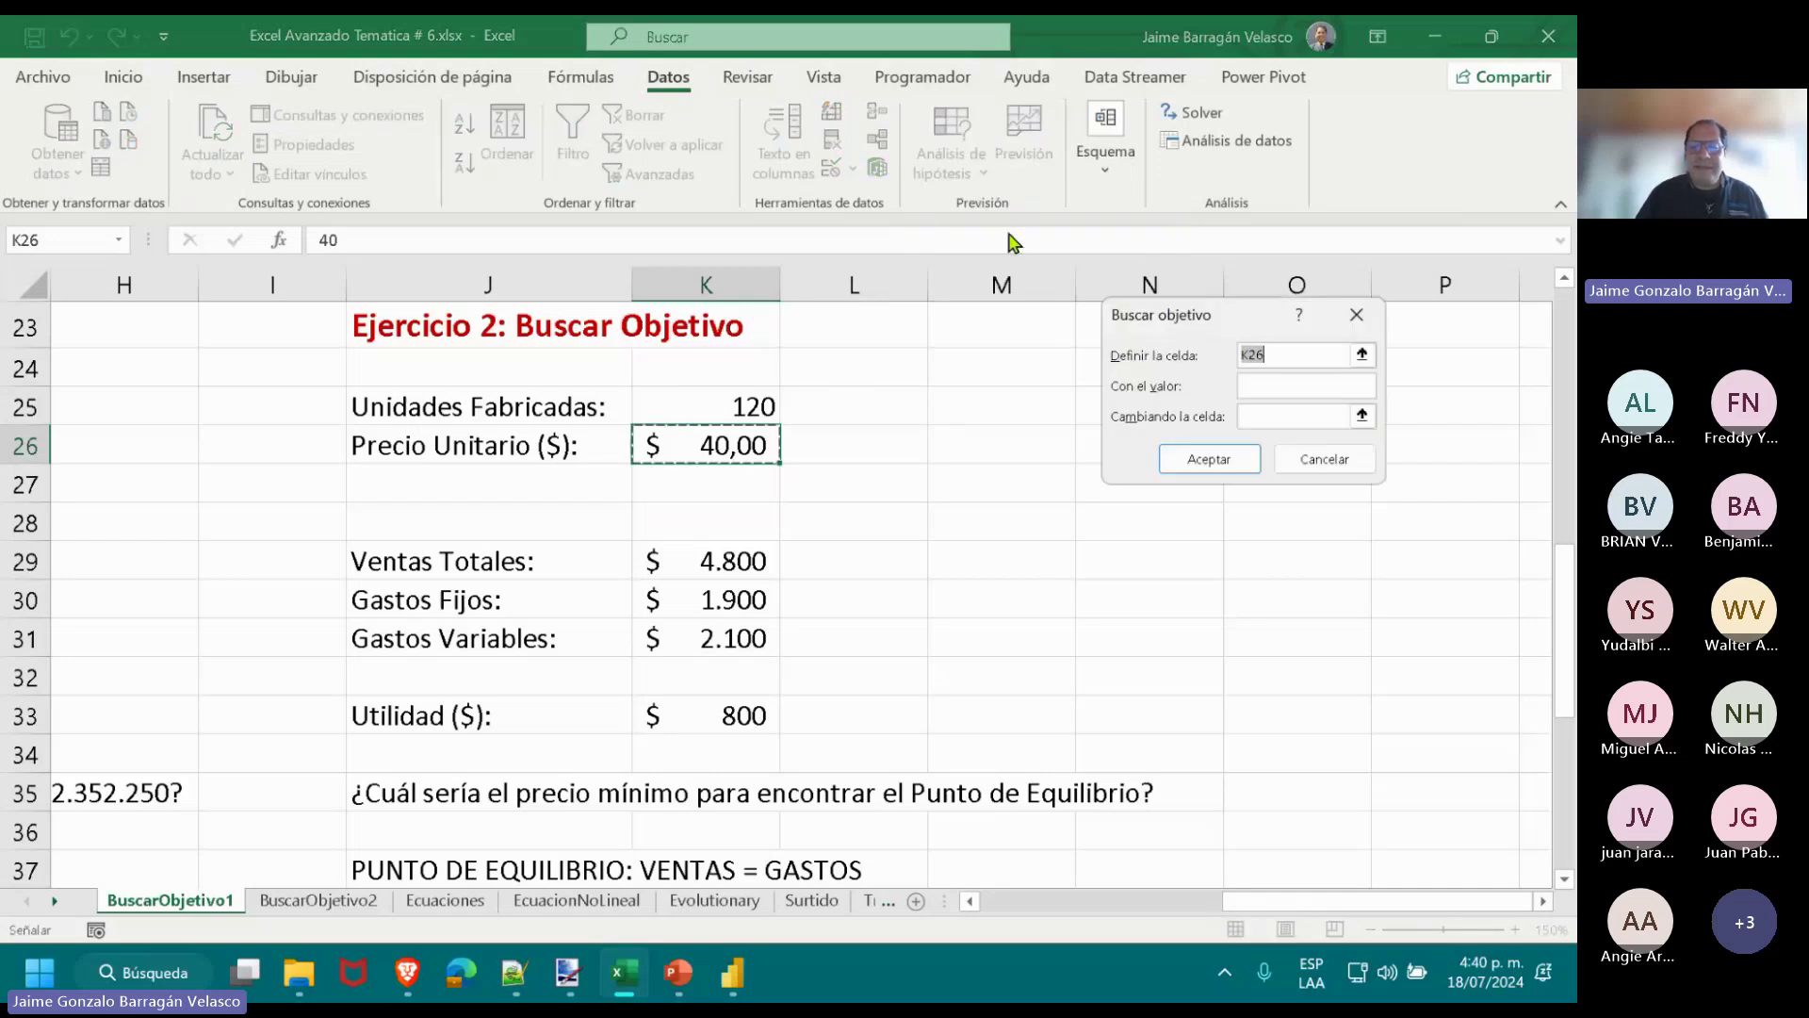
{"action": "left_click", "coordinate": [739, 713]}
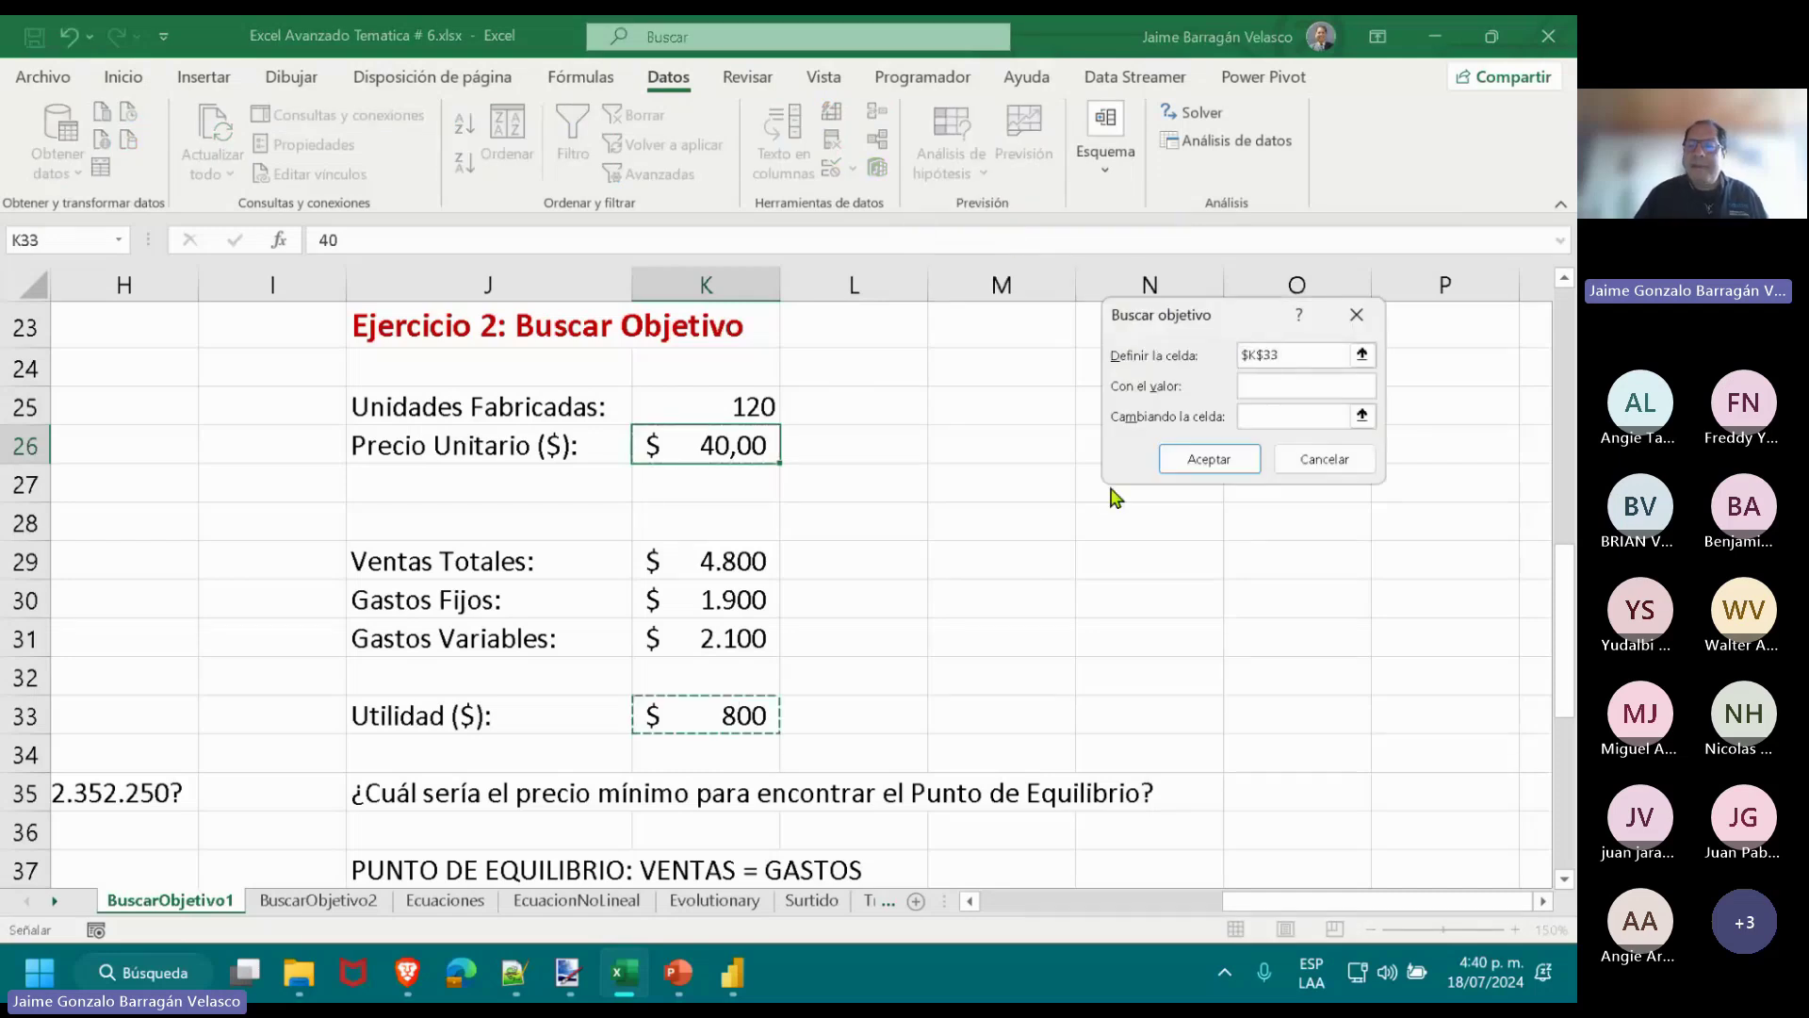
{"action": "left_click", "coordinate": [1263, 385]}
{"action": "type", "text": "0"}
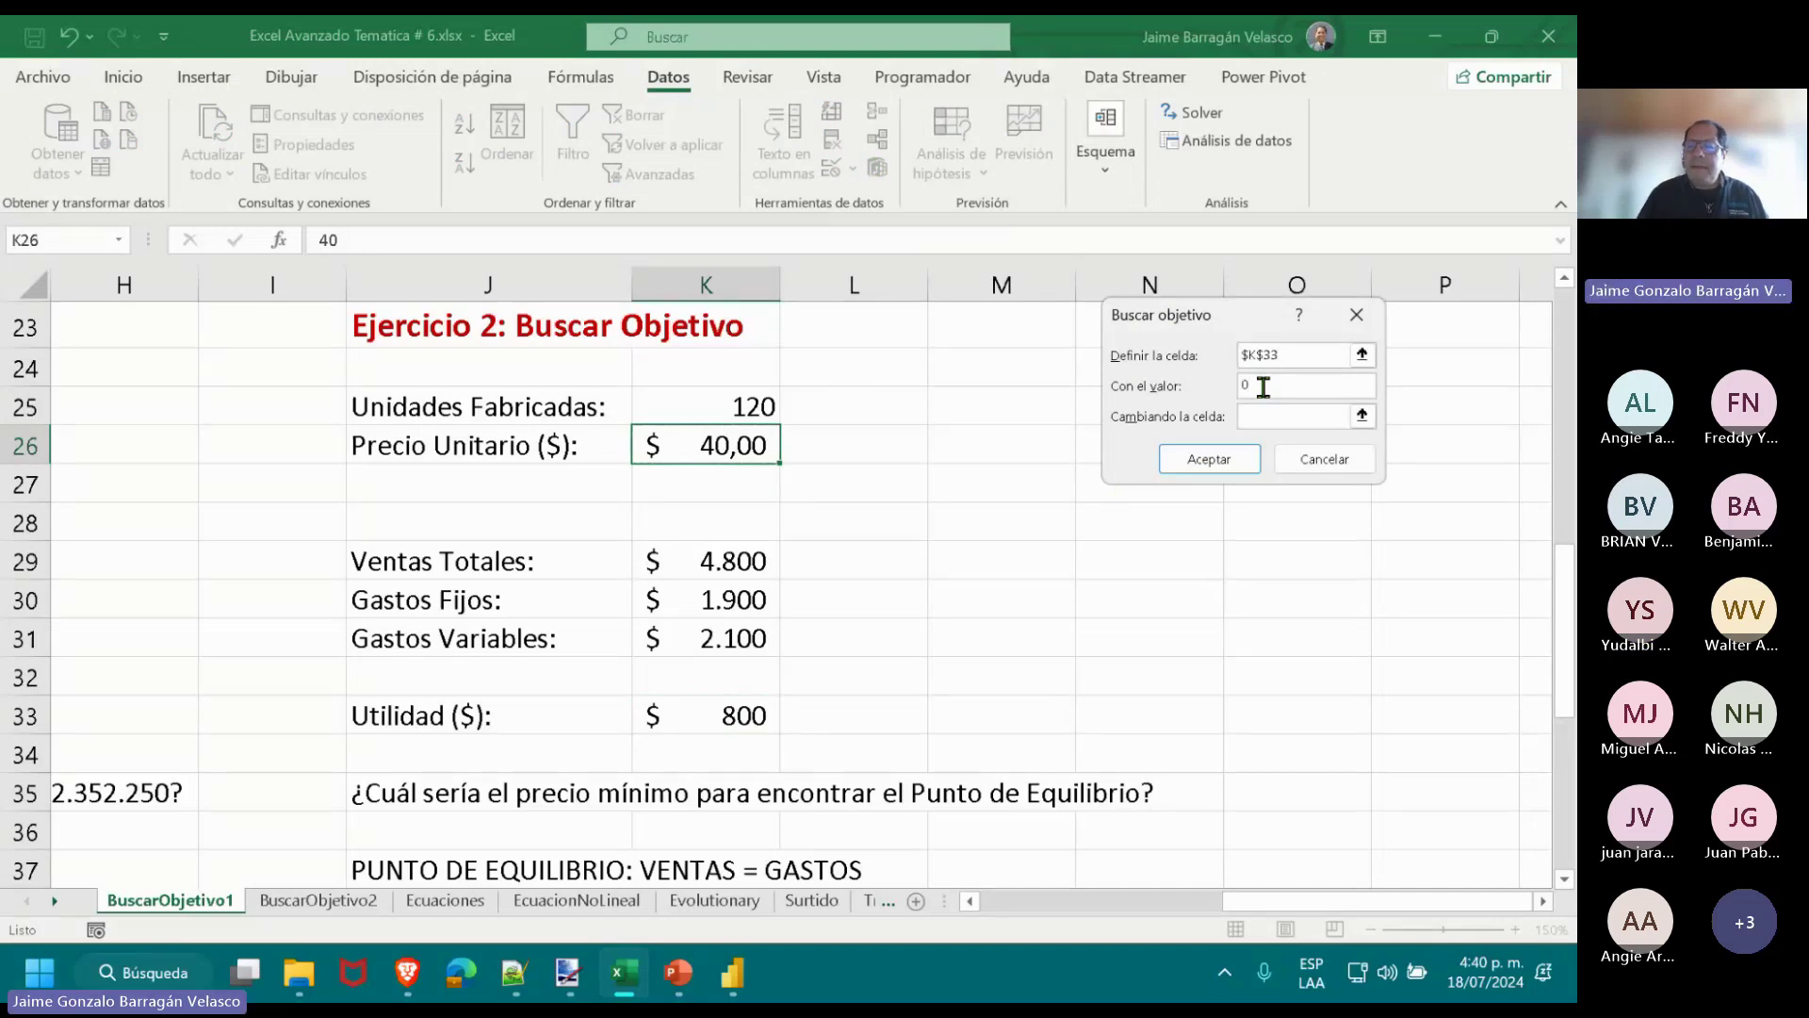
{"action": "key", "text": "Tab"}
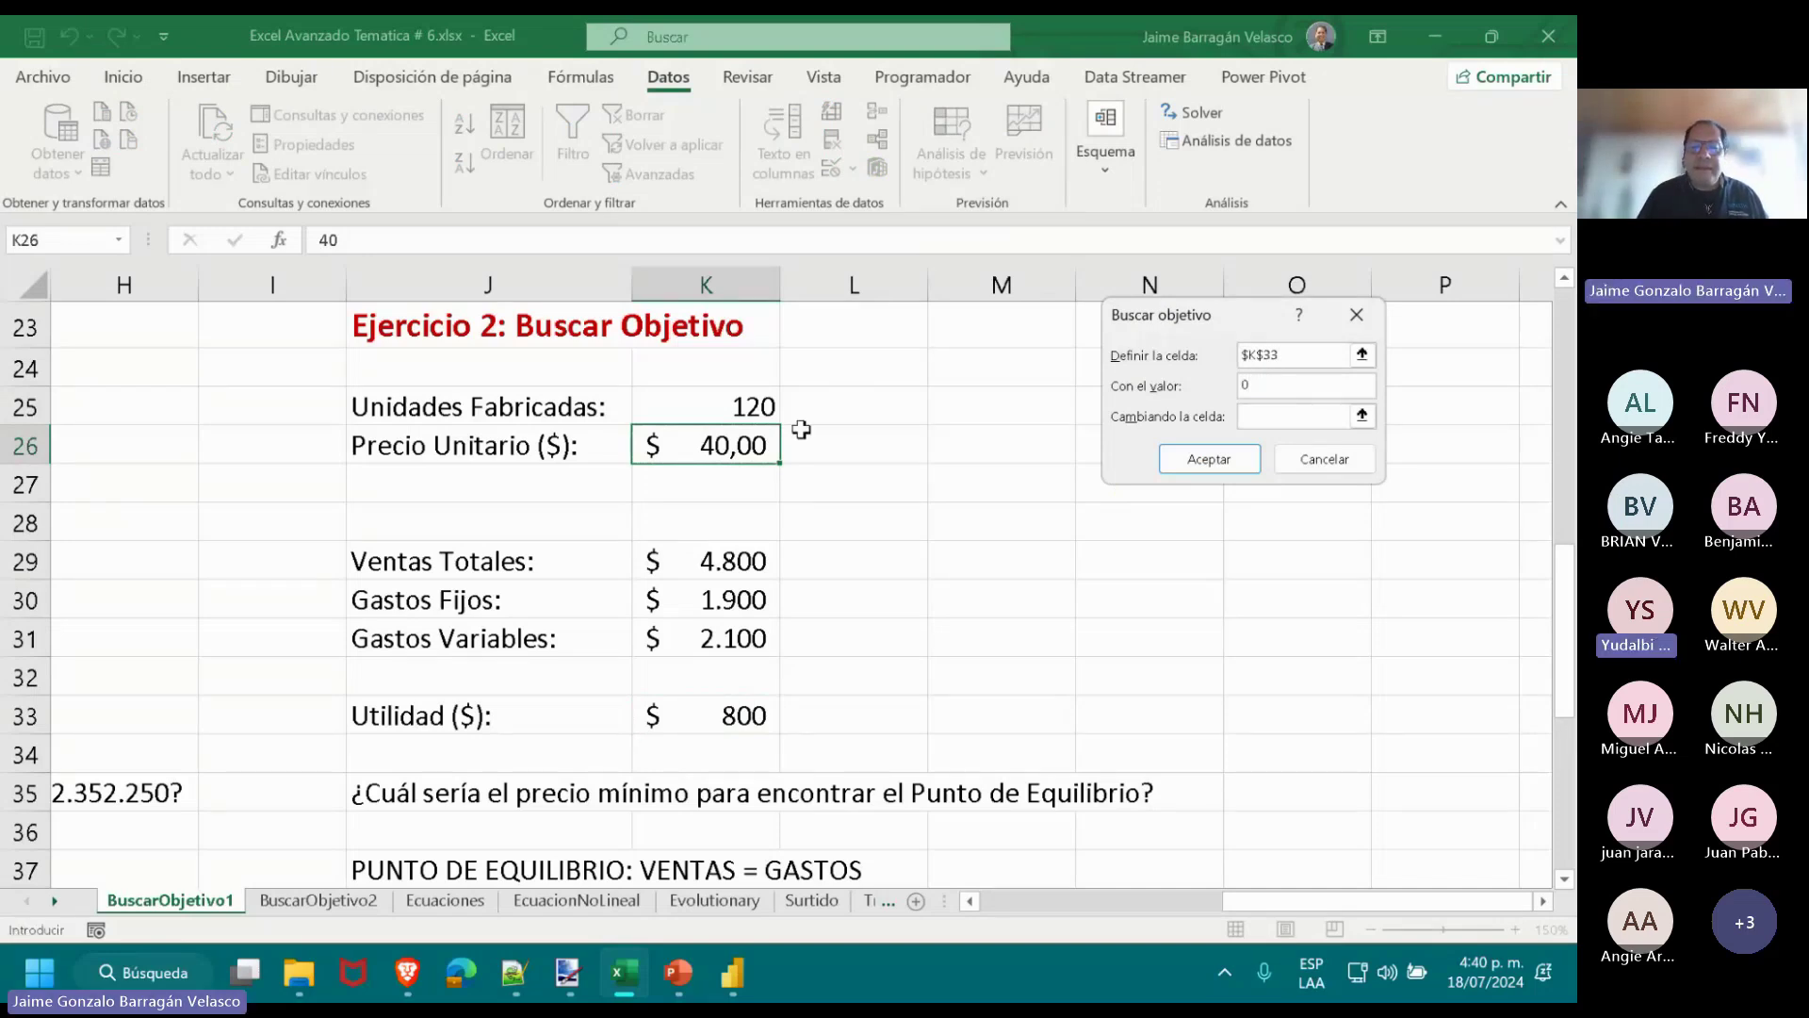
{"action": "left_click", "coordinate": [718, 440]}
{"action": "left_click", "coordinate": [1169, 464]}
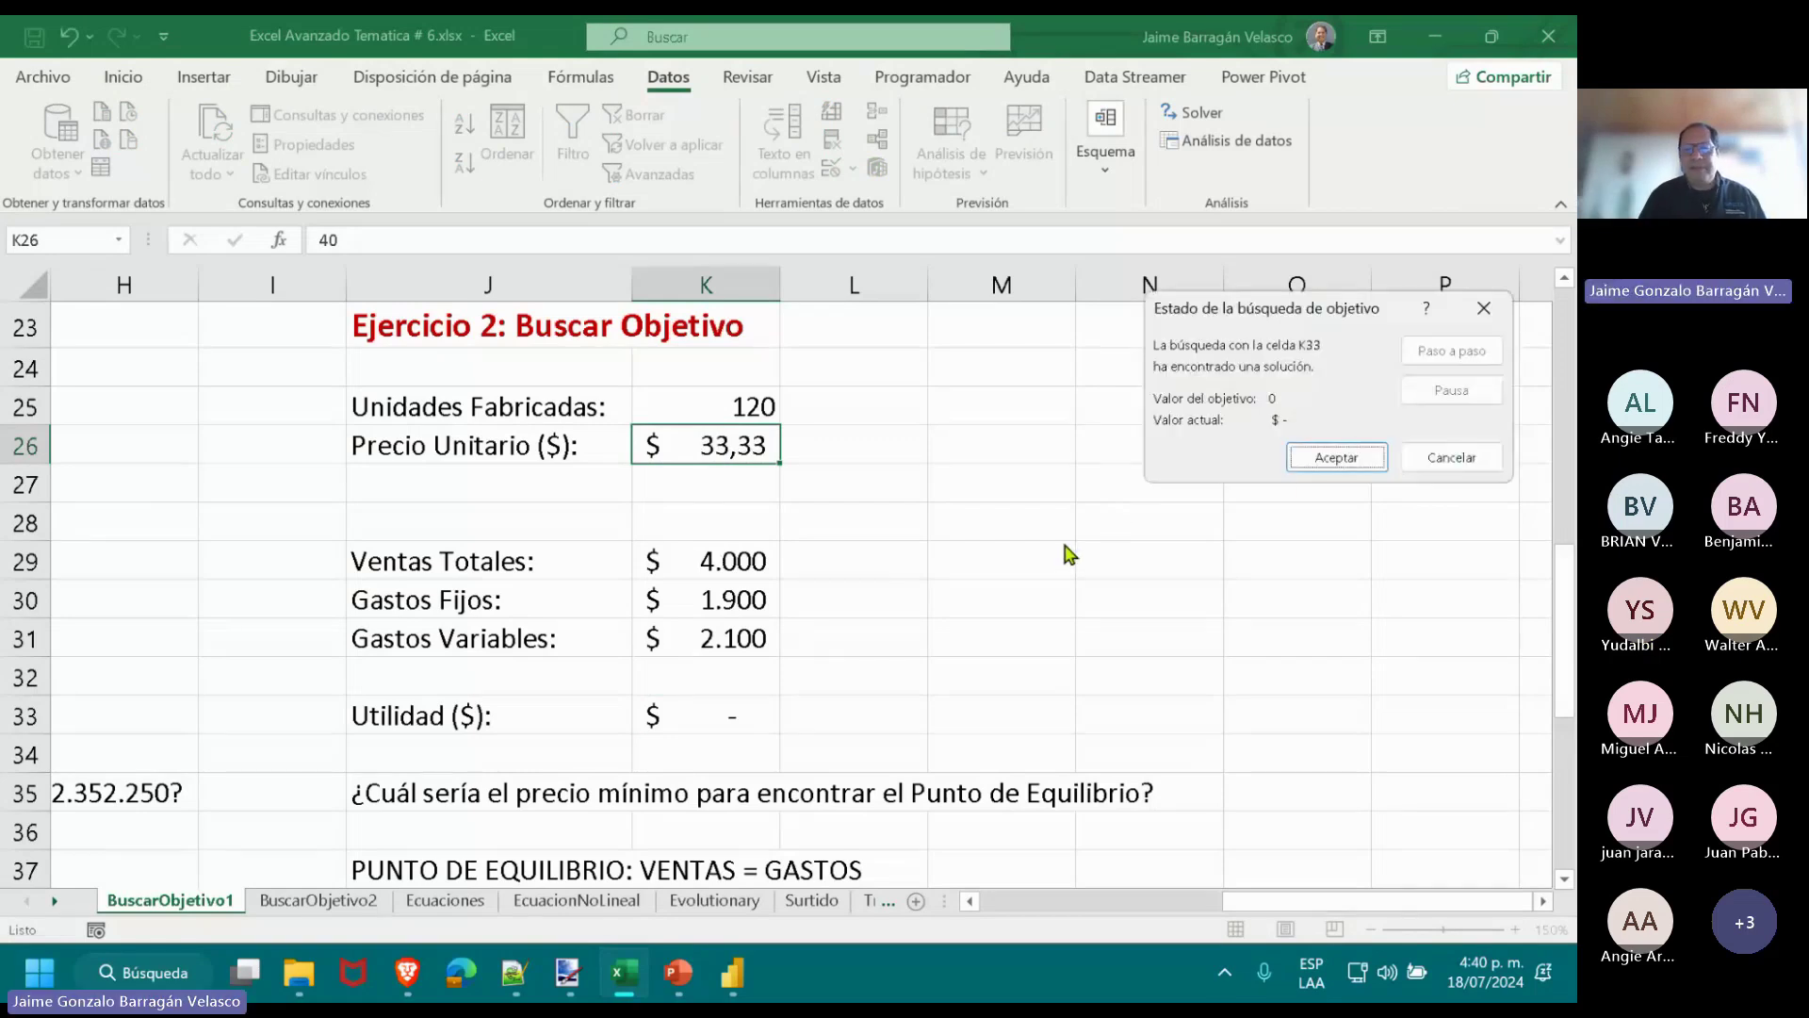
{"action": "left_click", "coordinate": [1353, 457]}
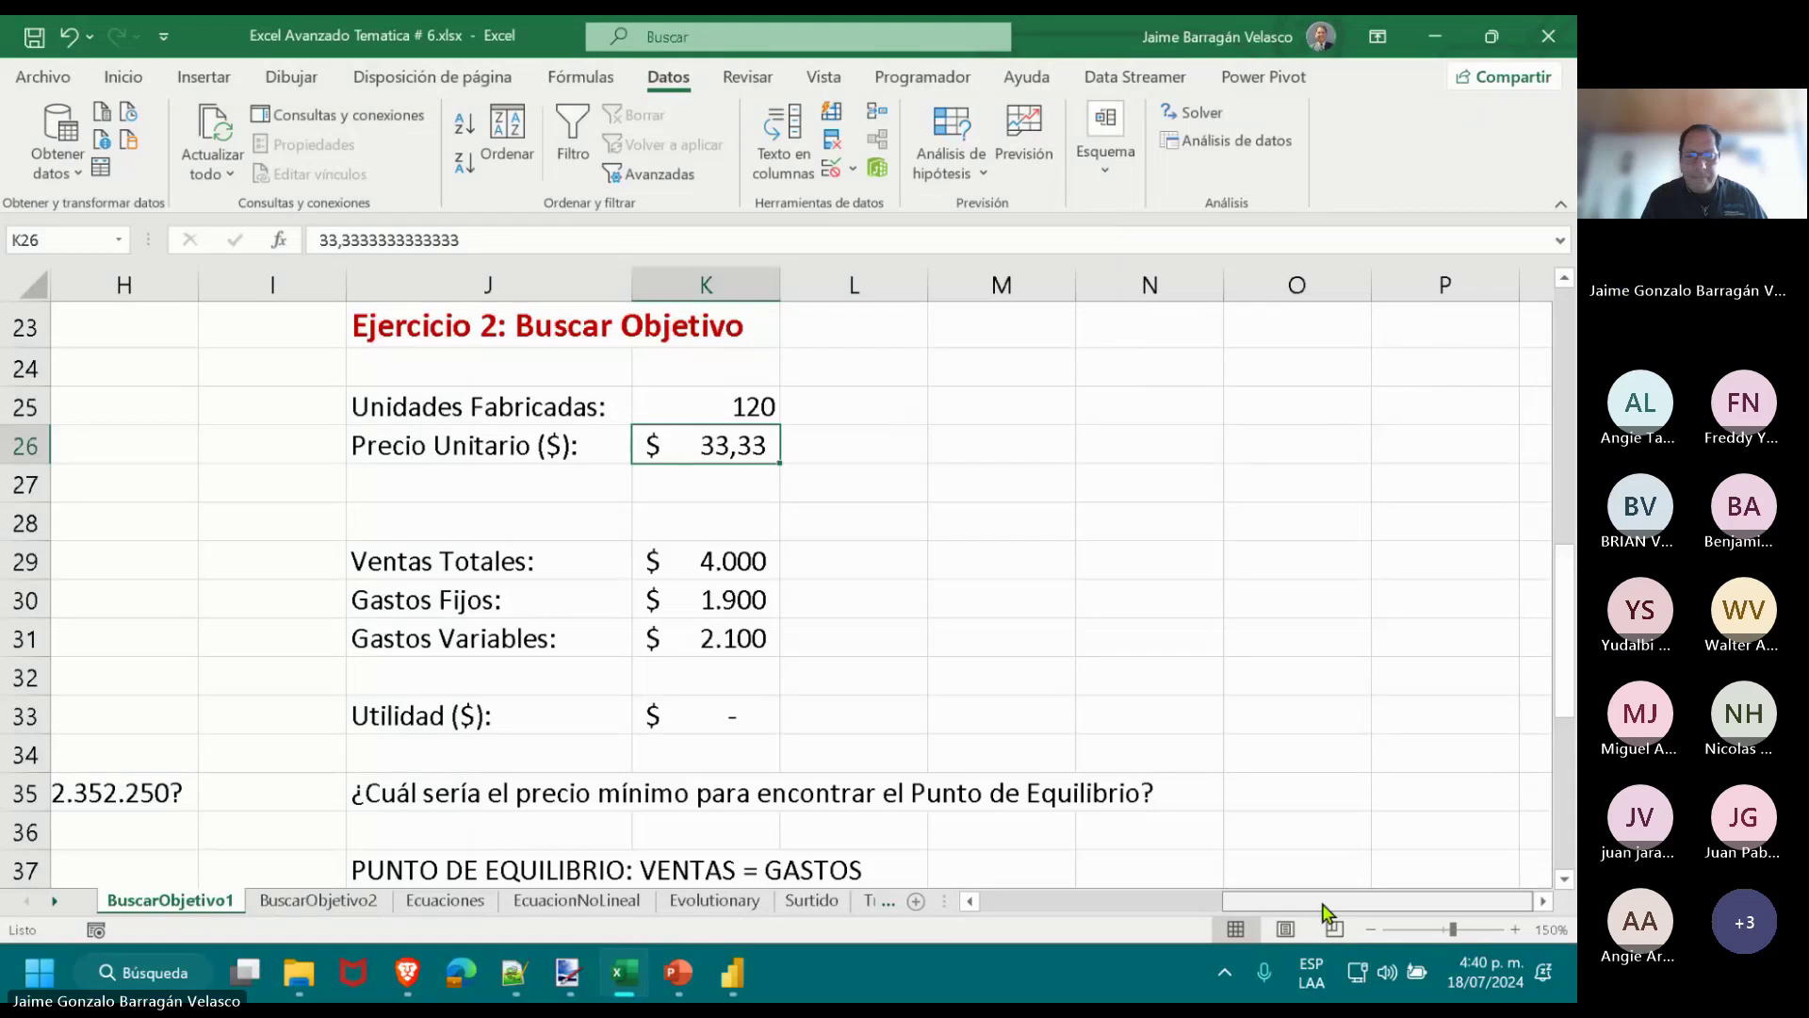
In Ejercicio 3, move "¿Qué nota mínima debo sacar en el exámen de Gramática?" from the end of B50 into B51.
{"action": "left_click_drag", "start_coordinate": [1325, 912], "coordinate": [1080, 911]}
{"action": "scroll", "coordinate": [823, 572], "scroll_direction": "down", "scroll_amount": 3}
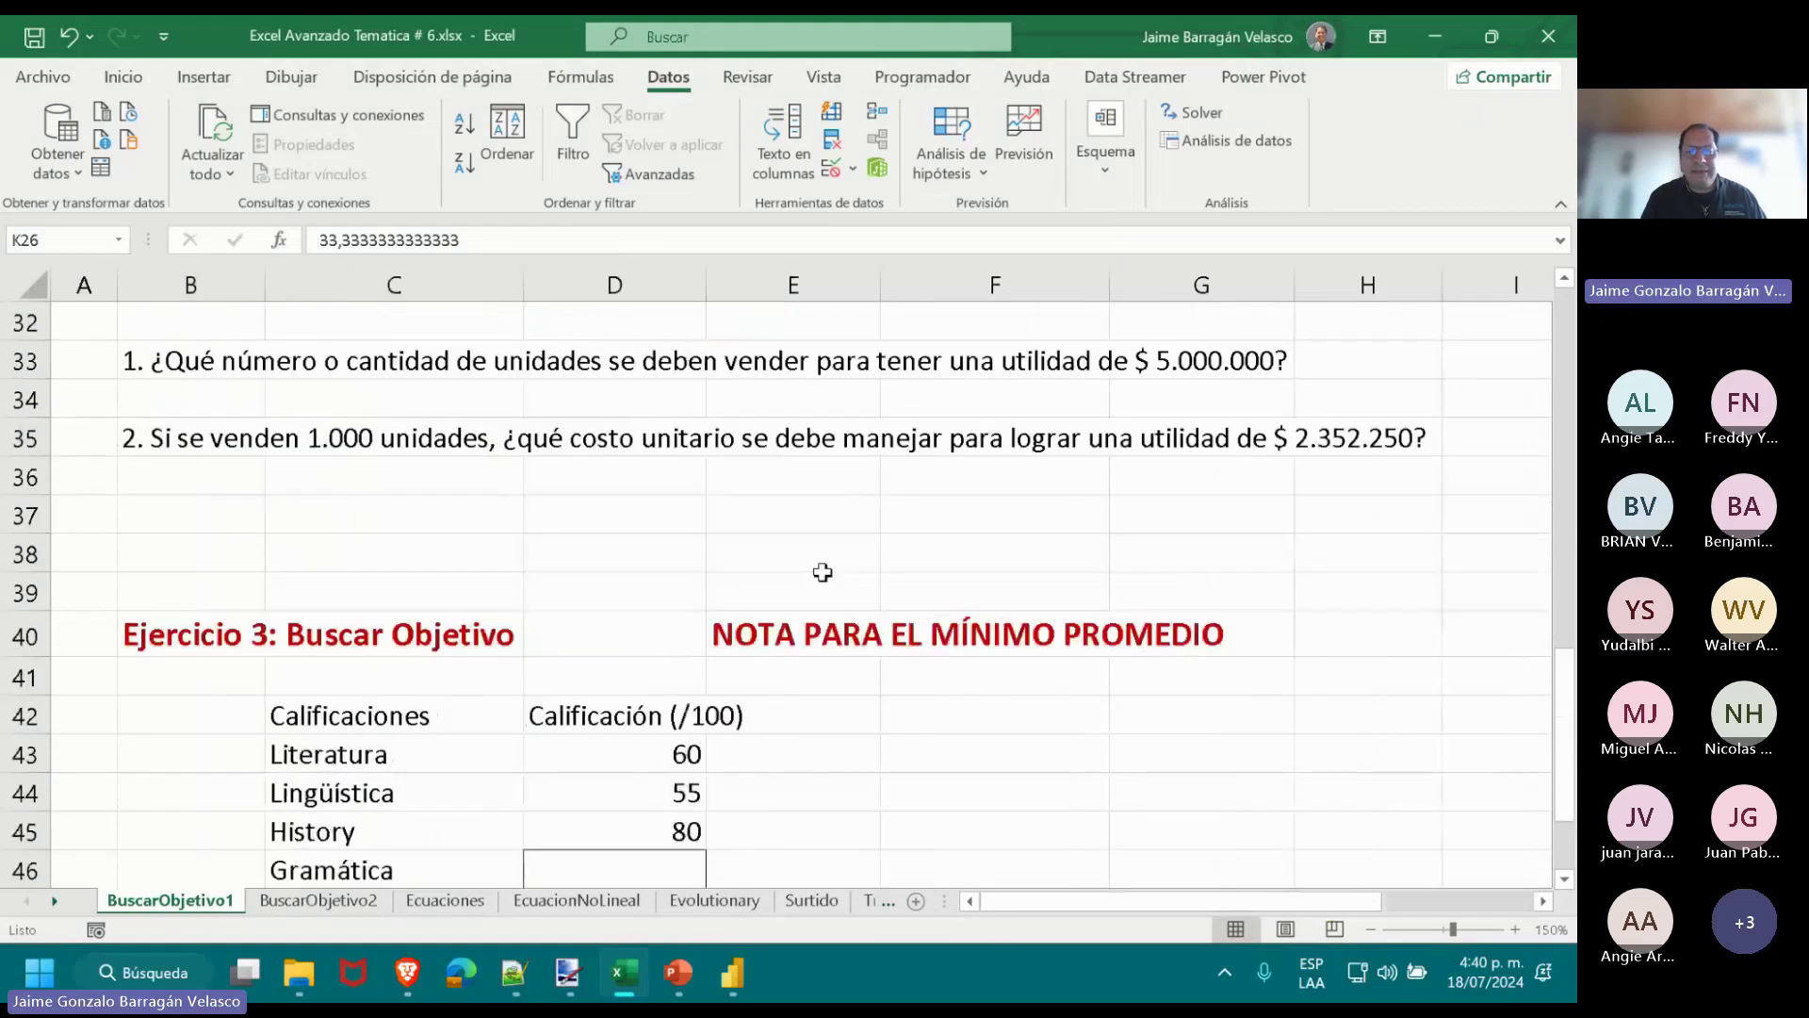
{"action": "scroll", "coordinate": [823, 572], "scroll_direction": "down", "scroll_amount": 3}
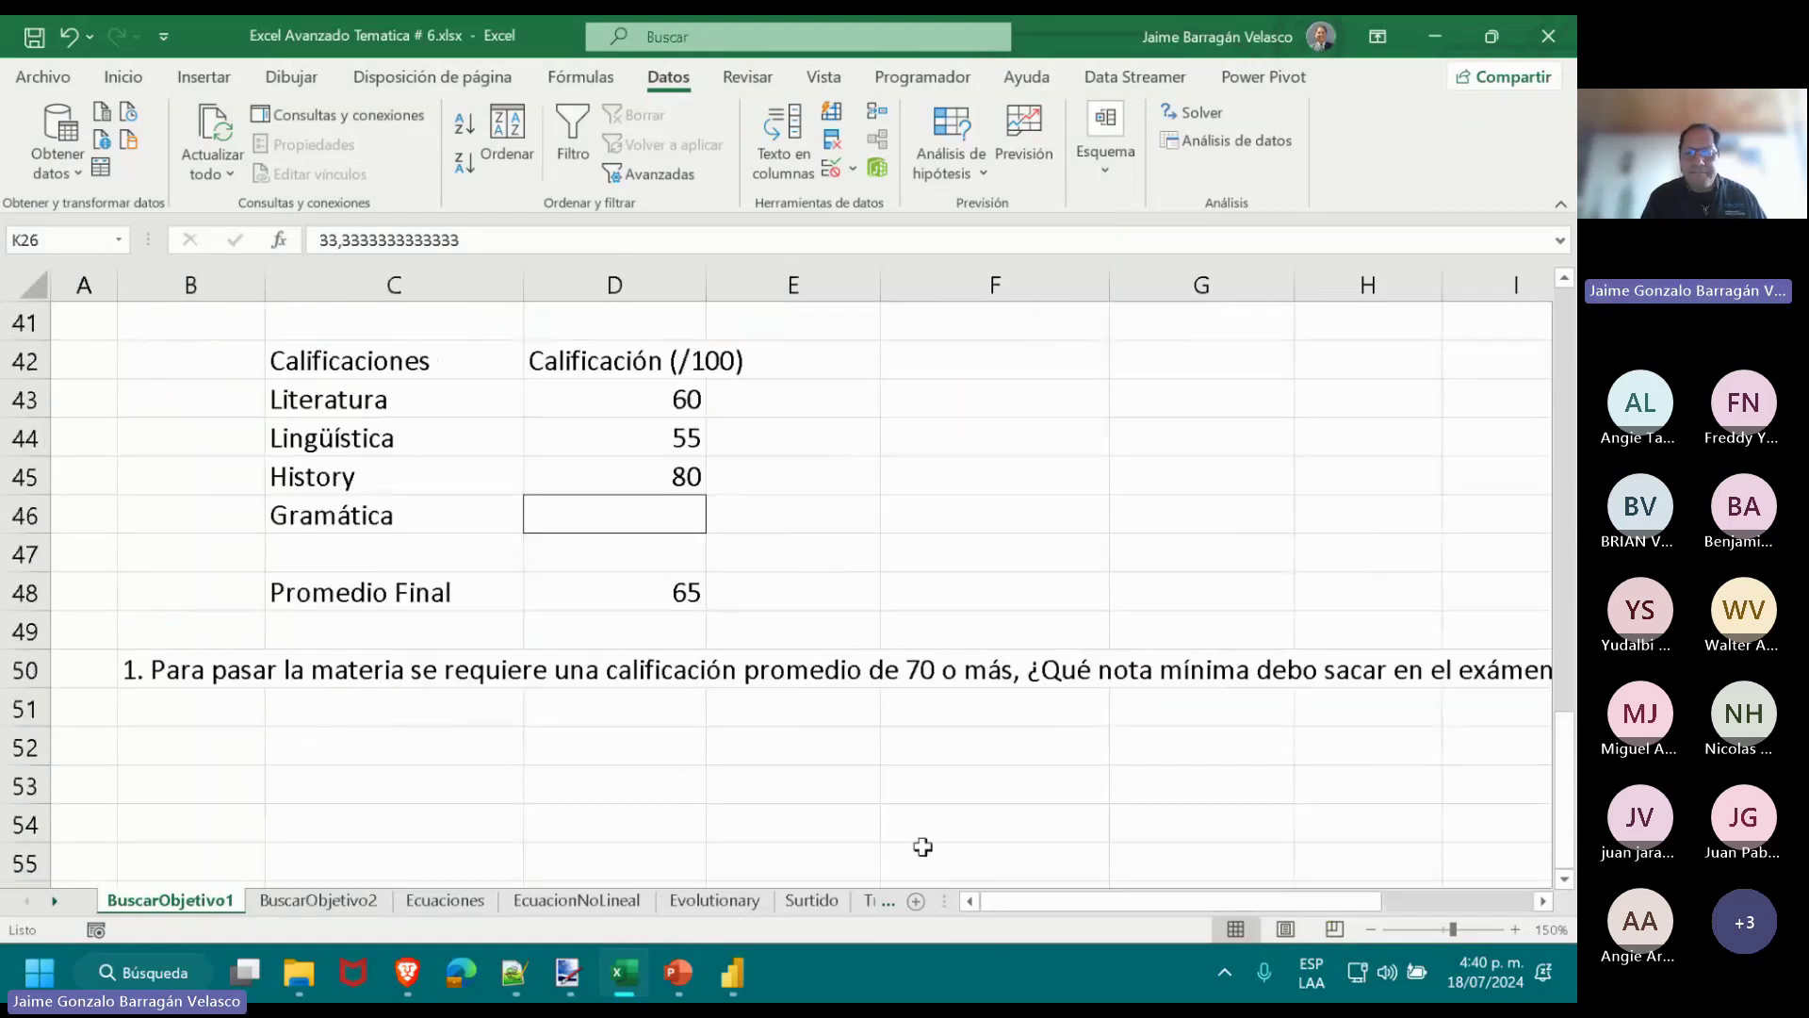
{"action": "left_click_drag", "start_coordinate": [1159, 905], "coordinate": [1055, 914]}
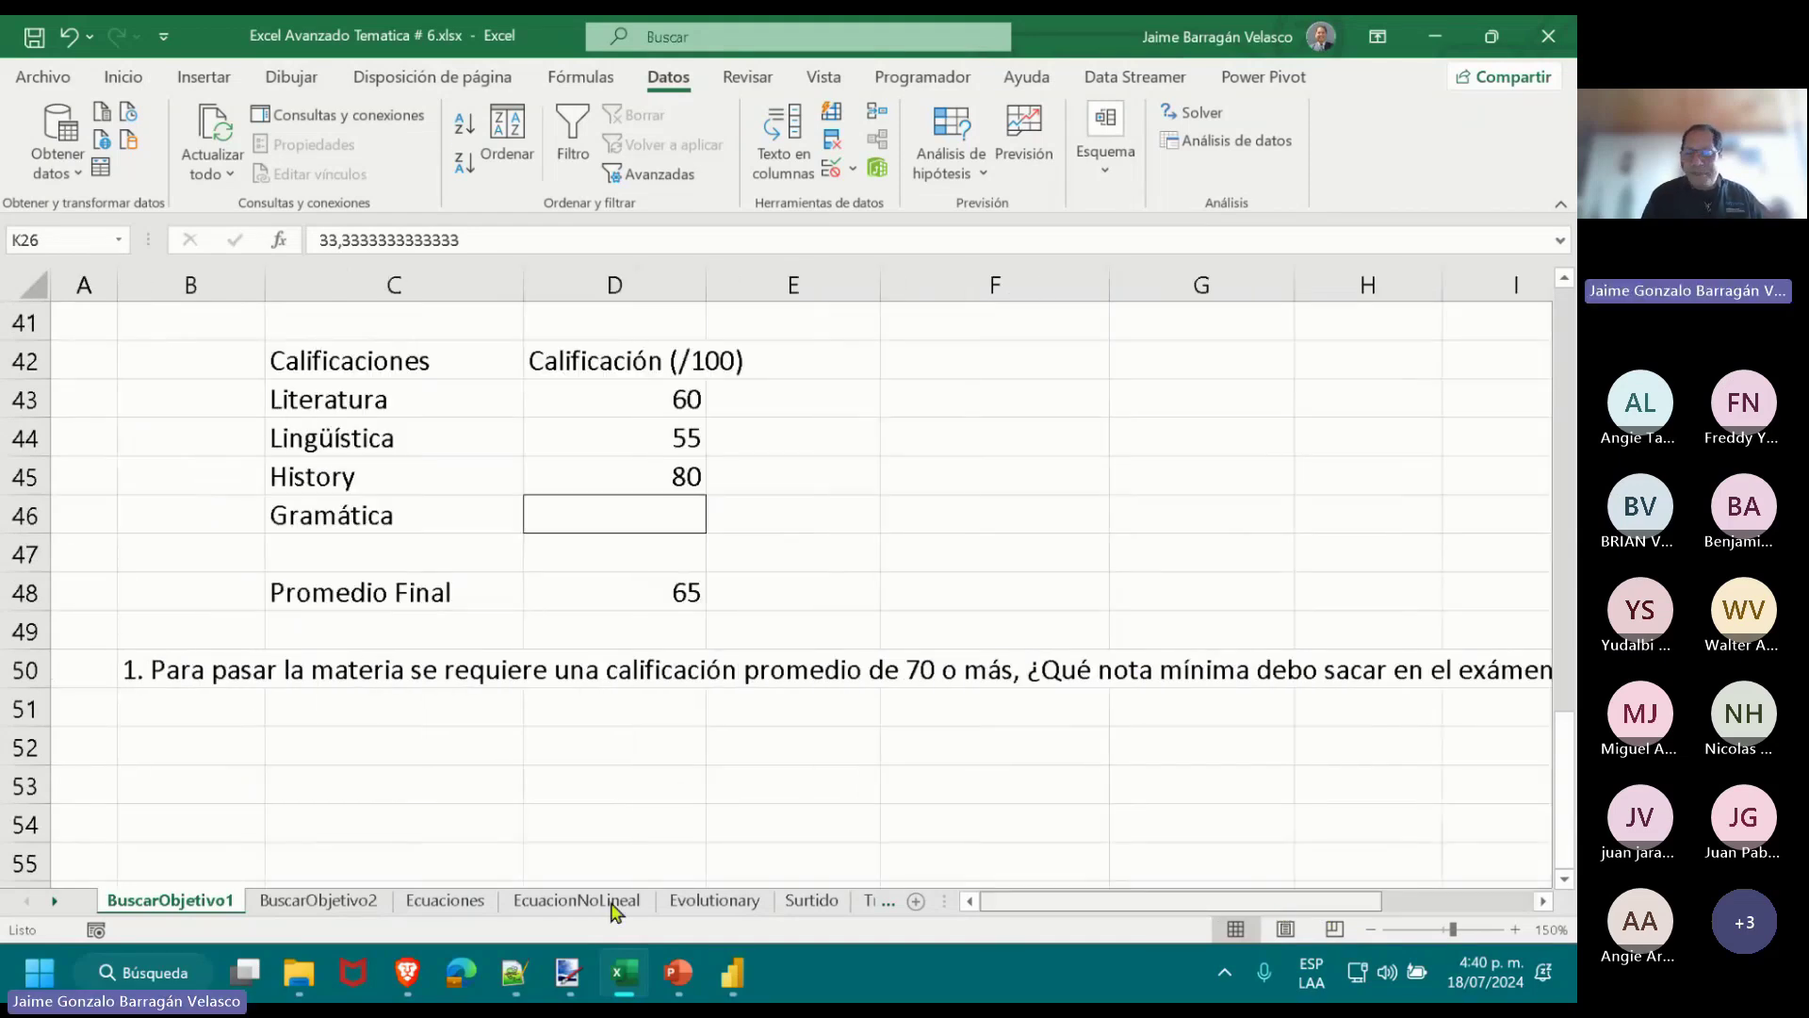
{"action": "scroll", "coordinate": [679, 747], "scroll_direction": "up", "scroll_amount": 1}
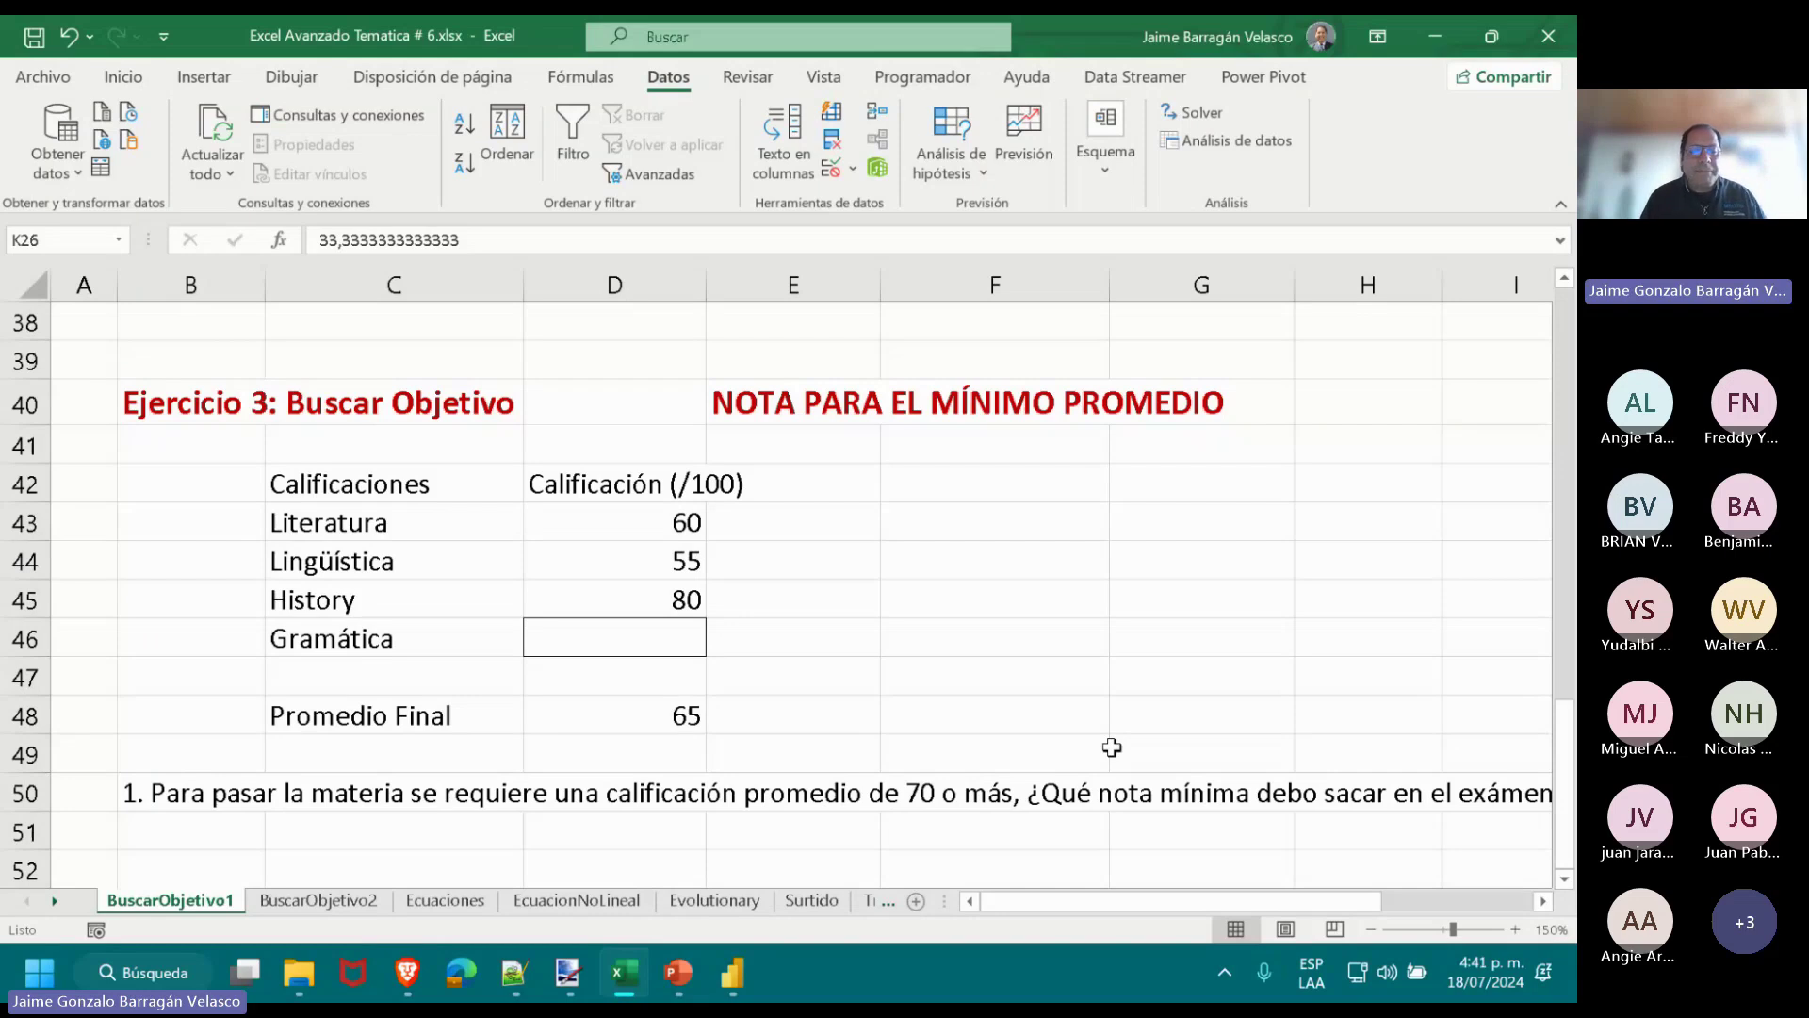
{"action": "left_click", "coordinate": [194, 796]}
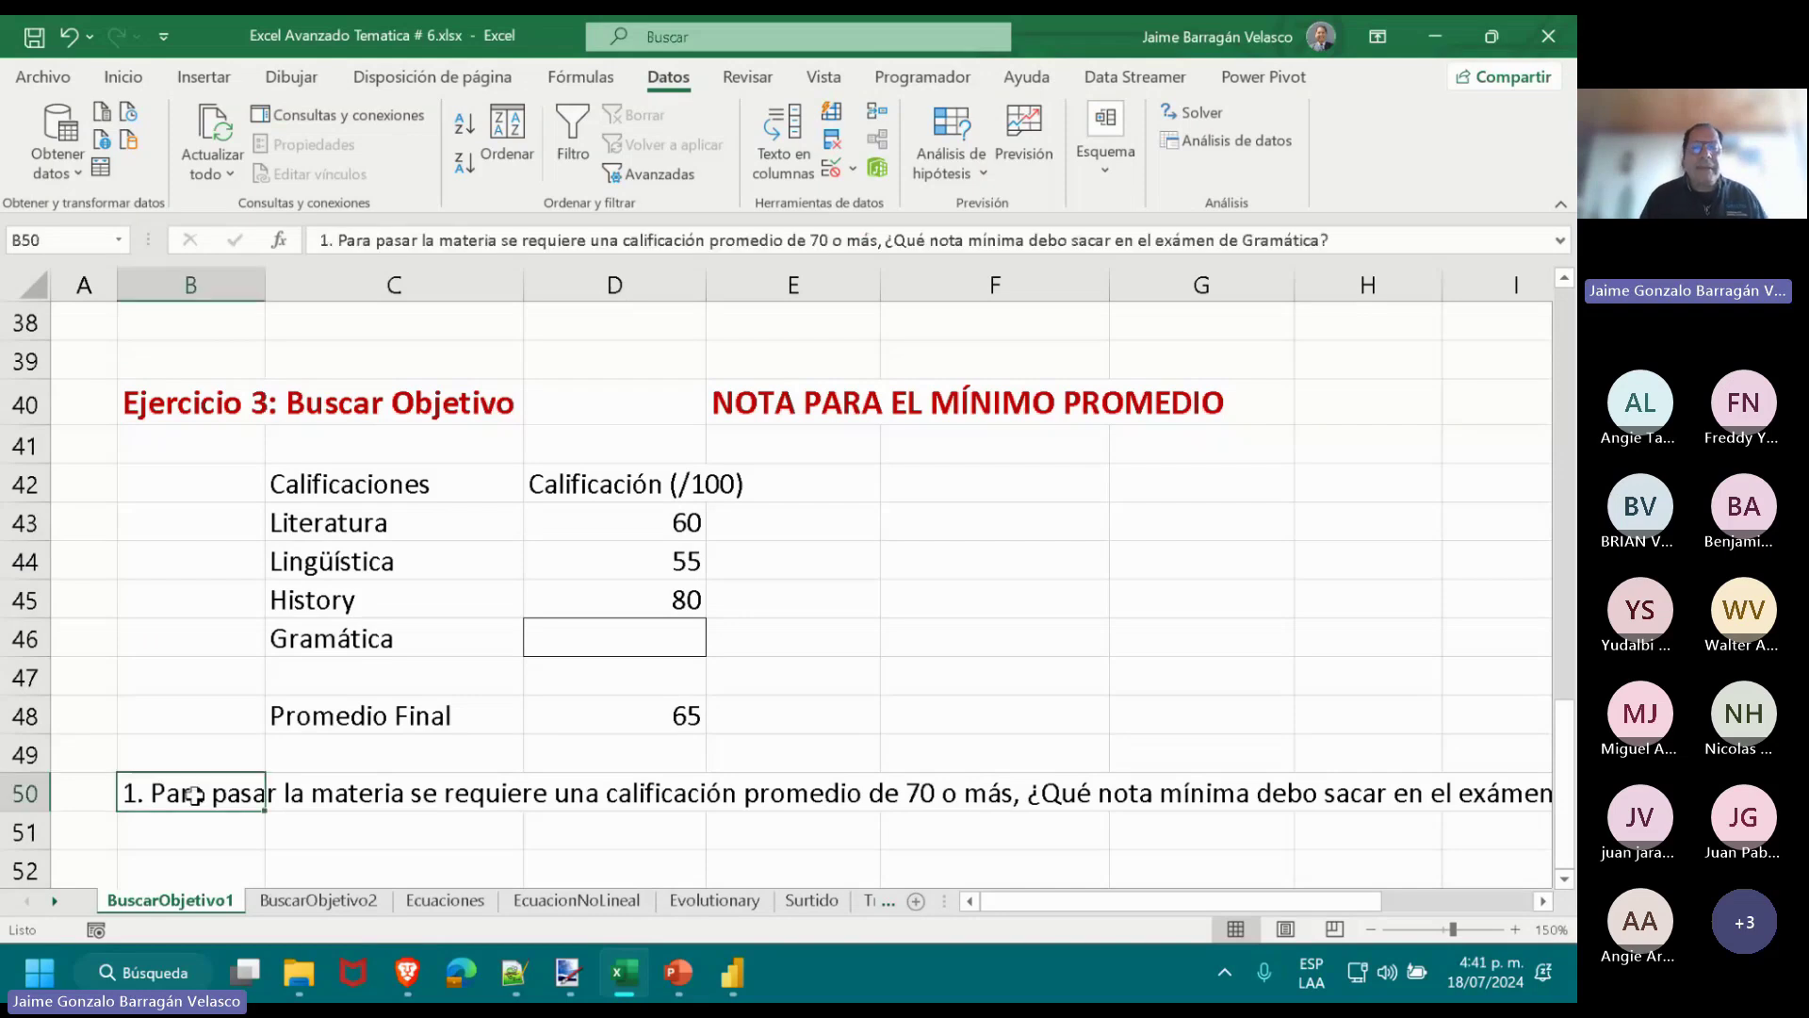
{"action": "left_click", "coordinate": [889, 244]}
{"action": "left_click_drag", "start_coordinate": [890, 243], "coordinate": [1338, 243]}
{"action": "key", "text": "ctrl+c"}
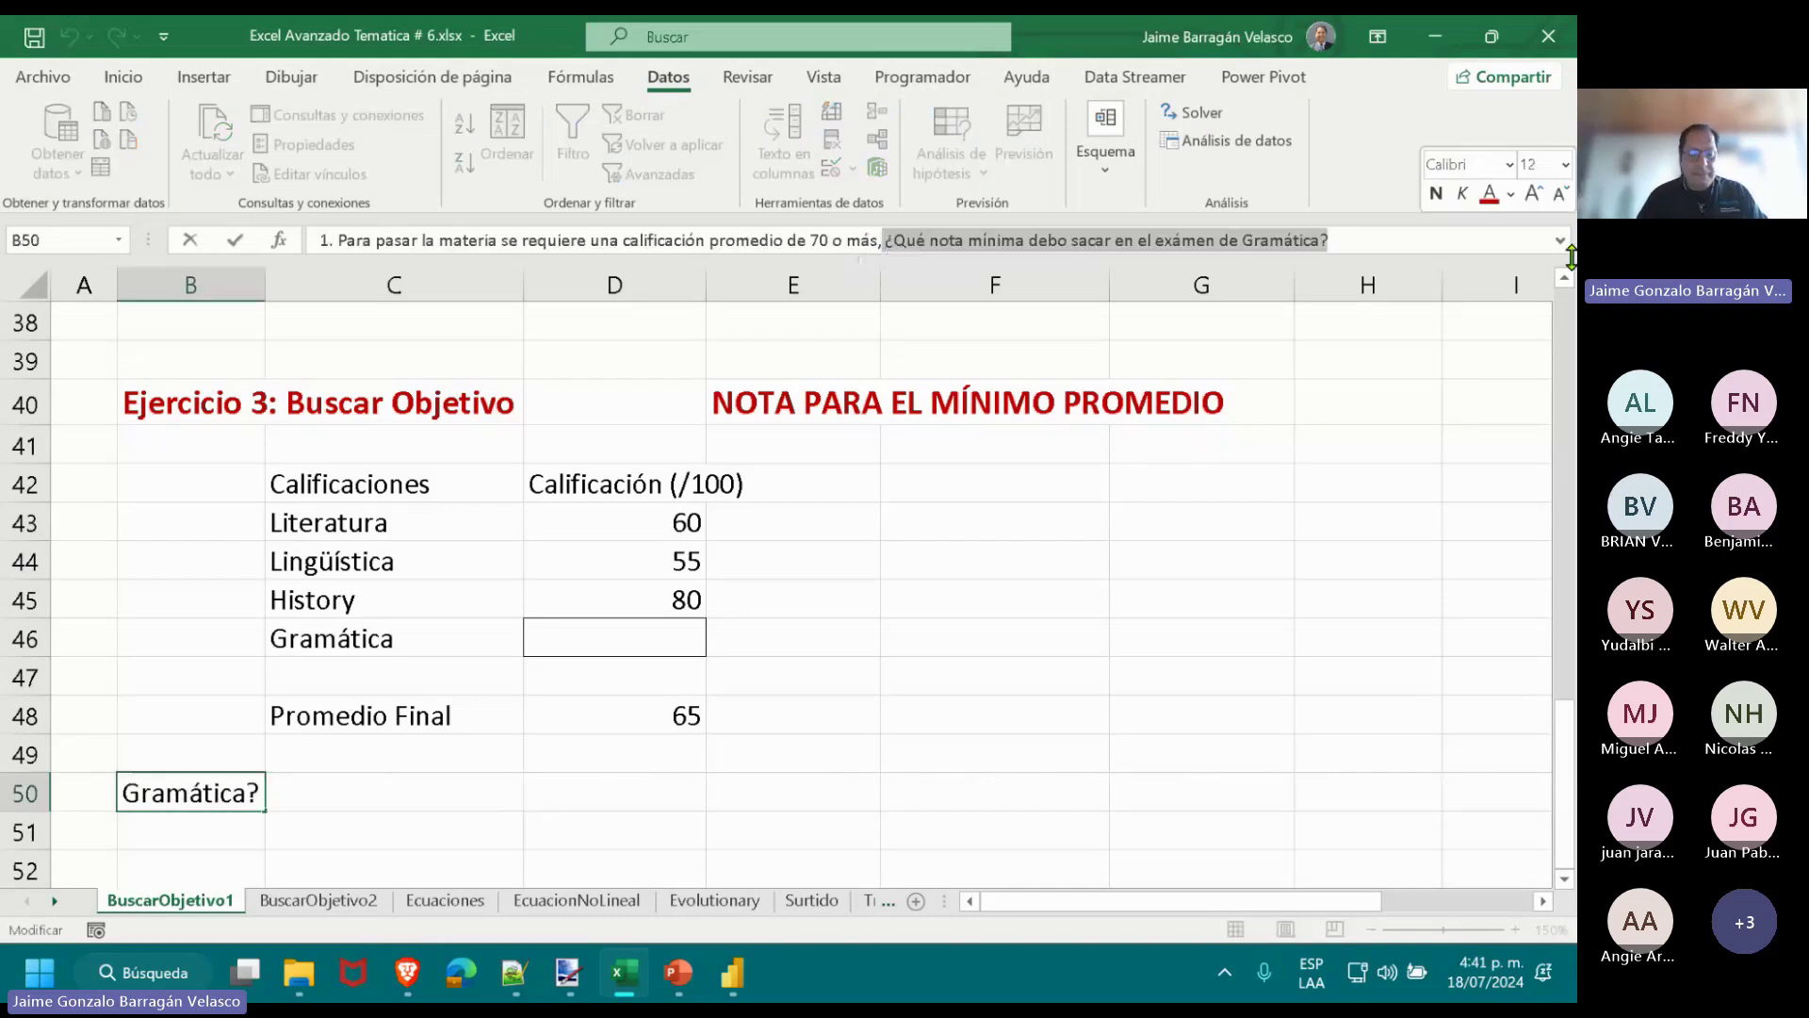
{"action": "key", "text": "Delete"}
{"action": "key", "text": "Return"}
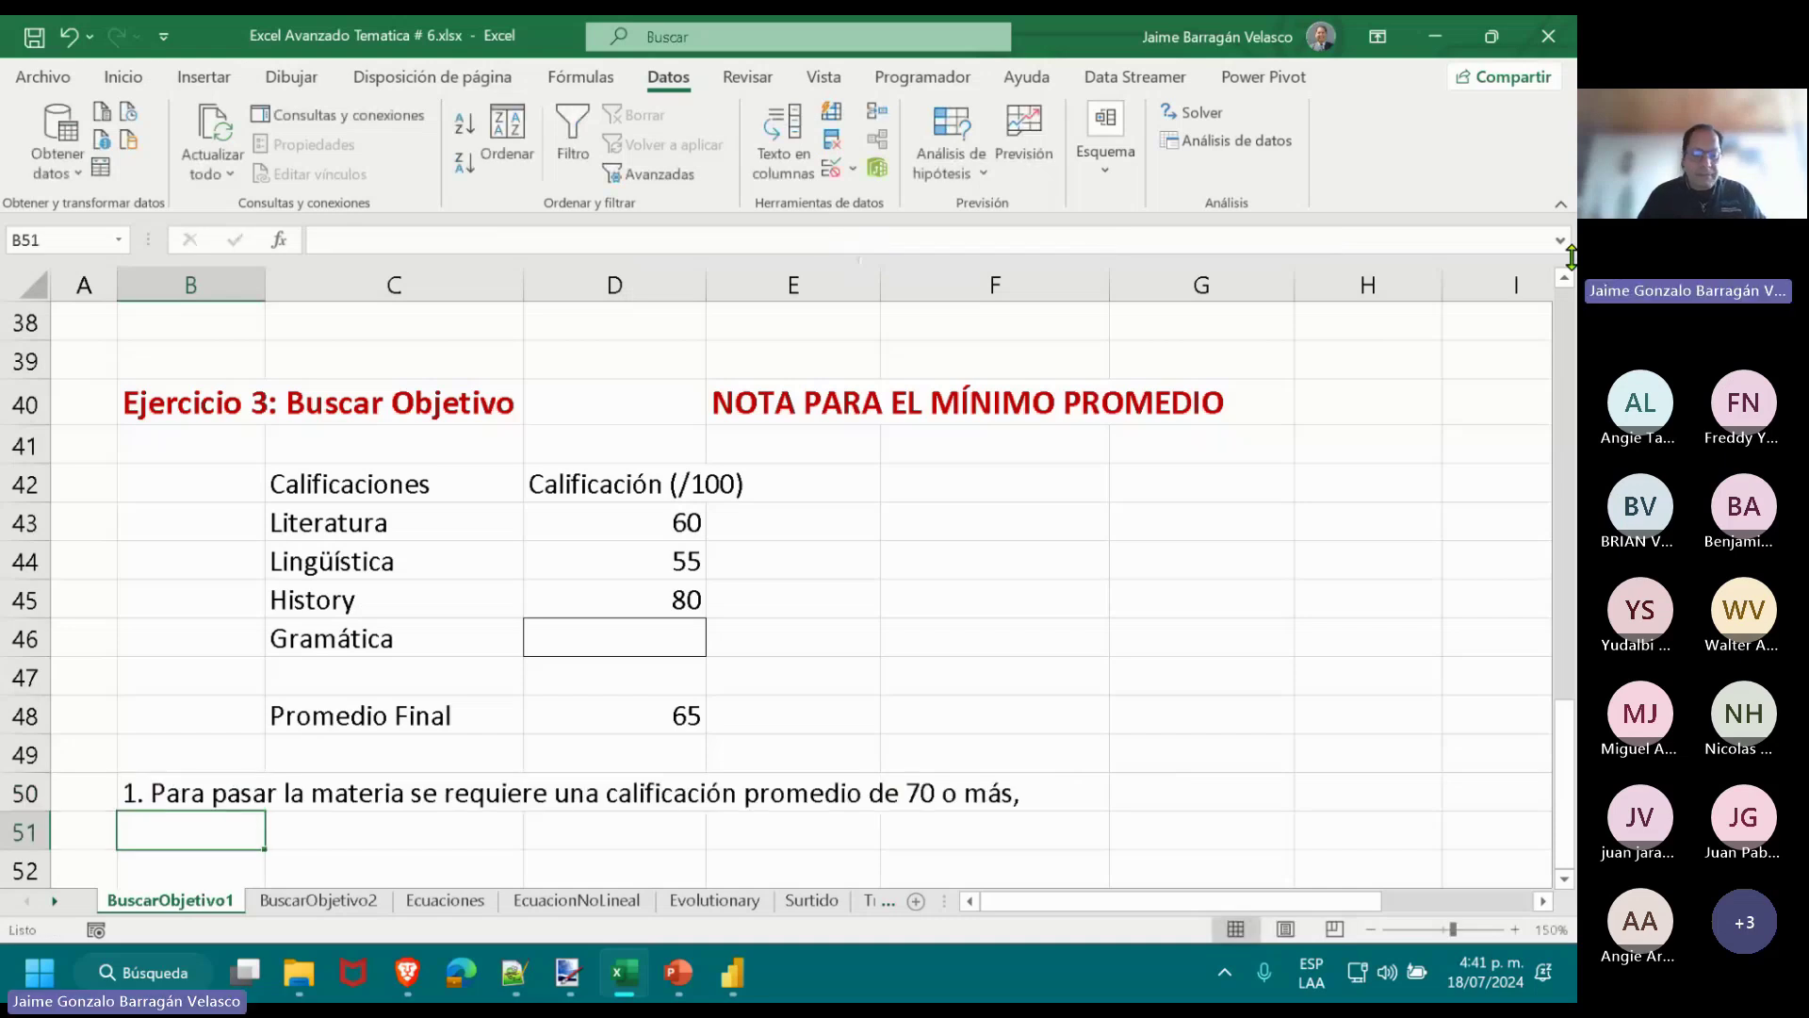
{"action": "key", "text": "ctrl+v"}
{"action": "key", "text": "Up"}
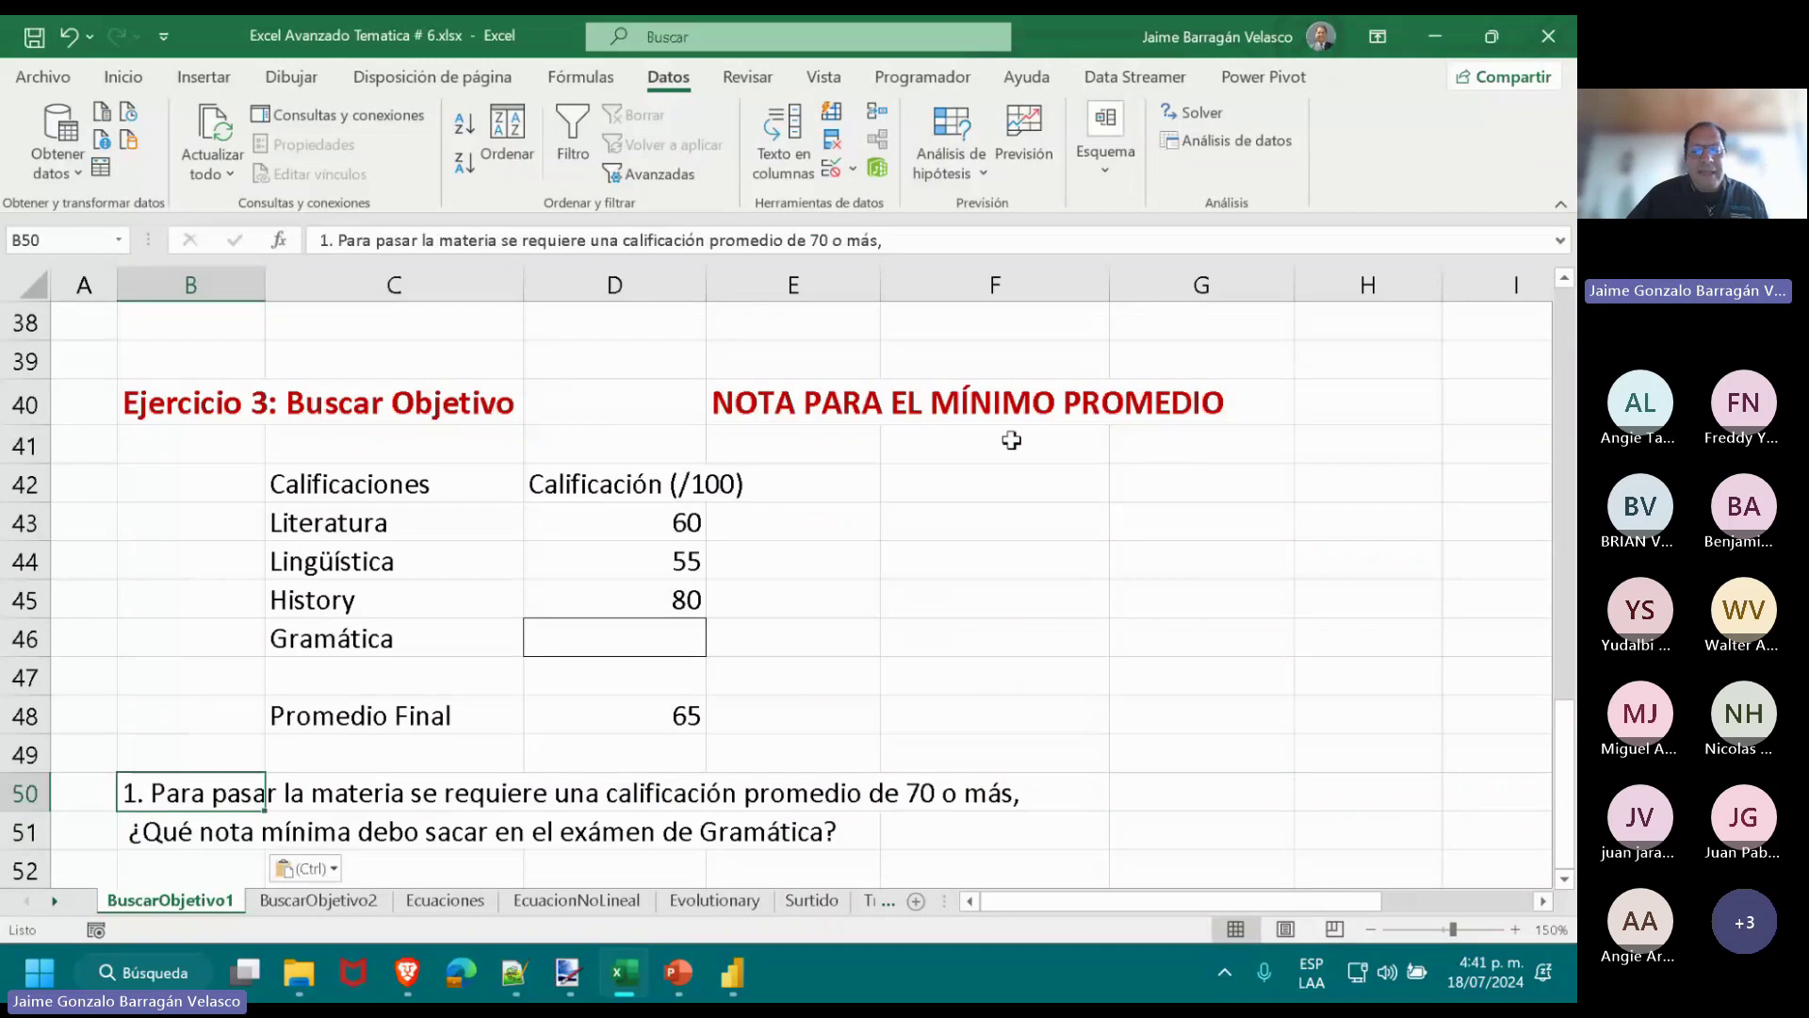
Change the subject name "History" in C45 to "Historia".
{"action": "left_click", "coordinate": [622, 715]}
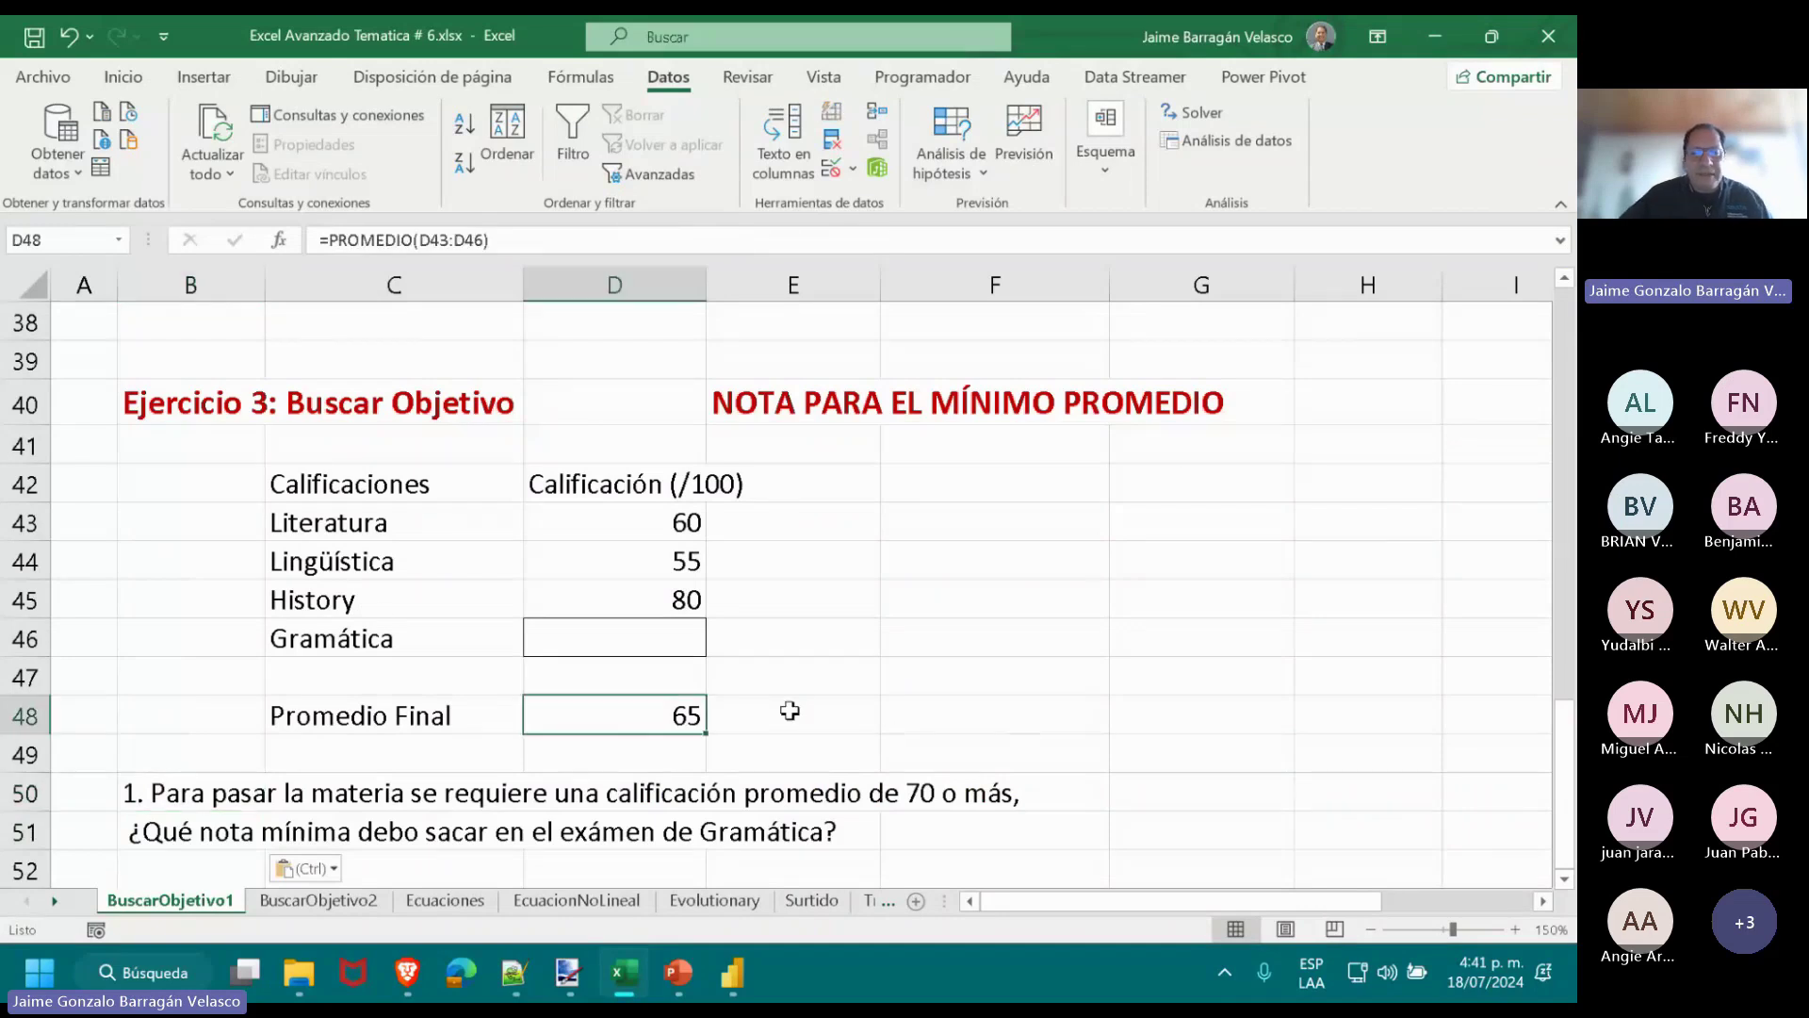
{"action": "left_click", "coordinate": [406, 528]}
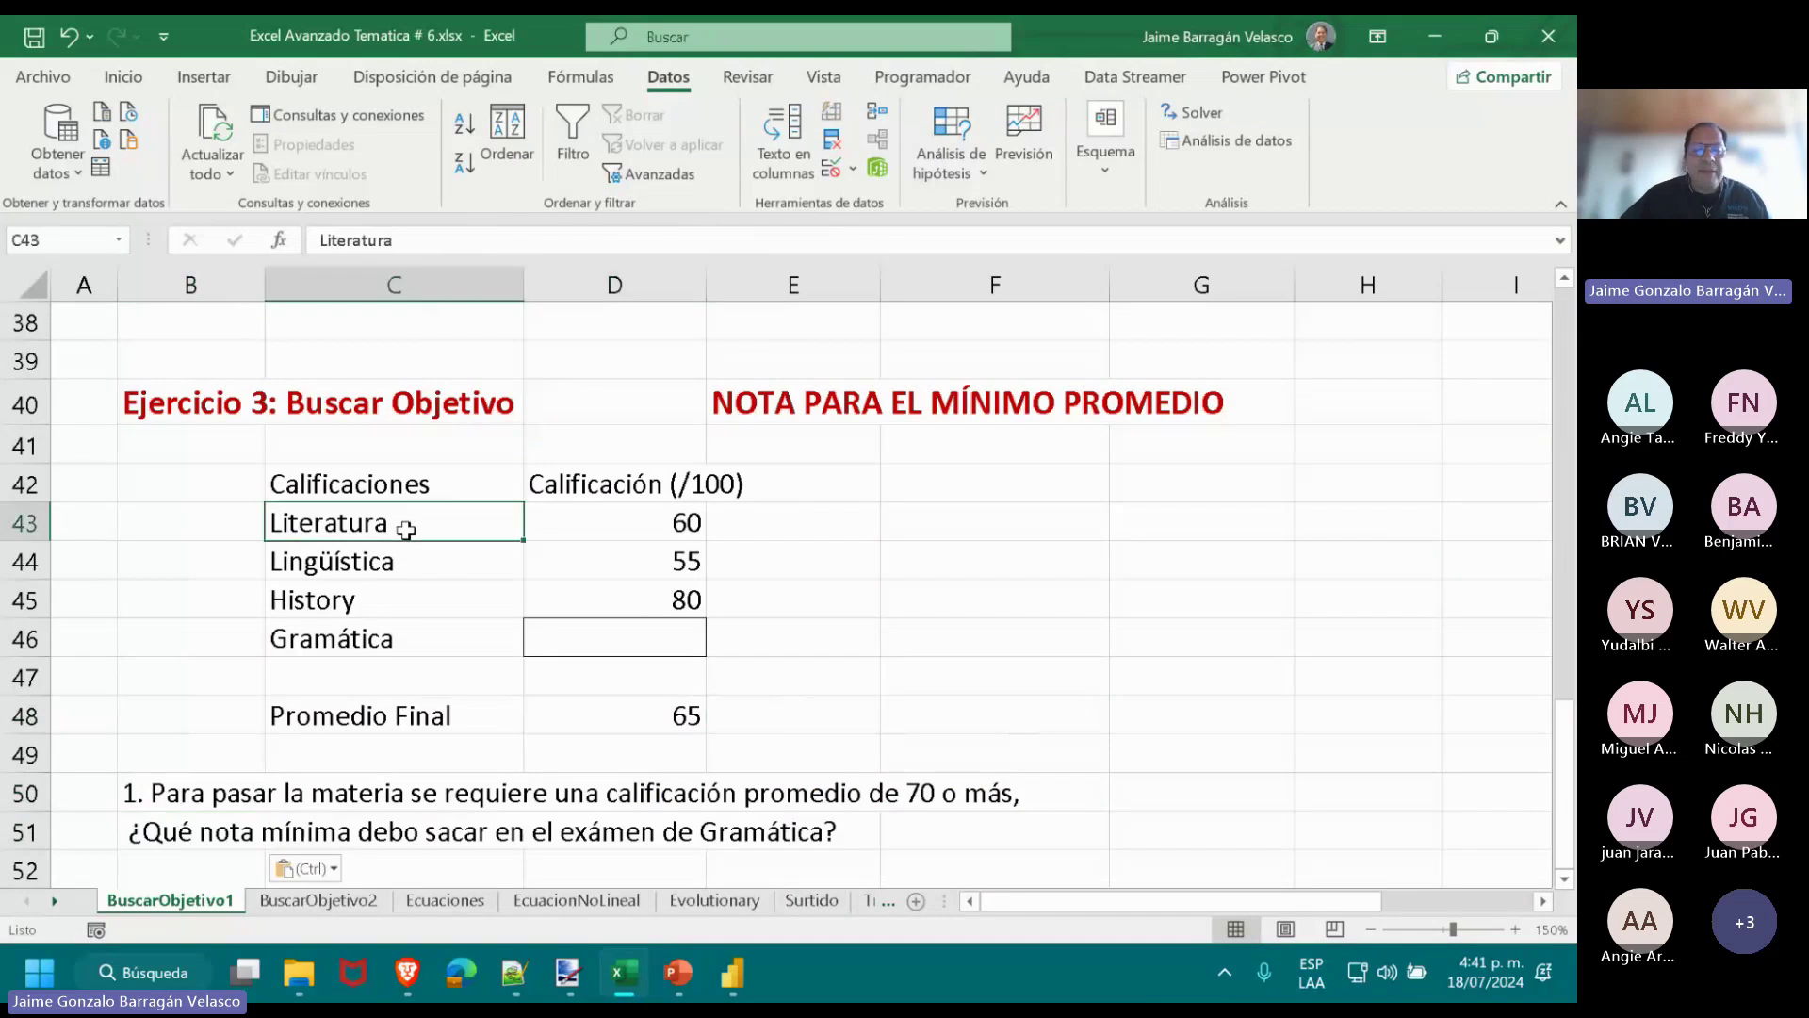
{"action": "left_click", "coordinate": [387, 599]}
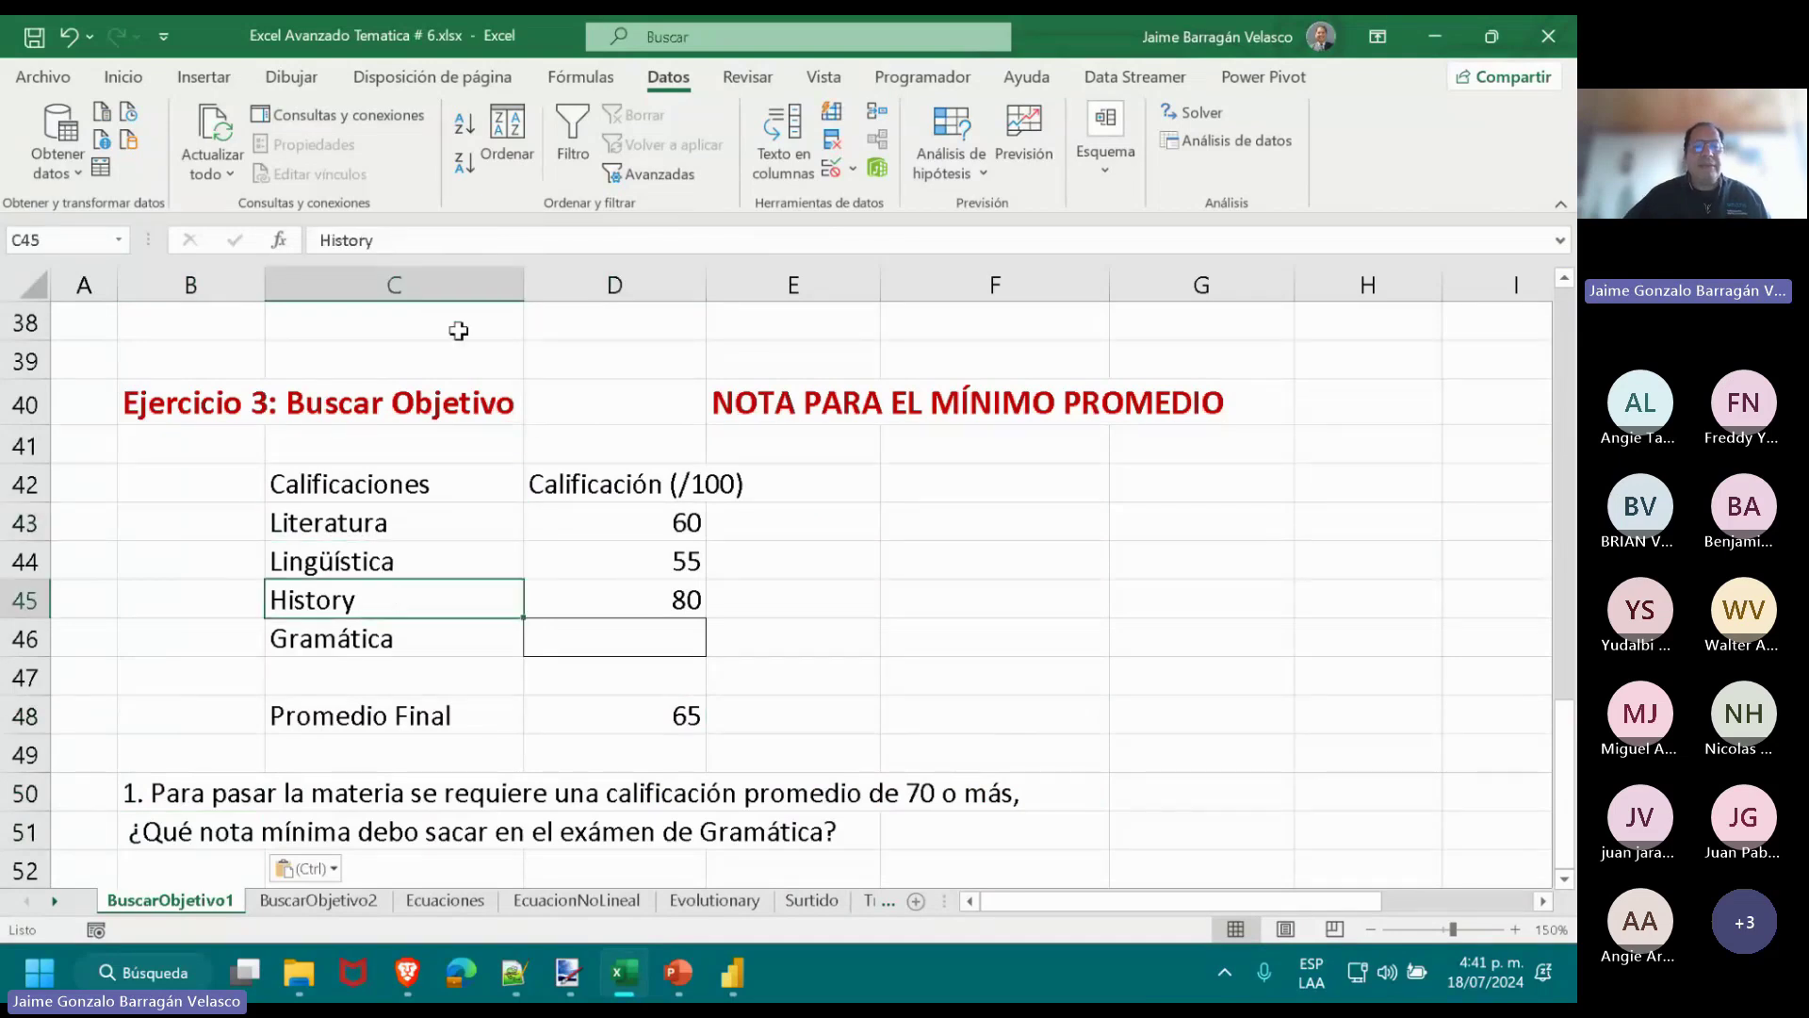
{"action": "left_click", "coordinate": [466, 247]}
{"action": "key", "text": "BackSpace"}
{"action": "type", "text": "ia"}
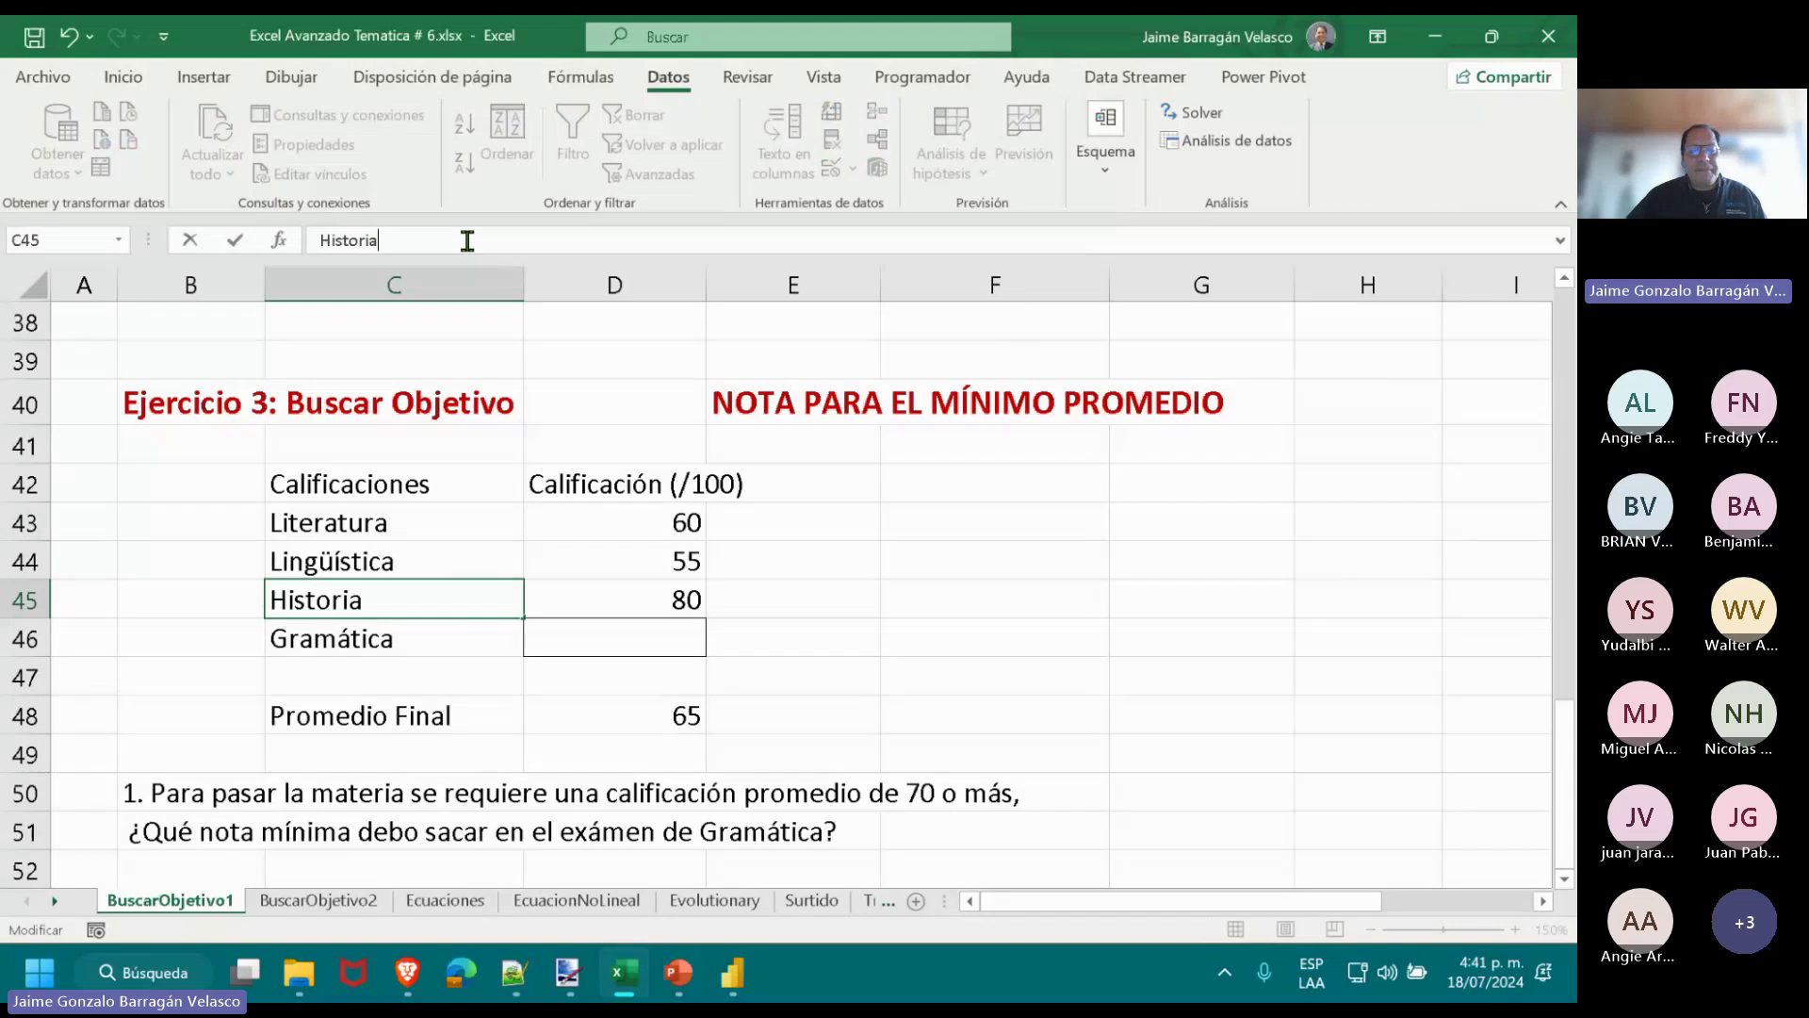
{"action": "key", "text": "Return"}
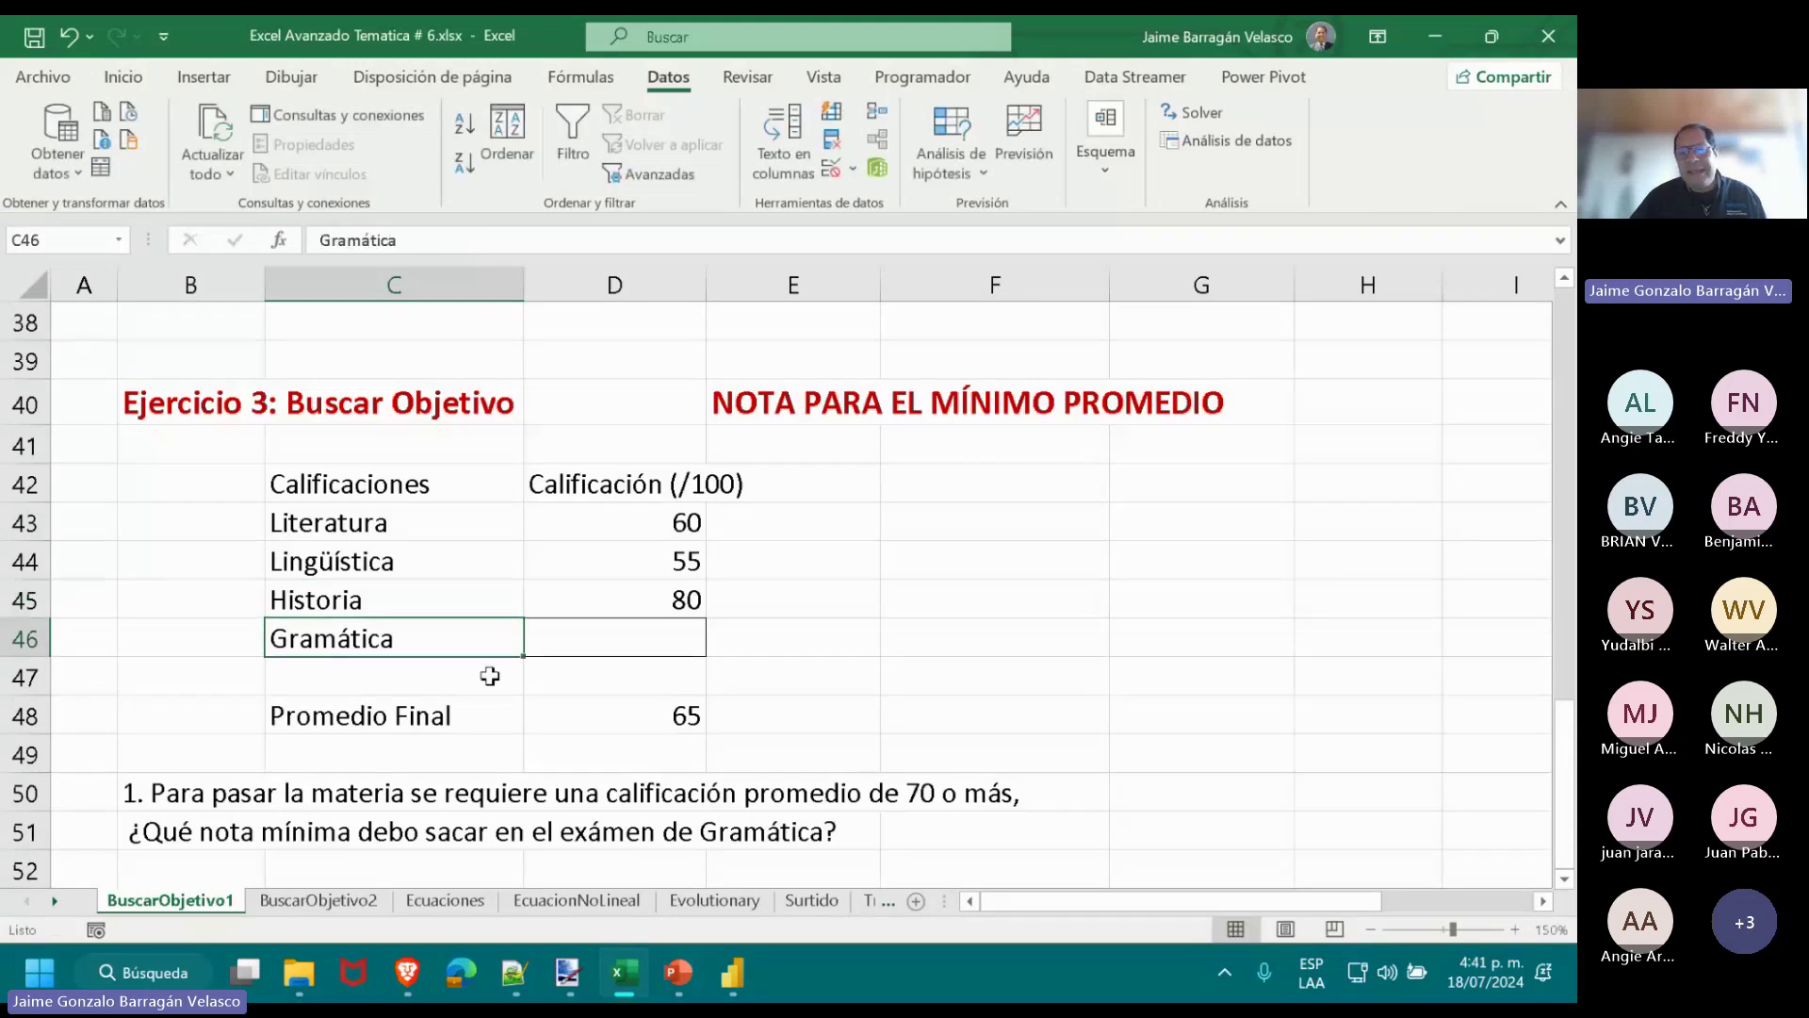
Inspect the Promedio Final formula in D48 without changing it, and enter 60 as the Gramática grade in D46.
{"action": "left_click", "coordinate": [615, 563]}
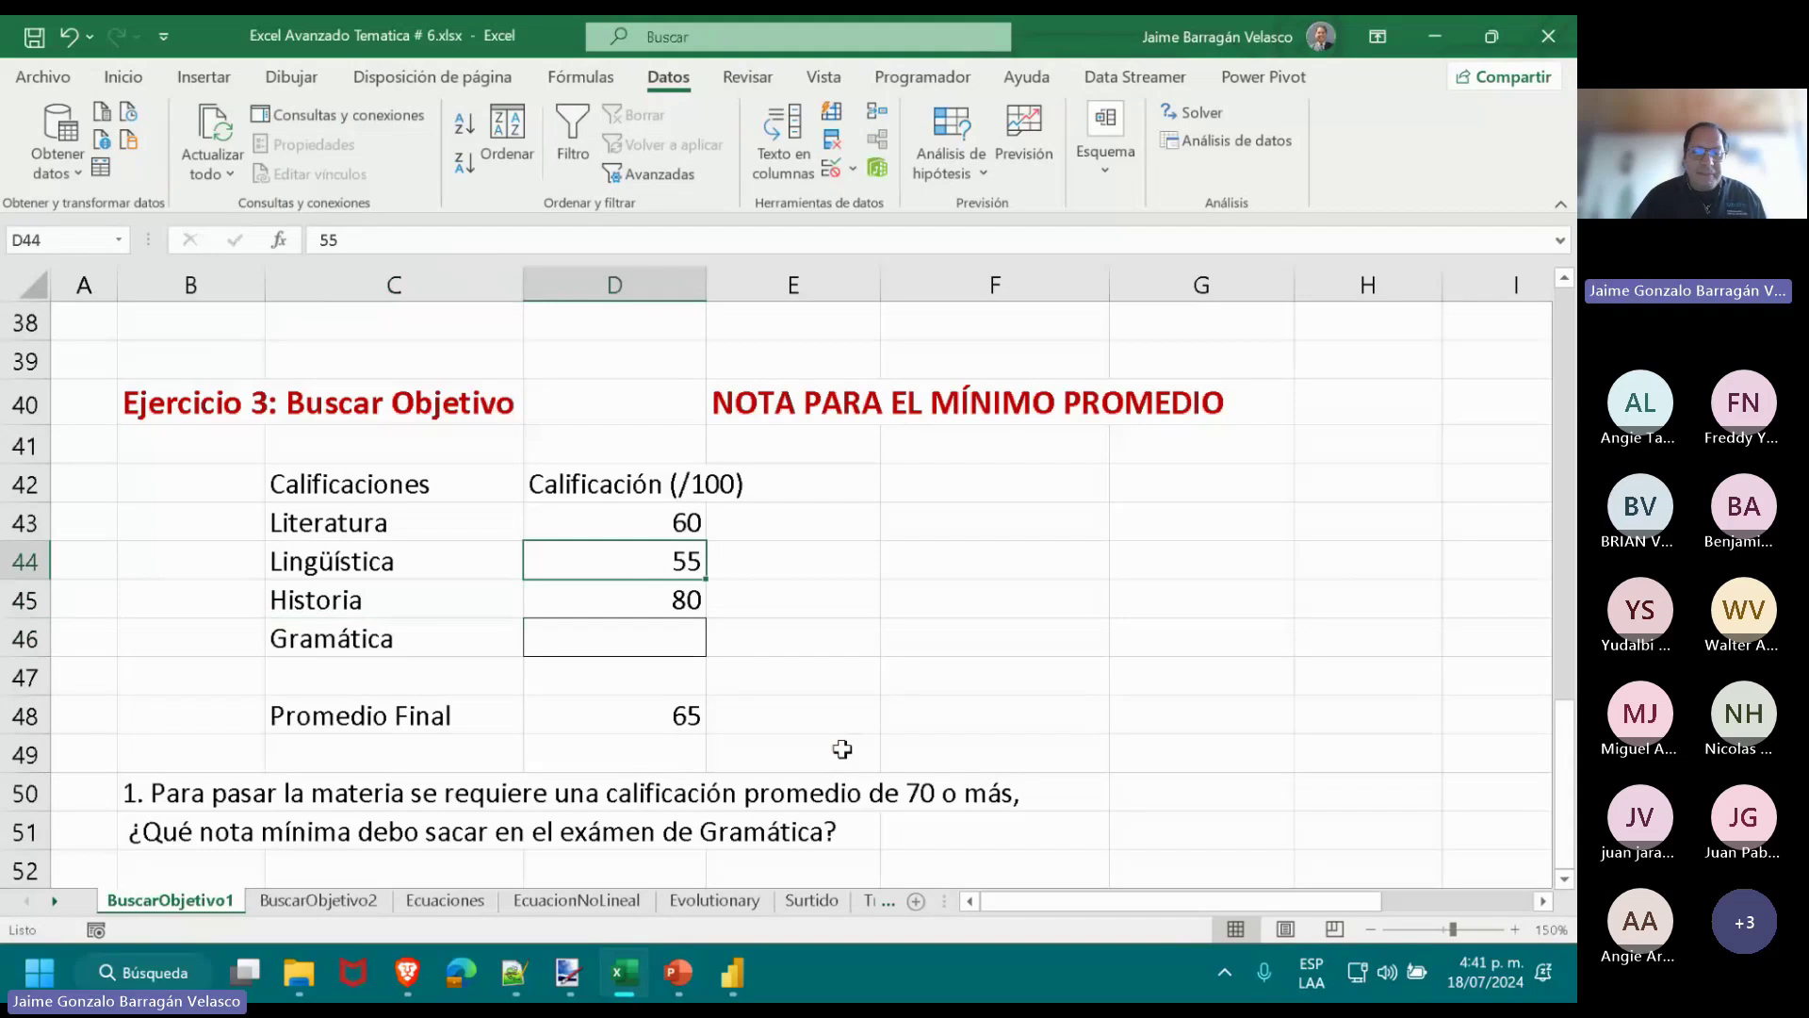
{"action": "left_click", "coordinate": [634, 715]}
{"action": "double_click", "coordinate": [635, 715]}
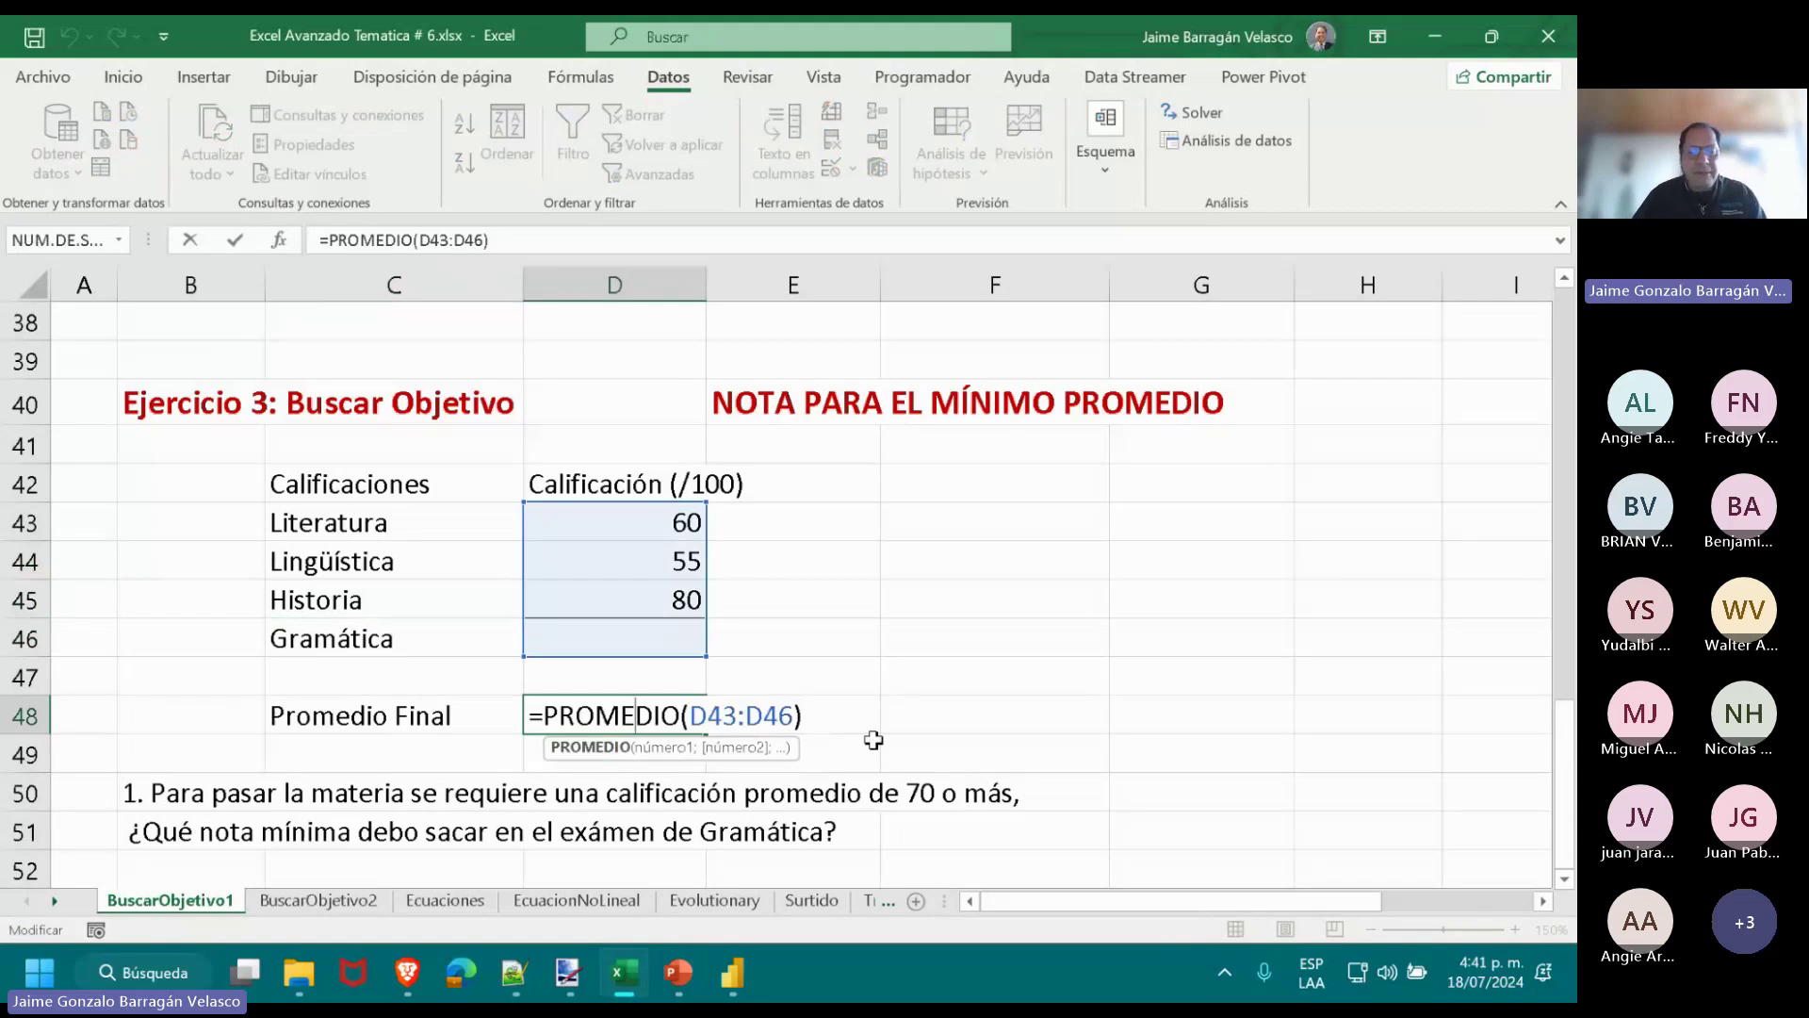
{"action": "key", "text": "Escape"}
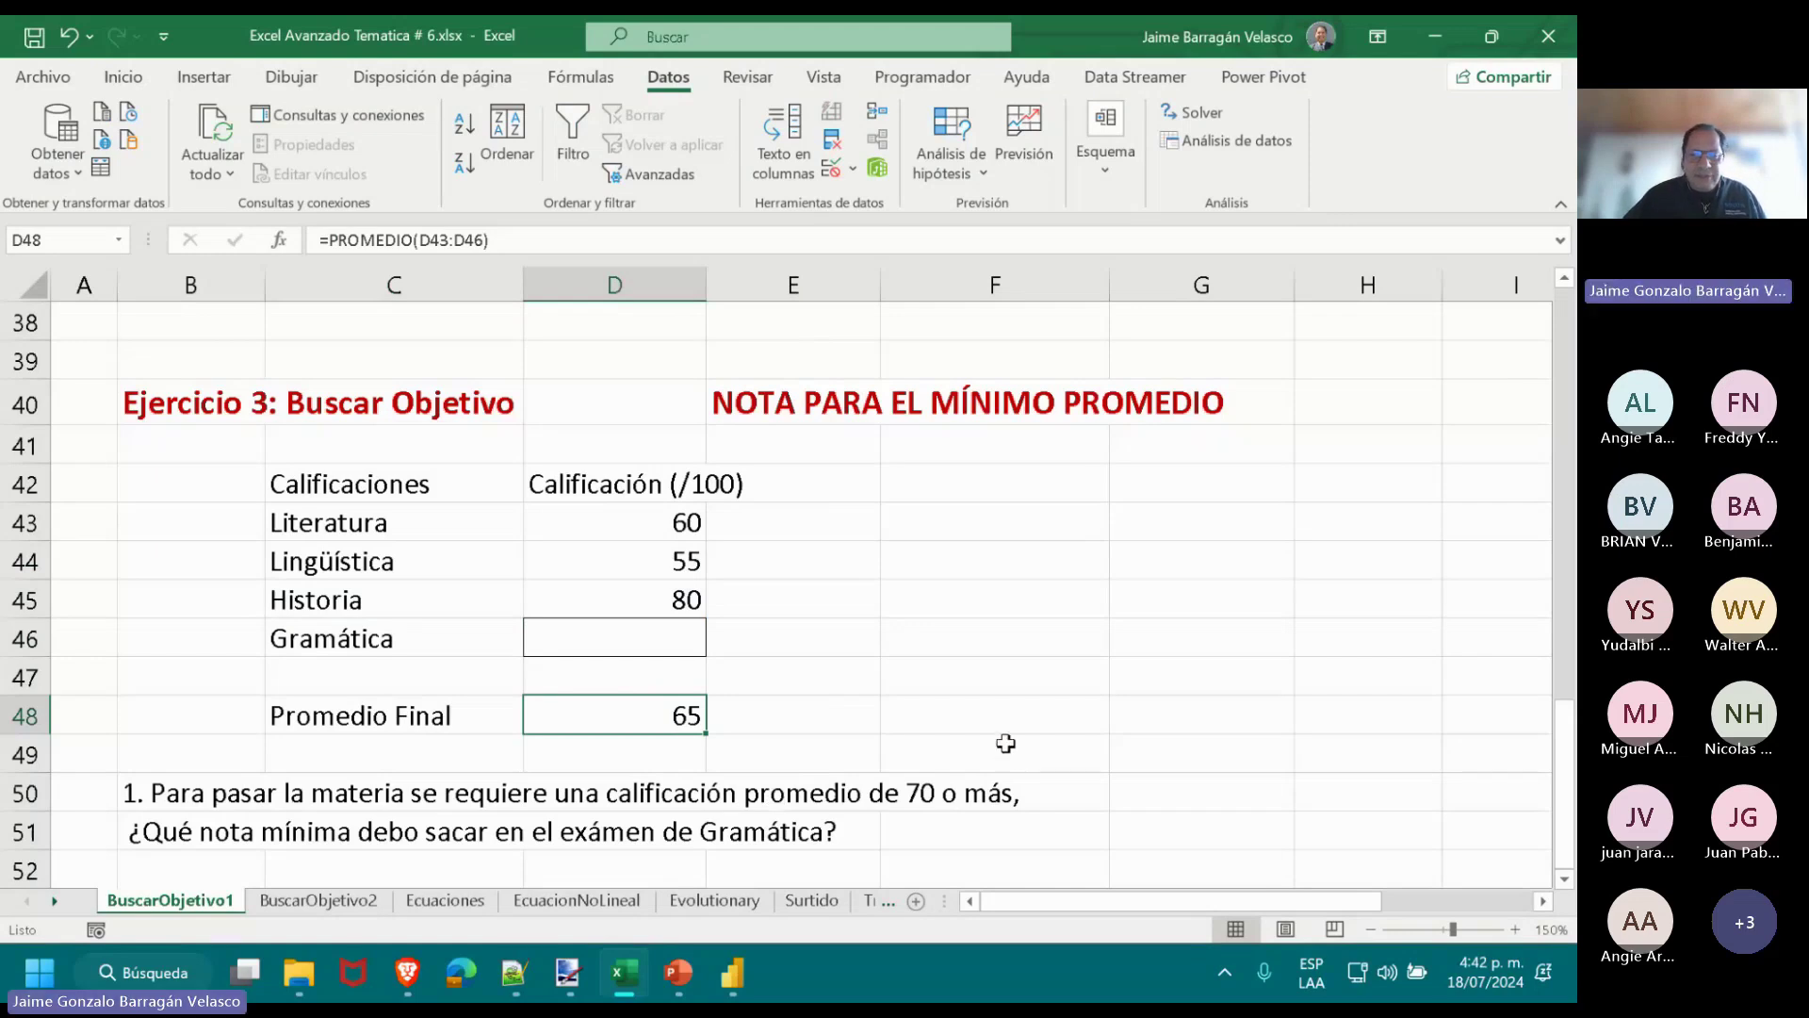
{"action": "left_click", "coordinate": [694, 633]}
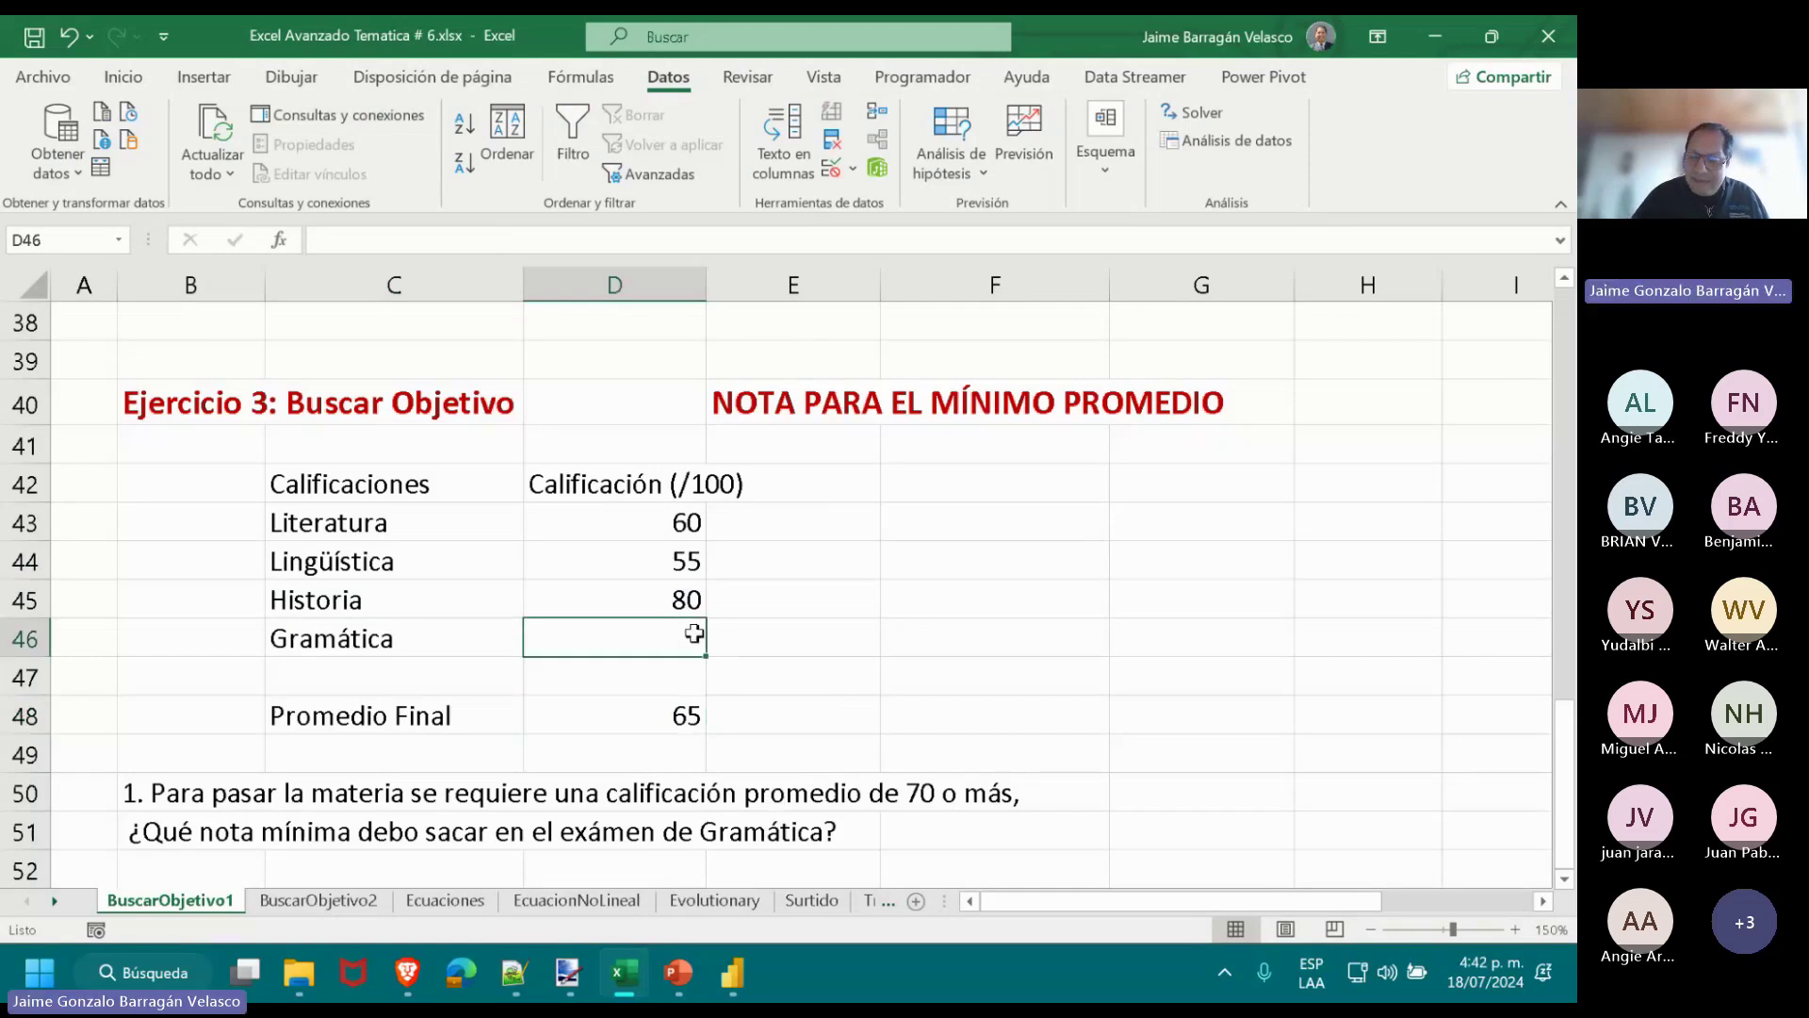
{"action": "type", "text": "60"}
{"action": "key", "text": "Return"}
{"action": "key", "text": "Up"}
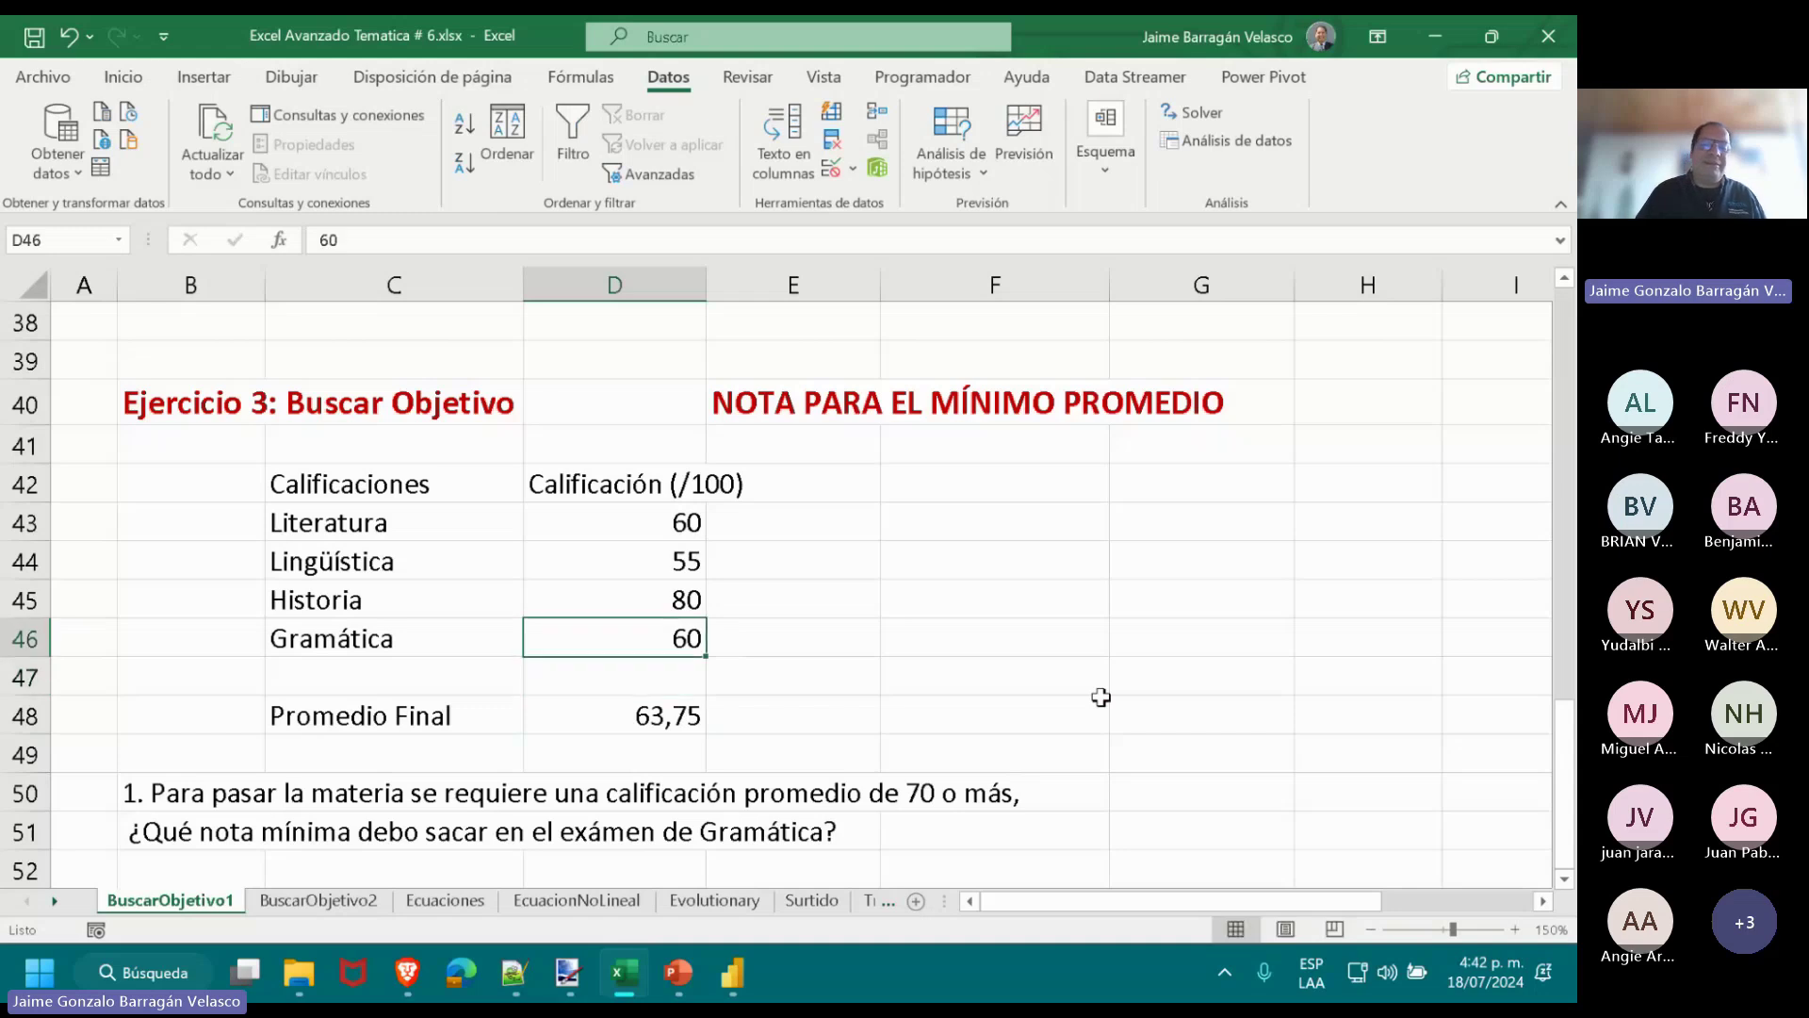
Try 70 as the Gramática grade in D46, and clear the cell.
{"action": "type", "text": "70"}
{"action": "key", "text": "Return"}
{"action": "key", "text": "Up"}
{"action": "key", "text": "Delete"}
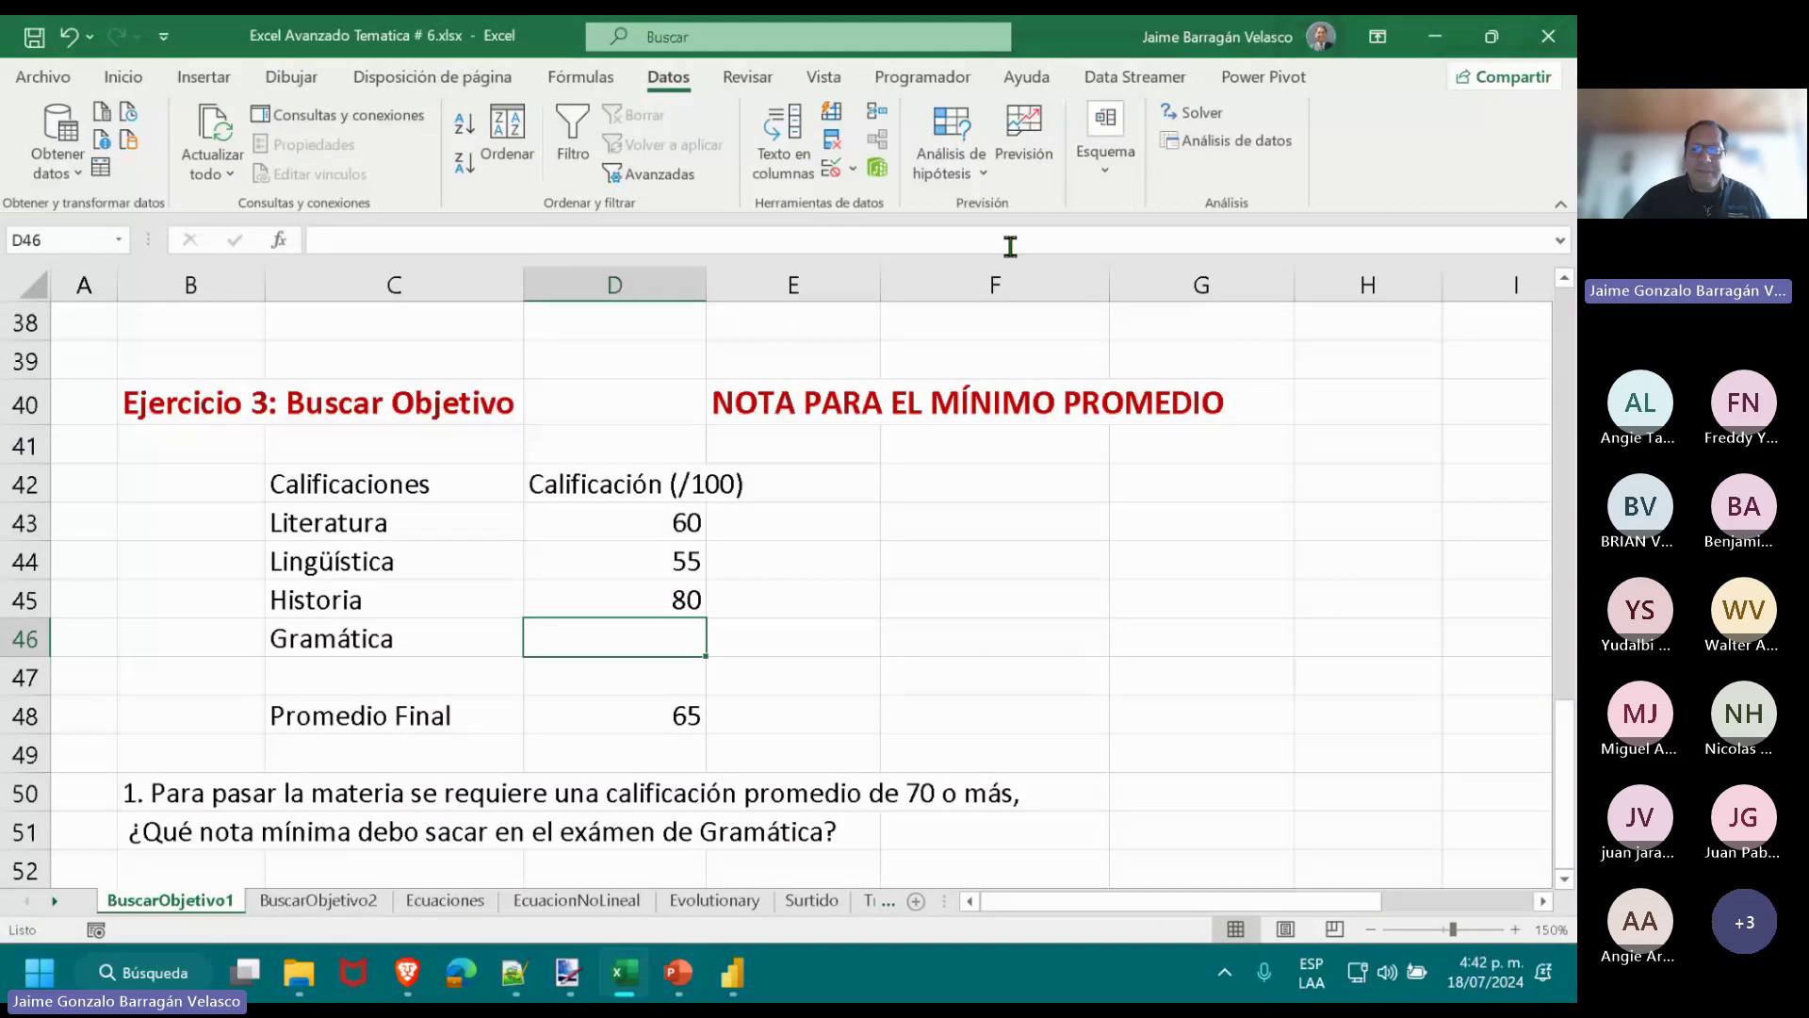
Run Goal Seek to bring the Promedio Final in D48 to 70 by changing the Gramática grade in D46, and keep the solution.
{"action": "left_click", "coordinate": [985, 178]}
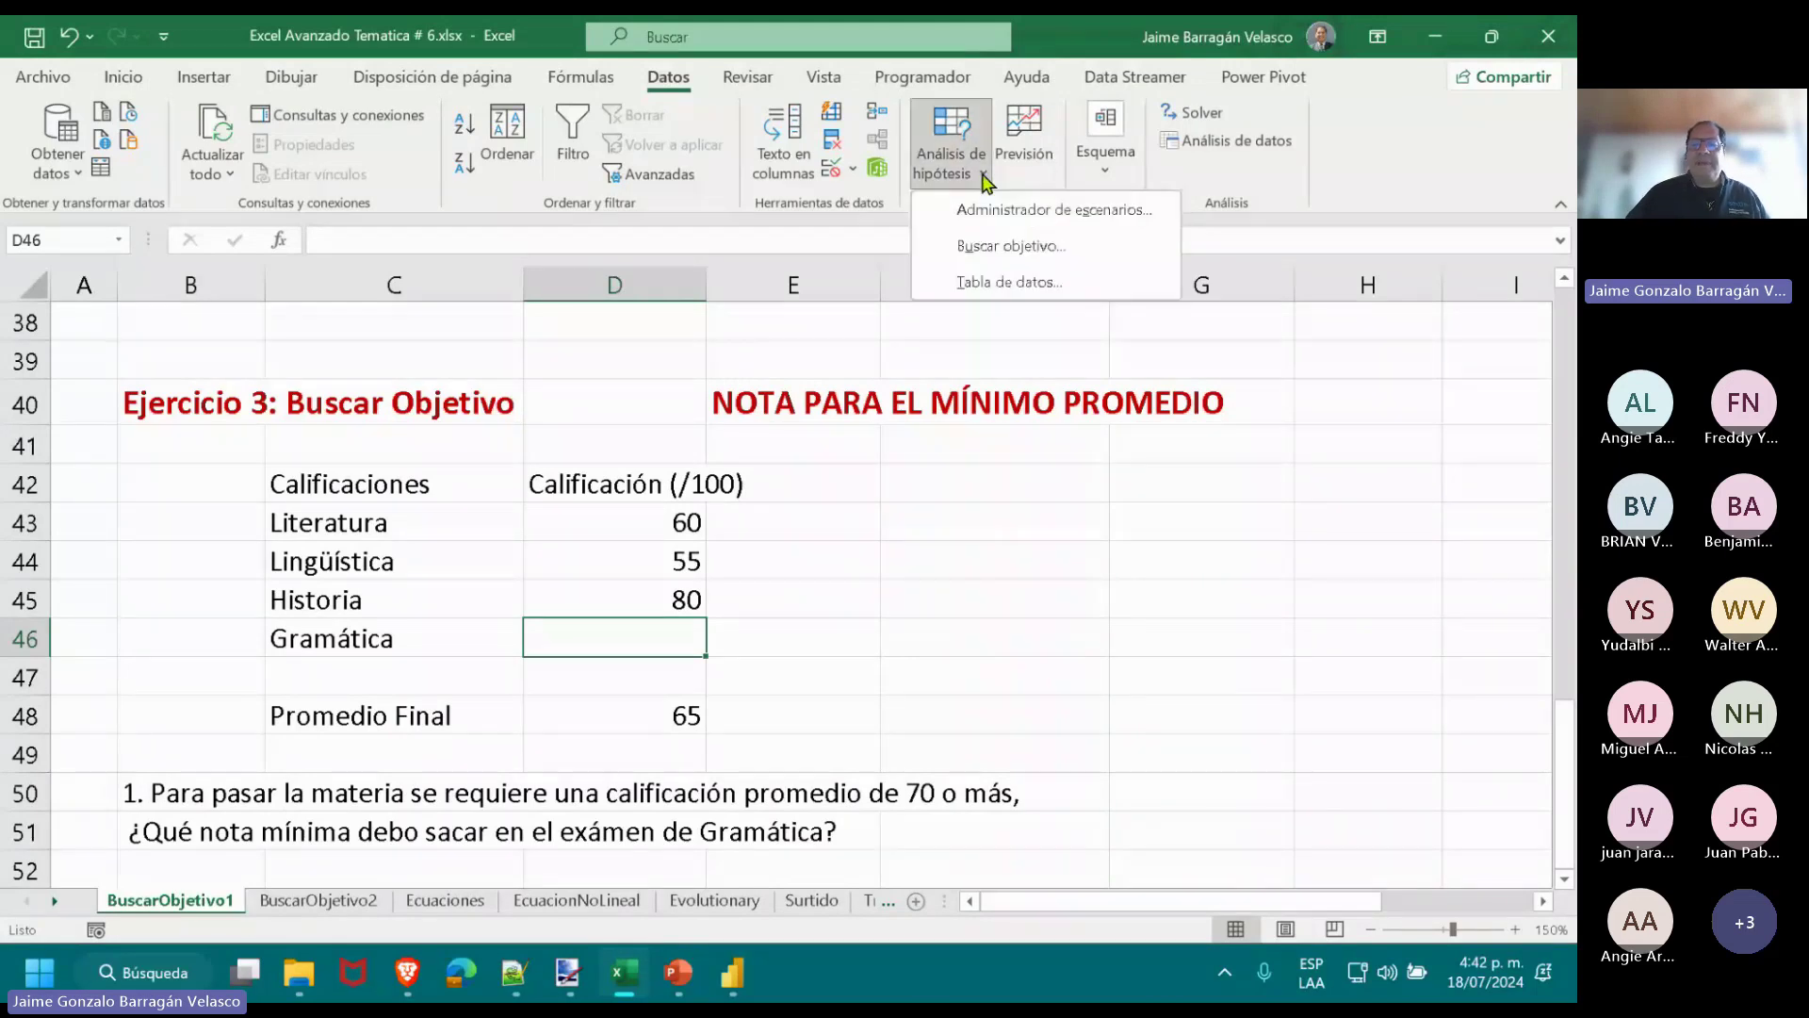
{"action": "left_click", "coordinate": [1032, 249]}
{"action": "left_click", "coordinate": [570, 713]}
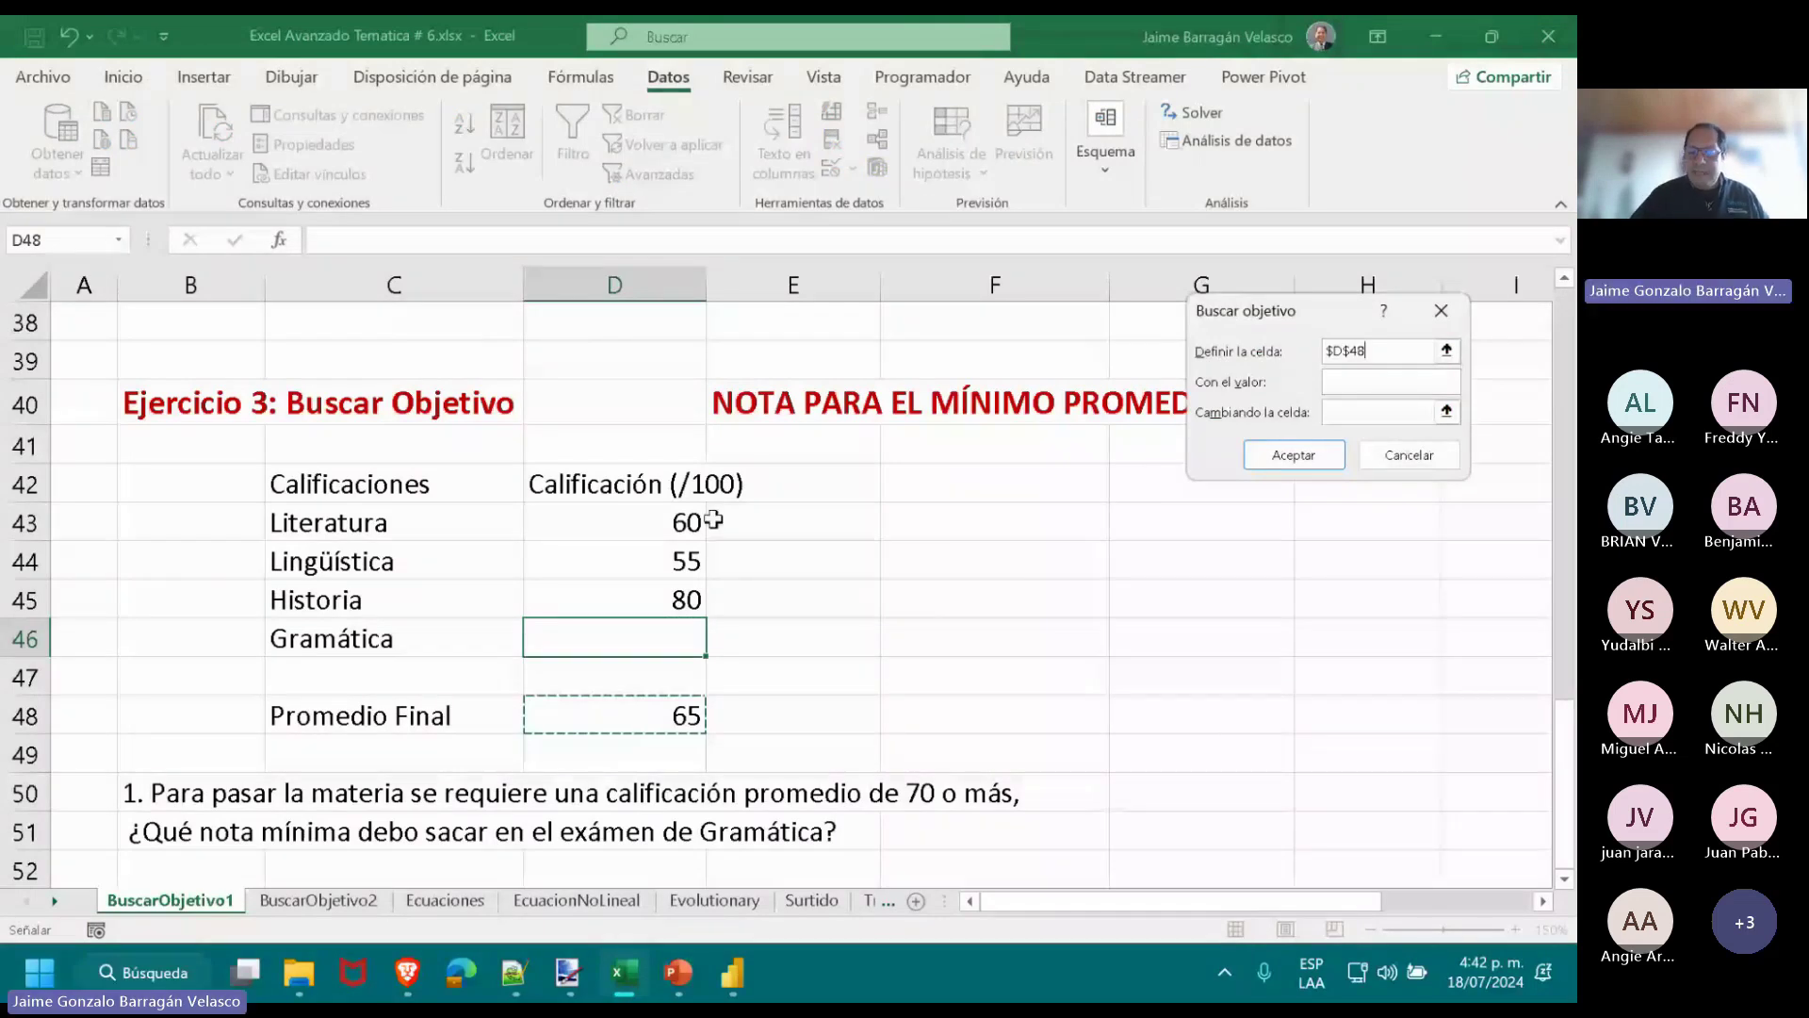
{"action": "left_click", "coordinate": [1375, 383]}
{"action": "type", "text": "70"}
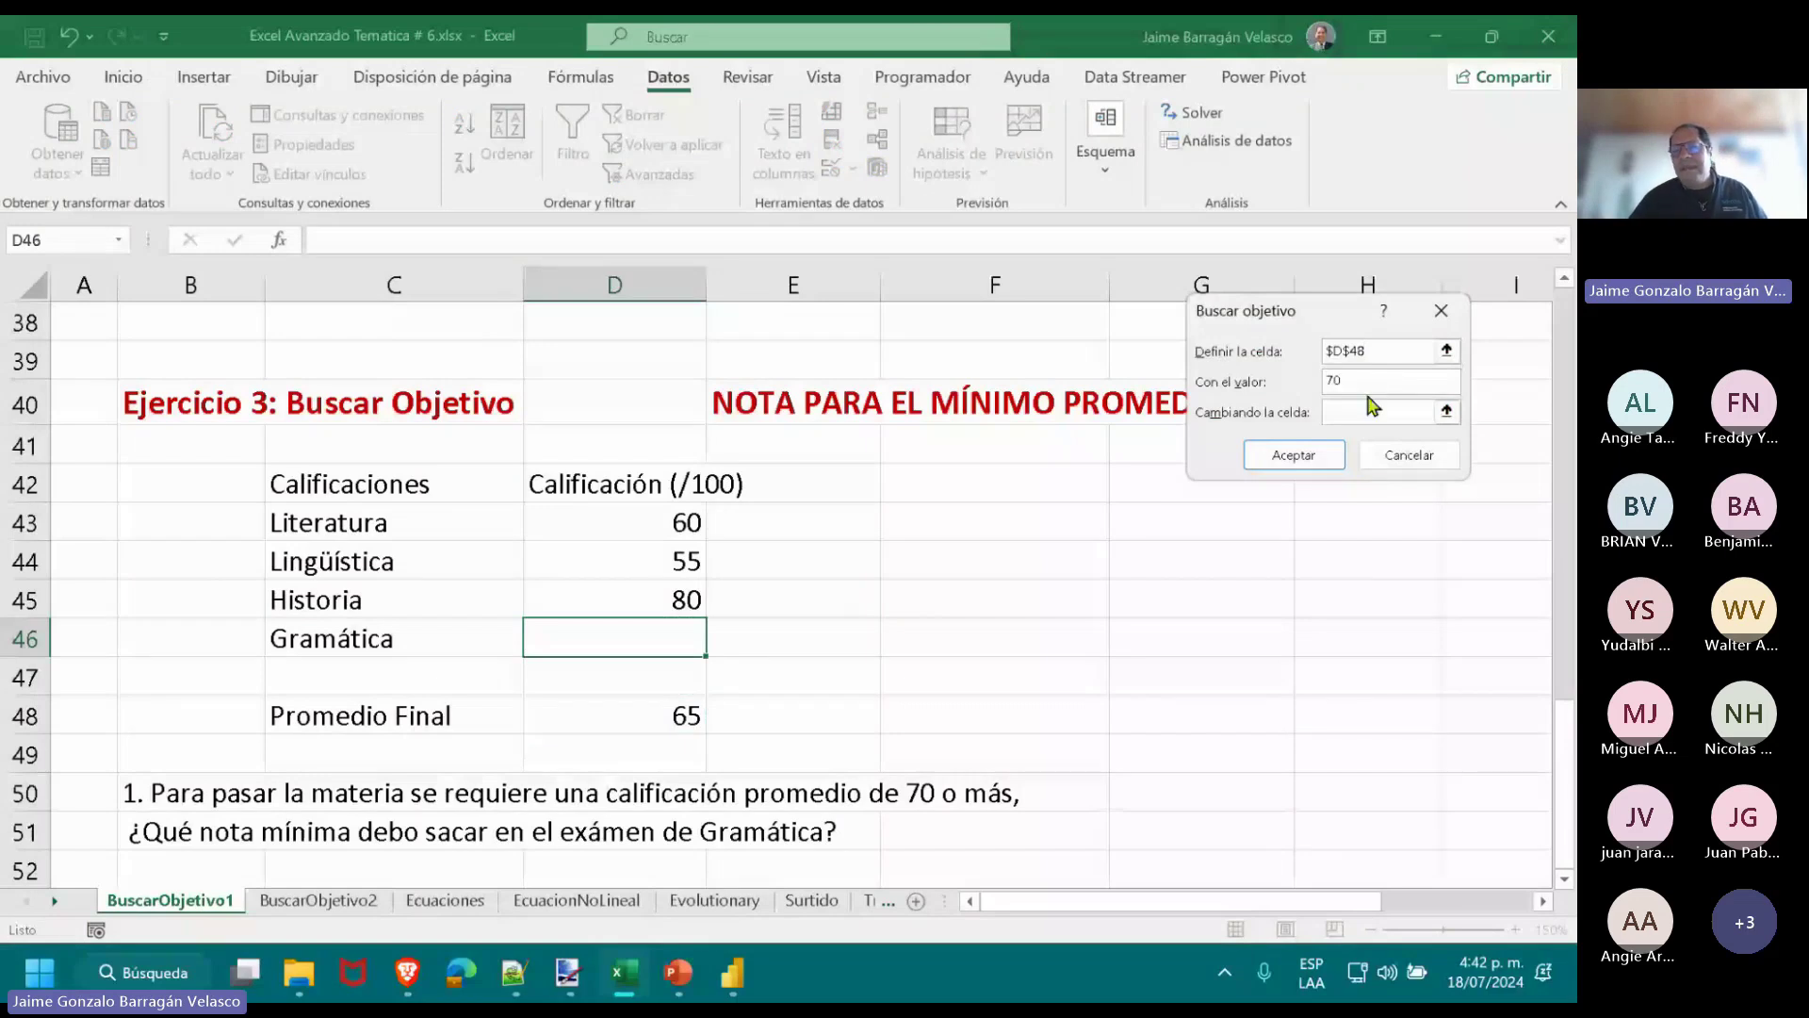
{"action": "left_click", "coordinate": [1395, 407]}
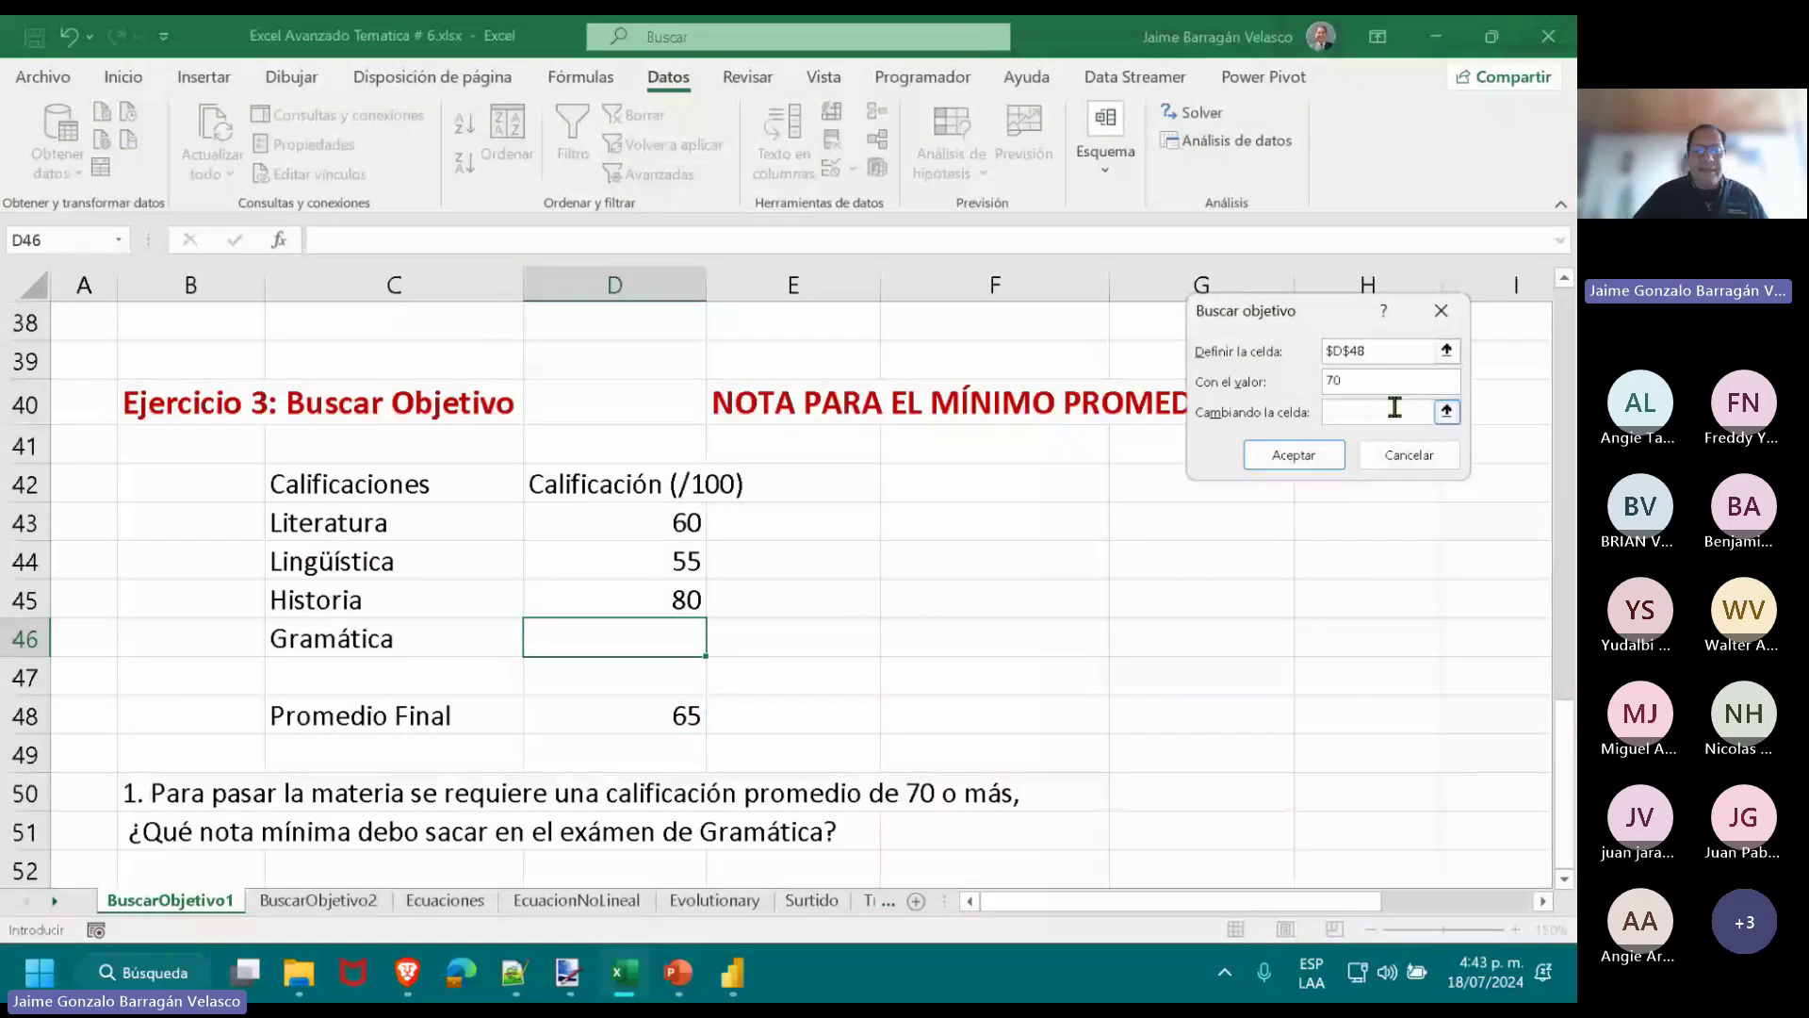
{"action": "left_click", "coordinate": [666, 623]}
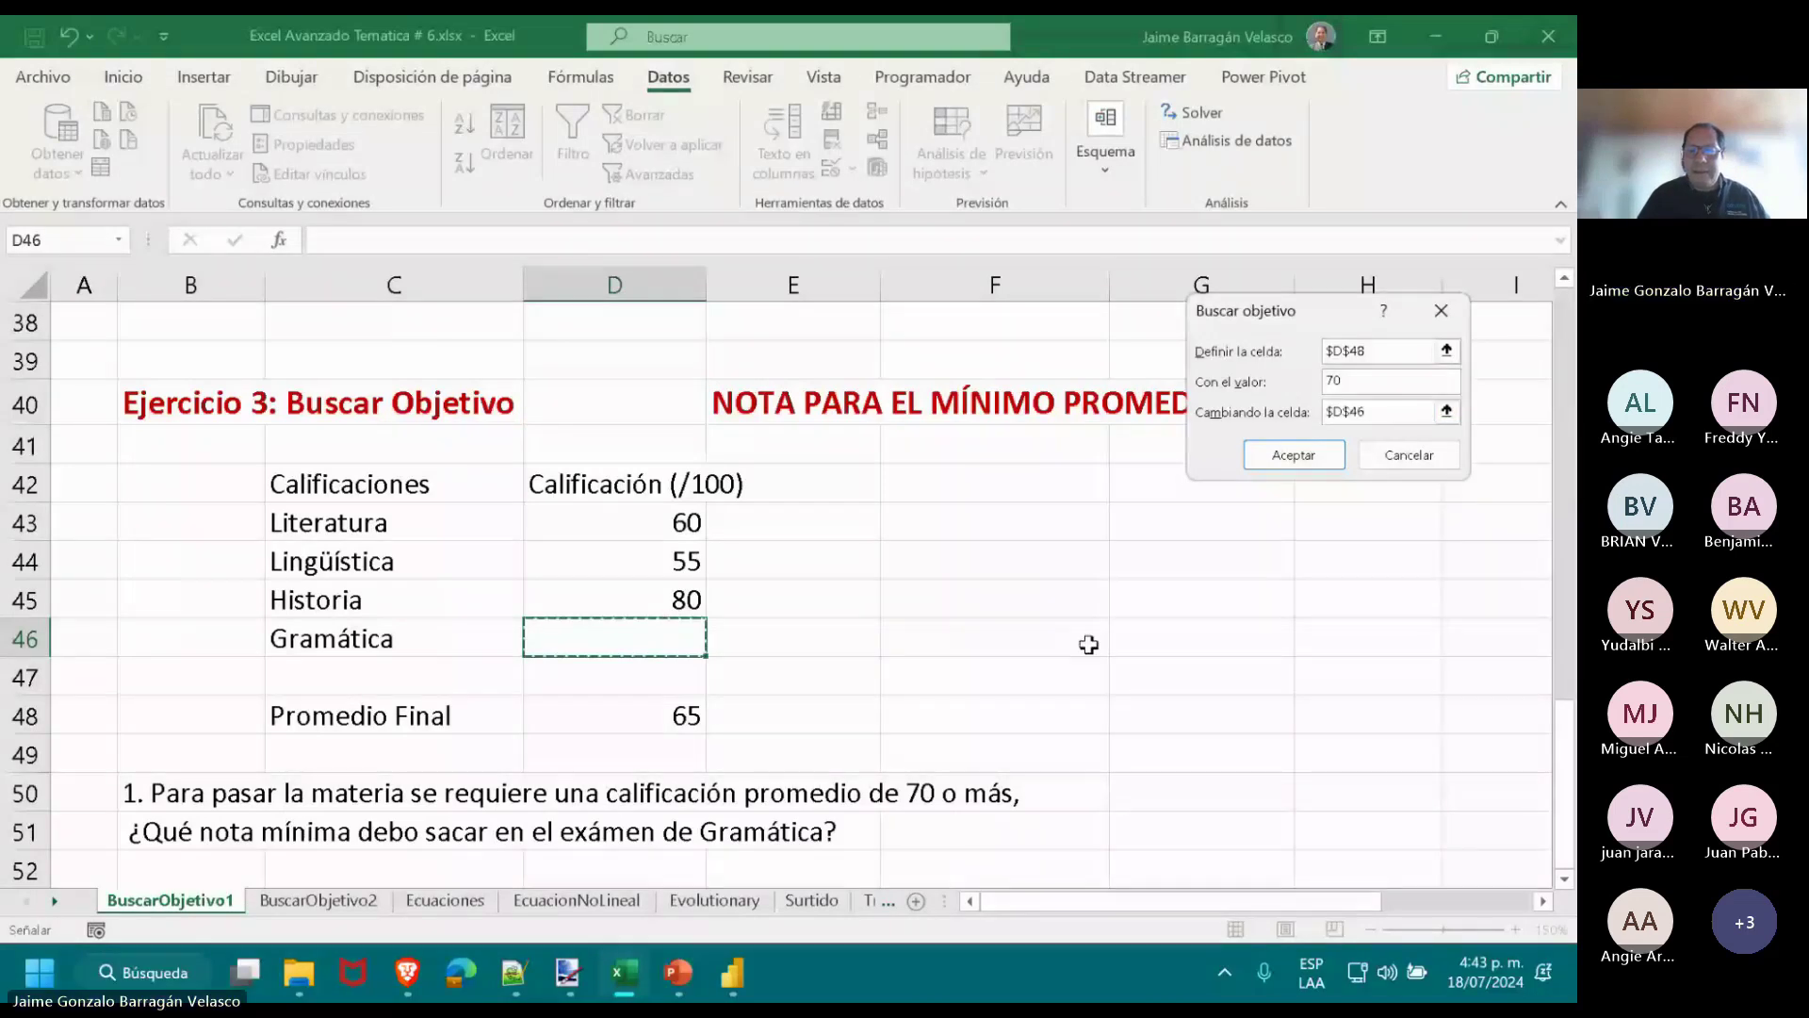
{"action": "left_click", "coordinate": [1306, 470]}
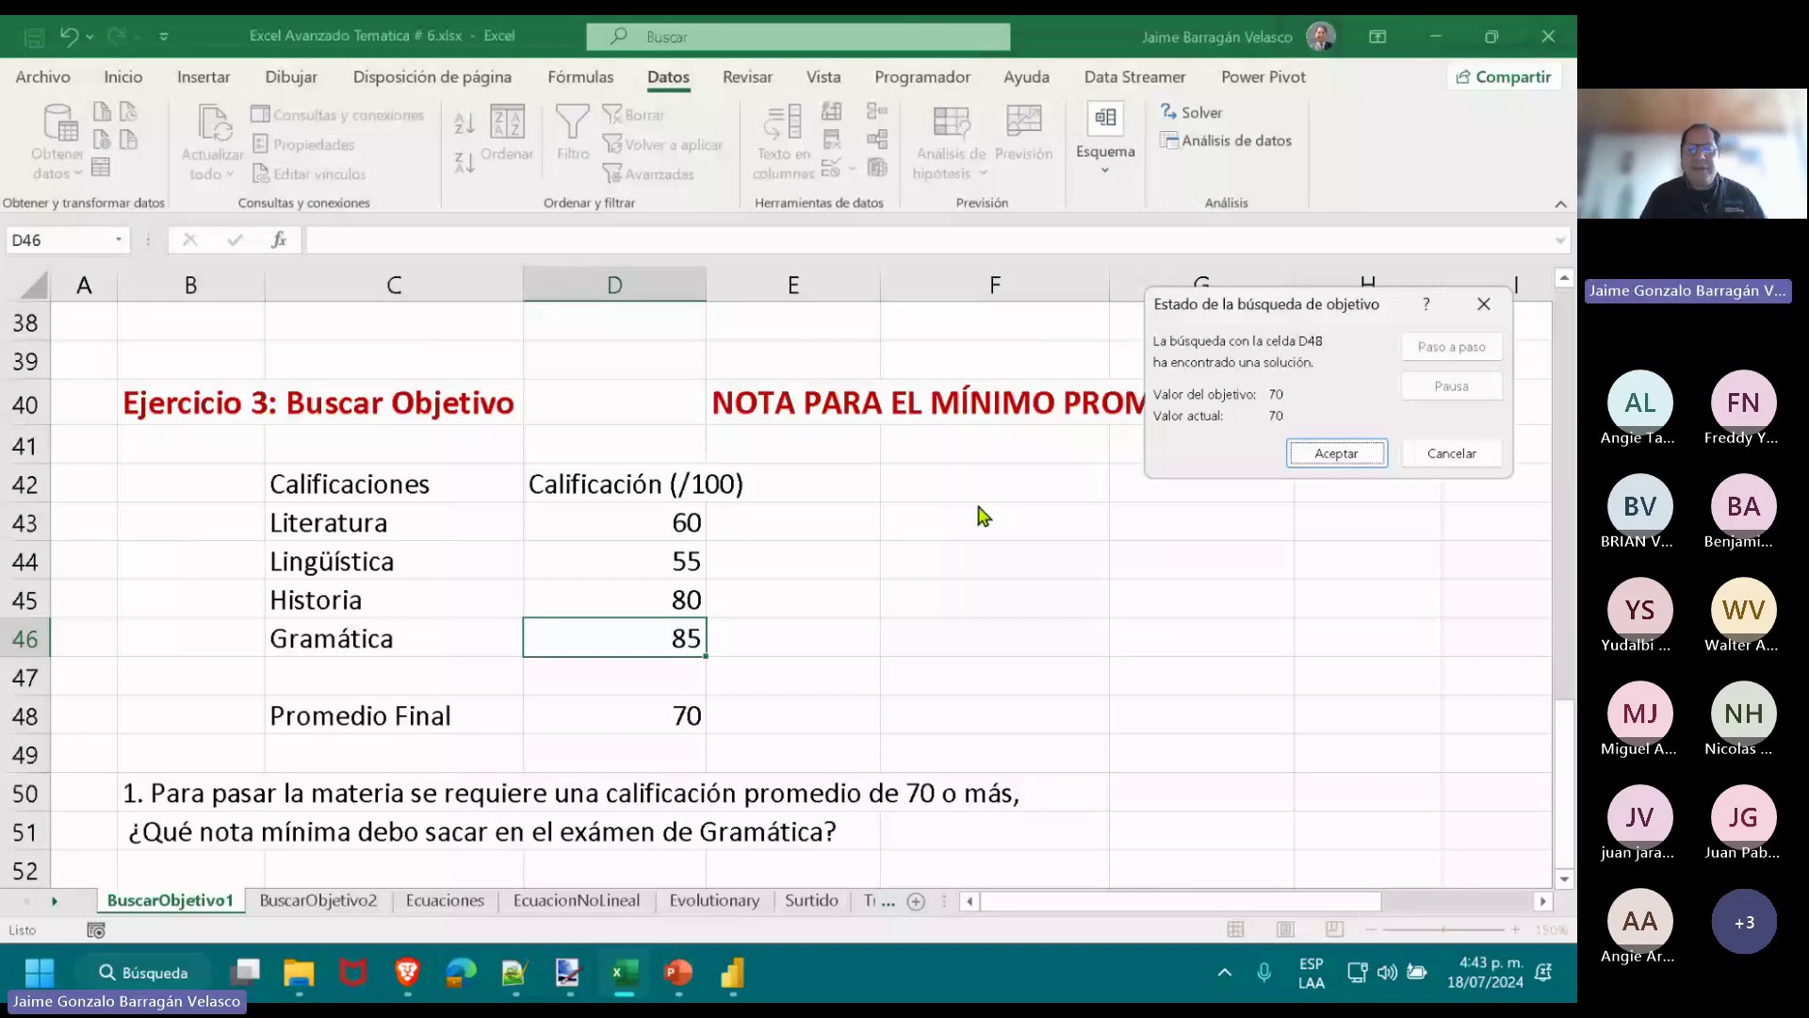
{"action": "key", "text": "Return"}
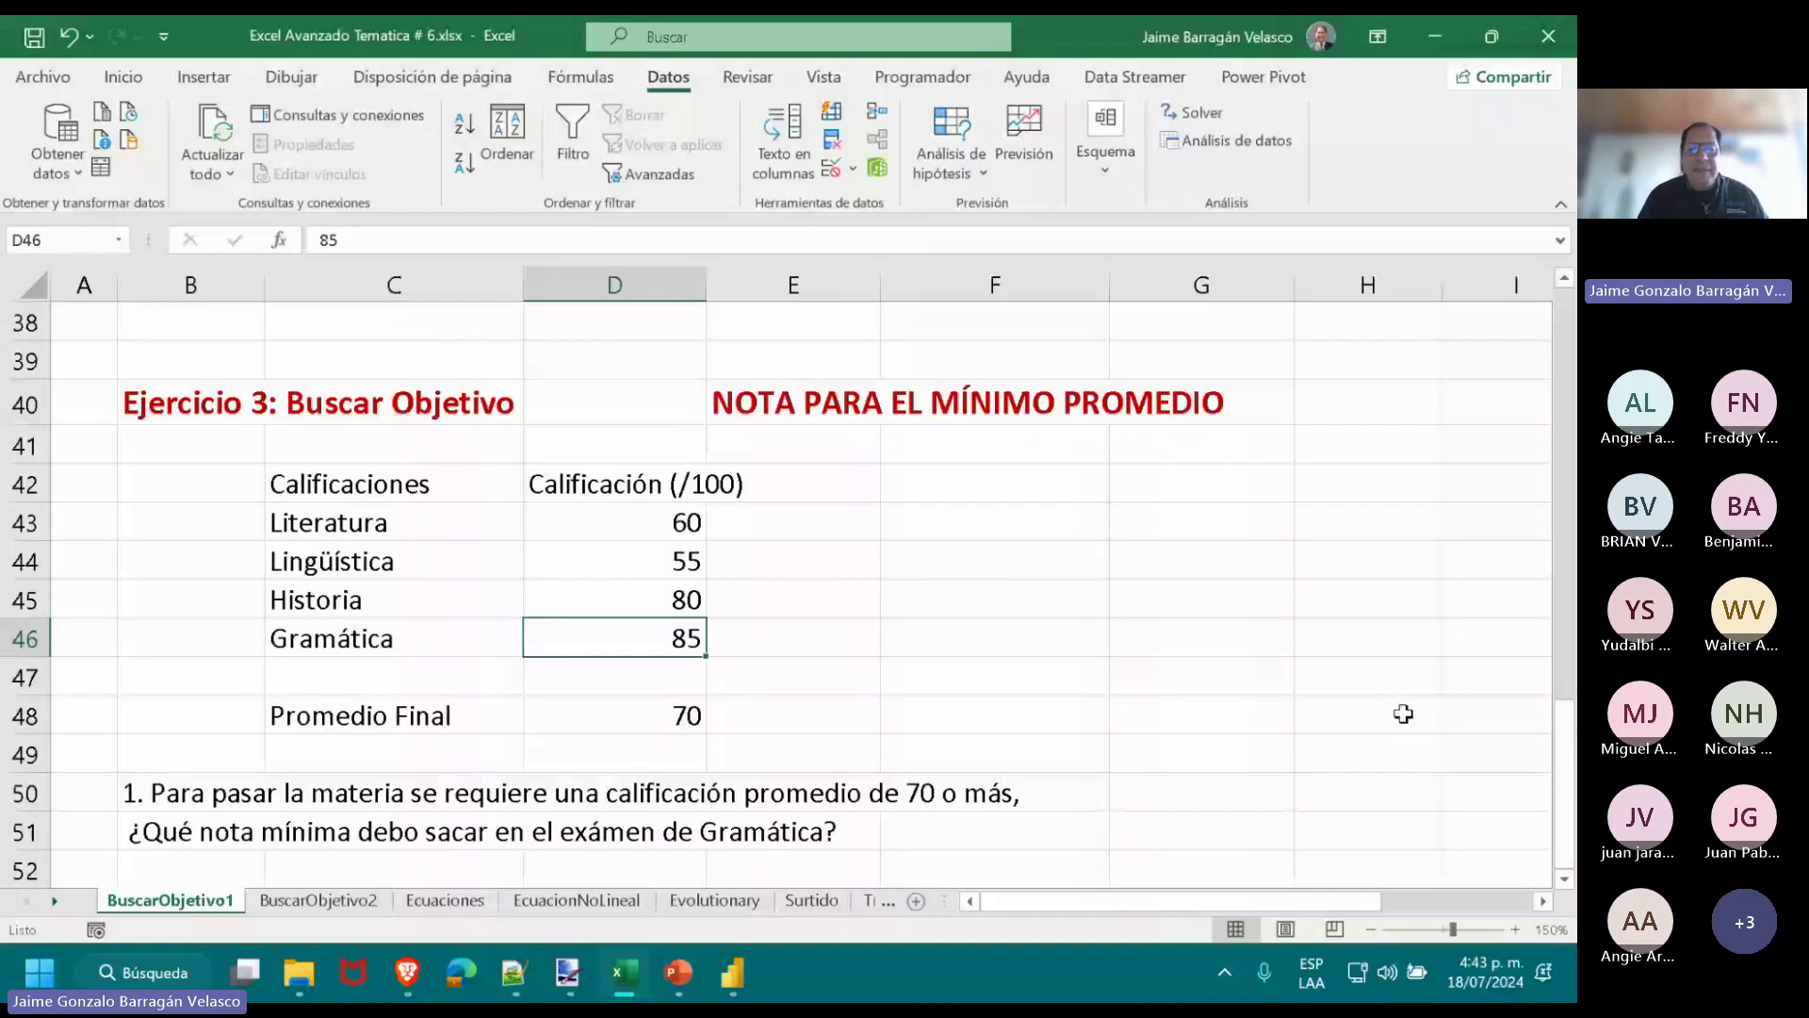
Run Goal Seek for a Promedio Final of 75 in D48 by changing the Gramática grade in D46, and accept the solution.
{"action": "scroll", "coordinate": [1403, 715], "scroll_direction": "down", "scroll_amount": 1}
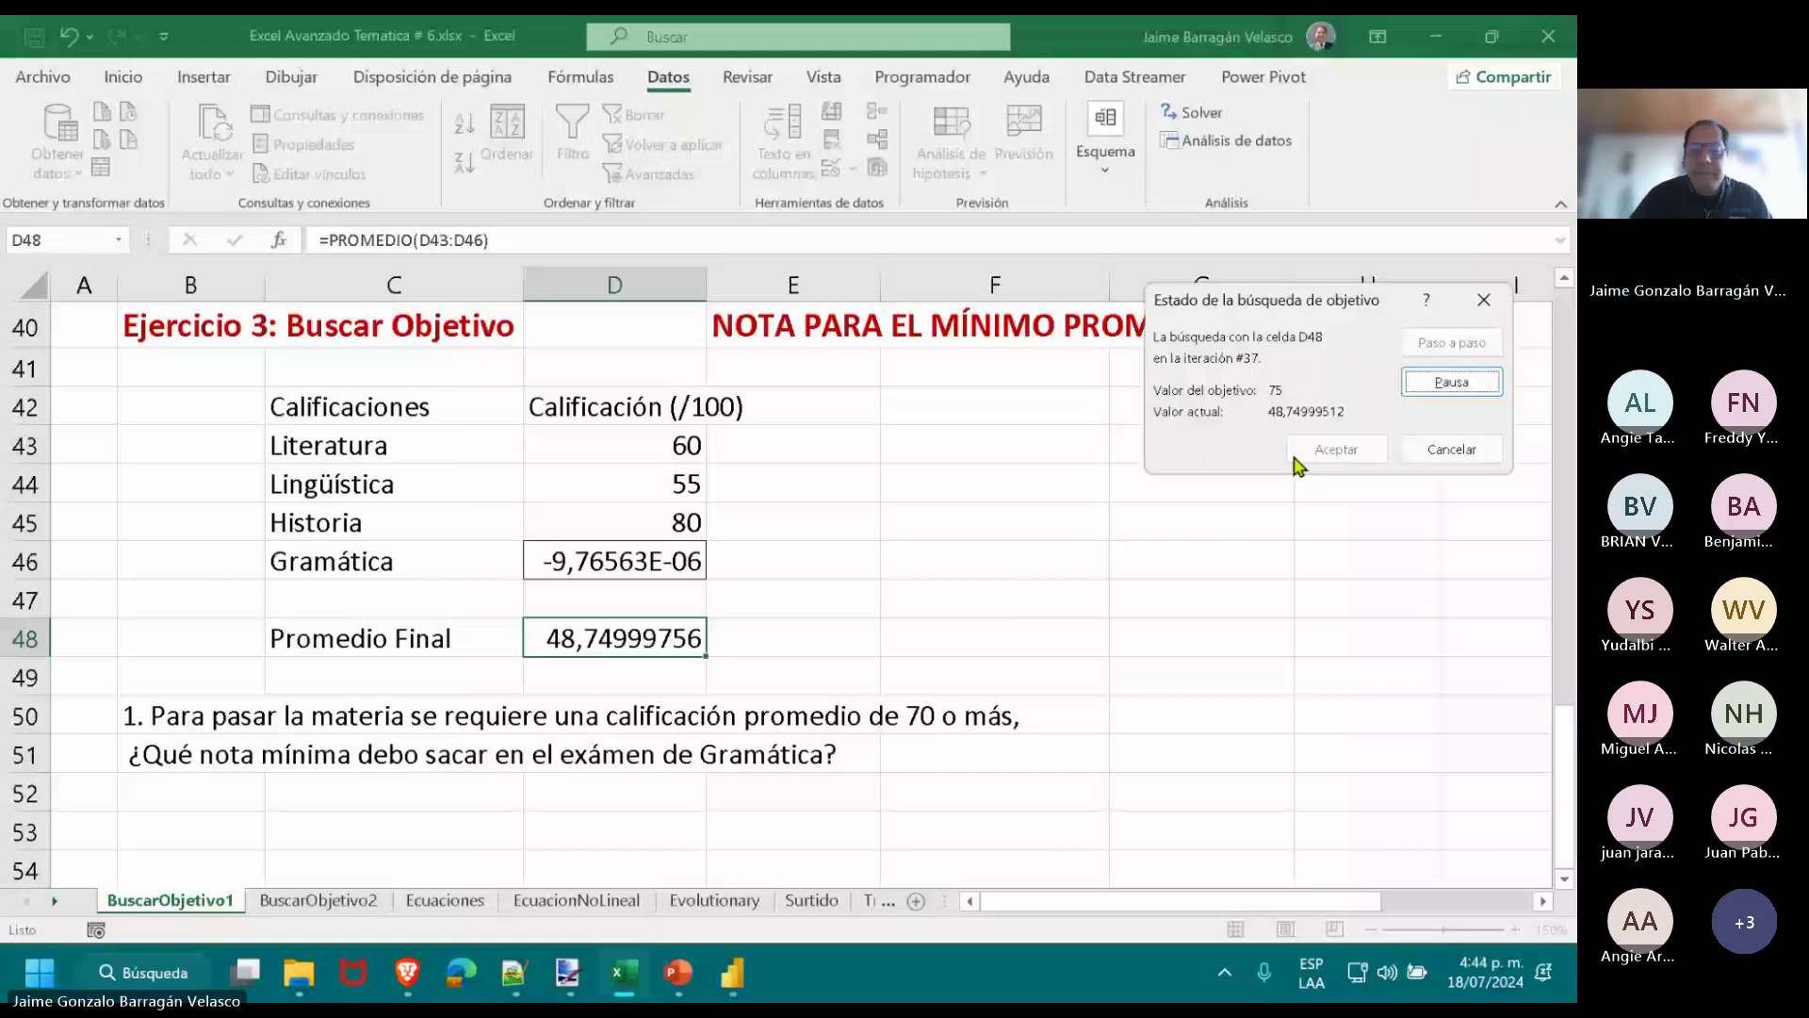
{"action": "key", "text": "alt+Tab"}
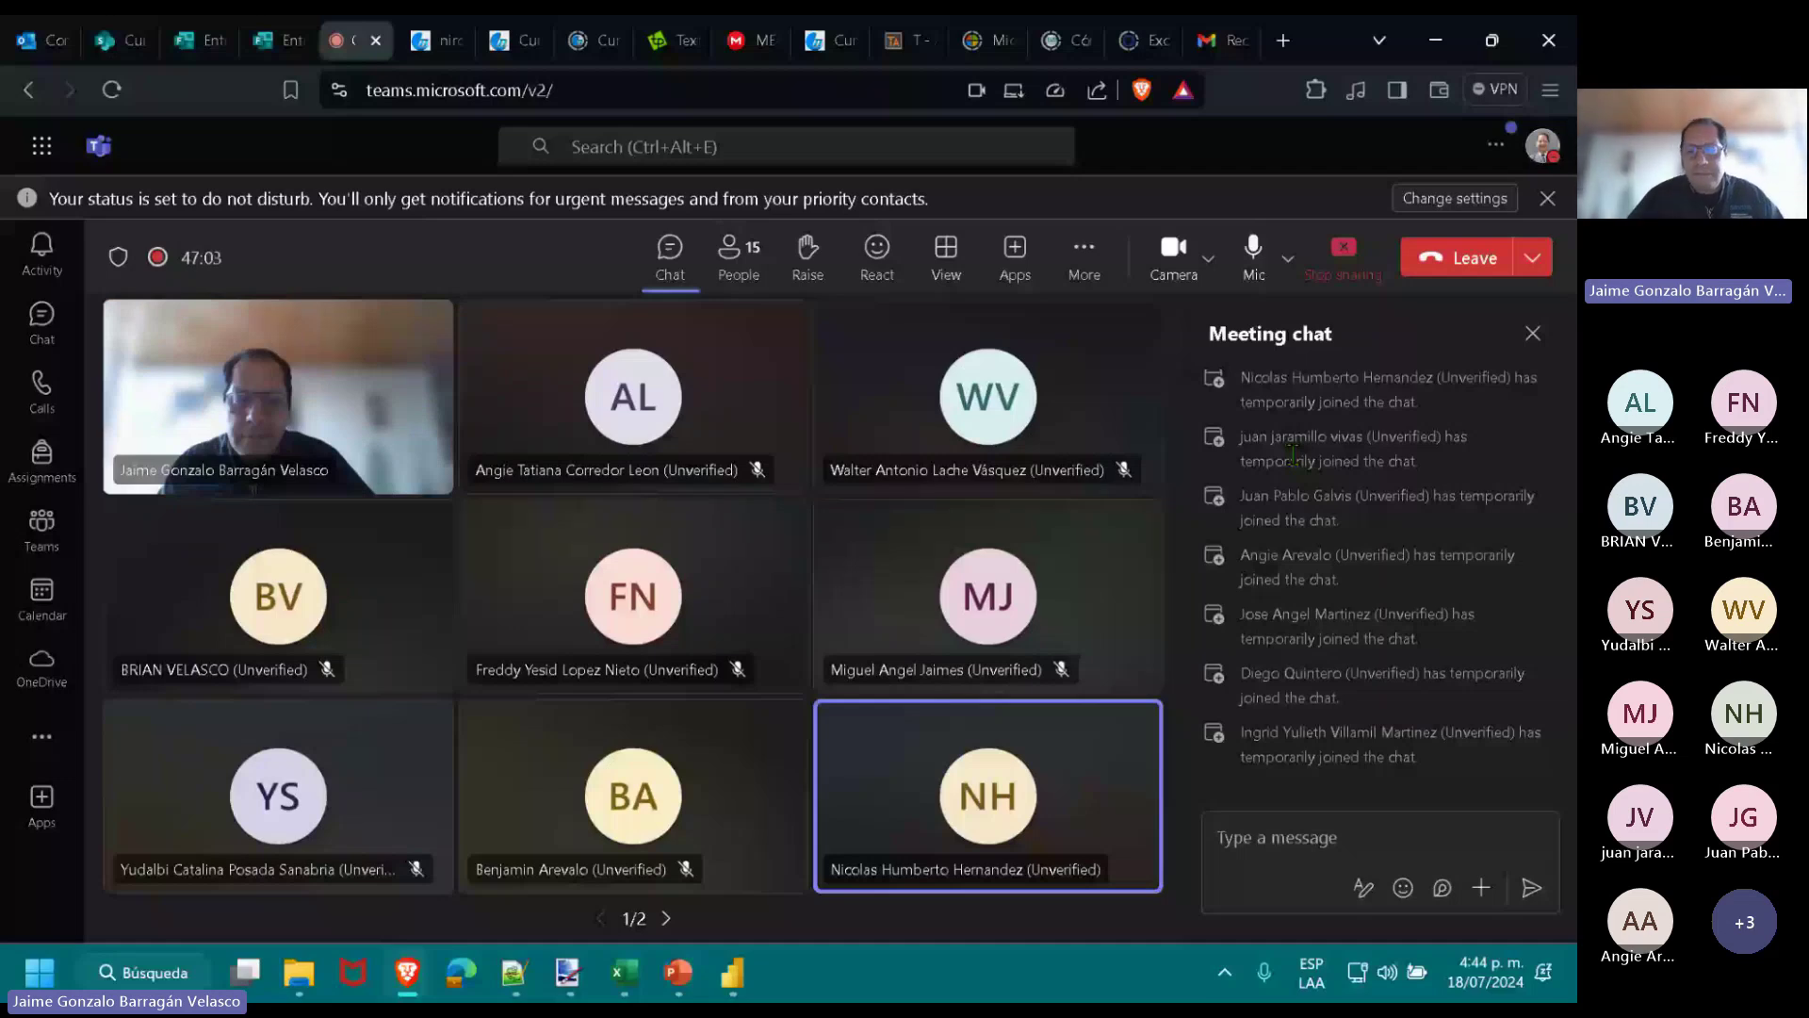
{"action": "key", "text": "alt+Tab"}
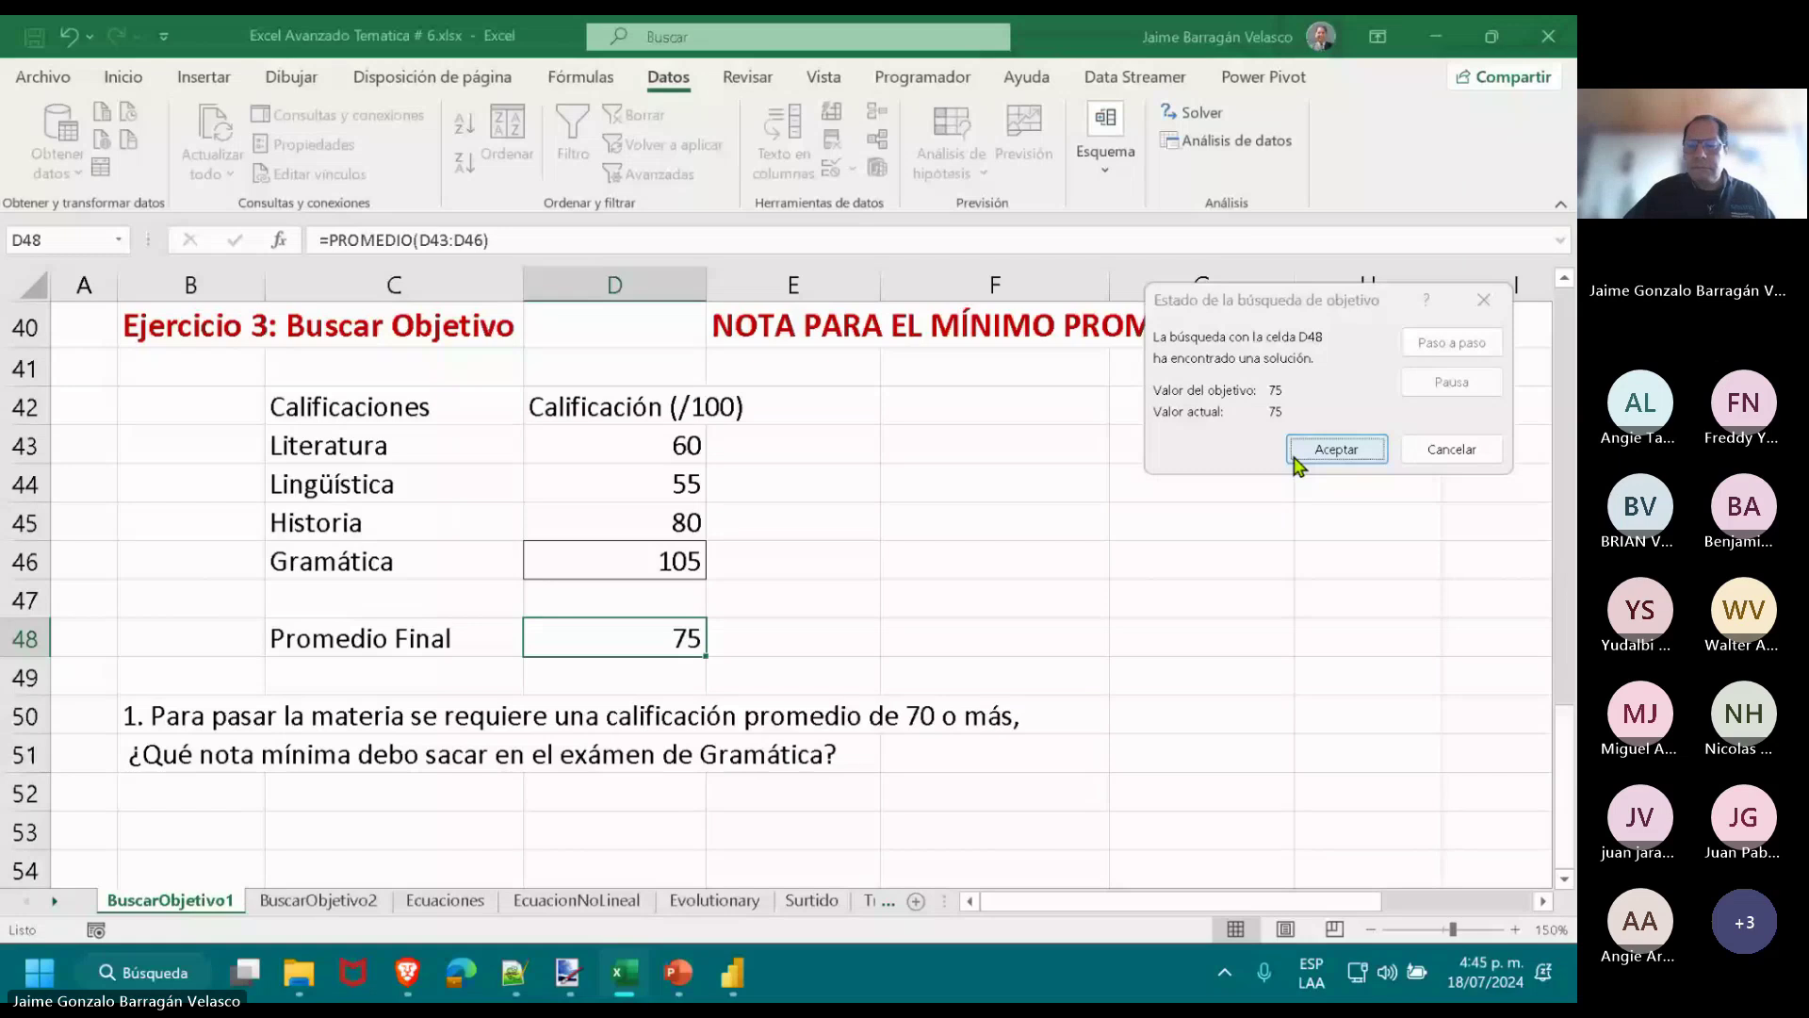
{"action": "key", "text": "alt+Tab"}
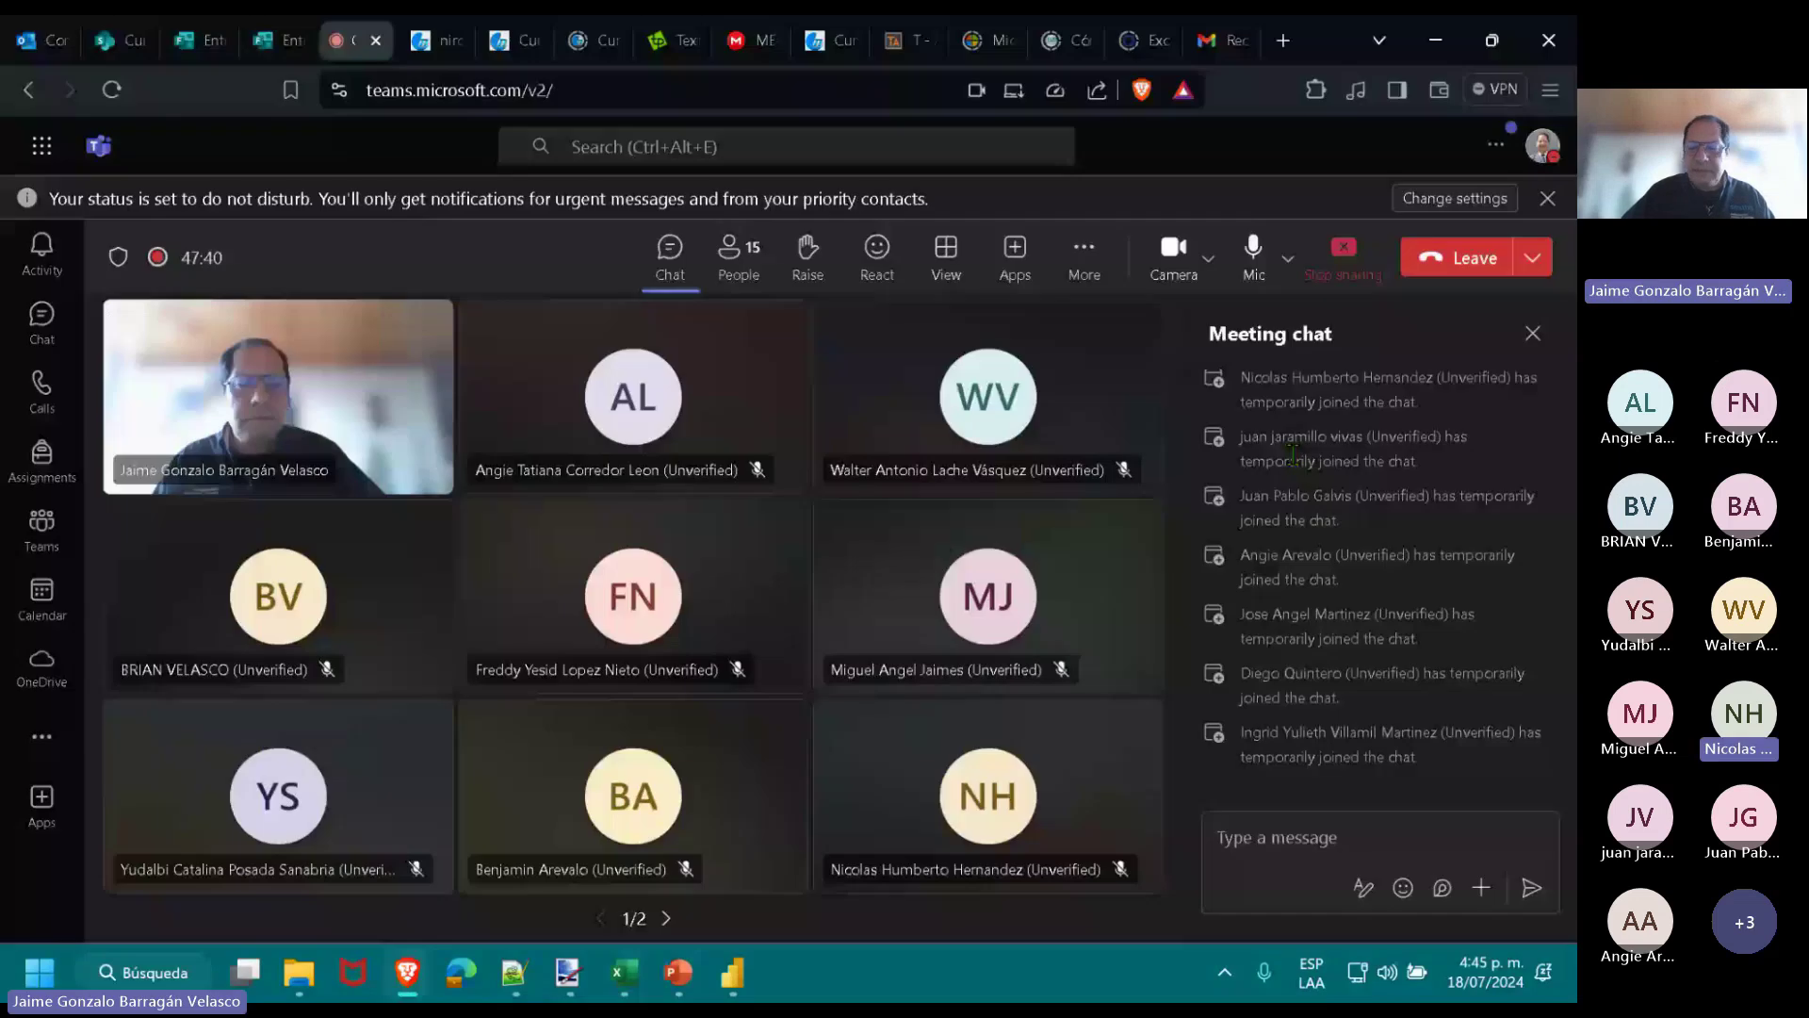
{"action": "key", "text": "alt+Tab"}
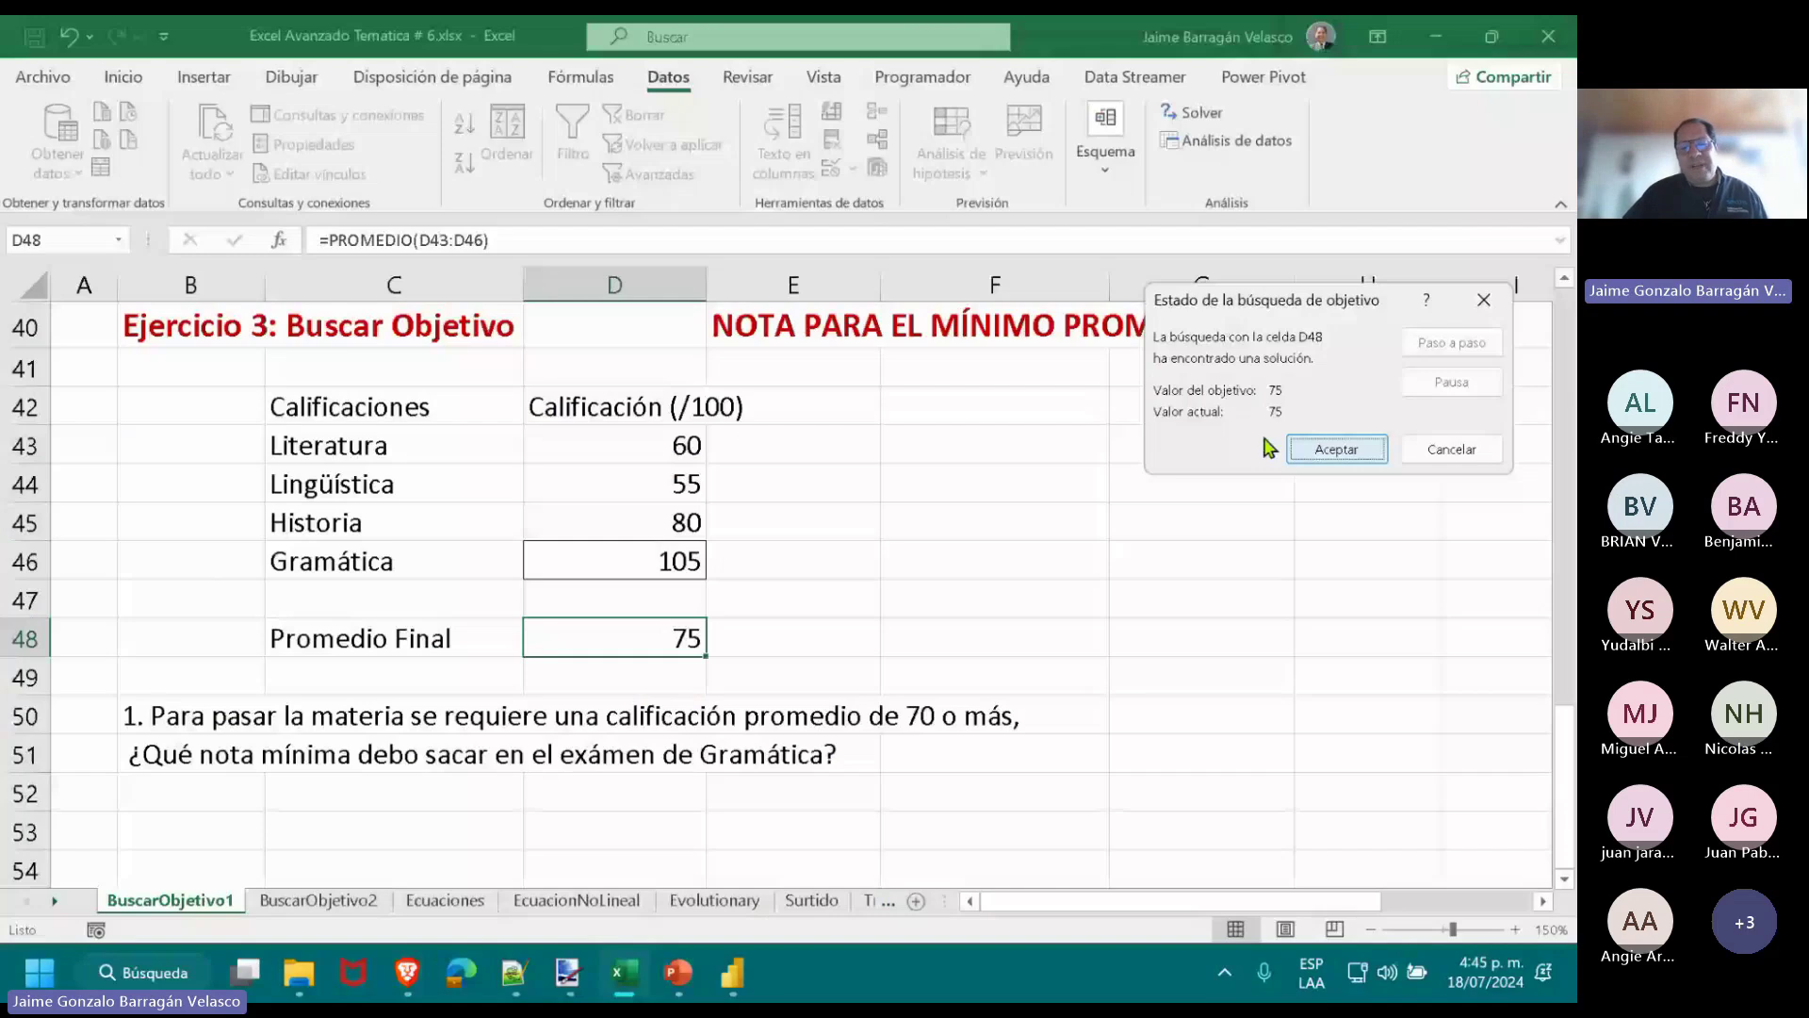
{"action": "key", "text": "Return"}
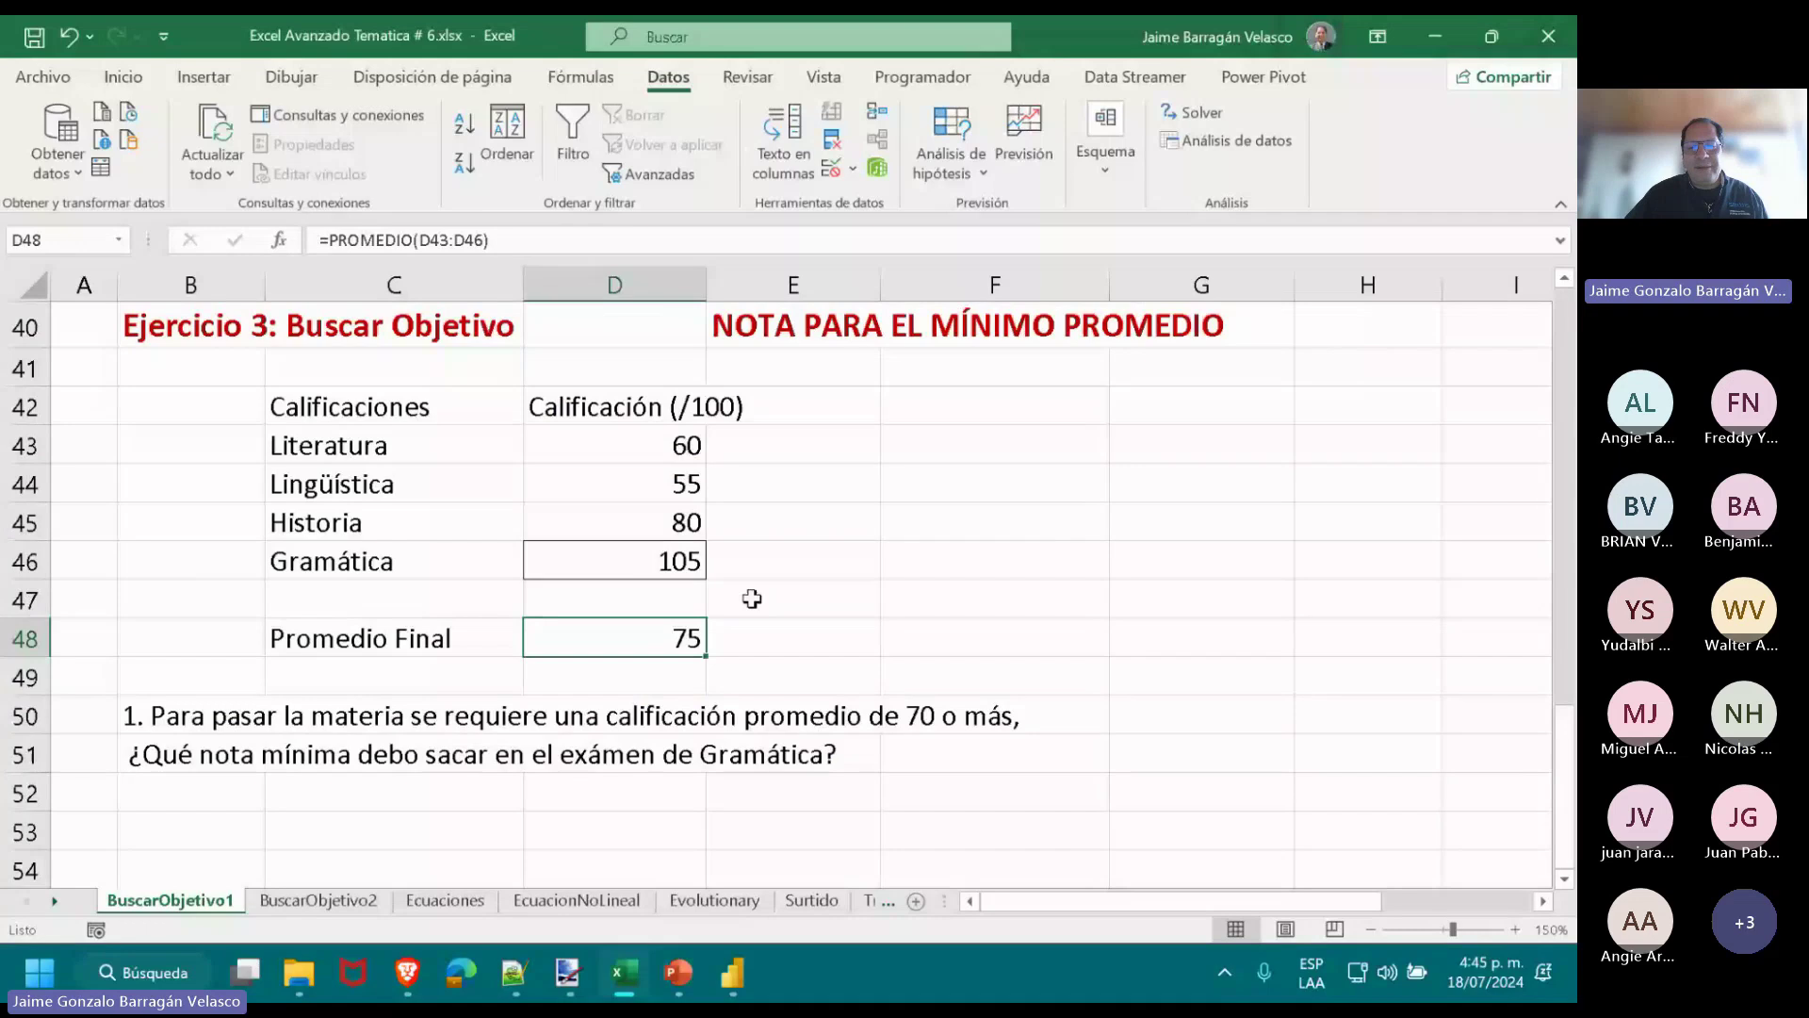
Try 100 as the Gramática grade in D46, and set the grade to 85.
{"action": "left_click", "coordinate": [557, 561]}
{"action": "type", "text": "100"}
{"action": "key", "text": "Return"}
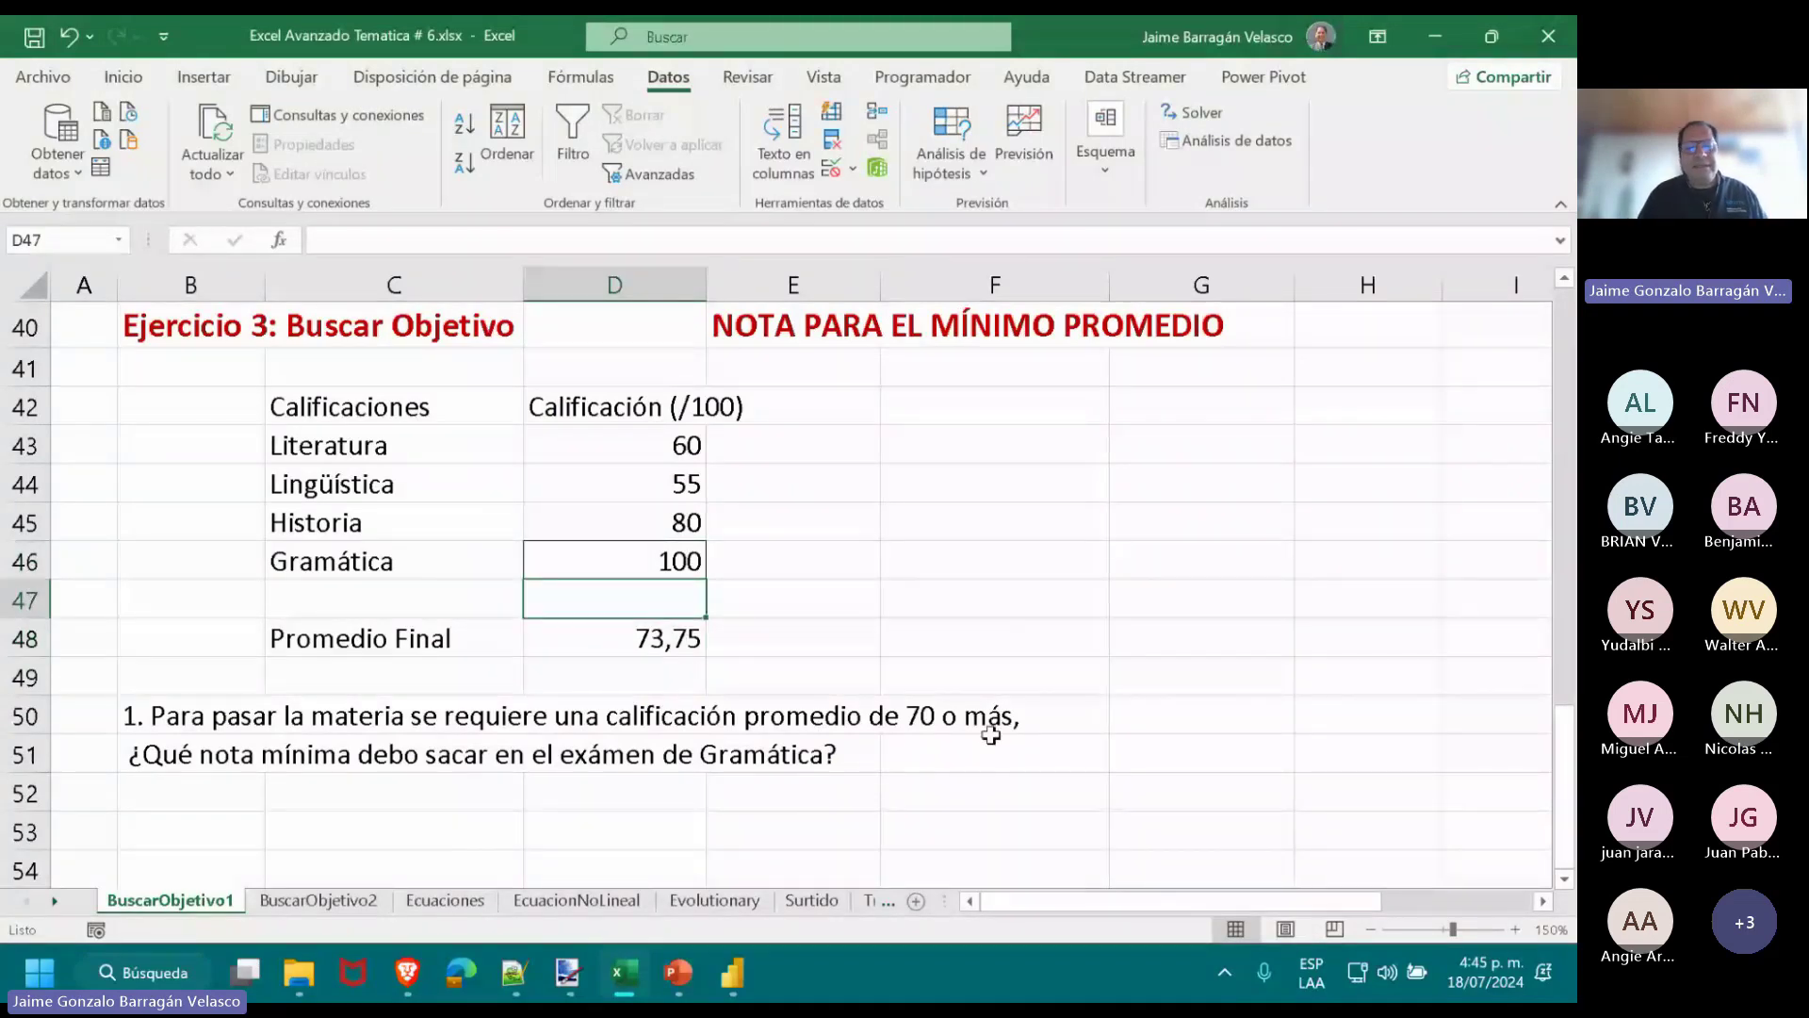
{"action": "left_click", "coordinate": [623, 564]}
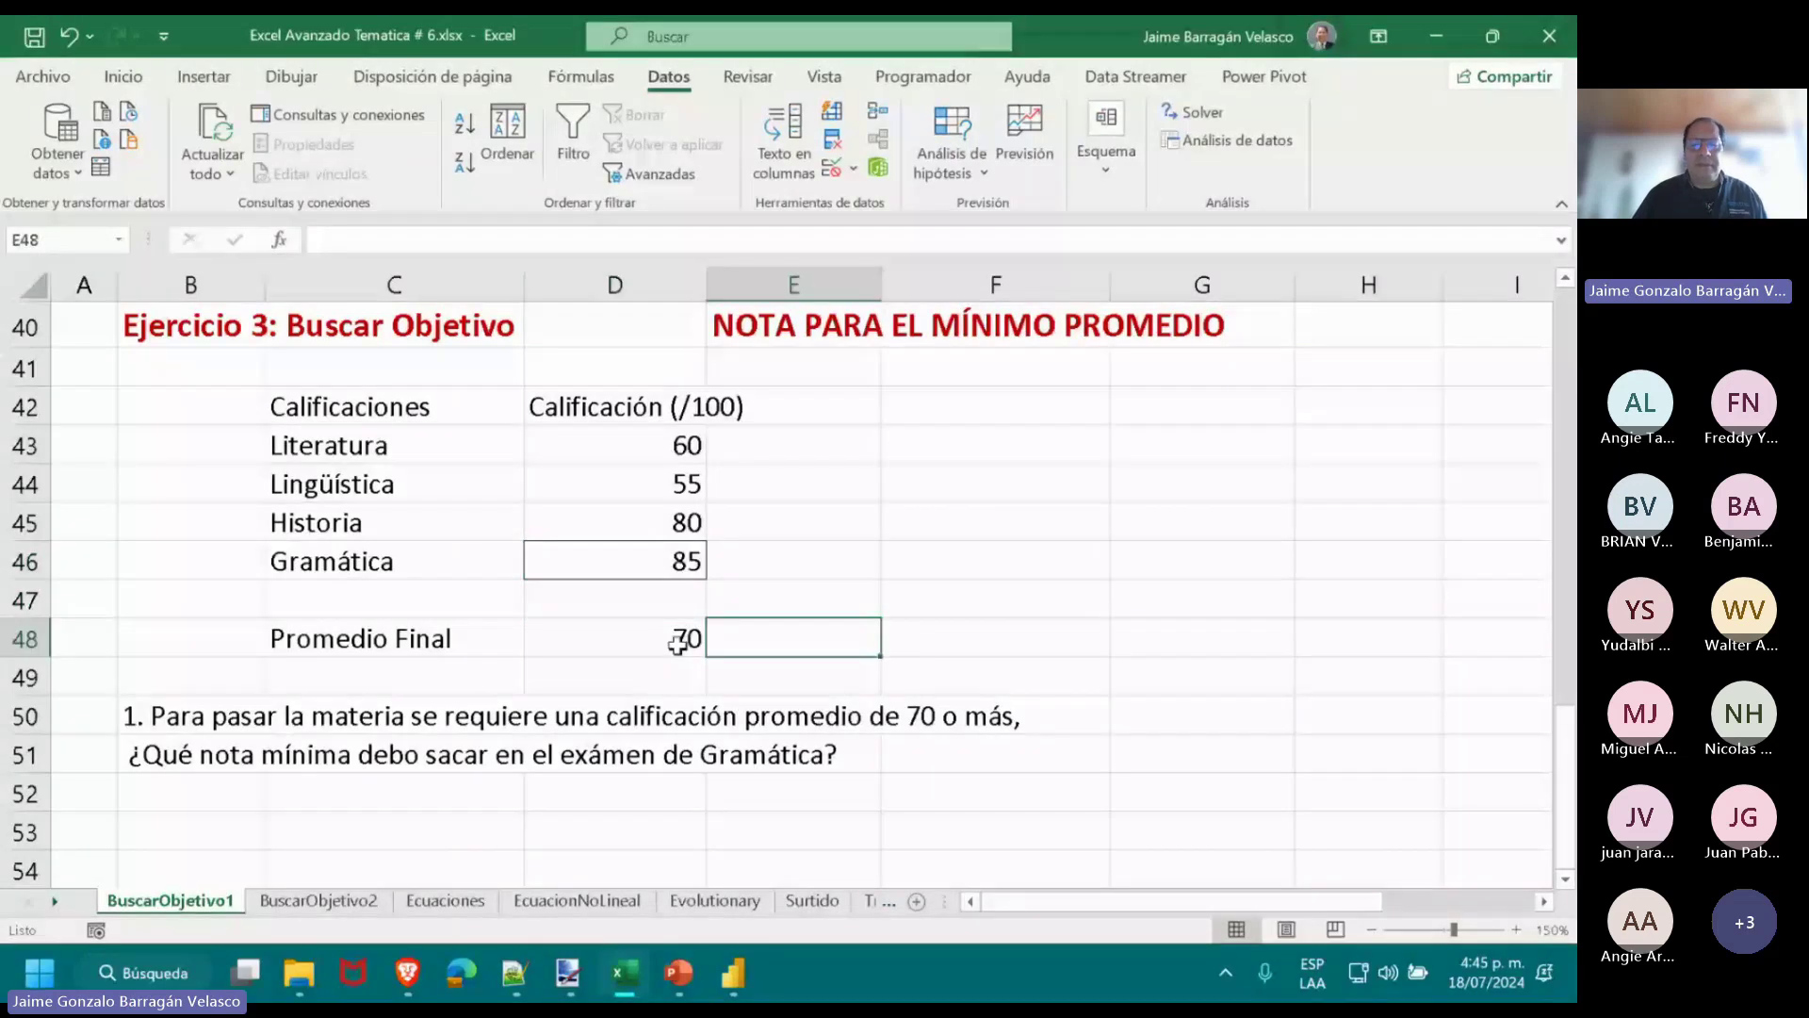
Review the Promedio Final formula in D48 and the Literatura and Lingüística grades in D43:D44.
{"action": "left_click", "coordinate": [664, 637]}
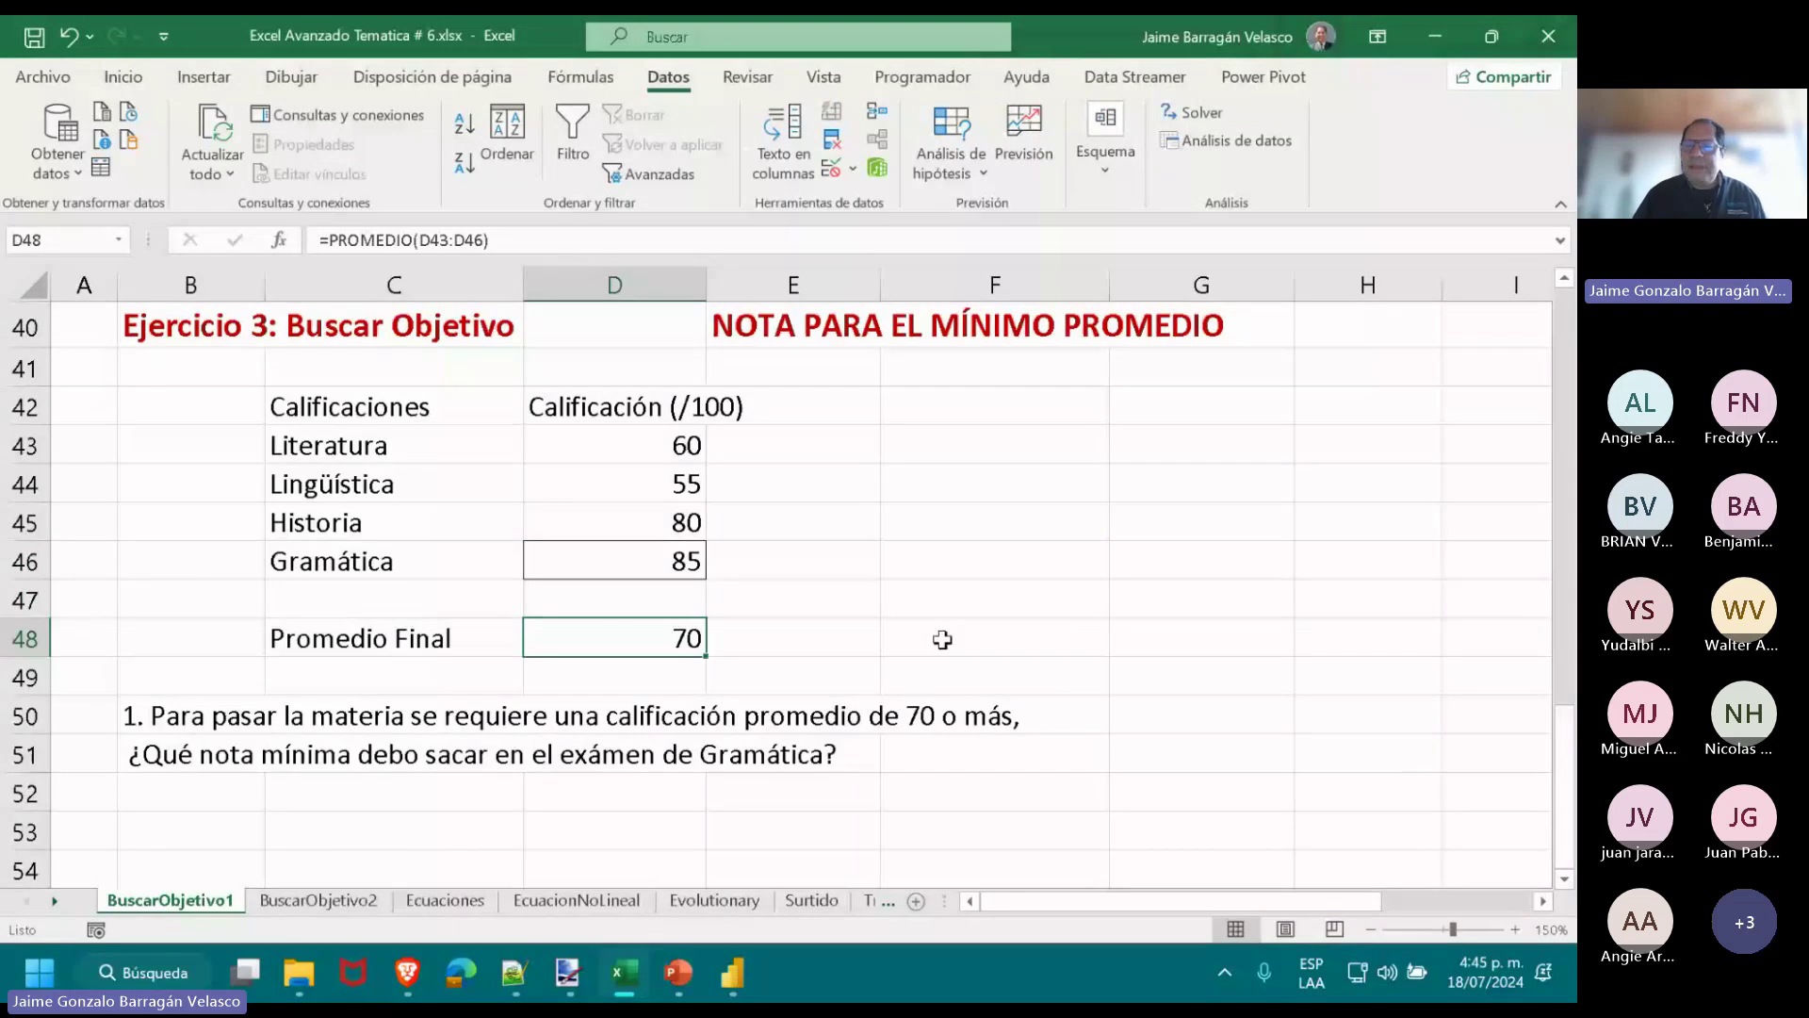
{"action": "left_click_drag", "start_coordinate": [614, 445], "coordinate": [615, 484]}
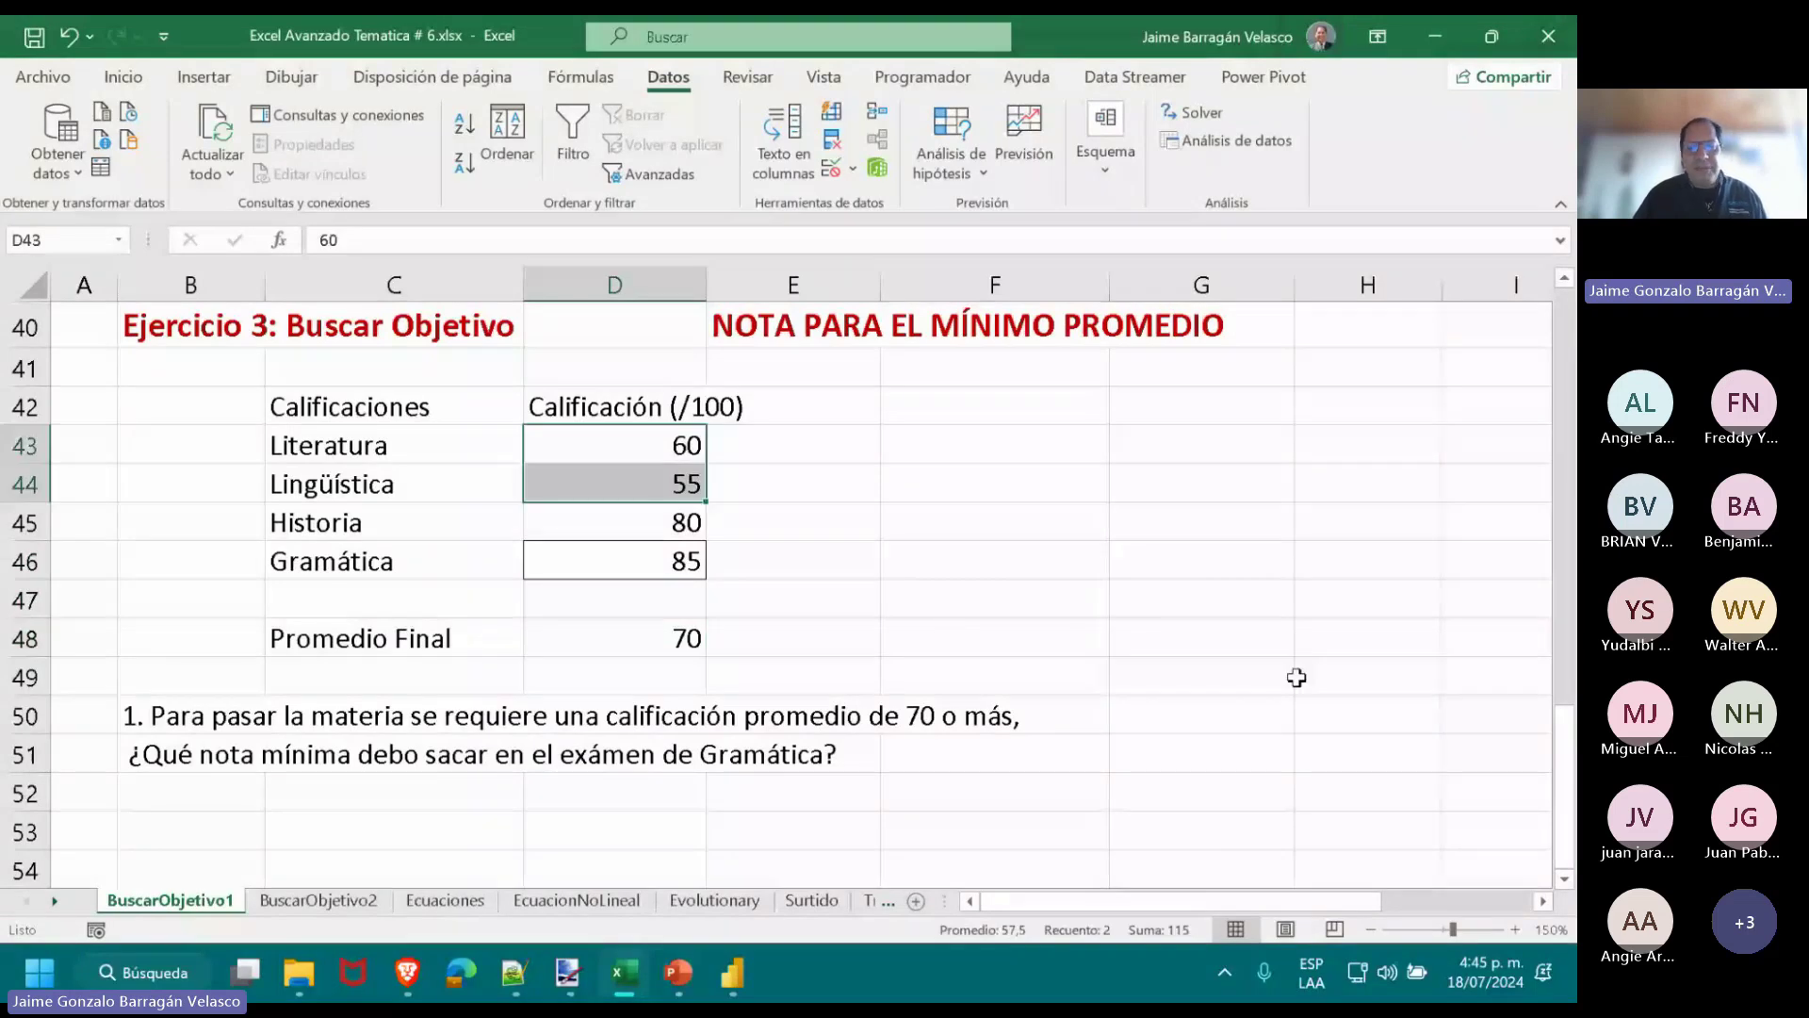
{"action": "left_click", "coordinate": [1293, 677]}
{"action": "scroll", "coordinate": [1206, 660], "scroll_direction": "up", "scroll_amount": 12}
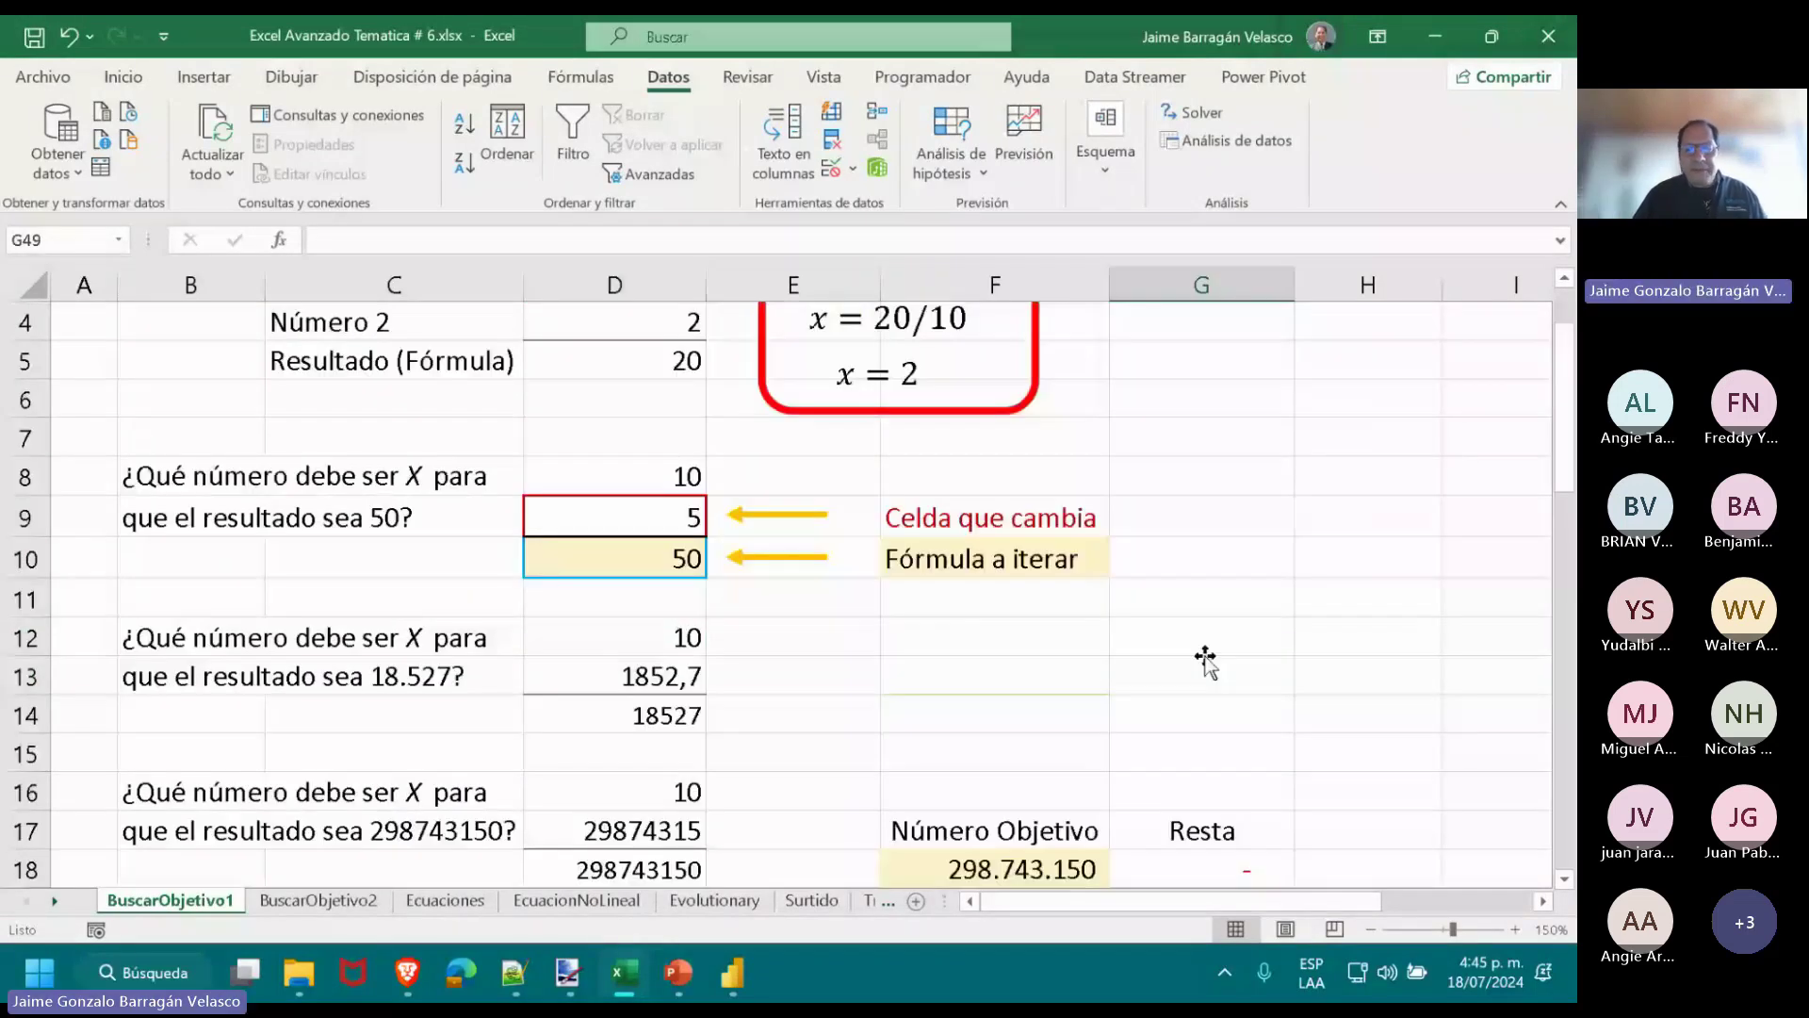
Switch to the BuscarObjetivo2 sheet, look over its exercises, and enlarge the sheet view to 130%.
{"action": "left_click", "coordinate": [287, 902]}
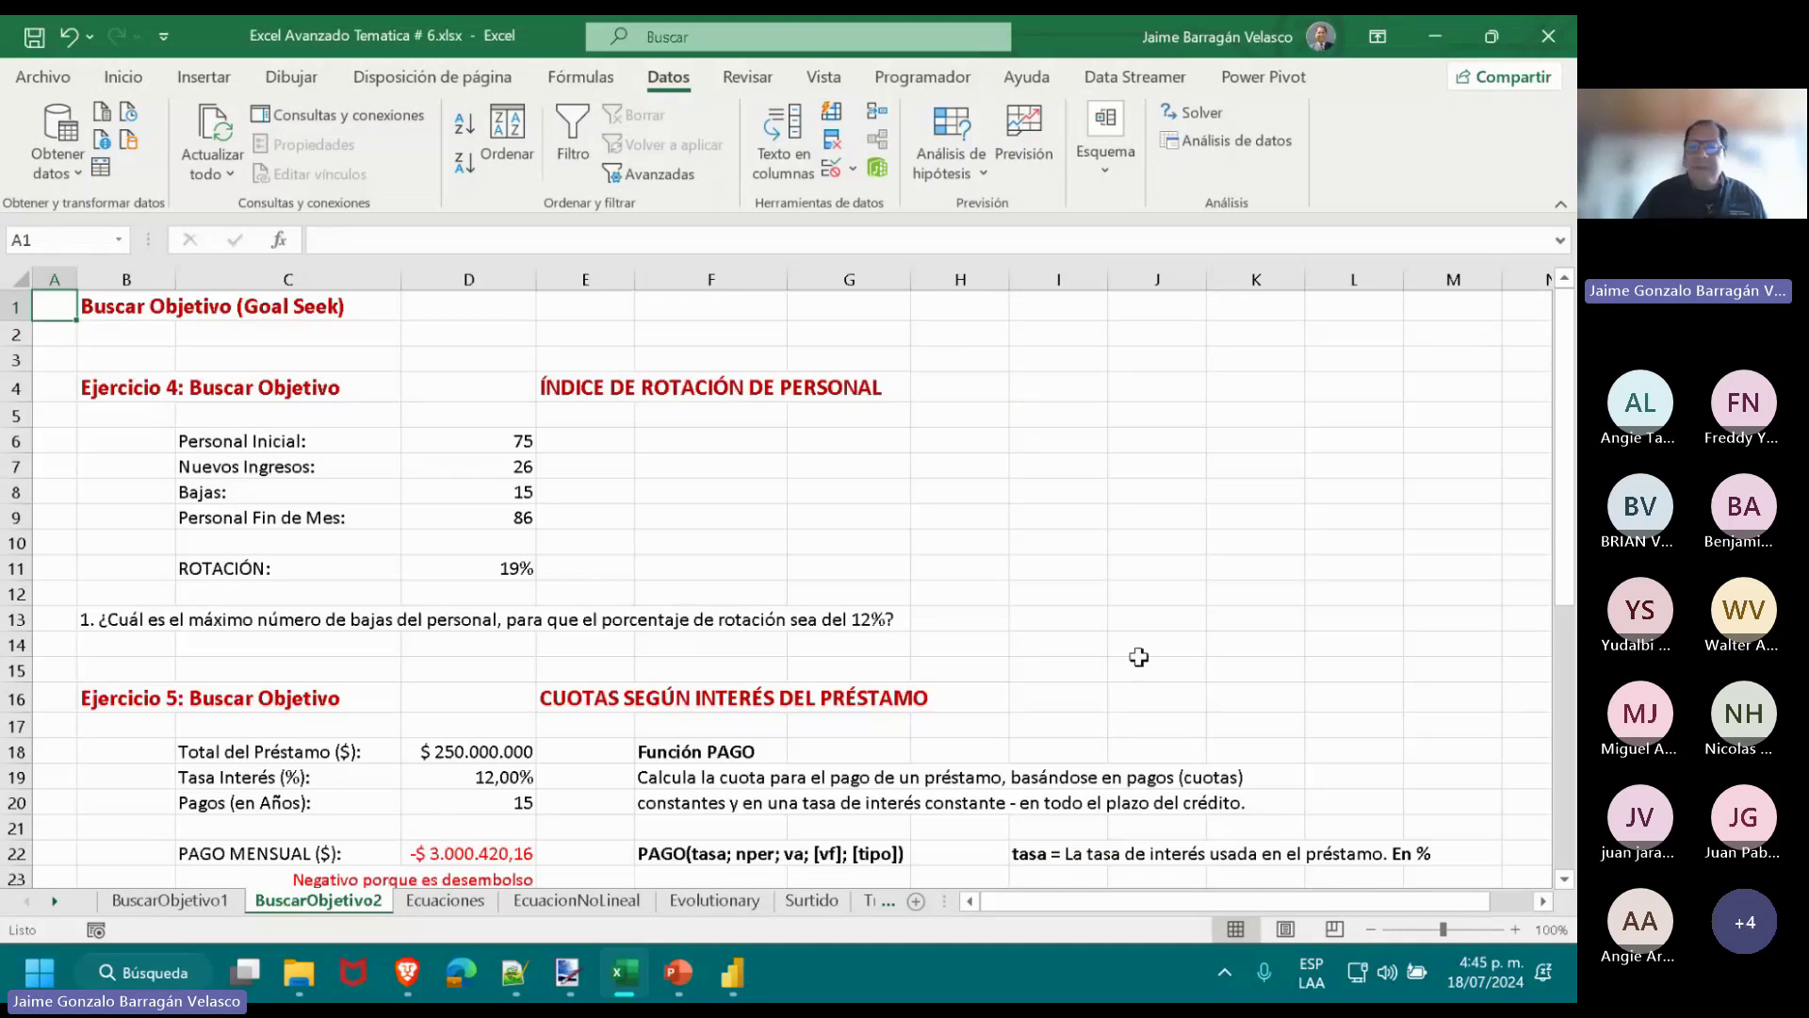
{"action": "scroll", "coordinate": [1140, 656], "scroll_direction": "down", "scroll_amount": 3}
{"action": "scroll", "coordinate": [1139, 657], "scroll_direction": "down", "scroll_amount": 6}
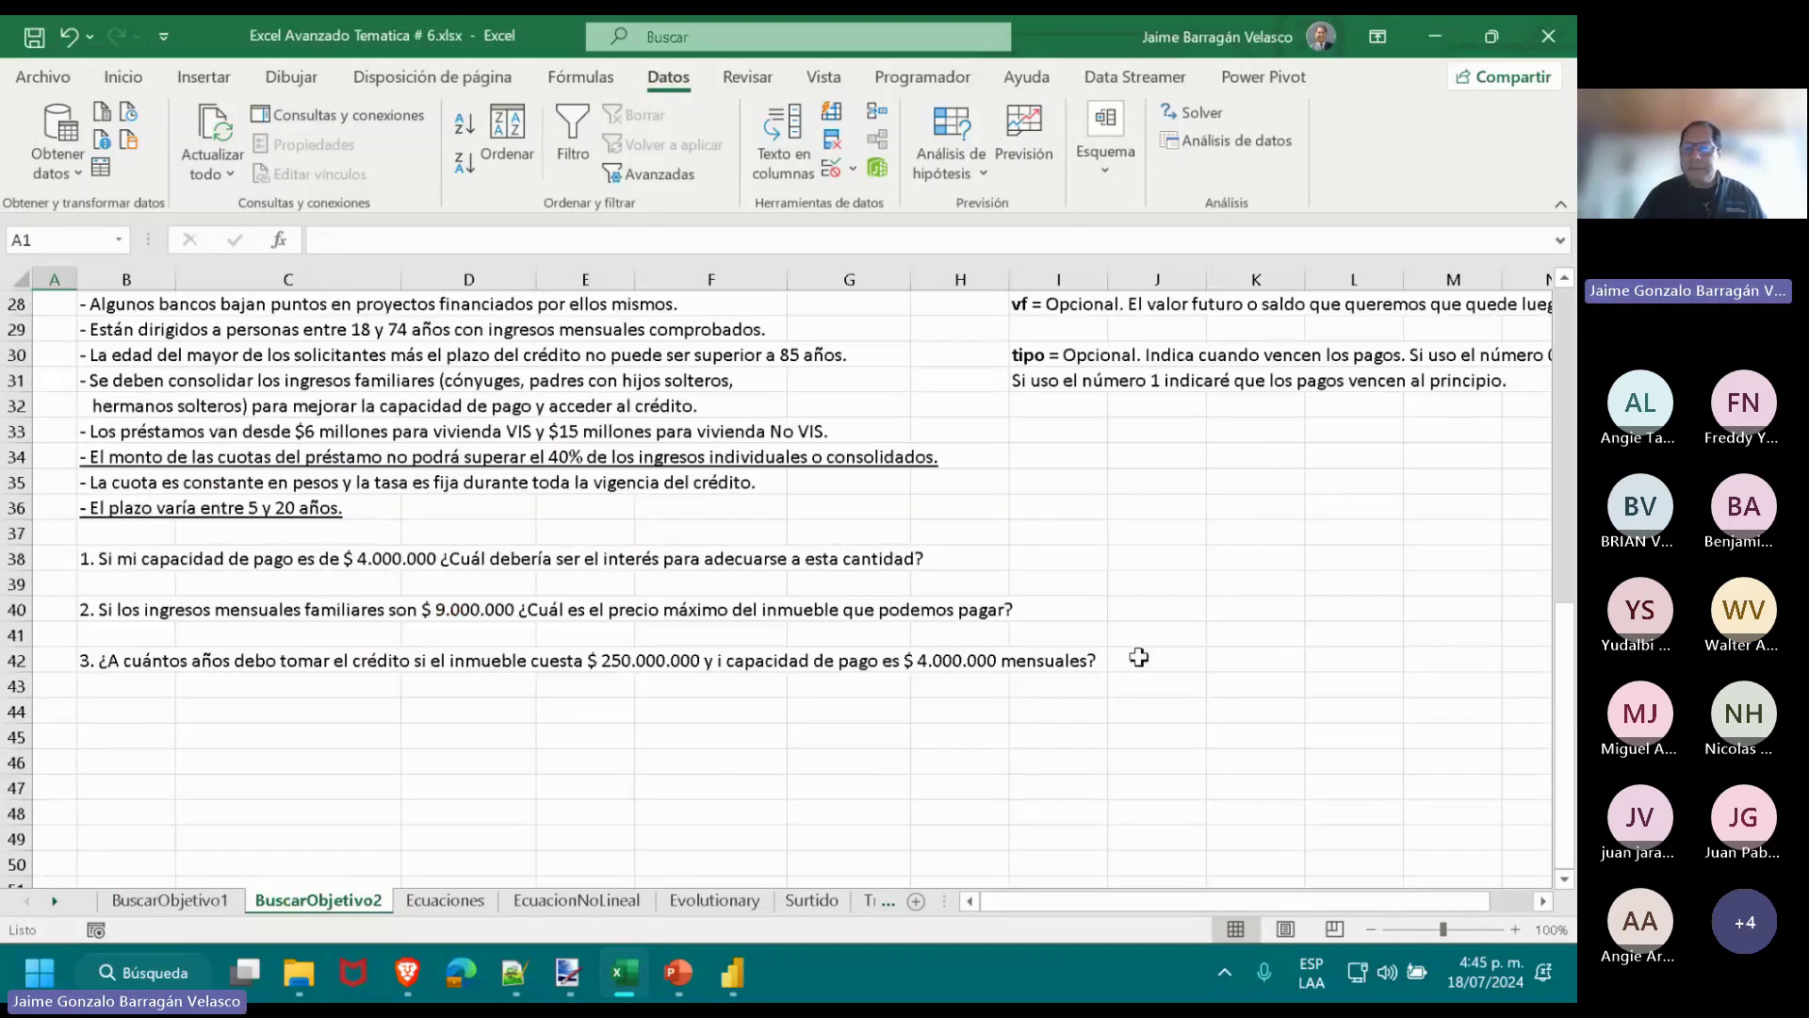
{"action": "scroll", "coordinate": [1138, 657], "scroll_direction": "up", "scroll_amount": 3}
{"action": "scroll", "coordinate": [1138, 657], "scroll_direction": "up", "scroll_amount": 6}
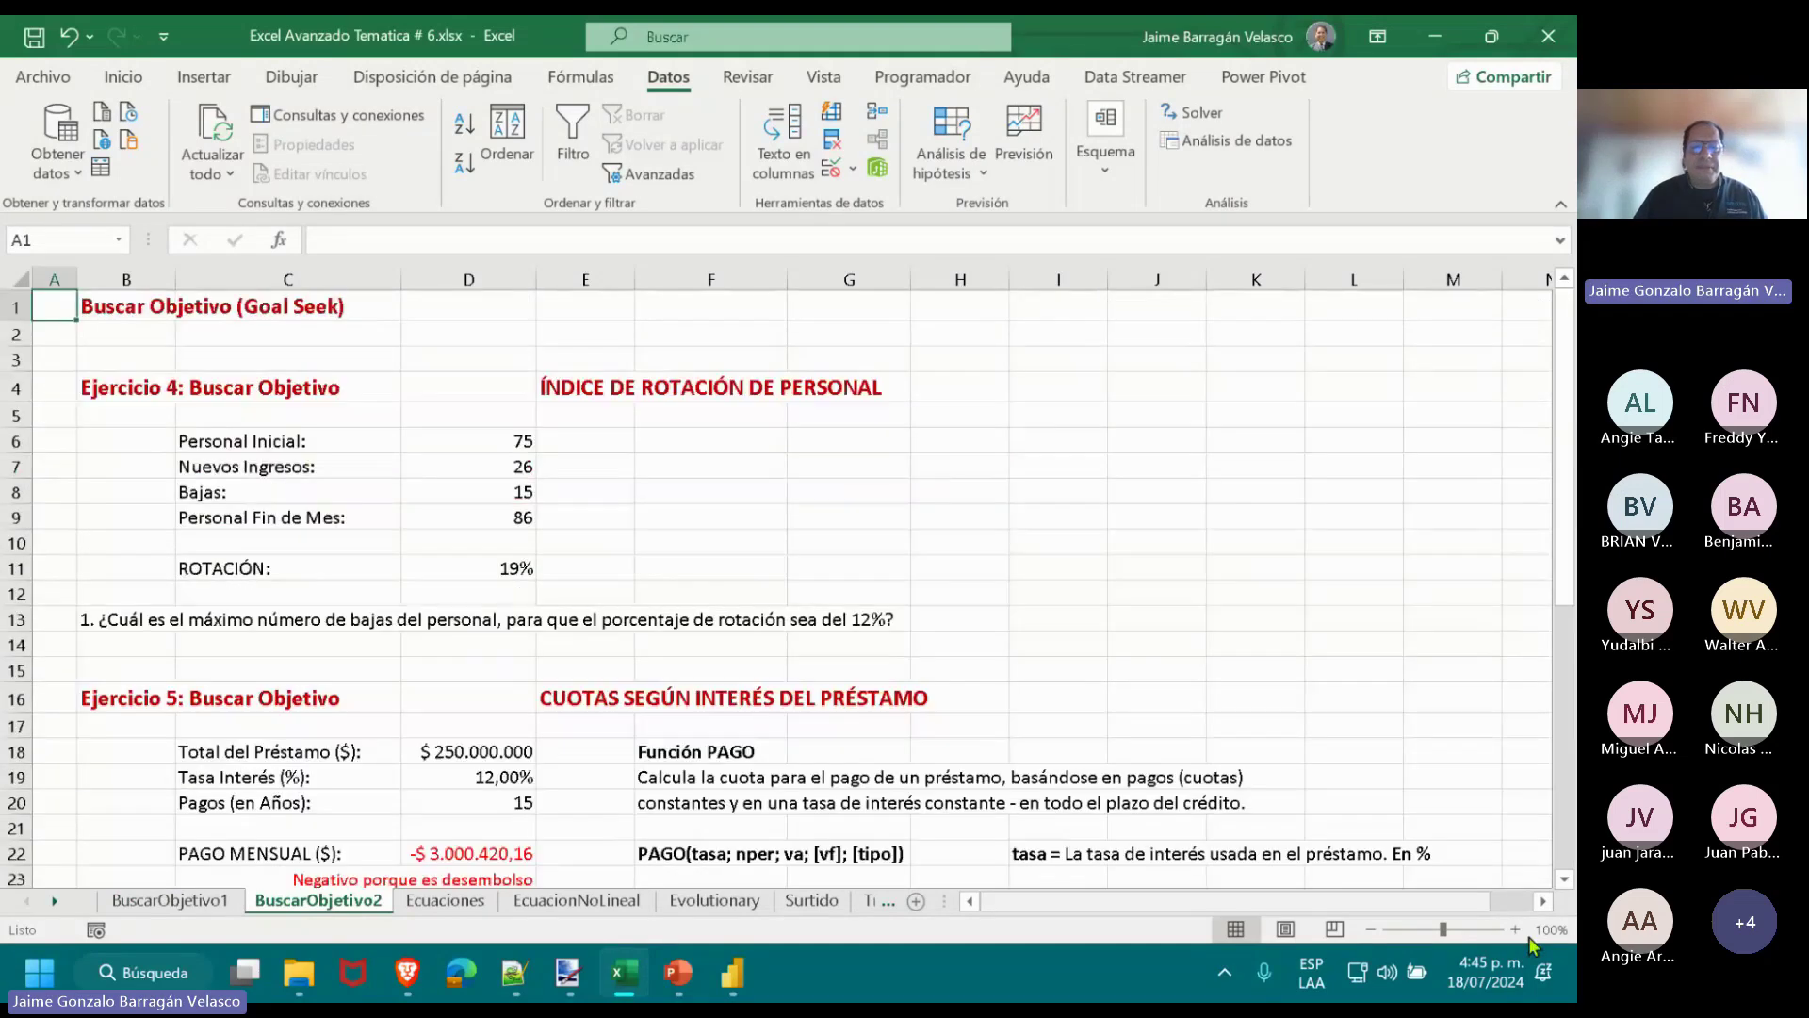
{"action": "left_click", "coordinate": [1515, 930]}
{"action": "left_click", "coordinate": [1516, 929]}
{"action": "left_click", "coordinate": [1516, 929]}
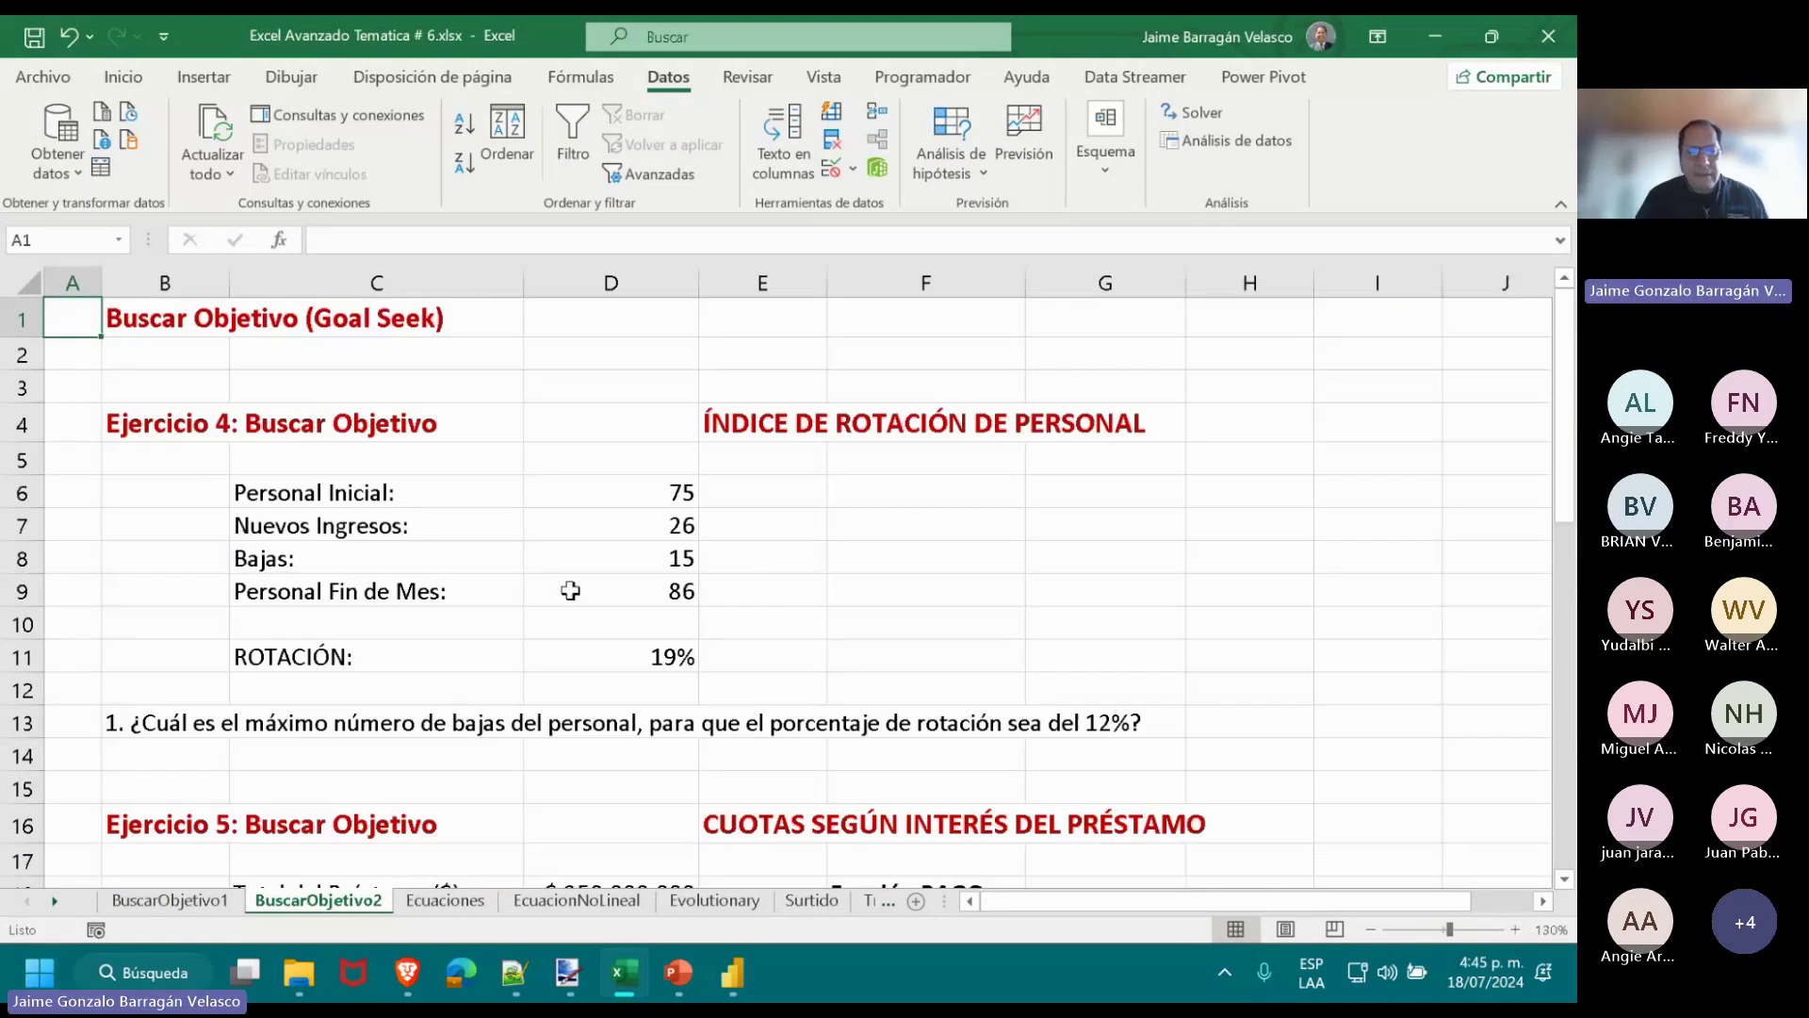
Go through the staff figures of Ejercicio 4 in D6:D8 and inspect the Personal Fin de Mes formula in D9 without changing it.
{"action": "left_click", "coordinate": [622, 497]}
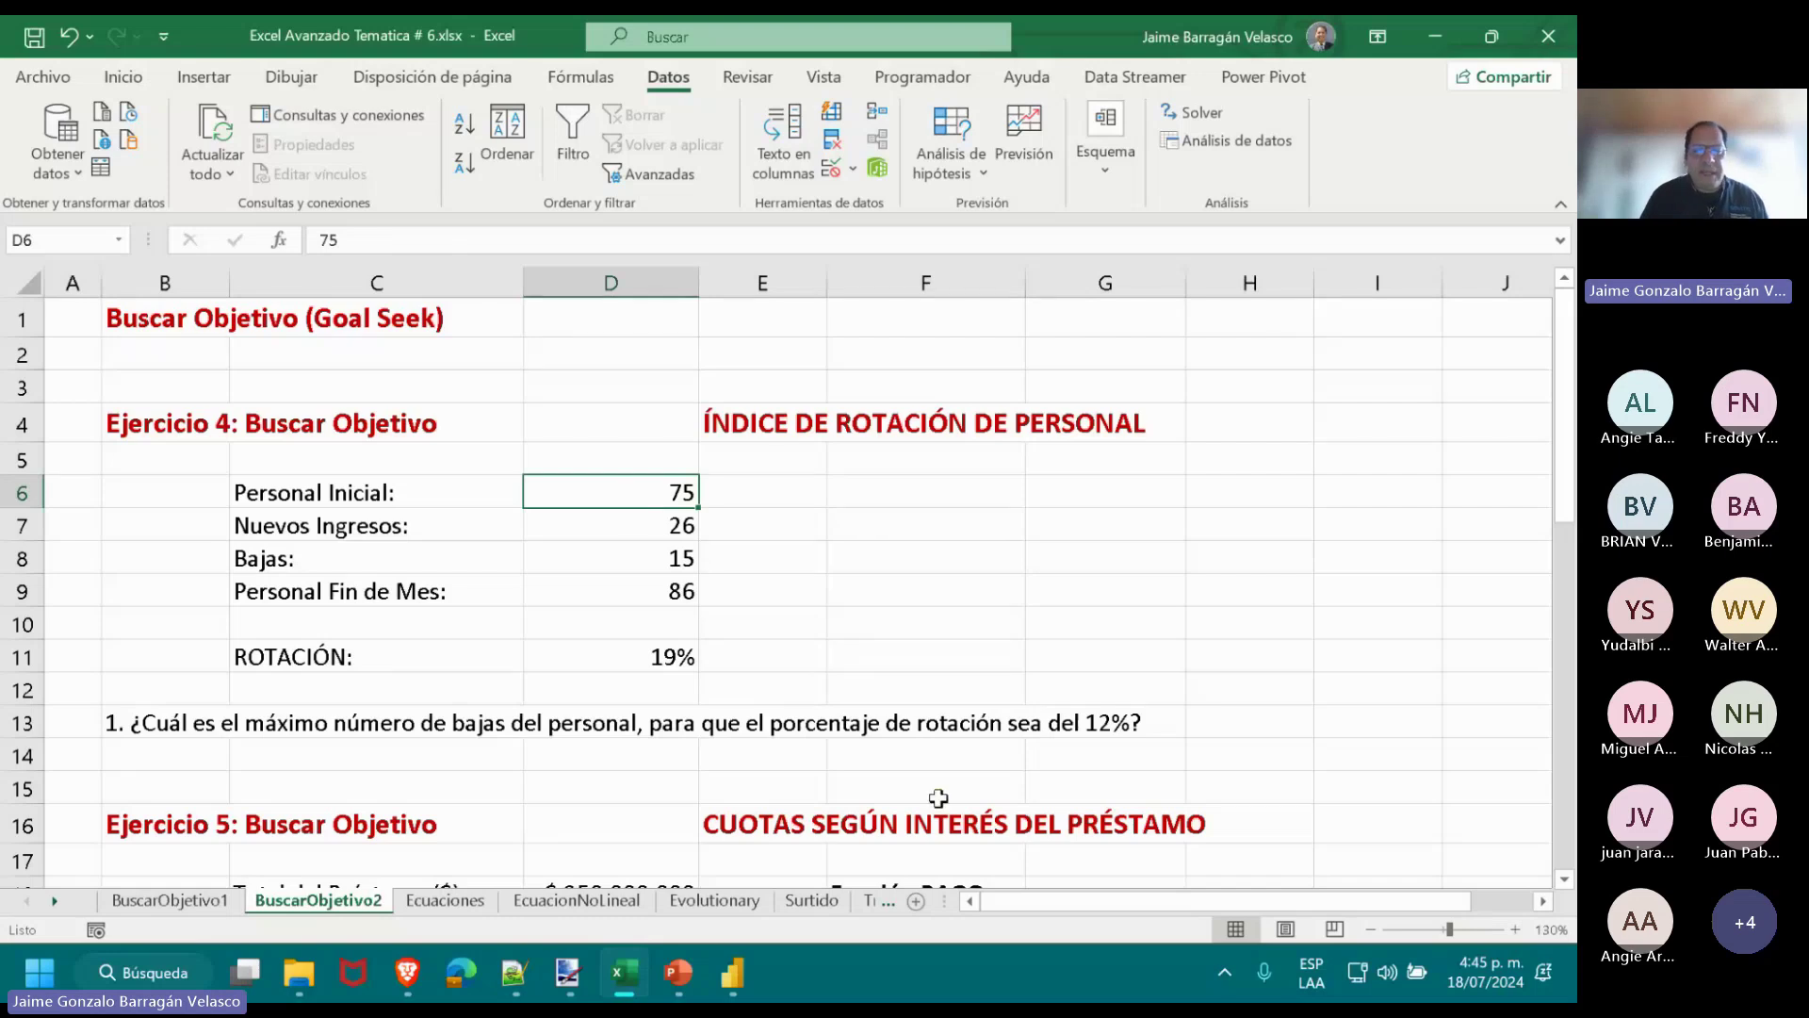
{"action": "key", "text": "Down"}
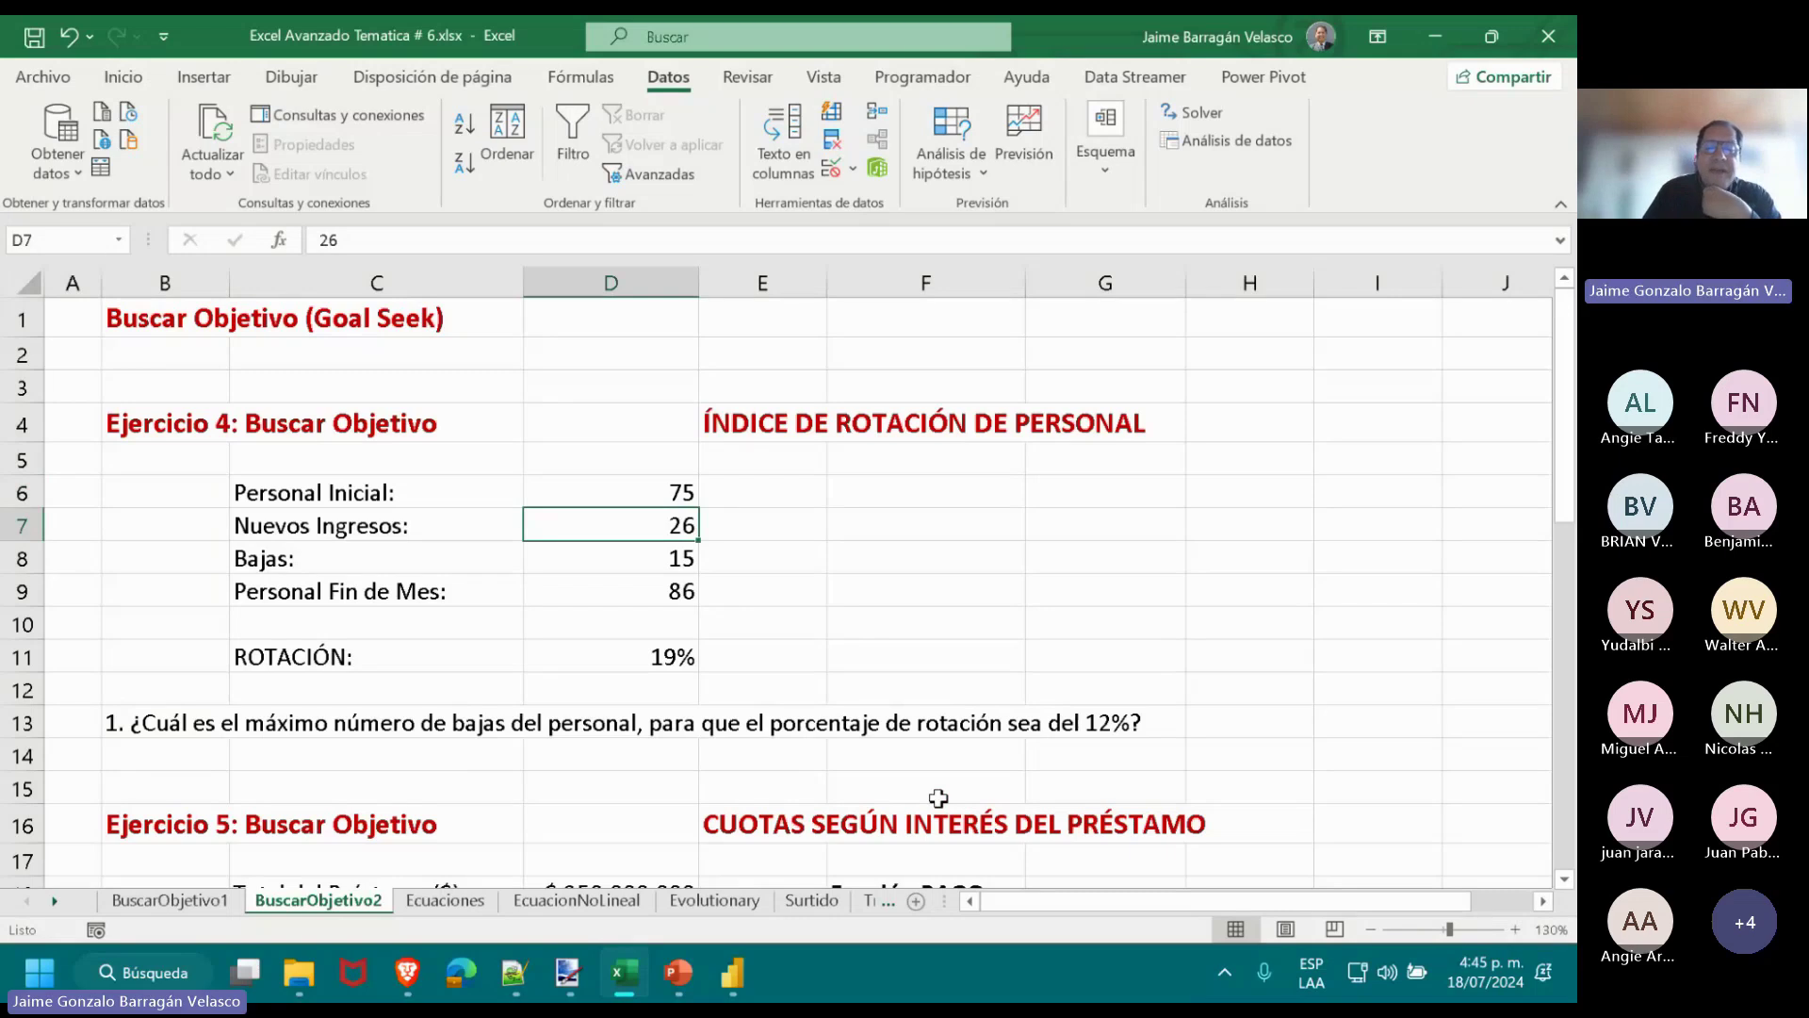
{"action": "key", "text": "Down"}
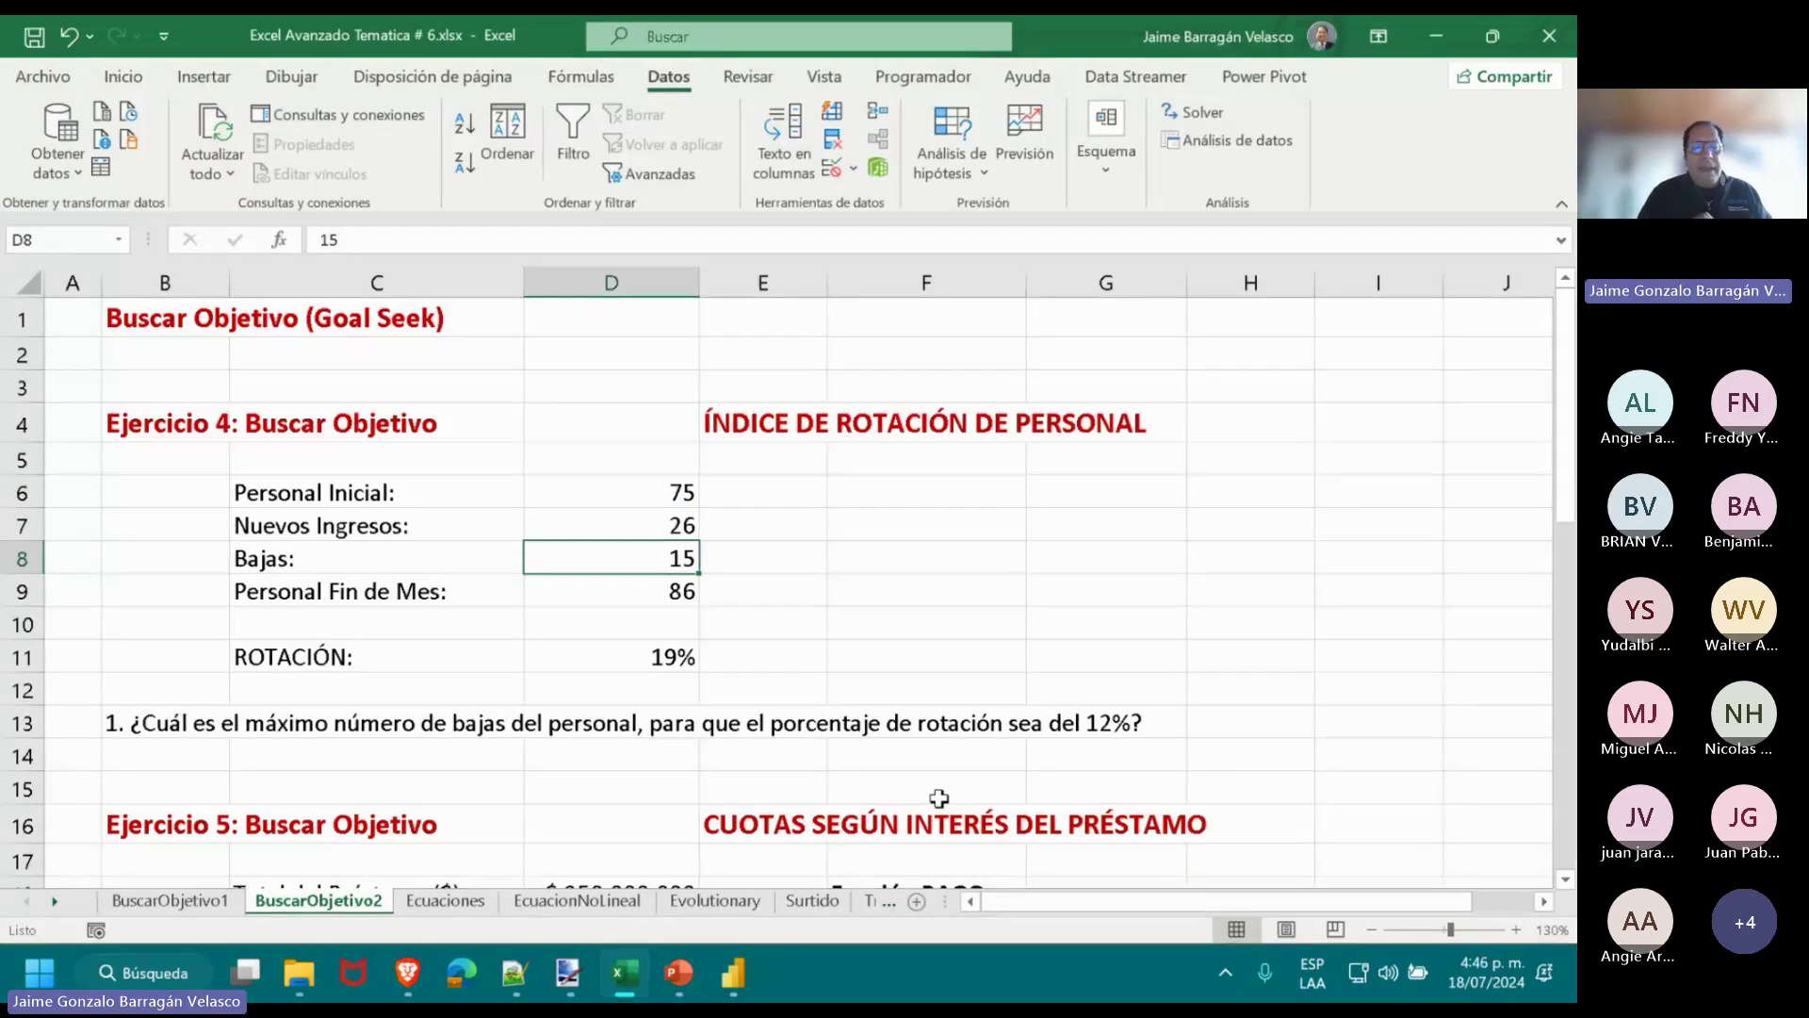
{"action": "key", "text": "Down"}
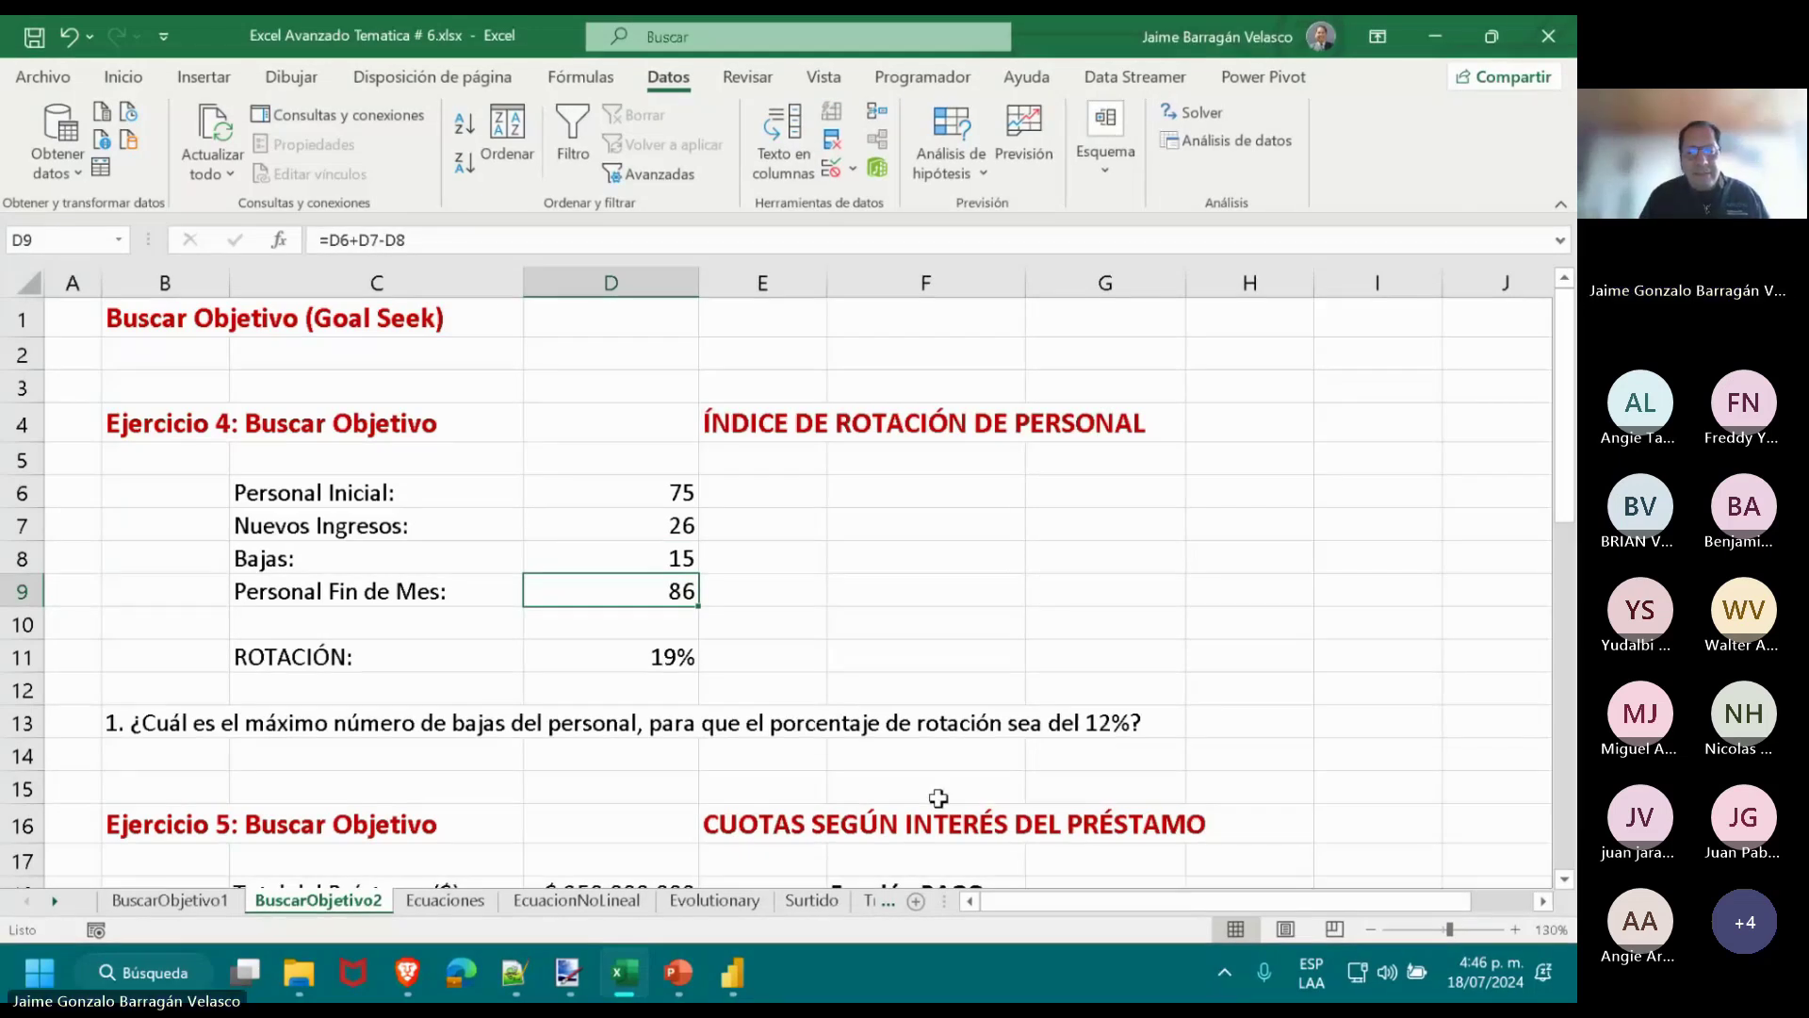
{"action": "double_click", "coordinate": [643, 594]}
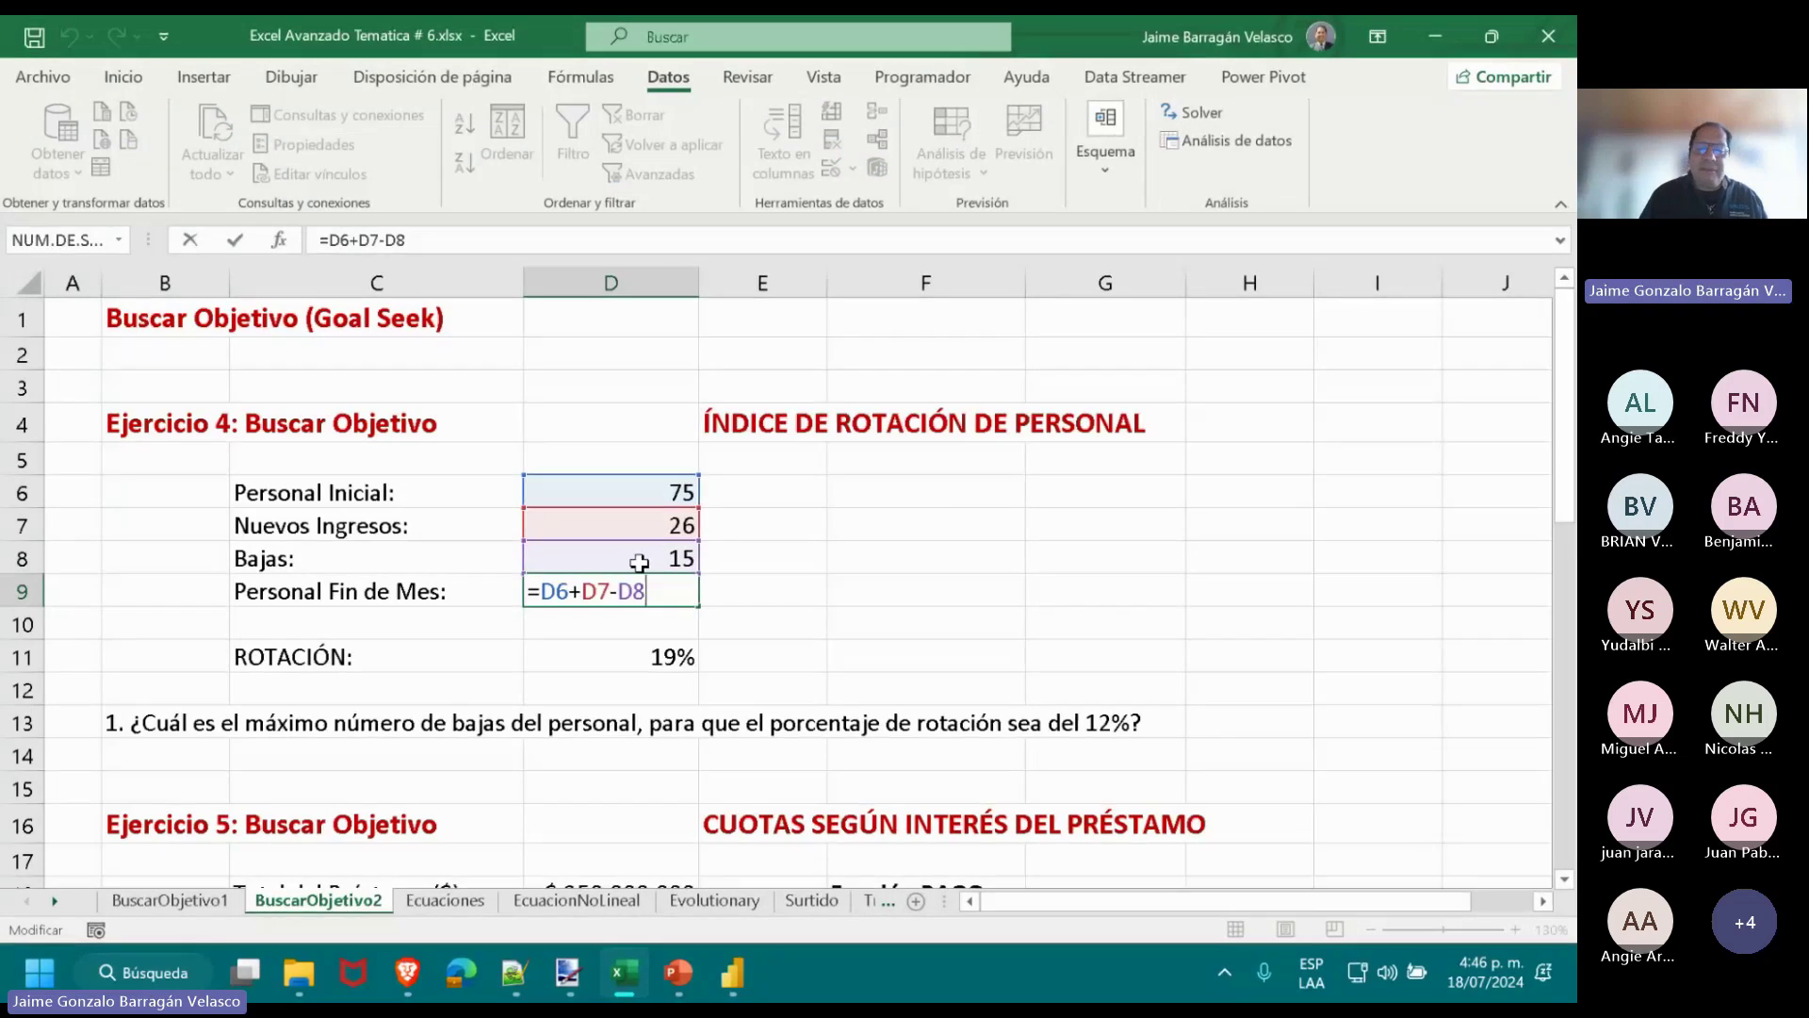
{"action": "key", "text": "Return"}
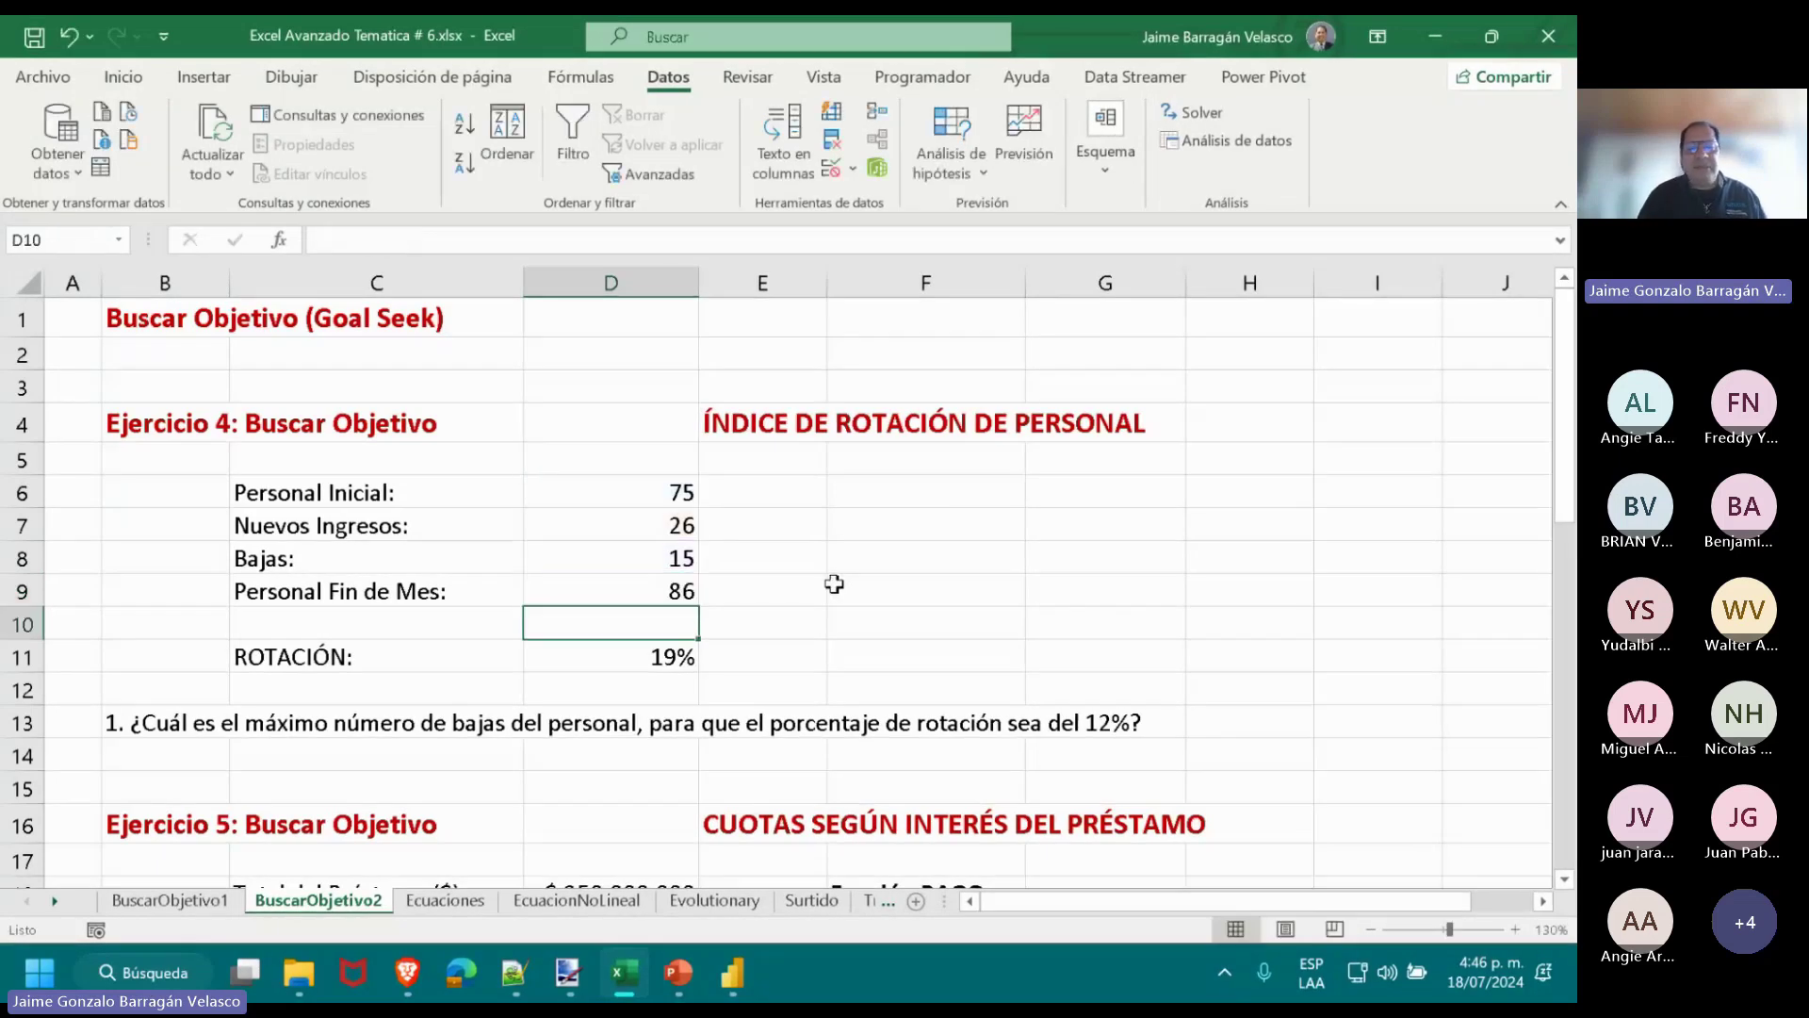
Inspect the ROTACIÓN formula in D11, including its D8 reference, without changing it.
{"action": "left_click", "coordinate": [634, 655]}
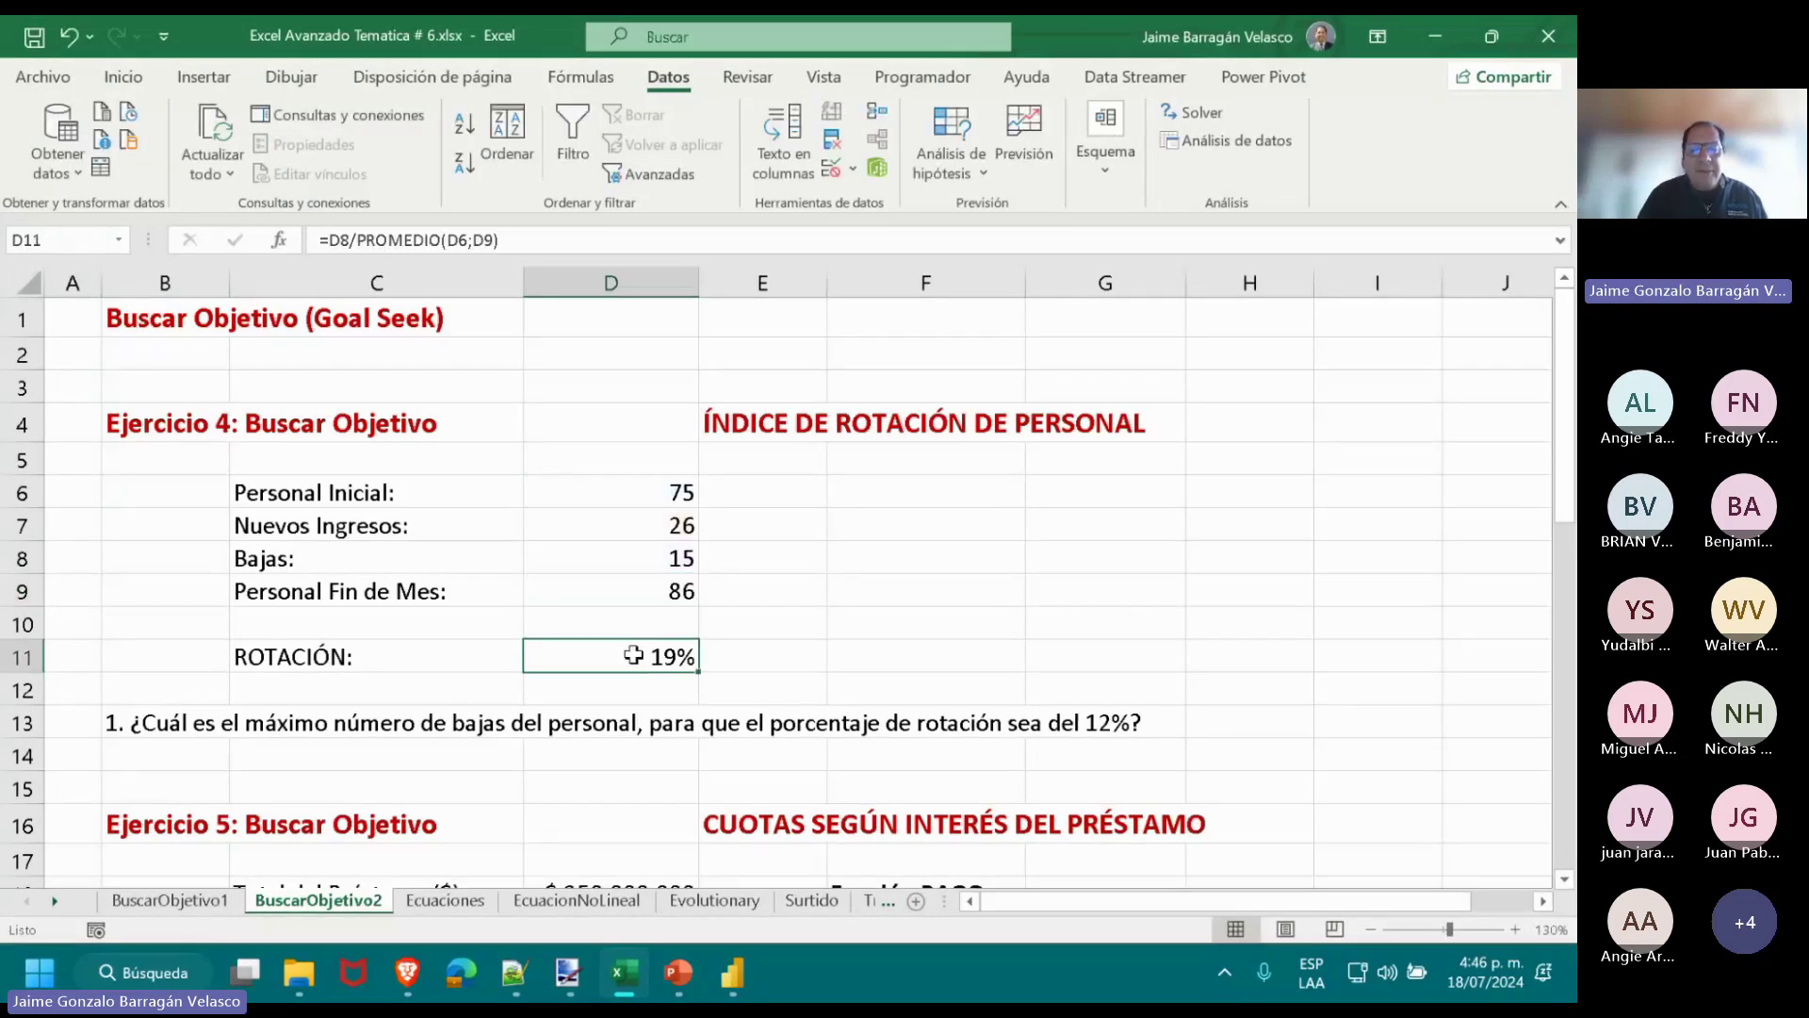
{"action": "double_click", "coordinate": [633, 655]}
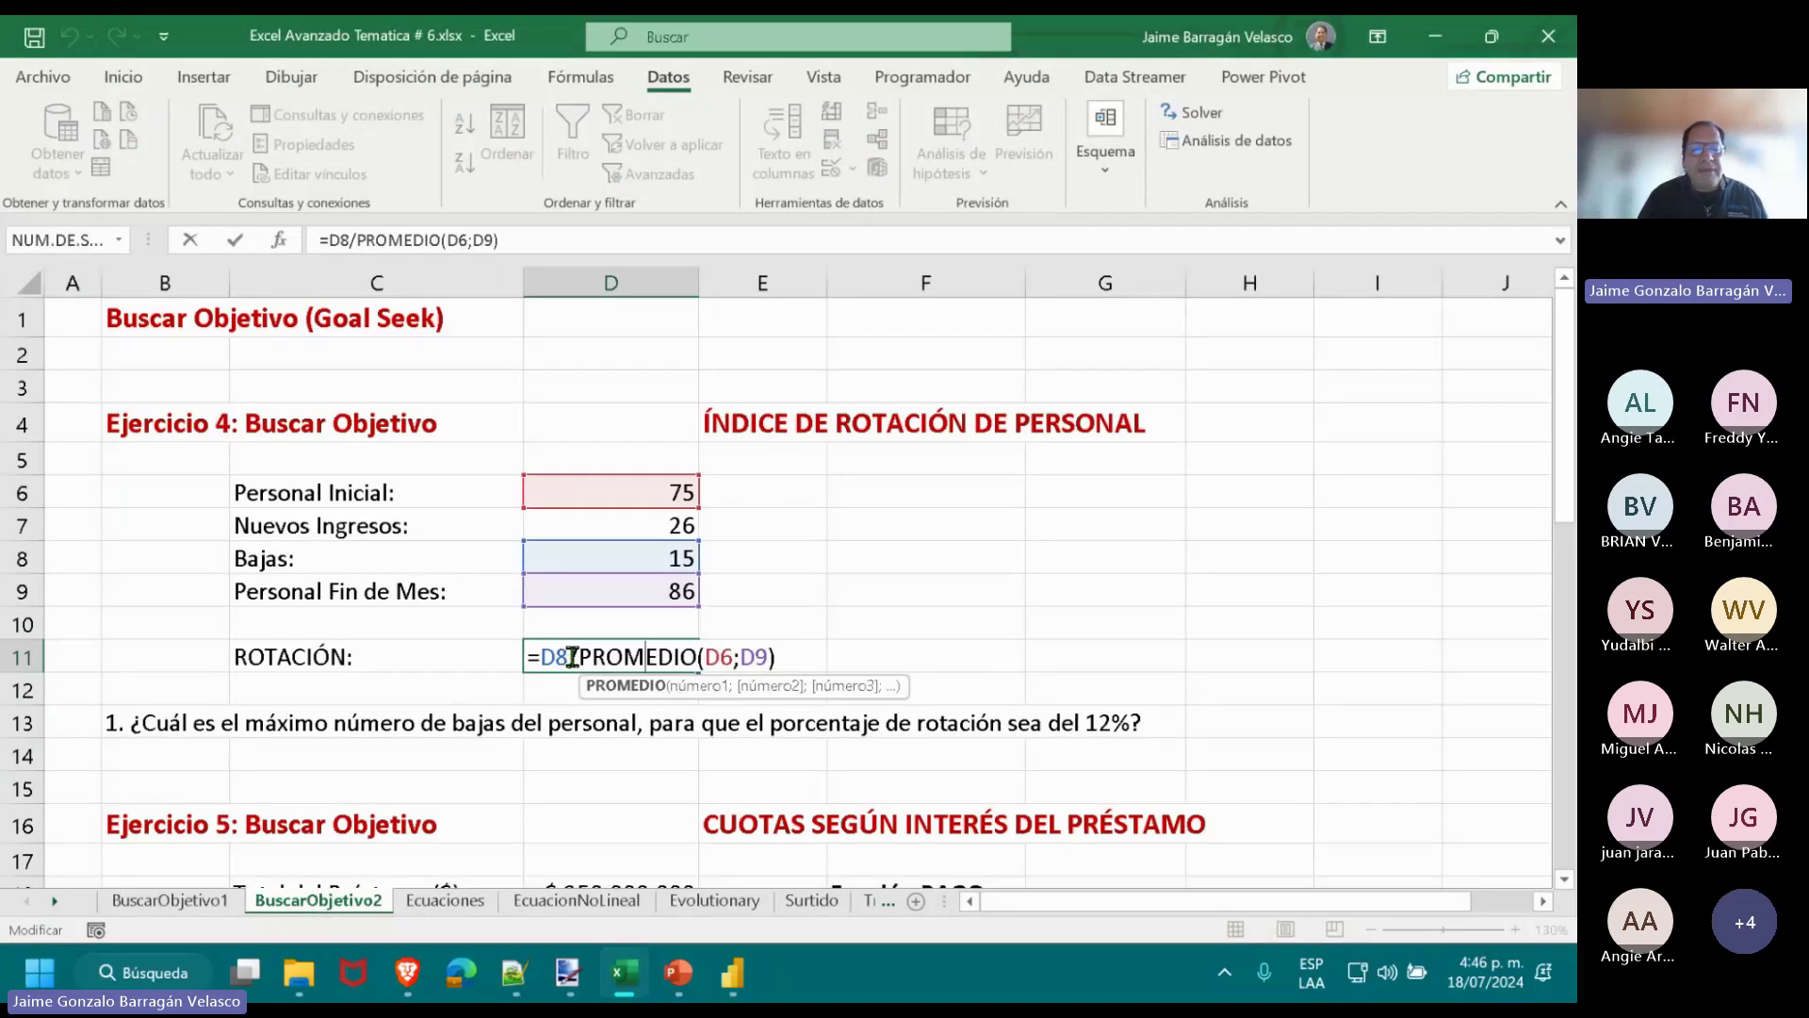
{"action": "left_click_drag", "start_coordinate": [572, 656], "coordinate": [543, 656]}
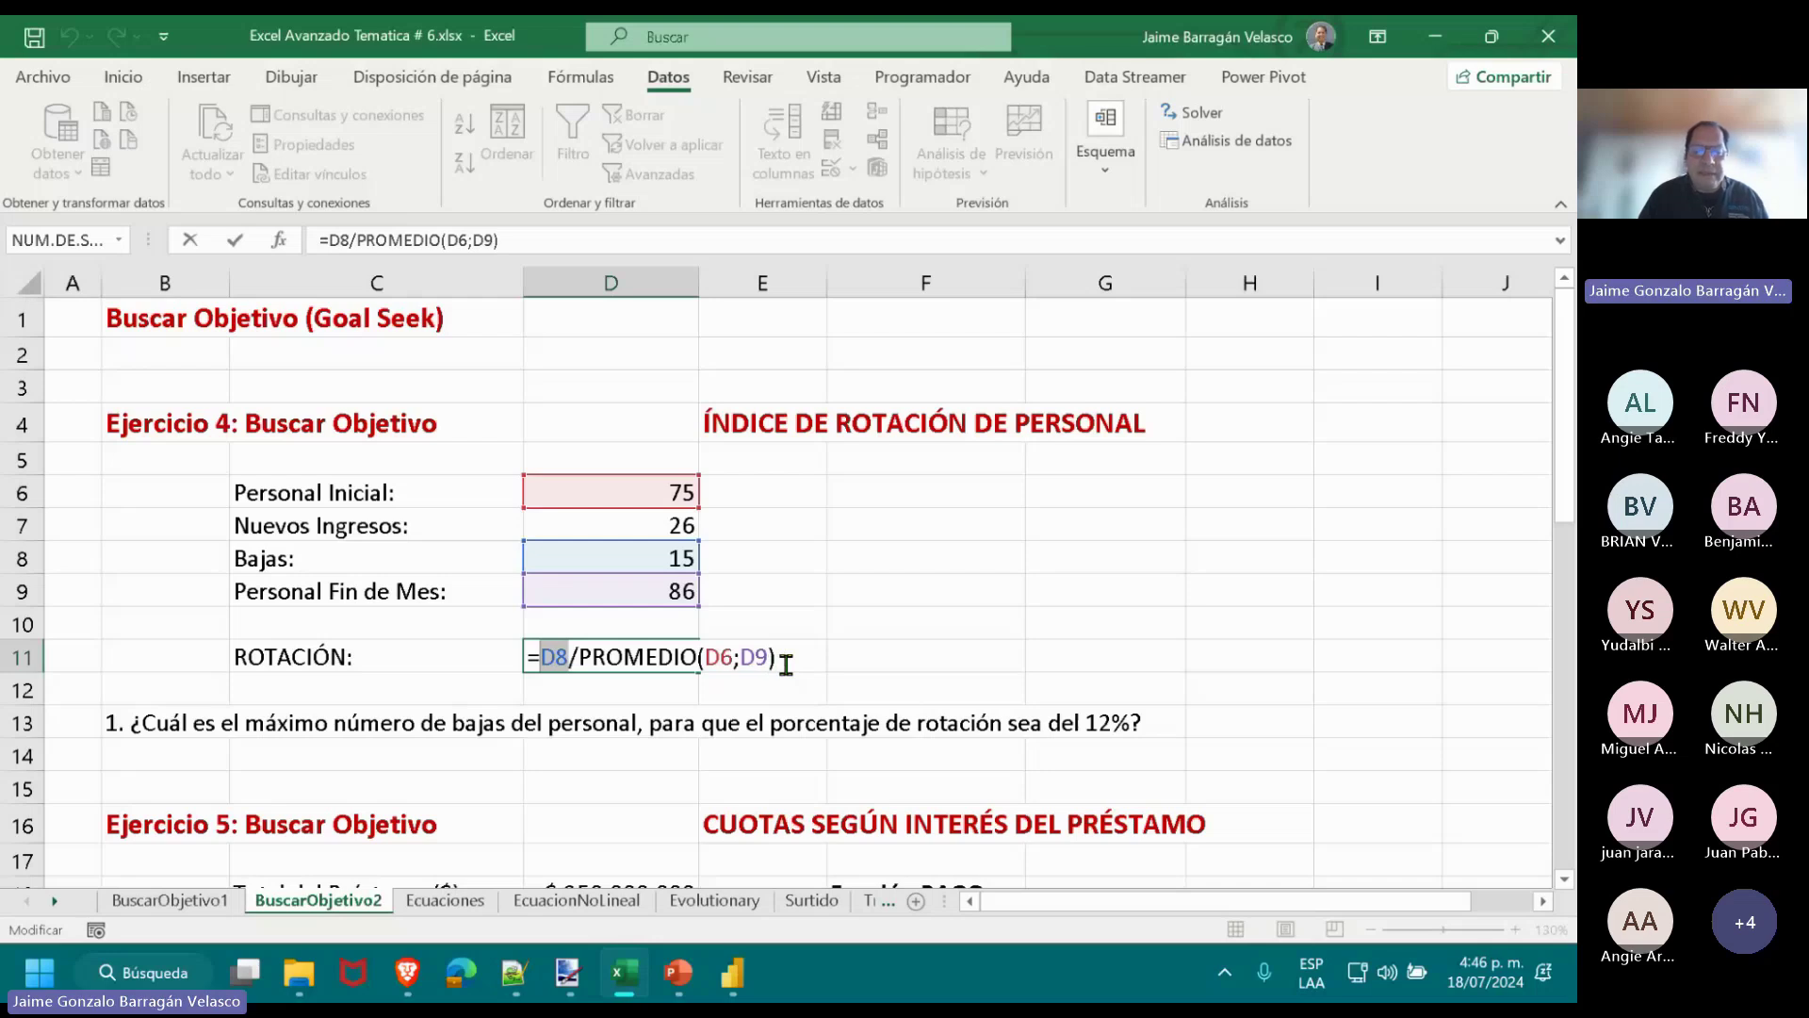
{"action": "key", "text": "Return"}
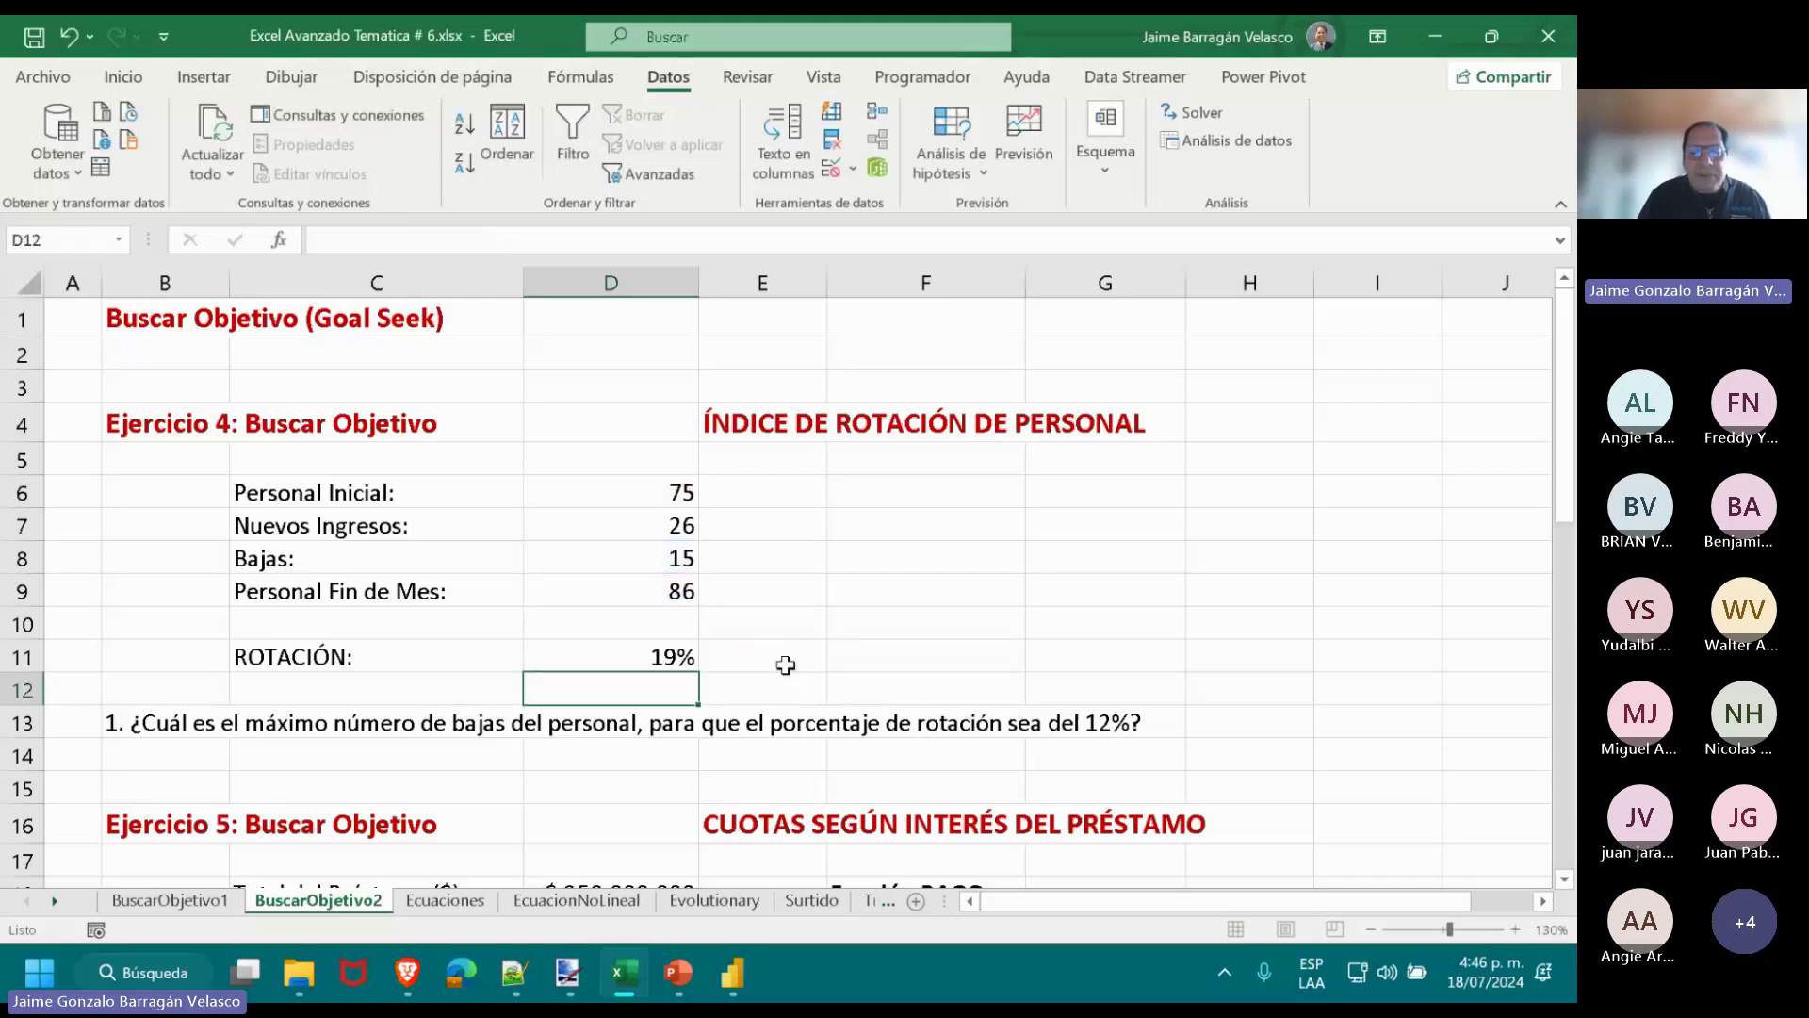
Change the number format of the ROTACIÓN cell D11 to Número.
{"action": "left_click", "coordinate": [631, 653]}
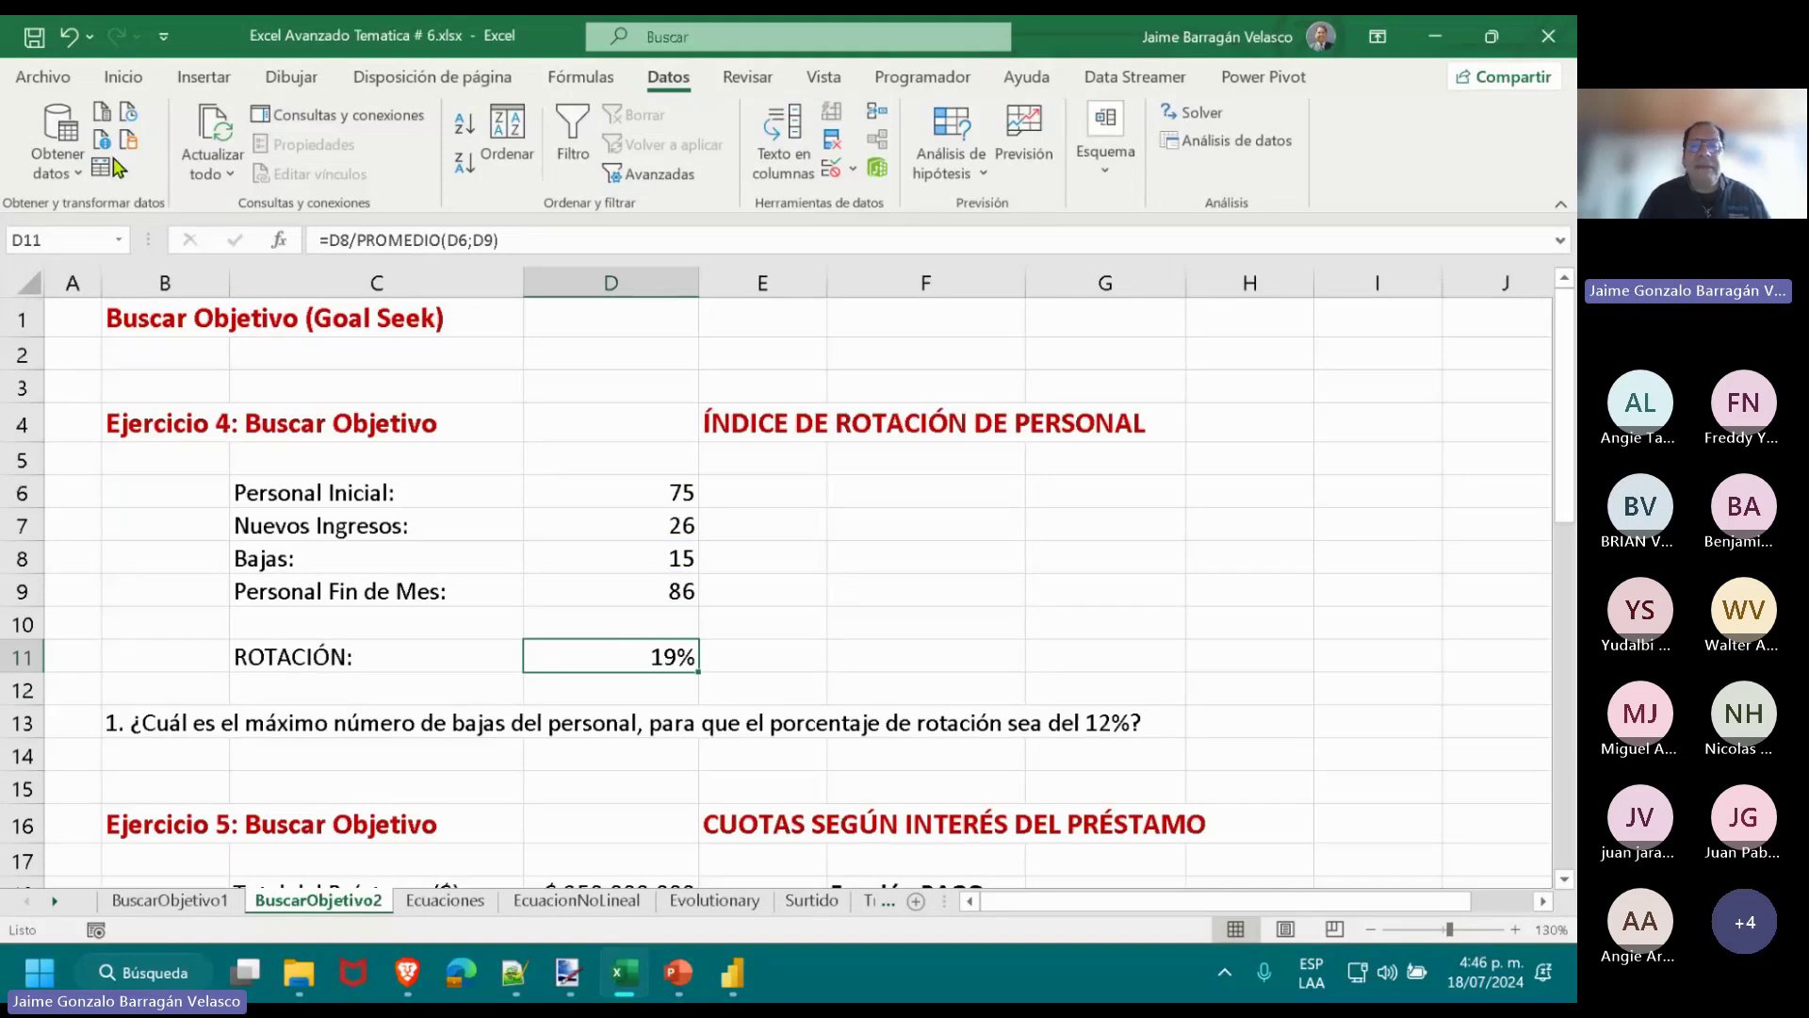
{"action": "left_click", "coordinate": [123, 78]}
{"action": "left_click", "coordinate": [875, 132]}
{"action": "left_click", "coordinate": [830, 228]}
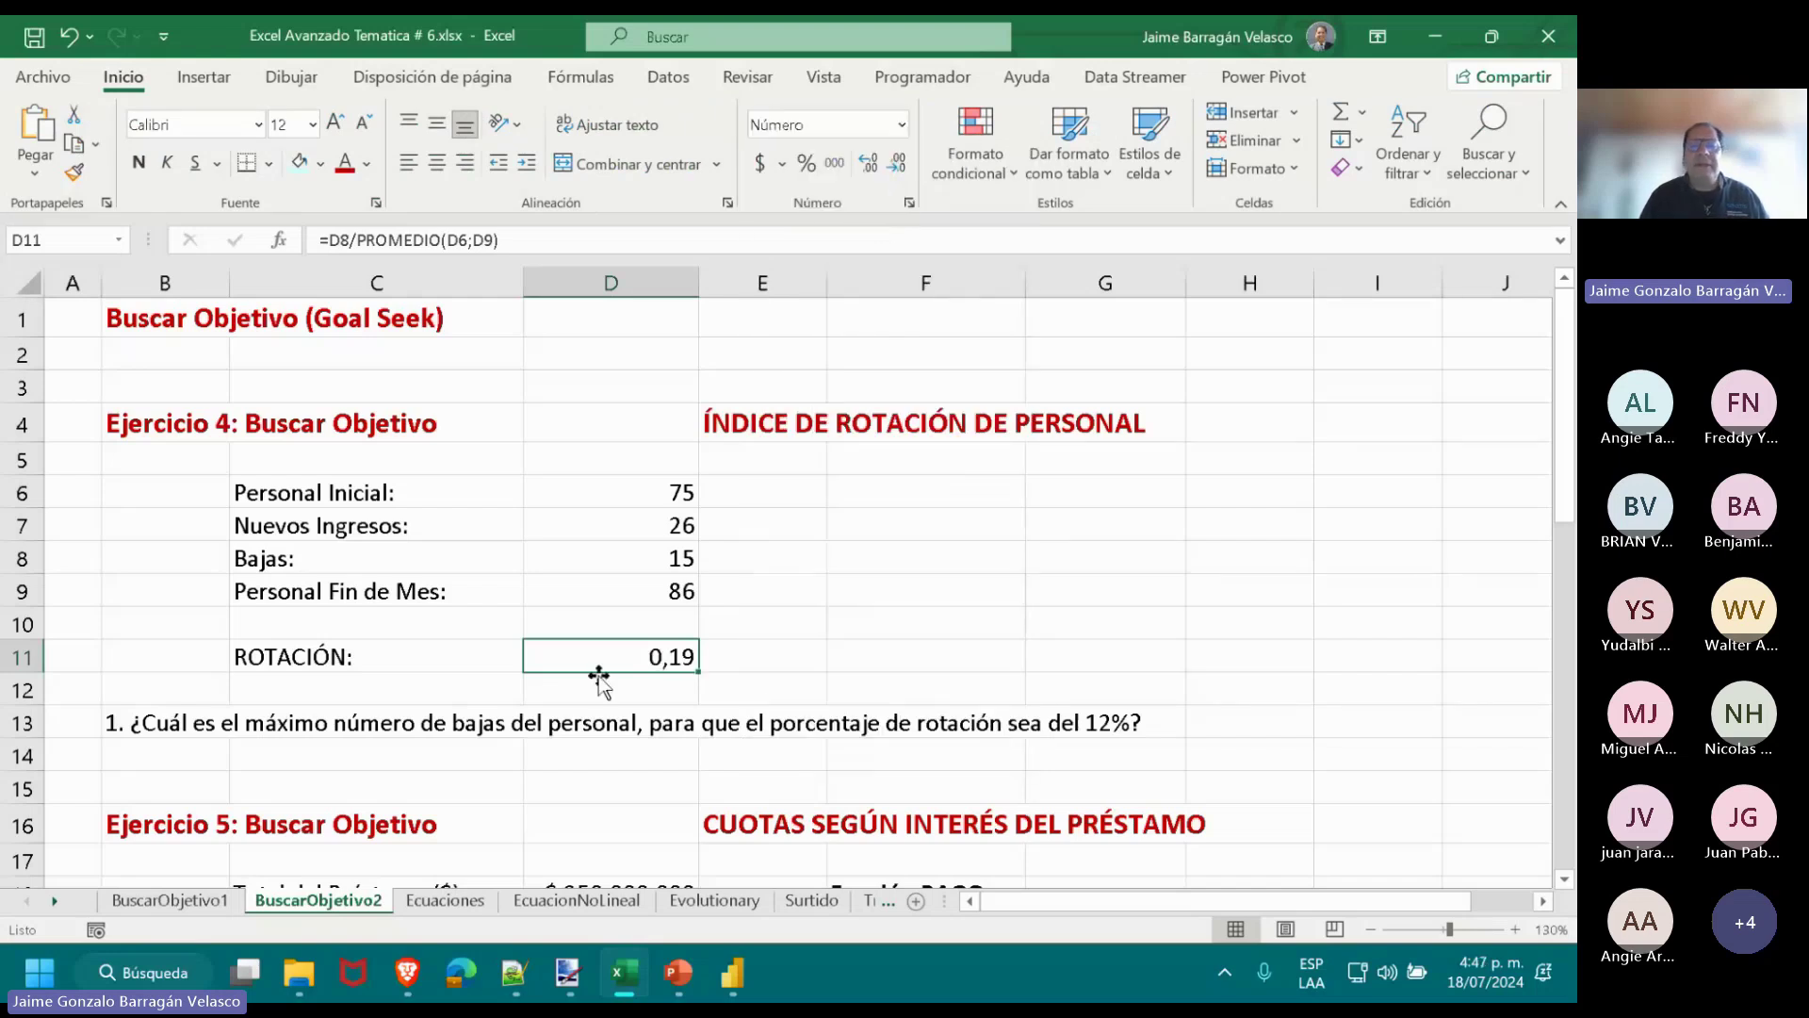
Change the number format of the ROTACIÓN cell D11 to Porcentaje.
{"action": "left_click", "coordinate": [902, 122]}
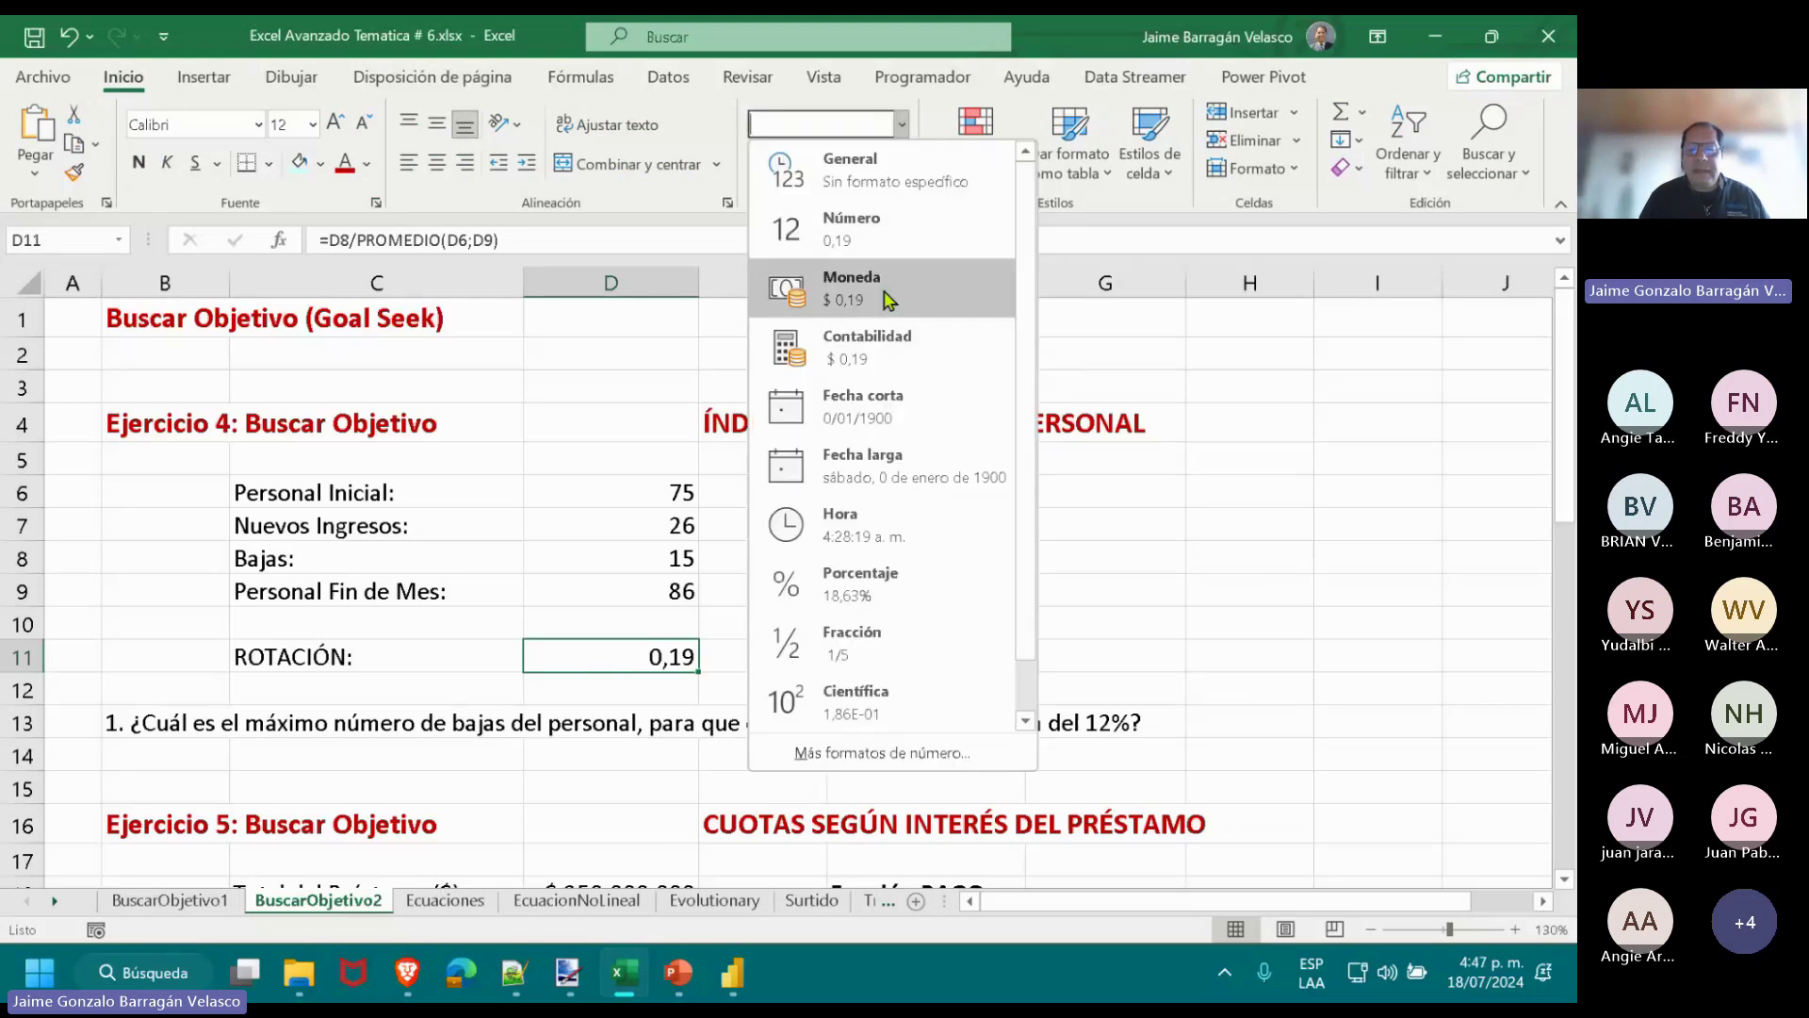
{"action": "left_click", "coordinate": [913, 588]}
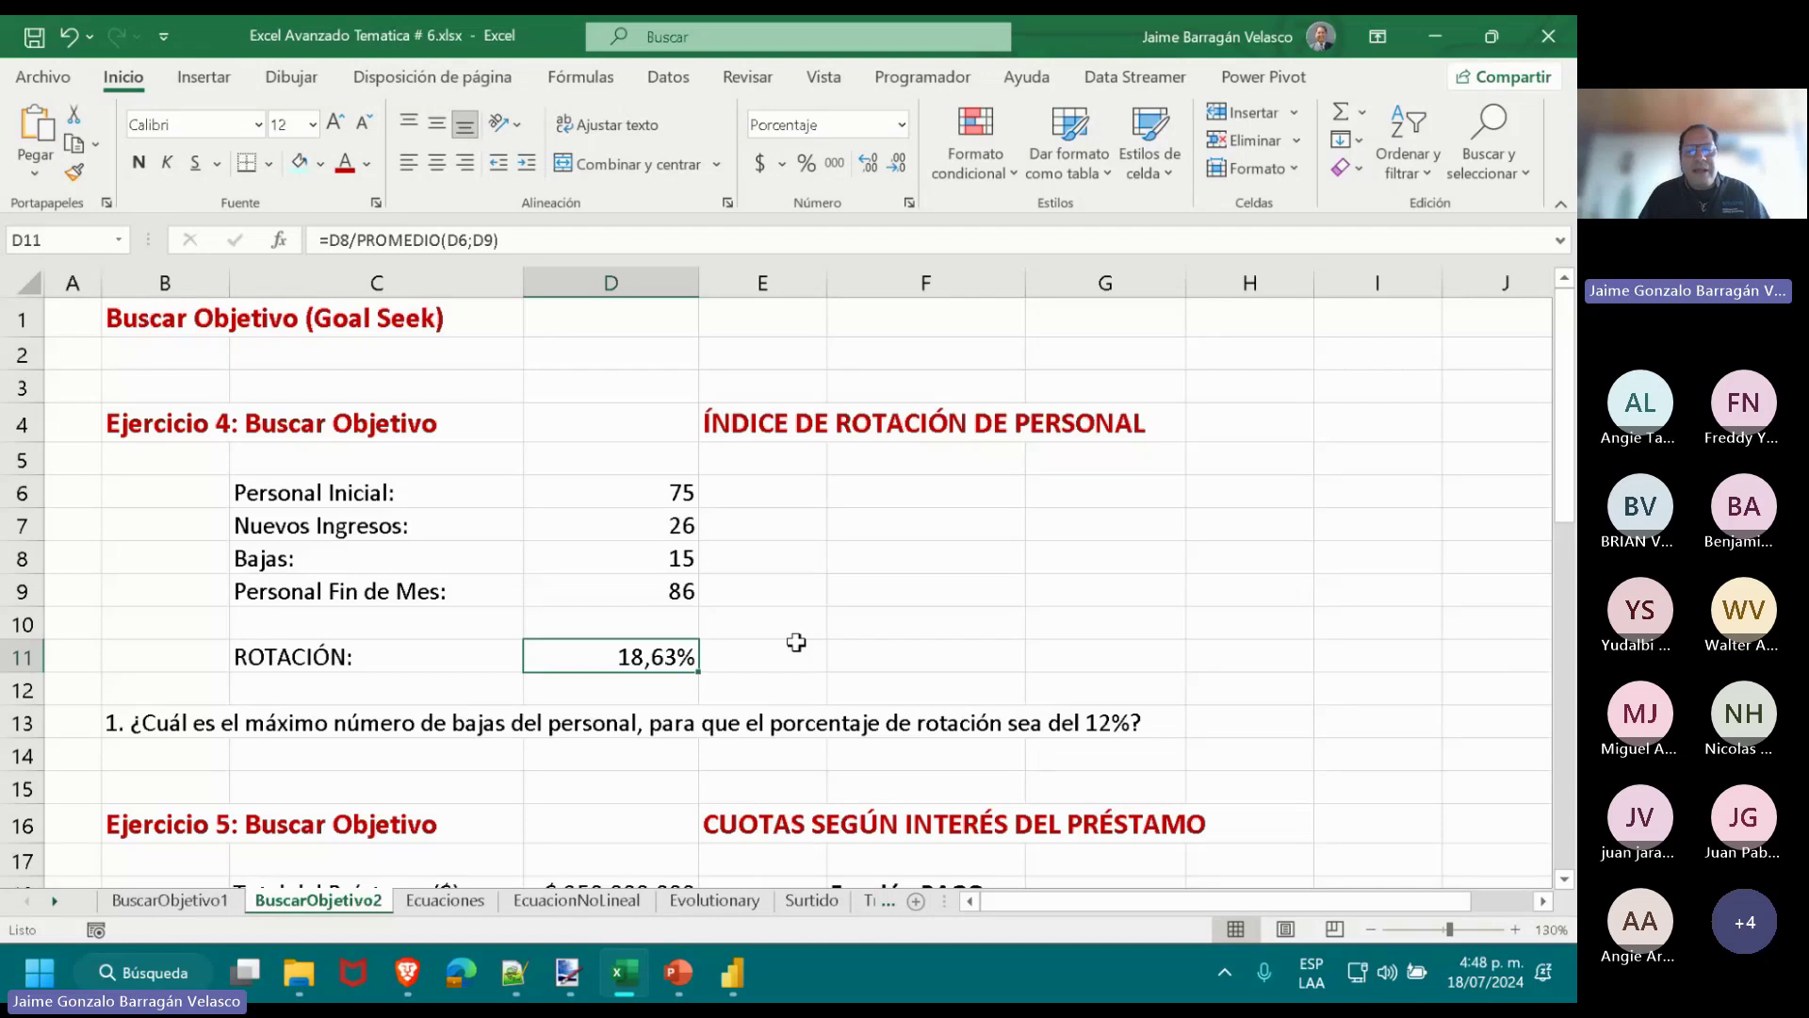
Try a Goal Seek that sets ROTACIÓN D11 to 12 by changing Bajas D8, and discard the result.
{"action": "key", "text": "Up"}
{"action": "key", "text": "Up"}
{"action": "key", "text": "Up"}
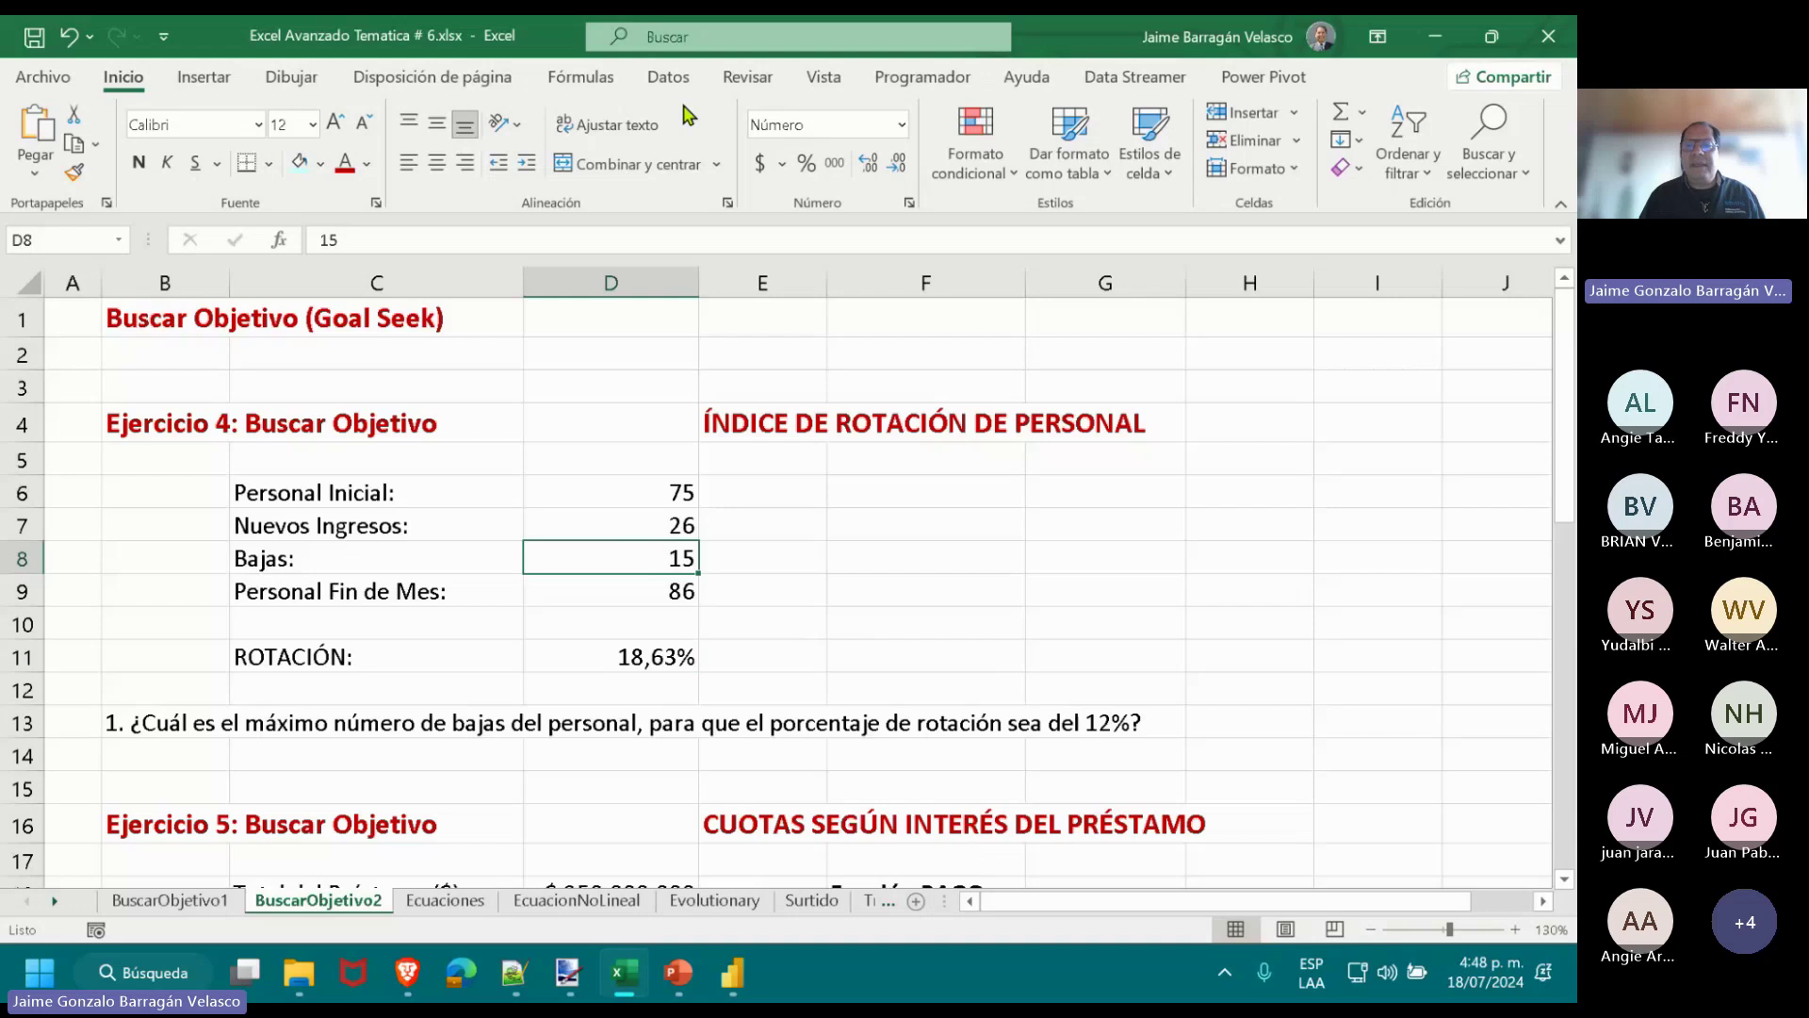
{"action": "left_click", "coordinate": [668, 77]}
{"action": "left_click", "coordinate": [950, 160]}
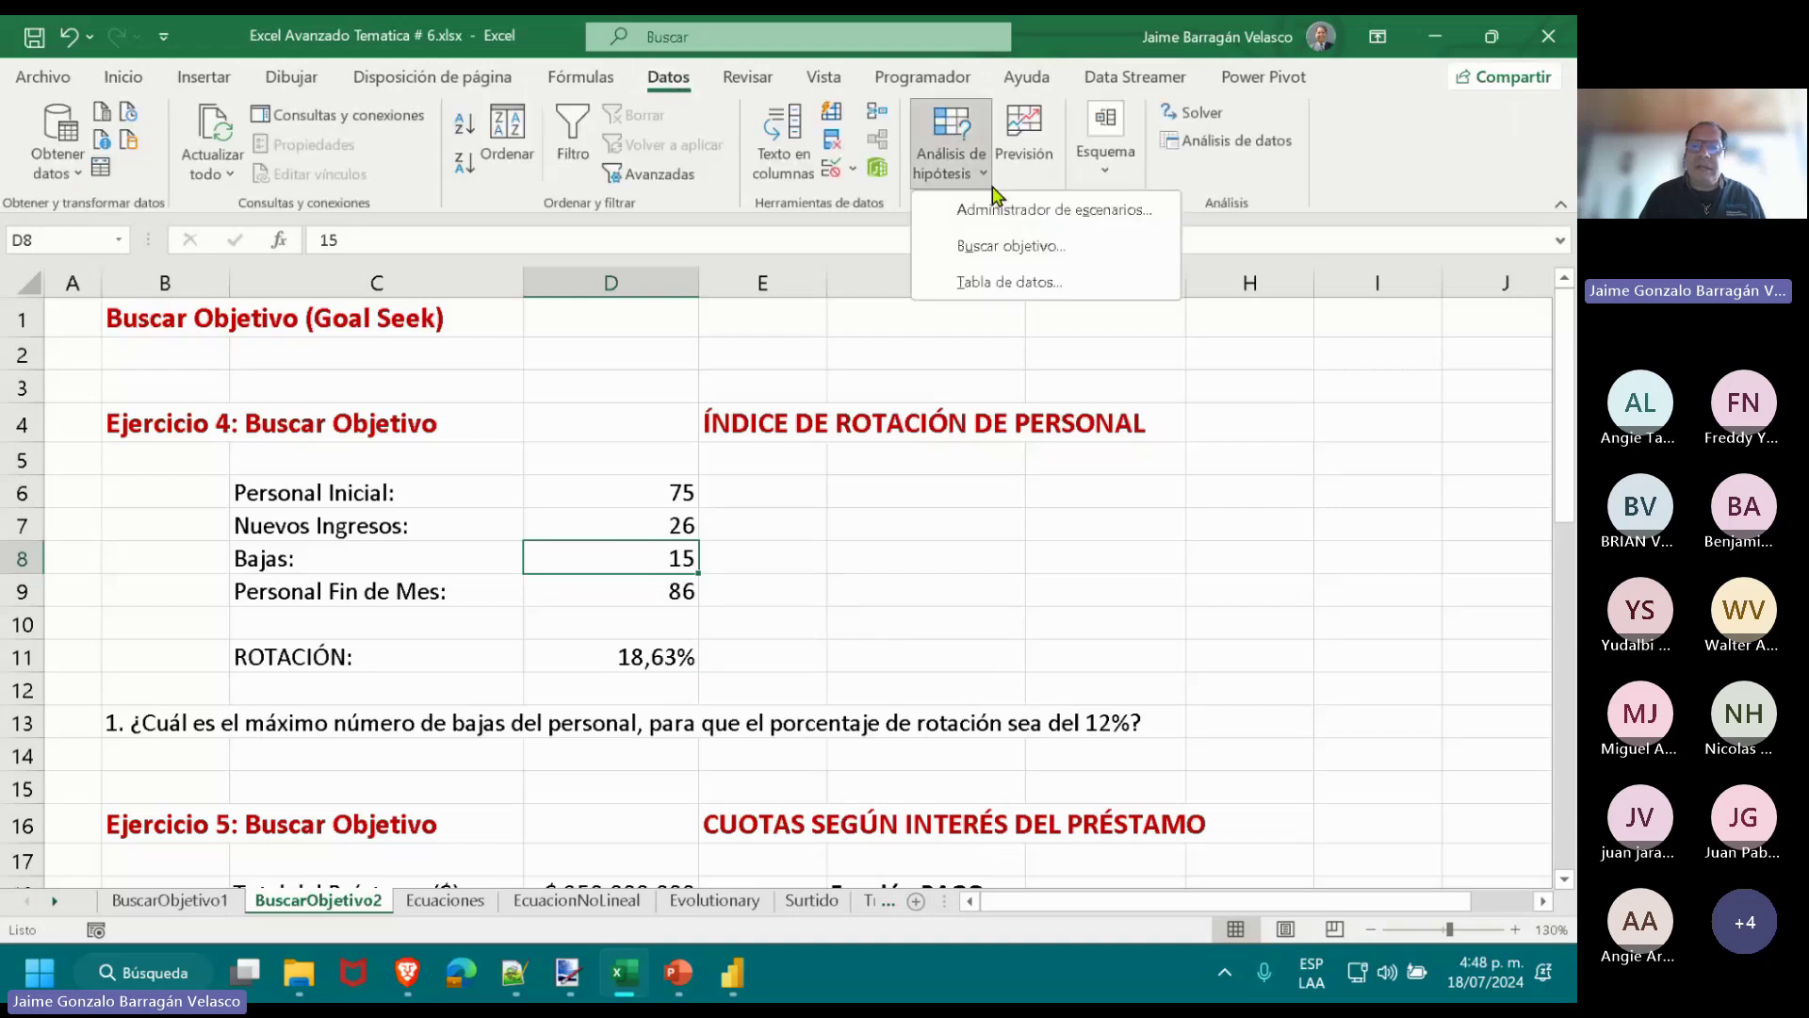
{"action": "left_click", "coordinate": [1042, 249]}
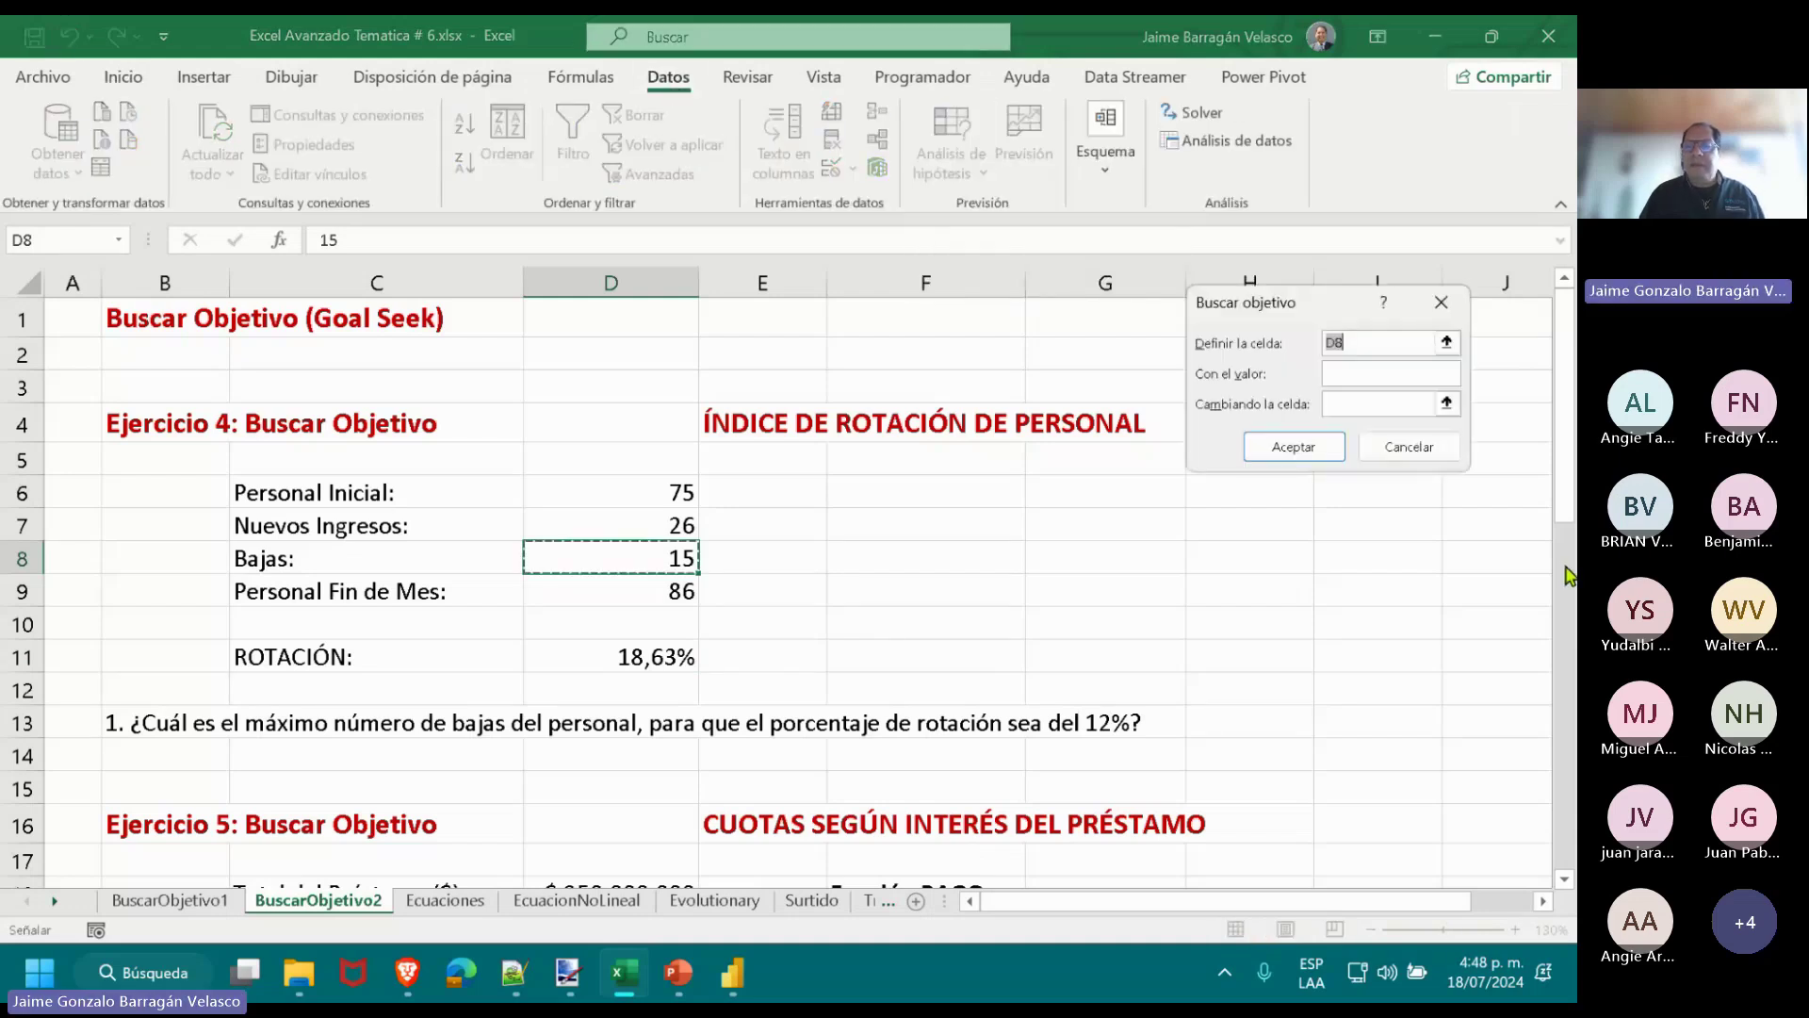
{"action": "left_click", "coordinate": [626, 655]}
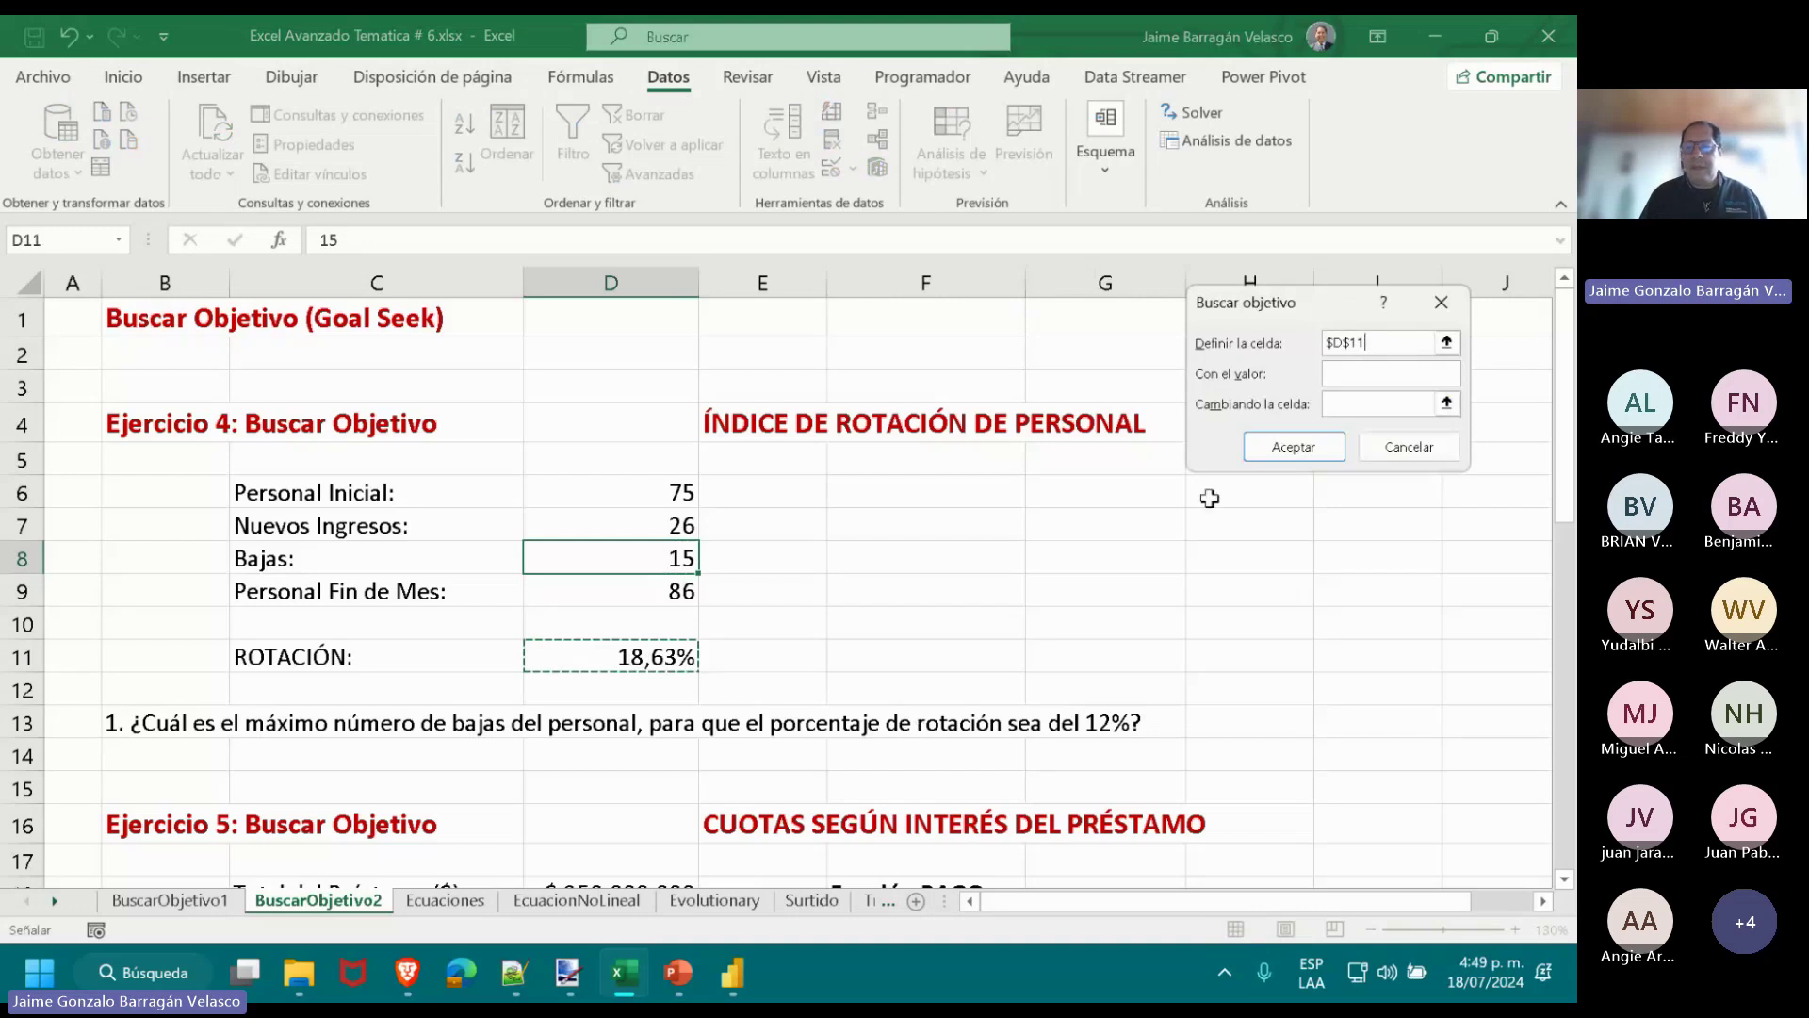
{"action": "left_click", "coordinate": [1396, 375]}
{"action": "type", "text": "12"}
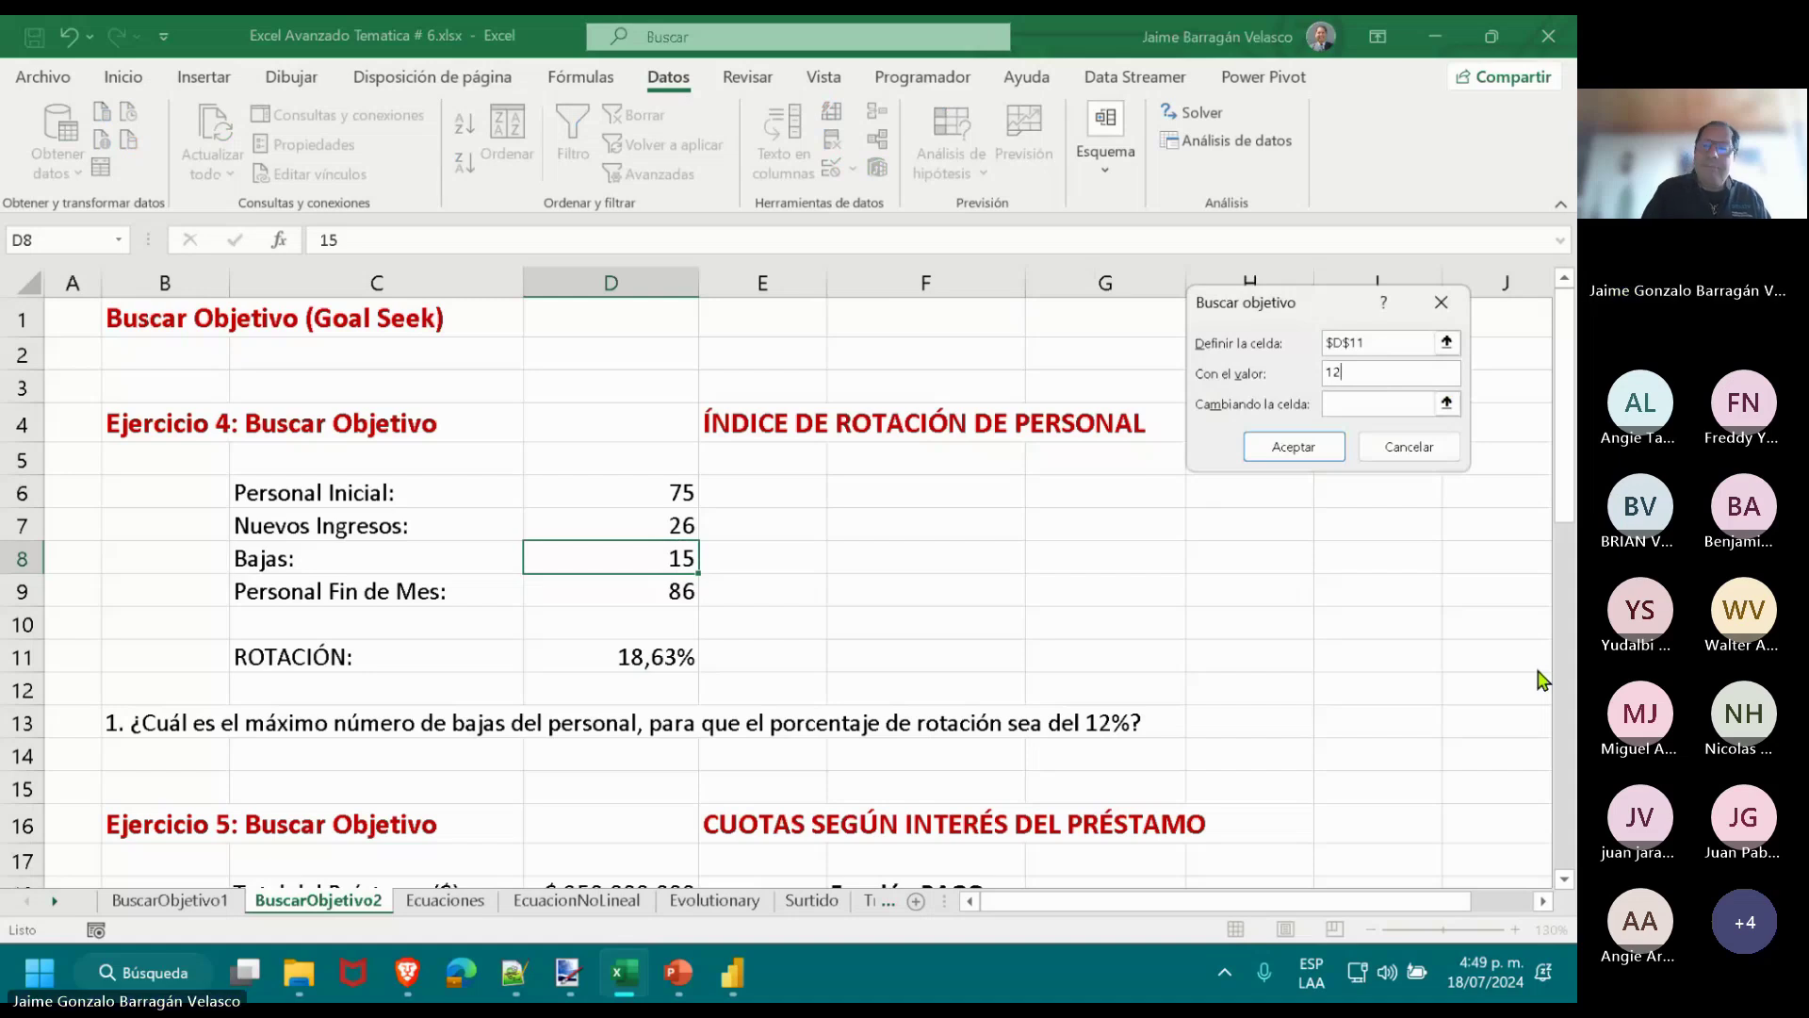
{"action": "type", "text": "%"}
{"action": "key", "text": "BackSpace"}
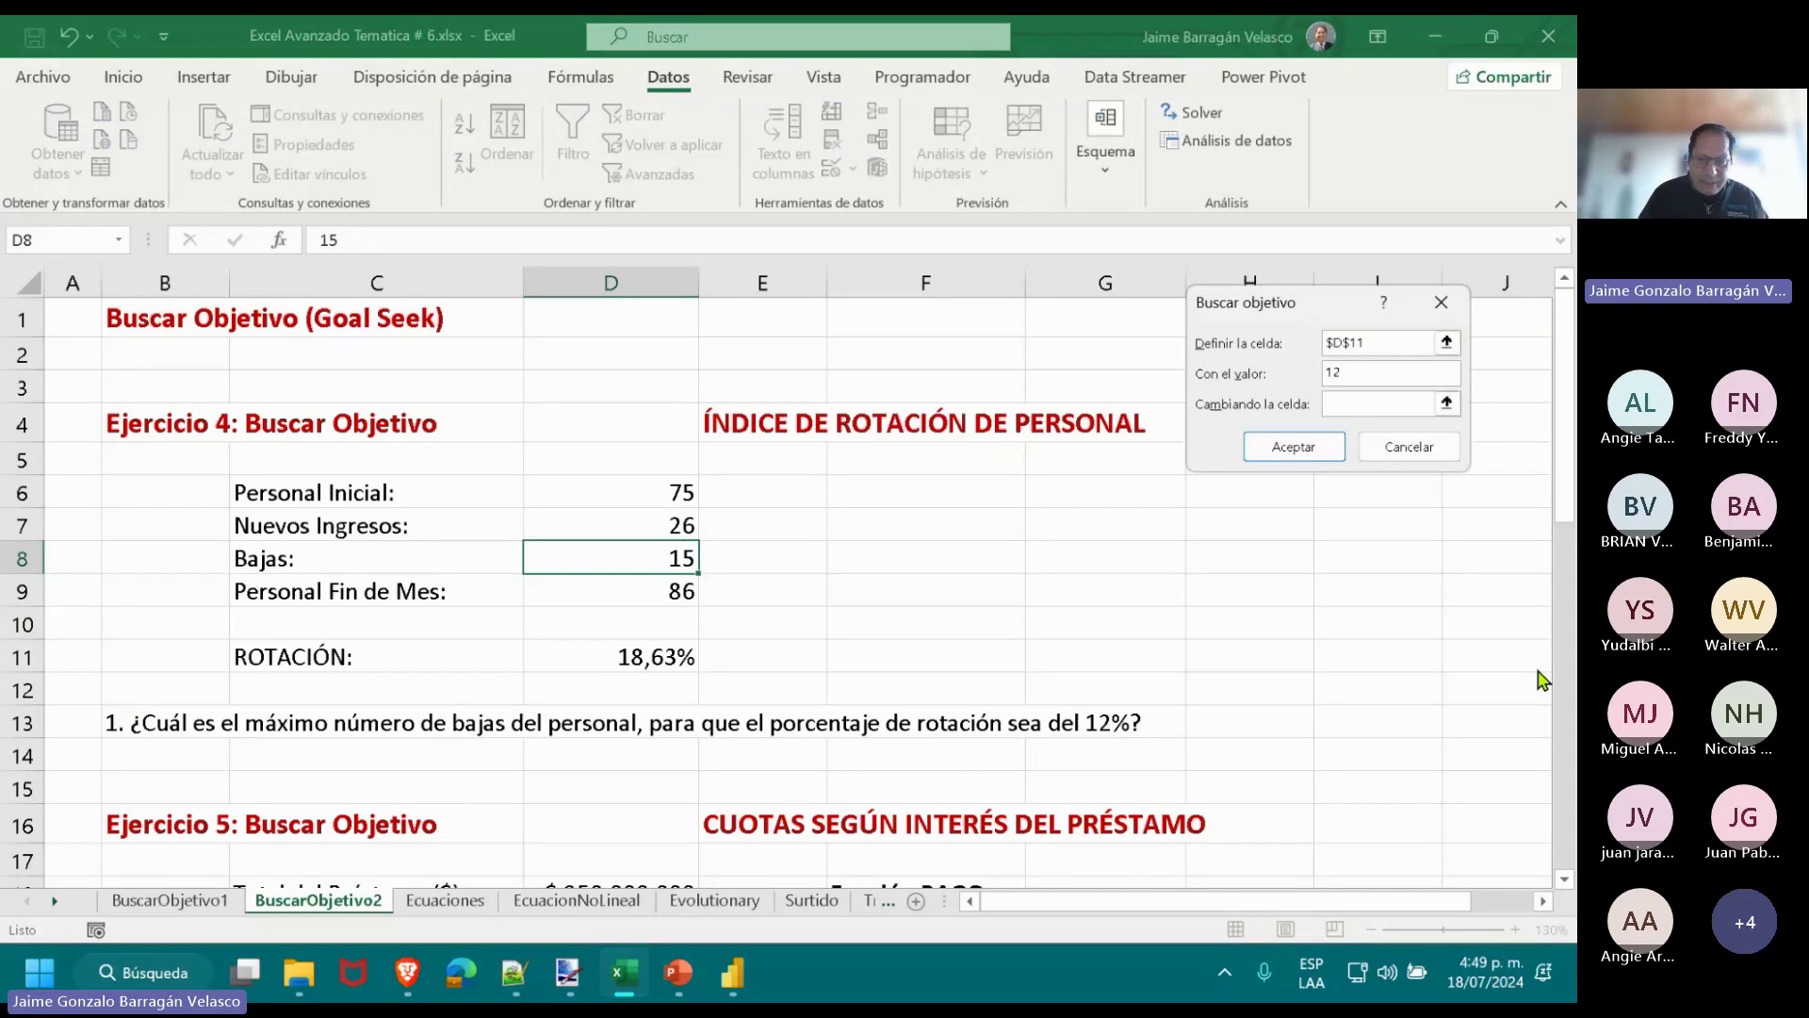
{"action": "left_click", "coordinate": [1347, 408]}
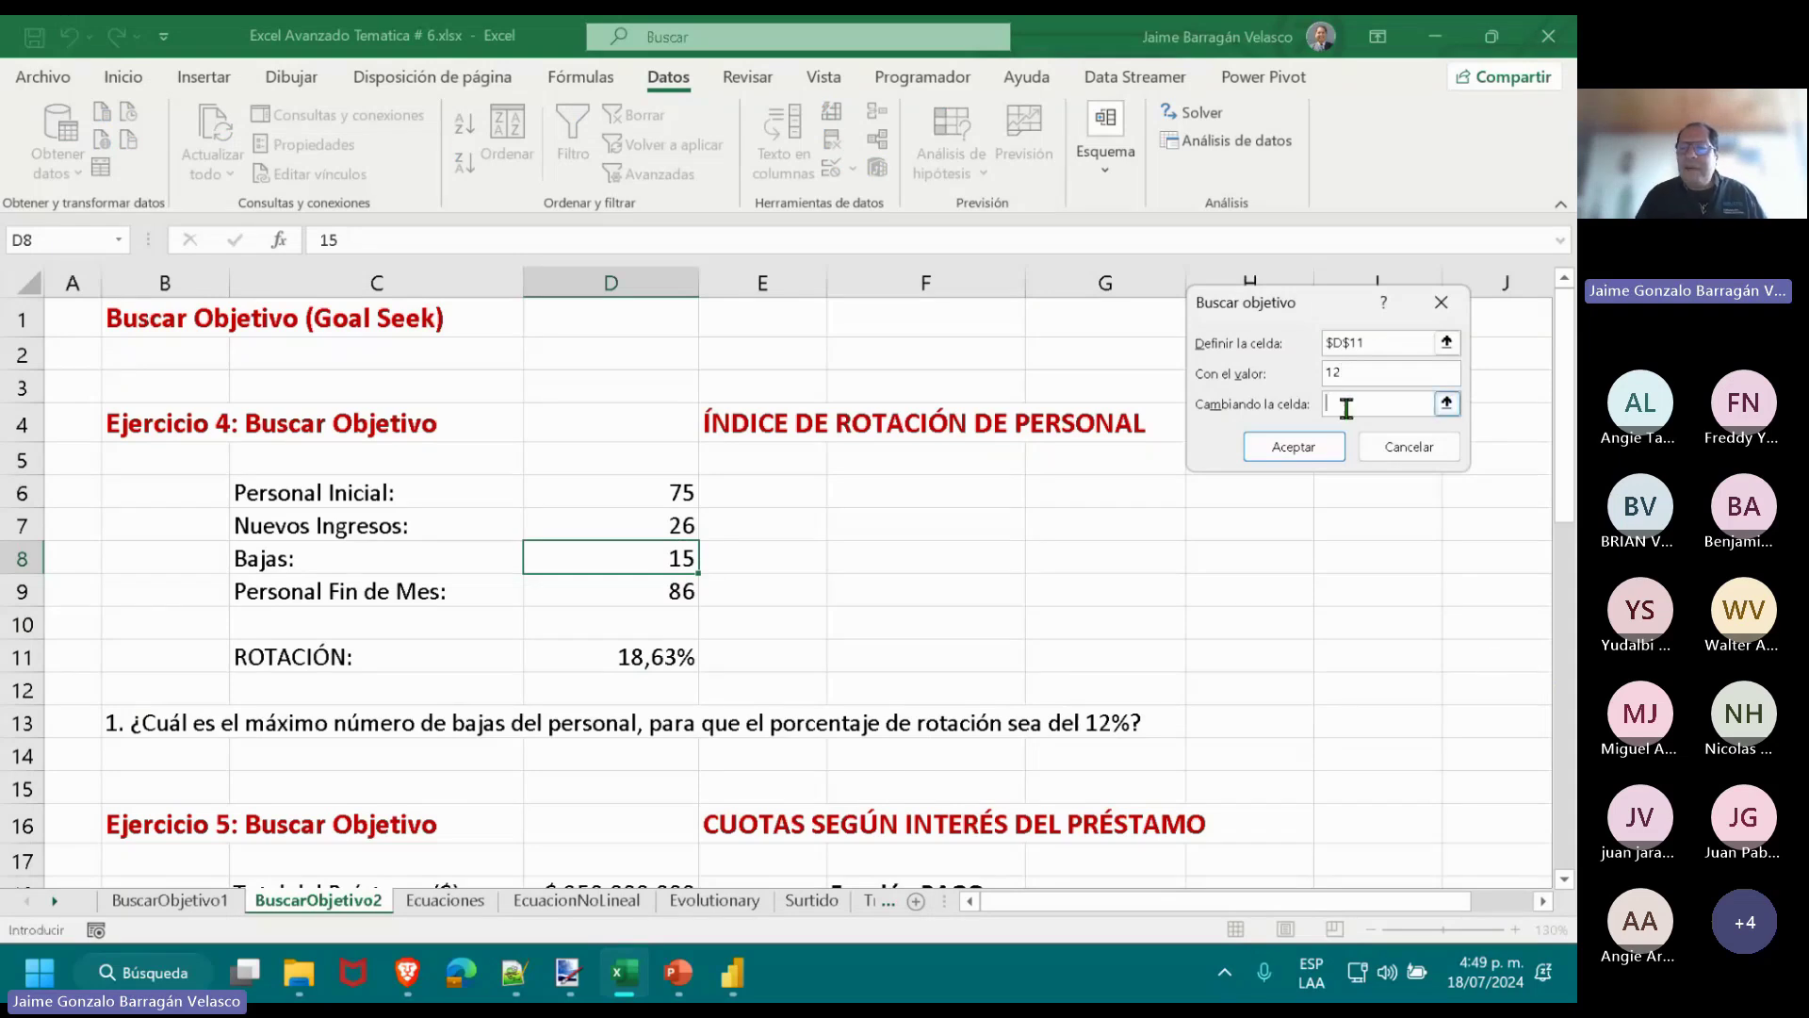
{"action": "left_click", "coordinate": [638, 558]}
{"action": "left_click", "coordinate": [1297, 453]}
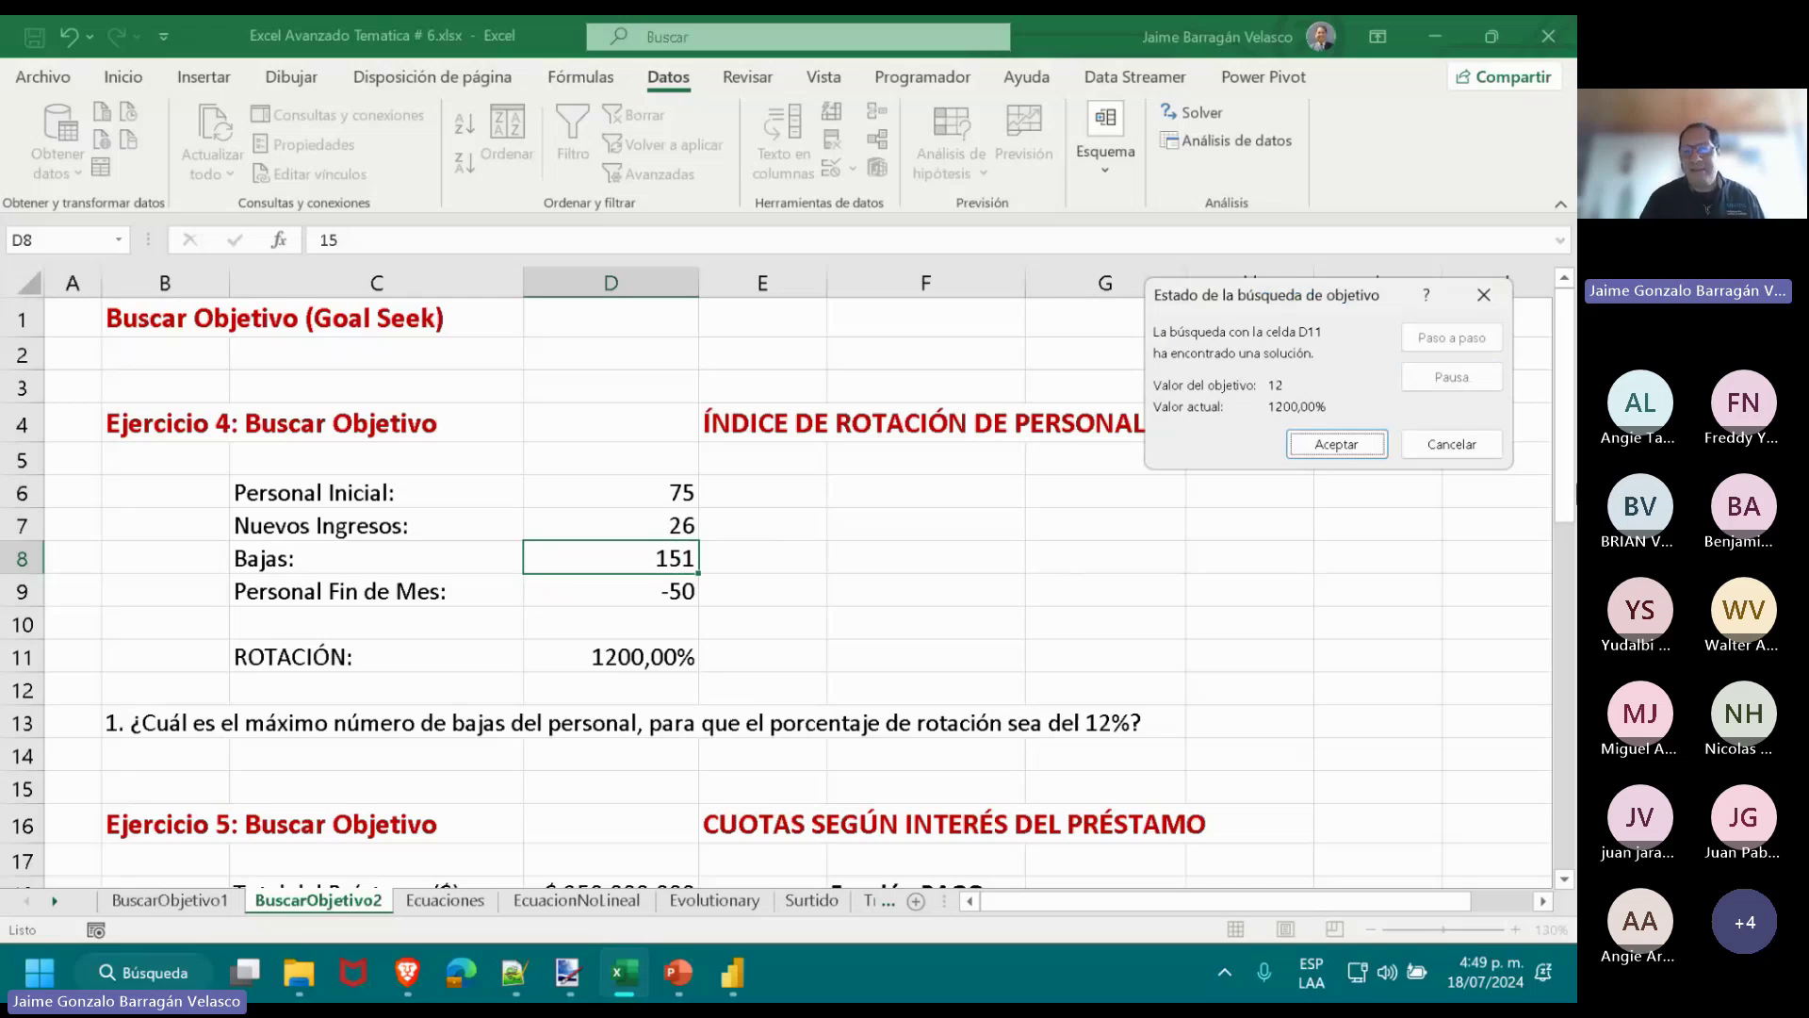
{"action": "left_click", "coordinate": [1429, 449]}
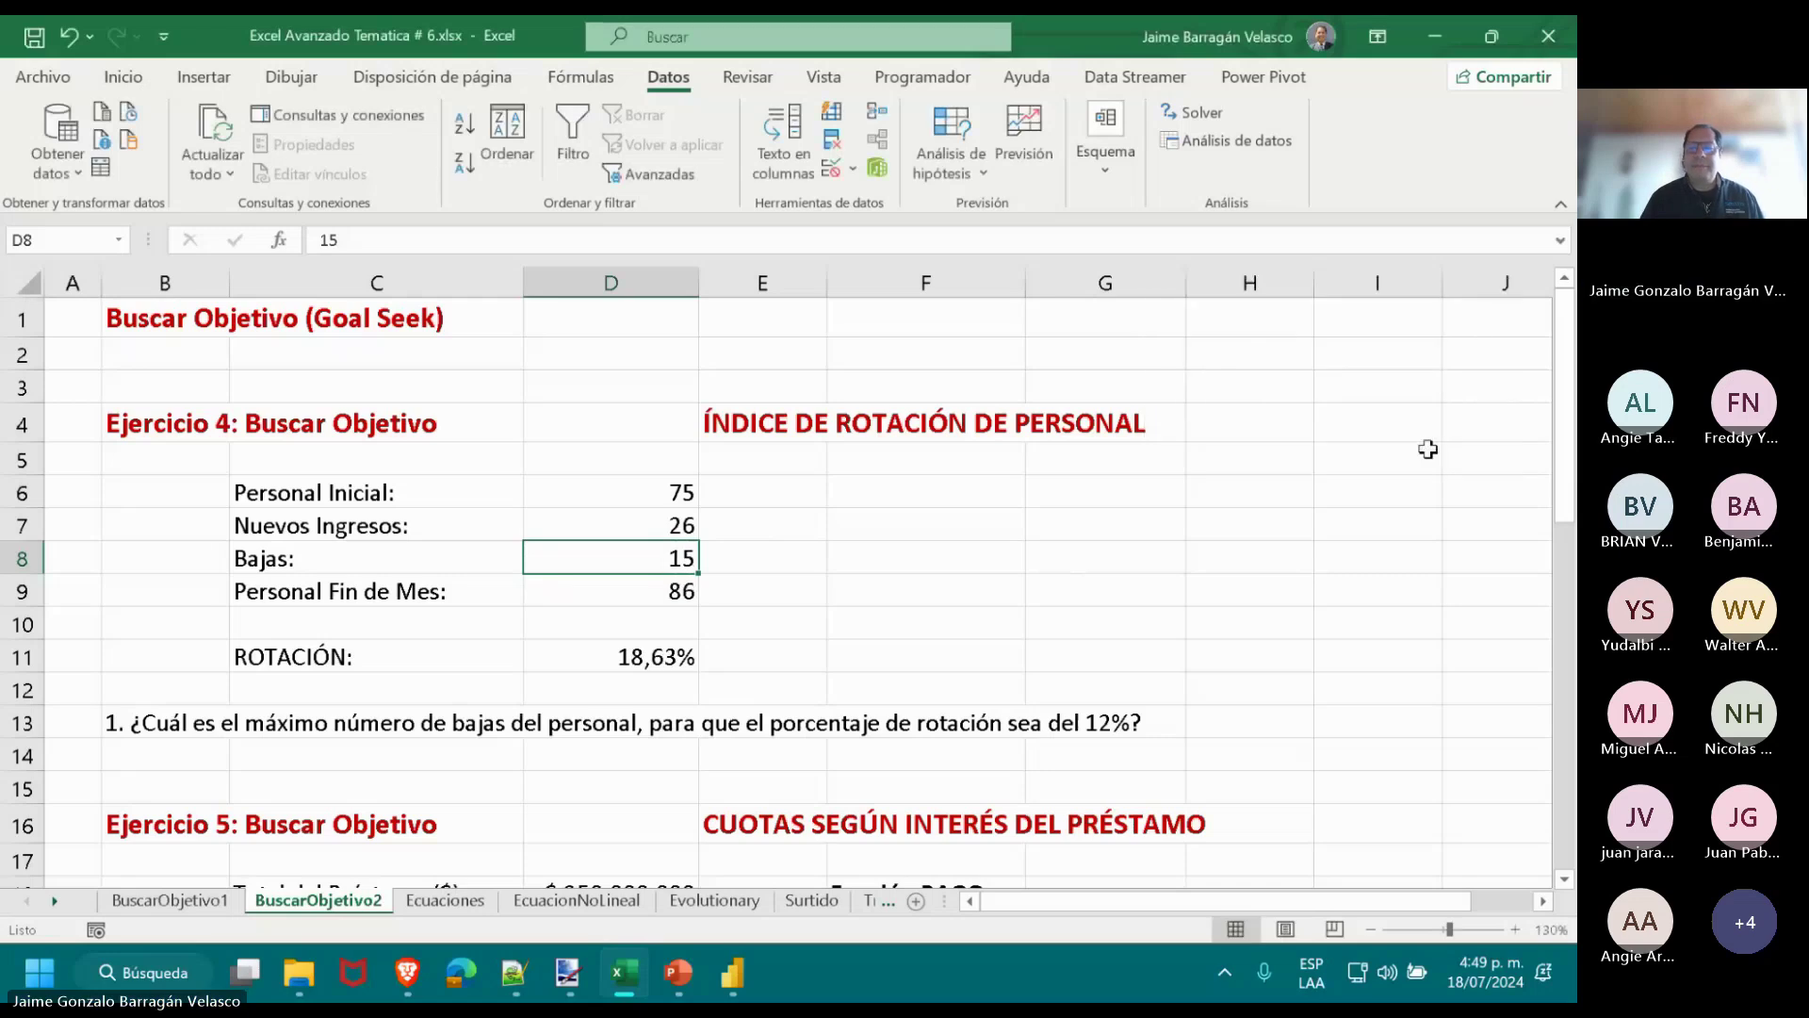
Try a Goal Seek that sets ROTACIÓN D11 to 0,12 by changing Bajas D8, and discard the result.
{"action": "left_click", "coordinate": [988, 179]}
{"action": "left_click", "coordinate": [1007, 247]}
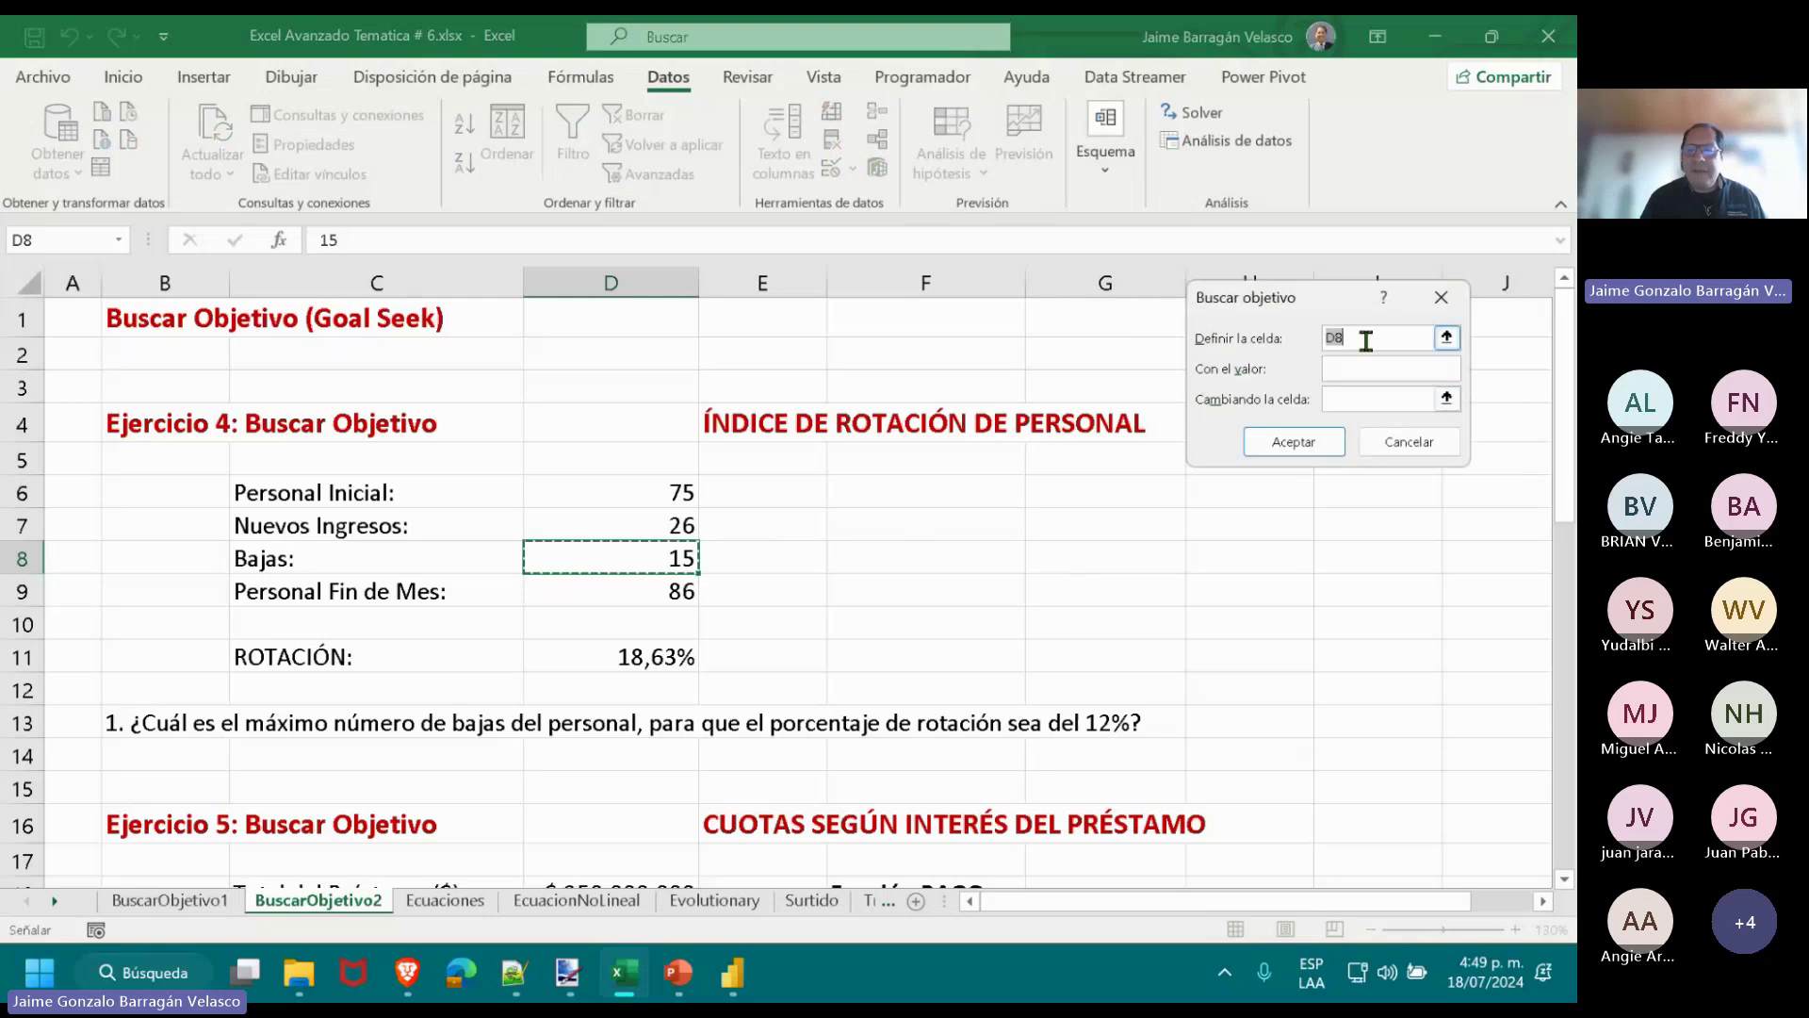
{"action": "left_click", "coordinate": [658, 650]}
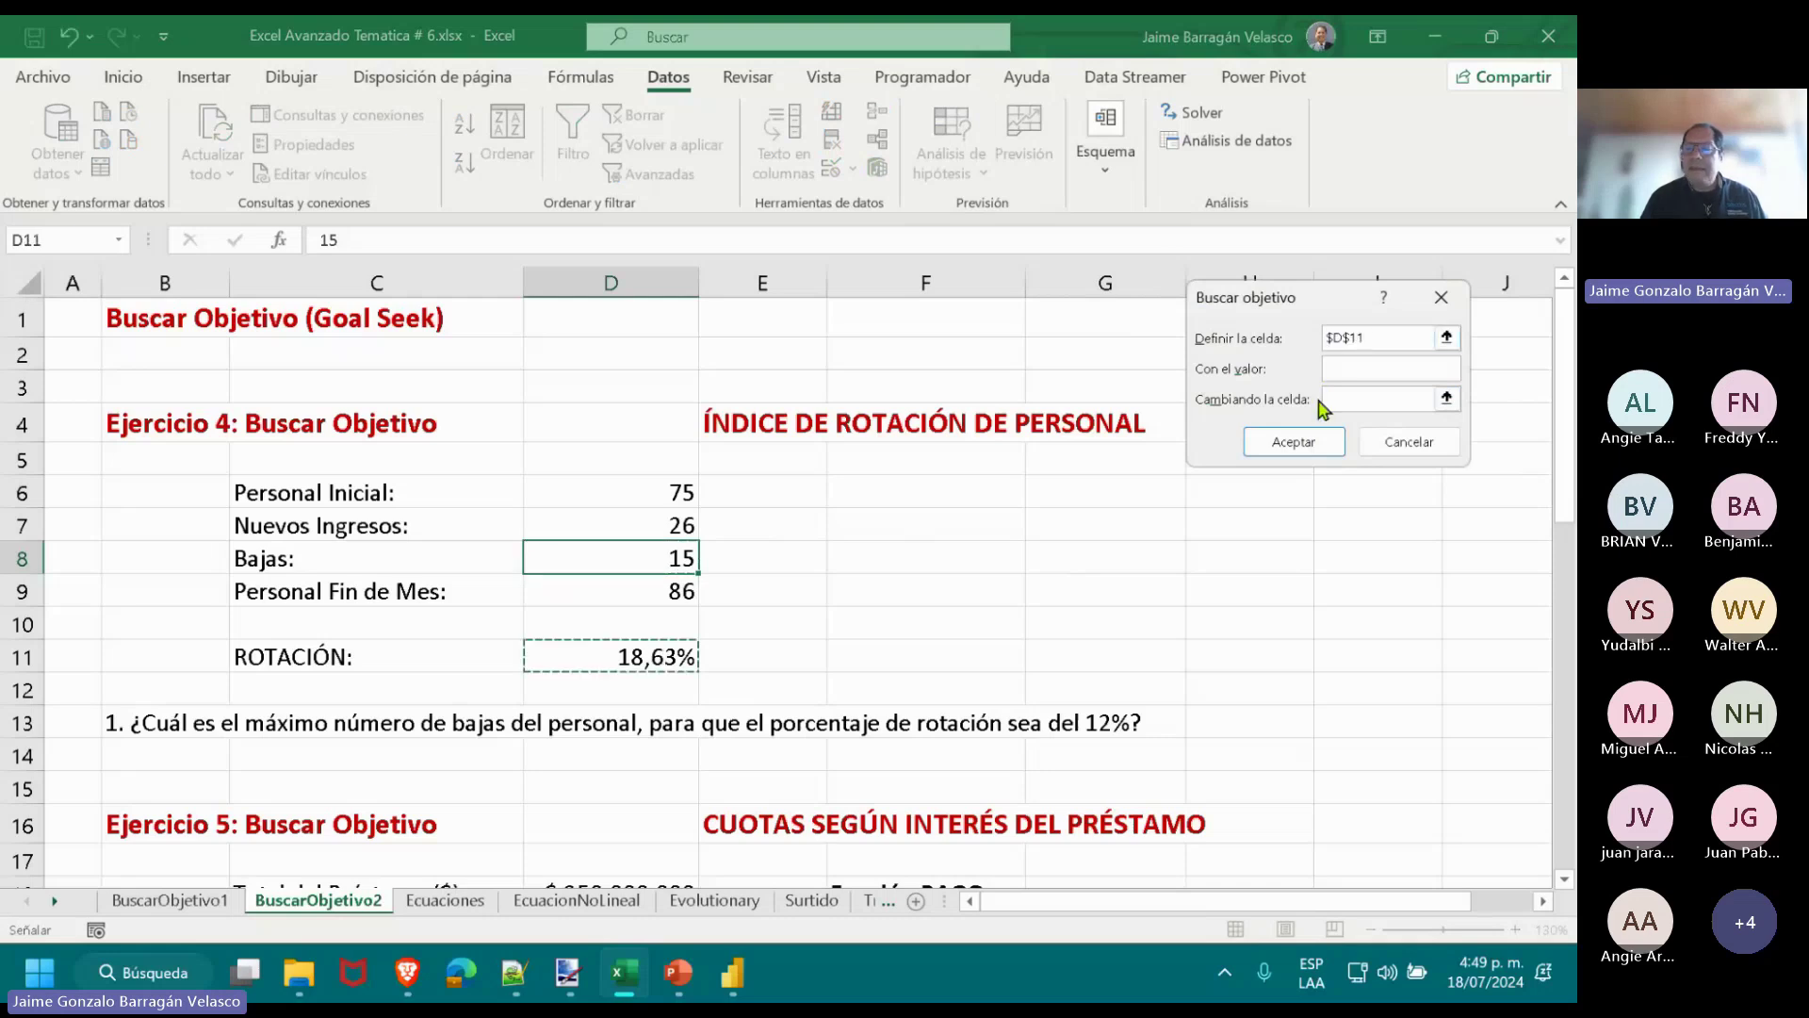
{"action": "left_click", "coordinate": [1343, 369]}
{"action": "type", "text": "0,12"}
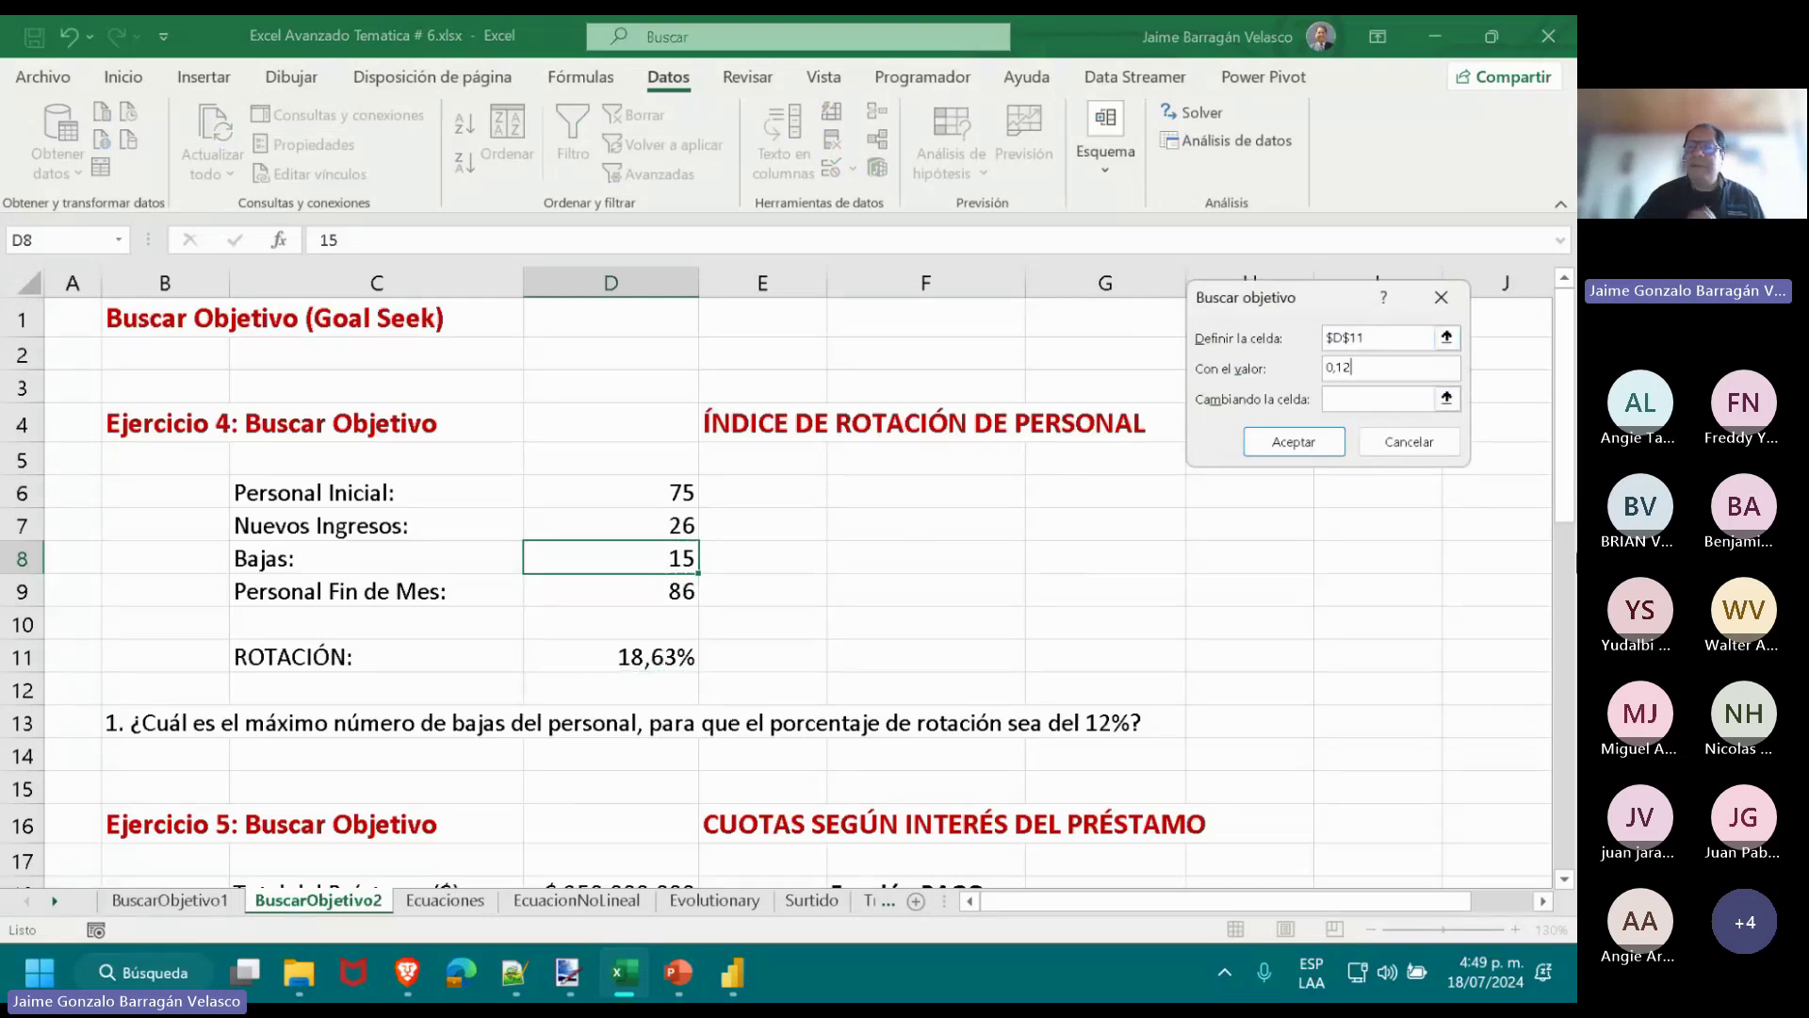
{"action": "left_click", "coordinate": [1382, 399]}
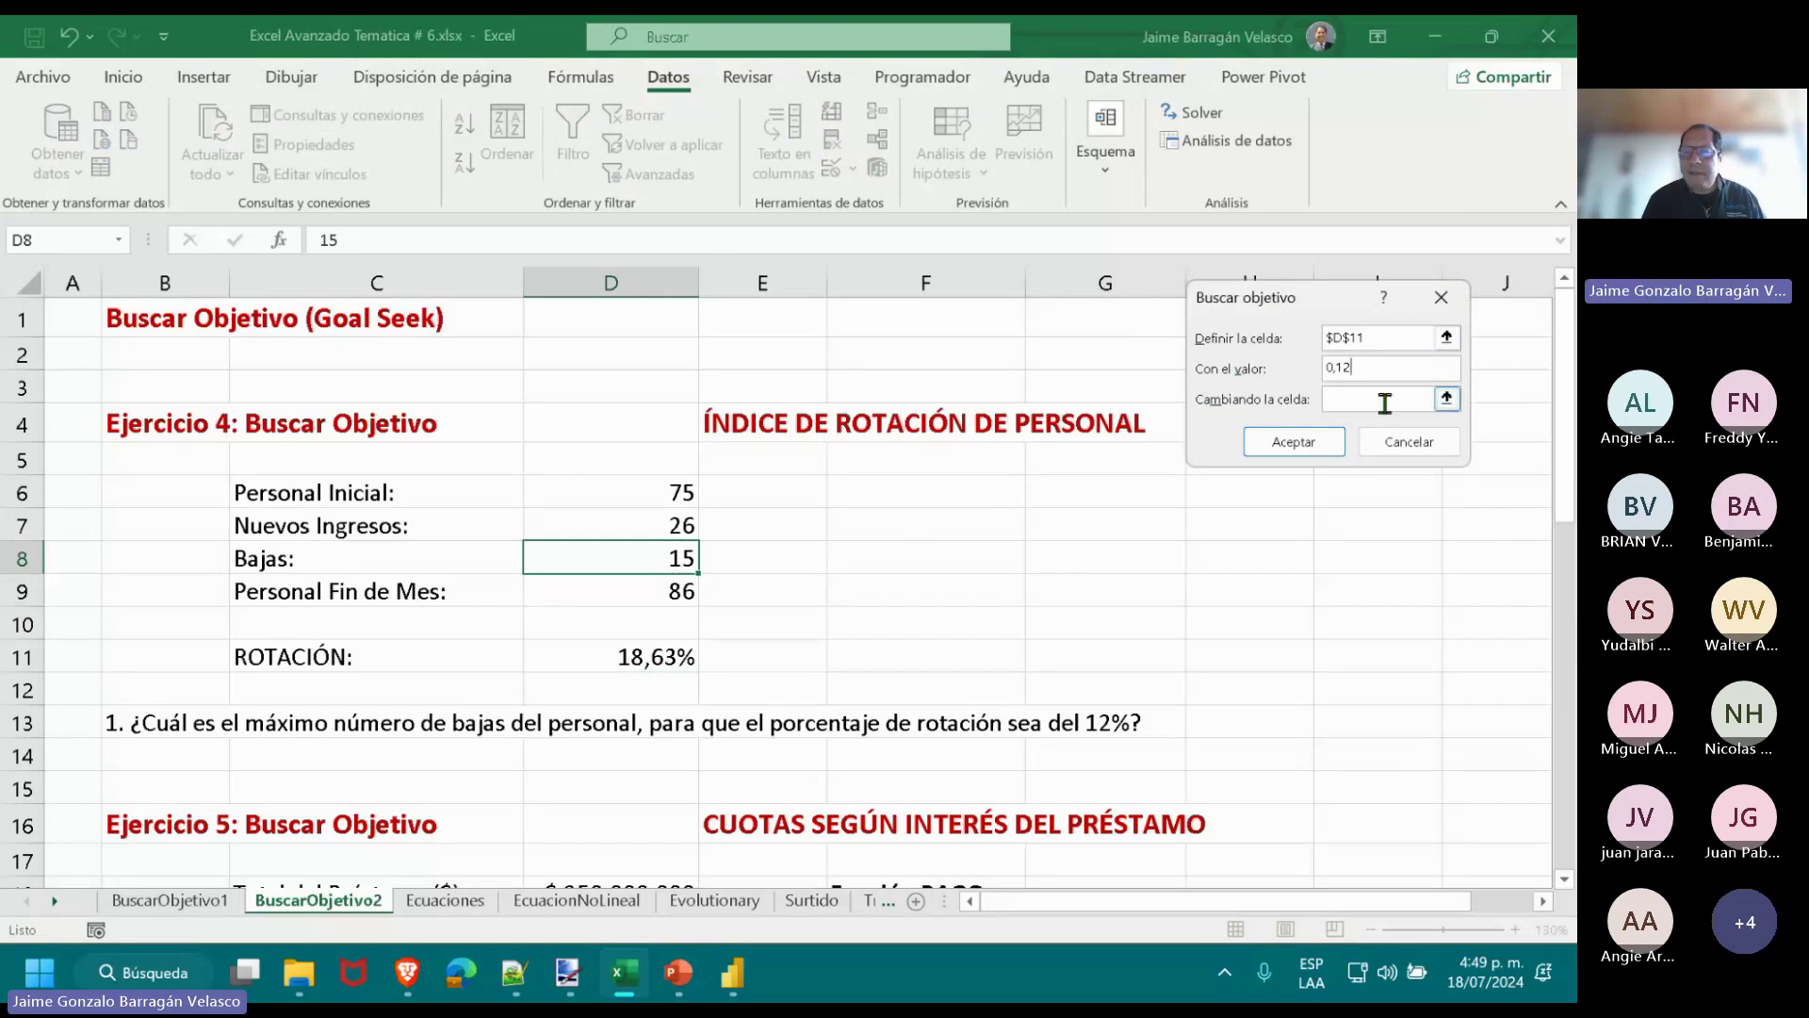
{"action": "left_click", "coordinate": [609, 556]}
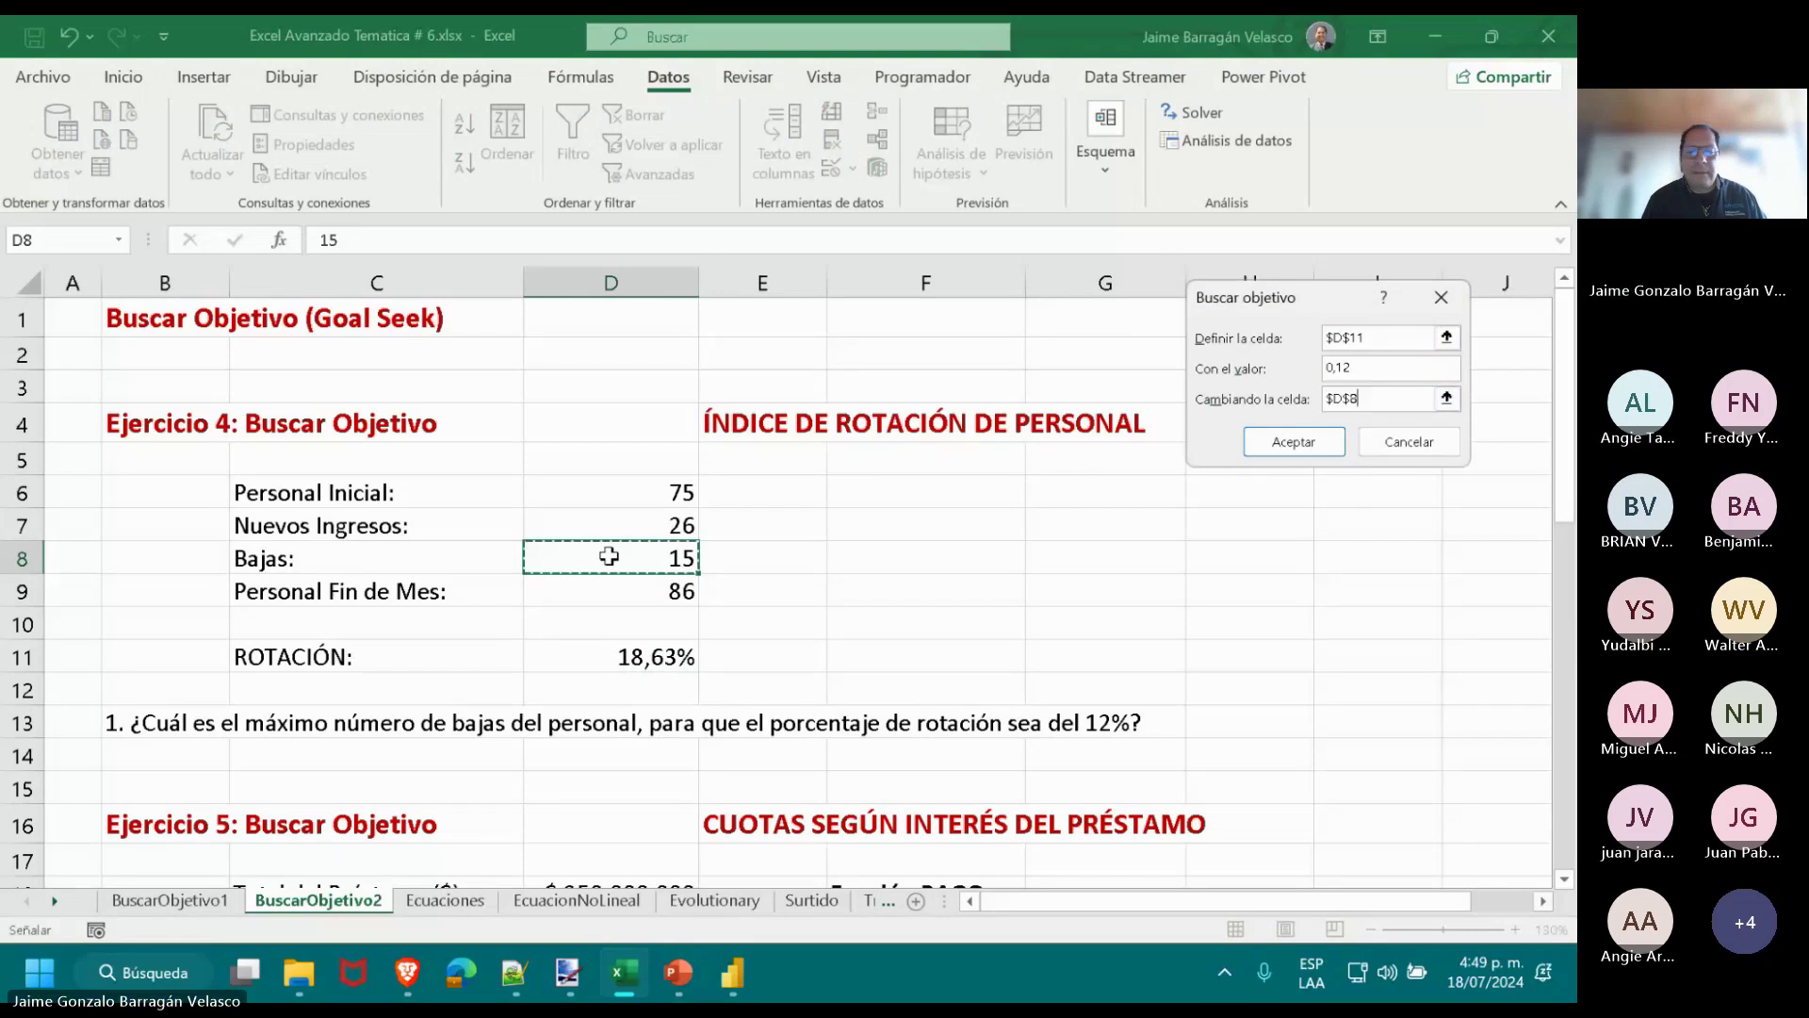
{"action": "key", "text": "Return"}
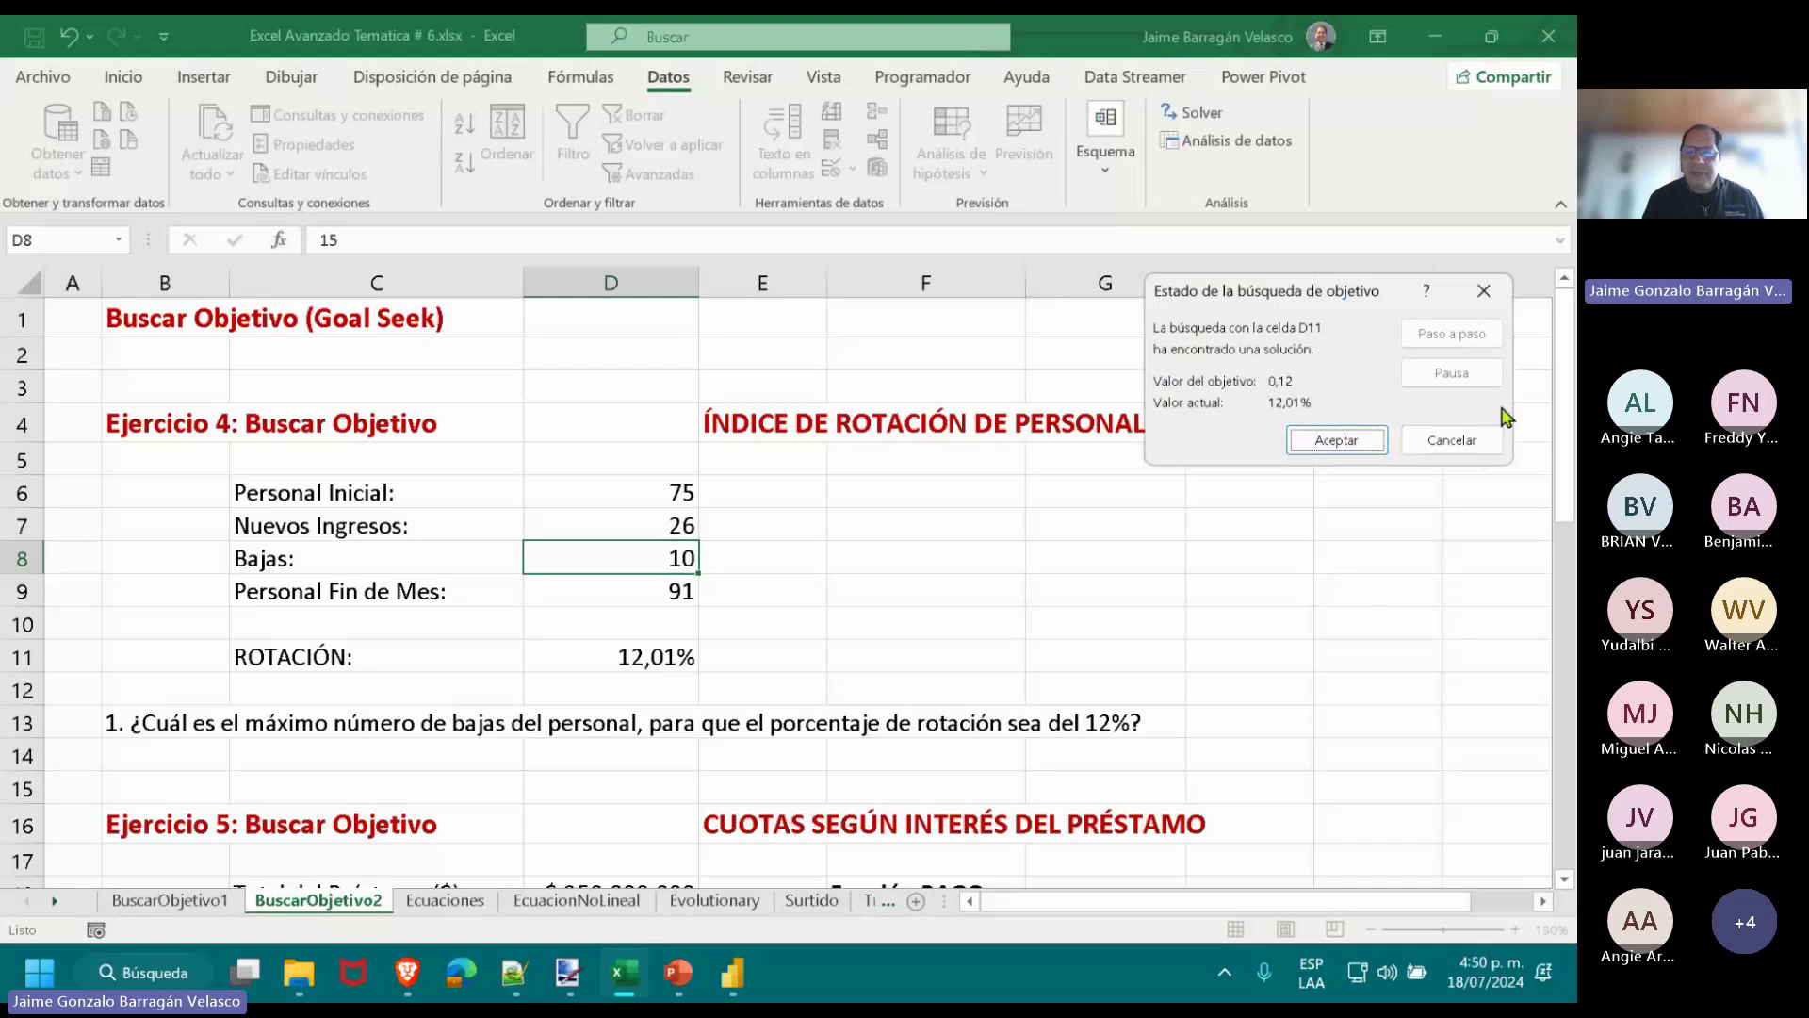
{"action": "left_click", "coordinate": [1485, 437]}
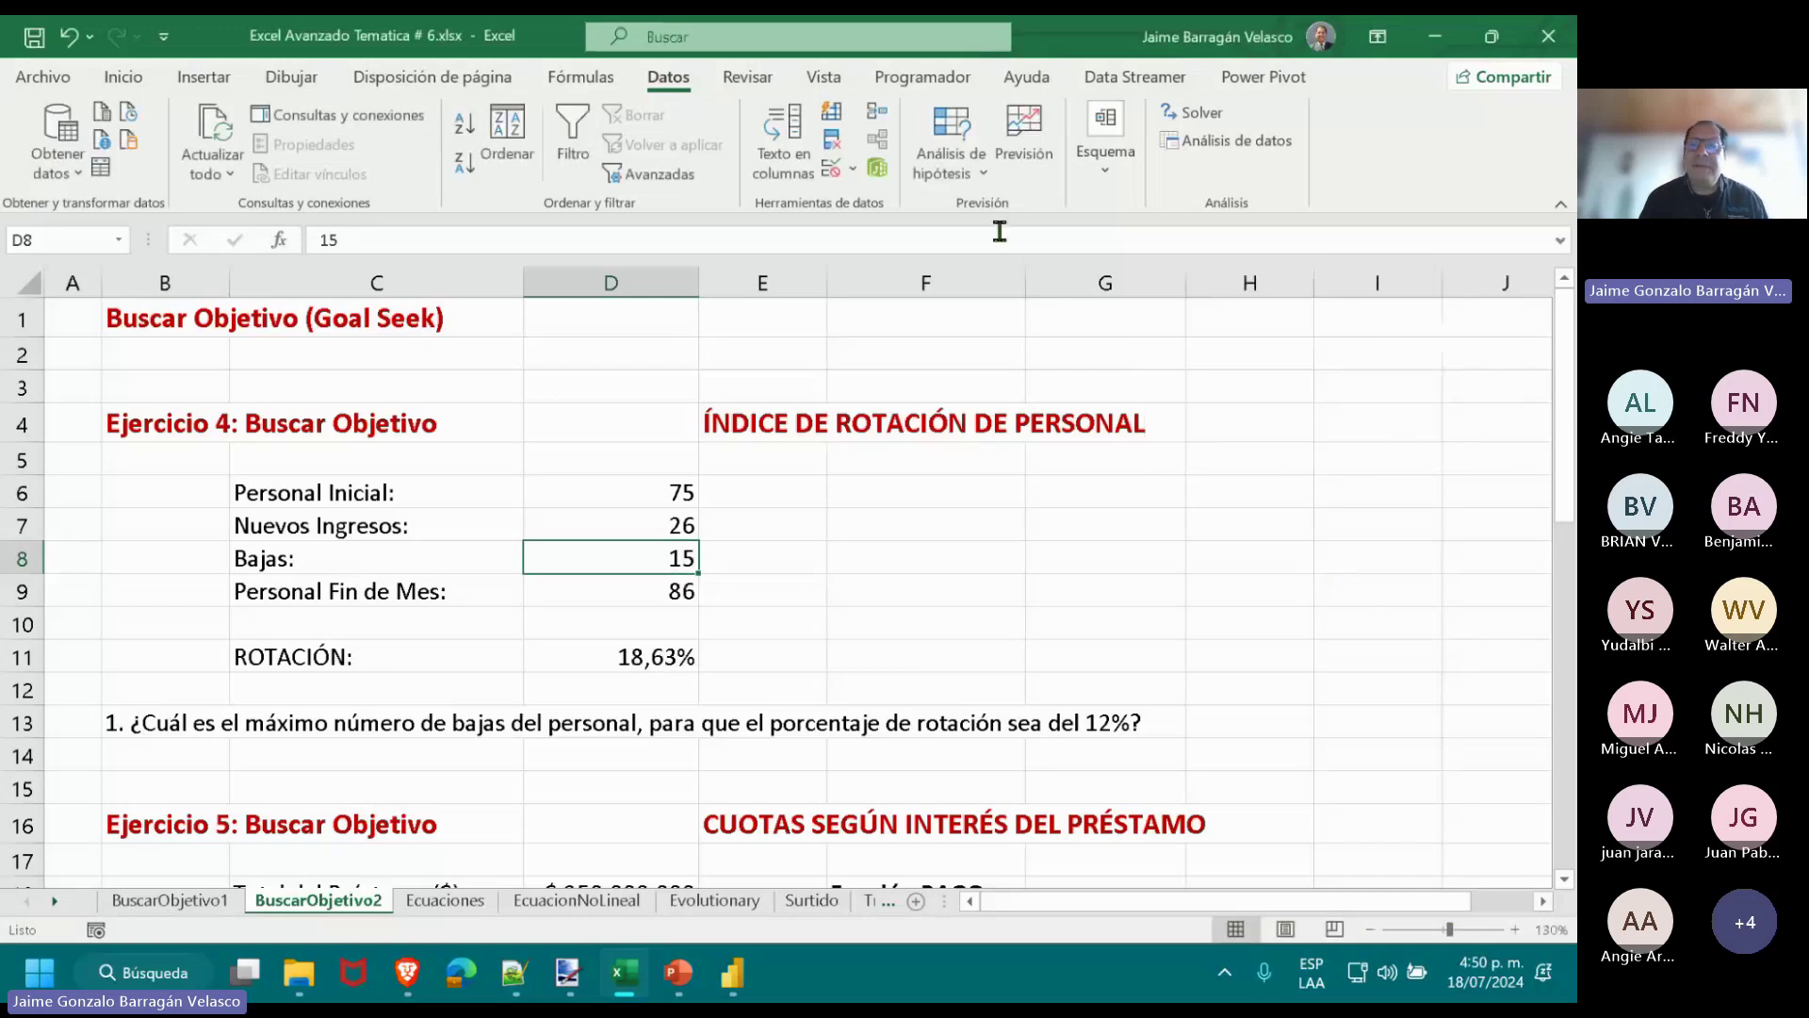
Run Goal Seek to set ROTACIÓN D11 to 12% by changing Bajas D8, and keep the solution.
{"action": "left_click", "coordinate": [983, 174]}
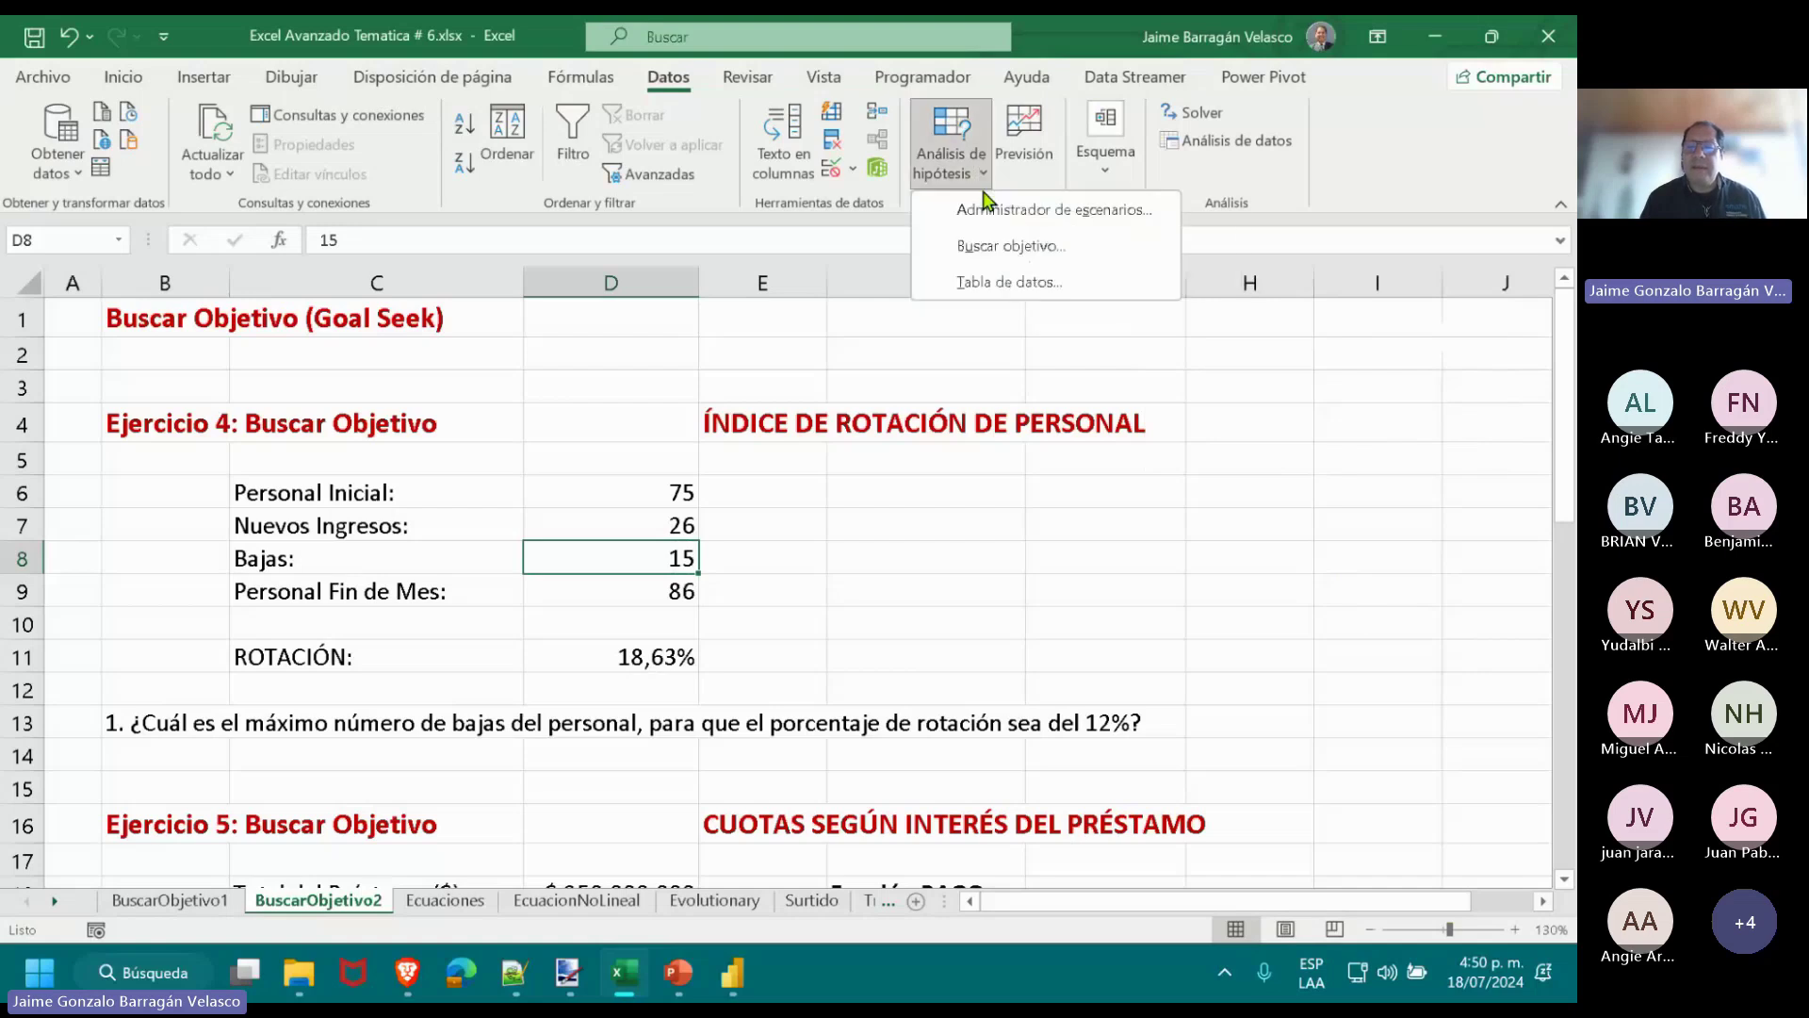
{"action": "left_click", "coordinate": [991, 245]}
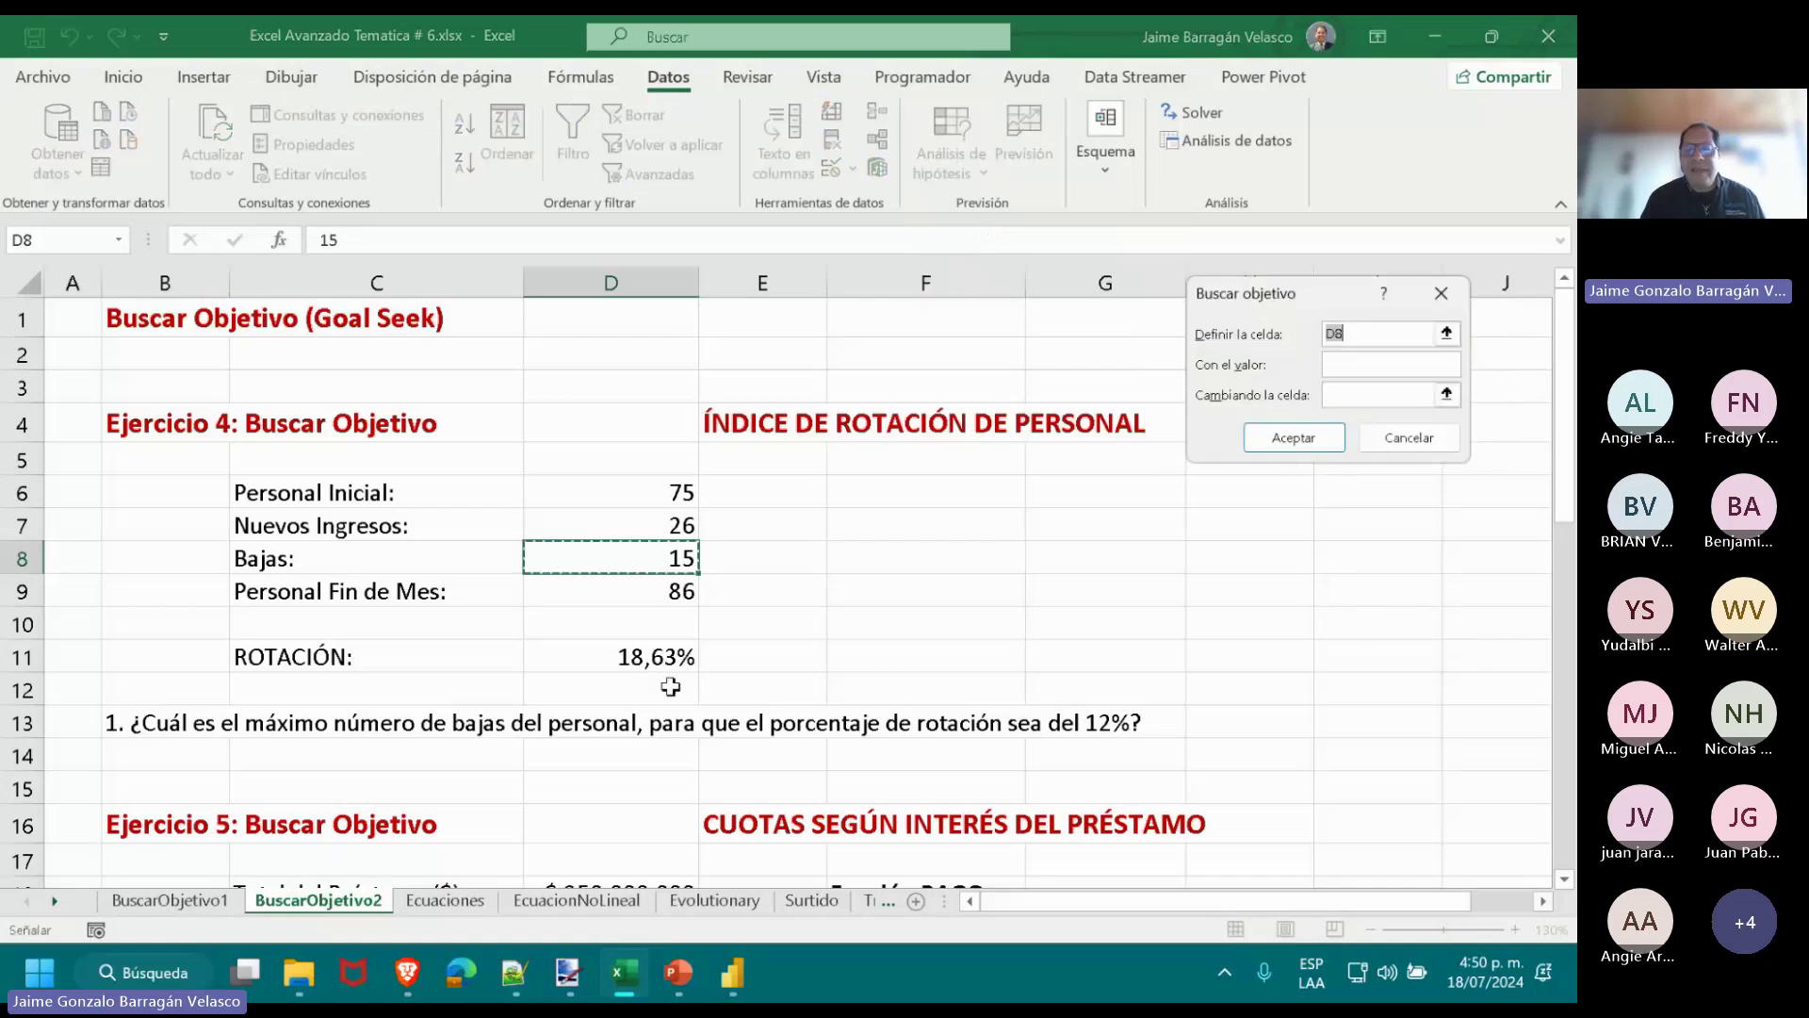
{"action": "left_click", "coordinate": [638, 662]}
{"action": "left_click", "coordinate": [1388, 367]}
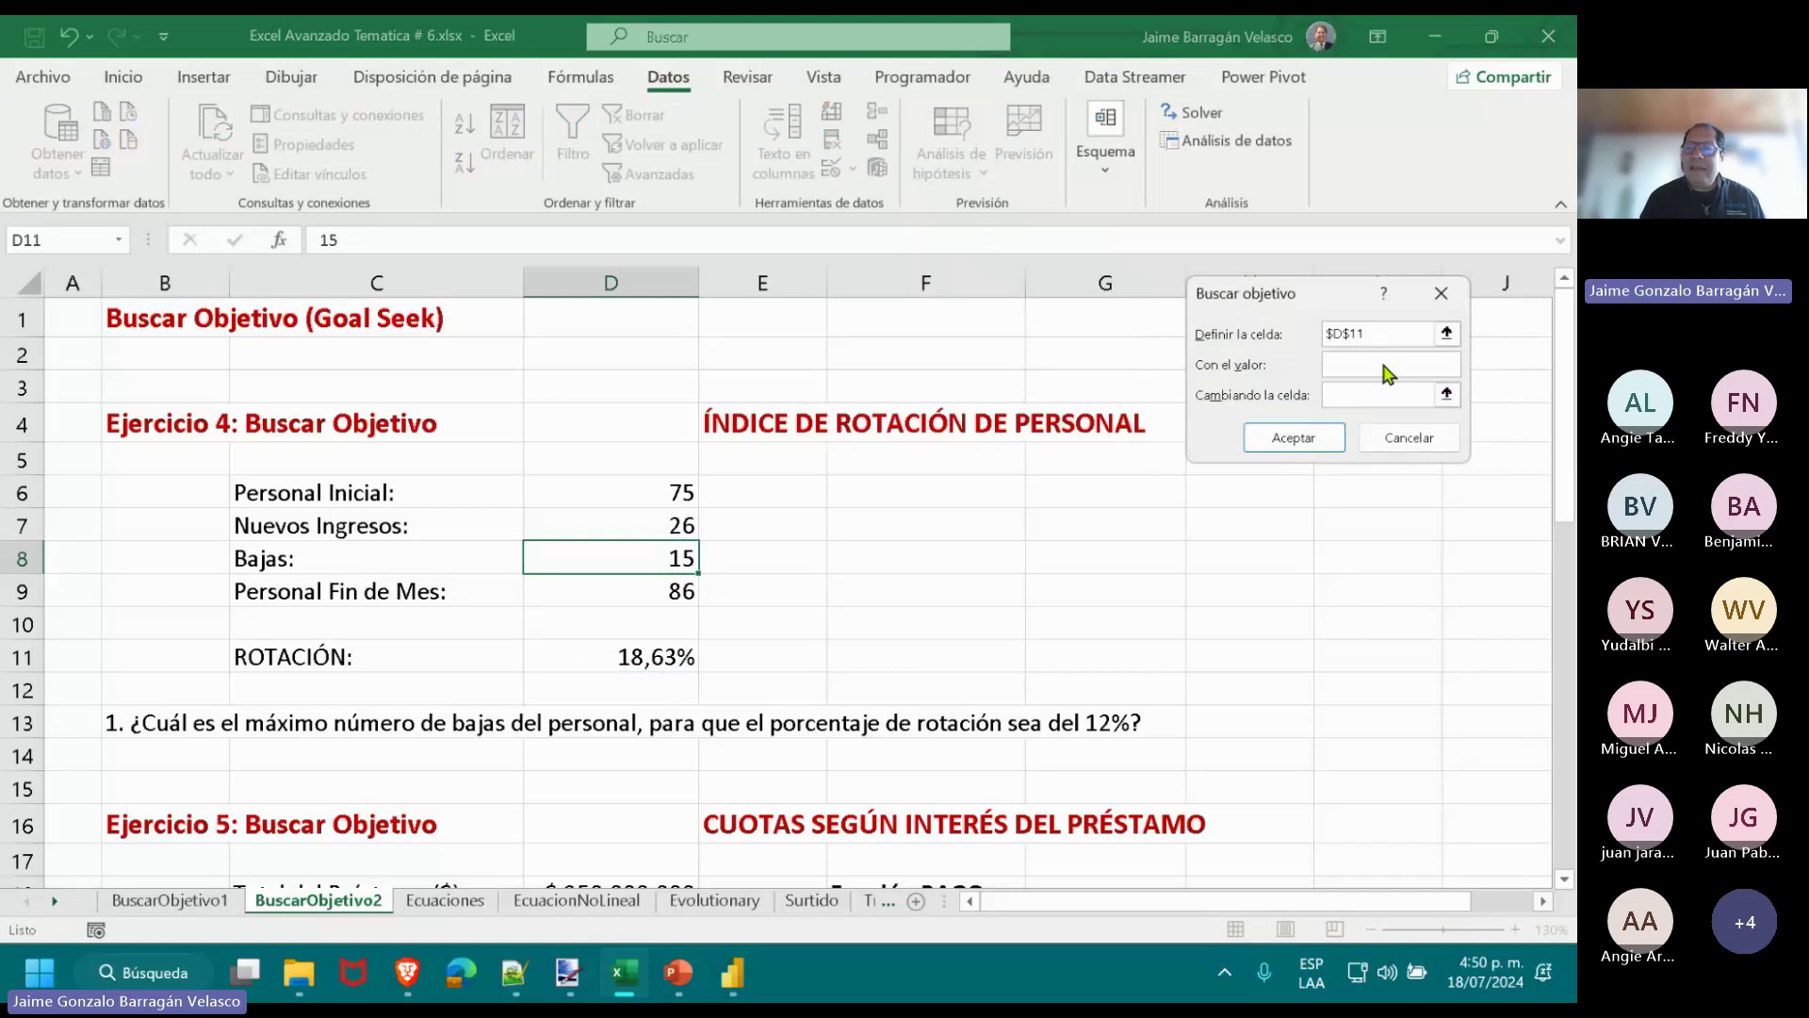
{"action": "type", "text": "12"}
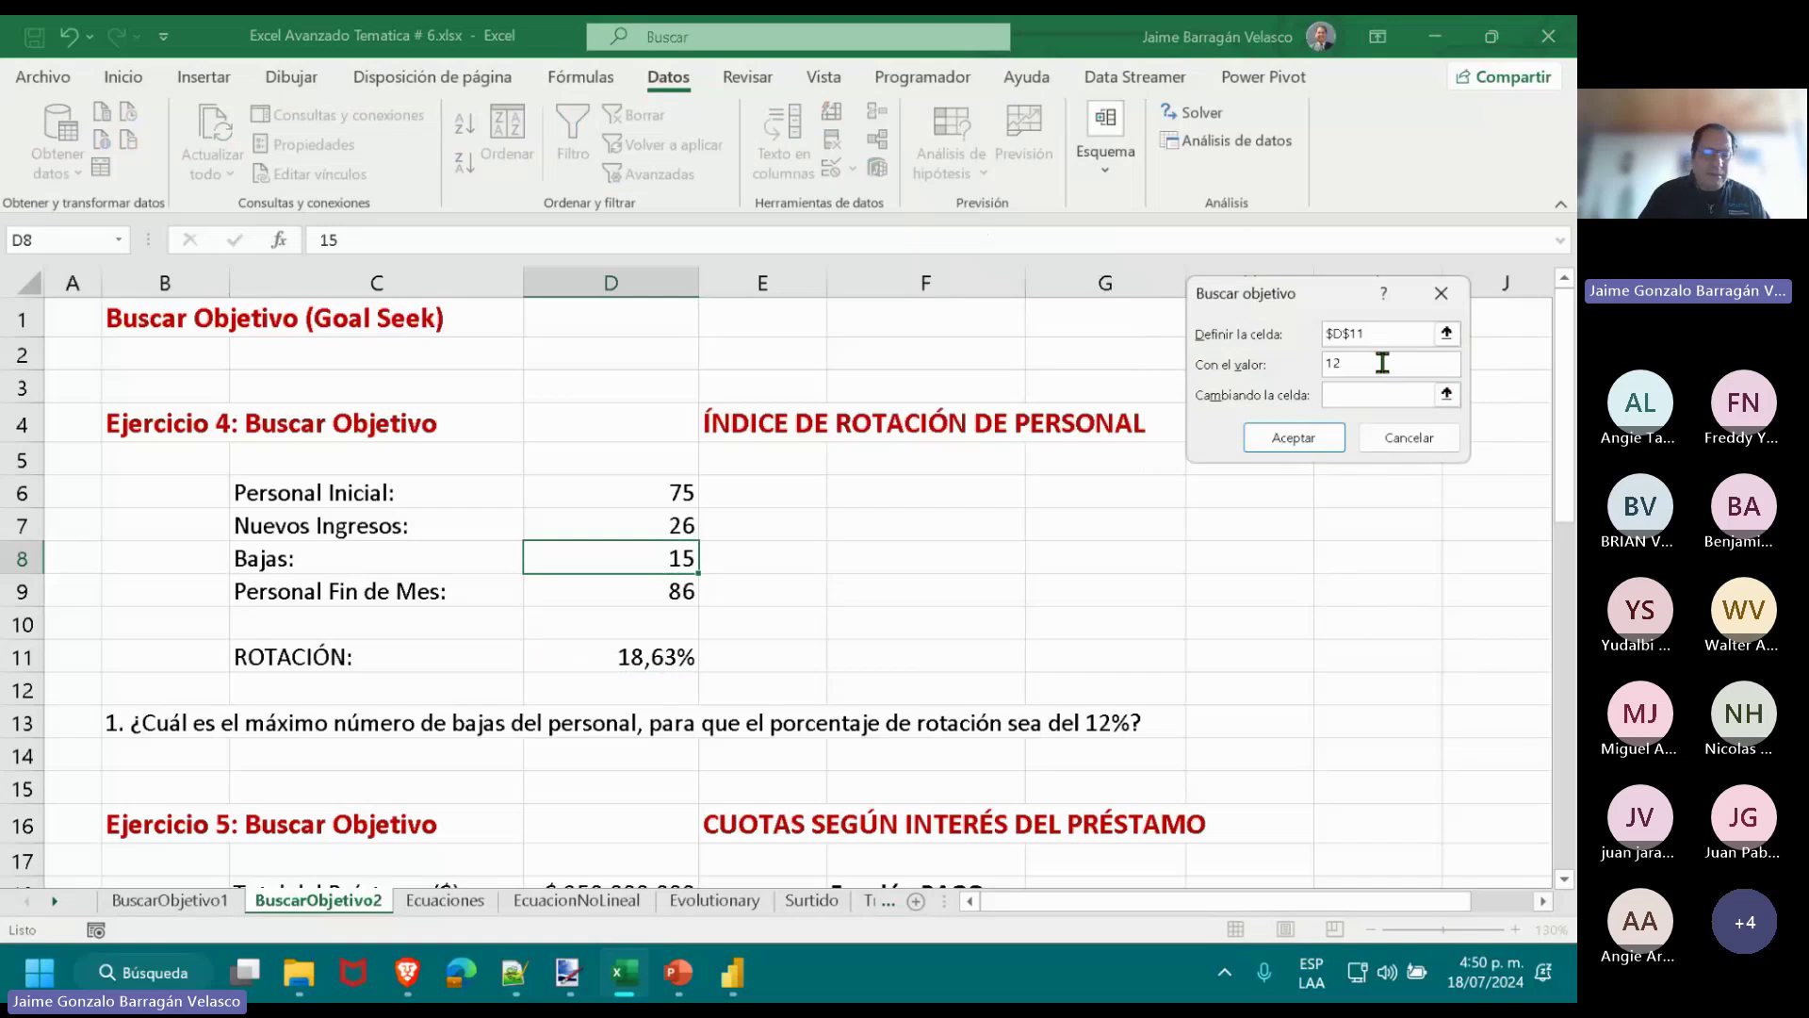
{"action": "type", "text": "%"}
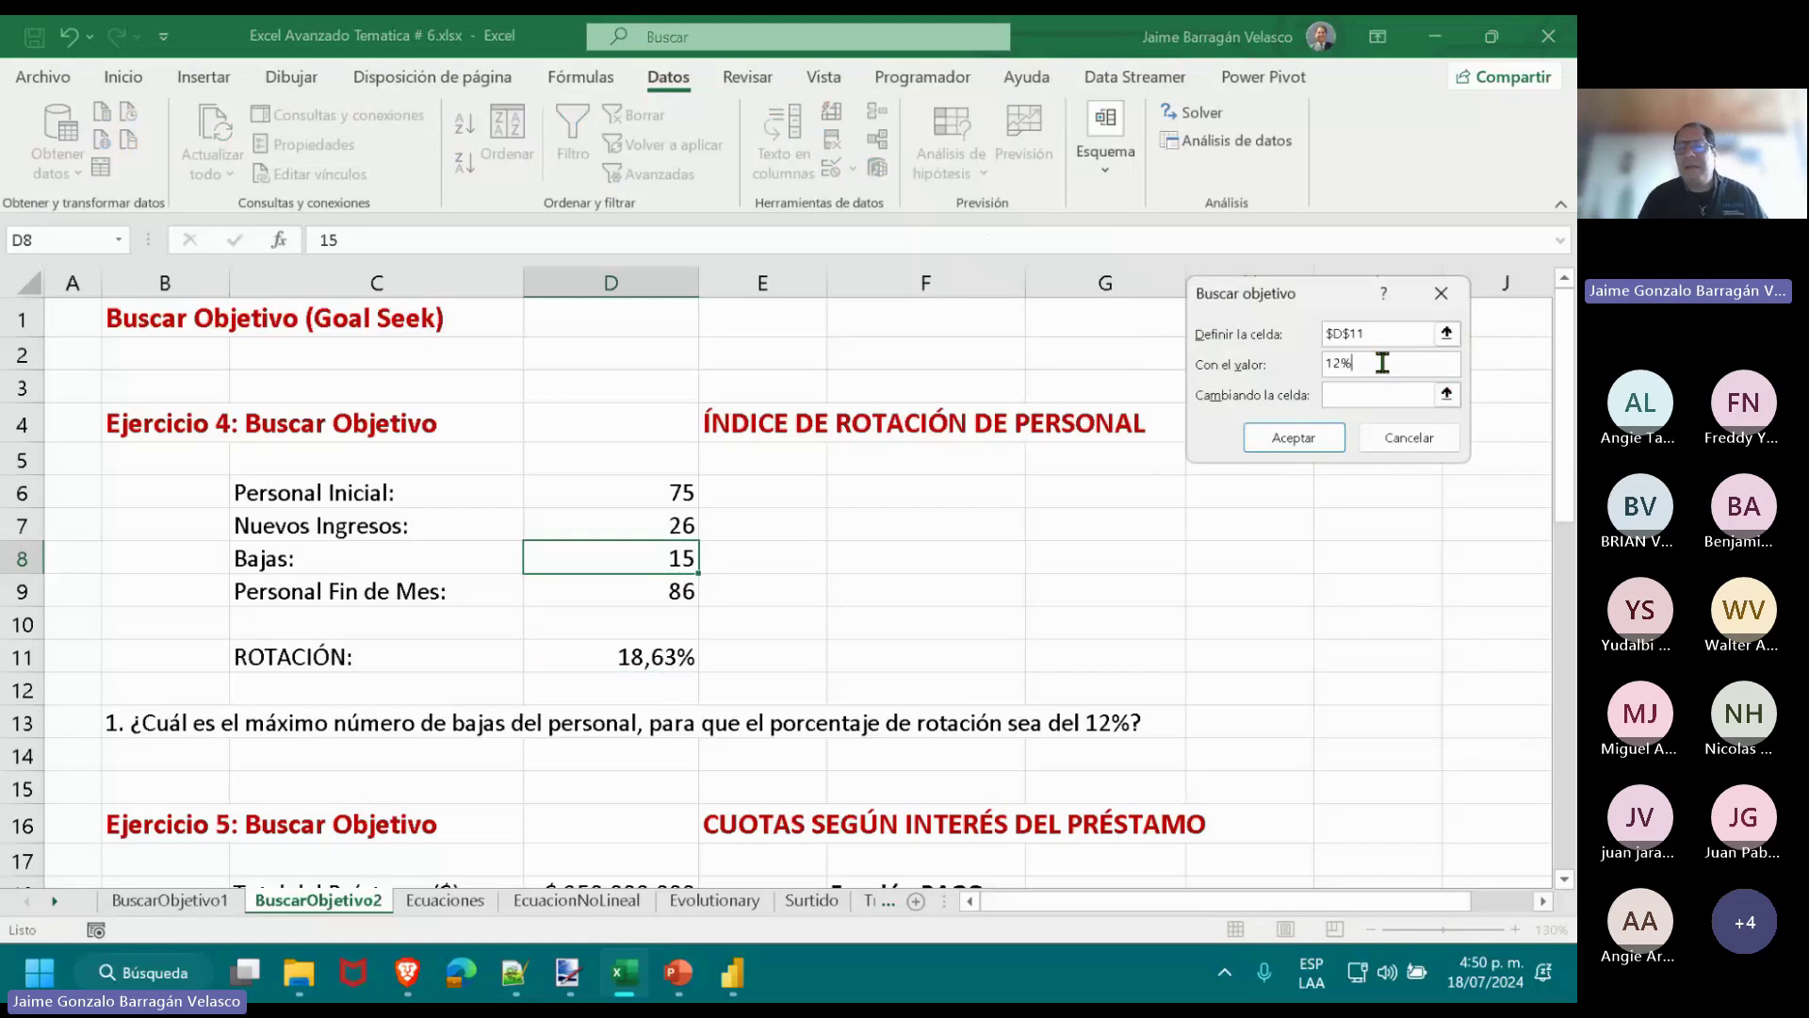
{"action": "left_click", "coordinate": [1399, 392]}
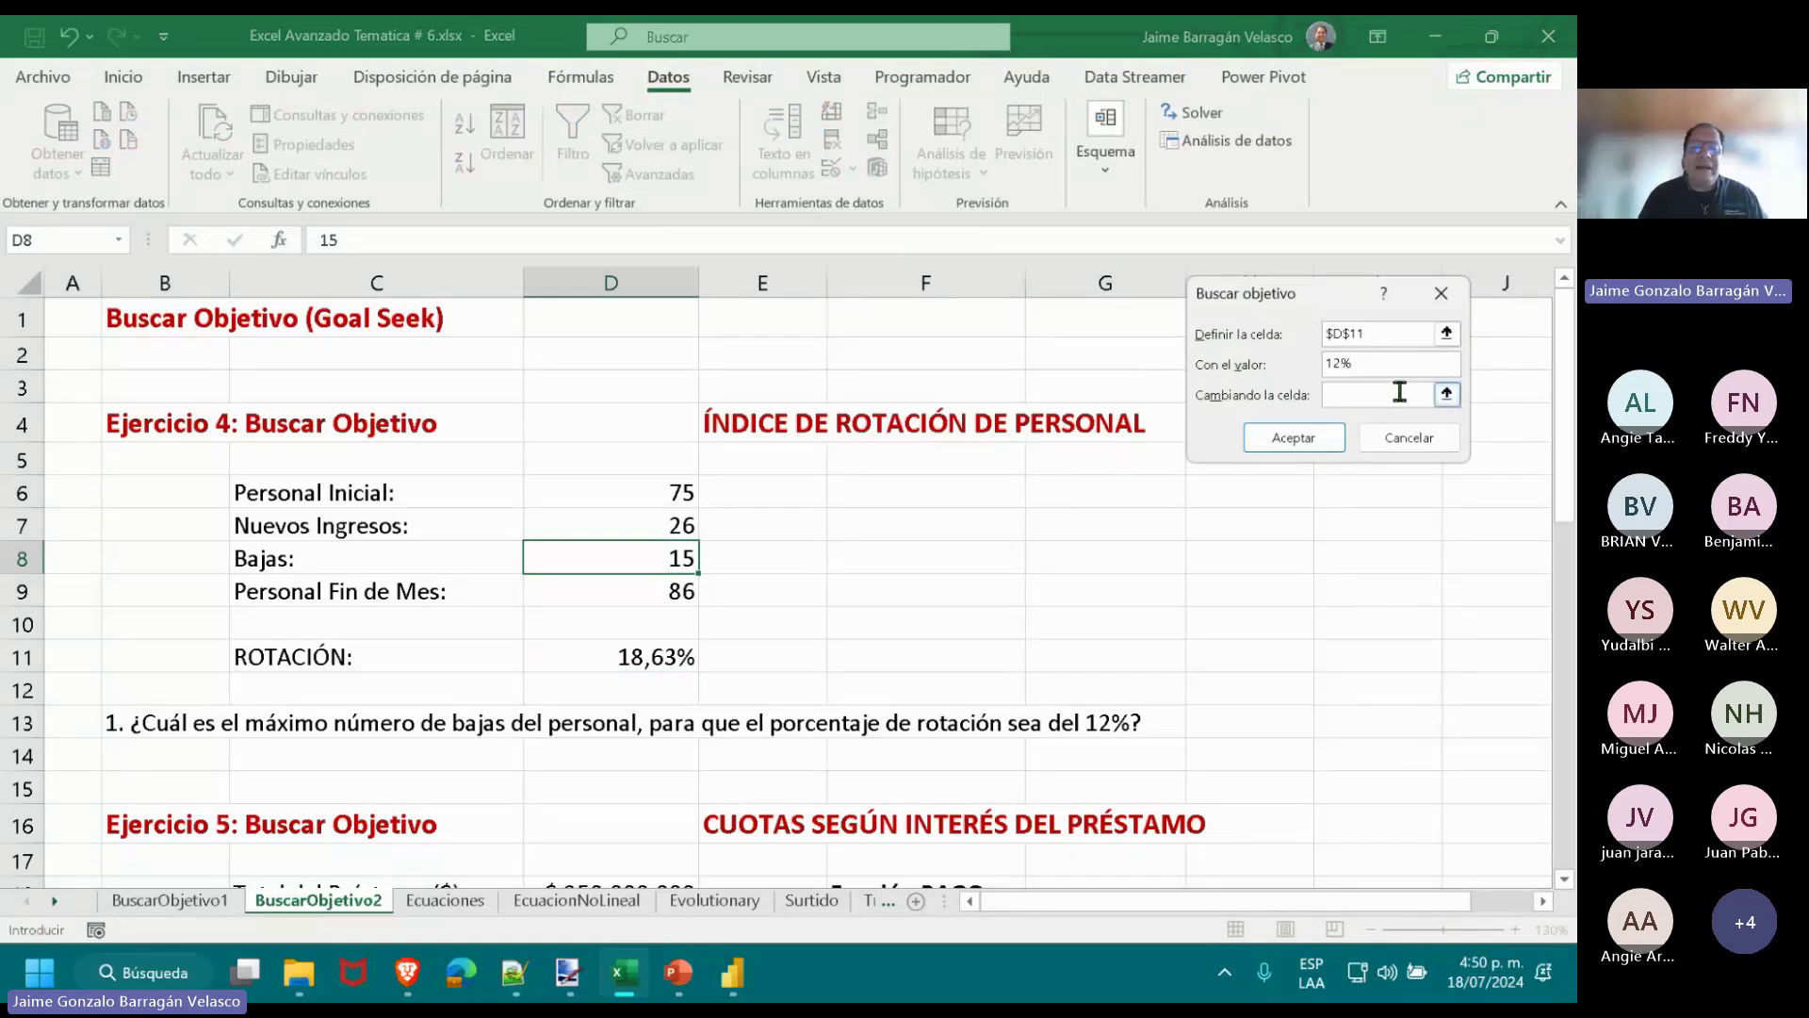
{"action": "left_click", "coordinate": [622, 568]}
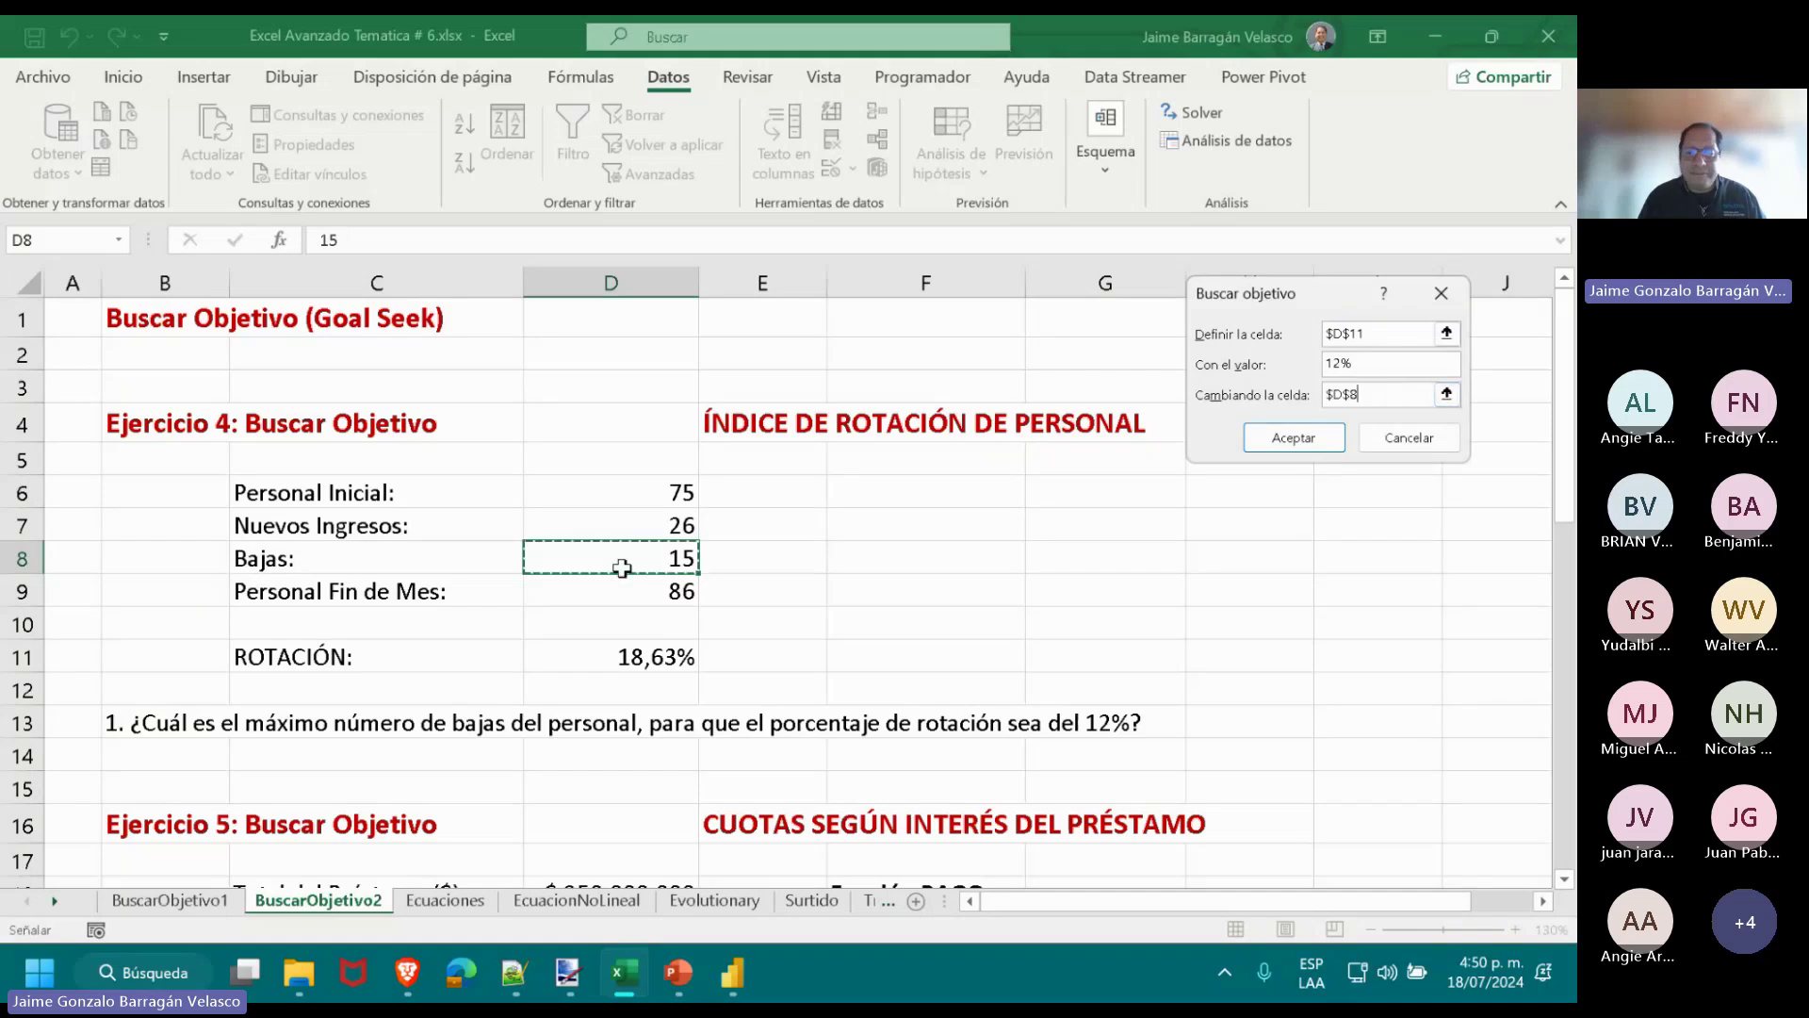
{"action": "left_click", "coordinate": [1325, 451]}
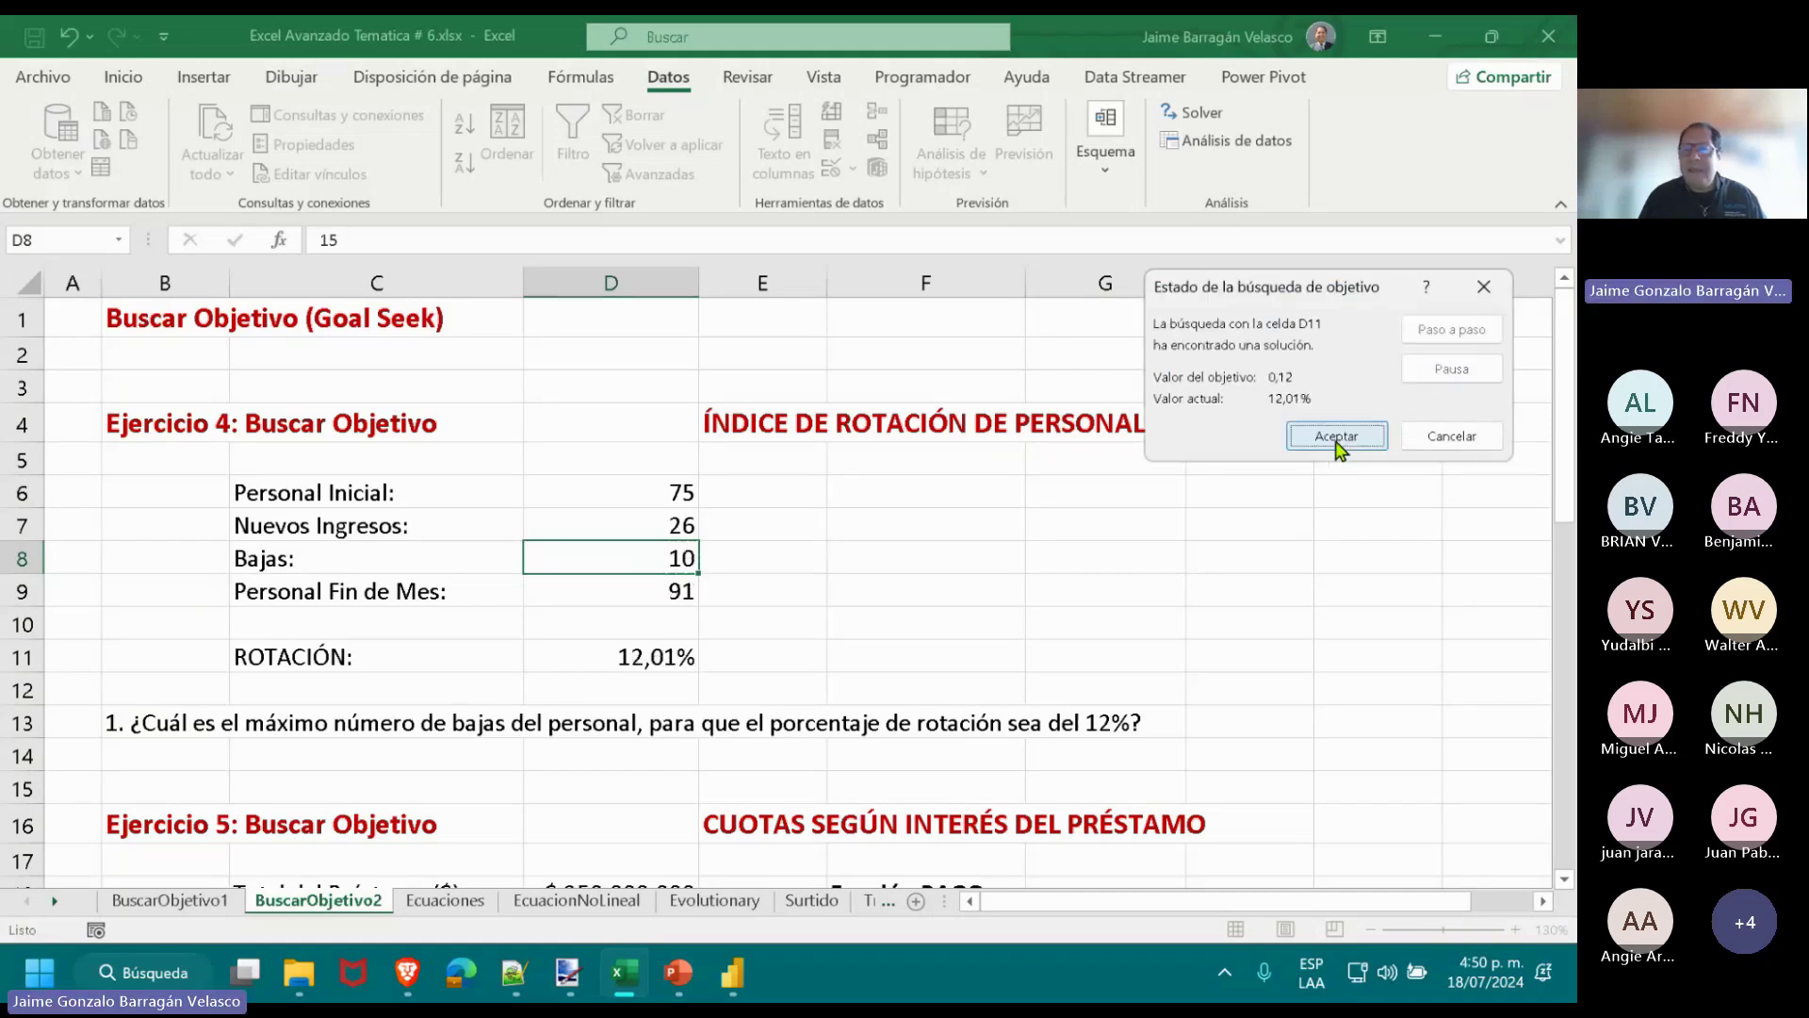
{"action": "left_click", "coordinate": [1347, 451]}
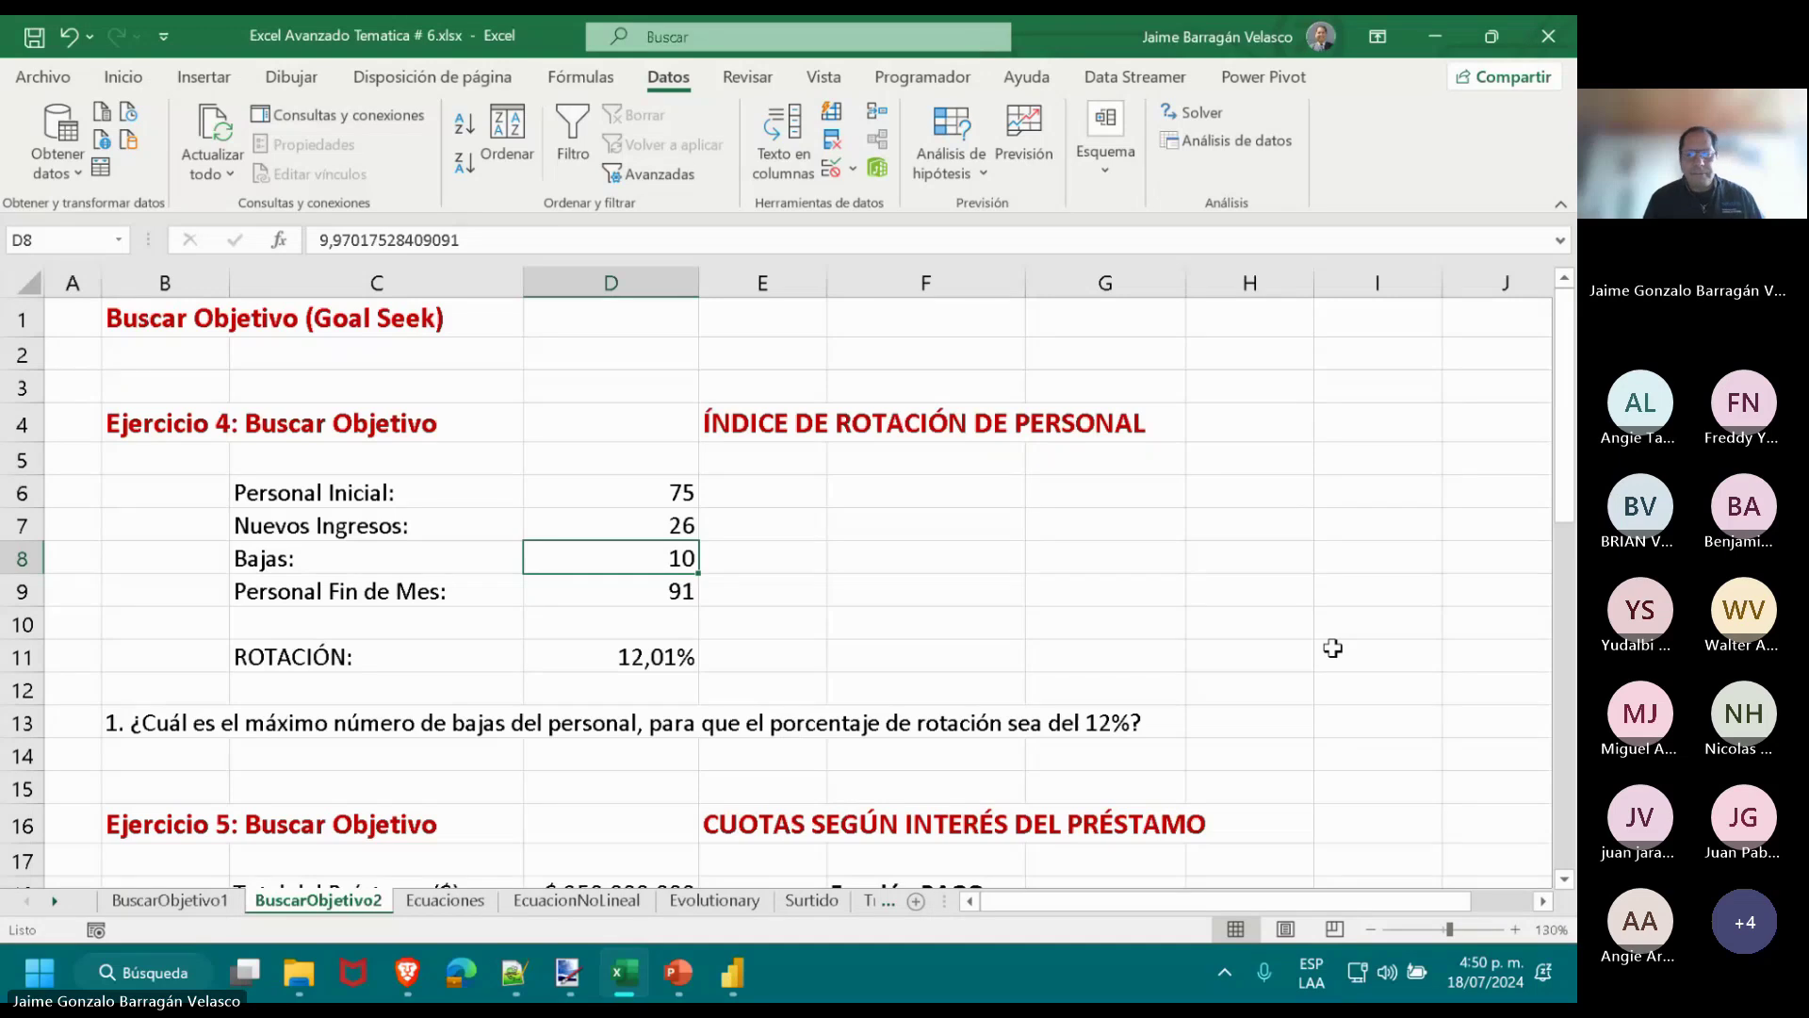
Go through the loan data of Ejercicio 5 in D18:D20 and inspect the PAGO MENSUAL formula in D22 without changing it.
{"action": "scroll", "coordinate": [1334, 653], "scroll_direction": "down", "scroll_amount": 2}
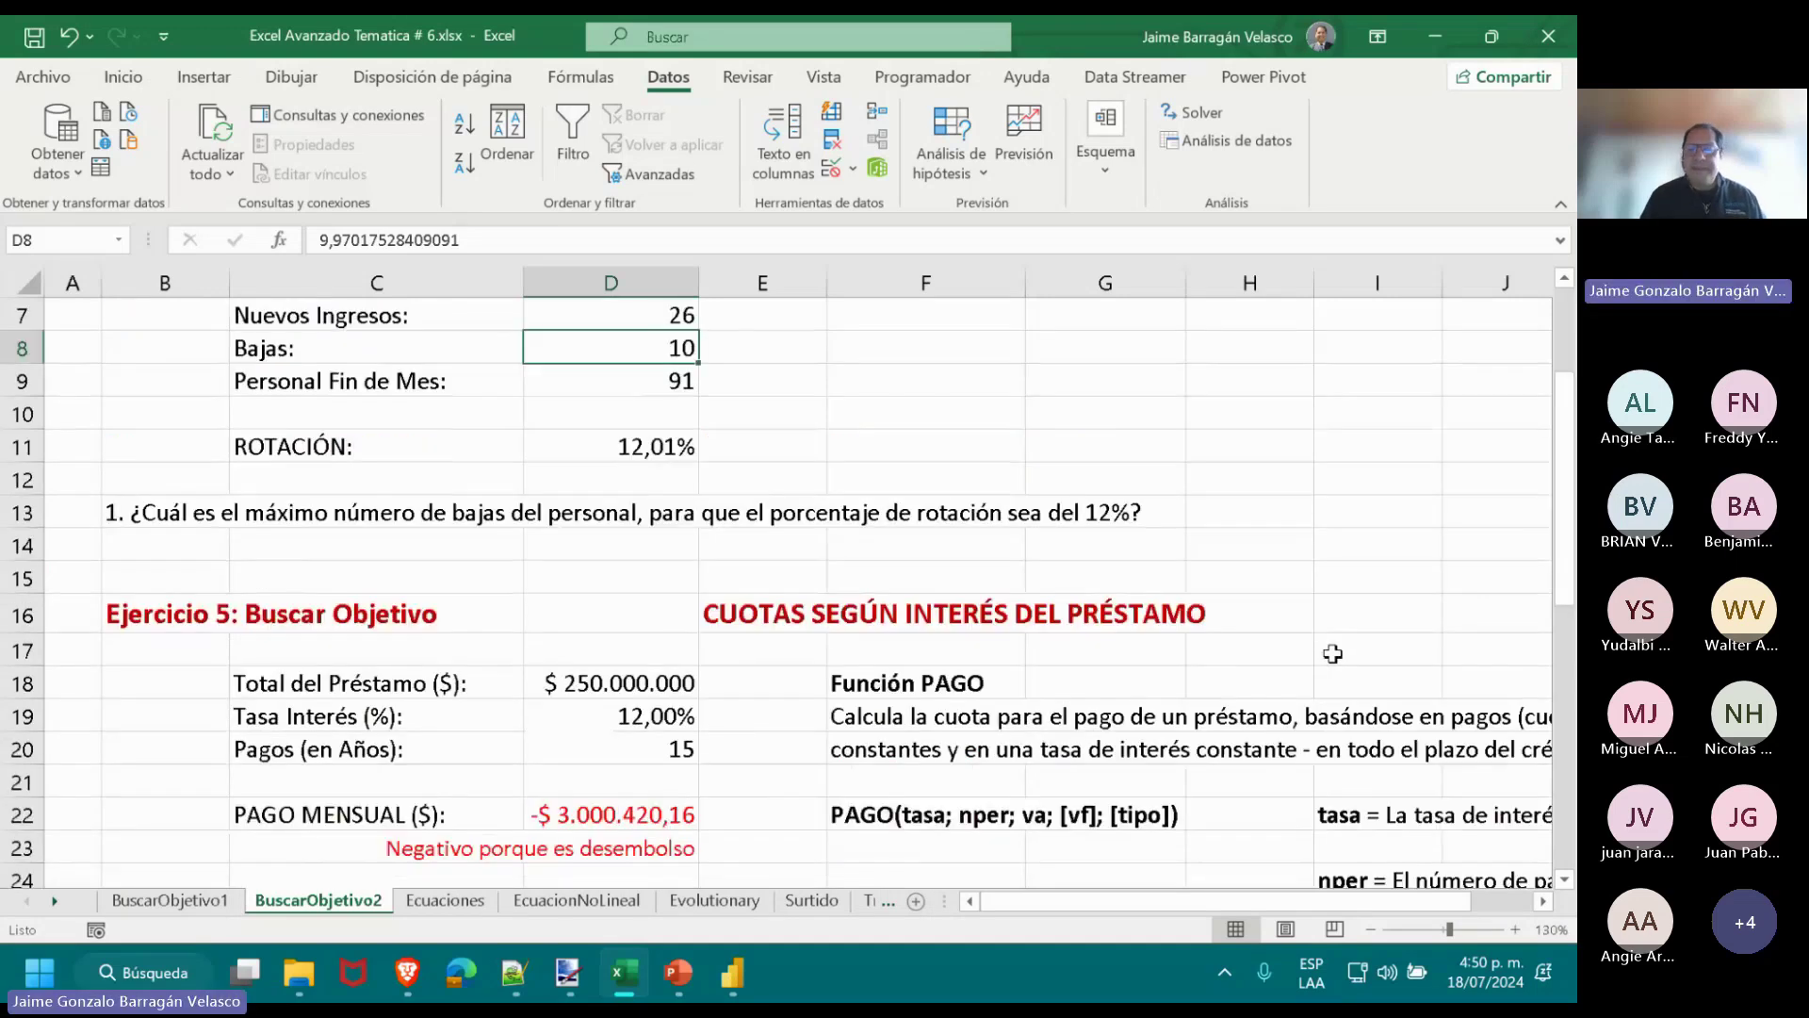
{"action": "scroll", "coordinate": [1333, 653], "scroll_direction": "down", "scroll_amount": 3}
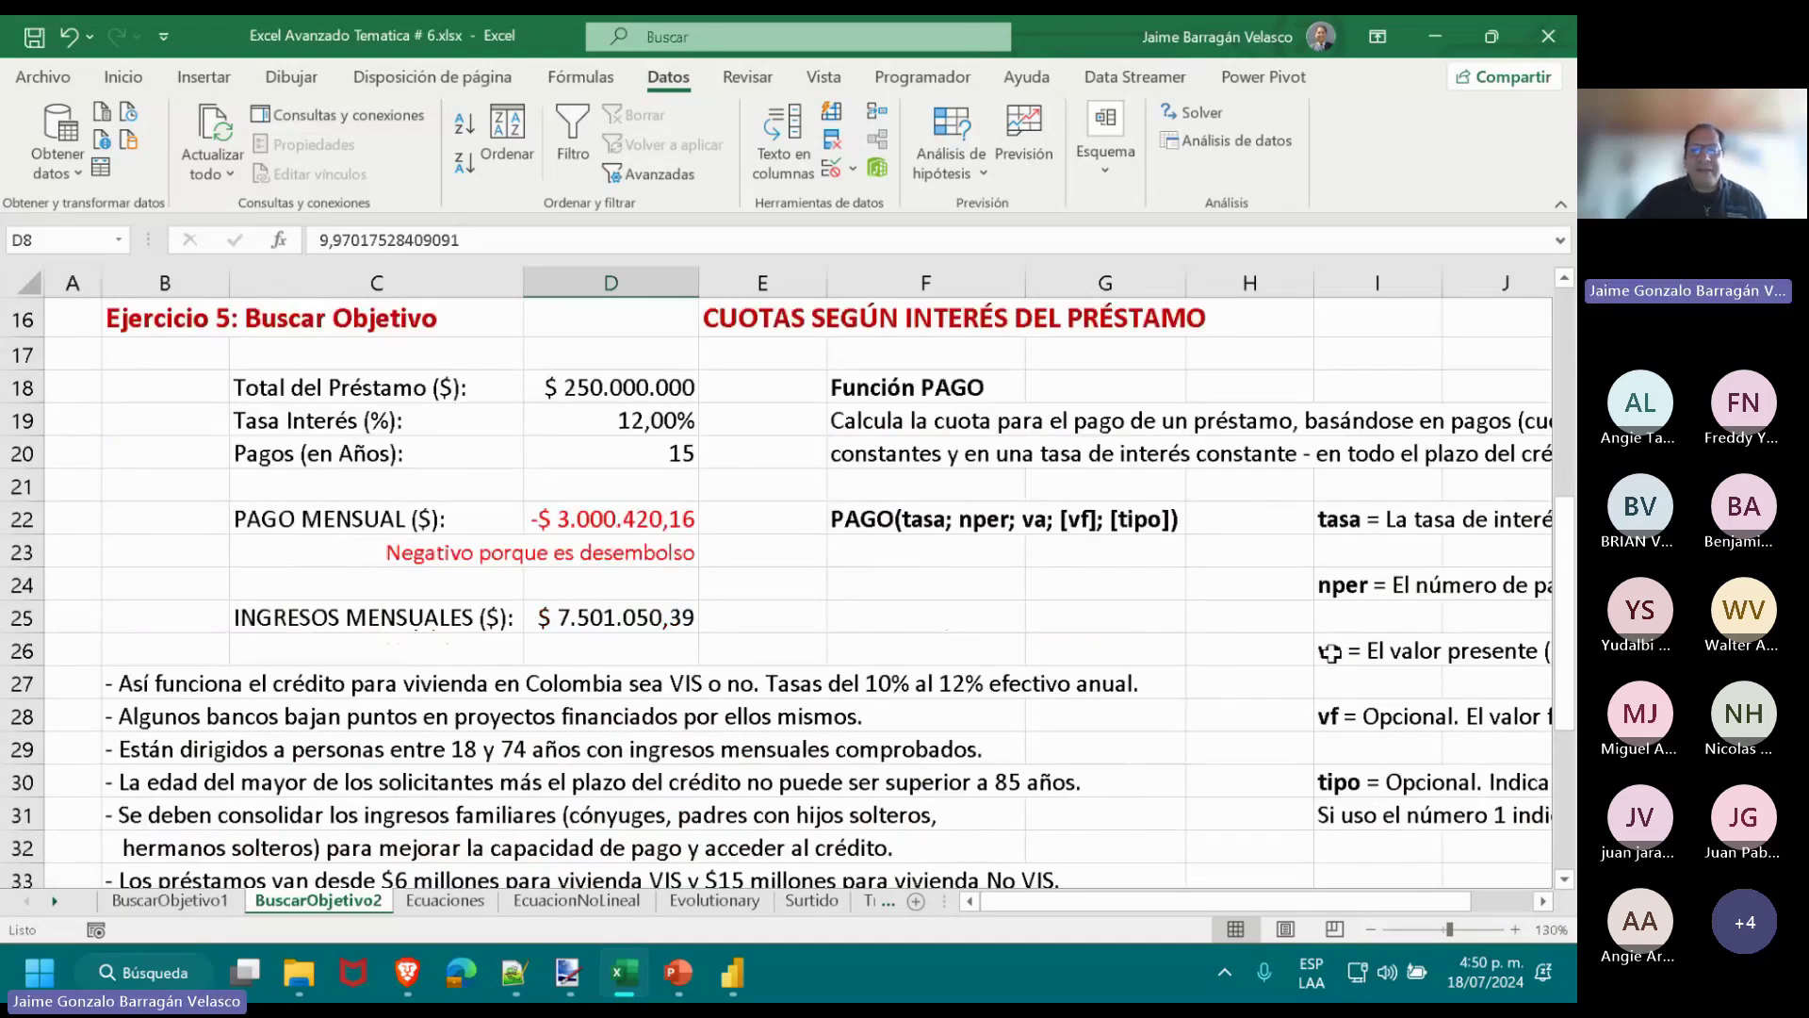
{"action": "scroll", "coordinate": [1329, 652], "scroll_direction": "up", "scroll_amount": 1}
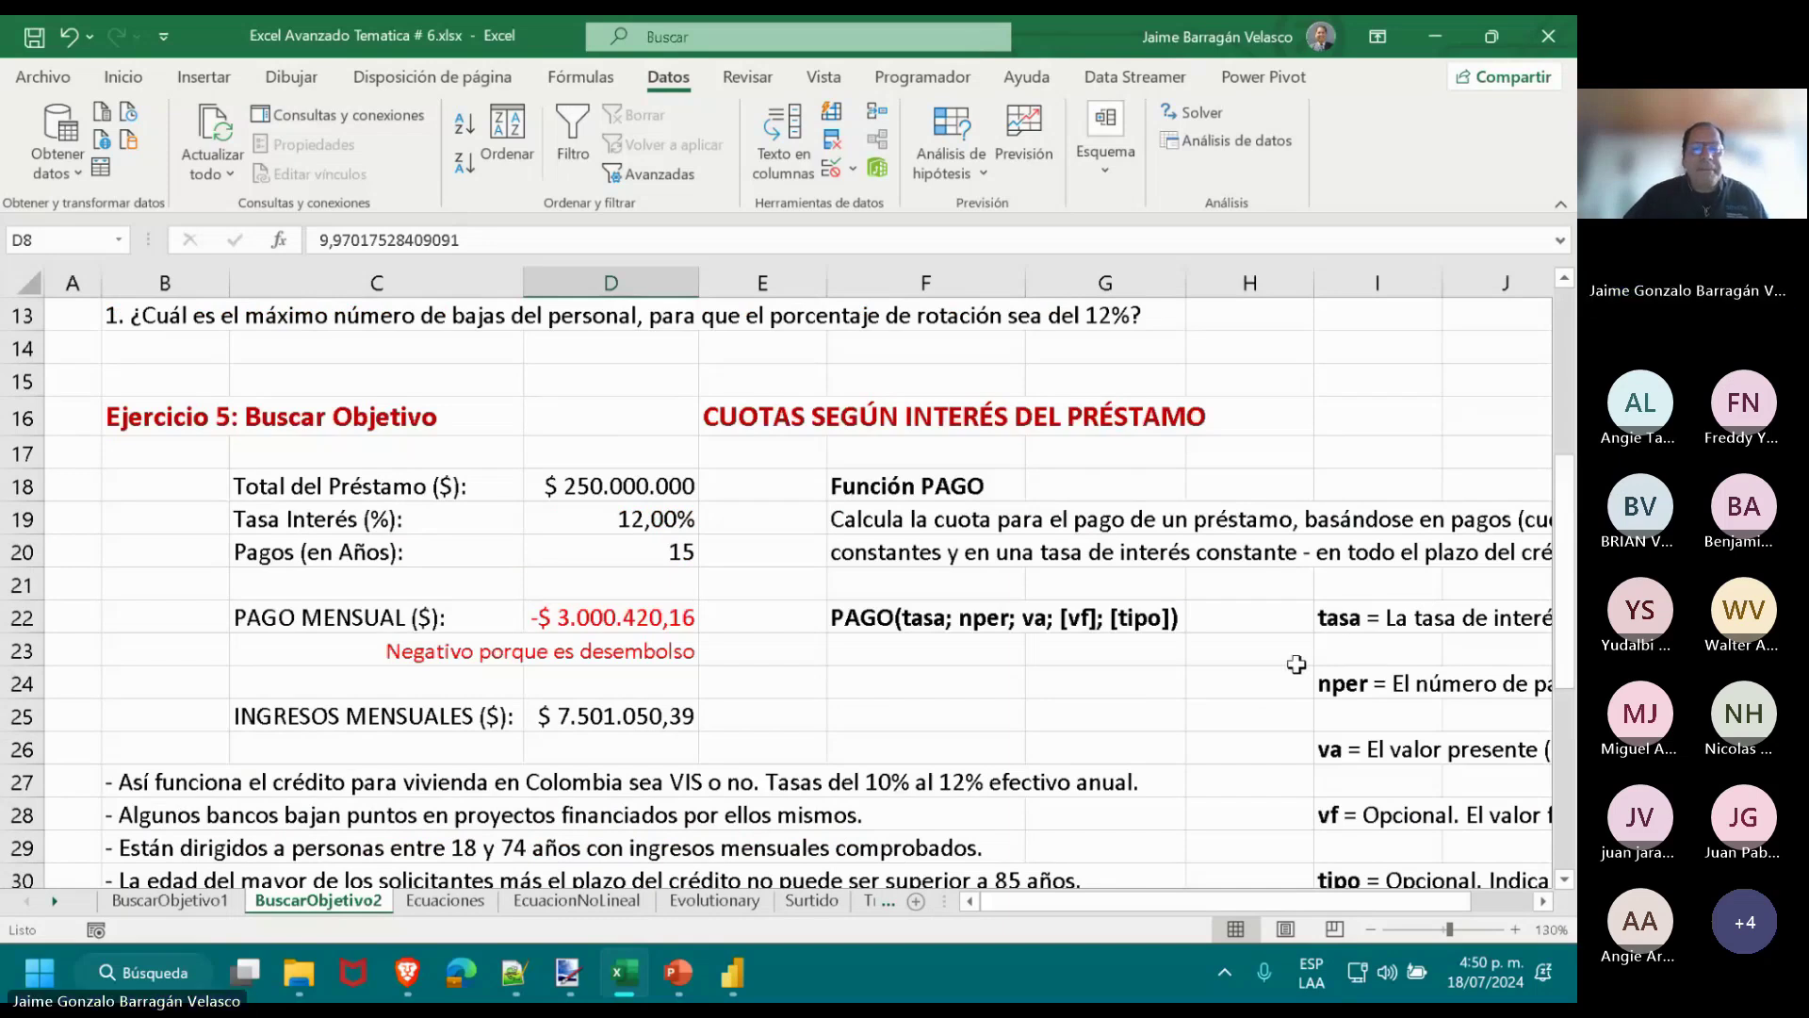
{"action": "scroll", "coordinate": [1297, 664], "scroll_direction": "down", "scroll_amount": 1}
{"action": "left_click", "coordinate": [622, 387]}
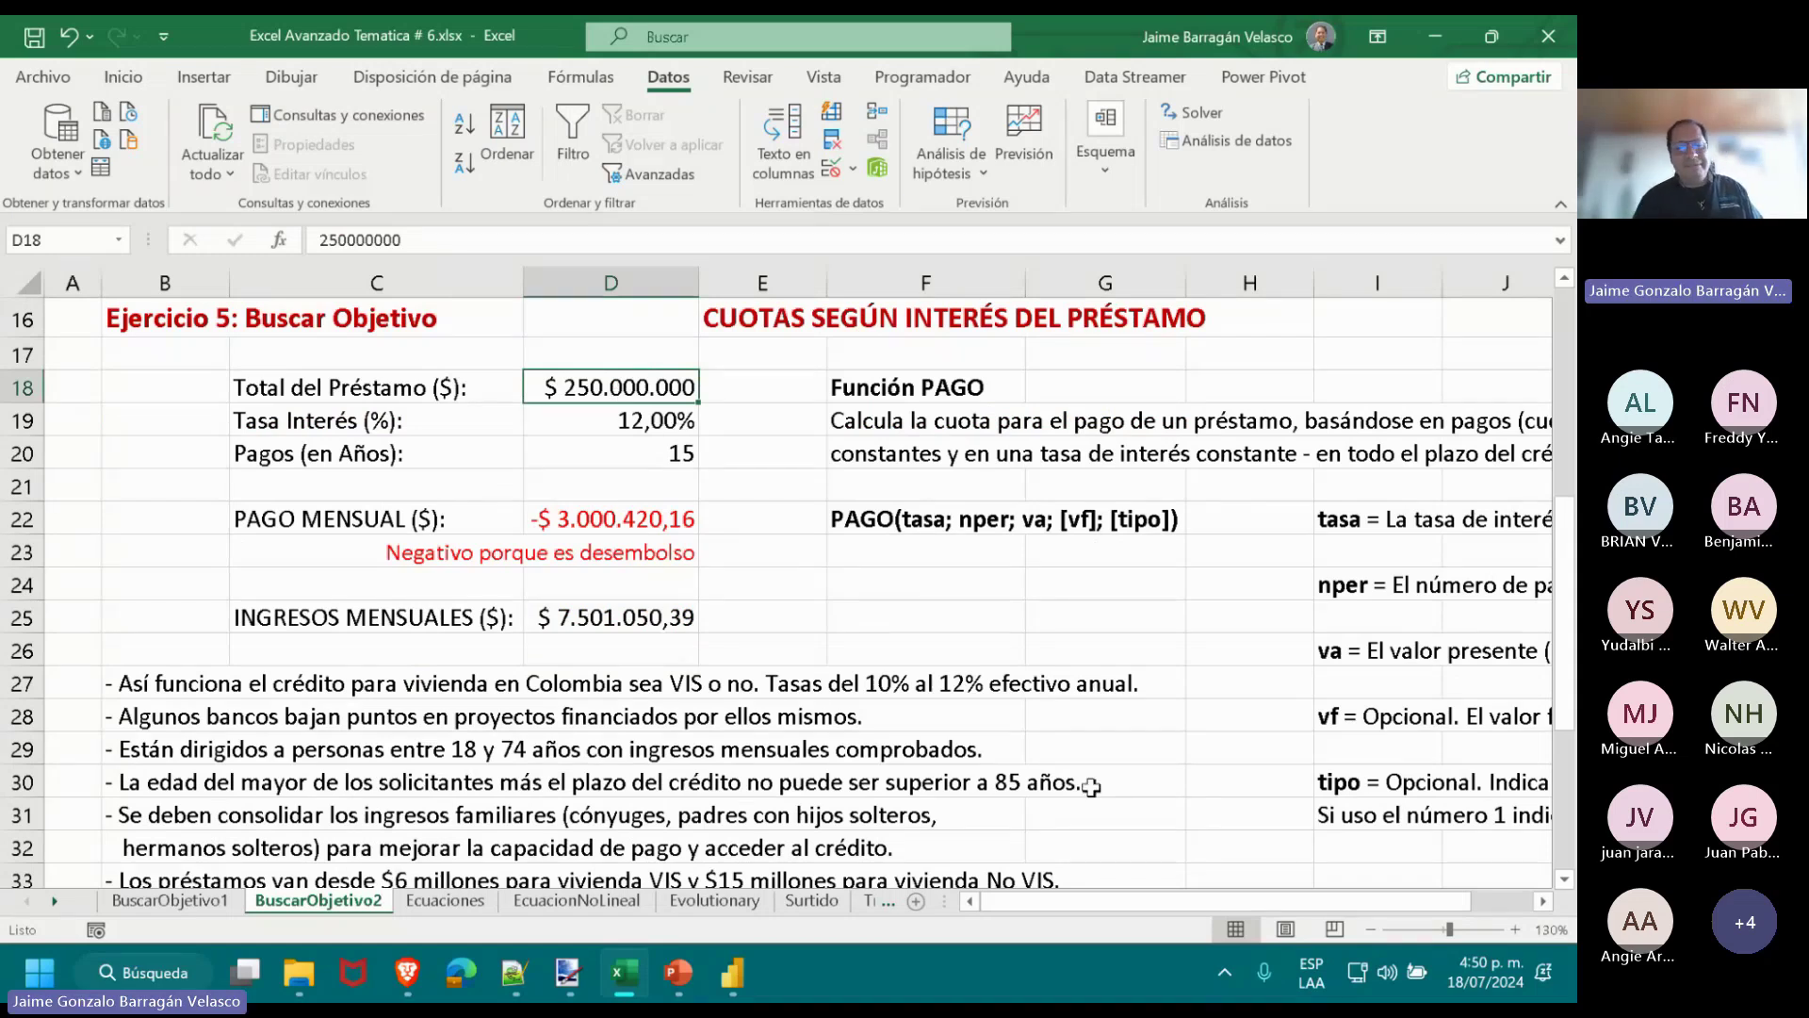
{"action": "key", "text": "Down"}
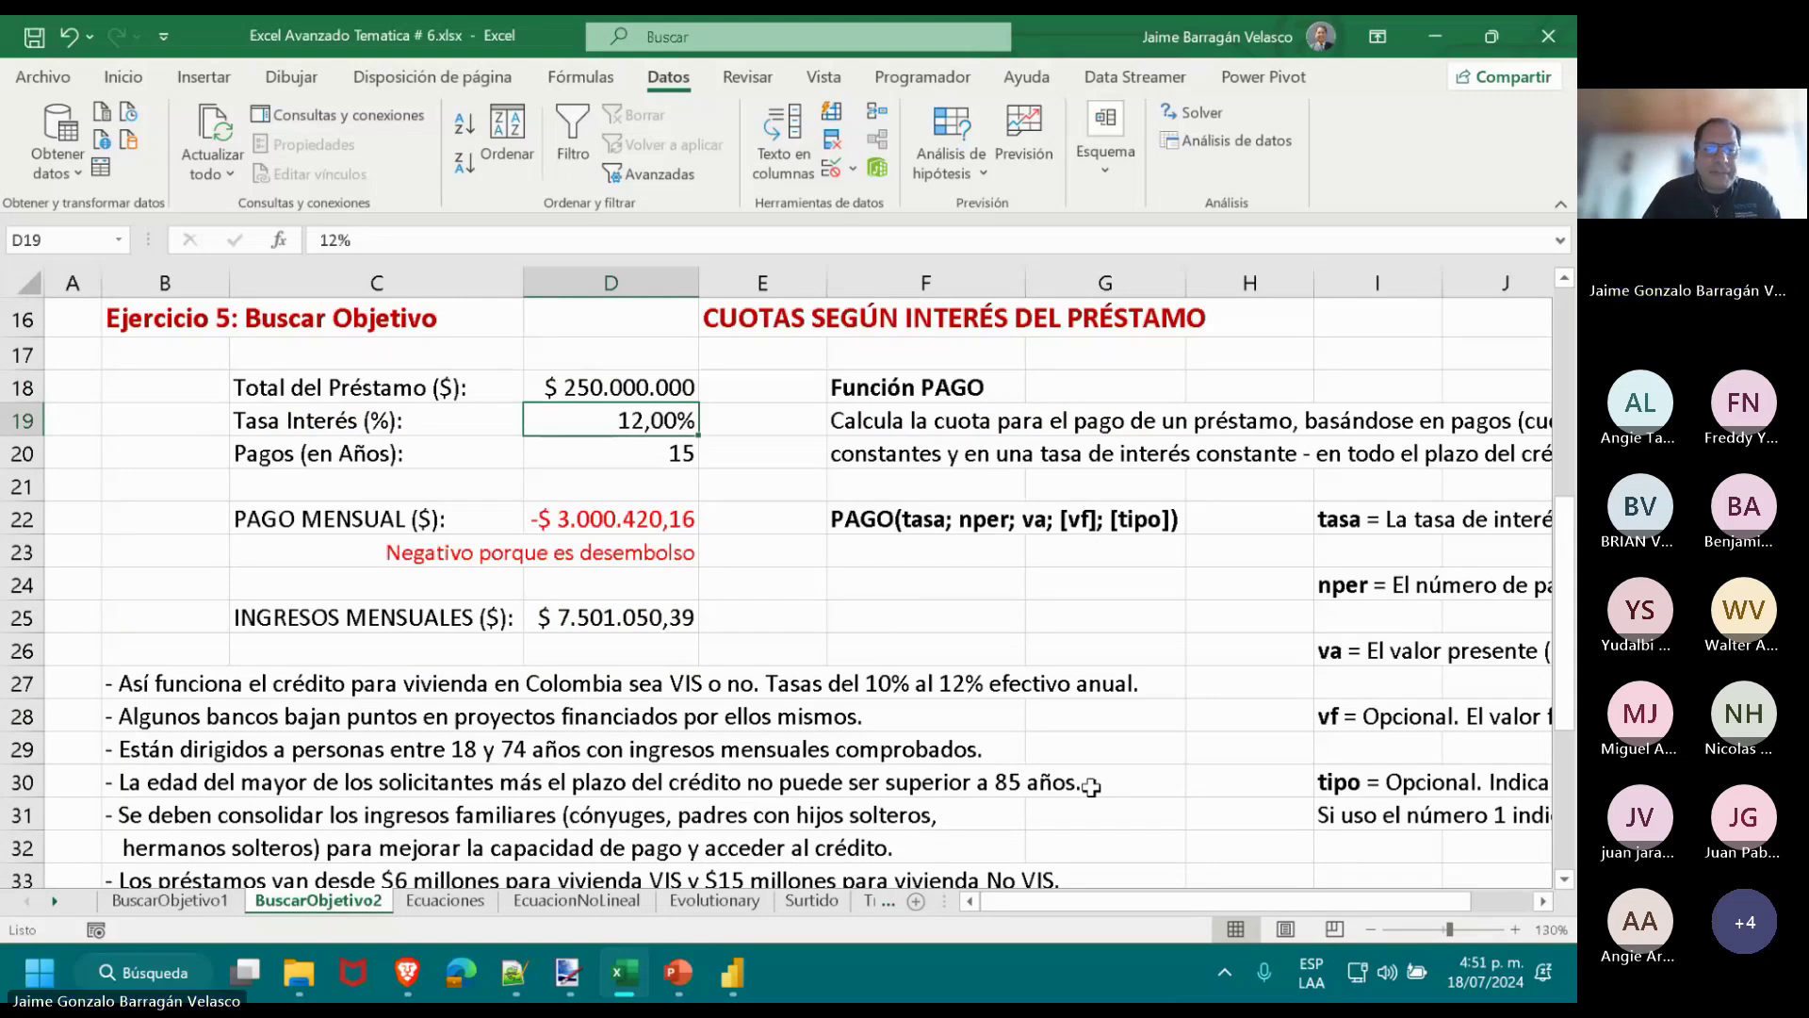
{"action": "key", "text": "Down"}
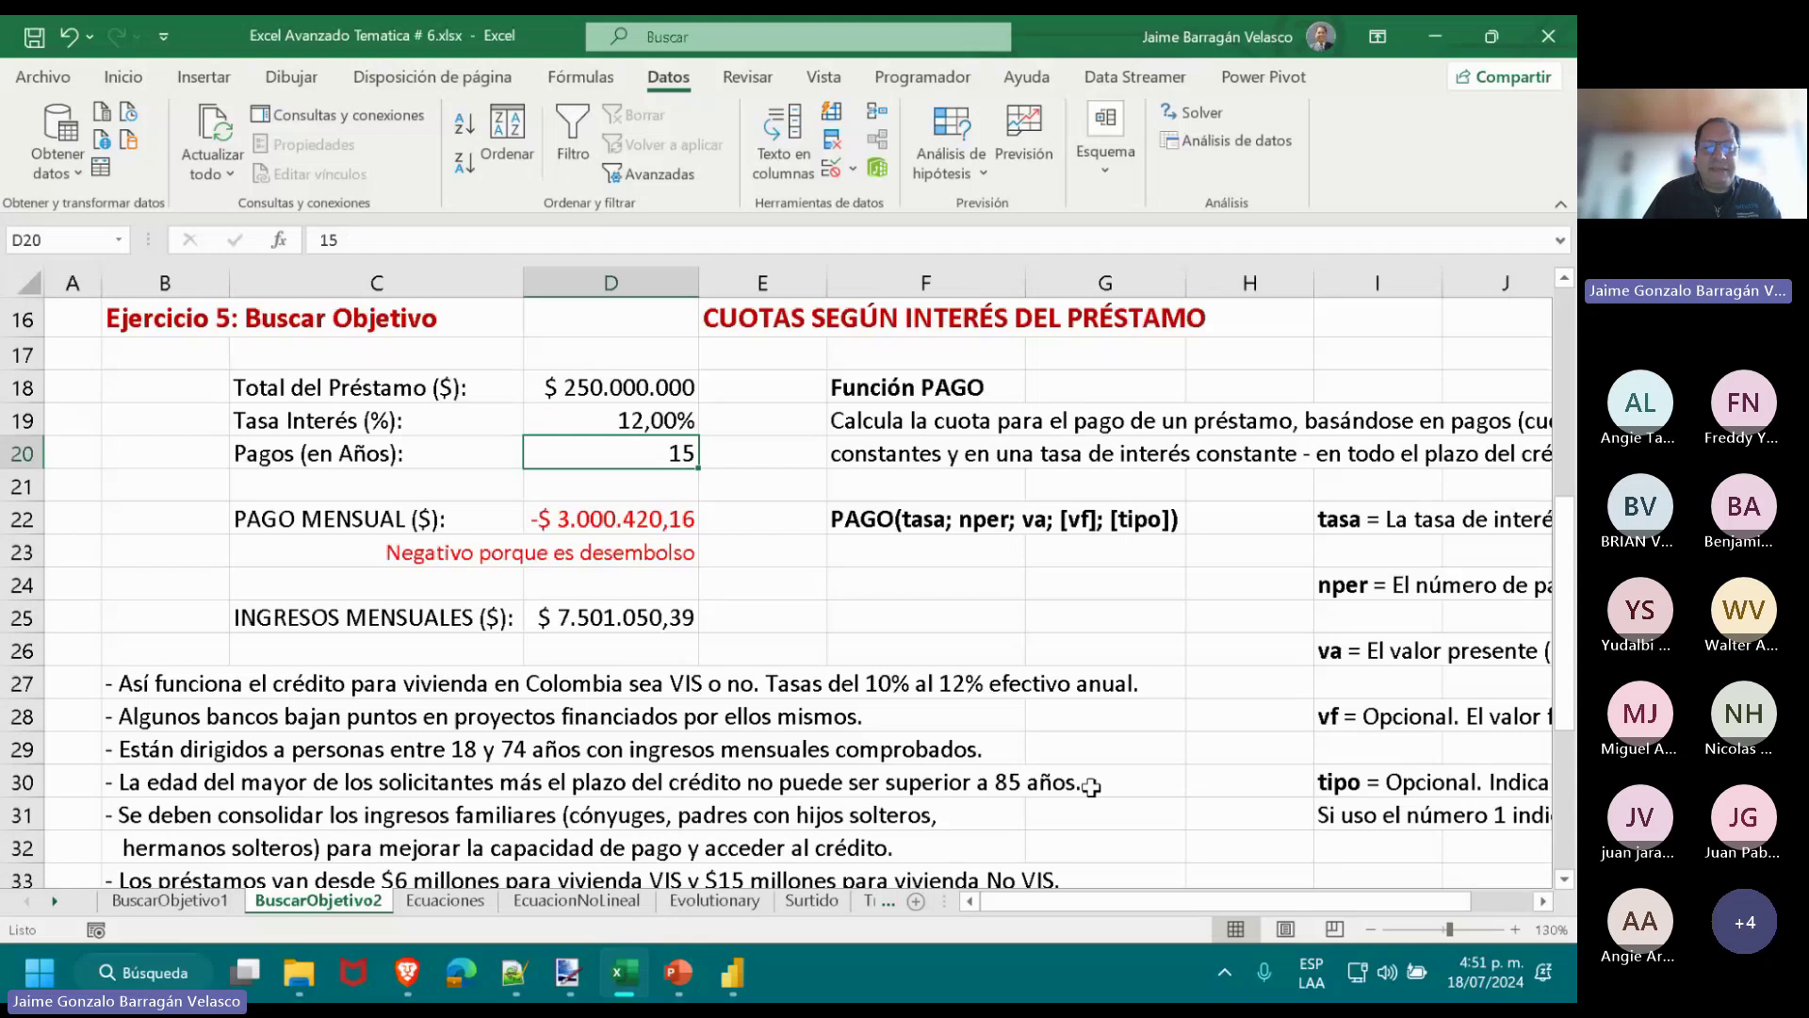
{"action": "key", "text": "Down"}
{"action": "key", "text": "Down"}
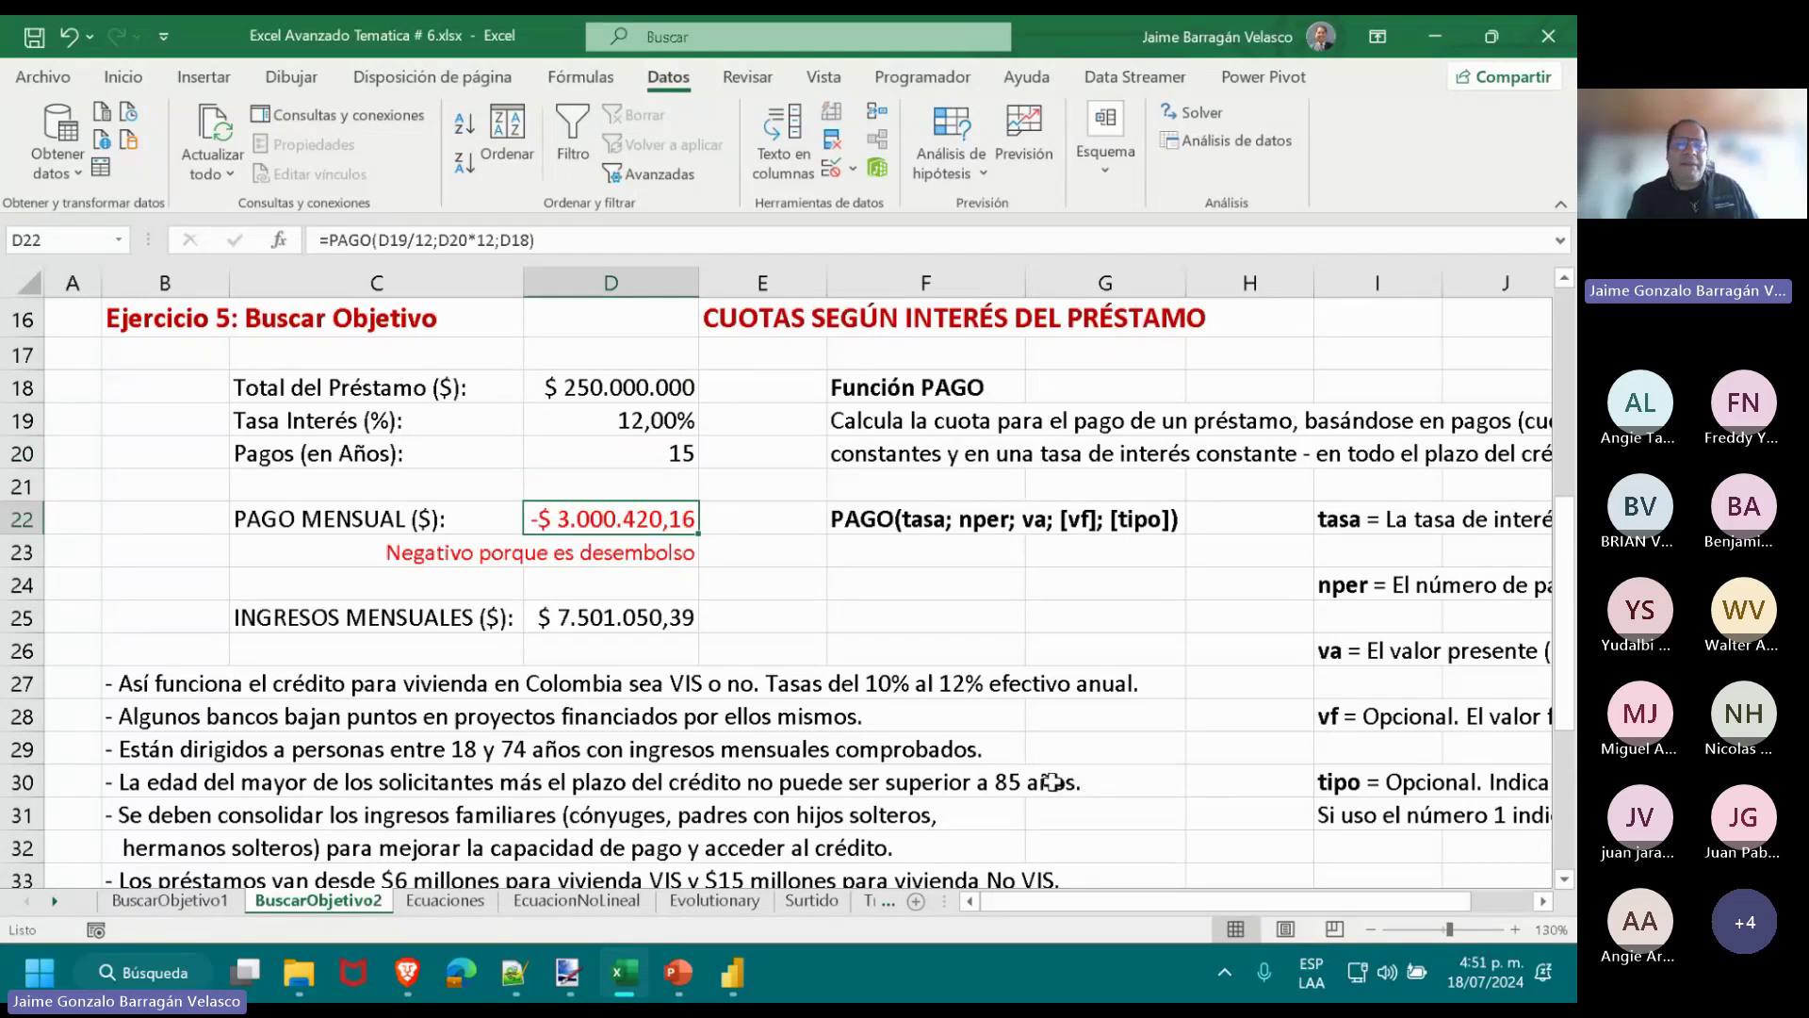
{"action": "left_click", "coordinate": [620, 394]}
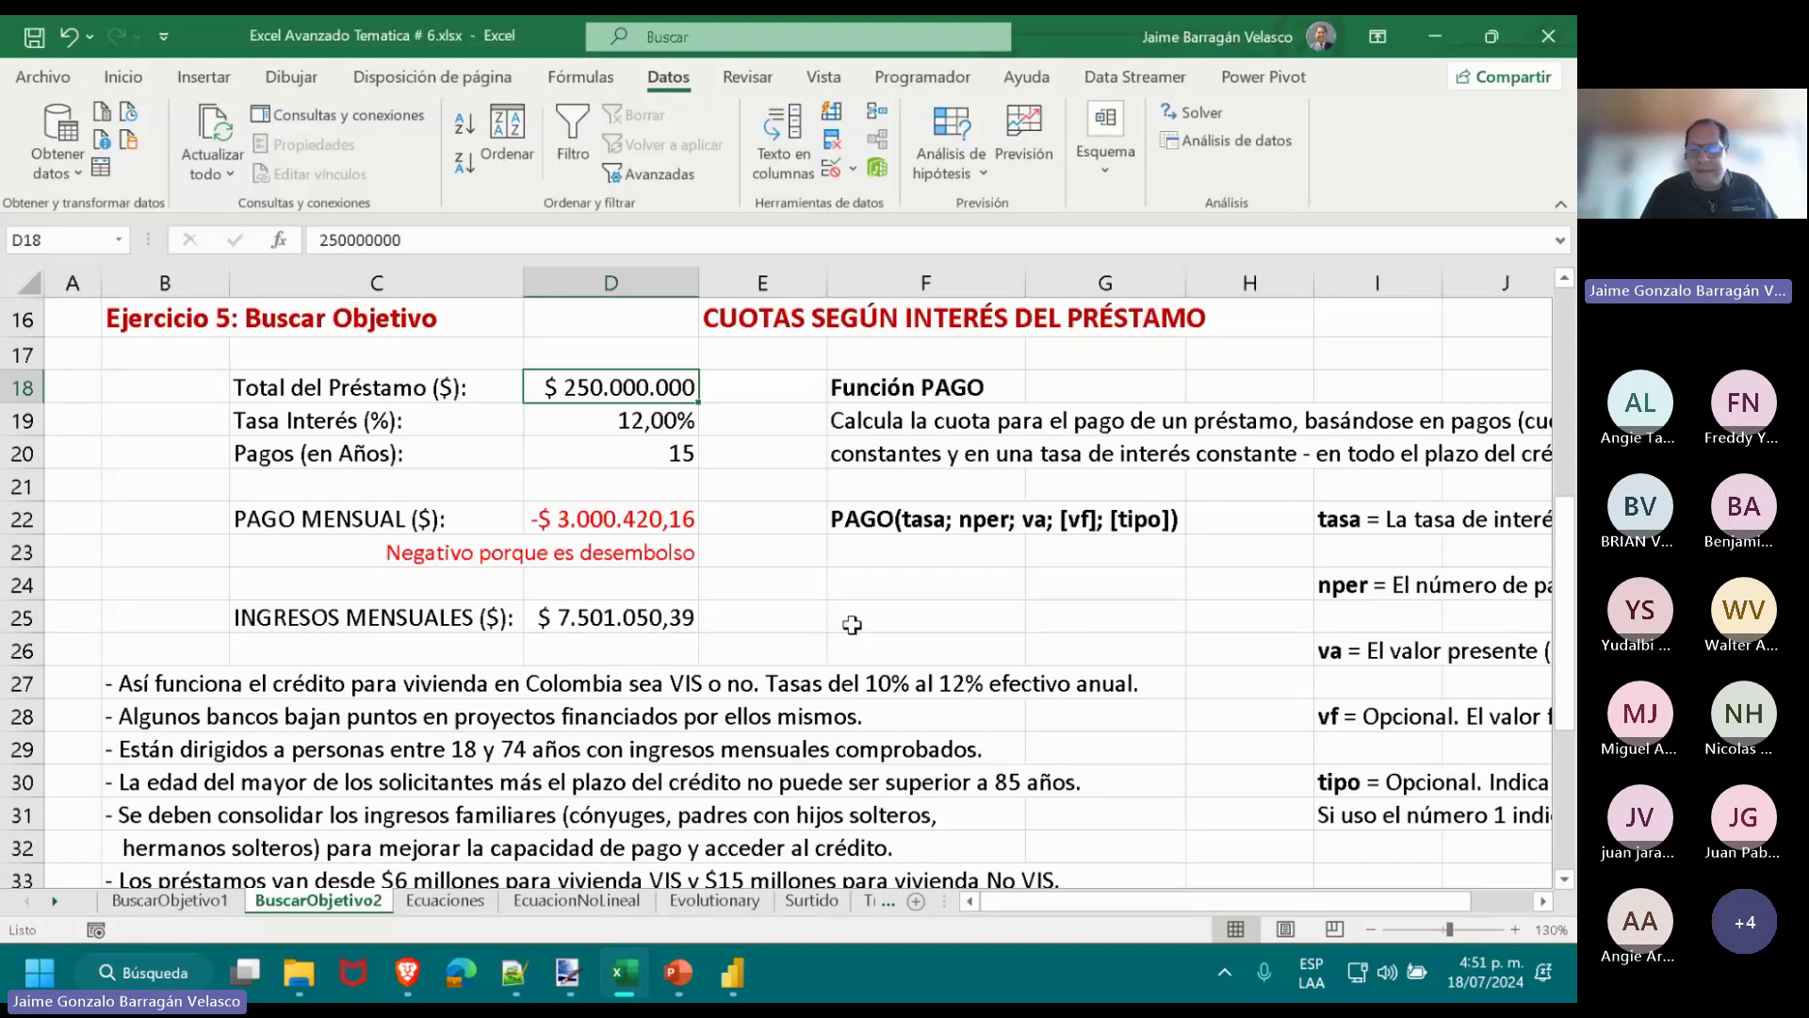
Review the rate and term in D19:D20, then open the PAGO MENSUAL formula in D22 and highlight its function name PAGO.
{"action": "key", "text": "Down"}
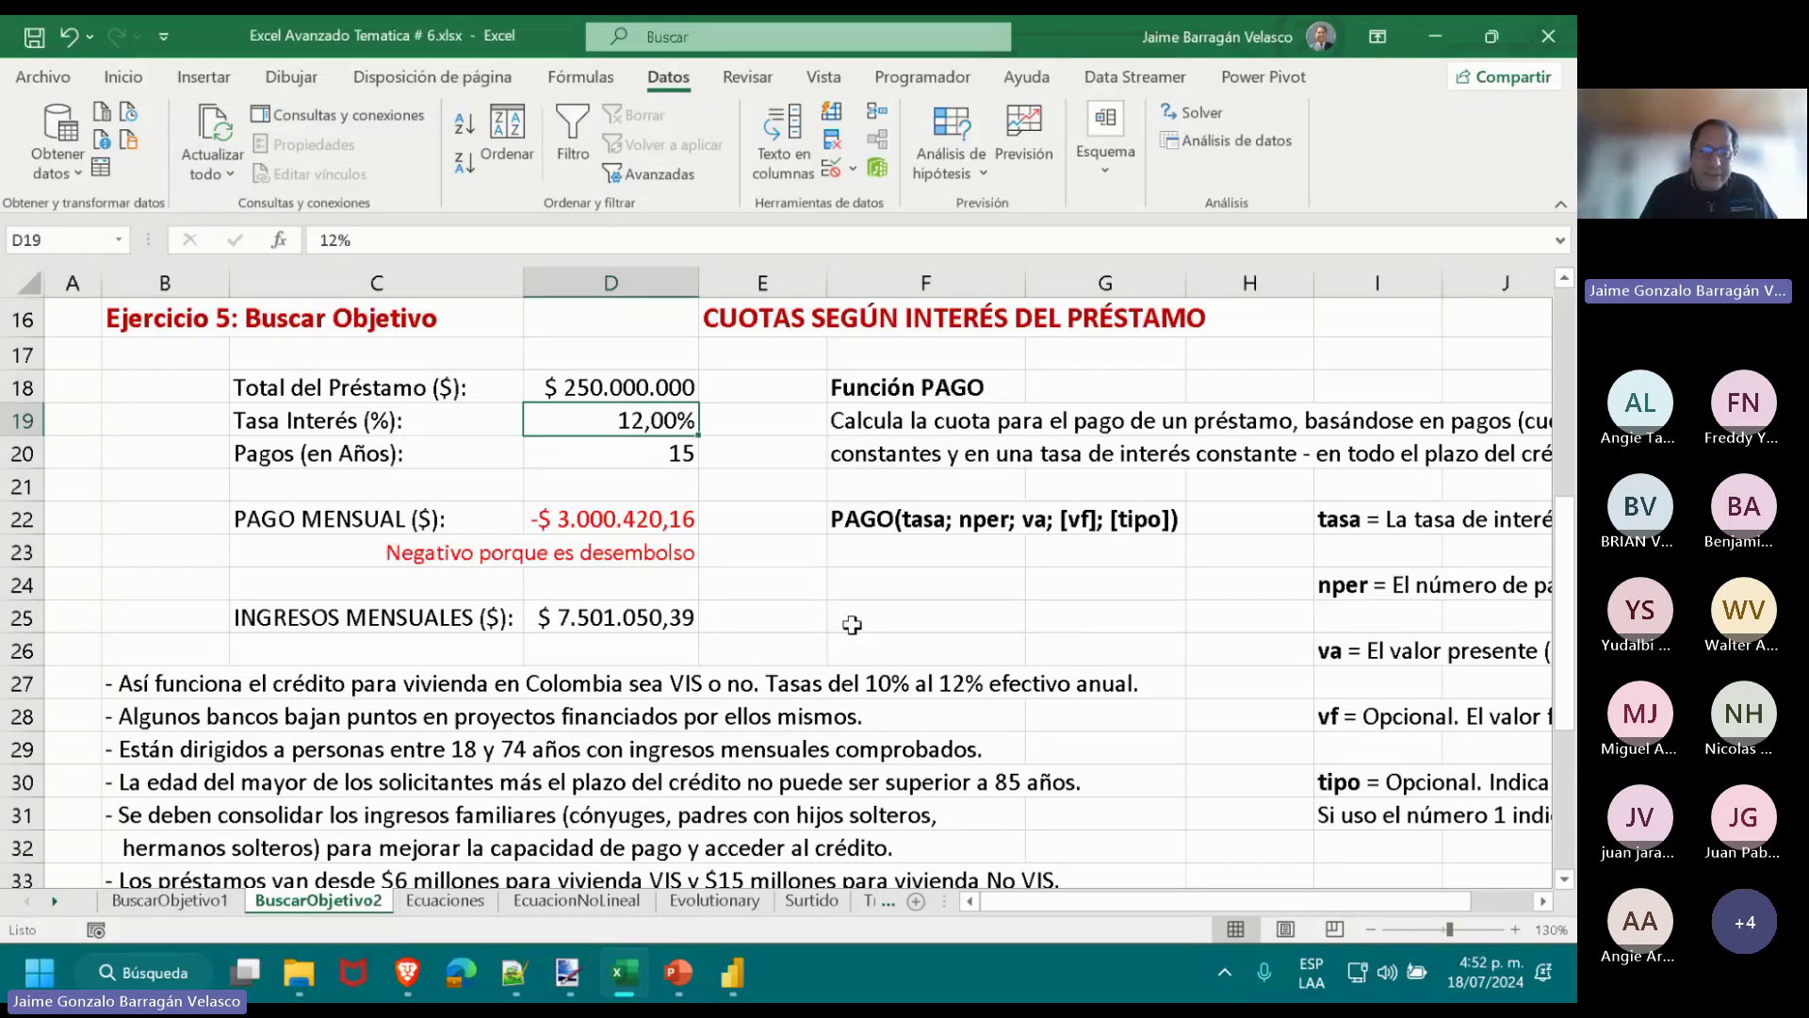
{"action": "key", "text": "Down"}
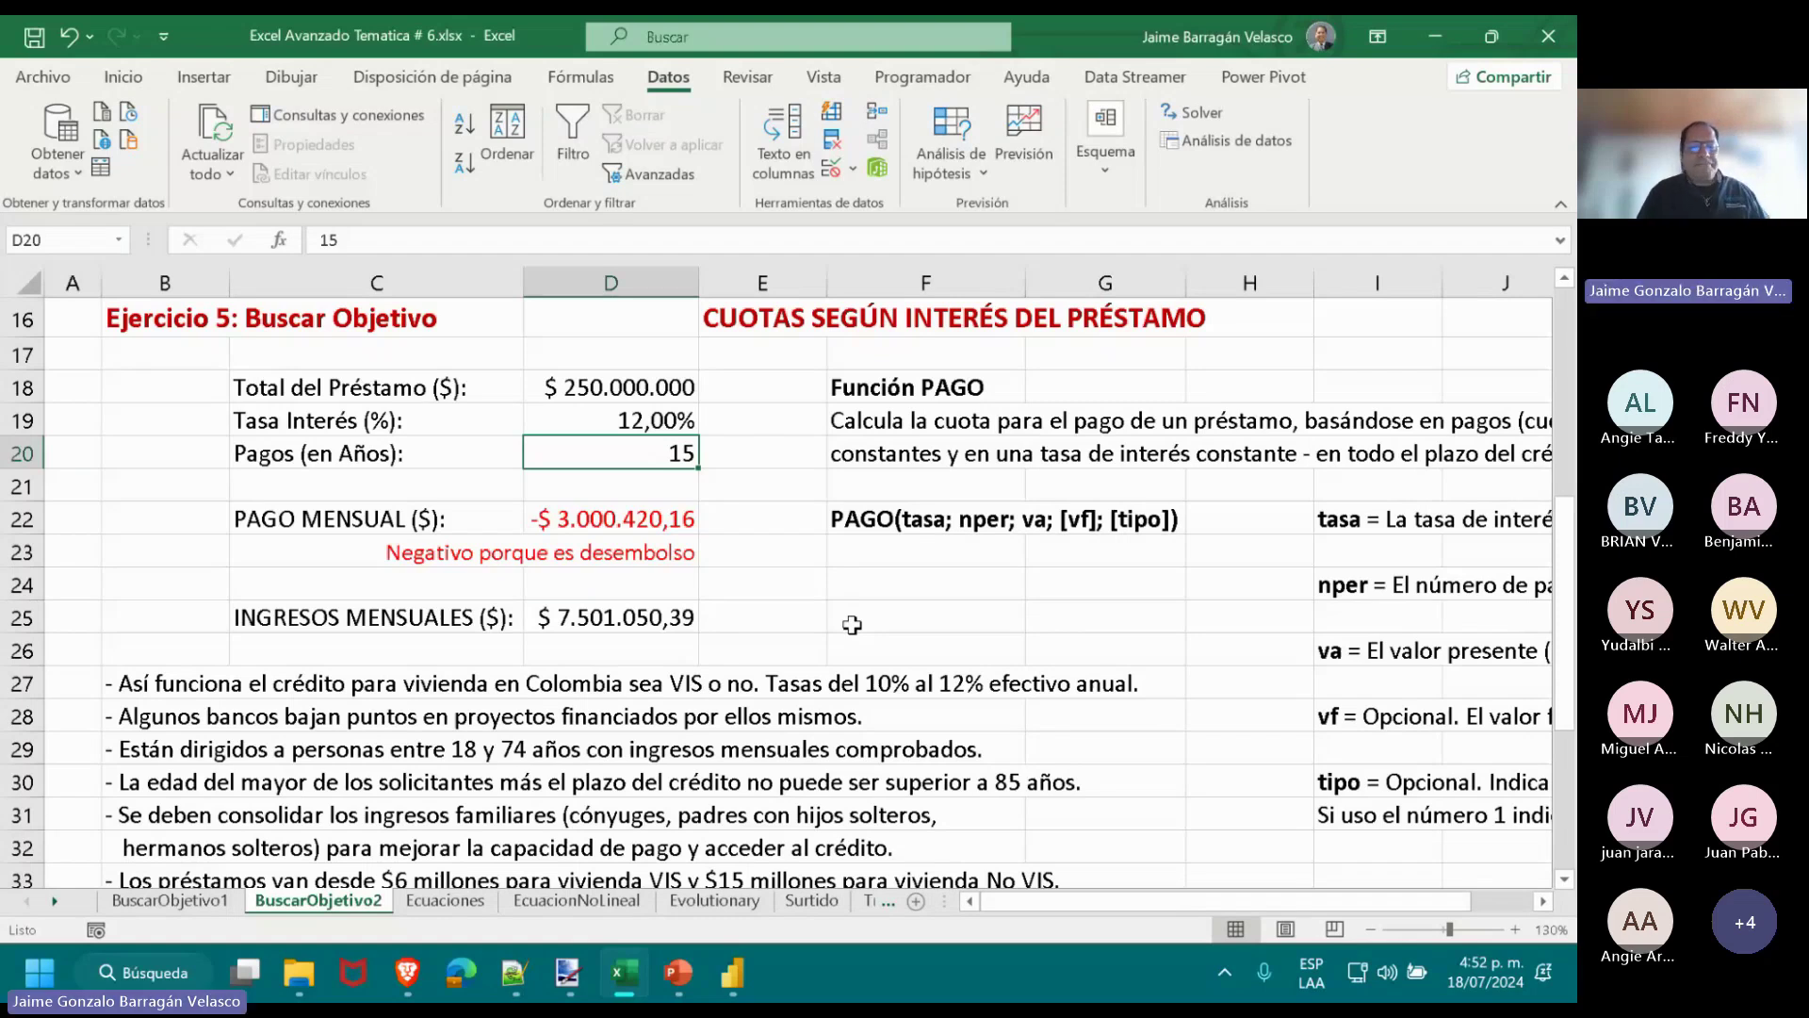
{"action": "key", "text": "Down"}
{"action": "key", "text": "Down"}
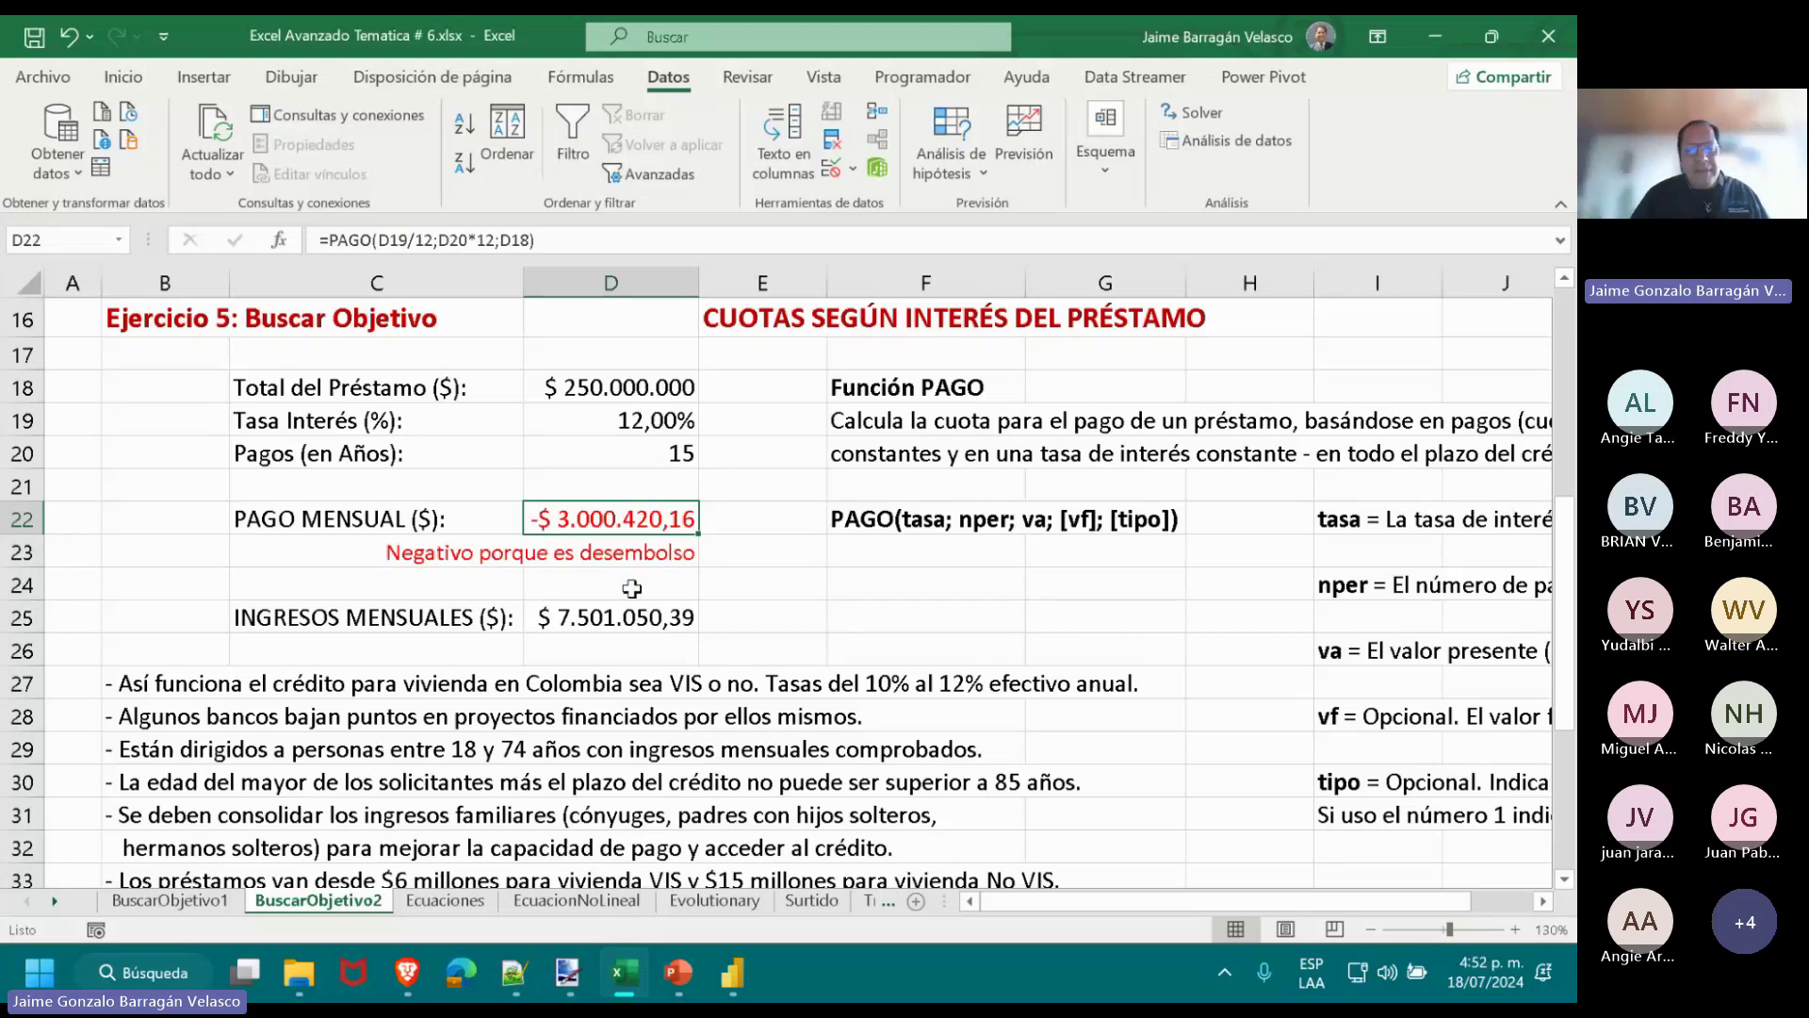
{"action": "double_click", "coordinate": [576, 514]}
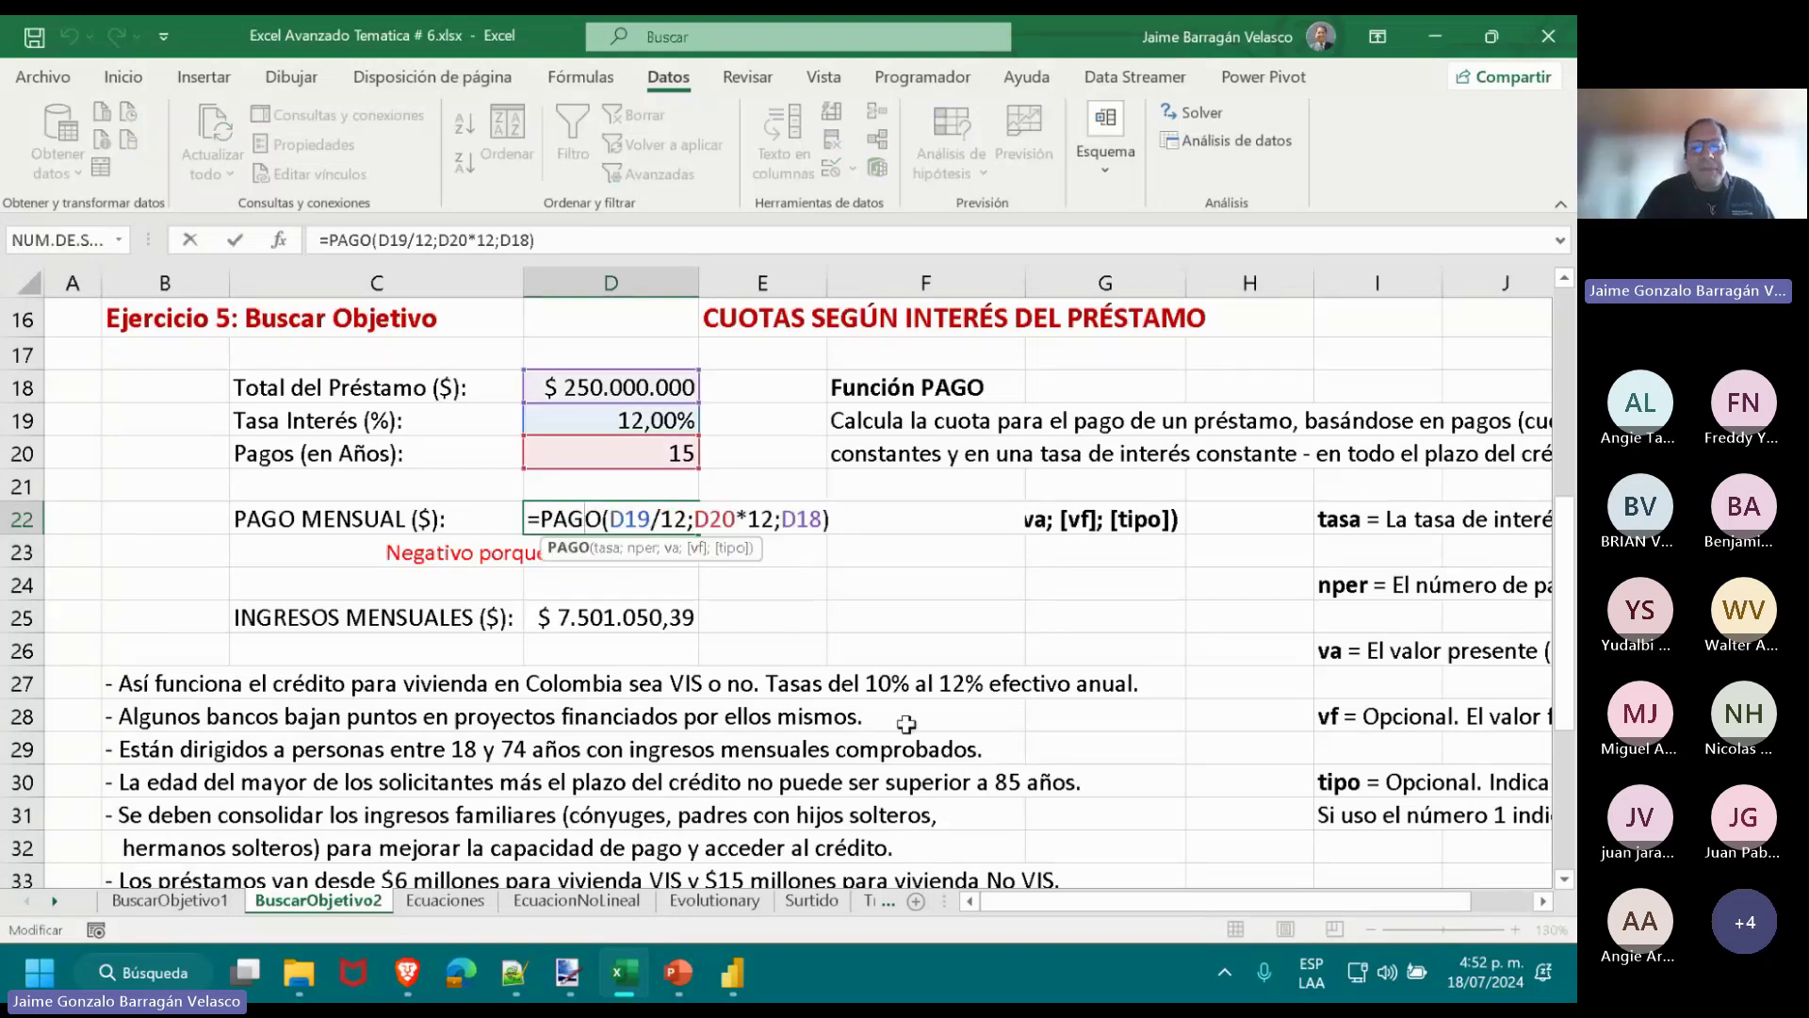
{"action": "key", "text": "Right"}
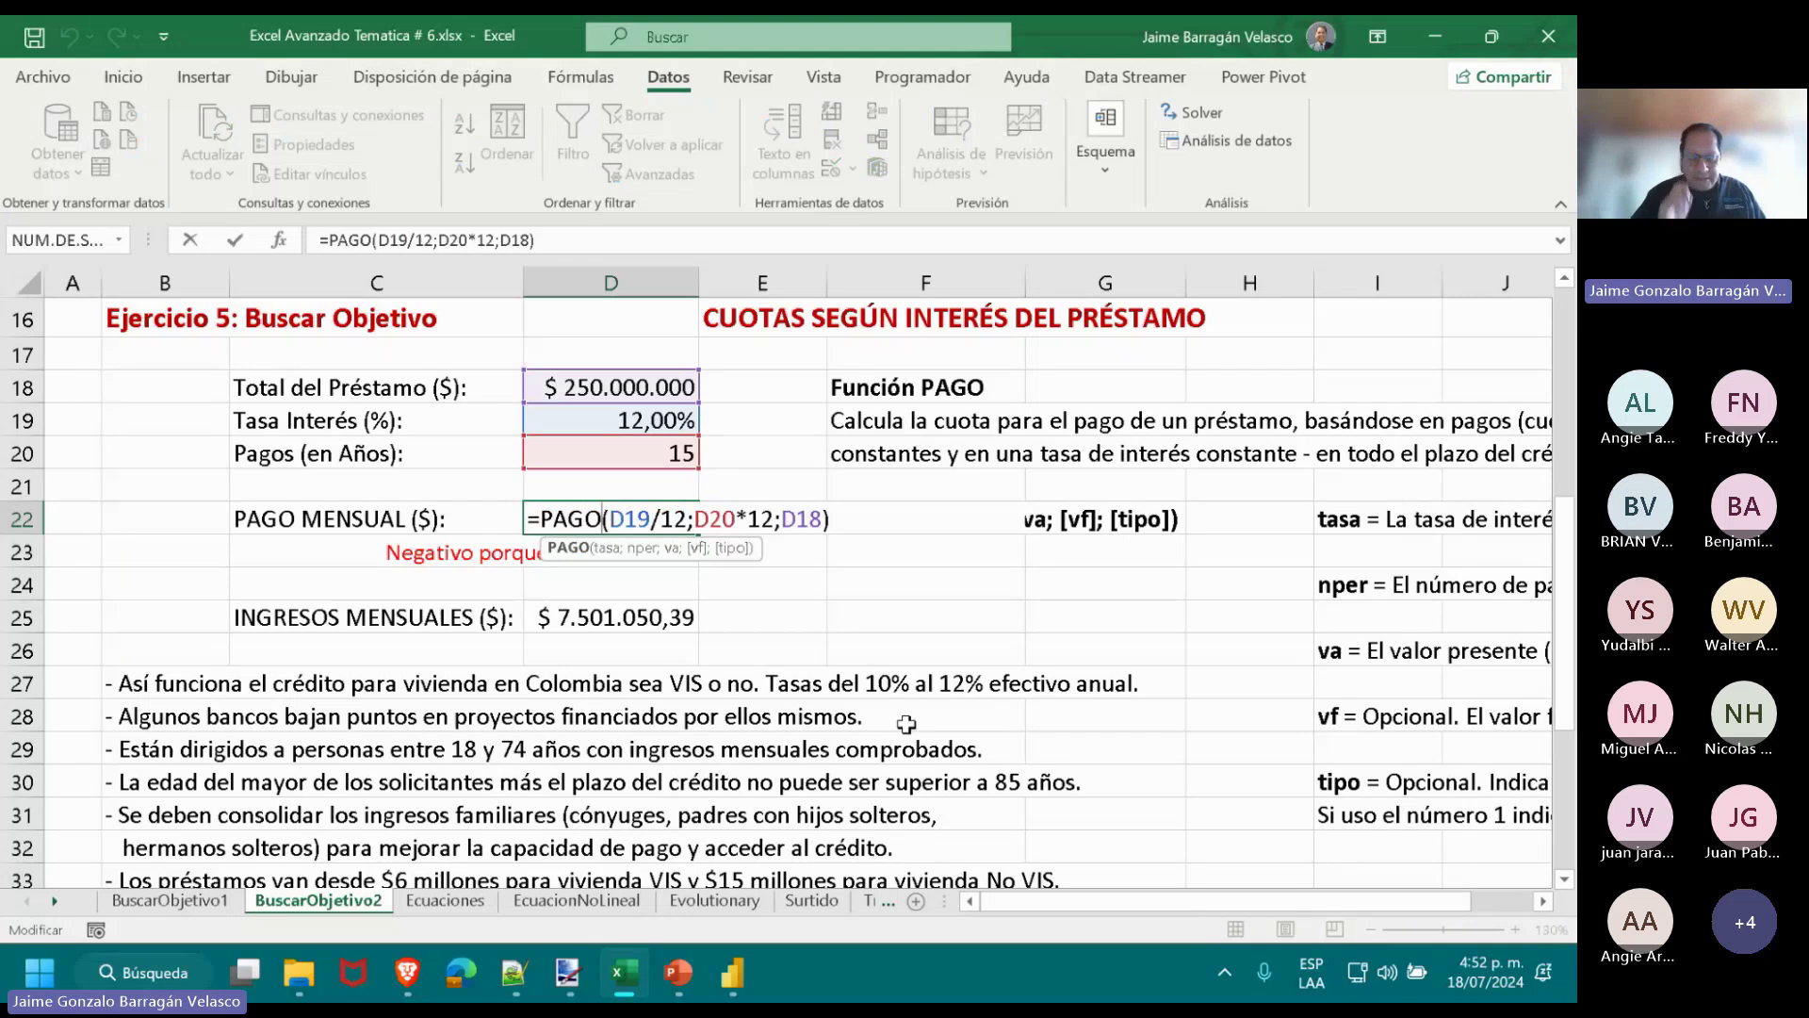
{"action": "key", "text": "shift+Left"}
{"action": "key", "text": "shift+Left"}
{"action": "key", "text": "shift+Left"}
{"action": "key", "text": "shift+Left"}
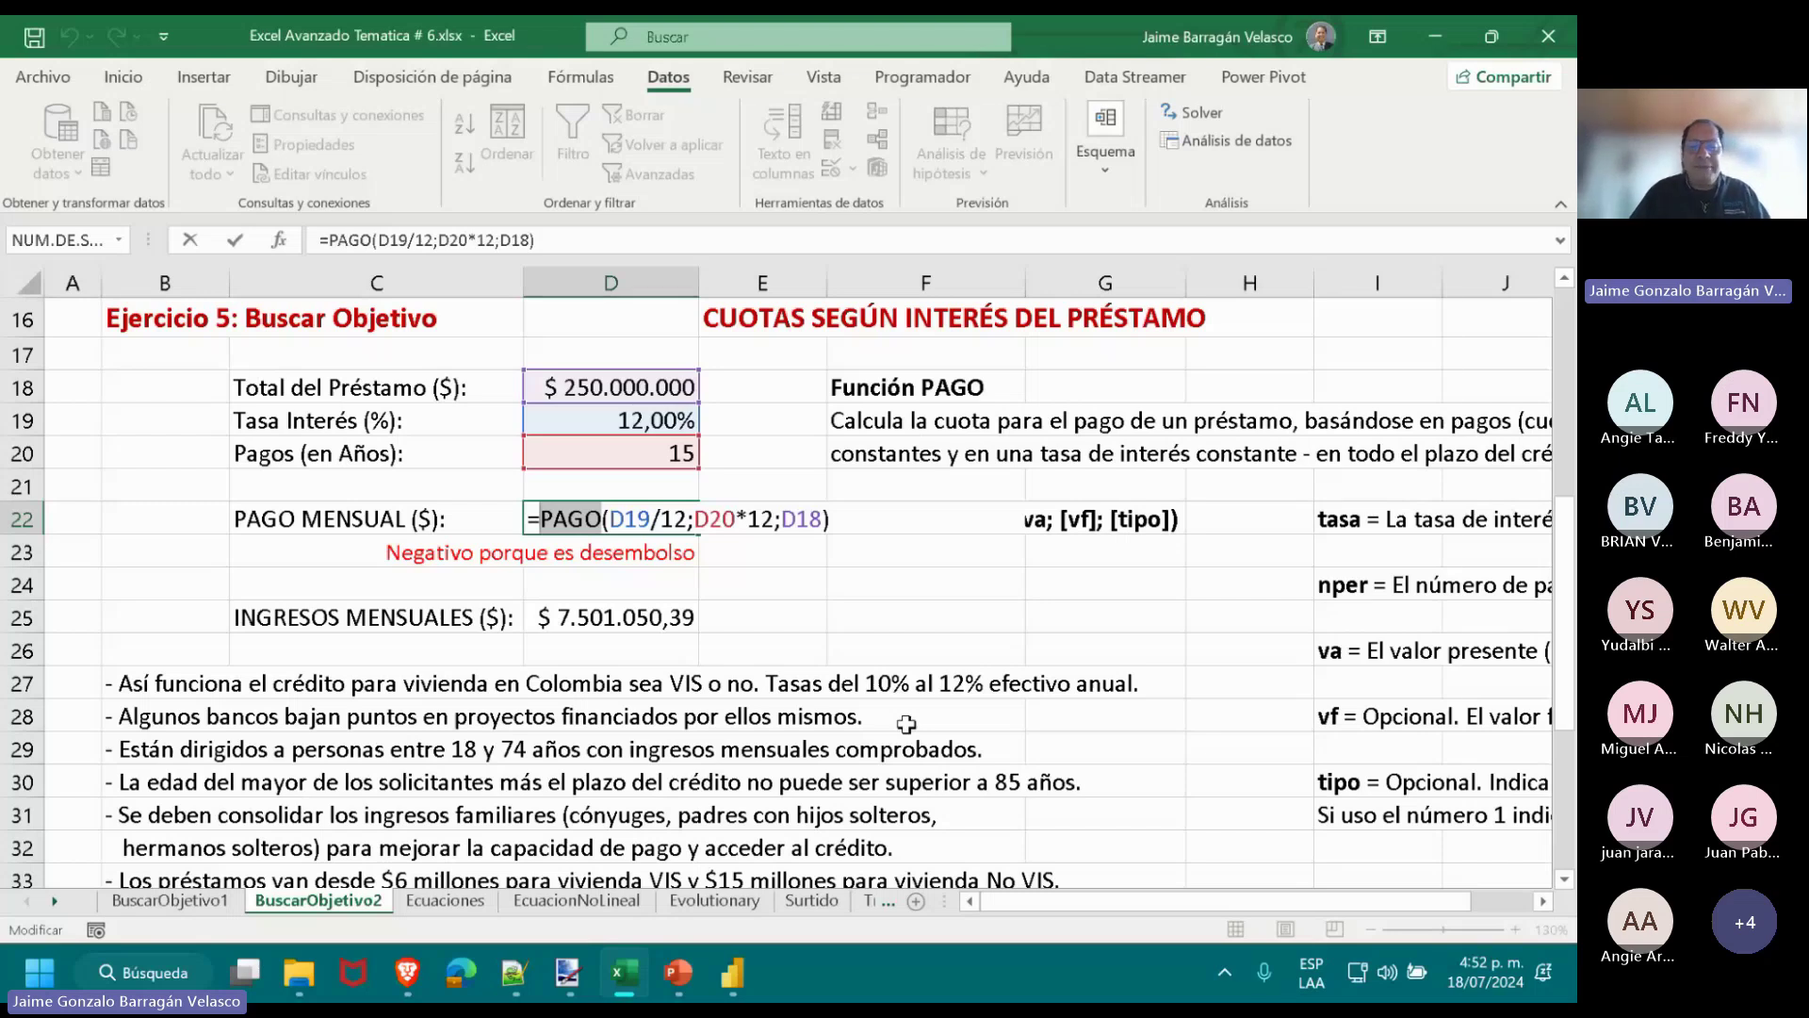
Switch to the Teams meeting and send the chat messages "PISA" and "Educación Financiera".
{"action": "key", "text": "alt+Tab"}
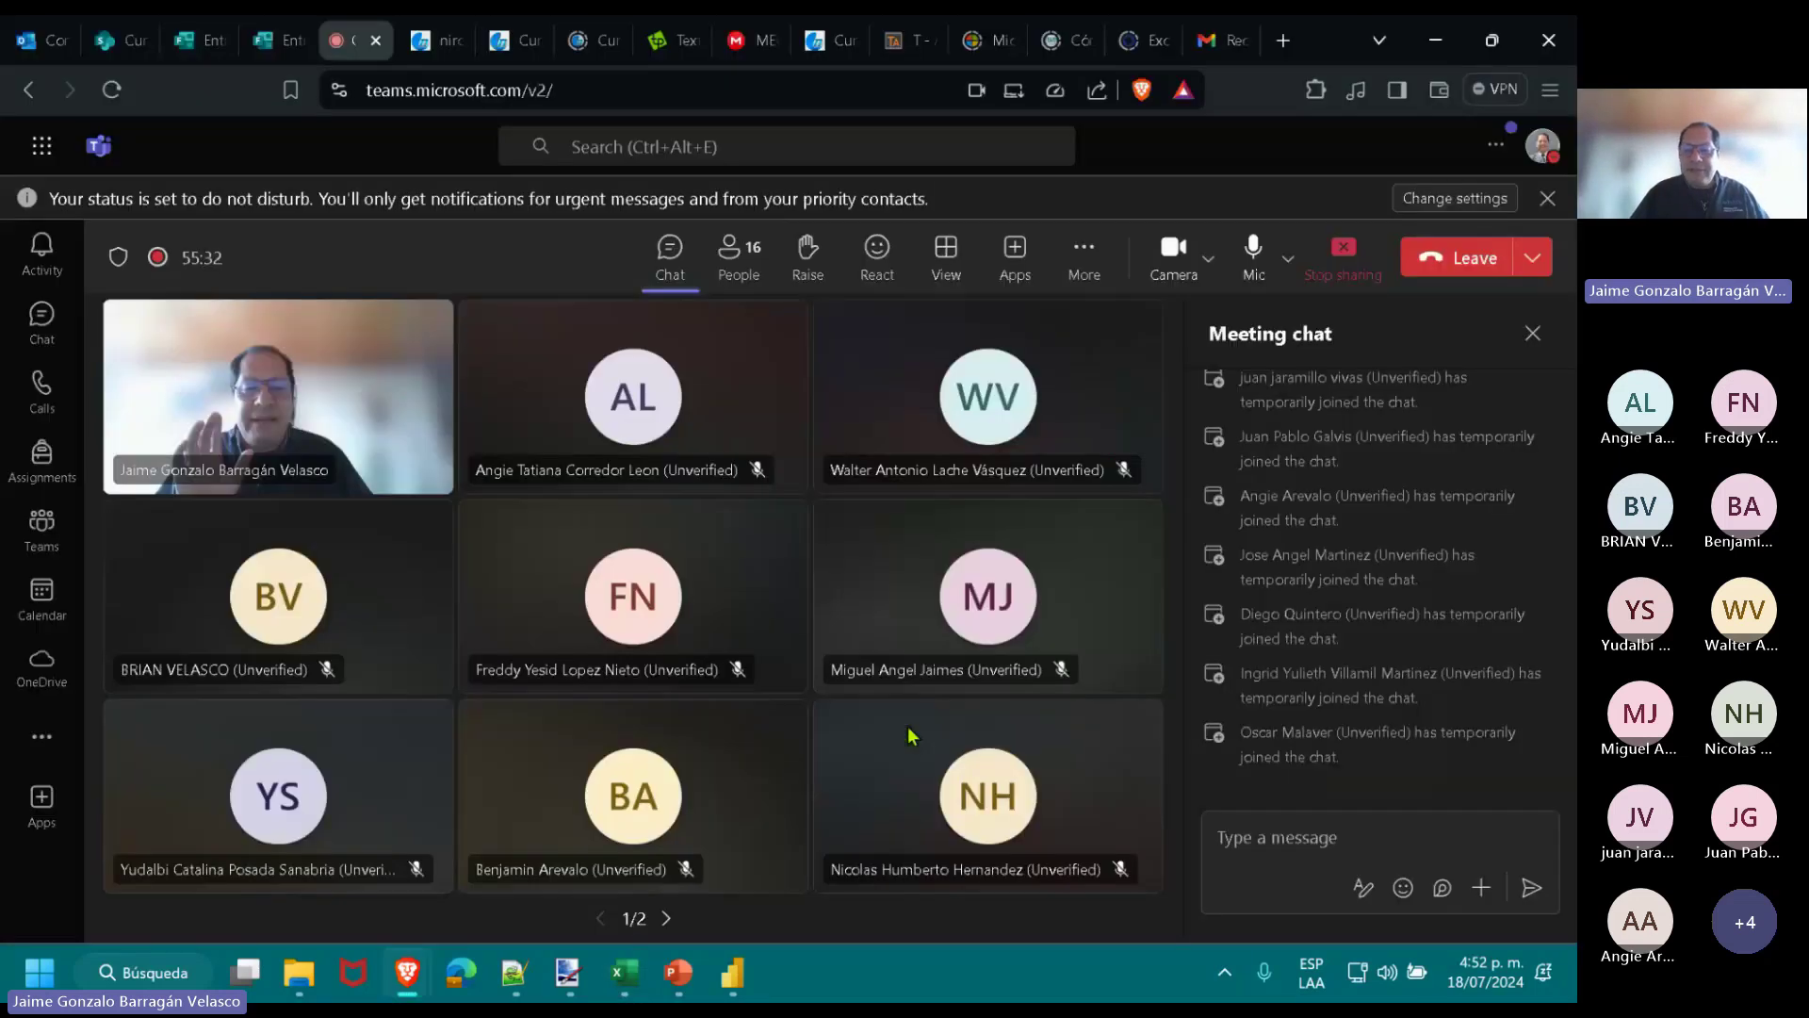
{"action": "left_click", "coordinate": [1402, 834]}
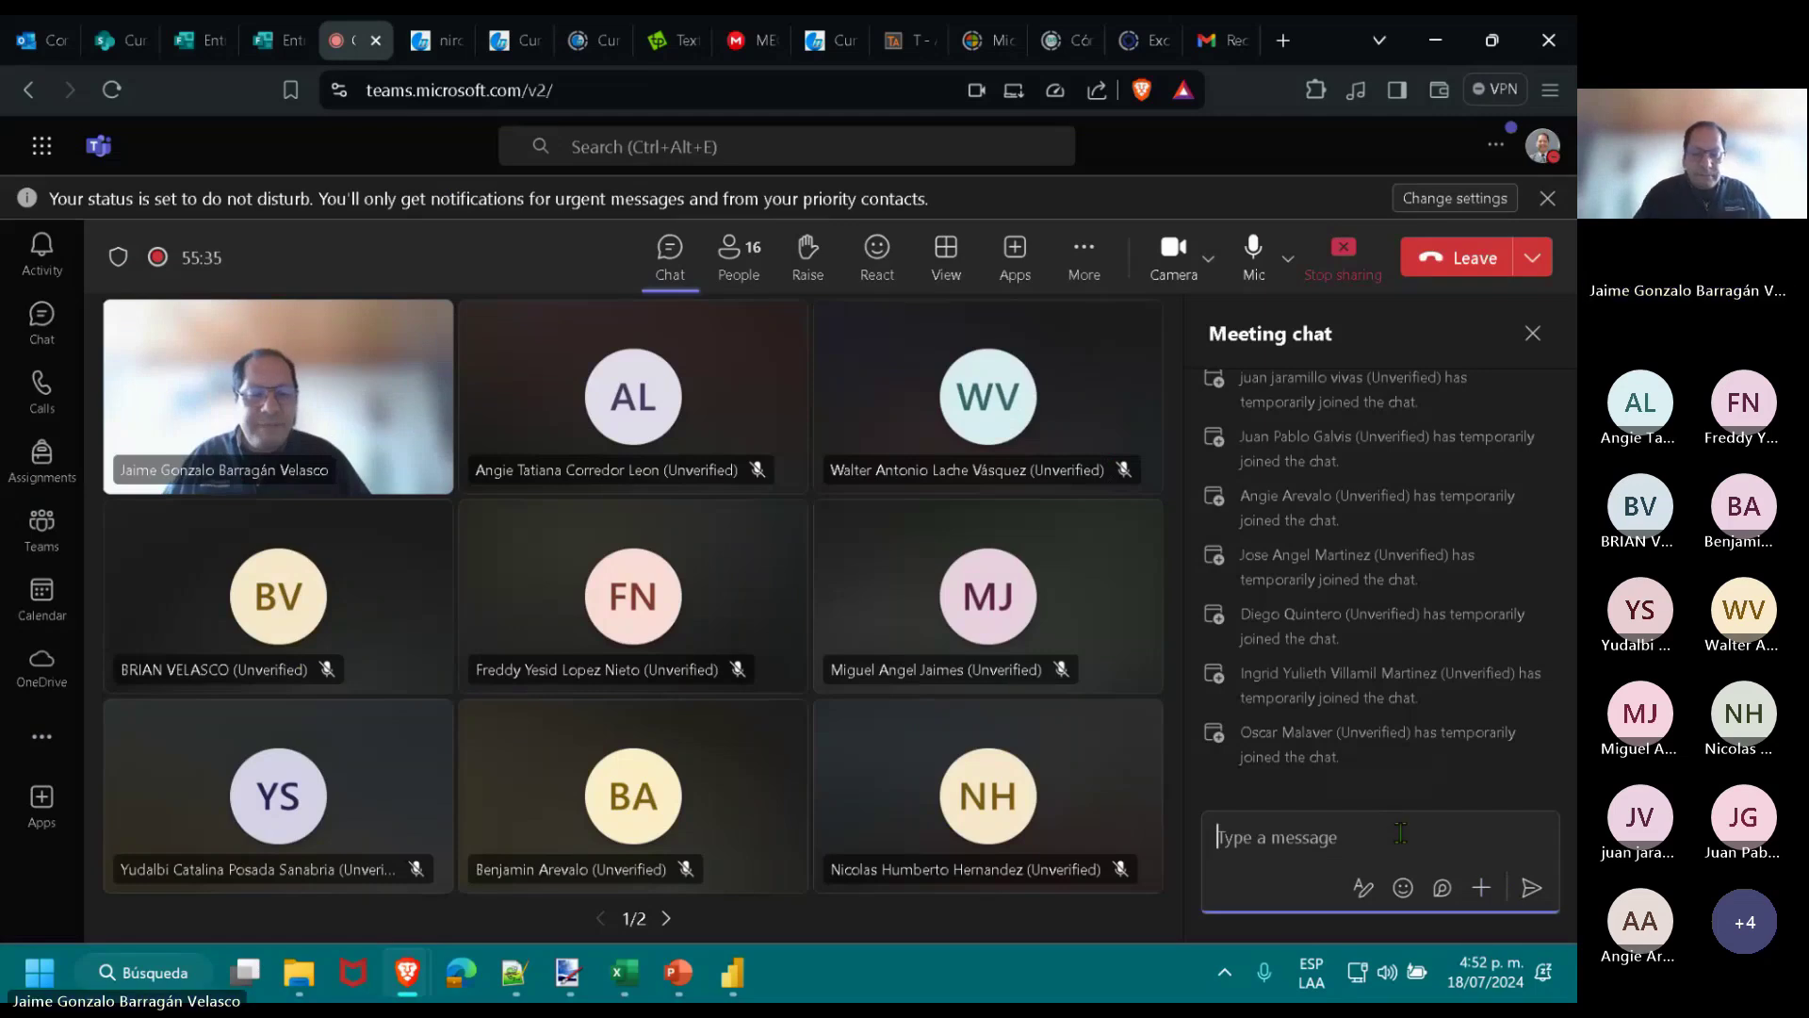
{"action": "type", "text": "PISA"}
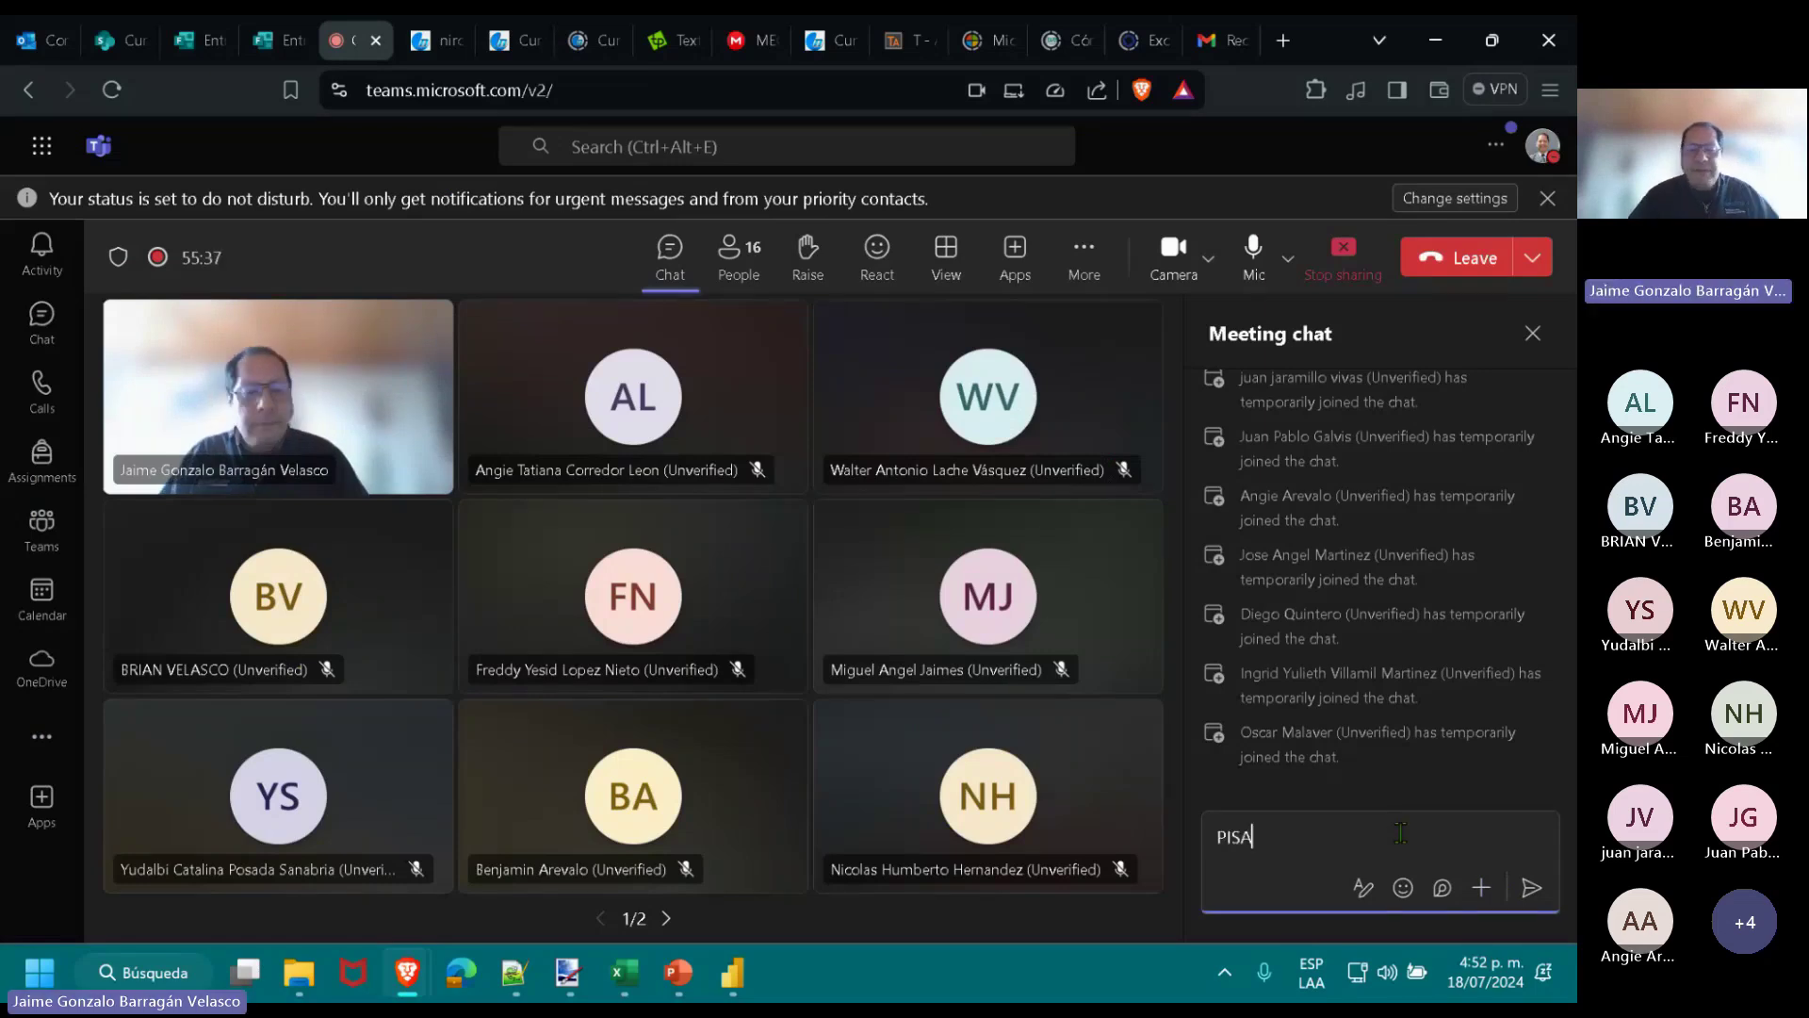
{"action": "key", "text": "Return"}
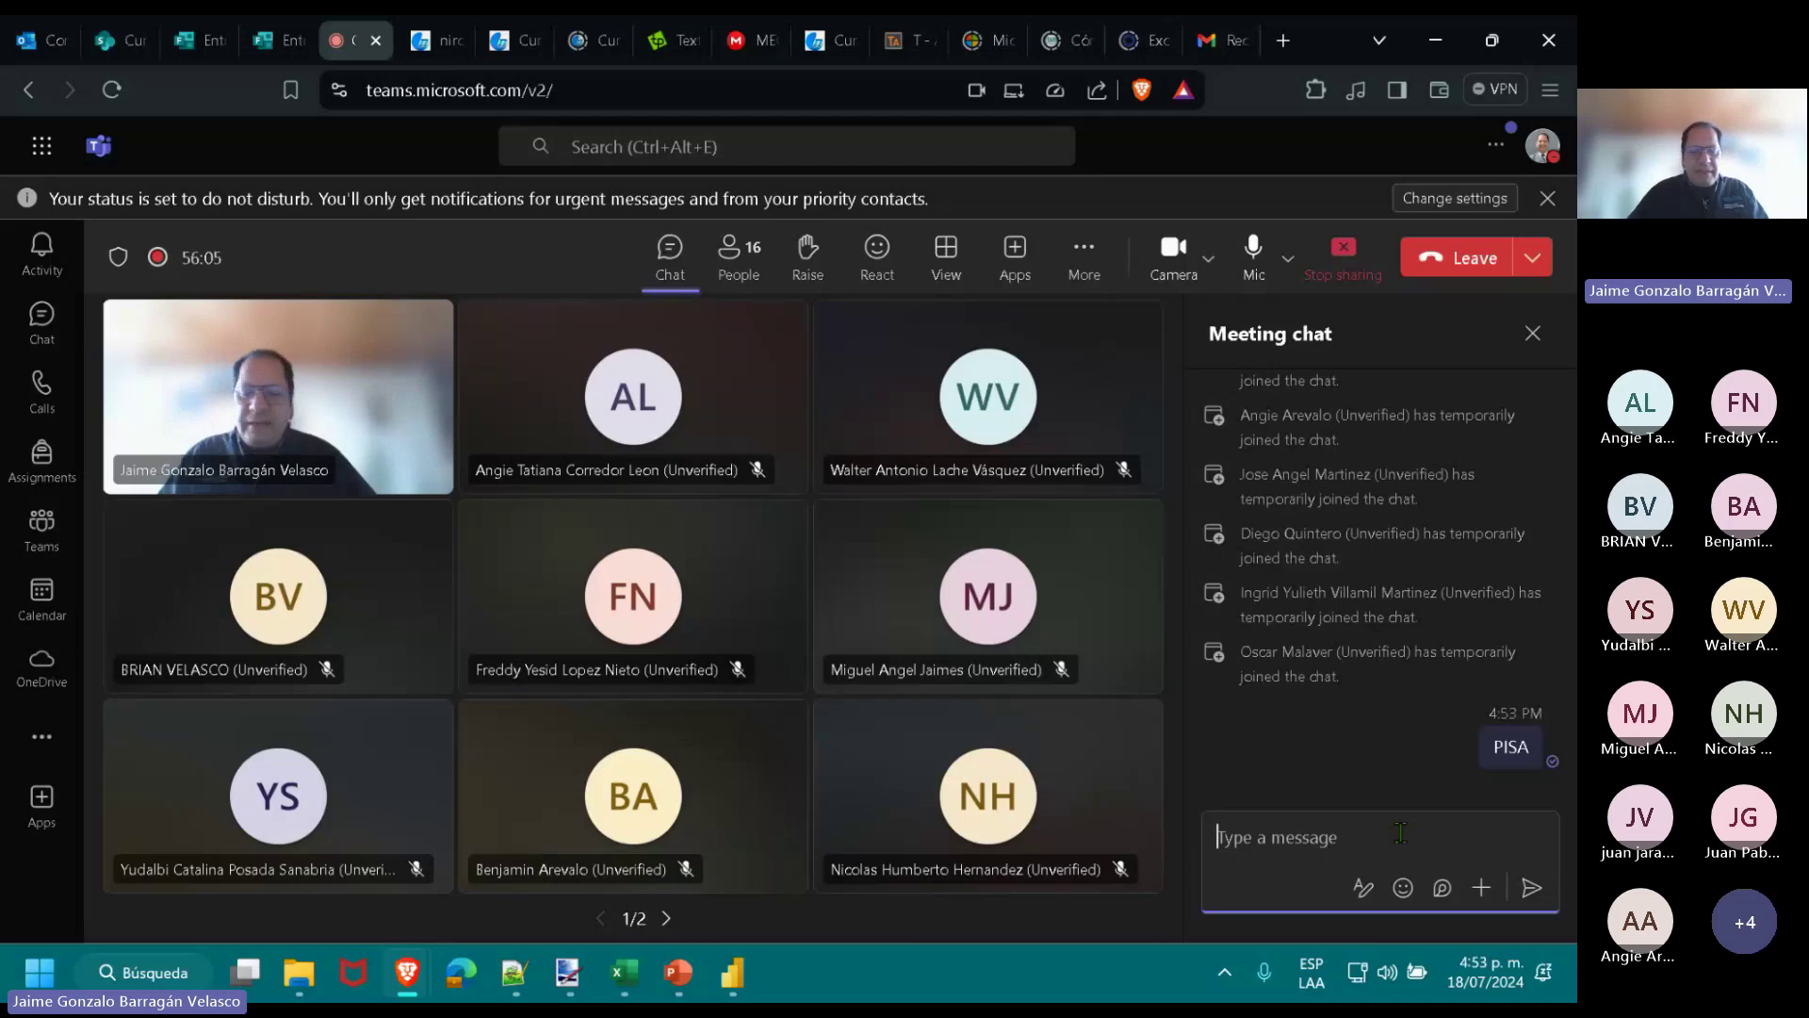
{"action": "type", "text": "E"}
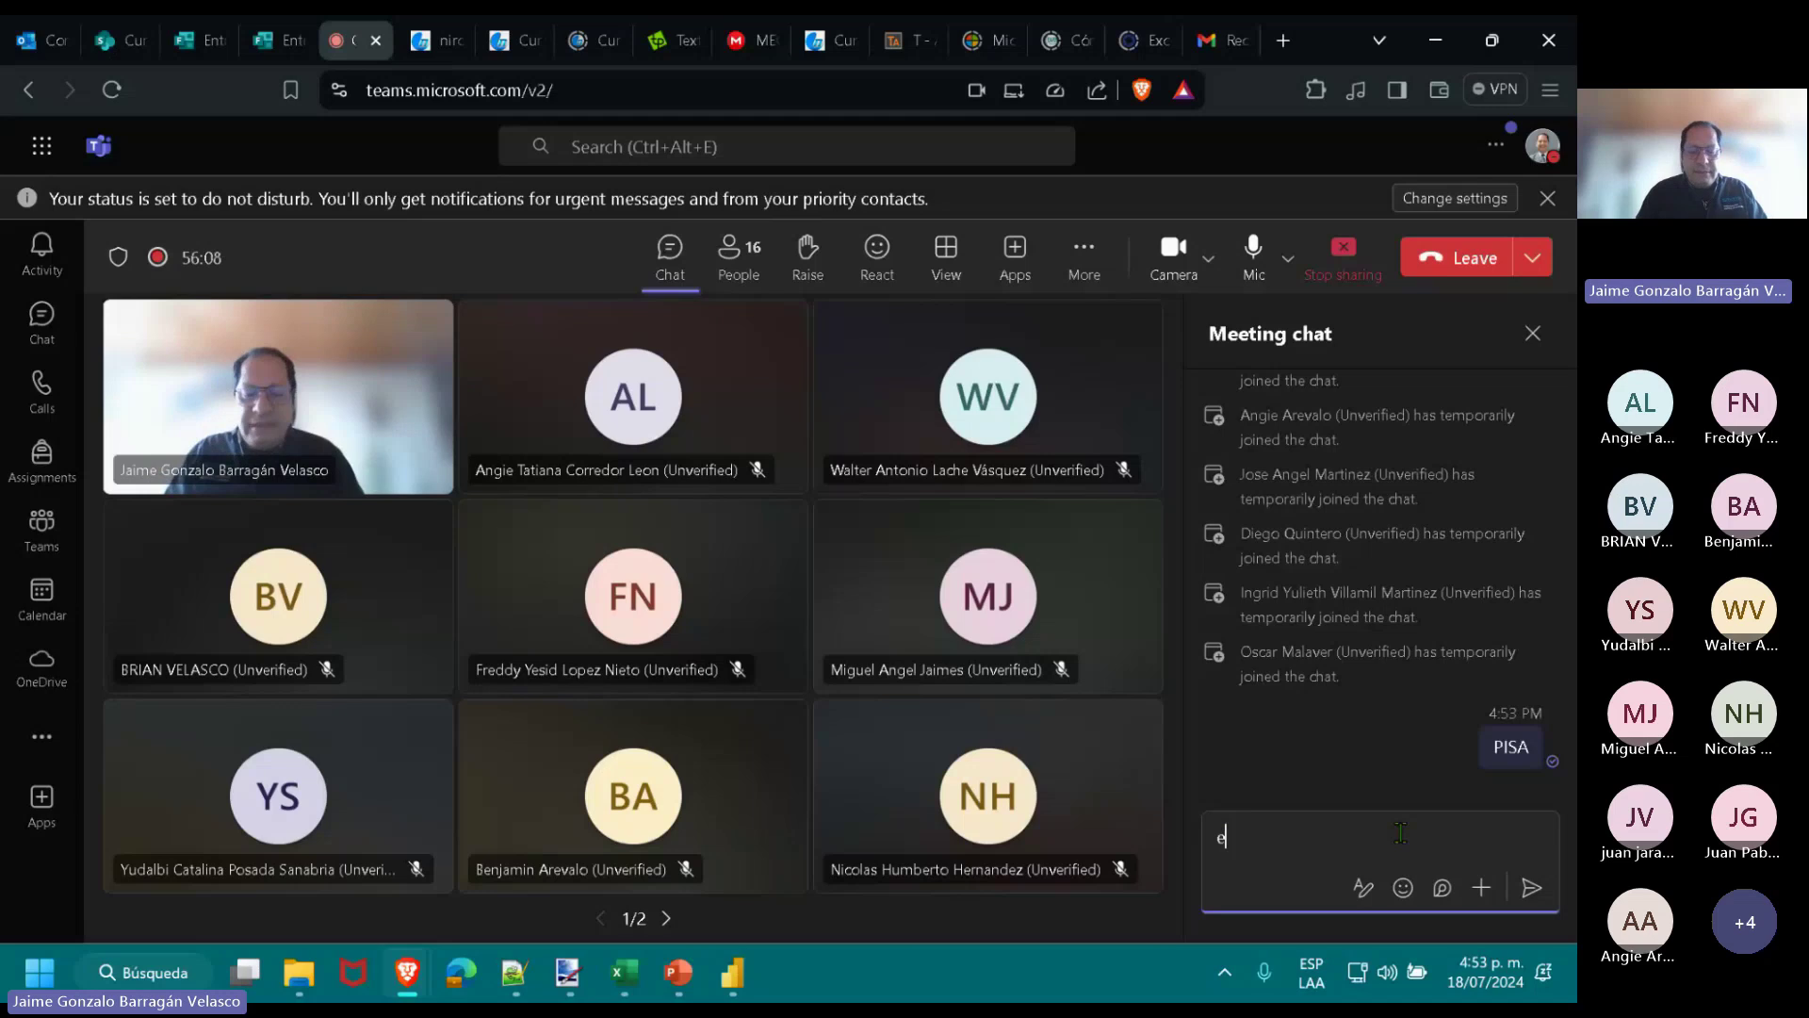
{"action": "type", "text": "ducación "}
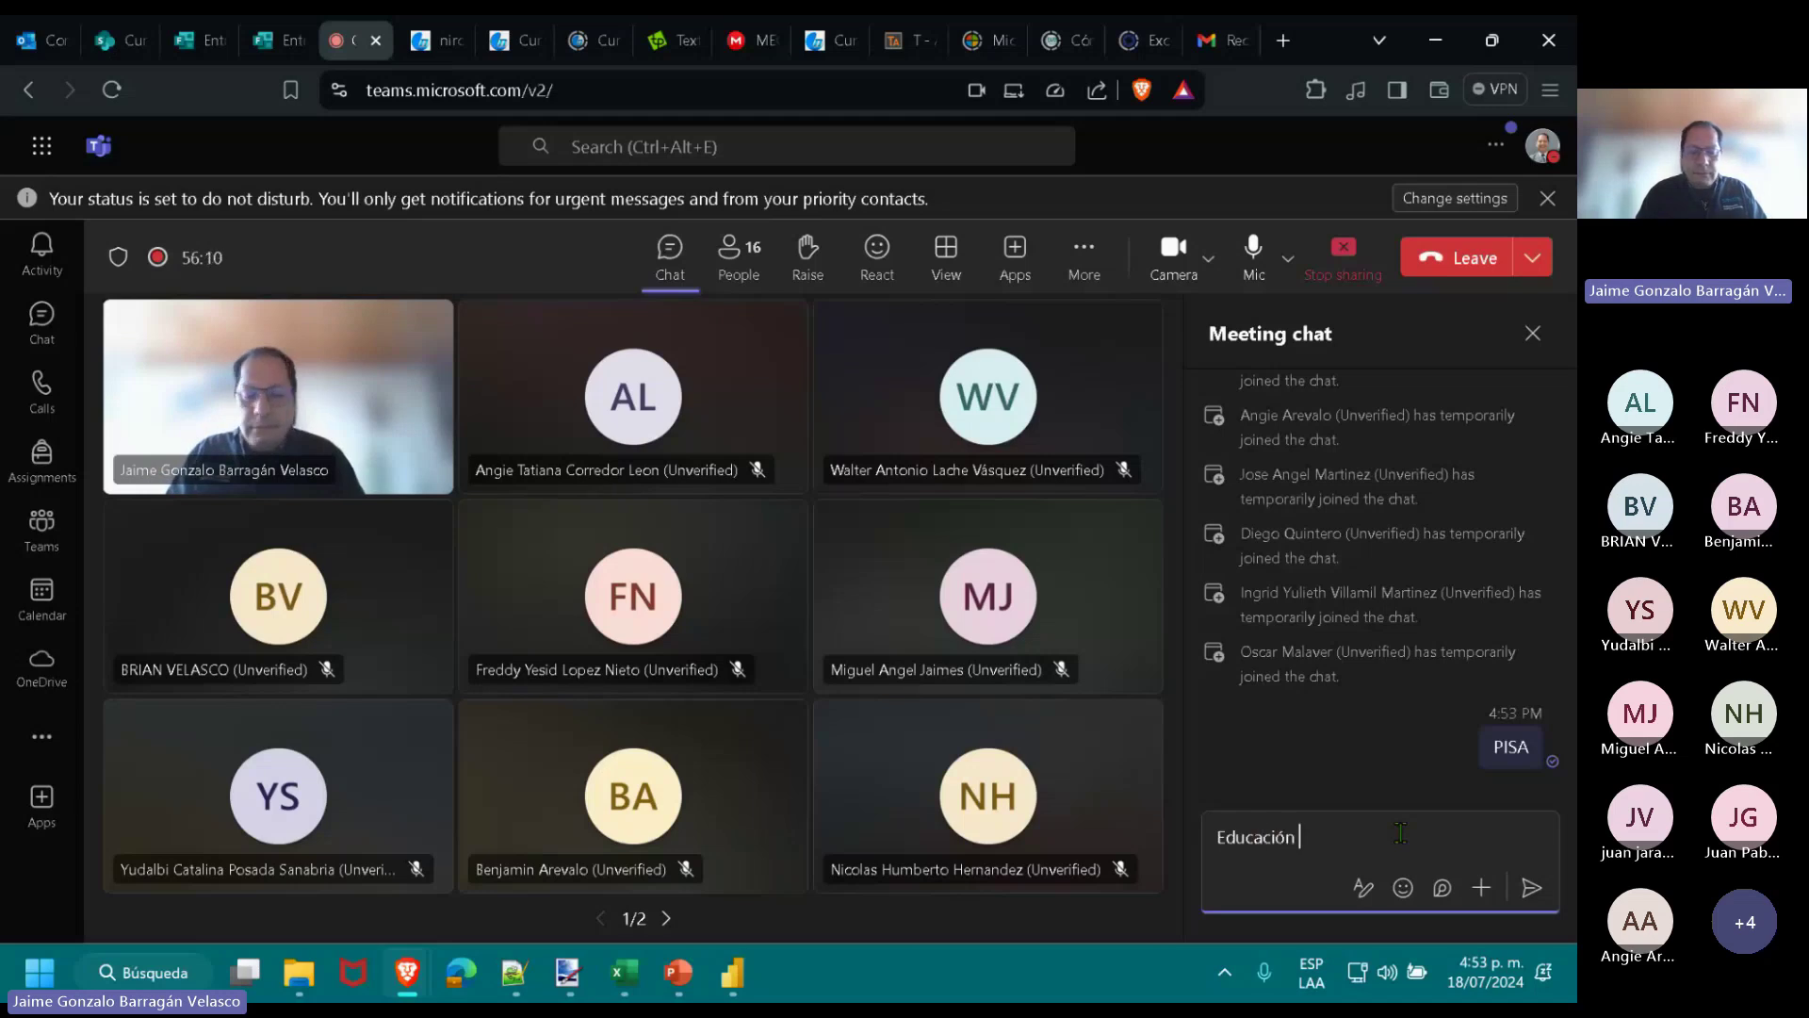
{"action": "type", "text": "Financiera"}
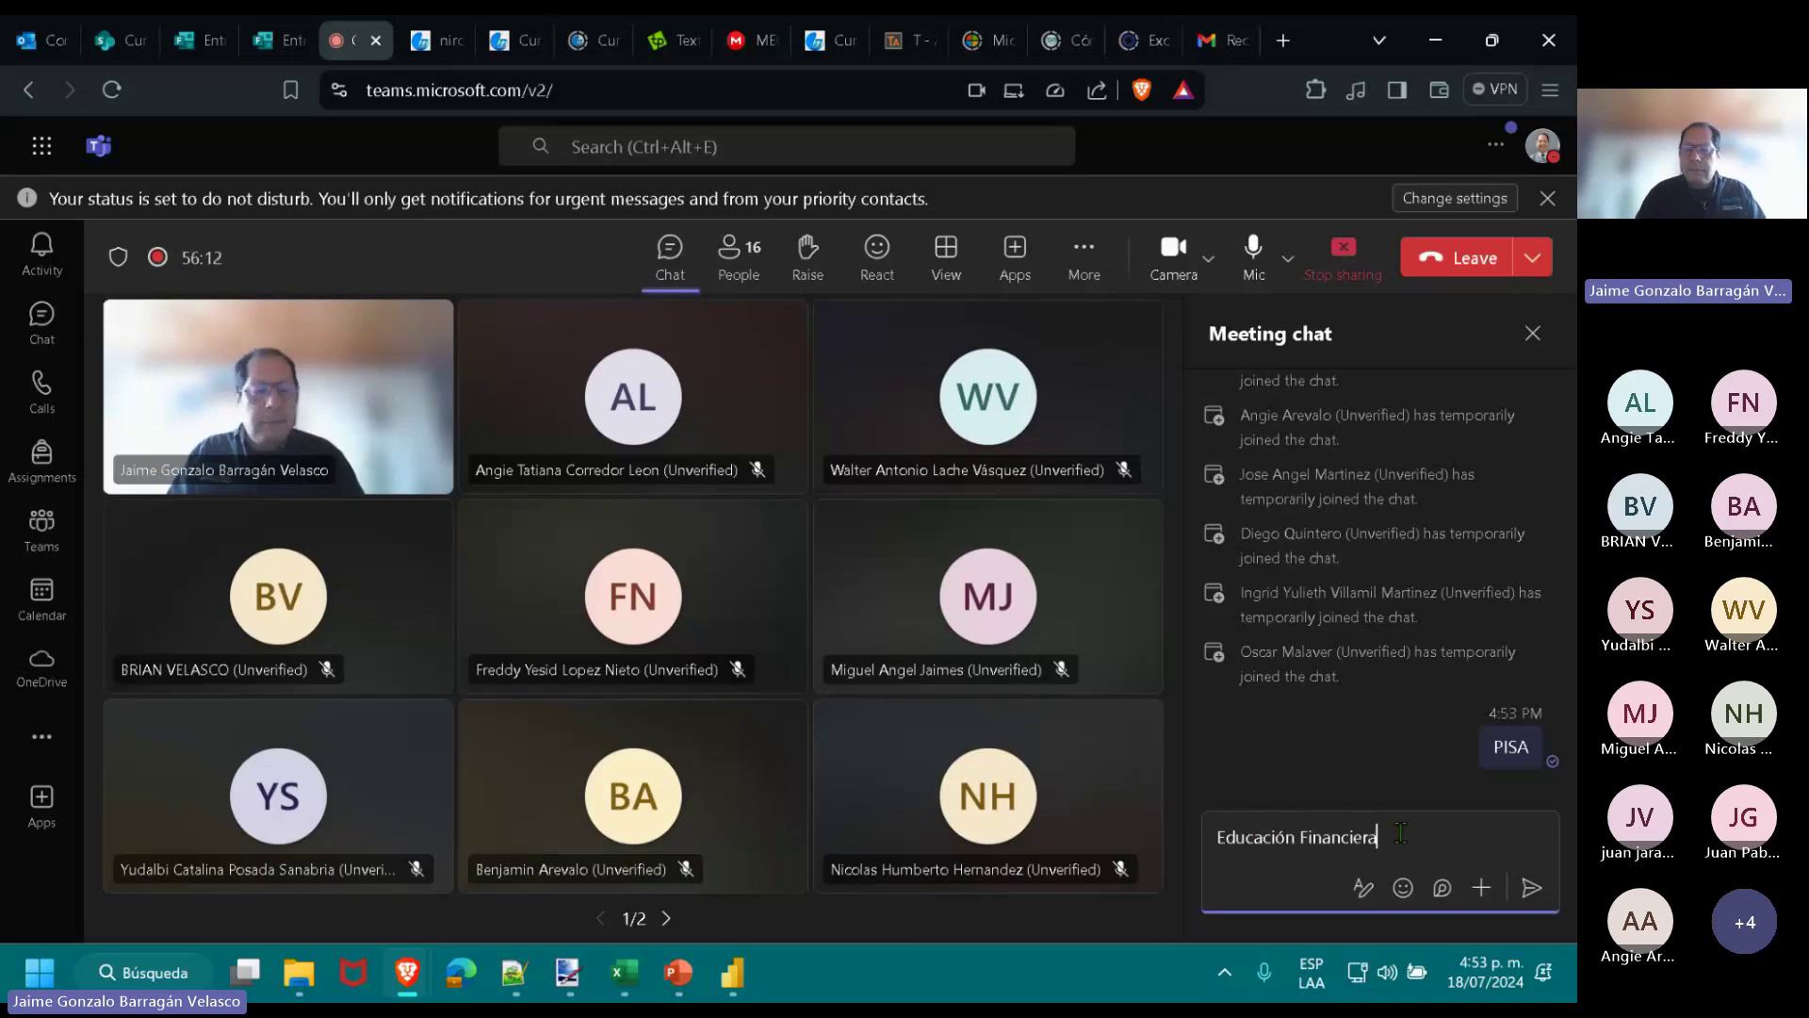
{"action": "key", "text": "Return"}
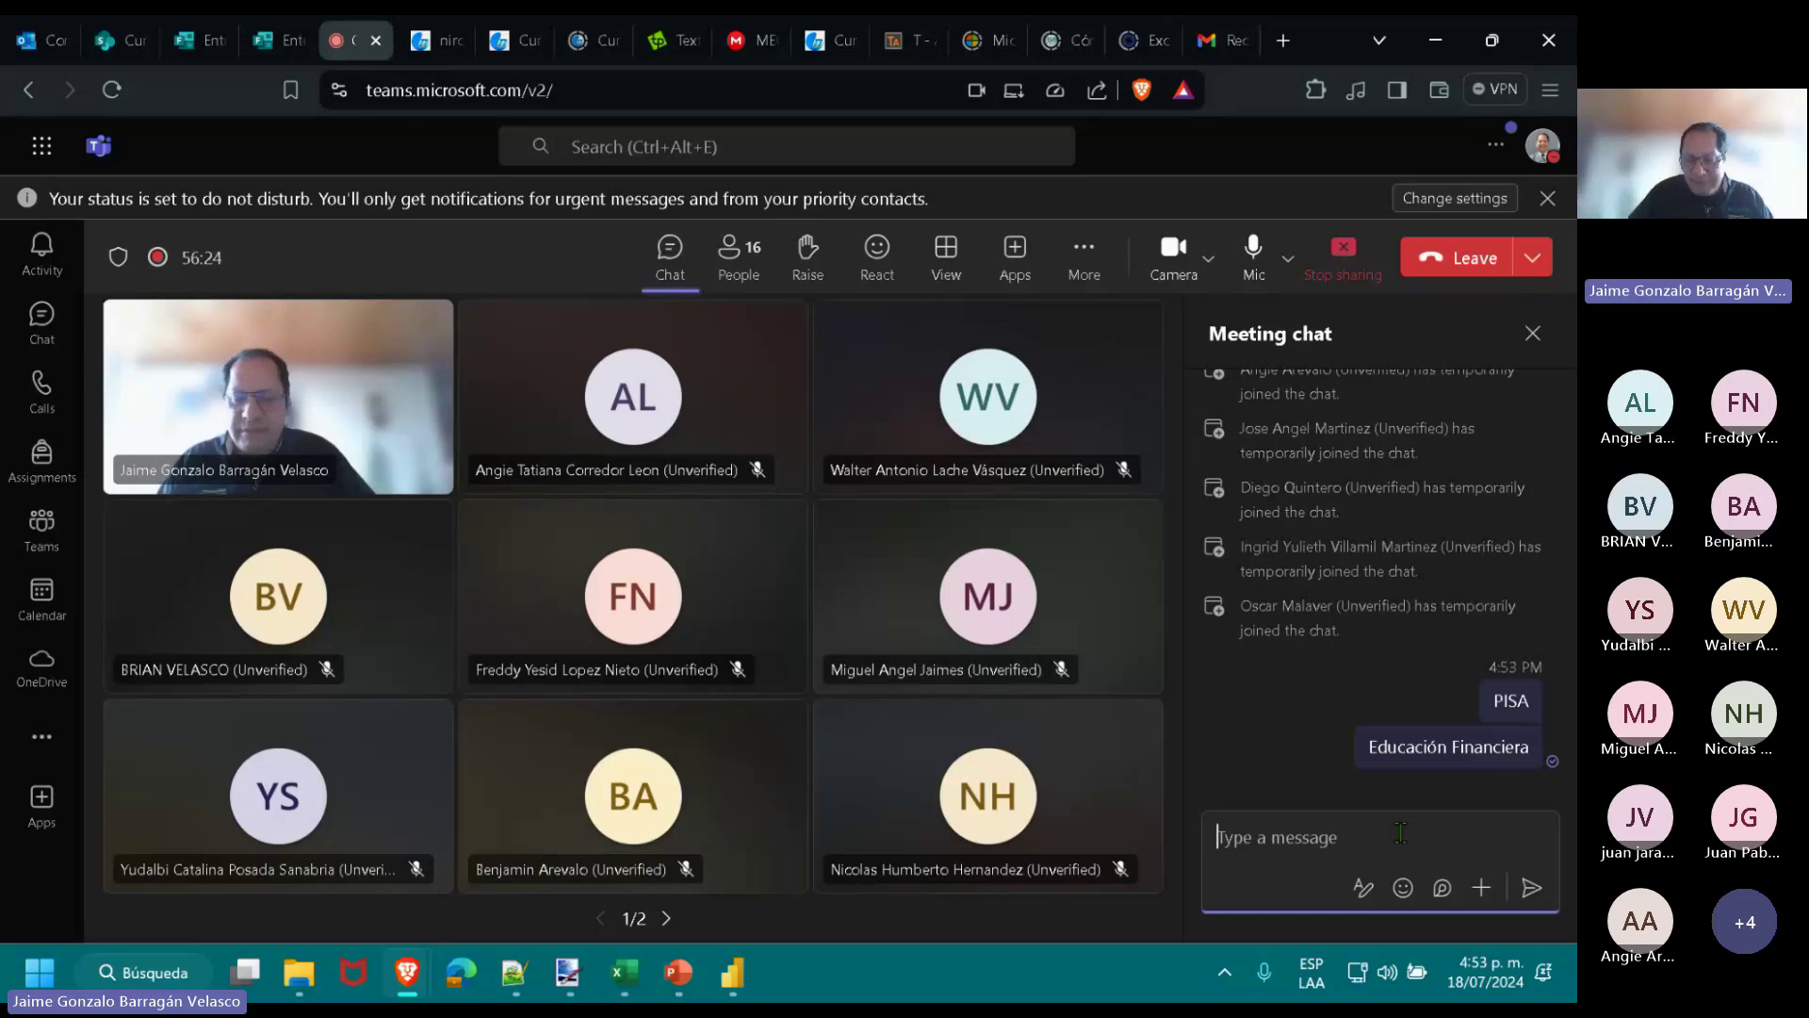
Return to Excel, close the D22 formula and read the Función PAGO description in F18:F20 beside the loan data.
{"action": "key", "text": "alt+Tab"}
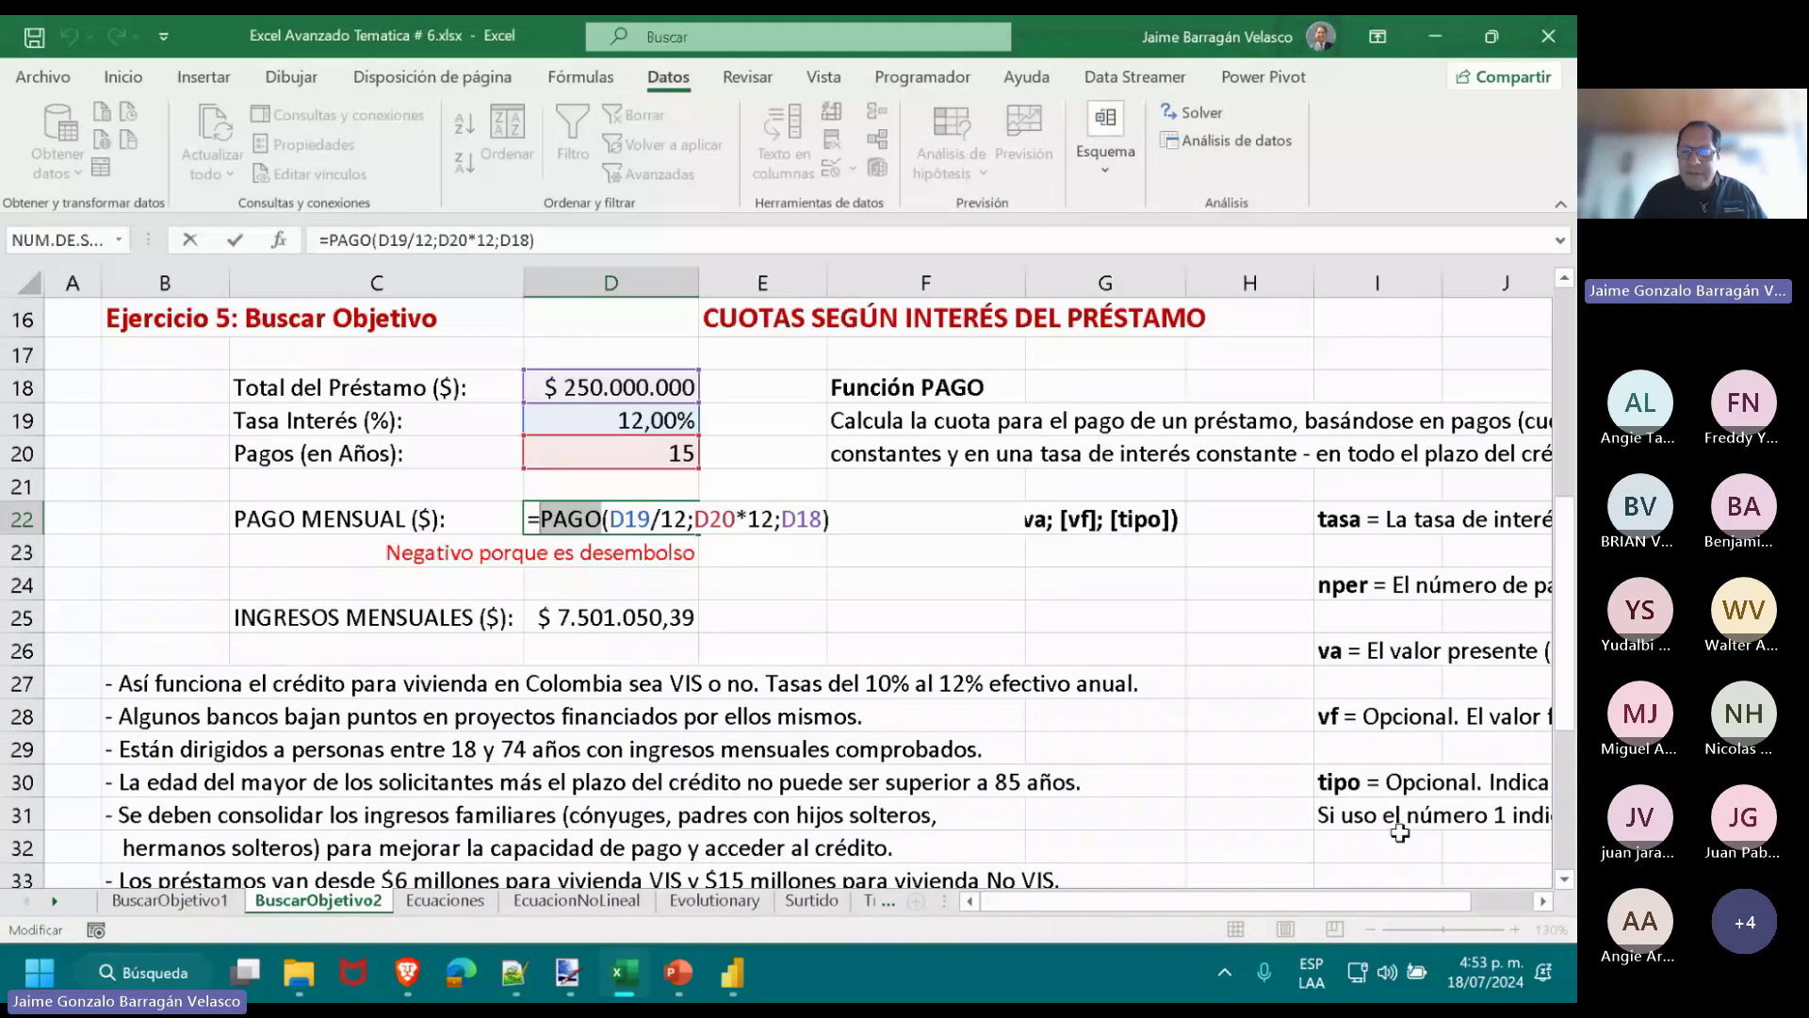
{"action": "key", "text": "Return"}
{"action": "left_click", "coordinate": [1542, 901]}
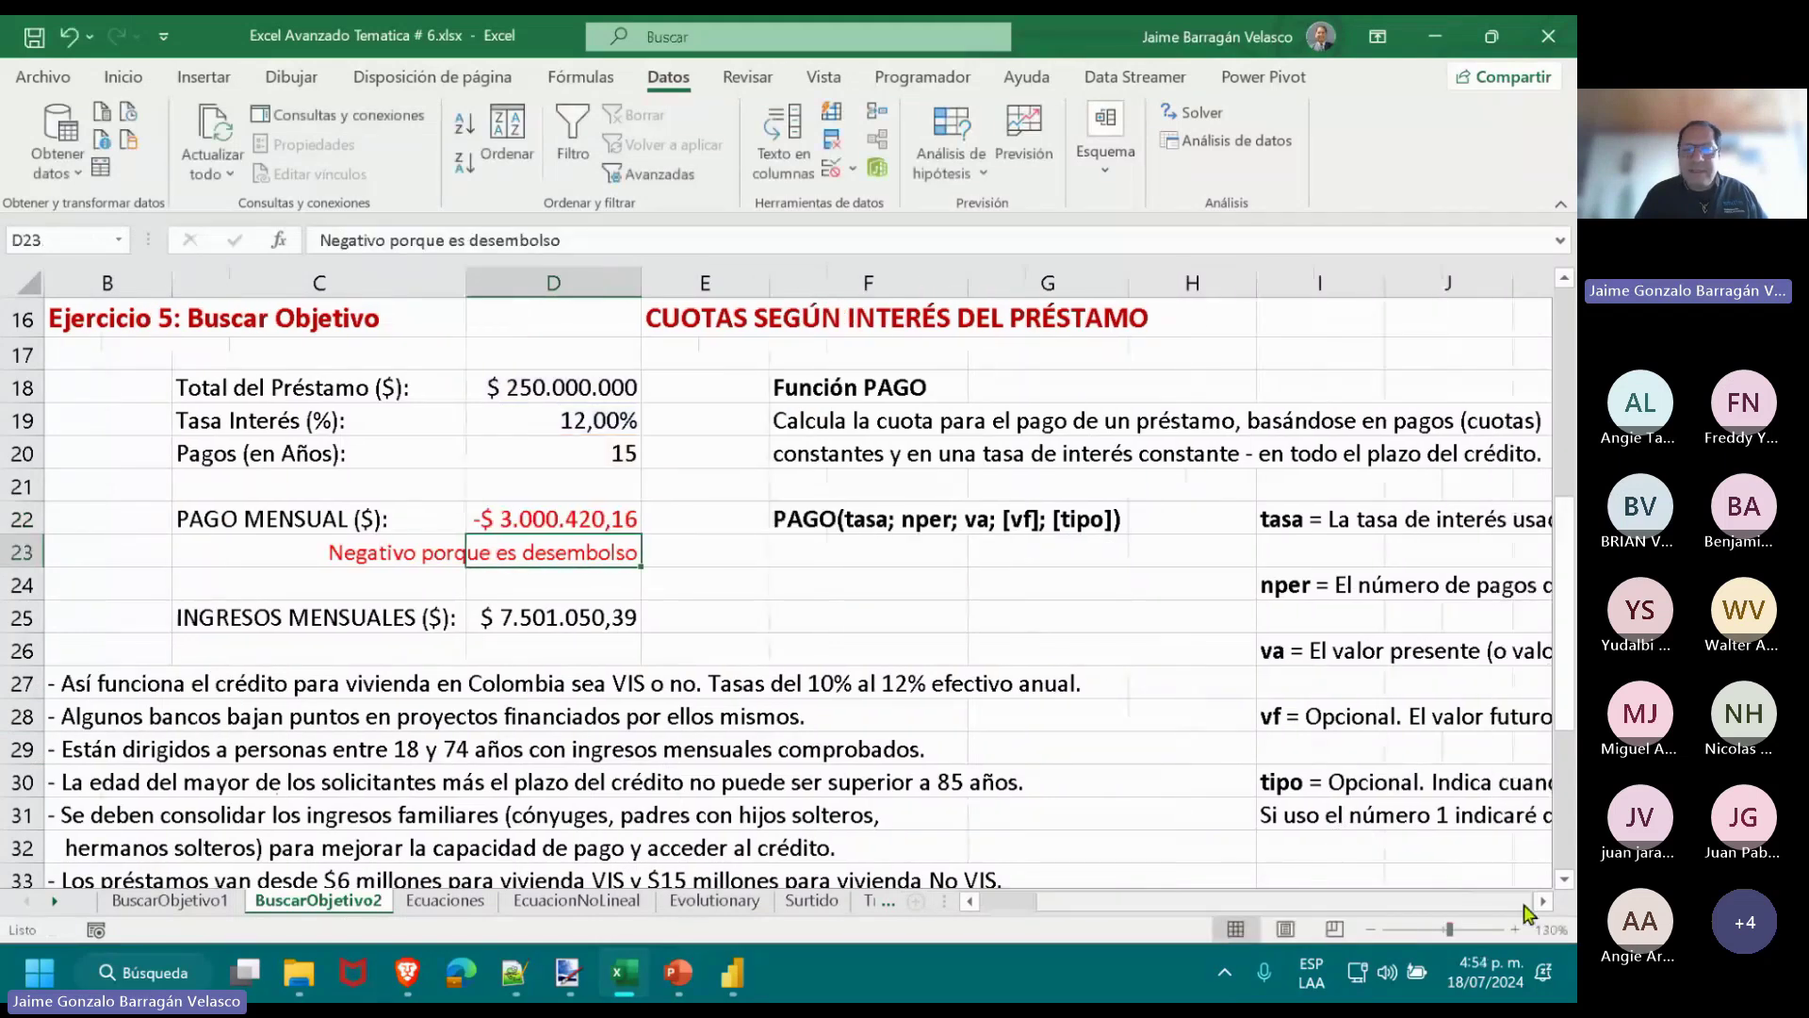
{"action": "scroll", "coordinate": [1526, 906], "scroll_direction": "right", "scroll_amount": 3}
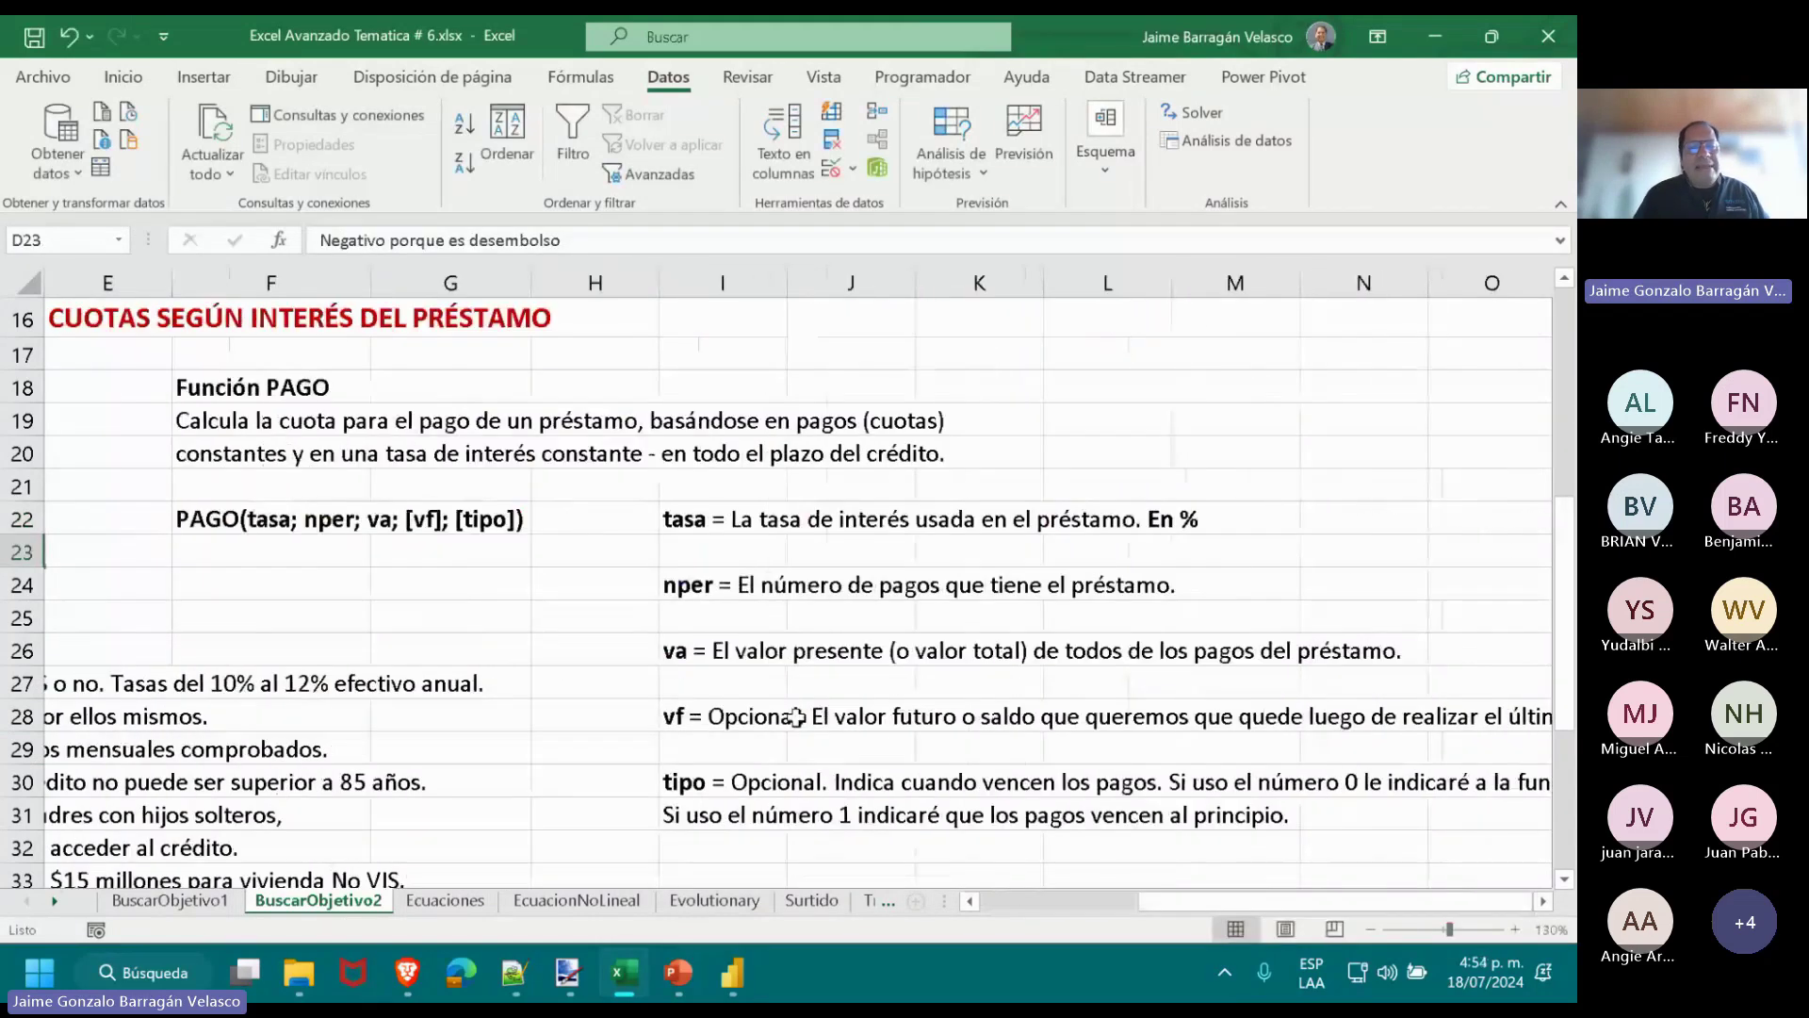
{"action": "left_click", "coordinate": [296, 421]}
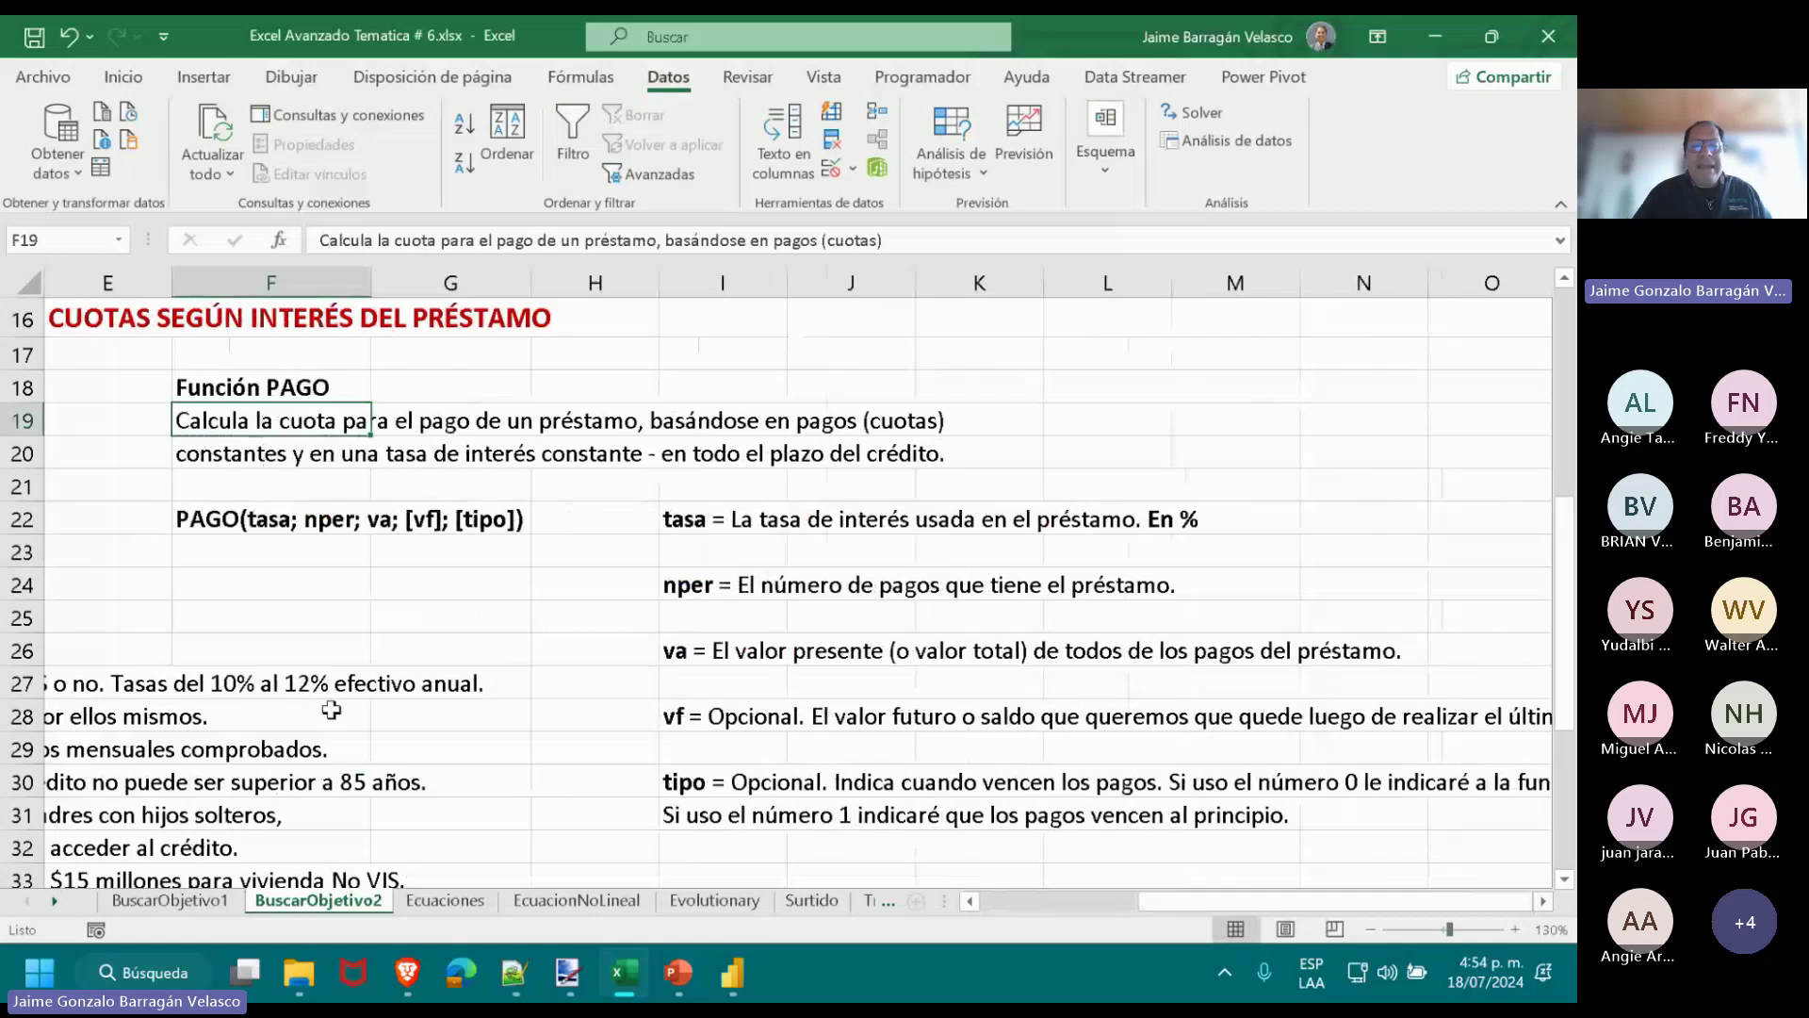
{"action": "key", "text": "Up"}
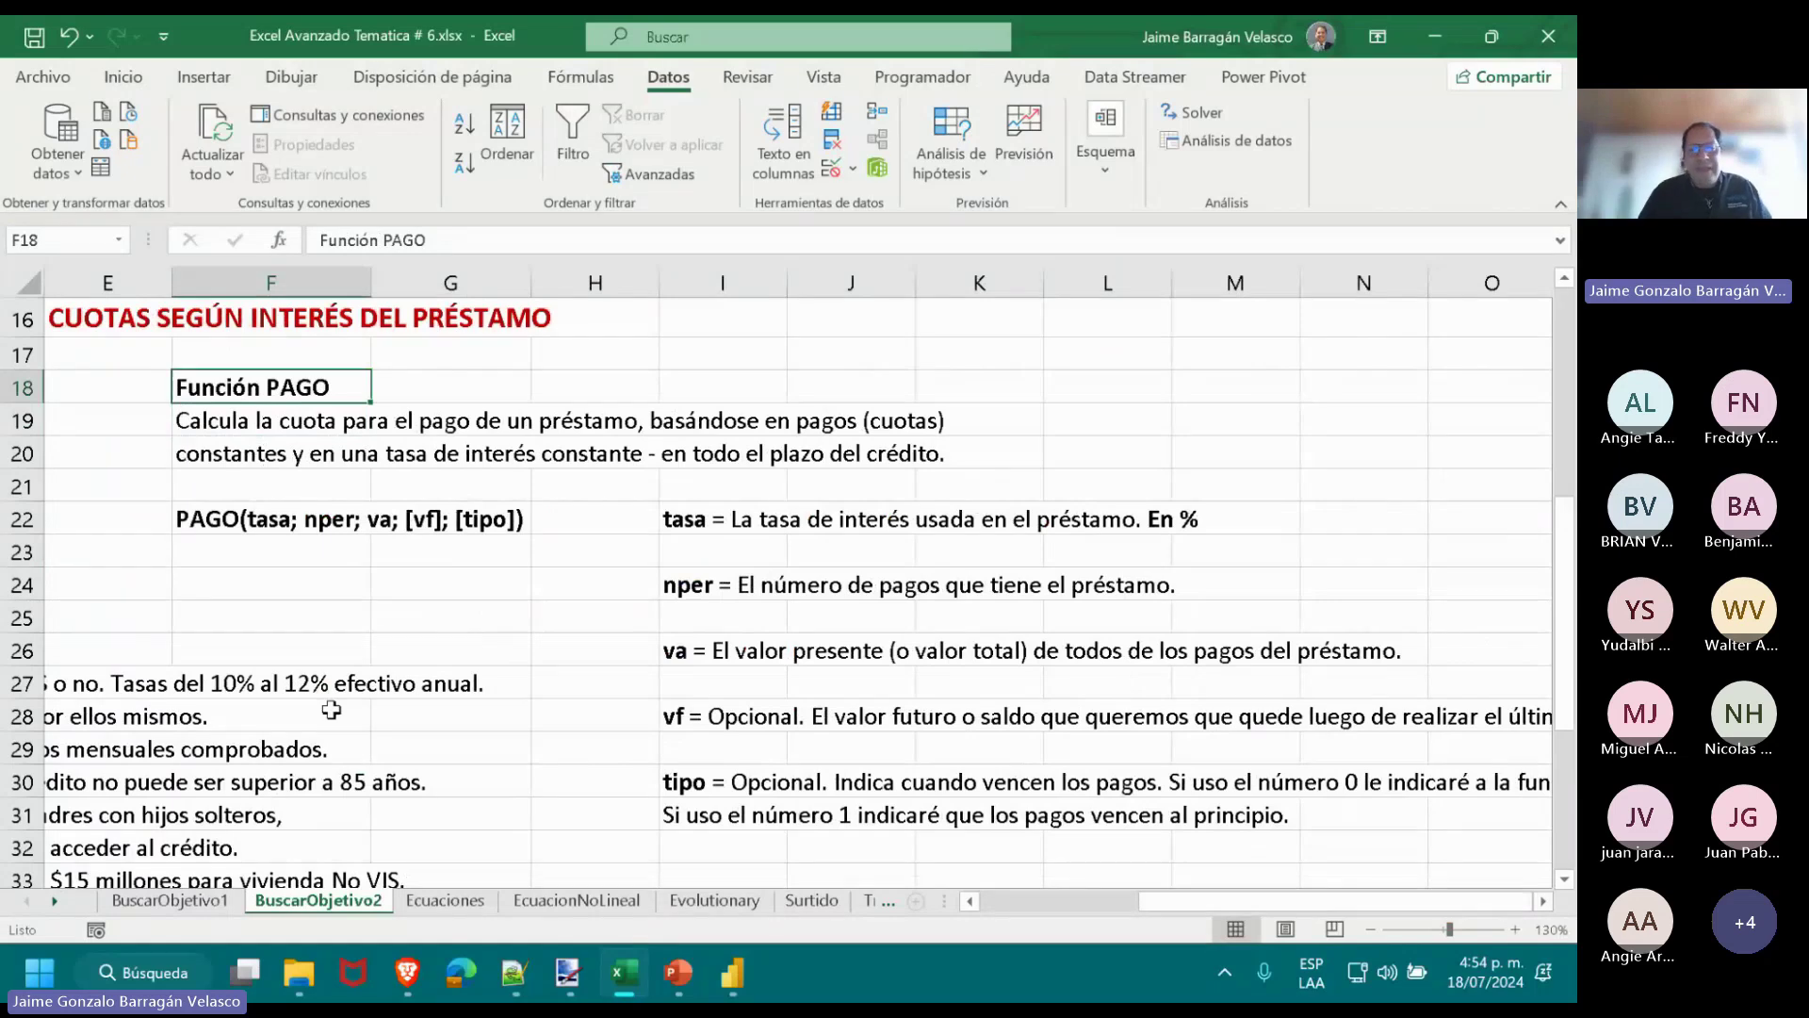
{"action": "key", "text": "Left"}
{"action": "key", "text": "Left"}
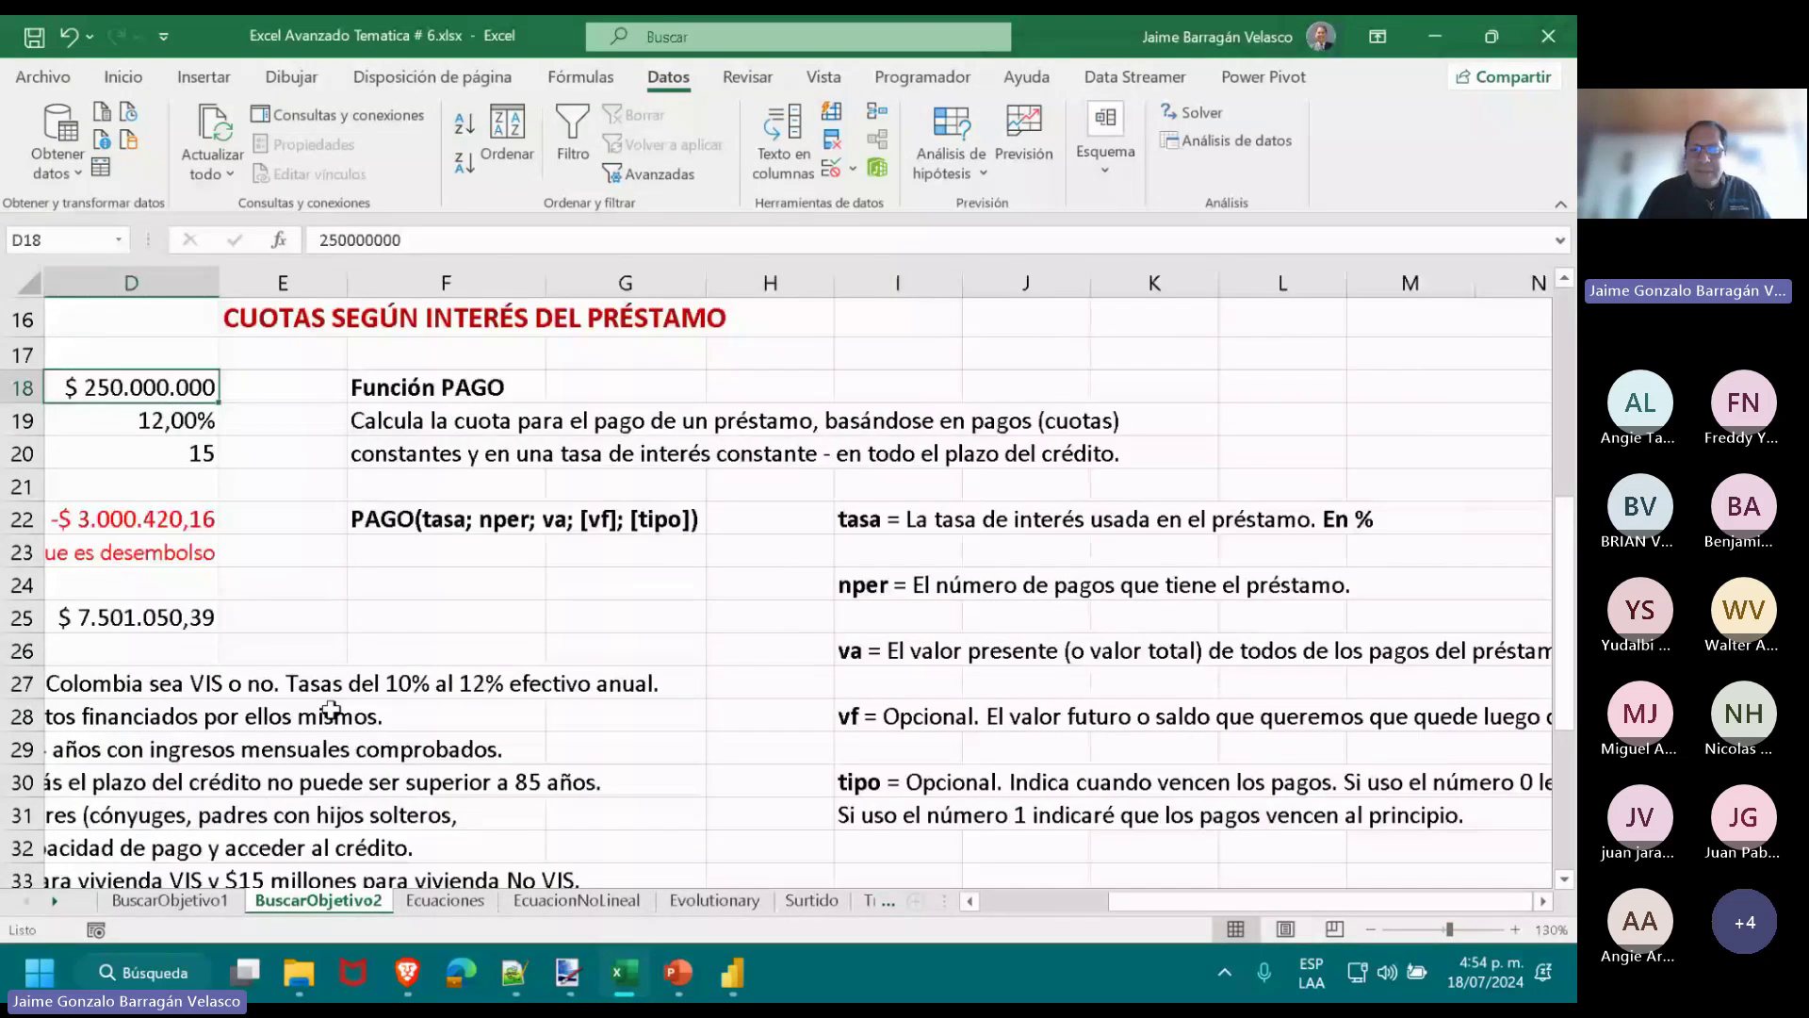
{"action": "key", "text": "Right"}
{"action": "key", "text": "Right"}
{"action": "key", "text": "Right"}
{"action": "key", "text": "Right"}
{"action": "key", "text": "Right"}
{"action": "key", "text": "Right"}
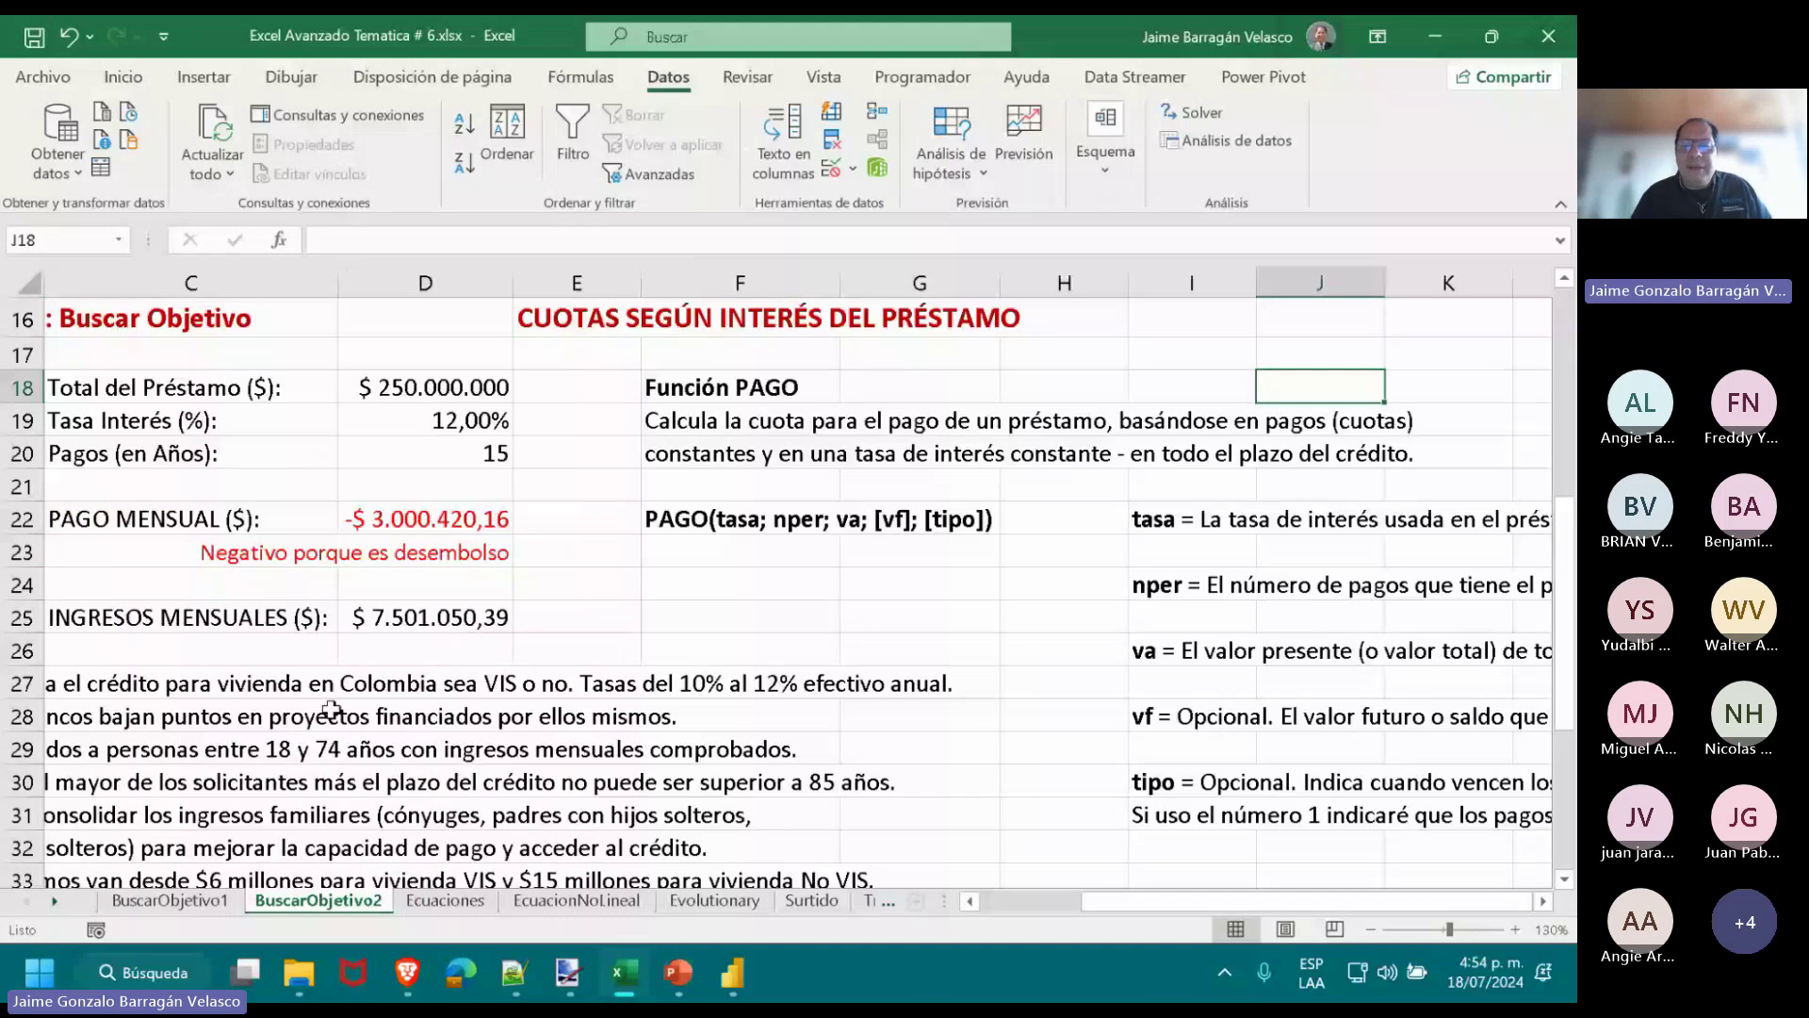
{"action": "key", "text": "Down"}
{"action": "key", "text": "Left"}
{"action": "key", "text": "Left"}
{"action": "key", "text": "Left"}
{"action": "key", "text": "Left"}
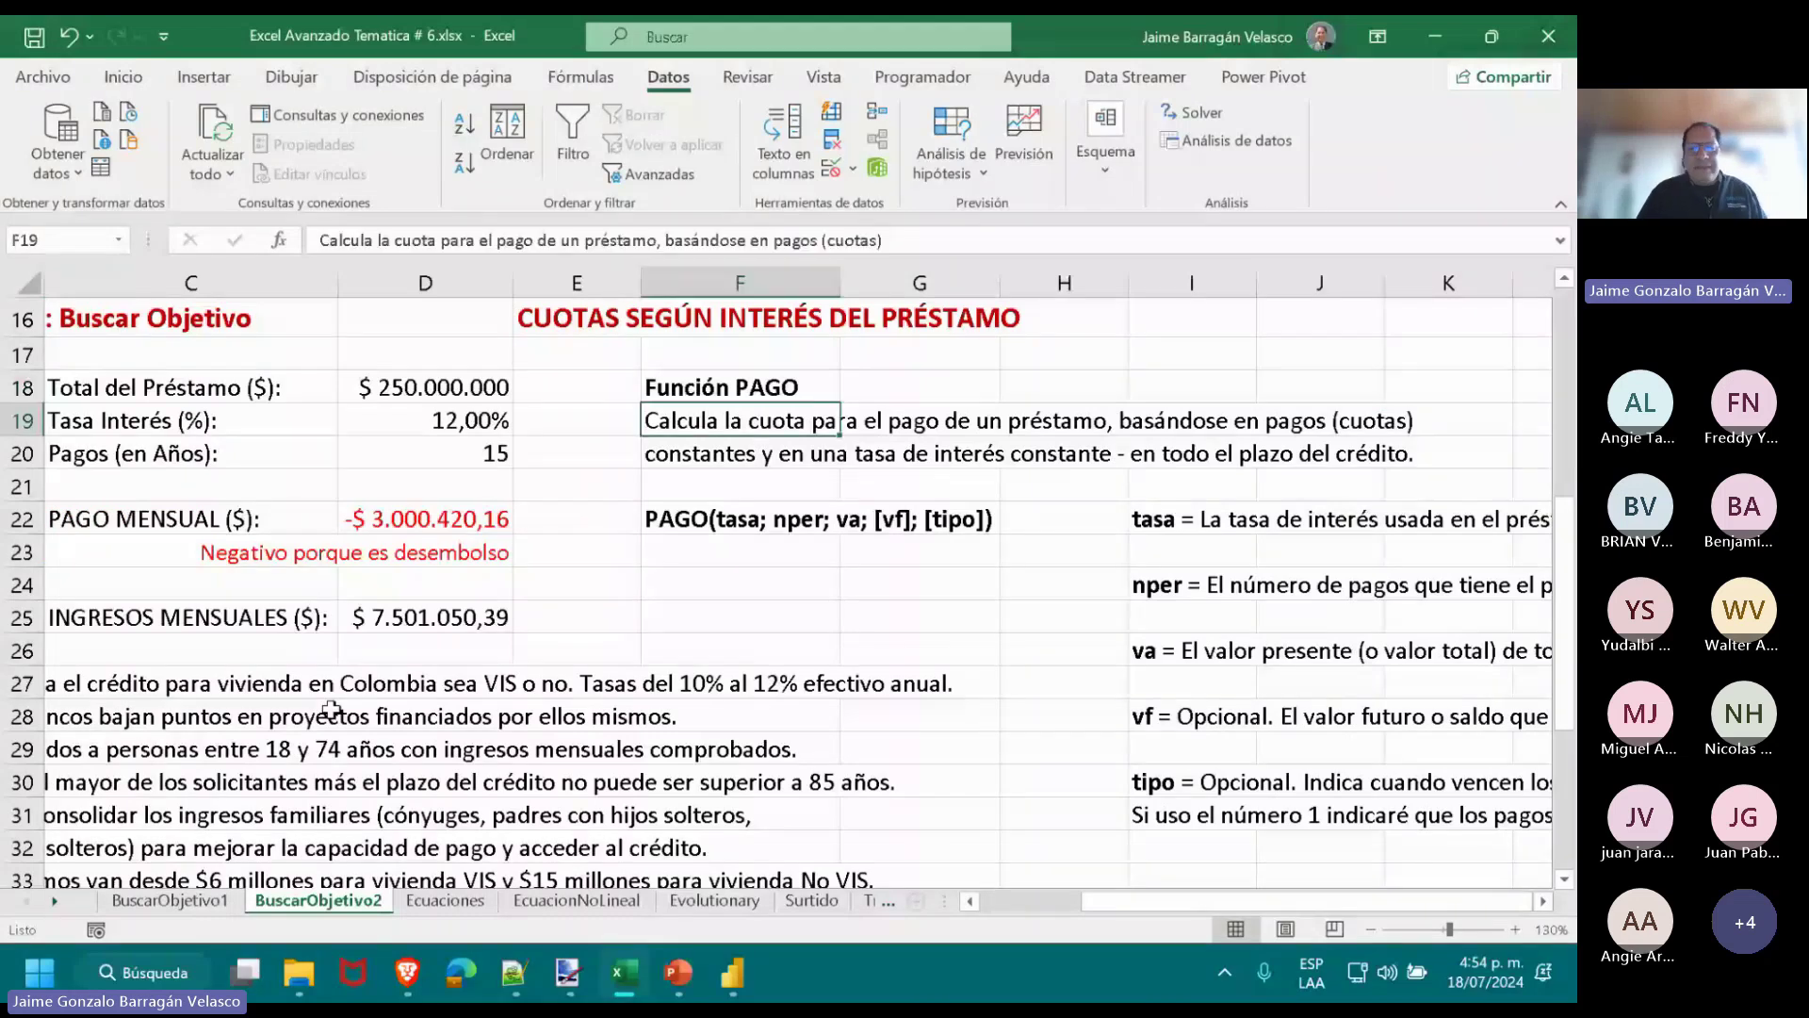
{"action": "key", "text": "Up"}
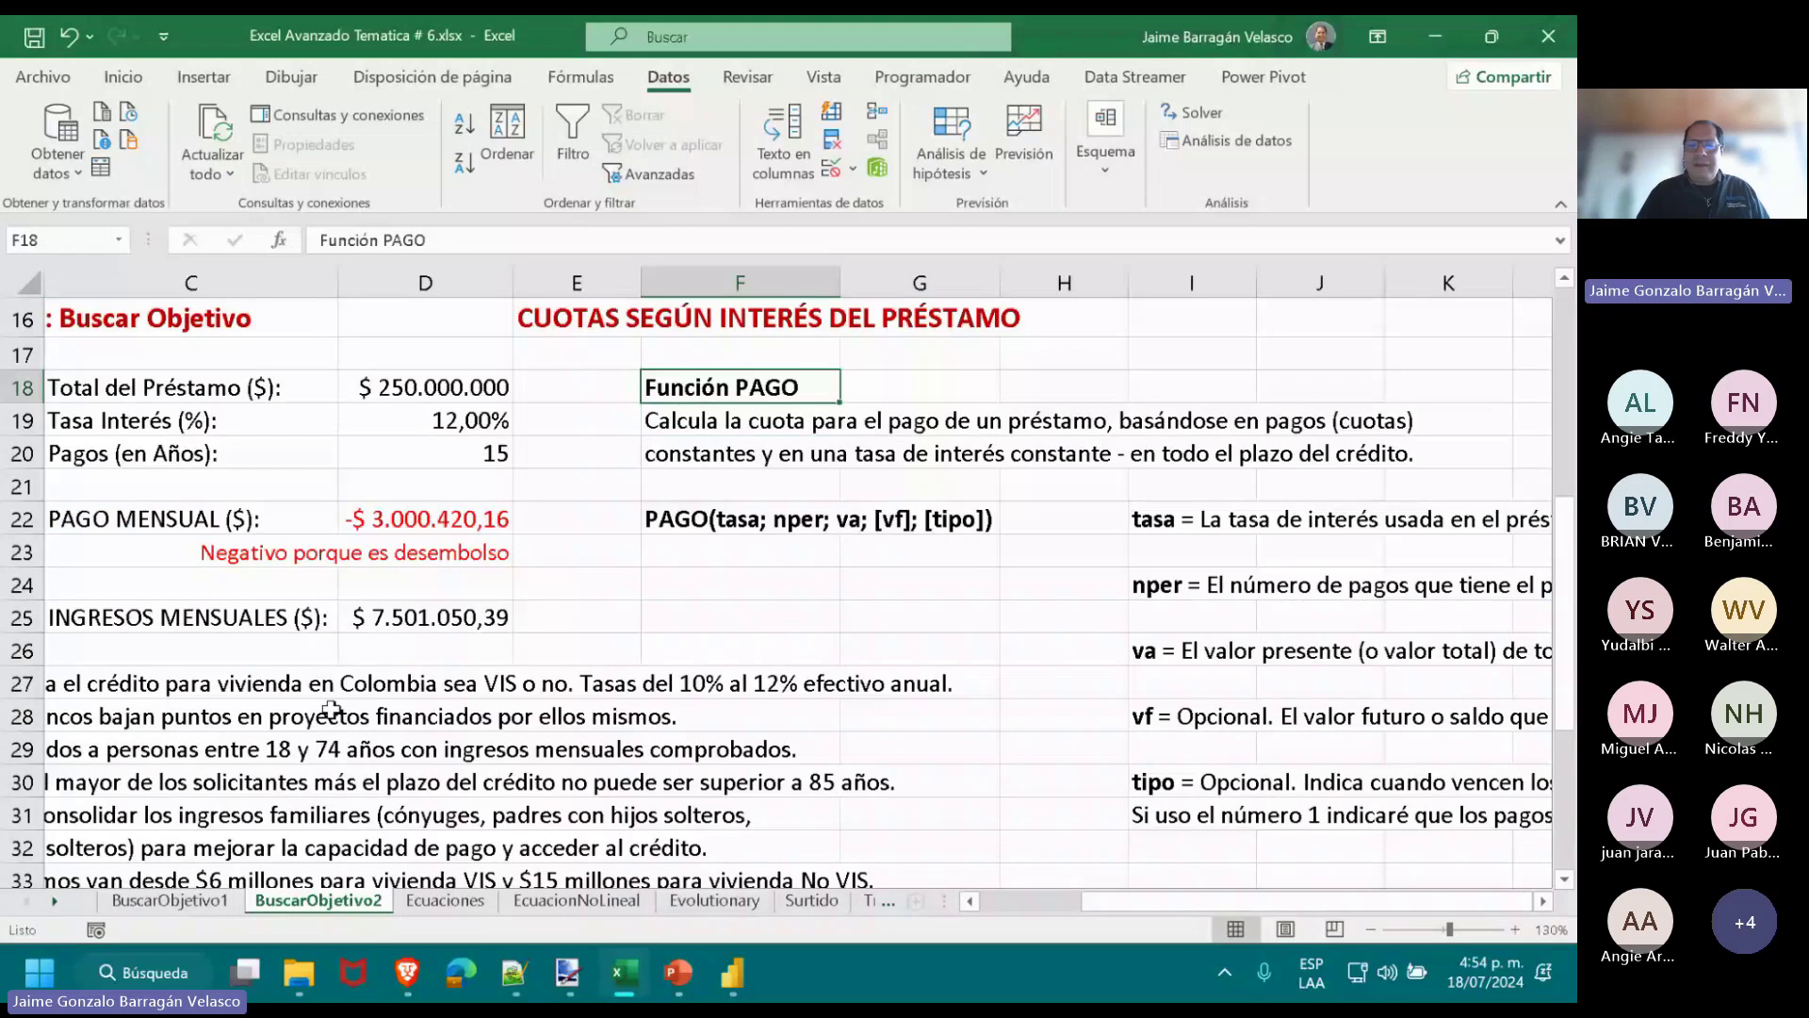
Check the loan's interest rate in D19 and its term in years in D20 against the PAGO description.
{"action": "key", "text": "Left"}
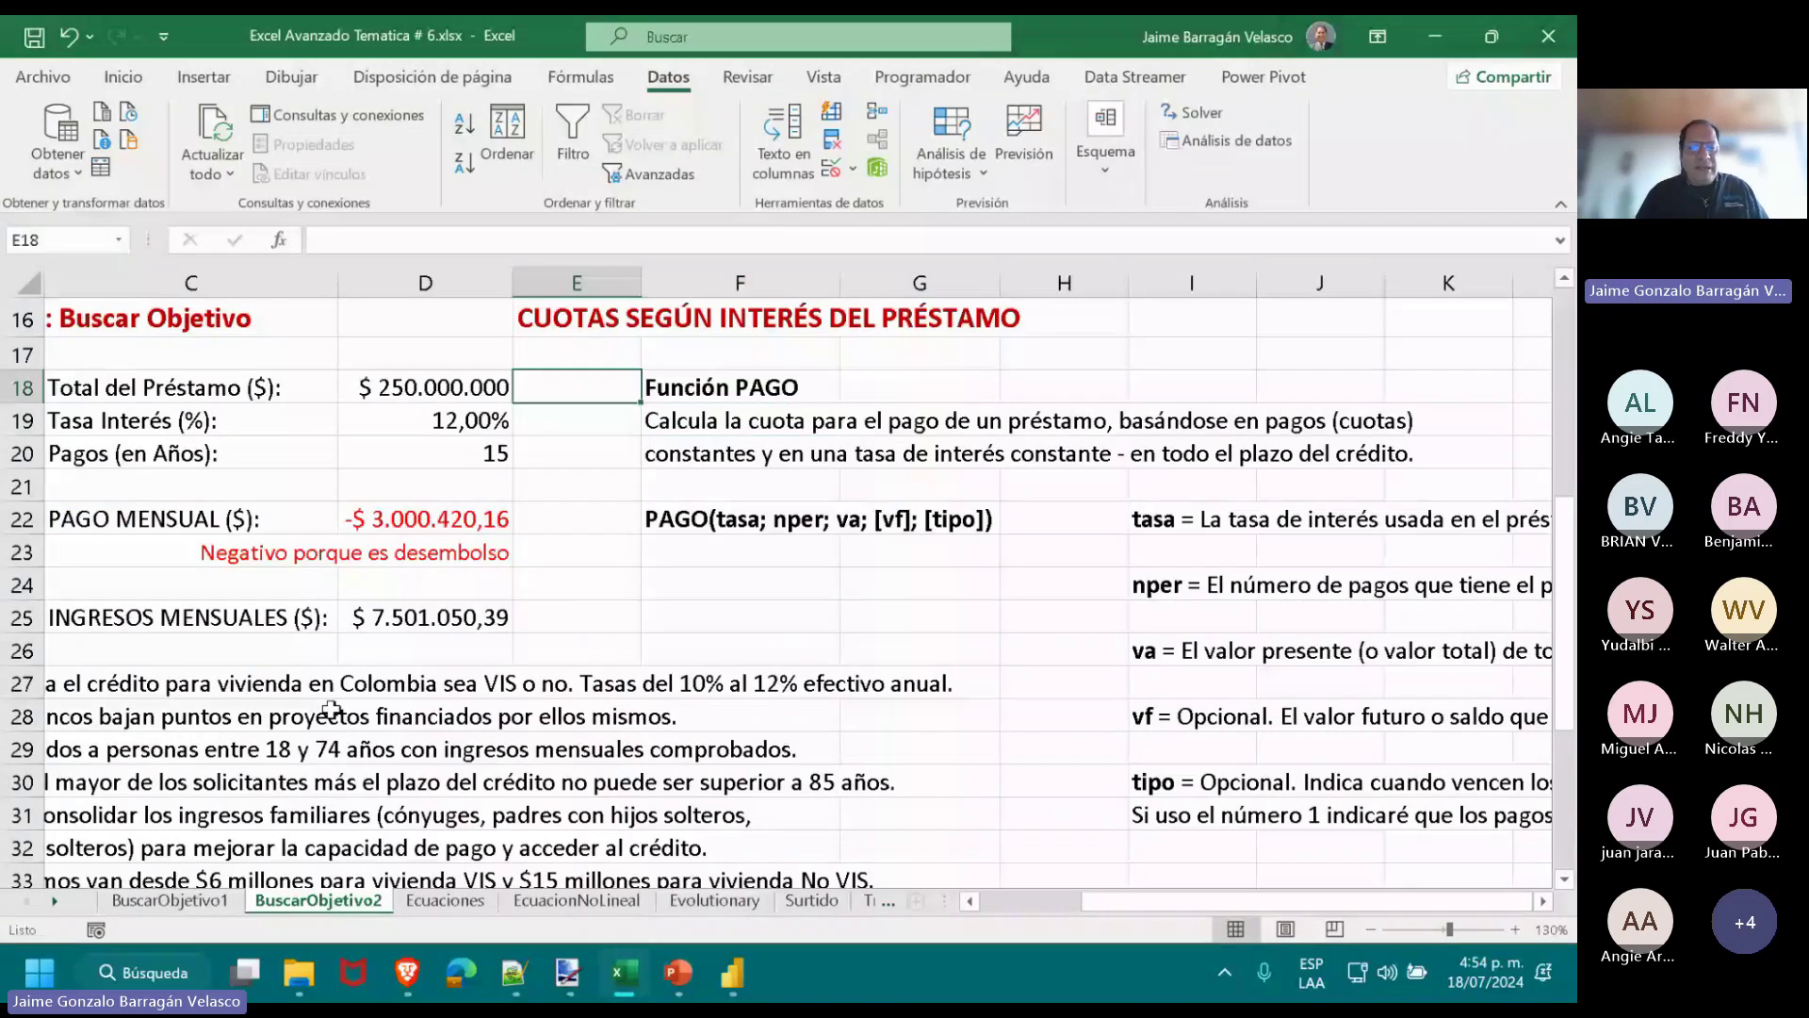
{"action": "key", "text": "Left"}
{"action": "key", "text": "Down"}
{"action": "key", "text": "Down"}
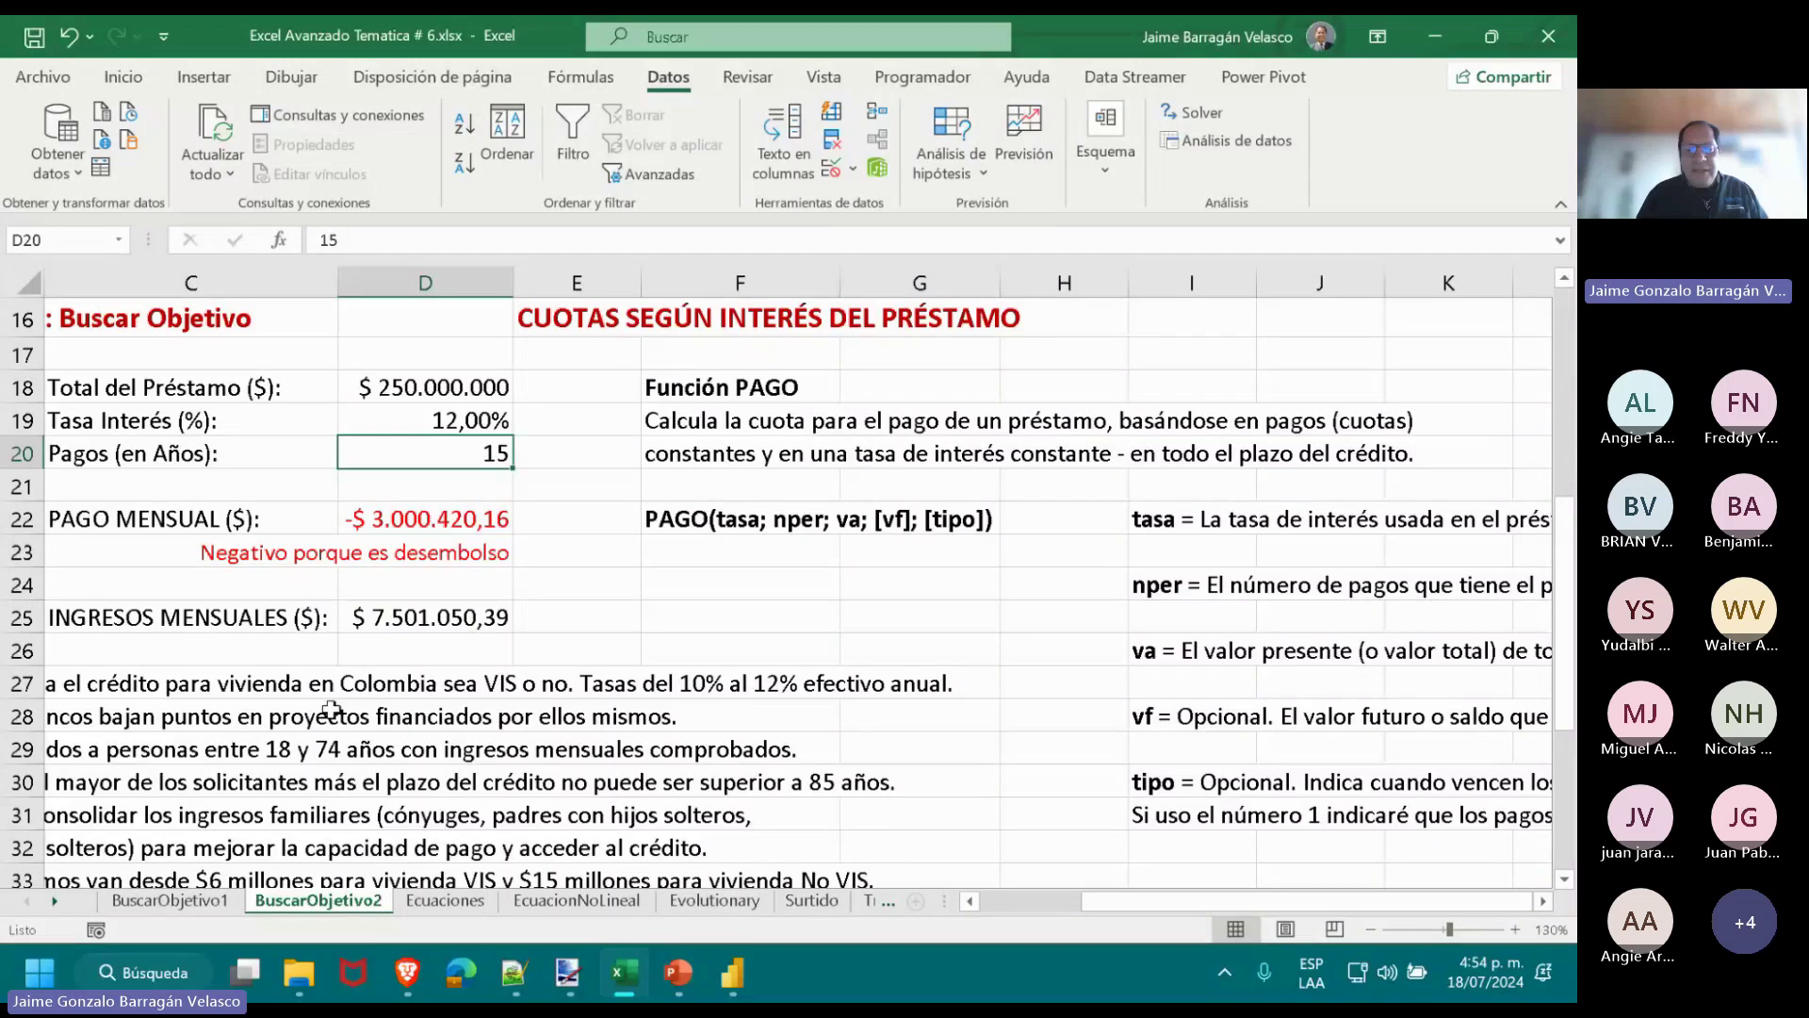
{"action": "key", "text": "Up"}
{"action": "key", "text": "Down"}
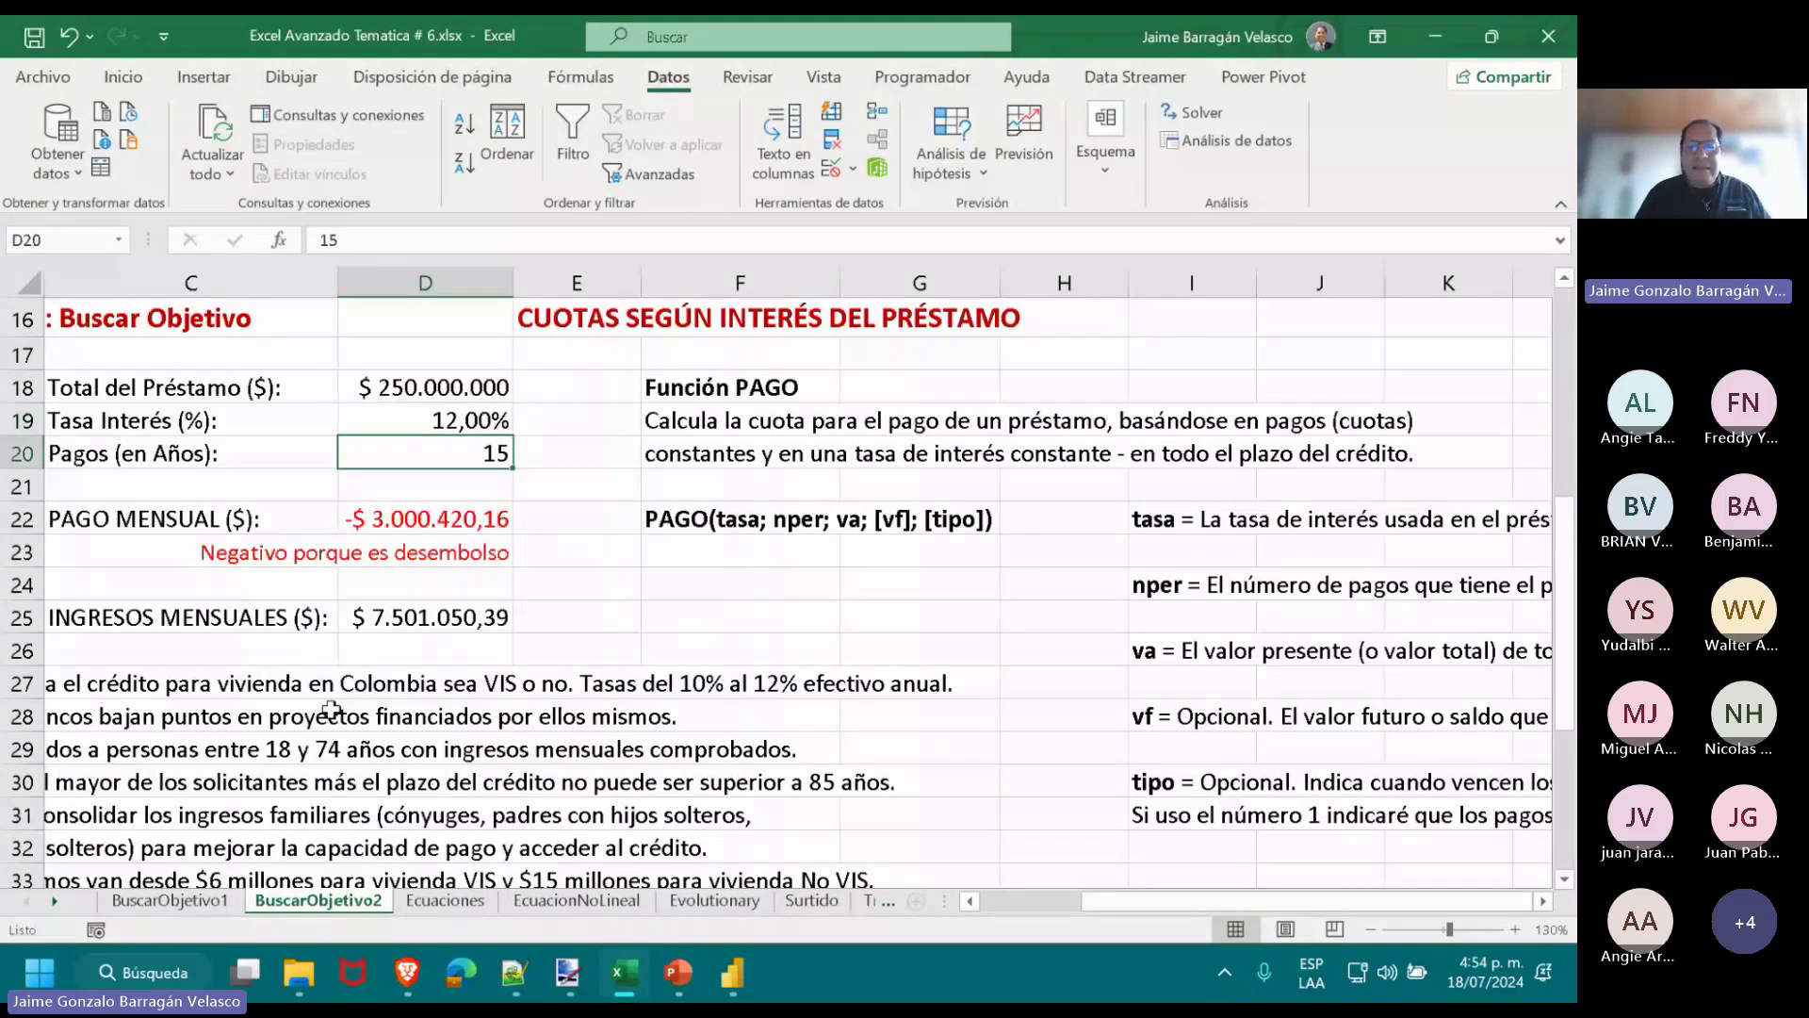
Examine the PAGO syntax in F22 and the explanation of its tasa argument in row 22.
{"action": "left_click", "coordinate": [663, 515]}
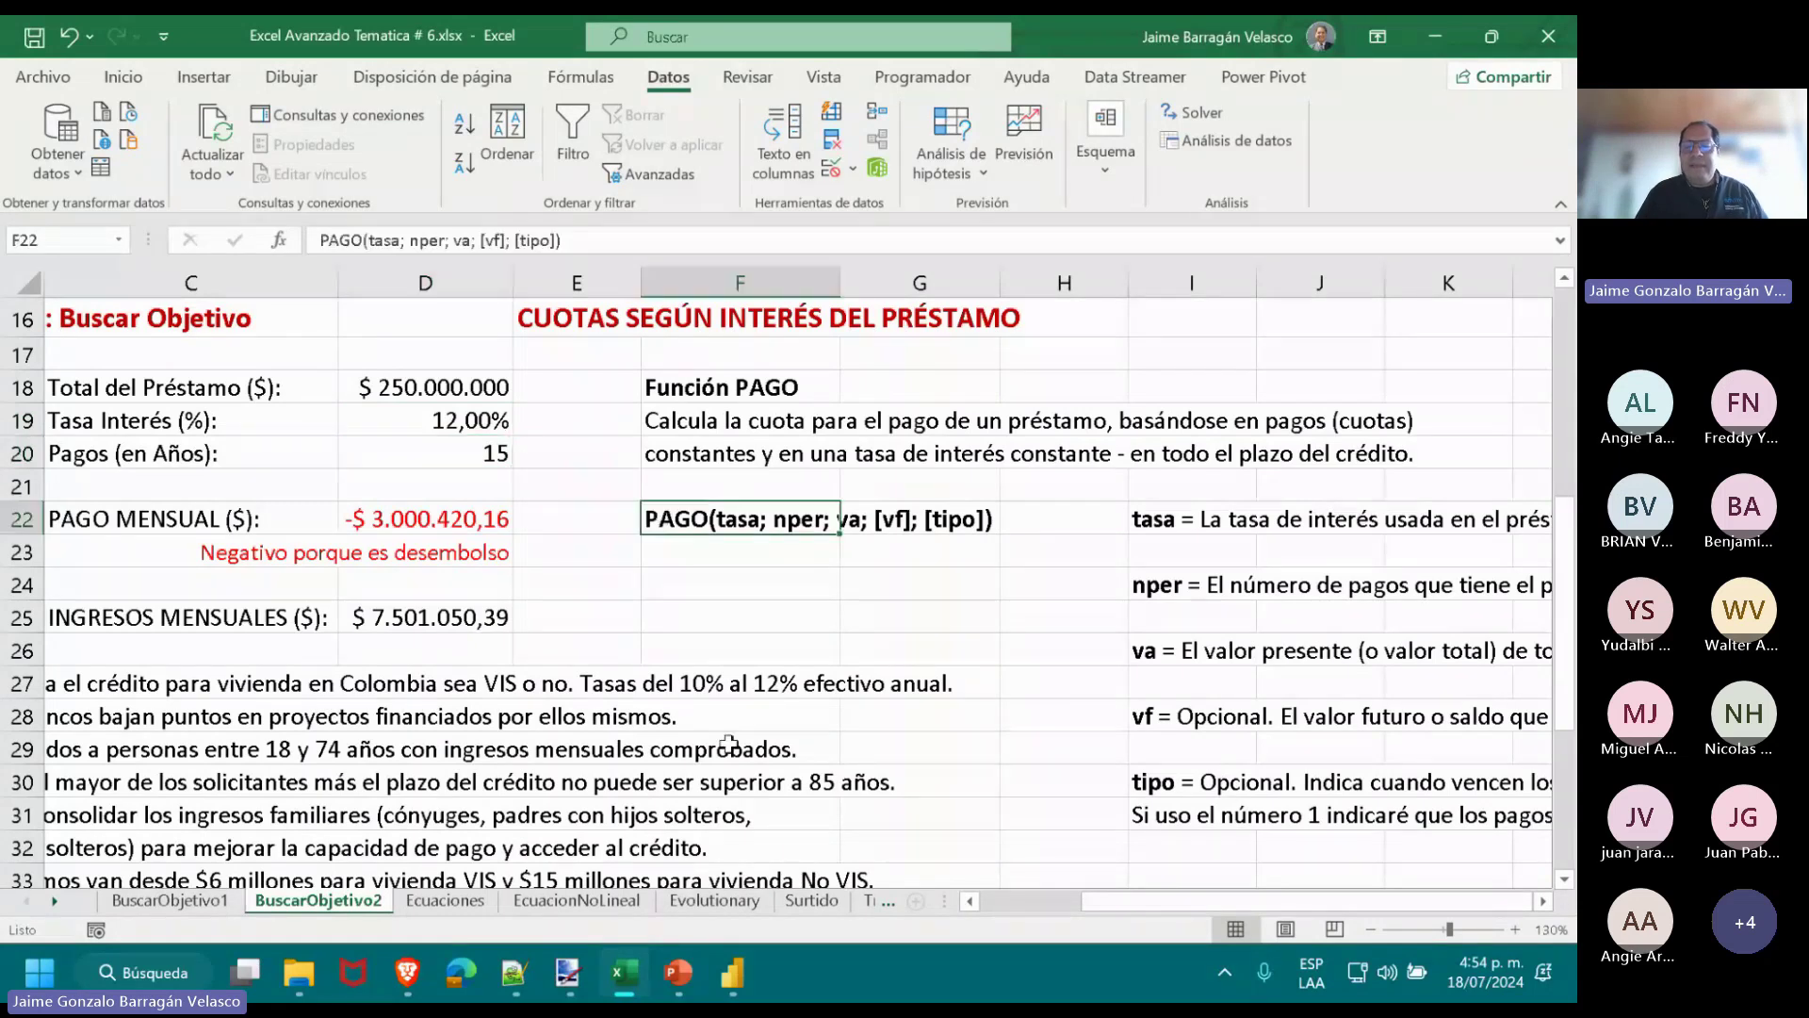
{"action": "key", "text": "Right"}
{"action": "key", "text": "Right"}
{"action": "key", "text": "Right"}
{"action": "key", "text": "Right"}
{"action": "key", "text": "Right"}
{"action": "key", "text": "Right"}
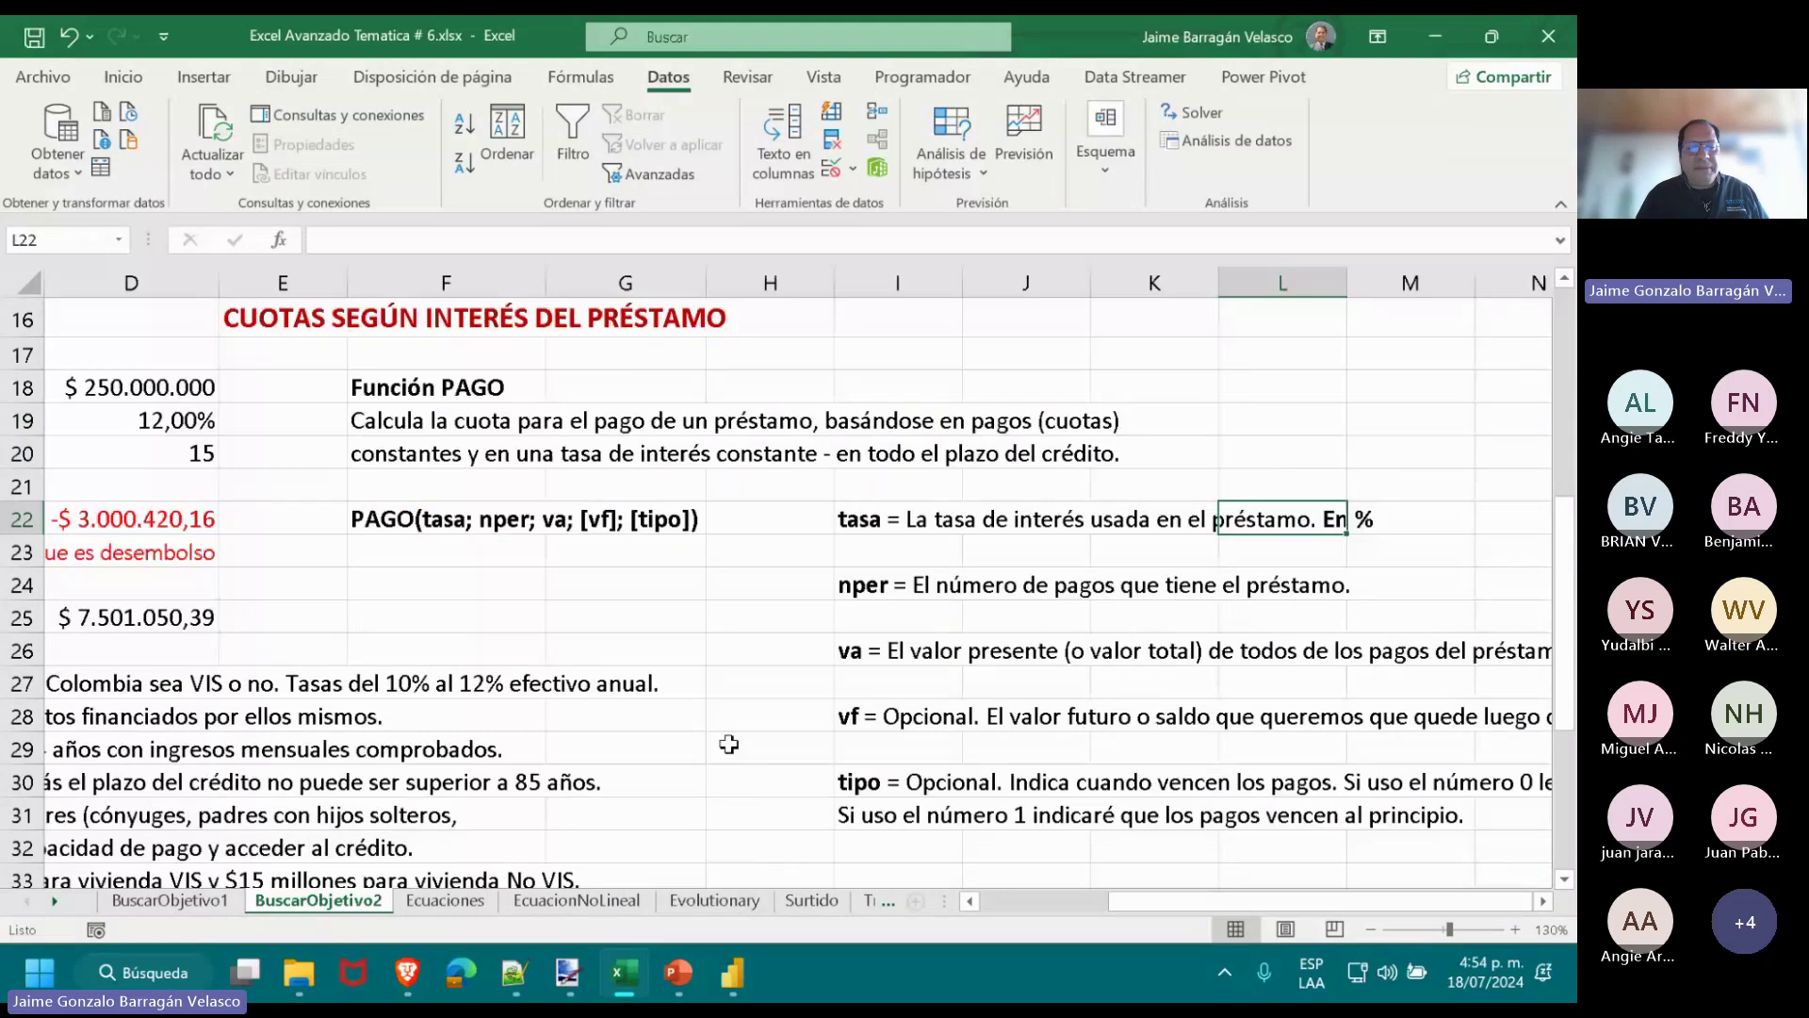
{"action": "key", "text": "Left"}
{"action": "key", "text": "Left"}
{"action": "key", "text": "Left"}
{"action": "key", "text": "Left"}
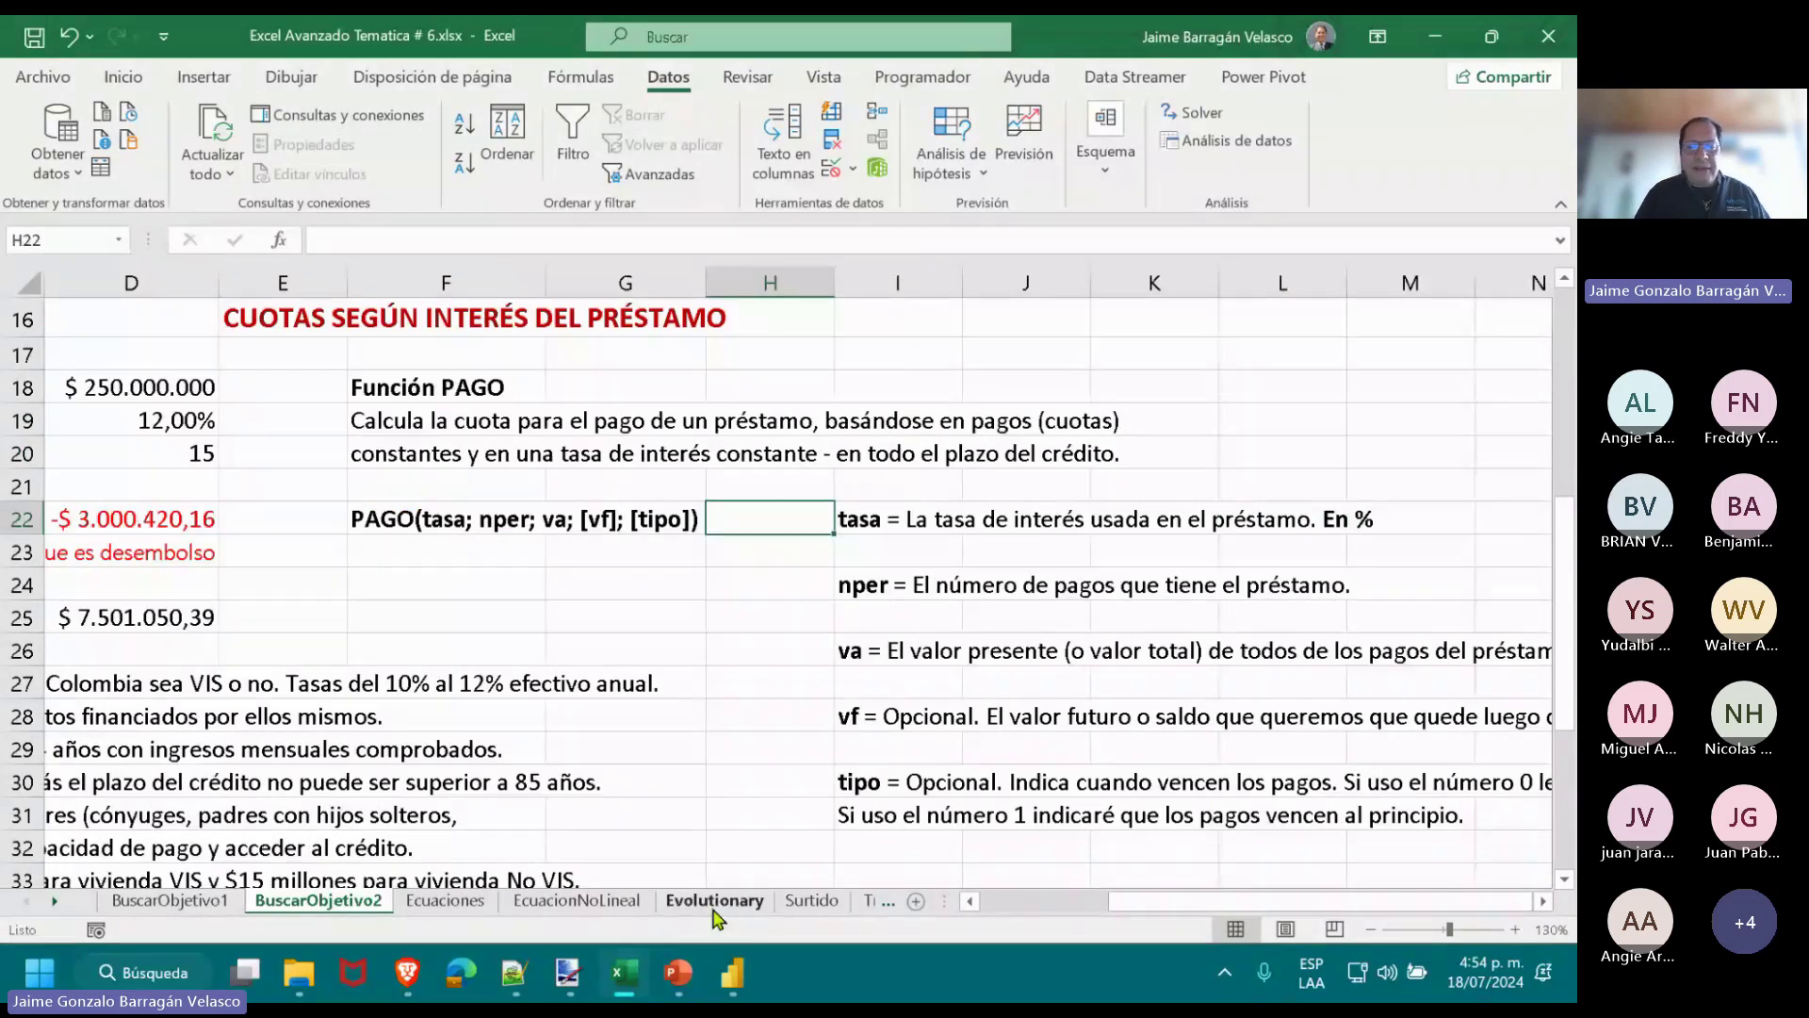
Read the explanations of the nper argument in row 24 and the va argument in row 26.
{"action": "key", "text": "Down"}
{"action": "key", "text": "Down"}
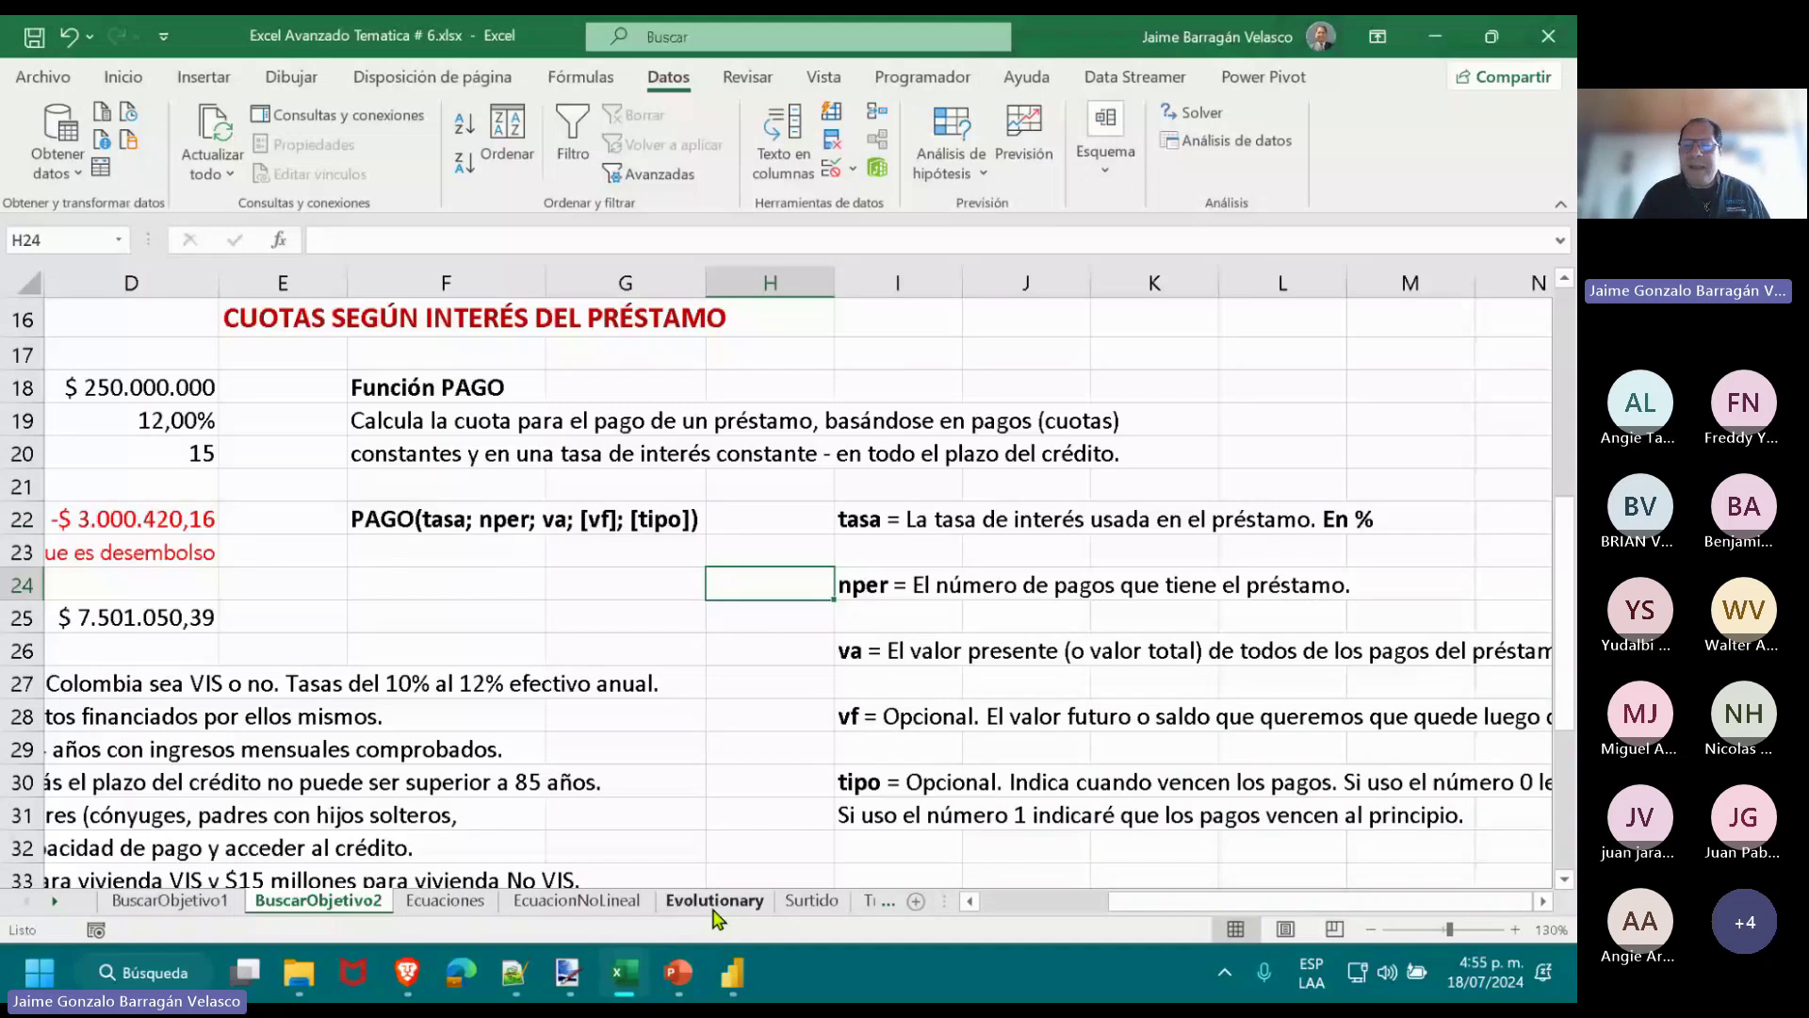
{"action": "key", "text": "Right"}
{"action": "key", "text": "Right"}
{"action": "key", "text": "Right"}
{"action": "key", "text": "Right"}
{"action": "key", "text": "Right"}
{"action": "key", "text": "Right"}
{"action": "key", "text": "Down"}
{"action": "key", "text": "Down"}
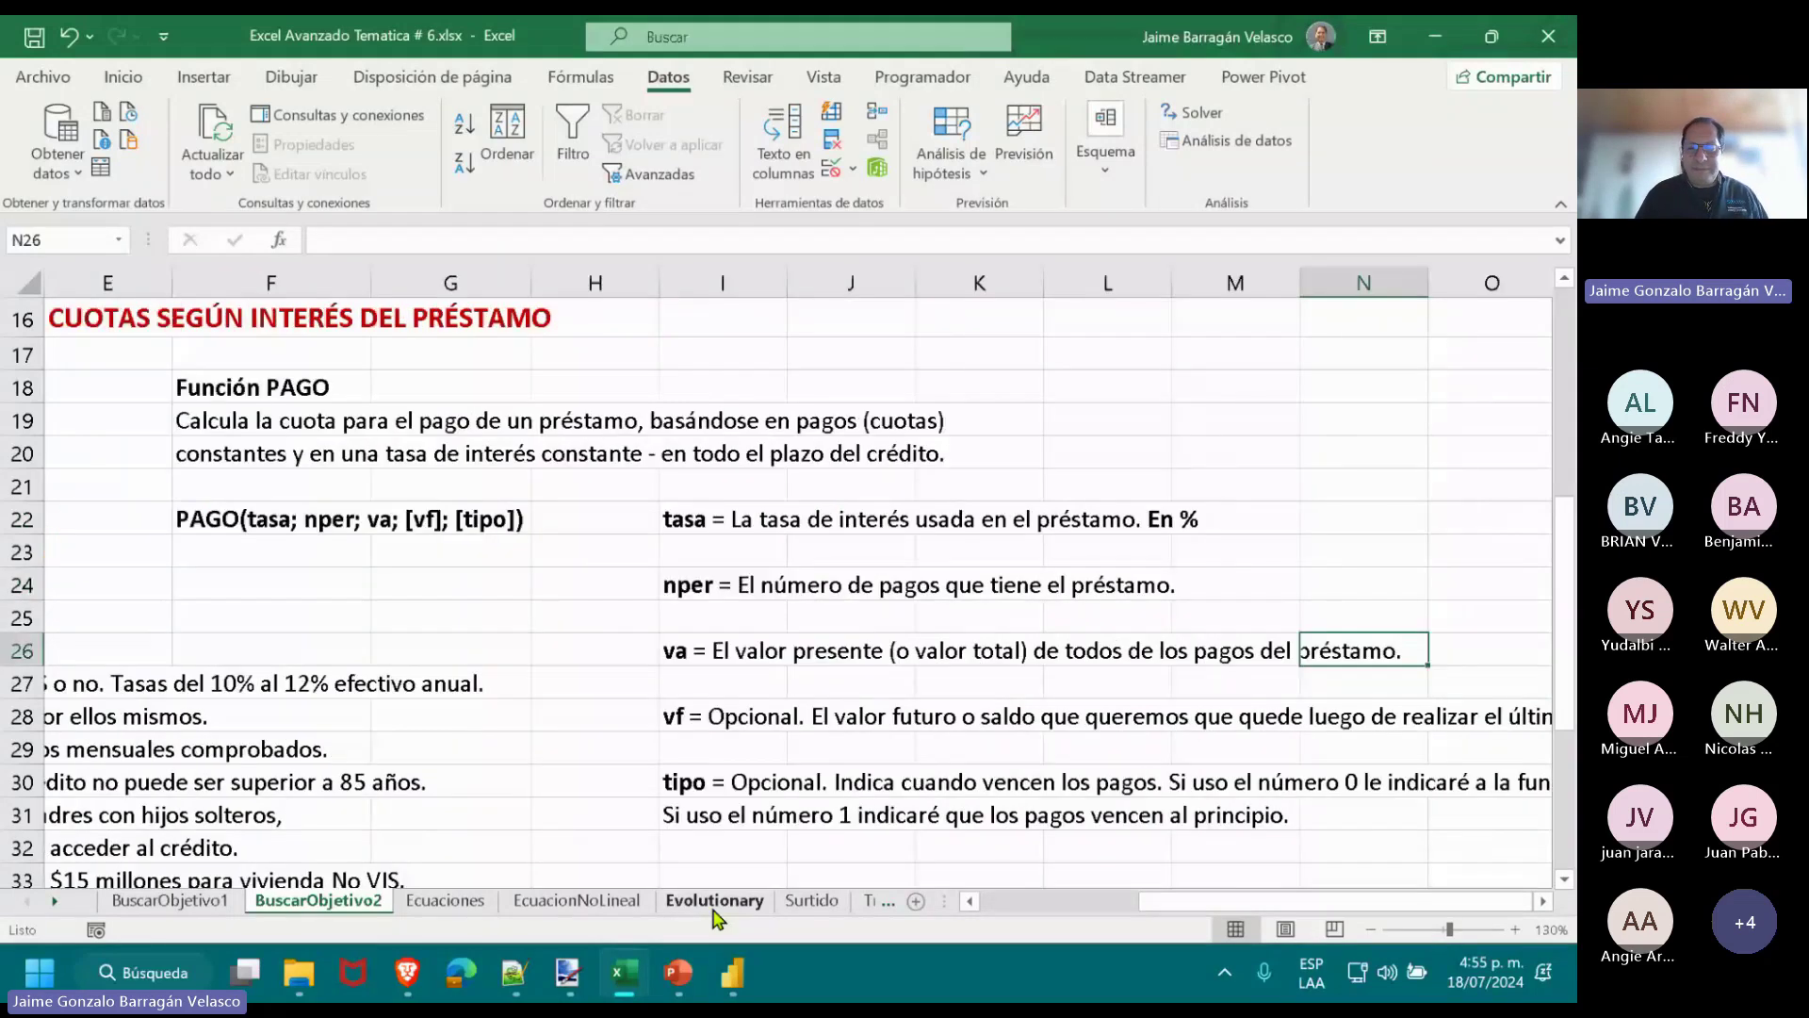
{"action": "key", "text": "Left"}
{"action": "key", "text": "Left"}
{"action": "key", "text": "Left"}
{"action": "key", "text": "Left"}
{"action": "key", "text": "Left"}
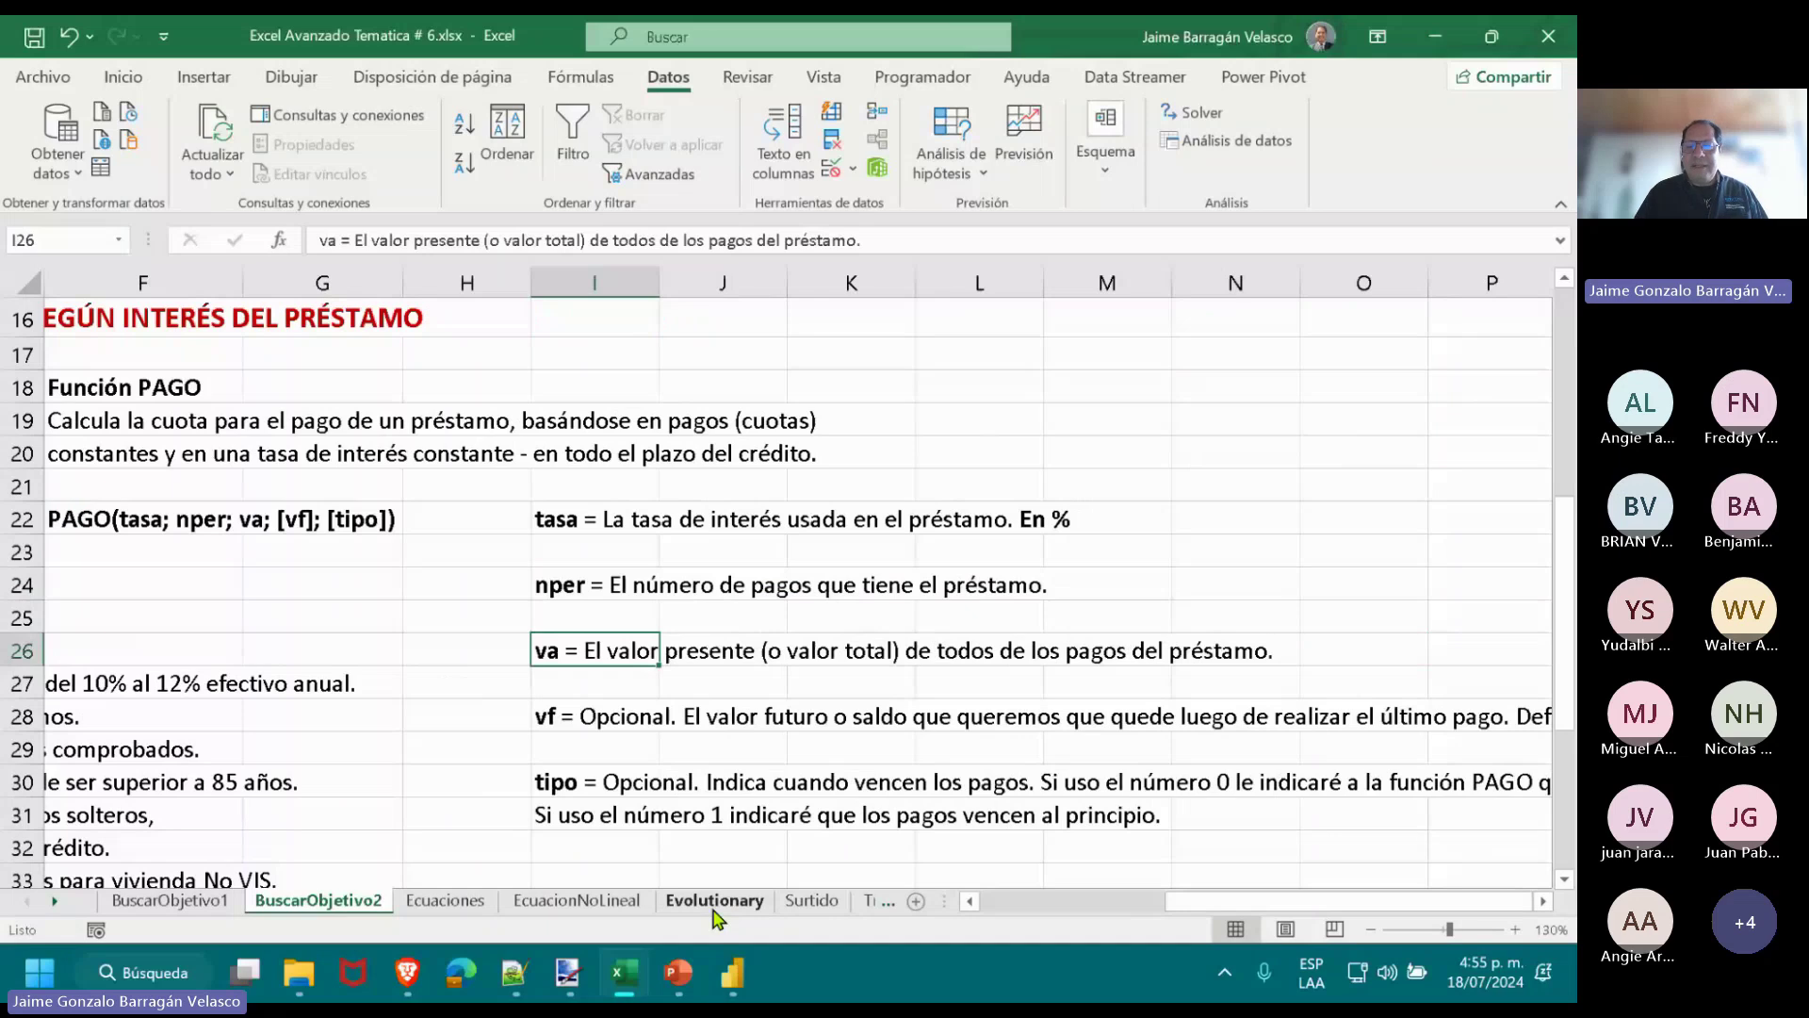
{"action": "key", "text": "Left"}
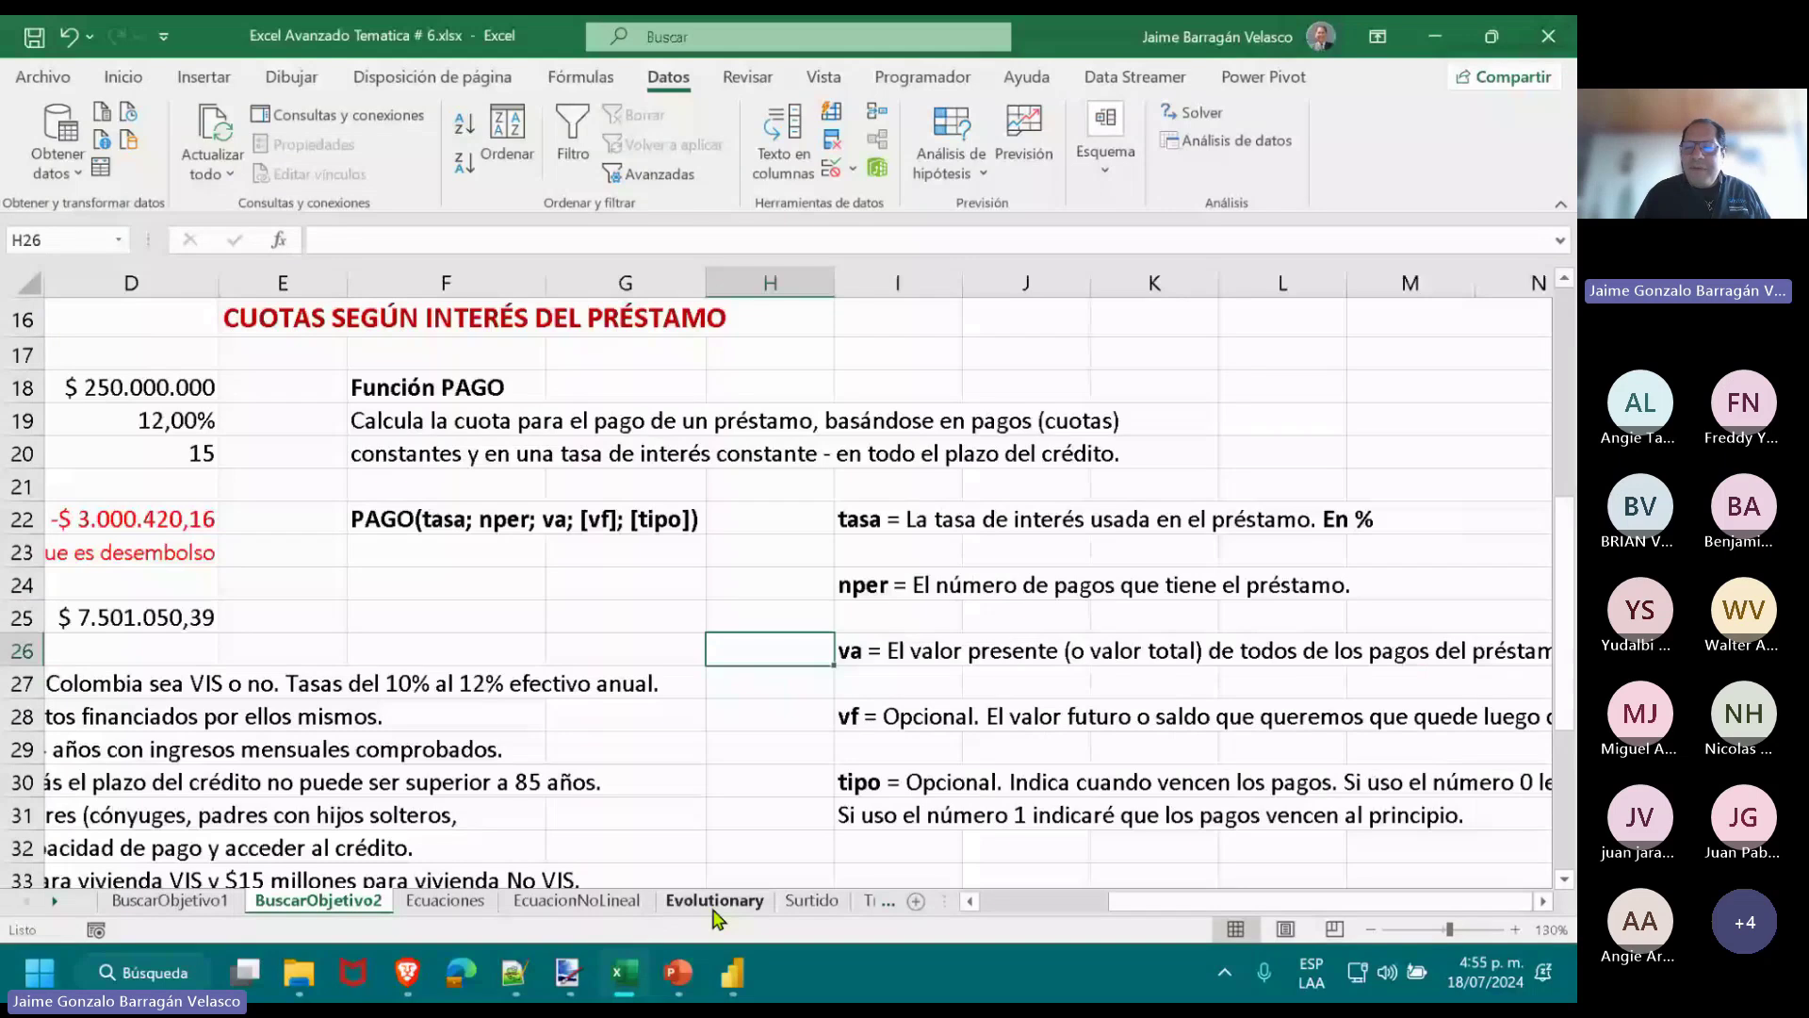
Read the full explanation of the optional vf argument in row 28, including its default.
{"action": "key", "text": "Right"}
{"action": "key", "text": "Right"}
{"action": "key", "text": "Right"}
{"action": "key", "text": "Right"}
{"action": "key", "text": "Right"}
{"action": "key", "text": "Down"}
{"action": "key", "text": "Down"}
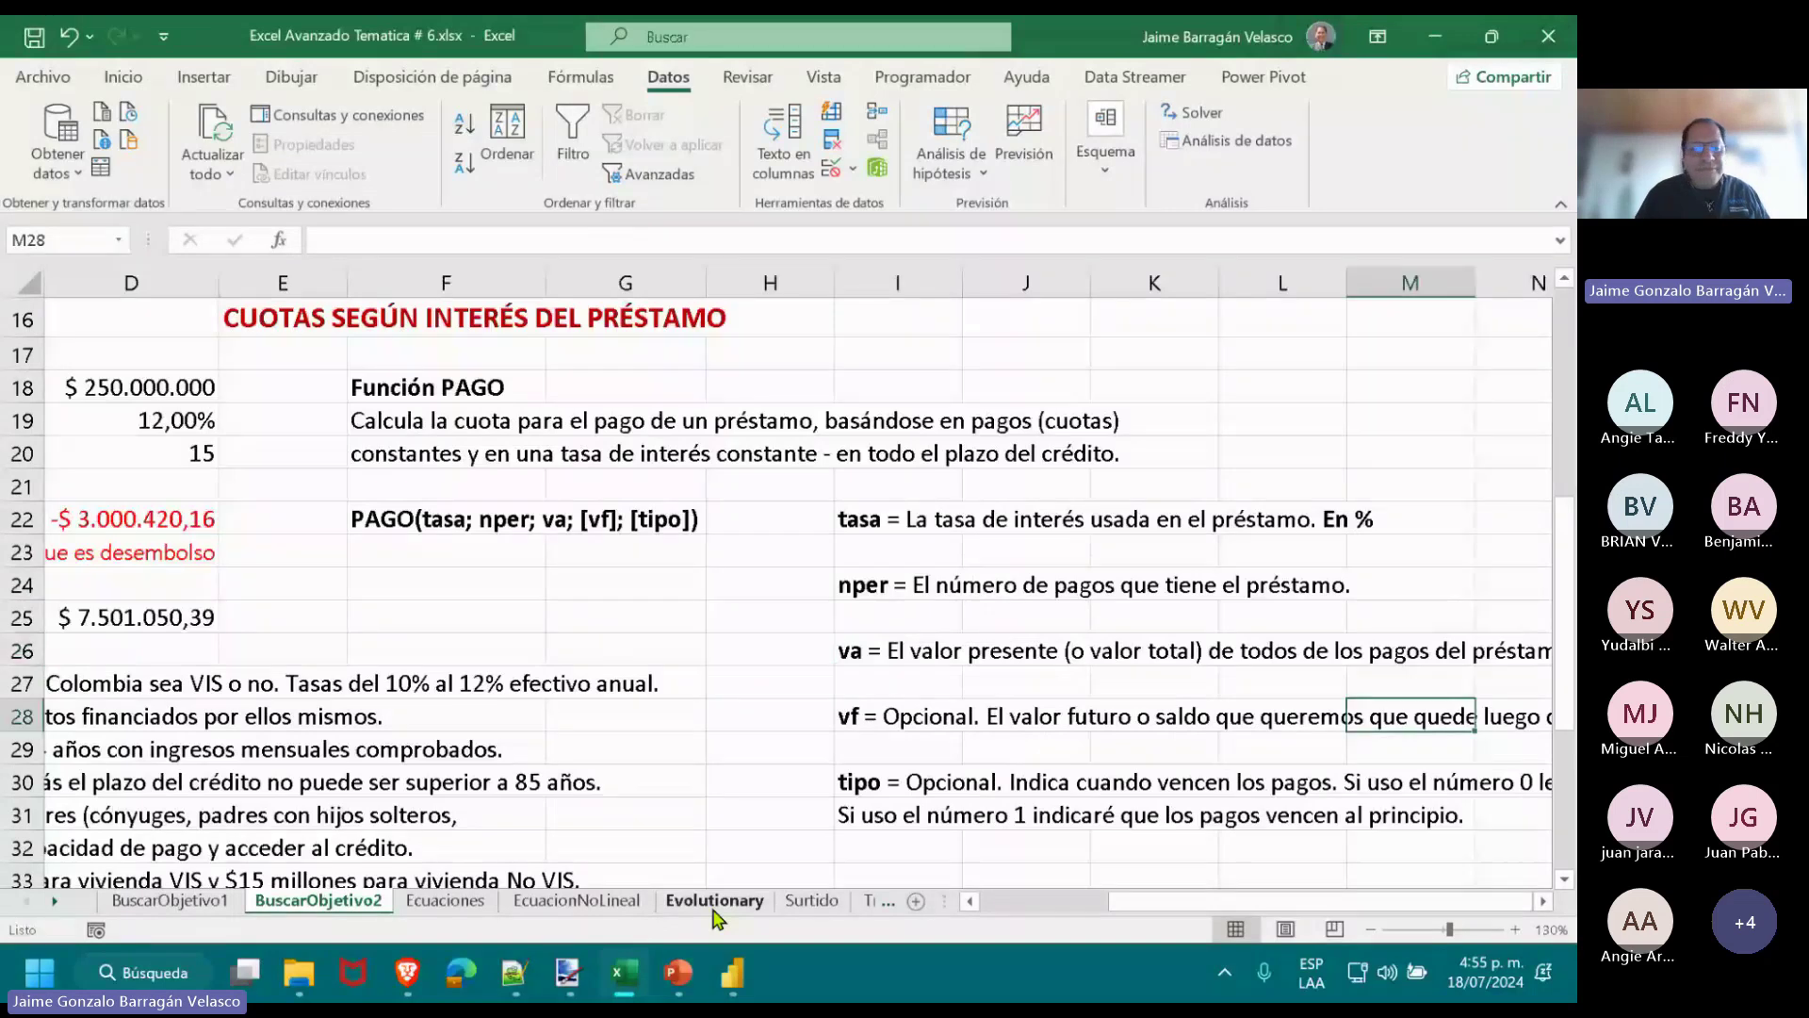
{"action": "key", "text": "Right"}
{"action": "key", "text": "Right"}
{"action": "key", "text": "Right"}
{"action": "key", "text": "Left"}
{"action": "key", "text": "Left"}
{"action": "key", "text": "Left"}
{"action": "key", "text": "Left"}
{"action": "key", "text": "Left"}
{"action": "key", "text": "Left"}
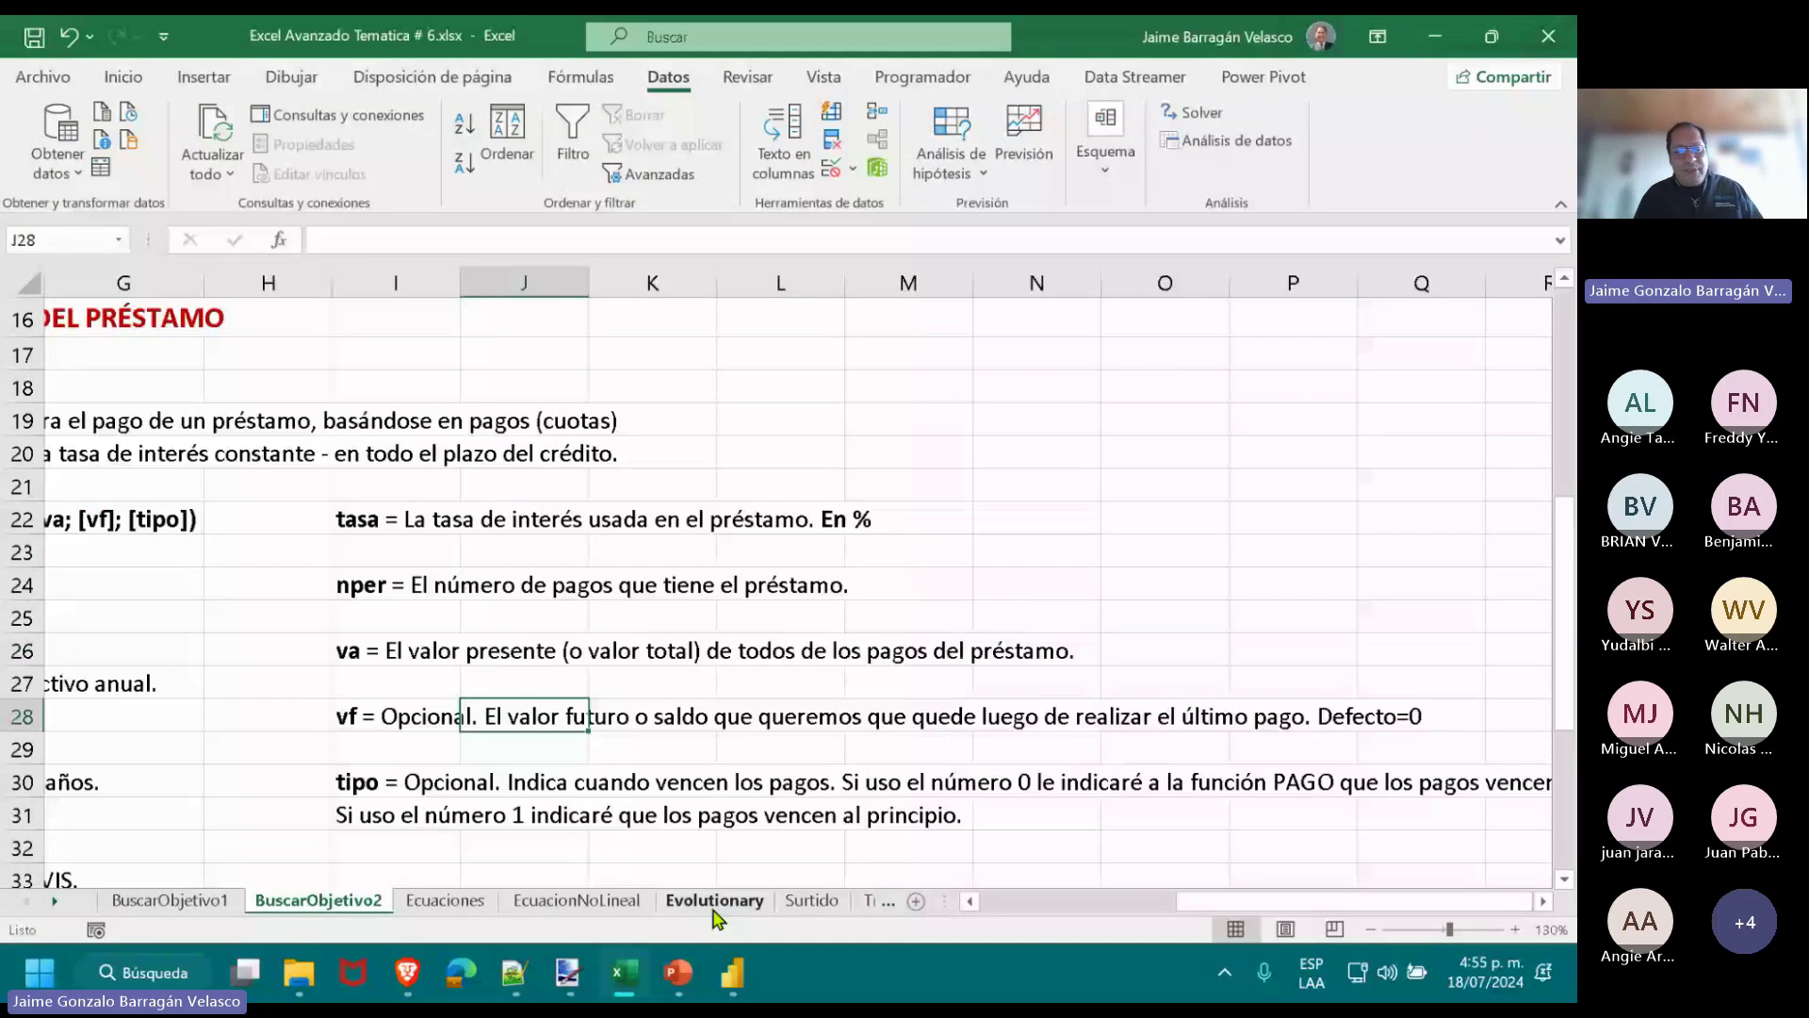
Read the full explanation of the optional tipo argument in rows 30 and 31.
{"action": "key", "text": "Left"}
{"action": "key", "text": "Left"}
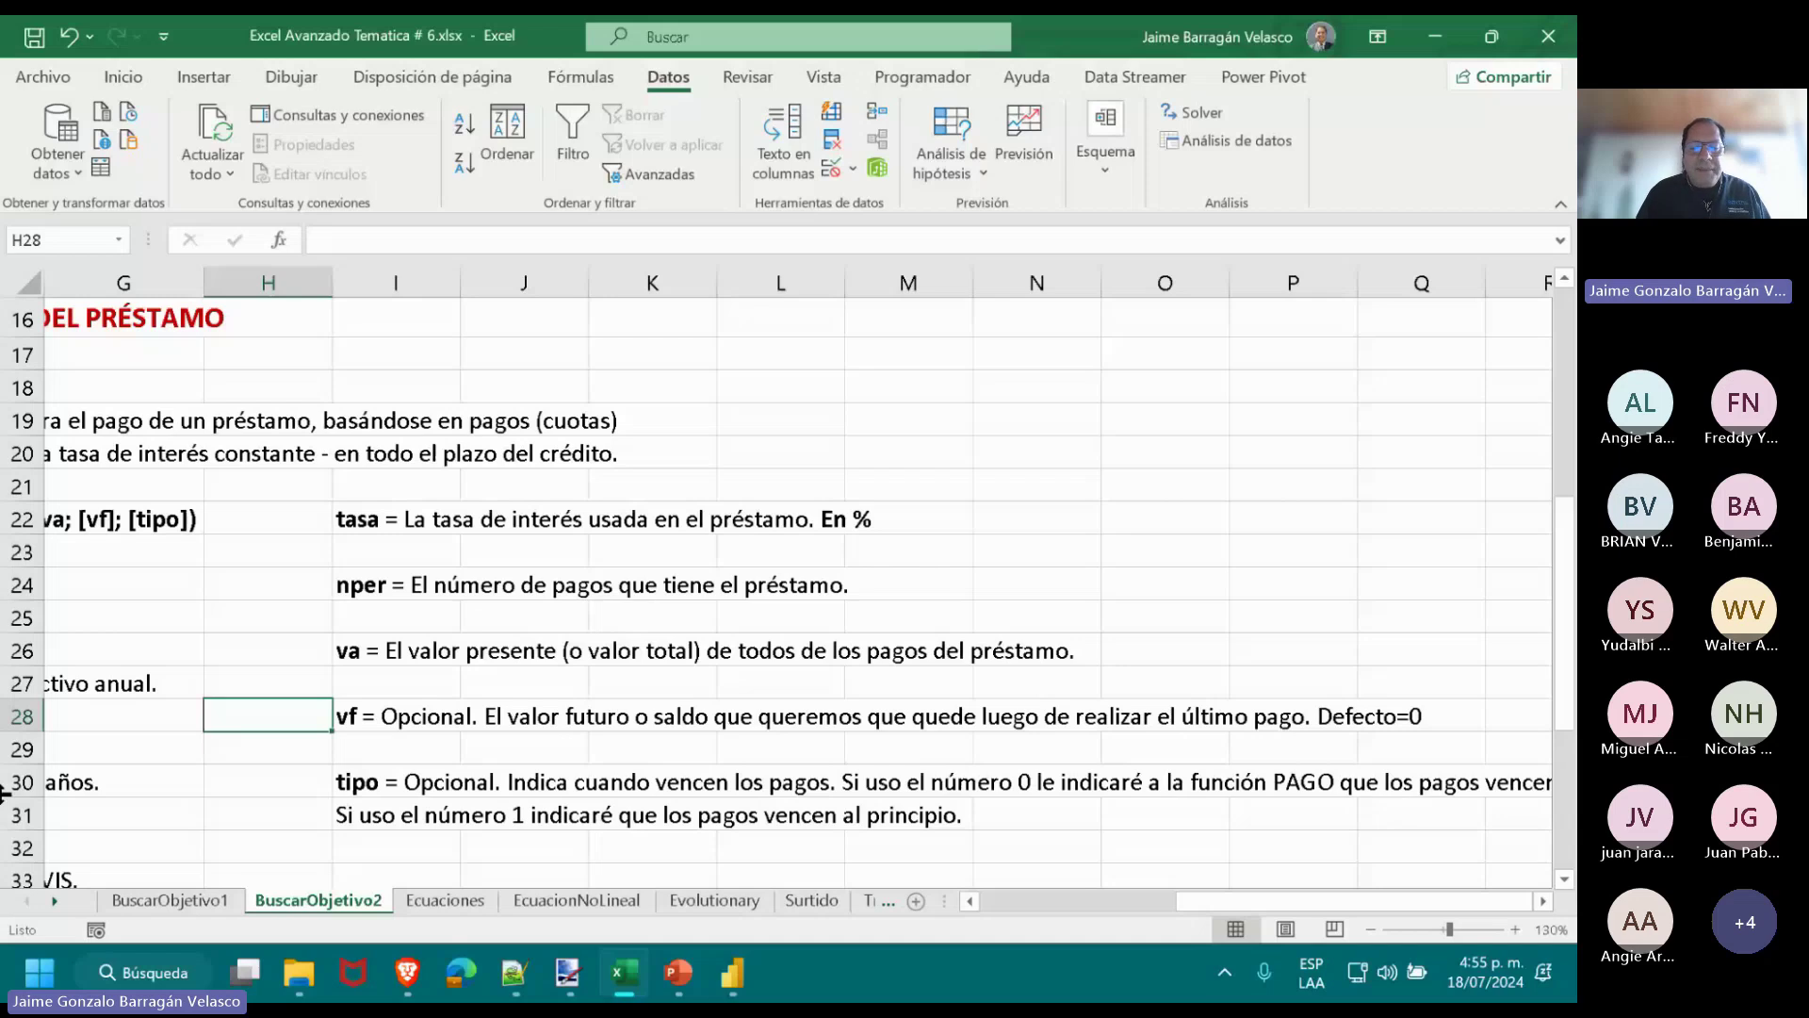
{"action": "key", "text": "Down"}
{"action": "key", "text": "Down"}
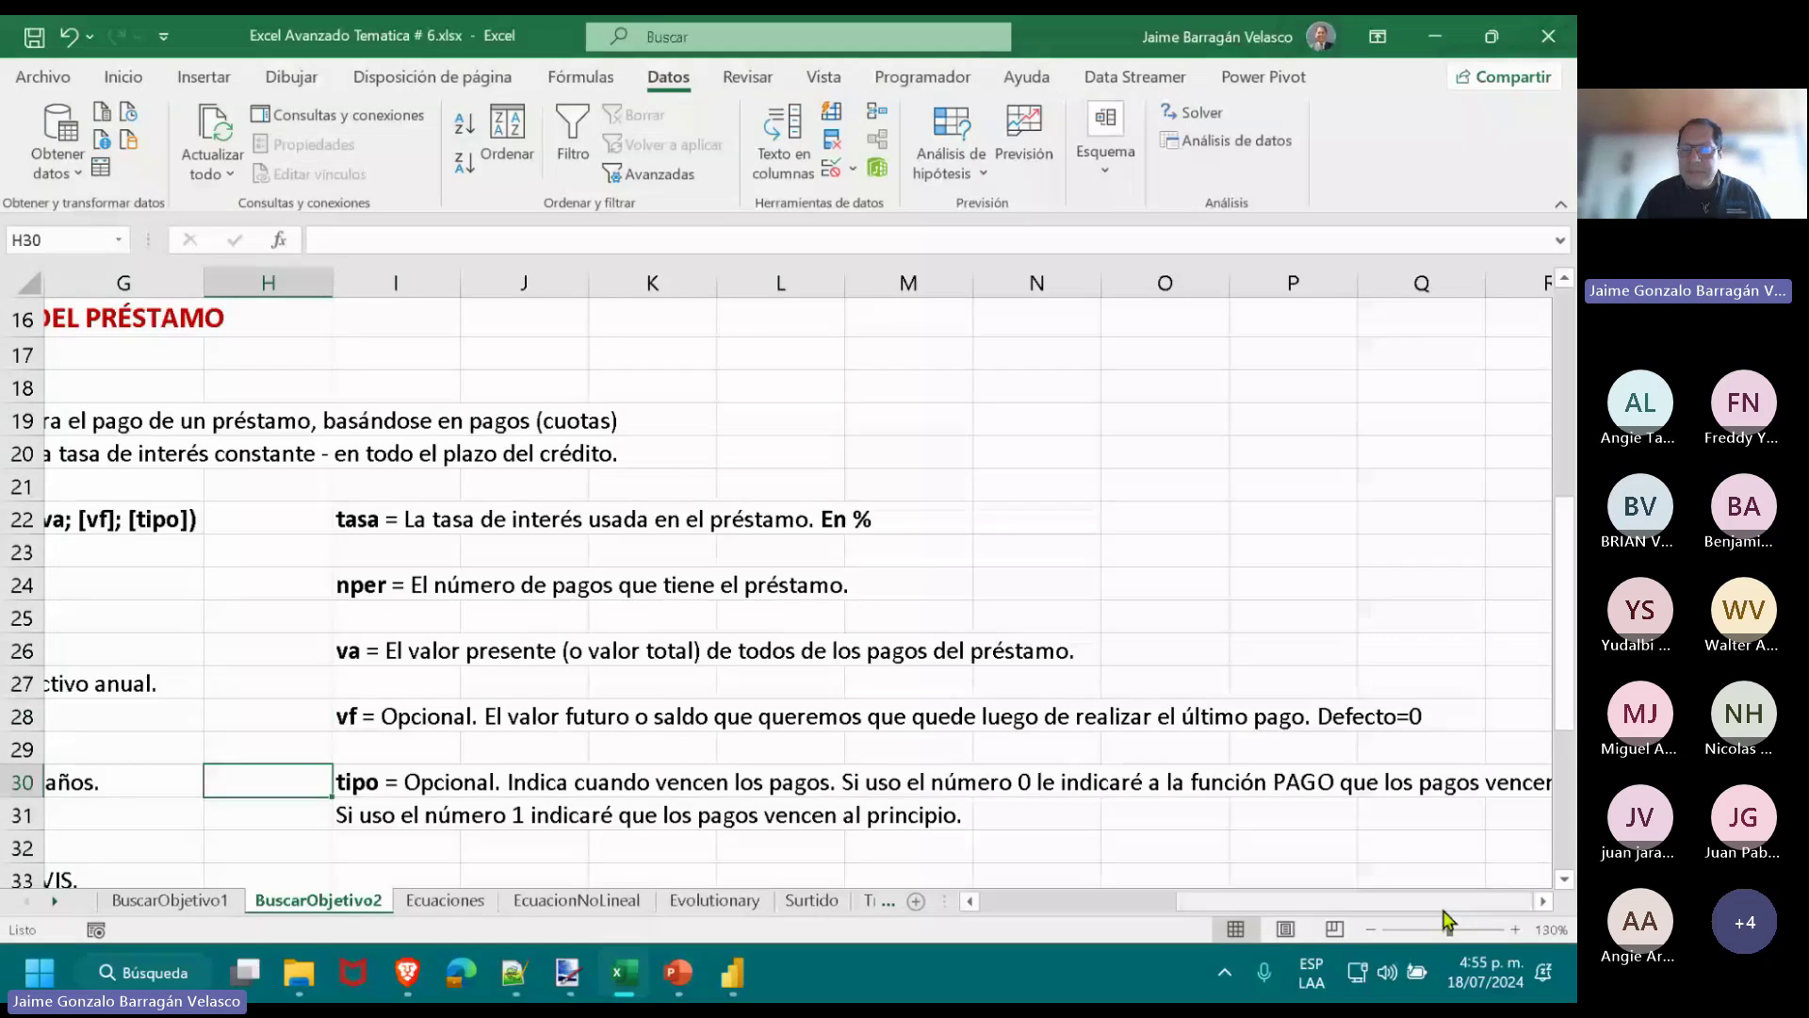
{"action": "double_click", "coordinate": [1542, 903]}
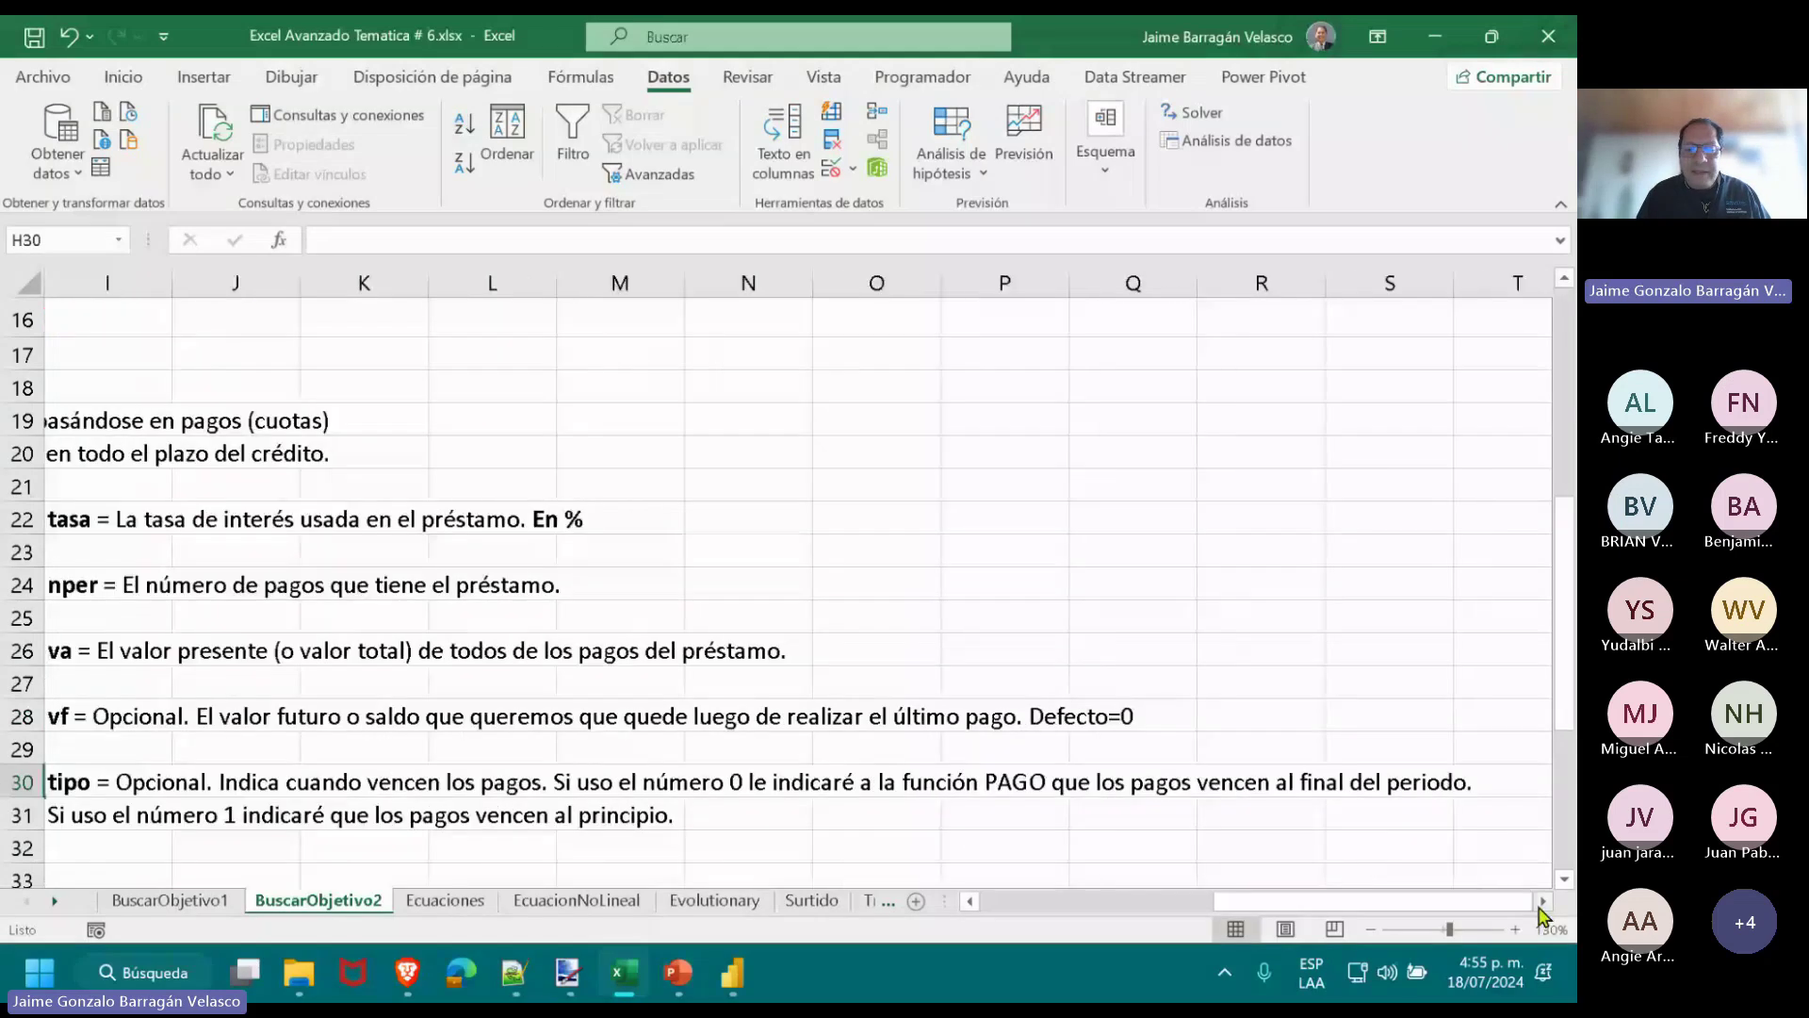
Examine how the PAGO formula in D22 builds its tasa argument from the annual interest rate in D19.
{"action": "left_click_drag", "start_coordinate": [1525, 902], "coordinate": [1436, 905]}
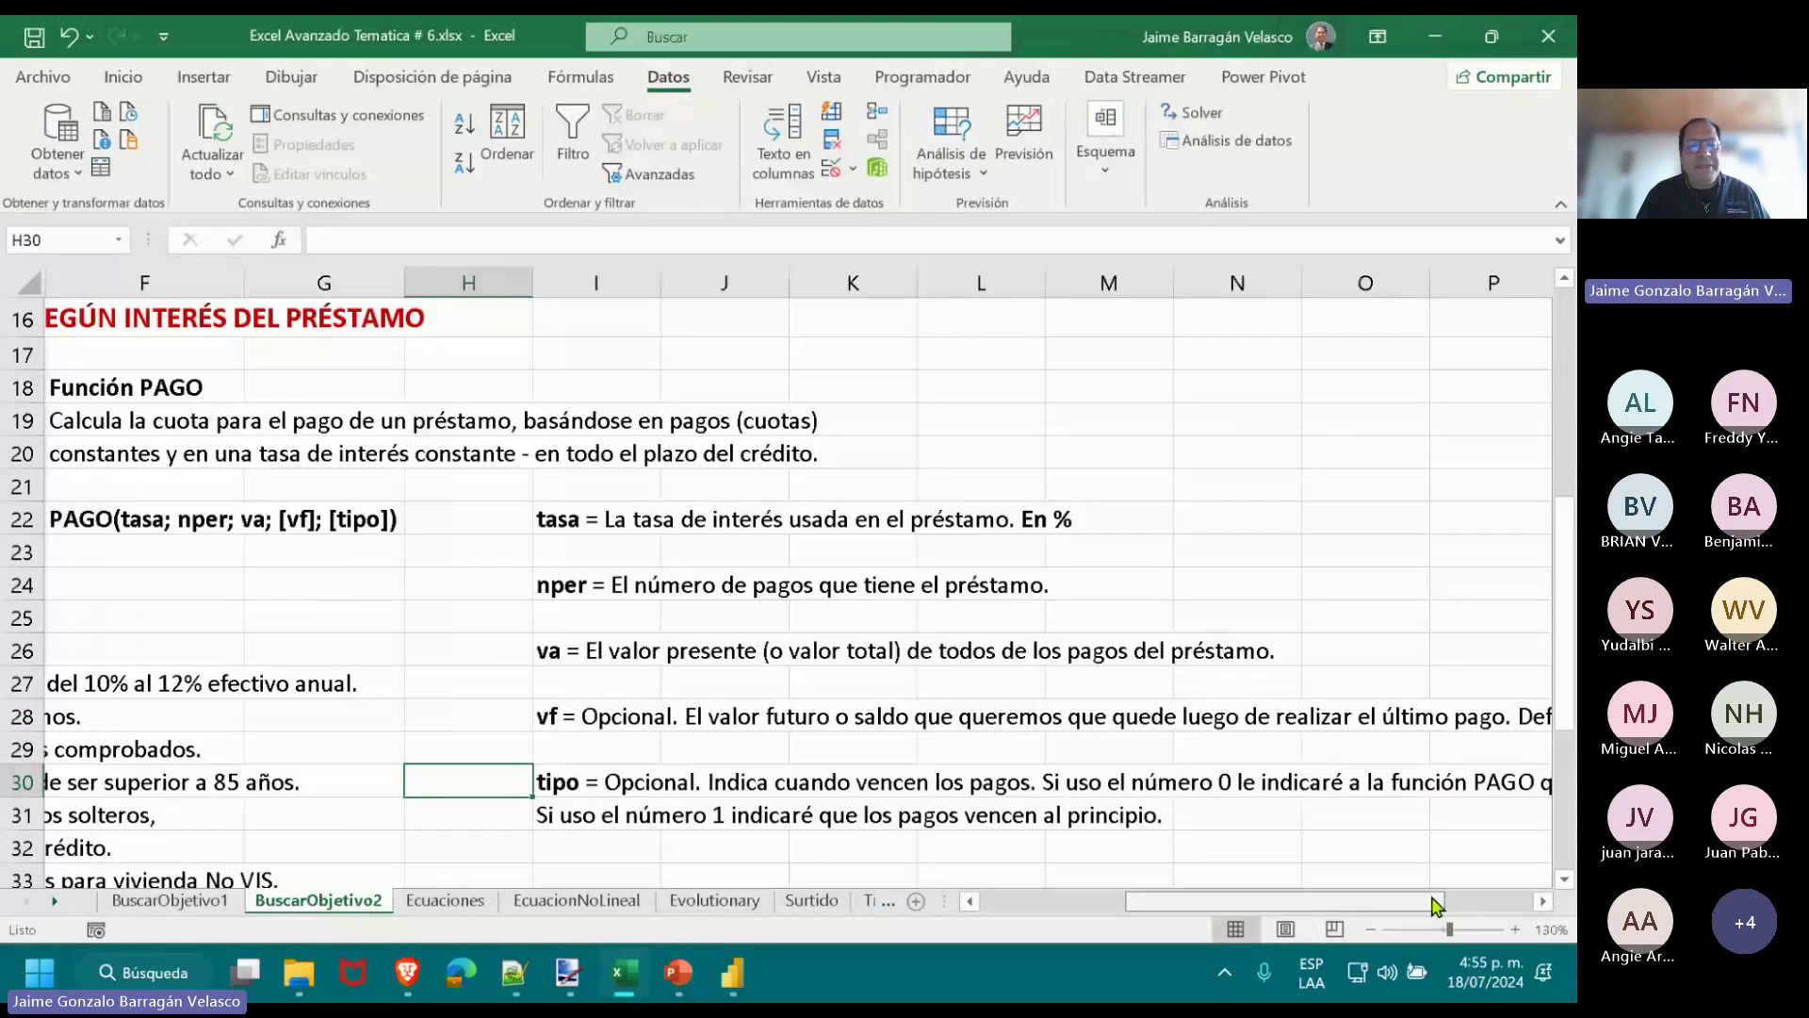
{"action": "left_click_drag", "start_coordinate": [1433, 900], "coordinate": [1290, 902]}
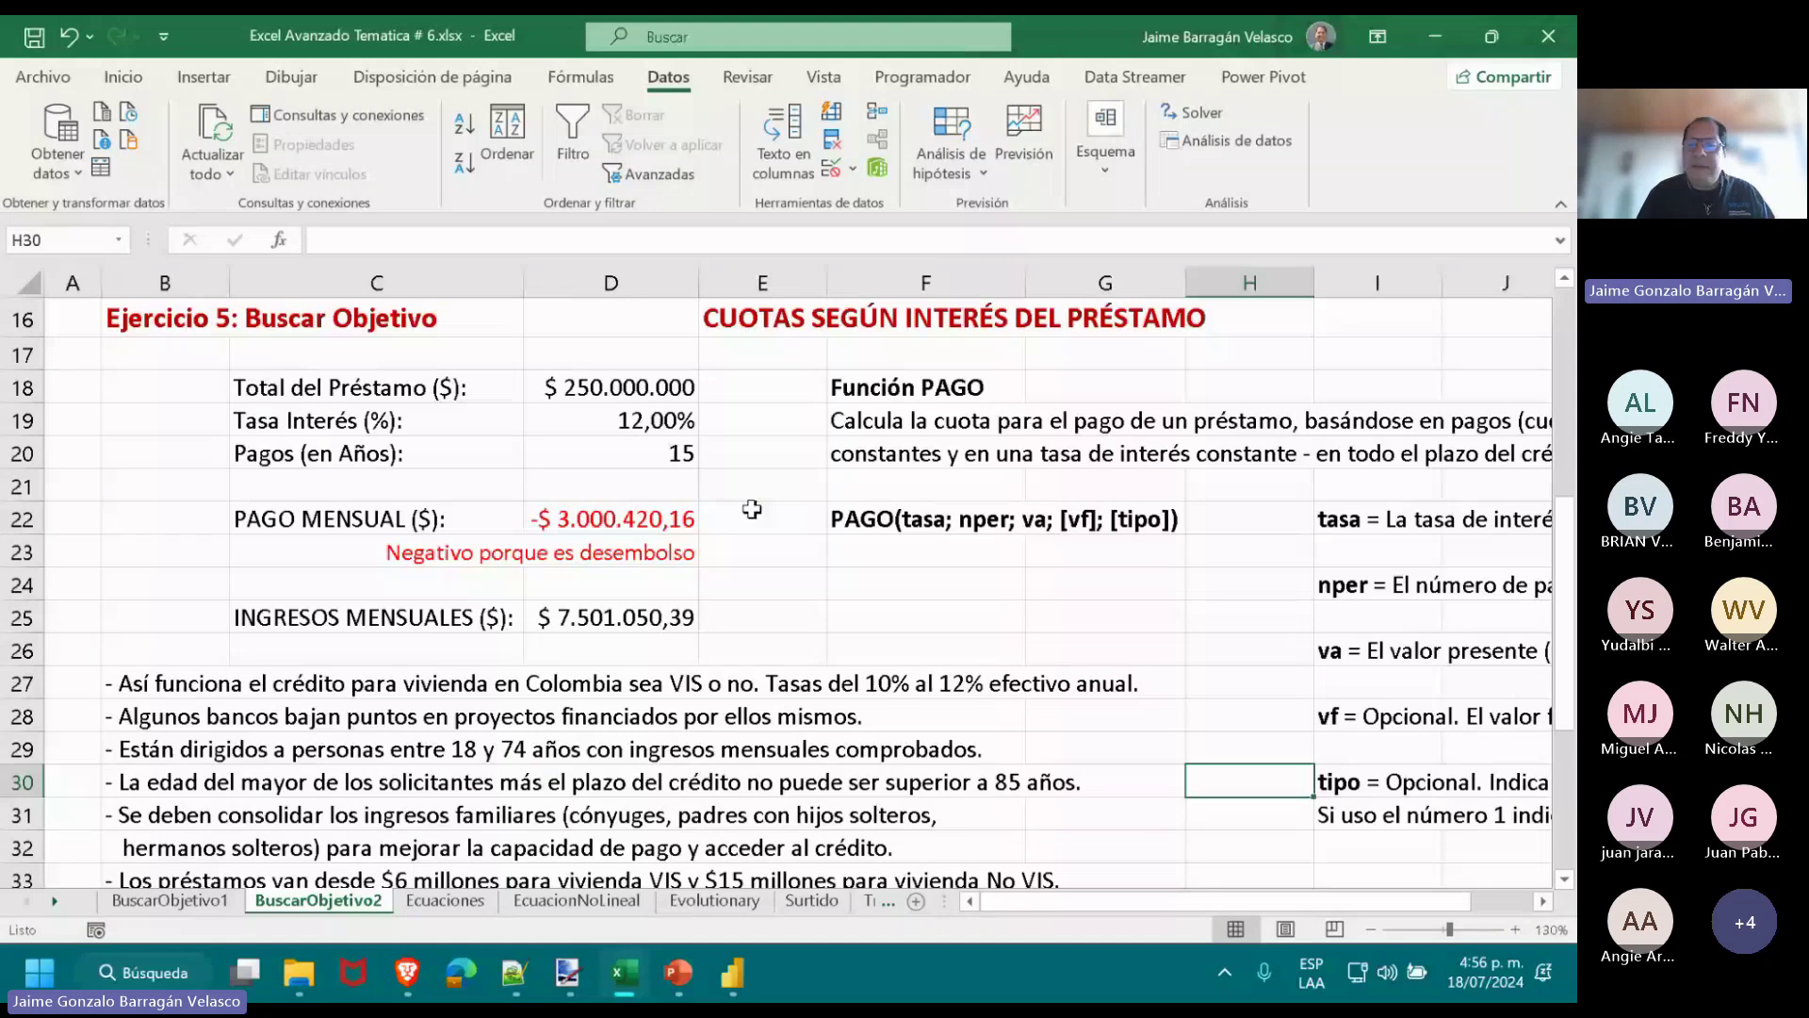
{"action": "double_click", "coordinate": [652, 520]}
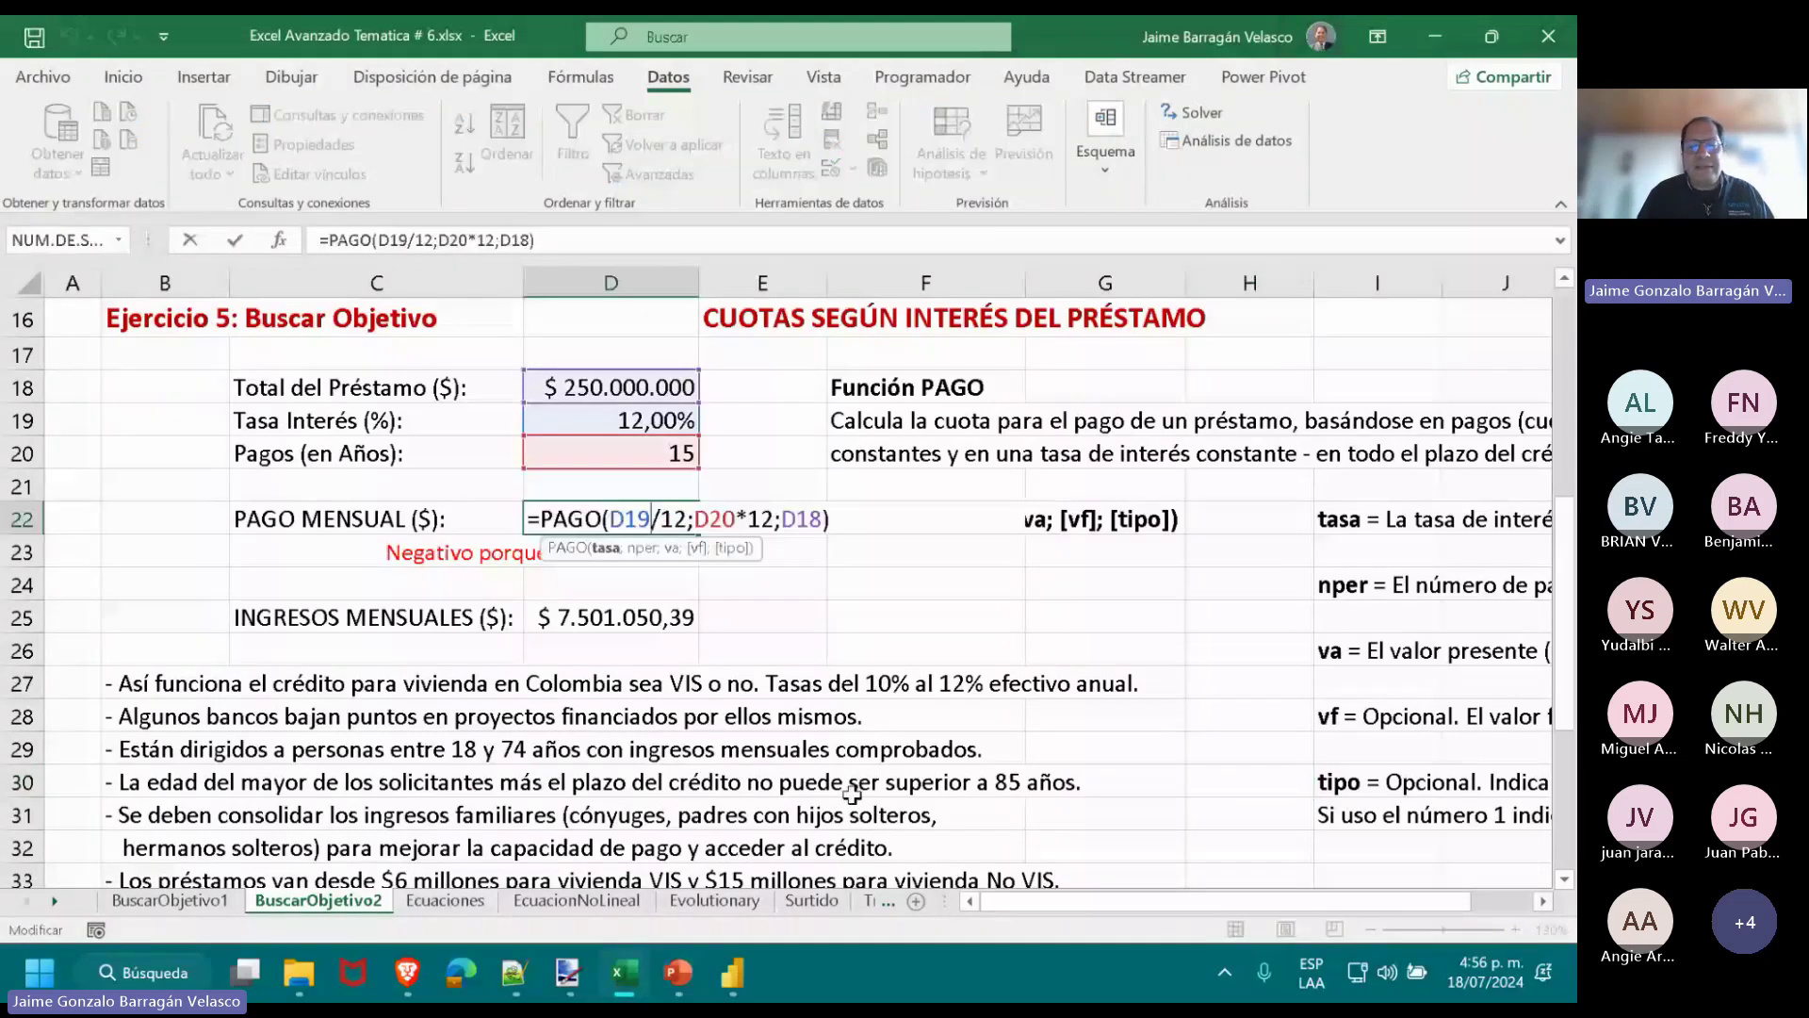
{"action": "key", "text": "shift+Left"}
{"action": "key", "text": "shift+Left"}
{"action": "key", "text": "shift+Left"}
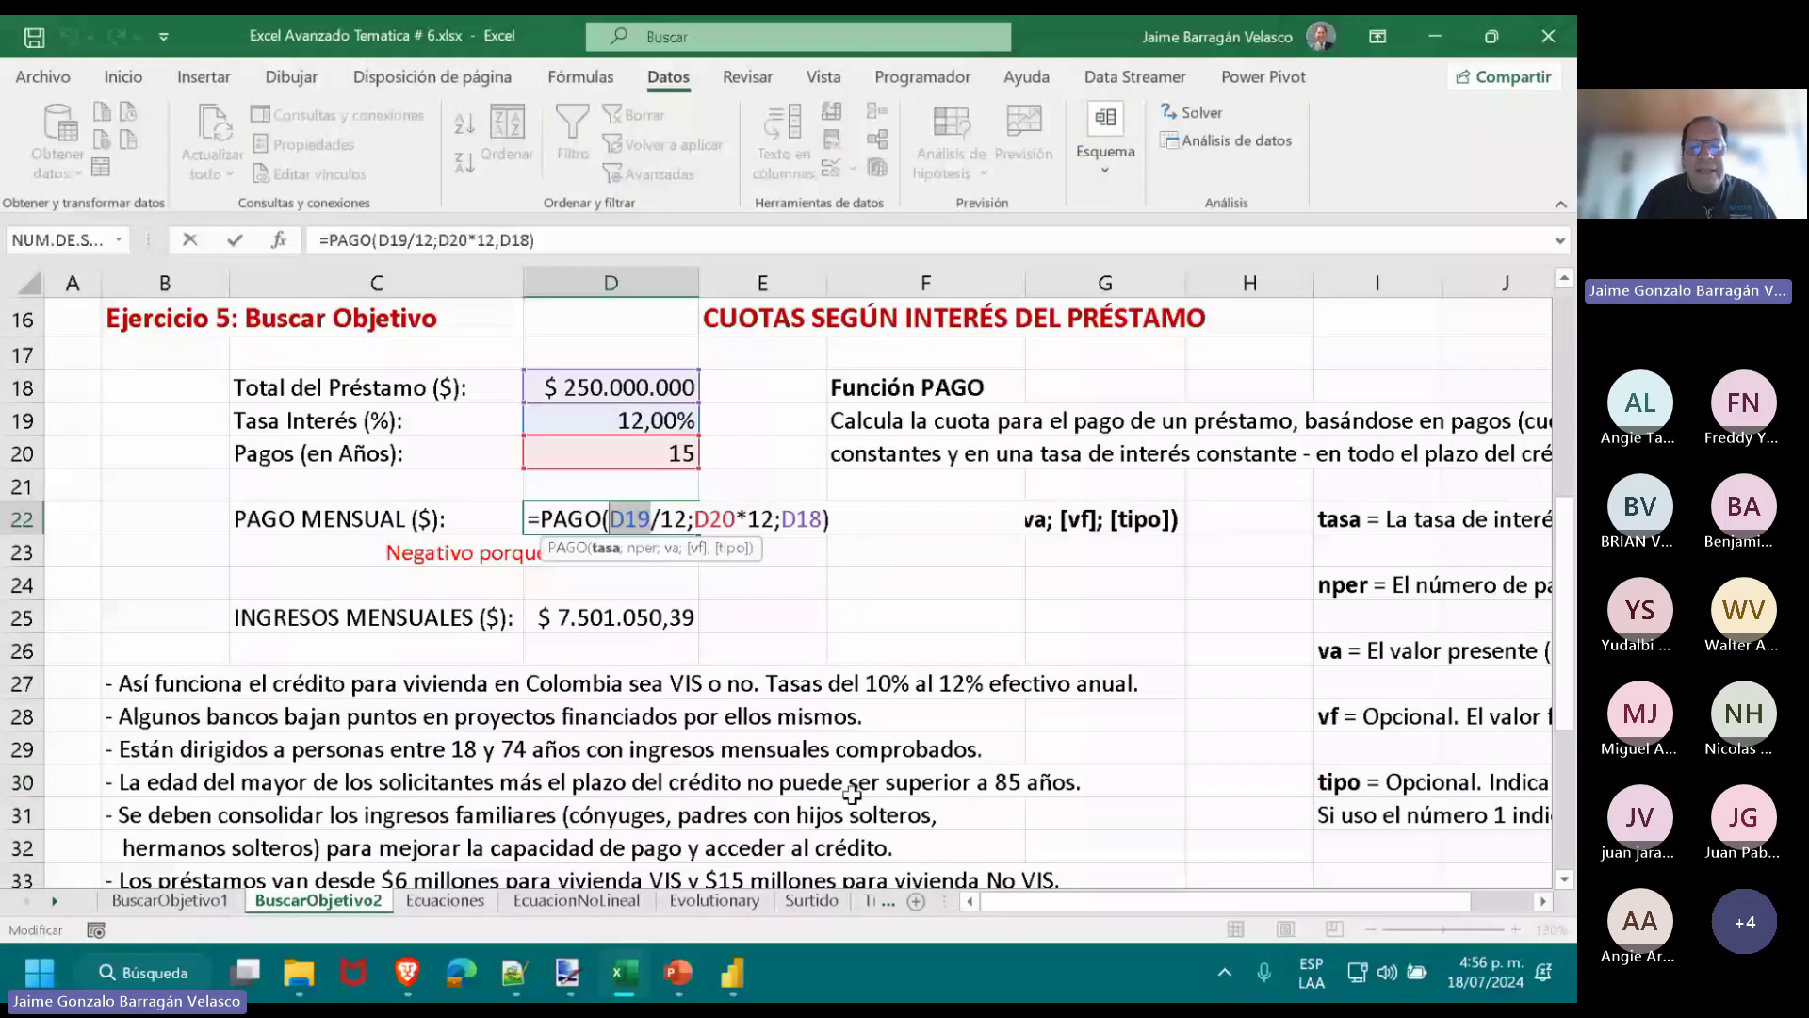
{"action": "key", "text": "Right"}
{"action": "key", "text": "Right"}
{"action": "key", "text": "shift+Right"}
{"action": "key", "text": "shift+Right"}
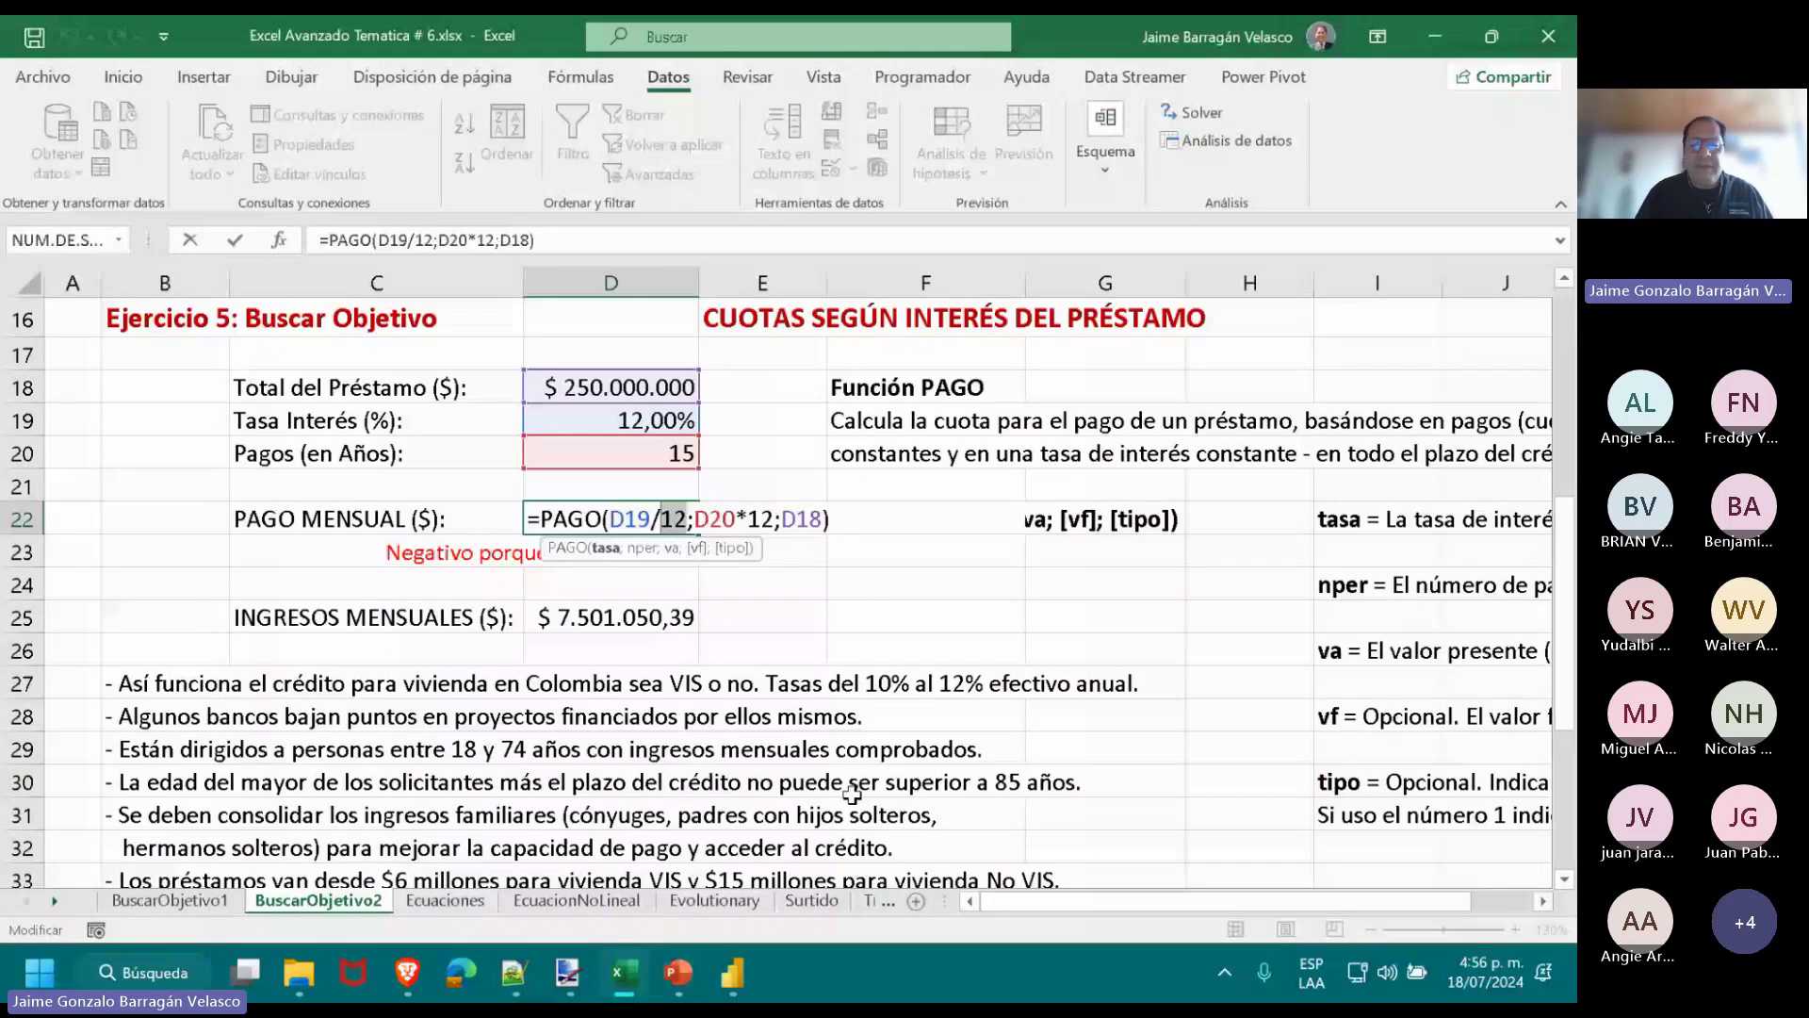
{"action": "key", "text": "ctrl+shift+Left"}
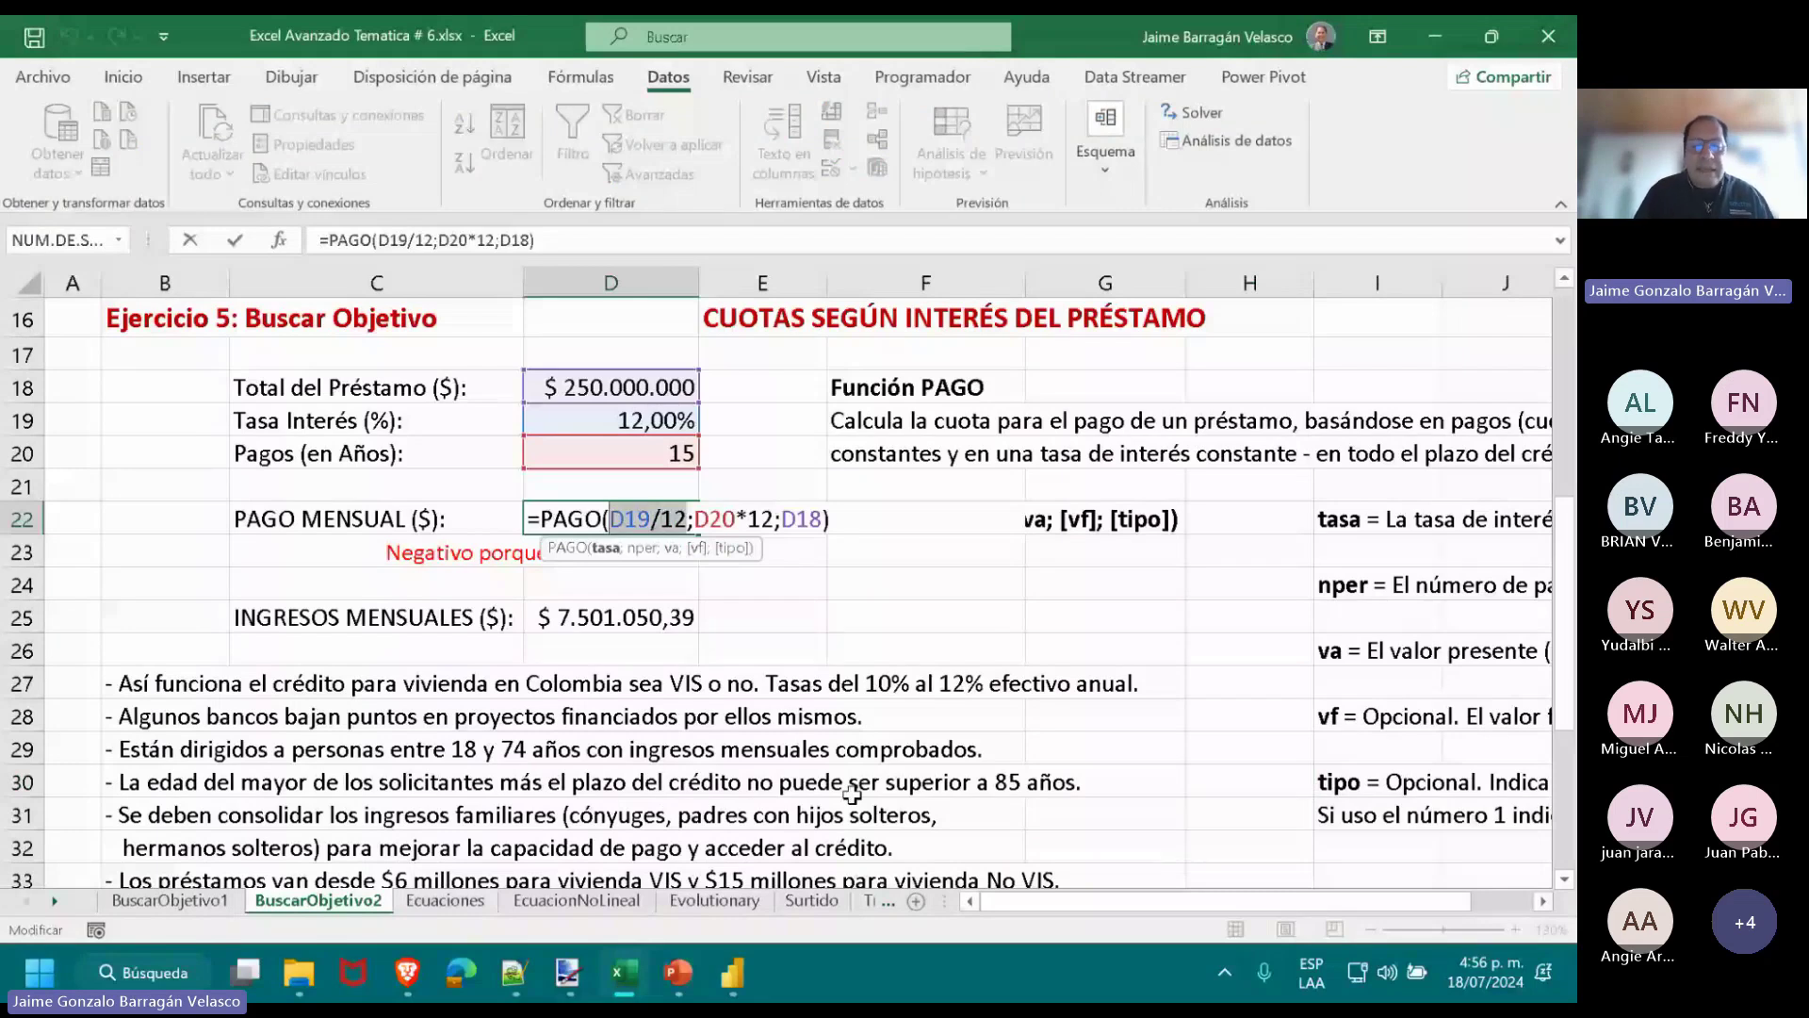
Examine the nper and va arguments of the PAGO formula in D22 and keep the formula as it is.
{"action": "key", "text": "Right"}
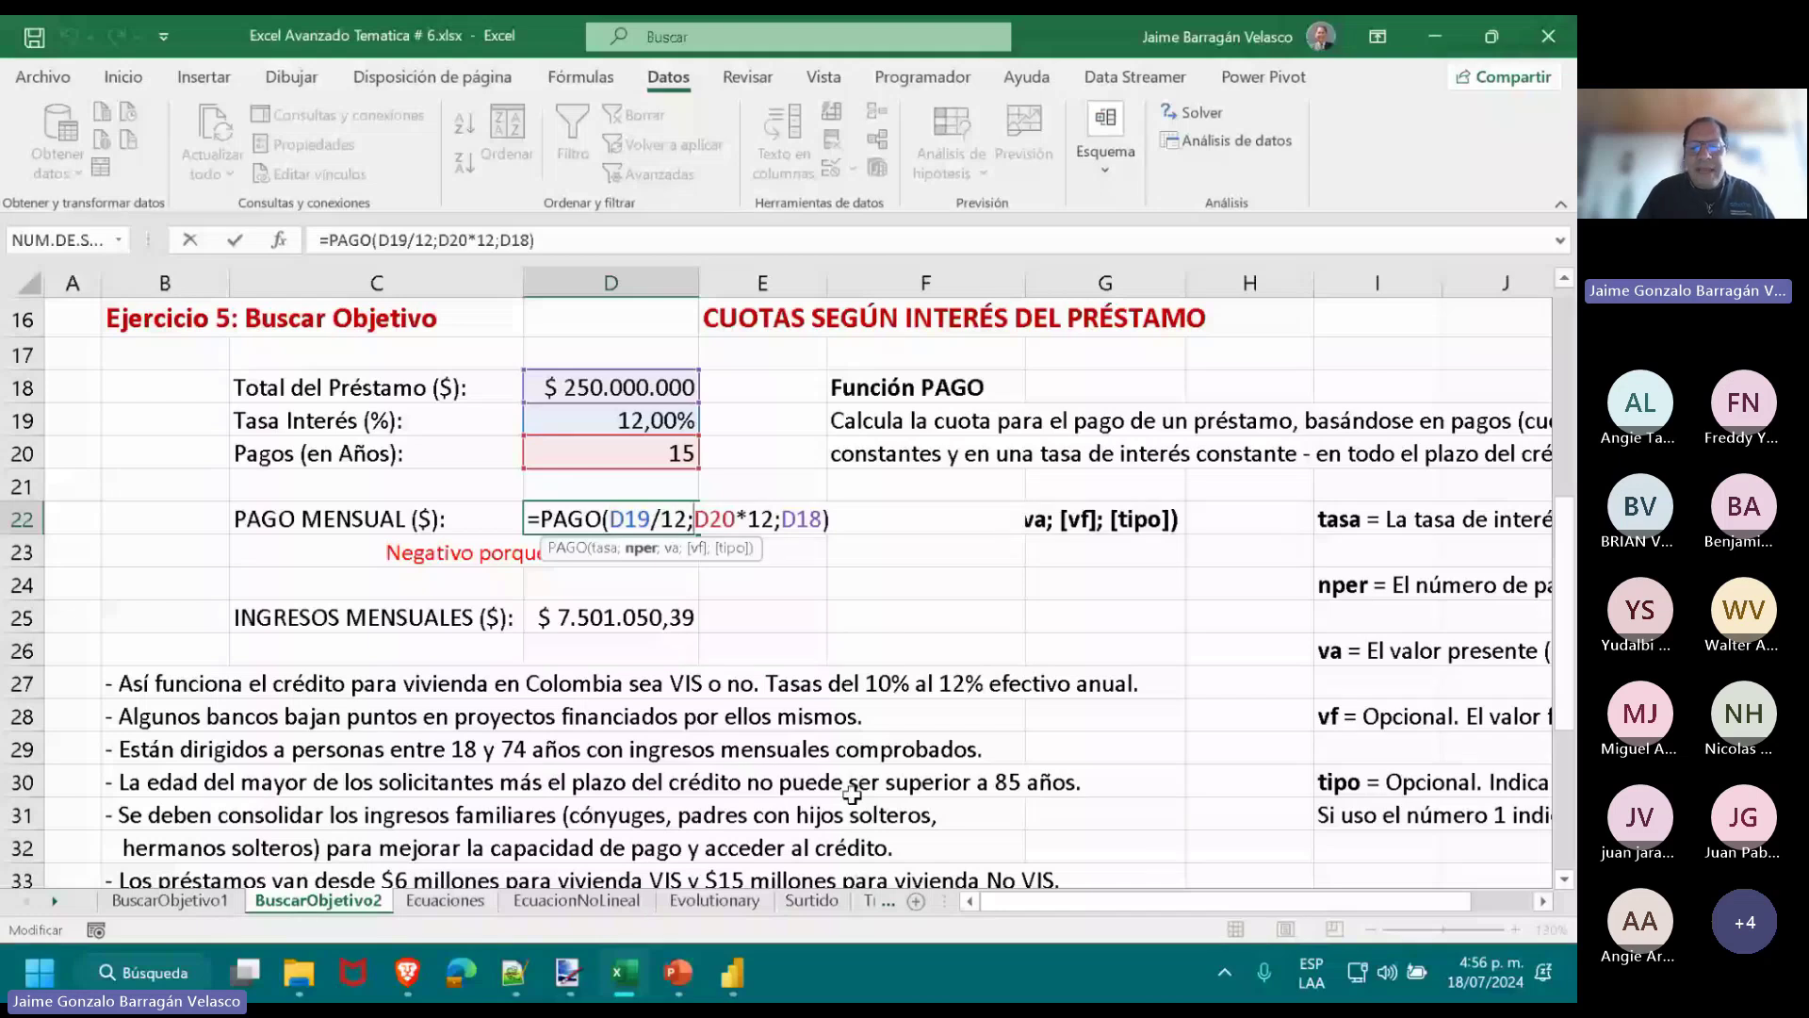
{"action": "key", "text": "ctrl+shift+Right"}
{"action": "key", "text": "ctrl+shift+Right"}
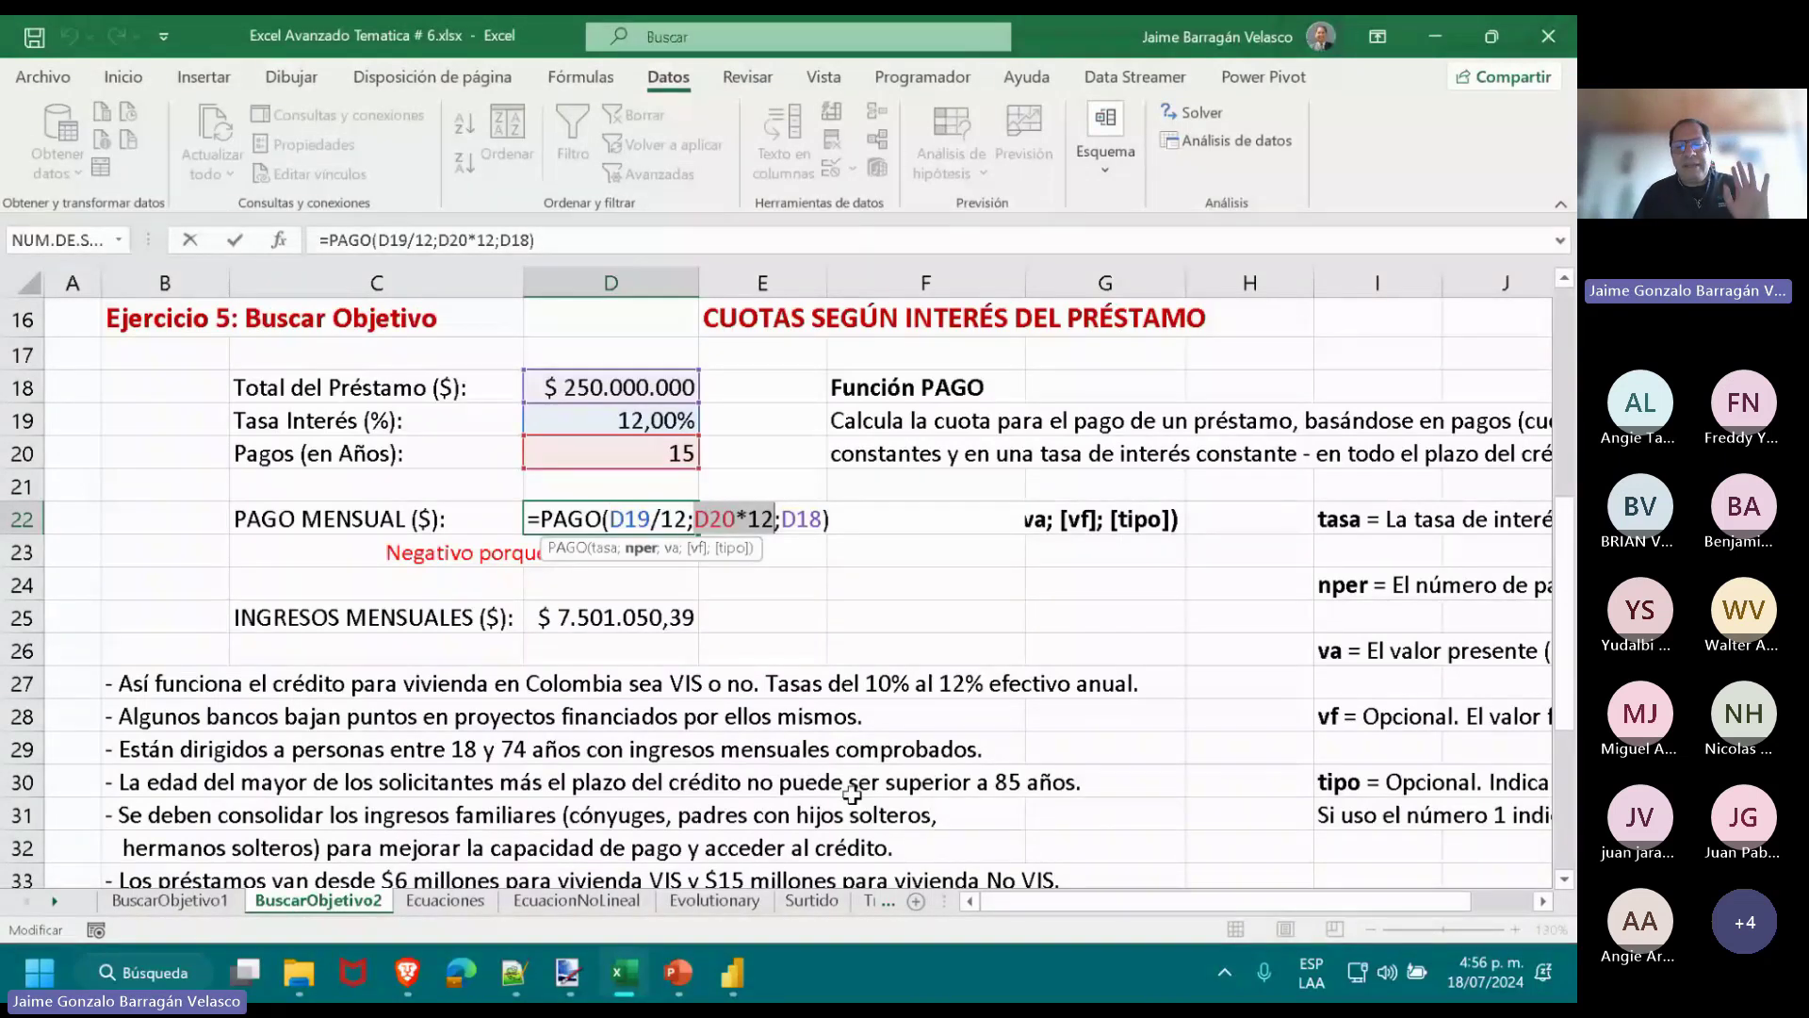
{"action": "key", "text": "Right"}
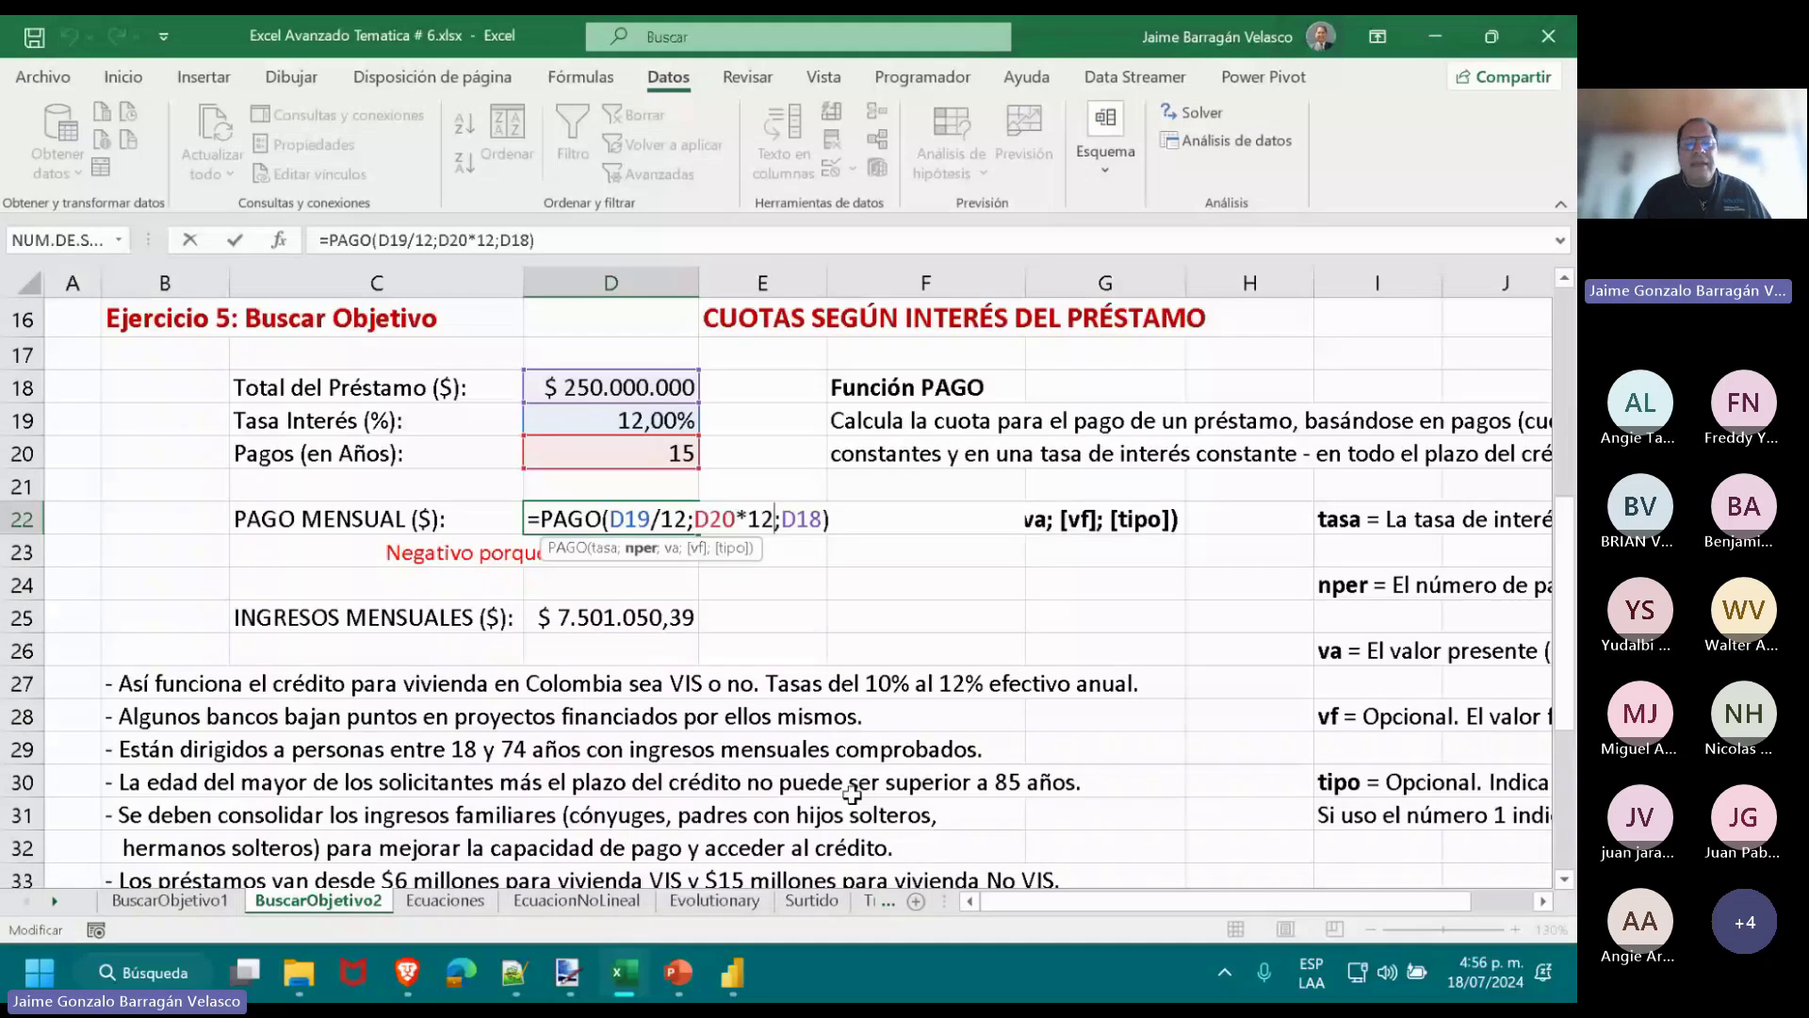
{"action": "key", "text": "Right"}
{"action": "key", "text": "shift+Right"}
{"action": "key", "text": "shift+Right"}
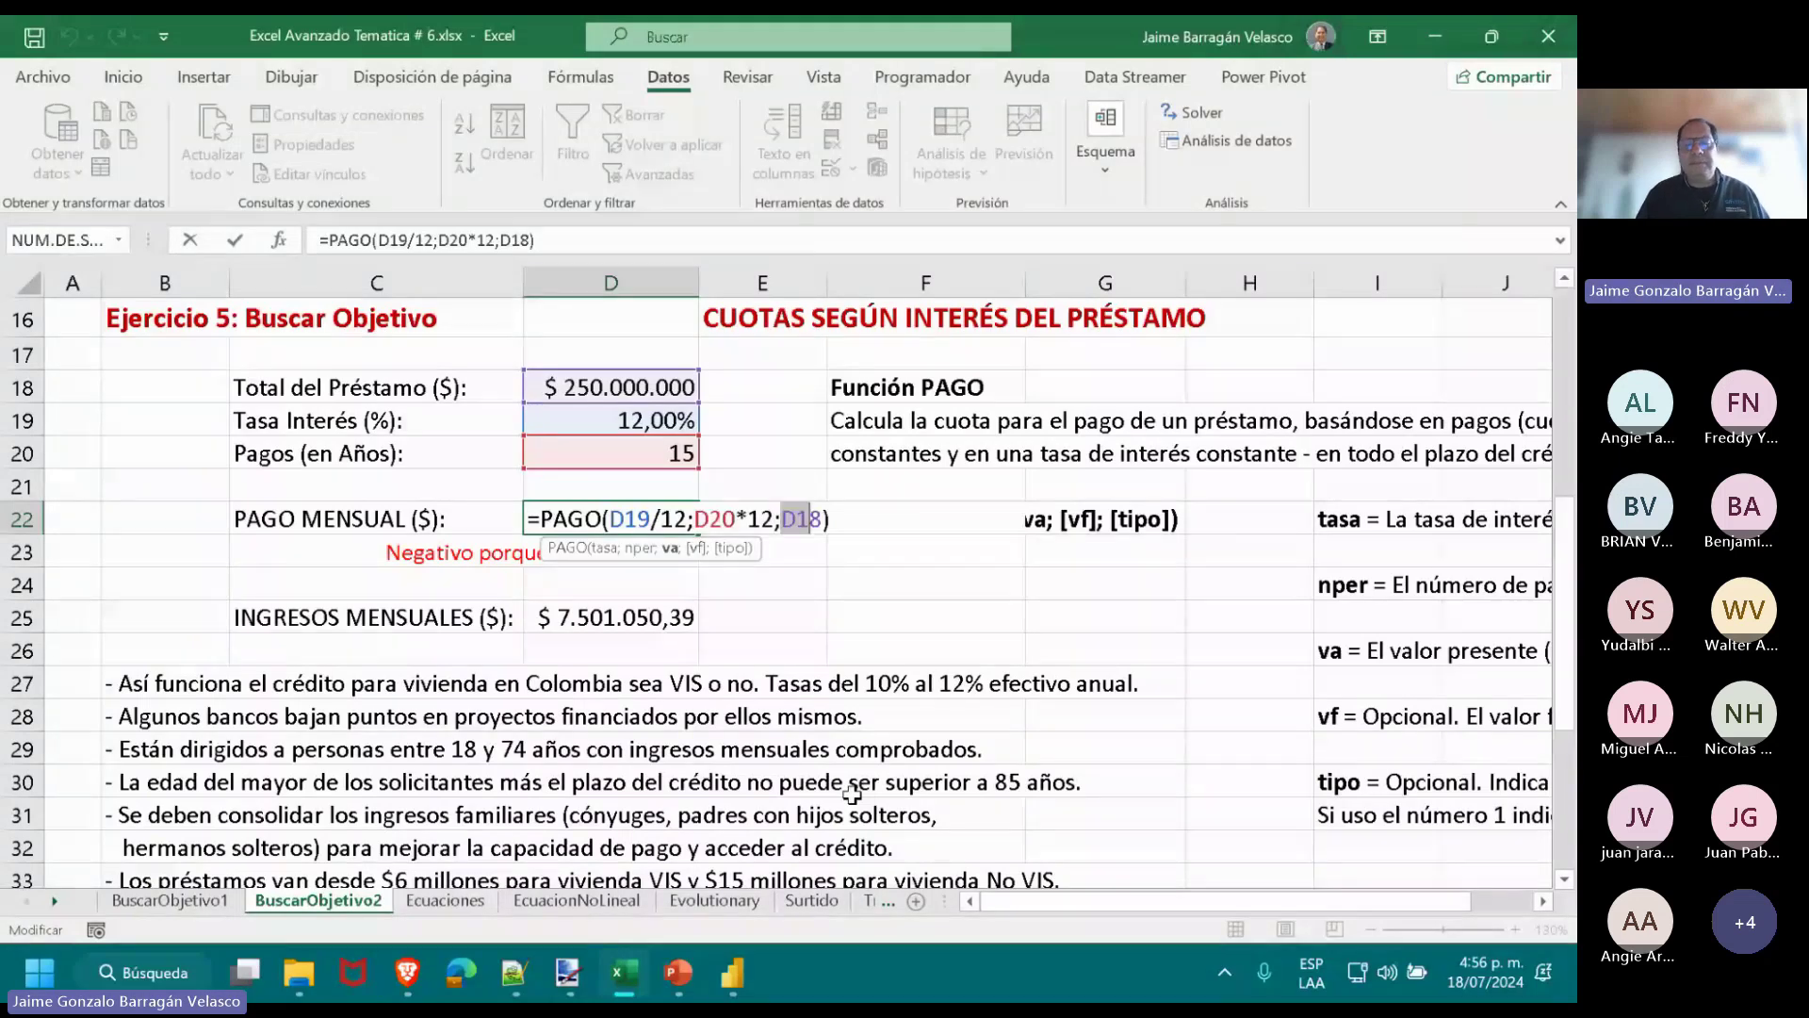
{"action": "key", "text": "shift+Right"}
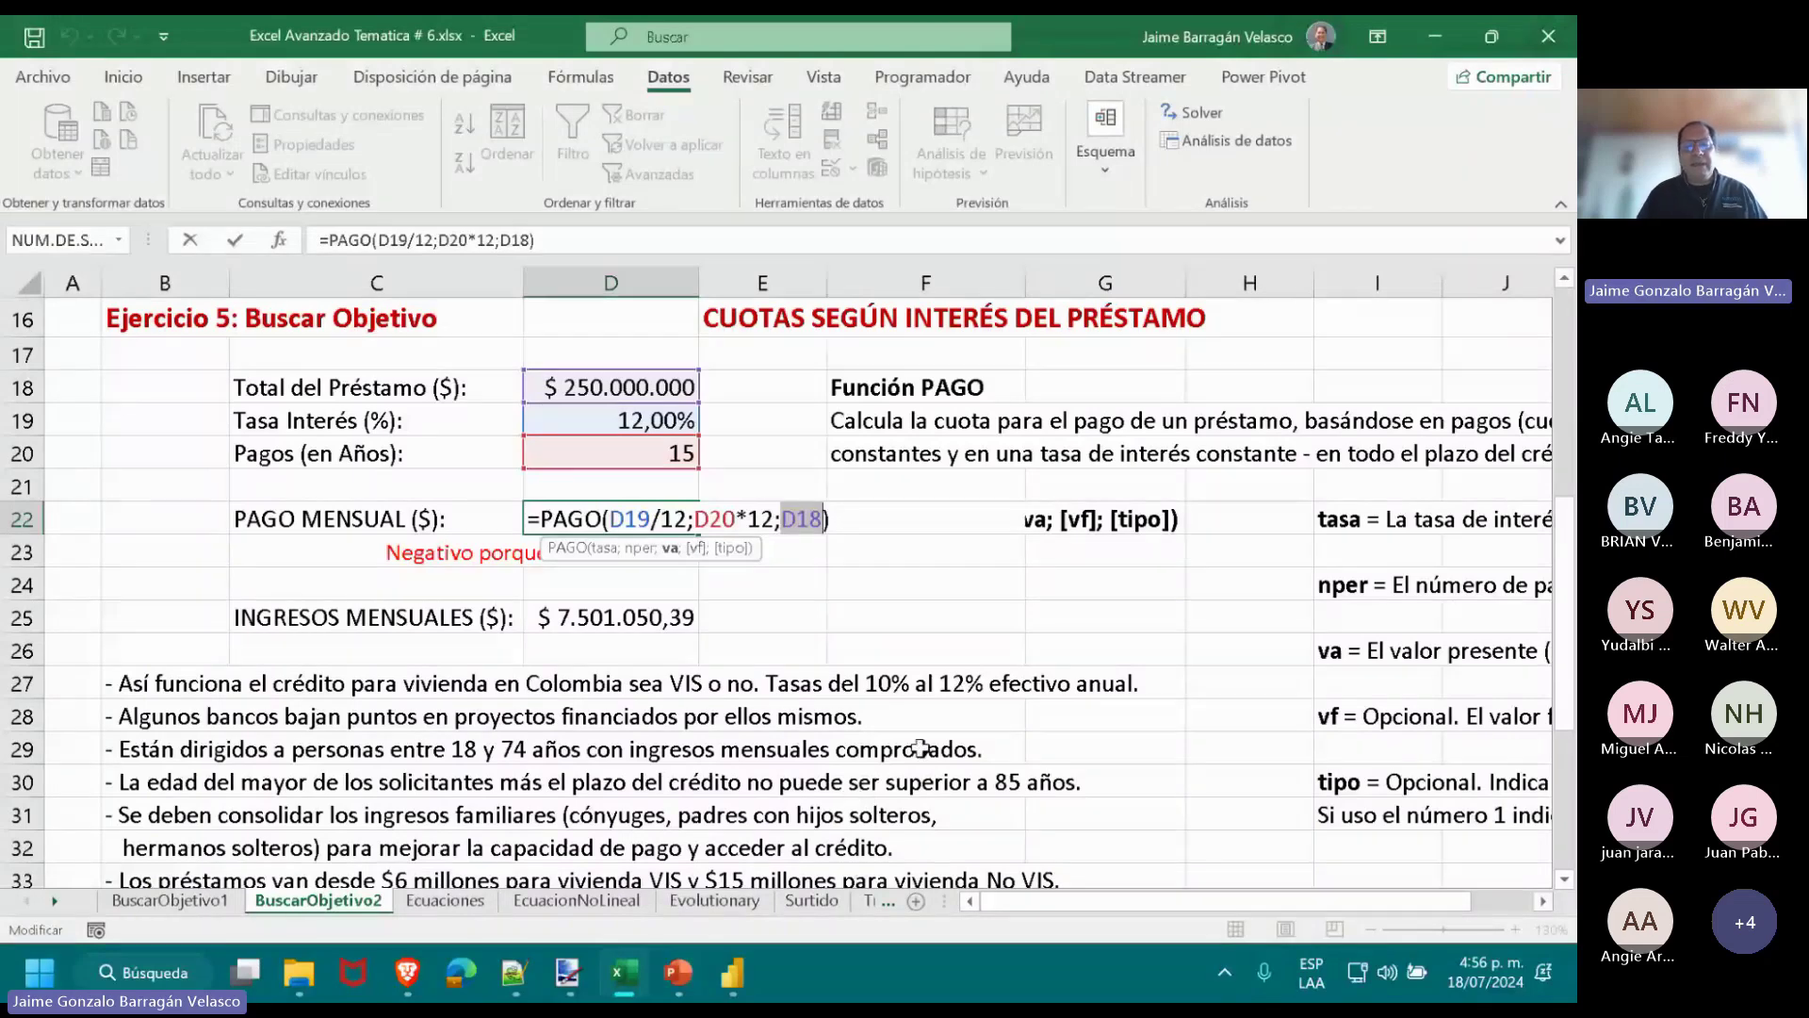
{"action": "key", "text": "Return"}
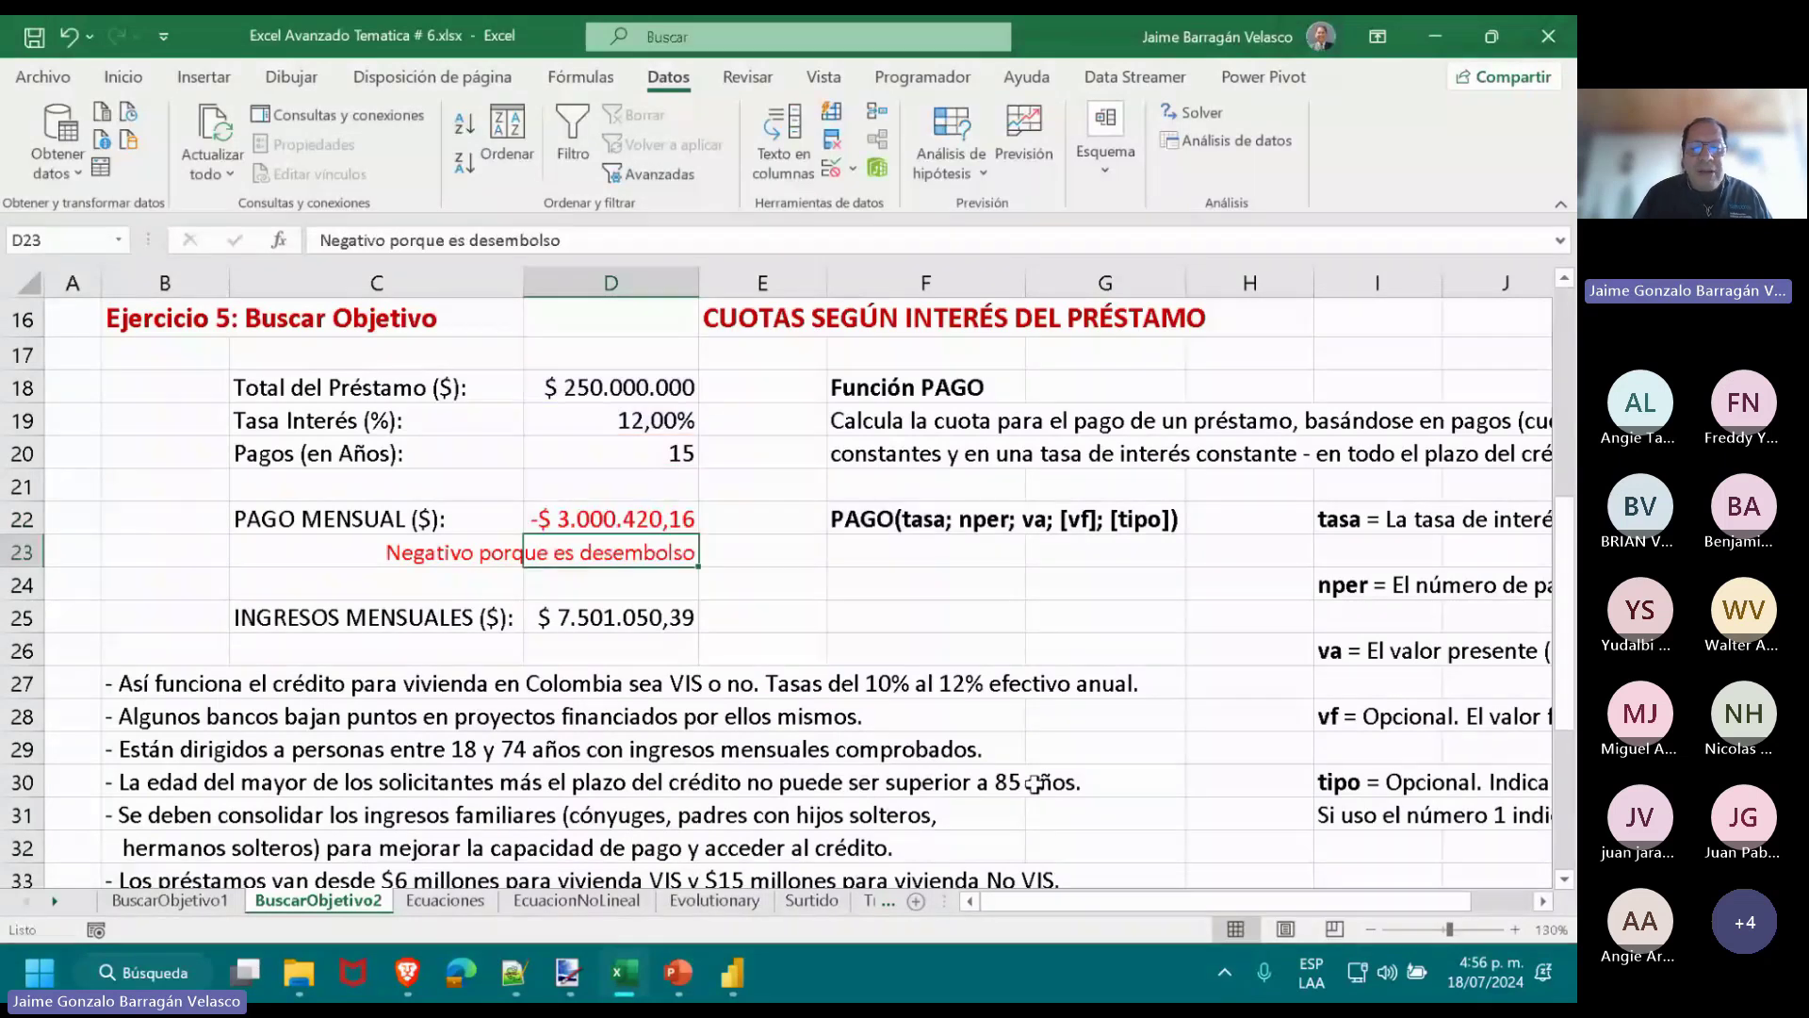
{"action": "left_click", "coordinate": [625, 518]}
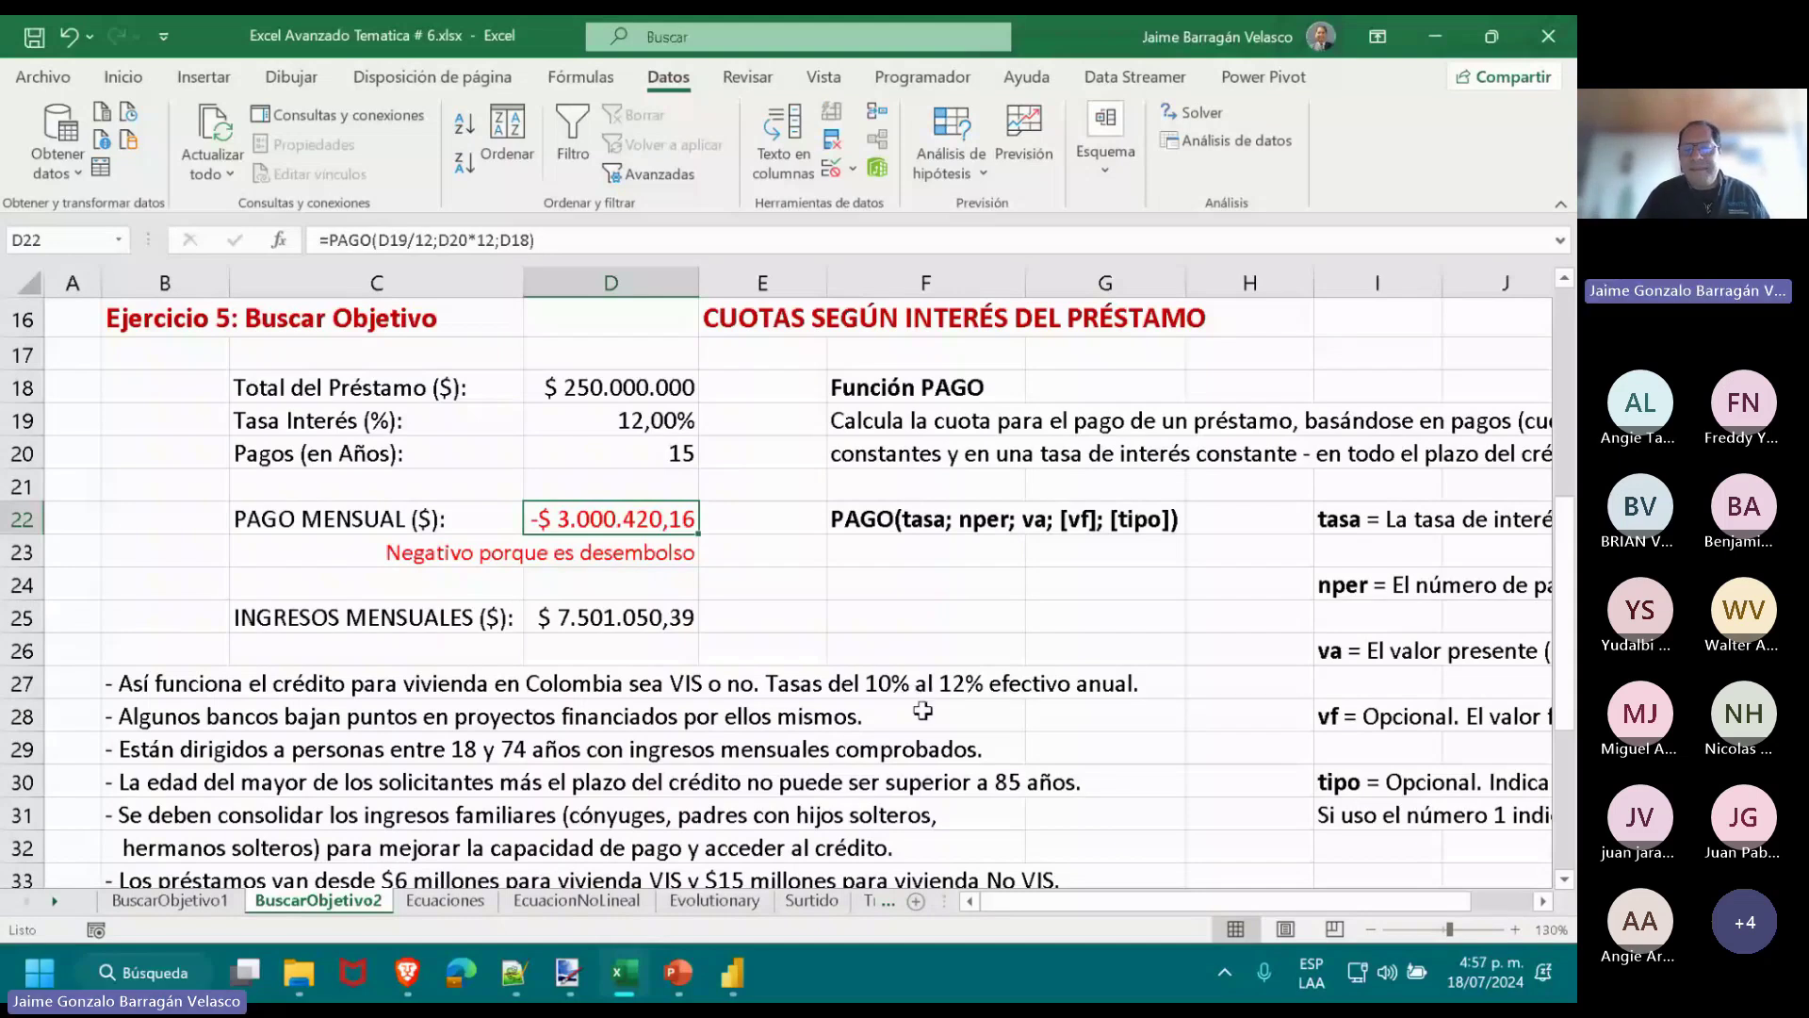
Read the housing credit conditions in rows 27 to 30 and compare them with the loan data above.
{"action": "left_click", "coordinate": [73, 683]}
{"action": "scroll", "coordinate": [73, 683], "scroll_direction": "down", "scroll_amount": 2}
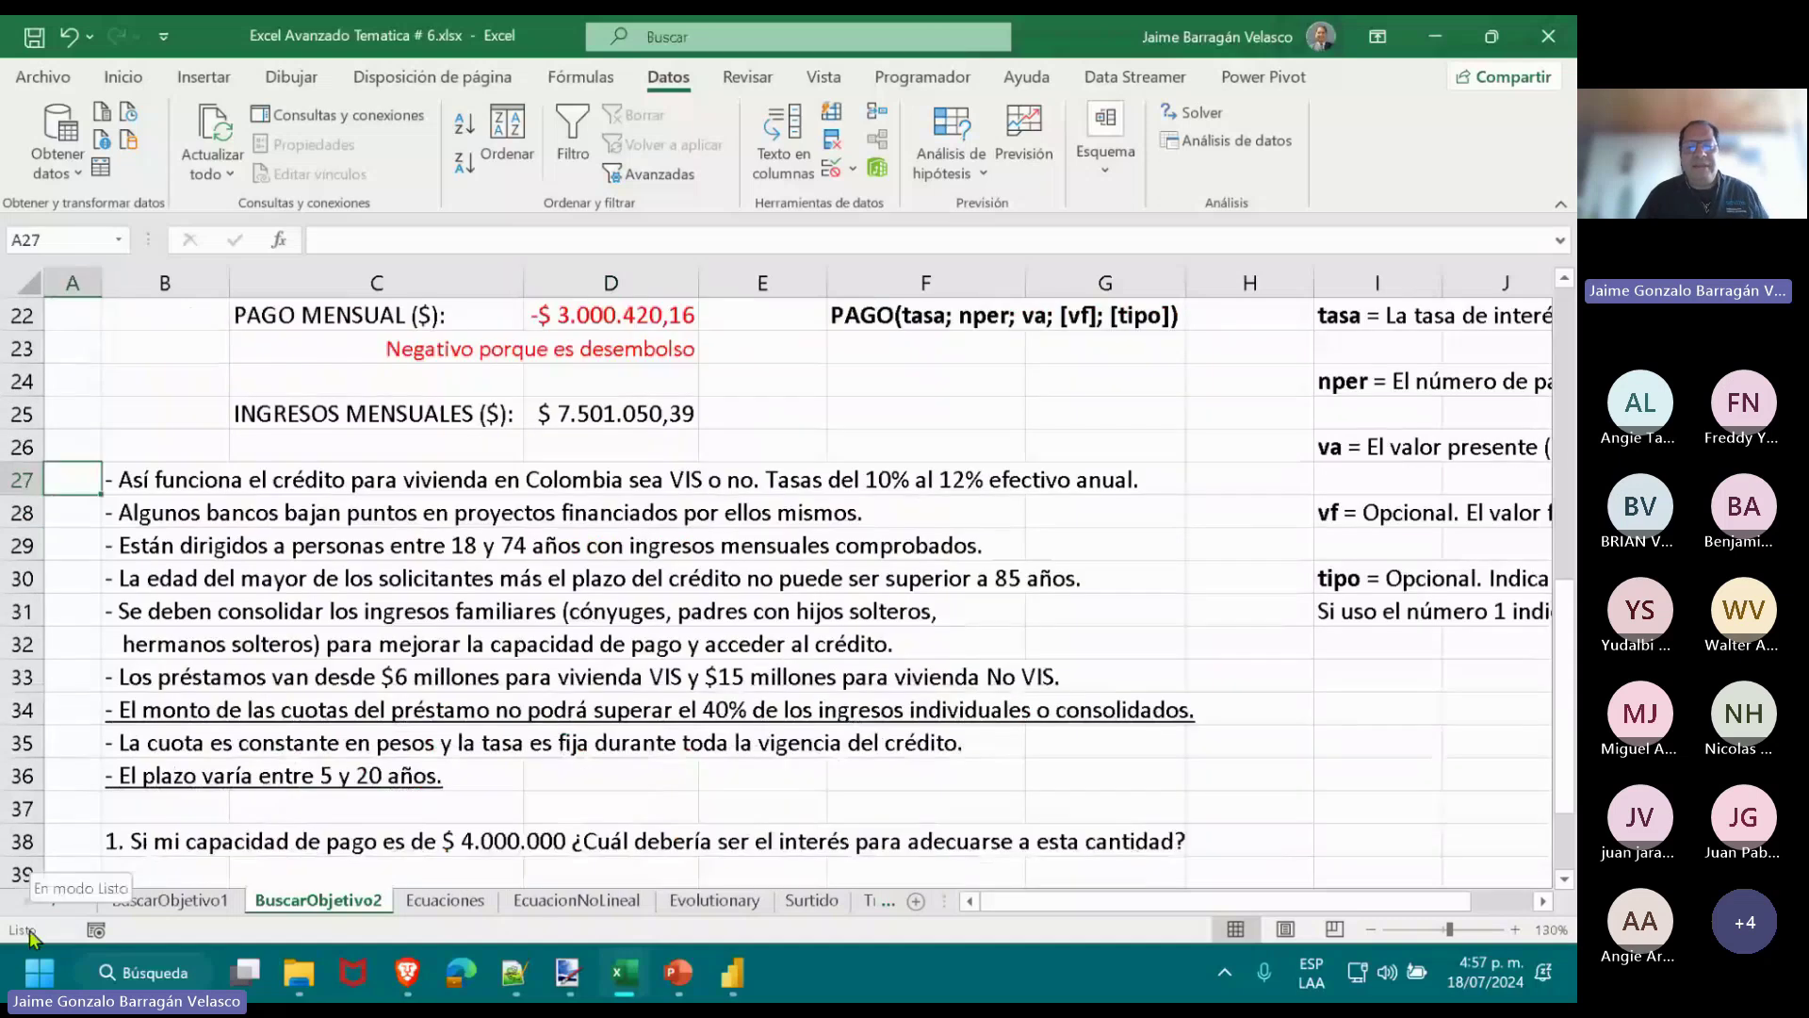
{"action": "key", "text": "Down"}
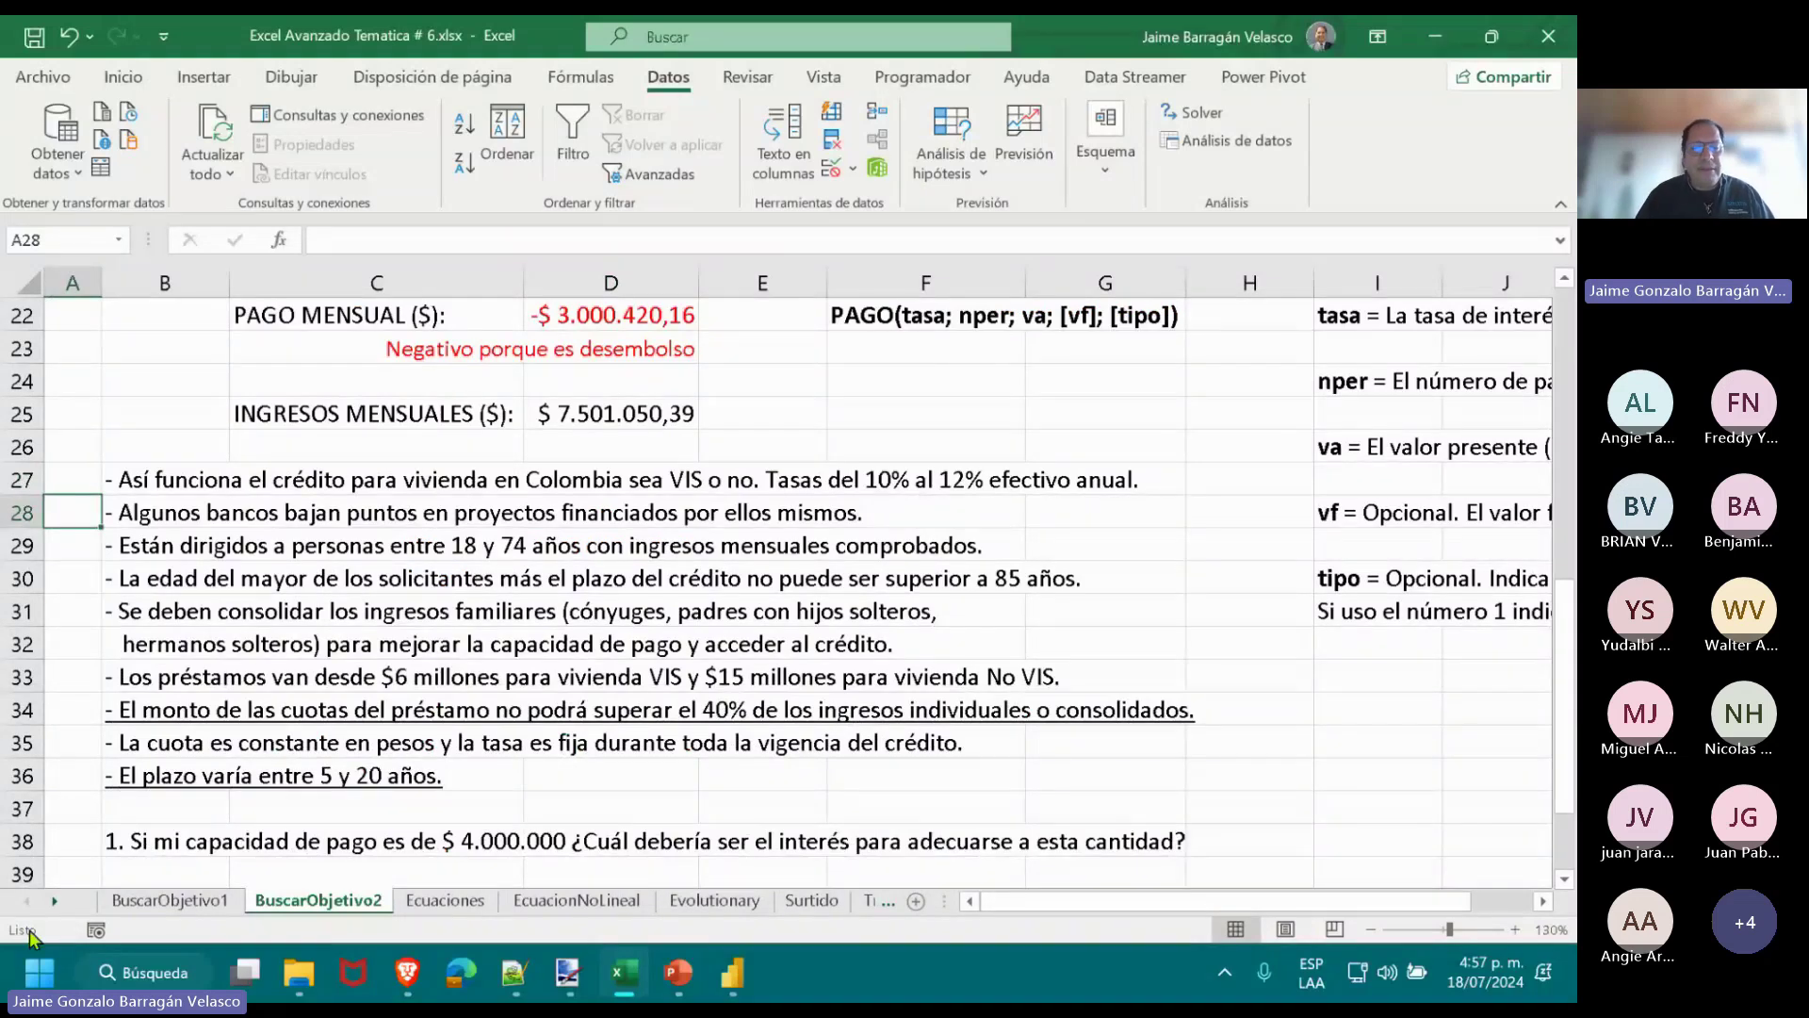
{"action": "key", "text": "Down"}
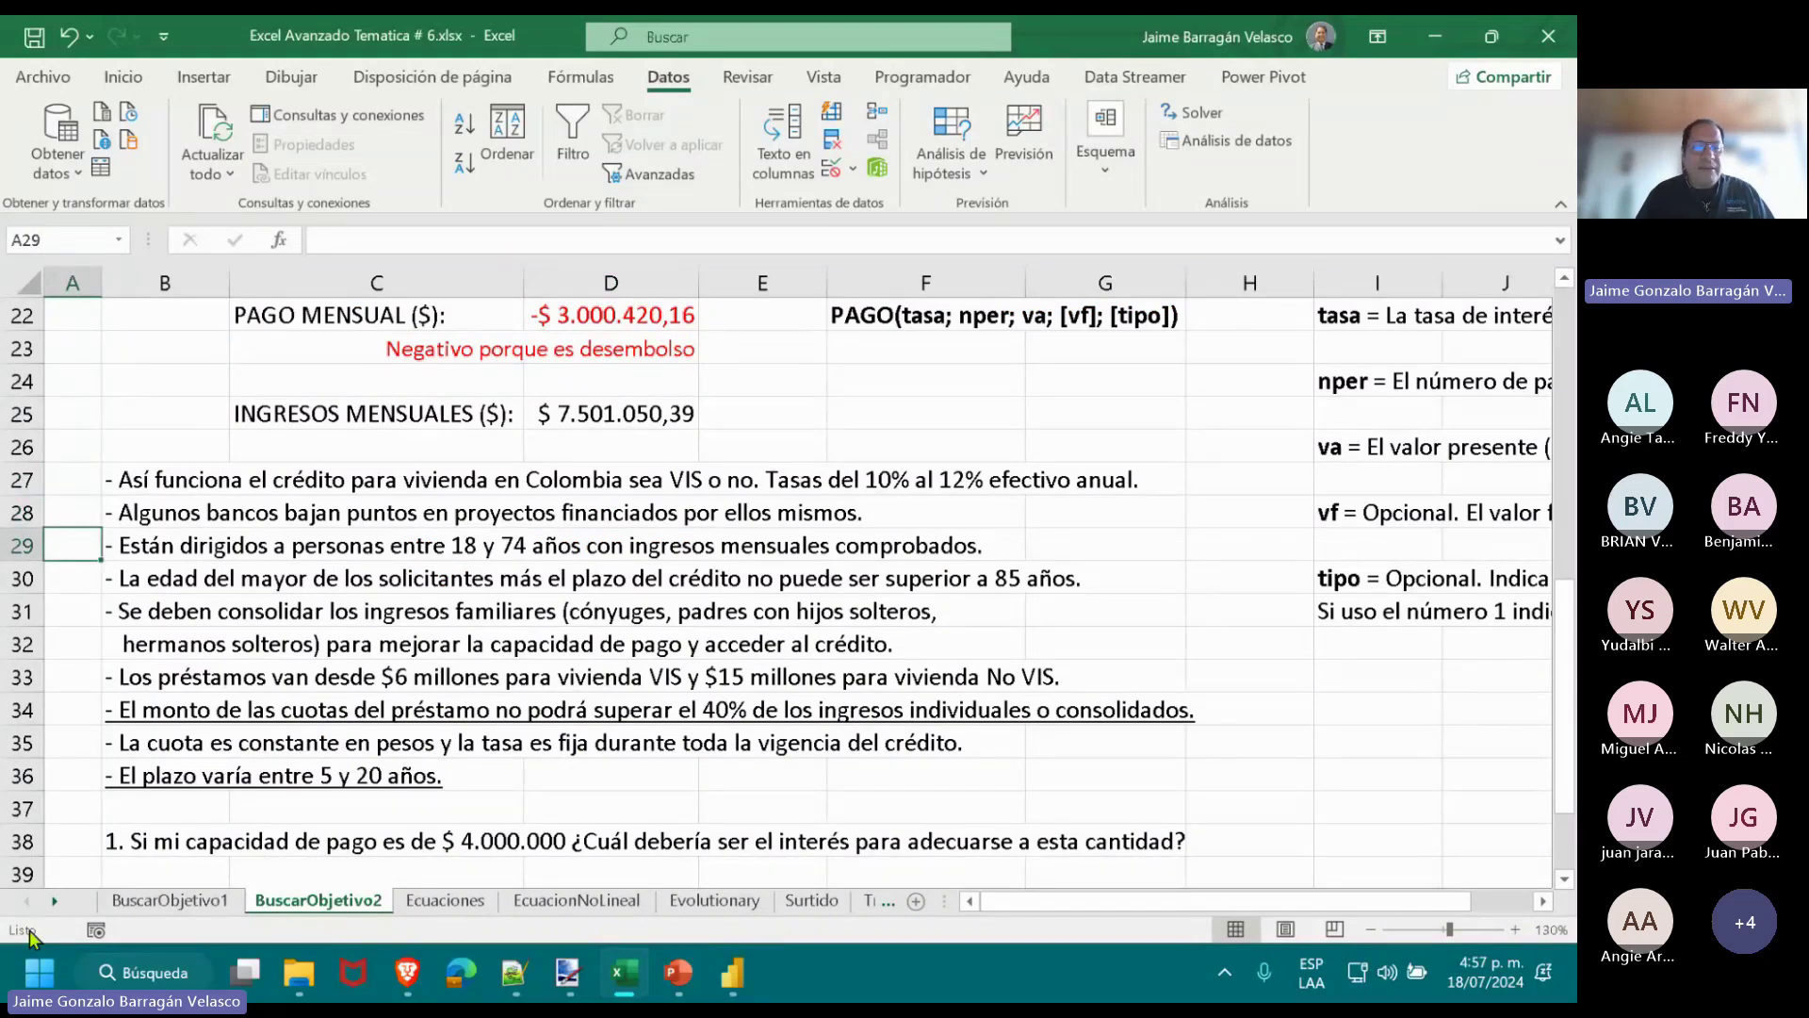
{"action": "key", "text": "Down"}
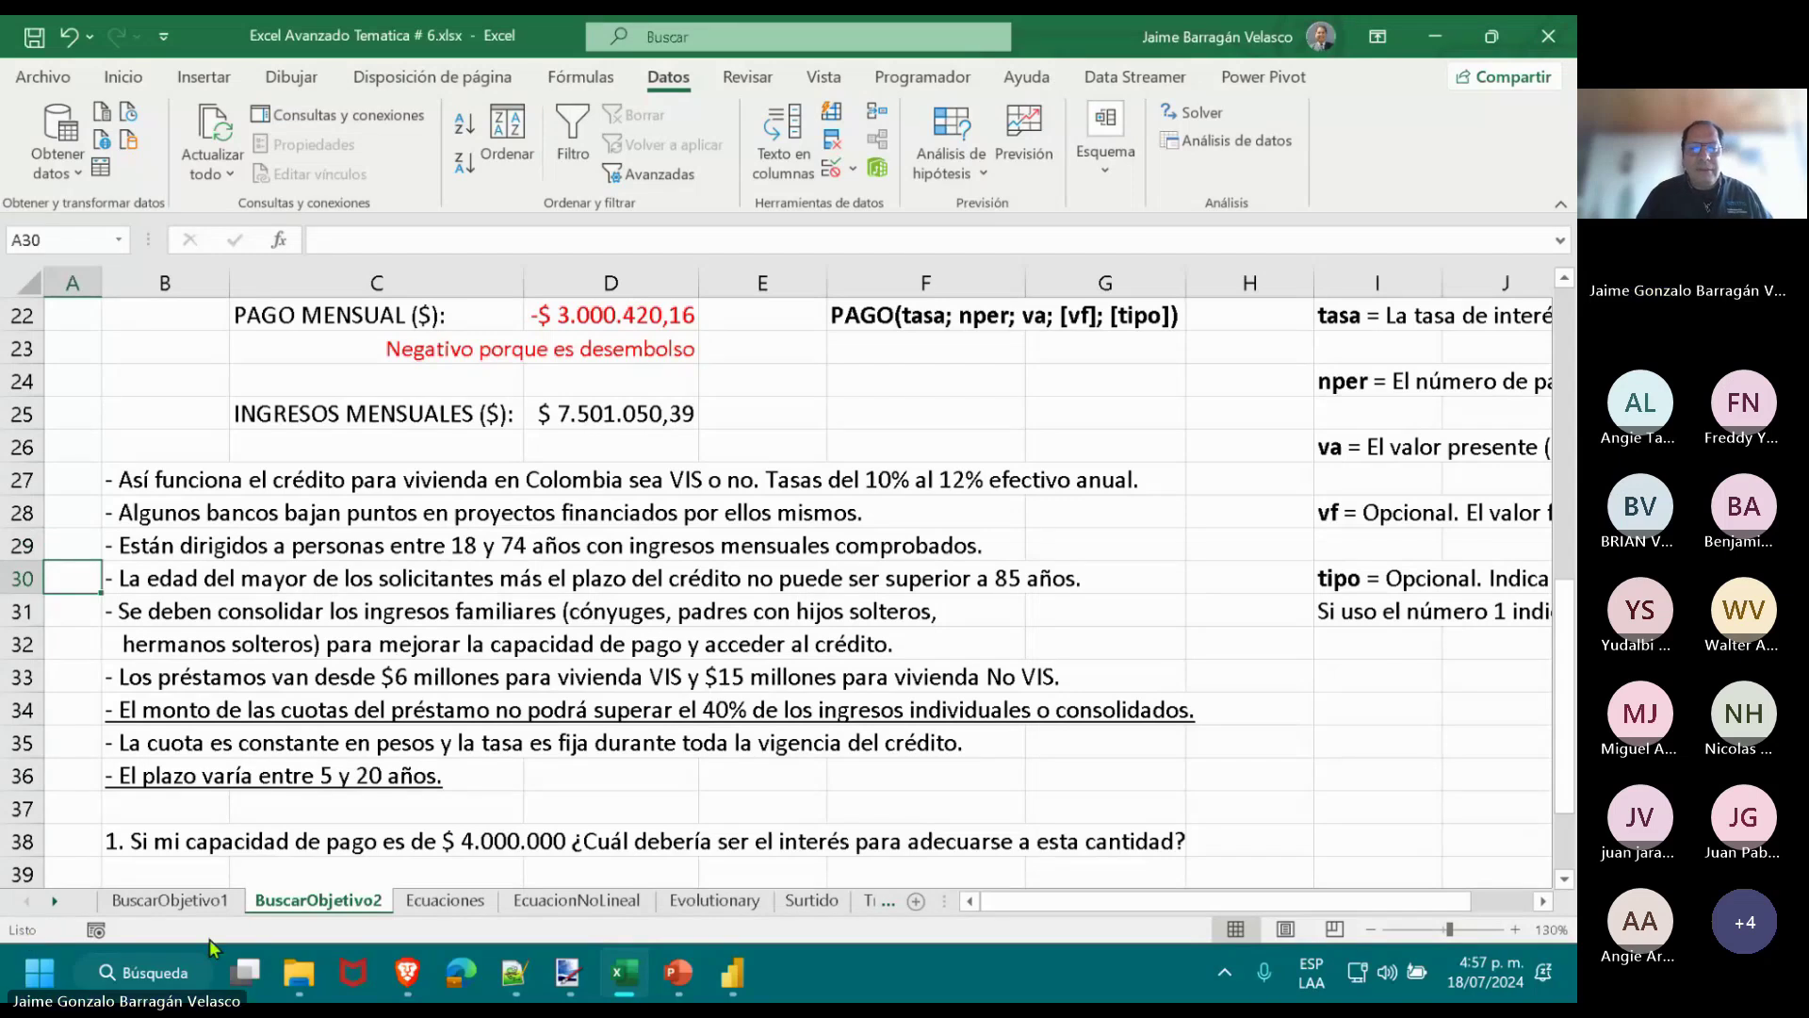
{"action": "scroll", "coordinate": [497, 537], "scroll_direction": "up", "scroll_amount": 3}
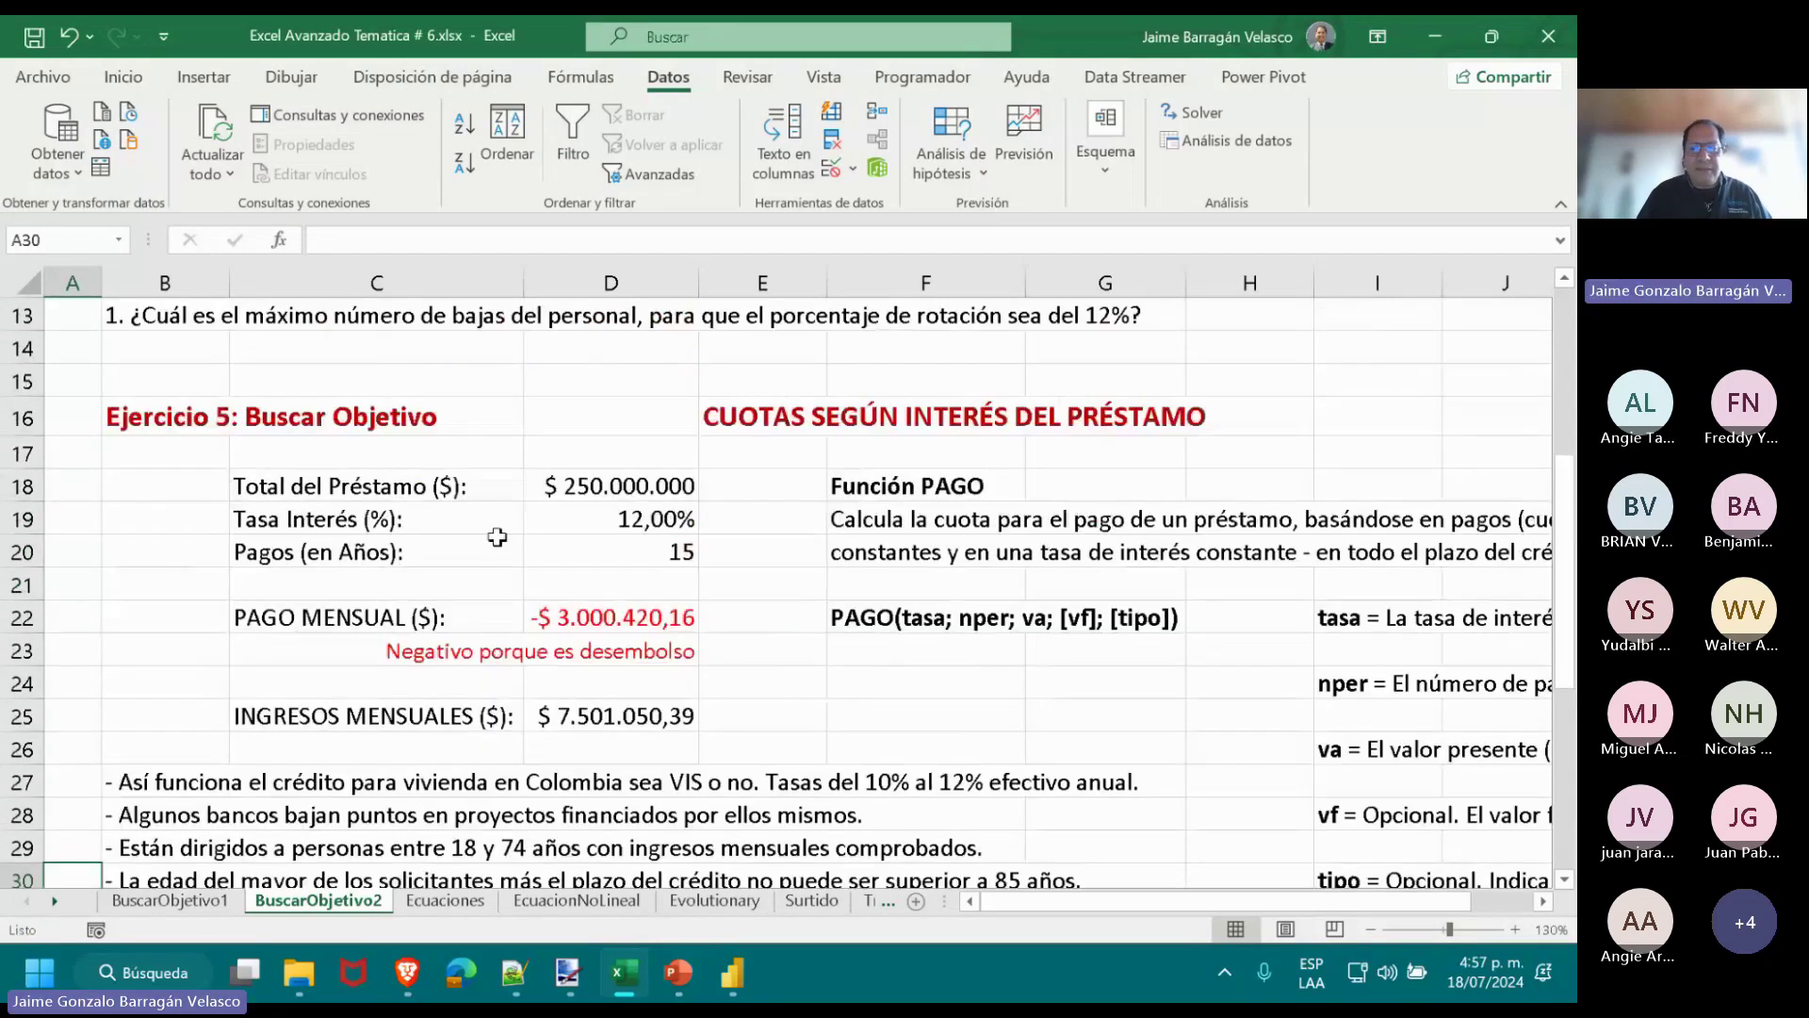
{"action": "scroll", "coordinate": [613, 553], "scroll_direction": "down", "scroll_amount": 2}
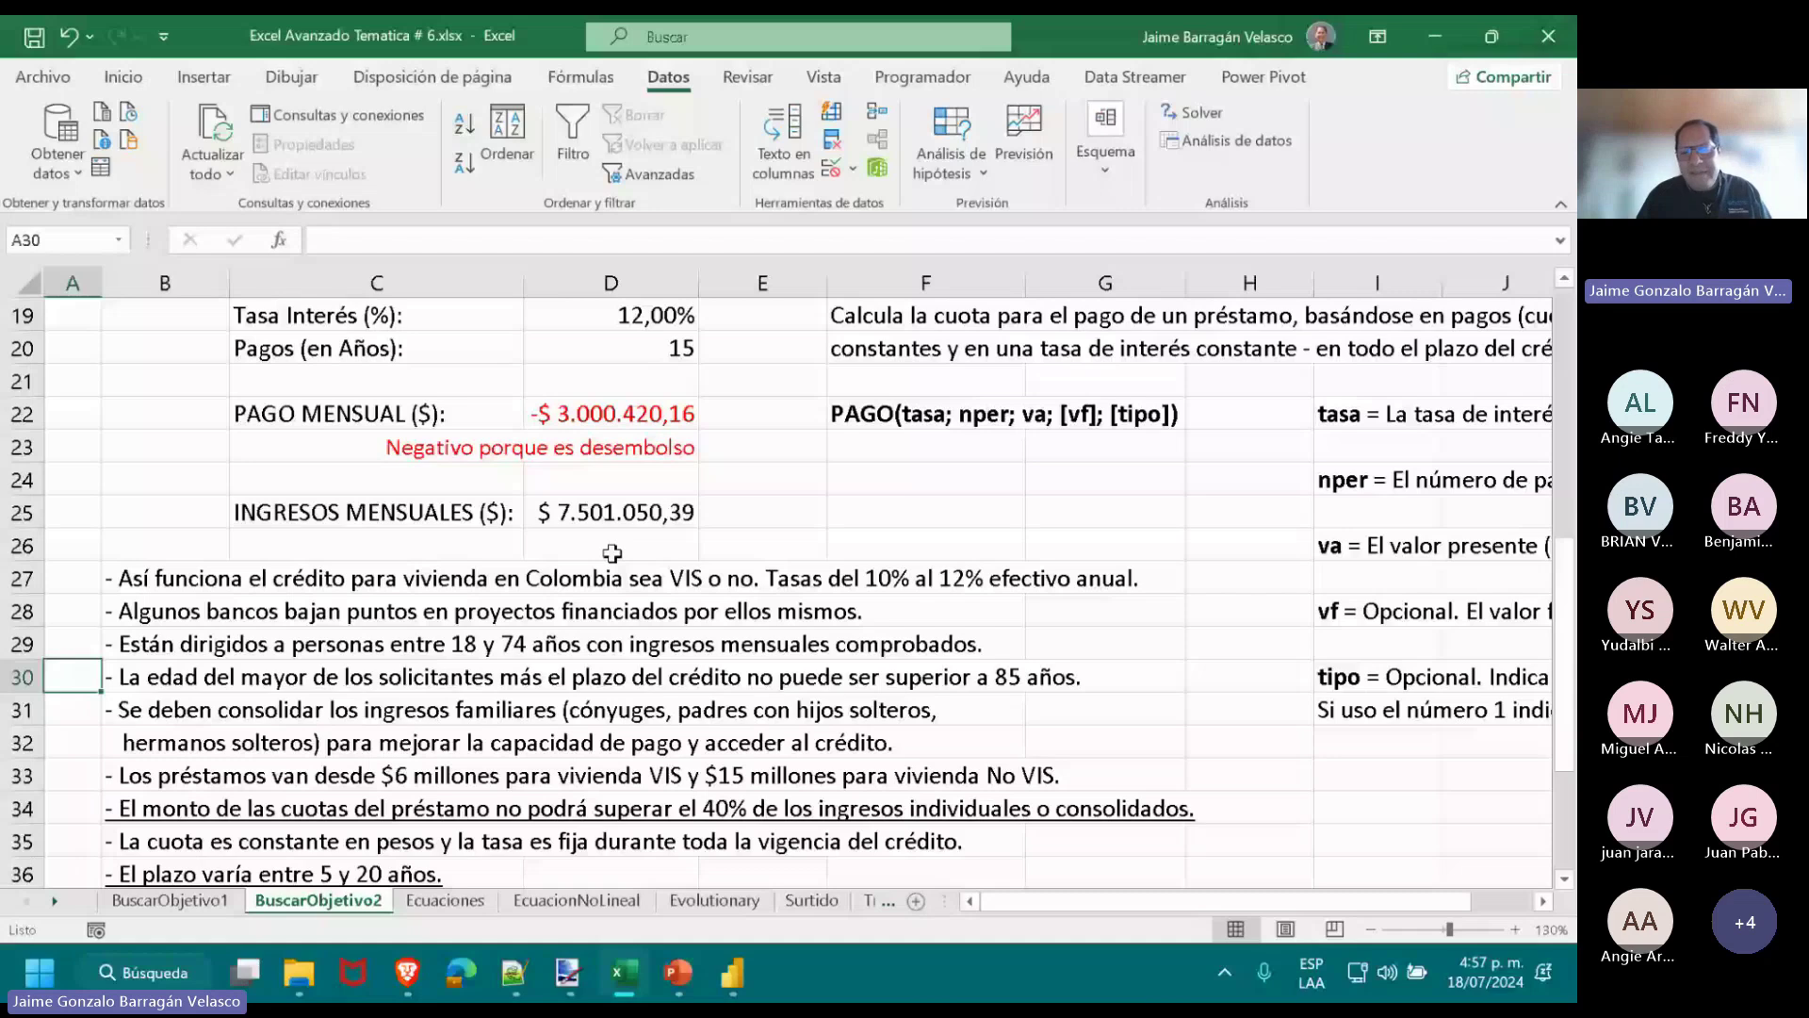
Read the remaining credit conditions in rows 31 to 36, covering family income, loan amounts, instalment limit, fixed rate and term.
{"action": "left_click", "coordinate": [73, 711]}
{"action": "scroll", "coordinate": [6, 720], "scroll_direction": "down", "scroll_amount": 1}
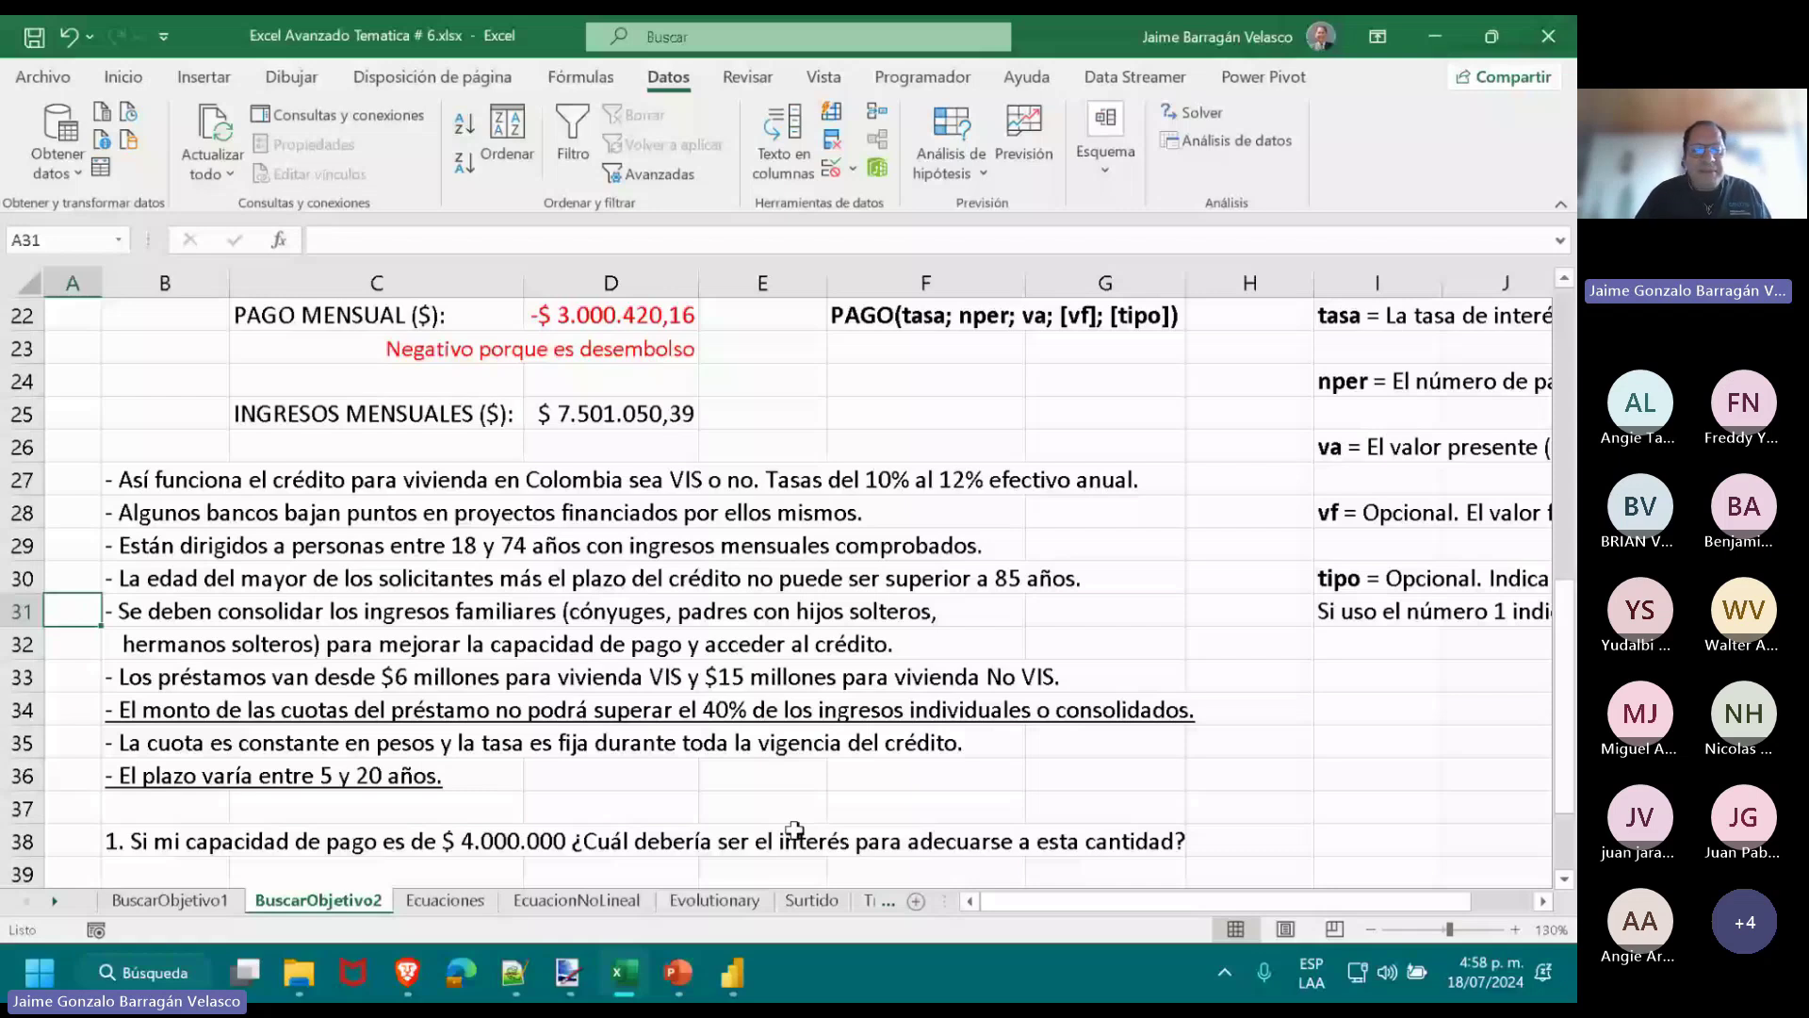
{"action": "key", "text": "Down"}
{"action": "key", "text": "Down"}
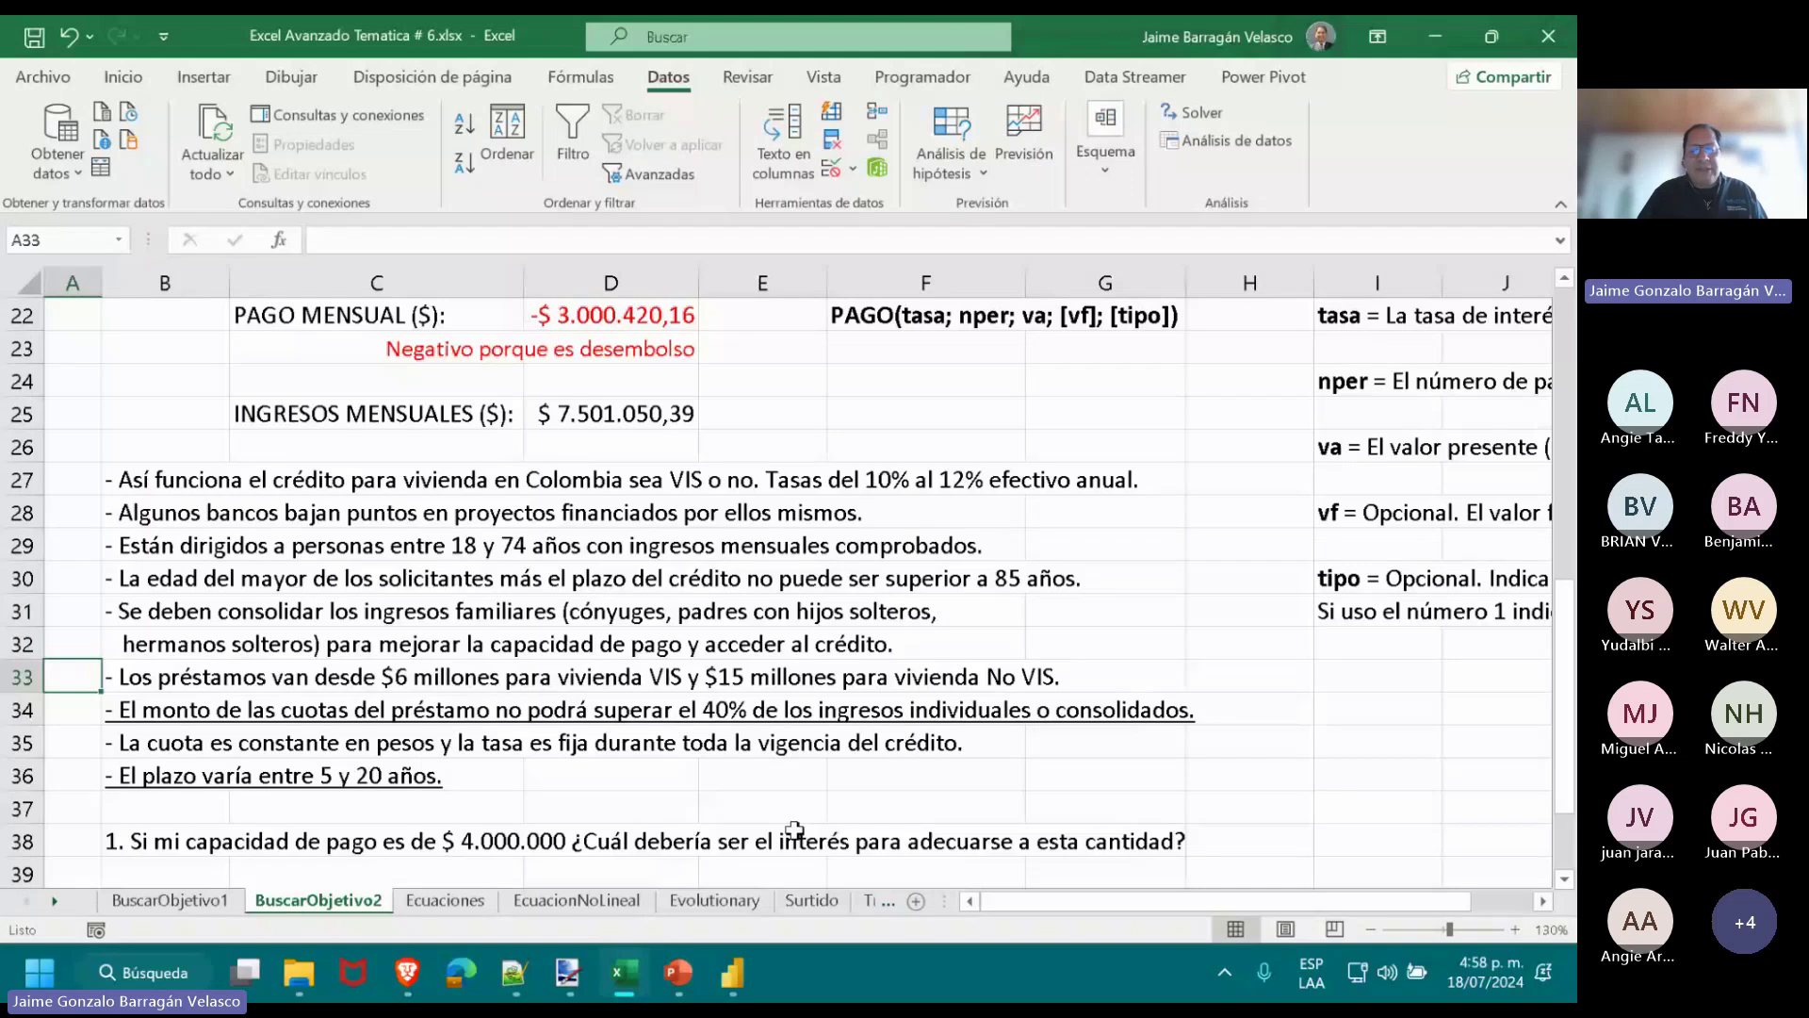
{"action": "key", "text": "Down"}
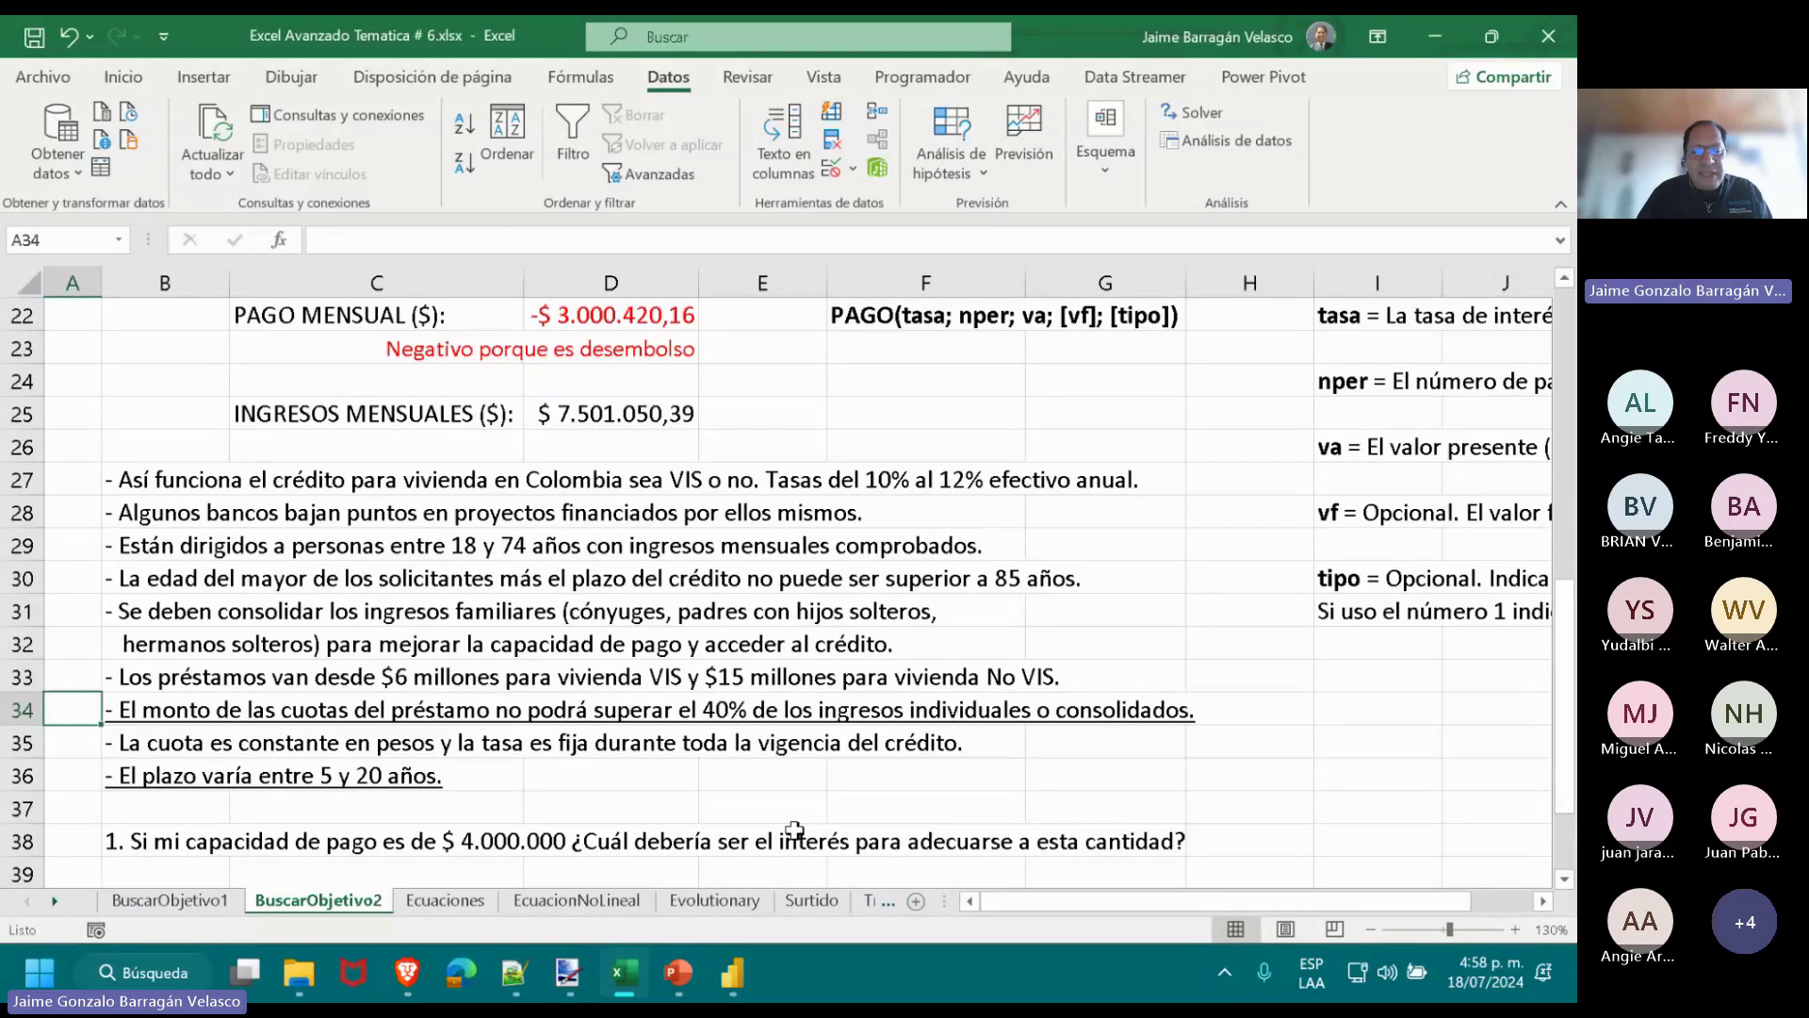
{"action": "key", "text": "Down"}
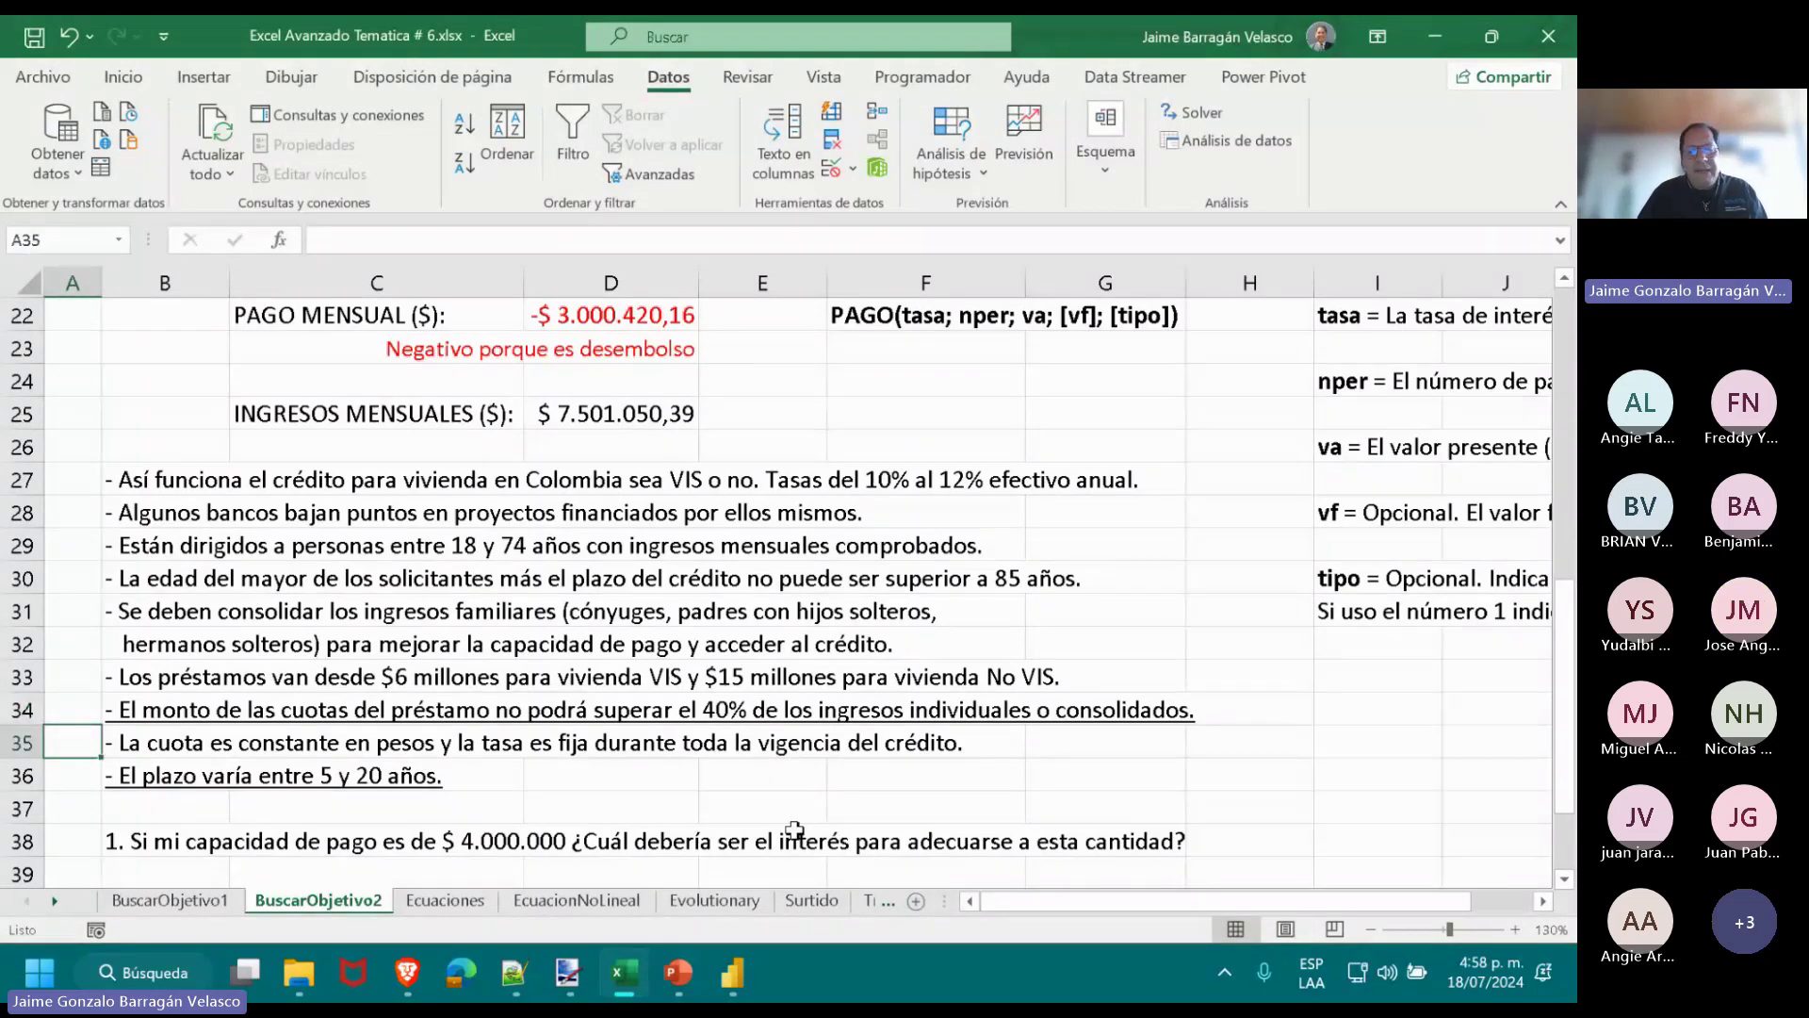
{"action": "key", "text": "Down"}
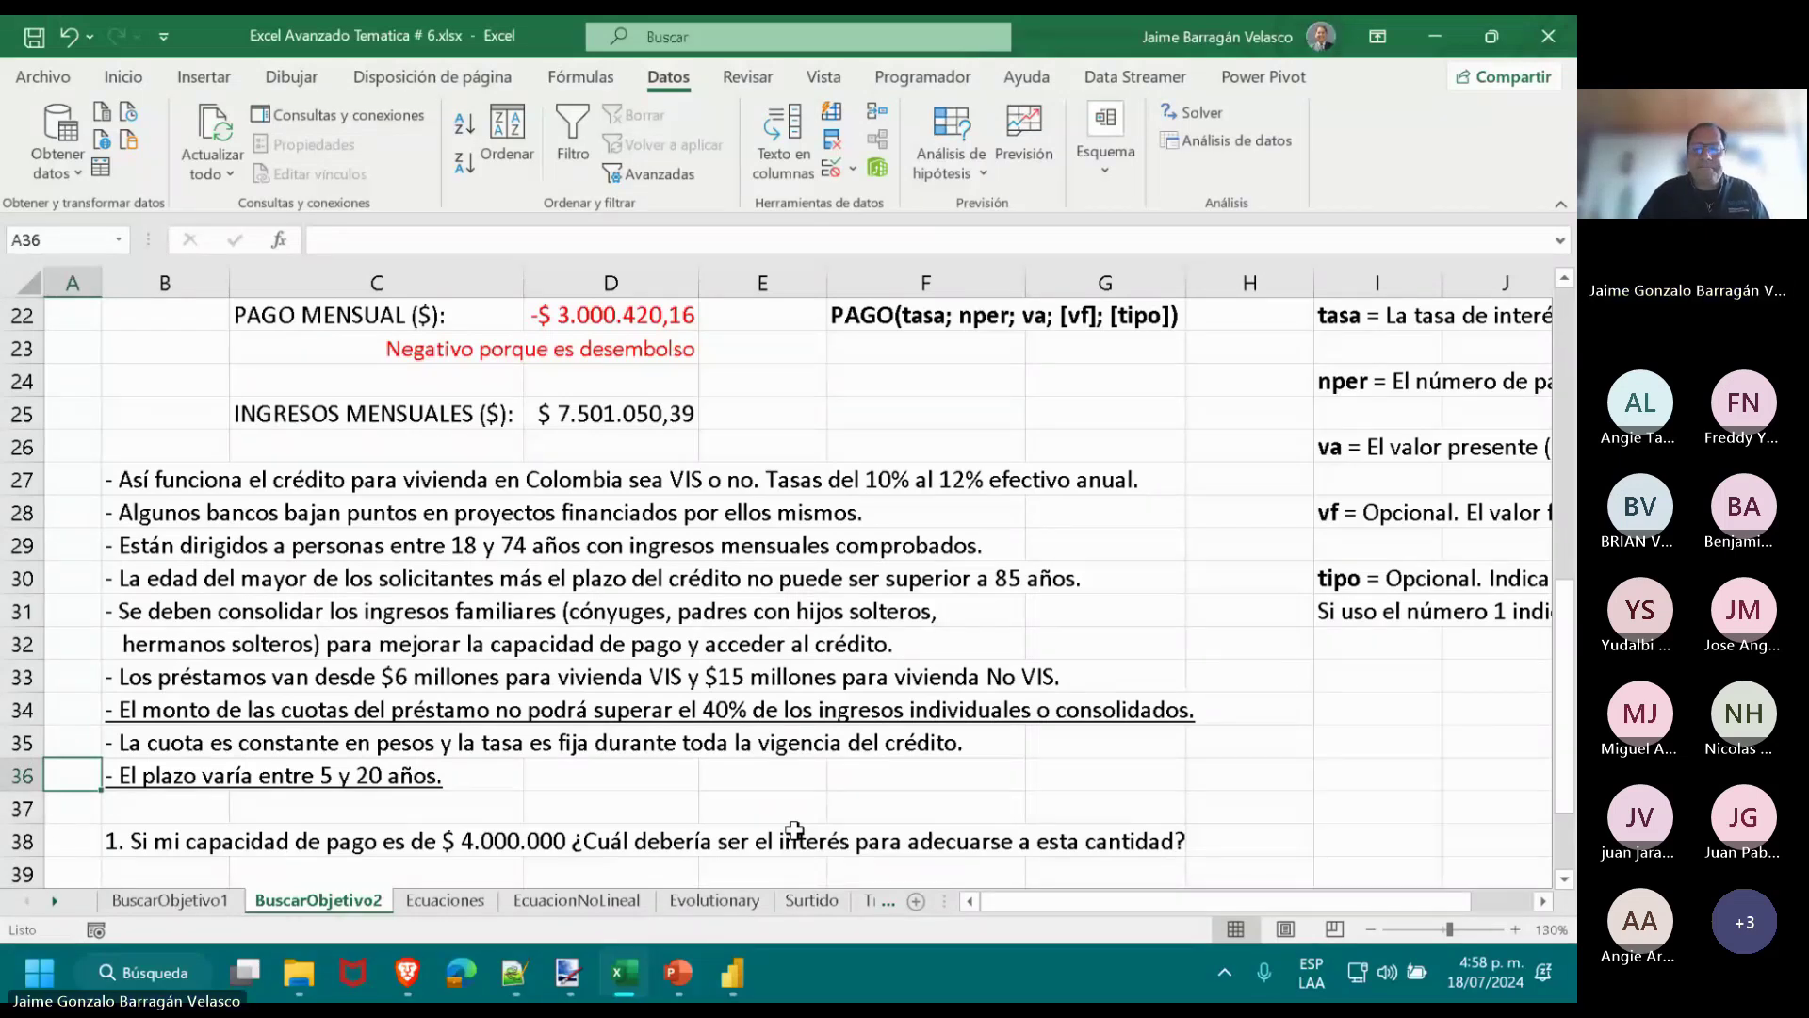
Look over the three loan questions of Ejercicio 5 in rows 38 to 42.
{"action": "scroll", "coordinate": [794, 829], "scroll_direction": "down", "scroll_amount": 3}
{"action": "key", "text": "Down"}
{"action": "key", "text": "Down"}
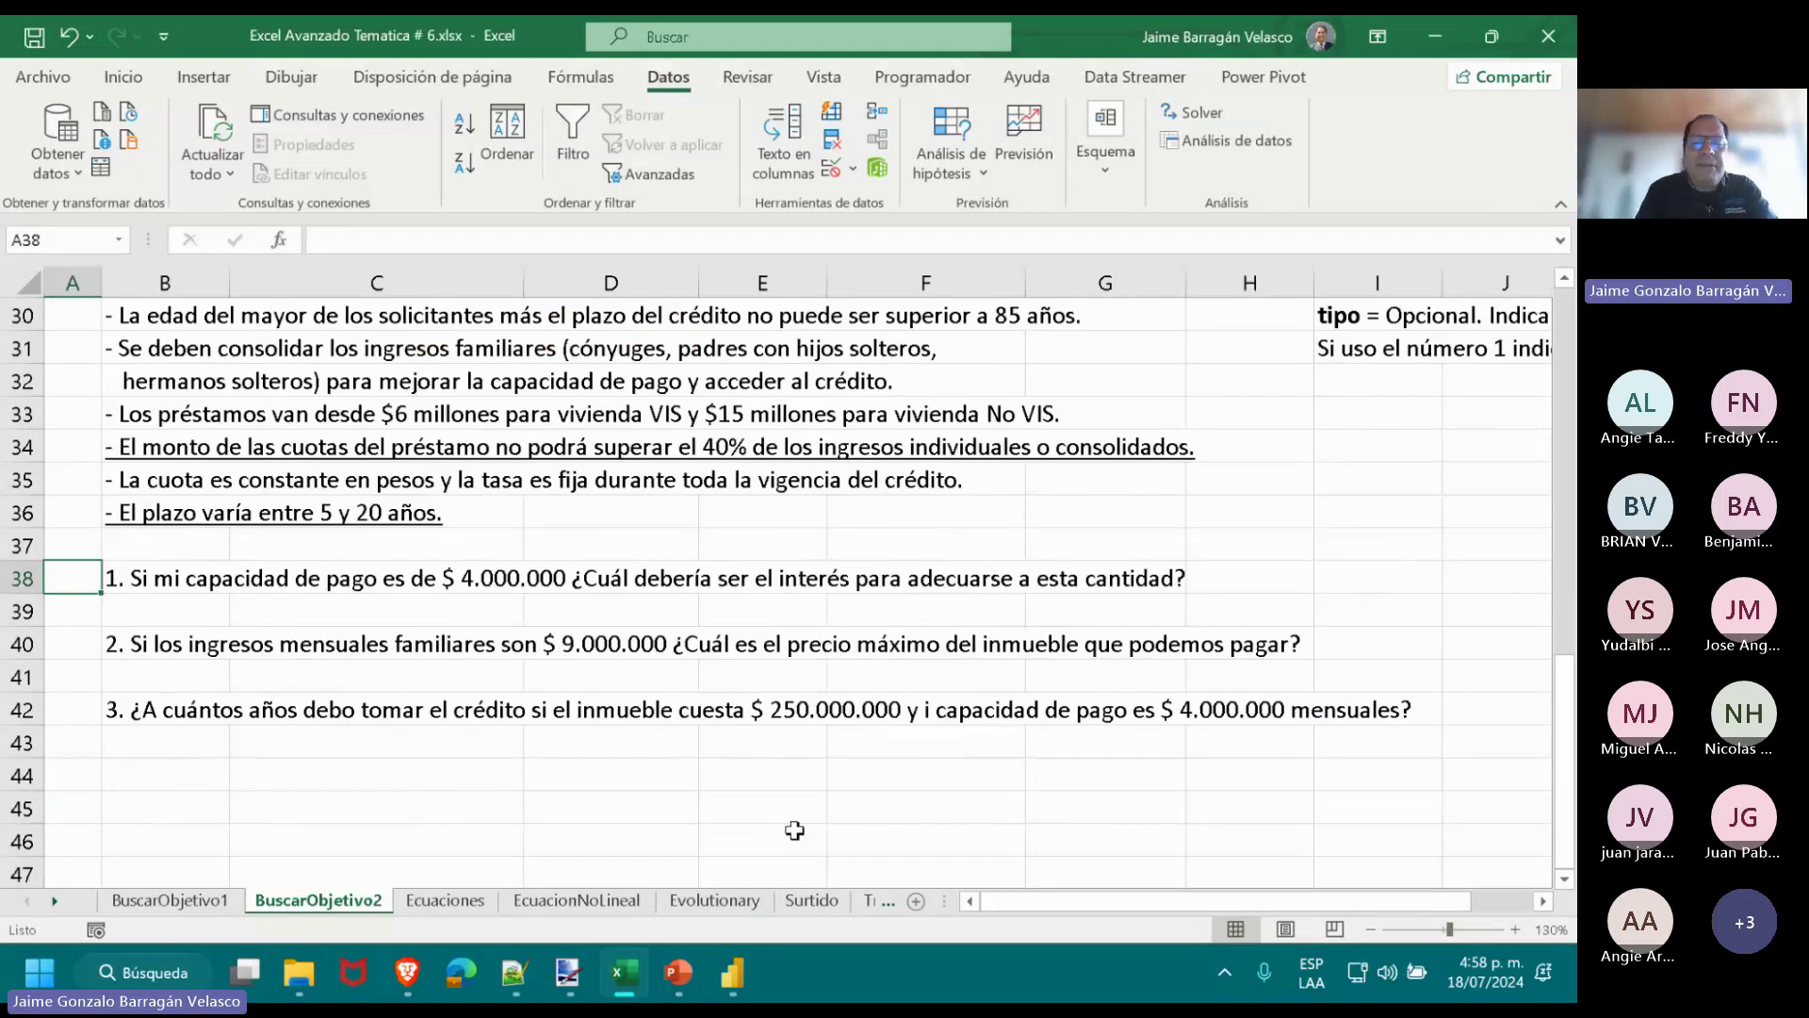
{"action": "scroll", "coordinate": [843, 796], "scroll_direction": "up", "scroll_amount": 1}
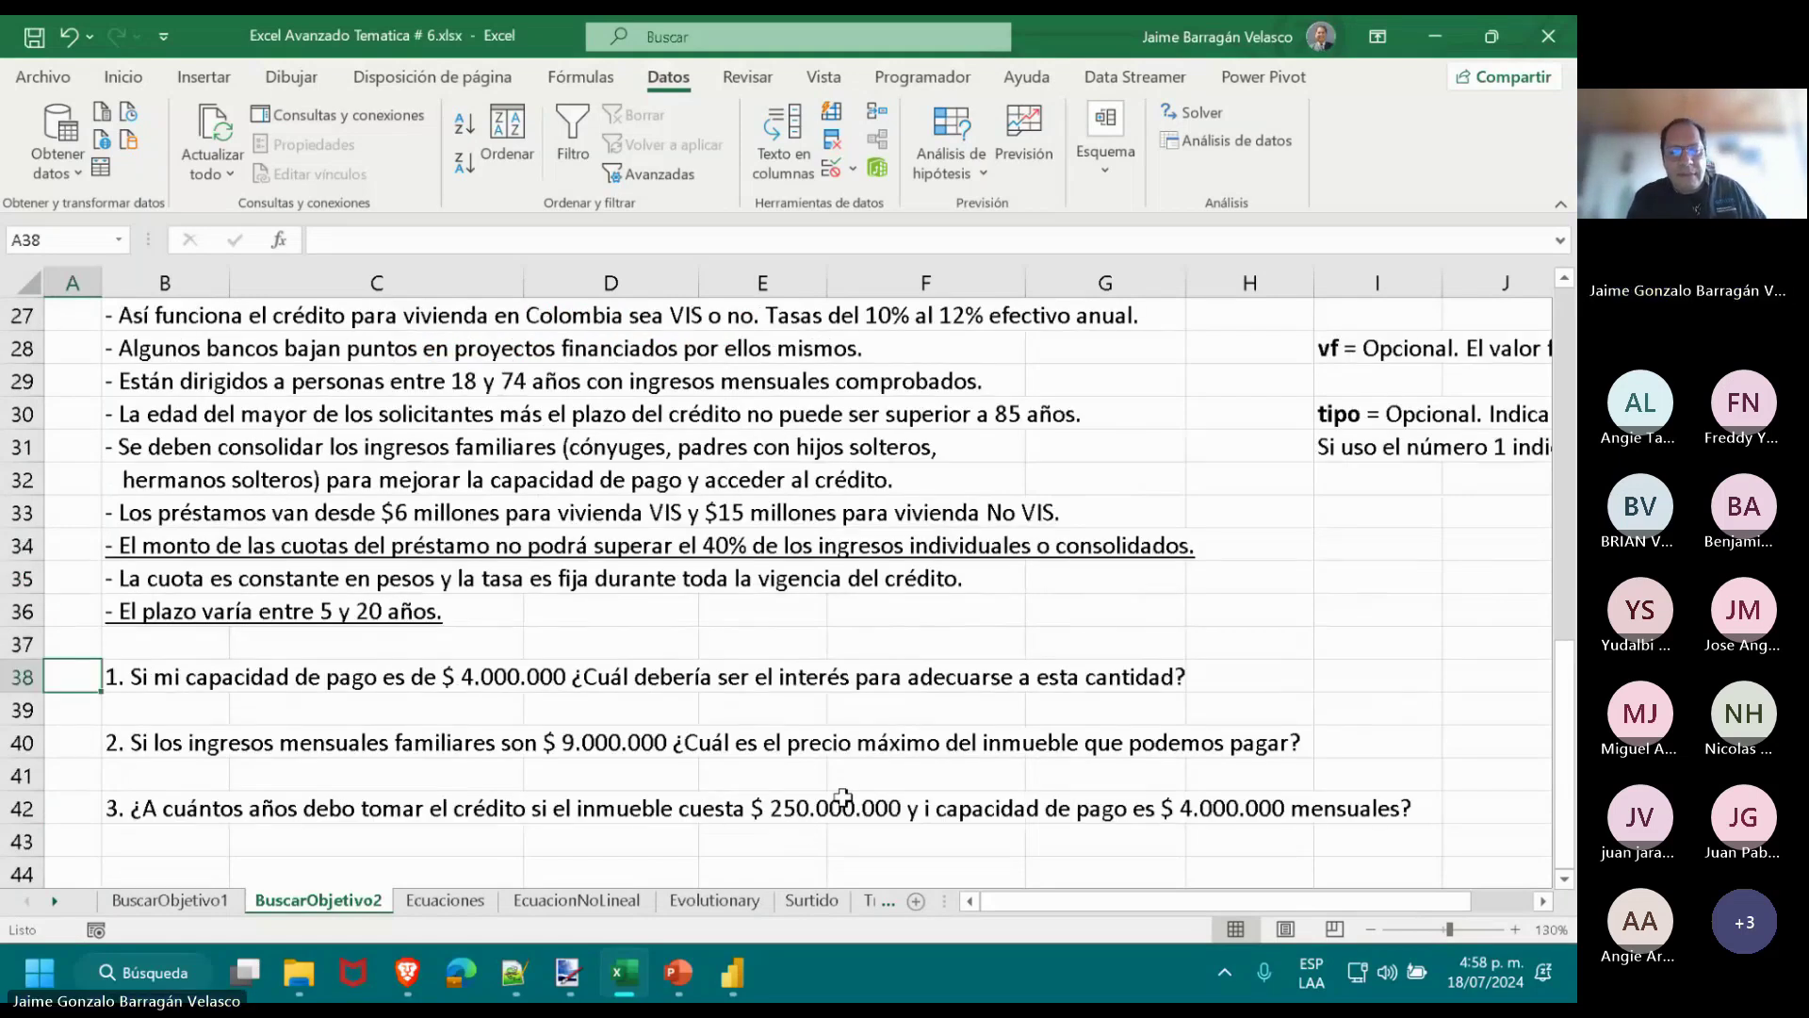
Inspect the INGRESOS MENSUALES formula in D25 and keep it as it is.
{"action": "scroll", "coordinate": [842, 796], "scroll_direction": "up", "scroll_amount": 5}
{"action": "left_click", "coordinate": [681, 749]}
{"action": "double_click", "coordinate": [625, 749]}
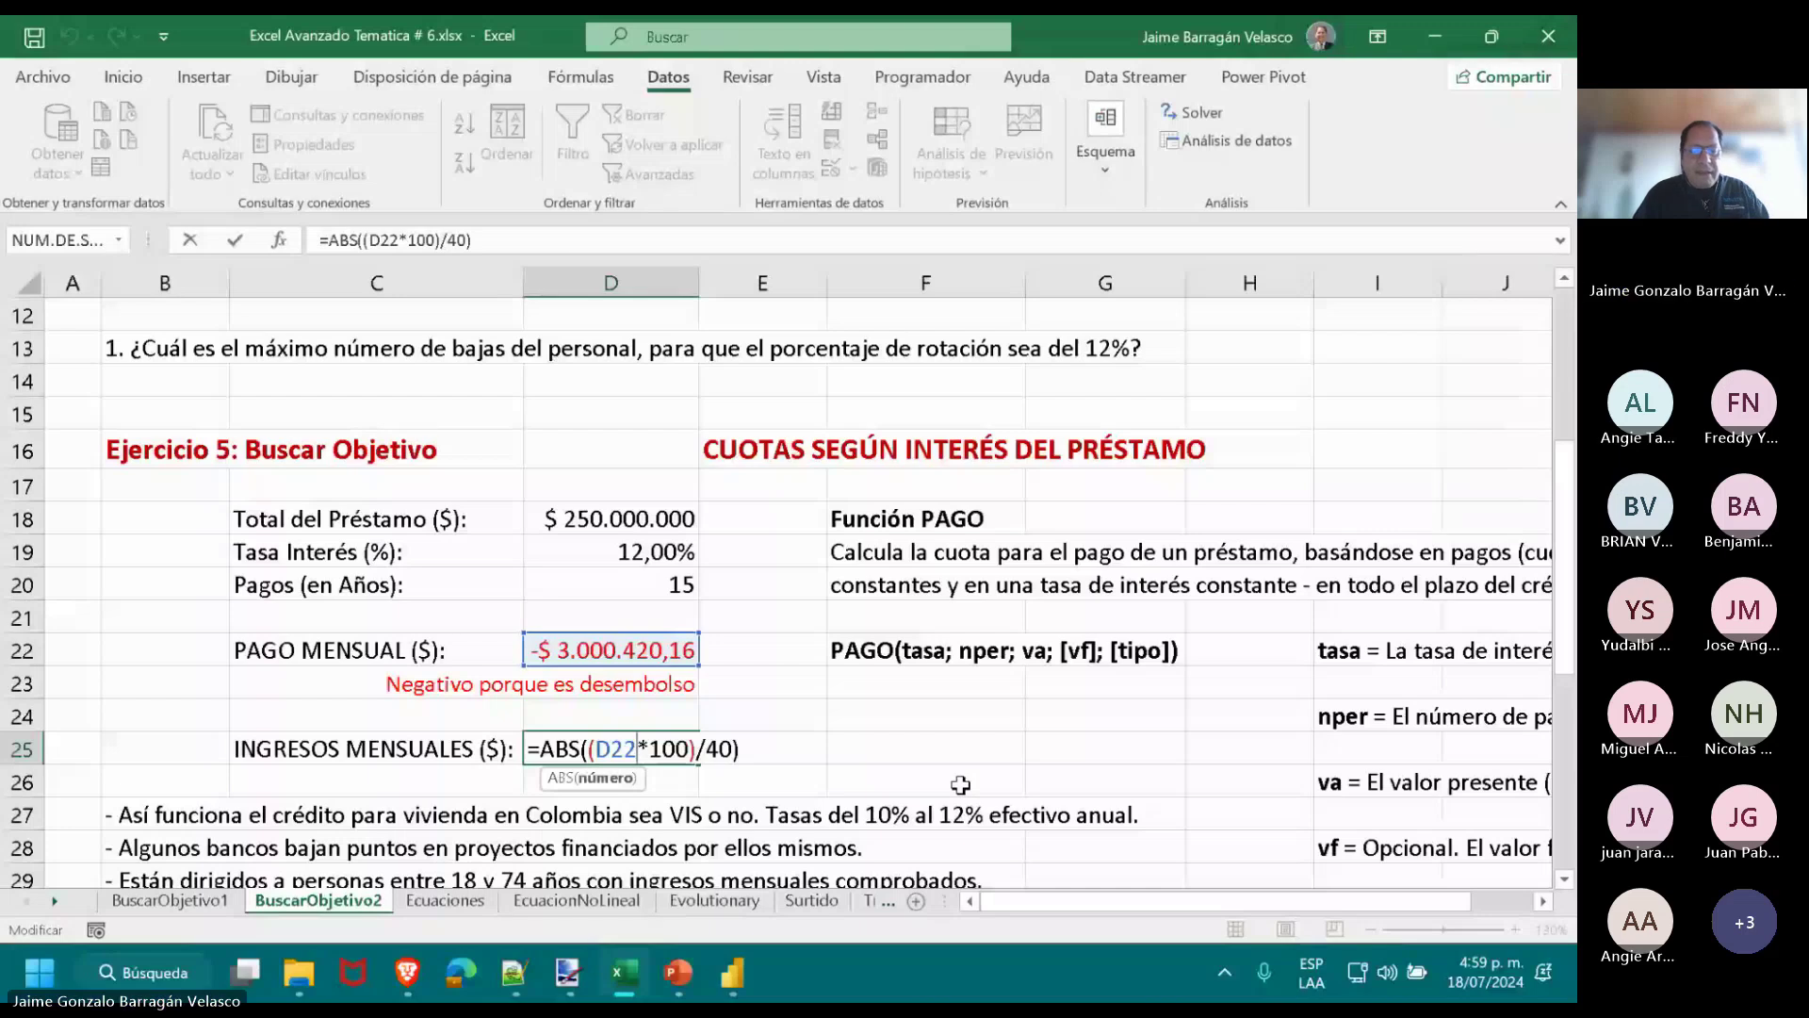
{"action": "key", "text": "ctrl+Return"}
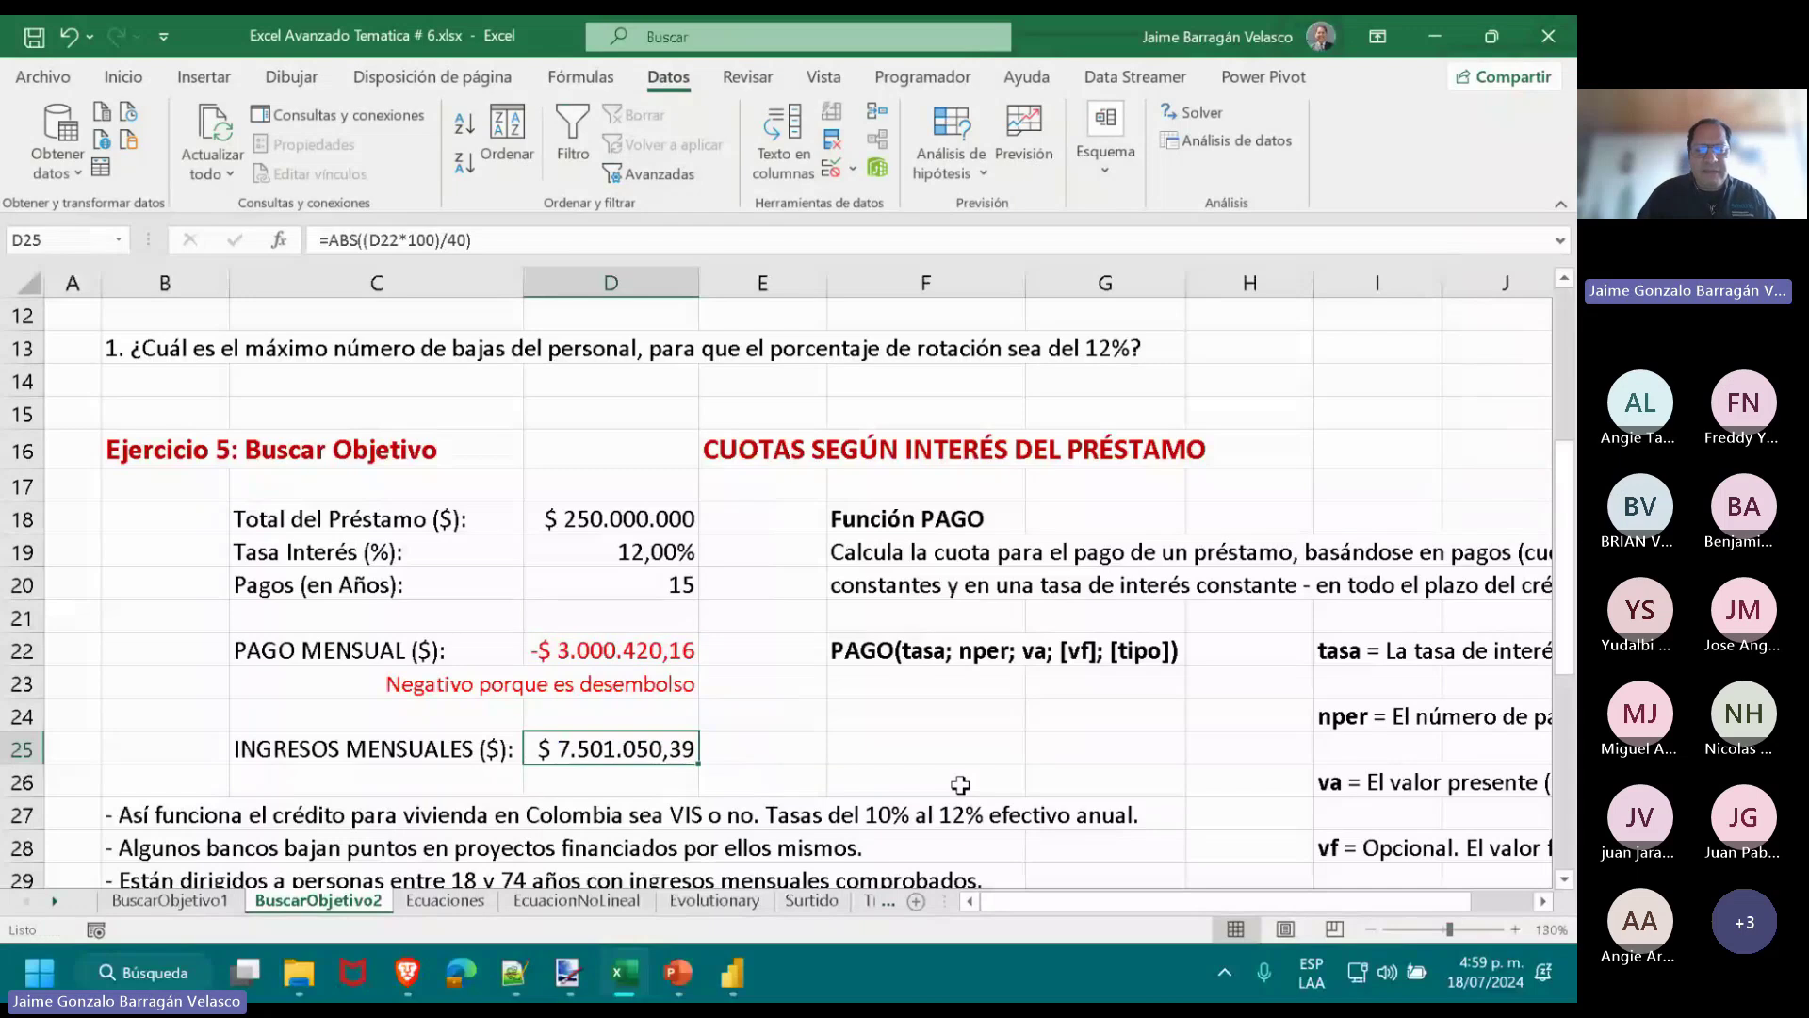
Try checking 40% of the monthly income with =D25*,4 in E25, and discard the trial formula.
{"action": "key", "text": "Right"}
{"action": "type", "text": "="}
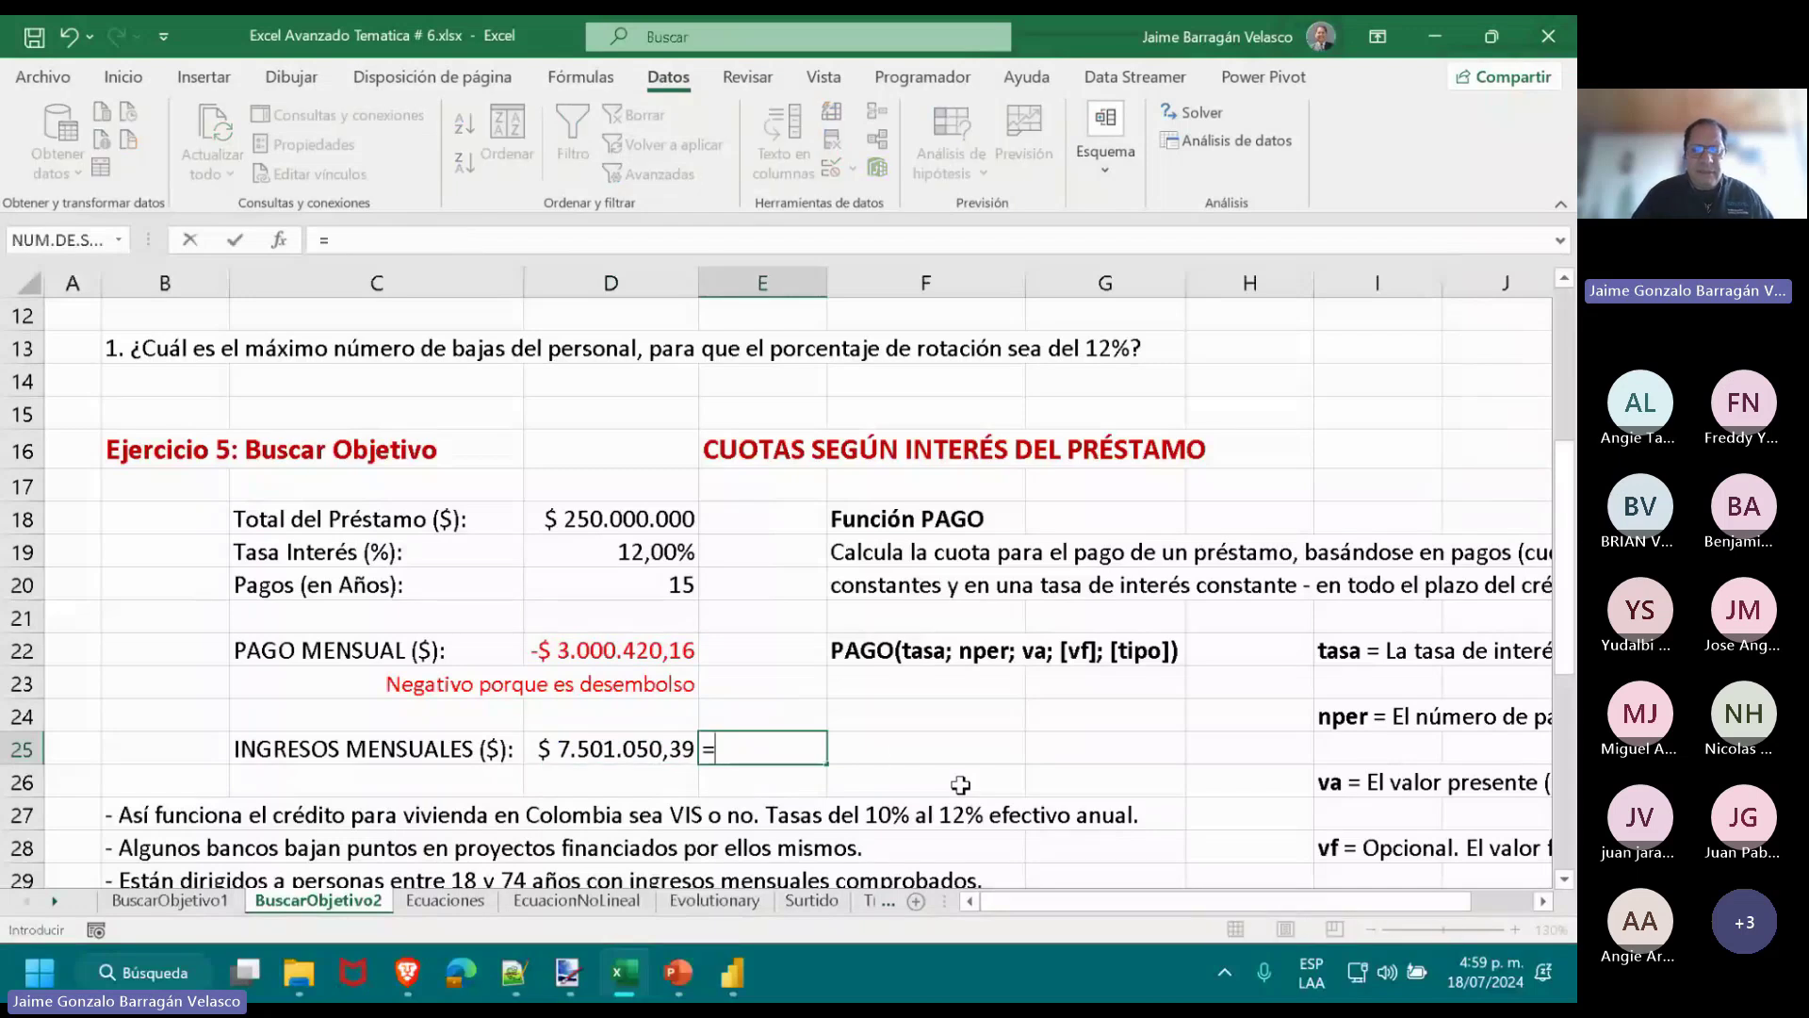
{"action": "left_click", "coordinate": [607, 750]}
{"action": "scroll", "coordinate": [848, 779], "scroll_direction": "down", "scroll_amount": 3}
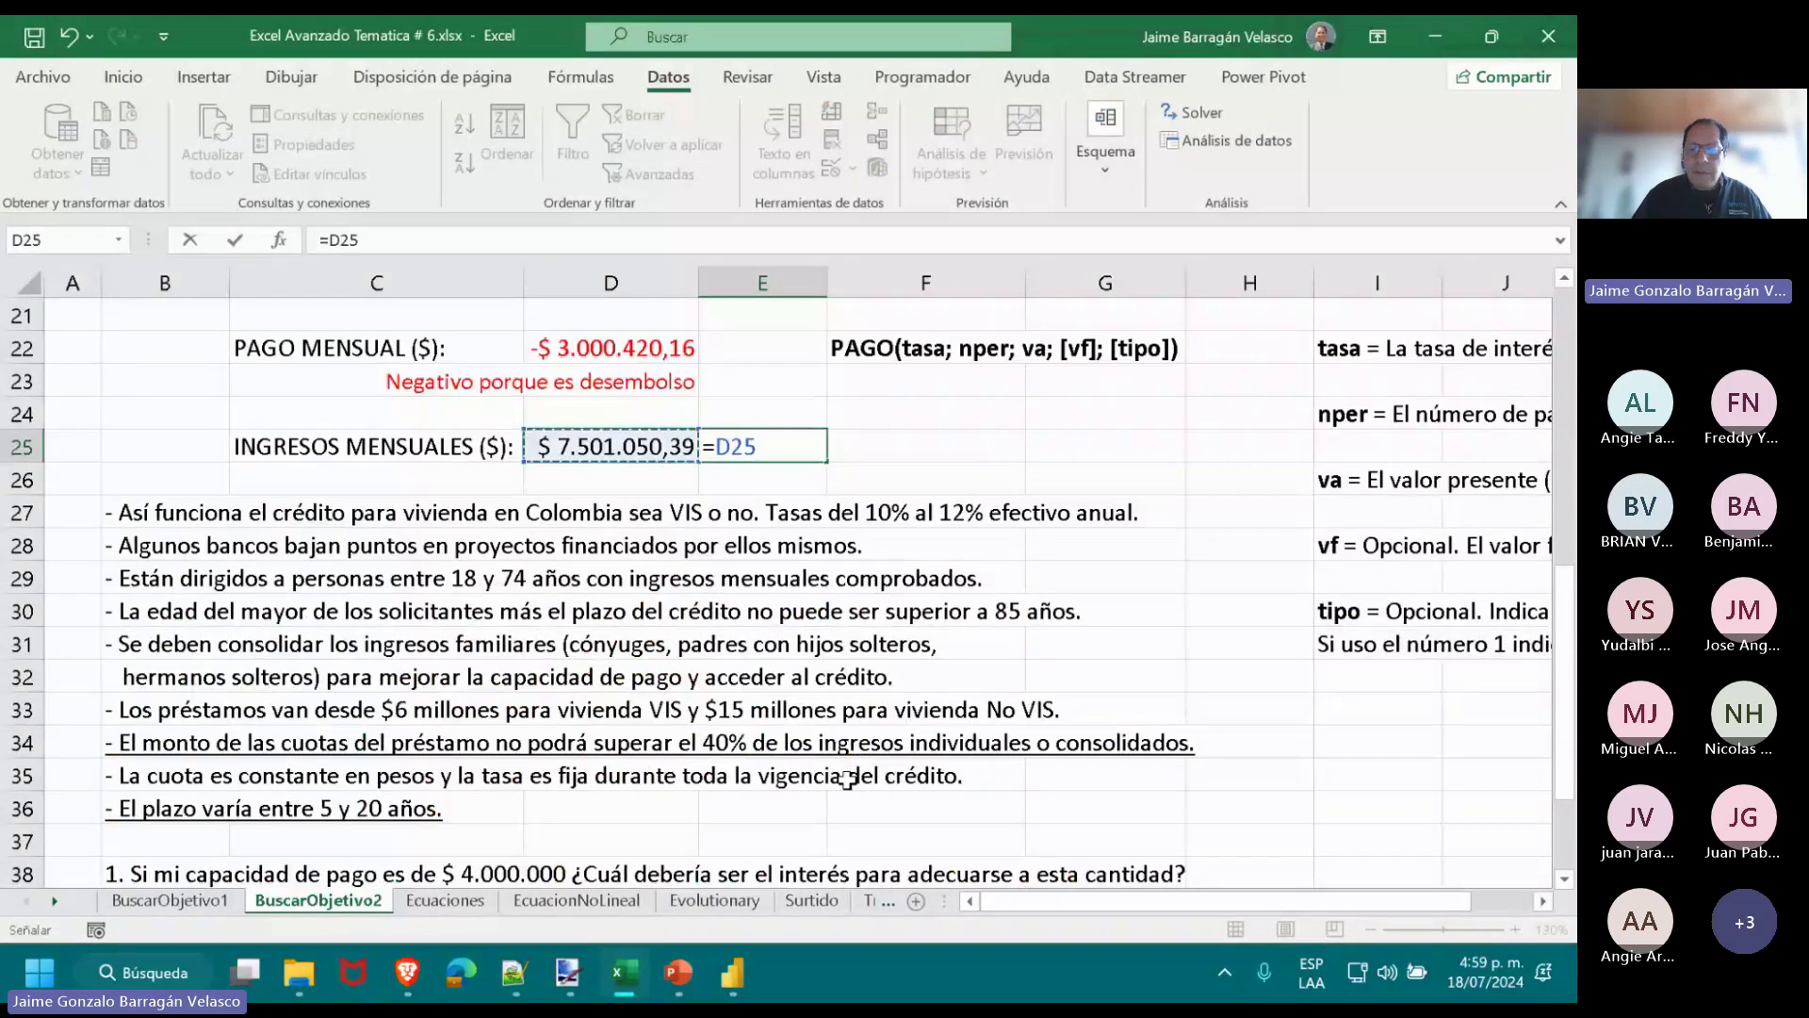
{"action": "type", "text": "*,4"}
{"action": "scroll", "coordinate": [848, 779], "scroll_direction": "up", "scroll_amount": 2}
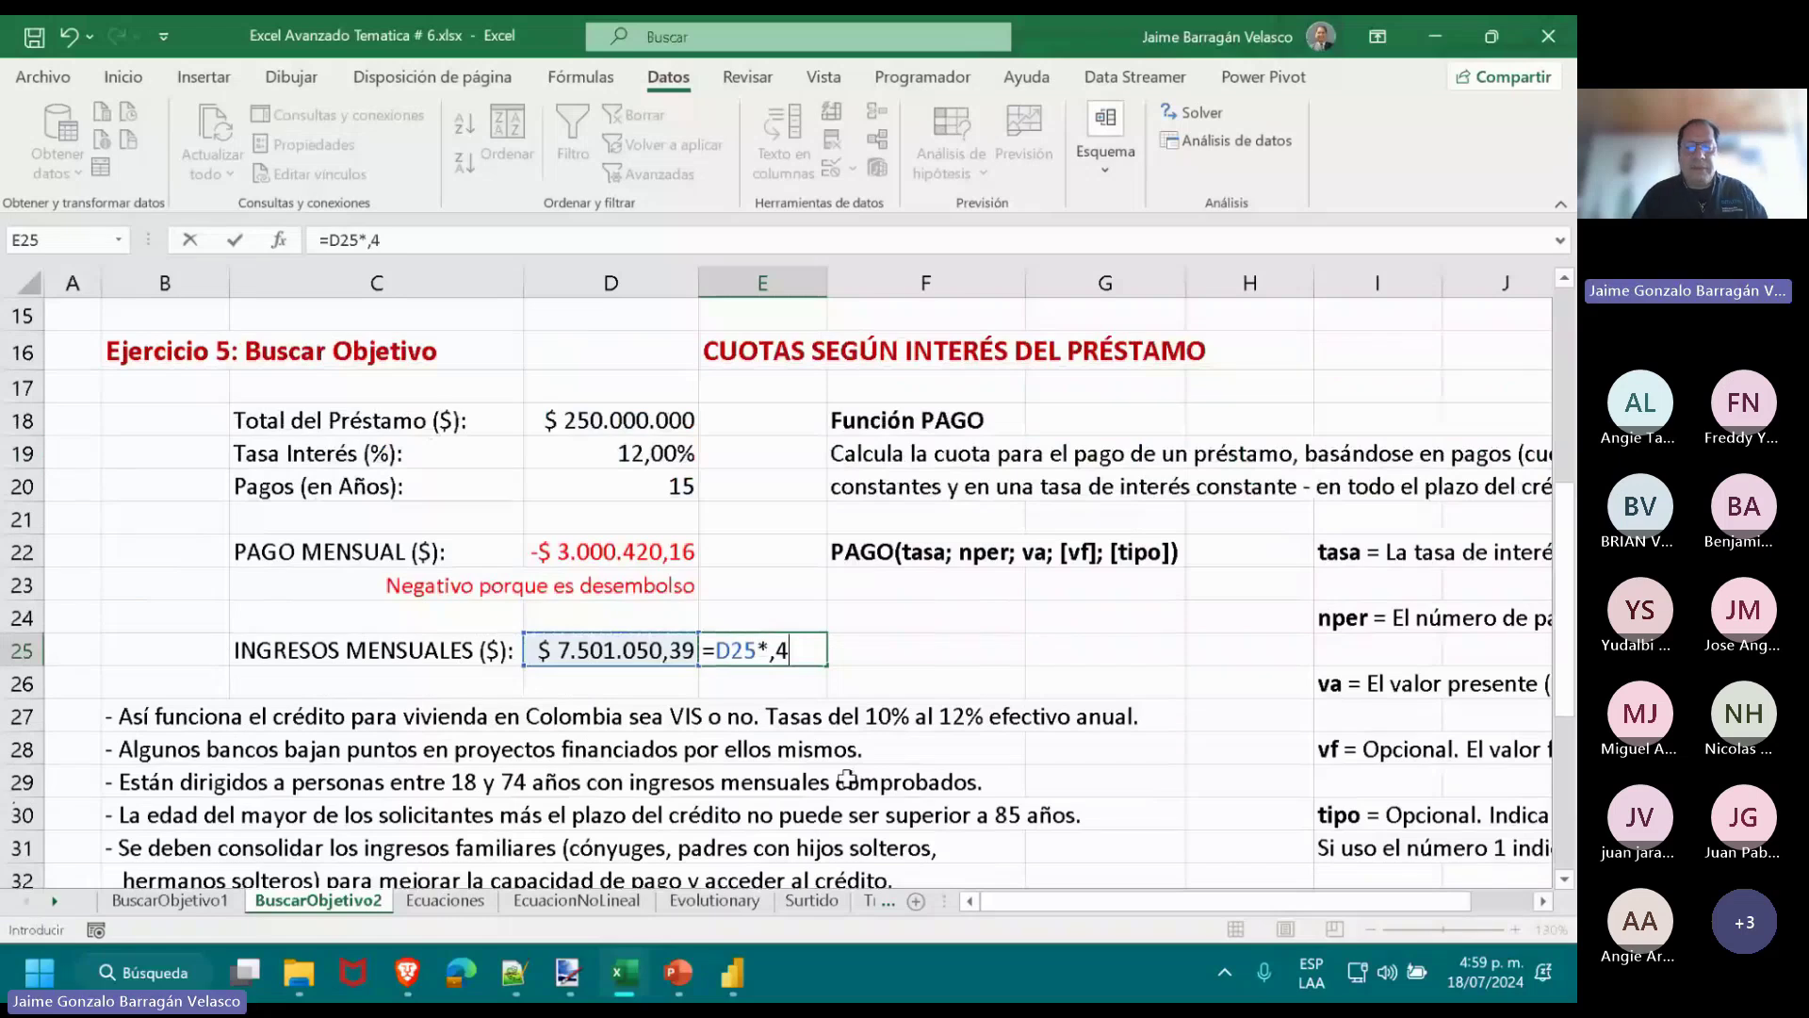
{"action": "key", "text": "Escape"}
{"action": "key", "text": "ctrl+z"}
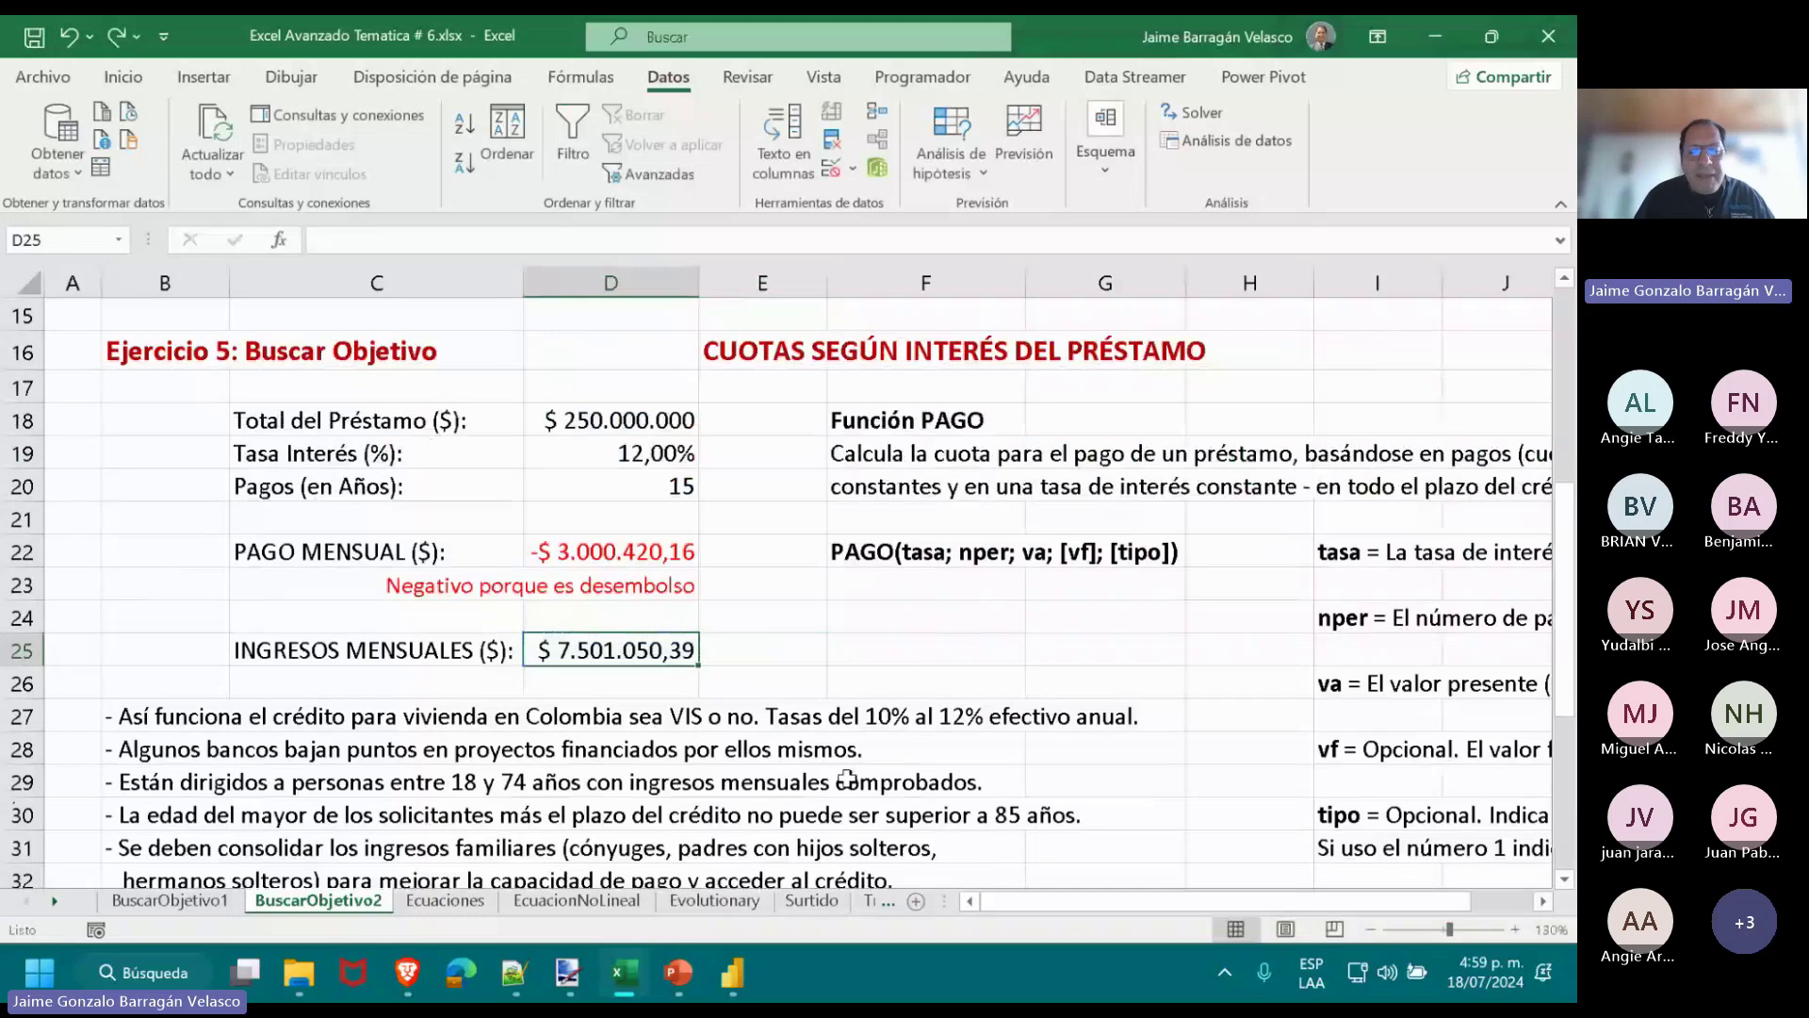
Review the monthly payment formula in D22 and the income formula in D25 against the credit conditions in rows 27 to 36.
{"action": "left_click", "coordinate": [646, 556]}
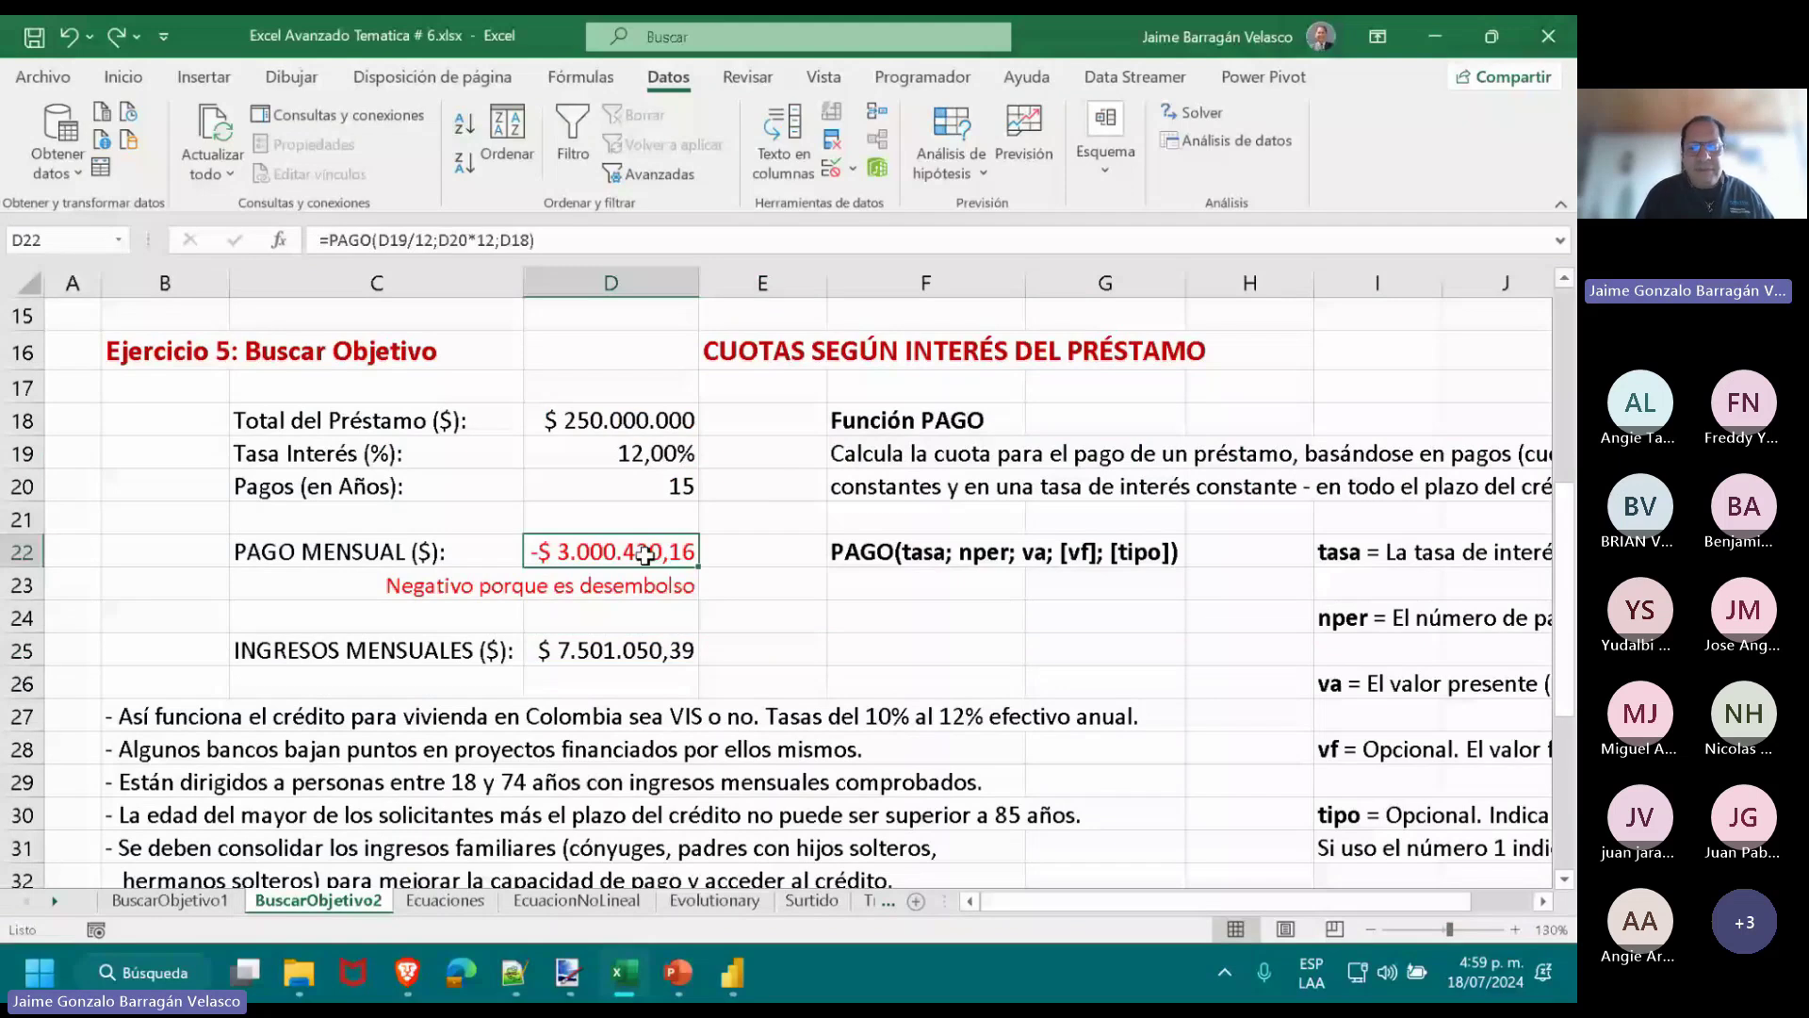
{"action": "left_click", "coordinate": [646, 650]}
{"action": "scroll", "coordinate": [651, 652], "scroll_direction": "down", "scroll_amount": 1}
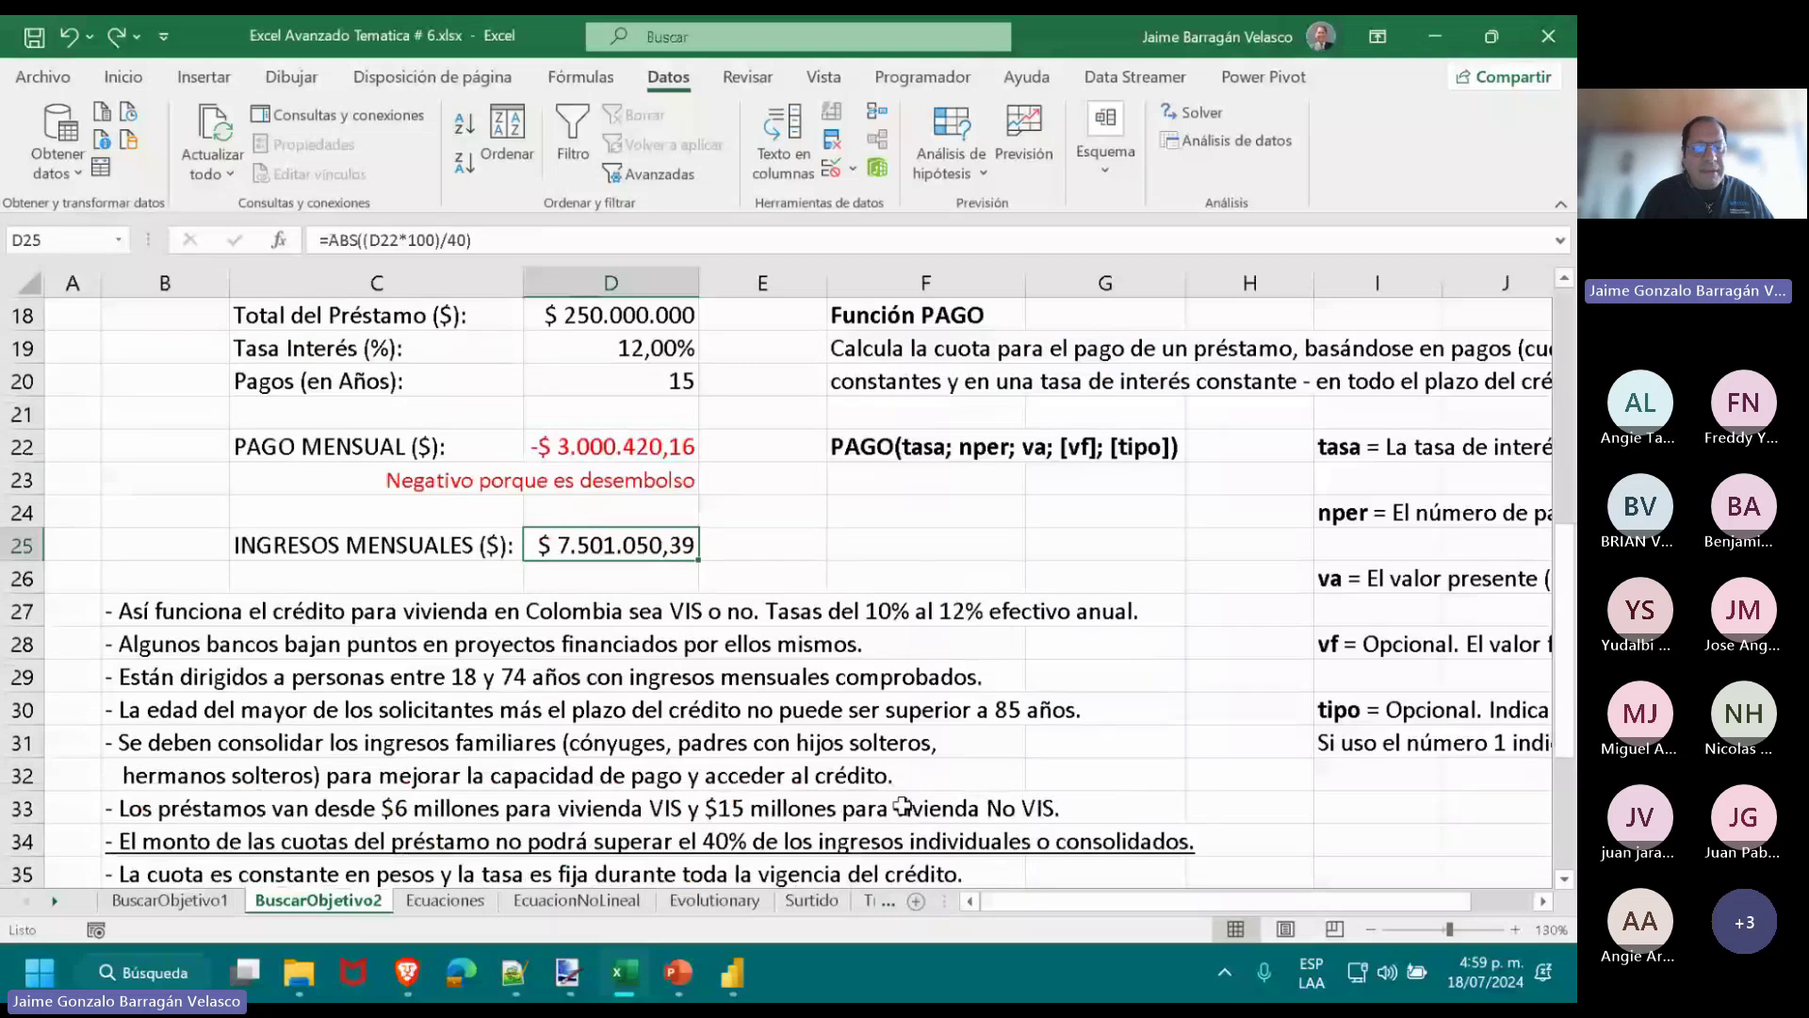
{"action": "scroll", "coordinate": [902, 805], "scroll_direction": "down", "scroll_amount": 1}
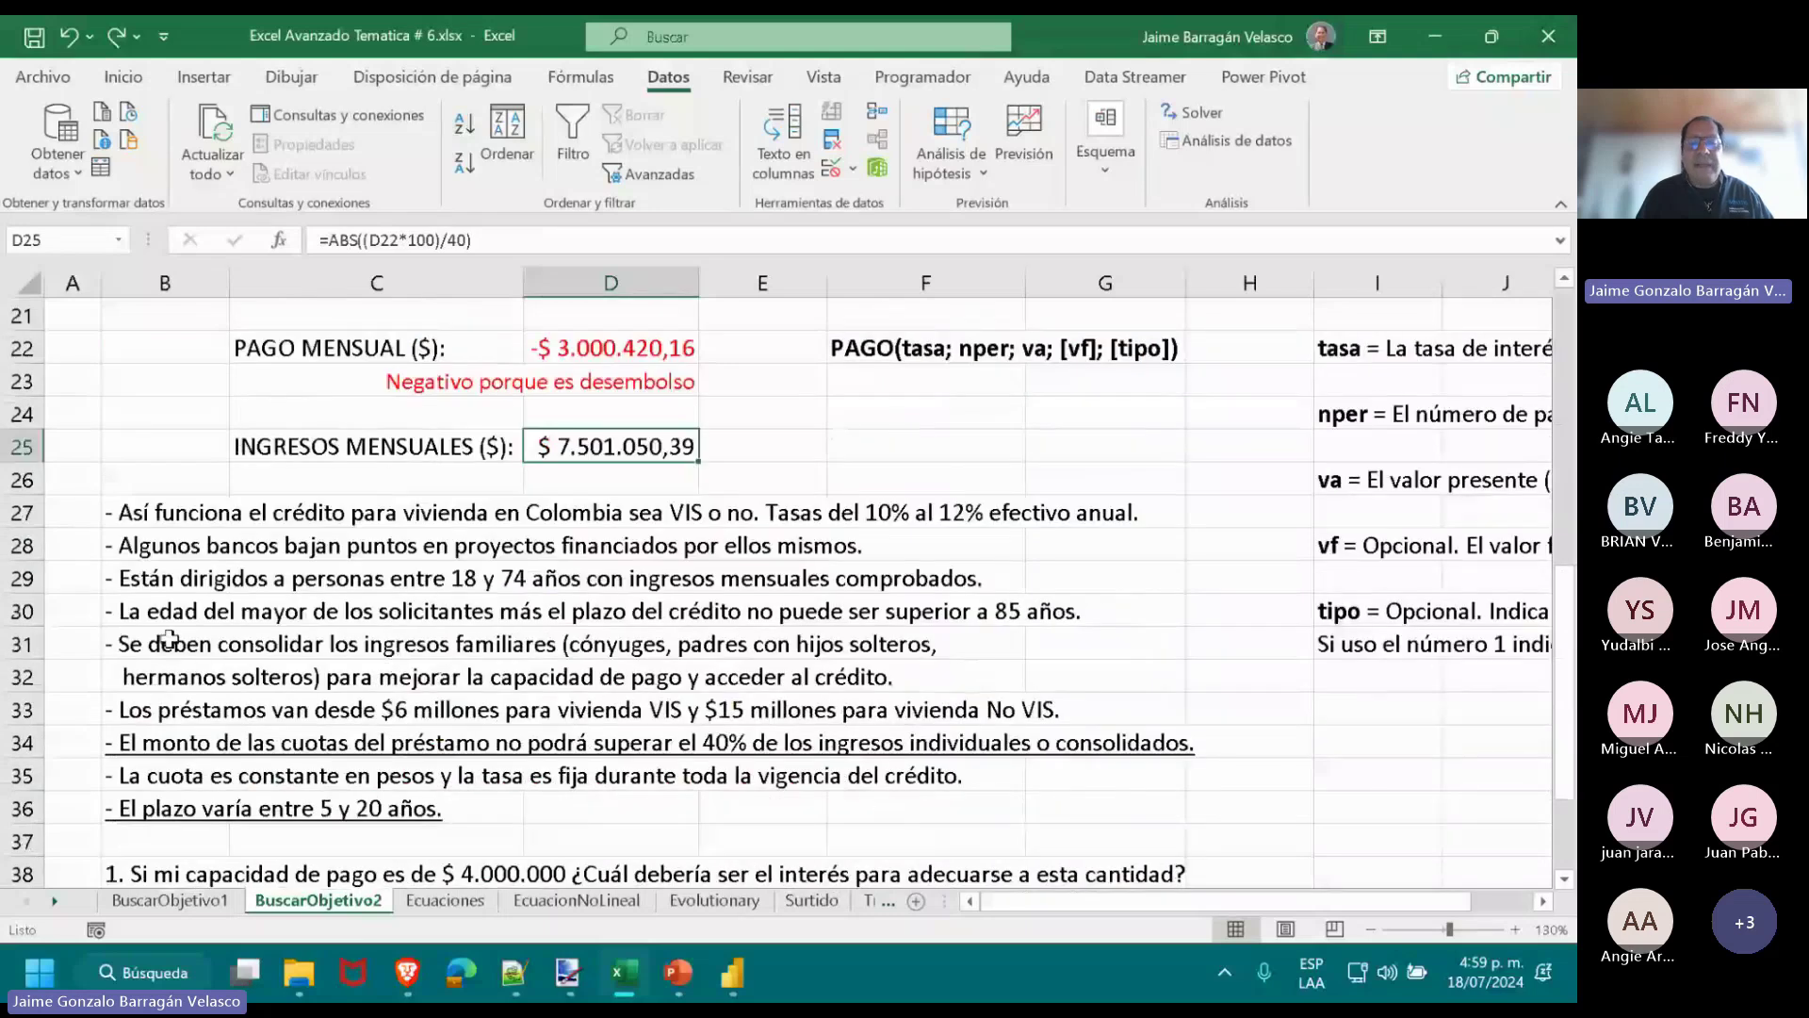
{"action": "scroll", "coordinate": [168, 639], "scroll_direction": "up", "scroll_amount": 1}
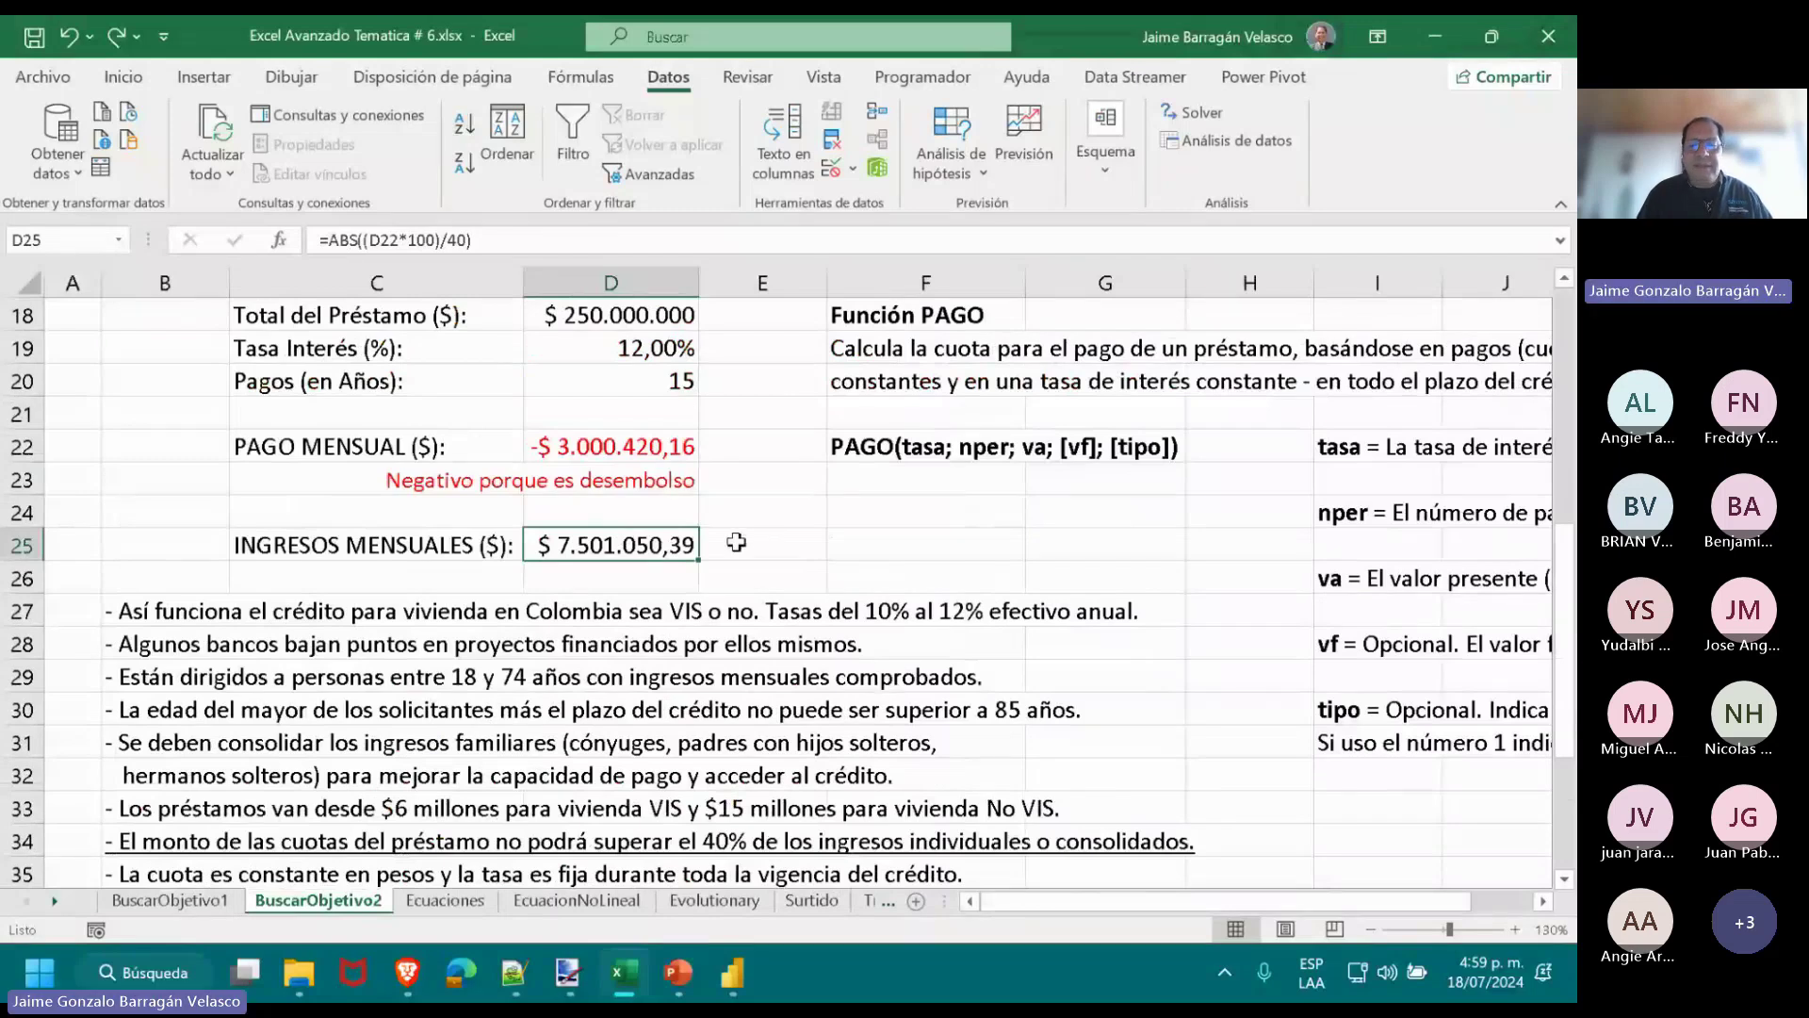
{"action": "scroll", "coordinate": [783, 562], "scroll_direction": "up", "scroll_amount": 1}
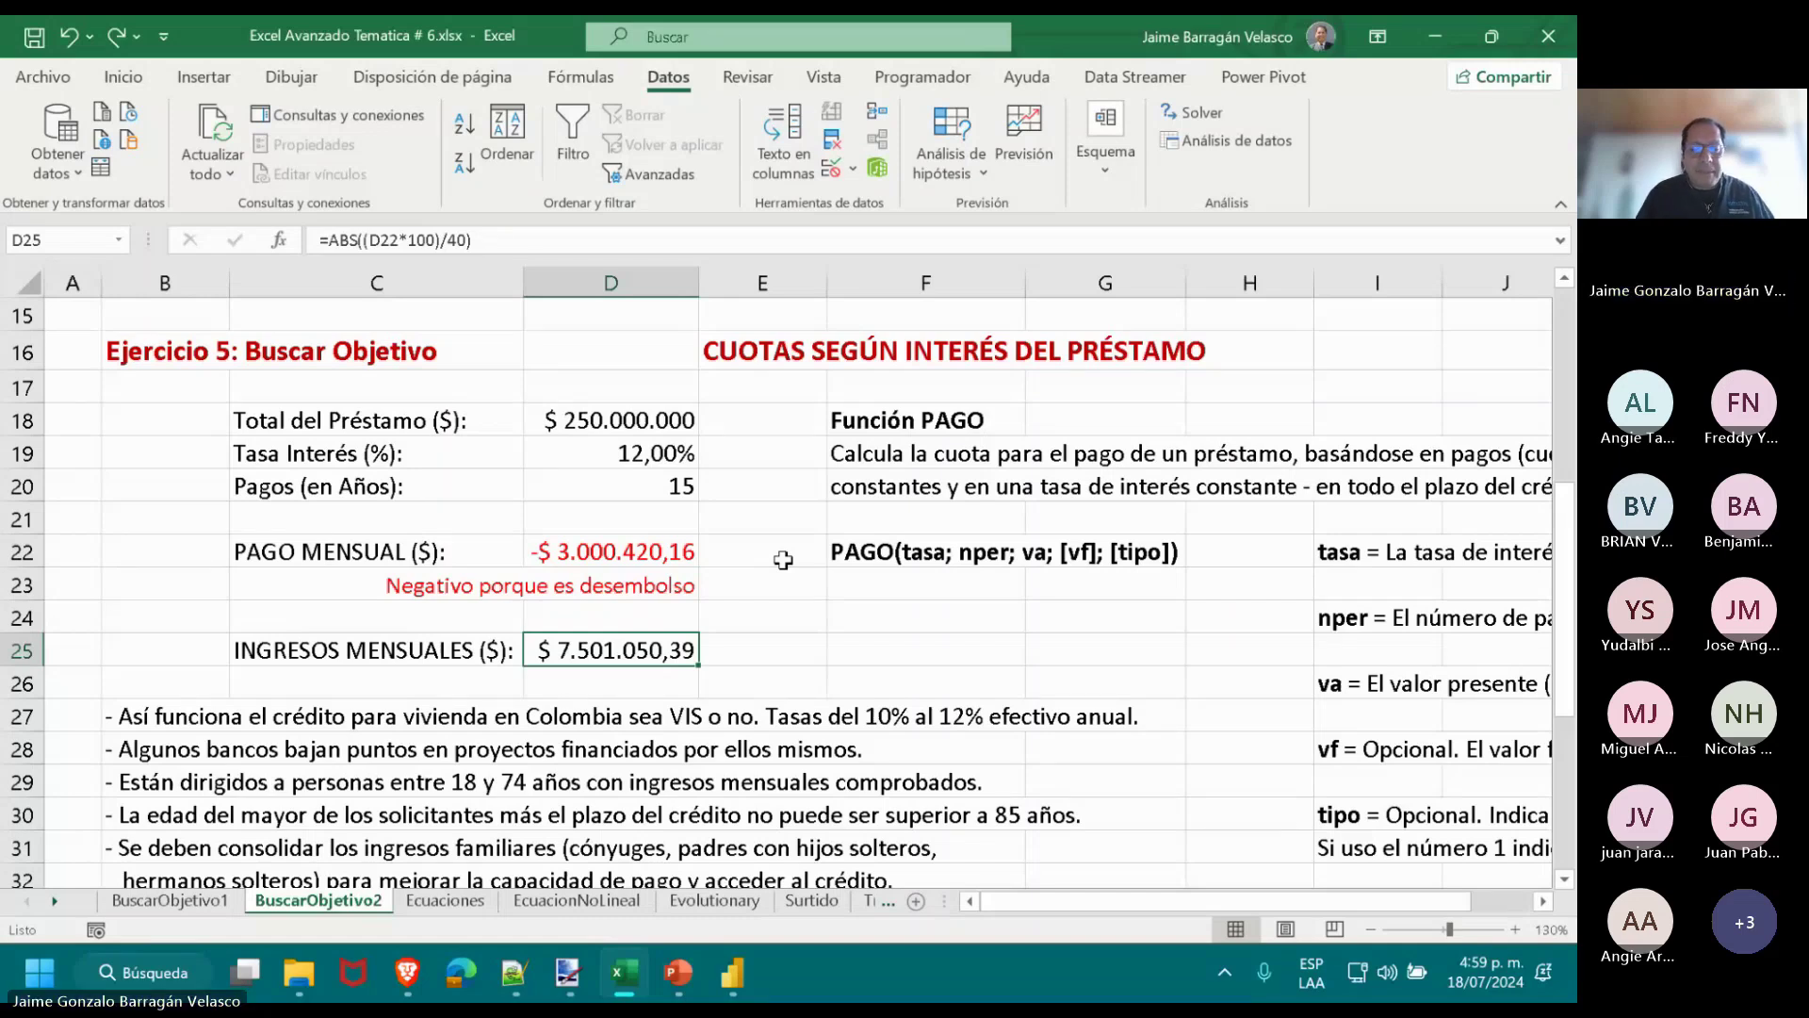
{"action": "scroll", "coordinate": [752, 547], "scroll_direction": "down", "scroll_amount": 2}
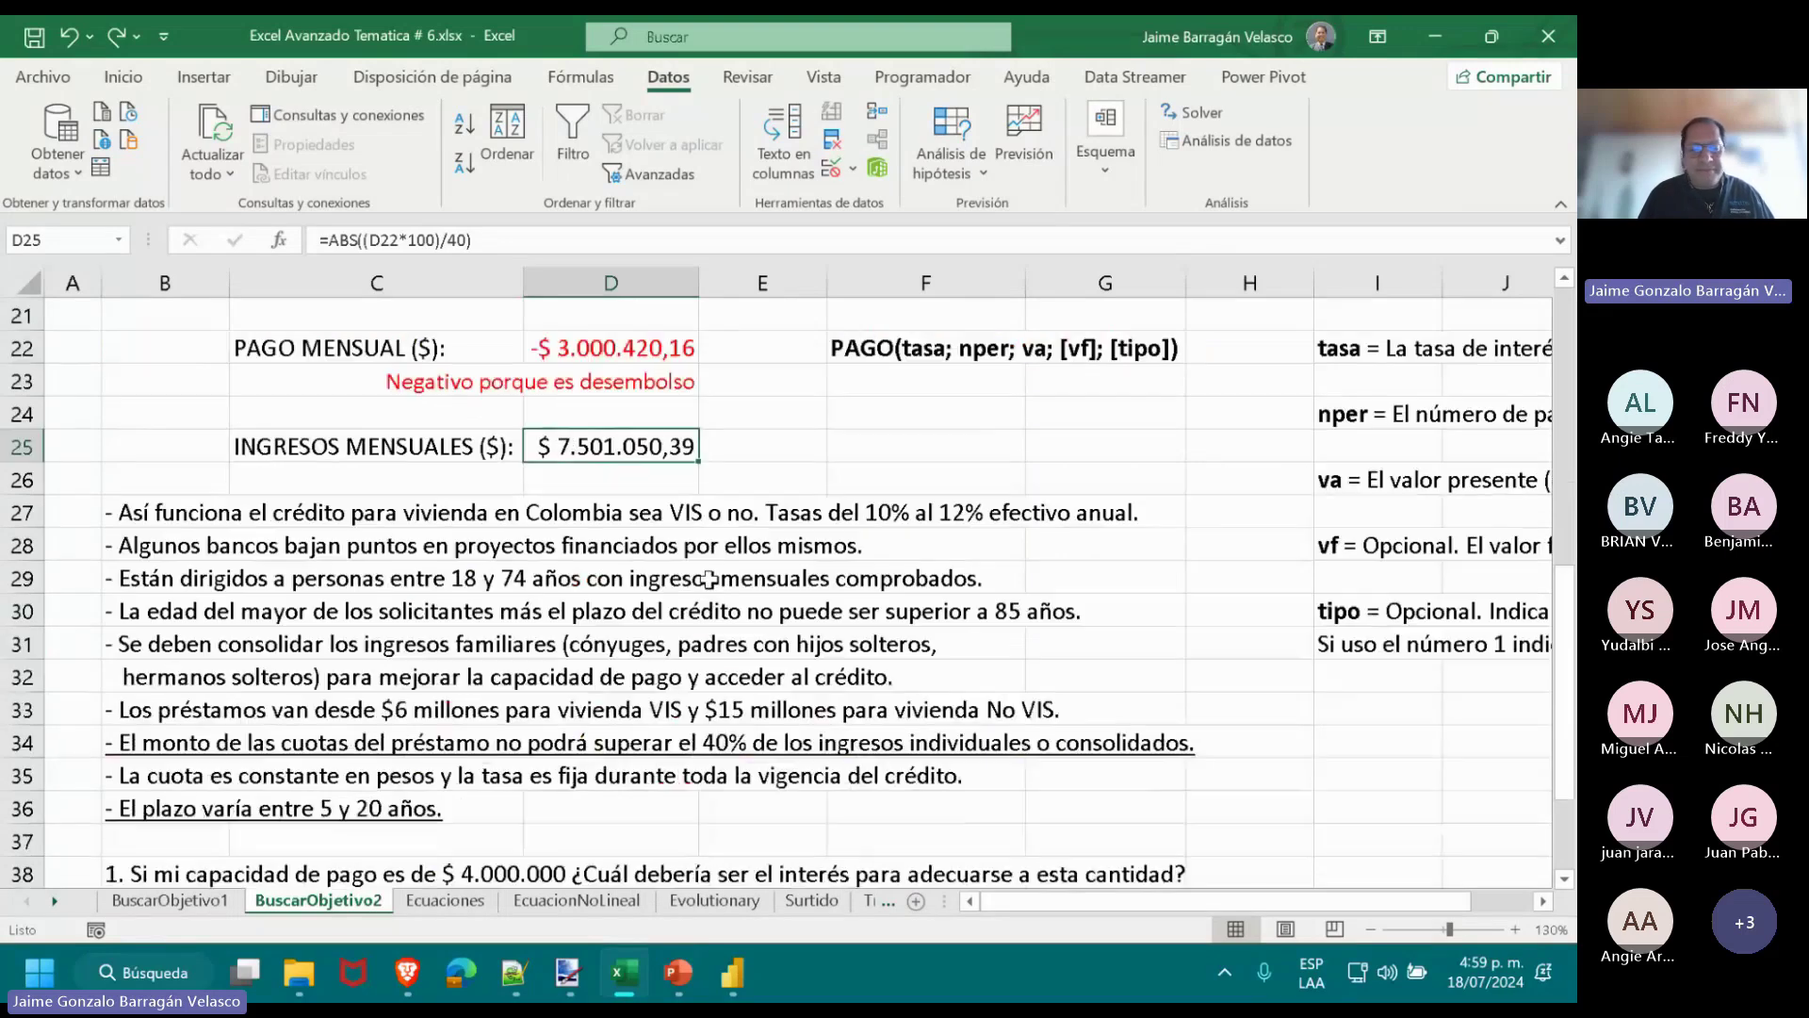
{"action": "scroll", "coordinate": [721, 580], "scroll_direction": "down", "scroll_amount": 1}
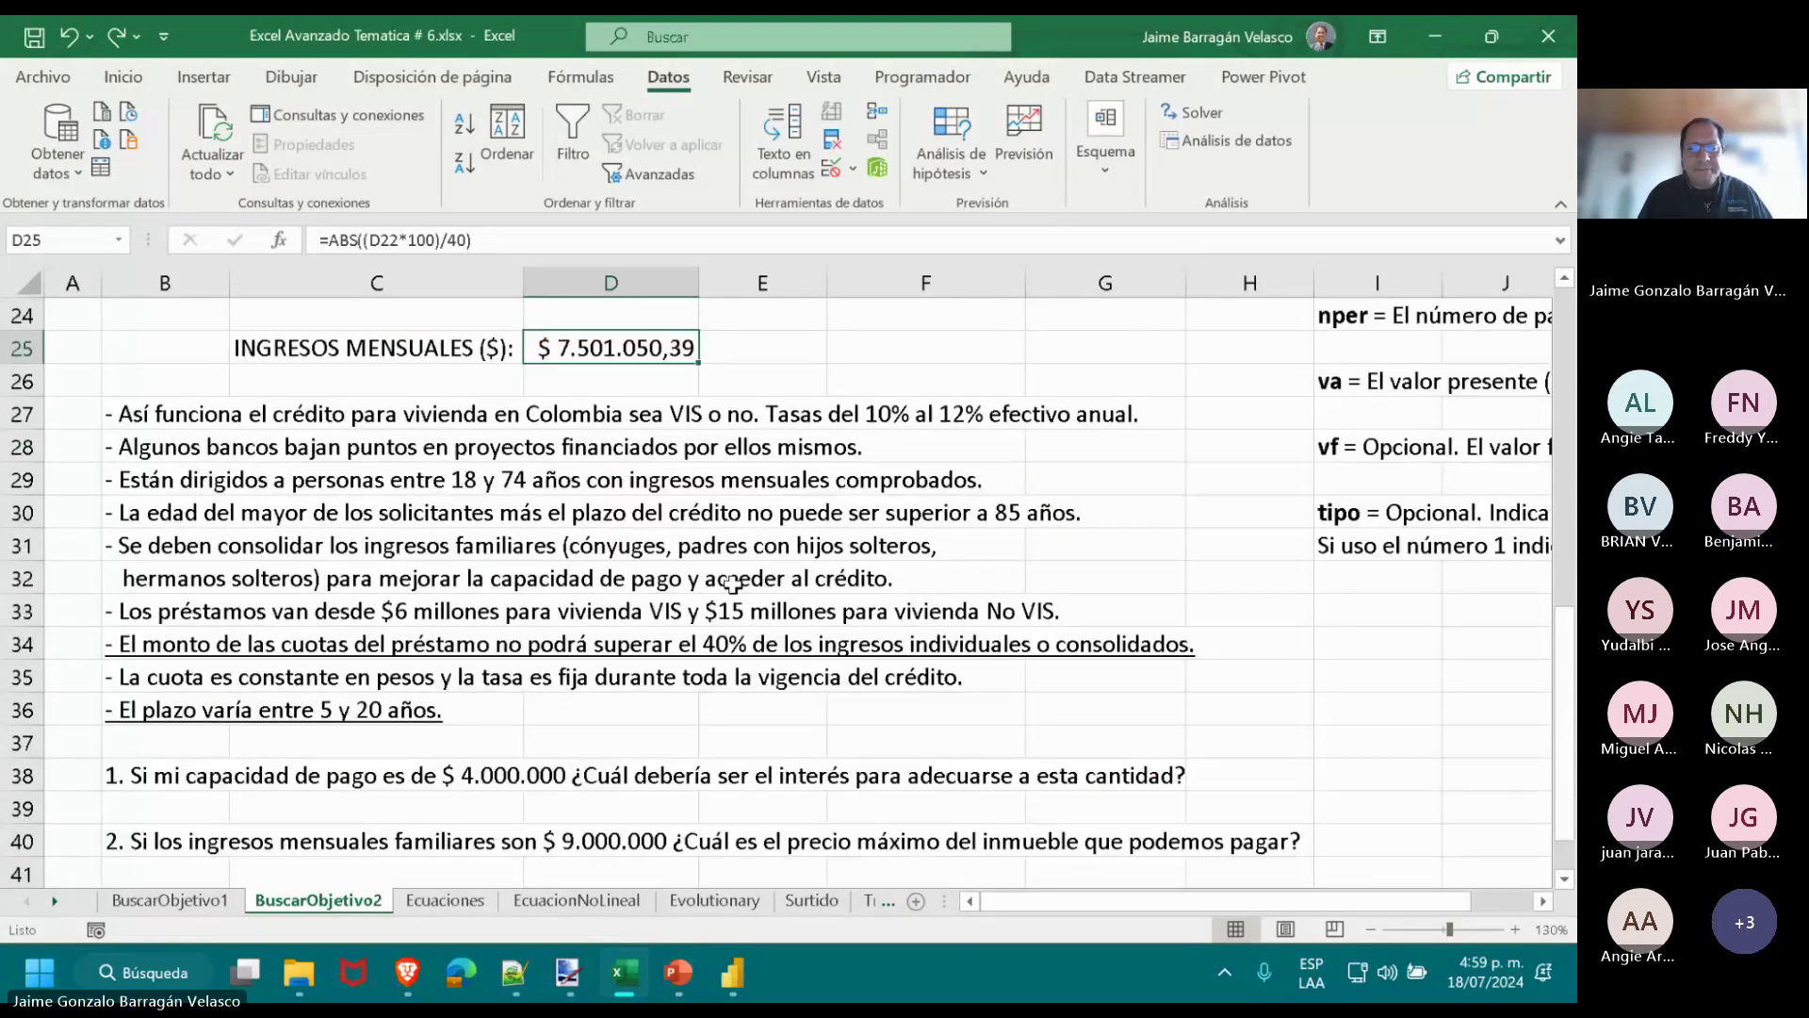
{"action": "scroll", "coordinate": [733, 582], "scroll_direction": "up", "scroll_amount": 1}
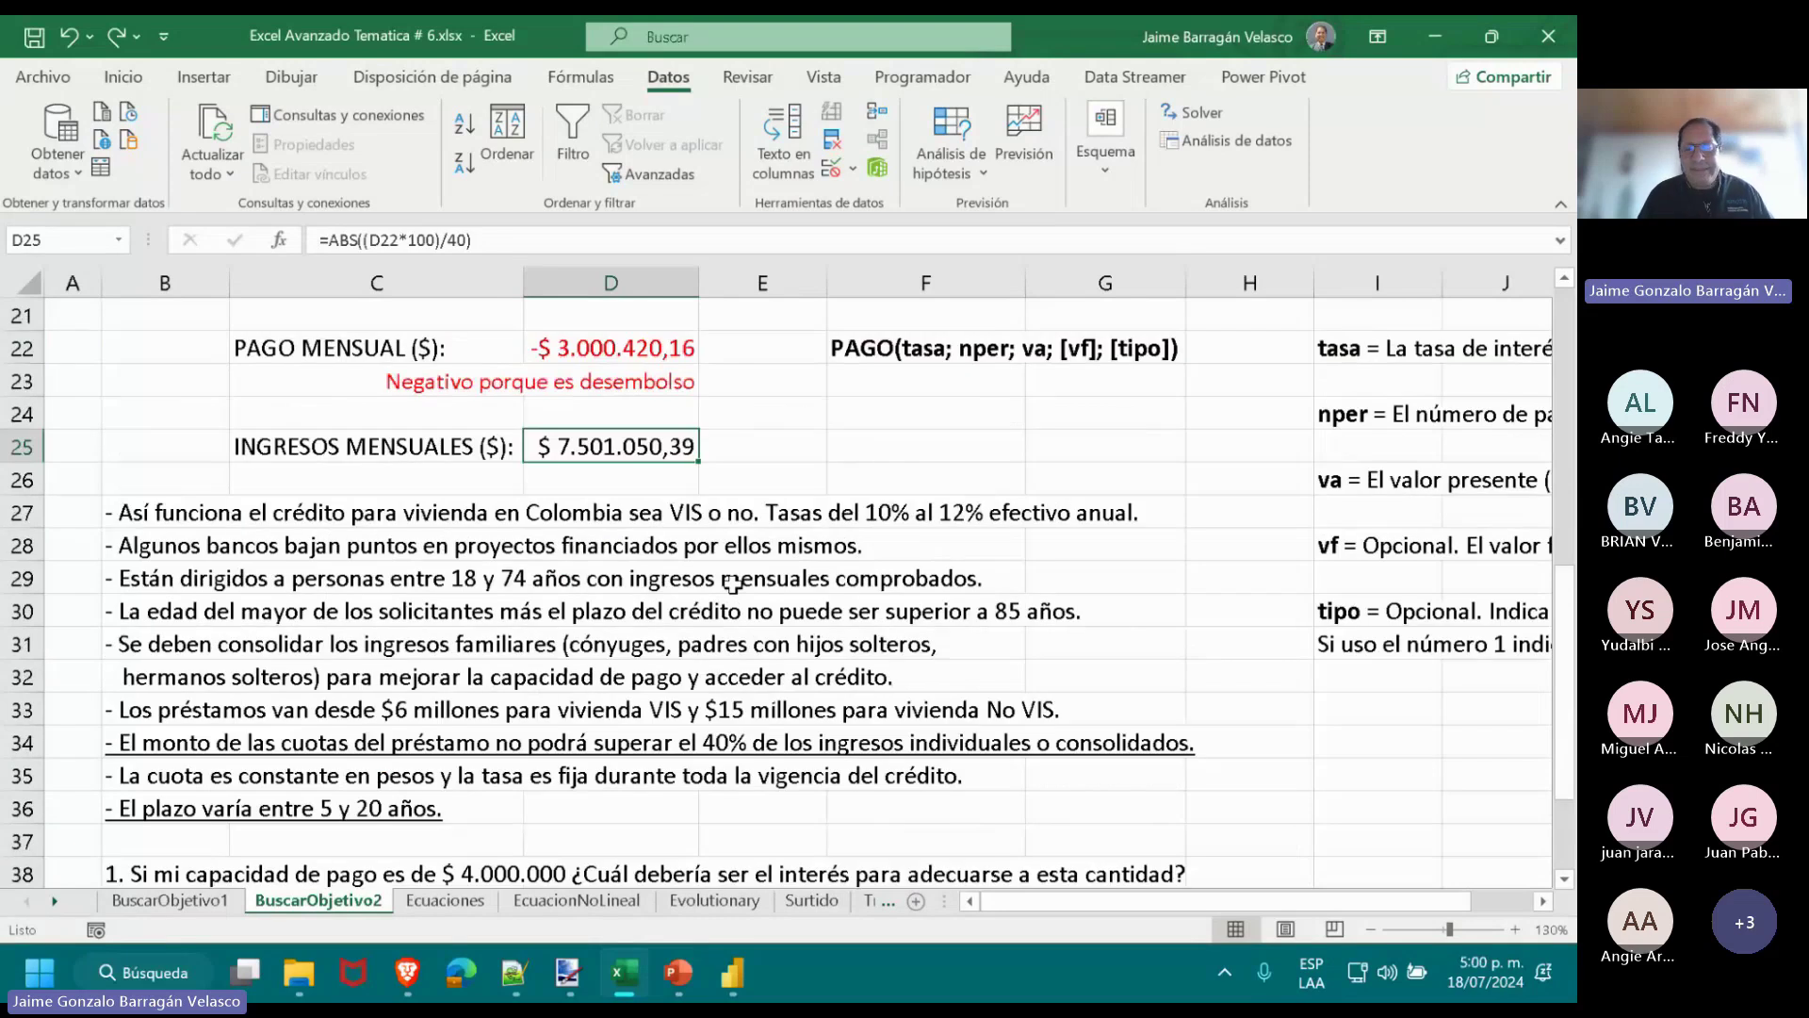
{"action": "scroll", "coordinate": [732, 583], "scroll_direction": "down", "scroll_amount": 1}
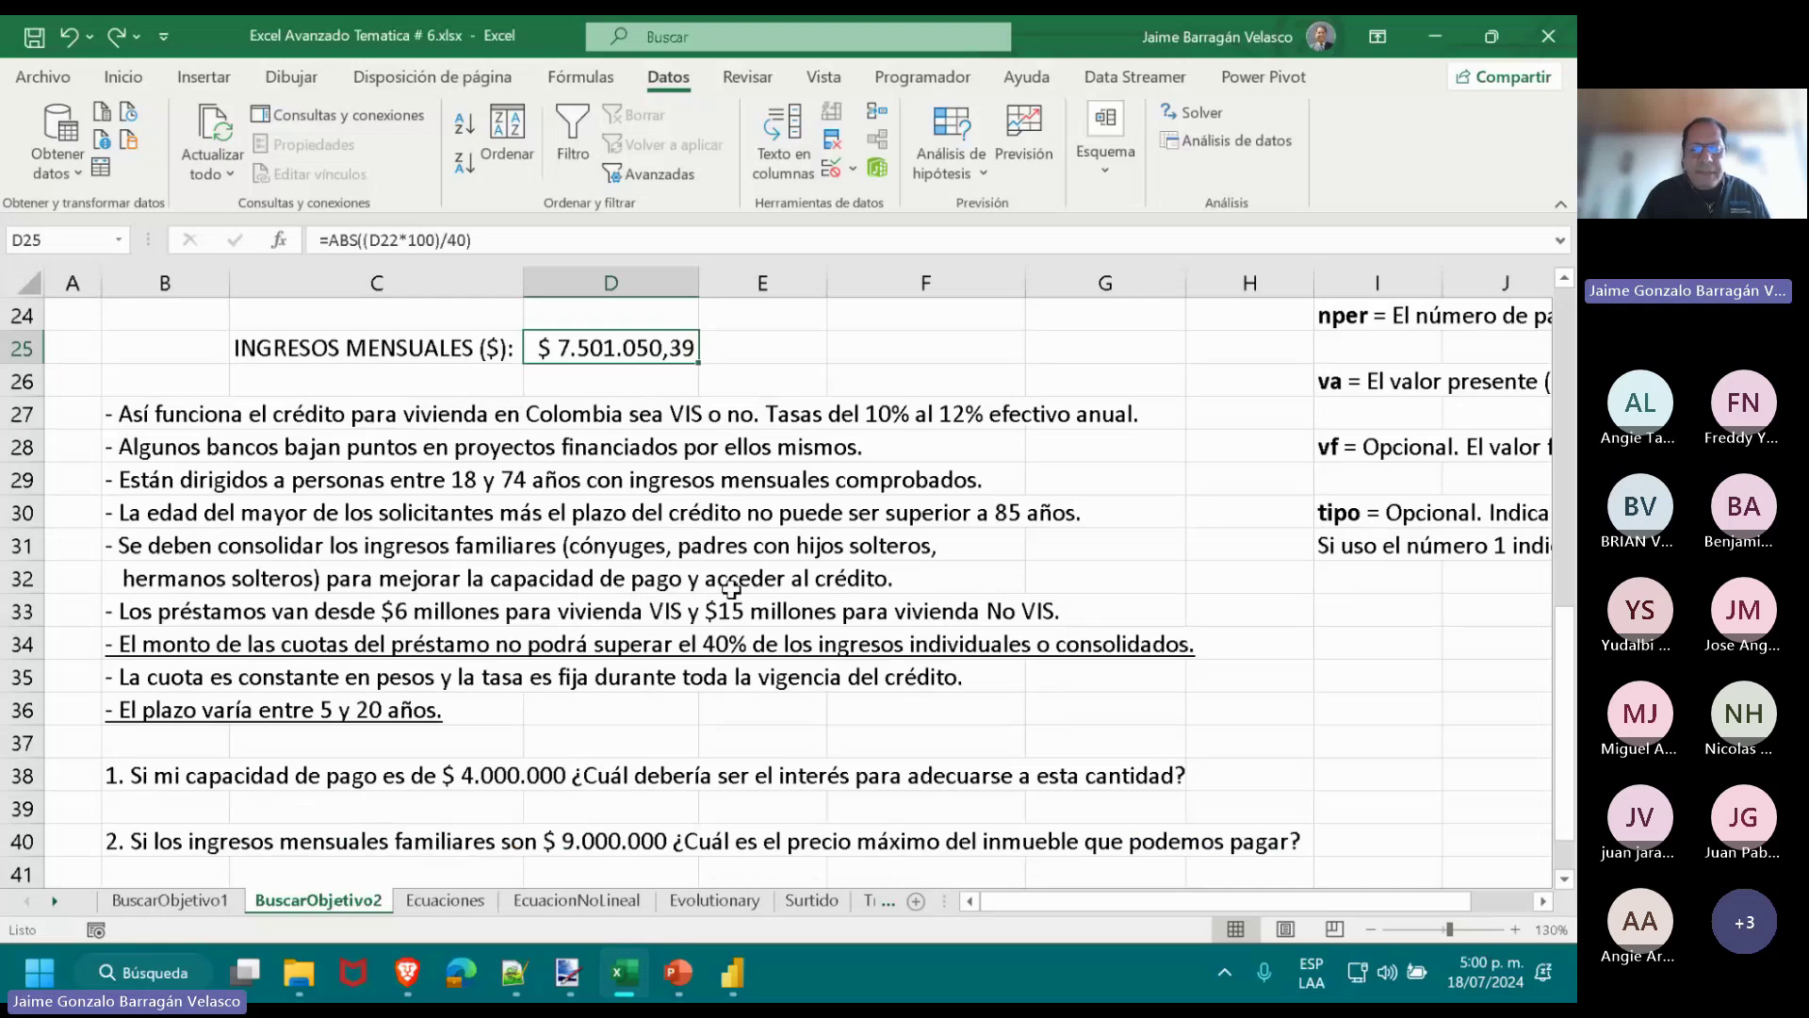
{"action": "scroll", "coordinate": [502, 686], "scroll_direction": "up", "scroll_amount": 3}
Examine the payment in D22, its loan amount, interest rate and term in D18:D20, and question 1 in row 38.
{"action": "left_click", "coordinate": [600, 553]}
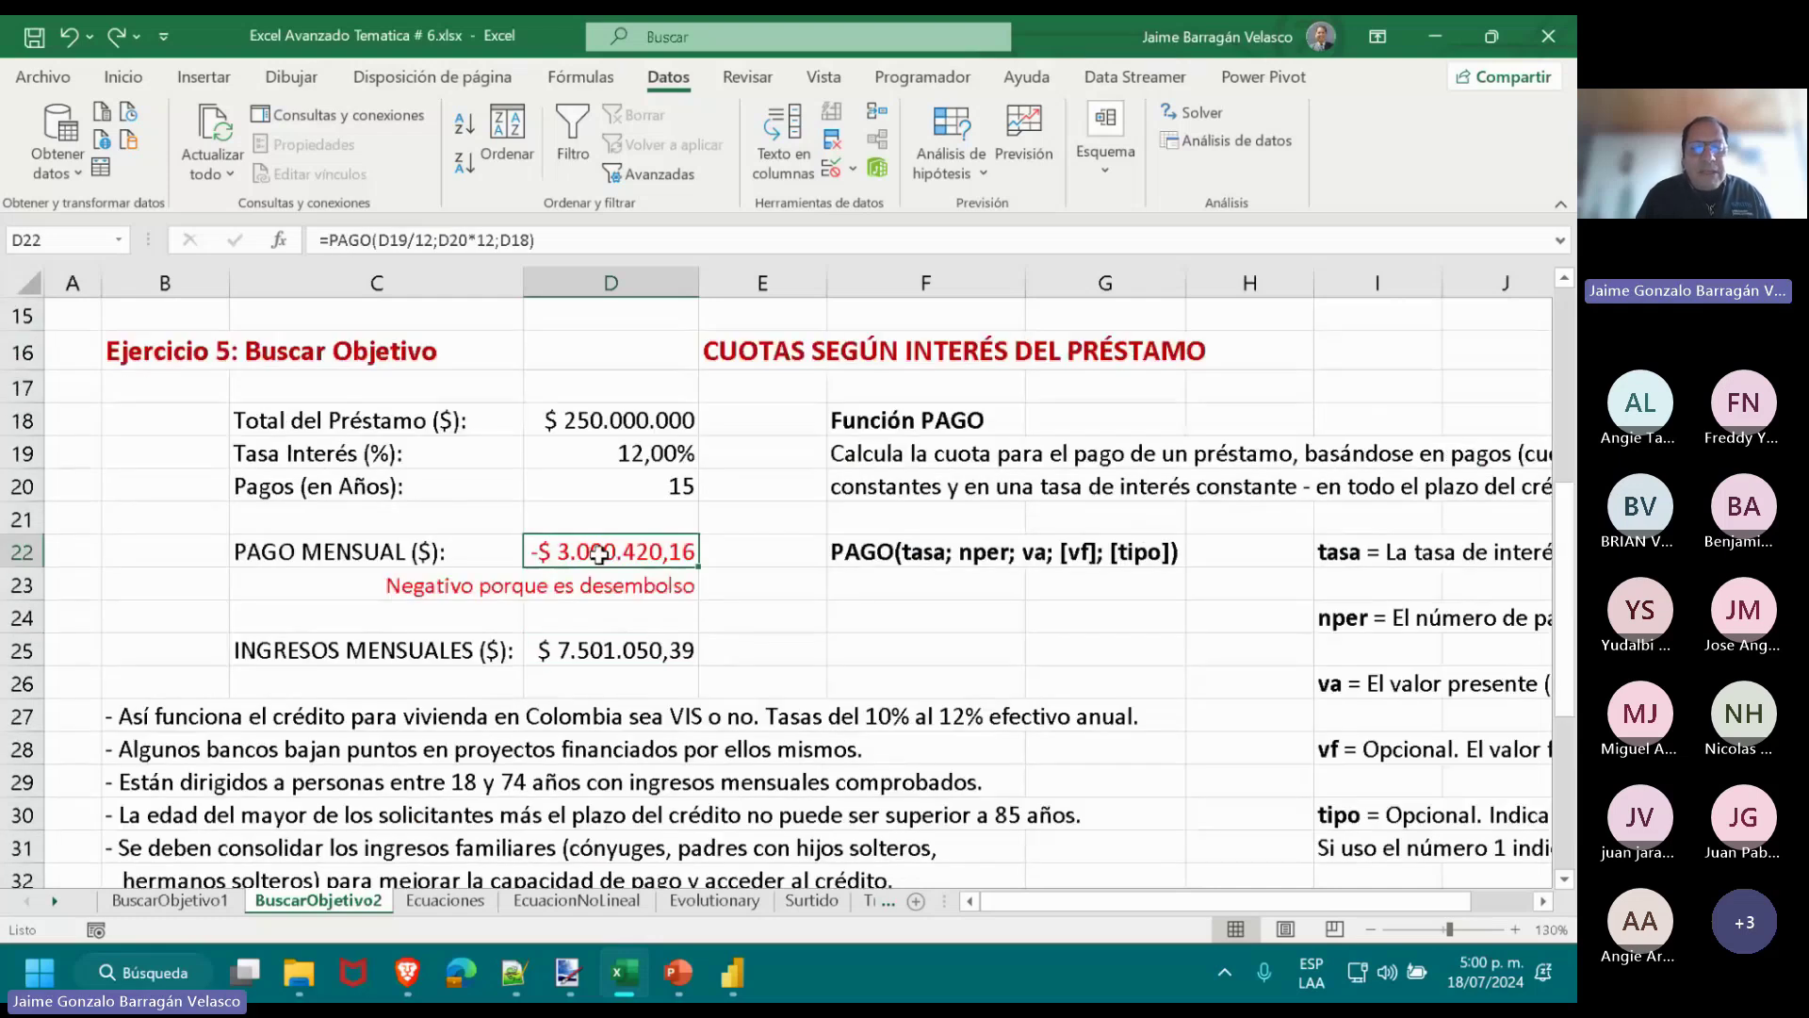
{"action": "scroll", "coordinate": [1061, 738], "scroll_direction": "down", "scroll_amount": 1}
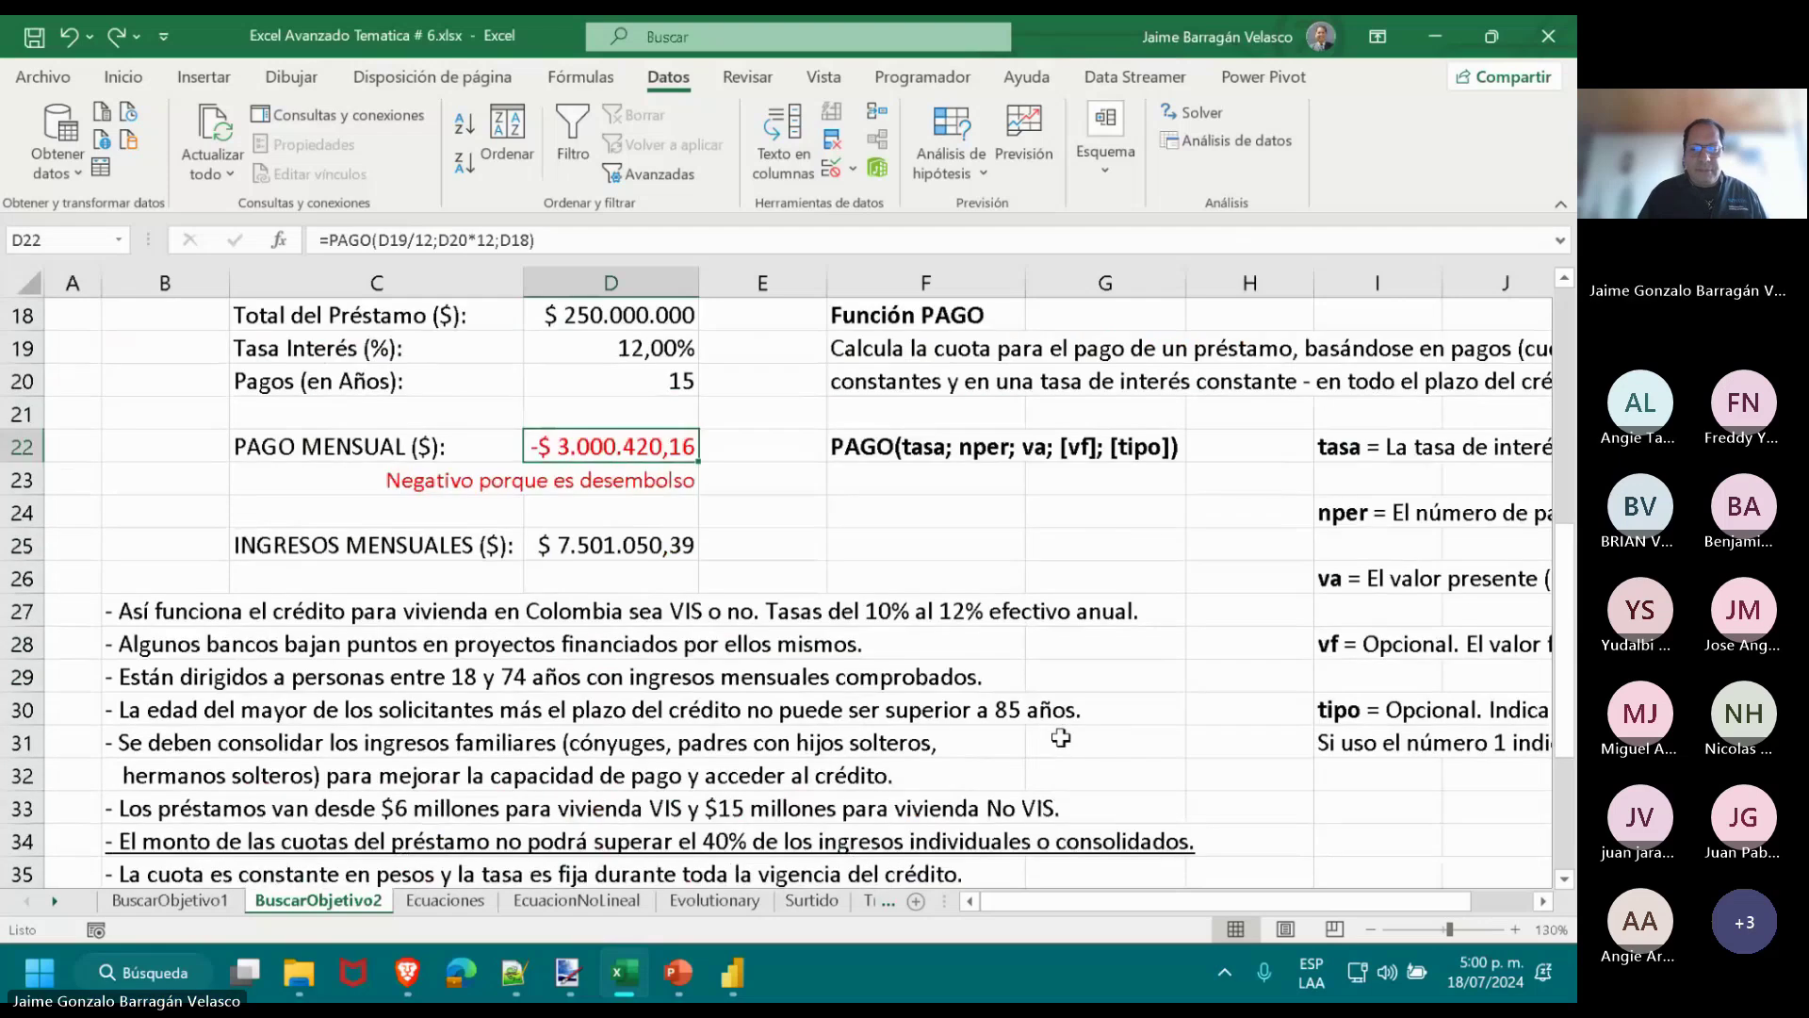
{"action": "scroll", "coordinate": [1061, 738], "scroll_direction": "down", "scroll_amount": 1}
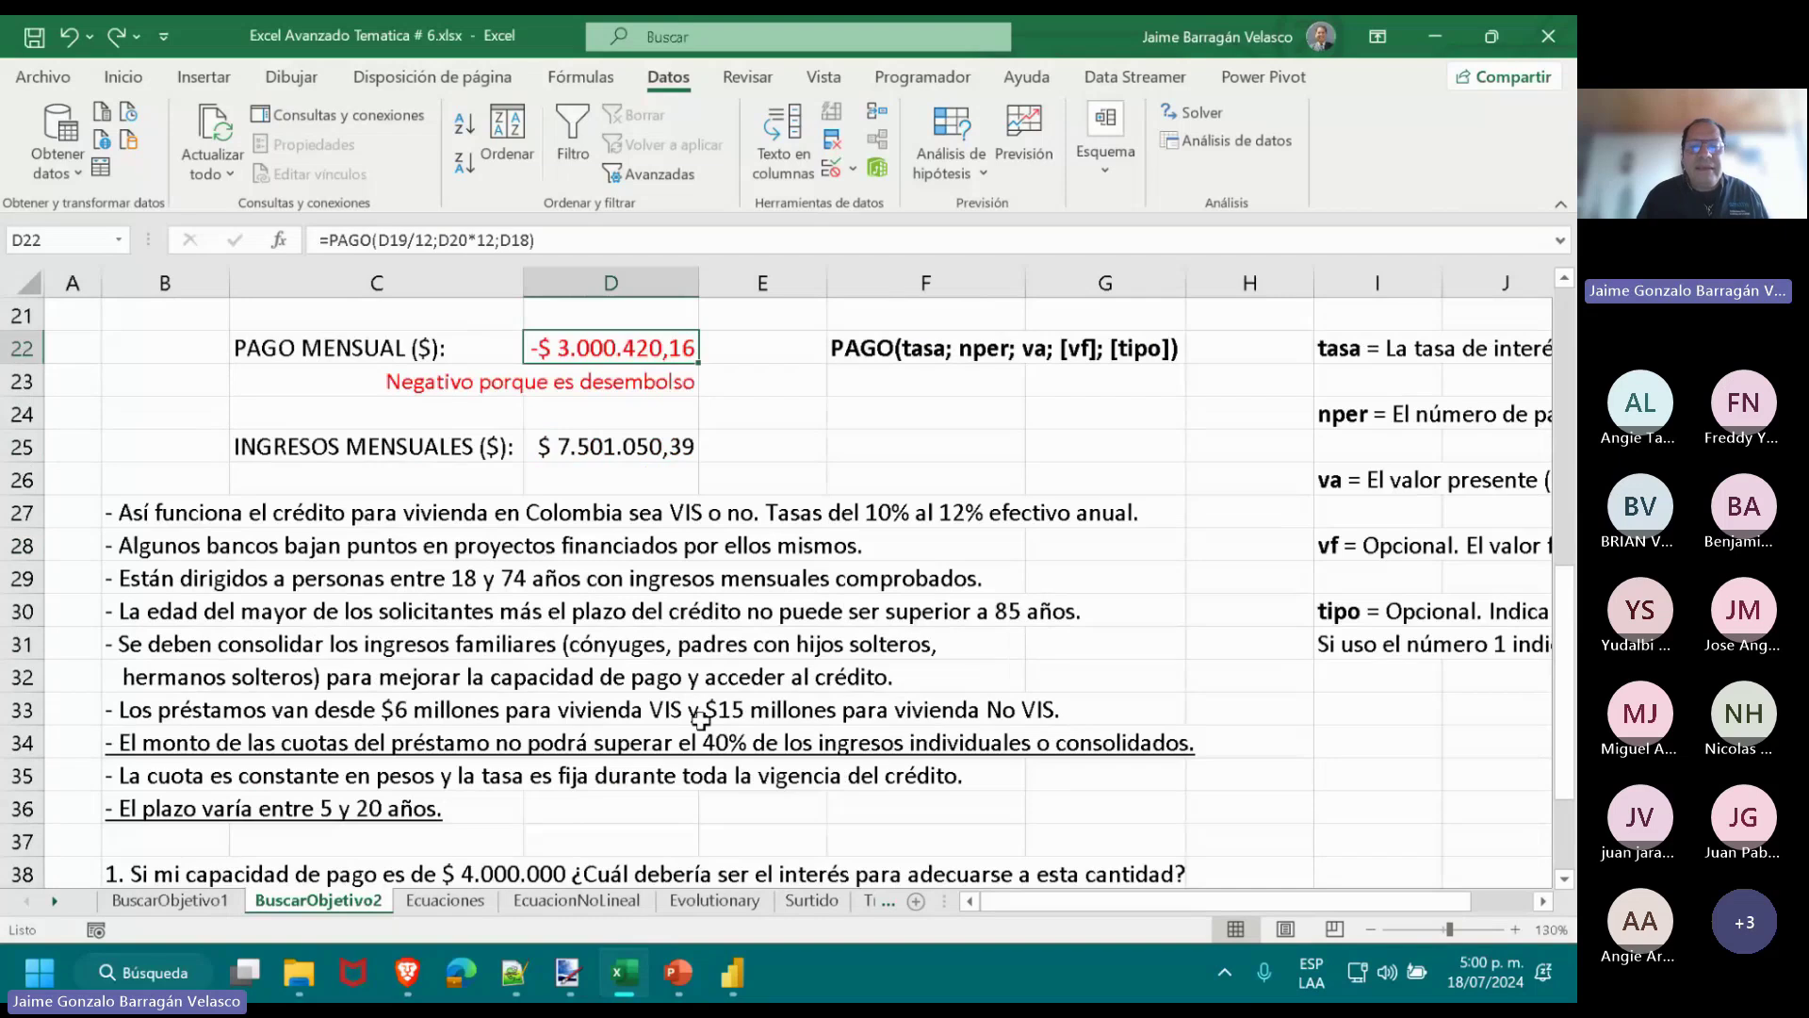
{"action": "scroll", "coordinate": [701, 721], "scroll_direction": "up", "scroll_amount": 2}
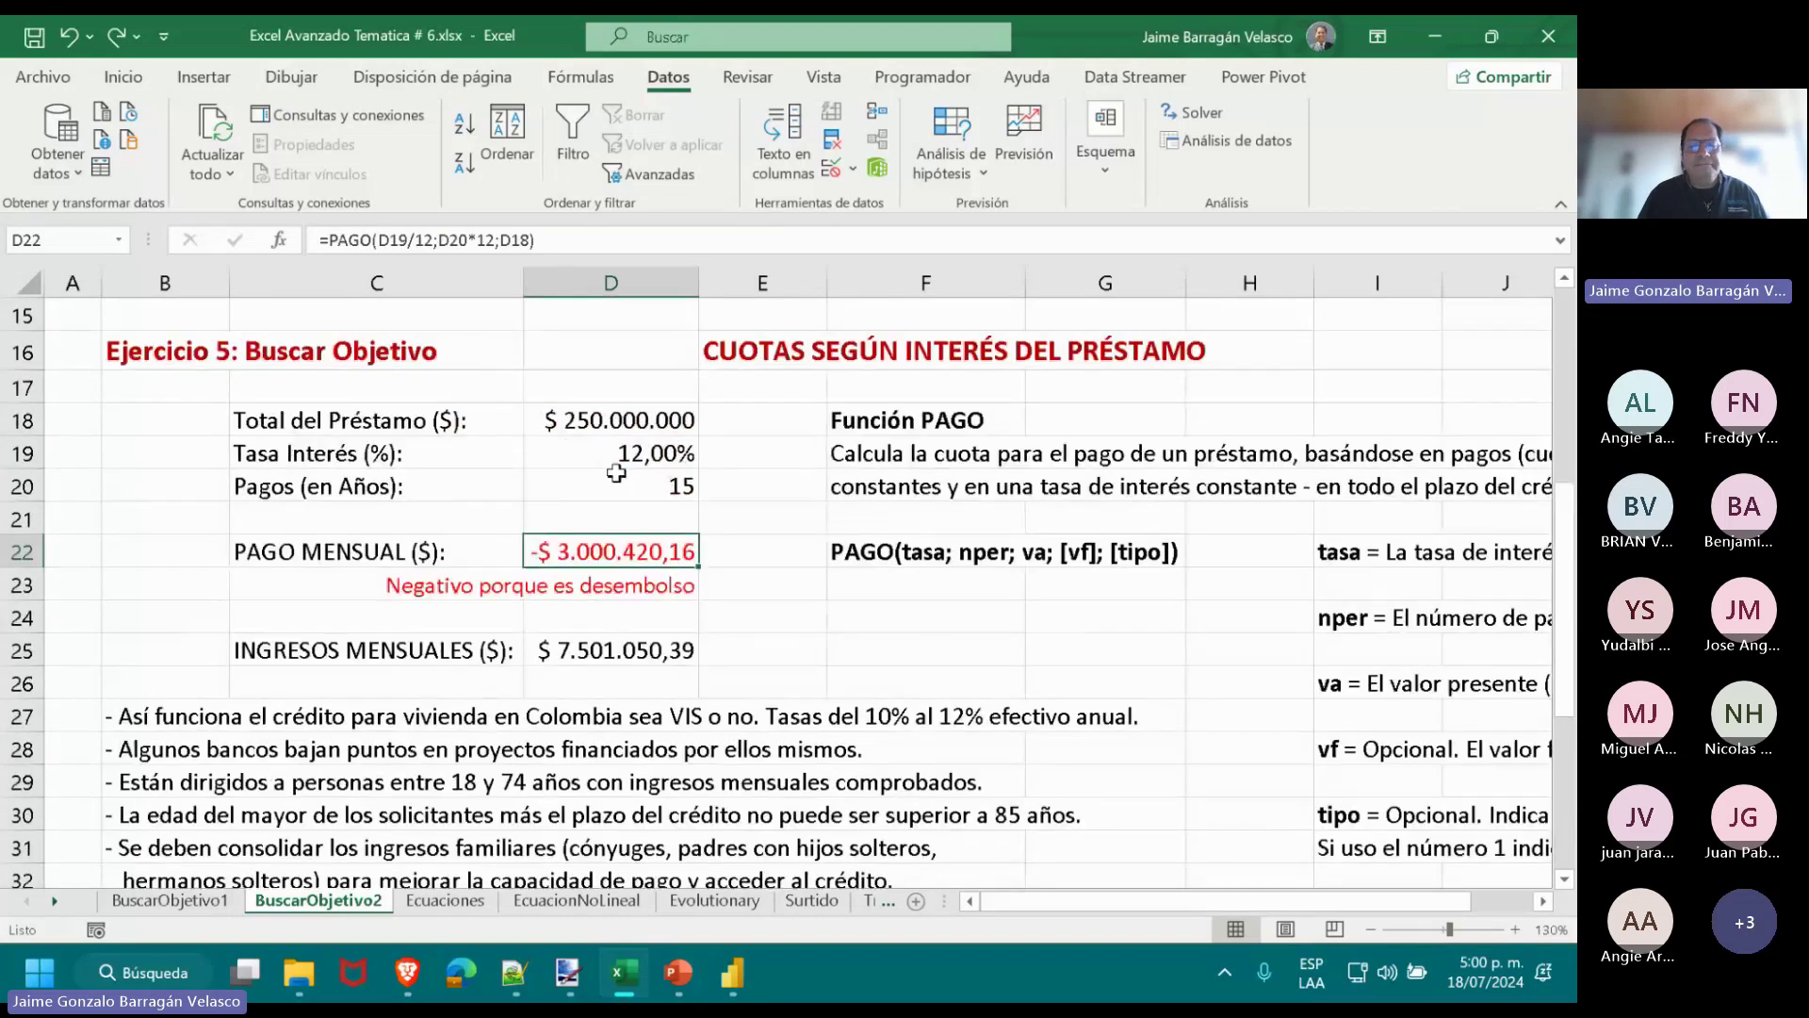
{"action": "left_click", "coordinate": [617, 458]}
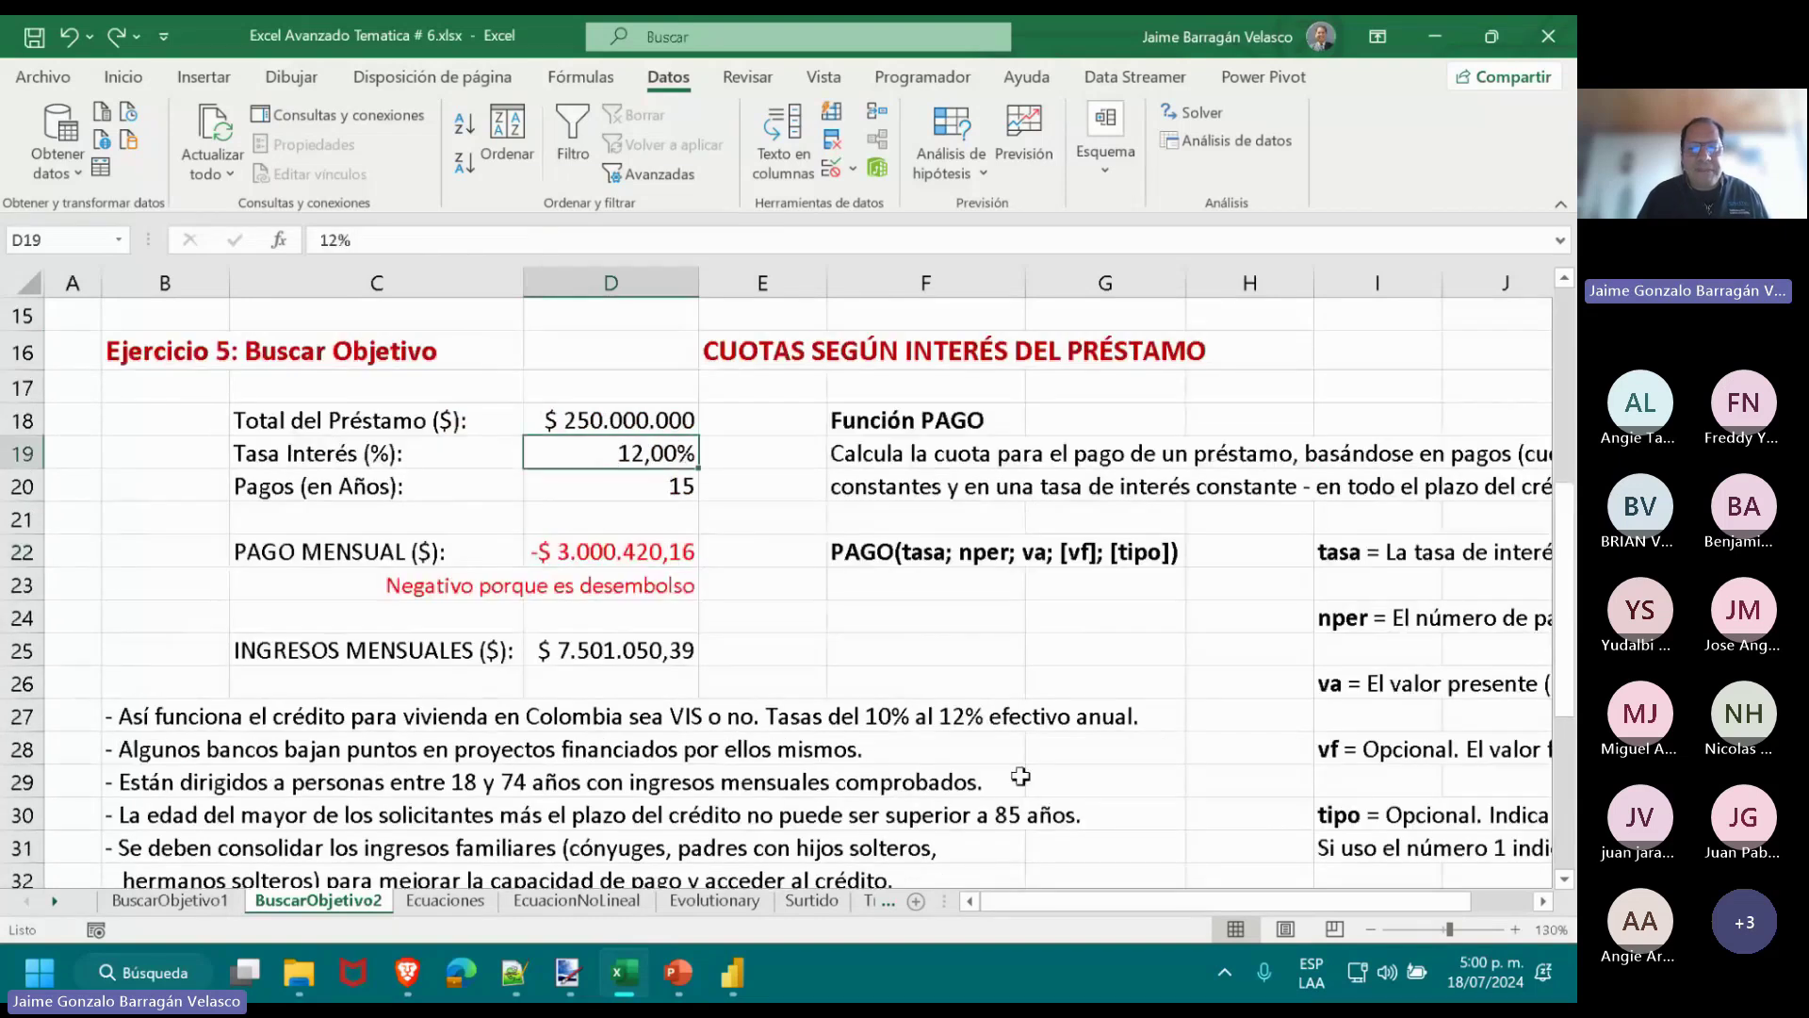
{"action": "left_click", "coordinate": [662, 426]}
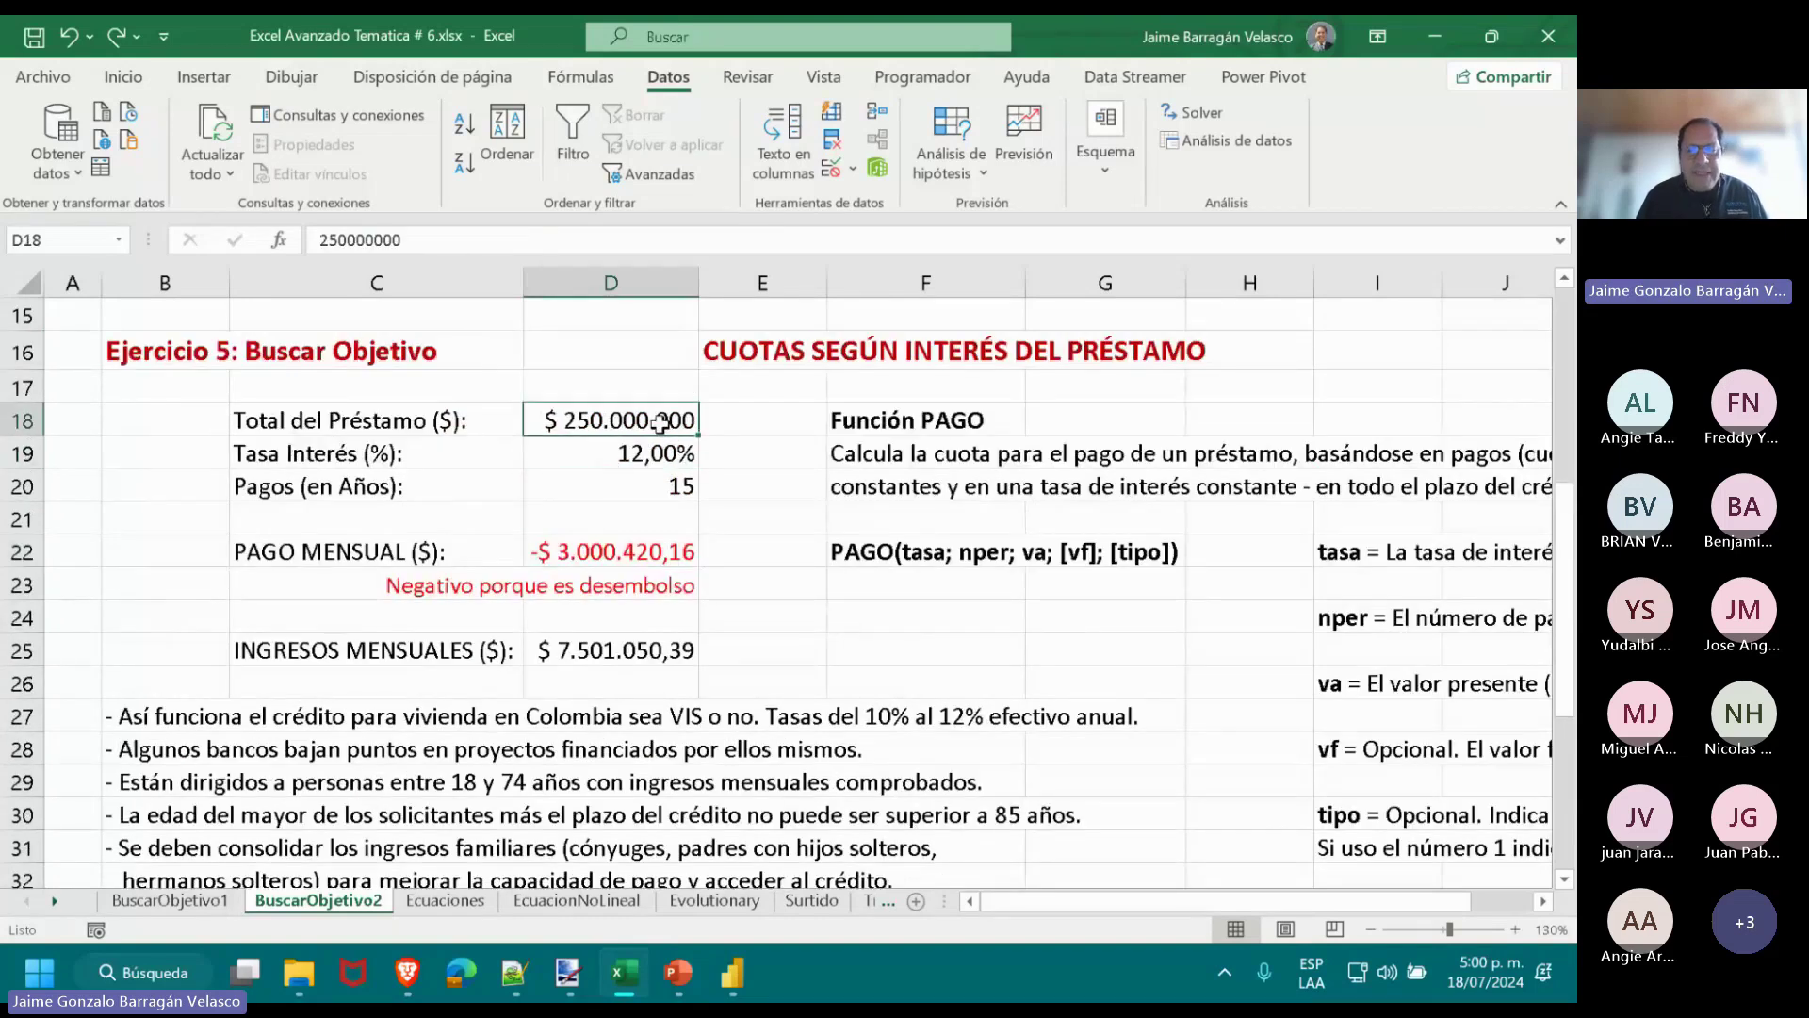
{"action": "left_click", "coordinate": [666, 476]}
{"action": "left_click", "coordinate": [652, 456]}
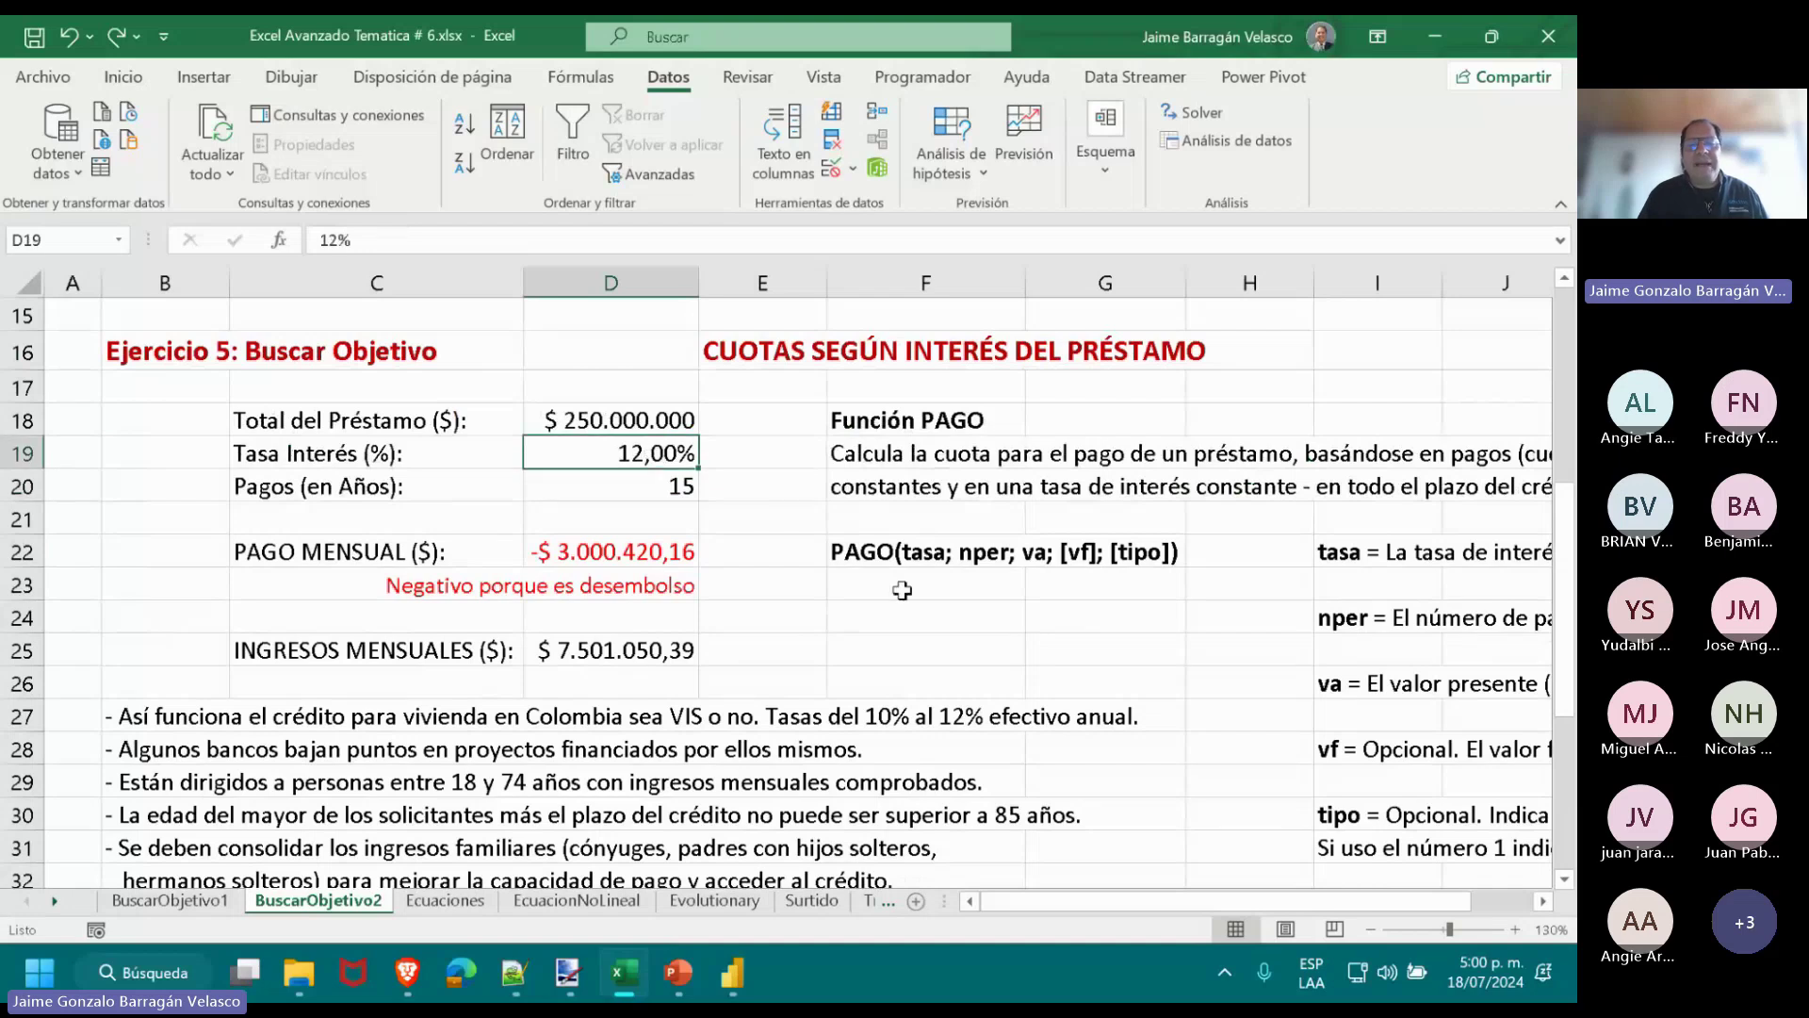
{"action": "scroll", "coordinate": [980, 706], "scroll_direction": "down", "scroll_amount": 3}
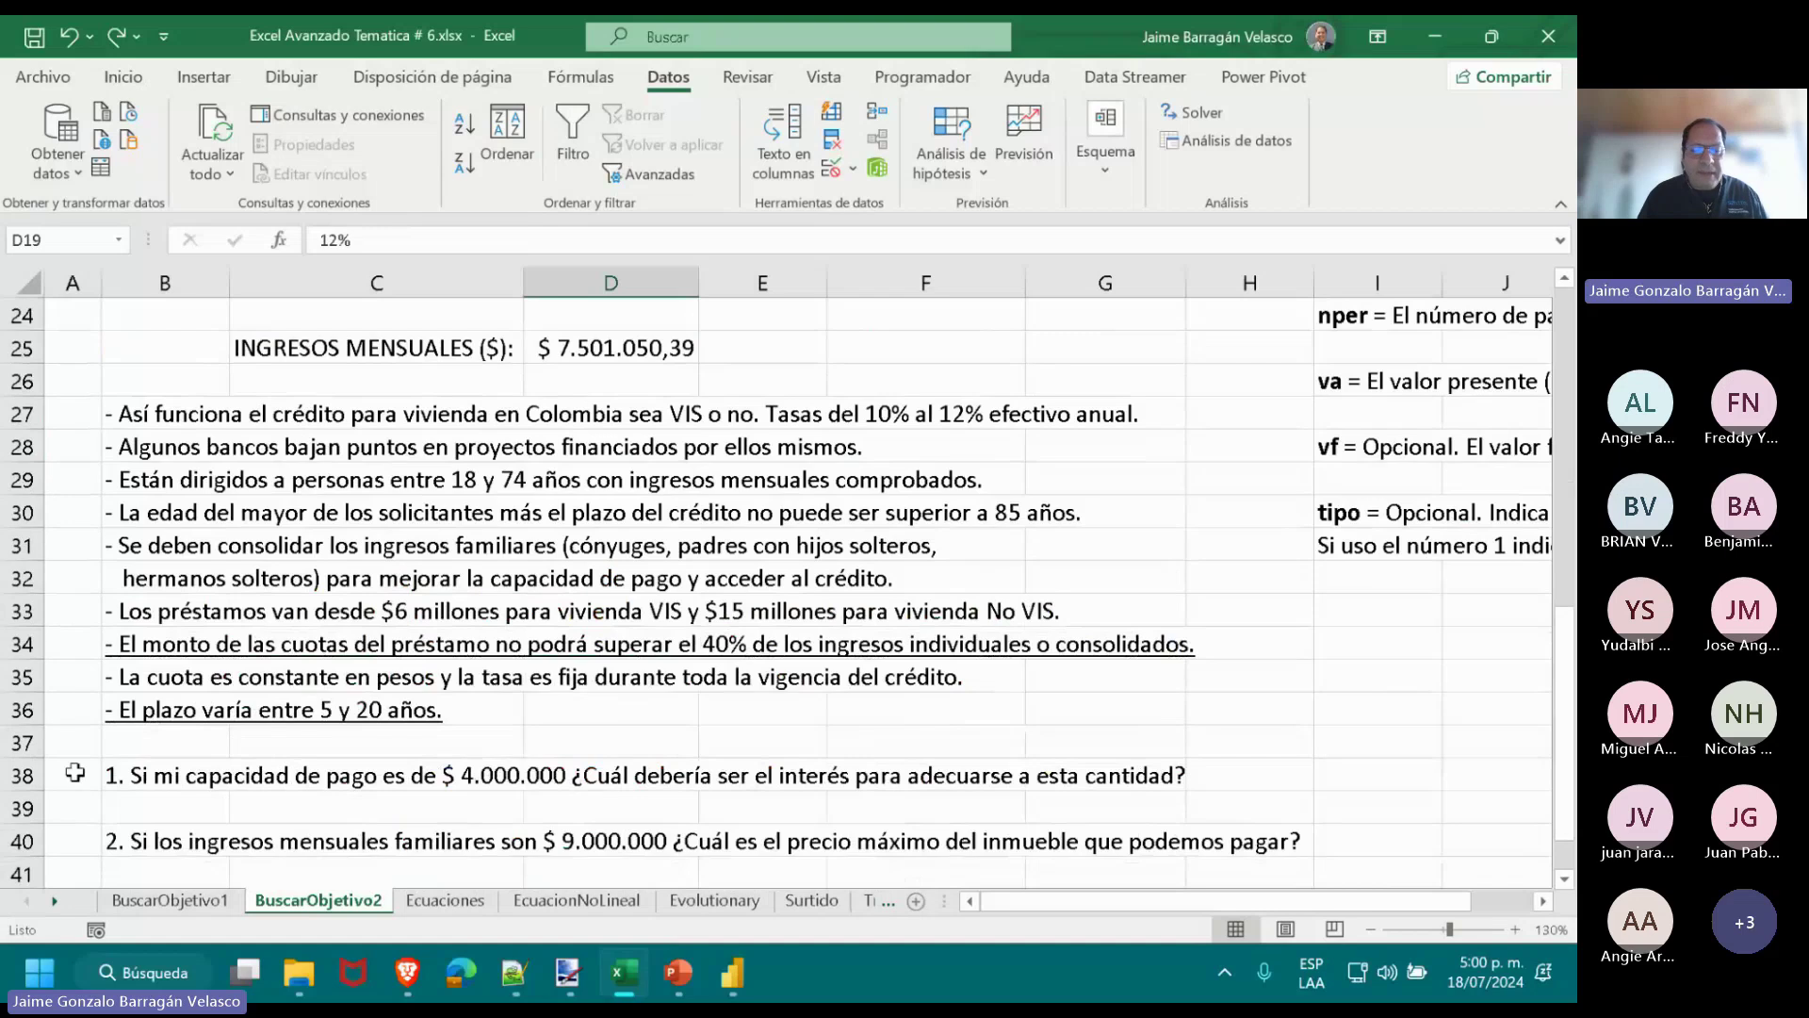
{"action": "scroll", "coordinate": [135, 790], "scroll_direction": "up", "scroll_amount": 3}
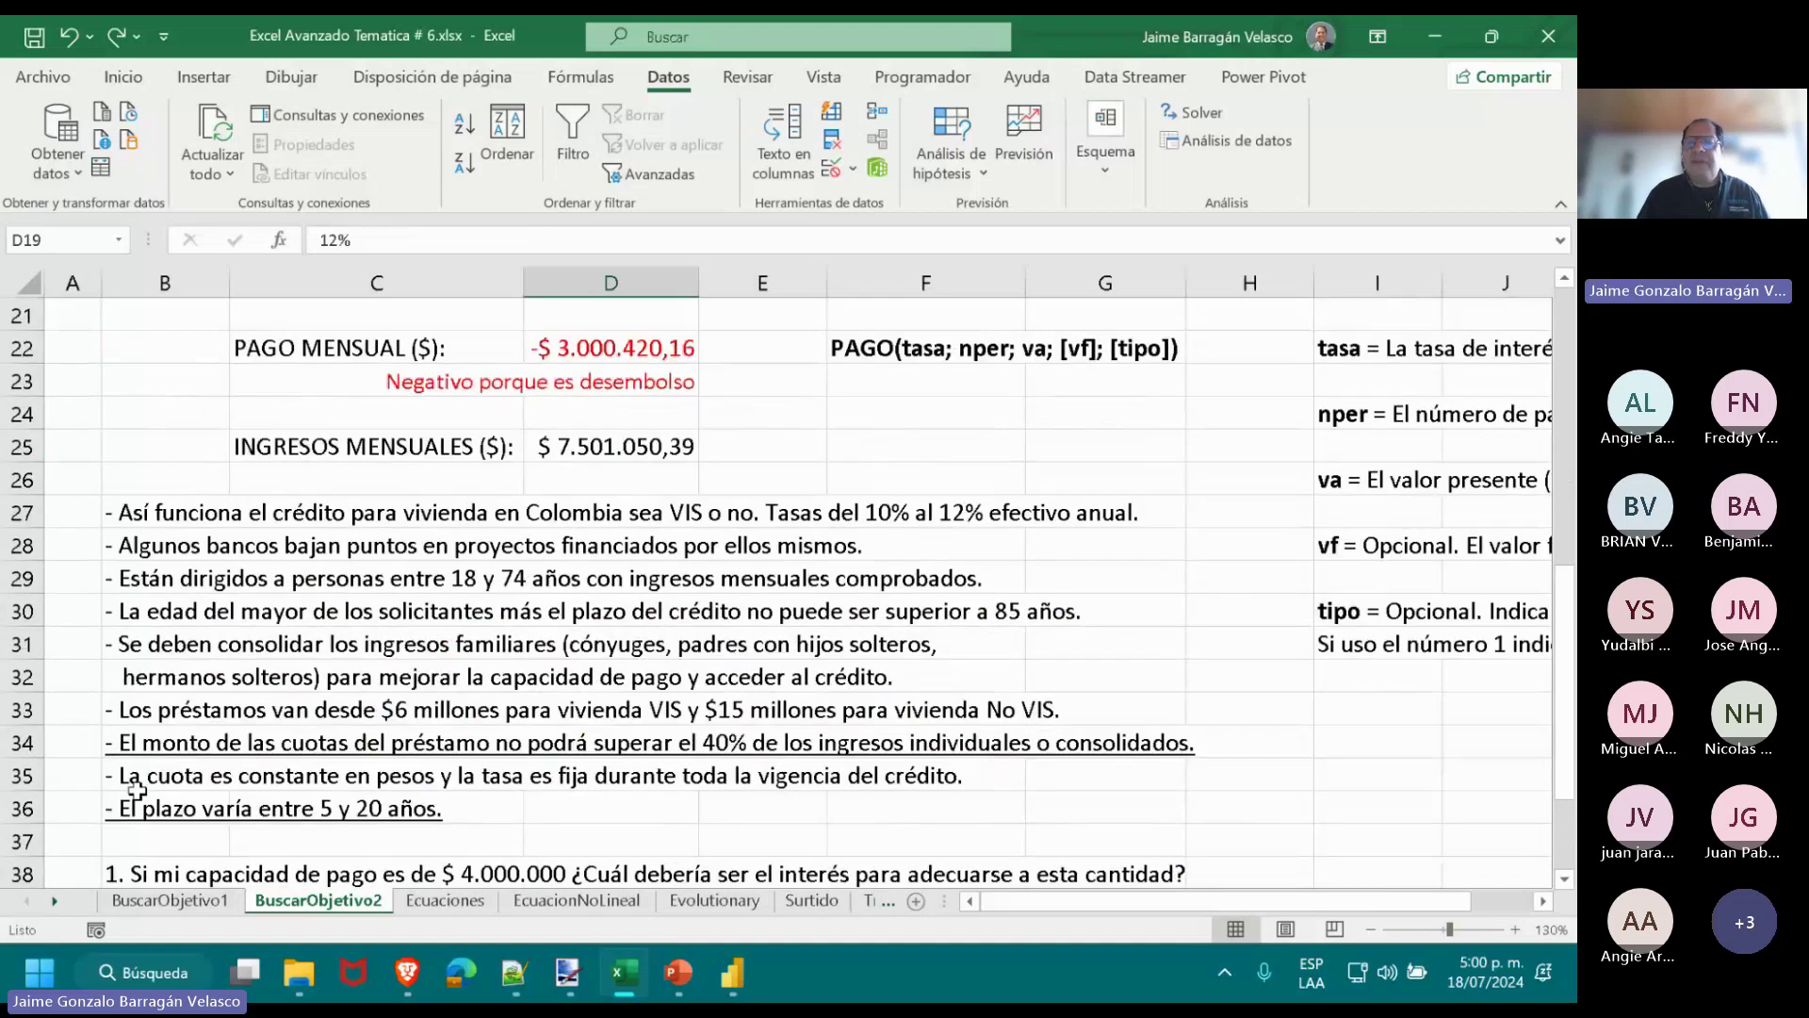
Try running Goal Seek on the monthly payment in D22 with target value 4000000 by changing the interest rate in D19.
{"action": "left_click", "coordinate": [950, 162]}
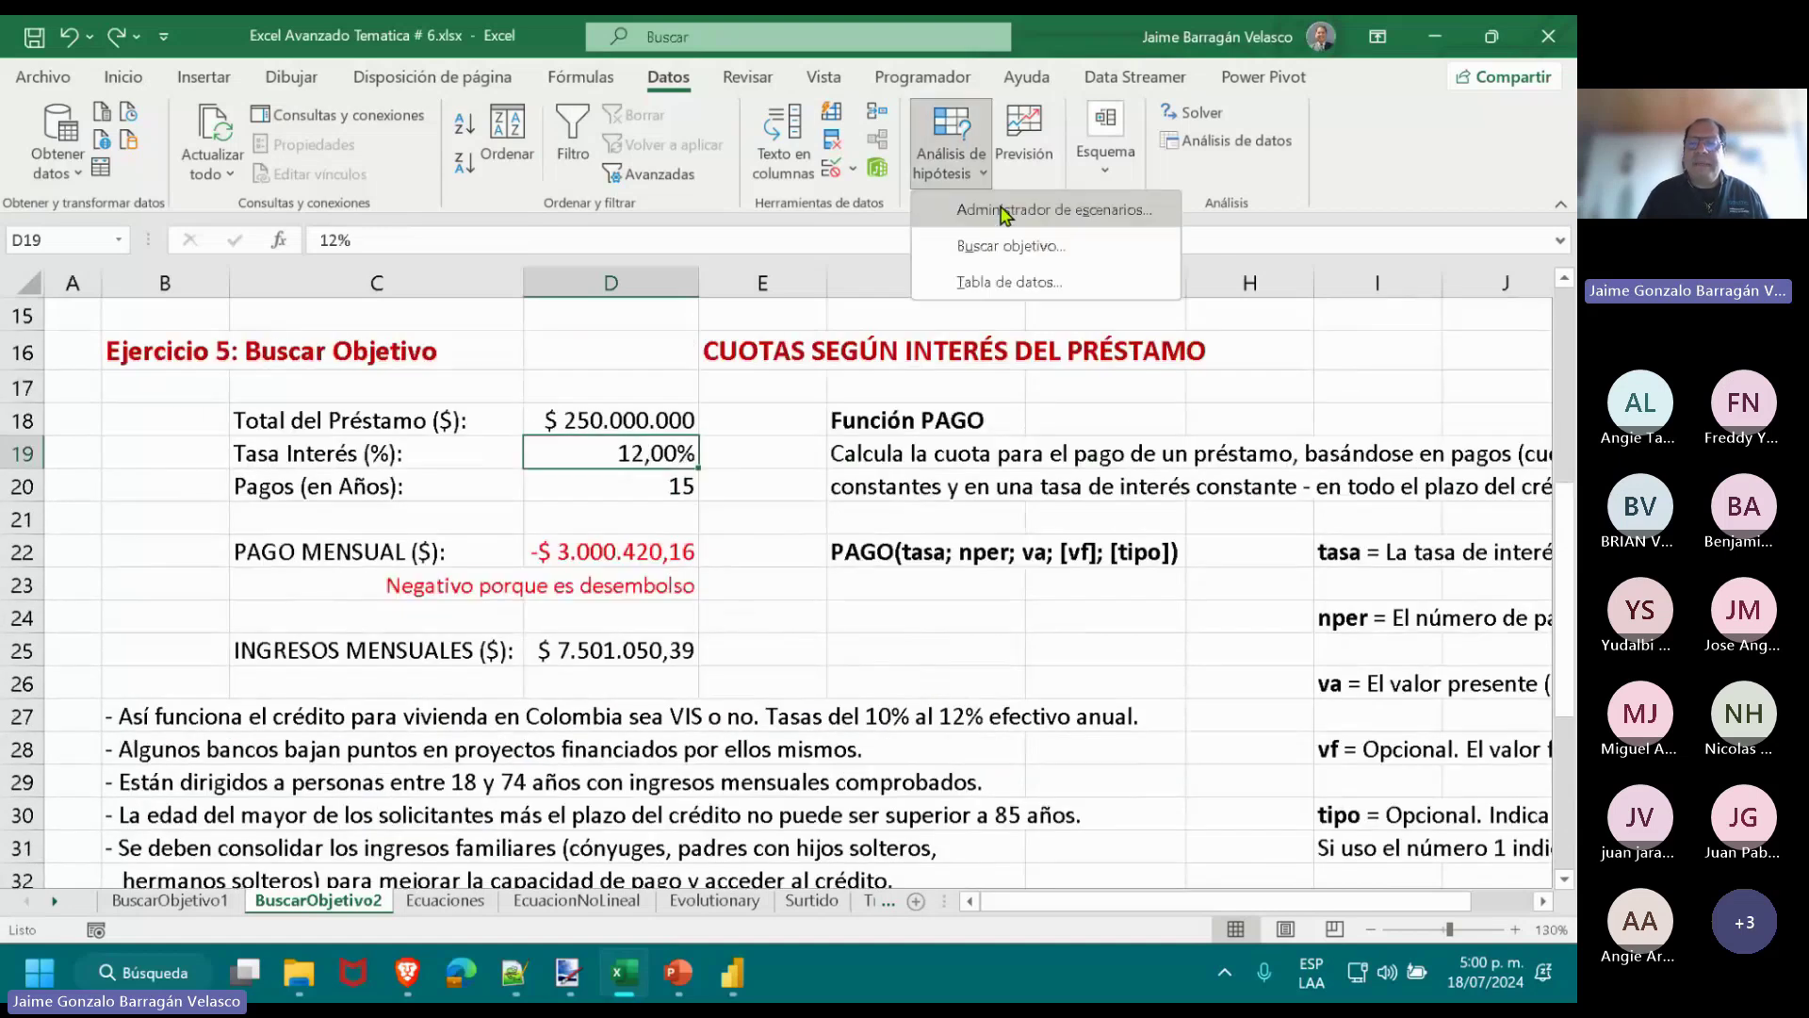
{"action": "left_click", "coordinate": [1018, 247]}
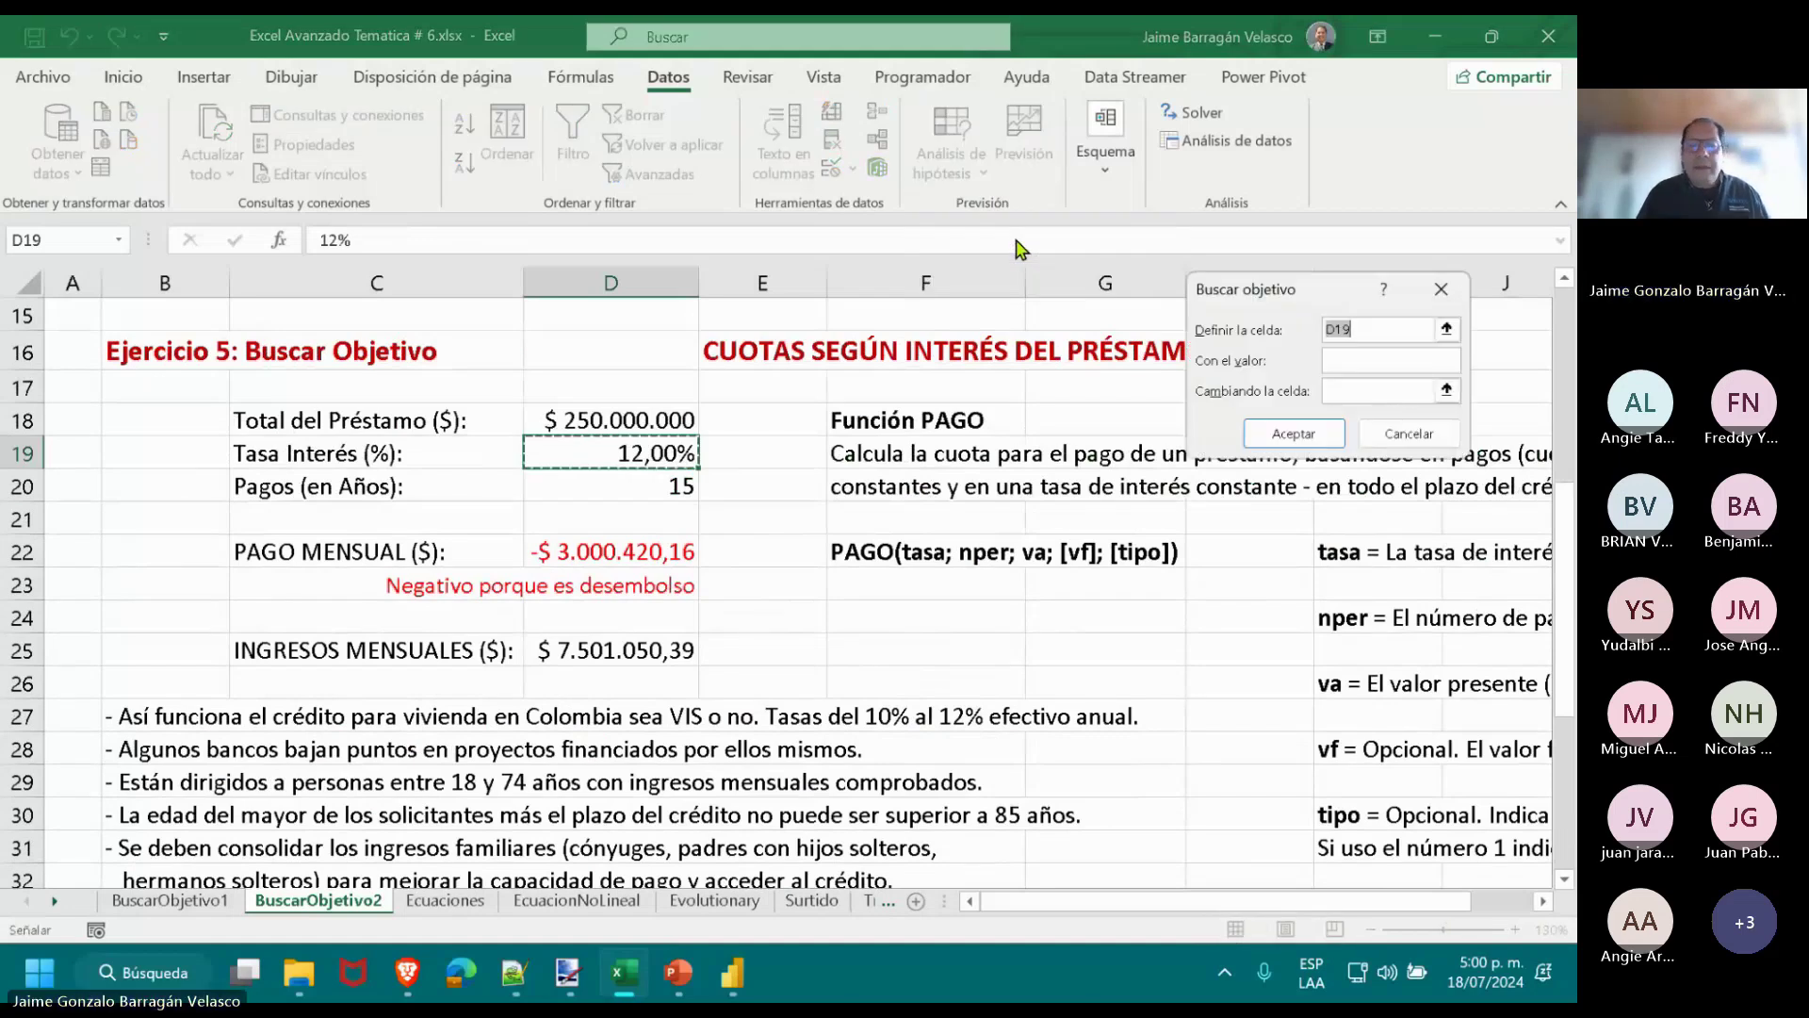
{"action": "left_click", "coordinate": [574, 554]}
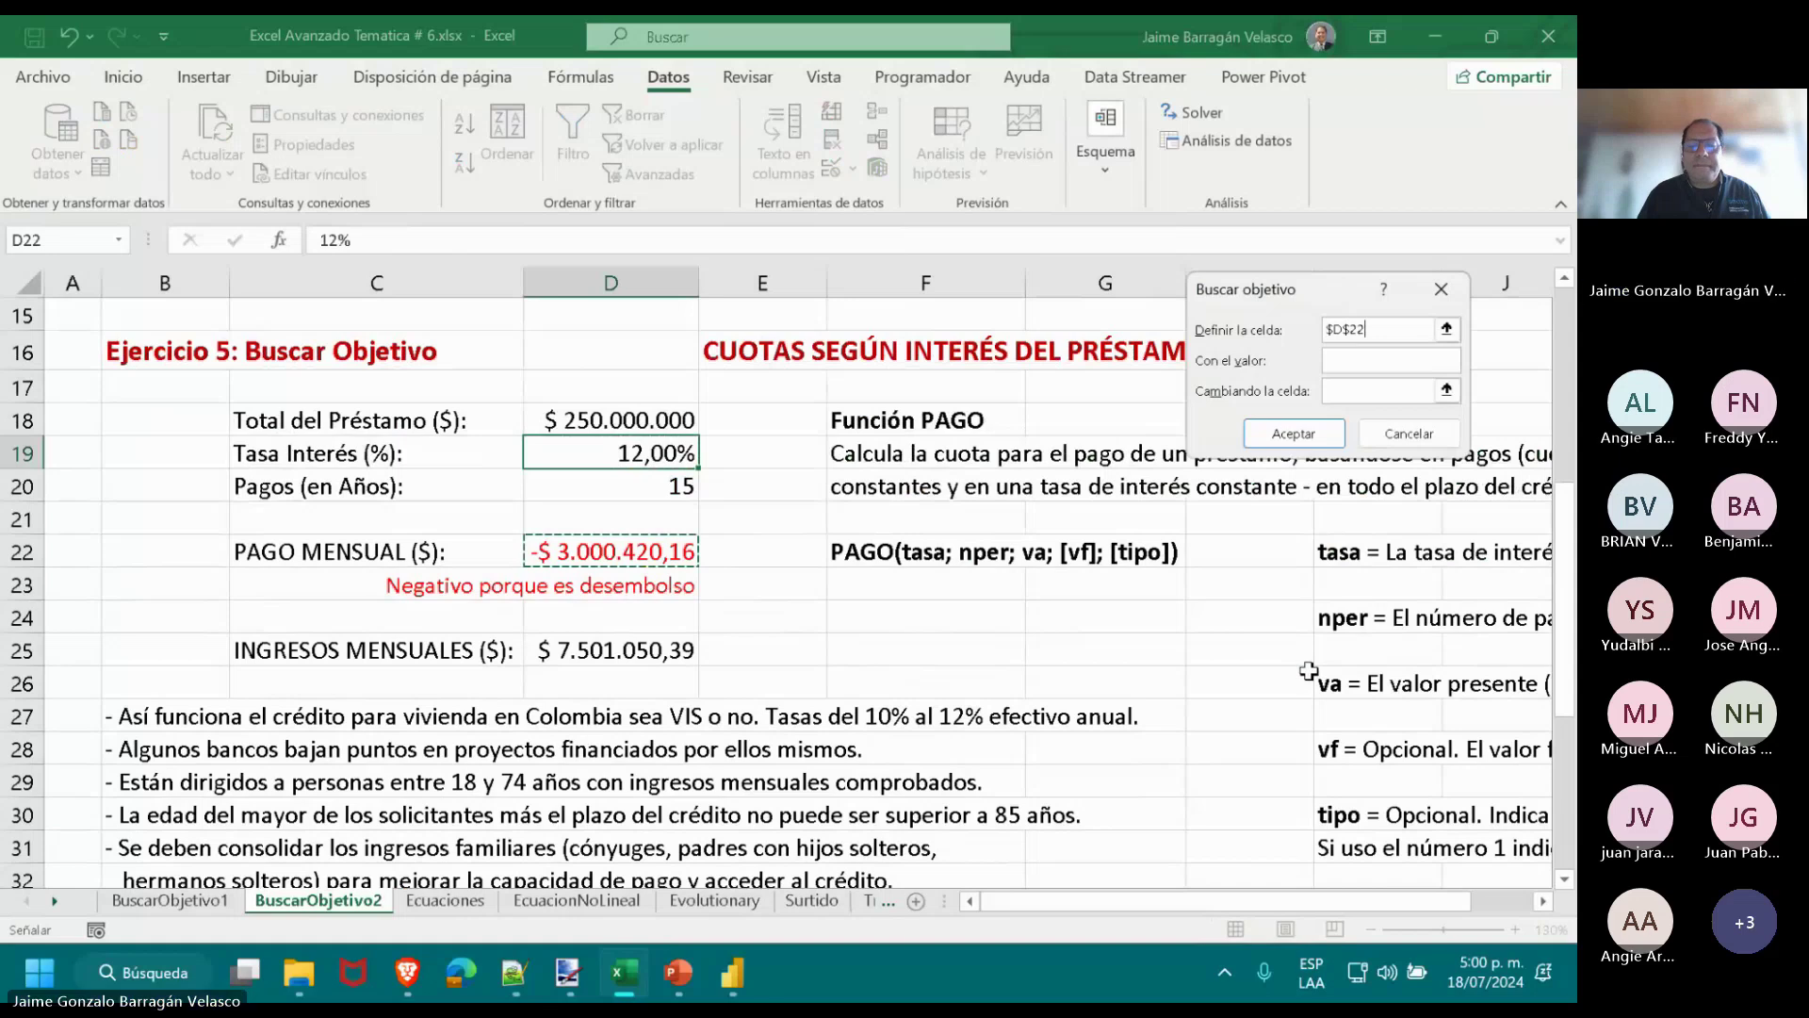
{"action": "left_click", "coordinate": [1417, 358]}
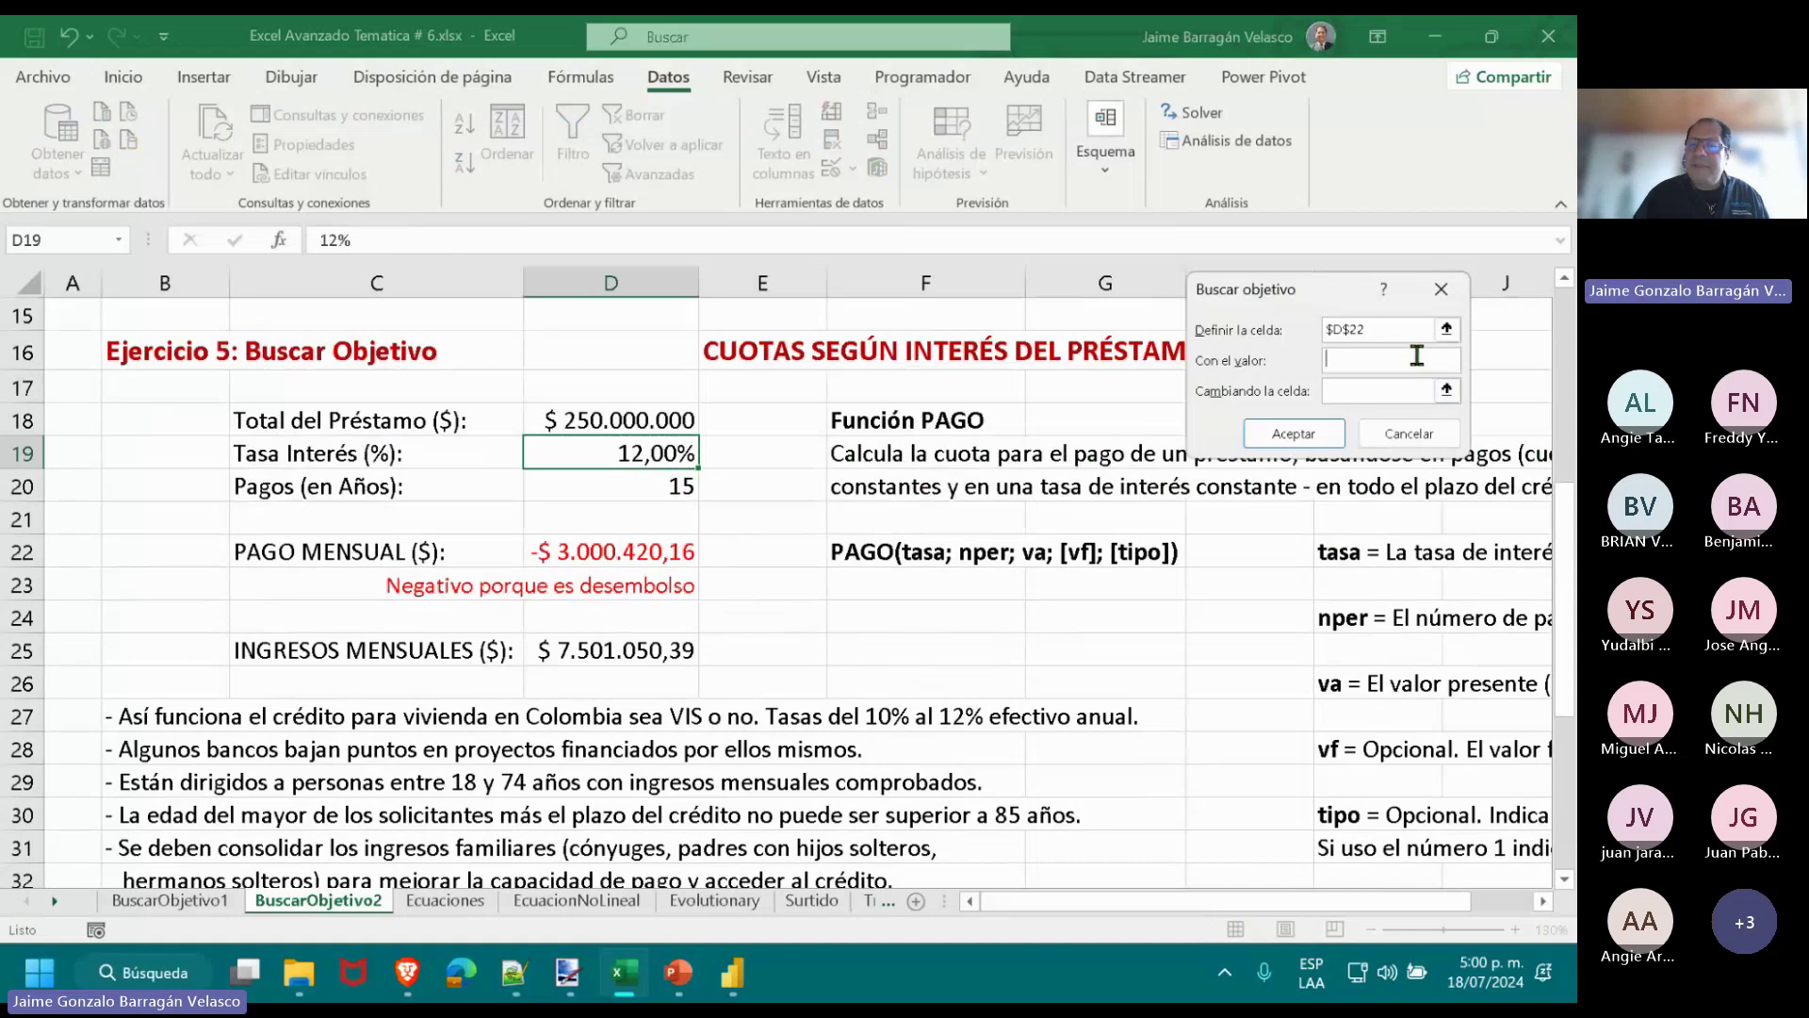
{"action": "type", "text": "4"}
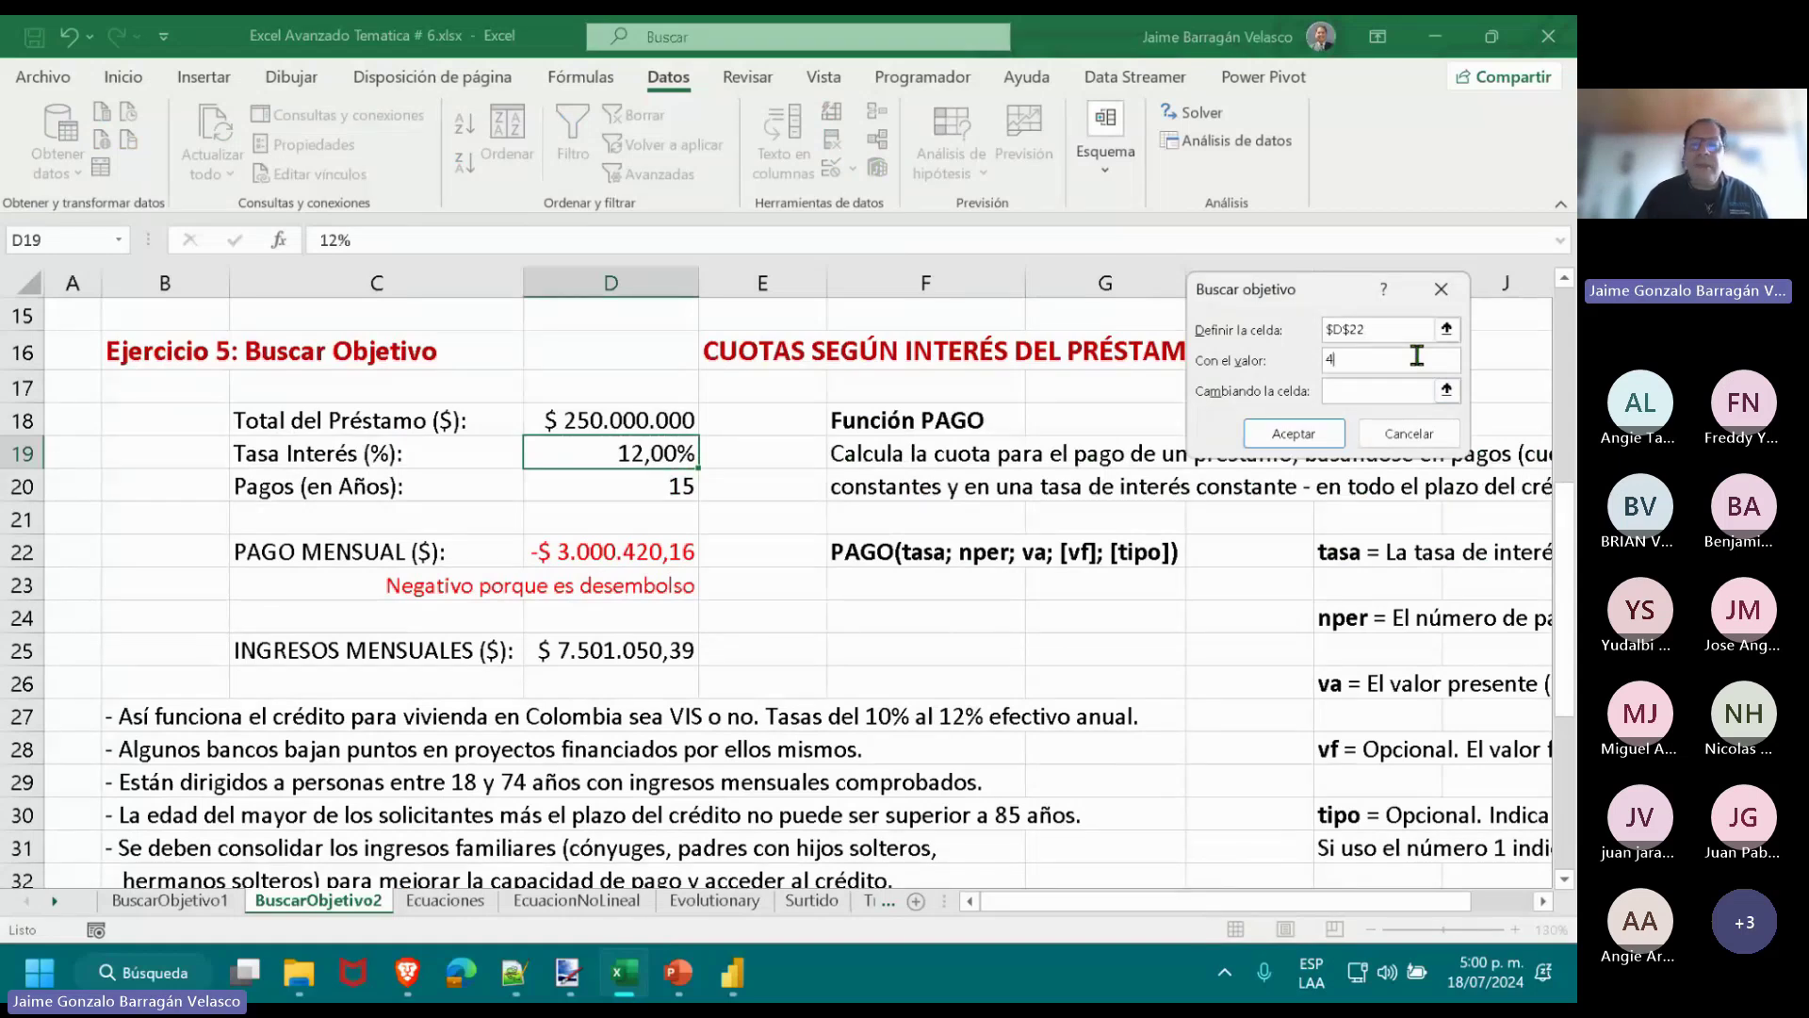
{"action": "type", "text": "000000"}
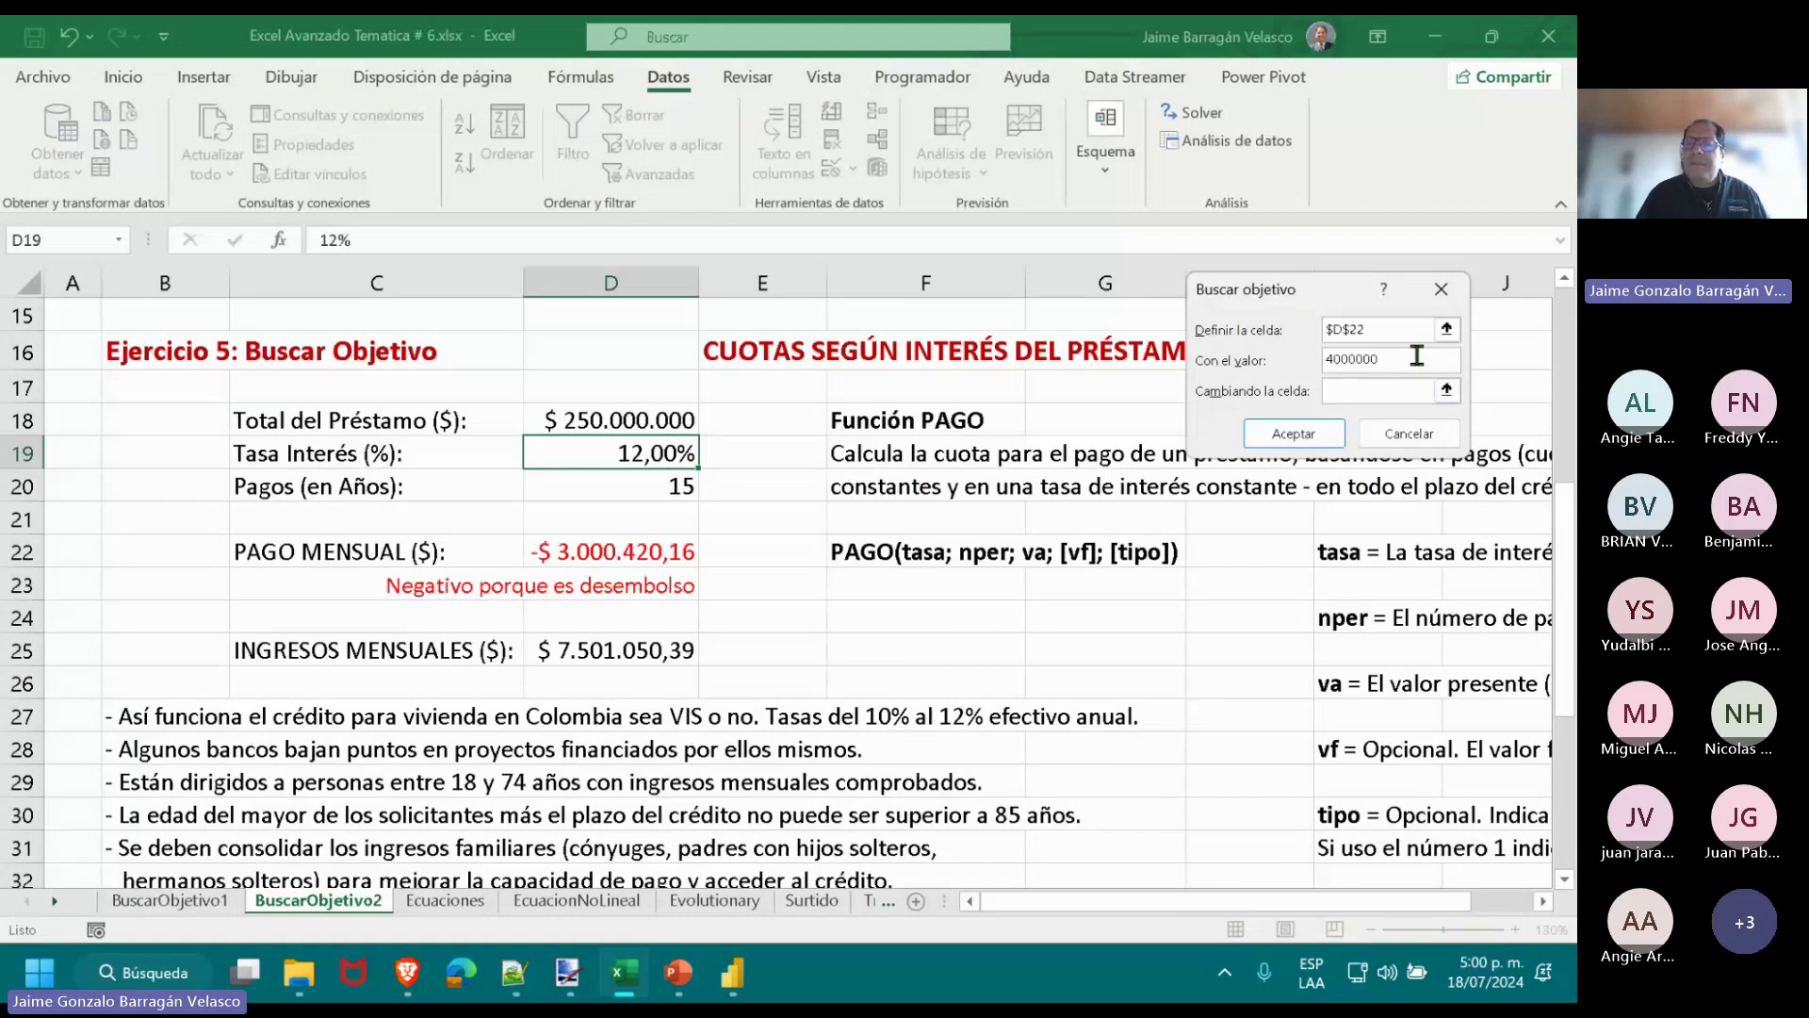
{"action": "left_click", "coordinate": [1412, 389]}
{"action": "left_click", "coordinate": [656, 454]}
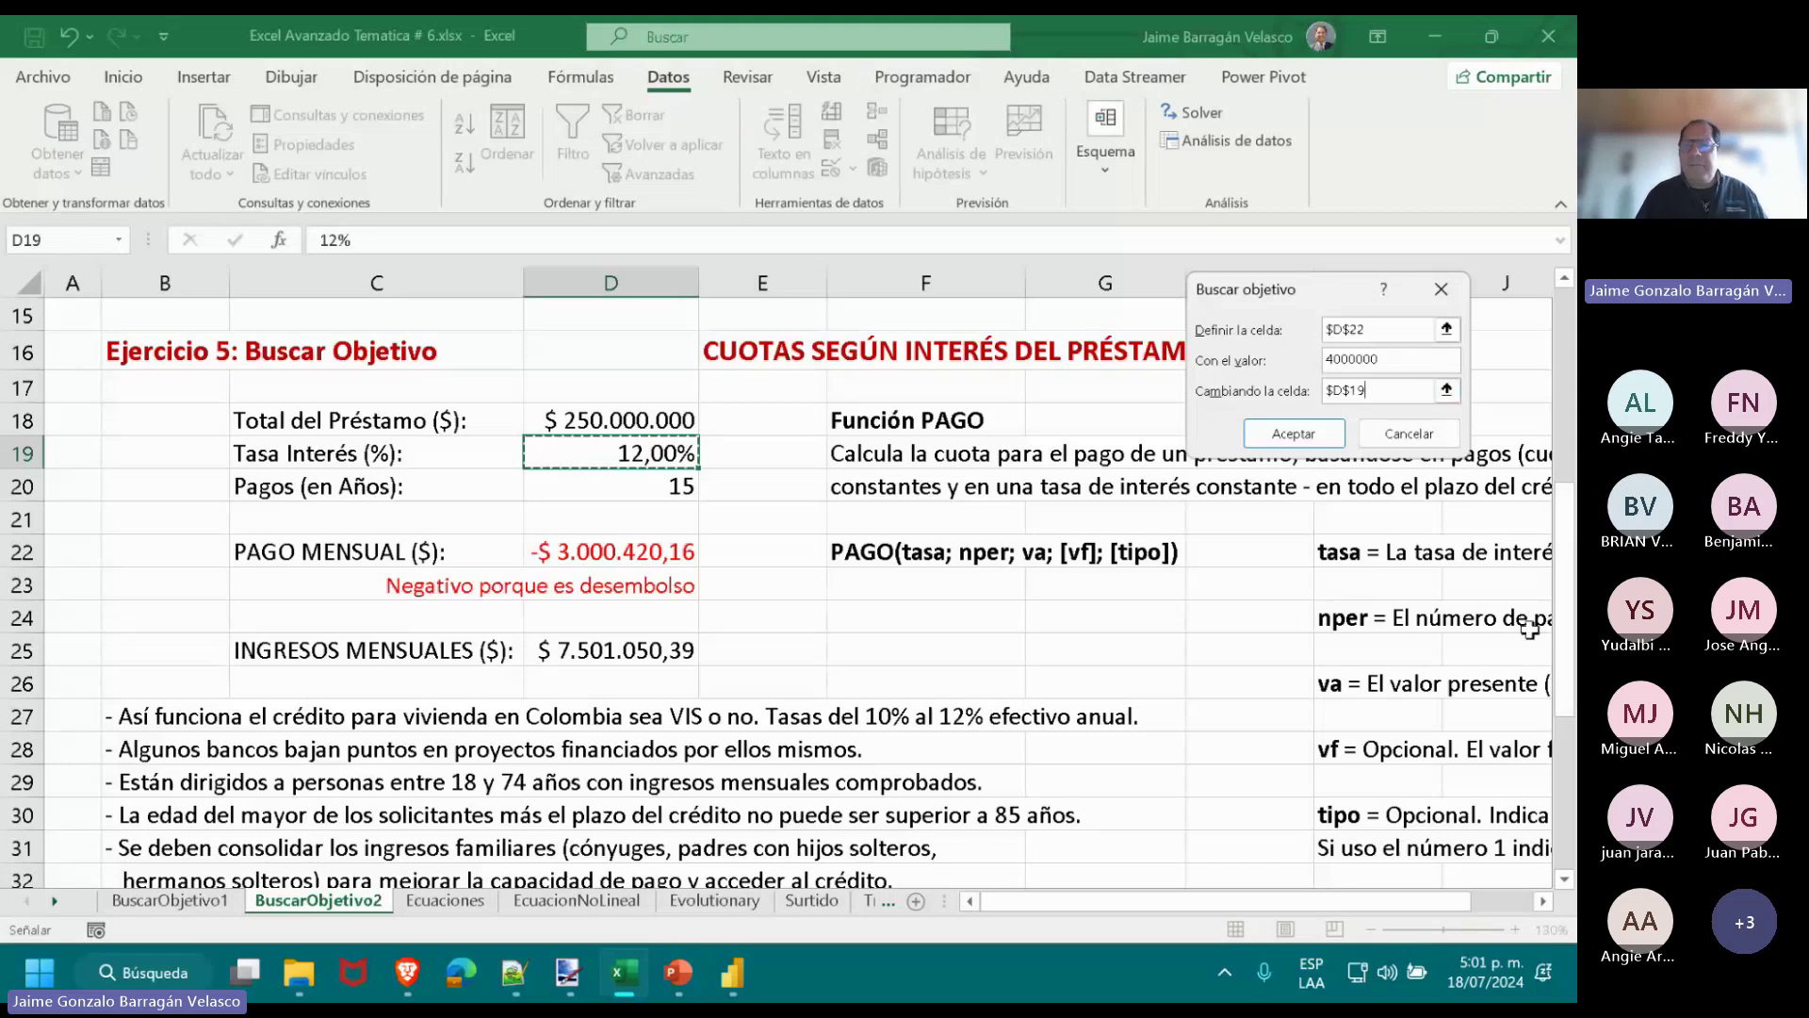
{"action": "left_click", "coordinate": [1294, 435]}
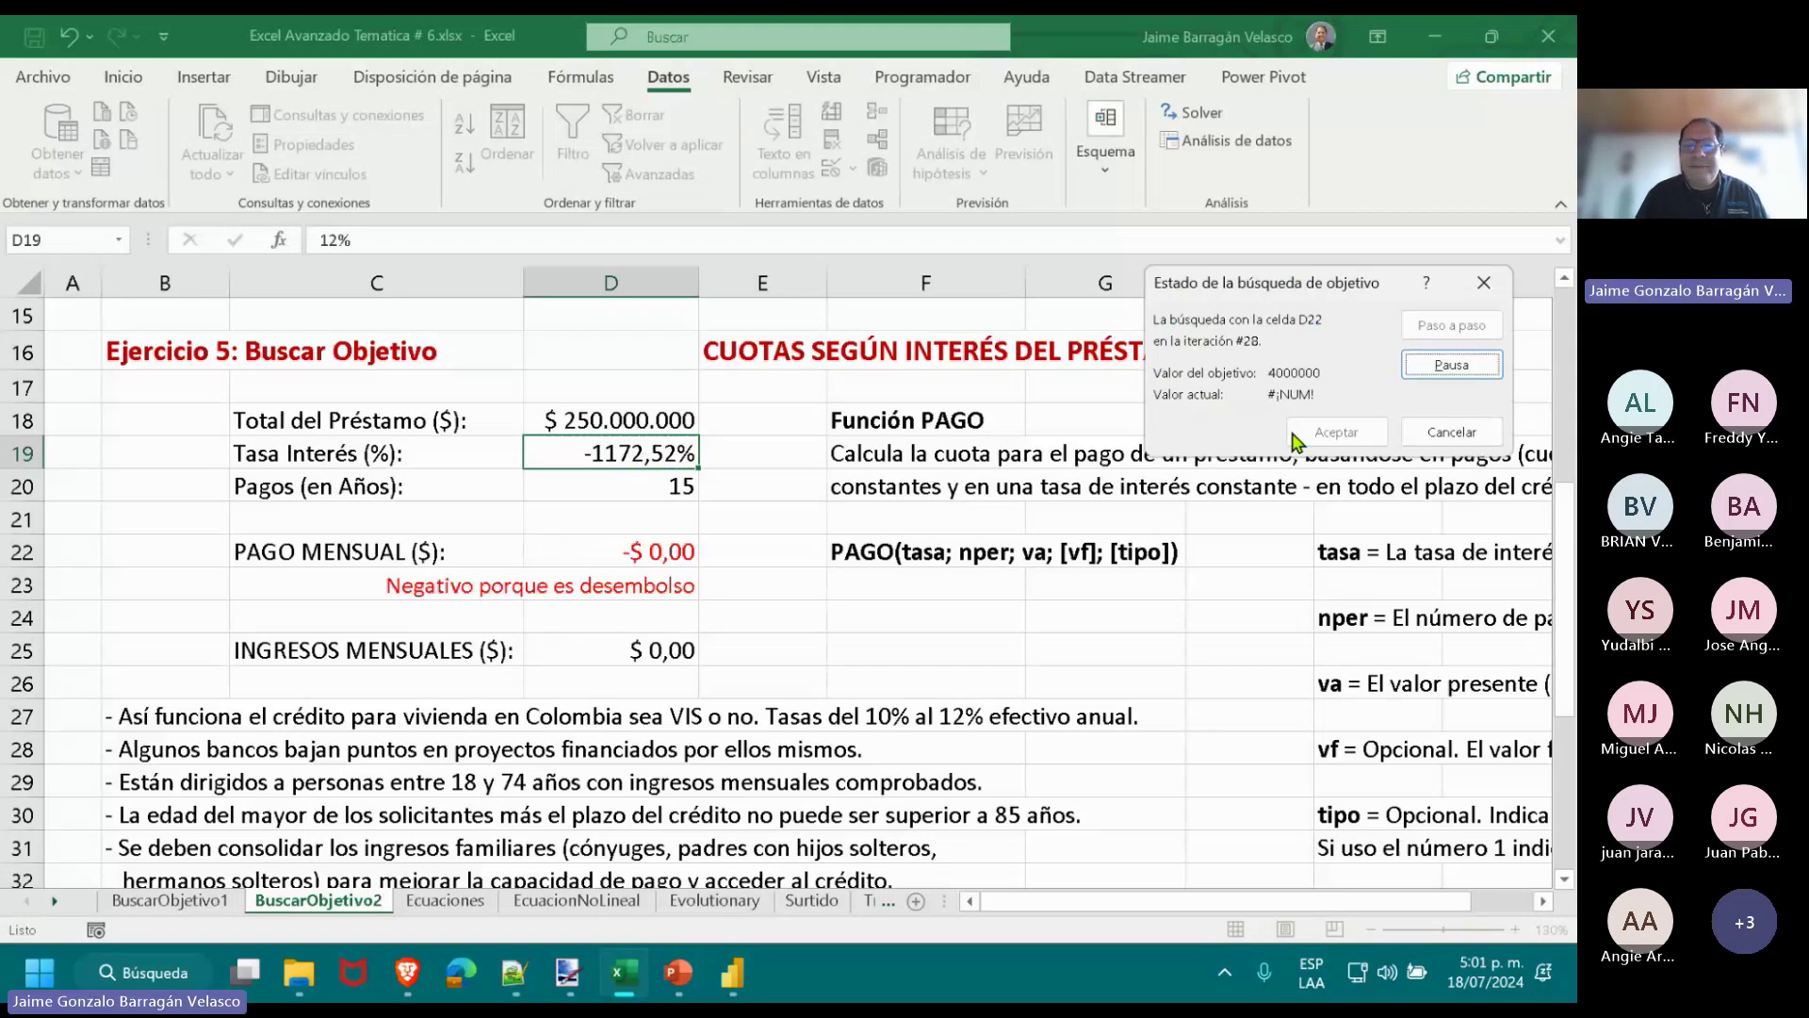
{"action": "left_click", "coordinate": [1485, 439]}
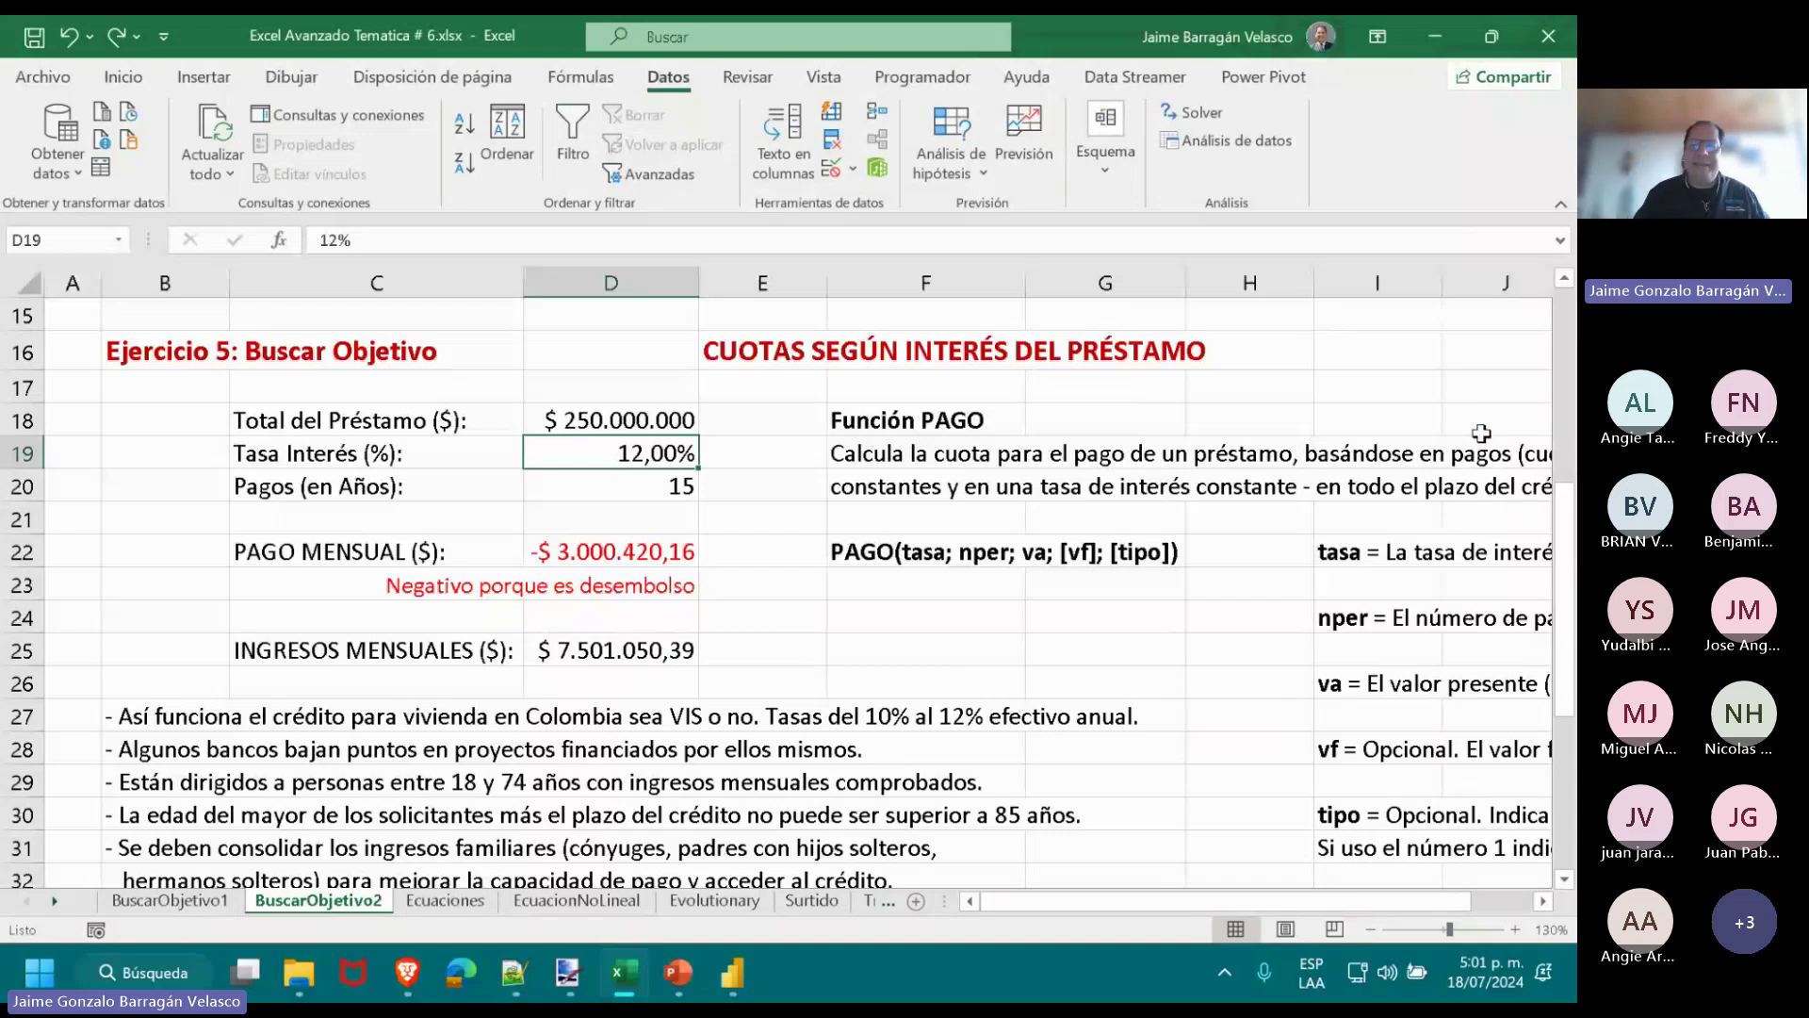
Start Goal Seek again with the monthly payment cell D22 as the cell to solve for.
{"action": "left_click", "coordinate": [975, 179]}
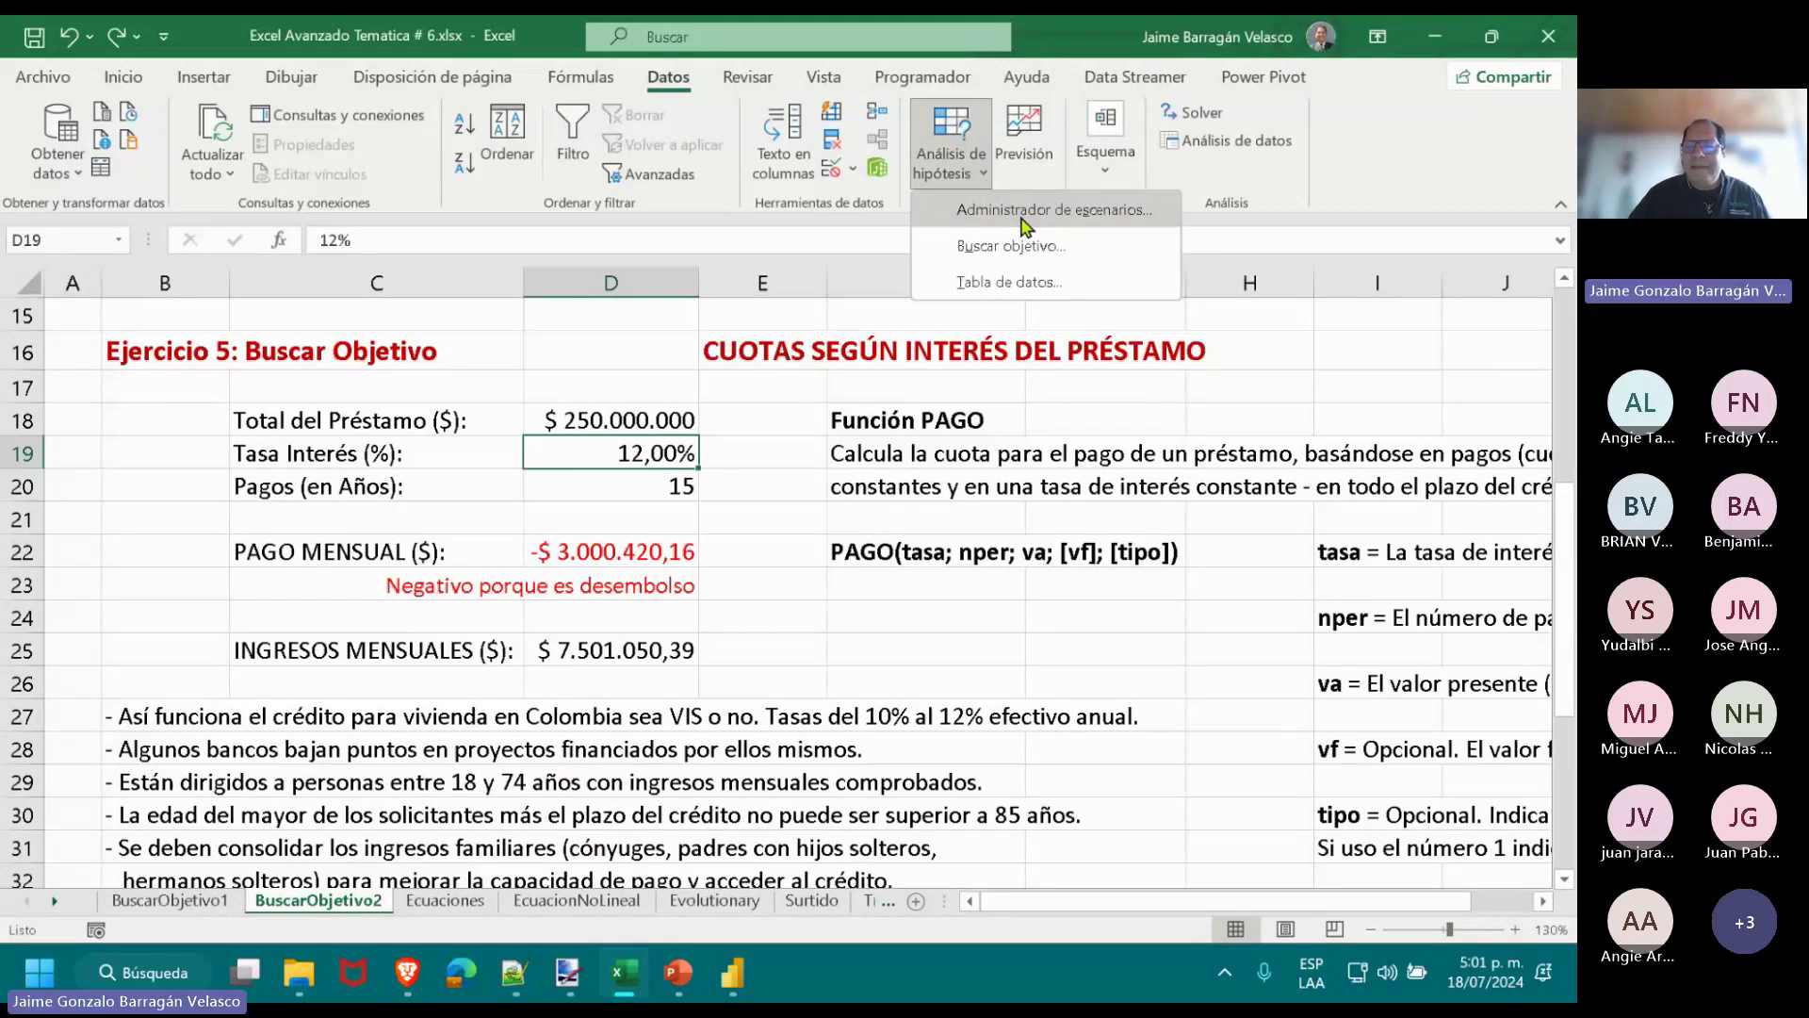
{"action": "left_click", "coordinate": [1010, 245]}
{"action": "left_click", "coordinate": [645, 554]}
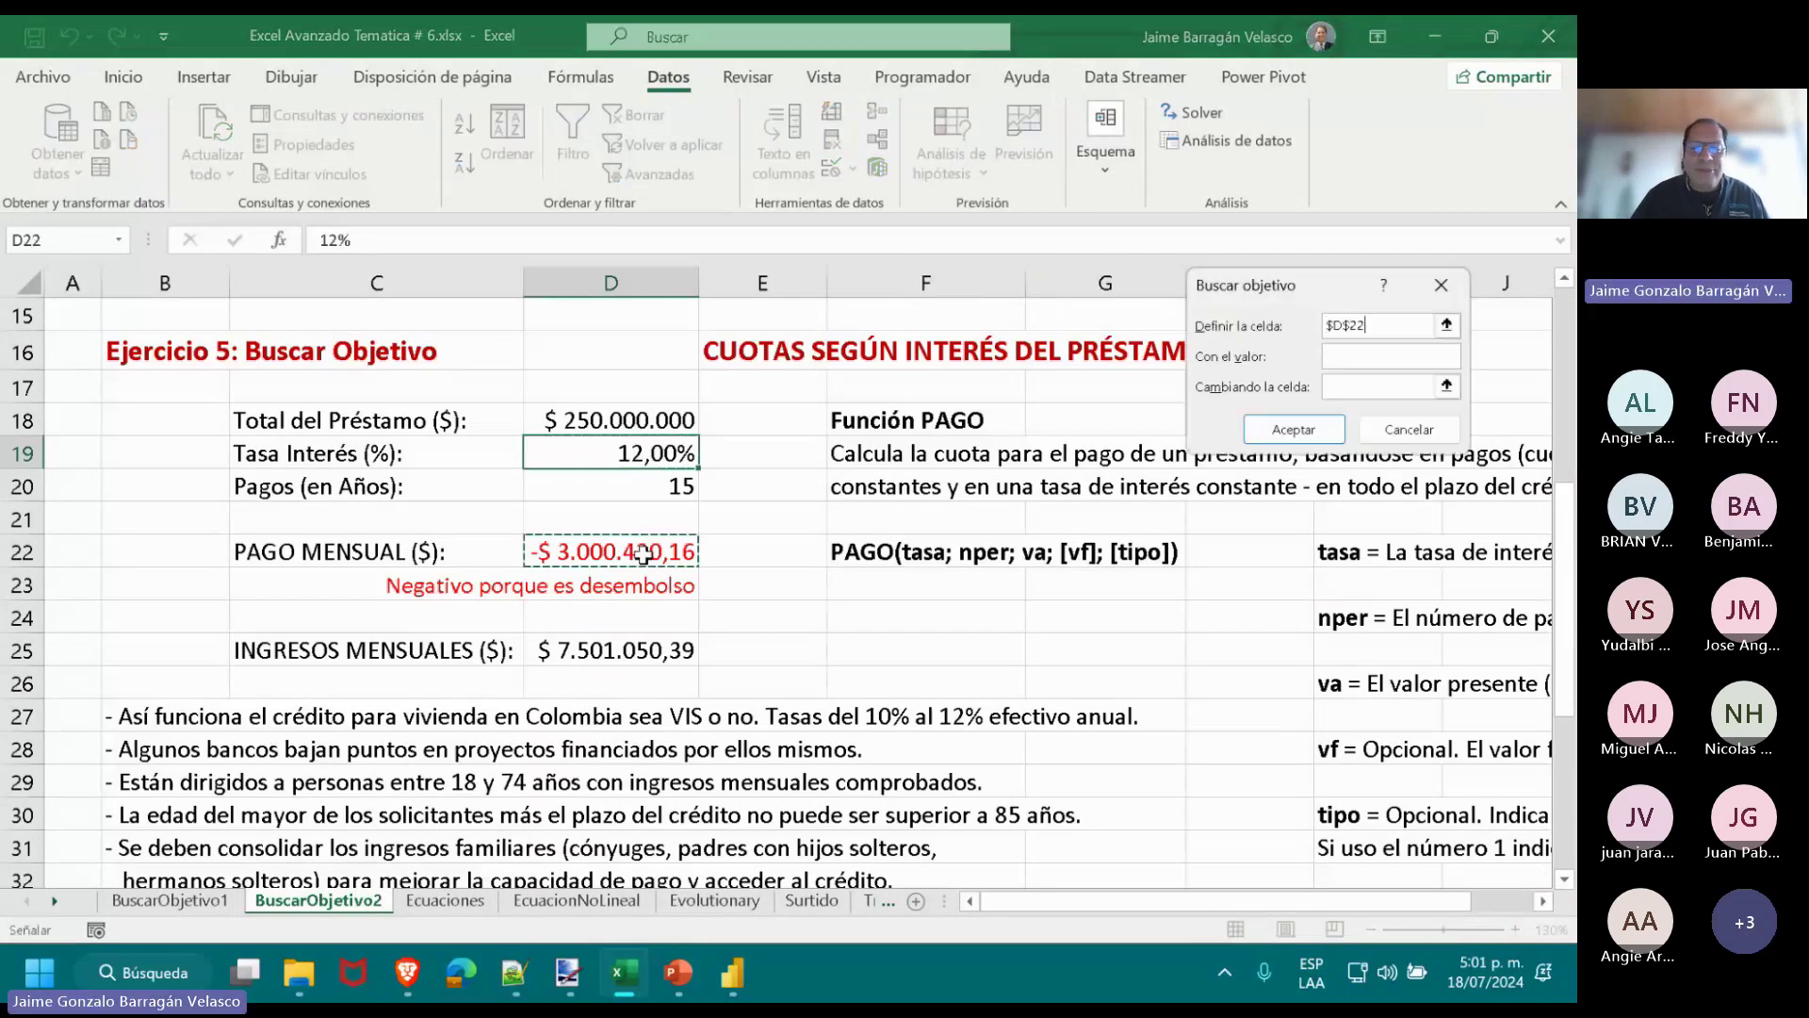
{"action": "left_click", "coordinate": [1372, 354]}
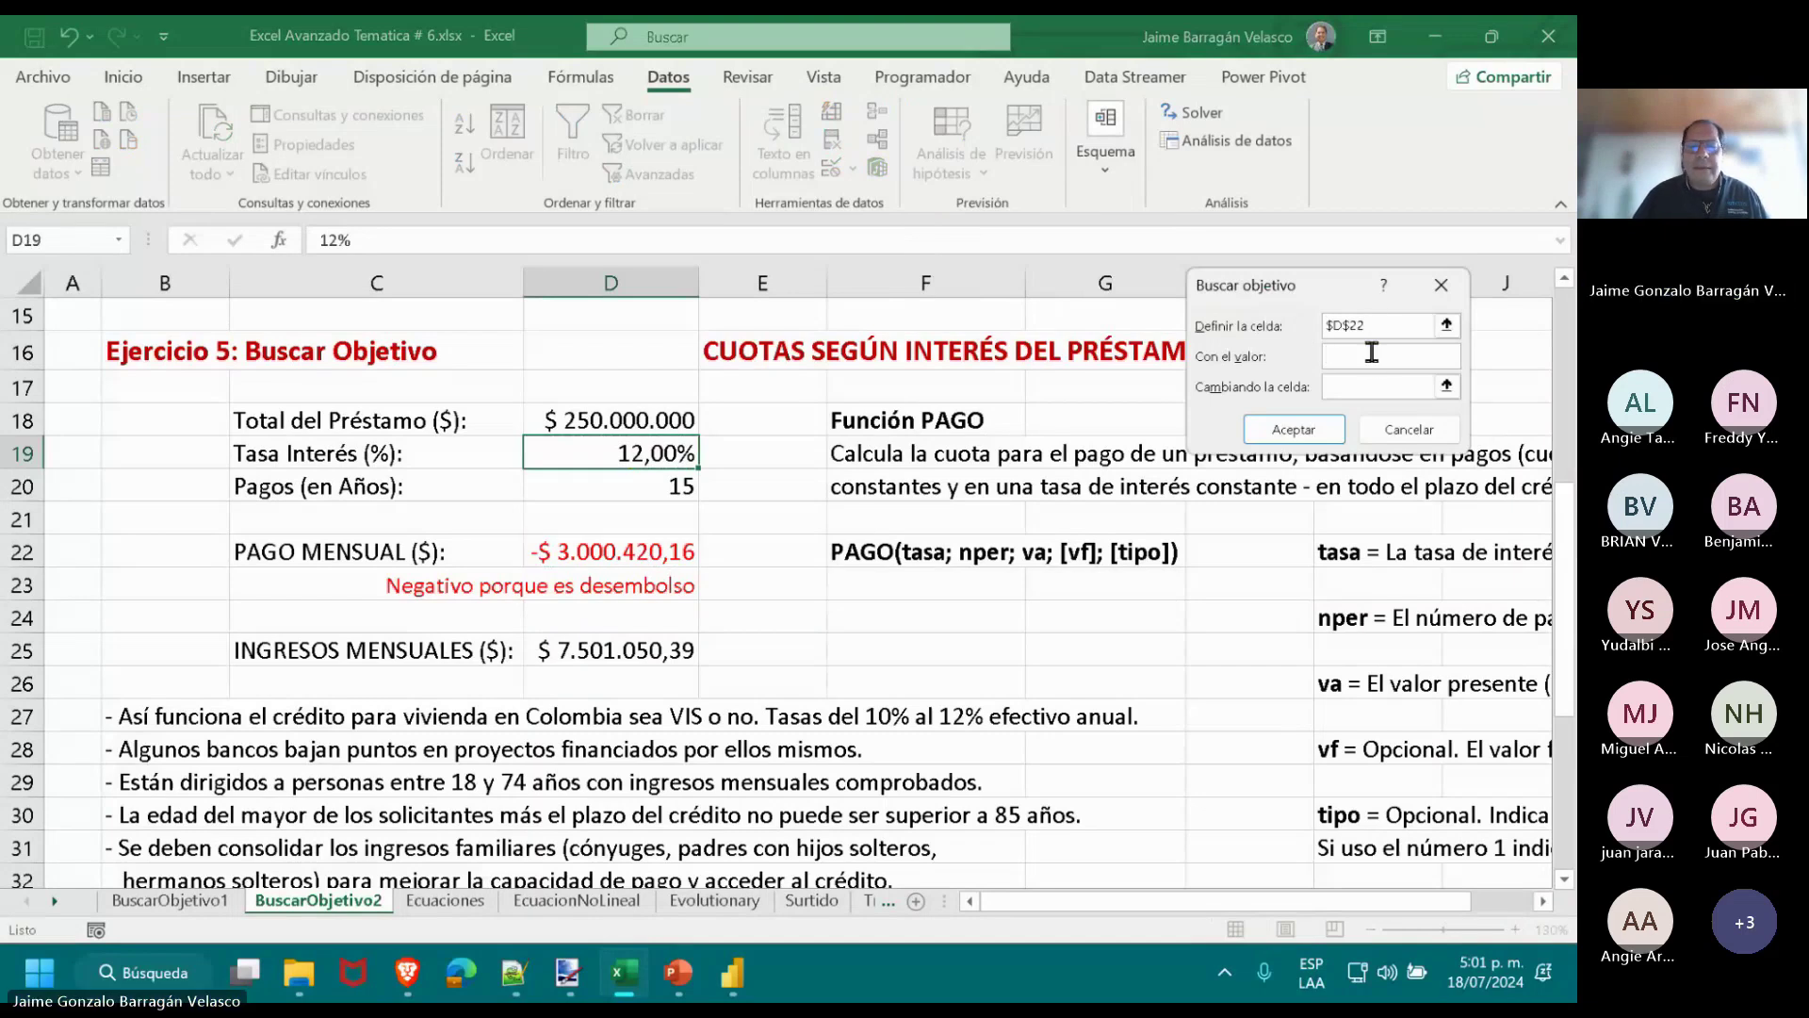
{"action": "left_click", "coordinate": [1382, 324]}
{"action": "key", "text": "BackSpace"}
{"action": "key", "text": "BackSpace"}
{"action": "key", "text": "BackSpace"}
{"action": "key", "text": "BackSpace"}
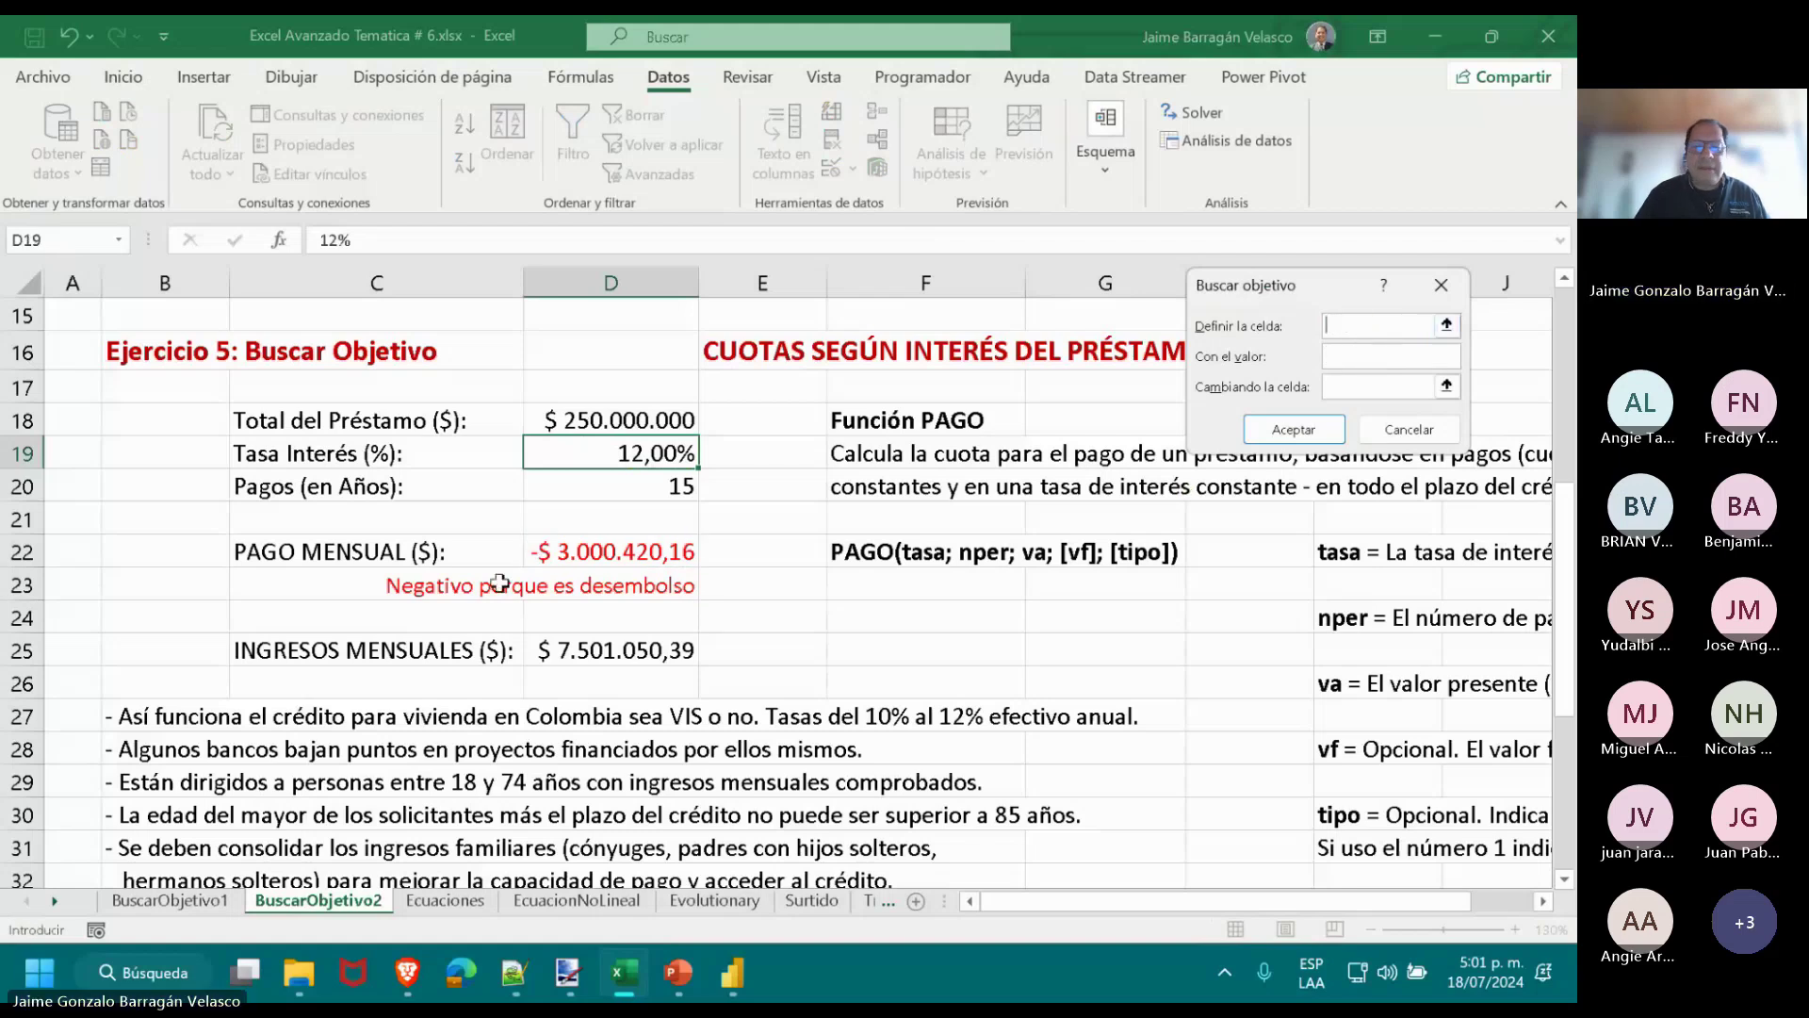
{"action": "left_click", "coordinate": [575, 551]}
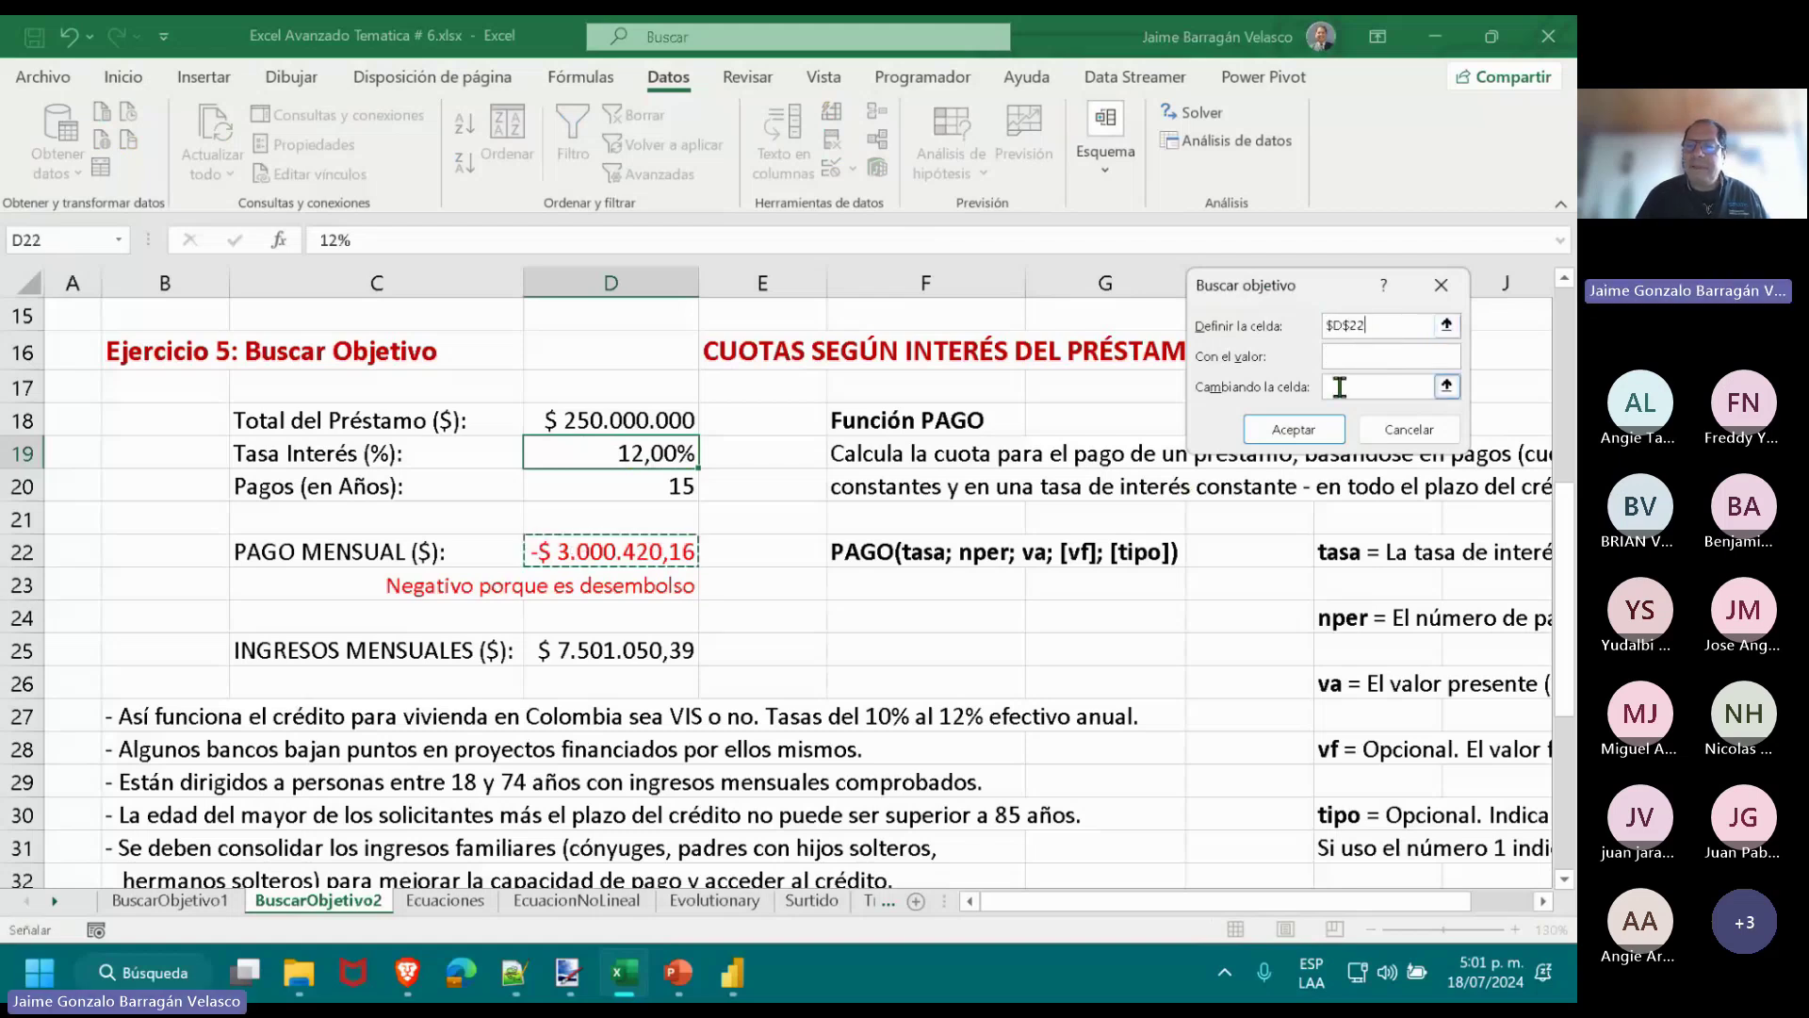
Try solving for a target value of 4000000 in D22 by changing the interest rate in D19, and close the search.
{"action": "left_click", "coordinate": [1367, 358]}
{"action": "type", "text": "40000"}
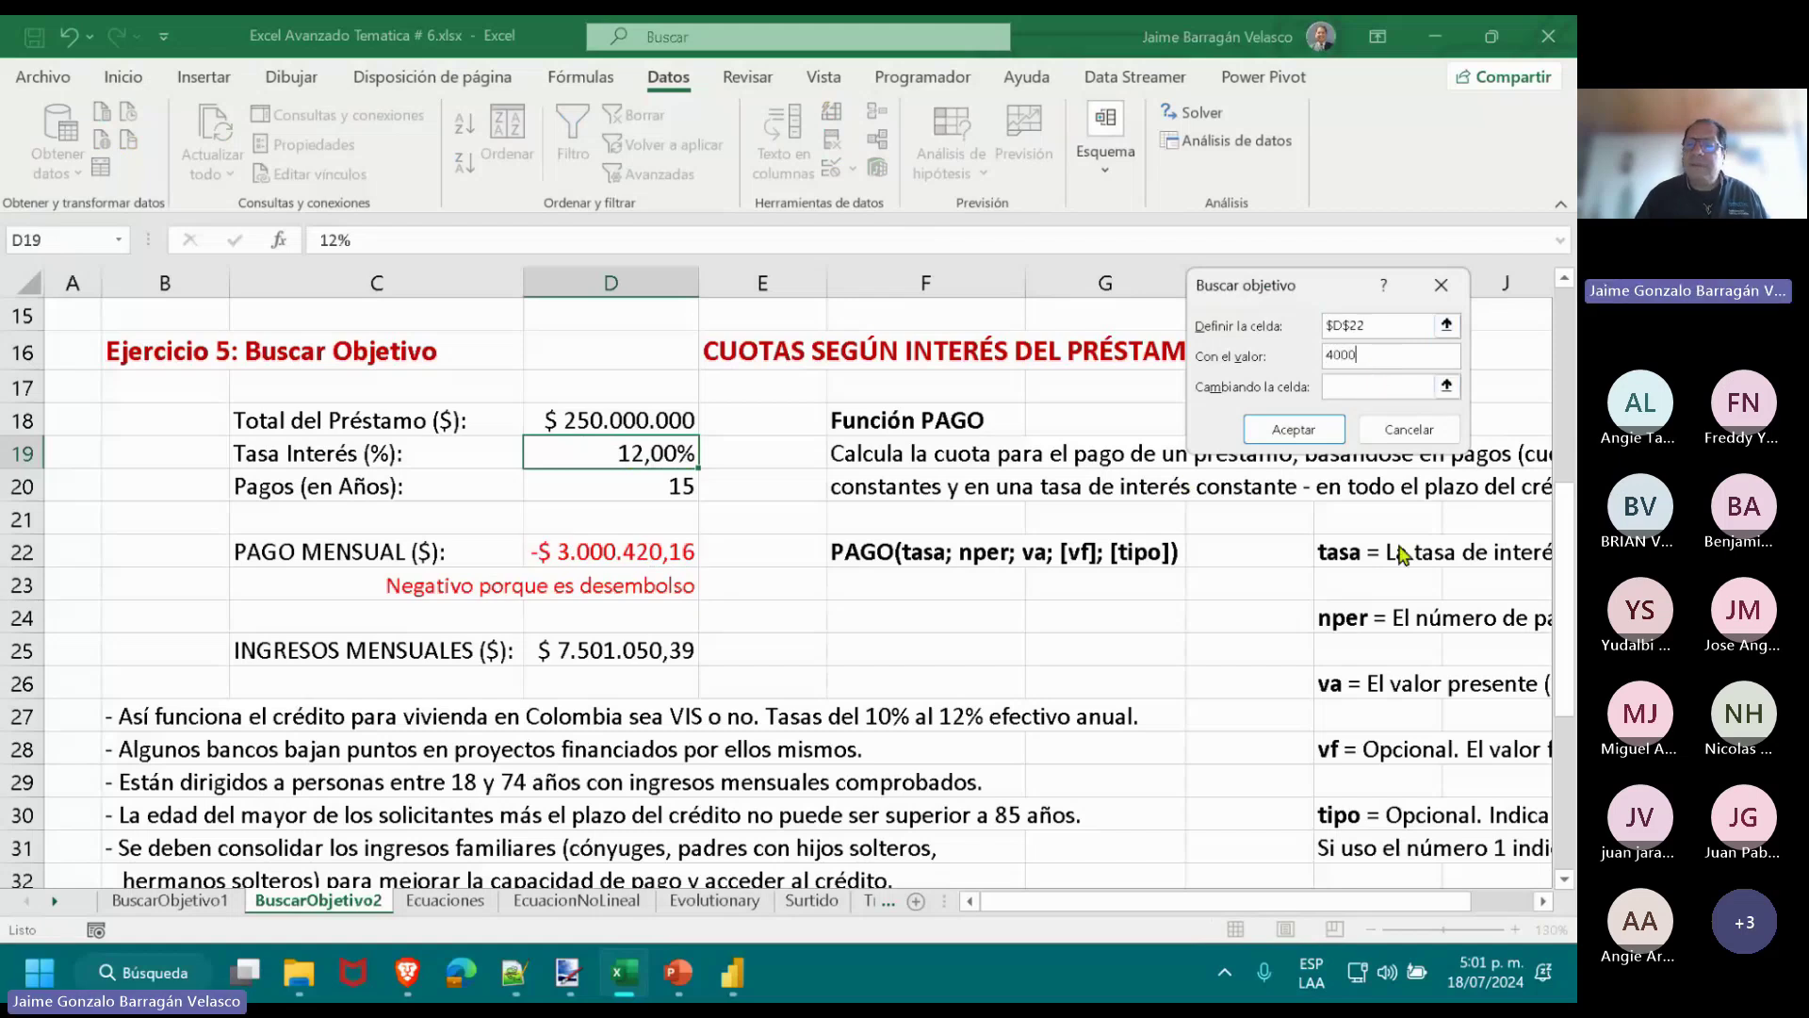
{"action": "type", "text": "00"}
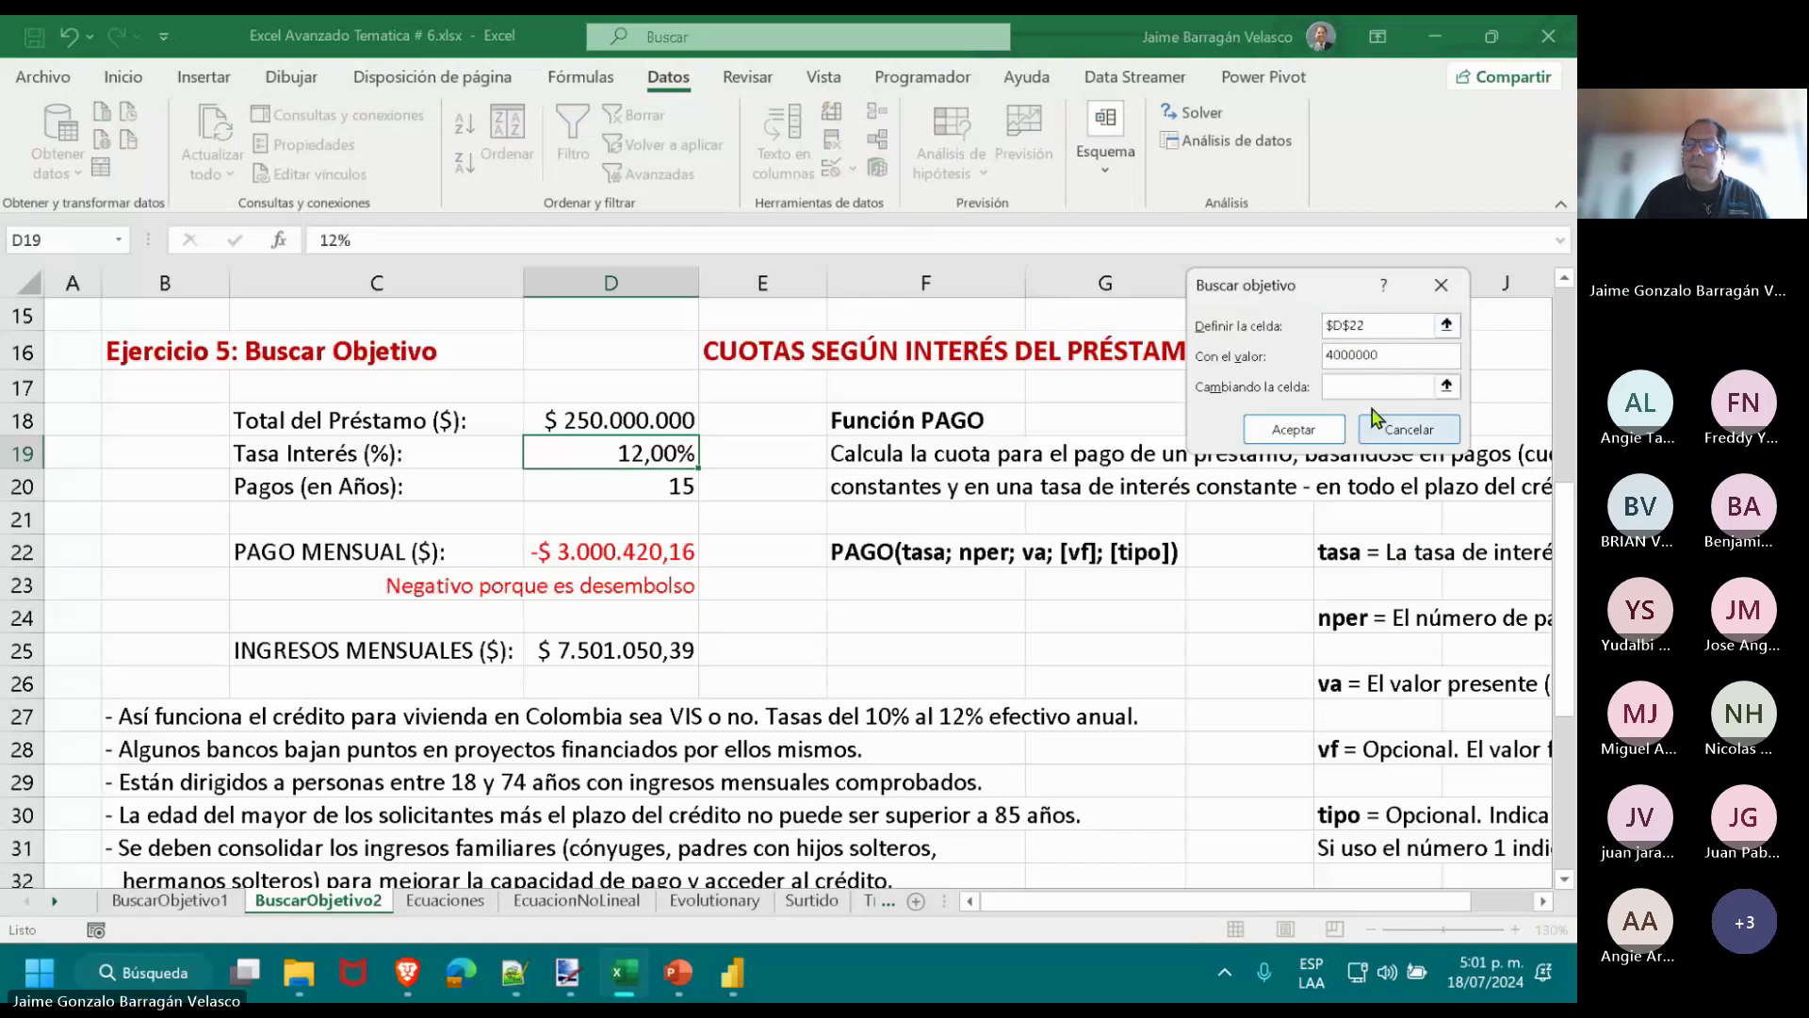
{"action": "left_click", "coordinate": [1373, 384]}
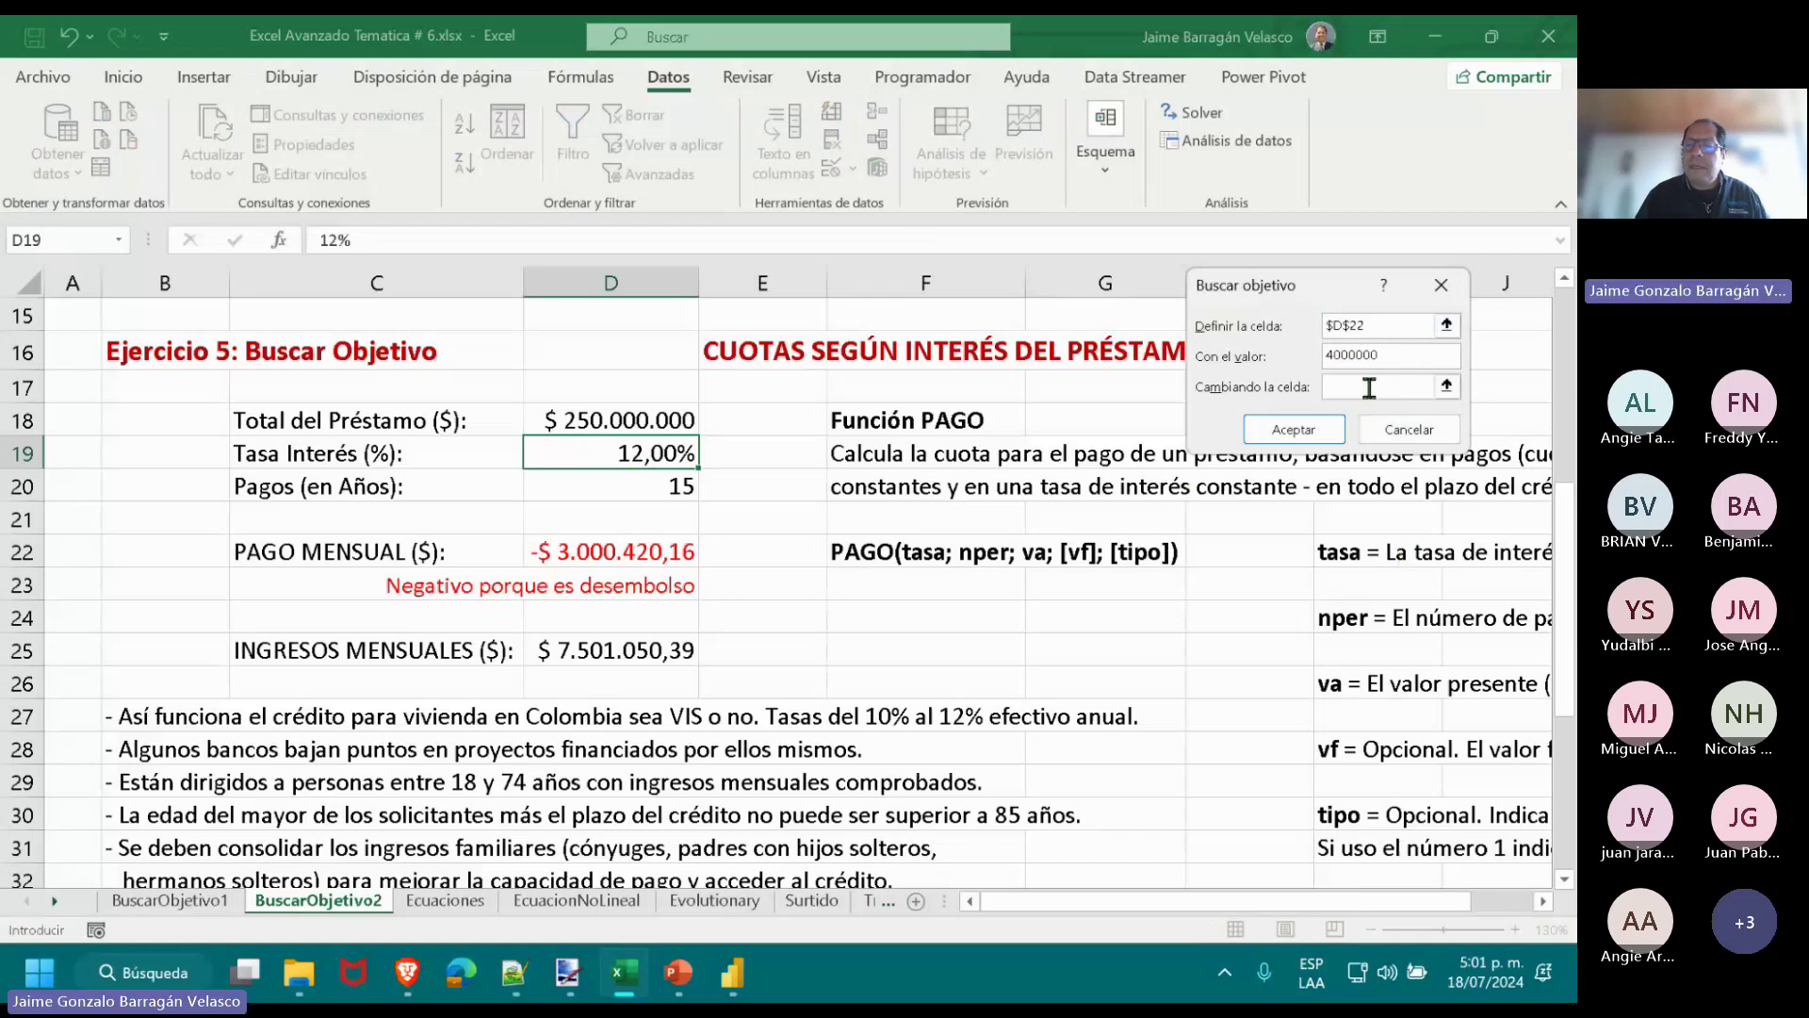
{"action": "left_click", "coordinate": [670, 457]}
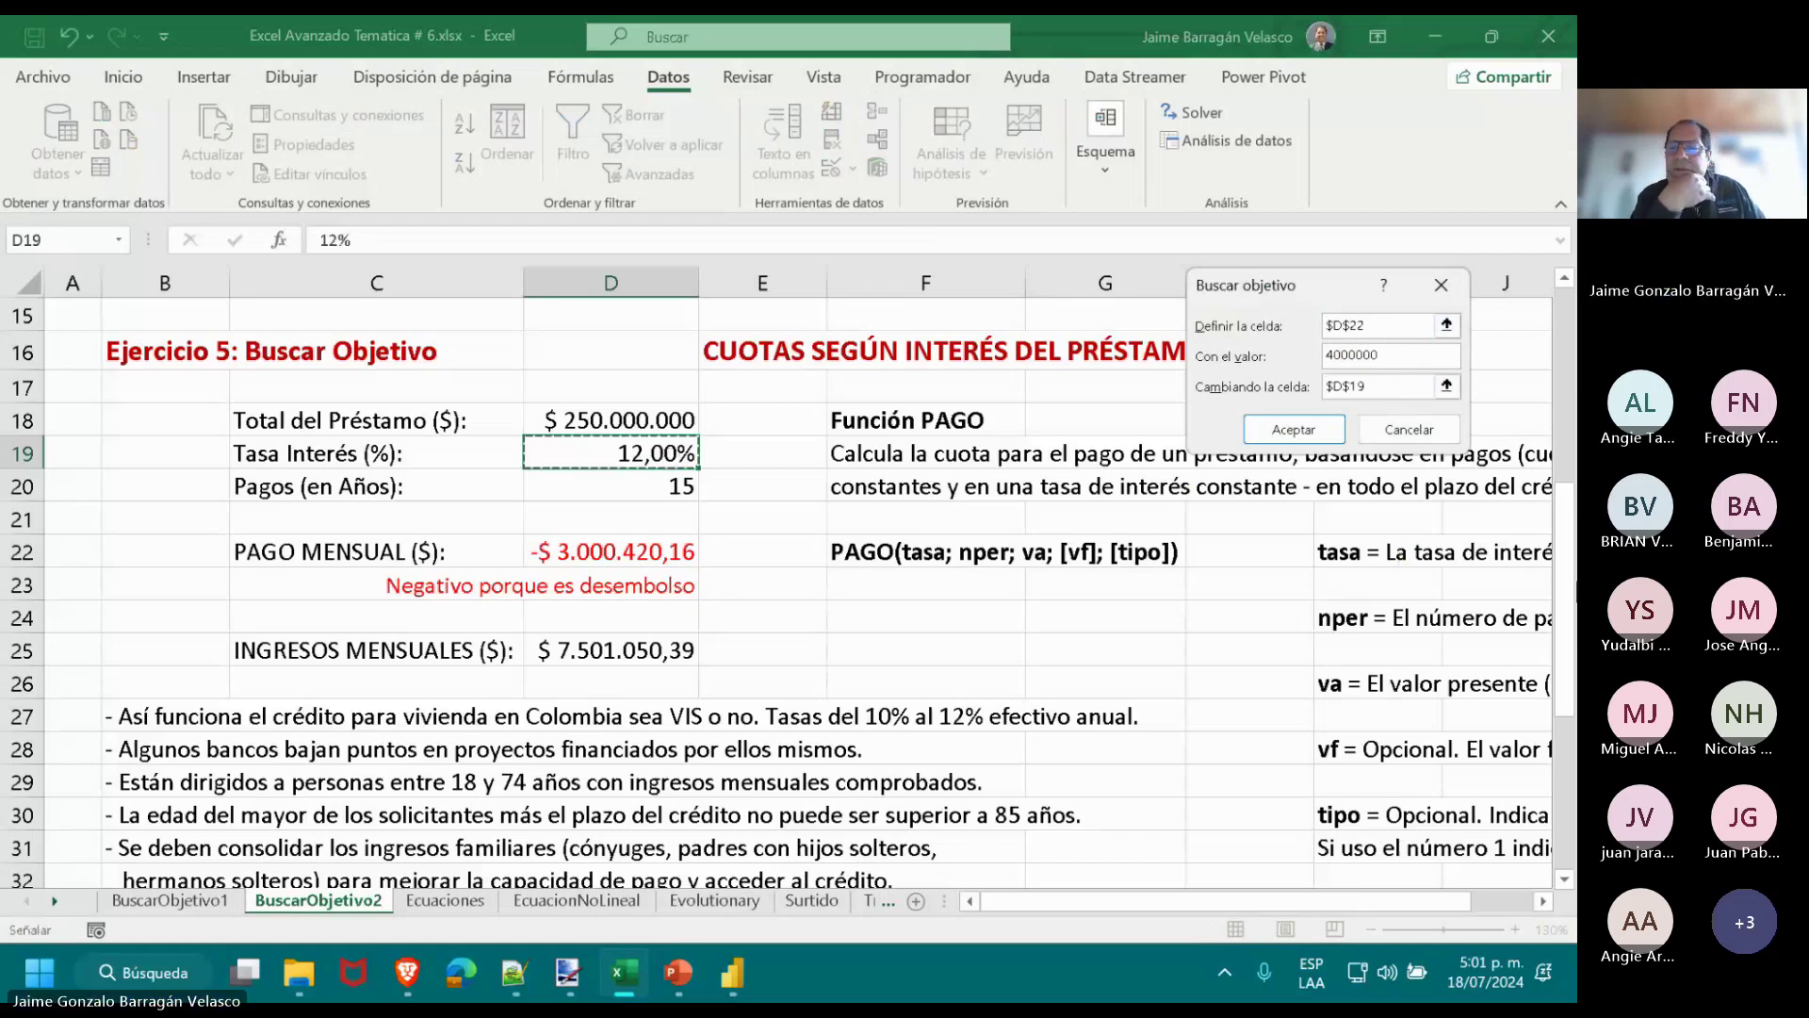
{"action": "left_click", "coordinate": [1293, 429]}
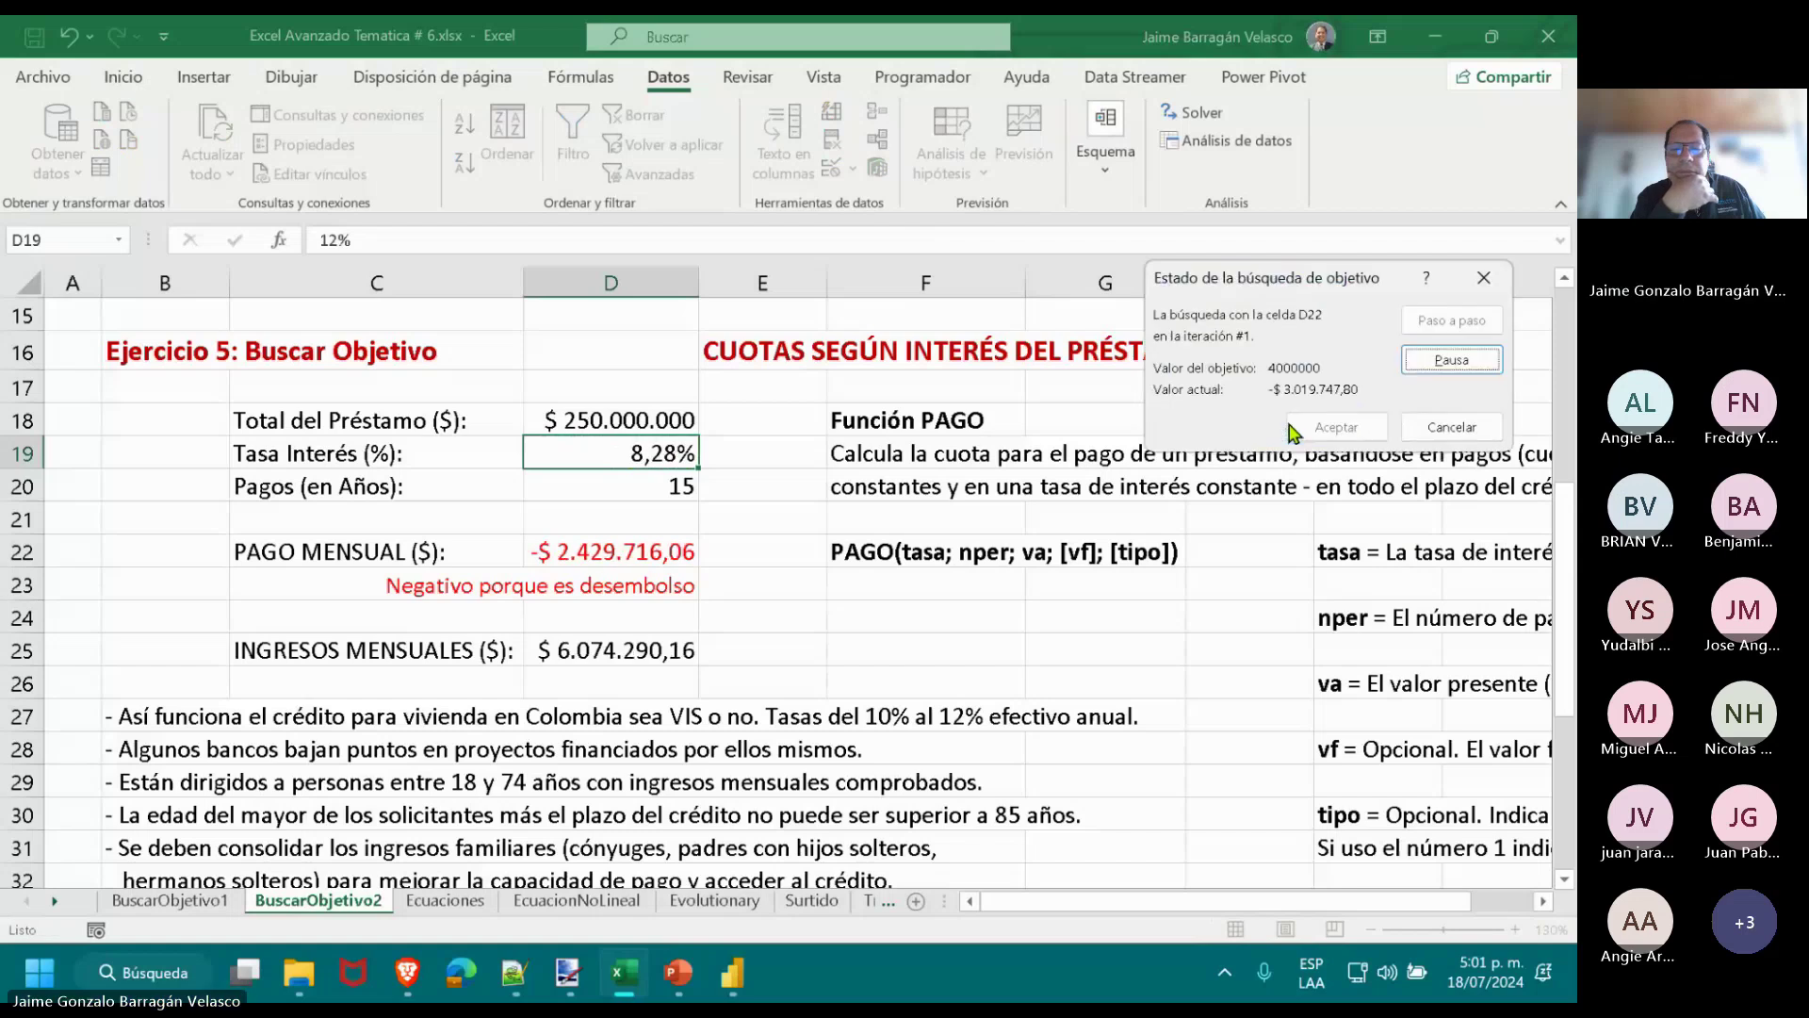
{"action": "left_click", "coordinate": [1436, 427]}
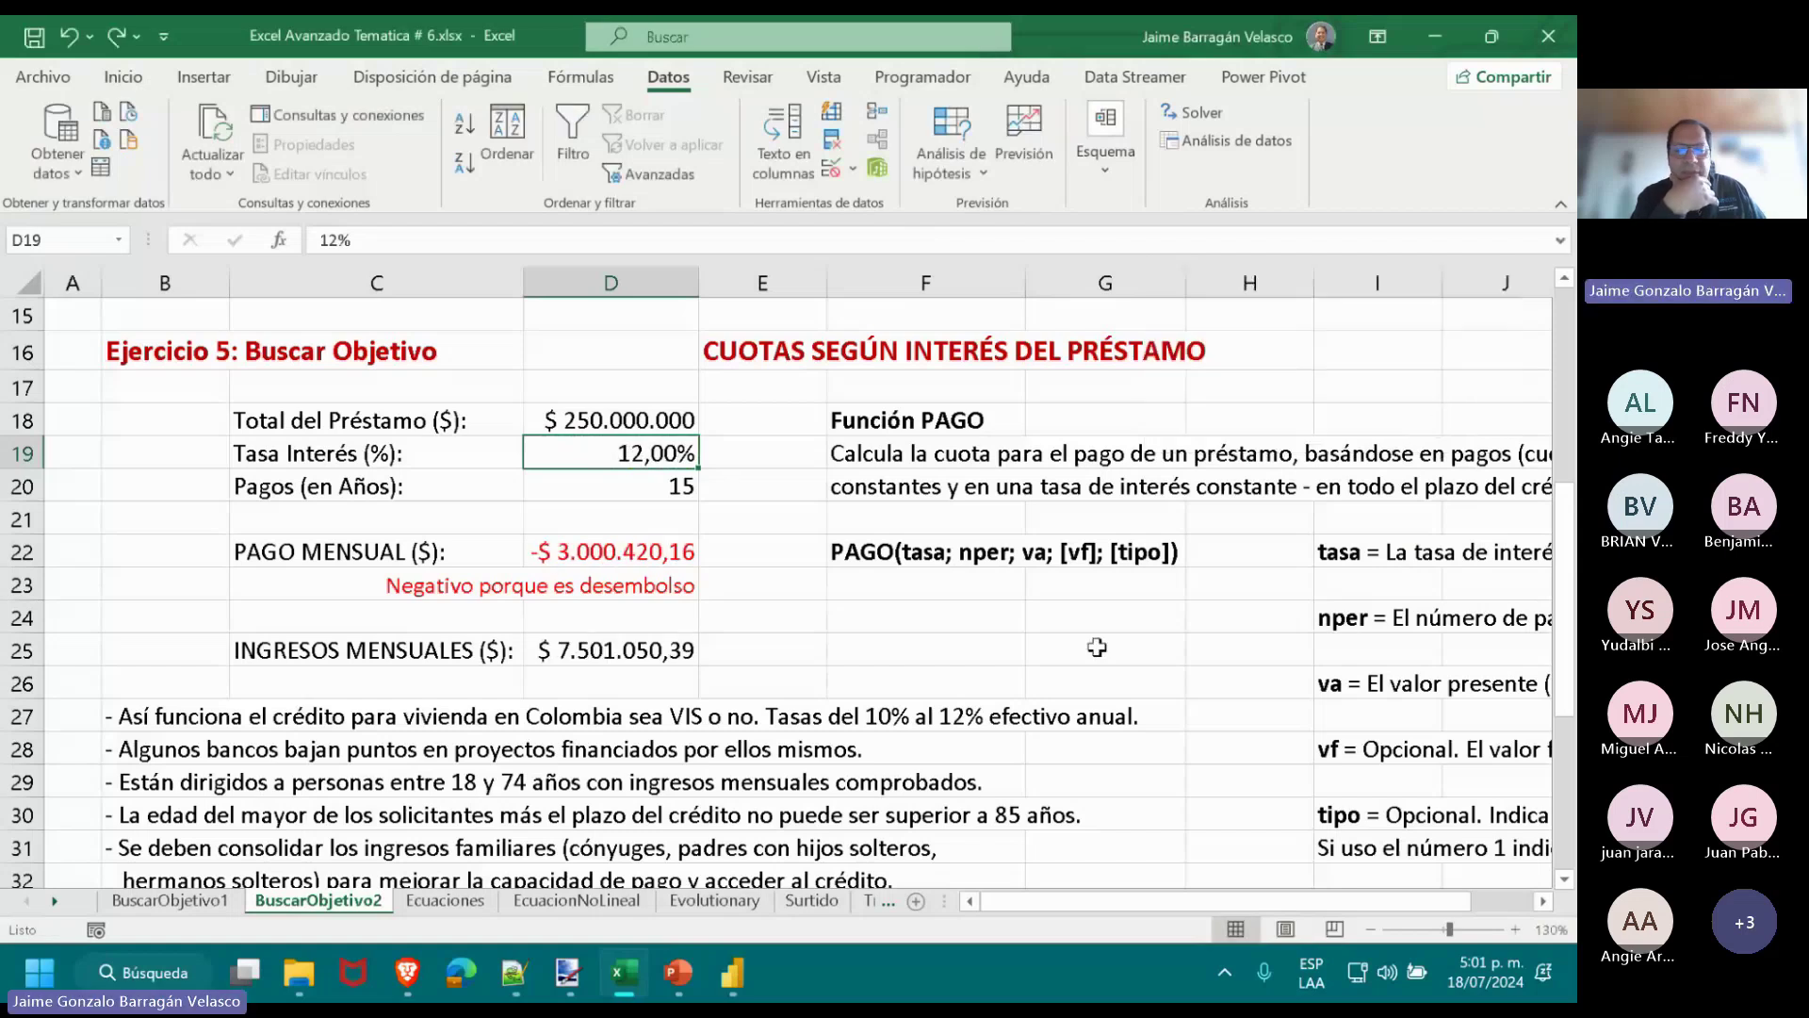
Check the questions in rows 38 to 42, and test interest rates of 15% and 16% in D19.
{"action": "scroll", "coordinate": [1096, 647], "scroll_direction": "down", "scroll_amount": 3}
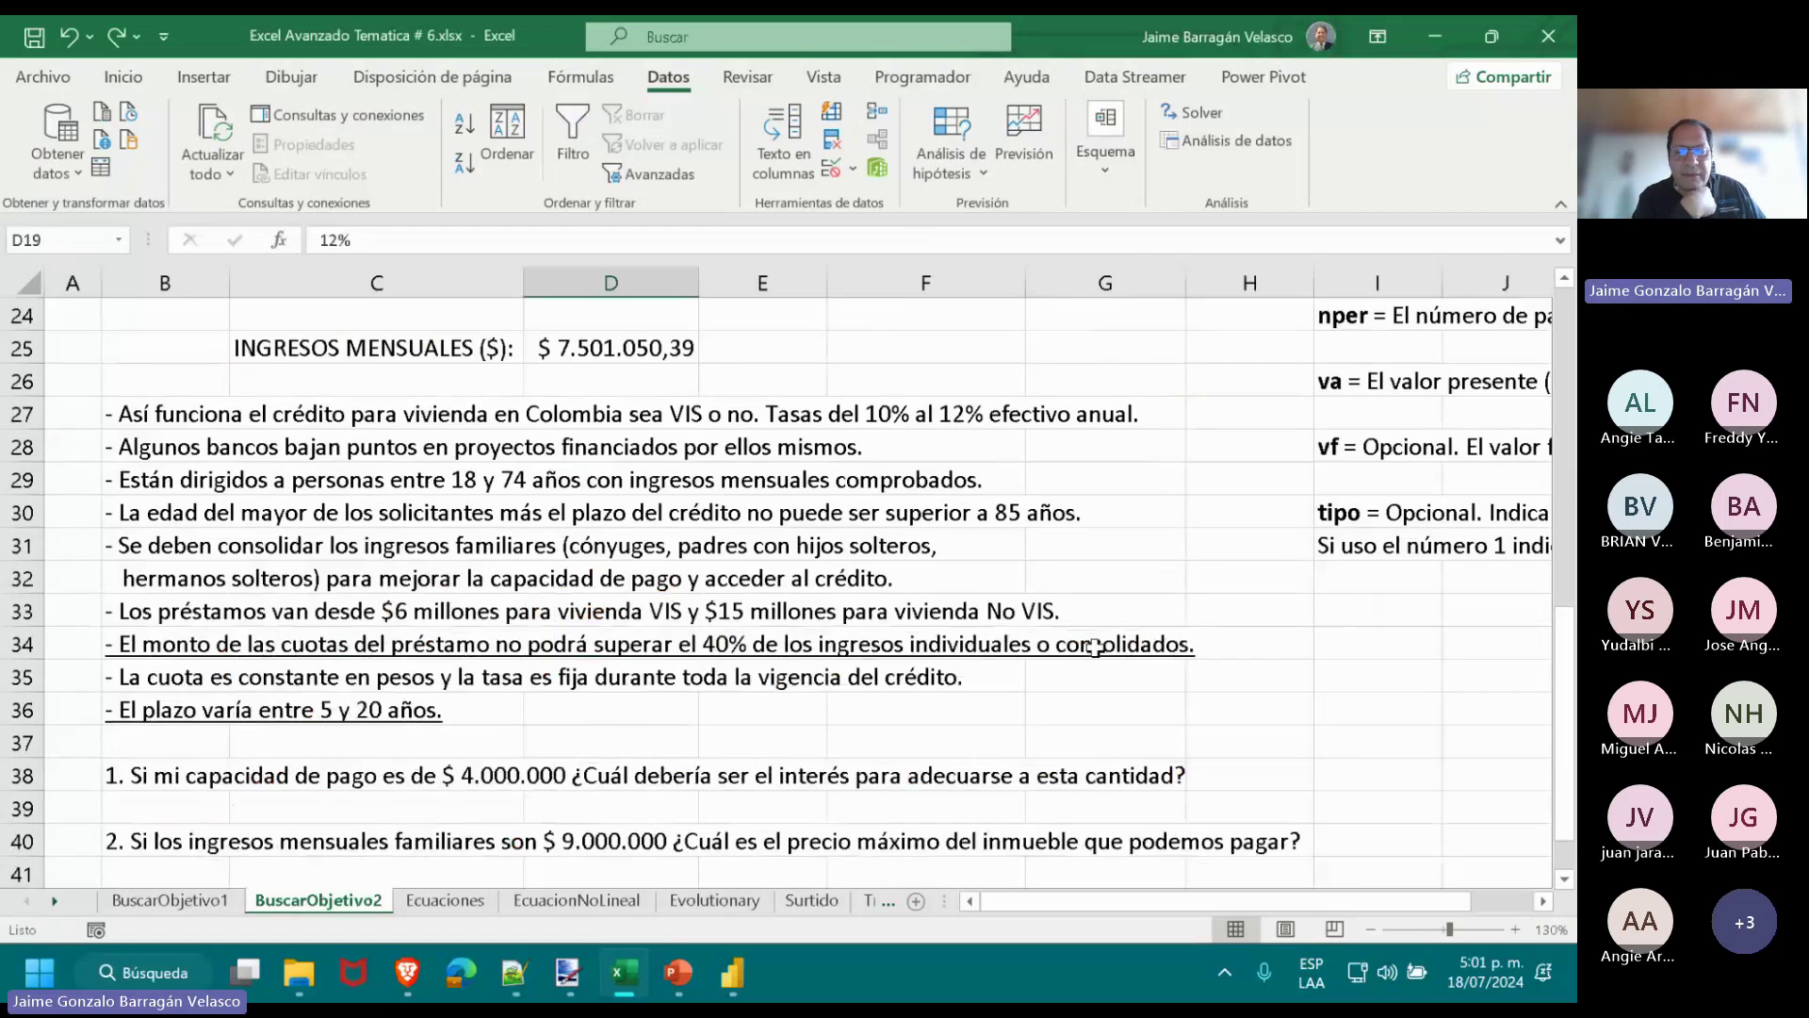
{"action": "scroll", "coordinate": [1093, 646], "scroll_direction": "down", "scroll_amount": 1}
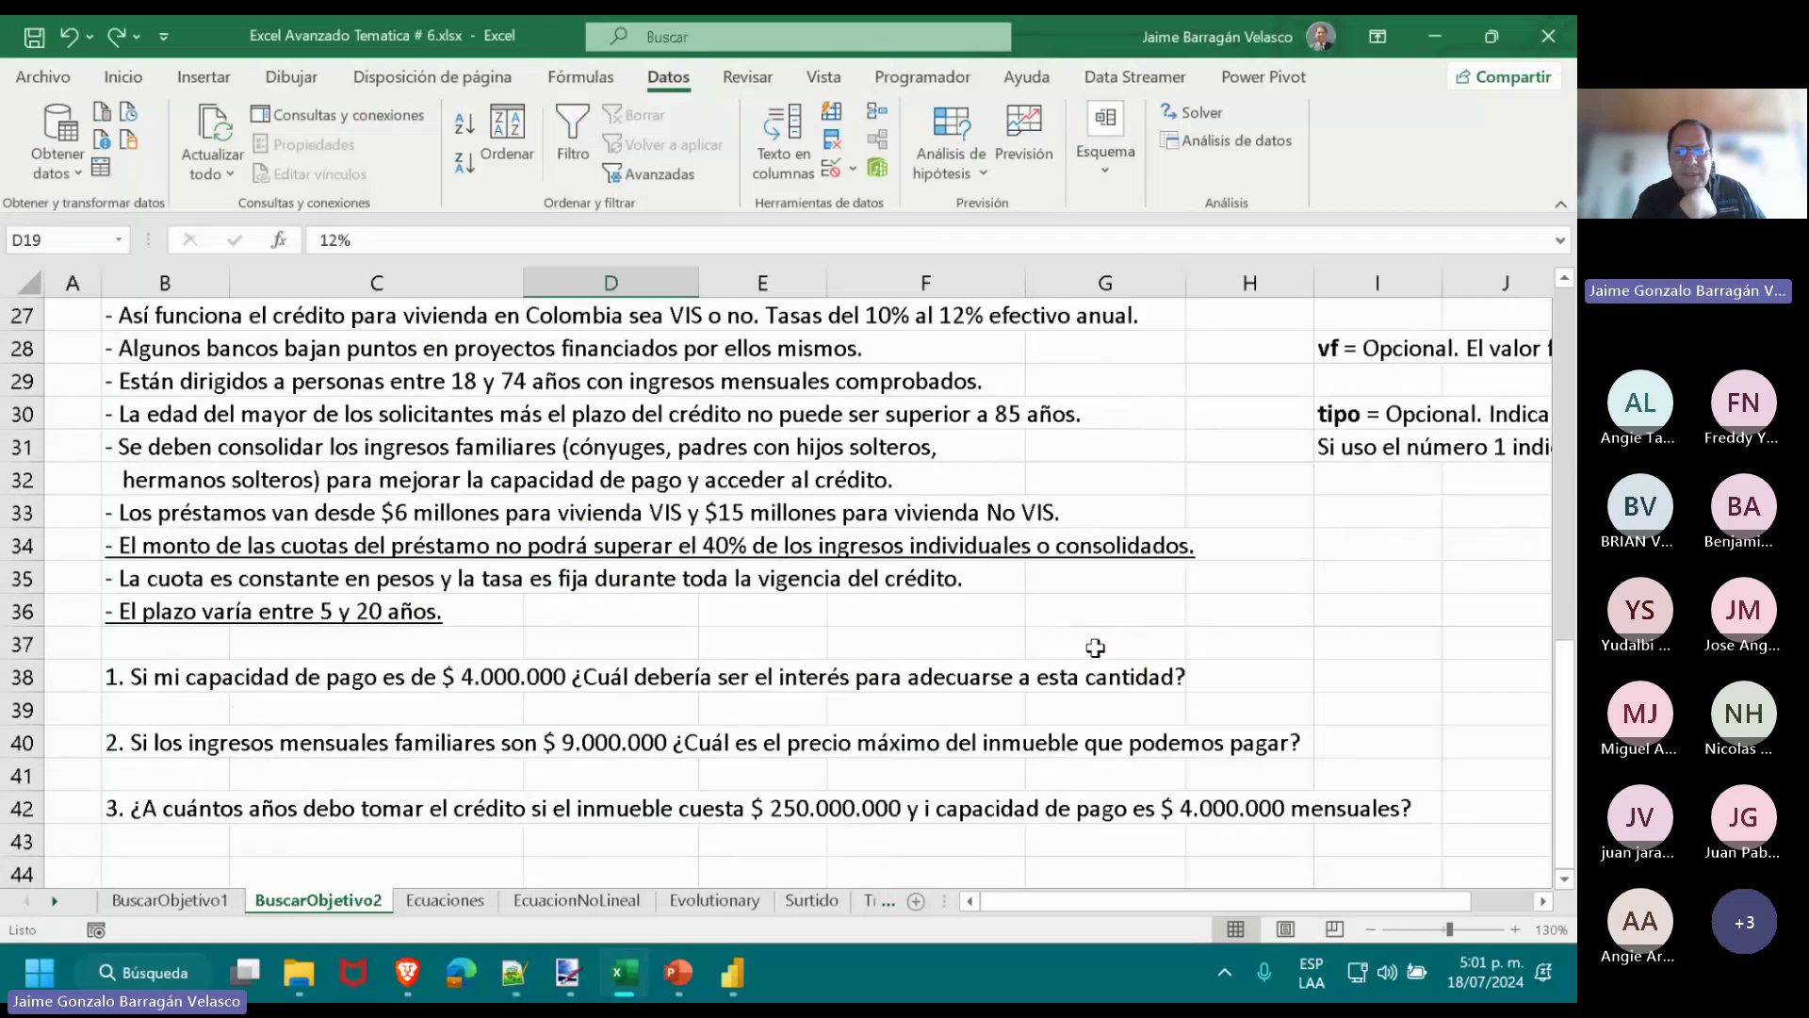
{"action": "scroll", "coordinate": [1095, 647], "scroll_direction": "up", "scroll_amount": 4}
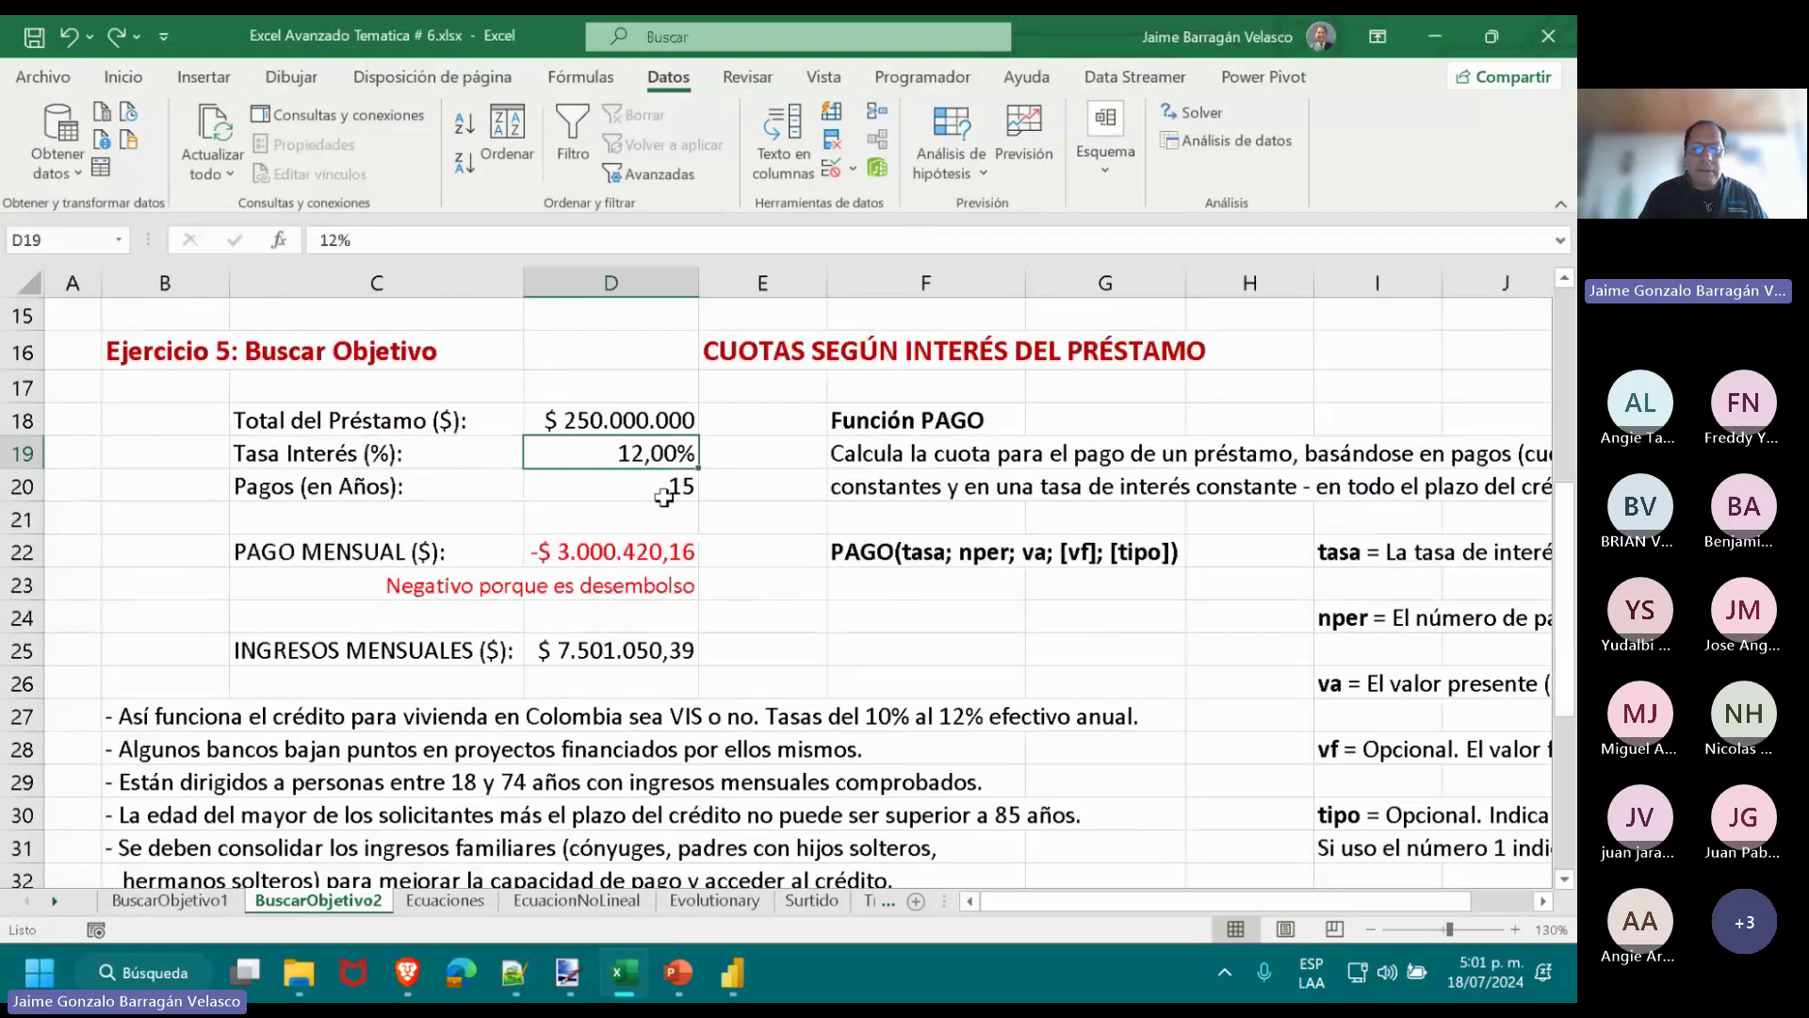
{"action": "type", "text": "15"}
{"action": "key", "text": "ctrl+Return"}
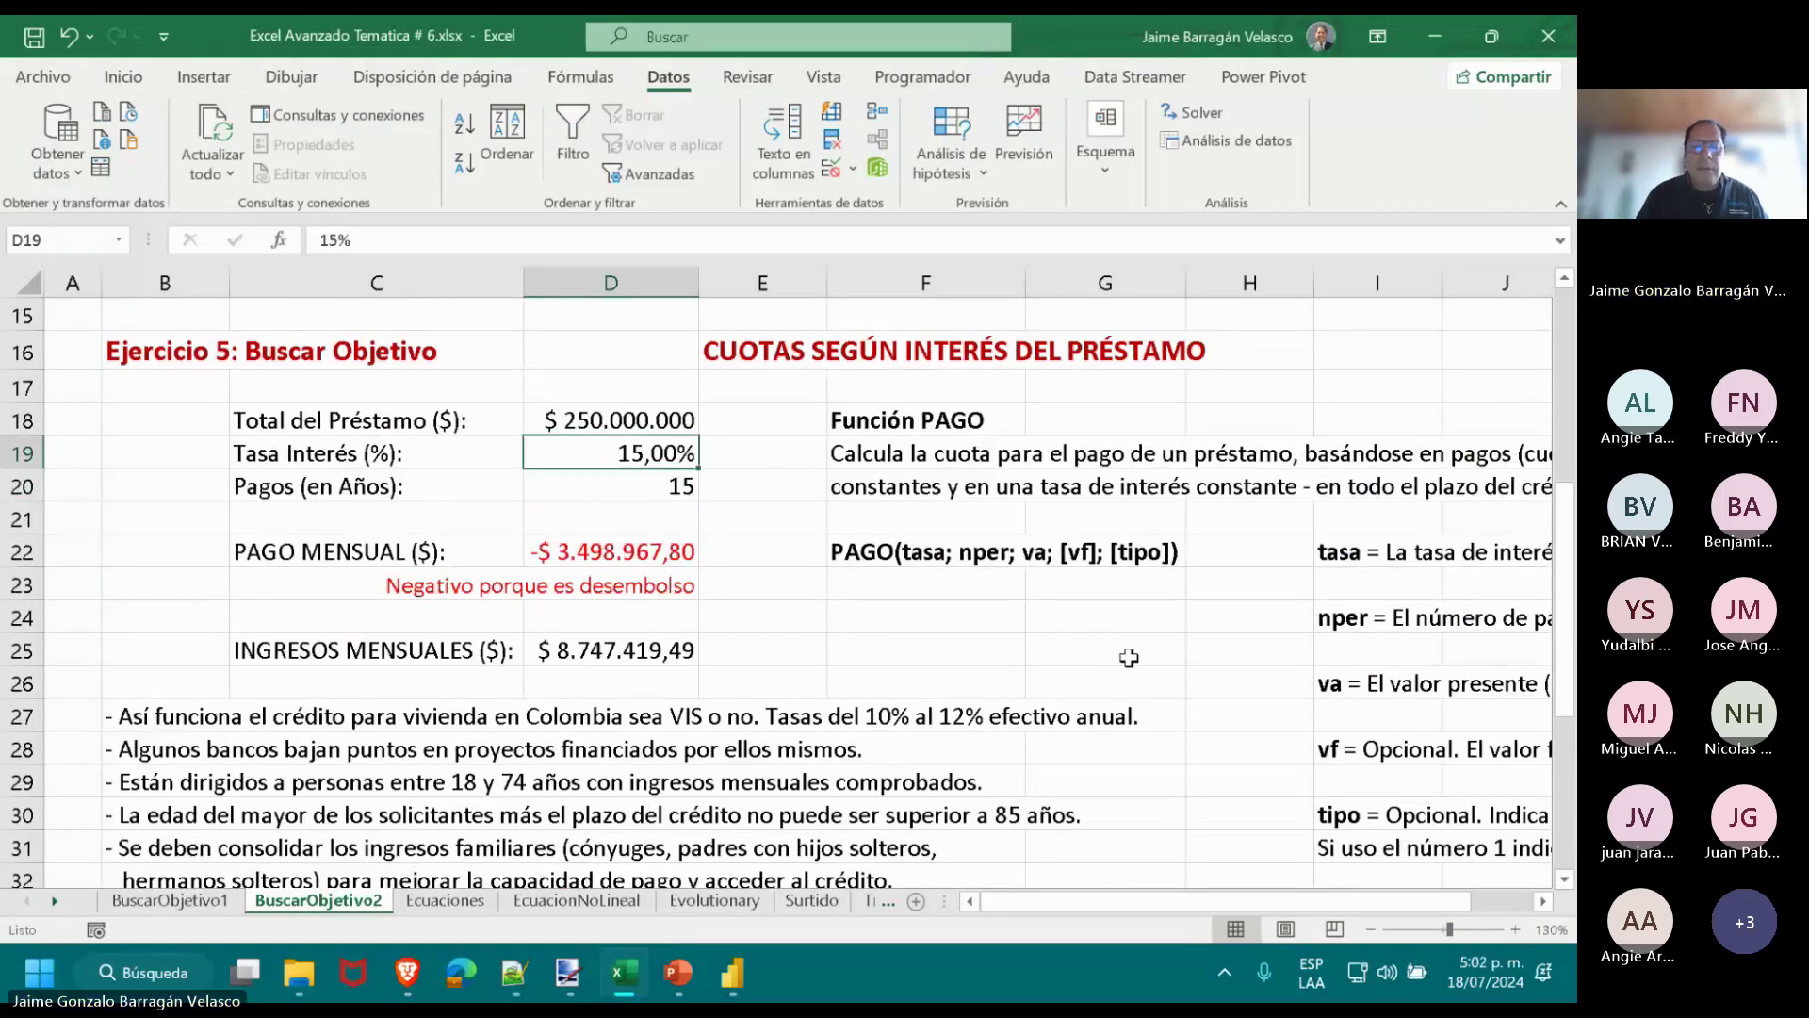
{"action": "type", "text": "16"}
{"action": "key", "text": "ctrl+Return"}
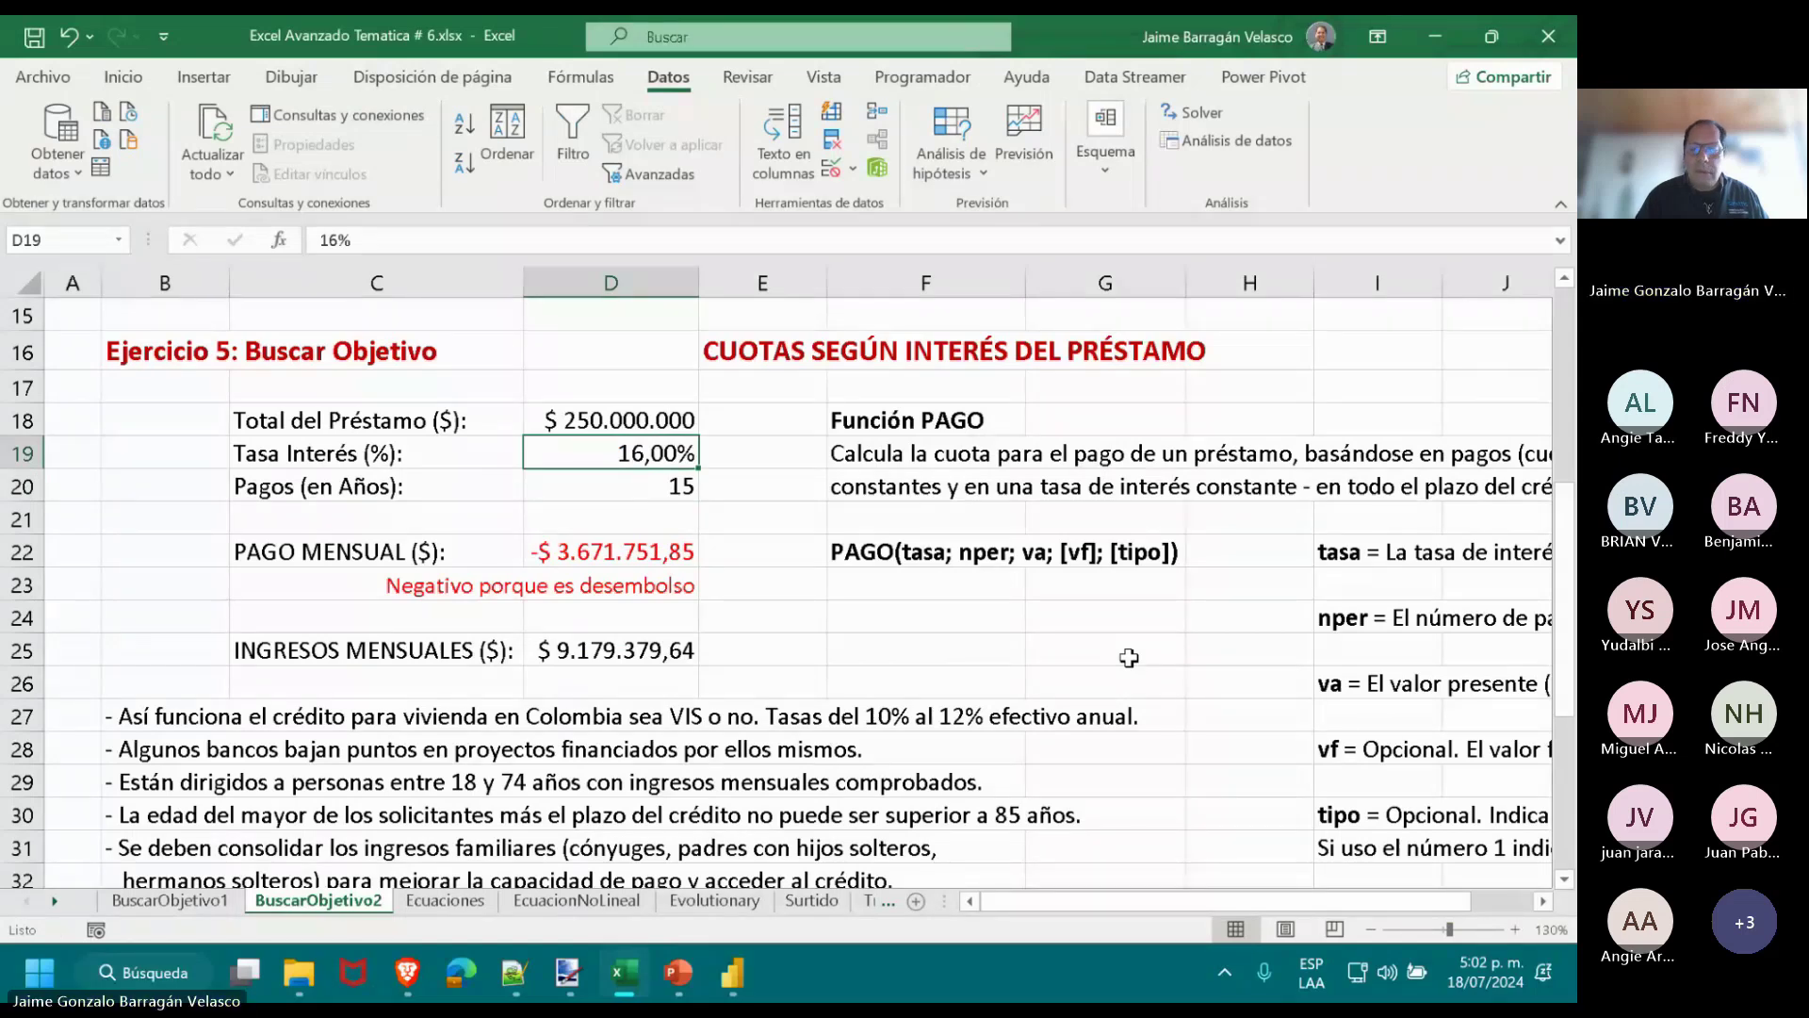
Test interest rates of 20% and 19% in D19 against the monthly payment in D22.
{"action": "type", "text": "20"}
{"action": "key", "text": "ctrl+Return"}
{"action": "type", "text": "19"}
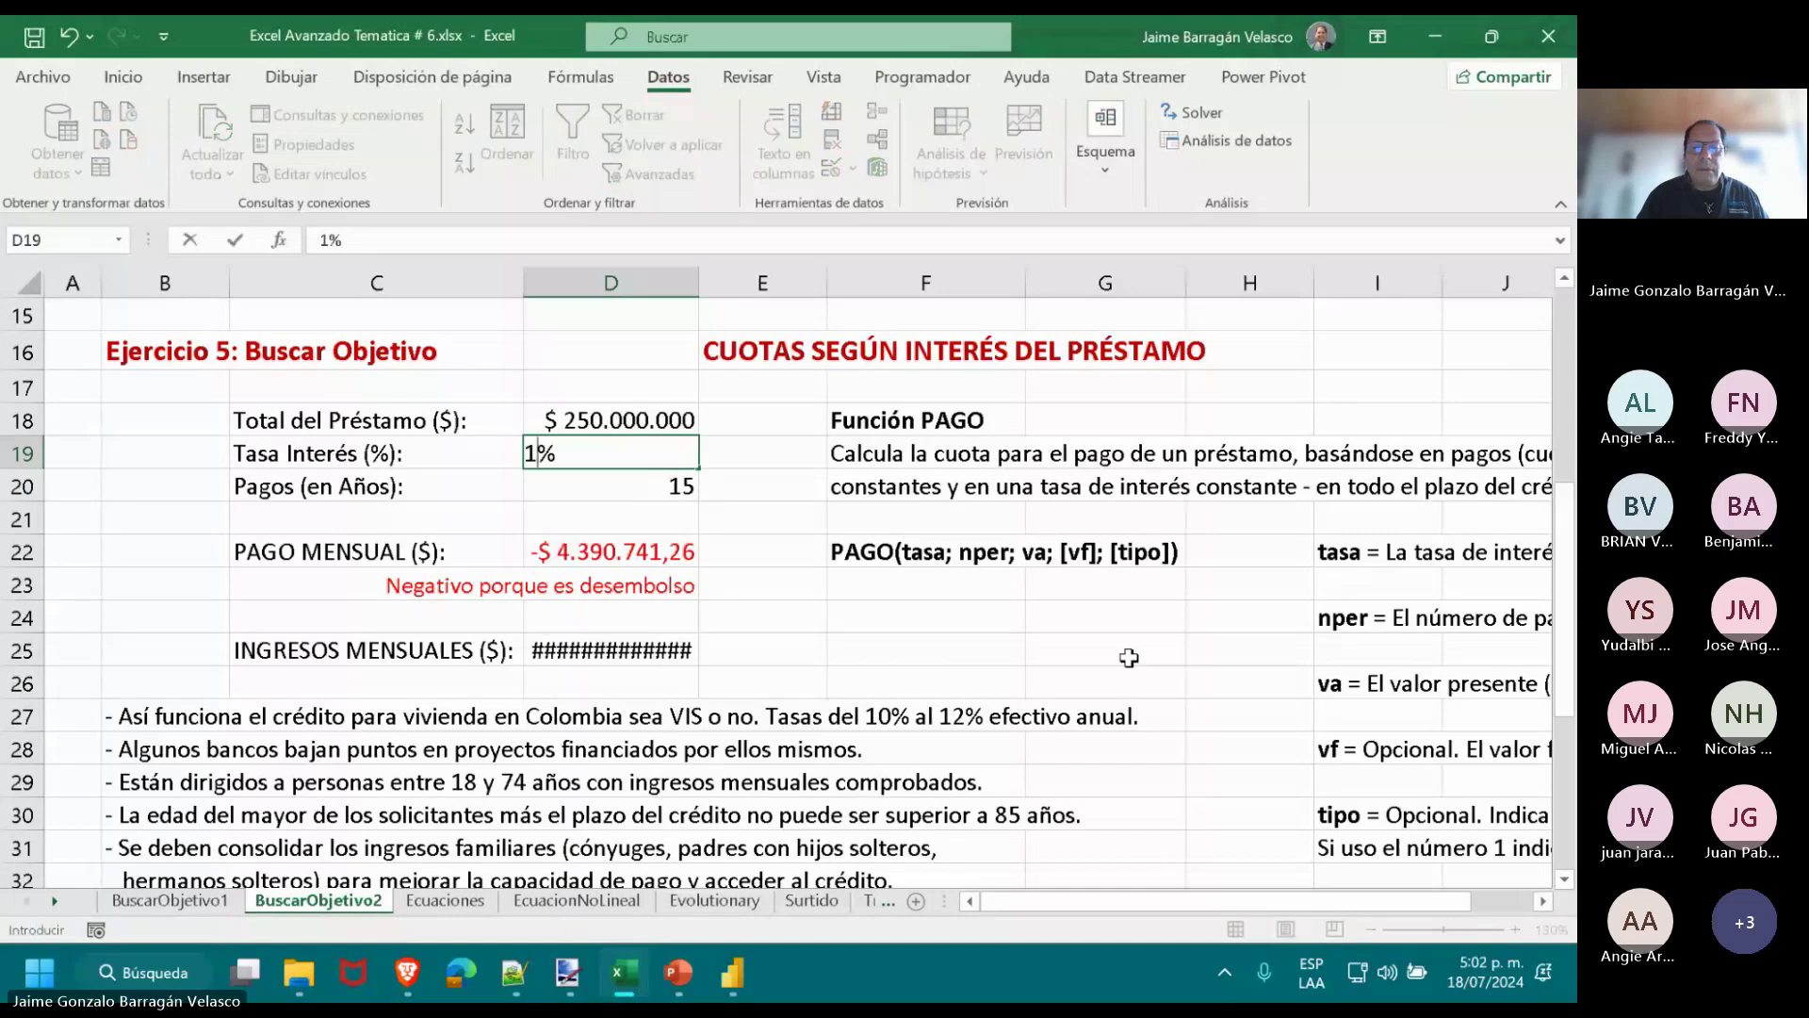
{"action": "key", "text": "Return"}
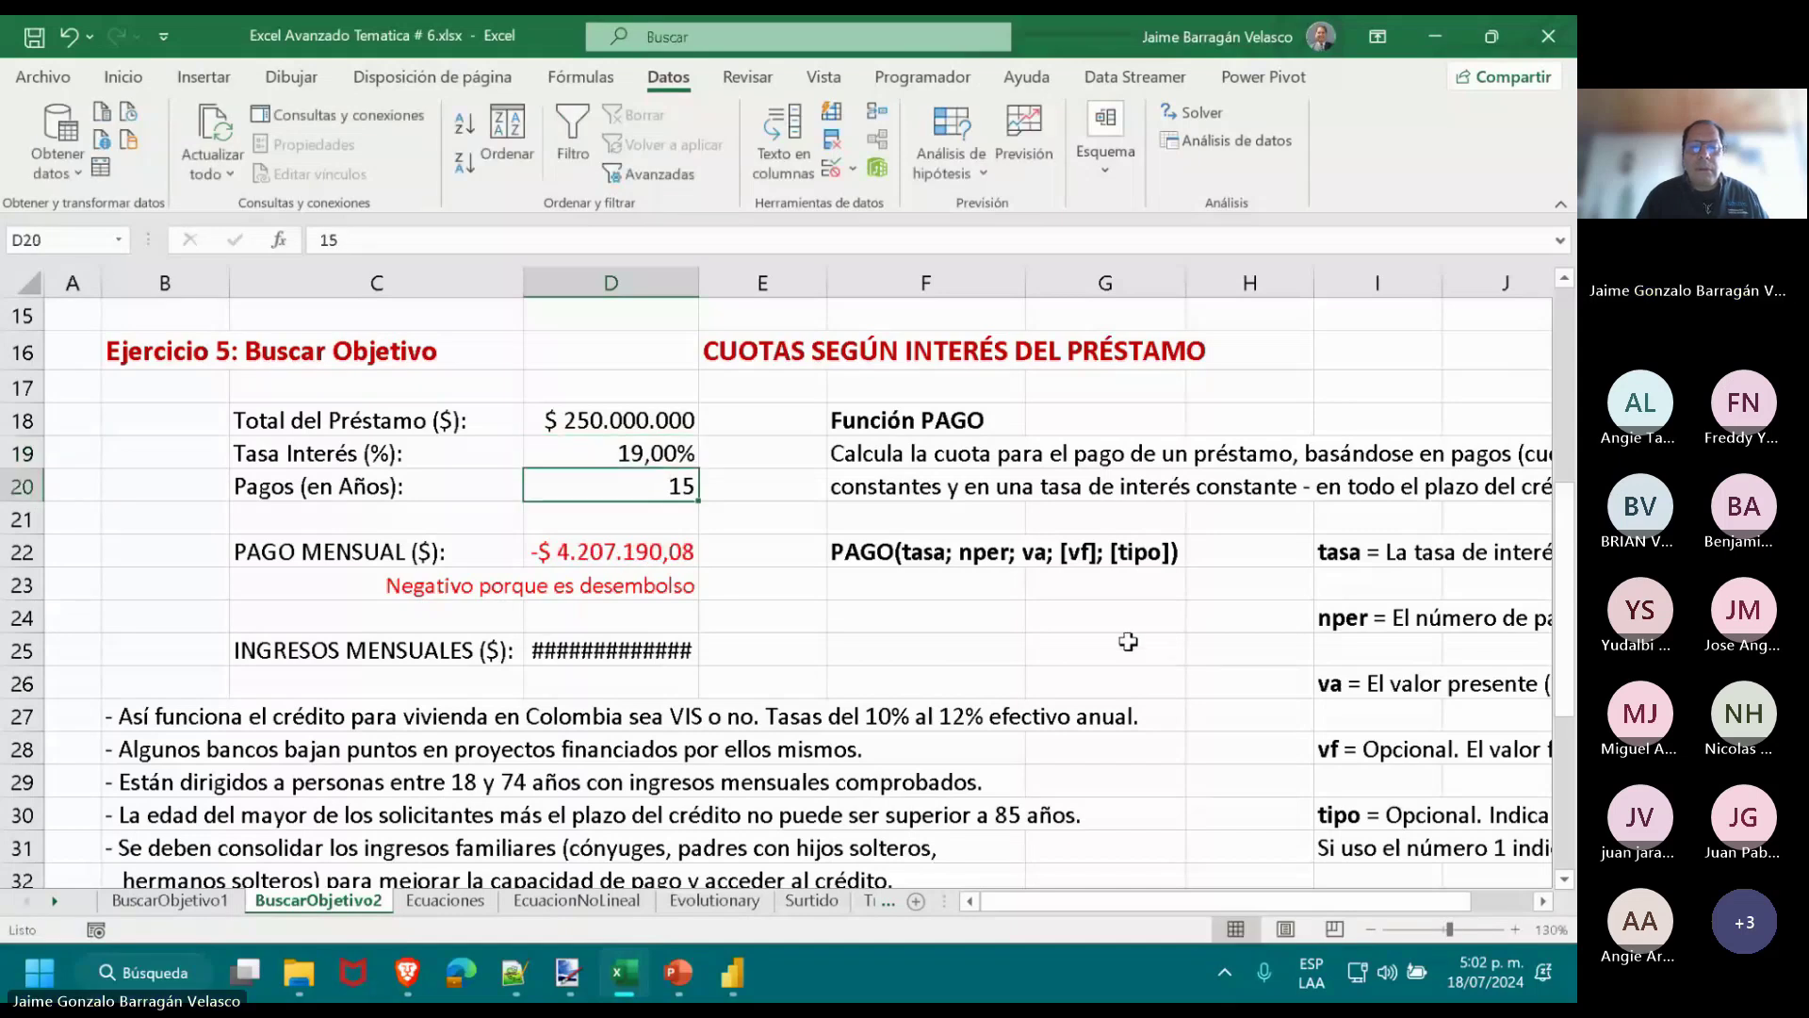
Widen column D so the monthly income fits, and test interest rates of 18,5% and 18,3% in D19.
{"action": "left_click_drag", "start_coordinate": [698, 275], "coordinate": [715, 275]}
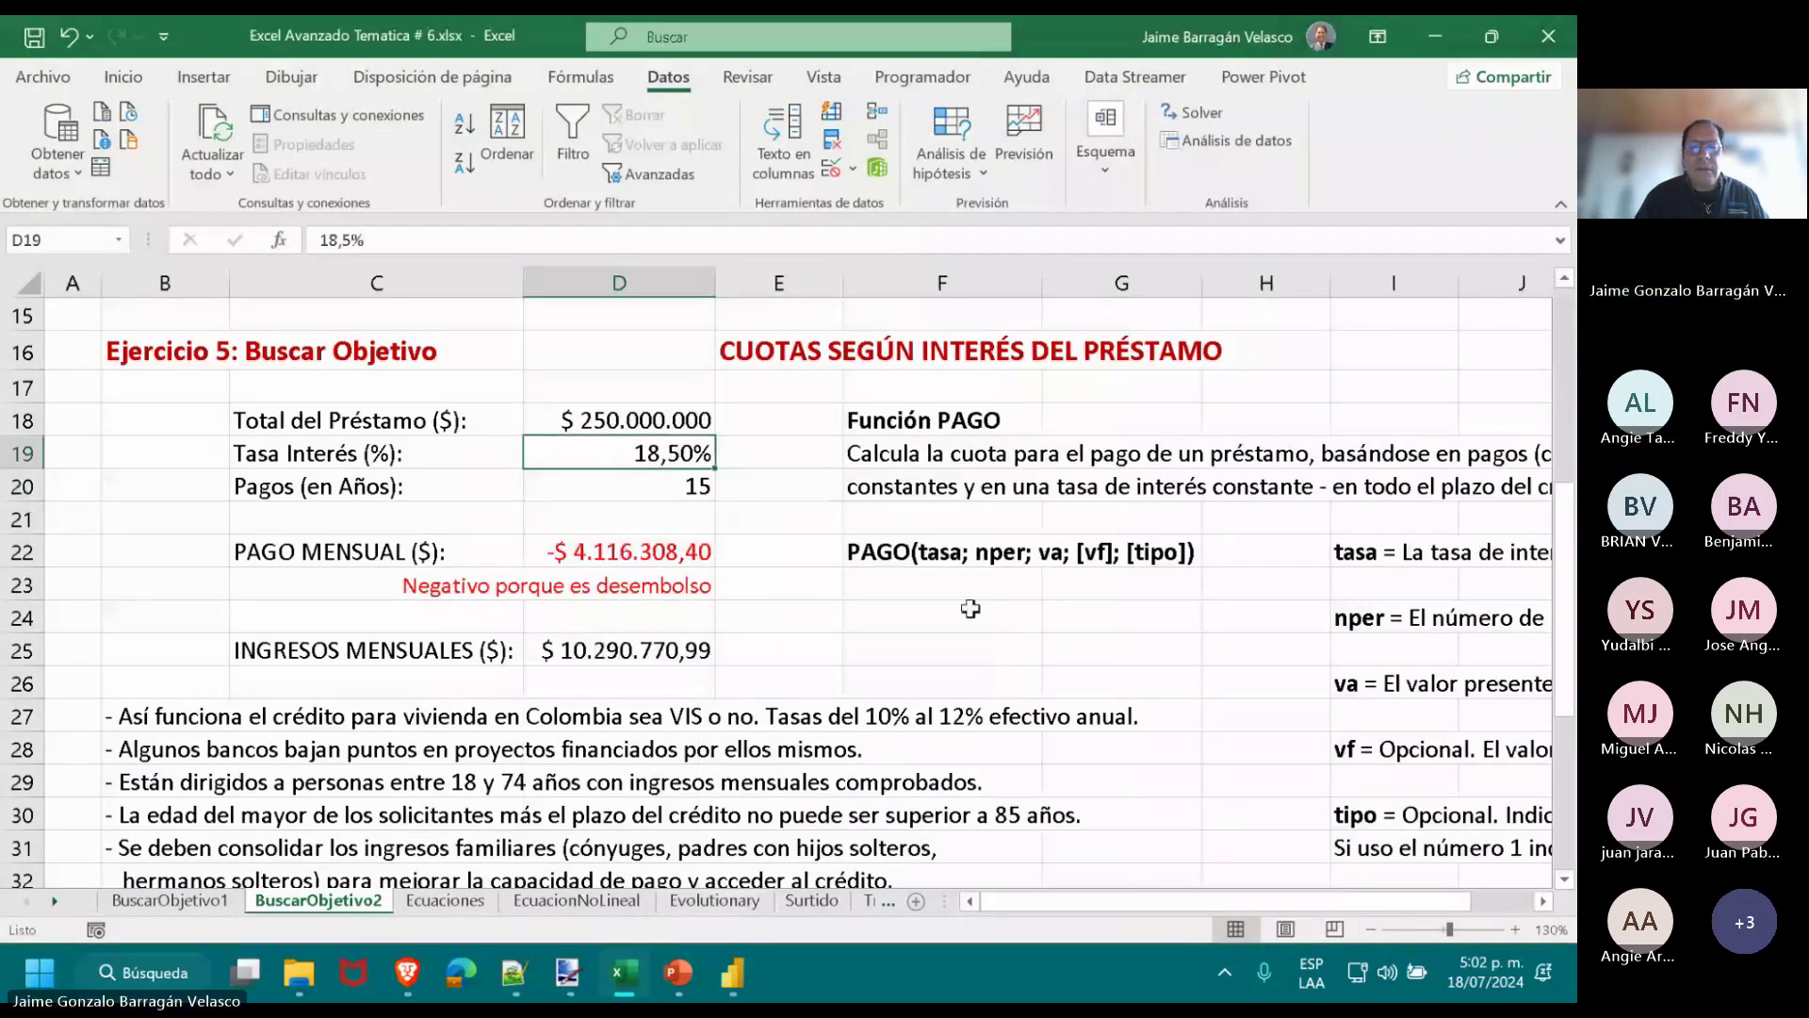
{"action": "left_click", "coordinate": [769, 244]}
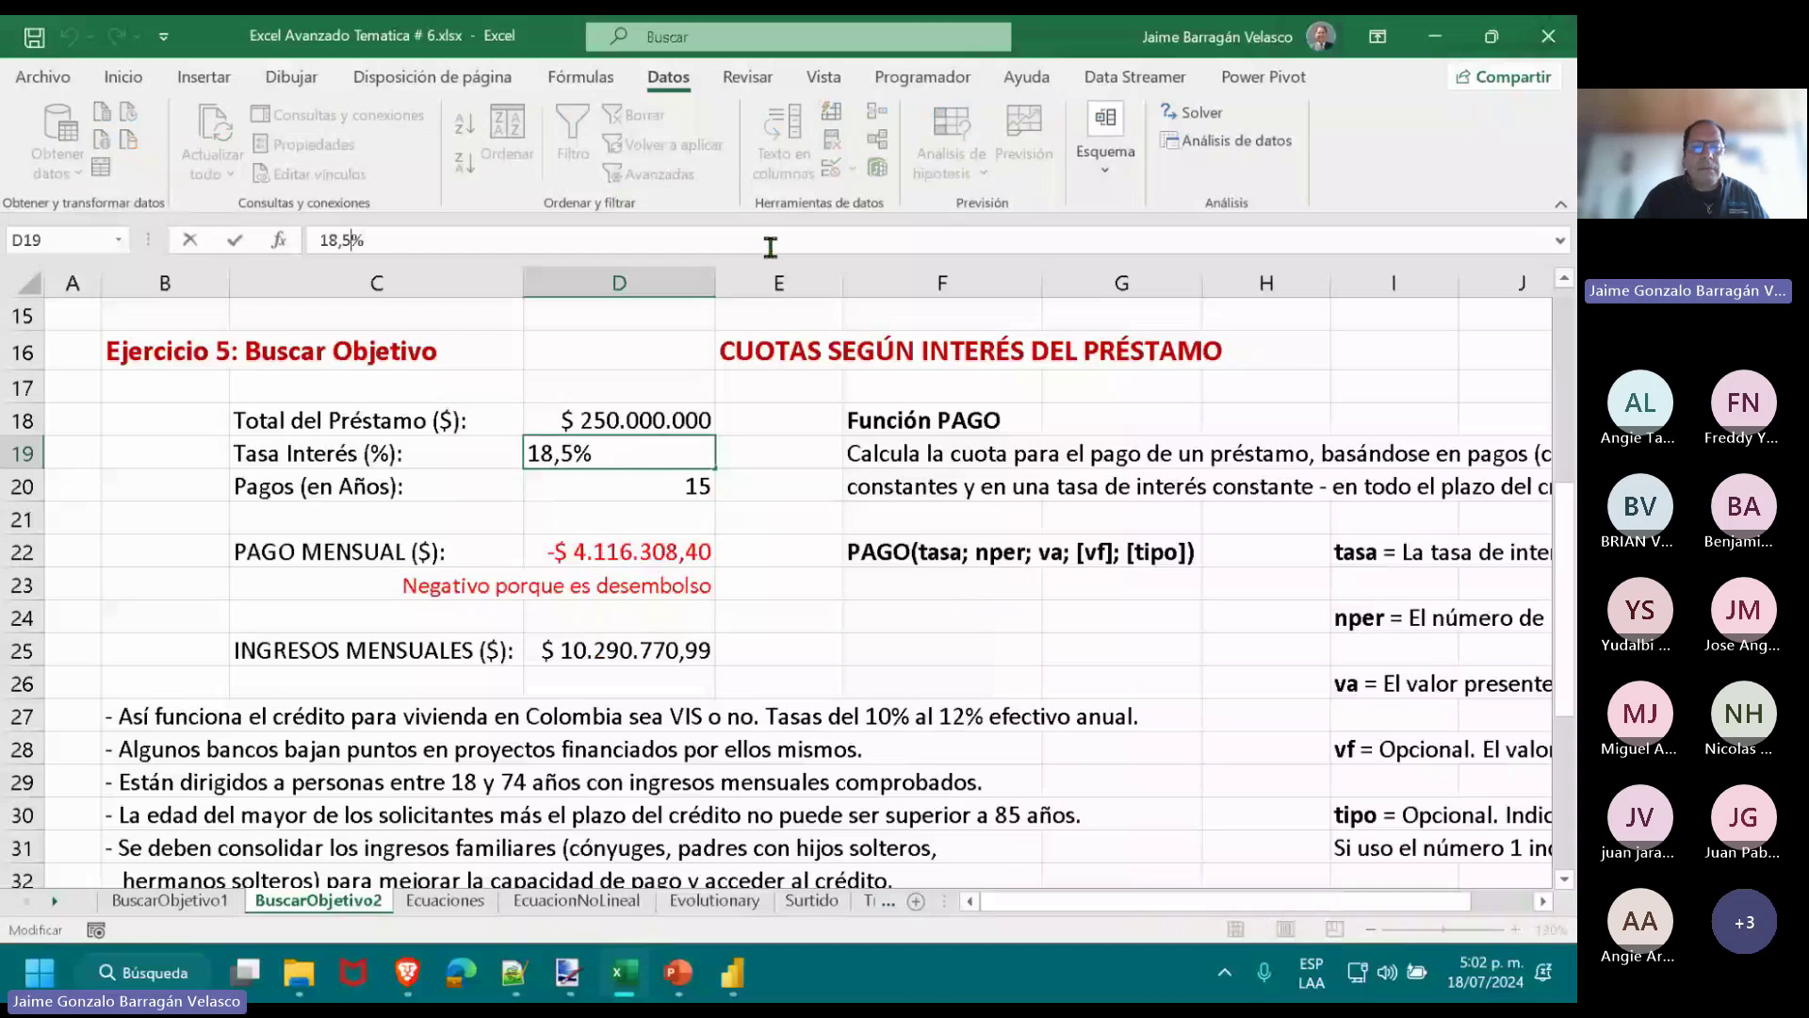
{"action": "key", "text": "BackSpace"}
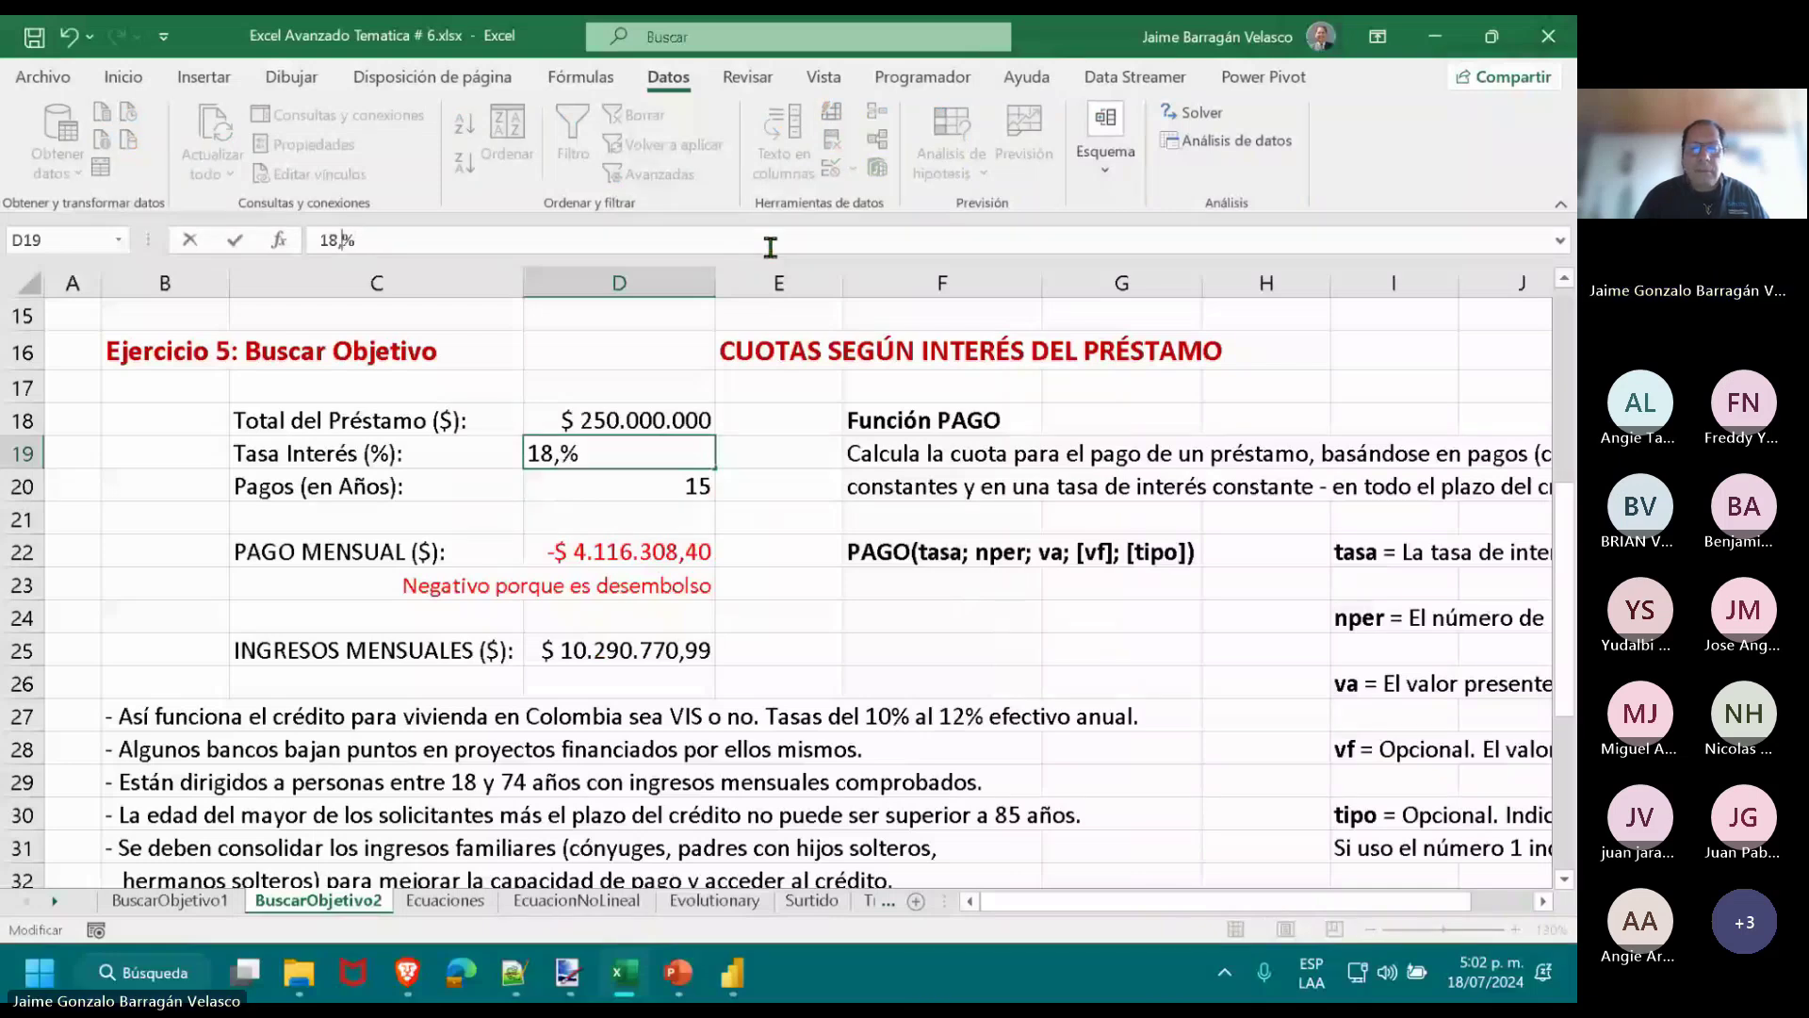
{"action": "type", "text": "3"}
{"action": "key", "text": "ctrl+Return"}
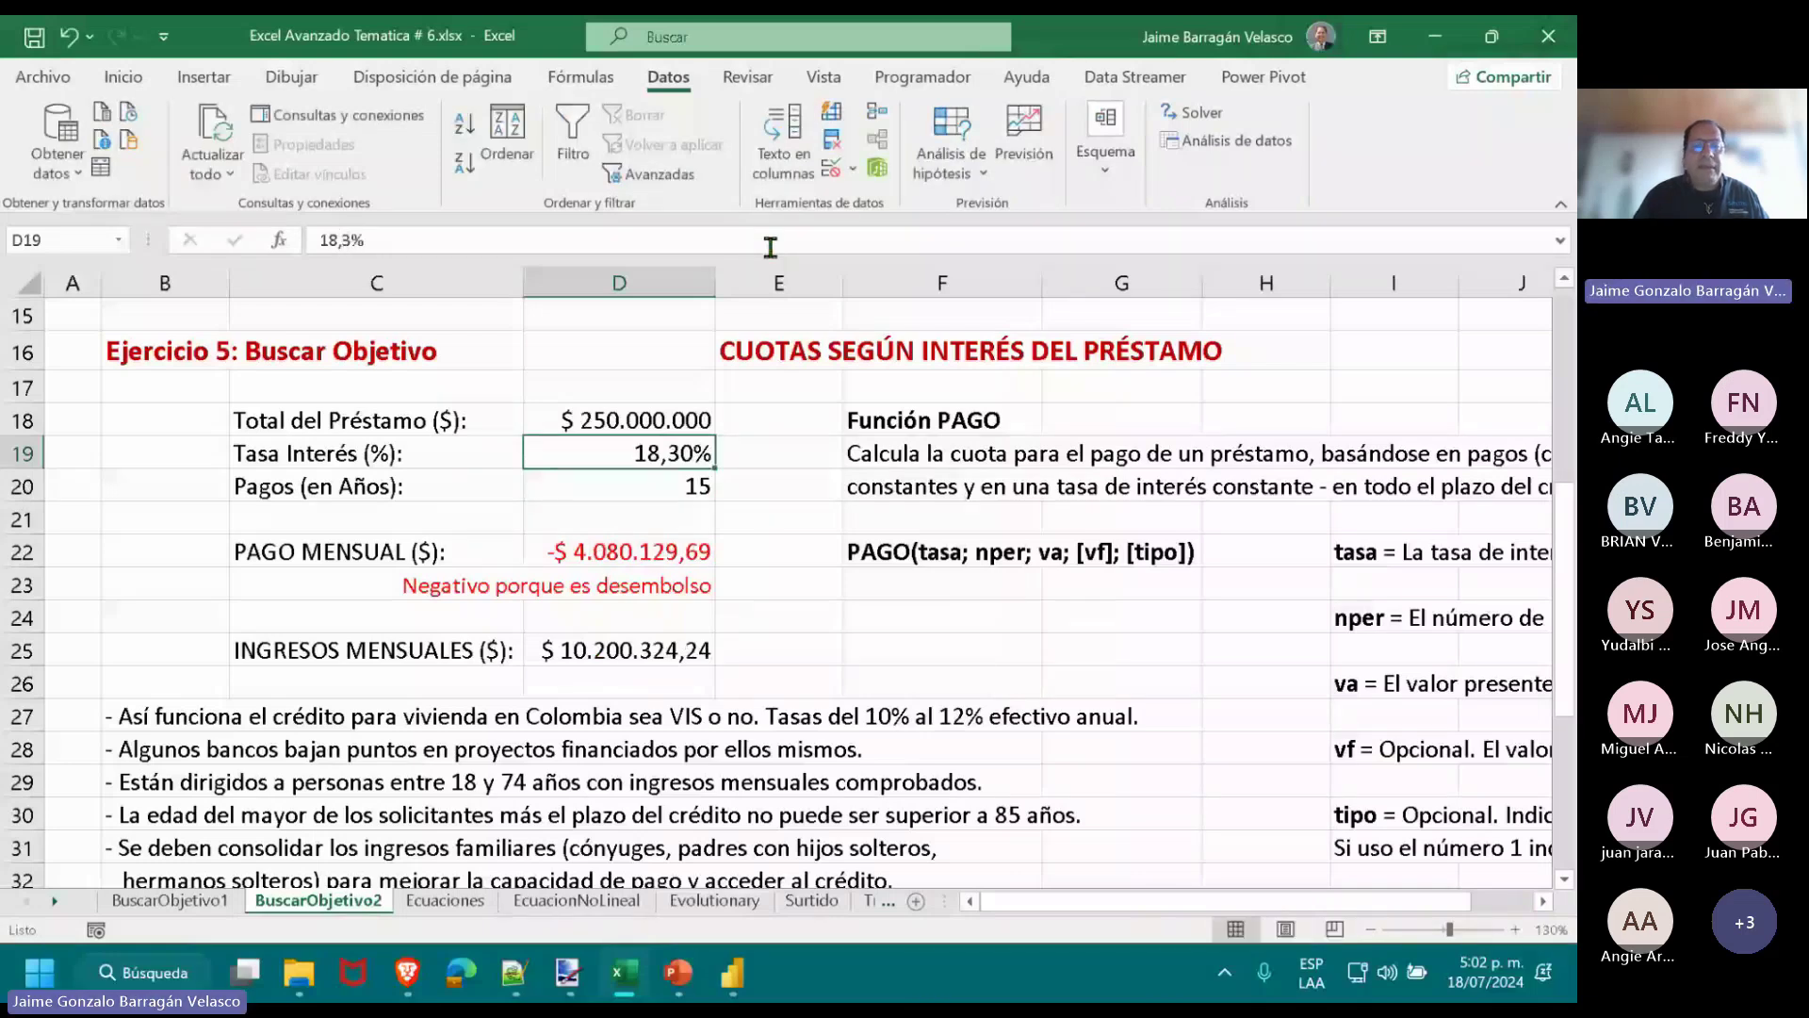
Lower the interest rate in D19 to 18,25% and to 18,15% to approach the 4.000.000 payment.
{"action": "left_click", "coordinate": [771, 247]}
{"action": "key", "text": "BackSpace"}
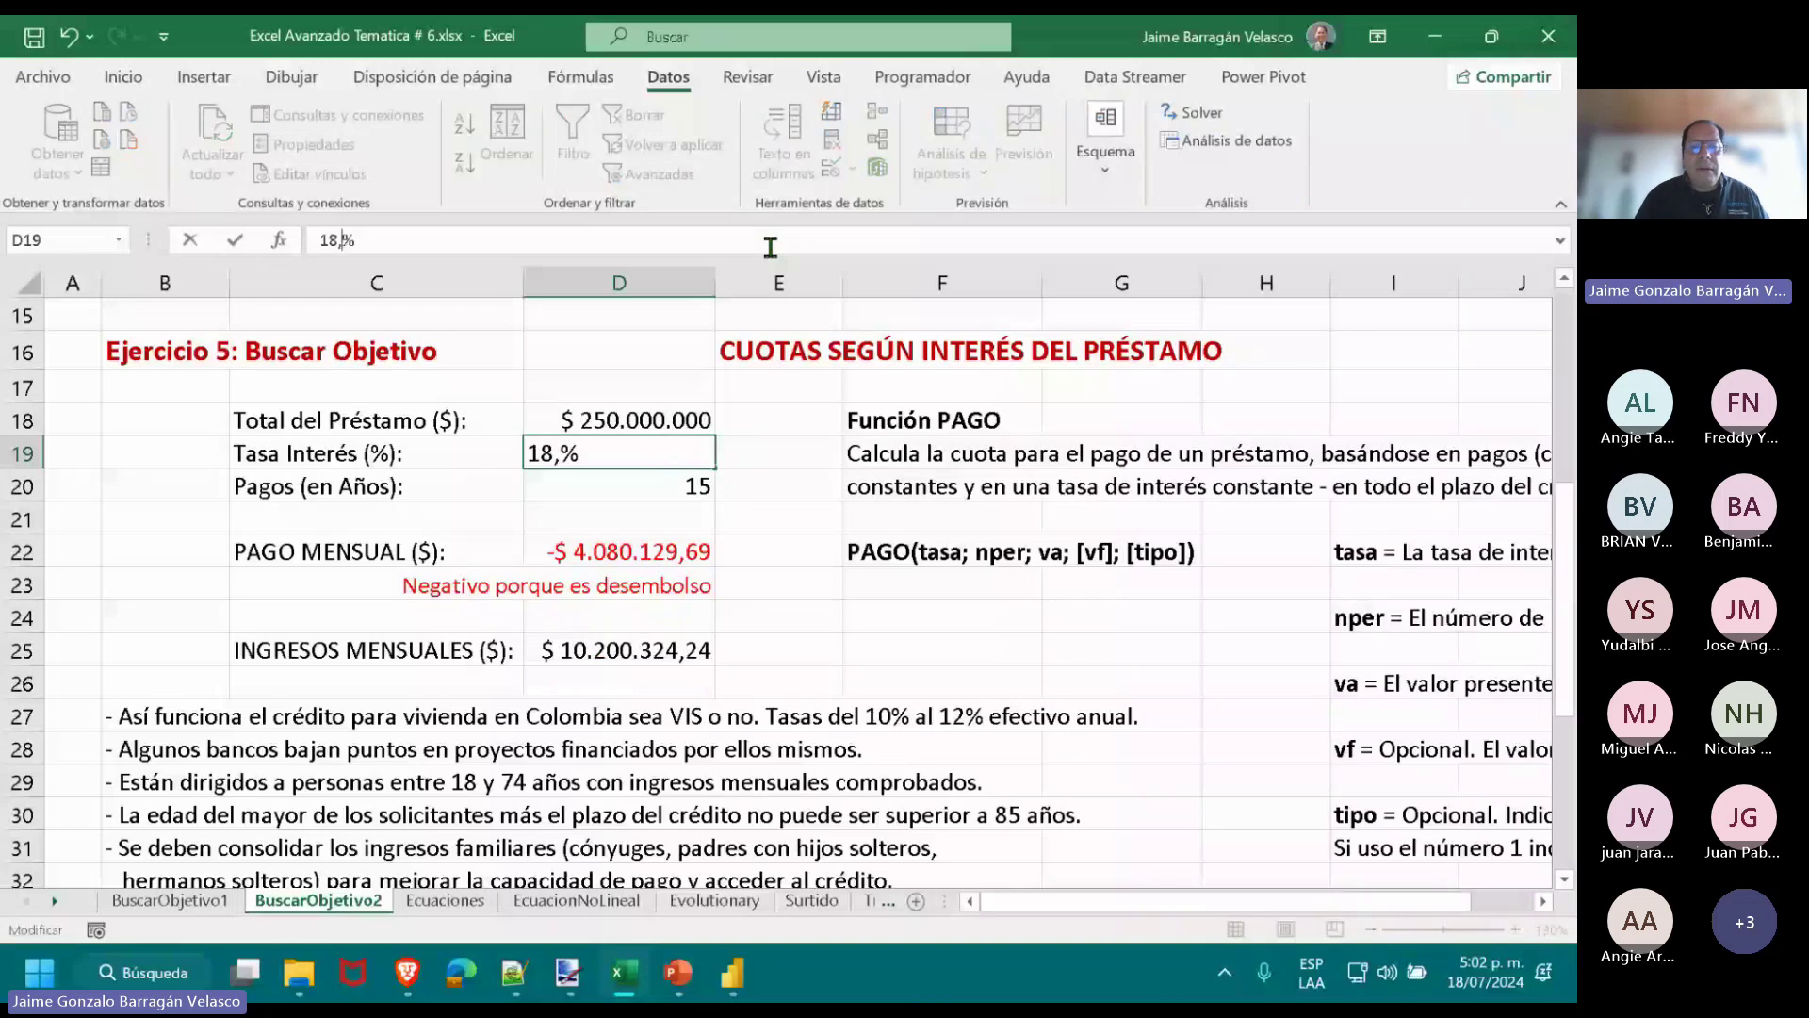
{"action": "type", "text": "25"}
{"action": "key", "text": "ctrl+Return"}
{"action": "left_click", "coordinate": [771, 247]}
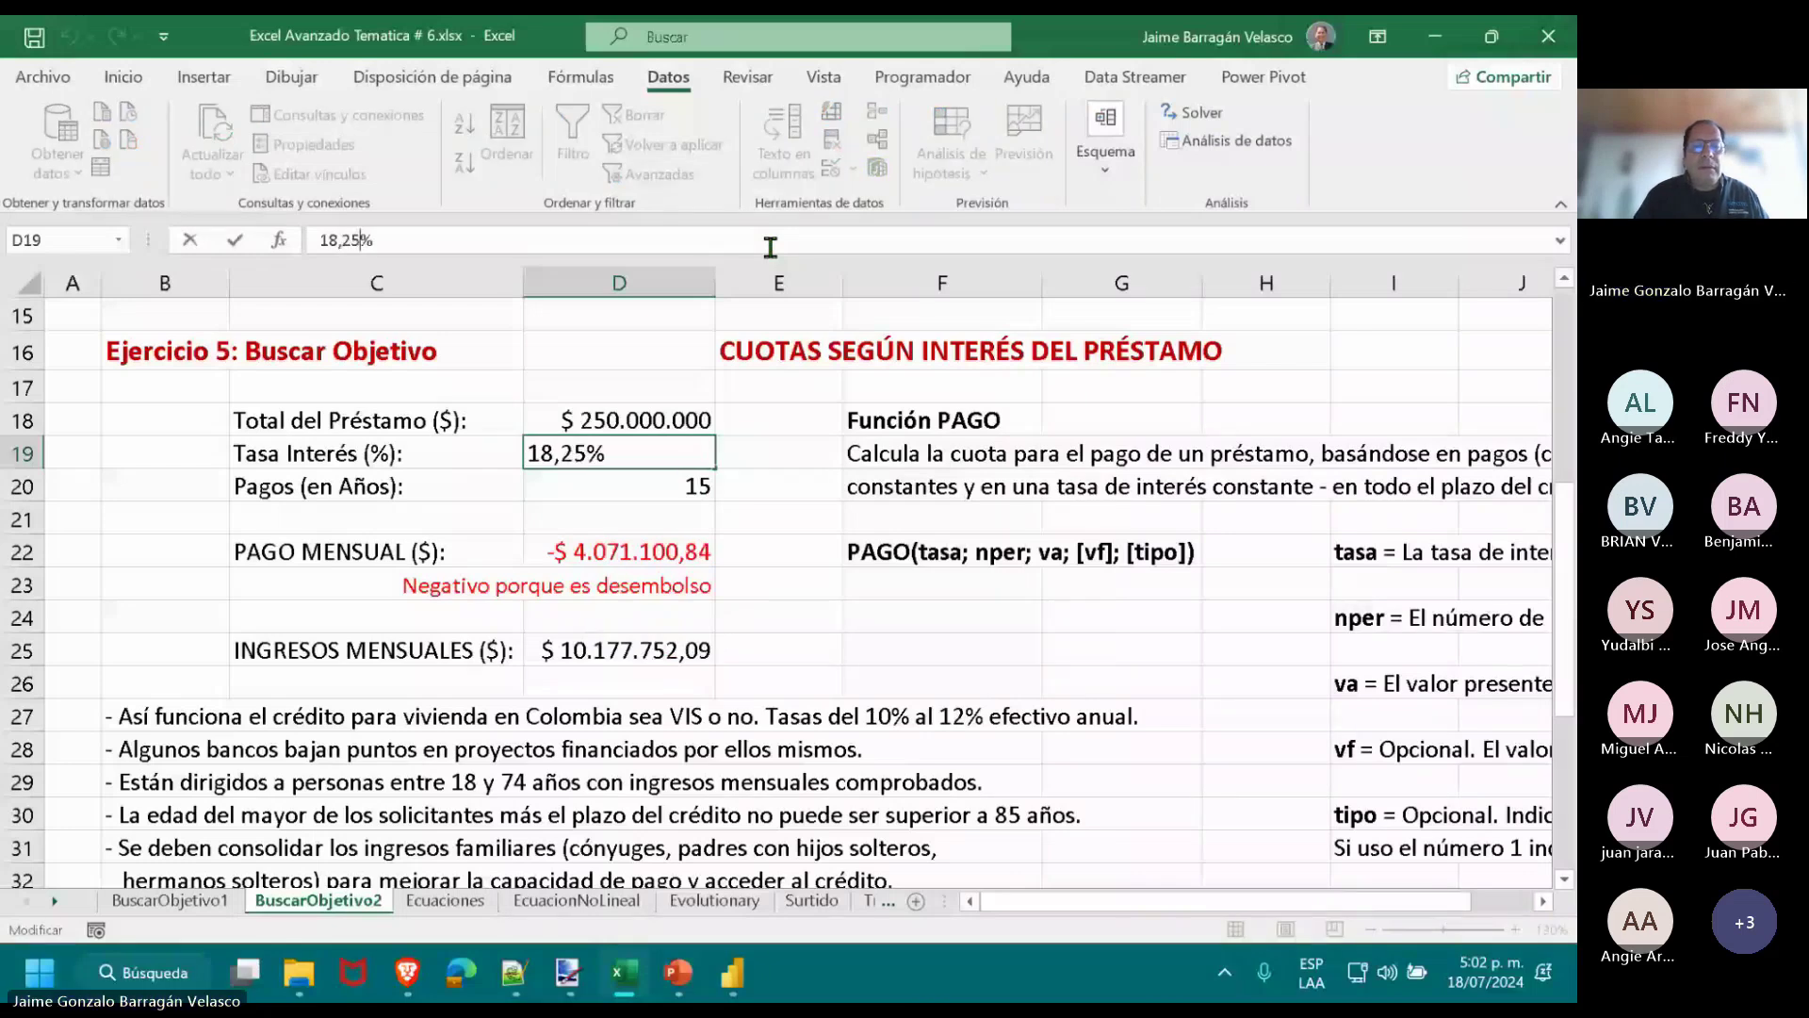
{"action": "key", "text": "Left"}
{"action": "key", "text": "BackSpace"}
{"action": "type", "text": "1"}
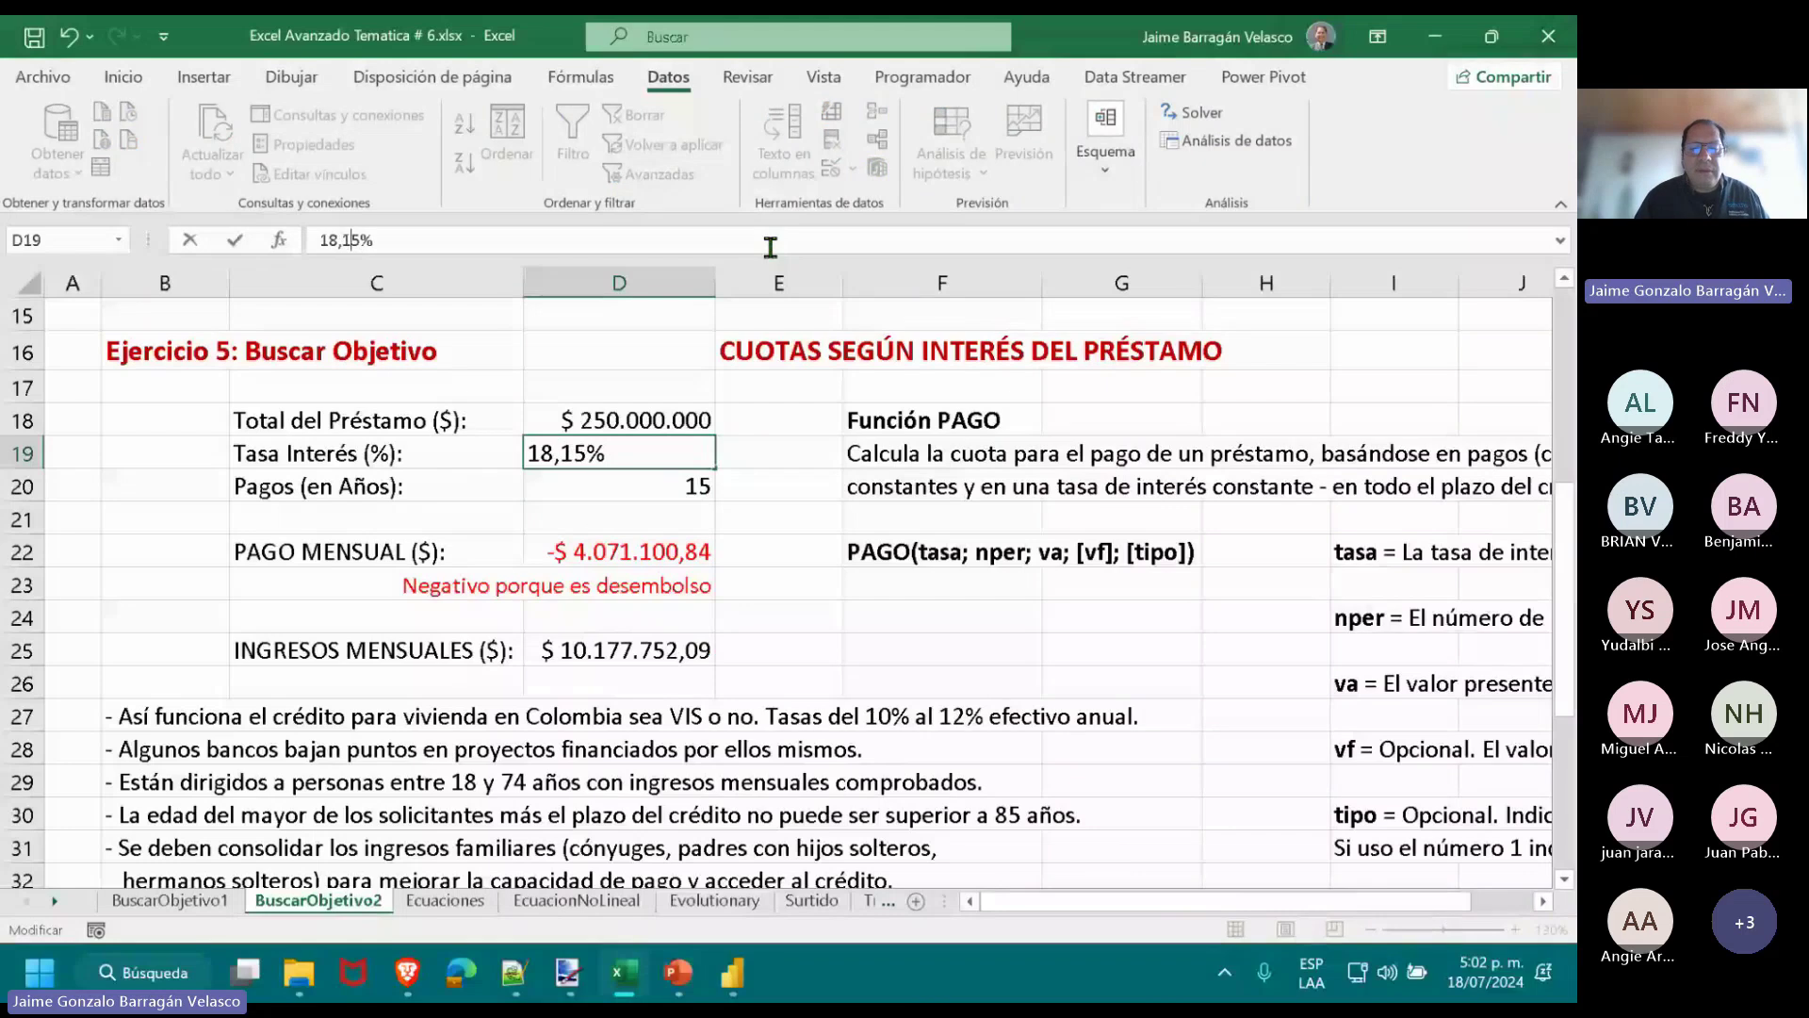
{"action": "key", "text": "Return"}
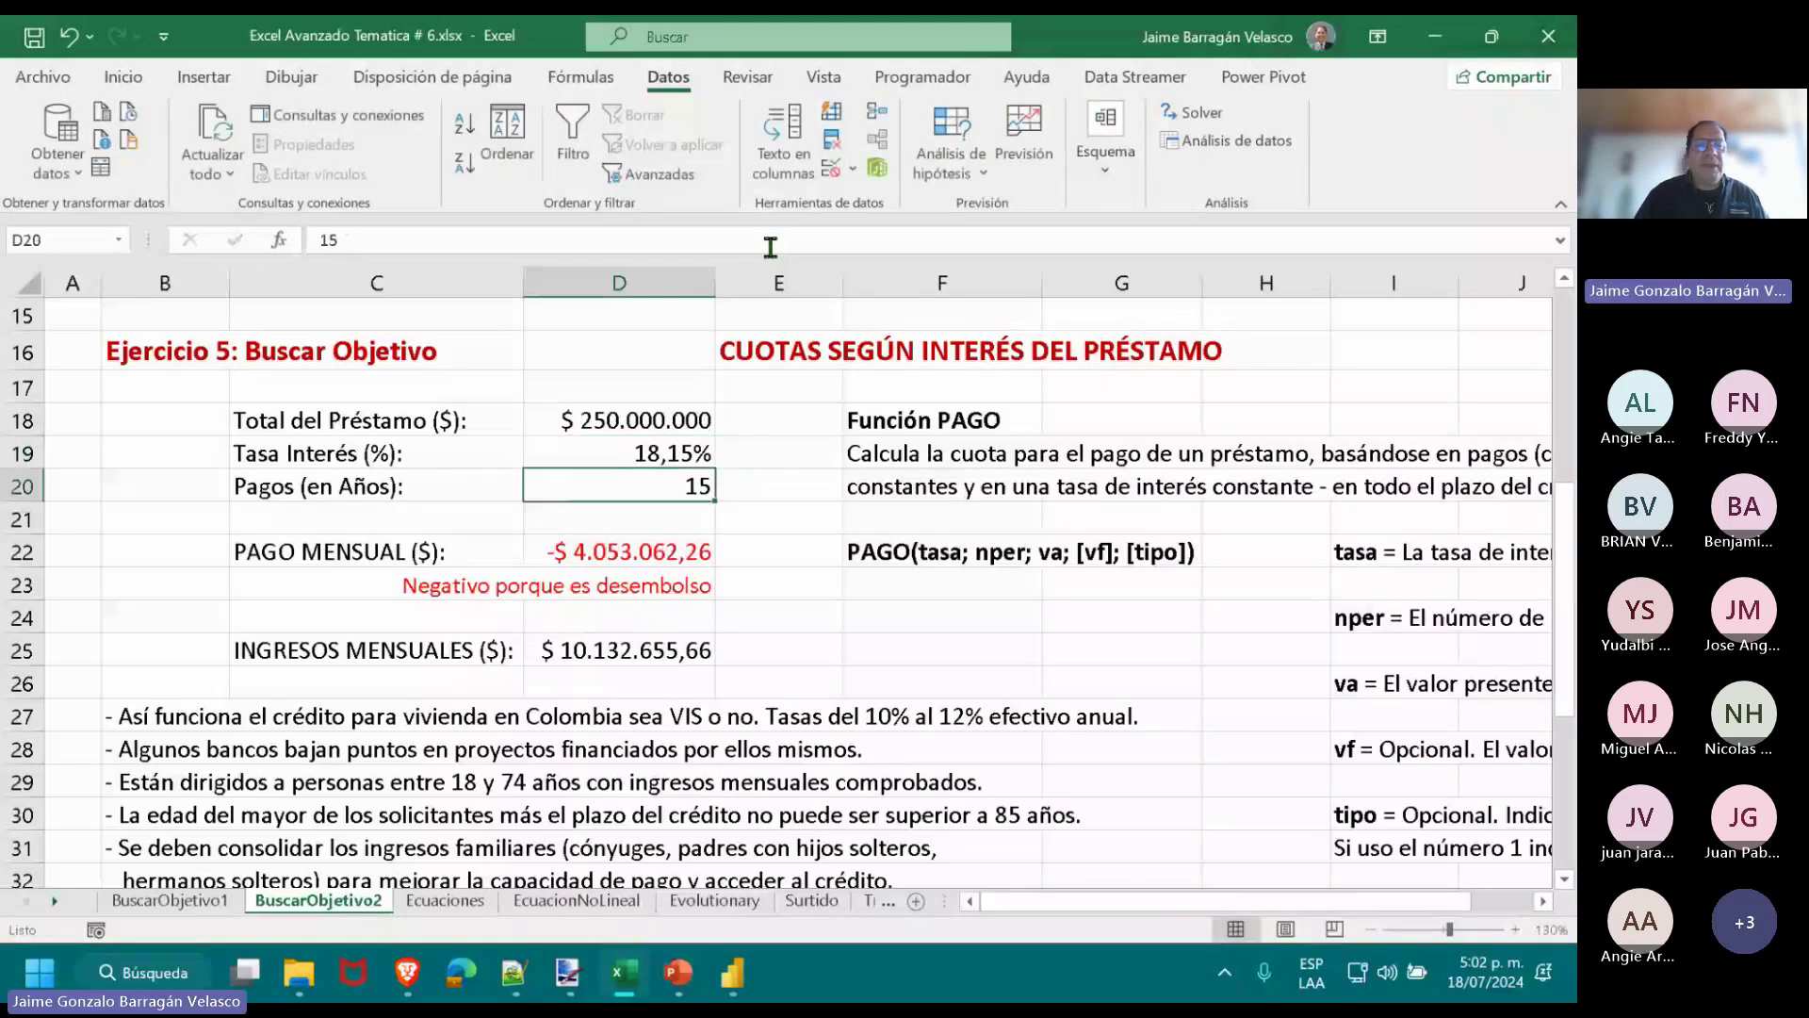
Lower the interest rate in D19 to 18,1% and to 17,9%.
{"action": "key", "text": "Up"}
{"action": "left_click", "coordinate": [771, 247]}
{"action": "key", "text": "Left"}
{"action": "key", "text": "BackSpace"}
{"action": "key", "text": "ctrl+Return"}
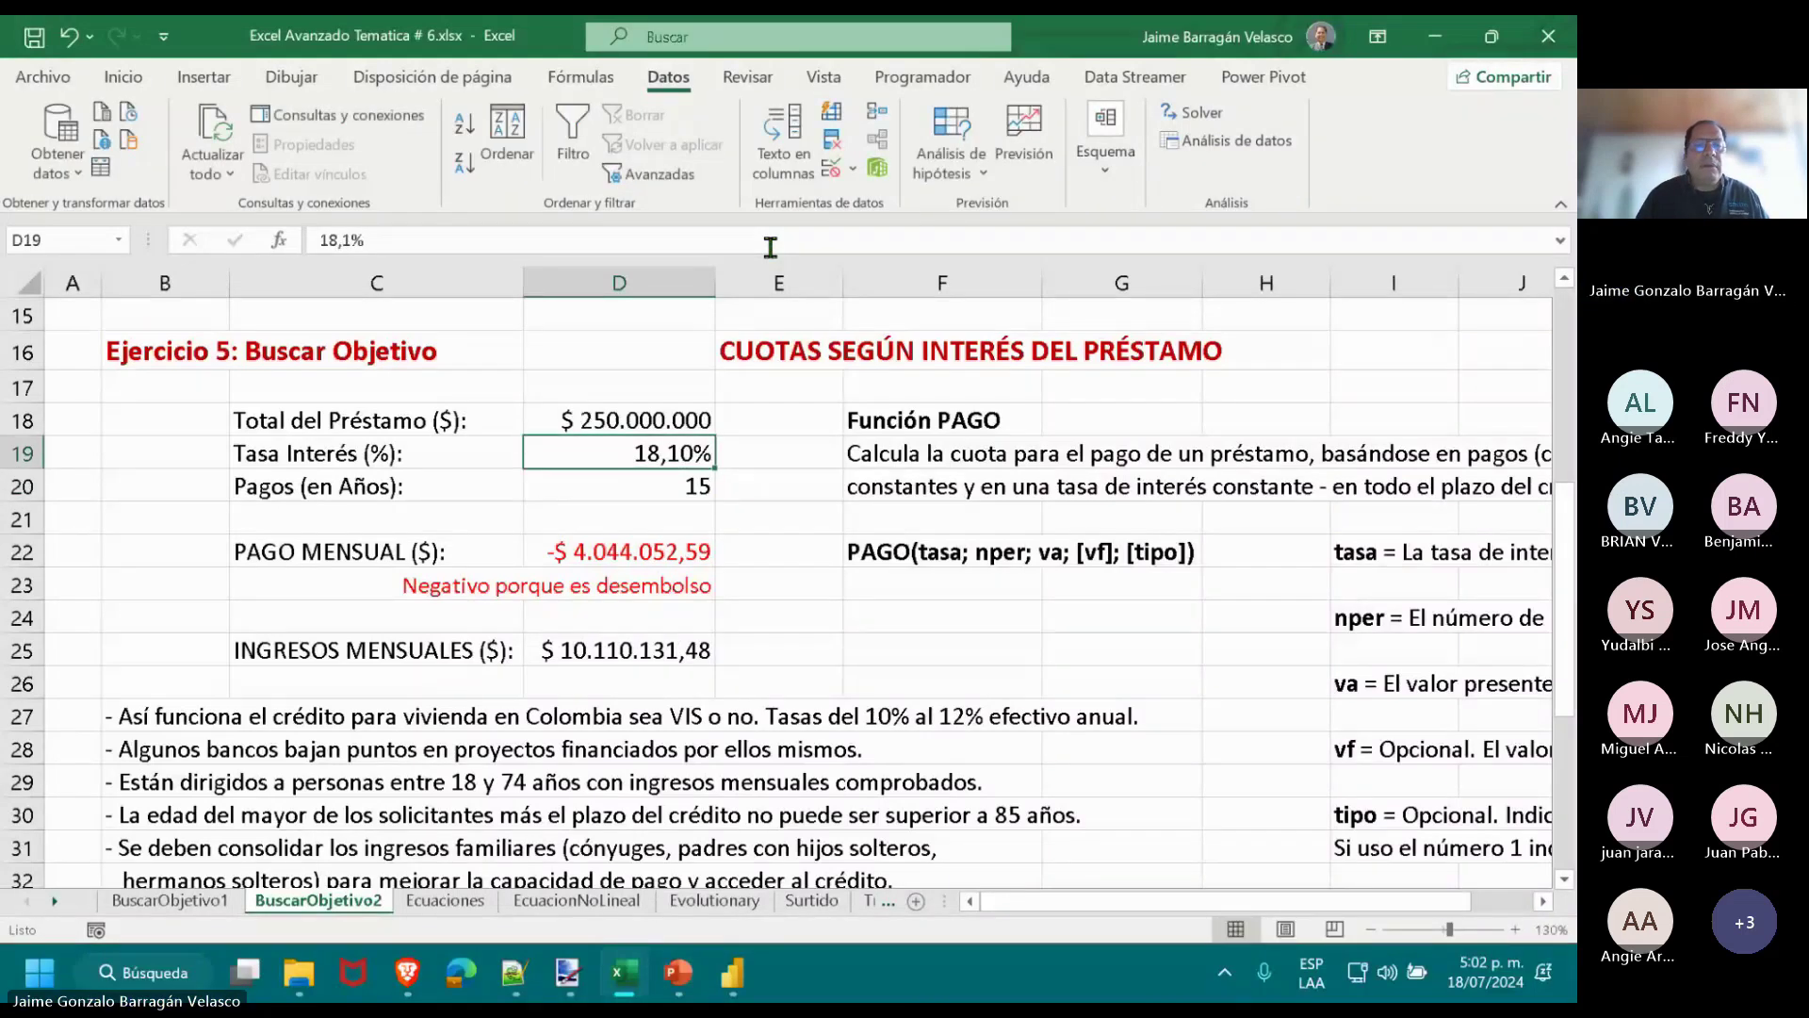
{"action": "left_click", "coordinate": [771, 247]}
{"action": "key", "text": "Left"}
{"action": "key", "text": "BackSpace"}
{"action": "key", "text": "BackSpace"}
{"action": "key", "text": "BackSpace"}
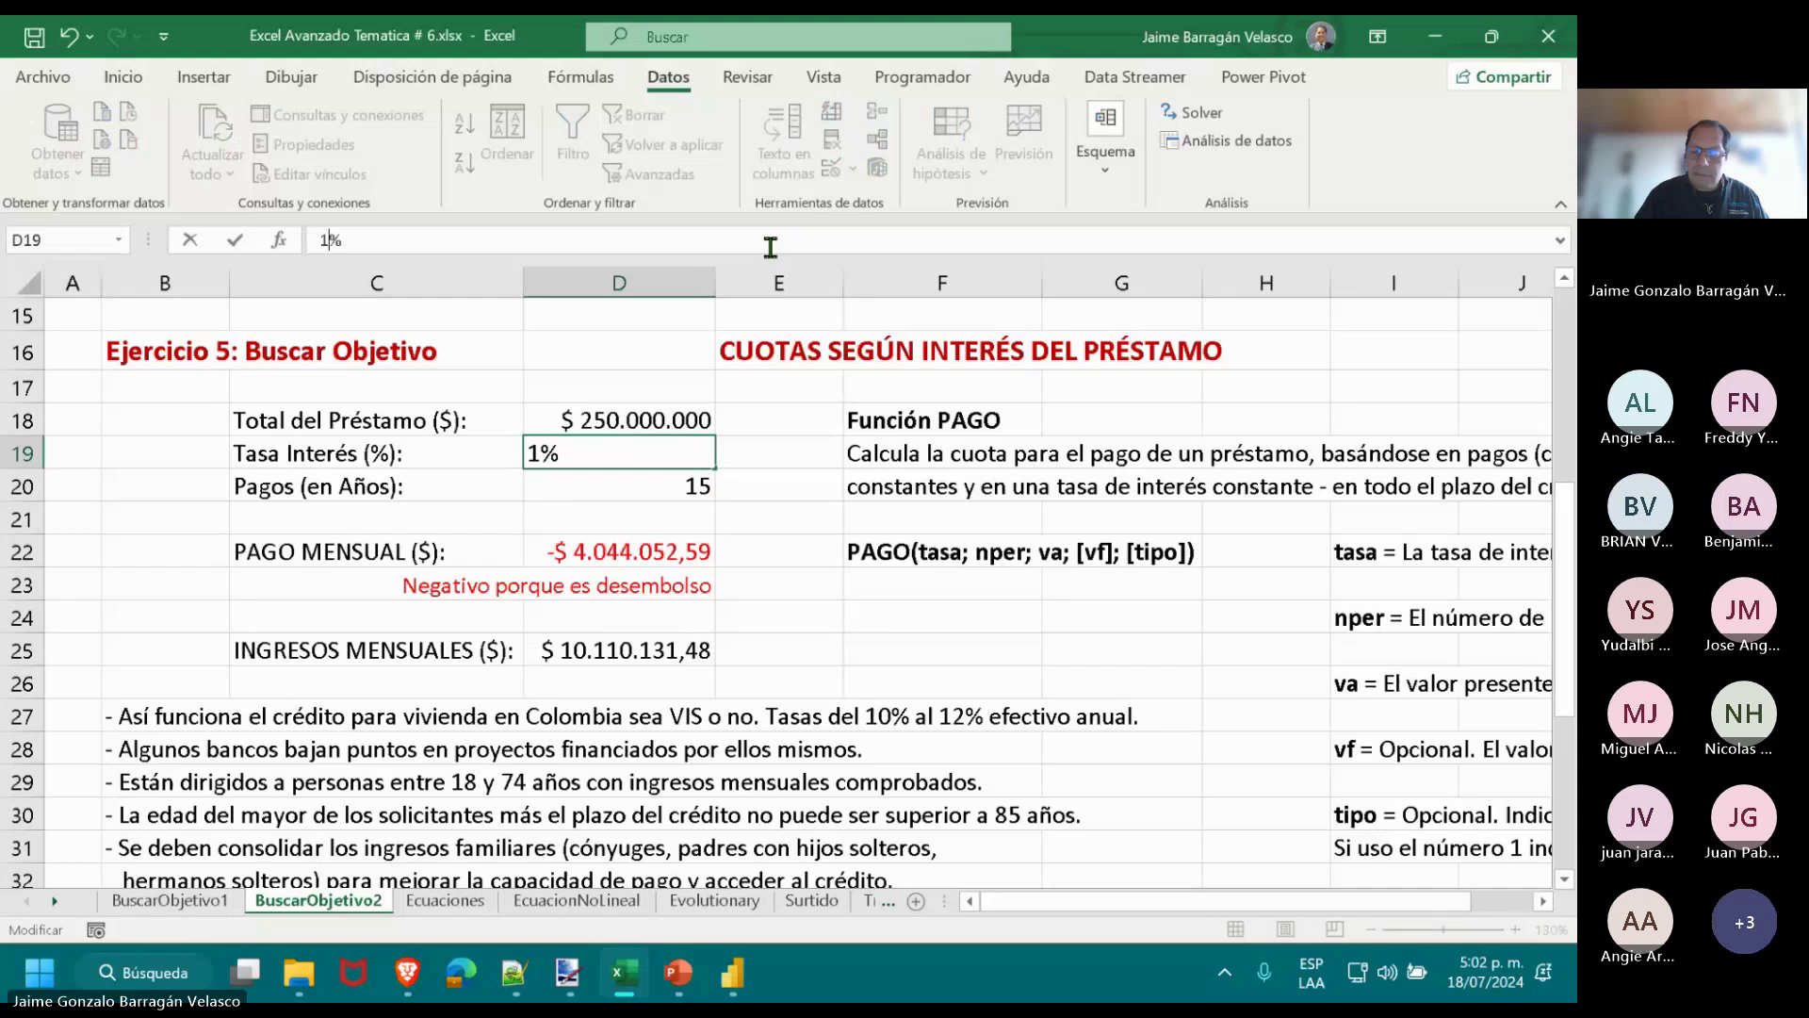
{"action": "type", "text": "7,9"}
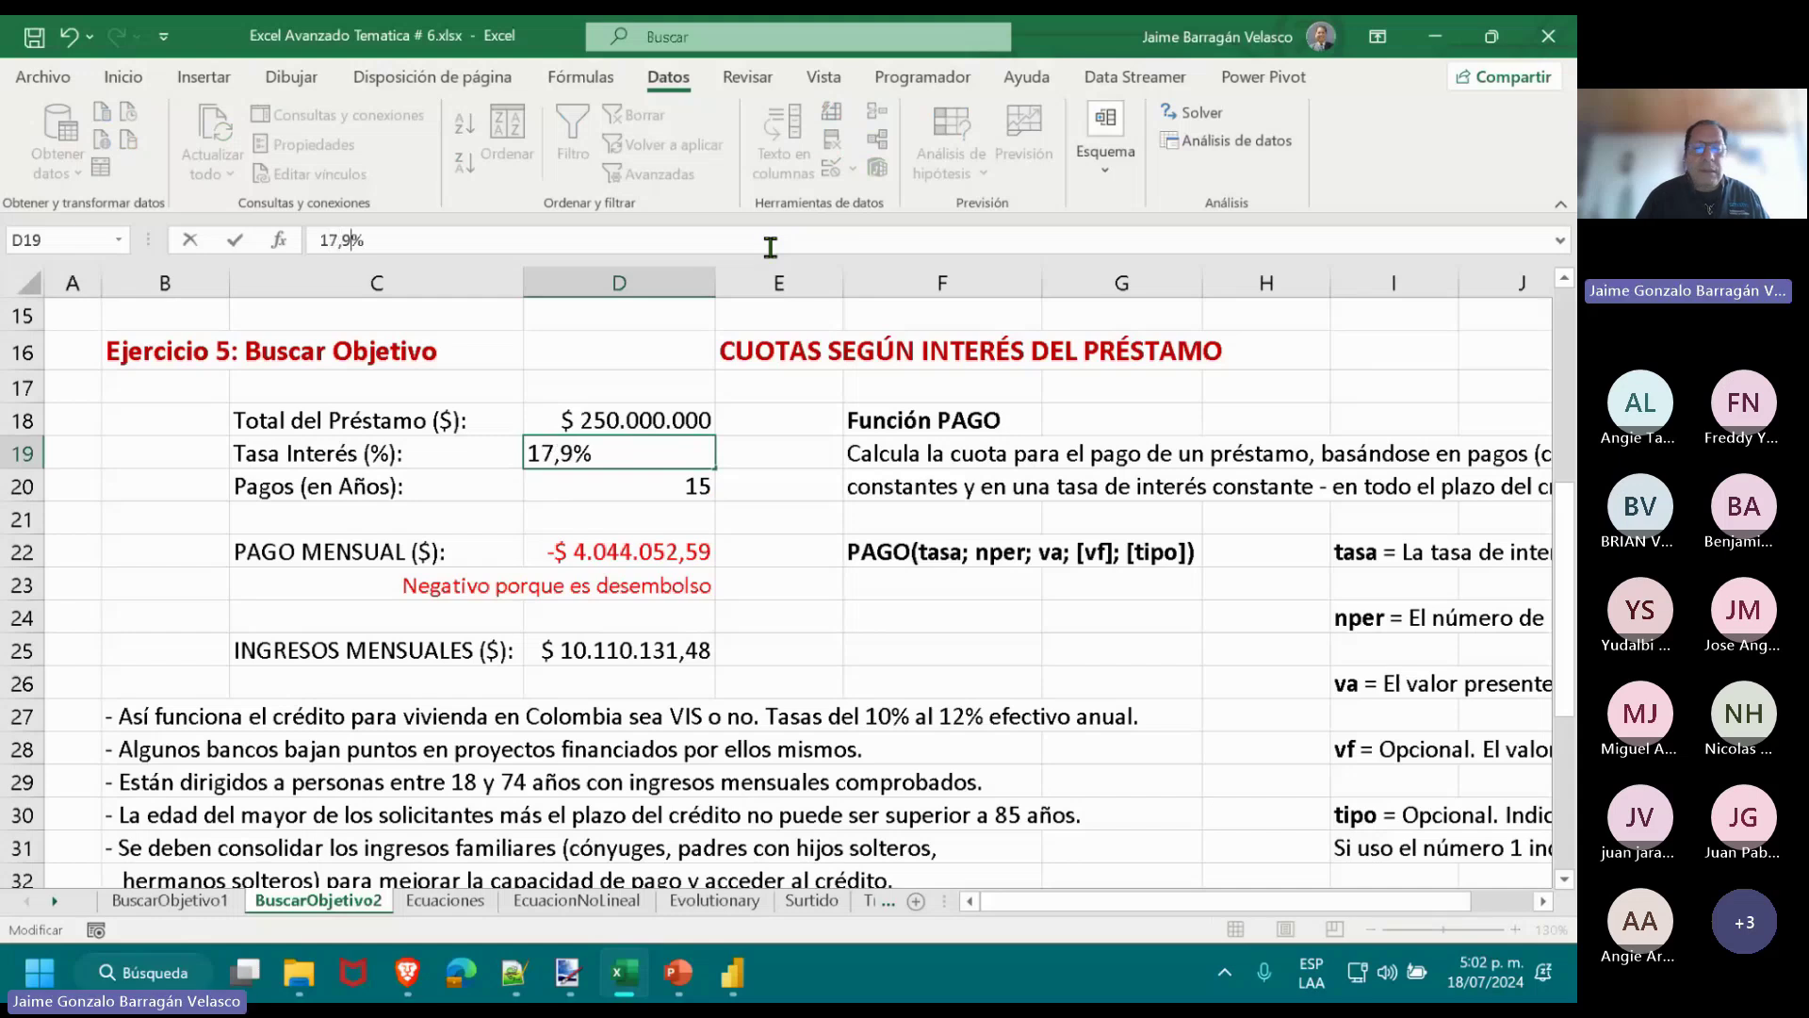
{"action": "key", "text": "ctrl+Return"}
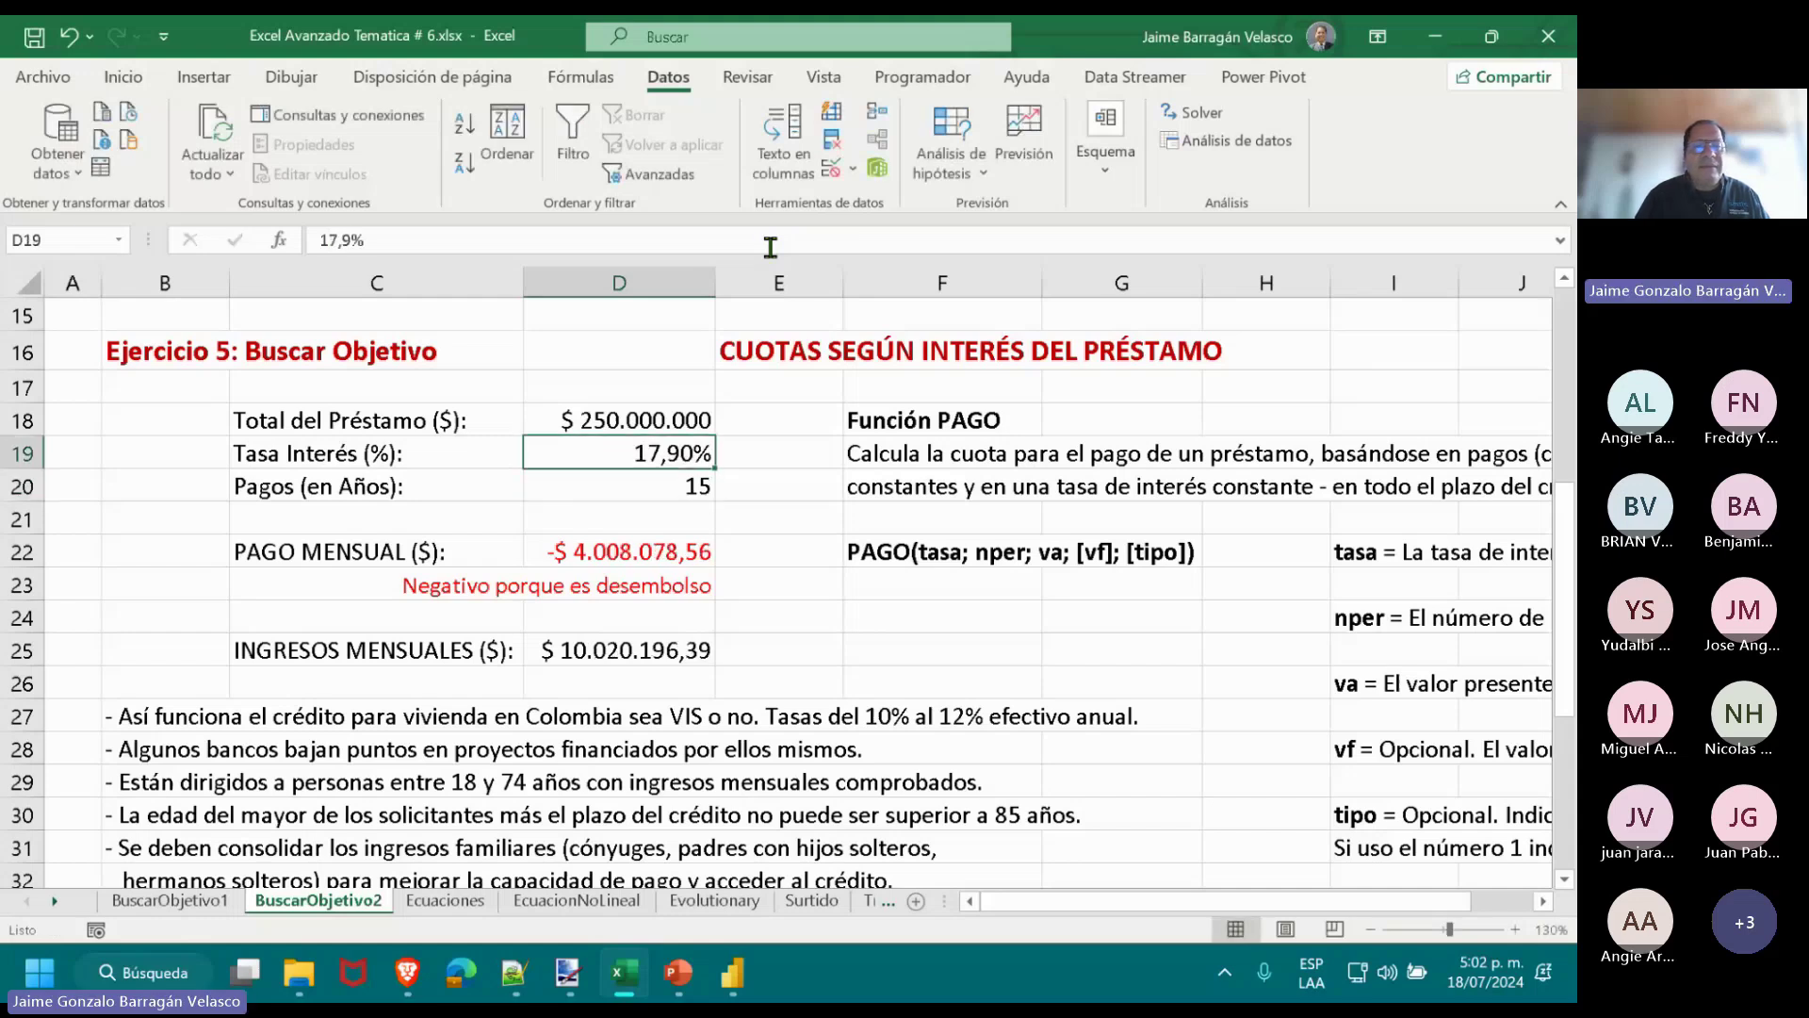
Test interest rates of 17,5% and 17,45% in D19.
{"action": "left_click", "coordinate": [771, 247]}
{"action": "key", "text": "Left"}
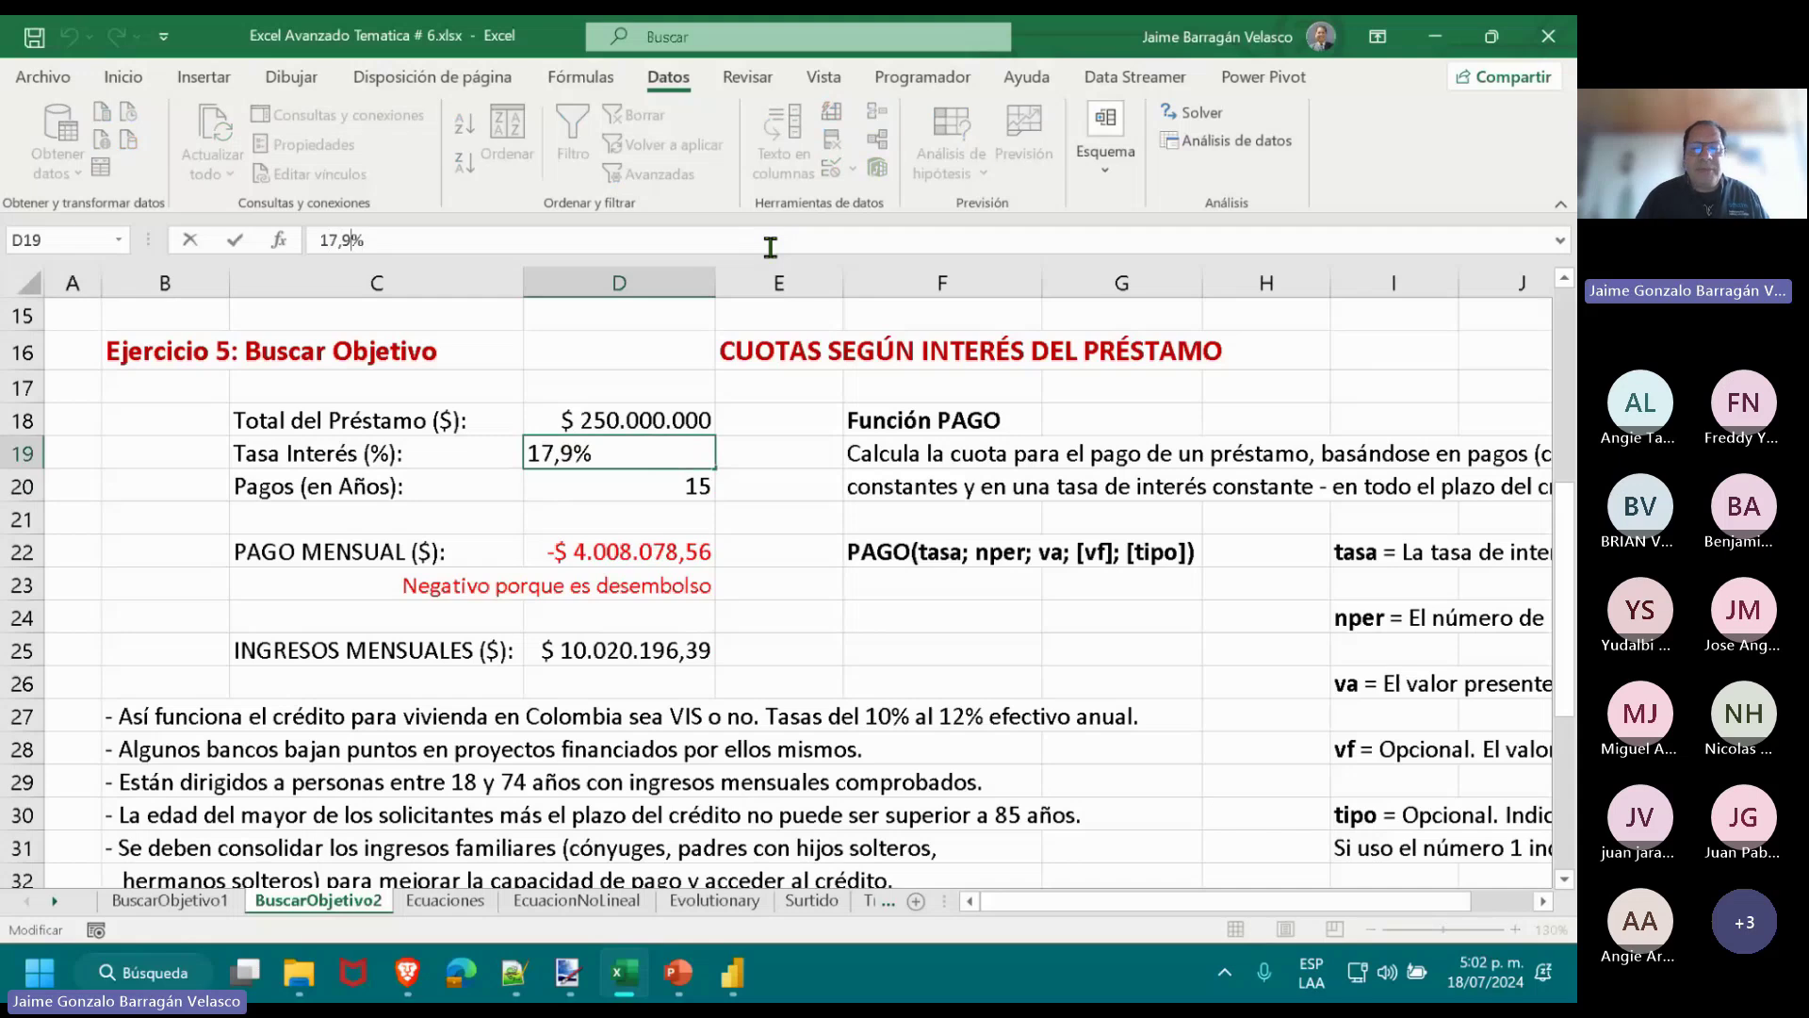
{"action": "key", "text": "BackSpace"}
{"action": "type", "text": "5"}
{"action": "key", "text": "ctrl+Return"}
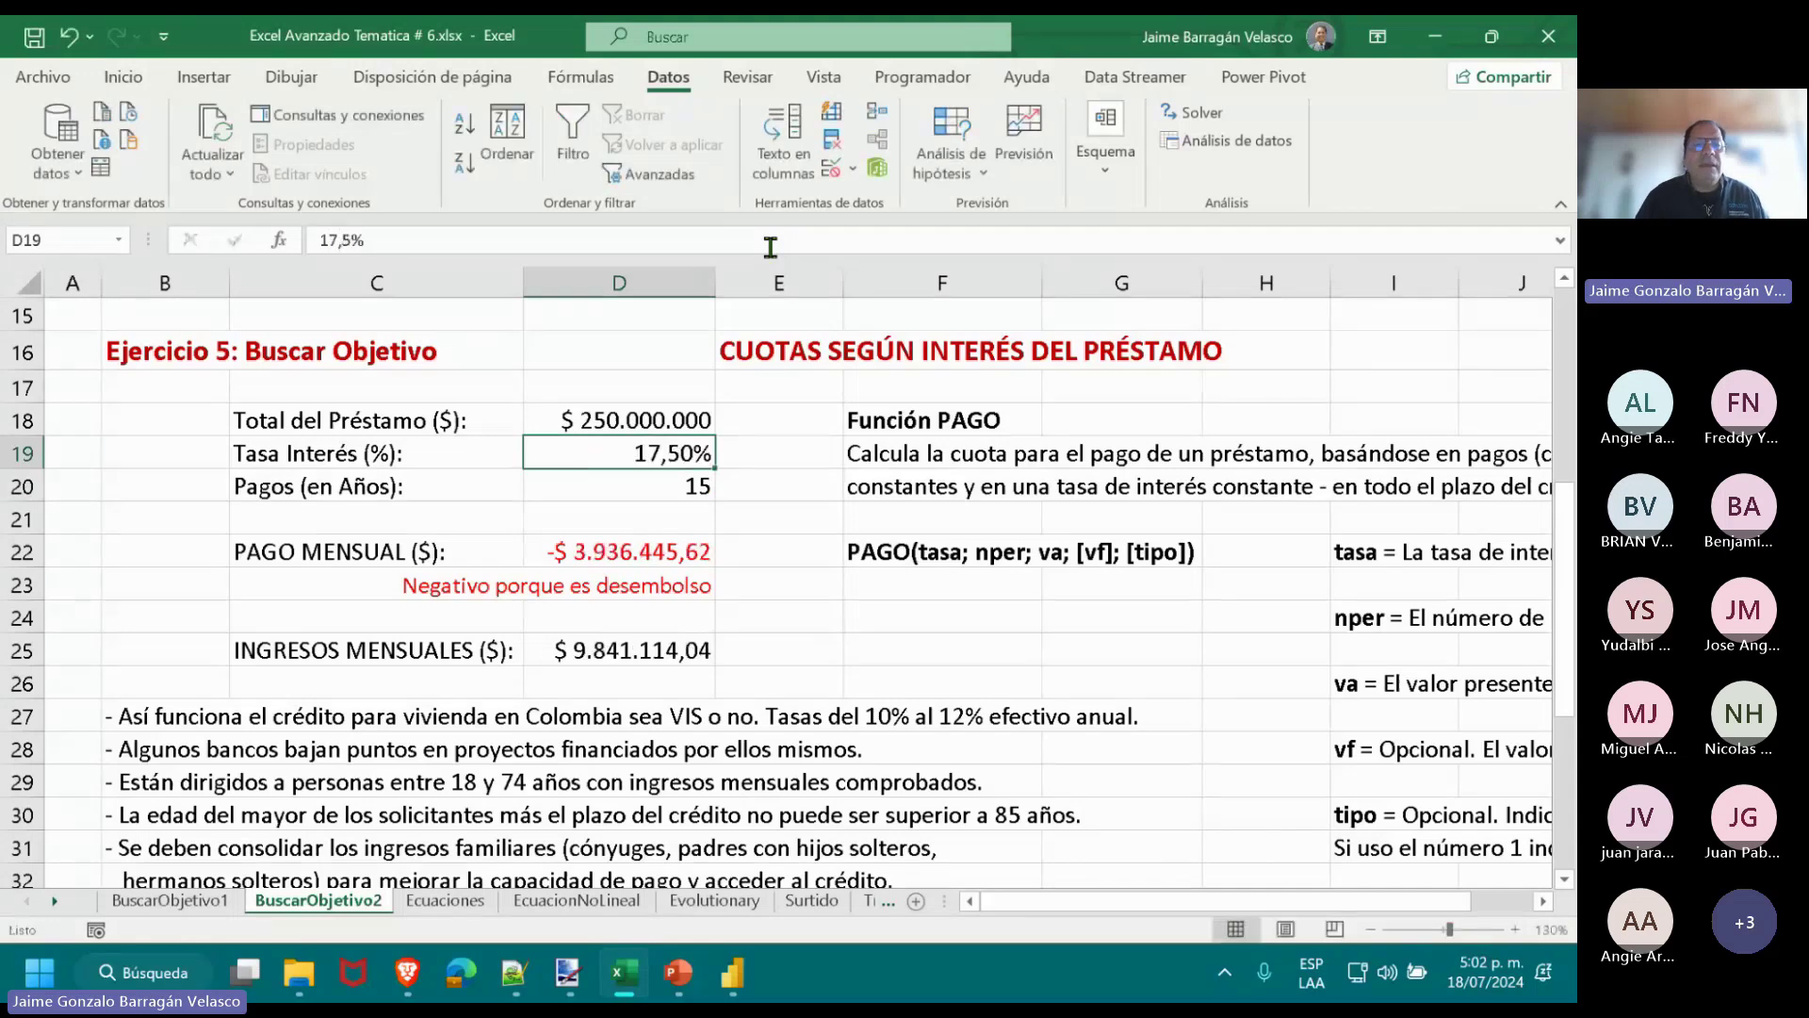
{"action": "left_click", "coordinate": [771, 247]}
{"action": "key", "text": "Left"}
{"action": "key", "text": "Left"}
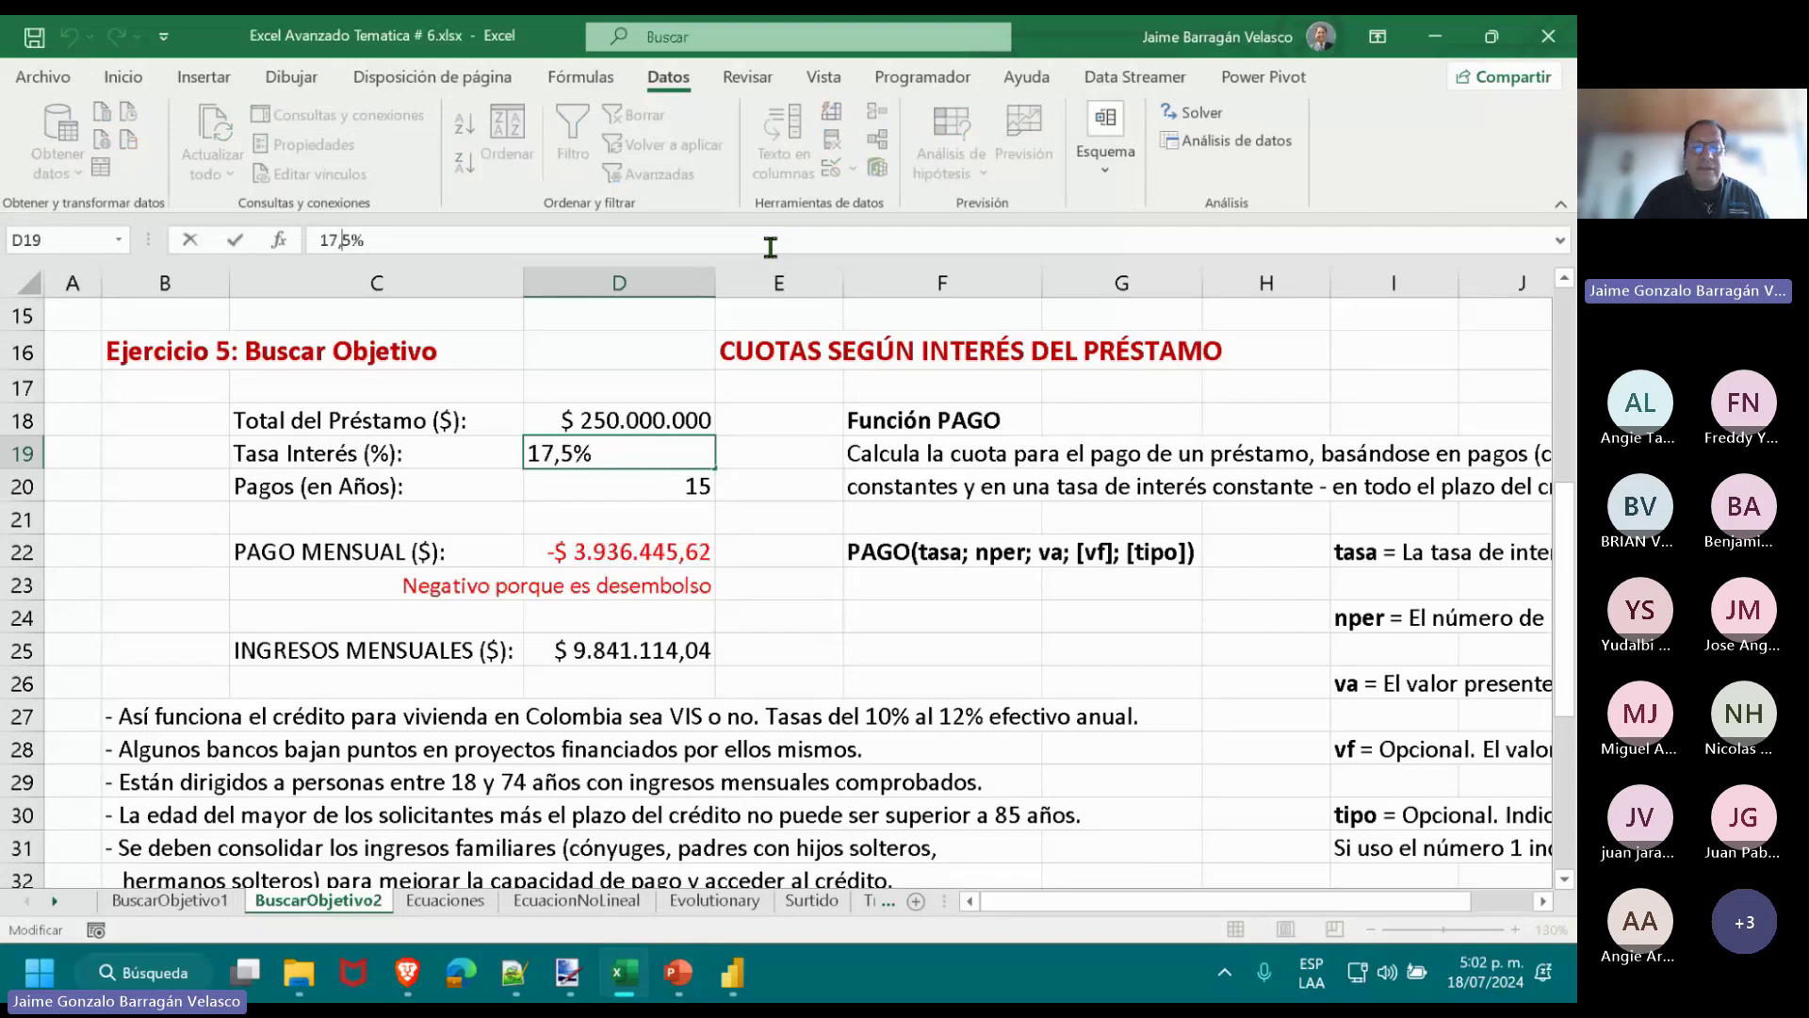
{"action": "type", "text": "4"}
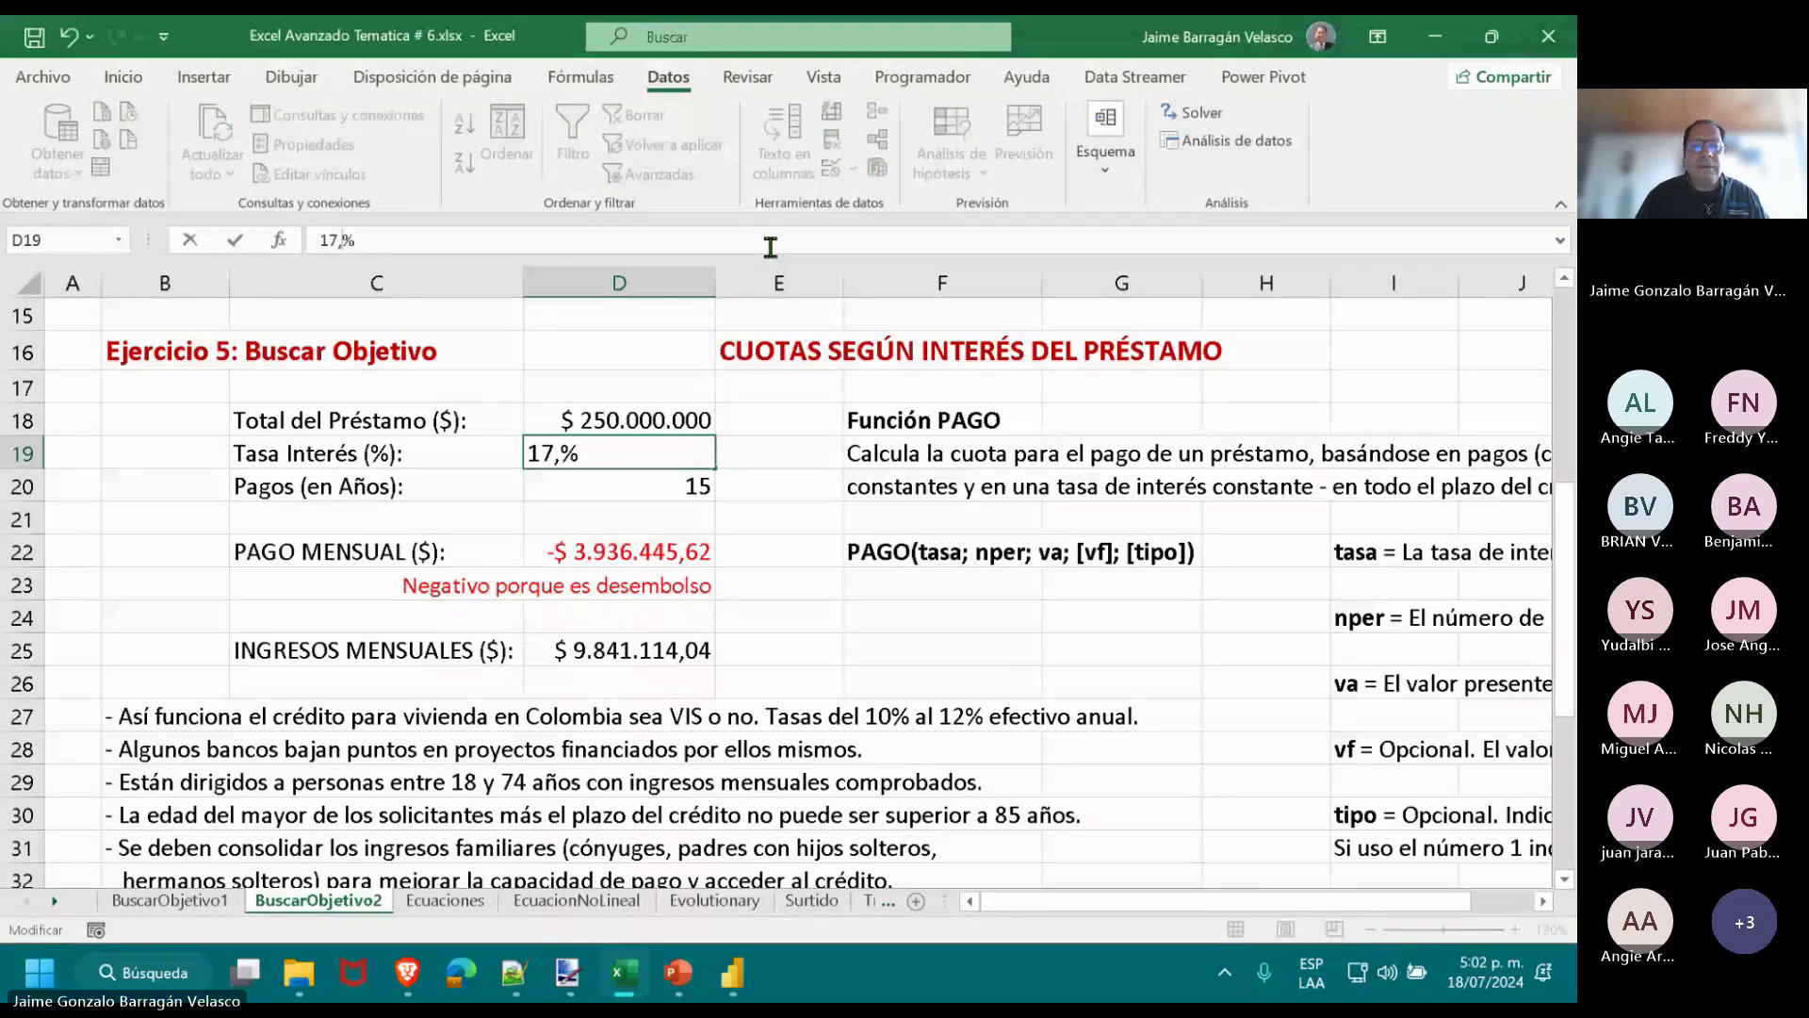
{"action": "key", "text": "ctrl+Return"}
Return the interest rate in D19 to 17,5%, and reduce it to 17,4%.
{"action": "left_click", "coordinate": [766, 244]}
{"action": "key", "text": "Left"}
{"action": "key", "text": "BackSpace"}
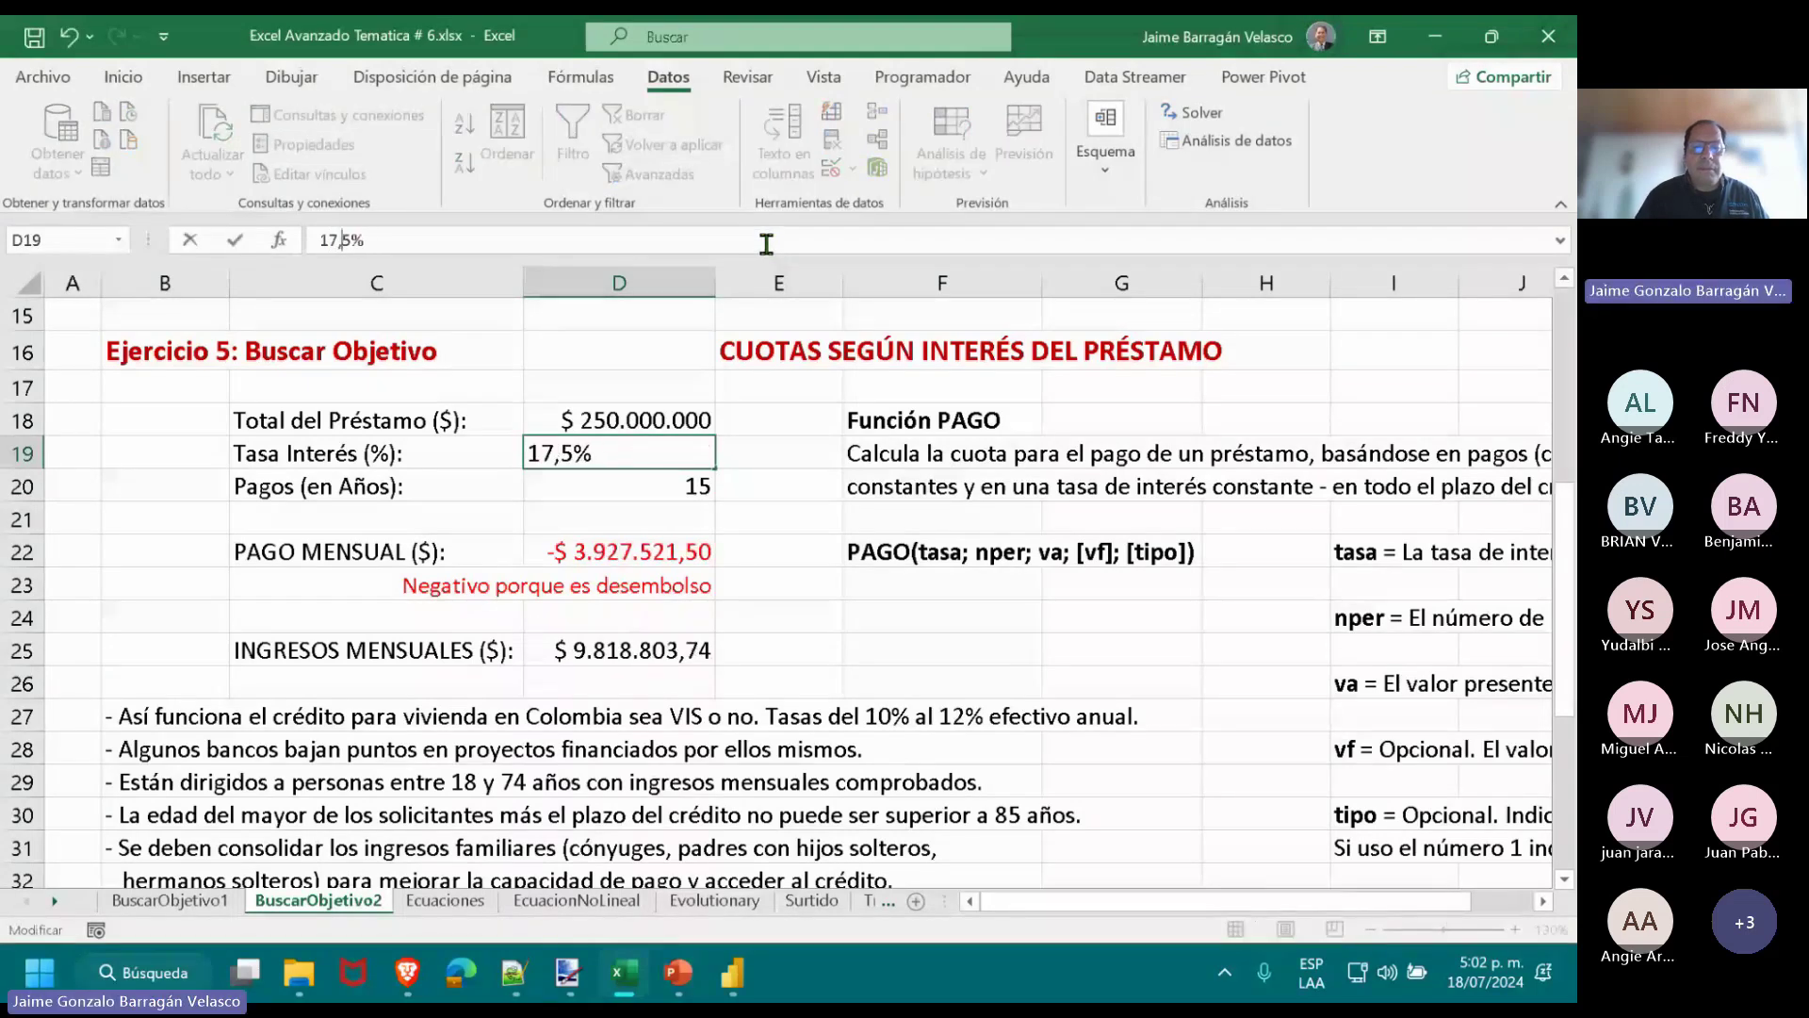
{"action": "key", "text": "Return"}
{"action": "key", "text": "Up"}
{"action": "left_click", "coordinate": [766, 244]}
{"action": "key", "text": "Left"}
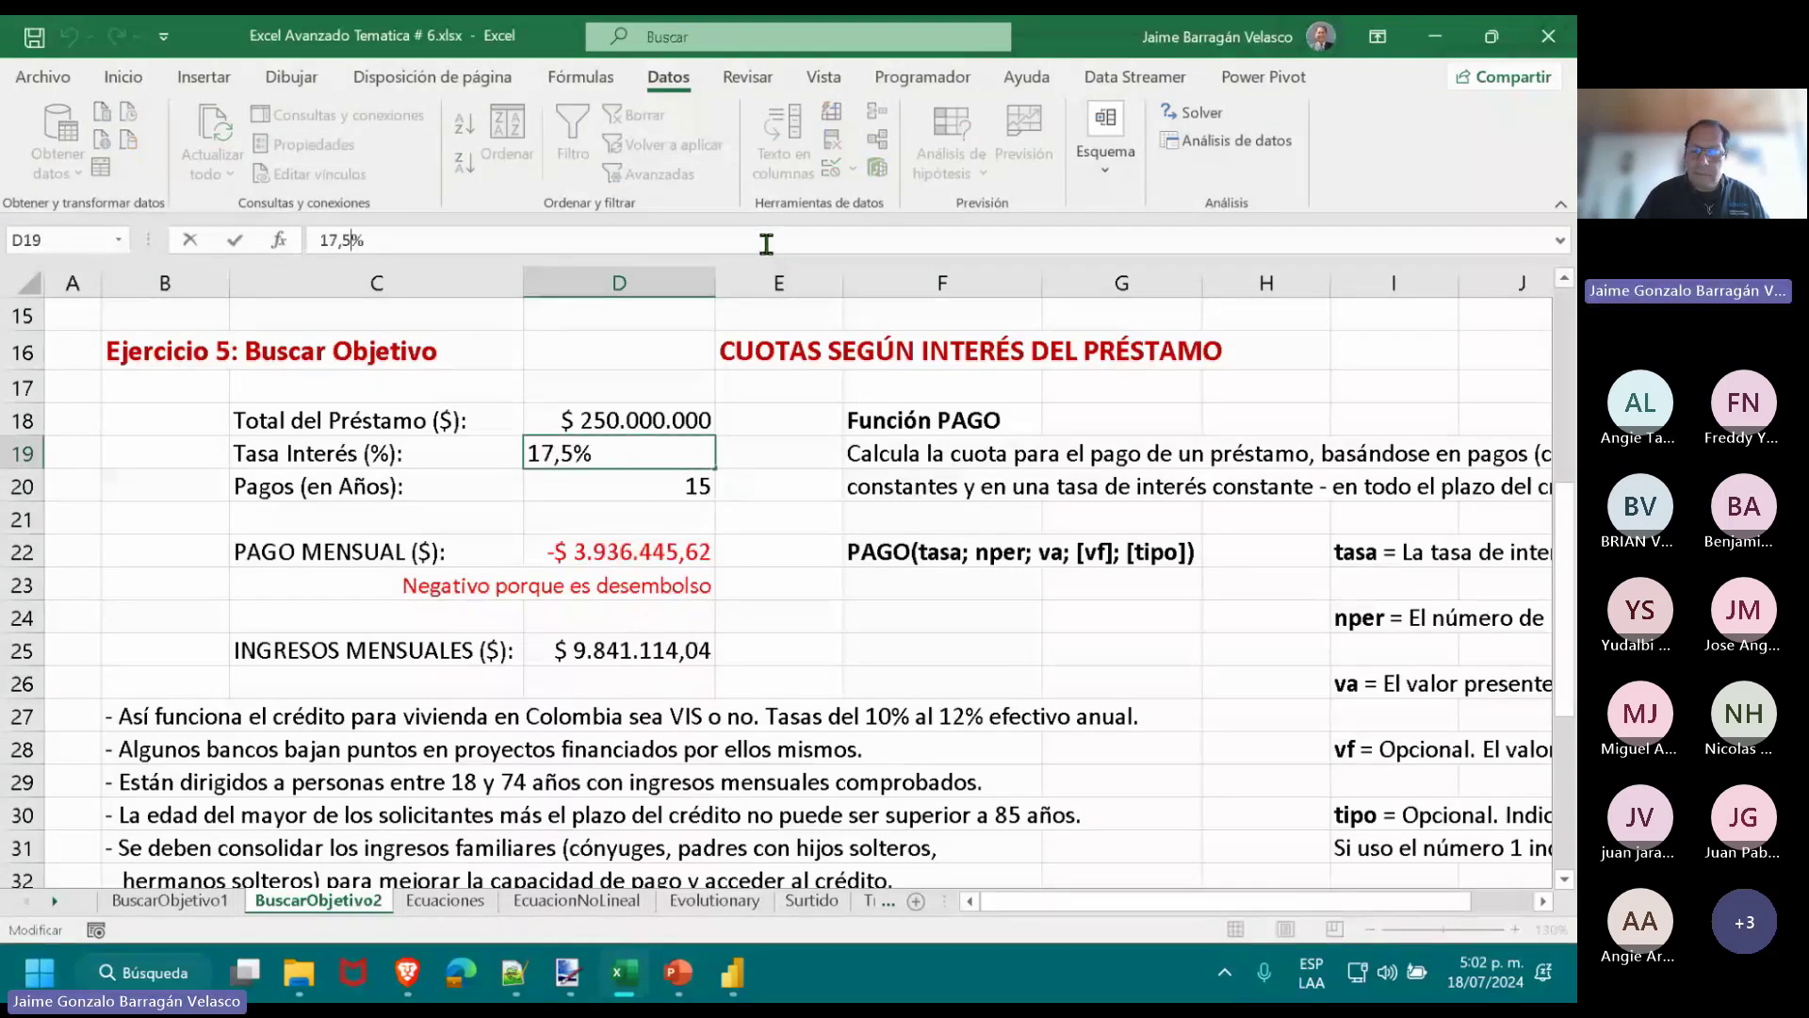
{"action": "key", "text": "BackSpace"}
{"action": "type", "text": "4"}
{"action": "key", "text": "Return"}
Reduce the interest rate in D19 to 17,3% and to 17,2%.
{"action": "key", "text": "Up"}
{"action": "left_click", "coordinate": [766, 244]}
{"action": "key", "text": "Left"}
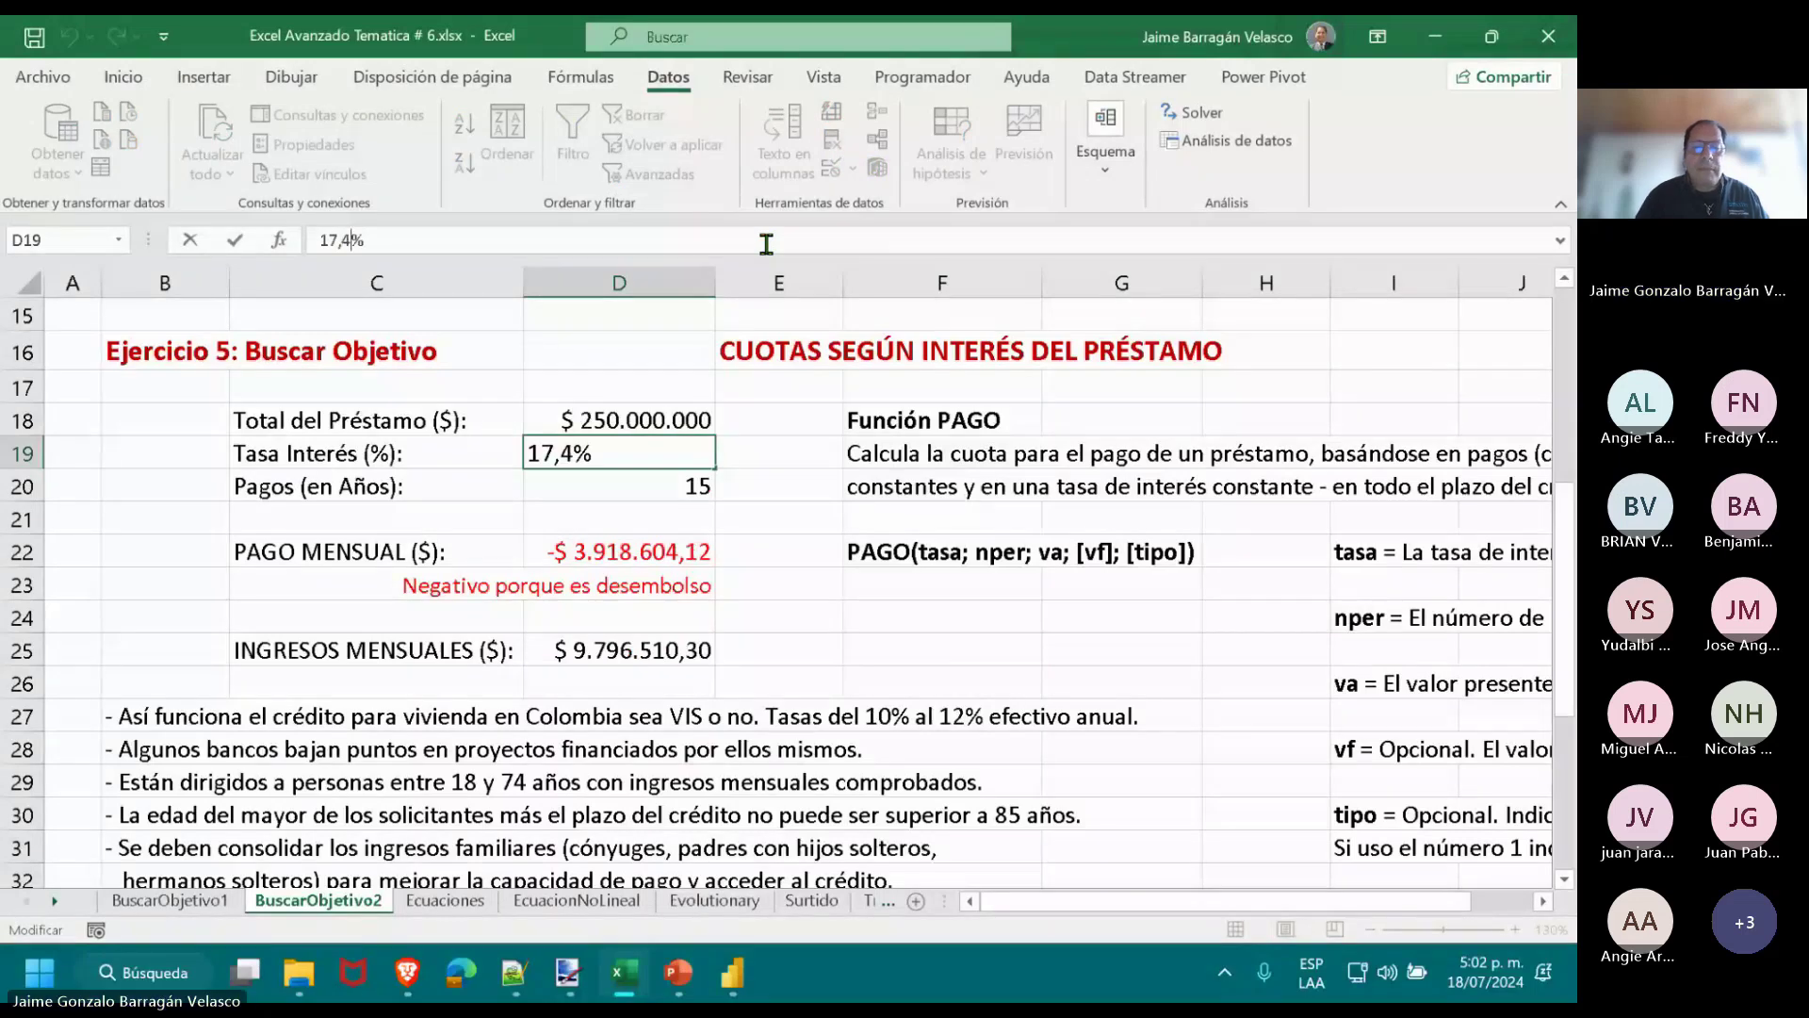
{"action": "key", "text": "BackSpace"}
{"action": "type", "text": "3"}
{"action": "key", "text": "Return"}
{"action": "key", "text": "Up"}
{"action": "left_click", "coordinate": [767, 245]}
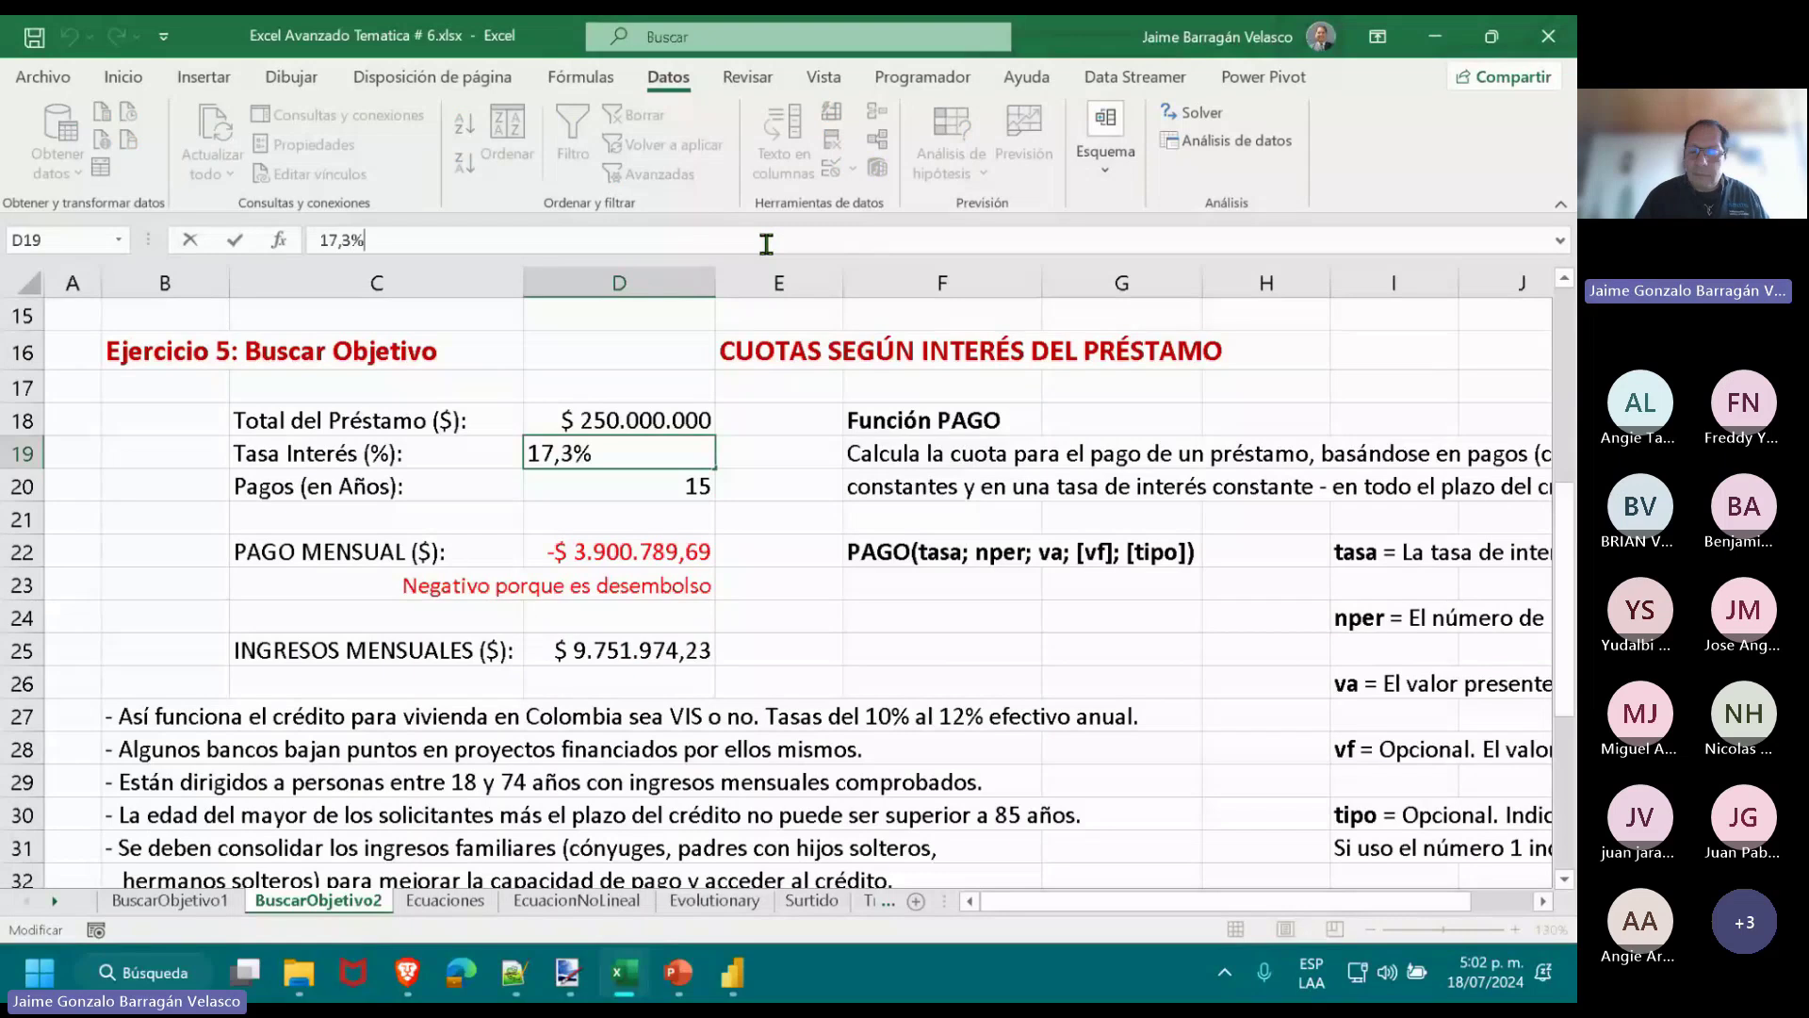
{"action": "key", "text": "Left"}
{"action": "key", "text": "BackSpace"}
{"action": "type", "text": "2"}
{"action": "key", "text": "Return"}
Set the interest rate in D19 to 17,1%.
{"action": "key", "text": "Up"}
{"action": "left_click", "coordinate": [766, 244]}
{"action": "key", "text": "Left"}
{"action": "key", "text": "BackSpace"}
{"action": "type", "text": "1"}
{"action": "key", "text": "Return"}
Test an interest rate of 17,05% in D19.
{"action": "key", "text": "Up"}
{"action": "left_click", "coordinate": [766, 244]}
{"action": "key", "text": "Left"}
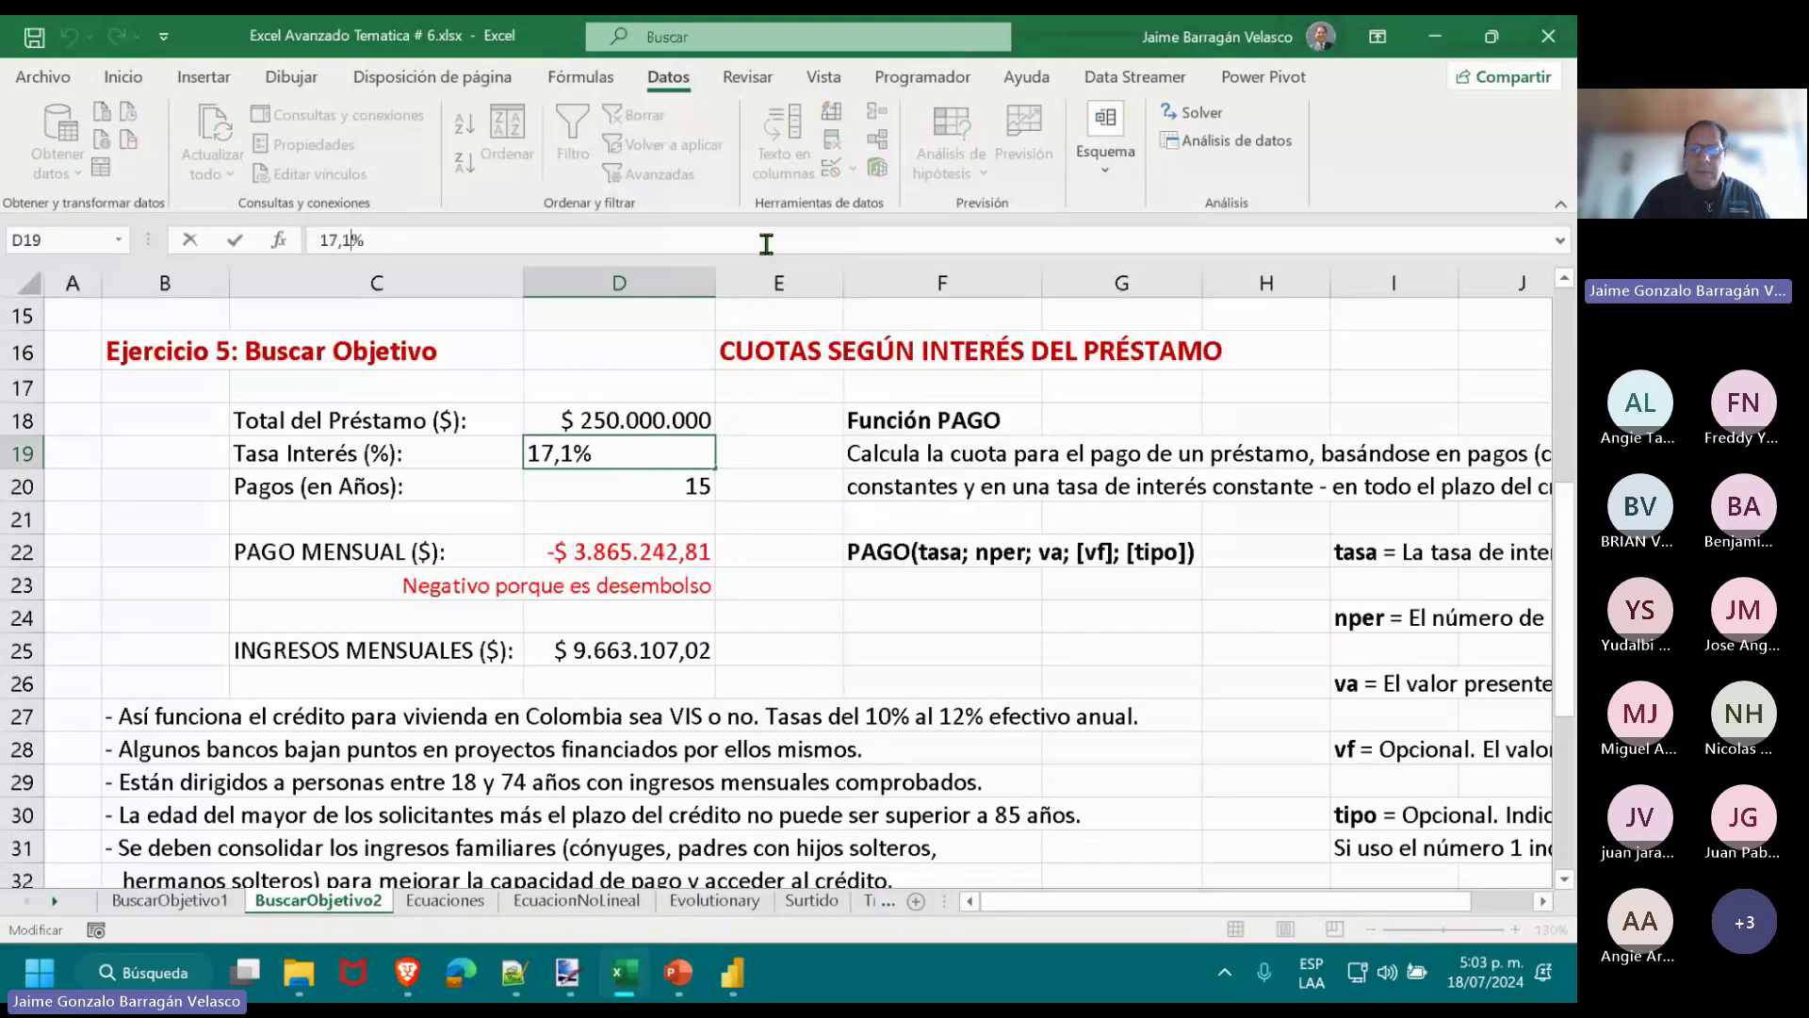
{"action": "key", "text": "BackSpace"}
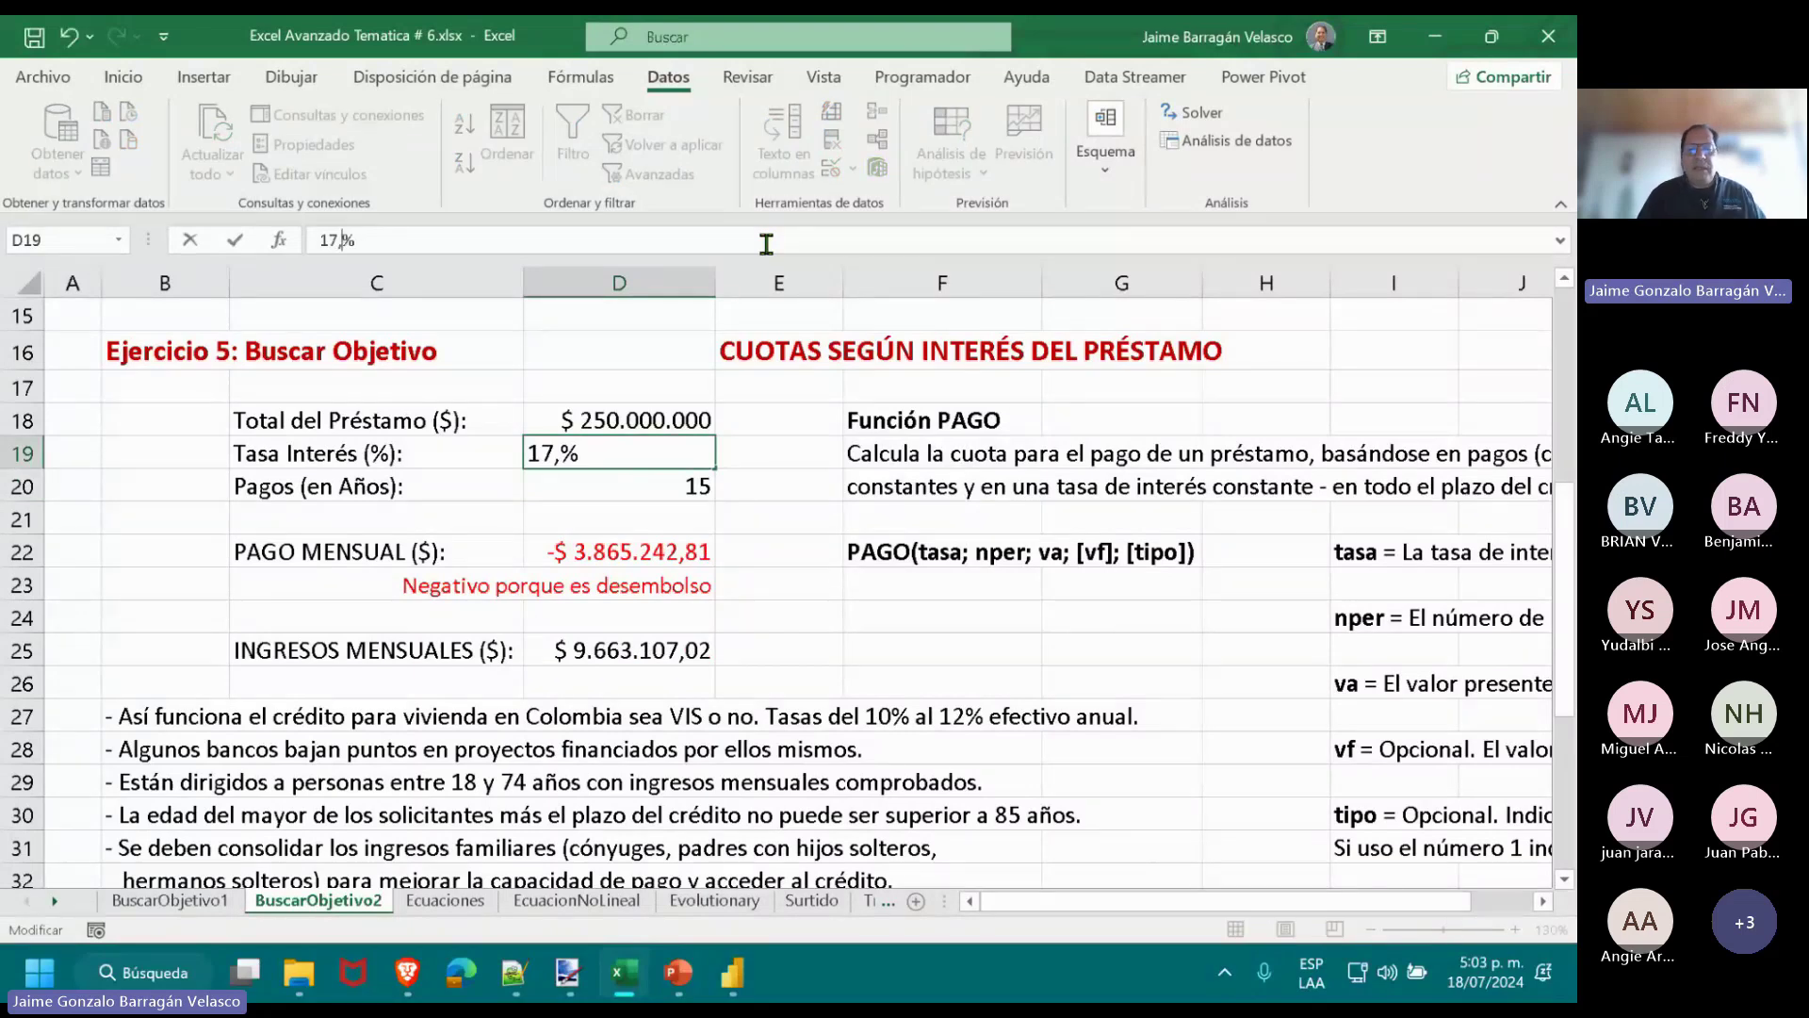
{"action": "type", "text": "05"}
{"action": "key", "text": "Return"}
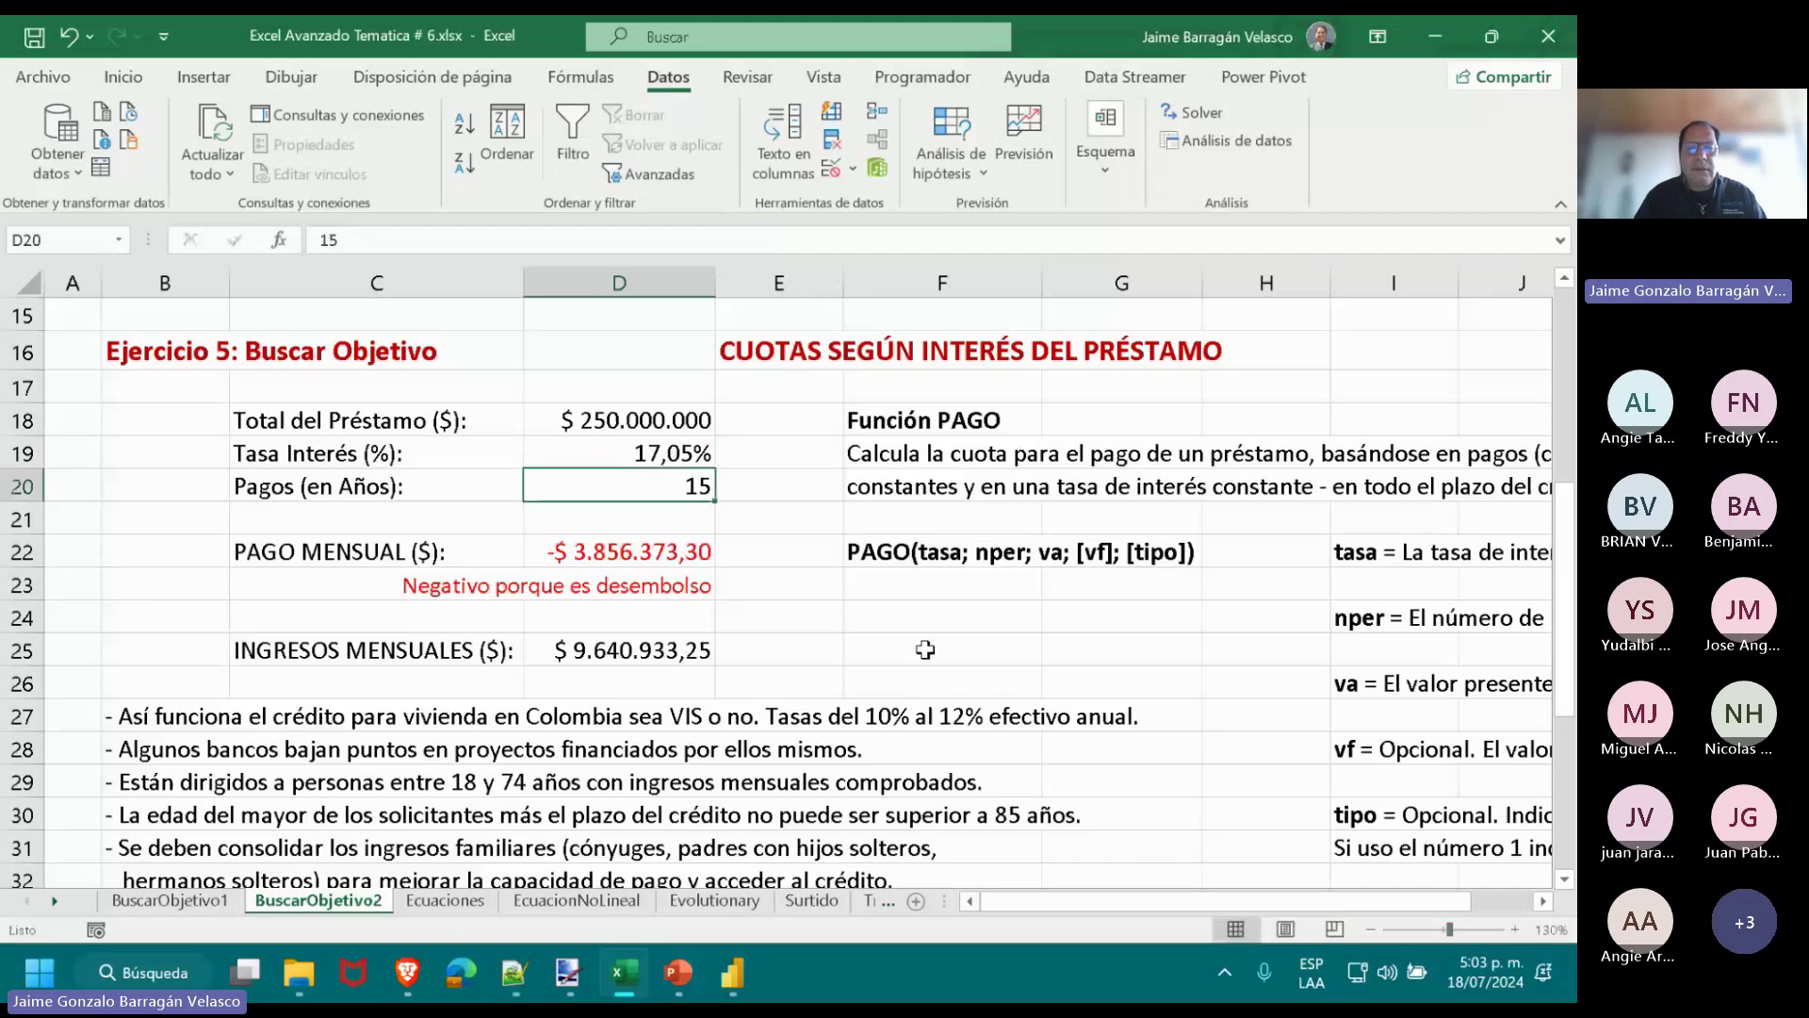
Restore the loan's interest rate in D19 to 12%.
{"action": "key", "text": "Up"}
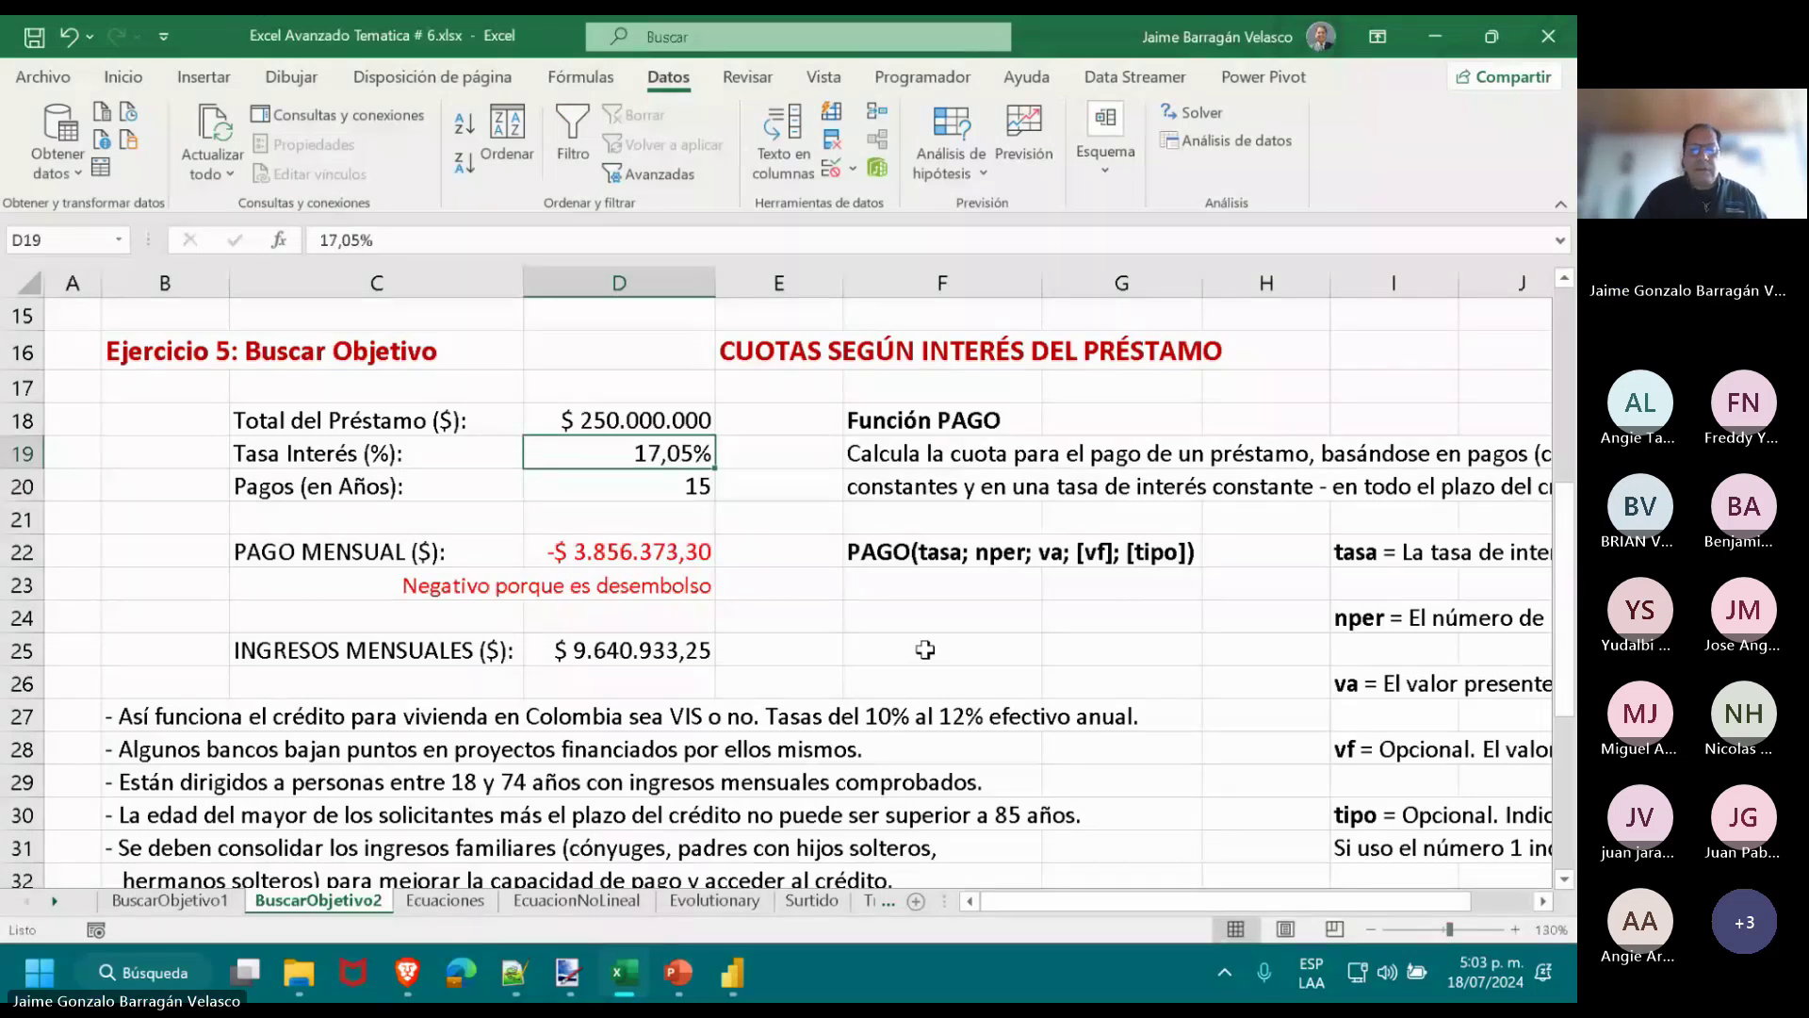
{"action": "type", "text": "12"}
{"action": "key", "text": "Return"}
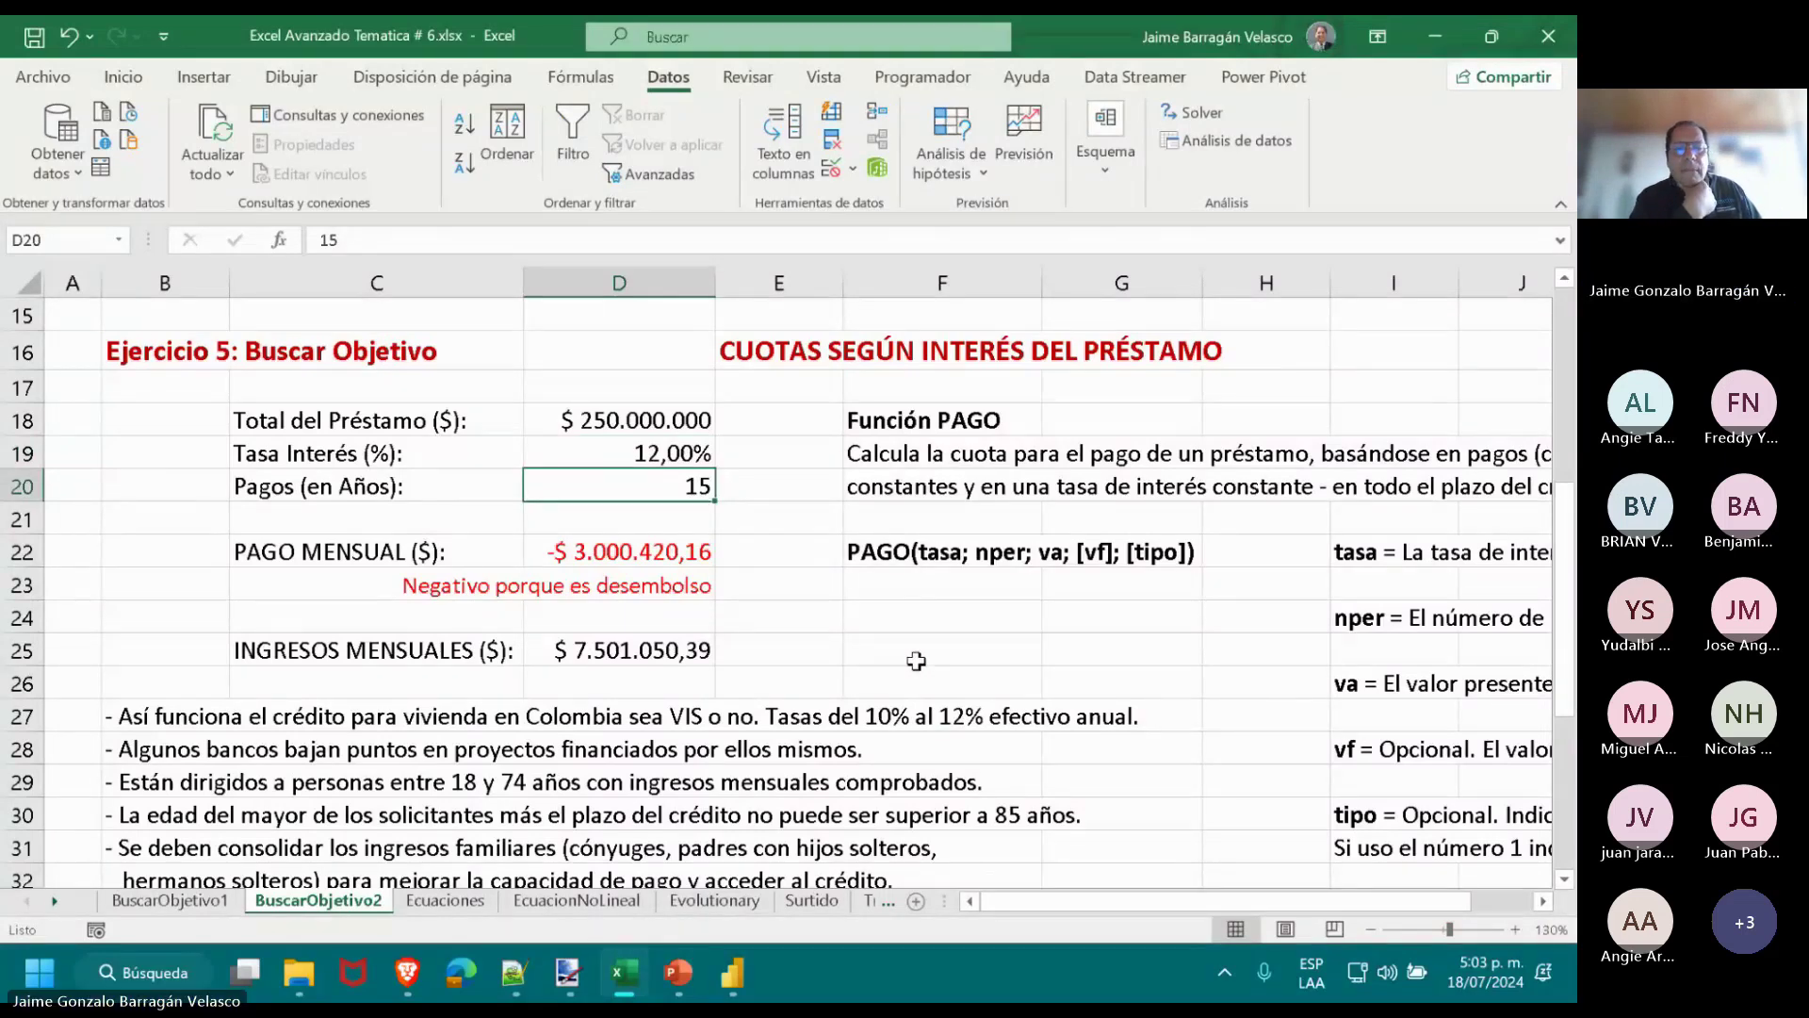
Review the exercise questions below the loan data and inspect the references of the PAGO formula in D22.
{"action": "scroll", "coordinate": [912, 679], "scroll_direction": "down", "scroll_amount": 3}
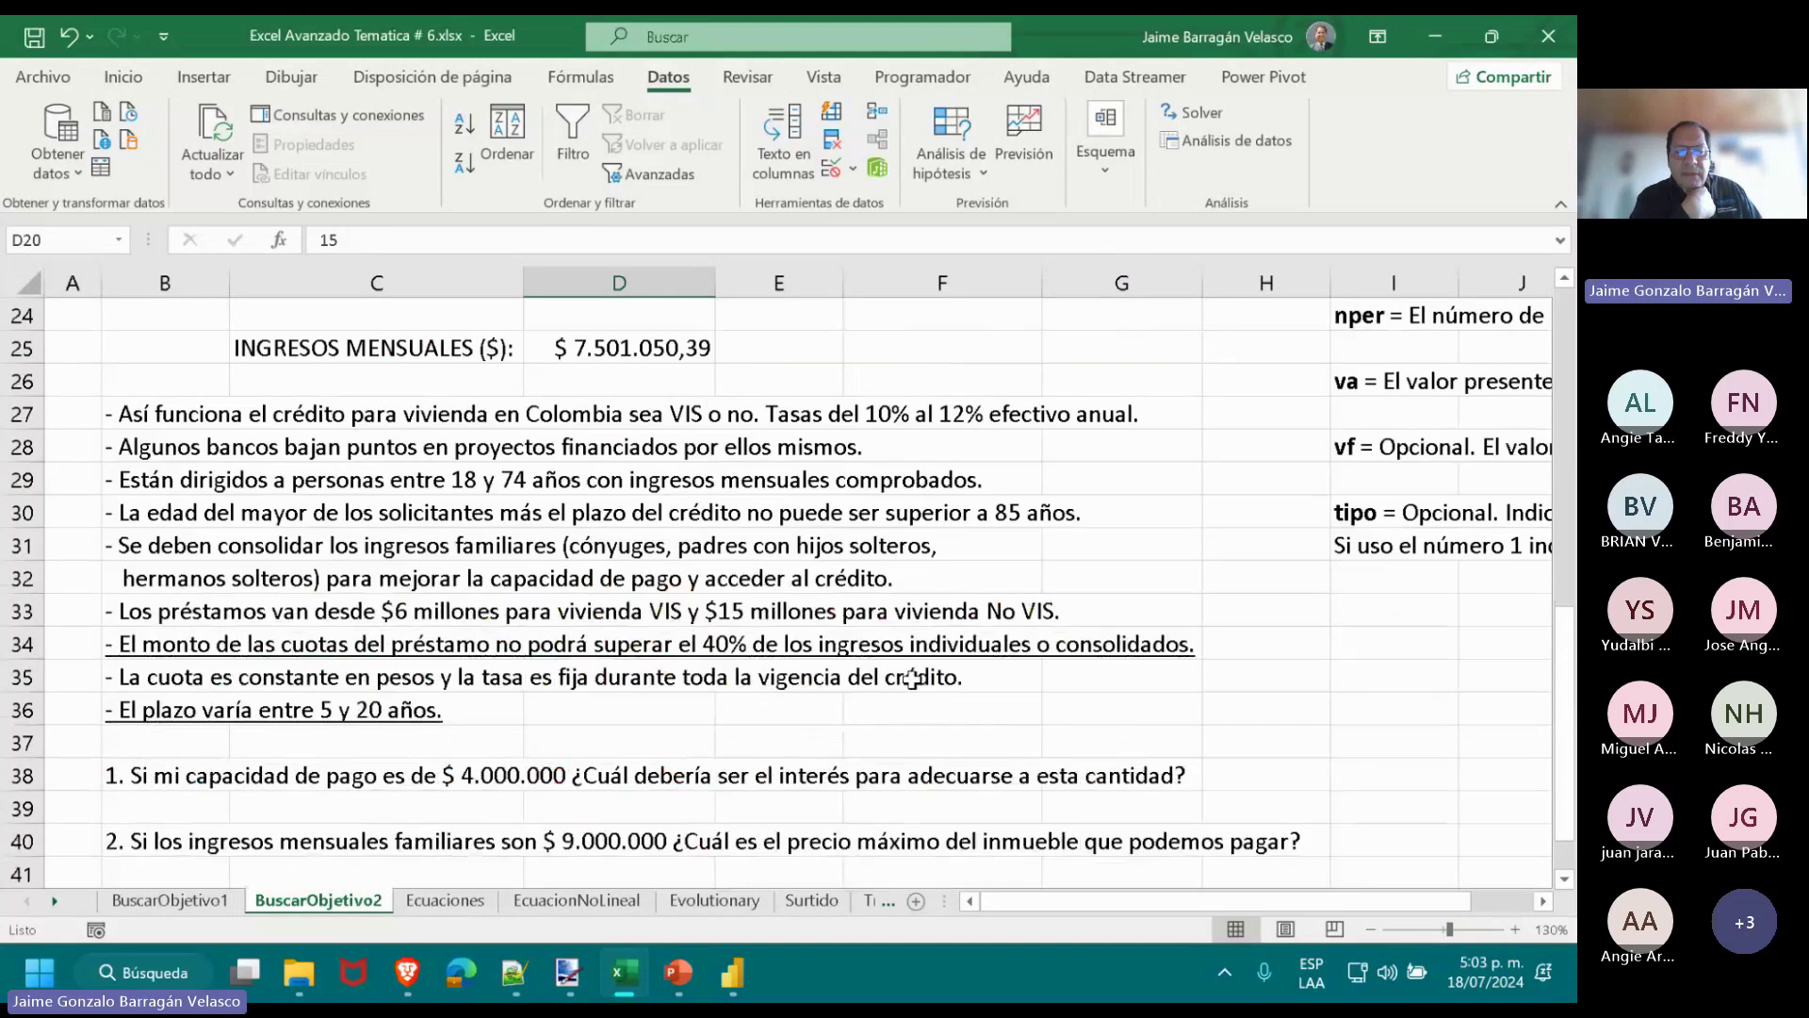
{"action": "scroll", "coordinate": [911, 678], "scroll_direction": "up", "scroll_amount": 3}
{"action": "left_click", "coordinate": [645, 551]}
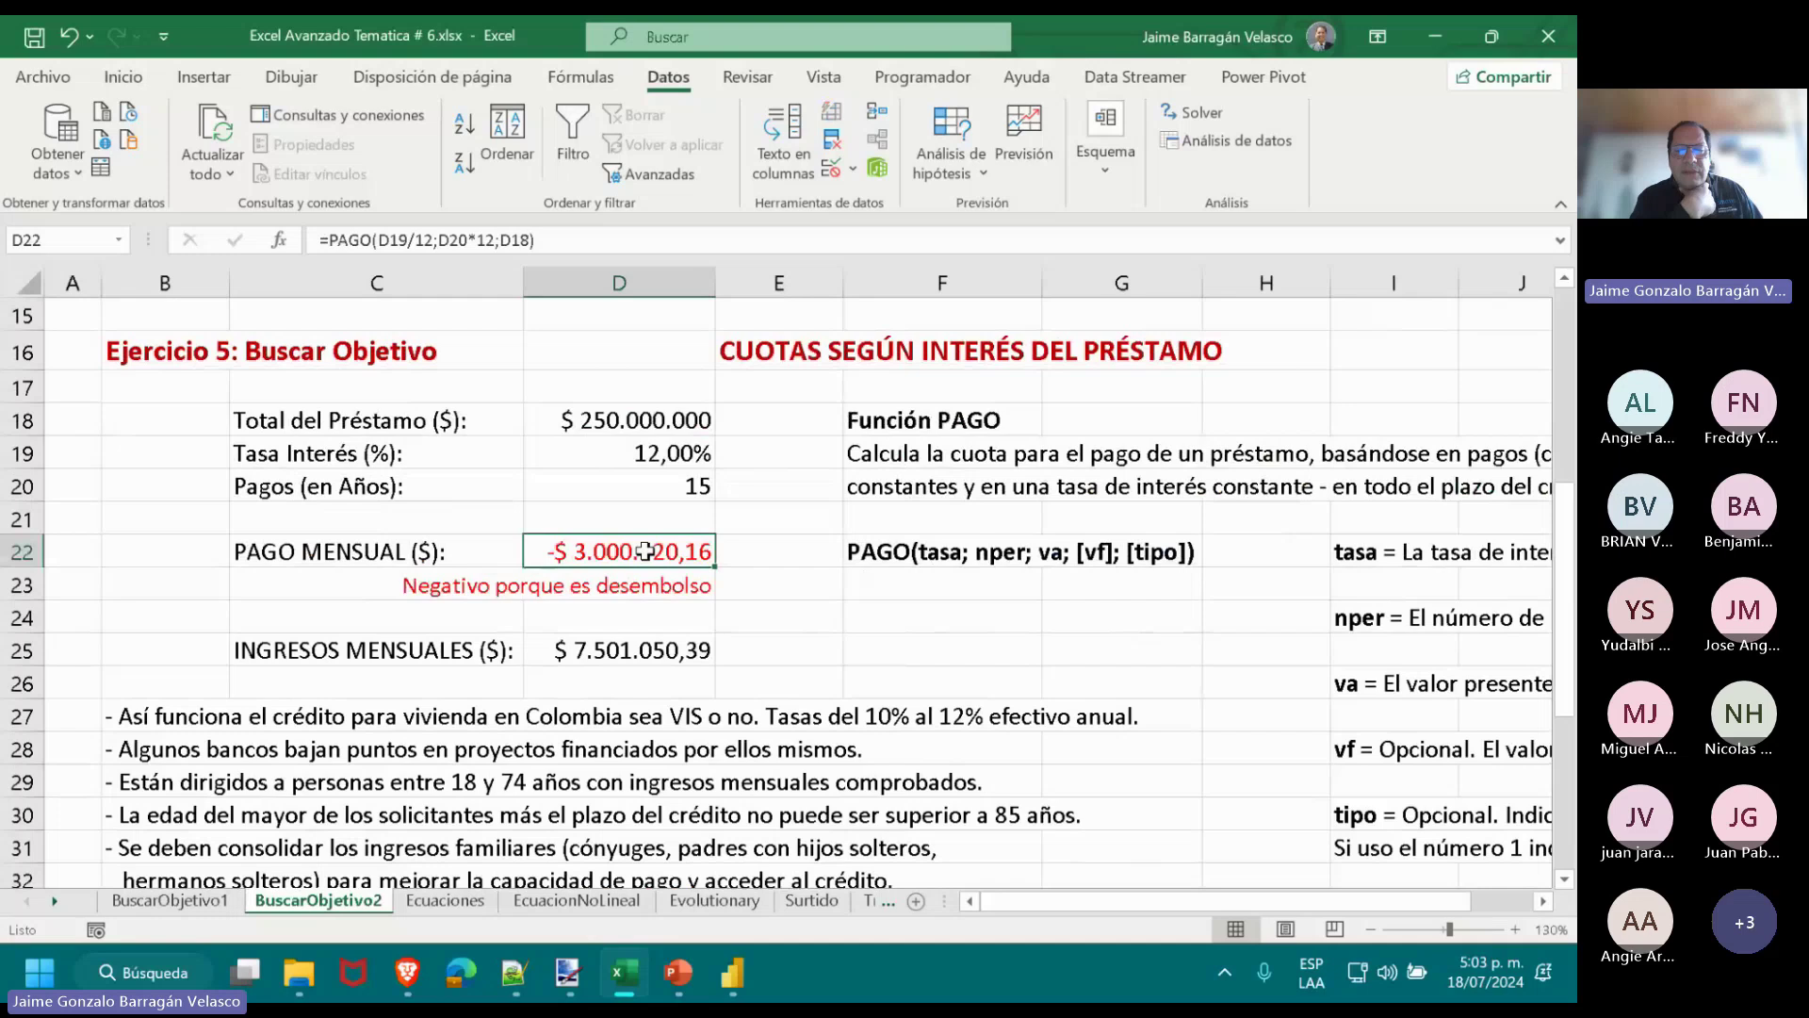
{"action": "double_click", "coordinate": [645, 551]}
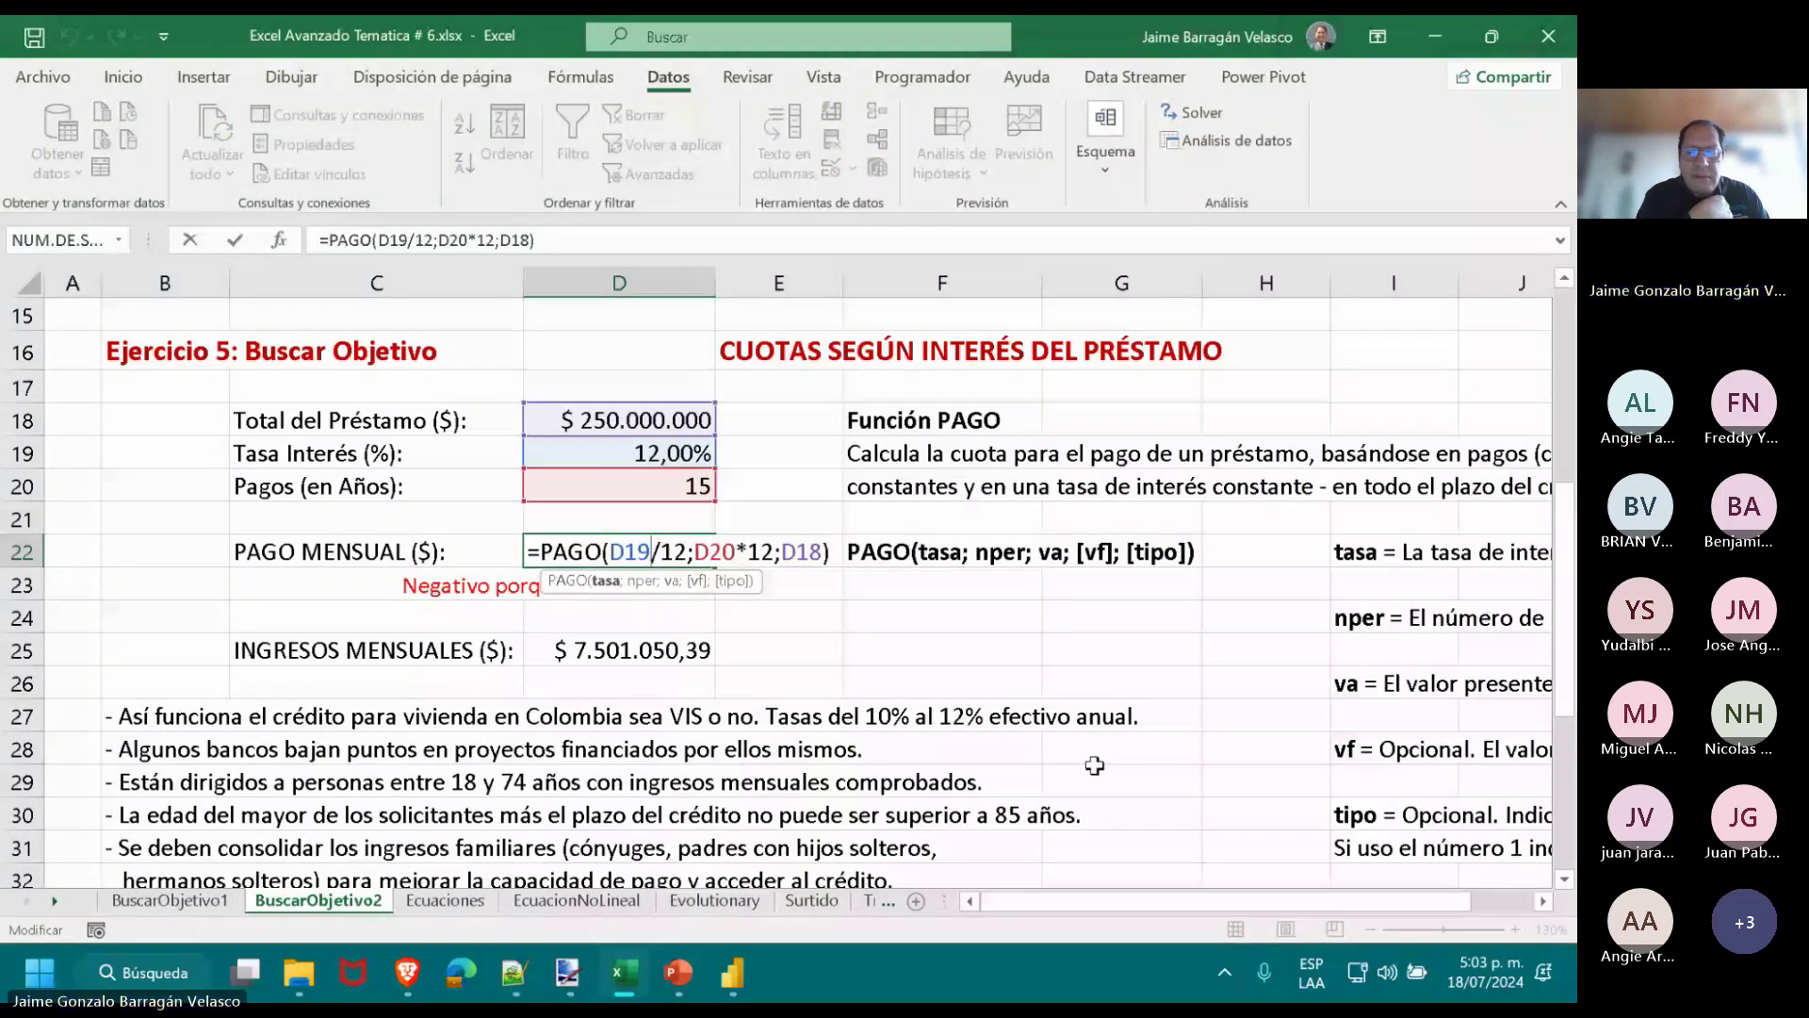
{"action": "key", "text": "Escape"}
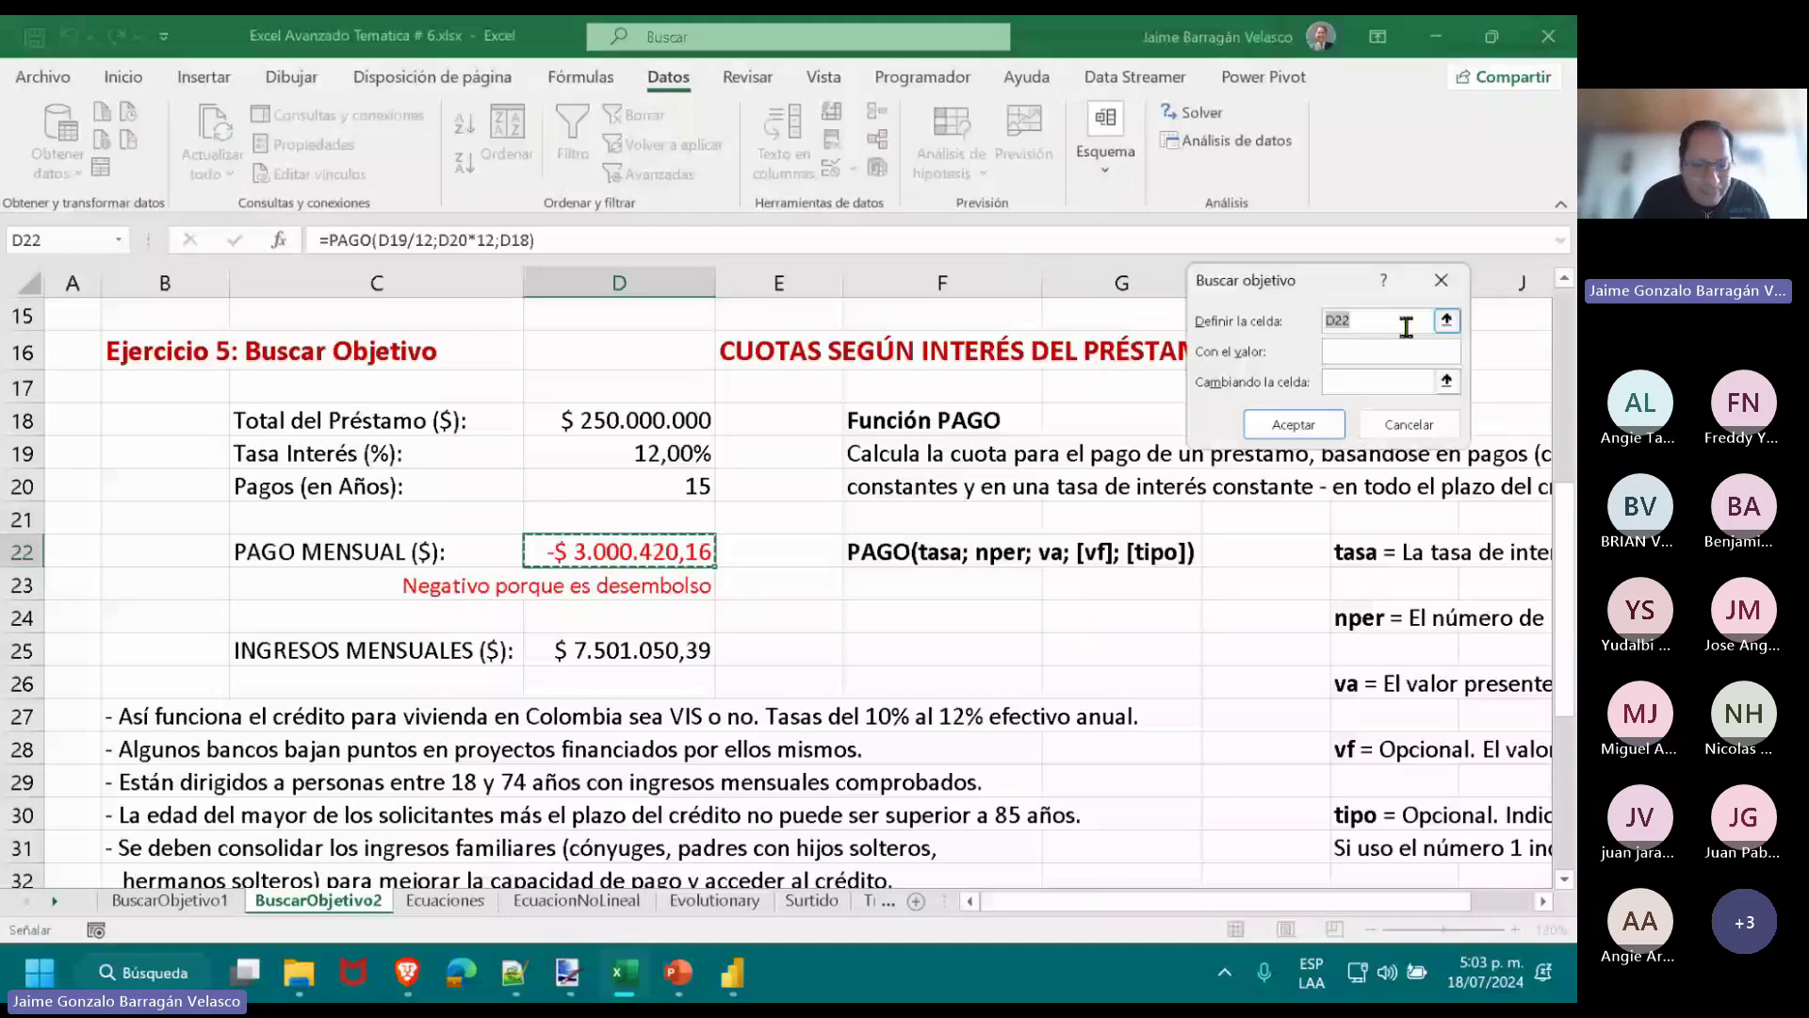
{"action": "key", "text": "Escape"}
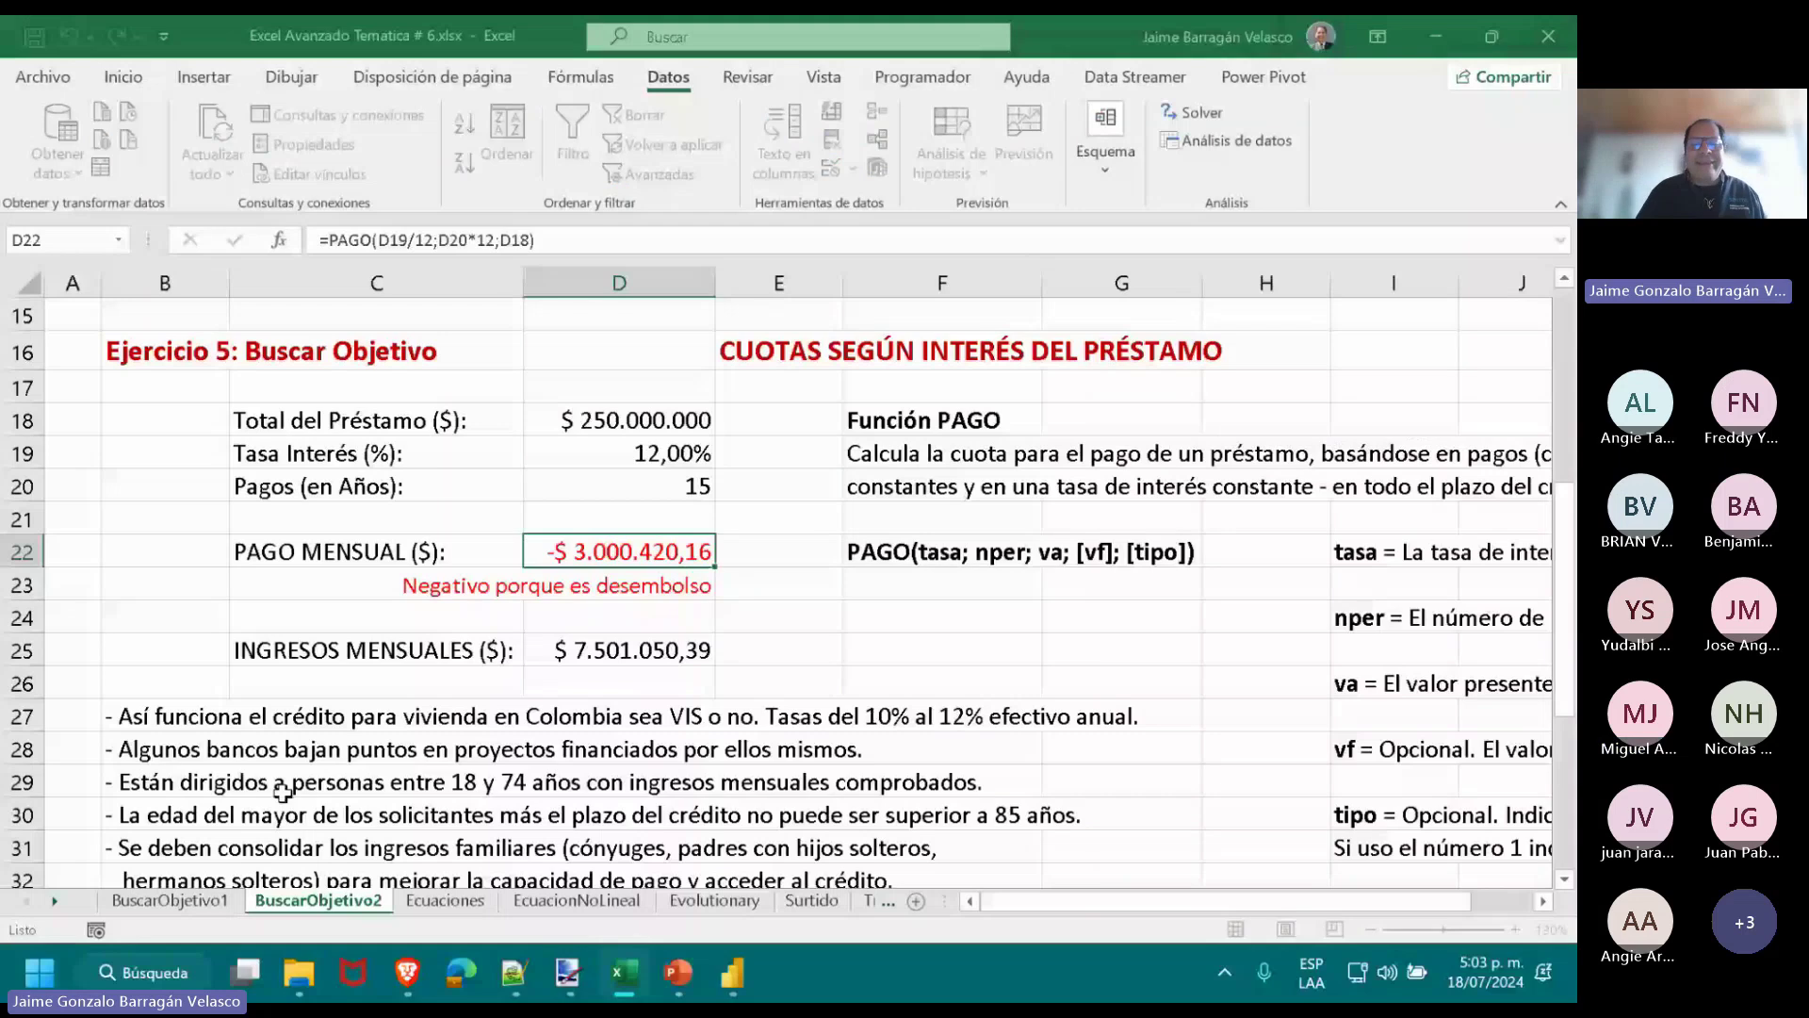
{"action": "key", "text": "Down"}
{"action": "key", "text": "Left"}
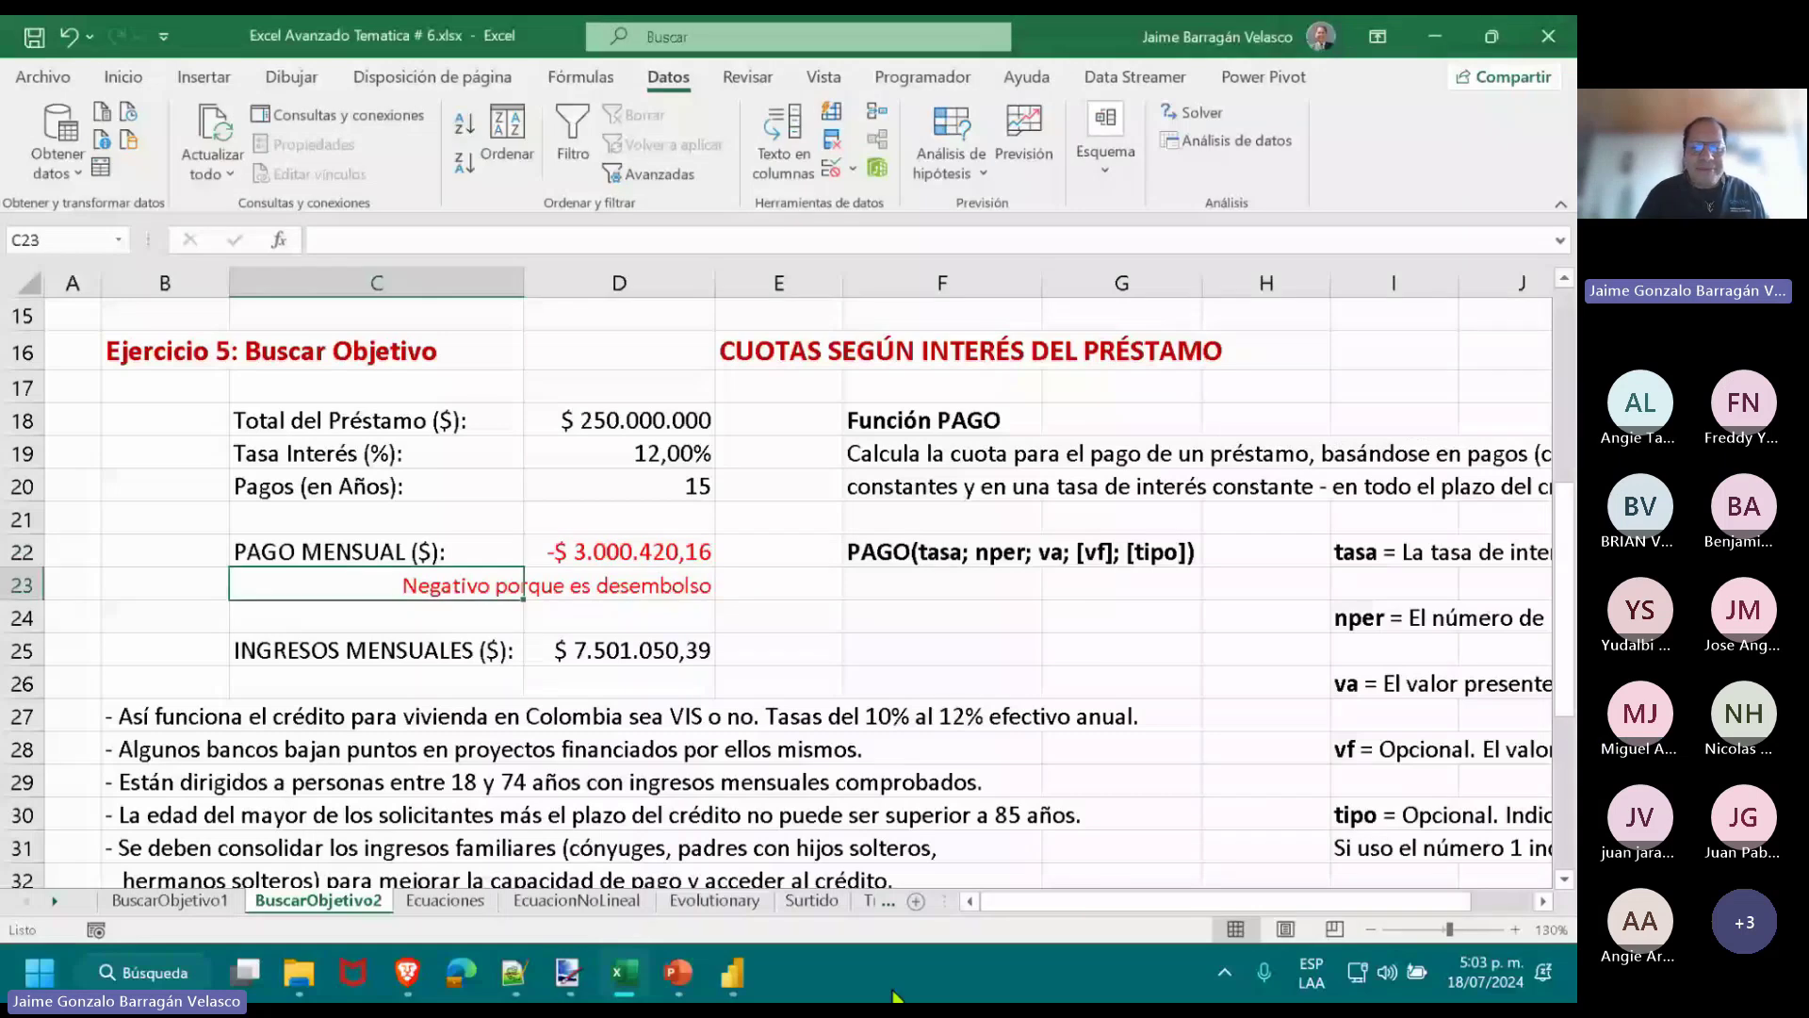
Try a Goal Seek that brings the monthly payment in D22 to -4000000 by changing D19, and discard the solution.
{"action": "left_click", "coordinate": [640, 545]}
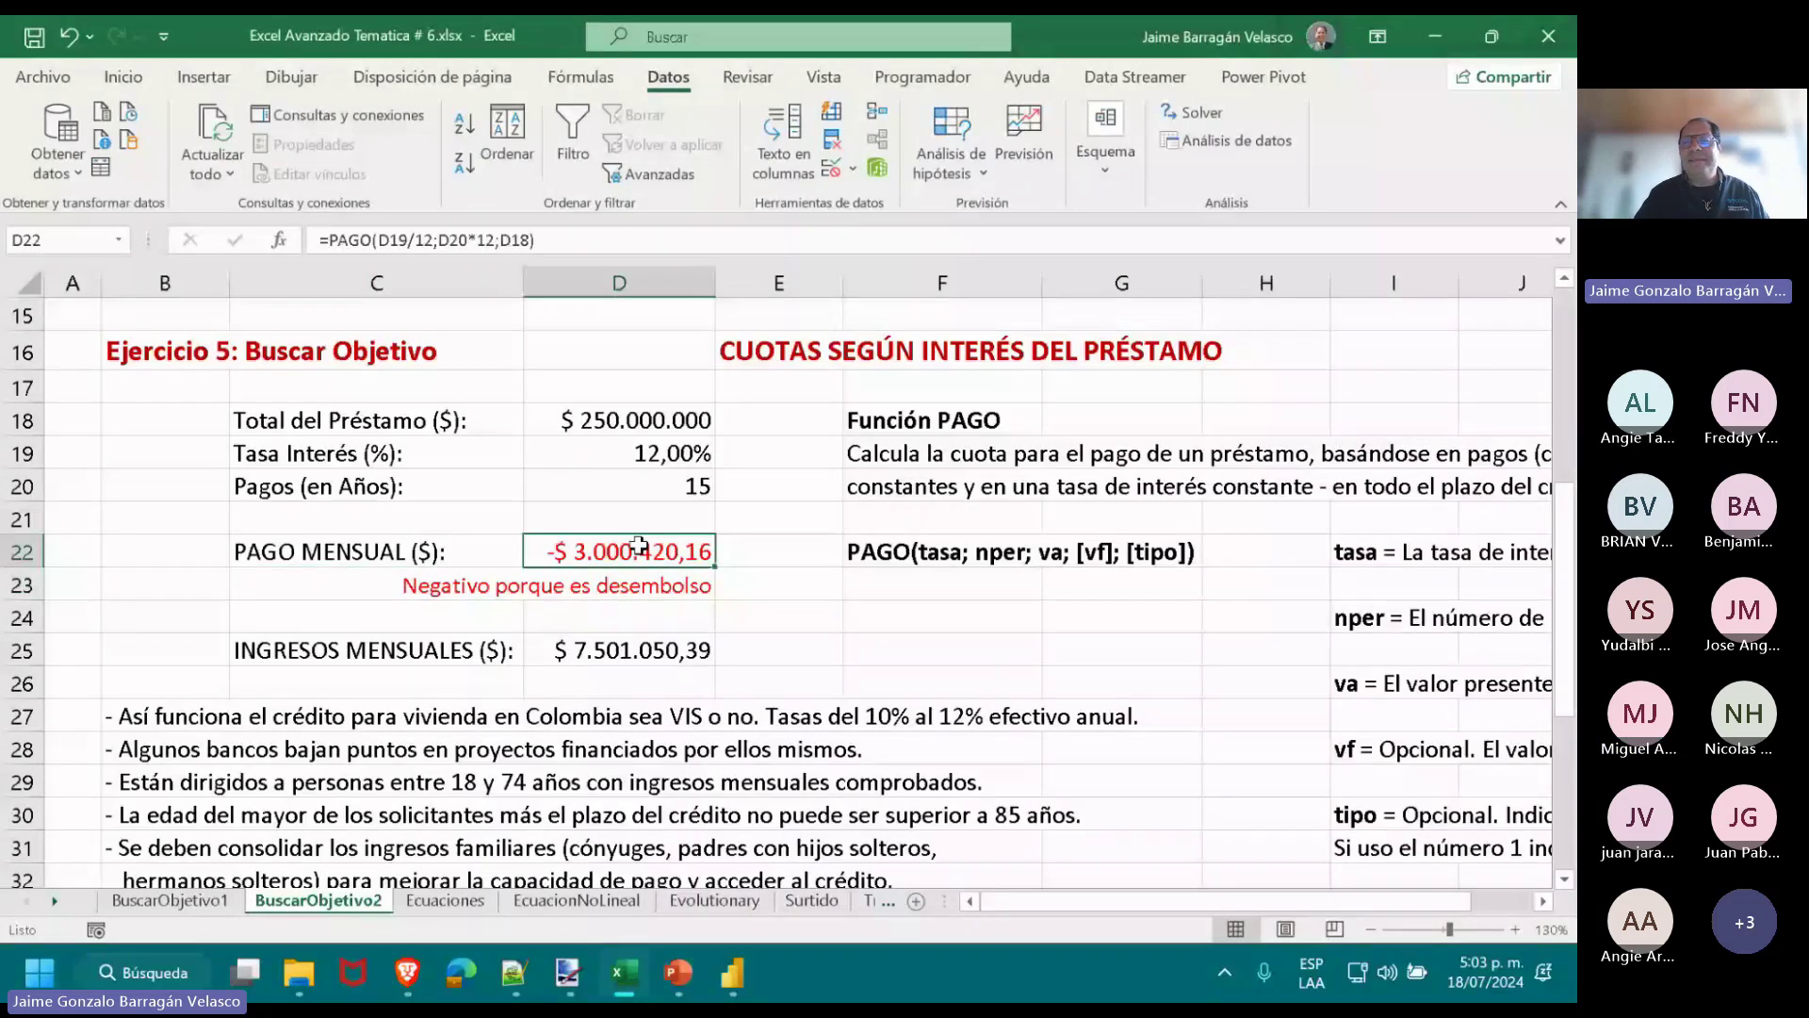
{"action": "left_click", "coordinate": [984, 175]}
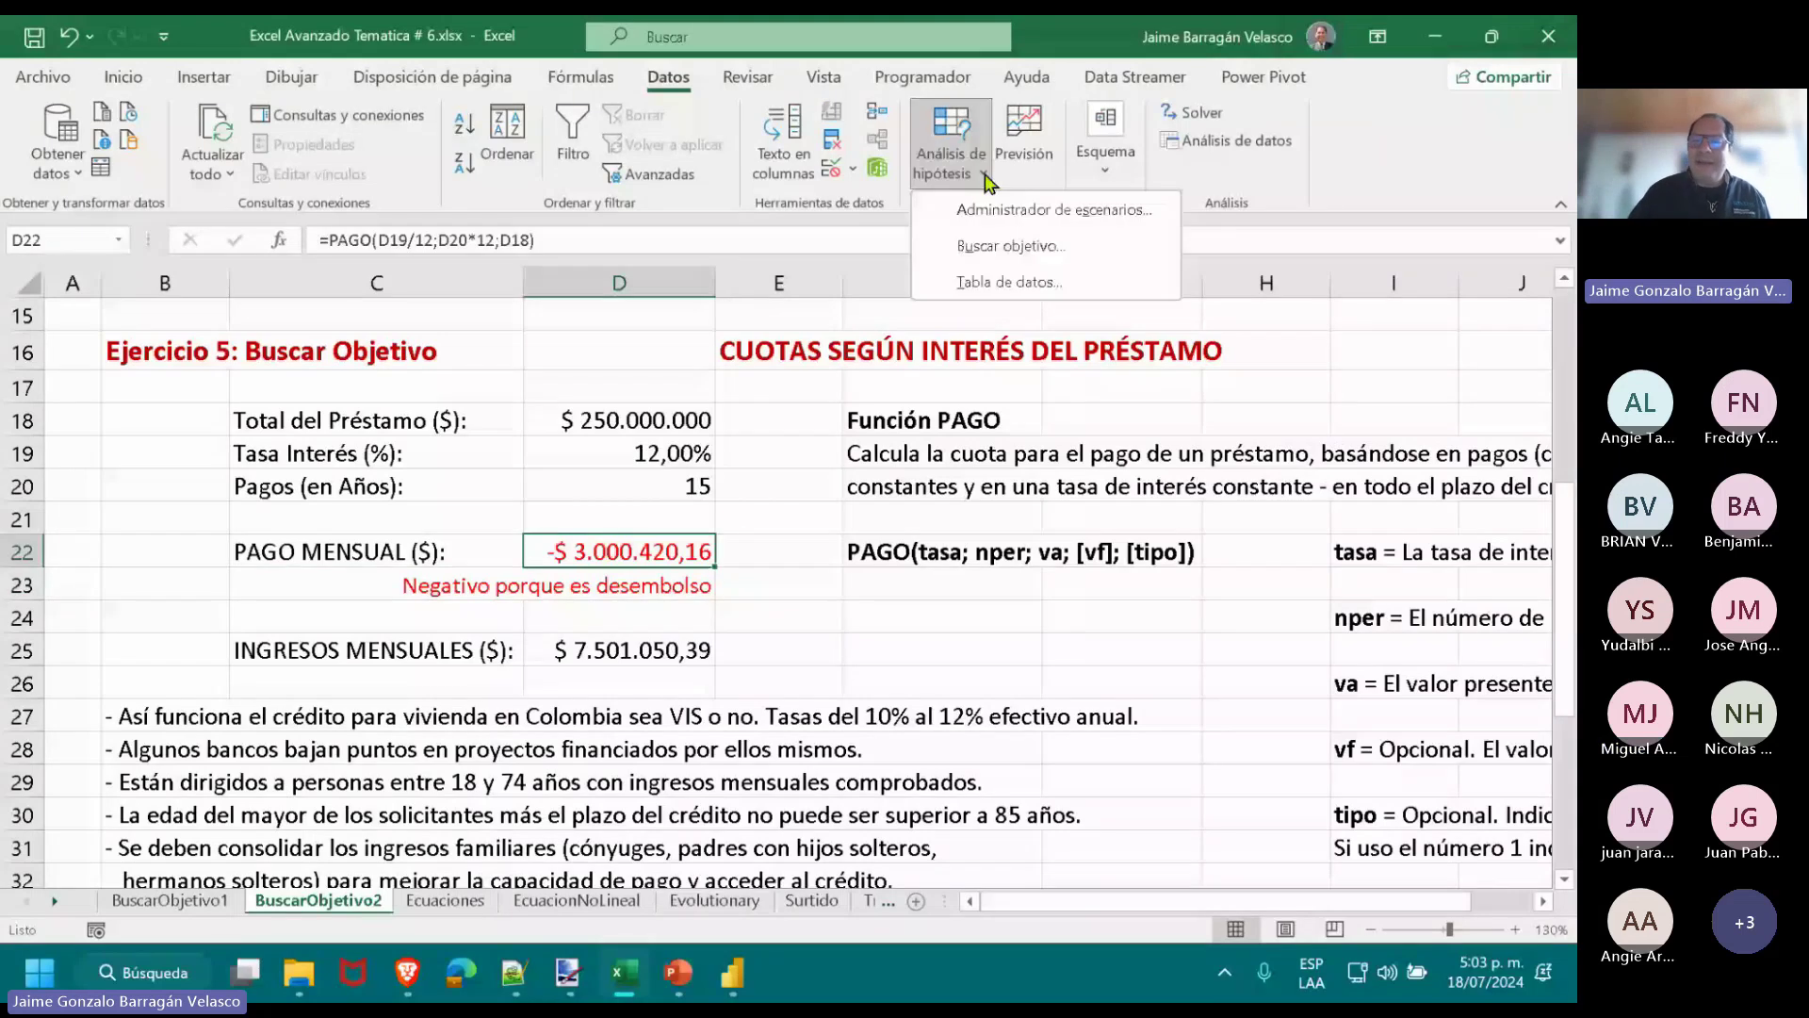
{"action": "left_click", "coordinate": [1068, 252]}
{"action": "key", "text": "Tab"}
{"action": "type", "text": "-4"}
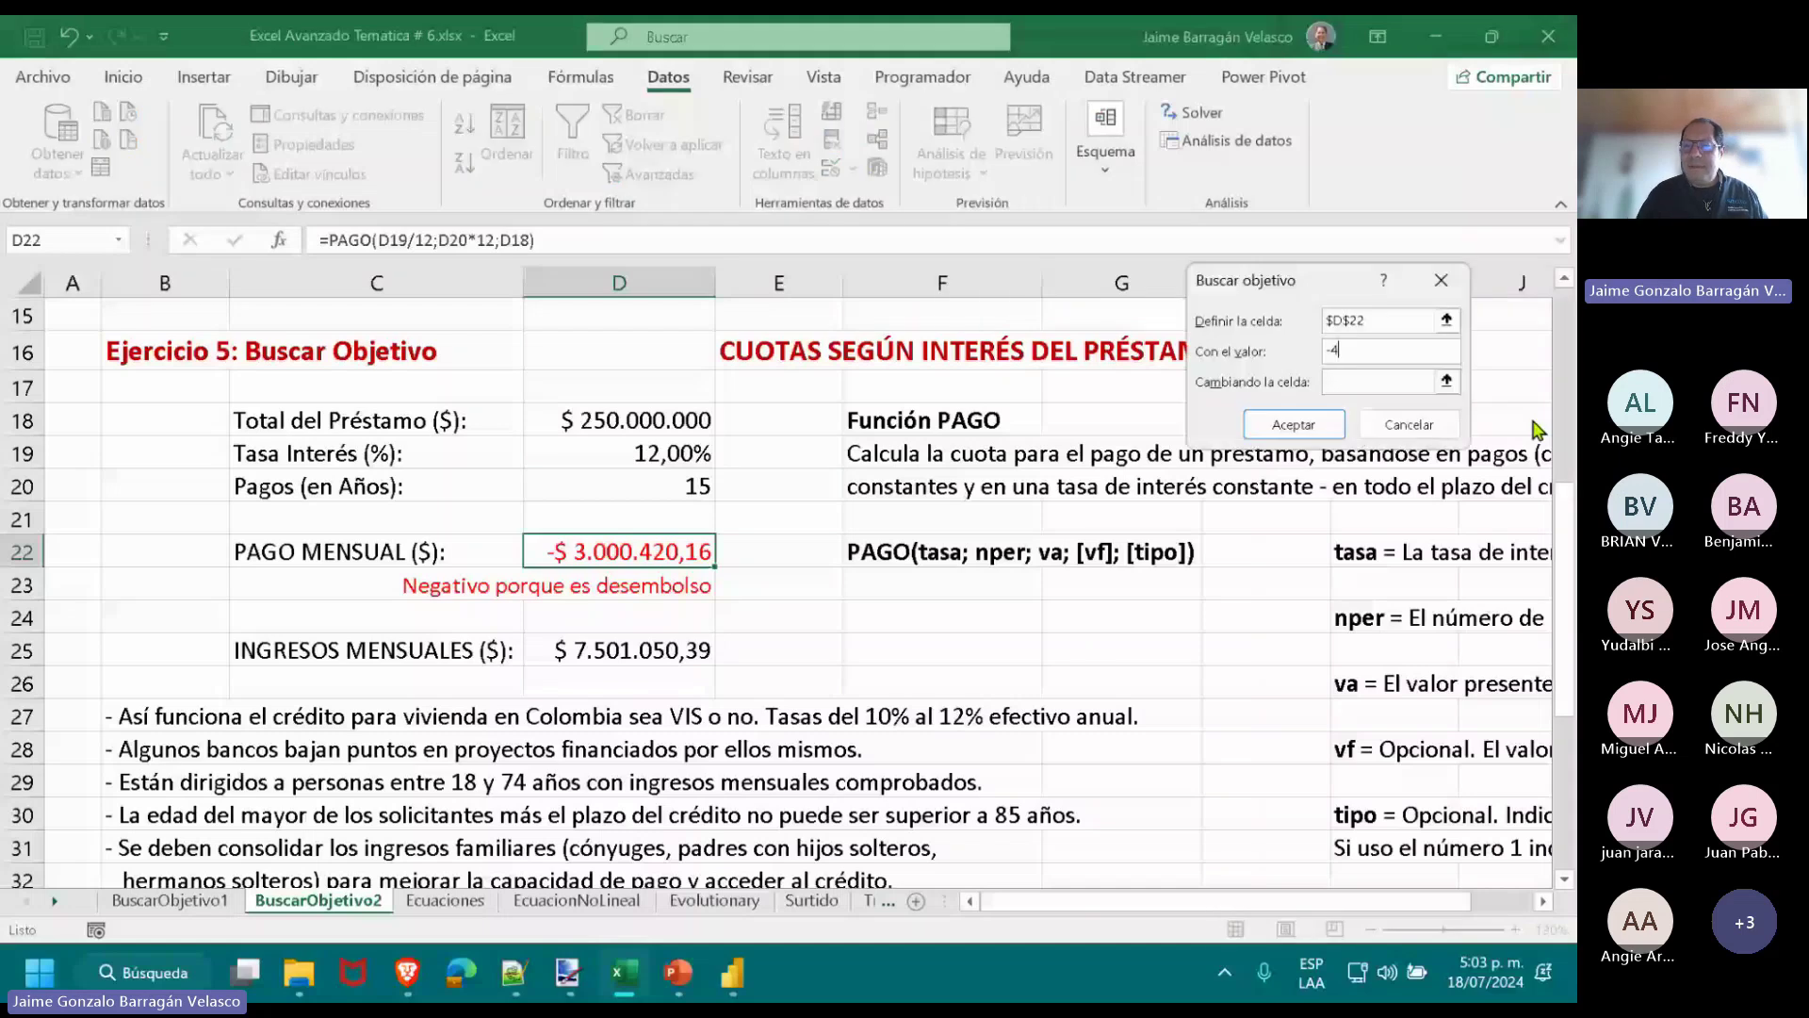
{"action": "type", "text": "000000"}
{"action": "key", "text": "Tab"}
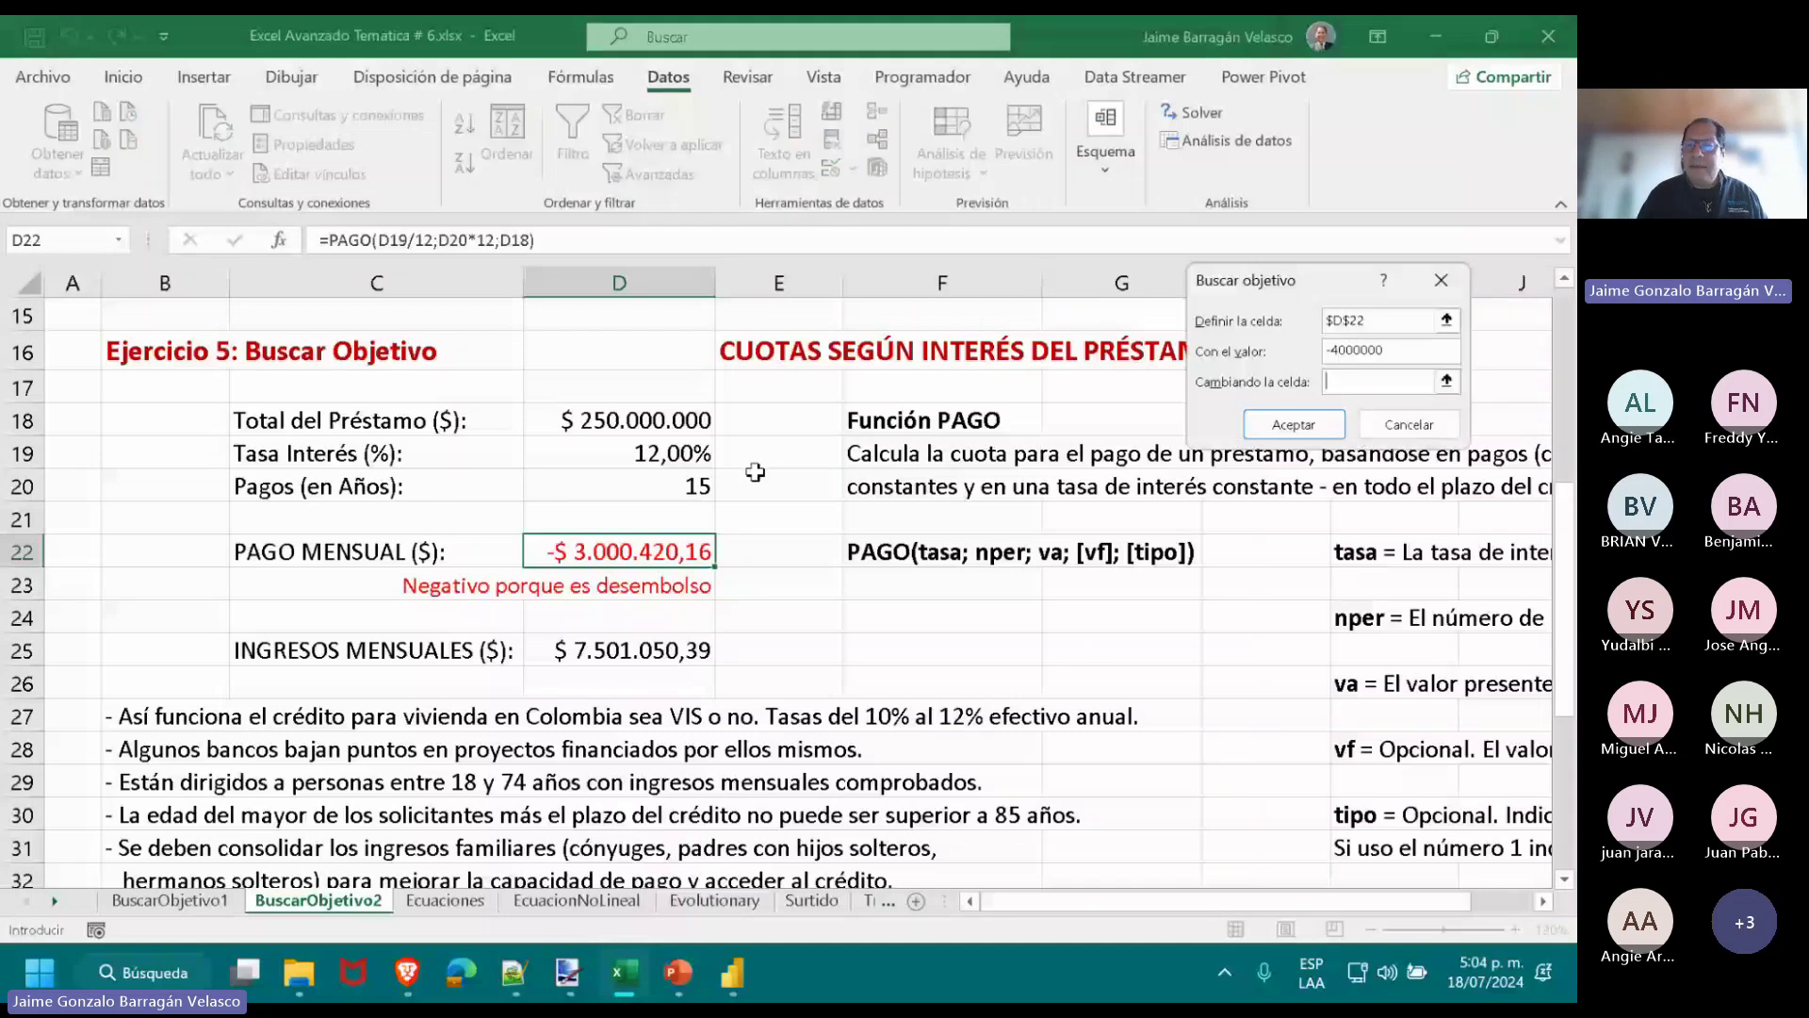
{"action": "left_click", "coordinate": [688, 456]}
{"action": "left_click", "coordinate": [1268, 435]}
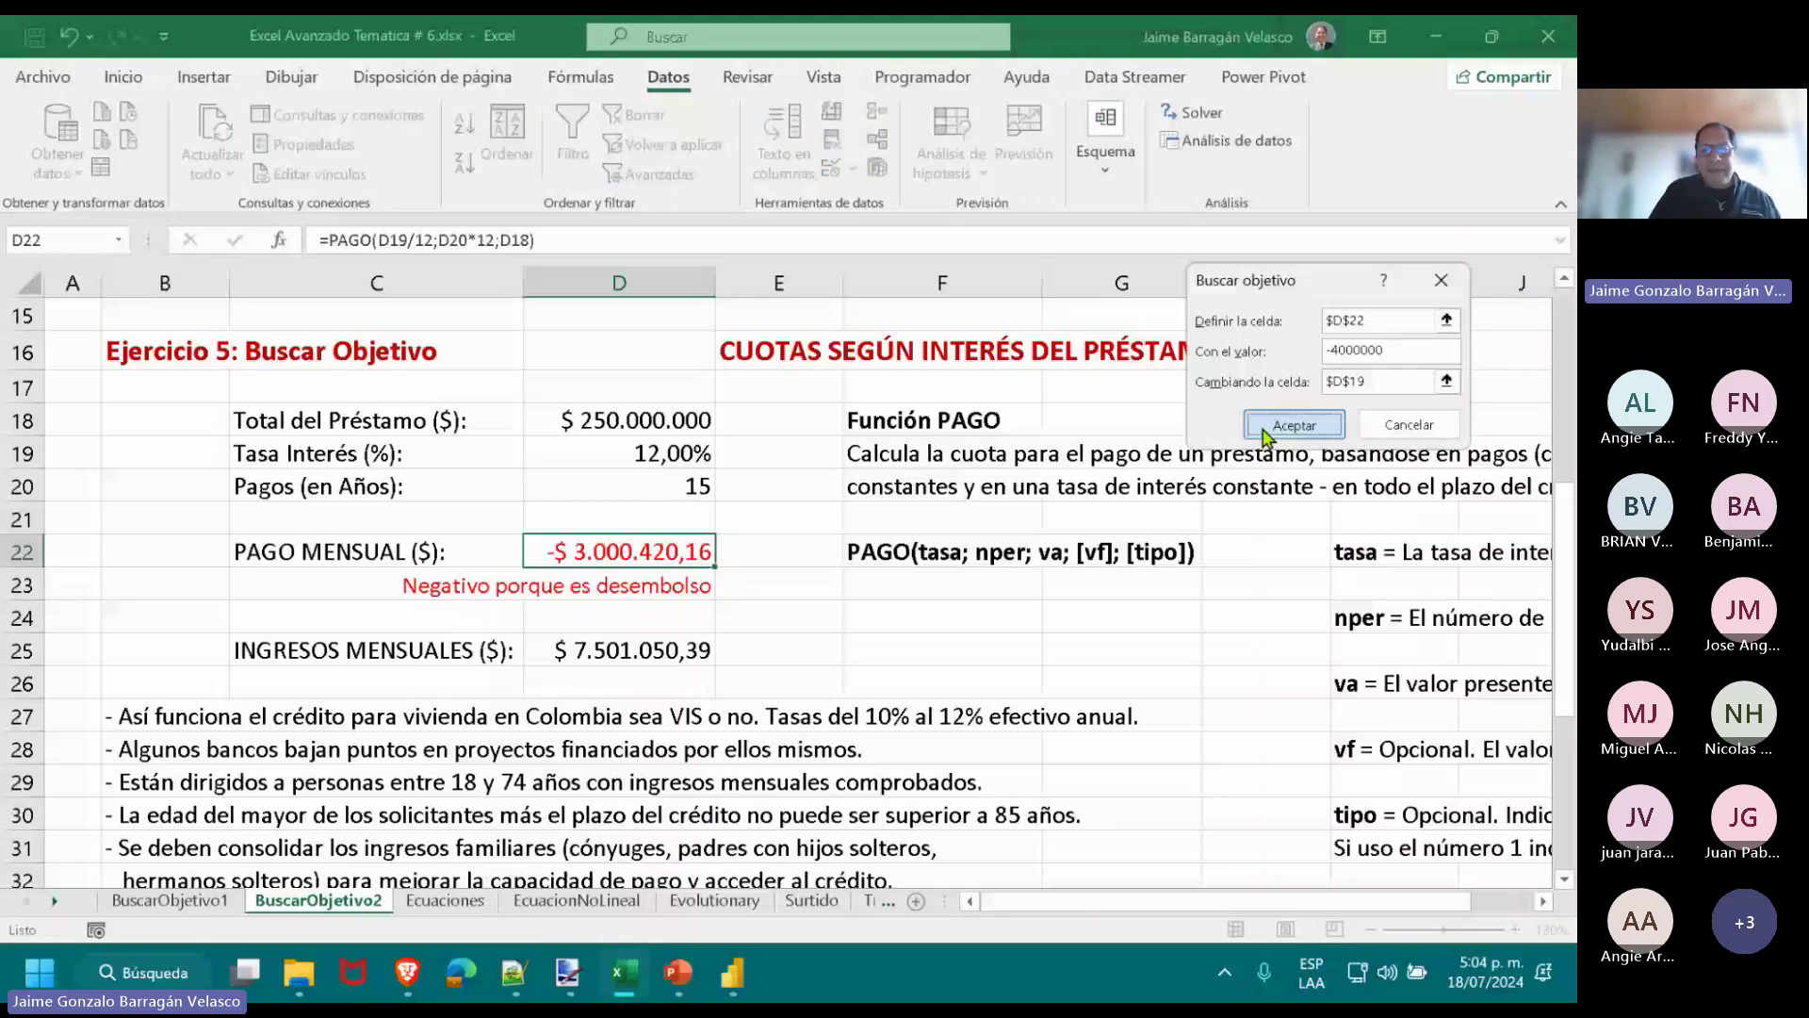
{"action": "left_click", "coordinate": [1265, 433]}
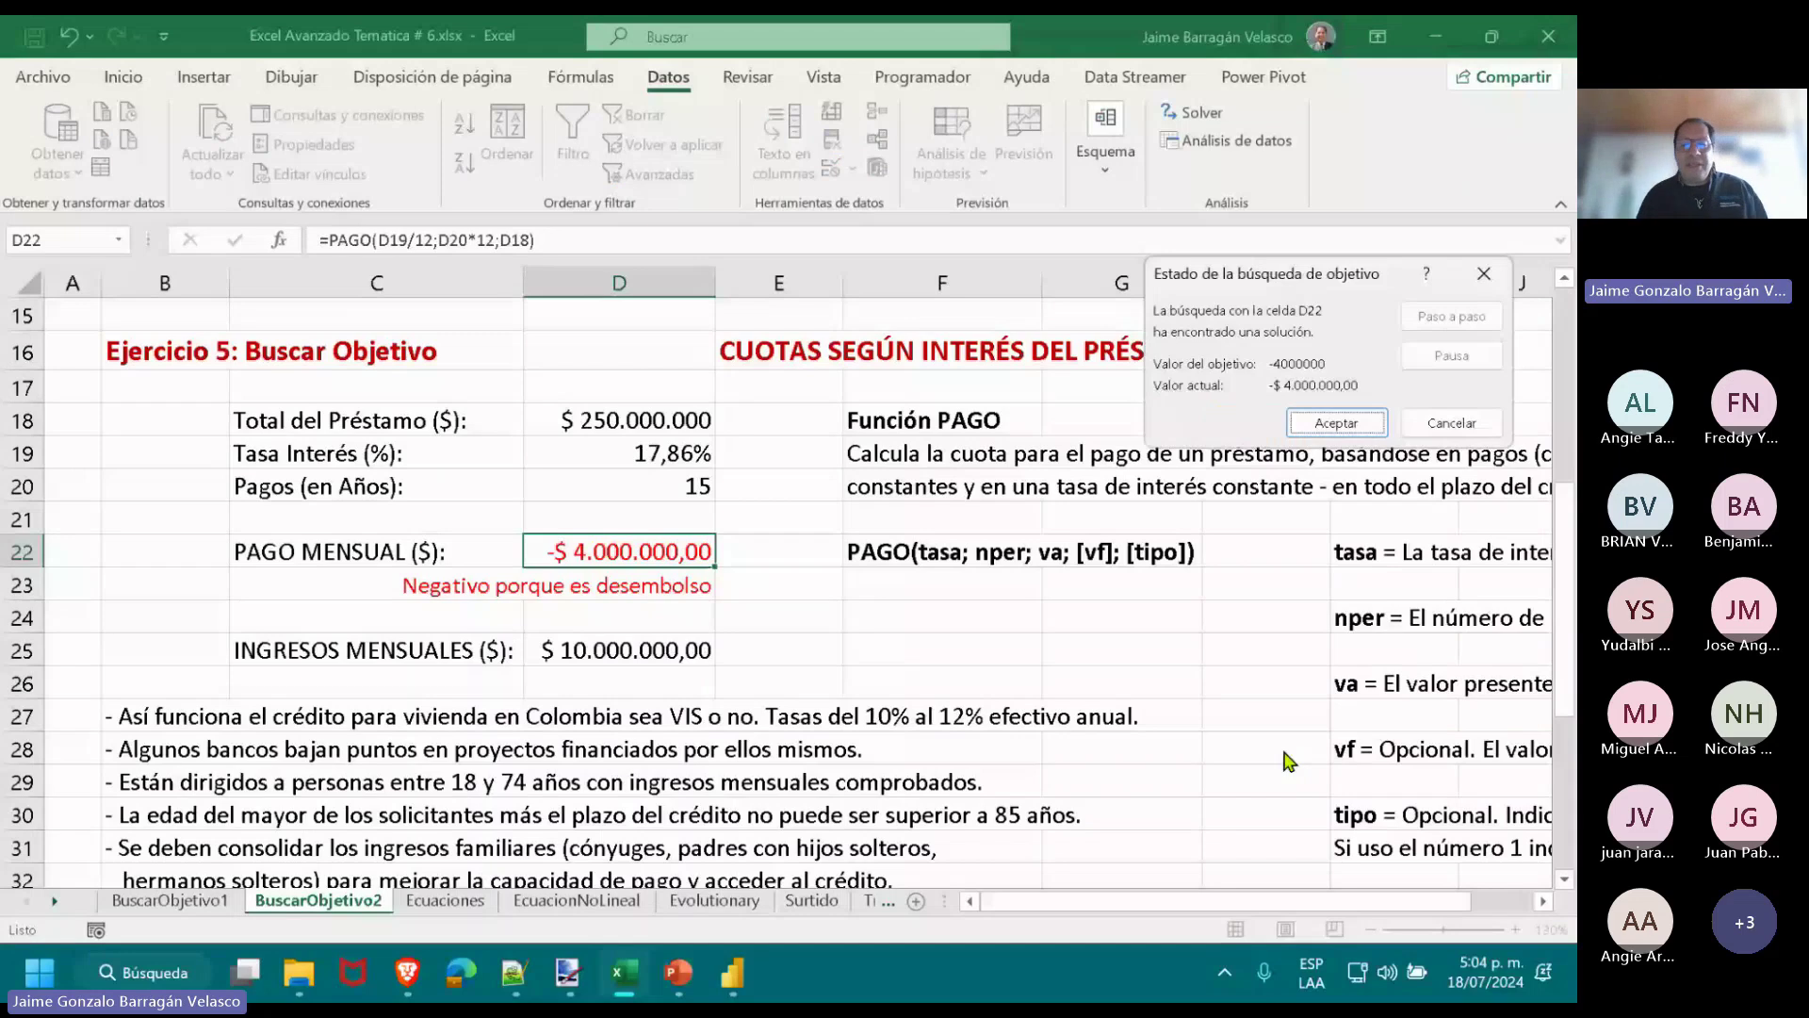
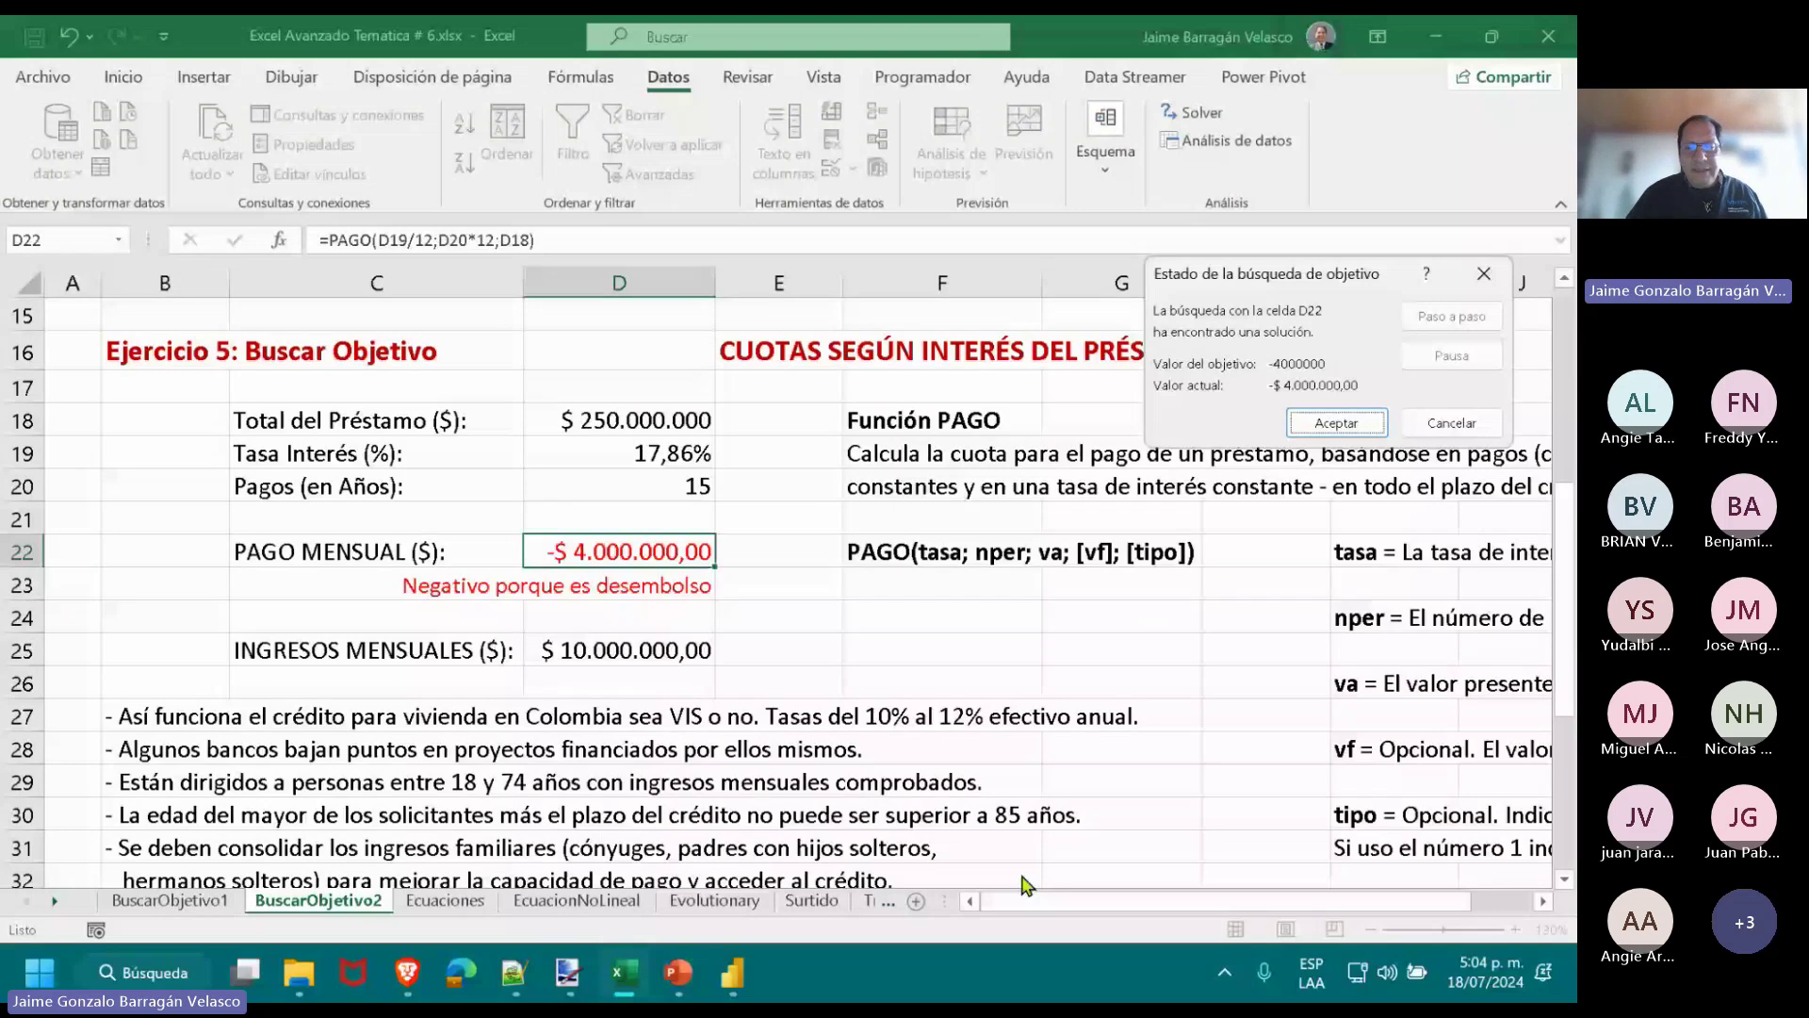
{"action": "key", "text": "Escape"}
Copy the loan data in D18:D22 into E18:E22 and widen column E to fit the amounts.
{"action": "left_click_drag", "start_coordinate": [617, 419], "coordinate": [618, 535]}
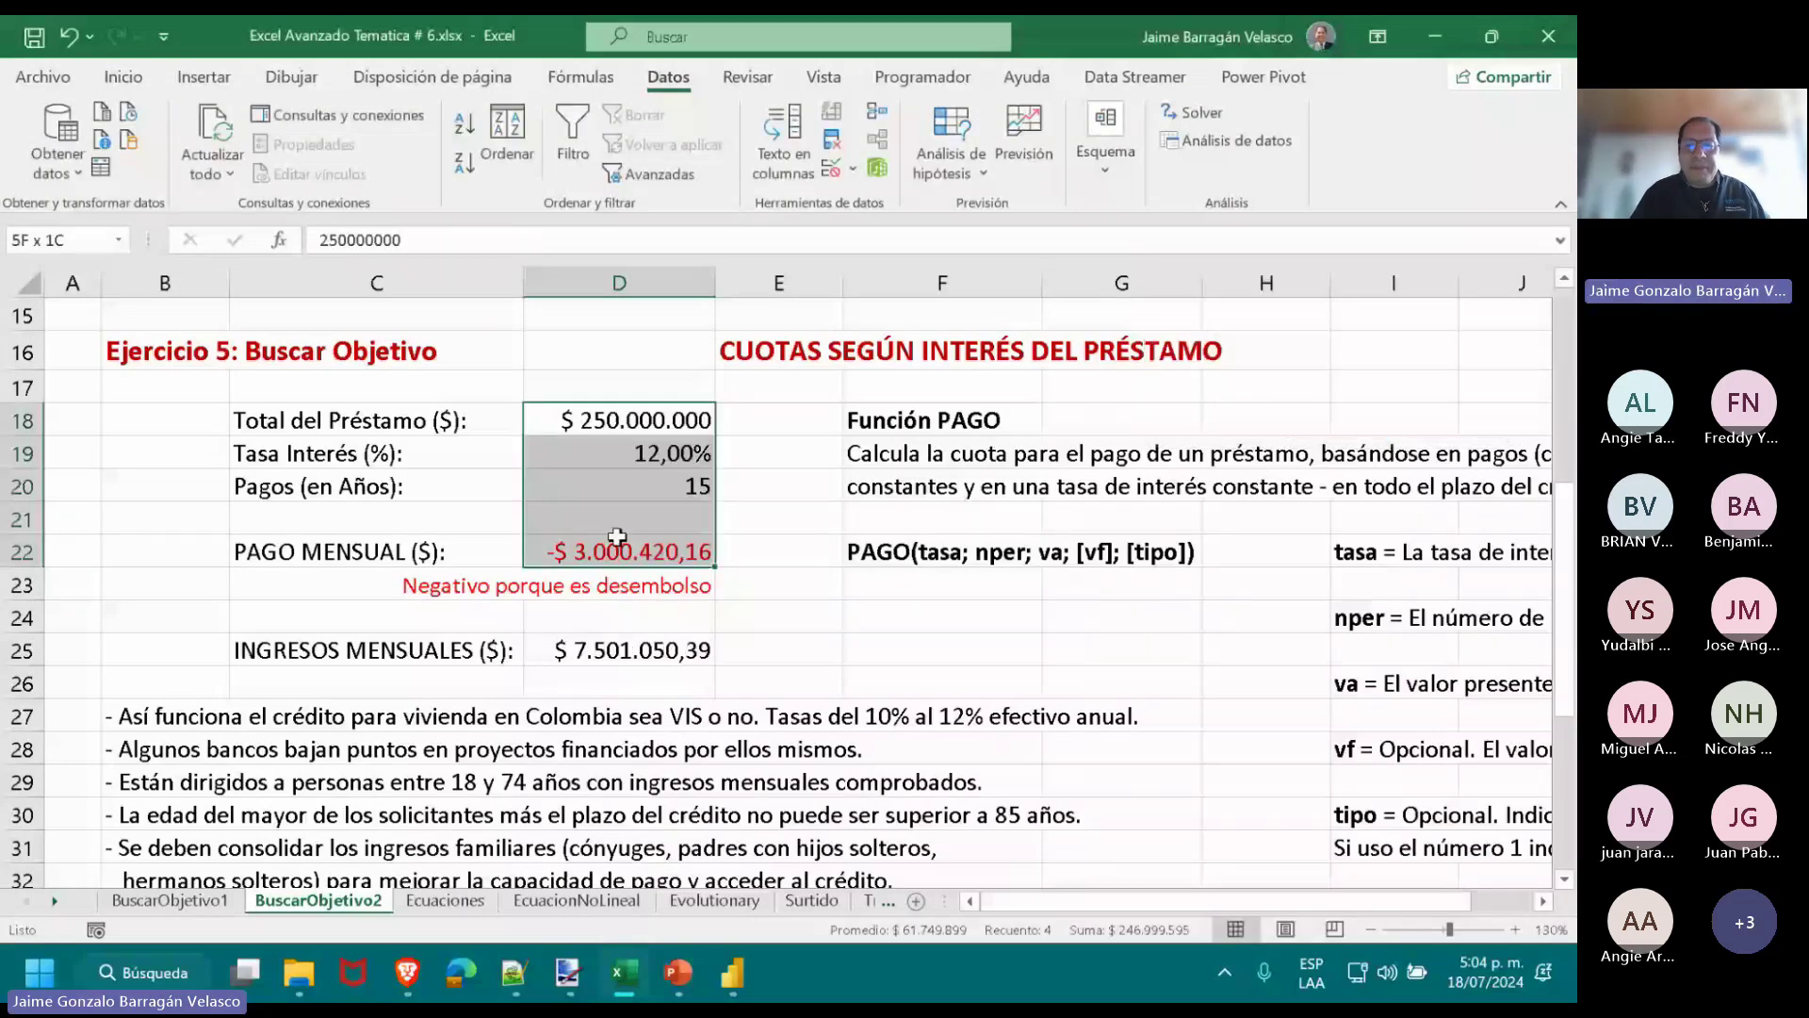
{"action": "key", "text": "ctrl+c"}
{"action": "key", "text": "Right"}
{"action": "key", "text": "ctrl+v"}
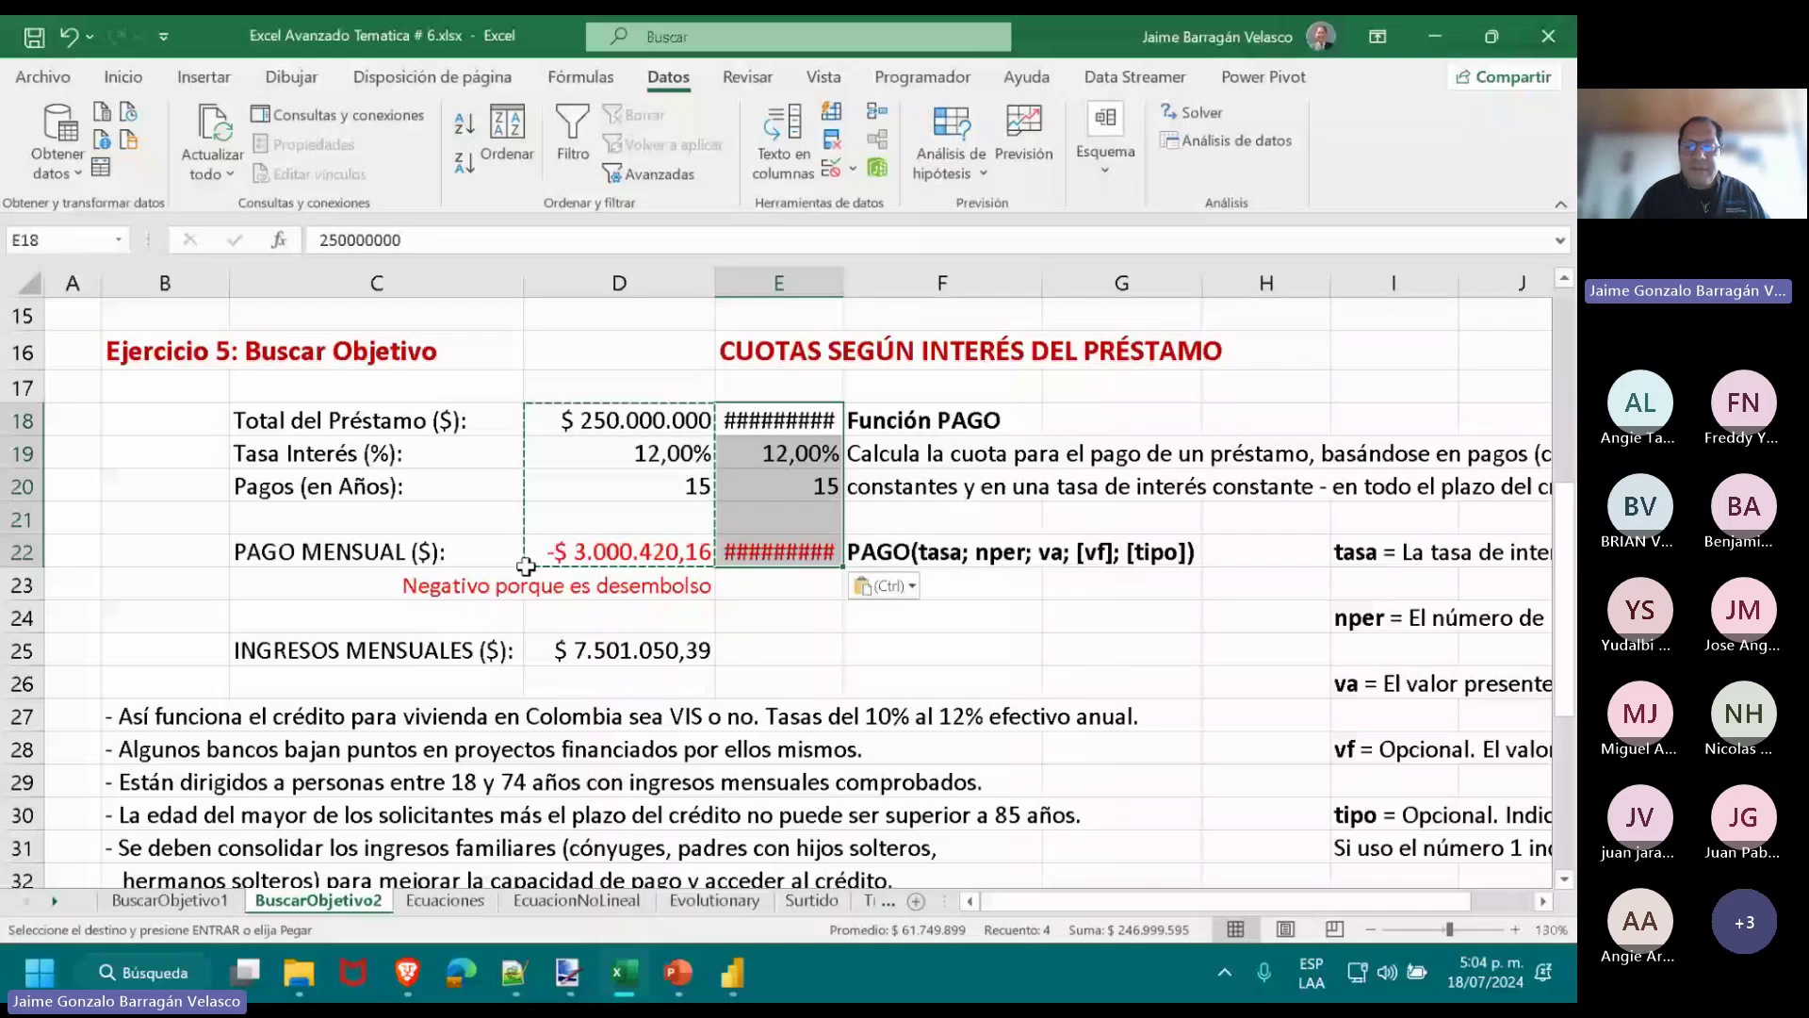
{"action": "left_click_drag", "start_coordinate": [844, 283], "coordinate": [913, 283]}
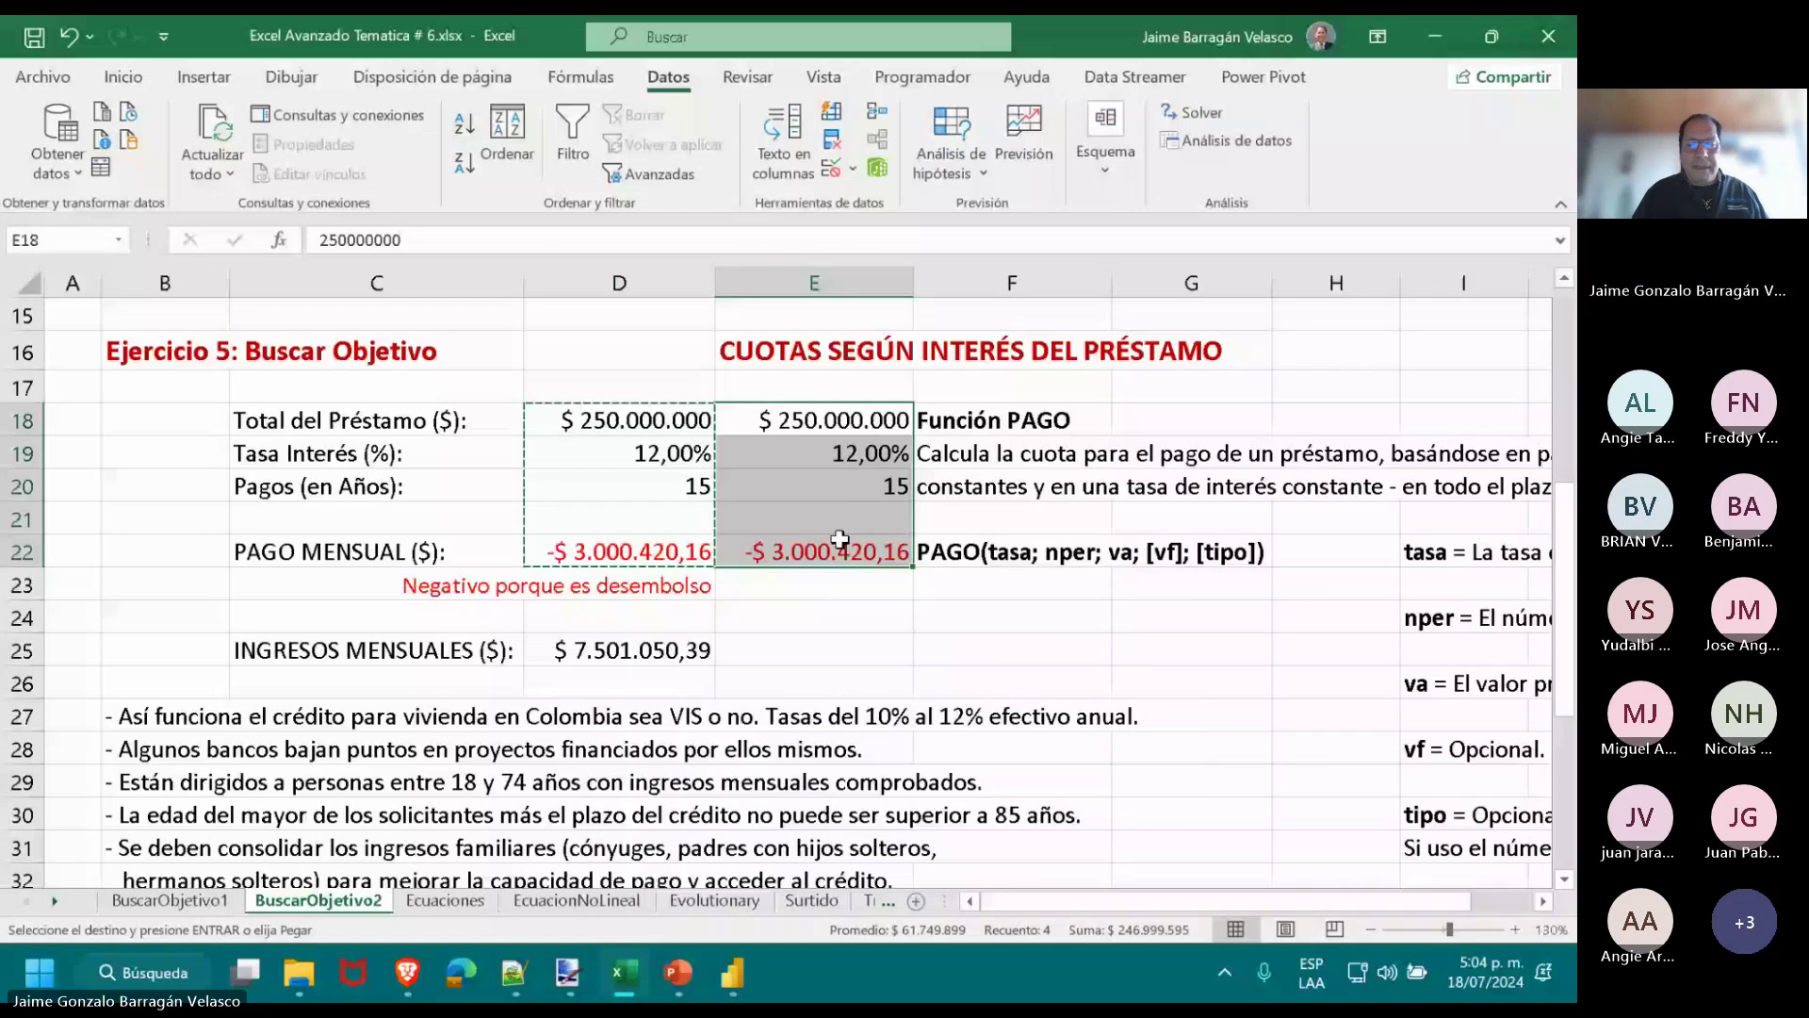
Run Goal Seek on the monthly payment in D22 with a target of -4000000 by changing D19, and keep the solution.
{"action": "left_click", "coordinate": [620, 552]}
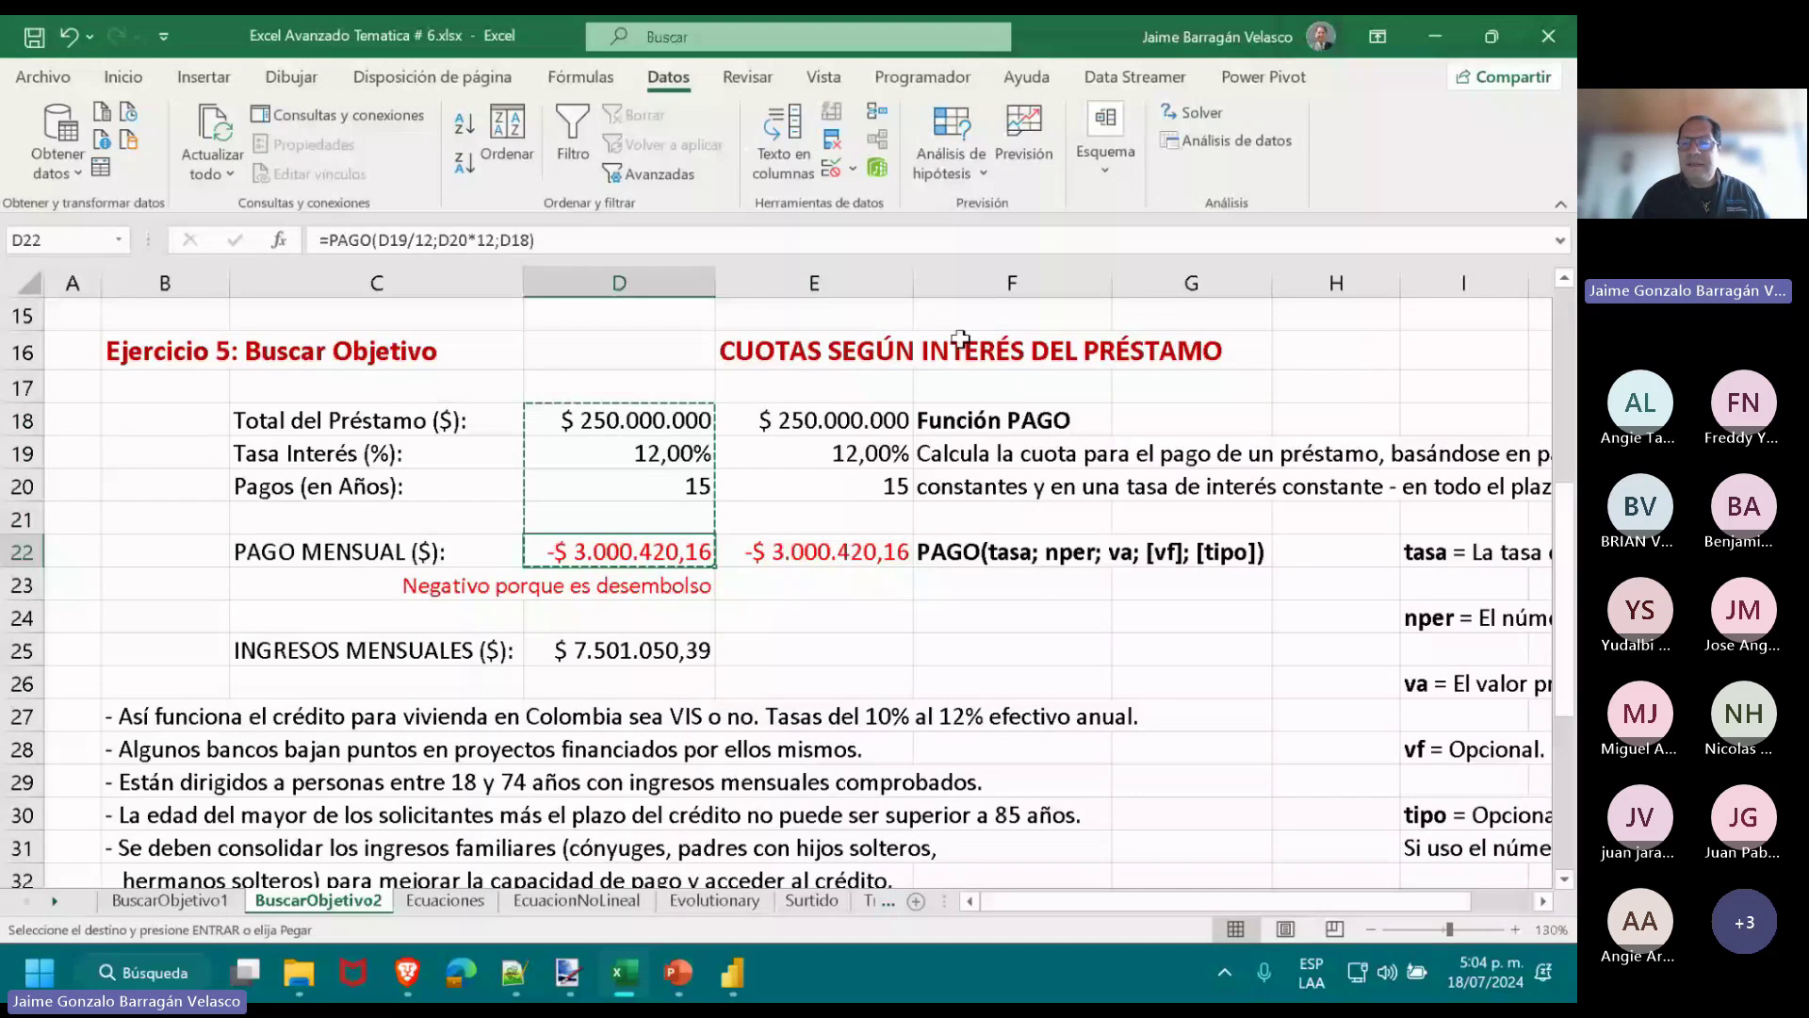
{"action": "left_click", "coordinate": [952, 154]}
{"action": "left_click", "coordinate": [990, 234]}
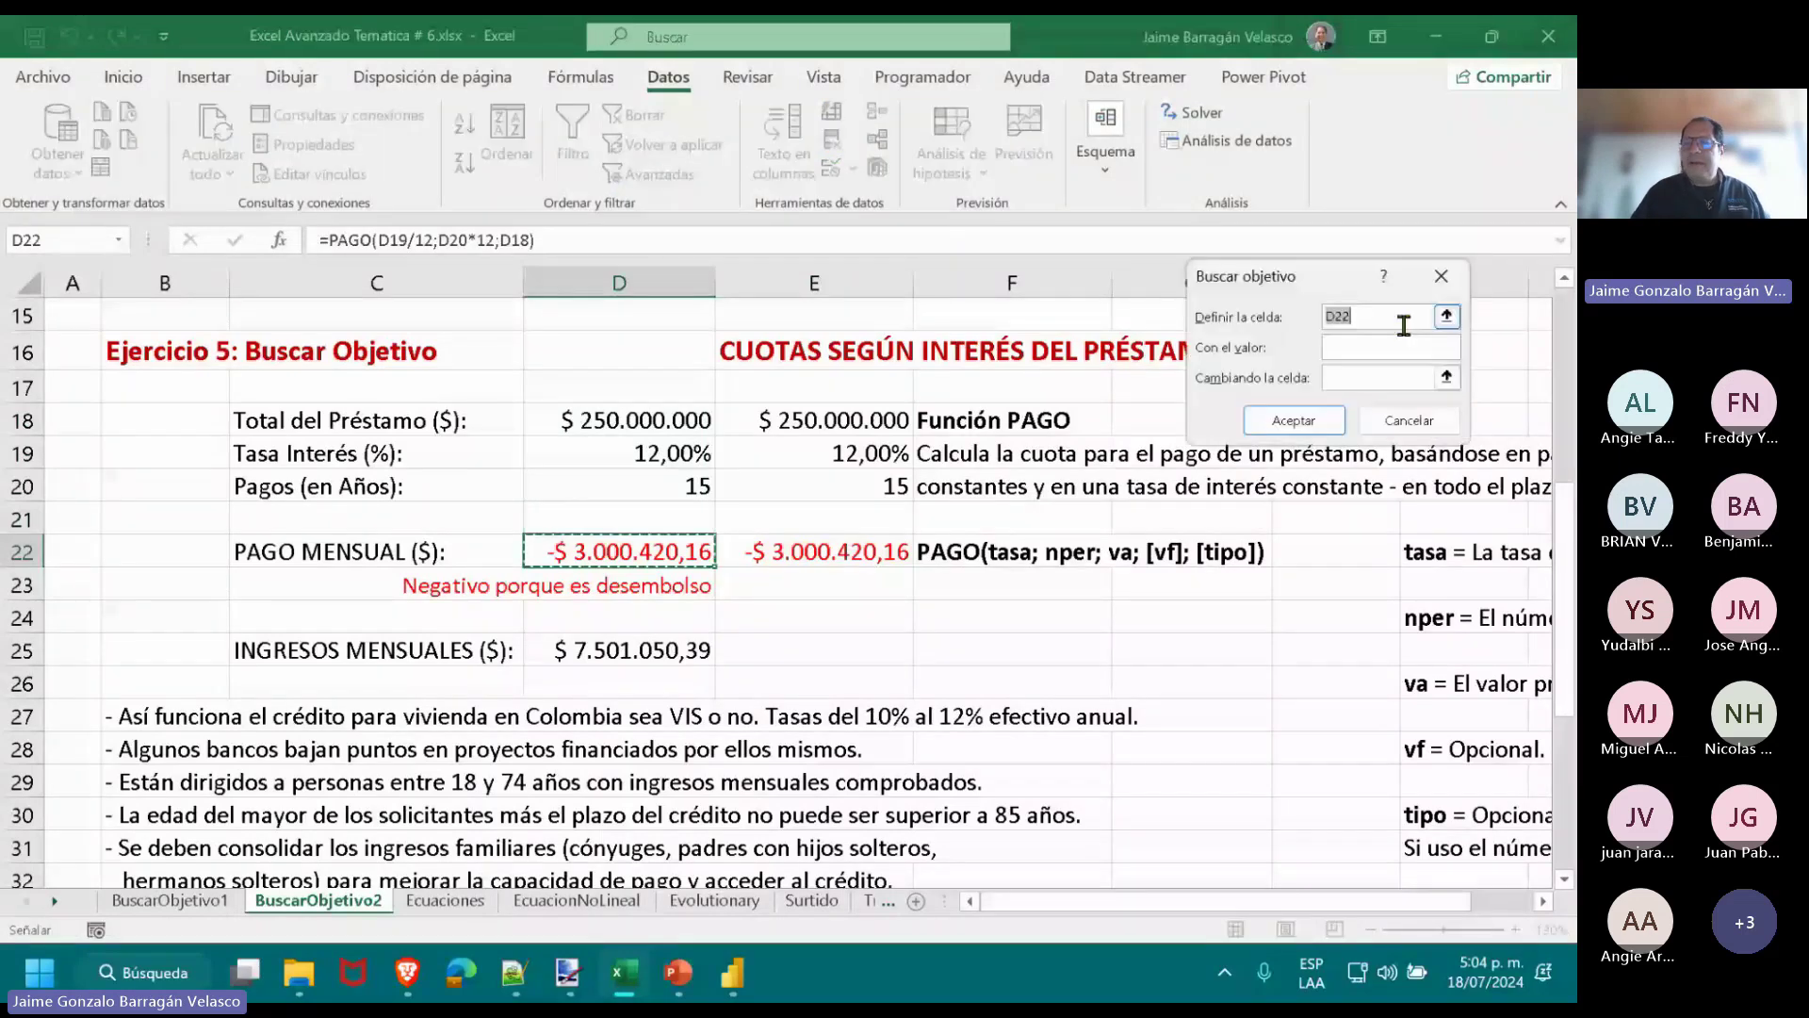
{"action": "left_click", "coordinate": [1365, 346]}
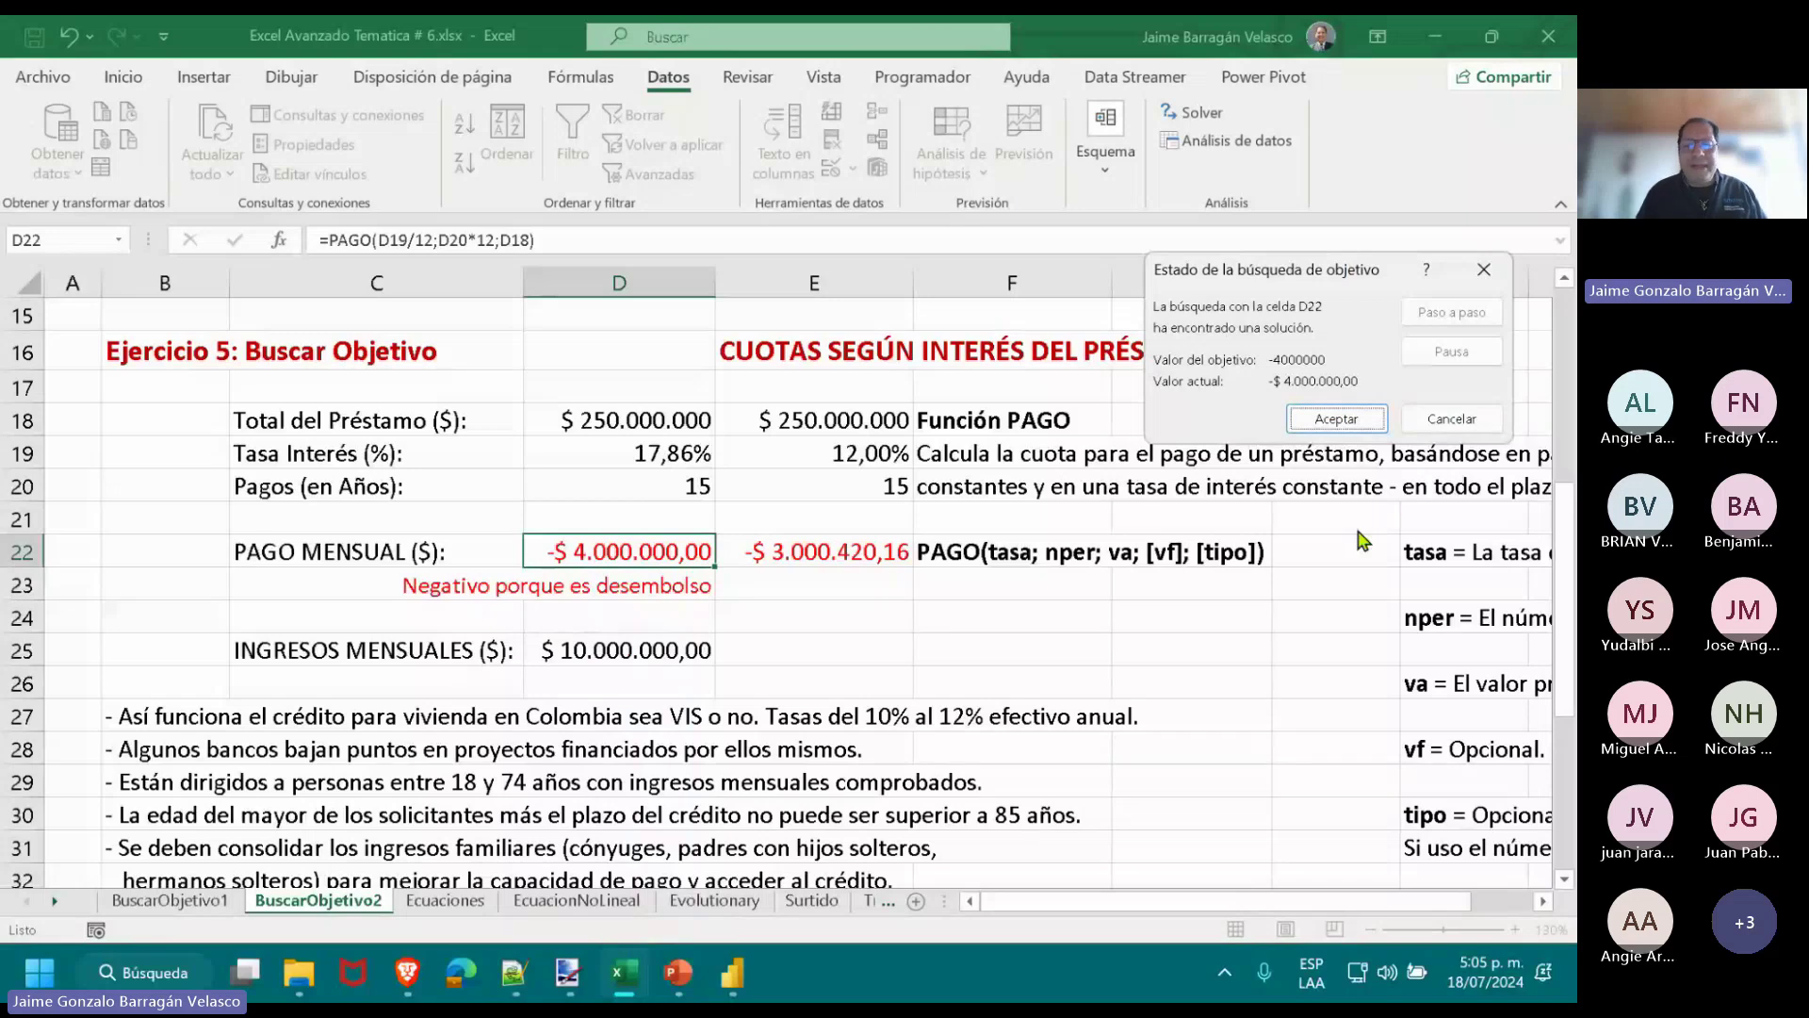
{"action": "left_click", "coordinate": [1383, 419]}
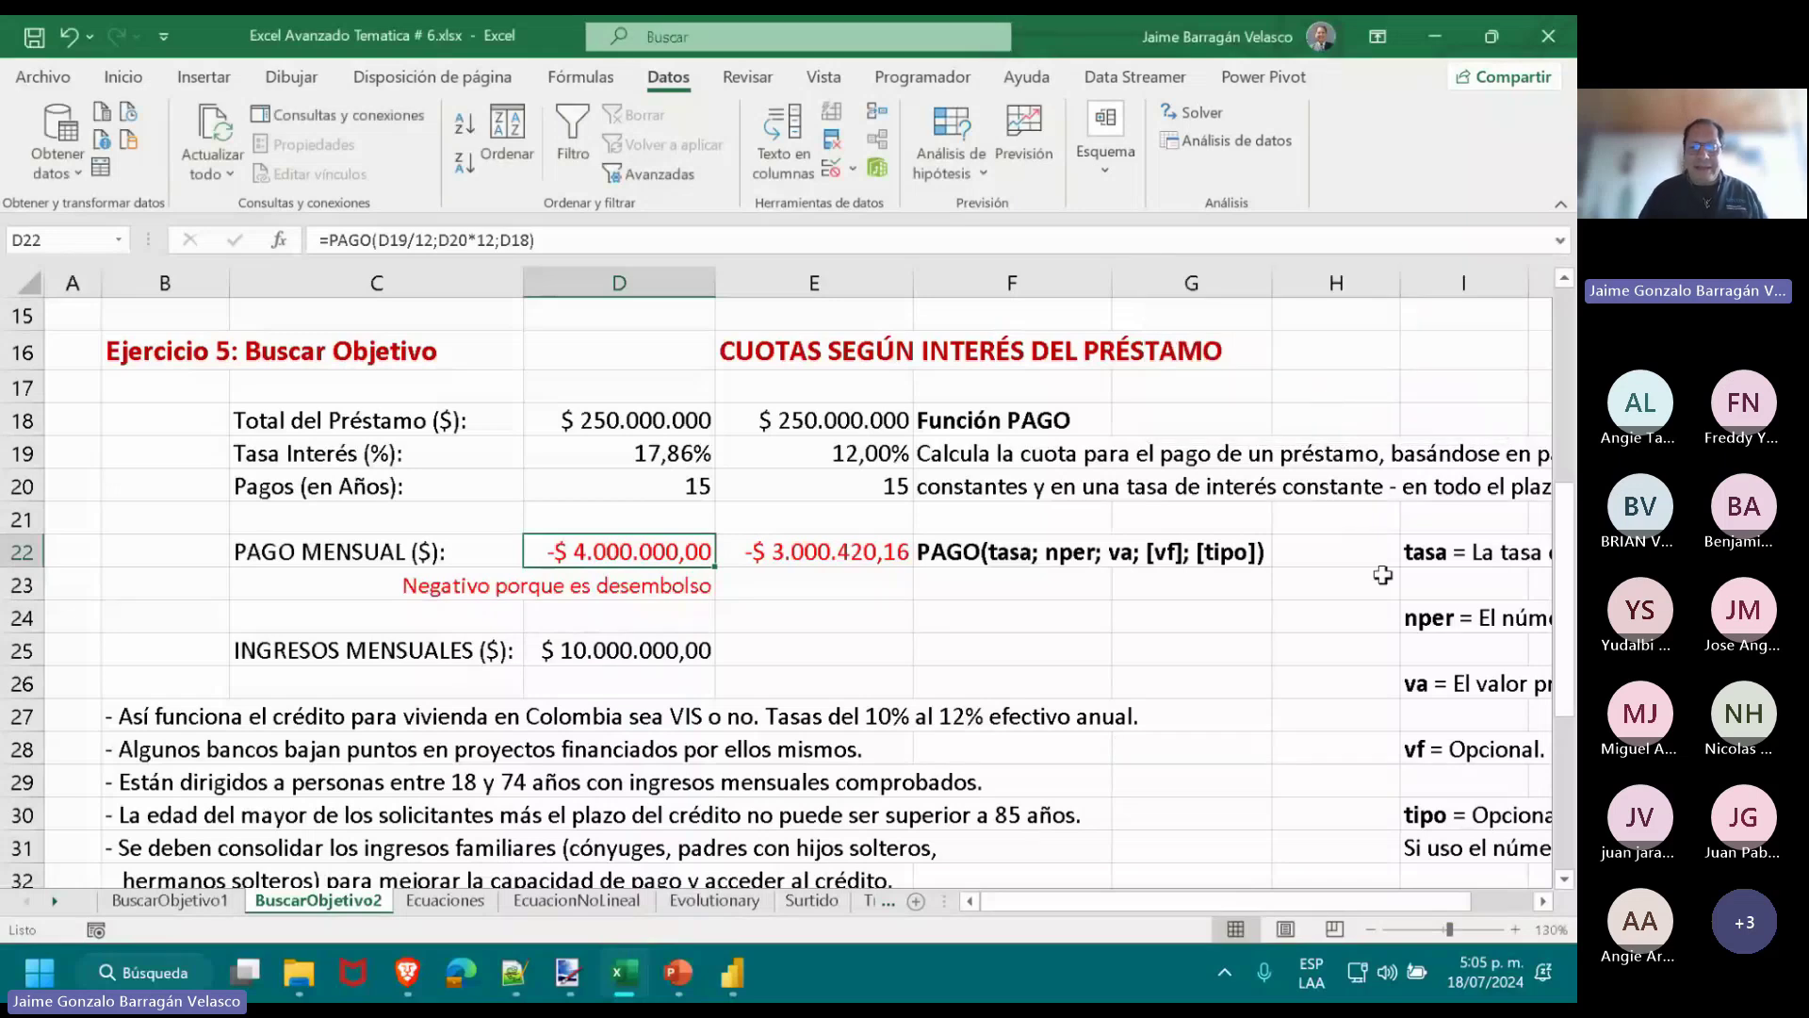
Read question 2 in B40 and reset the interest rate in D19 to 12%.
{"action": "scroll", "coordinate": [1380, 576], "scroll_direction": "down", "scroll_amount": 4}
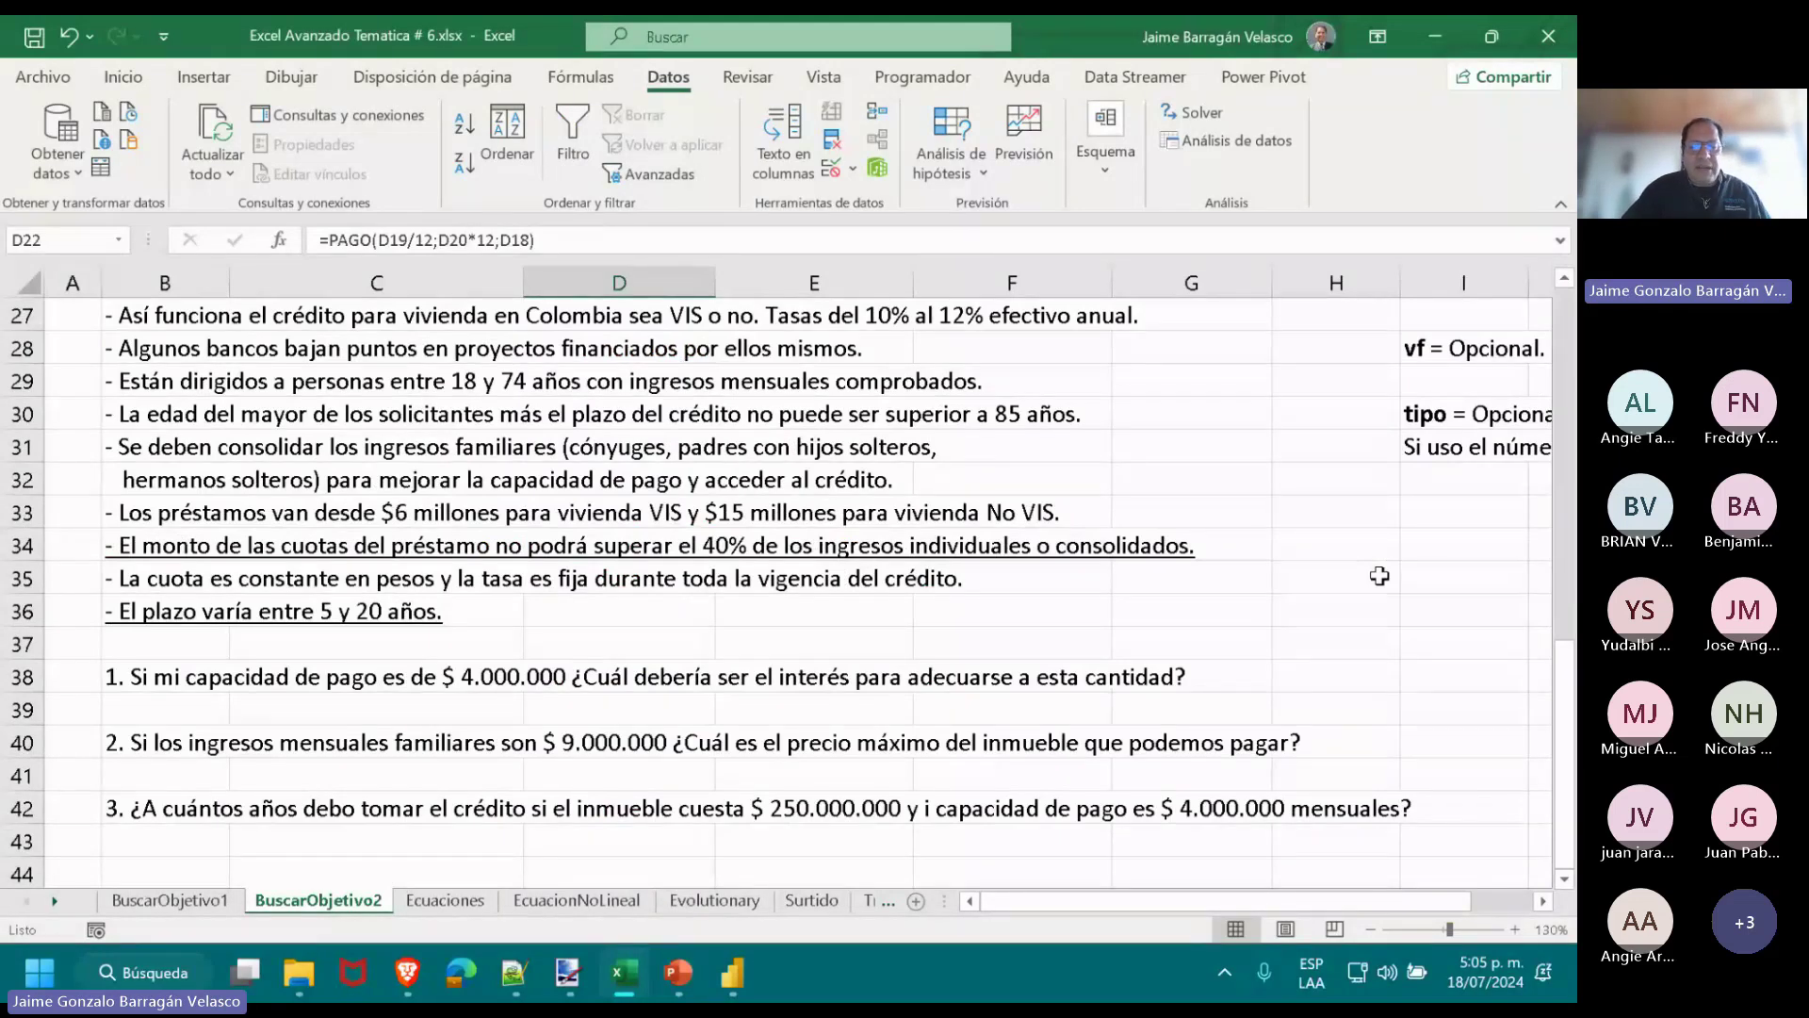
{"action": "left_click", "coordinate": [188, 744]}
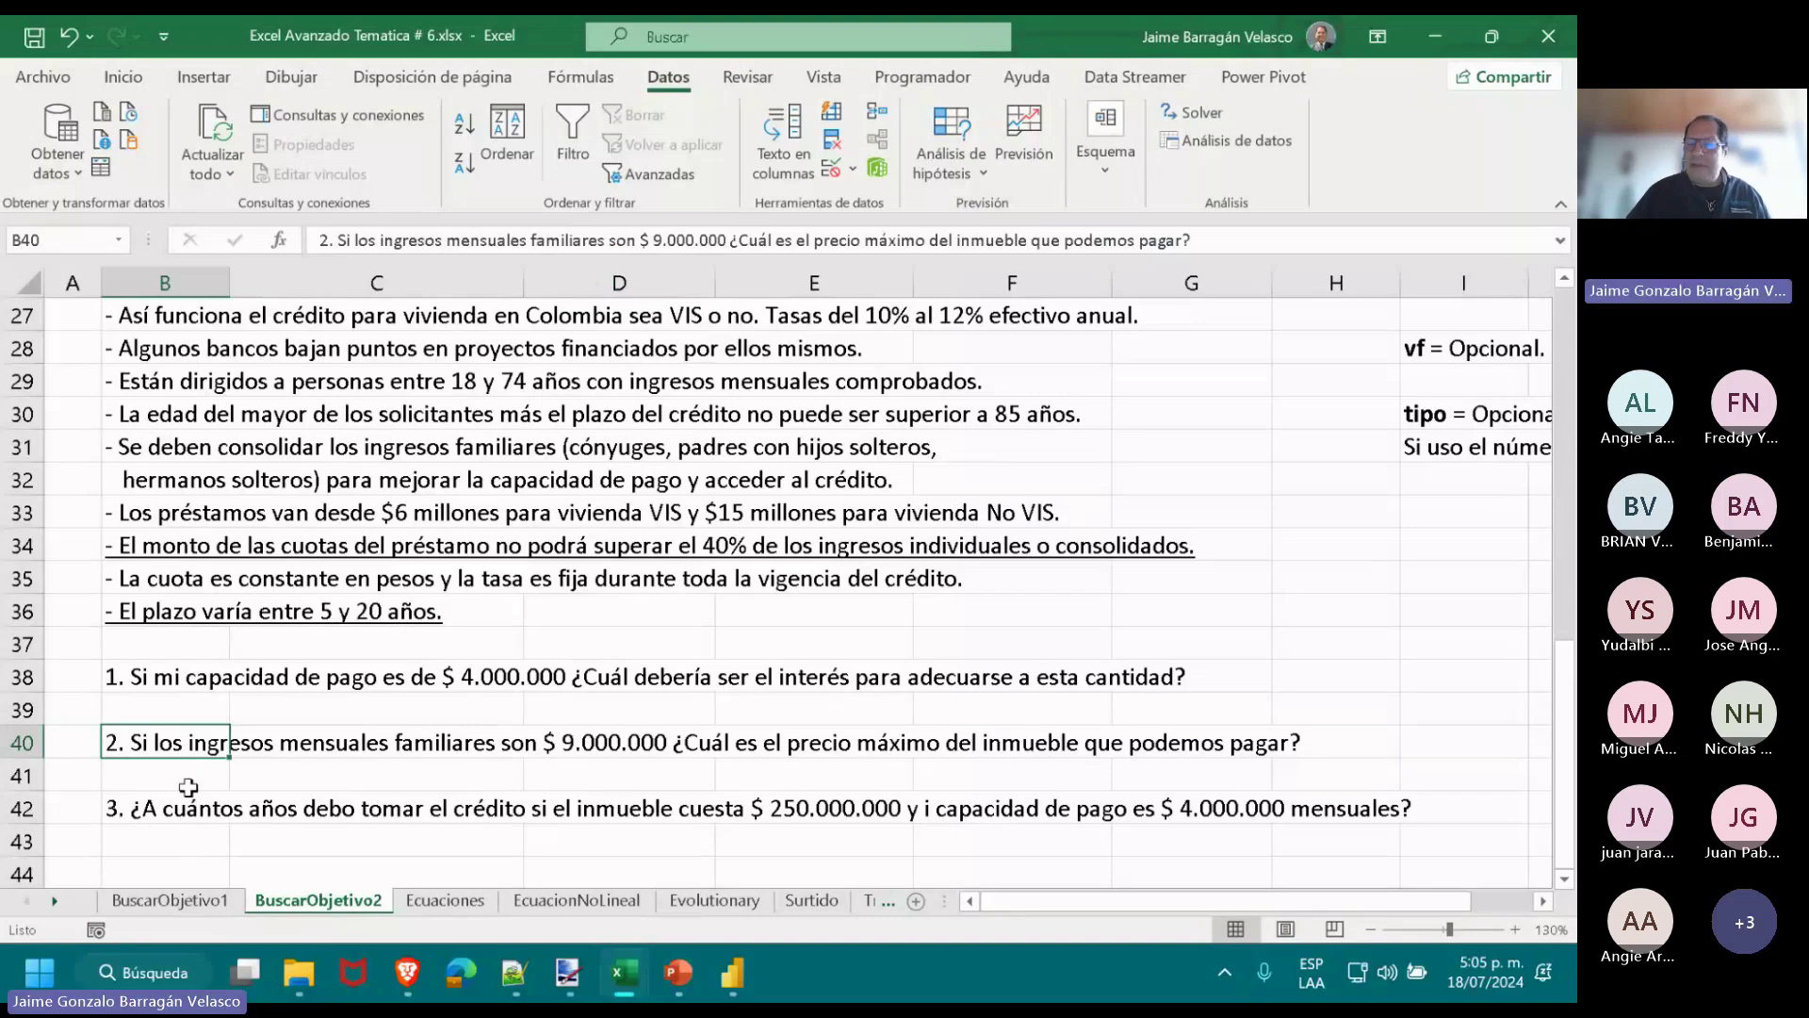
{"action": "scroll", "coordinate": [189, 787], "scroll_direction": "up", "scroll_amount": 4}
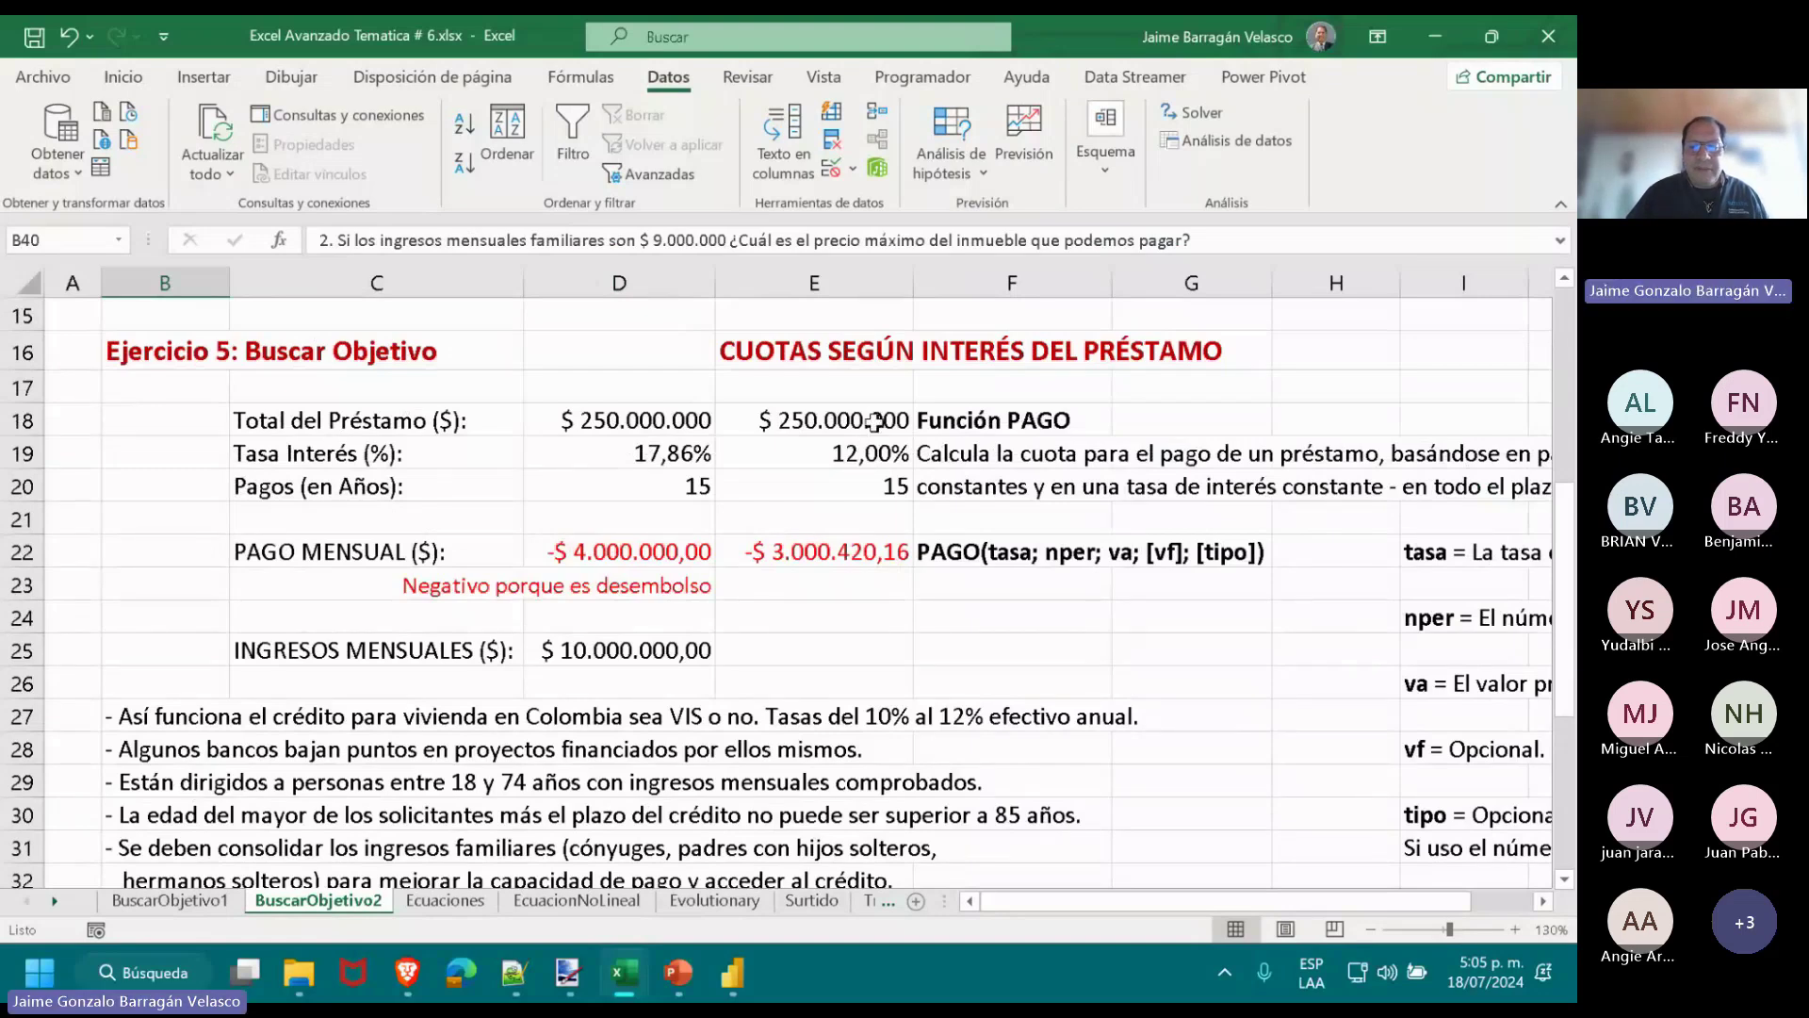
{"action": "left_click", "coordinate": [650, 454]}
{"action": "type", "text": "12%"}
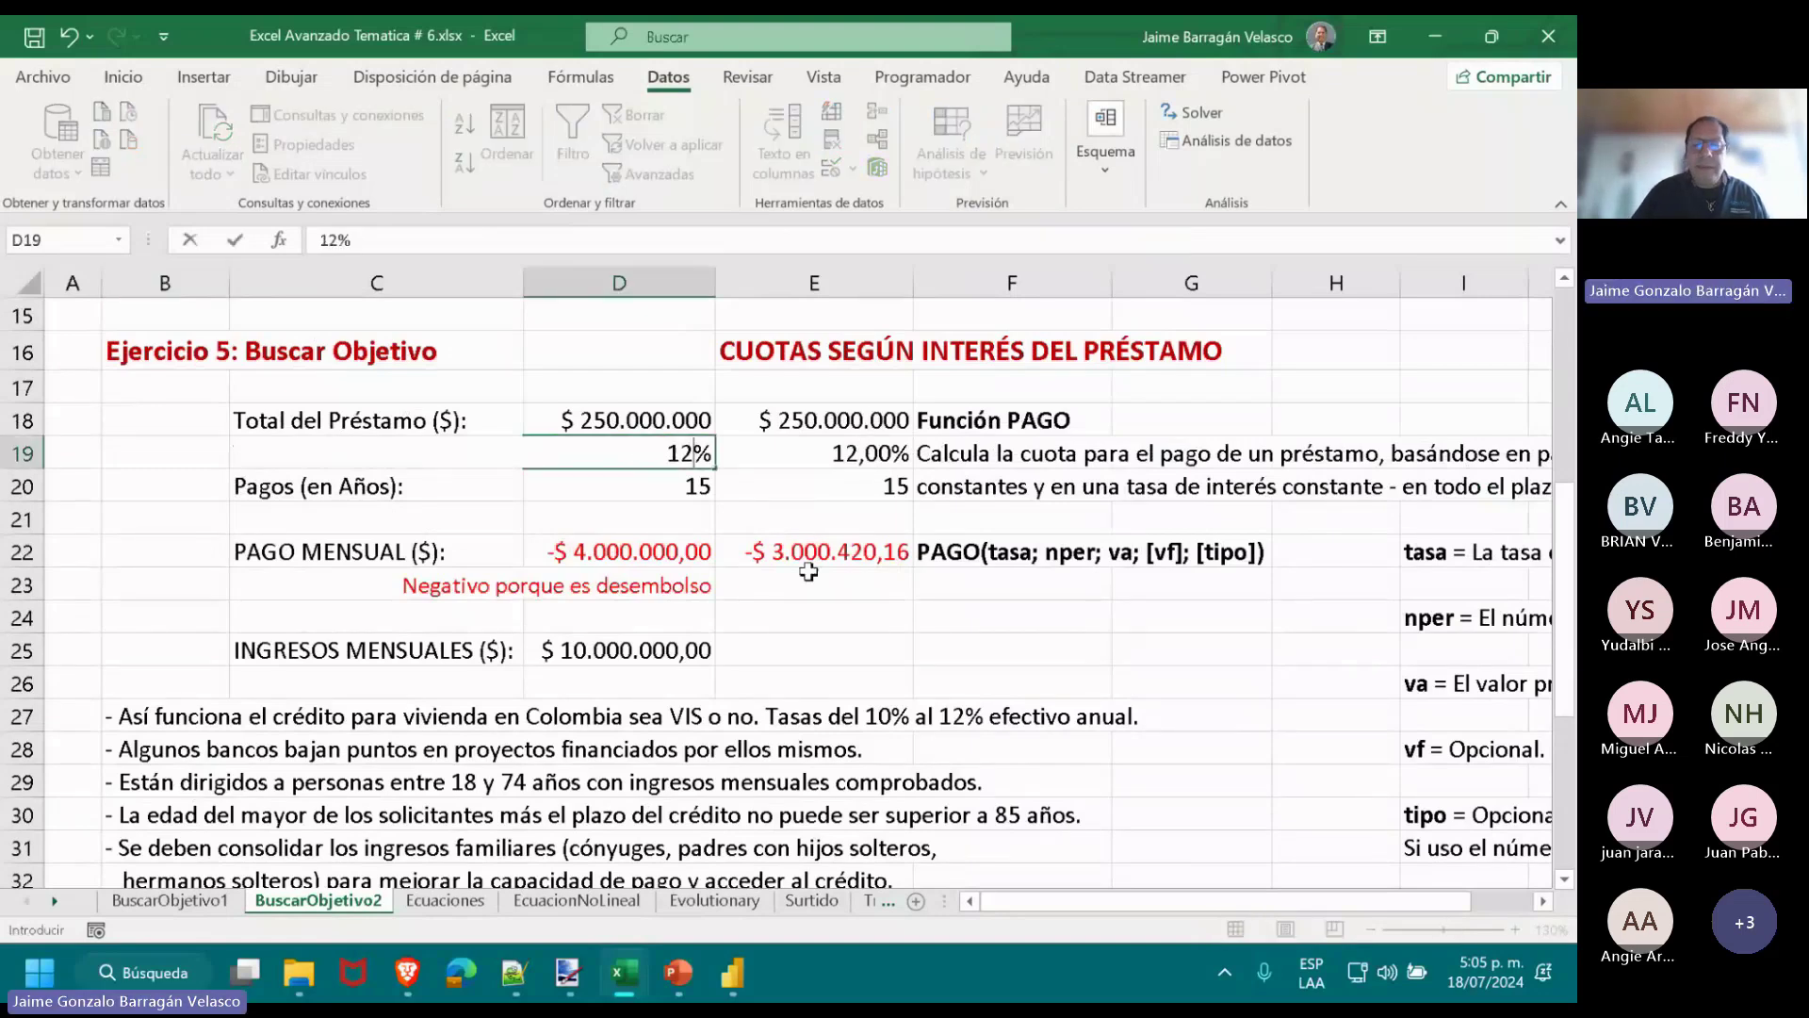
{"action": "key", "text": "Return"}
Select the monthly income cell D25 and inspect its formula.
{"action": "key", "text": "Down"}
{"action": "key", "text": "Down"}
{"action": "key", "text": "Down"}
{"action": "key", "text": "Down"}
{"action": "key", "text": "Down"}
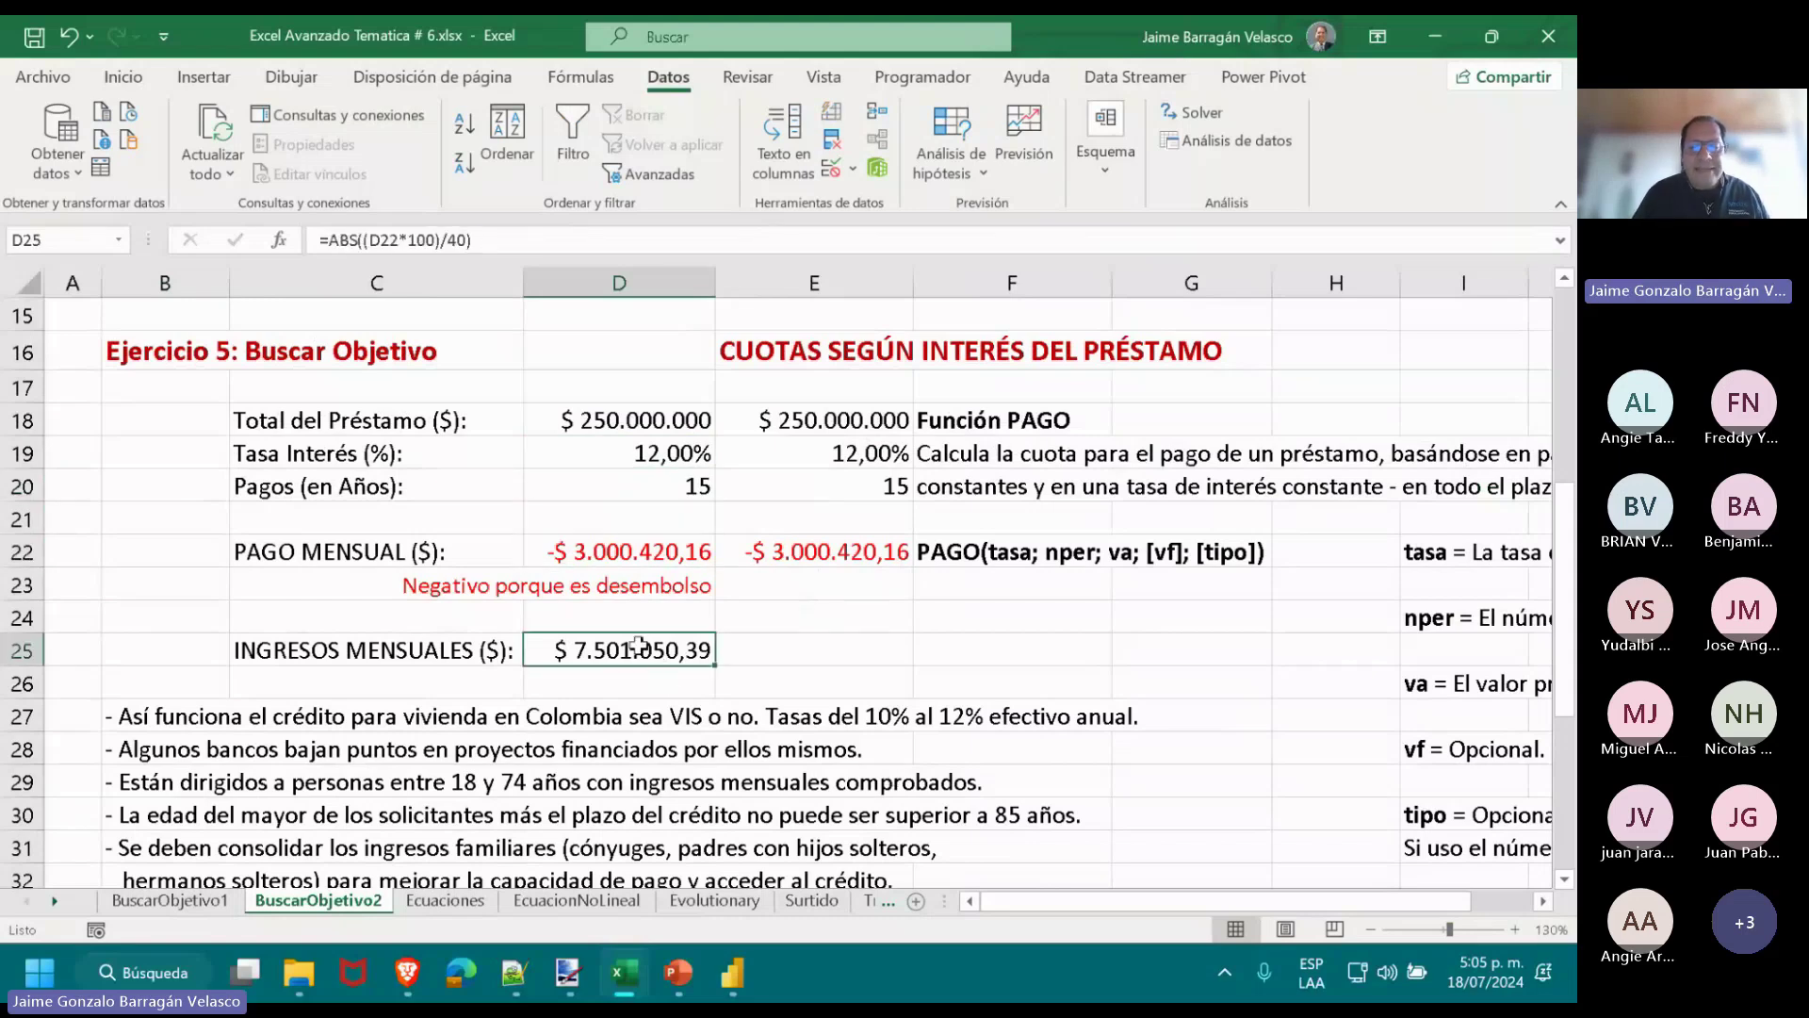
{"action": "scroll", "coordinate": [638, 644], "scroll_direction": "up", "scroll_amount": 1}
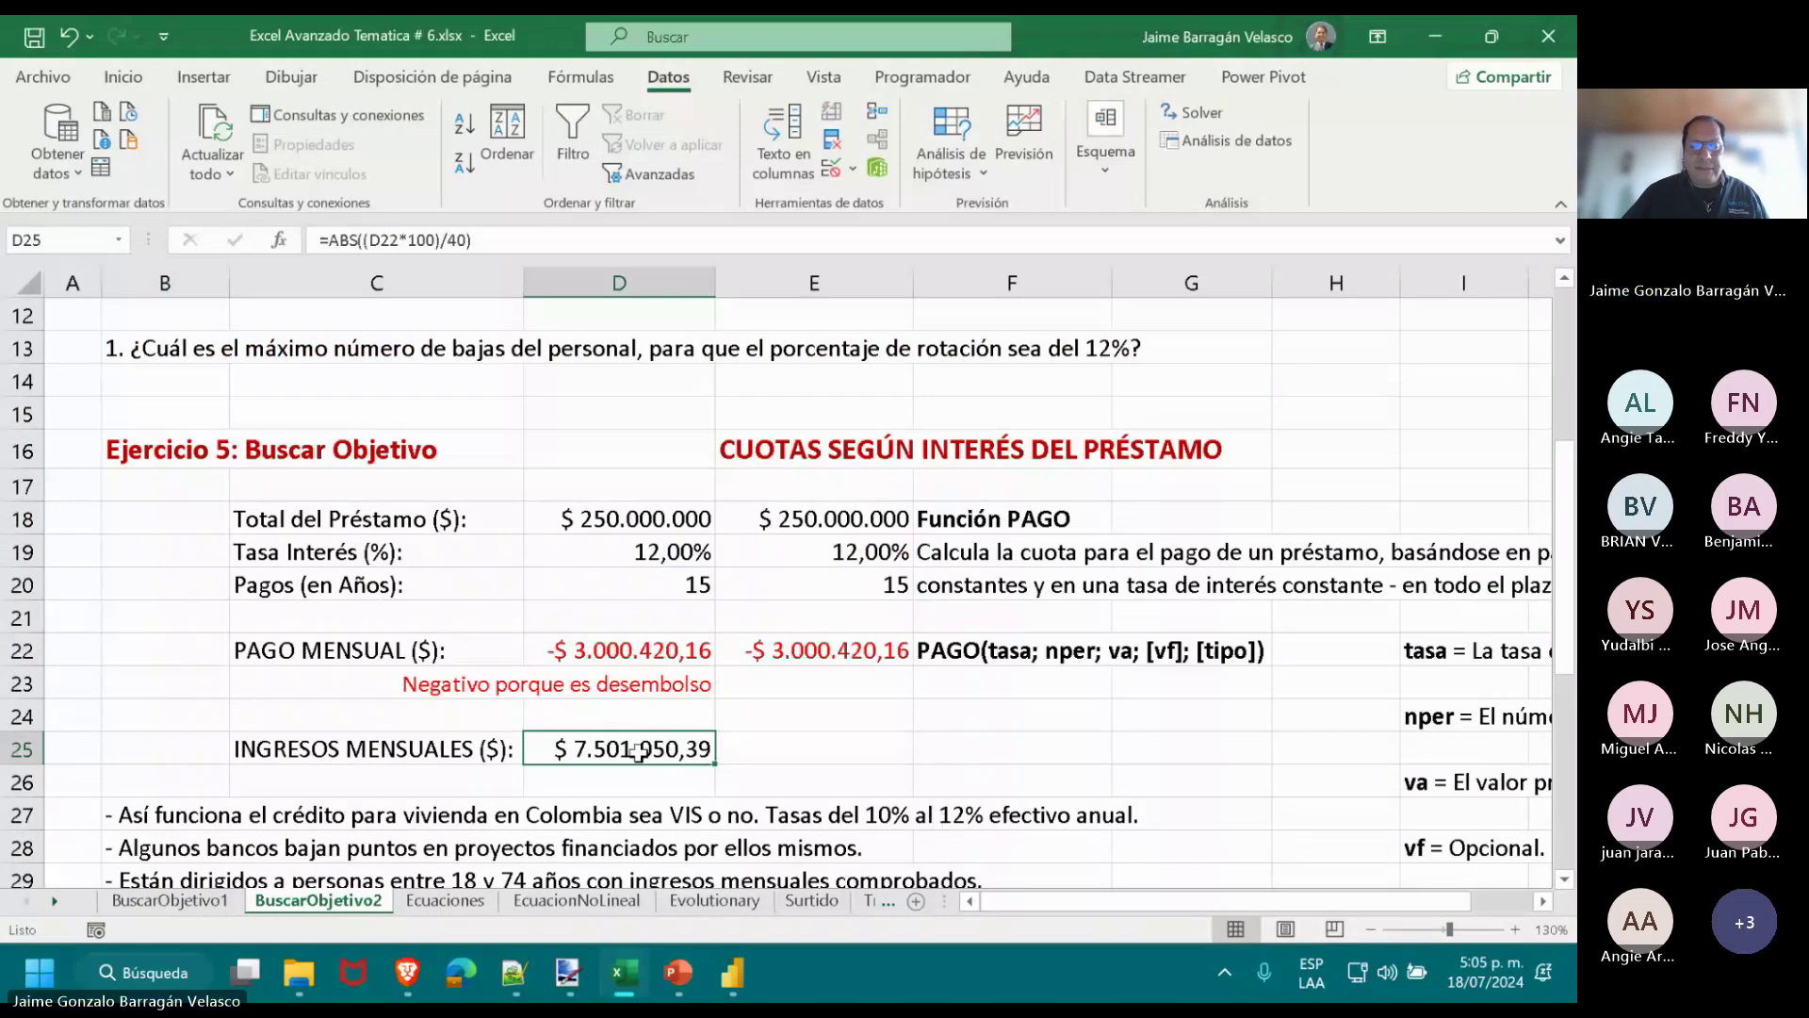
{"action": "scroll", "coordinate": [738, 767], "scroll_direction": "down", "scroll_amount": 1}
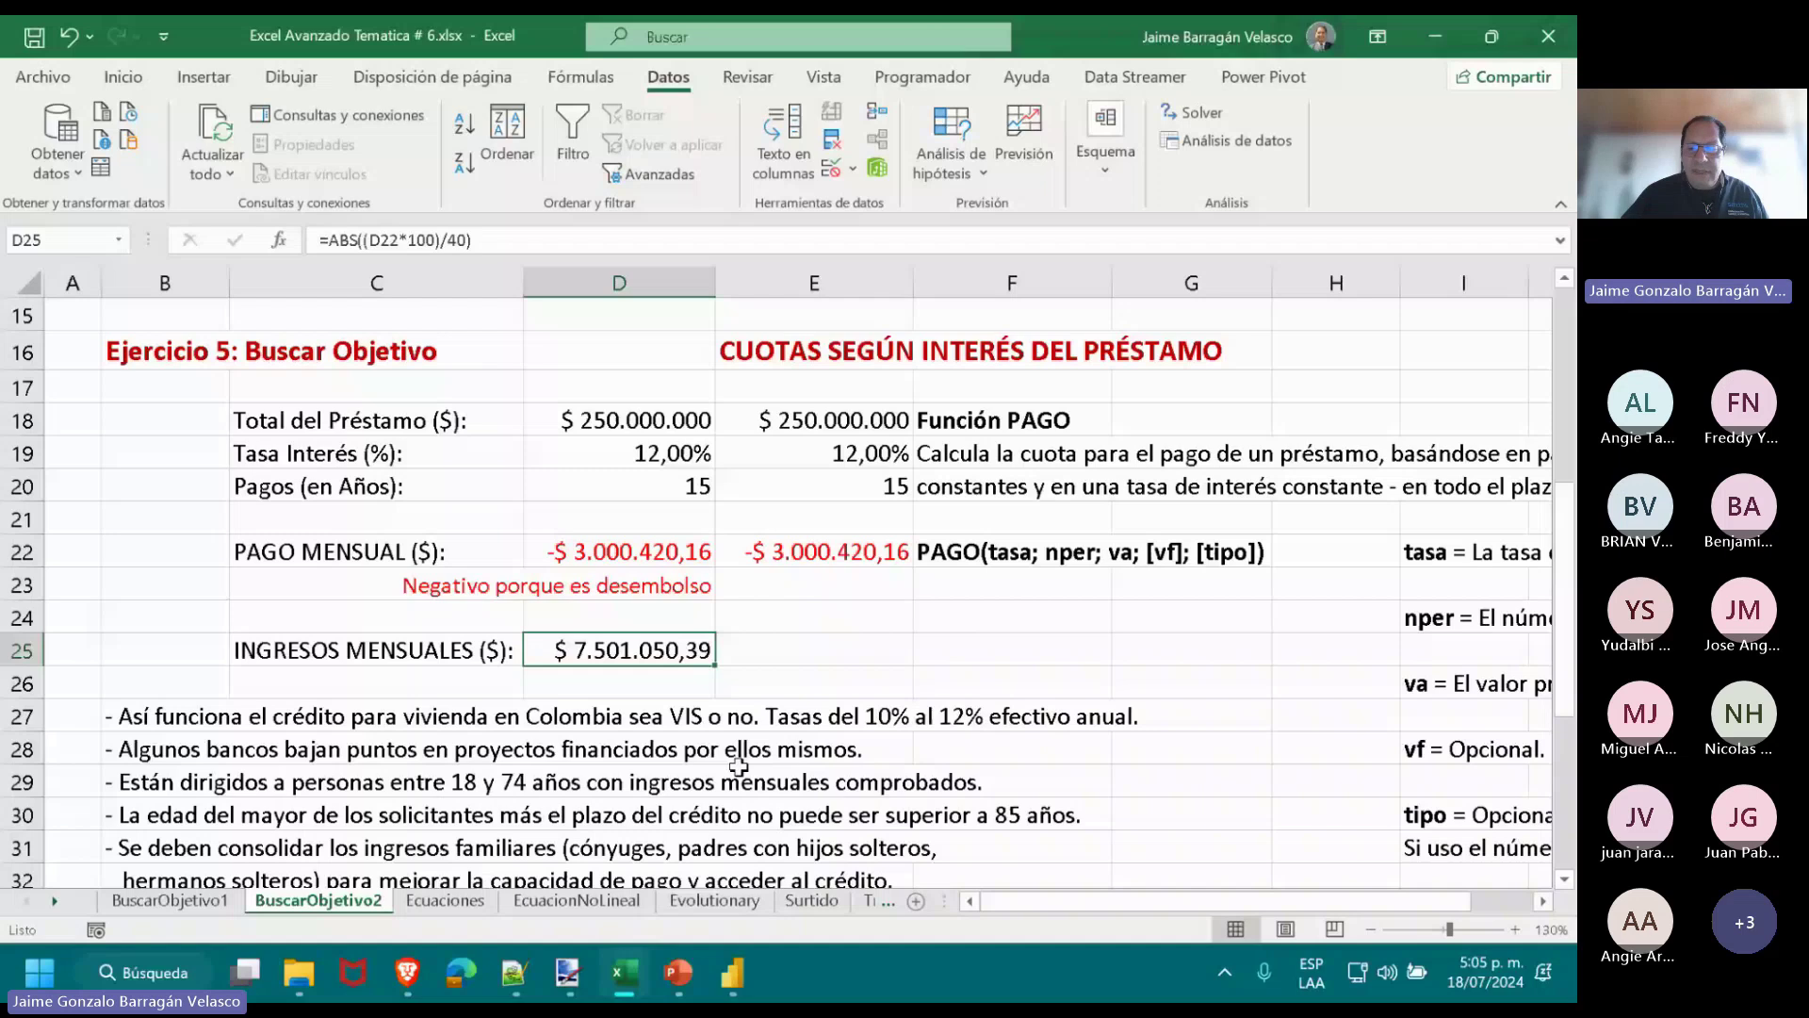
Review the loan conditions and questions 1 and 2 below the table, and inspect the monthly payment formula in D22.
{"action": "scroll", "coordinate": [745, 768], "scroll_direction": "down", "scroll_amount": 3}
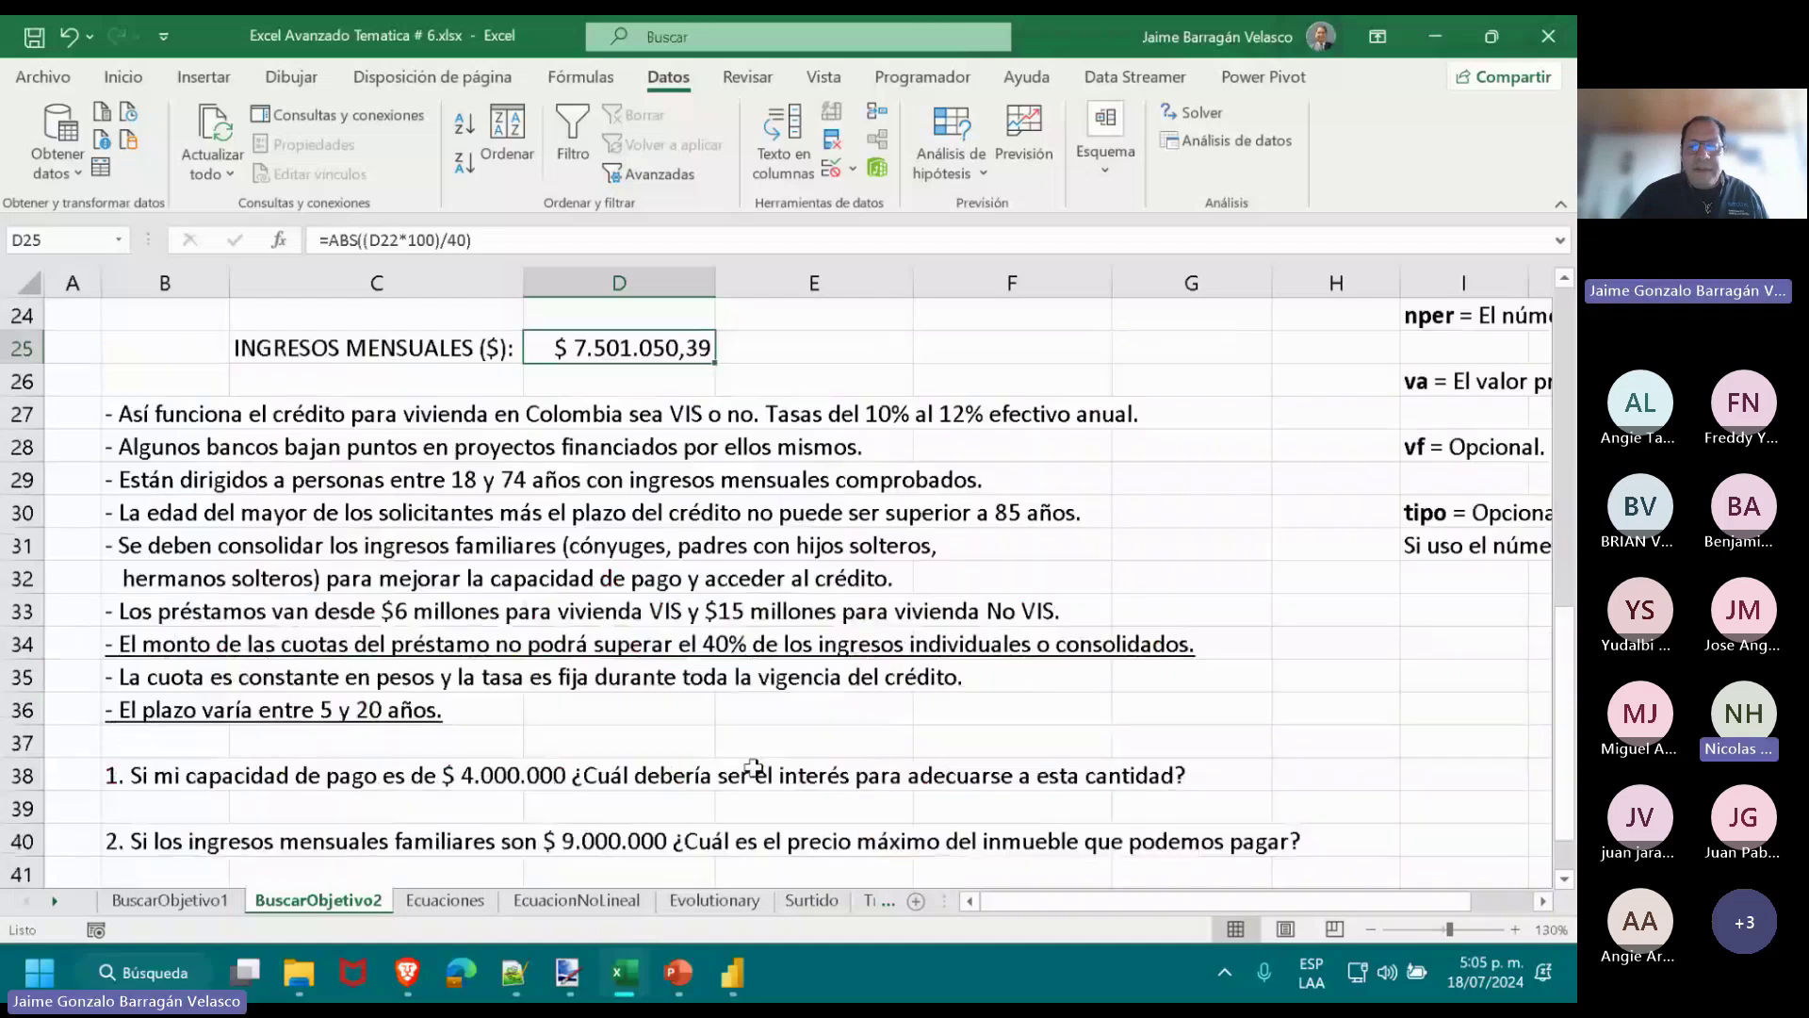
{"action": "scroll", "coordinate": [753, 766], "scroll_direction": "up", "scroll_amount": 2}
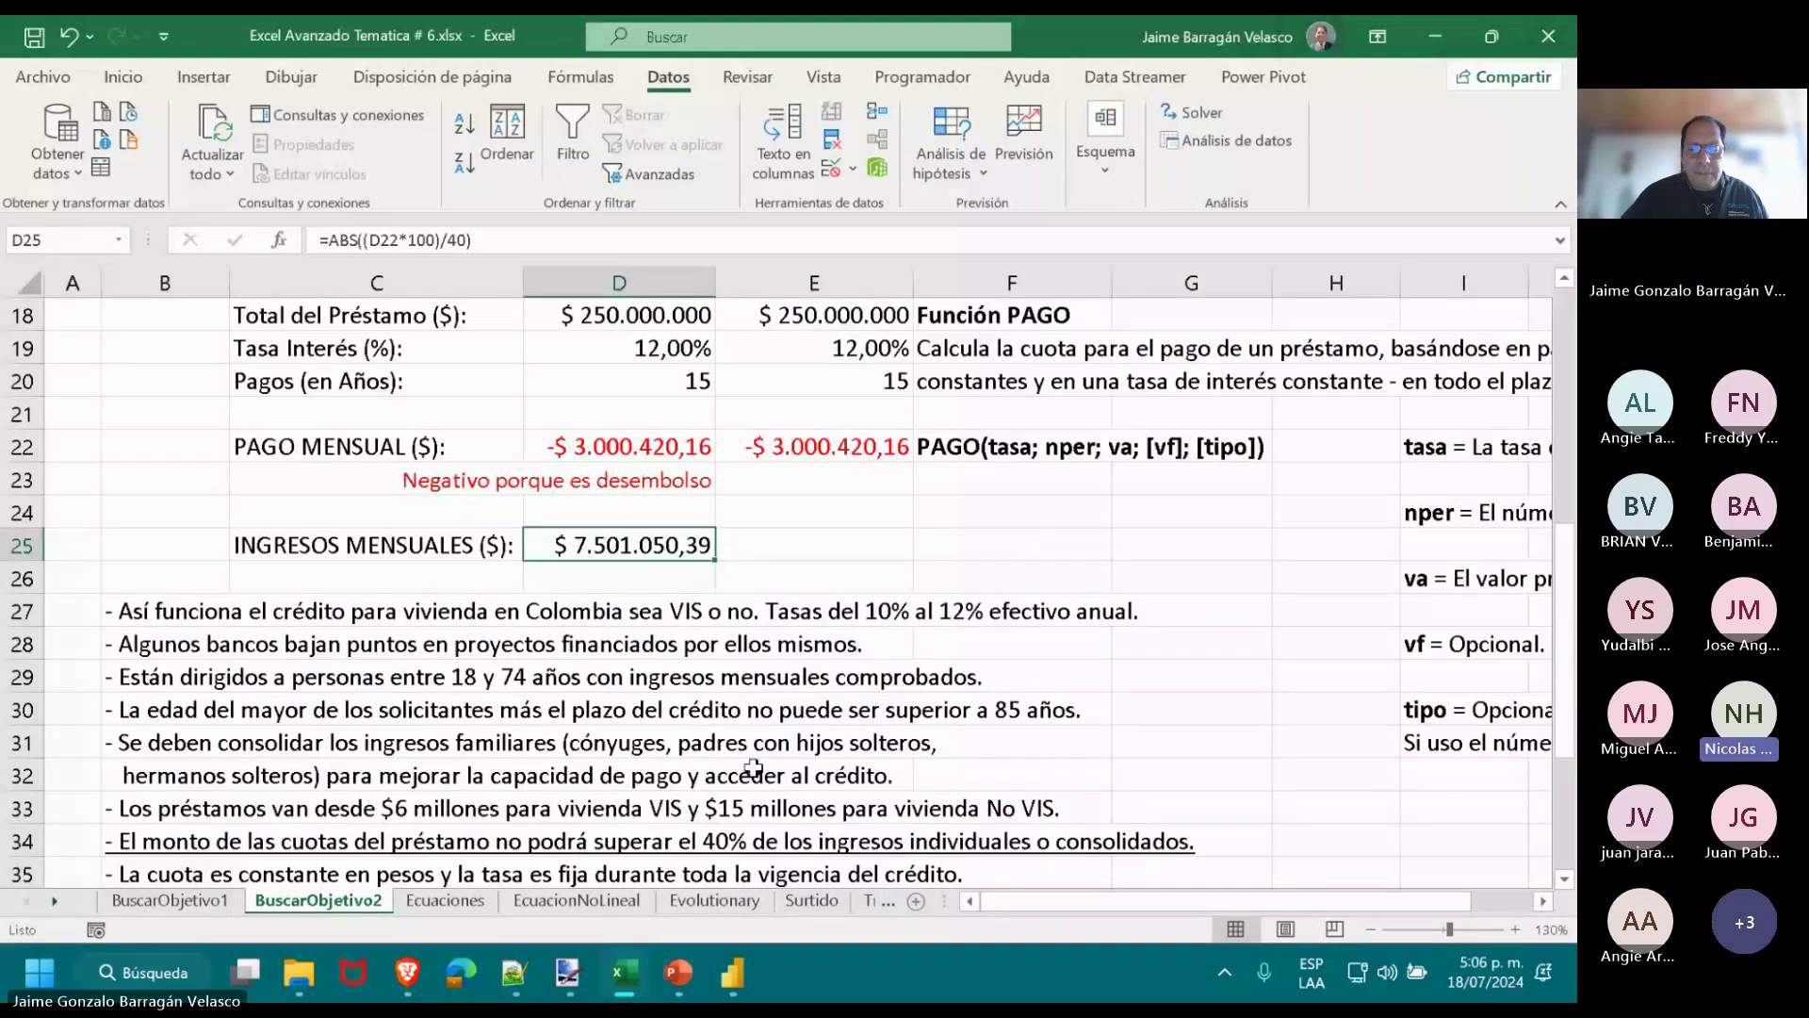
{"action": "scroll", "coordinate": [753, 766], "scroll_direction": "down", "scroll_amount": 2}
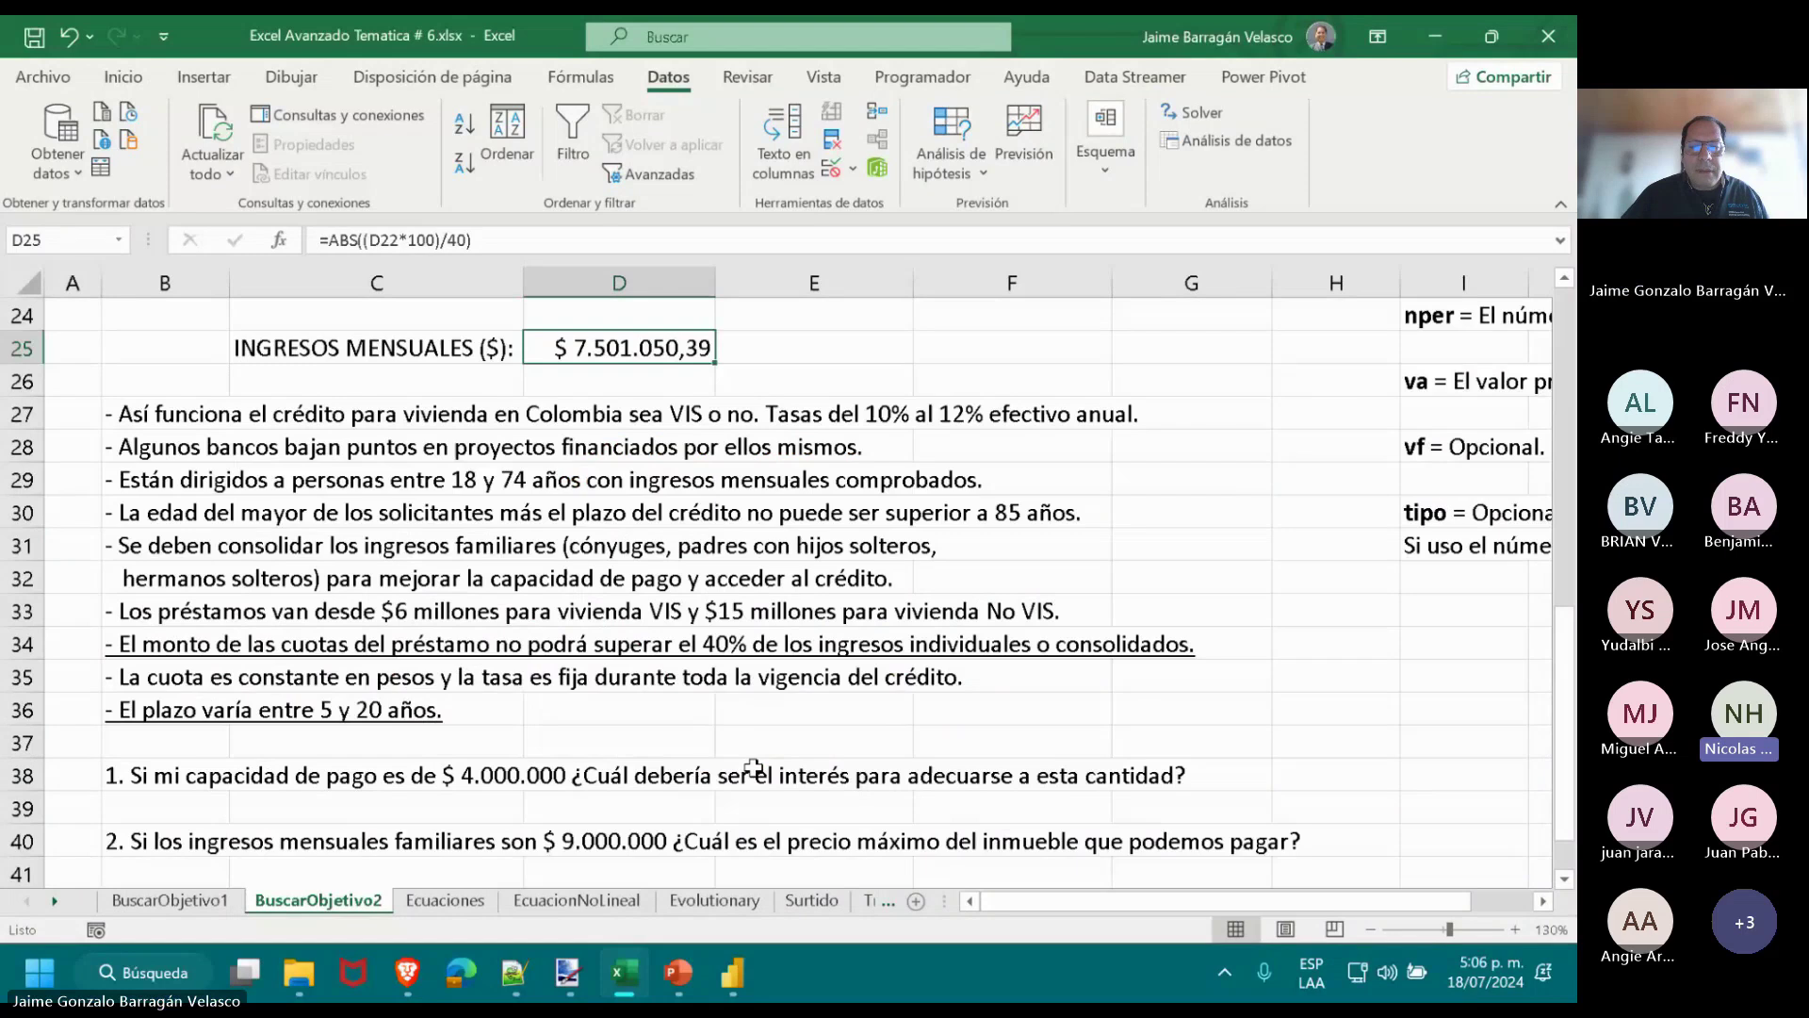
{"action": "scroll", "coordinate": [753, 767], "scroll_direction": "up", "scroll_amount": 2}
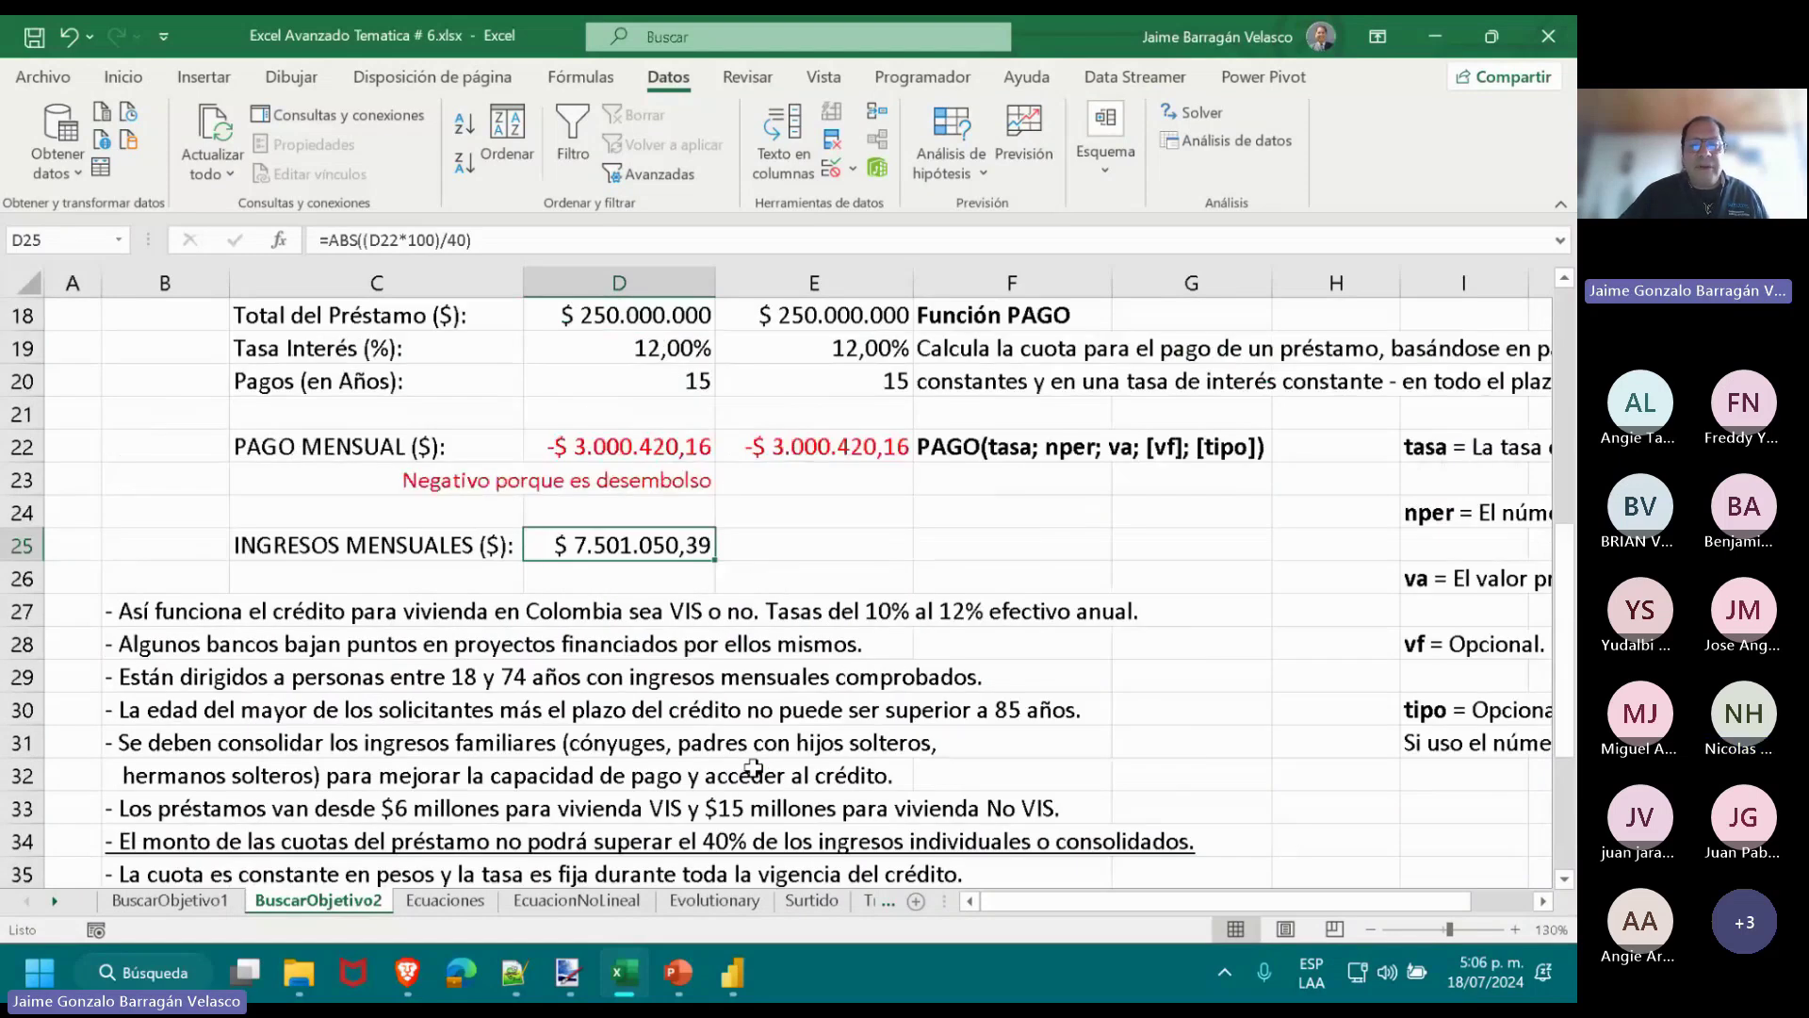
{"action": "left_click", "coordinate": [645, 317]}
{"action": "left_click", "coordinate": [670, 548]}
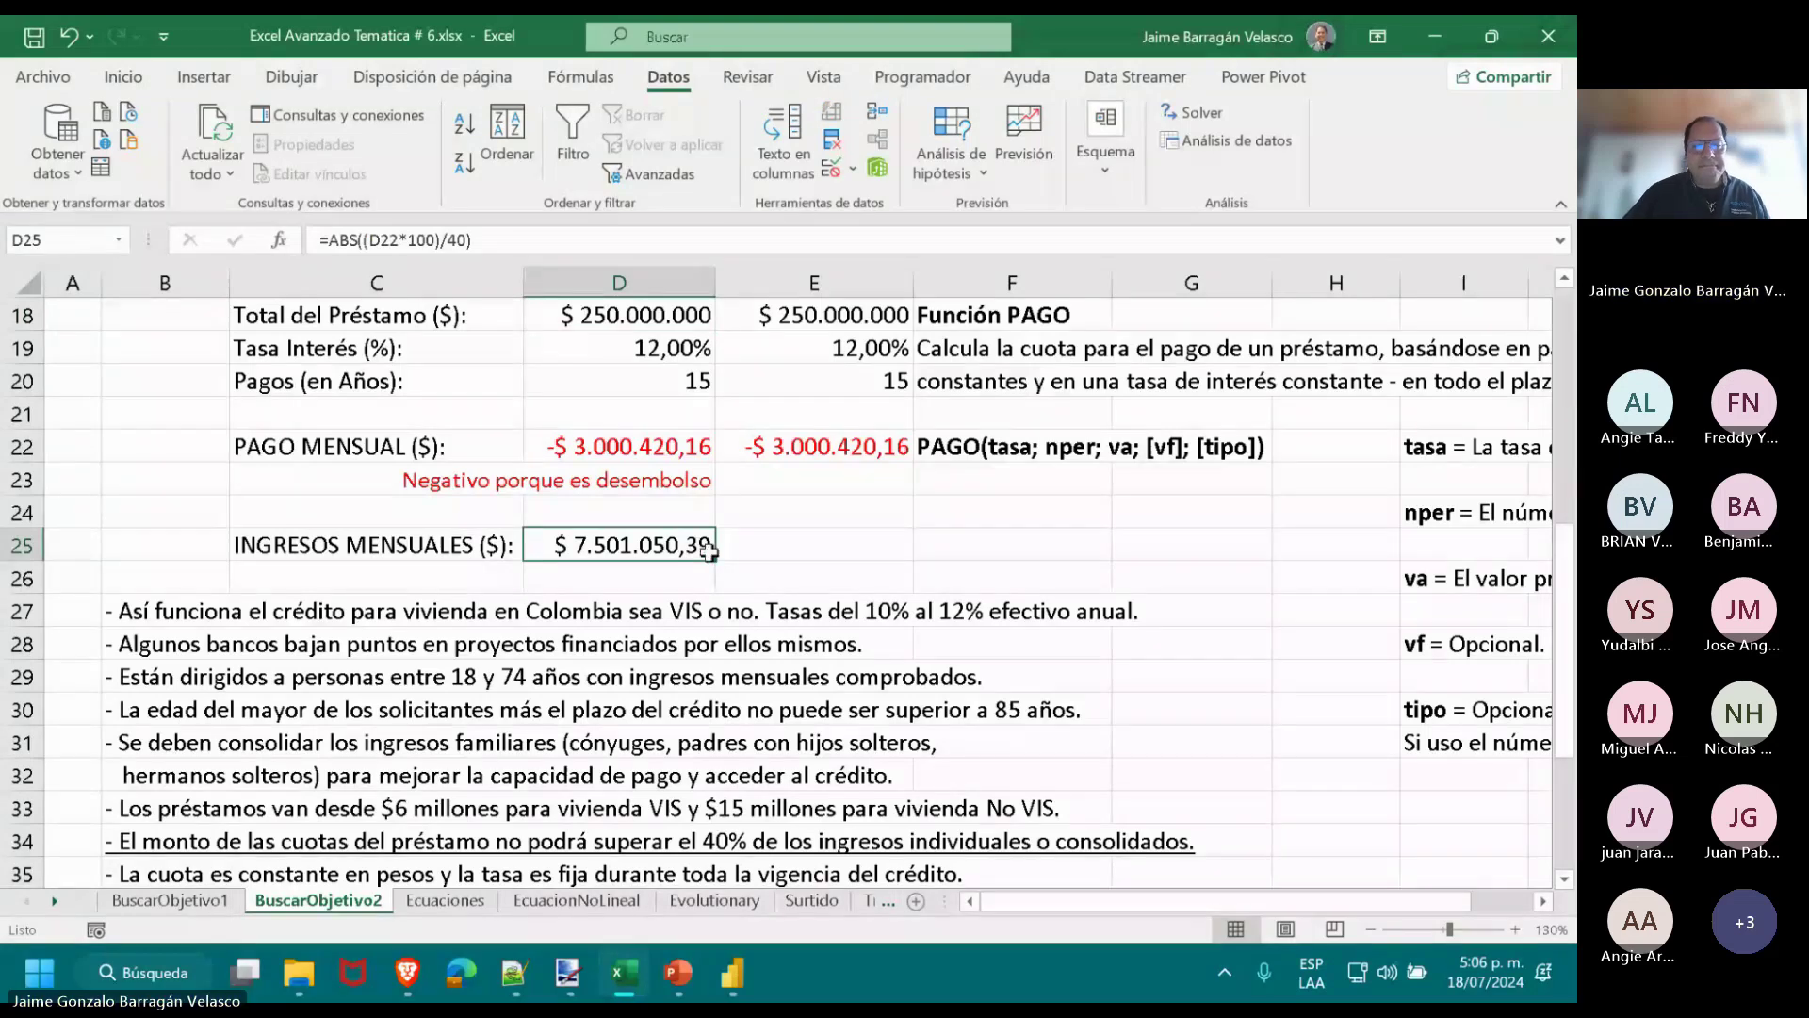
{"action": "scroll", "coordinate": [816, 628], "scroll_direction": "up", "scroll_amount": 1}
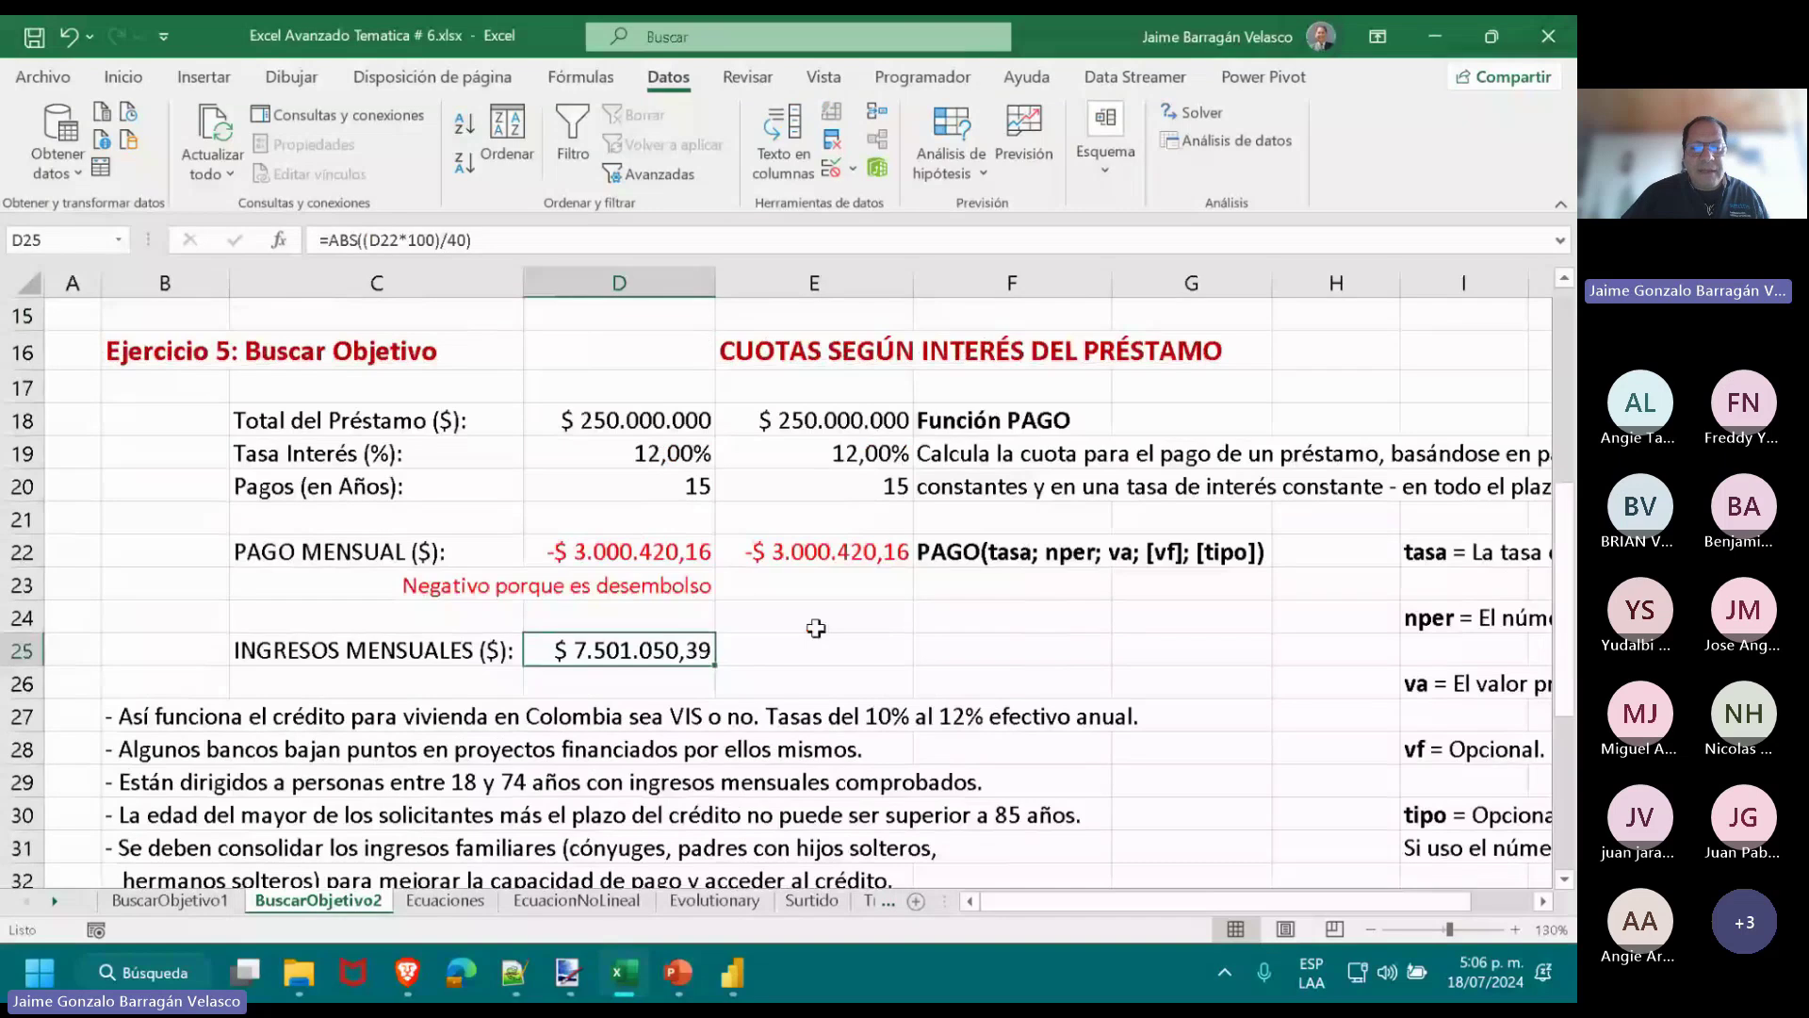
{"action": "double_click", "coordinate": [634, 558]}
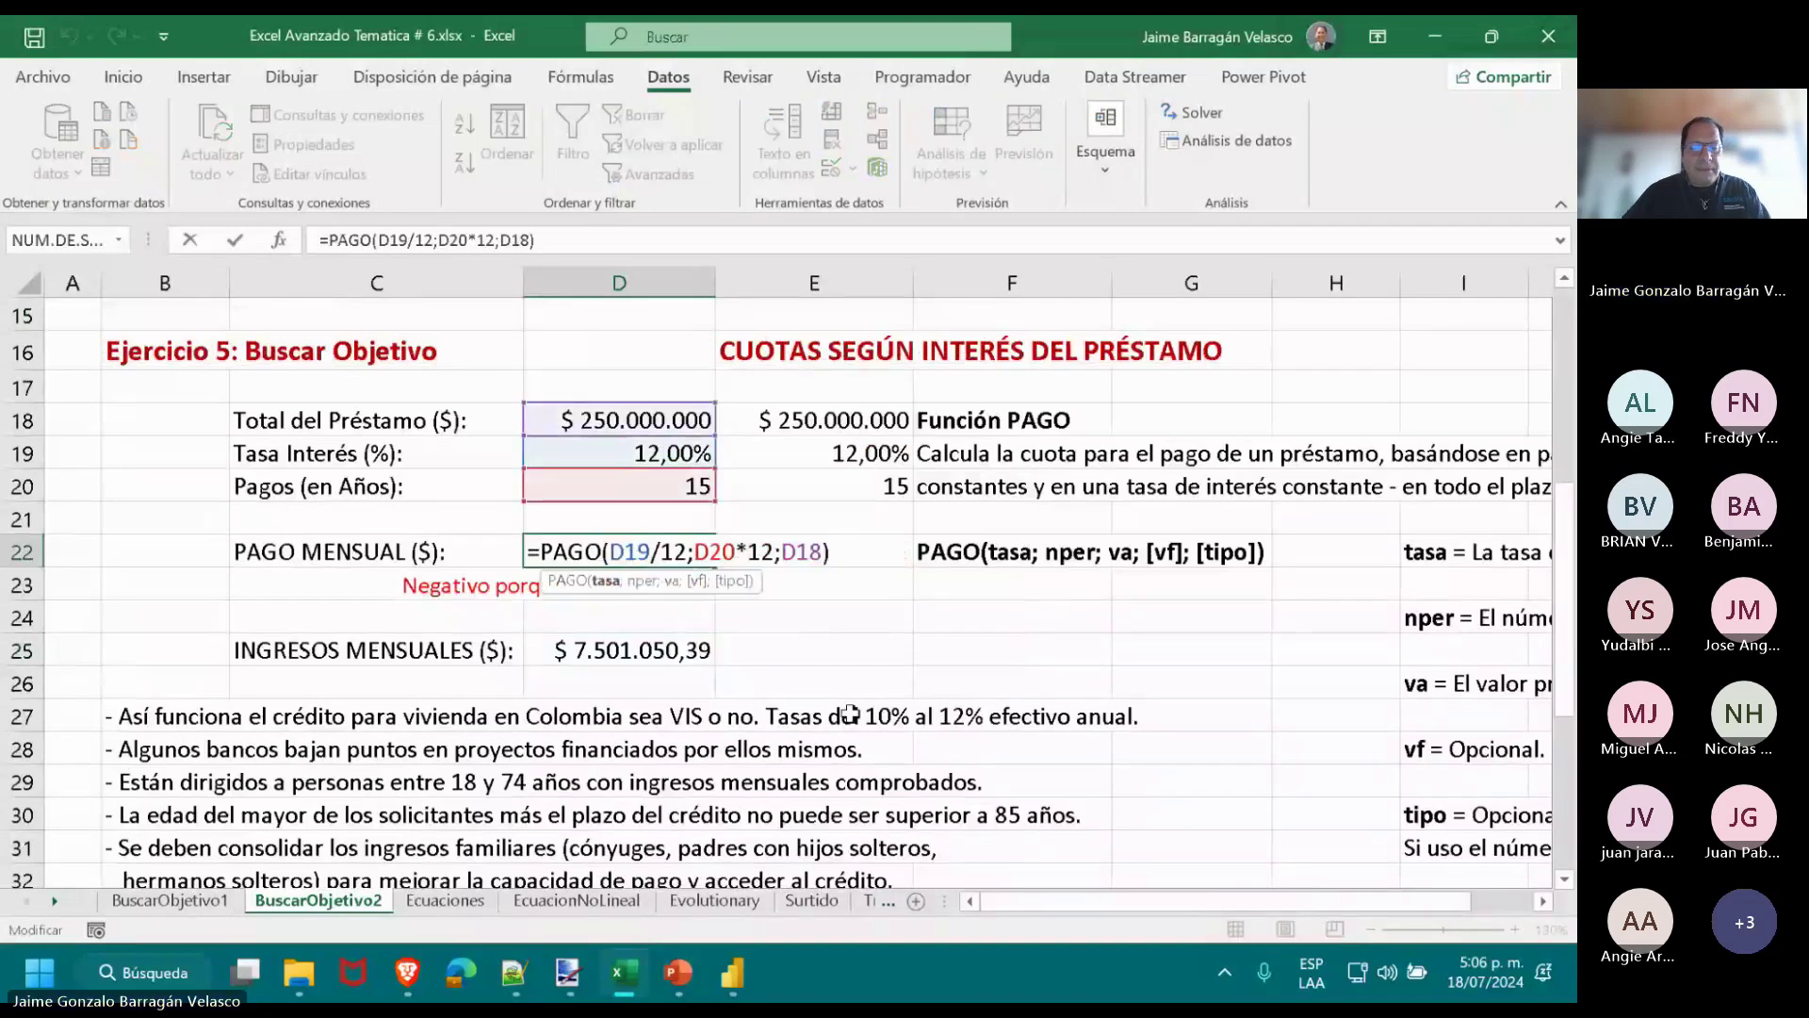
{"action": "key", "text": "Escape"}
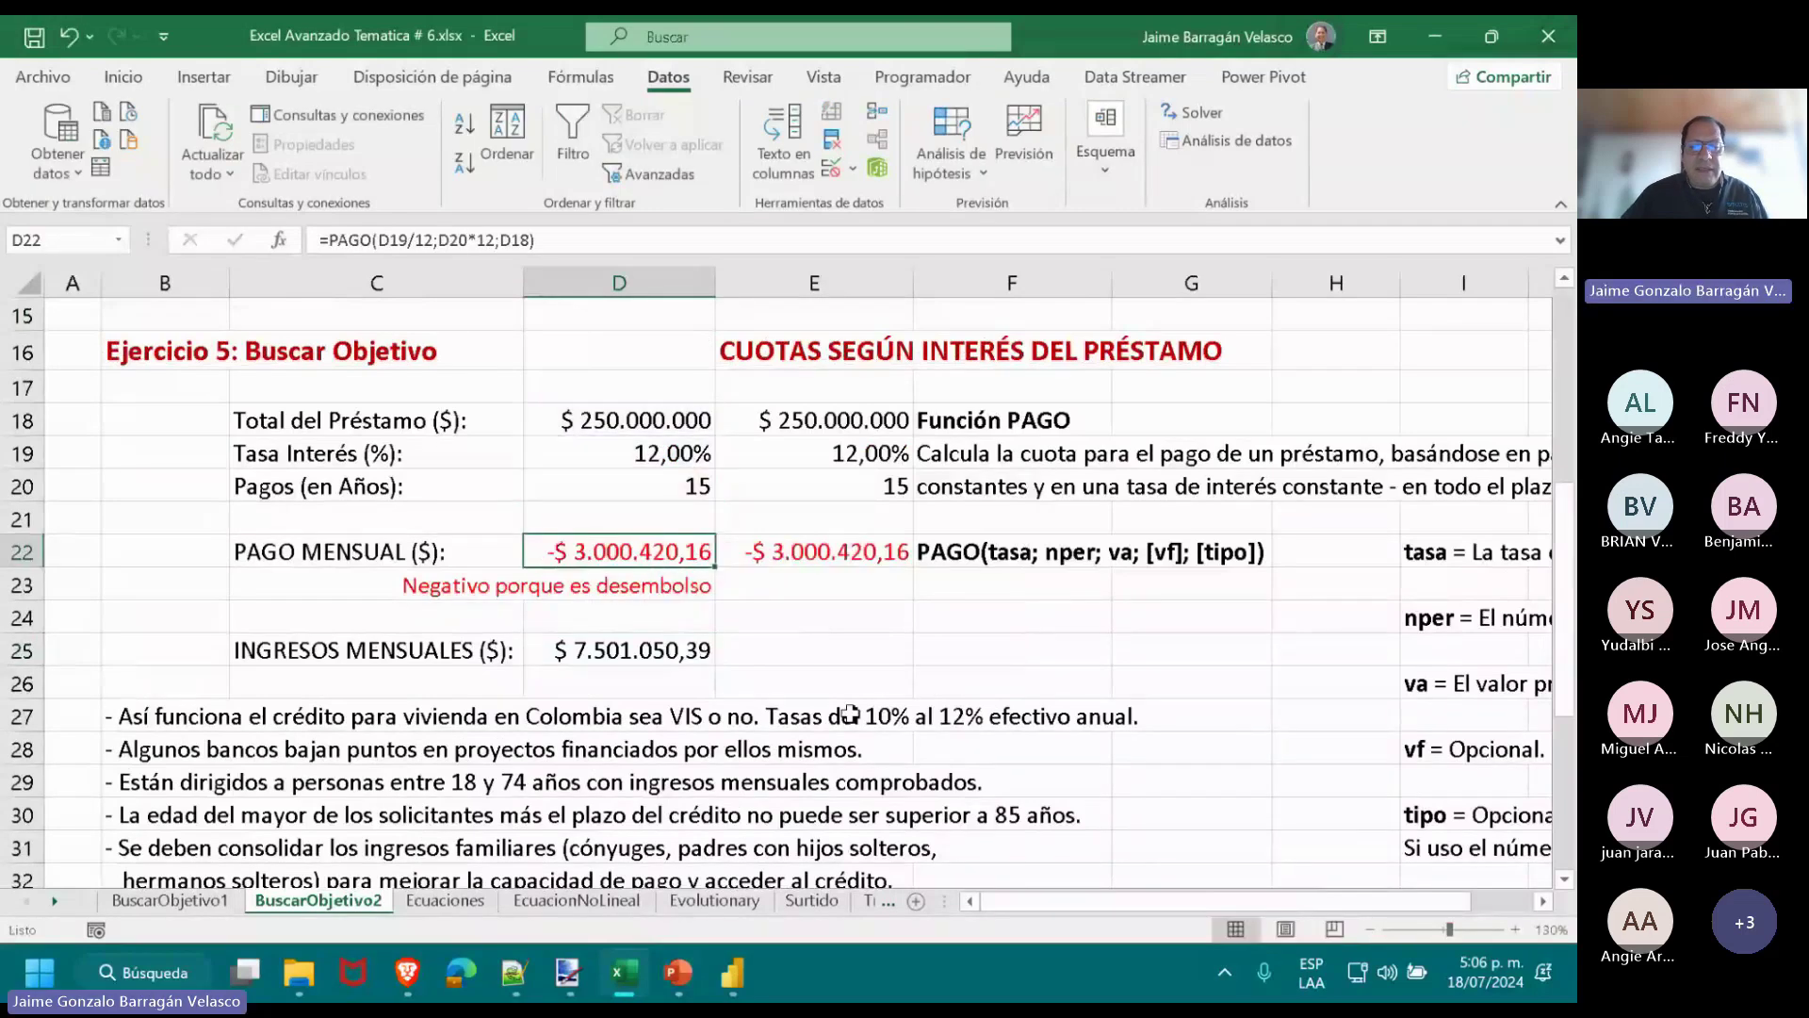
Run Goal Seek to bring the monthly income in D25 to 9000000 by changing the loan total in D18, and accept the solution.
{"action": "left_click", "coordinate": [598, 644]}
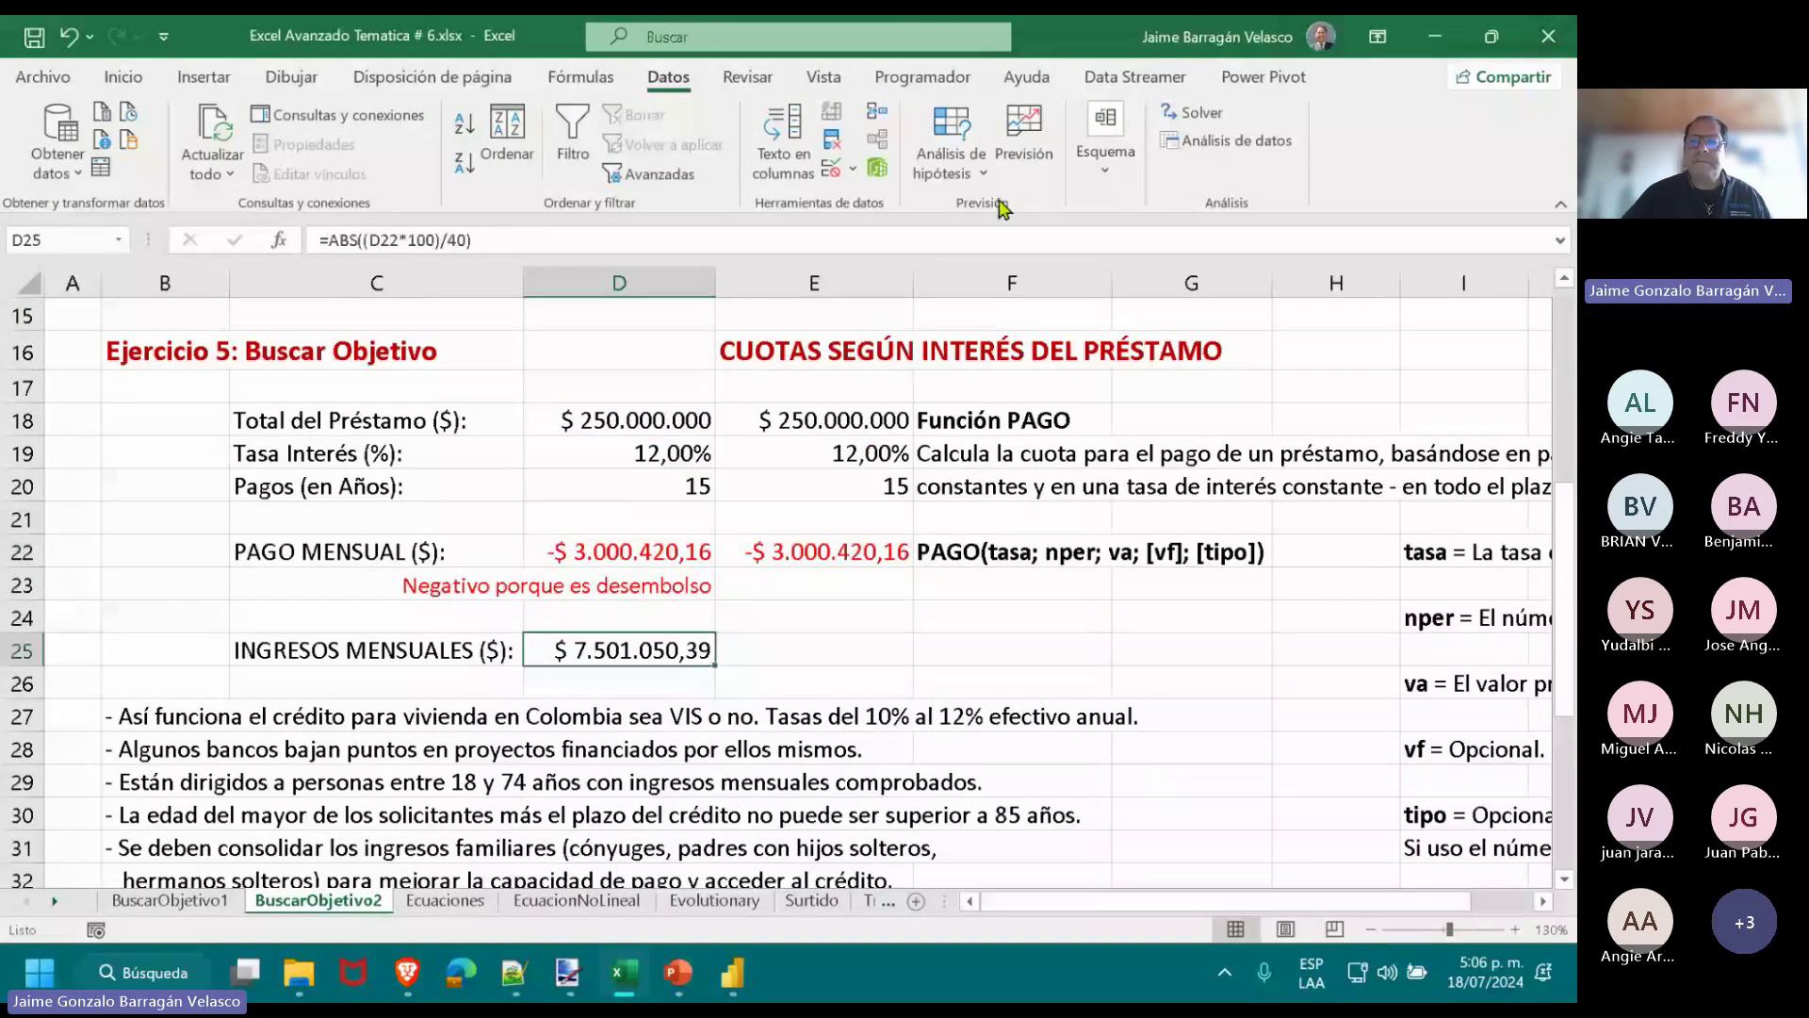
{"action": "left_click", "coordinate": [976, 171]}
{"action": "left_click", "coordinate": [1022, 242]}
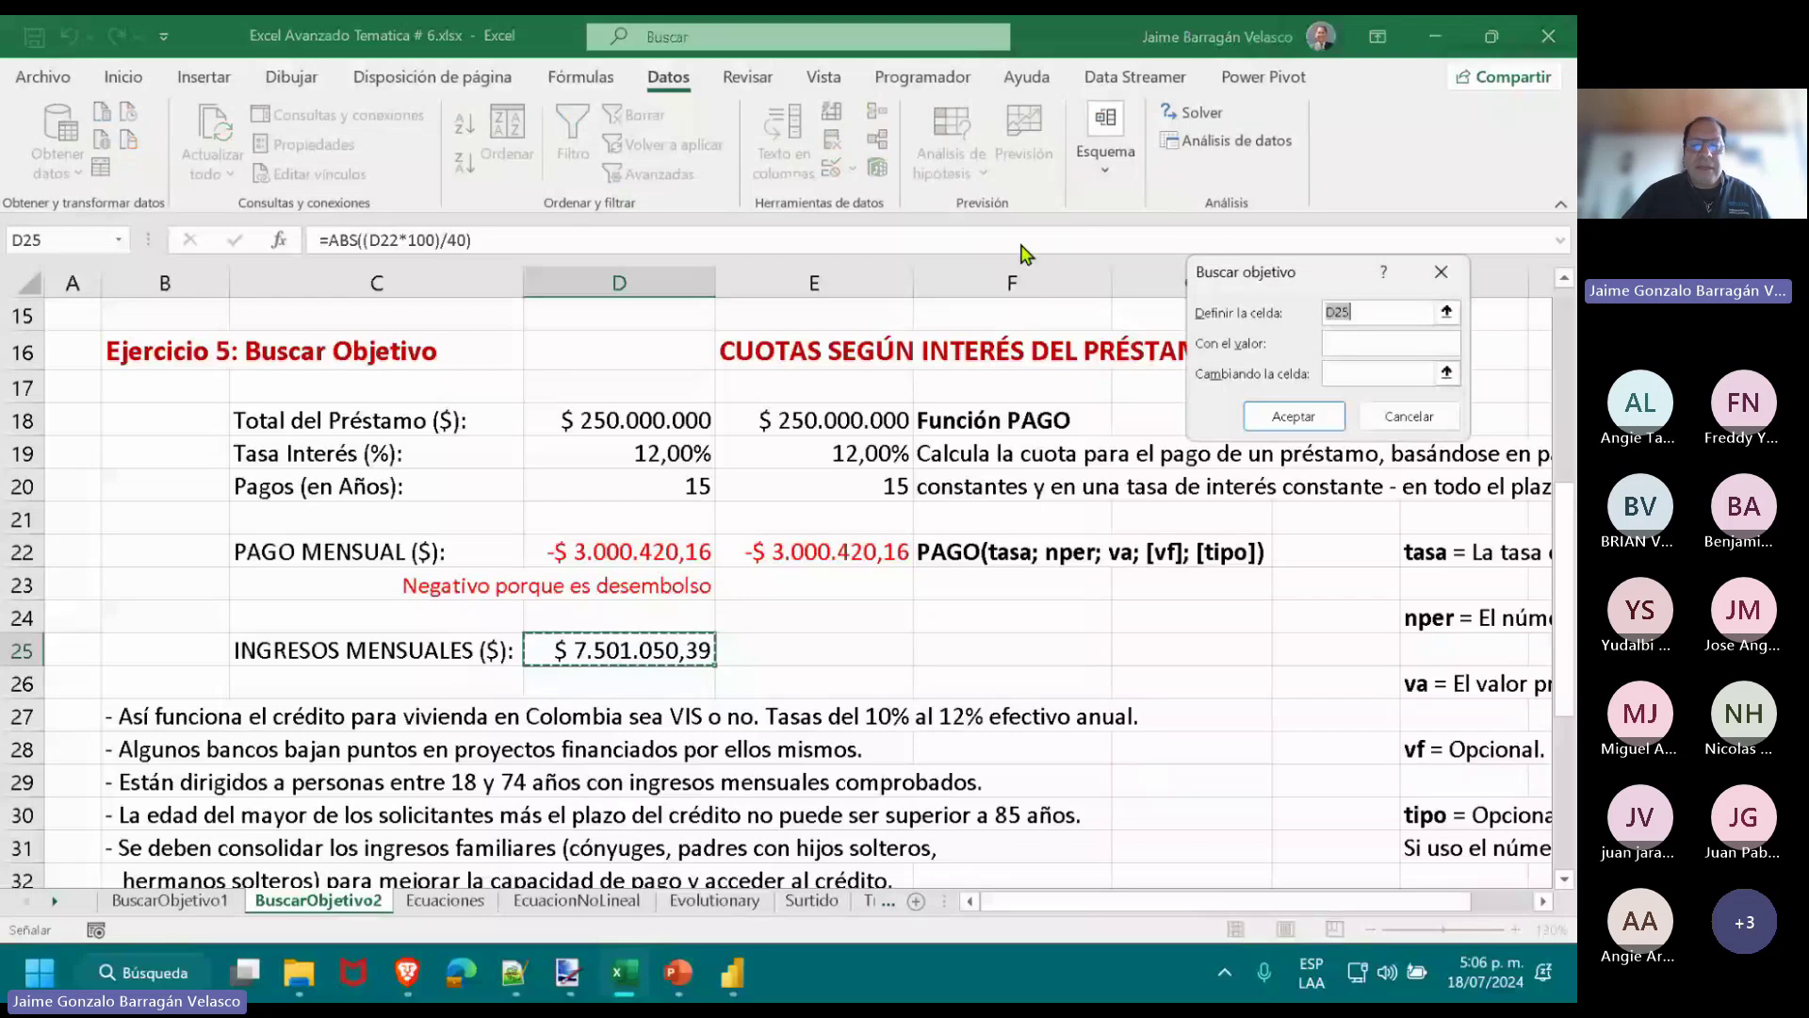
{"action": "left_click", "coordinate": [678, 643]}
{"action": "left_click", "coordinate": [1372, 347]}
{"action": "type", "text": "9"}
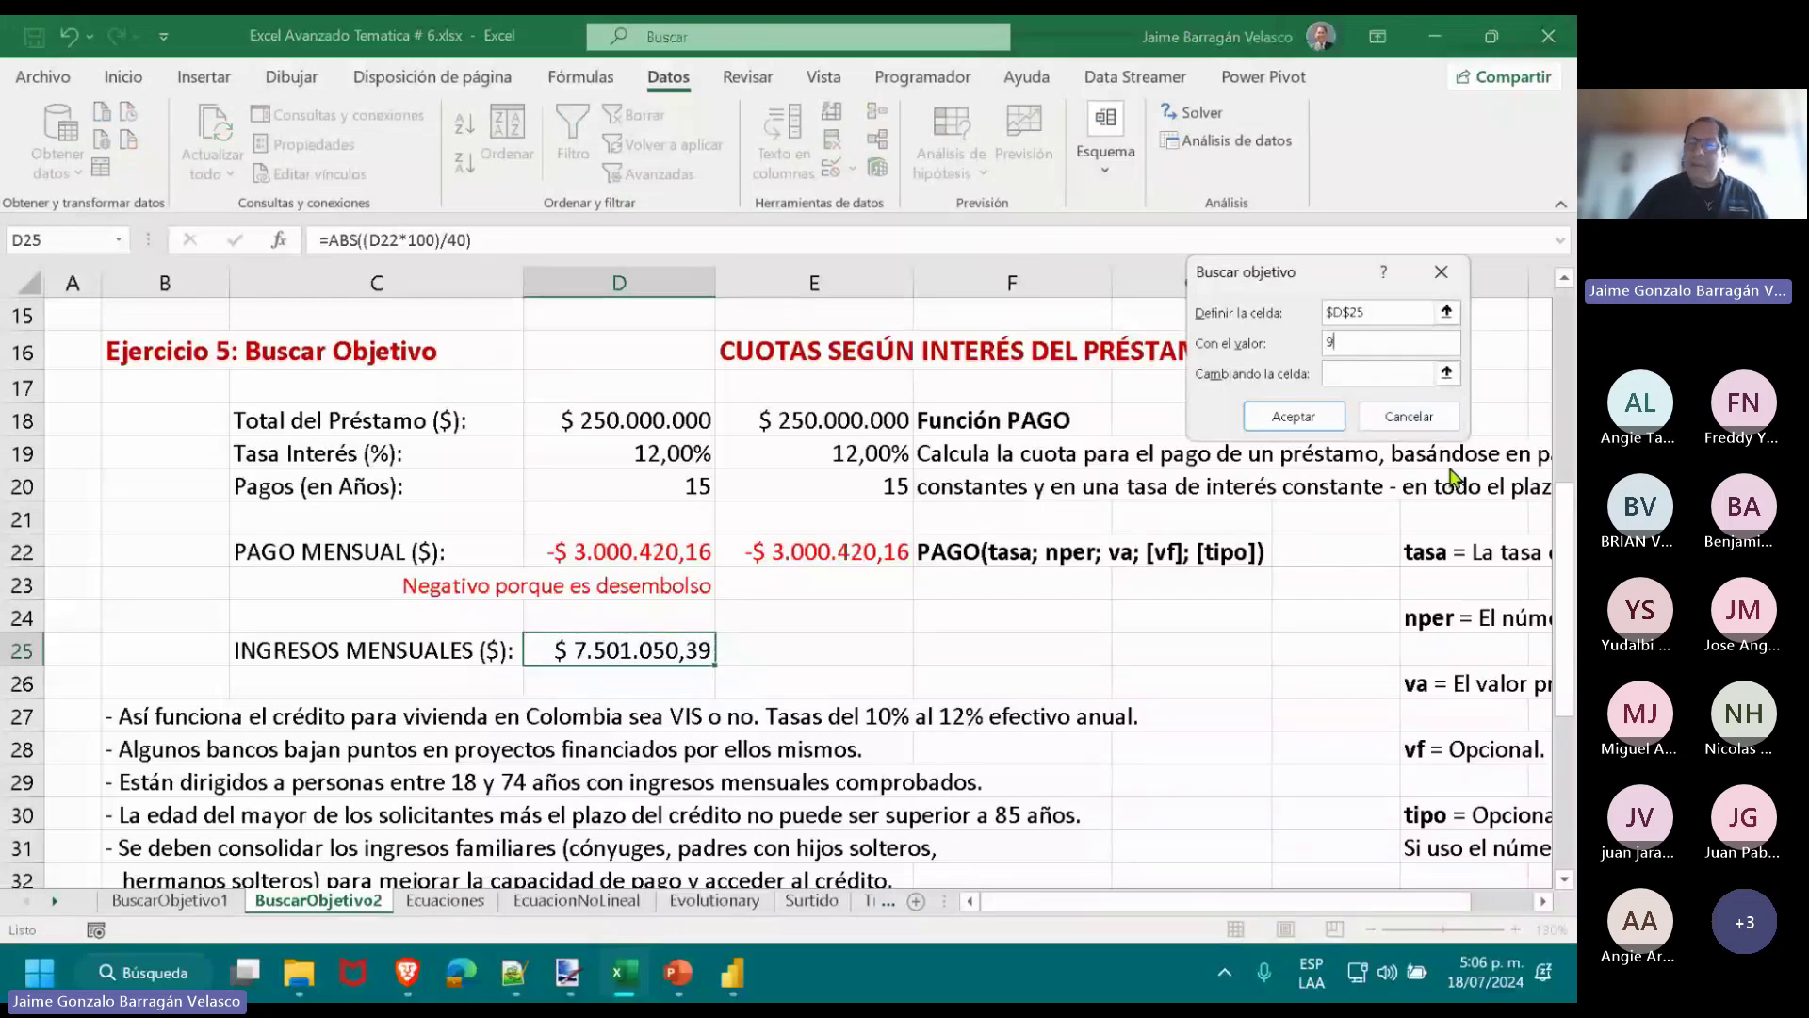
{"action": "type", "text": "000000"}
{"action": "left_click", "coordinate": [1393, 377]}
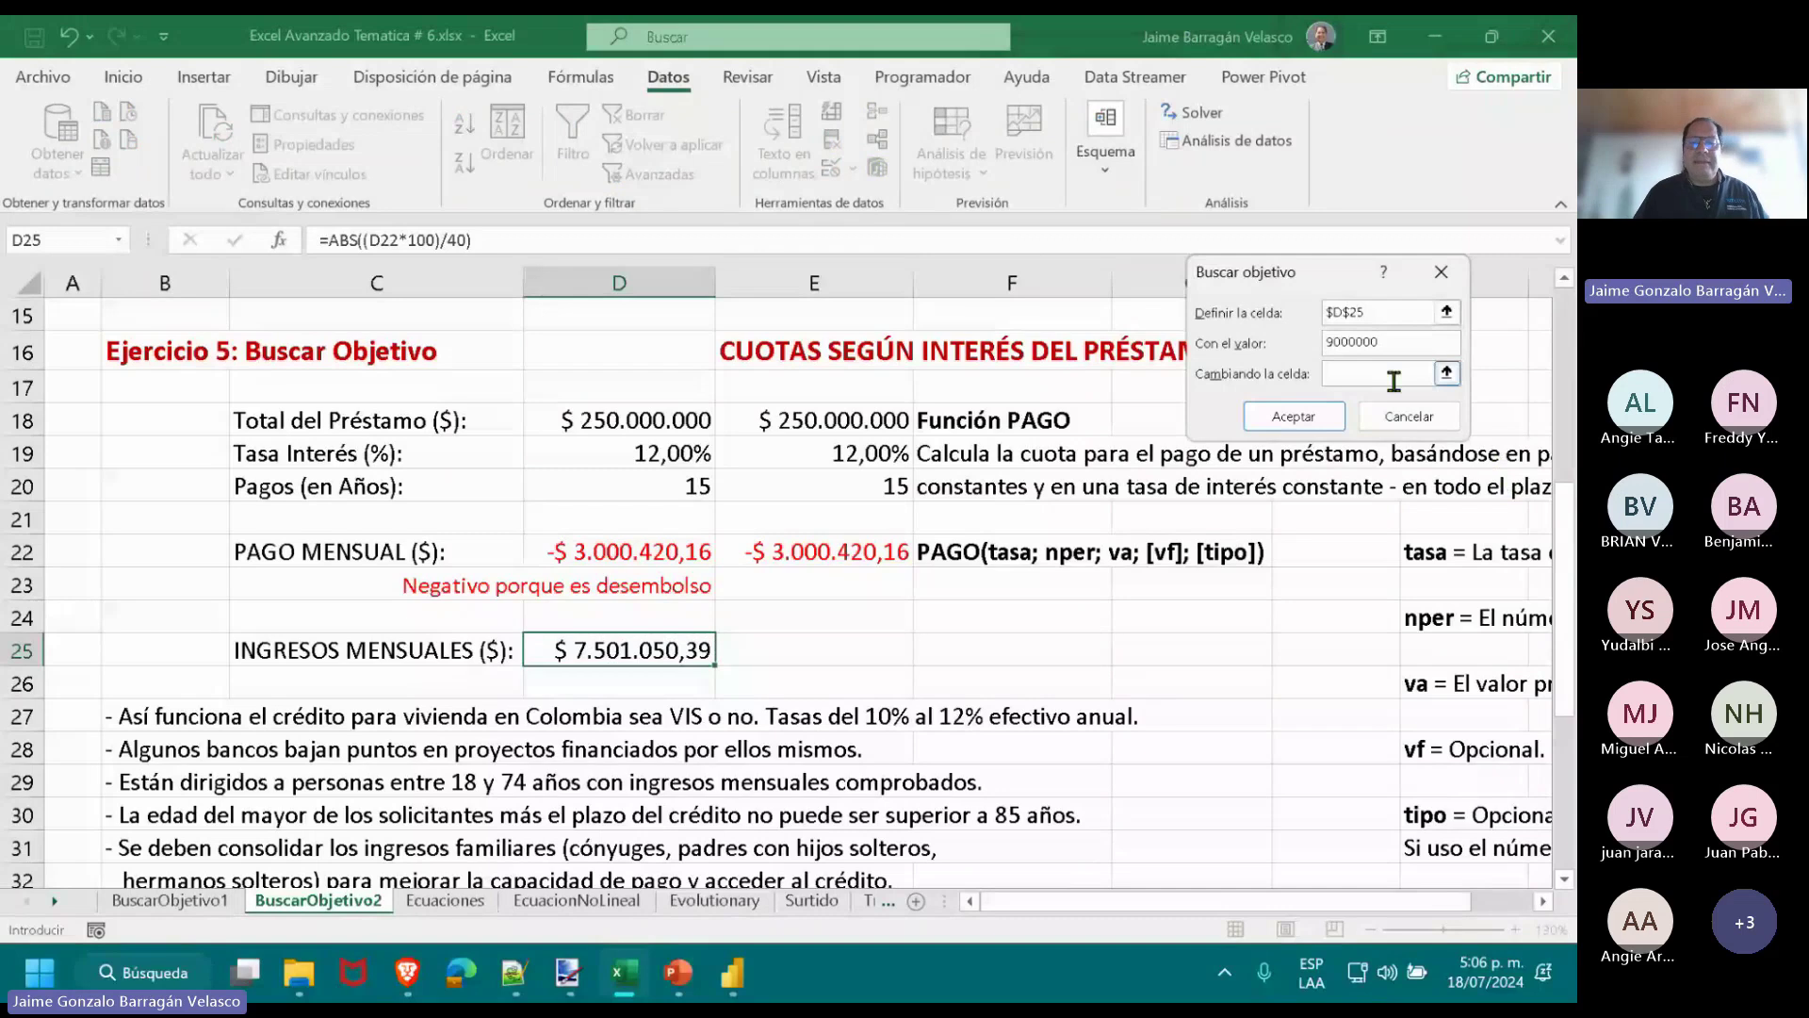
{"action": "type", "text": "d18"}
{"action": "left_click", "coordinate": [1318, 416]}
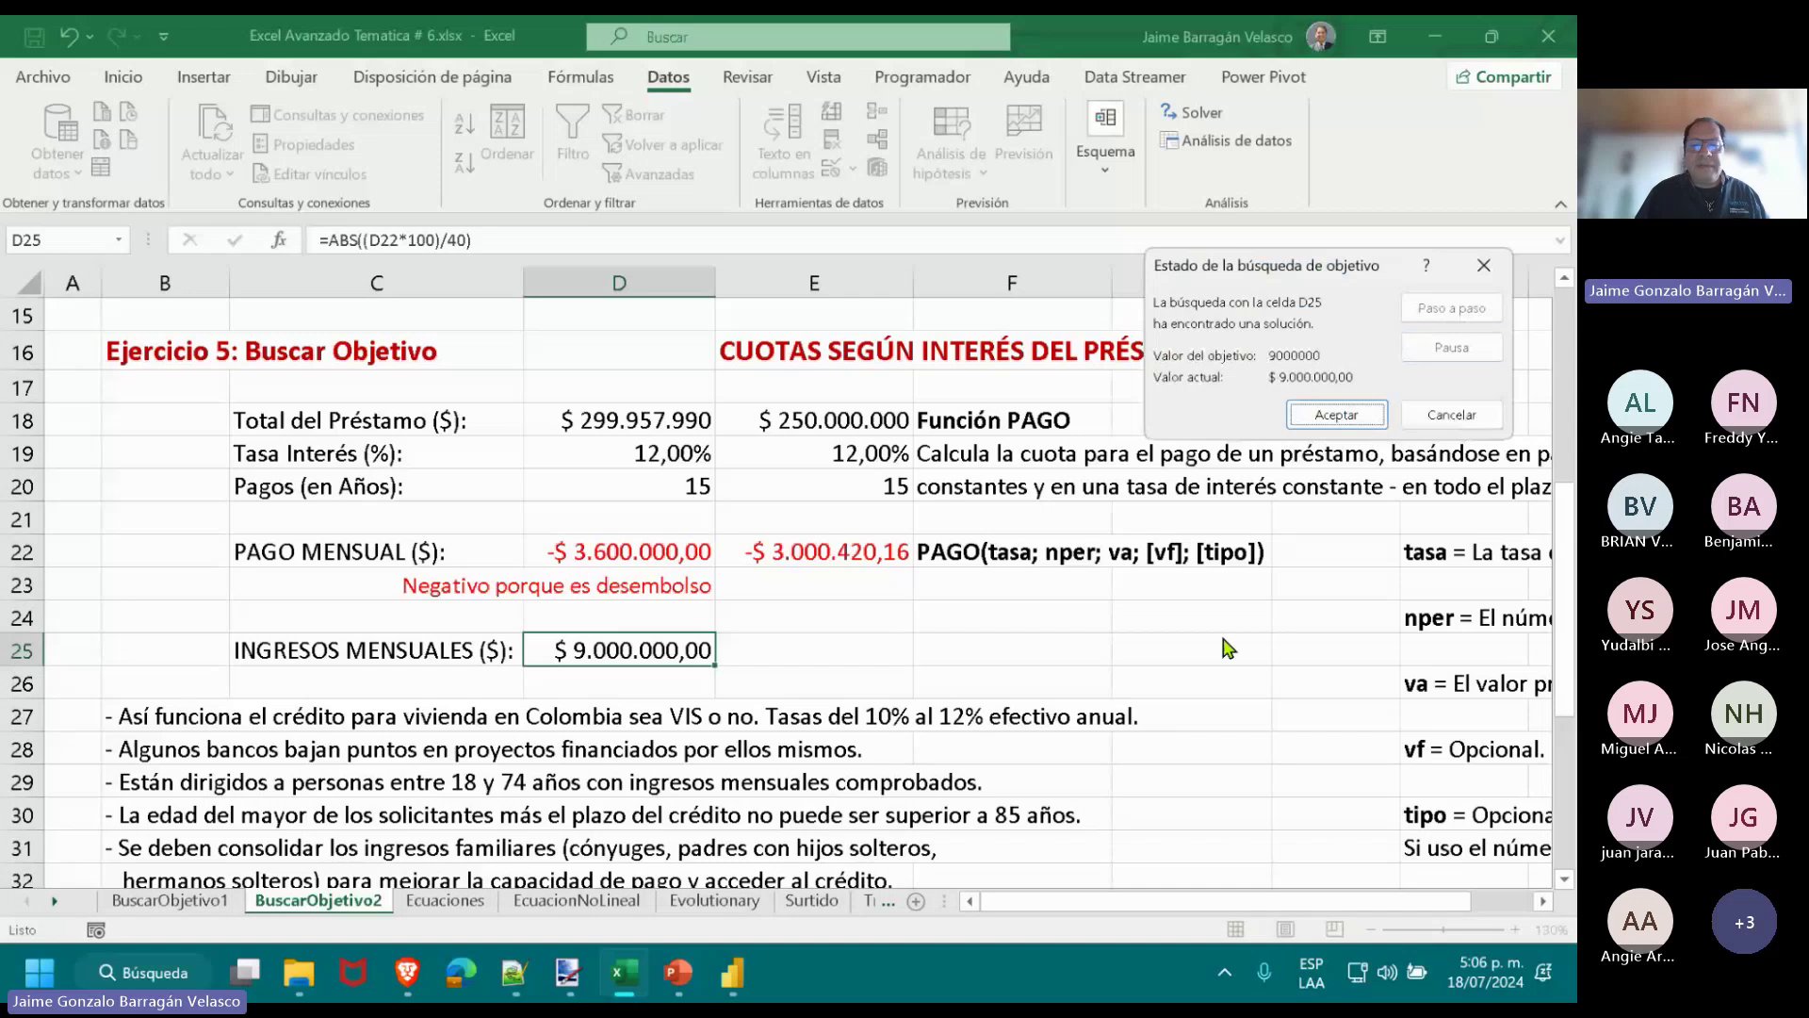
{"action": "key", "text": "Return"}
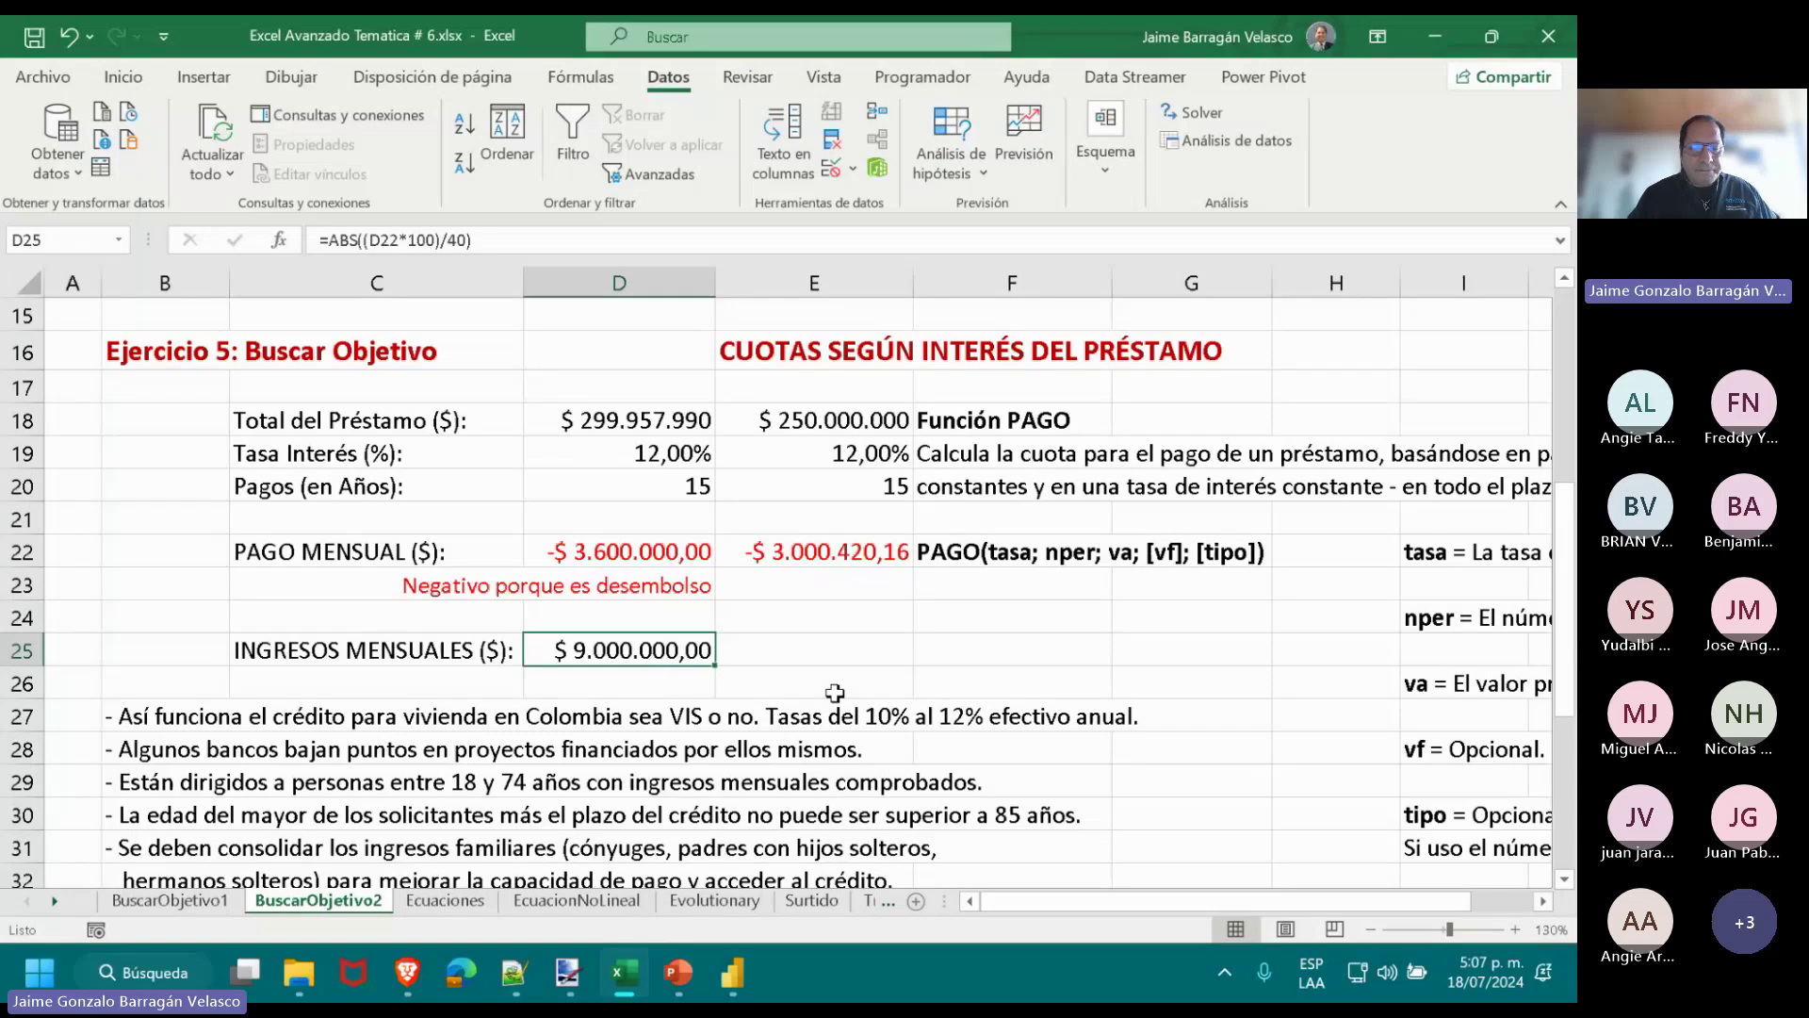
Correct the typo in question 3 in cell B42 so that it reads "mi capacidad de pago".
{"action": "scroll", "coordinate": [835, 693], "scroll_direction": "down", "scroll_amount": 4}
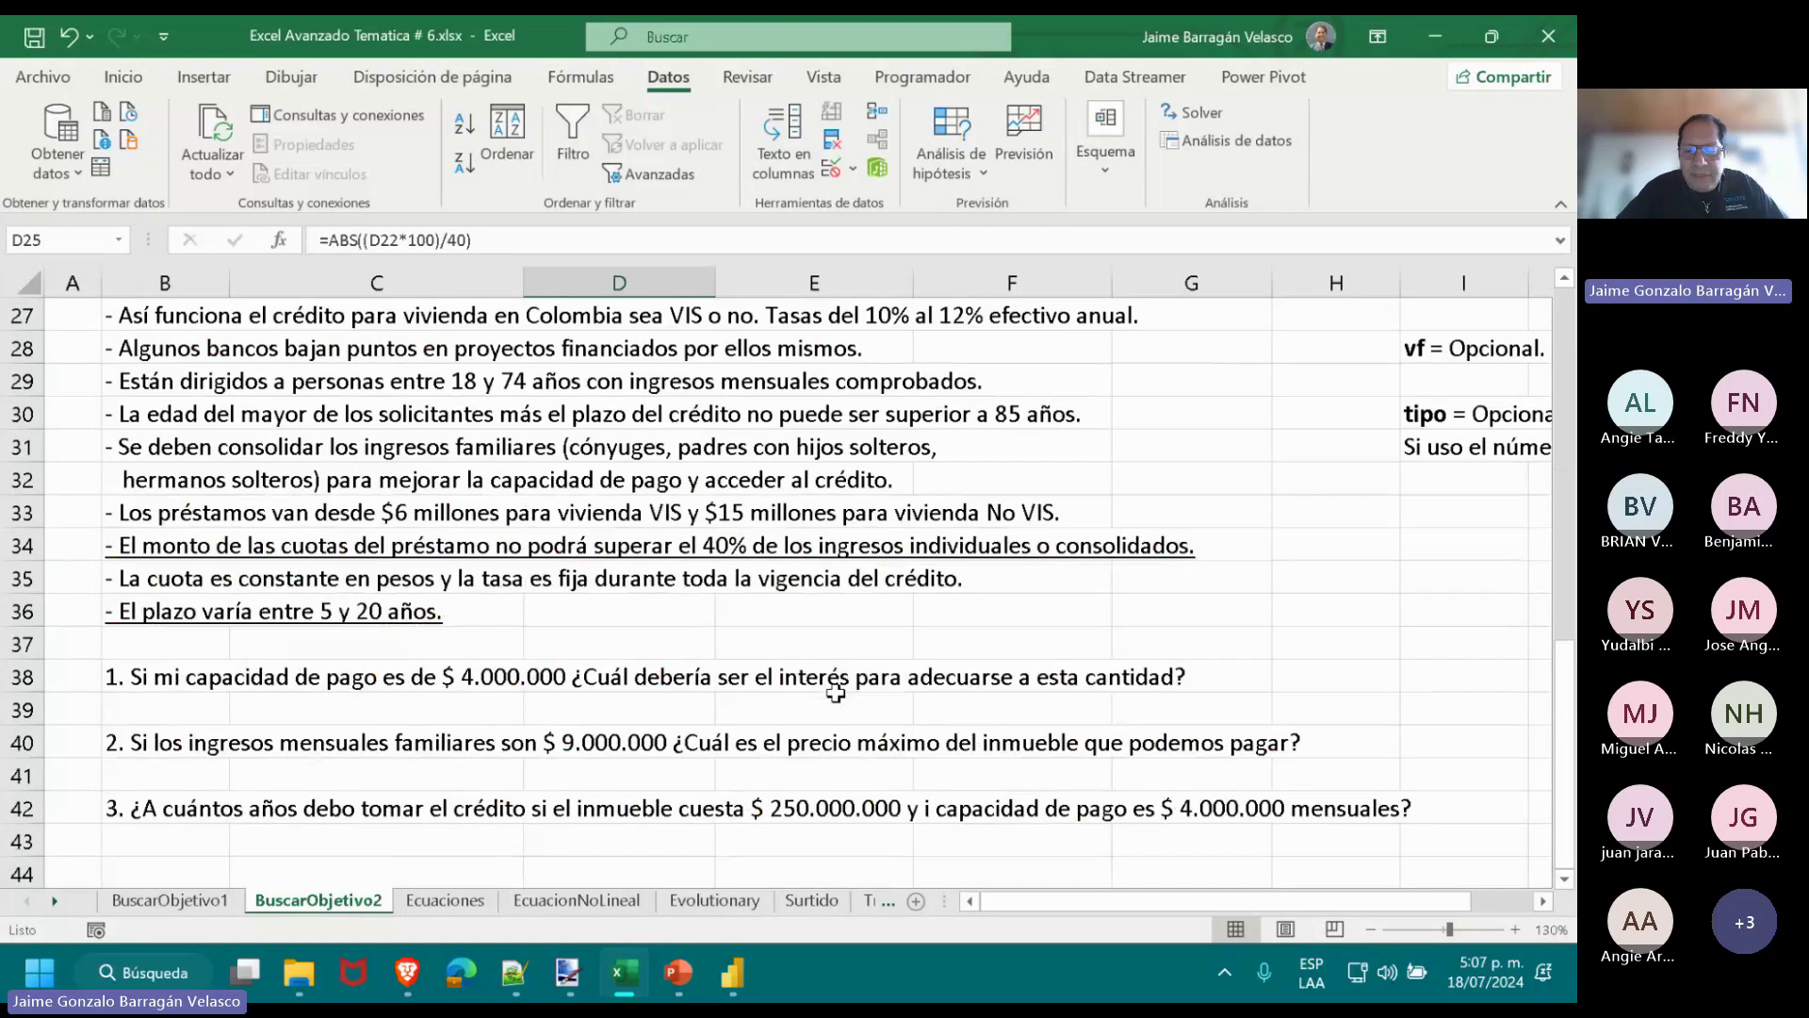
{"action": "left_click", "coordinate": [218, 813]}
{"action": "left_click", "coordinate": [922, 239]}
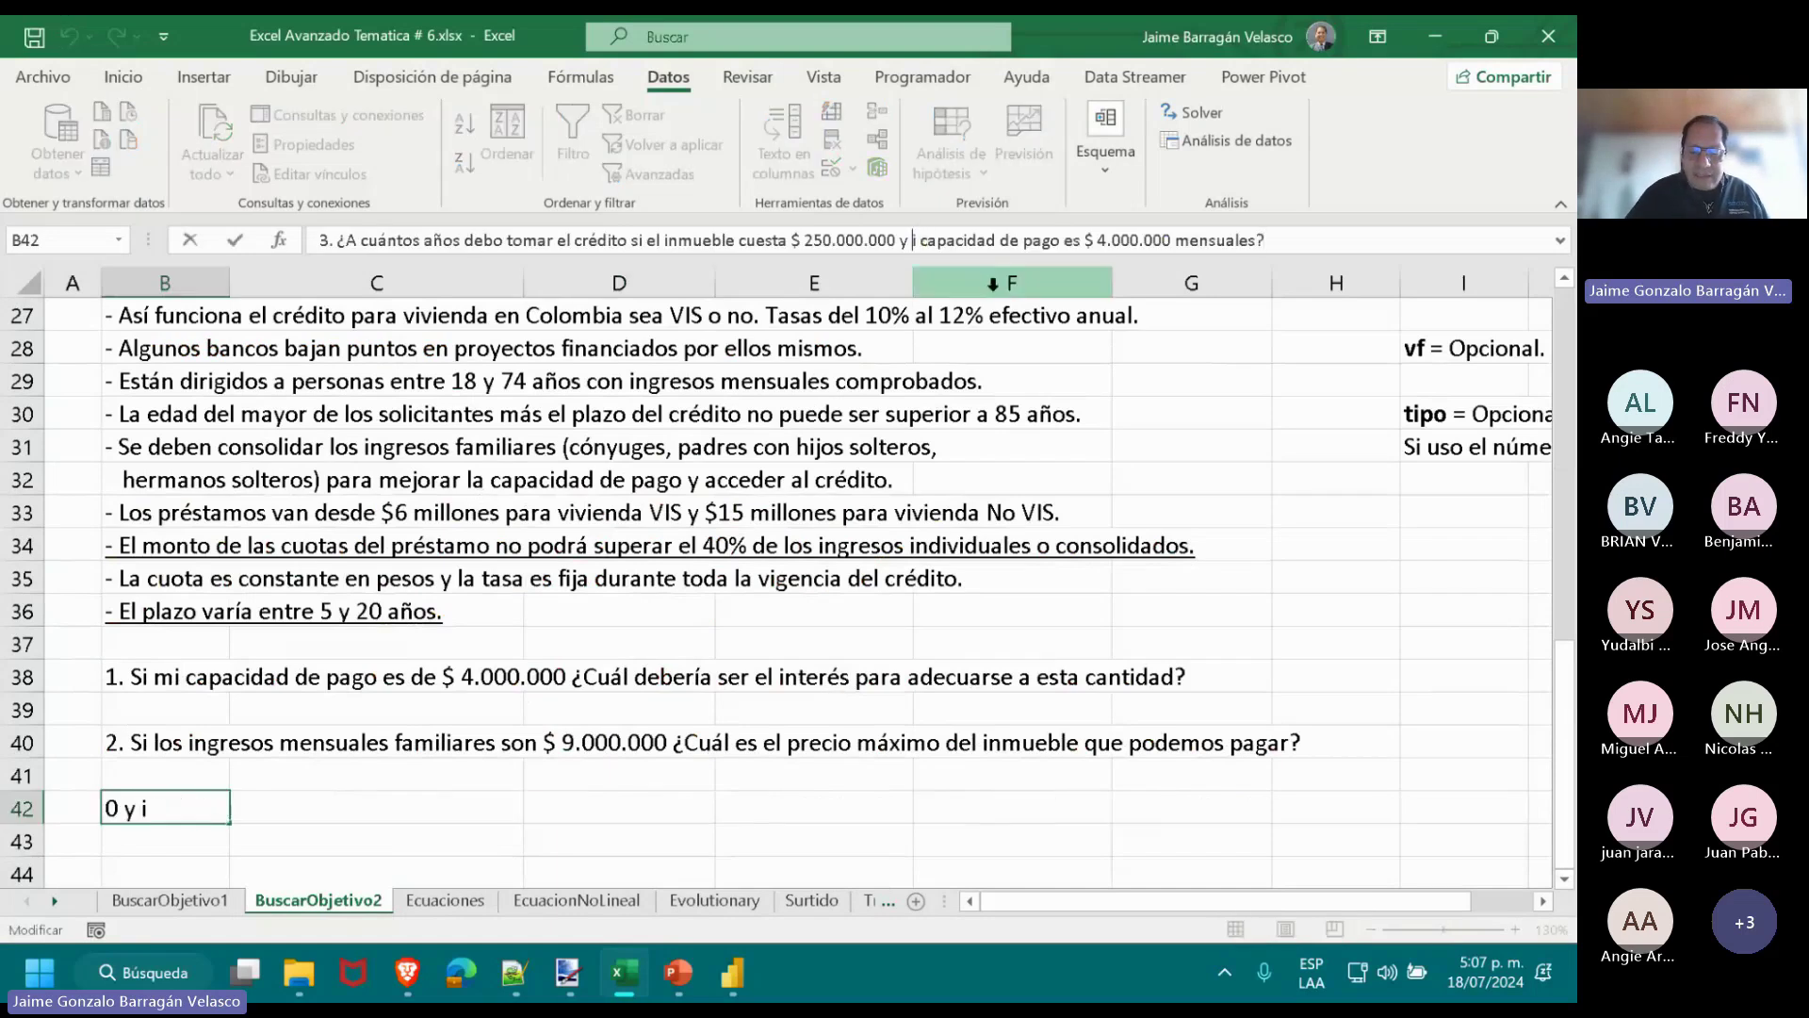
{"action": "type", "text": "m"}
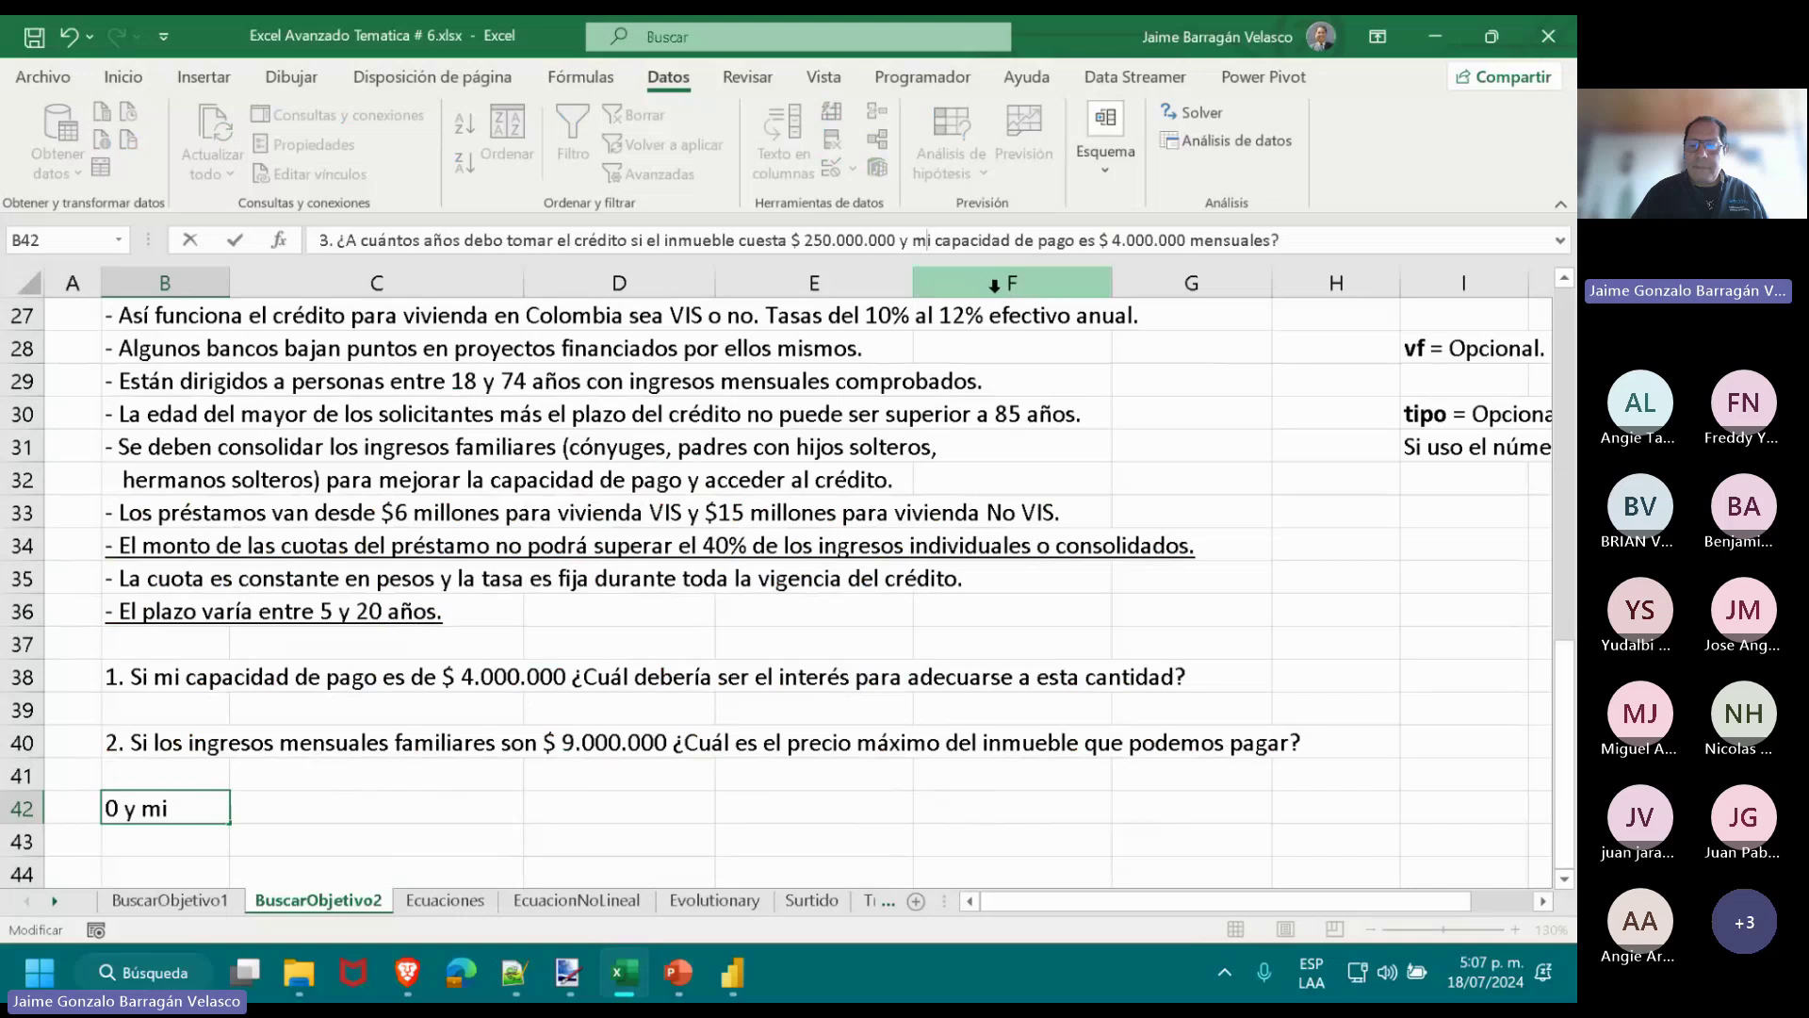
{"action": "key", "text": "Return"}
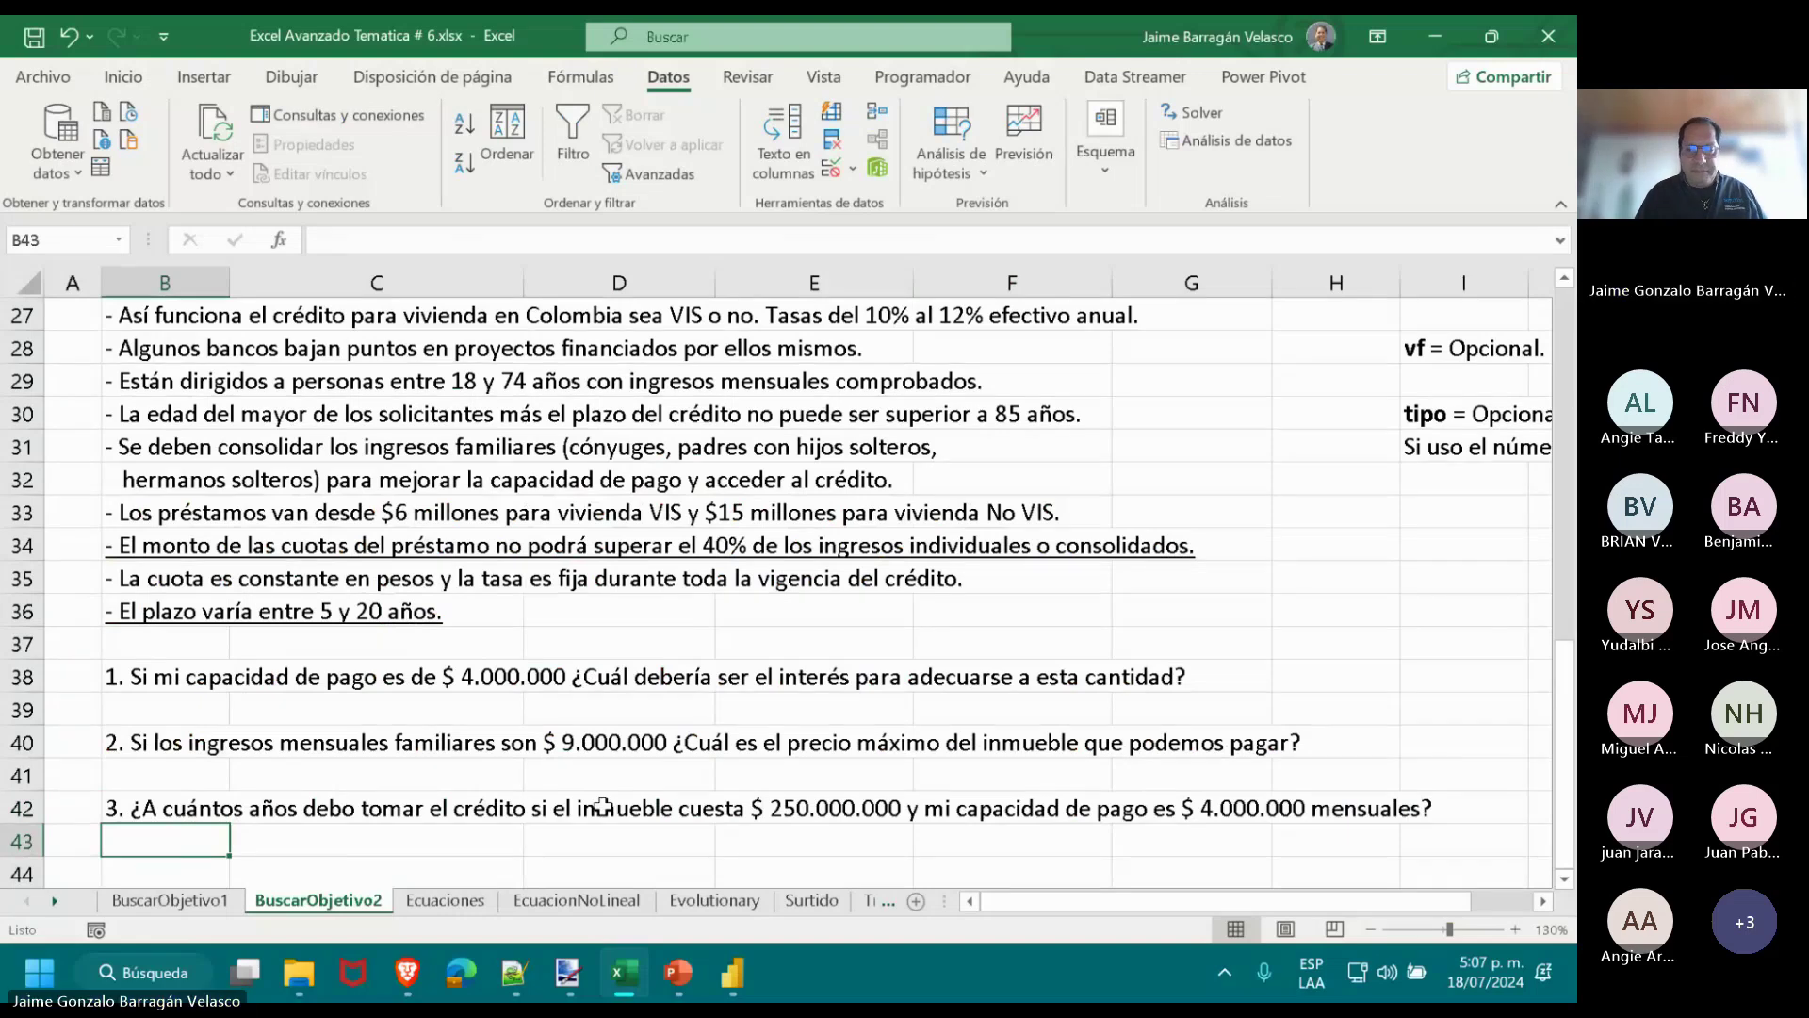
Set the loan total in D18 to 250000000.
{"action": "scroll", "coordinate": [603, 805], "scroll_direction": "up", "scroll_amount": 4}
{"action": "left_click_drag", "start_coordinate": [857, 430], "coordinate": [853, 525]}
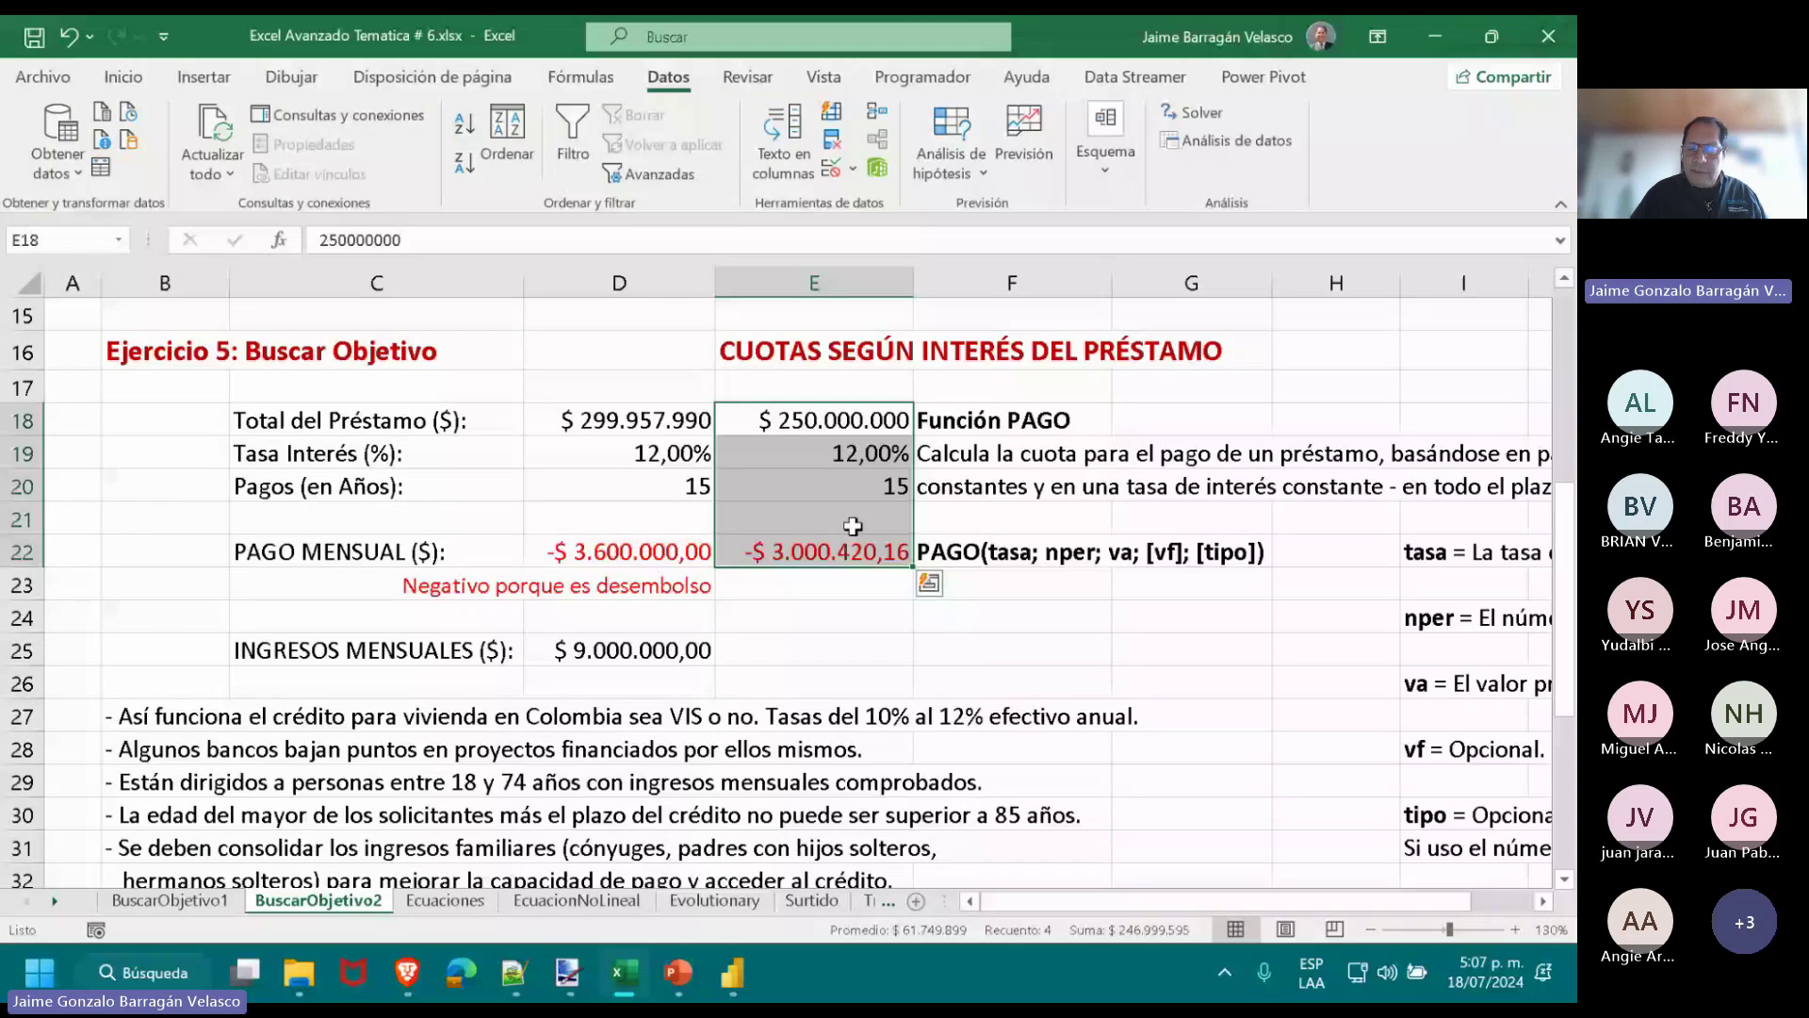
{"action": "key", "text": "Left"}
{"action": "type", "text": "250000000"}
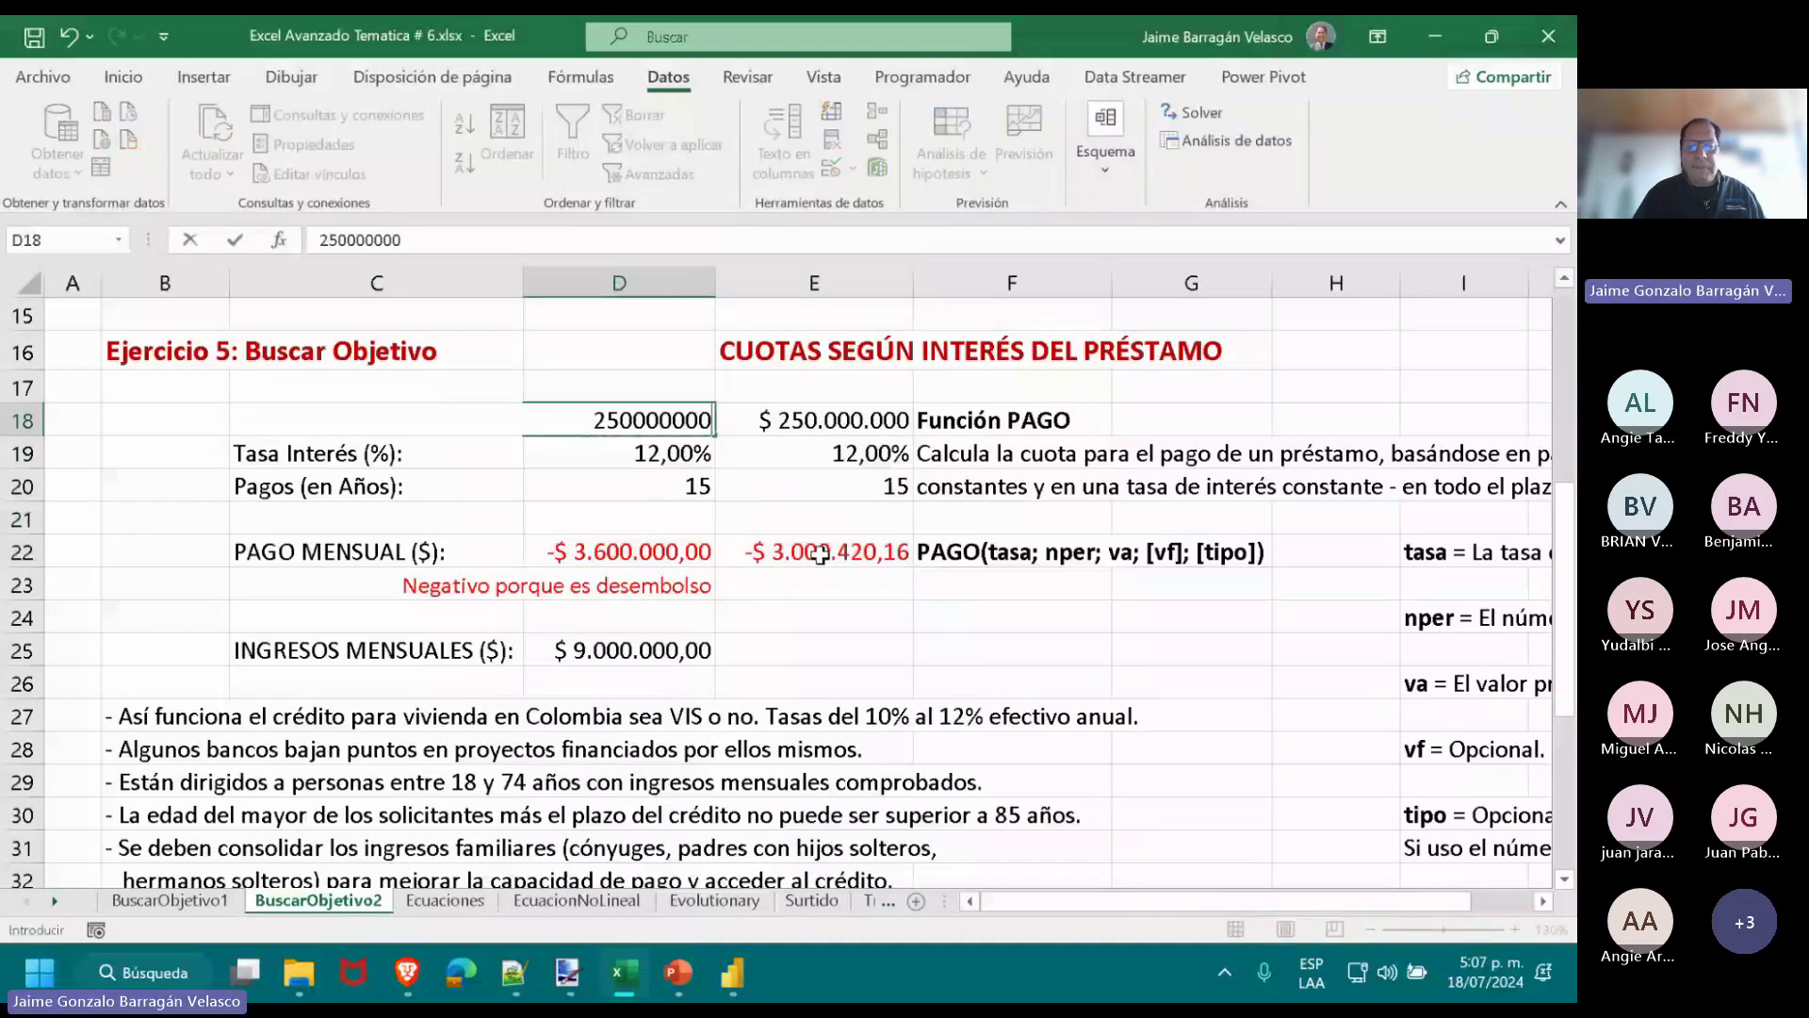
{"action": "key", "text": "Return"}
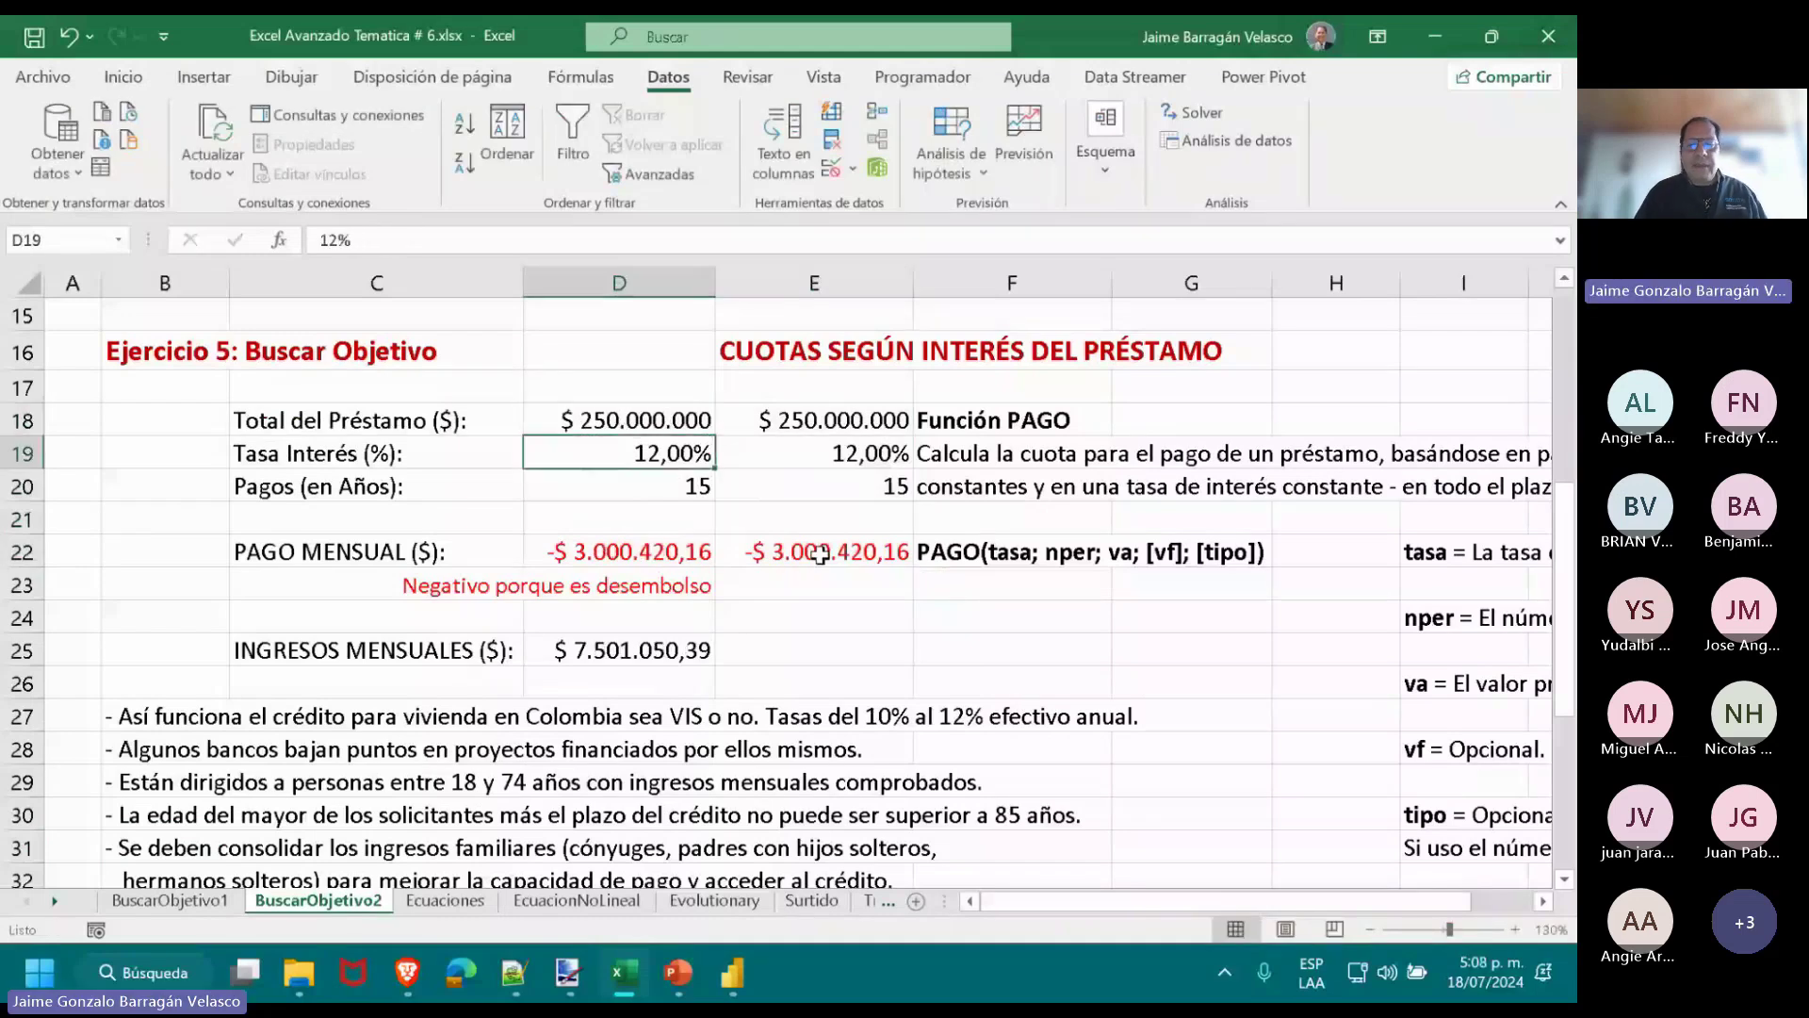
Reread question 3 about the loan term and check which cells the PAGO formula in D22 uses.
{"action": "scroll", "coordinate": [820, 555], "scroll_direction": "down", "scroll_amount": 3}
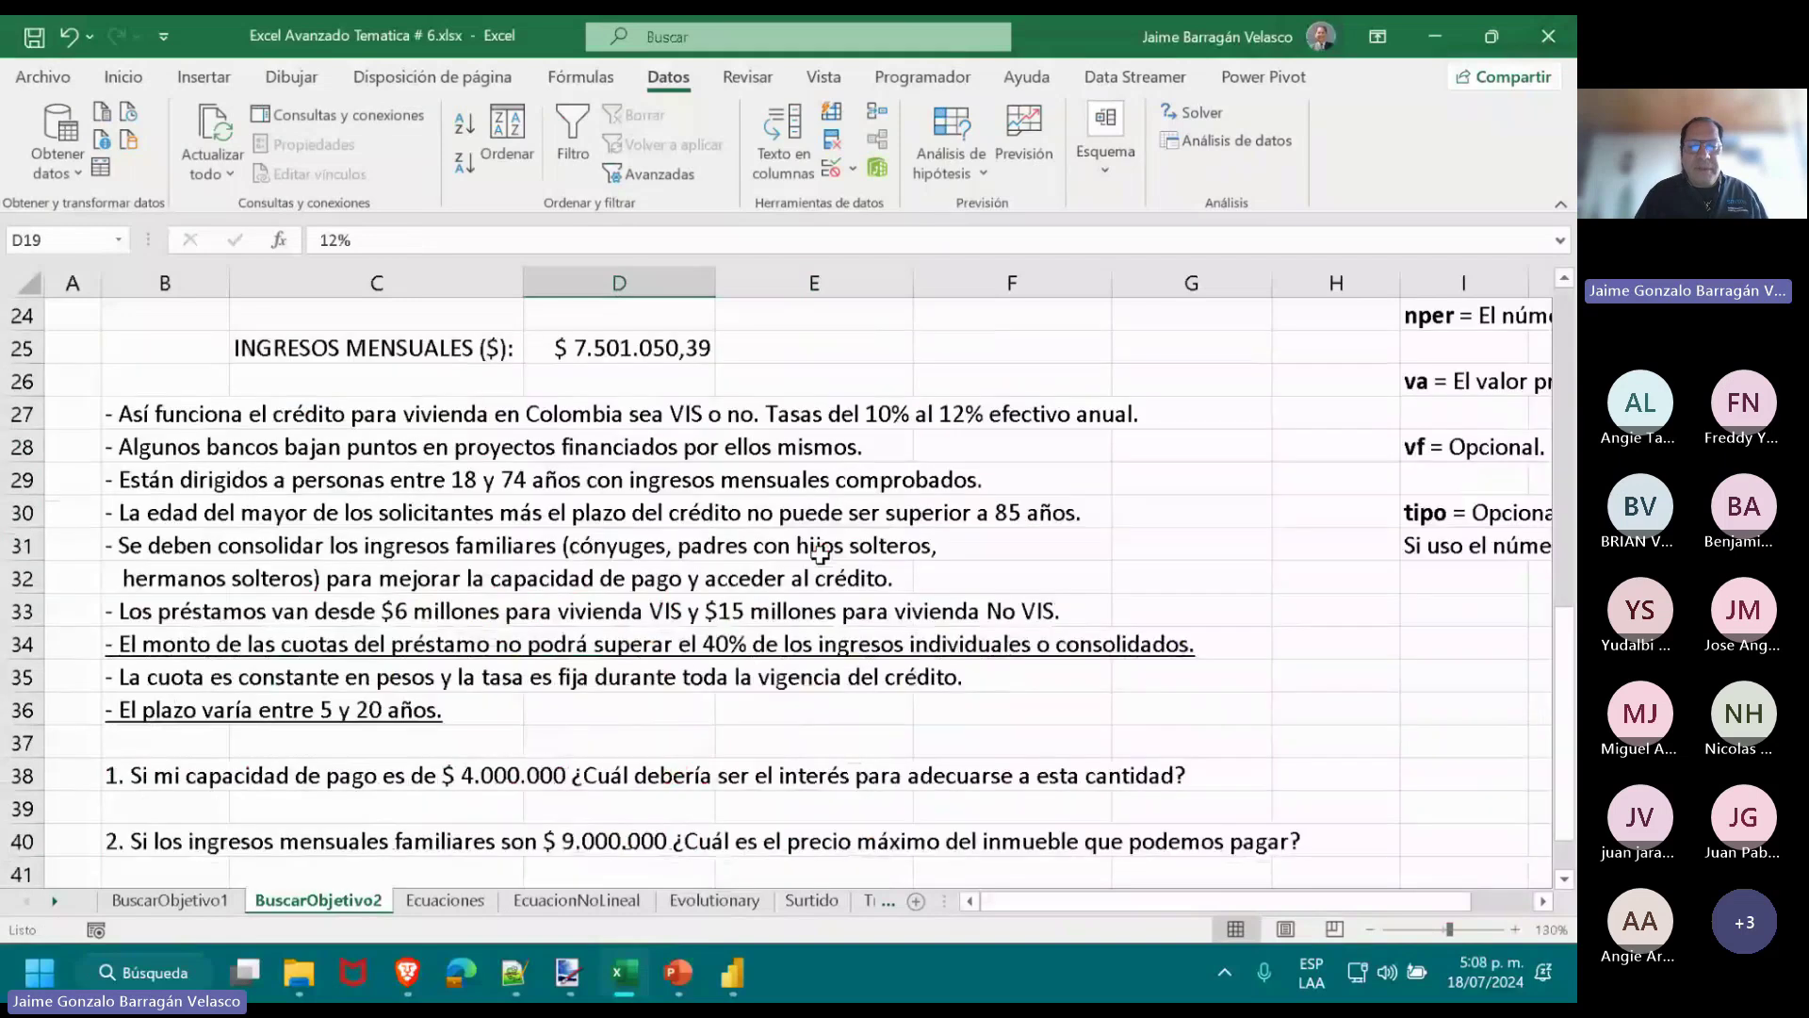
{"action": "scroll", "coordinate": [820, 555], "scroll_direction": "up", "scroll_amount": 3}
{"action": "key", "text": "Down"}
{"action": "key", "text": "Down"}
{"action": "key", "text": "Down"}
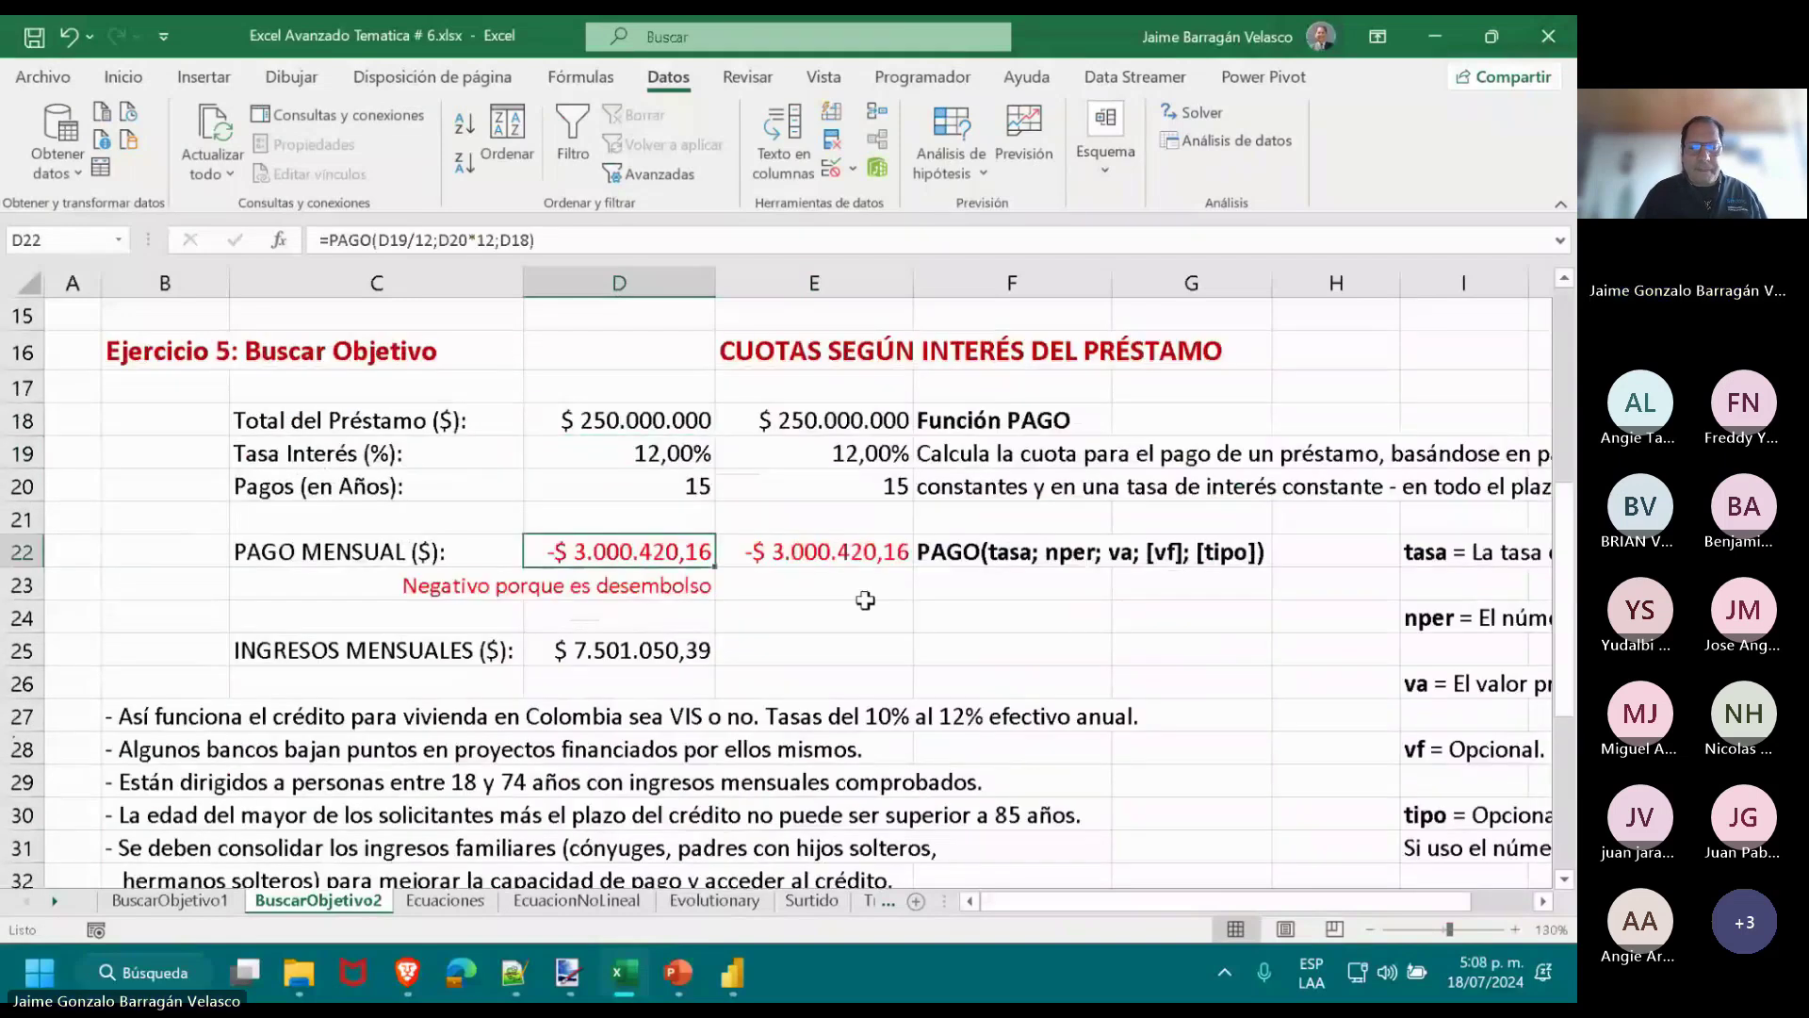
{"action": "scroll", "coordinate": [865, 601], "scroll_direction": "down", "scroll_amount": 3}
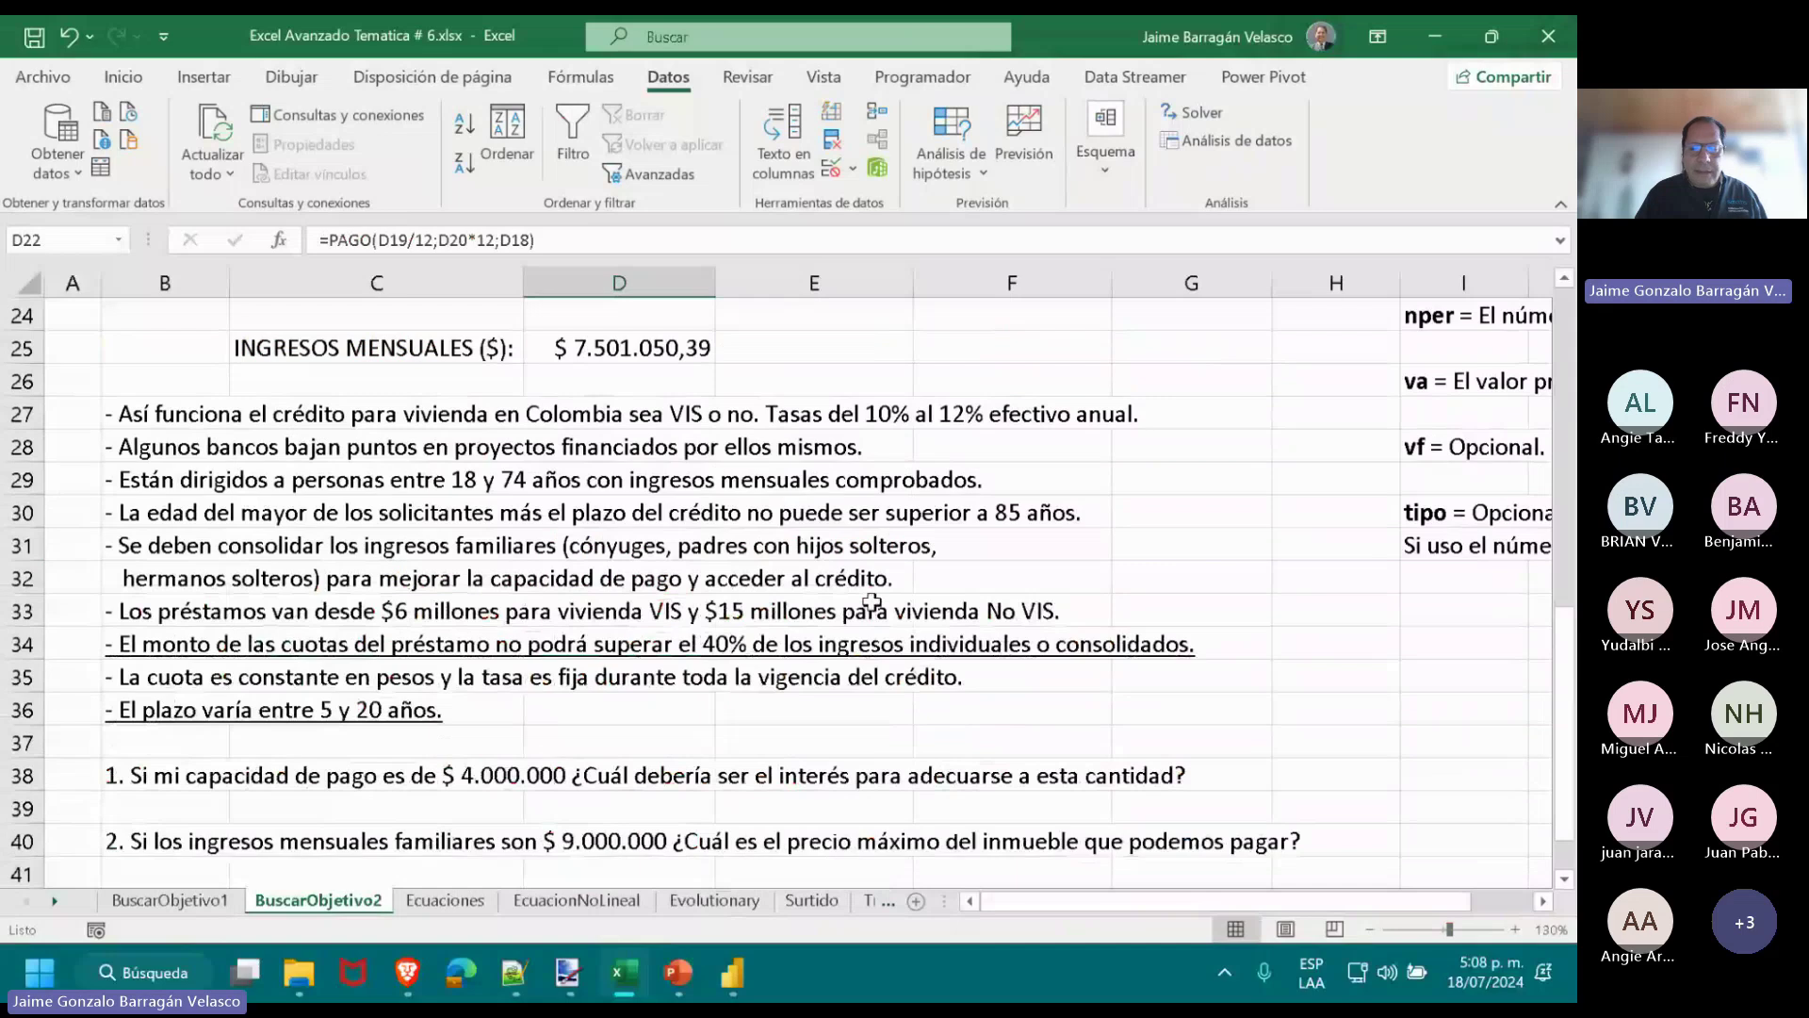
{"action": "scroll", "coordinate": [871, 601], "scroll_direction": "down", "scroll_amount": 1}
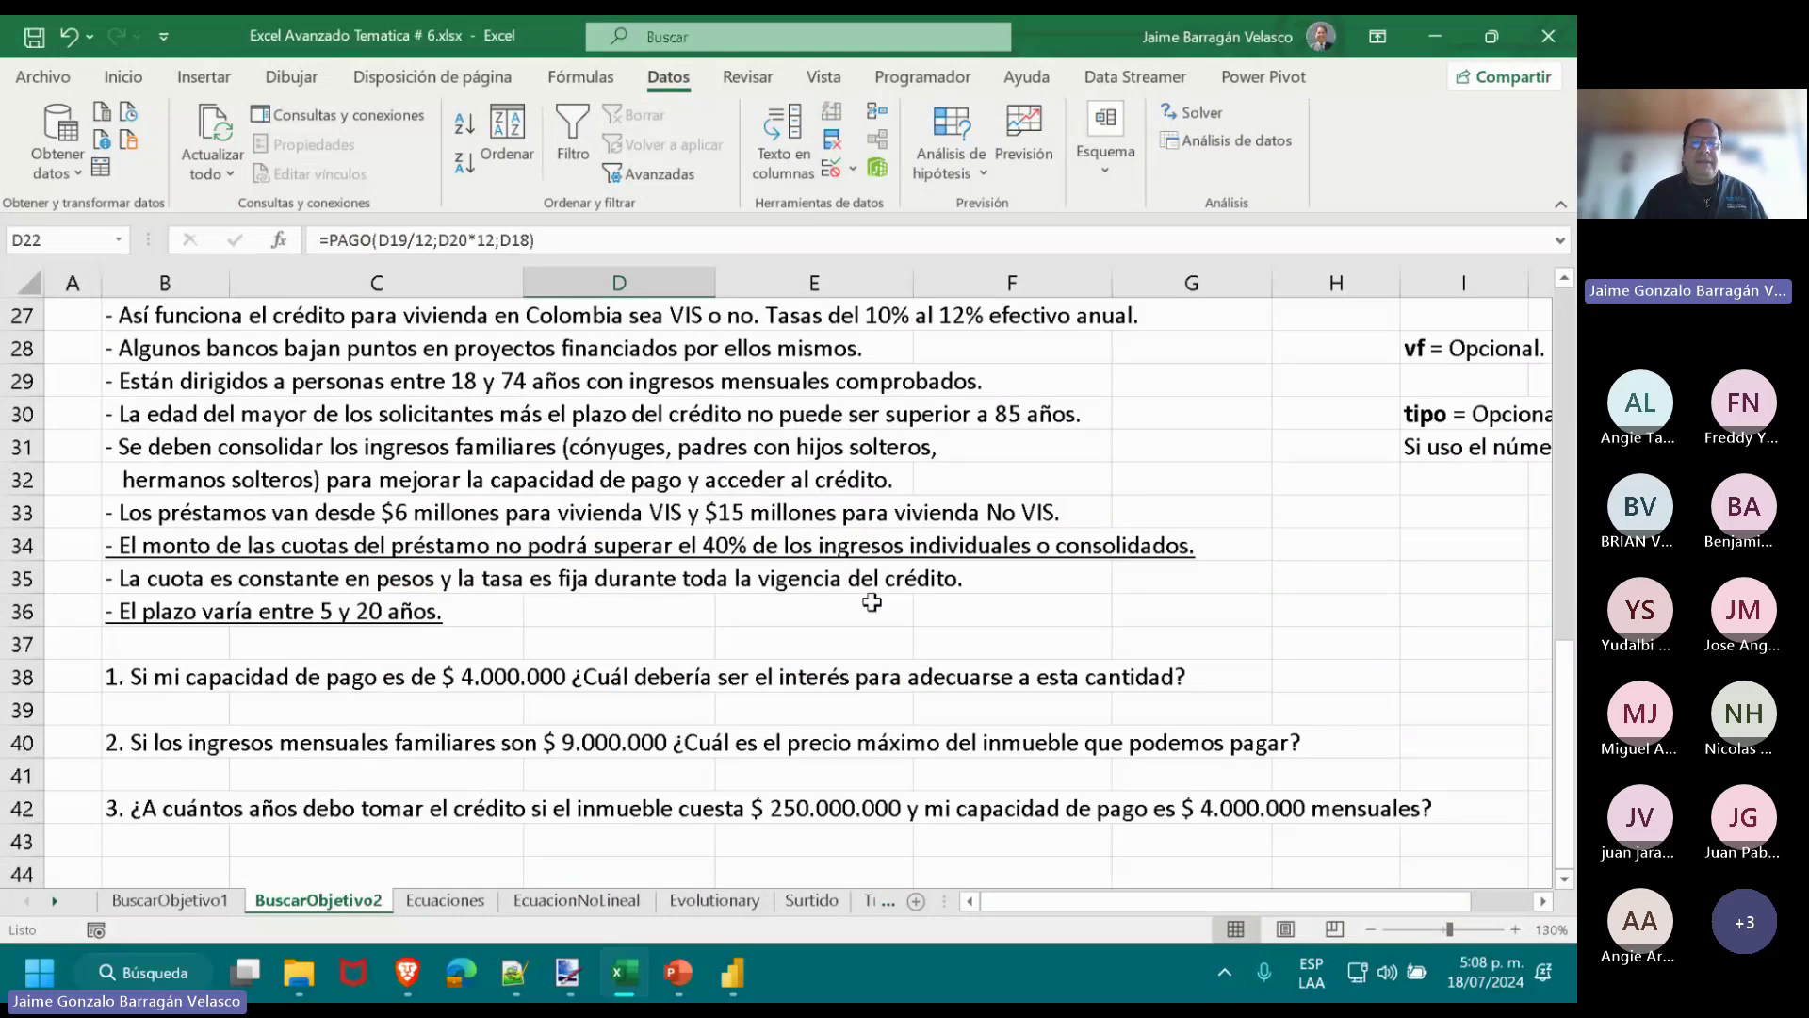
{"action": "scroll", "coordinate": [871, 601], "scroll_direction": "up", "scroll_amount": 4}
{"action": "double_click", "coordinate": [592, 556]}
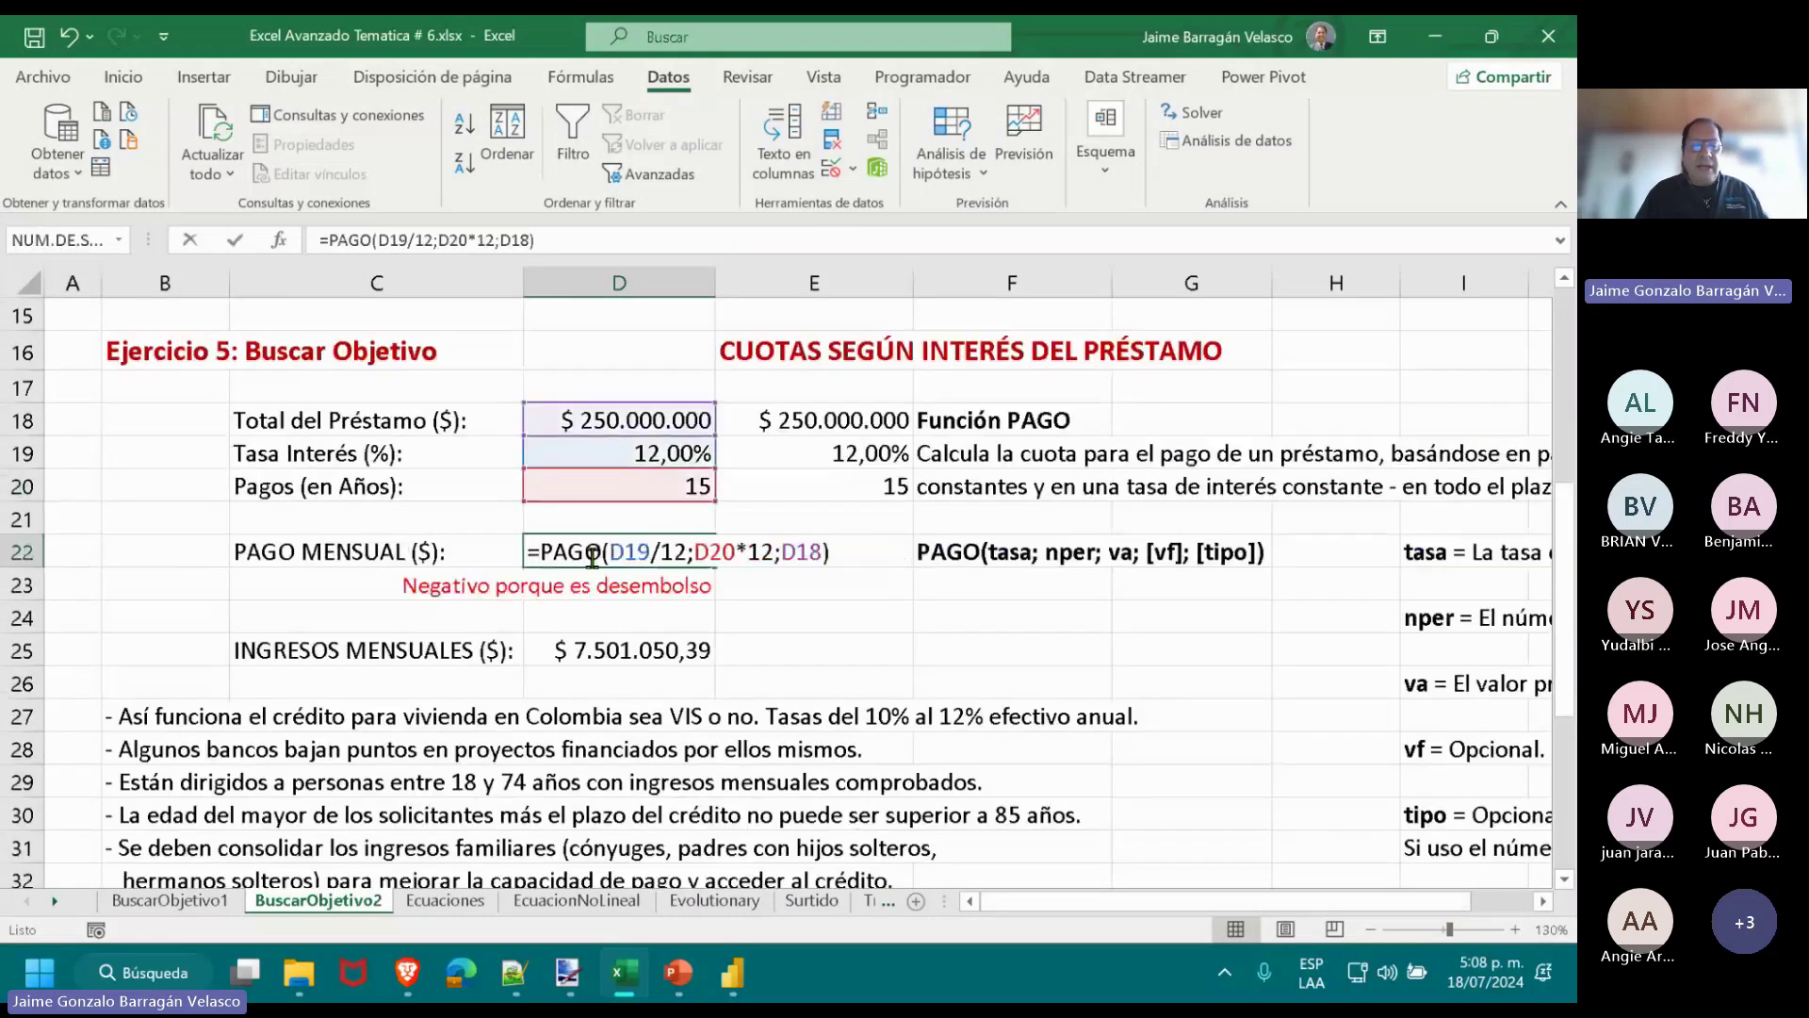
{"action": "key", "text": "Escape"}
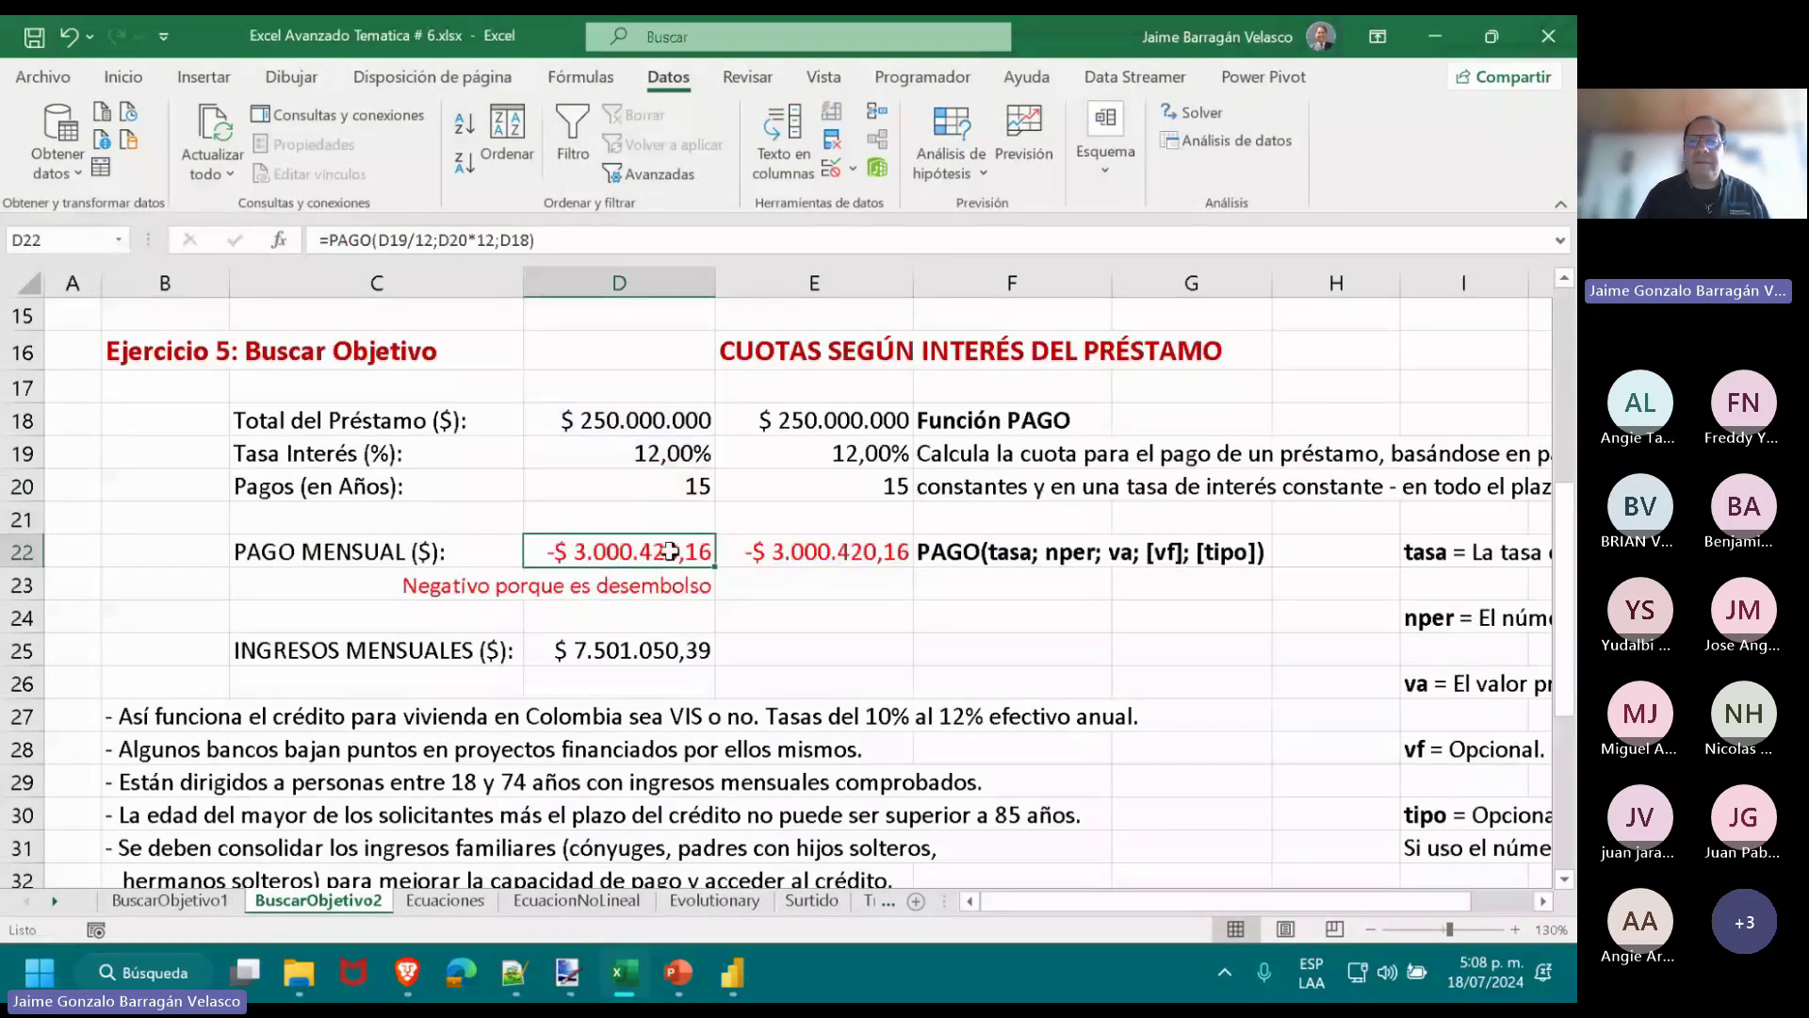
Run Goal Seek to bring the monthly payment in D22 to -4000000 by changing the years in D20, and accept the solution.
{"action": "left_click", "coordinate": [971, 166]}
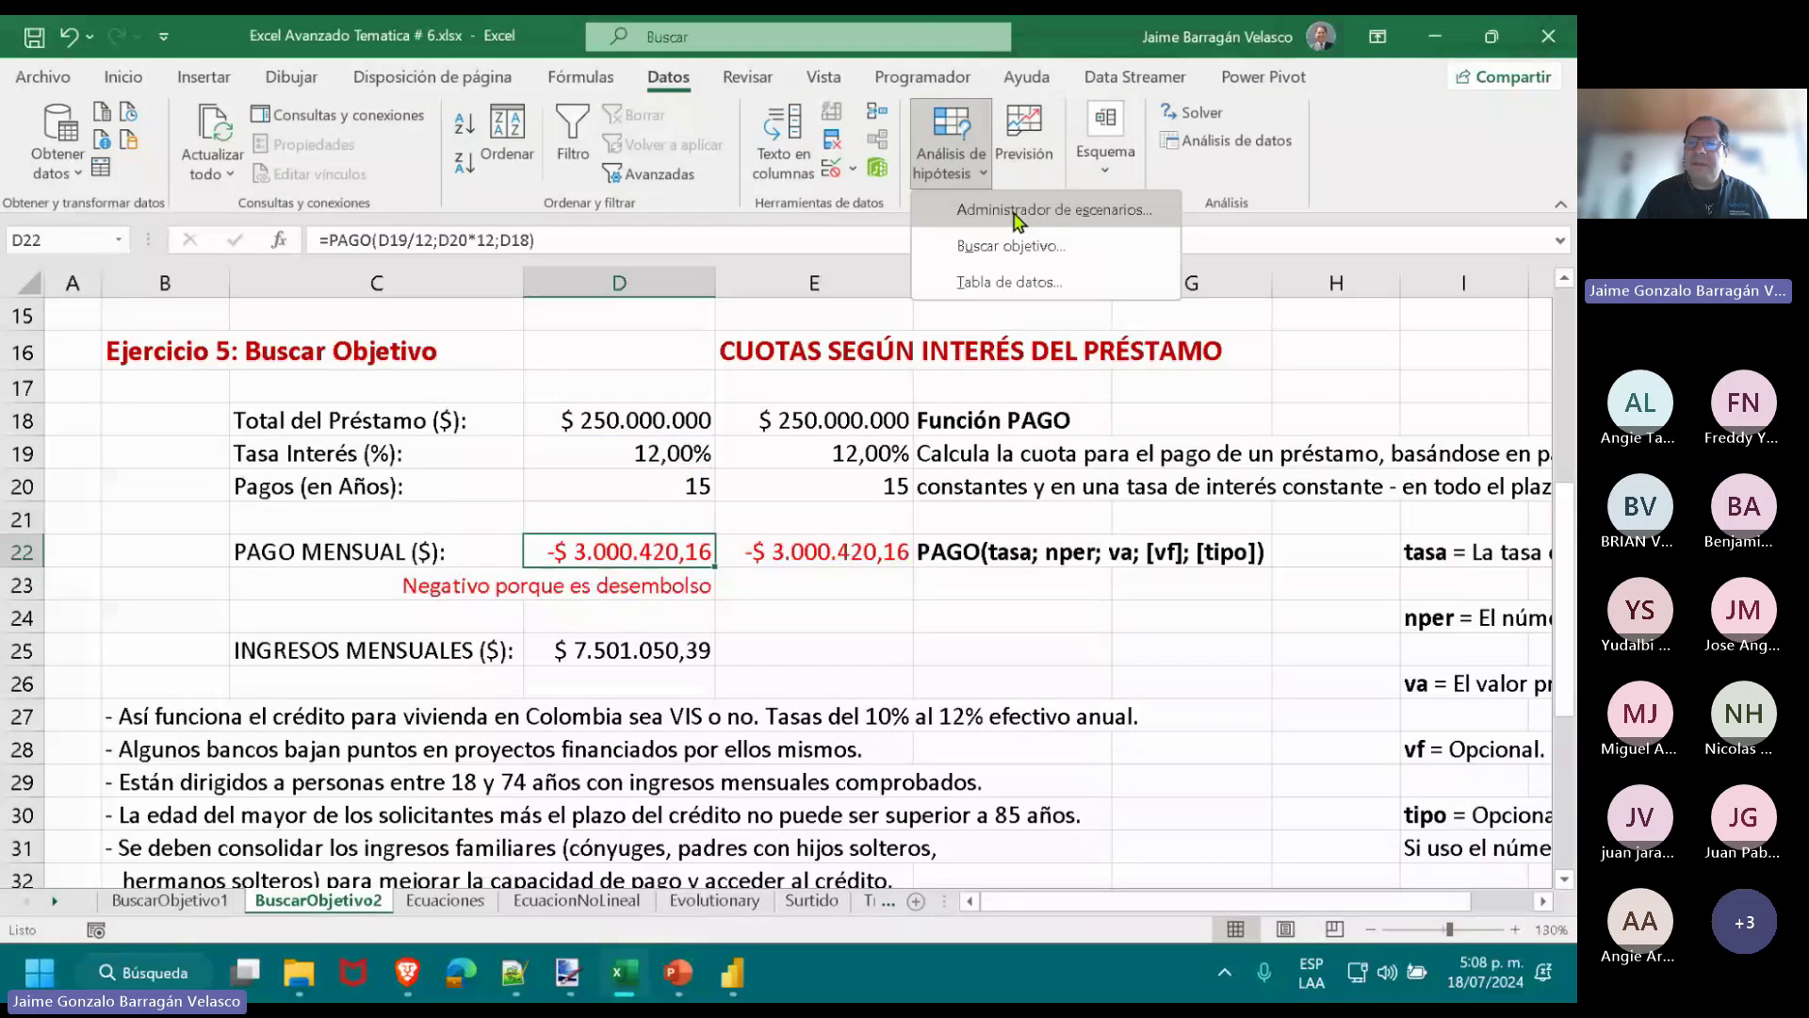
{"action": "left_click", "coordinate": [1010, 245]}
{"action": "left_click", "coordinate": [629, 551]}
{"action": "left_click", "coordinate": [1416, 340]}
{"action": "type", "text": "-40"}
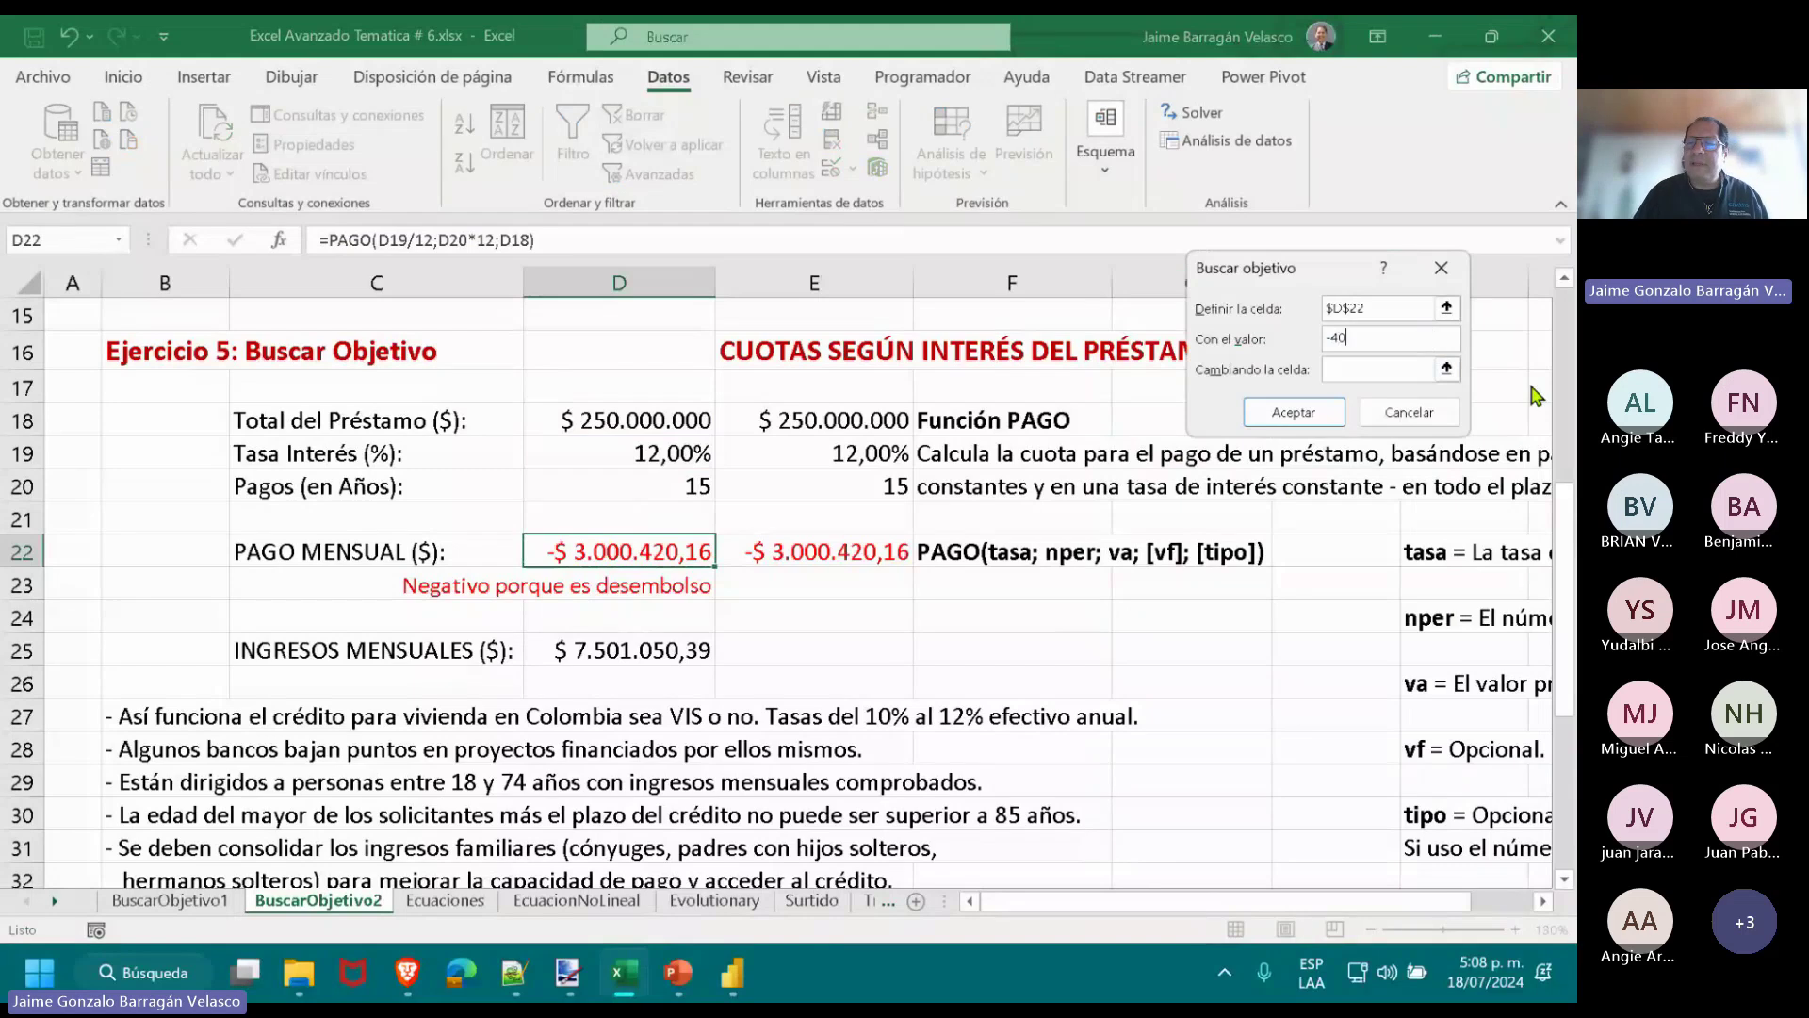
{"action": "type", "text": "00000"}
{"action": "left_click", "coordinate": [1399, 375]}
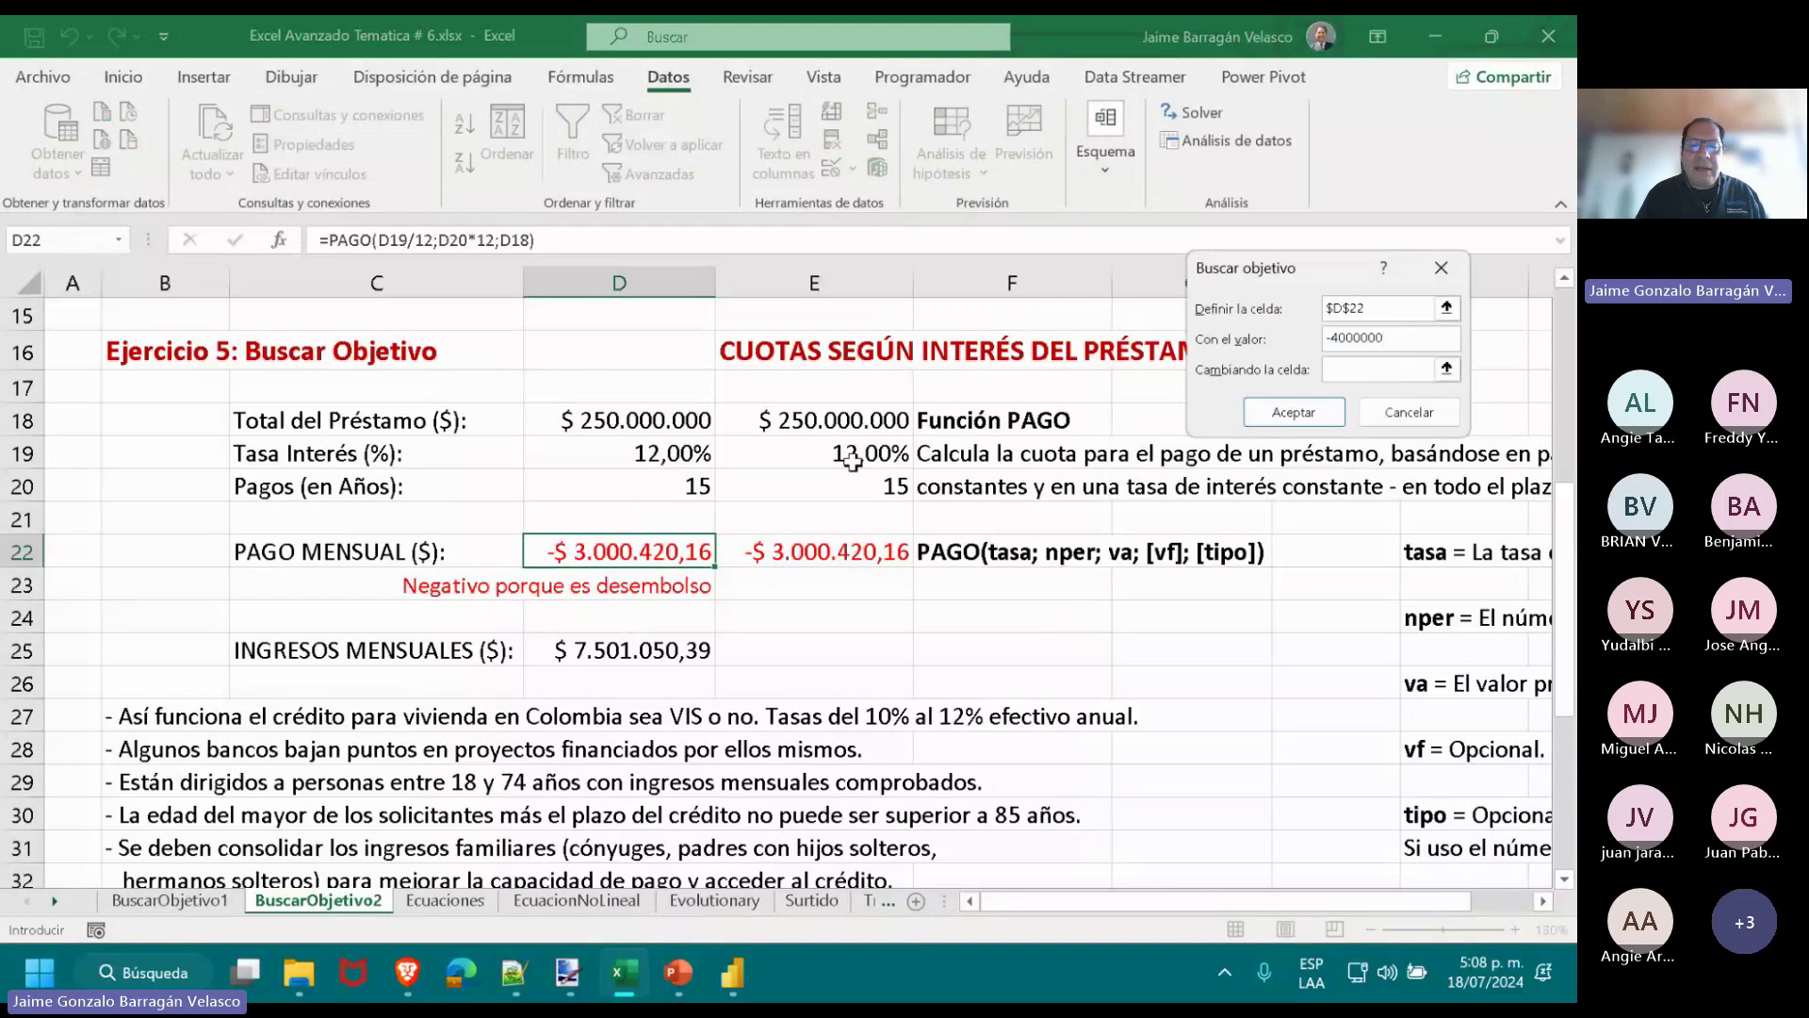
{"action": "left_click", "coordinate": [699, 488]}
{"action": "key", "text": "Return"}
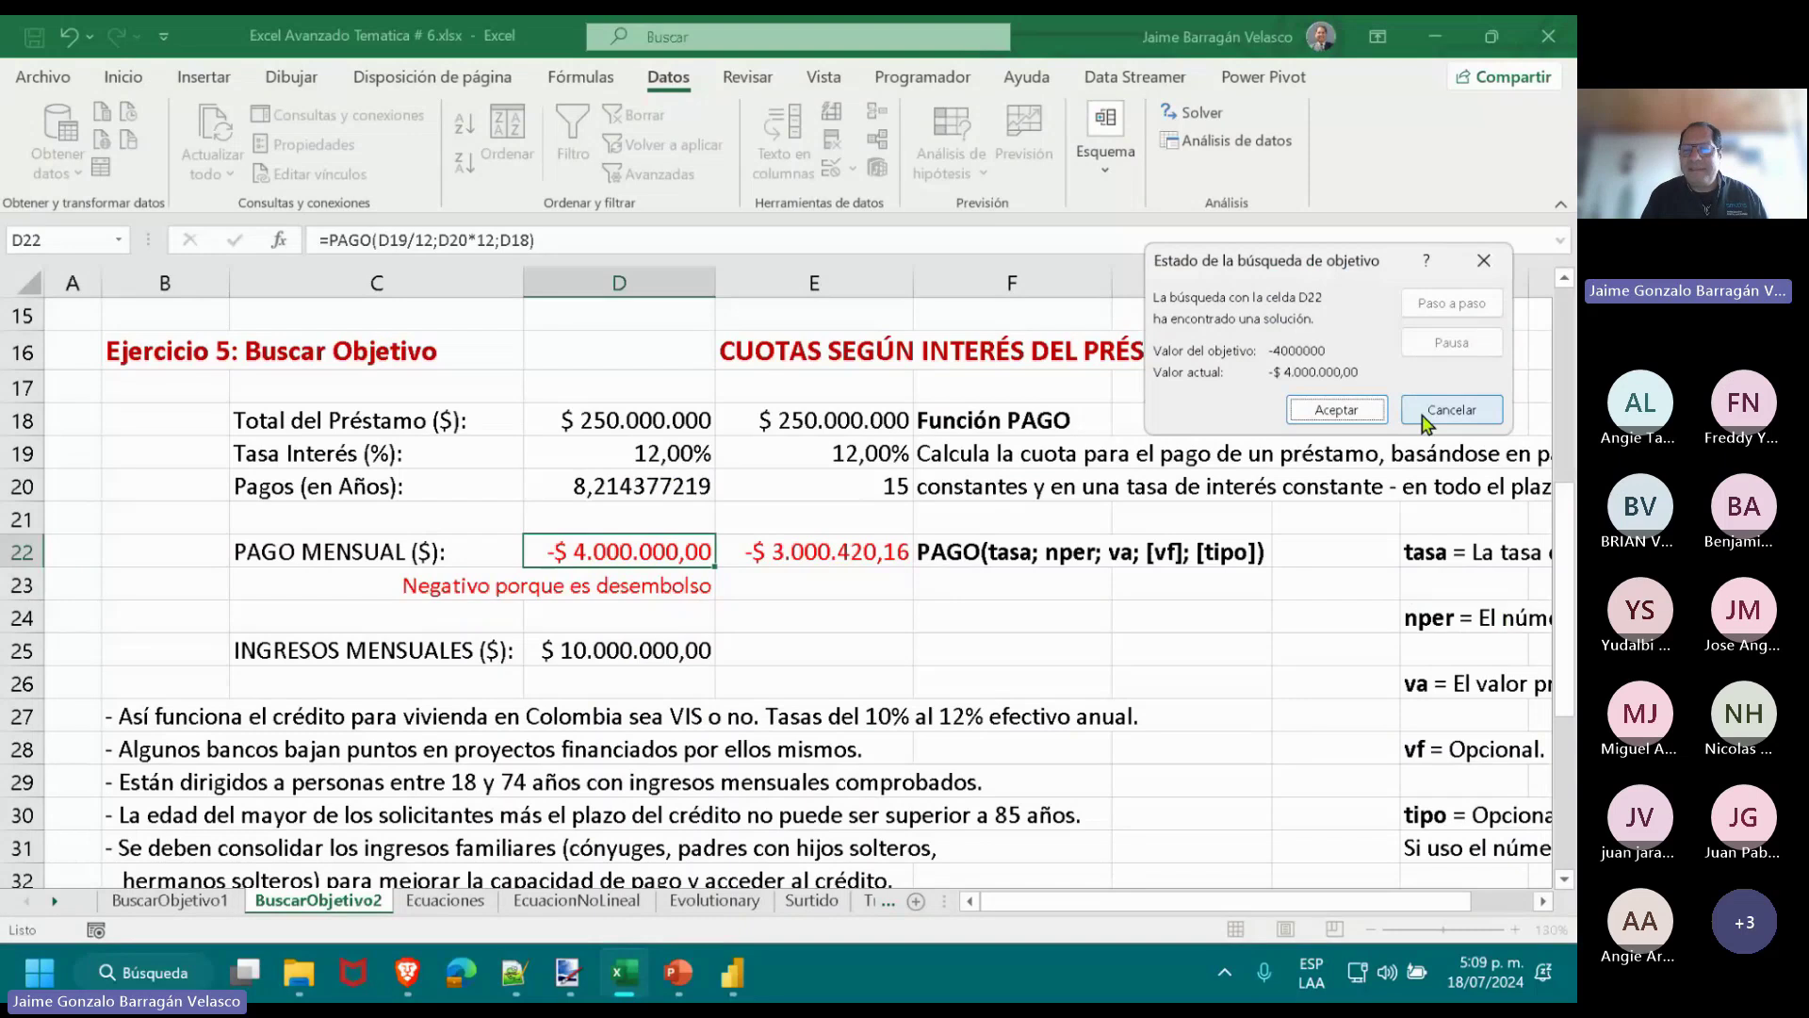
{"action": "left_click", "coordinate": [1374, 412]}
{"action": "left_click", "coordinate": [1173, 679]}
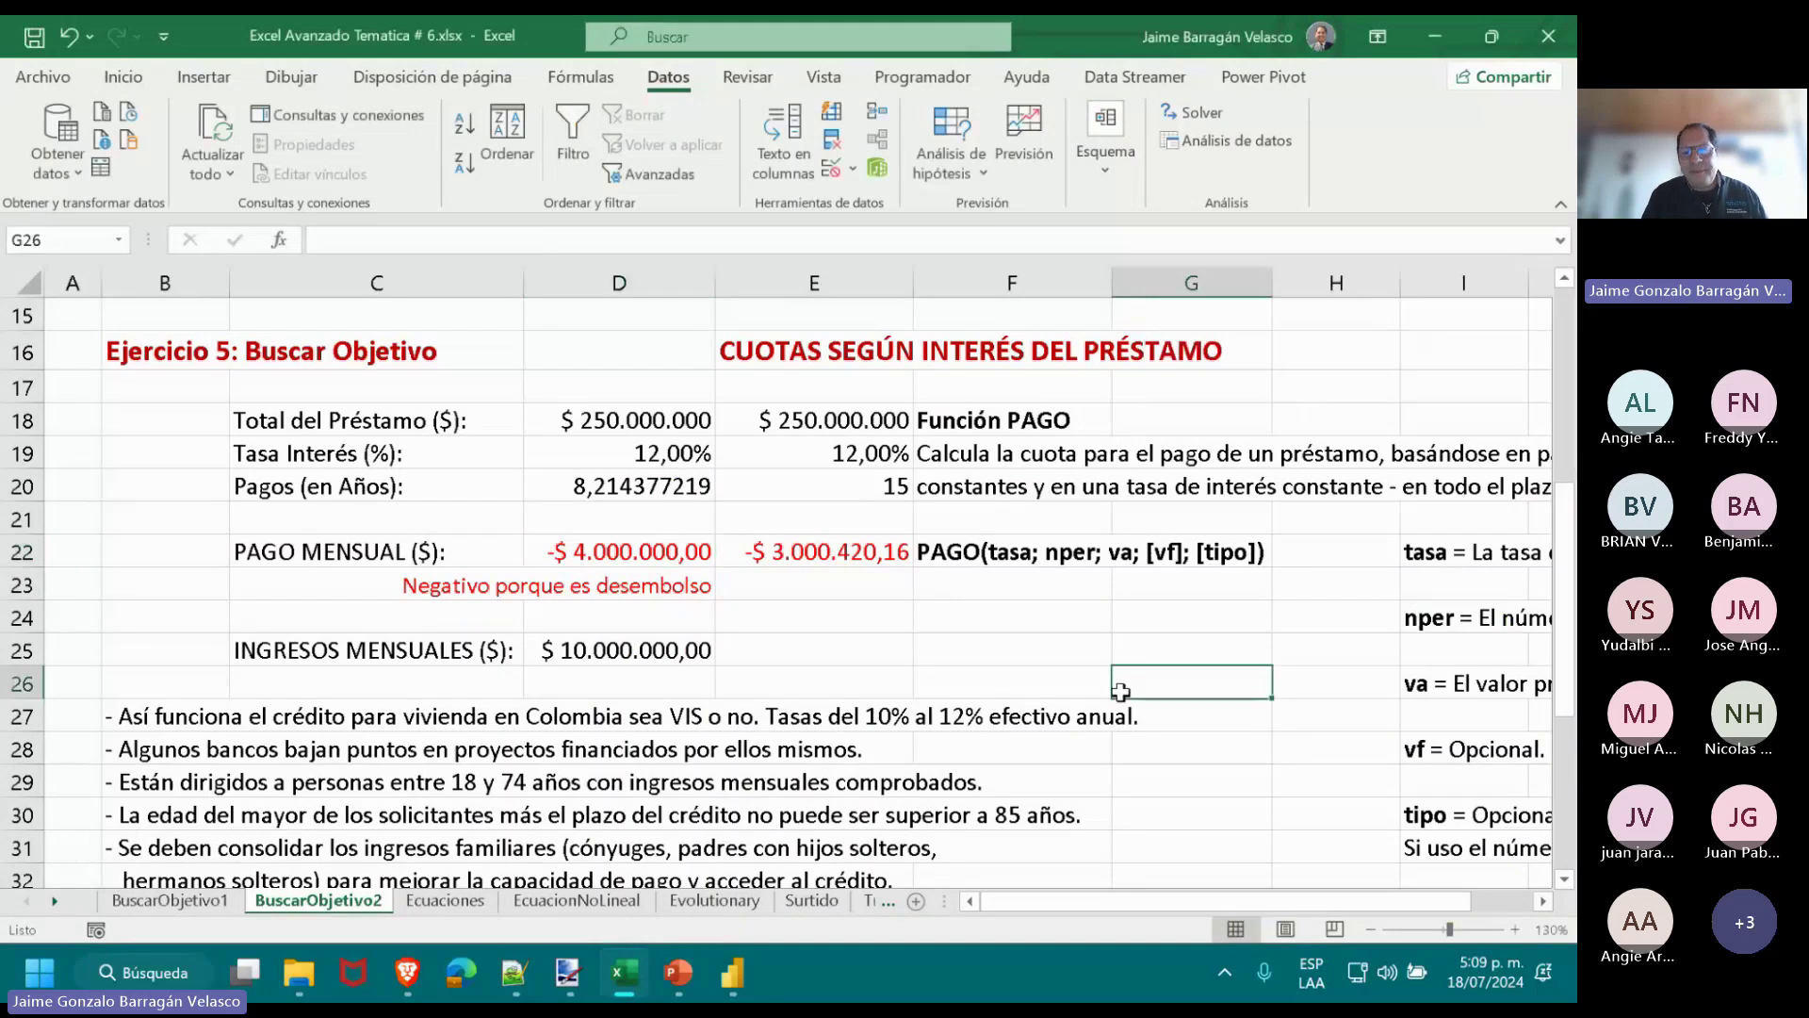
{"action": "scroll", "coordinate": [1121, 692], "scroll_direction": "down", "scroll_amount": 2}
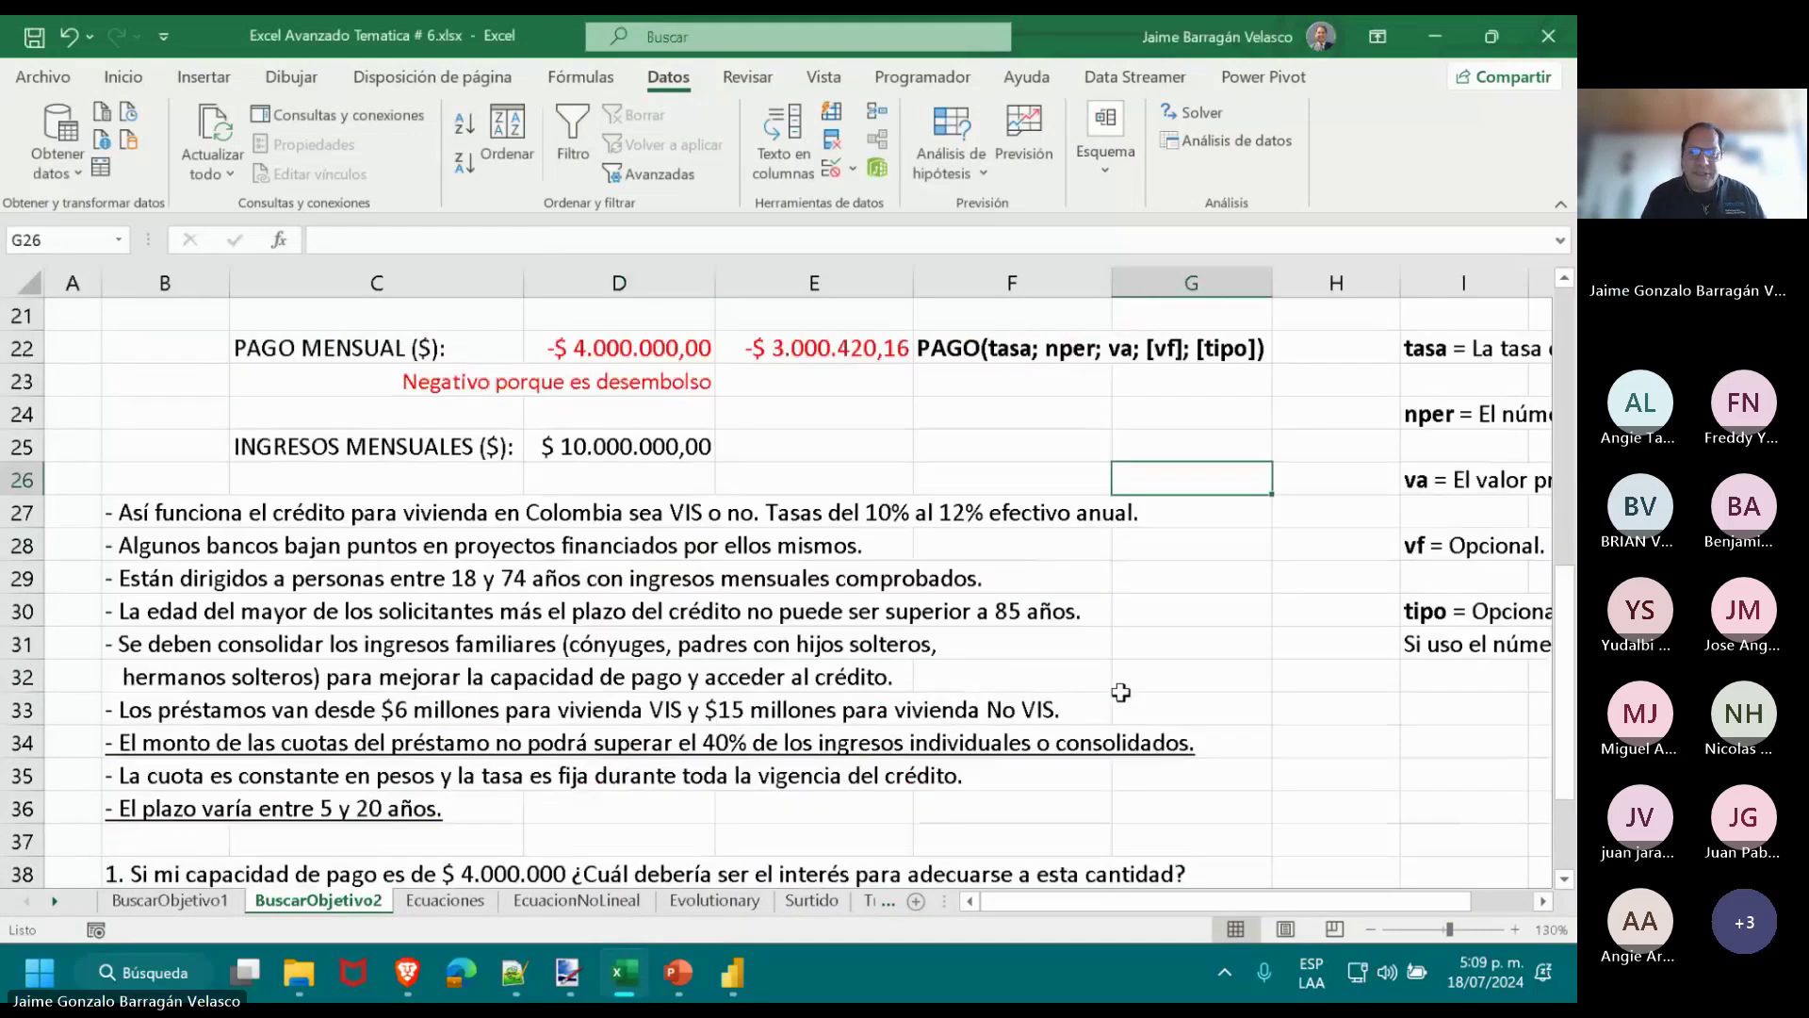
{"action": "scroll", "coordinate": [1121, 692], "scroll_direction": "down", "scroll_amount": 3}
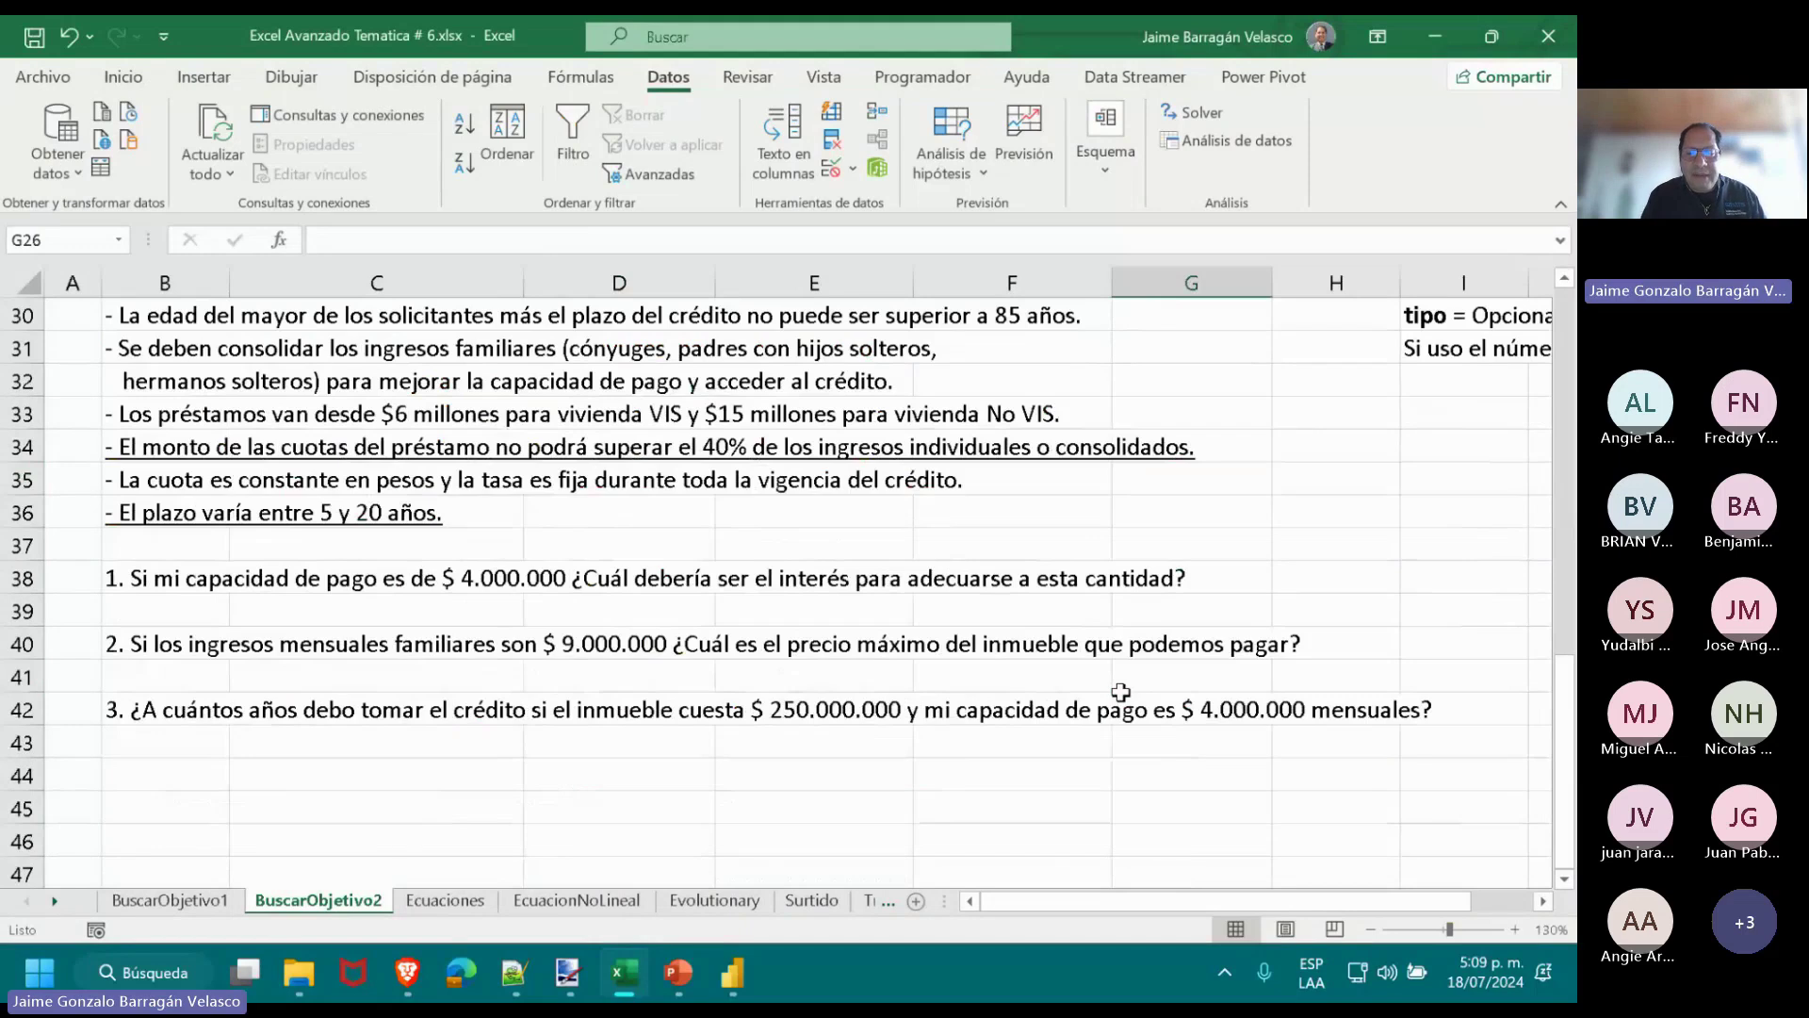
{"action": "scroll", "coordinate": [1121, 692], "scroll_direction": "up", "scroll_amount": 5}
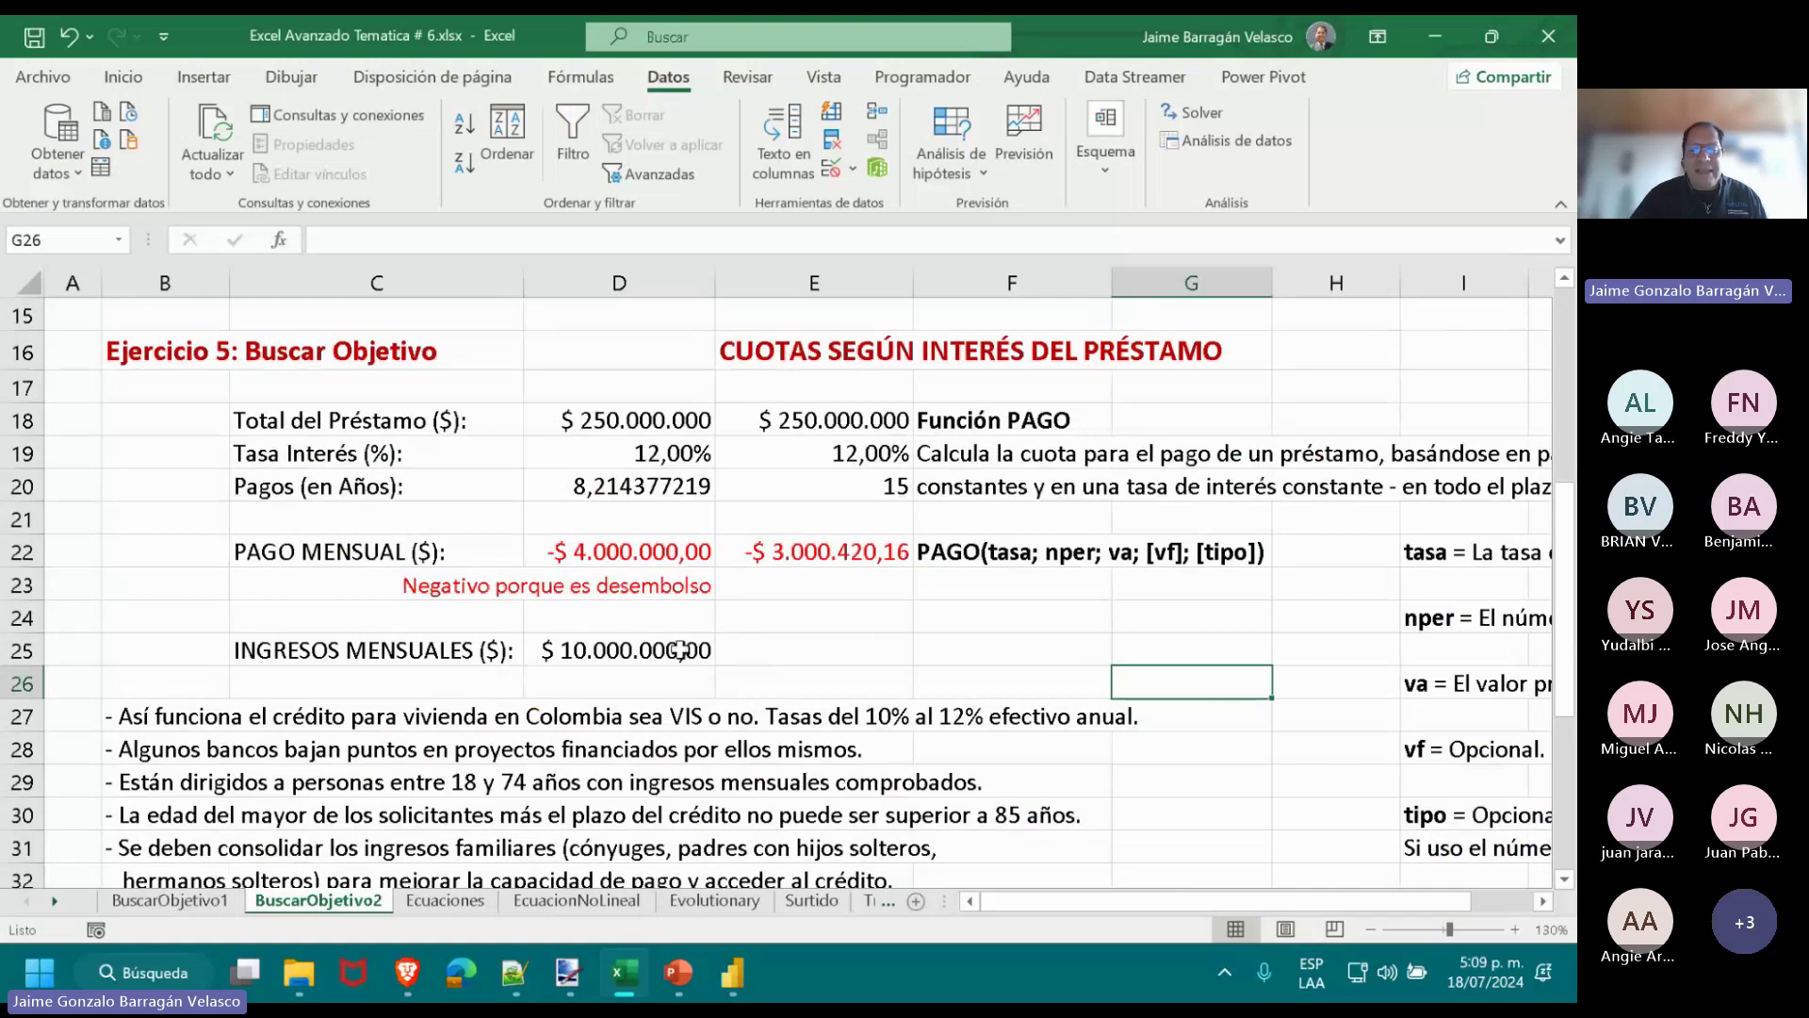
Review the staff turnover and mortgage loan exercises, comparing the loan figures in columns D and E and rereading the three questions.
{"action": "left_click", "coordinate": [866, 650]}
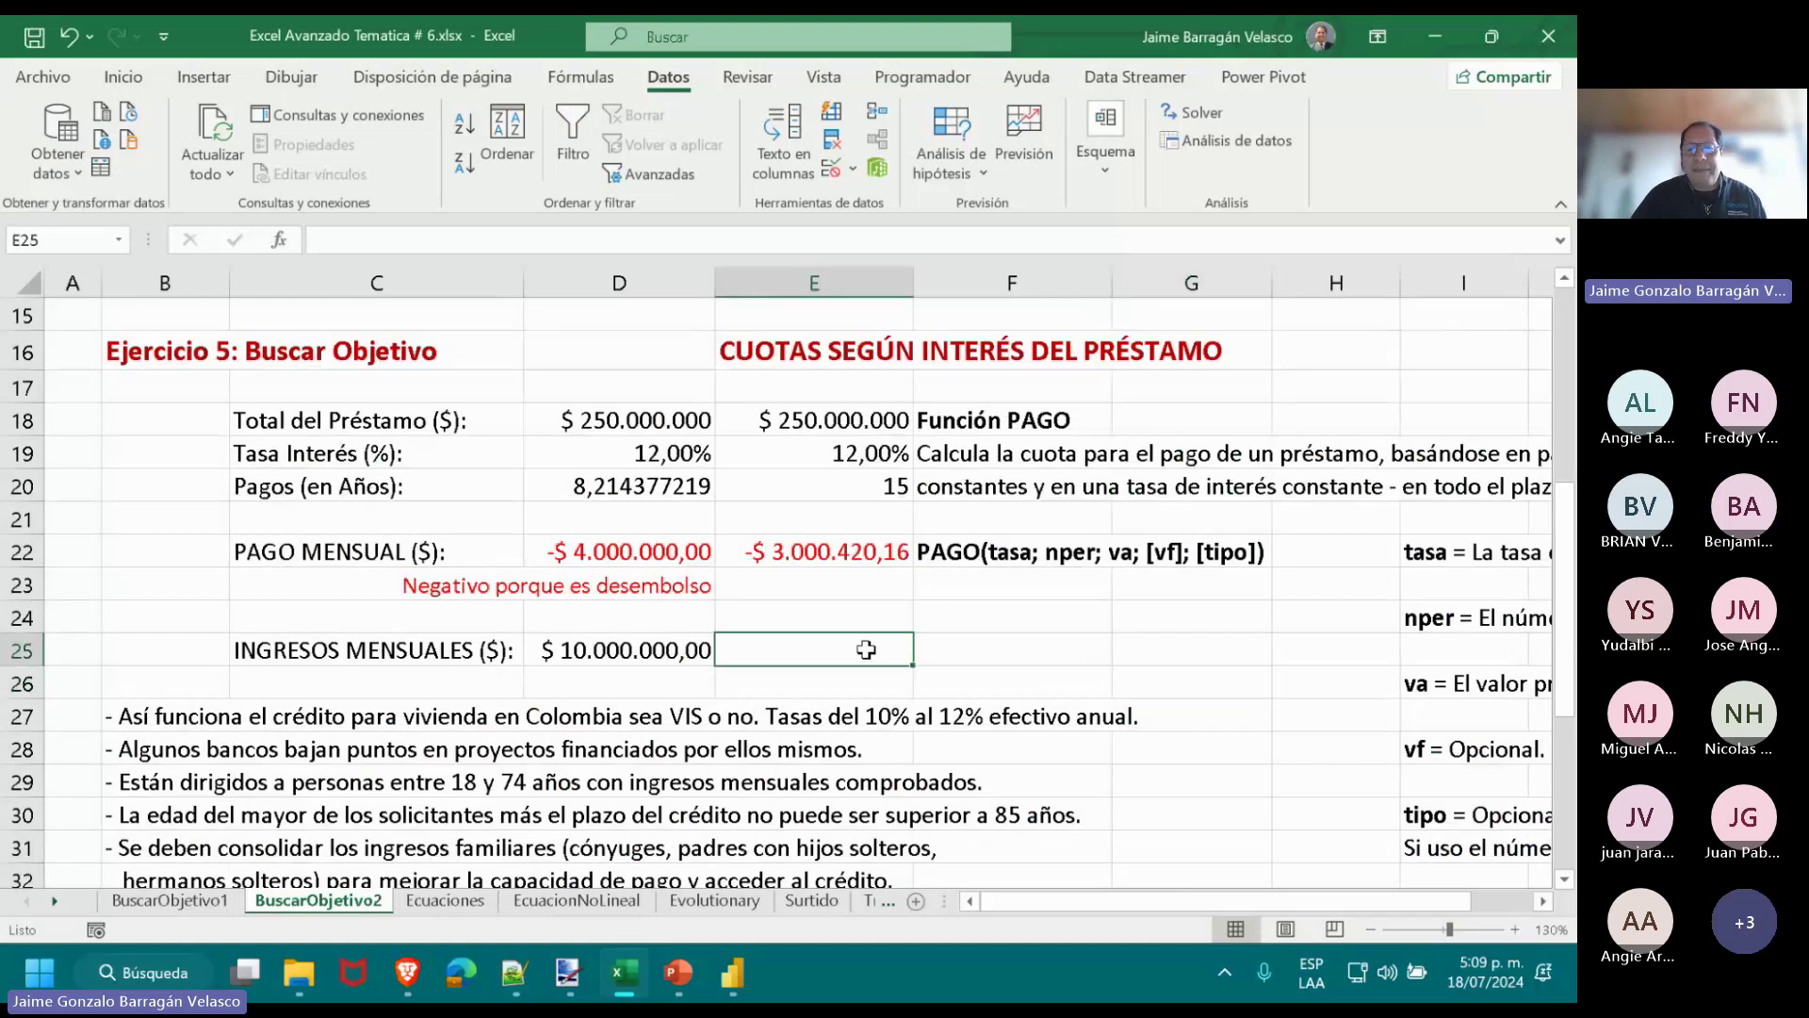
{"action": "scroll", "coordinate": [866, 650], "scroll_direction": "up", "scroll_amount": 3}
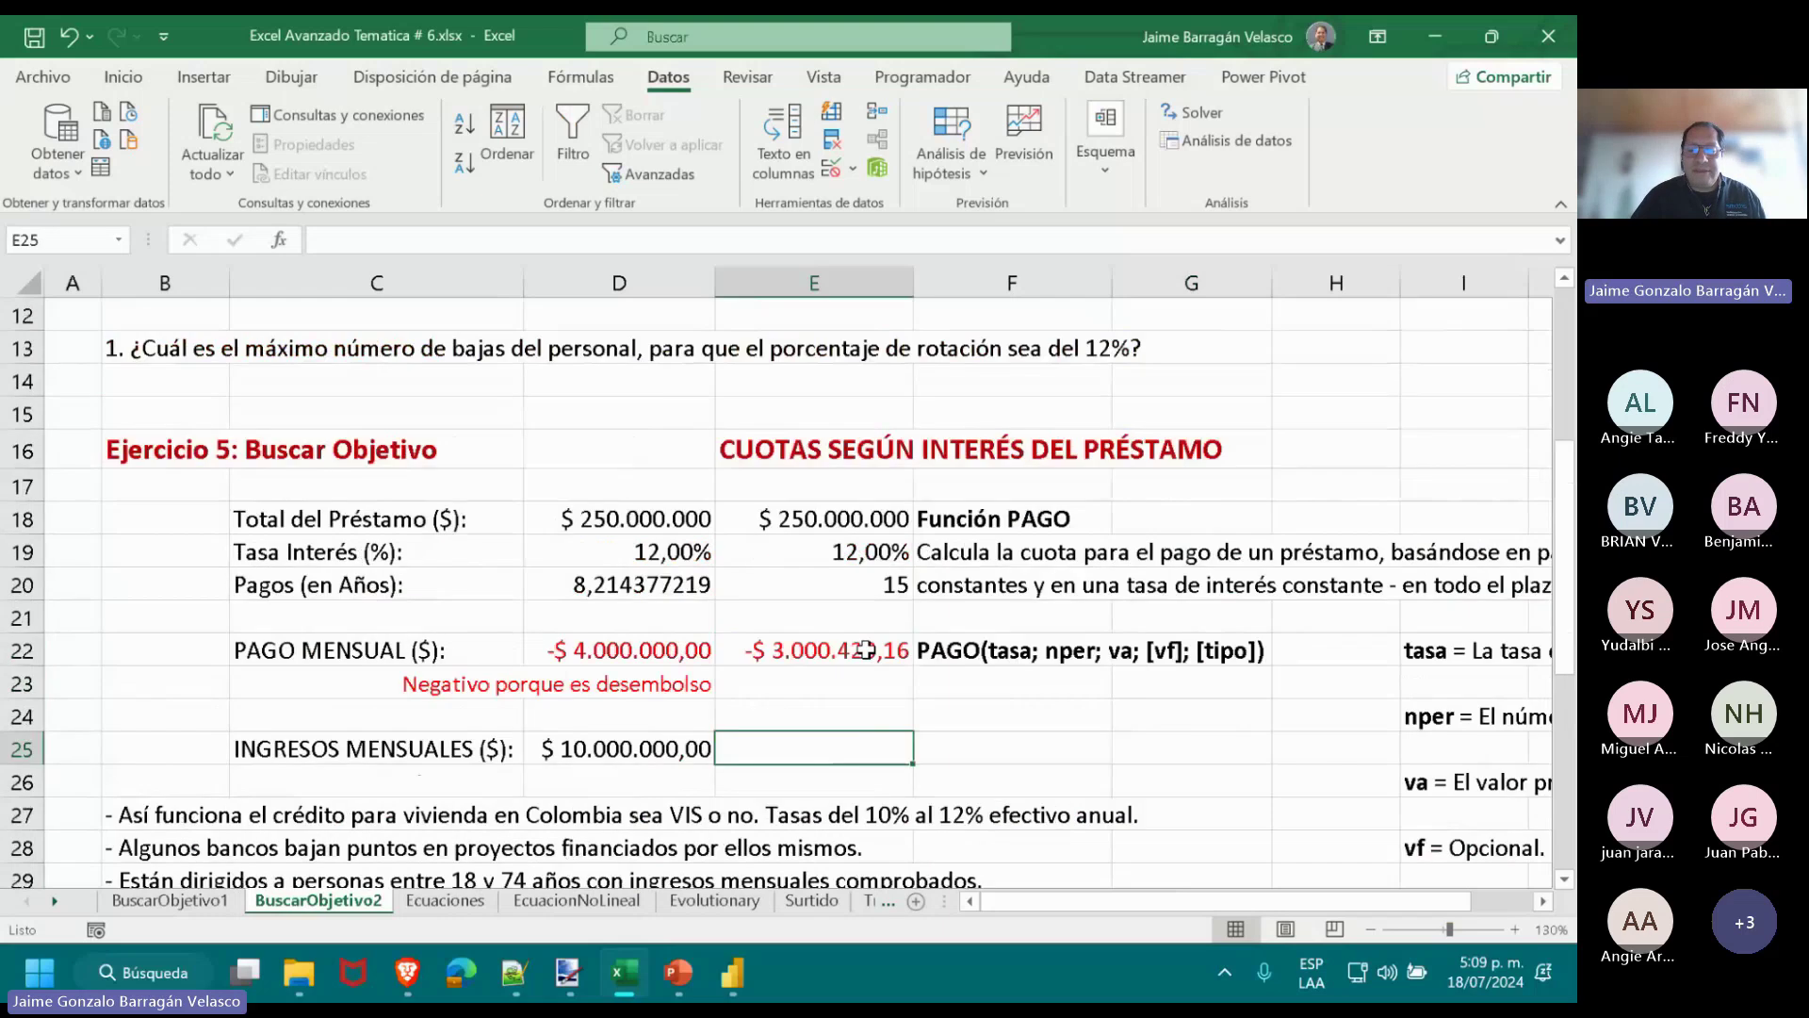
{"action": "scroll", "coordinate": [866, 649], "scroll_direction": "down", "scroll_amount": 3}
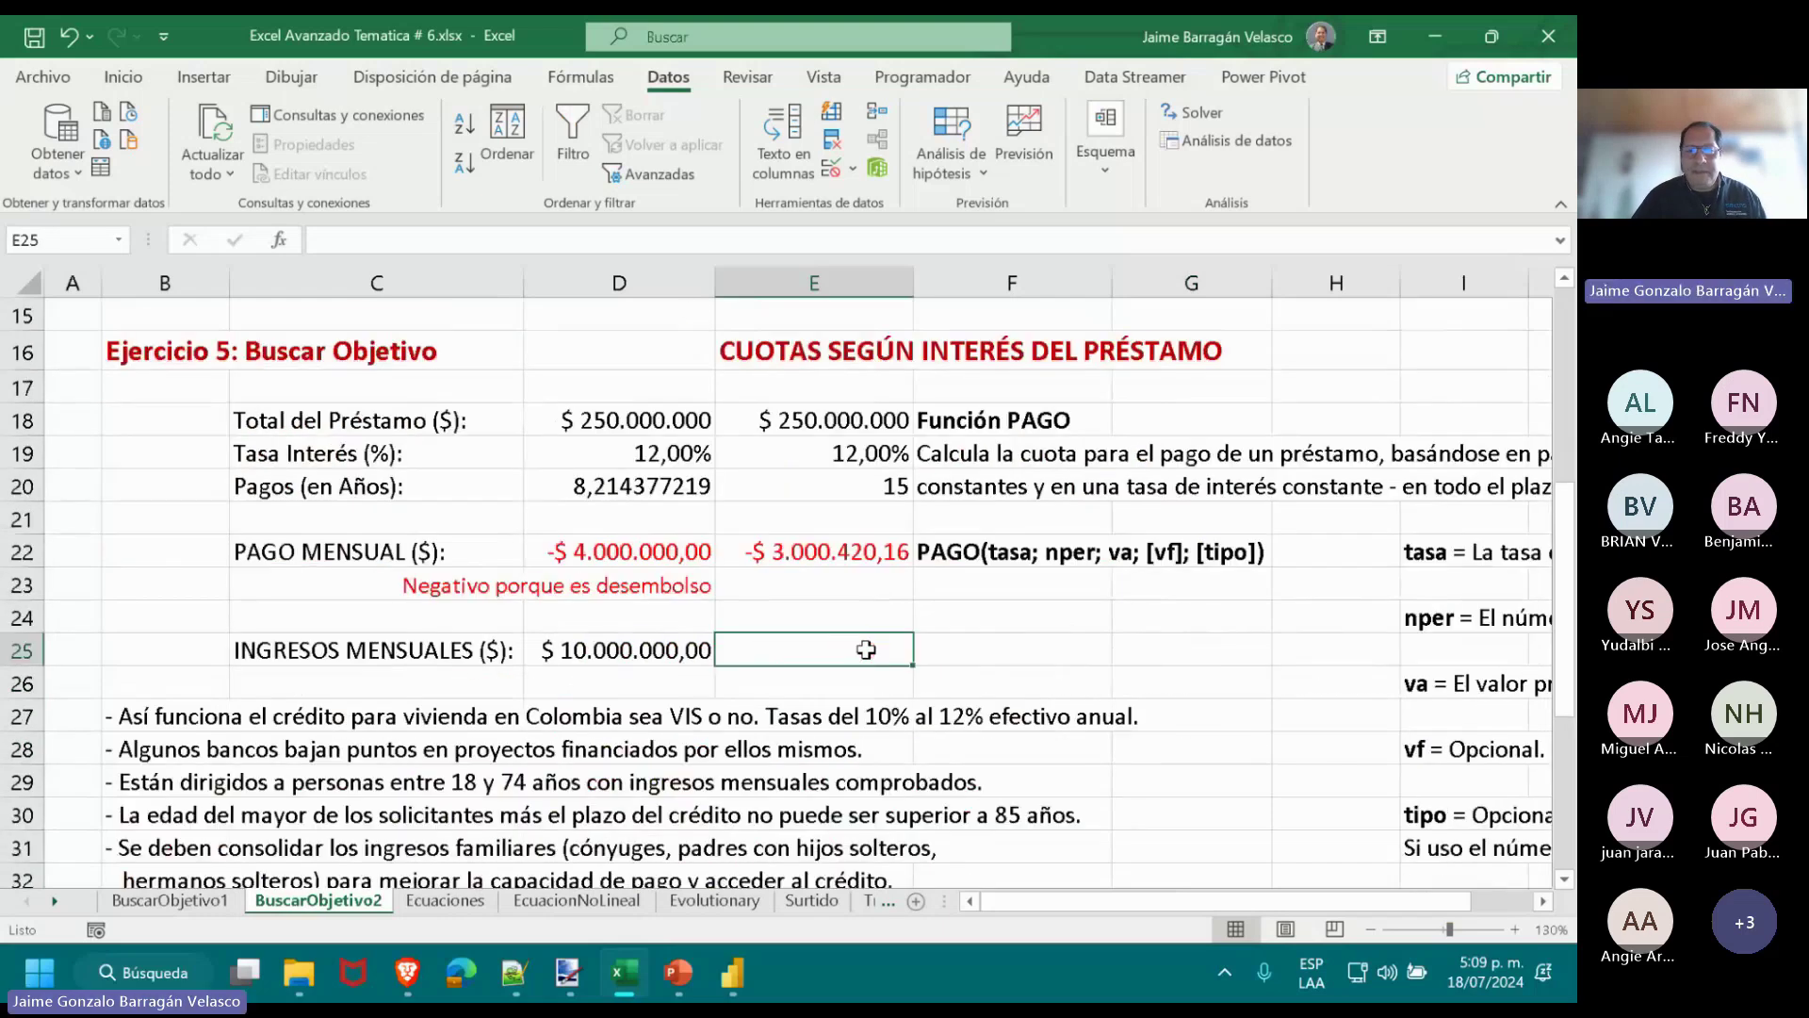
{"action": "scroll", "coordinate": [866, 649], "scroll_direction": "up", "scroll_amount": 5}
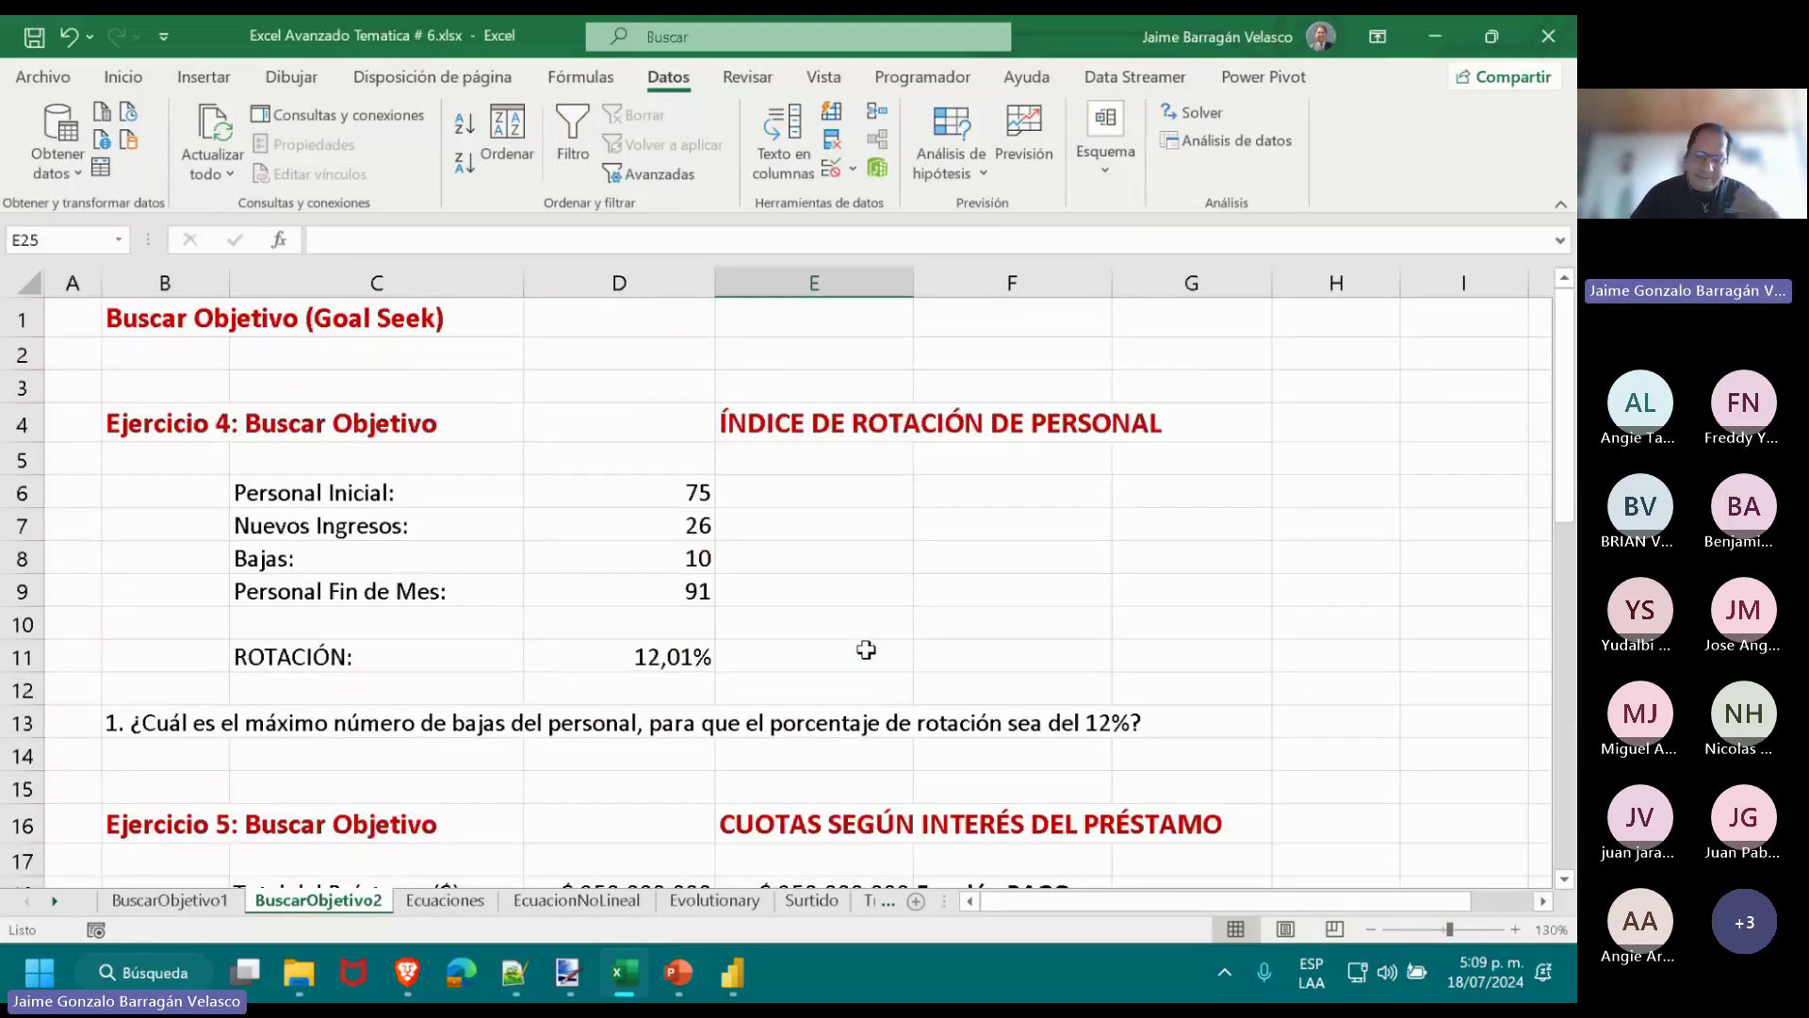
{"action": "scroll", "coordinate": [866, 649], "scroll_direction": "down", "scroll_amount": 8}
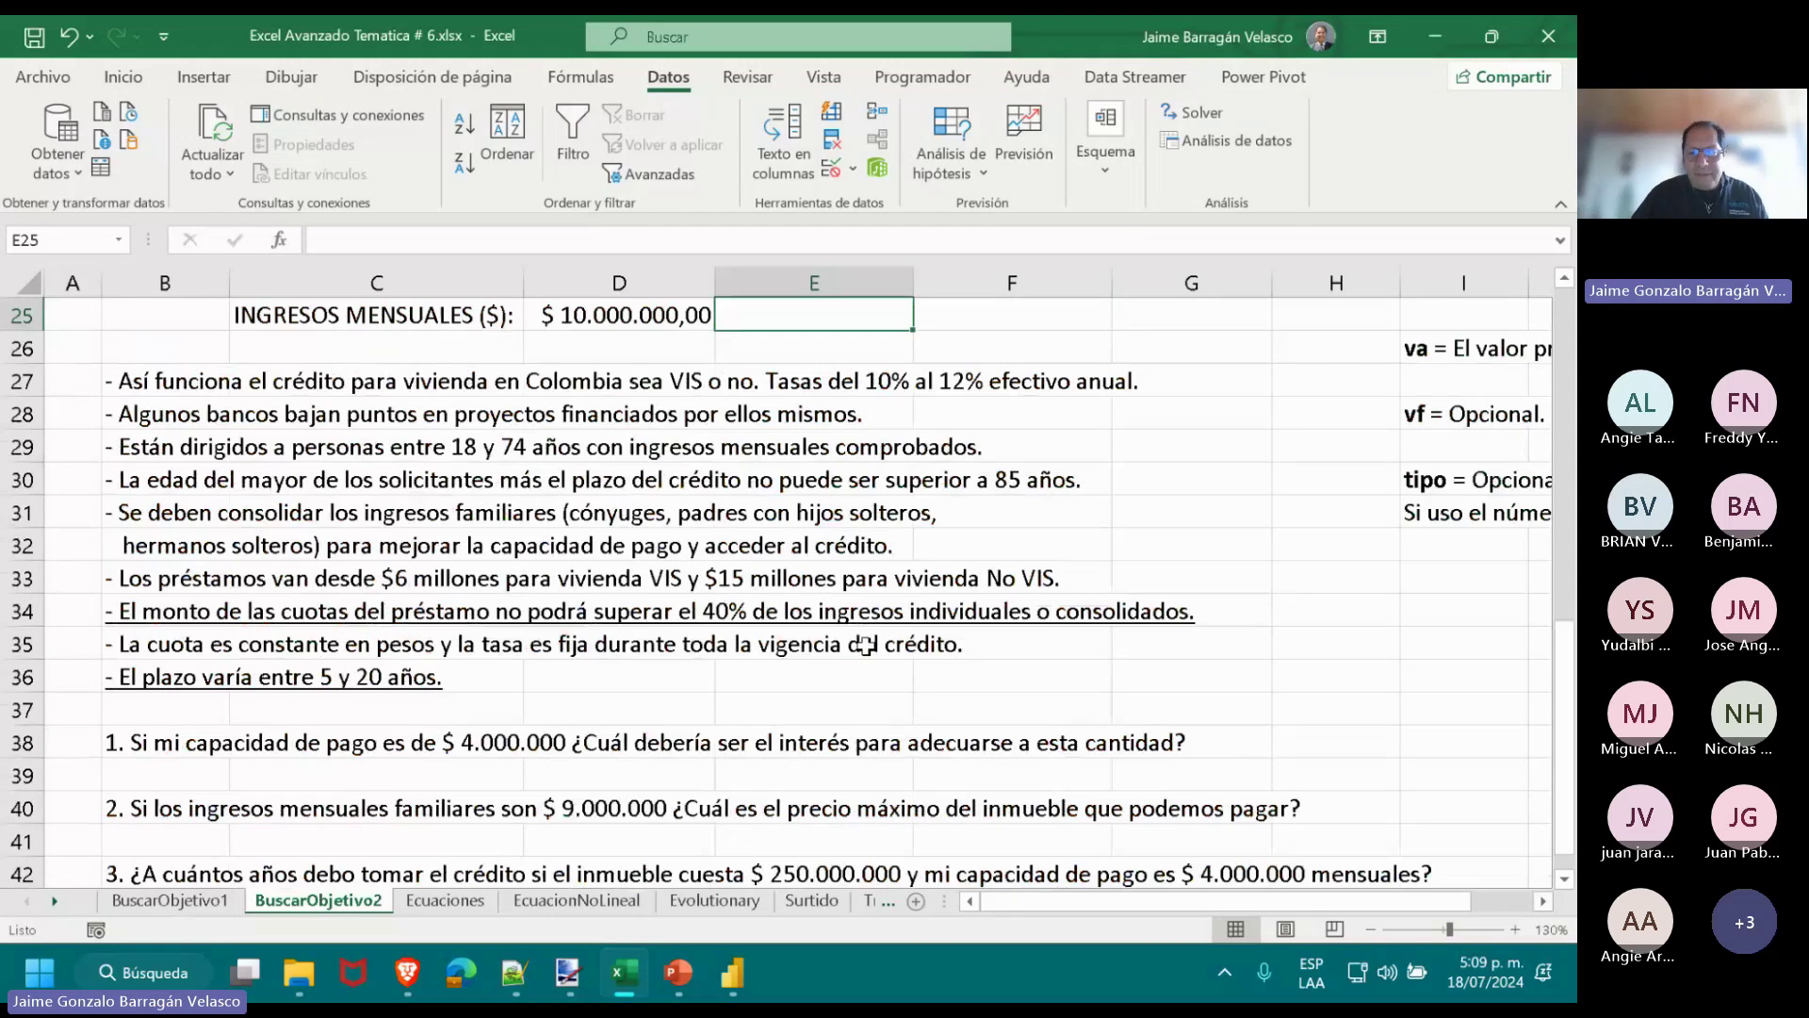
{"action": "scroll", "coordinate": [866, 647], "scroll_direction": "up", "scroll_amount": 6}
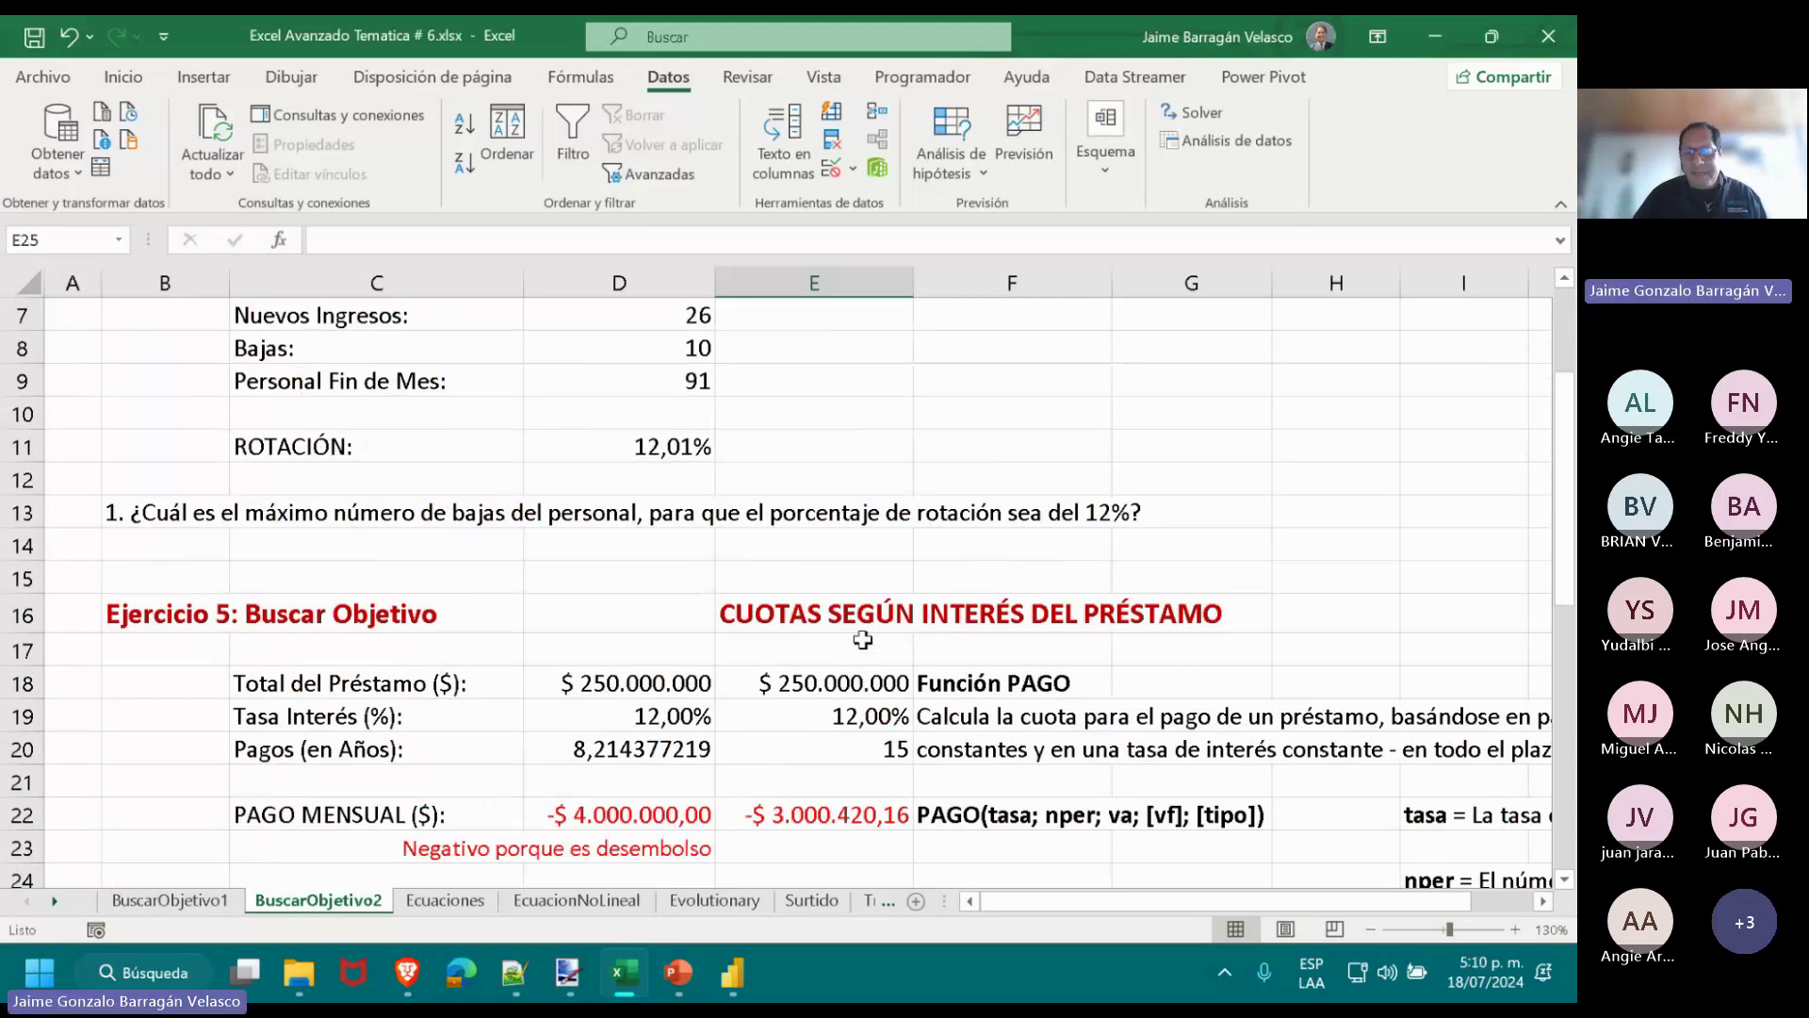
{"action": "left_click_drag", "start_coordinate": [648, 681], "coordinate": [846, 679]}
{"action": "left_click", "coordinate": [641, 583]}
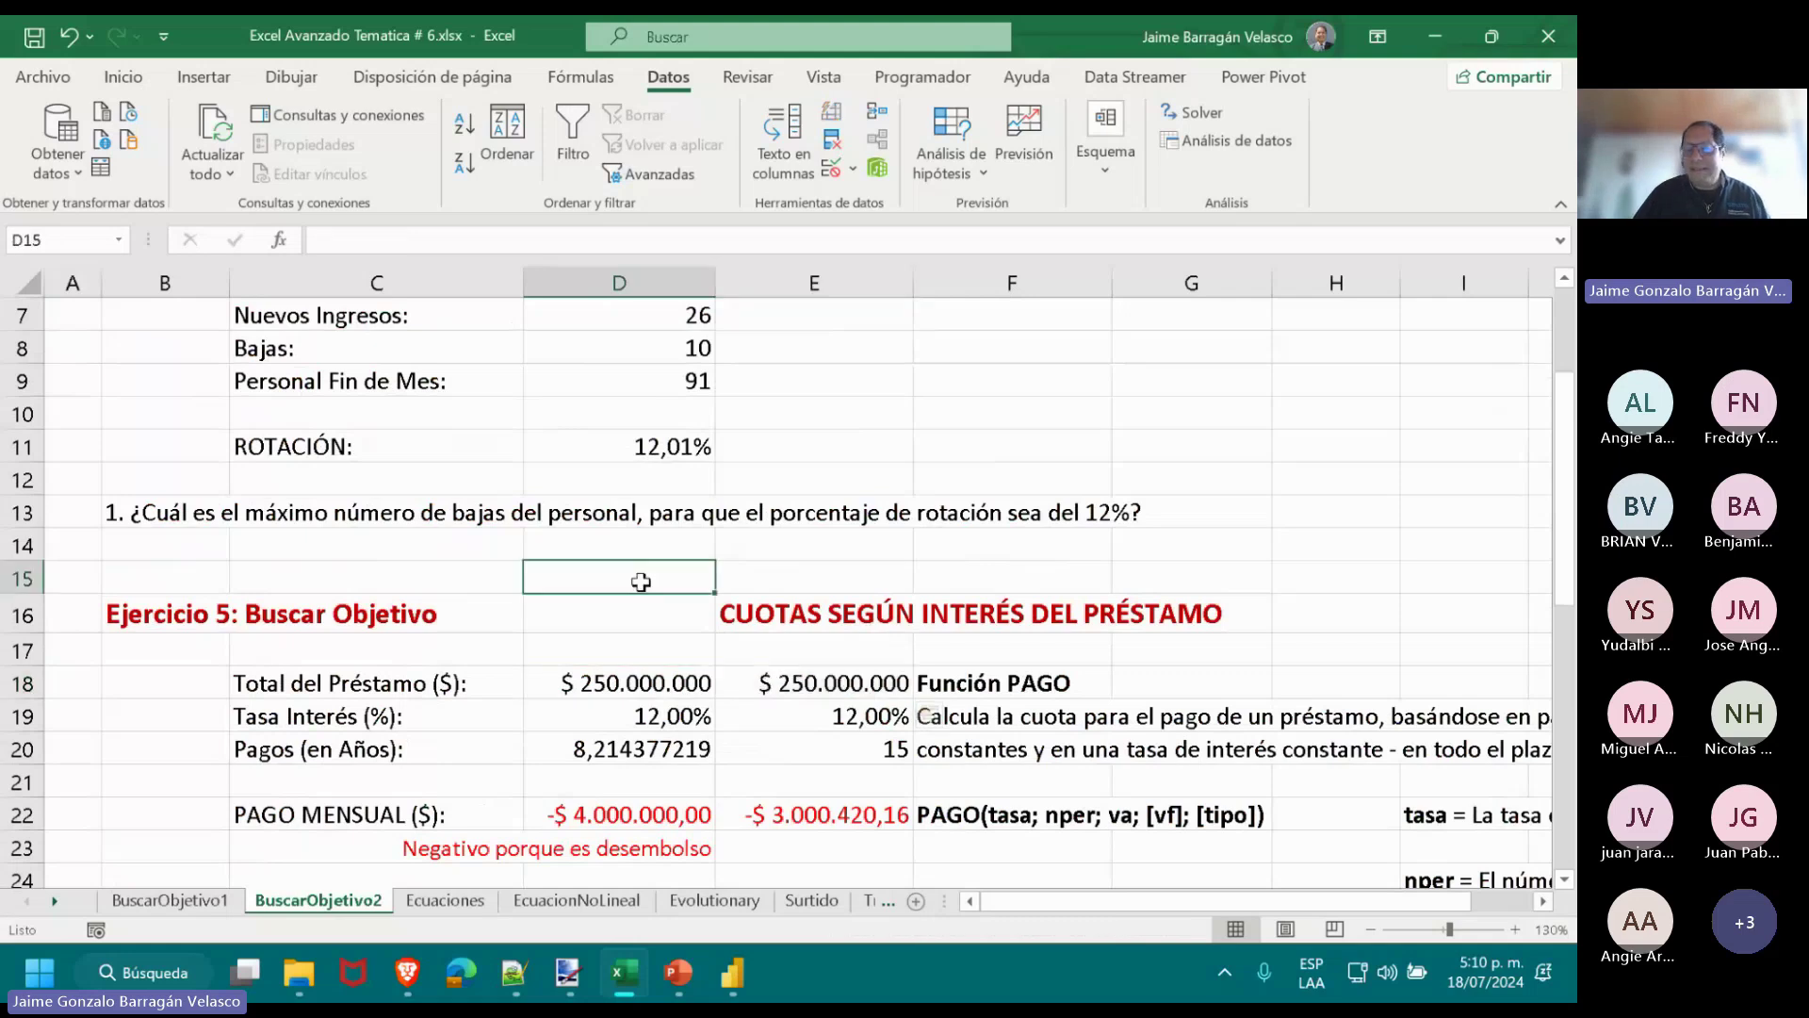
{"action": "scroll", "coordinate": [641, 583], "scroll_direction": "down", "scroll_amount": 1}
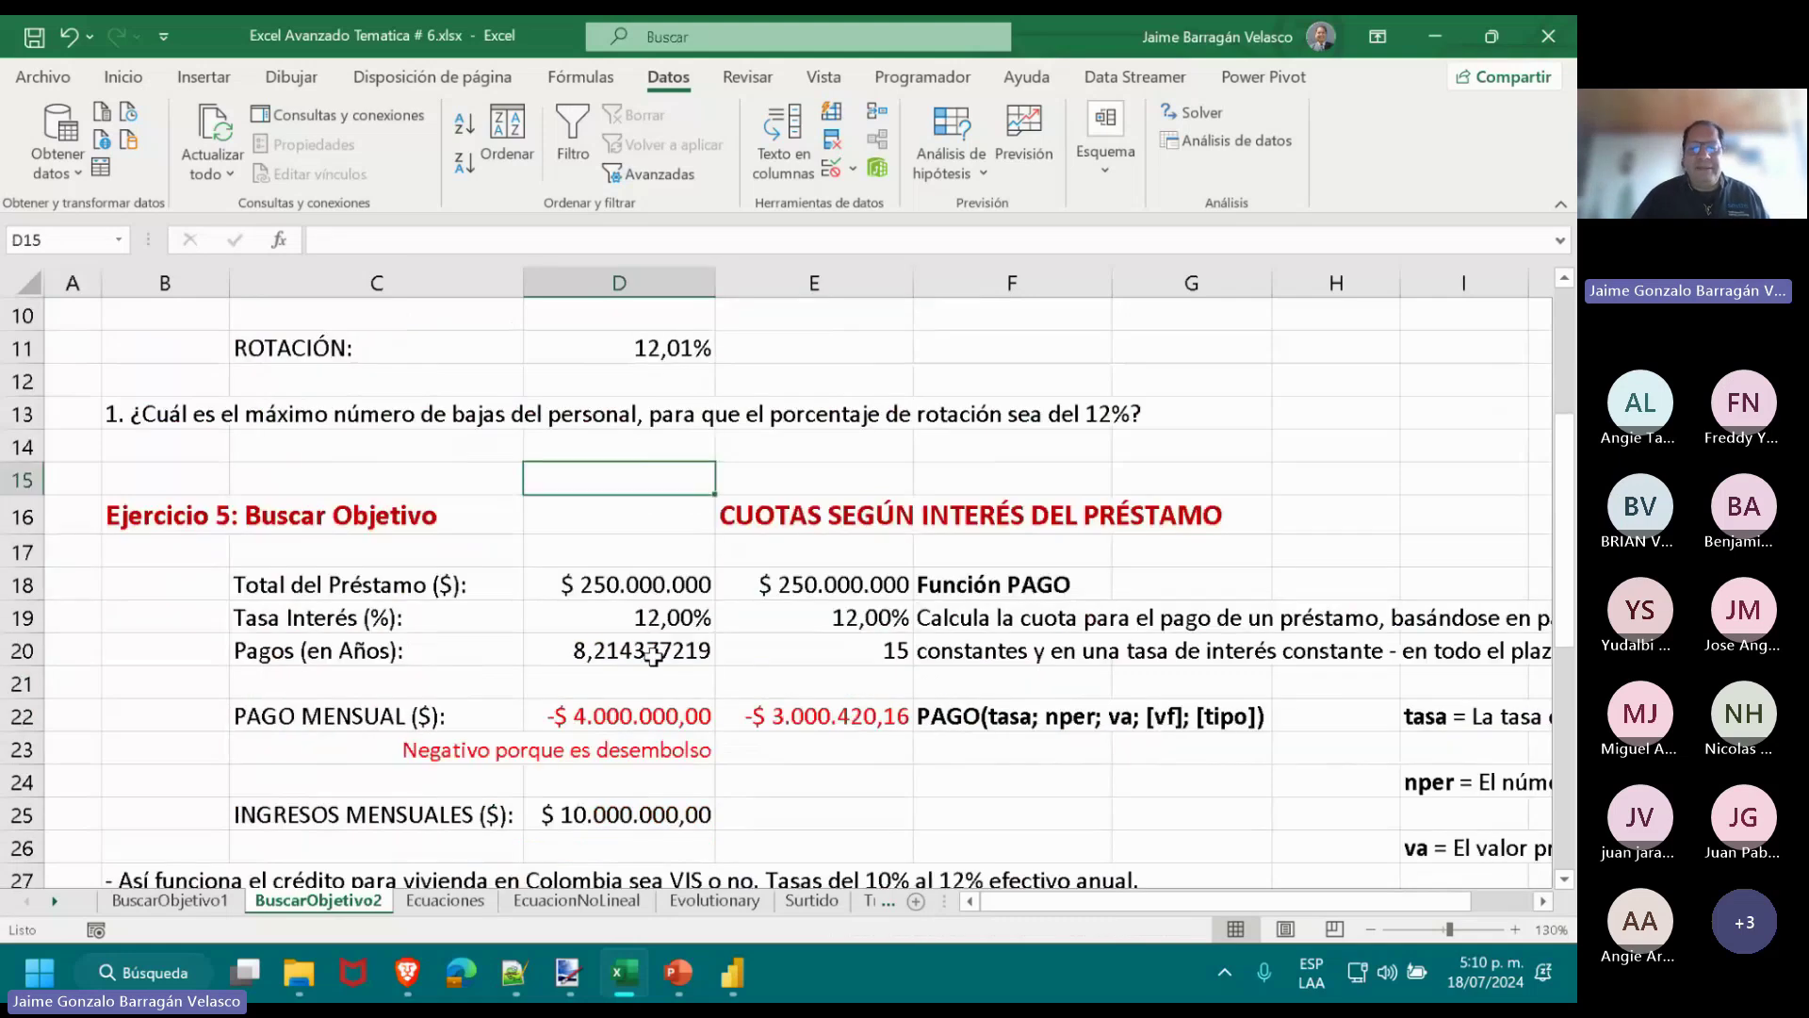
{"action": "left_click", "coordinate": [811, 816]}
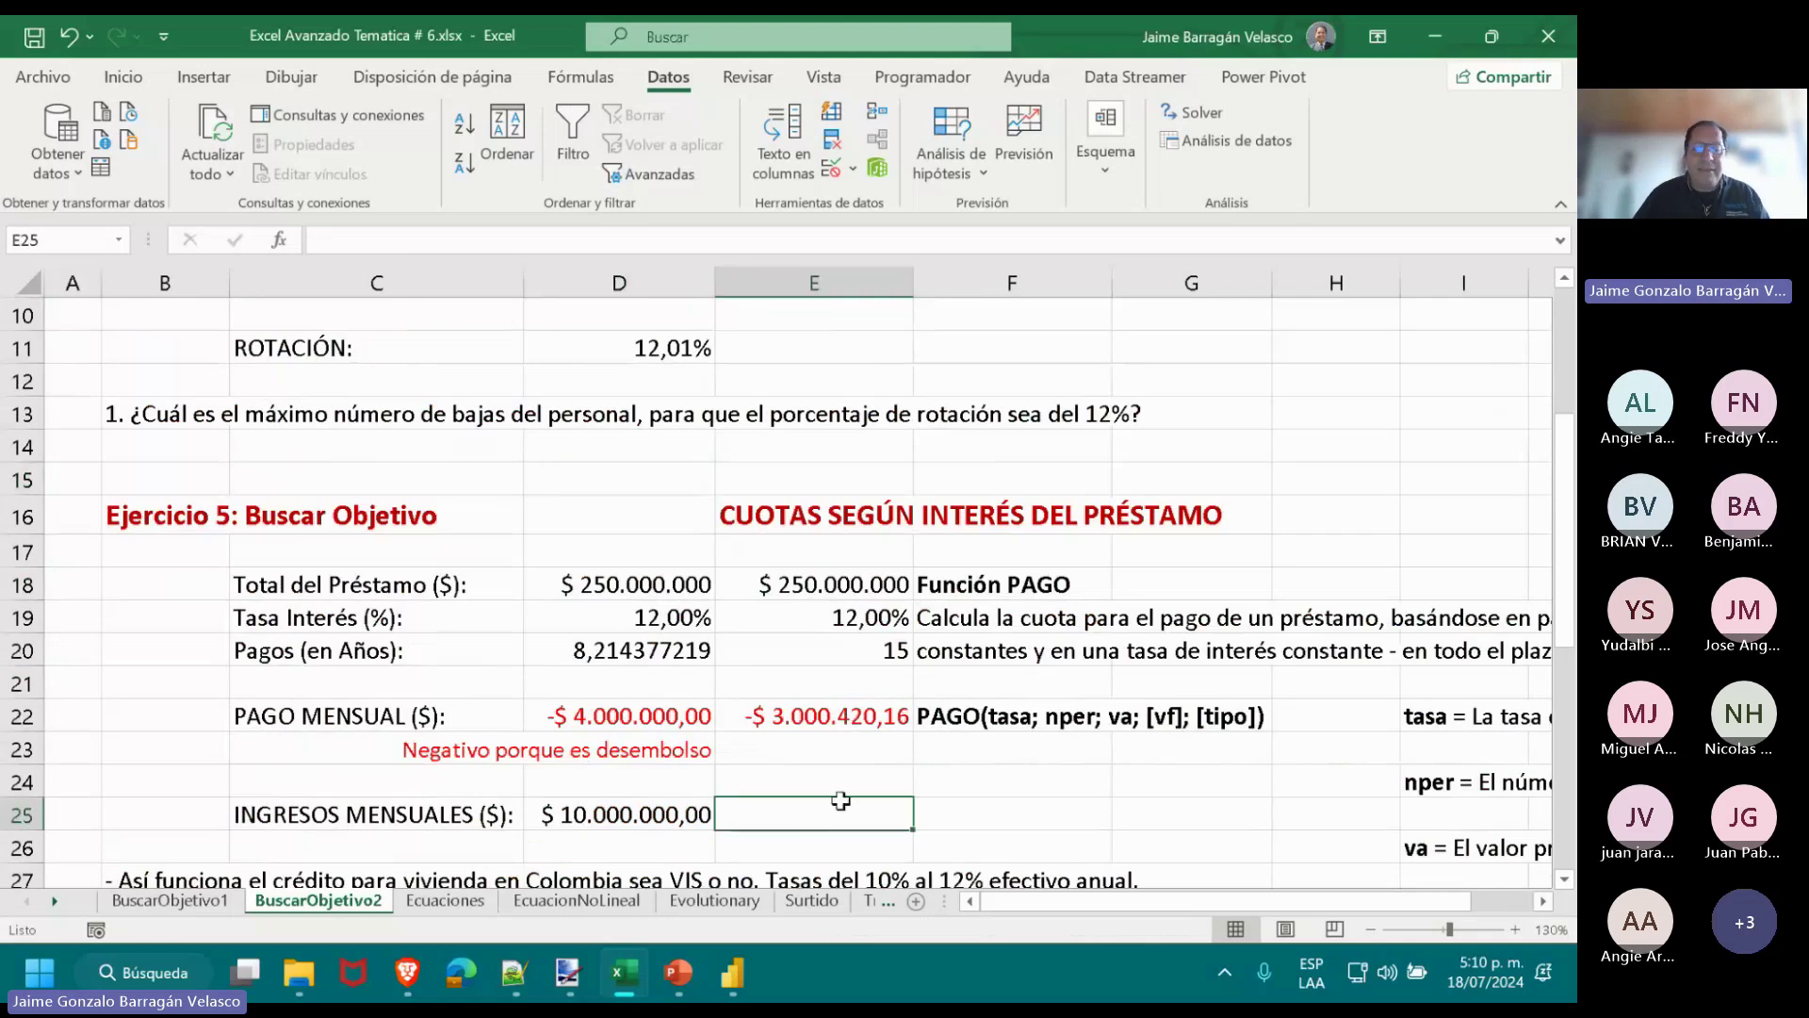
Check the Teams meeting window, return to the Excel workbook and open the Ecuaciones sheet.
{"action": "key", "text": "alt+Tab"}
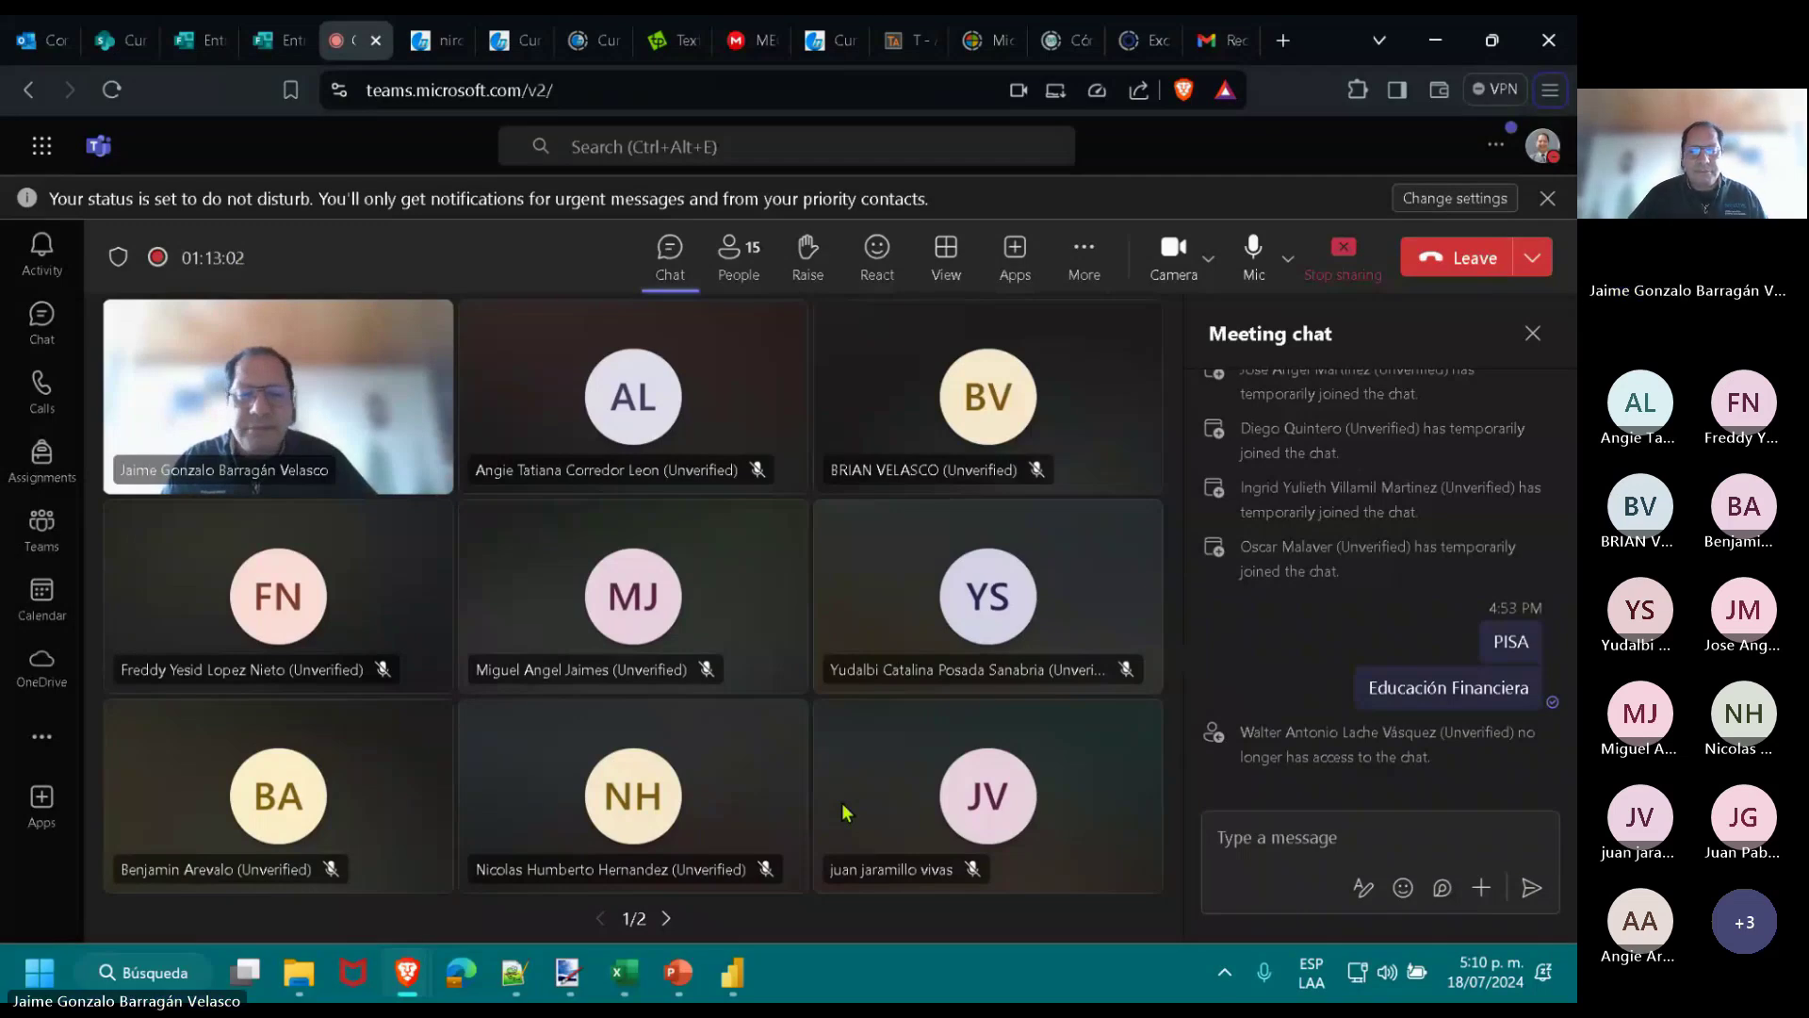
{"action": "key", "text": "alt+Tab"}
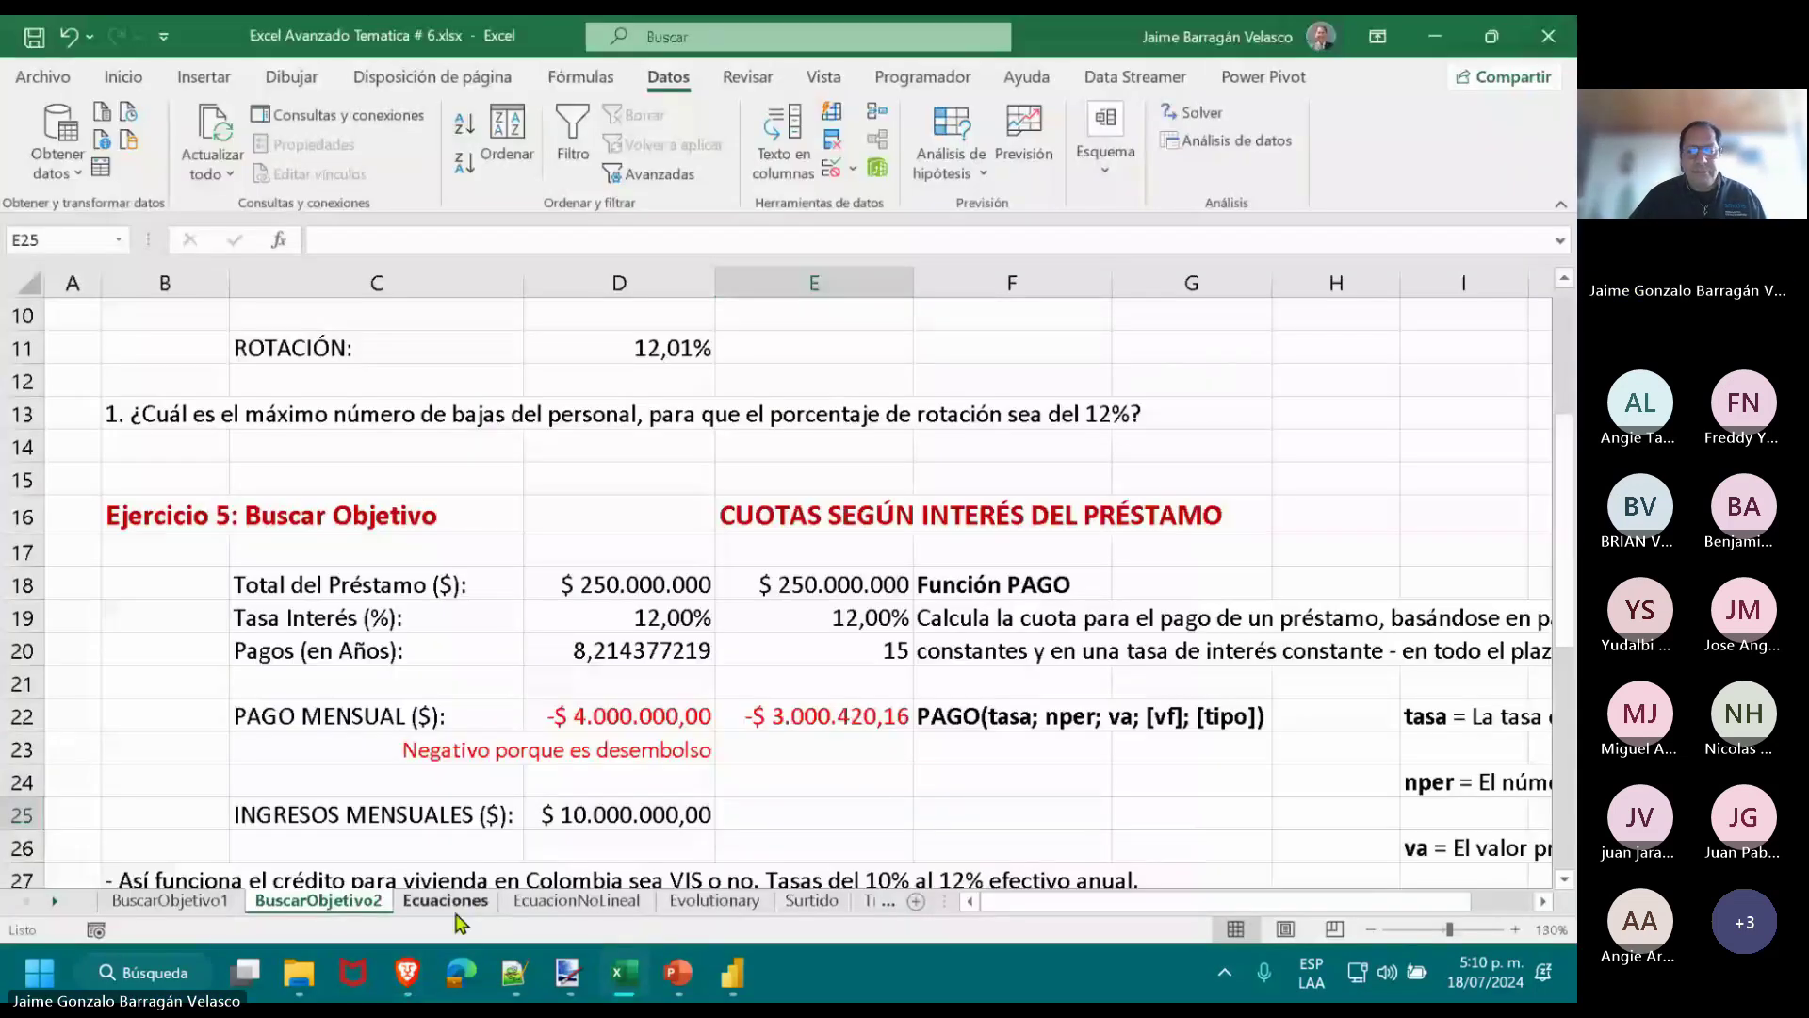
{"action": "left_click", "coordinate": [456, 907]}
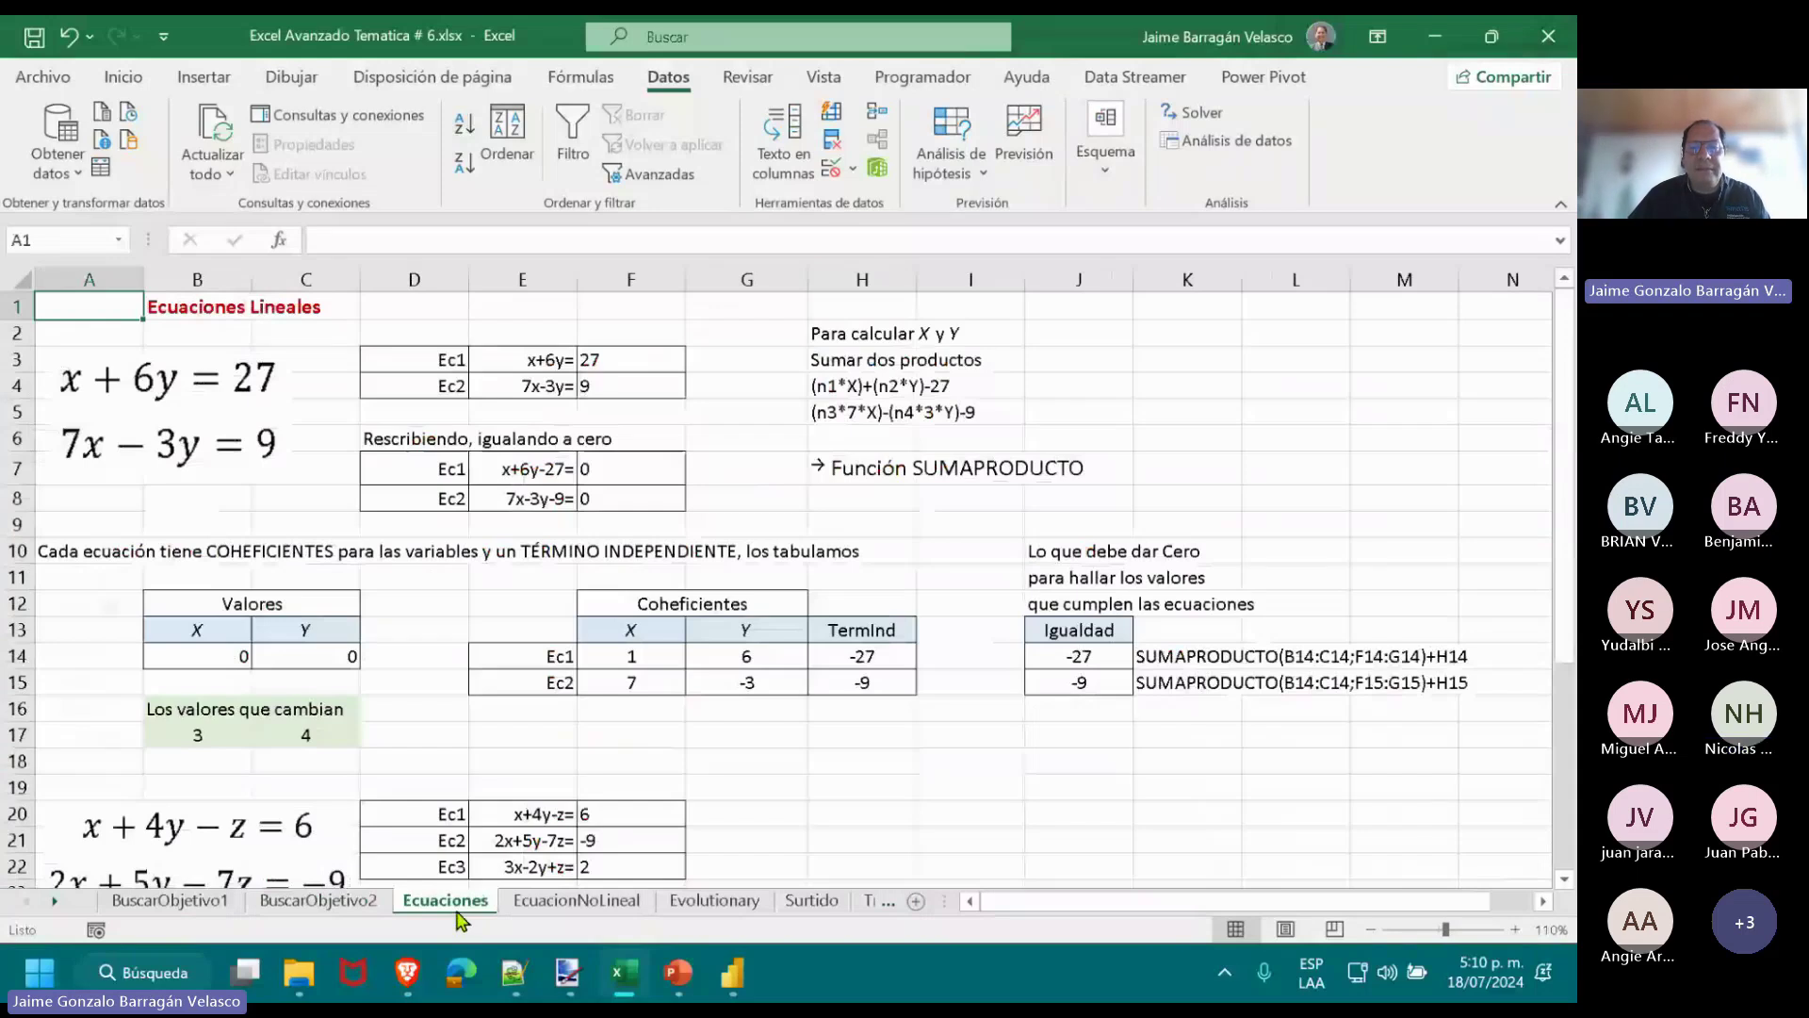
Switch to the PowerPoint presentation, start the slide show from the current slide and advance to the "Introducción a Solver" slide.
{"action": "key", "text": "alt+Tab"}
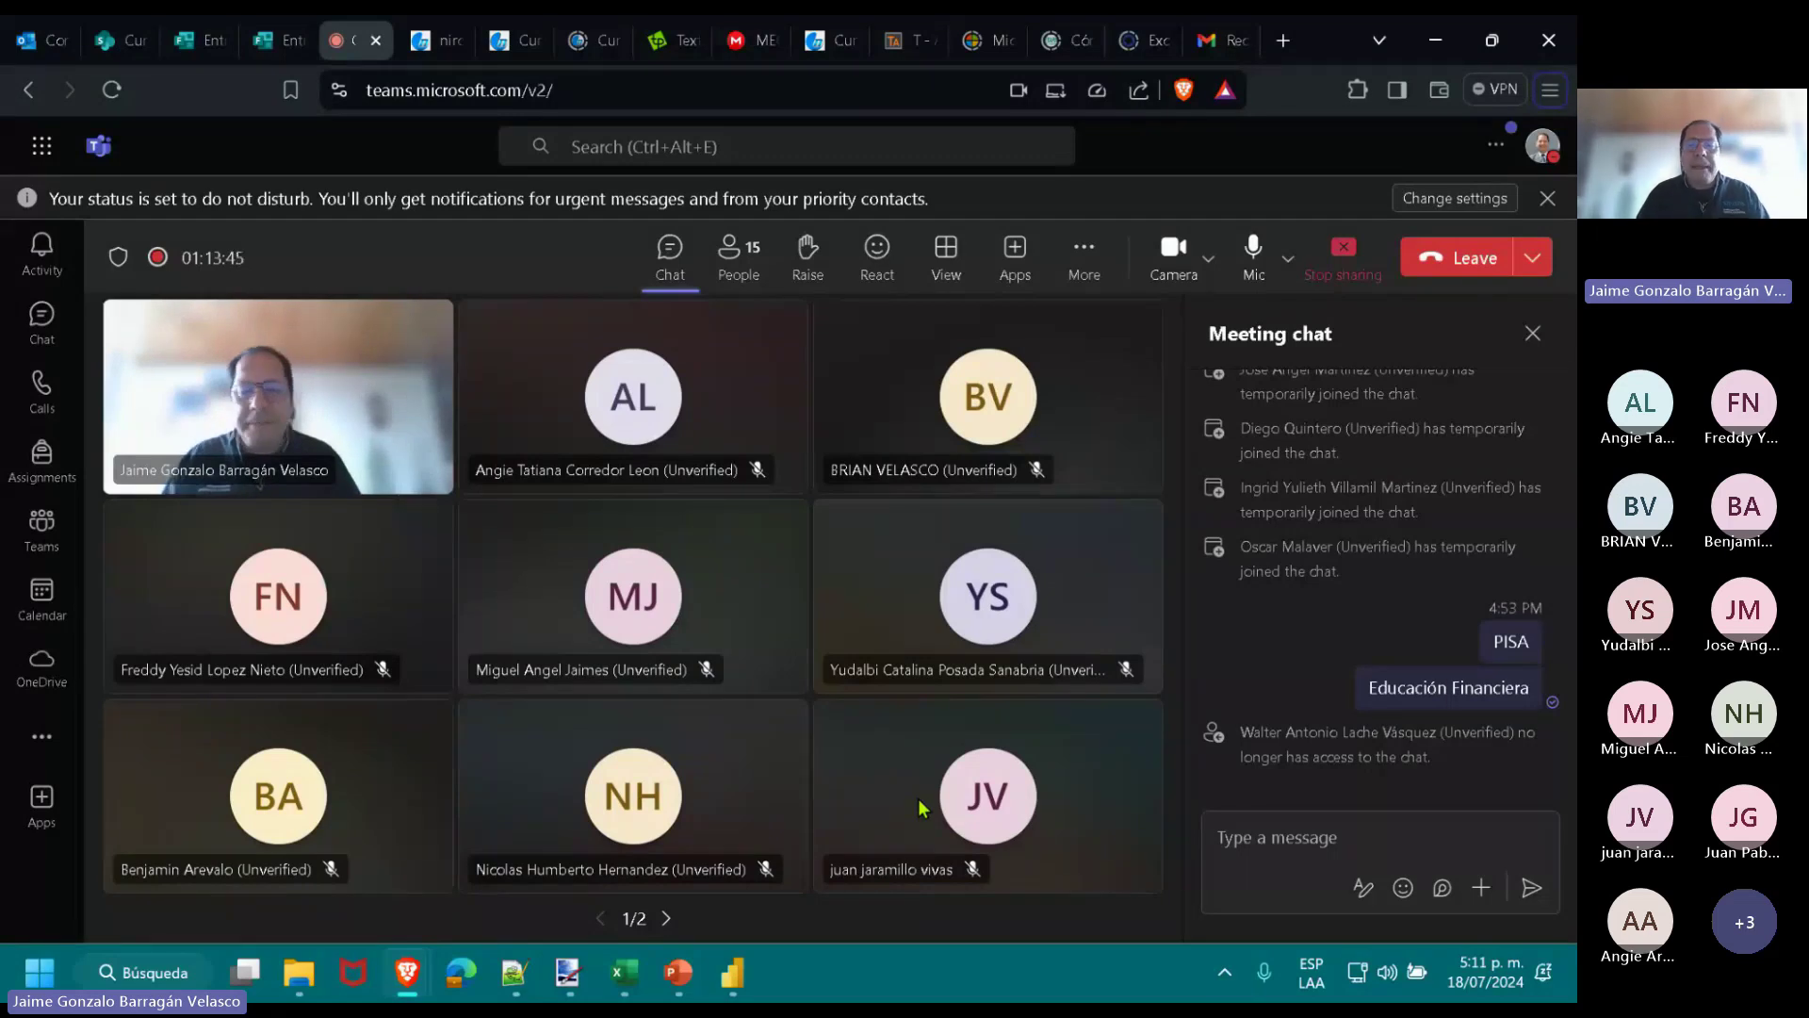
{"action": "key", "text": "alt+Tab"}
{"action": "key", "text": "alt+Tab"}
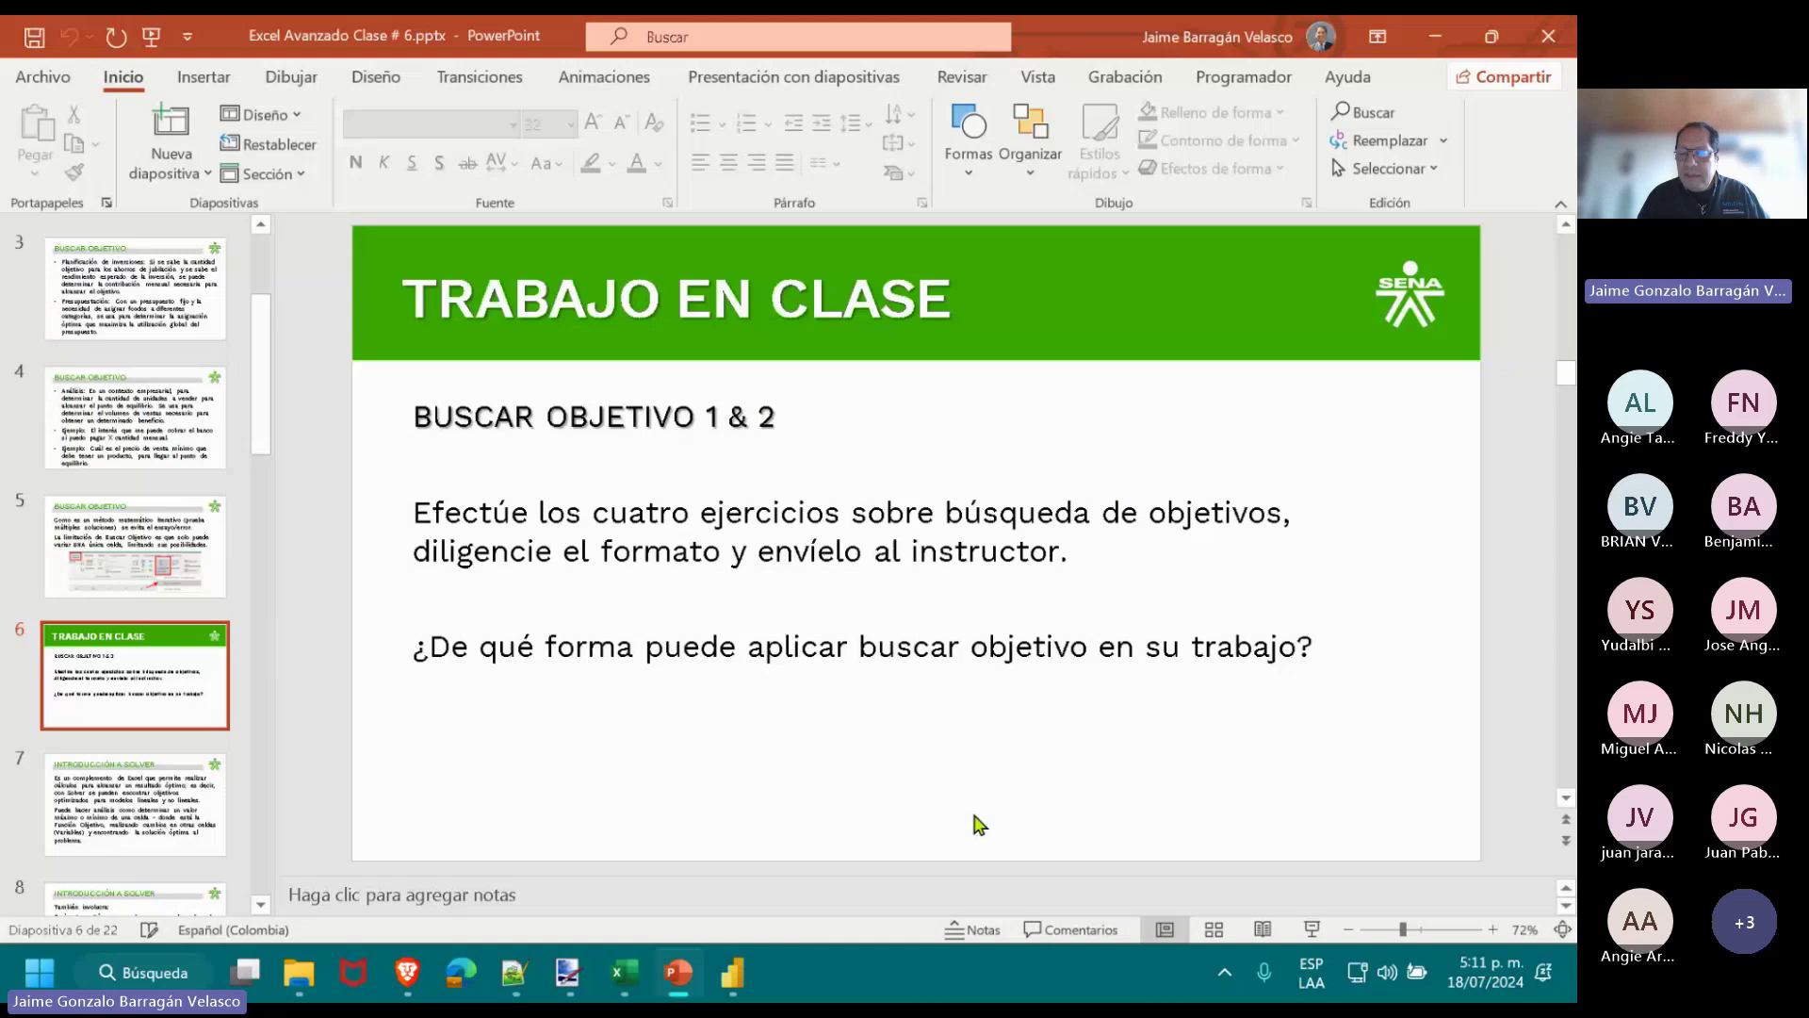
{"action": "left_click", "coordinate": [1307, 936]}
{"action": "left_click", "coordinate": [1310, 943]}
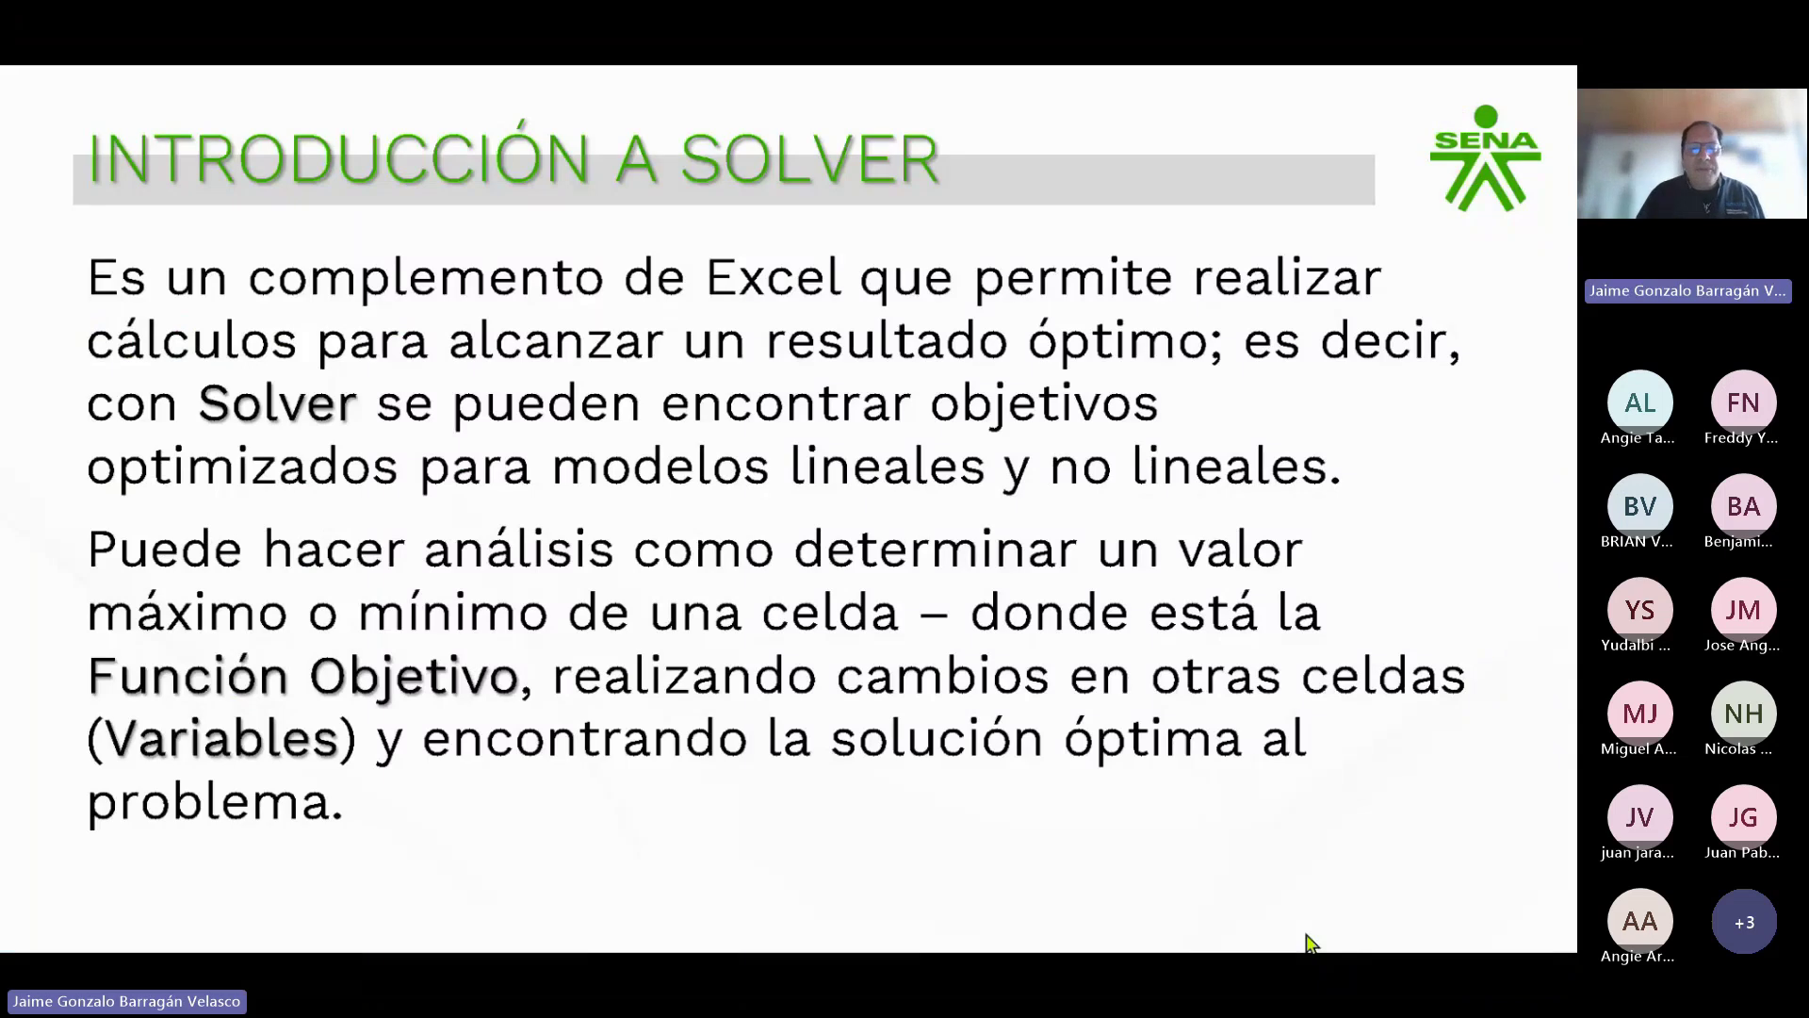
{"action": "key", "text": "Left"}
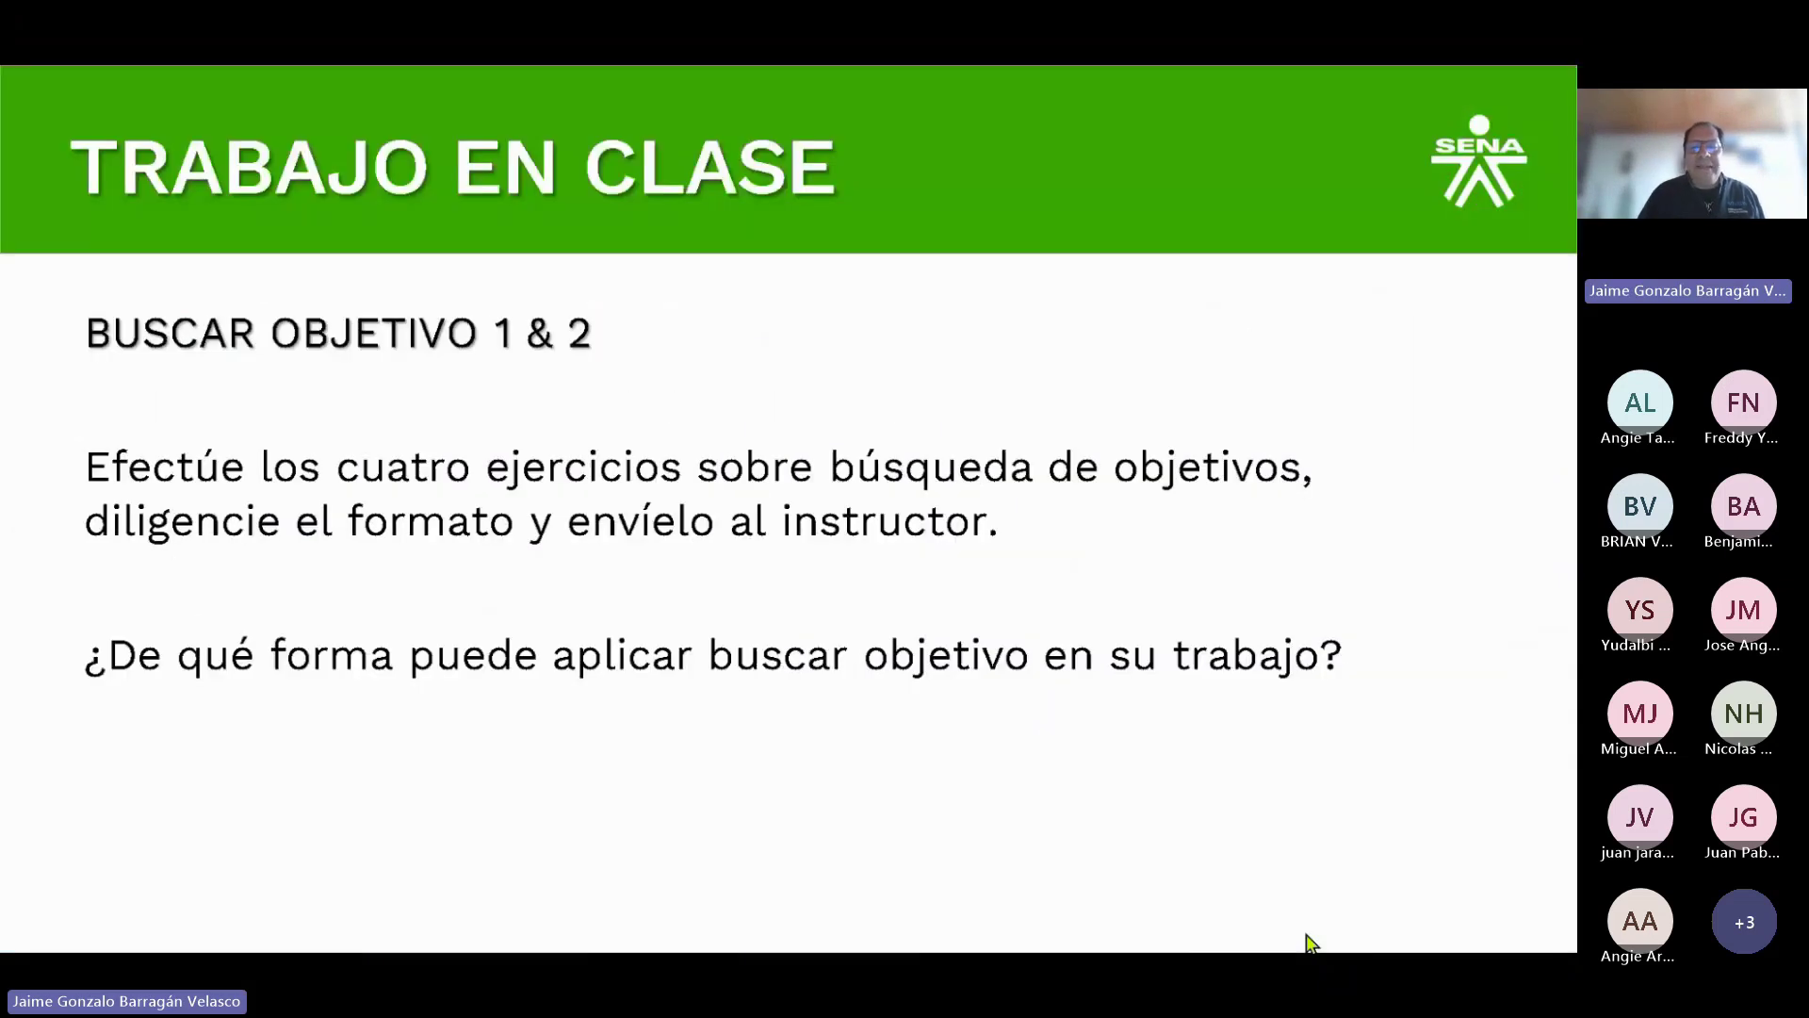
{"action": "left_click", "coordinate": [1310, 942]}
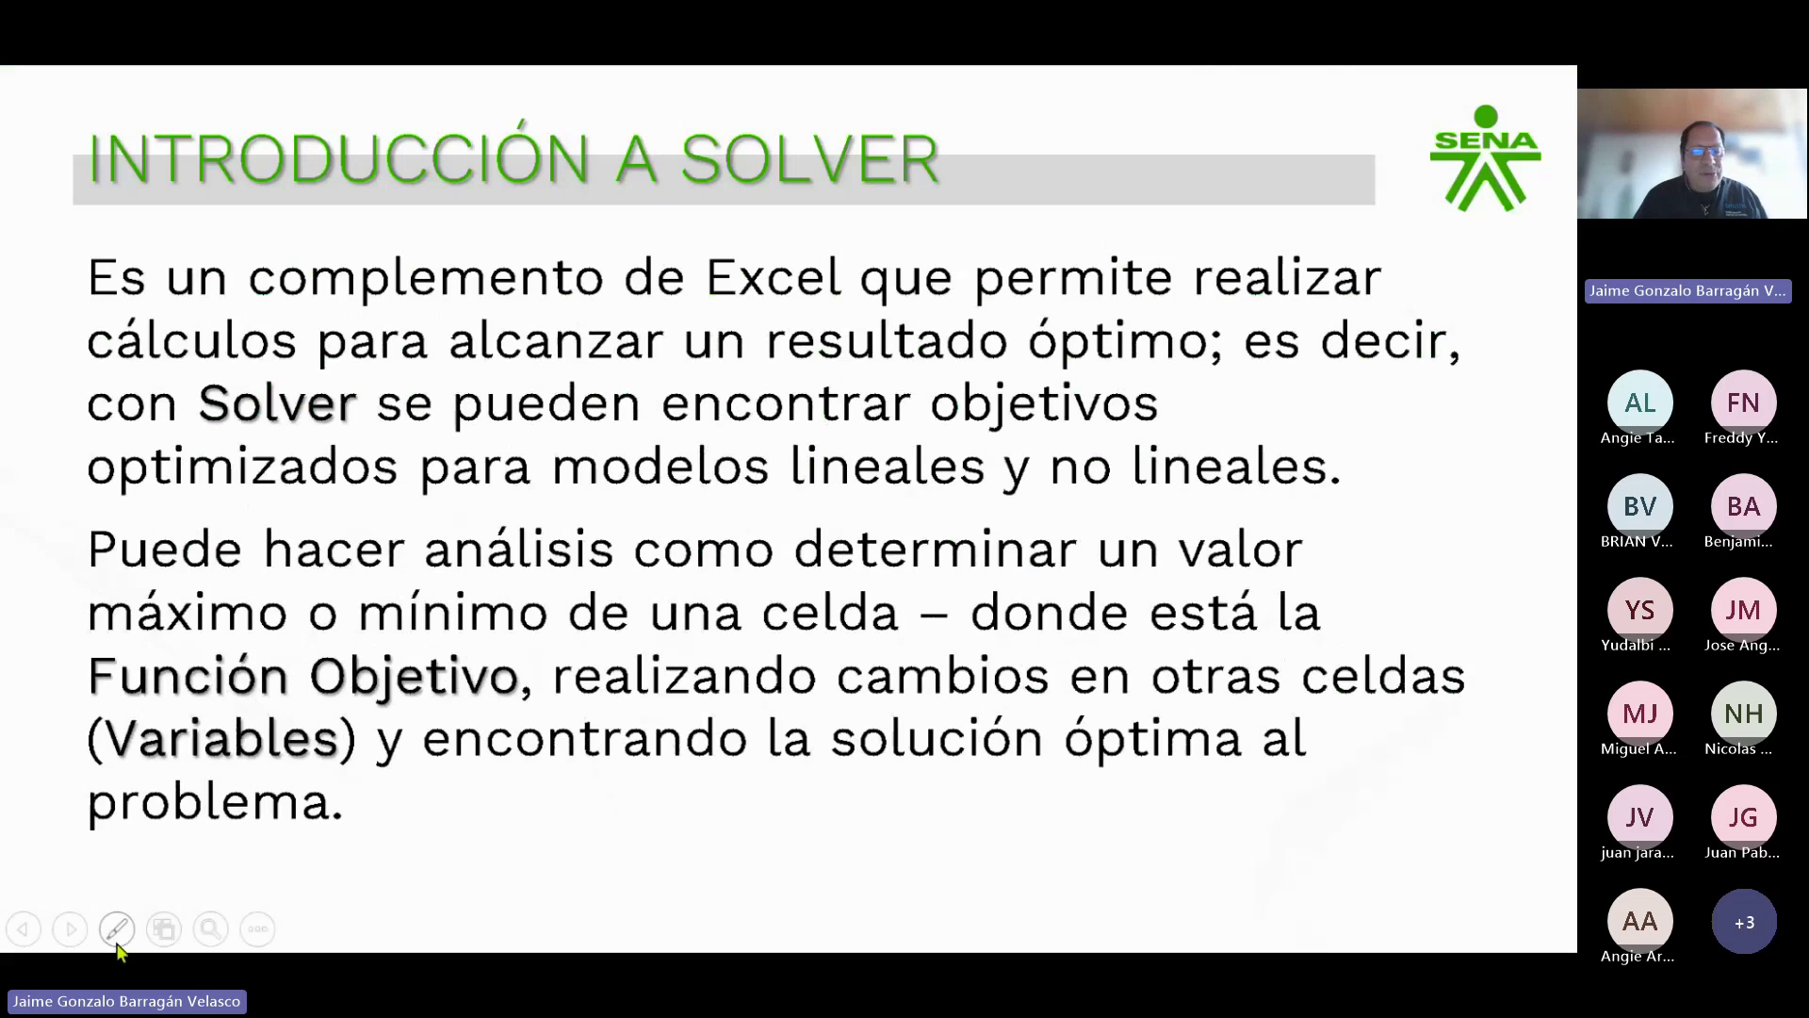
Highlight the words "complemento de Excel" on the slide with the highlighter.
{"action": "left_click", "coordinate": [116, 929]}
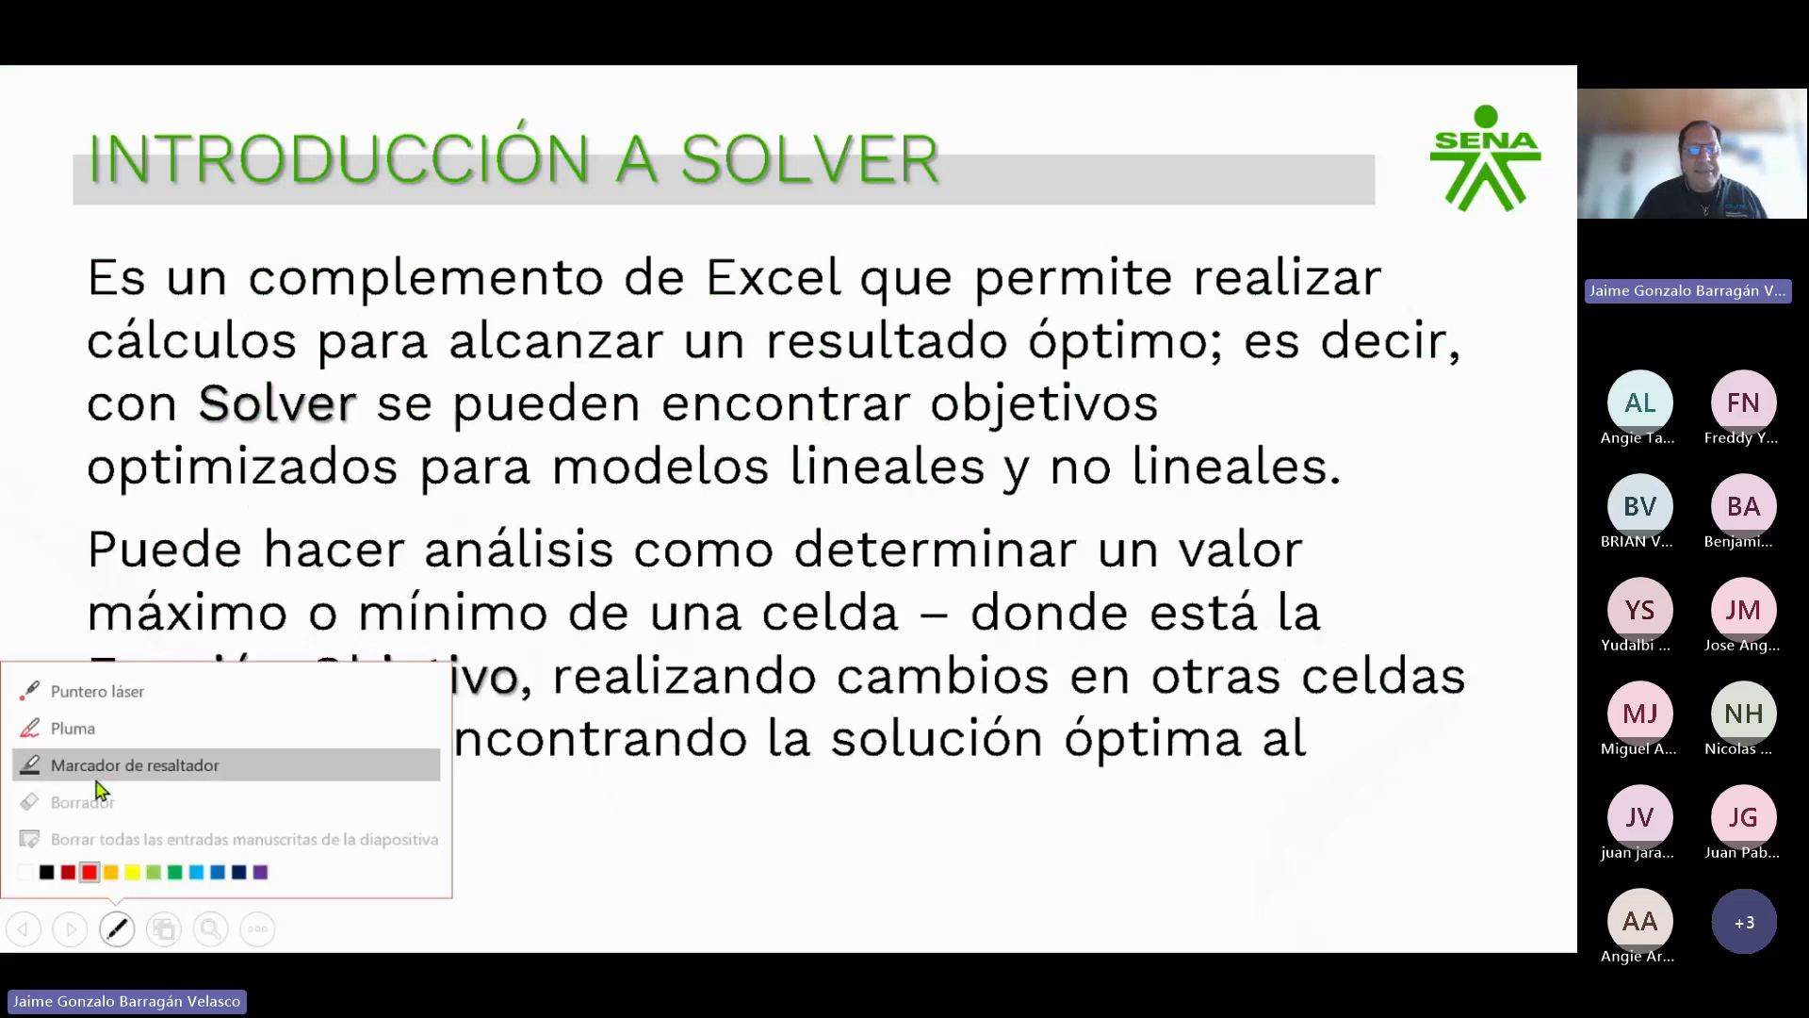
{"action": "left_click", "coordinate": [97, 780]}
{"action": "left_click_drag", "start_coordinate": [247, 287], "coordinate": [845, 296]}
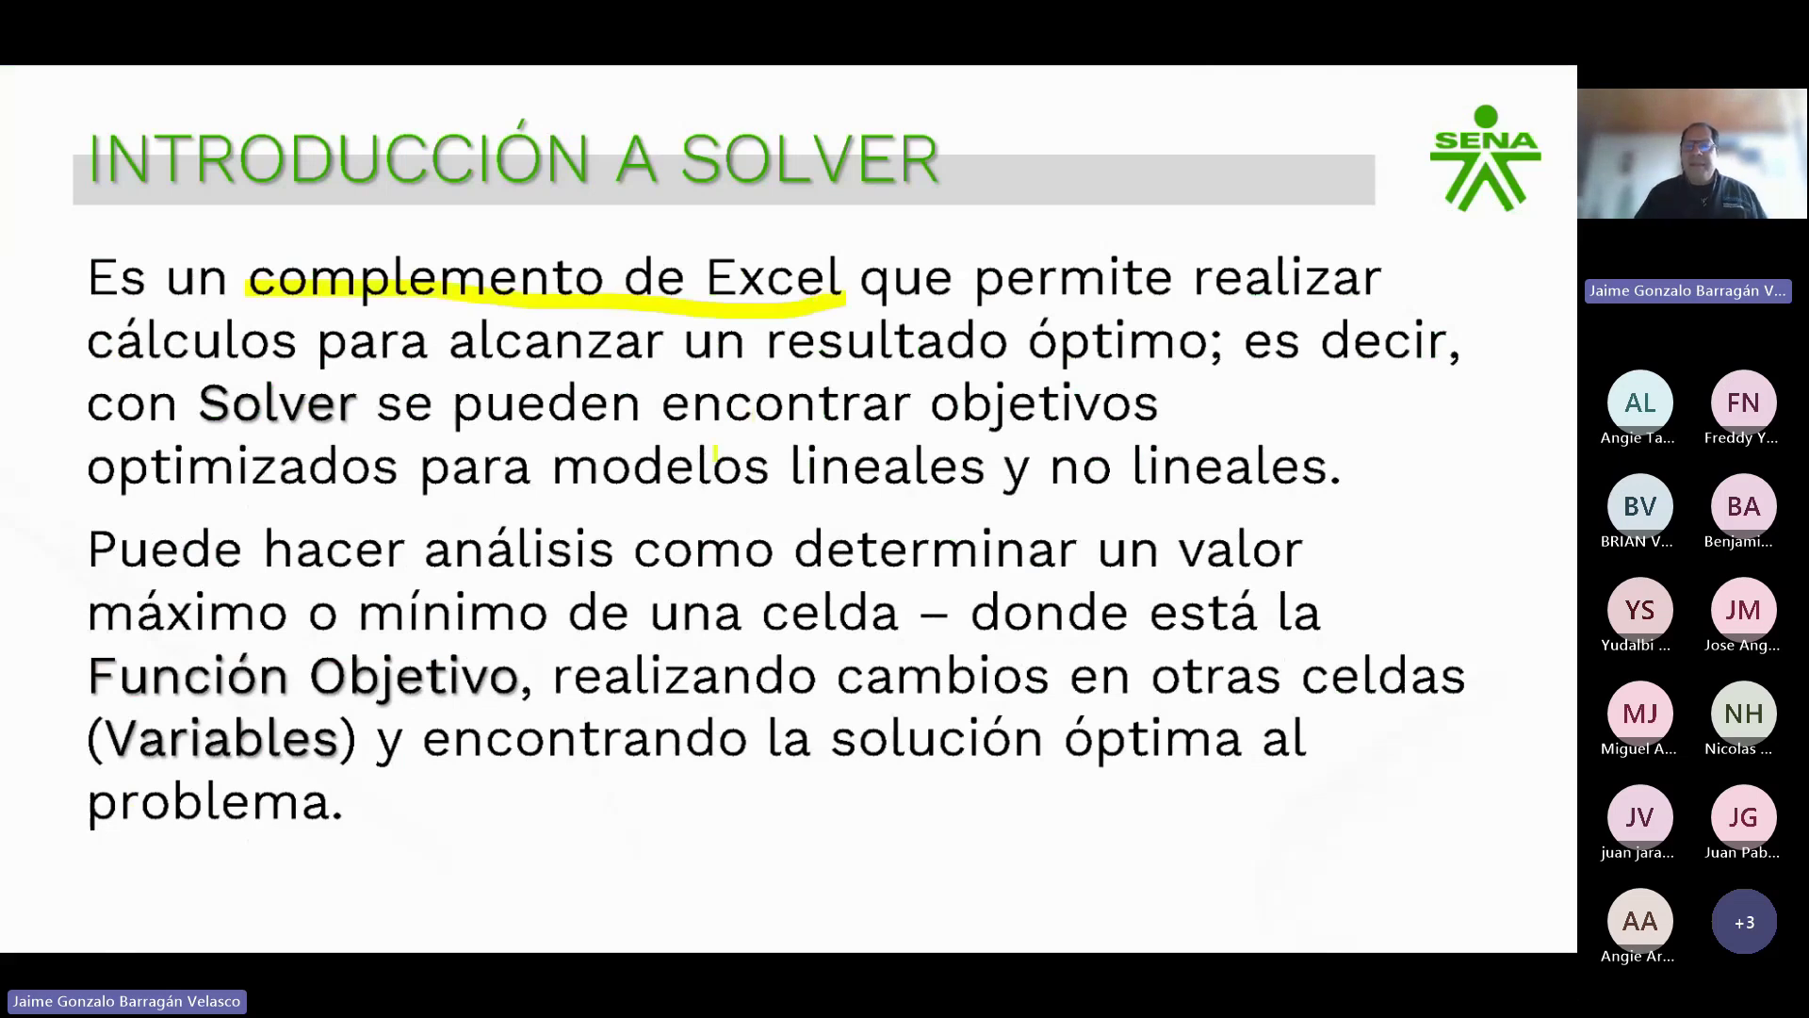
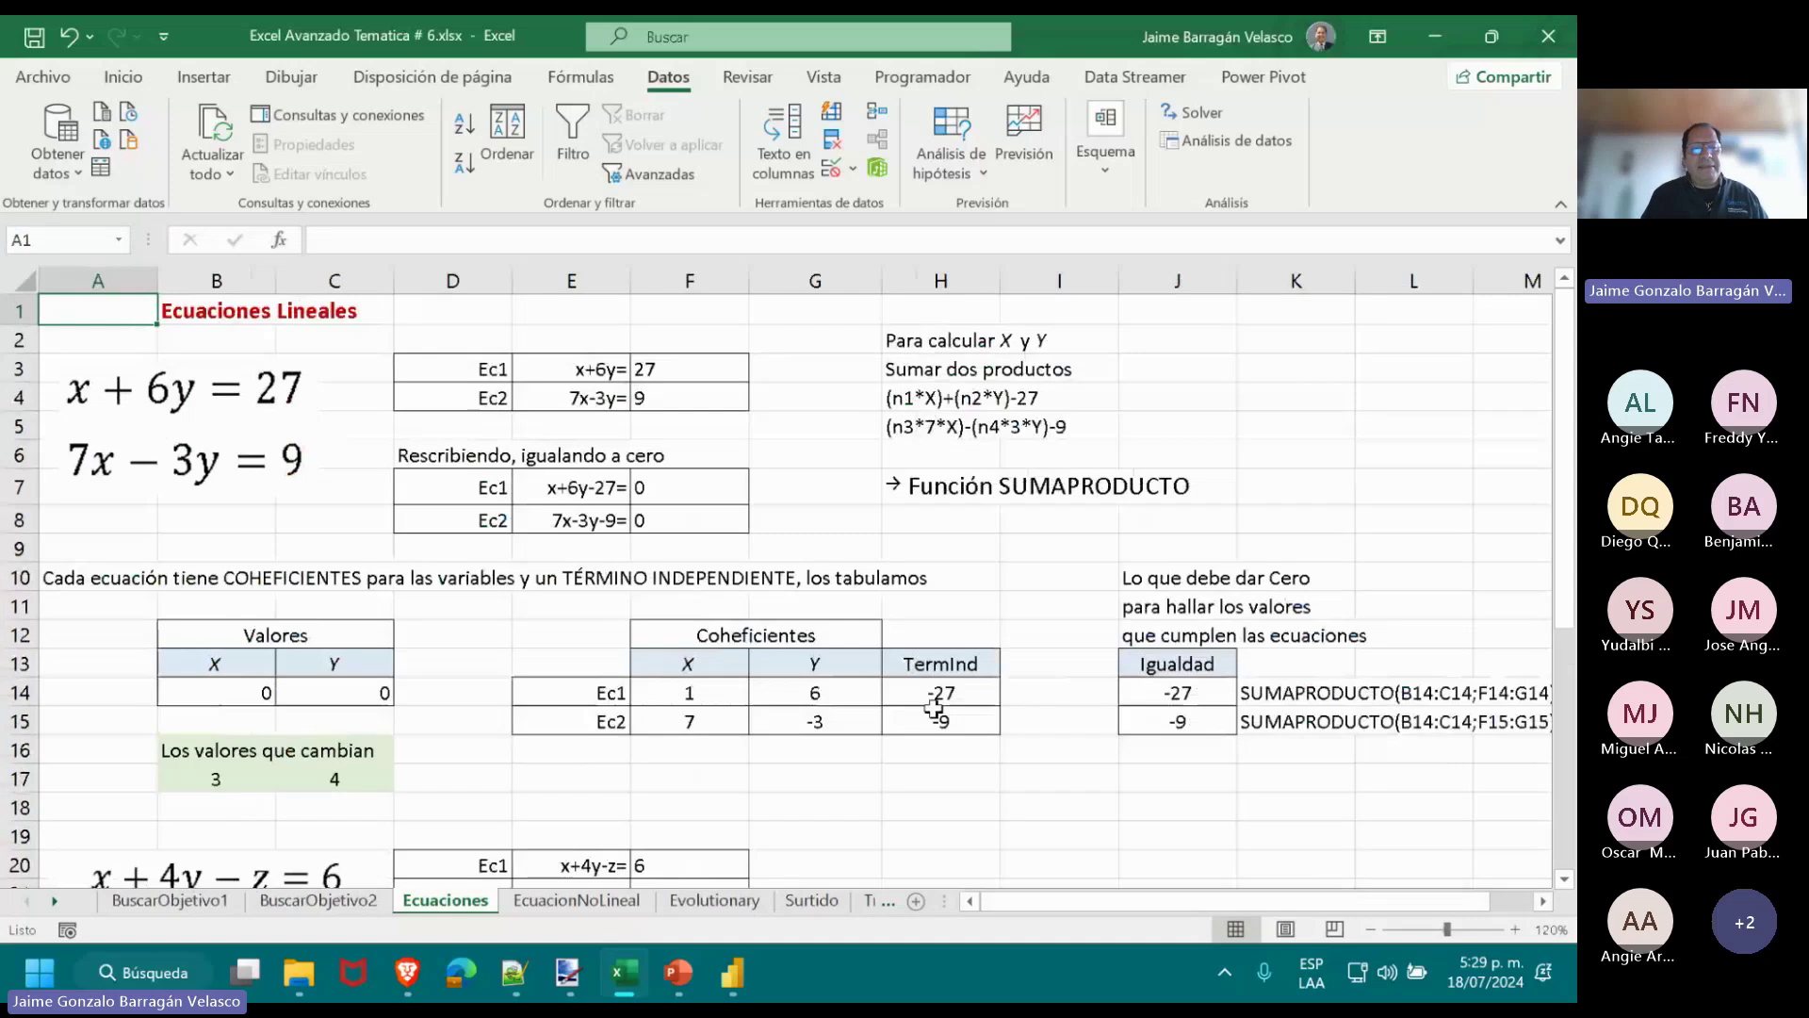
Add the label "Termino Independiente" in cell F2, above the constants of the two linear equations.
{"action": "scroll", "coordinate": [933, 706], "scroll_direction": "up", "scroll_amount": 2}
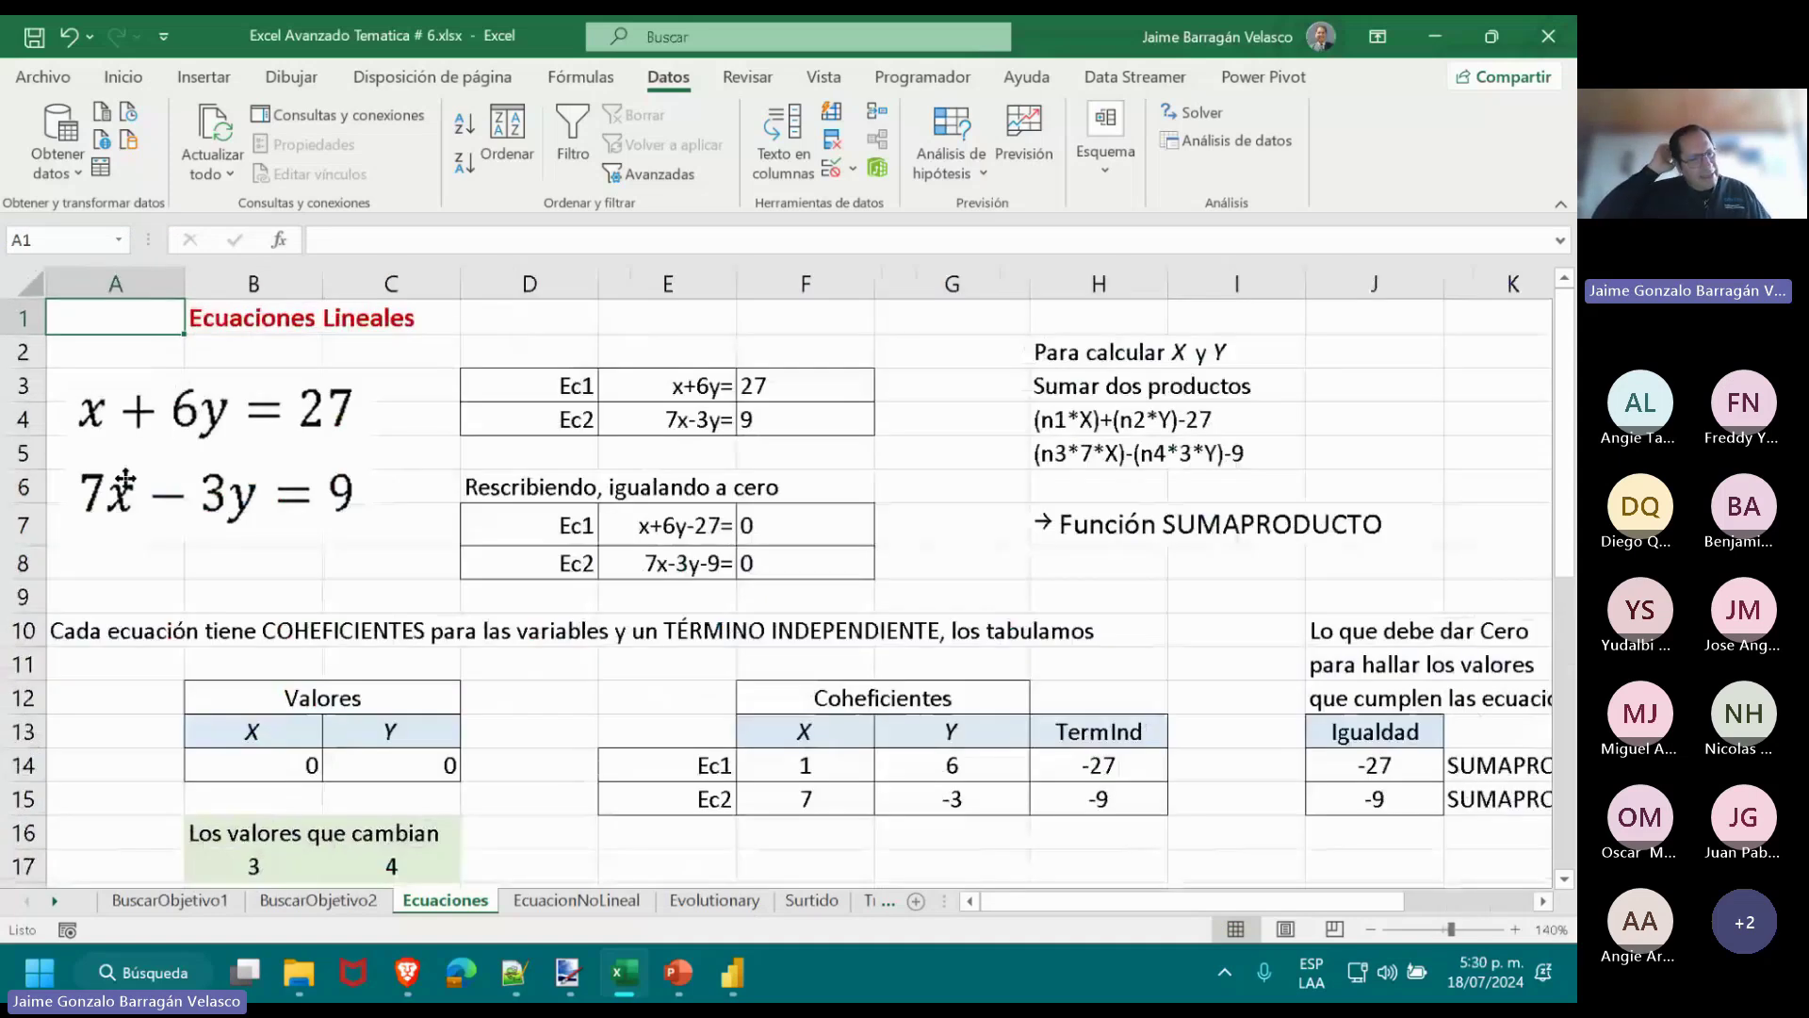
{"action": "left_click", "coordinate": [125, 480]}
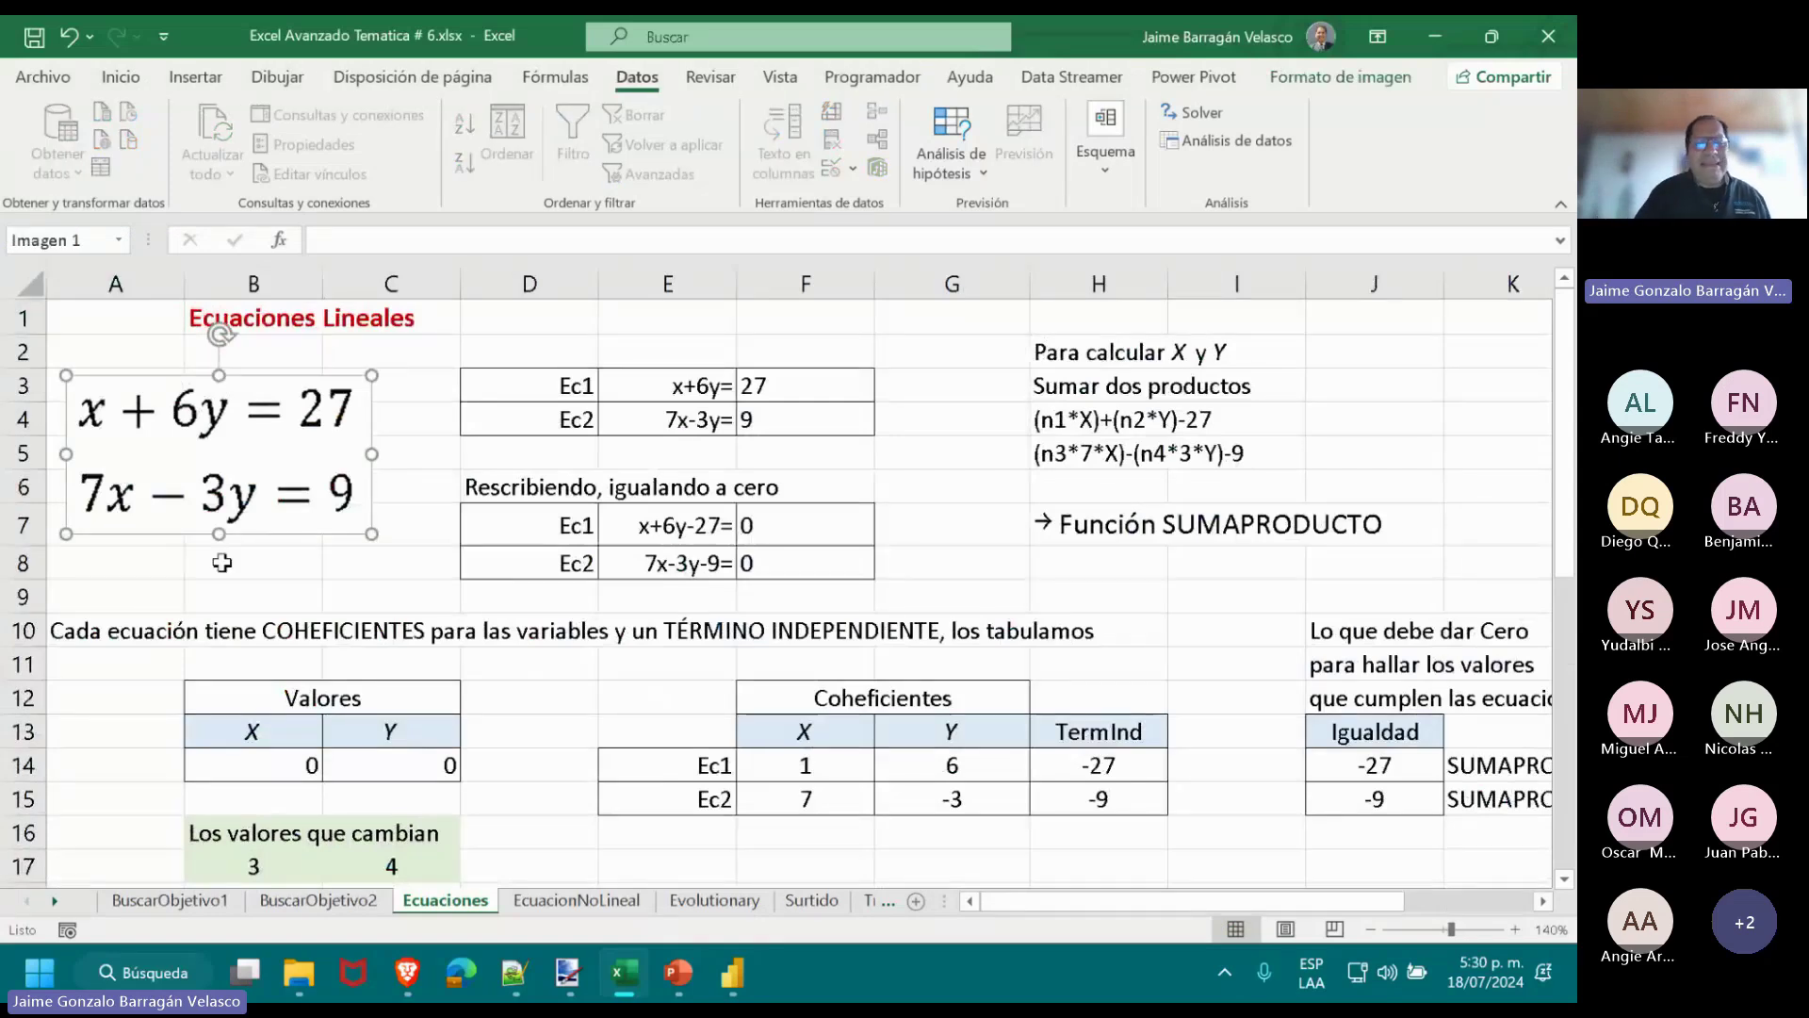
{"action": "left_click", "coordinate": [142, 557]}
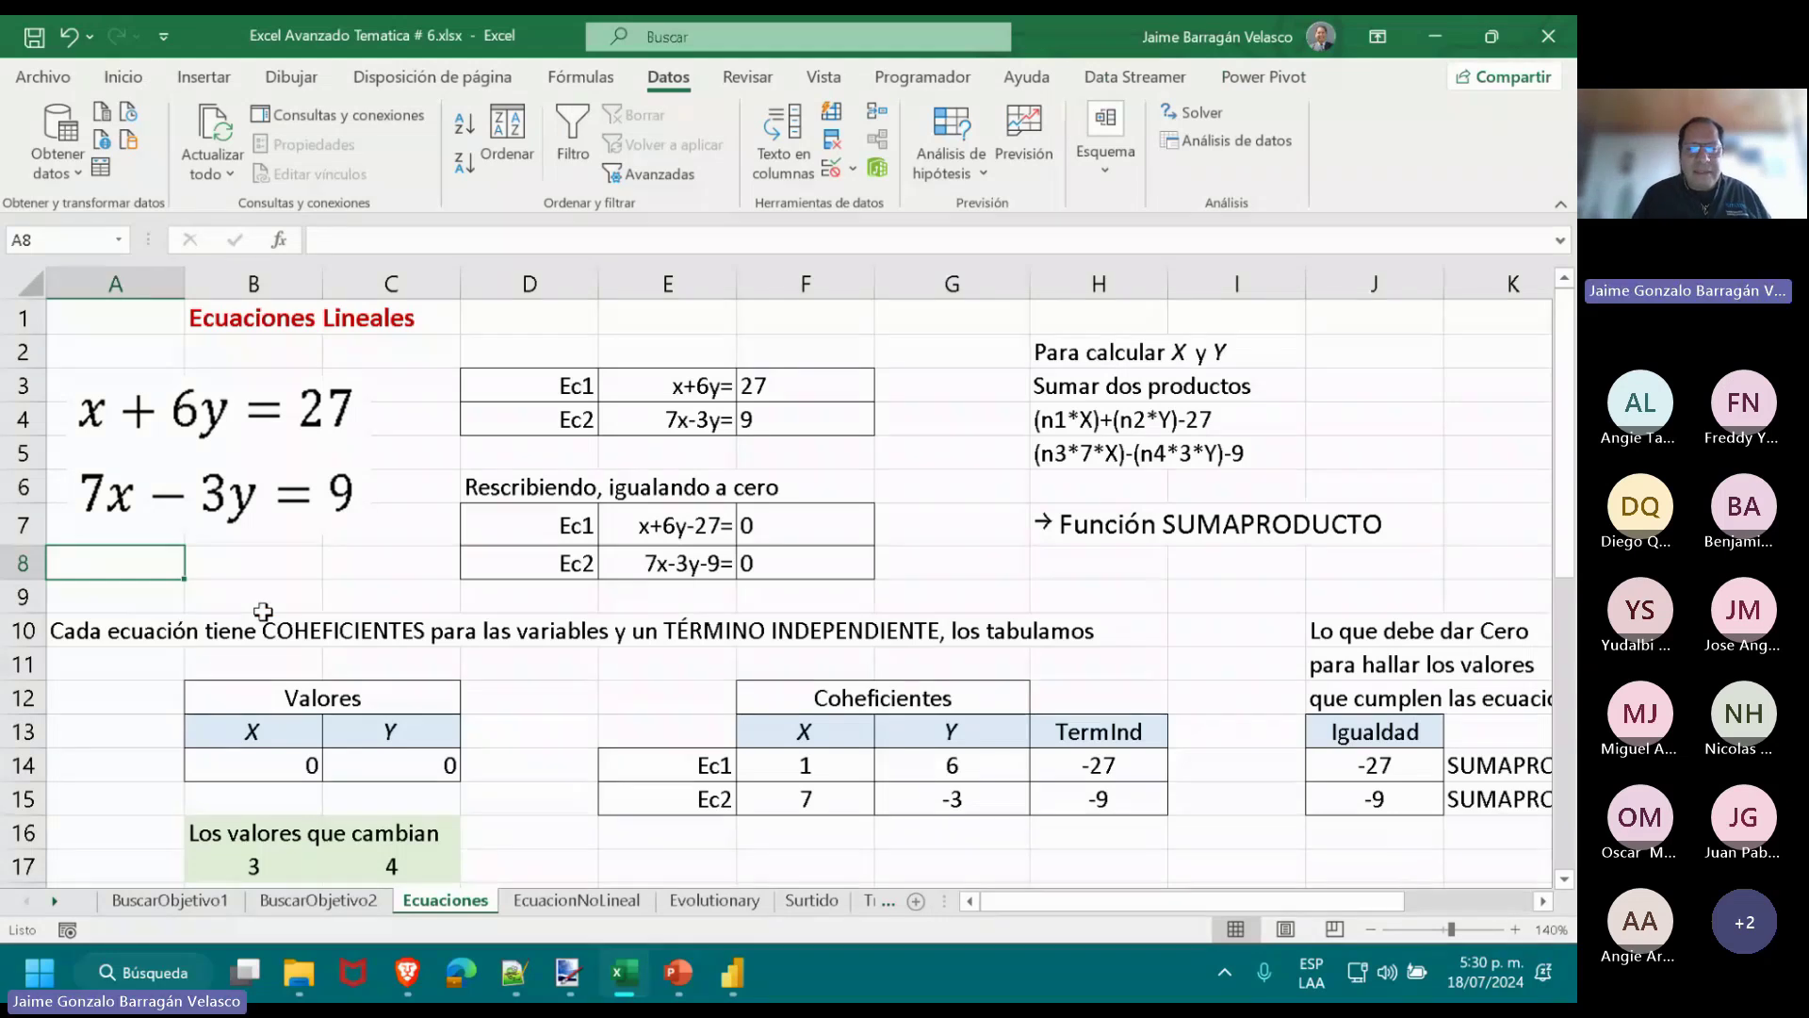
{"action": "left_click", "coordinate": [668, 387]}
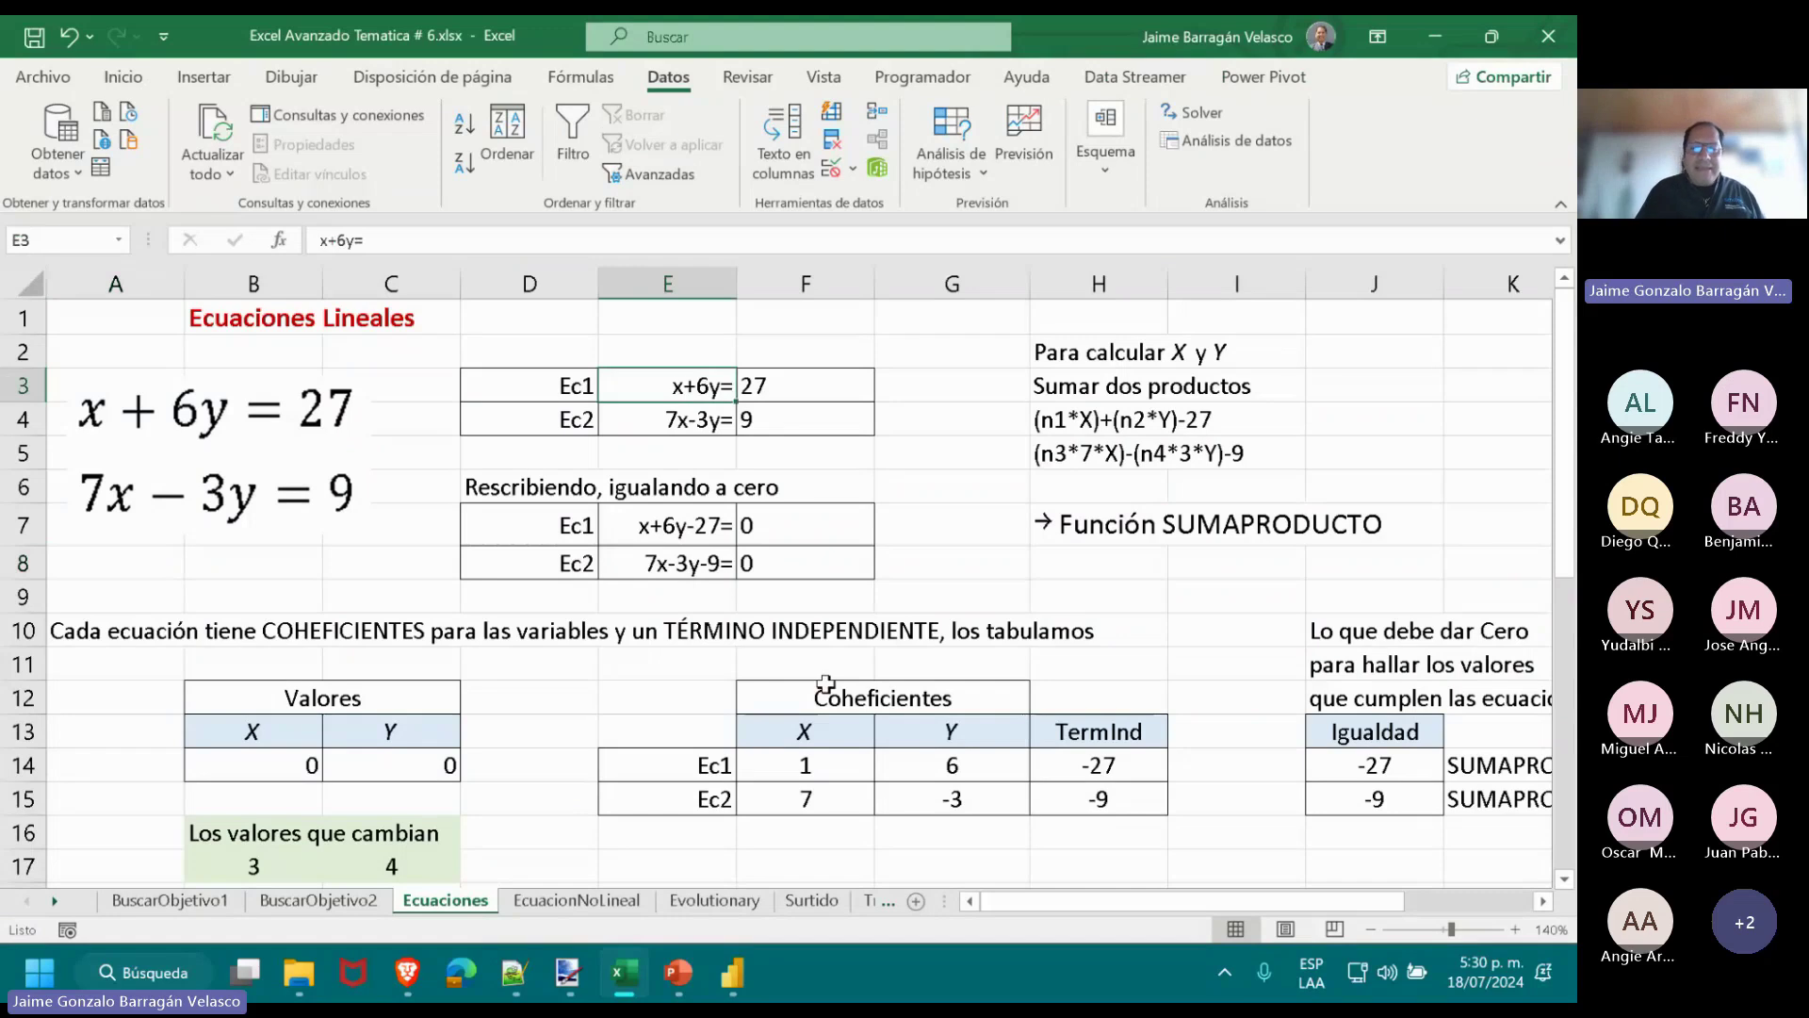
{"action": "key", "text": "Right"}
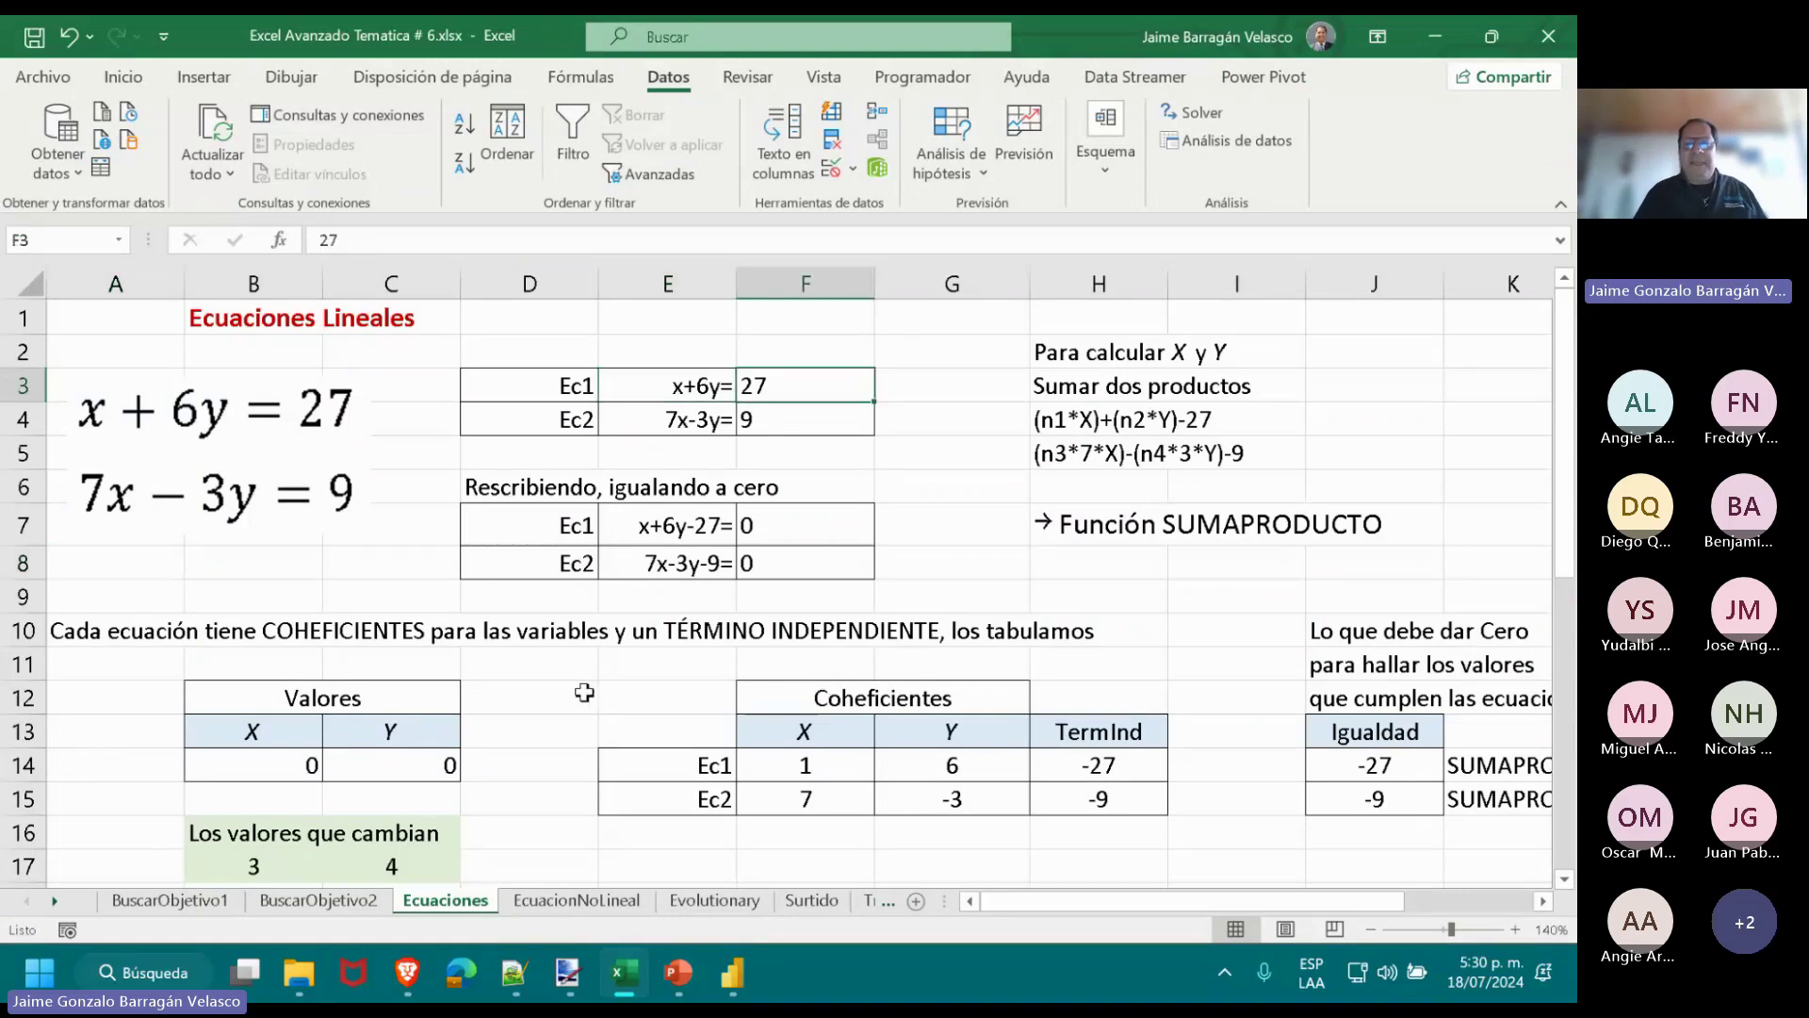
{"action": "left_click", "coordinate": [772, 347]}
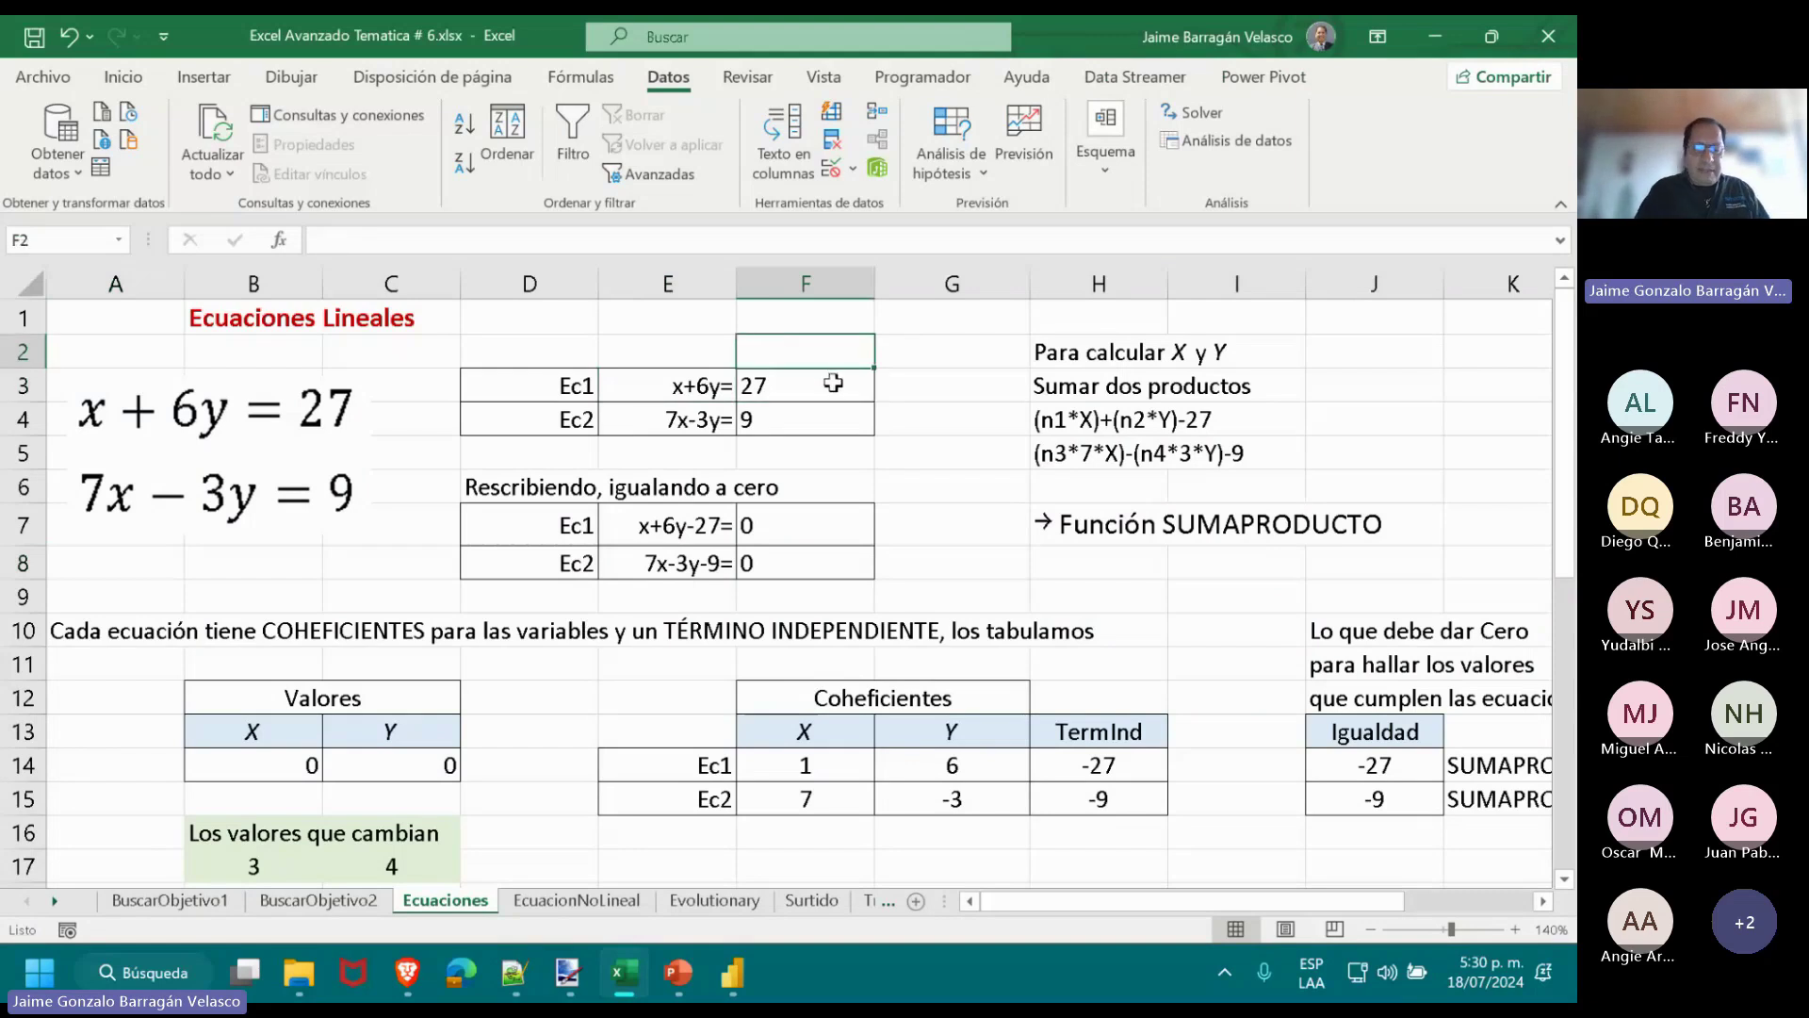
{"action": "type", "text": "Termino"}
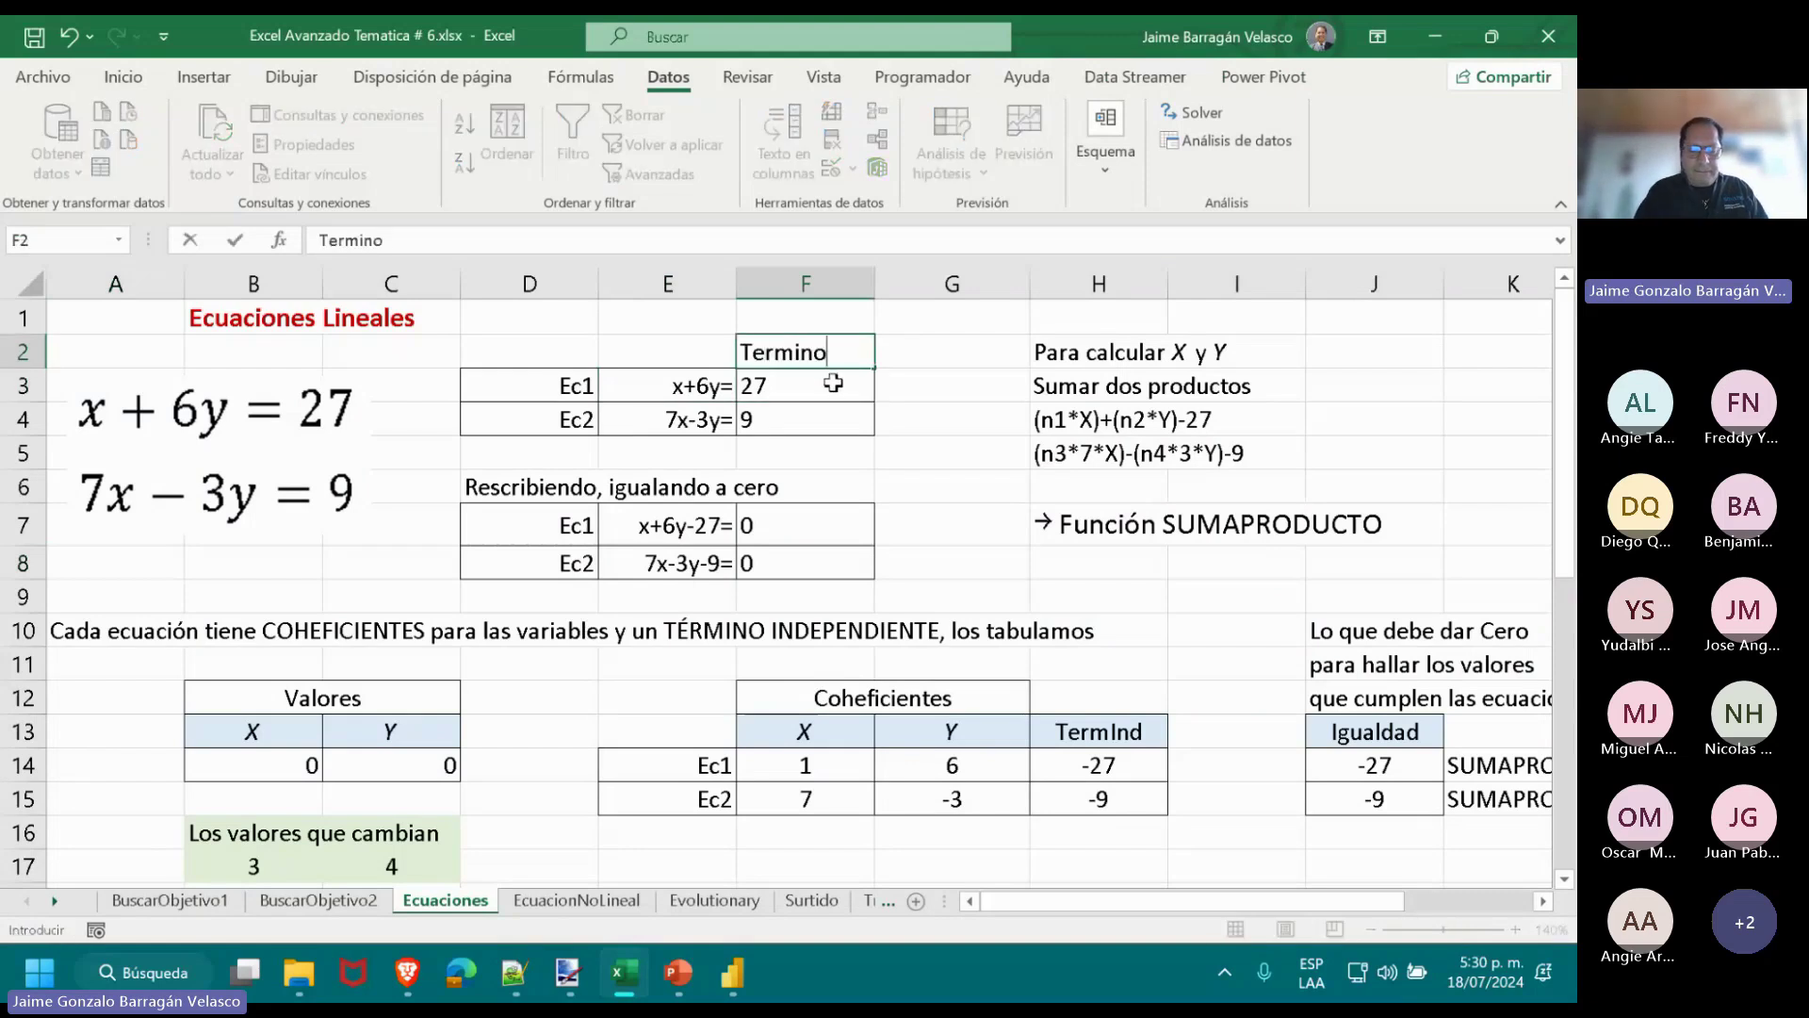
{"action": "type", "text": " Independiee"}
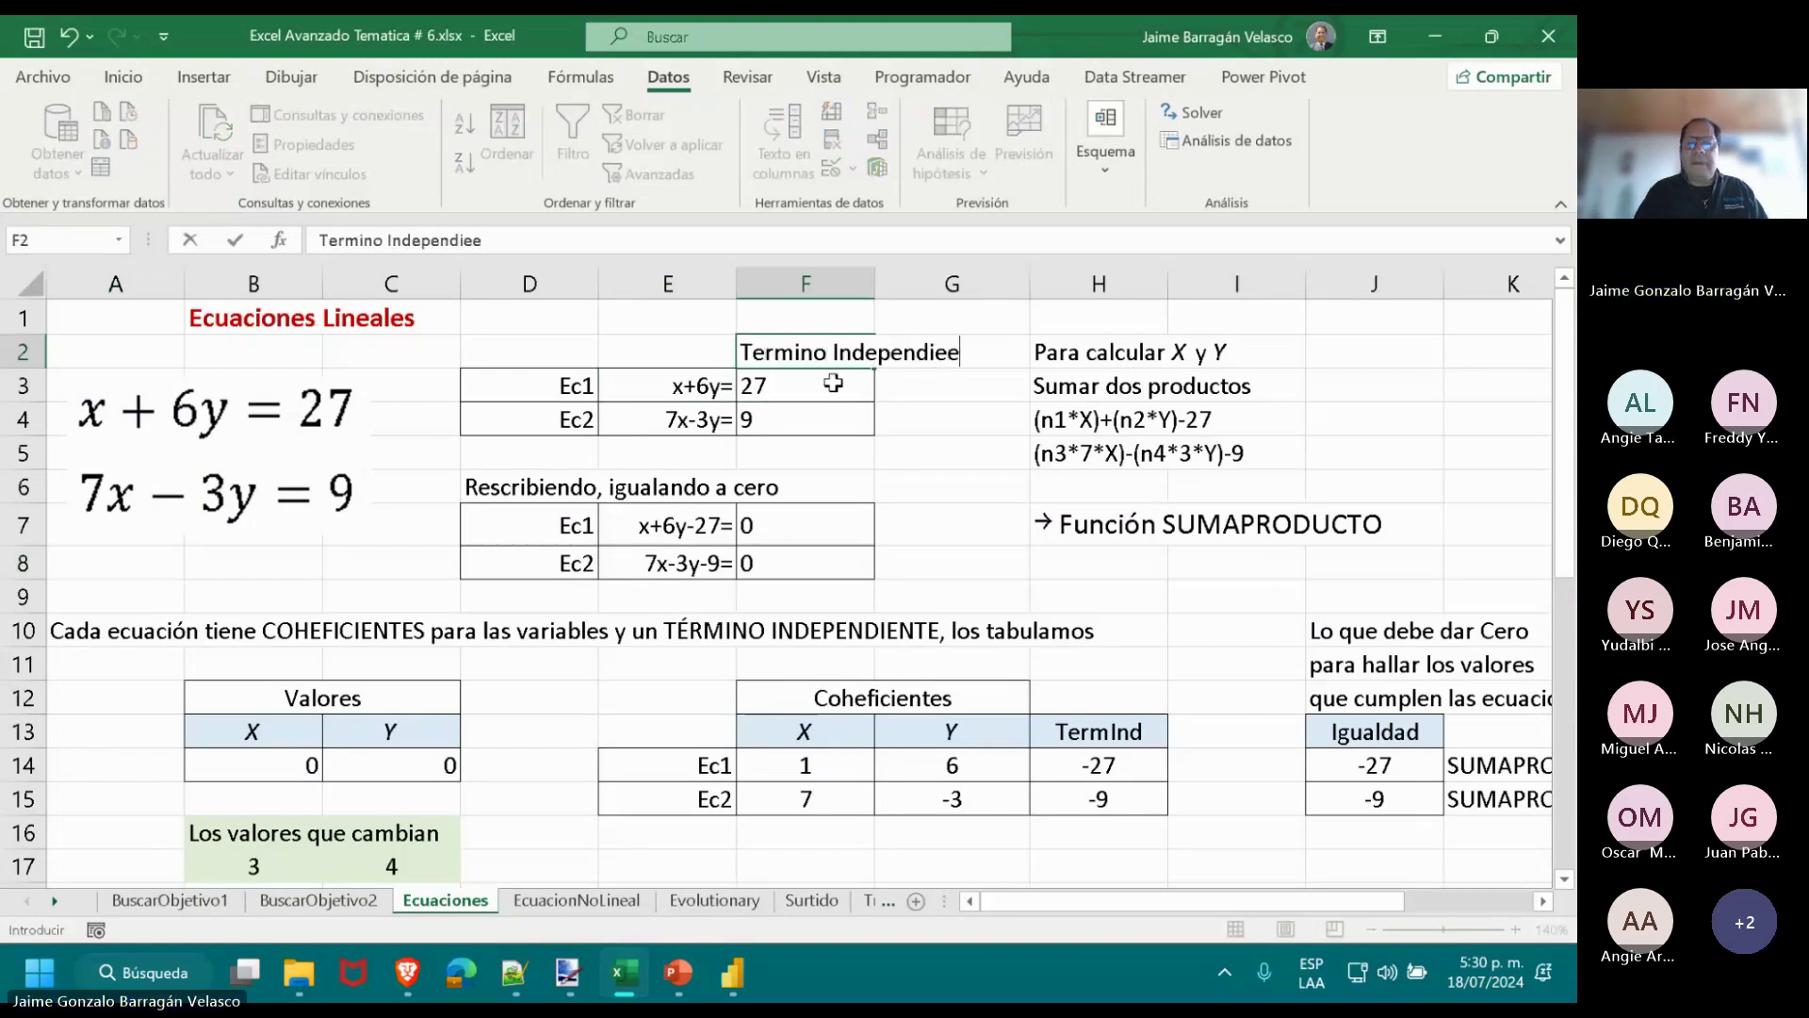
{"action": "key", "text": "BackSpace"}
{"action": "key", "text": "BackSpace"}
{"action": "type", "text": "ente"}
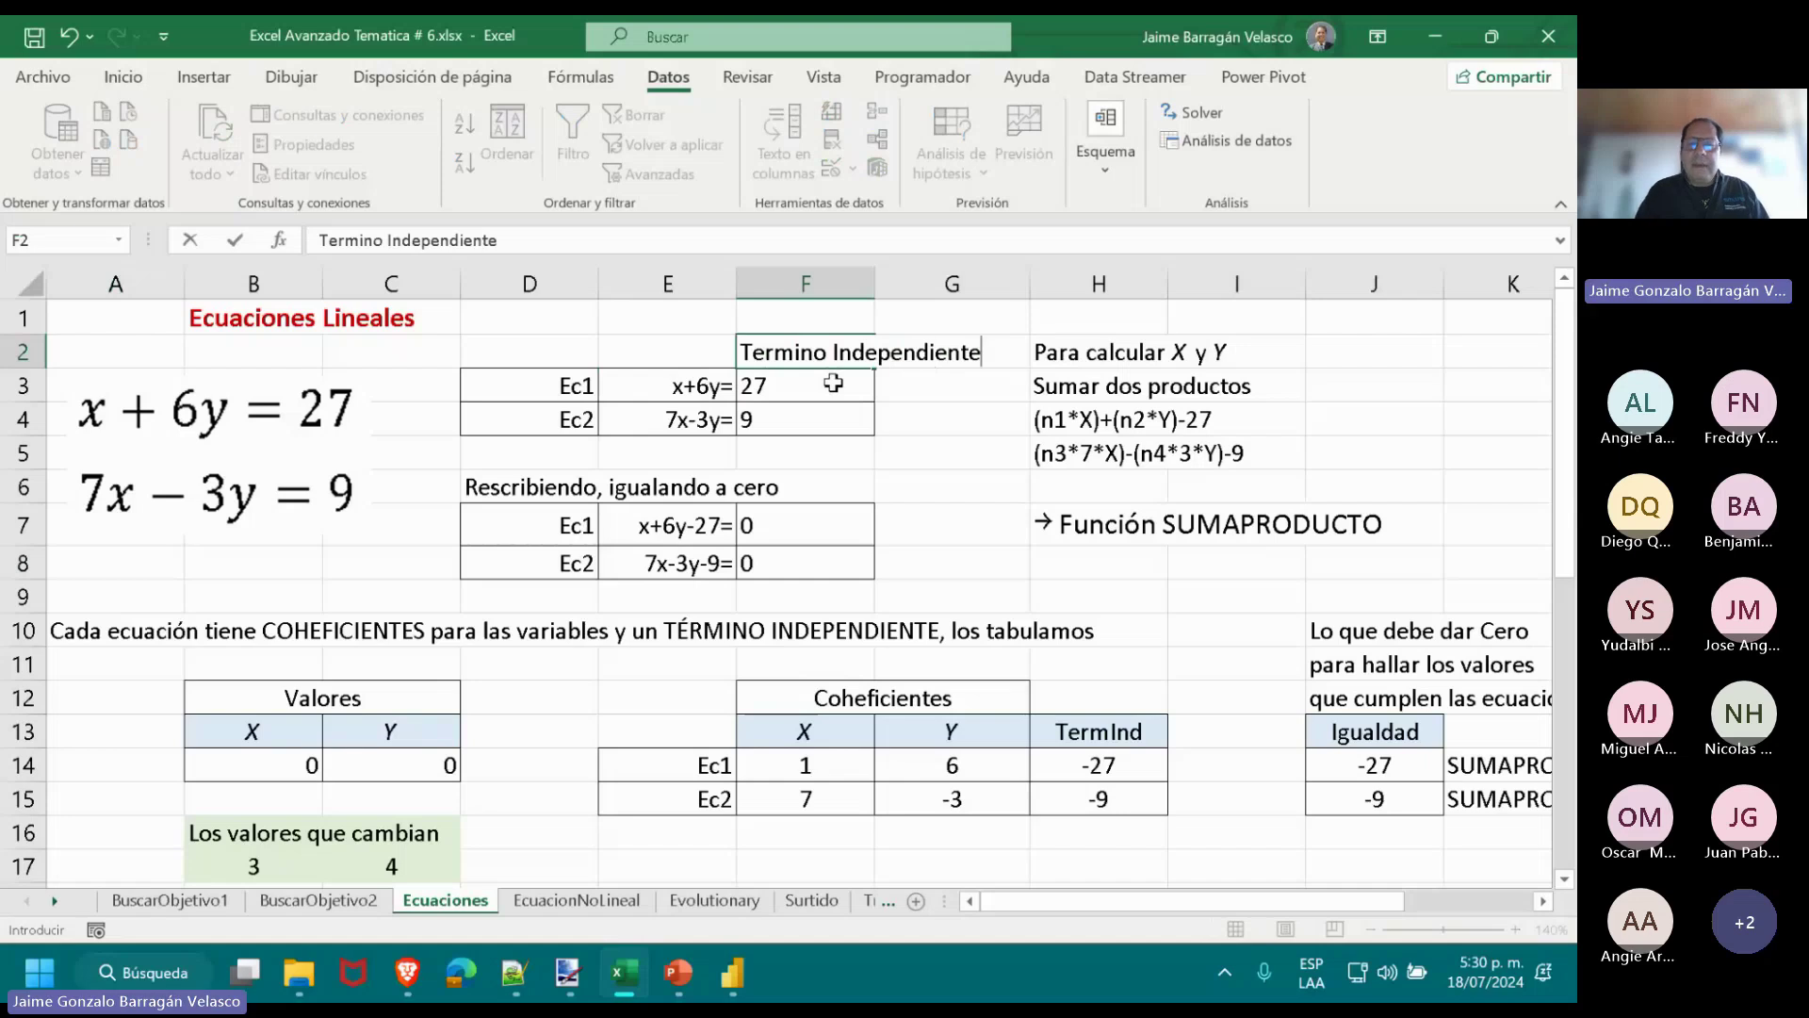
{"action": "key", "text": "Return"}
Move the "Termino Independiente" label from F2 to E2.
{"action": "key", "text": "Up"}
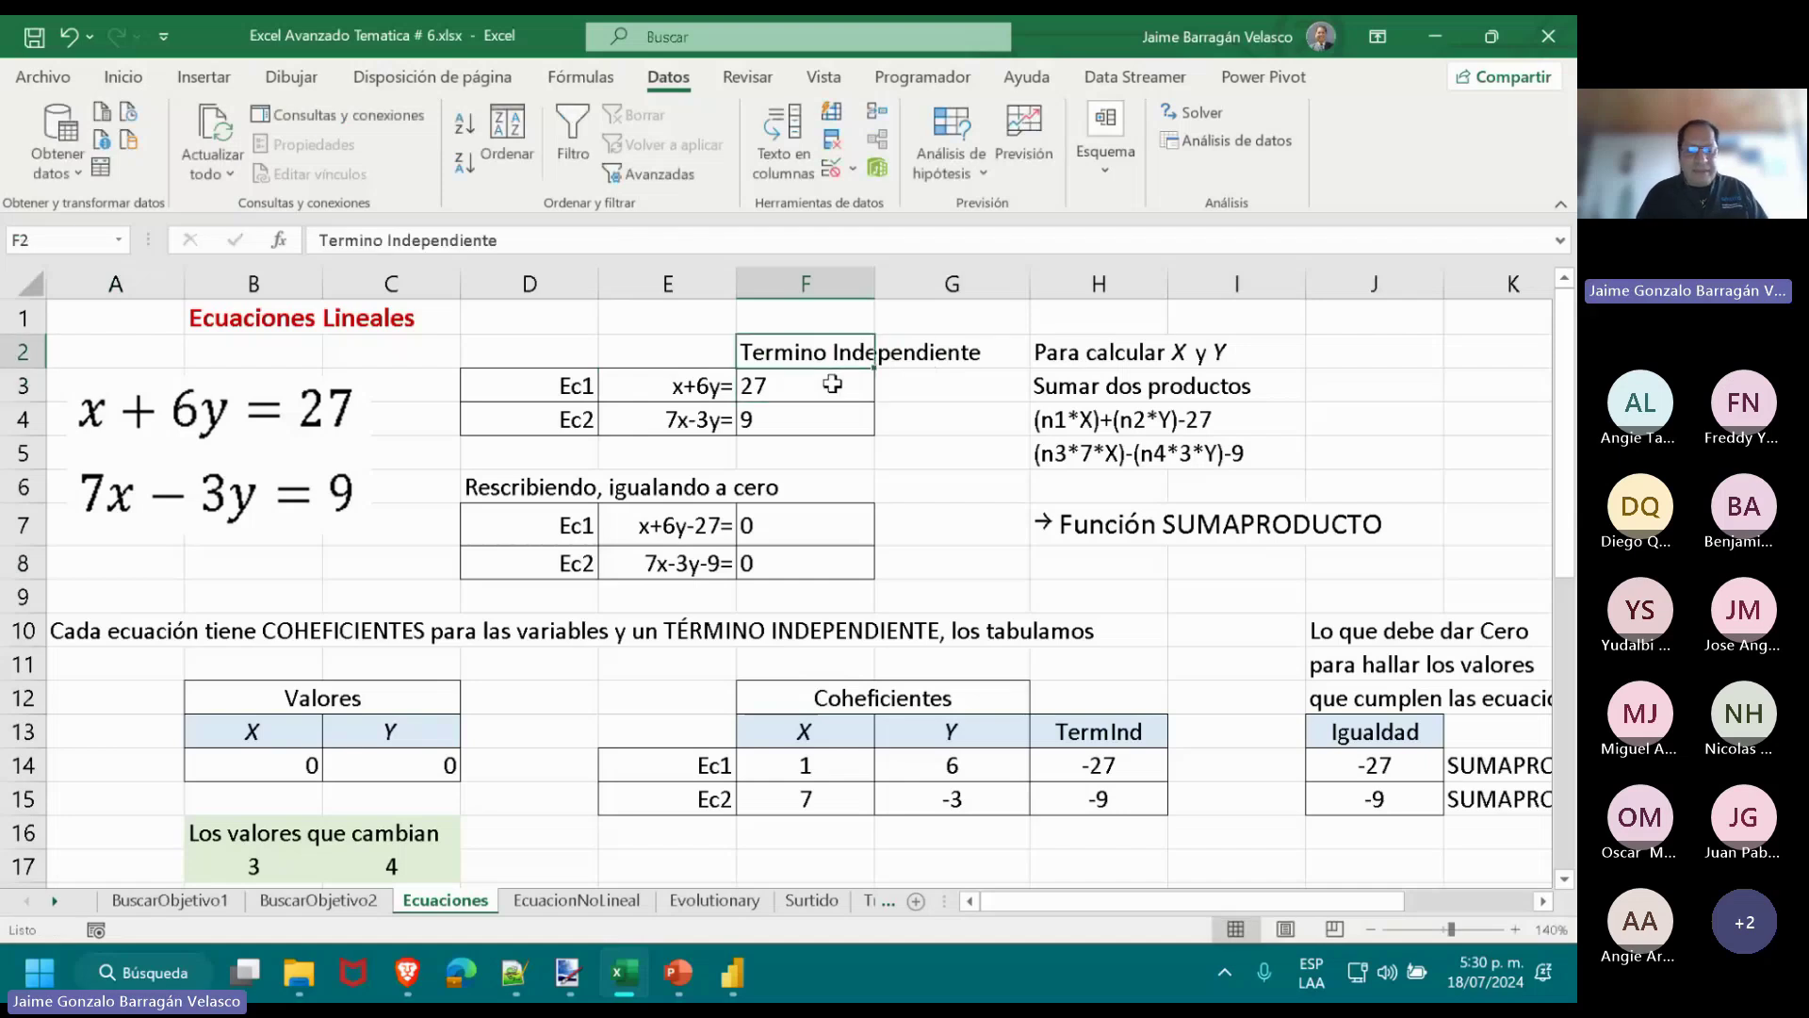
{"action": "key", "text": "ctrl+c"}
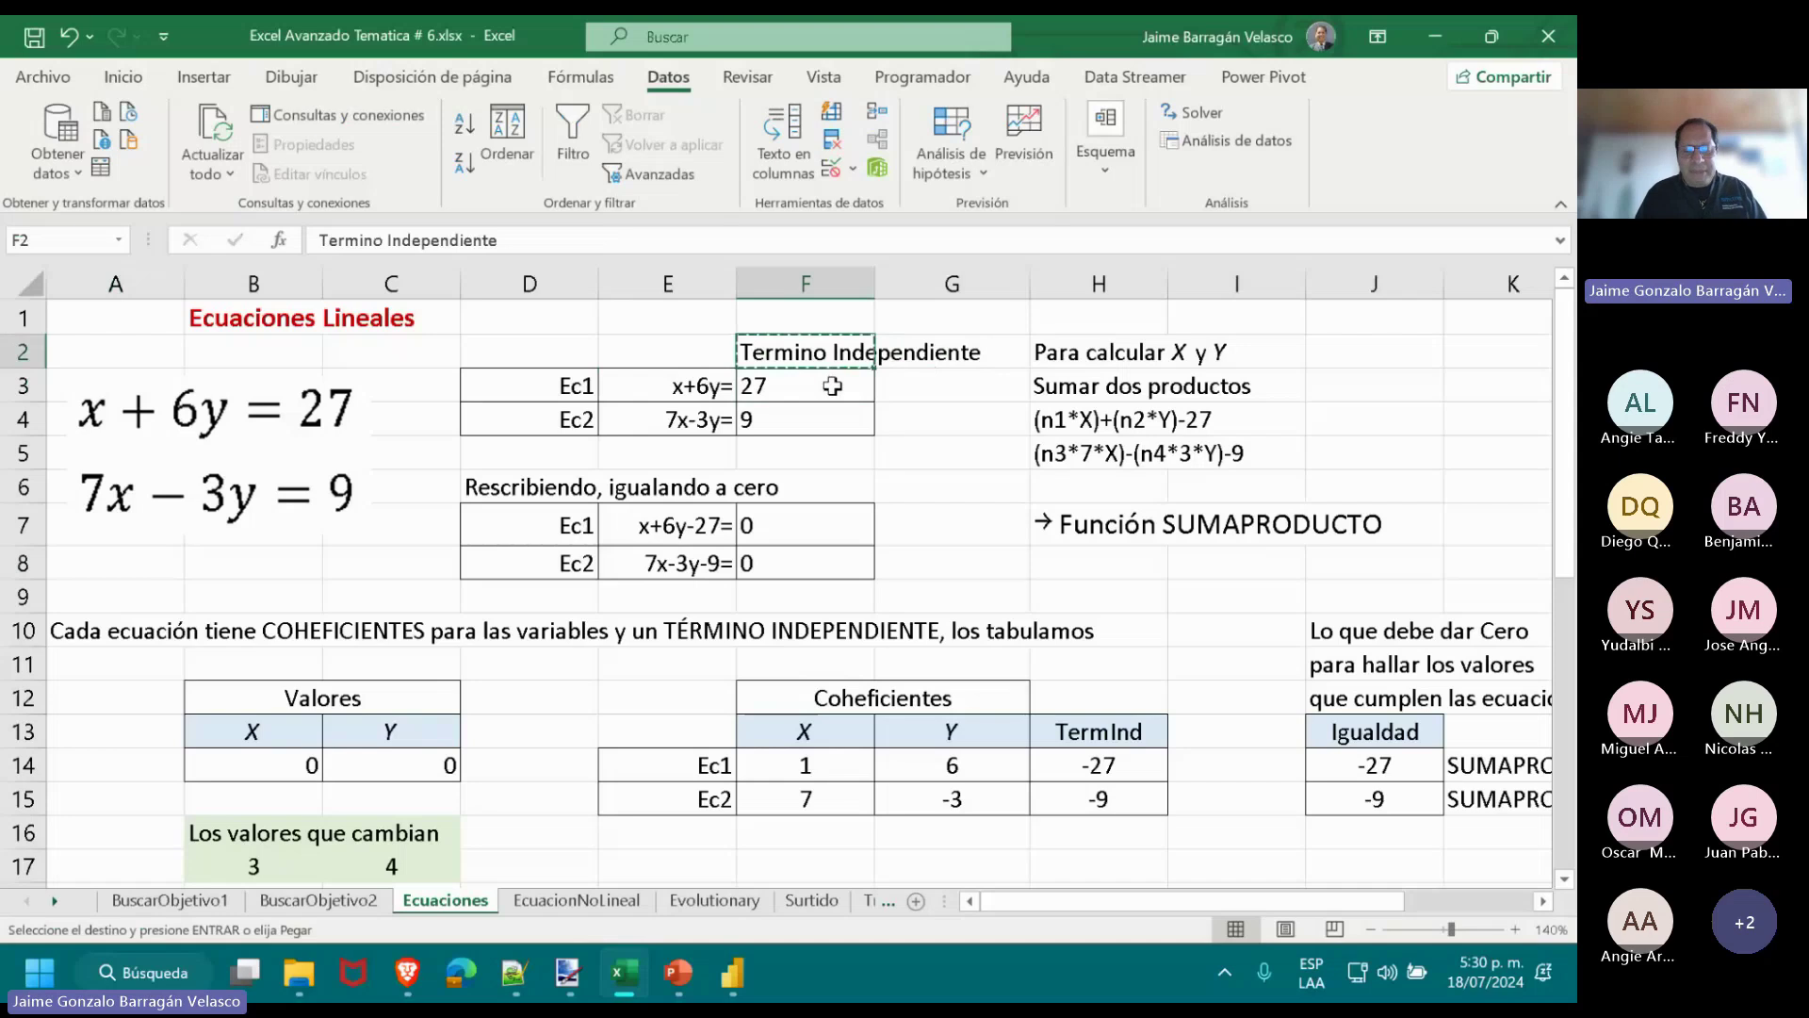
{"action": "key", "text": "Left"}
{"action": "key", "text": "ctrl+v"}
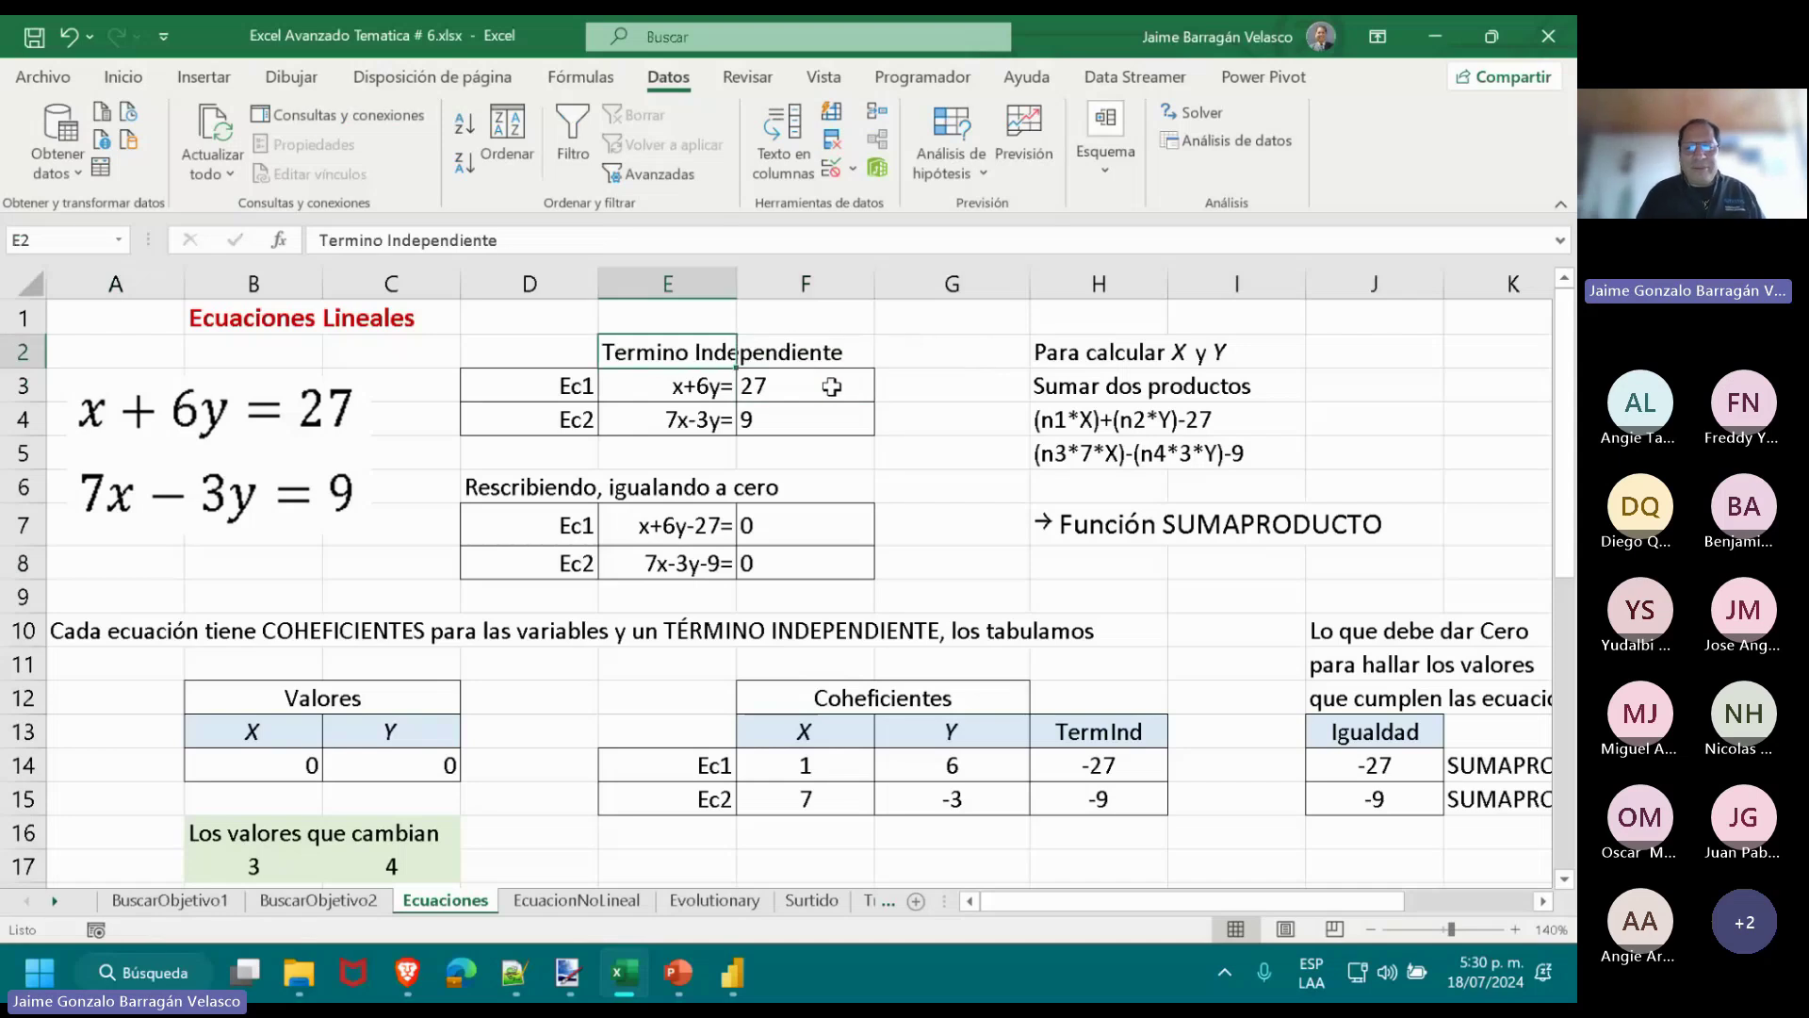
{"action": "key", "text": "Right"}
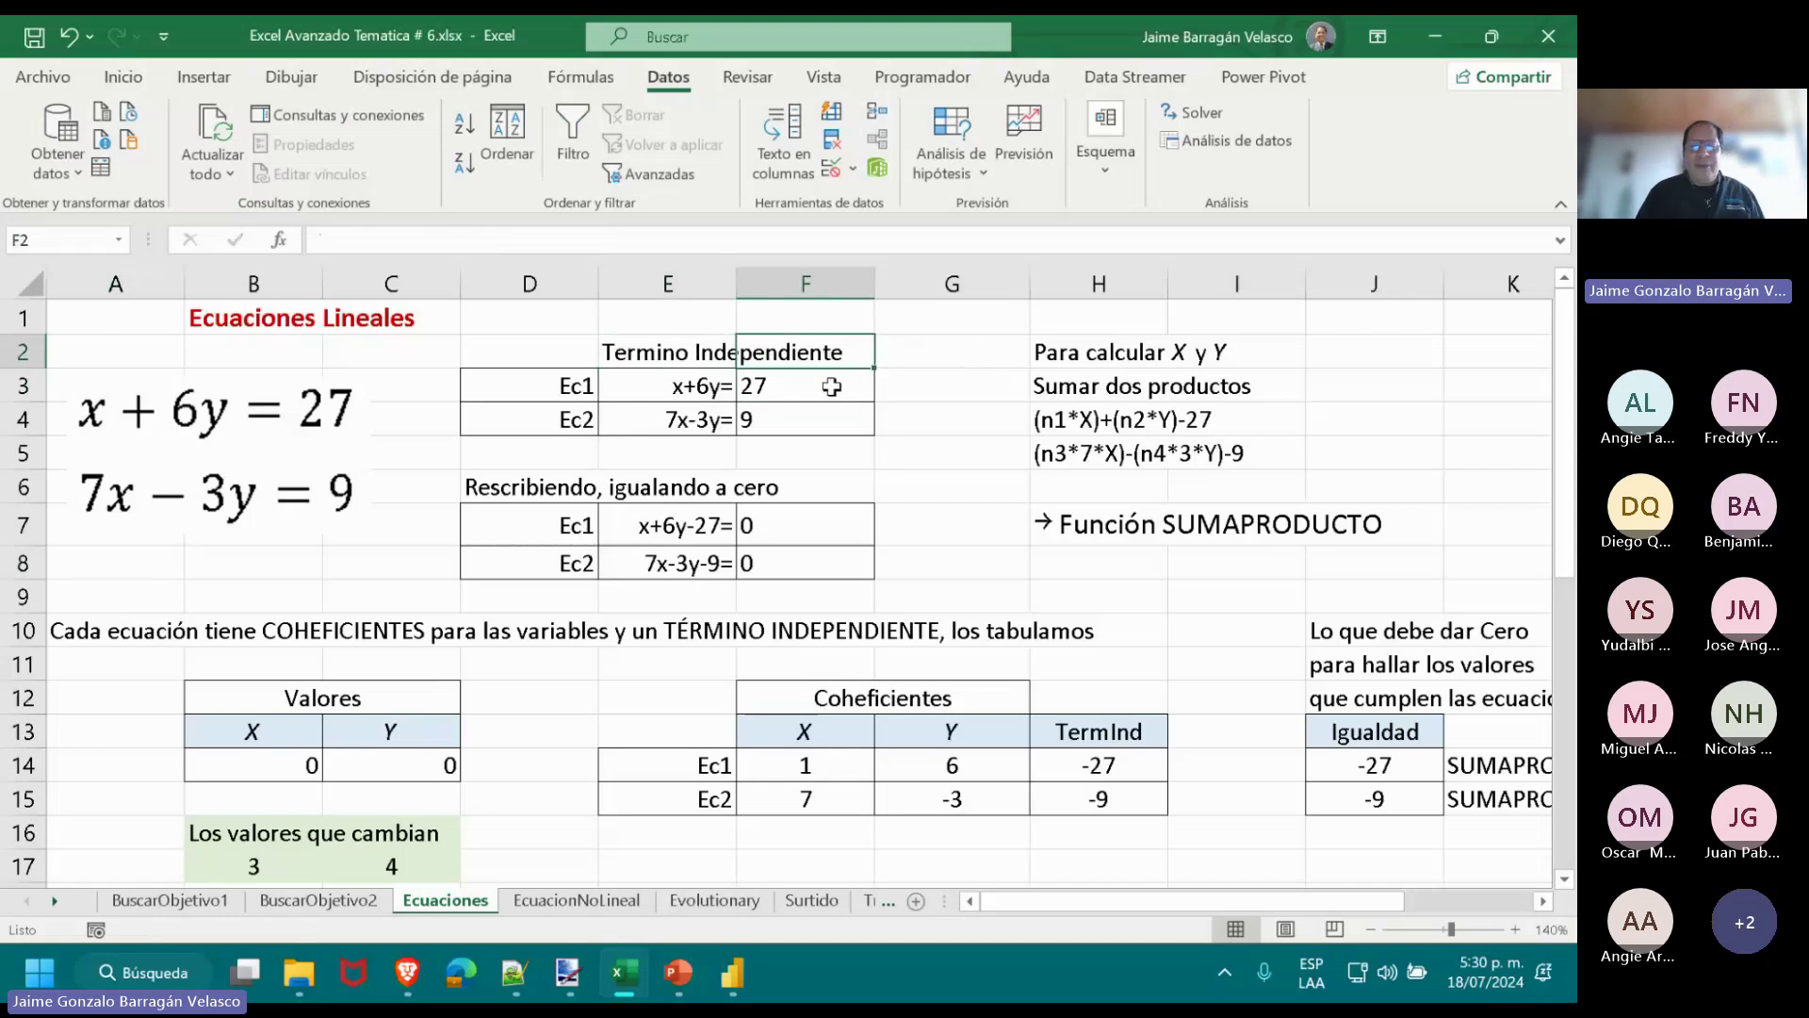
Return the "Termino Independiente" label from E2 to F2 by cutting and pasting it.
{"action": "key", "text": "Left"}
{"action": "key", "text": "ctrl+x"}
{"action": "key", "text": "Right"}
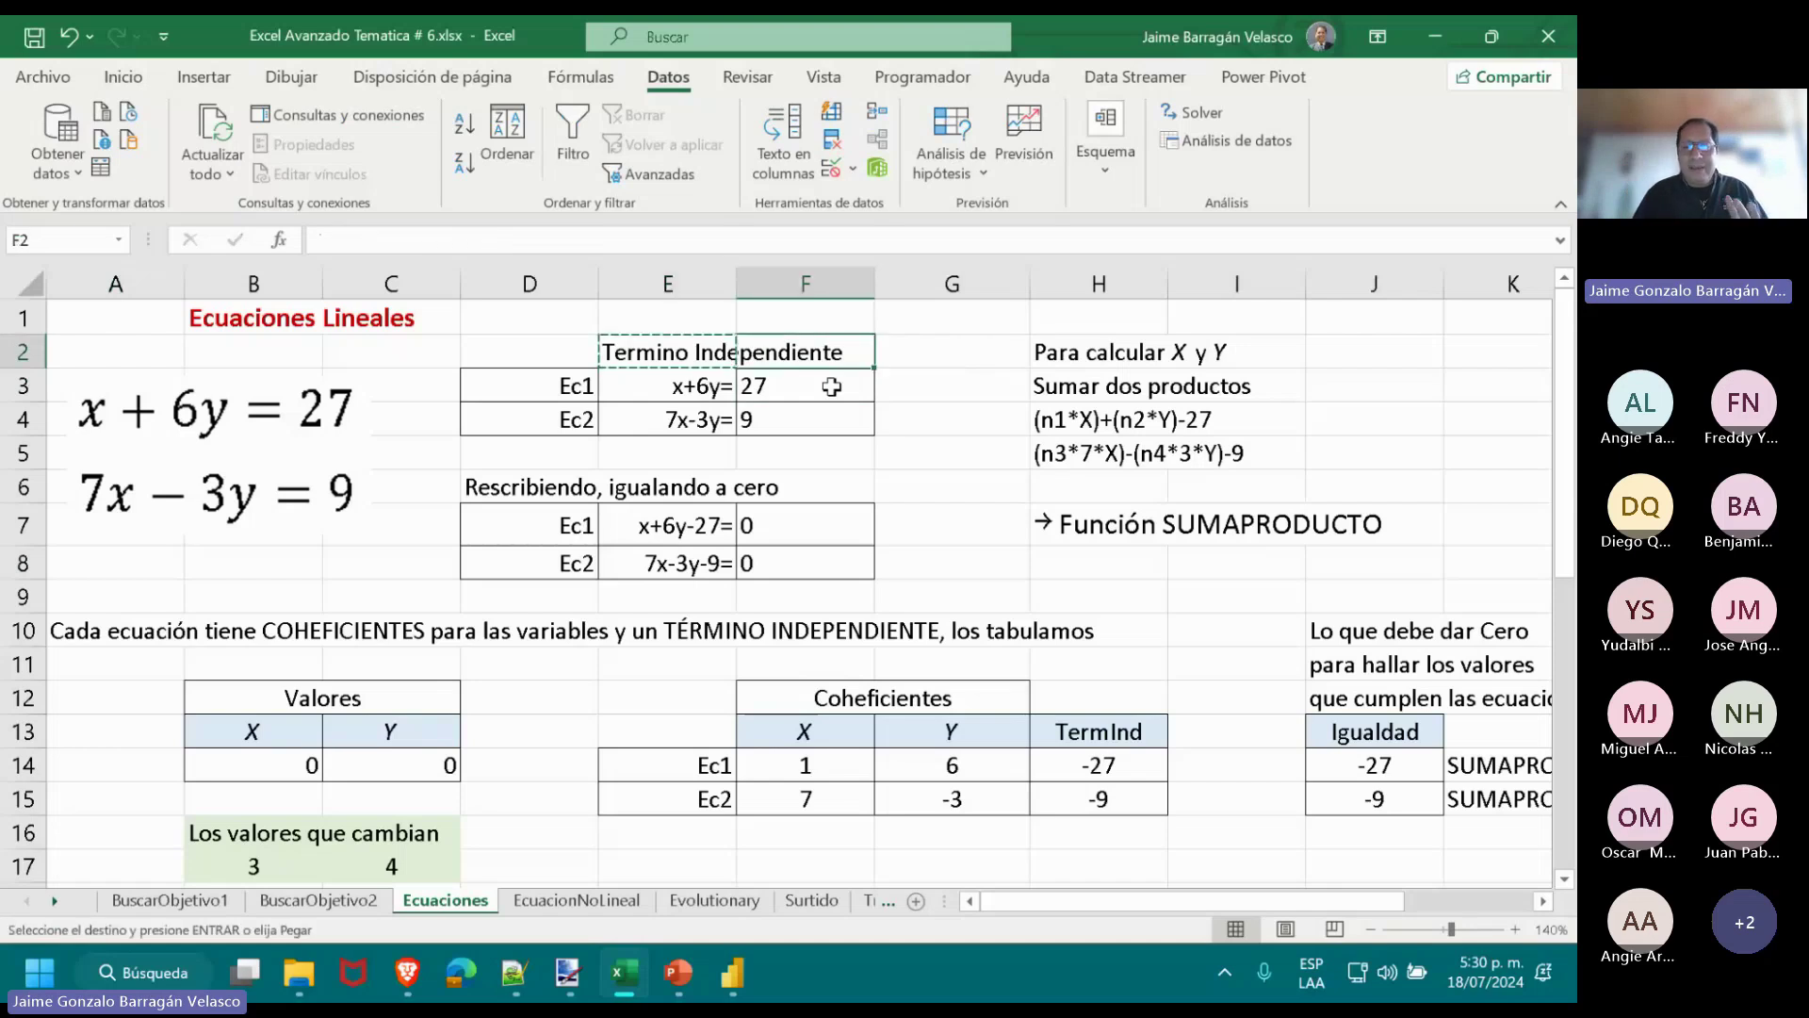
{"action": "key", "text": "Return"}
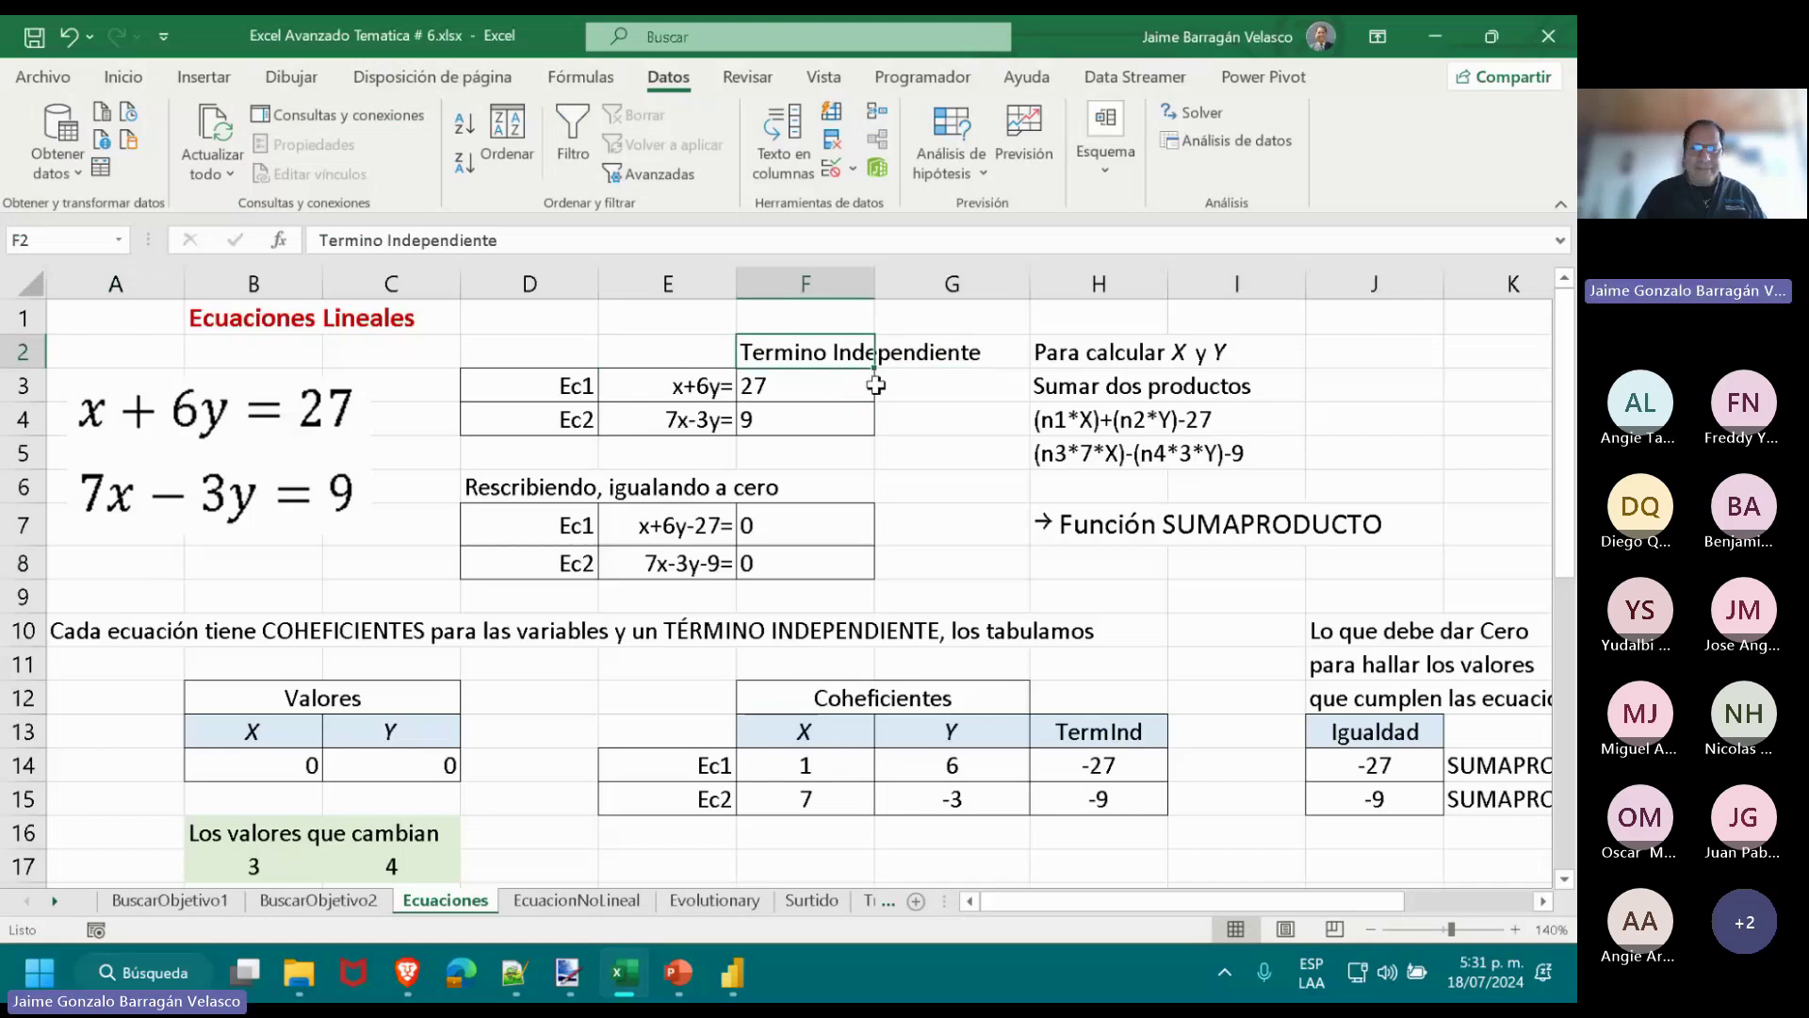
Examine the independent terms of both equations in F3:F4 and the equations rewritten as equal to zero in E7:F8.
{"action": "left_click", "coordinate": [872, 384]}
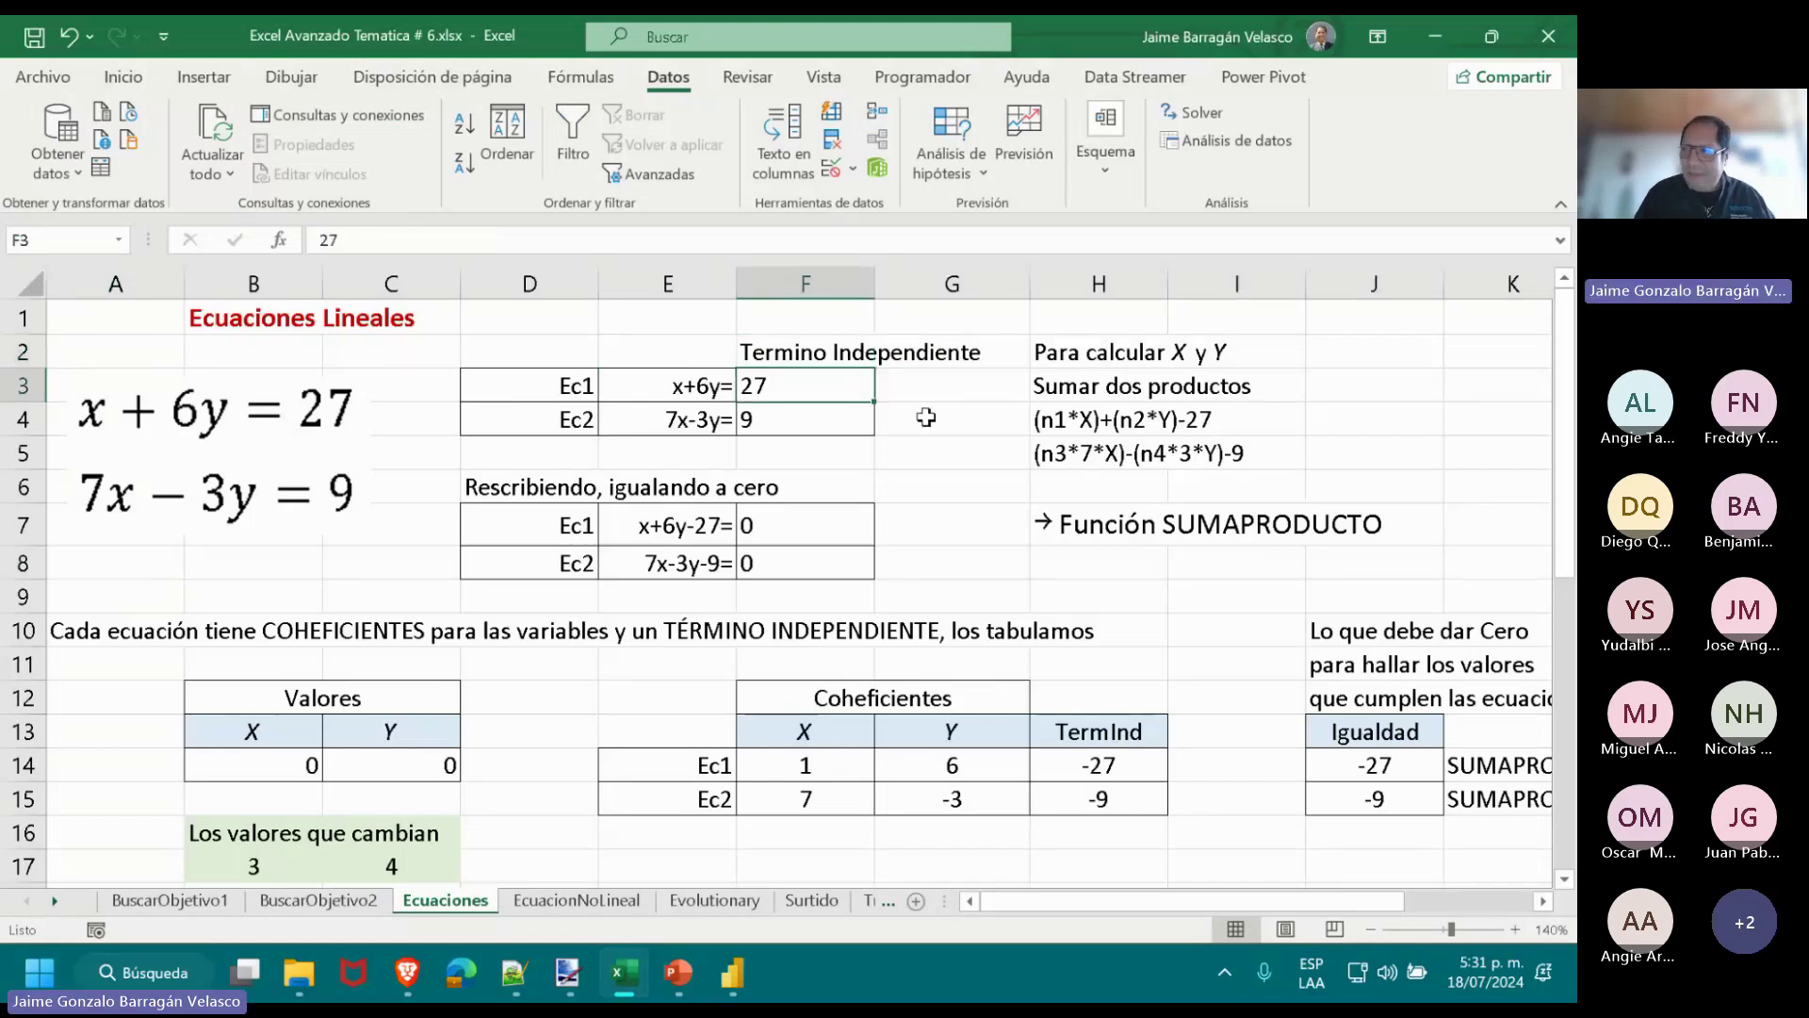
{"action": "key", "text": "Down"}
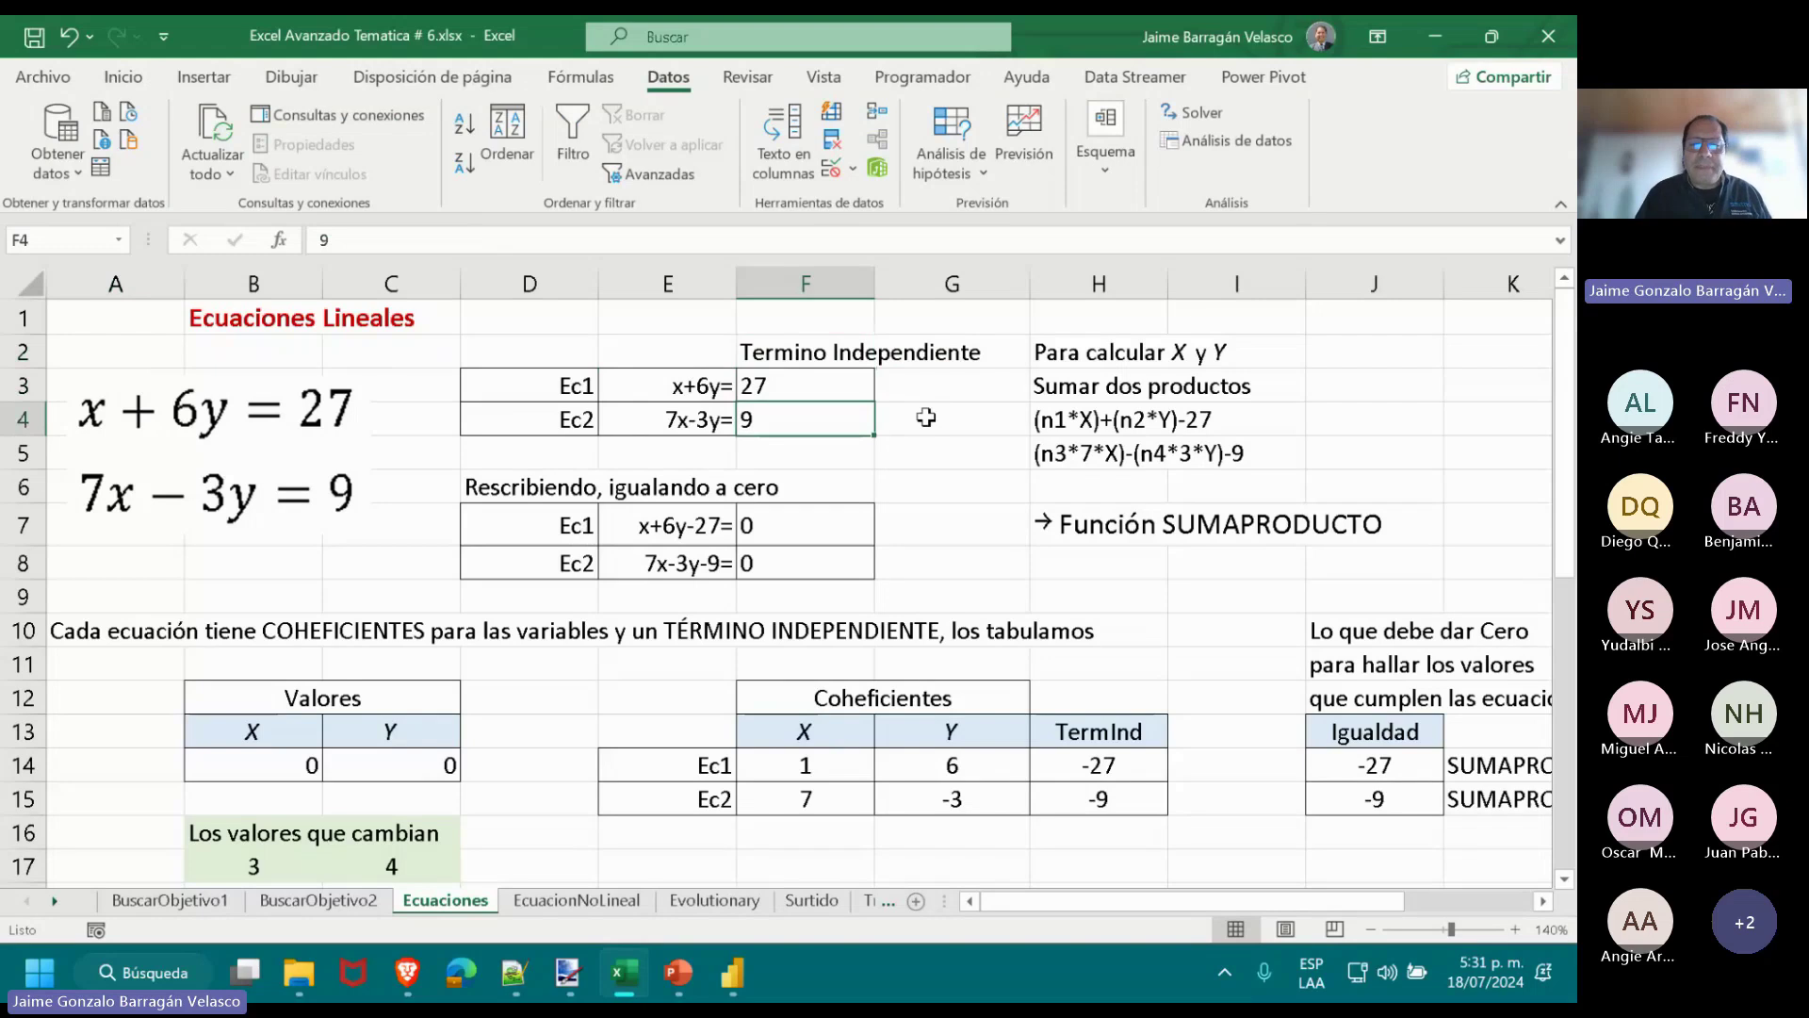
{"action": "key", "text": "Down"}
{"action": "key", "text": "Down"}
{"action": "key", "text": "Down"}
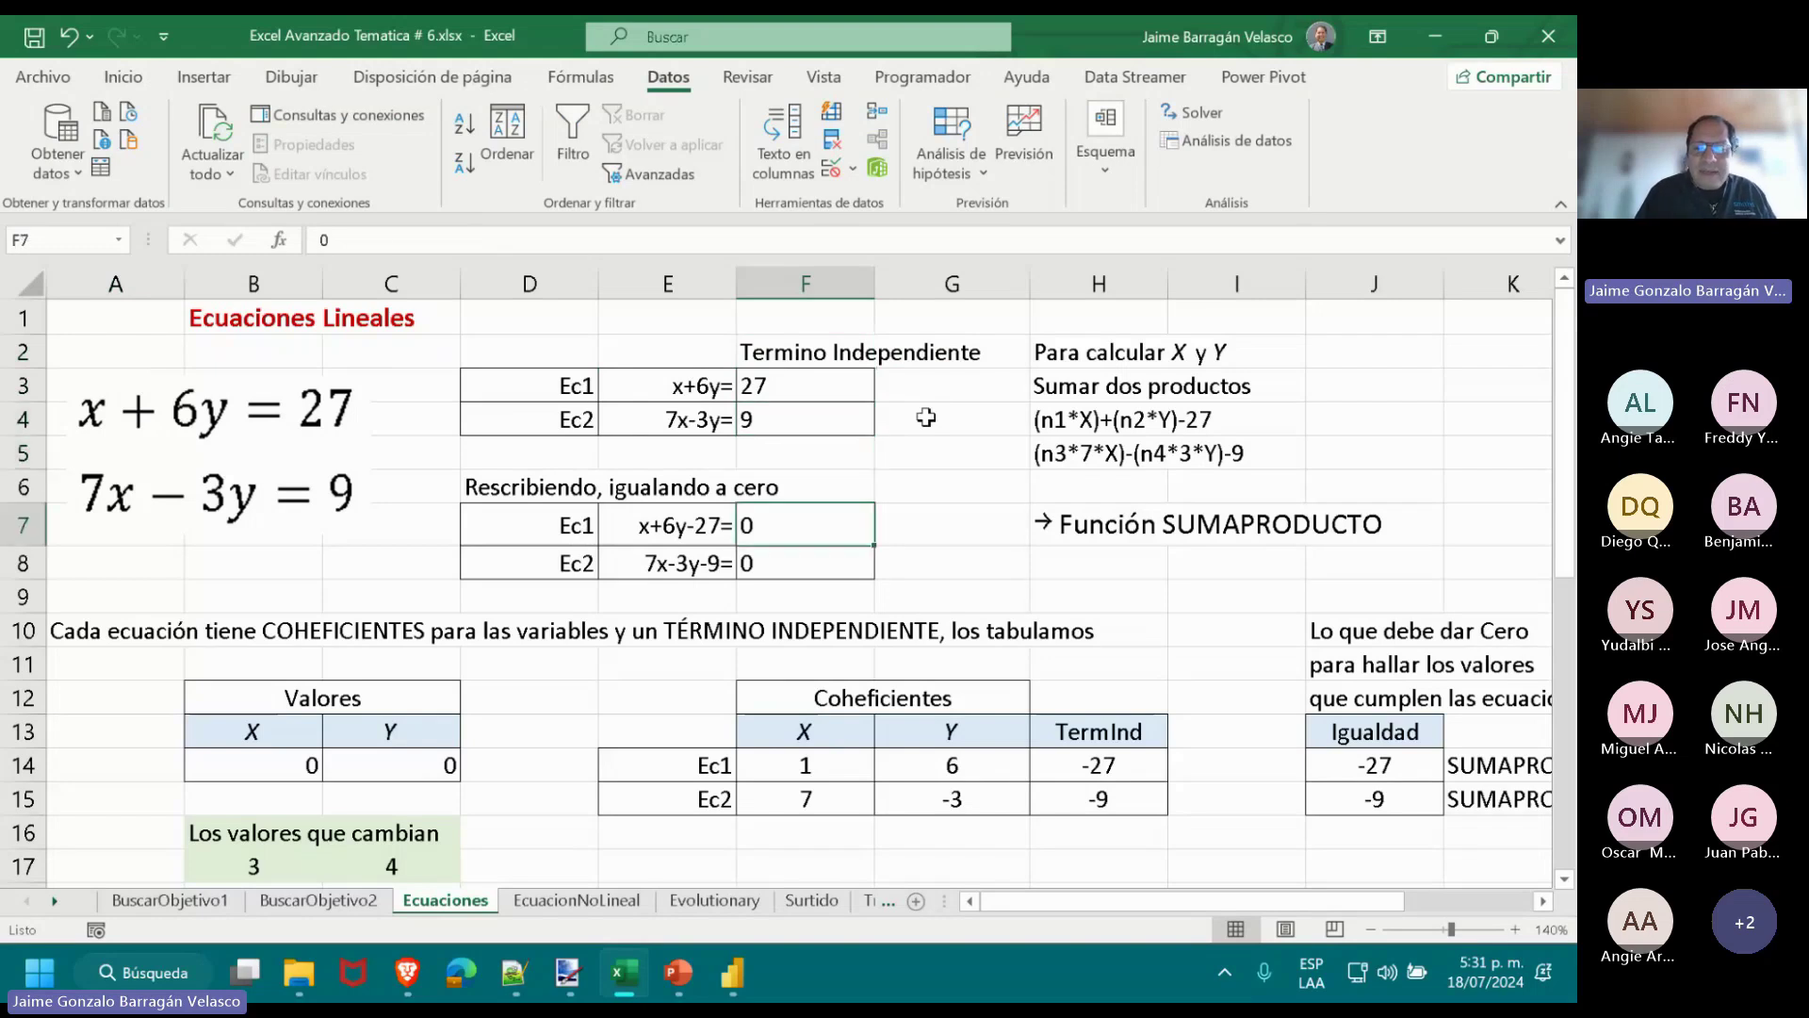
{"action": "key", "text": "Left"}
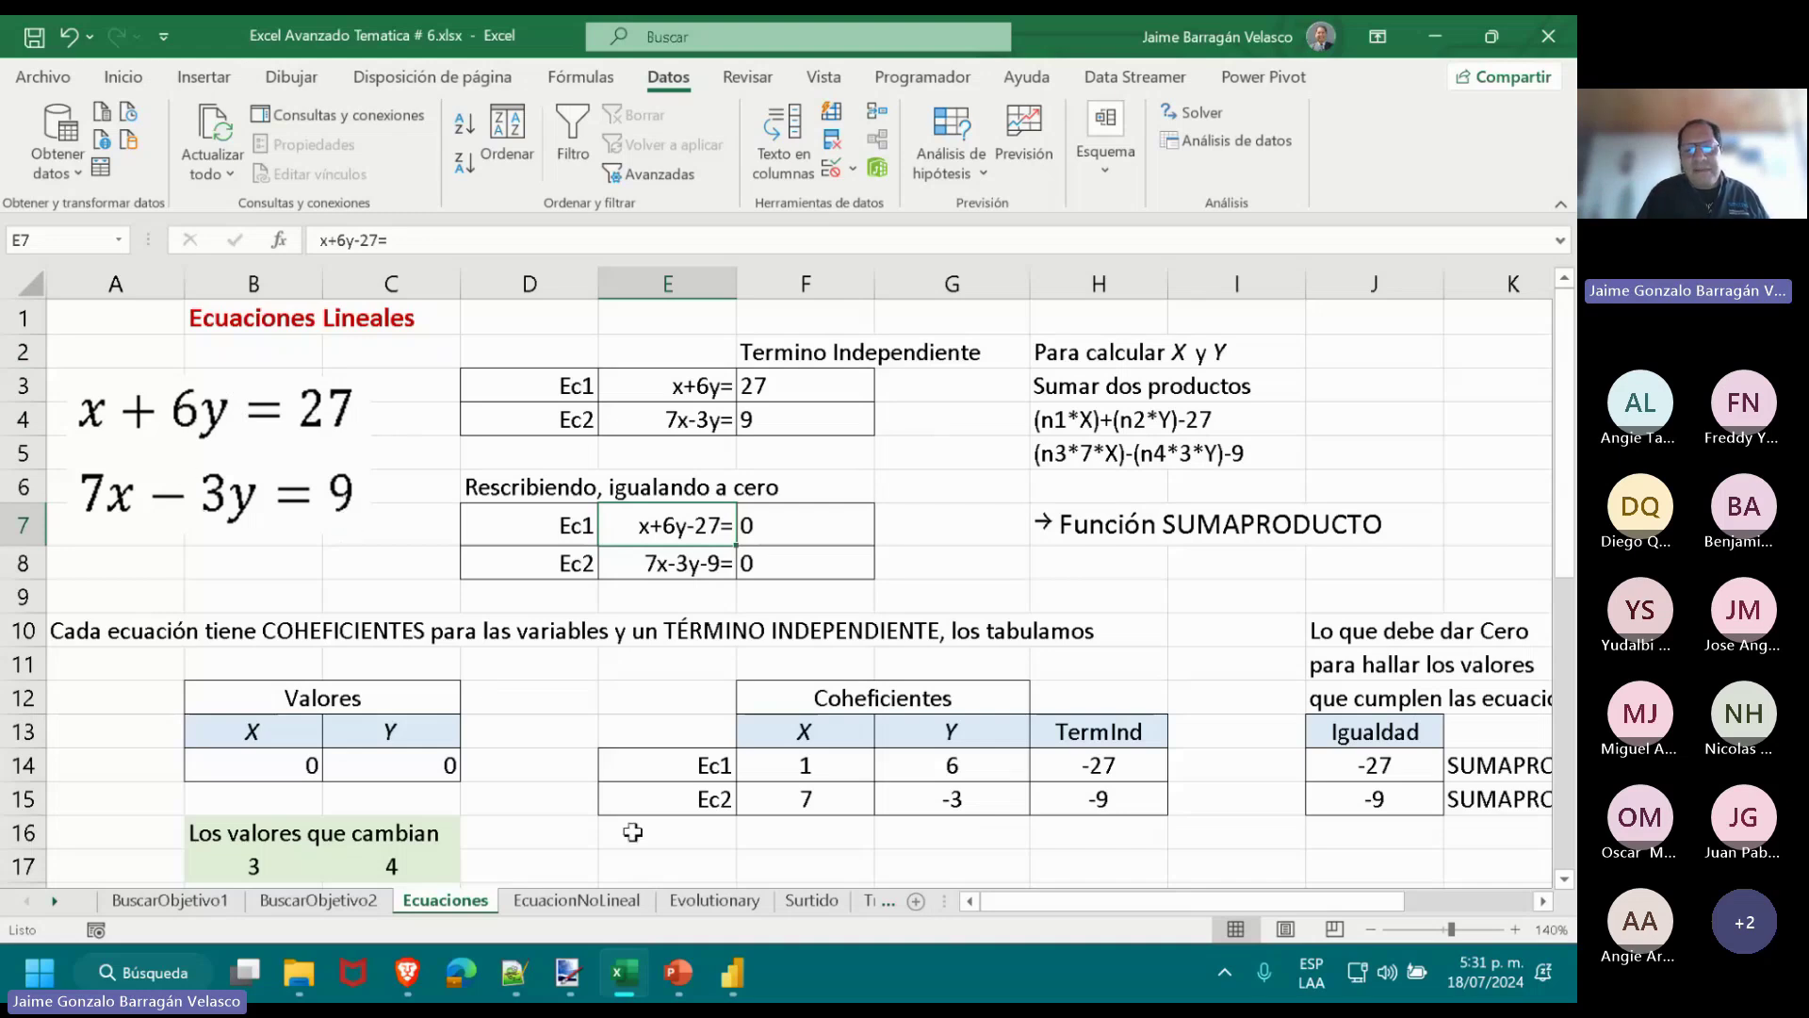
{"action": "key", "text": "Right"}
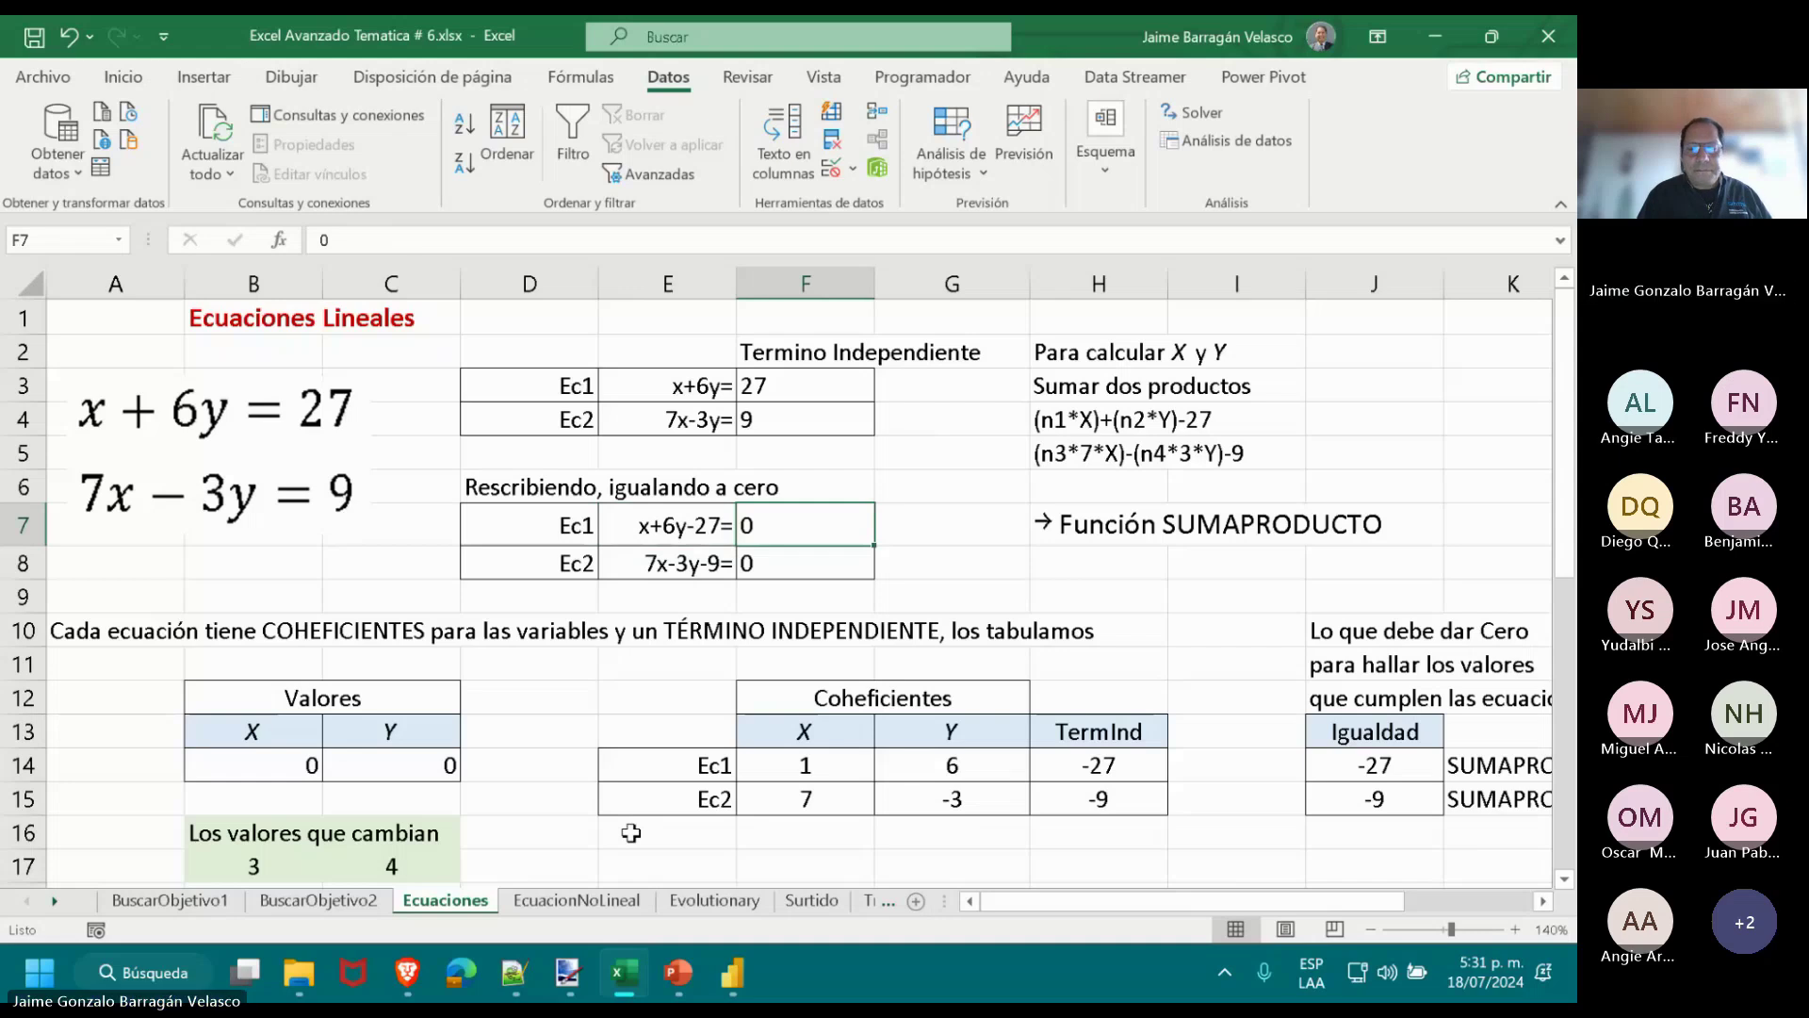
{"action": "key", "text": "Down"}
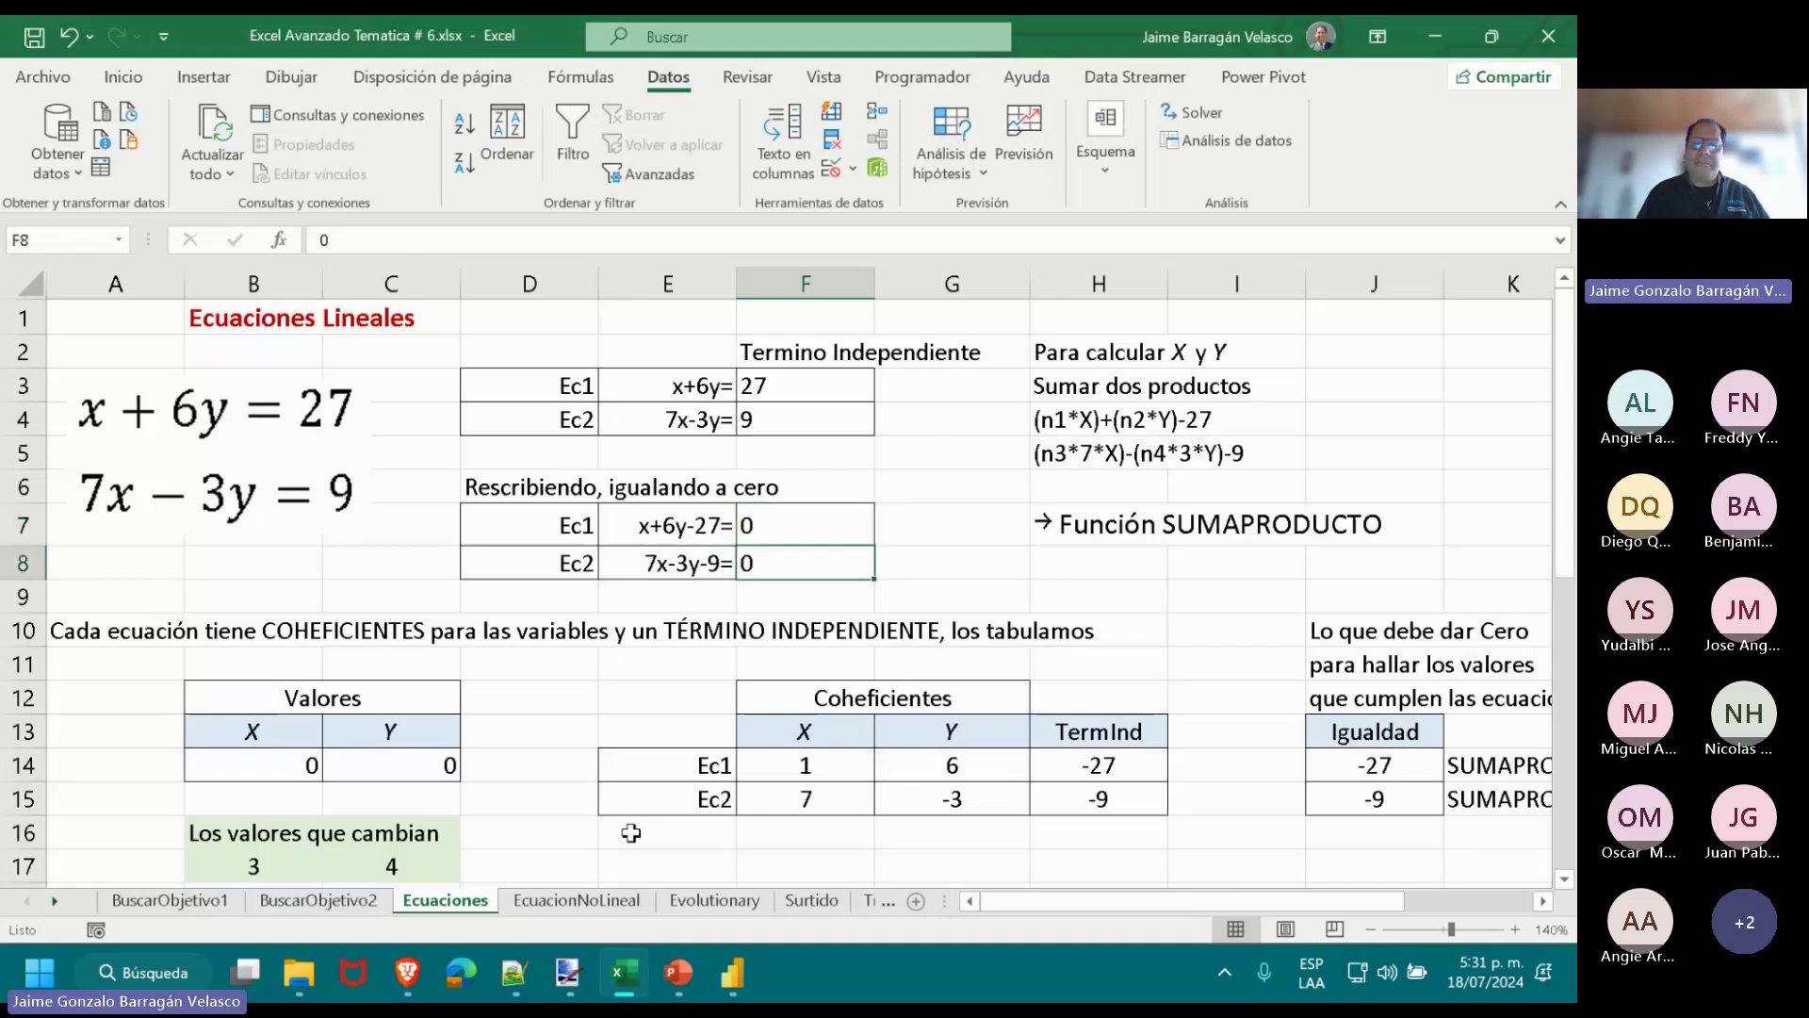
Examine the Igualdad column and the SUMAPRODUCTO formulas written beside it in rows 14 and 15.
{"action": "key", "text": "Right"}
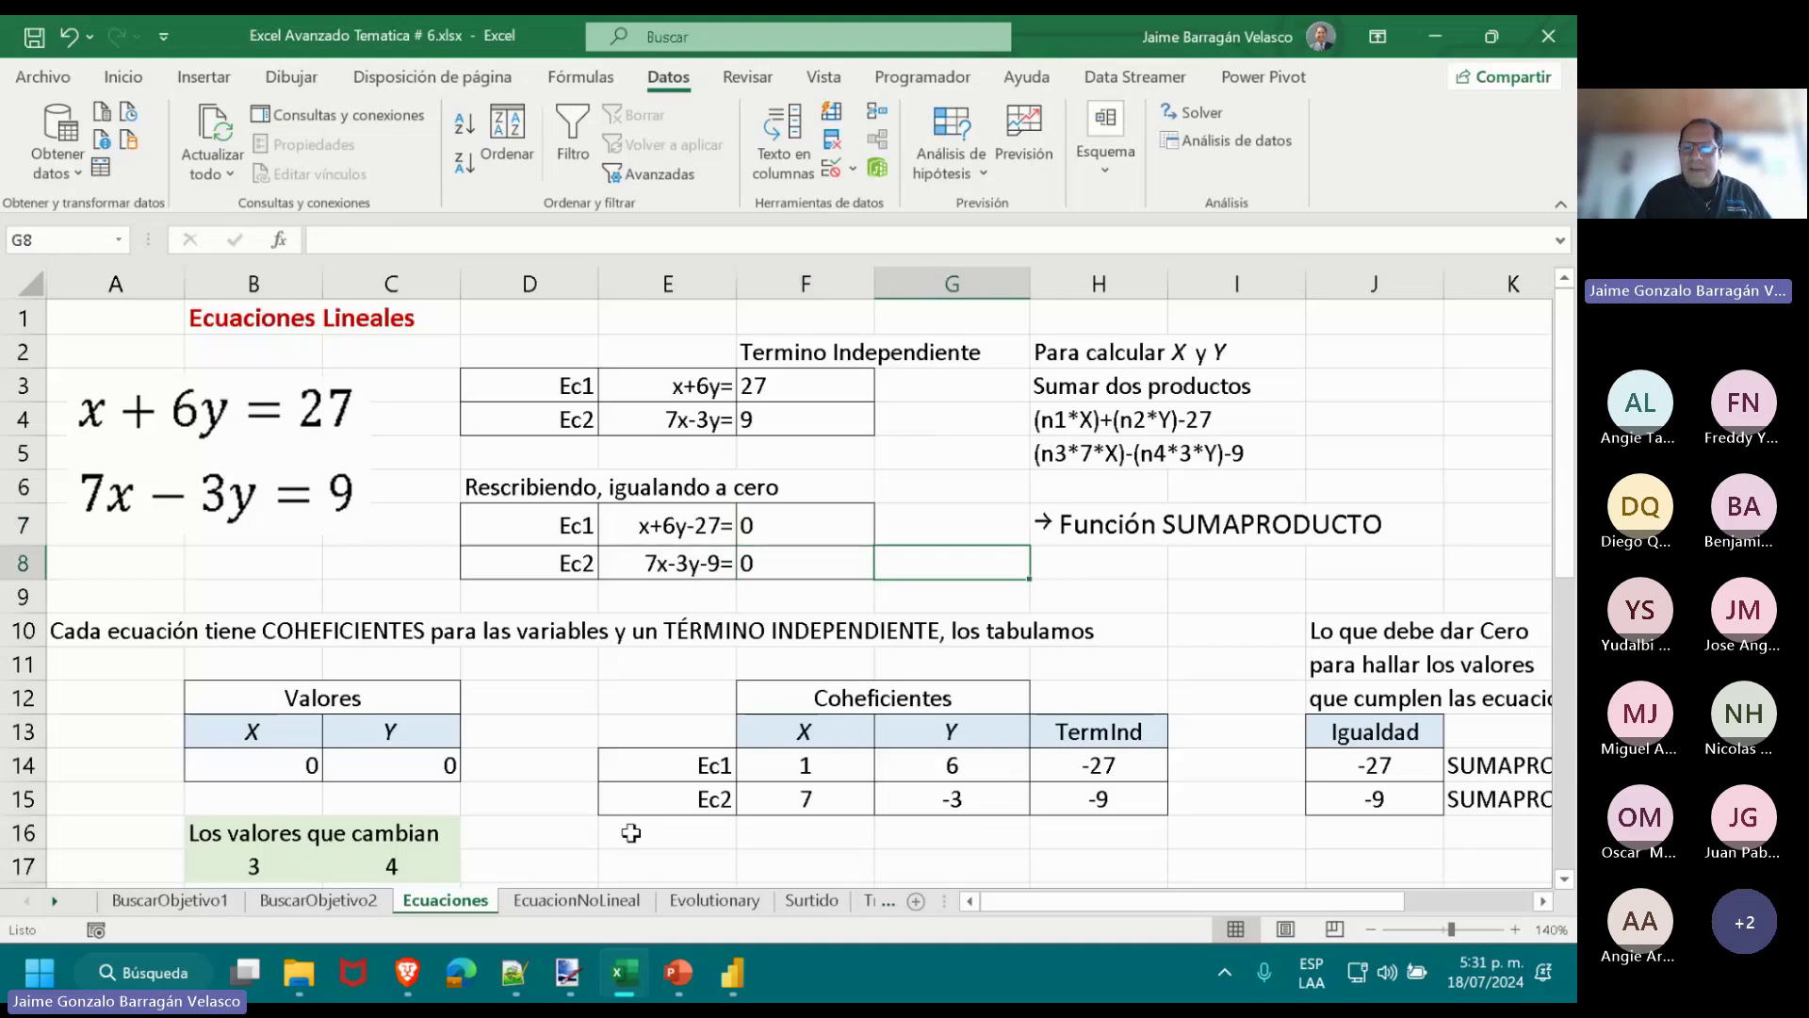
{"action": "key", "text": "Right"}
{"action": "key", "text": "Right"}
{"action": "key", "text": "Down"}
{"action": "key", "text": "Down"}
{"action": "key", "text": "Down"}
{"action": "key", "text": "Down"}
{"action": "key", "text": "Down"}
{"action": "key", "text": "Down"}
{"action": "key", "text": "Down"}
{"action": "key", "text": "Down"}
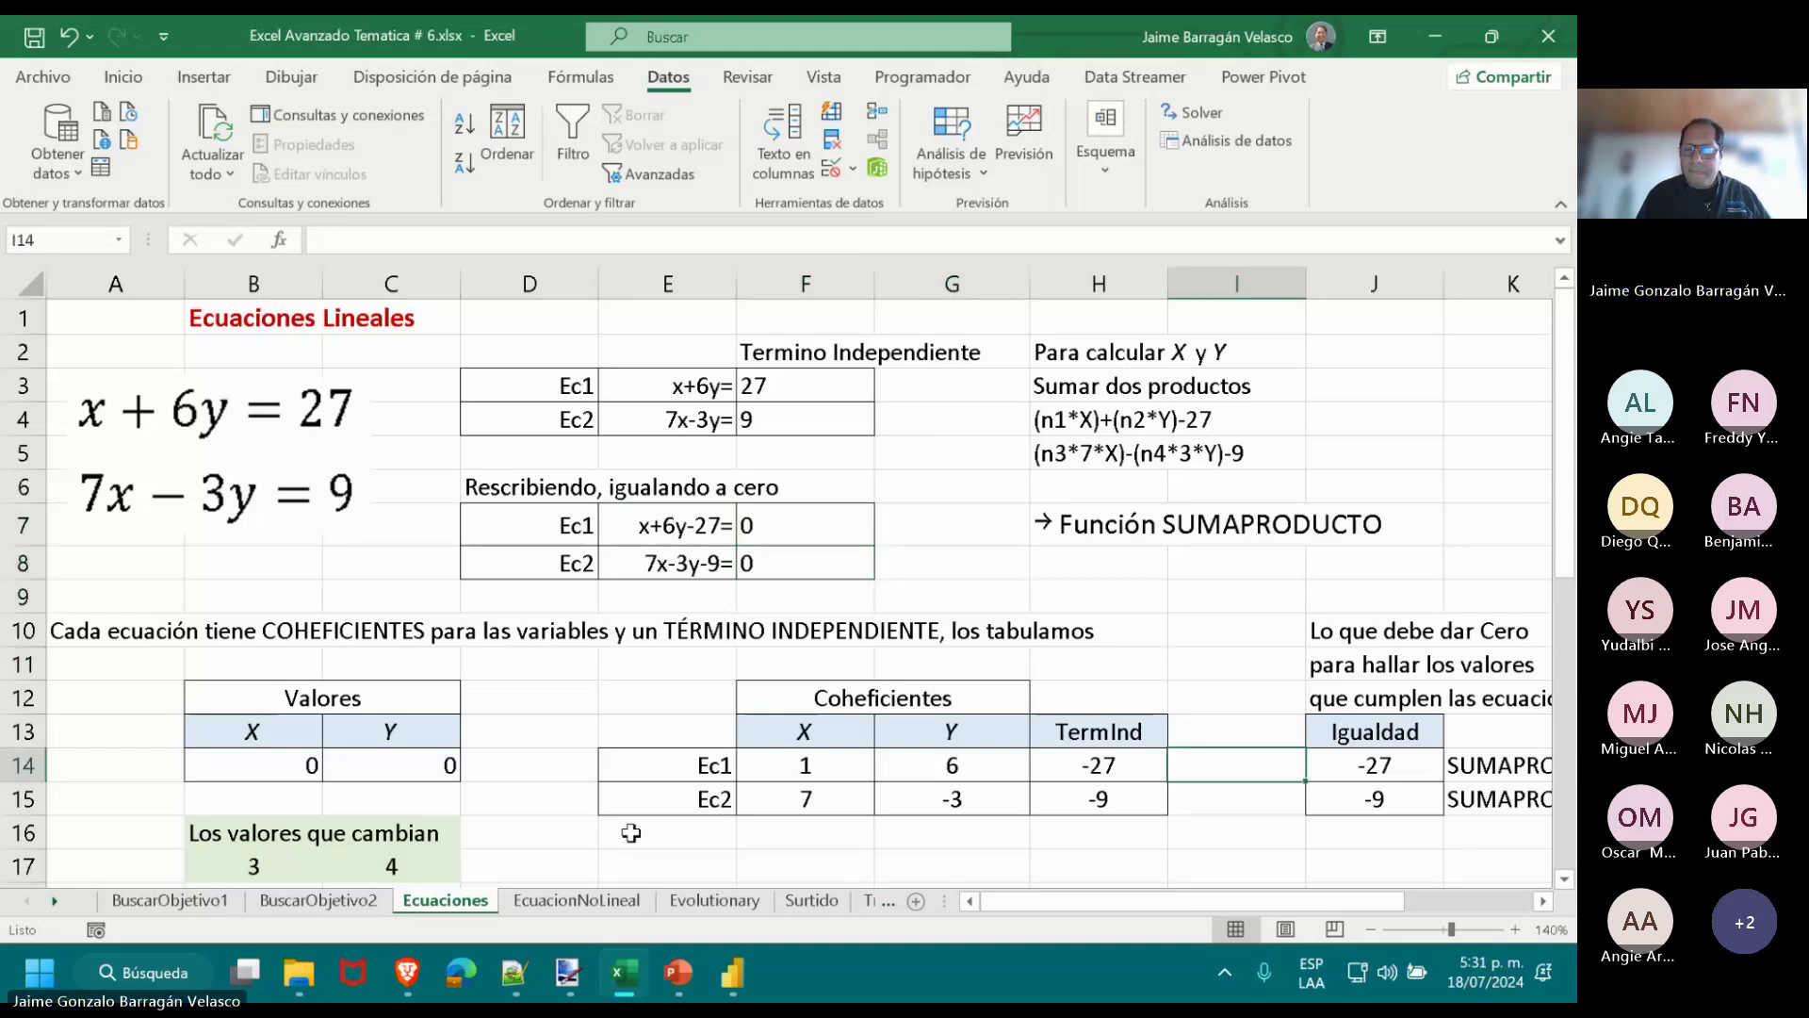
{"action": "key", "text": "Right"}
{"action": "key", "text": "Right"}
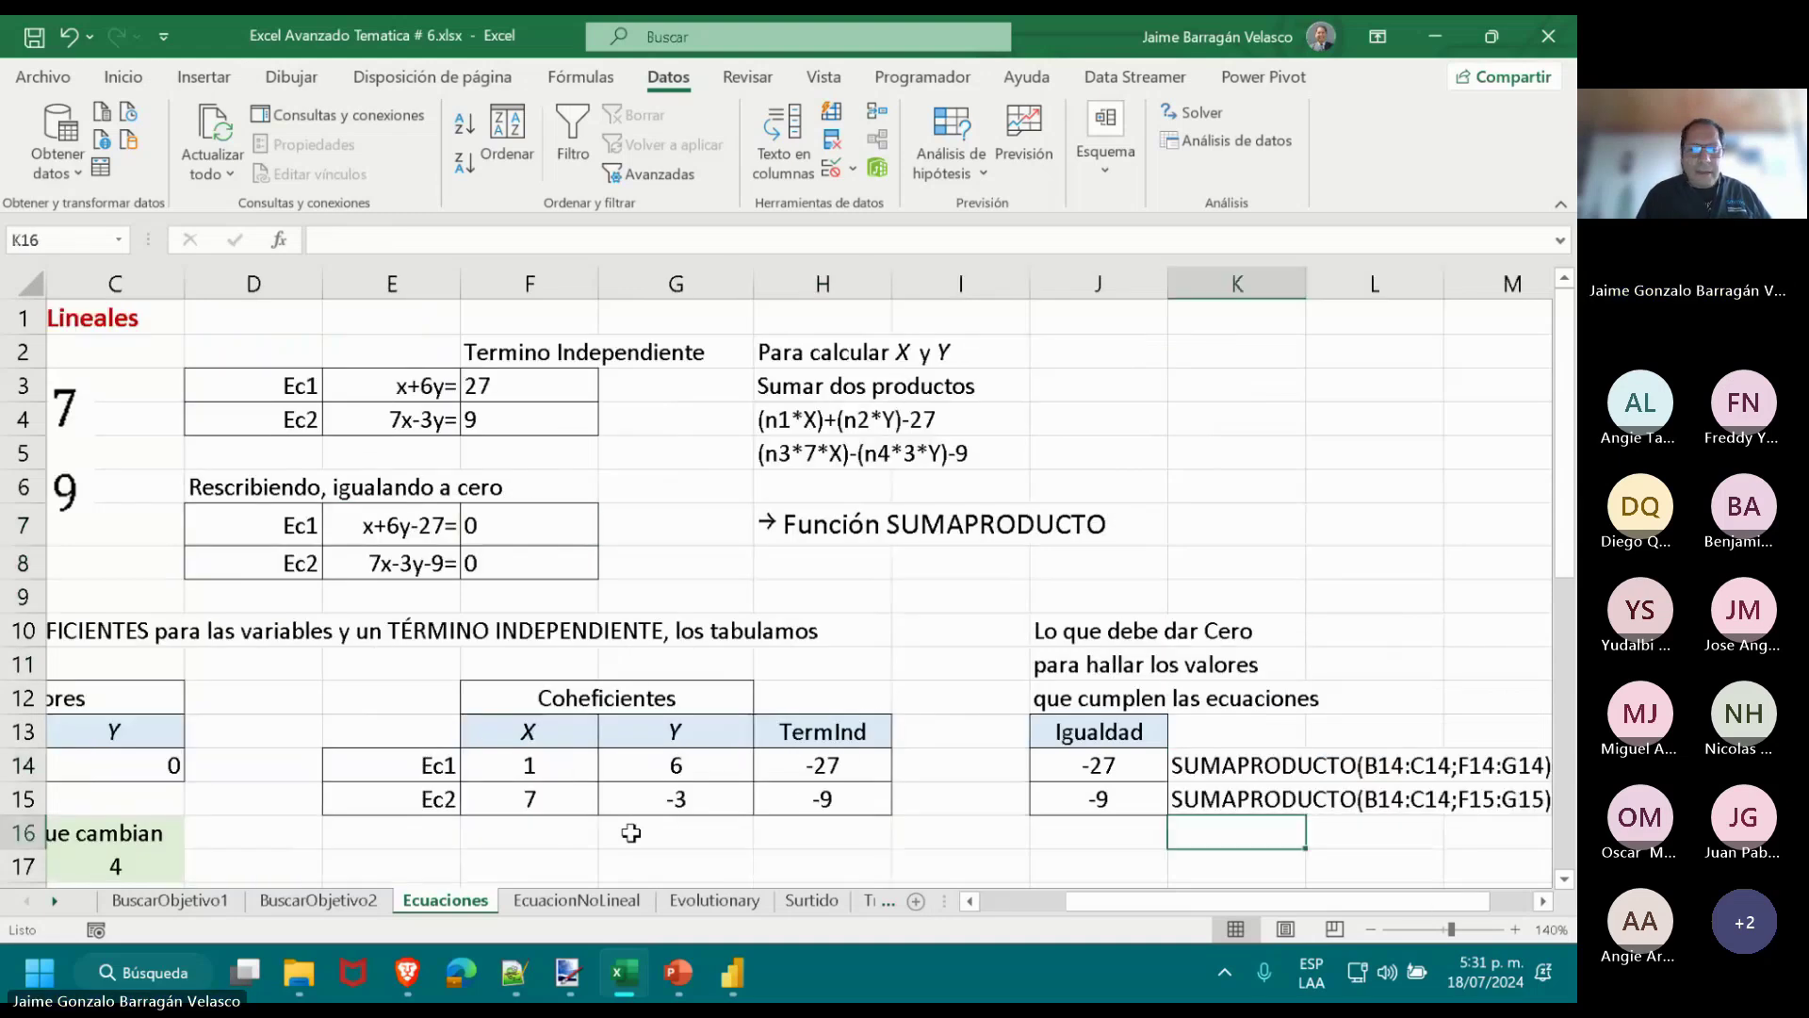
Review the "Para calcular X y Y" note in H2 and return to the second original equation in E4.
{"action": "key", "text": "Left"}
{"action": "key", "text": "Left"}
{"action": "key", "text": "Left"}
{"action": "key", "text": "Up"}
{"action": "key", "text": "Up"}
{"action": "key", "text": "Up"}
{"action": "key", "text": "Up"}
{"action": "key", "text": "Up"}
{"action": "key", "text": "Up"}
{"action": "key", "text": "Up"}
{"action": "key", "text": "Up"}
{"action": "key", "text": "Up"}
{"action": "key", "text": "Up"}
{"action": "key", "text": "Up"}
{"action": "key", "text": "Up"}
{"action": "key", "text": "Up"}
{"action": "key", "text": "Up"}
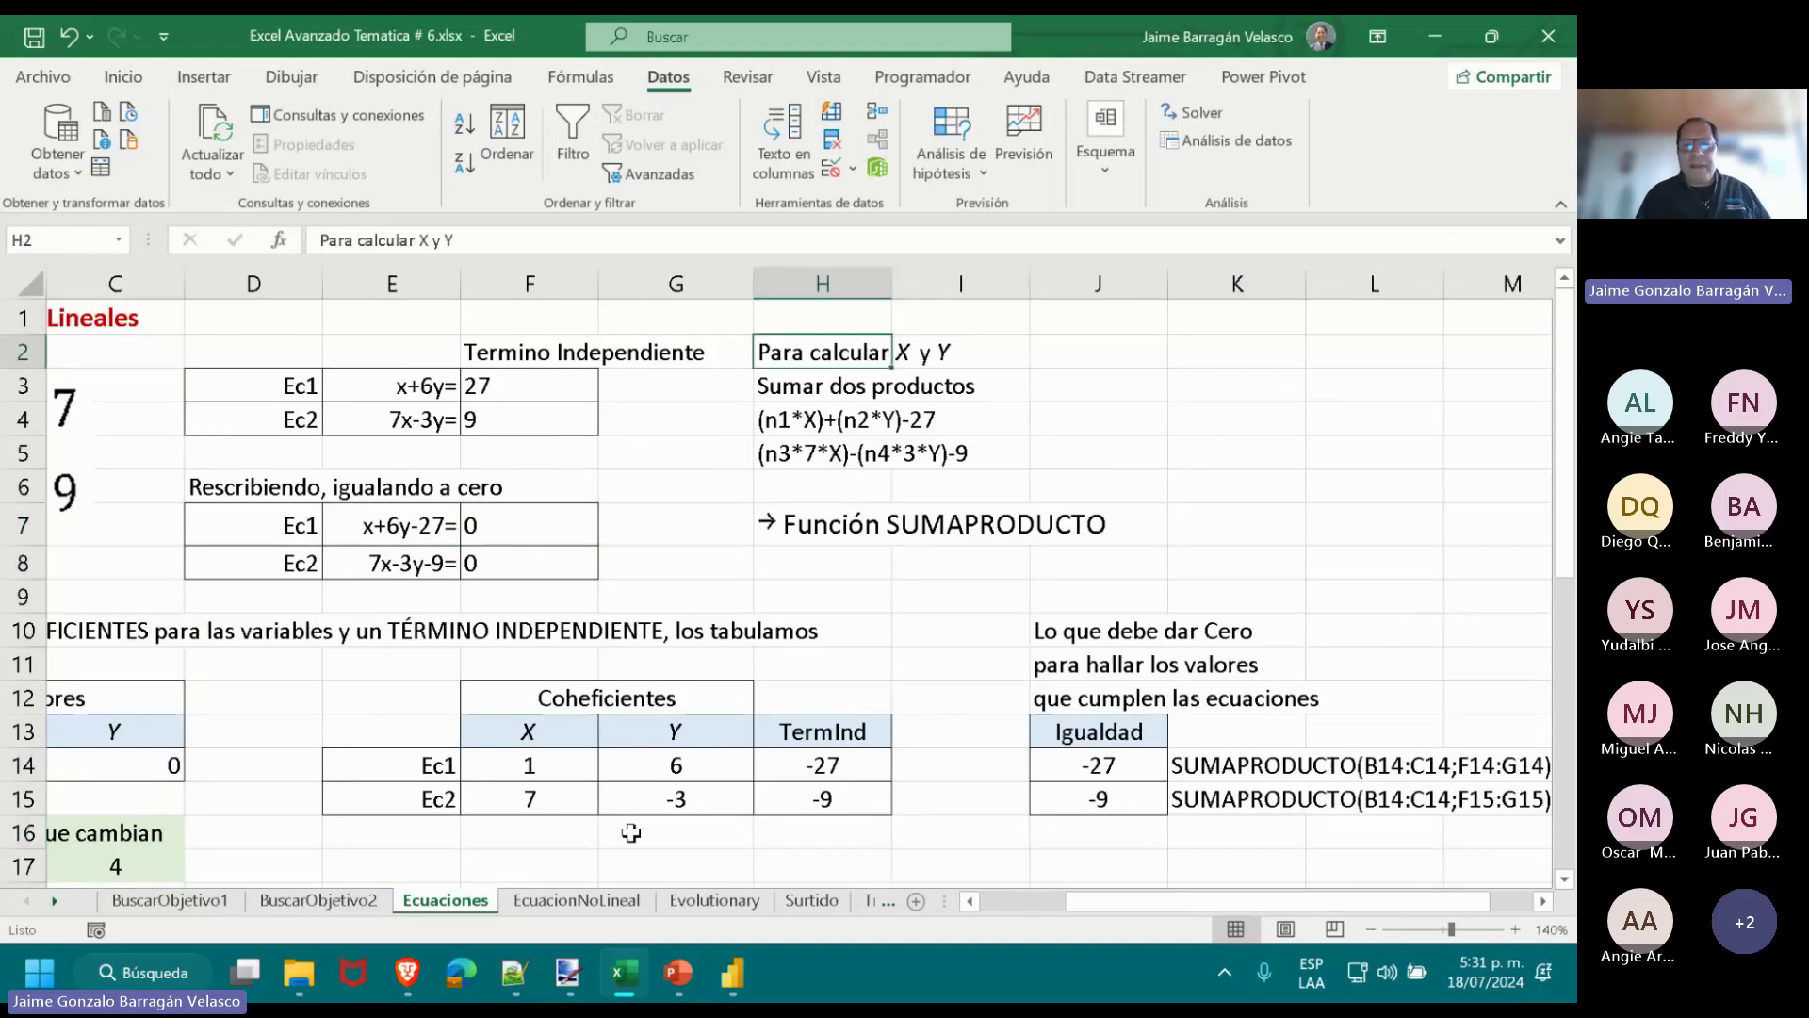
{"action": "key", "text": "Left"}
{"action": "key", "text": "Left"}
{"action": "key", "text": "Left"}
{"action": "key", "text": "Left"}
{"action": "key", "text": "Left"}
{"action": "key", "text": "Left"}
{"action": "key", "text": "Left"}
{"action": "key", "text": "Down"}
{"action": "key", "text": "Down"}
{"action": "key", "text": "Right"}
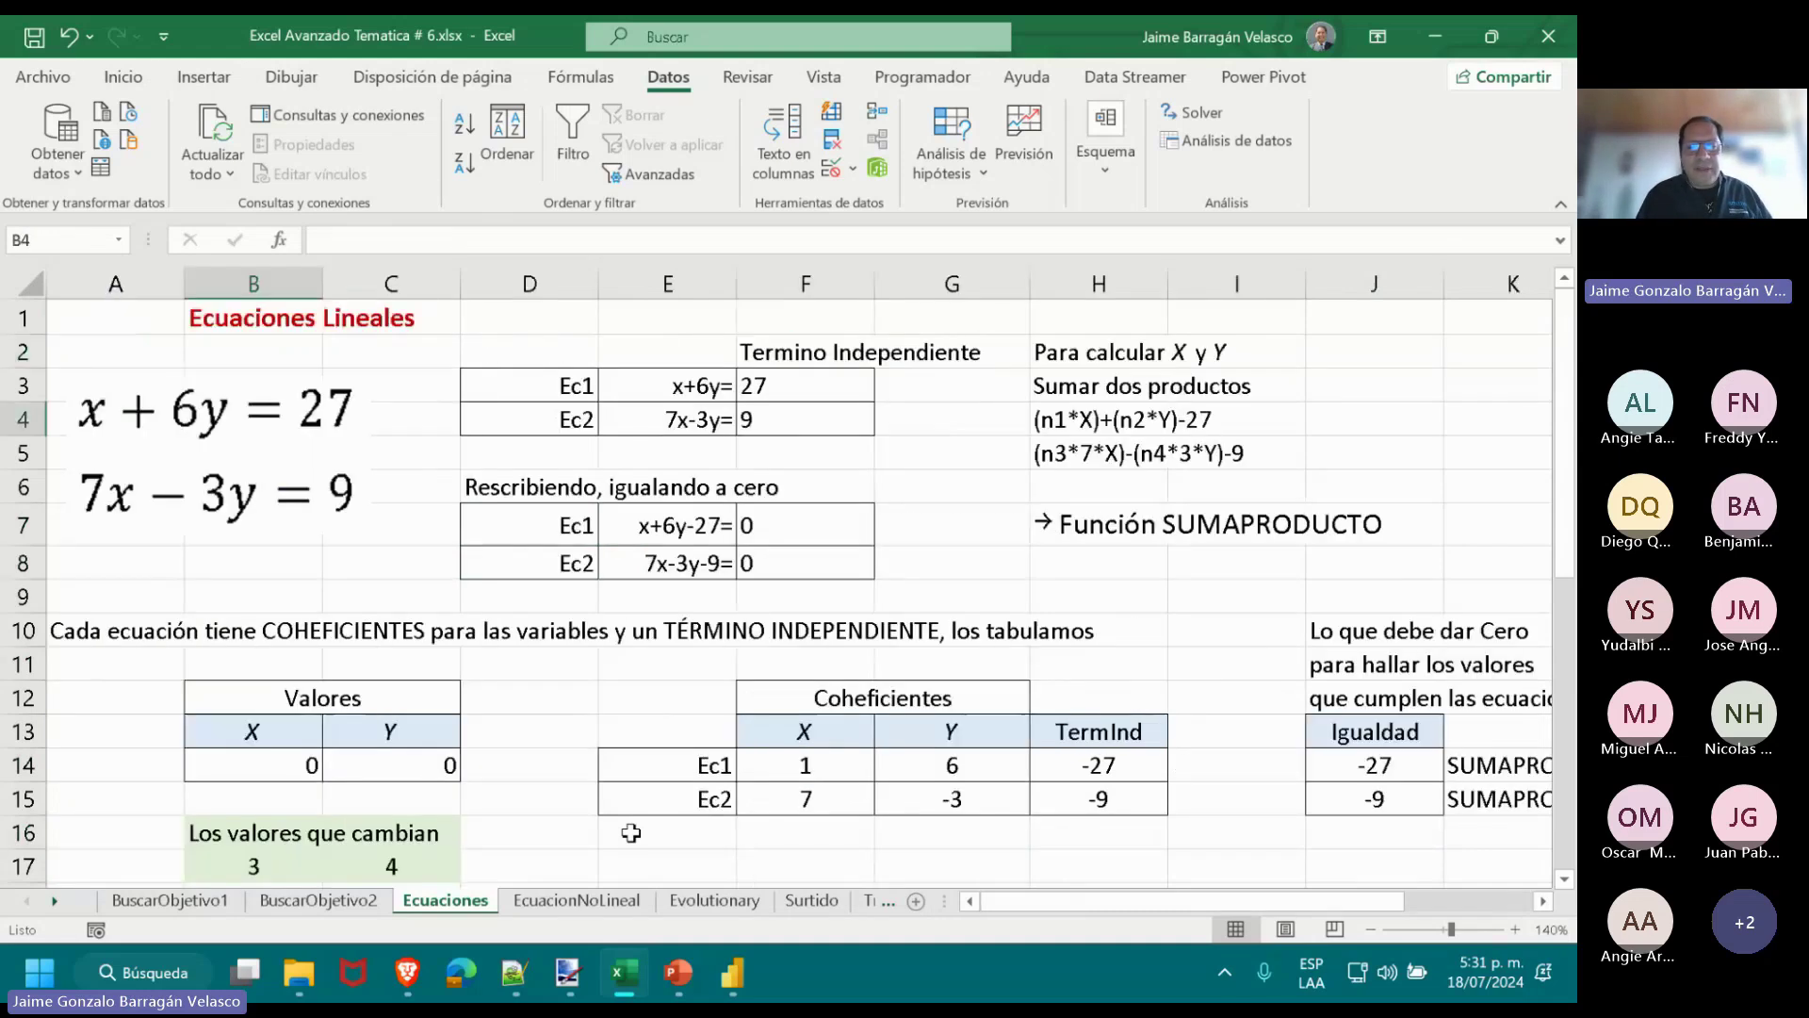
{"action": "key", "text": "Right"}
{"action": "key", "text": "Right"}
{"action": "key", "text": "Right"}
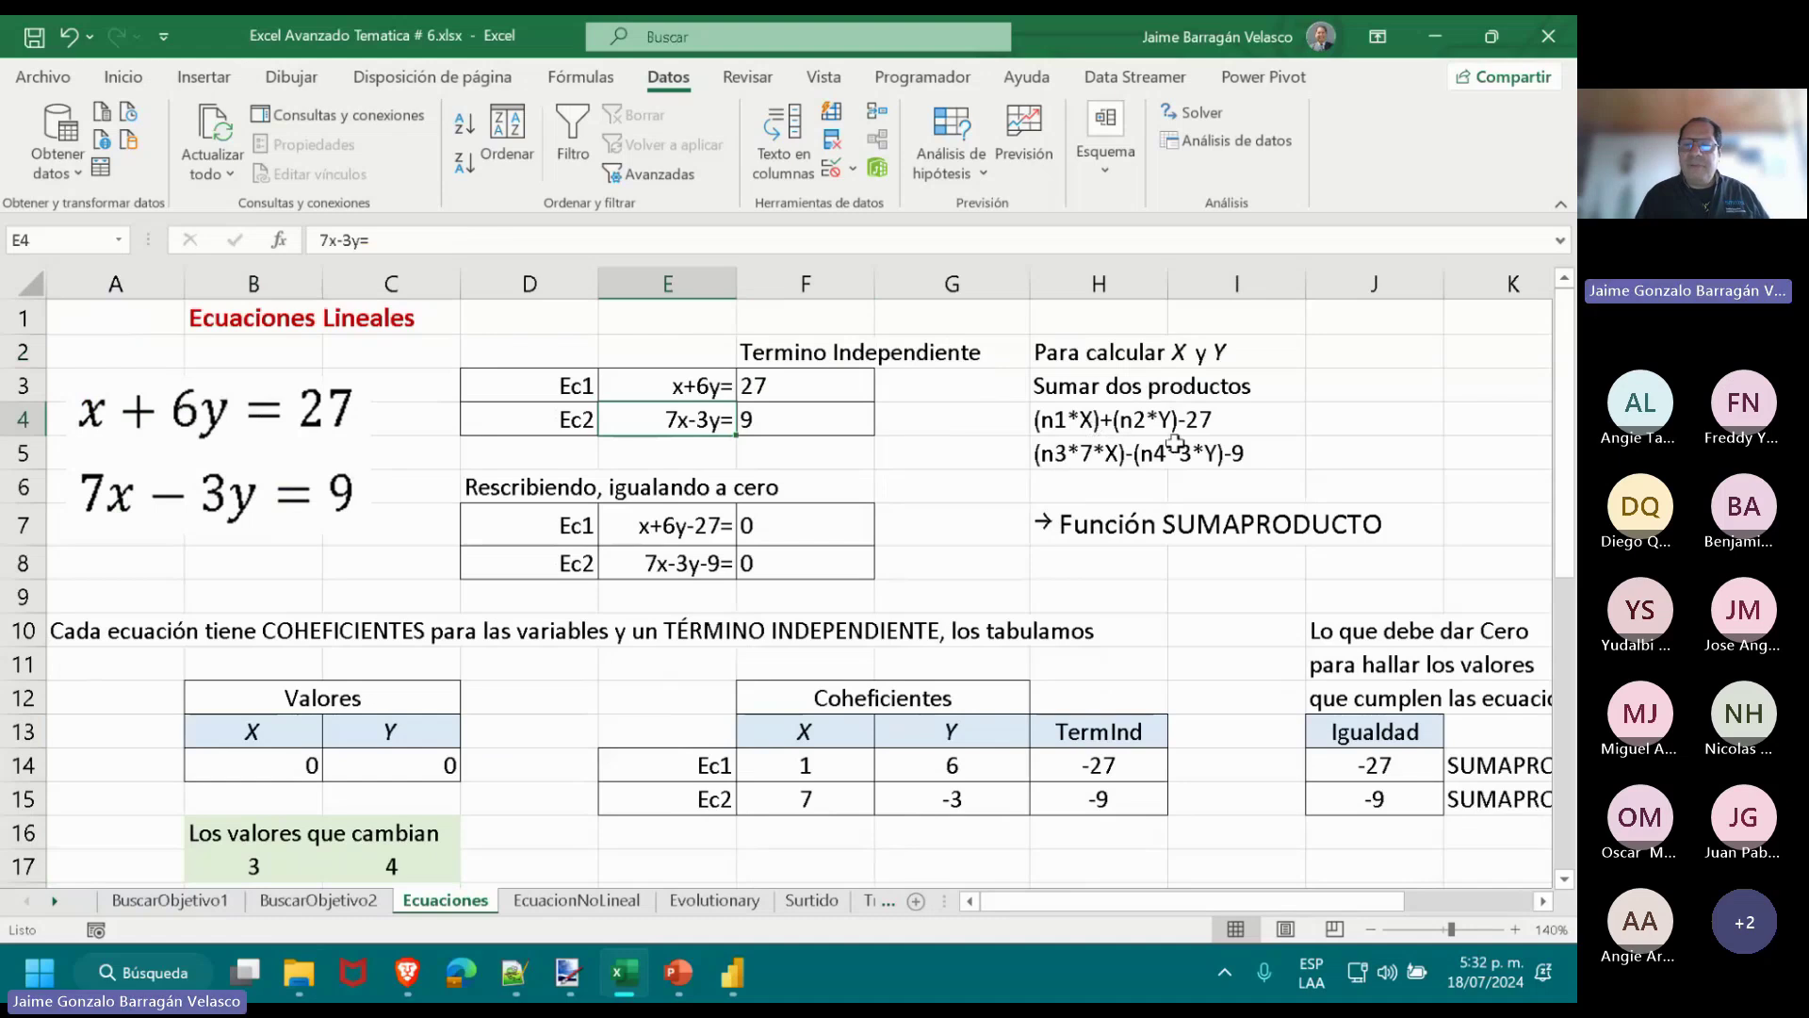
Change the first sum-of-products expression in H4 to (n1*X)+(n2*6*Y)-27=0.
{"action": "left_click", "coordinate": [1055, 415]}
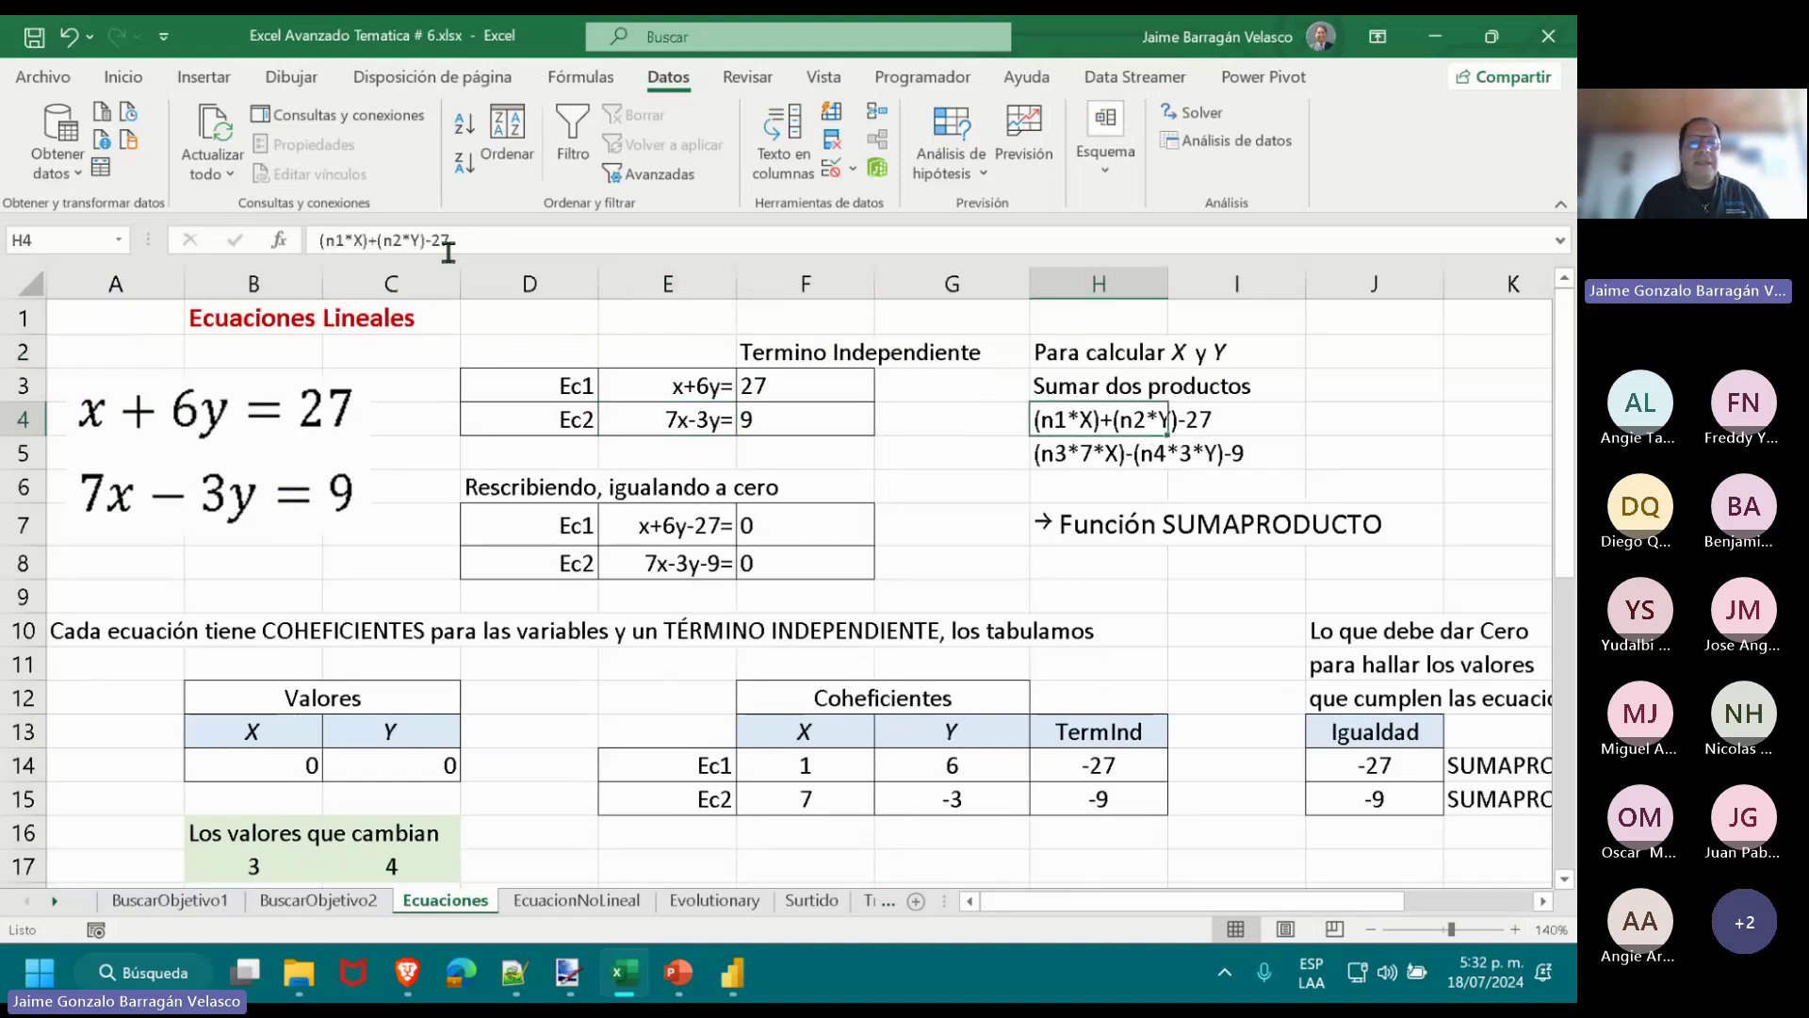
{"action": "left_click", "coordinate": [398, 241]}
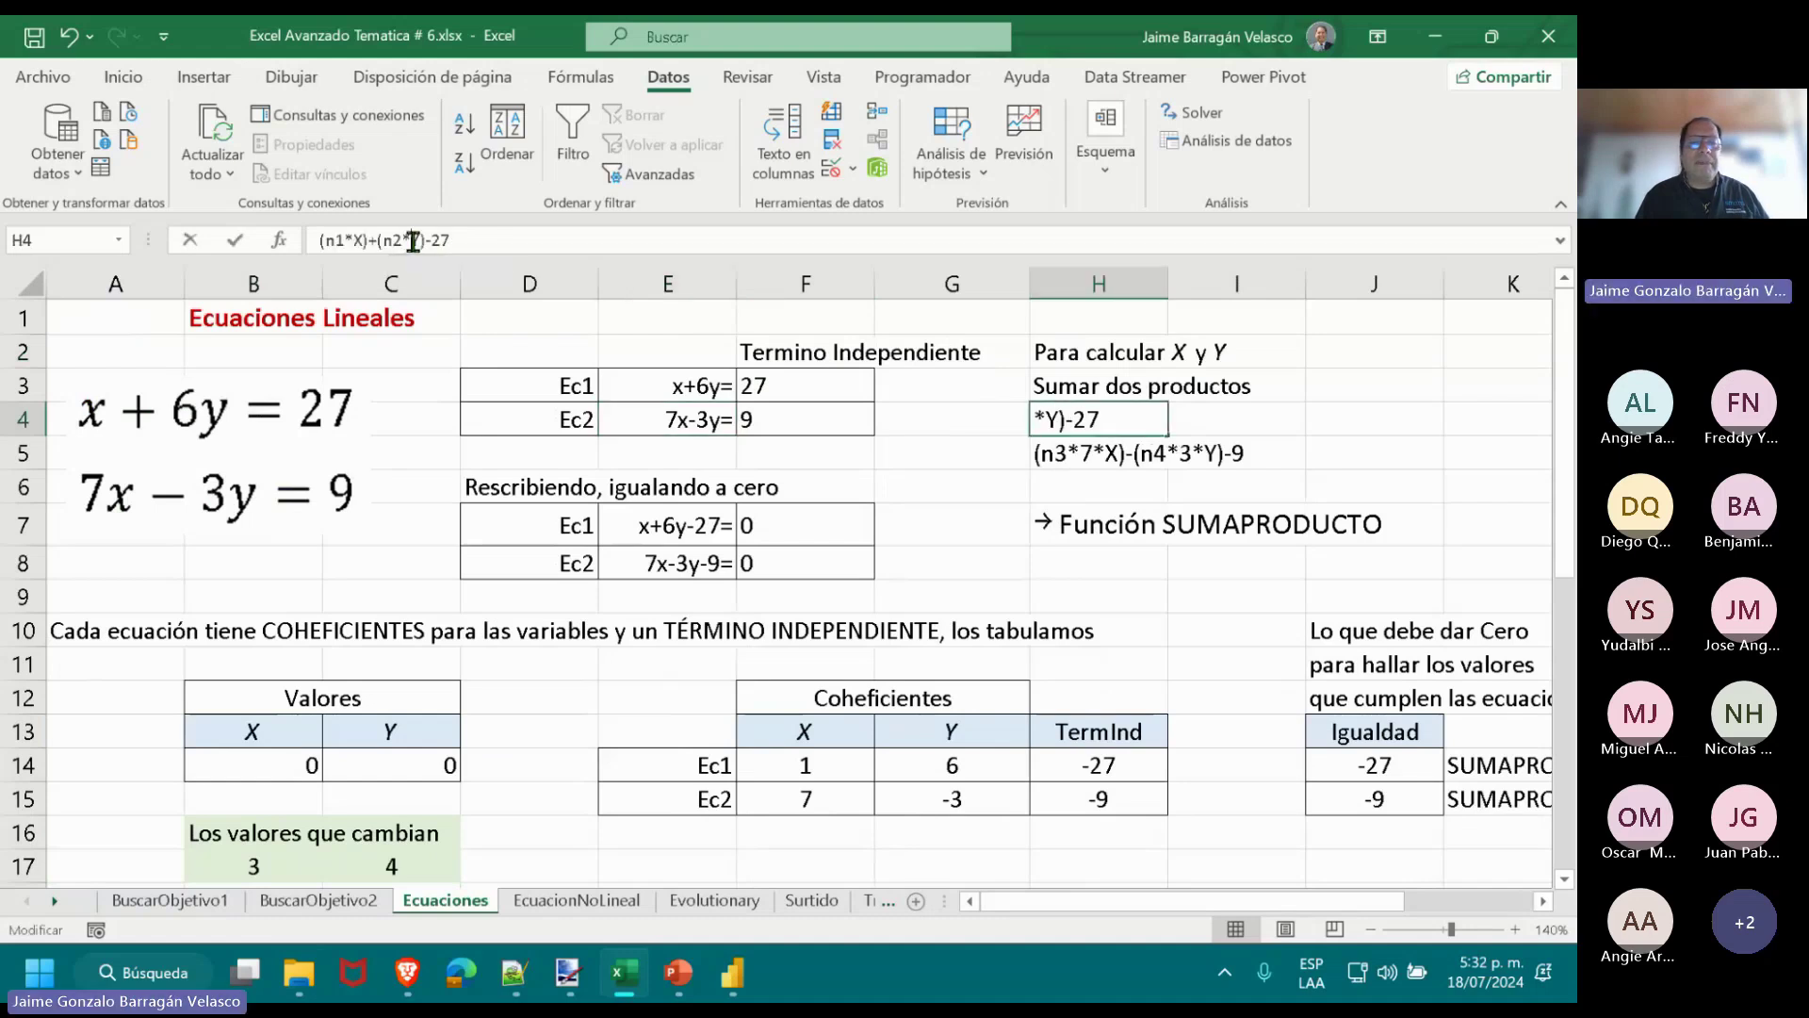
{"action": "key", "text": "Right"}
{"action": "key", "text": "Right"}
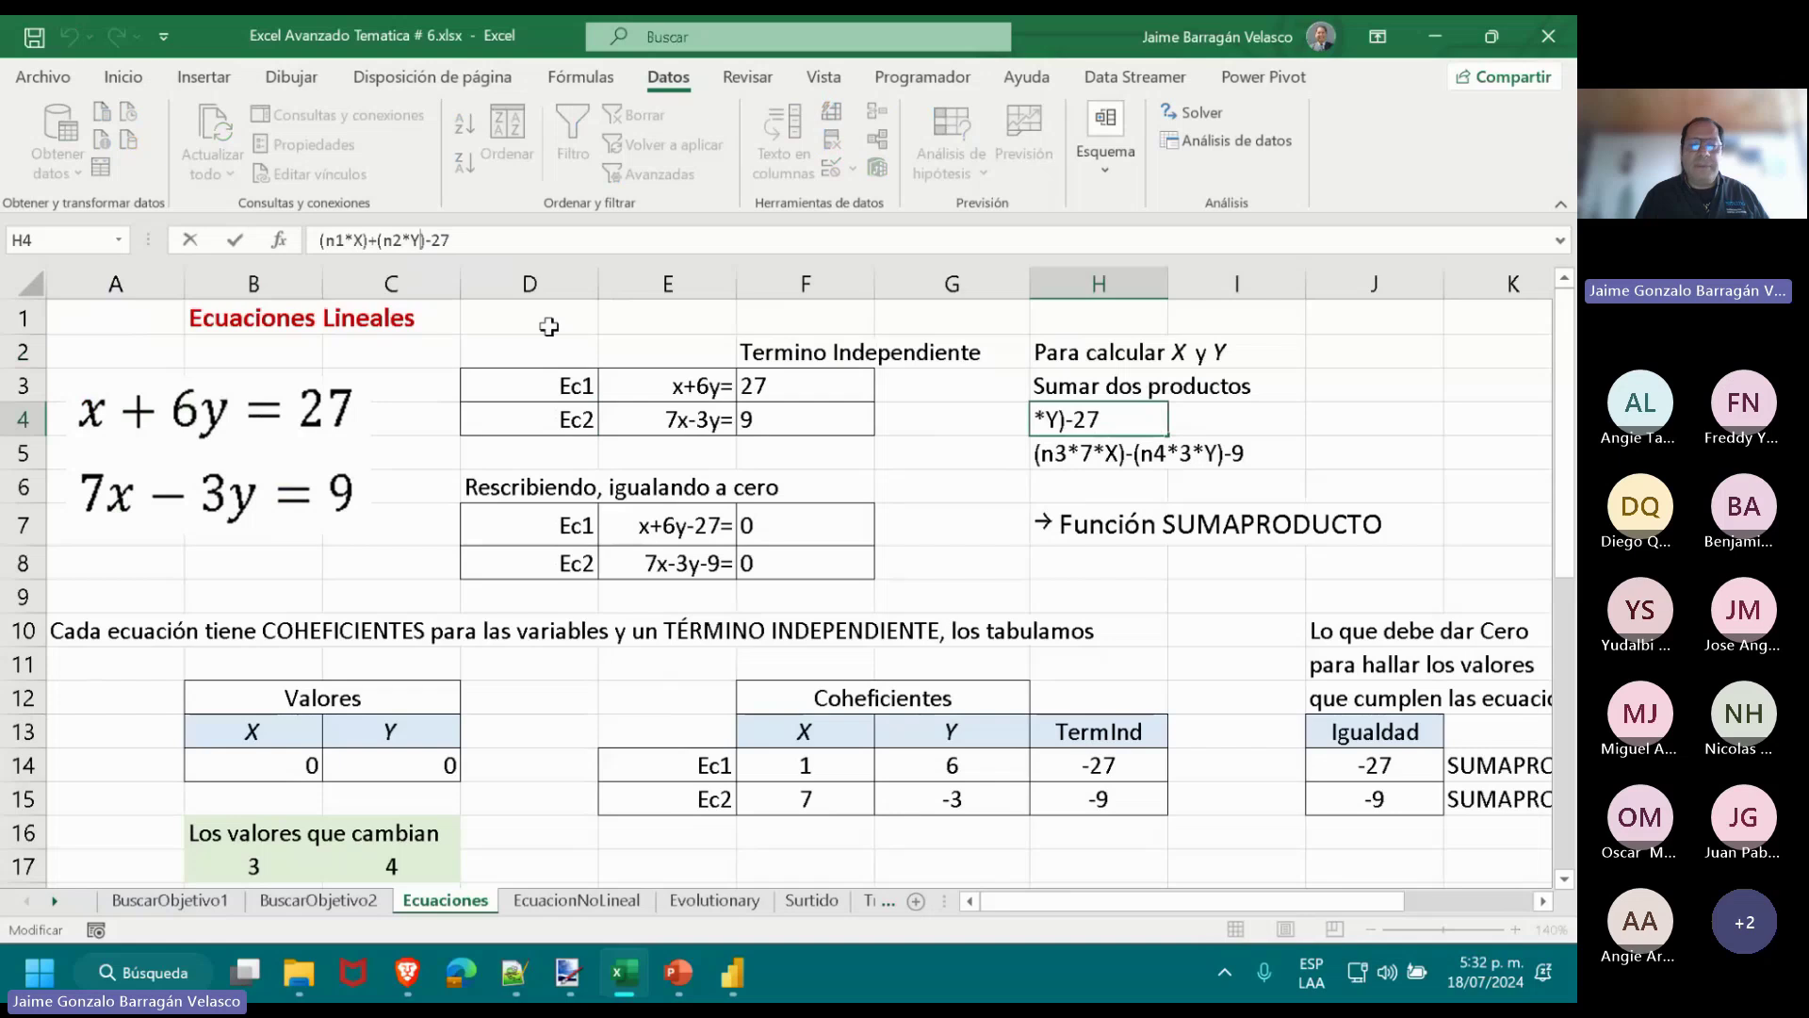
{"action": "type", "text": "6*"}
{"action": "key", "text": "ctrl+Return"}
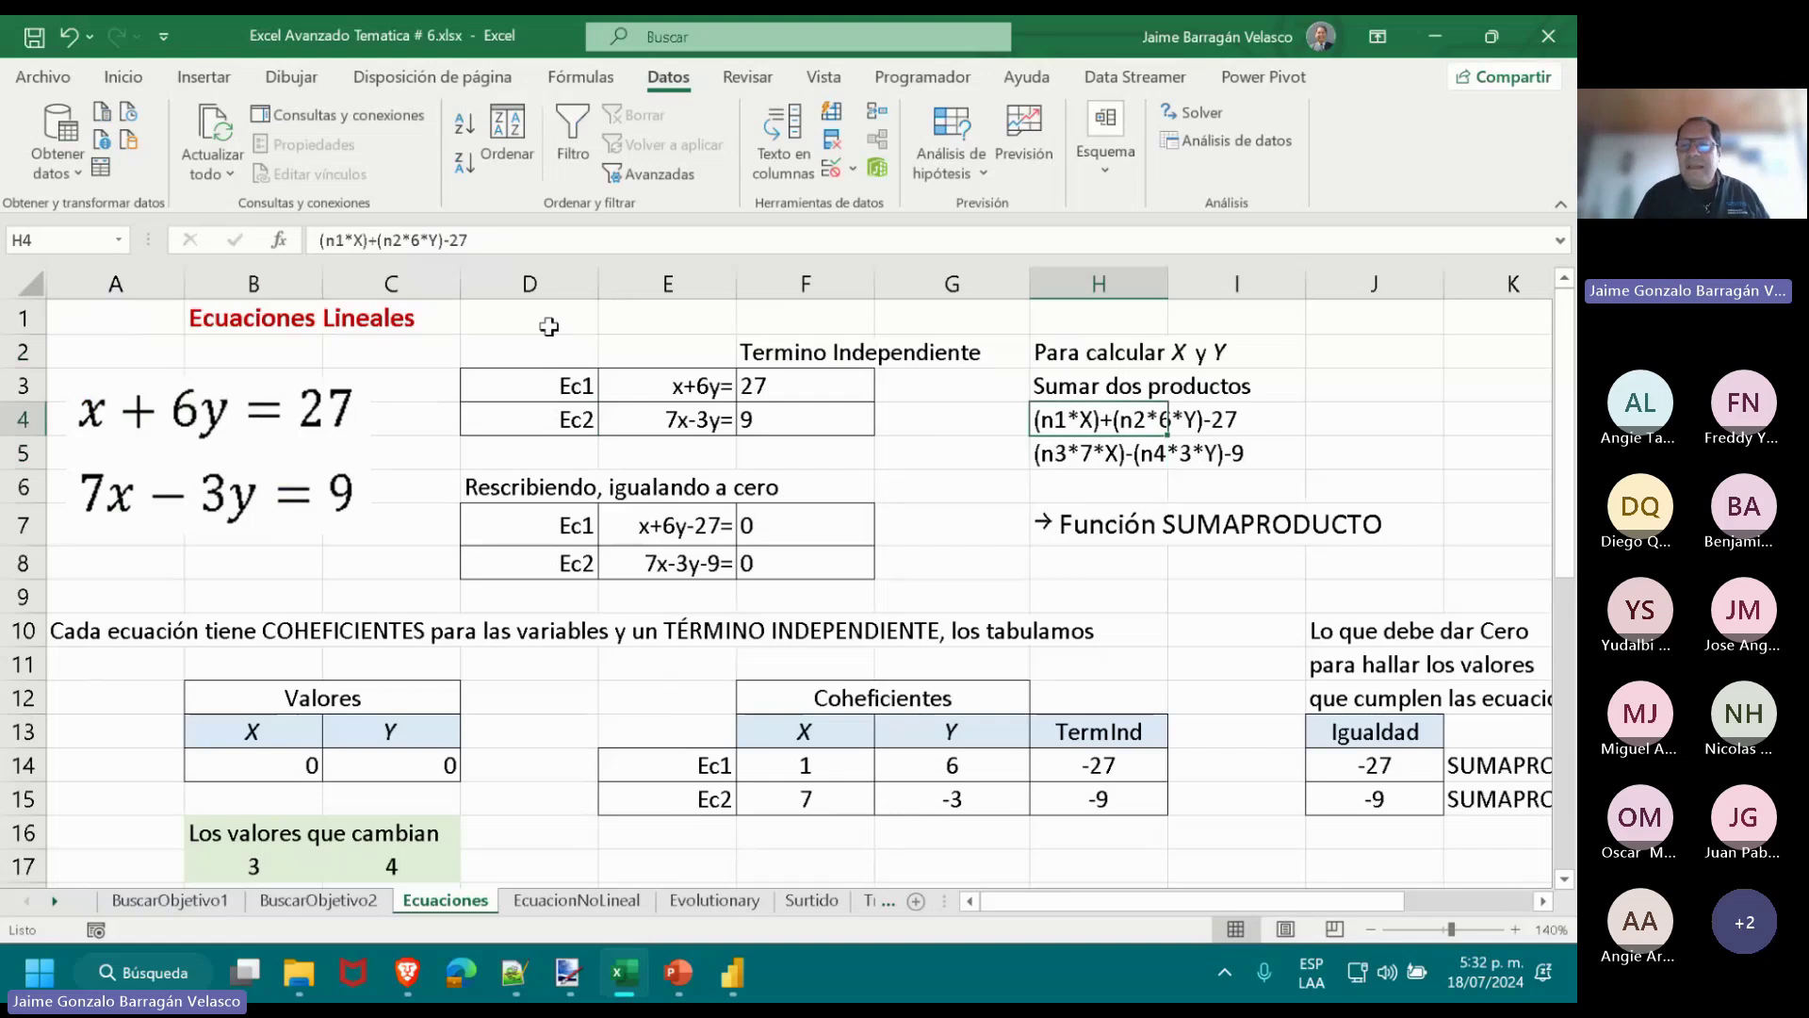
{"action": "left_click", "coordinate": [532, 241]}
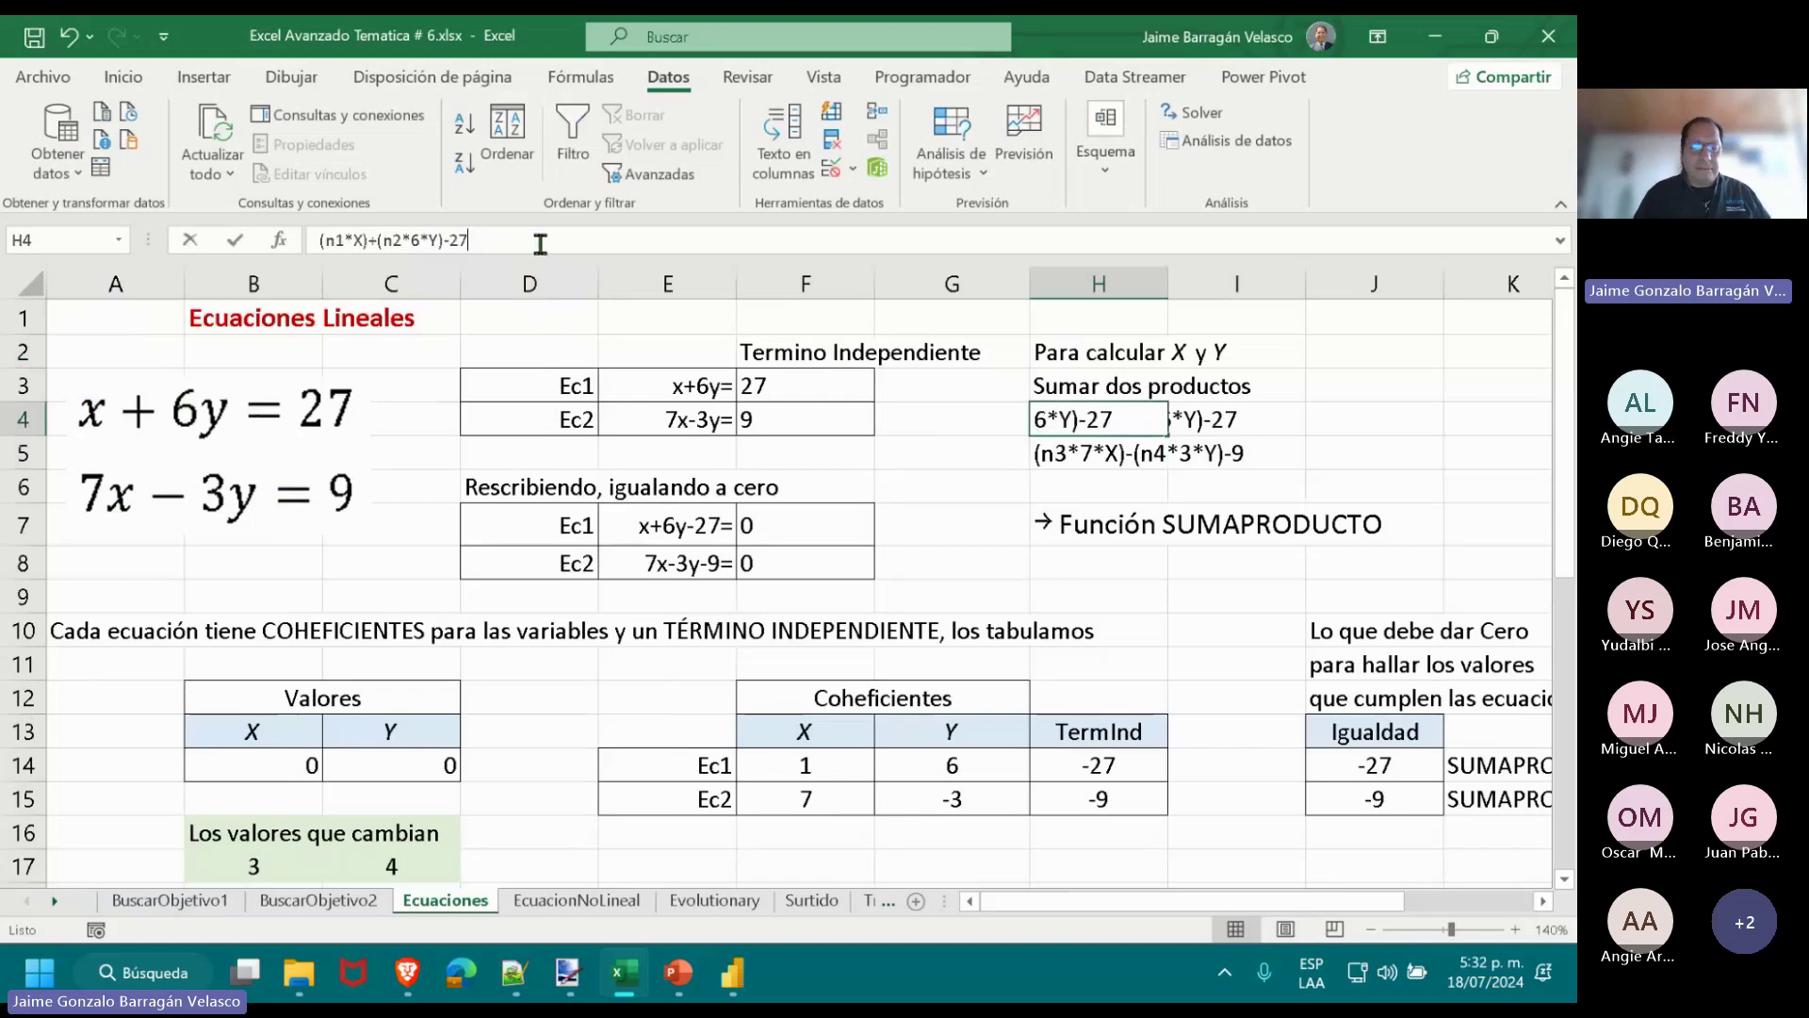
{"action": "type", "text": "=0"}
{"action": "key", "text": "Return"}
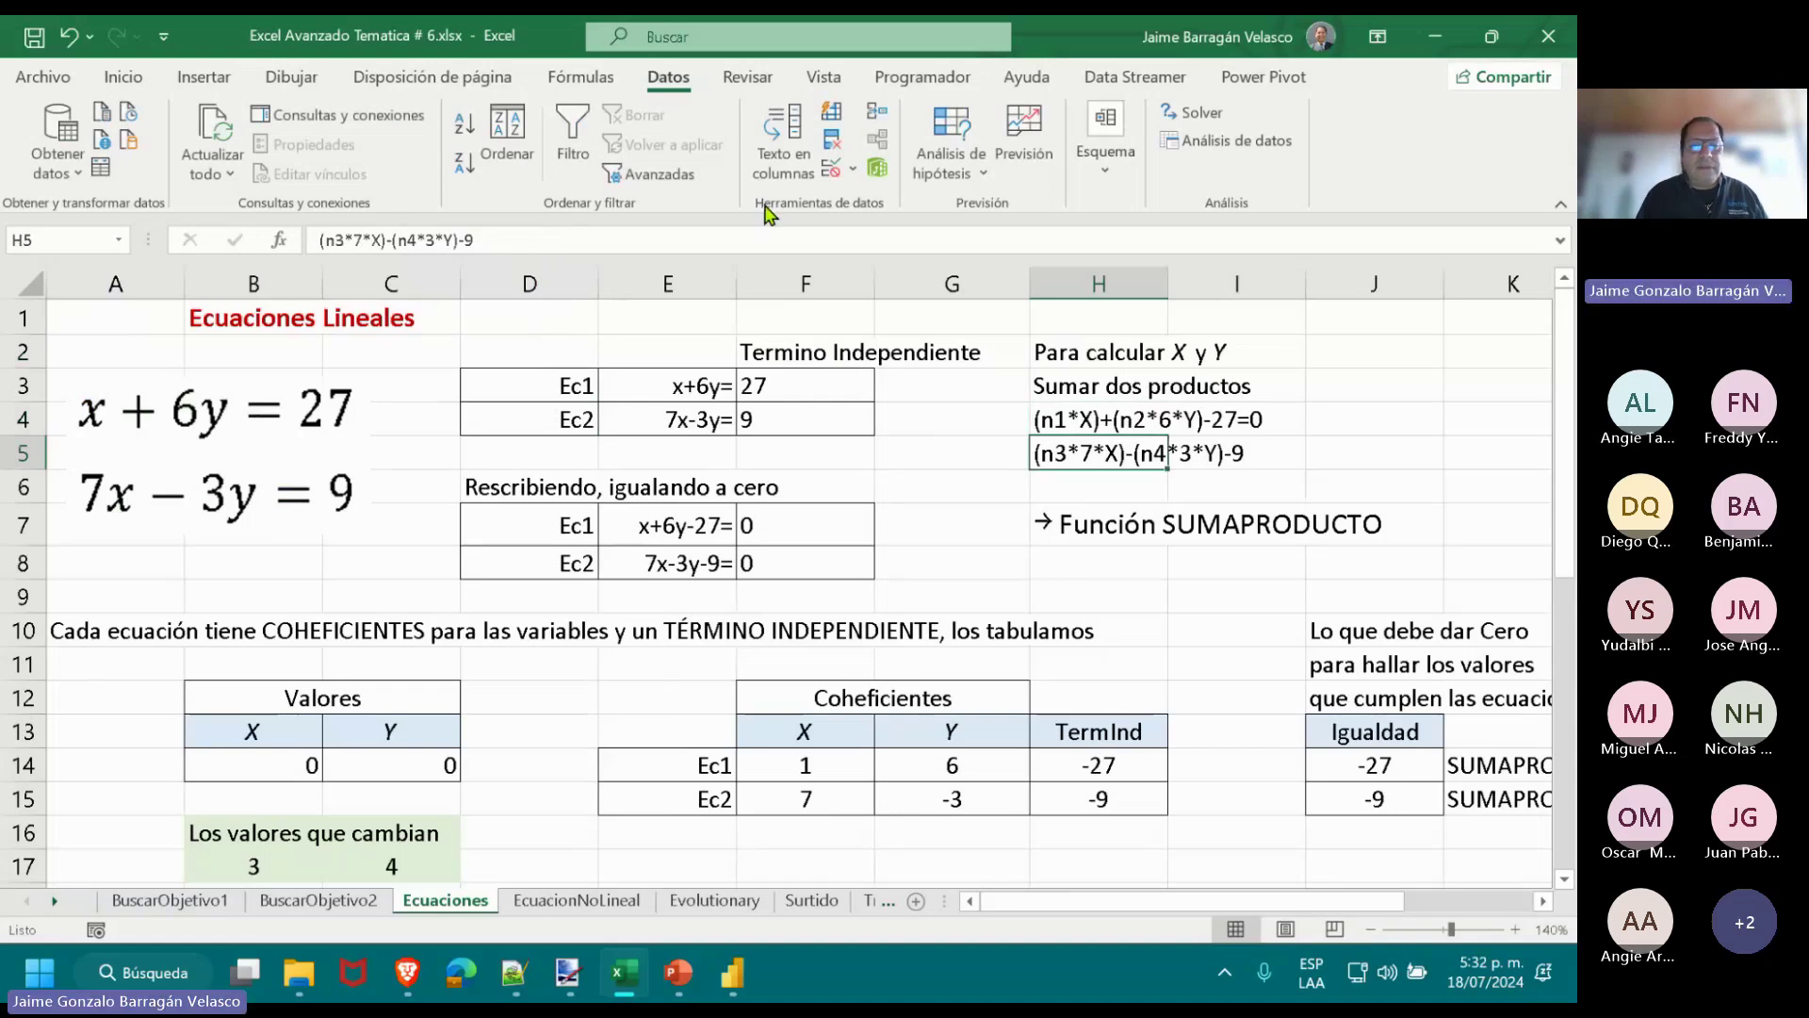
Change the second sum-of-products expression in H5 to (n1*7*X)-(n2*3*Y)-9=0.
{"action": "left_click", "coordinate": [340, 241]}
{"action": "key", "text": "BackSpace"}
{"action": "type", "text": "1"}
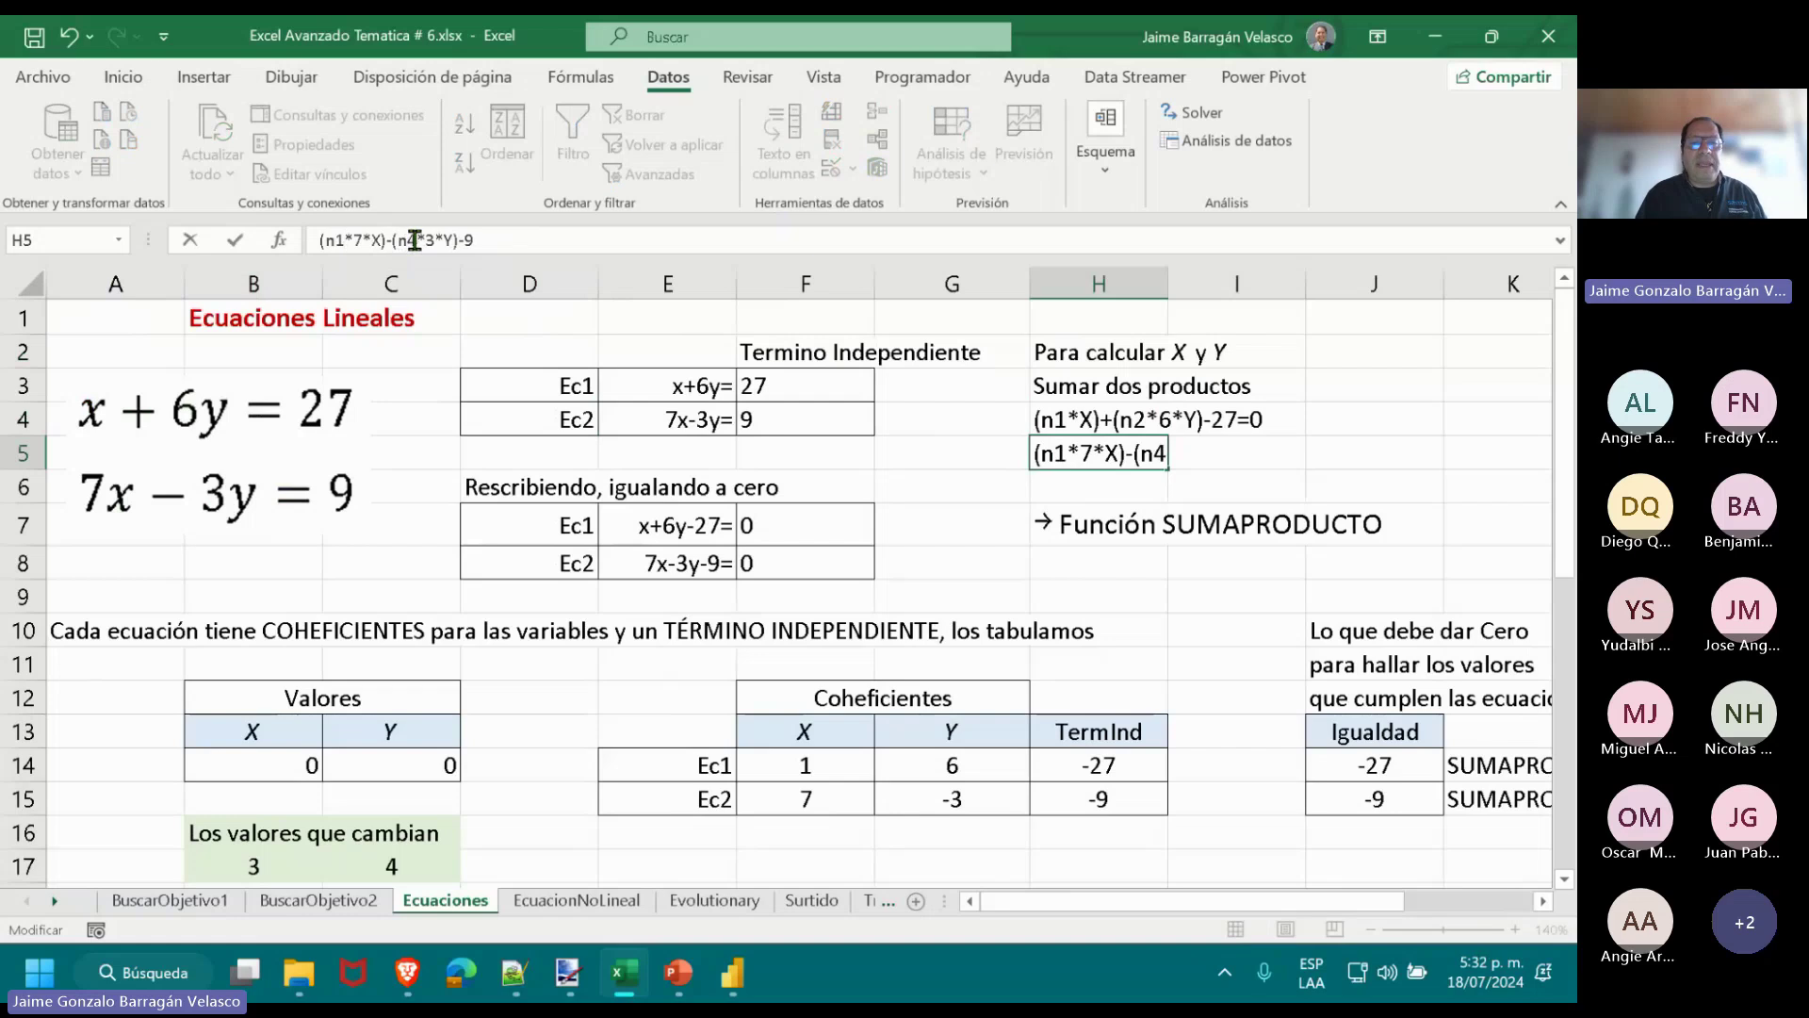
{"action": "left_click", "coordinate": [417, 241]}
{"action": "key", "text": "BackSpace"}
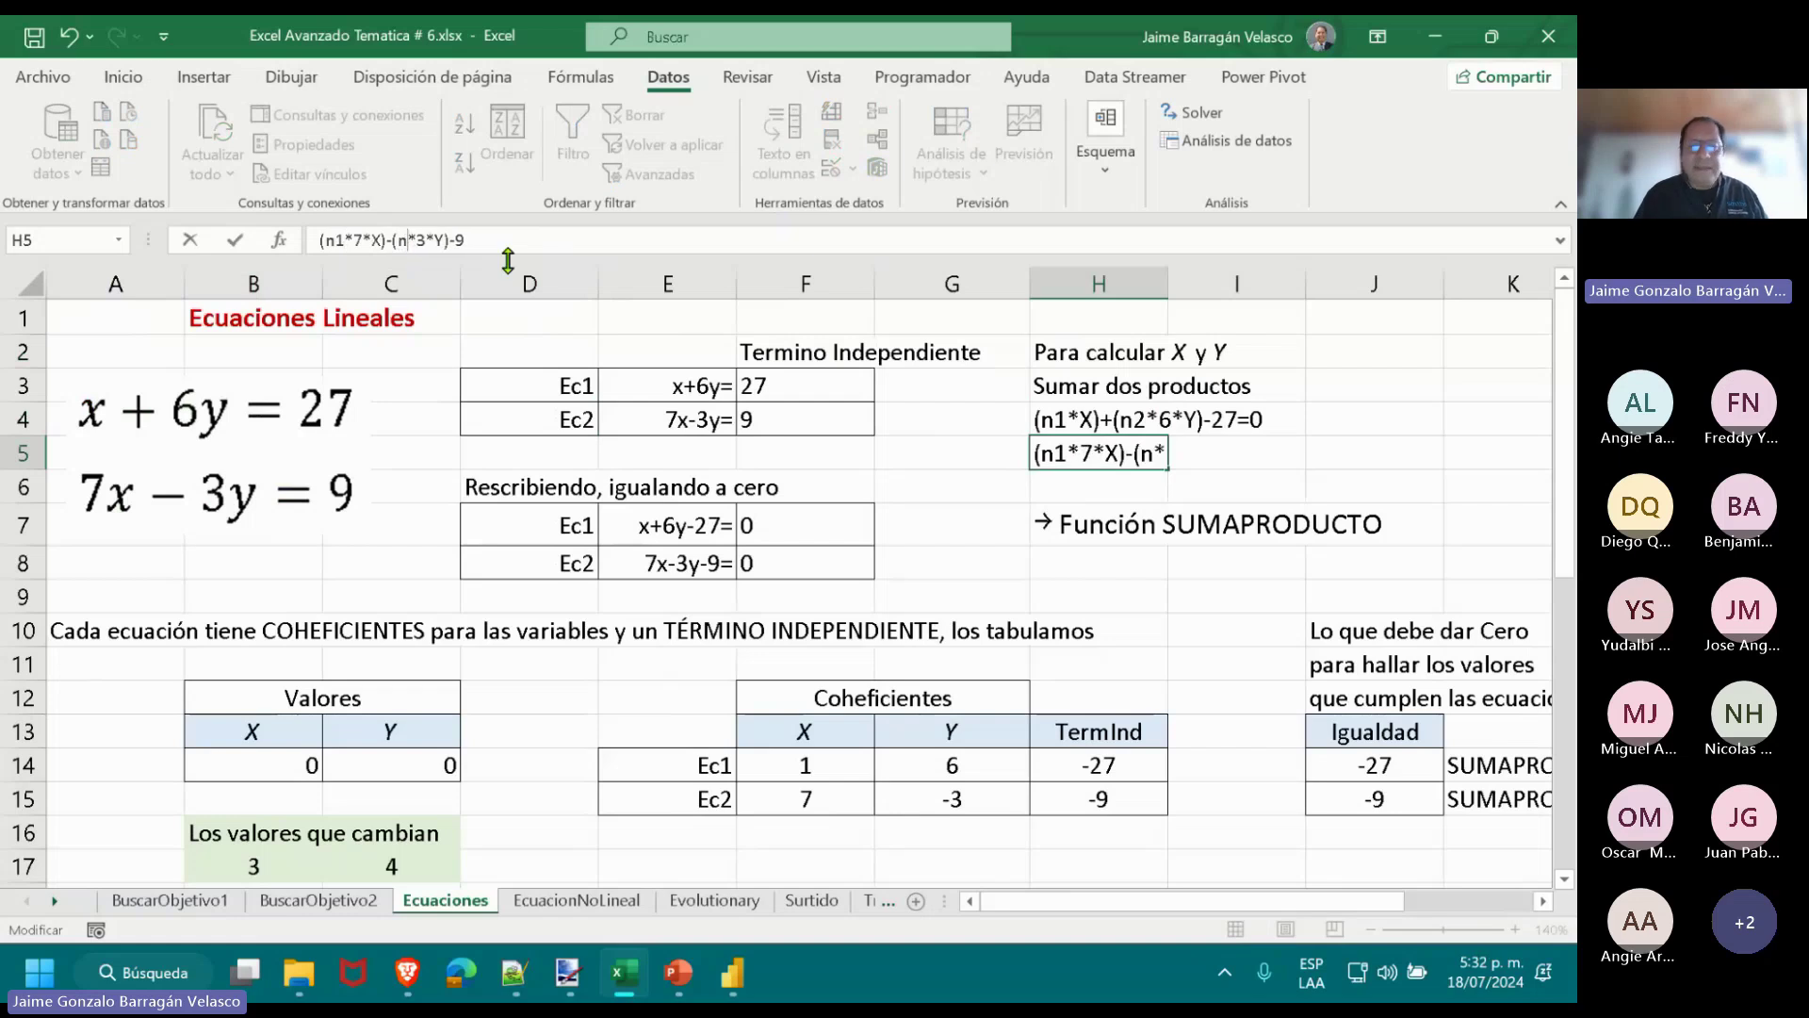
{"action": "type", "text": "2"}
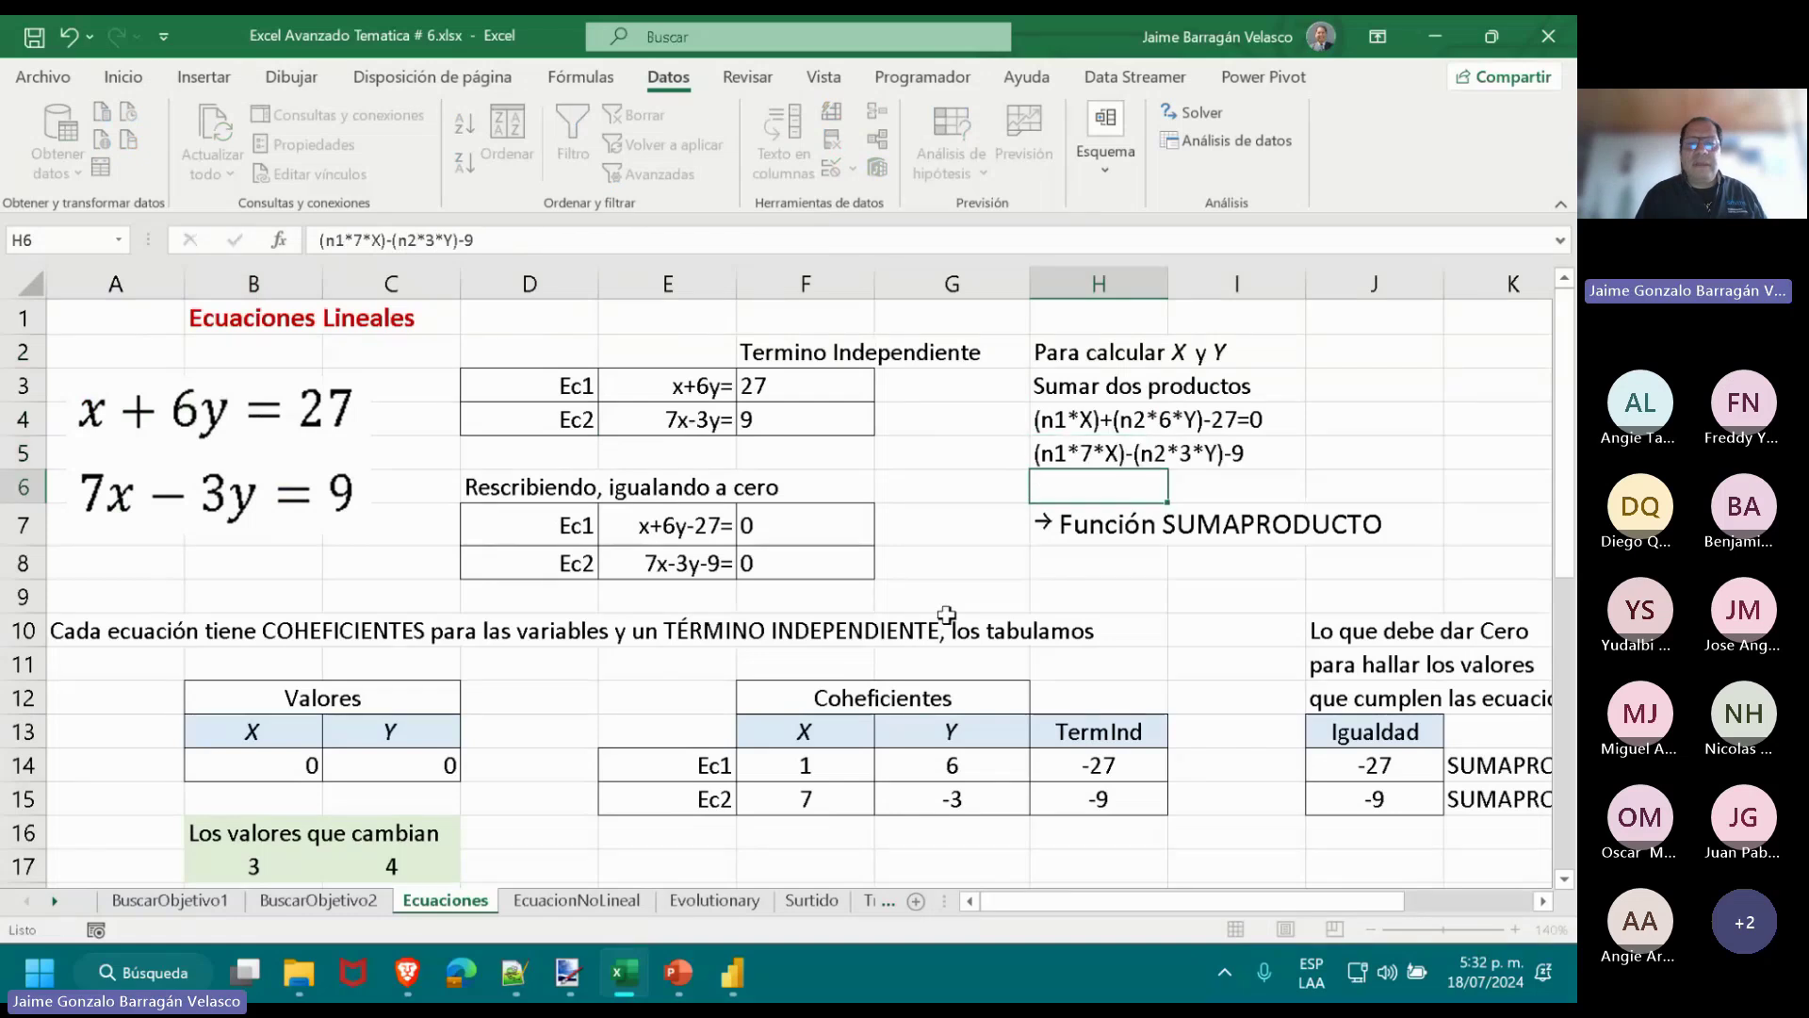
{"action": "left_click", "coordinate": [815, 245]}
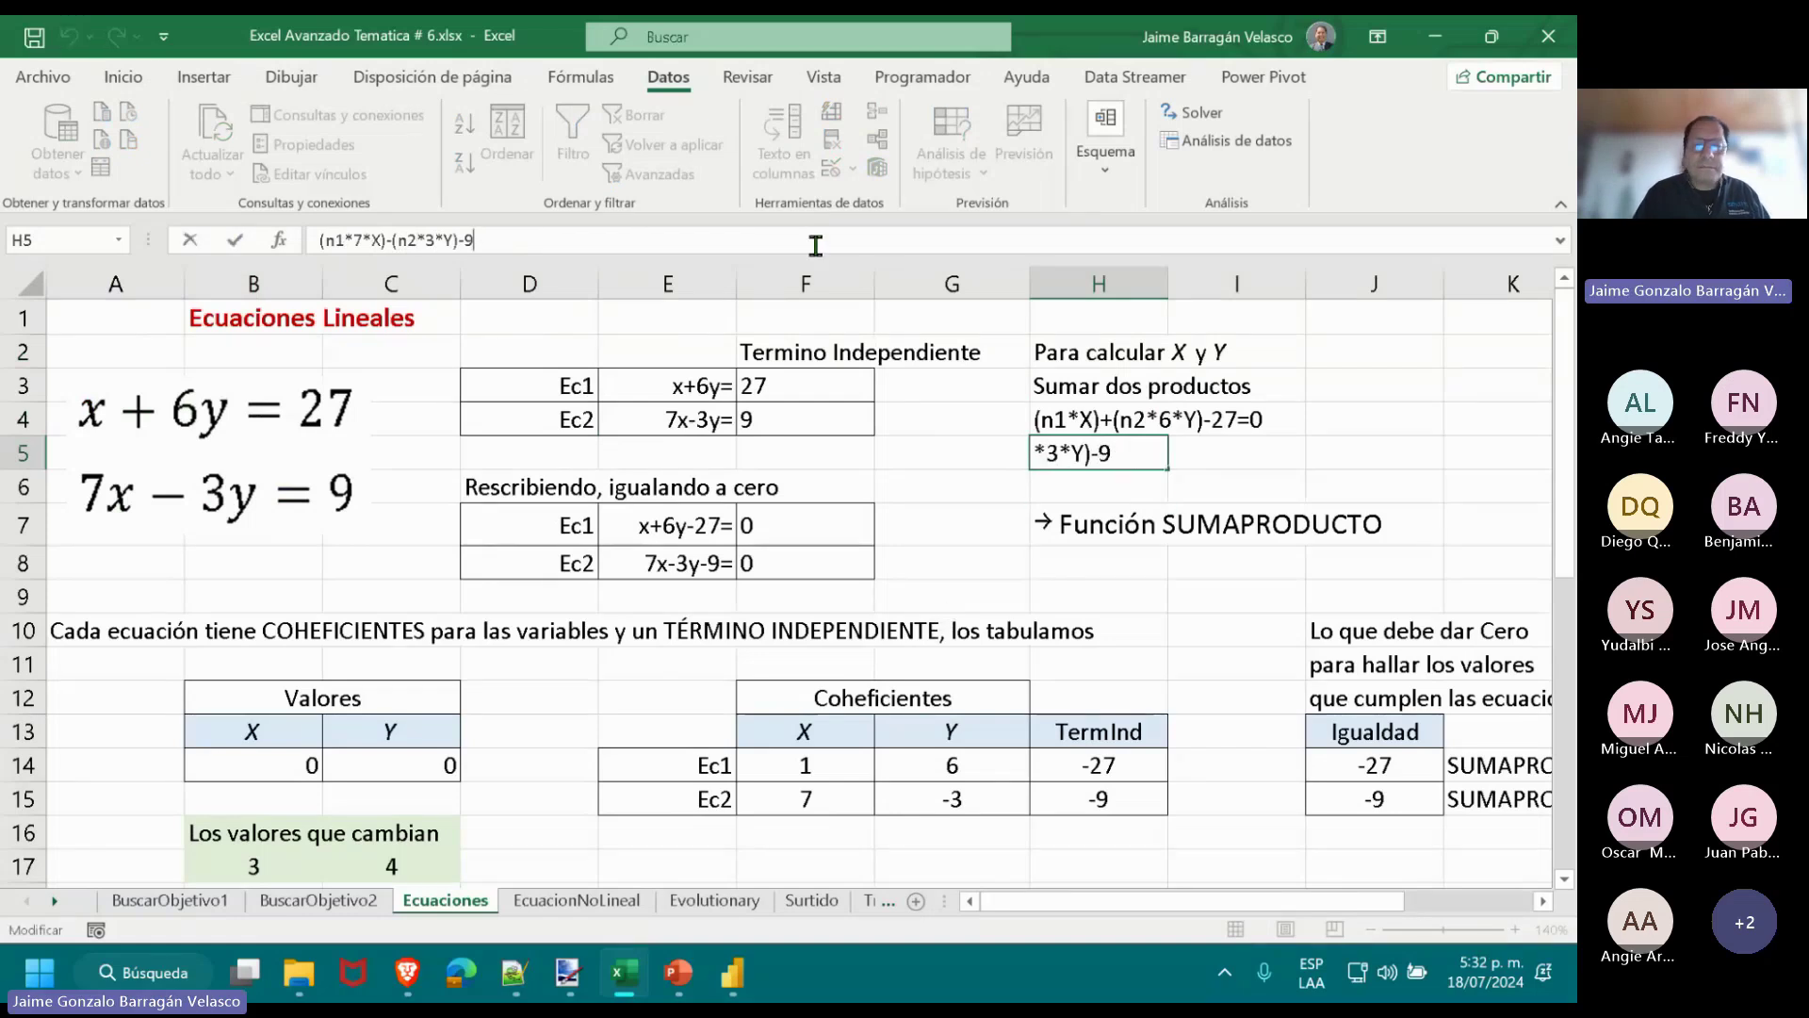
{"action": "type", "text": "=0"}
{"action": "key", "text": "Return"}
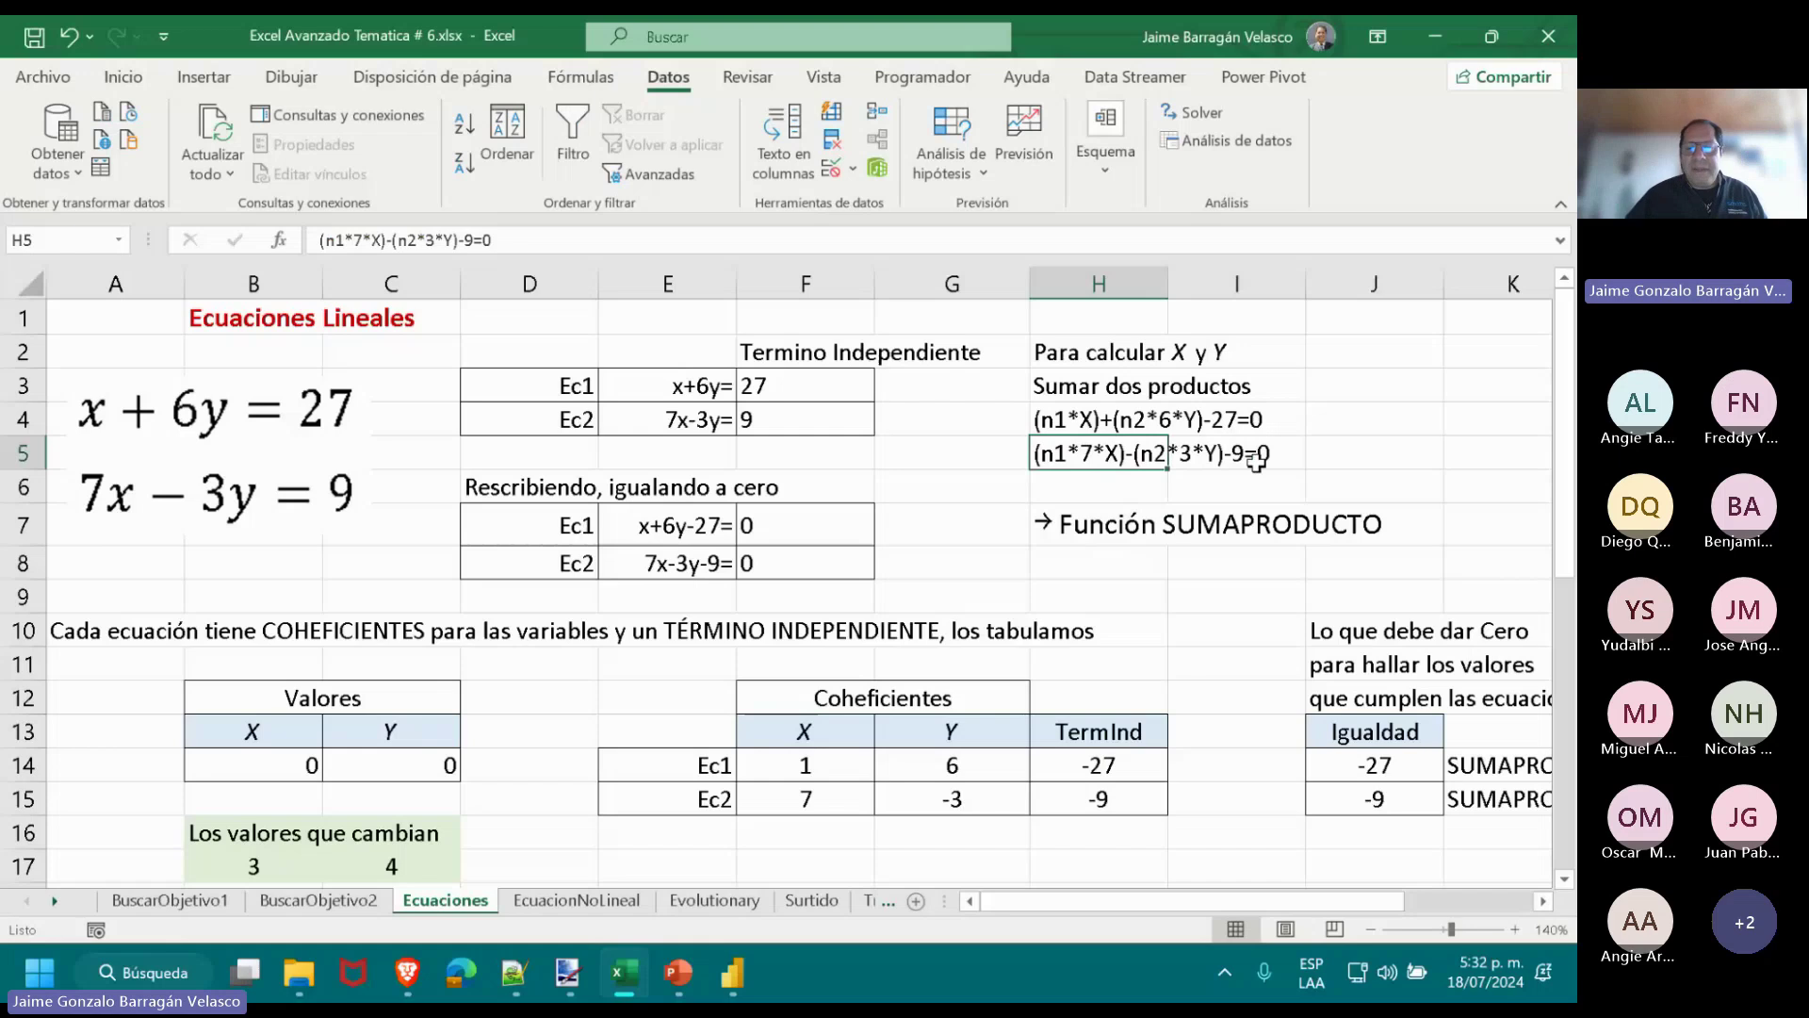
Examine the X and Y coefficients in F14:G15 and the TermInd column in H13:H15.
{"action": "scroll", "coordinate": [954, 584], "scroll_direction": "down", "scroll_amount": 2}
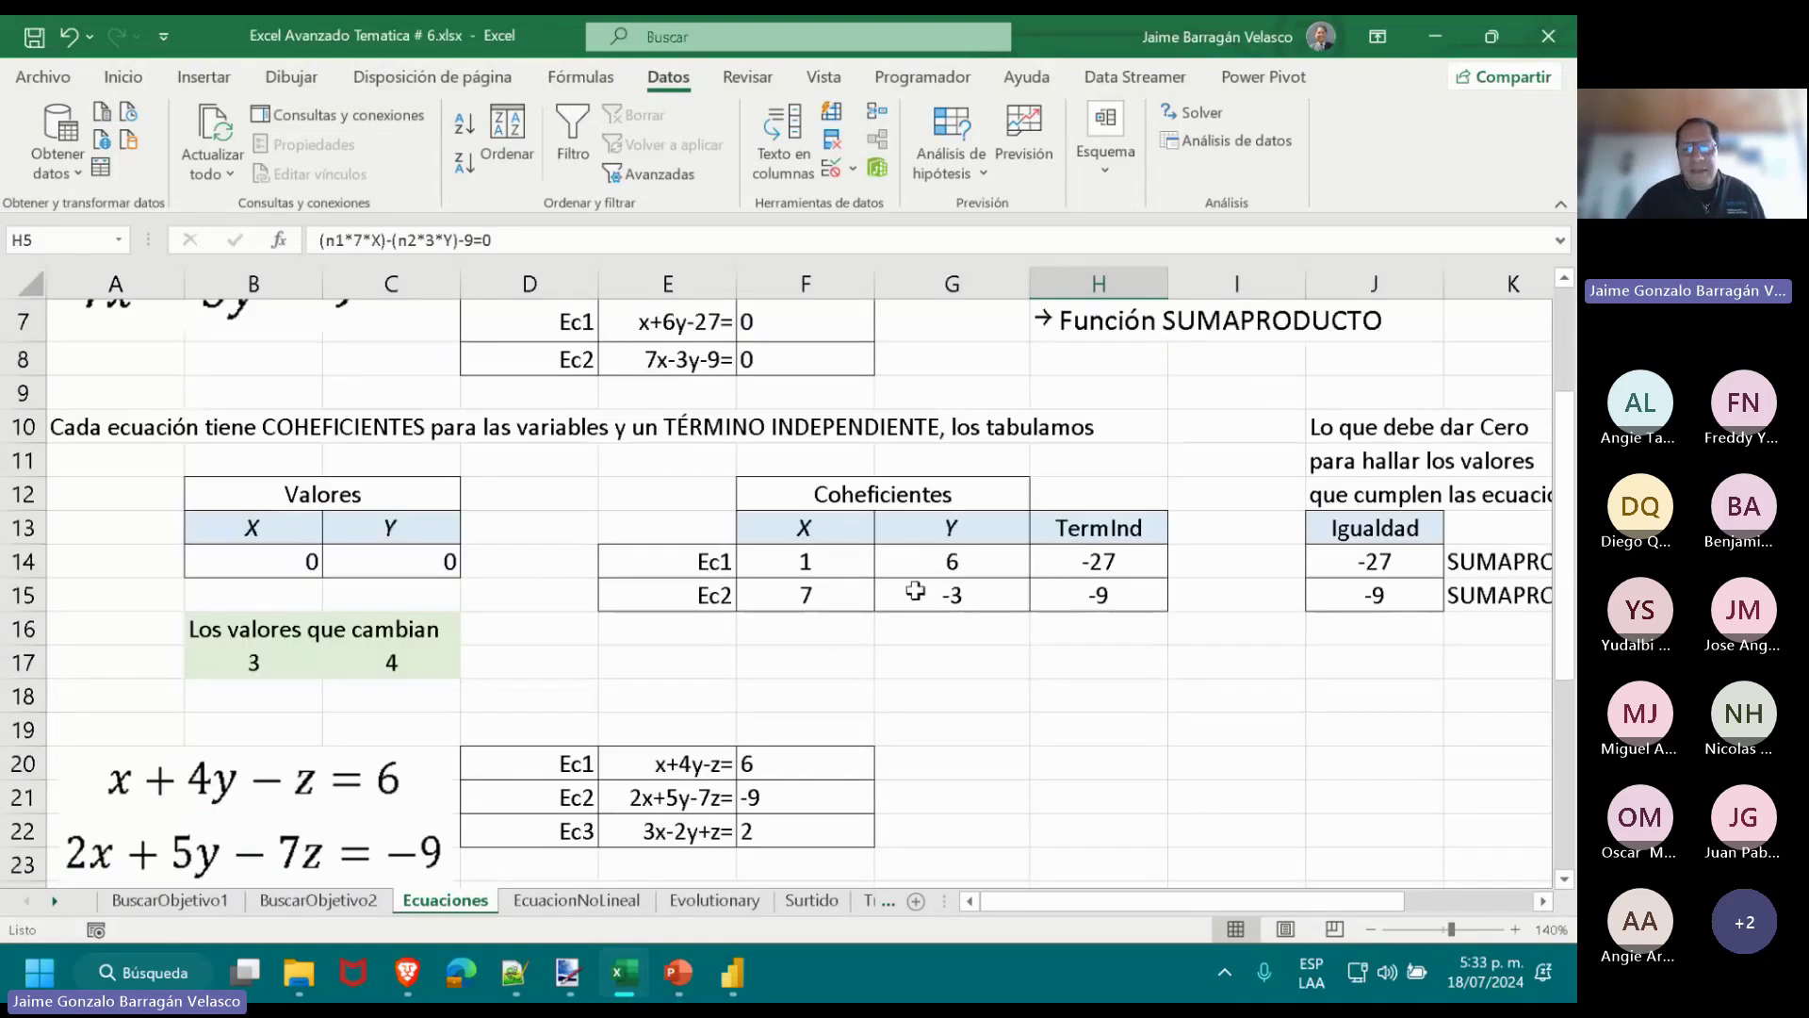
{"action": "left_click_drag", "start_coordinate": [805, 564], "coordinate": [915, 595]}
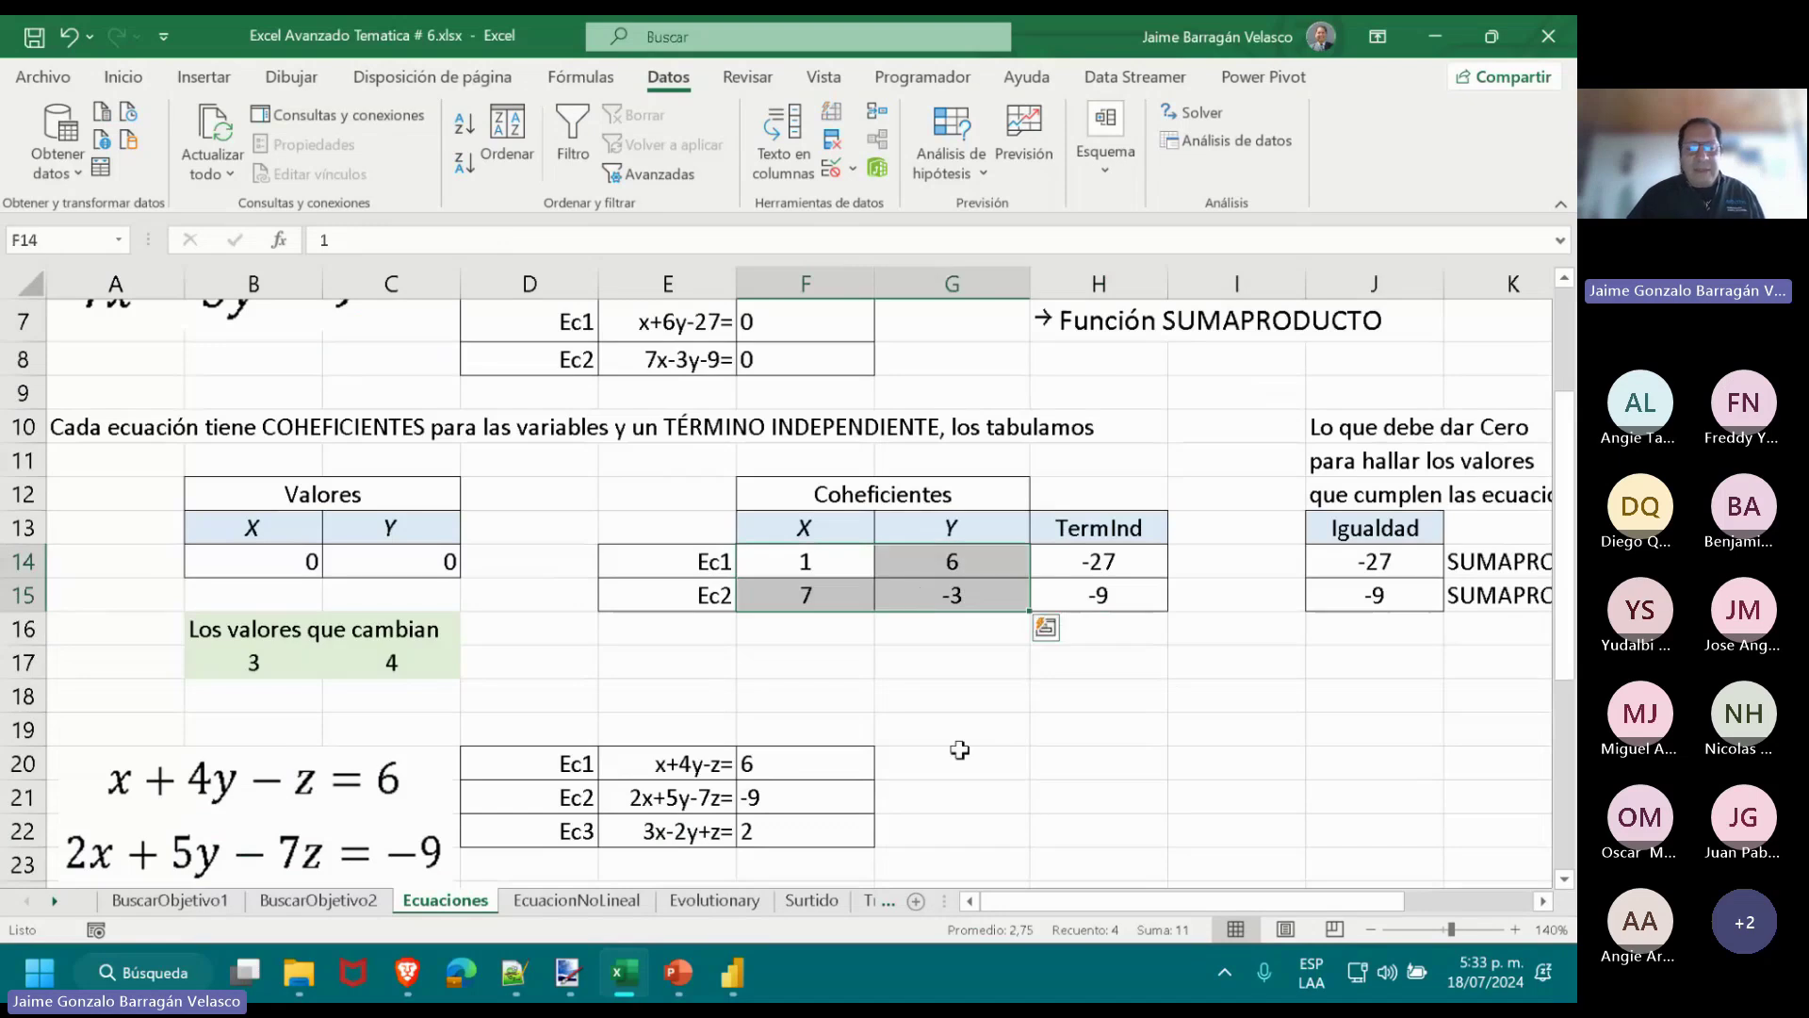
{"action": "scroll", "coordinate": [959, 749], "scroll_direction": "up", "scroll_amount": 1}
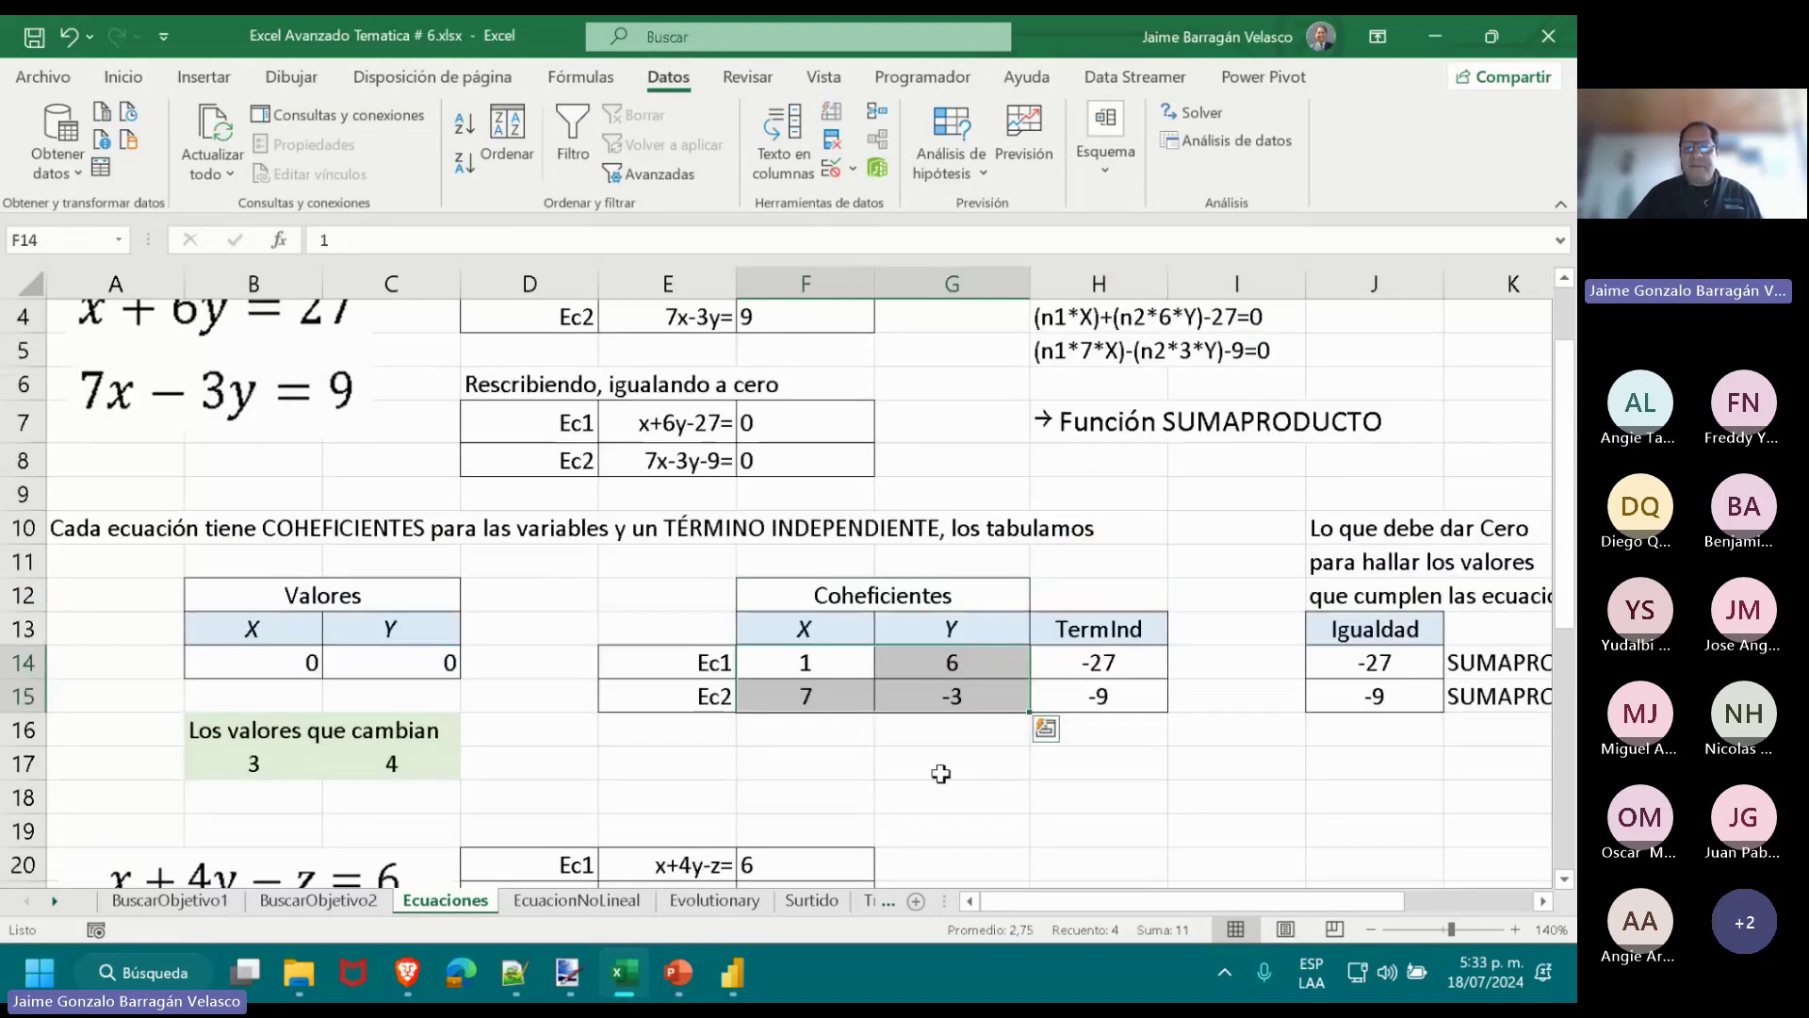
{"action": "scroll", "coordinate": [941, 773], "scroll_direction": "up", "scroll_amount": 1}
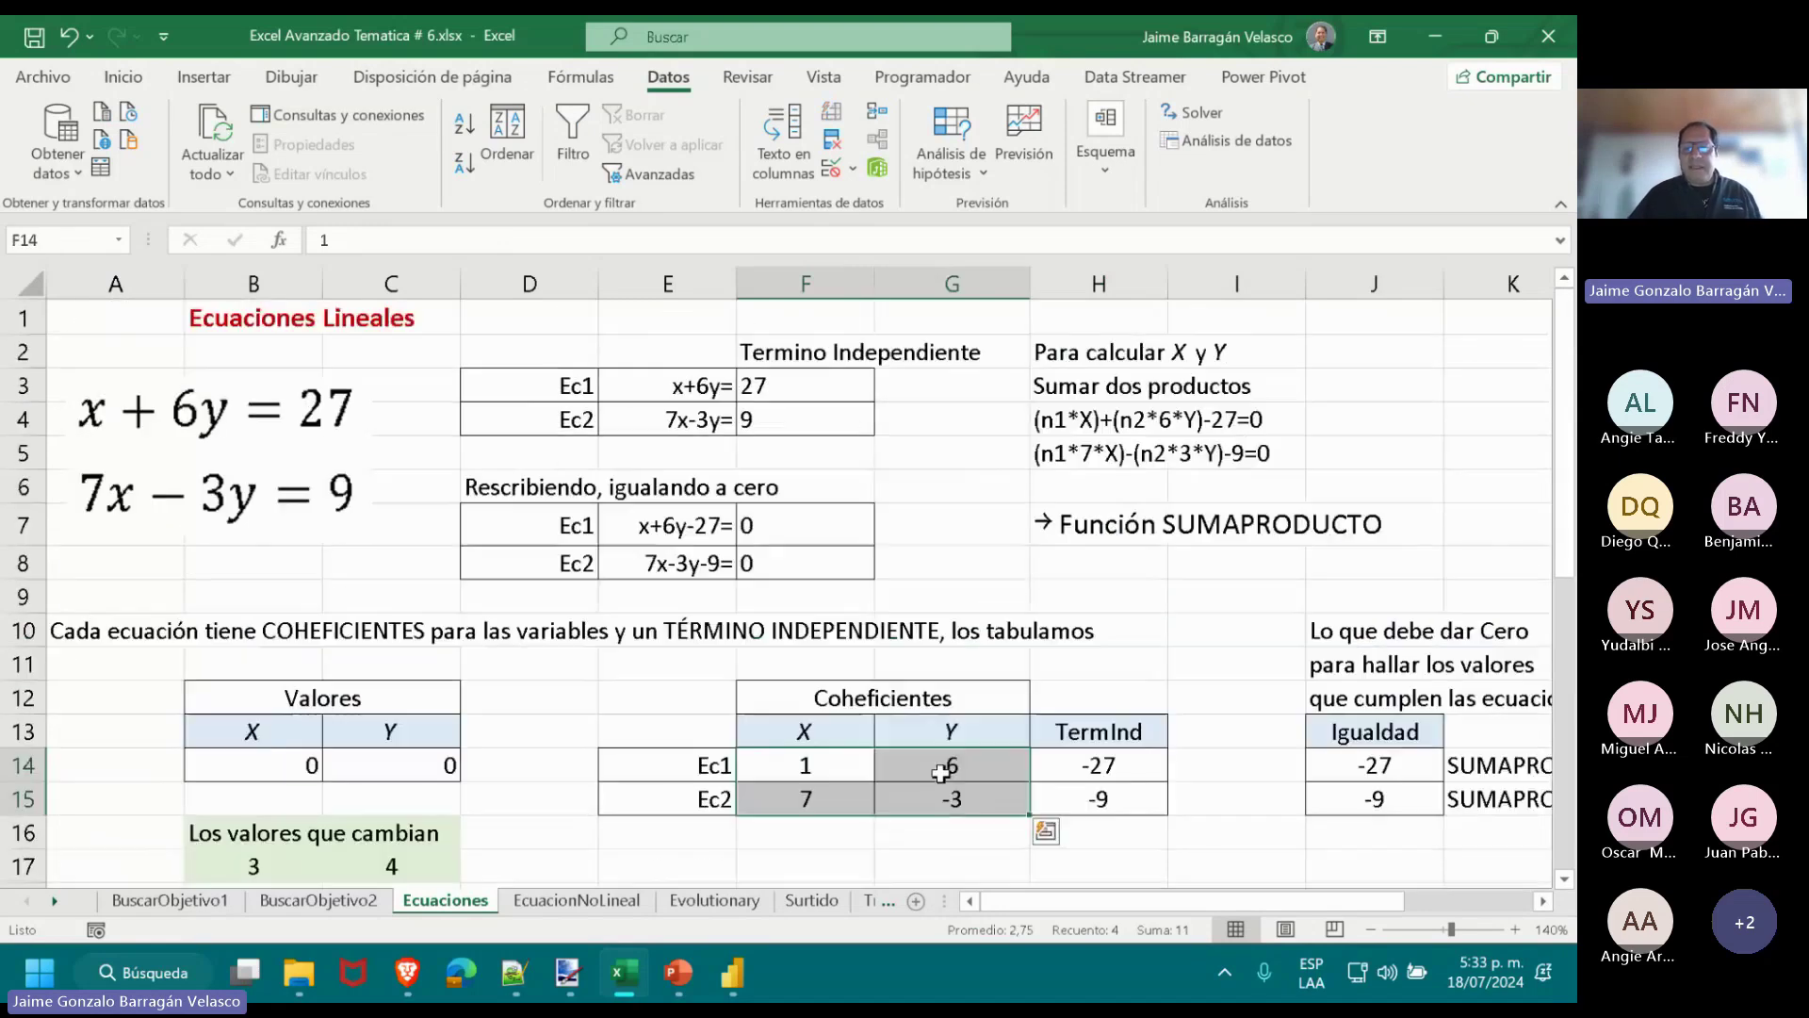
{"action": "left_click", "coordinate": [789, 768]}
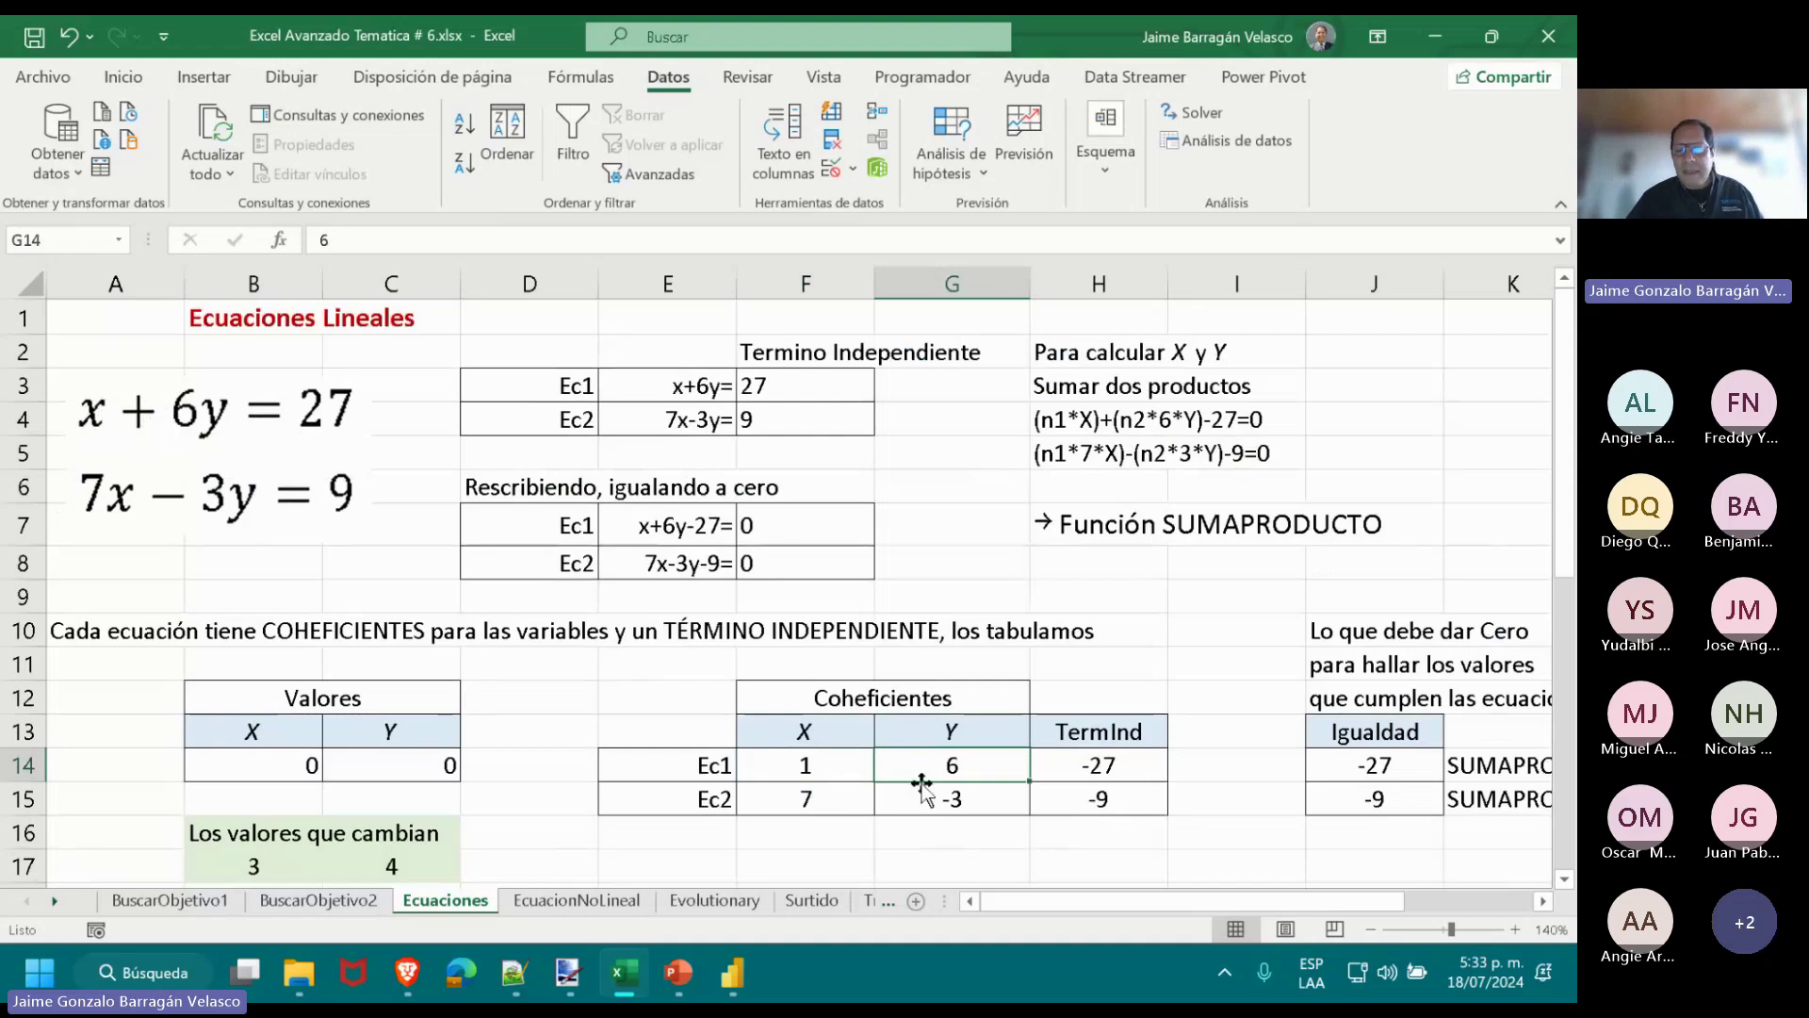
{"action": "left_click", "coordinate": [1080, 774]}
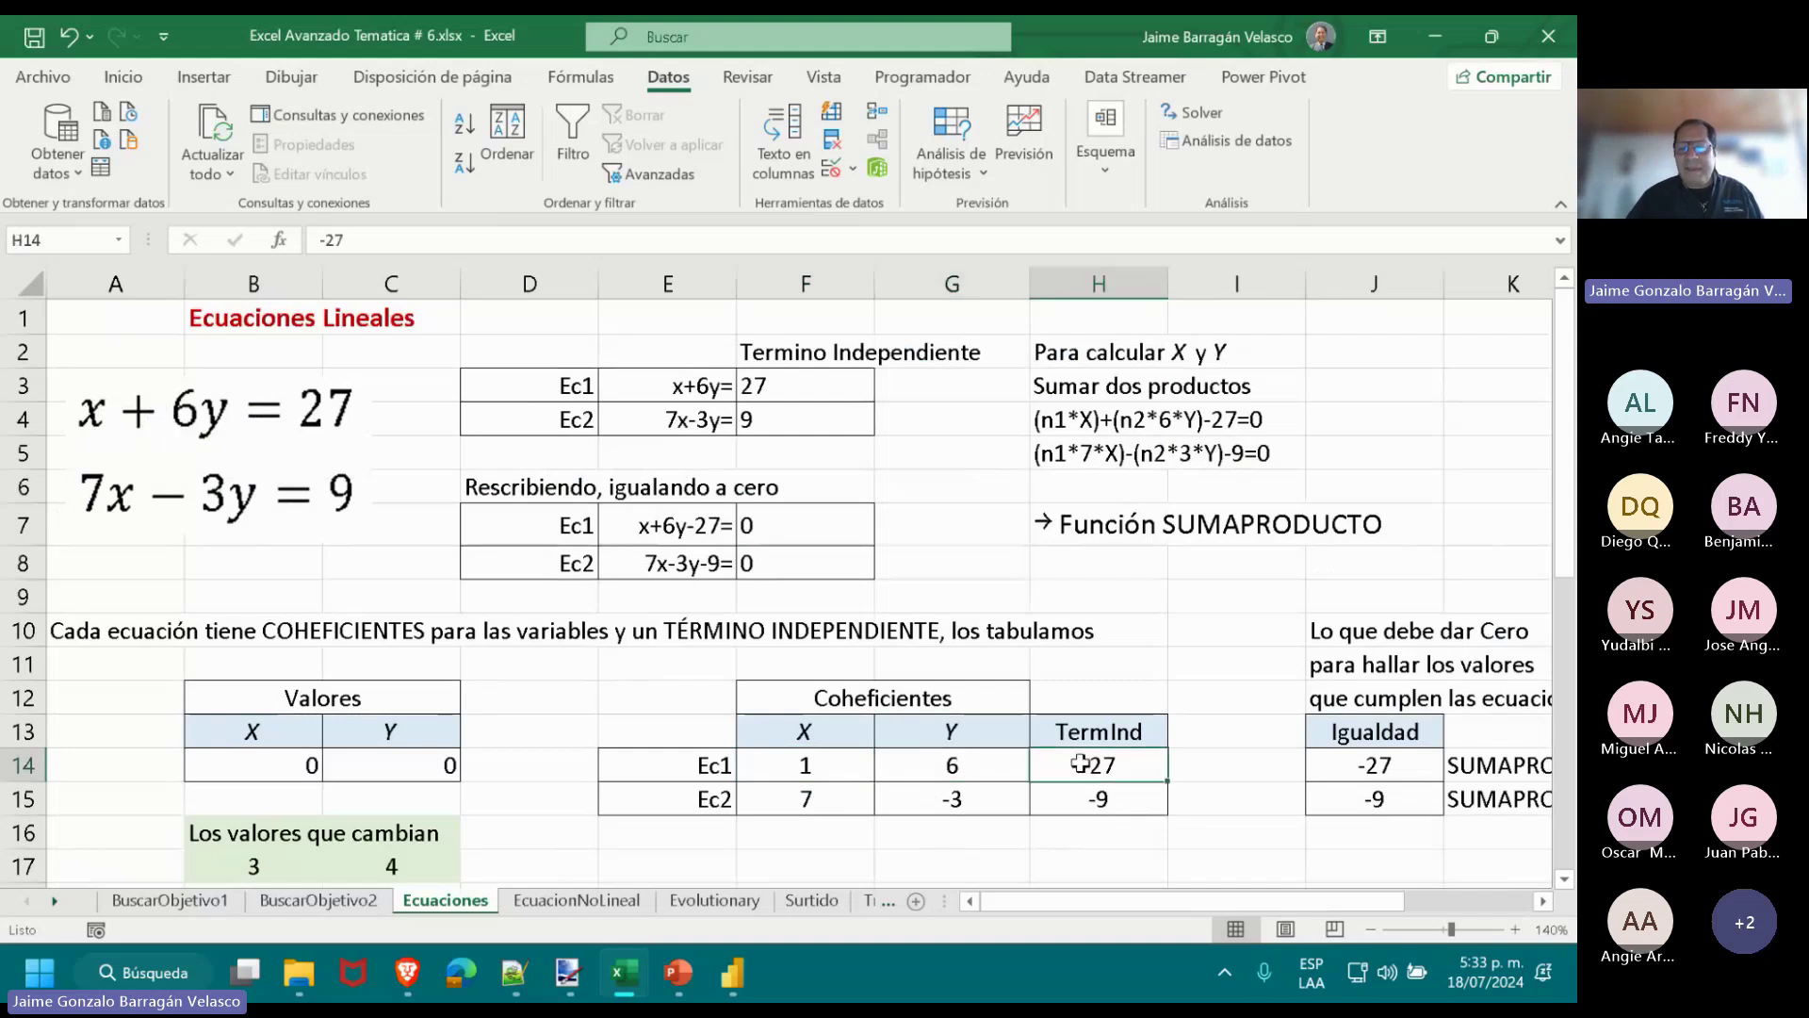
{"action": "left_click_drag", "start_coordinate": [1090, 733], "coordinate": [1095, 801]}
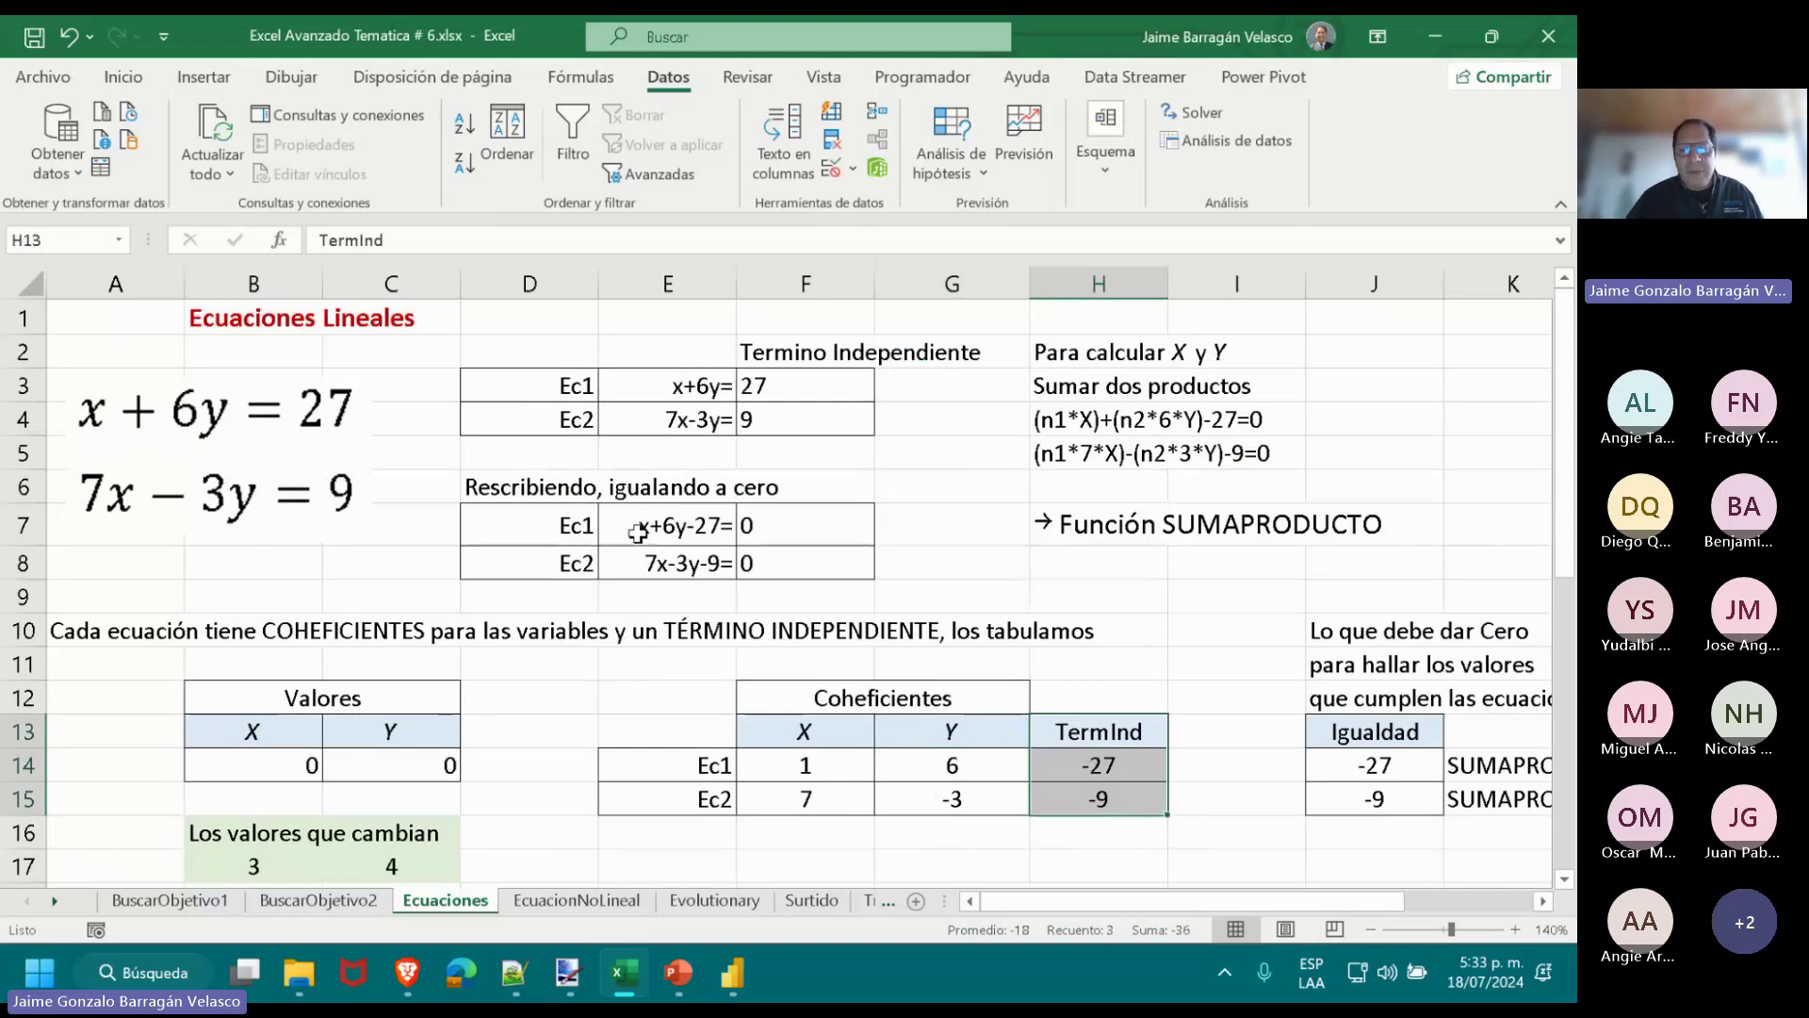
Review the tabulated coefficients and independent term cell by cell, for Ec1 in row 14 and Ec2 in row 15.
{"action": "left_click", "coordinate": [829, 761]}
{"action": "left_click", "coordinate": [933, 767]}
{"action": "left_click", "coordinate": [1110, 765]}
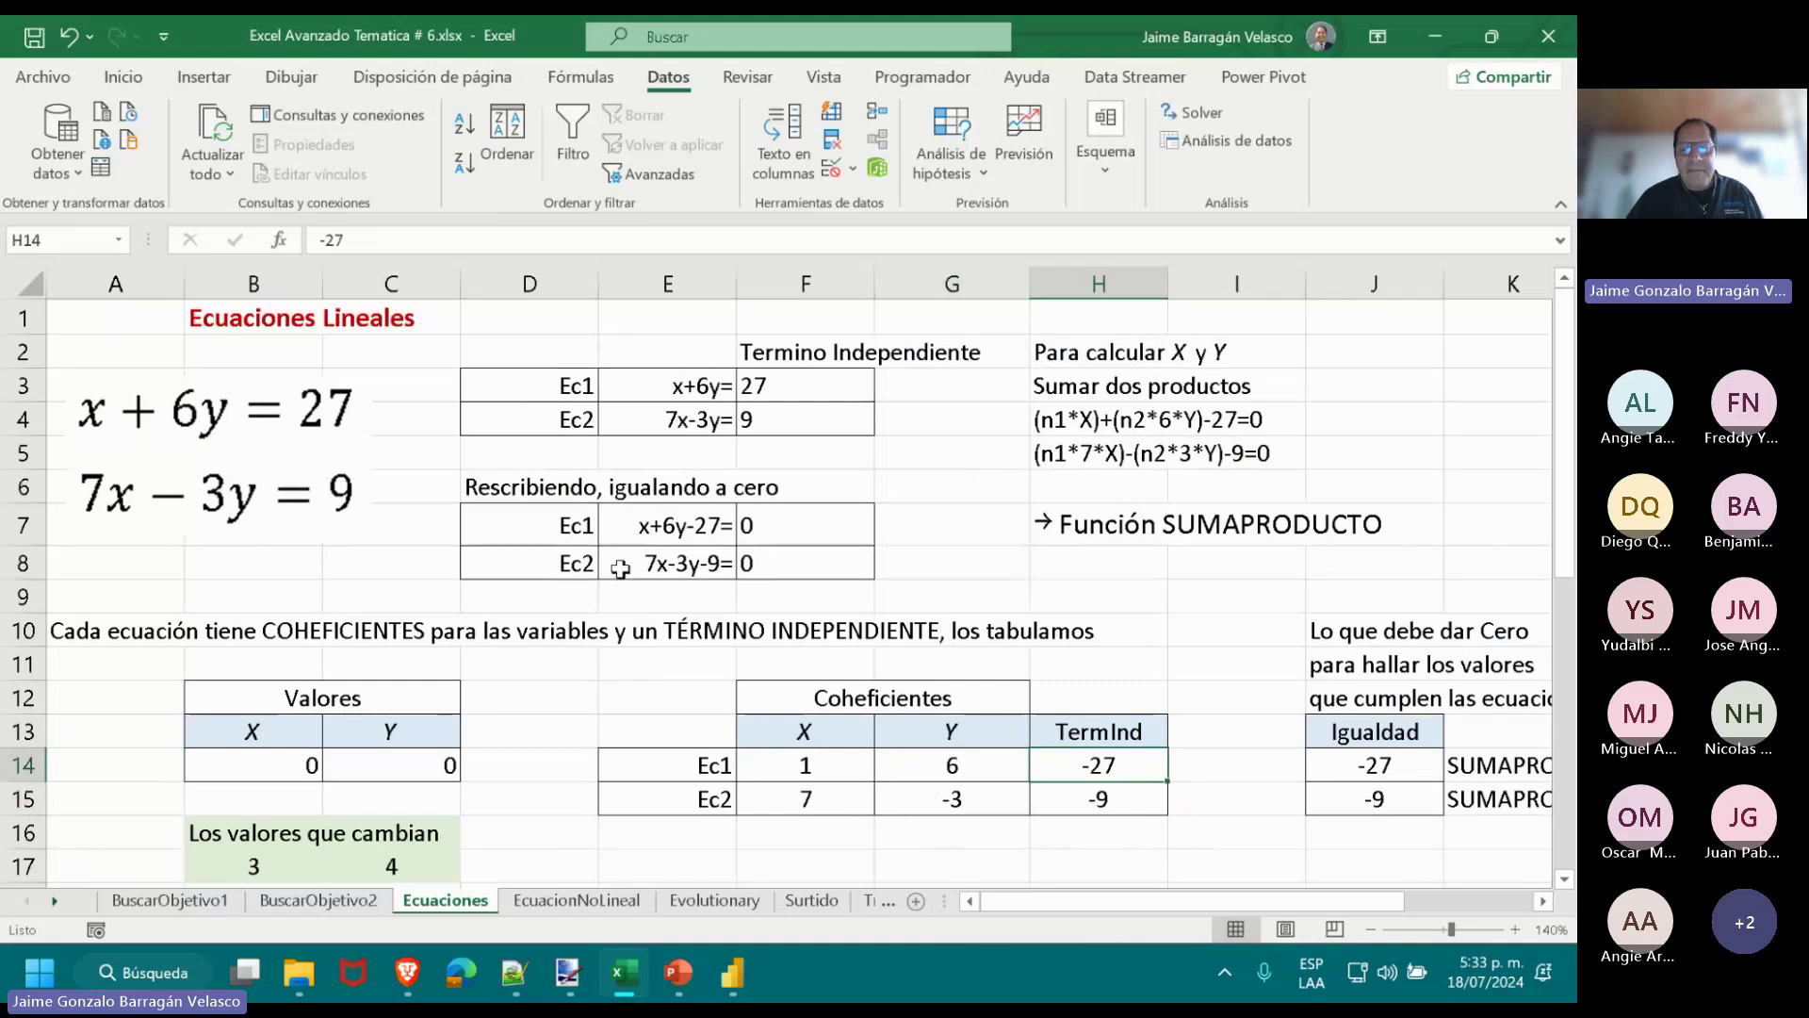
{"action": "left_click", "coordinate": [855, 808]}
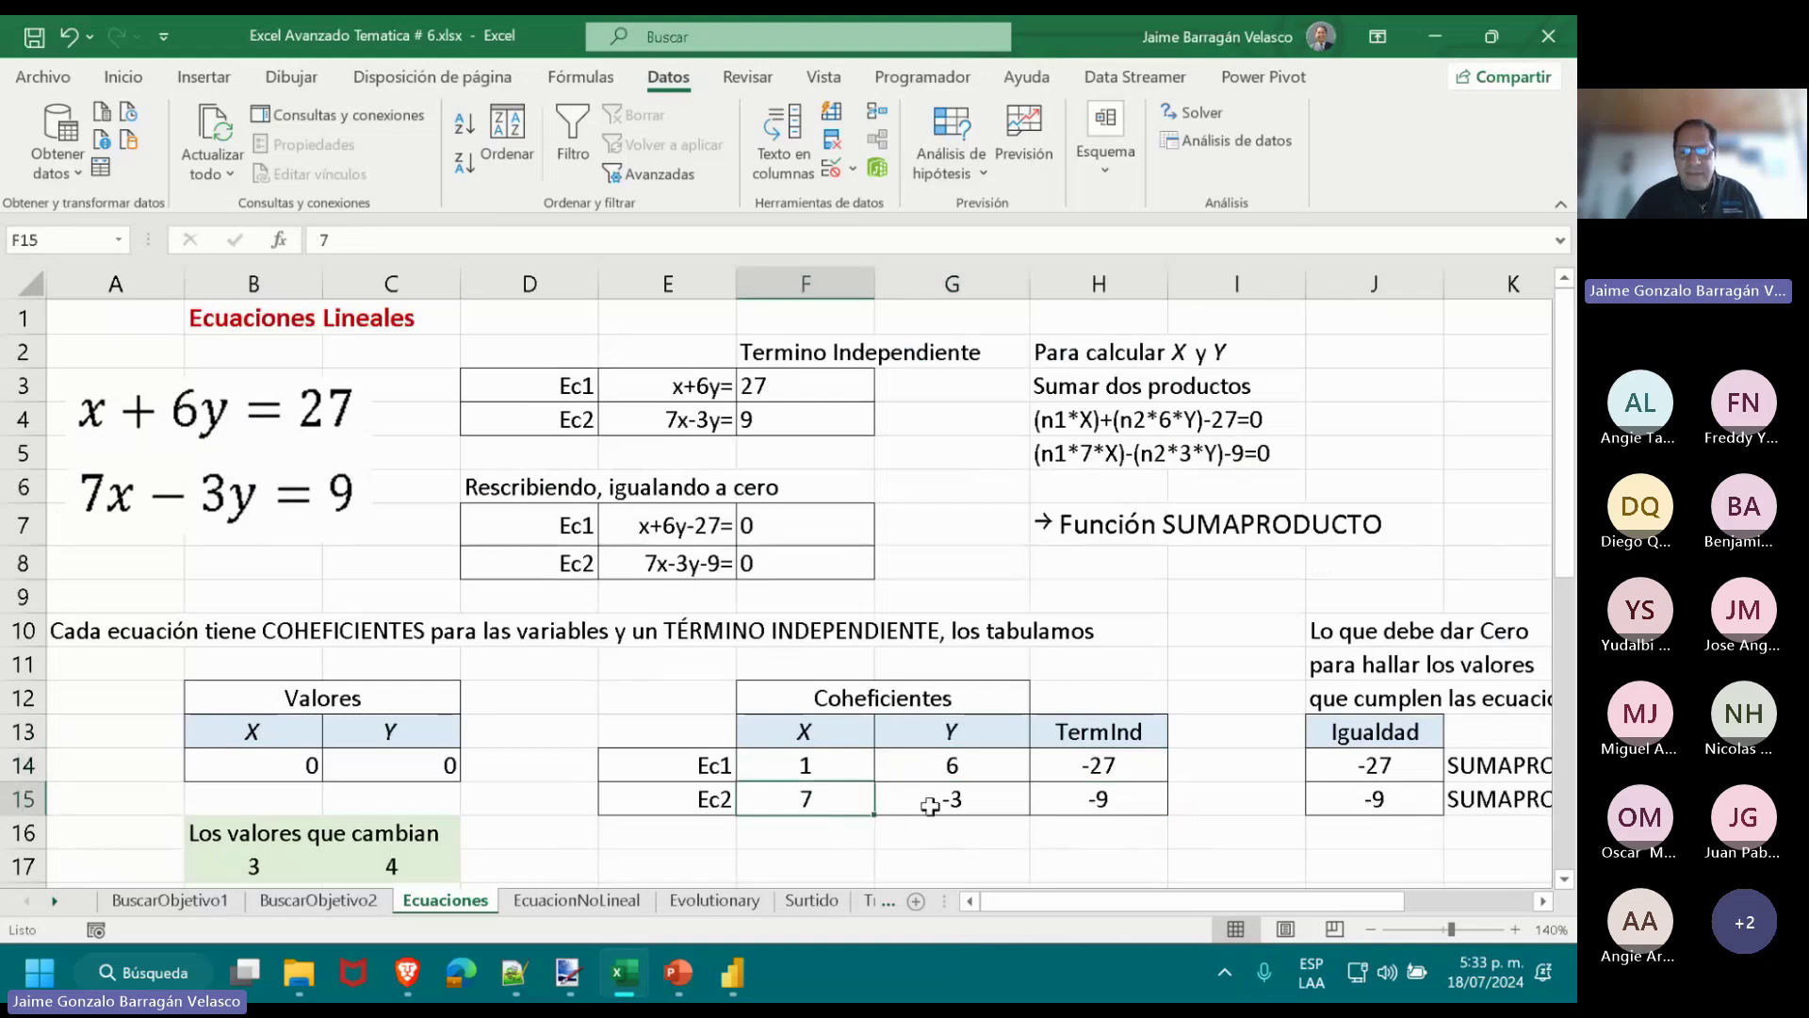
{"action": "left_click", "coordinate": [930, 805]}
{"action": "left_click", "coordinate": [1099, 800]}
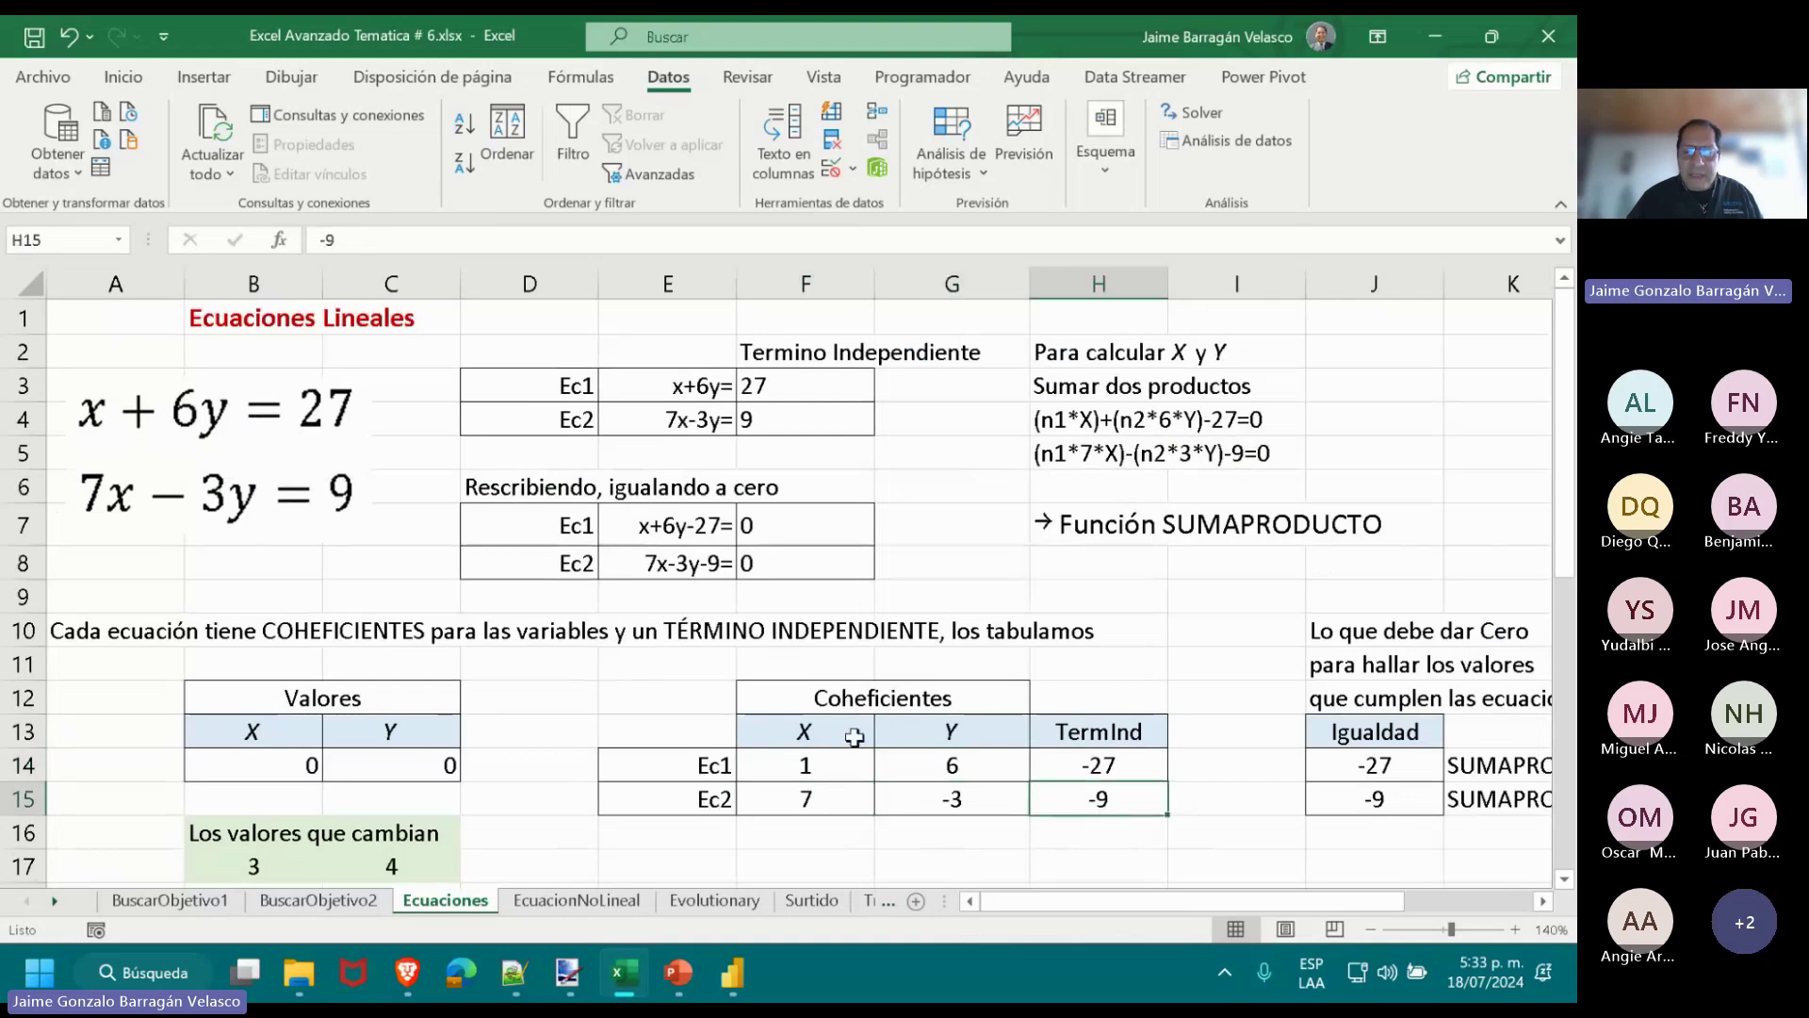
Select the Coheficientes block F12:G15 and the TermInd block H13:H15 to point out both parts of the table.
{"action": "left_click", "coordinate": [801, 685]}
{"action": "left_click_drag", "start_coordinate": [801, 685], "coordinate": [967, 794]}
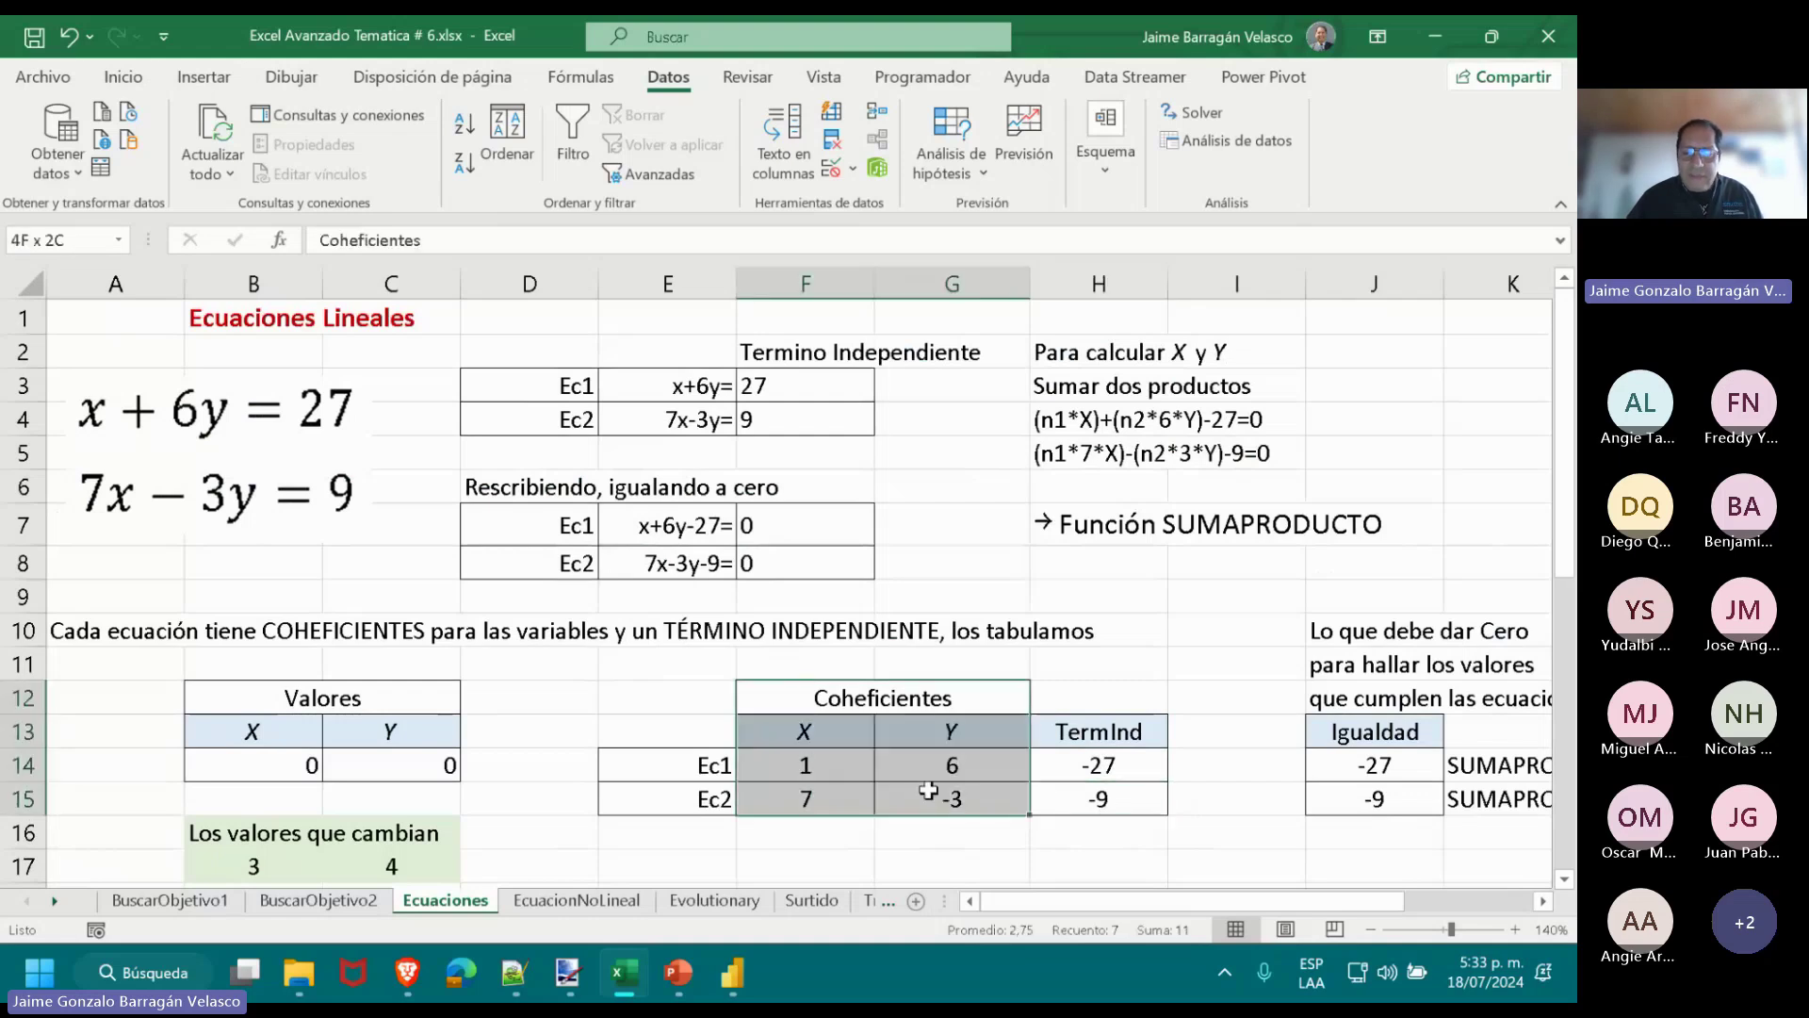
{"action": "left_click", "coordinate": [1123, 728]}
{"action": "left_click_drag", "start_coordinate": [1124, 728], "coordinate": [1131, 795]}
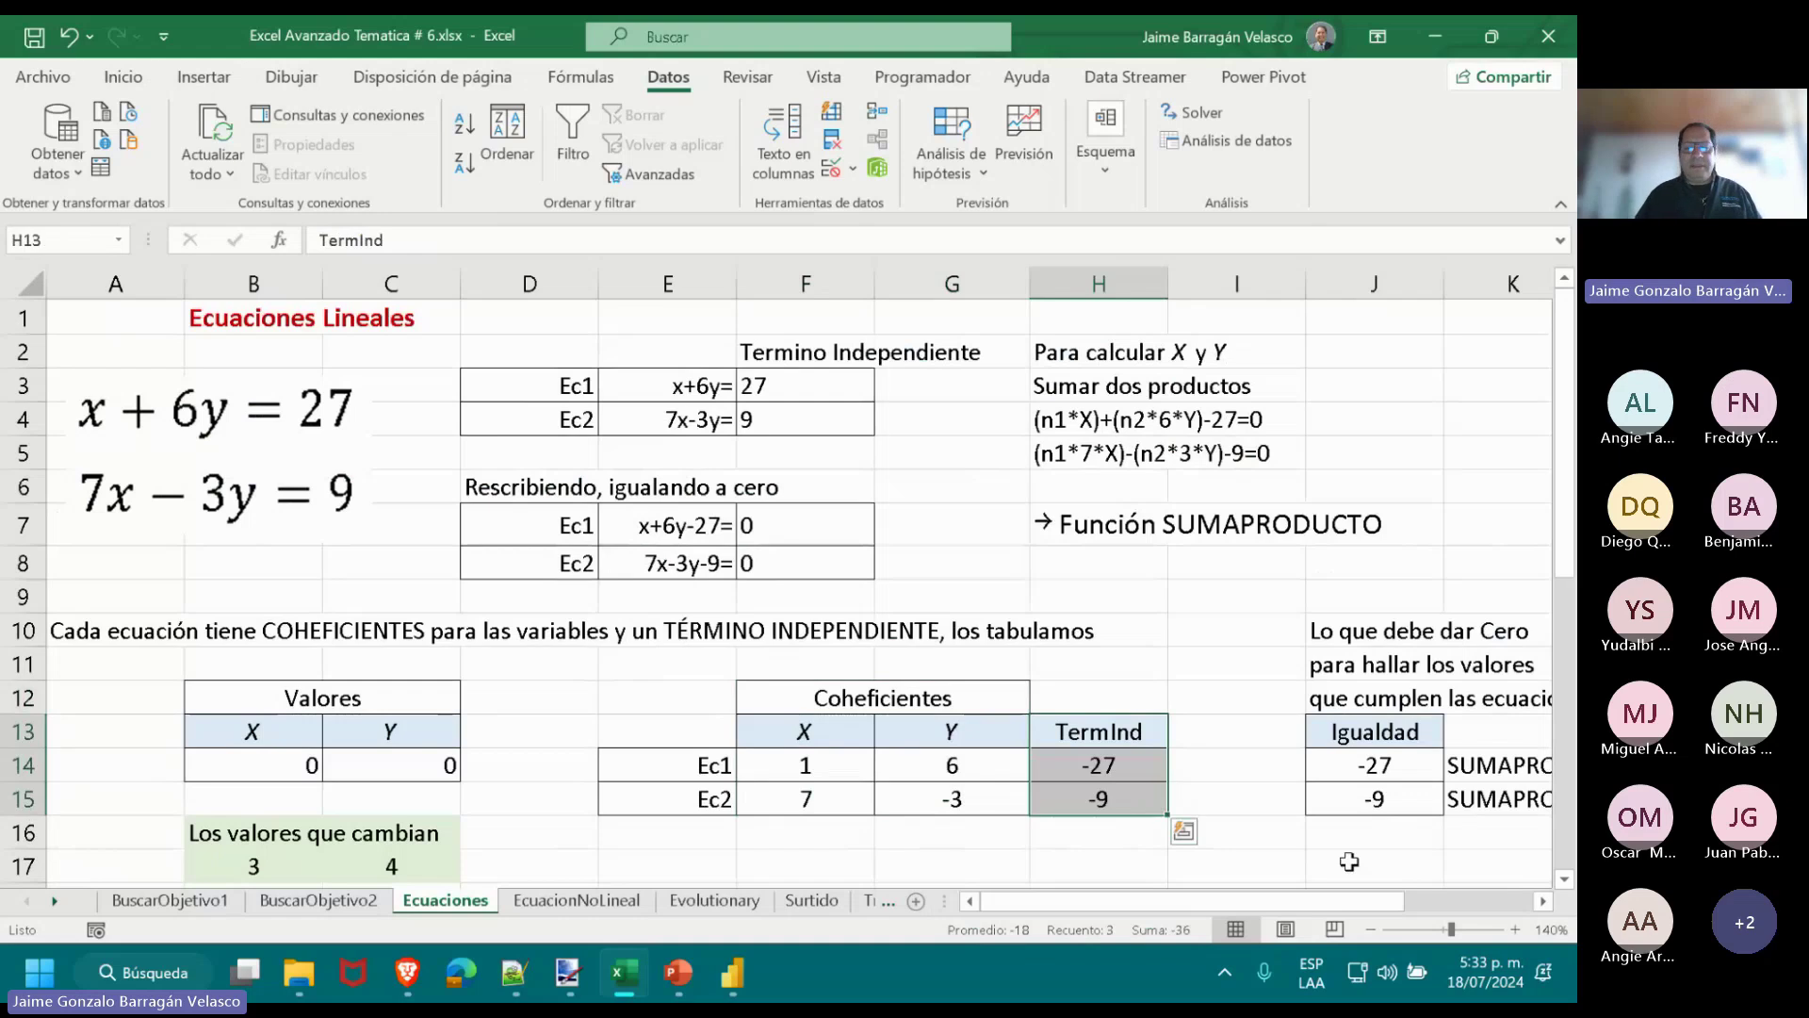
{"action": "scroll", "coordinate": [1319, 862], "scroll_direction": "down", "scroll_amount": 1}
{"action": "scroll", "coordinate": [1256, 908], "scroll_direction": "right", "scroll_amount": 2}
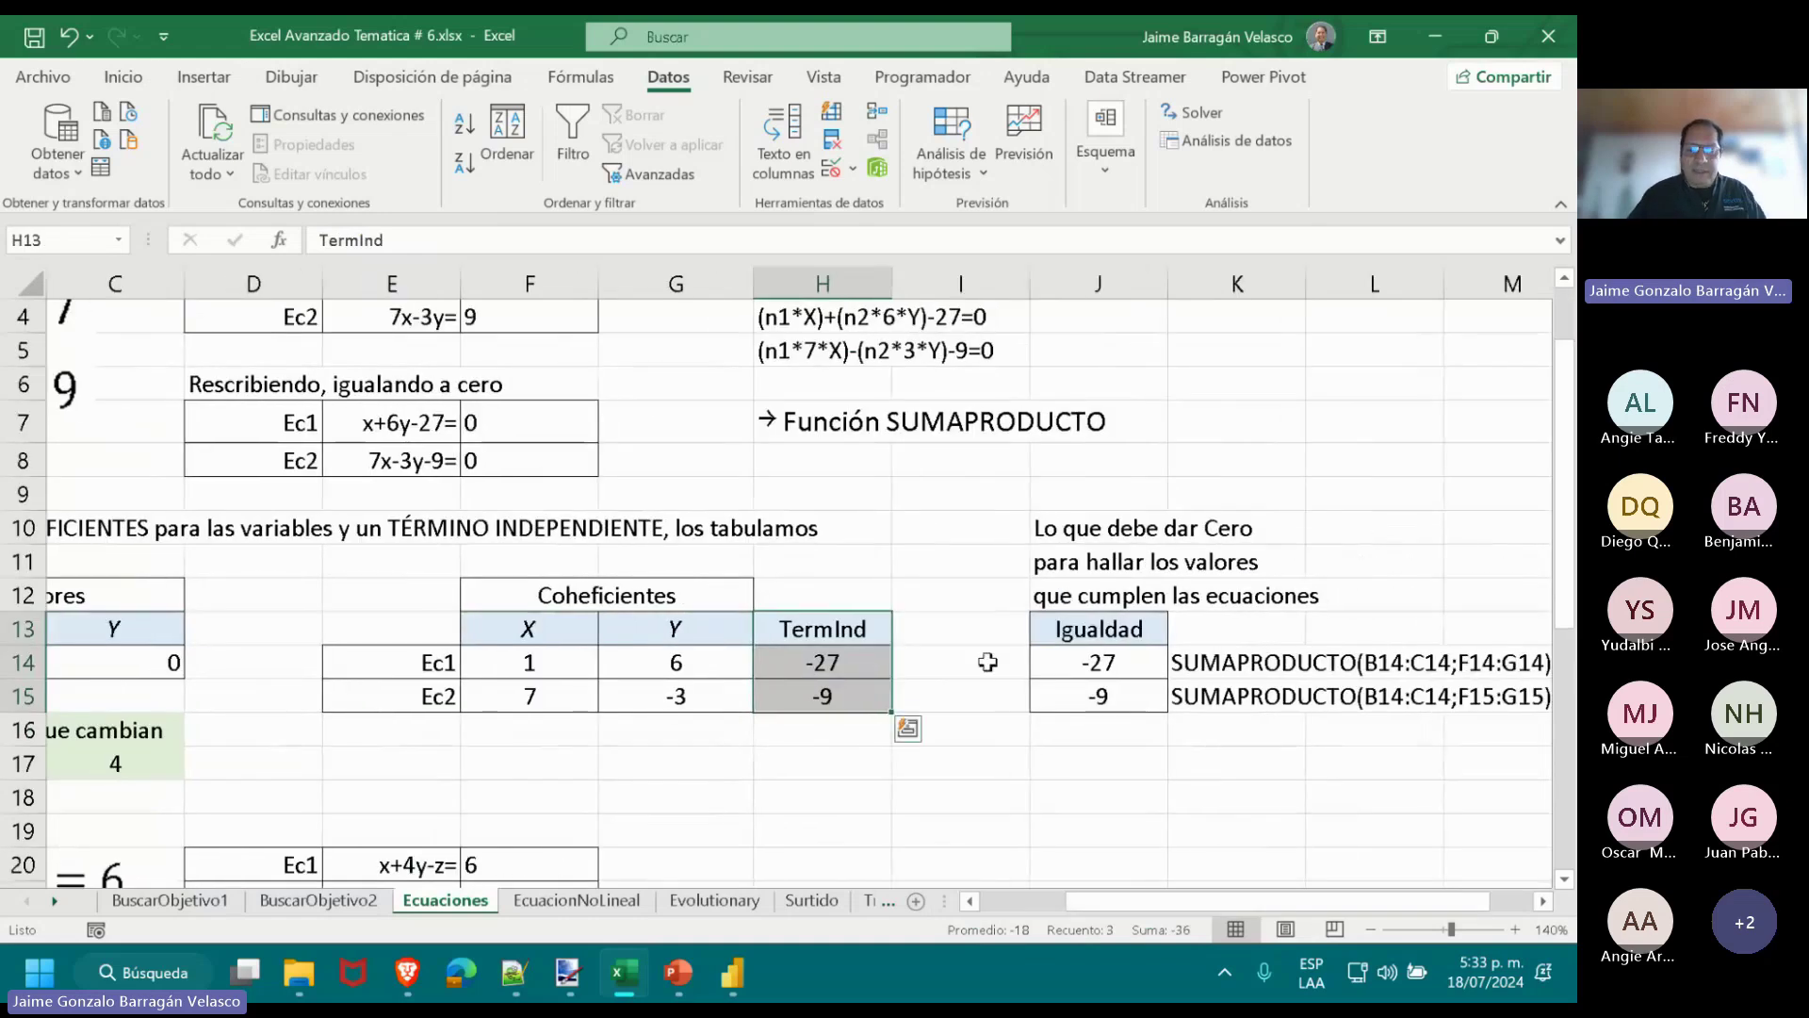
{"action": "left_click", "coordinate": [980, 662]}
{"action": "type", "text": "="}
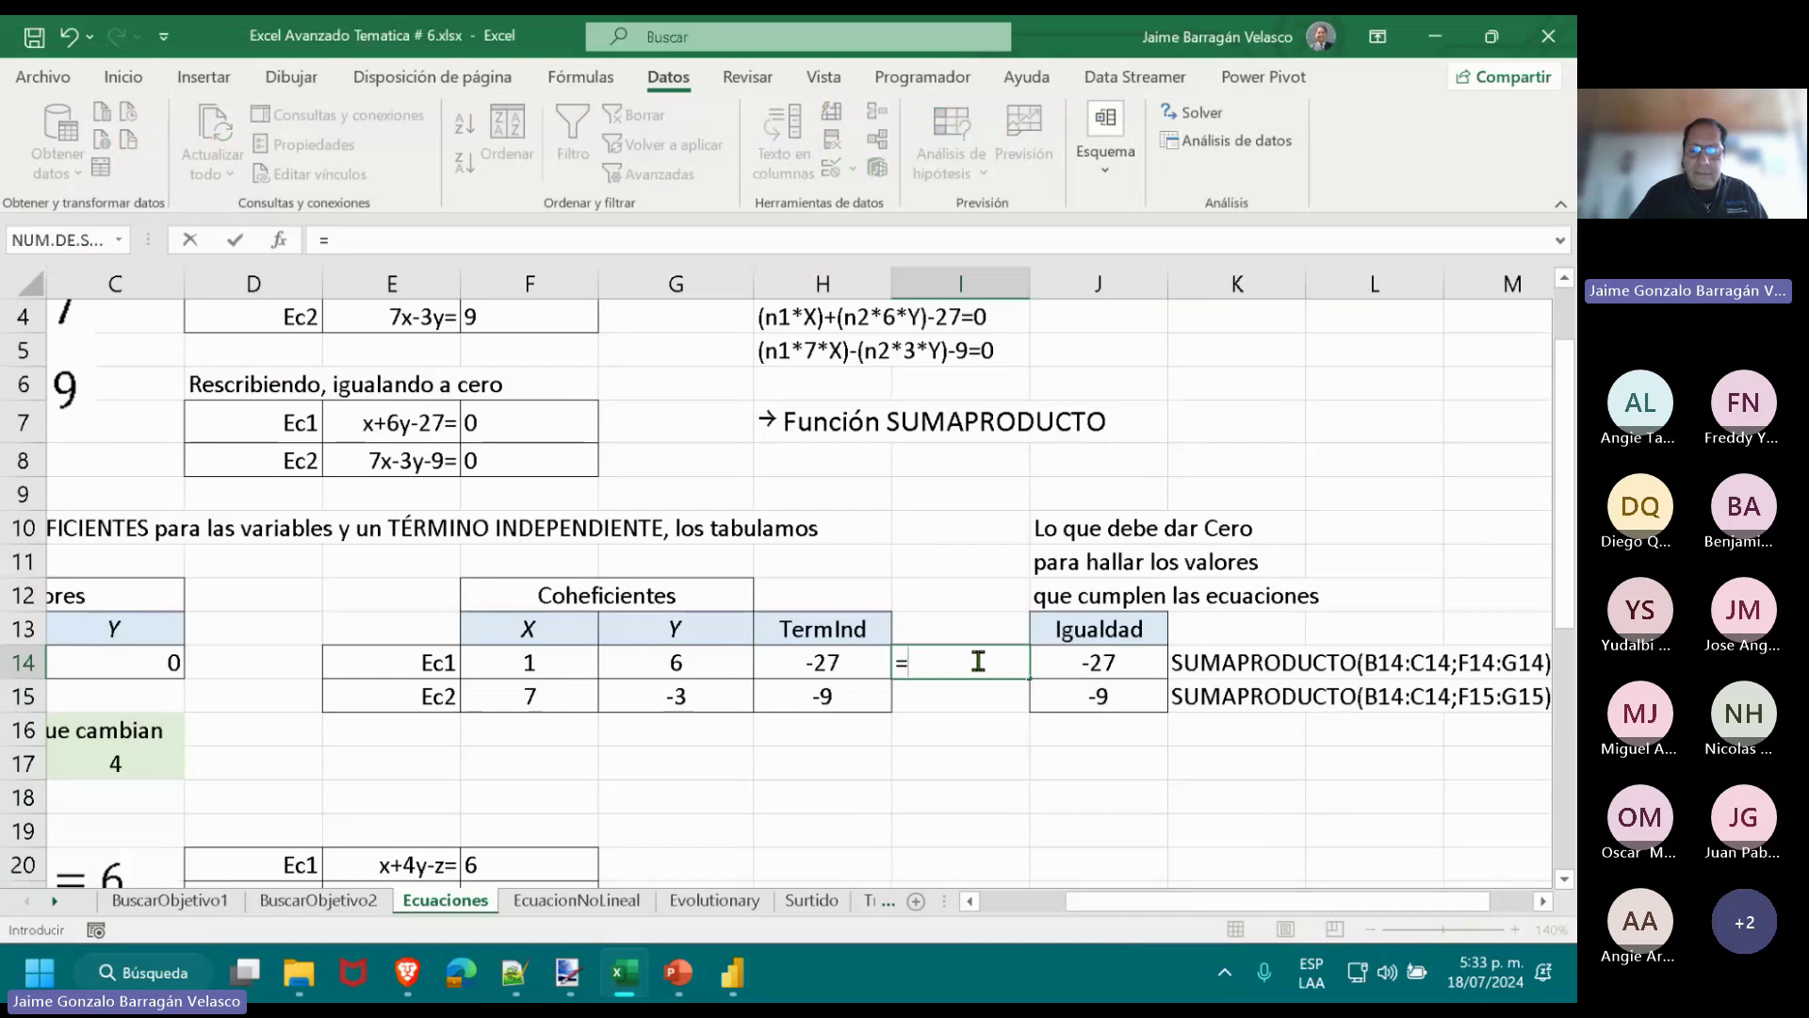
{"action": "key", "text": "Down"}
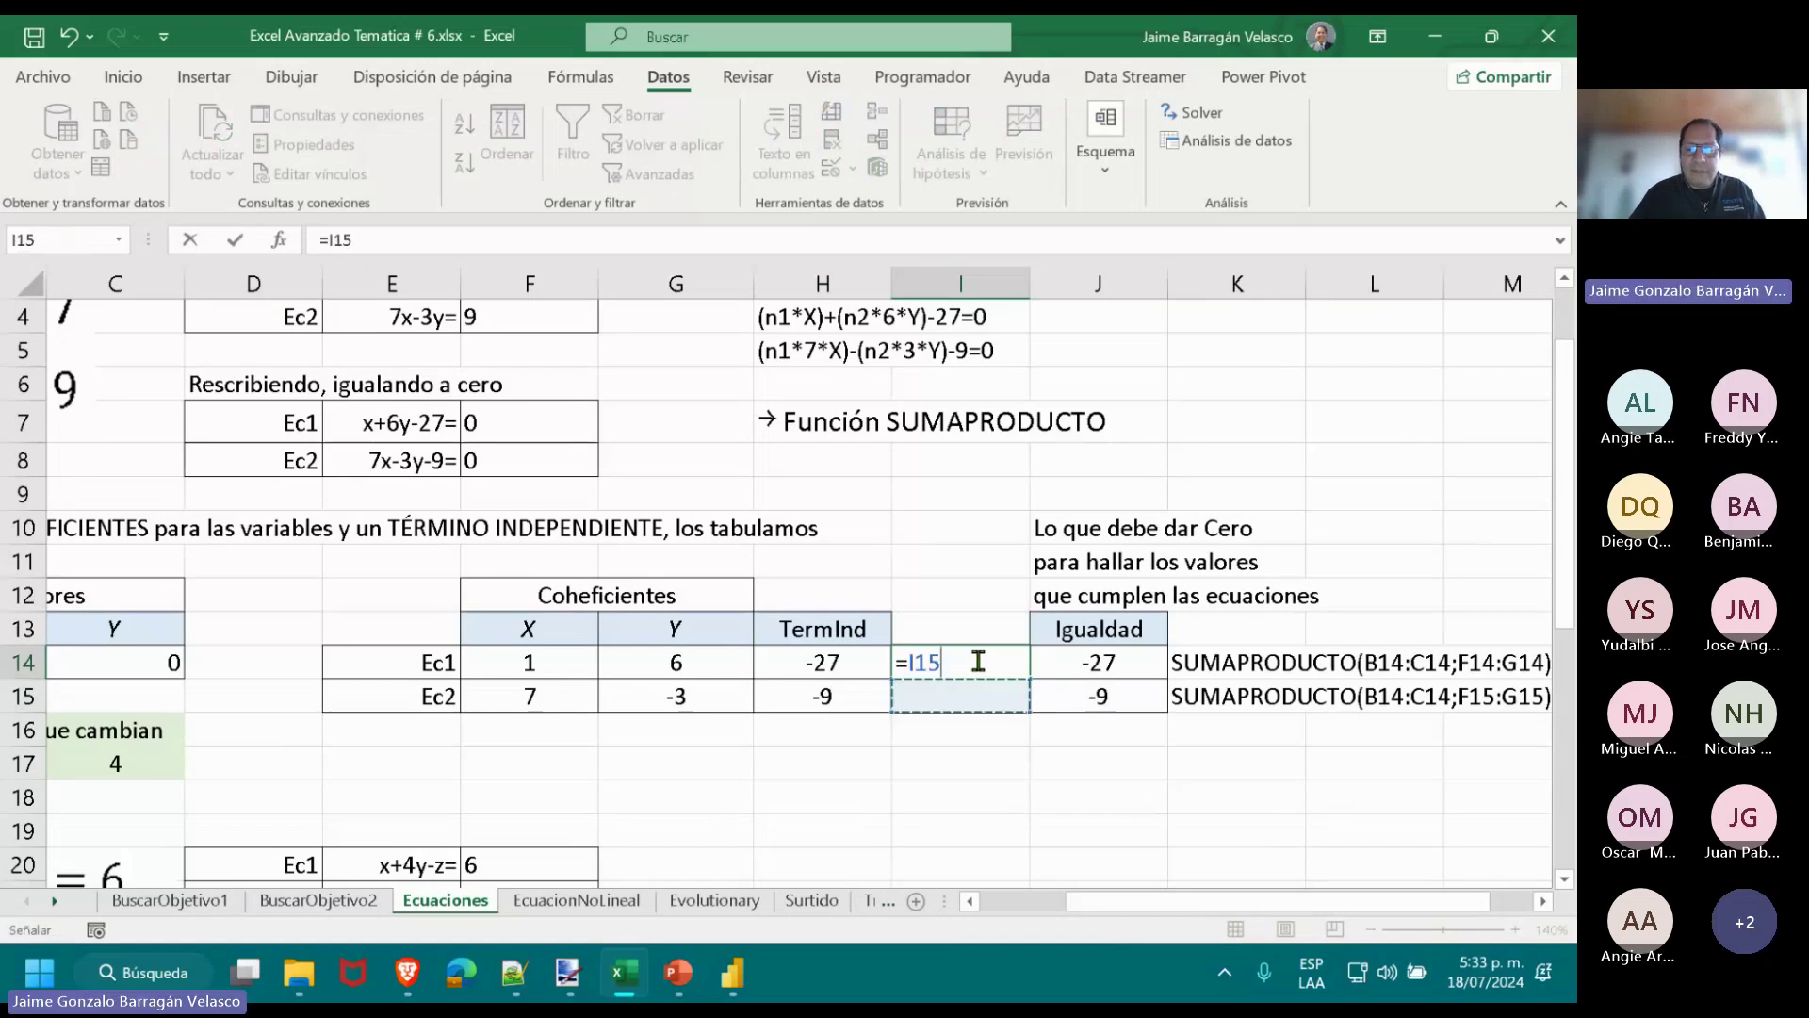
{"action": "key", "text": "Escape"}
{"action": "key", "text": "Left"}
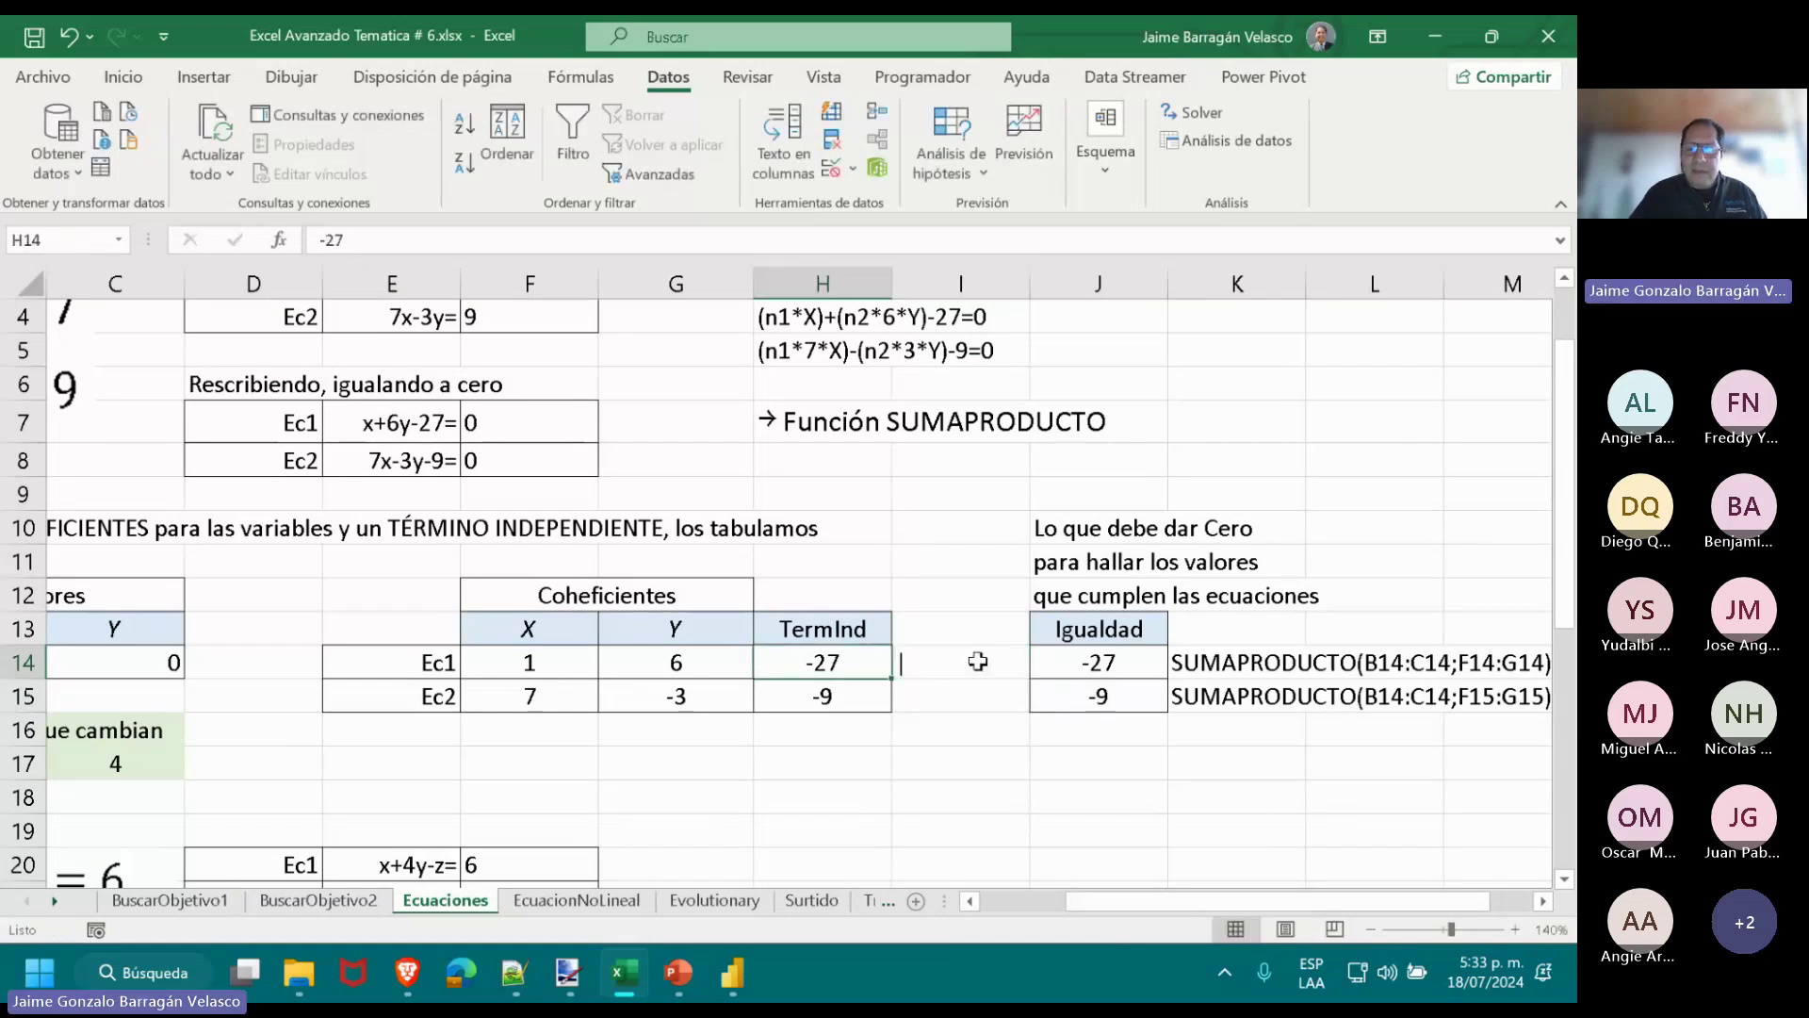
Format cells I14:I15, between the TermInd and Igualdad columns, as Texto.
{"action": "left_click", "coordinate": [977, 661]}
{"action": "left_click_drag", "start_coordinate": [977, 662], "coordinate": [977, 696]}
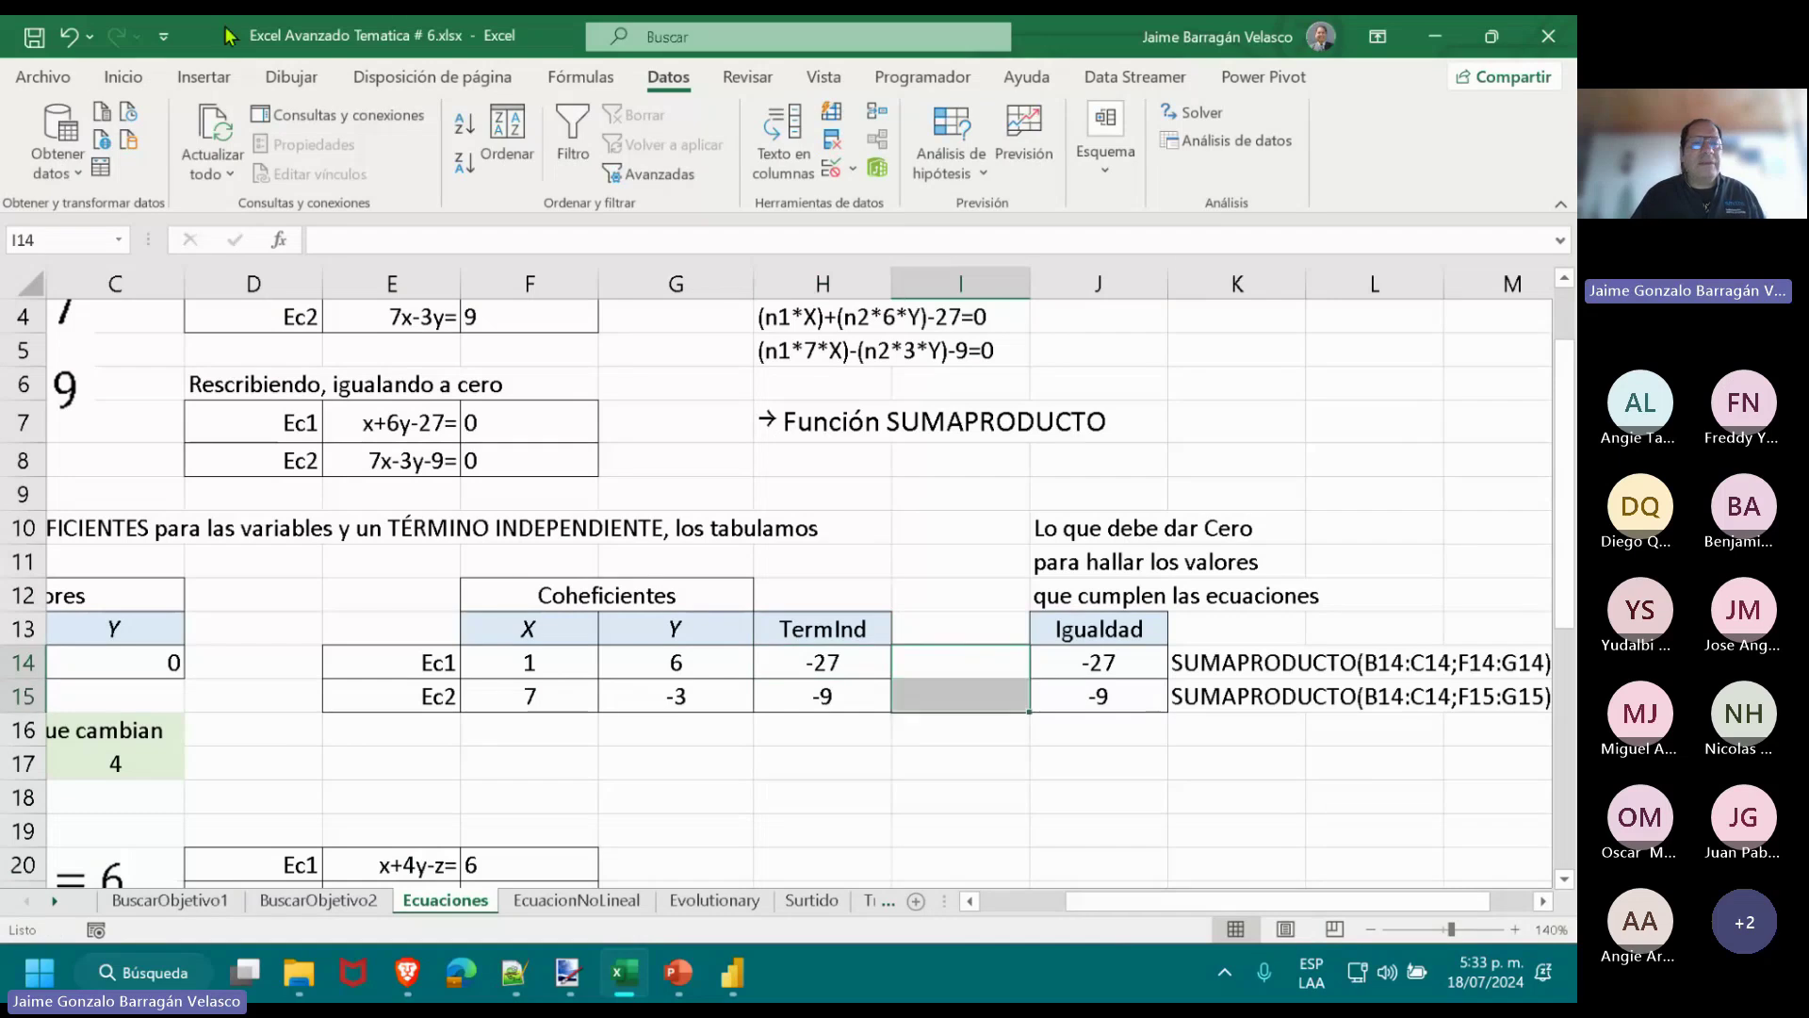
{"action": "left_click", "coordinate": [124, 77]}
{"action": "left_click", "coordinate": [902, 125]}
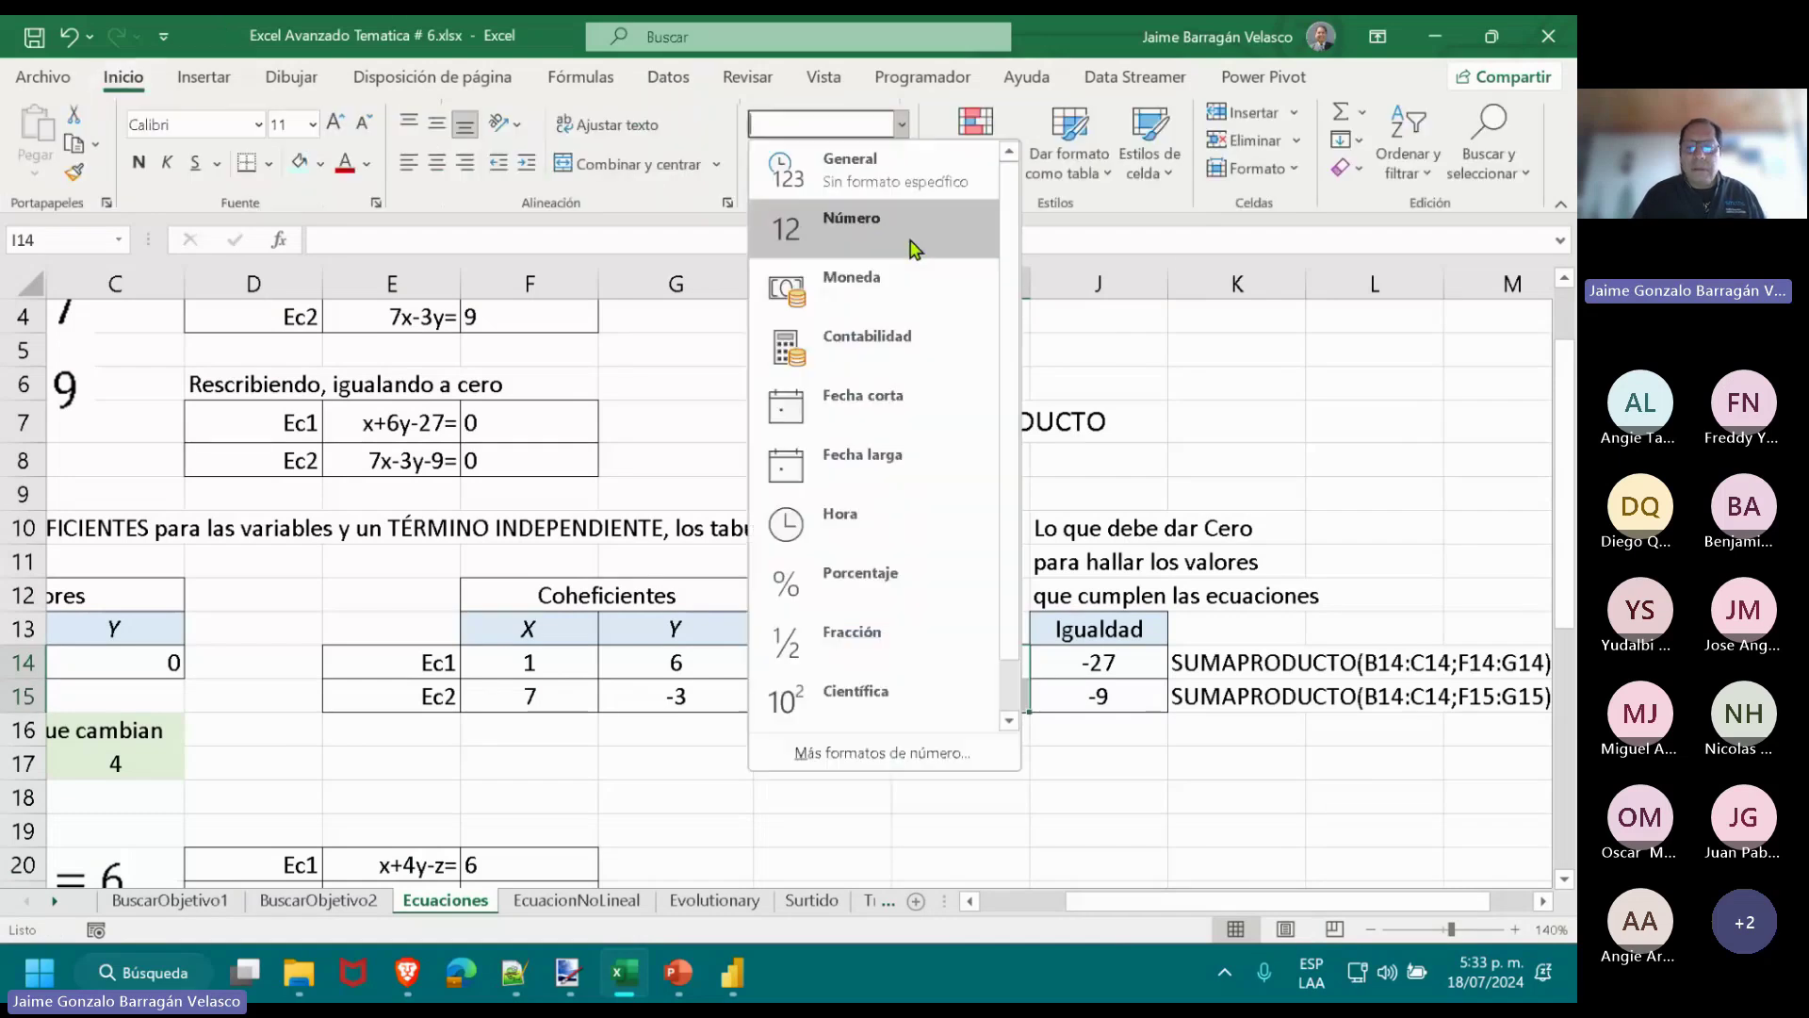
{"action": "scroll", "coordinate": [949, 565], "scroll_direction": "down", "scroll_amount": 1}
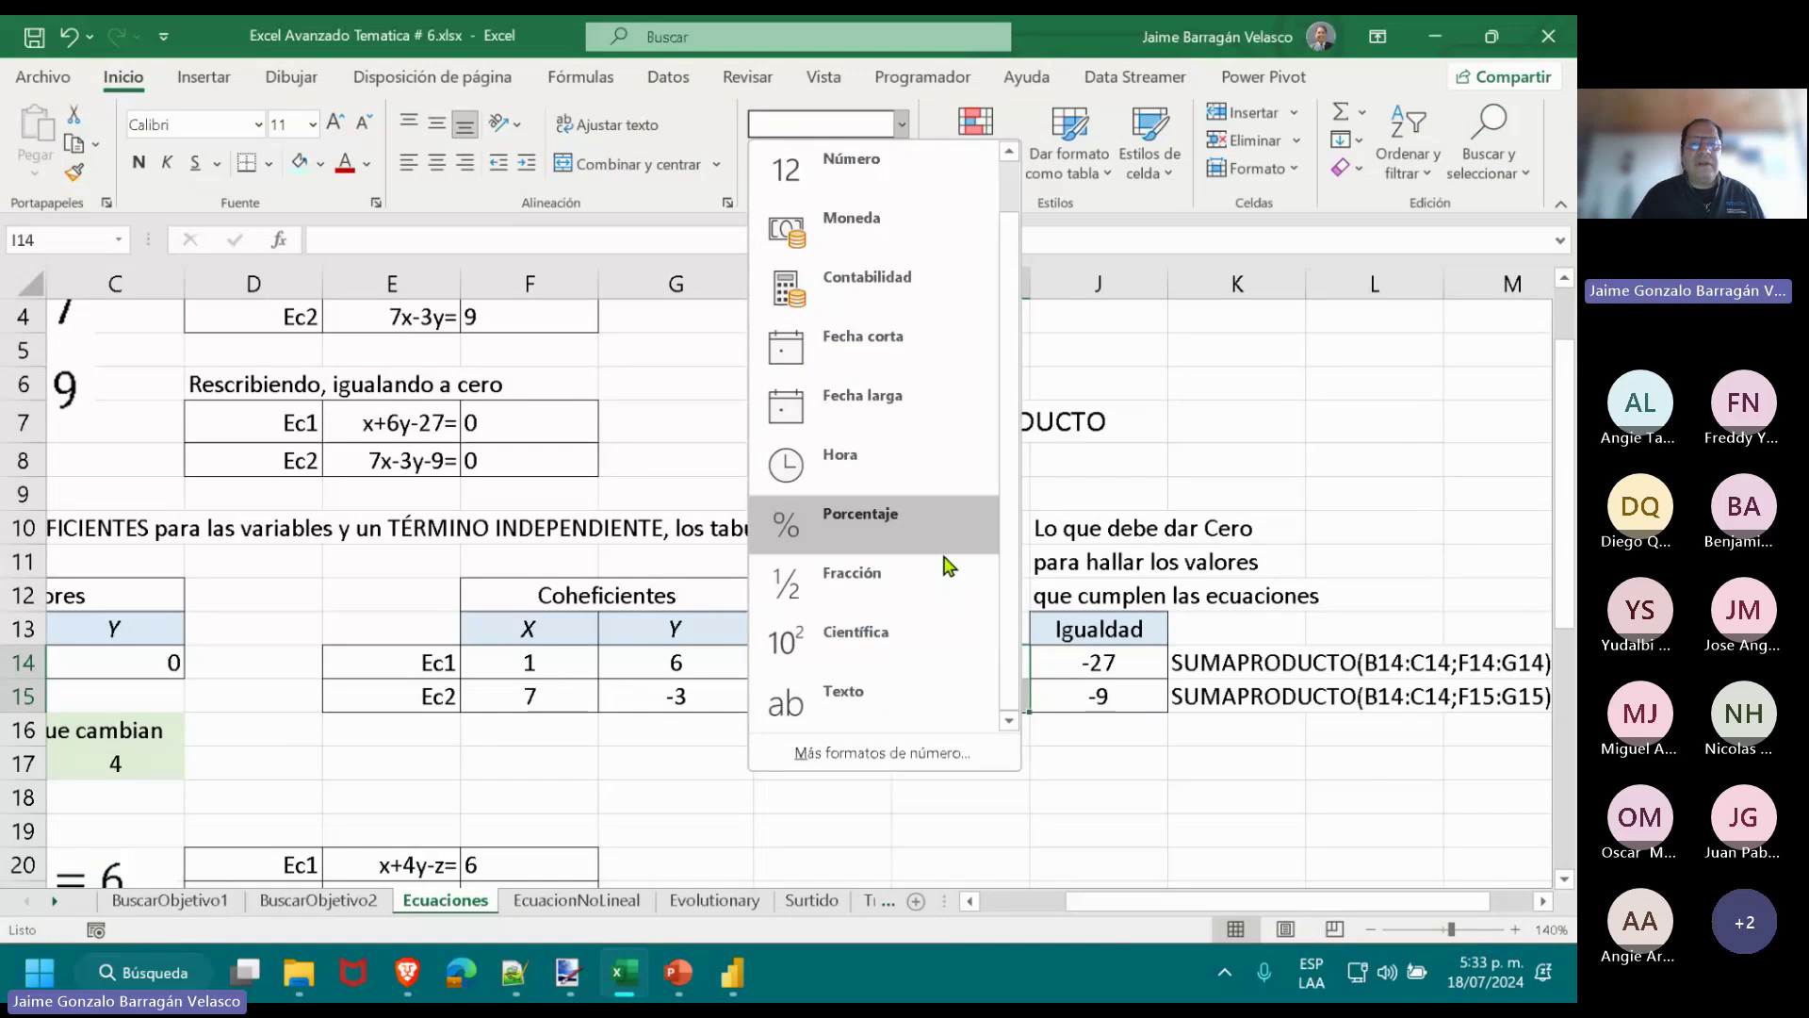
{"action": "left_click", "coordinate": [934, 669]}
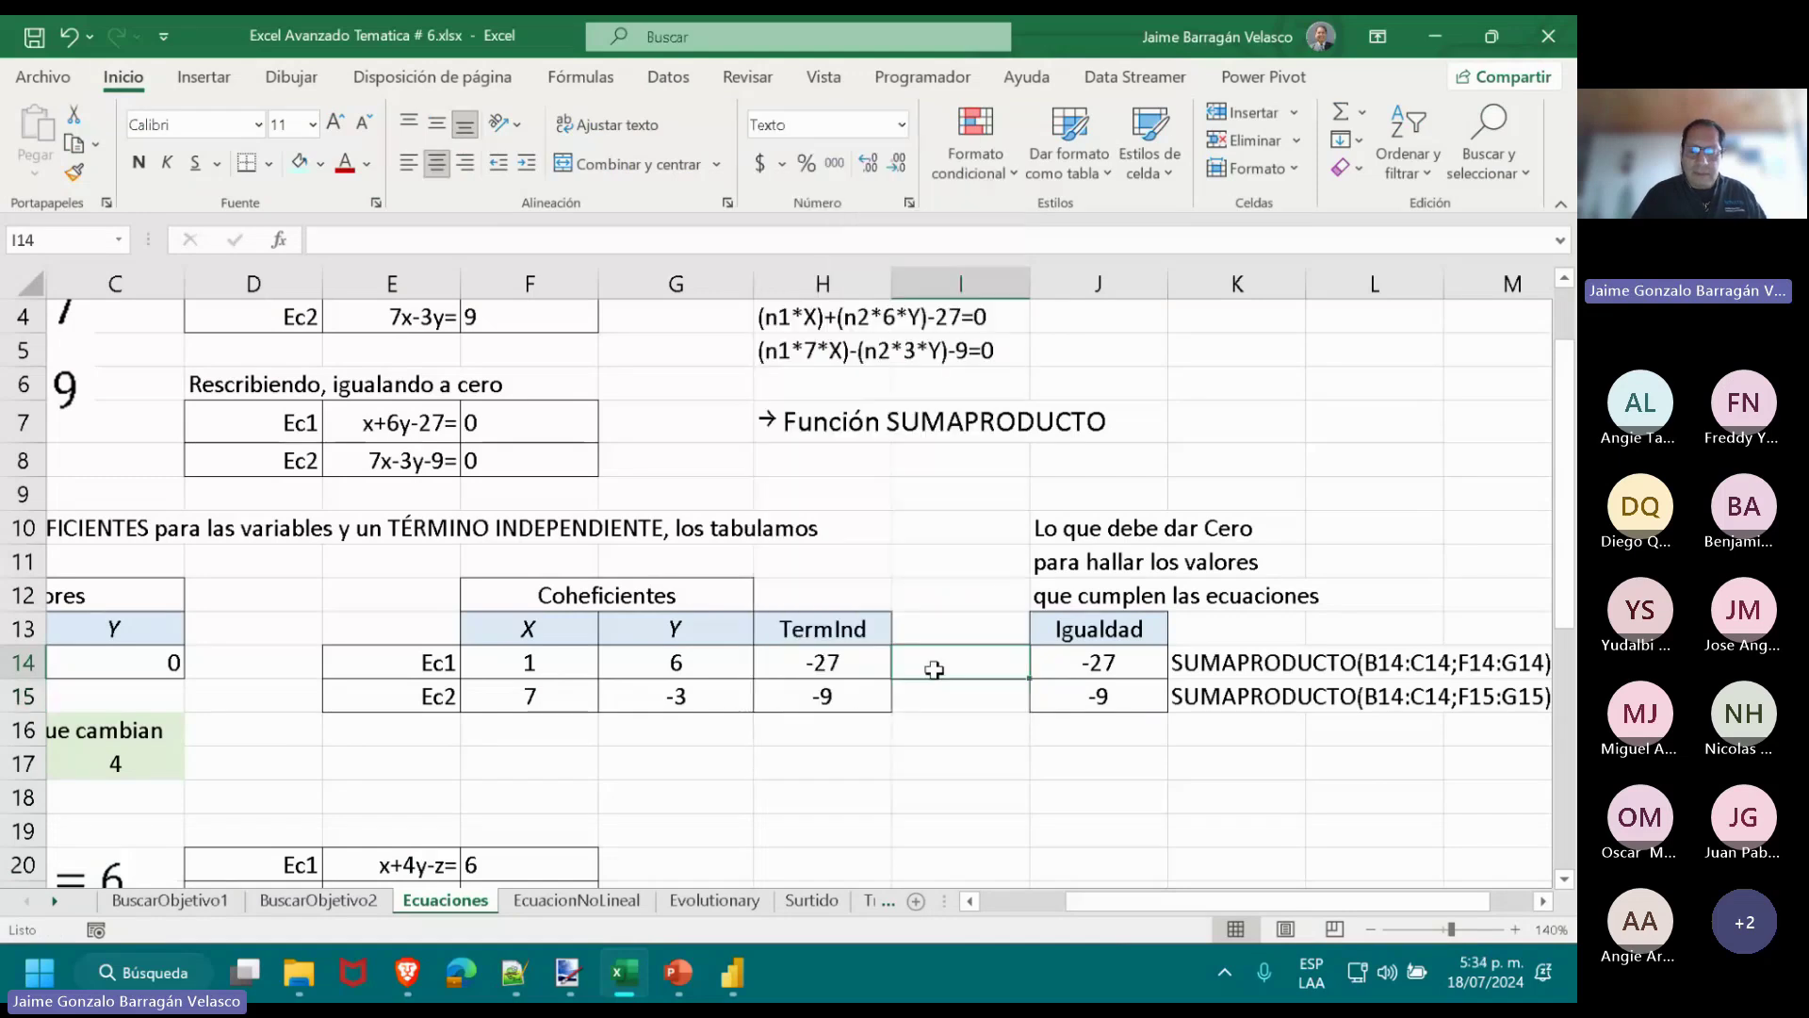
{"action": "type", "text": "="}
{"action": "key", "text": "Down"}
{"action": "type", "text": "="}
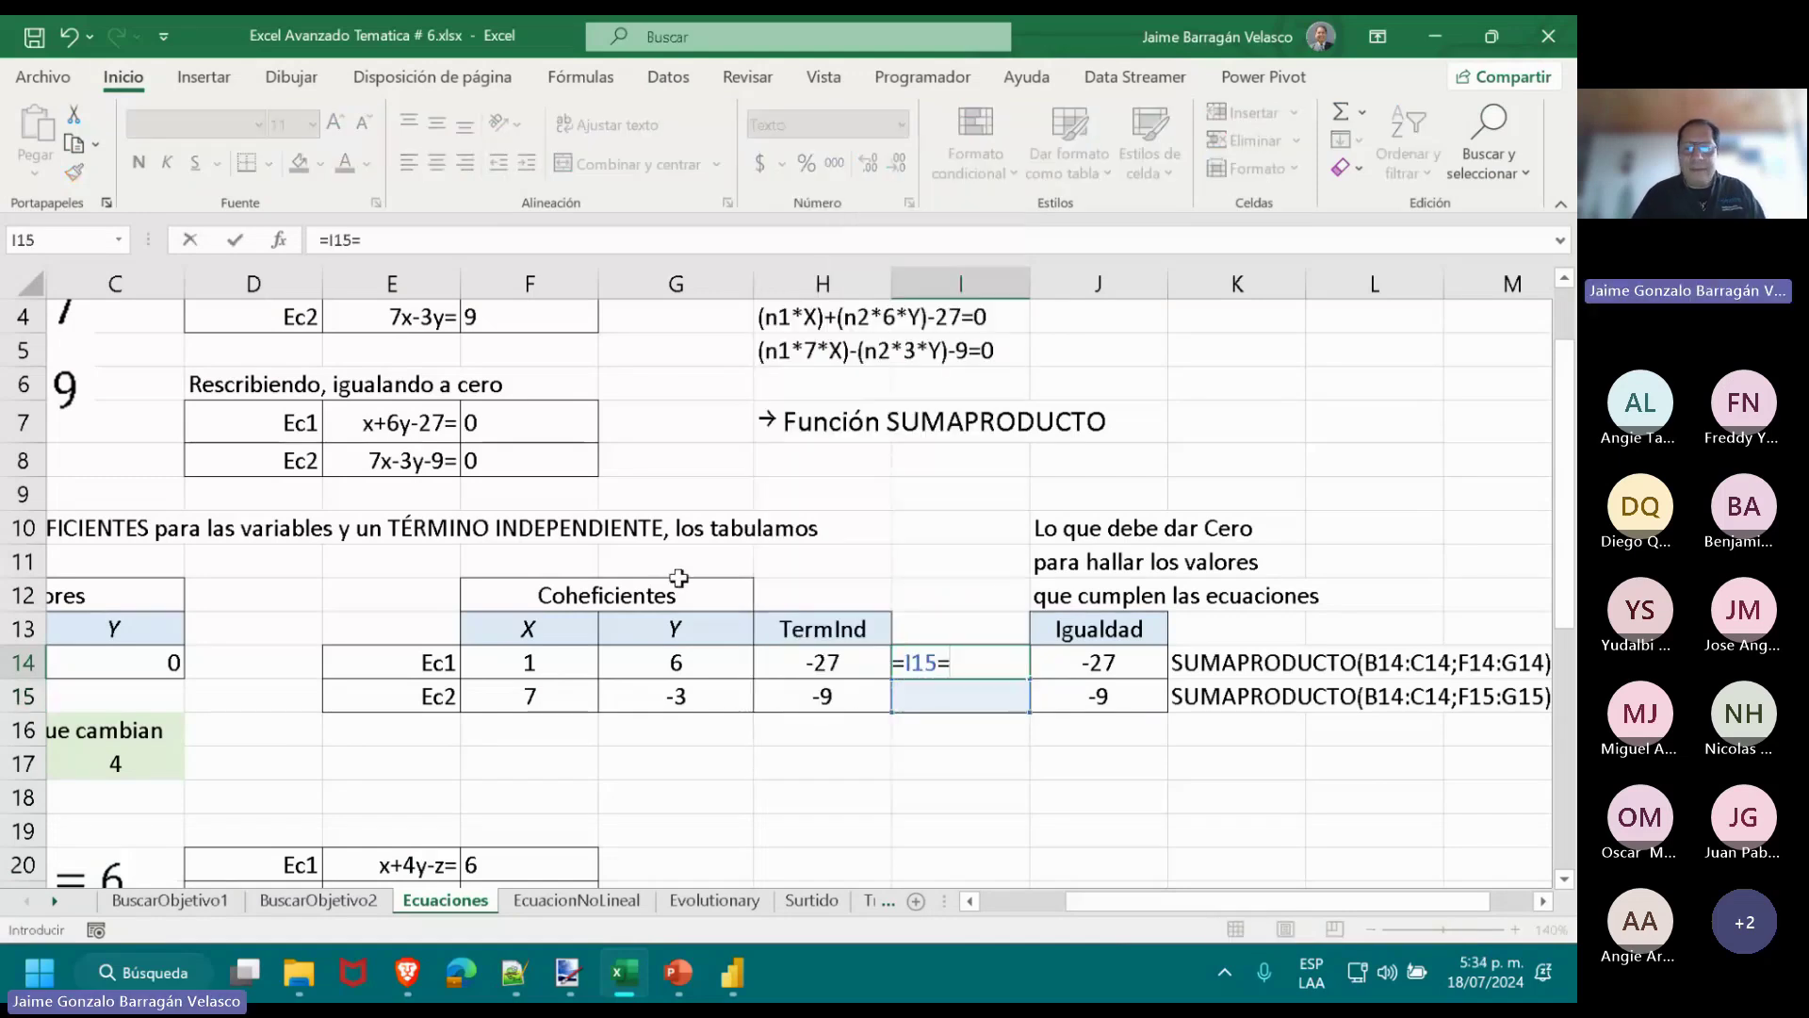
{"action": "key", "text": "Escape"}
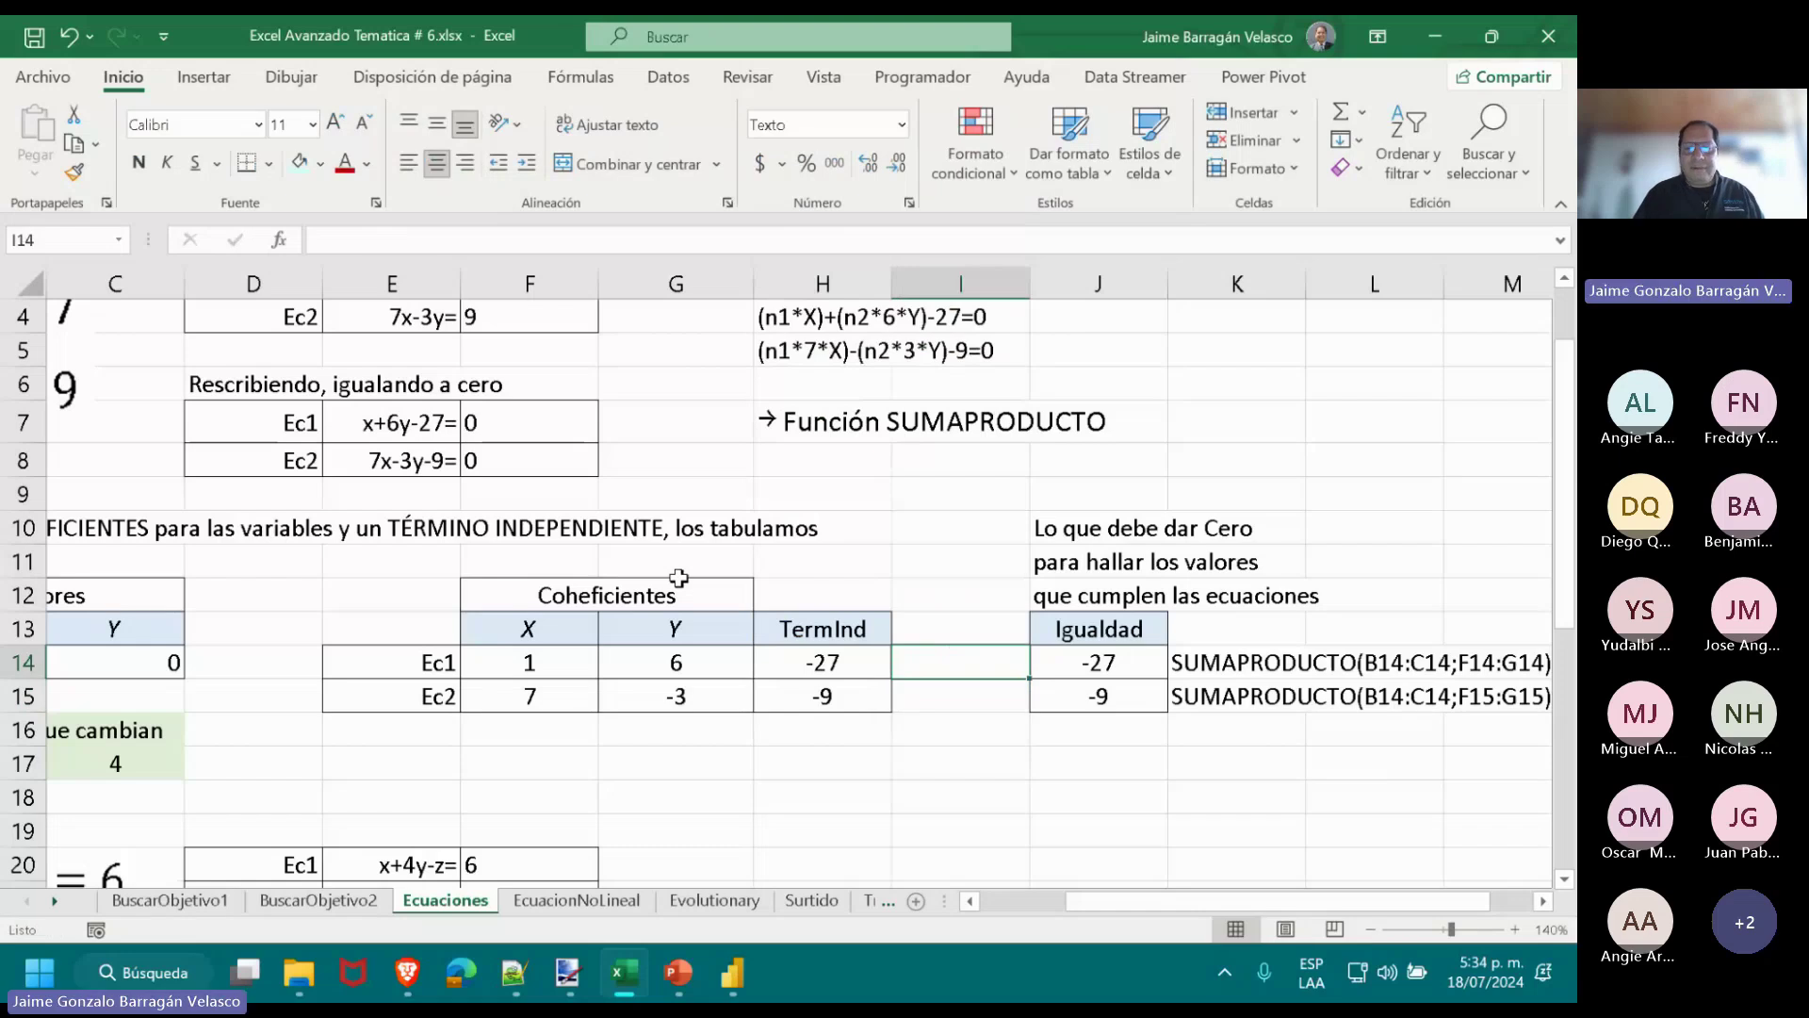
Enter a literal equals sign in I14 and I15 to link each equation's terms with its Igualdad cell.
{"action": "double_click", "coordinate": [912, 662]}
{"action": "type", "text": "="}
{"action": "key", "text": "Return"}
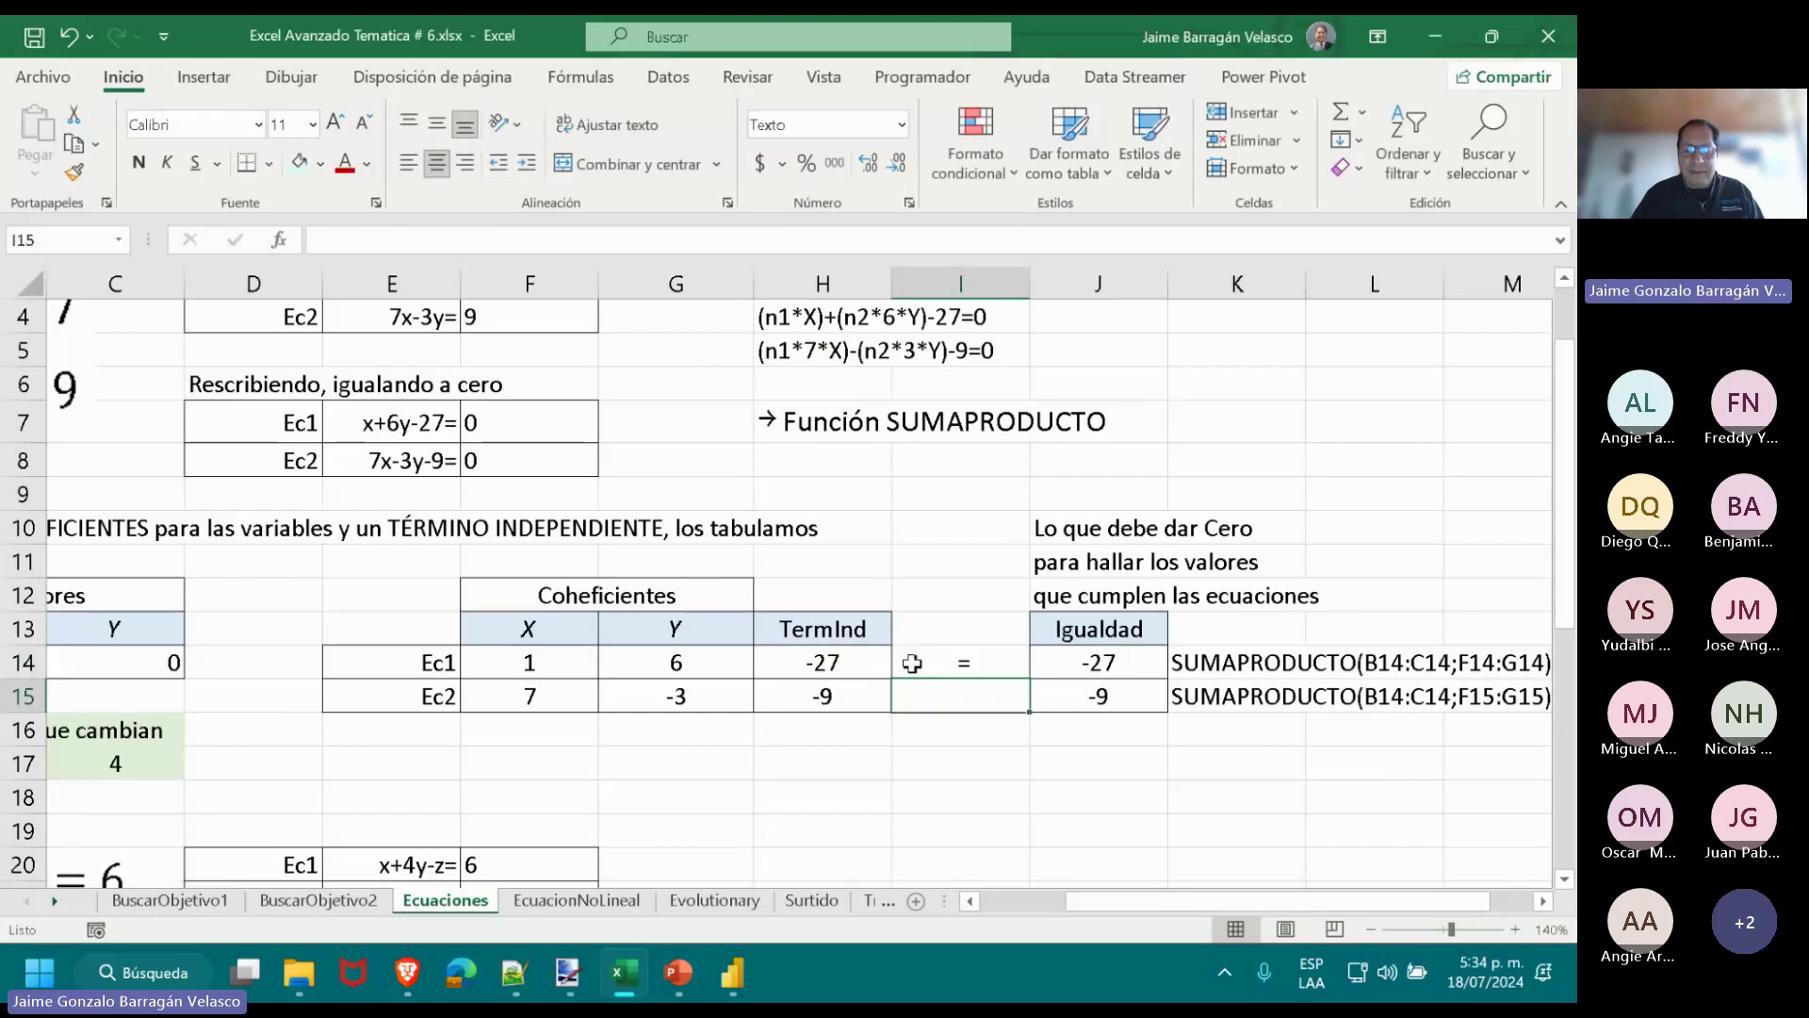
{"action": "type", "text": "="}
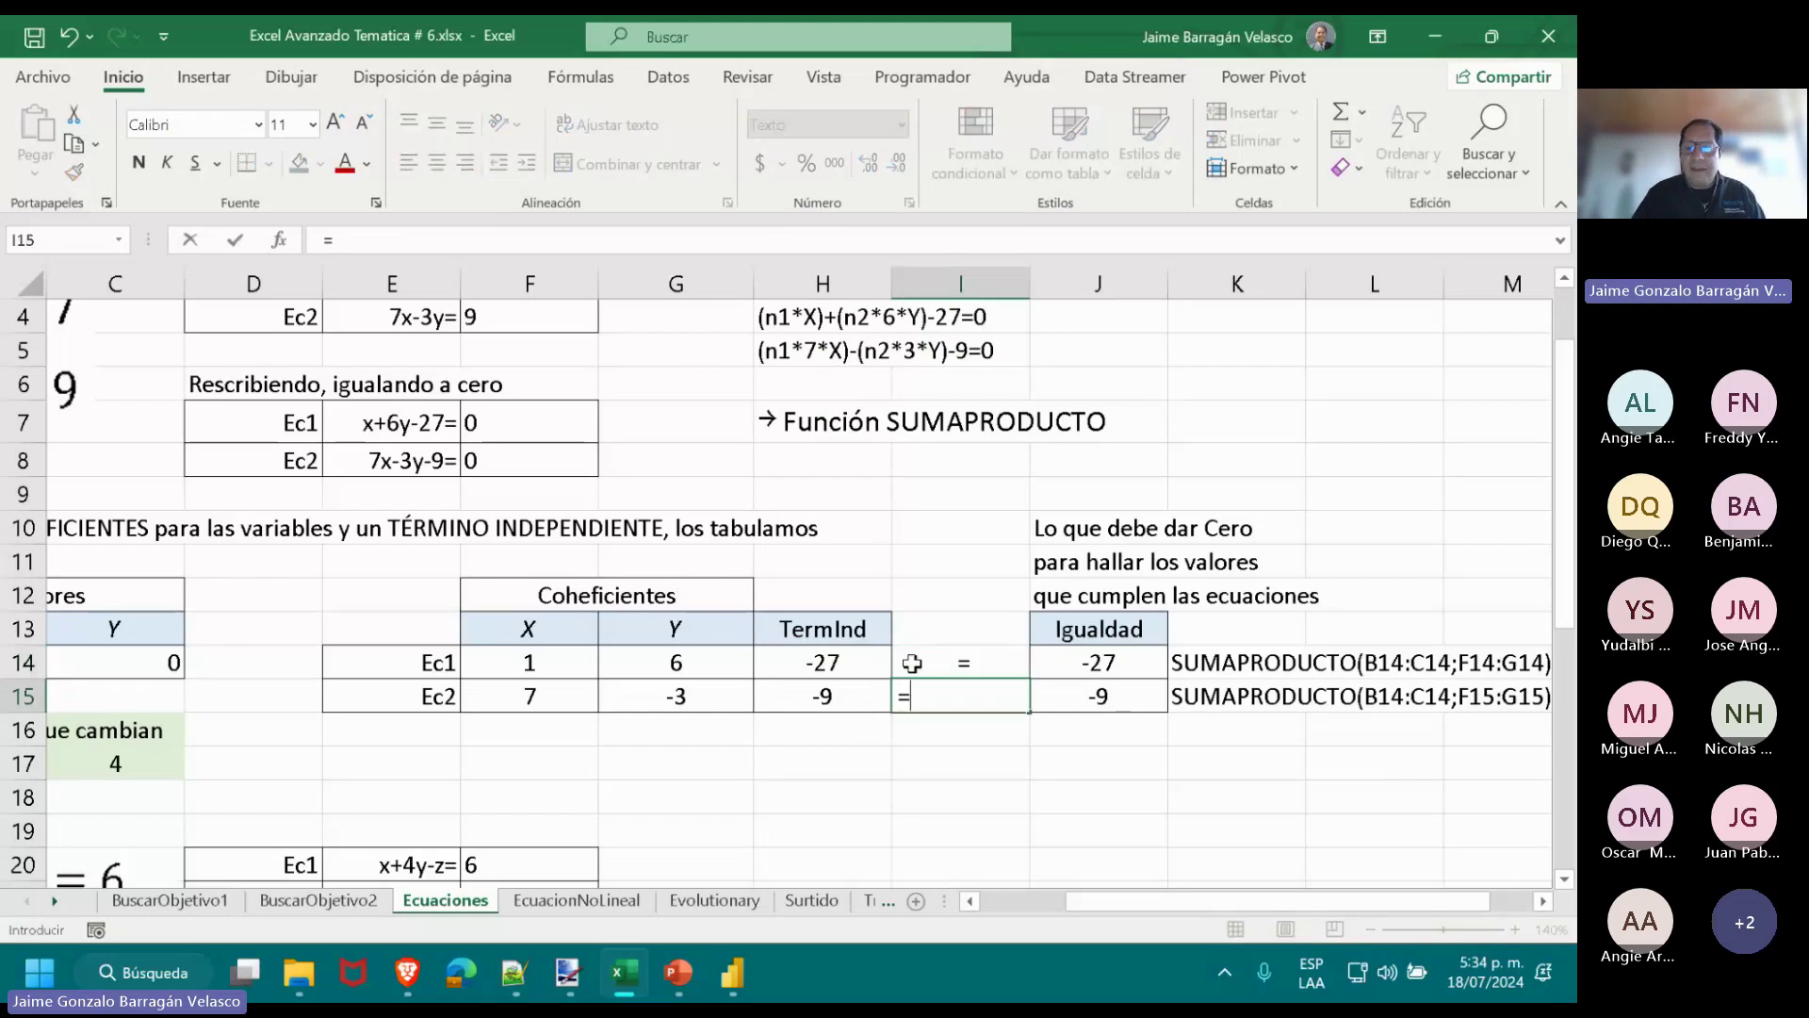
{"action": "key", "text": "Return"}
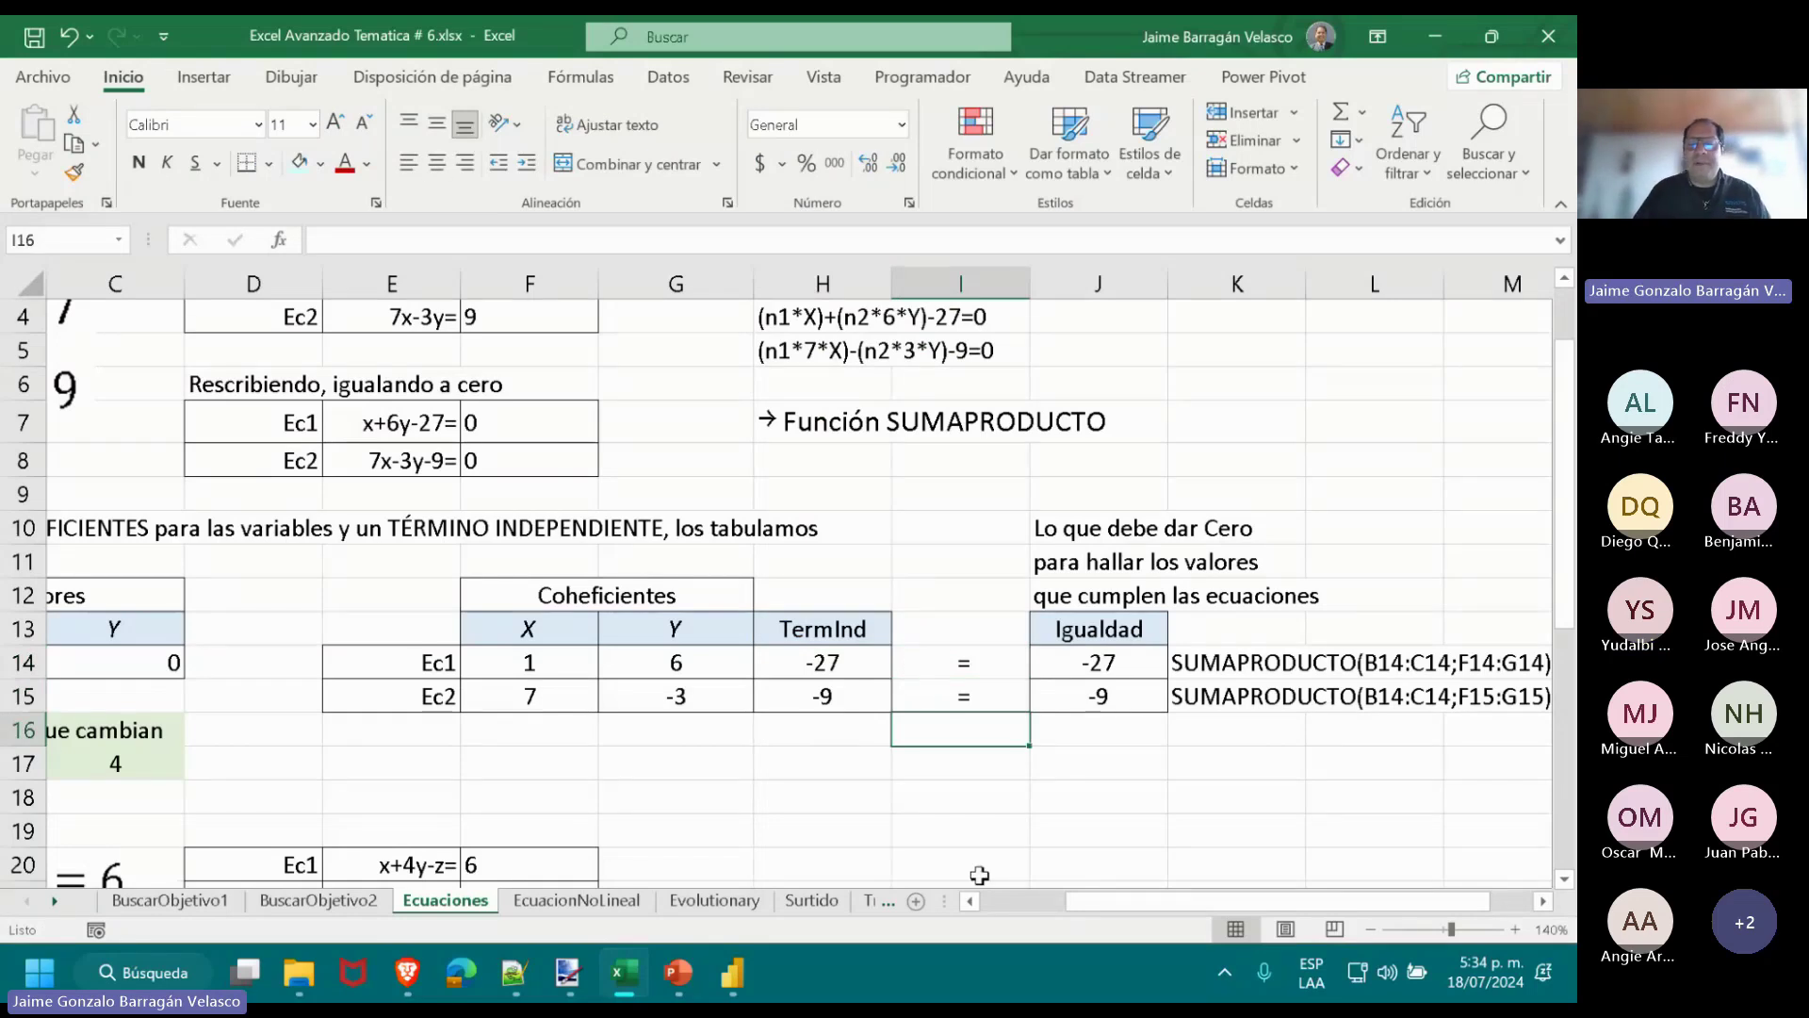
Go through Ec1's row 14 from its X and Y coefficients across the independent term to the Igualdad cell.
{"action": "key", "text": "Up"}
{"action": "key", "text": "Up"}
{"action": "key", "text": "Left"}
{"action": "key", "text": "Left"}
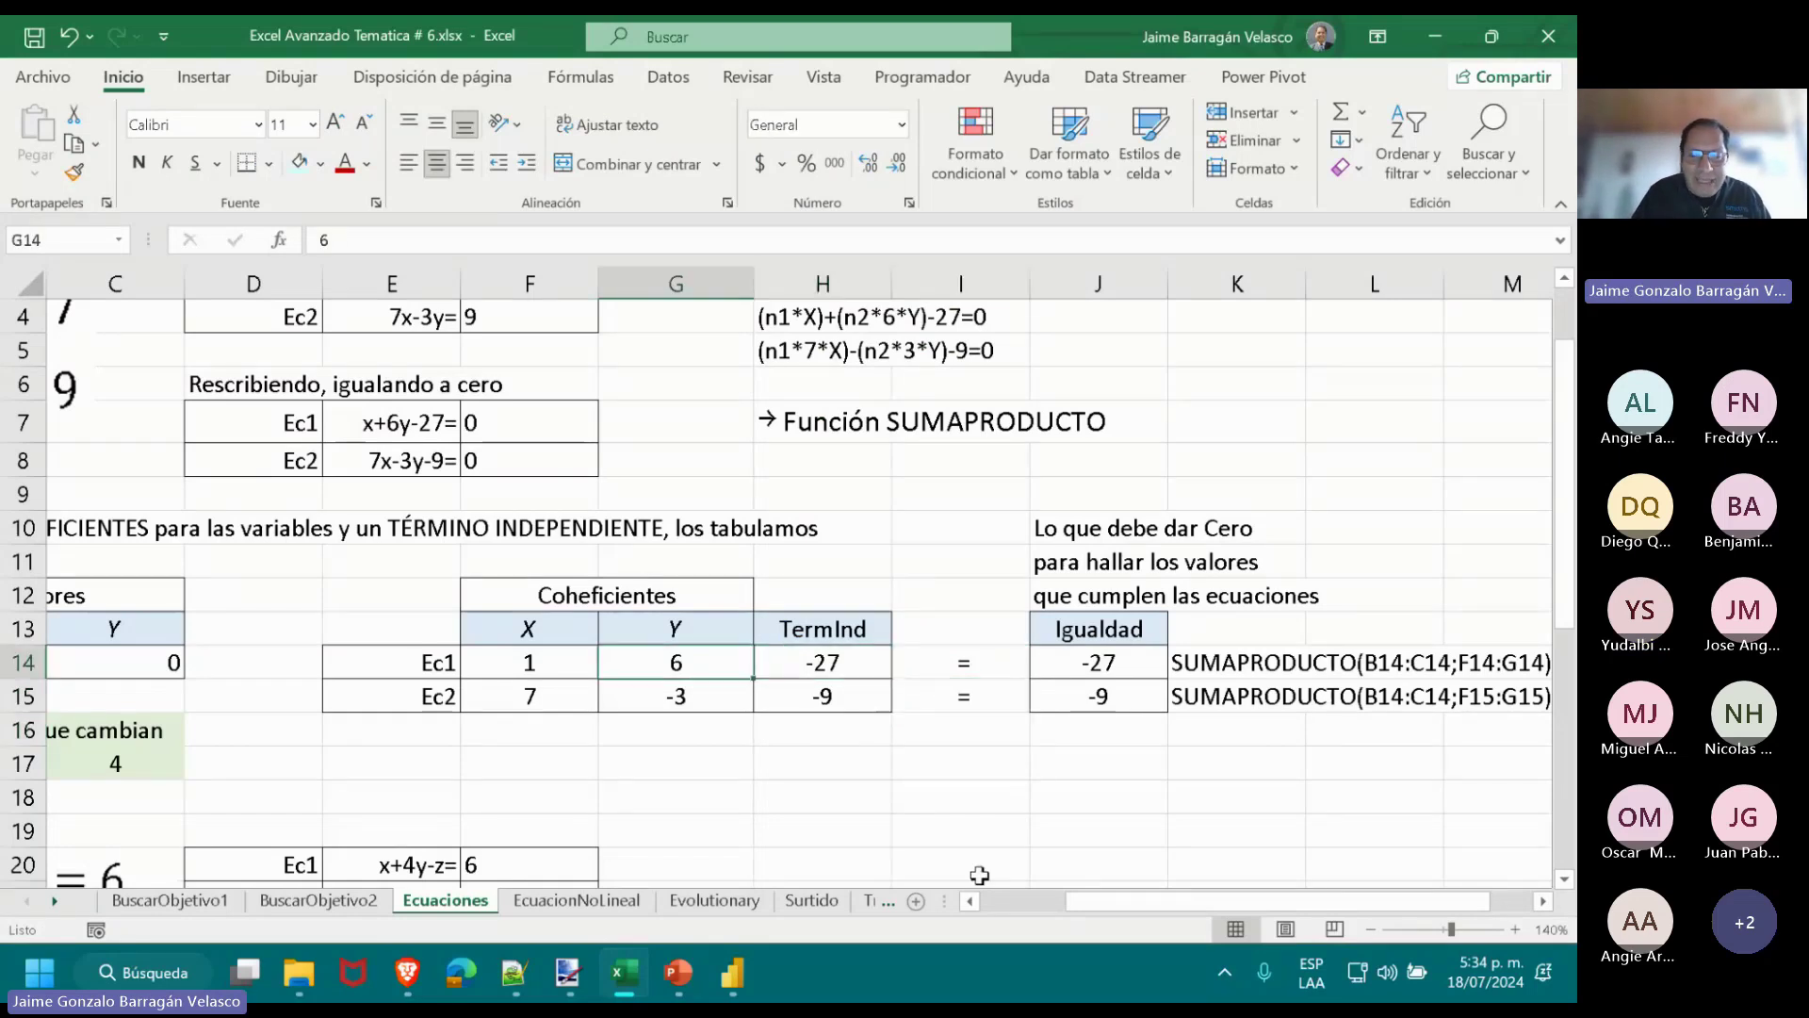
{"action": "key", "text": "Left"}
{"action": "key", "text": "shift+Right"}
{"action": "key", "text": "shift+Right"}
{"action": "key", "text": "Right"}
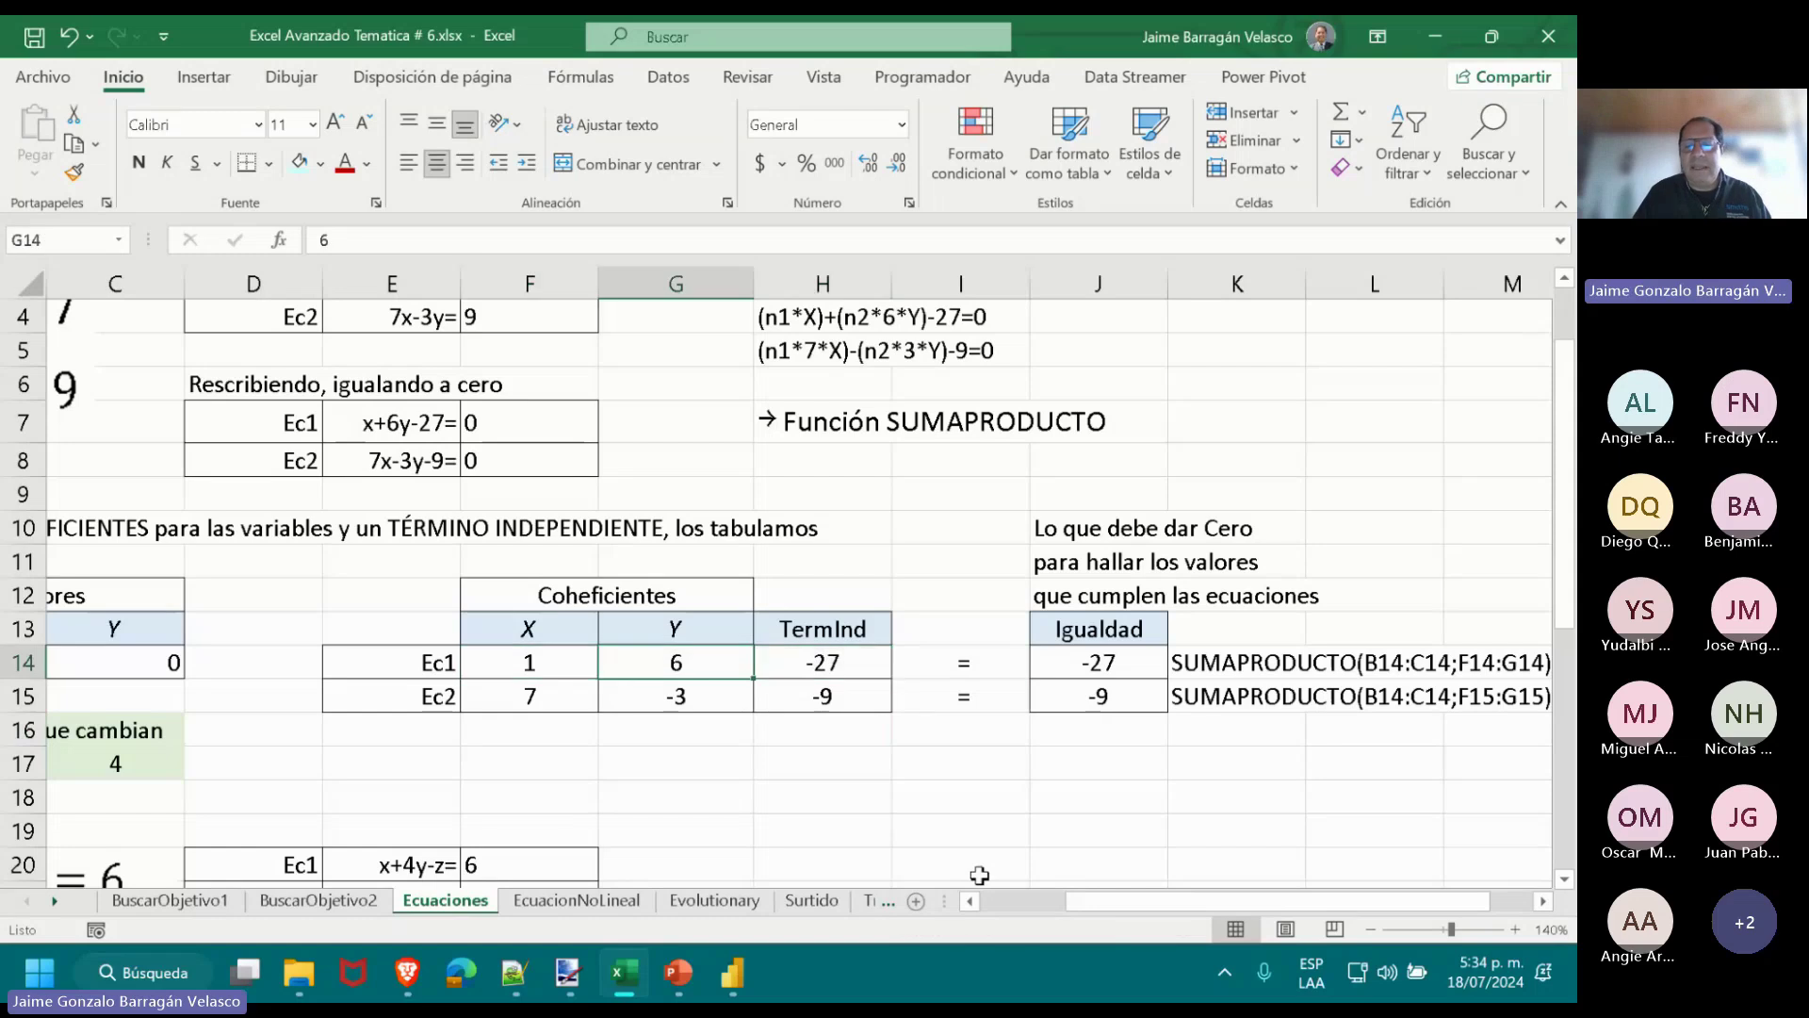
{"action": "key", "text": "Right"}
{"action": "key", "text": "Right"}
{"action": "key", "text": "Right"}
{"action": "key", "text": "Left"}
{"action": "key", "text": "Left"}
{"action": "key", "text": "Left"}
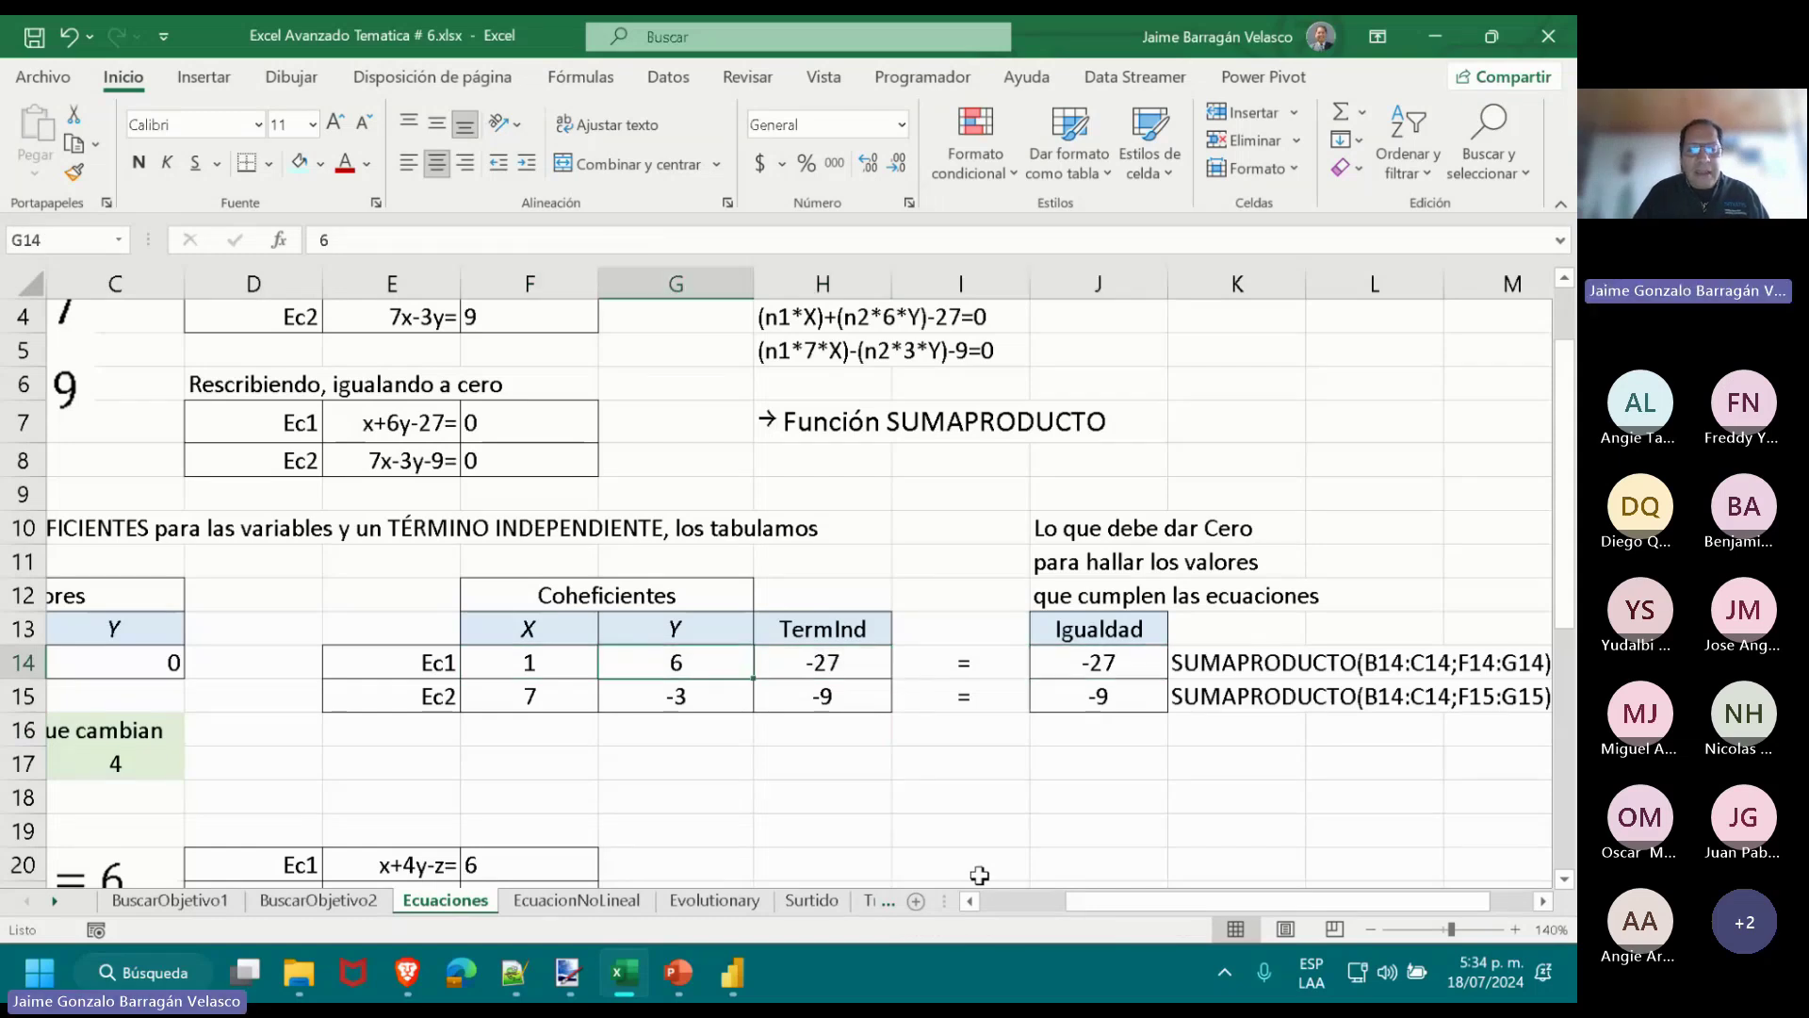
Point out the X and Y cells B14:C14 under Valores, first as a range and individually.
{"action": "key", "text": "Left"}
{"action": "key", "text": "Left"}
{"action": "key", "text": "Left"}
{"action": "key", "text": "Left"}
{"action": "key", "text": "Left"}
{"action": "key", "text": "shift+Right"}
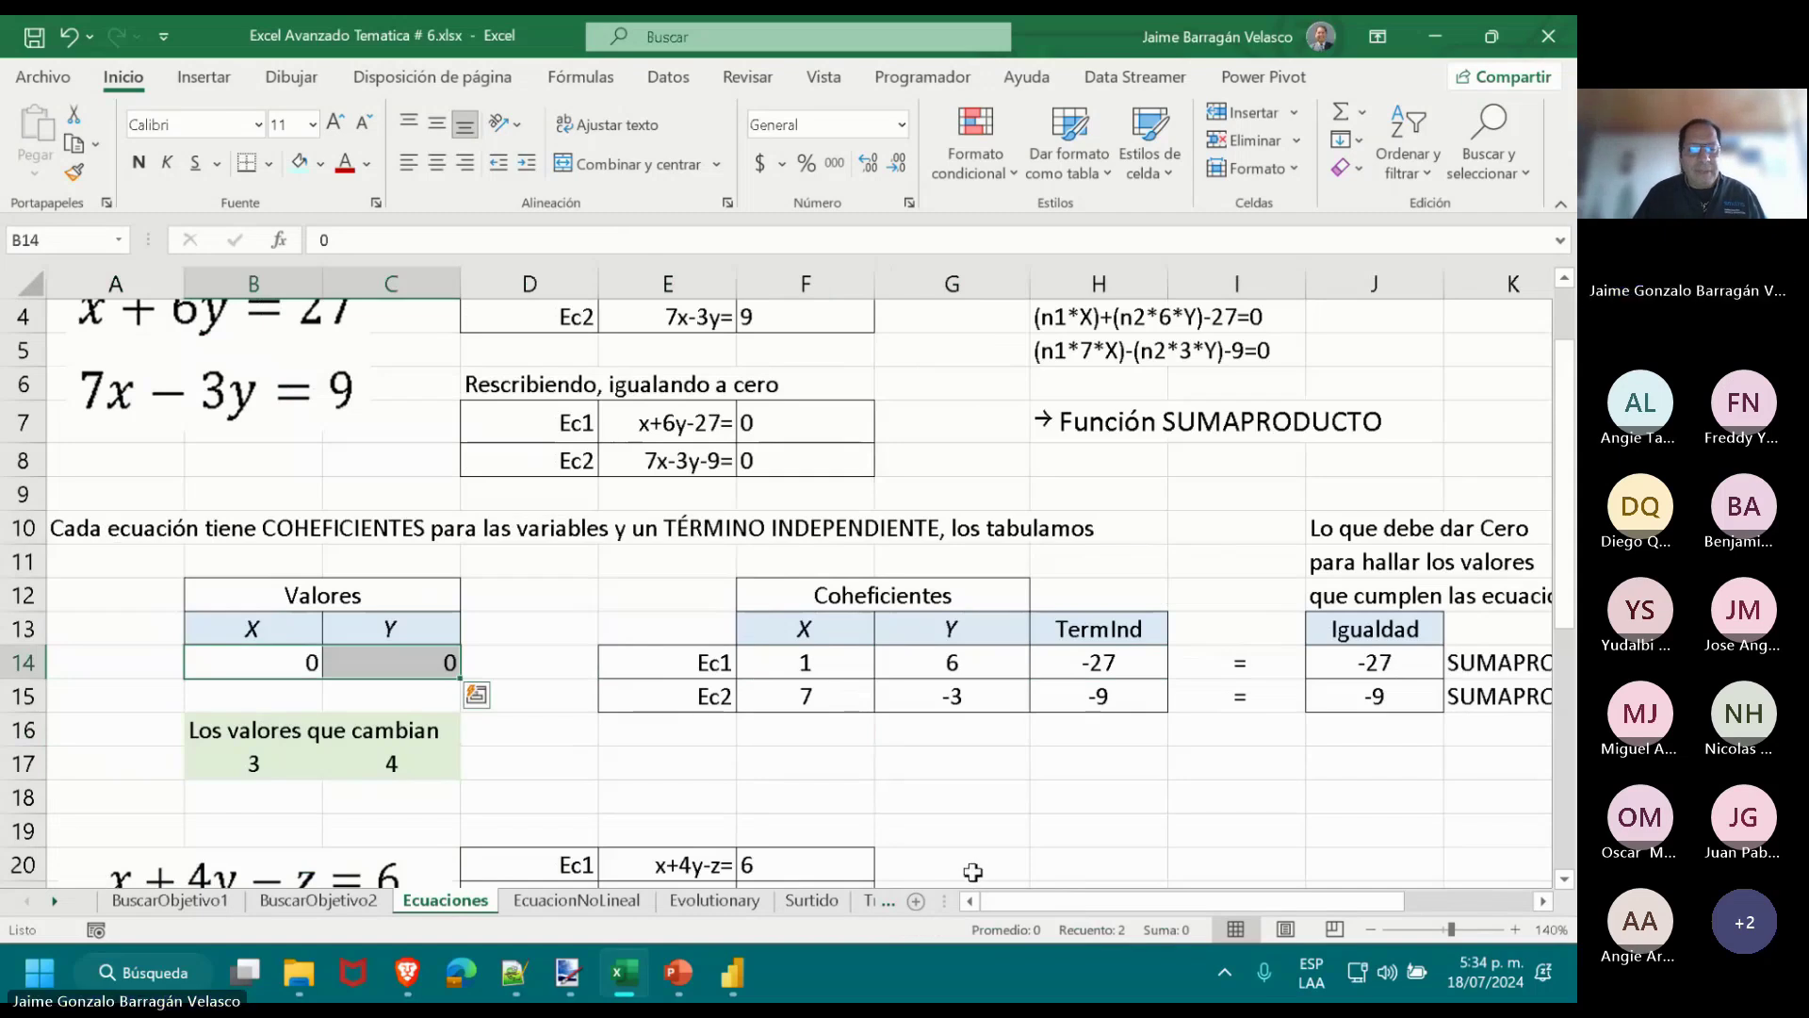
{"action": "left_click", "coordinate": [272, 656]}
{"action": "left_click", "coordinate": [362, 660]}
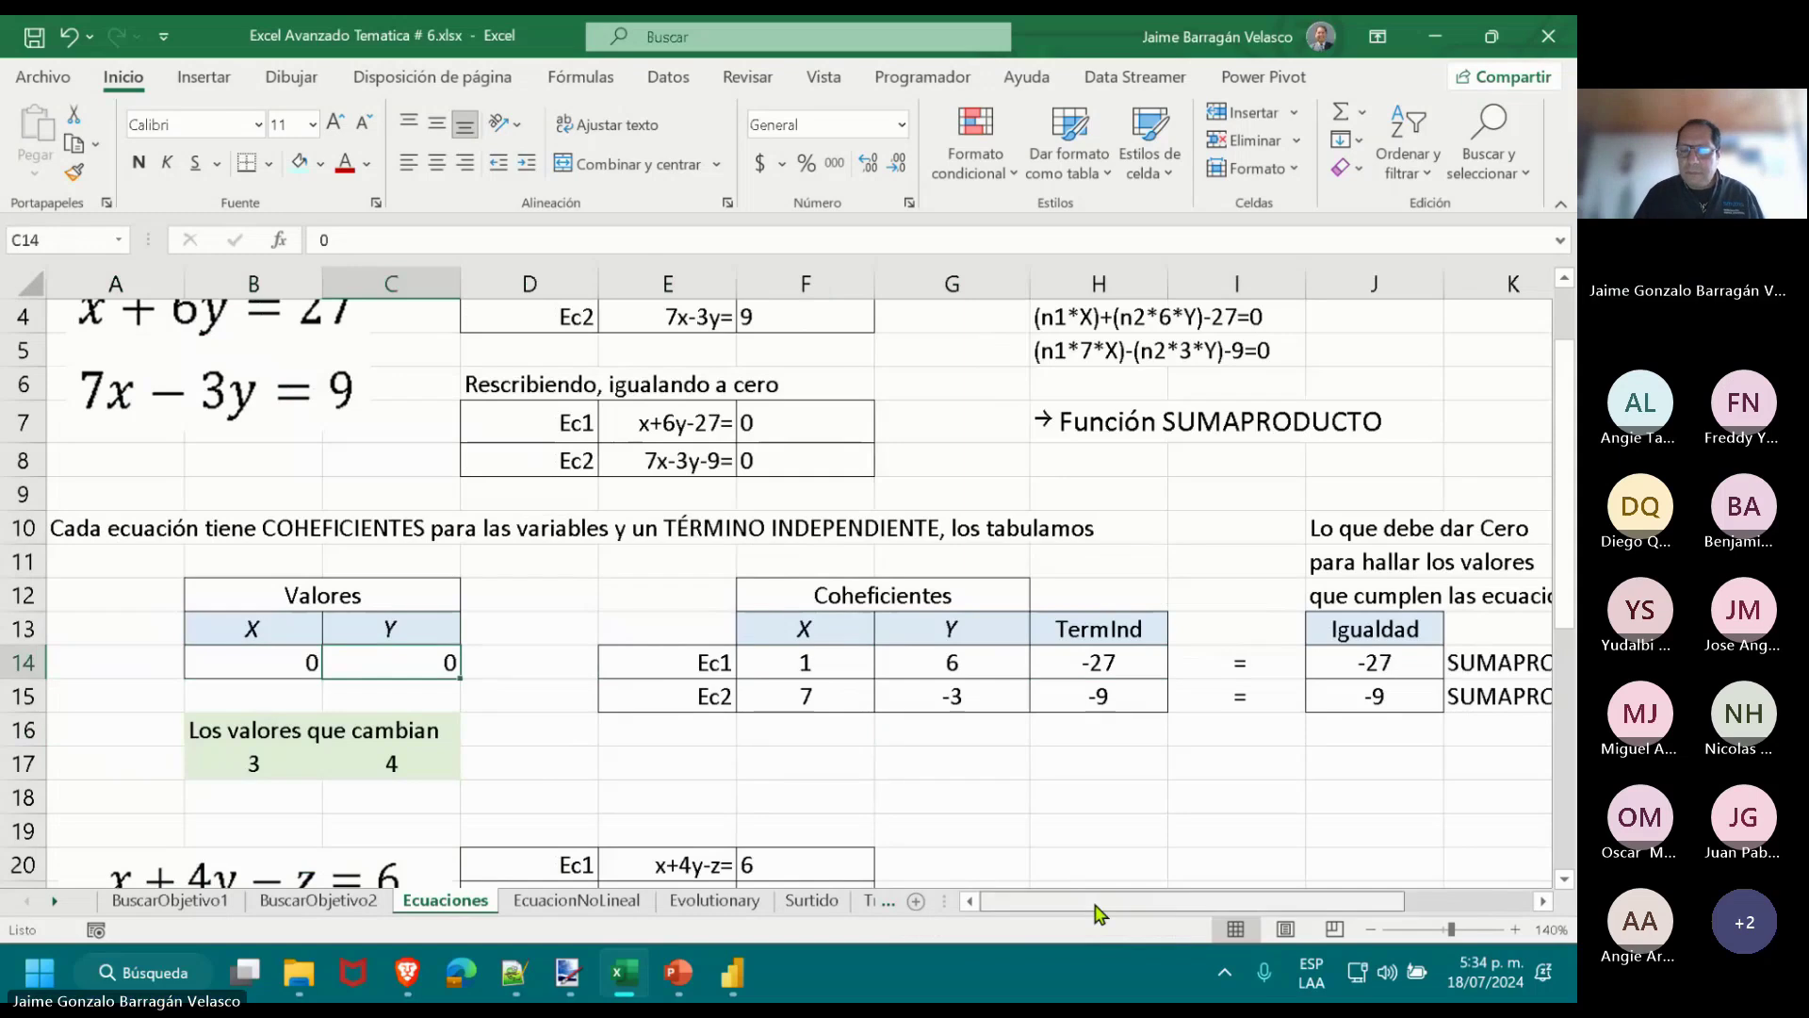
Review the X and Y coefficients of Ec1 and Ec2 and the independent term in H15.
{"action": "left_click_drag", "start_coordinate": [1098, 912], "coordinate": [1140, 912]}
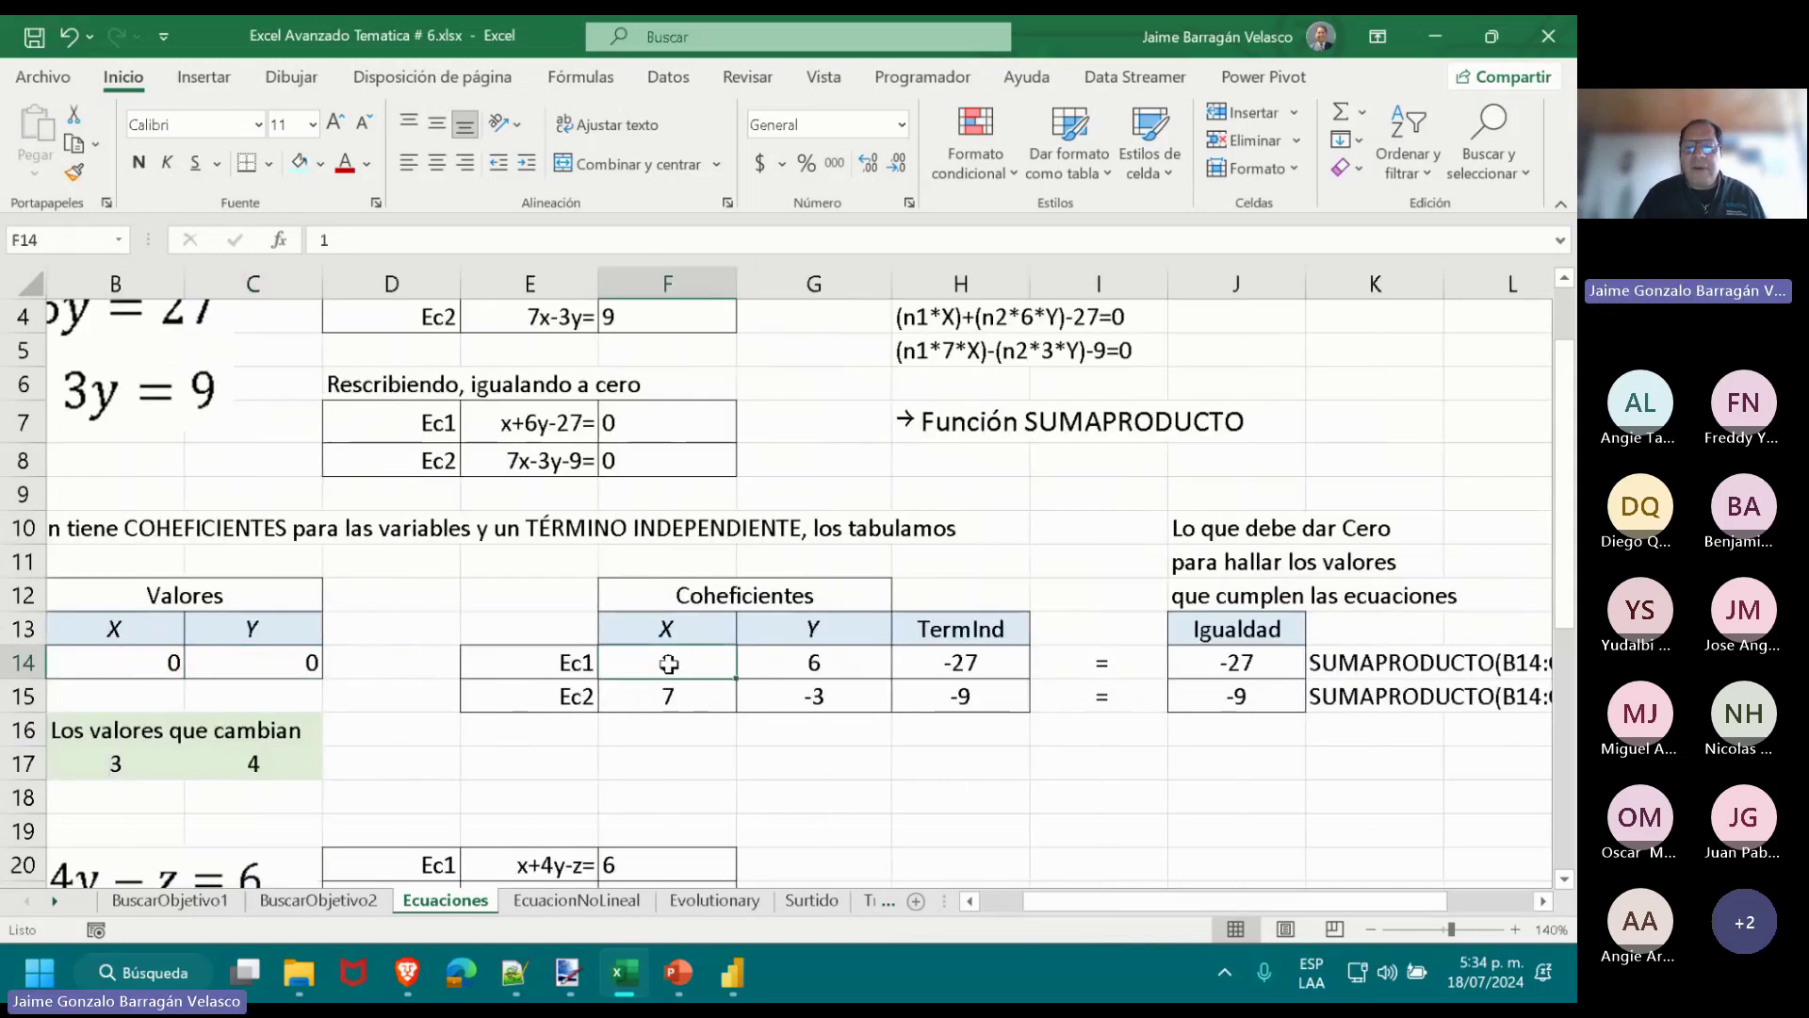
{"action": "left_click", "coordinate": [801, 663]}
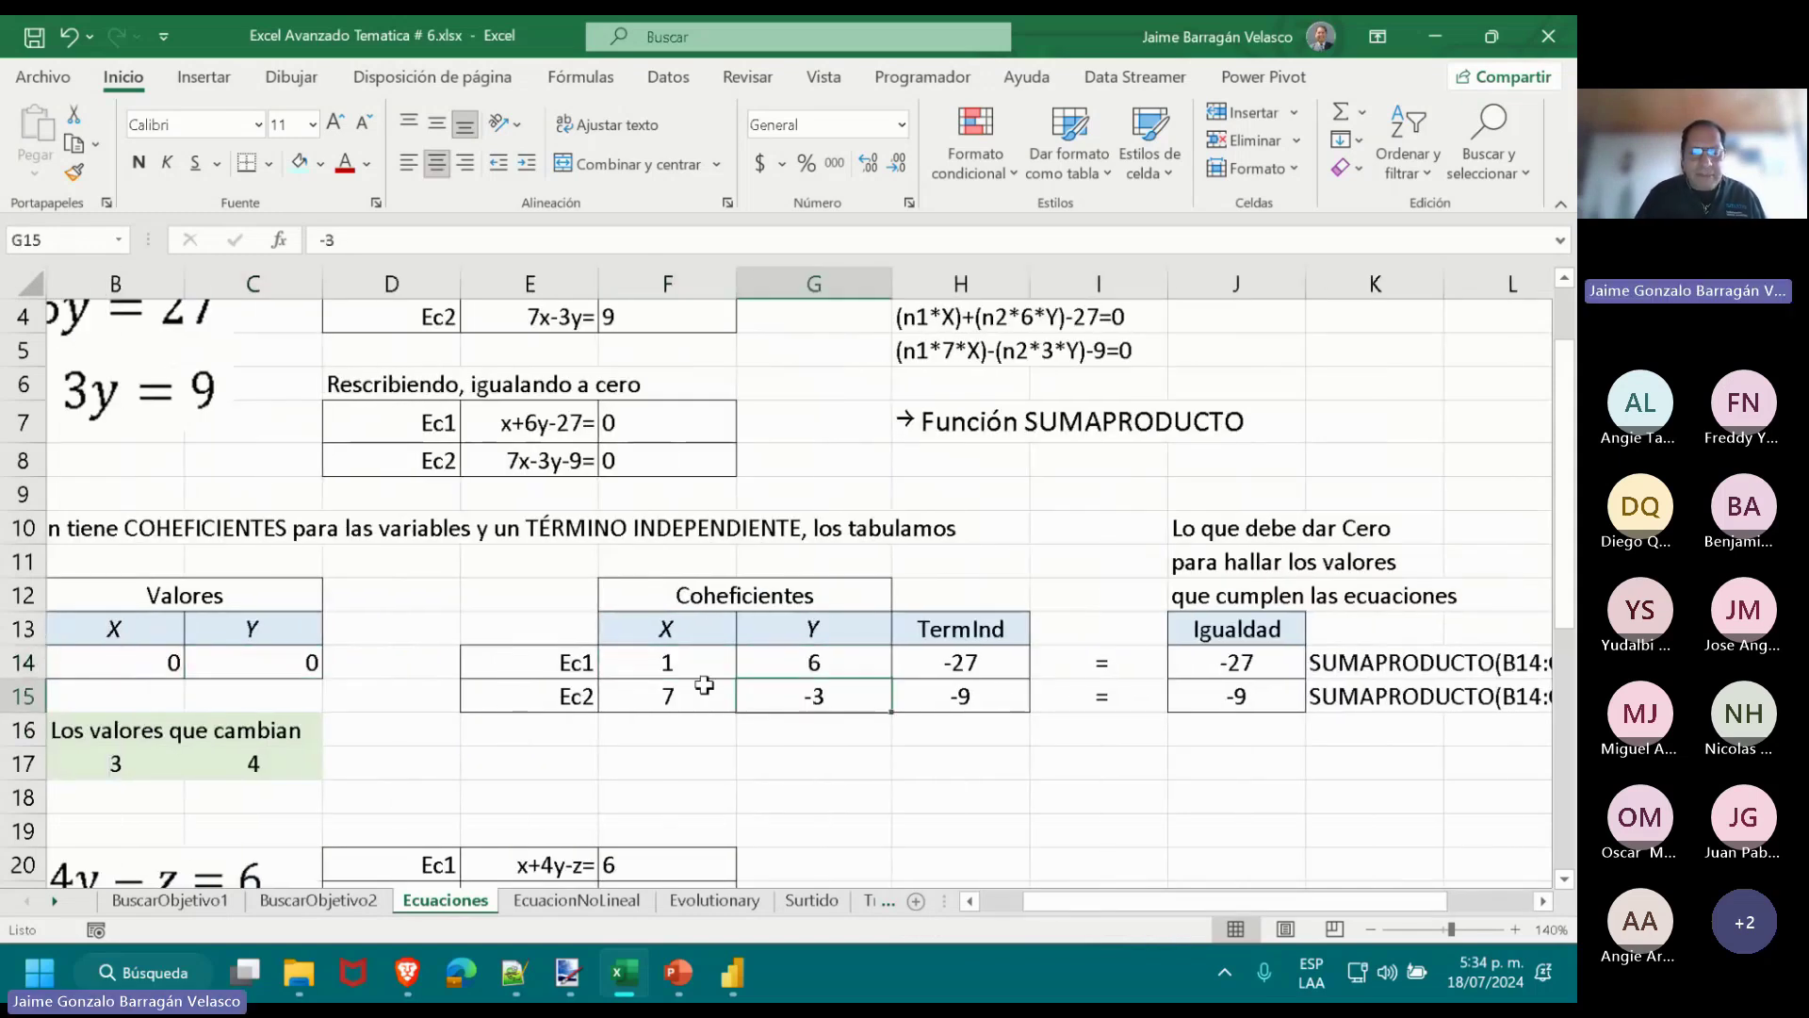
{"action": "left_click", "coordinate": [700, 696]}
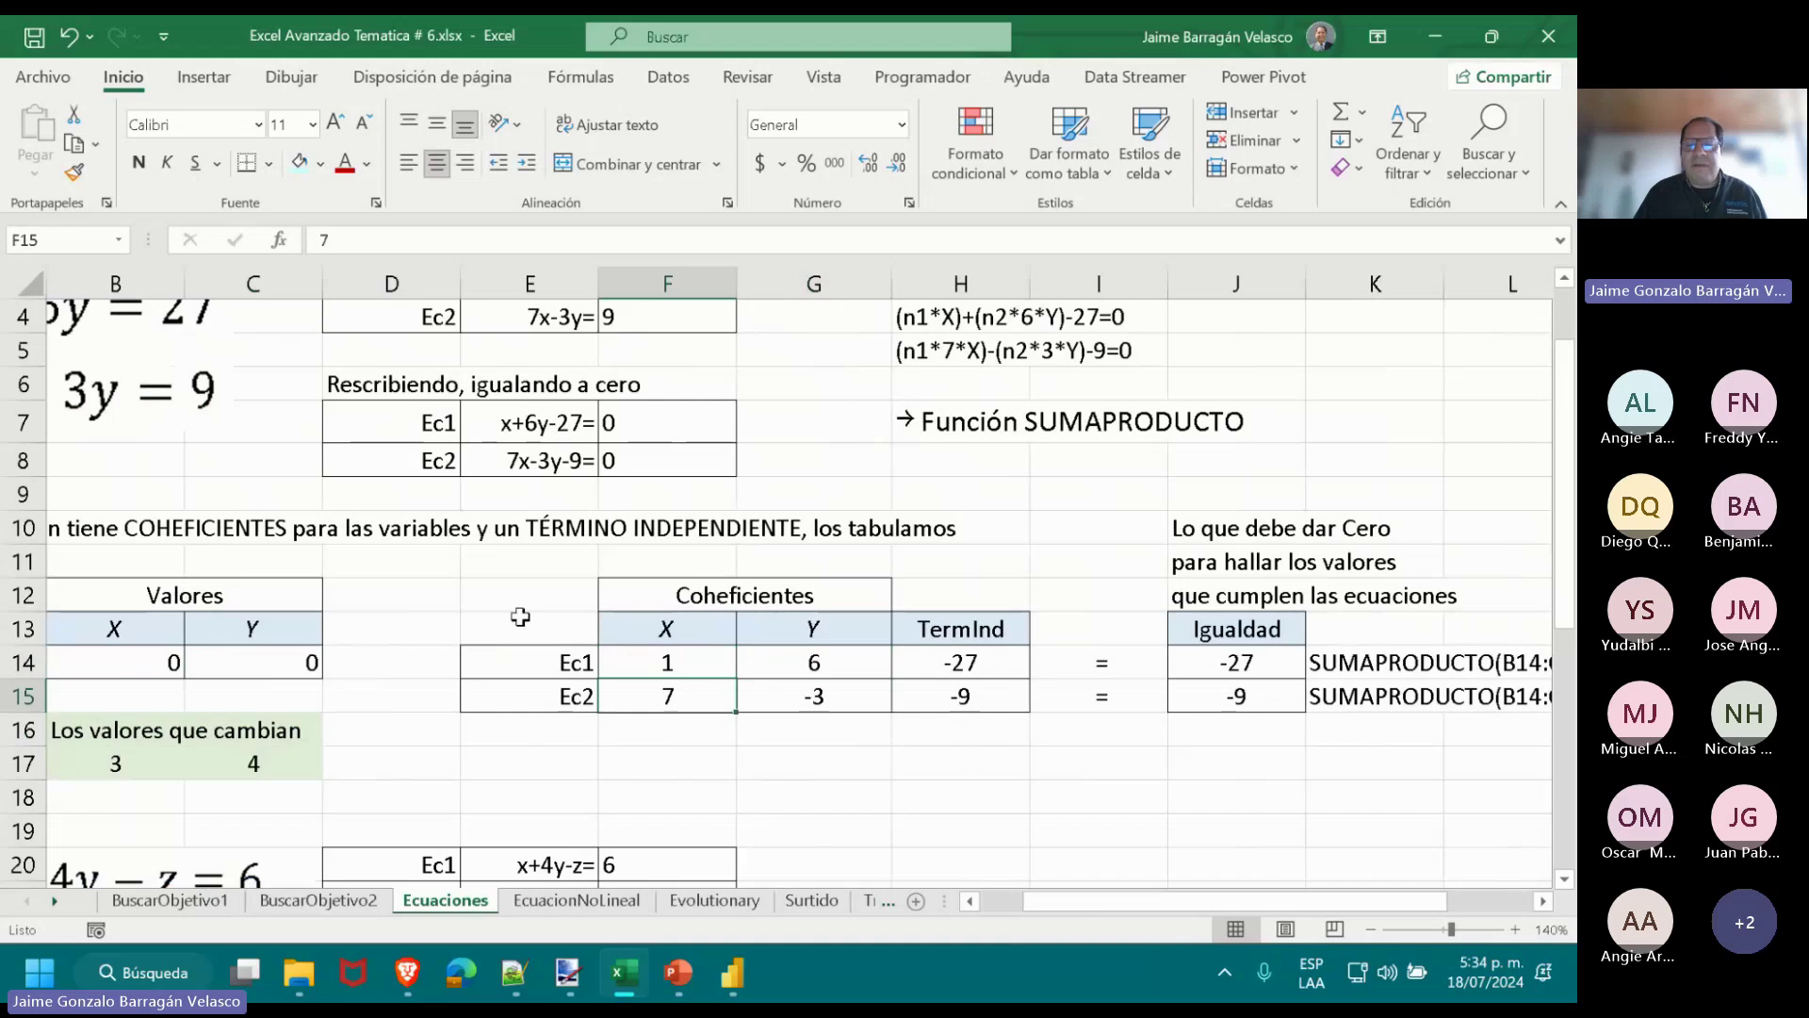
{"action": "left_click", "coordinate": [959, 693]}
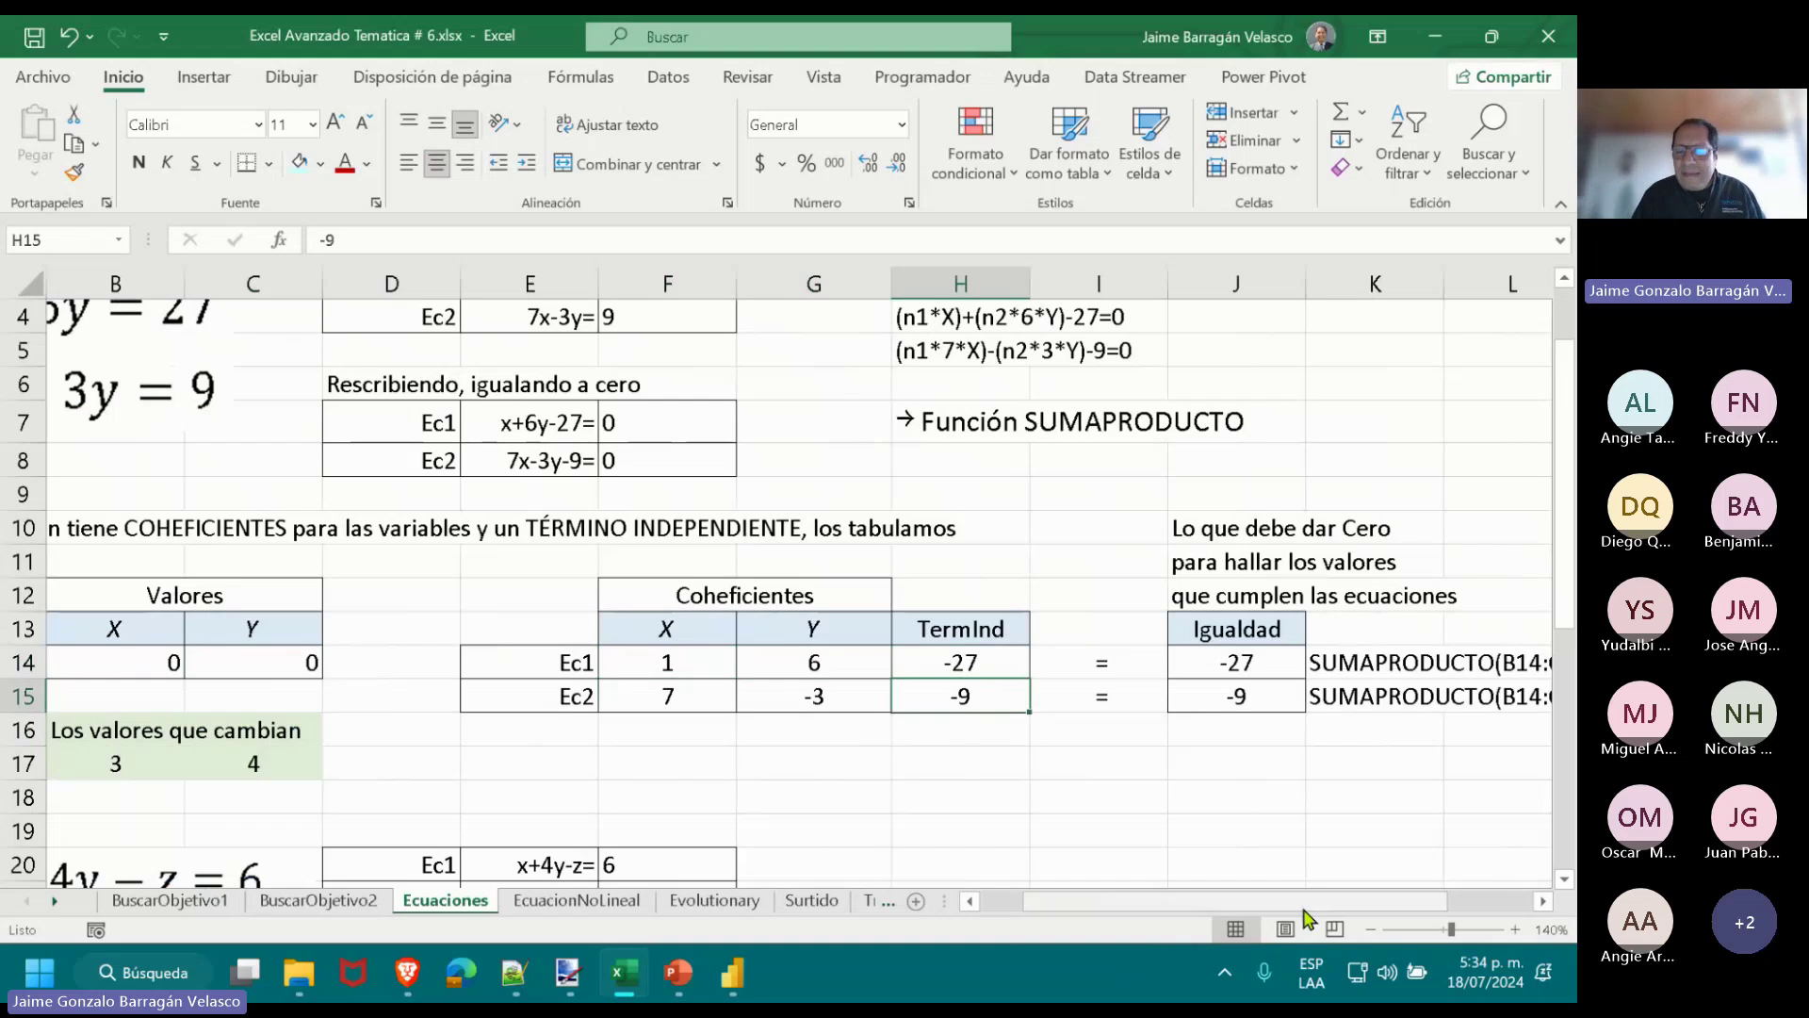
Inspect the SUMAPRODUCTO formula in J14 and the ranges it references in Valores, Coheficientes and TermInd.
{"action": "scroll", "coordinate": [1184, 780], "scroll_direction": "right", "scroll_amount": 2}
{"action": "left_click", "coordinate": [1000, 662]}
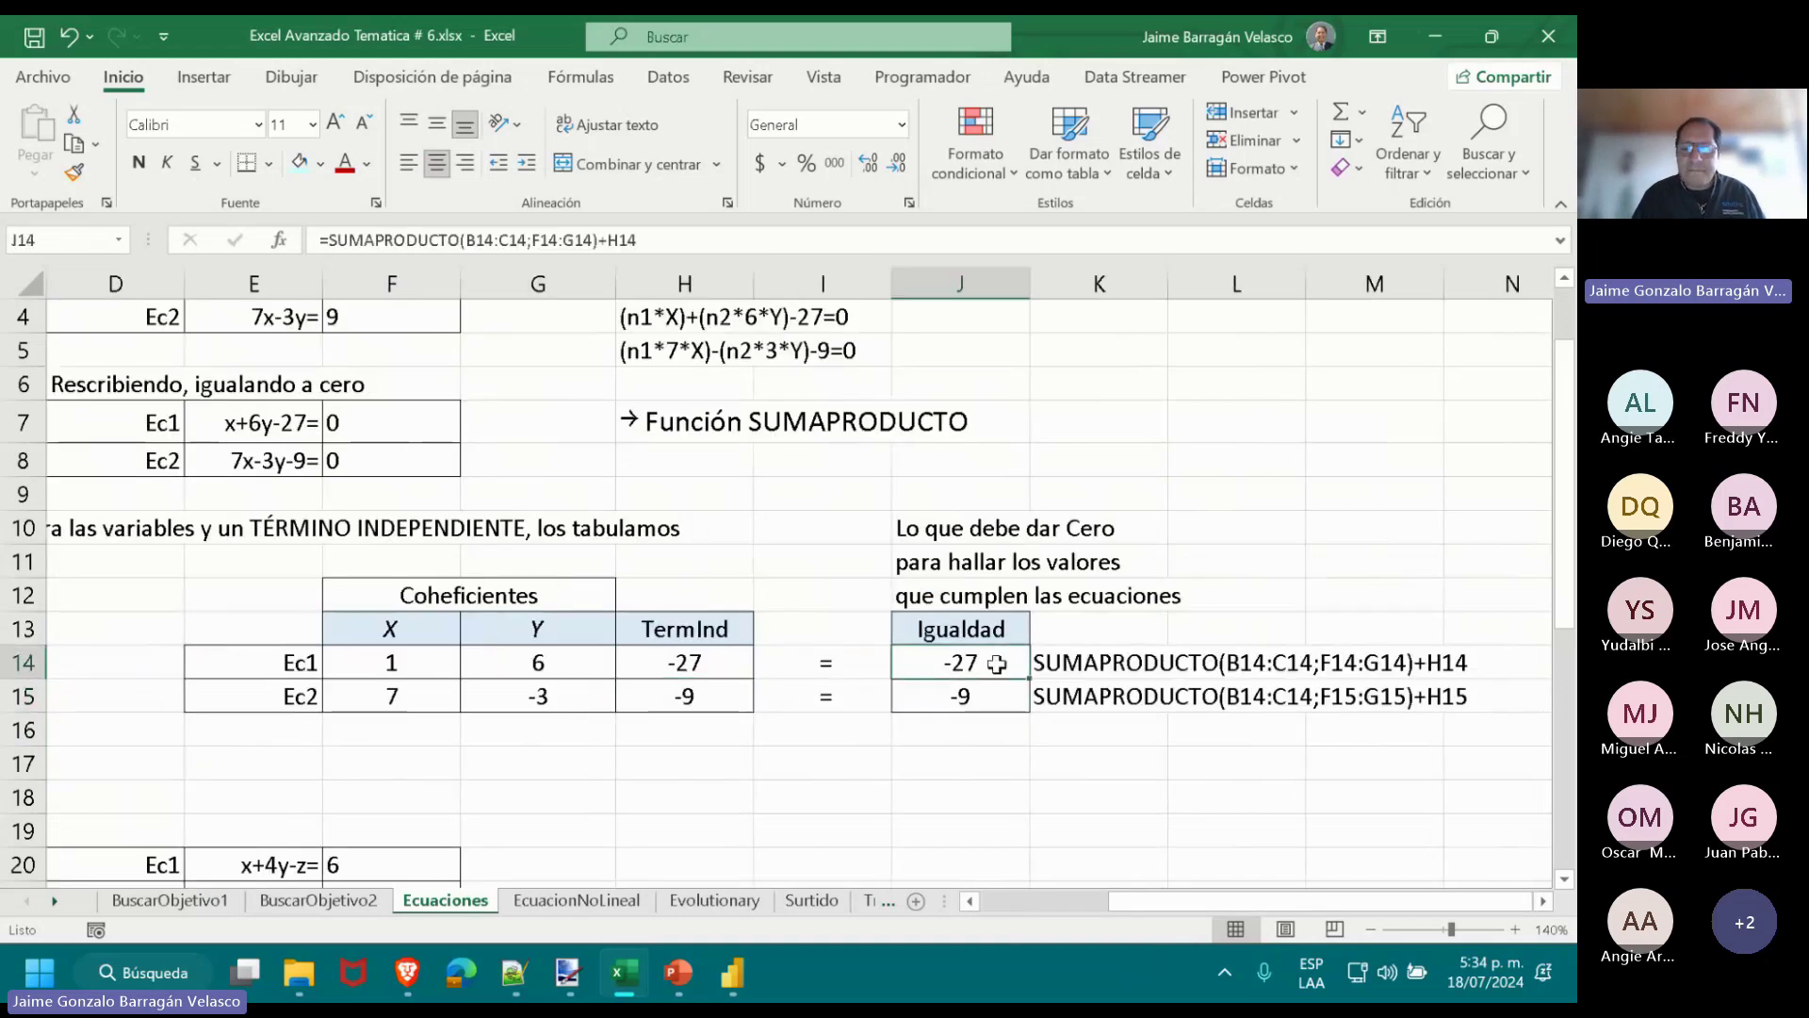
{"action": "double_click", "coordinate": [1001, 663]}
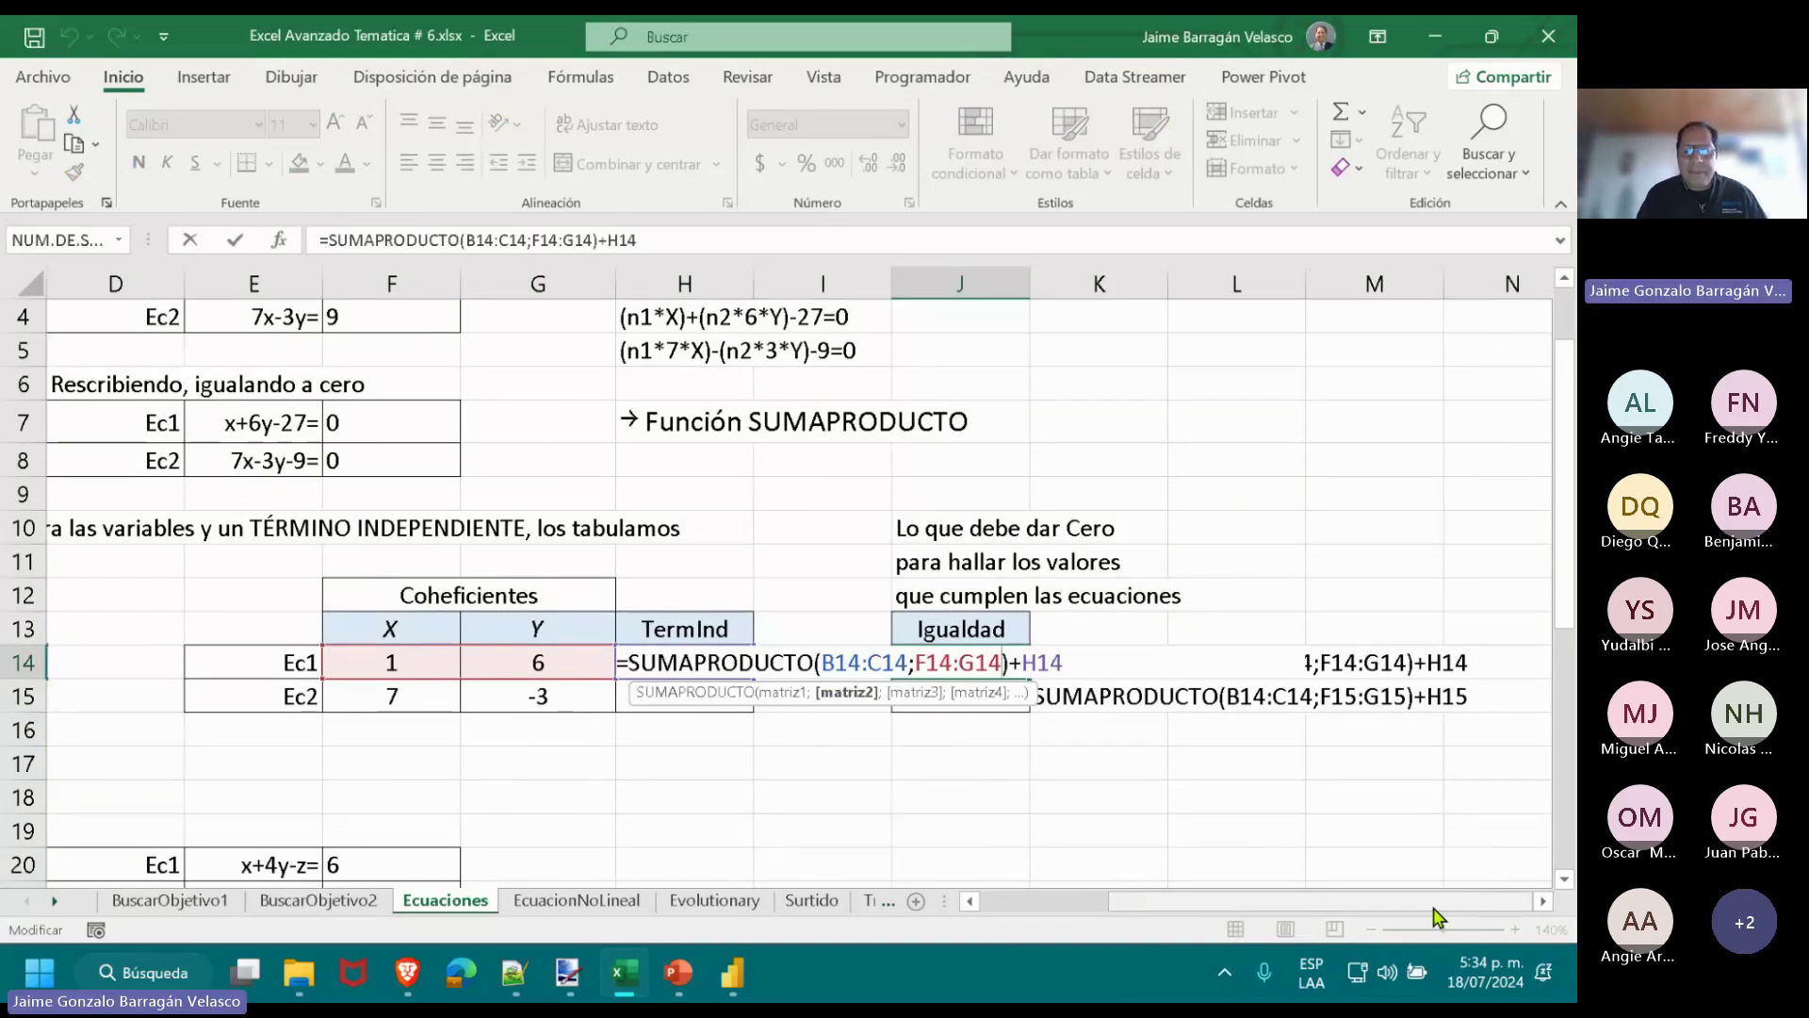
{"action": "left_click_drag", "start_coordinate": [1434, 908], "coordinate": [1230, 901]}
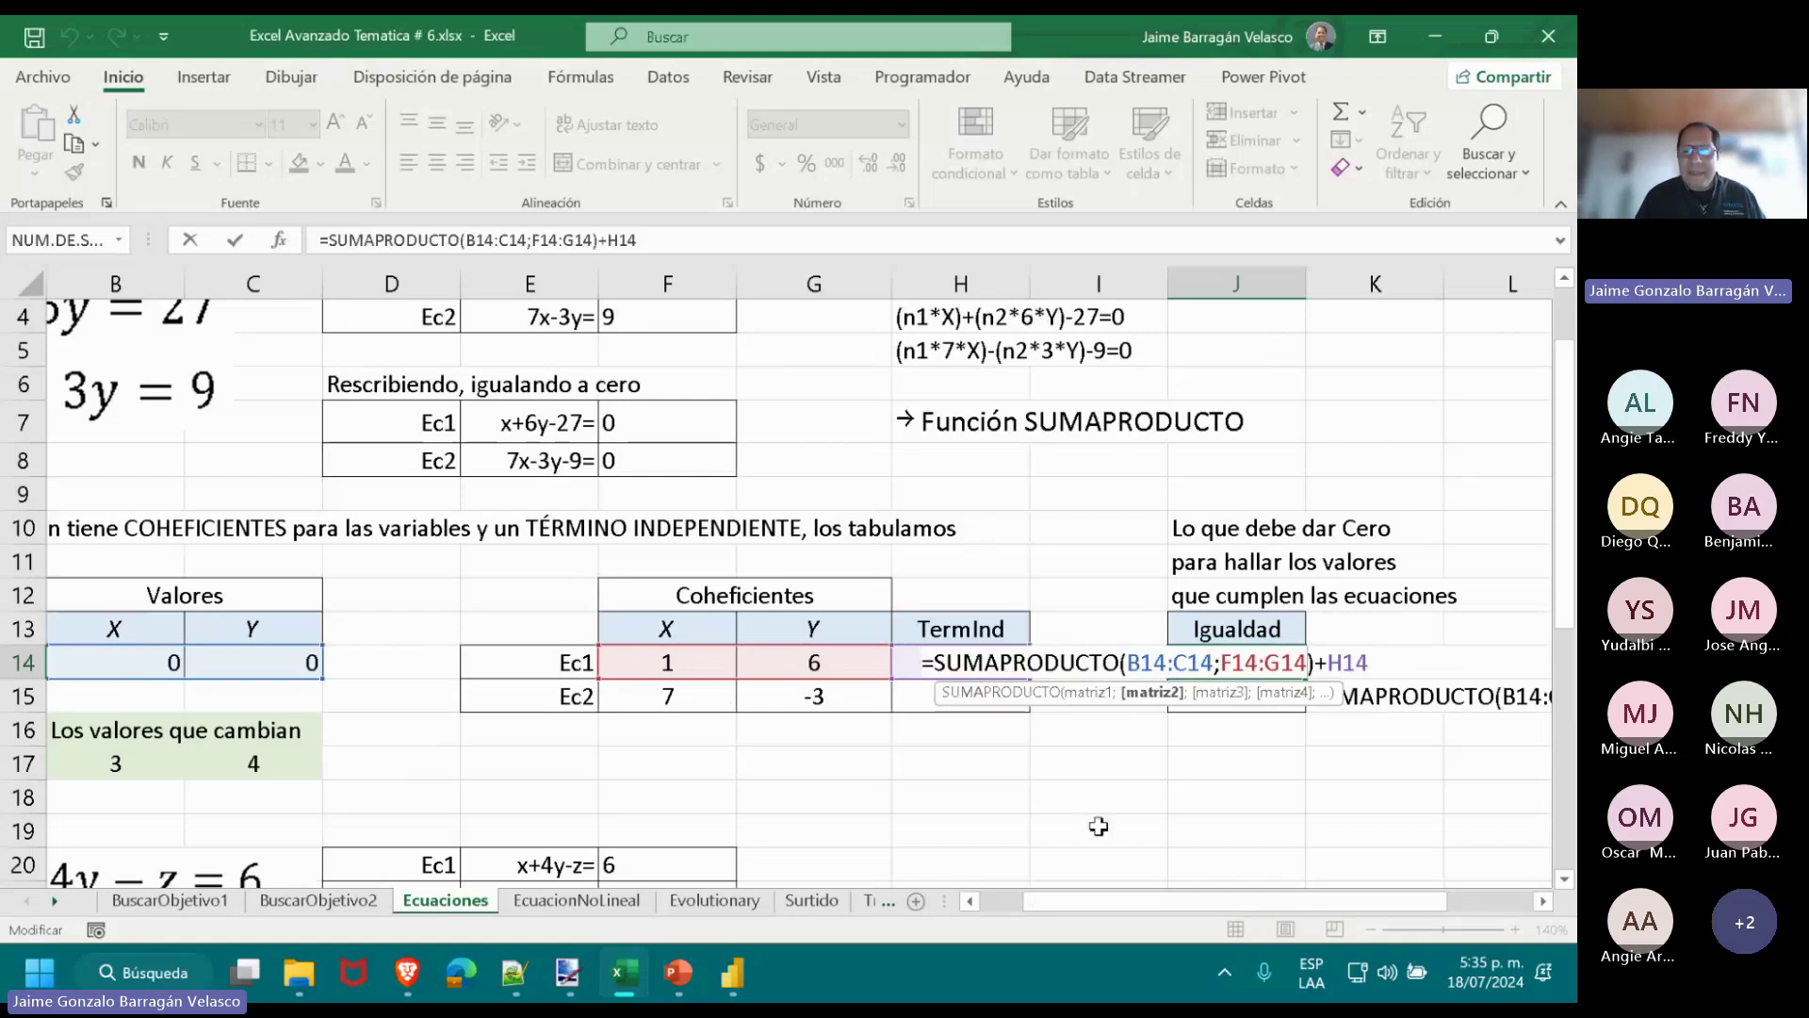
{"action": "key", "text": "ctrl+Return"}
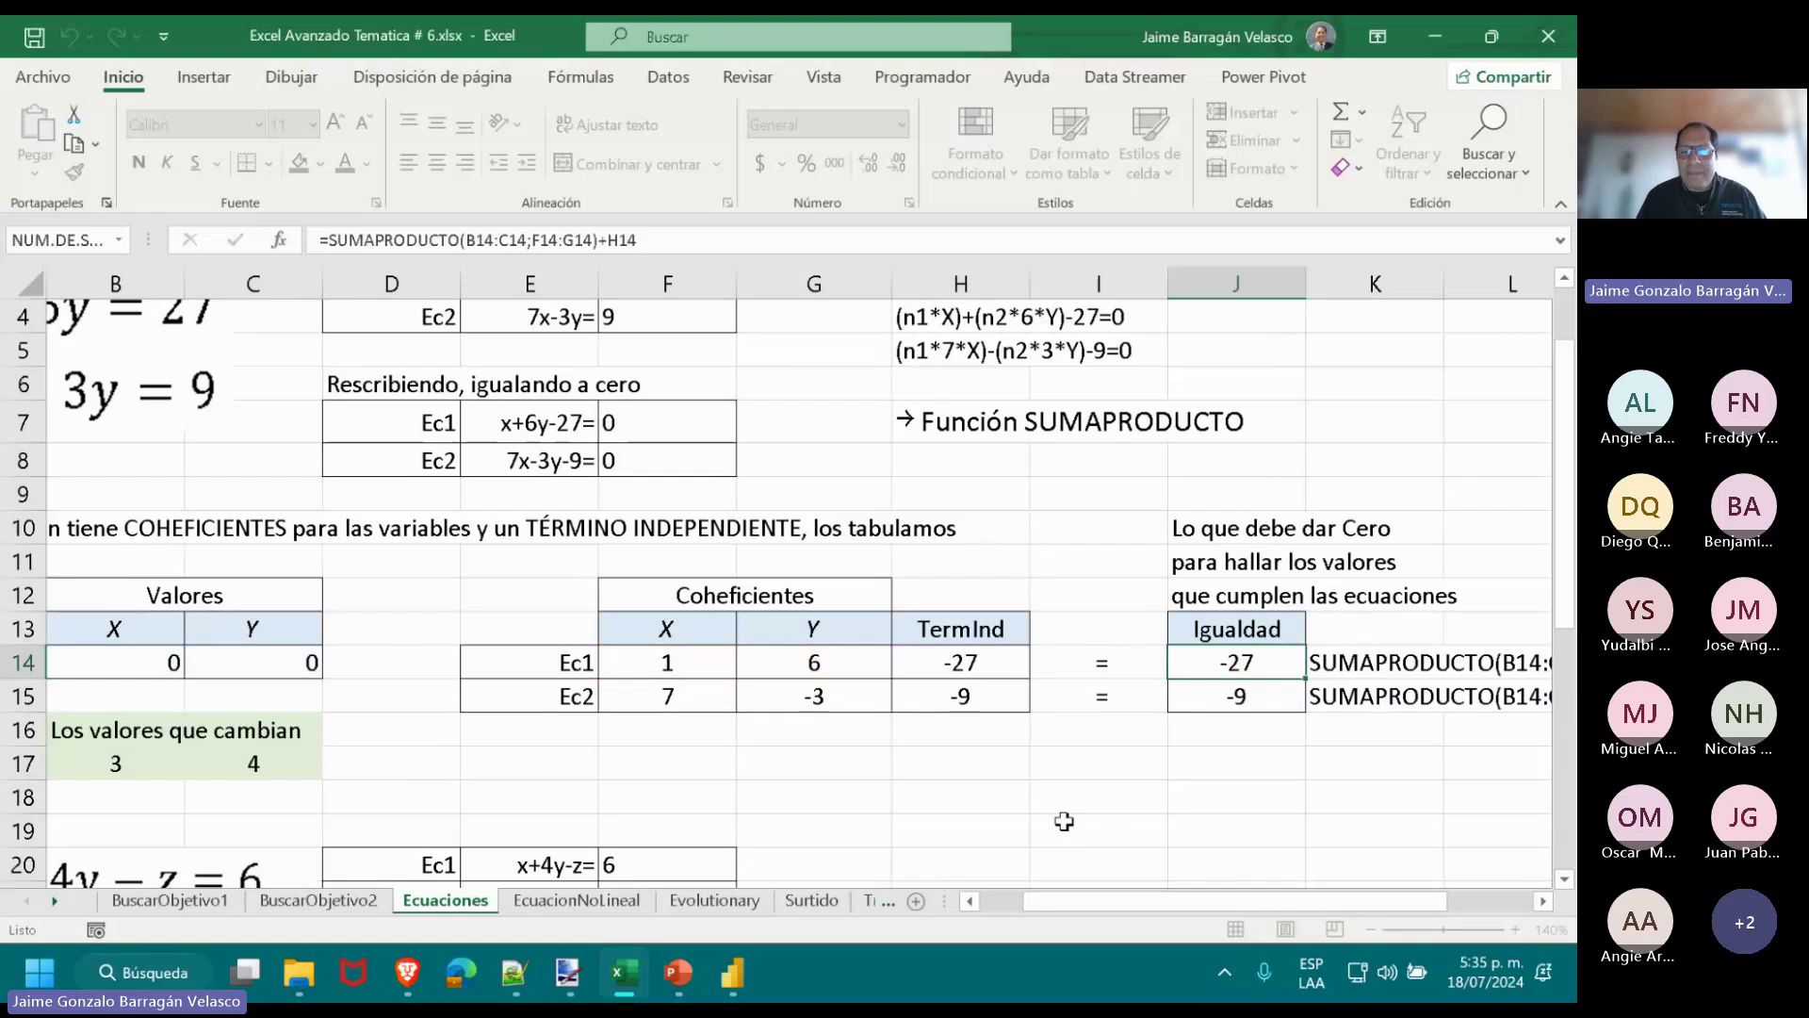
Check Ec1's independent term in H14 and how the Igualdad formula in J14 adds it to the SUMAPRODUCTO.
{"action": "left_click", "coordinate": [990, 666]}
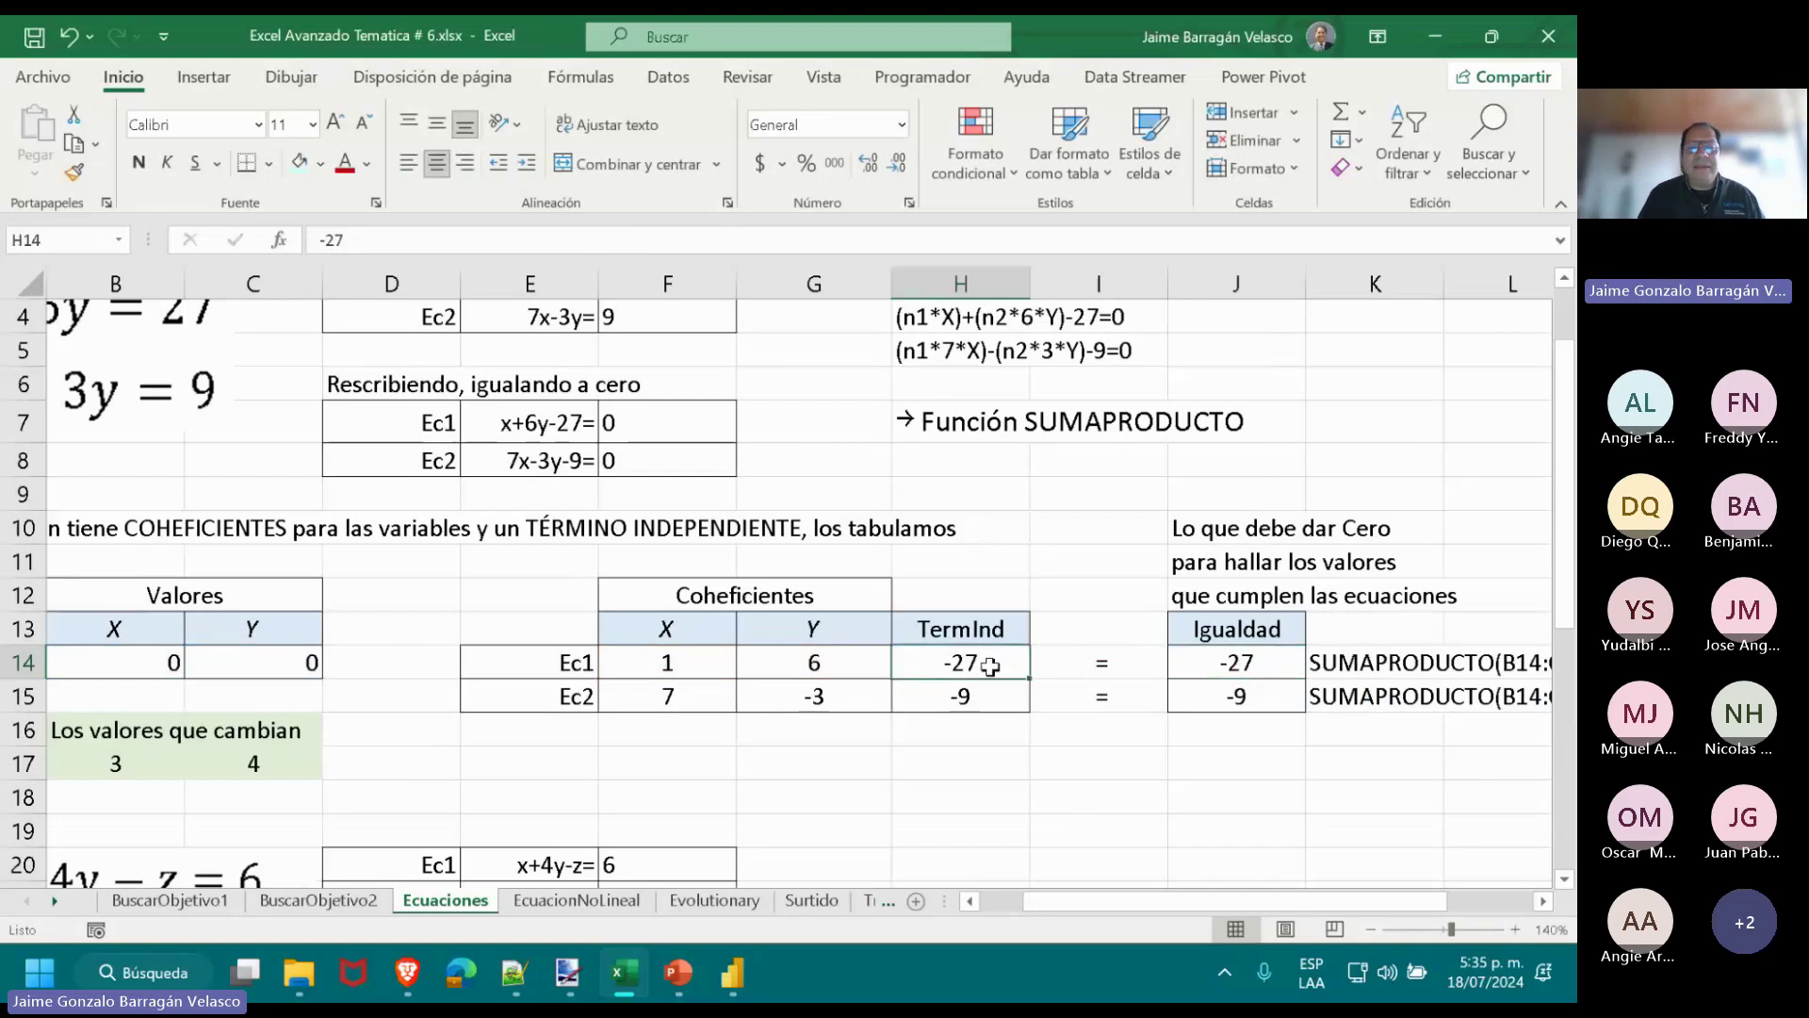
{"action": "double_click", "coordinate": [989, 666]}
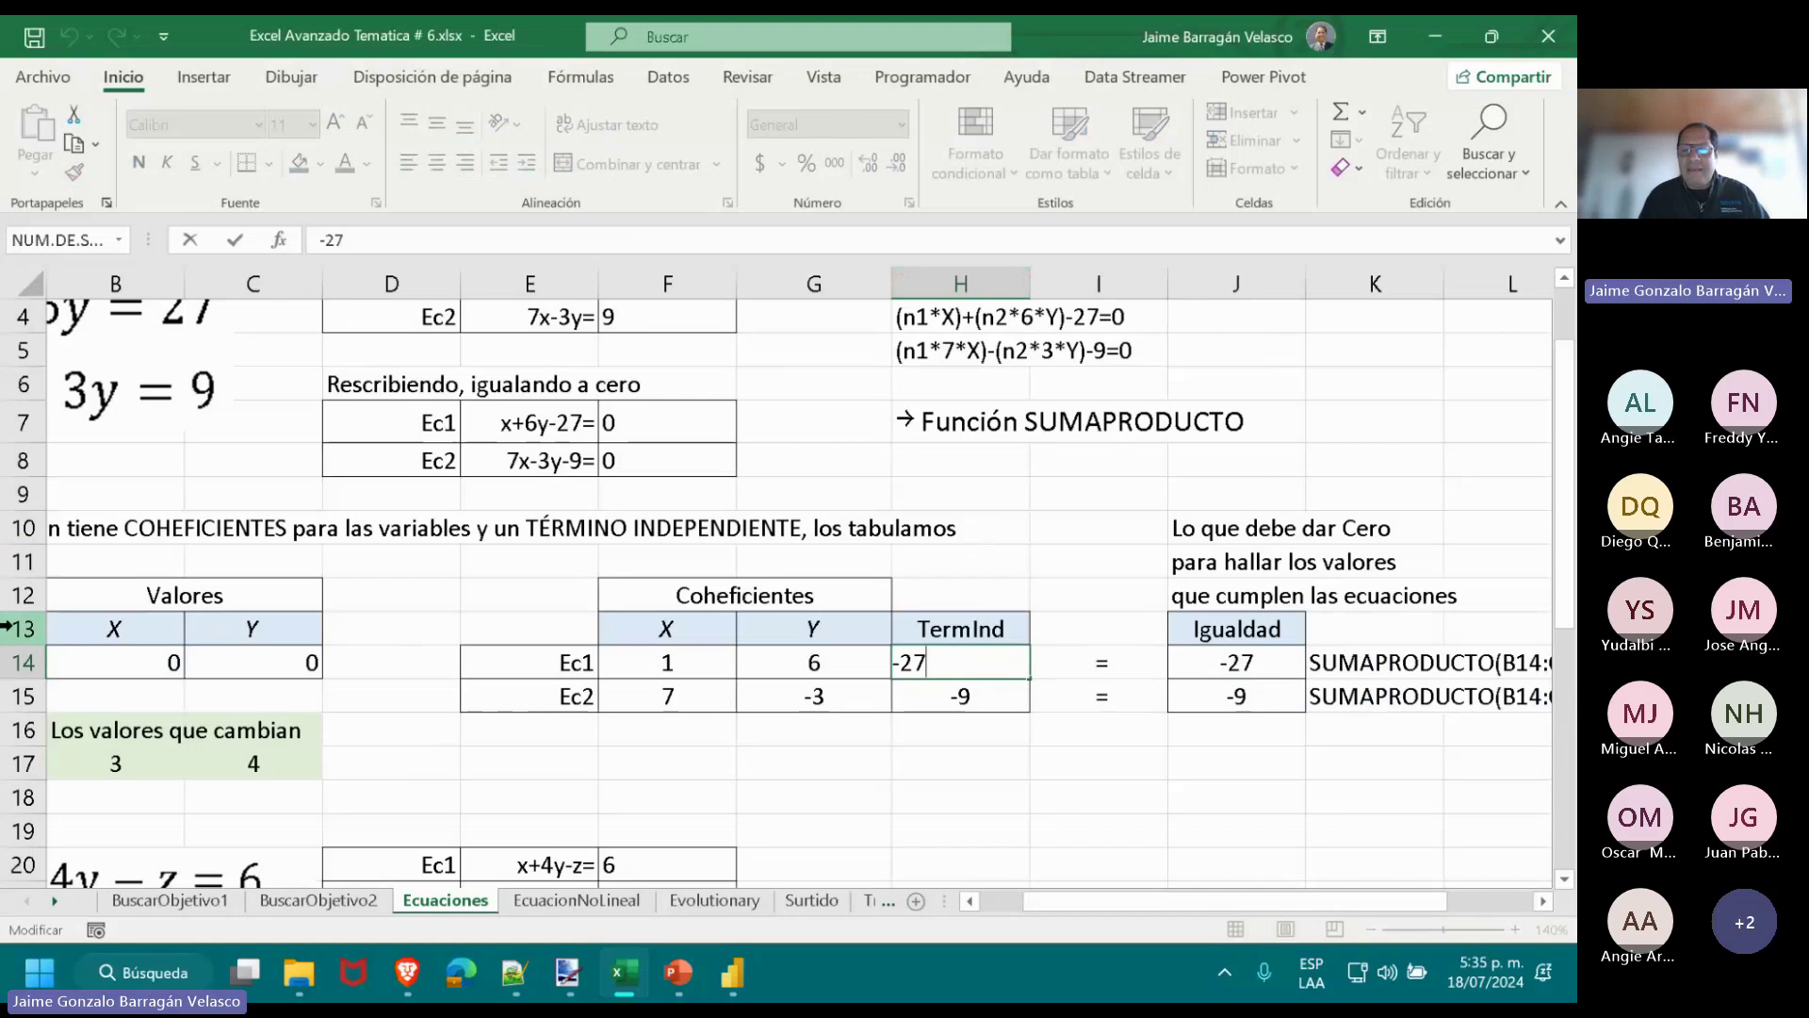
{"action": "key", "text": "Escape"}
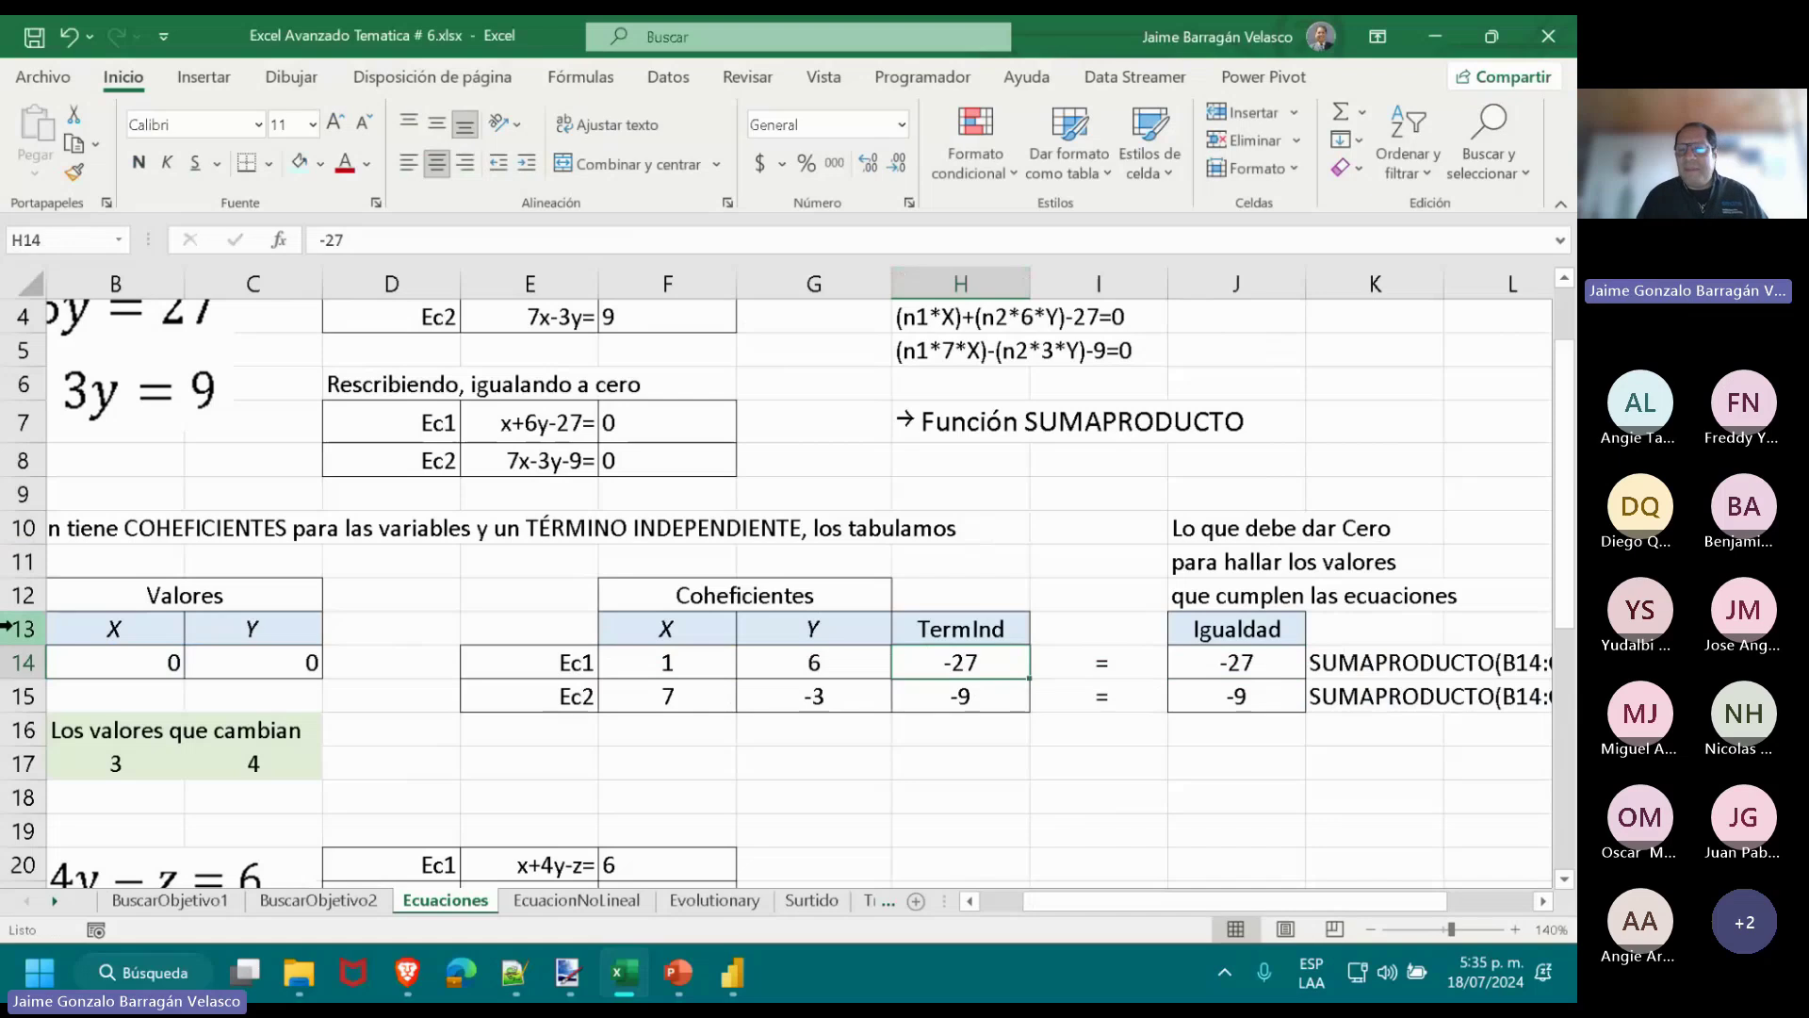
{"action": "left_click", "coordinate": [1268, 657]}
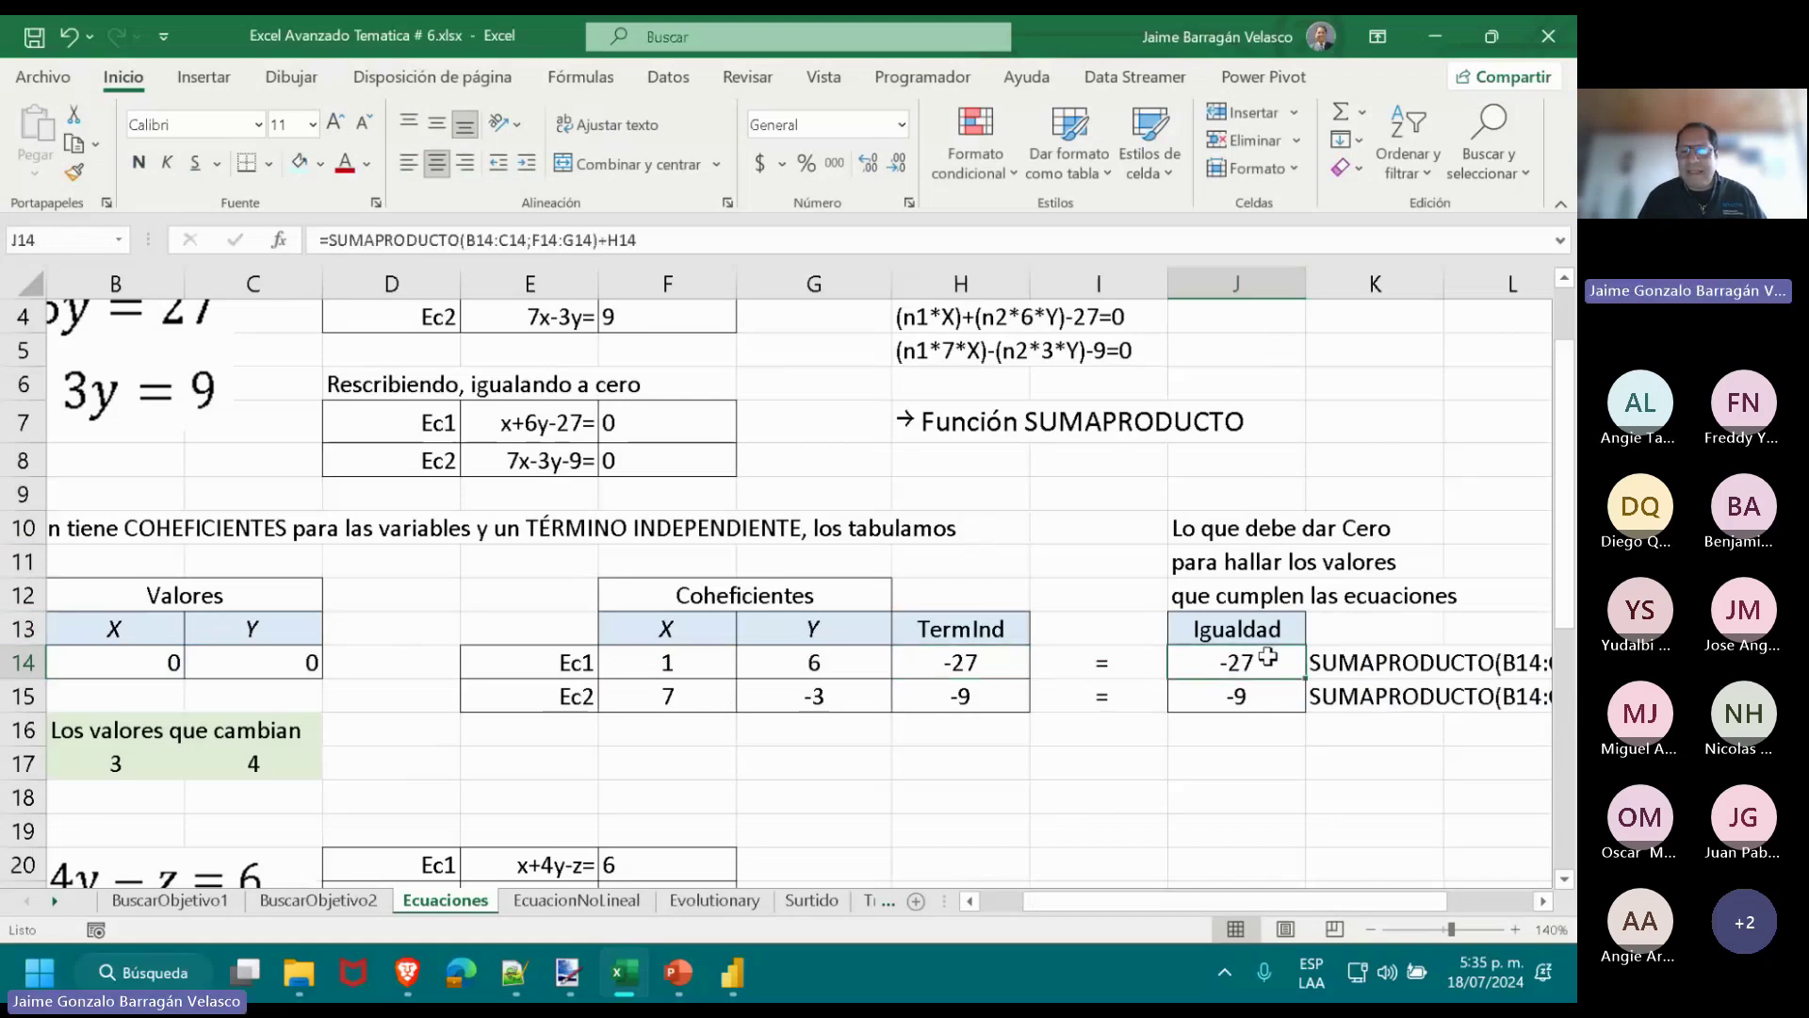
{"action": "double_click", "coordinate": [1268, 657]}
{"action": "left_click_drag", "start_coordinate": [1199, 901], "coordinate": [1283, 921]}
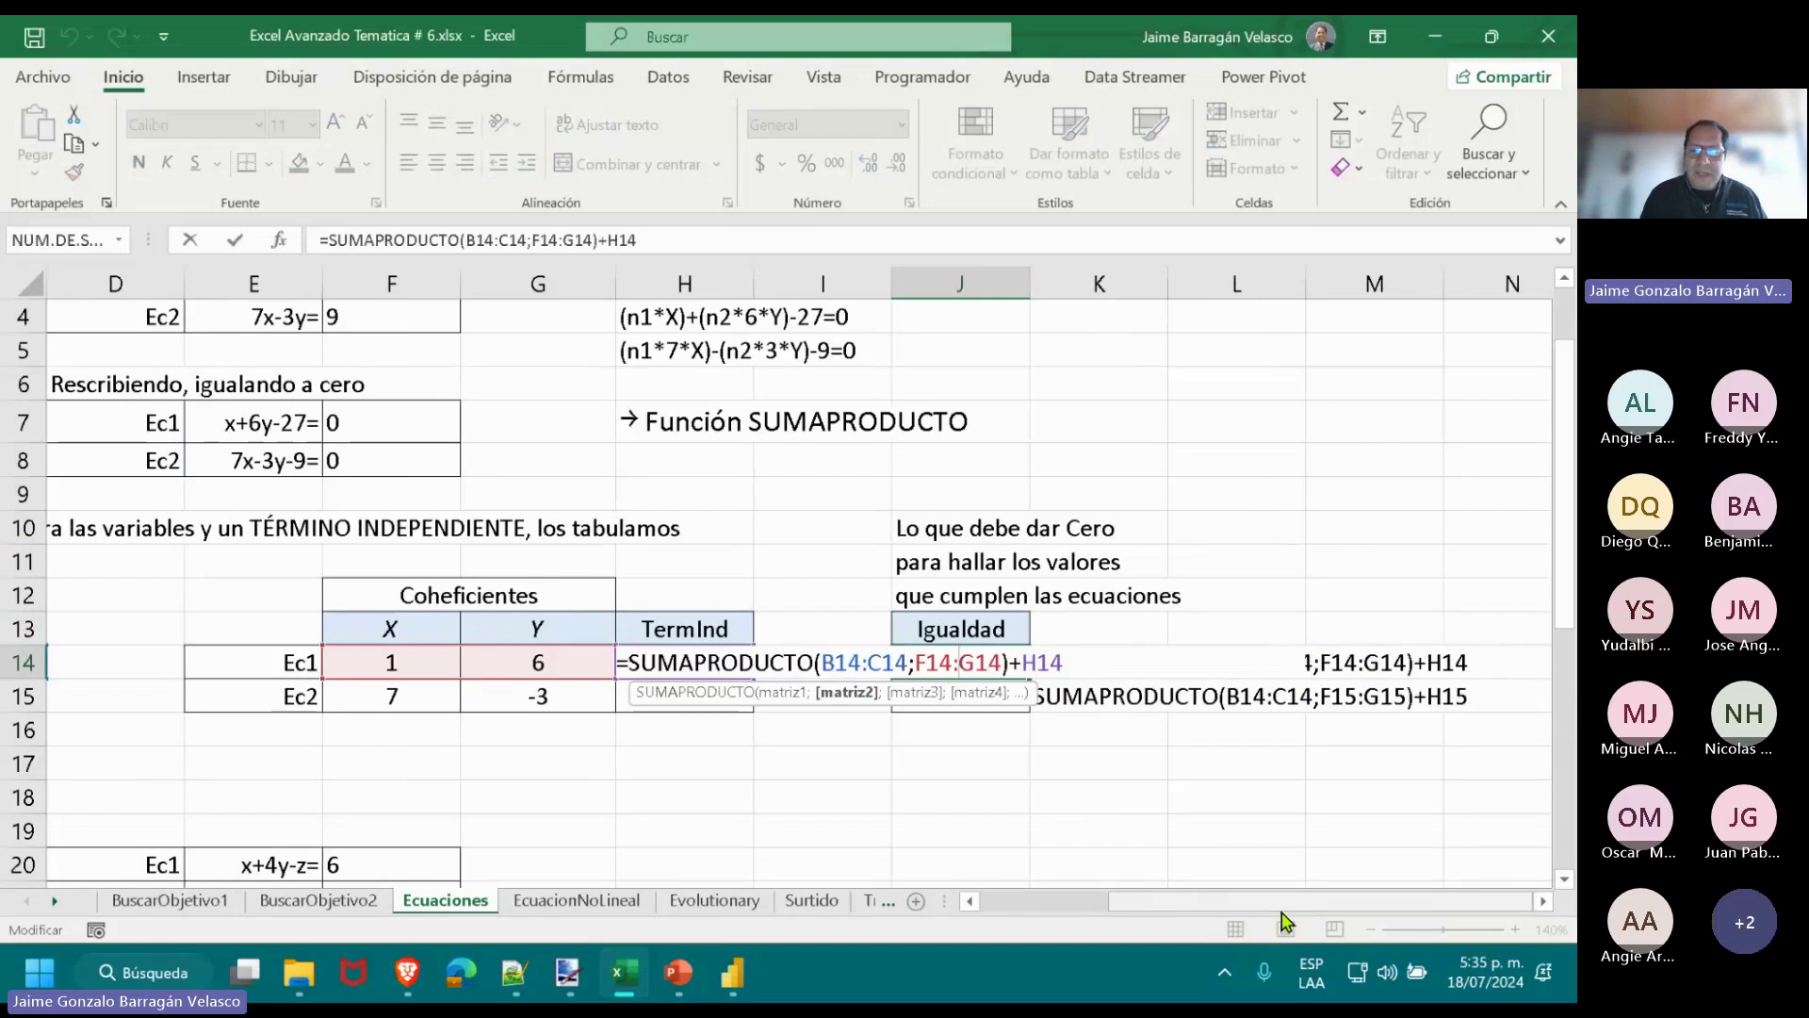
{"action": "key", "text": "Return"}
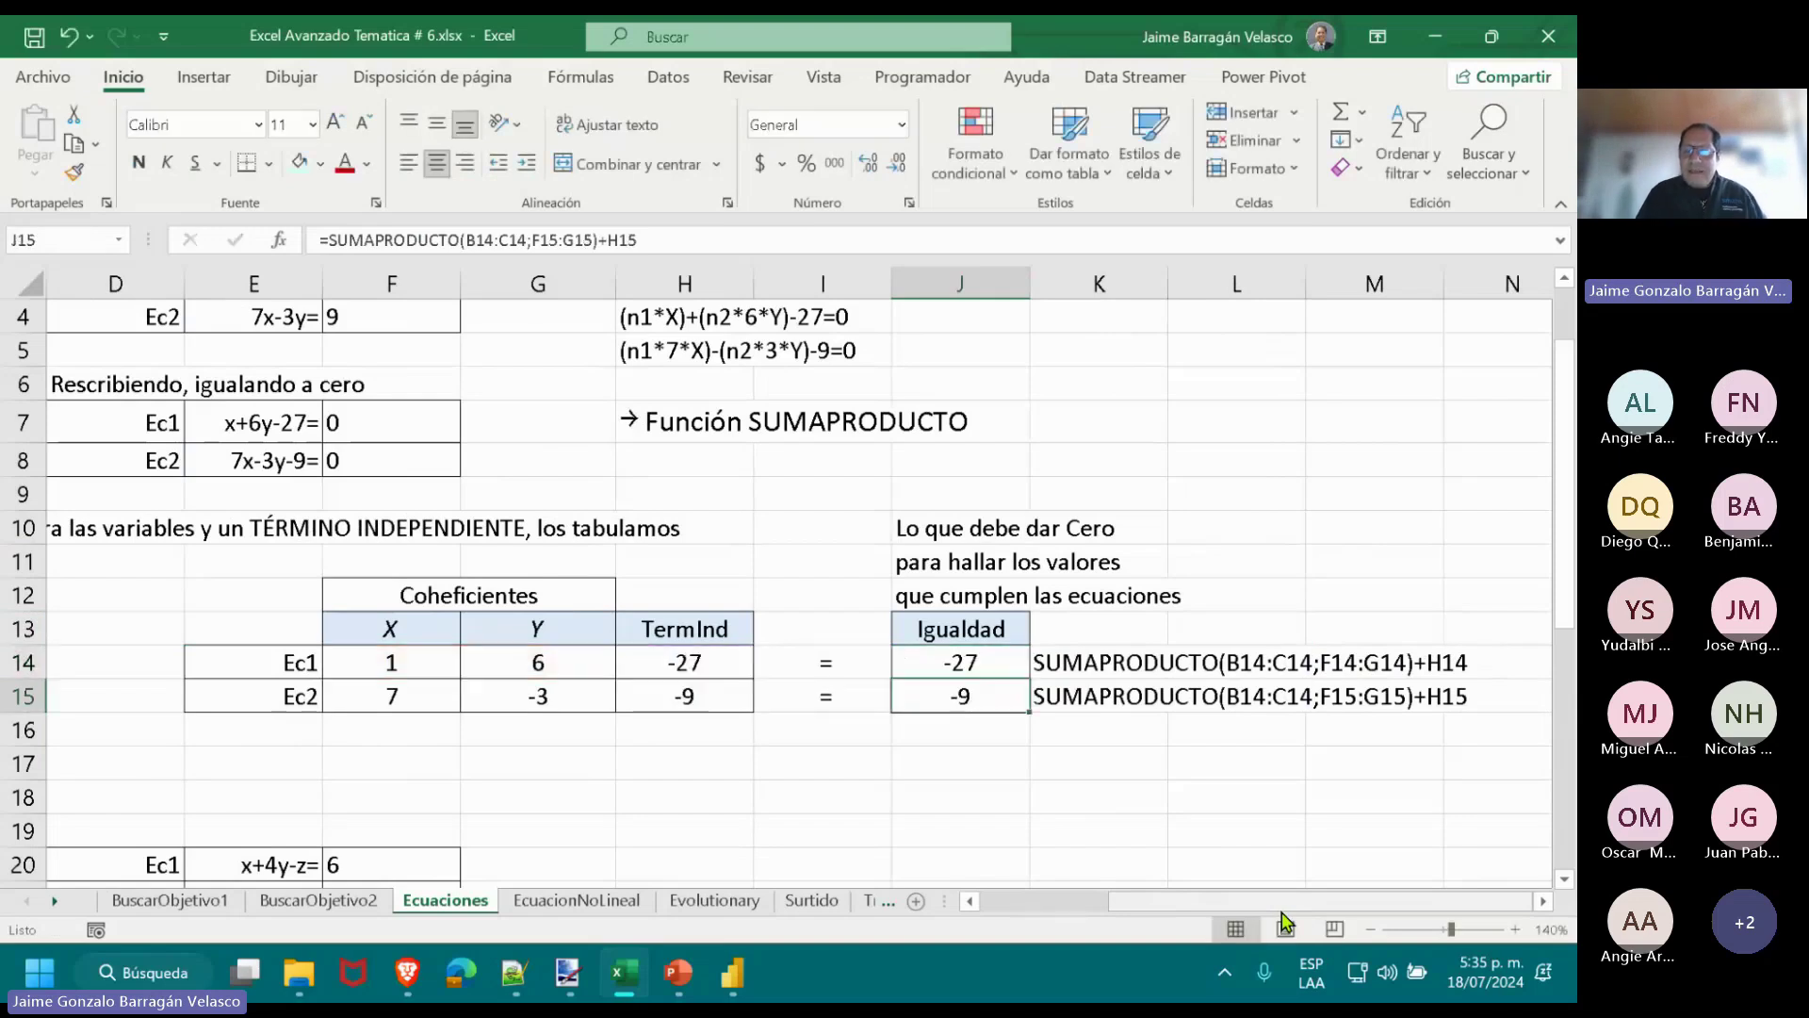
Inspect Ec2's SUMAPRODUCTO formula in J15 and the ranges it references in Valores, Coheficientes and TermInd.
{"action": "double_click", "coordinate": [971, 695]}
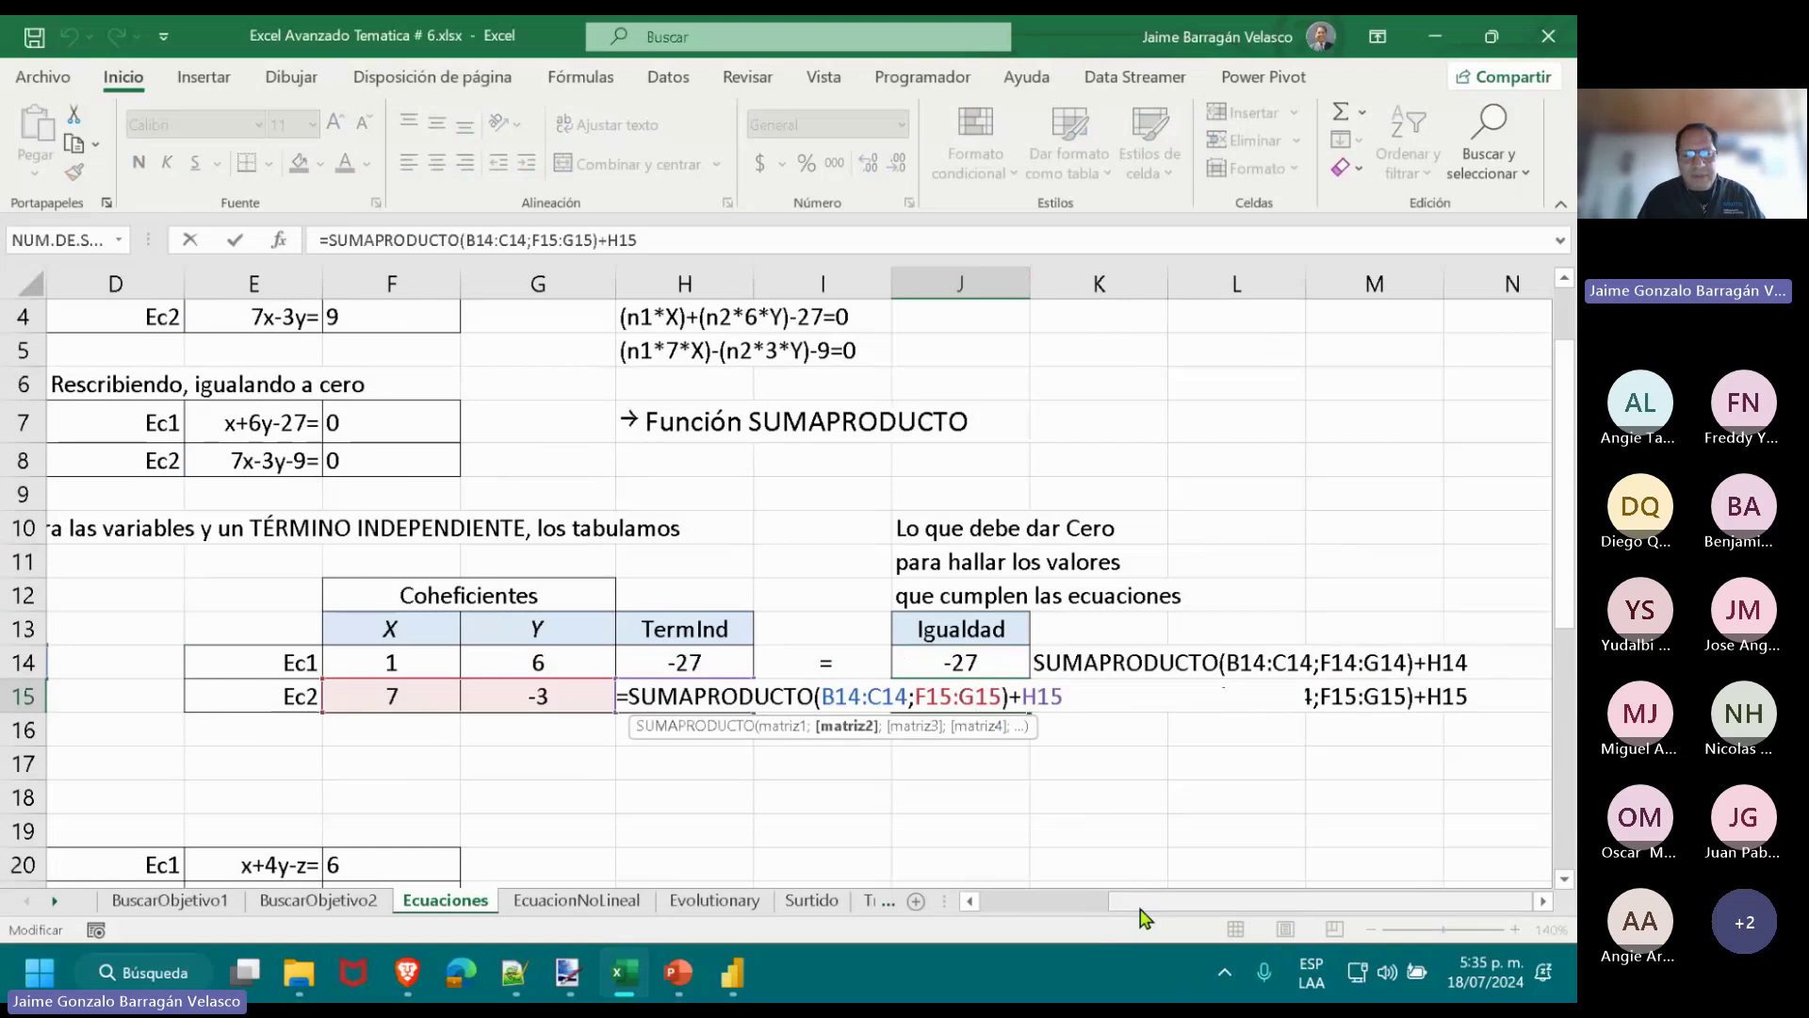
{"action": "left_click_drag", "start_coordinate": [1143, 902], "coordinate": [1015, 902]}
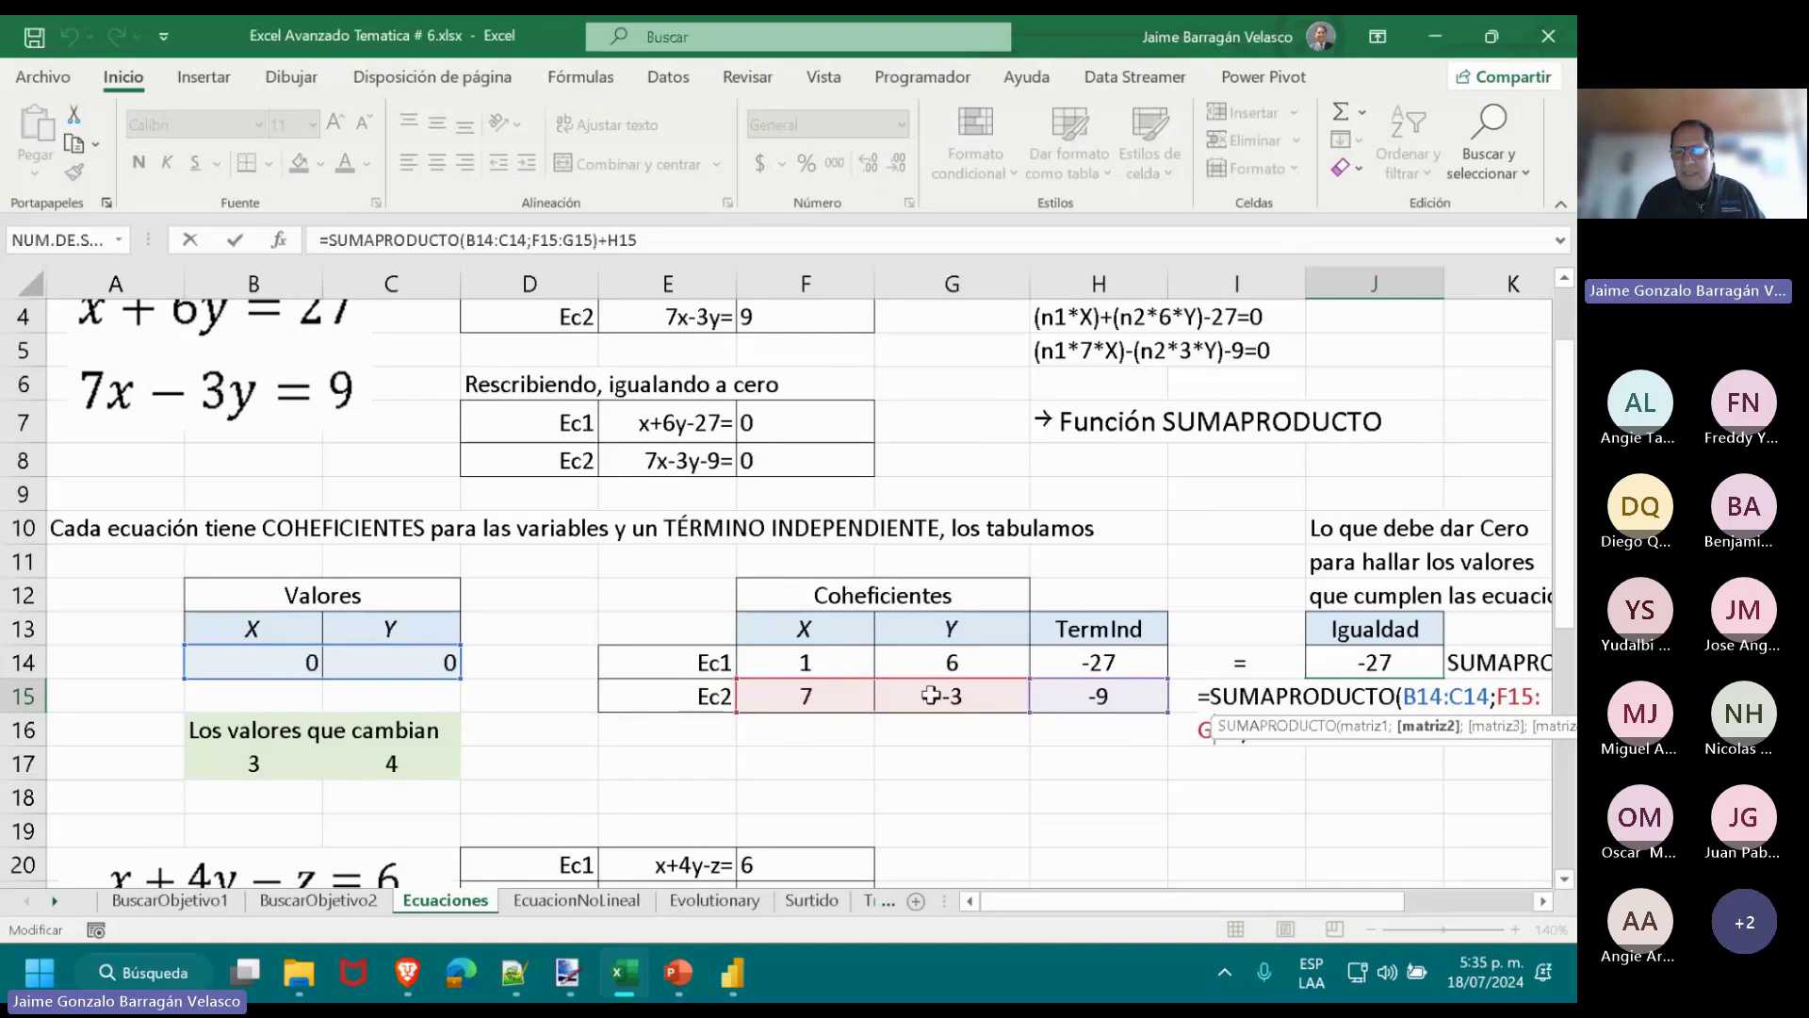
{"action": "left_click_drag", "start_coordinate": [1368, 908], "coordinate": [1421, 903]}
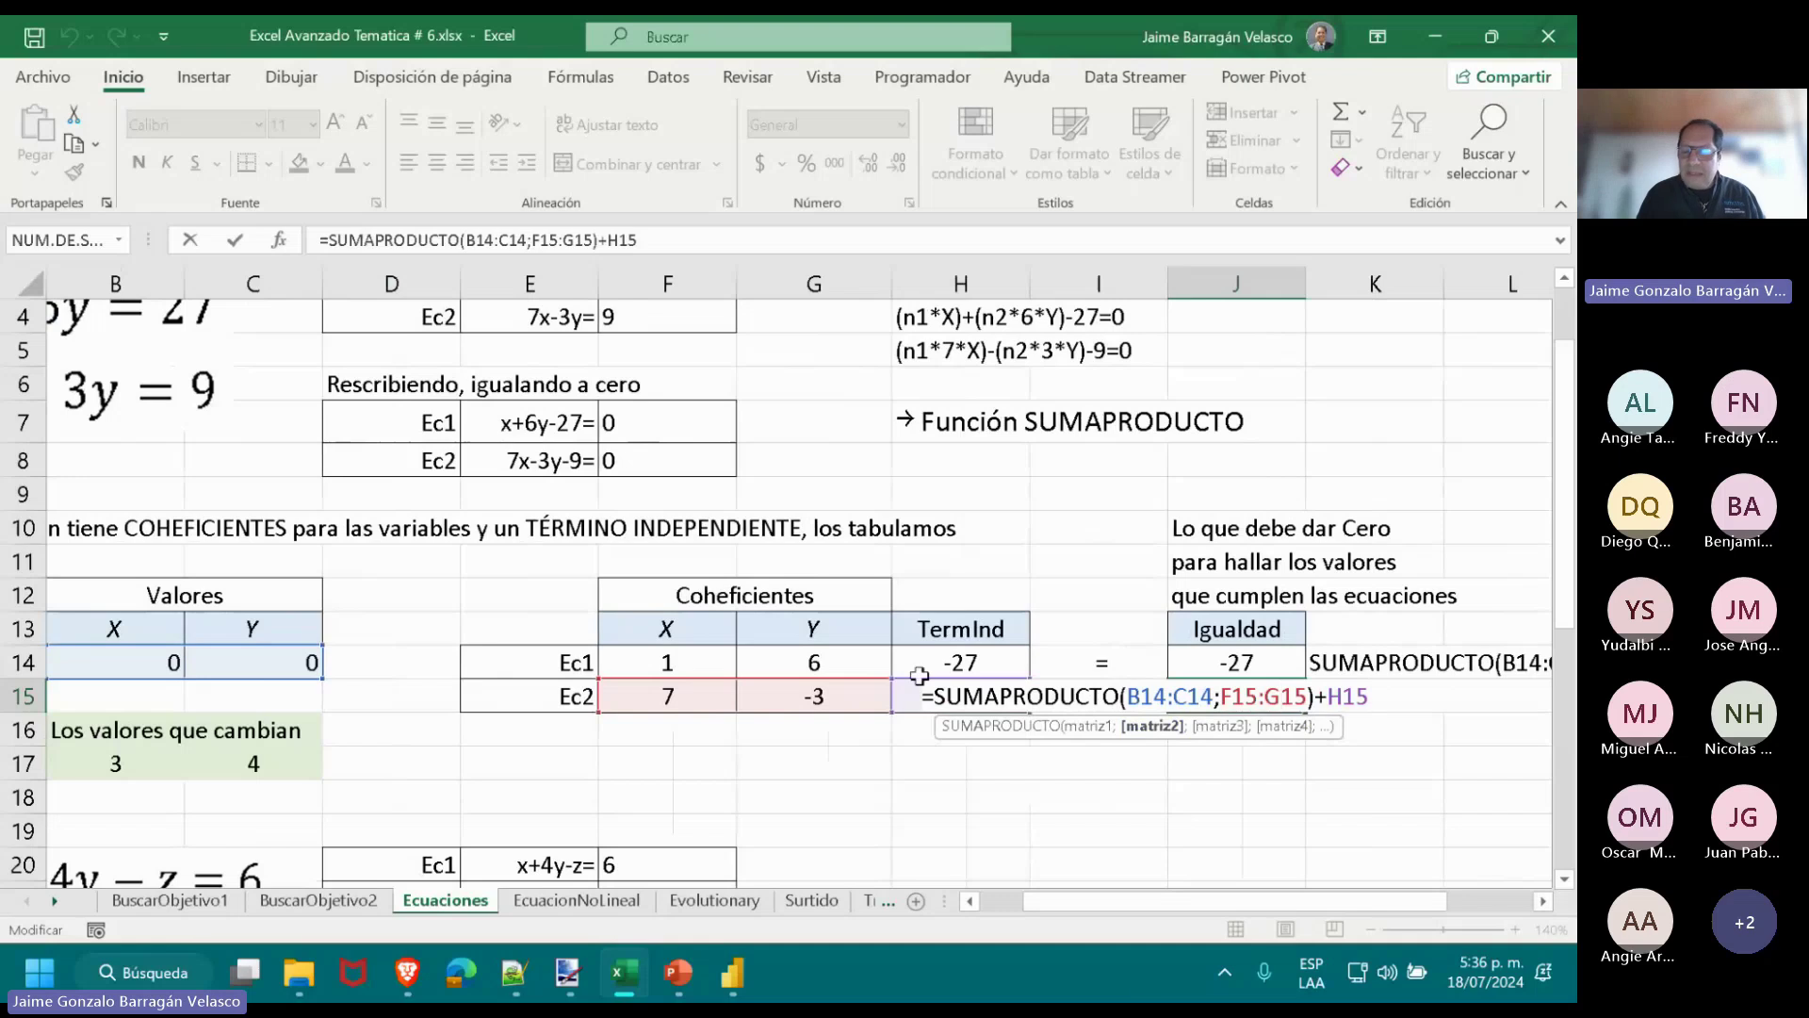
{"action": "key", "text": "Return"}
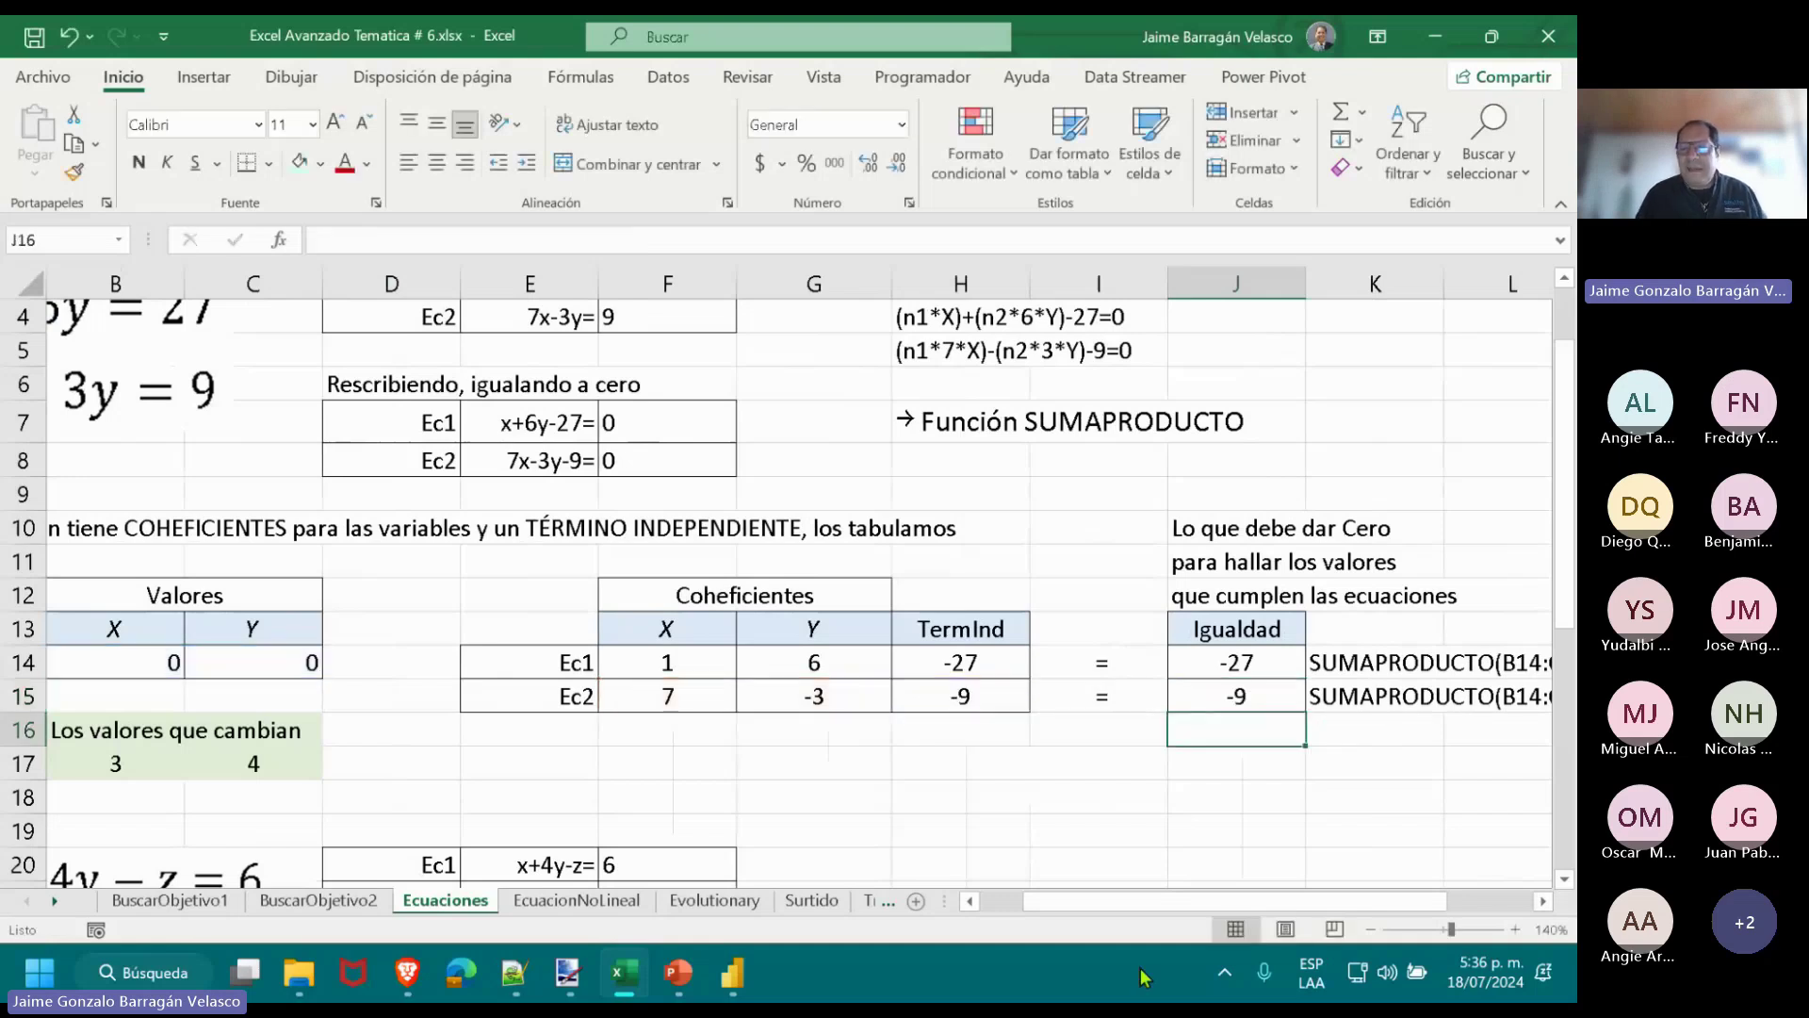
{"action": "key", "text": "Up"}
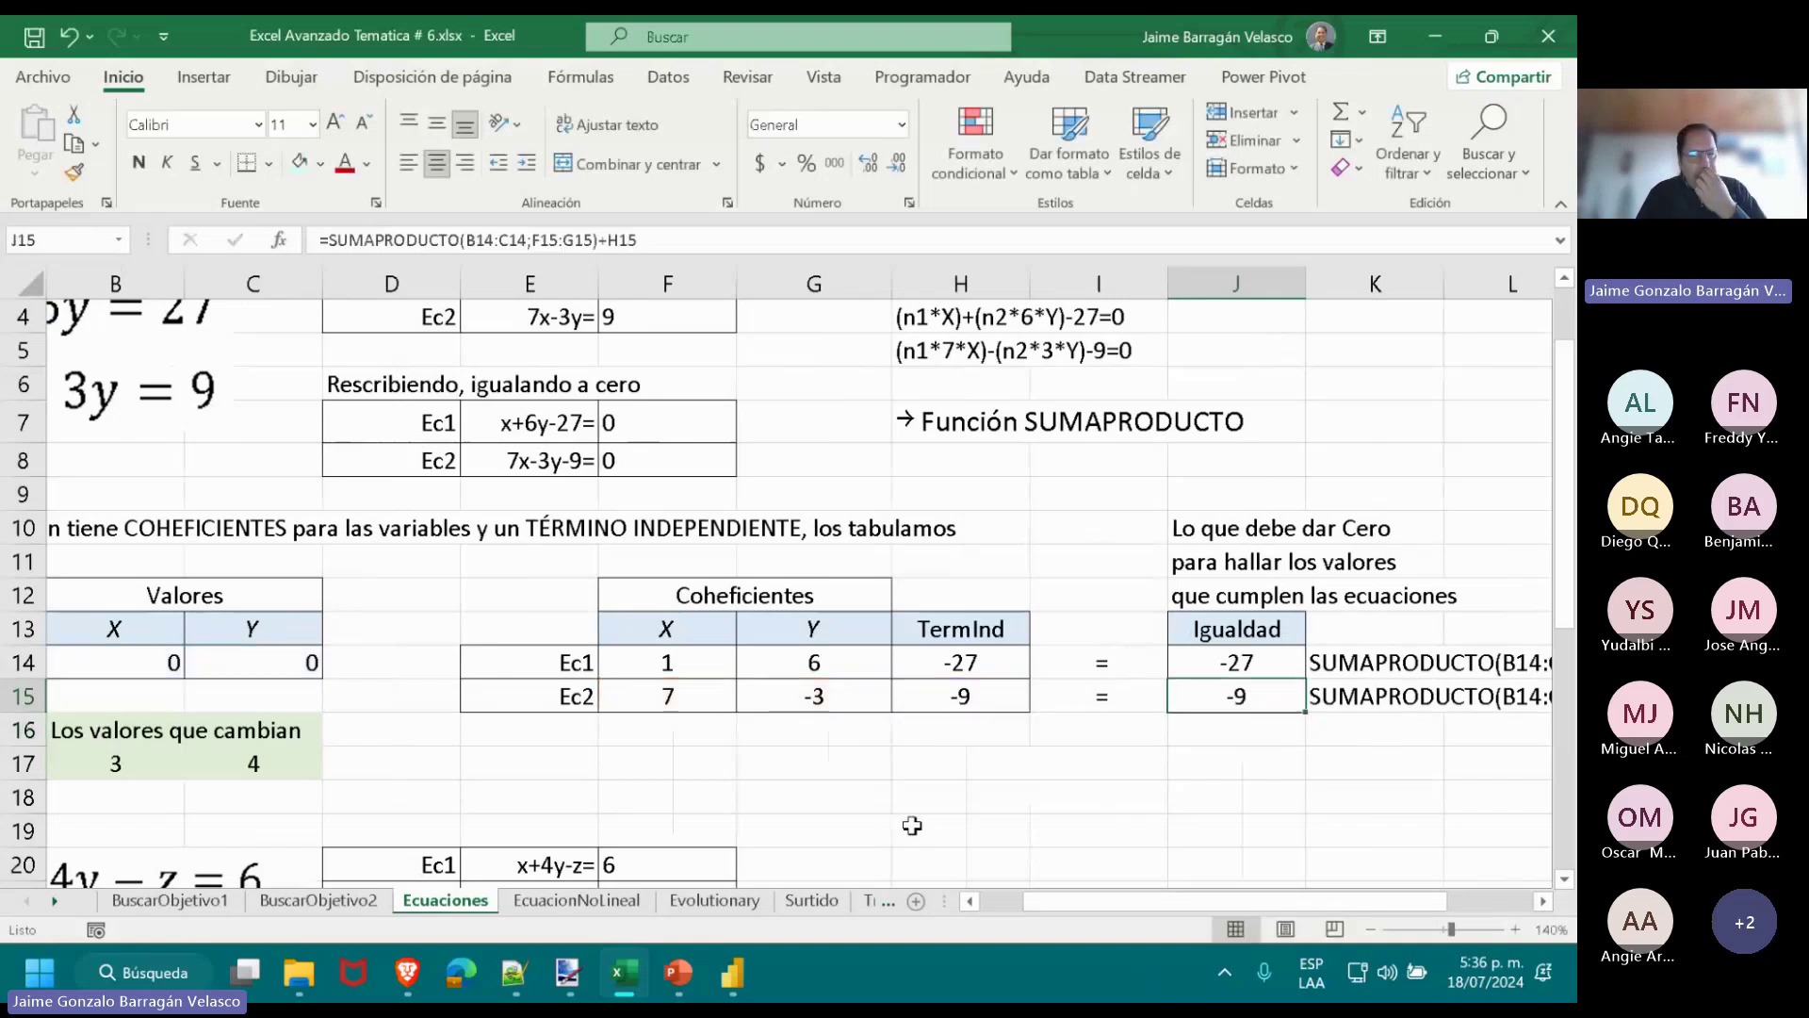
Inspect Ec1's Igualdad formula in J14 and the written-out formula texts in column K.
{"action": "left_click", "coordinate": [1228, 664]}
{"action": "double_click", "coordinate": [1228, 663]}
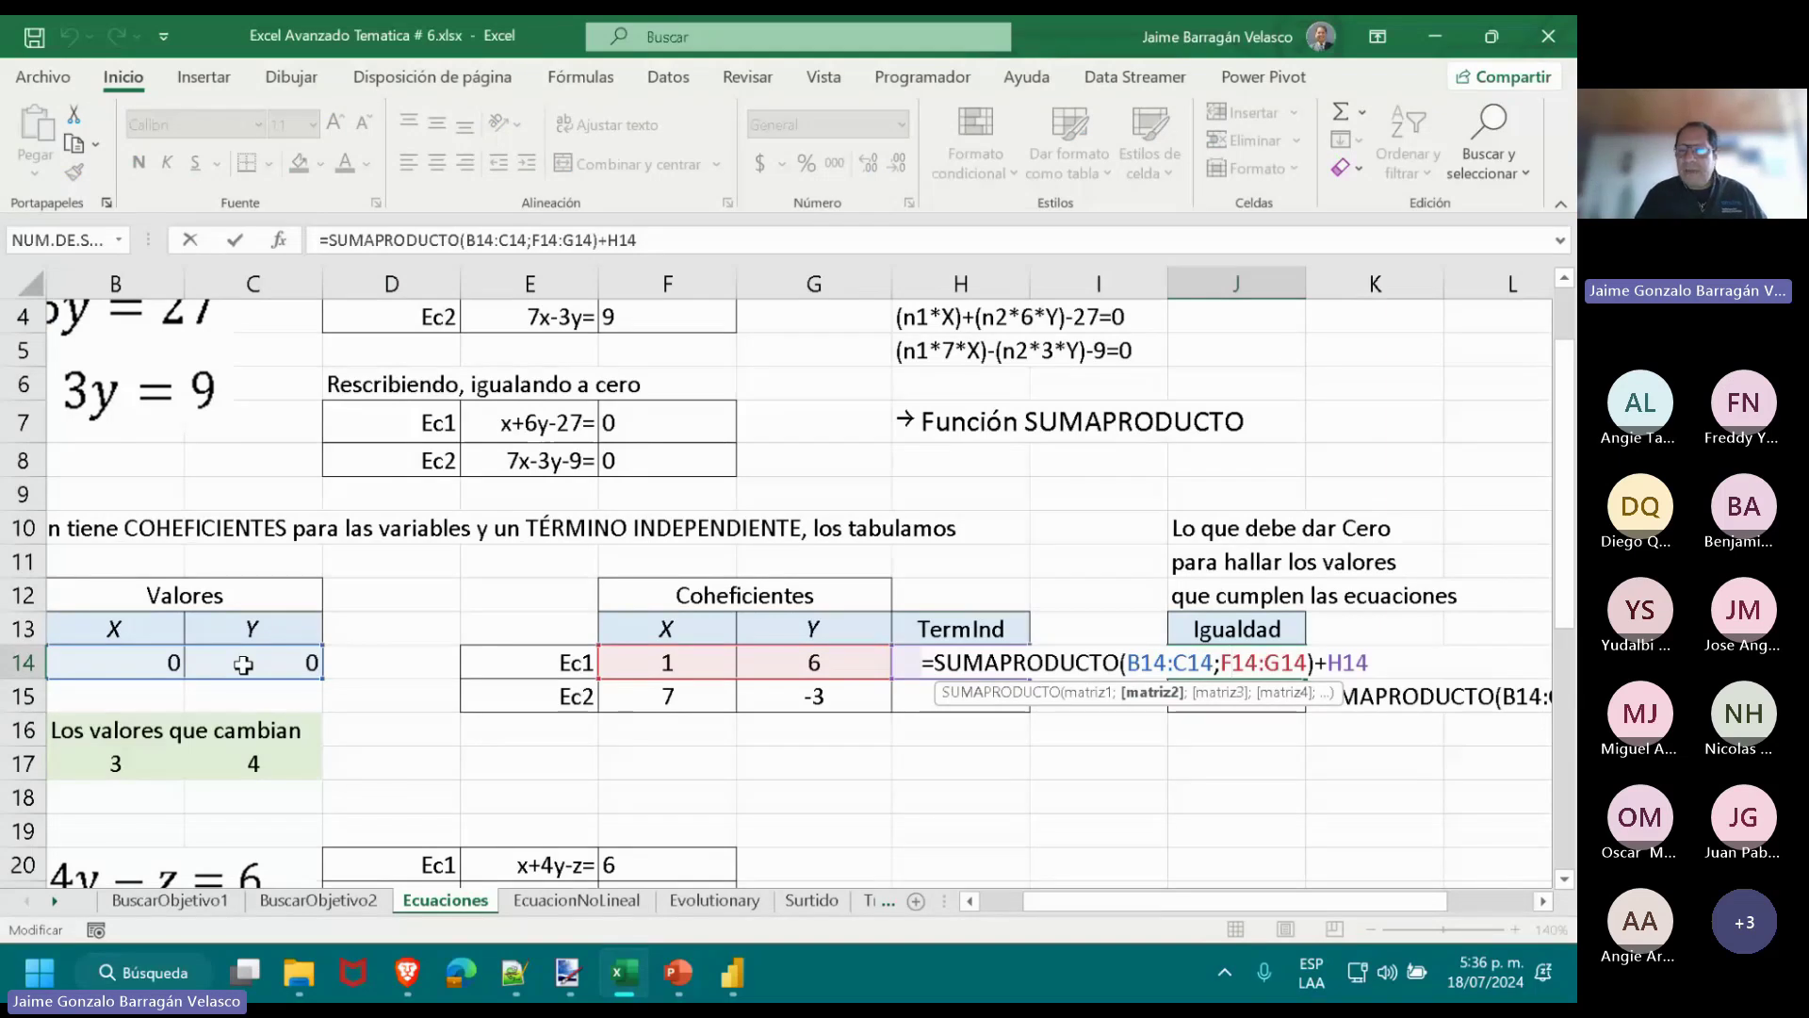
{"action": "key", "text": "Escape"}
{"action": "key", "text": "Right"}
{"action": "key", "text": "Right"}
{"action": "key", "text": "Right"}
{"action": "key", "text": "Right"}
{"action": "key", "text": "Down"}
{"action": "key", "text": "Left"}
{"action": "key", "text": "Left"}
{"action": "key", "text": "Left"}
{"action": "key", "text": "Left"}
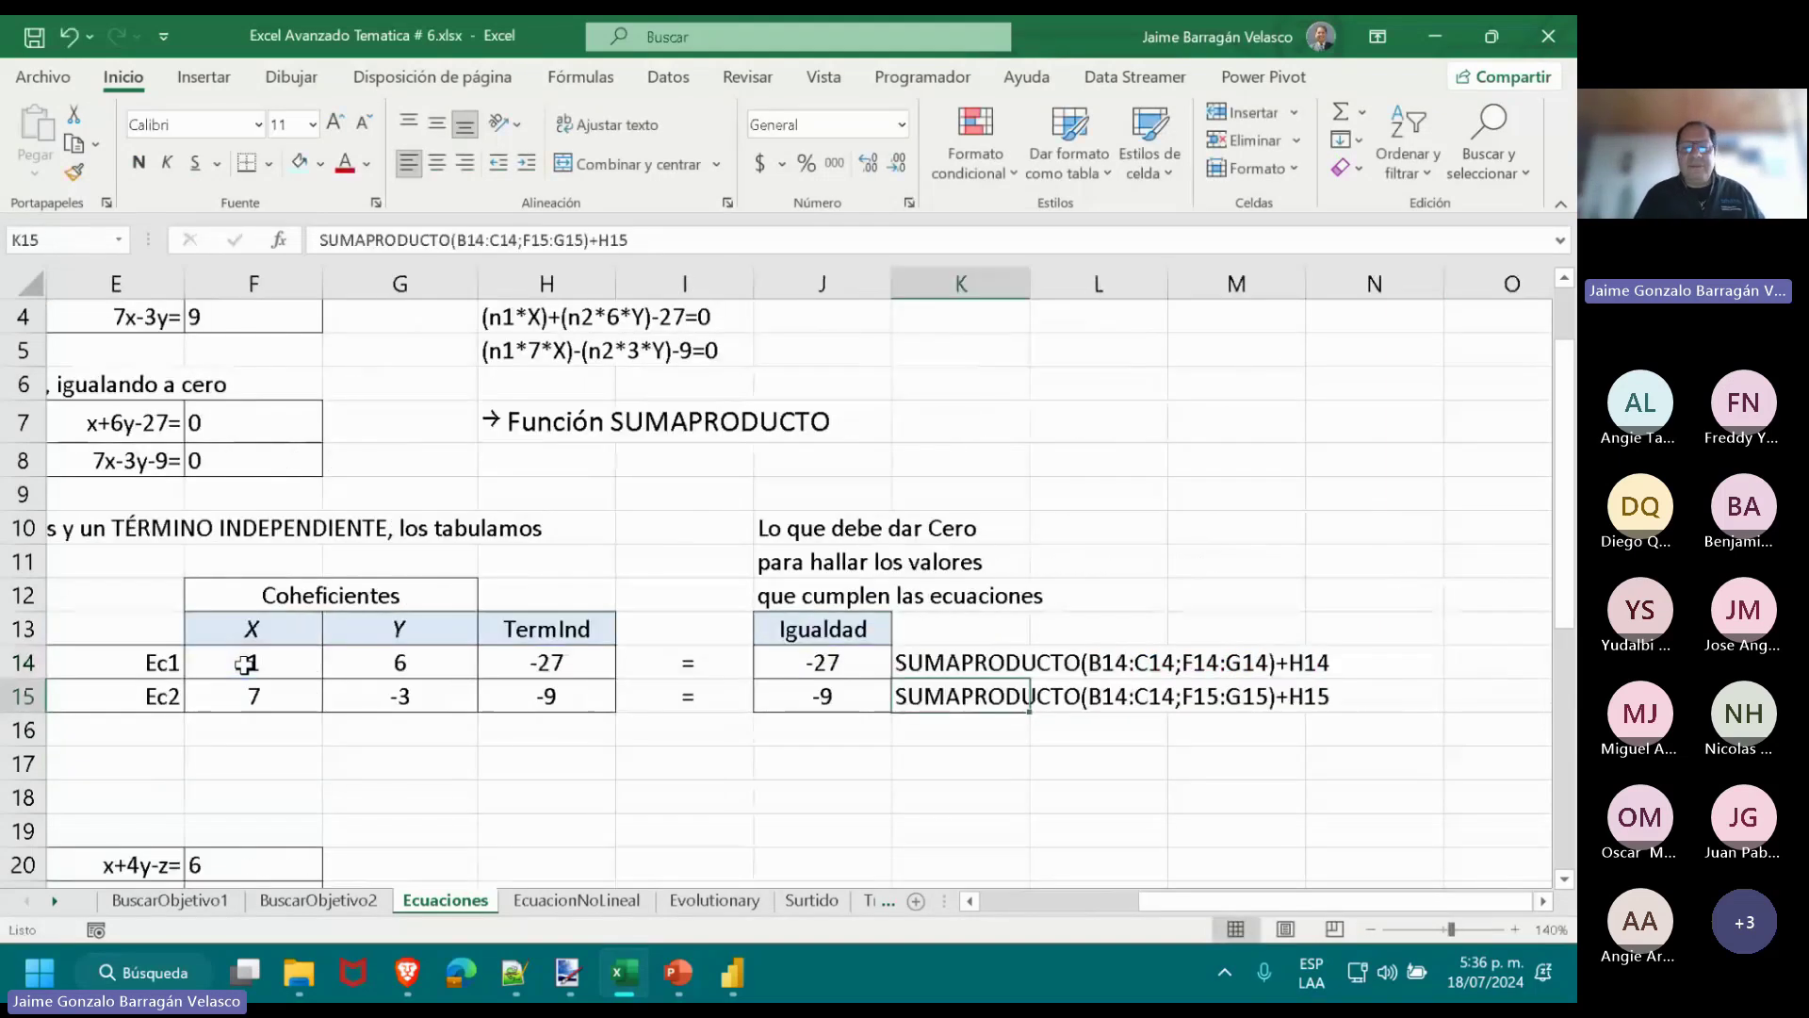
Return to the Valores table and point out the range B17:C17 under Los valores que cambian.
{"action": "key", "text": "Left"}
{"action": "key", "text": "Left"}
{"action": "key", "text": "Left"}
{"action": "key", "text": "Left"}
{"action": "key", "text": "Left"}
{"action": "key", "text": "Left"}
{"action": "key", "text": "Left"}
{"action": "key", "text": "Left"}
{"action": "key", "text": "Left"}
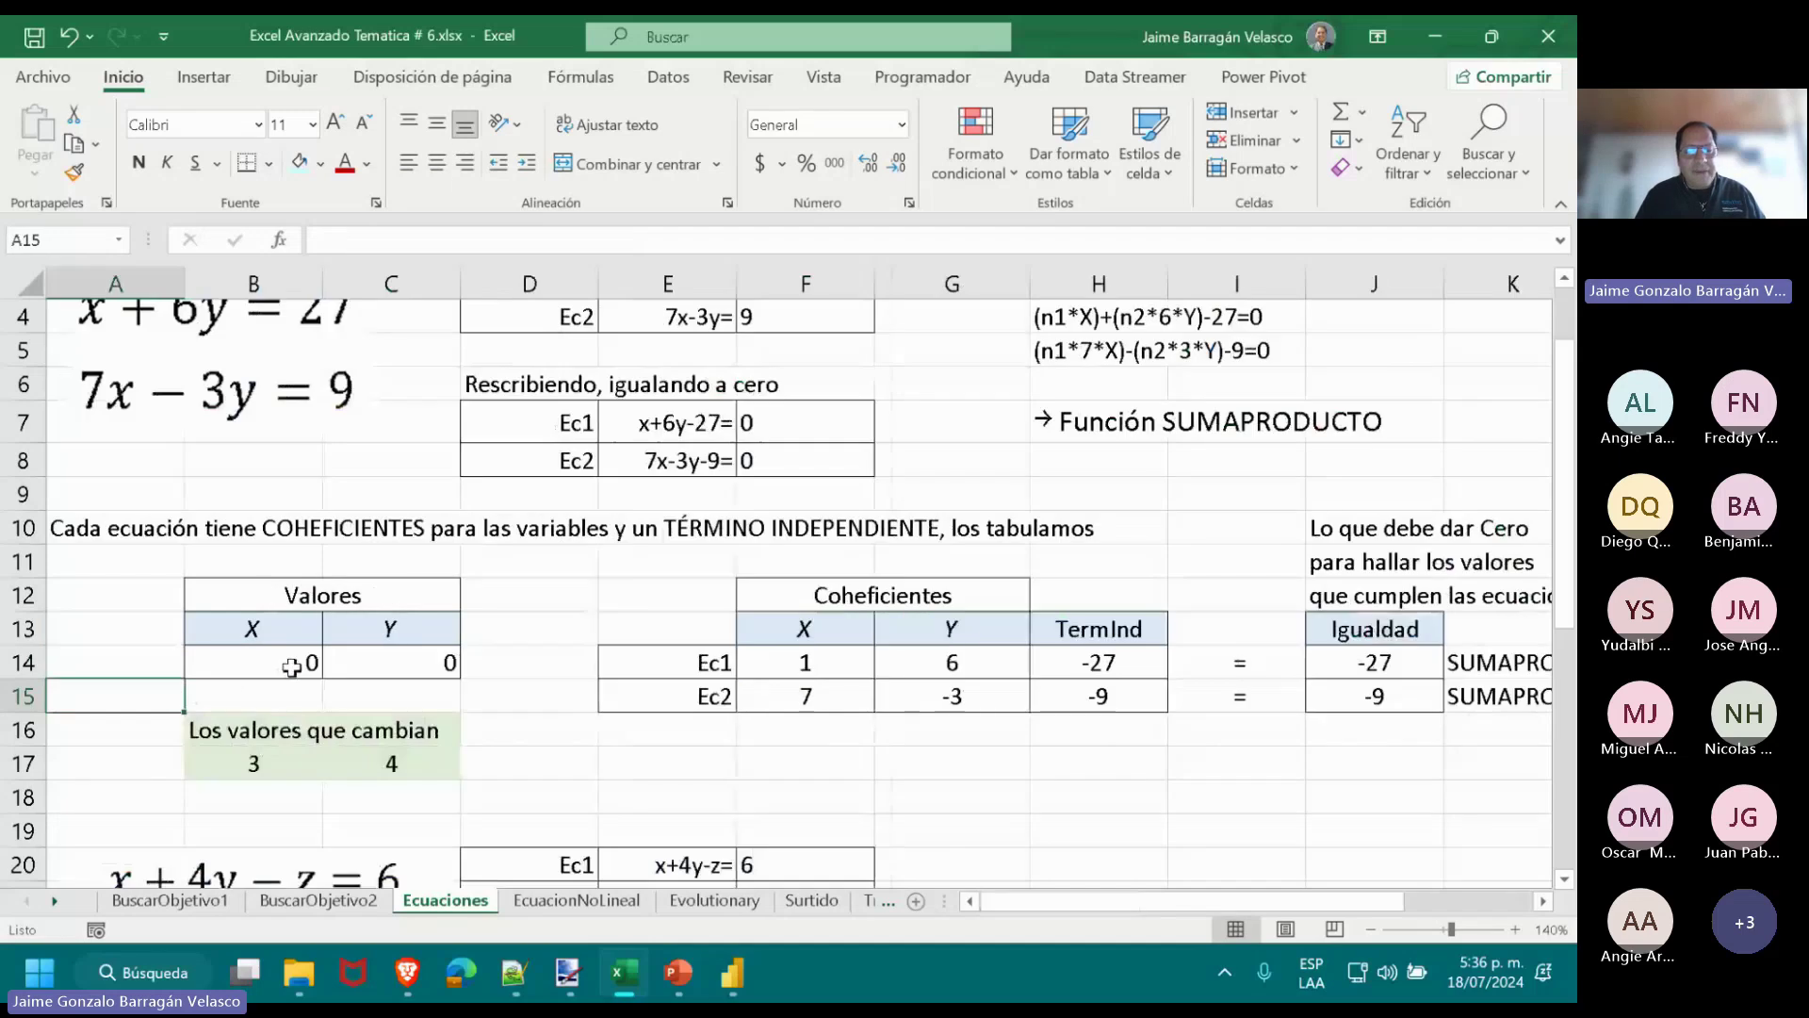
{"action": "left_click_drag", "start_coordinate": [253, 759], "coordinate": [391, 761]}
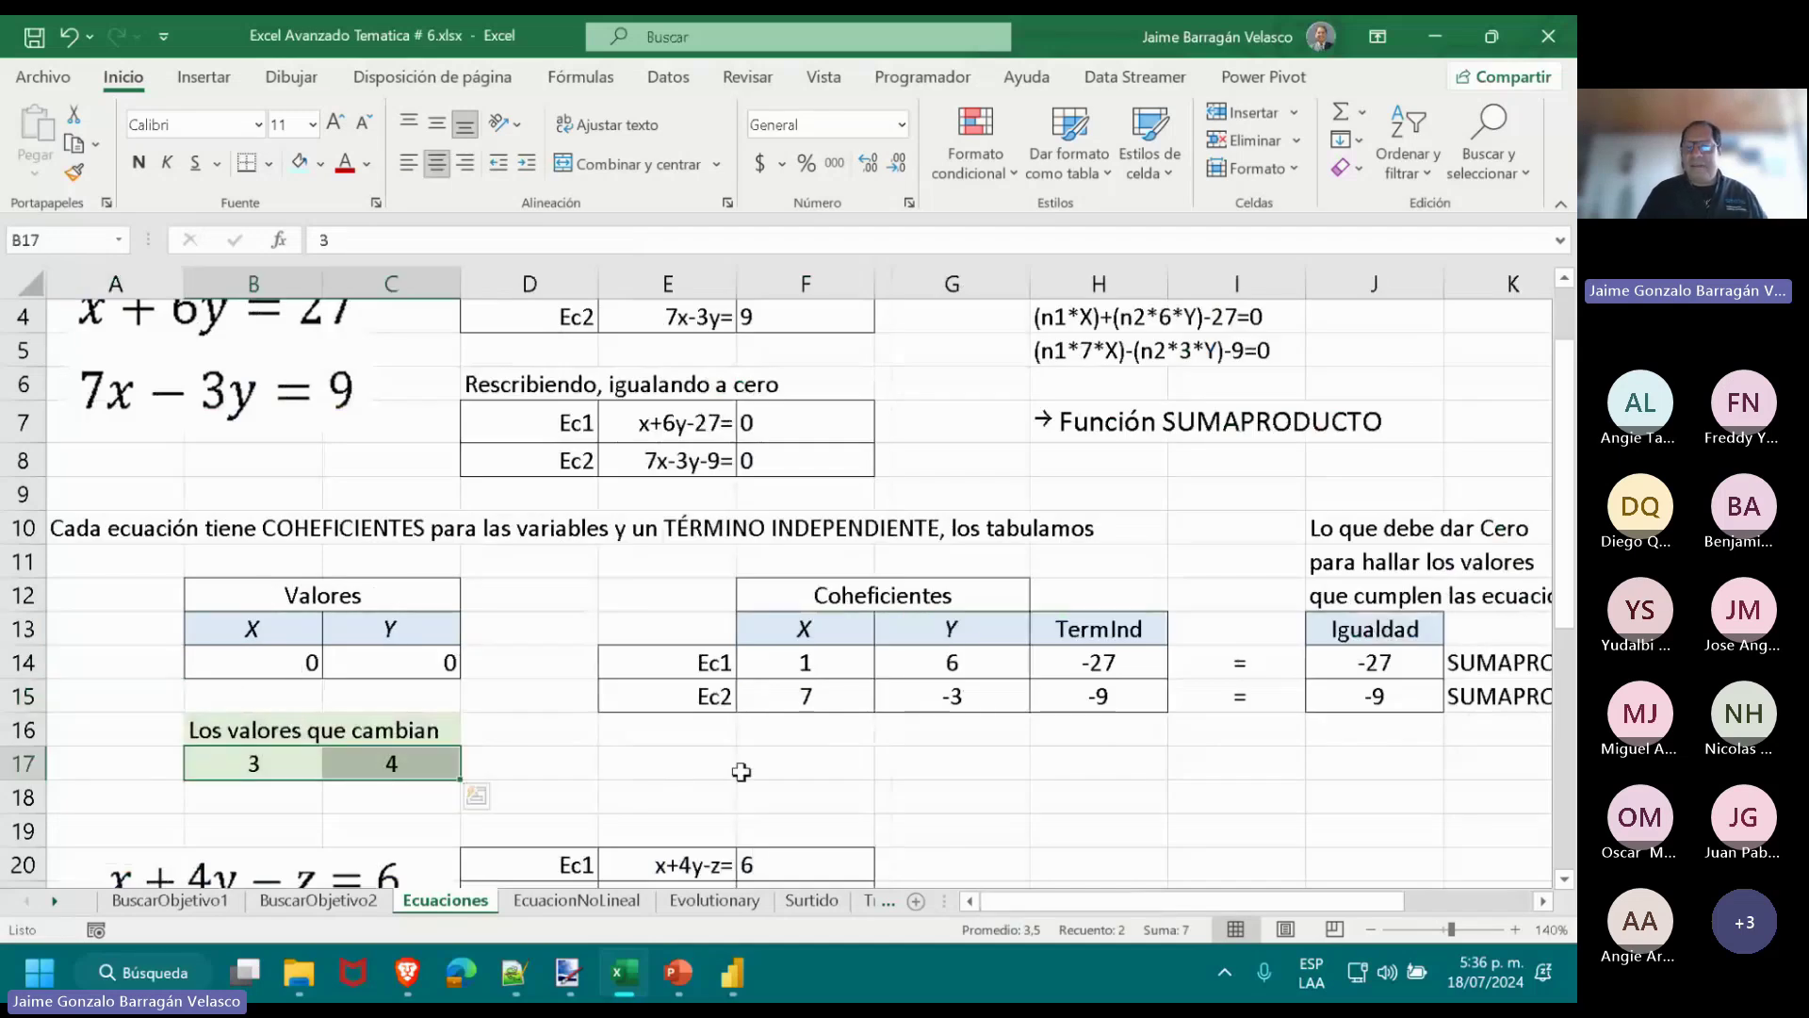
{"action": "scroll", "coordinate": [1104, 911], "scroll_direction": "left", "scroll_amount": 3}
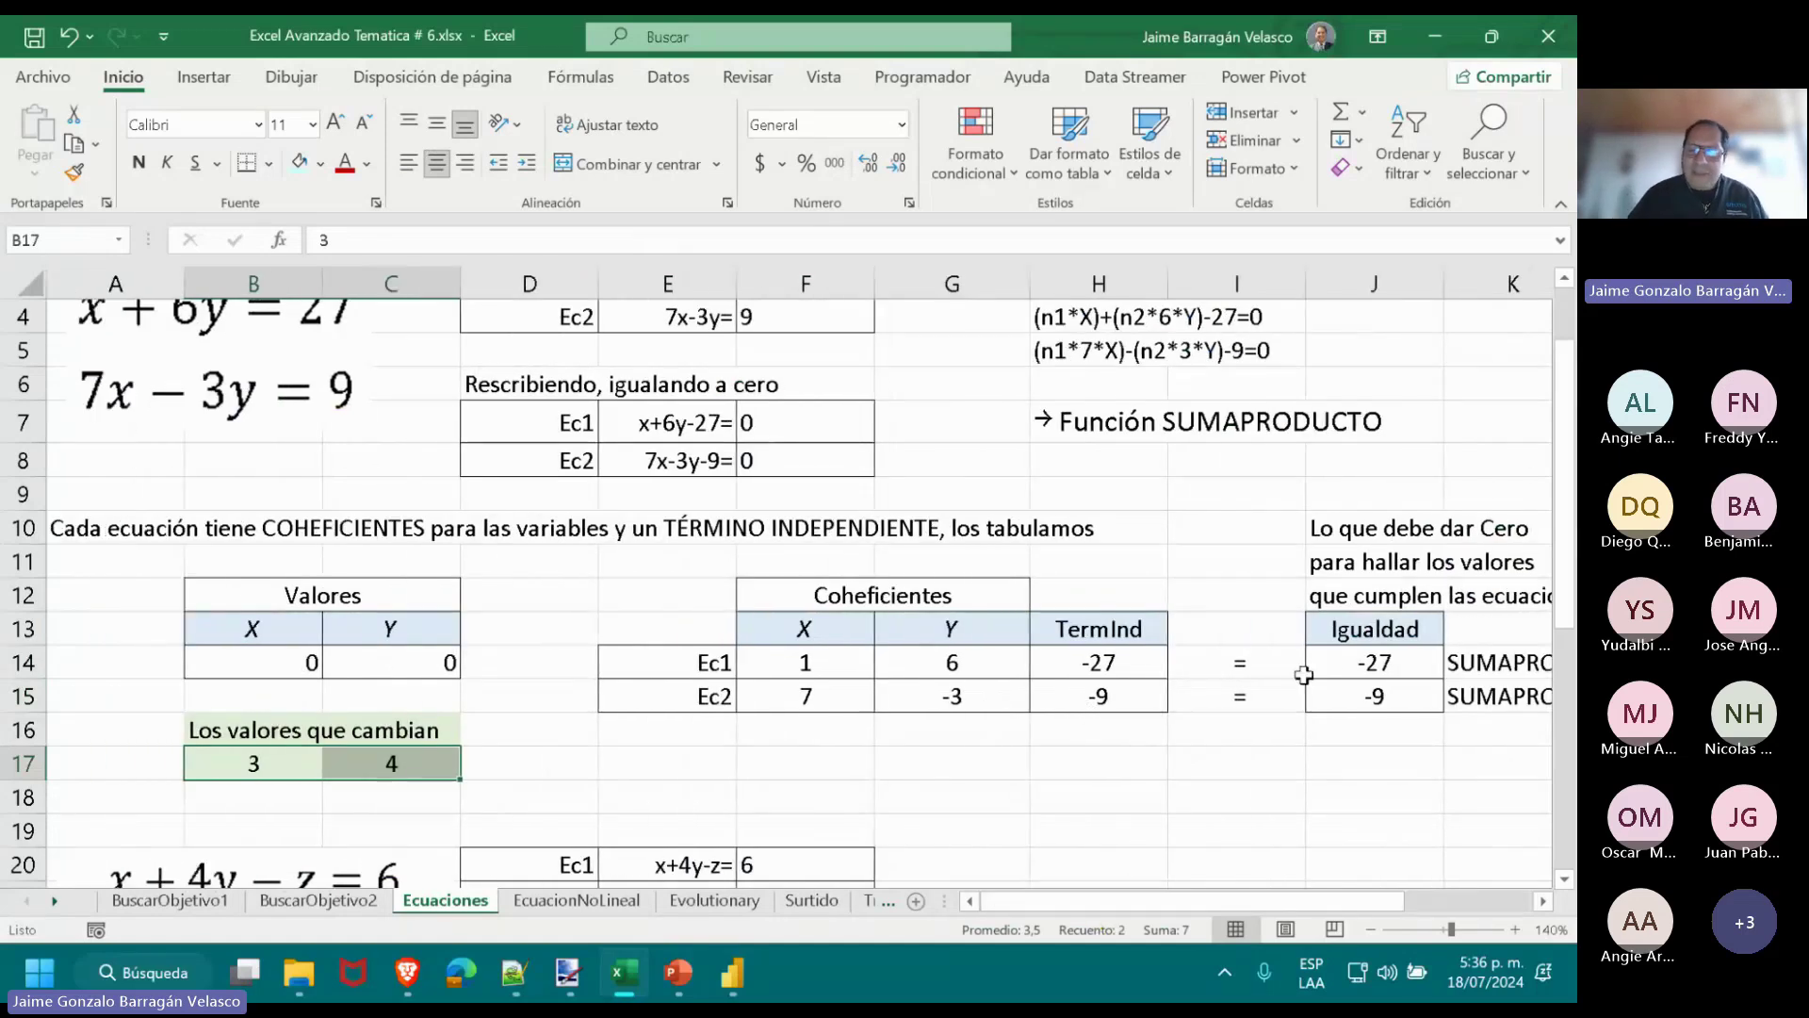
Recheck the Igualdad formulas of both equations in J14 and J15 without changing them.
{"action": "left_click", "coordinate": [1354, 663]}
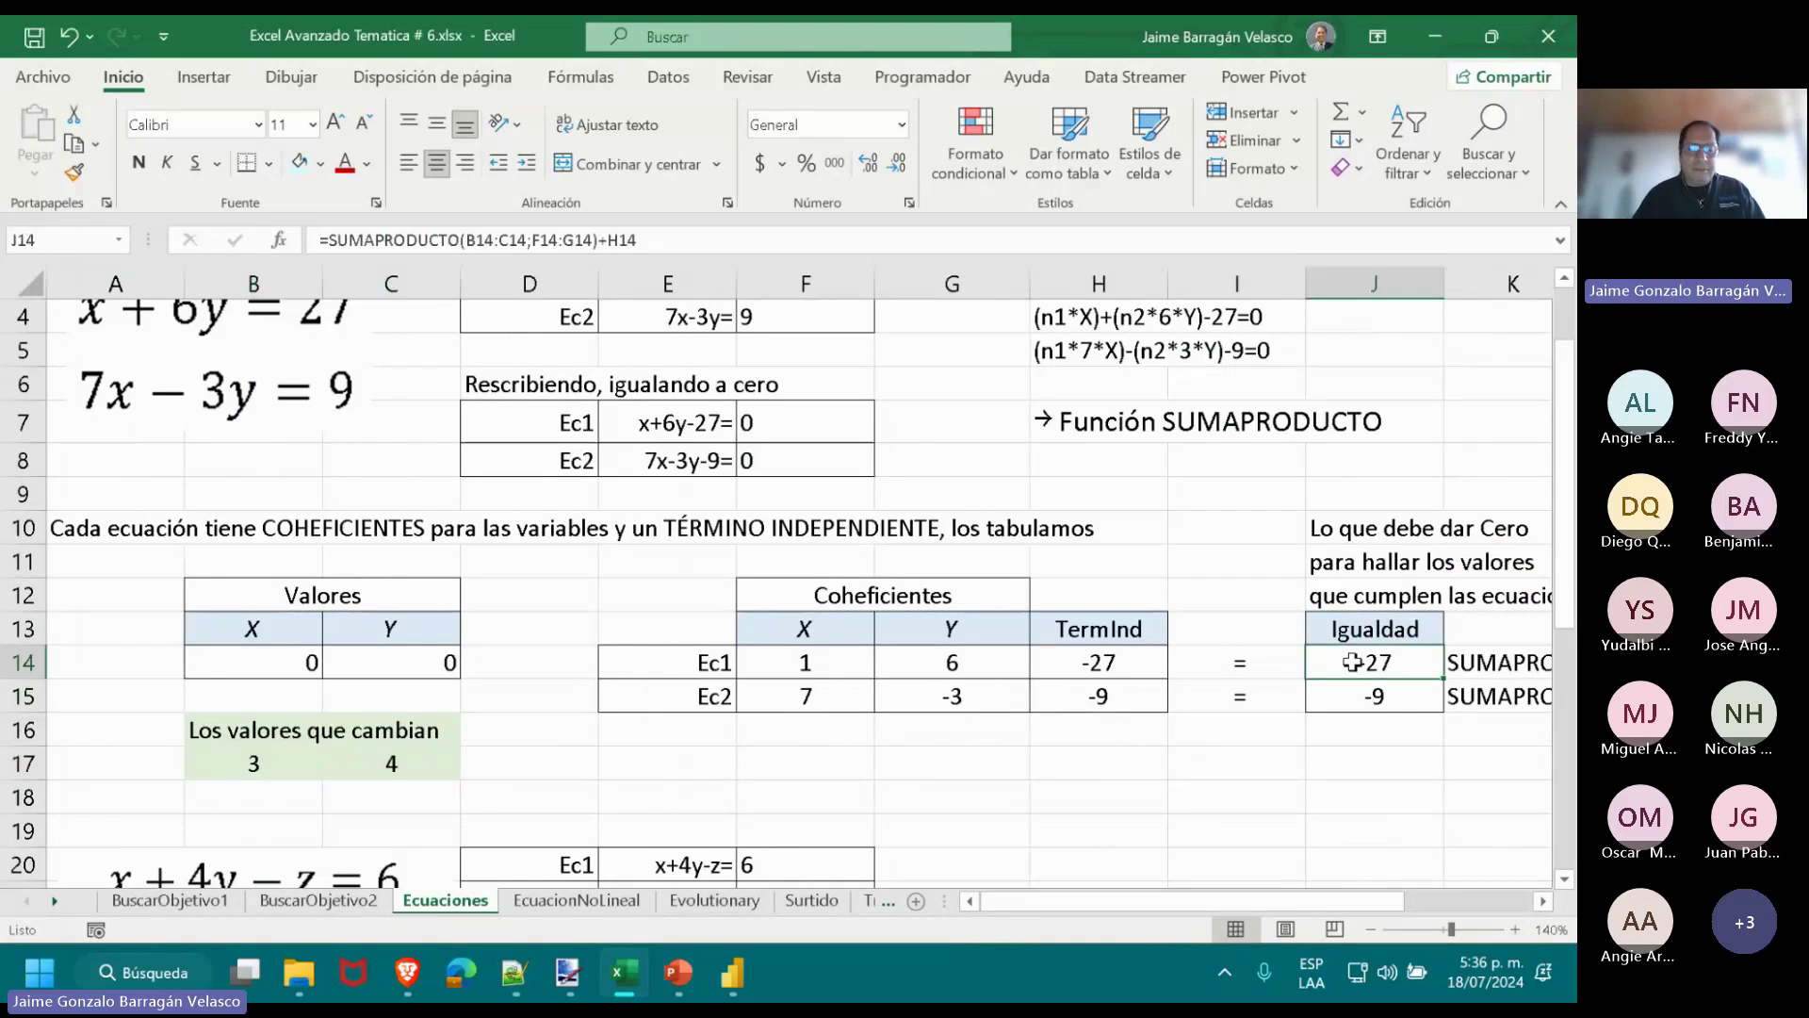
{"action": "double_click", "coordinate": [1353, 662]}
{"action": "key", "text": "Escape"}
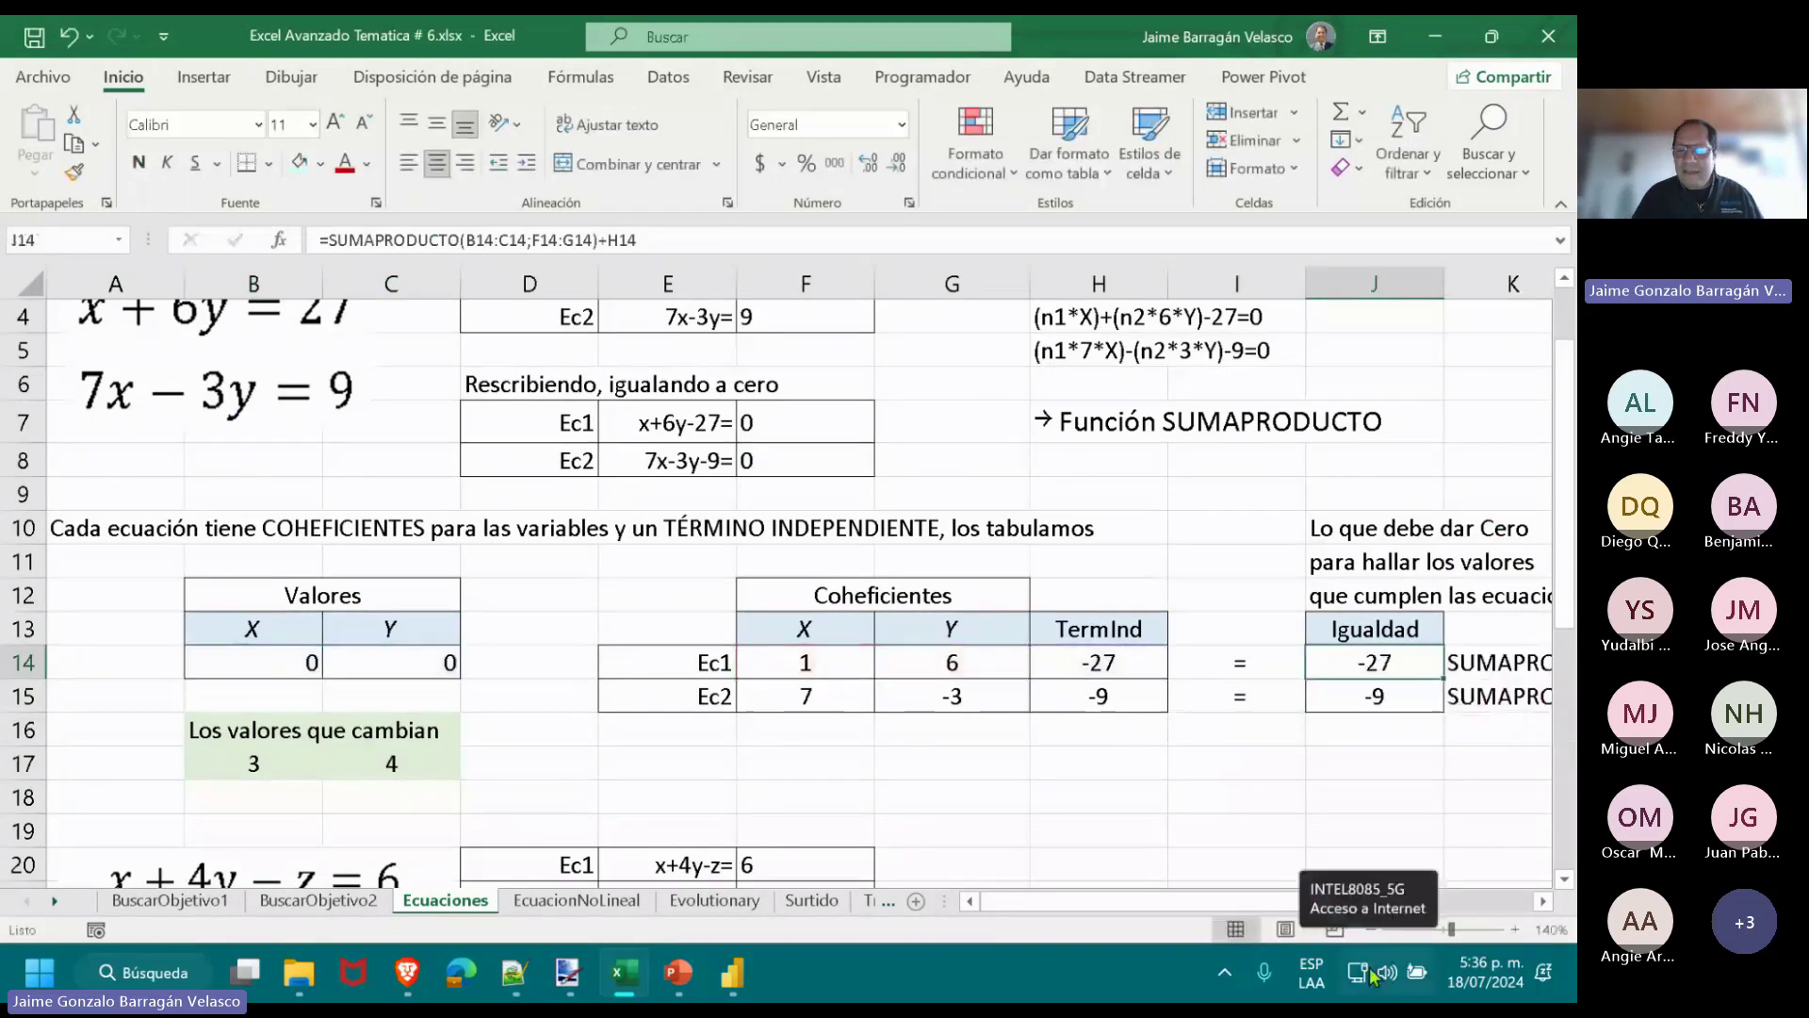
{"action": "left_click", "coordinate": [1342, 699]}
{"action": "double_click", "coordinate": [1342, 700]}
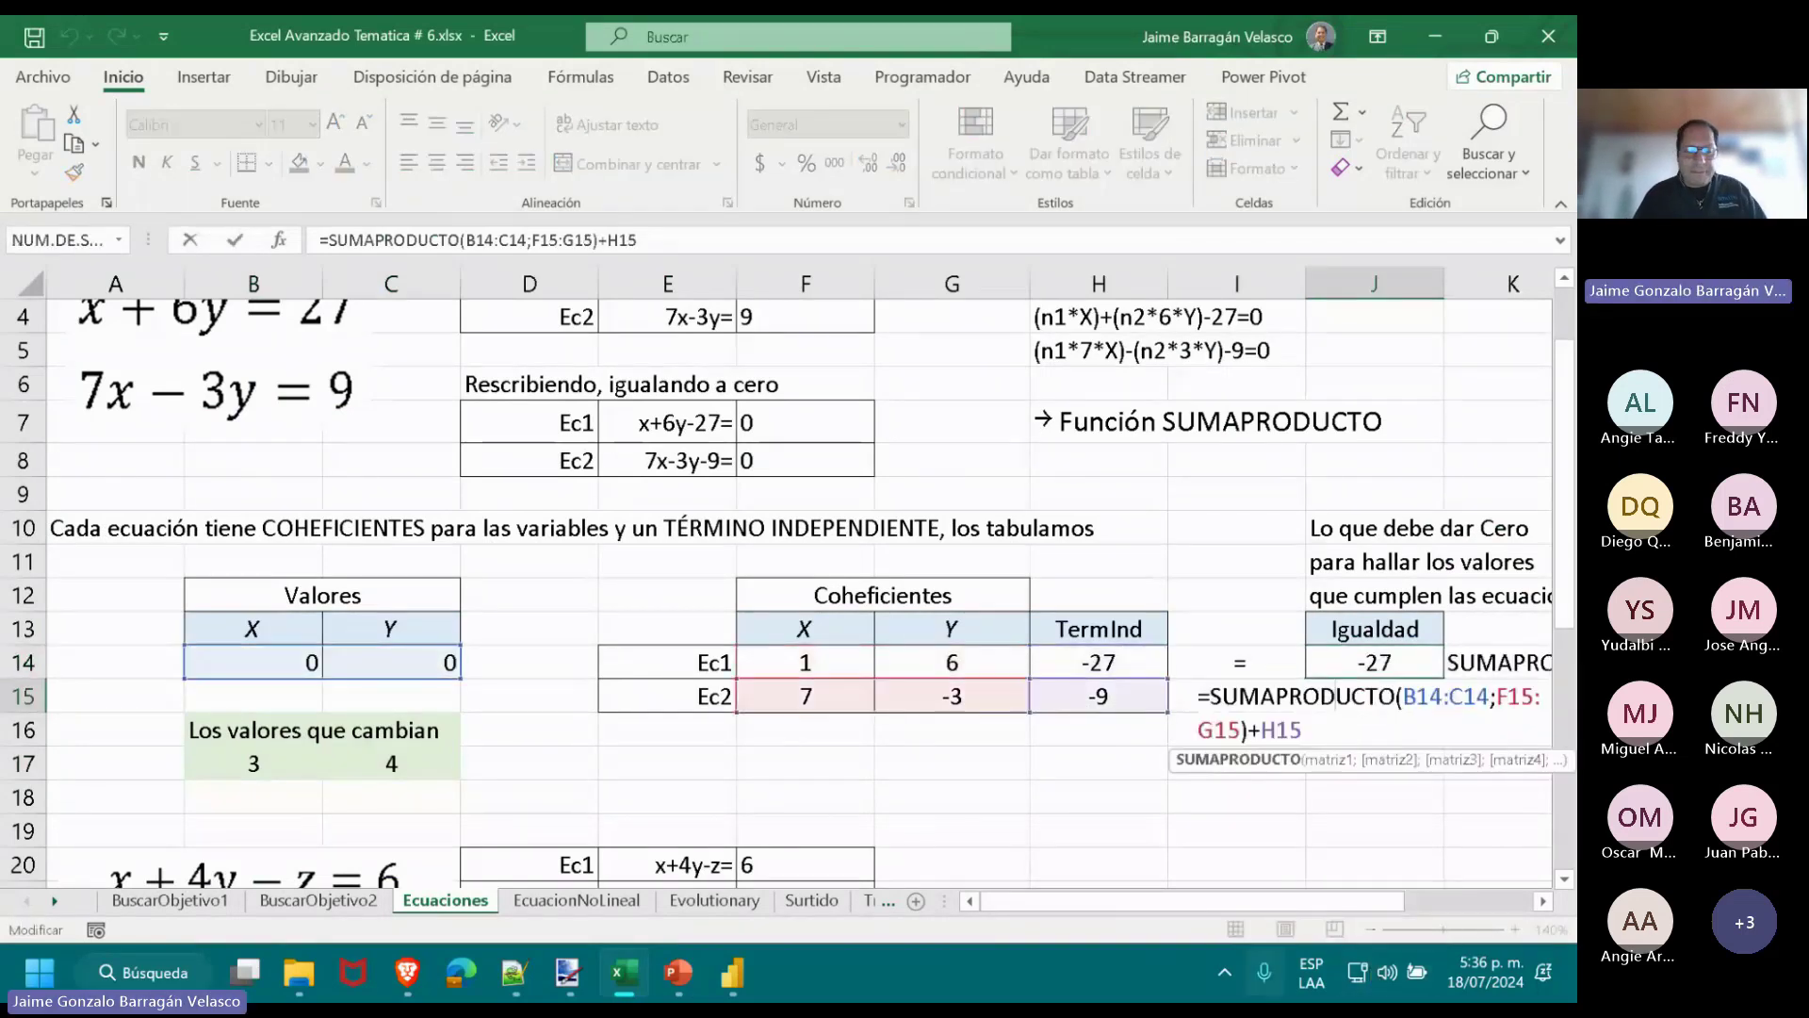
{"action": "key", "text": "Escape"}
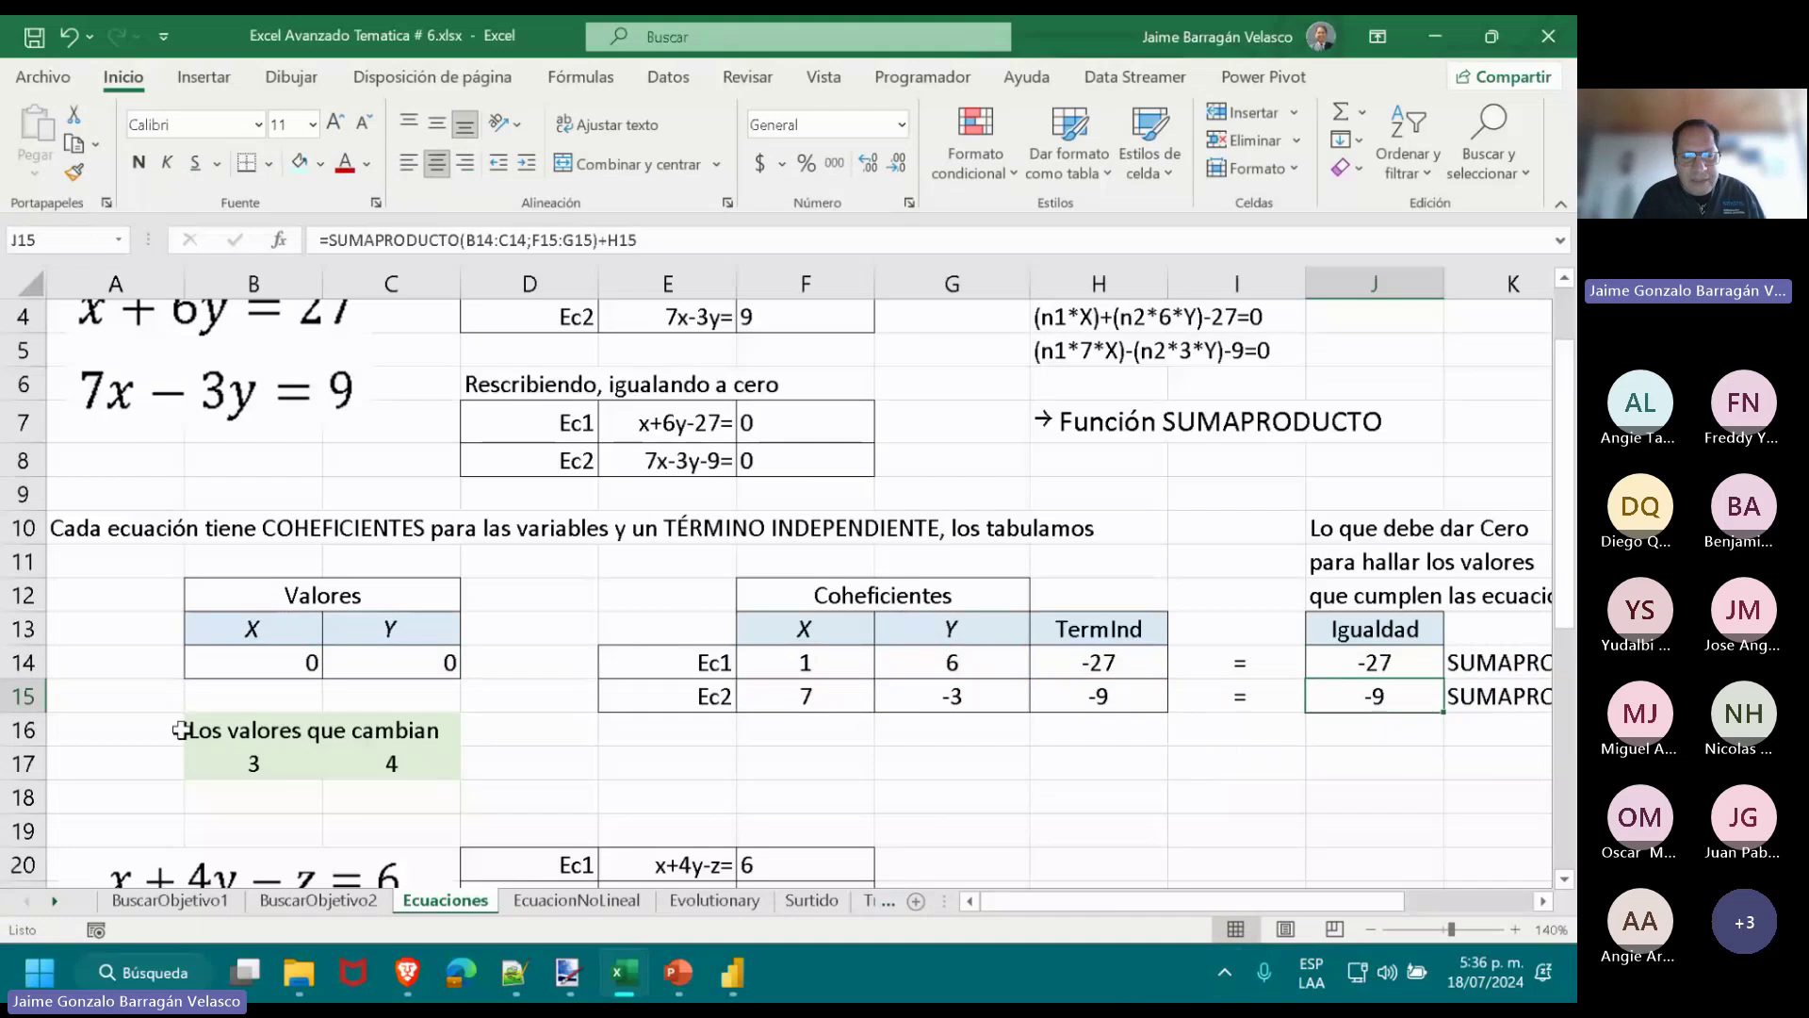
Test the system by entering 3 for X in B14 and 4 for Y in C14.
{"action": "left_click", "coordinate": [200, 659]}
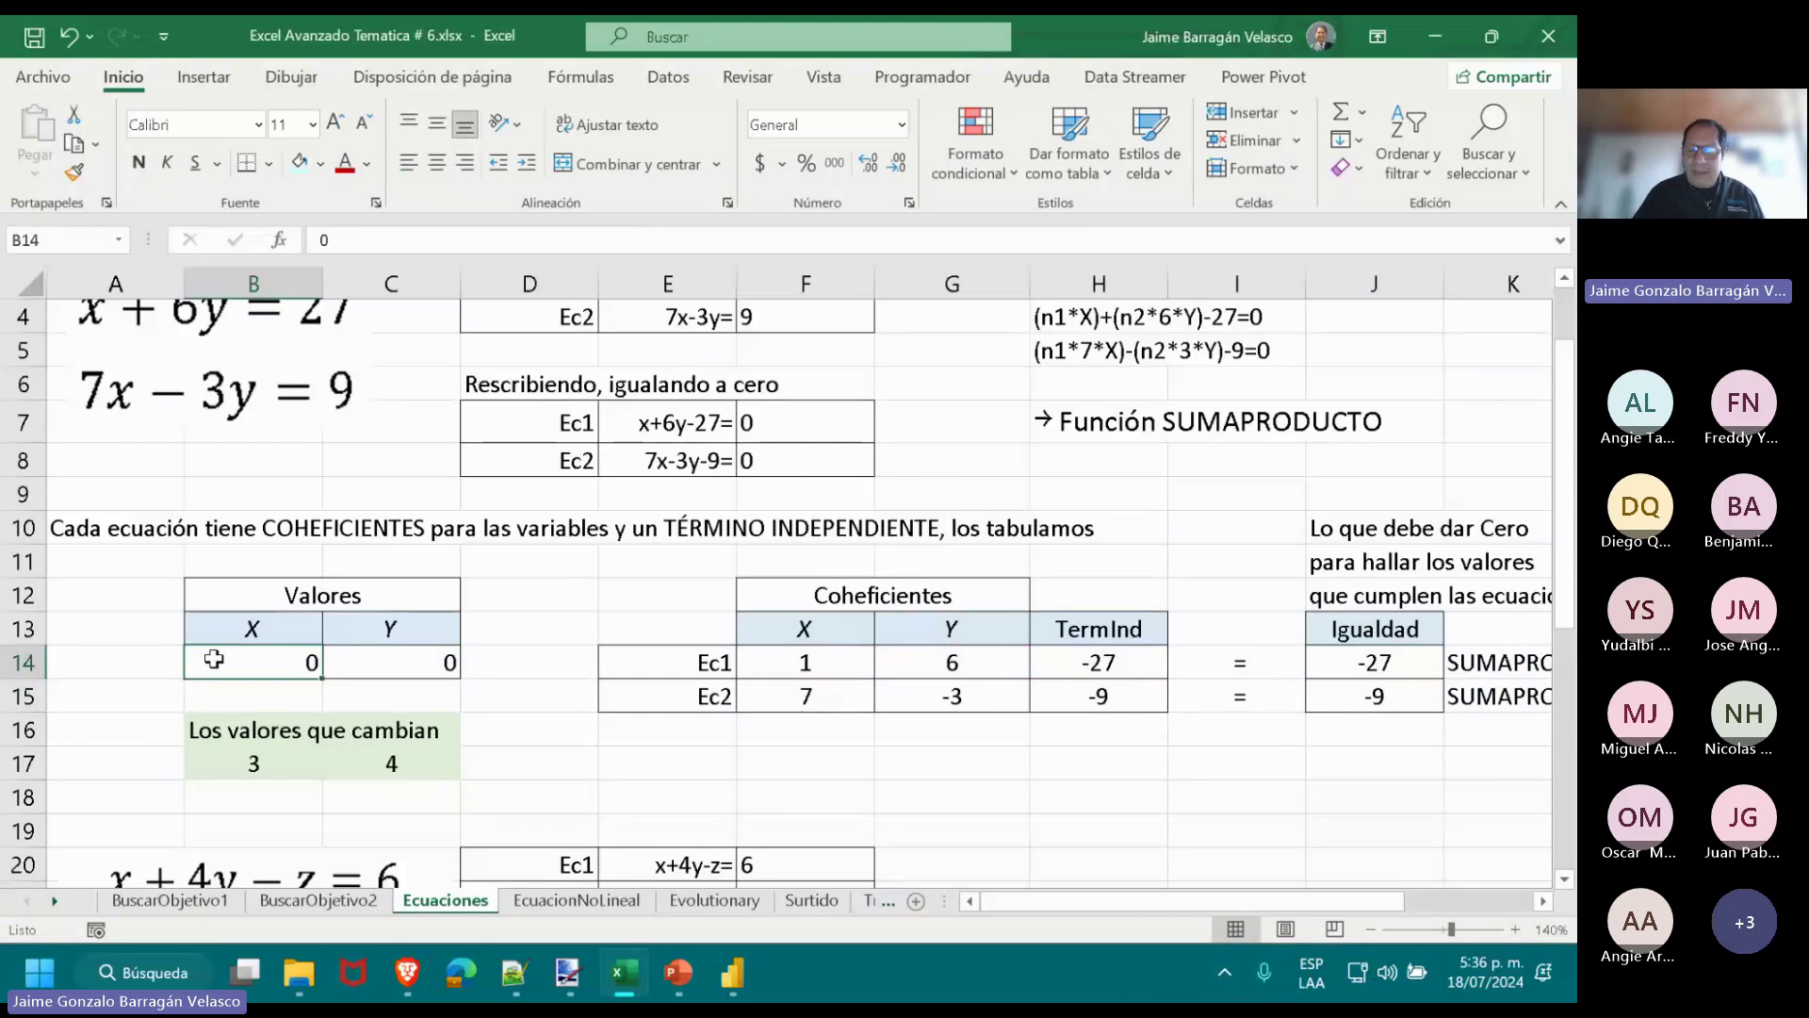
{"action": "type", "text": "3"}
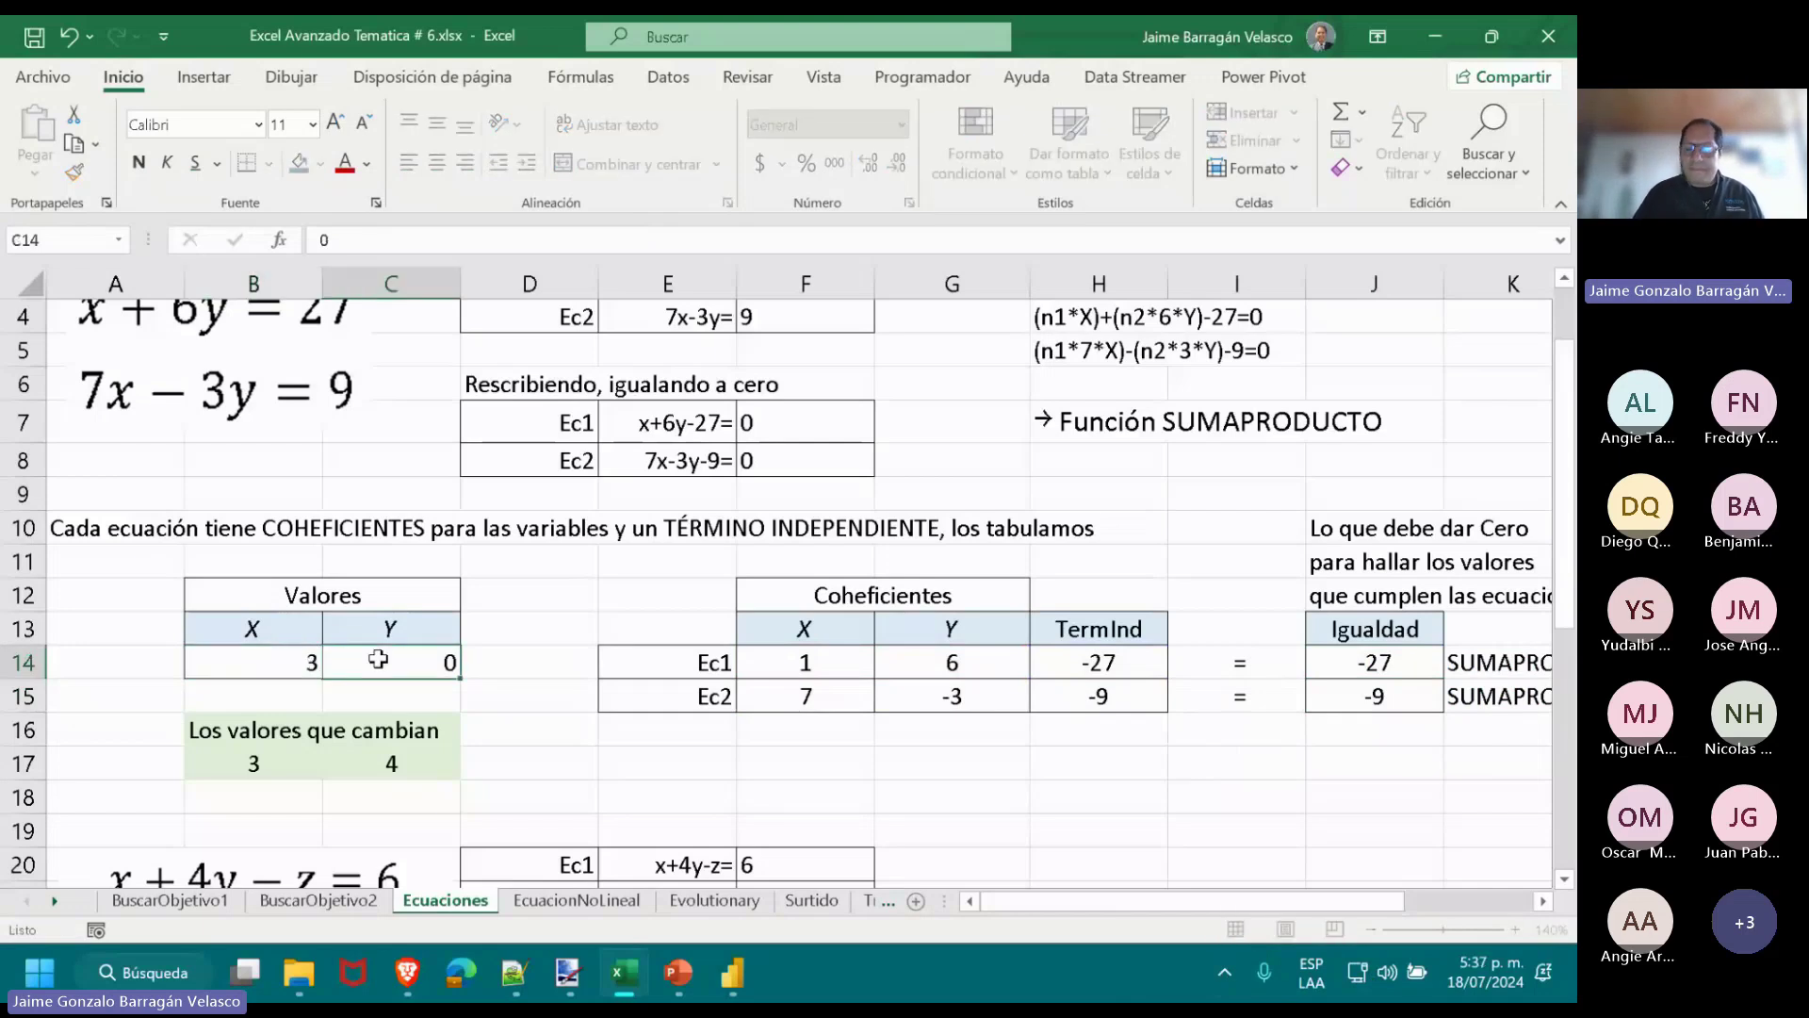
{"action": "left_click", "coordinate": [377, 659]}
{"action": "type", "text": "4"}
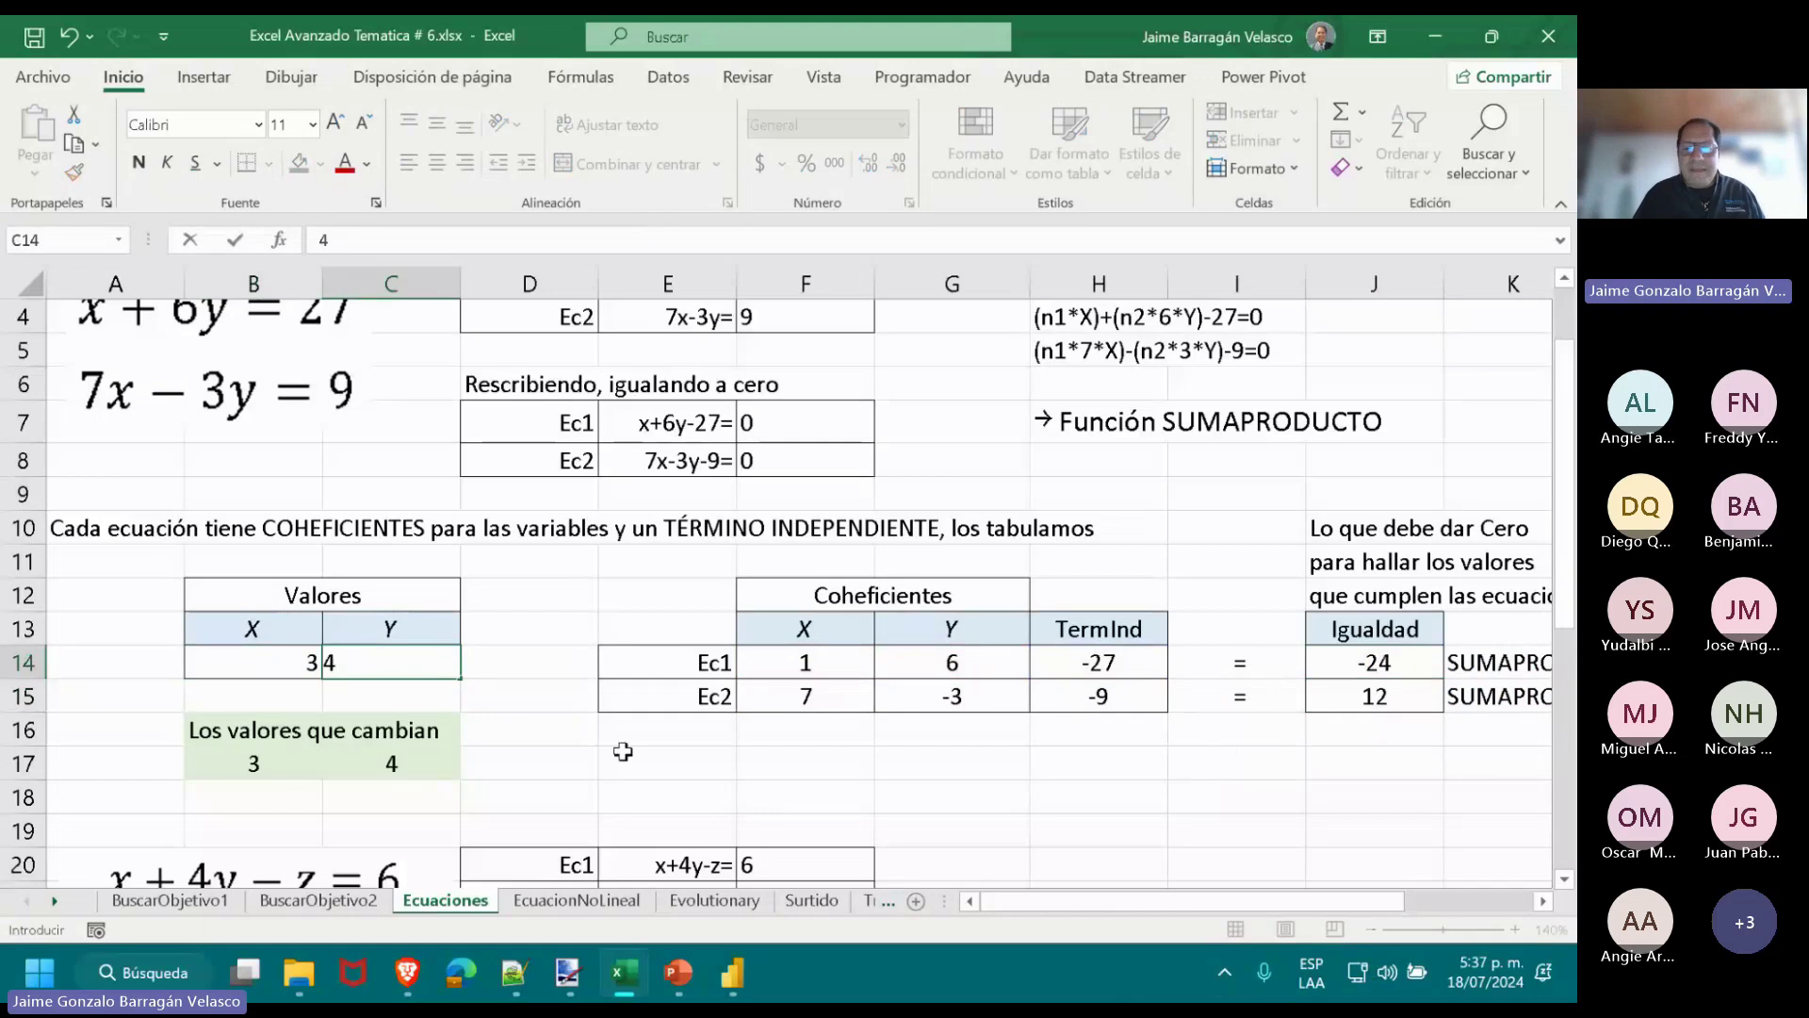
{"action": "key", "text": "Return"}
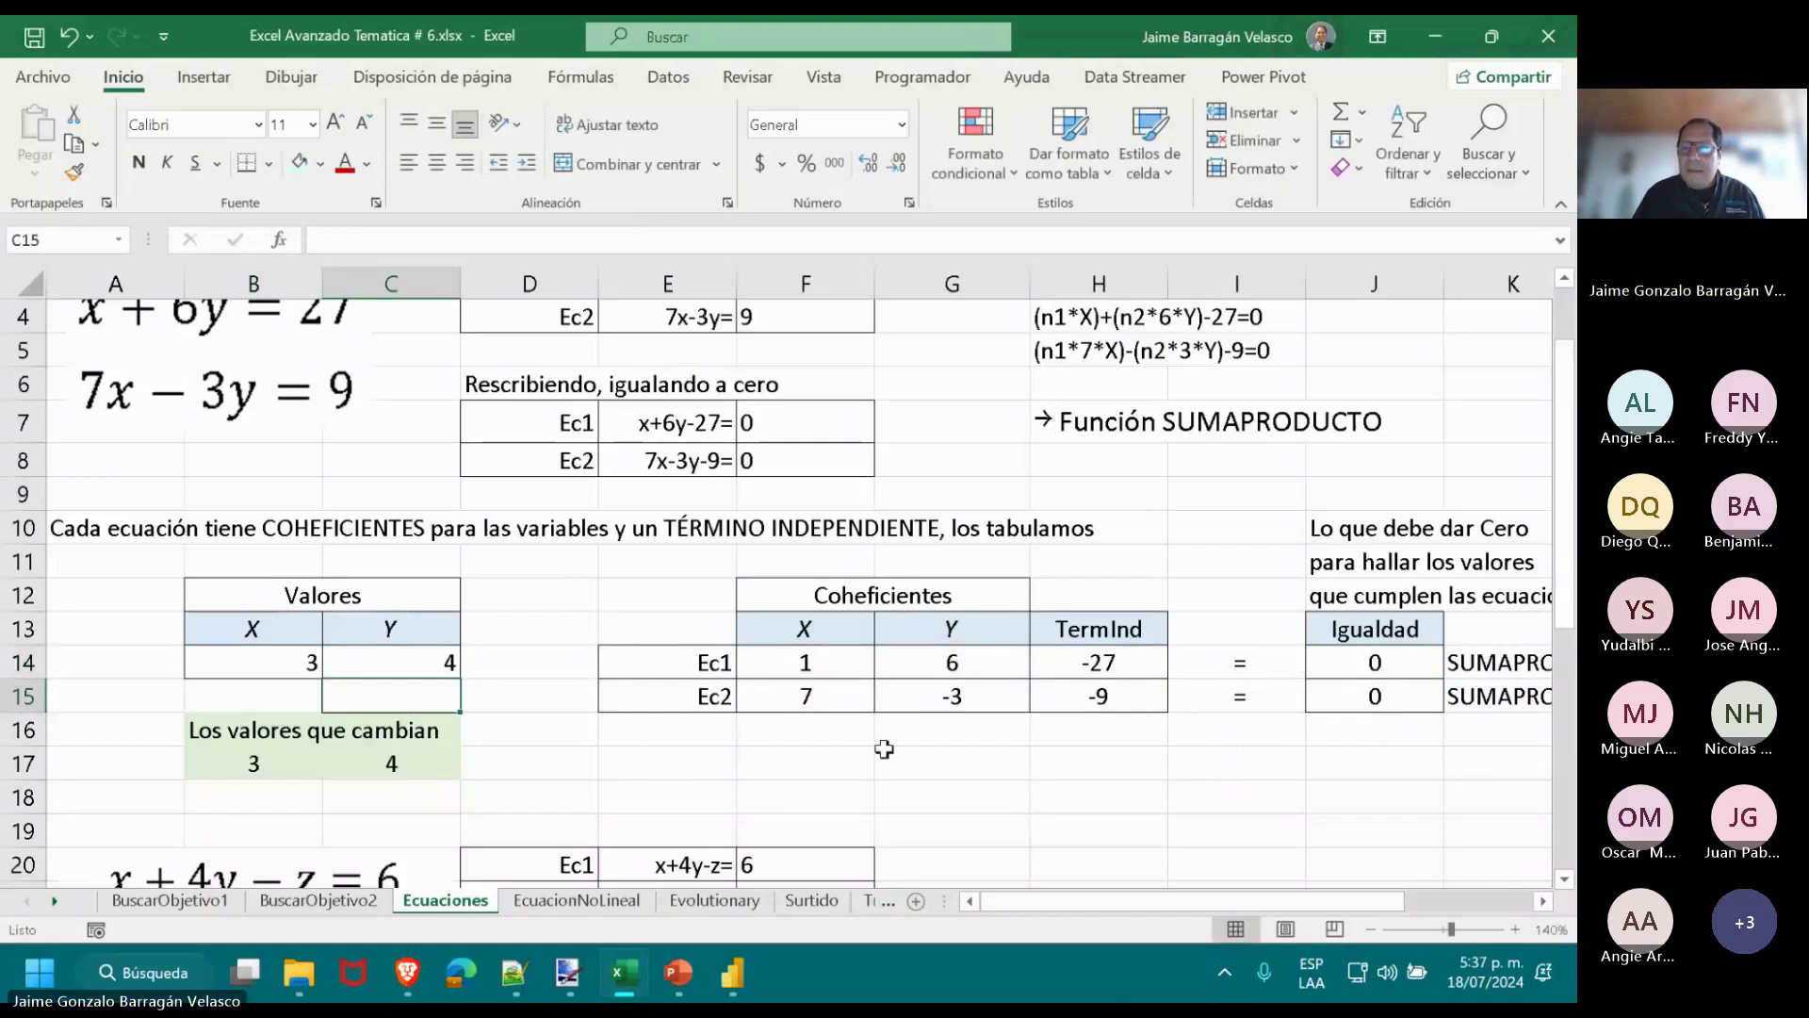
Compare Ec1's Igualdad result in J14 with the equations set equal to zero in E7:F8.
{"action": "left_click", "coordinate": [1369, 659]}
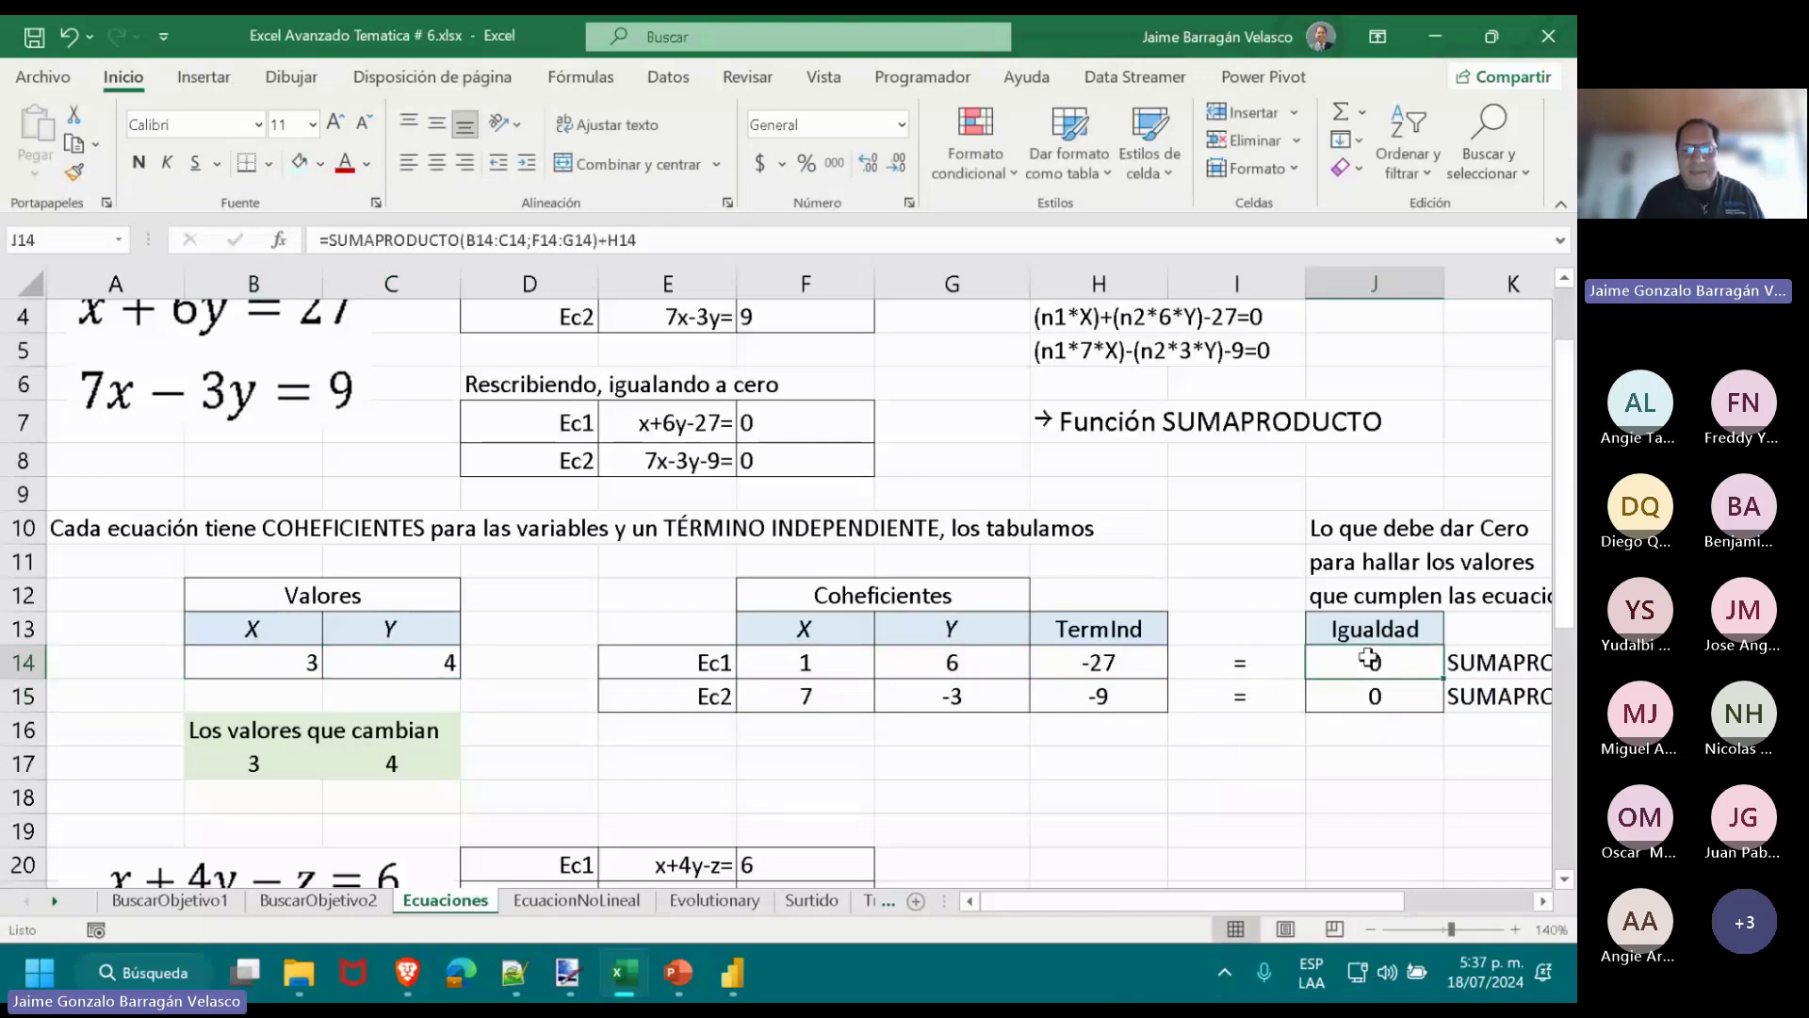
{"action": "left_click_drag", "start_coordinate": [669, 422], "coordinate": [782, 466]}
{"action": "left_click", "coordinate": [723, 467]}
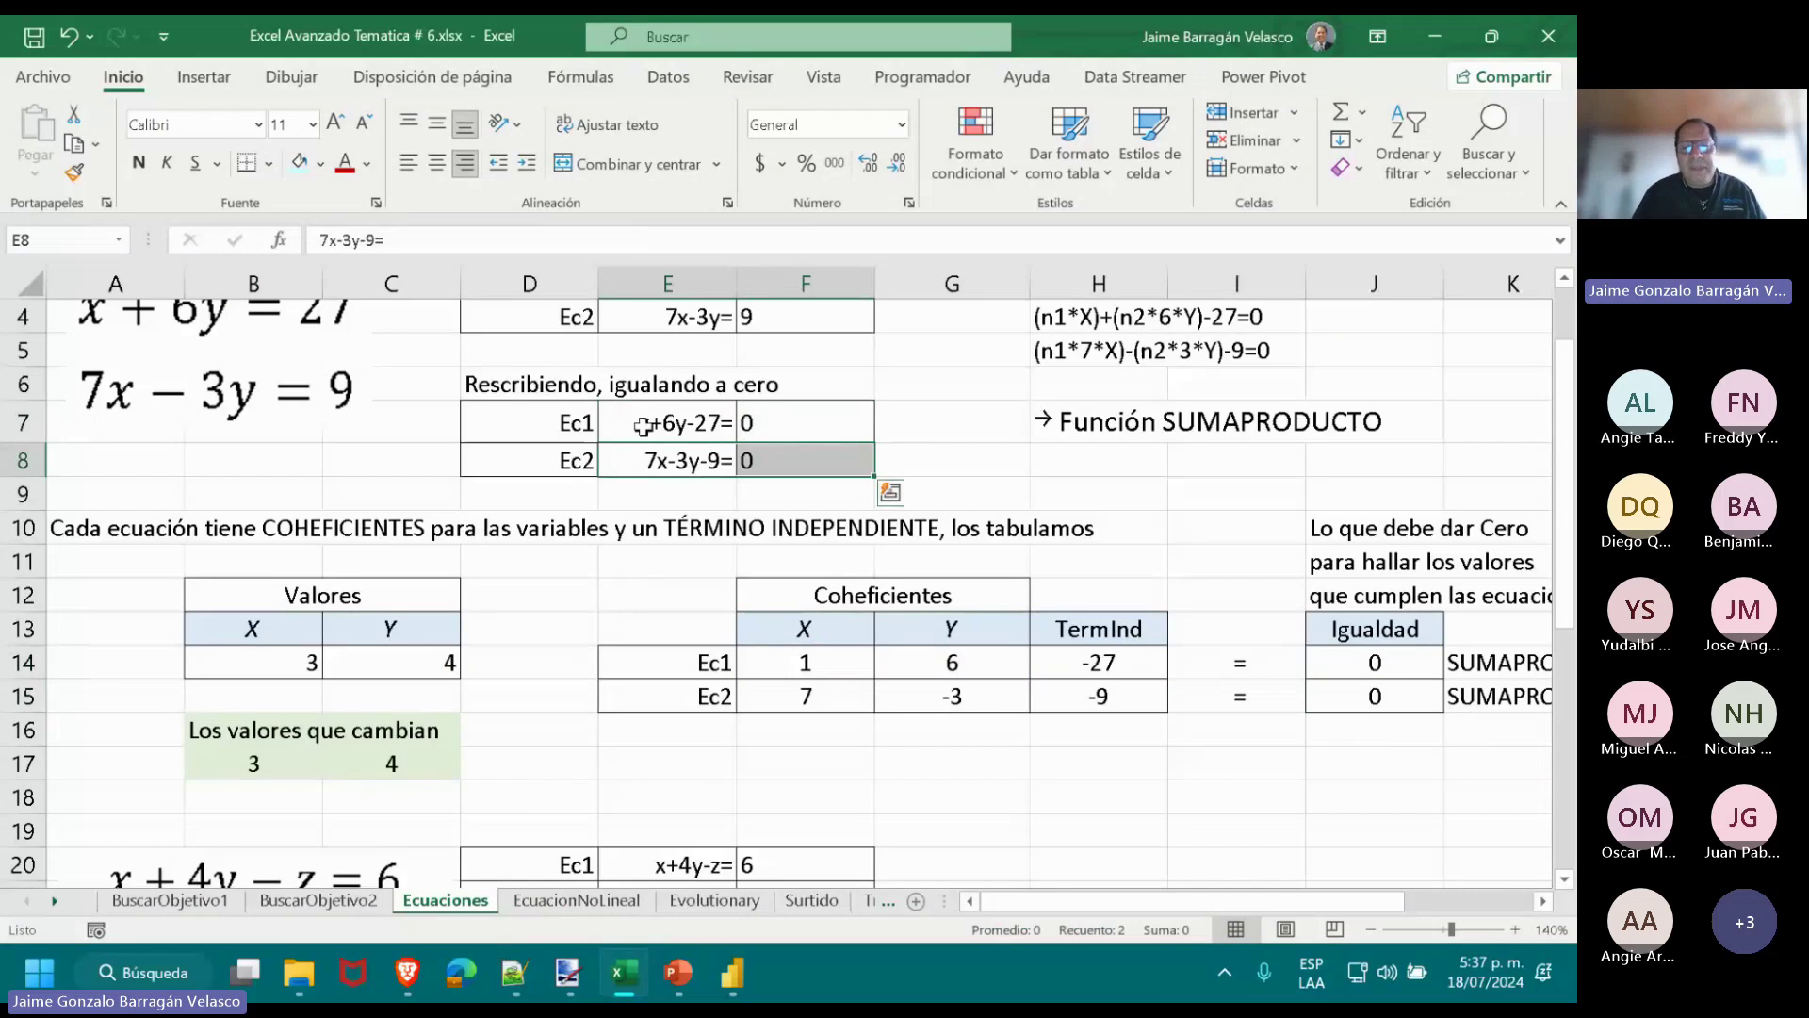
{"action": "left_click", "coordinate": [822, 423]}
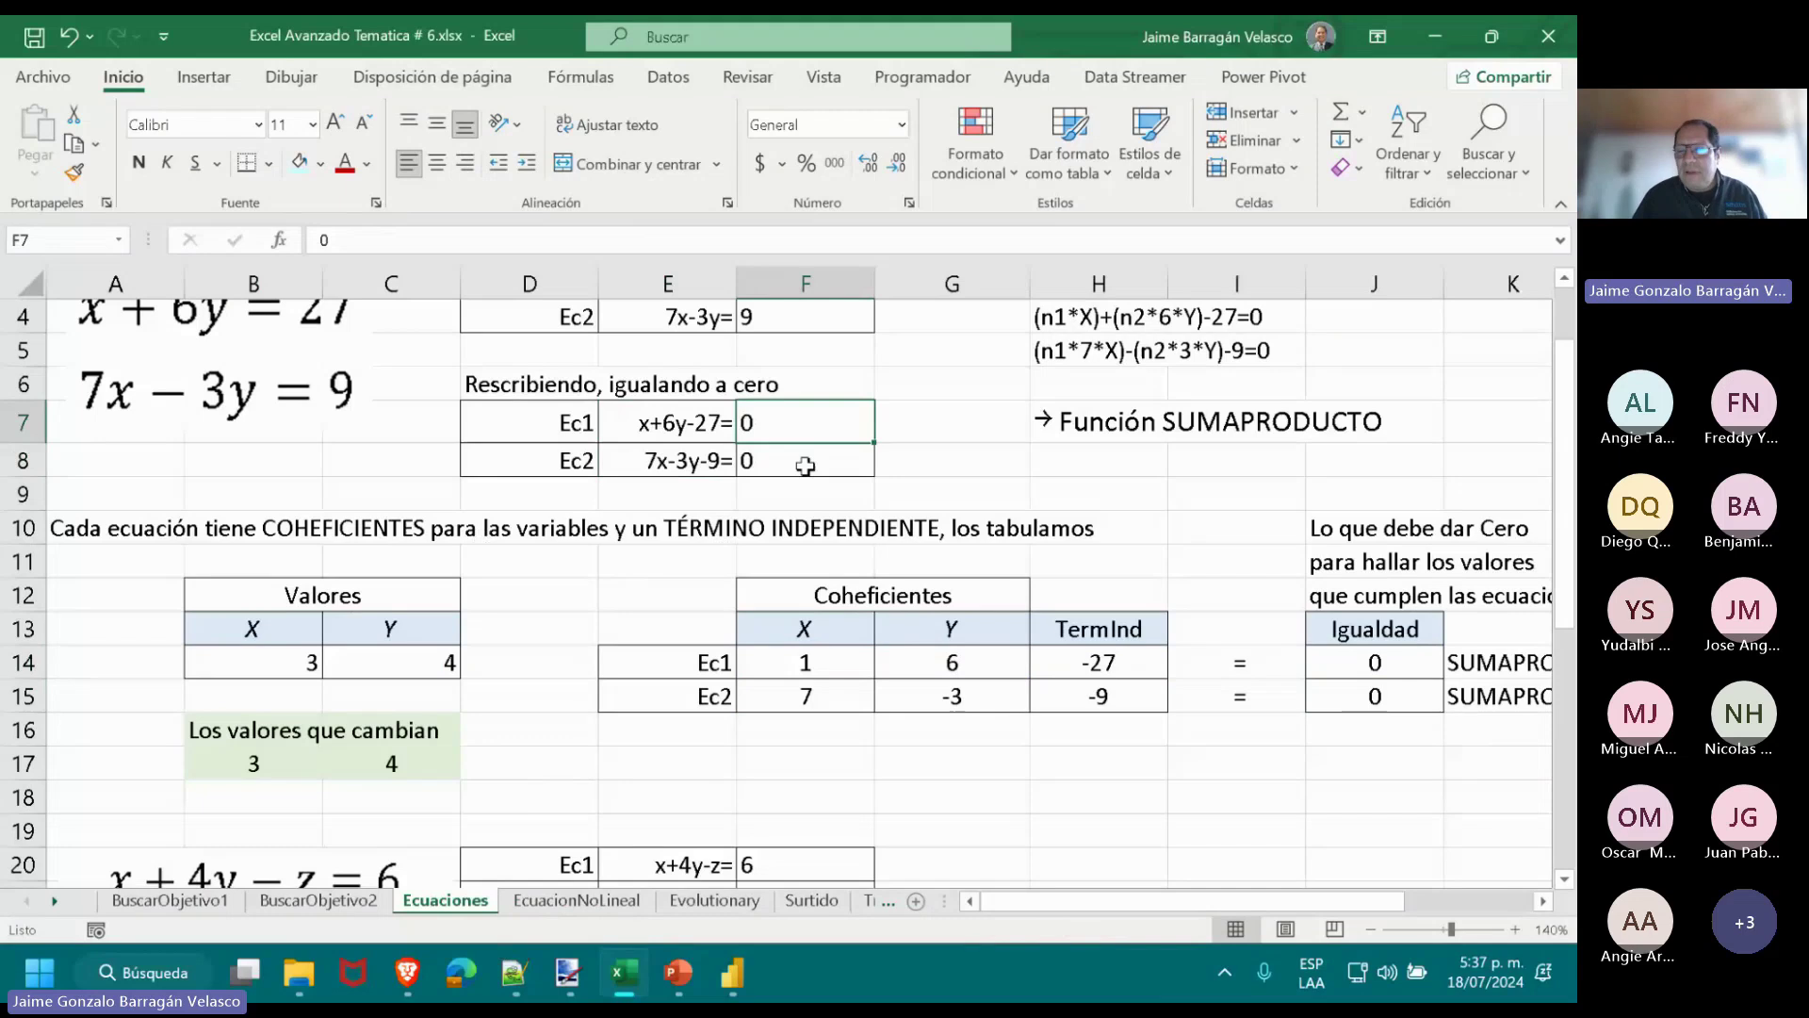
{"action": "left_click", "coordinate": [1339, 664]}
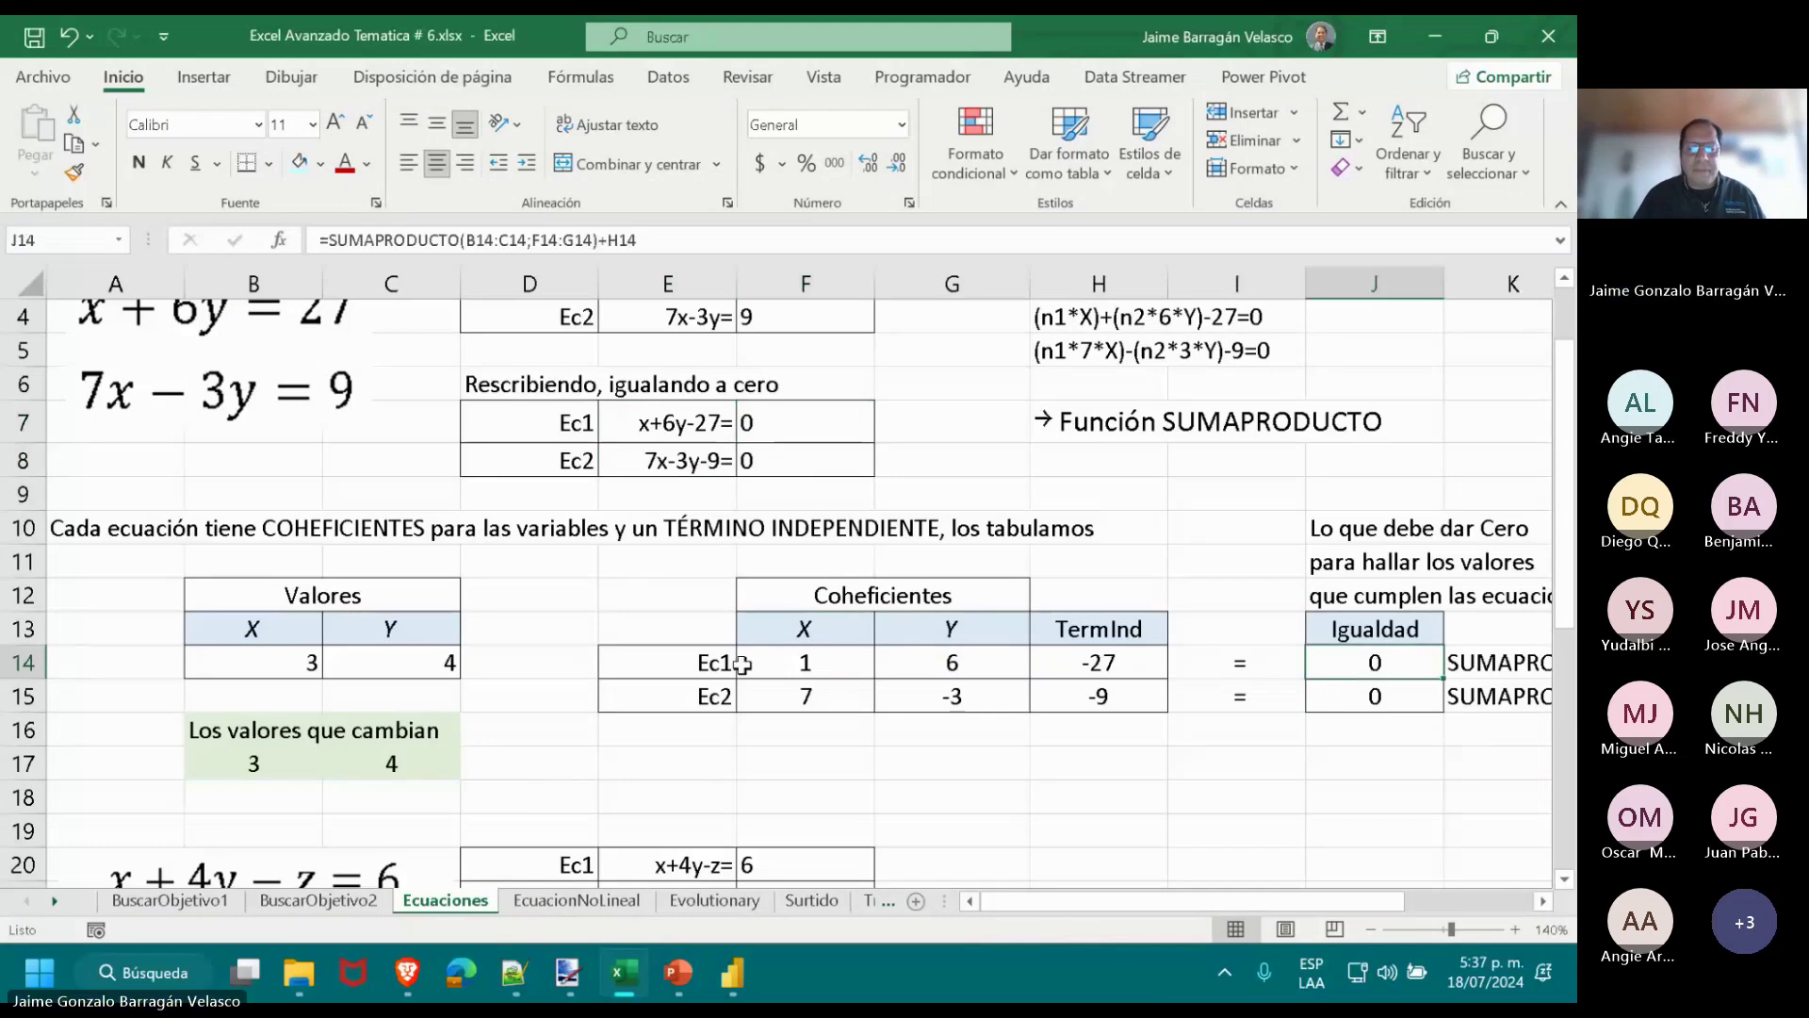
Try the value 1 for both X and Y in B14:C14.
{"action": "left_click", "coordinate": [272, 672]}
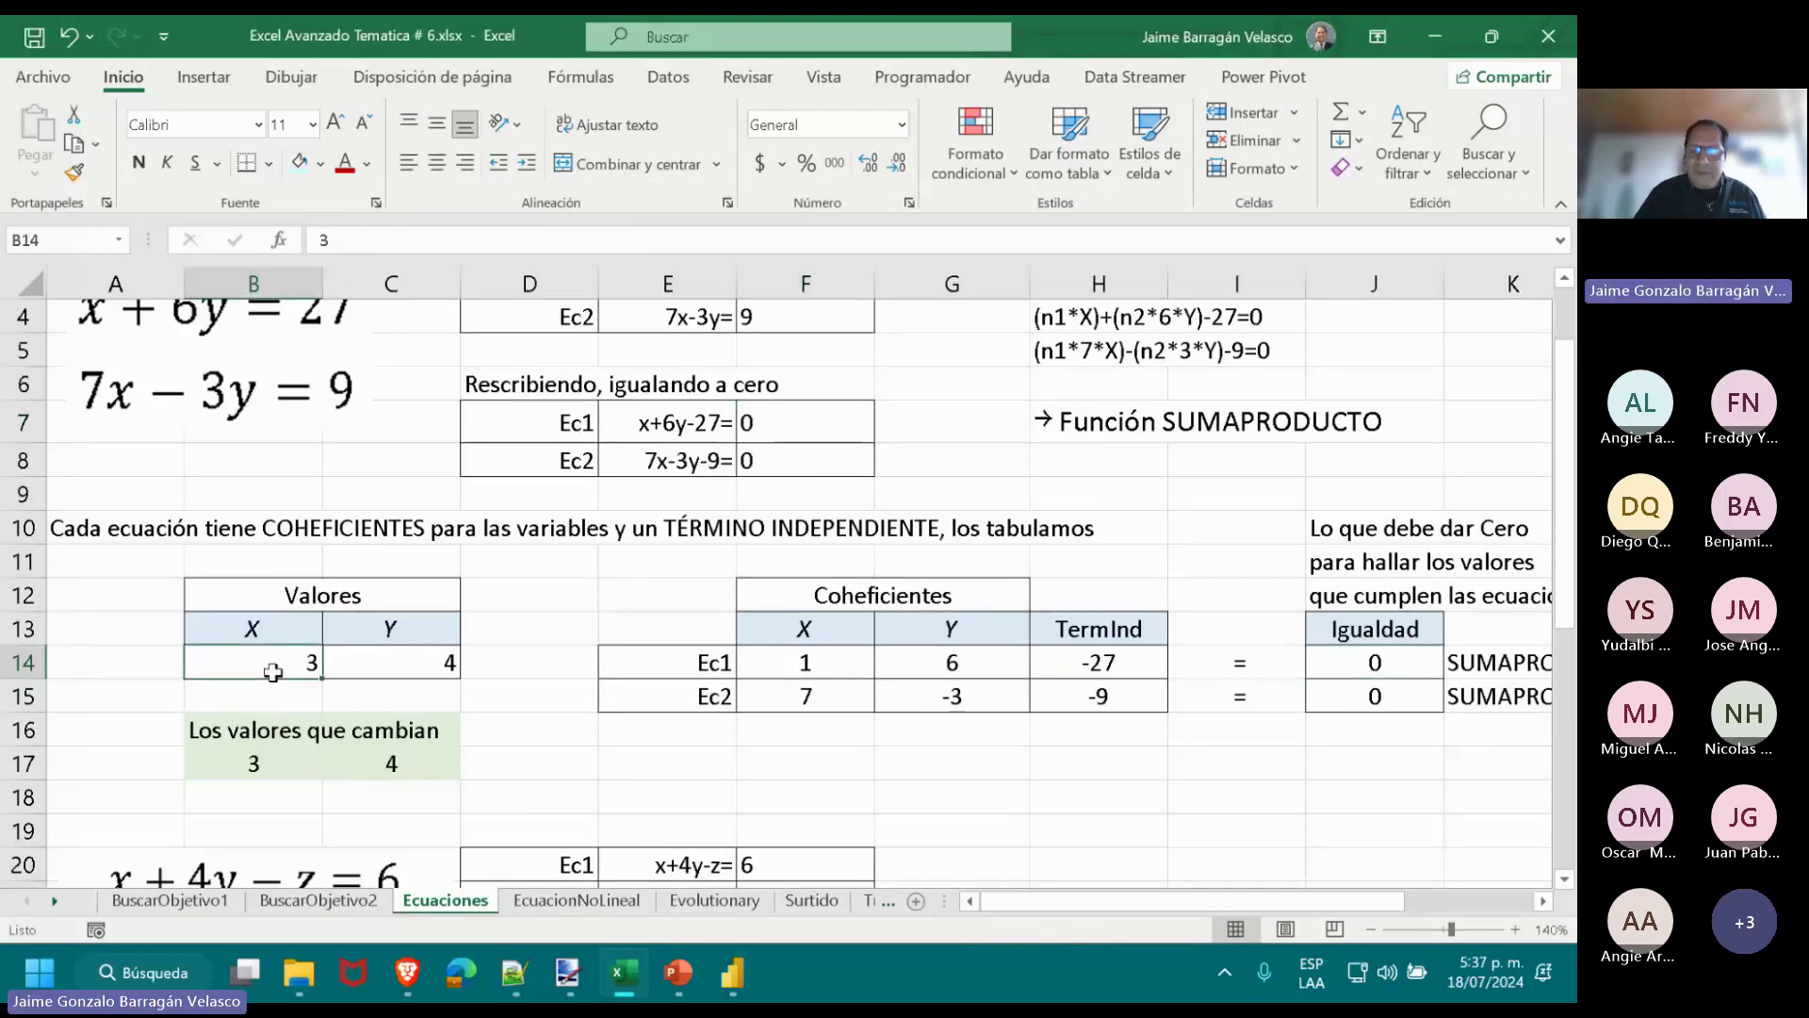
{"action": "type", "text": "1"}
{"action": "key", "text": "Tab"}
{"action": "type", "text": "1"}
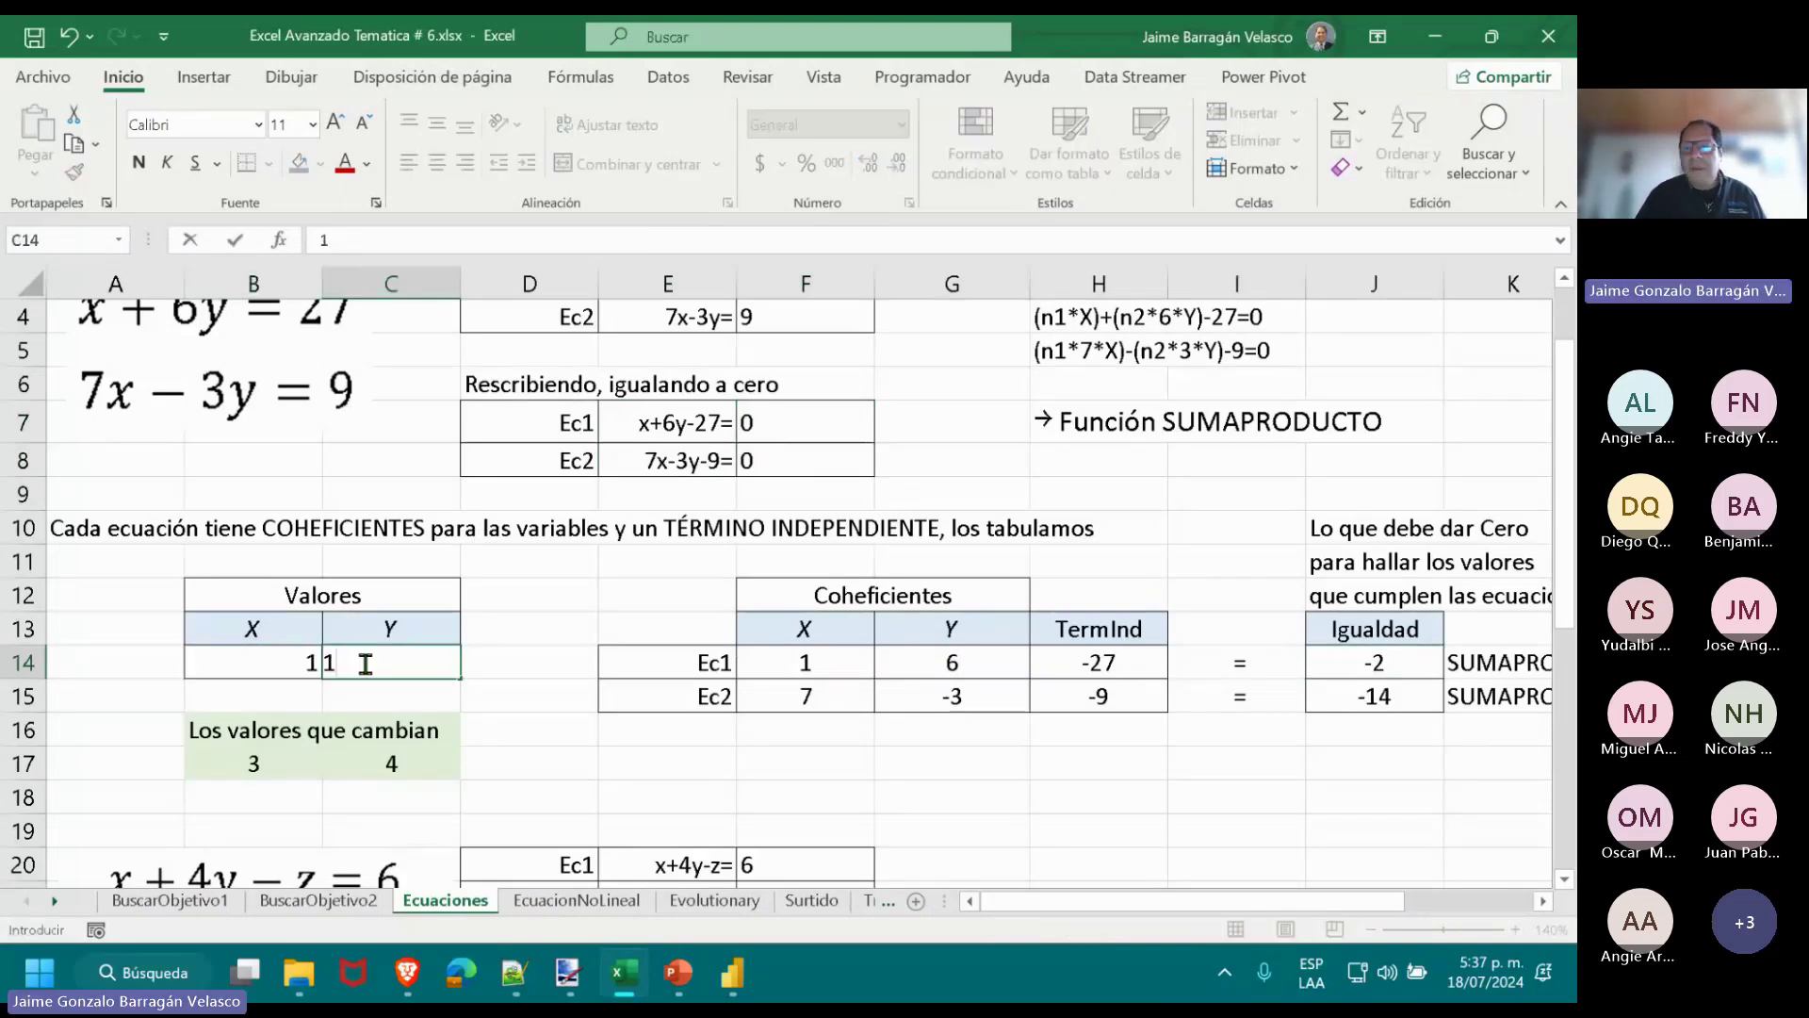
{"action": "key", "text": "Down"}
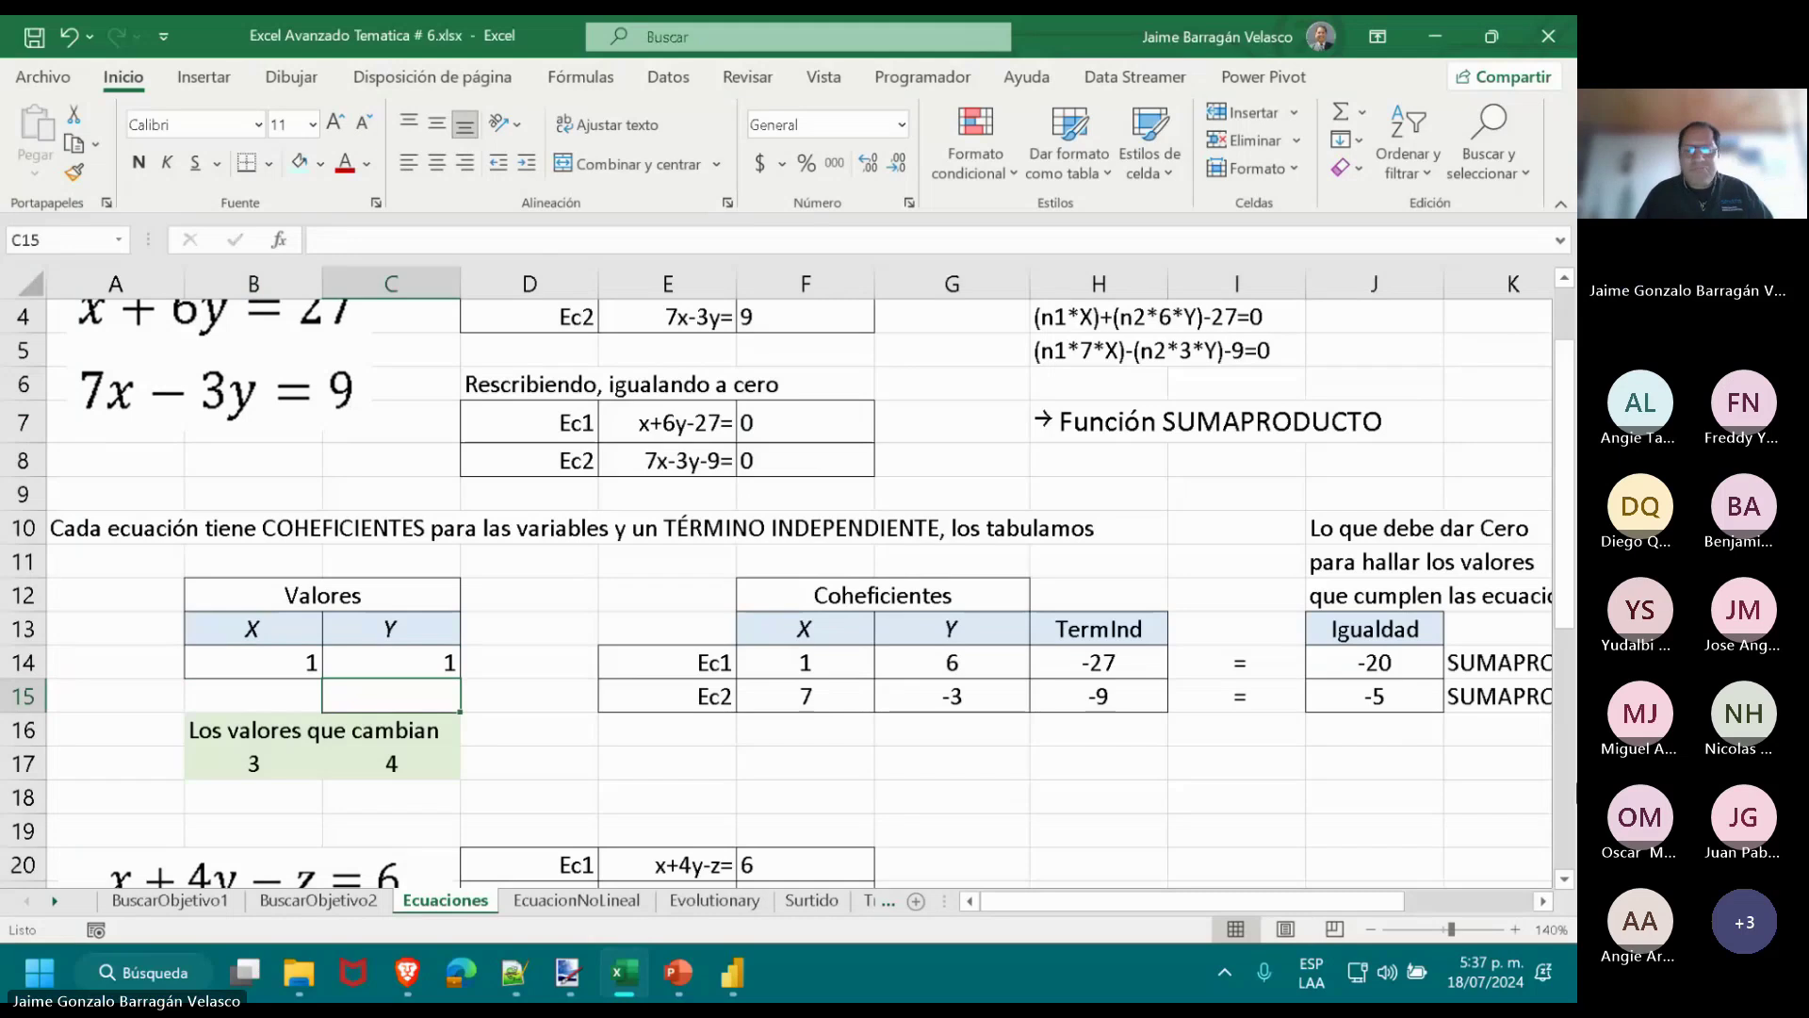
Clear the X and Y values from B14 and C14.
{"action": "left_click", "coordinate": [243, 663]}
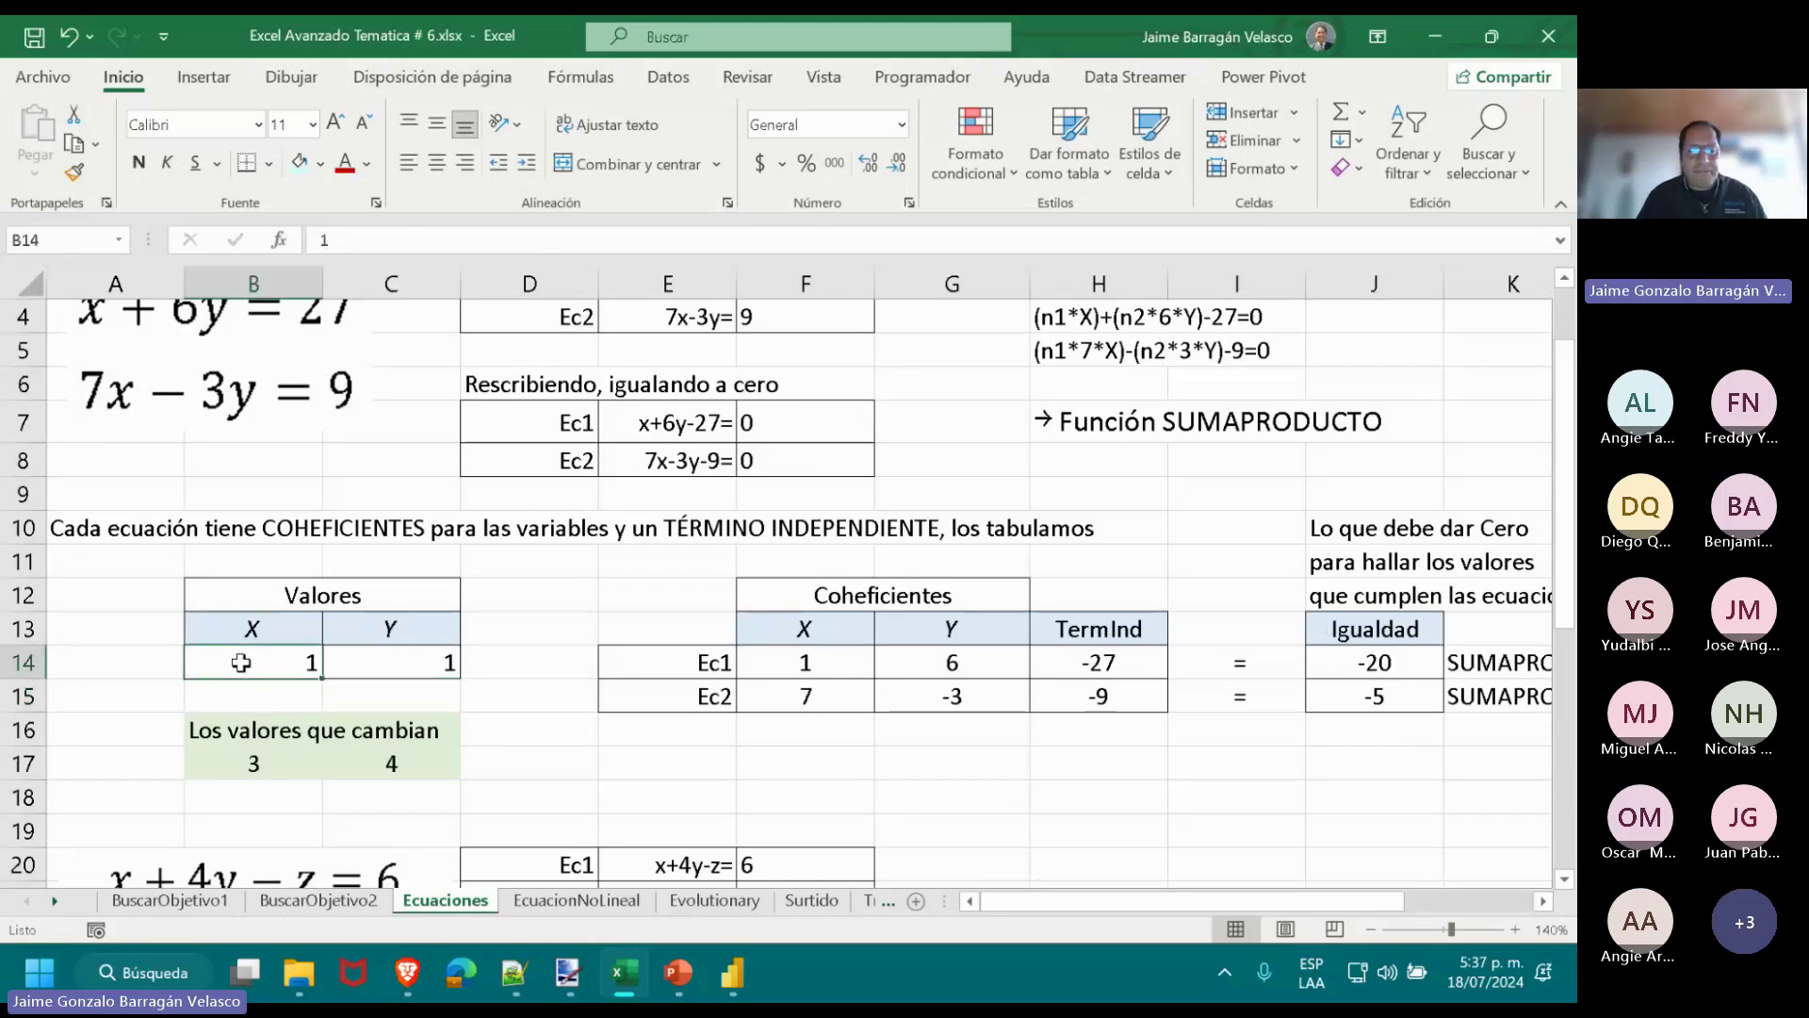
{"action": "key", "text": "Delete"}
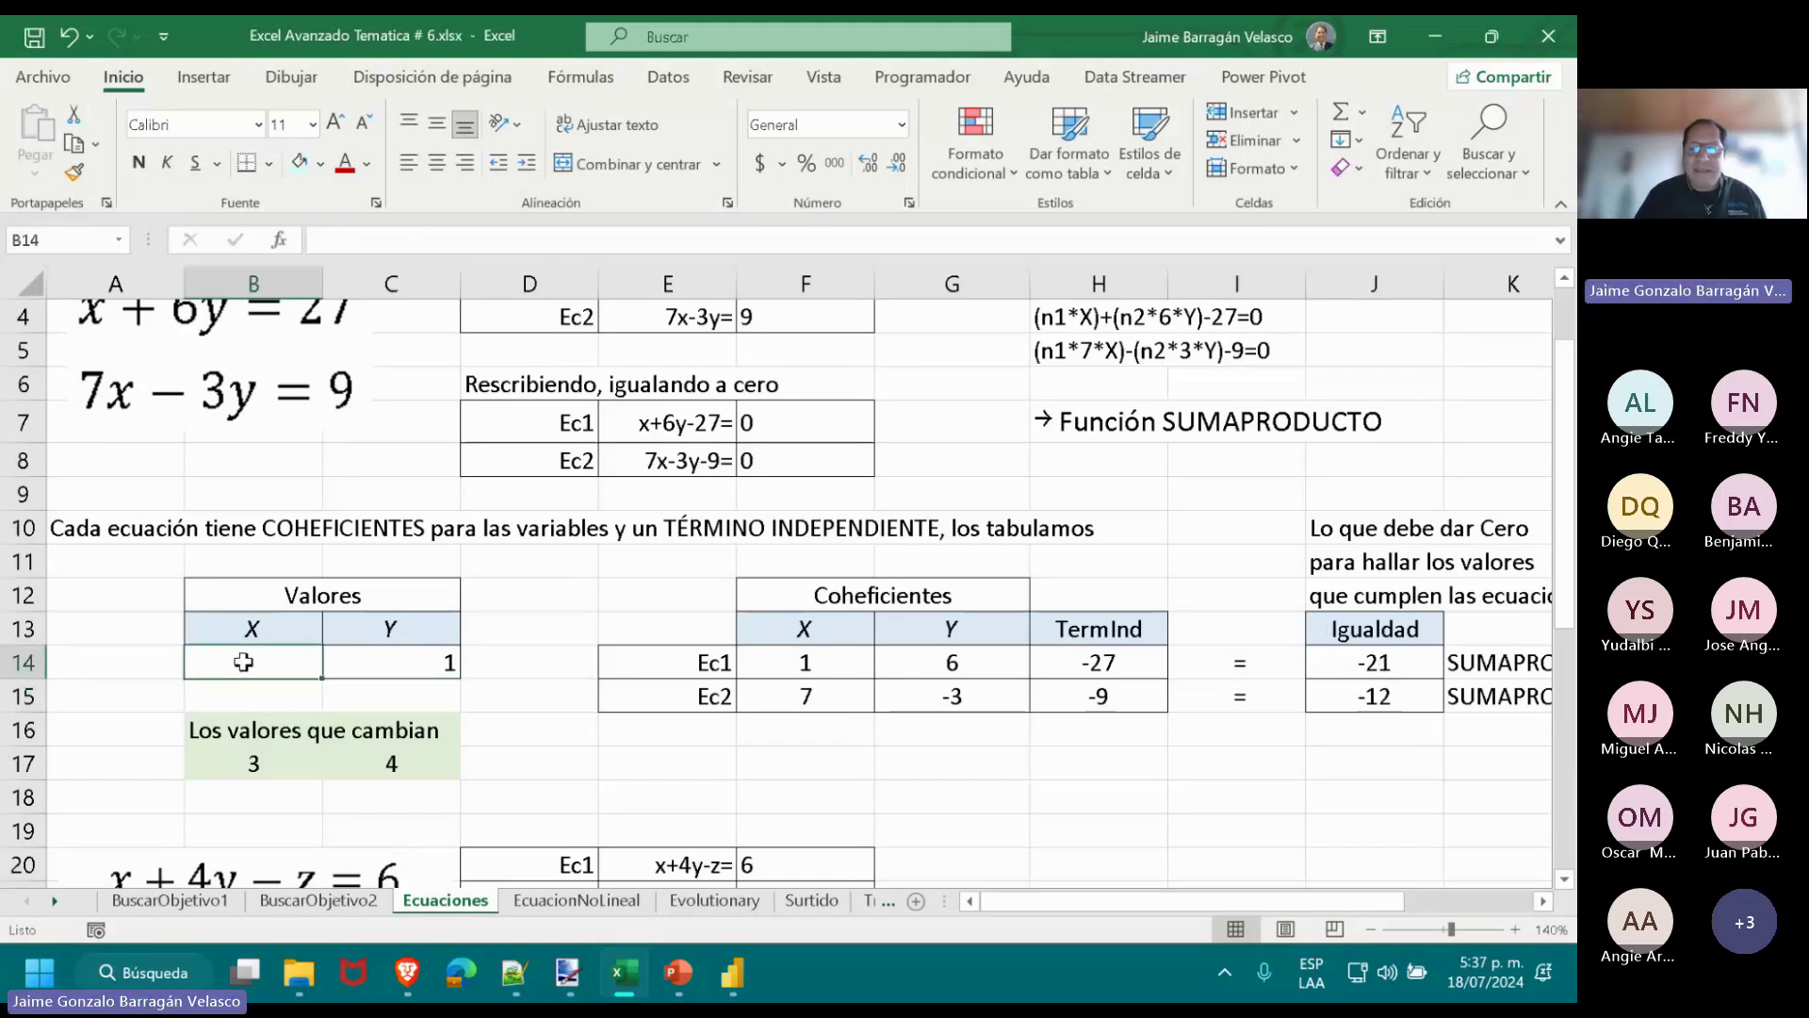
{"action": "key", "text": "shift+Right"}
{"action": "key", "text": "Delete"}
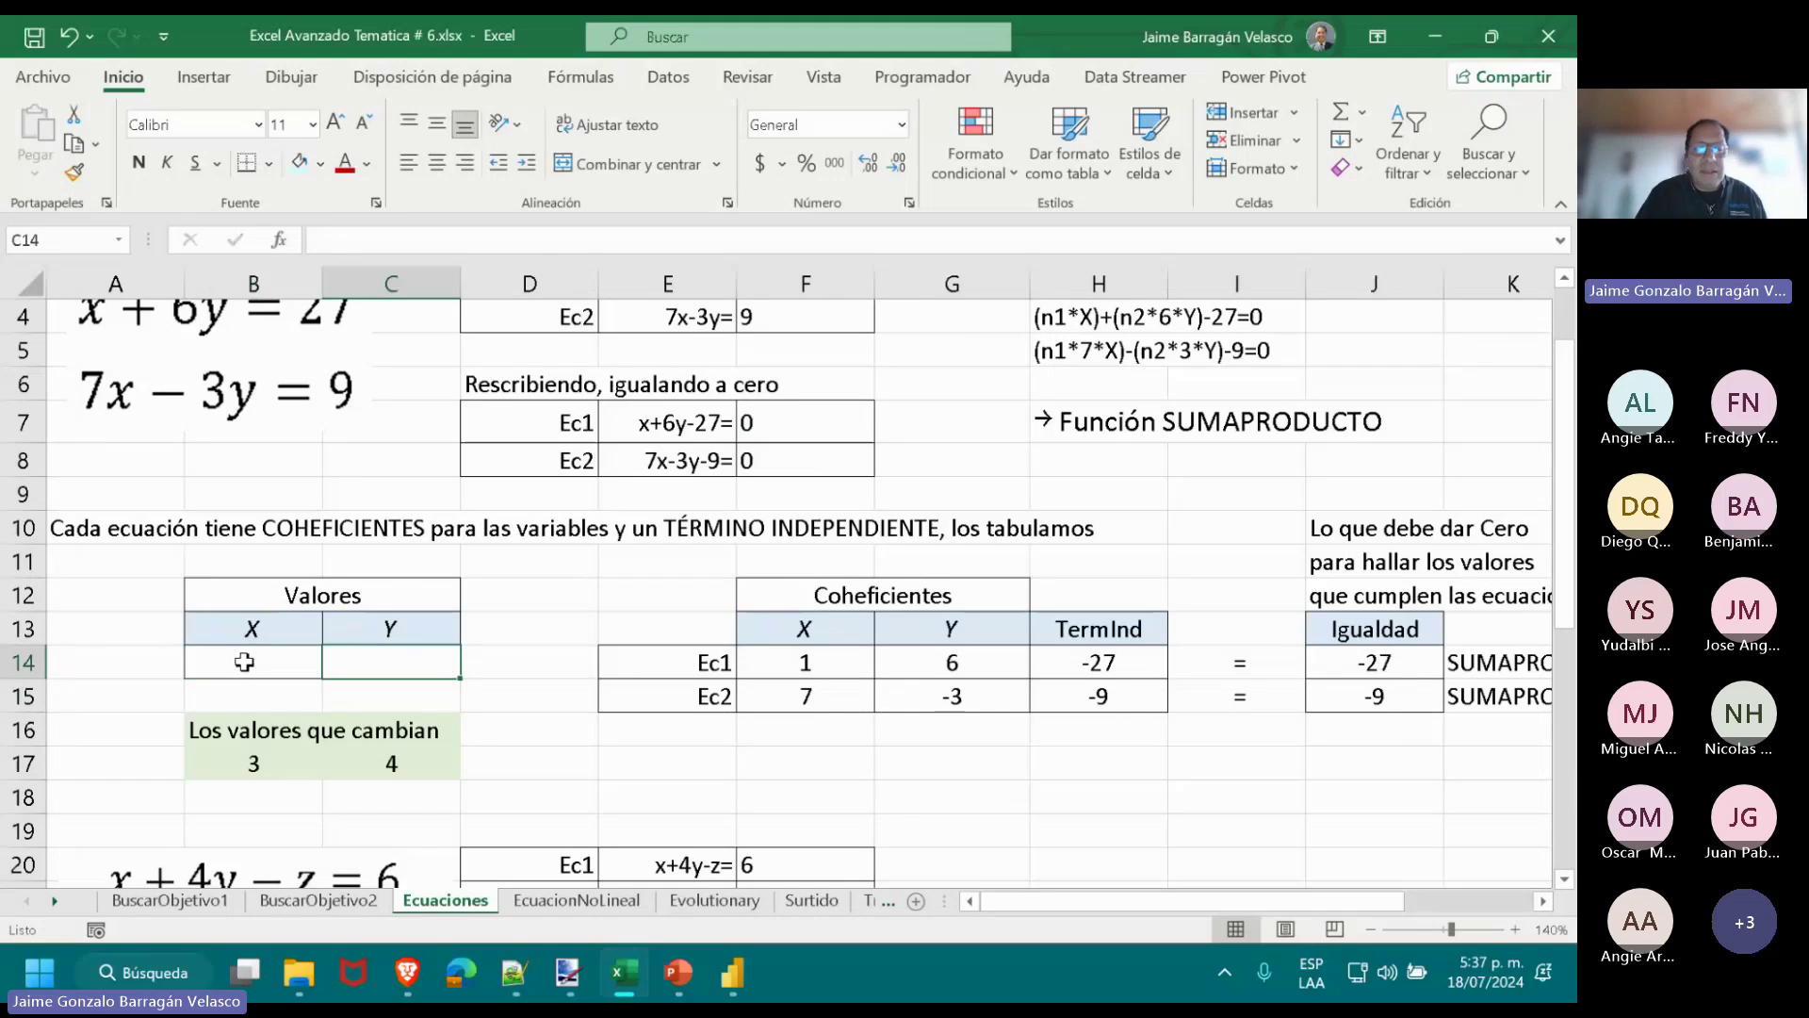
{"action": "left_click", "coordinate": [375, 706]}
Point out the X and Y variable cells B14:C14 and the Igualdad cells J14:J15 that depend on them.
{"action": "left_click", "coordinate": [249, 664]}
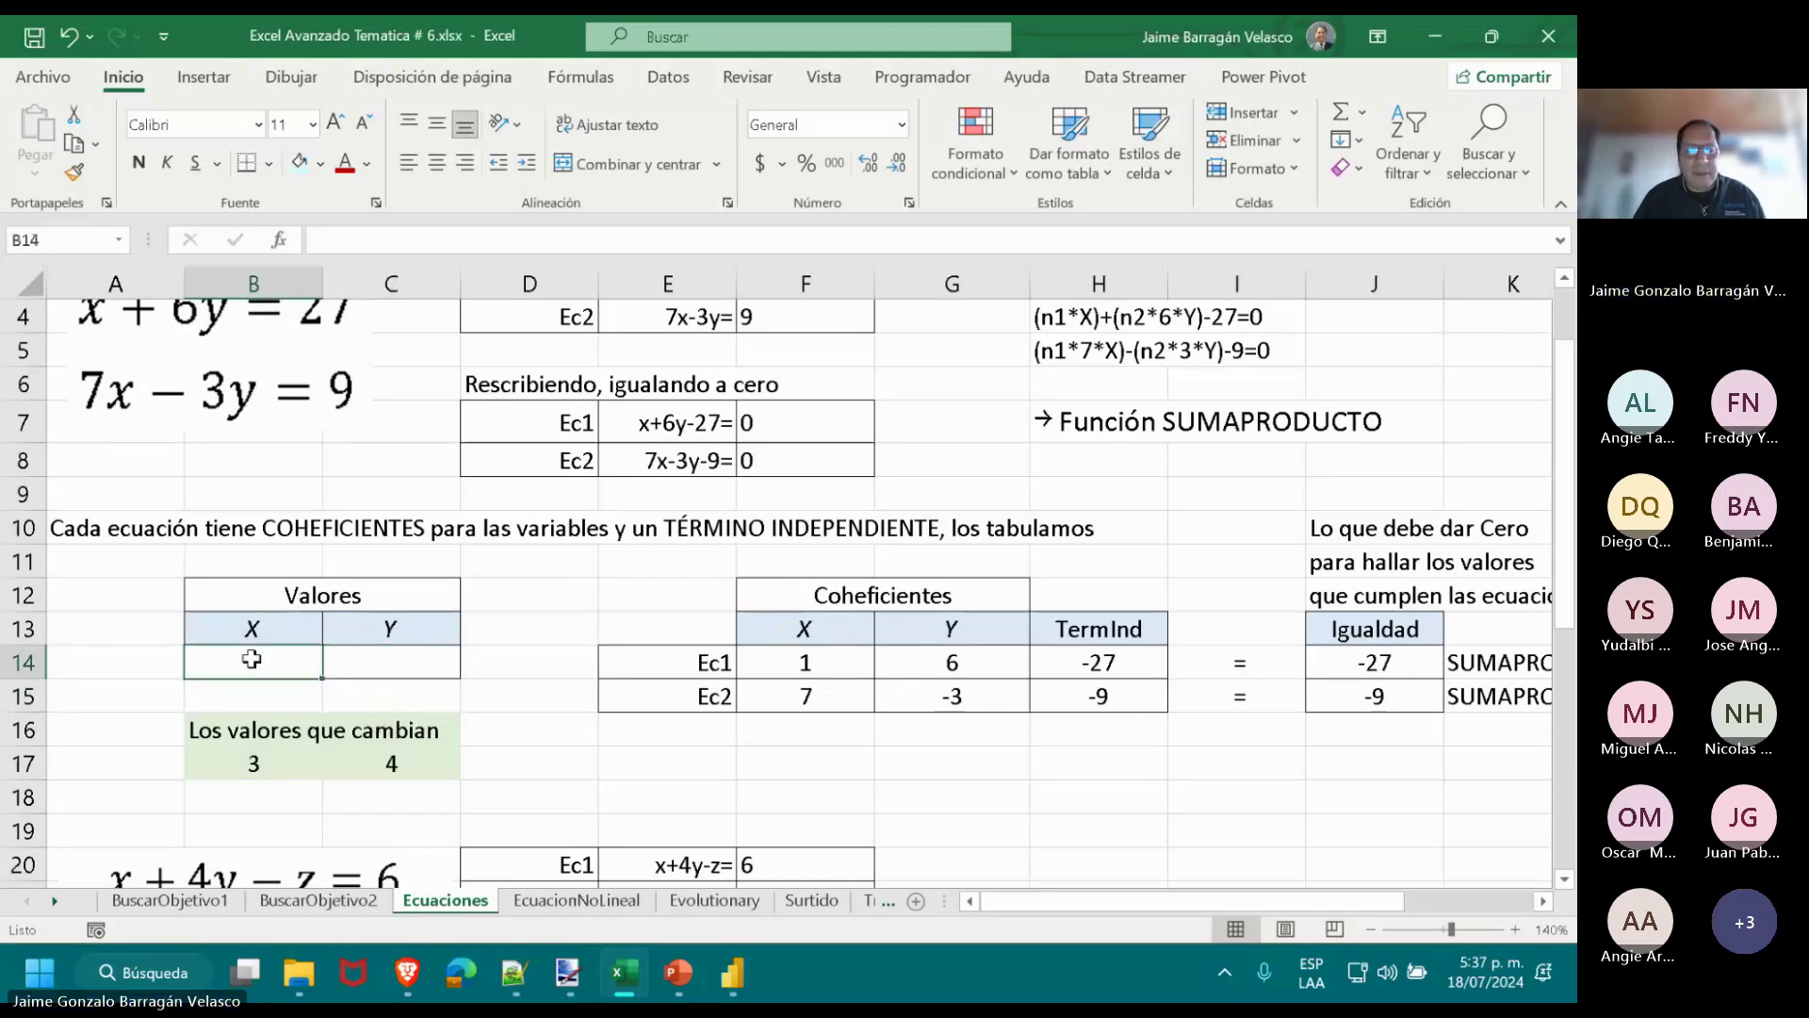
{"action": "left_click", "coordinate": [407, 673]}
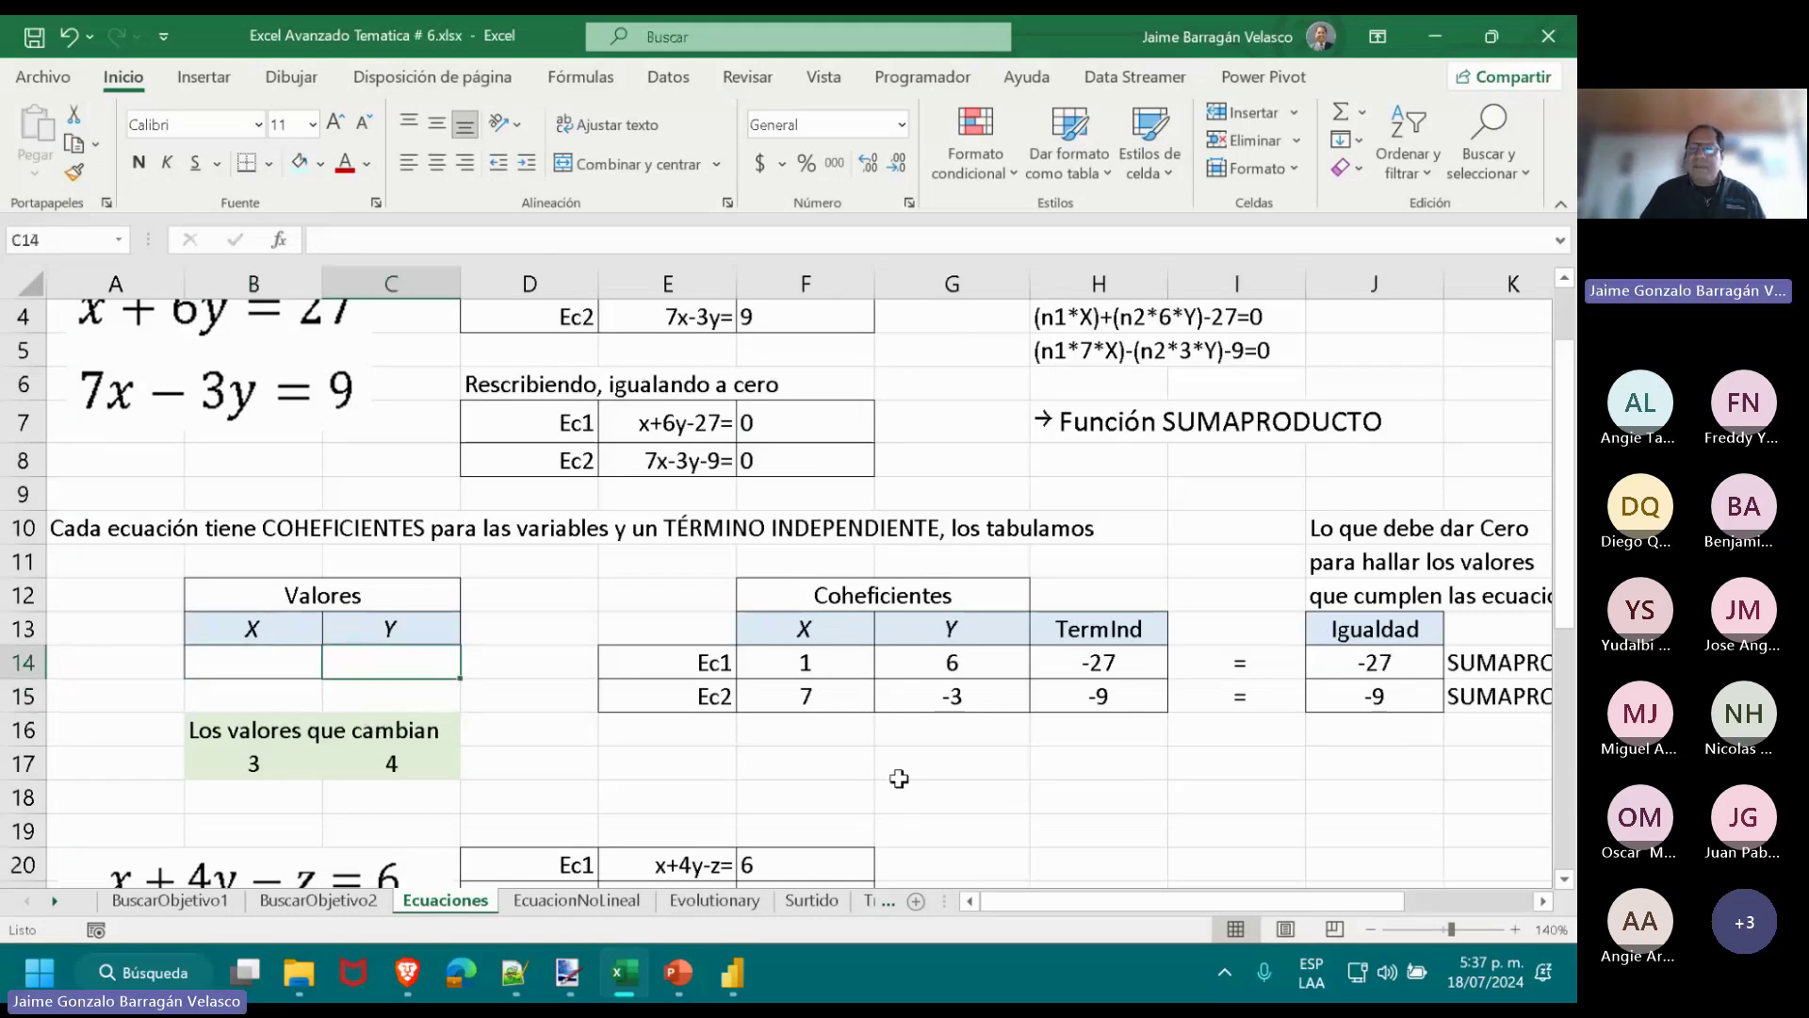
{"action": "left_click_drag", "start_coordinate": [1397, 669], "coordinate": [1398, 679]}
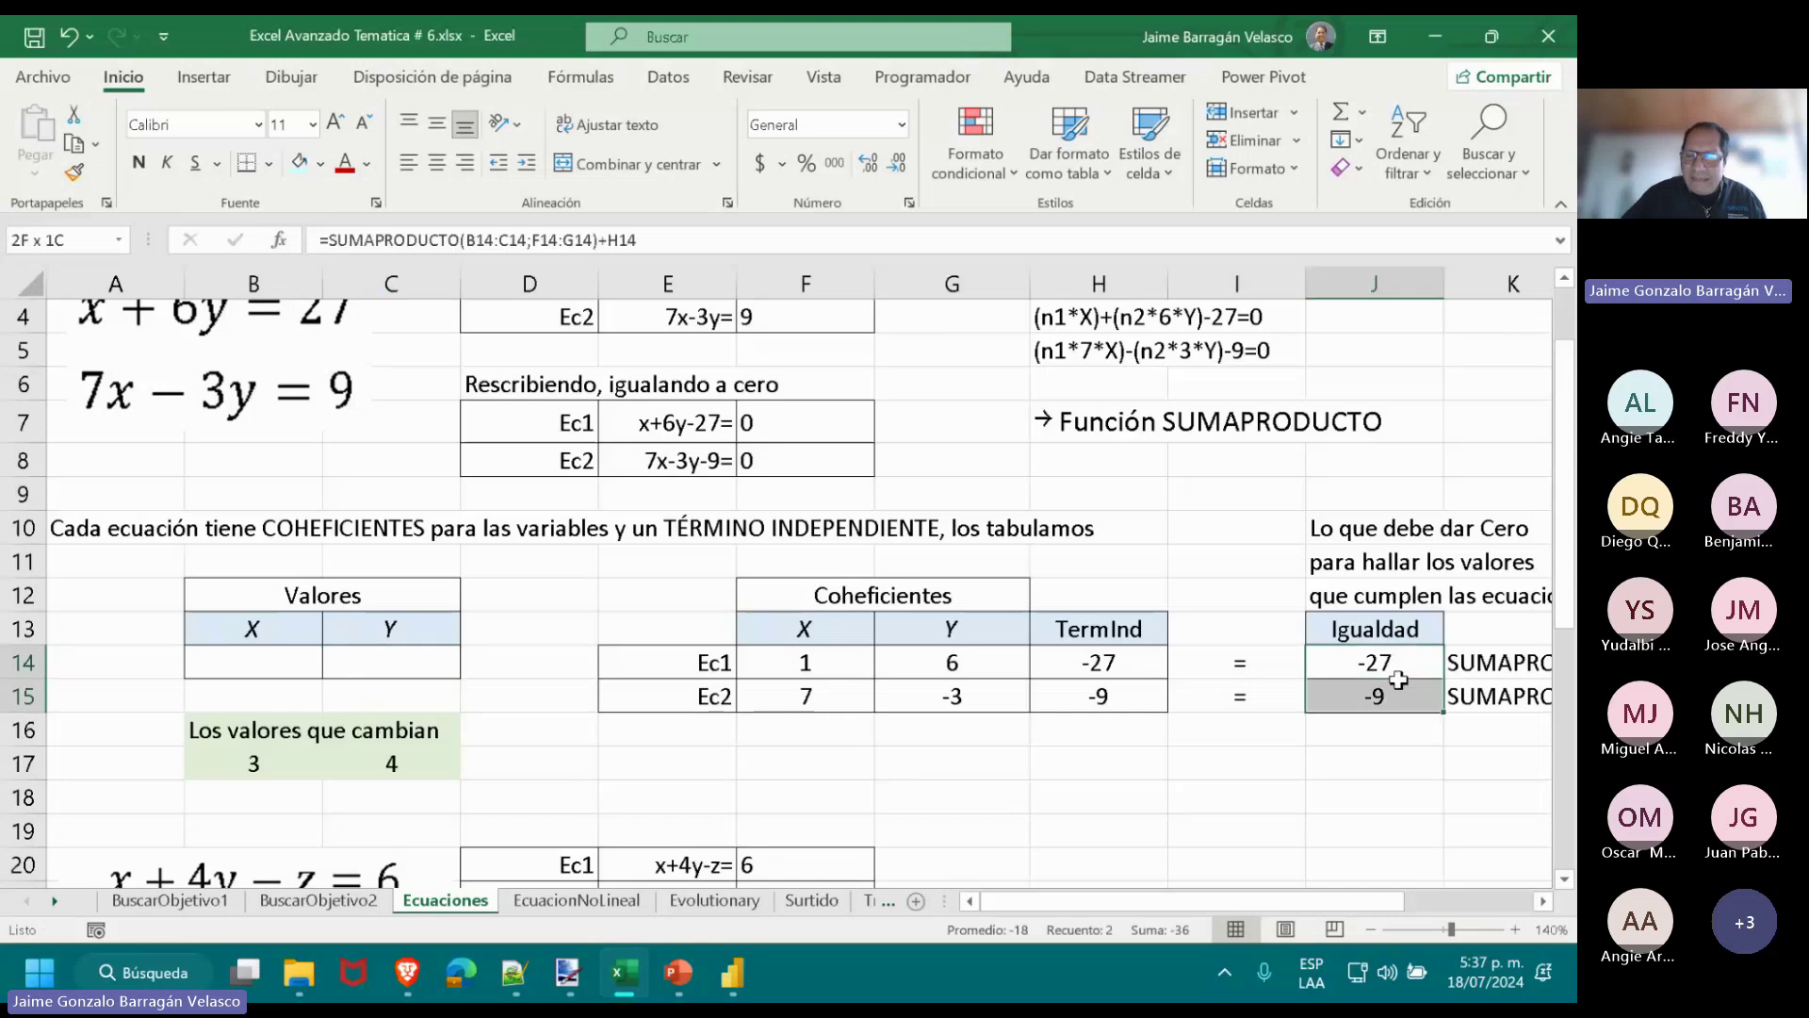
{"action": "left_click", "coordinate": [285, 667]}
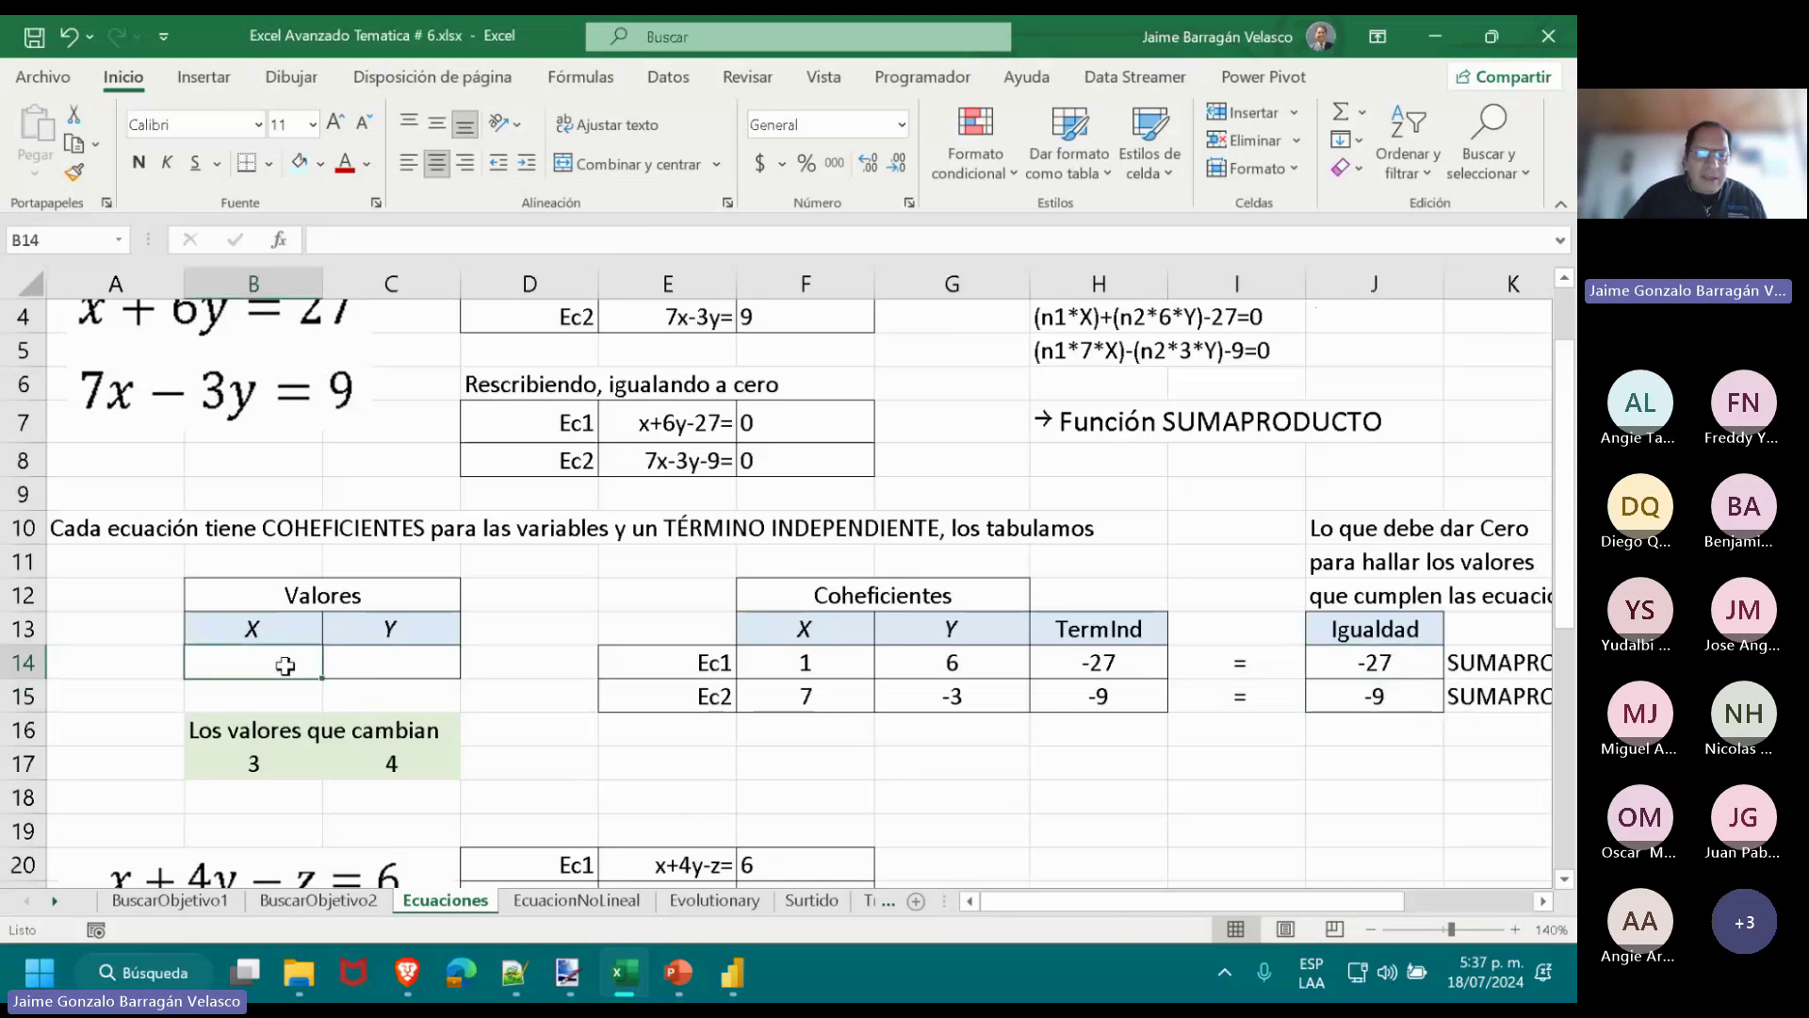
{"action": "left_click_drag", "start_coordinate": [285, 666], "coordinate": [354, 666]}
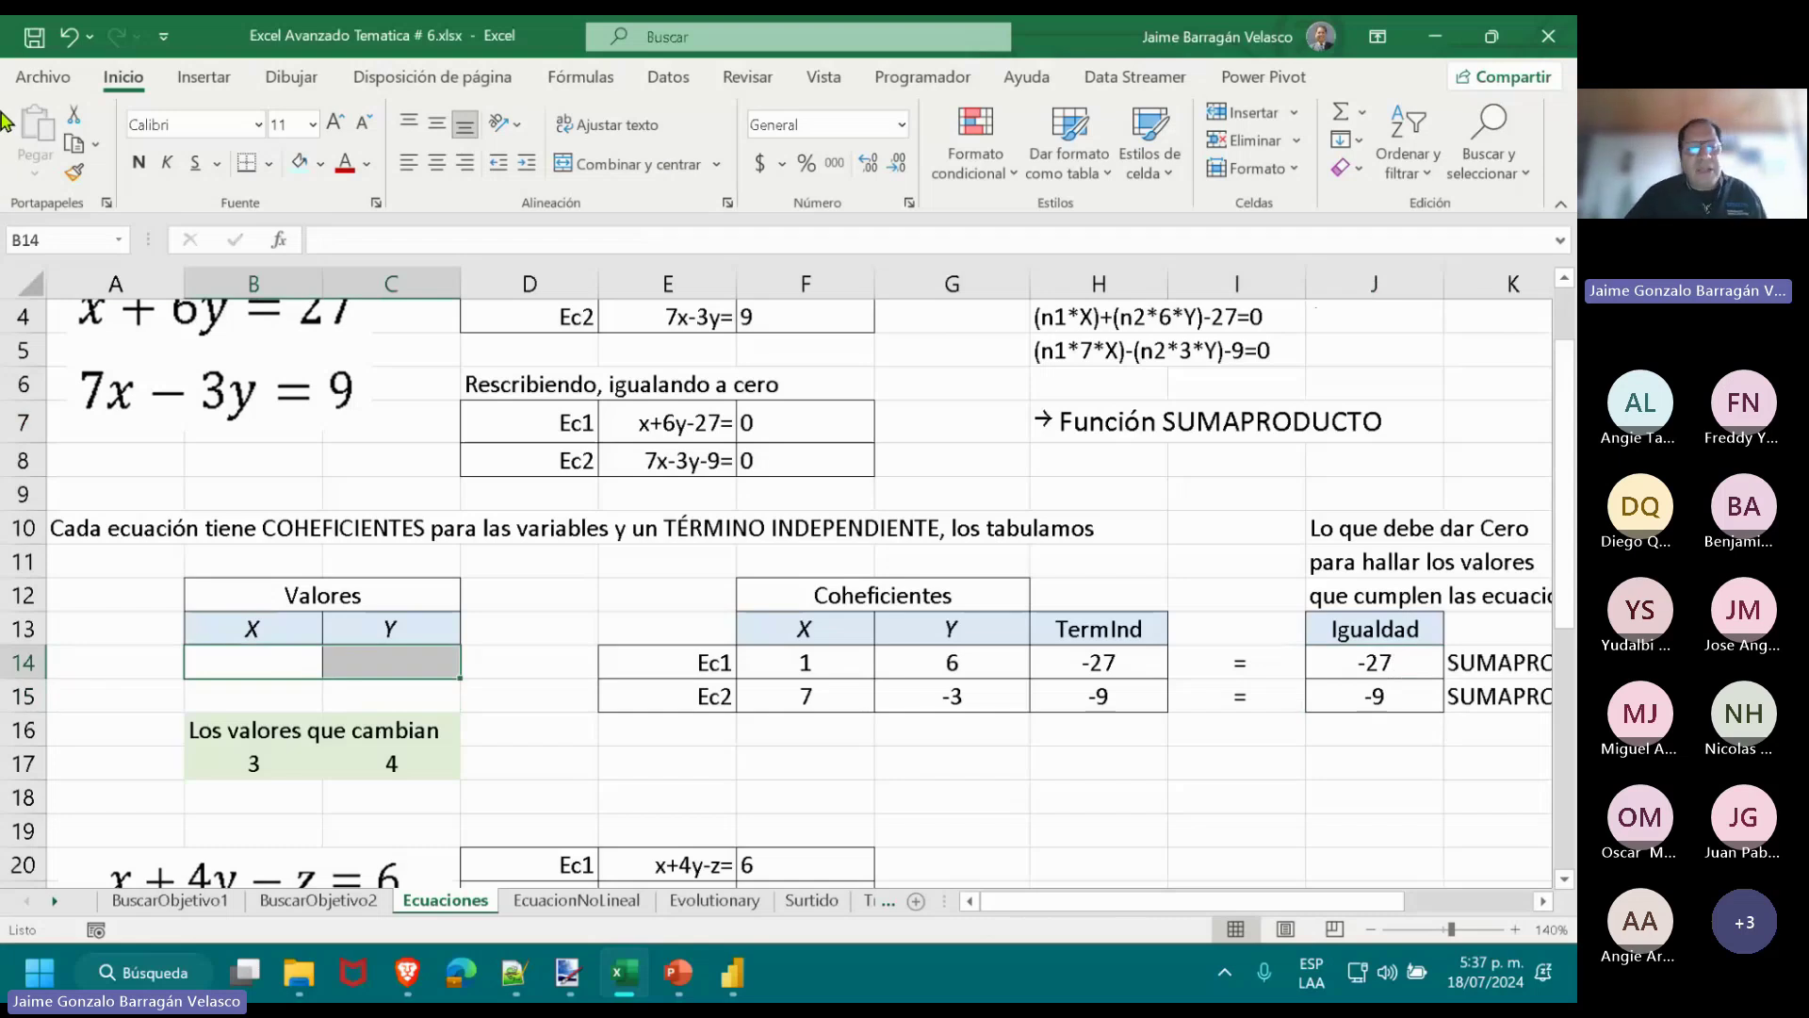
{"action": "left_click", "coordinate": [233, 667]}
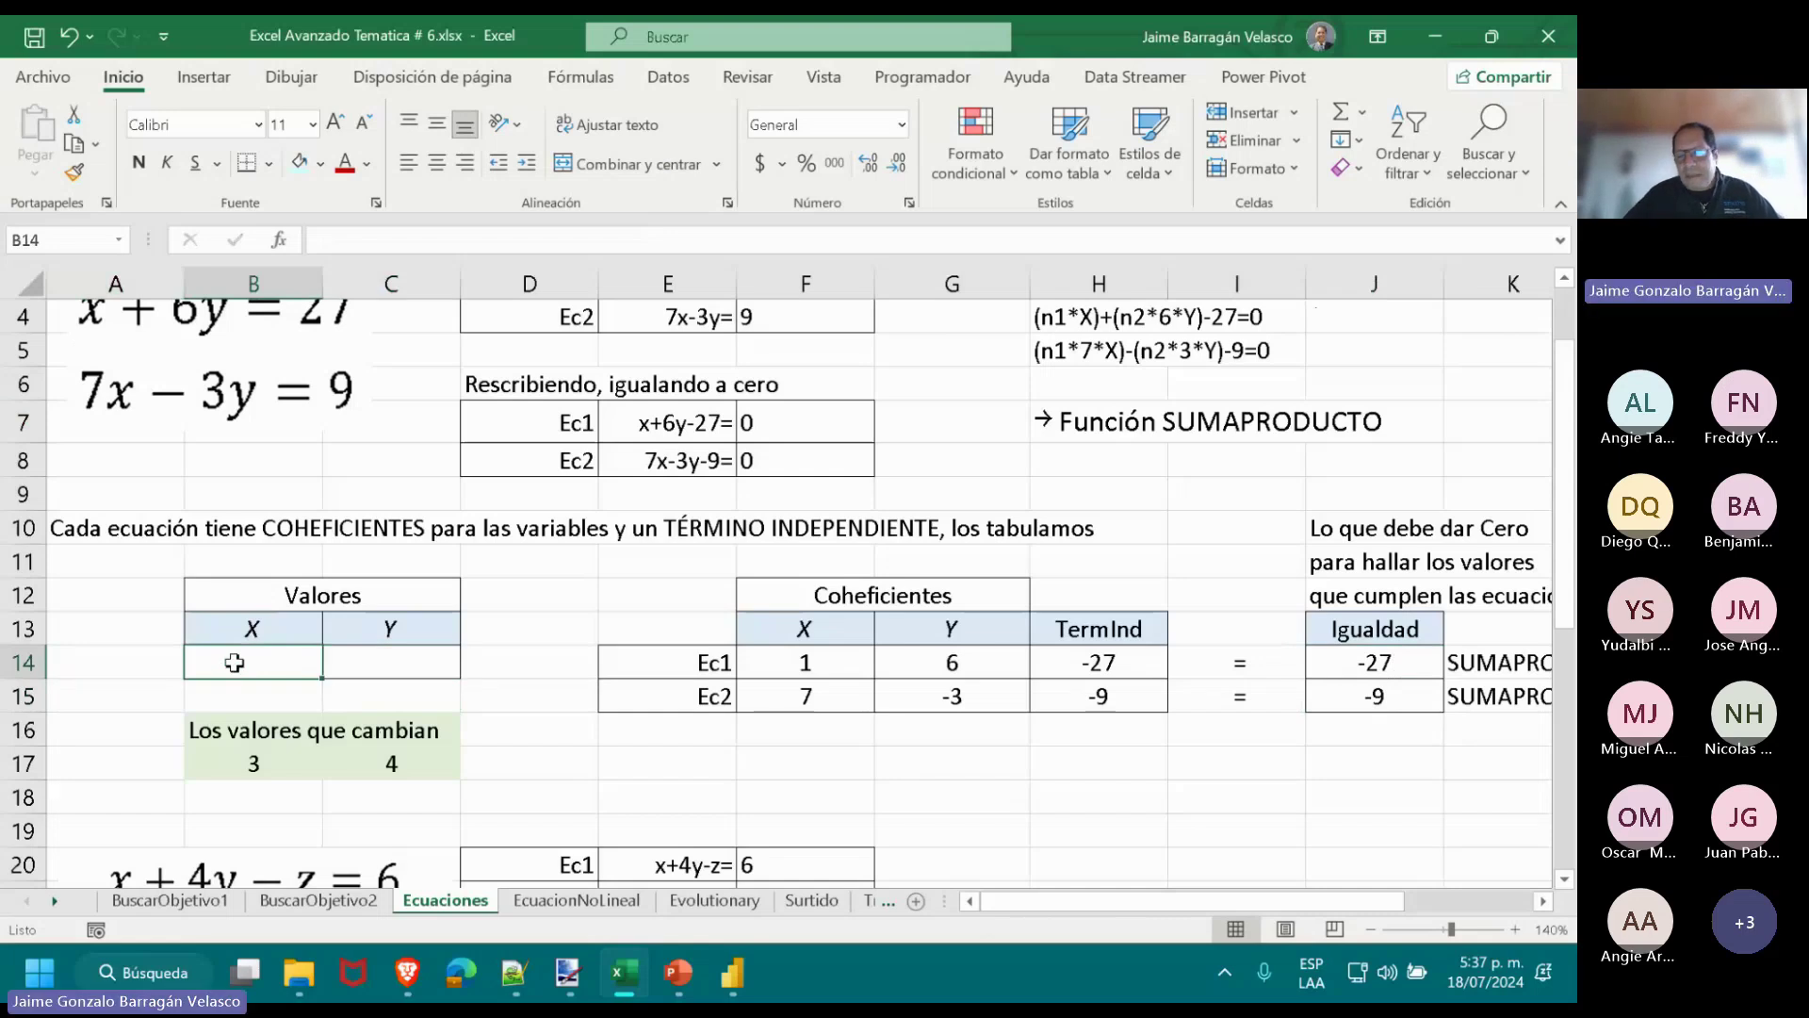
{"action": "left_click_drag", "start_coordinate": [233, 663], "coordinate": [347, 664]}
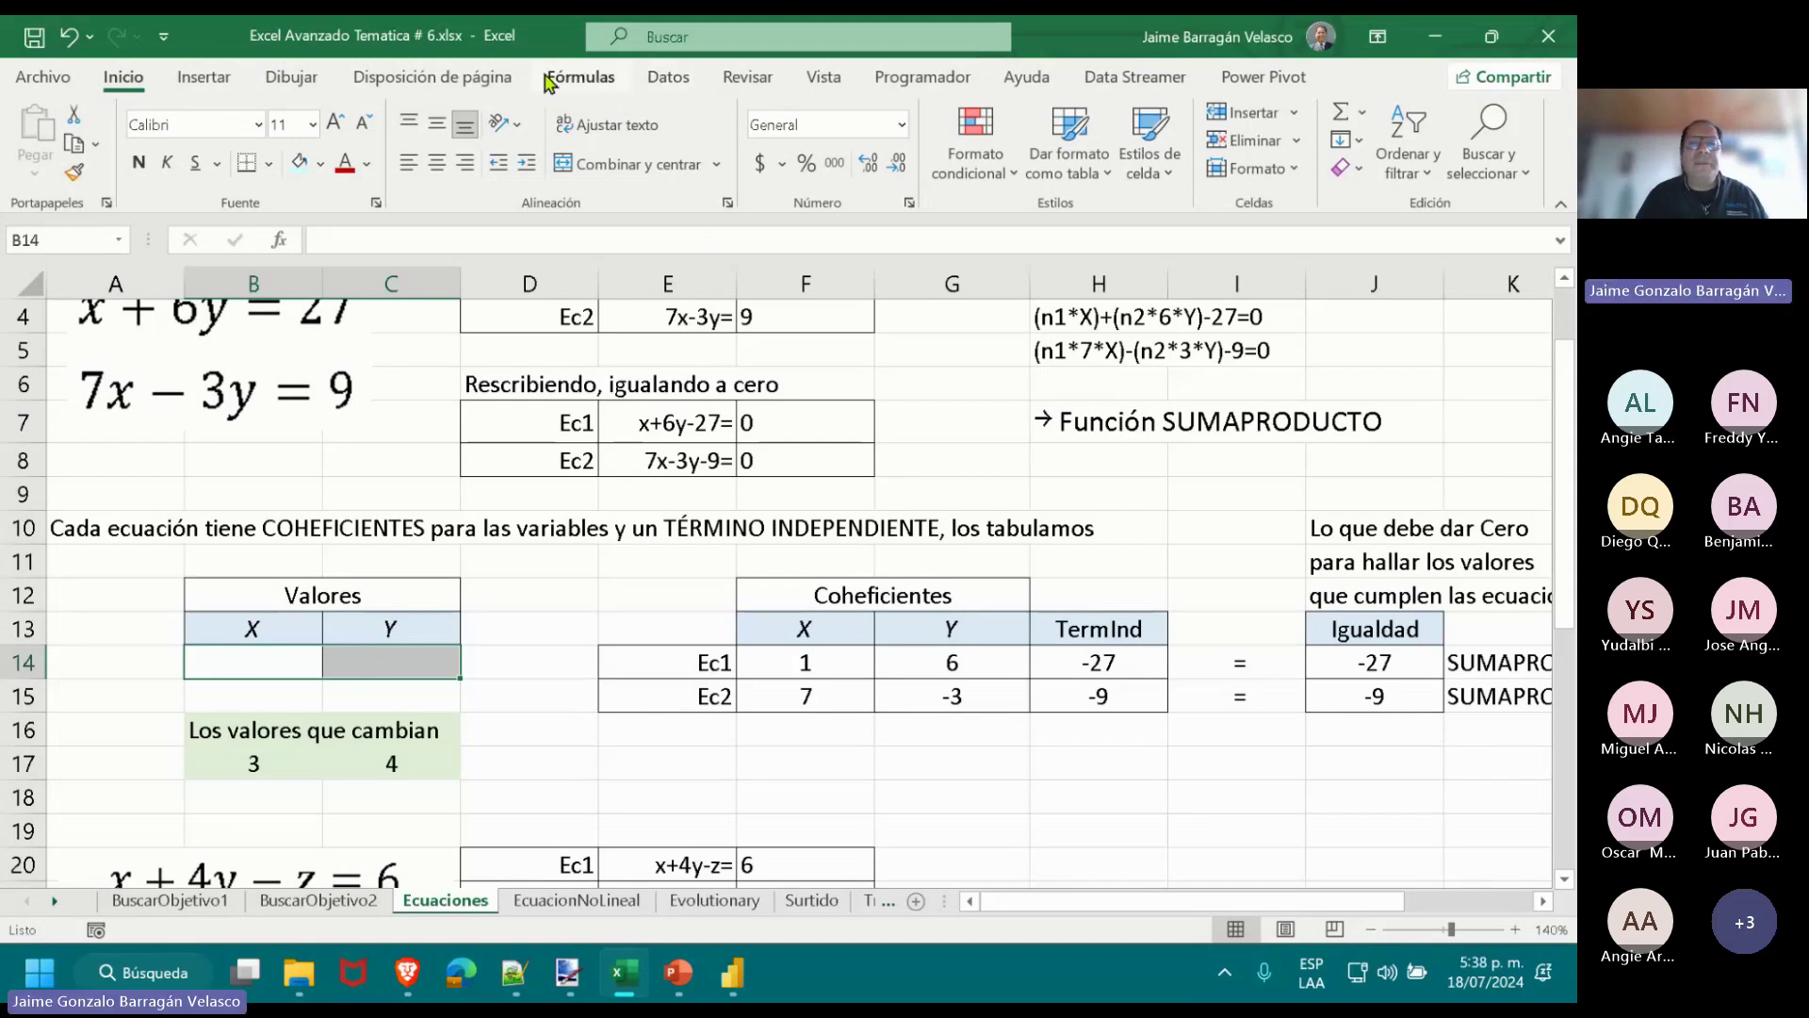
Open Solver and set the Igualdad cells J14:J15 as the objective with a target value of 0.
{"action": "left_click", "coordinate": [666, 80]}
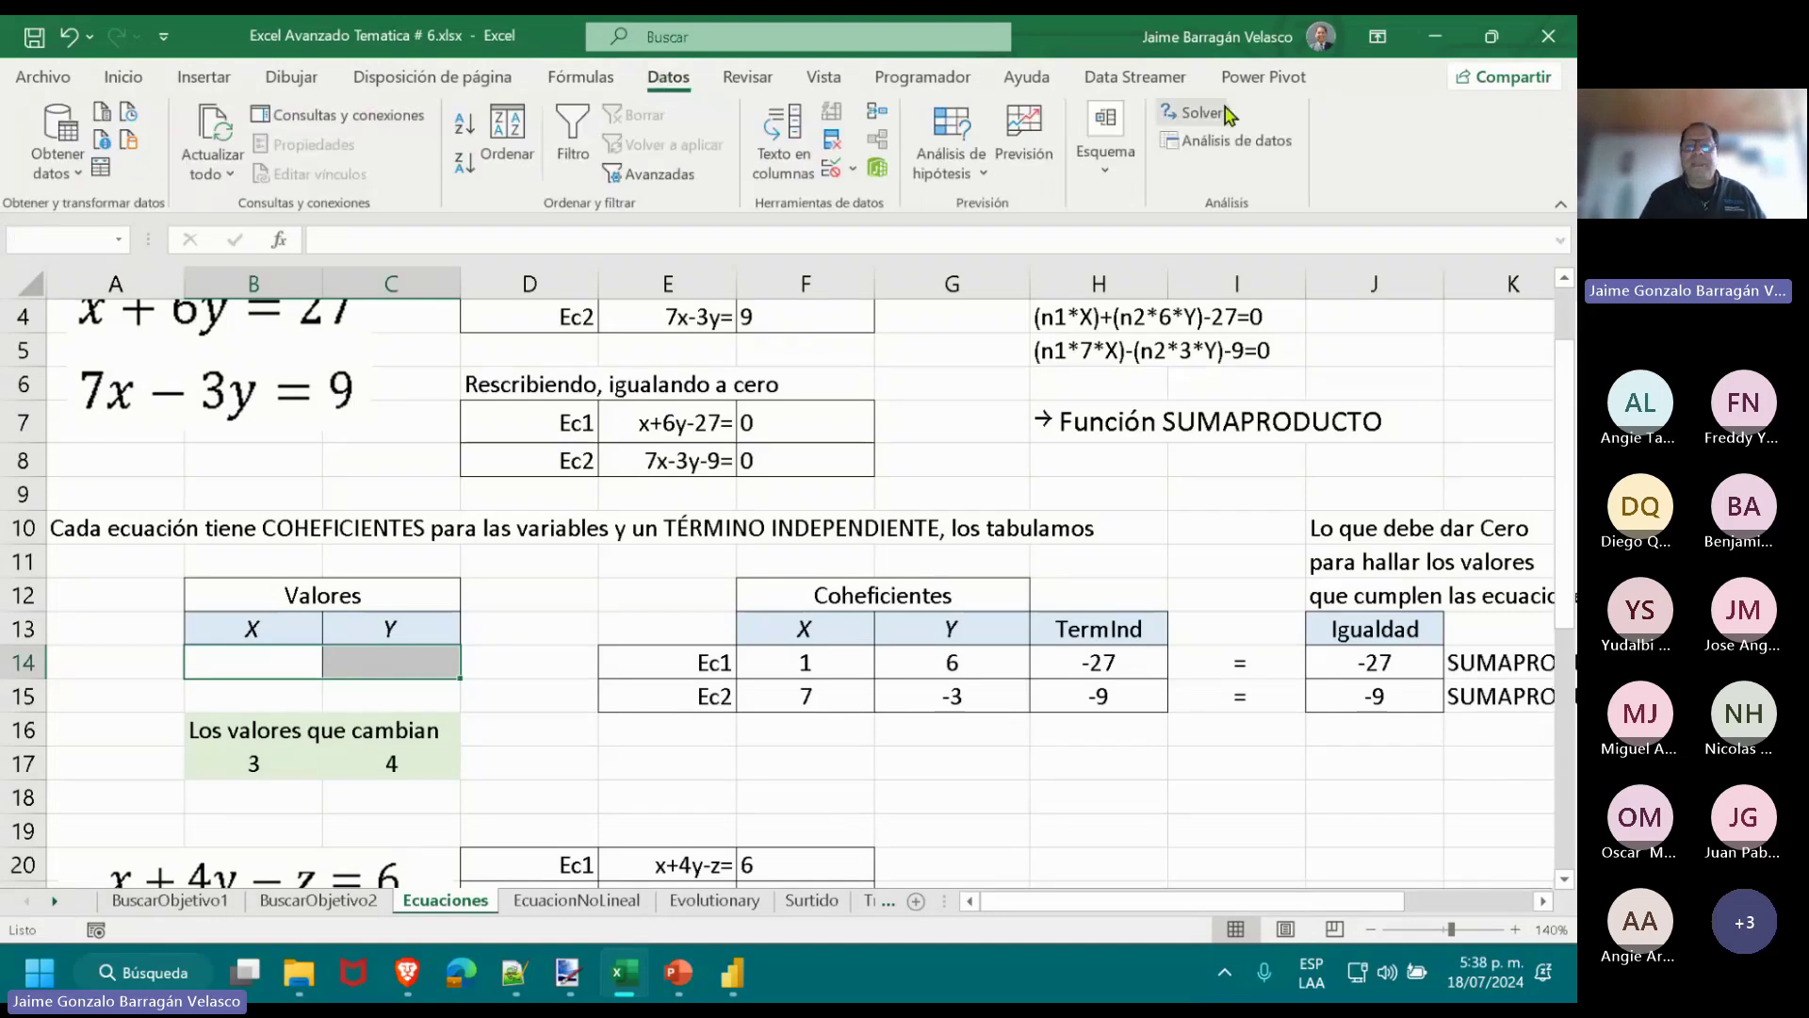
{"action": "left_click", "coordinate": [1198, 113]}
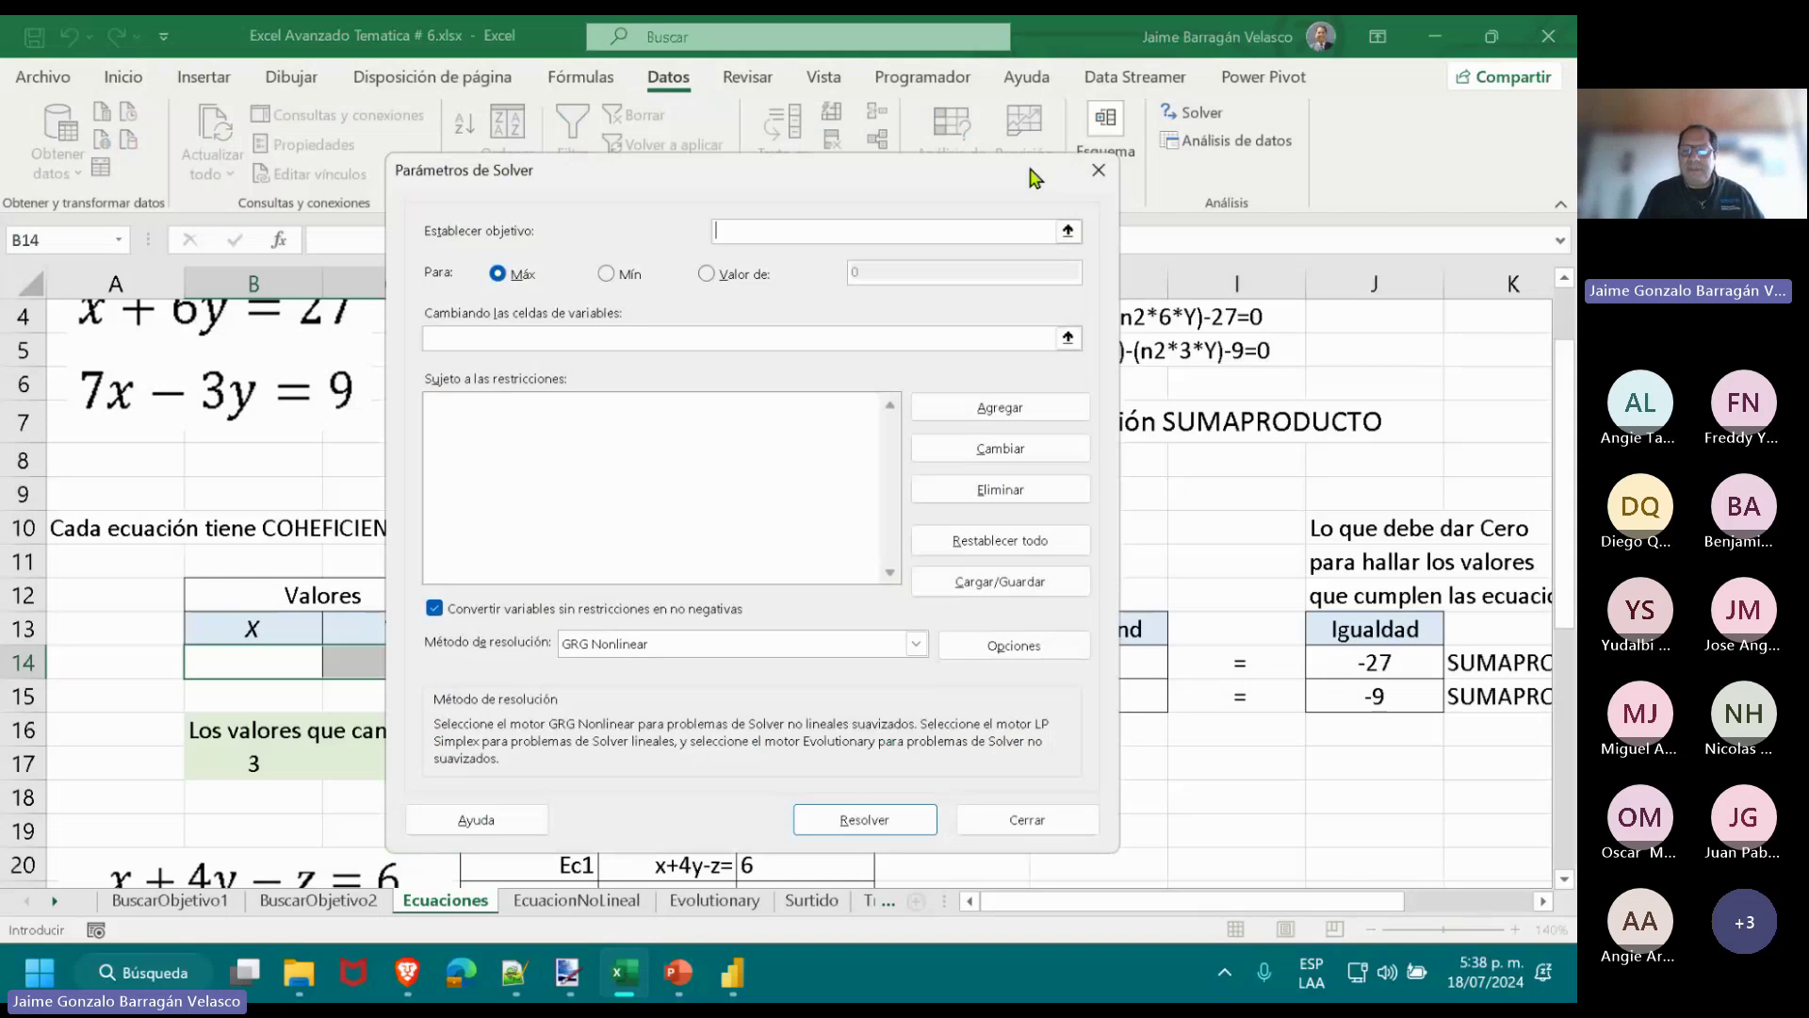
{"action": "left_click", "coordinate": [1068, 230]}
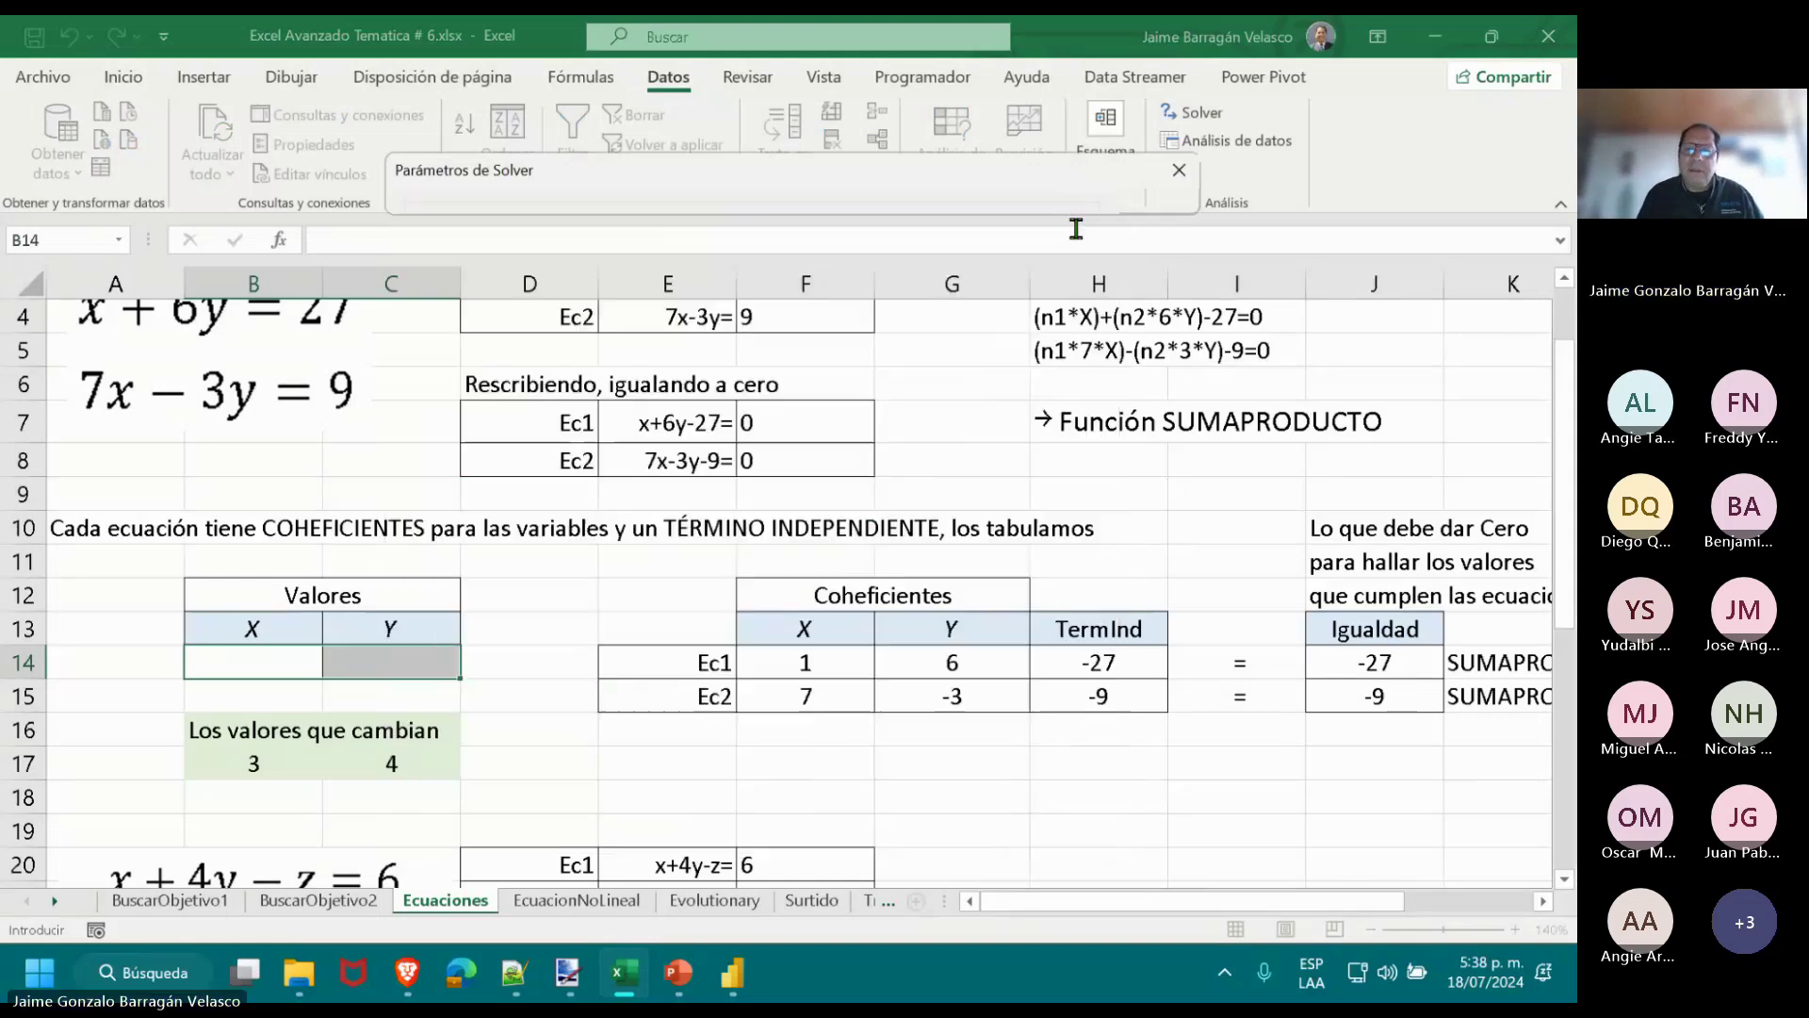
{"action": "left_click", "coordinate": [1411, 663]}
{"action": "left_click_drag", "start_coordinate": [1411, 663], "coordinate": [1413, 699]}
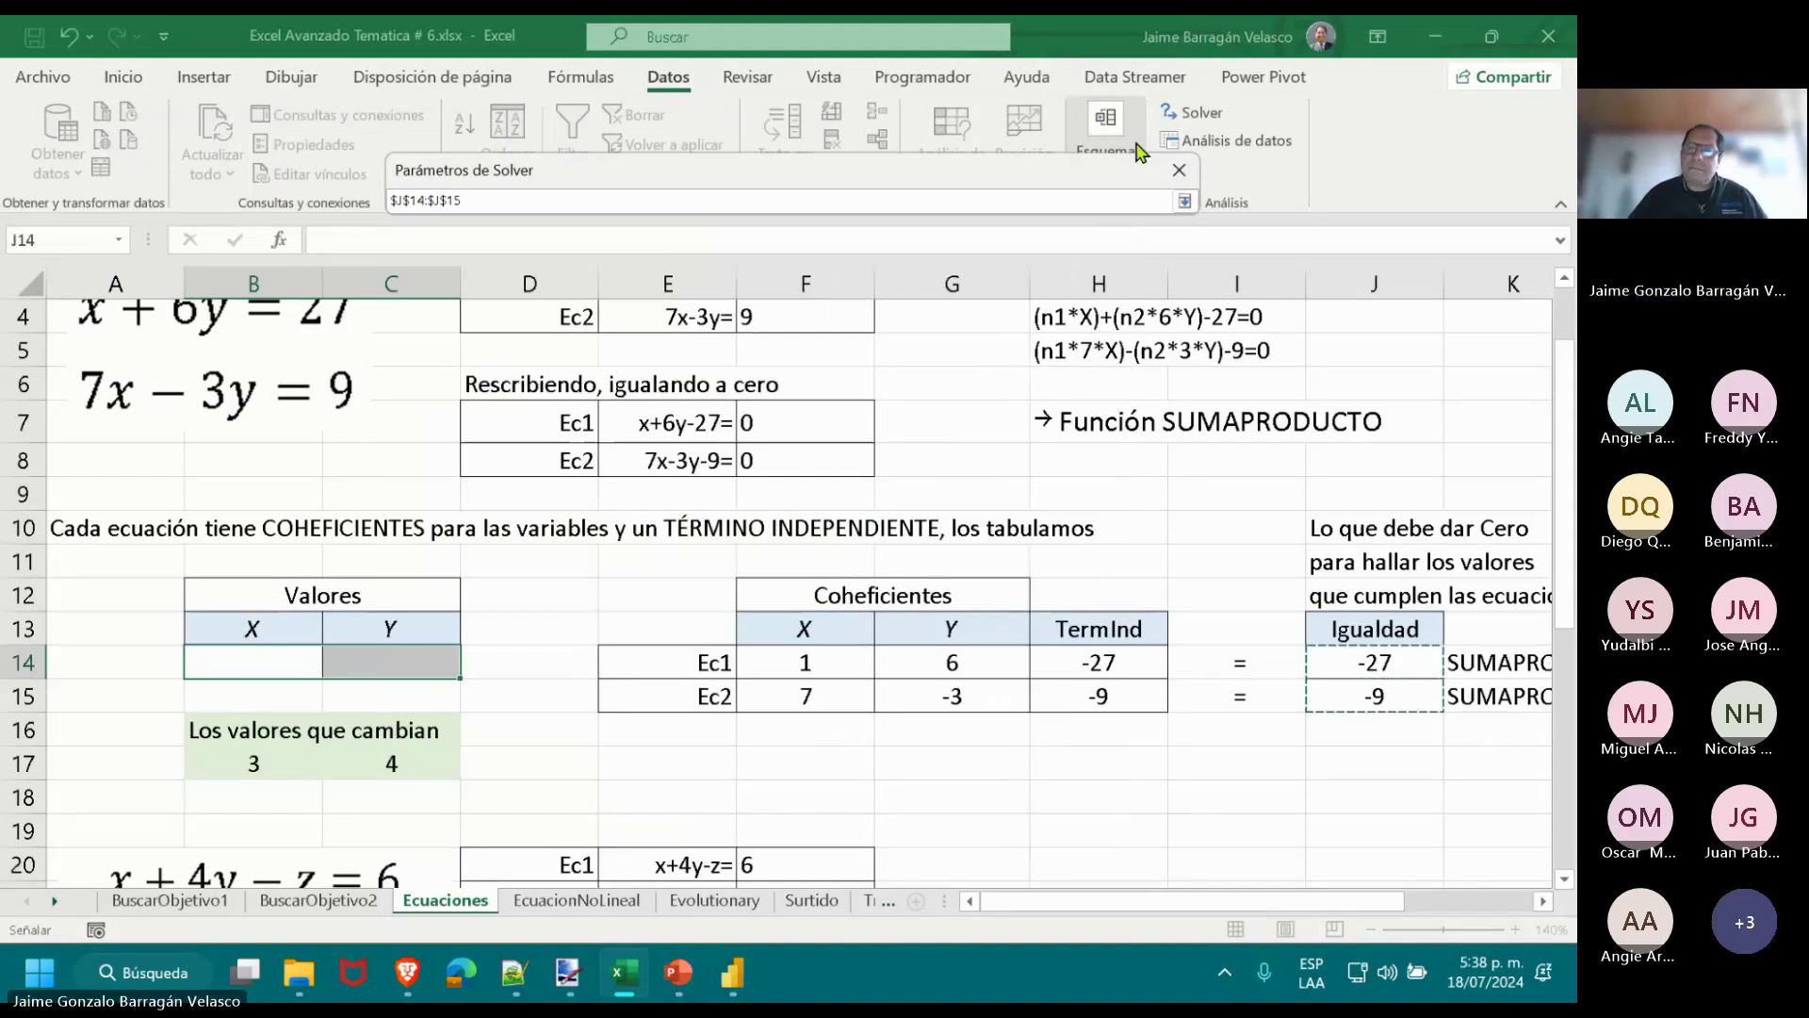
{"action": "left_click", "coordinate": [1183, 200]}
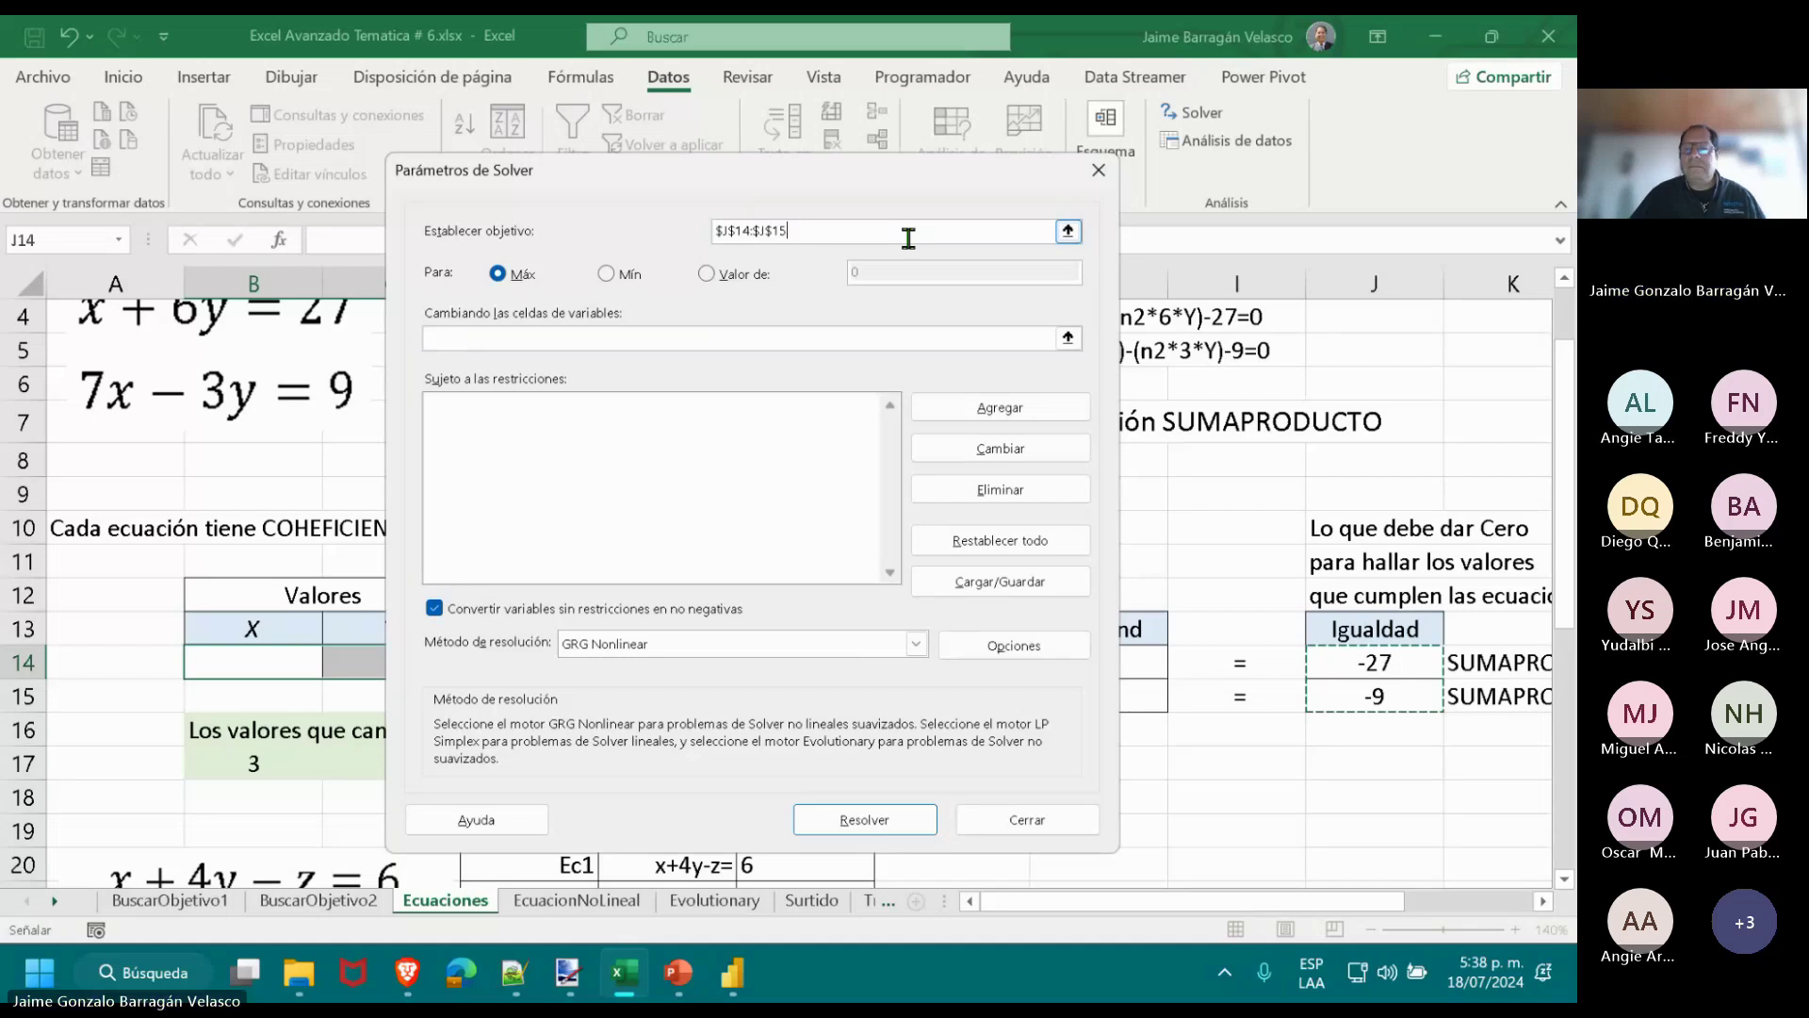
{"action": "left_click", "coordinate": [706, 274]}
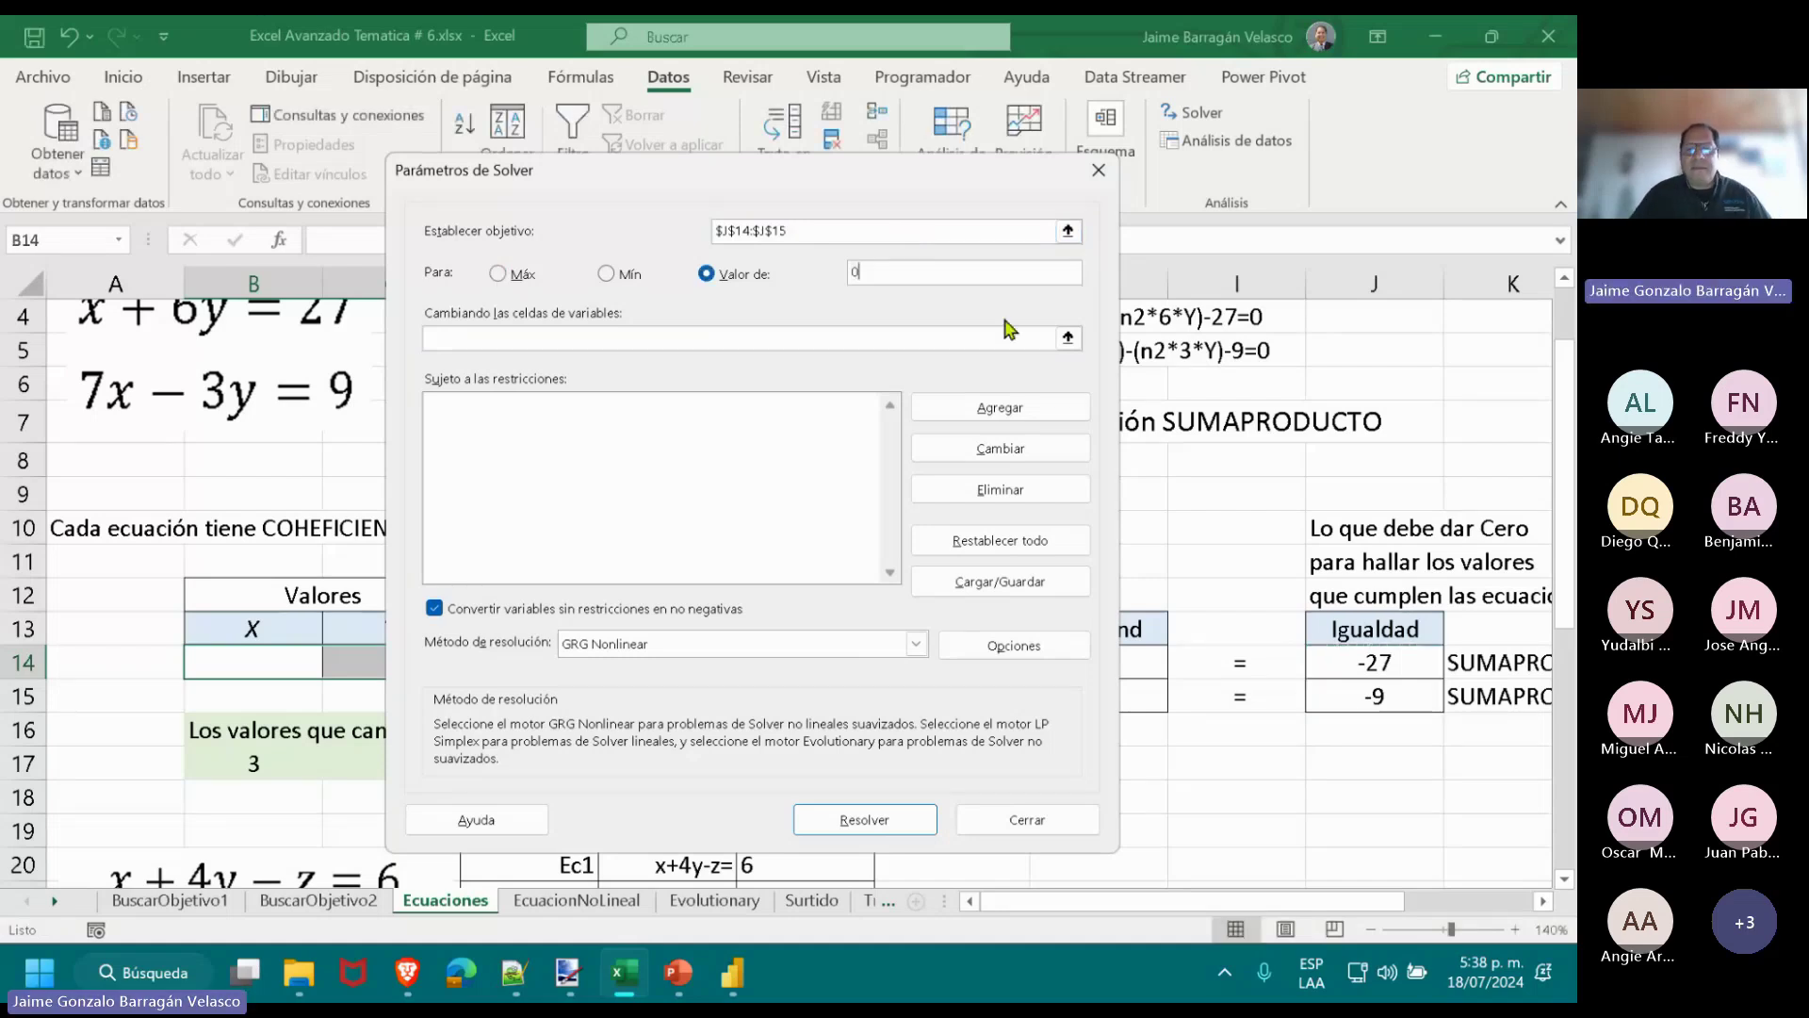
Set the X and Y cells B14:C14 as the variable cells in Solver.
{"action": "left_click_drag", "start_coordinate": [863, 189], "coordinate": [1066, 211]}
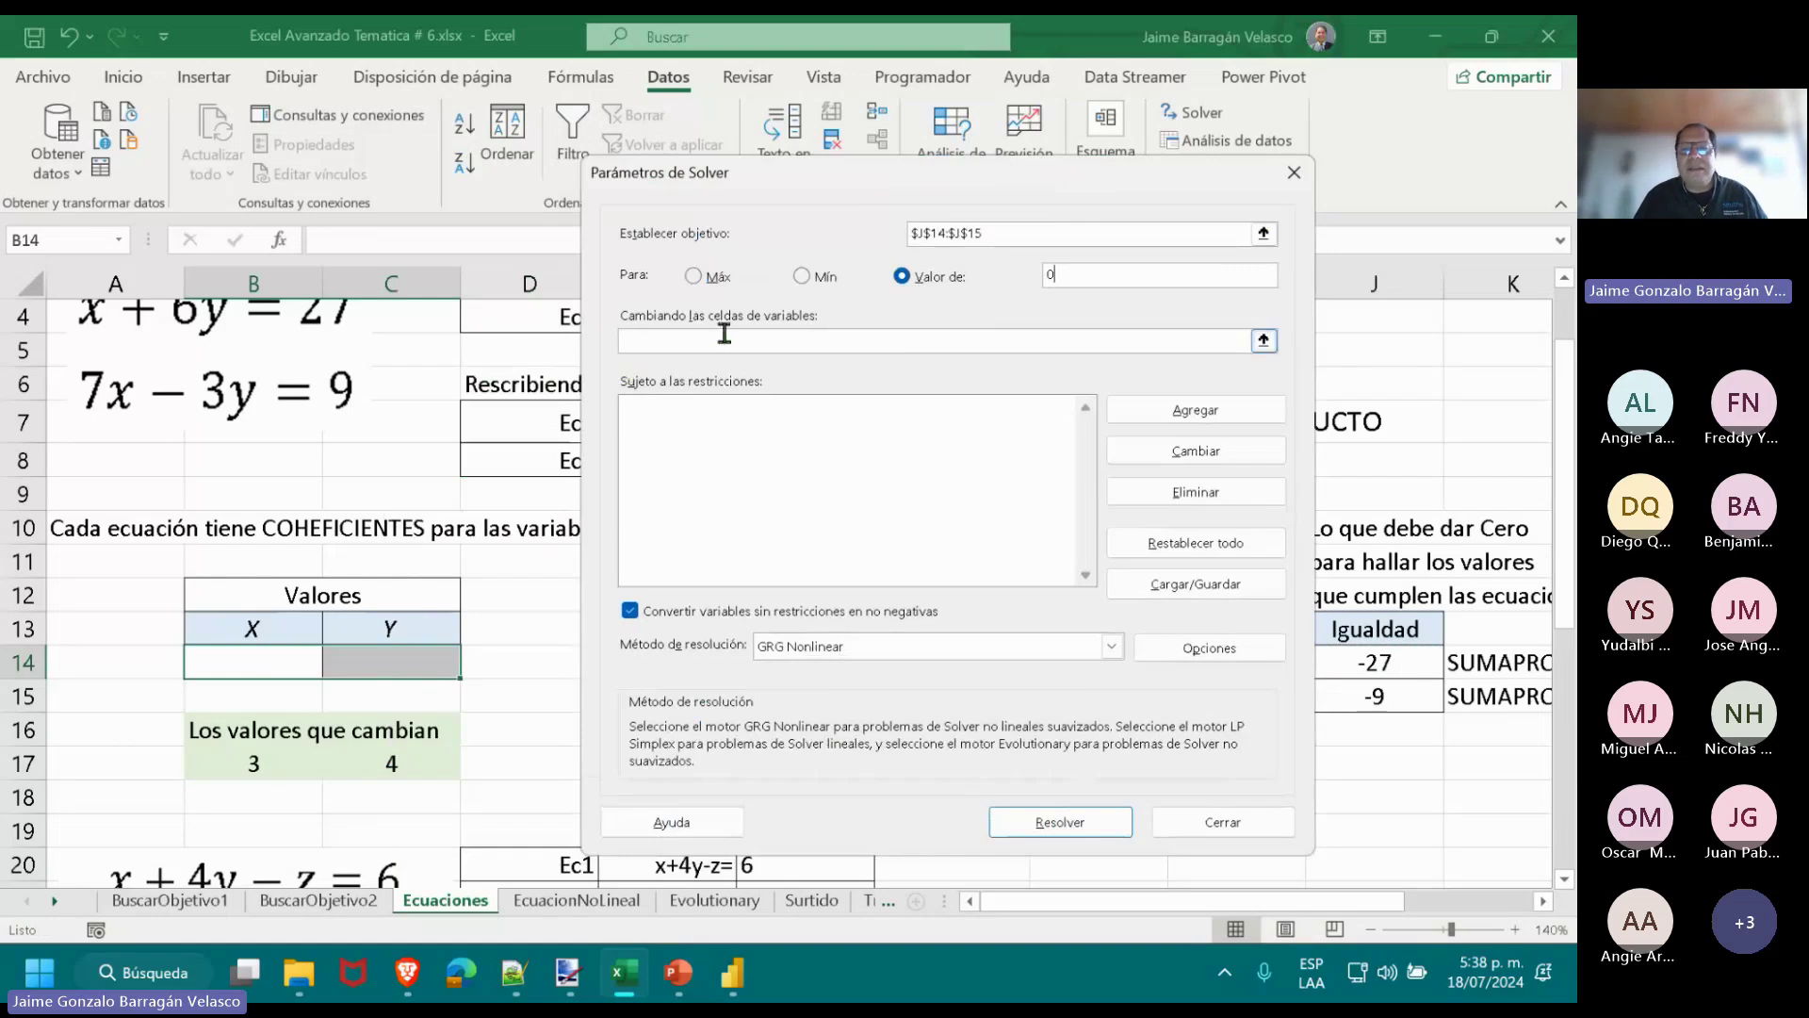
{"action": "left_click", "coordinate": [1264, 342]}
{"action": "left_click", "coordinate": [1264, 341]}
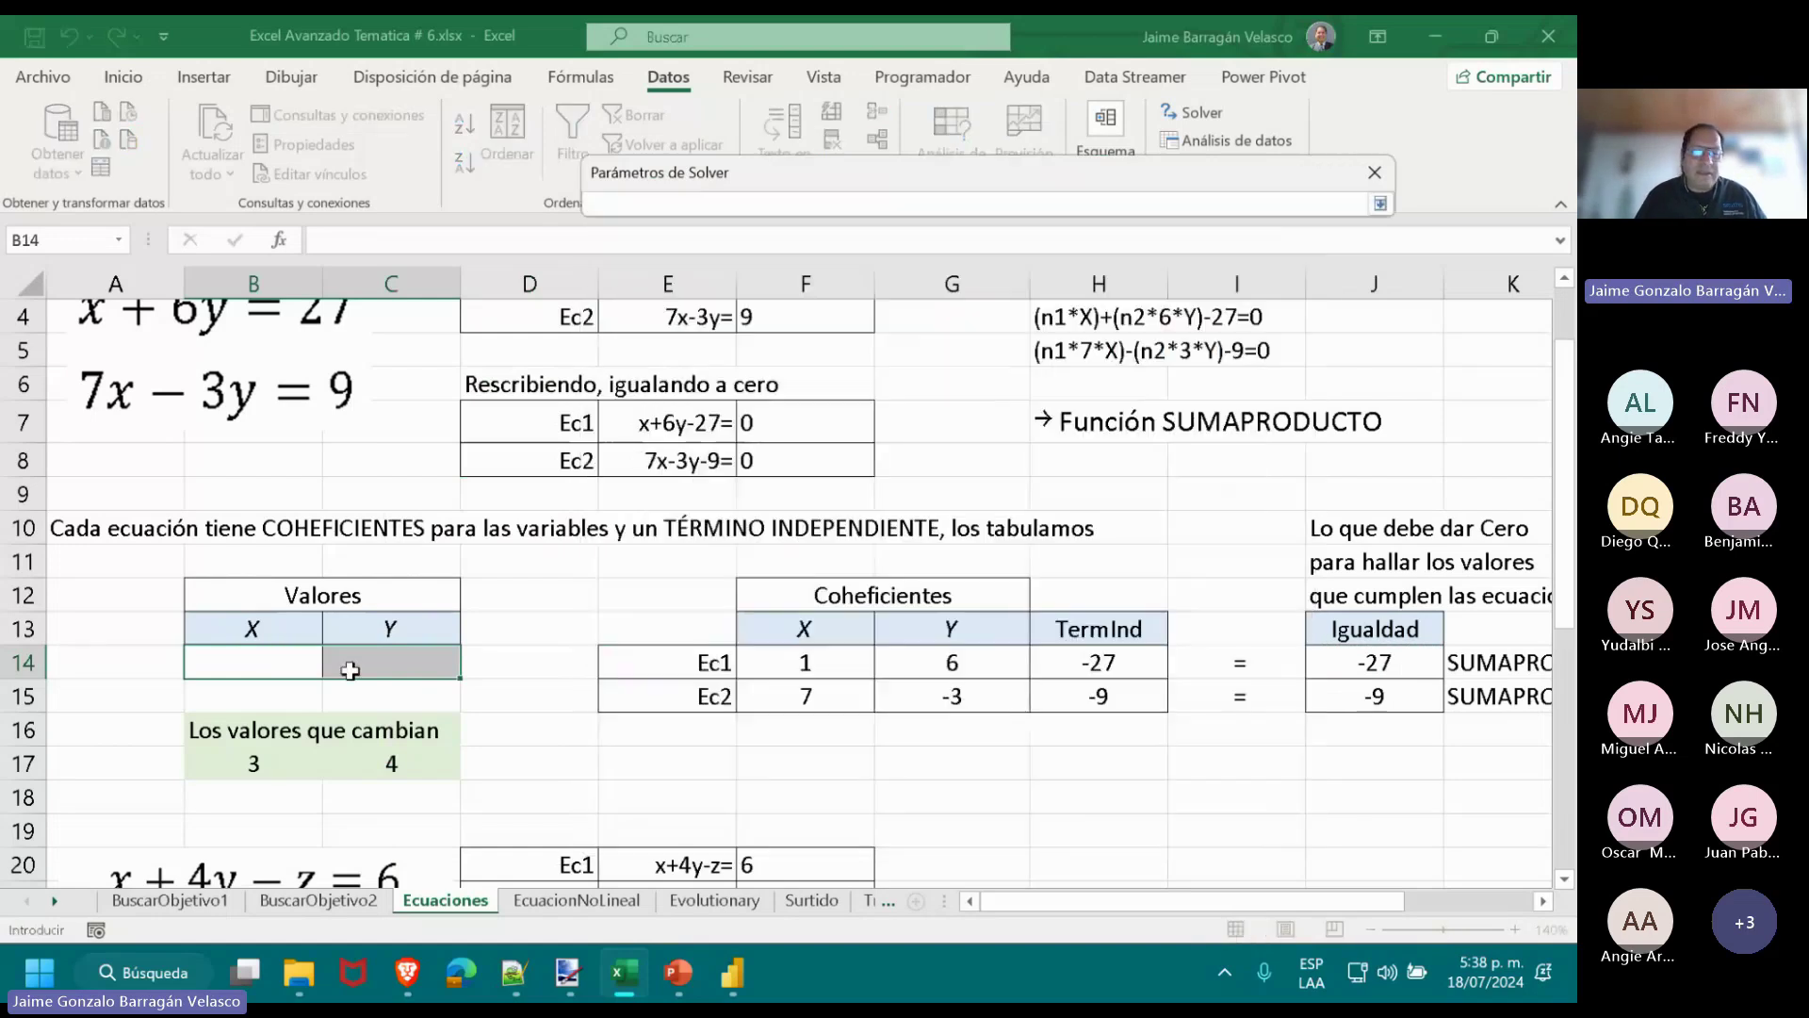
{"action": "left_click_drag", "start_coordinate": [253, 663], "coordinate": [362, 666]}
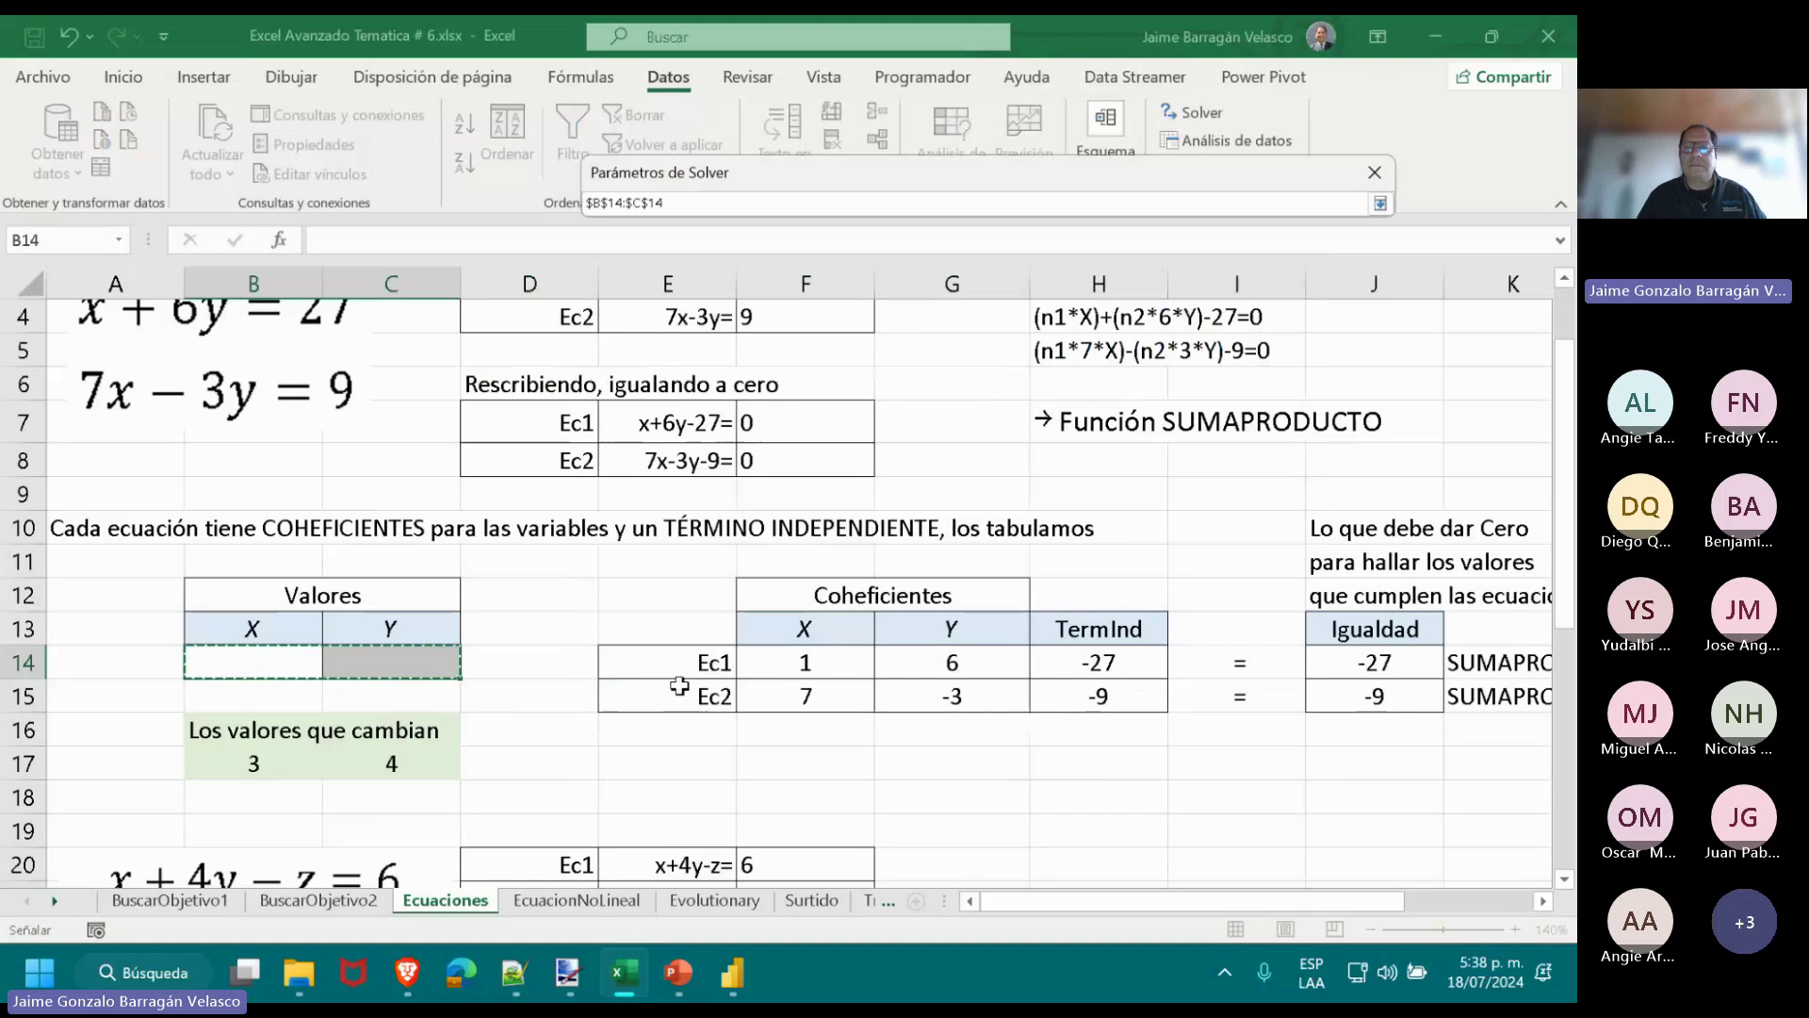
{"action": "left_click", "coordinate": [1380, 205]}
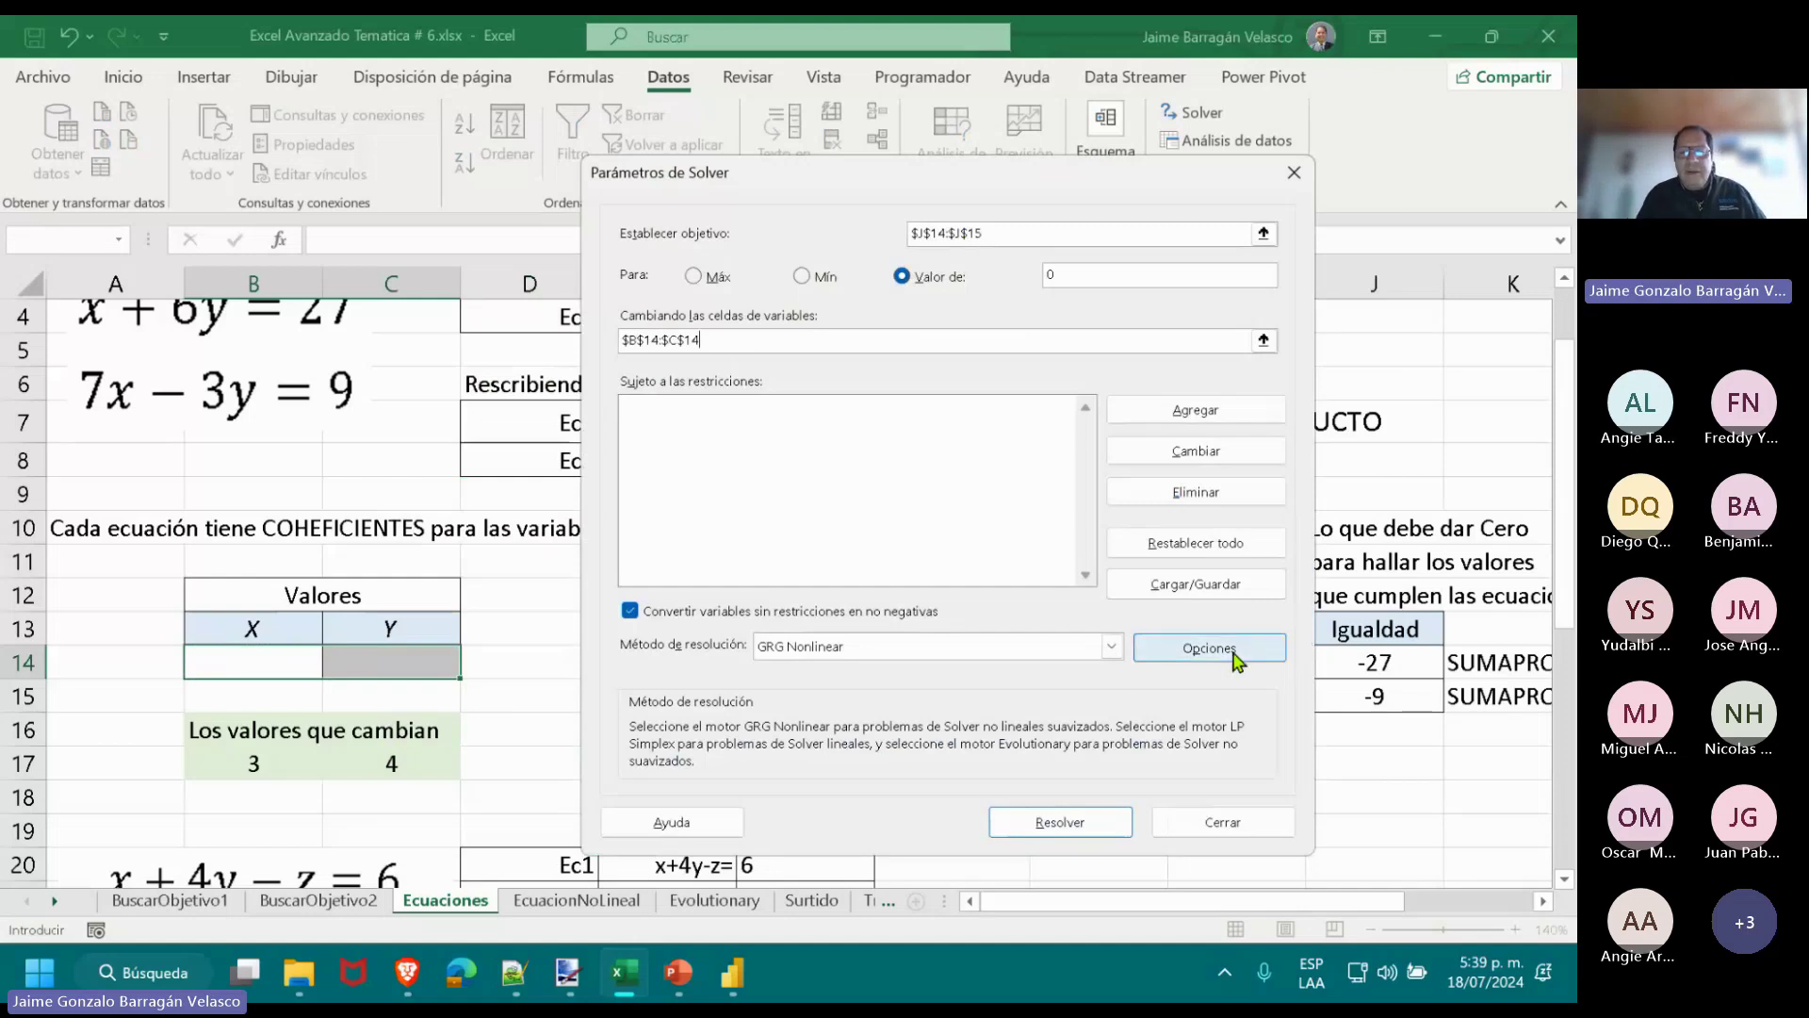
Select the GRG Nonlinear solving method and try to solve with J14:J15 as the objective.
{"action": "left_click", "coordinate": [1112, 647]}
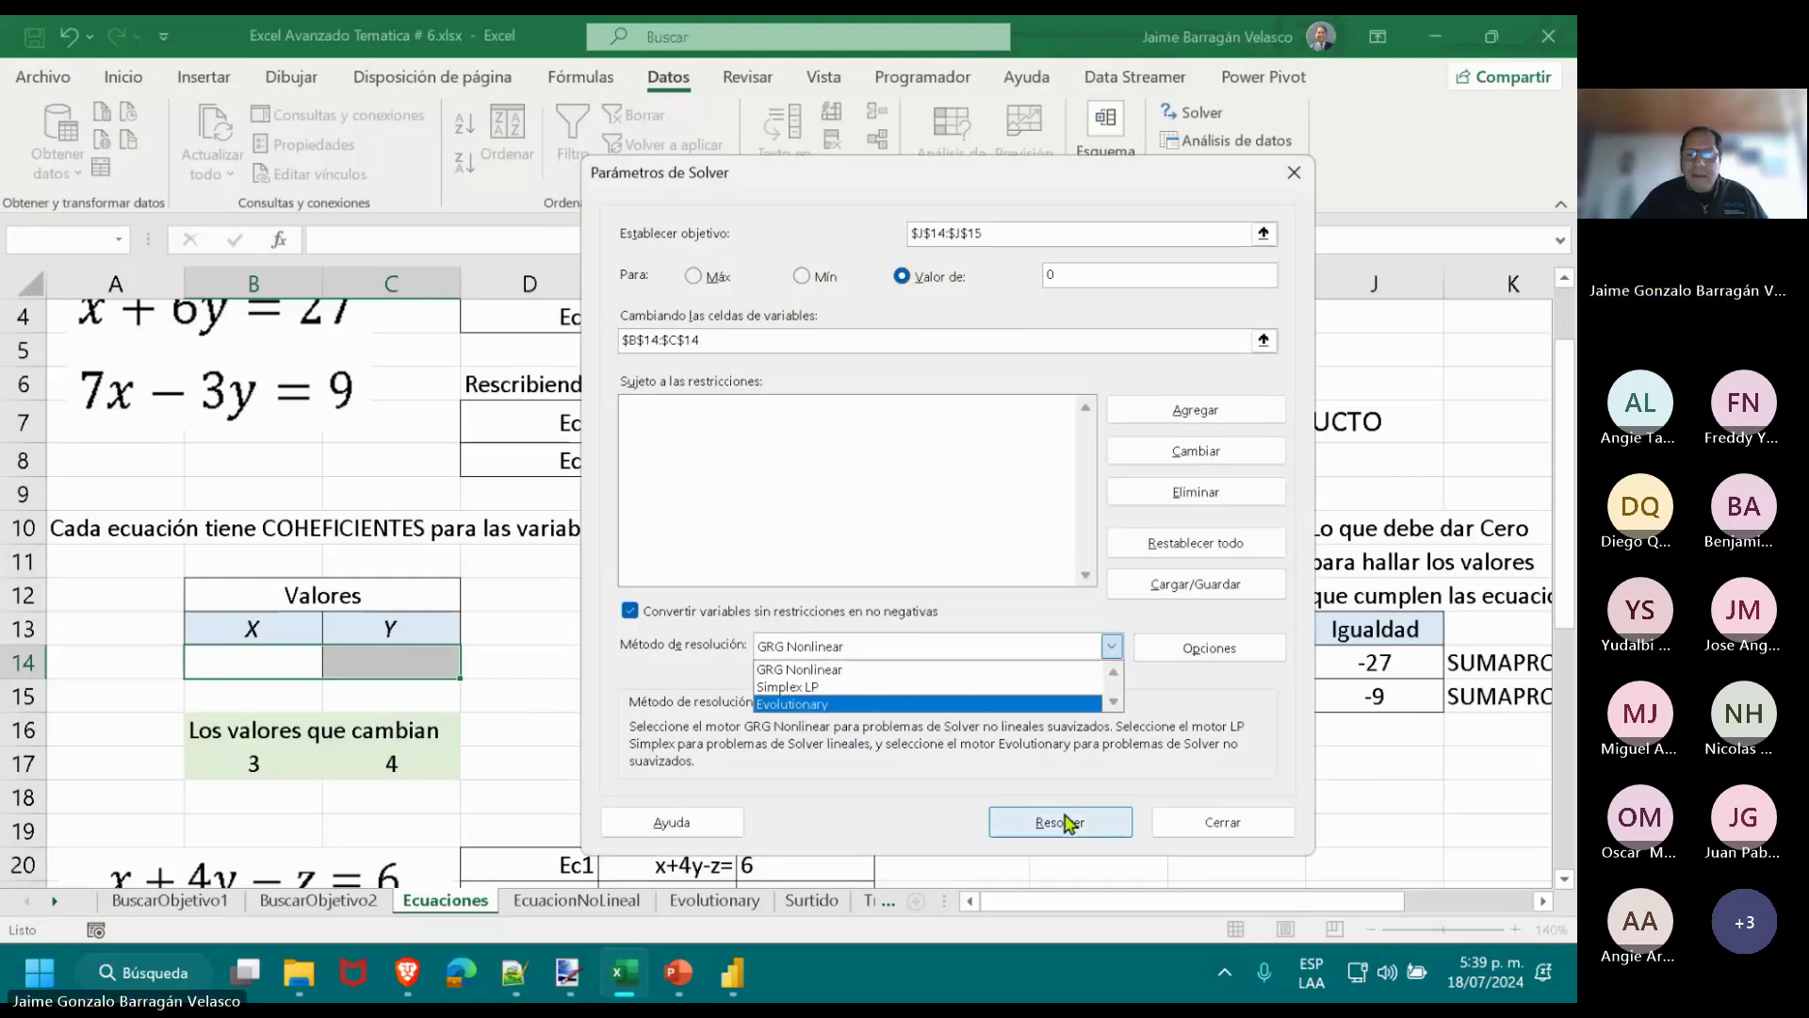
{"action": "left_click", "coordinate": [903, 671]}
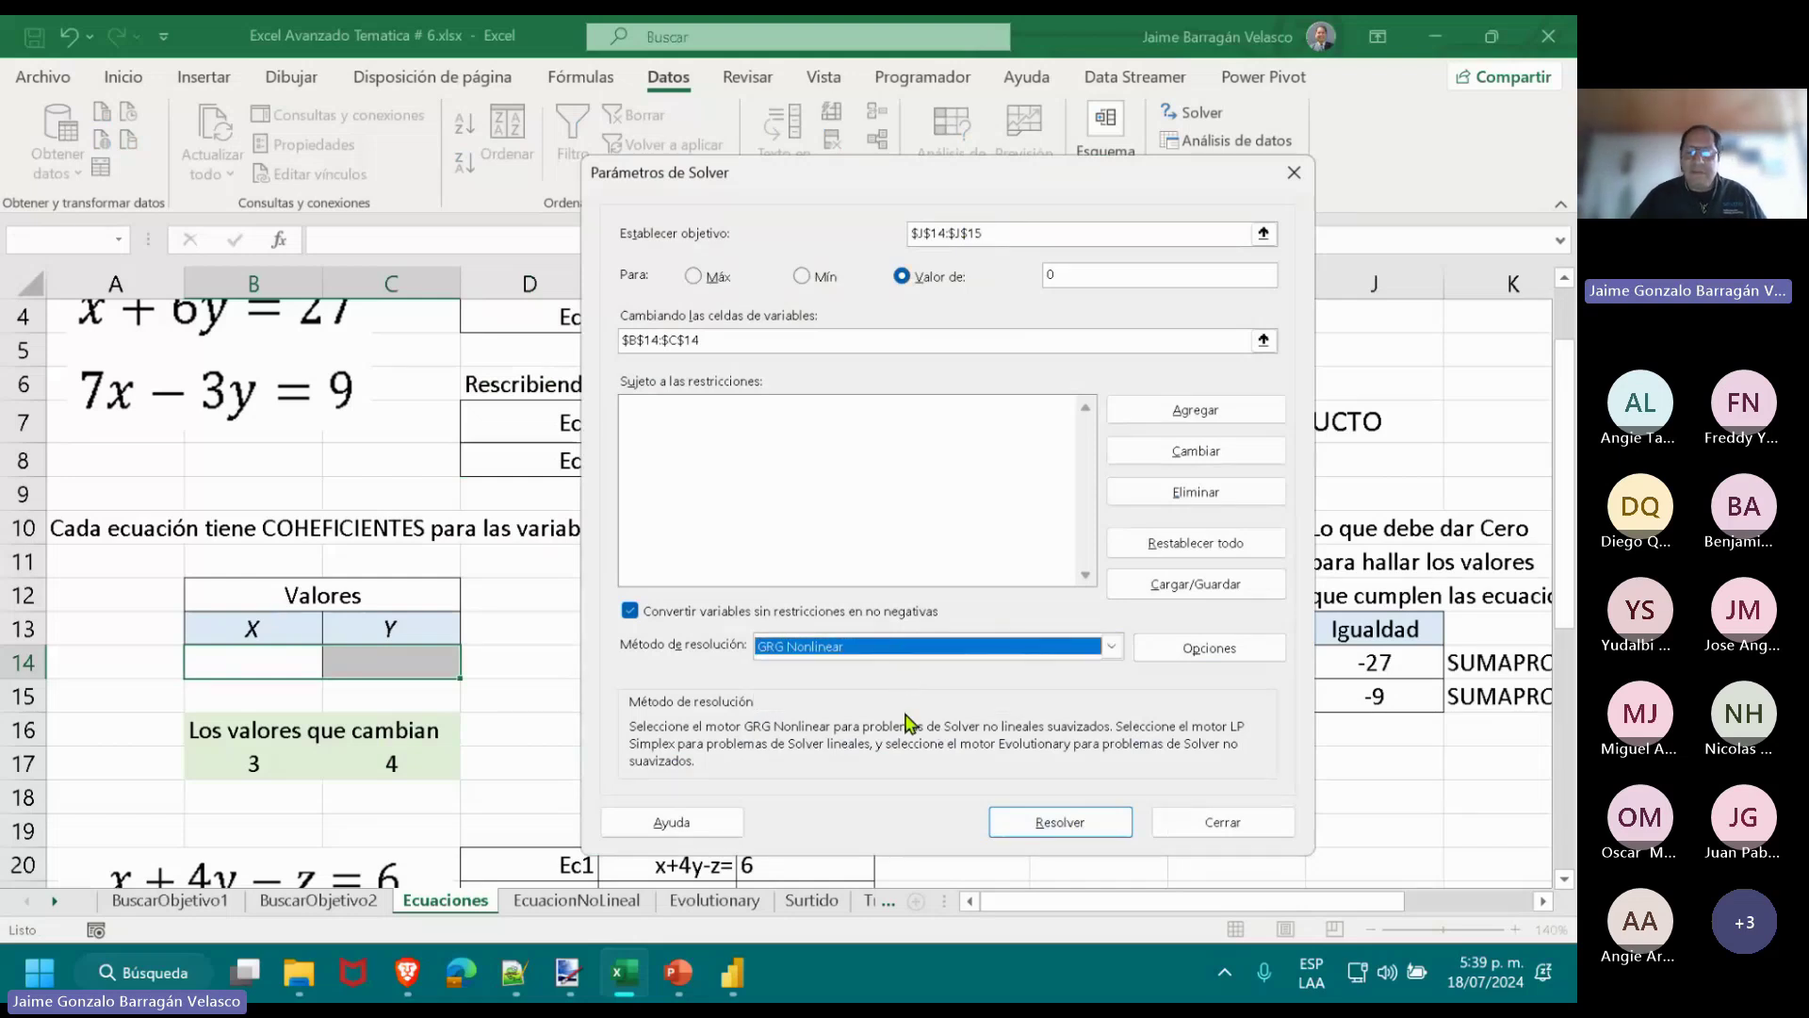
{"action": "left_click", "coordinate": [1055, 824]}
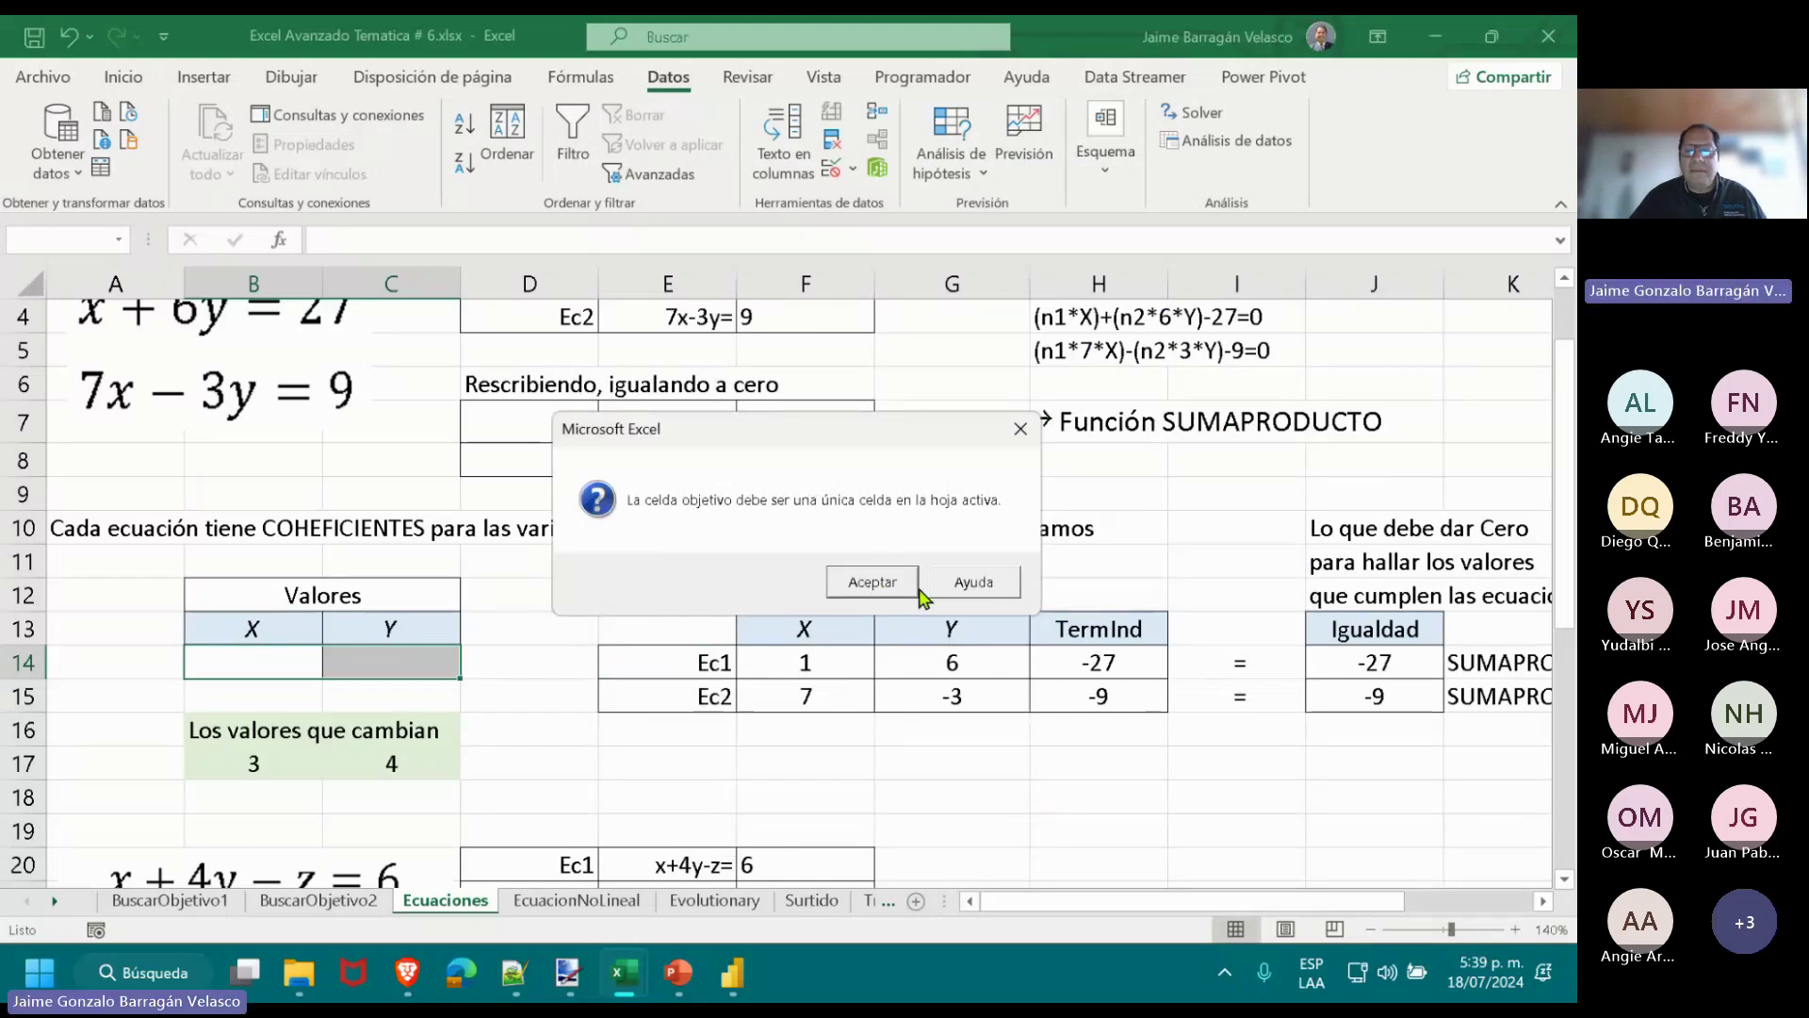
{"action": "left_click", "coordinate": [872, 583]}
{"action": "left_click", "coordinate": [873, 487]}
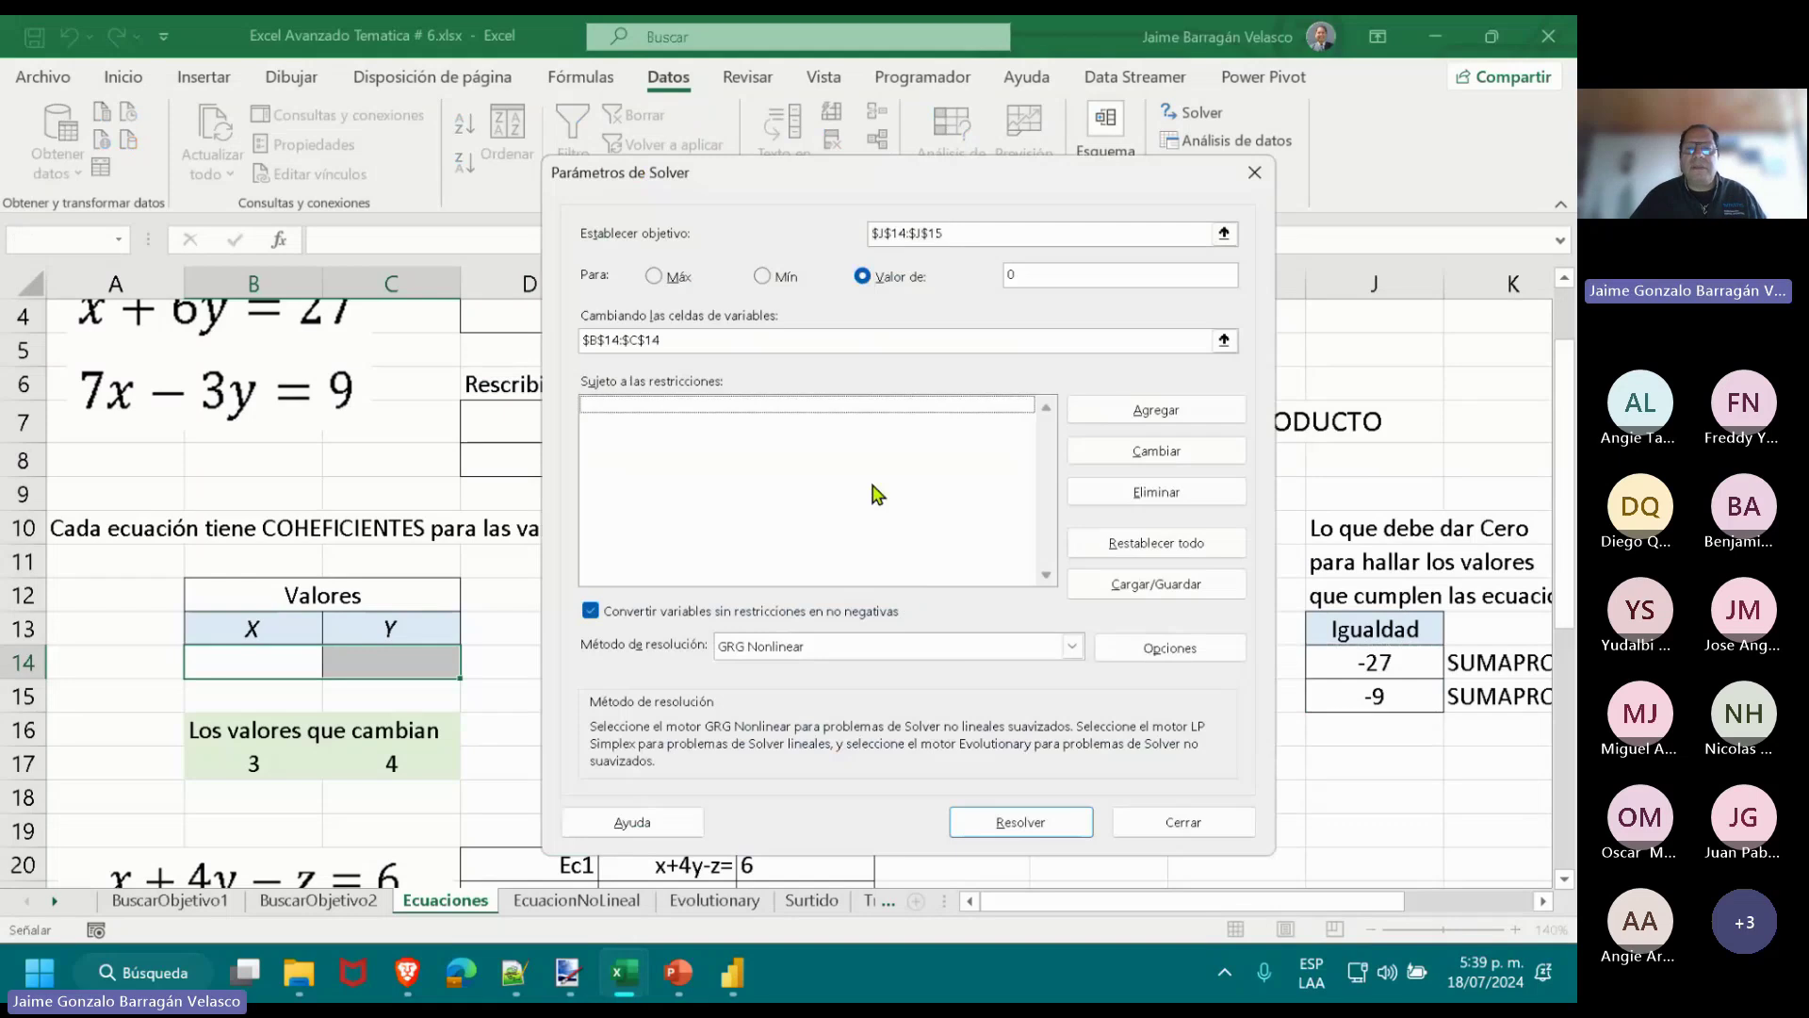
{"action": "left_click", "coordinate": [1067, 235]}
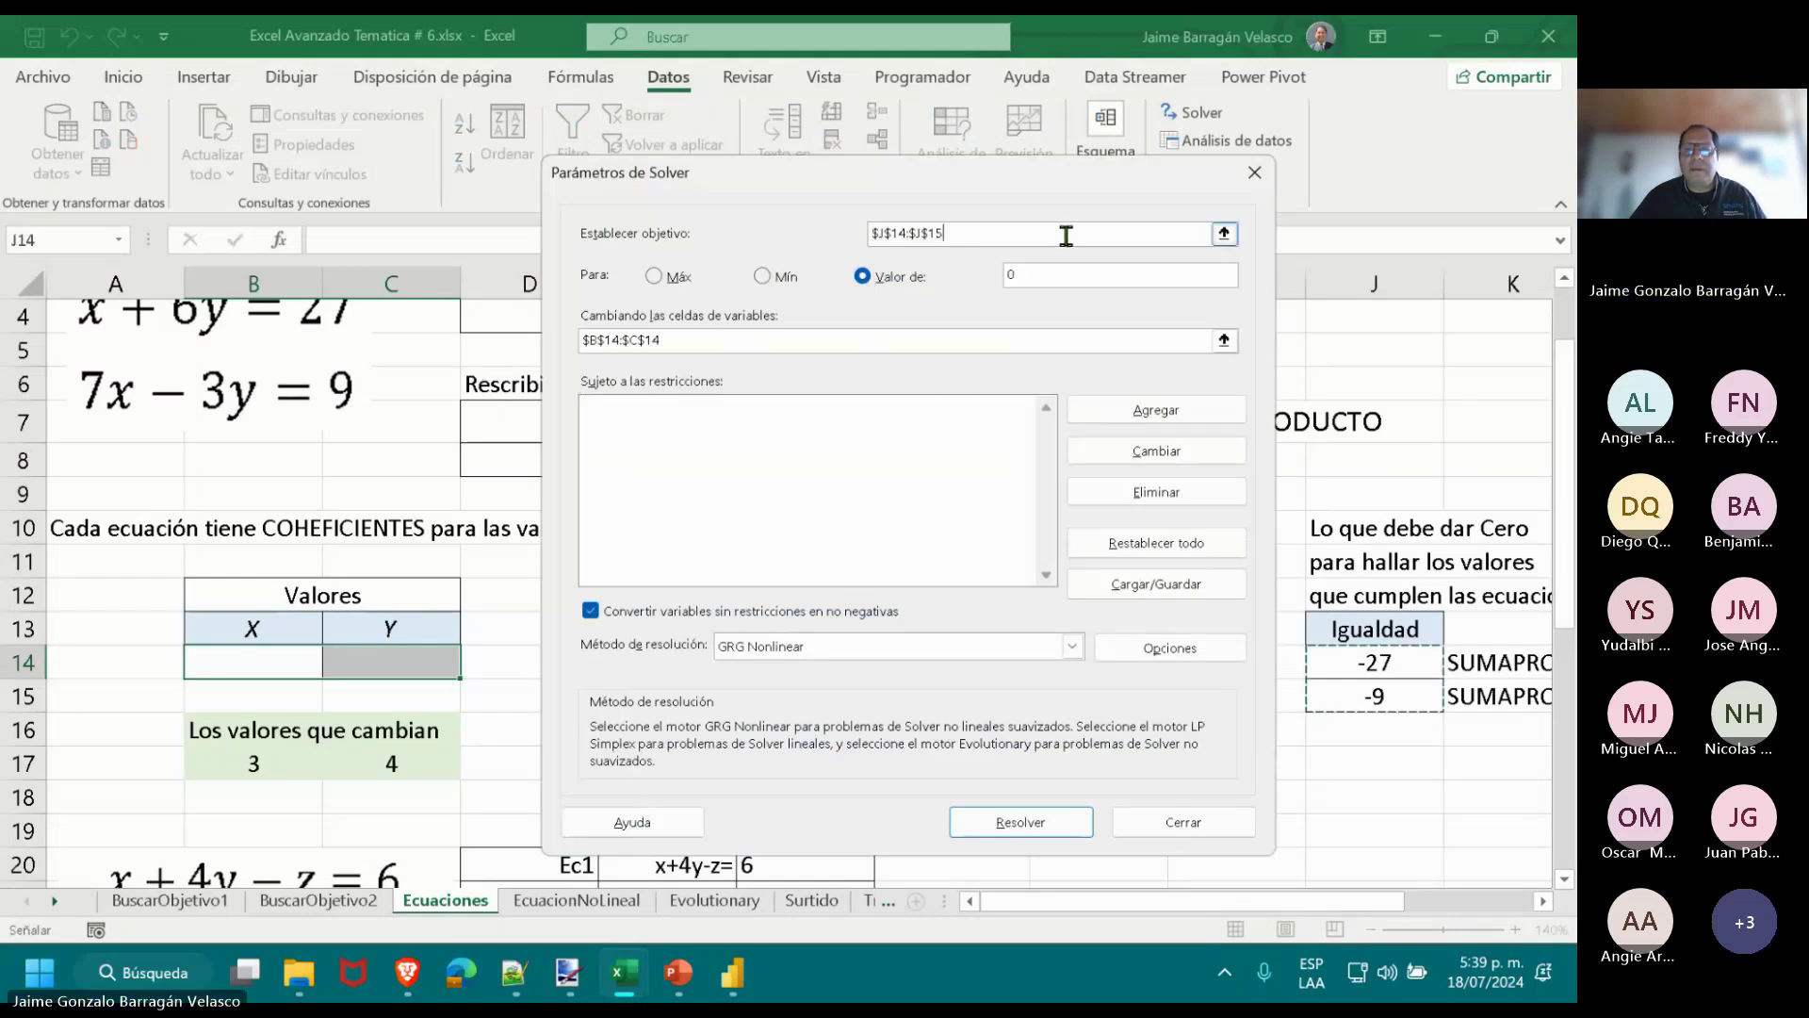
{"action": "left_click", "coordinate": [1184, 818]}
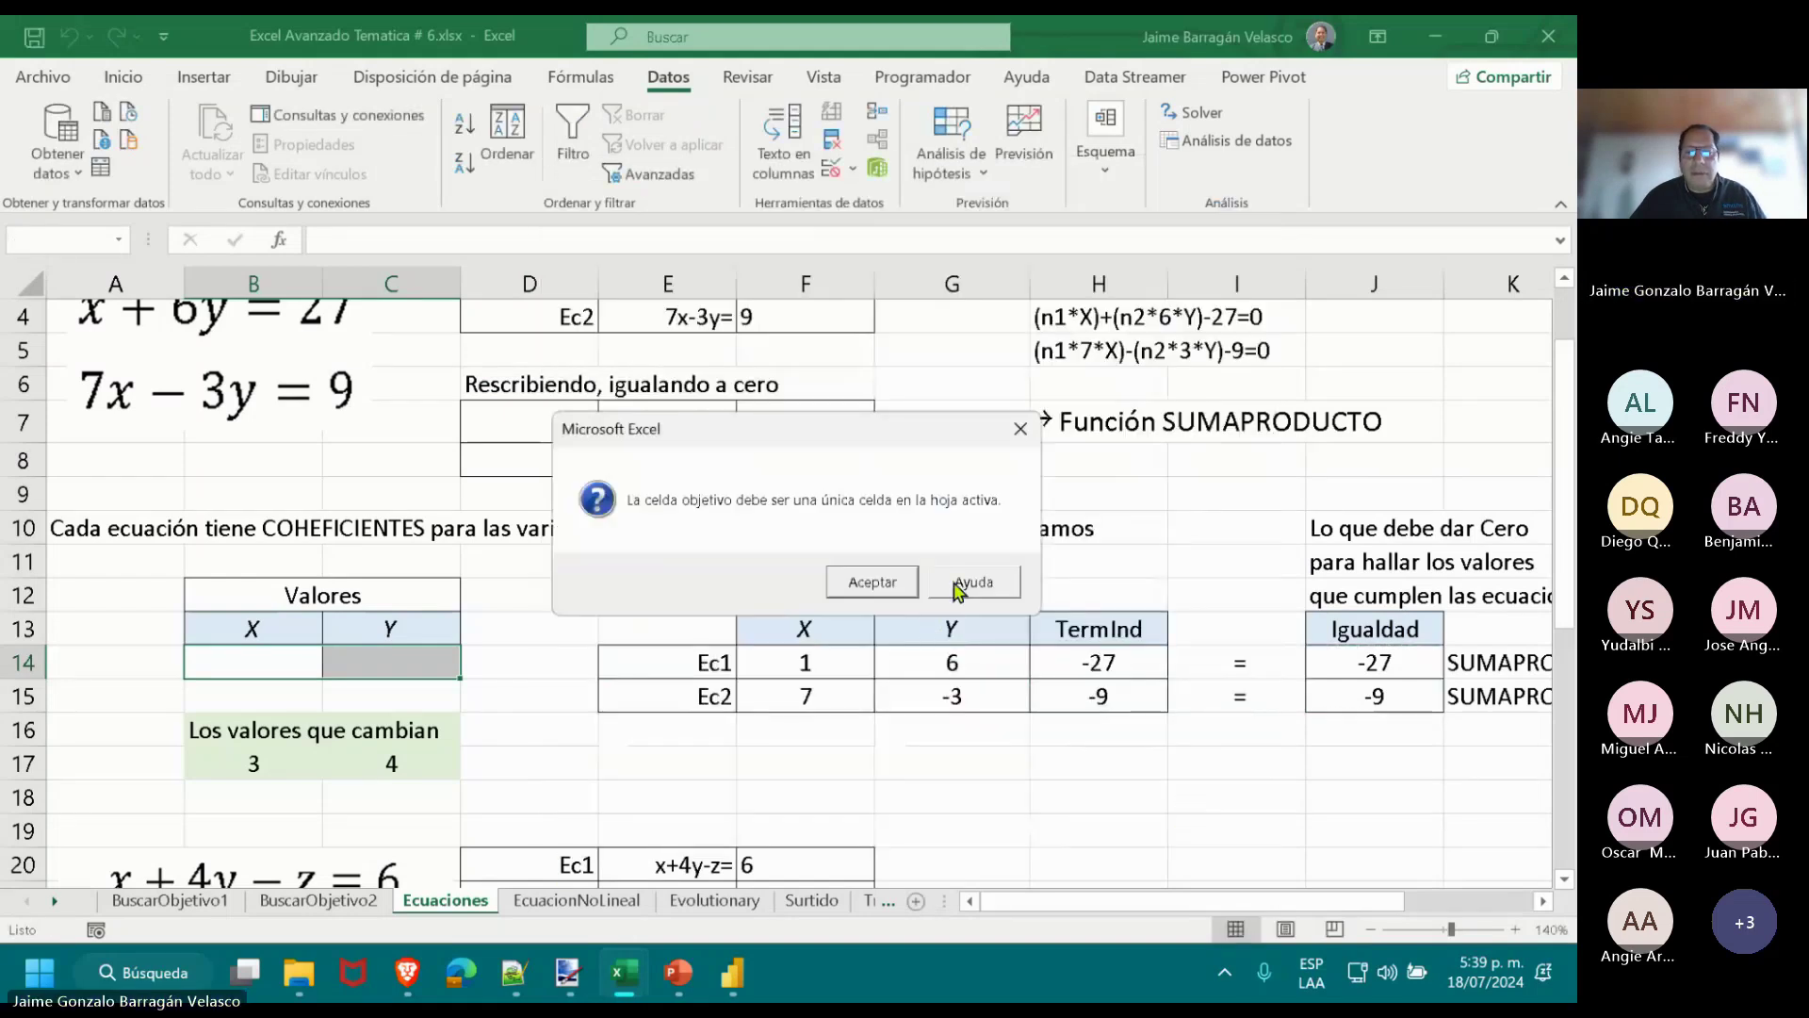
{"action": "left_click", "coordinate": [870, 581]}
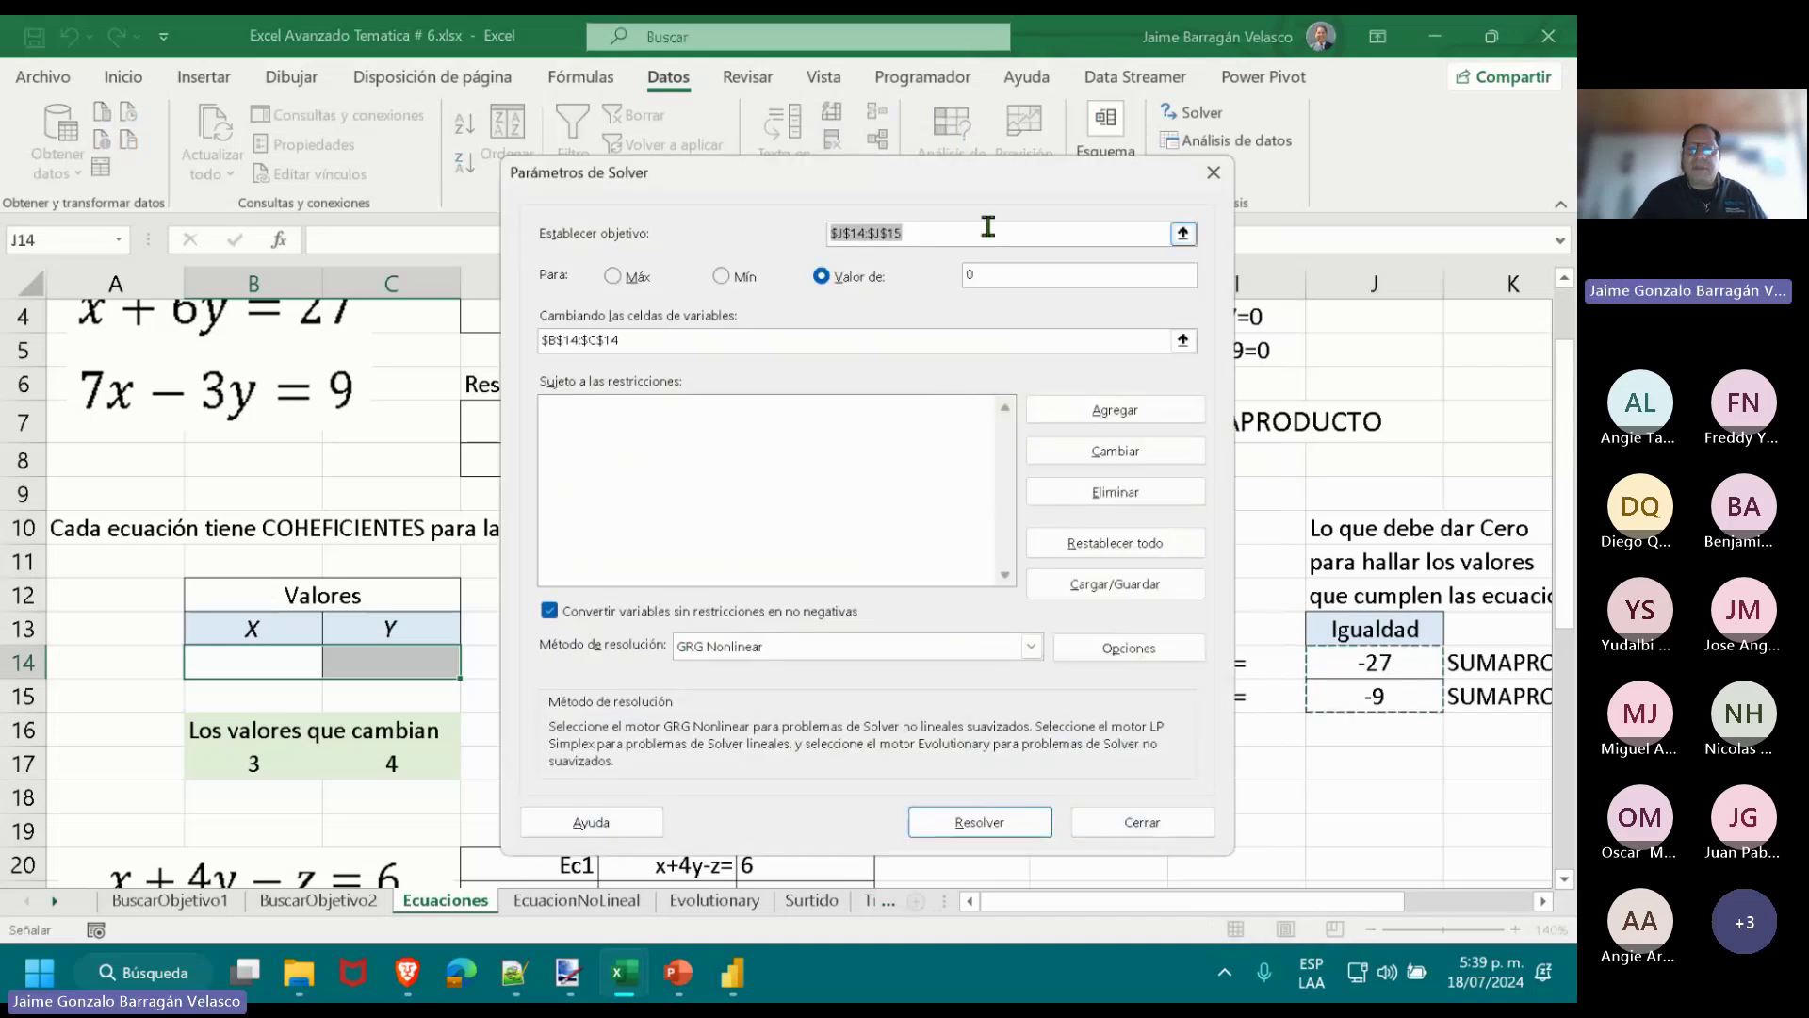
Clear the objective and variable cell references in Solver and close it without solving.
{"action": "key", "text": "BackSpace"}
{"action": "left_click", "coordinate": [846, 337]}
{"action": "key", "text": "BackSpace"}
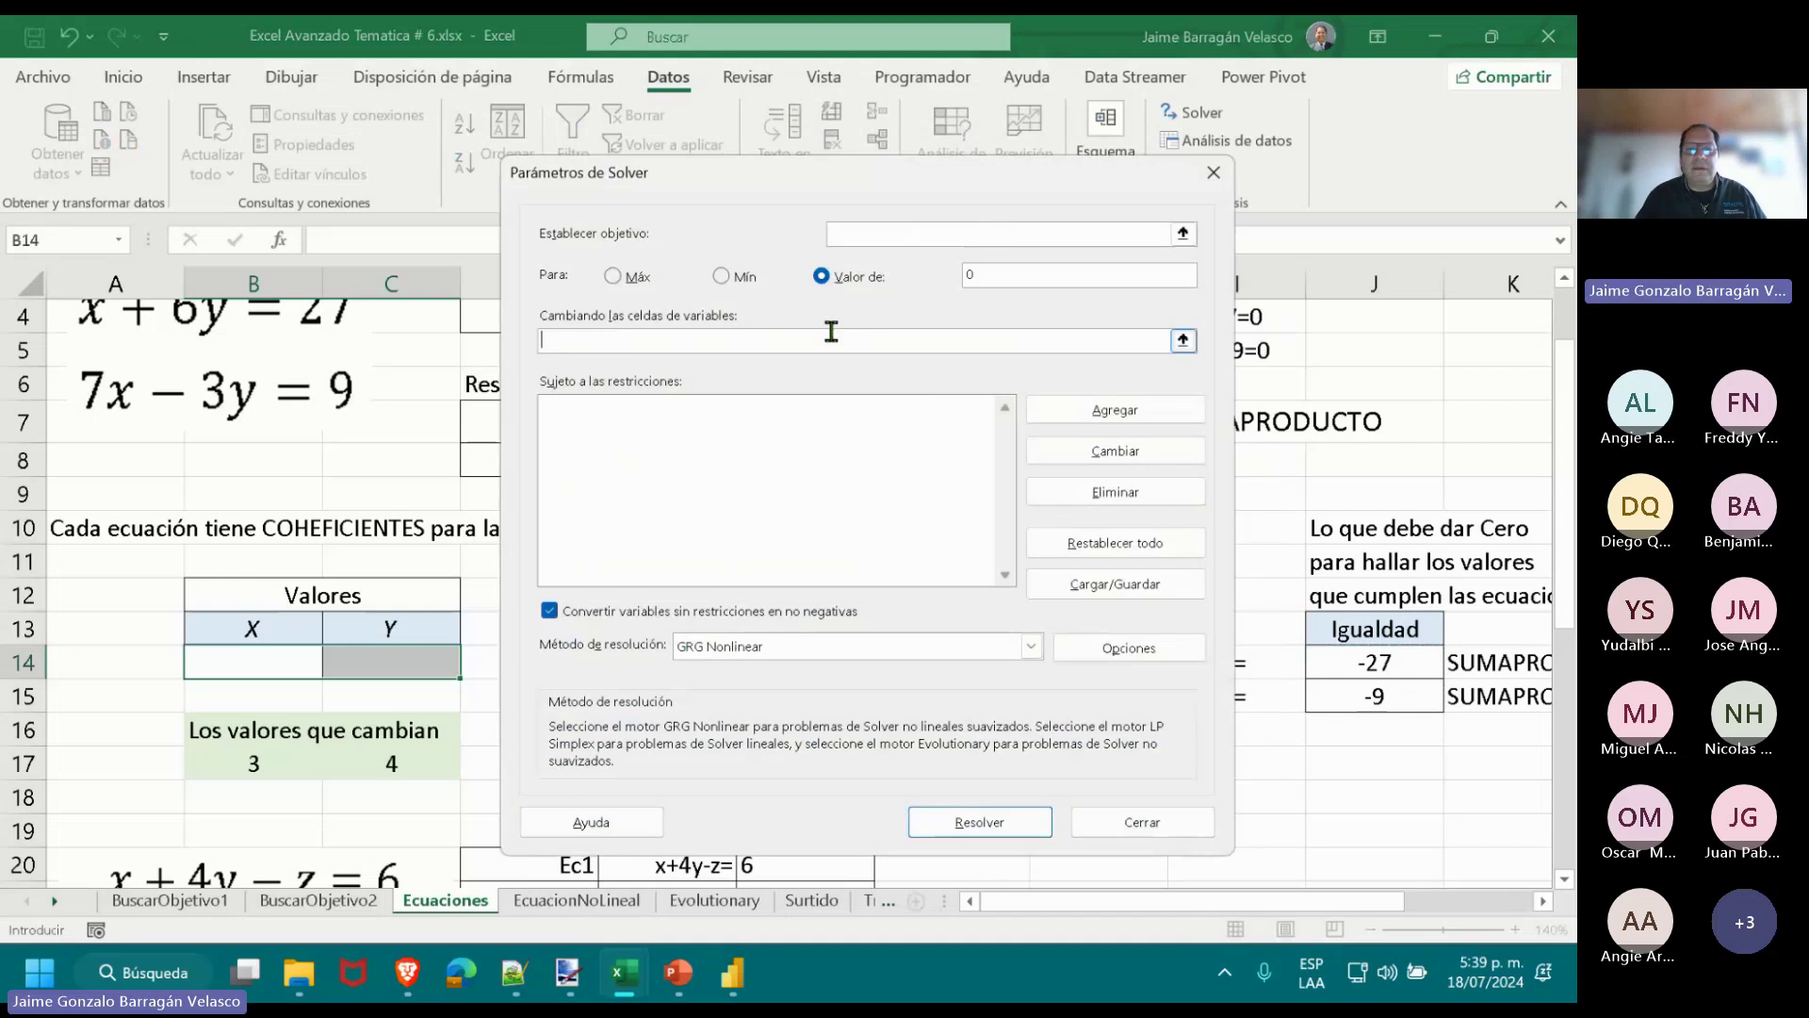
{"action": "left_click", "coordinate": [1145, 823]}
{"action": "left_click", "coordinate": [1055, 816]}
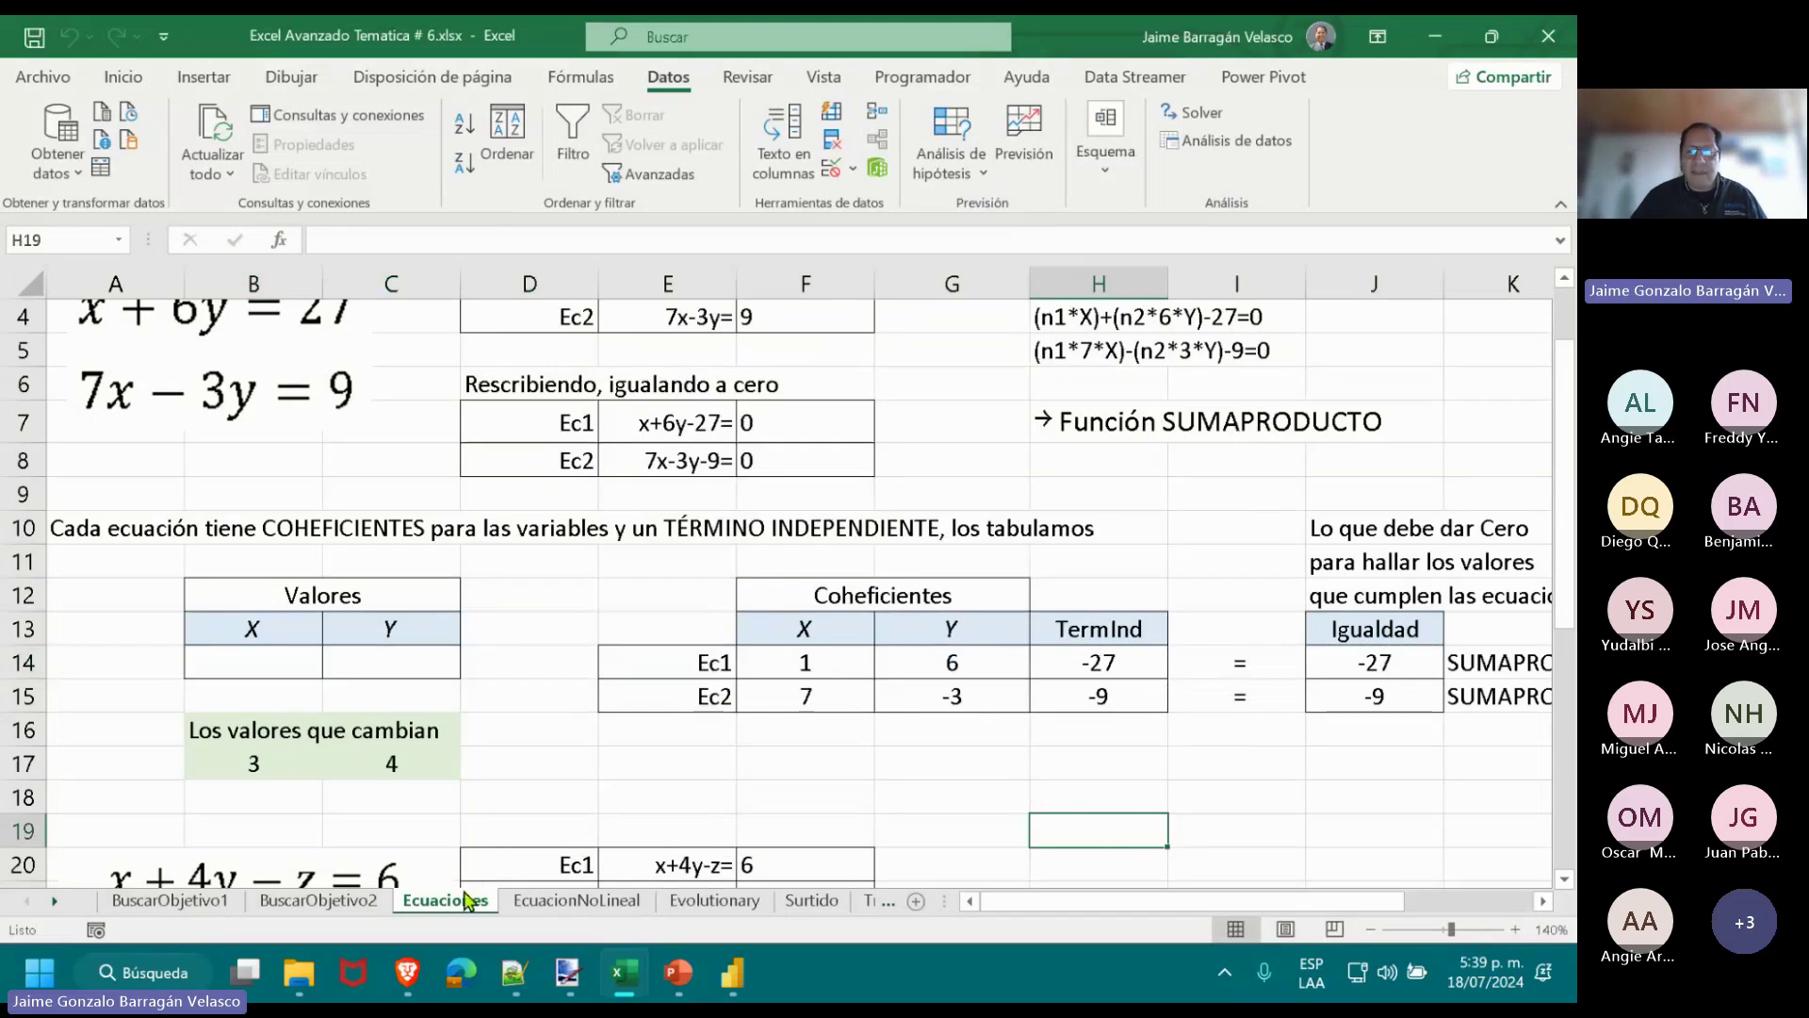
Reopen Solver and set the range J14:J15 as the objective again.
{"action": "left_click", "coordinate": [1172, 132]}
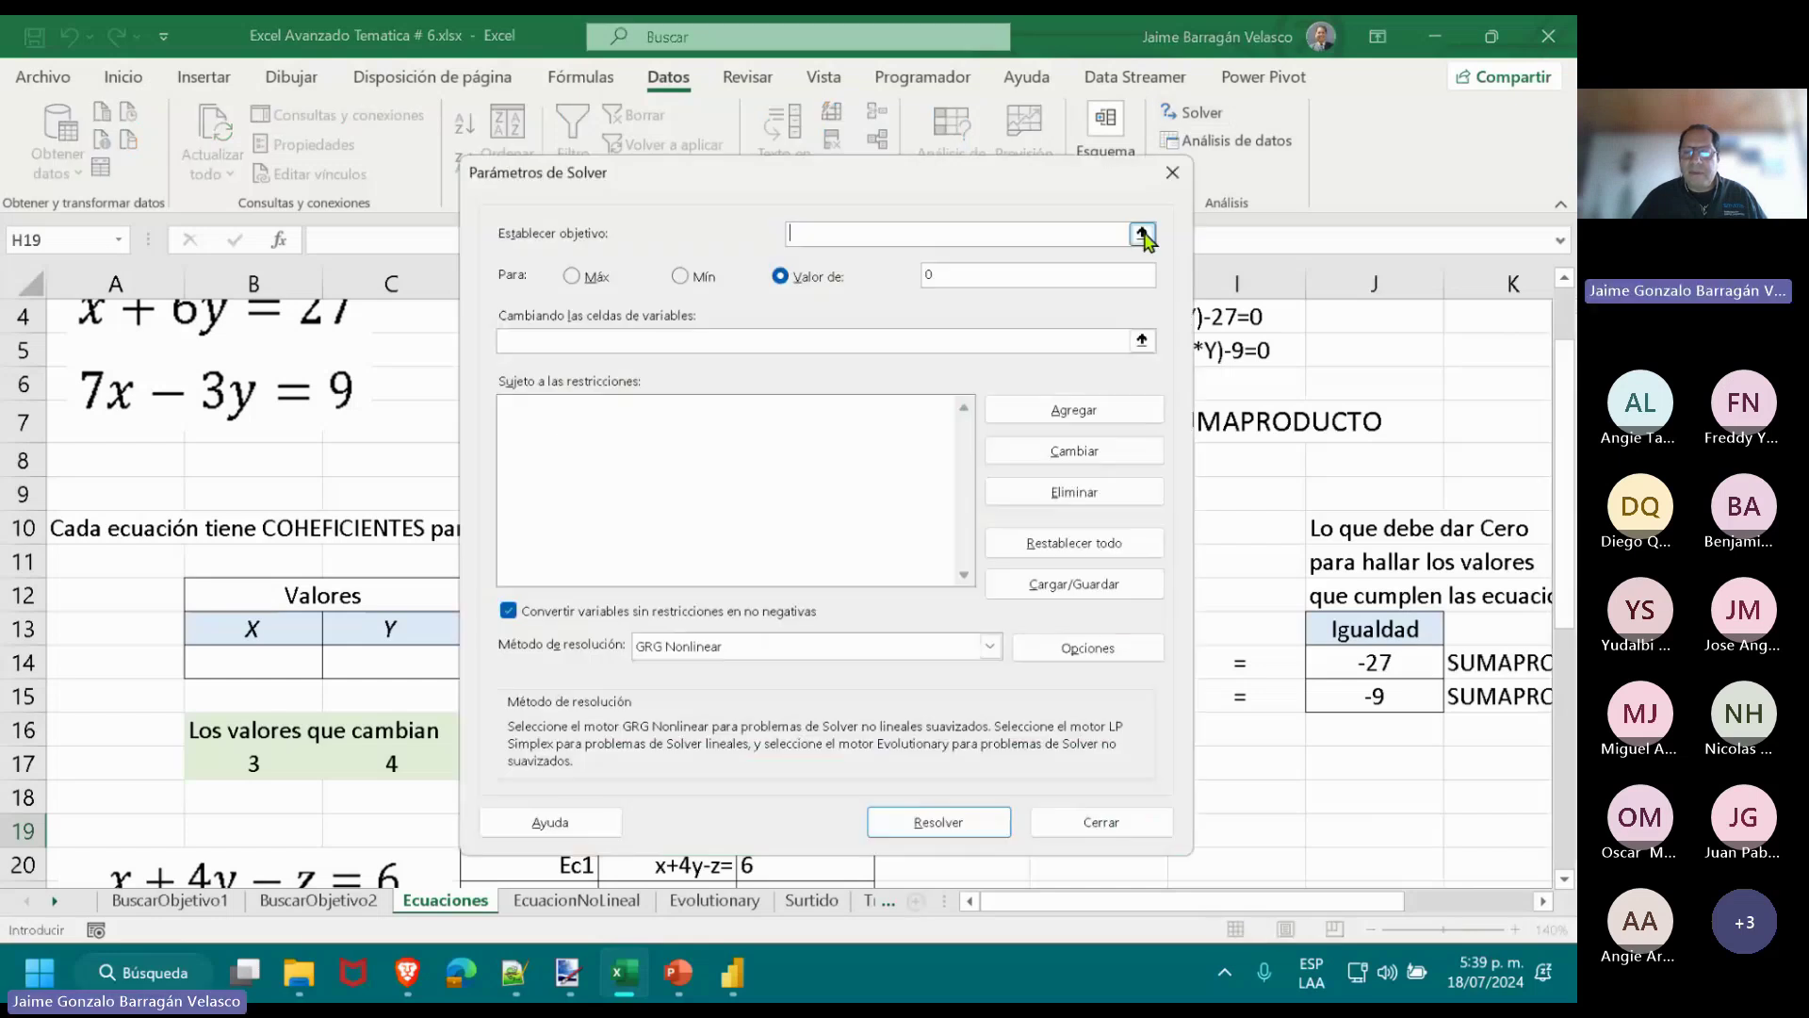
{"action": "left_click", "coordinate": [1143, 235]}
{"action": "left_click", "coordinate": [1381, 665]}
{"action": "left_click_drag", "start_coordinate": [1386, 676], "coordinate": [1386, 697]}
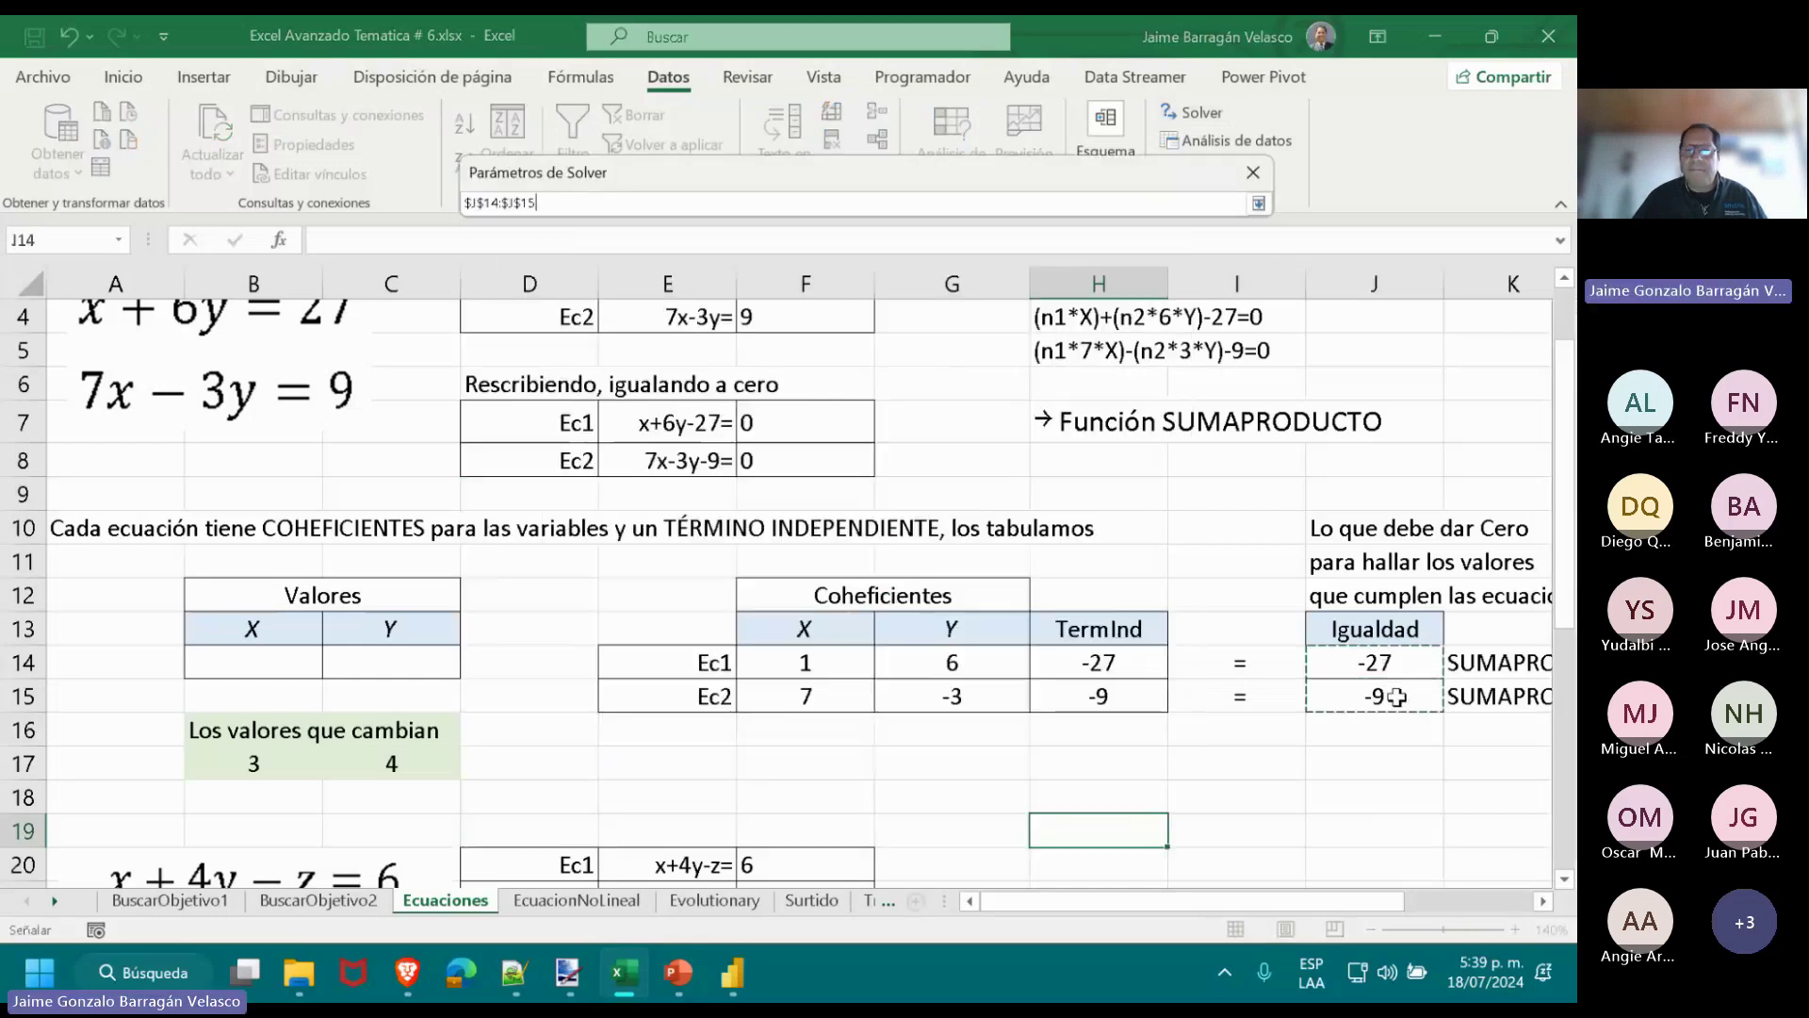
{"action": "left_click", "coordinate": [1258, 204]}
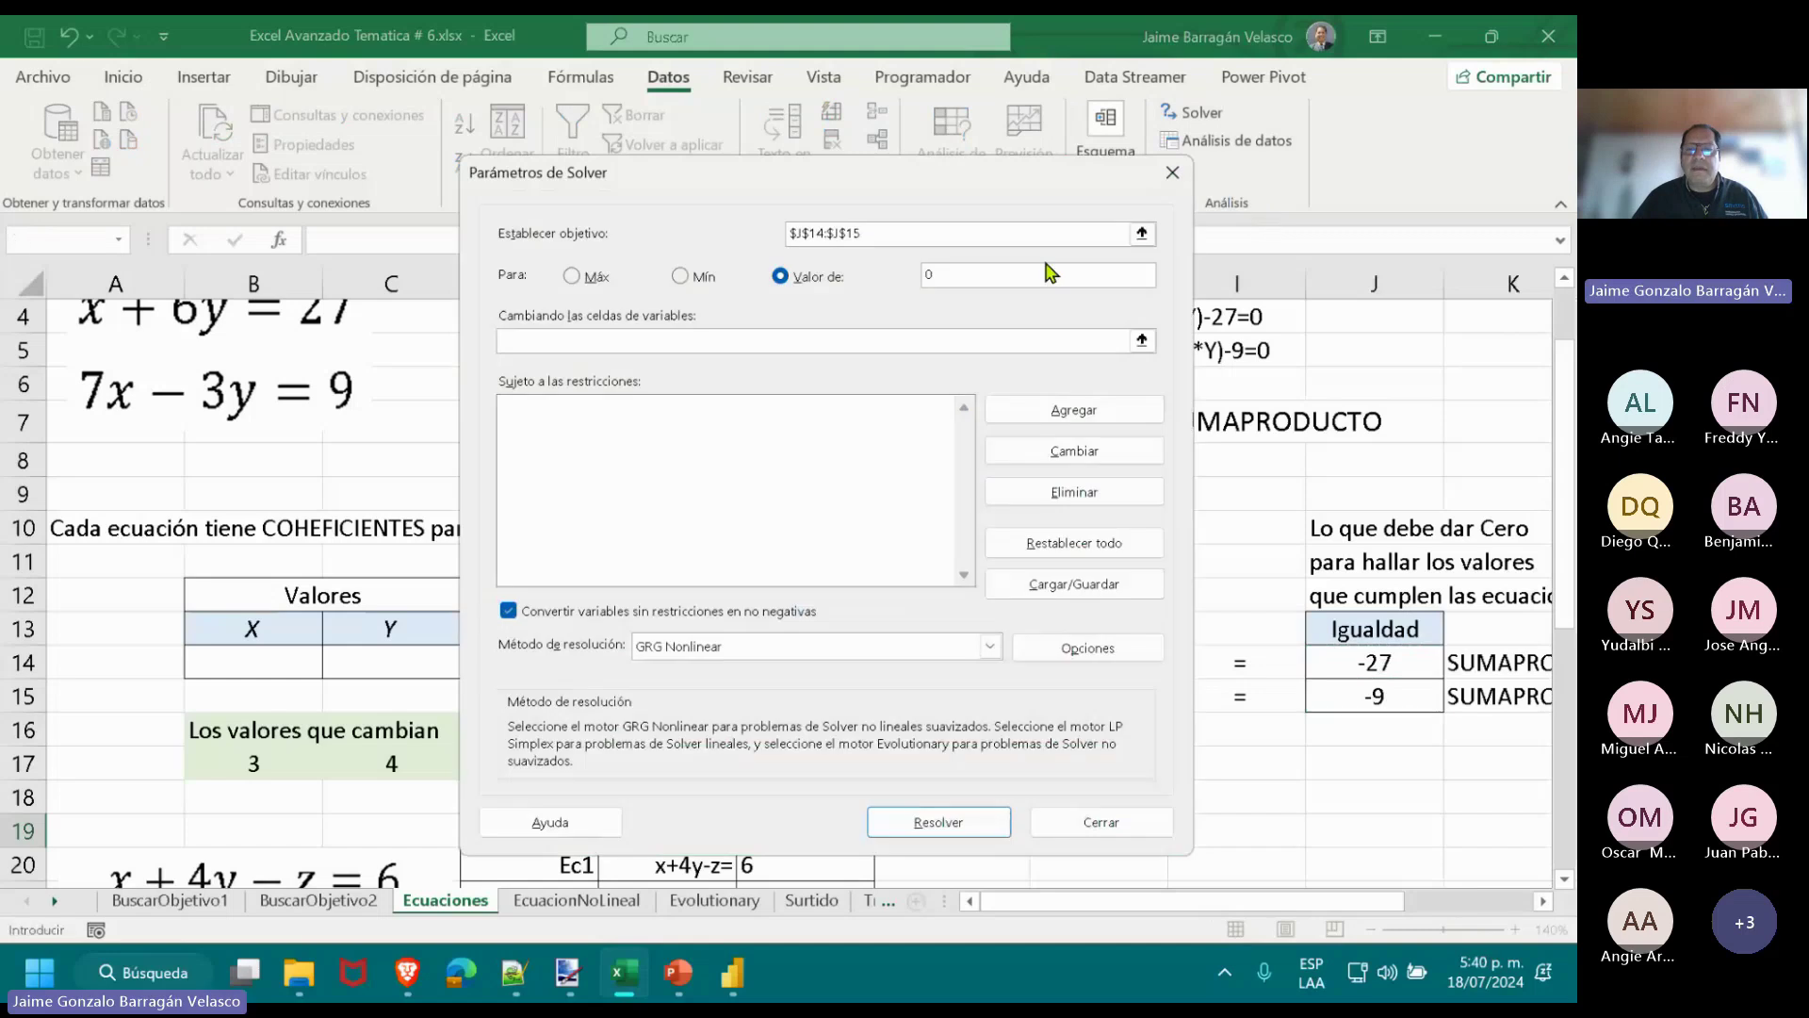
Set B14:C14 as Solver's variable cells and try to solve the model.
{"action": "left_click", "coordinate": [1141, 341]}
{"action": "left_click_drag", "start_coordinate": [248, 680], "coordinate": [391, 664]}
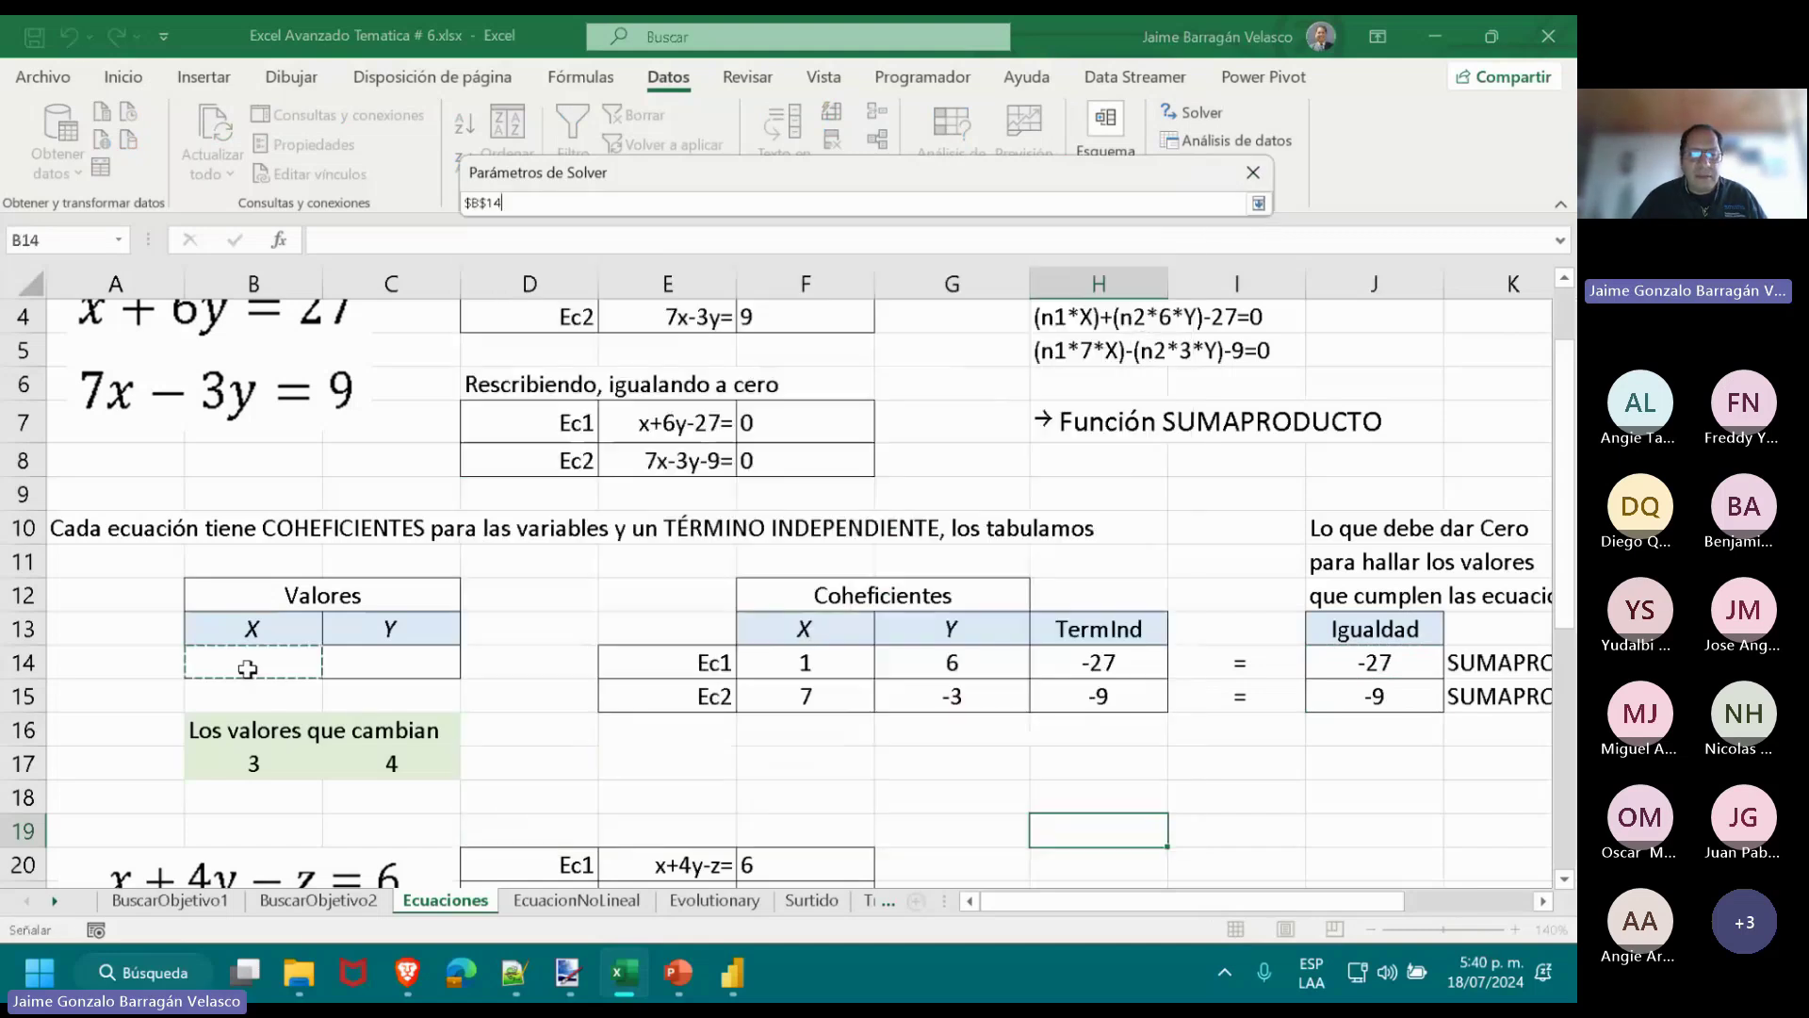
{"action": "left_click", "coordinate": [1258, 204]}
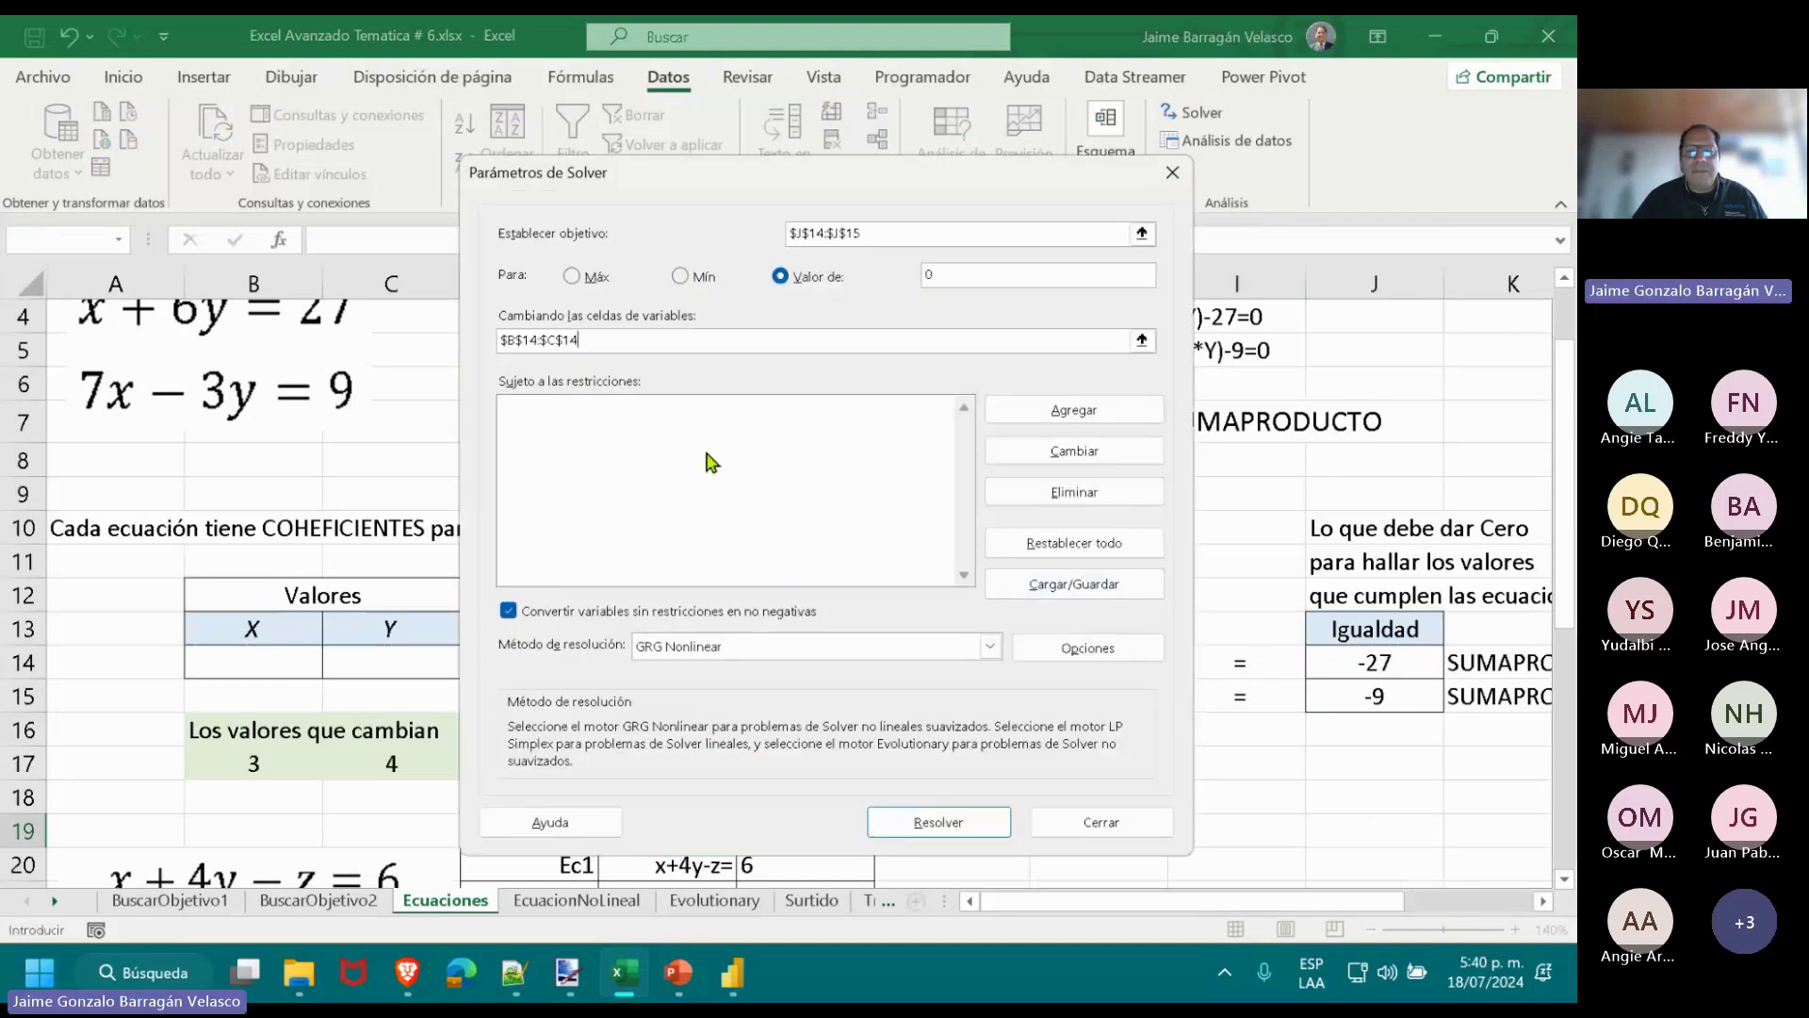
{"action": "left_click", "coordinate": [914, 820]}
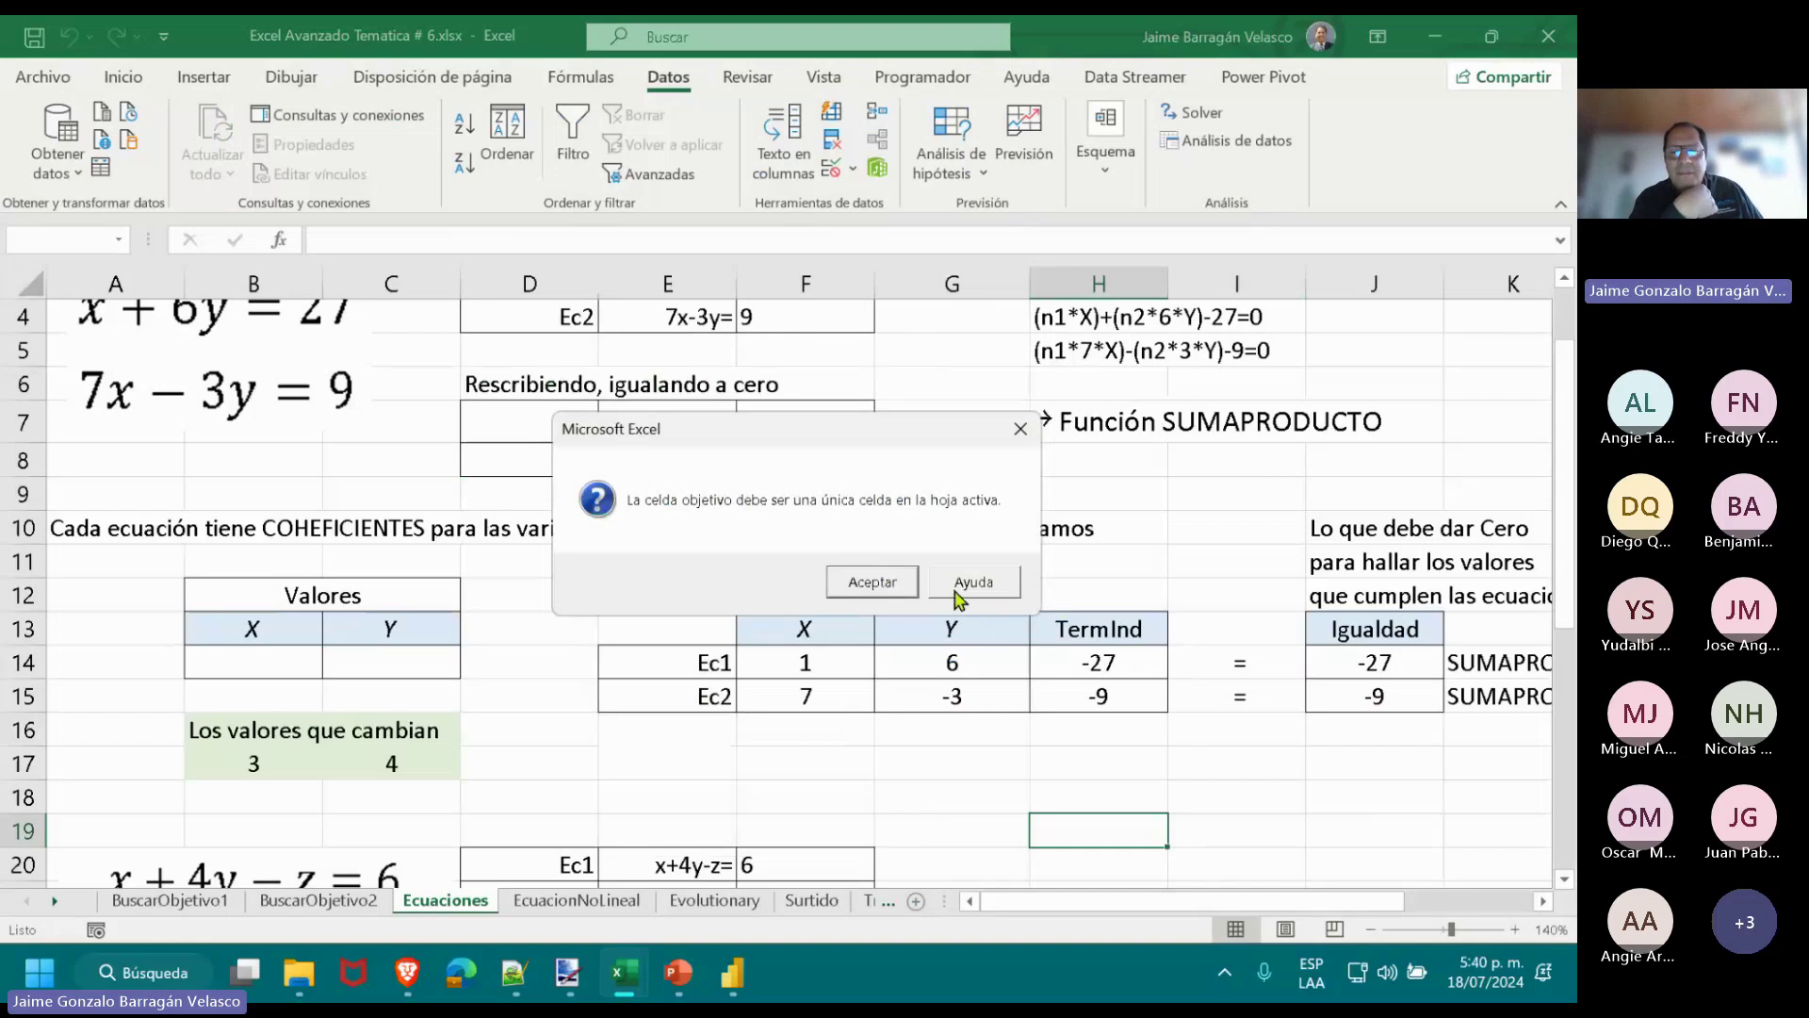
{"action": "left_click", "coordinate": [902, 581]}
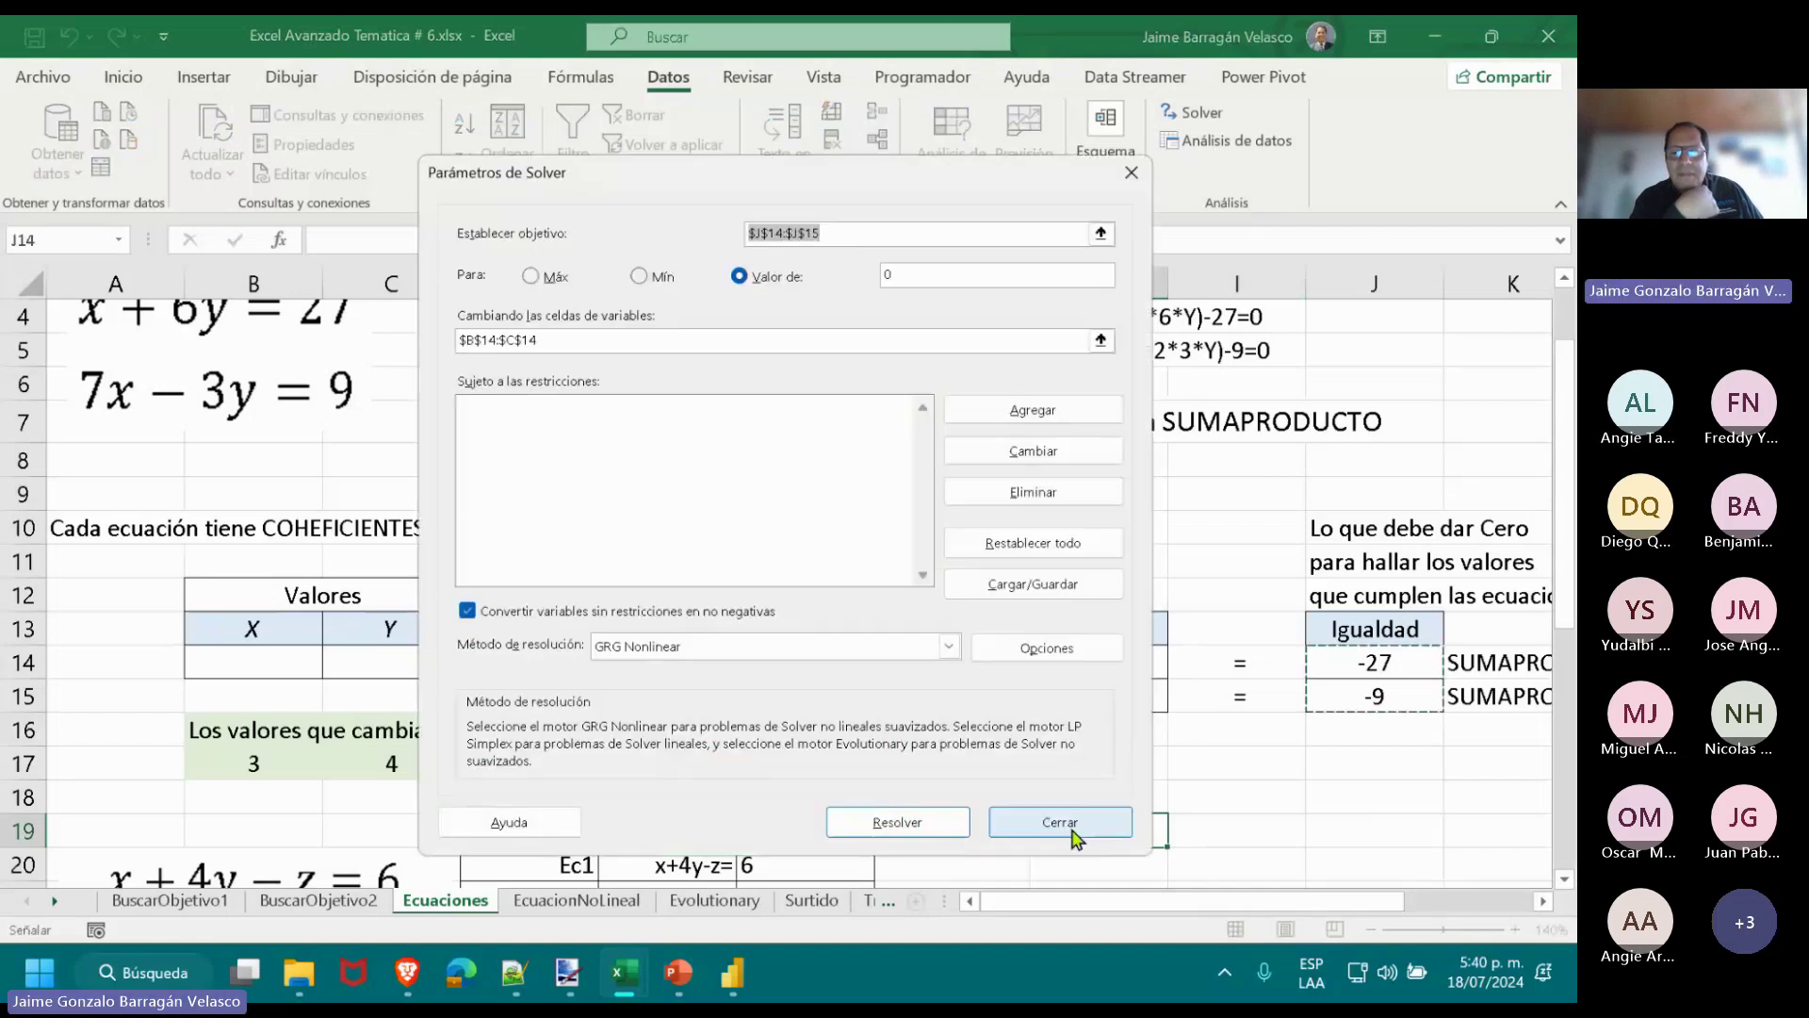
Replace Solver's objective with the single Ec1 Igualdad cell J14, keeping B14:C14 as the variable cells.
{"action": "left_click", "coordinate": [1102, 234]}
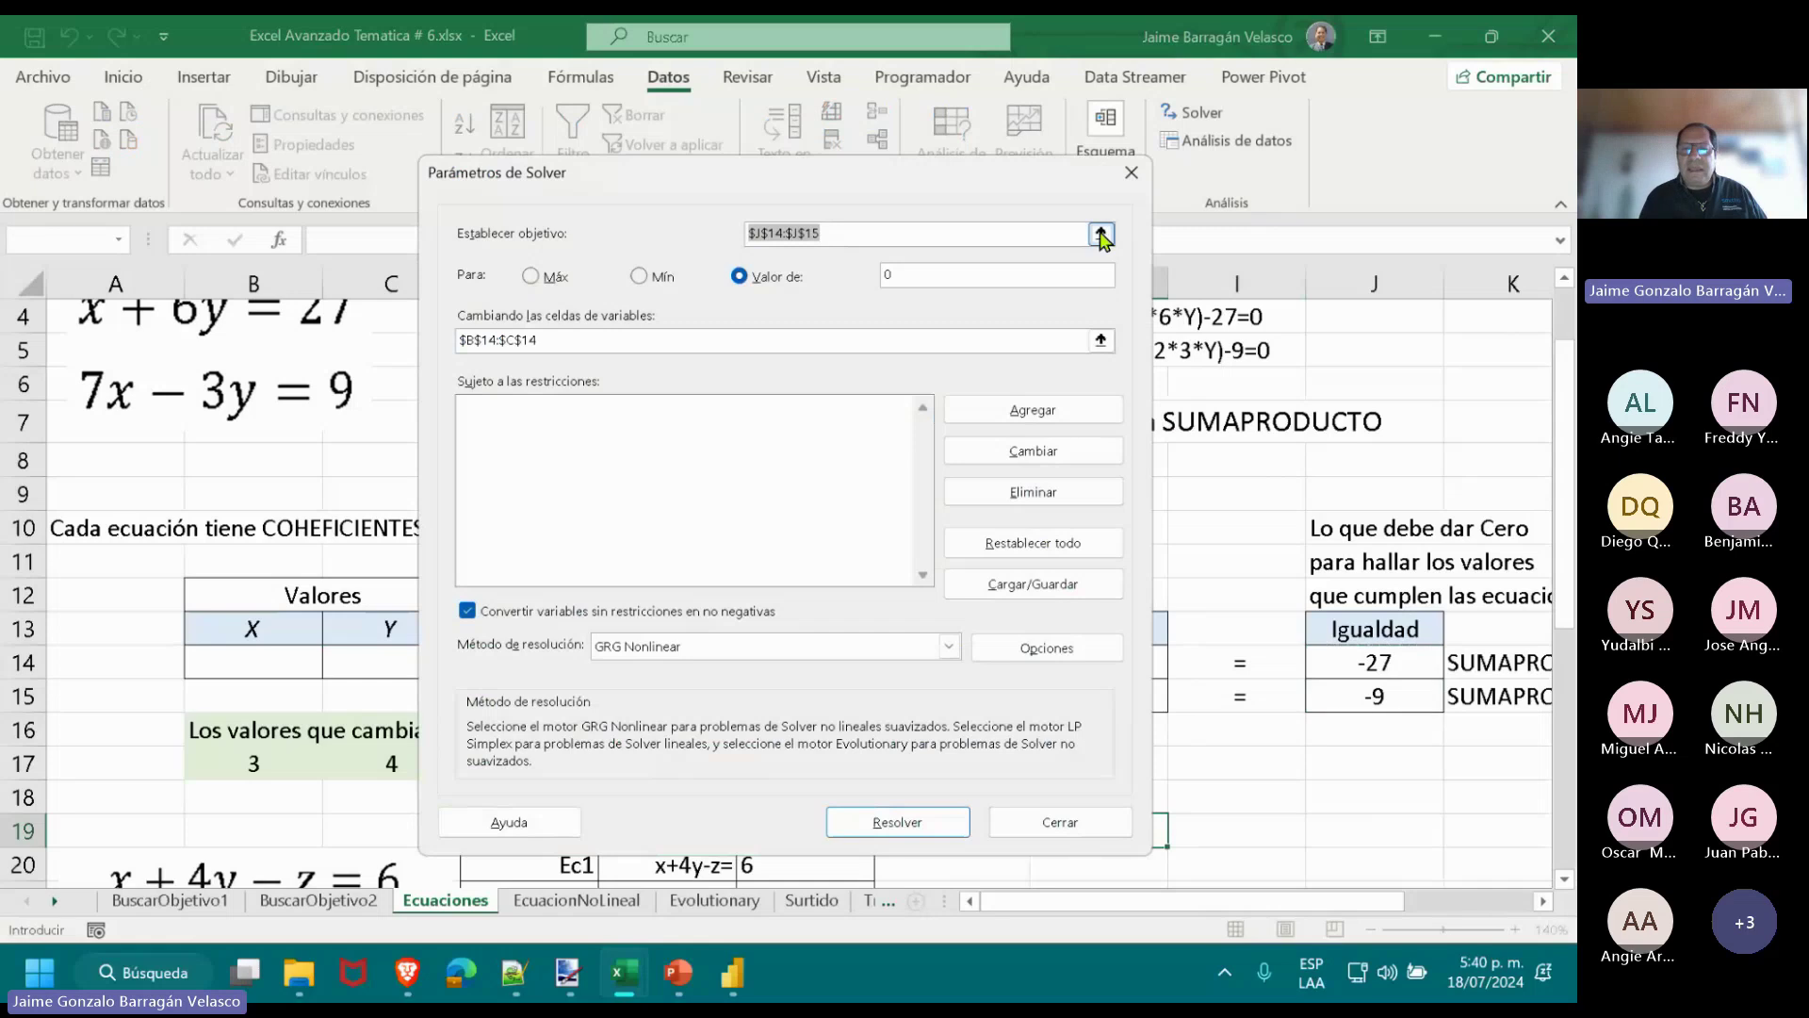
{"action": "left_click", "coordinate": [1358, 662]}
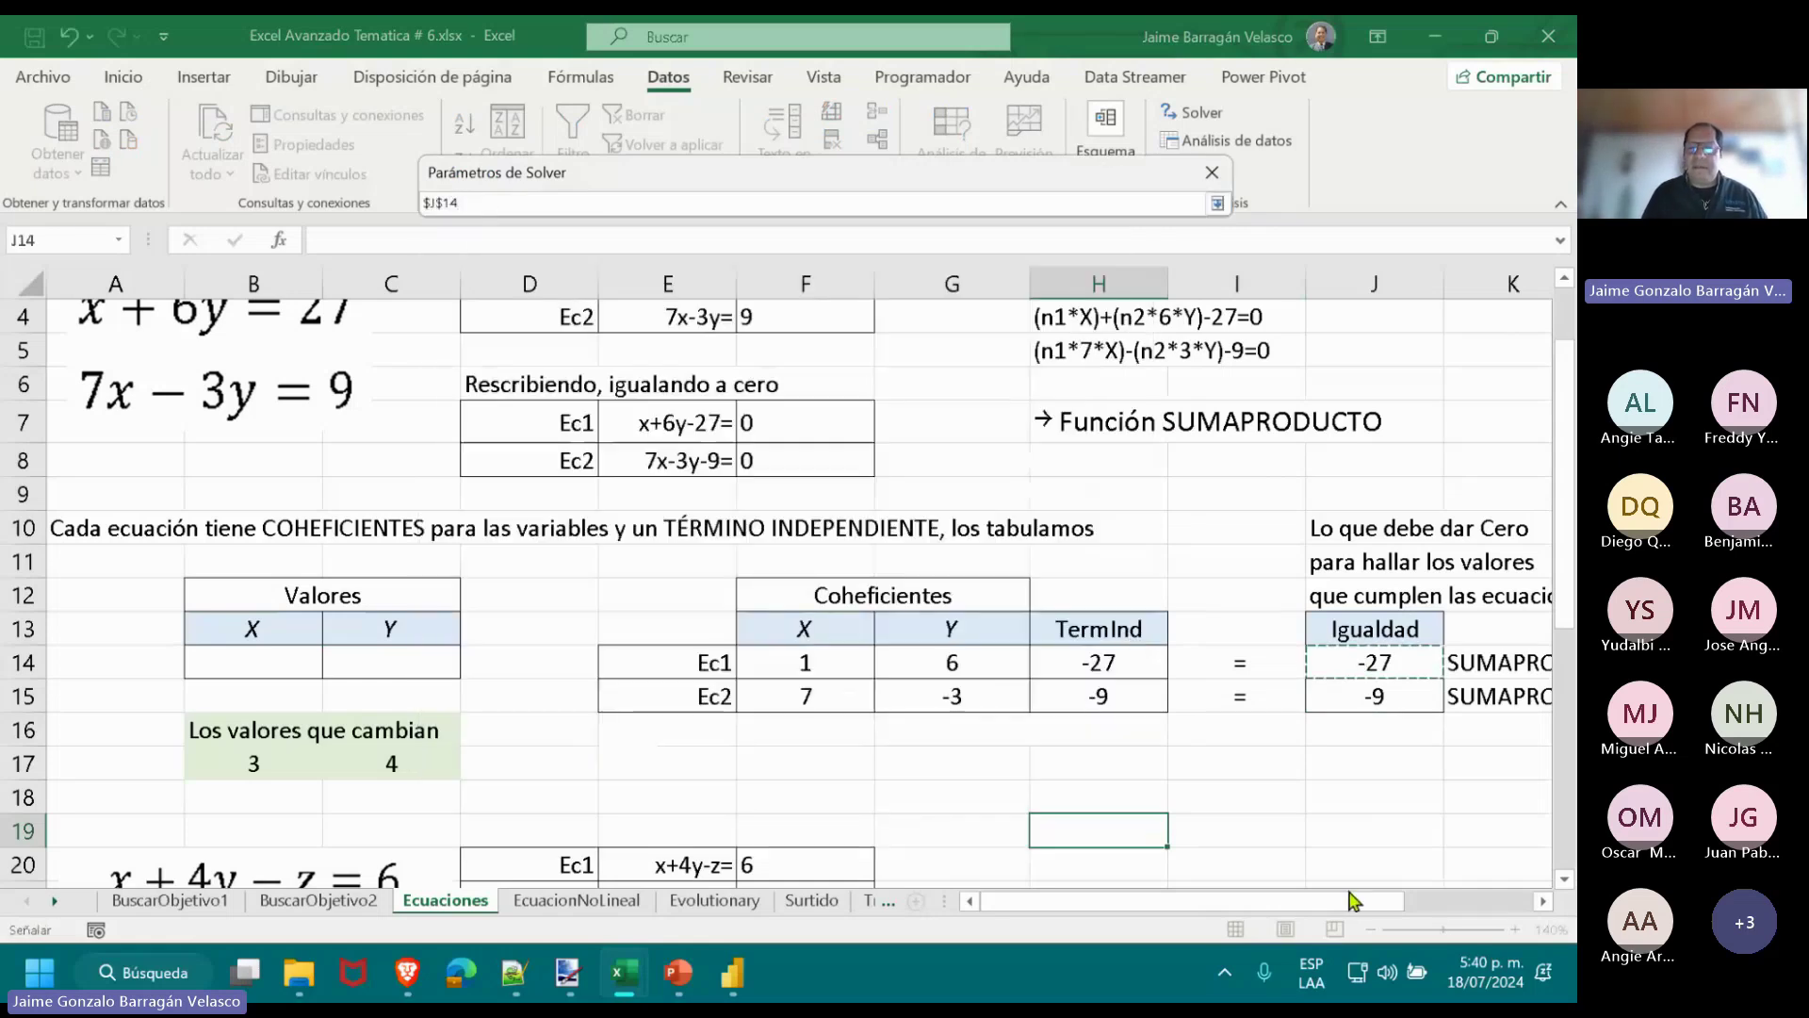
{"action": "left_click", "coordinate": [1217, 204]}
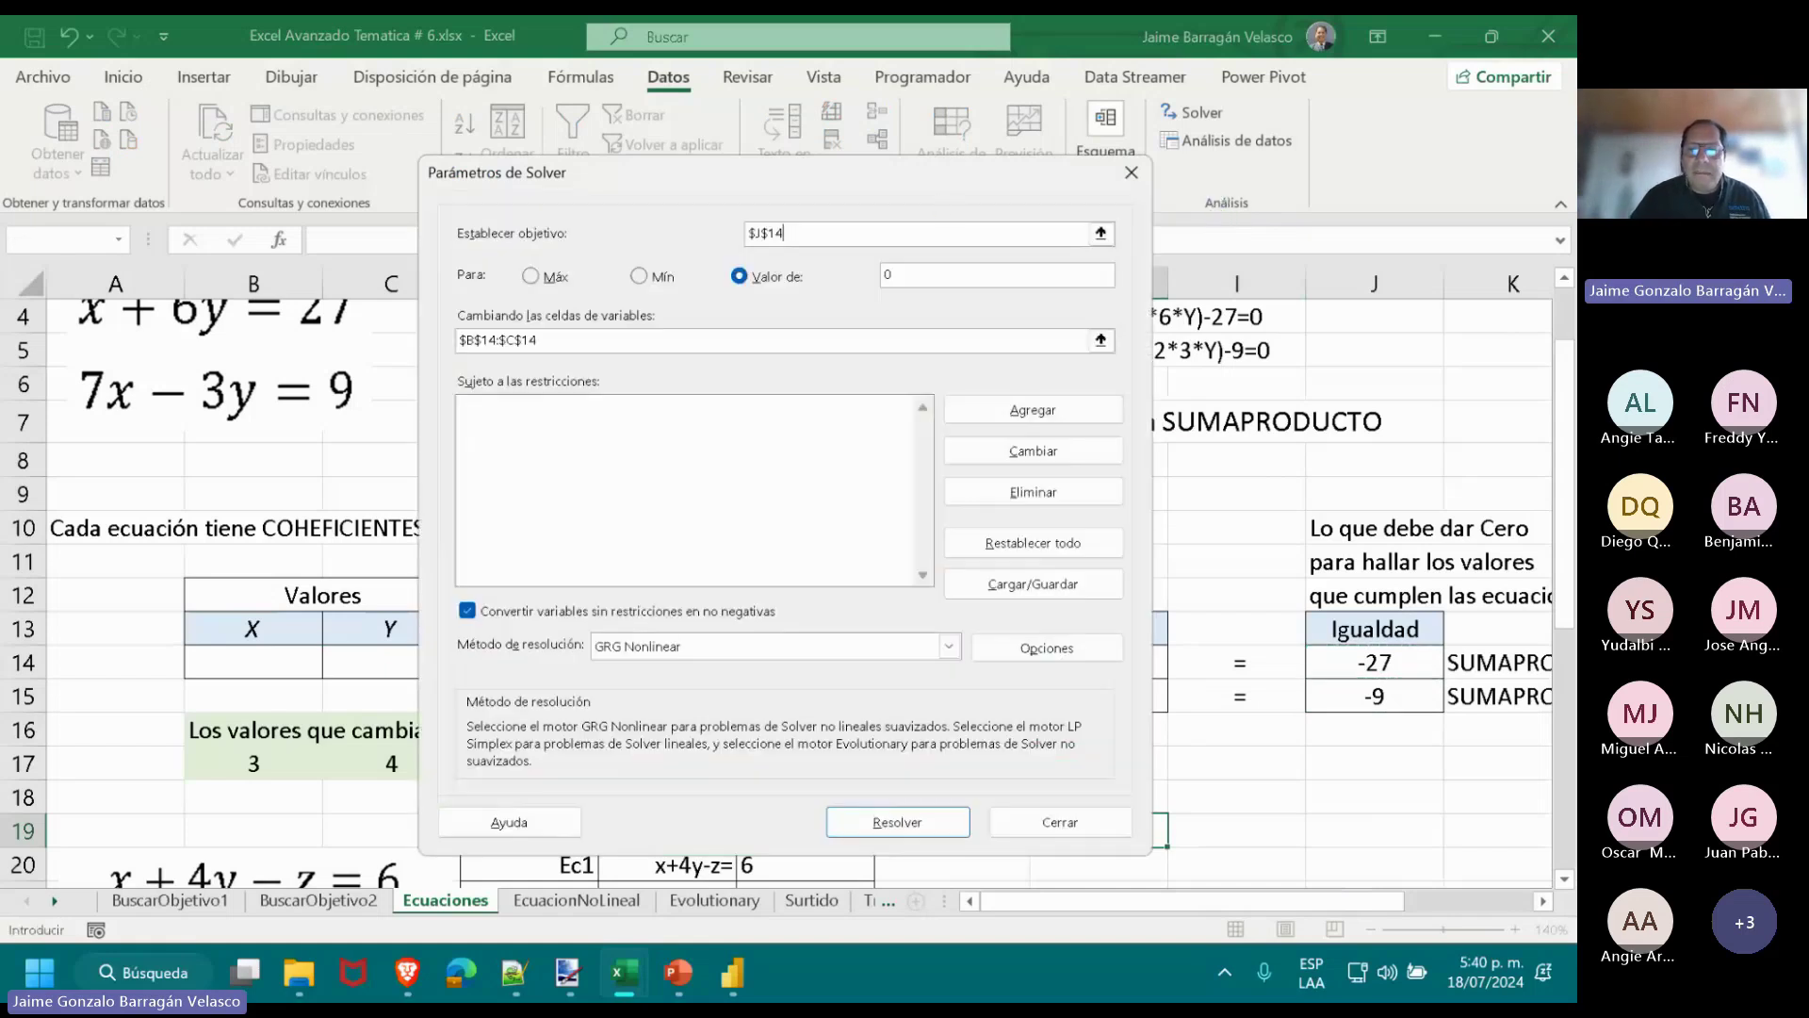
{"action": "left_click_drag", "start_coordinate": [914, 188], "coordinate": [921, 156]}
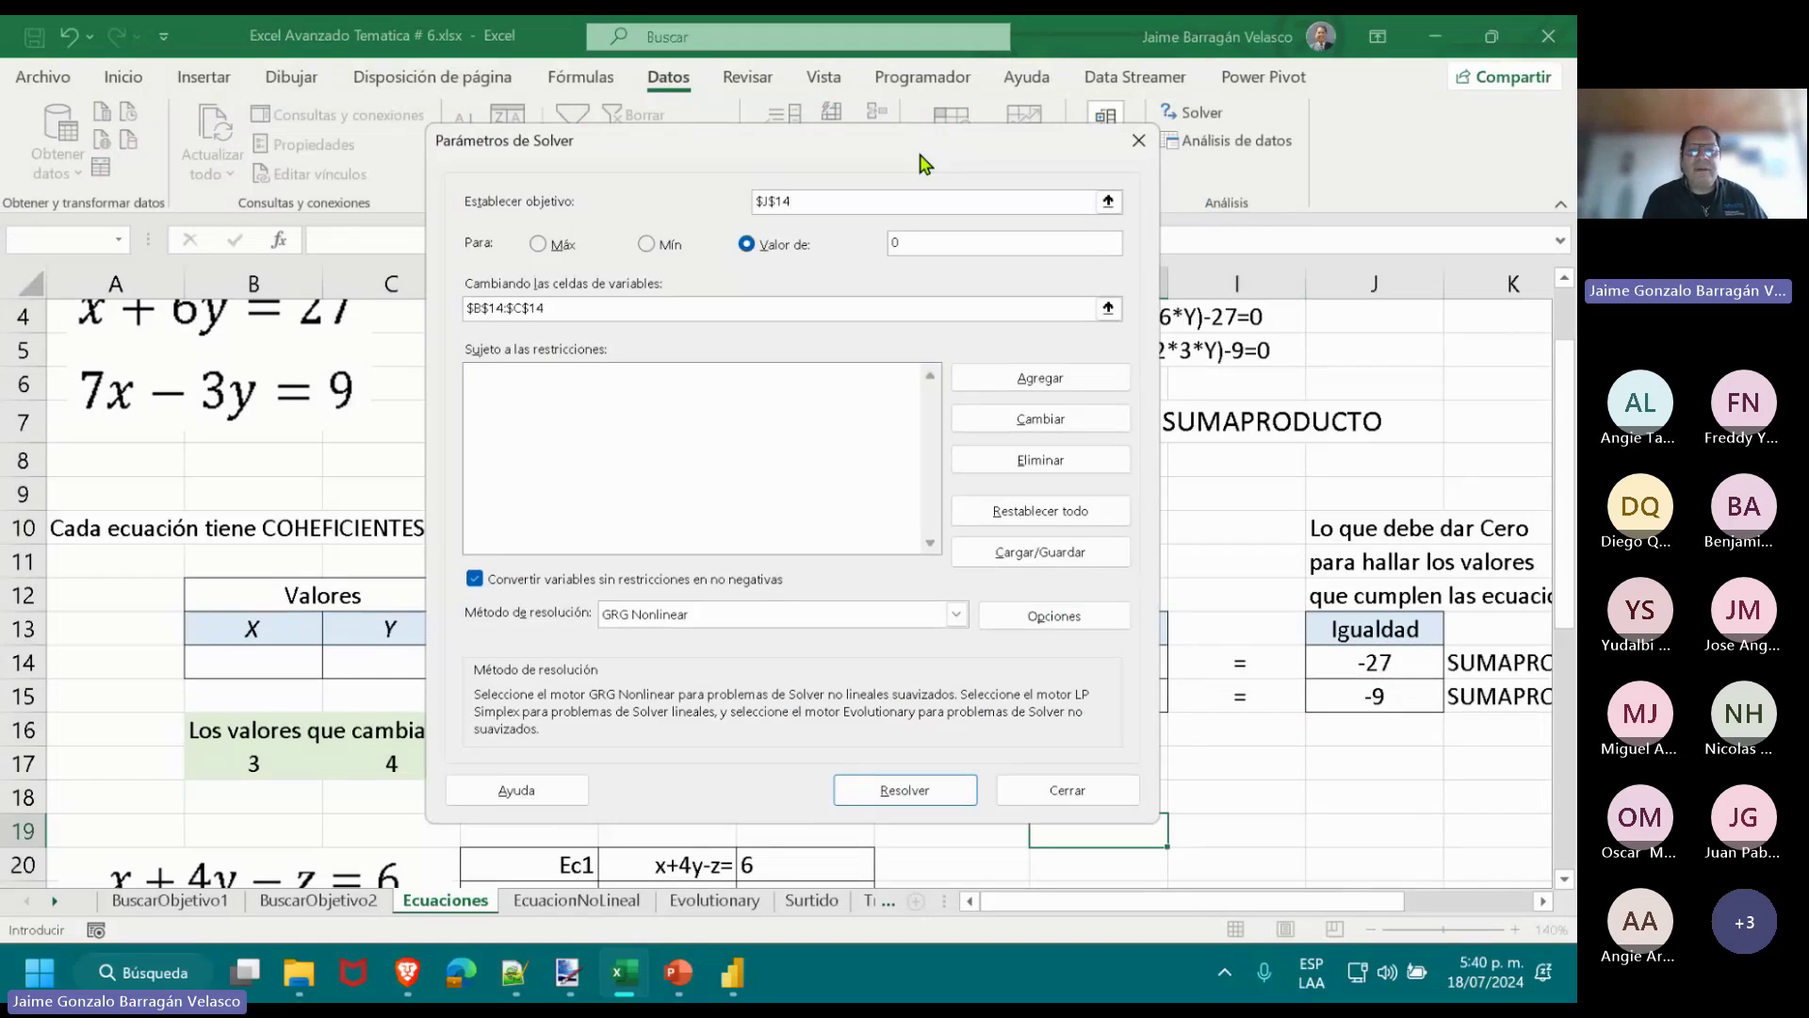
{"action": "left_click", "coordinate": [671, 307]}
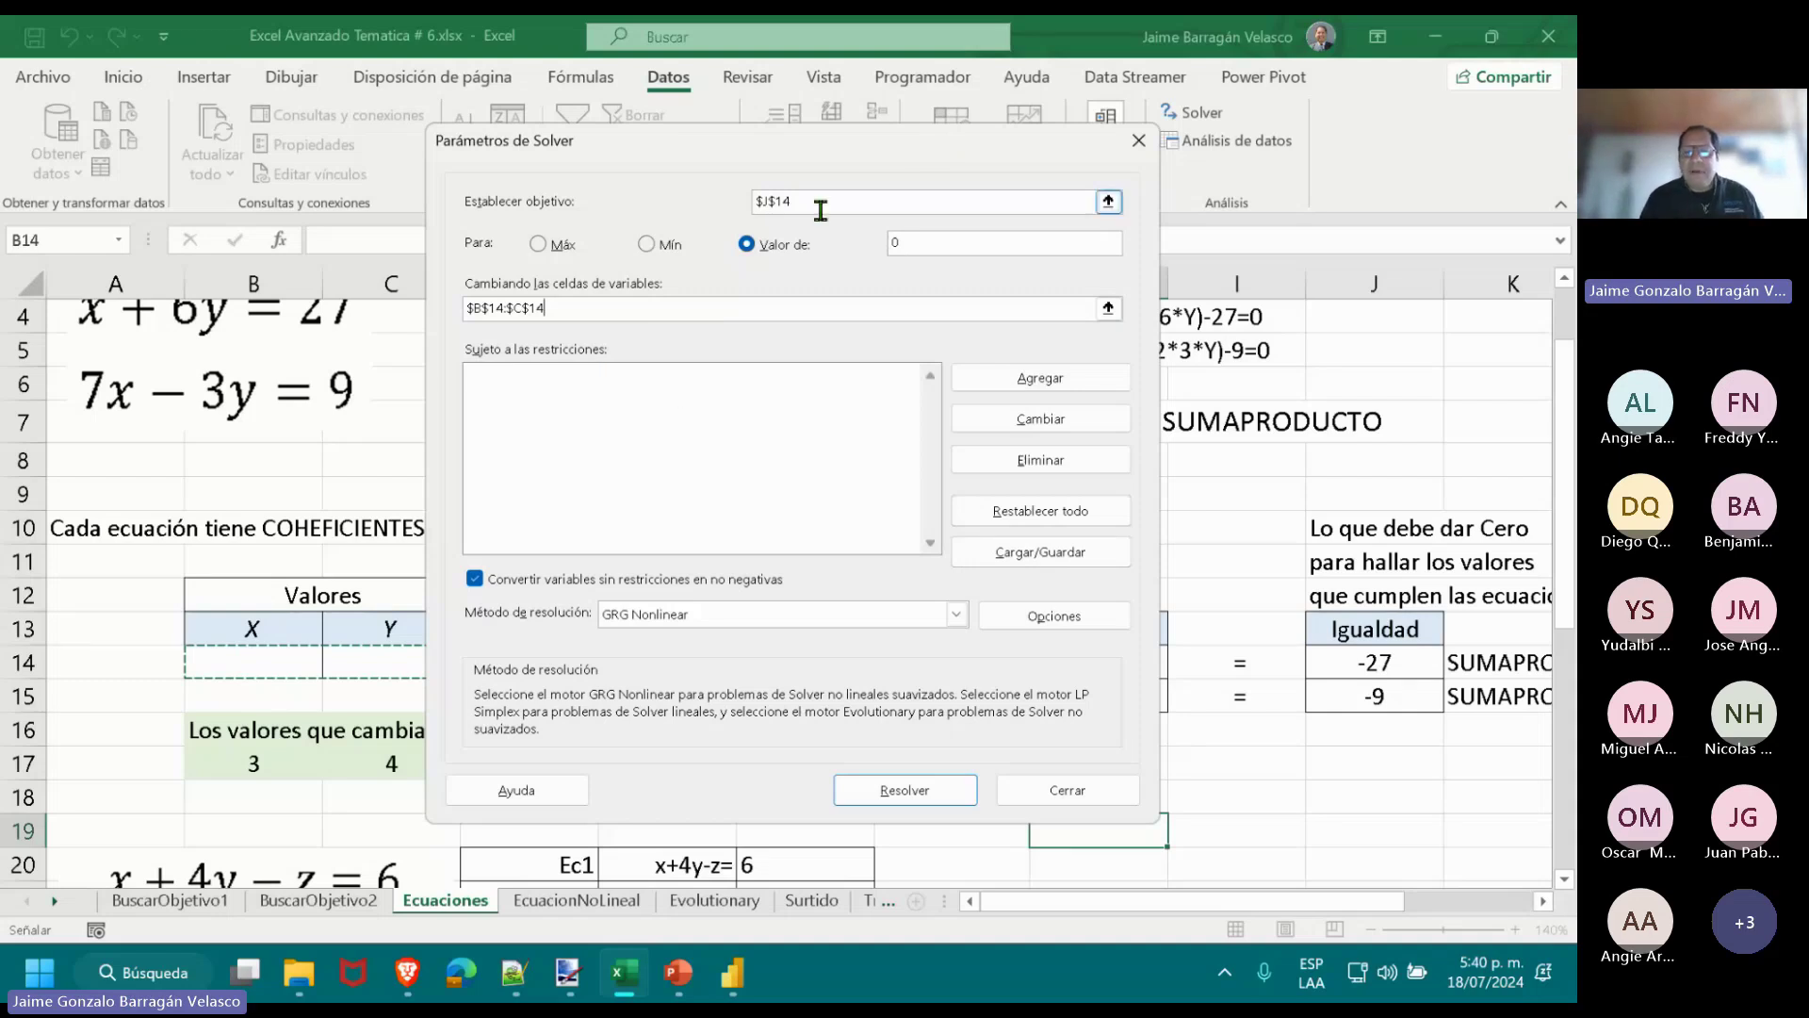
Add a Solver constraint requiring the Ec2 Igualdad cell J15 to equal 0.
{"action": "left_click", "coordinate": [1005, 375]}
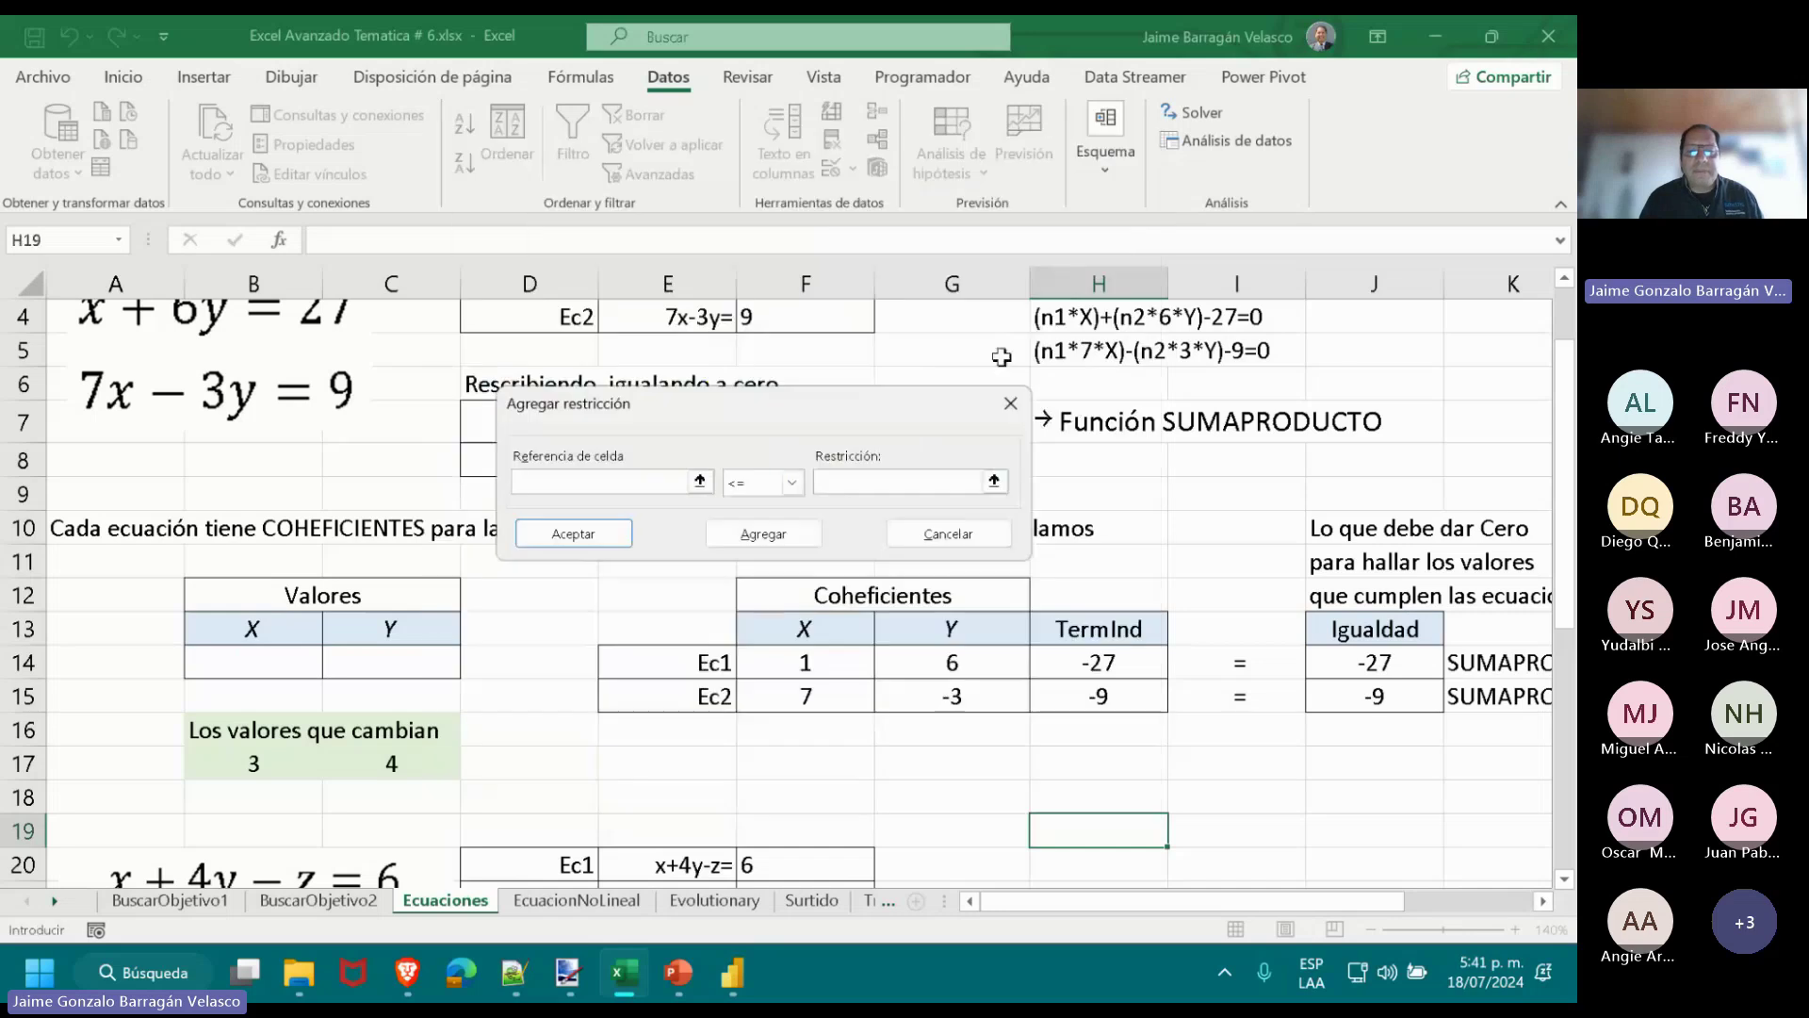
{"action": "left_click", "coordinate": [1391, 698]}
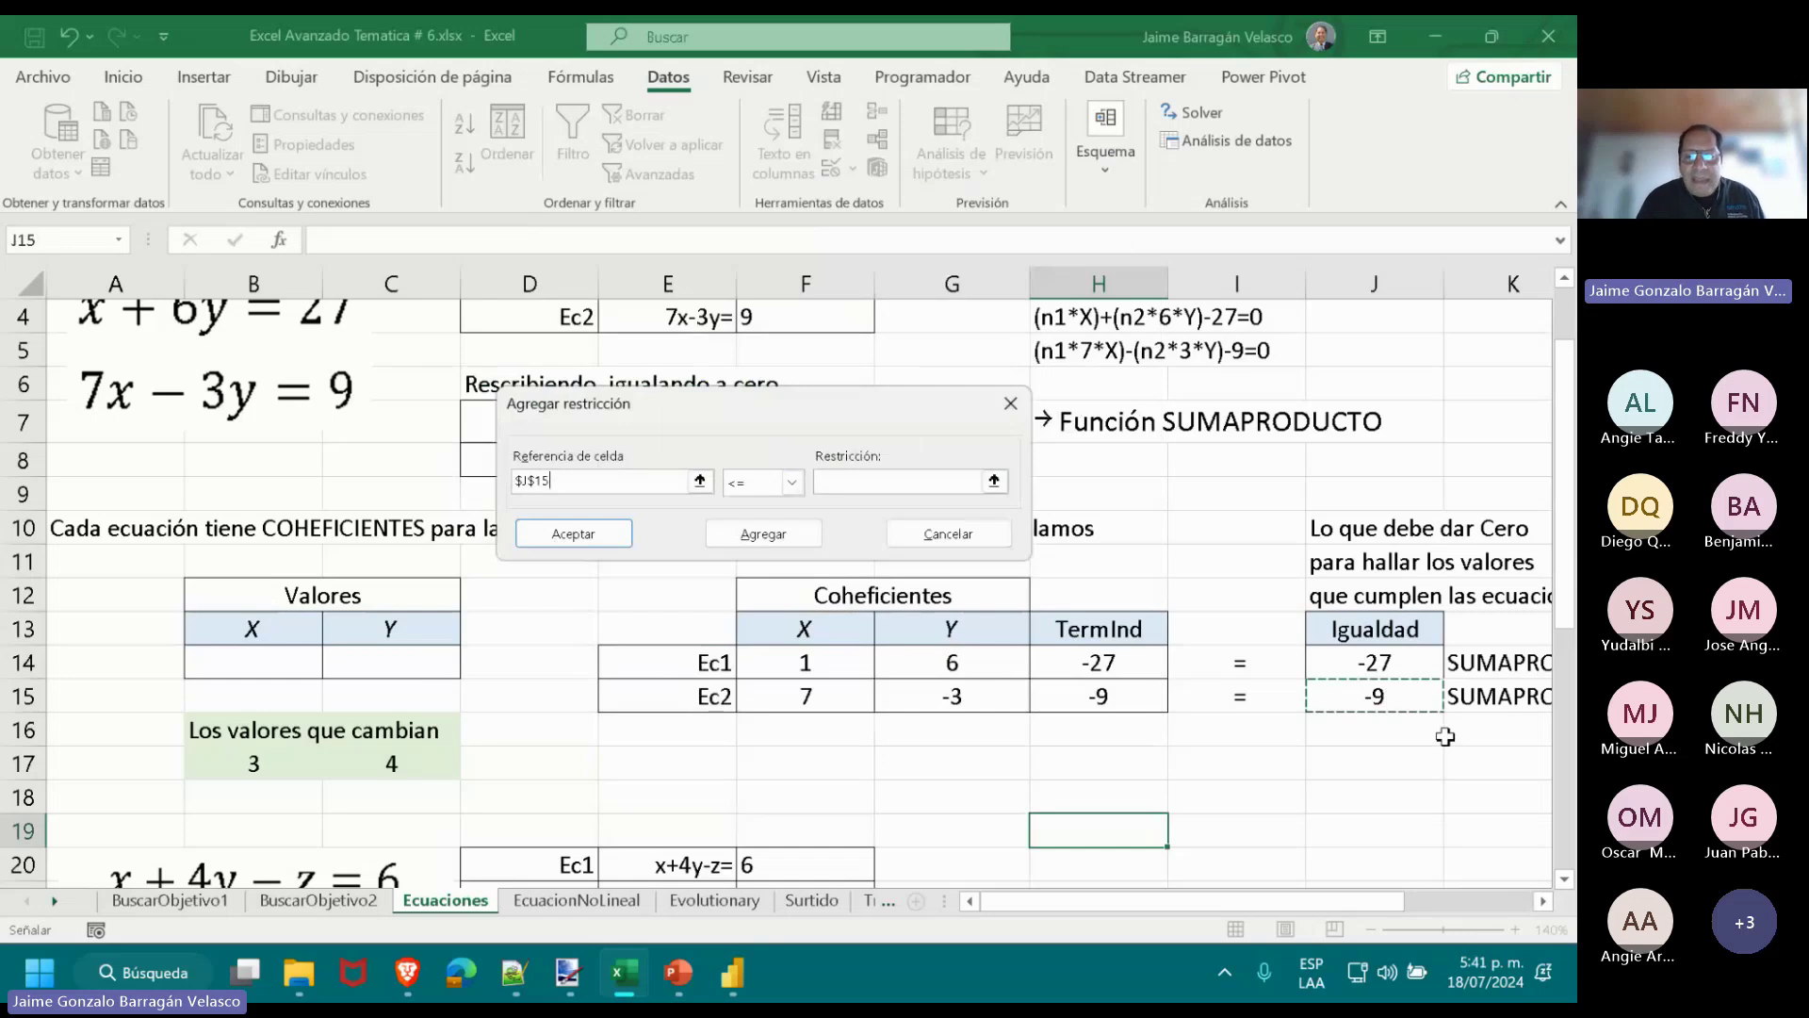
{"action": "left_click", "coordinate": [792, 482]}
{"action": "left_click", "coordinate": [754, 523]}
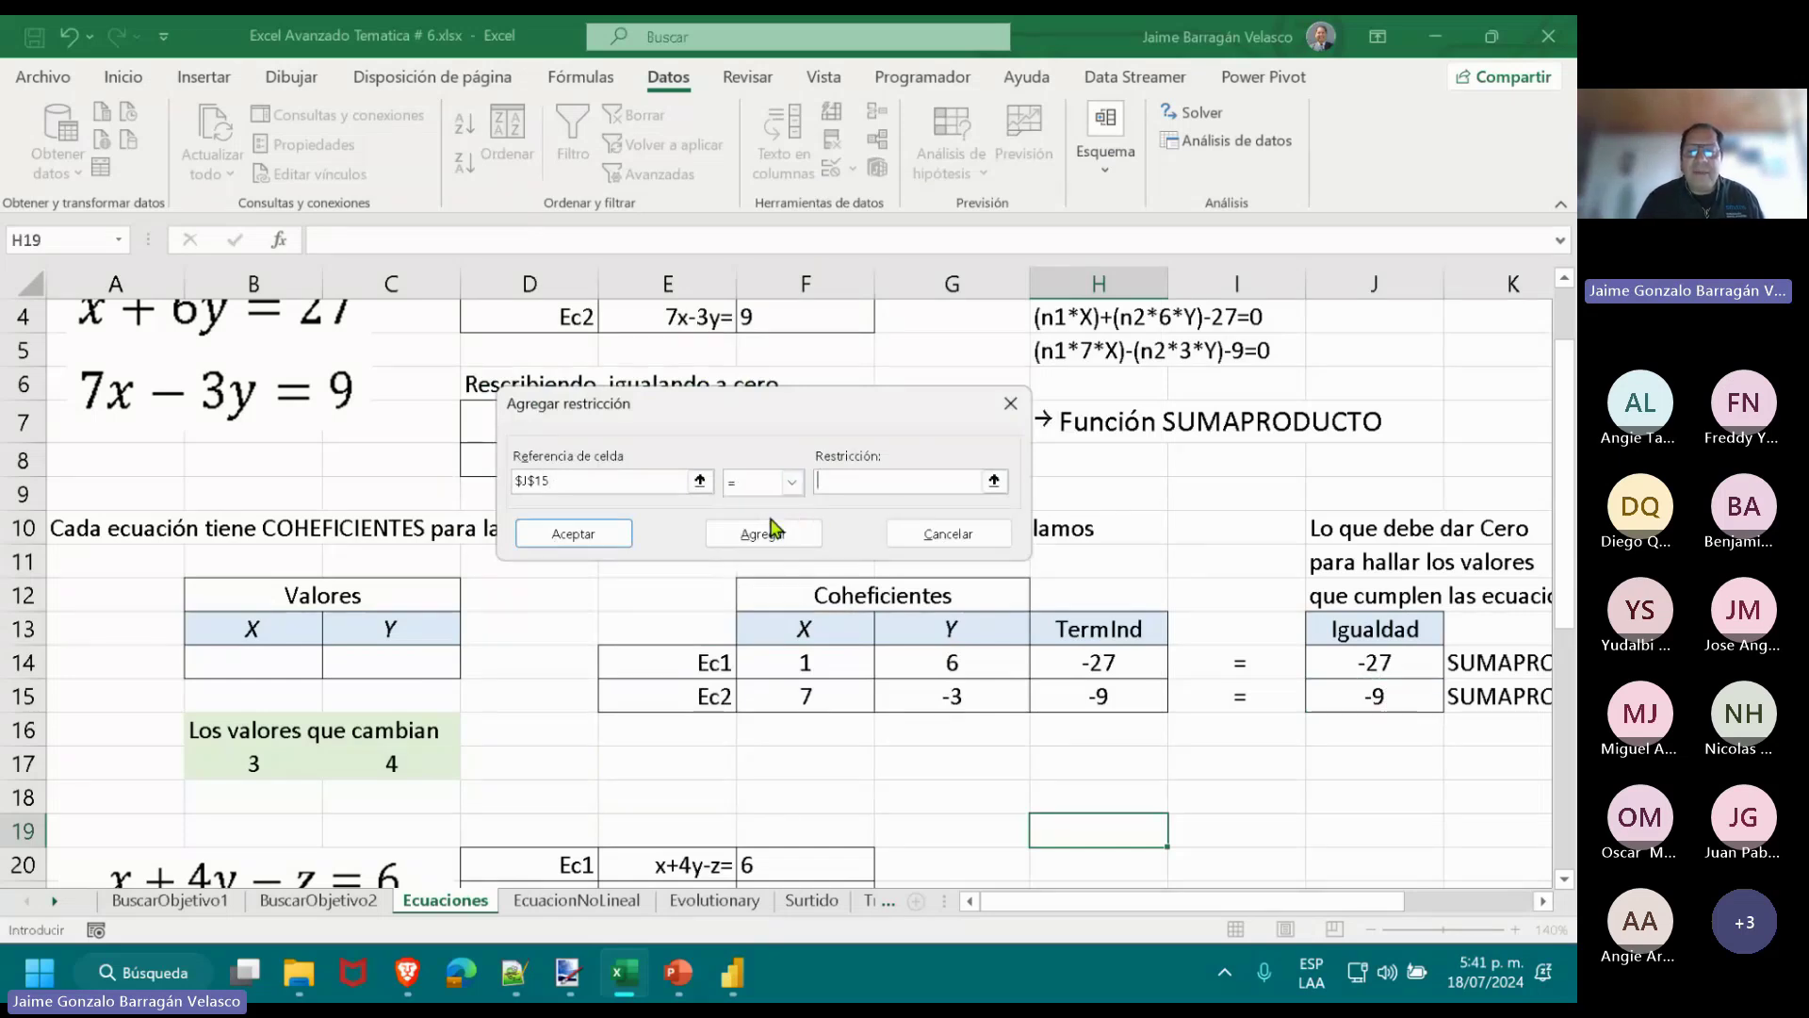
{"action": "left_click", "coordinate": [877, 476]}
{"action": "type", "text": "0"}
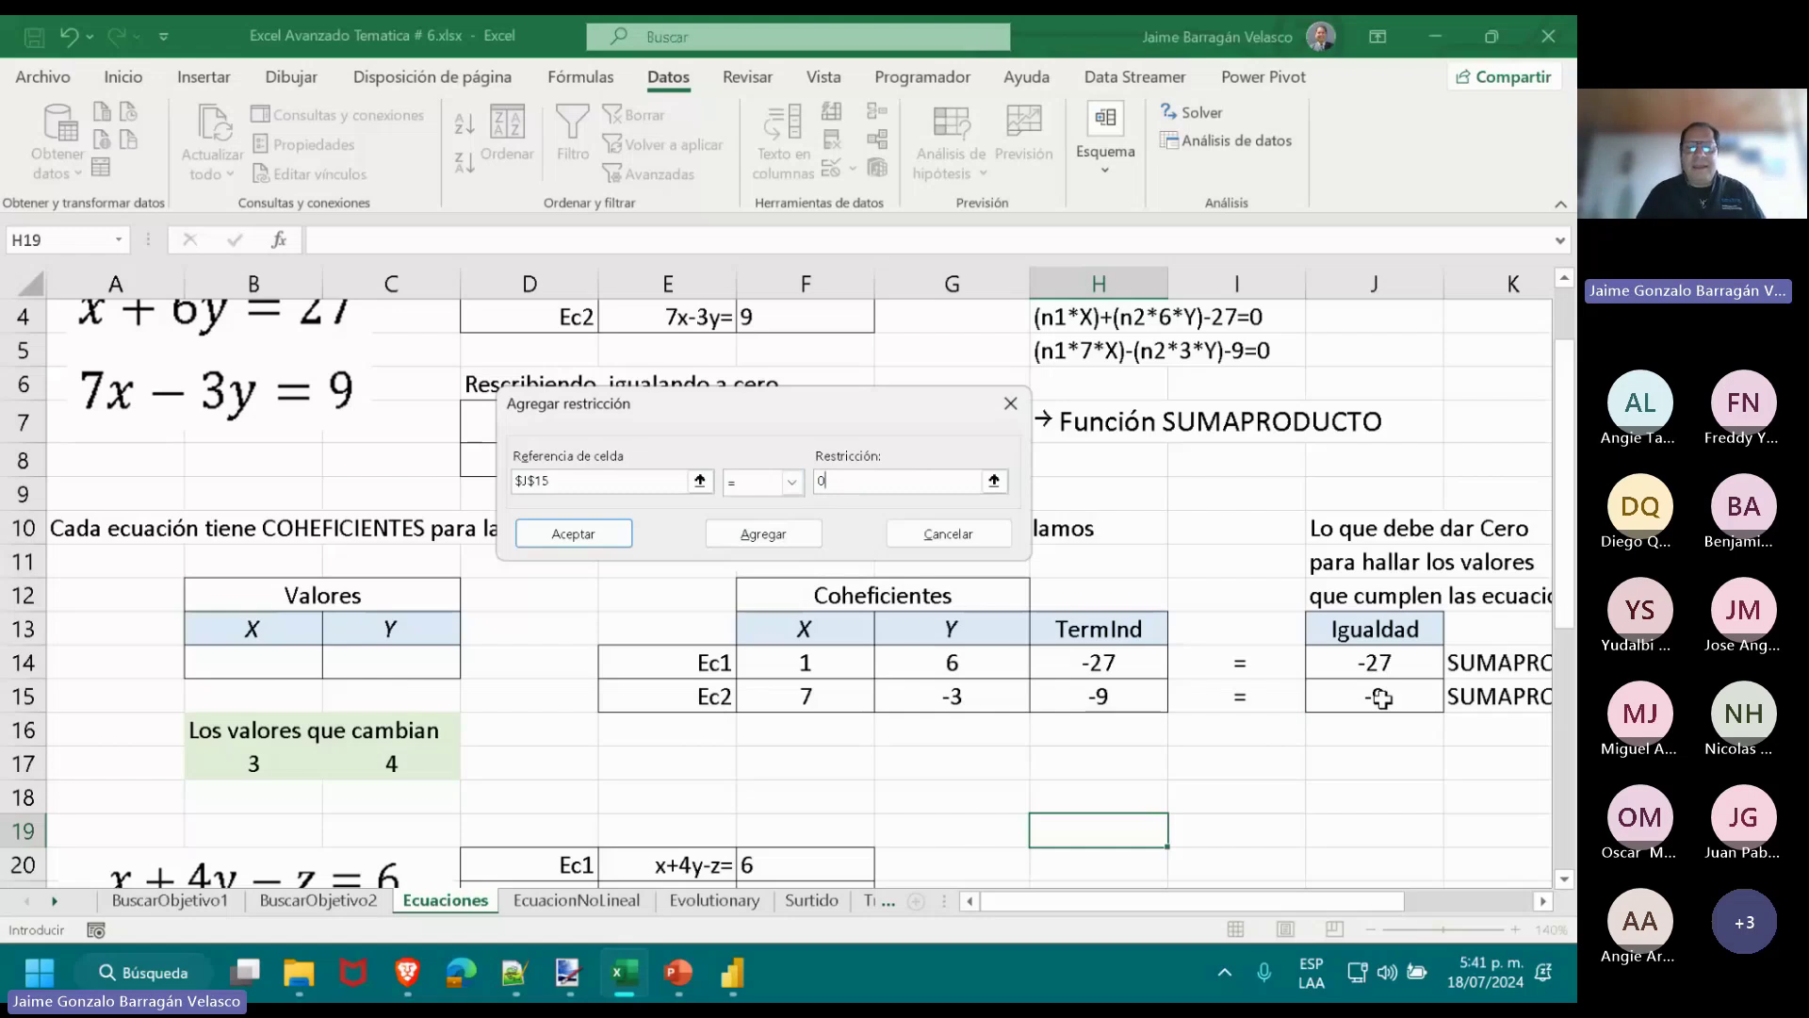
{"action": "left_click", "coordinate": [595, 543]}
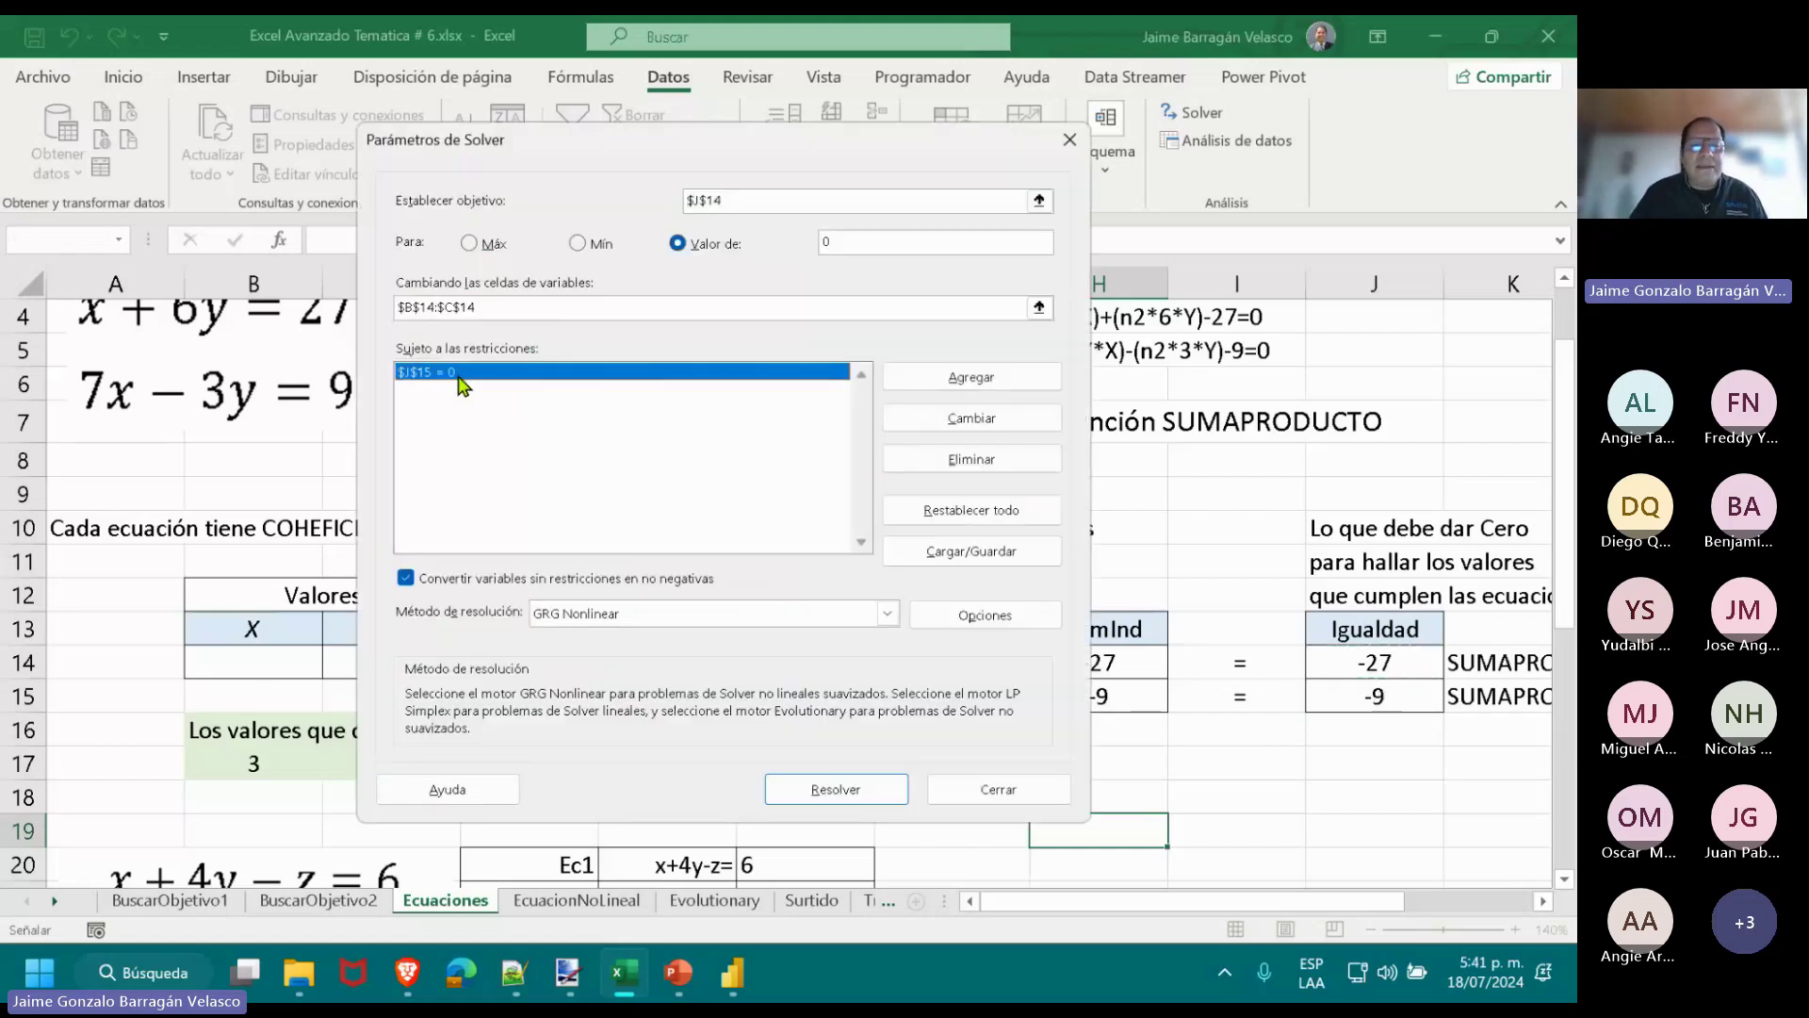
Solve the model with GRG Nonlinear for objective J14 at a value of 0, keeping the results dialog clear of the X and Y cells.
{"action": "left_click", "coordinate": [907, 201]}
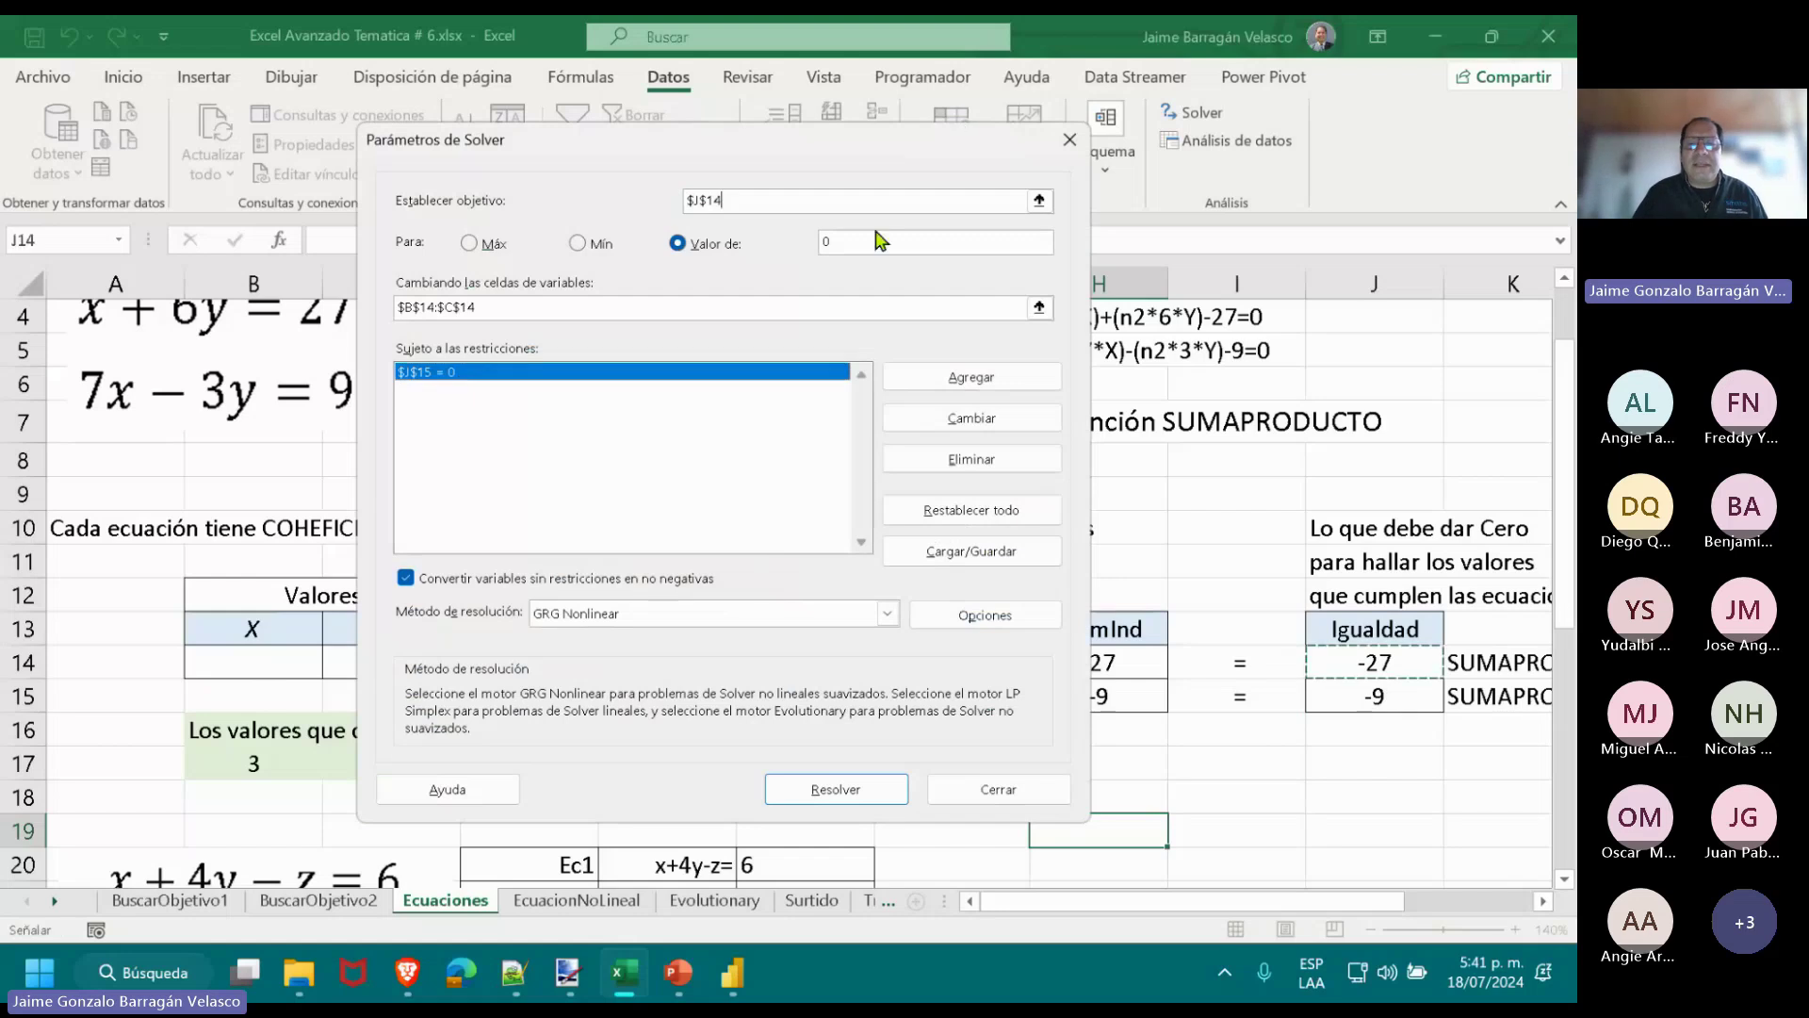
{"action": "left_click", "coordinate": [879, 240]}
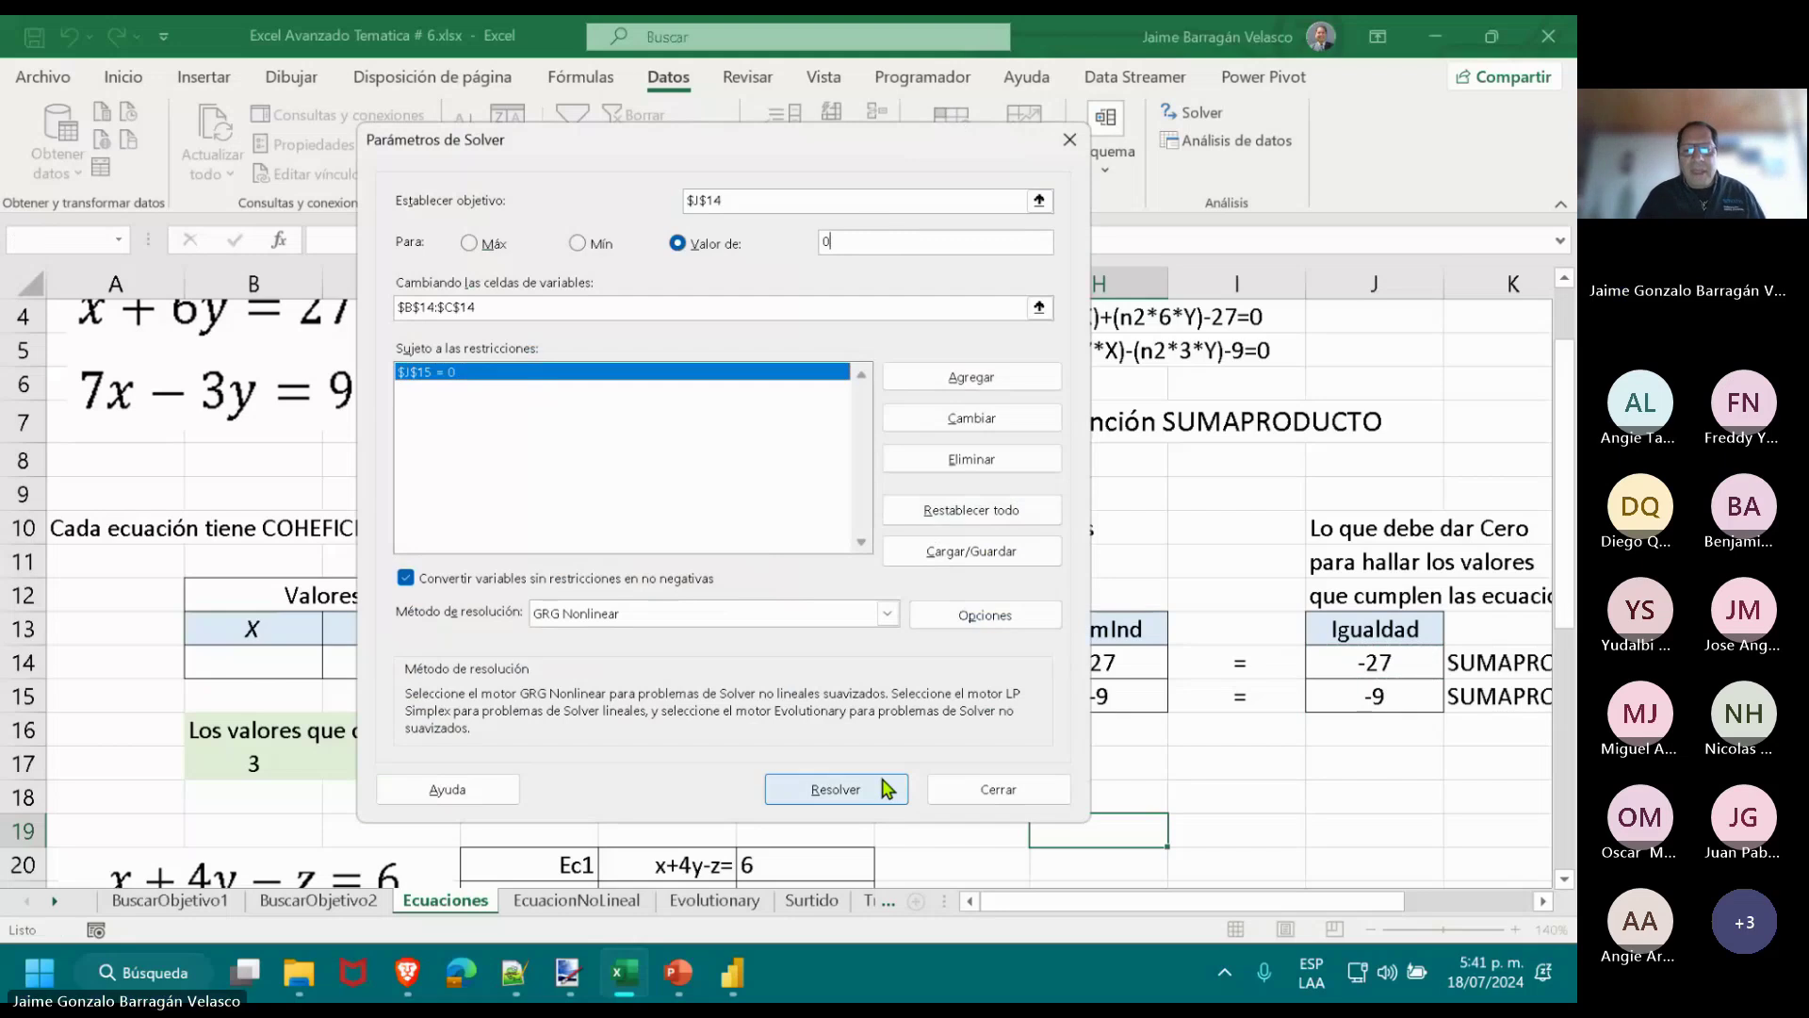
{"action": "left_click", "coordinate": [852, 789]}
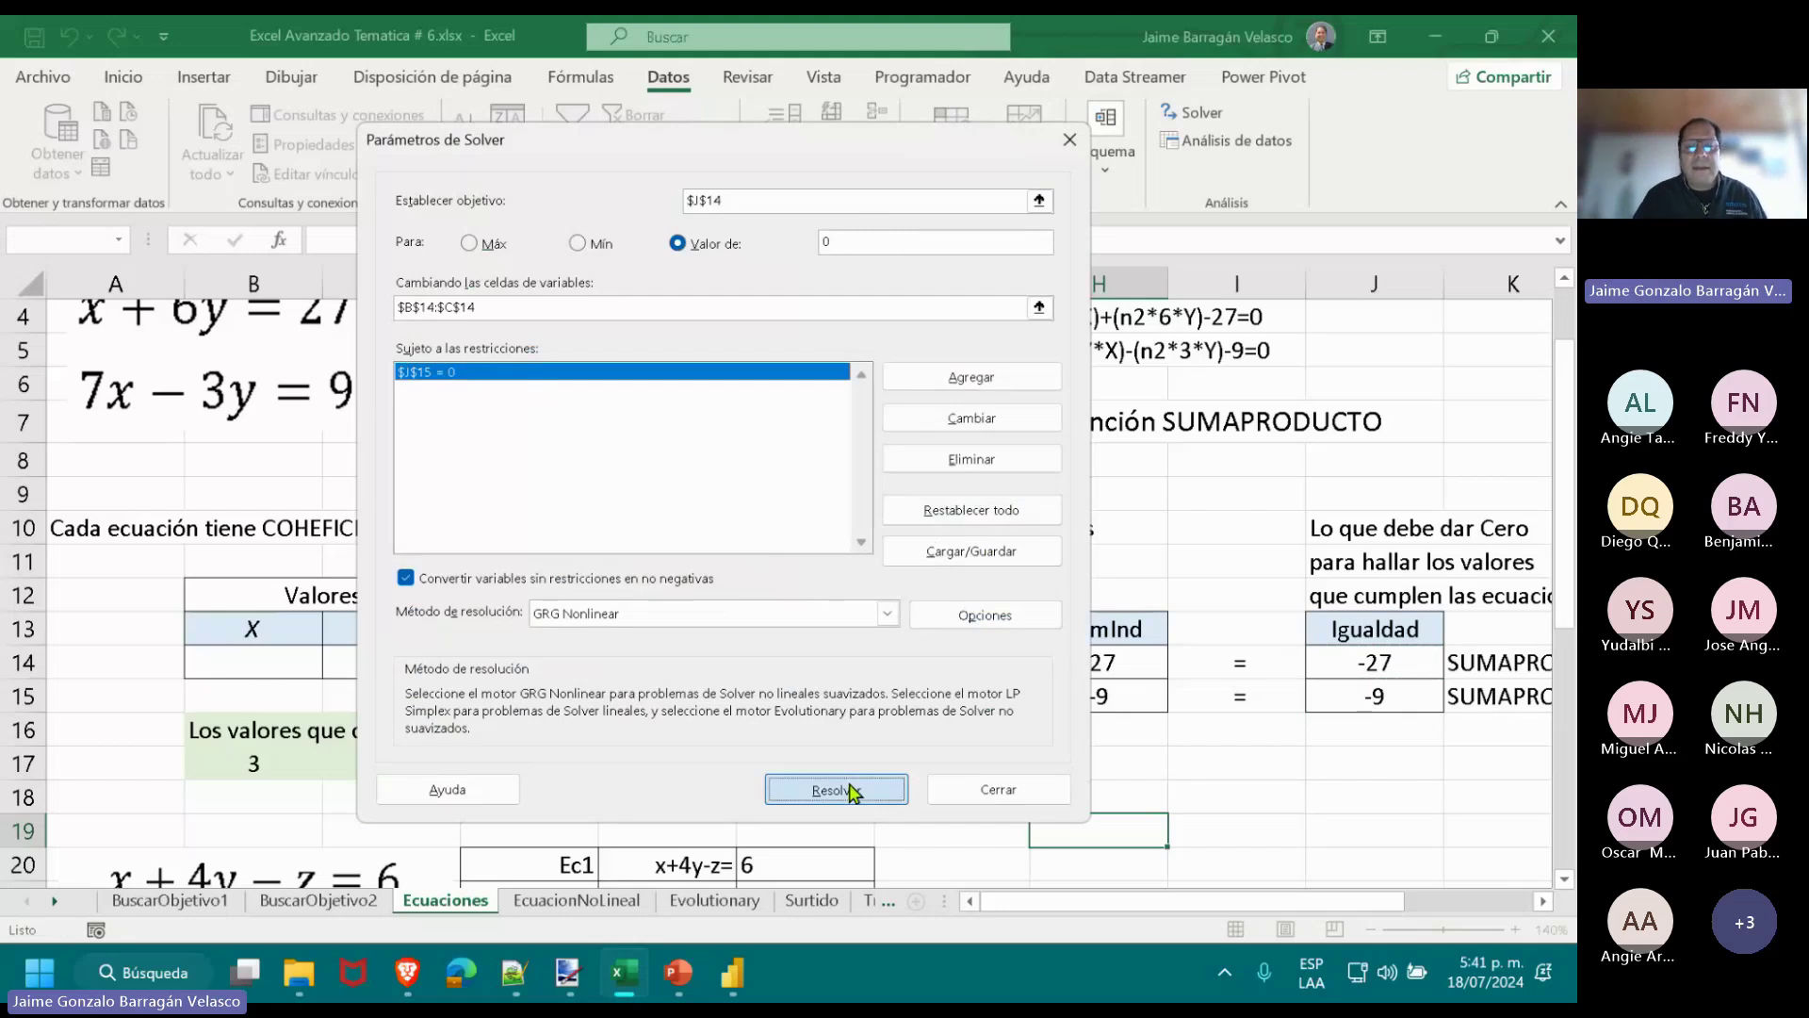
{"action": "left_click_drag", "start_coordinate": [805, 275], "coordinate": [1107, 268]}
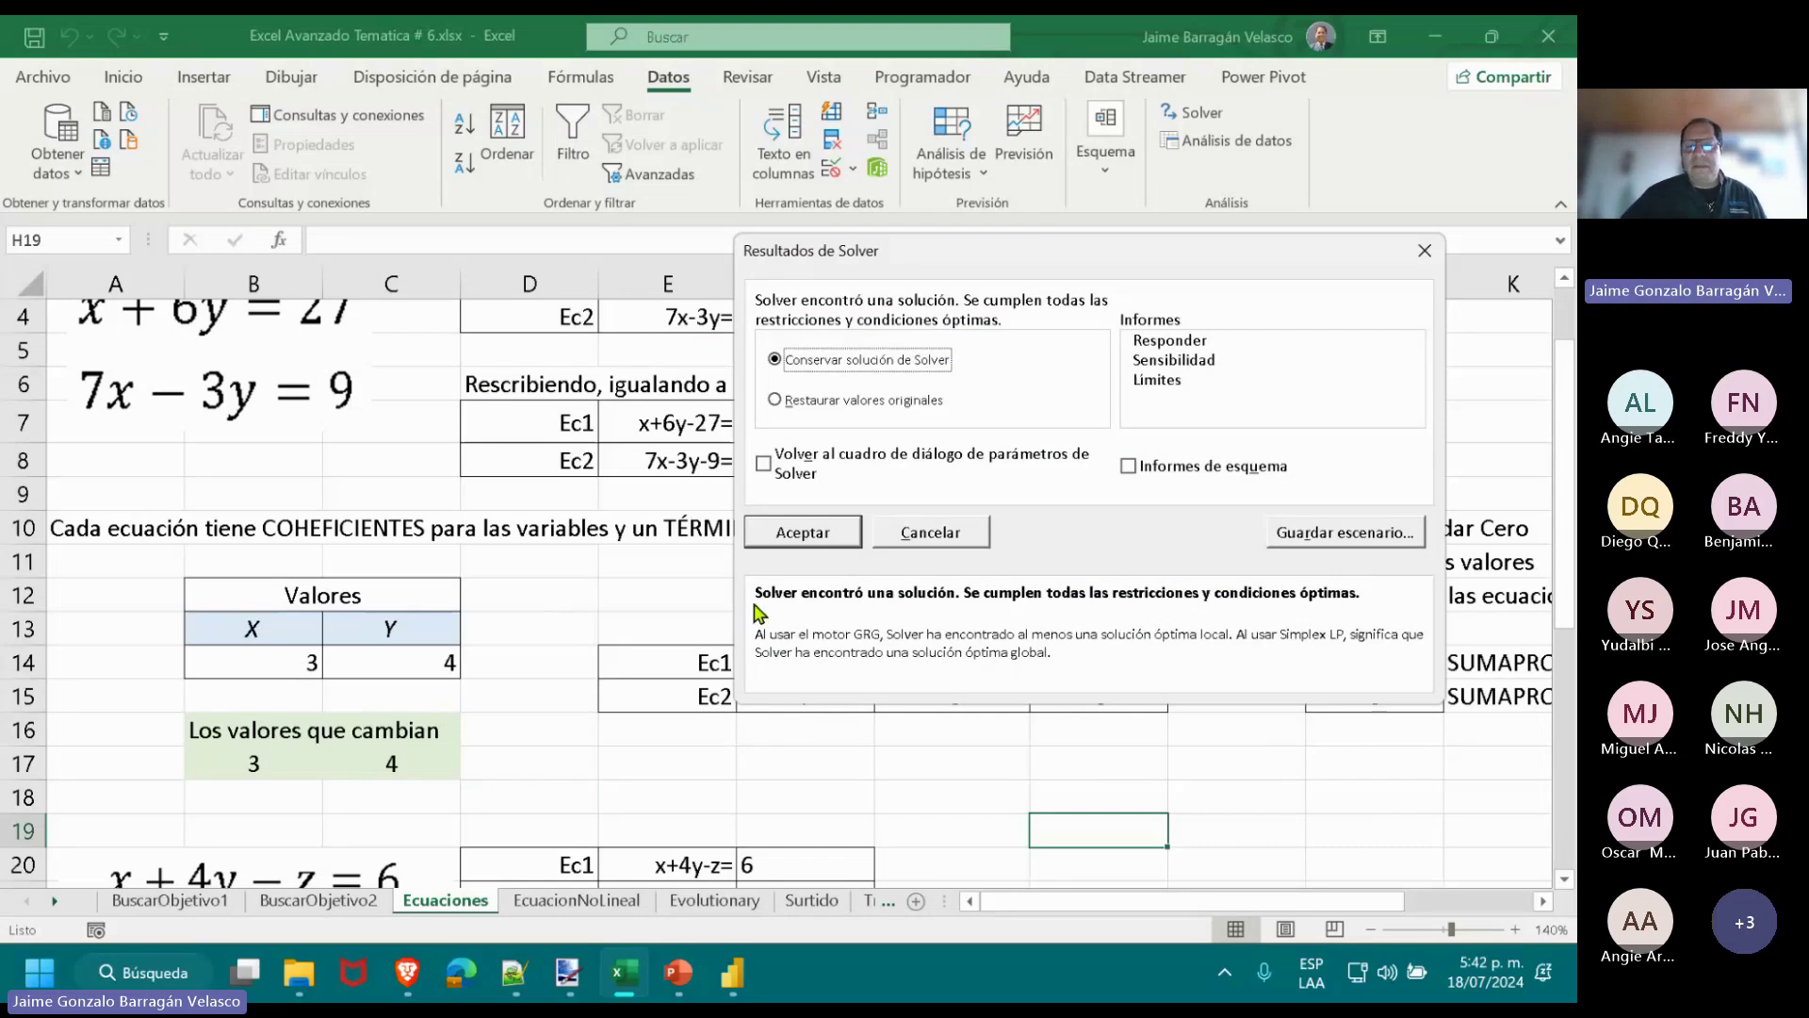
Restore the original cell values and return to the Solver parameters.
{"action": "left_click", "coordinate": [775, 399]}
{"action": "left_click", "coordinate": [763, 463]}
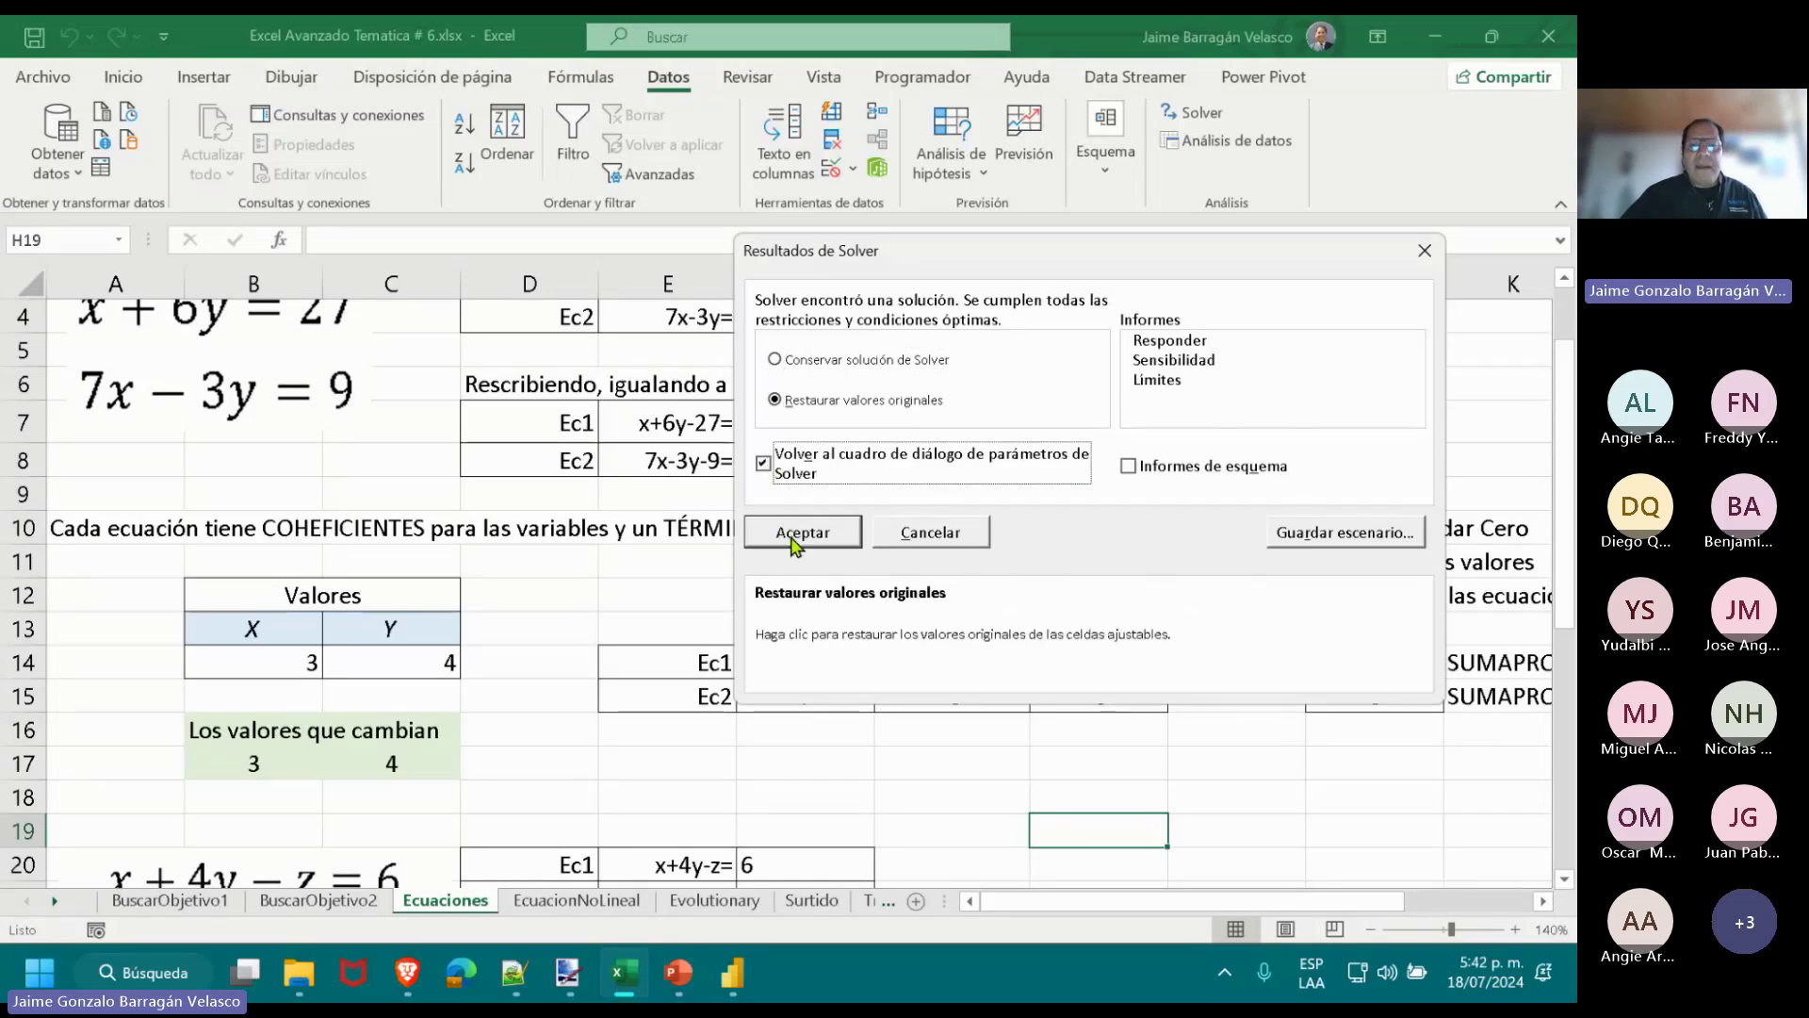
{"action": "left_click", "coordinate": [786, 531]}
Switch the solving method to Simplex LP, solve the model and keep the Solver solution.
{"action": "left_click_drag", "start_coordinate": [742, 145], "coordinate": [974, 98]}
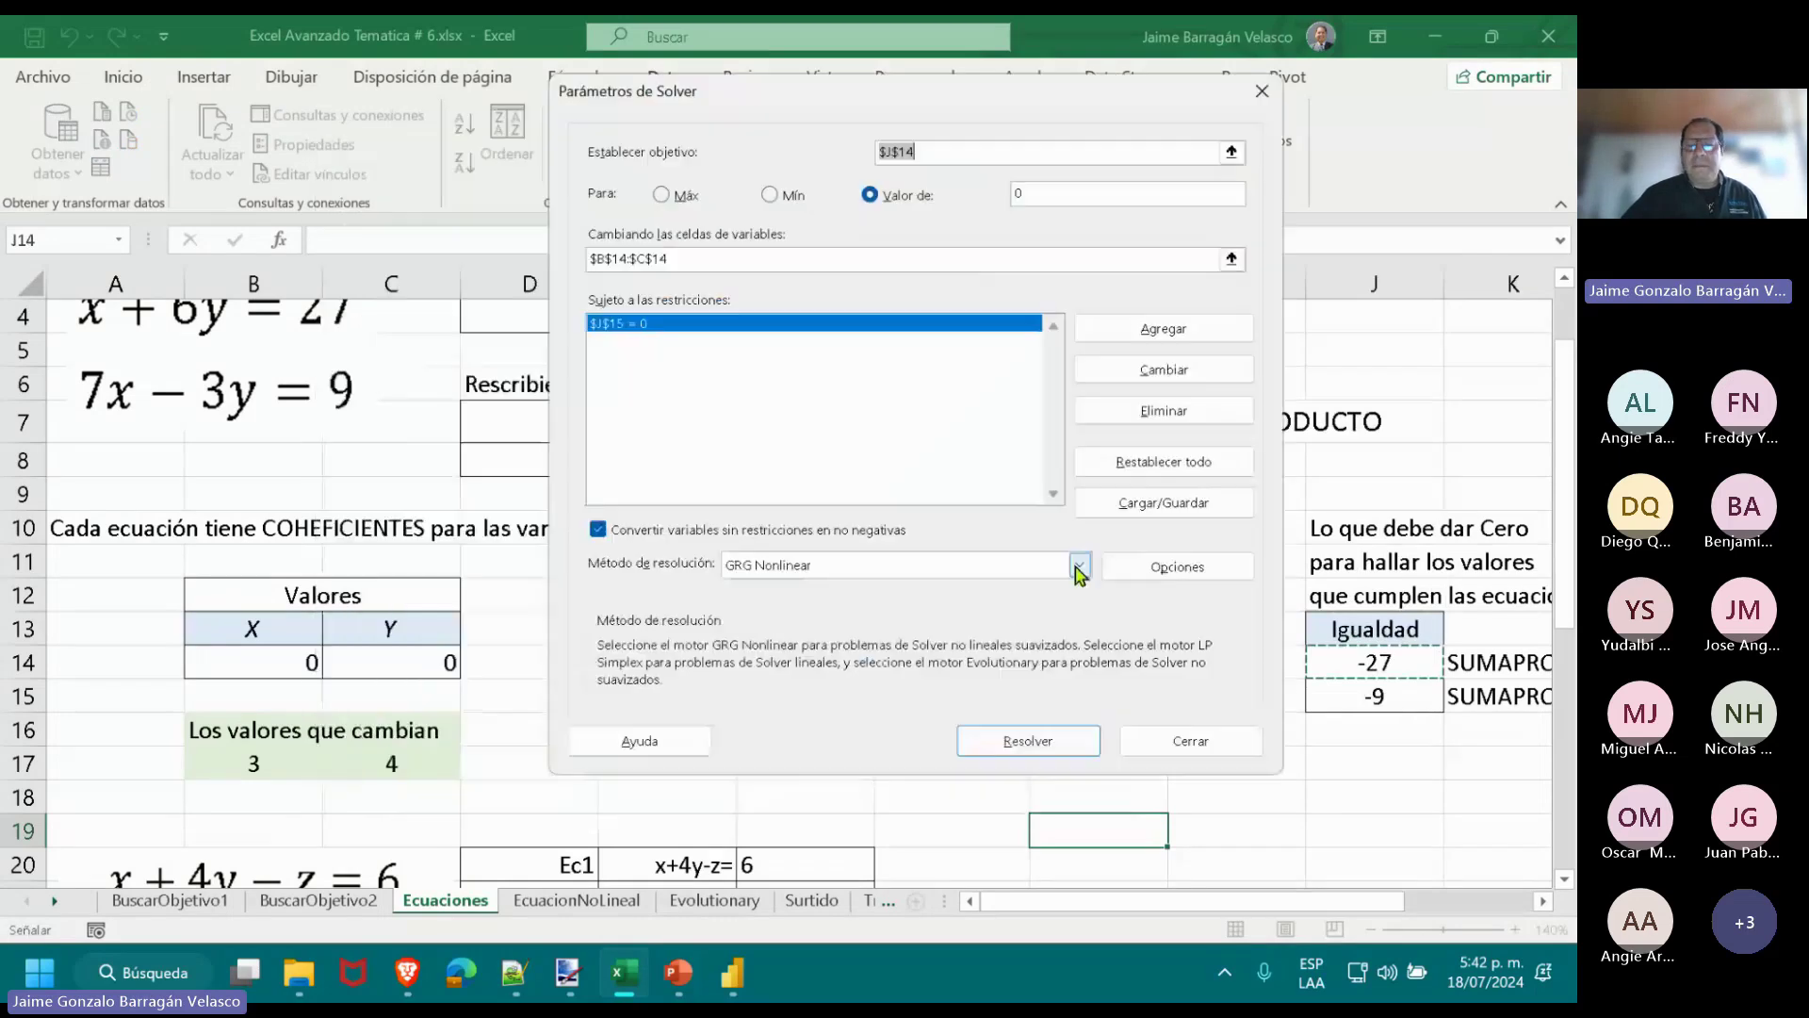
{"action": "left_click", "coordinate": [1038, 611]}
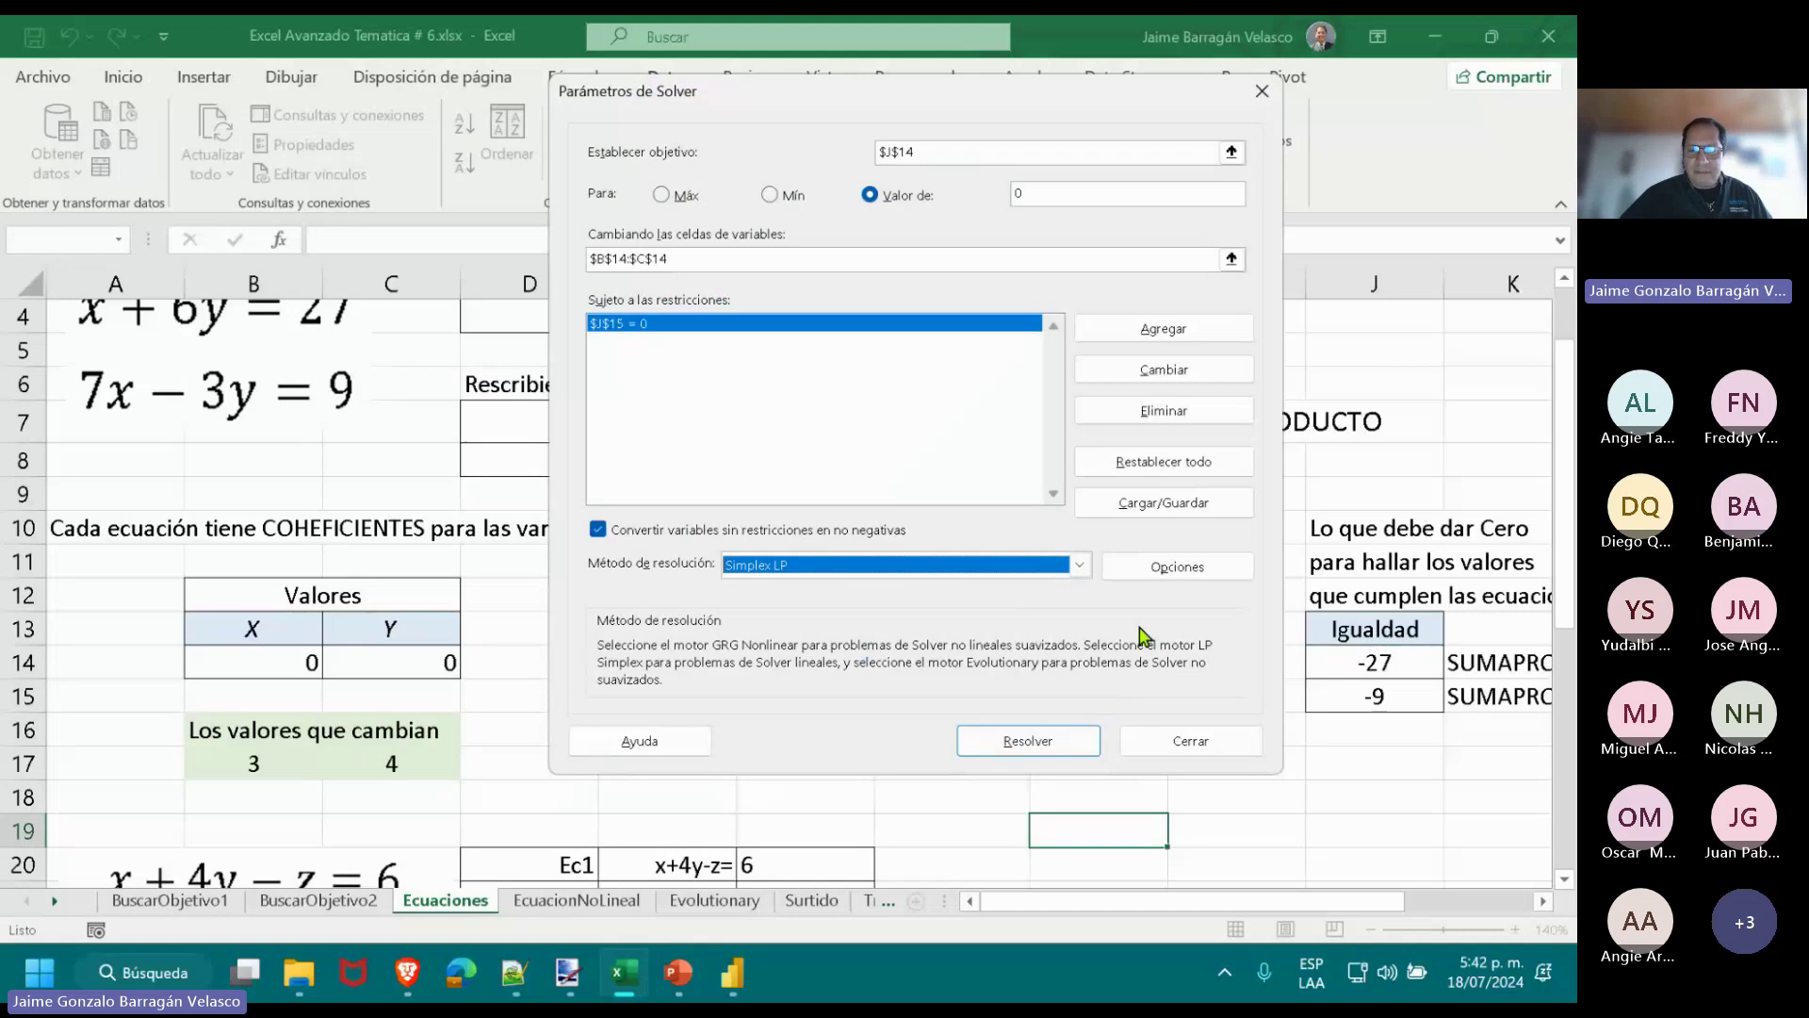
{"action": "left_click", "coordinate": [1061, 742]}
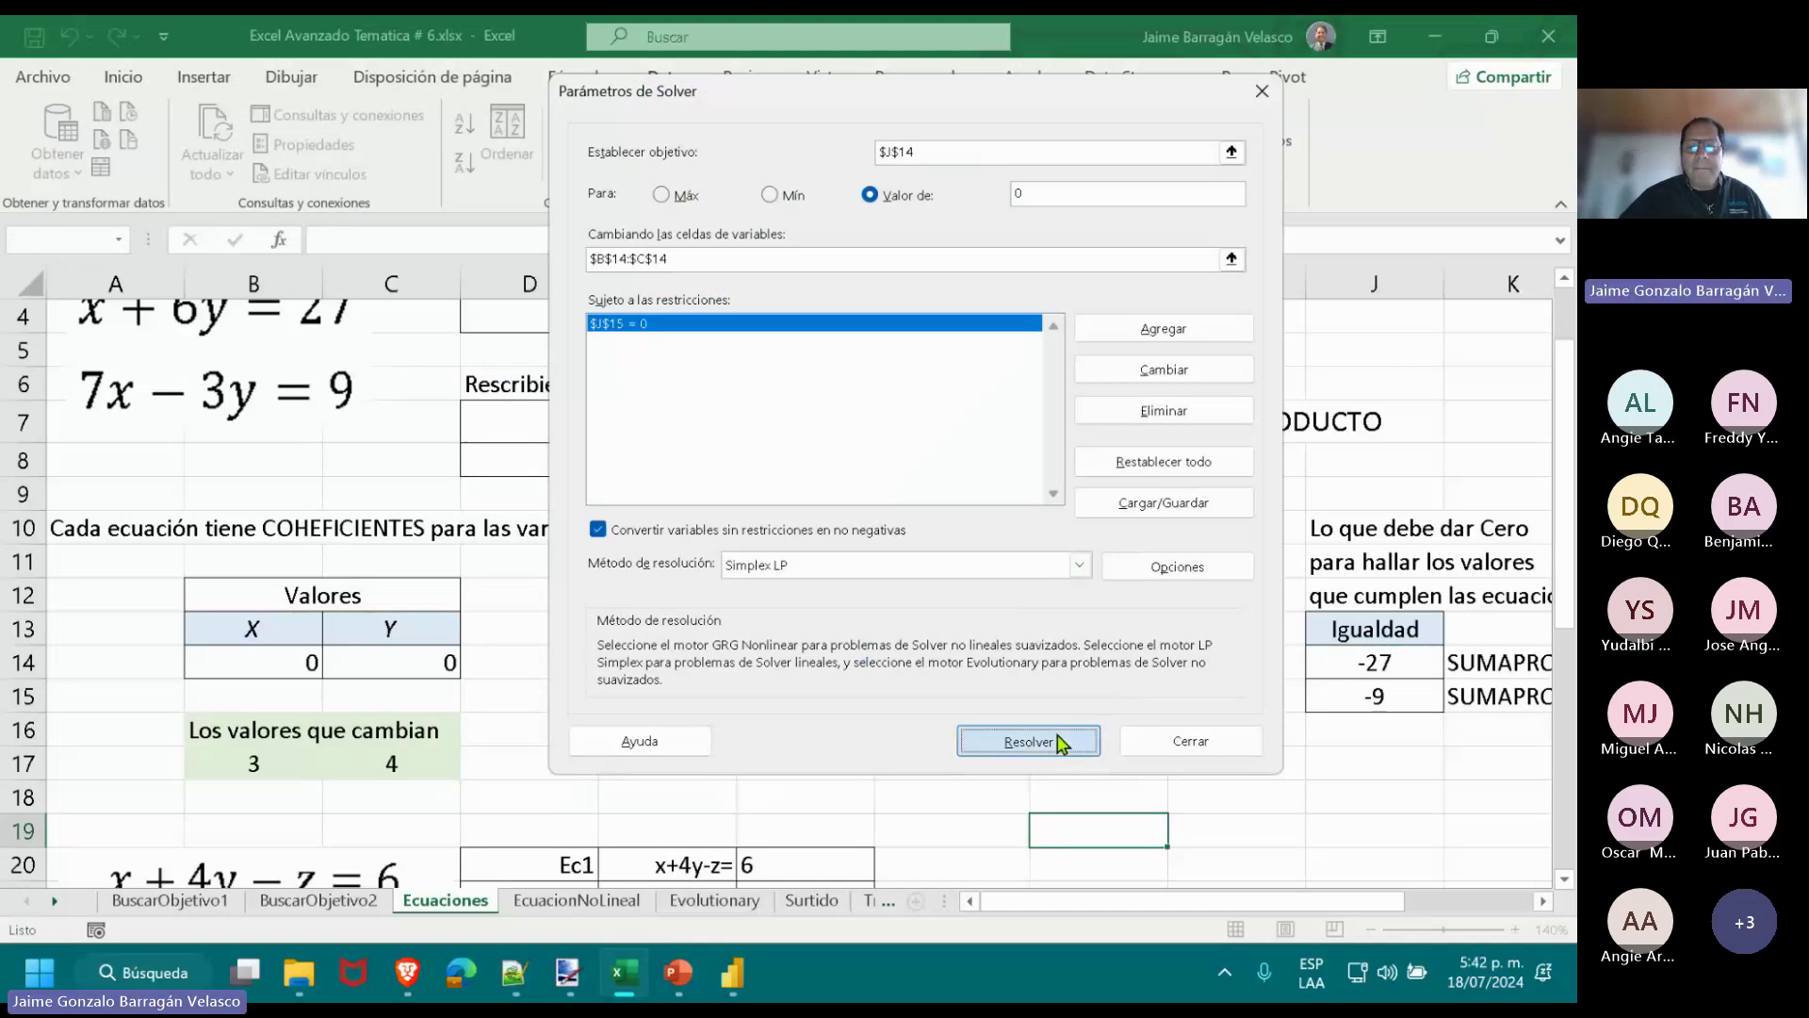
{"action": "left_click", "coordinate": [1061, 742]}
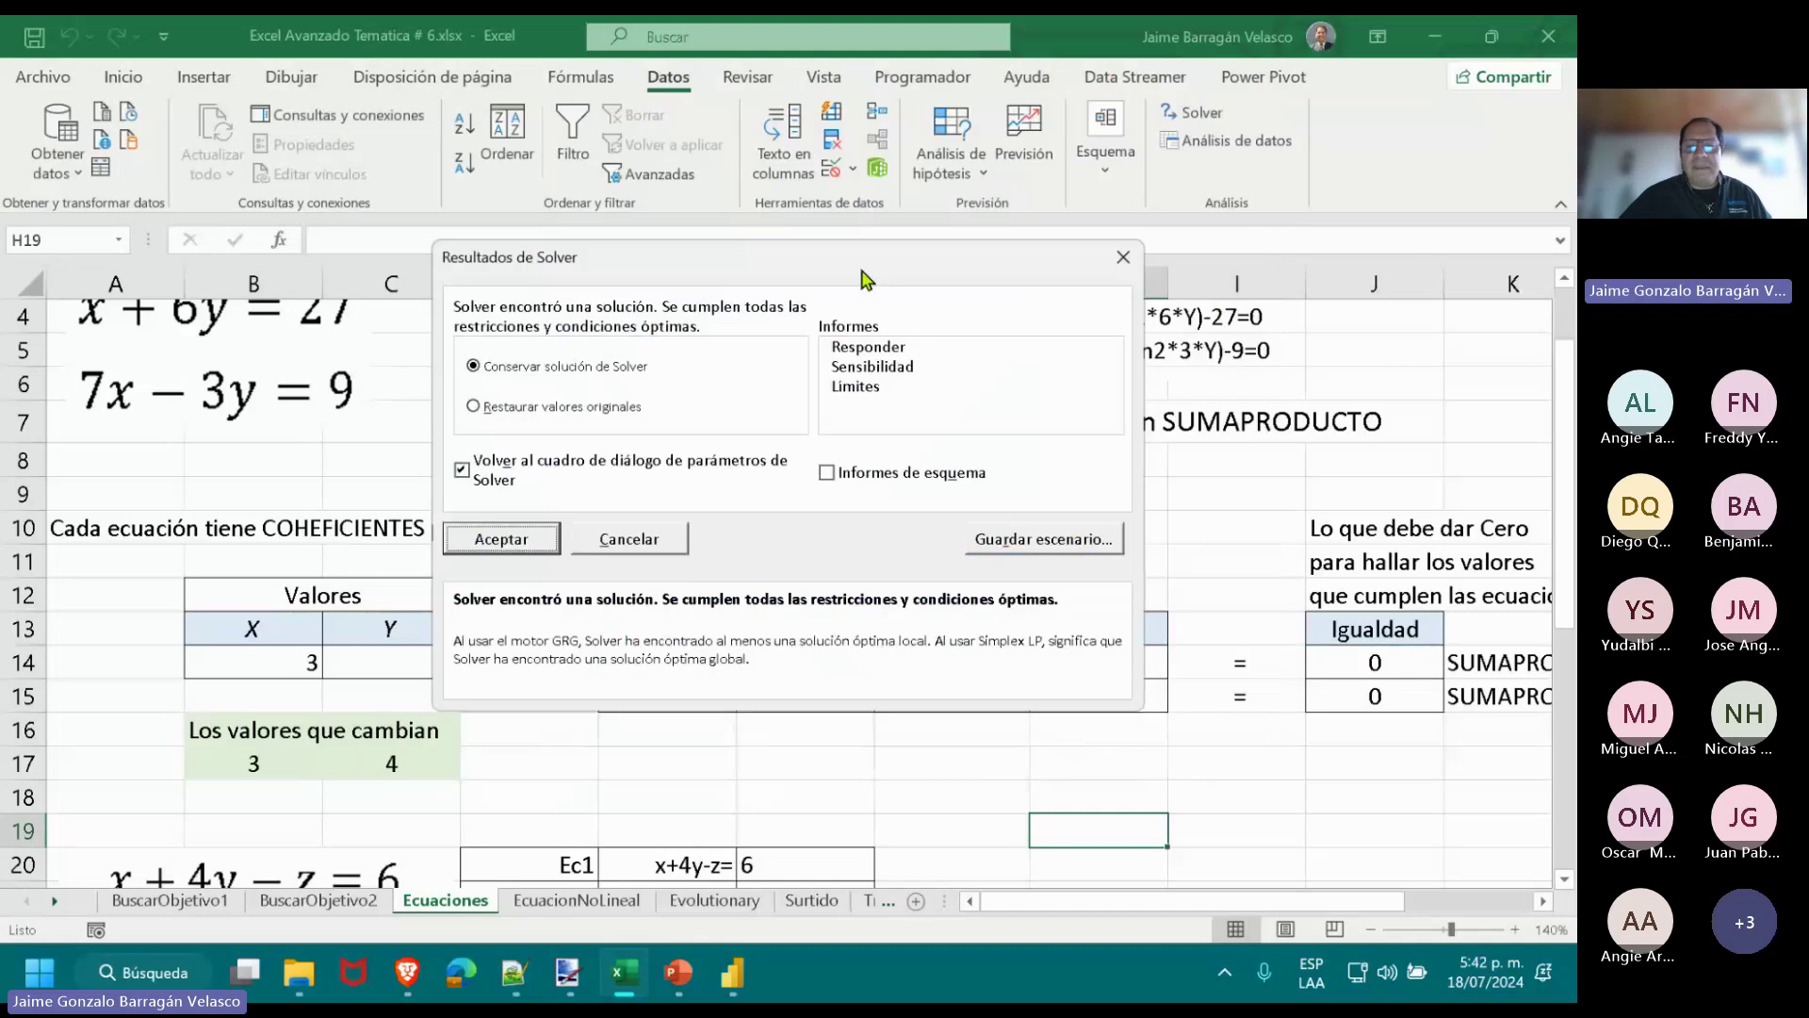
{"action": "left_click_drag", "start_coordinate": [982, 285], "coordinate": [982, 284]}
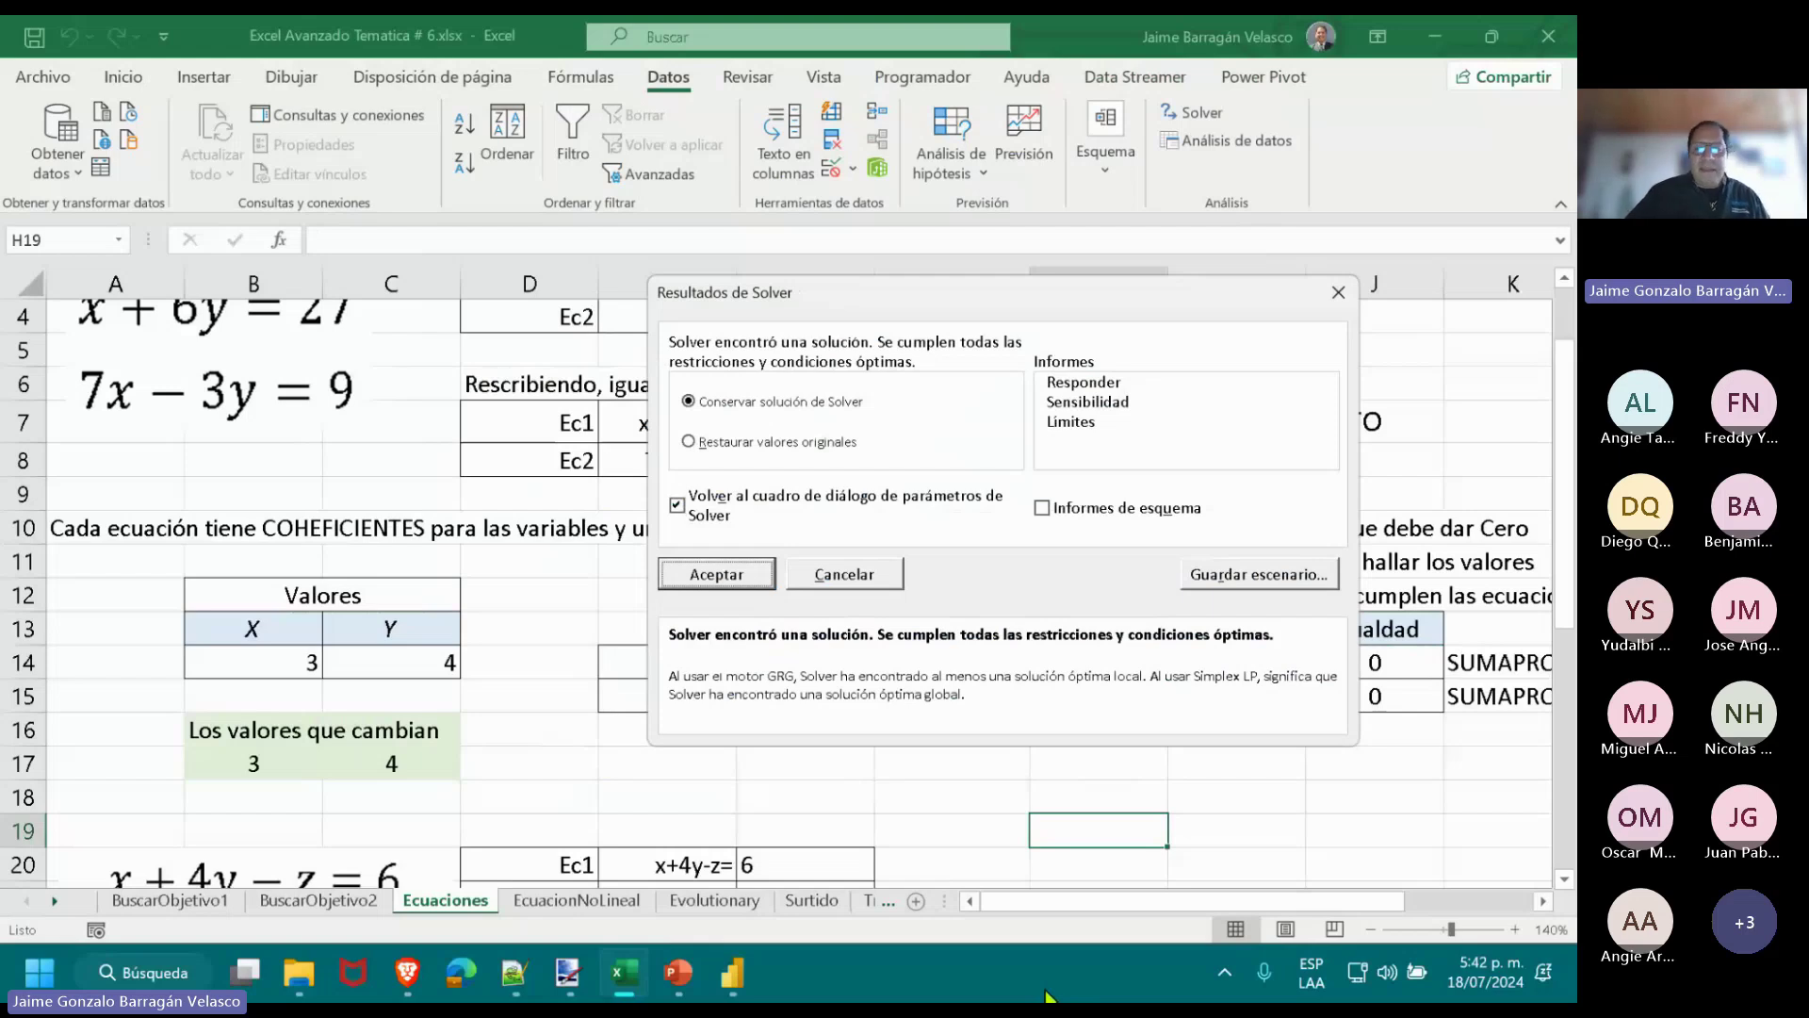
{"action": "left_click", "coordinate": [740, 579]}
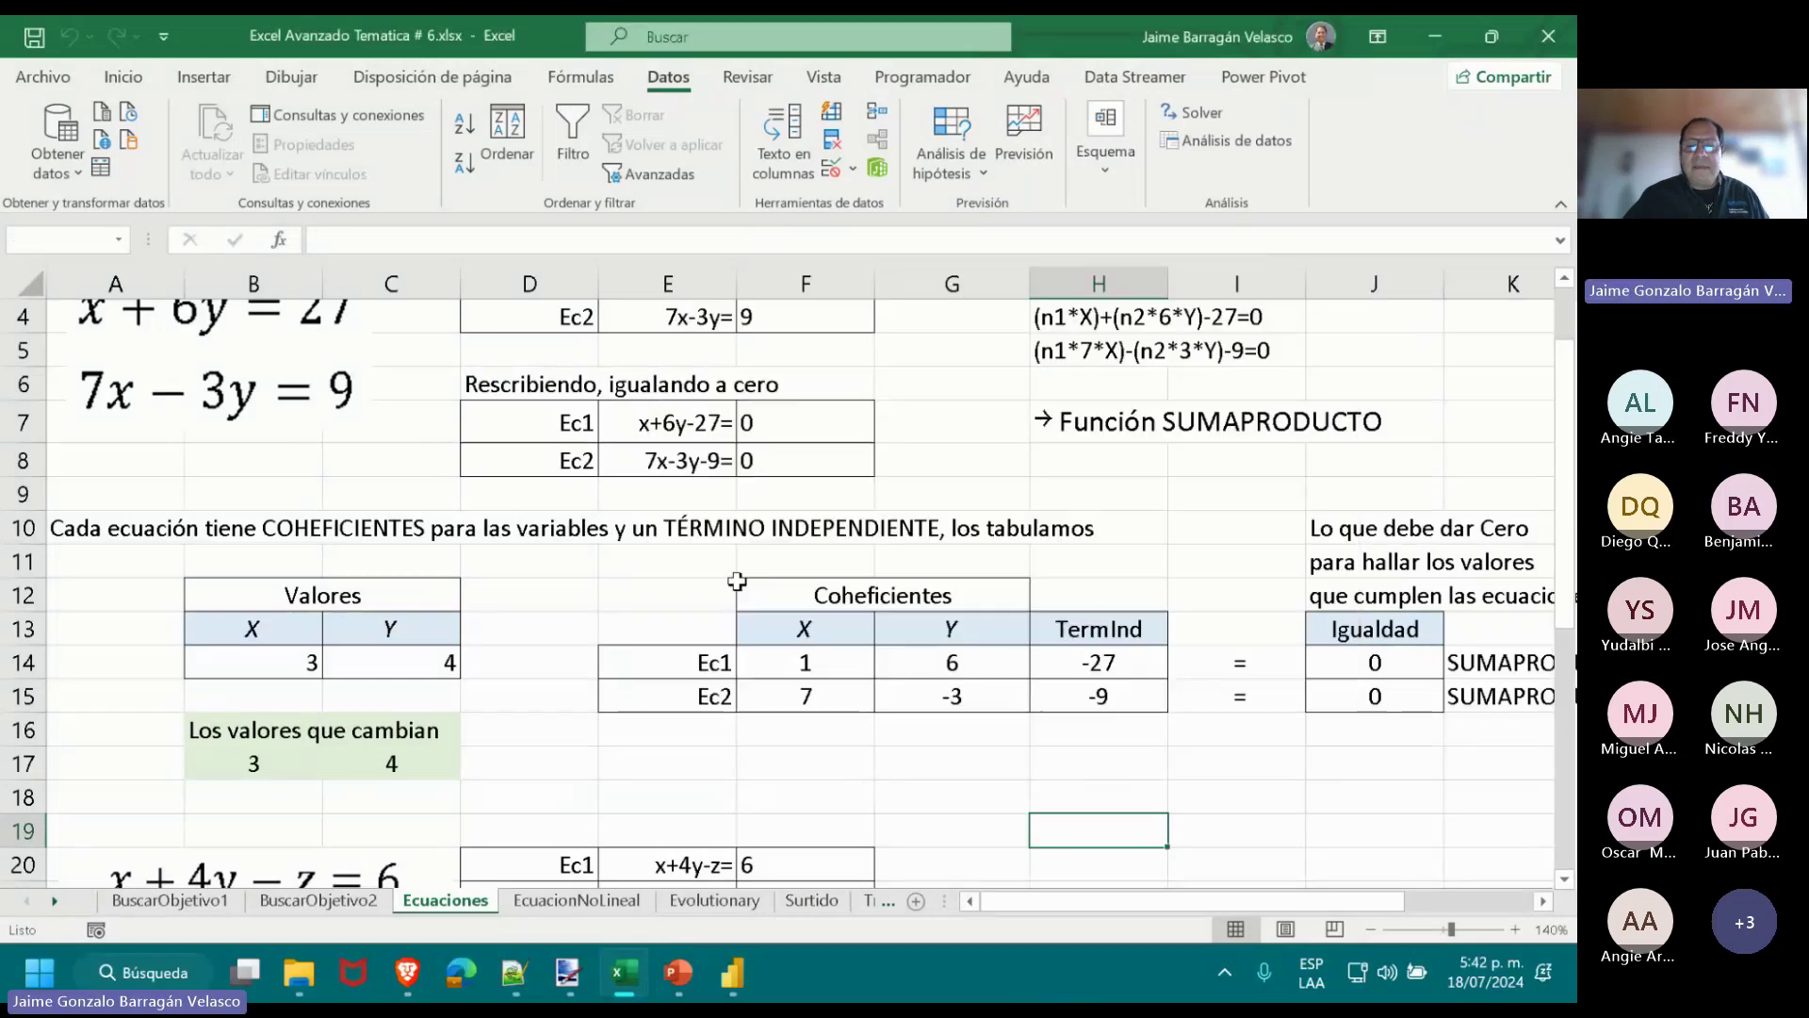
Check the solved X and Y cells B14:C14 and the Igualdad cells J14:J15 against the two original equations.
{"action": "left_click", "coordinate": [1114, 750]}
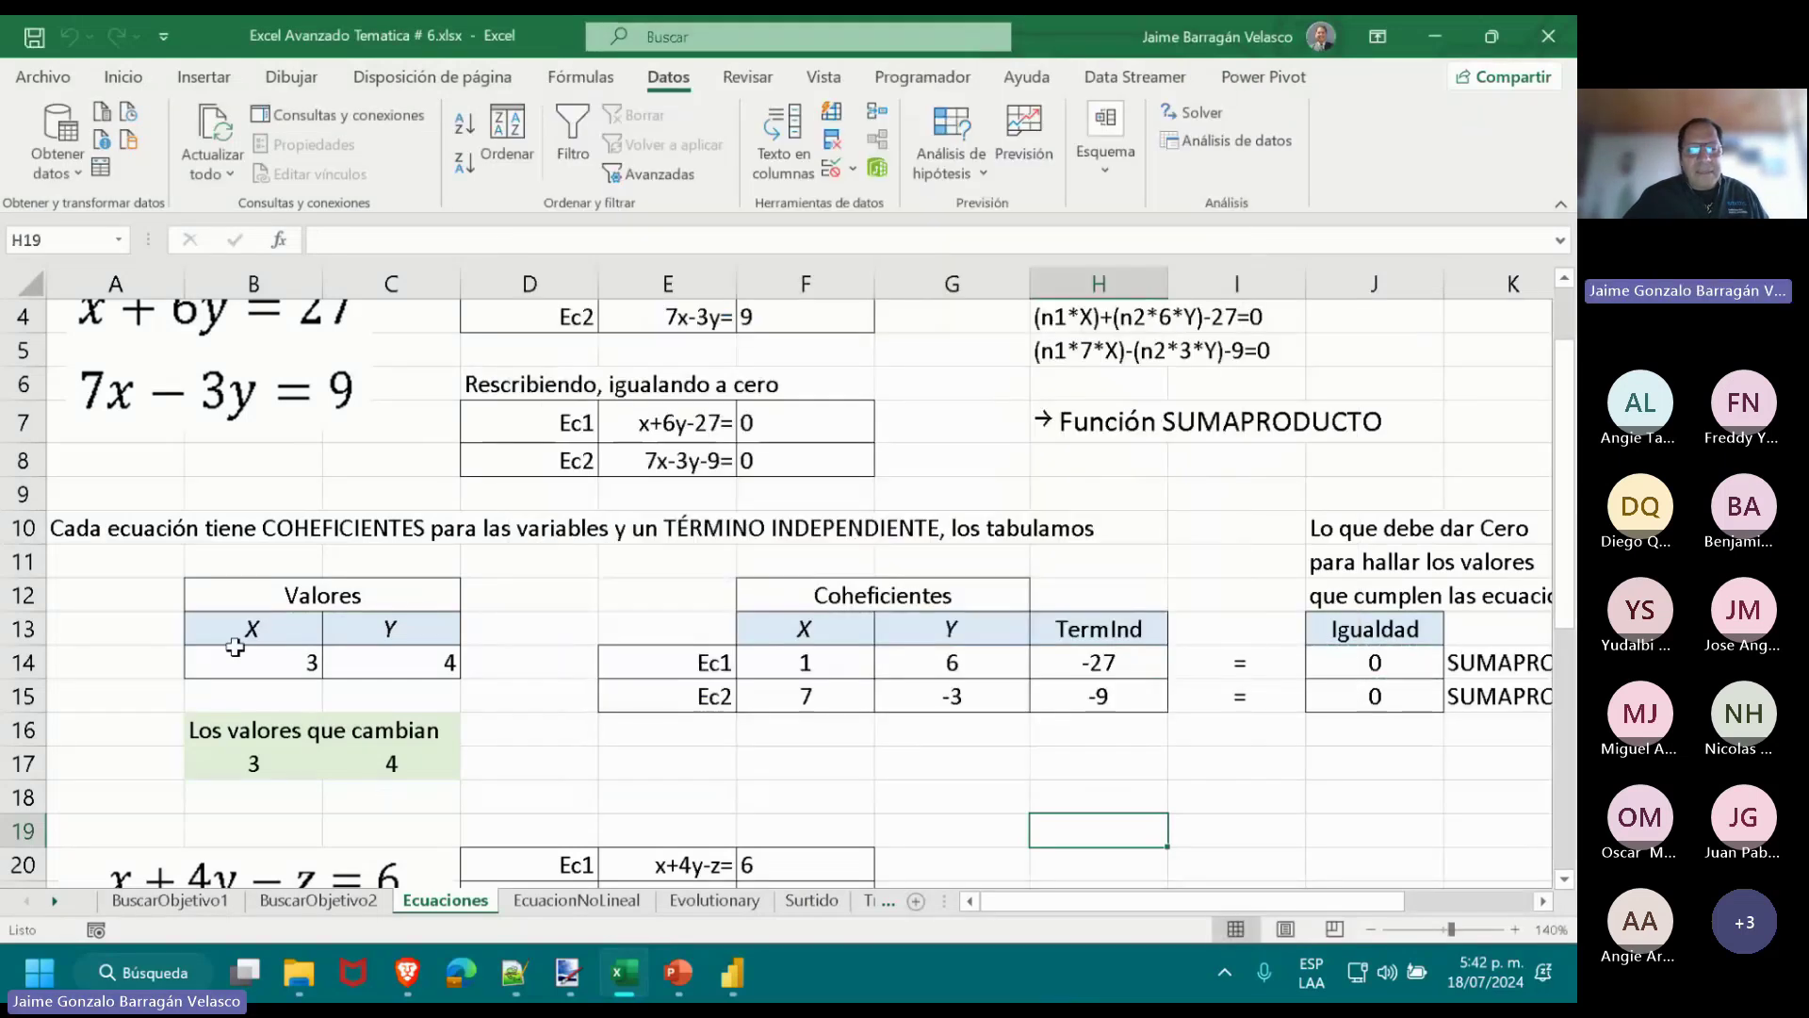
{"action": "left_click_drag", "start_coordinate": [235, 648], "coordinate": [396, 662]}
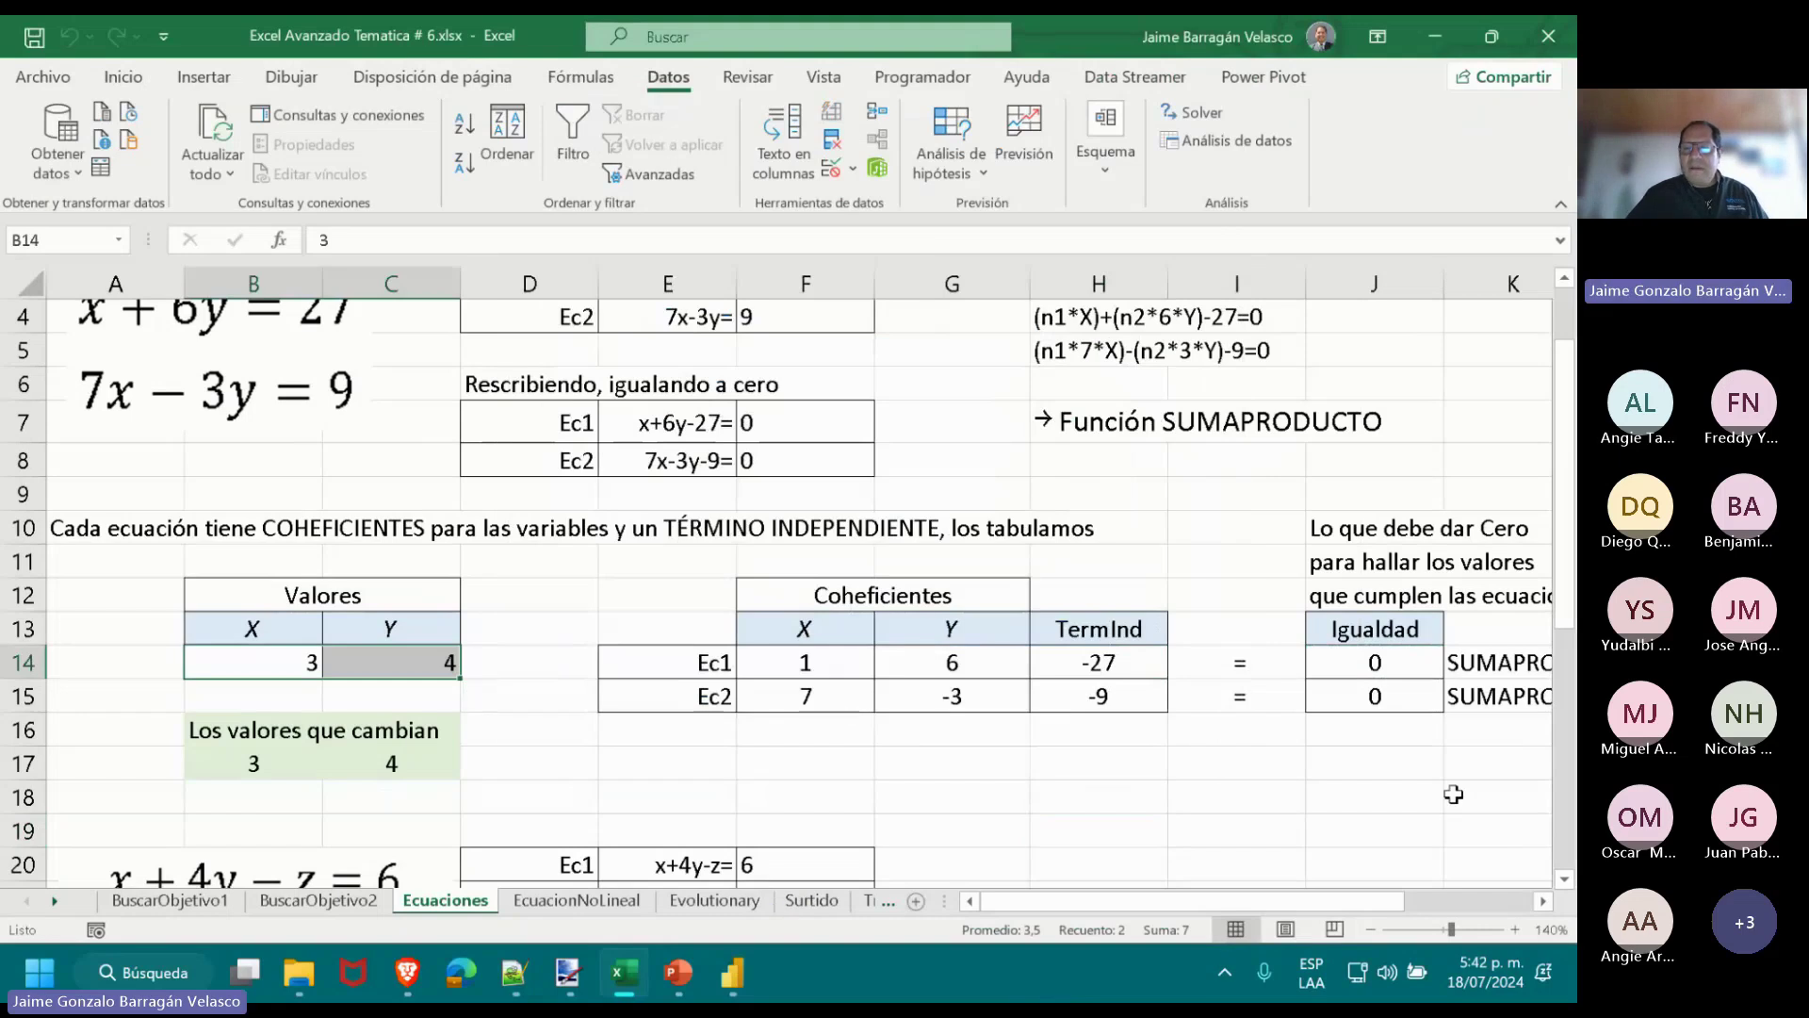
{"action": "left_click_drag", "start_coordinate": [1375, 662], "coordinate": [1377, 697]}
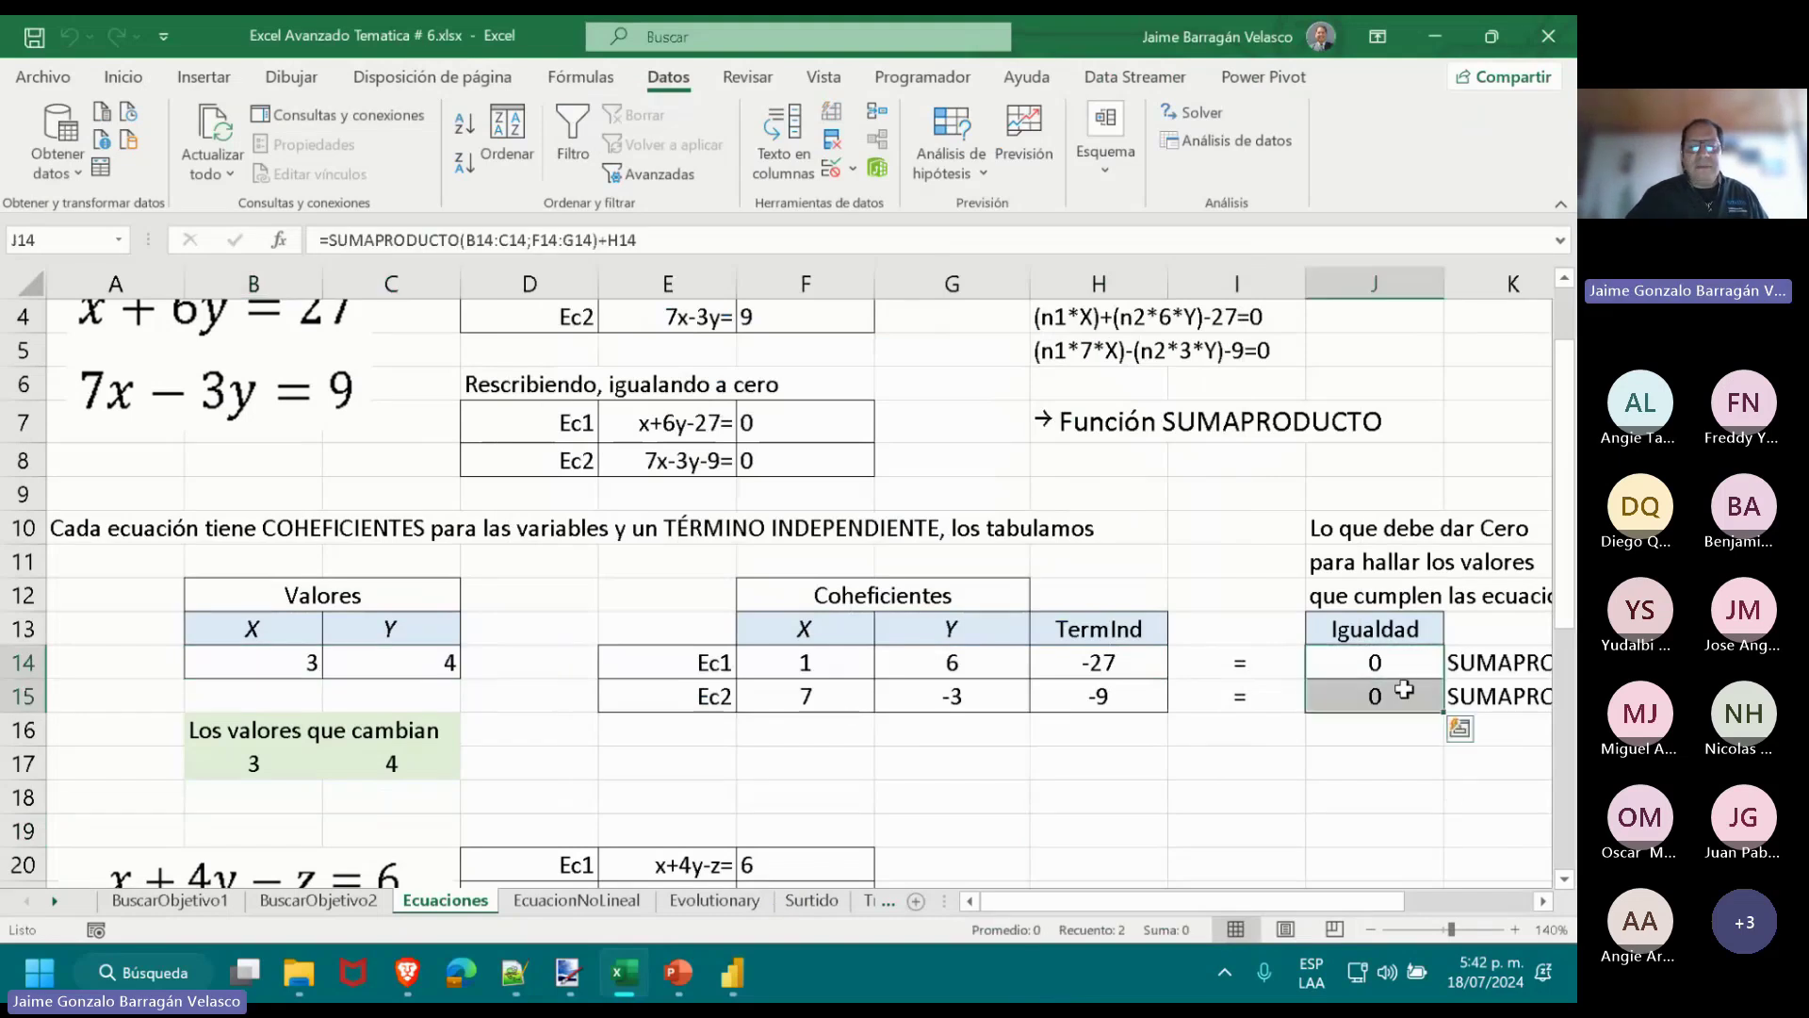
{"action": "scroll", "coordinate": [723, 671], "scroll_direction": "up", "scroll_amount": 1}
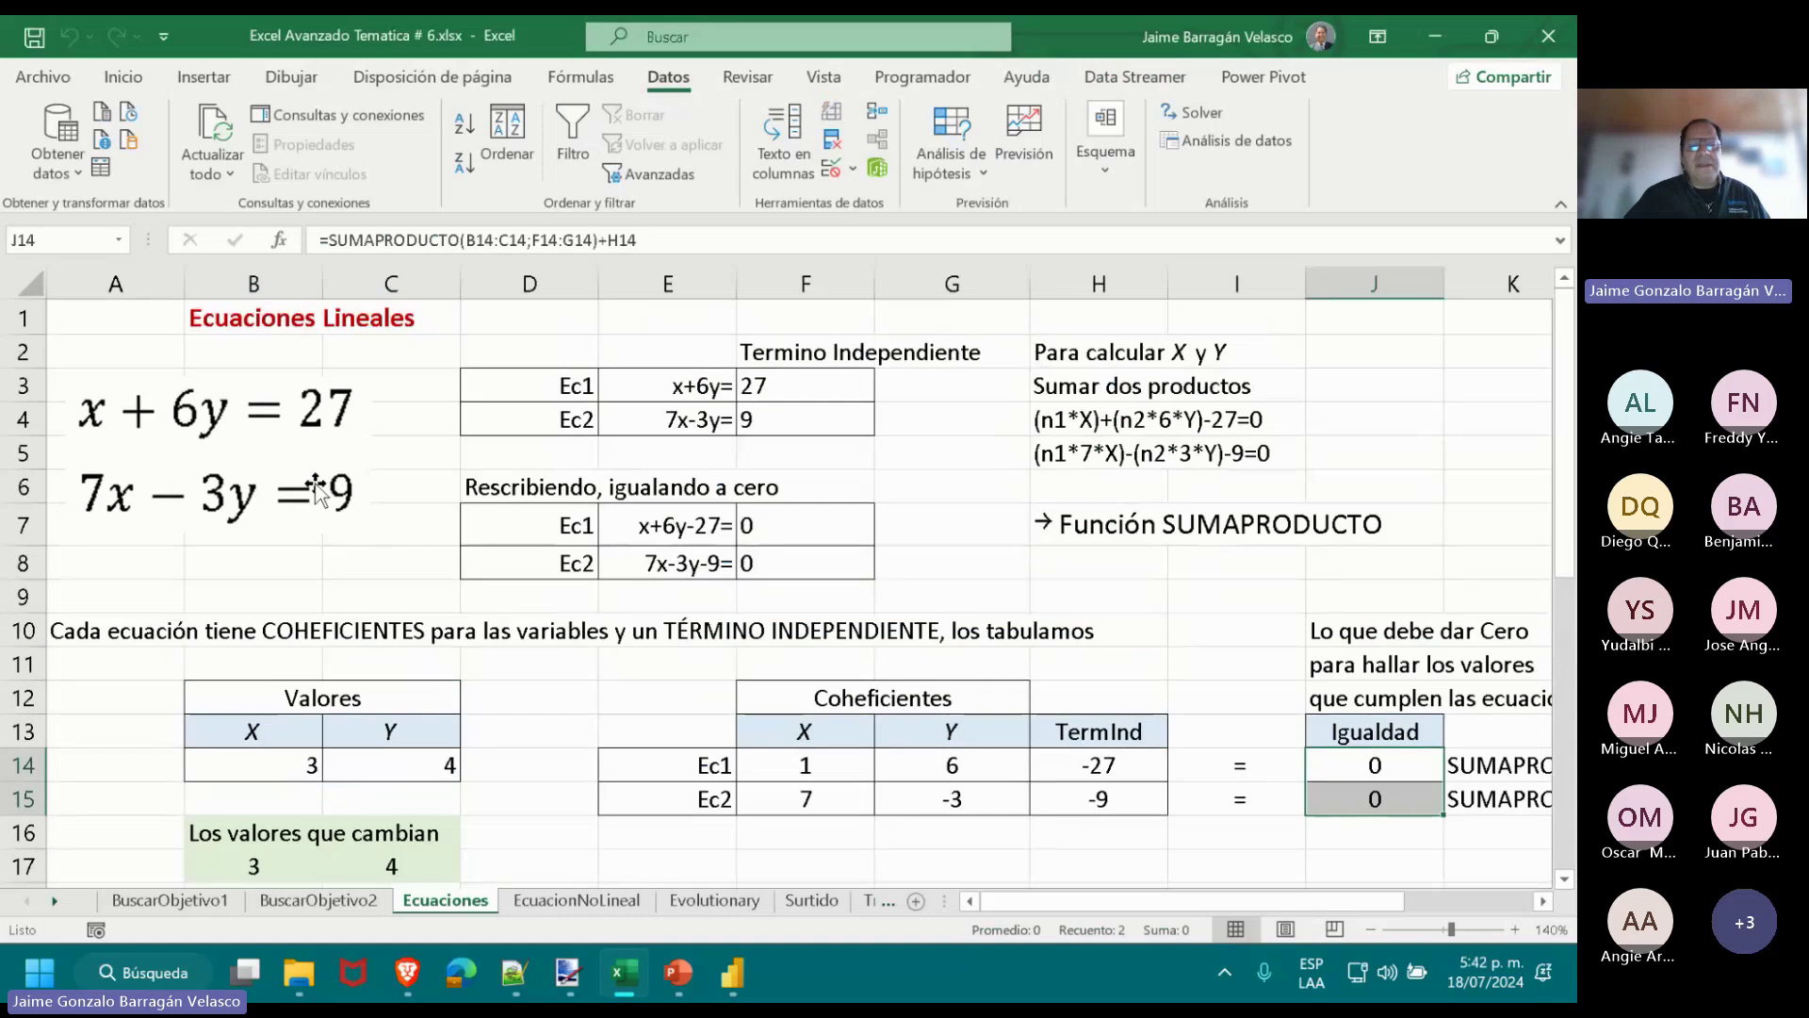
Examine the three-variable system's coefficients in G31:I33 and independent terms in J31:J33.
{"action": "scroll", "coordinate": [1249, 860], "scroll_direction": "down", "scroll_amount": 7}
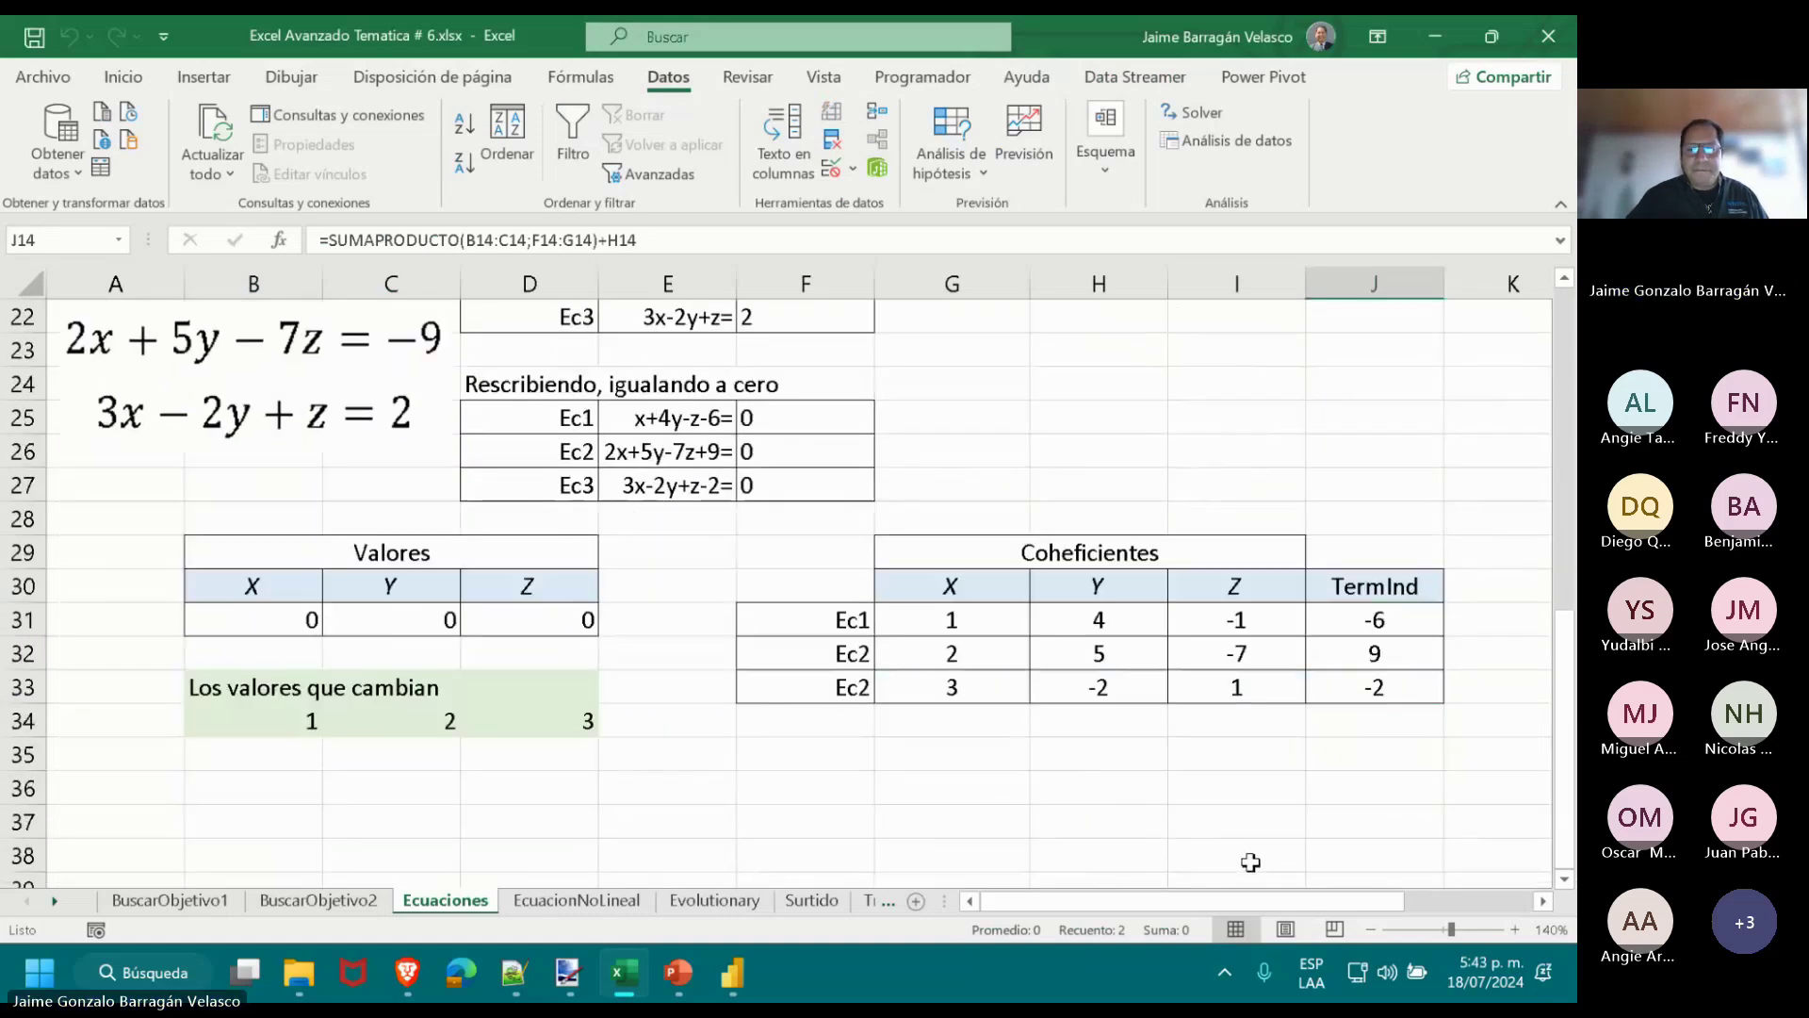
{"action": "scroll", "coordinate": [1250, 860], "scroll_direction": "up", "scroll_amount": 1}
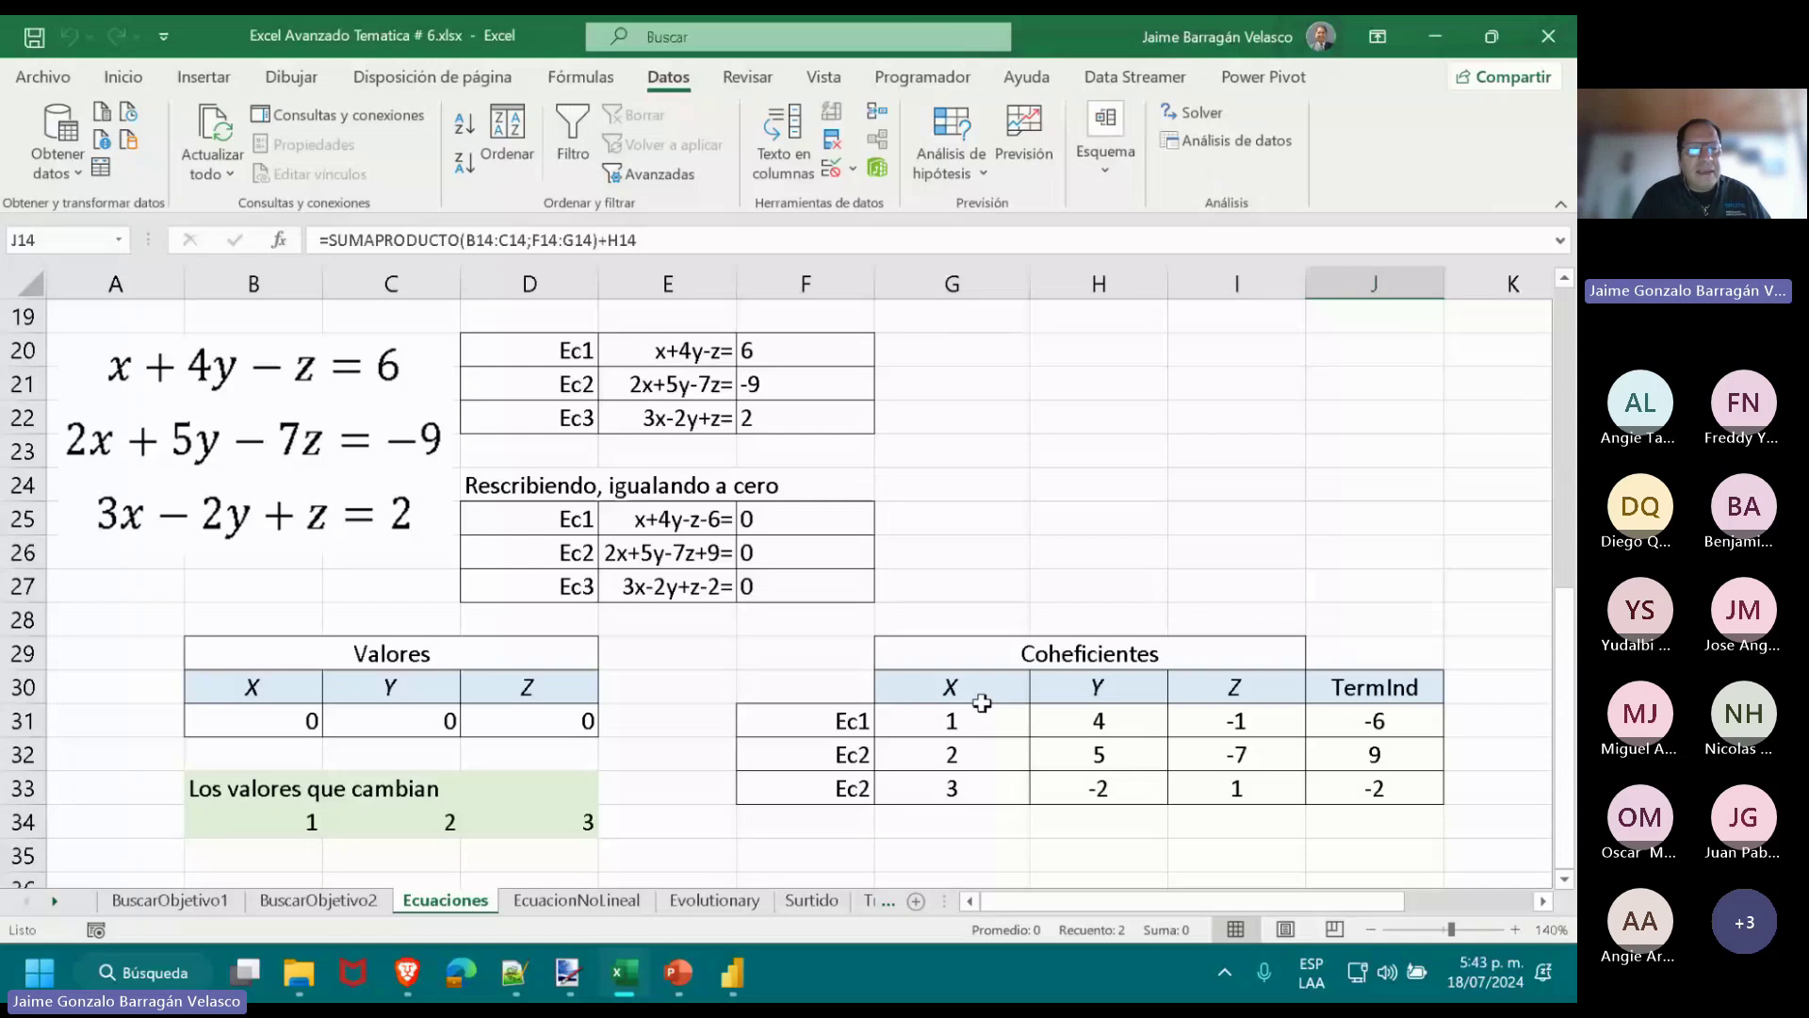
{"action": "left_click_drag", "start_coordinate": [982, 707], "coordinate": [1237, 788]}
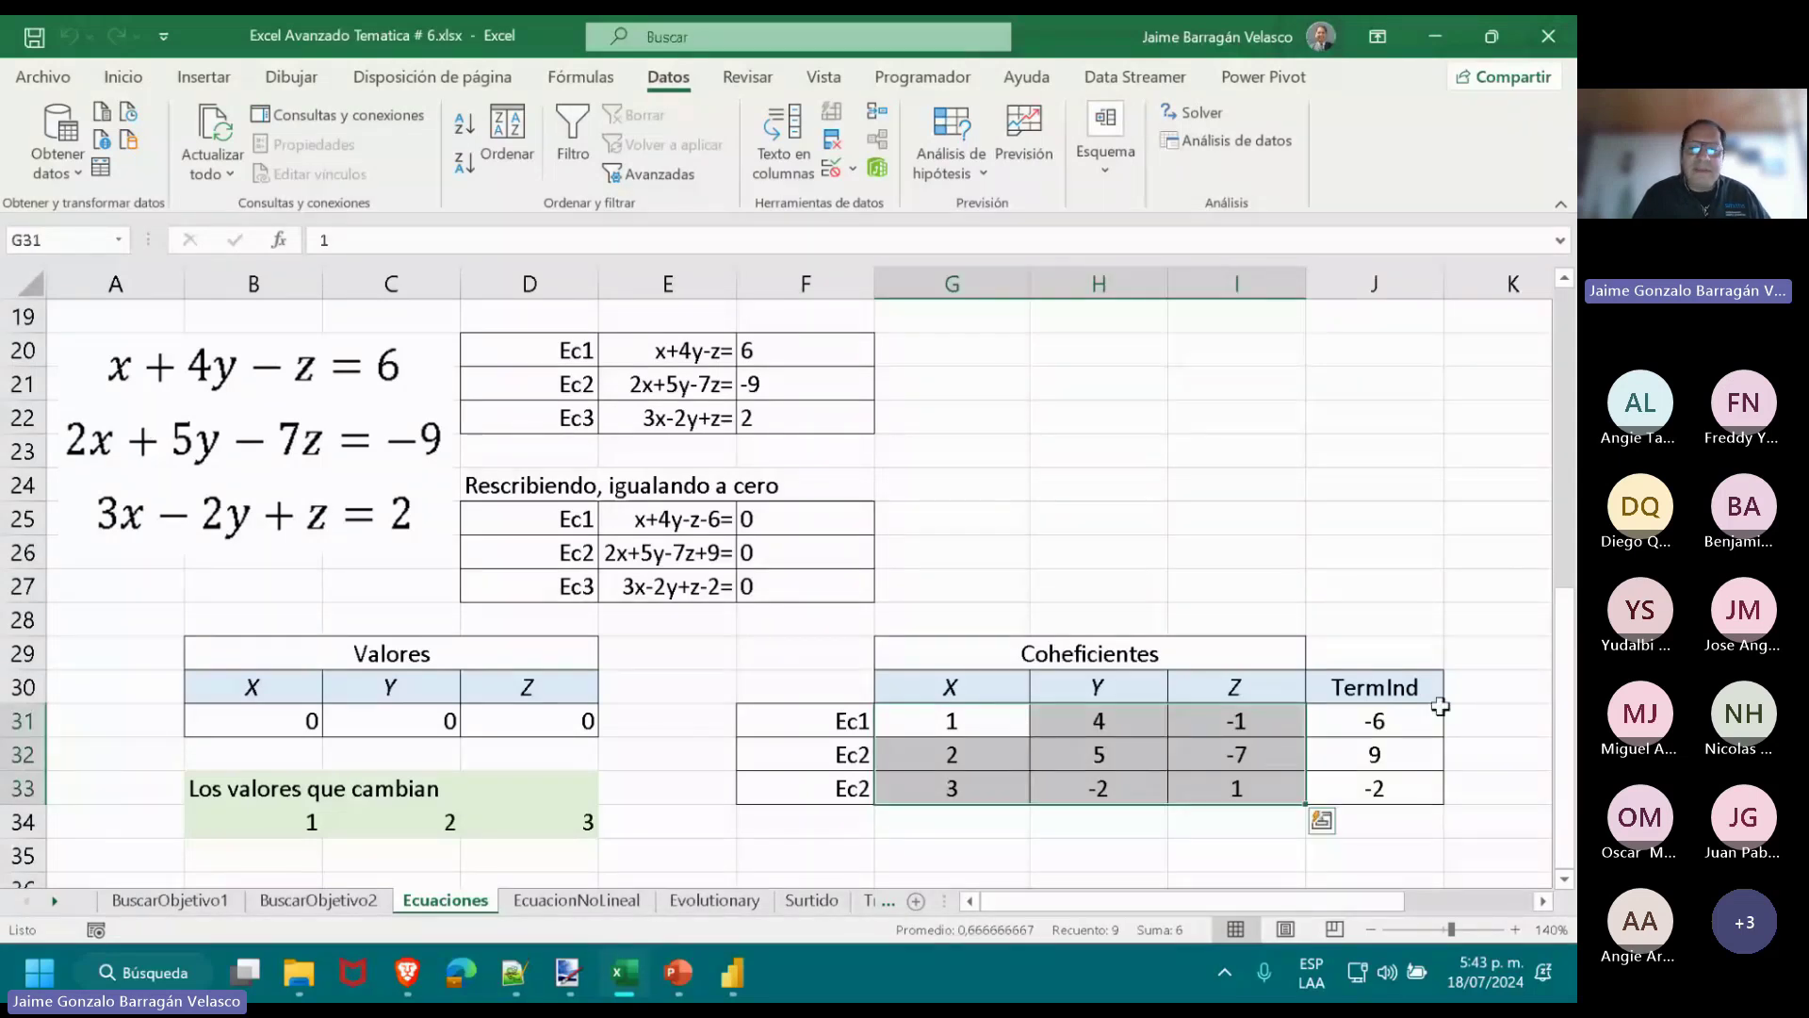
{"action": "left_click_drag", "start_coordinate": [1433, 716], "coordinate": [1404, 788]}
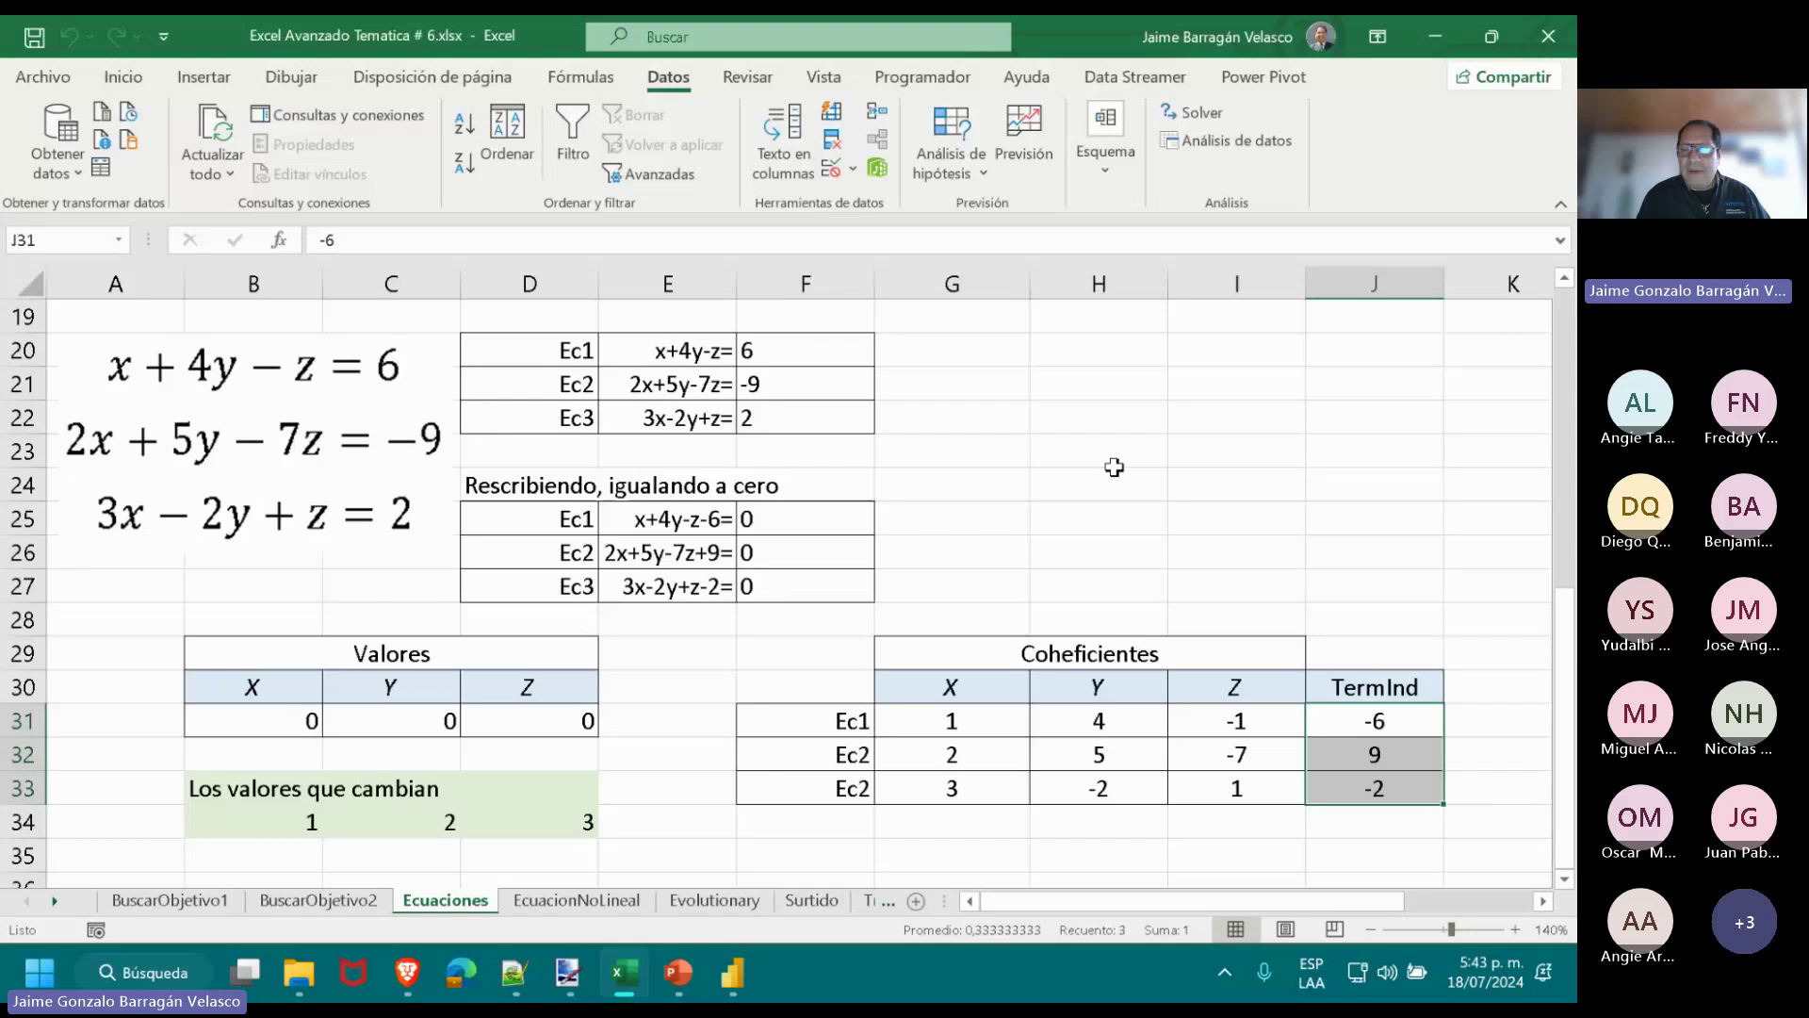
{"action": "scroll", "coordinate": [1115, 468], "scroll_direction": "right", "scroll_amount": 3}
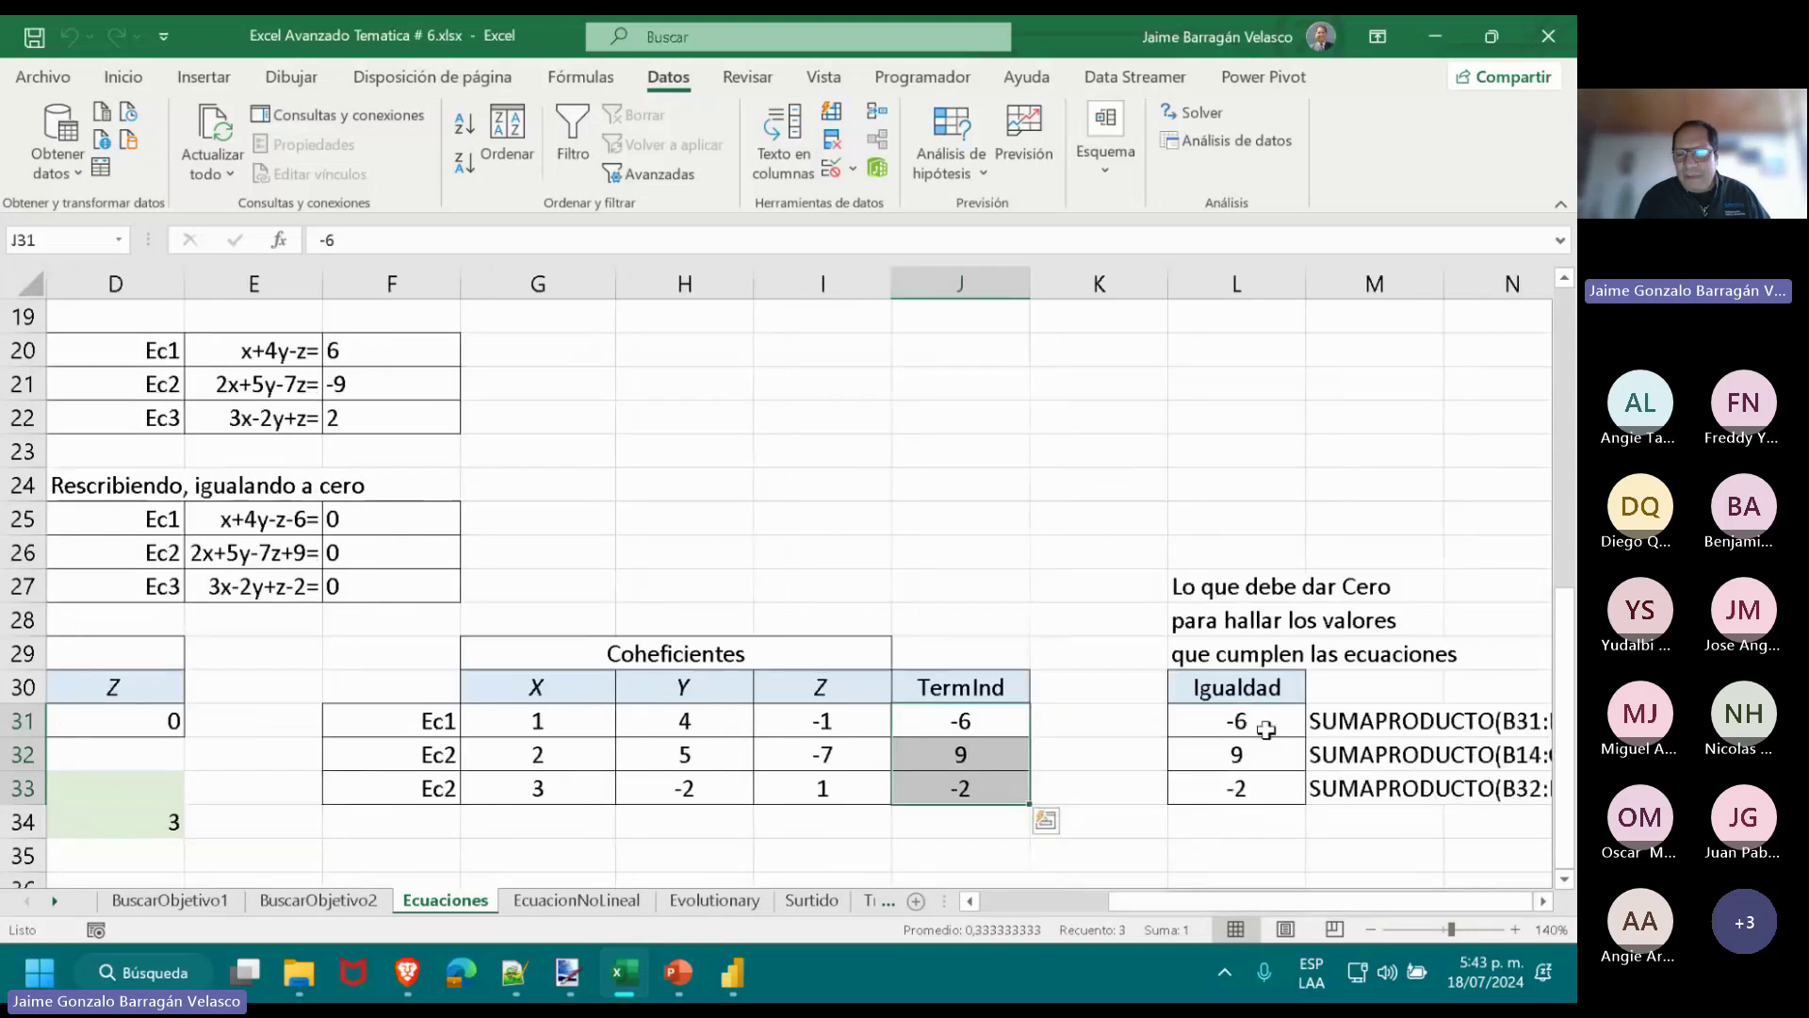
Inspect the ranges referenced by the Igualdad formula in L31 and read the SUMAPRODUCTO notes beside the three Igualdad cells.
{"action": "left_click", "coordinate": [1266, 726]}
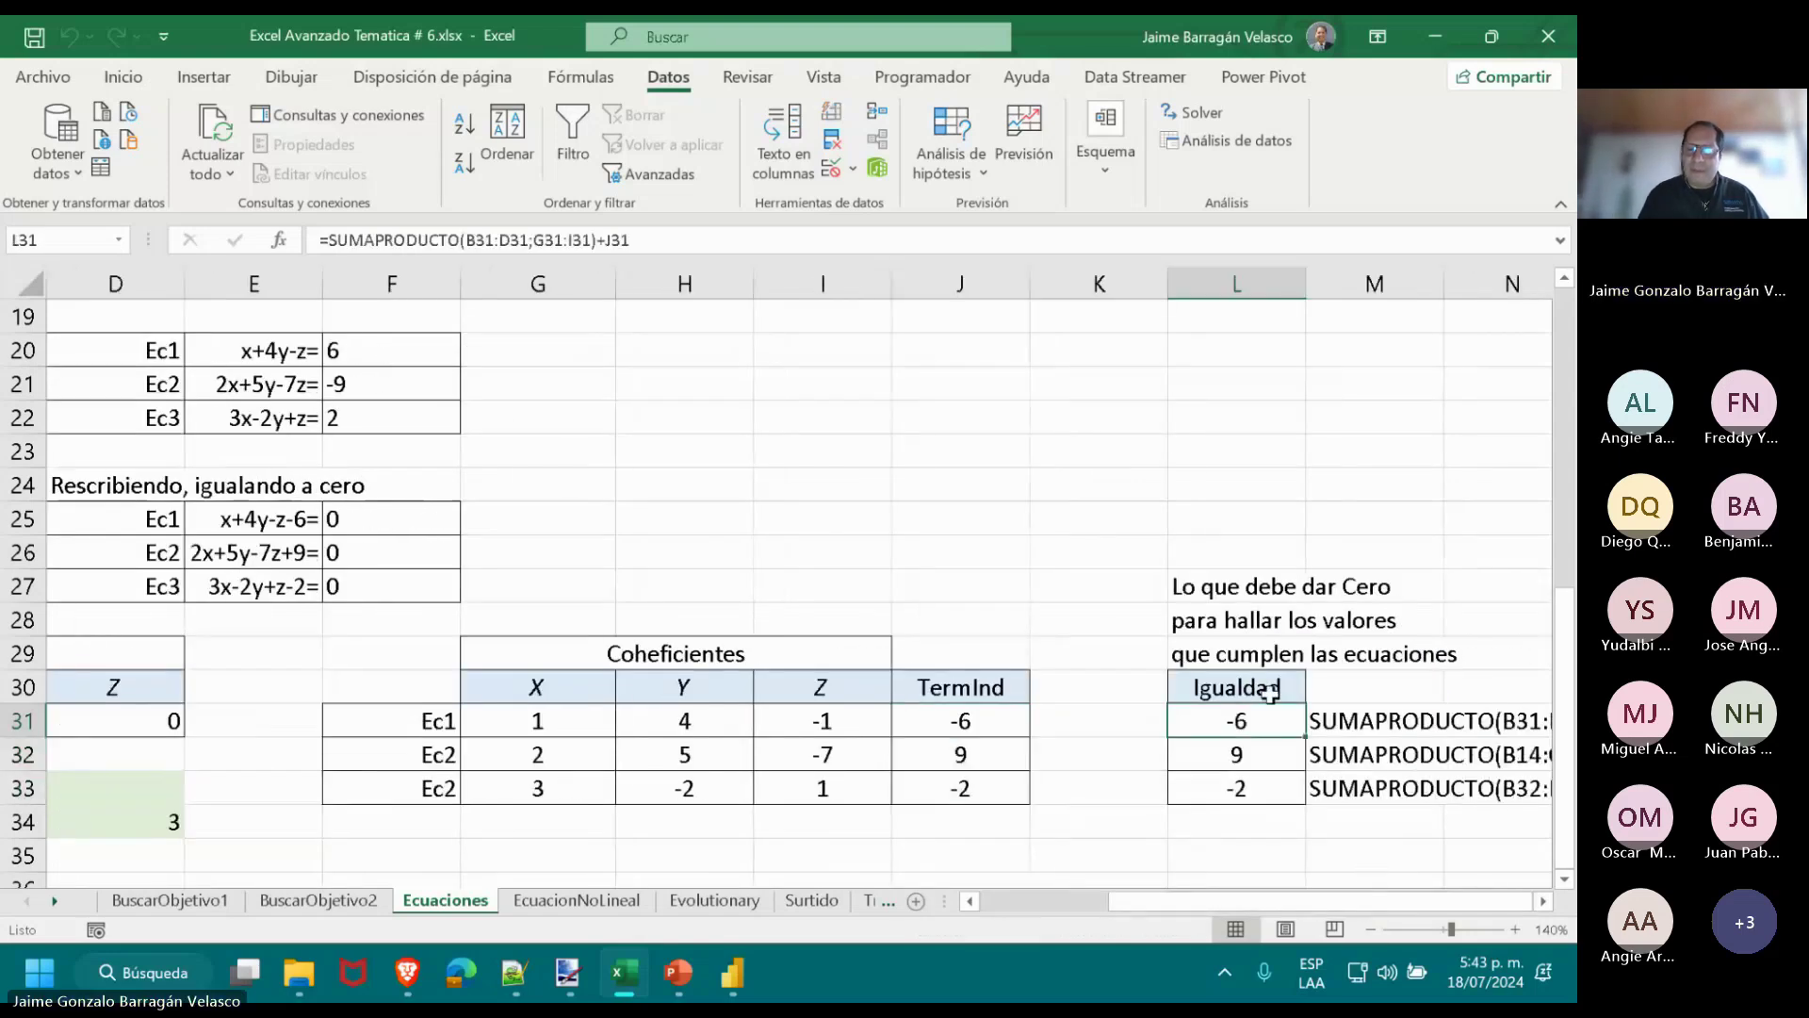
{"action": "double_click", "coordinate": [1270, 713]}
{"action": "left_click_drag", "start_coordinate": [1323, 902], "coordinate": [1237, 905]}
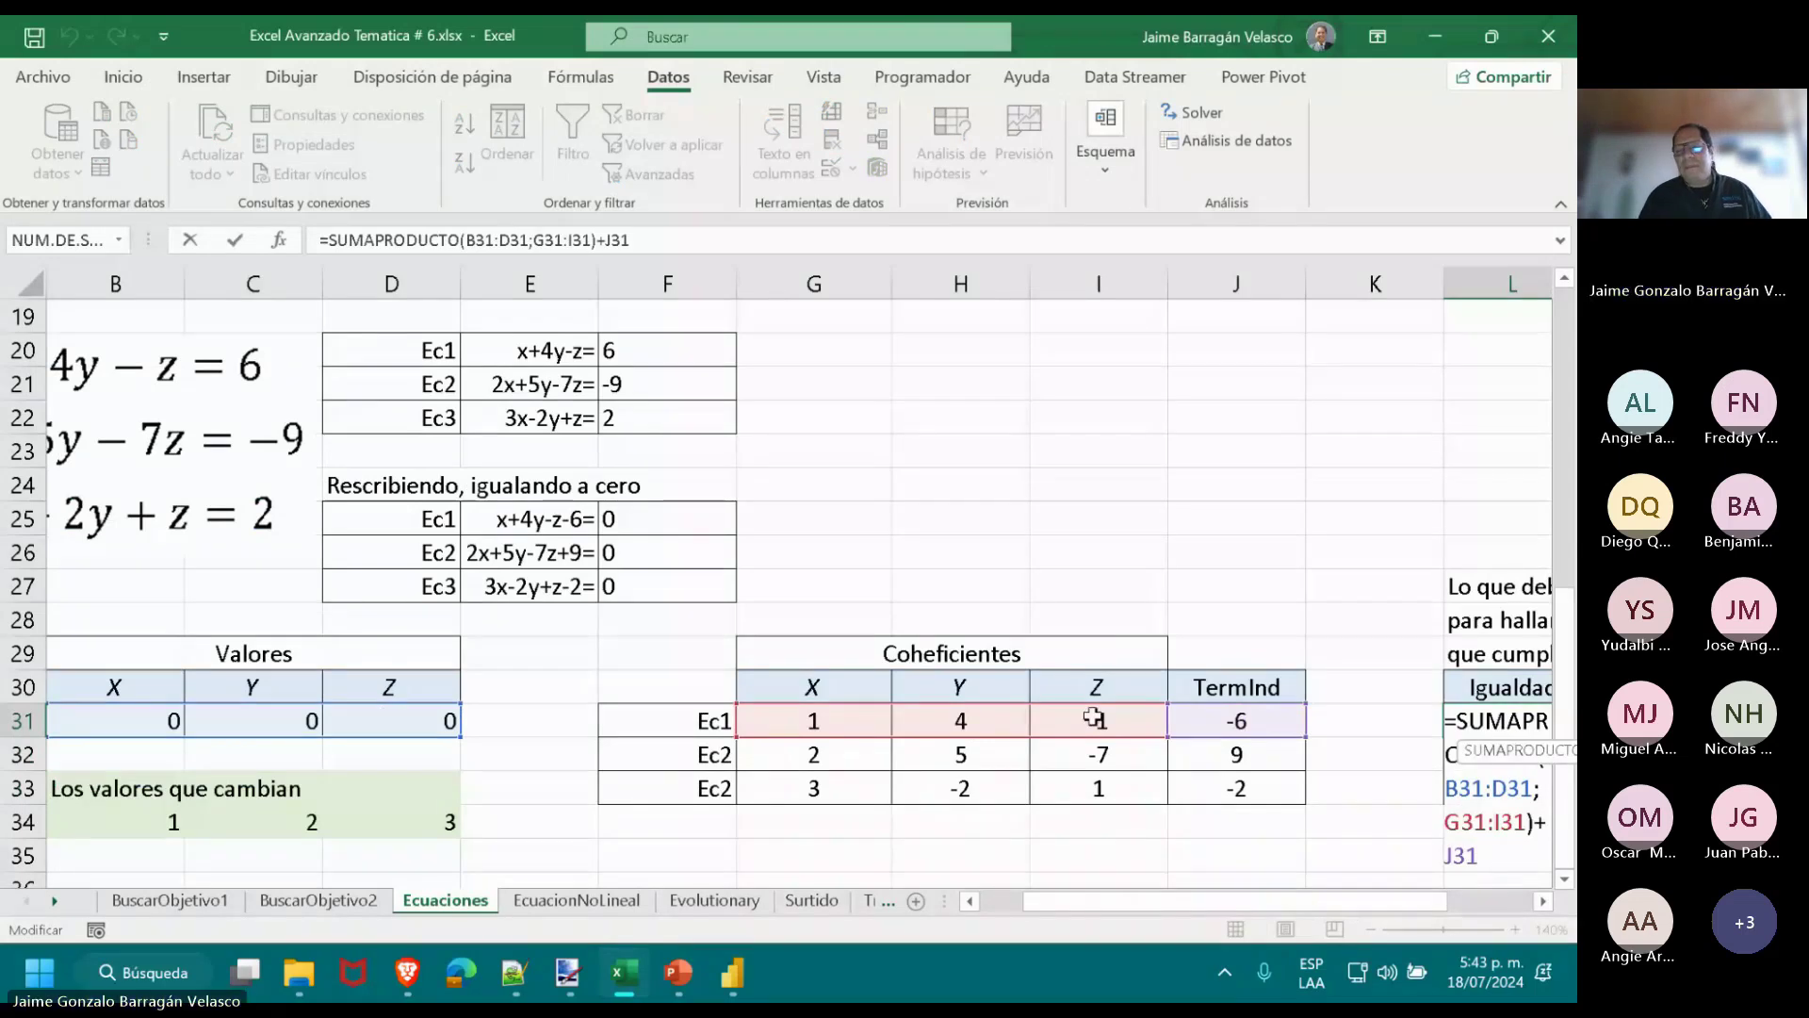
{"action": "mouse_move", "coordinate": [1175, 903]}
{"action": "left_mouse_down"}
{"action": "mouse_move", "coordinate": [1305, 900]}
{"action": "mouse_move", "coordinate": [1176, 900]}
{"action": "left_mouse_up"}
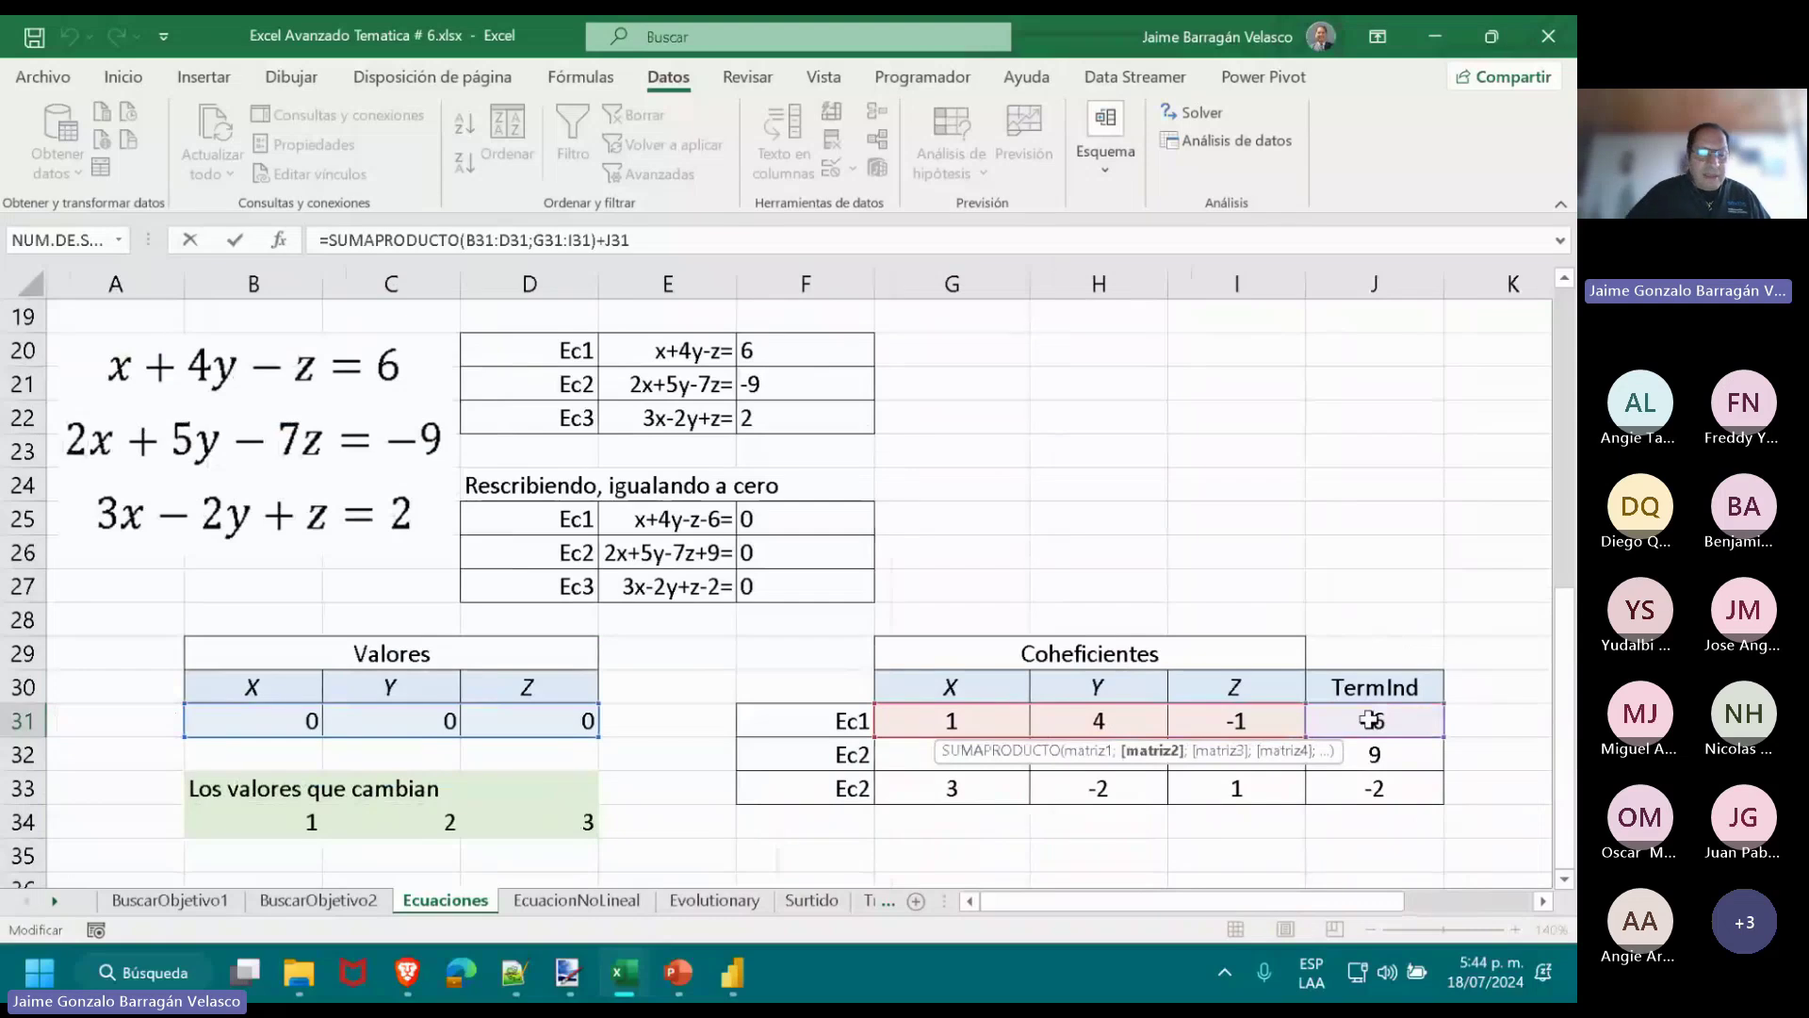
{"action": "key", "text": "Escape"}
{"action": "left_click_drag", "start_coordinate": [1428, 903], "coordinate": [1540, 909]}
{"action": "left_click", "coordinate": [1540, 907]}
{"action": "left_click", "coordinate": [1540, 906]}
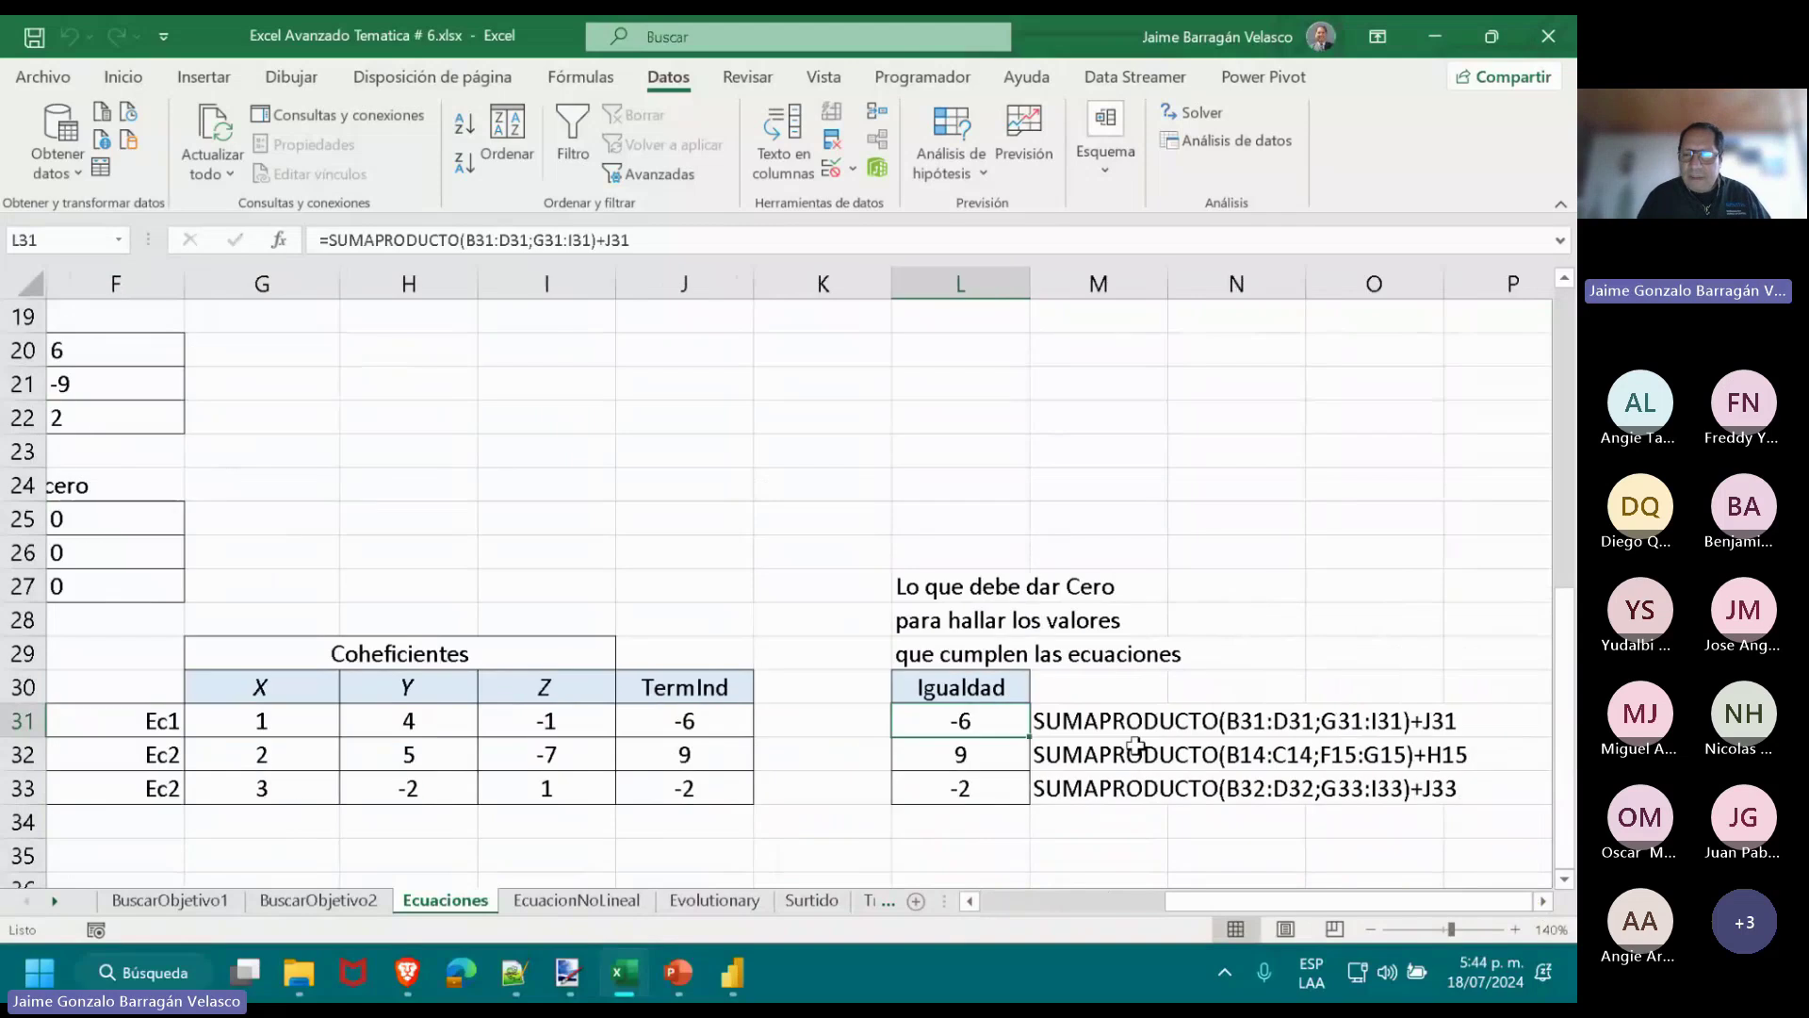
{"action": "left_click", "coordinate": [1112, 750]}
{"action": "left_click", "coordinate": [1110, 782]}
Correct the third equation's label in cell F33 of the coefficients table to Ec3.
{"action": "left_click_drag", "start_coordinate": [1282, 902], "coordinate": [1102, 903]}
{"action": "left_click", "coordinate": [848, 721]}
{"action": "left_click", "coordinate": [825, 750]}
{"action": "left_click", "coordinate": [828, 790]}
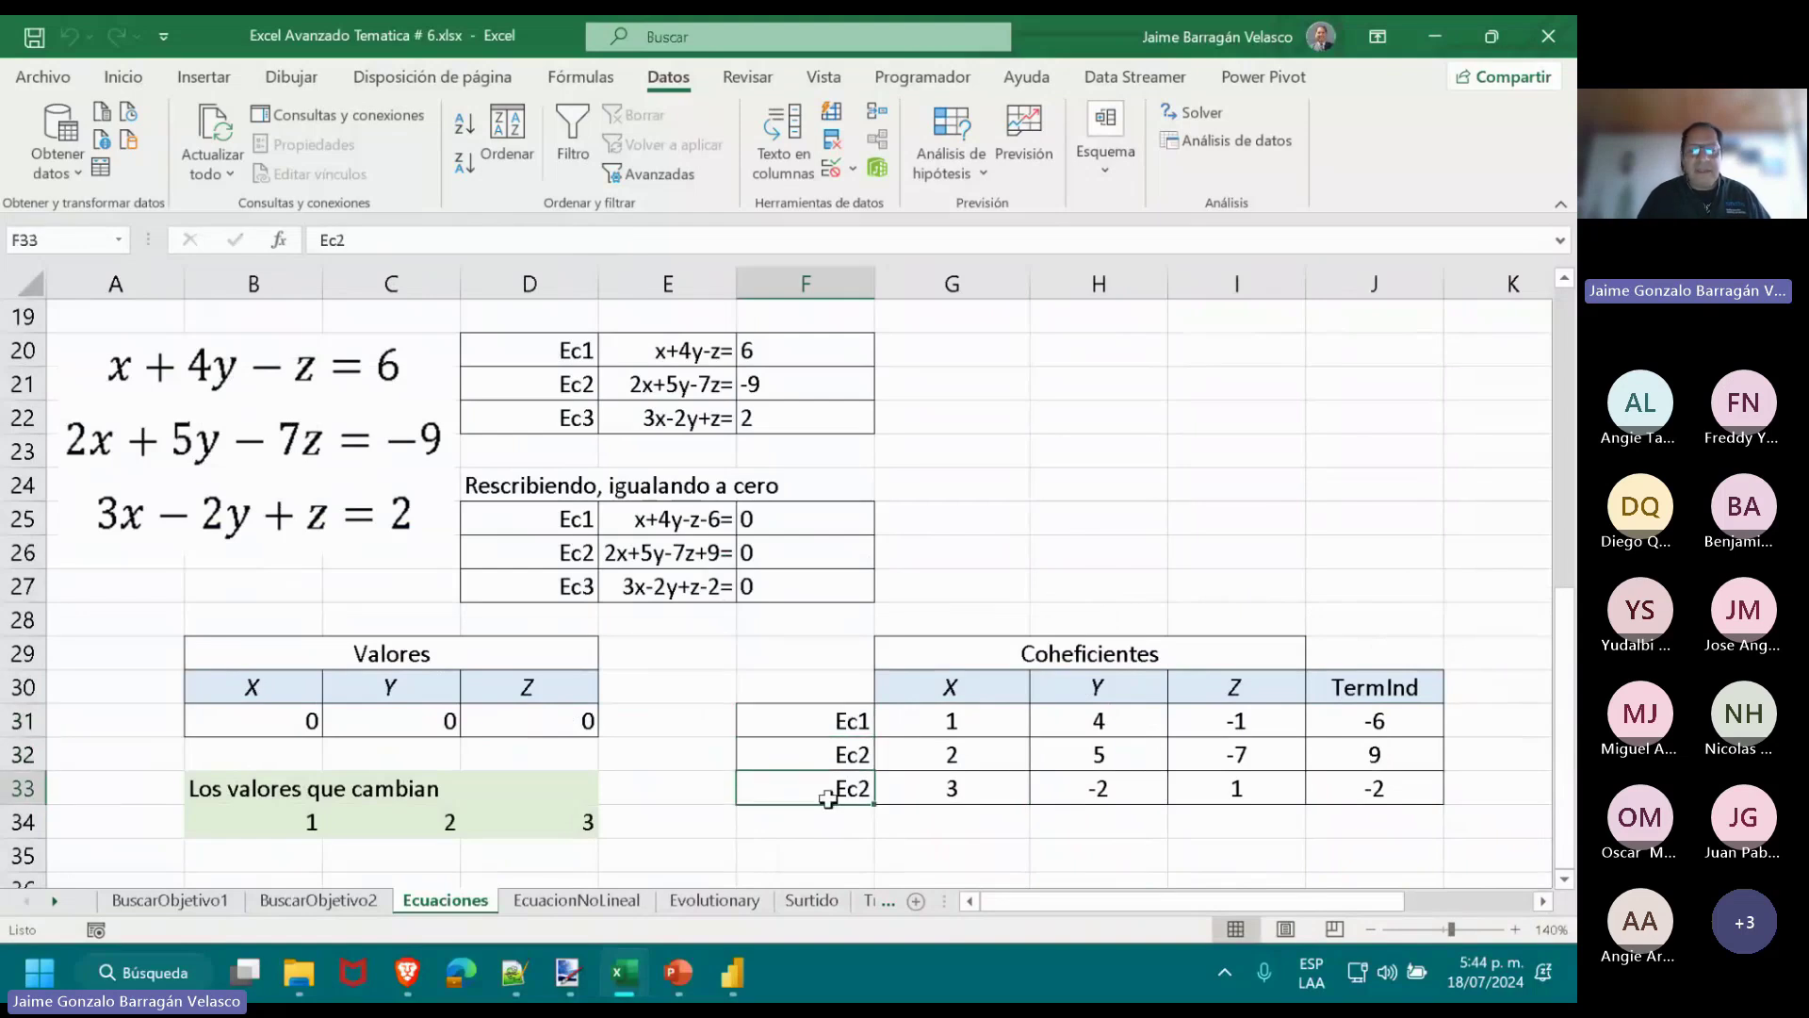
{"action": "left_click", "coordinate": [512, 245]}
{"action": "key", "text": "BackSpace"}
{"action": "type", "text": "3"}
{"action": "key", "text": "Return"}
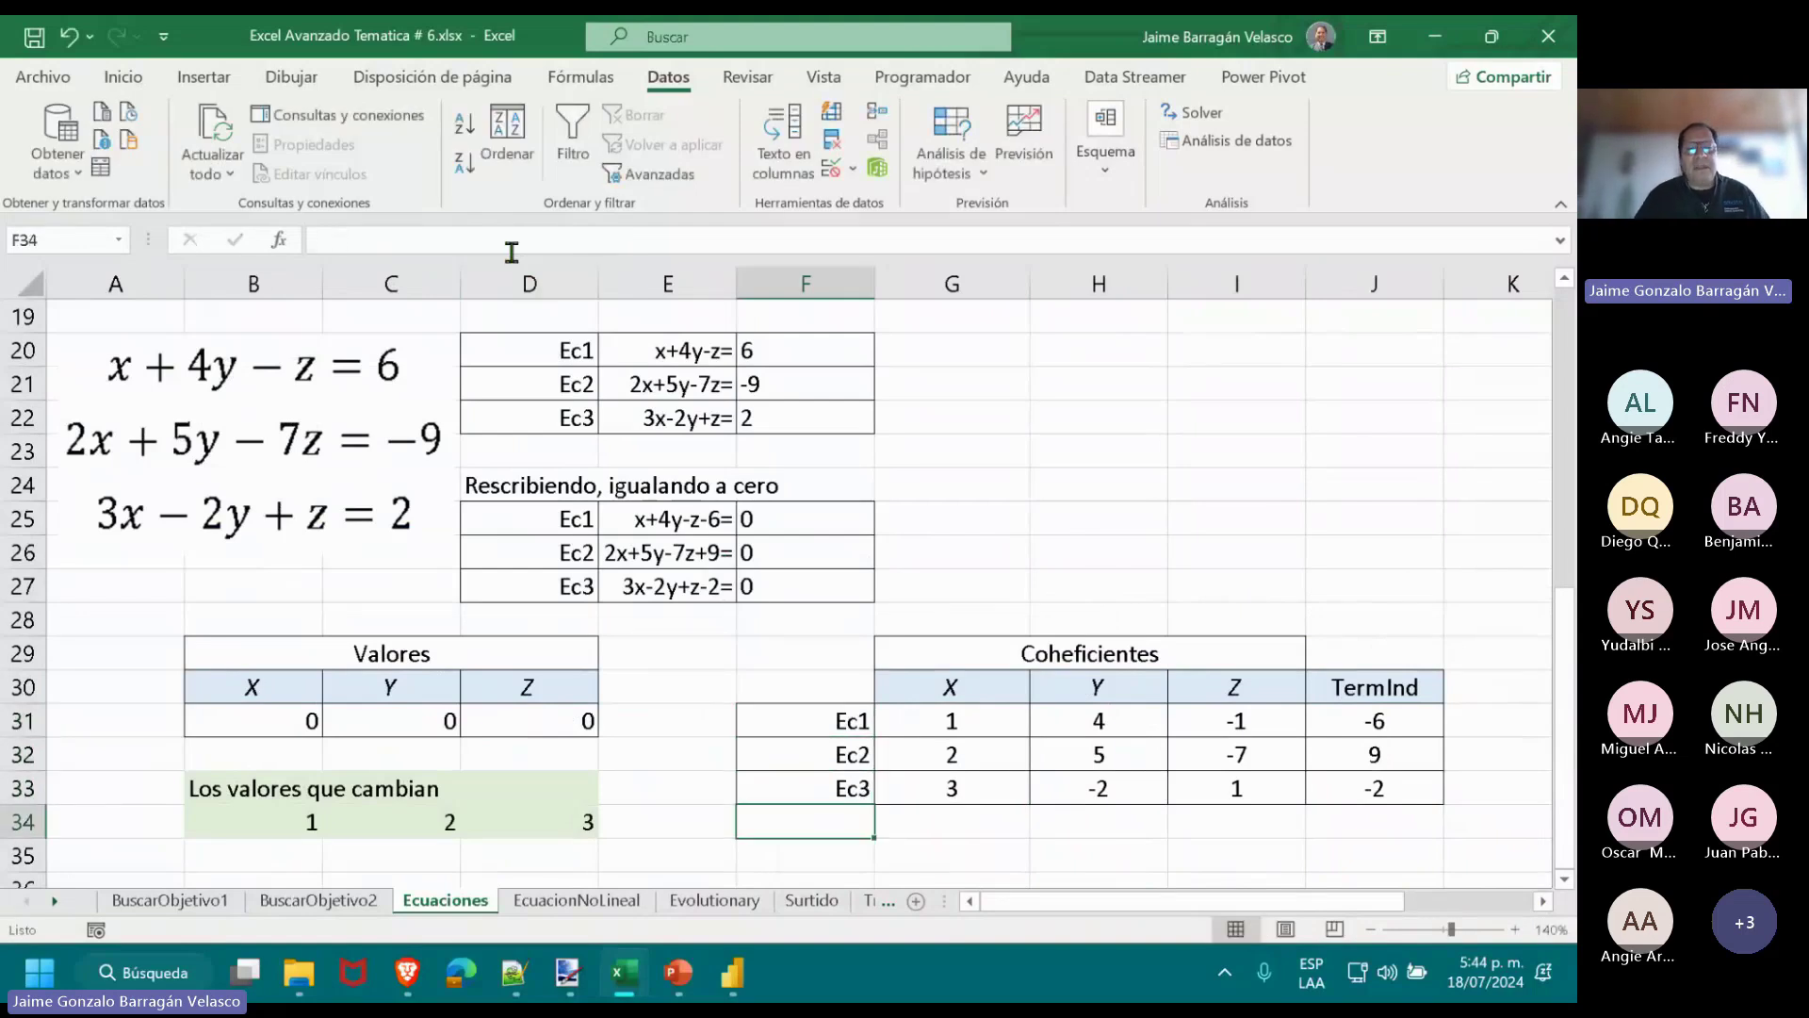
{"action": "key", "text": "Up"}
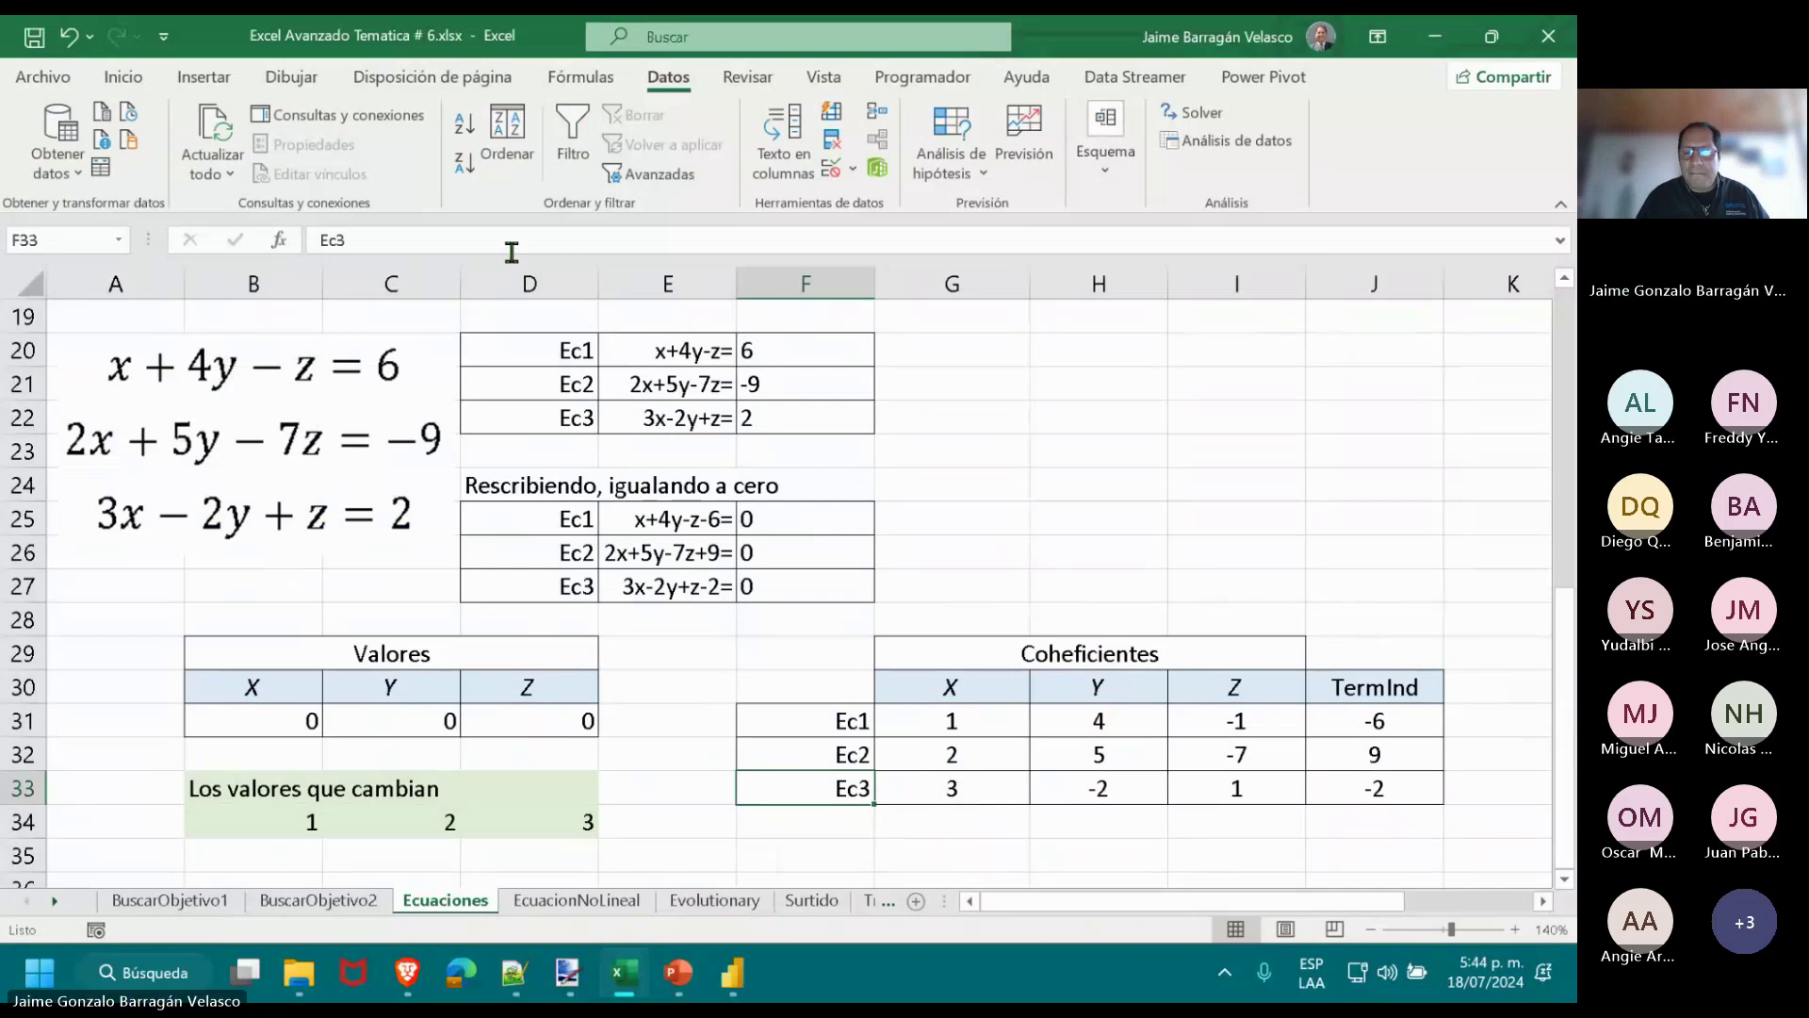
Open Solver and set its objective to the first equation's Igualdad cell L31 of the three-variable system.
{"action": "left_click_drag", "start_coordinate": [1016, 907], "coordinate": [1105, 902]}
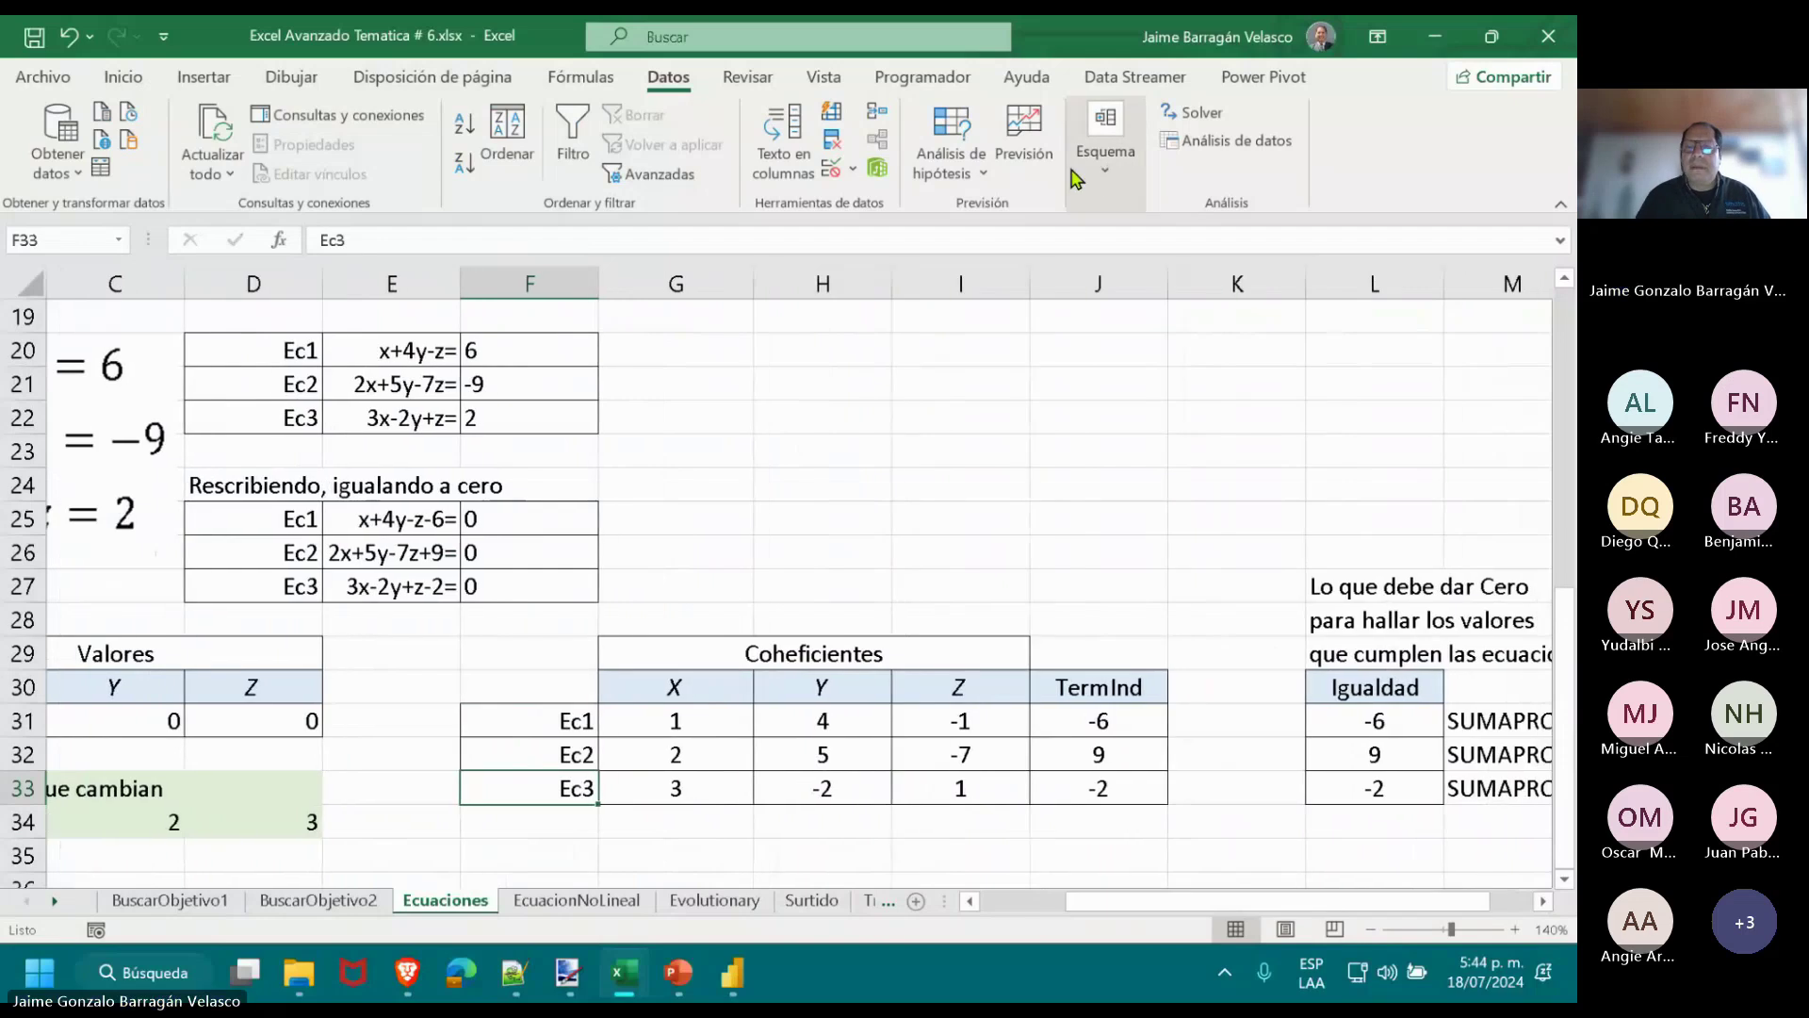
{"action": "left_click", "coordinate": [1374, 931]}
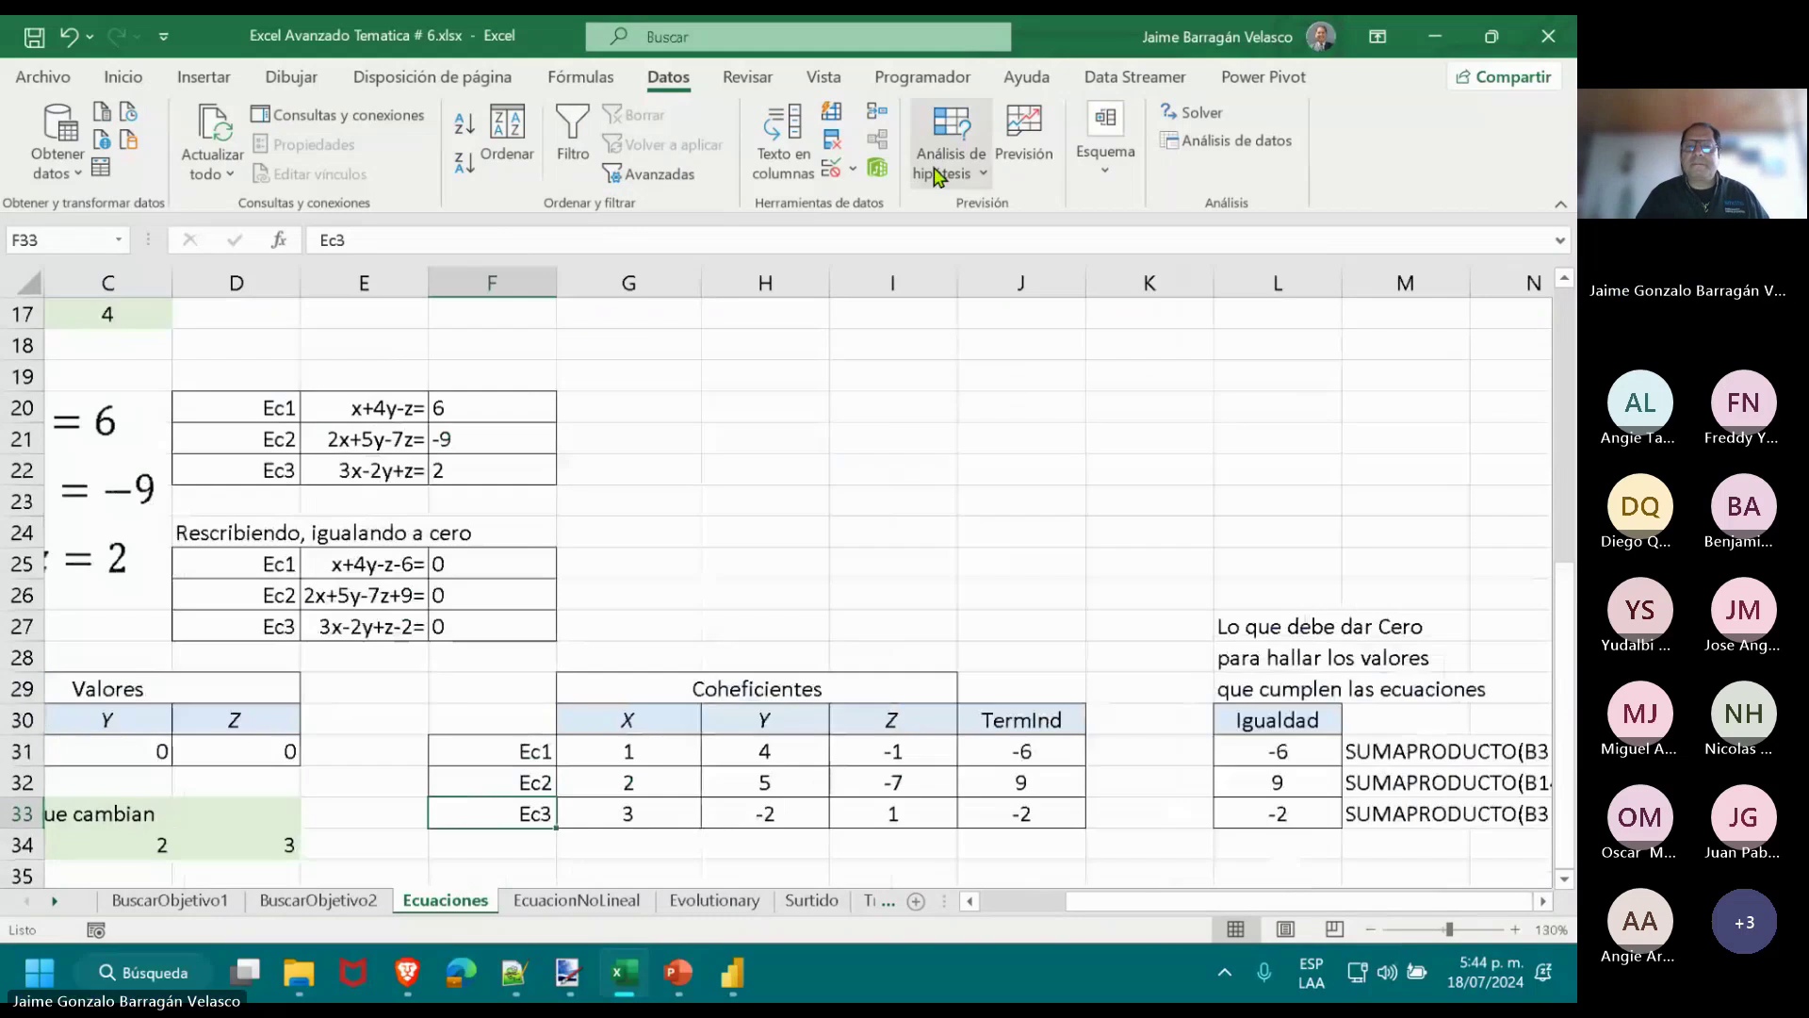
{"action": "left_click", "coordinate": [1192, 113]}
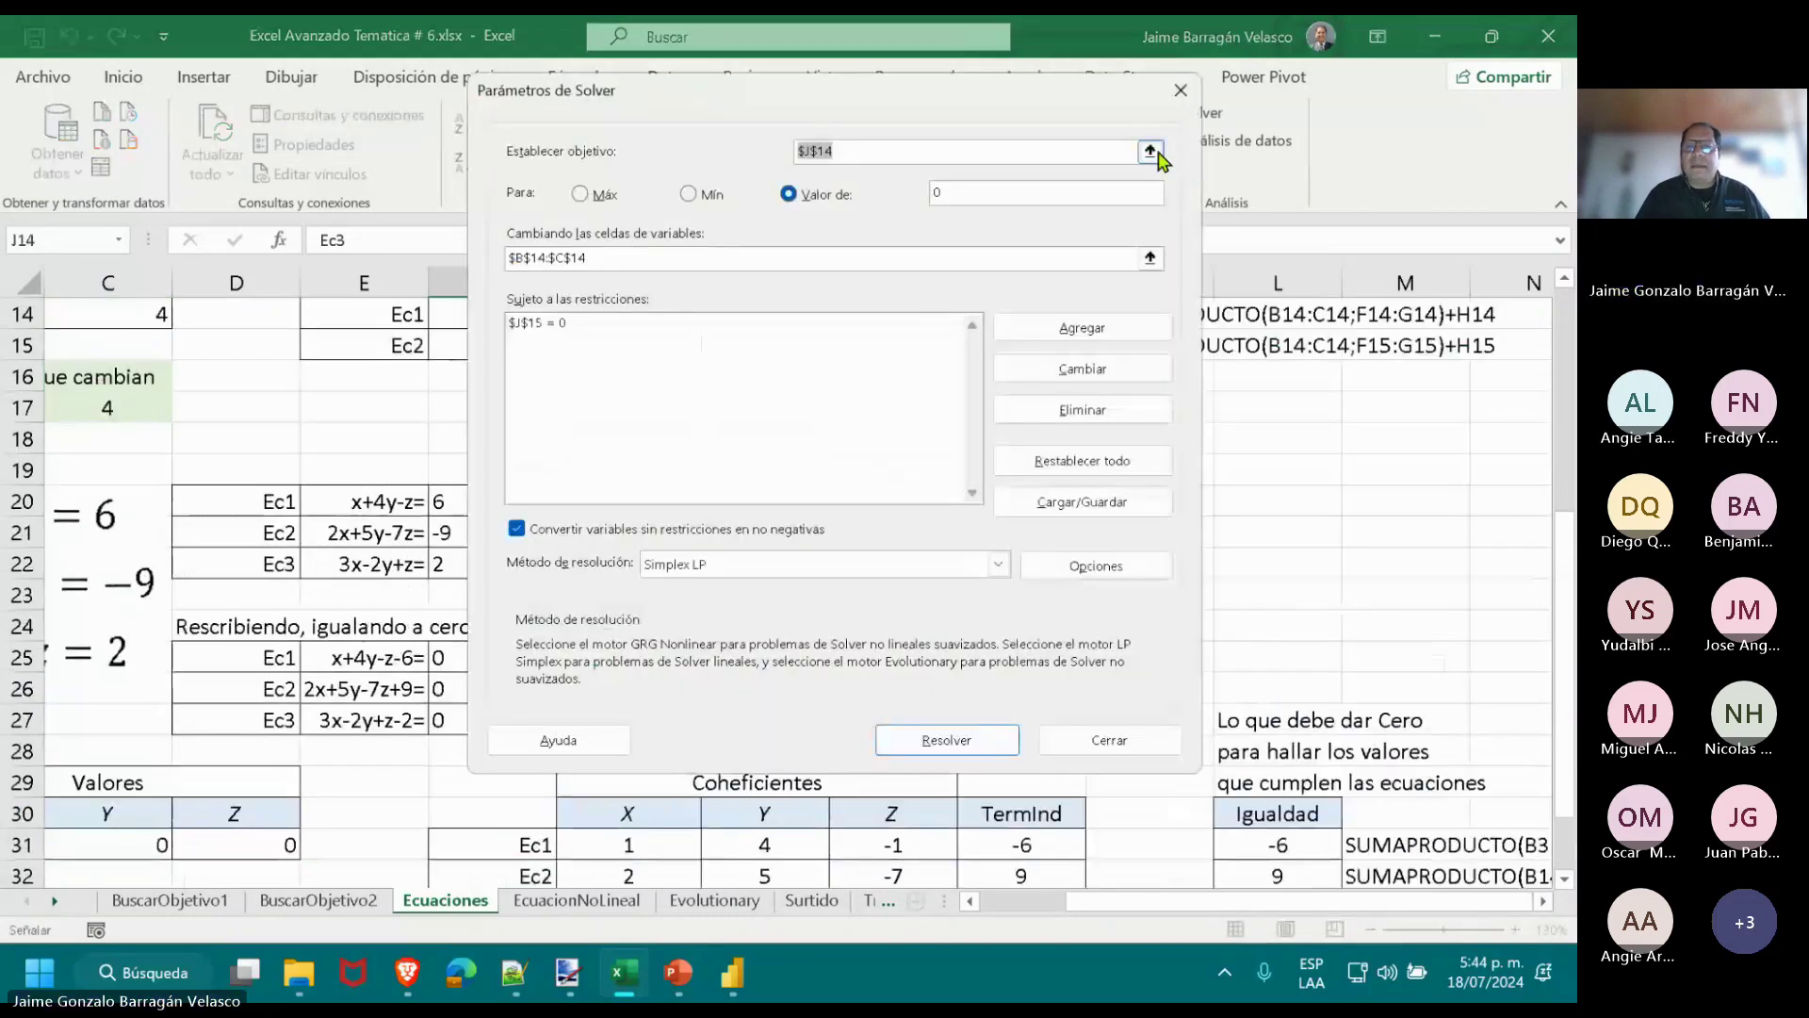
{"action": "left_click", "coordinate": [1150, 151]}
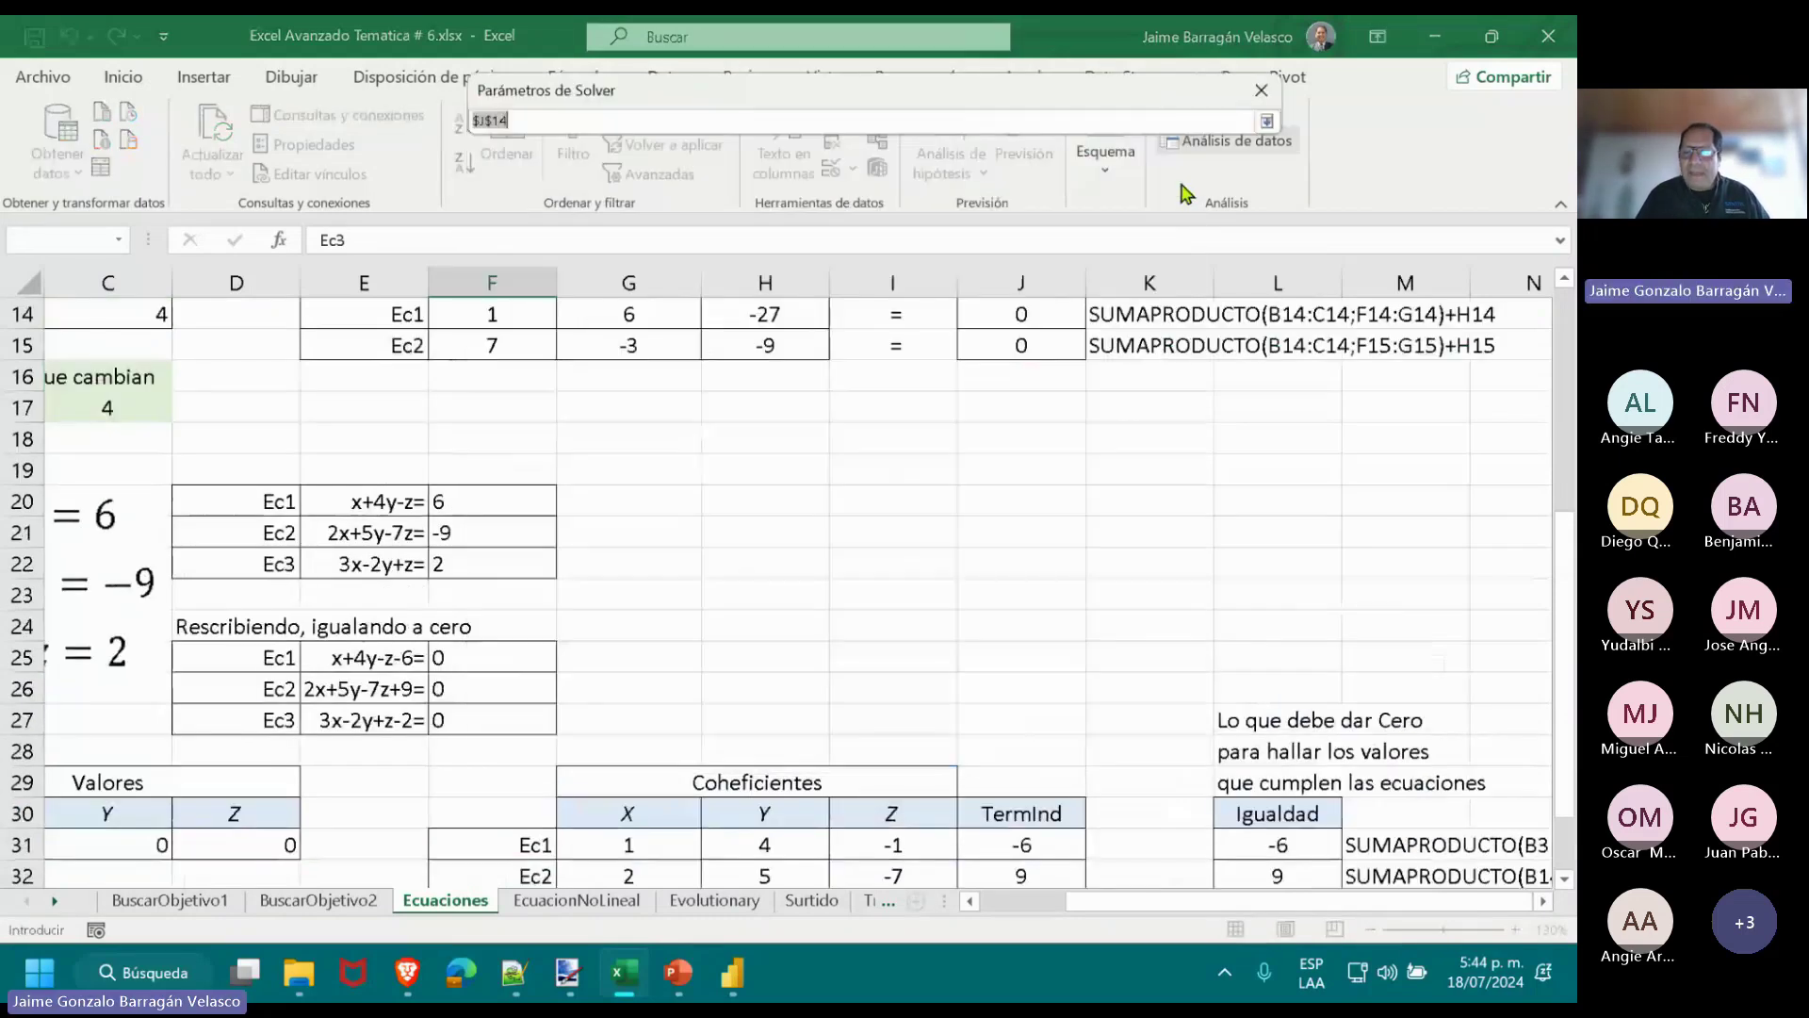
{"action": "scroll", "coordinate": [1319, 613], "scroll_direction": "down", "scroll_amount": 1}
{"action": "left_click", "coordinate": [1264, 753]}
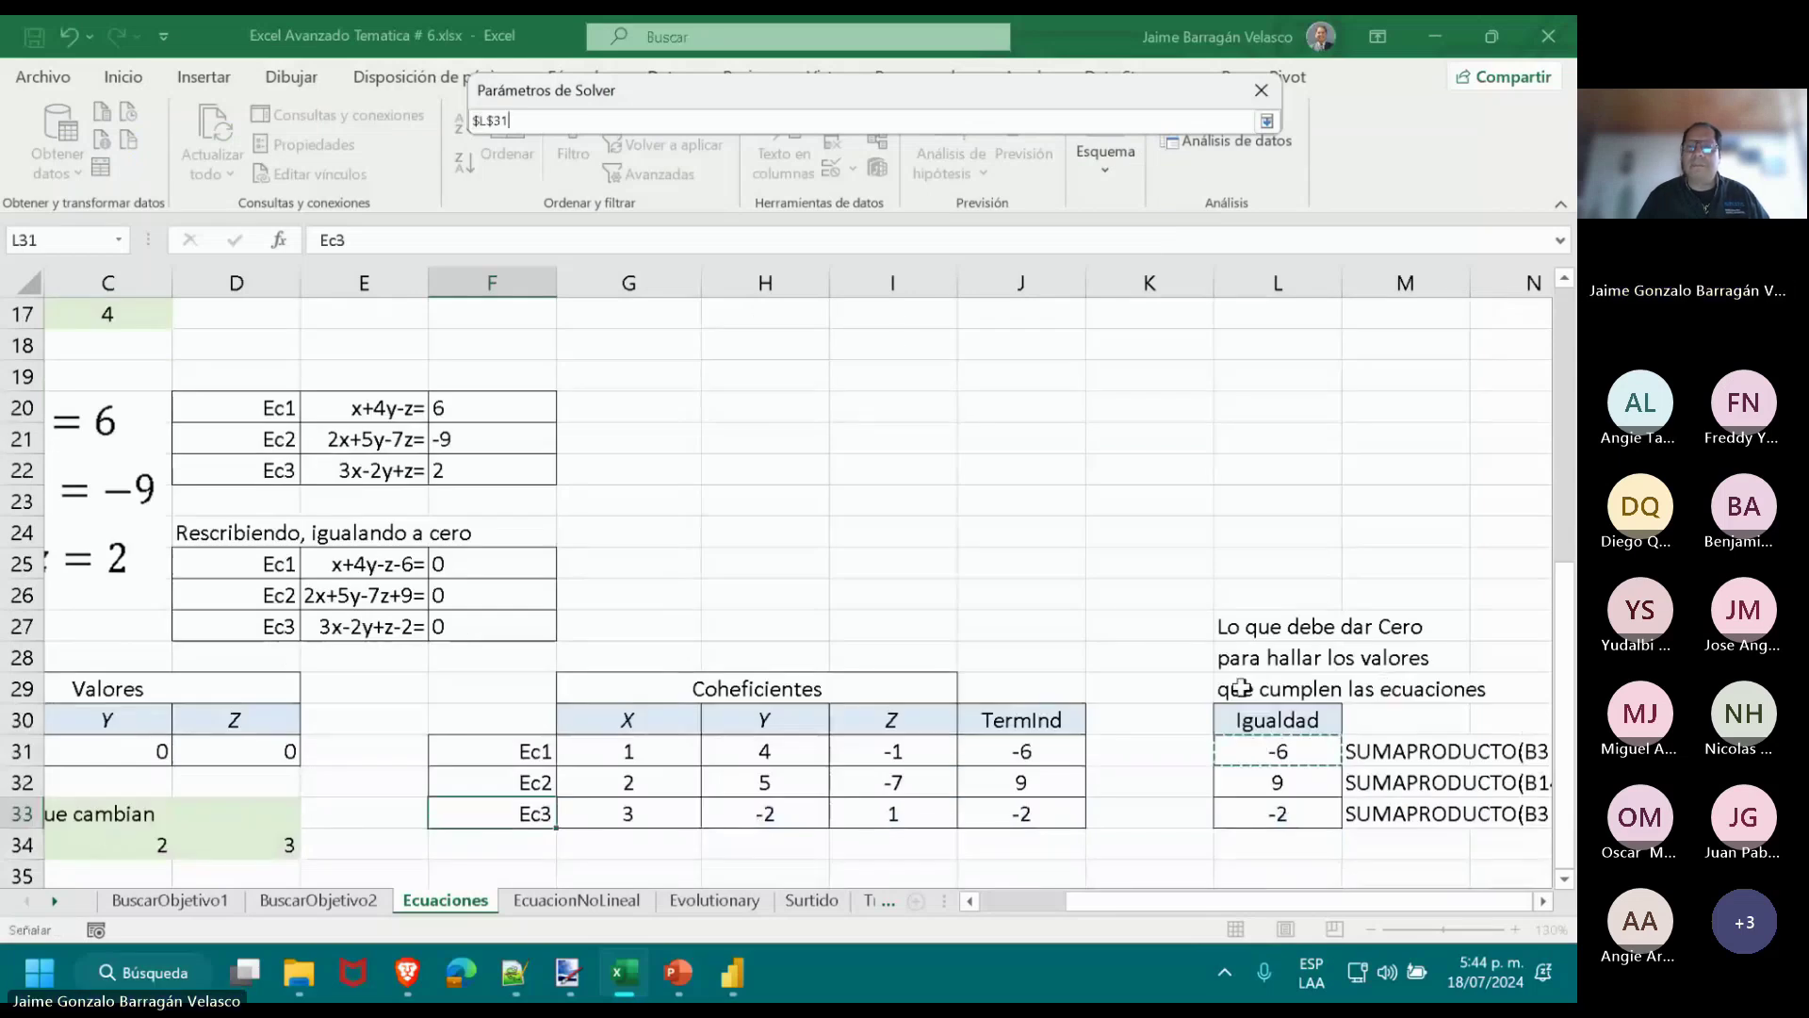
{"action": "left_click", "coordinate": [1265, 122]}
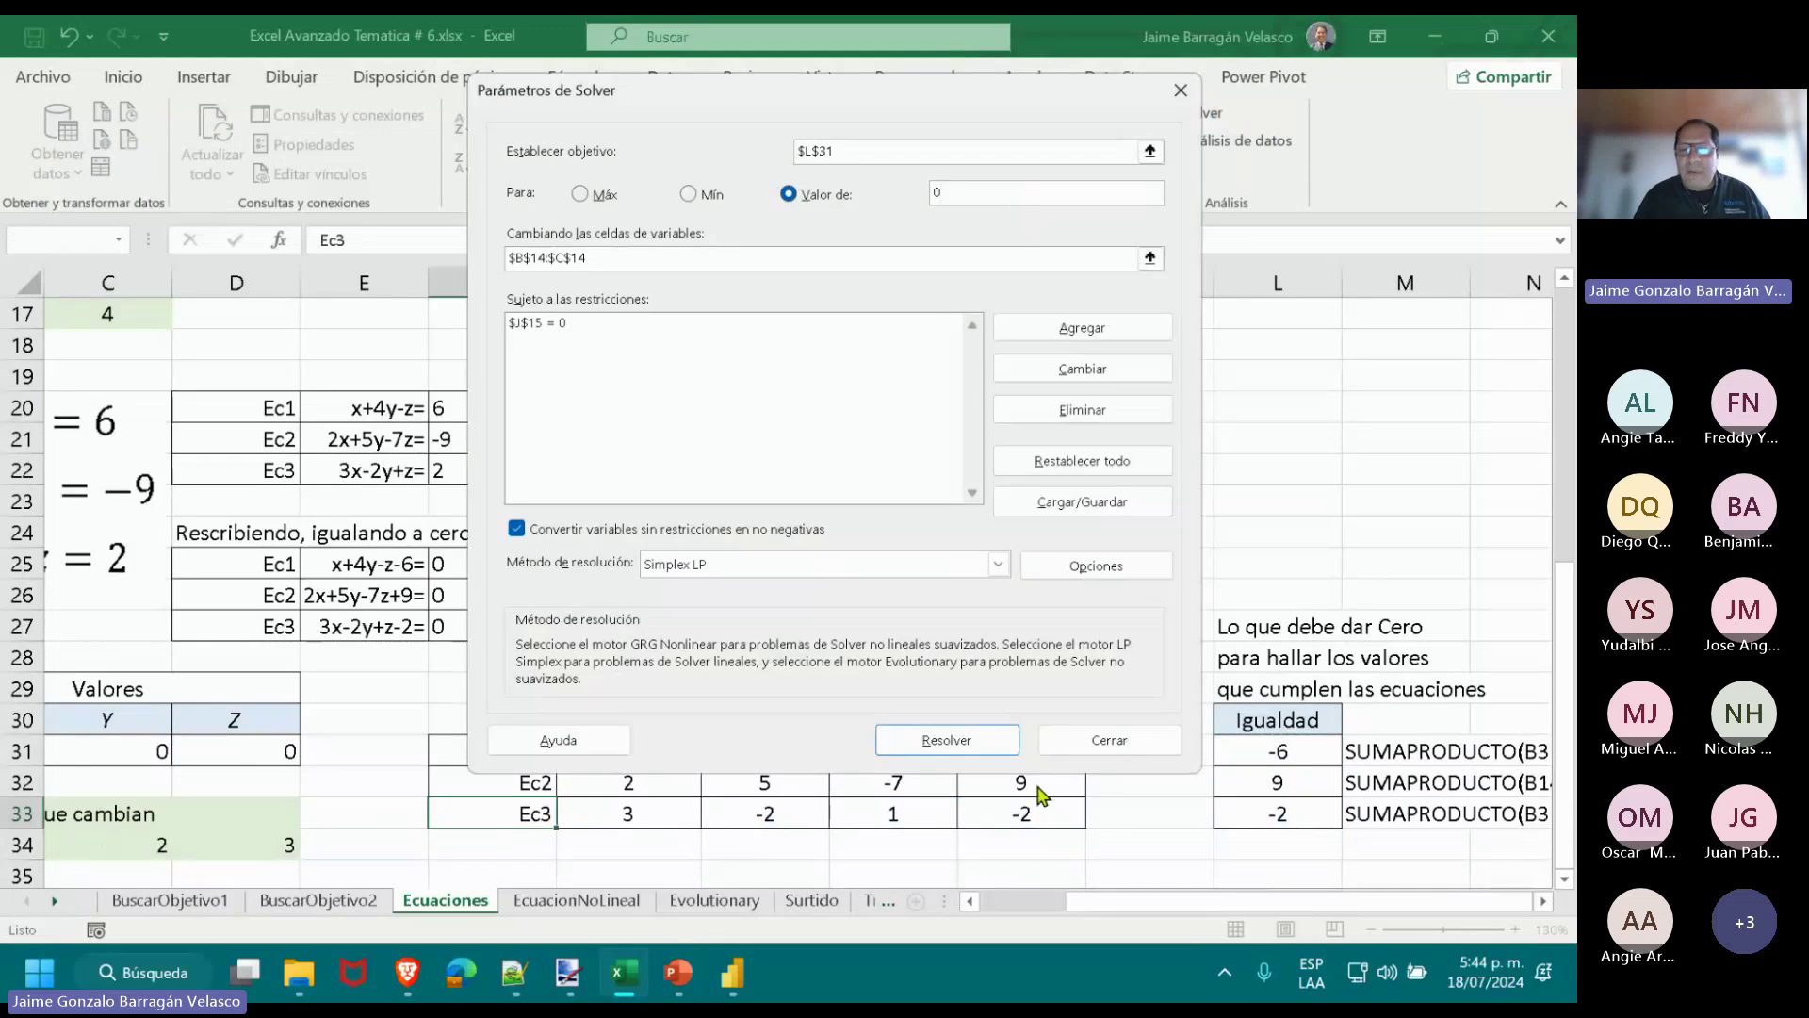
Set Solver's variable cells to the X, Y and Z values in B31:D31 and delete the old $J$15 = 0 constraint.
{"action": "left_click", "coordinate": [1149, 260]}
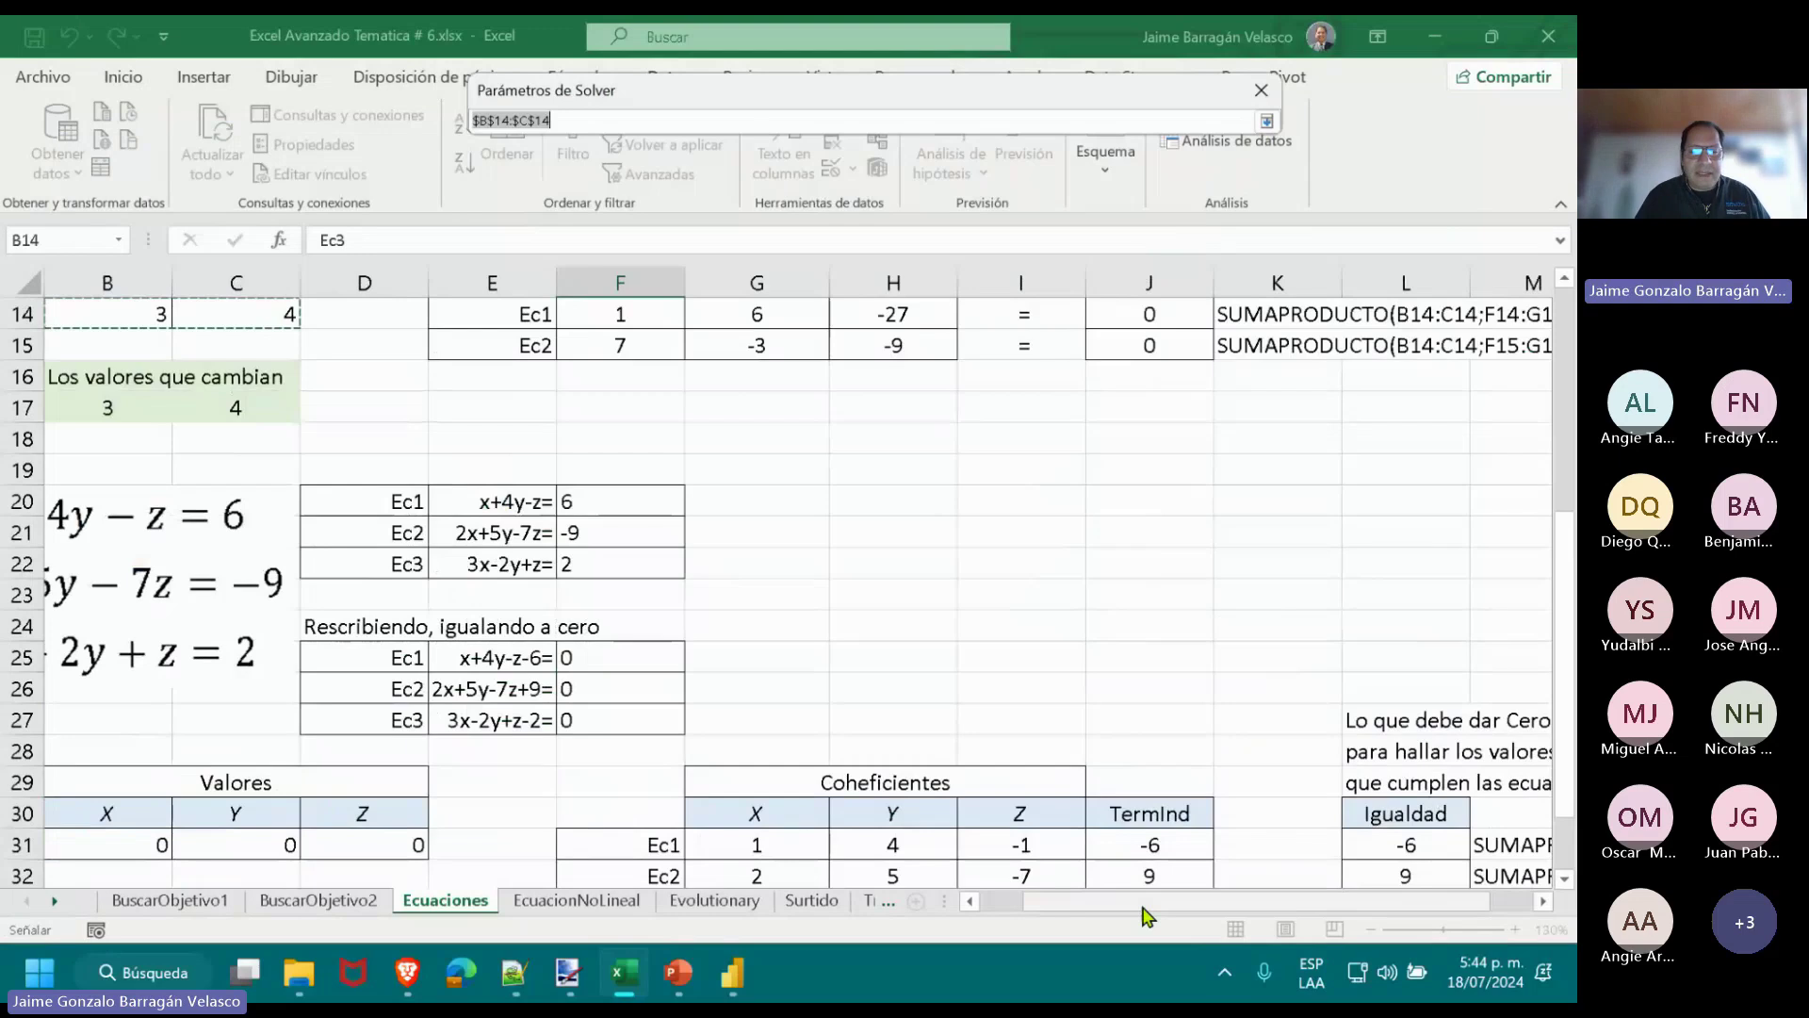
{"action": "scroll", "coordinate": [1143, 907], "scroll_direction": "left", "scroll_amount": 1}
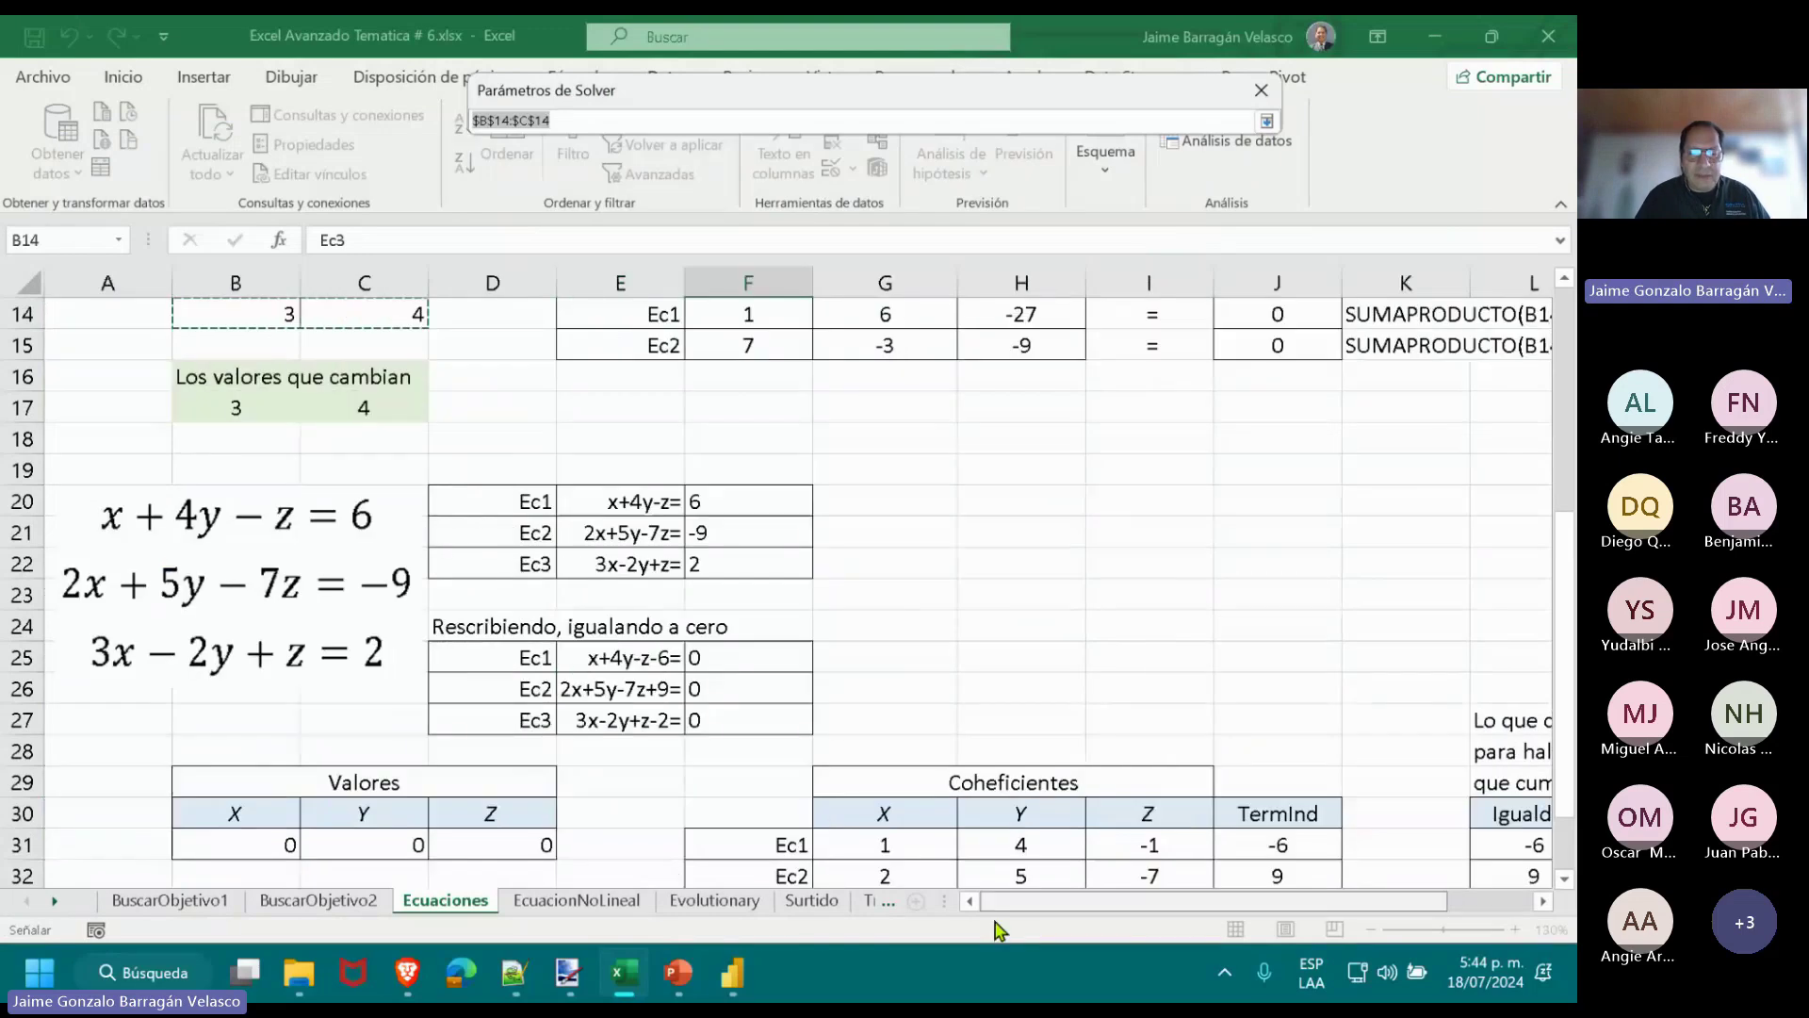
{"action": "left_click_drag", "start_coordinate": [236, 845], "coordinate": [490, 845]}
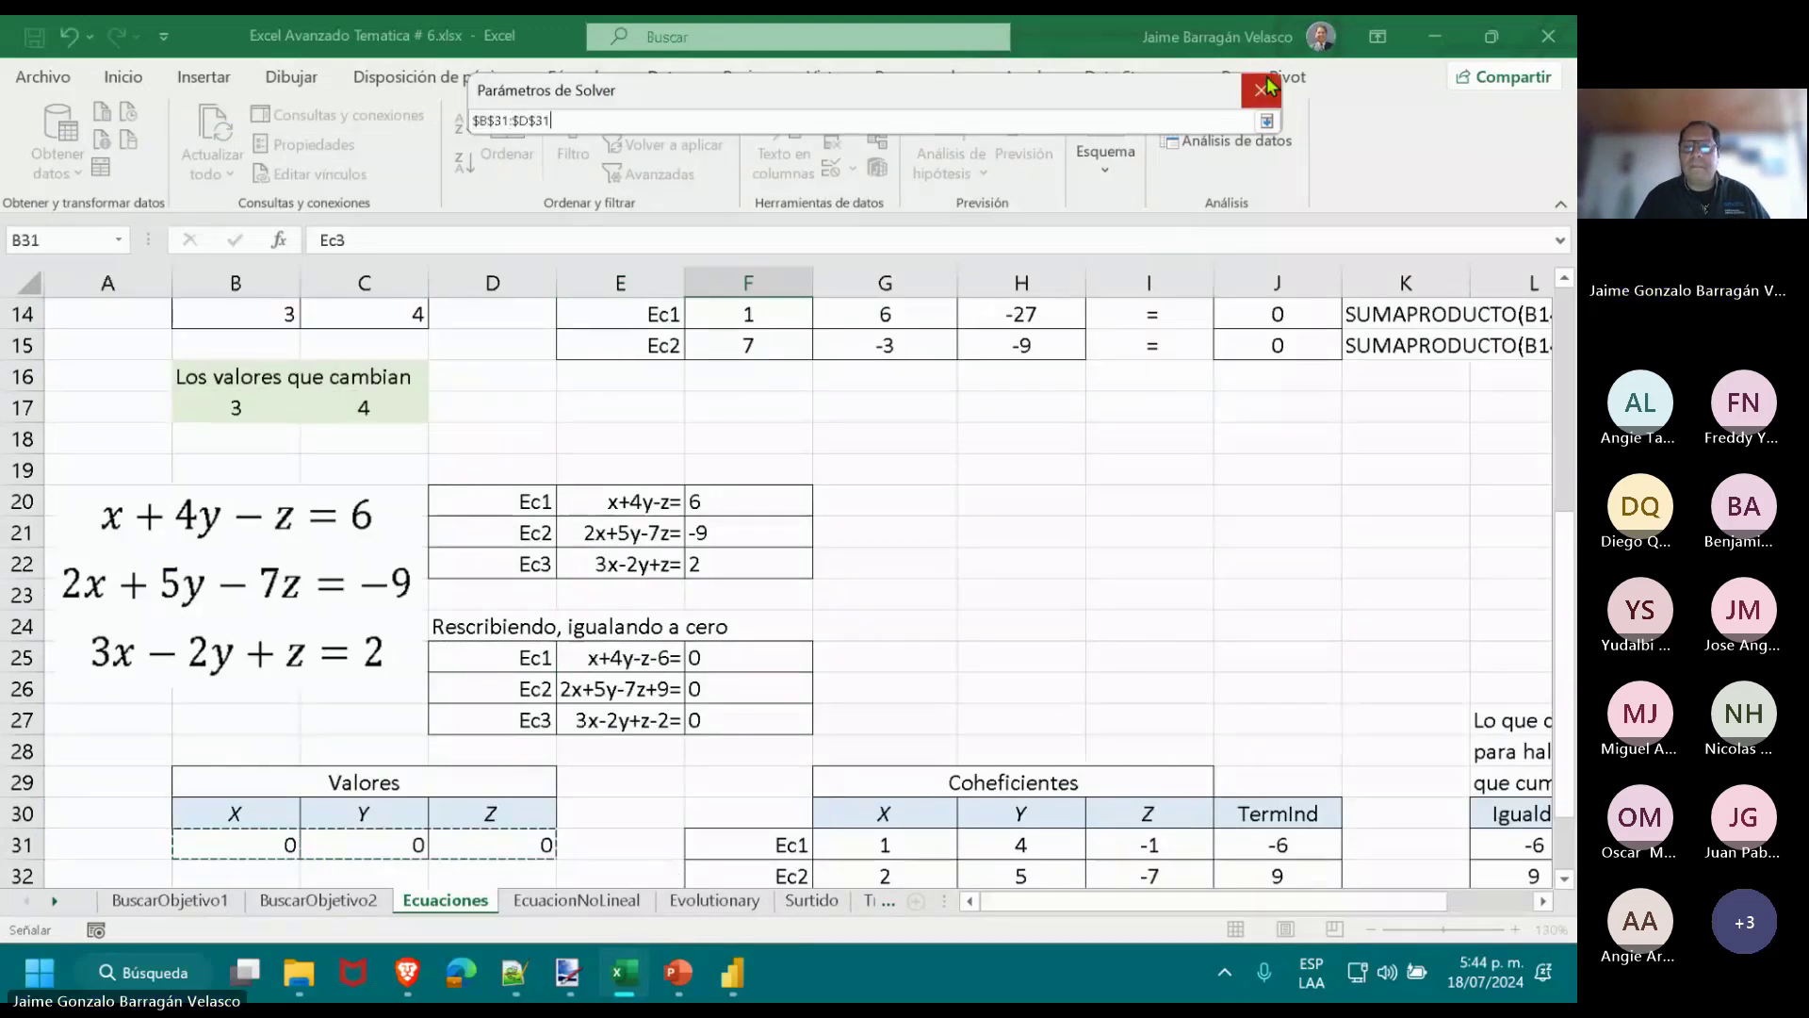
{"action": "left_click", "coordinate": [1269, 122]}
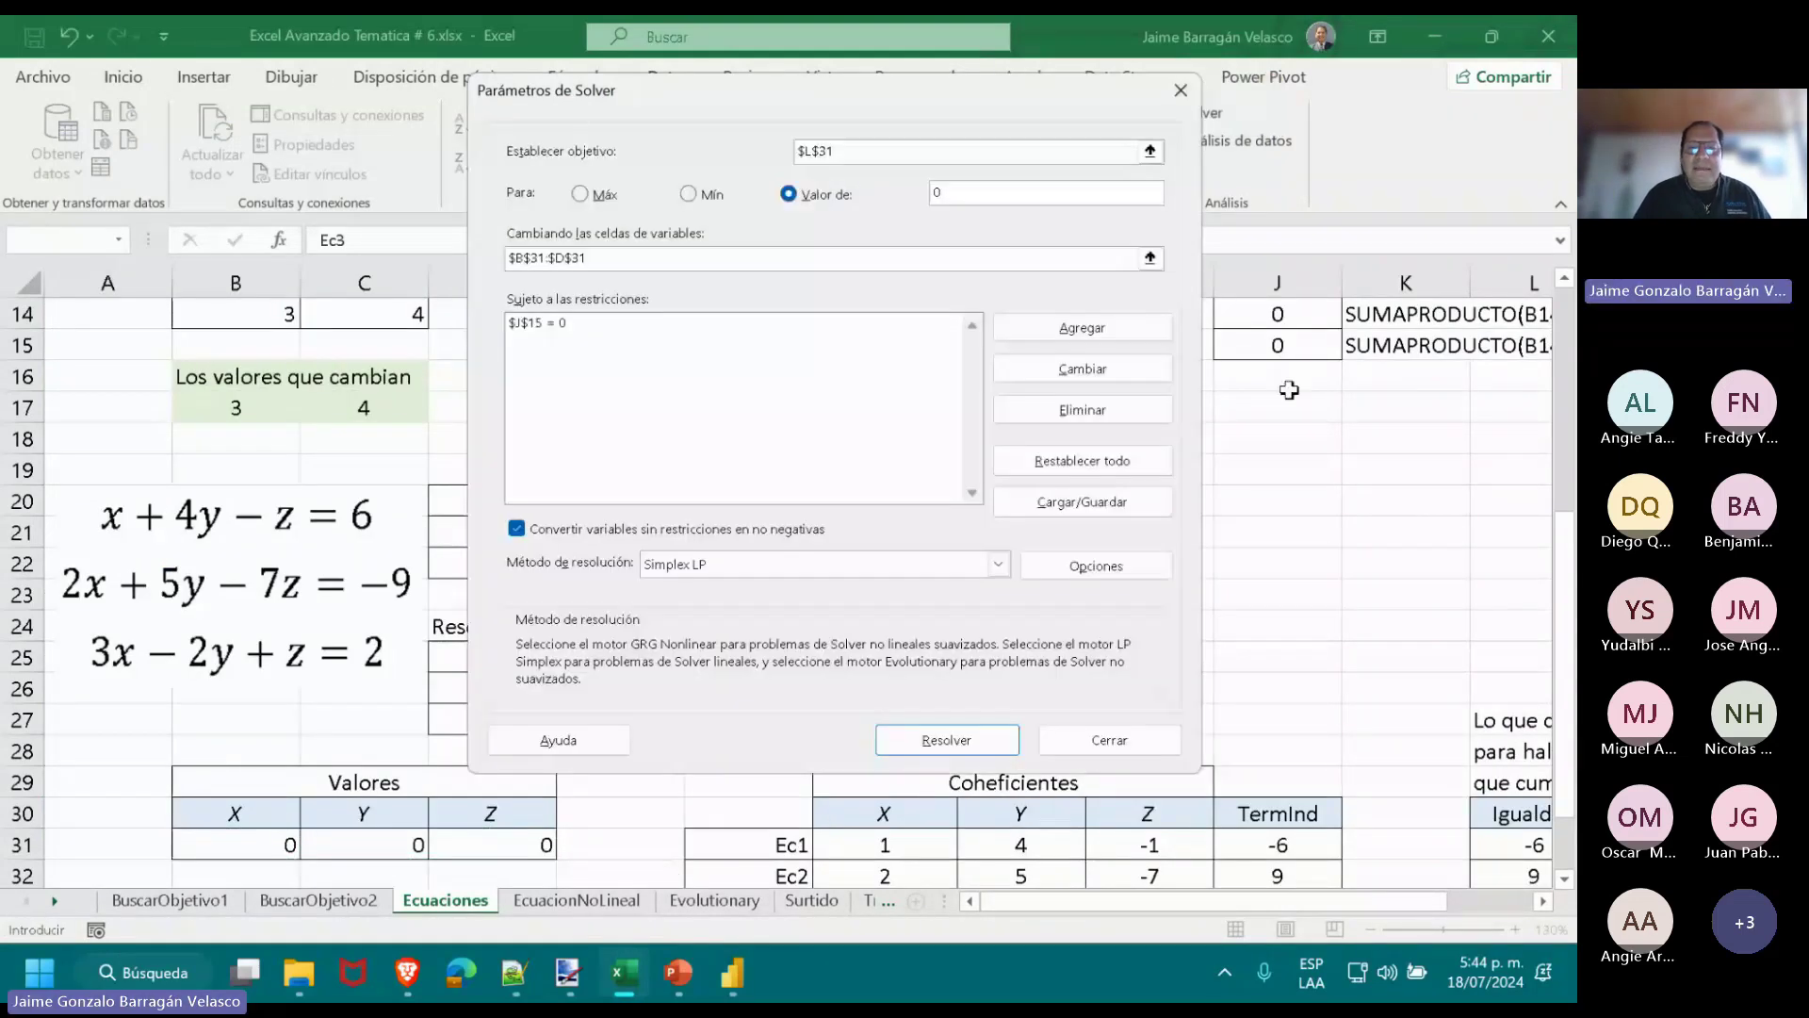
{"action": "left_click", "coordinate": [603, 323]}
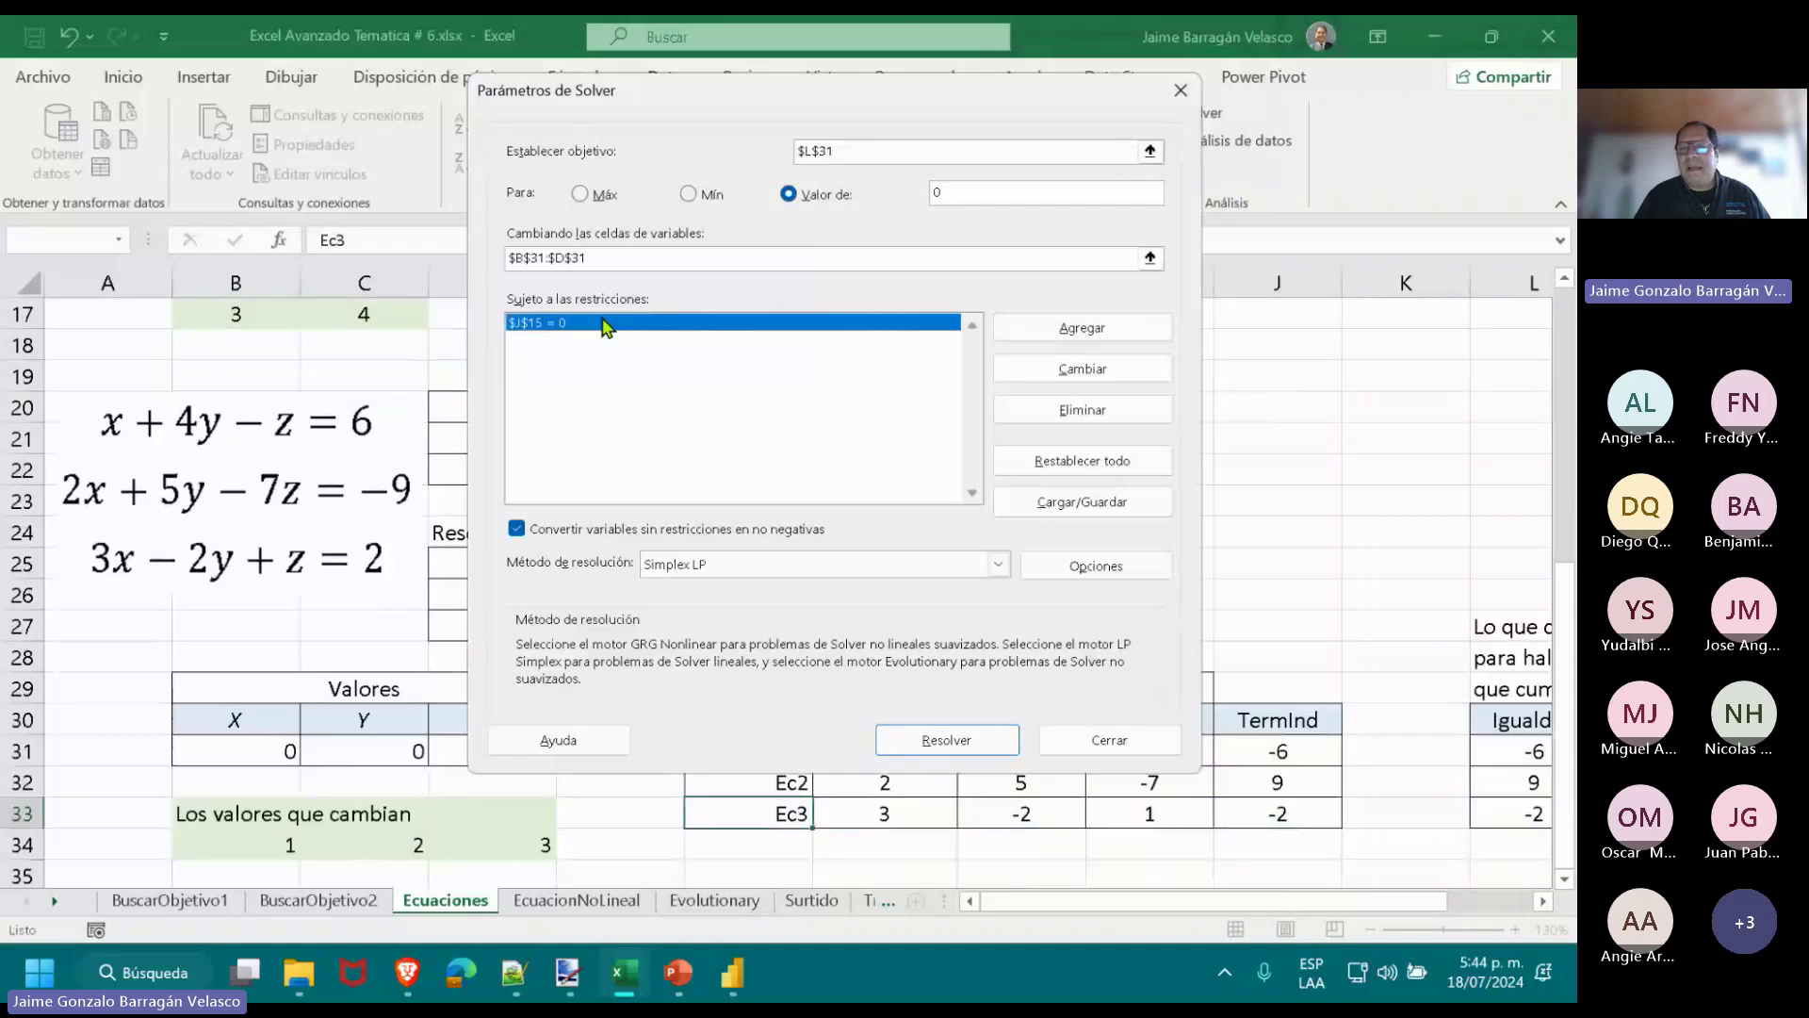
{"action": "left_click", "coordinate": [1060, 420]}
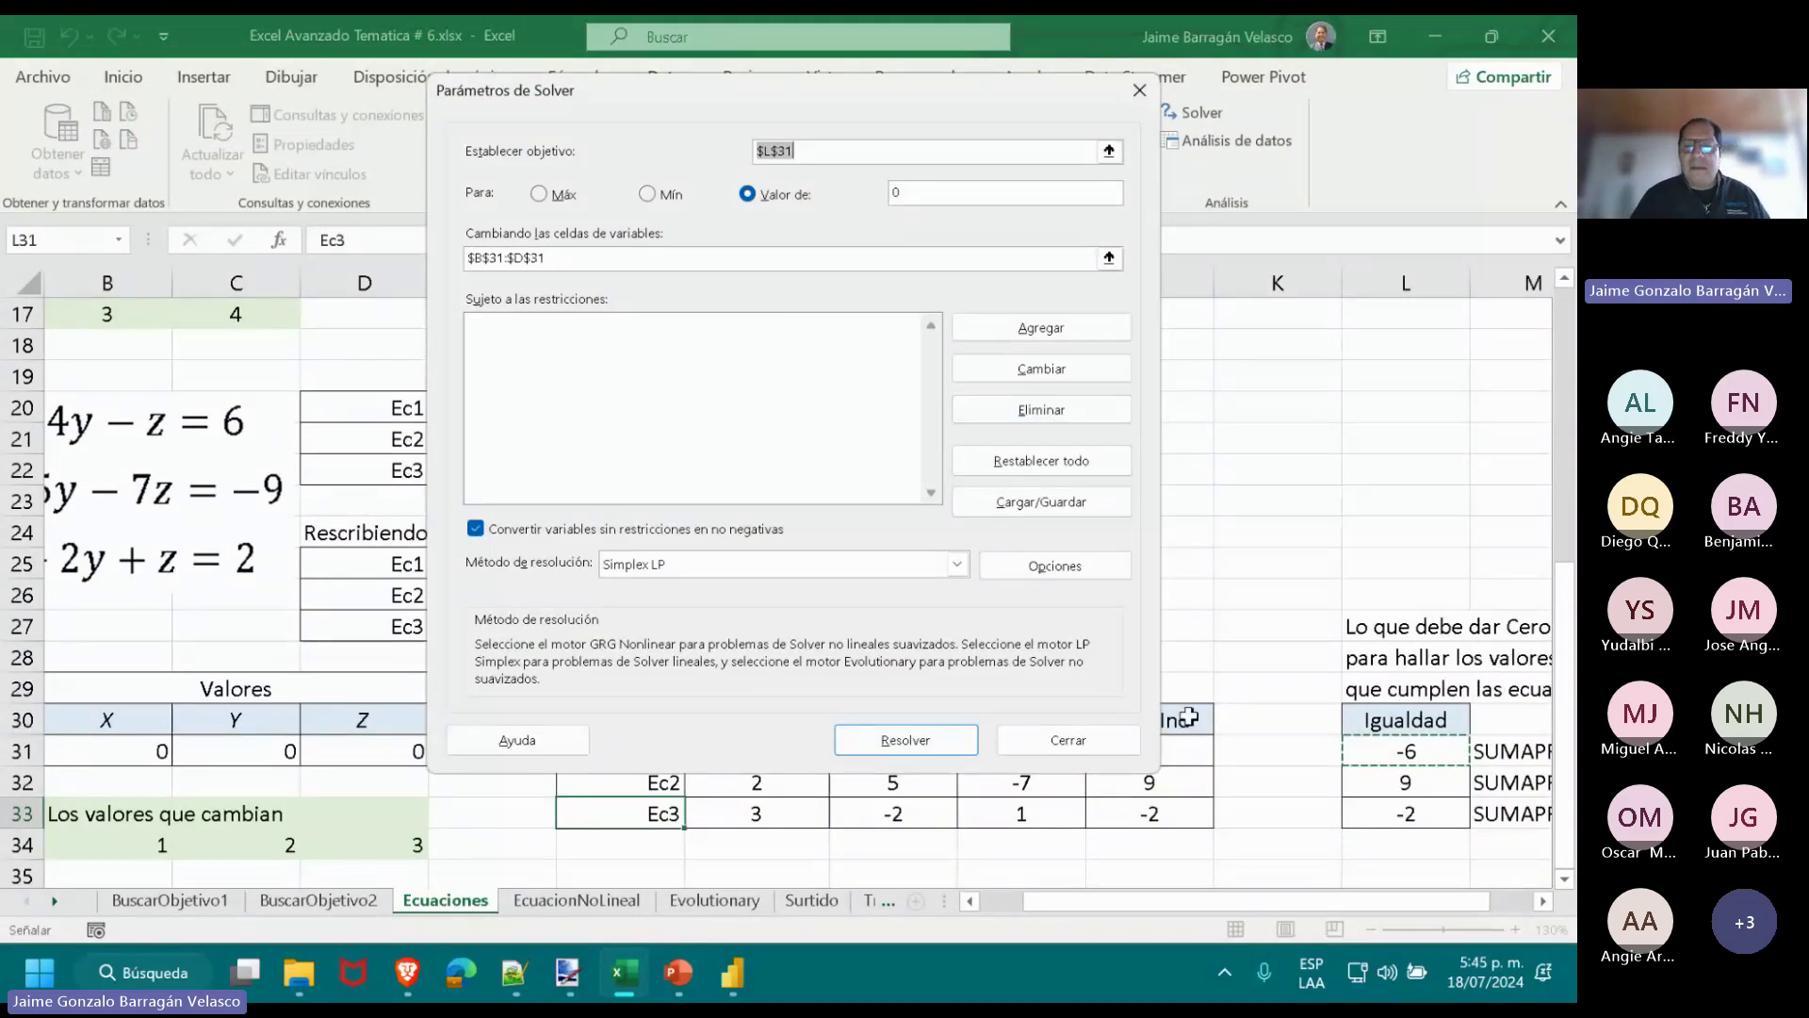
Add a Solver constraint requiring the second equation's Igualdad cell L32 to equal 0.
{"action": "left_click", "coordinate": [1084, 332]}
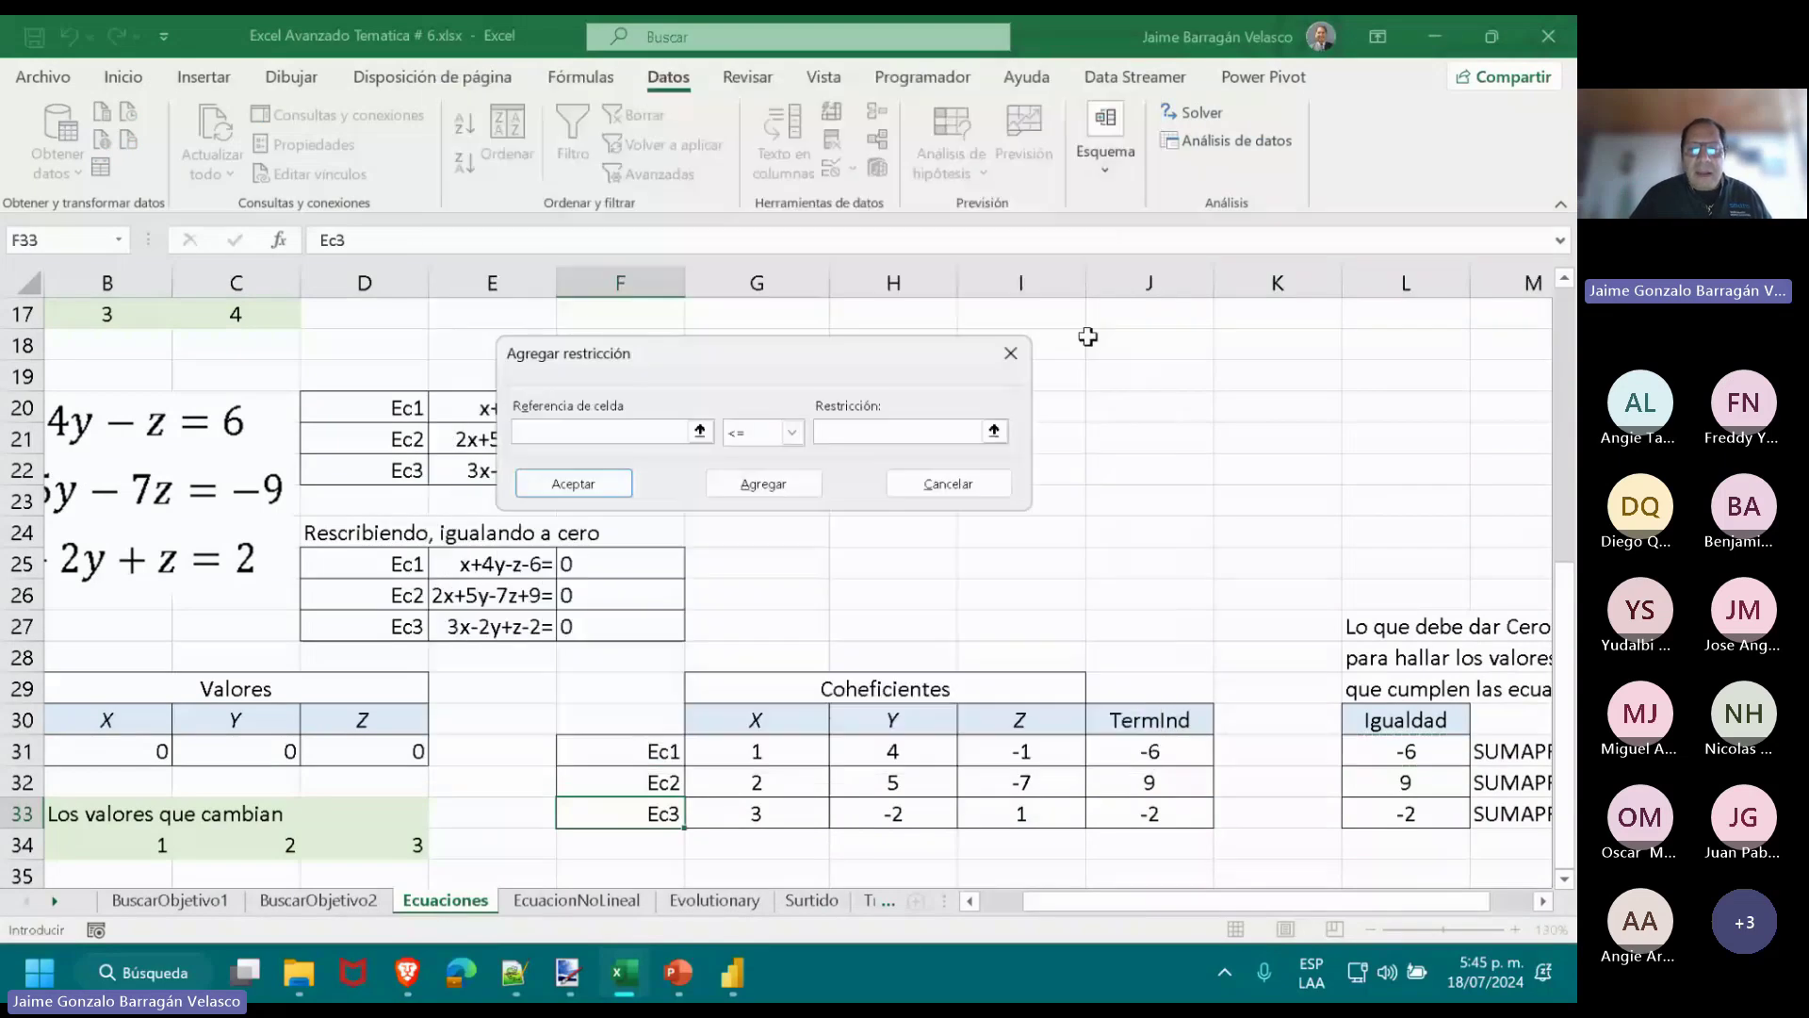
{"action": "left_click", "coordinate": [699, 430]}
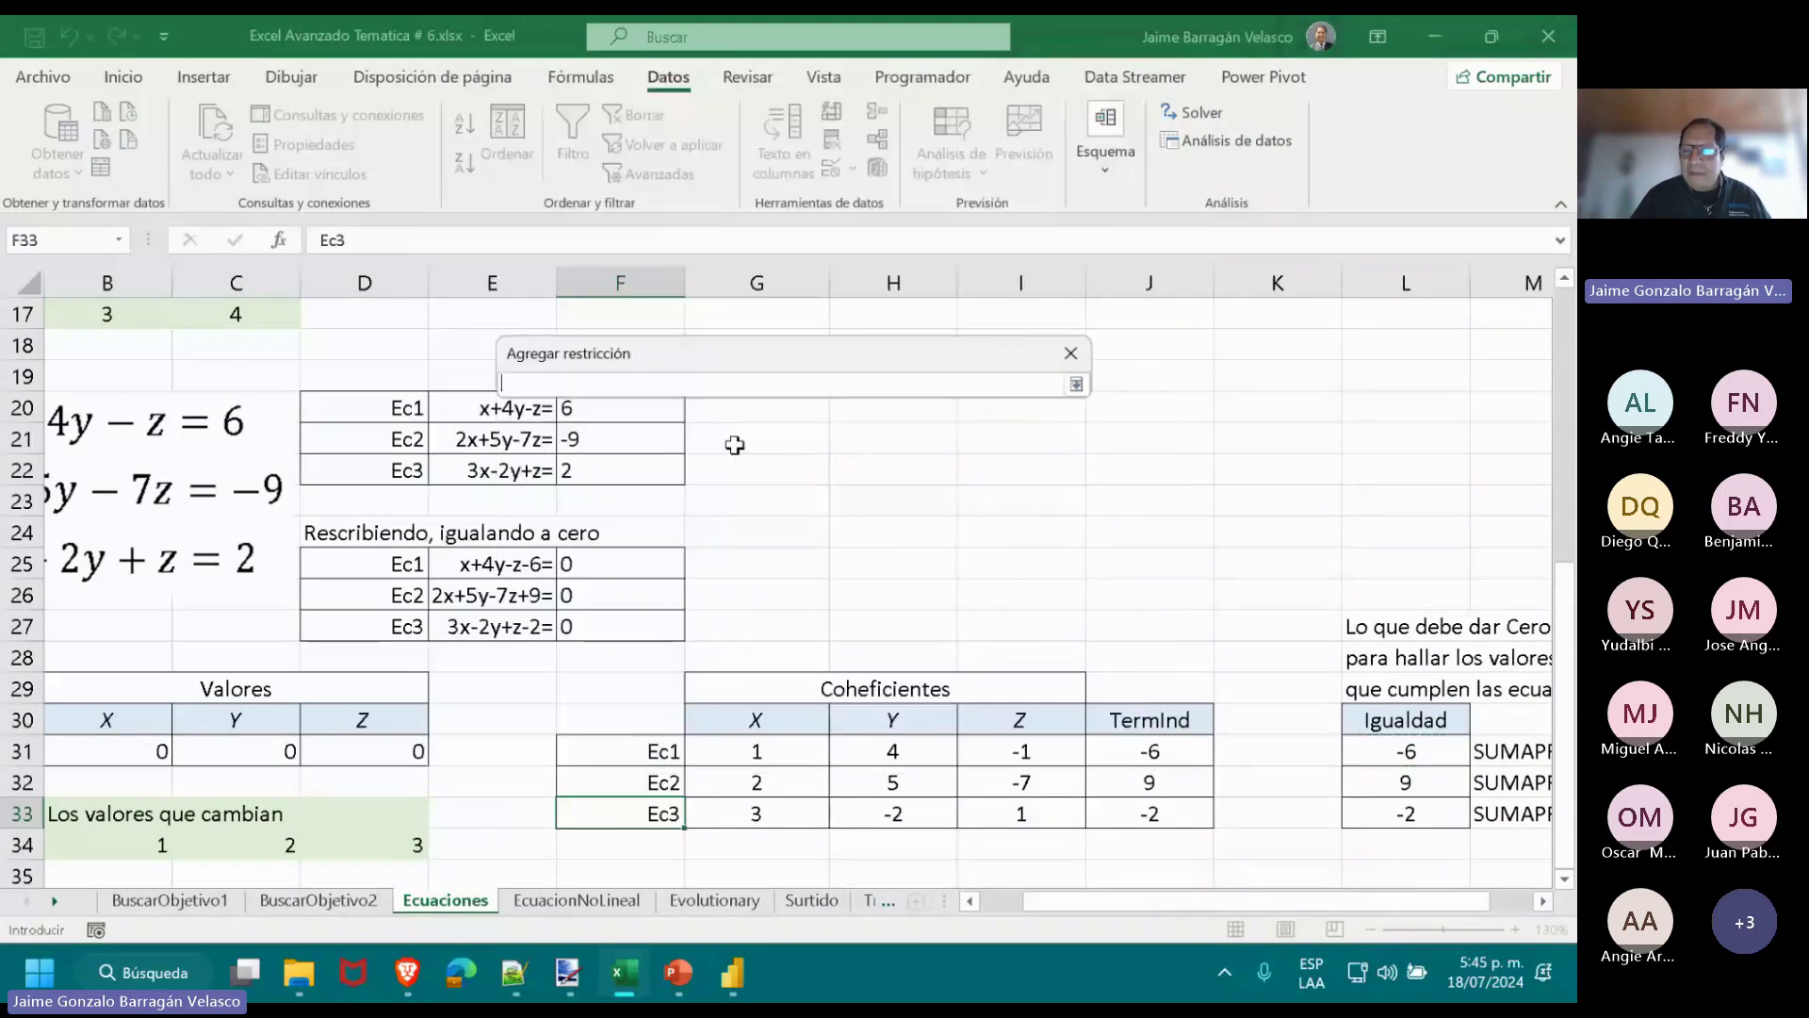
{"action": "left_click", "coordinate": [1376, 782]}
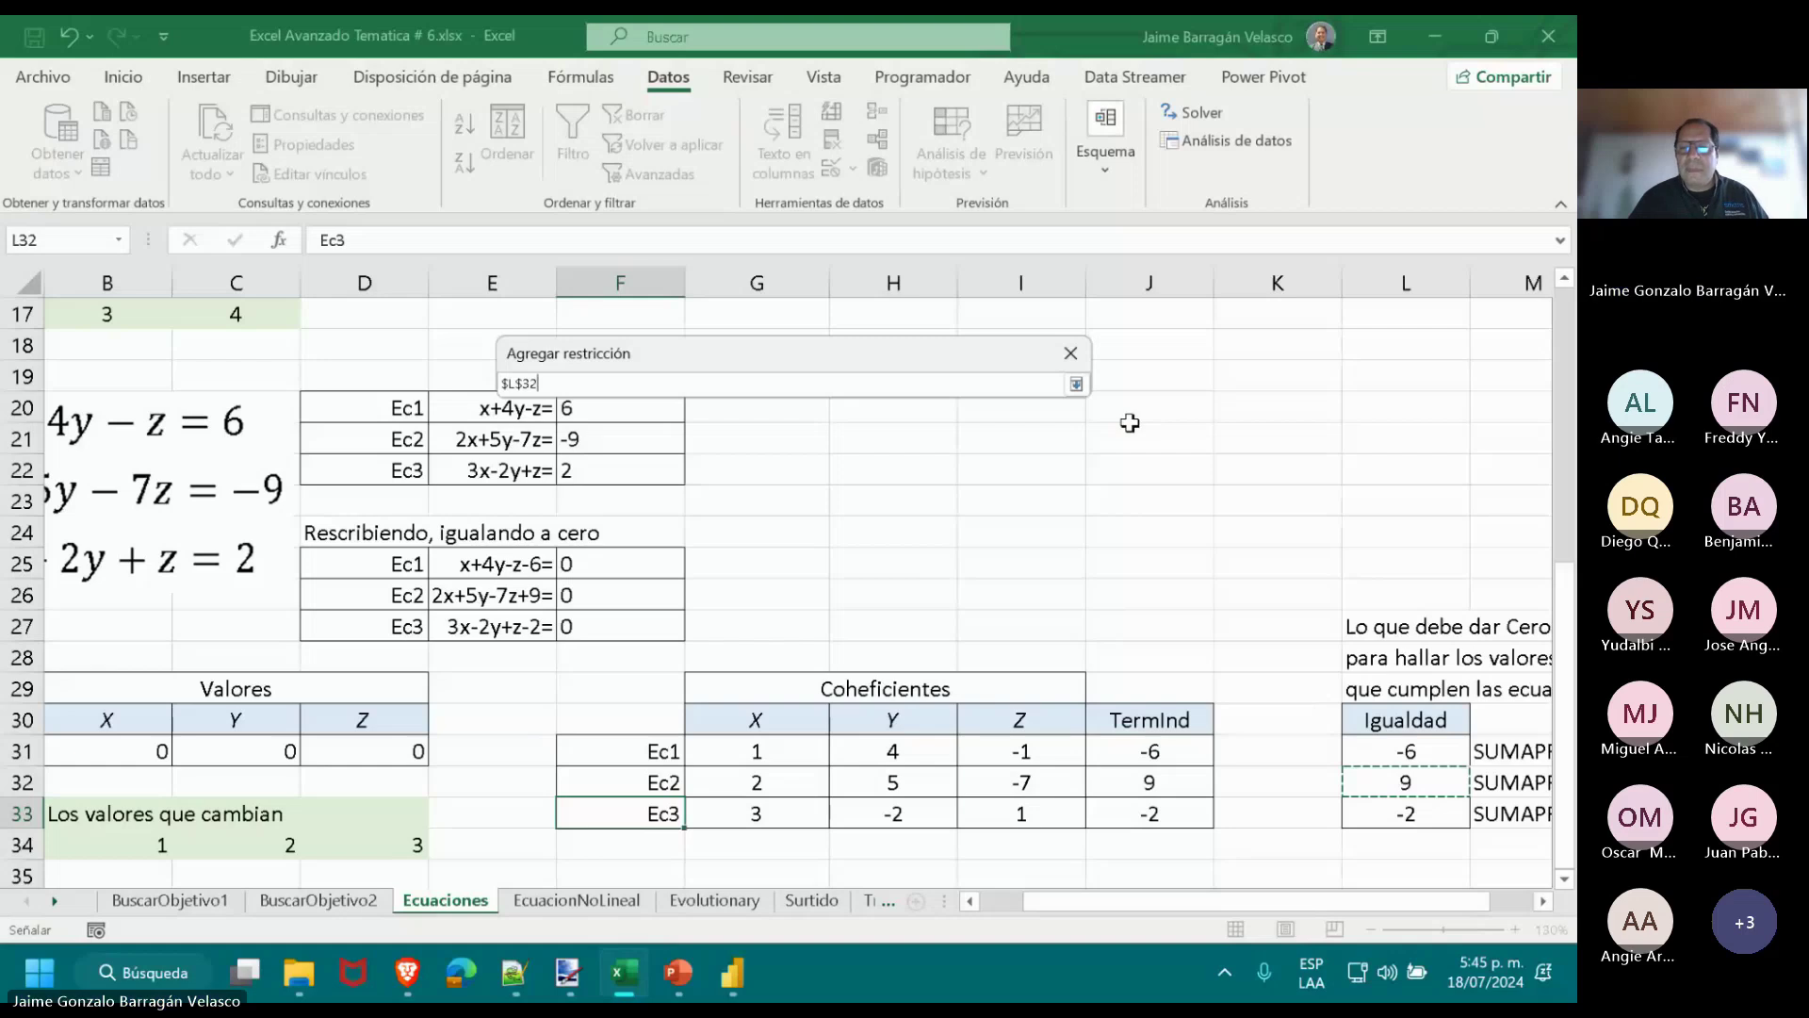
{"action": "left_click", "coordinate": [1075, 384]}
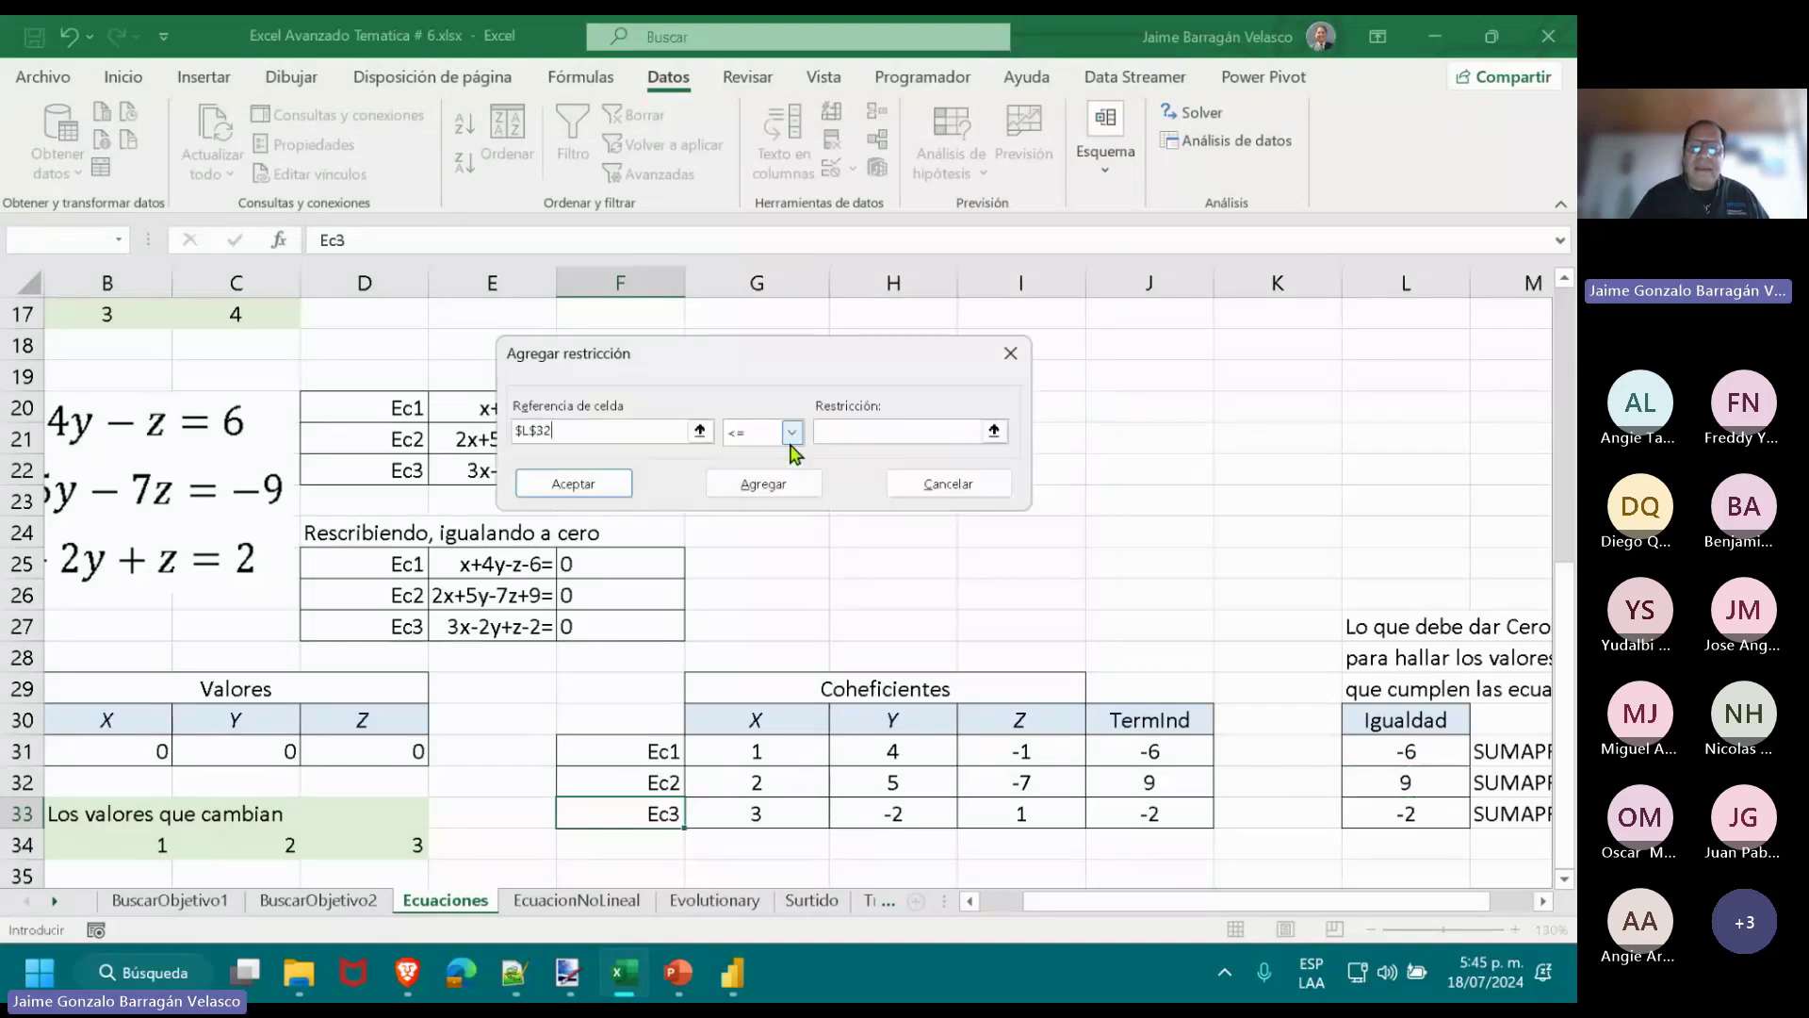
{"action": "left_click", "coordinate": [793, 434]}
{"action": "left_click", "coordinate": [785, 475]}
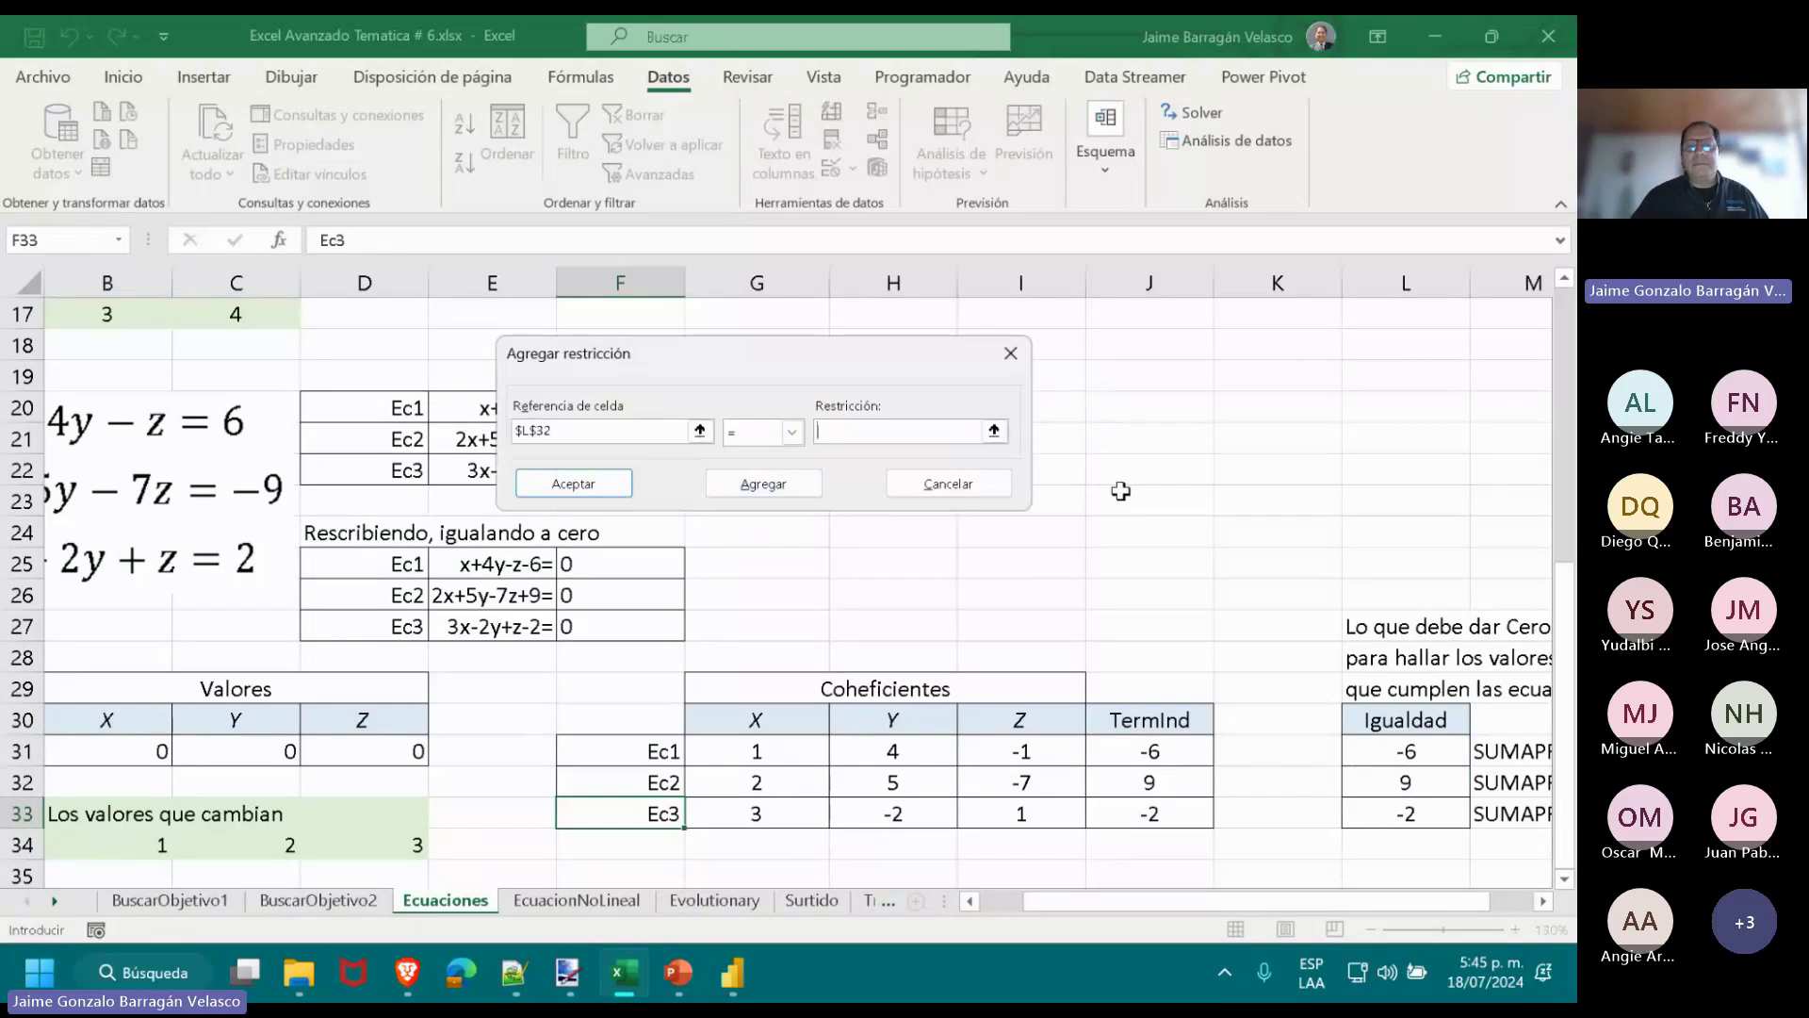
{"action": "left_click", "coordinate": [805, 487]}
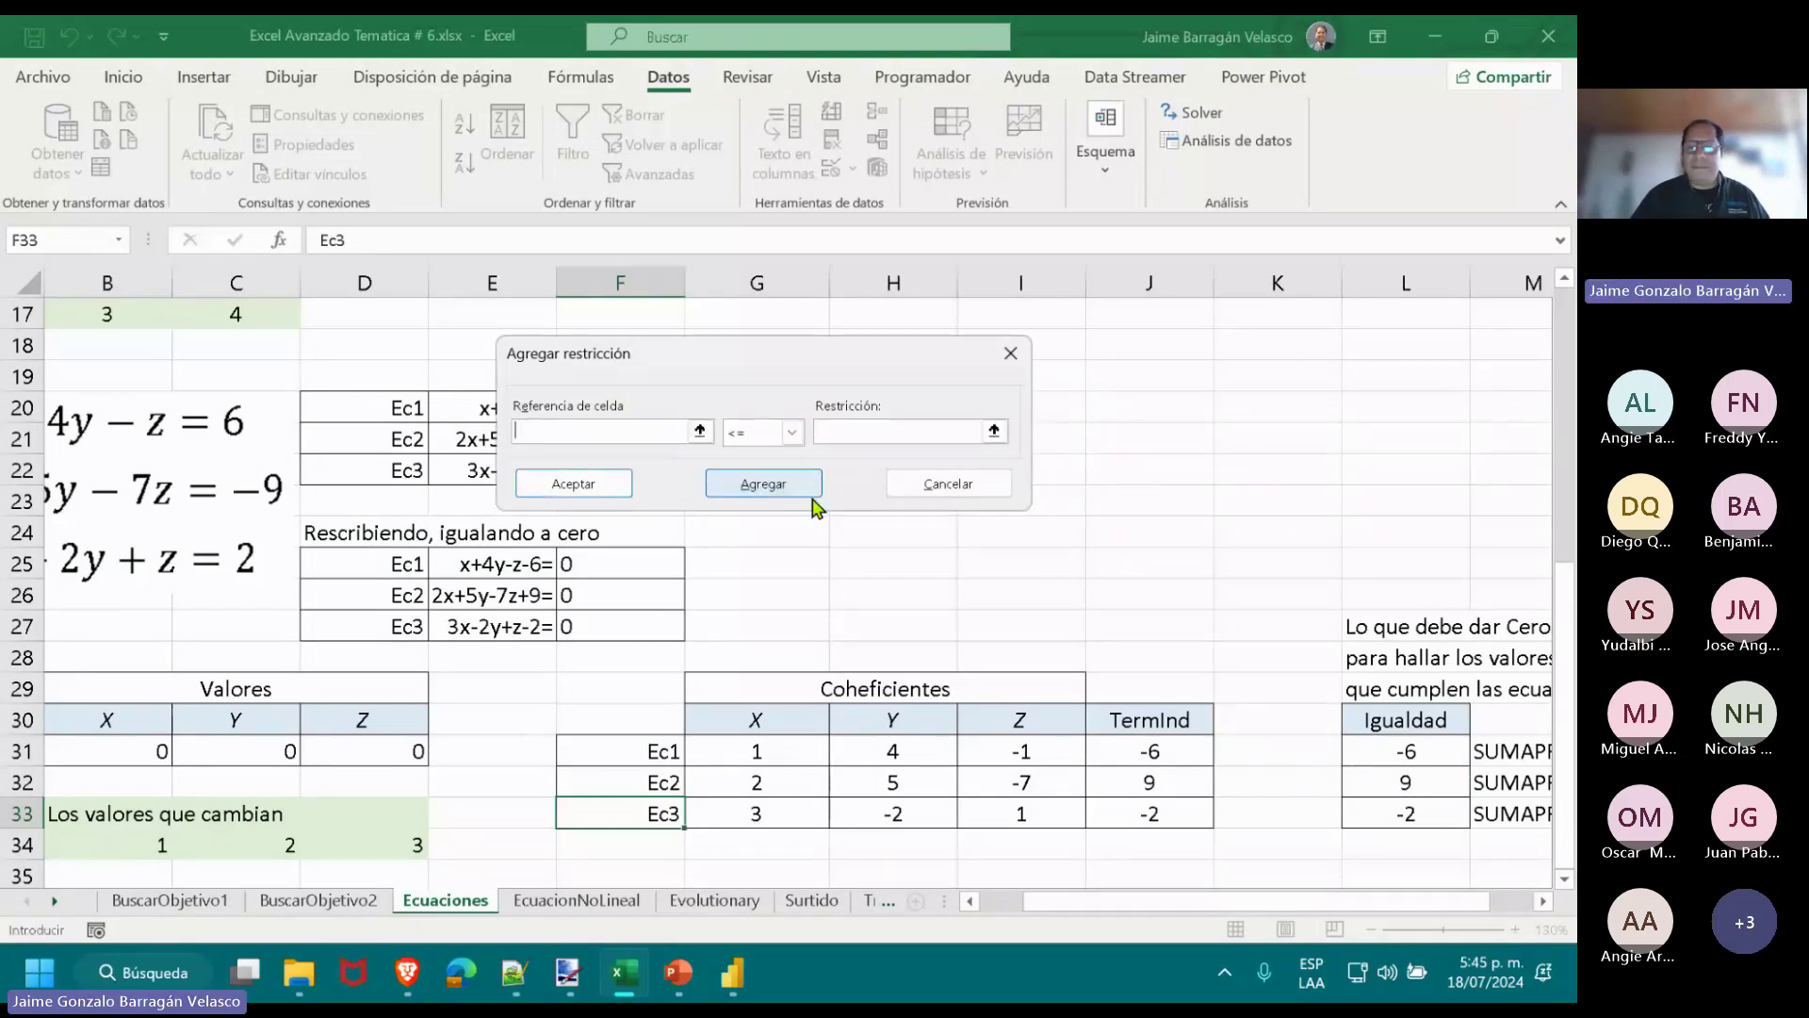
Add the constraint L33 = 0 for the third equation and return to the Solver parameters.
{"action": "left_click", "coordinate": [1411, 816]}
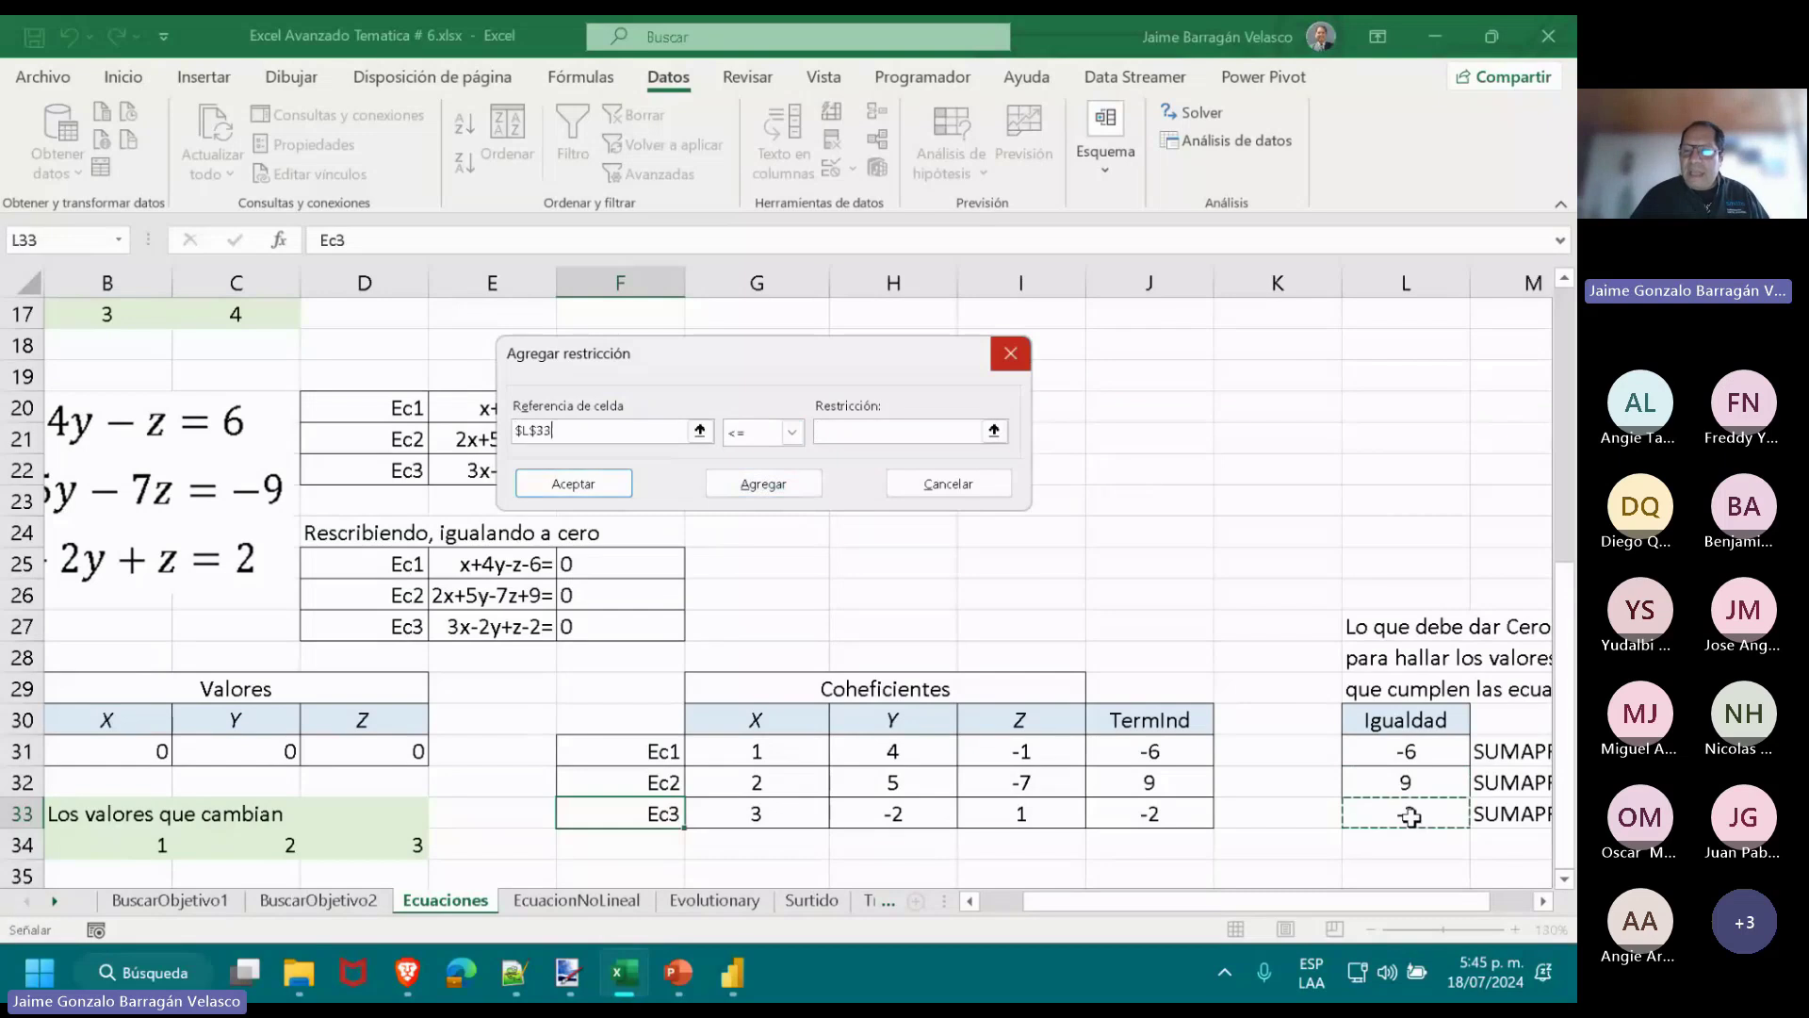
{"action": "left_click", "coordinate": [792, 432]}
{"action": "left_click", "coordinate": [786, 465]}
{"action": "left_click", "coordinate": [861, 431]}
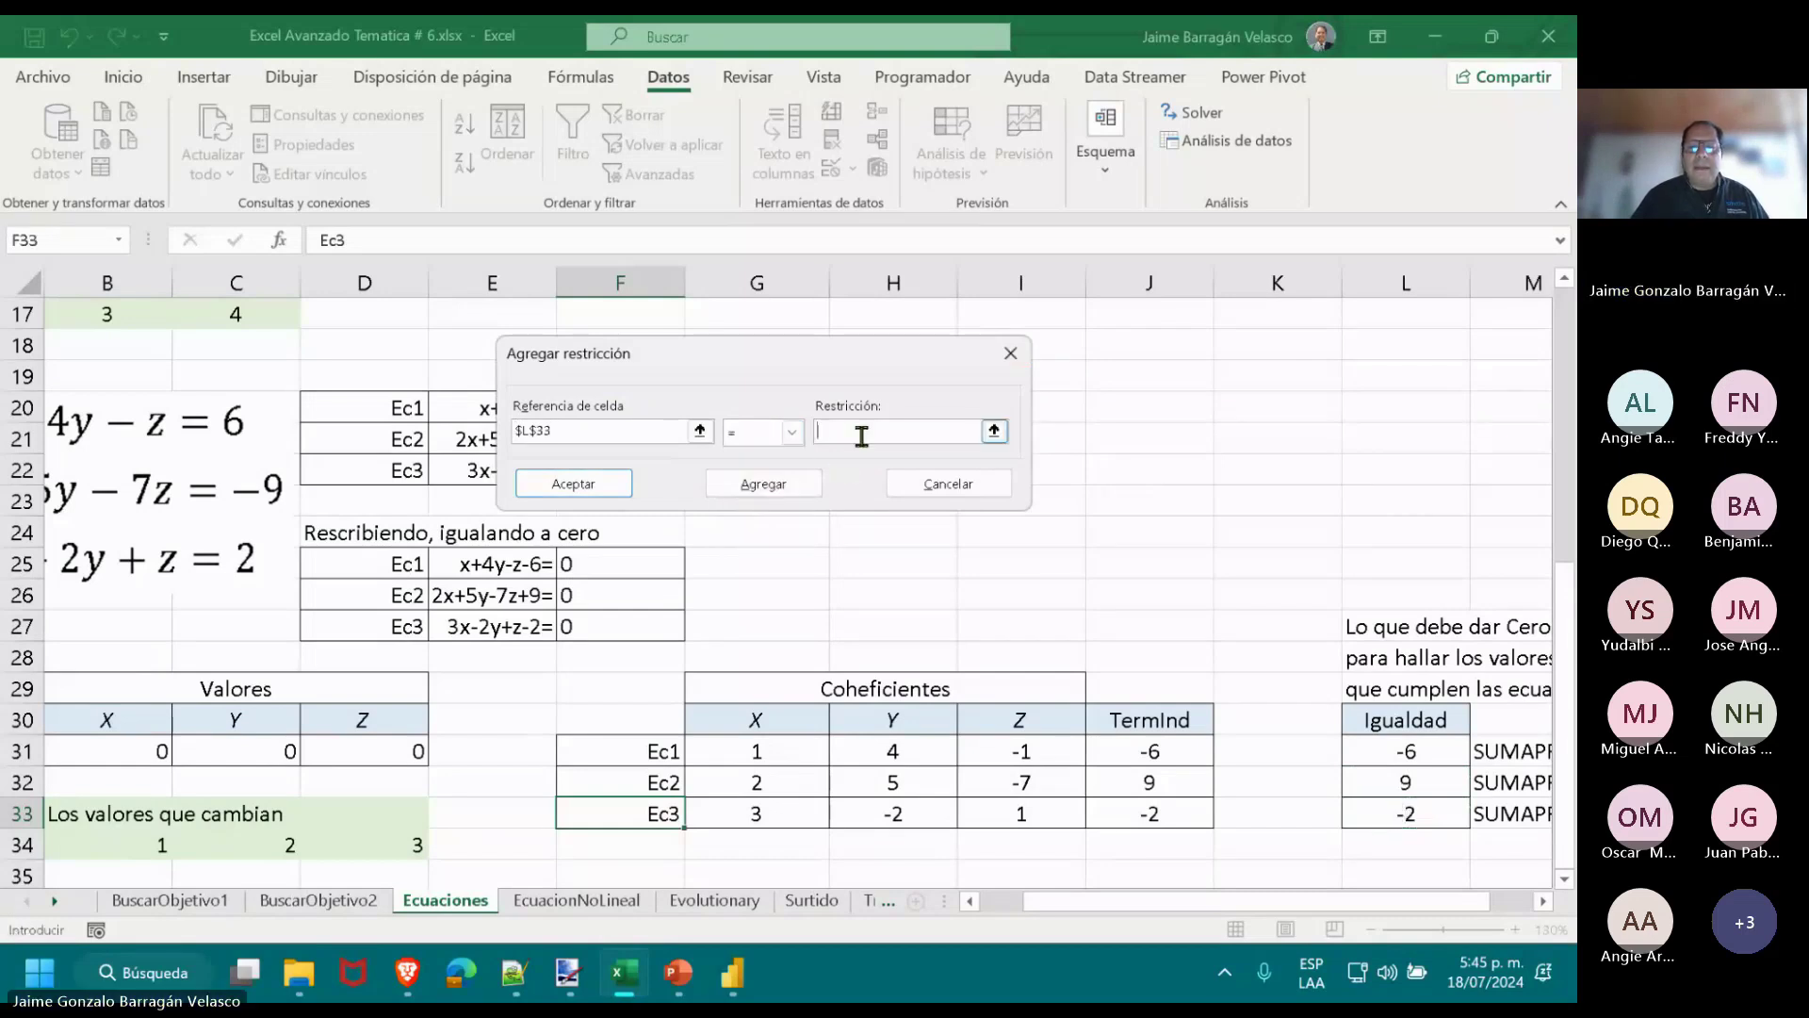
{"action": "type", "text": "0"}
{"action": "left_click", "coordinate": [567, 486]}
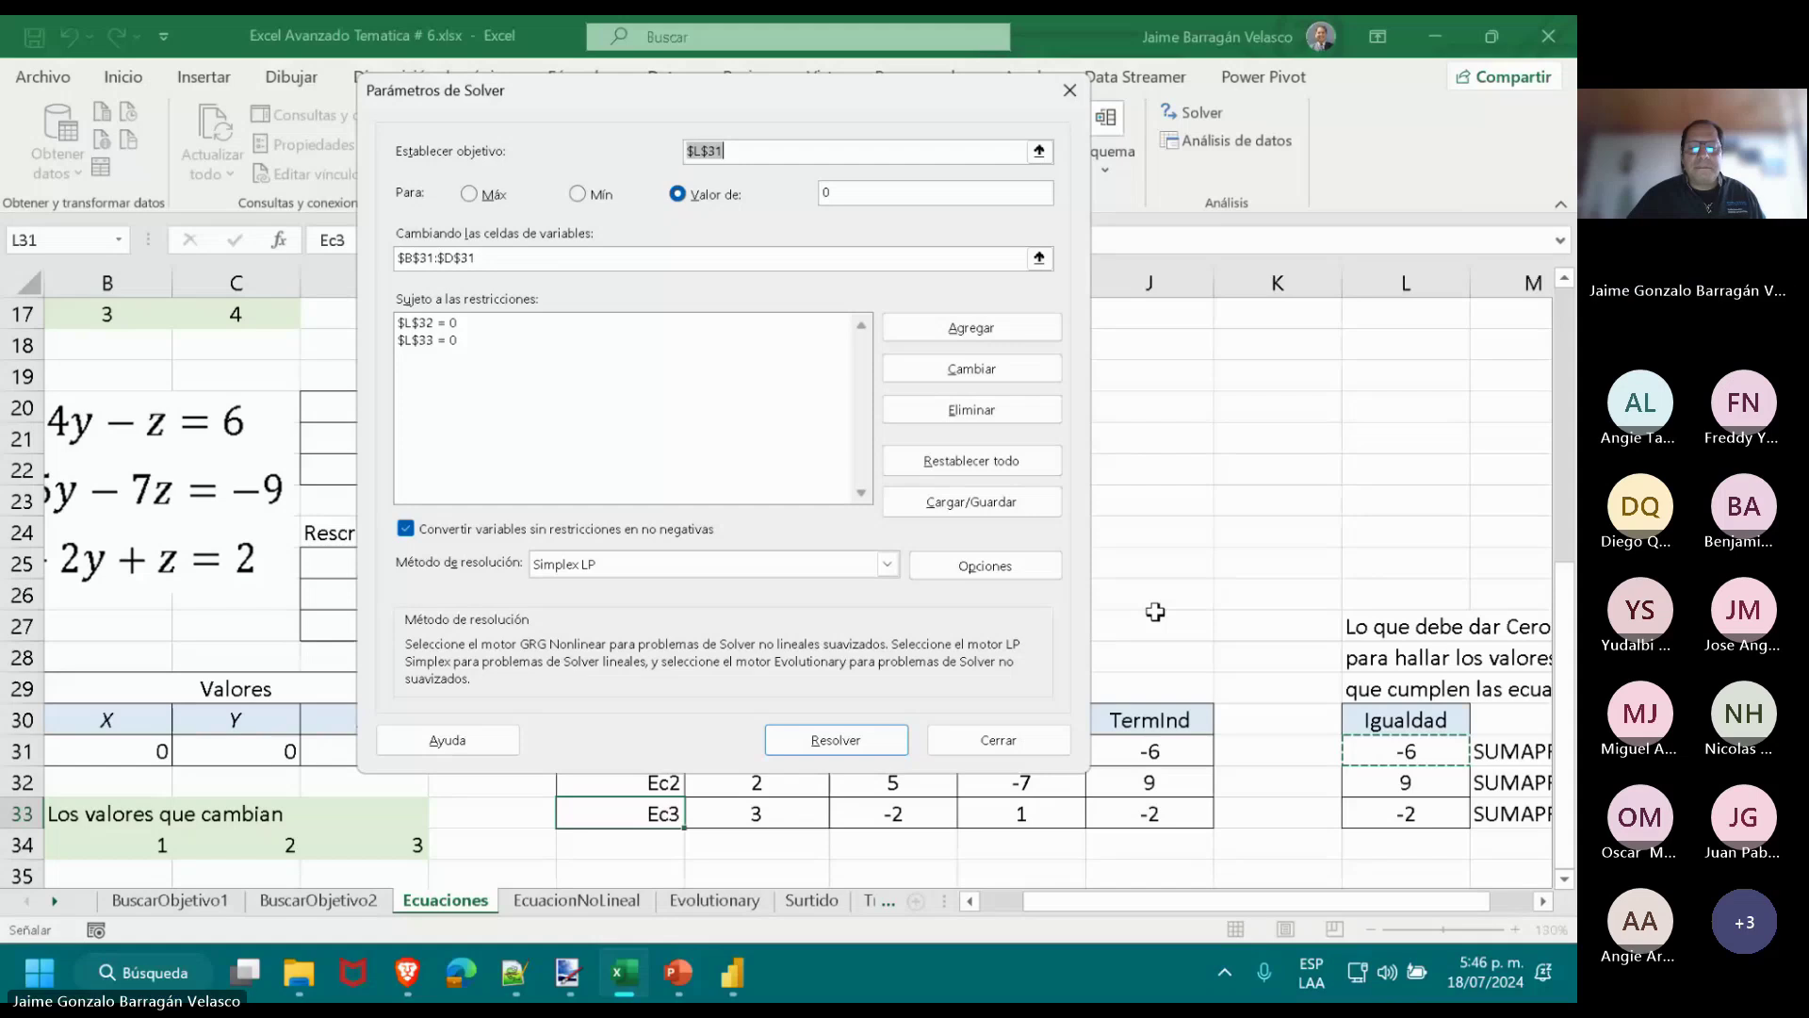
Solve the three-variable system with Simplex LP, compare the values found with row 34, and restore the original values.
{"action": "left_click", "coordinate": [835, 735]}
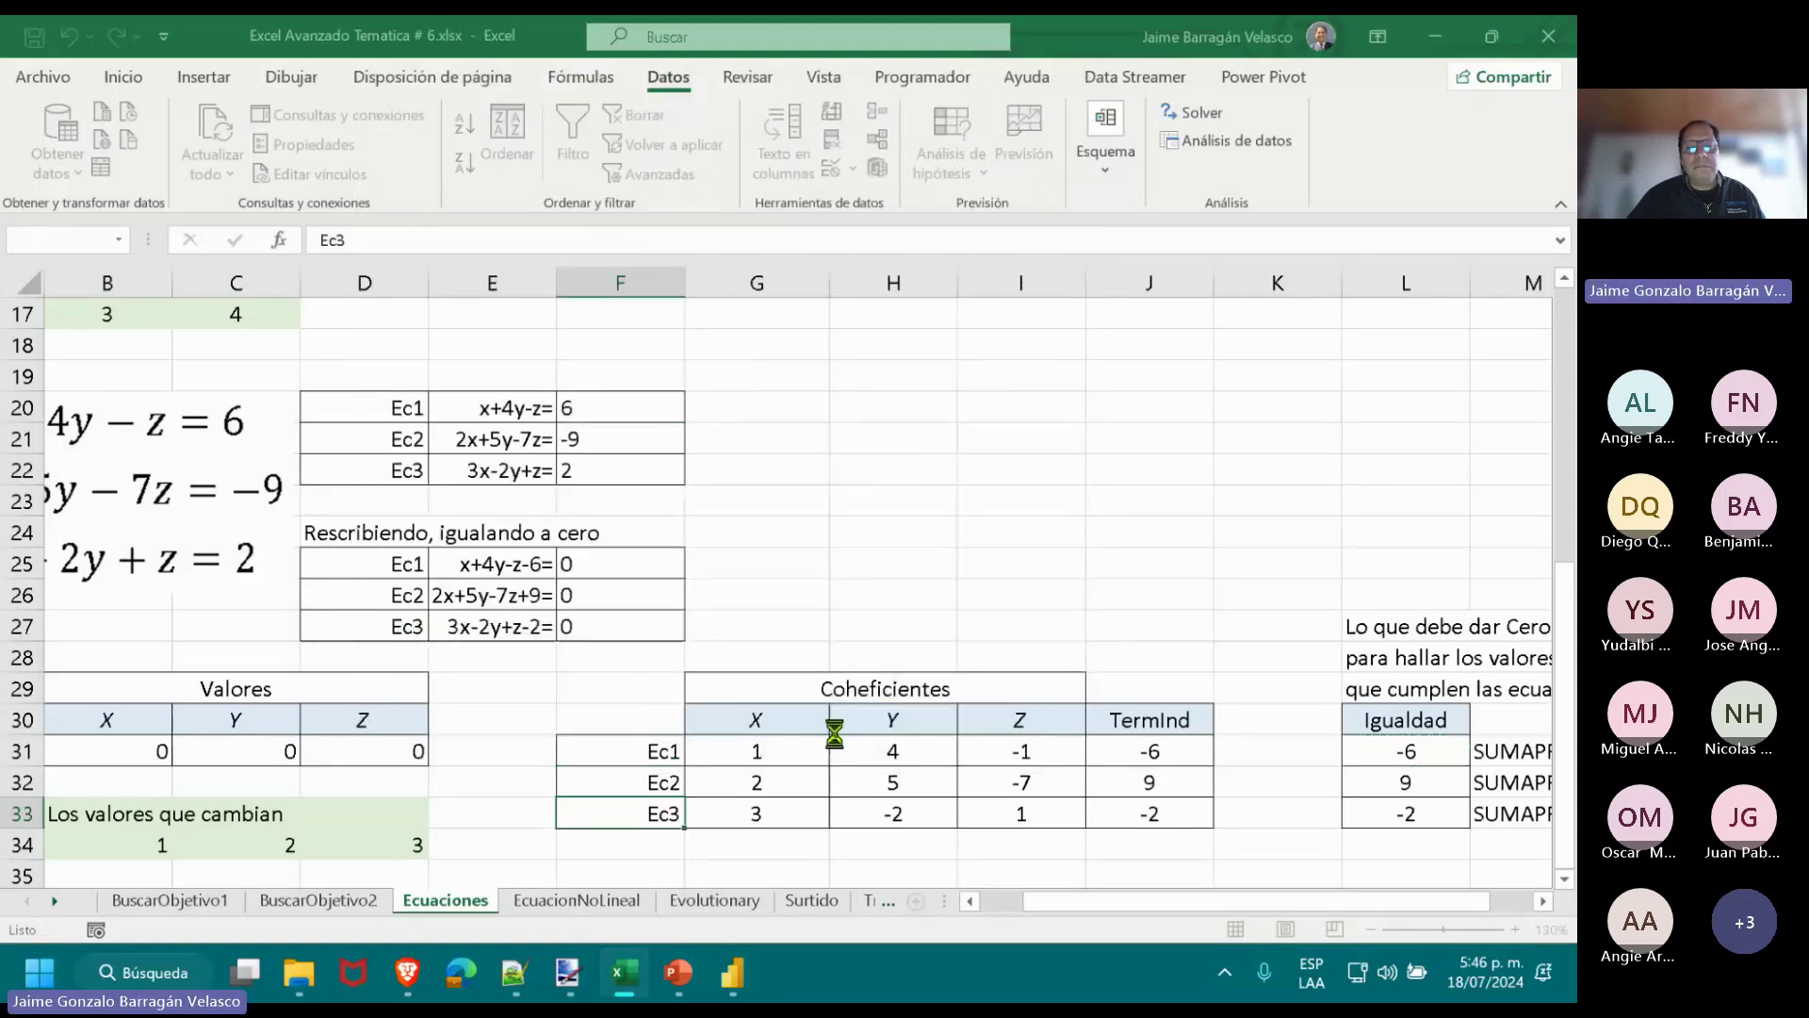
{"action": "left_click_drag", "start_coordinate": [799, 261], "coordinate": [985, 263]}
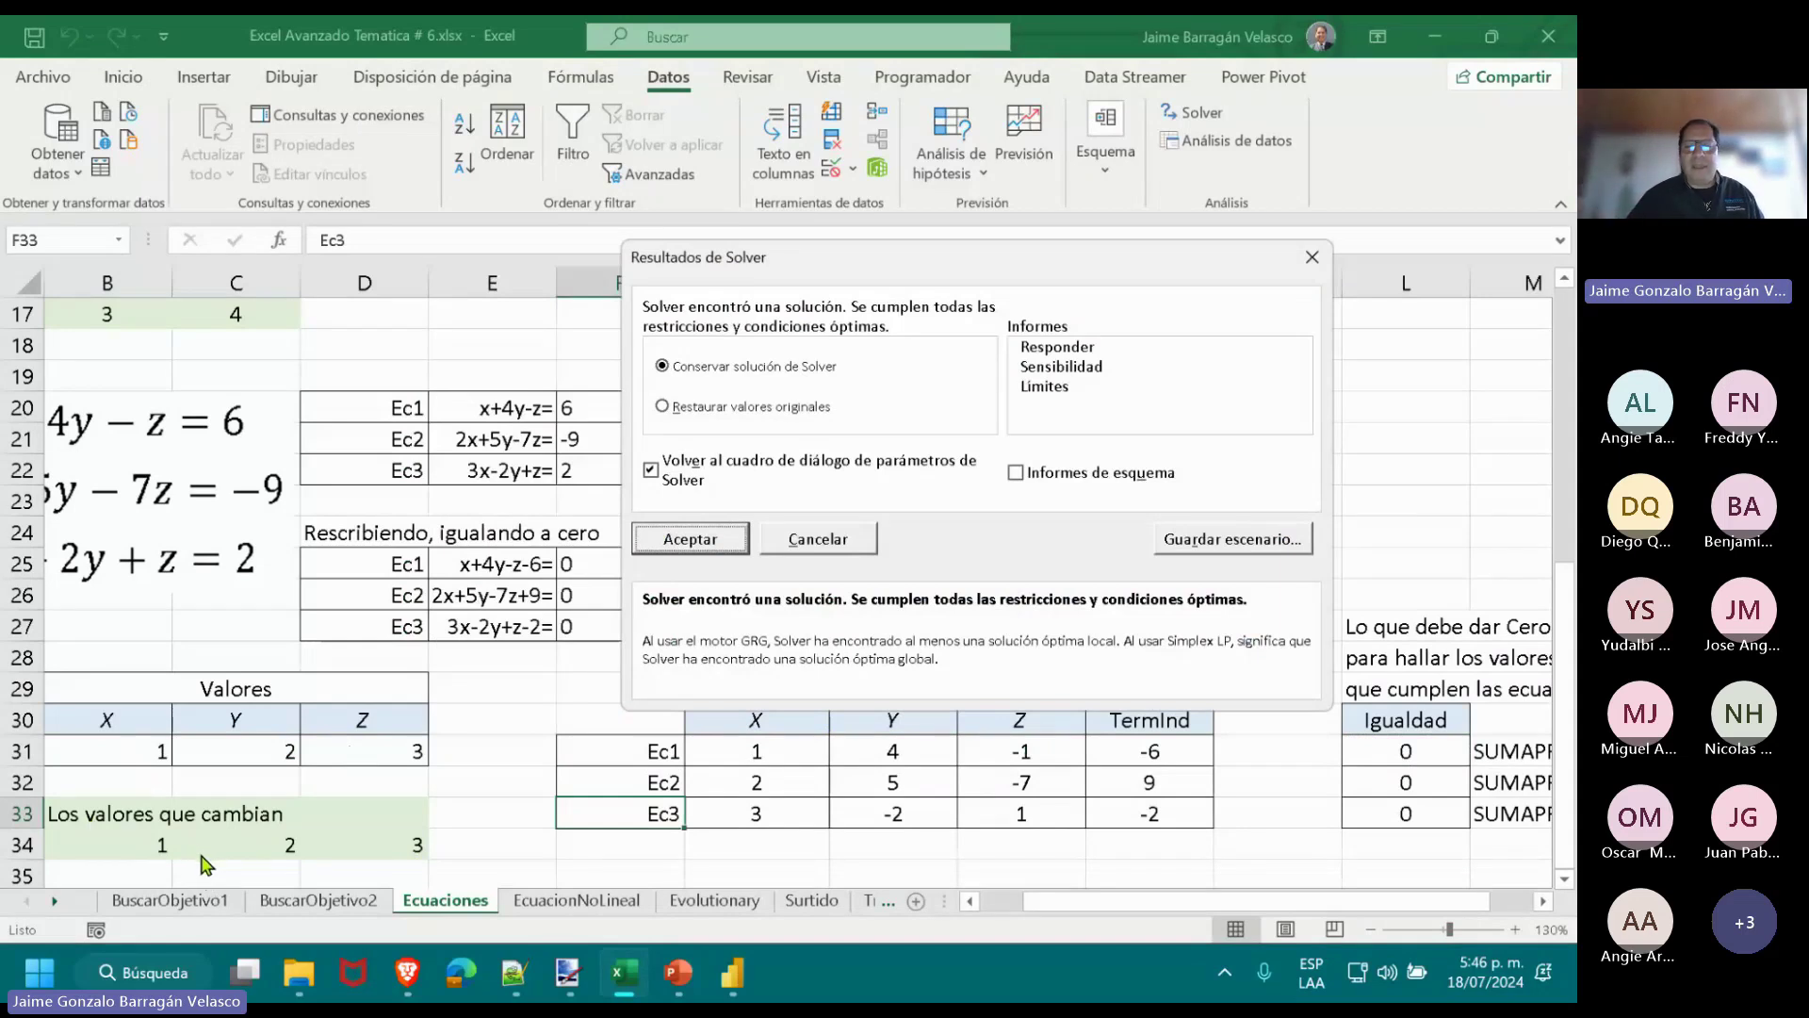
{"action": "left_click", "coordinate": [728, 408]}
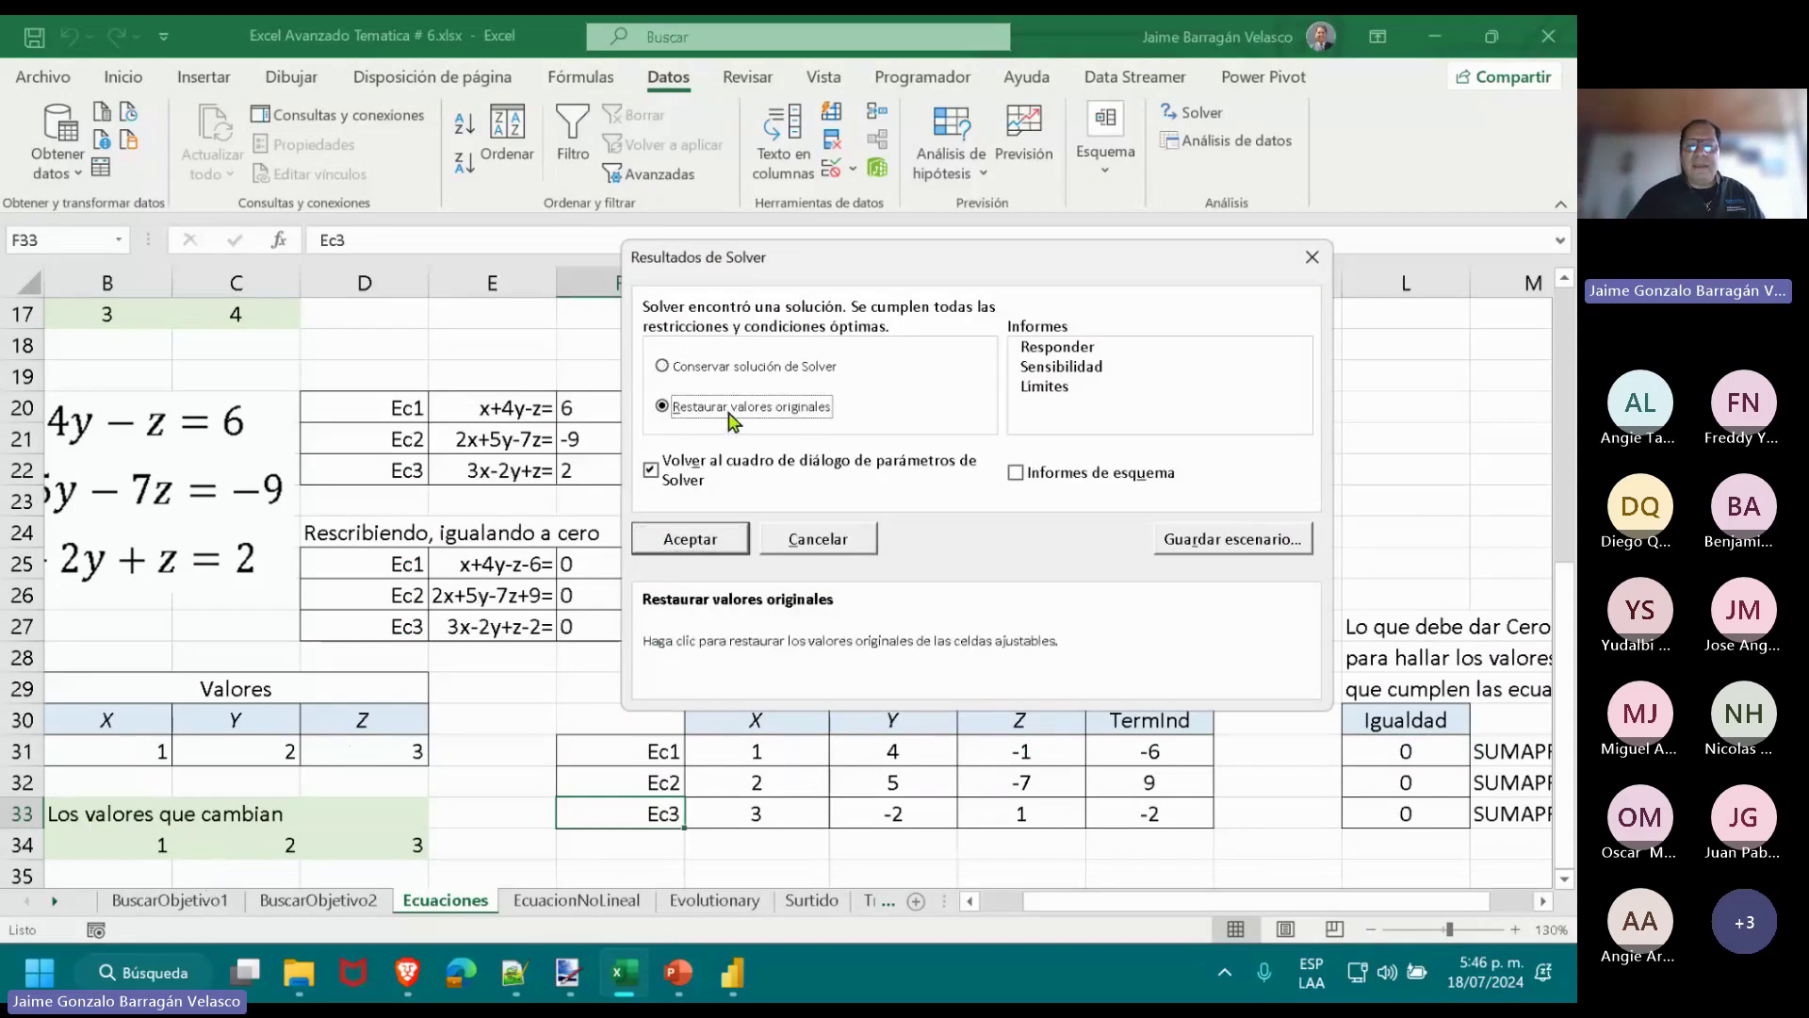
{"action": "left_click", "coordinate": [744, 538]}
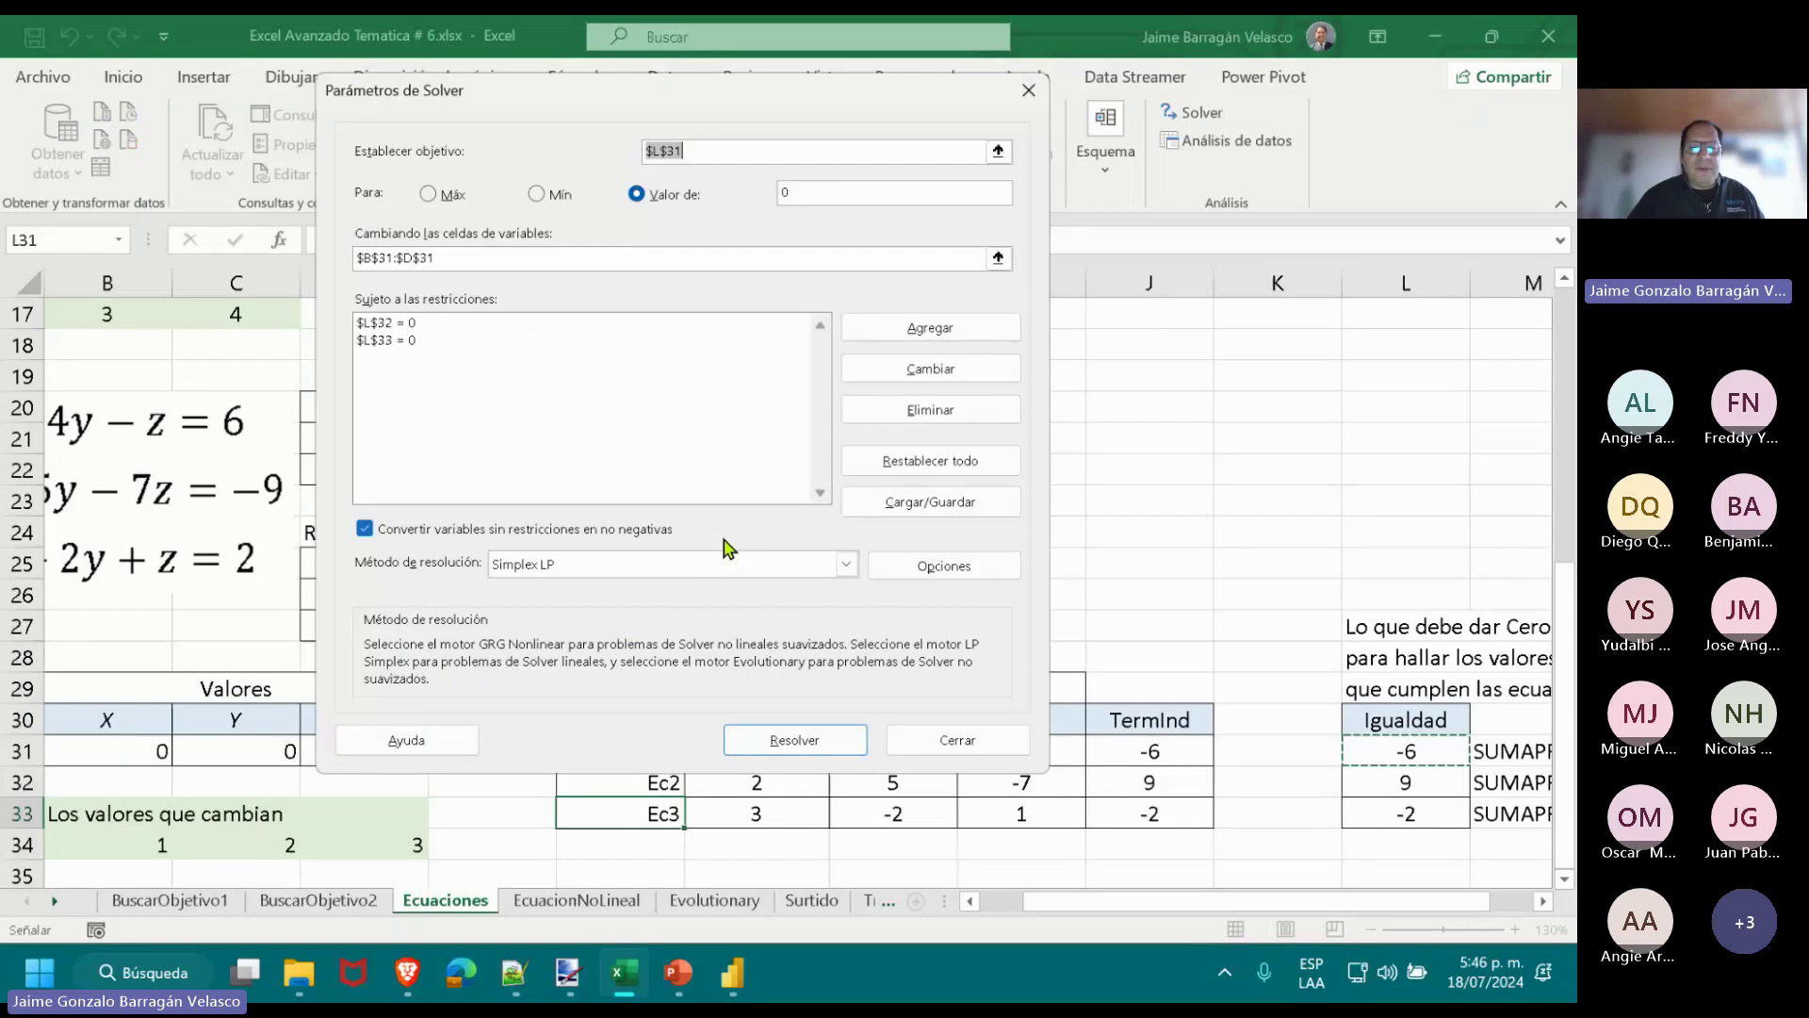
Switch the solving method to GRG Nonlinear, run Solver, and restore the original values.
{"action": "left_click", "coordinate": [811, 564]}
{"action": "left_click", "coordinate": [820, 578]}
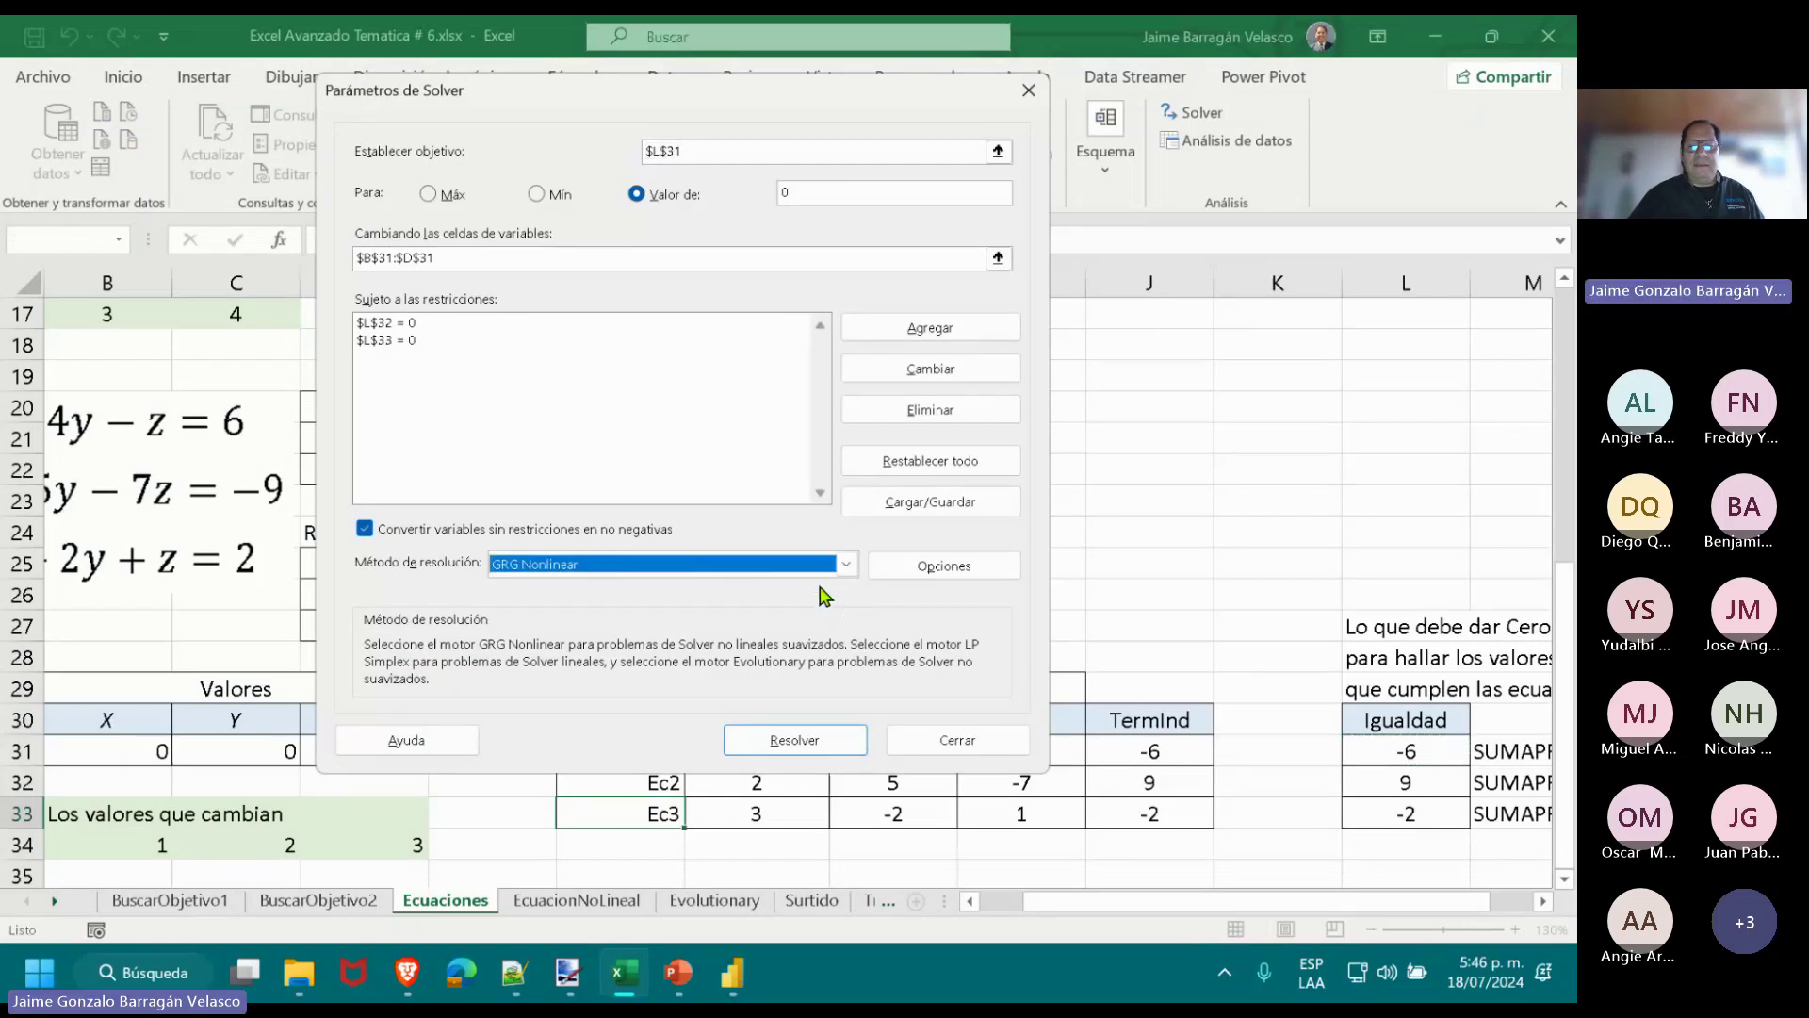
{"action": "left_click", "coordinate": [790, 740]}
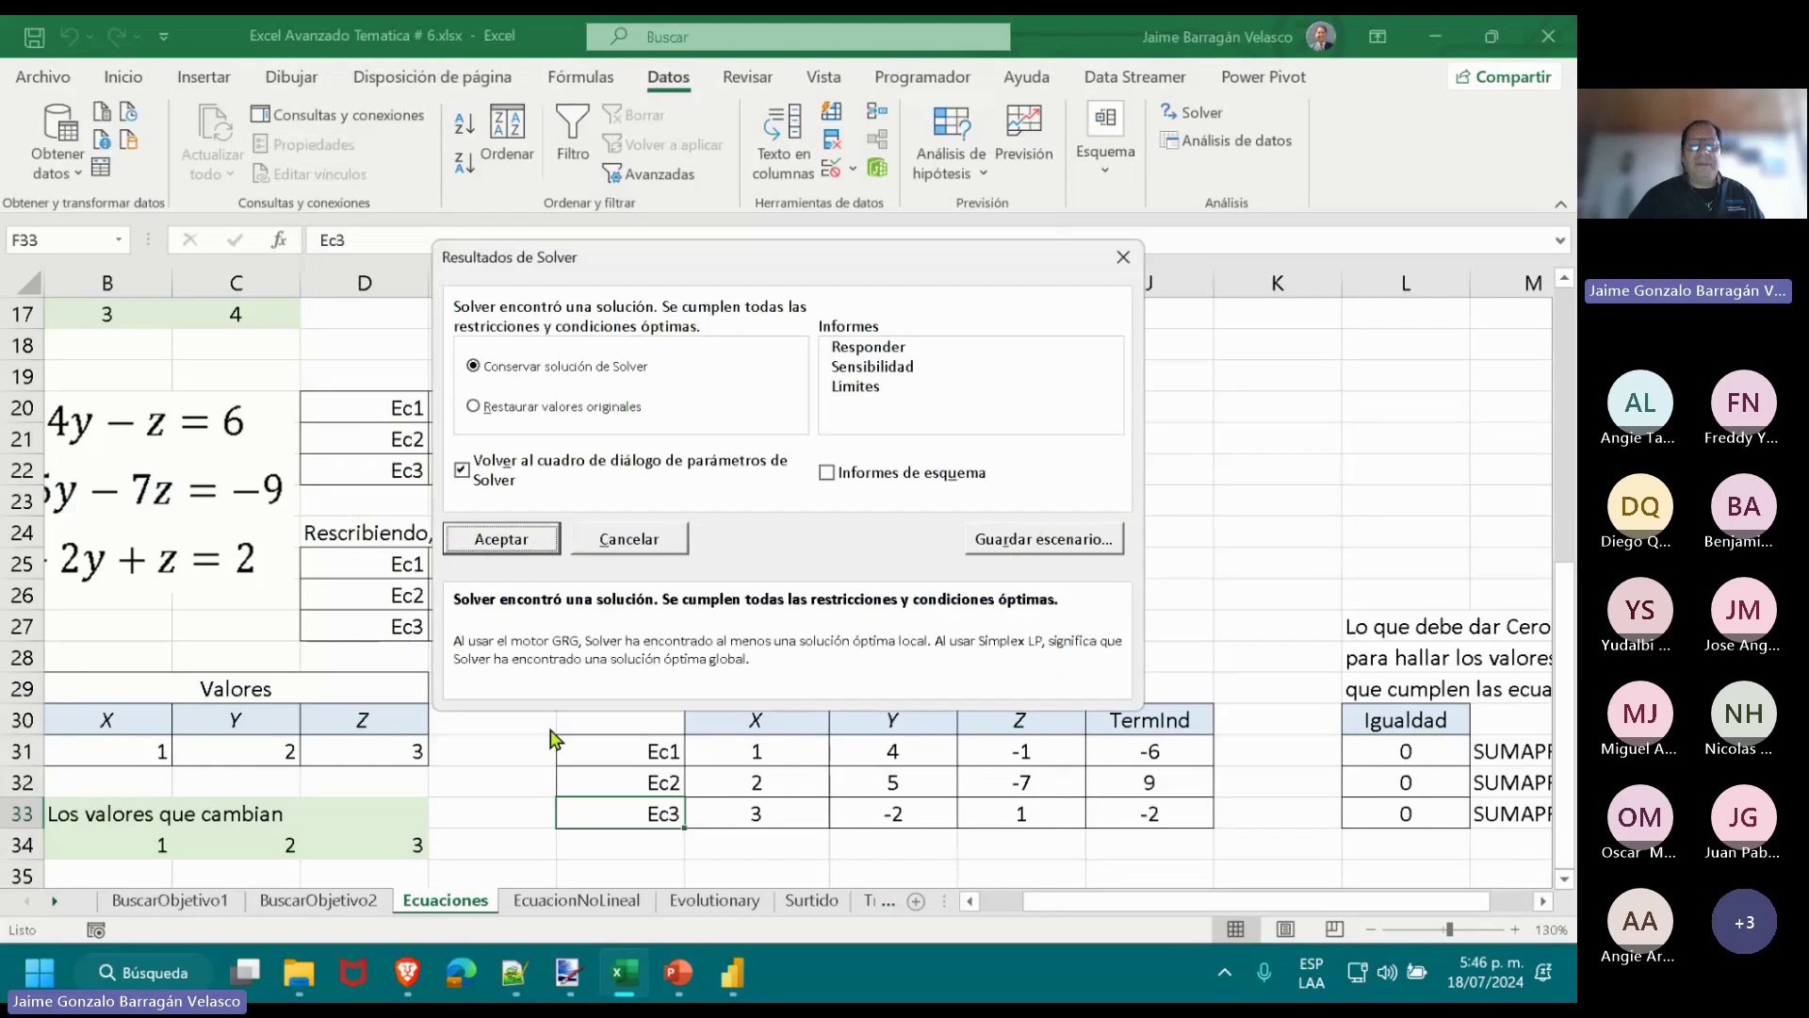
{"action": "left_click", "coordinate": [514, 406]}
{"action": "left_click", "coordinate": [529, 539]}
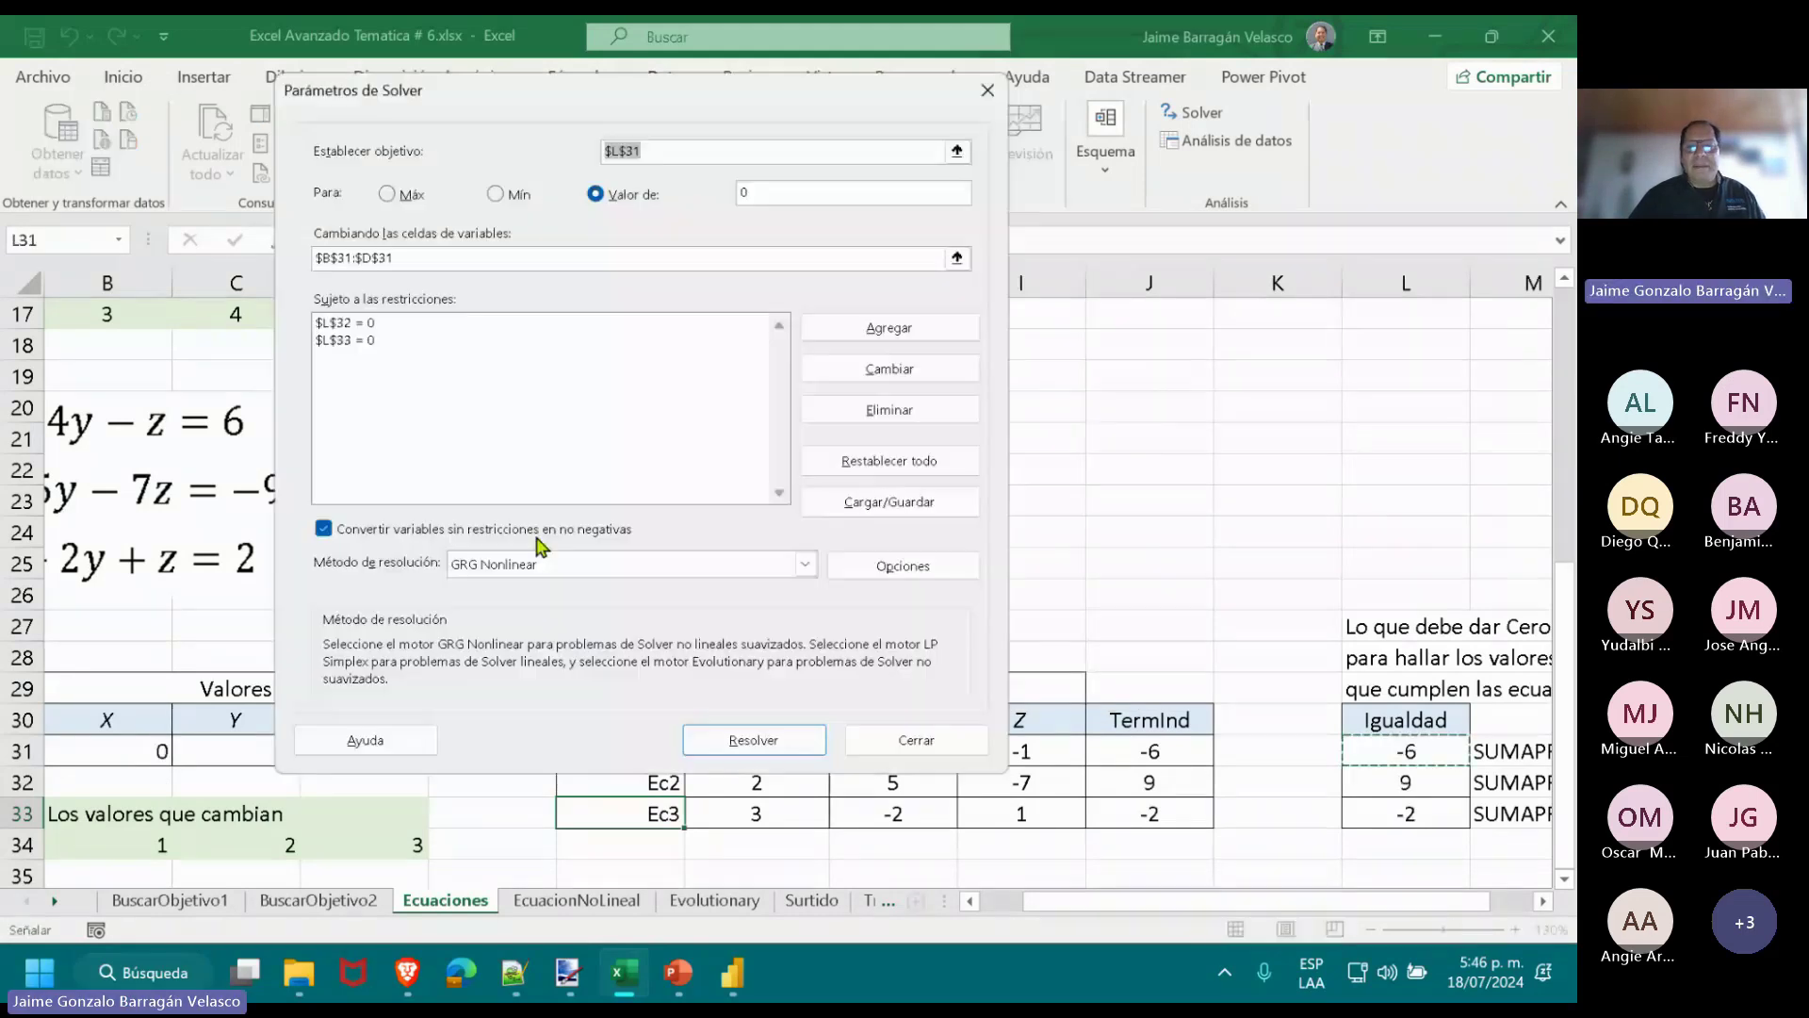
Run Solver with the Evolutionary method, stop it during the search, and restore the original values.
{"action": "scroll", "coordinate": [565, 563], "scroll_direction": "down", "scroll_amount": 2}
{"action": "left_click", "coordinate": [803, 745]}
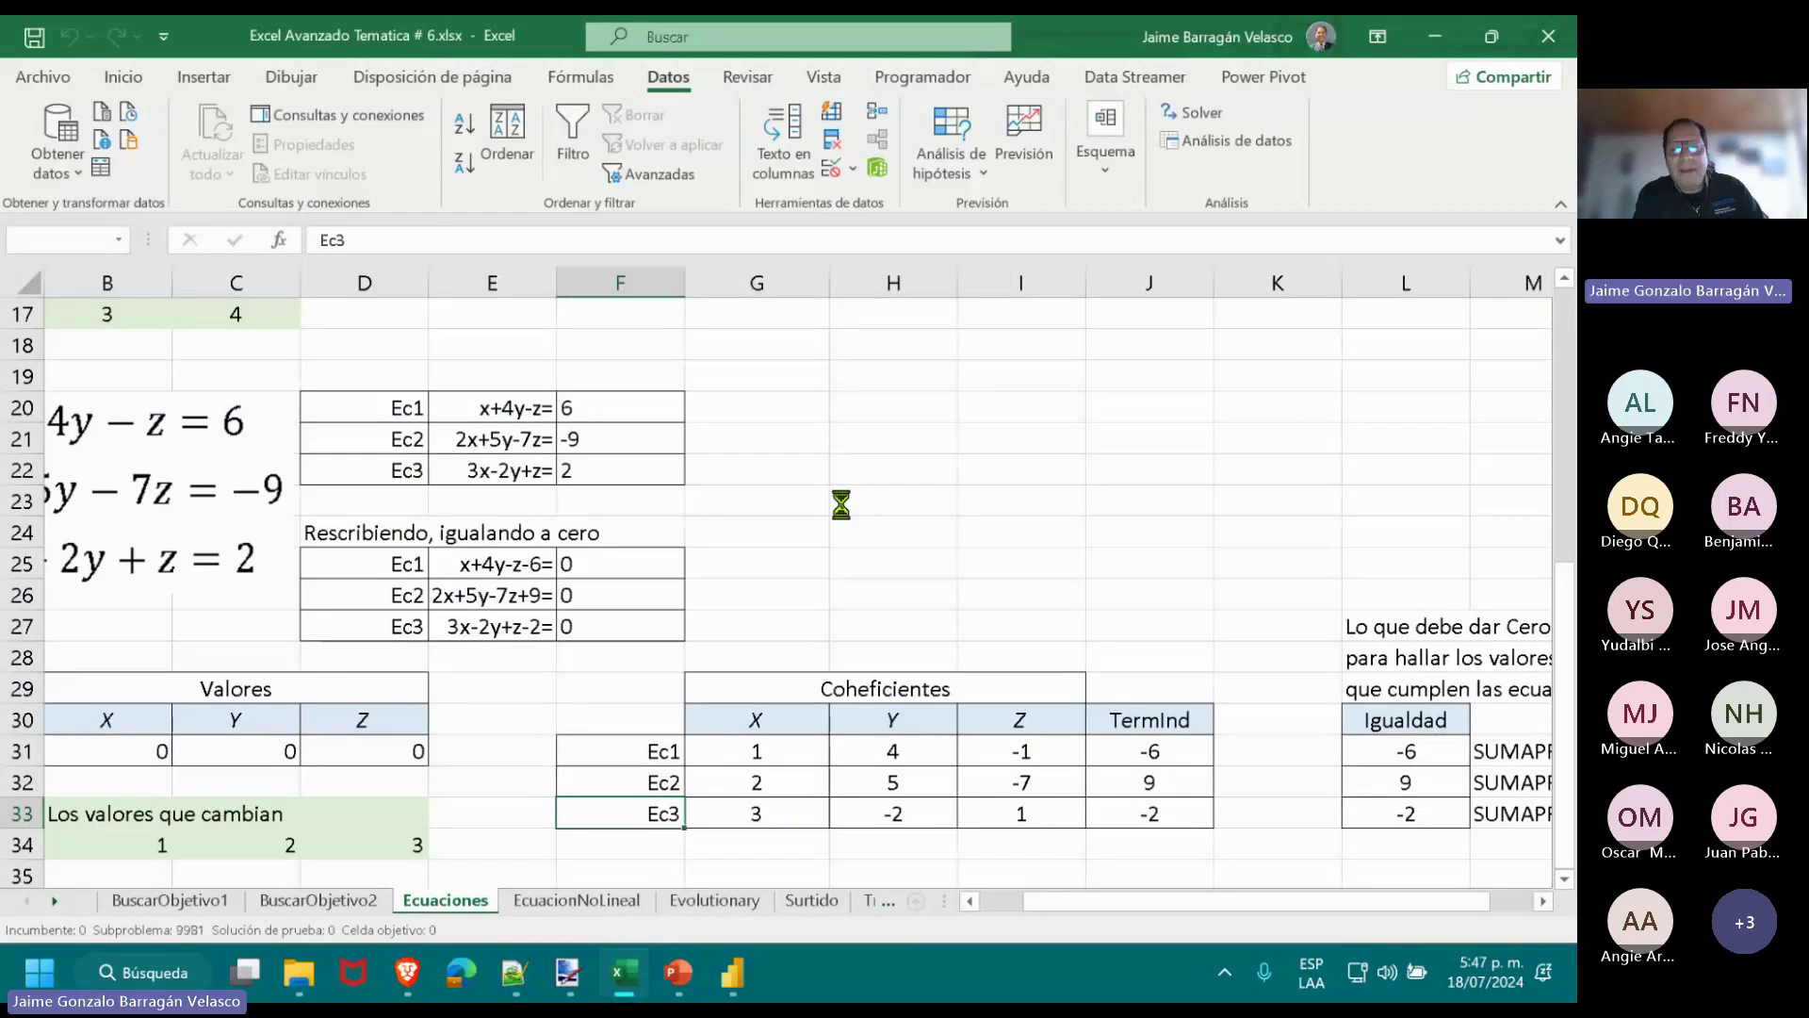
{"action": "key", "text": "Escape"}
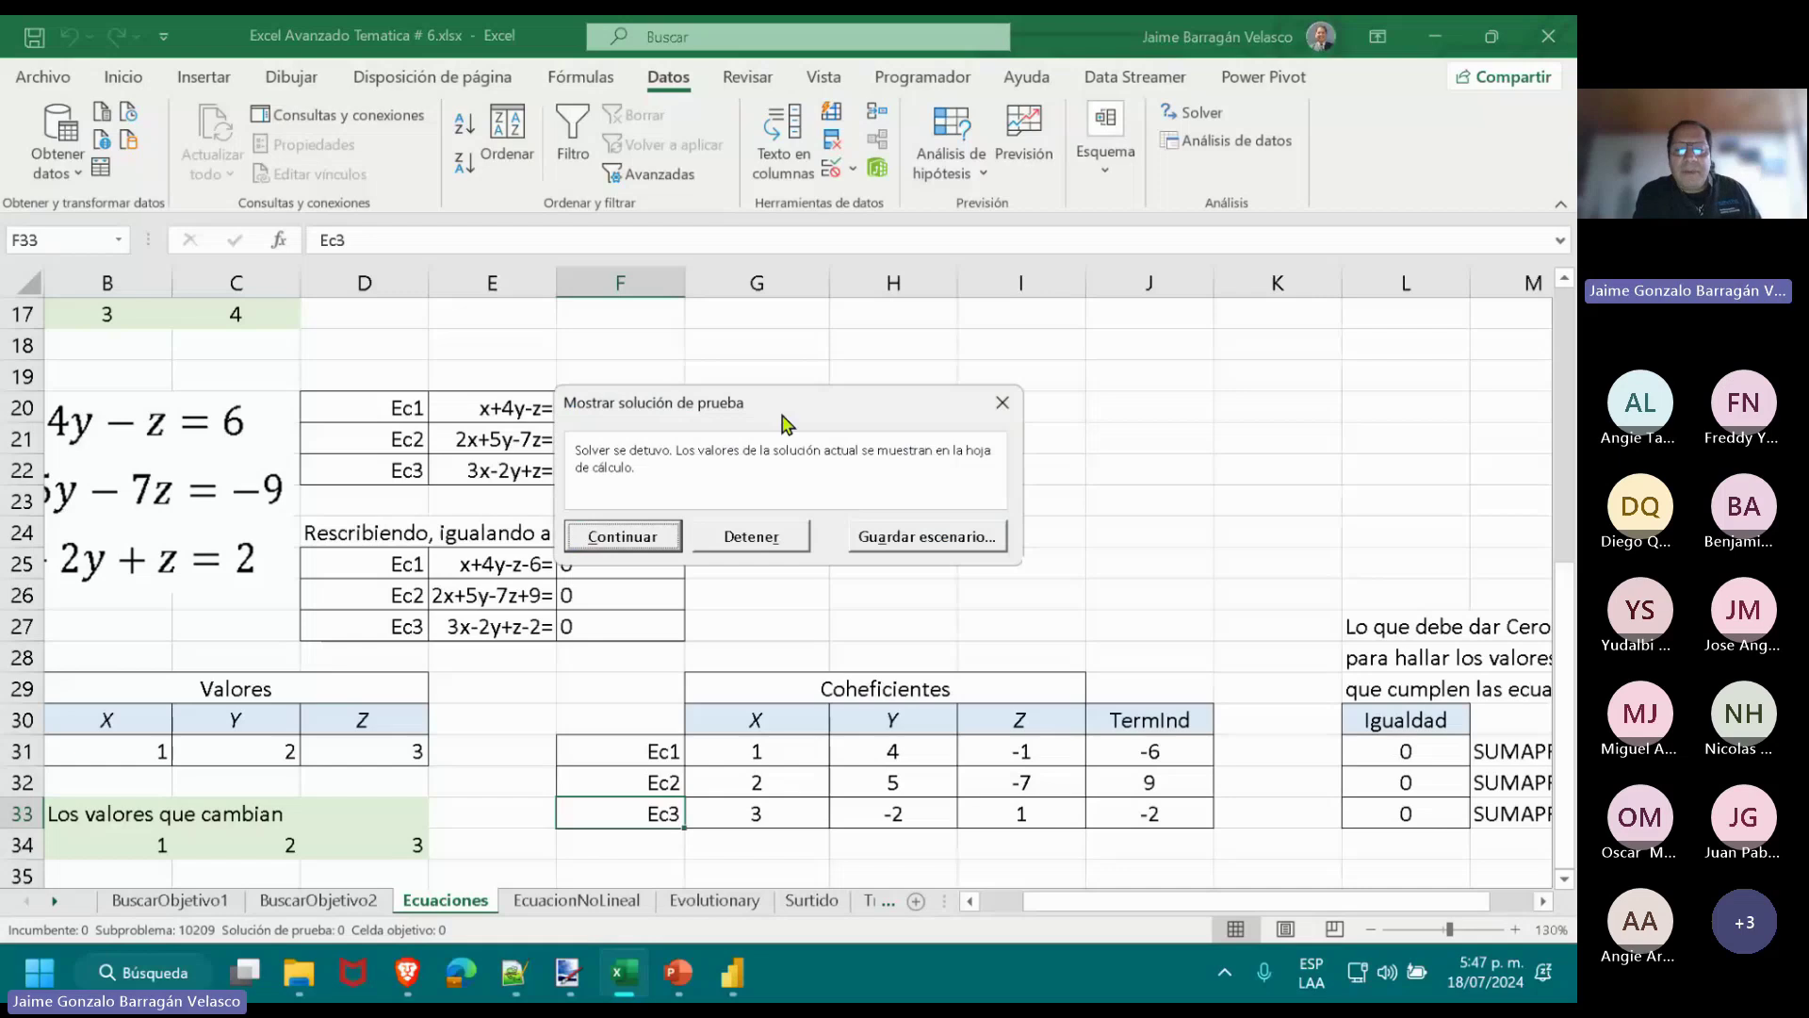
{"action": "left_click", "coordinate": [753, 539]}
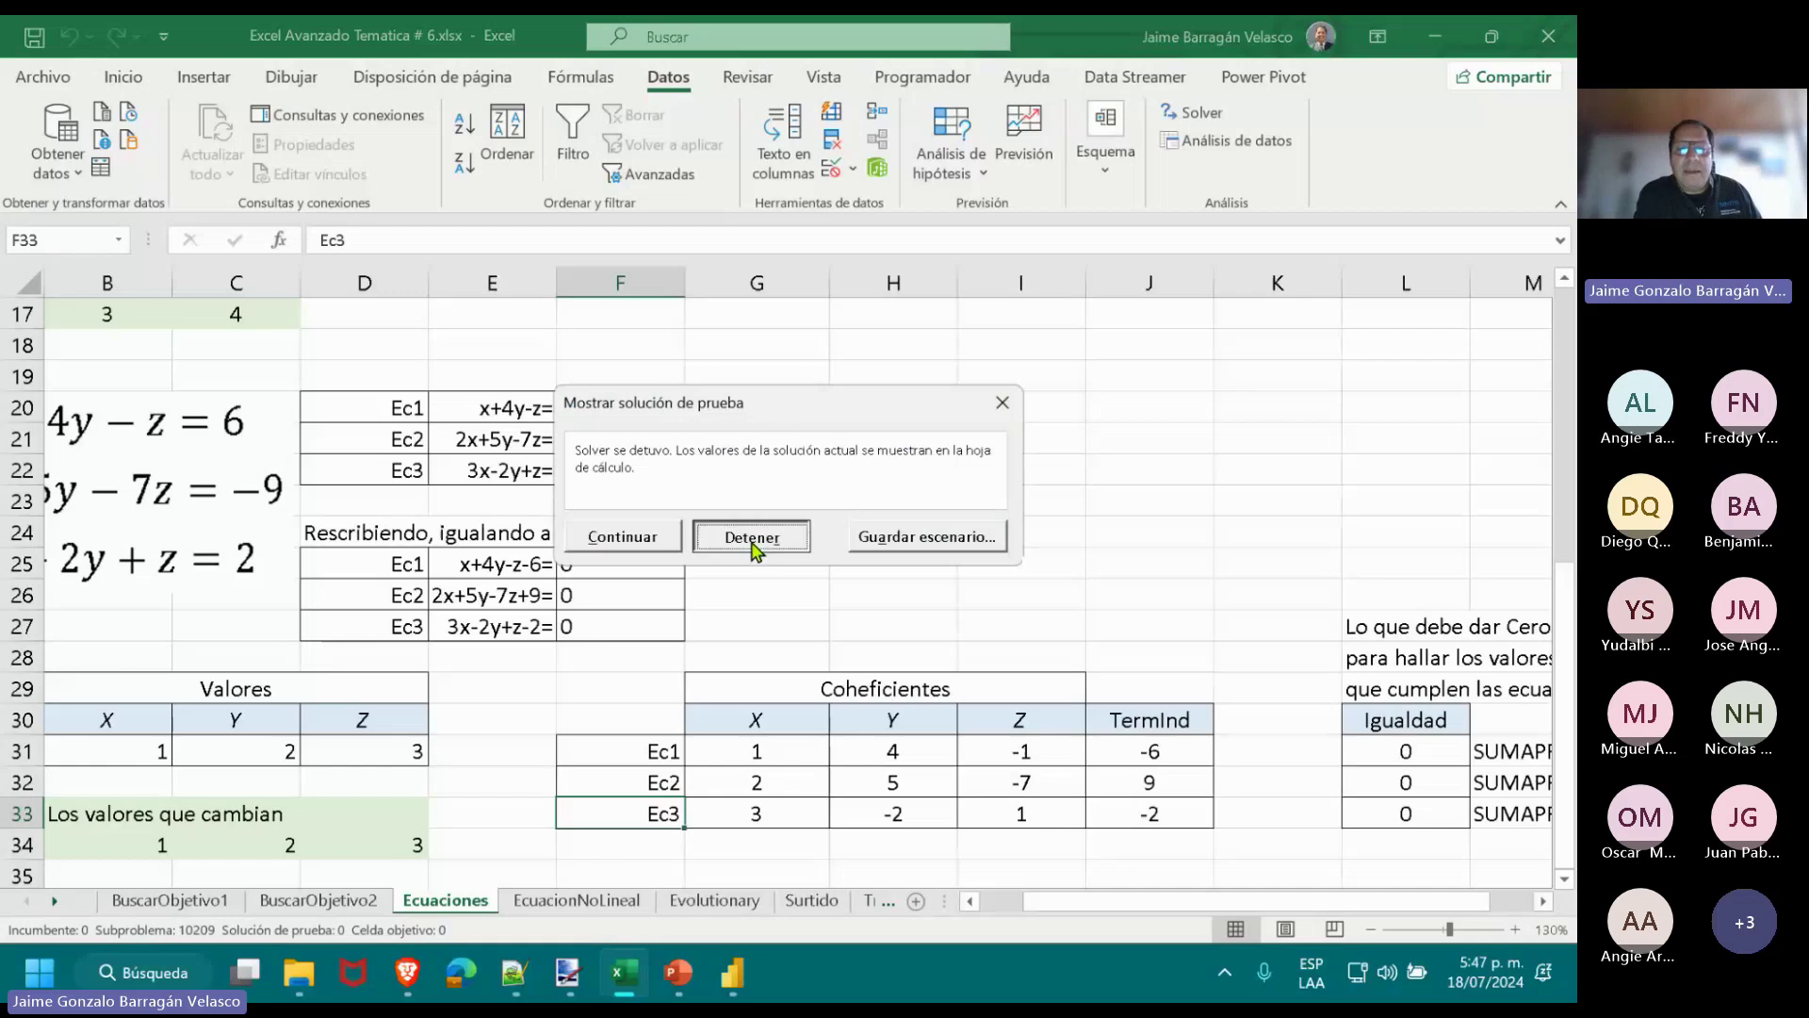
{"action": "left_click_drag", "start_coordinate": [743, 271], "coordinate": [871, 254]}
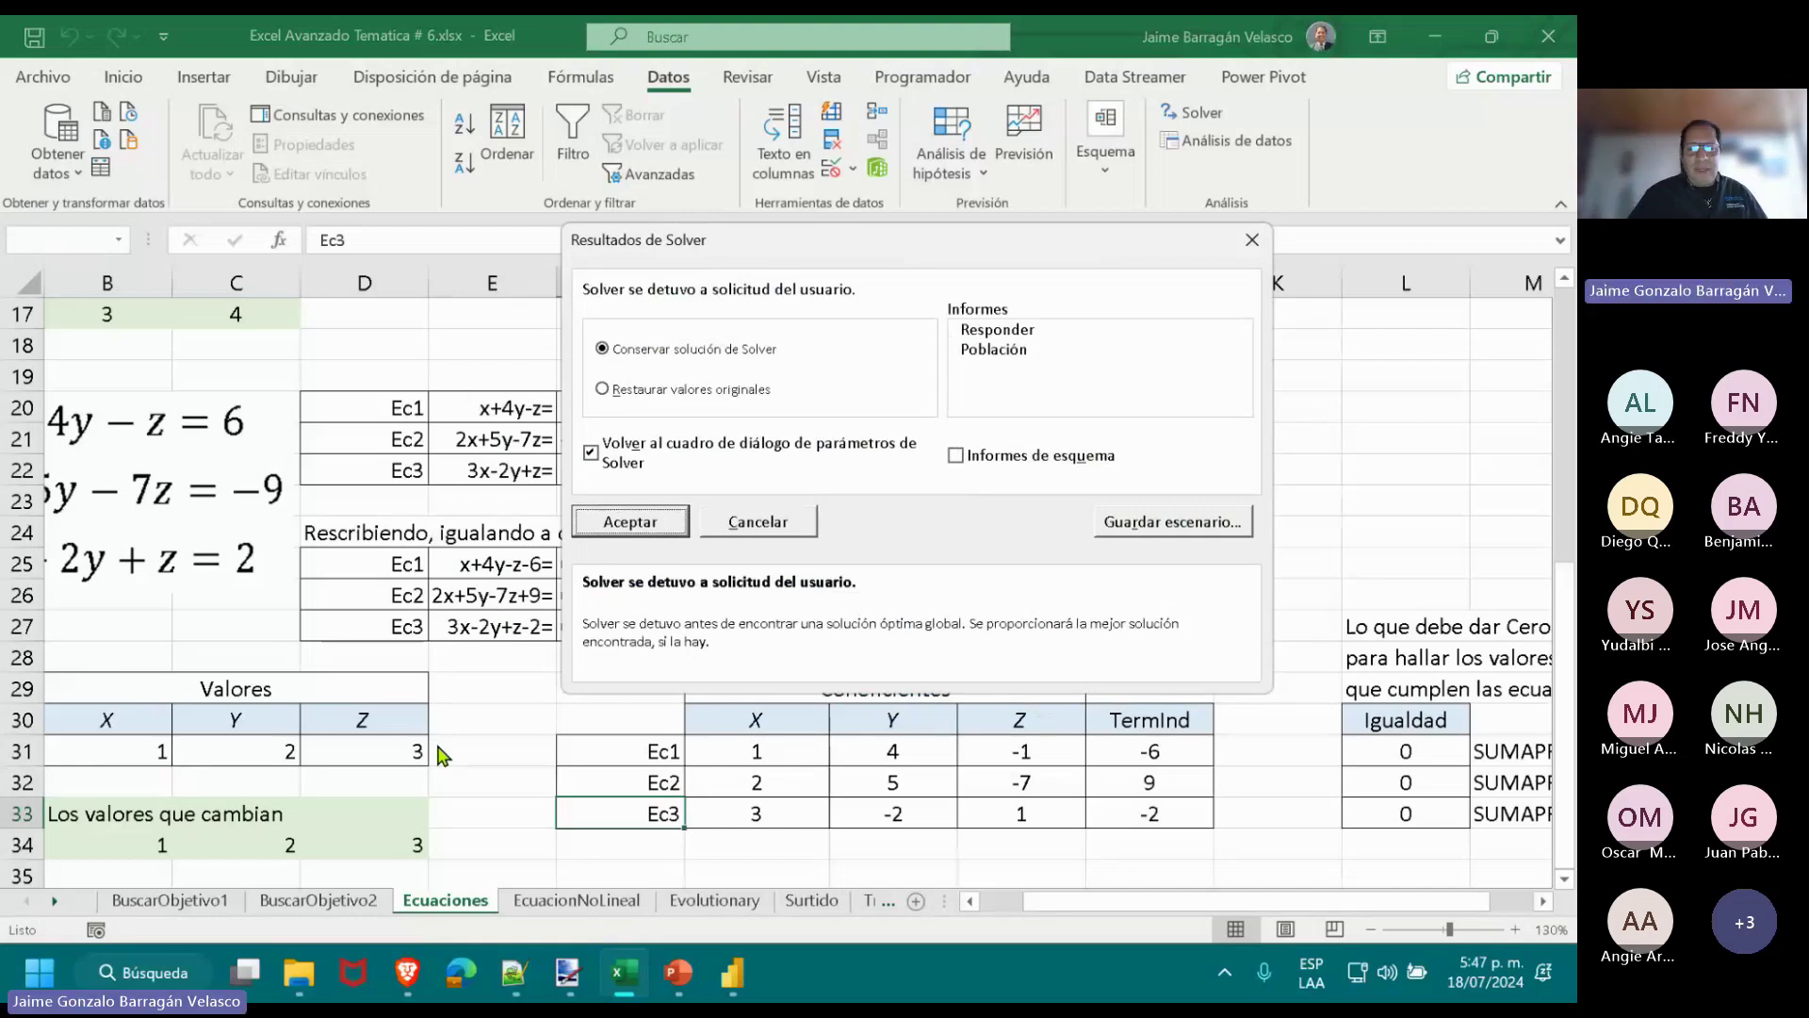
{"action": "left_click", "coordinate": [602, 389]}
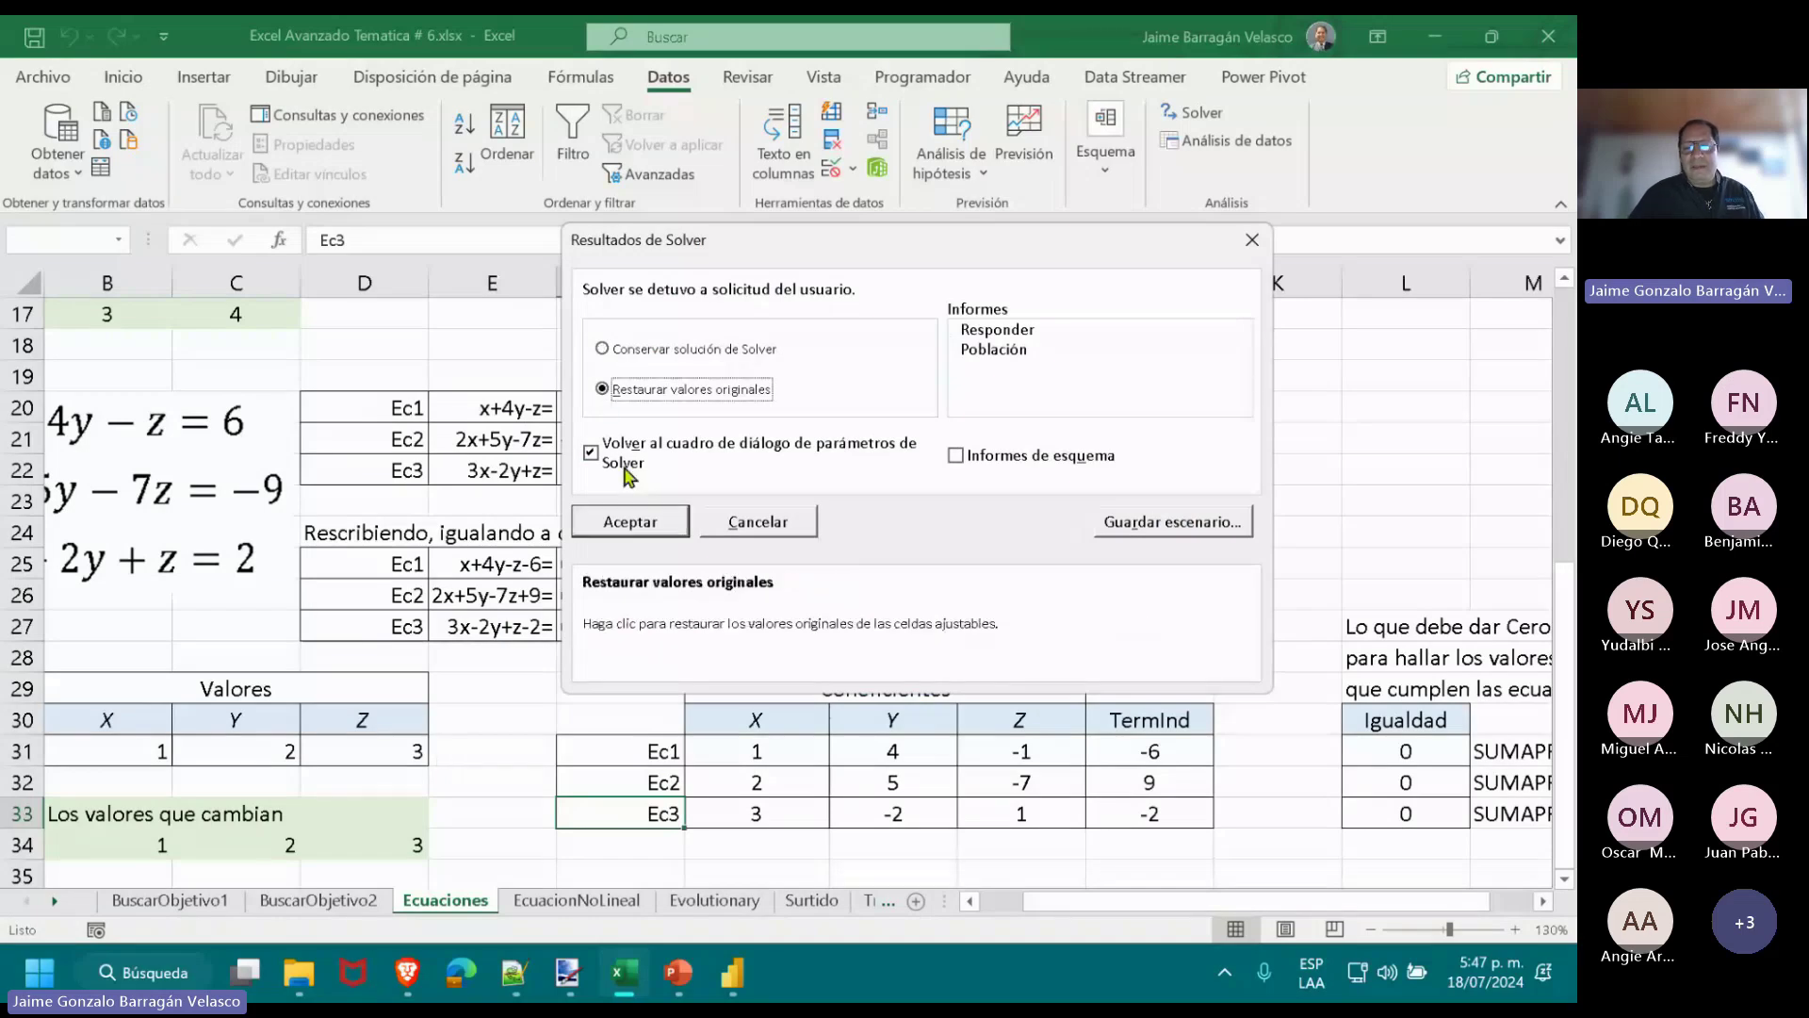
{"action": "left_click", "coordinate": [632, 524]}
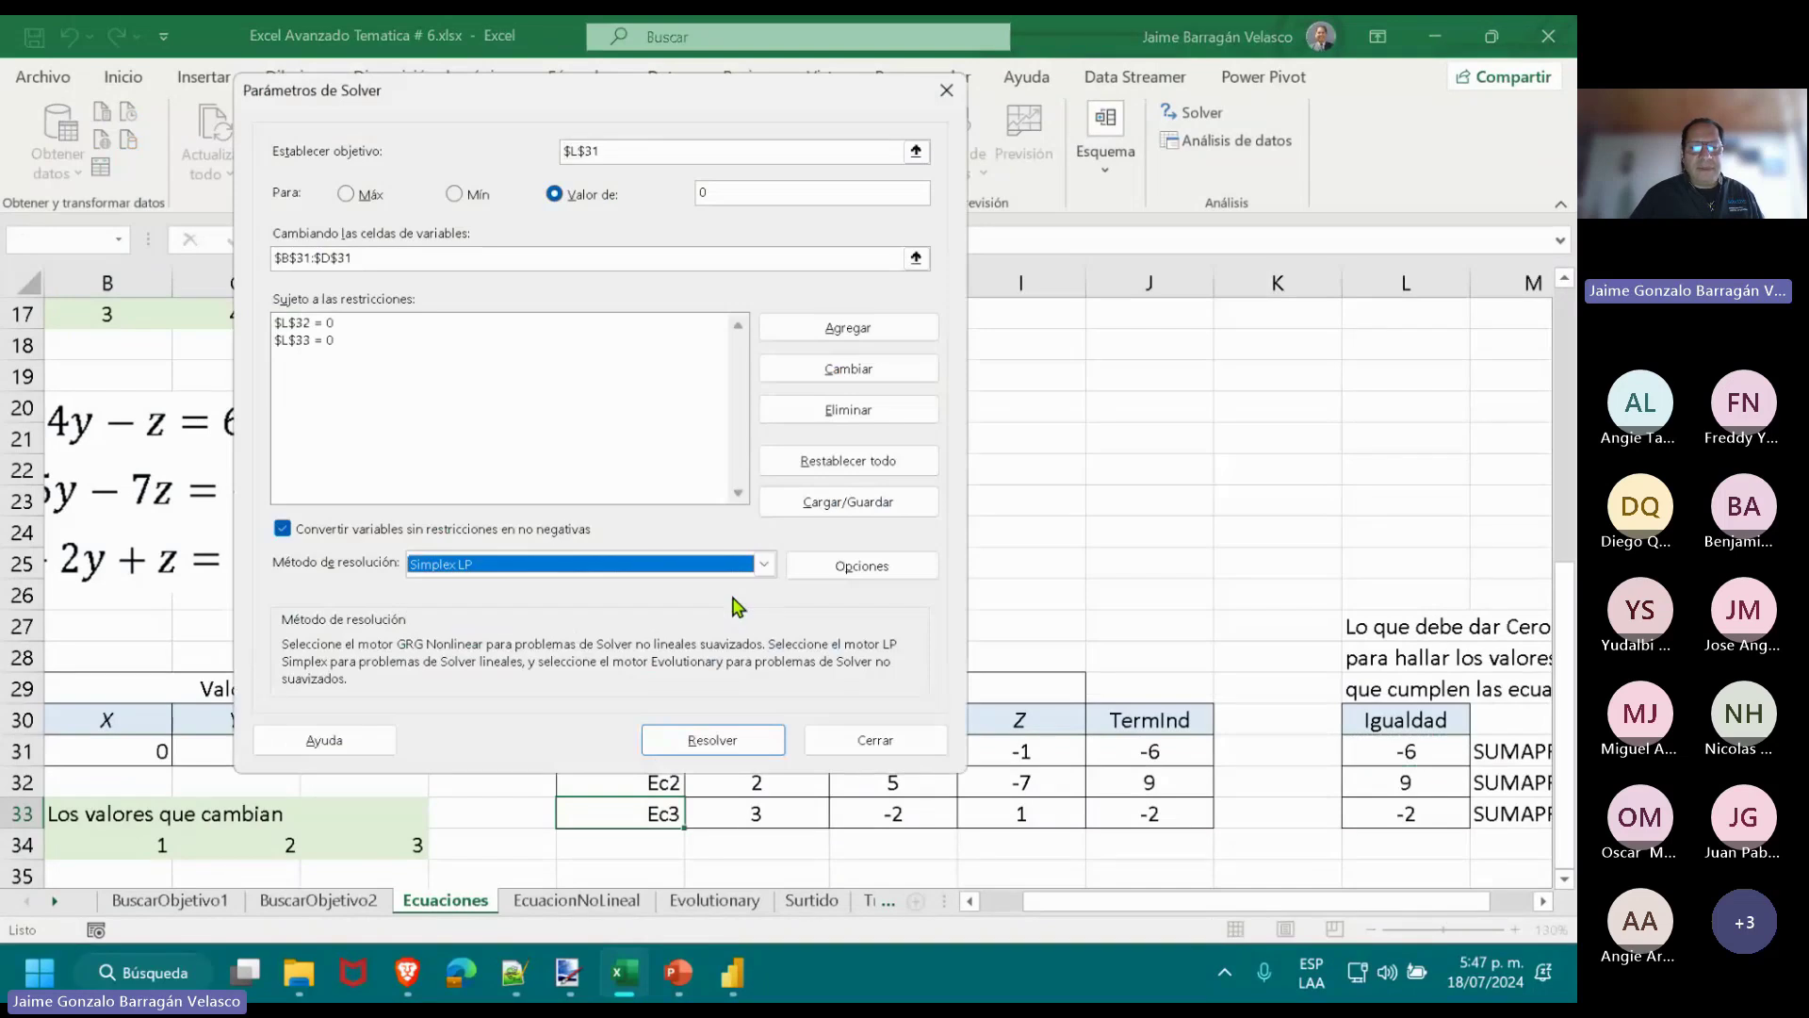
Solve the system again with Simplex LP, keep the Solver solution, and close the Solver parameters.
{"action": "left_click", "coordinate": [732, 738]}
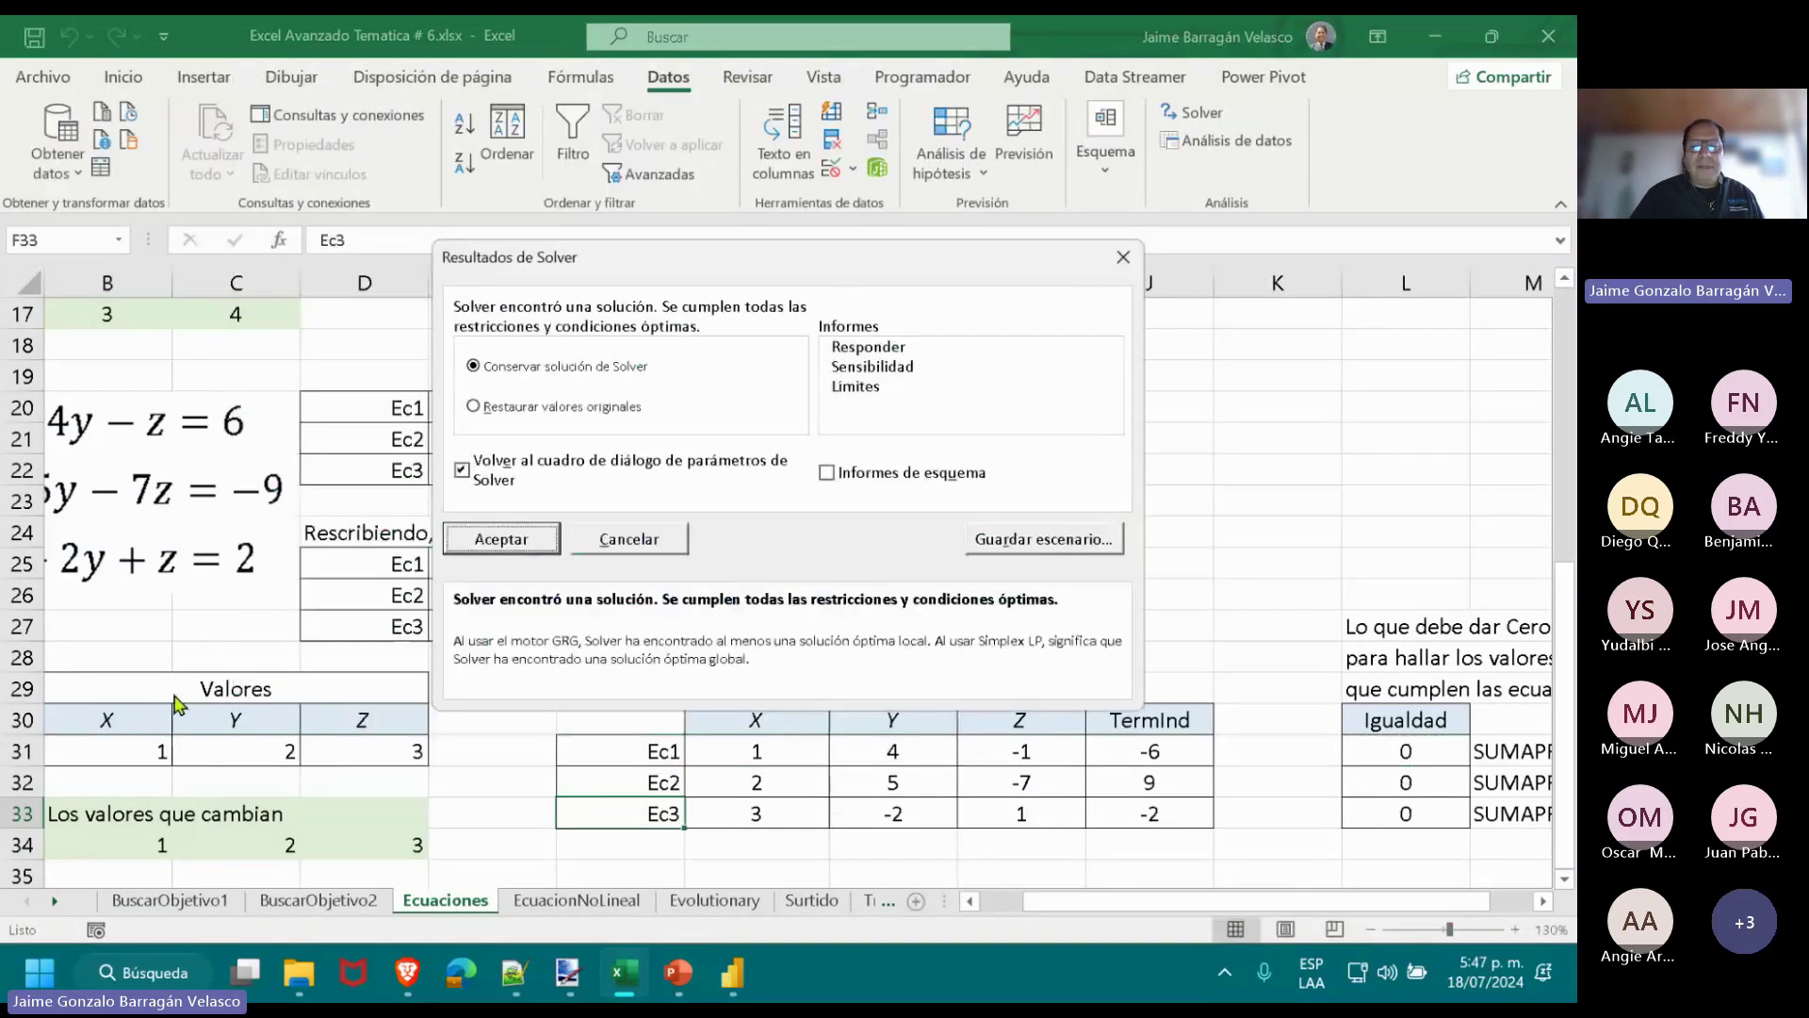
{"action": "left_click", "coordinate": [620, 652]}
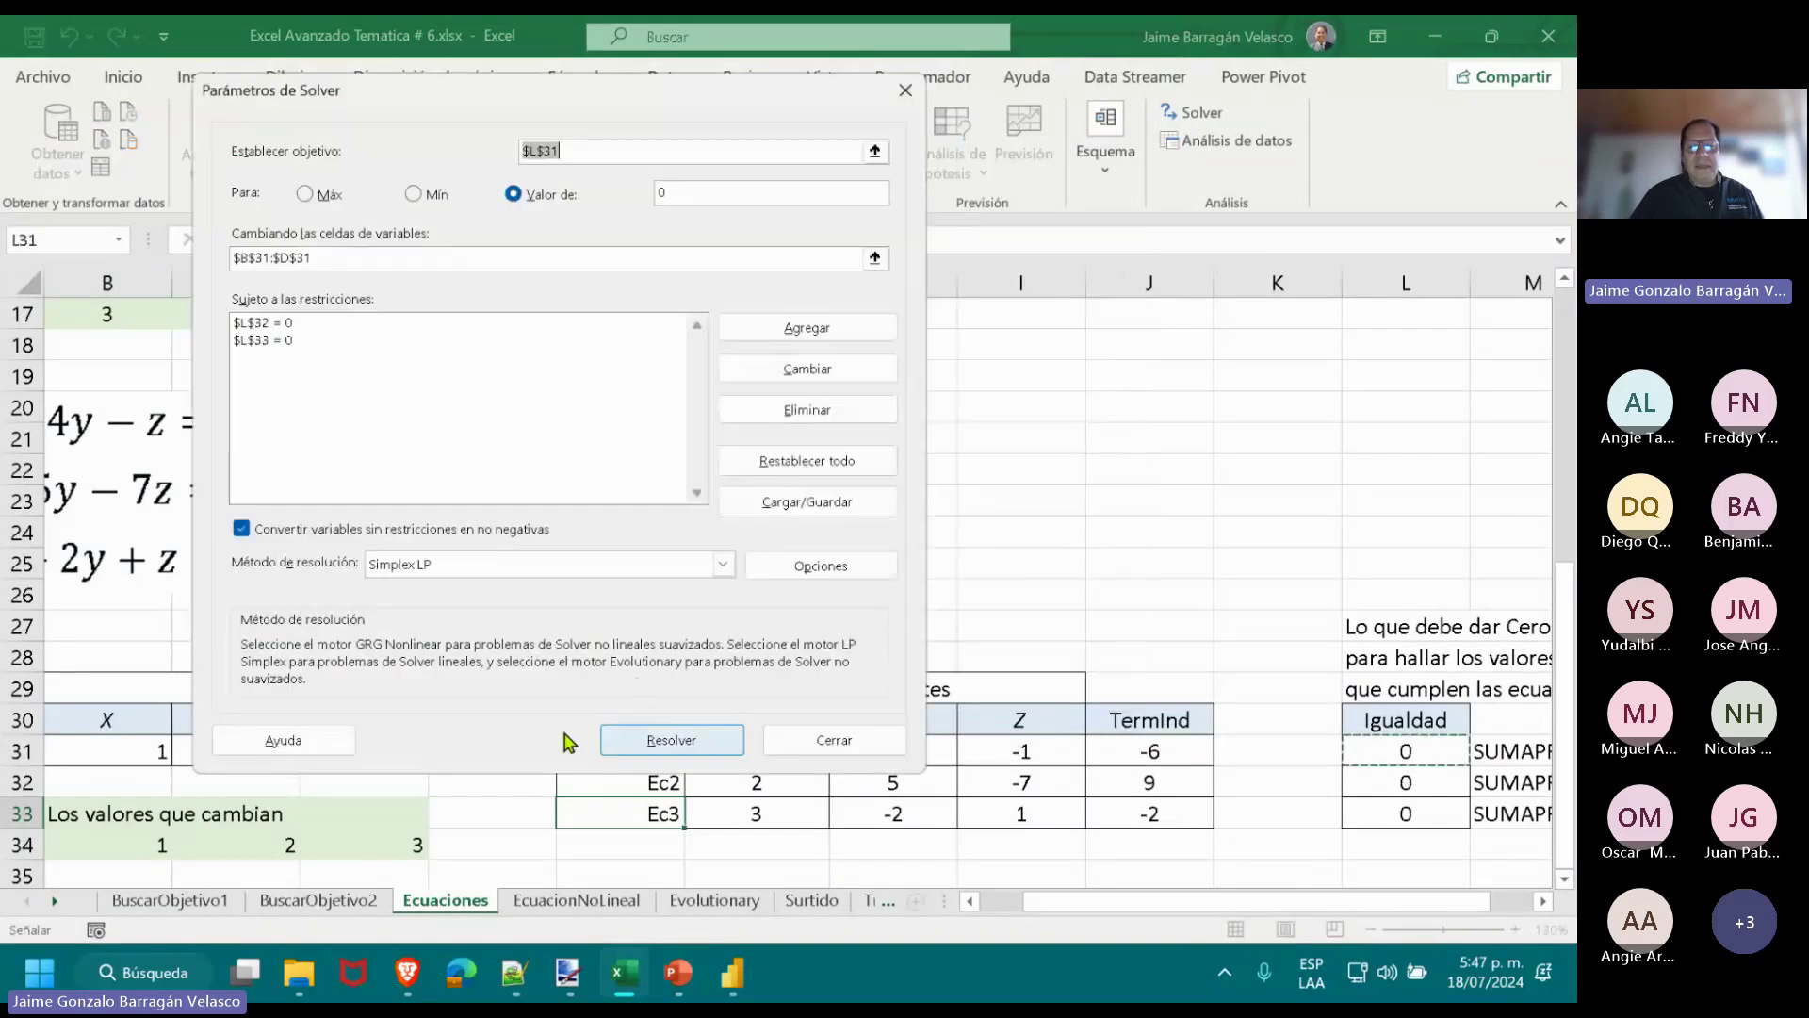
{"action": "left_click", "coordinate": [860, 741]}
Check the solved values in B31:D31 against the Igualdad cells L31:L33, and switch to the Teams meeting in the browser.
{"action": "left_click_drag", "start_coordinate": [132, 751], "coordinate": [330, 754]}
{"action": "left_click_drag", "start_coordinate": [1413, 751], "coordinate": [1430, 806]}
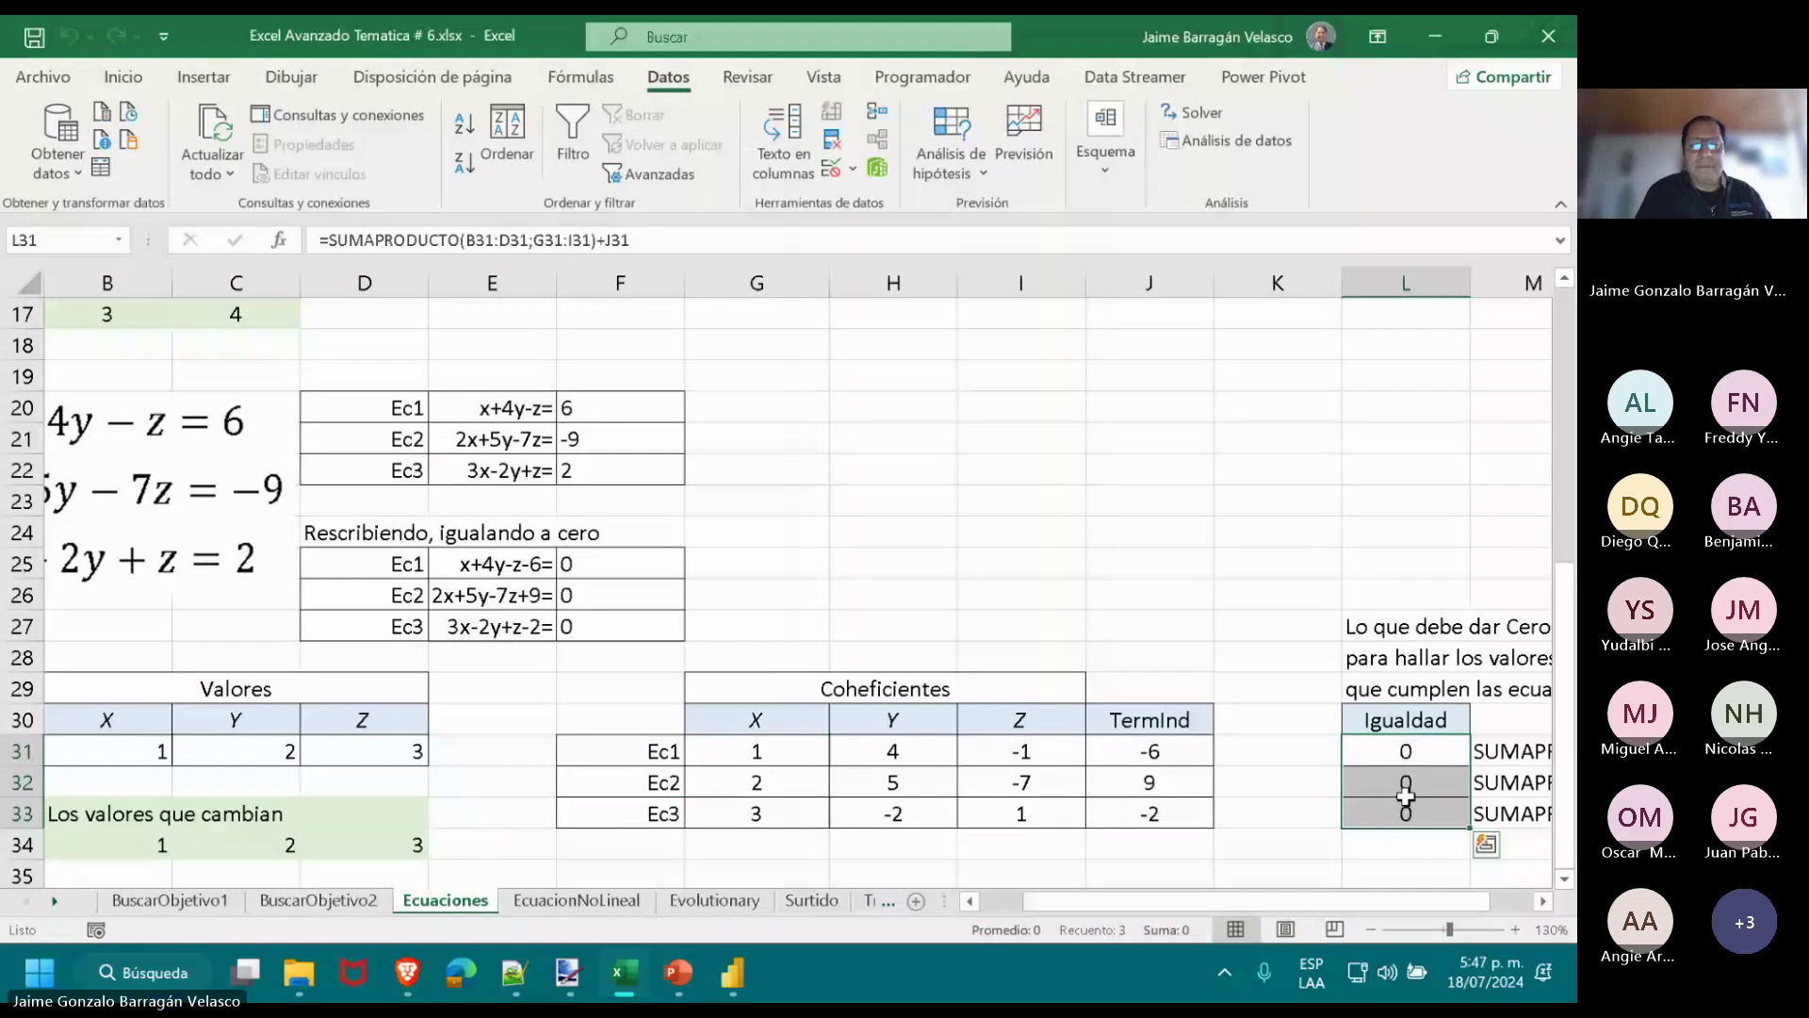
{"action": "key", "text": "alt+Tab"}
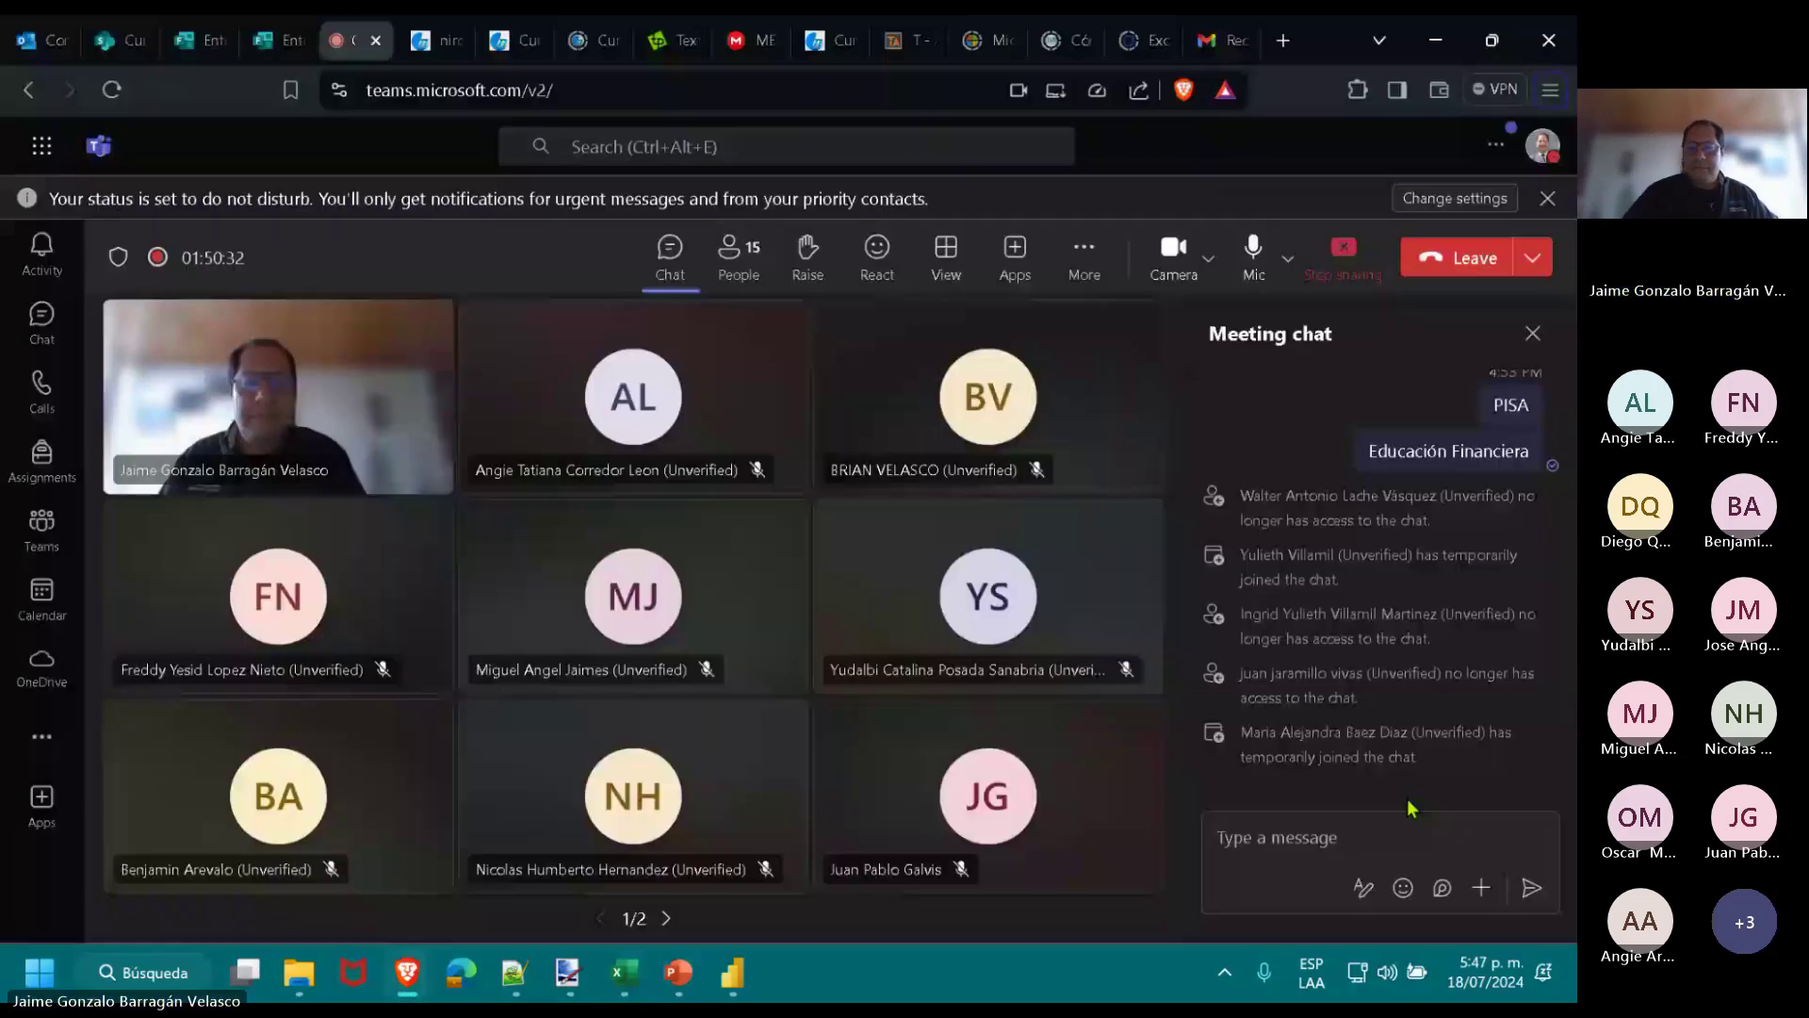